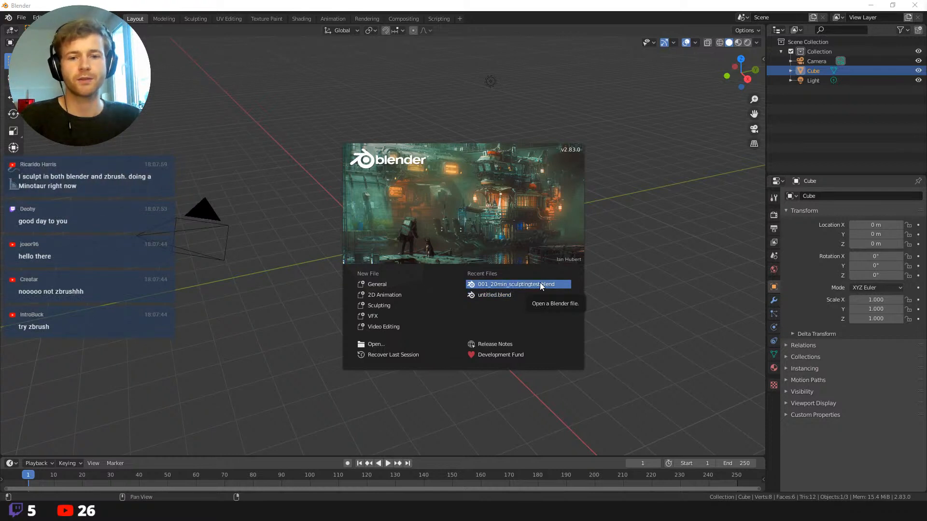
- Open the recent file 001_20min_sculptingtest.blend and examine the skull sculpt from the front, three-quarter and side views
{"action": "left_click", "coordinate": [515, 284]}
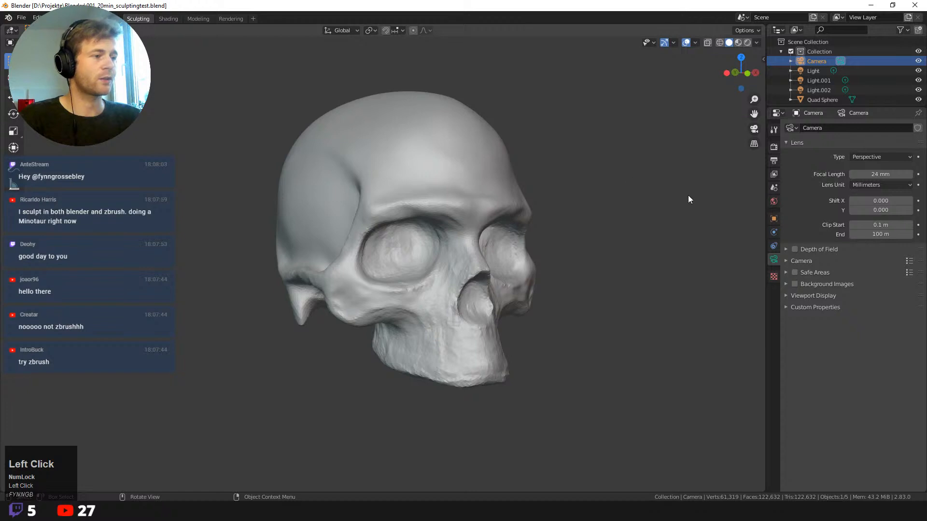
{"action": "mouse_move", "coordinate": [702, 208]}
{"action": "middle_mouse_down"}
{"action": "mouse_move", "coordinate": [660, 234]}
{"action": "mouse_move", "coordinate": [671, 240]}
{"action": "mouse_move", "coordinate": [580, 259]}
{"action": "mouse_move", "coordinate": [590, 223]}
{"action": "mouse_move", "coordinate": [571, 238]}
{"action": "mouse_move", "coordinate": [610, 225]}
{"action": "middle_mouse_up"}
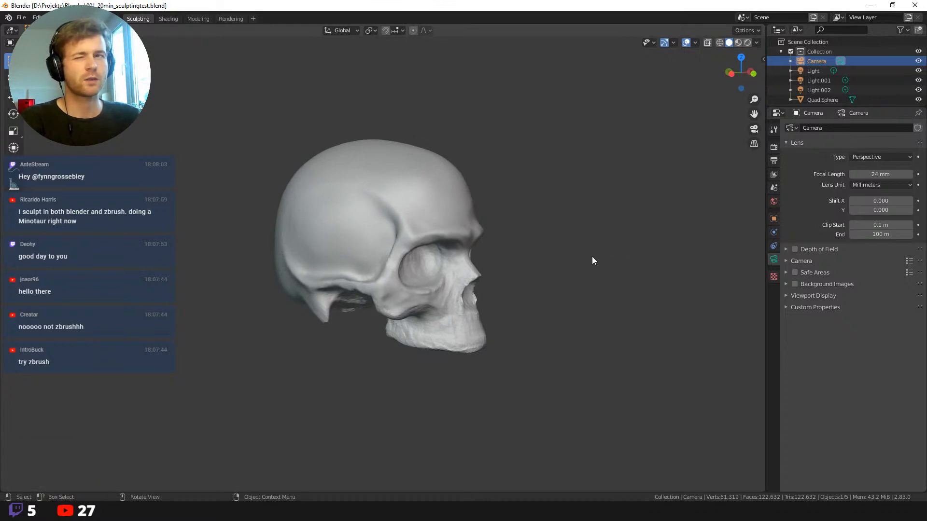
{"action": "middle_click_drag", "start_coordinate": [589, 267], "coordinate": [544, 269]}
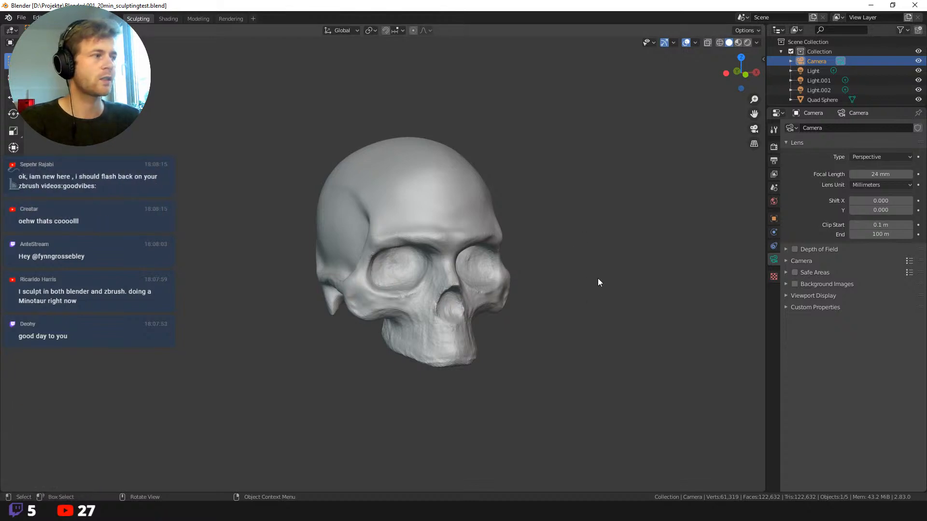
{"action": "middle_click_drag", "start_coordinate": [586, 277], "coordinate": [569, 283]}
{"action": "middle_click", "coordinate": [552, 259], "text": "alt"}
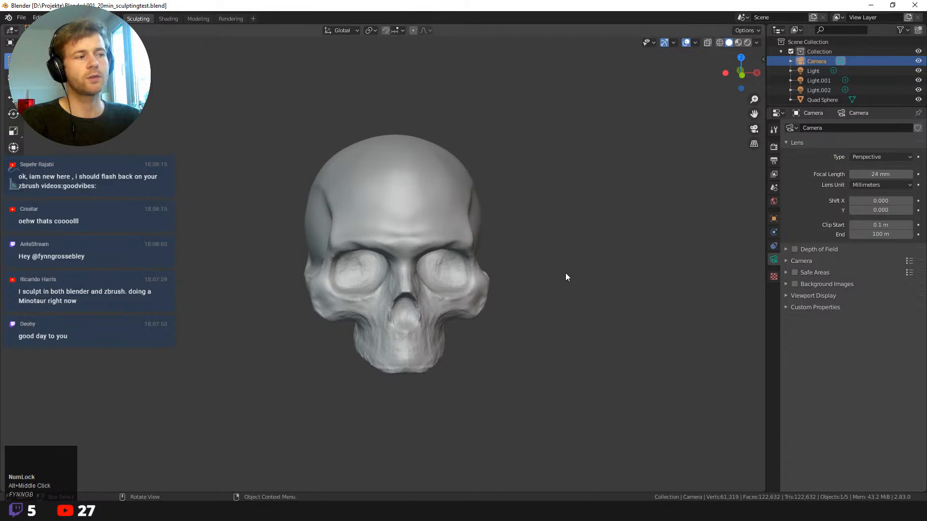
{"action": "middle_click_drag", "start_coordinate": [566, 274], "coordinate": [610, 262]}
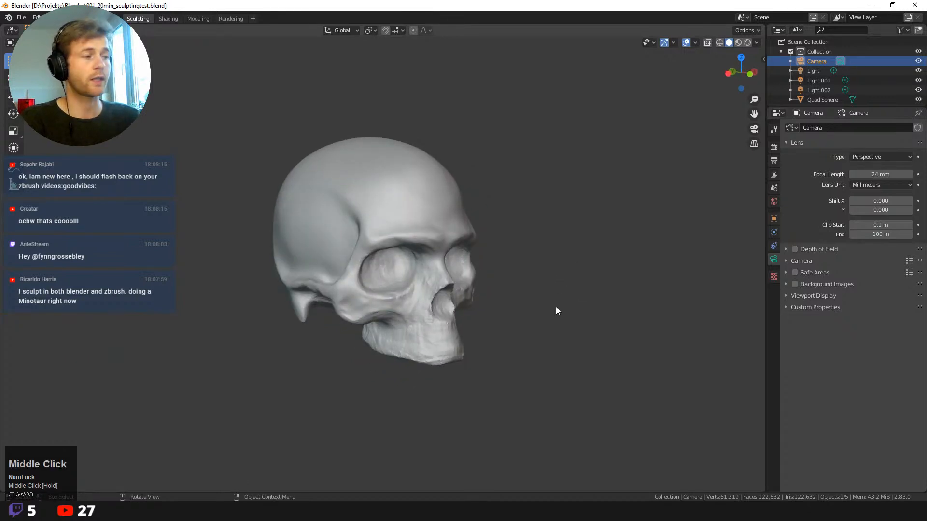
{"action": "middle_click_drag", "start_coordinate": [592, 289], "coordinate": [622, 258]}
{"action": "middle_click", "coordinate": [590, 248], "text": "alt"}
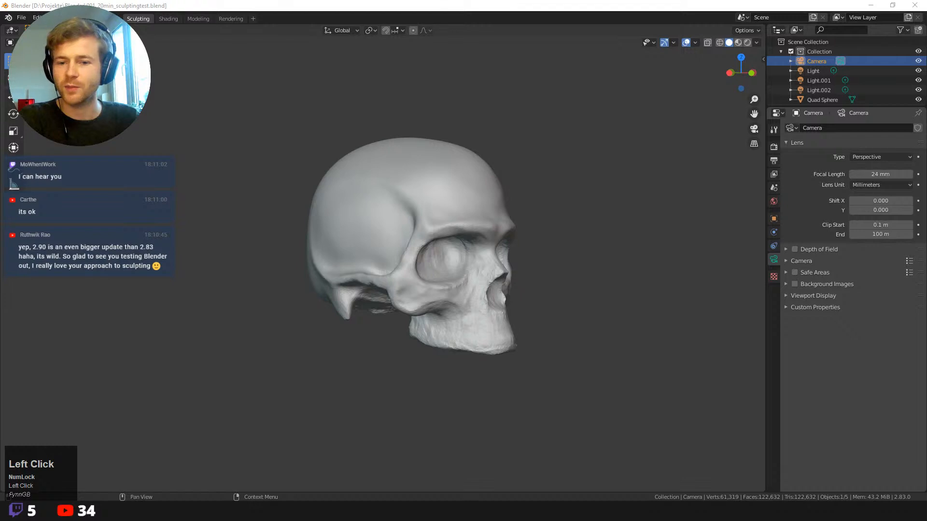
{"action": "middle_click_drag", "start_coordinate": [563, 287], "coordinate": [466, 250]}
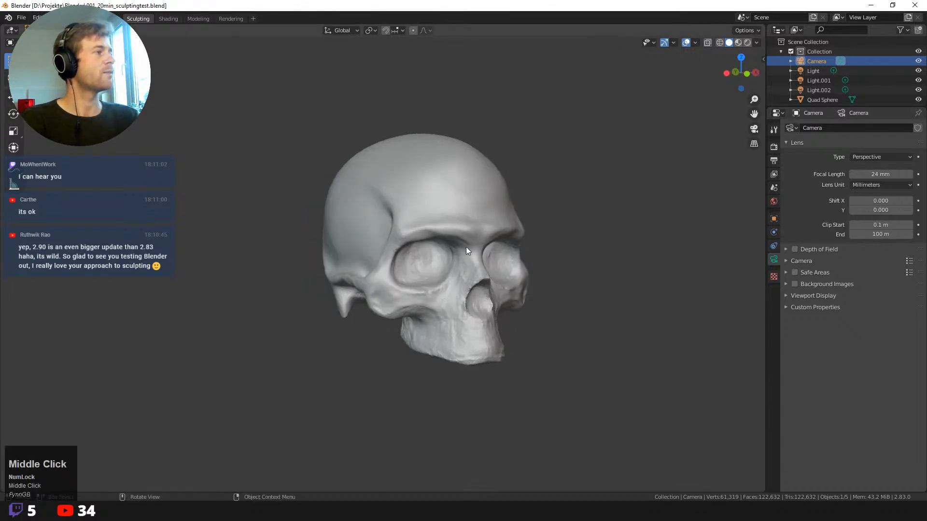
- Create a new General file with the default cube scene
{"action": "left_click", "coordinate": [21, 18]}
{"action": "mouse_move", "coordinate": [19, 28]}
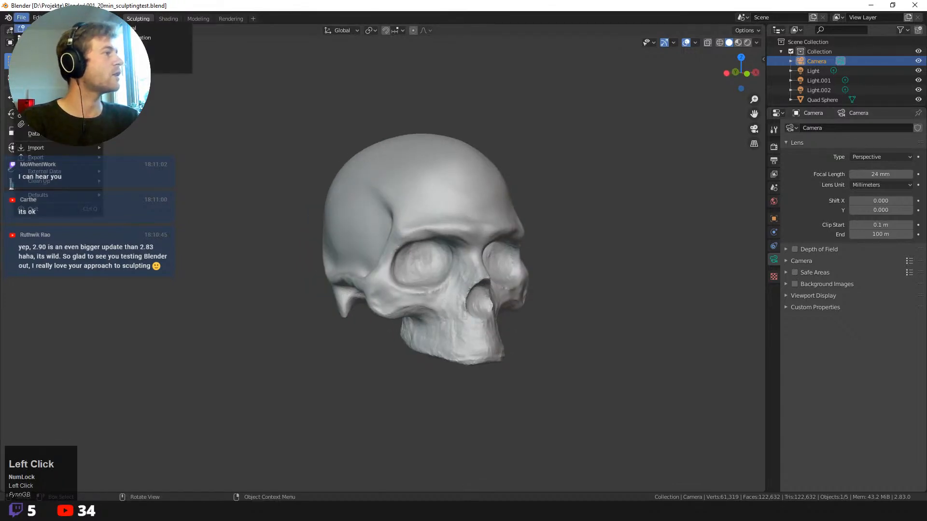
{"action": "left_click", "coordinate": [159, 28]}
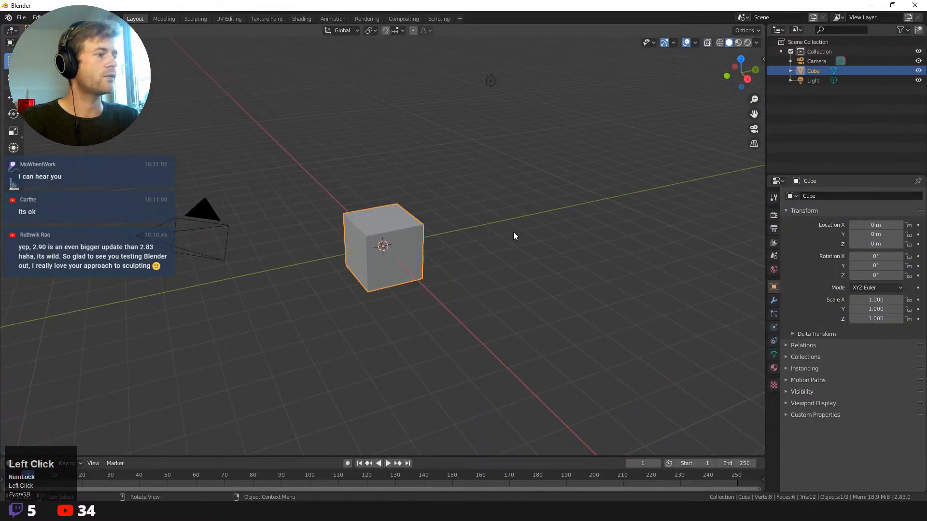
{"action": "middle_click_drag", "start_coordinate": [510, 223], "coordinate": [525, 241]}
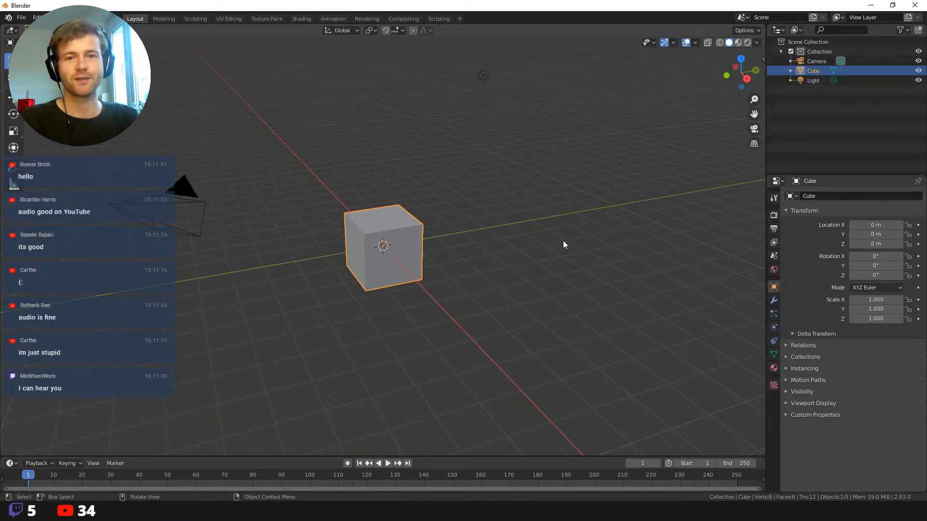
{"action": "middle_click_drag", "start_coordinate": [459, 261], "coordinate": [522, 244]}
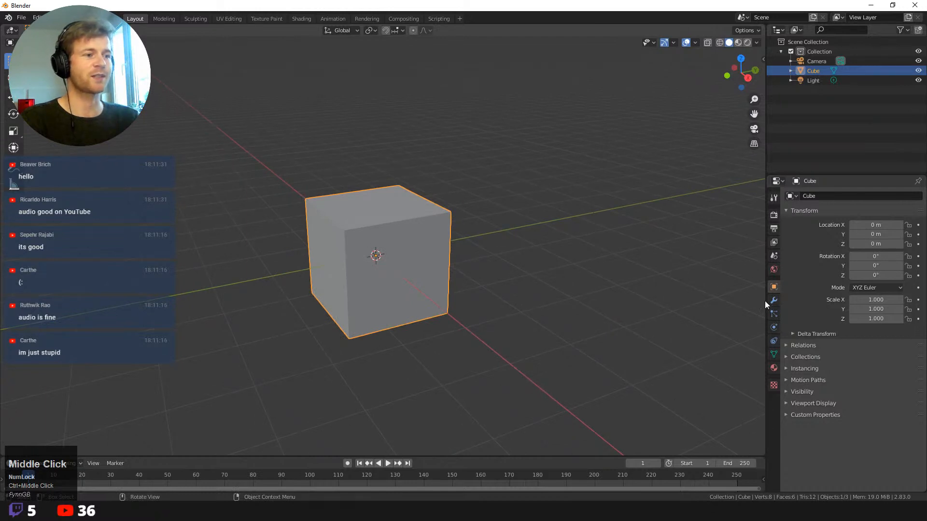
{"action": "middle_click_drag", "start_coordinate": [558, 263], "coordinate": [542, 239]}
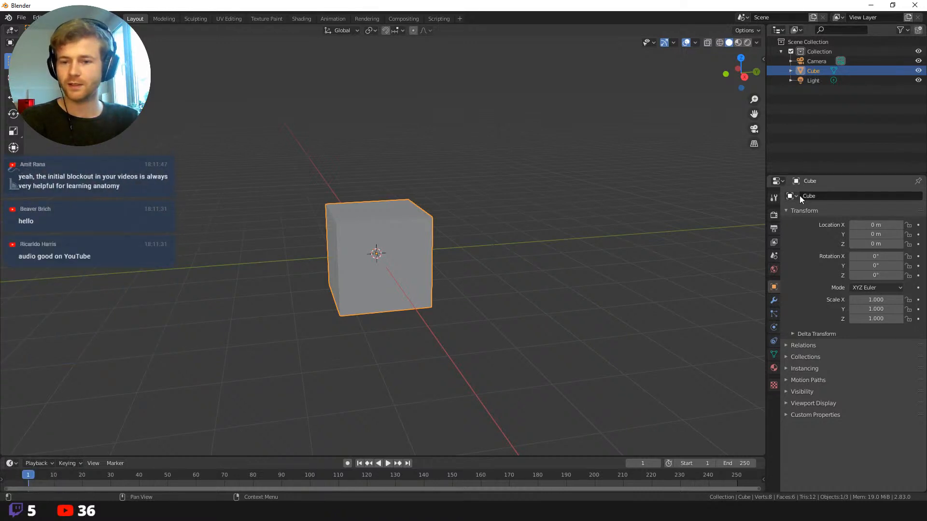
{"action": "middle_click_drag", "start_coordinate": [479, 238], "coordinate": [490, 240]}
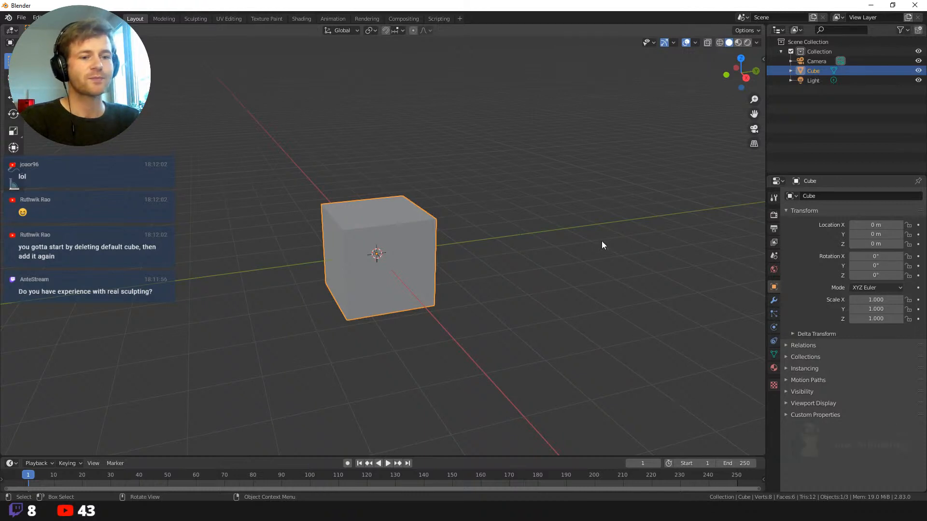
{"action": "middle_click_drag", "start_coordinate": [621, 226], "coordinate": [642, 198]}
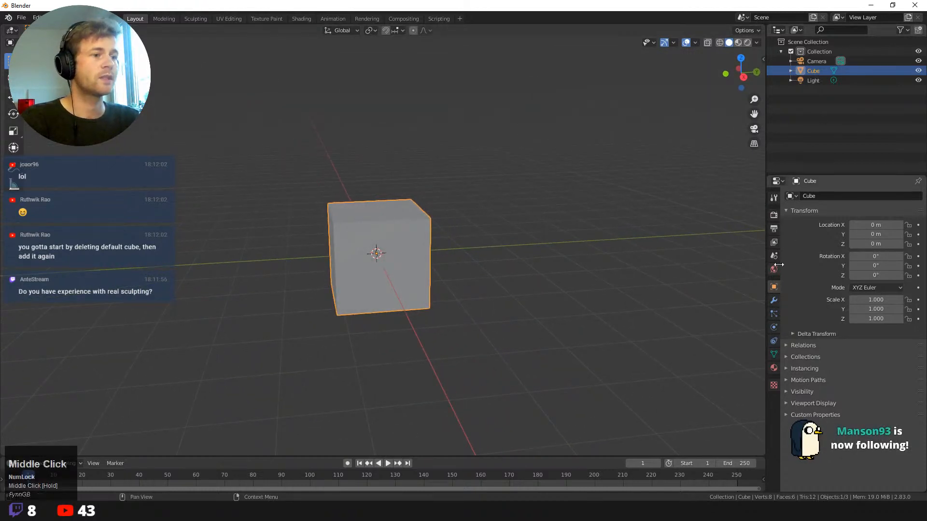
- Add a Subdivision Surface modifier to the default cube
{"action": "left_click", "coordinate": [773, 301]}
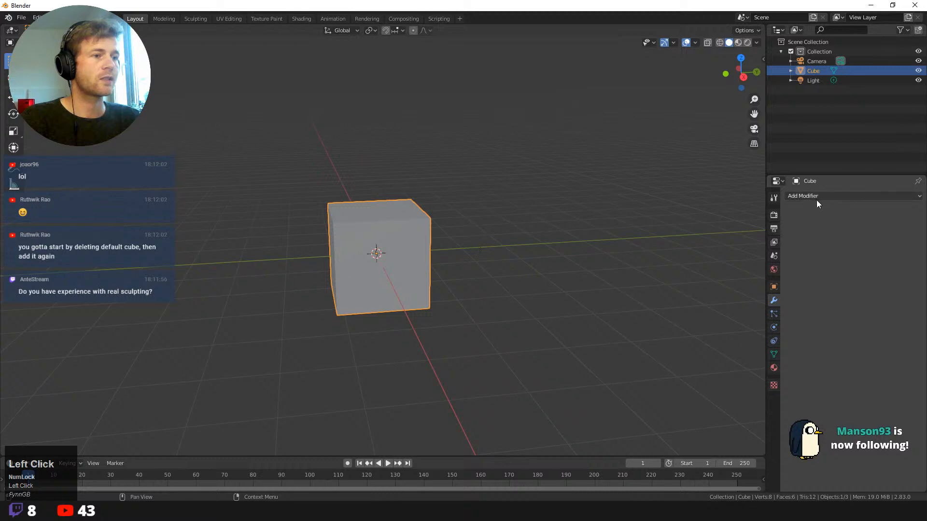
{"action": "middle_click_drag", "start_coordinate": [465, 236], "coordinate": [579, 241]}
{"action": "left_click", "coordinate": [833, 195]}
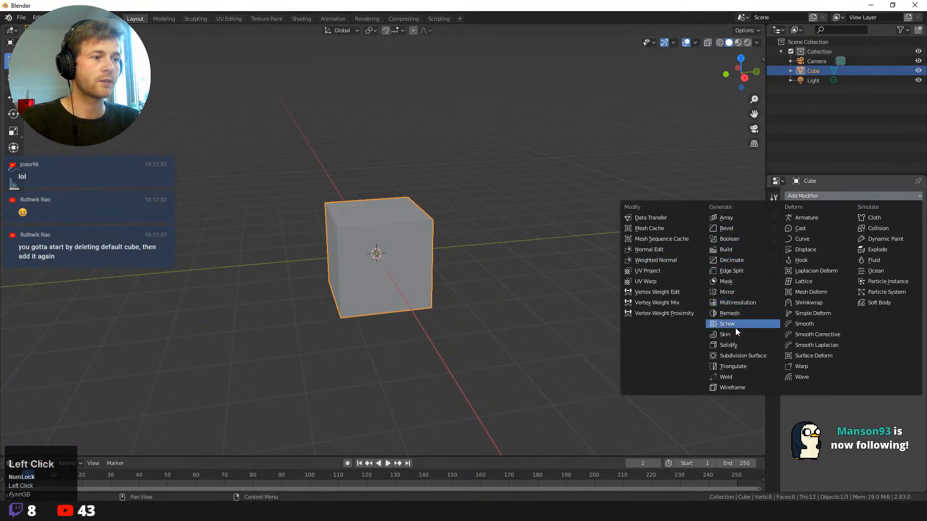
{"action": "left_click", "coordinate": [740, 356]}
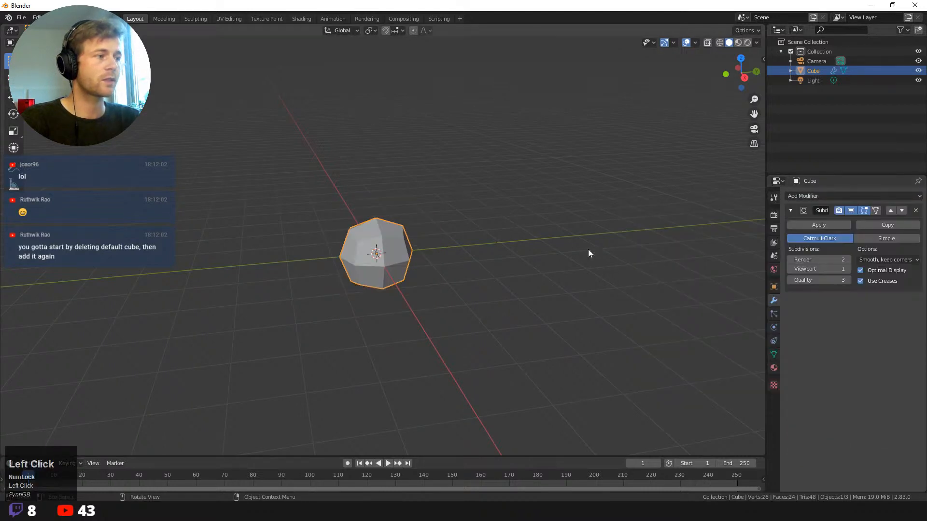
- Set the Subdivision Surface modifier's viewport subdivisions to 5
{"action": "middle_click_drag", "start_coordinate": [588, 249], "coordinate": [653, 247]}
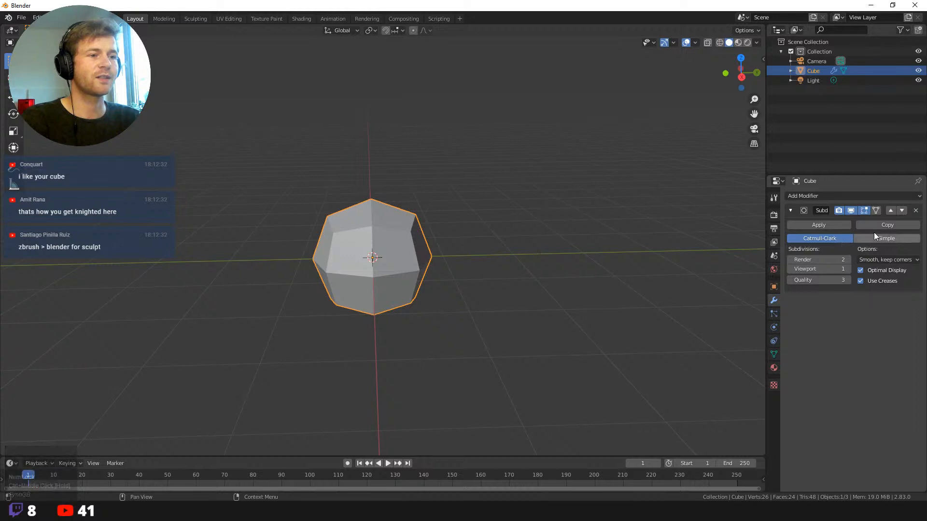
{"action": "left_click", "coordinate": [847, 267]}
{"action": "left_click", "coordinate": [847, 268]}
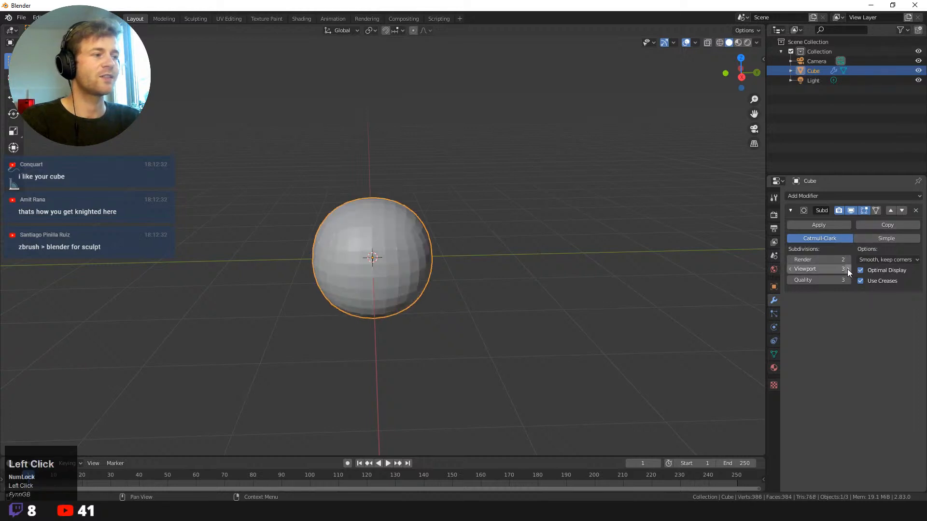
{"action": "left_click", "coordinate": [846, 268]}
{"action": "left_click", "coordinate": [847, 269]}
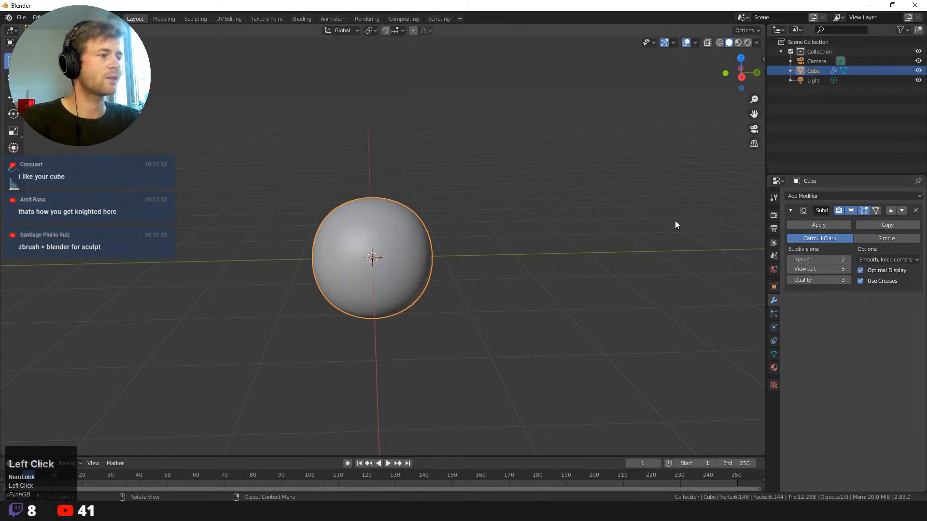
- Apply the Subdivision Surface modifier to the cube's mesh
{"action": "middle_click_drag", "start_coordinate": [682, 226], "coordinate": [689, 223]}
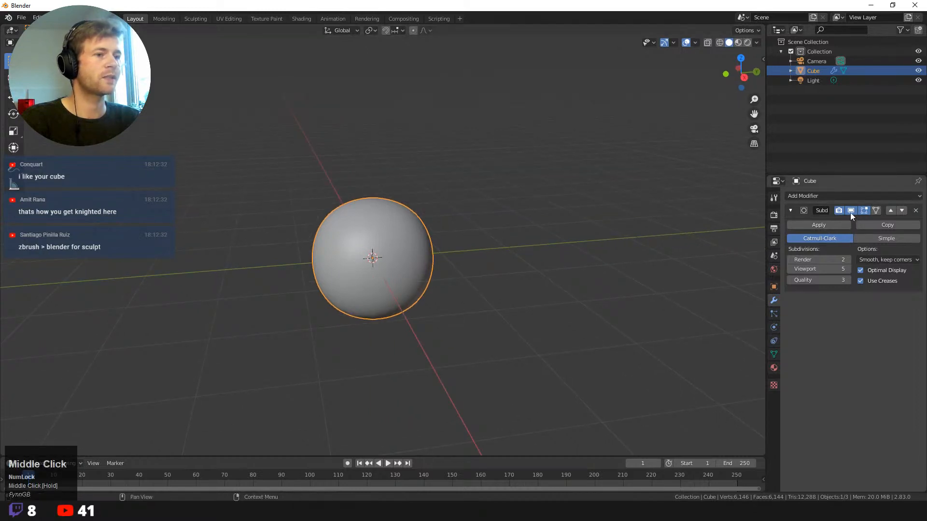
{"action": "left_click", "coordinate": [819, 225]}
{"action": "middle_click_drag", "start_coordinate": [471, 198], "coordinate": [521, 208]}
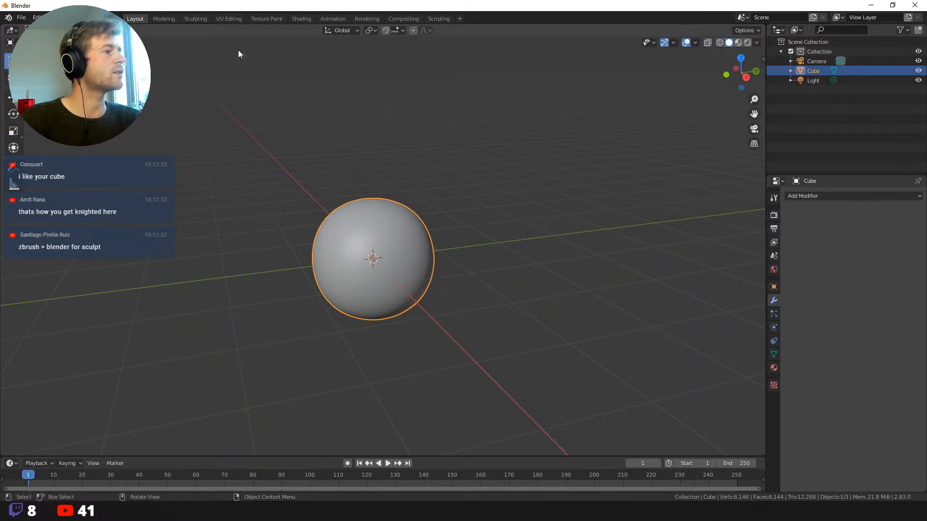
- Switch to the Sculpting workspace with the rounded cube seen from the front
{"action": "middle_click_drag", "start_coordinate": [473, 174], "coordinate": [477, 183], "text": "ctrl"}
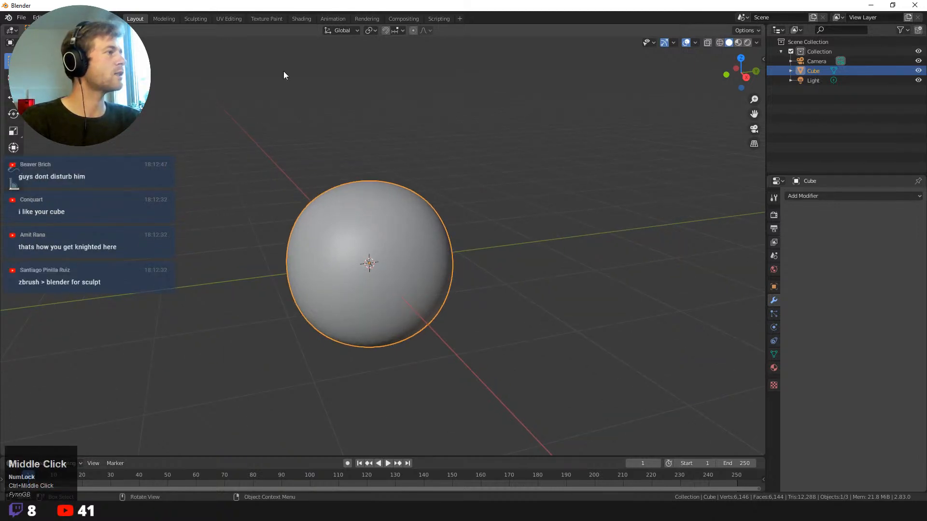
{"action": "left_click", "coordinate": [196, 19]}
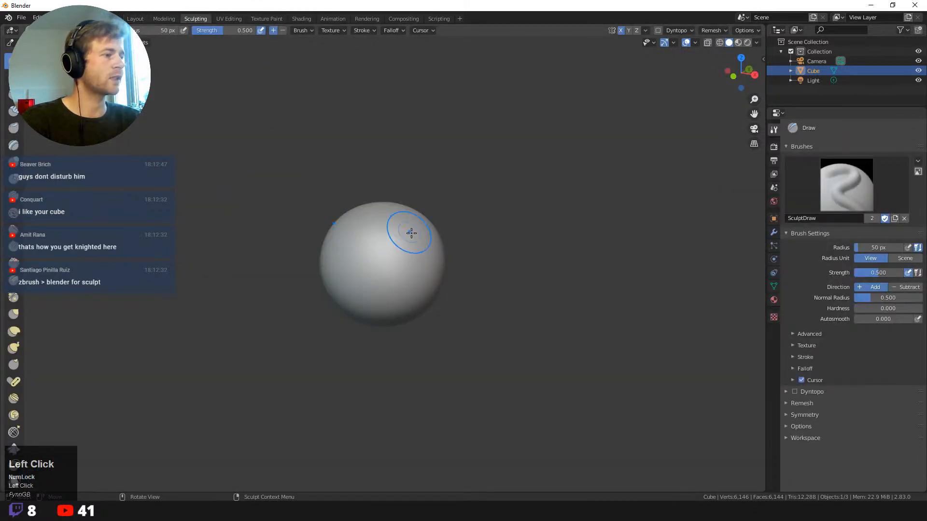
{"action": "middle_click_drag", "start_coordinate": [414, 249], "coordinate": [373, 265]}
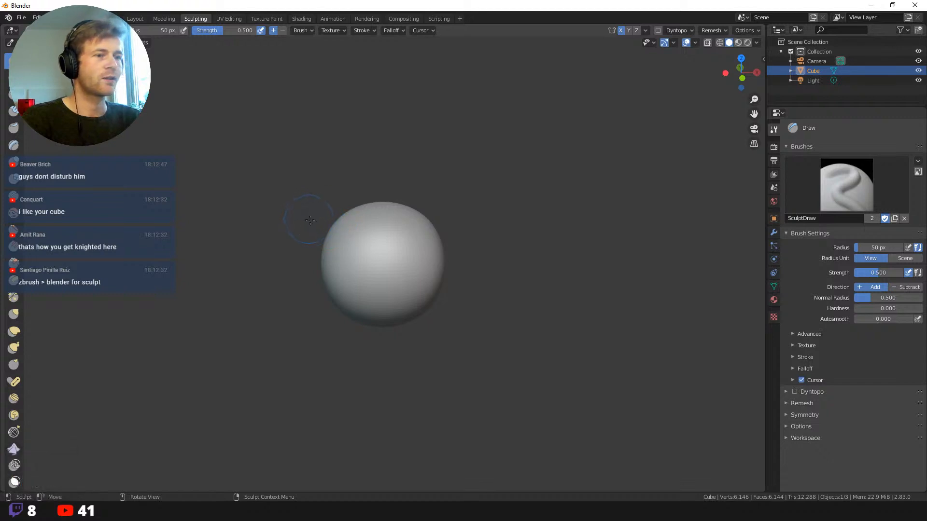
{"action": "mouse_move", "coordinate": [279, 232]}
{"action": "middle_mouse_down", "text": "ctrl"}
{"action": "mouse_move", "coordinate": [296, 225]}
{"action": "mouse_move", "coordinate": [314, 291]}
{"action": "mouse_move", "coordinate": [314, 248]}
{"action": "mouse_move", "coordinate": [275, 229]}
{"action": "mouse_move", "coordinate": [251, 199]}
{"action": "mouse_move", "coordinate": [294, 212]}
{"action": "mouse_move", "coordinate": [253, 199]}
{"action": "middle_mouse_up", "text": "ctrl"}
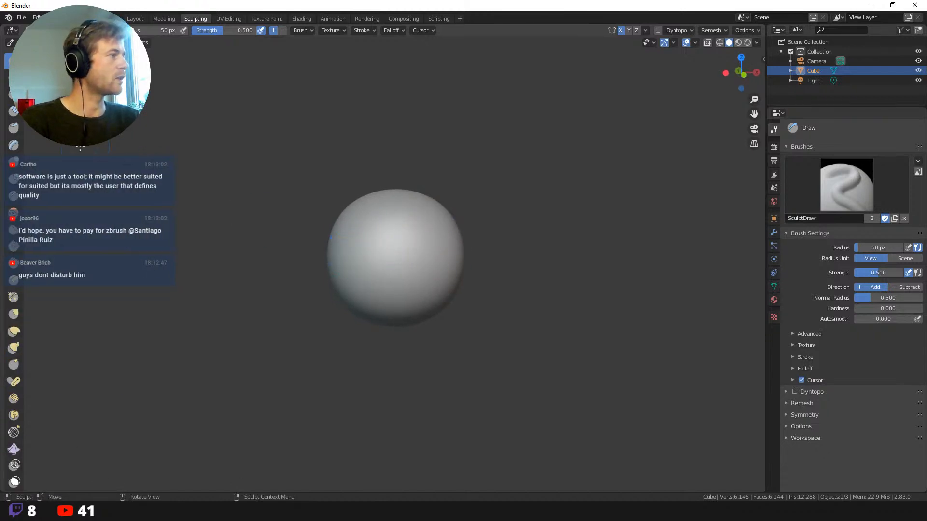
- Try the Layer brush, and make Clay Strips the active sculpting brush instead
{"action": "key", "text": "shift+space"}
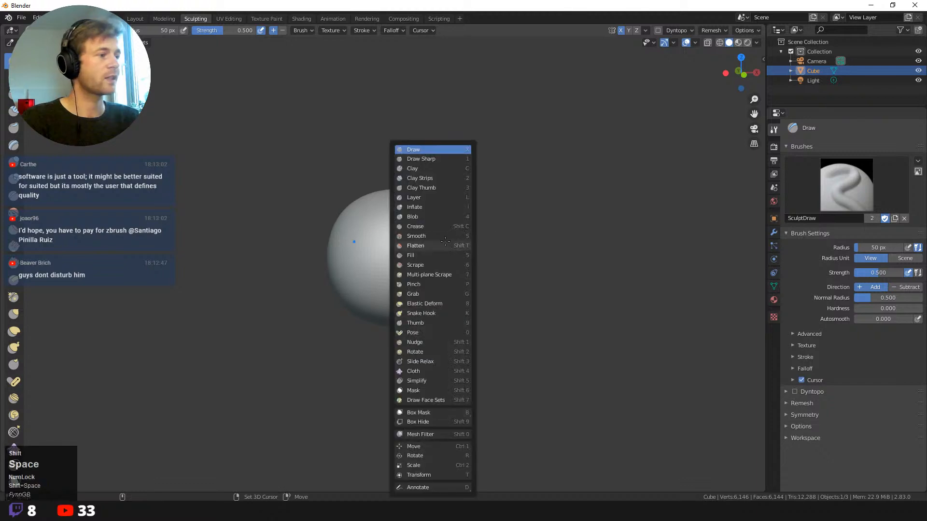
{"action": "left_click", "coordinate": [399, 197]}
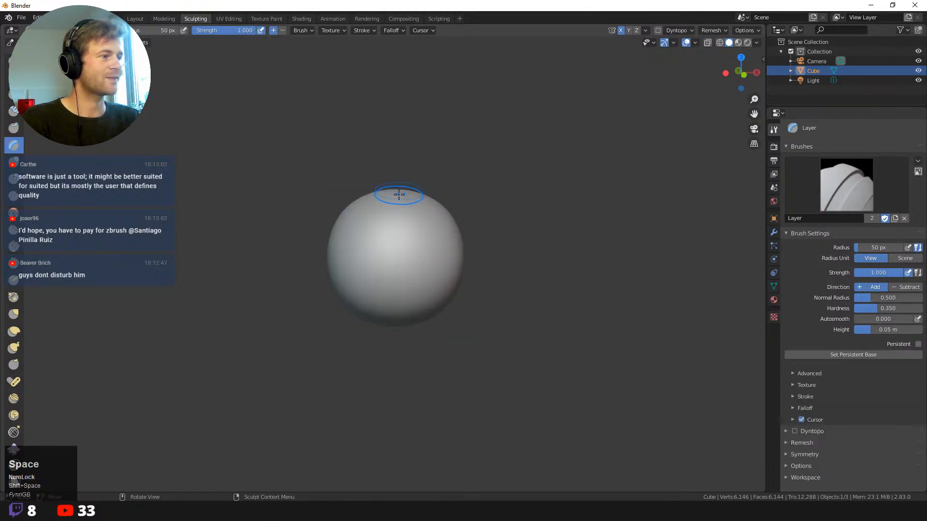
{"action": "key", "text": "shift+space"}
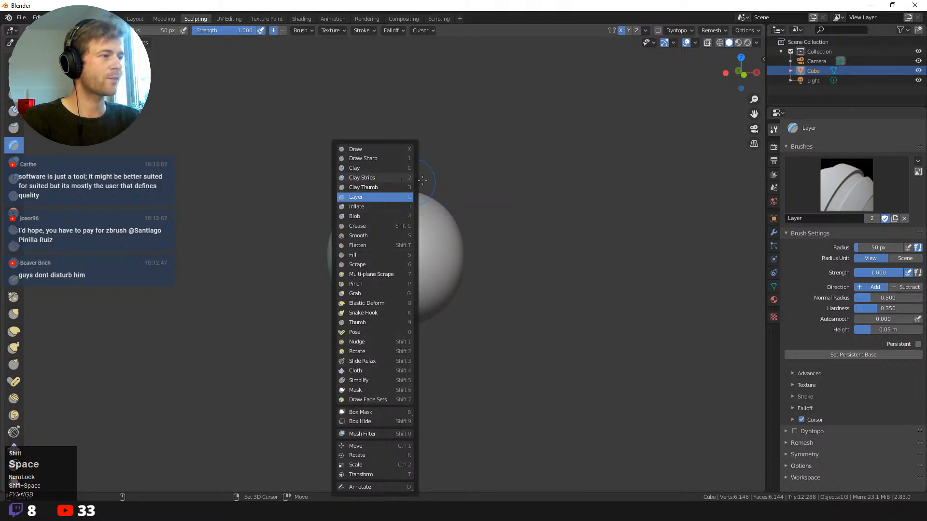
{"action": "key", "text": "shift+space"}
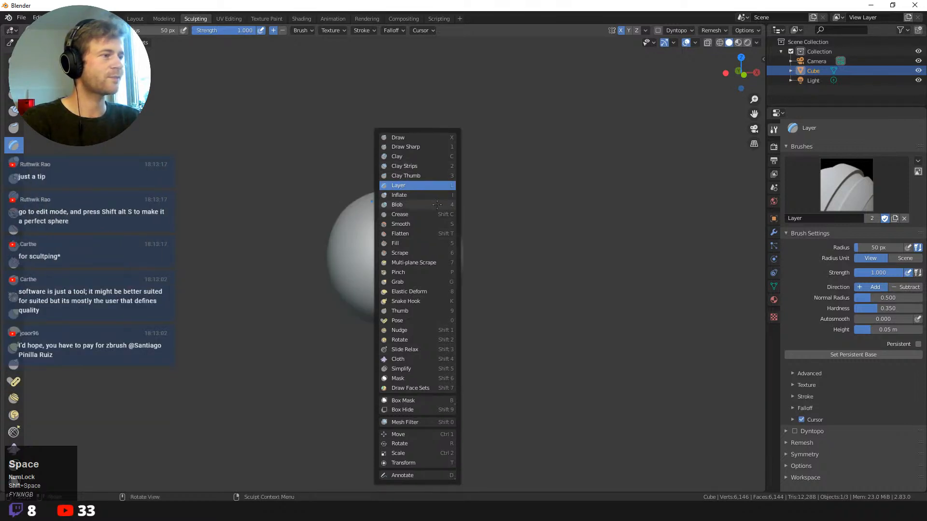
{"action": "left_click", "coordinate": [419, 167]}
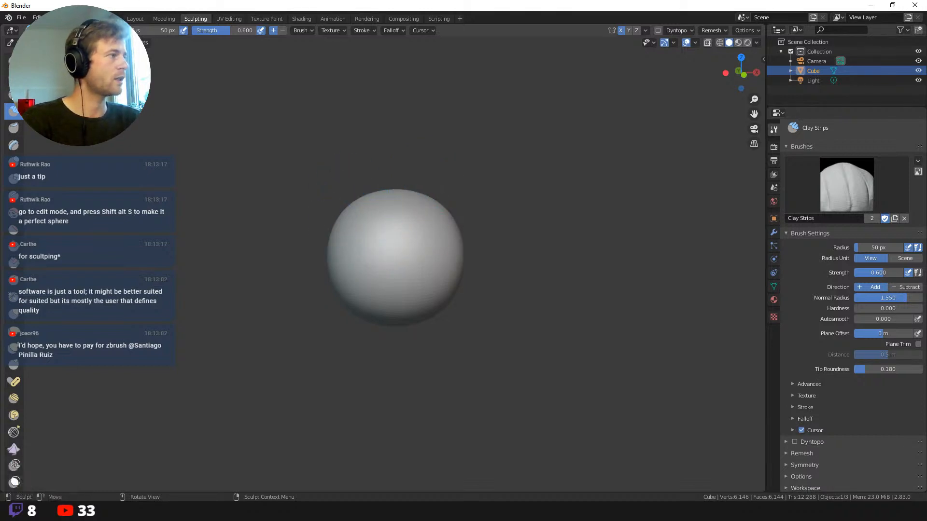
- Try the Blob brush and return to the Clay Strips brush
{"action": "middle_click_drag", "start_coordinate": [354, 216], "coordinate": [340, 232], "text": "alt"}
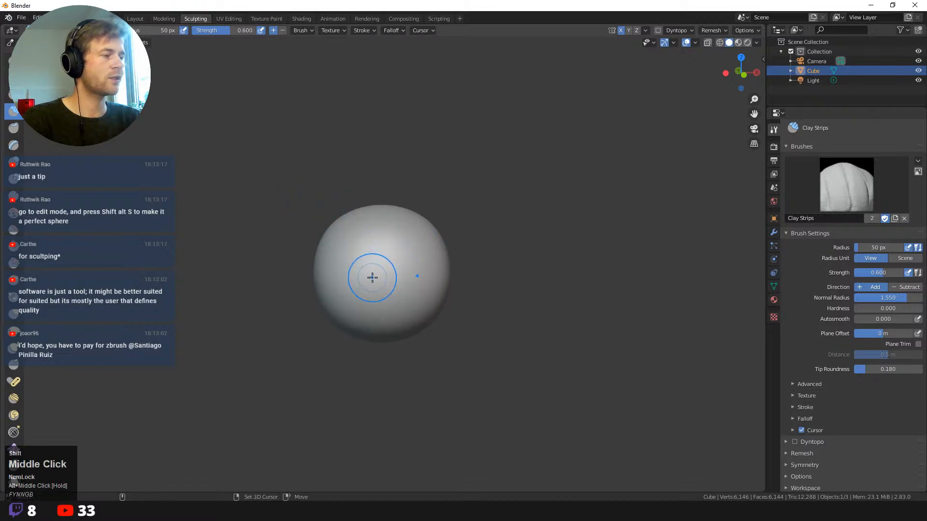
{"action": "key", "text": "shift+space"}
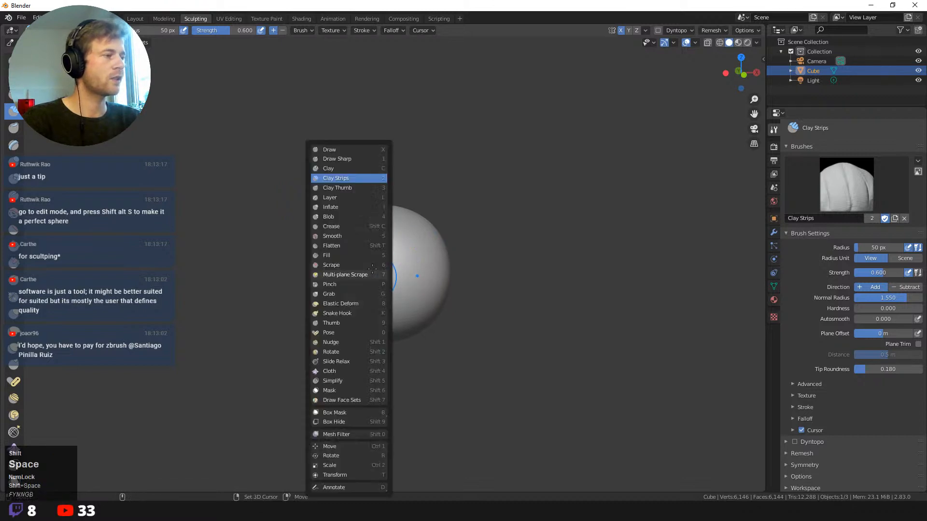
{"action": "left_click", "coordinate": [341, 178]}
{"action": "key", "text": "shift+space"}
{"action": "left_click", "coordinate": [345, 217]}
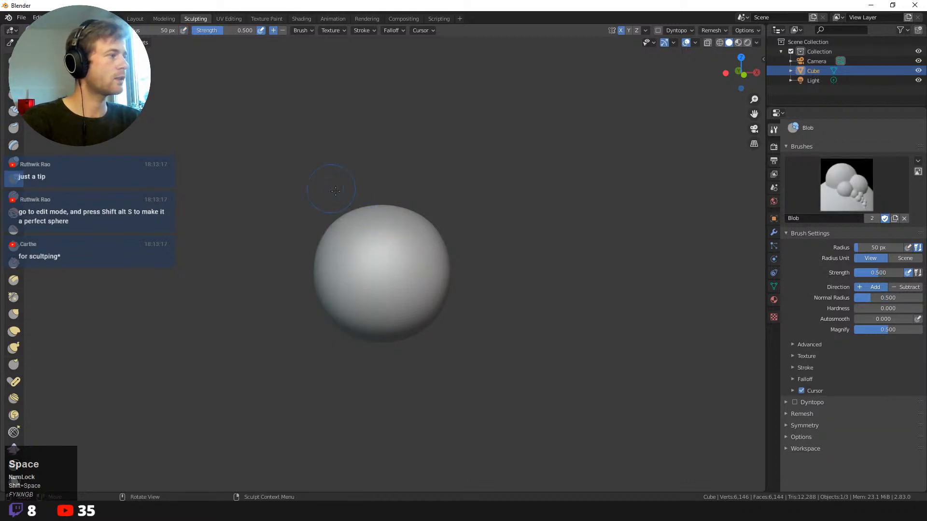
{"action": "key", "text": "shift+space"}
{"action": "left_click", "coordinate": [318, 160]}
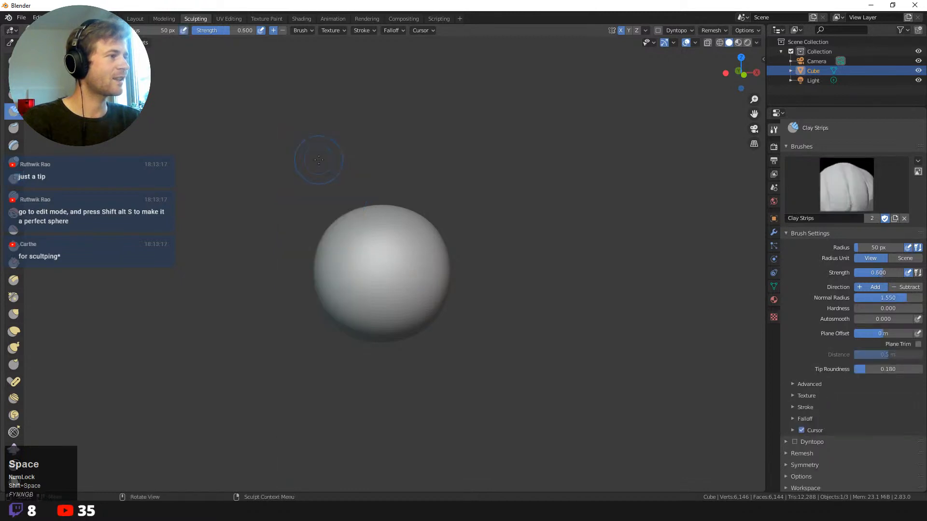
- Set the Clay Strips radius to 139 px and carve two mirrored eye sockets into the front of the sphere
{"action": "middle_click_drag", "start_coordinate": [304, 172], "coordinate": [298, 196], "text": "shift"}
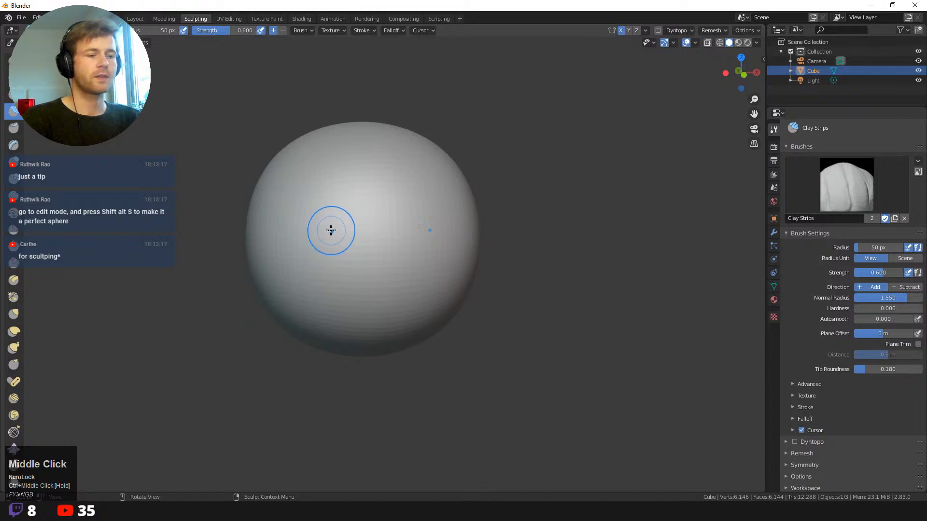
{"action": "key", "text": "f"}
{"action": "left_click", "coordinate": [369, 226]}
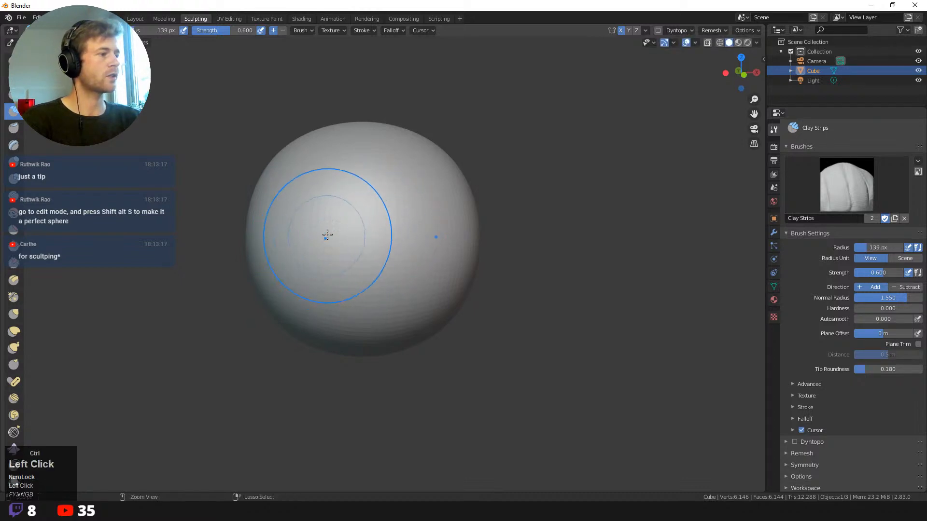
{"action": "mouse_move", "coordinate": [328, 235]}
{"action": "left_mouse_down", "text": "ctrl"}
{"action": "mouse_move", "coordinate": [317, 259]}
{"action": "mouse_move", "coordinate": [337, 246]}
{"action": "mouse_move", "coordinate": [306, 252]}
{"action": "mouse_move", "coordinate": [299, 241]}
{"action": "mouse_move", "coordinate": [321, 263]}
{"action": "mouse_move", "coordinate": [301, 266]}
{"action": "left_mouse_up", "text": "ctrl"}
{"action": "mouse_move", "coordinate": [307, 246]}
{"action": "middle_mouse_down", "text": "shift"}
{"action": "mouse_move", "coordinate": [363, 217]}
{"action": "mouse_move", "coordinate": [272, 232]}
{"action": "mouse_move", "coordinate": [425, 262]}
{"action": "middle_mouse_up", "text": "shift"}
{"action": "mouse_move", "coordinate": [424, 263]}
{"action": "left_mouse_down", "text": "ctrl"}
{"action": "mouse_move", "coordinate": [404, 280]}
{"action": "mouse_move", "coordinate": [366, 281]}
{"action": "left_mouse_up", "text": "ctrl"}
- Reduce the Clay Strips radius to 57 px and carve in around the eye sockets and the sides of the nose
{"action": "key", "text": "f"}
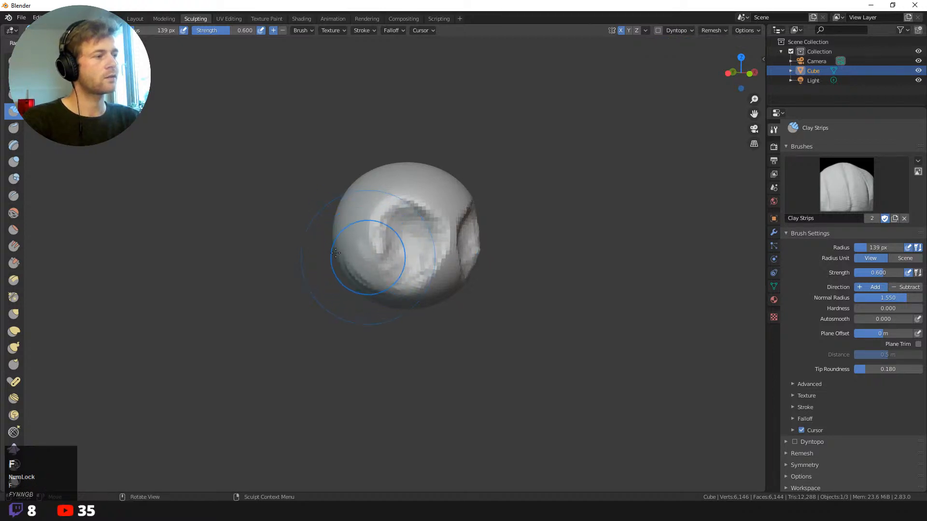
{"action": "left_click", "coordinate": [373, 254]}
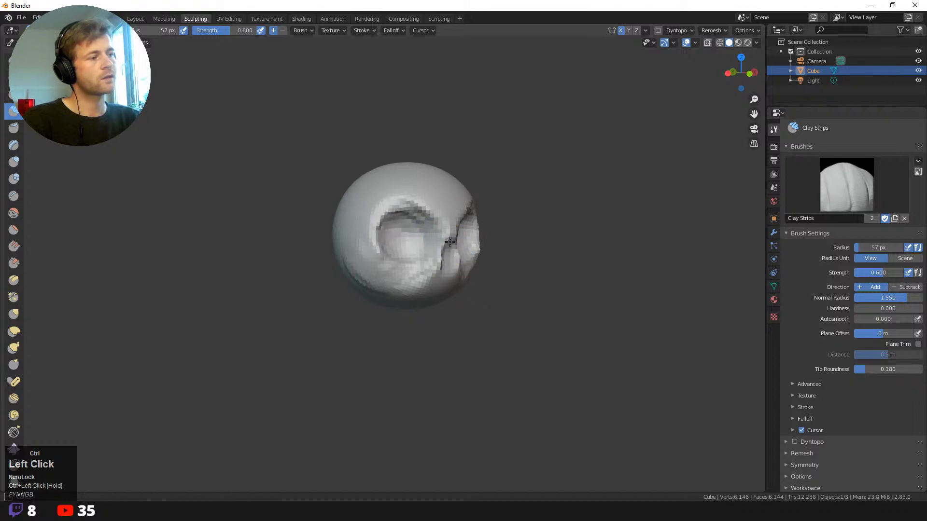
{"action": "middle_click_drag", "start_coordinate": [449, 241], "coordinate": [397, 251]}
{"action": "middle_click_drag", "start_coordinate": [430, 344], "coordinate": [425, 223]}
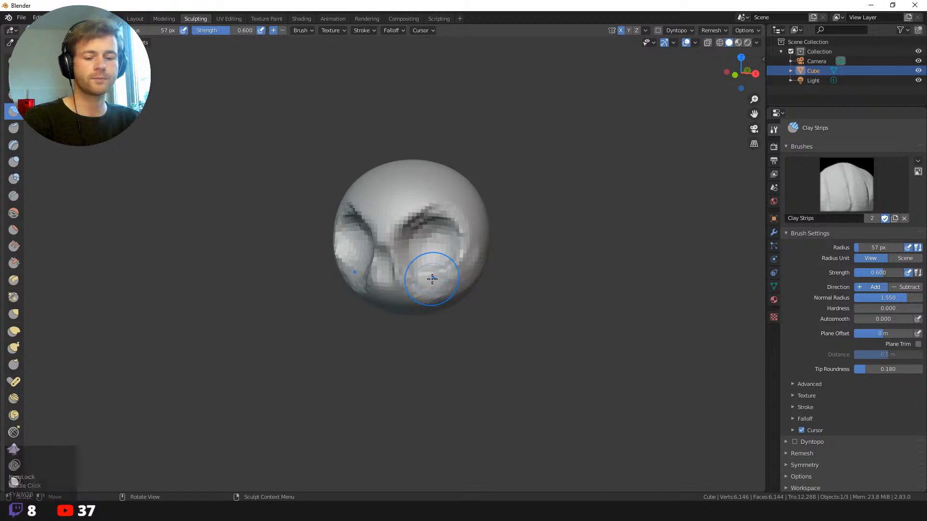
- Pull the brows and outer edges of the eye sockets down using the Grab brush with a 127 px radius
{"action": "key", "text": "g"}
{"action": "key", "text": "f"}
{"action": "left_click", "coordinate": [490, 266]}
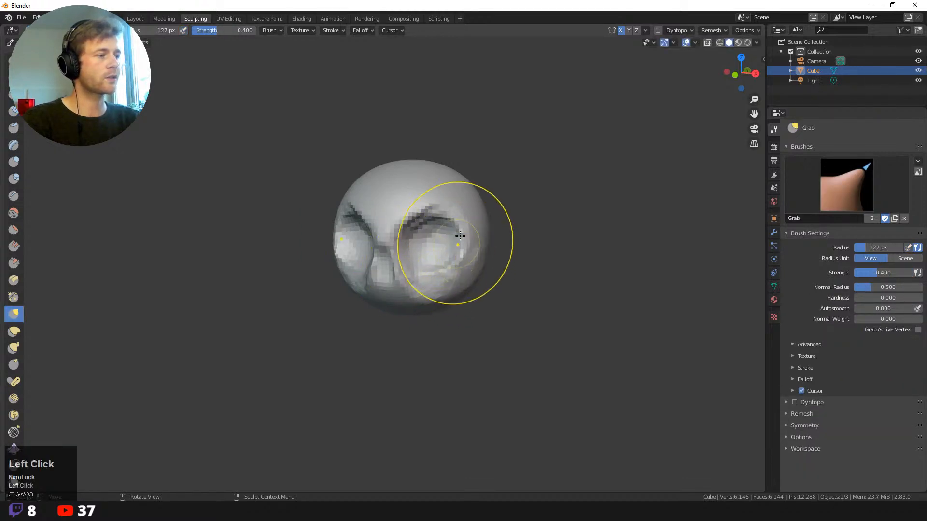
{"action": "left_click_drag", "start_coordinate": [451, 209], "coordinate": [439, 239]}
{"action": "left_click_drag", "start_coordinate": [458, 232], "coordinate": [452, 242]}
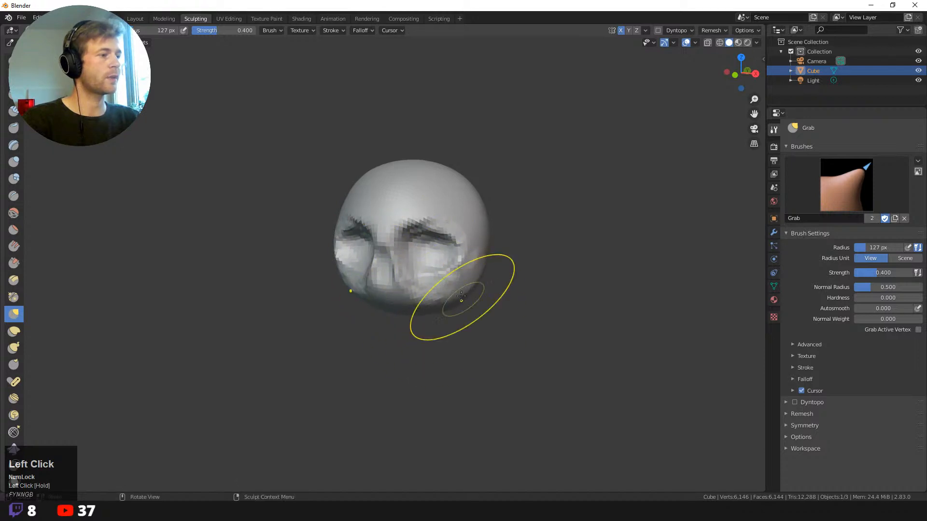
{"action": "middle_click_drag", "start_coordinate": [438, 378], "coordinate": [402, 313]}
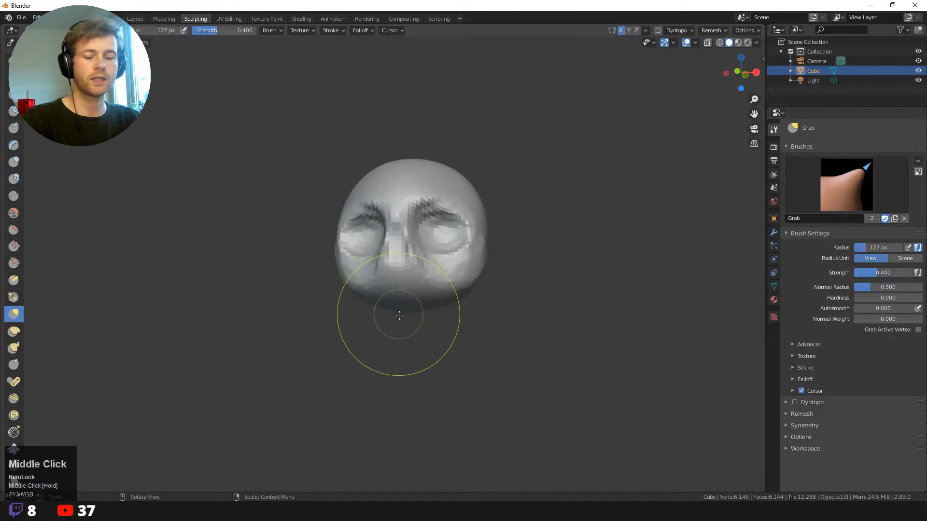
- Build up the mouth and jaw area on the underside of the face using Clay Strips with a 63 px radius
{"action": "key", "text": "f"}
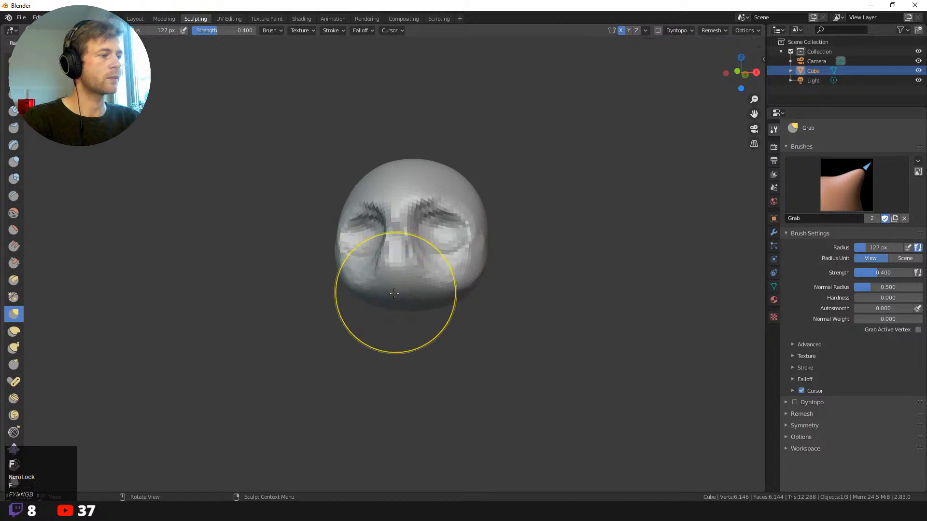
{"action": "left_click", "coordinate": [391, 295]}
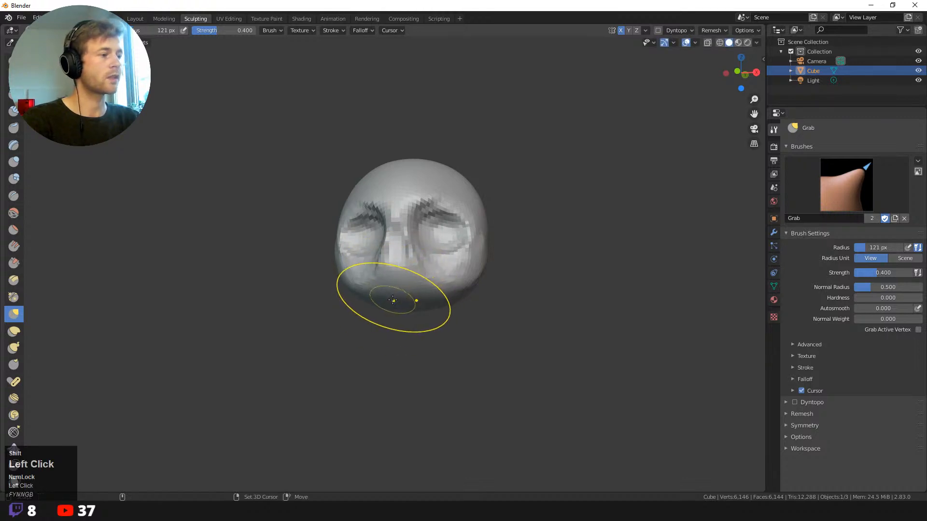
{"action": "key", "text": "shift+space"}
{"action": "left_click", "coordinate": [355, 178]}
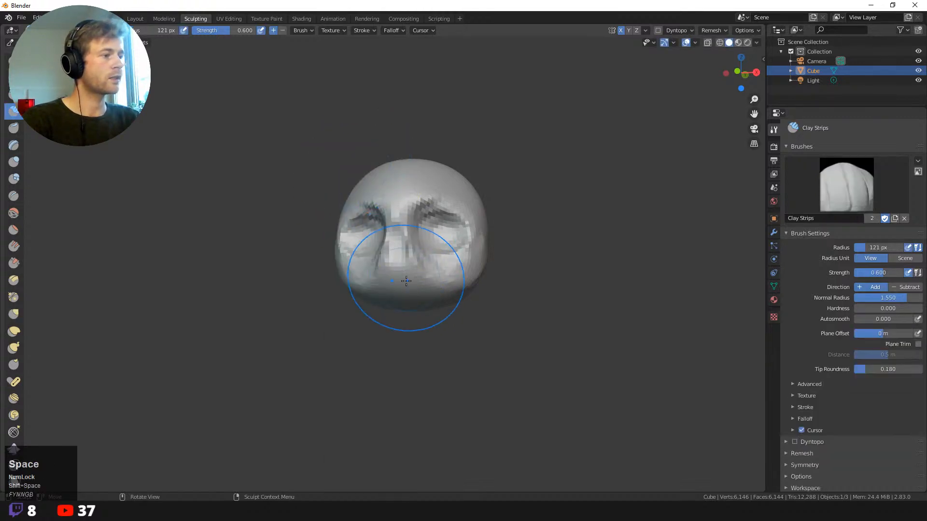
{"action": "key", "text": "f"}
{"action": "left_click", "coordinate": [382, 332]}
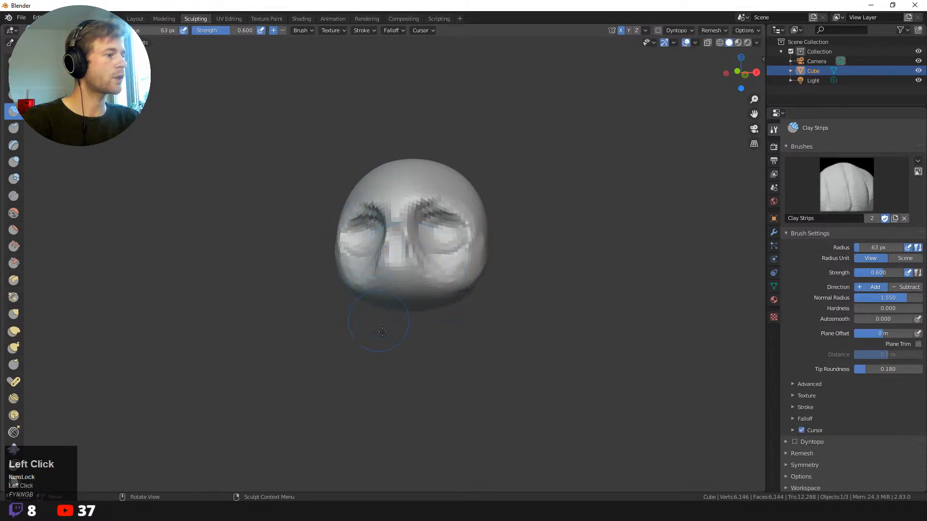
{"action": "middle_click_drag", "start_coordinate": [405, 341], "coordinate": [426, 246]}
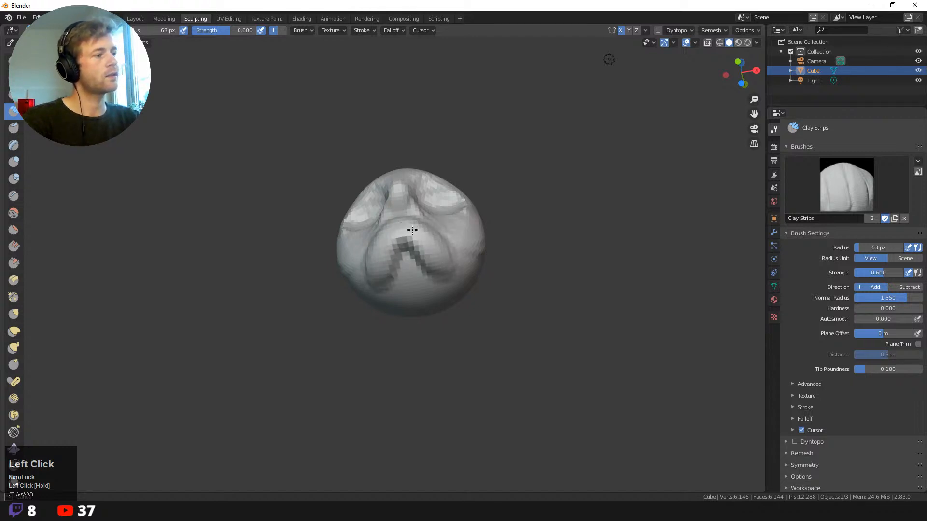
{"action": "middle_click_drag", "start_coordinate": [325, 168], "coordinate": [364, 238]}
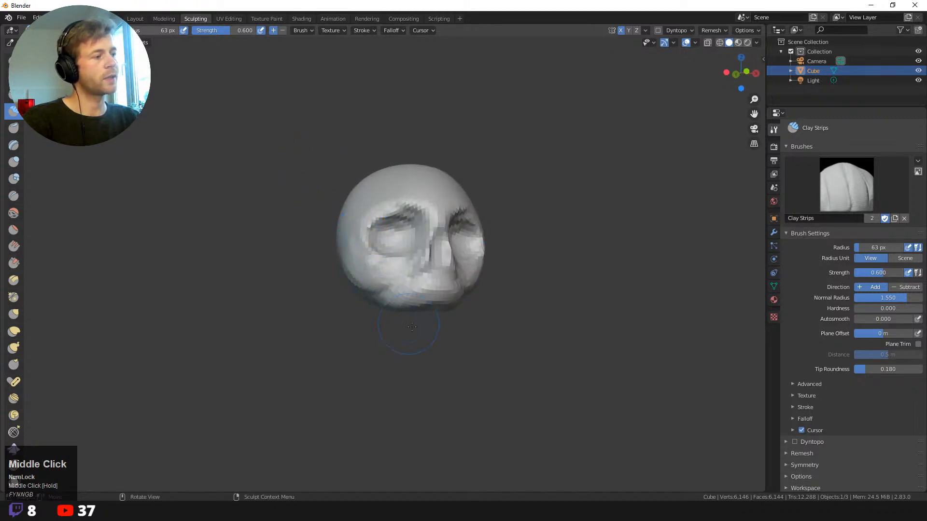
- Pull the jaw down and reshape the cheek using the Grab brush with a 98 px radius
{"action": "mouse_move", "coordinate": [411, 327]}
{"action": "middle_mouse_down"}
{"action": "mouse_move", "coordinate": [449, 337]}
{"action": "mouse_move", "coordinate": [422, 338]}
{"action": "mouse_move", "coordinate": [394, 322]}
{"action": "middle_mouse_up"}
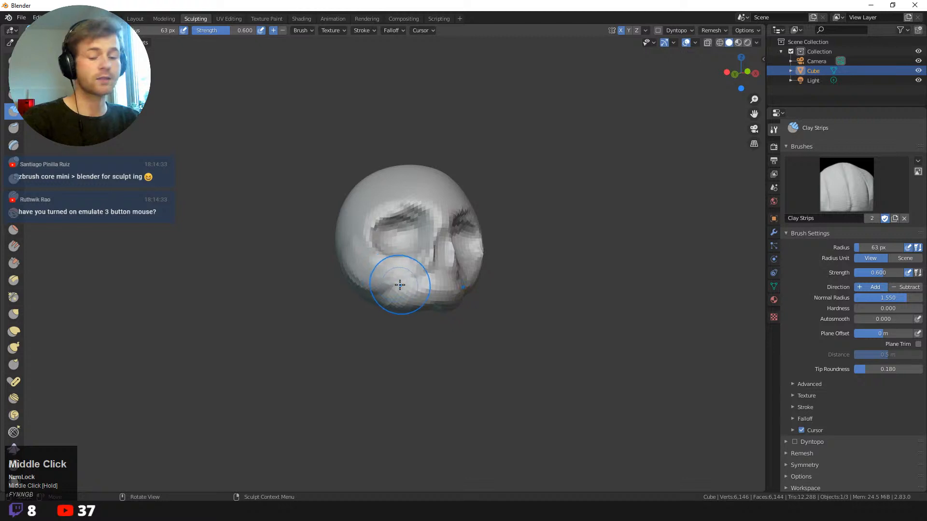
{"action": "key", "text": "g"}
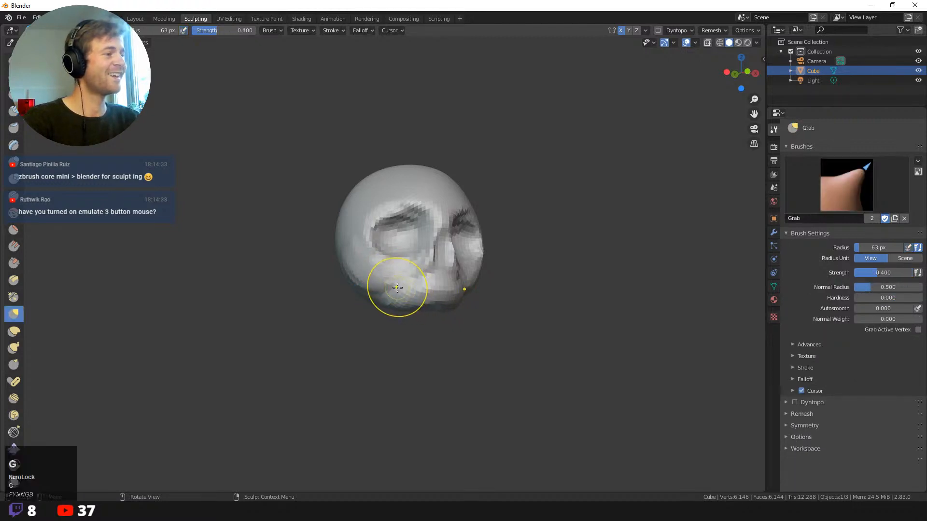
{"action": "key", "text": "f"}
{"action": "left_click", "coordinate": [415, 288]}
{"action": "left_click_drag", "start_coordinate": [404, 295], "coordinate": [436, 310]}
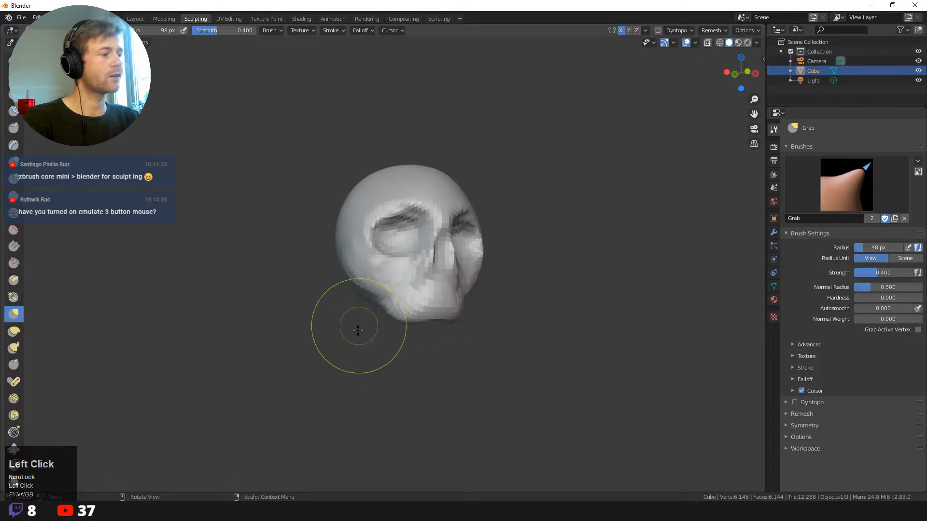
{"action": "mouse_move", "coordinate": [358, 325]}
{"action": "middle_mouse_down"}
{"action": "mouse_move", "coordinate": [275, 349]}
{"action": "mouse_move", "coordinate": [239, 340]}
{"action": "middle_mouse_up"}
{"action": "left_click_drag", "start_coordinate": [378, 289], "coordinate": [376, 275]}
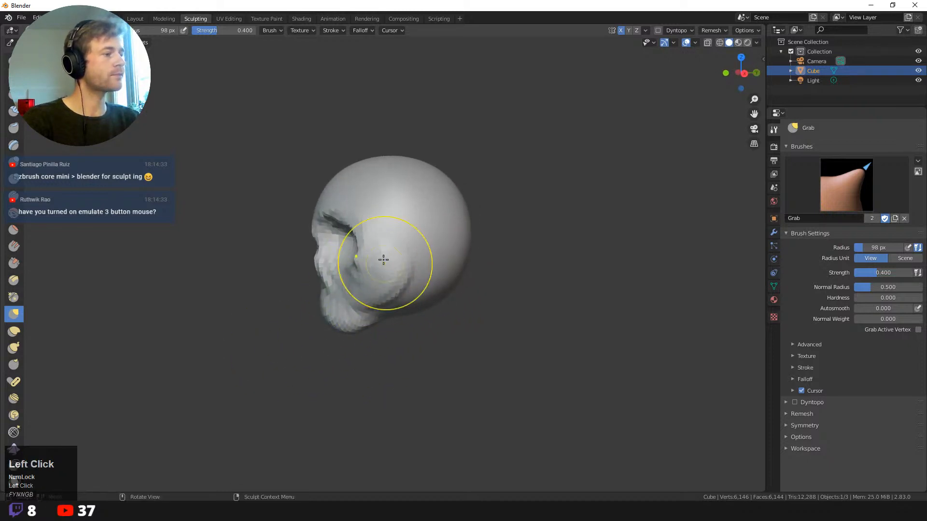
- Enlarge the Grab radius to 170 px and pull the chin forward and the rear of the cheek back in side view
{"action": "key", "text": "f"}
{"action": "left_click", "coordinate": [388, 262]}
{"action": "key", "text": "f"}
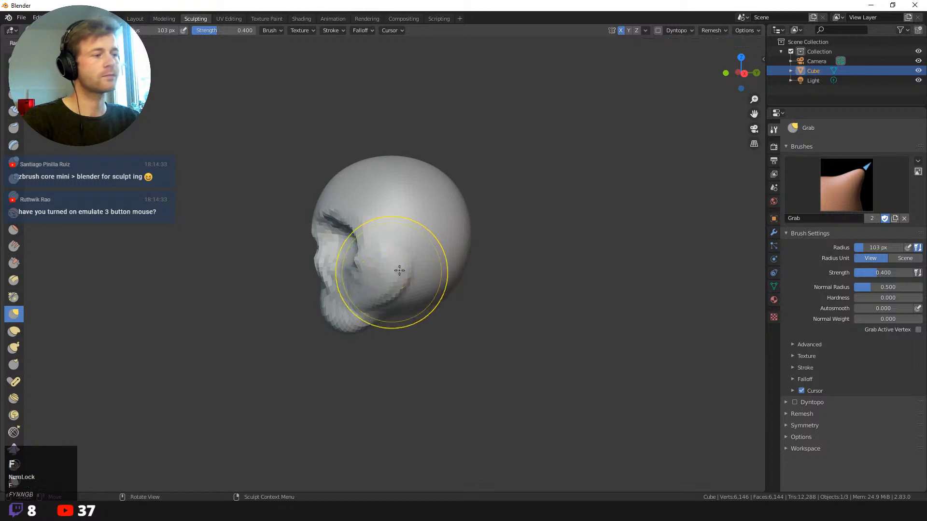
{"action": "left_click", "coordinate": [423, 270]}
{"action": "left_click_drag", "start_coordinate": [340, 316], "coordinate": [324, 312]}
{"action": "left_click_drag", "start_coordinate": [324, 312], "coordinate": [306, 323]}
{"action": "left_click_drag", "start_coordinate": [379, 273], "coordinate": [400, 259]}
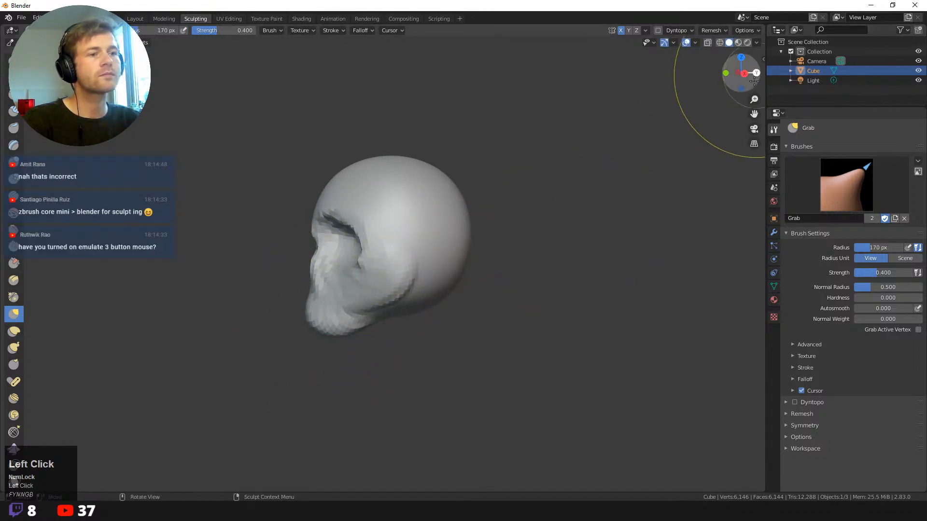
- Raise the Grab brush strength to 1.000
{"action": "key", "text": "n"}
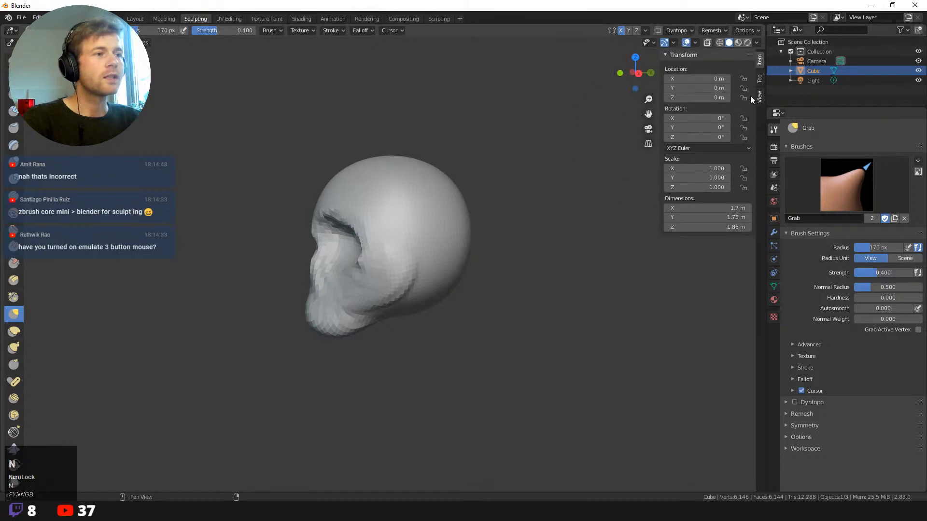
{"action": "left_click", "coordinate": [759, 78]}
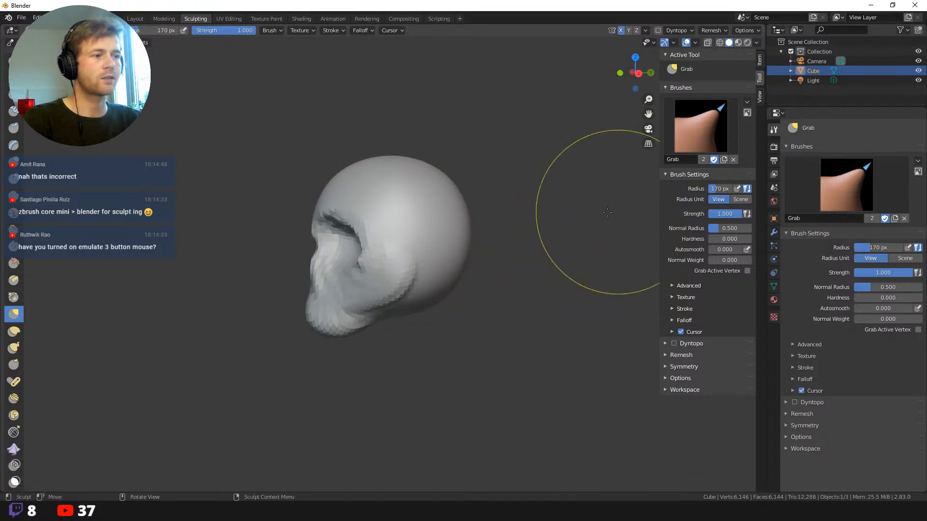
{"action": "key", "text": "n"}
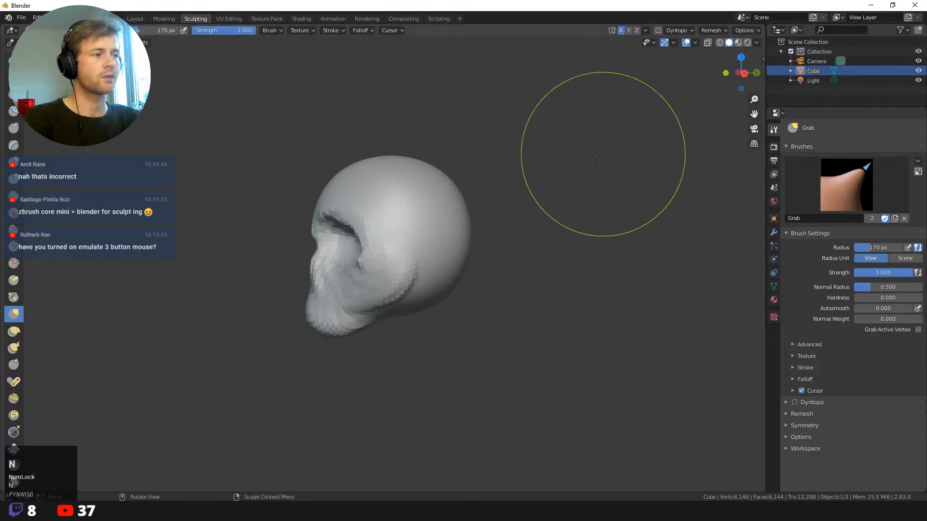
- Push the eye area back in profile, and shape a protruding nose using the Grab brush with an 83 px radius
{"action": "left_click_drag", "start_coordinate": [354, 251], "coordinate": [361, 253]}
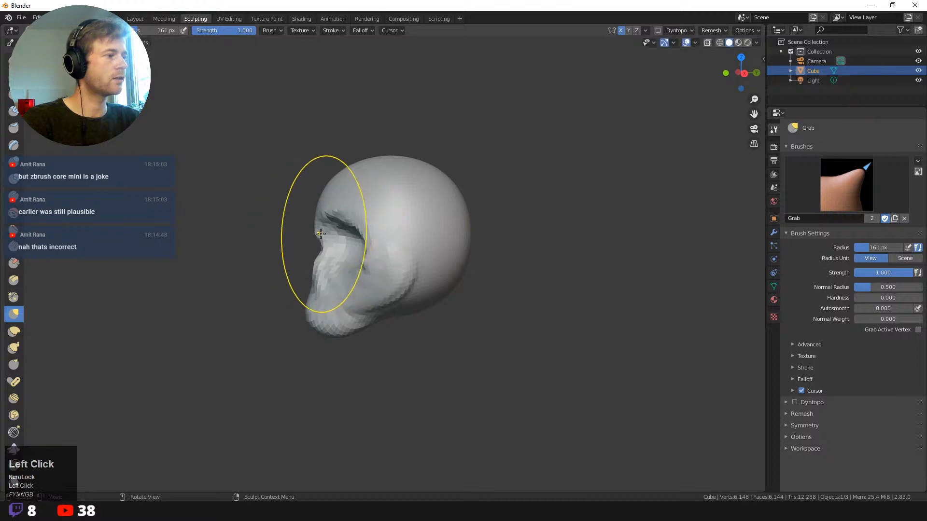
{"action": "key", "text": "f"}
{"action": "left_click", "coordinate": [314, 237]}
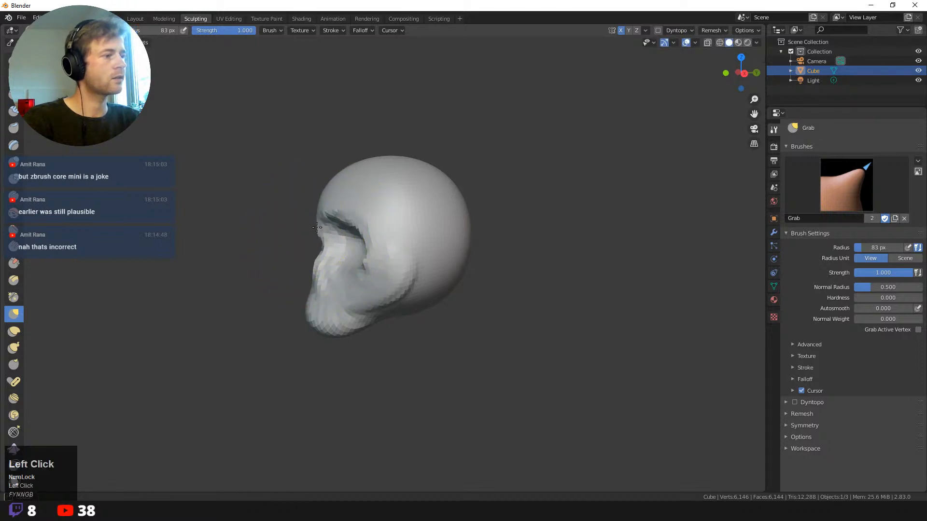
{"action": "left_click_drag", "start_coordinate": [320, 267], "coordinate": [304, 260]}
{"action": "left_click_drag", "start_coordinate": [309, 278], "coordinate": [316, 281]}
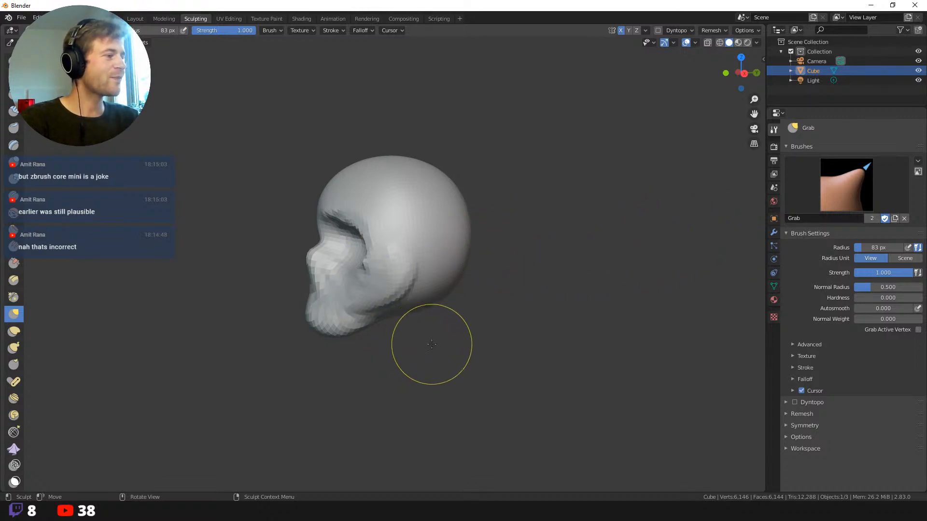
- Enable Dyntopo for the head mesh and open its detail settings
{"action": "mouse_move", "coordinate": [431, 347]}
{"action": "middle_mouse_down"}
{"action": "mouse_move", "coordinate": [476, 350]}
{"action": "mouse_move", "coordinate": [465, 347]}
{"action": "mouse_move", "coordinate": [481, 342]}
{"action": "mouse_move", "coordinate": [463, 337]}
{"action": "mouse_move", "coordinate": [502, 318]}
{"action": "middle_mouse_up"}
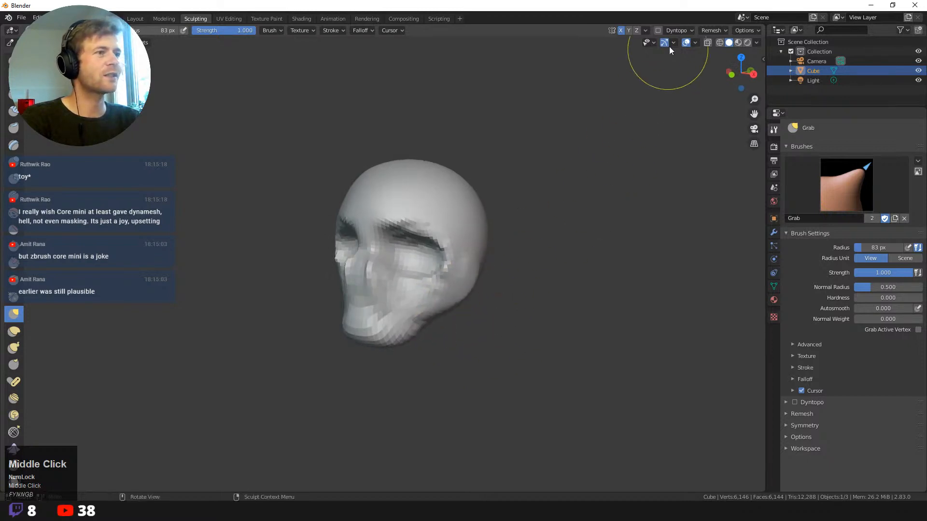
{"action": "left_click", "coordinate": [657, 31]}
{"action": "left_click", "coordinate": [534, 59]}
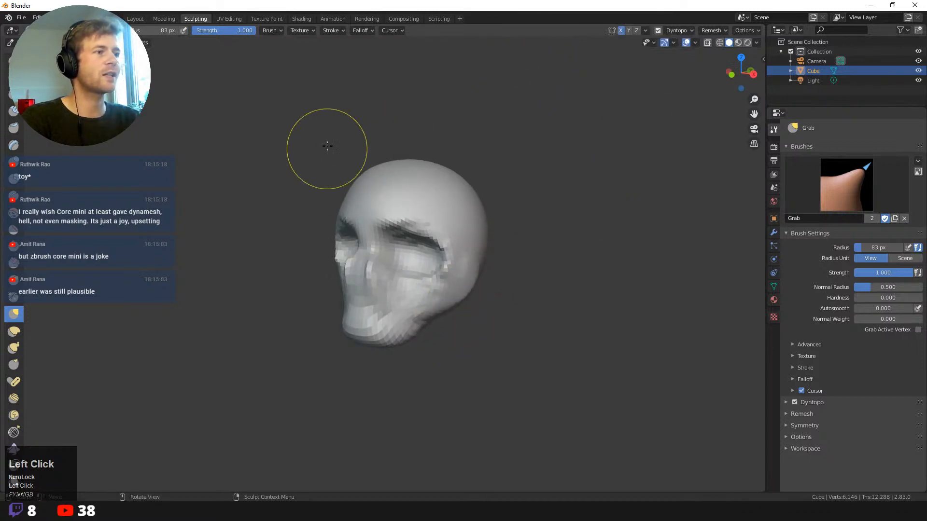
{"action": "middle_click_drag", "start_coordinate": [324, 149], "coordinate": [304, 142], "text": "shift"}
{"action": "middle_click_drag", "start_coordinate": [301, 144], "coordinate": [259, 170], "text": "ctrl"}
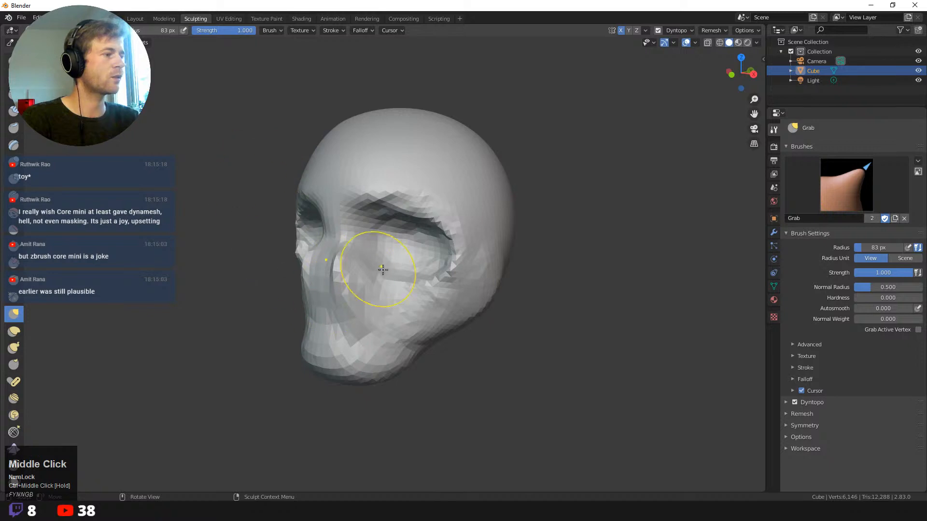
{"action": "middle_click_drag", "start_coordinate": [372, 269], "coordinate": [415, 263]}
{"action": "left_click", "coordinate": [689, 31]}
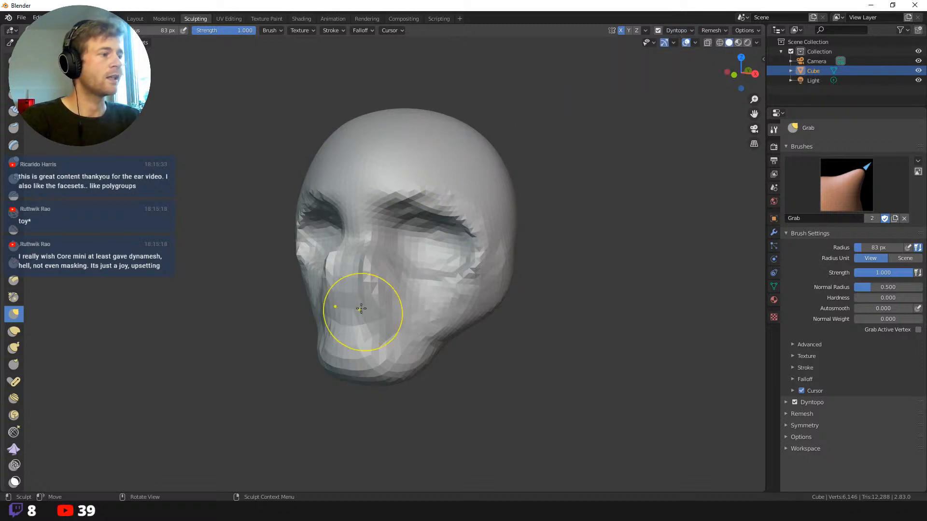
- Smooth the nose and the area above the mouth into an even surface
{"action": "mouse_move", "coordinate": [351, 265]}
{"action": "left_mouse_down", "text": "shift"}
{"action": "mouse_move", "coordinate": [364, 269]}
{"action": "mouse_move", "coordinate": [366, 290]}
{"action": "mouse_move", "coordinate": [351, 288]}
{"action": "left_mouse_up", "text": "shift"}
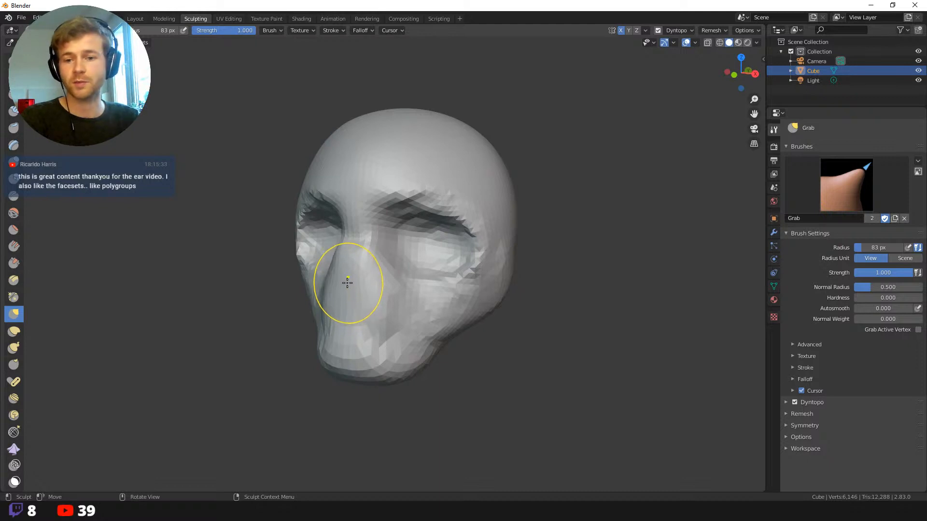
{"action": "middle_click", "coordinate": [529, 316]}
{"action": "middle_click_drag", "start_coordinate": [528, 316], "coordinate": [544, 314]}
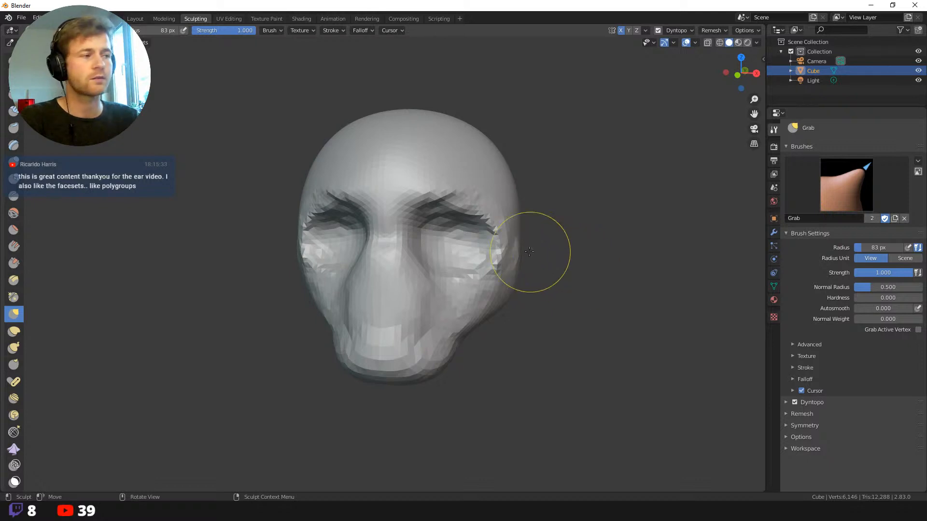
{"action": "middle_click_drag", "start_coordinate": [529, 251], "coordinate": [504, 248]}
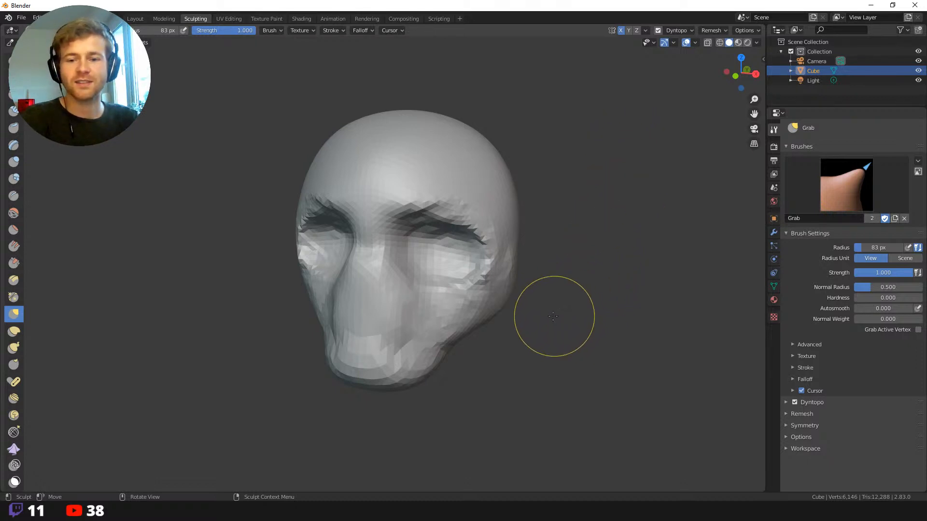
{"action": "middle_click_drag", "start_coordinate": [528, 332], "coordinate": [432, 263]}
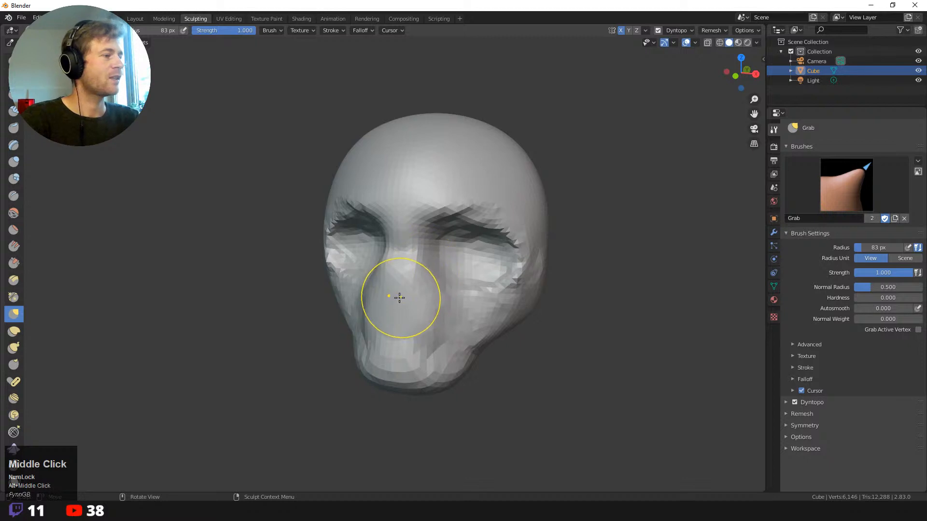
{"action": "key", "text": "b"}
{"action": "key", "text": "shift+space"}
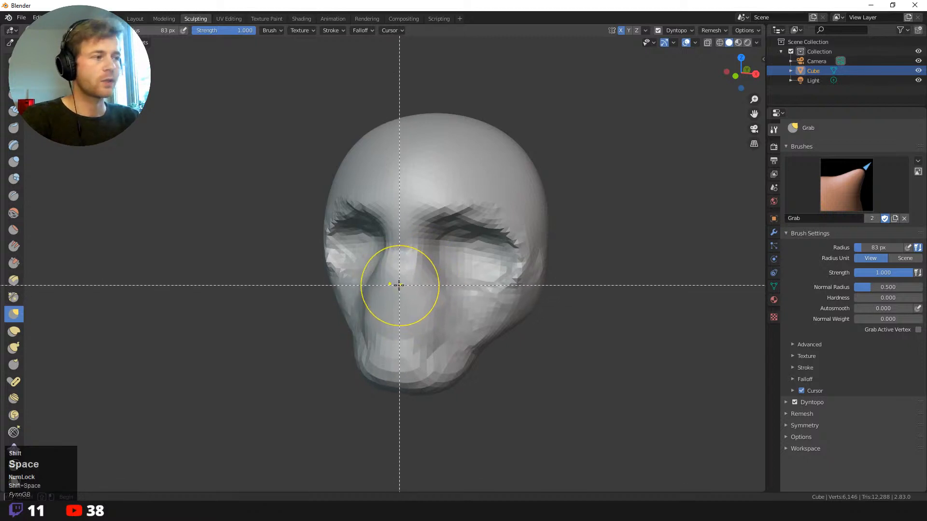
{"action": "key", "text": "Escape"}
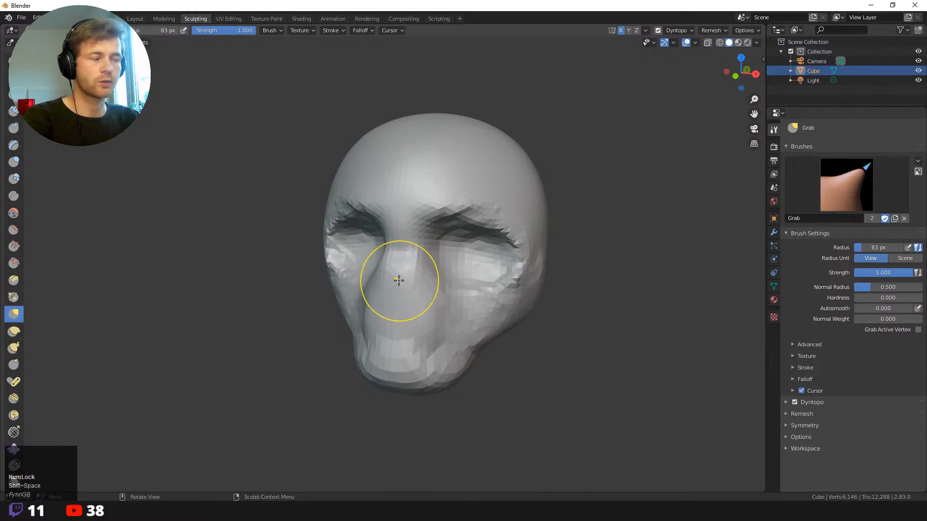
{"action": "key", "text": "Caps_Lock"}
{"action": "key", "text": "space"}
{"action": "key", "text": "space"}
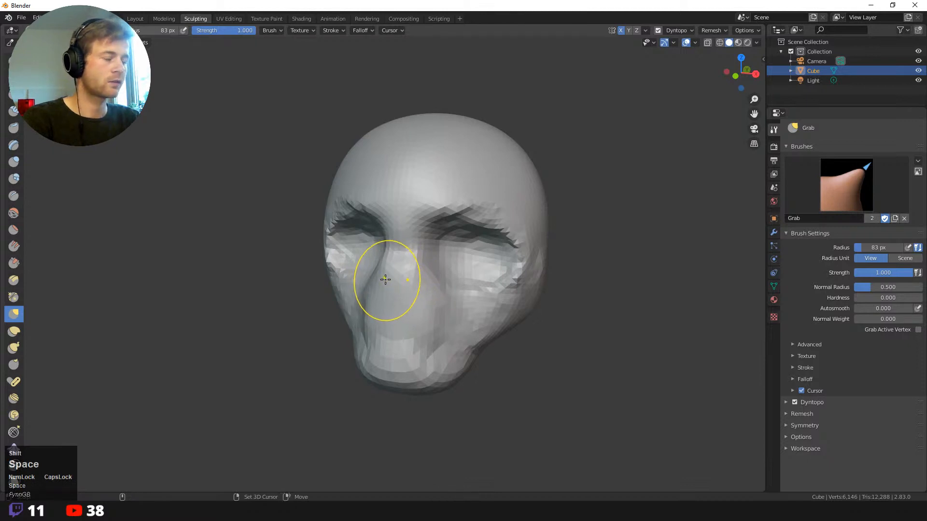
- Switch to the Clay Strips brush with a 52 px radius and carve into the nose
{"action": "key", "text": "shift+space"}
{"action": "left_click", "coordinate": [353, 164]}
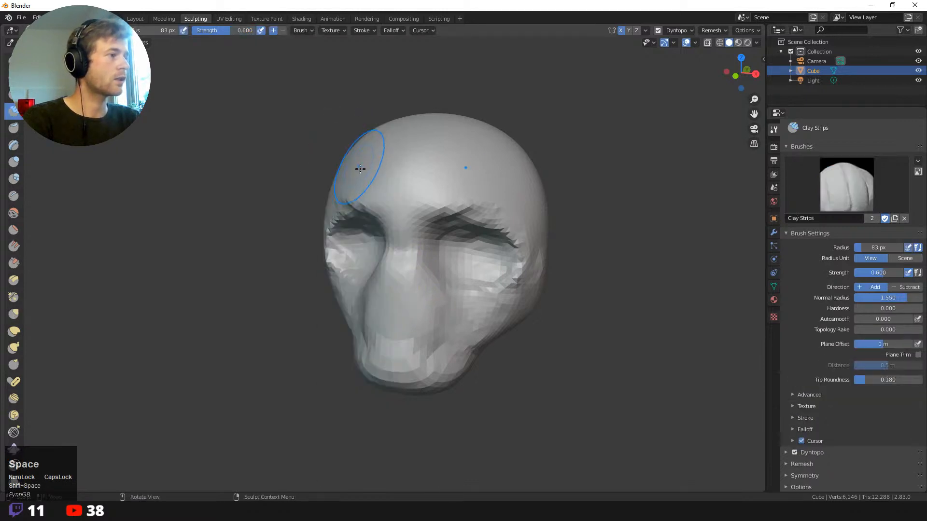
{"action": "left_click", "coordinate": [390, 285]}
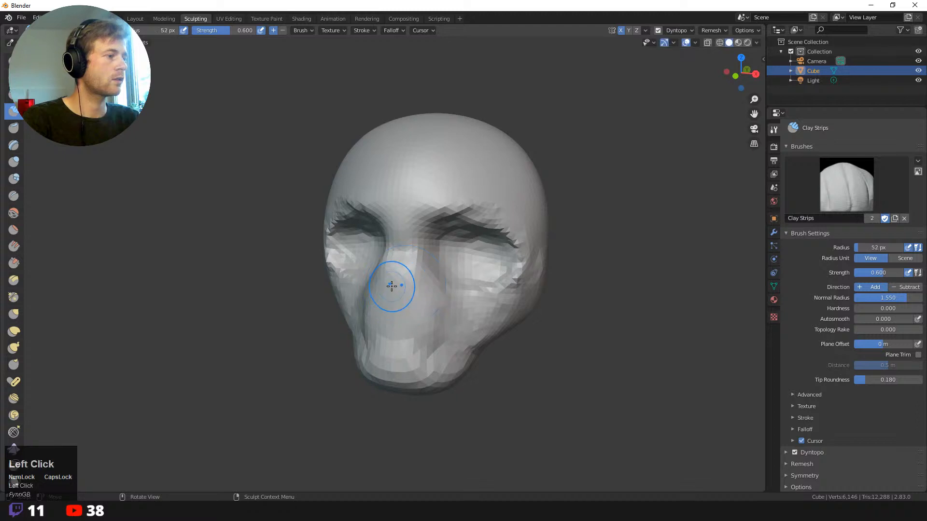
{"action": "mouse_move", "coordinate": [398, 303]}
{"action": "left_mouse_down", "text": "ctrl"}
{"action": "mouse_move", "coordinate": [410, 304]}
{"action": "mouse_move", "coordinate": [401, 282]}
{"action": "left_mouse_up", "text": "ctrl"}
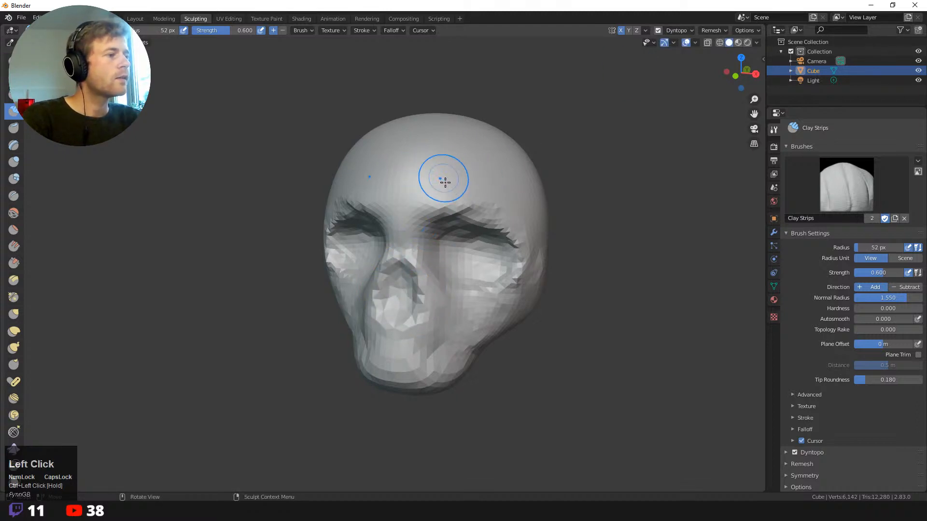
{"action": "left_click_drag", "start_coordinate": [444, 182], "coordinate": [451, 190]}
{"action": "key", "text": "ctrl+z"}
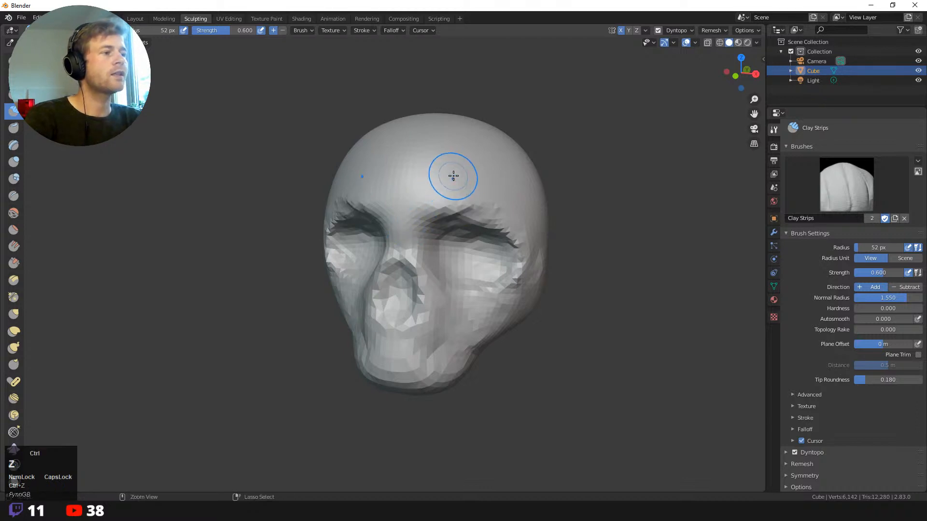
- Set the Dyntopo detailing method to Brush Detail
{"action": "left_click", "coordinate": [683, 31]}
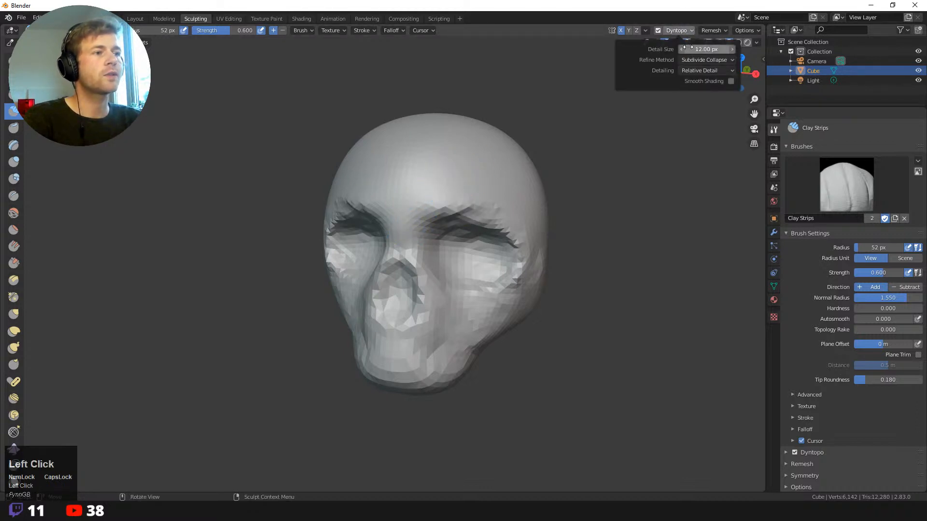
{"action": "left_click", "coordinate": [716, 71]}
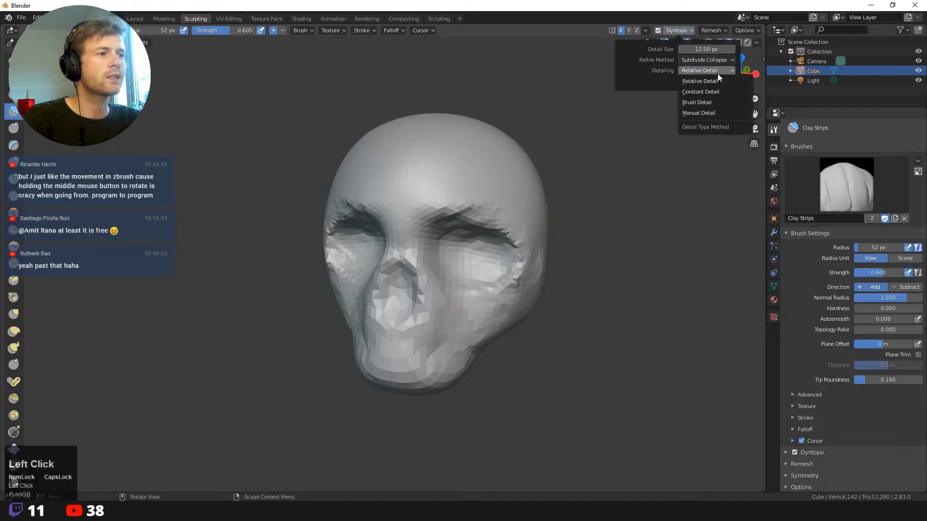
{"action": "left_click", "coordinate": [713, 102]}
- Build up the brow ridges, and carve out the nasal cavity and its lower edge with Clay Strips
{"action": "mouse_move", "coordinate": [467, 217]}
{"action": "left_mouse_down"}
{"action": "mouse_move", "coordinate": [471, 205]}
{"action": "mouse_move", "coordinate": [459, 232]}
{"action": "left_mouse_up"}
{"action": "mouse_move", "coordinate": [245, 210]}
{"action": "middle_mouse_down"}
{"action": "mouse_move", "coordinate": [263, 219]}
{"action": "mouse_move", "coordinate": [255, 224]}
{"action": "mouse_move", "coordinate": [311, 200]}
{"action": "middle_mouse_up"}
{"action": "mouse_move", "coordinate": [414, 240]}
{"action": "left_mouse_down"}
{"action": "mouse_move", "coordinate": [416, 276]}
{"action": "mouse_move", "coordinate": [421, 237]}
{"action": "left_mouse_up"}
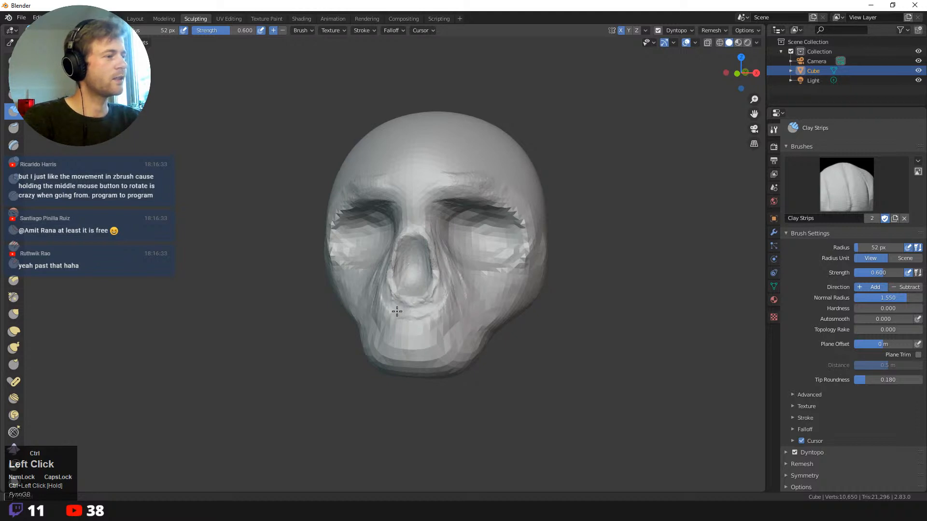
{"action": "left_click_drag", "start_coordinate": [396, 311], "coordinate": [393, 311], "text": "ctrl"}
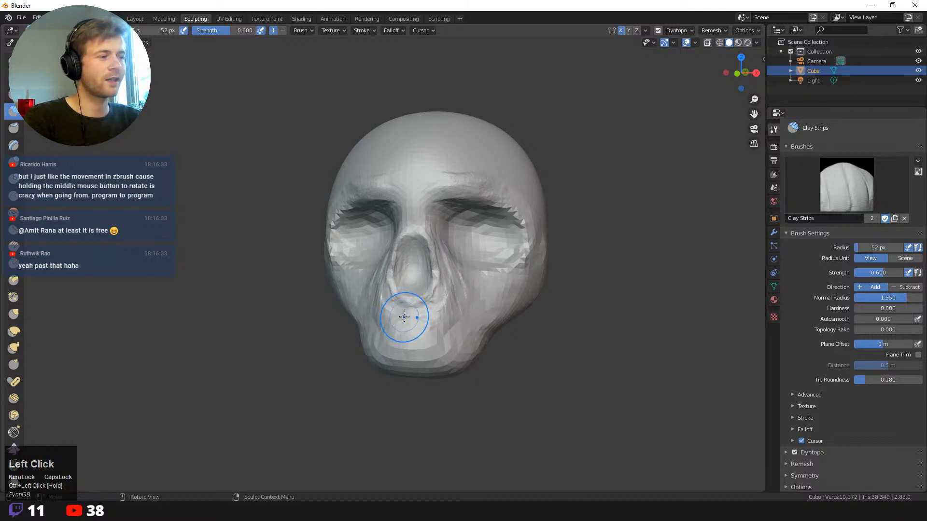
- Enlarge the Clay Strips radius to 91 px and carve away the sides of the upper jaw and the hollows under the cheekbones
{"action": "key", "text": "f"}
{"action": "left_click", "coordinate": [424, 318]}
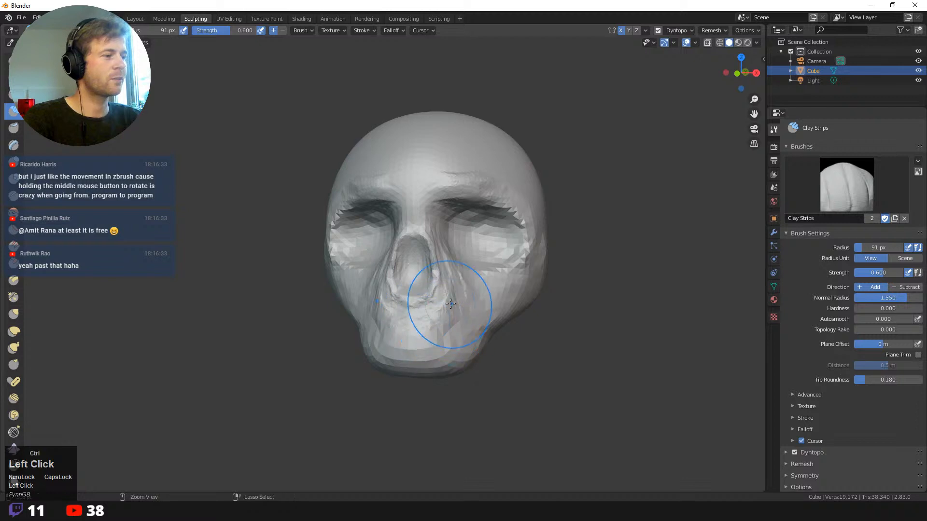
{"action": "left_click_drag", "start_coordinate": [450, 309], "coordinate": [452, 287], "text": "ctrl"}
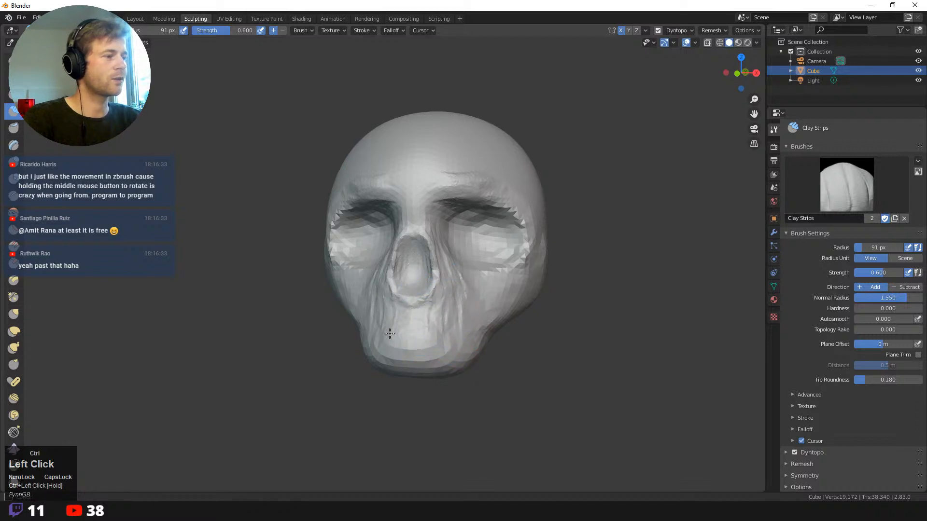
{"action": "left_click_drag", "start_coordinate": [390, 333], "coordinate": [382, 310], "text": "ctrl"}
{"action": "left_click_drag", "start_coordinate": [456, 302], "coordinate": [491, 317], "text": "ctrl"}
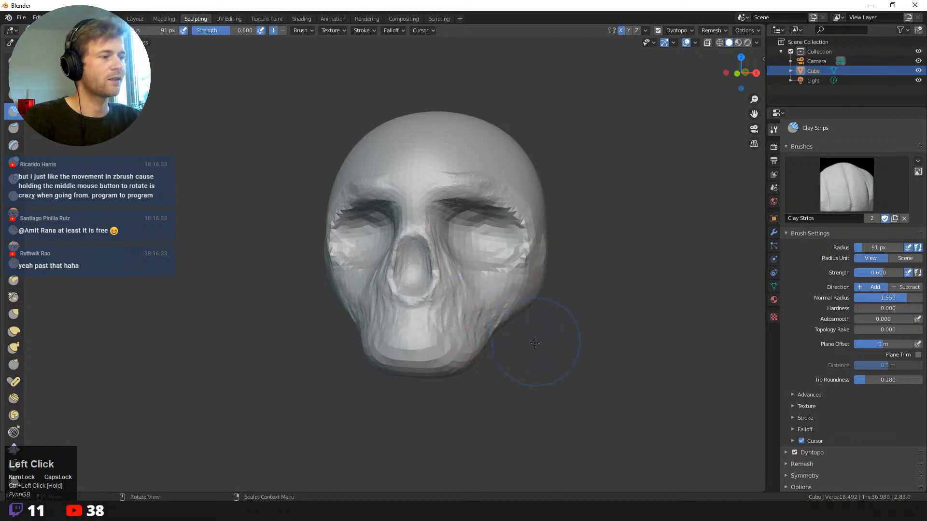
{"action": "middle_click_drag", "start_coordinate": [535, 343], "coordinate": [420, 314]}
{"action": "left_click_drag", "start_coordinate": [413, 306], "coordinate": [411, 302], "text": "ctrl"}
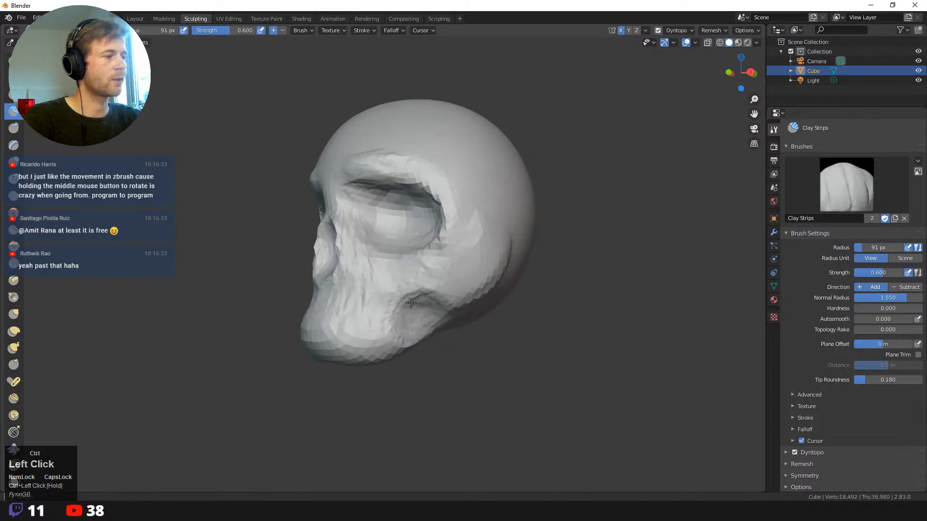
- Carve the area between the brows, deepen the eye sockets, and hollow the temples behind them
{"action": "middle_click_drag", "start_coordinate": [287, 242], "coordinate": [329, 207]}
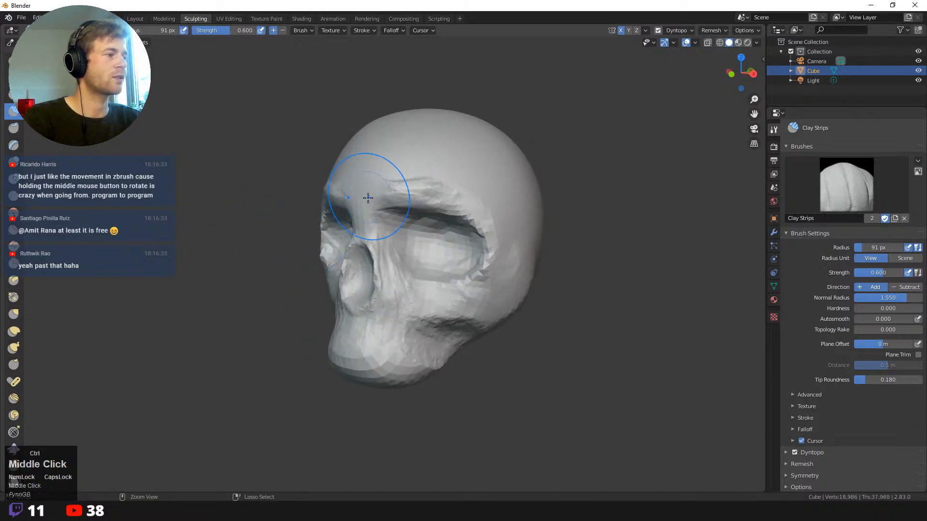
{"action": "left_click_drag", "start_coordinate": [362, 186], "coordinate": [363, 213], "text": "ctrl"}
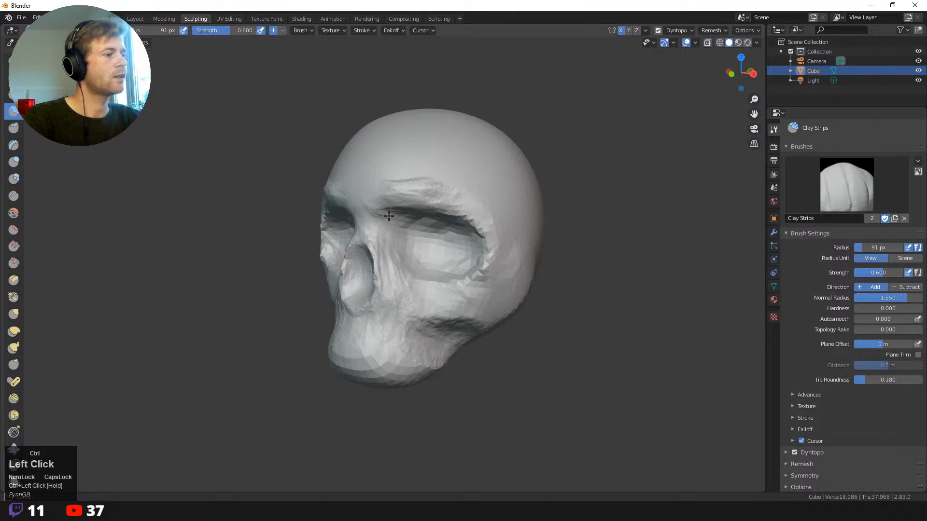
{"action": "right_click", "coordinate": [430, 256], "text": "ctrl"}
{"action": "mouse_move", "coordinate": [407, 220]}
{"action": "left_mouse_down", "text": "ctrl"}
{"action": "mouse_move", "coordinate": [427, 254]}
{"action": "mouse_move", "coordinate": [415, 228]}
{"action": "left_mouse_up", "text": "ctrl"}
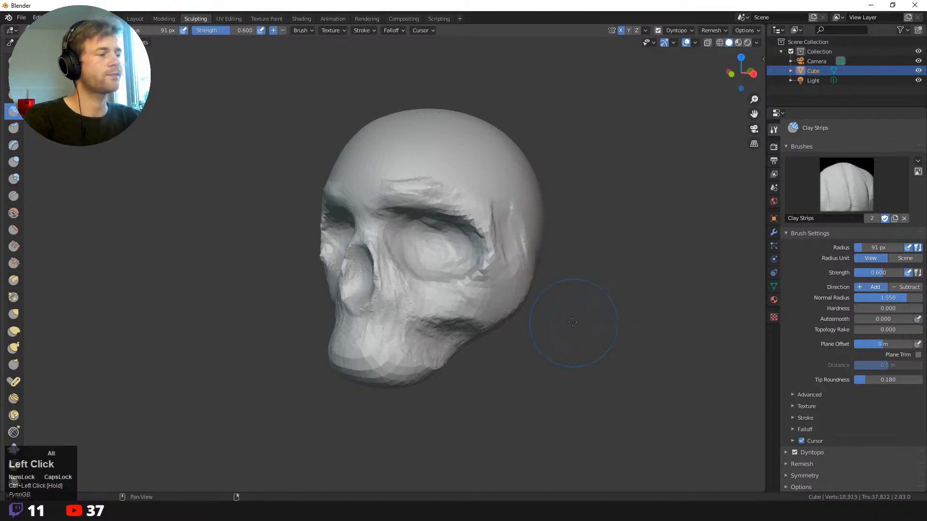
- Carve deeper below the cheekbones and hollow out the underside of the jaw
{"action": "mouse_move", "coordinate": [572, 321]}
{"action": "middle_mouse_down"}
{"action": "mouse_move", "coordinate": [372, 362]}
{"action": "mouse_move", "coordinate": [393, 310]}
{"action": "middle_mouse_up"}
{"action": "left_click_drag", "start_coordinate": [393, 310], "coordinate": [401, 327], "text": "ctrl"}
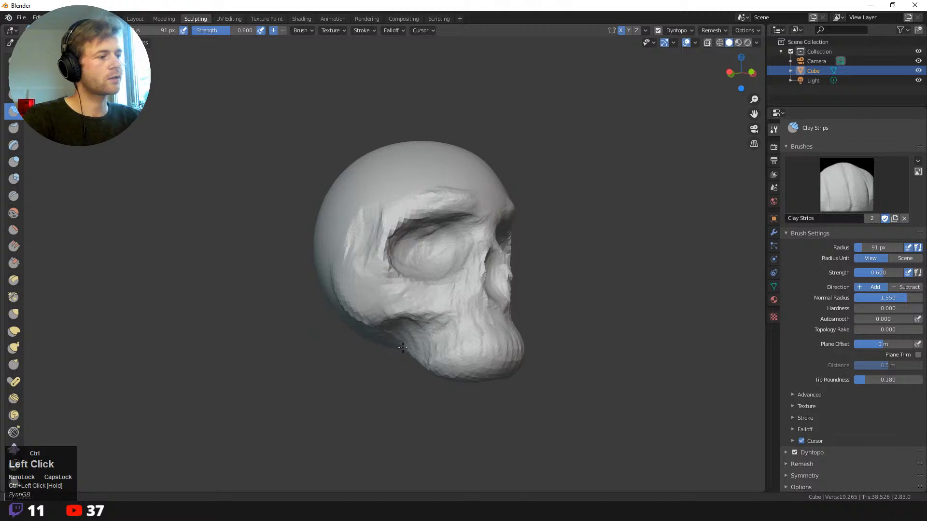
{"action": "middle_click_drag", "start_coordinate": [402, 348], "coordinate": [424, 306]}
{"action": "mouse_move", "coordinate": [424, 306]}
{"action": "left_mouse_down", "text": "ctrl"}
{"action": "mouse_move", "coordinate": [414, 306]}
{"action": "mouse_move", "coordinate": [454, 313]}
{"action": "left_mouse_up", "text": "ctrl"}
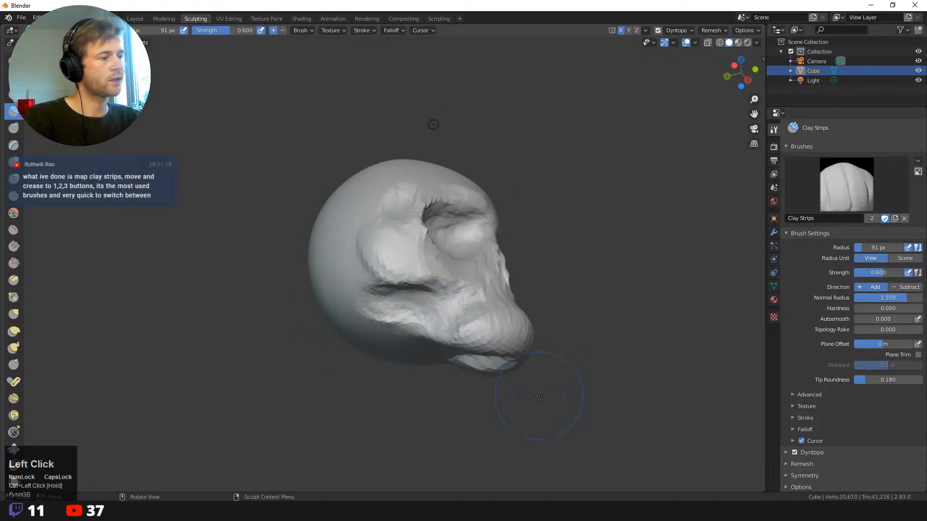
{"action": "middle_click_drag", "start_coordinate": [492, 331], "coordinate": [482, 189]}
{"action": "mouse_move", "coordinate": [483, 188]}
{"action": "left_mouse_down", "text": "ctrl"}
{"action": "mouse_move", "coordinate": [432, 243]}
{"action": "mouse_move", "coordinate": [468, 226]}
{"action": "left_mouse_up", "text": "ctrl"}
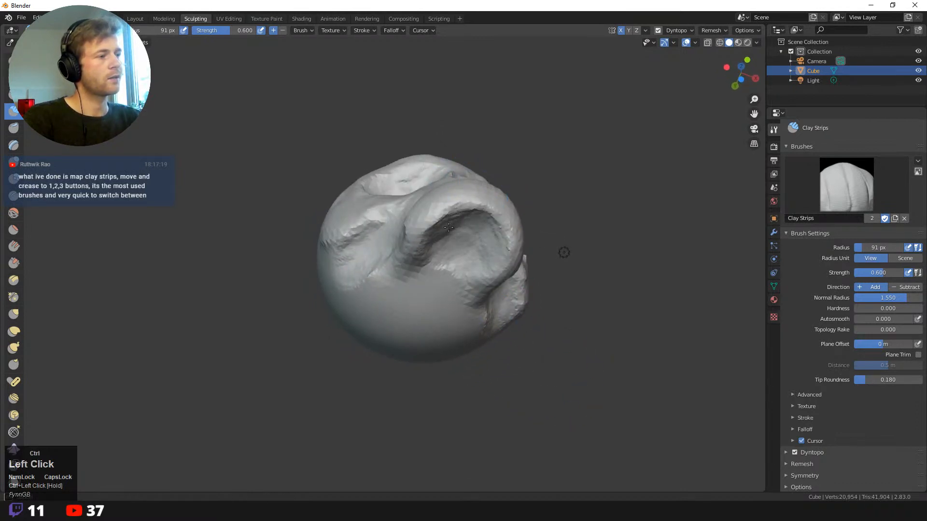
- Carve the temples upward along the sides of the forehead and smooth the transition
{"action": "mouse_move", "coordinate": [452, 257]}
{"action": "middle_mouse_down"}
{"action": "mouse_move", "coordinate": [455, 186]}
{"action": "mouse_move", "coordinate": [393, 279]}
{"action": "mouse_move", "coordinate": [452, 402]}
{"action": "mouse_move", "coordinate": [434, 338]}
{"action": "mouse_move", "coordinate": [362, 244]}
{"action": "middle_mouse_up"}
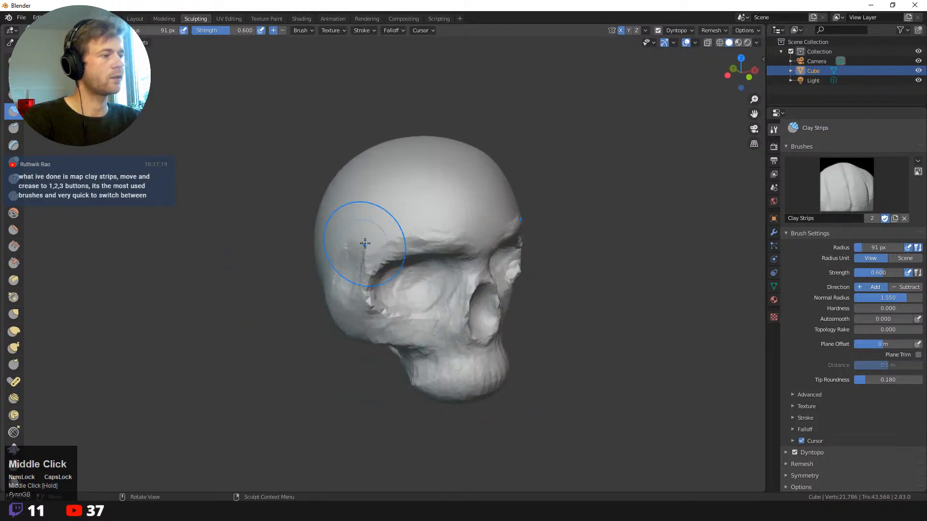
{"action": "left_click_drag", "start_coordinate": [362, 244], "coordinate": [366, 235], "text": "ctrl"}
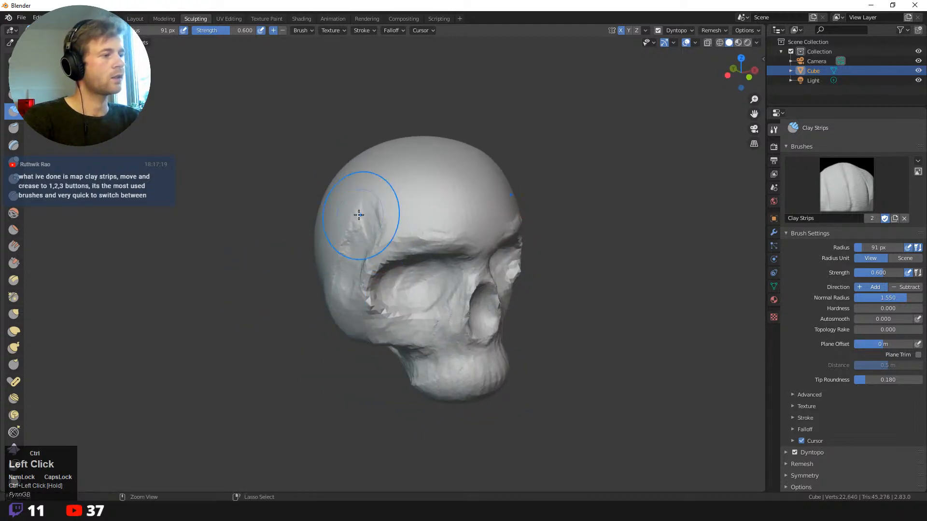
{"action": "middle_click_drag", "start_coordinate": [358, 214], "coordinate": [372, 182]}
{"action": "mouse_move", "coordinate": [372, 182]}
{"action": "left_mouse_down", "text": "ctrl"}
{"action": "mouse_move", "coordinate": [404, 224]}
{"action": "mouse_move", "coordinate": [406, 180]}
{"action": "left_mouse_up", "text": "ctrl"}
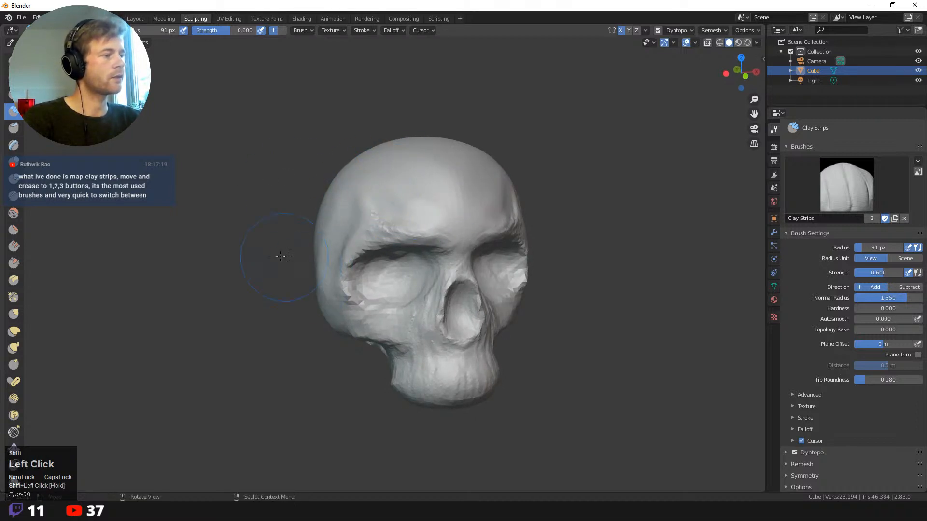
- Switch to the Grab brush with a 58 px radius and pull the nasal bridge forward in profile
{"action": "middle_click_drag", "start_coordinate": [281, 257], "coordinate": [430, 383]}
{"action": "key", "text": "ctrl+b"}
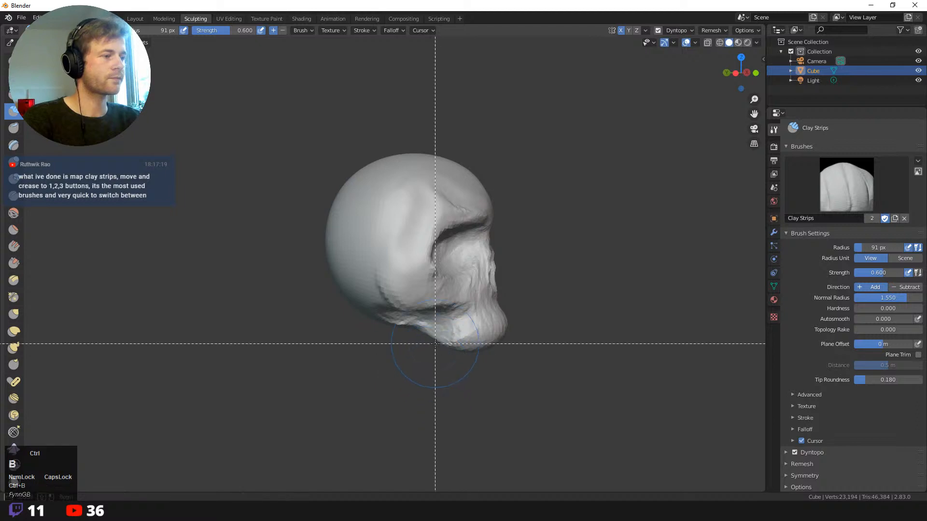
{"action": "key", "text": "Escape"}
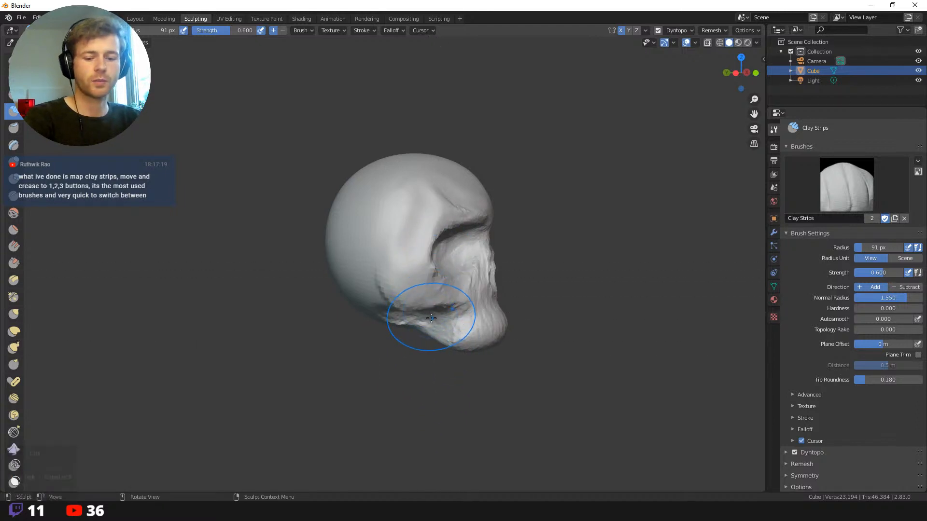
{"action": "key", "text": "g"}
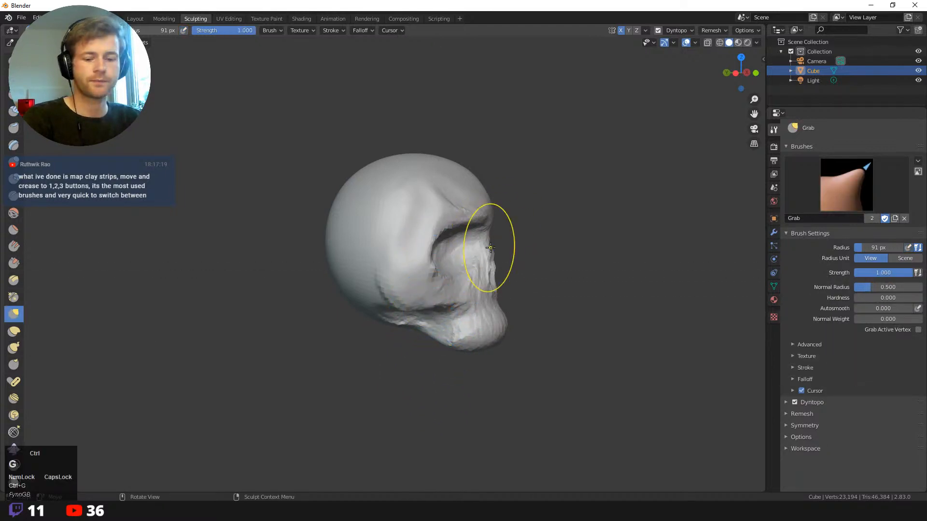
{"action": "key", "text": "f"}
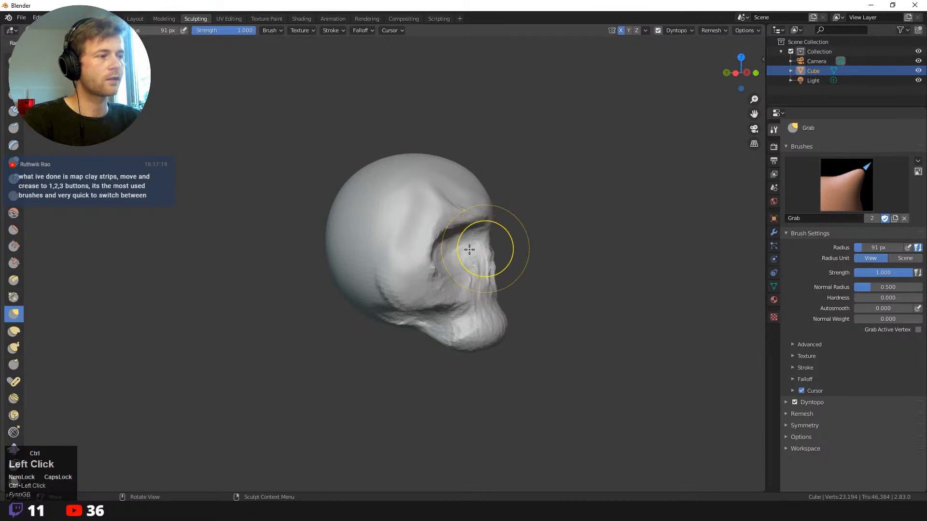
{"action": "left_click", "coordinate": [485, 234]}
{"action": "mouse_move", "coordinate": [520, 257]}
{"action": "middle_mouse_down"}
{"action": "mouse_move", "coordinate": [529, 253]}
{"action": "mouse_move", "coordinate": [521, 256]}
{"action": "middle_mouse_up"}
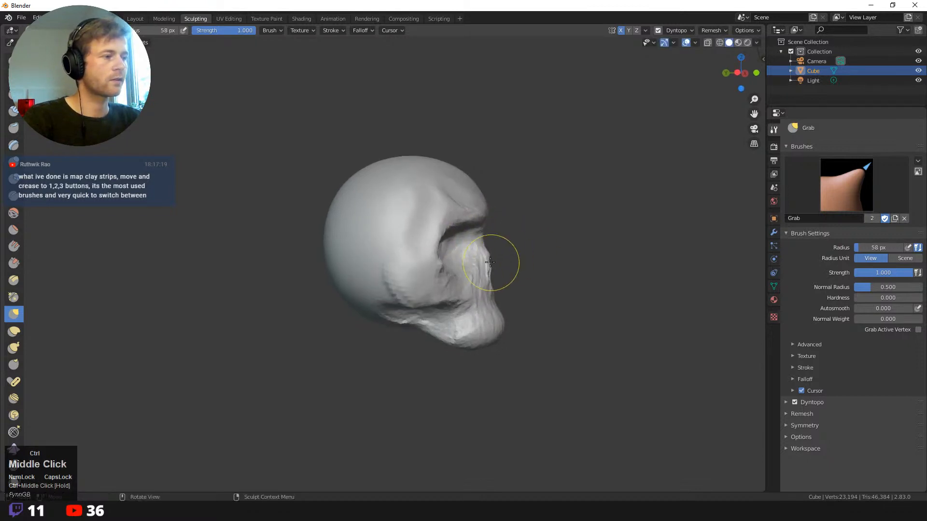
{"action": "left_click_drag", "start_coordinate": [490, 257], "coordinate": [491, 252]}
- Enlarge the Grab radius to 92 px and reshape the upper jaw and cheek area below the nose
{"action": "key", "text": "f"}
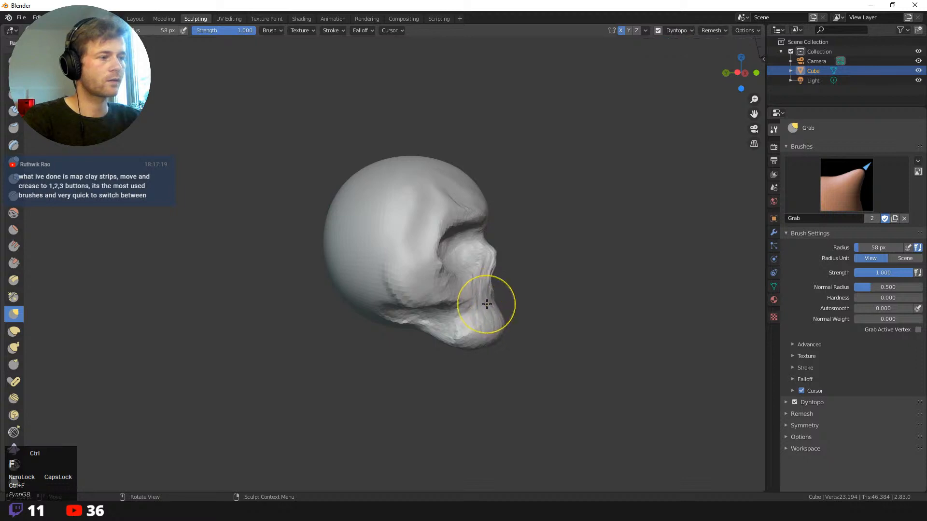
{"action": "left_click", "coordinate": [493, 304]}
{"action": "key", "text": "f"}
{"action": "left_click", "coordinate": [503, 305]}
{"action": "left_click_drag", "start_coordinate": [458, 298], "coordinate": [456, 295]}
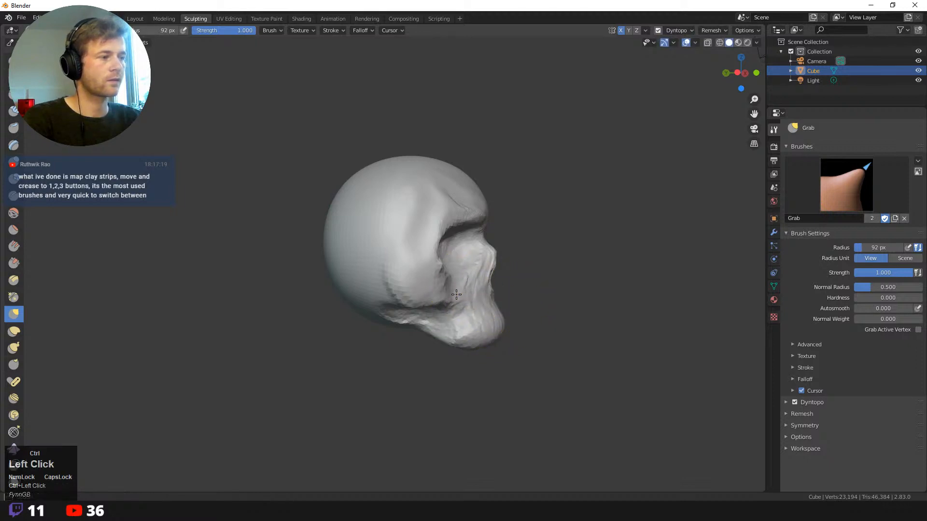
- Enlarge the Grab radius to 252 px and pull the top and back of the cranium outward in profile
{"action": "key", "text": "f"}
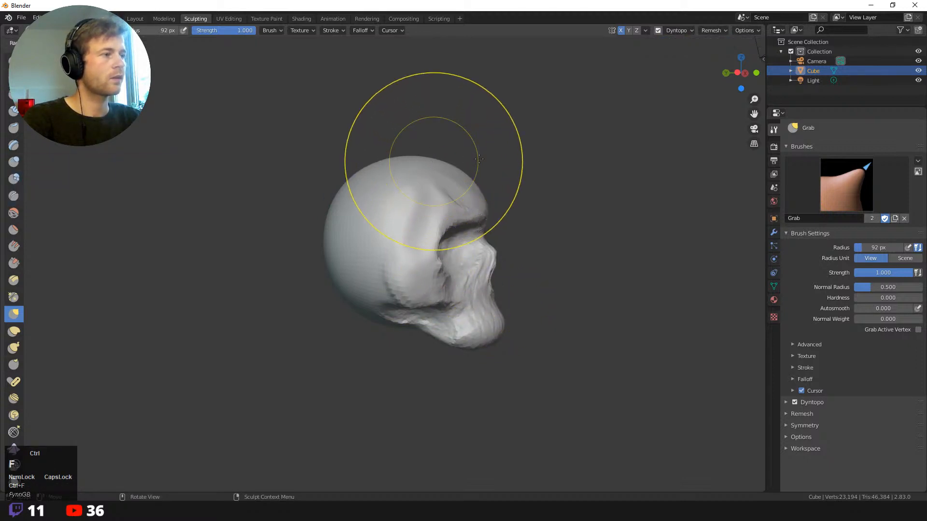
{"action": "left_click", "coordinate": [555, 161]}
{"action": "left_click_drag", "start_coordinate": [413, 159], "coordinate": [420, 145]}
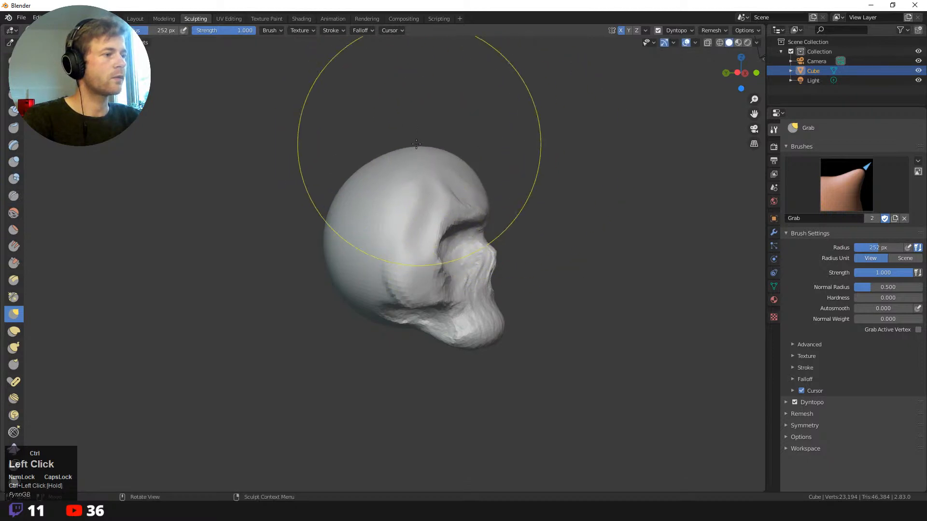
{"action": "mouse_move", "coordinate": [360, 169]}
{"action": "left_mouse_down"}
{"action": "mouse_move", "coordinate": [357, 155]}
{"action": "mouse_move", "coordinate": [347, 163]}
{"action": "left_mouse_up"}
{"action": "left_click_drag", "start_coordinate": [337, 204], "coordinate": [314, 199]}
{"action": "middle_click_drag", "start_coordinate": [288, 310], "coordinate": [316, 300]}
{"action": "left_click_drag", "start_coordinate": [320, 272], "coordinate": [308, 274]}
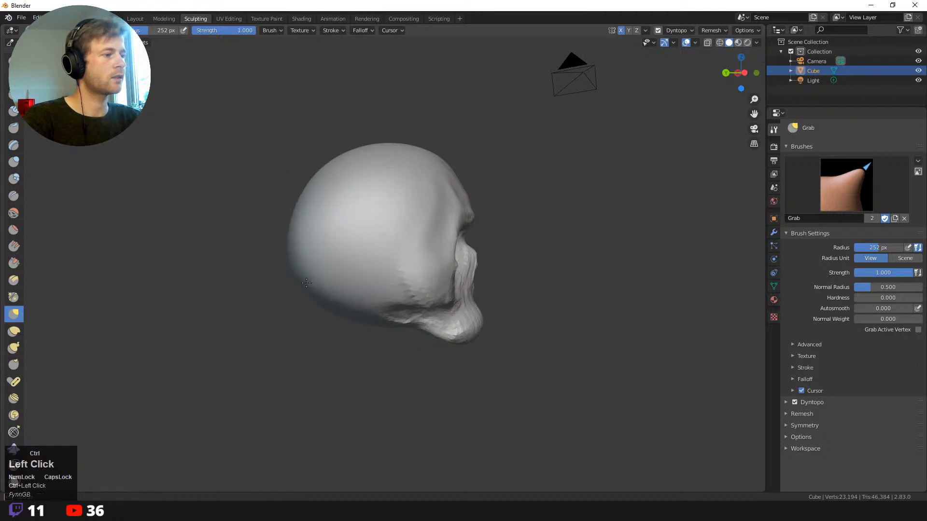
{"action": "left_click_drag", "start_coordinate": [313, 196], "coordinate": [303, 188]}
{"action": "middle_click_drag", "start_coordinate": [344, 150], "coordinate": [369, 226]}
{"action": "middle_click_drag", "start_coordinate": [363, 177], "coordinate": [382, 125], "text": "ctrl"}
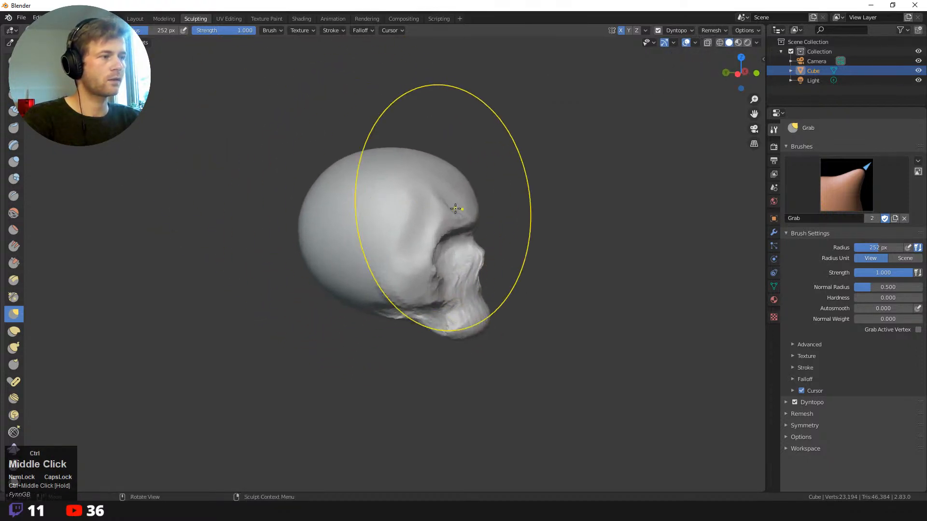
- Reduce the Grab radius to 140 px and push the forehead back slightly in profile
{"action": "key", "text": "f"}
{"action": "left_click", "coordinate": [416, 176]}
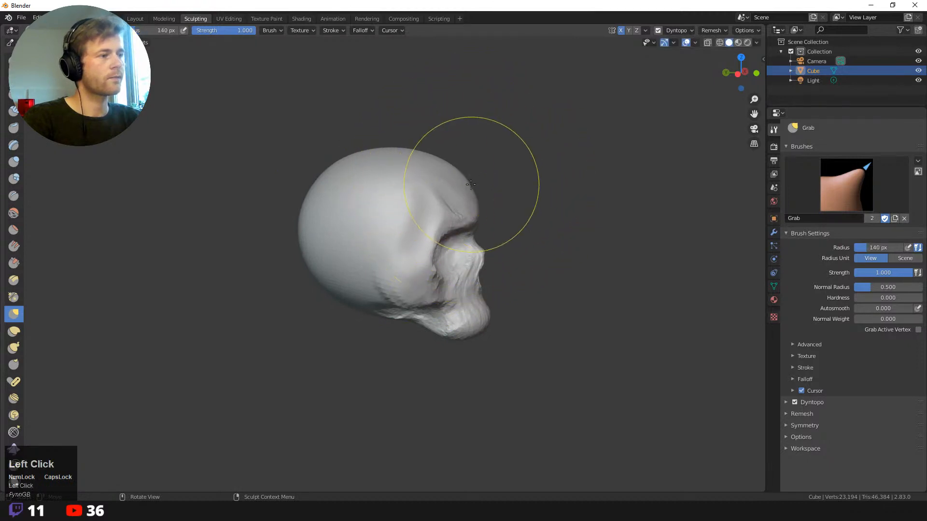
{"action": "left_click_drag", "start_coordinate": [466, 188], "coordinate": [460, 186]}
- Enlarge the Grab radius to 204 px and round out the top, back and lower rear of the cranium
{"action": "key", "text": "f"}
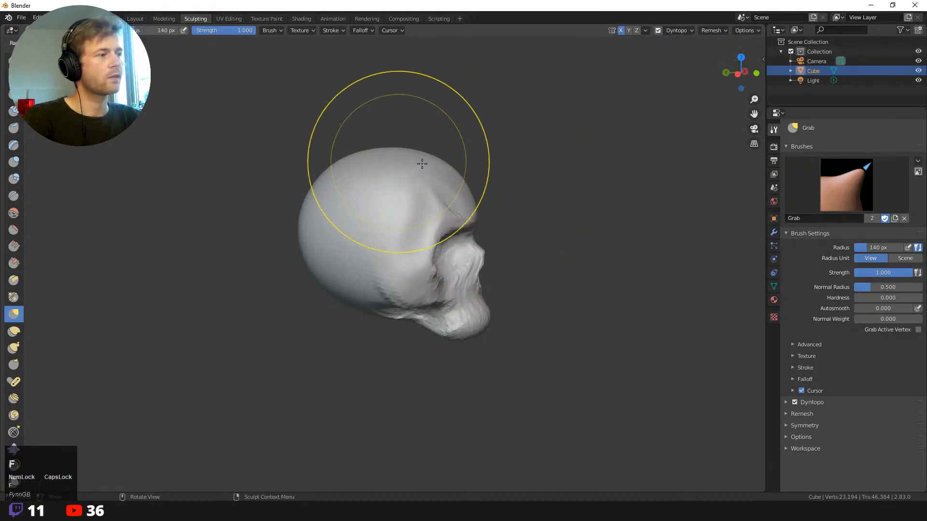
{"action": "left_click", "coordinate": [428, 161]}
{"action": "left_click_drag", "start_coordinate": [380, 149], "coordinate": [376, 142]}
{"action": "left_click_drag", "start_coordinate": [326, 171], "coordinate": [320, 167]}
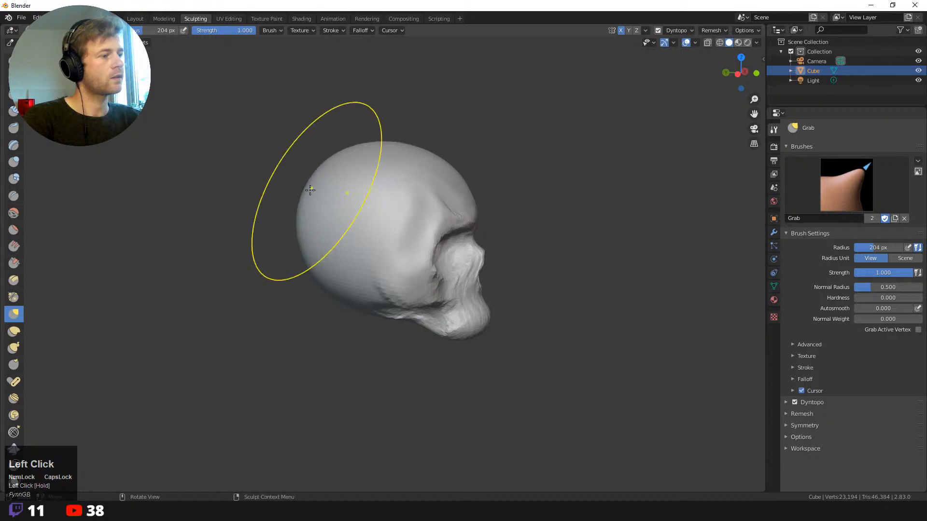
{"action": "left_click_drag", "start_coordinate": [336, 295], "coordinate": [332, 301]}
{"action": "left_click_drag", "start_coordinate": [314, 258], "coordinate": [309, 256]}
{"action": "left_click_drag", "start_coordinate": [309, 214], "coordinate": [302, 213]}
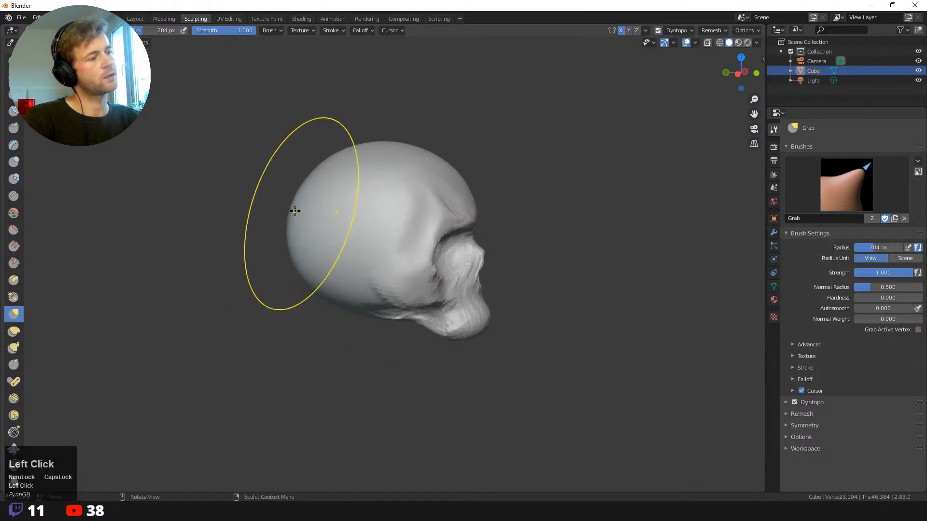
- Push the upper jaw back in profile and reshape the cheekbones and temples with a 107 px Grab radius
{"action": "mouse_move", "coordinate": [492, 315]}
{"action": "left_mouse_down"}
{"action": "mouse_move", "coordinate": [465, 344]}
{"action": "mouse_move", "coordinate": [435, 298]}
{"action": "left_mouse_up"}
{"action": "key", "text": "f"}
{"action": "left_click", "coordinate": [443, 298]}
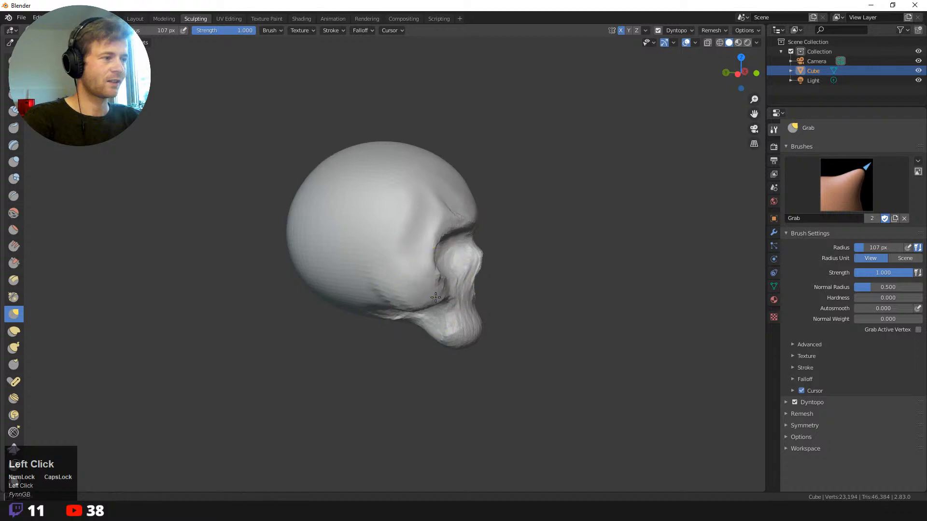
{"action": "middle_click_drag", "start_coordinate": [506, 309], "coordinate": [387, 278]}
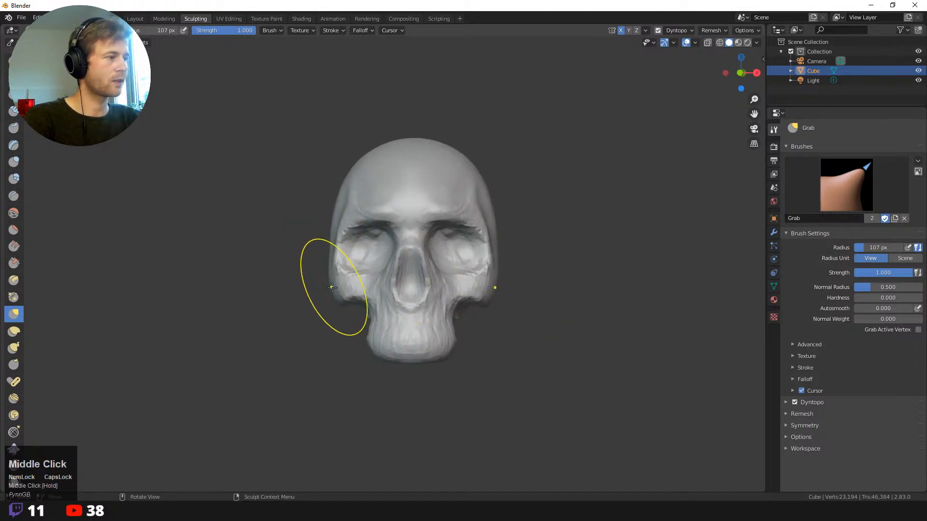
{"action": "left_click_drag", "start_coordinate": [363, 309], "coordinate": [375, 305]}
{"action": "middle_click_drag", "start_coordinate": [313, 256], "coordinate": [337, 251]}
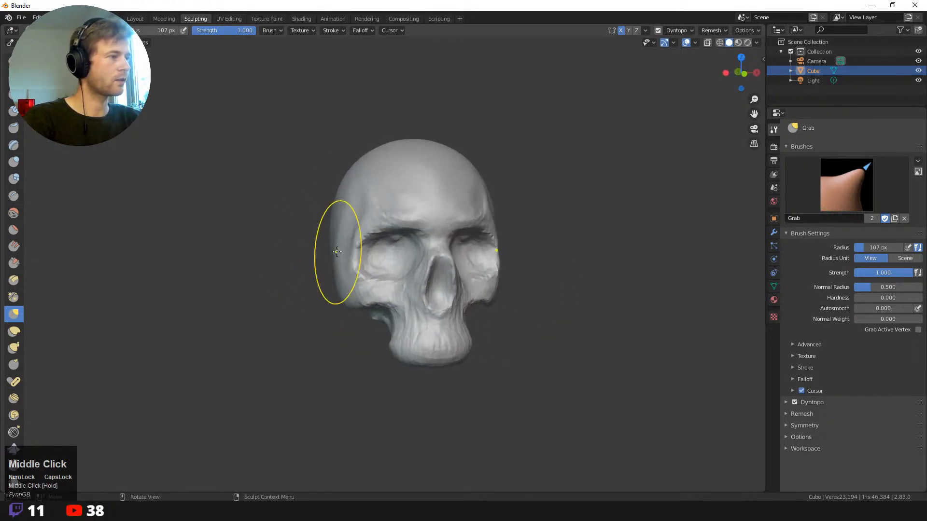
{"action": "left_click_drag", "start_coordinate": [351, 230], "coordinate": [349, 241]}
{"action": "mouse_move", "coordinate": [337, 269]}
{"action": "middle_mouse_down"}
{"action": "mouse_move", "coordinate": [367, 270]}
{"action": "mouse_move", "coordinate": [337, 279]}
{"action": "middle_mouse_up"}
- Enlarge the Grab radius to 189 px and ease the upper back of the cranium slightly inward
{"action": "key", "text": "f"}
{"action": "left_click", "coordinate": [337, 189]}
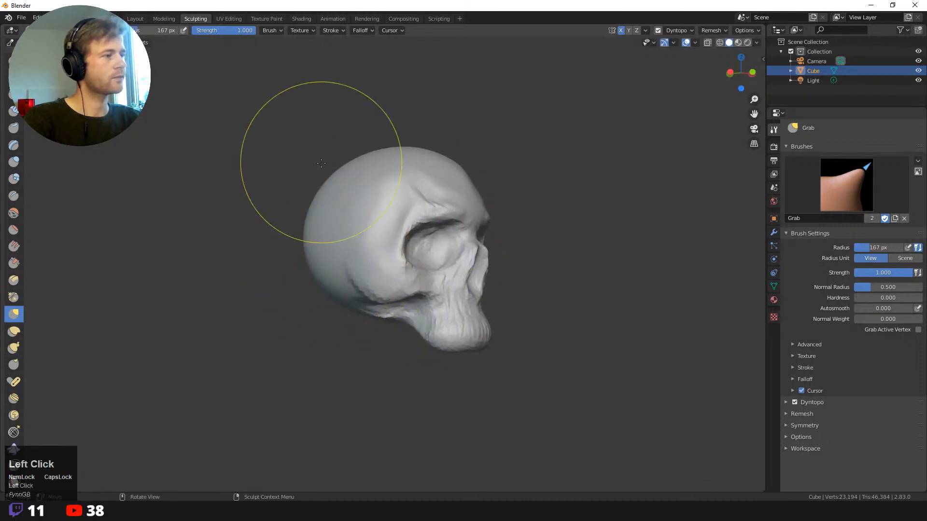
{"action": "left_click", "coordinate": [347, 170]}
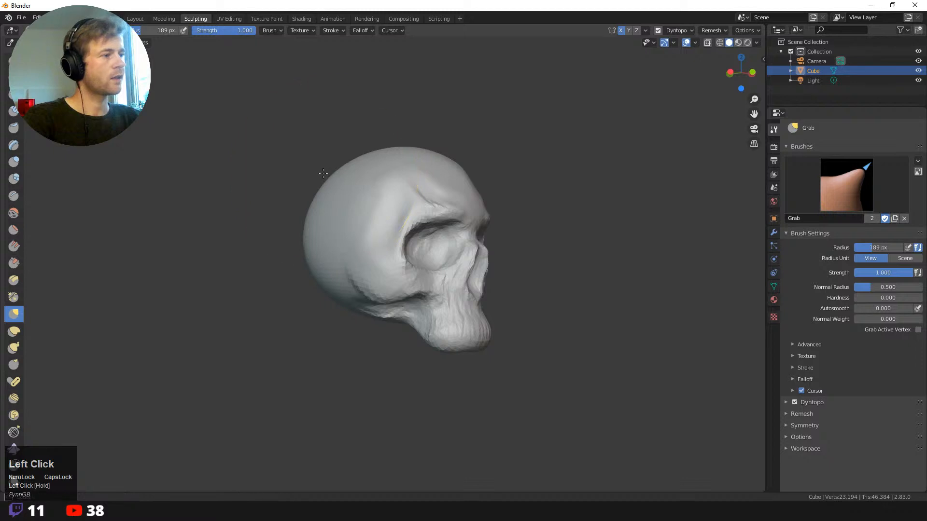
{"action": "left_click_drag", "start_coordinate": [323, 173], "coordinate": [325, 179]}
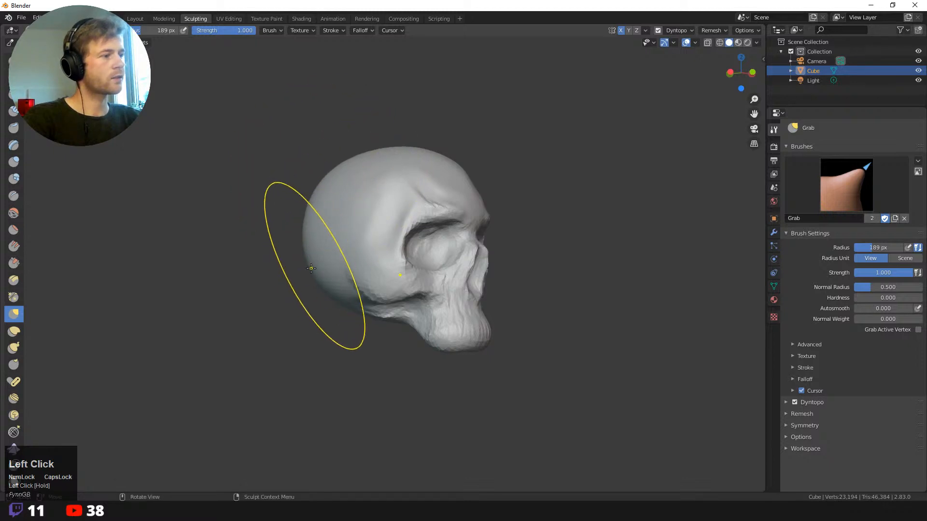
- Adjust the sides and upper contour of the cranium from several angles with short Grab strokes
{"action": "mouse_move", "coordinate": [295, 226]}
{"action": "middle_mouse_down"}
{"action": "mouse_move", "coordinate": [230, 198]}
{"action": "mouse_move", "coordinate": [228, 247]}
{"action": "middle_mouse_up"}
{"action": "middle_click_drag", "start_coordinate": [256, 252], "coordinate": [252, 243]}
{"action": "left_click_drag", "start_coordinate": [476, 305], "coordinate": [491, 320]}
{"action": "mouse_move", "coordinate": [490, 320]}
{"action": "middle_mouse_down"}
{"action": "mouse_move", "coordinate": [529, 360]}
{"action": "mouse_move", "coordinate": [439, 310]}
{"action": "middle_mouse_up"}
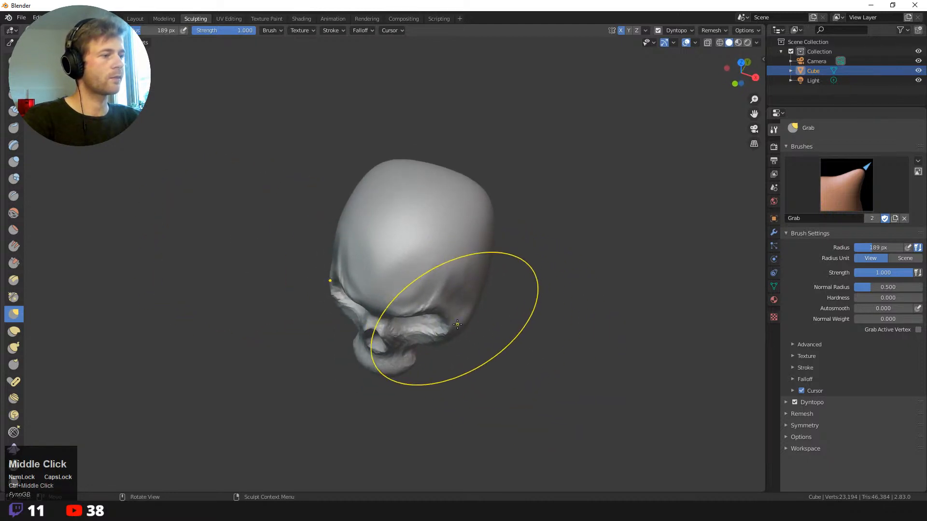
{"action": "left_click_drag", "start_coordinate": [445, 311], "coordinate": [450, 319]}
{"action": "mouse_move", "coordinate": [476, 341]}
{"action": "middle_mouse_down"}
{"action": "mouse_move", "coordinate": [305, 148]}
{"action": "mouse_move", "coordinate": [368, 145]}
{"action": "middle_mouse_up"}
{"action": "left_click_drag", "start_coordinate": [364, 149], "coordinate": [359, 150]}
{"action": "middle_click_drag", "start_coordinate": [283, 160], "coordinate": [347, 149]}
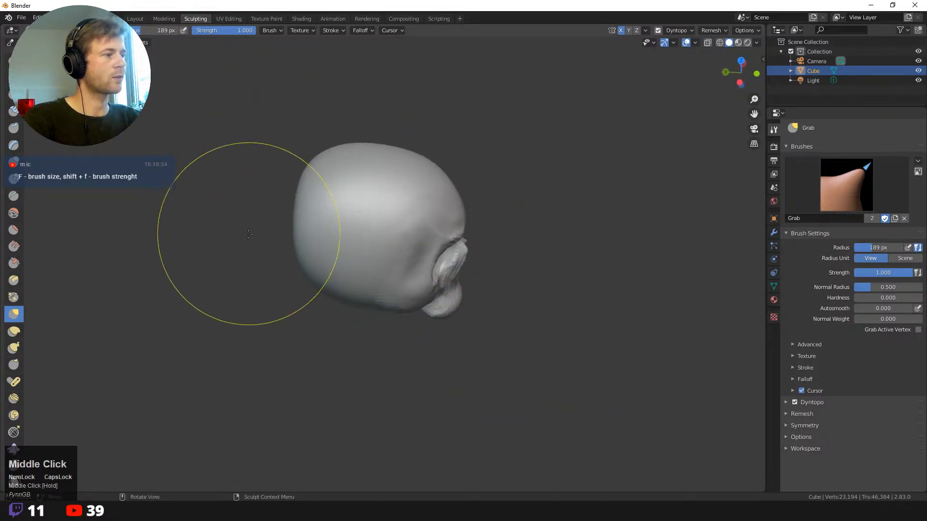
- Pull the back of the cranium outward with Grab strokes and smooth its rear surface
{"action": "middle_click_drag", "start_coordinate": [275, 243], "coordinate": [293, 227]}
{"action": "left_click_drag", "start_coordinate": [298, 258], "coordinate": [284, 260]}
{"action": "left_click_drag", "start_coordinate": [299, 263], "coordinate": [289, 268]}
{"action": "left_click_drag", "start_coordinate": [327, 234], "coordinate": [325, 219], "text": "shift"}
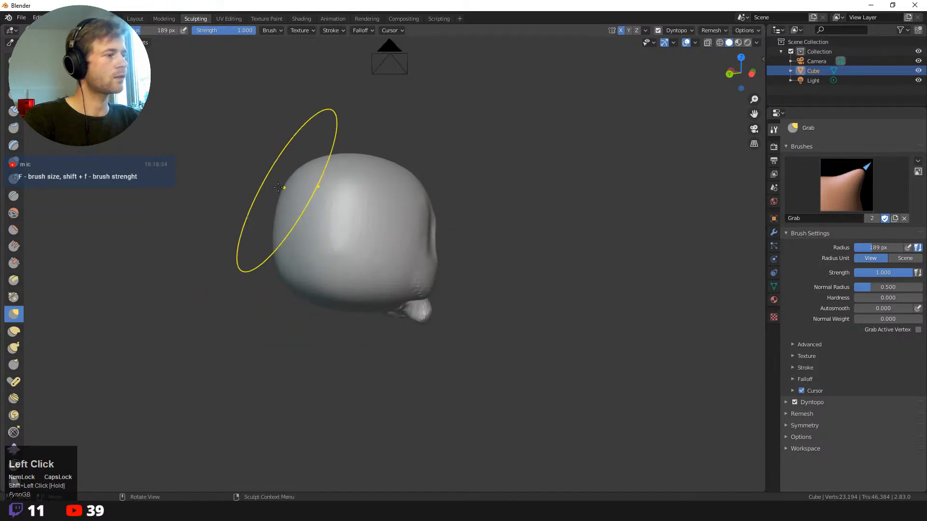
{"action": "mouse_move", "coordinate": [285, 191]}
{"action": "middle_mouse_down"}
{"action": "mouse_move", "coordinate": [234, 194]}
{"action": "mouse_move", "coordinate": [305, 213]}
{"action": "mouse_move", "coordinate": [280, 229]}
{"action": "middle_mouse_up"}
{"action": "mouse_move", "coordinate": [292, 241]}
{"action": "left_mouse_down"}
{"action": "mouse_move", "coordinate": [282, 251]}
{"action": "mouse_move", "coordinate": [282, 227]}
{"action": "left_mouse_up"}
{"action": "mouse_move", "coordinate": [249, 176]}
{"action": "middle_mouse_down"}
{"action": "mouse_move", "coordinate": [201, 163]}
{"action": "mouse_move", "coordinate": [238, 172]}
{"action": "mouse_move", "coordinate": [331, 223]}
{"action": "middle_mouse_up"}
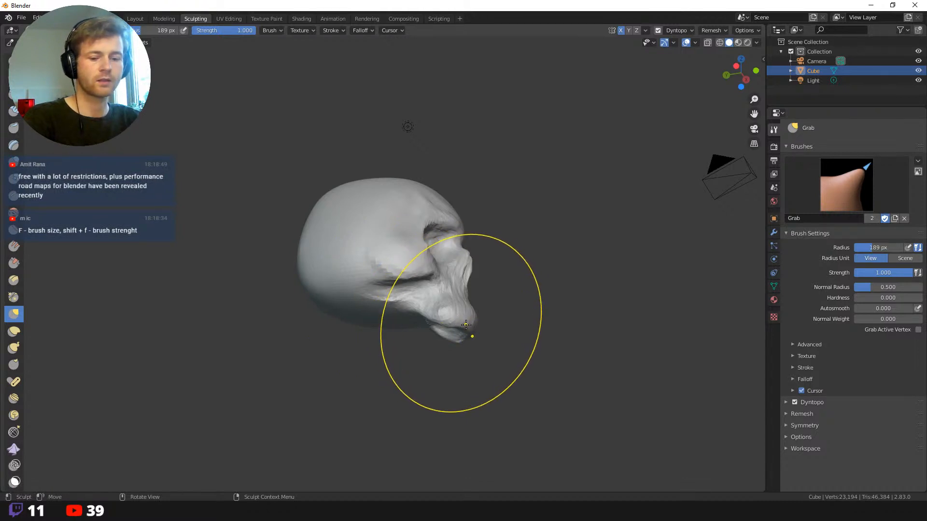
- Reduce the Grab radius to 89 px and reshape the underside, front and rear edge of the upper jaw
{"action": "key", "text": "f"}
{"action": "left_click", "coordinate": [420, 328]}
{"action": "middle_click_drag", "start_coordinate": [420, 327], "coordinate": [441, 325]}
{"action": "left_click_drag", "start_coordinate": [441, 325], "coordinate": [421, 326]}
{"action": "middle_click_drag", "start_coordinate": [418, 319], "coordinate": [431, 330]}
{"action": "left_click_drag", "start_coordinate": [468, 327], "coordinate": [469, 304]}
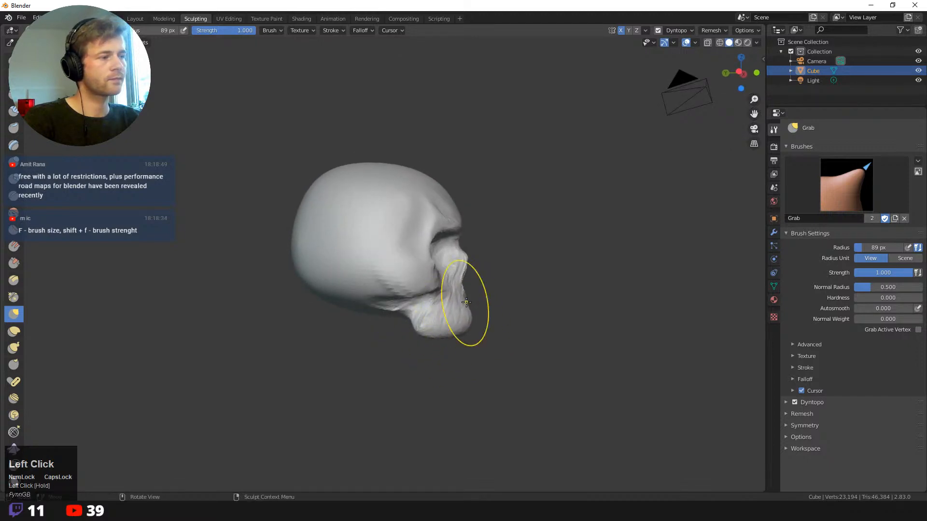
{"action": "left_click_drag", "start_coordinate": [419, 320], "coordinate": [421, 311]}
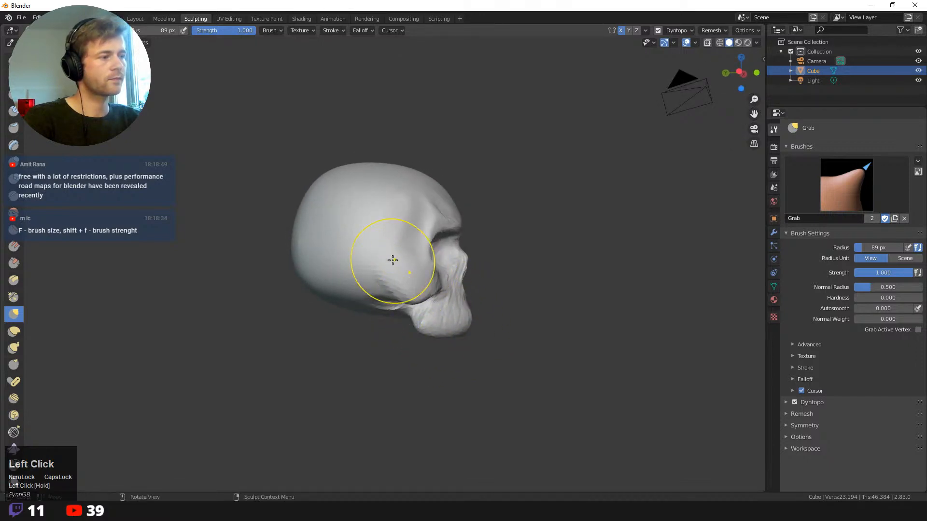
- Enlarge the Grab radius to 163 px and pull the lower back of the cranium slightly outward
{"action": "key", "text": "f"}
{"action": "left_click", "coordinate": [385, 284]}
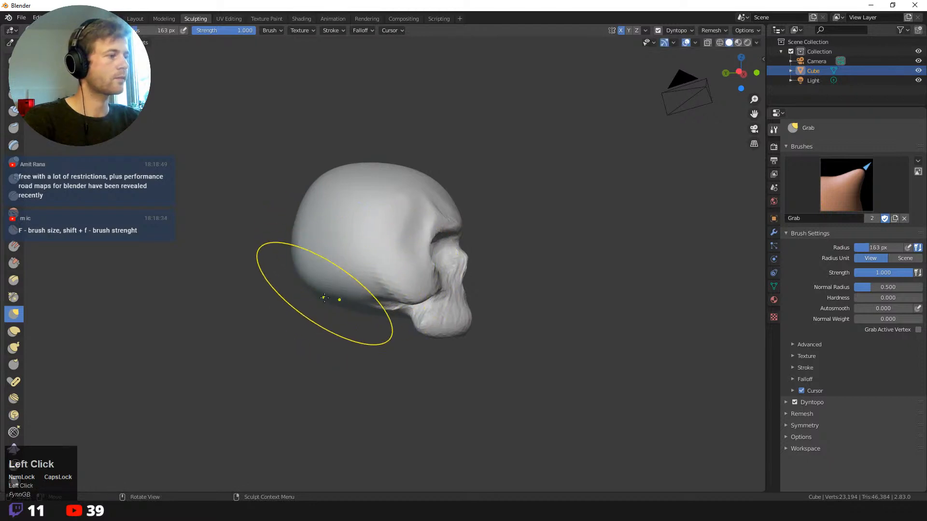
{"action": "mouse_move", "coordinate": [324, 296]}
{"action": "left_mouse_down"}
{"action": "mouse_move", "coordinate": [334, 299]}
{"action": "mouse_move", "coordinate": [319, 295]}
{"action": "left_mouse_up"}
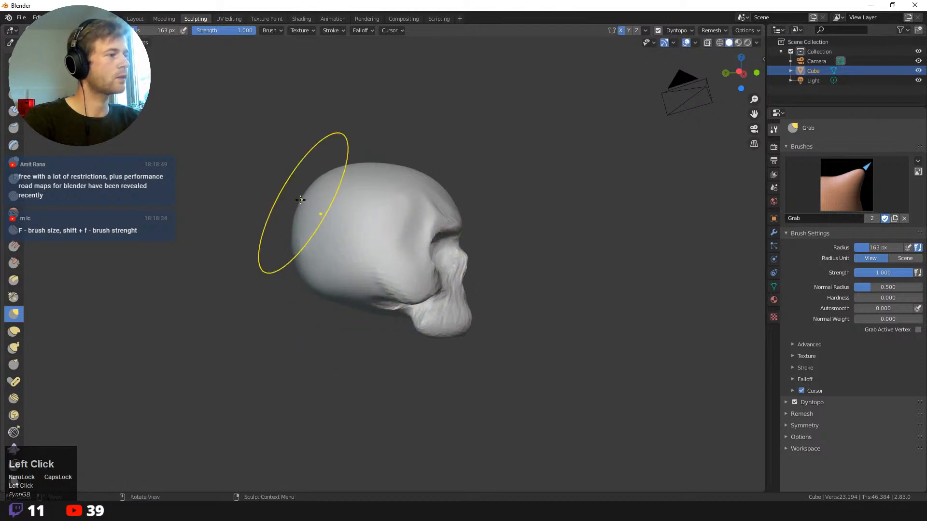
{"action": "mouse_move", "coordinate": [304, 179]}
{"action": "middle_mouse_down"}
{"action": "mouse_move", "coordinate": [205, 157]}
{"action": "mouse_move", "coordinate": [253, 166]}
{"action": "middle_mouse_up"}
- Enlarge the Grab radius to 207 px and widen the sides of the cranium
{"action": "key", "text": "f"}
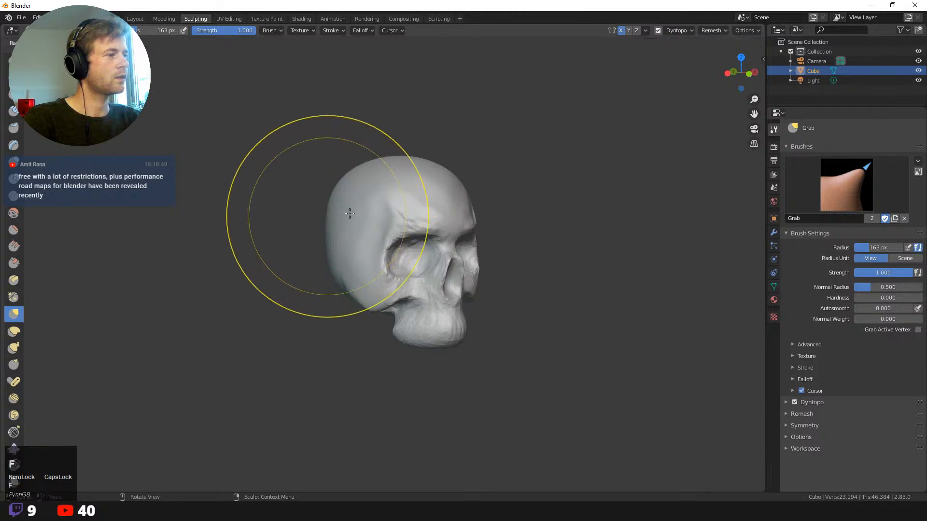
{"action": "left_click", "coordinate": [323, 223]}
{"action": "middle_click_drag", "start_coordinate": [331, 227], "coordinate": [314, 212]}
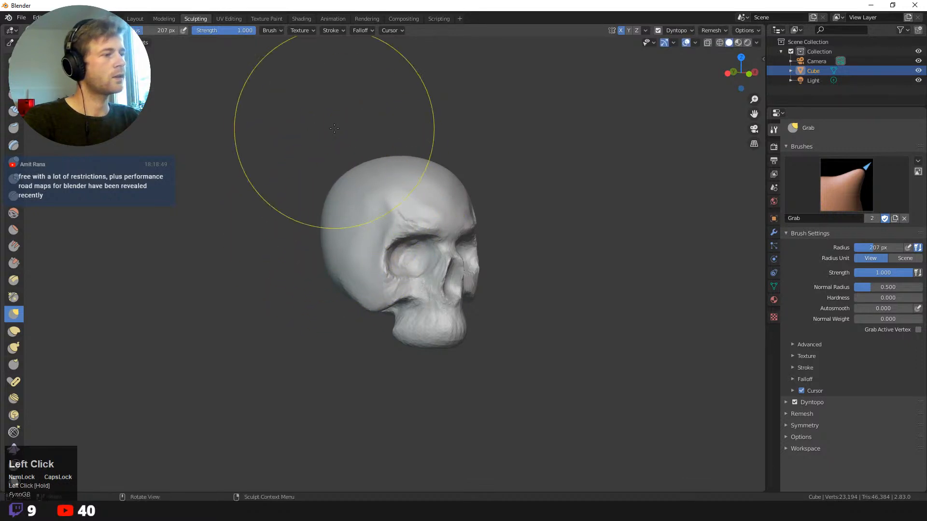
{"action": "middle_click_drag", "start_coordinate": [321, 114], "coordinate": [294, 122]}
{"action": "middle_click_drag", "start_coordinate": [312, 265], "coordinate": [340, 247]}
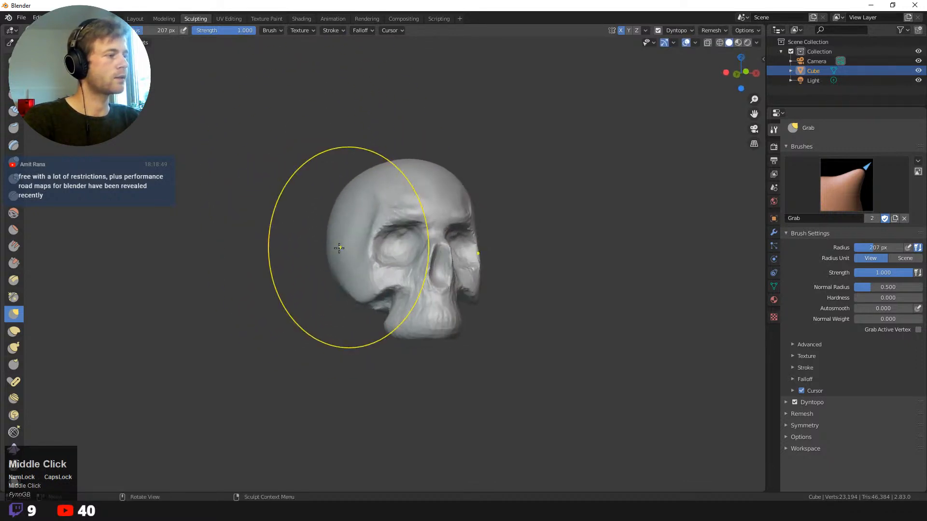
{"action": "mouse_move", "coordinate": [280, 271]}
{"action": "middle_mouse_down"}
{"action": "mouse_move", "coordinate": [290, 285]}
{"action": "mouse_move", "coordinate": [279, 294]}
{"action": "middle_mouse_up"}
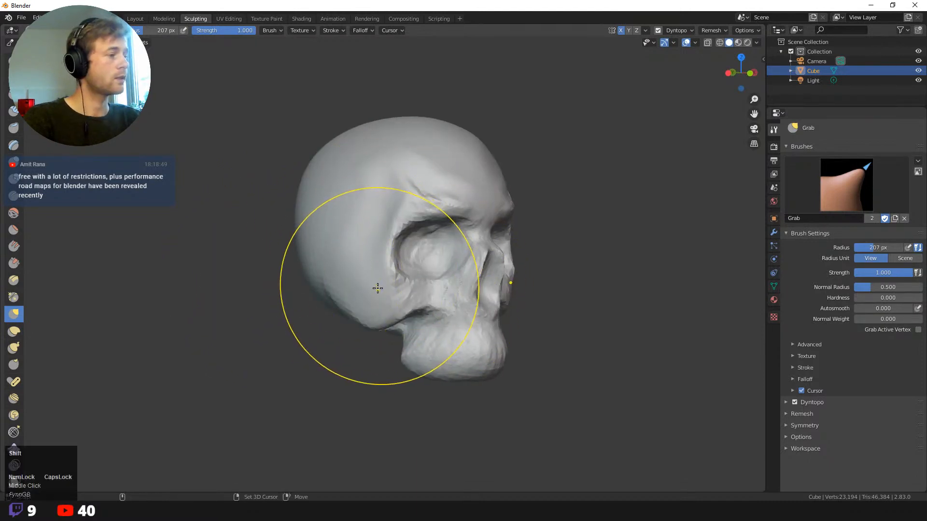
- Switch to the Clay Strips brush and set its radius to 81 px
{"action": "key", "text": "shift+space"}
{"action": "left_click", "coordinate": [347, 182]}
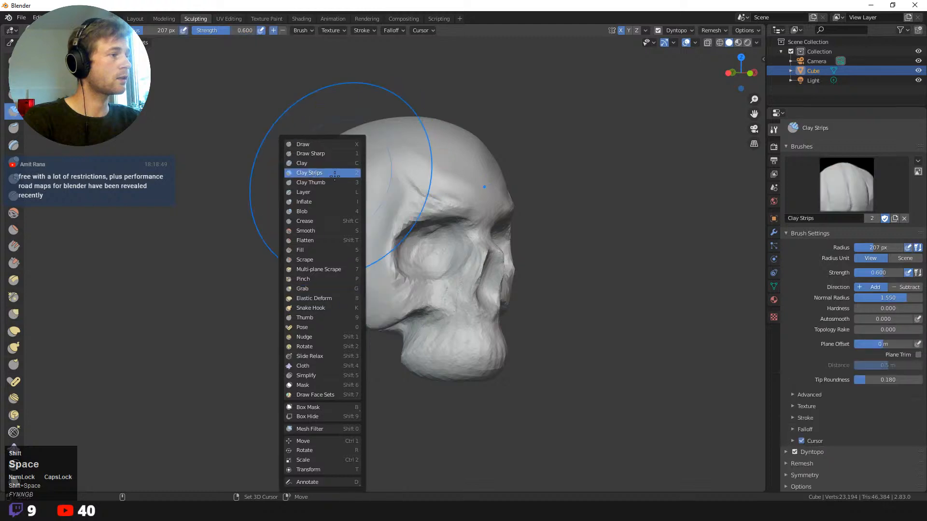
{"action": "key", "text": "shift+c"}
{"action": "key", "text": "shift+space"}
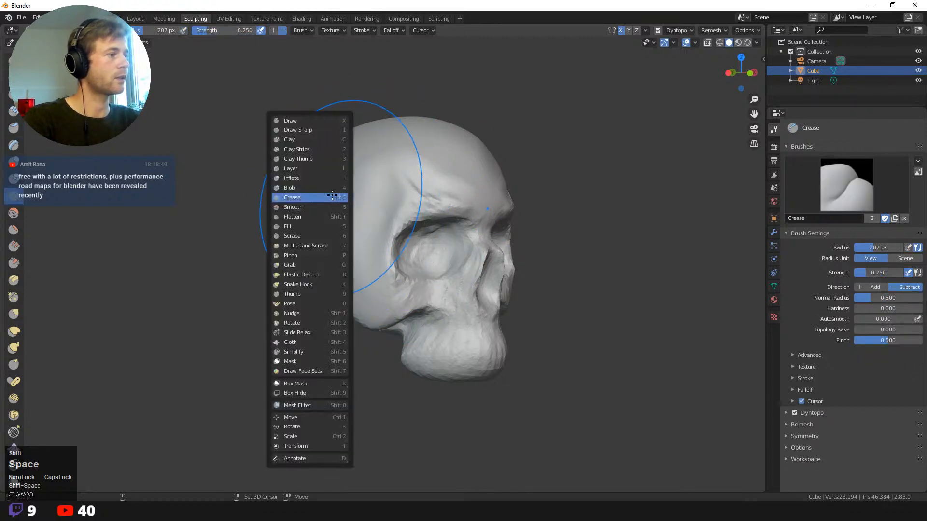
{"action": "left_click", "coordinate": [309, 148]}
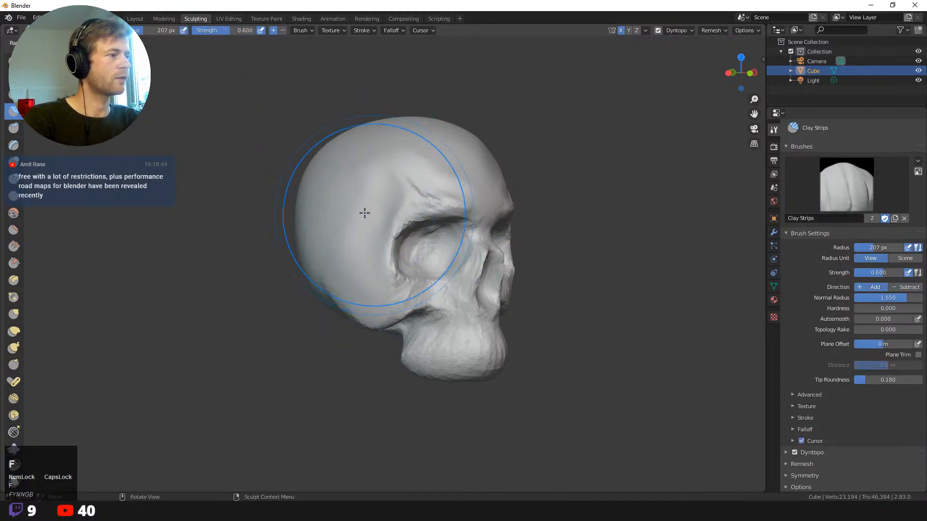
{"action": "key", "text": "f"}
{"action": "left_click", "coordinate": [313, 202]}
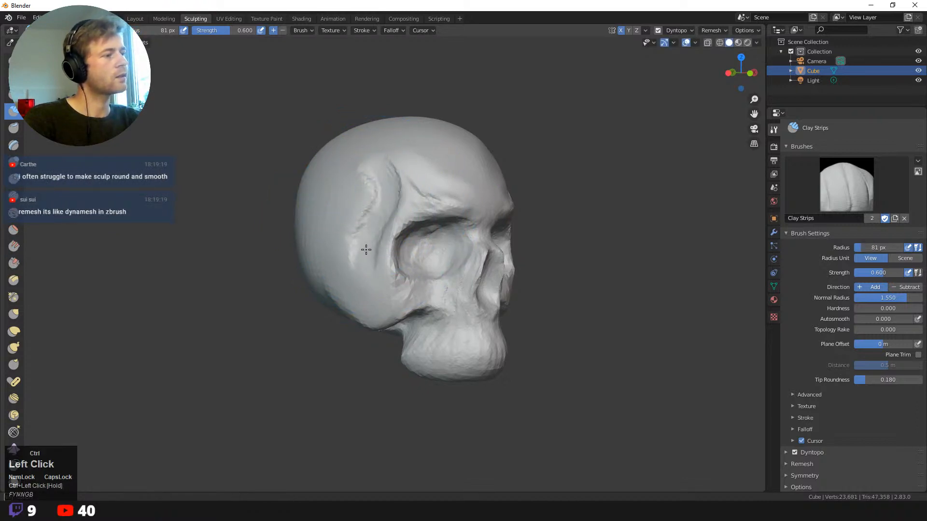
- Carve the temple hollow behind the eye socket and above the cheekbone, deepening it with a 47 px radius
{"action": "middle_click_drag", "start_coordinate": [323, 248], "coordinate": [405, 209]}
{"action": "mouse_move", "coordinate": [405, 209]}
{"action": "left_mouse_down"}
{"action": "mouse_move", "coordinate": [409, 237]}
{"action": "mouse_move", "coordinate": [416, 185]}
{"action": "left_mouse_up"}
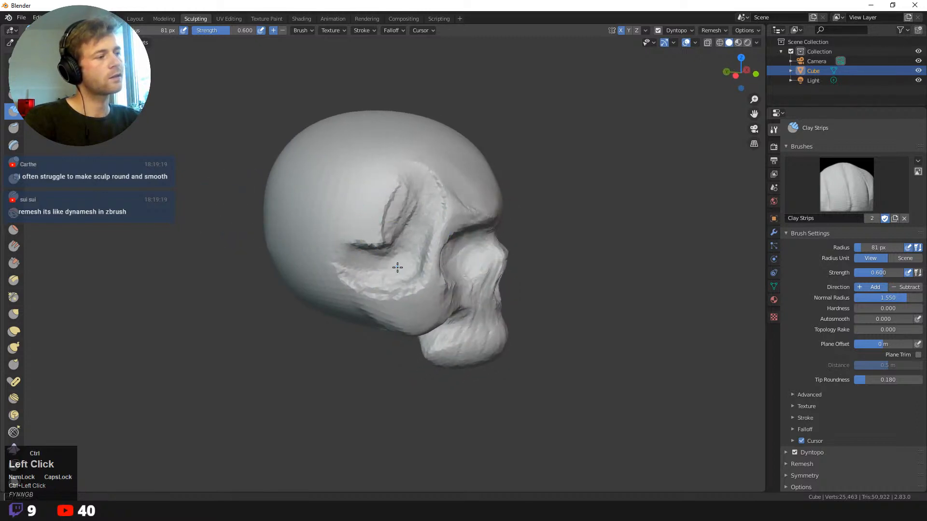
{"action": "left_click_drag", "start_coordinate": [397, 267], "coordinate": [390, 265], "text": "ctrl"}
{"action": "middle_click_drag", "start_coordinate": [378, 273], "coordinate": [398, 279]}
{"action": "left_click_drag", "start_coordinate": [398, 279], "coordinate": [411, 283], "text": "ctrl"}
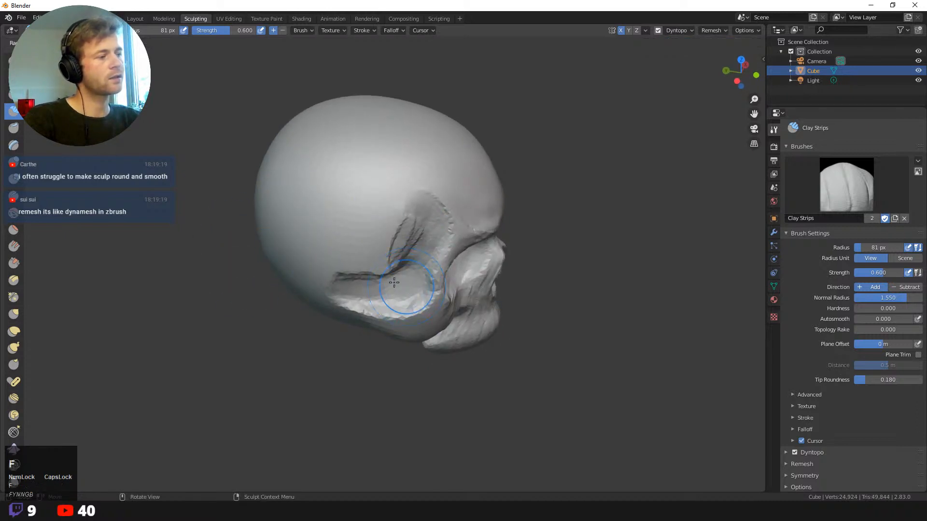
{"action": "key", "text": "f"}
{"action": "left_click_drag", "start_coordinate": [419, 260], "coordinate": [408, 288], "text": "ctrl"}
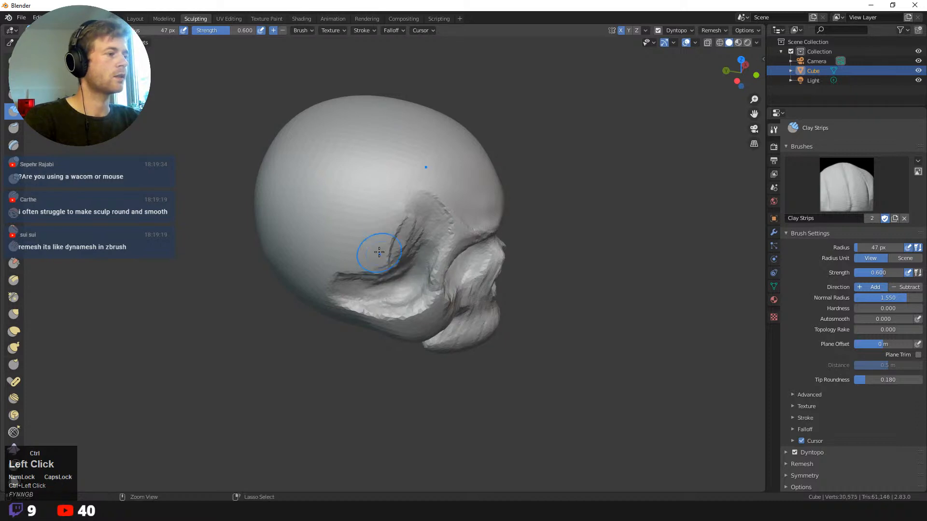
- Enlarge the brush radius to 85 px and smooth the carved temple into the side of the cranium
{"action": "middle_click_drag", "start_coordinate": [379, 252], "coordinate": [351, 228]}
{"action": "key", "text": "f"}
{"action": "left_click", "coordinate": [418, 238]}
{"action": "left_click_drag", "start_coordinate": [386, 224], "coordinate": [366, 233], "text": "shift"}
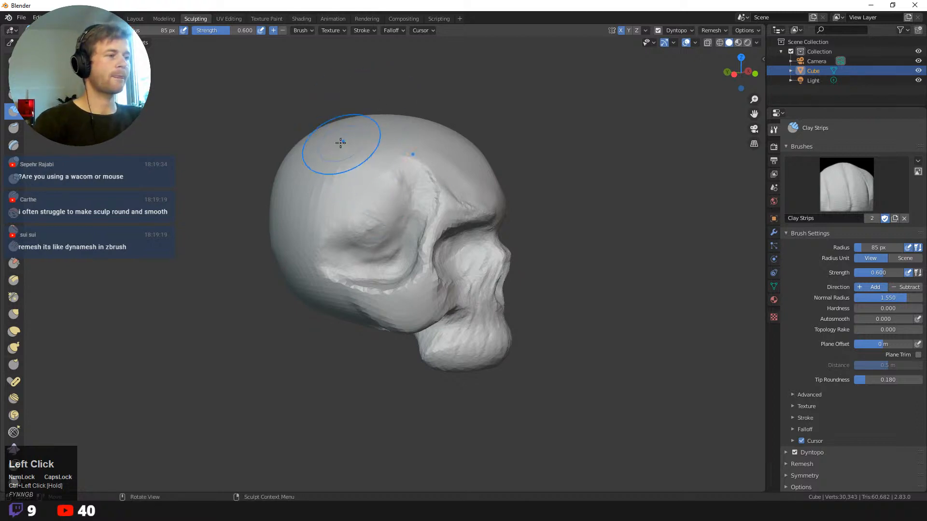
{"action": "left_click_drag", "start_coordinate": [360, 209], "coordinate": [369, 203], "text": "shift"}
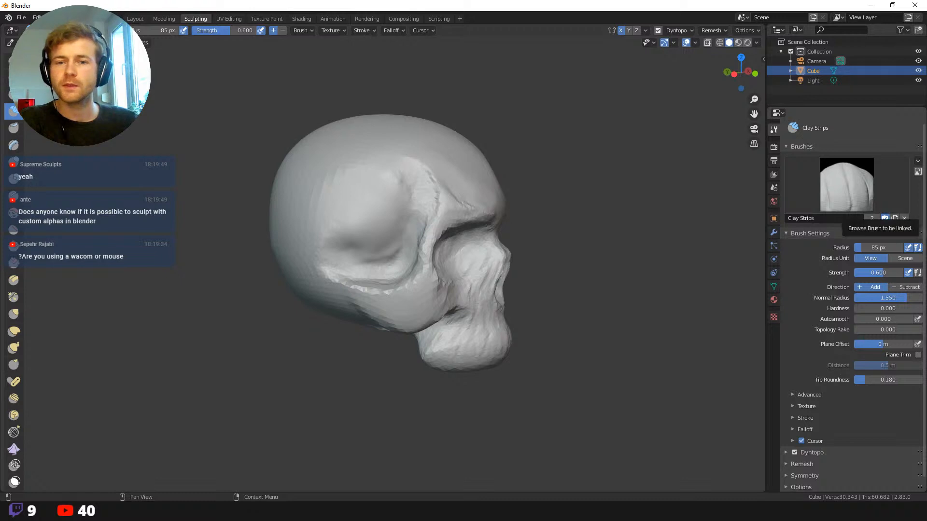
- Set the Clay Strips brush strength to 0.630
{"action": "middle_click", "coordinate": [846, 210]}
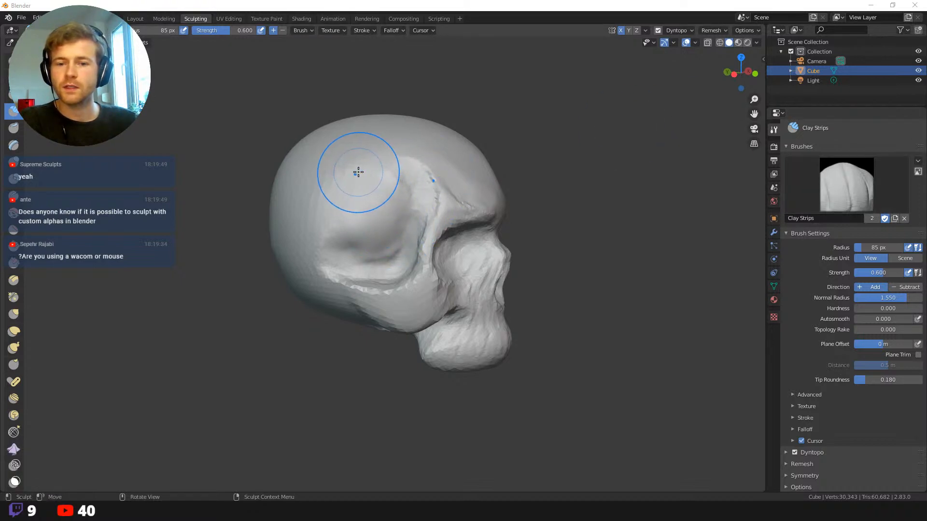
{"action": "middle_click_drag", "start_coordinate": [285, 193], "coordinate": [217, 182]}
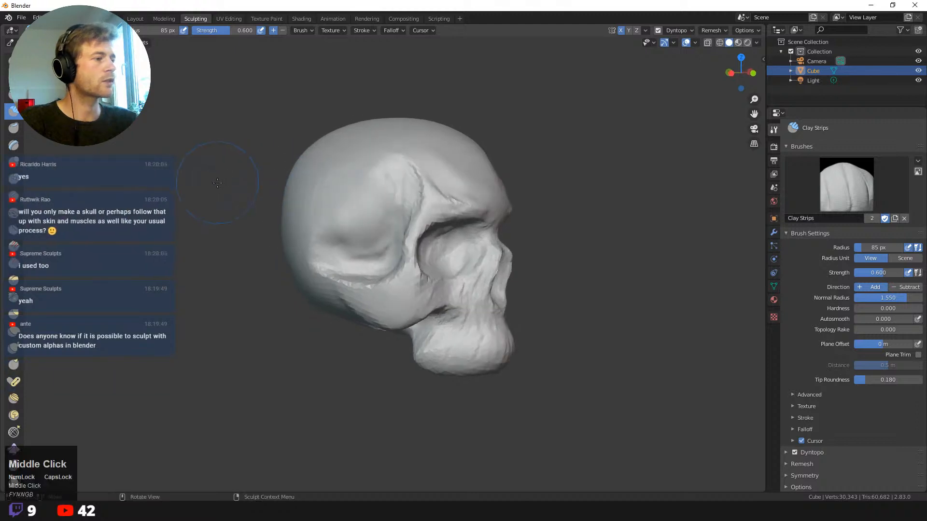
{"action": "key", "text": "shift+f"}
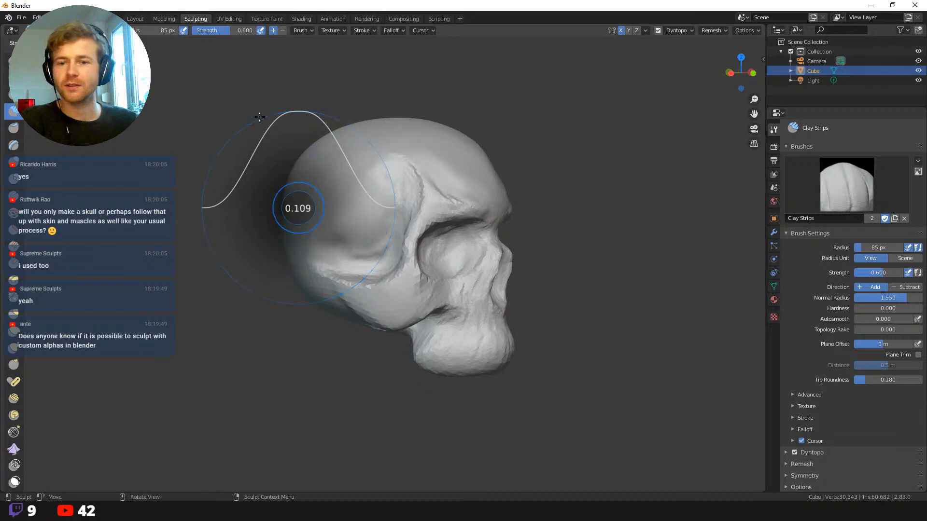
{"action": "left_click", "coordinate": [299, 205]}
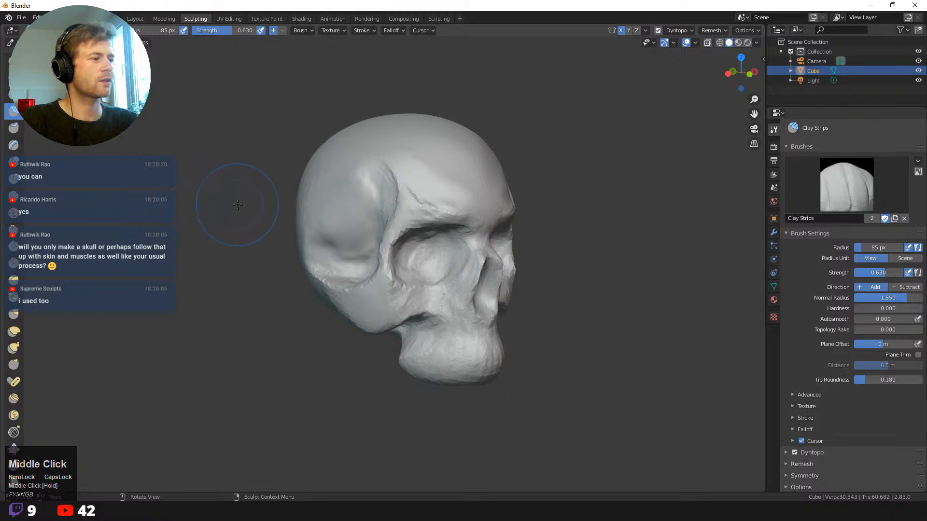
- Build up the rear of the cheekbone below the temple with Clay Strips and carve along its lower front
{"action": "middle_click_drag", "start_coordinate": [238, 204], "coordinate": [257, 212], "text": "ctrl"}
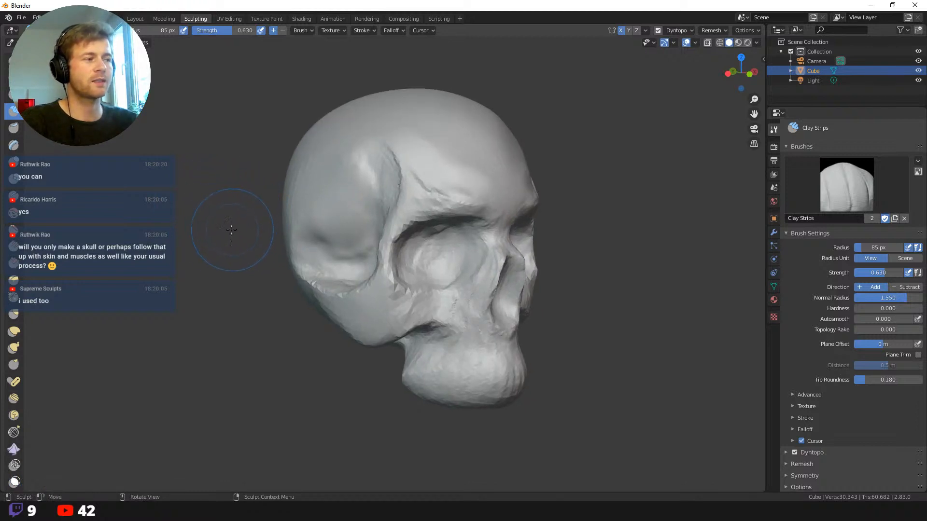
{"action": "middle_click_drag", "start_coordinate": [231, 230], "coordinate": [278, 240]}
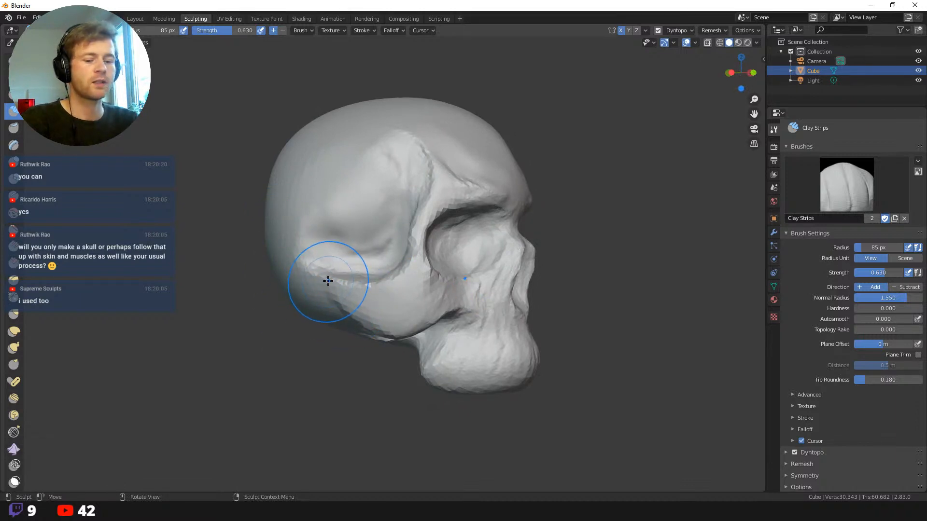
{"action": "key", "text": "shift+space"}
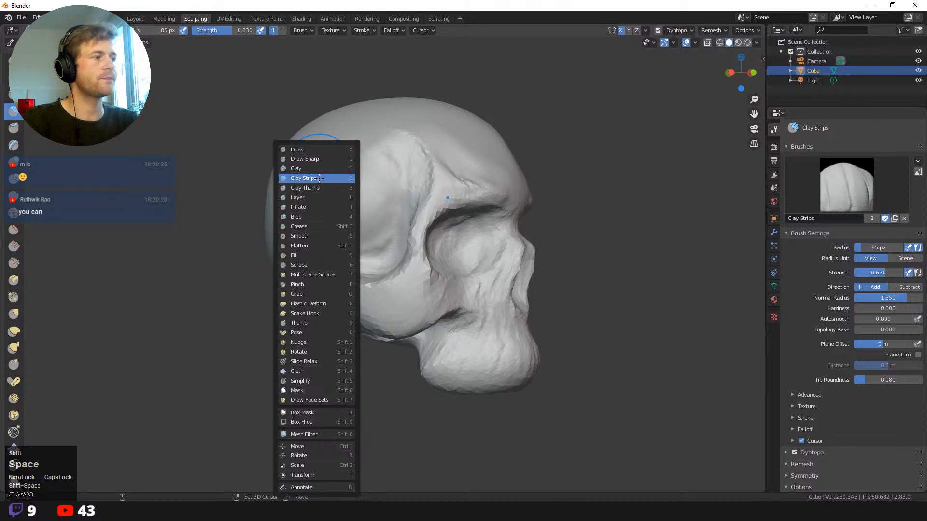
{"action": "left_click", "coordinate": [320, 178]}
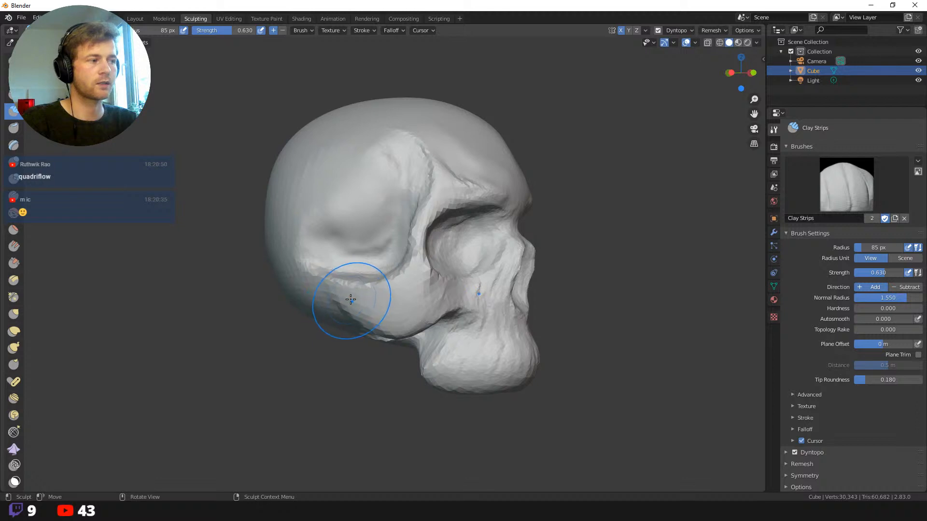
{"action": "left_click_drag", "start_coordinate": [352, 301], "coordinate": [362, 301]}
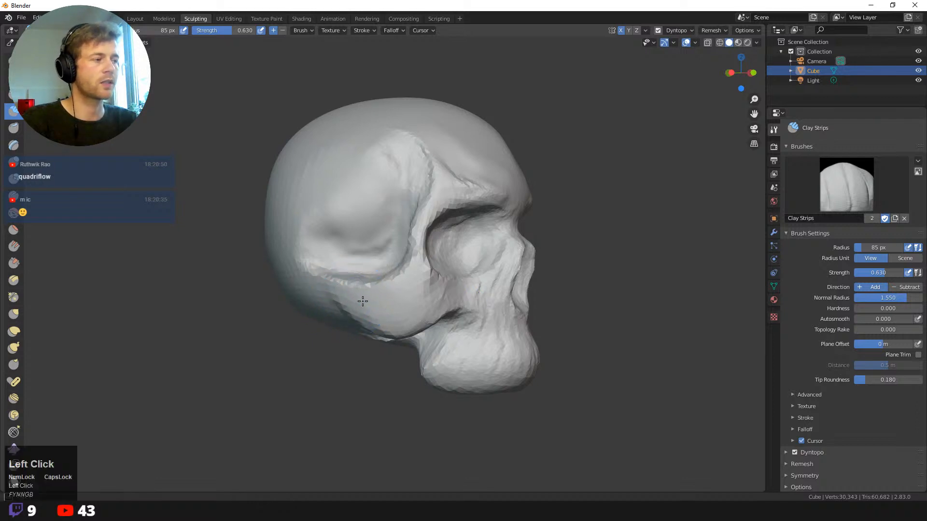
{"action": "left_click_drag", "start_coordinate": [287, 278], "coordinate": [303, 273]}
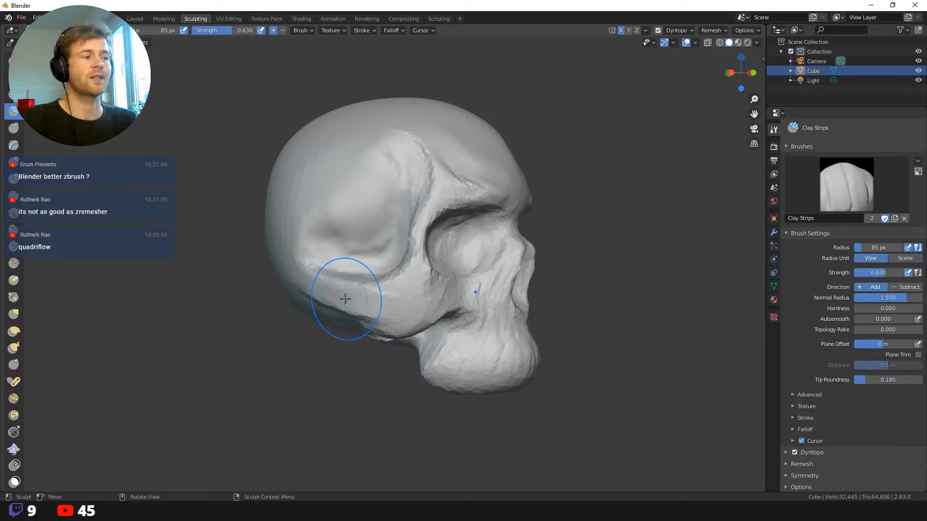
{"action": "left_click_drag", "start_coordinate": [381, 308], "coordinate": [446, 300], "text": "ctrl"}
- Carve the inner walls of the eye sockets and the bone beside the nasal cavity
{"action": "middle_click_drag", "start_coordinate": [482, 275], "coordinate": [556, 299]}
{"action": "middle_click_drag", "start_coordinate": [570, 354], "coordinate": [527, 308]}
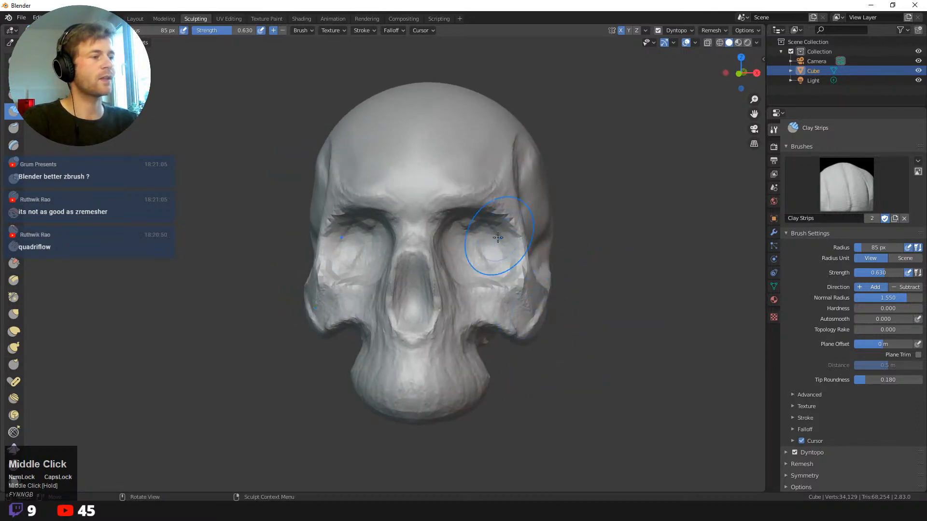
{"action": "mouse_move", "coordinate": [433, 243]}
{"action": "left_mouse_down", "text": "ctrl"}
{"action": "mouse_move", "coordinate": [427, 236]}
{"action": "mouse_move", "coordinate": [448, 289]}
{"action": "left_mouse_up", "text": "ctrl"}
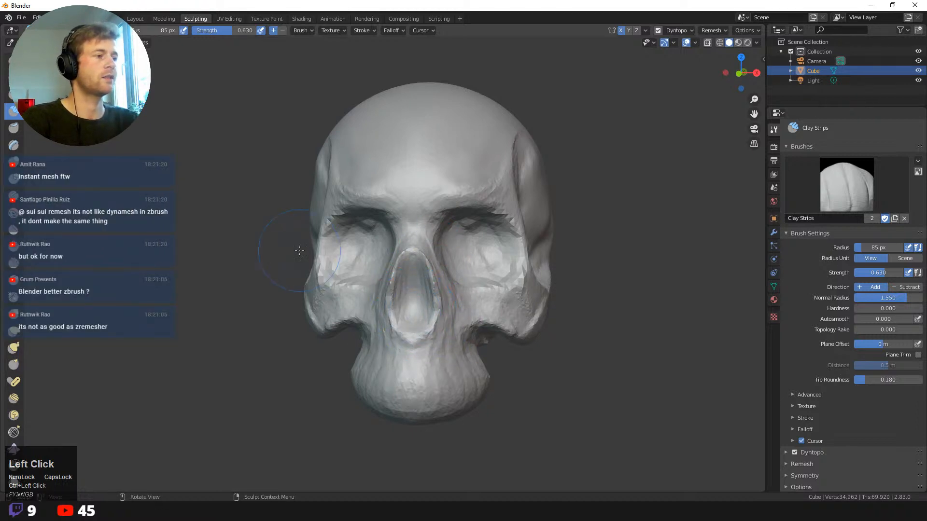
- Carve the side of the cranium behind the temple and smooth it with a 117 px radius
{"action": "mouse_move", "coordinate": [299, 251]}
{"action": "middle_mouse_down"}
{"action": "mouse_move", "coordinate": [236, 208]}
{"action": "mouse_move", "coordinate": [306, 234]}
{"action": "mouse_move", "coordinate": [305, 254]}
{"action": "middle_mouse_up"}
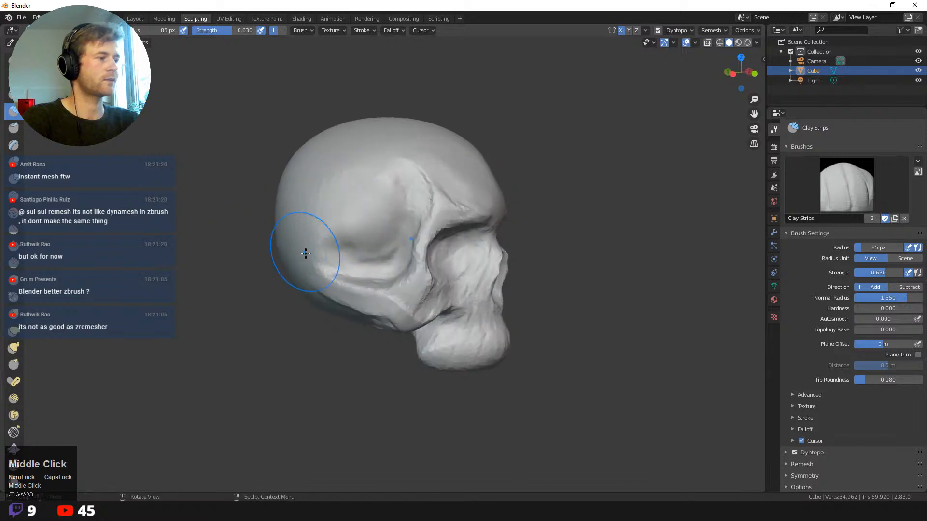
{"action": "mouse_move", "coordinate": [306, 254]}
{"action": "left_mouse_down", "text": "ctrl"}
{"action": "mouse_move", "coordinate": [319, 258]}
{"action": "mouse_move", "coordinate": [350, 228]}
{"action": "mouse_move", "coordinate": [363, 235]}
{"action": "left_mouse_up", "text": "ctrl"}
{"action": "key", "text": "f"}
{"action": "left_click", "coordinate": [371, 221]}
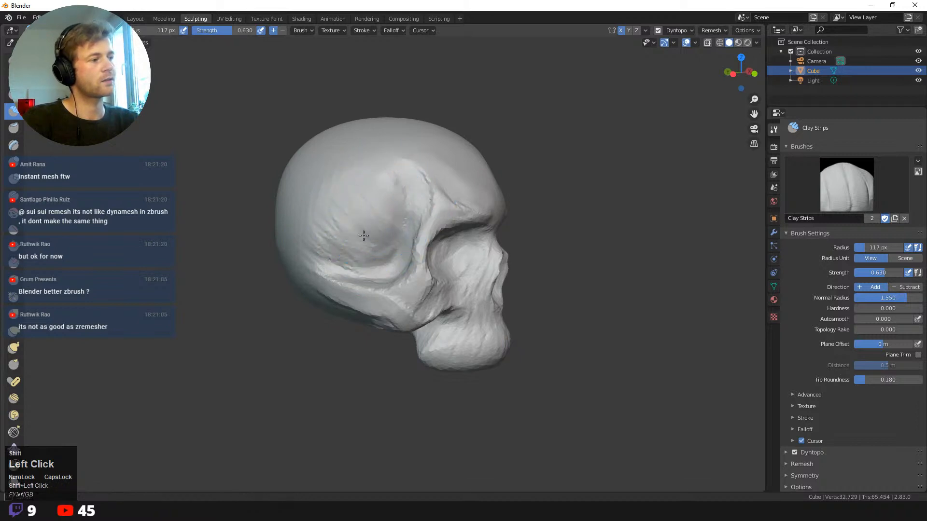
- Switch to the Grab brush at 185 px and reshape the outer cheekbones from the front
{"action": "middle_click_drag", "start_coordinate": [245, 229], "coordinate": [175, 233]}
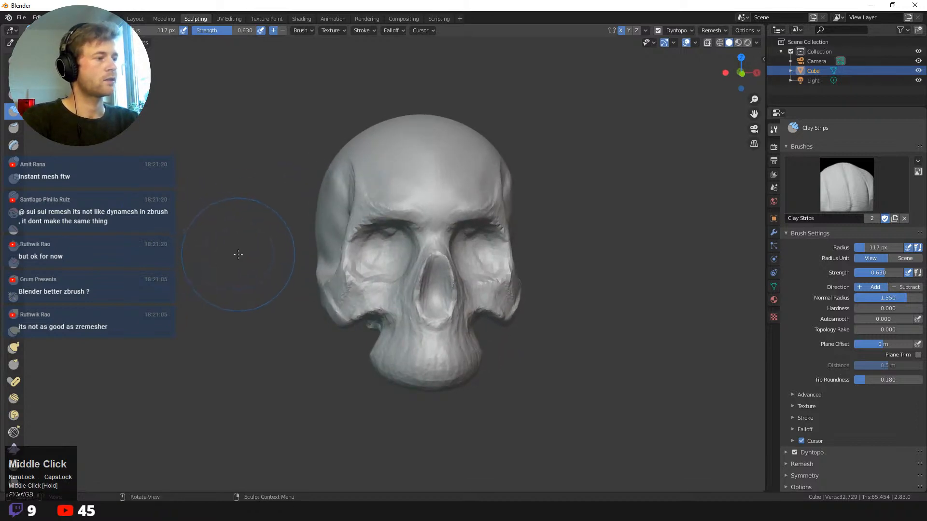
{"action": "key", "text": "g"}
{"action": "left_click", "coordinate": [282, 244]}
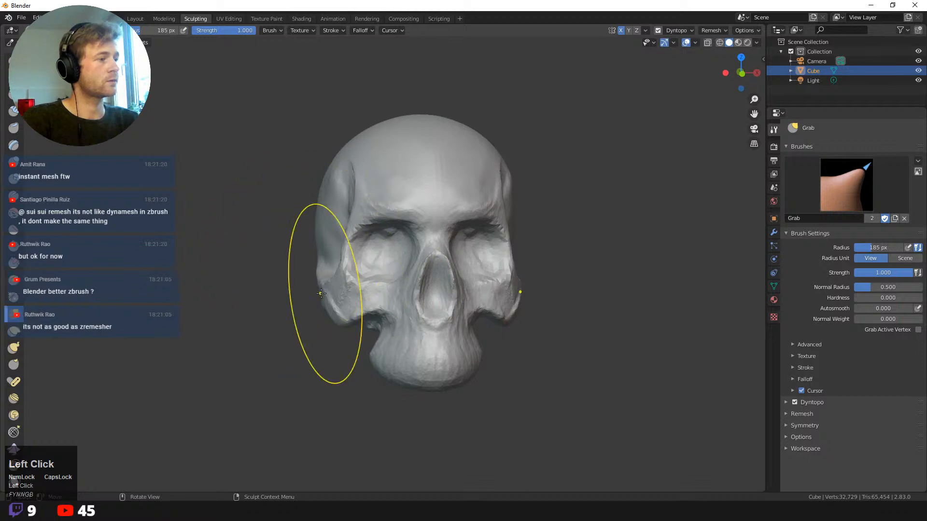
{"action": "mouse_move", "coordinate": [321, 294]}
{"action": "left_mouse_down"}
{"action": "mouse_move", "coordinate": [313, 288]}
{"action": "mouse_move", "coordinate": [325, 285]}
{"action": "left_mouse_up"}
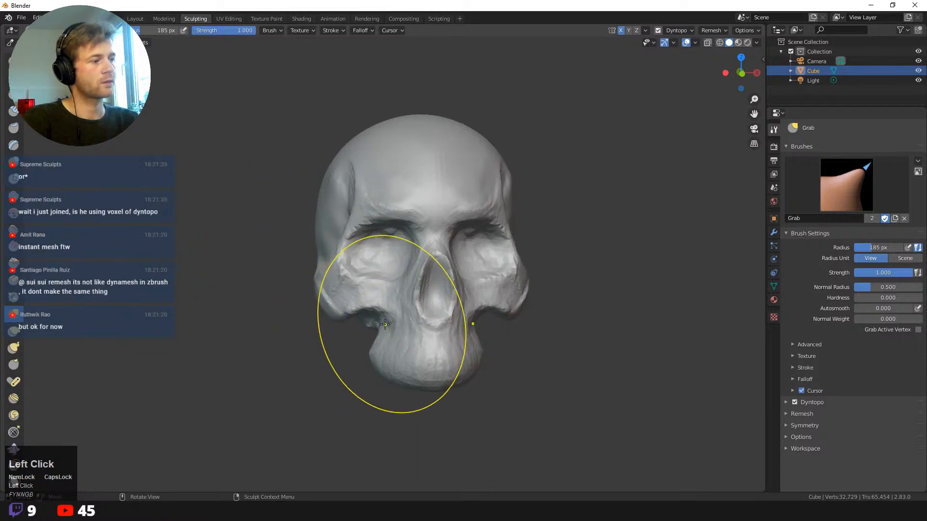
- Reduce the Grab radius to 119 px and pull the sides of the jaw outward just below the cheekbones
{"action": "key", "text": "f"}
{"action": "left_click", "coordinate": [352, 324]}
{"action": "left_click_drag", "start_coordinate": [380, 321], "coordinate": [372, 322]}
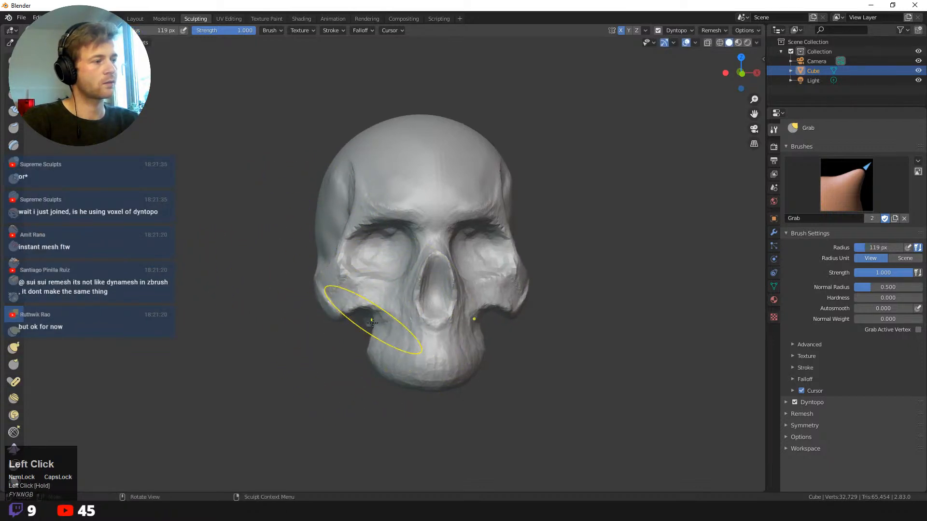
- Try widening the jaw with a 79 px Grab radius, undo the pull and smooth the jaw's surface
{"action": "key", "text": "f"}
{"action": "left_click", "coordinate": [406, 359]}
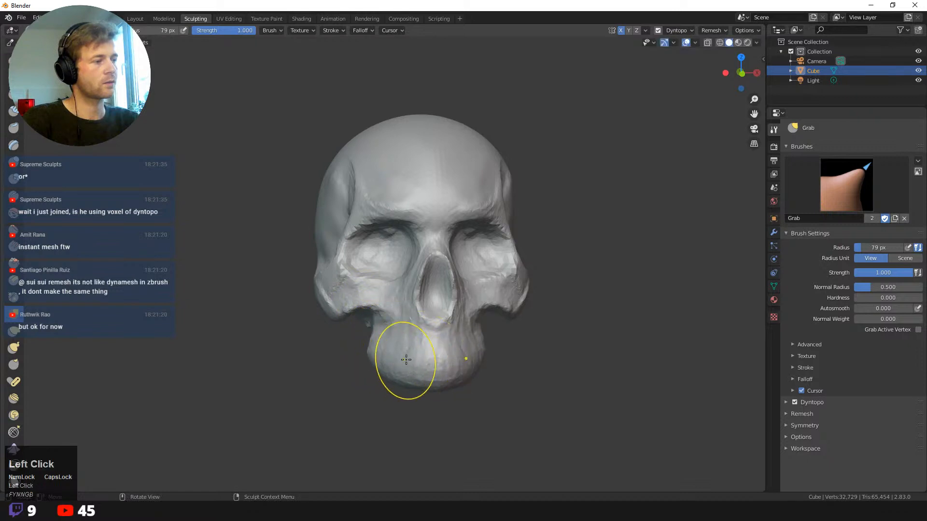
{"action": "mouse_move", "coordinate": [406, 359]}
{"action": "left_mouse_down"}
{"action": "mouse_move", "coordinate": [416, 349]}
{"action": "mouse_move", "coordinate": [389, 350]}
{"action": "left_mouse_up"}
{"action": "key", "text": "ctrl+z"}
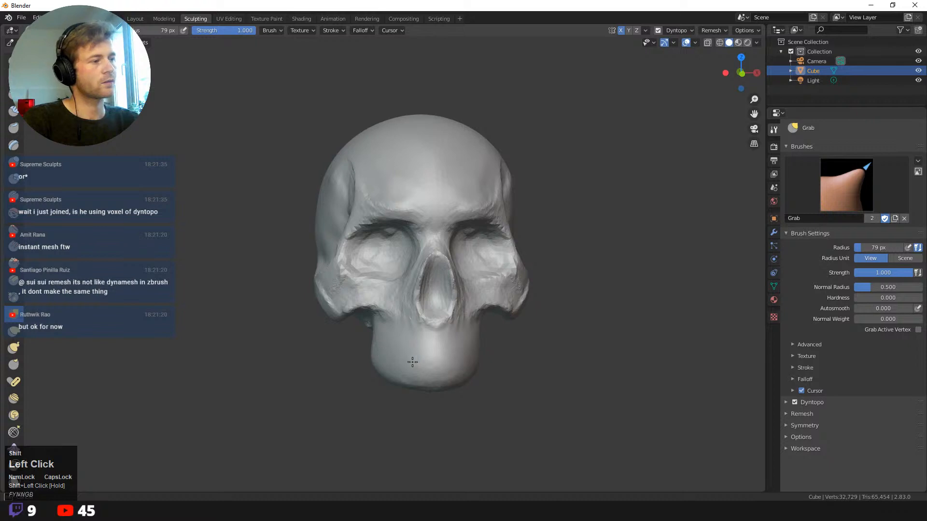
- Set the Grab radius to 146 px and move the jaw and nasal cavity upward
{"action": "key", "text": "f"}
{"action": "left_click", "coordinate": [430, 376]}
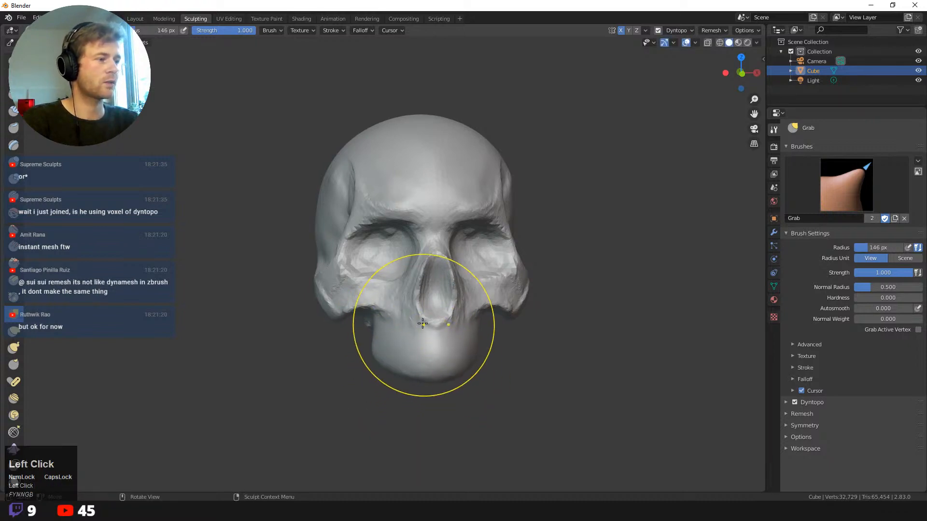
{"action": "left_click_drag", "start_coordinate": [423, 323], "coordinate": [425, 311]}
{"action": "left_click_drag", "start_coordinate": [431, 274], "coordinate": [427, 270]}
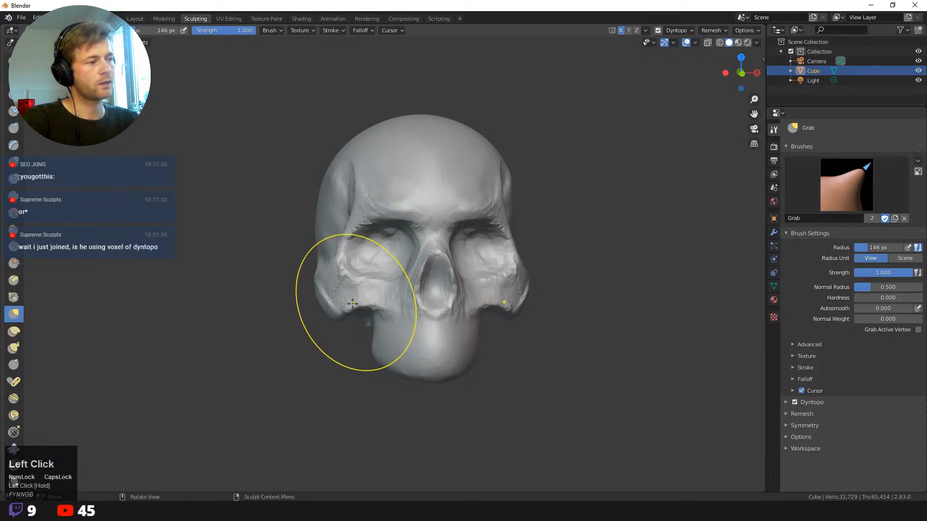
- Shrink the Grab radius and reshape the underside of the cheekbone and the lower rim of the eye socket
{"action": "key", "text": "f"}
{"action": "left_click", "coordinate": [330, 304]}
{"action": "left_click_drag", "start_coordinate": [347, 309], "coordinate": [376, 314]}
{"action": "left_click_drag", "start_coordinate": [385, 283], "coordinate": [392, 270]}
{"action": "left_click_drag", "start_coordinate": [382, 275], "coordinate": [374, 269]}
- Enlarge the Grab radius to 164 px, lower the brow ridge and nudge the outer cheekbones inward
{"action": "key", "text": "f"}
{"action": "left_click", "coordinate": [442, 239]}
{"action": "key", "text": "f"}
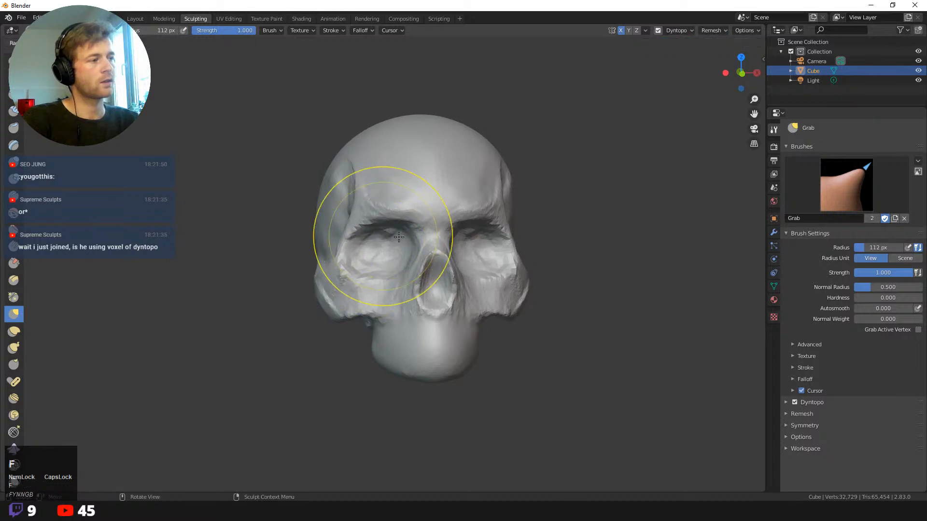
{"action": "left_click", "coordinate": [459, 237]}
{"action": "left_click_drag", "start_coordinate": [397, 219], "coordinate": [397, 227]}
{"action": "left_click_drag", "start_coordinate": [366, 223], "coordinate": [365, 232]}
{"action": "left_click_drag", "start_coordinate": [313, 279], "coordinate": [319, 278]}
- Reduce the Grab radius to 96 px and reshape the underside of the jaw
{"action": "middle_click_drag", "start_coordinate": [291, 274], "coordinate": [319, 369]}
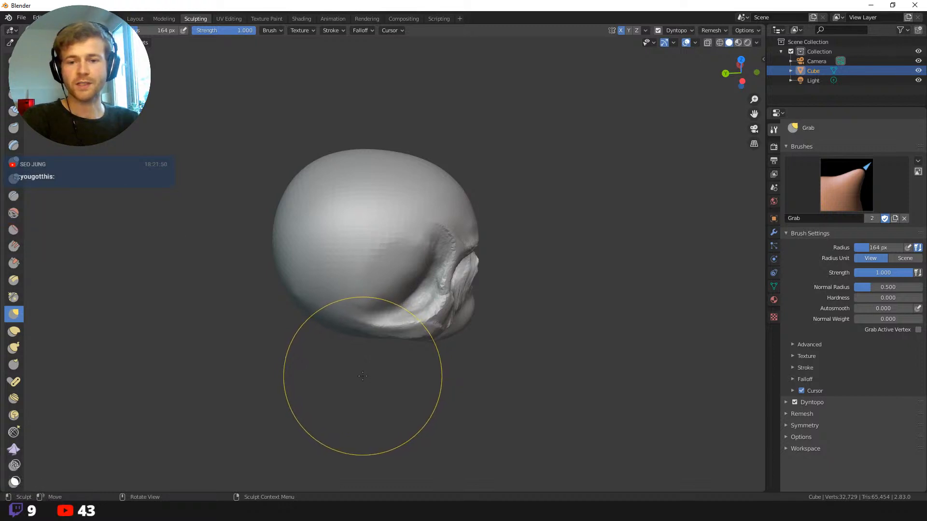
{"action": "mouse_move", "coordinate": [311, 356]}
{"action": "middle_mouse_down"}
{"action": "mouse_move", "coordinate": [299, 343]}
{"action": "mouse_move", "coordinate": [309, 319]}
{"action": "mouse_move", "coordinate": [250, 290]}
{"action": "mouse_move", "coordinate": [258, 306]}
{"action": "middle_mouse_up"}
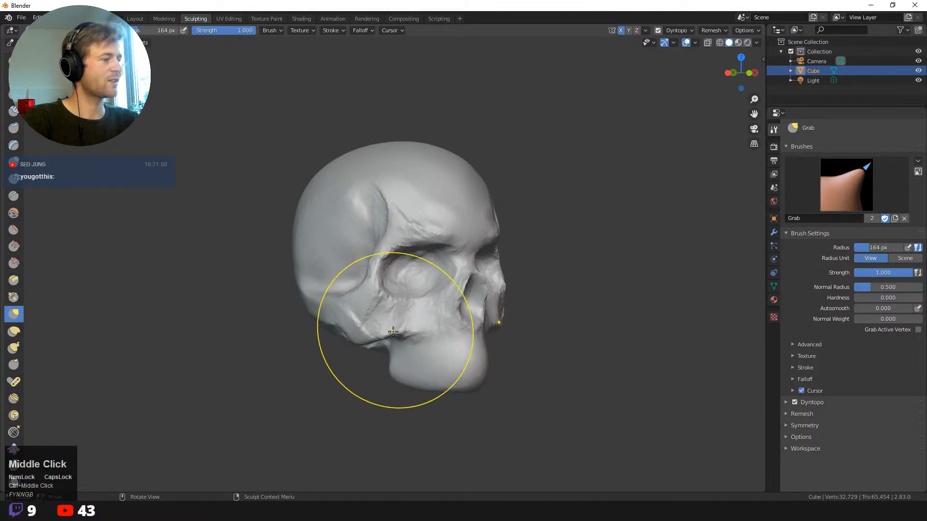
{"action": "key", "text": "f"}
{"action": "left_click", "coordinate": [304, 378]}
{"action": "middle_click_drag", "start_coordinate": [304, 378], "coordinate": [459, 295]}
{"action": "left_click", "coordinate": [459, 326]}
{"action": "left_click_drag", "start_coordinate": [459, 327], "coordinate": [465, 294]}
- Set the Grab radius to 63 px and adjust the outer rim of the eye socket from above
{"action": "middle_click_drag", "start_coordinate": [501, 274], "coordinate": [397, 343]}
{"action": "key", "text": "f"}
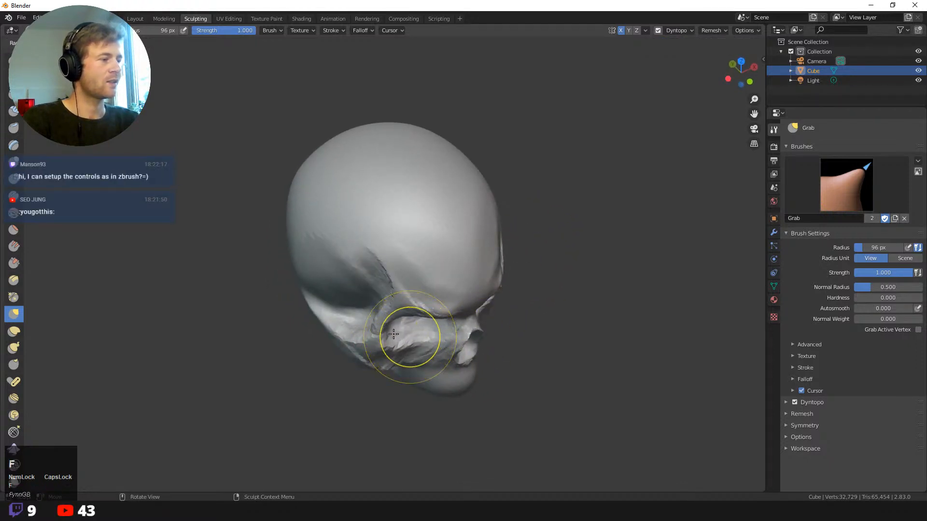
{"action": "left_click", "coordinate": [395, 335]}
{"action": "left_click_drag", "start_coordinate": [407, 338], "coordinate": [418, 340]}
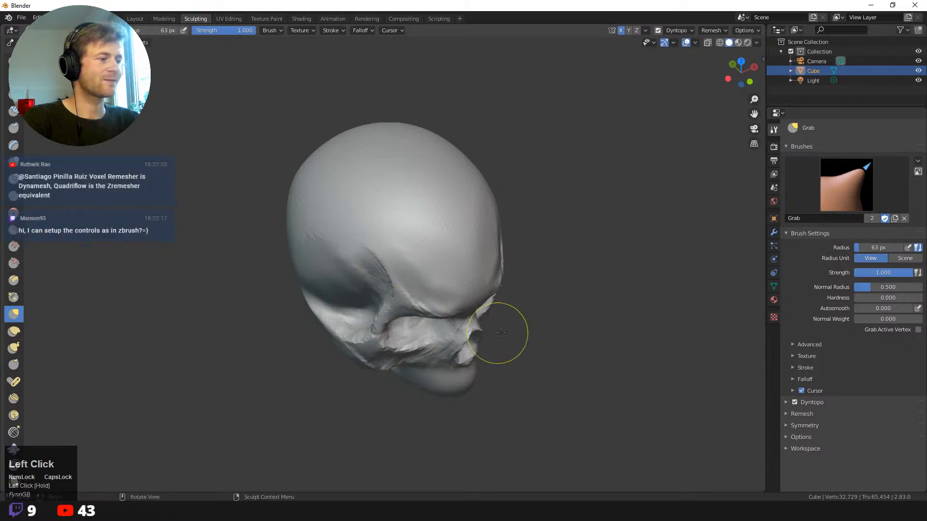
- Enlarge the Grab radius to 82 px and pull the outer ends of the brow ridge outward
{"action": "mouse_move", "coordinate": [487, 332]}
{"action": "middle_mouse_down"}
{"action": "mouse_move", "coordinate": [475, 328]}
{"action": "mouse_move", "coordinate": [454, 281]}
{"action": "mouse_move", "coordinate": [379, 318]}
{"action": "middle_mouse_up"}
{"action": "middle_click_drag", "start_coordinate": [233, 246], "coordinate": [317, 191]}
{"action": "key", "text": "f"}
{"action": "left_click", "coordinate": [358, 207]}
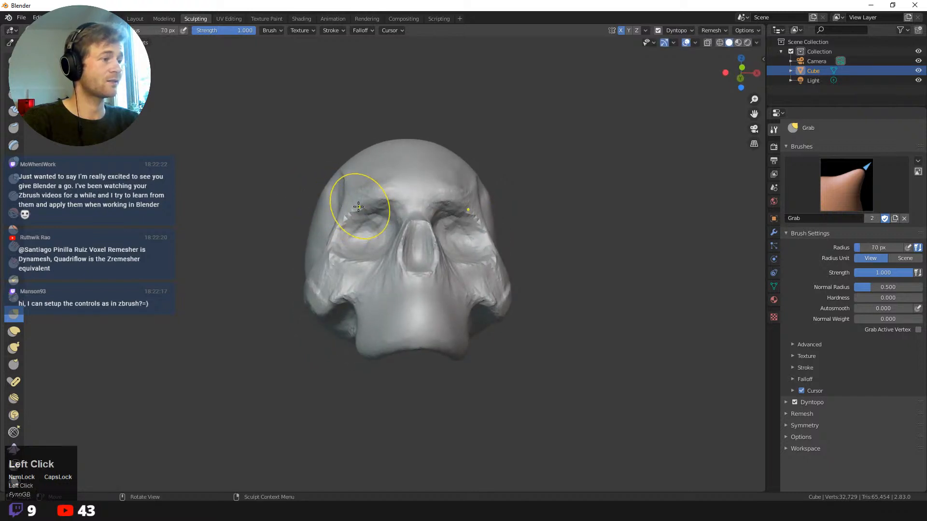
{"action": "key", "text": "f"}
{"action": "left_click", "coordinate": [366, 208]}
{"action": "left_click_drag", "start_coordinate": [355, 207], "coordinate": [350, 204]}
- Switch to Clay Strips and carve along the temple's edge, from behind the brow down to the cheekbone
{"action": "middle_click_drag", "start_coordinate": [350, 204], "coordinate": [234, 191]}
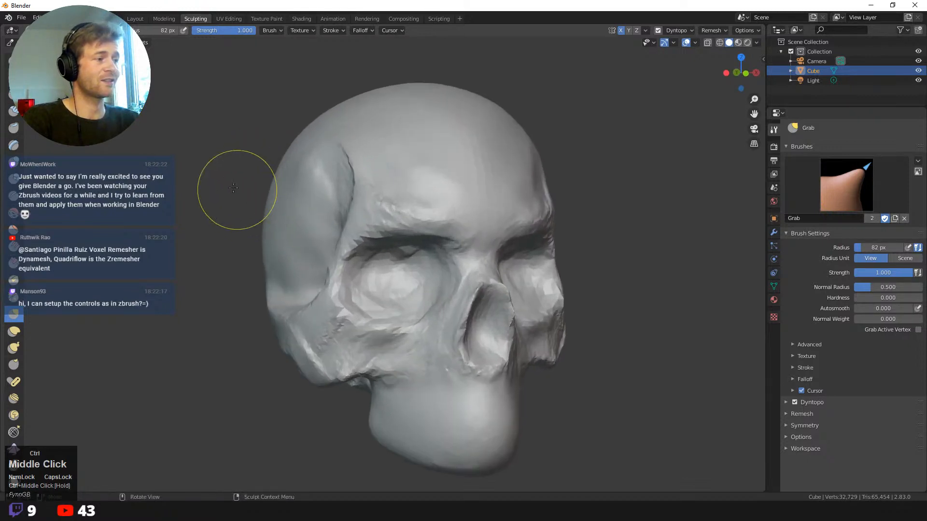
{"action": "middle_click_drag", "start_coordinate": [180, 213], "coordinate": [206, 227]}
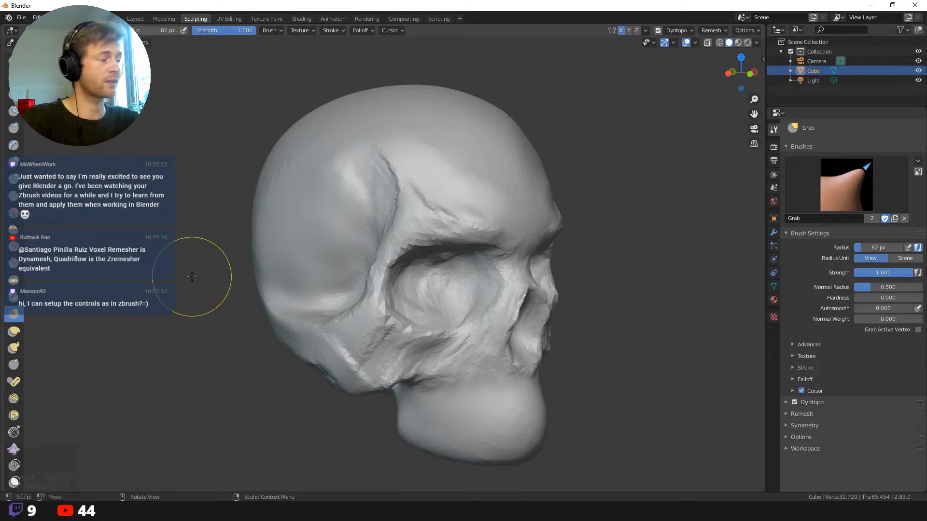
{"action": "middle_click_drag", "start_coordinate": [190, 287], "coordinate": [195, 292]}
{"action": "key", "text": "shift+space"}
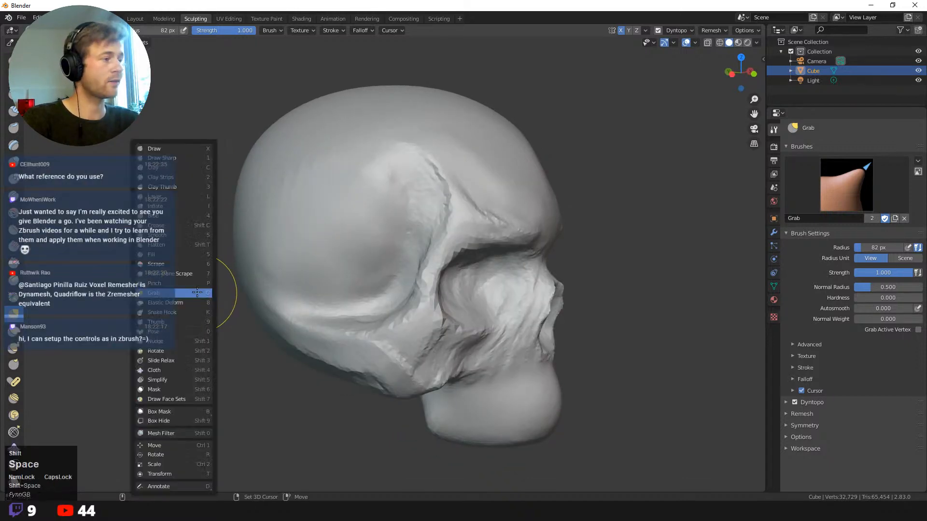
{"action": "left_click", "coordinate": [171, 177]}
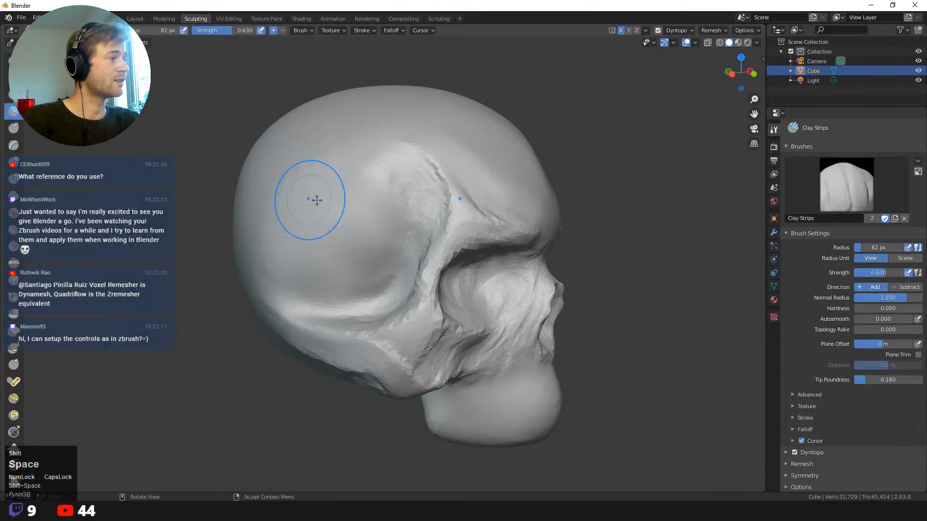
{"action": "left_click", "coordinate": [414, 185], "text": "ctrl"}
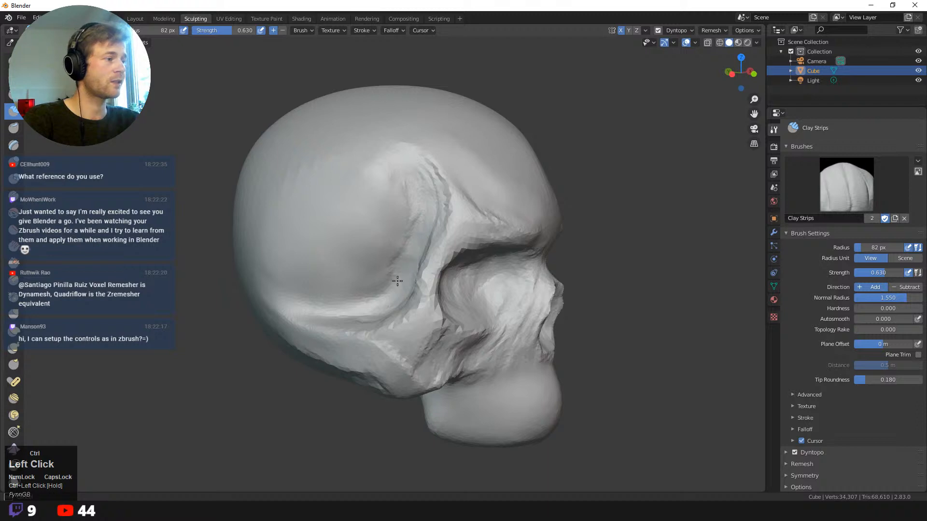
{"action": "left_click_drag", "start_coordinate": [353, 307], "coordinate": [376, 306], "text": "ctrl"}
- Deepen the hollow above the rear cheekbone, and smooth the temple and the outer forehead above the brow
{"action": "middle_click_drag", "start_coordinate": [372, 308], "coordinate": [396, 333]}
{"action": "left_click_drag", "start_coordinate": [407, 345], "coordinate": [411, 345], "text": "ctrl"}
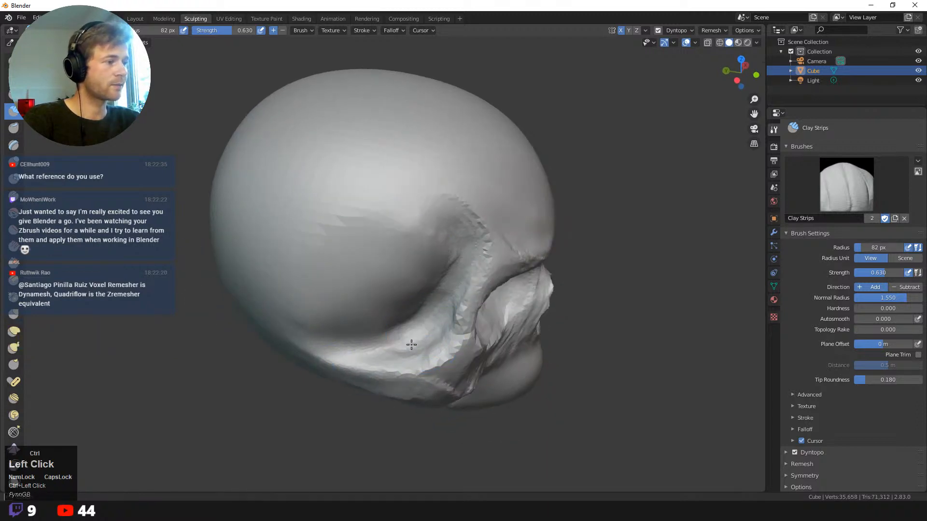
{"action": "mouse_move", "coordinate": [369, 347]}
{"action": "middle_mouse_down"}
{"action": "mouse_move", "coordinate": [300, 292]}
{"action": "mouse_move", "coordinate": [316, 290]}
{"action": "middle_mouse_up"}
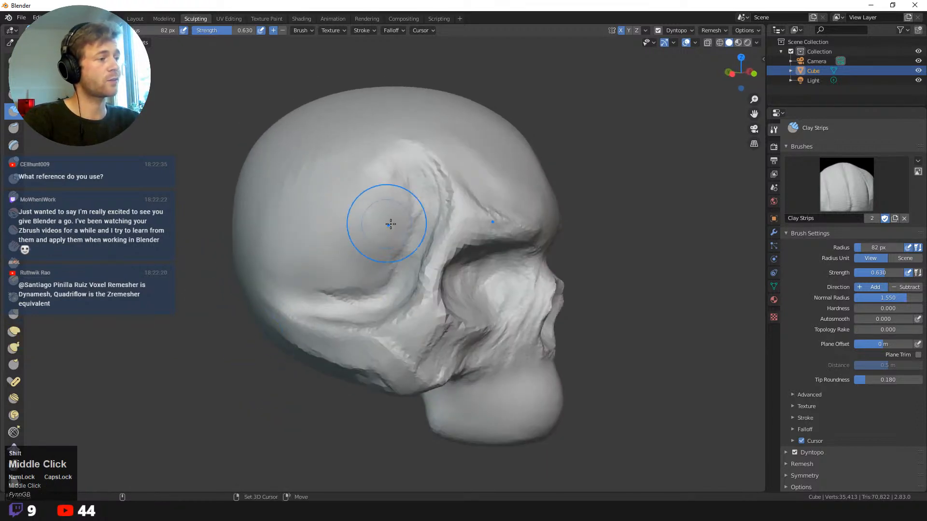
{"action": "mouse_move", "coordinate": [411, 220]}
{"action": "left_mouse_down", "text": "shift"}
{"action": "mouse_move", "coordinate": [405, 199]}
{"action": "mouse_move", "coordinate": [414, 185]}
{"action": "mouse_move", "coordinate": [472, 190]}
{"action": "mouse_move", "coordinate": [525, 217]}
{"action": "left_mouse_up", "text": "shift"}
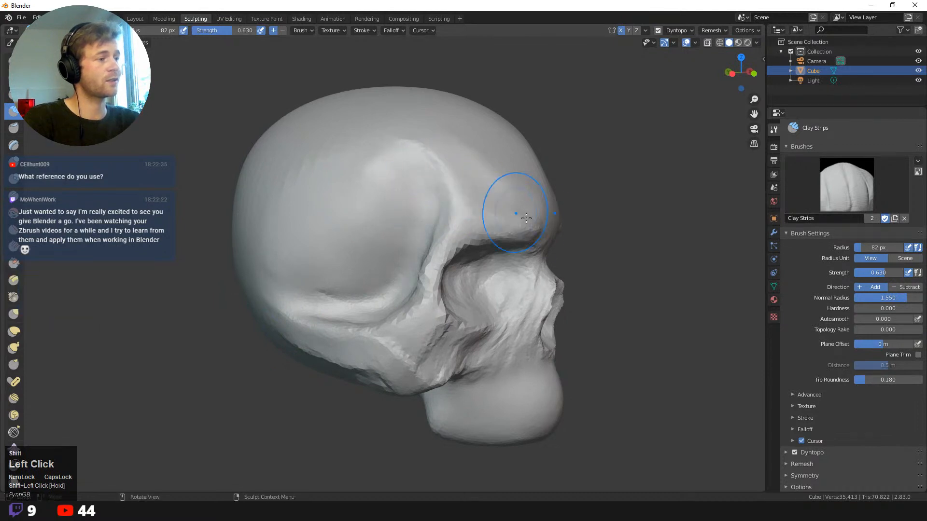
- Carve the eye socket deeper along its outer wall and beneath the brow ridge
{"action": "middle_click_drag", "start_coordinate": [578, 235], "coordinate": [548, 224]}
{"action": "left_click_drag", "start_coordinate": [425, 259], "coordinate": [457, 241], "text": "ctrl"}
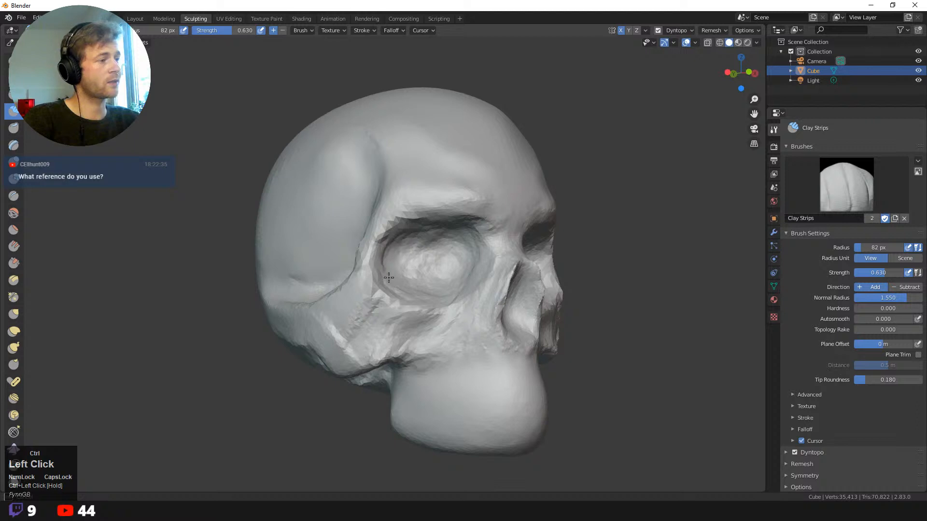
{"action": "left_click_drag", "start_coordinate": [418, 238], "coordinate": [459, 241], "text": "ctrl"}
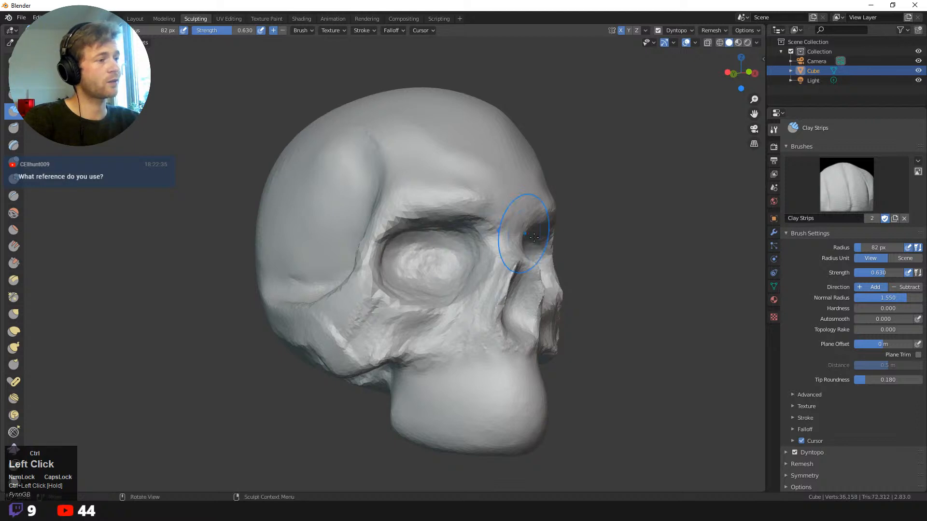
- Hollow the eye socket's interior and lower rim further from several angles
{"action": "middle_click_drag", "start_coordinate": [527, 233], "coordinate": [471, 241]}
{"action": "mouse_move", "coordinate": [439, 255]}
{"action": "left_mouse_down", "text": "ctrl"}
{"action": "mouse_move", "coordinate": [436, 285]}
{"action": "mouse_move", "coordinate": [485, 284]}
{"action": "left_mouse_up", "text": "ctrl"}
{"action": "middle_click_drag", "start_coordinate": [483, 284], "coordinate": [453, 304]}
{"action": "mouse_move", "coordinate": [453, 305]}
{"action": "left_mouse_down", "text": "ctrl"}
{"action": "mouse_move", "coordinate": [465, 322]}
{"action": "mouse_move", "coordinate": [450, 296]}
{"action": "mouse_move", "coordinate": [458, 315]}
{"action": "left_mouse_up", "text": "ctrl"}
{"action": "middle_click_drag", "start_coordinate": [593, 324], "coordinate": [491, 290]}
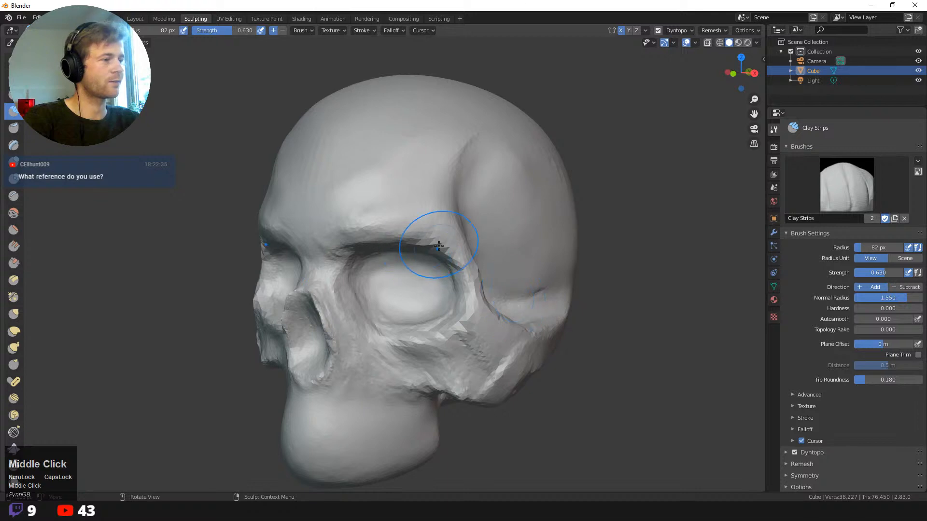
- Smooth the eye socket's upper outer rim and build up the brow ridge across to the area between the eyes
{"action": "left_click_drag", "start_coordinate": [436, 243], "coordinate": [459, 270], "text": "shift"}
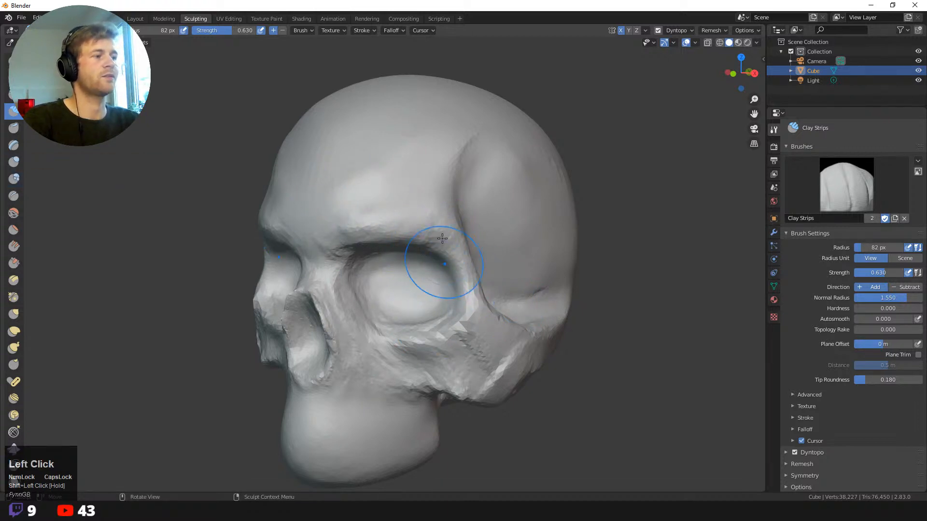
{"action": "left_click_drag", "start_coordinate": [442, 238], "coordinate": [404, 227]}
{"action": "middle_click_drag", "start_coordinate": [403, 227], "coordinate": [391, 213]}
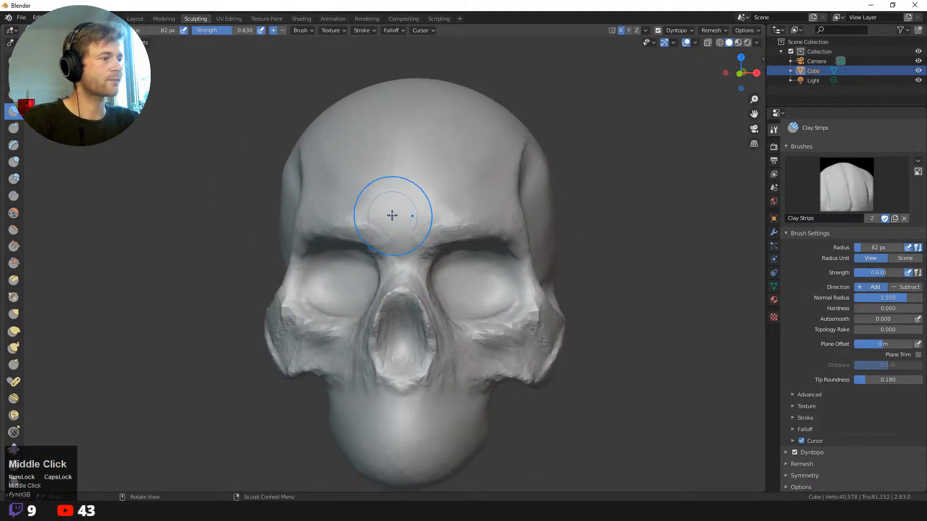
{"action": "mouse_move", "coordinate": [391, 213]}
{"action": "left_mouse_down"}
{"action": "mouse_move", "coordinate": [377, 232]}
{"action": "mouse_move", "coordinate": [375, 221]}
{"action": "mouse_move", "coordinate": [384, 219]}
{"action": "left_mouse_up"}
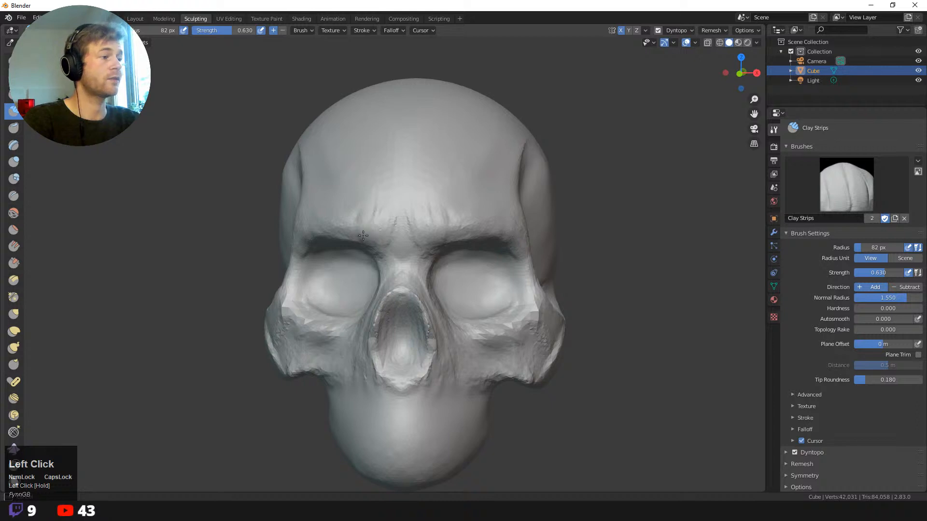
{"action": "middle_click_drag", "start_coordinate": [266, 196], "coordinate": [422, 207]}
{"action": "left_click", "coordinate": [424, 218]}
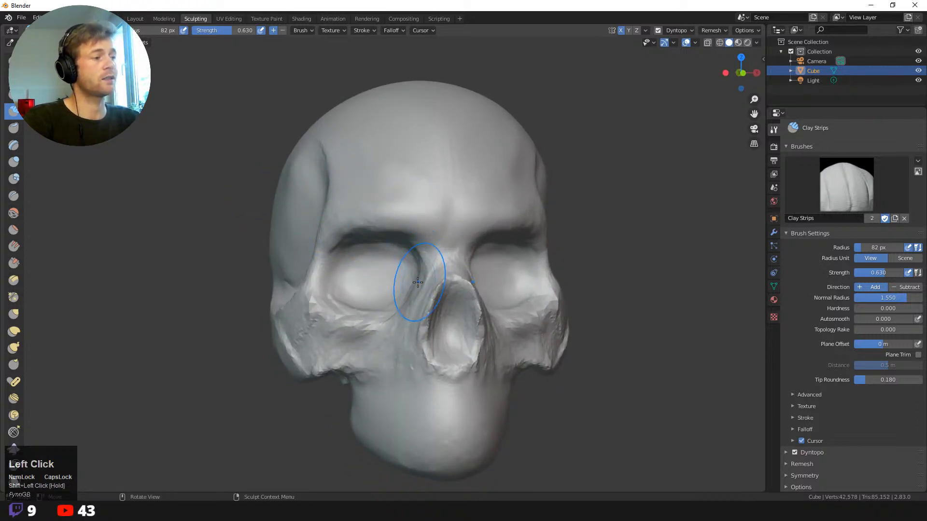
- Build up clay beside the nasal cavity and carve the upper jaw away beneath the cheekbone
{"action": "mouse_move", "coordinate": [207, 229]}
{"action": "middle_mouse_down"}
{"action": "mouse_move", "coordinate": [187, 228]}
{"action": "mouse_move", "coordinate": [408, 290]}
{"action": "middle_mouse_up"}
{"action": "mouse_move", "coordinate": [408, 289]}
{"action": "left_mouse_down"}
{"action": "mouse_move", "coordinate": [393, 268]}
{"action": "mouse_move", "coordinate": [438, 290]}
{"action": "mouse_move", "coordinate": [414, 294]}
{"action": "mouse_move", "coordinate": [419, 312]}
{"action": "mouse_move", "coordinate": [394, 340]}
{"action": "left_mouse_up"}
{"action": "middle_click_drag", "start_coordinate": [393, 340], "coordinate": [474, 320]}
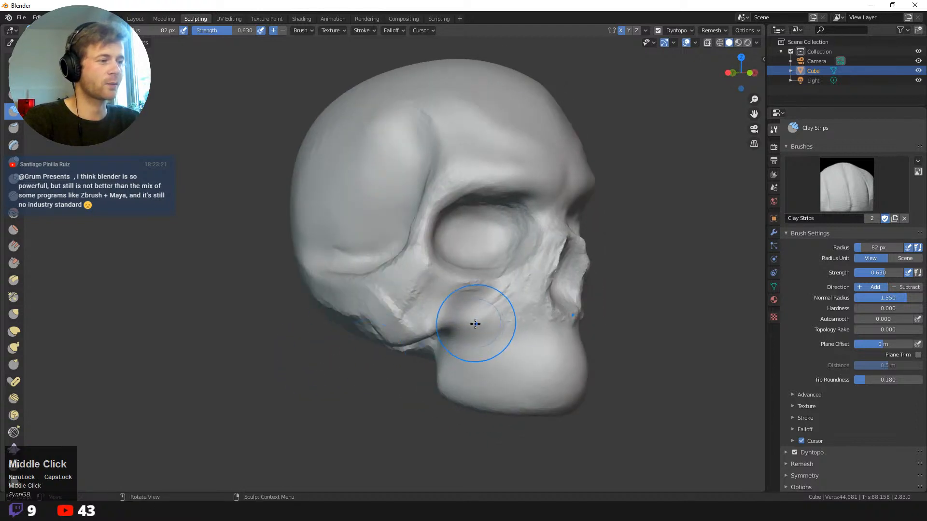
{"action": "mouse_move", "coordinate": [474, 321]}
{"action": "left_mouse_down", "text": "ctrl"}
{"action": "mouse_move", "coordinate": [472, 348]}
{"action": "mouse_move", "coordinate": [488, 308]}
{"action": "mouse_move", "coordinate": [508, 319]}
{"action": "mouse_move", "coordinate": [445, 300]}
{"action": "left_mouse_up", "text": "ctrl"}
{"action": "middle_click_drag", "start_coordinate": [444, 299], "coordinate": [459, 289]}
{"action": "left_click_drag", "start_coordinate": [459, 289], "coordinate": [479, 279], "text": "ctrl"}
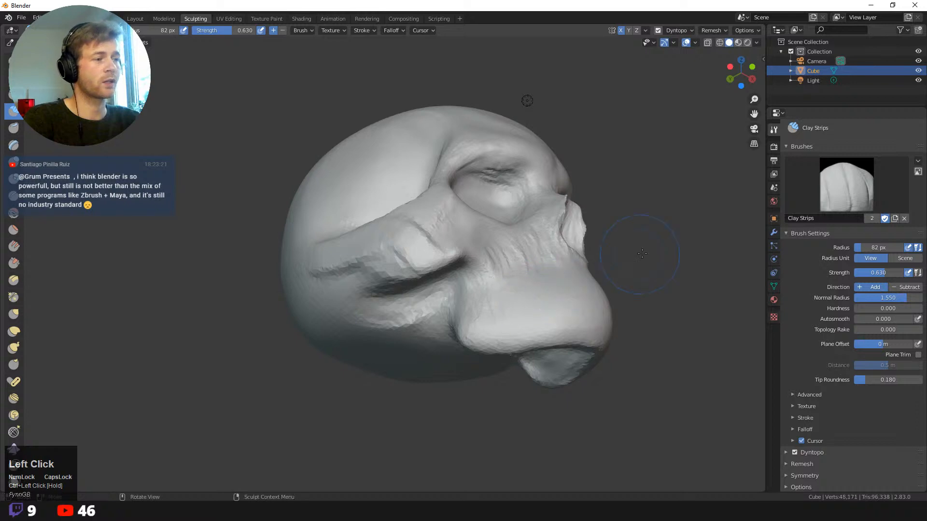
- Enlarge the Clay Strips radius to 134 px, carve down the sides of the upper jaw, and smooth them
{"action": "middle_click_drag", "start_coordinate": [641, 254], "coordinate": [533, 316]}
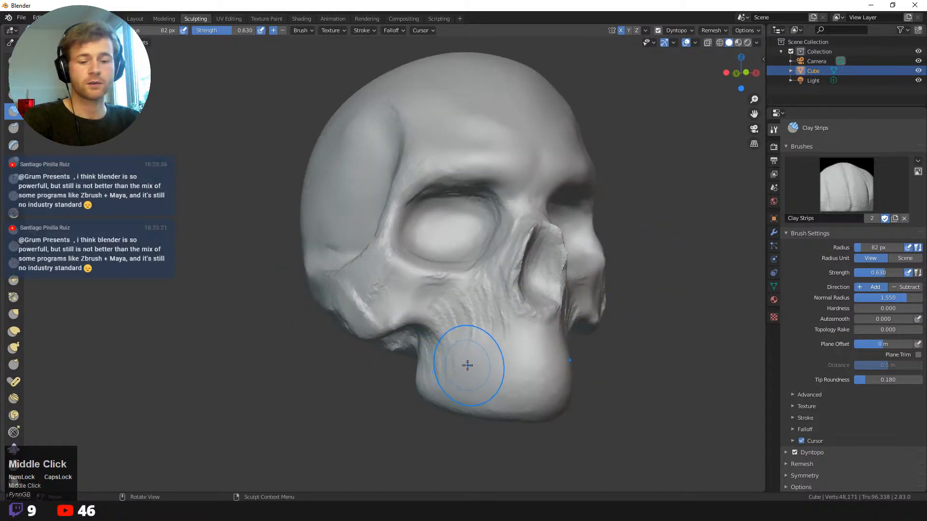
{"action": "key", "text": "f"}
{"action": "left_click", "coordinate": [491, 364]}
{"action": "mouse_move", "coordinate": [533, 351]}
{"action": "left_mouse_down", "text": "ctrl"}
{"action": "mouse_move", "coordinate": [536, 338]}
{"action": "mouse_move", "coordinate": [535, 357]}
{"action": "mouse_move", "coordinate": [494, 383]}
{"action": "mouse_move", "coordinate": [481, 376]}
{"action": "left_mouse_up", "text": "ctrl"}
{"action": "left_click_drag", "start_coordinate": [464, 327], "coordinate": [438, 374], "text": "ctrl"}
{"action": "mouse_move", "coordinate": [432, 334]}
{"action": "middle_mouse_down"}
{"action": "mouse_move", "coordinate": [449, 340]}
{"action": "mouse_move", "coordinate": [440, 348]}
{"action": "middle_mouse_up"}
{"action": "left_click_drag", "start_coordinate": [441, 348], "coordinate": [478, 345], "text": "shift"}
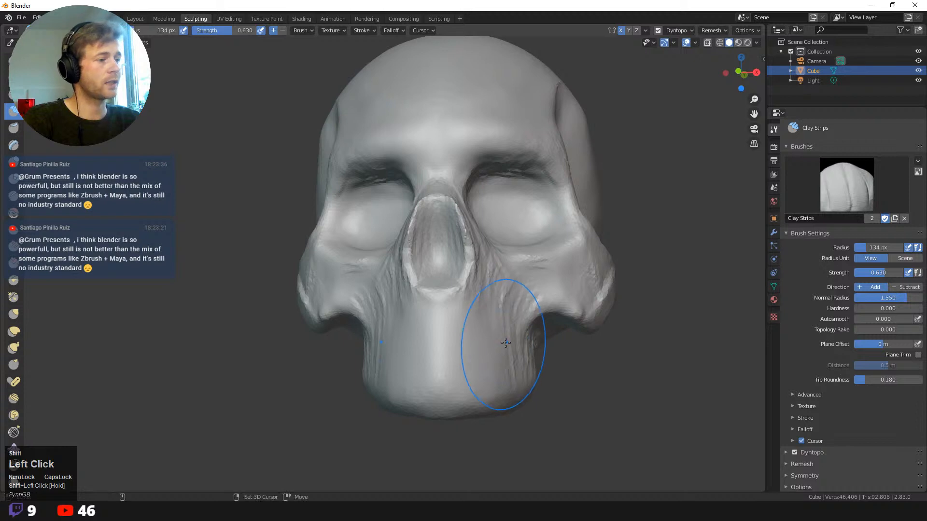
- Carve the cheekbone's lower front edge where it meets the upper jaw
{"action": "middle_click_drag", "start_coordinate": [564, 348], "coordinate": [483, 342]}
{"action": "left_click", "coordinate": [482, 339], "text": "ctrl"}
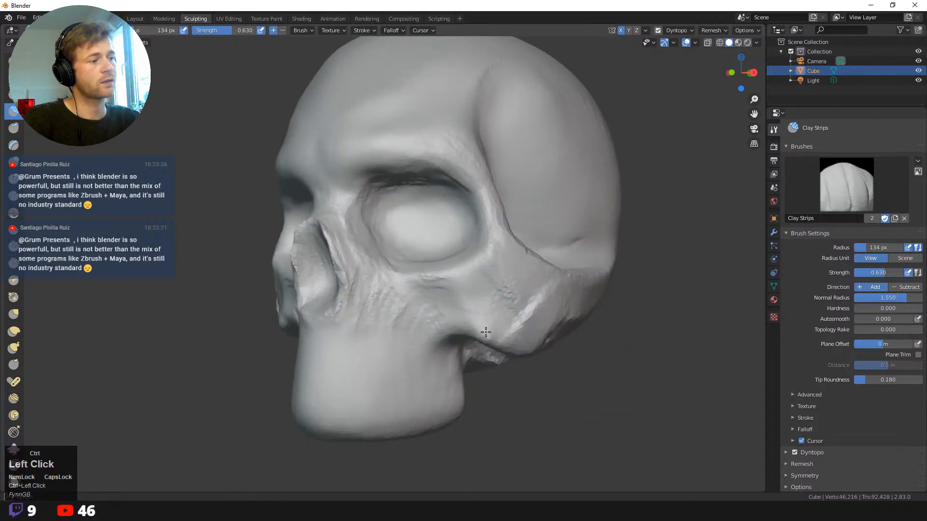
{"action": "mouse_move", "coordinate": [483, 336]}
{"action": "left_mouse_down", "text": "ctrl"}
{"action": "mouse_move", "coordinate": [445, 333]}
{"action": "mouse_move", "coordinate": [478, 327]}
{"action": "mouse_move", "coordinate": [493, 340]}
{"action": "left_mouse_up", "text": "ctrl"}
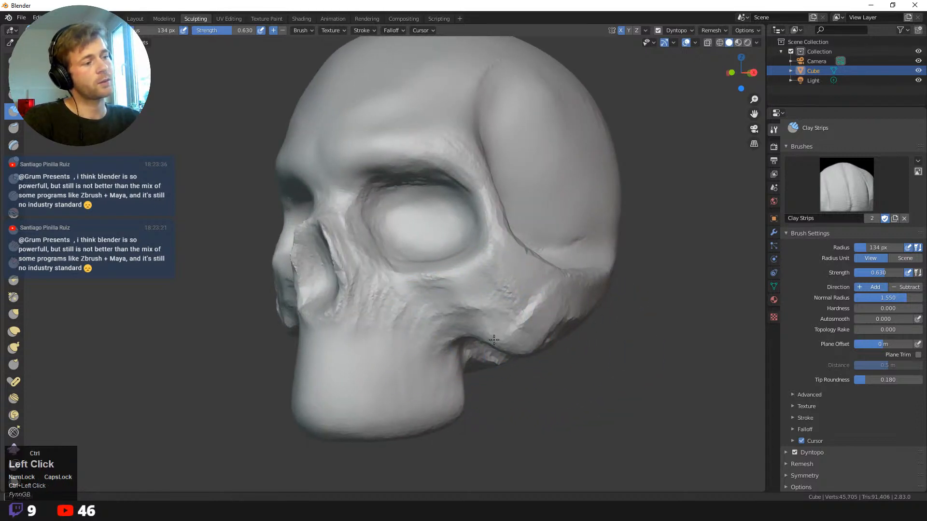
- Smooth the rim of the nasal cavity and even out the surface of the cheekbone
{"action": "middle_click", "coordinate": [313, 233], "text": "alt"}
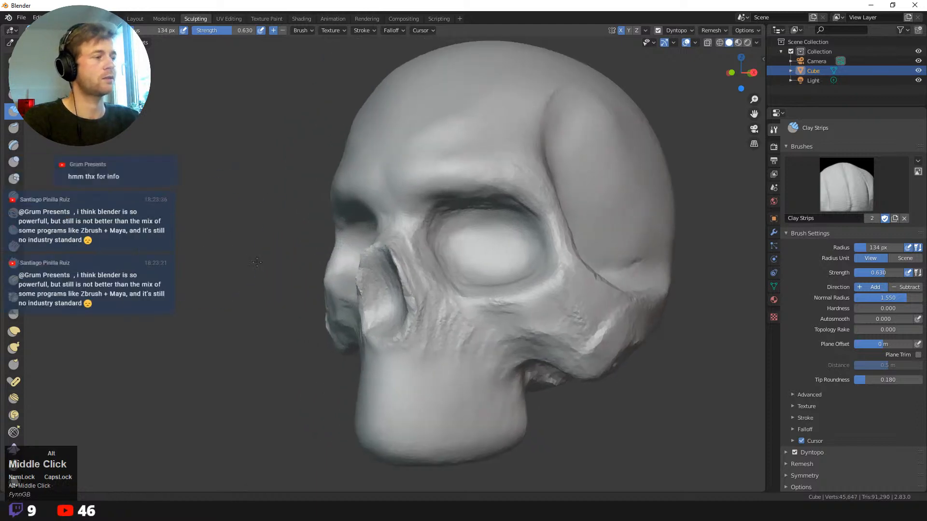
{"action": "mouse_move", "coordinate": [391, 276]}
{"action": "left_mouse_down", "text": "shift"}
{"action": "mouse_move", "coordinate": [402, 299]}
{"action": "mouse_move", "coordinate": [401, 275]}
{"action": "left_mouse_up", "text": "shift"}
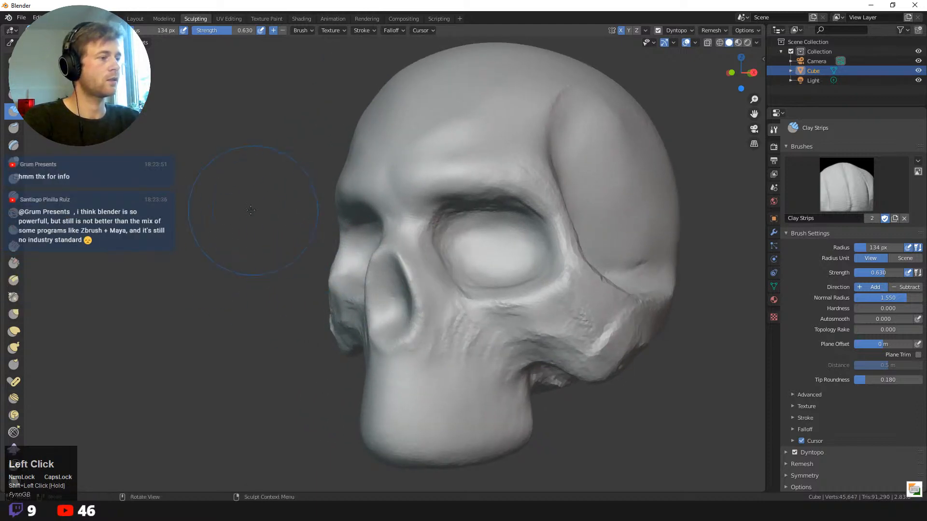
{"action": "middle_click_drag", "start_coordinate": [401, 275], "coordinate": [258, 210]}
{"action": "left_click_drag", "start_coordinate": [554, 313], "coordinate": [621, 290]}
- Switch to the Grab brush with a 71 px radius and reshape the nasal bridge in profile
{"action": "middle_click_drag", "start_coordinate": [621, 290], "coordinate": [261, 207]}
{"action": "key", "text": "b"}
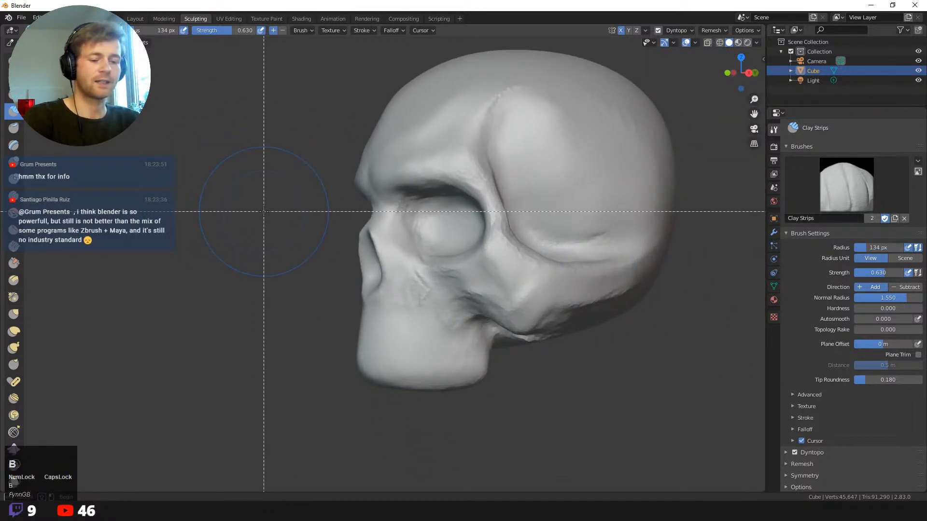
{"action": "key", "text": "Escape"}
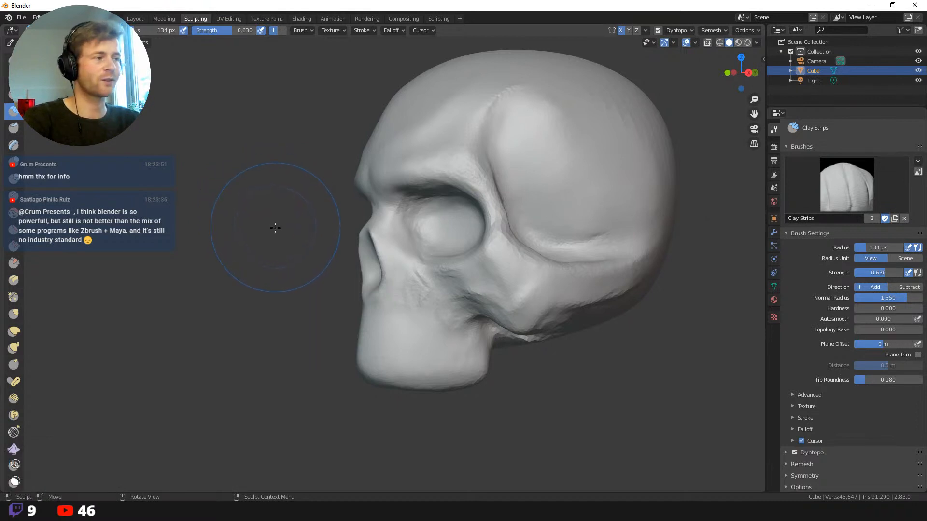
{"action": "key", "text": "g"}
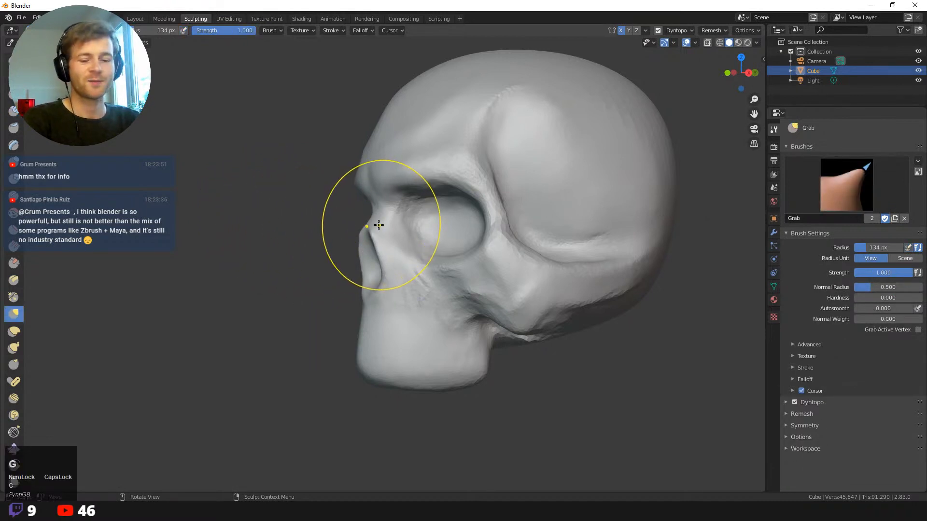
{"action": "left_click", "coordinate": [347, 225]}
{"action": "middle_click_drag", "start_coordinate": [346, 229], "coordinate": [330, 234]}
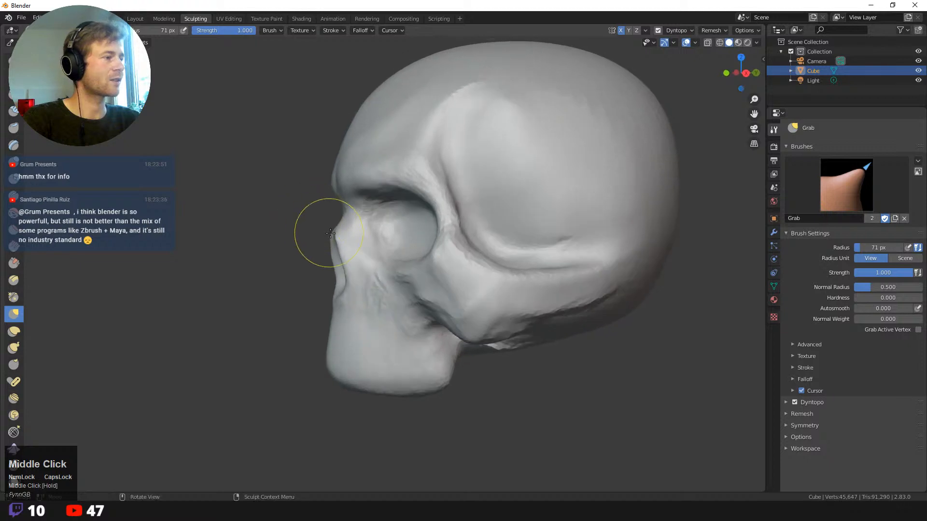
{"action": "left_click_drag", "start_coordinate": [337, 240], "coordinate": [349, 213]}
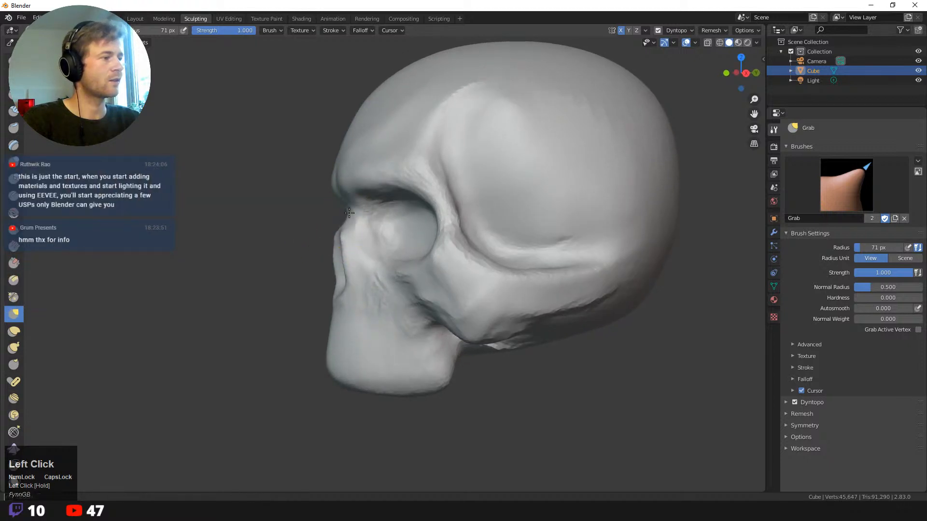
- Smooth the forehead above the brow and narrow the nasal bridge between the eye sockets
{"action": "mouse_move", "coordinate": [347, 214]}
{"action": "middle_mouse_down"}
{"action": "mouse_move", "coordinate": [376, 236]}
{"action": "mouse_move", "coordinate": [350, 243]}
{"action": "mouse_move", "coordinate": [352, 252]}
{"action": "middle_mouse_up"}
{"action": "left_click_drag", "start_coordinate": [453, 288], "coordinate": [468, 306], "text": "shift"}
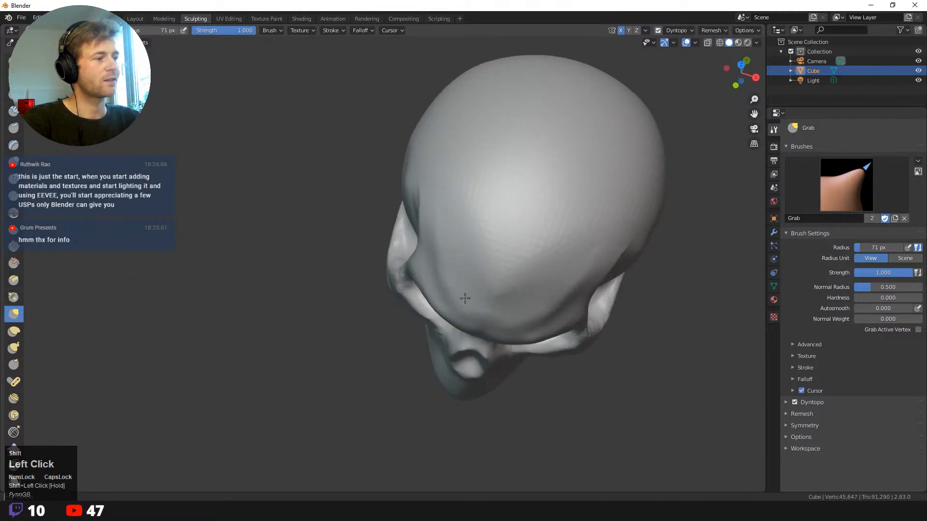
{"action": "mouse_move", "coordinate": [435, 228]}
{"action": "middle_mouse_down"}
{"action": "mouse_move", "coordinate": [385, 145]}
{"action": "mouse_move", "coordinate": [295, 129]}
{"action": "mouse_move", "coordinate": [256, 137]}
{"action": "middle_mouse_up"}
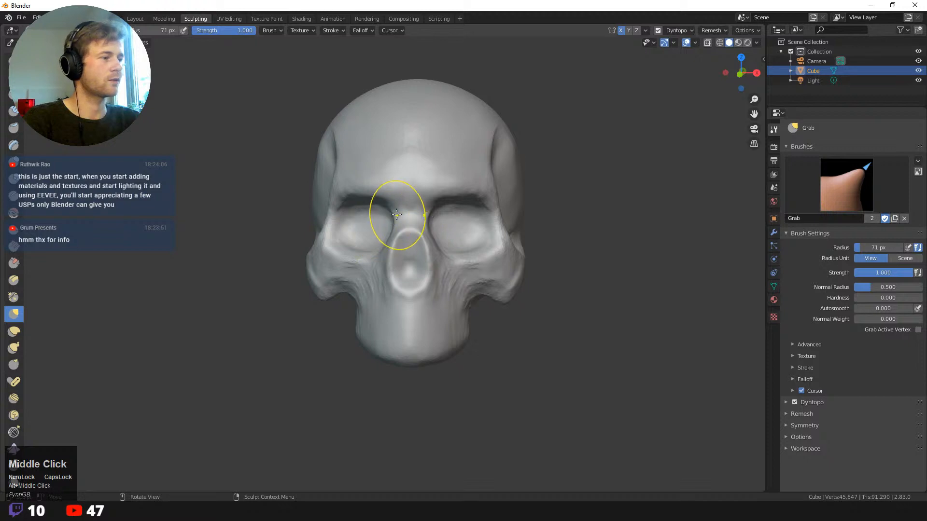
{"action": "left_click_drag", "start_coordinate": [394, 213], "coordinate": [399, 209]}
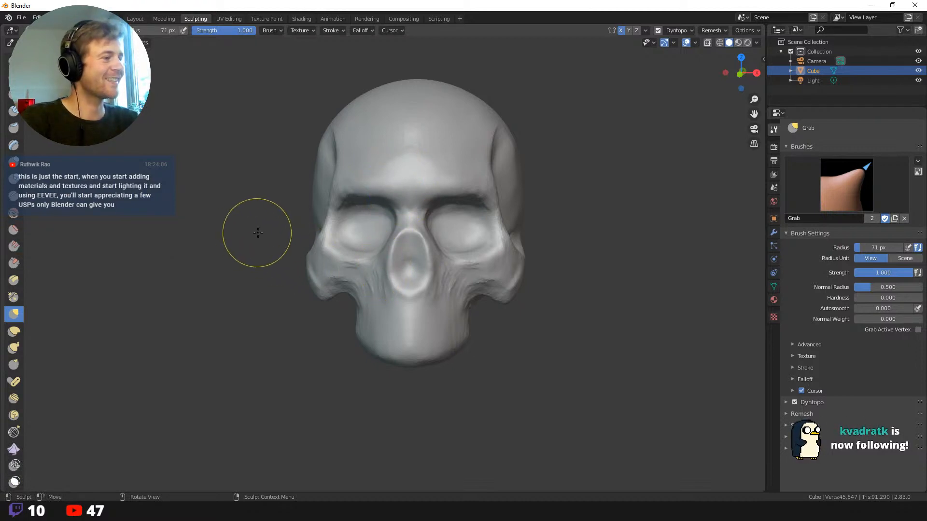
- Pull the inner edge of the eye socket in toward the nasal cavity
{"action": "middle_click_drag", "start_coordinate": [256, 232], "coordinate": [285, 232]}
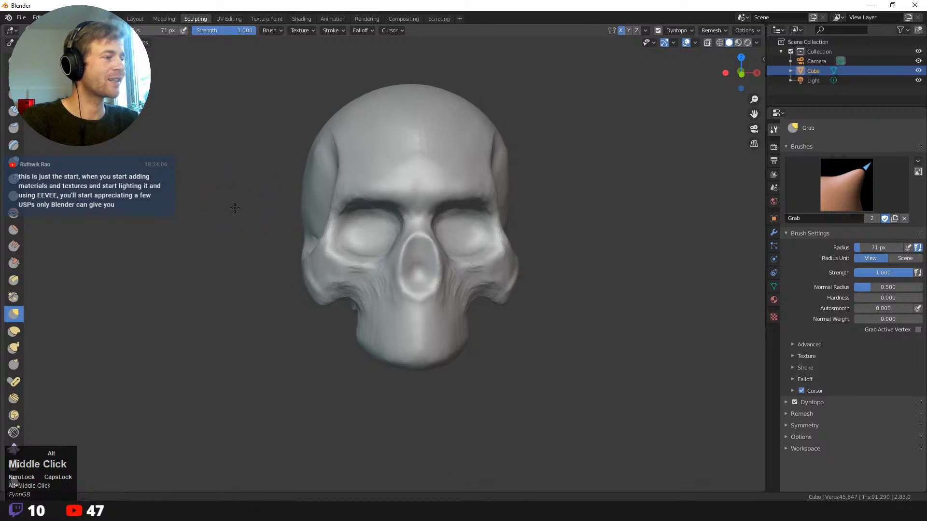
{"action": "scroll", "coordinate": [242, 217], "scroll_direction": "up", "scroll_amount": 2}
{"action": "left_click", "coordinate": [403, 234]}
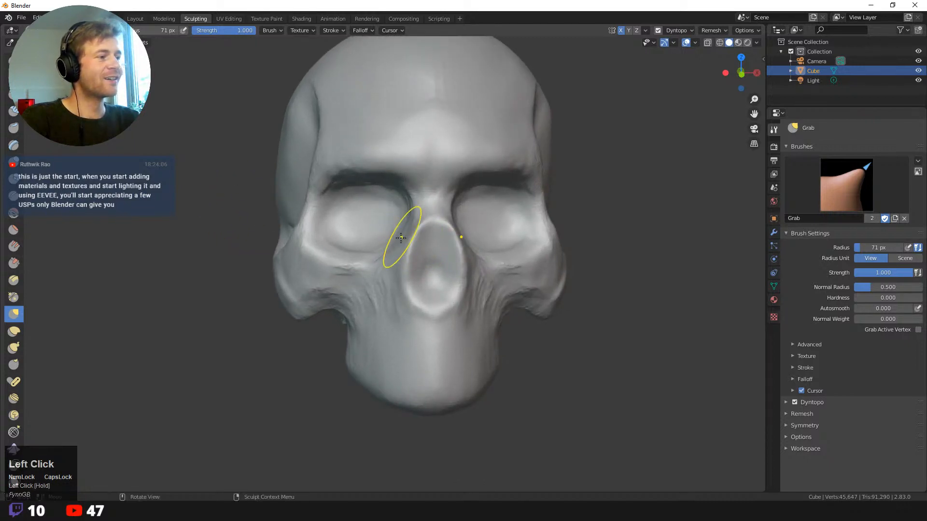
{"action": "left_click_drag", "start_coordinate": [397, 252], "coordinate": [408, 251]}
- Set the Grab radius to 83 px and reshape the nasal bone and the nasal cavity's side rim
{"action": "key", "text": "f"}
{"action": "left_click", "coordinate": [439, 252]}
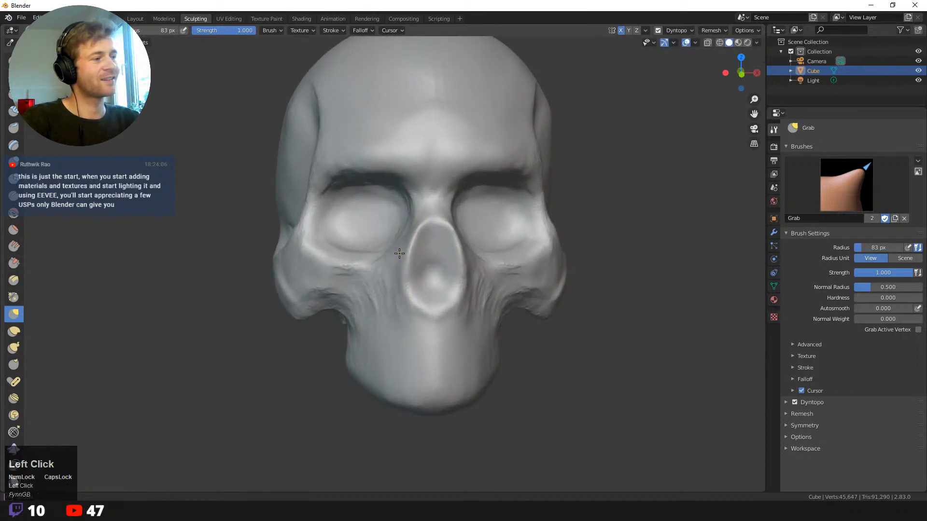
{"action": "middle_click_drag", "start_coordinate": [193, 225], "coordinate": [270, 232]}
{"action": "left_click_drag", "start_coordinate": [429, 271], "coordinate": [432, 263]}
{"action": "mouse_move", "coordinate": [540, 290]}
{"action": "middle_mouse_down"}
{"action": "mouse_move", "coordinate": [576, 288]}
{"action": "mouse_move", "coordinate": [569, 286]}
{"action": "middle_mouse_up"}
{"action": "left_click_drag", "start_coordinate": [487, 245], "coordinate": [486, 200]}
{"action": "left_click_drag", "start_coordinate": [486, 254], "coordinate": [482, 263]}
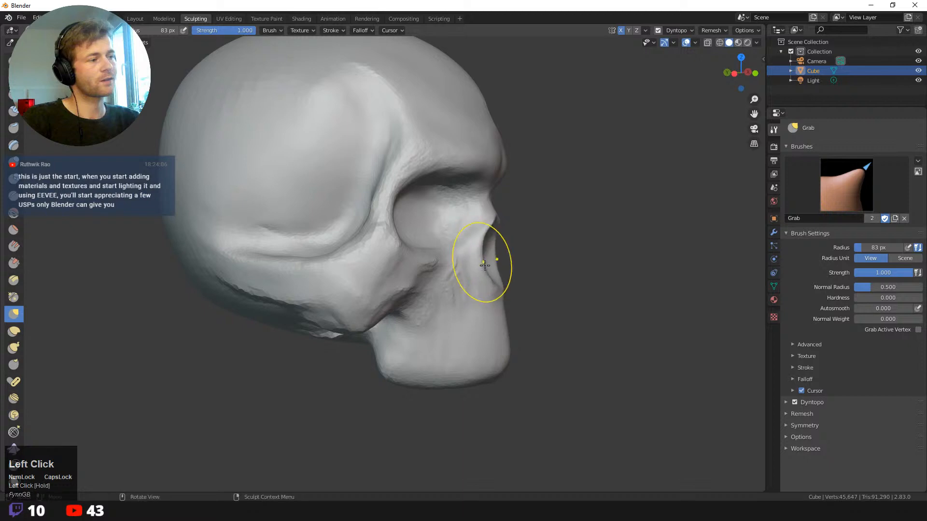
- Set the Grab radius to 115 px and adjust the upper jaw's profile just below the nasal cavity
{"action": "middle_click_drag", "start_coordinate": [534, 314], "coordinate": [484, 299], "text": "ctrl"}
{"action": "key", "text": "f"}
{"action": "left_click", "coordinate": [480, 293]}
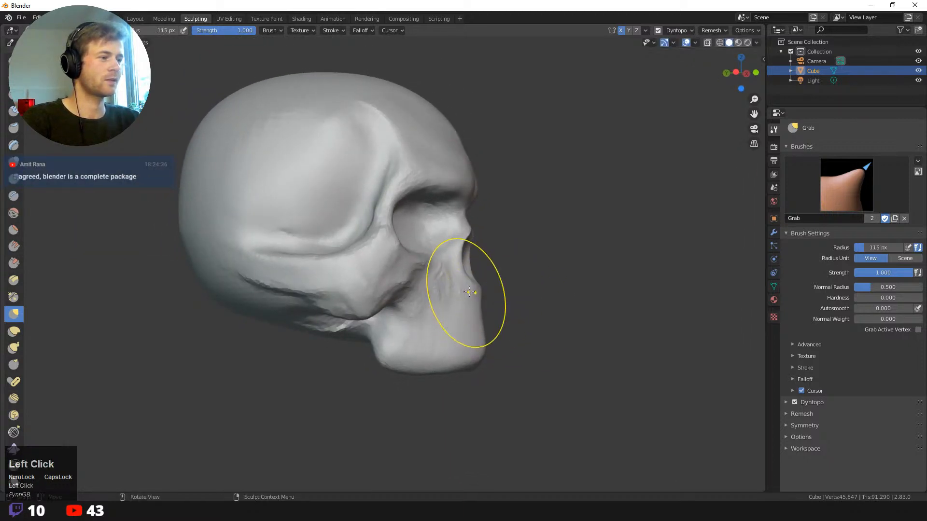
{"action": "left_click_drag", "start_coordinate": [462, 290], "coordinate": [464, 289]}
- Set the Grab radius to 147 px and pull the cheekbone and its rear arch into a higher, slimmer shape
{"action": "middle_click_drag", "start_coordinate": [485, 307], "coordinate": [528, 320]}
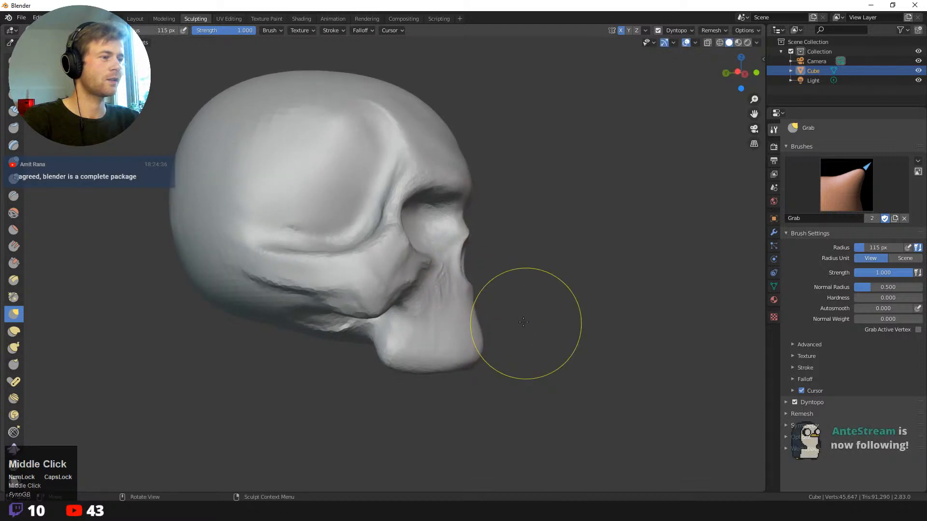
{"action": "key", "text": "f"}
{"action": "left_click", "coordinate": [398, 290]}
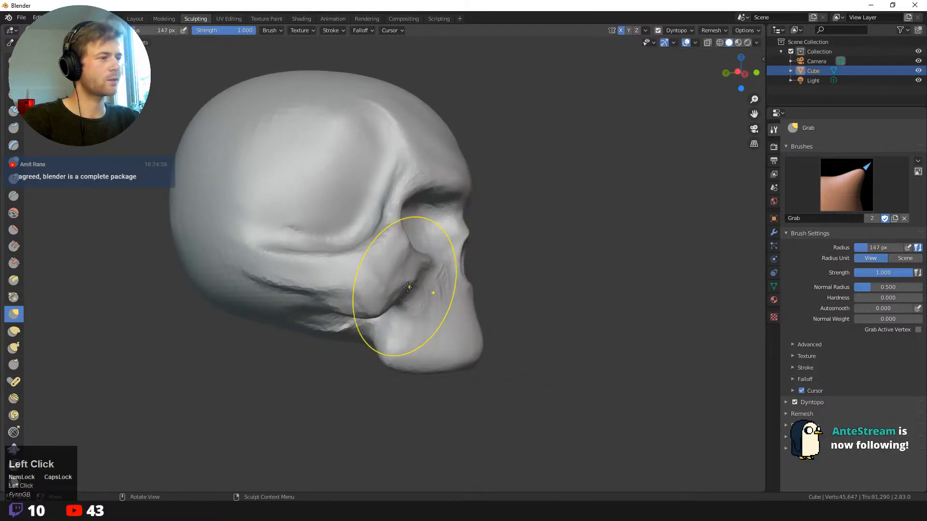
{"action": "mouse_move", "coordinate": [398, 290]}
{"action": "left_mouse_down"}
{"action": "mouse_move", "coordinate": [410, 297]}
{"action": "mouse_move", "coordinate": [341, 302]}
{"action": "mouse_move", "coordinate": [335, 277]}
{"action": "mouse_move", "coordinate": [342, 288]}
{"action": "mouse_move", "coordinate": [284, 280]}
{"action": "left_mouse_up"}
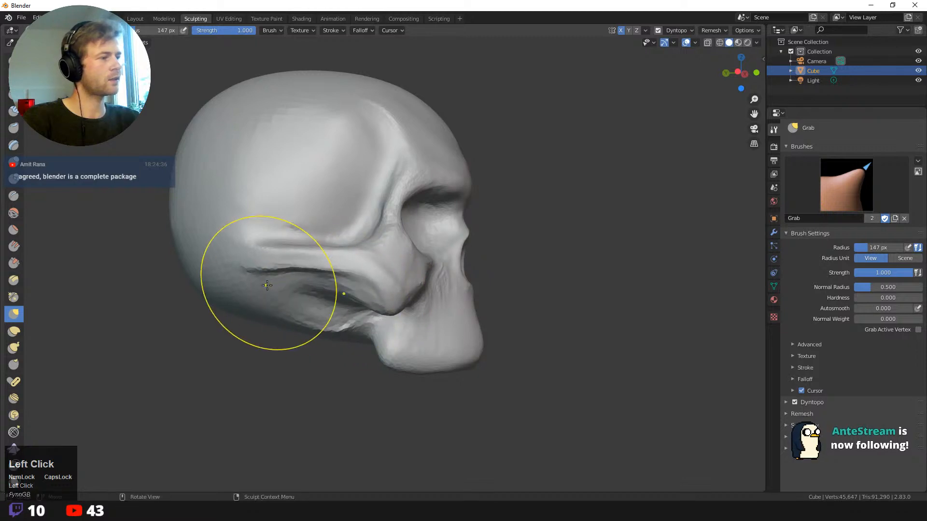
{"action": "mouse_move", "coordinate": [305, 344]}
{"action": "middle_mouse_down"}
{"action": "mouse_move", "coordinate": [273, 362]}
{"action": "mouse_move", "coordinate": [291, 368]}
{"action": "mouse_move", "coordinate": [355, 340]}
{"action": "middle_mouse_up"}
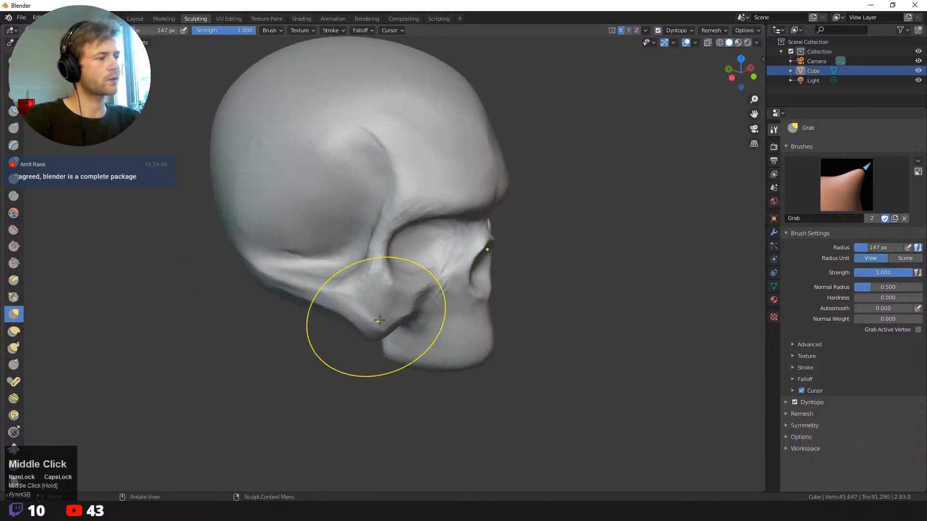
- Switch to Clay Strips with a 78 px radius, carve a hollow beneath the cheekbone arch, and work its junction with the upper jaw
{"action": "mouse_move", "coordinate": [354, 374]}
{"action": "middle_mouse_down"}
{"action": "mouse_move", "coordinate": [329, 329]}
{"action": "mouse_move", "coordinate": [232, 285]}
{"action": "middle_mouse_up"}
{"action": "key", "text": "b"}
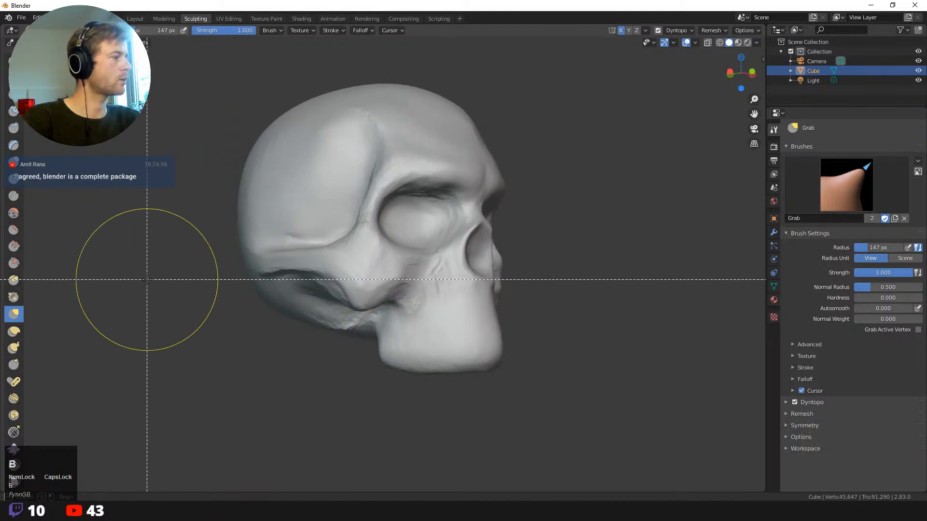
{"action": "key", "text": "g"}
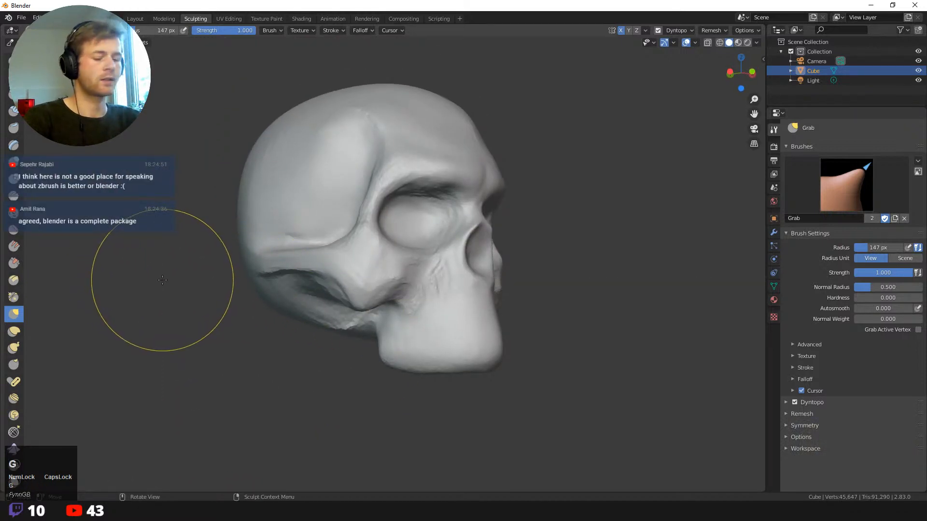
{"action": "key", "text": "shift+space"}
{"action": "left_click", "coordinate": [147, 163]}
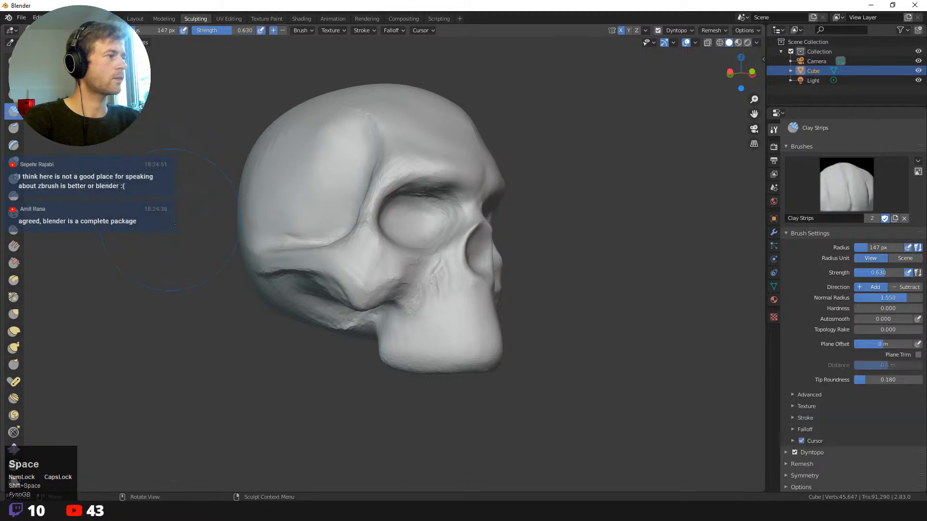
{"action": "middle_click_drag", "start_coordinate": [218, 307], "coordinate": [250, 261]}
{"action": "key", "text": "f"}
{"action": "left_click", "coordinate": [429, 254]}
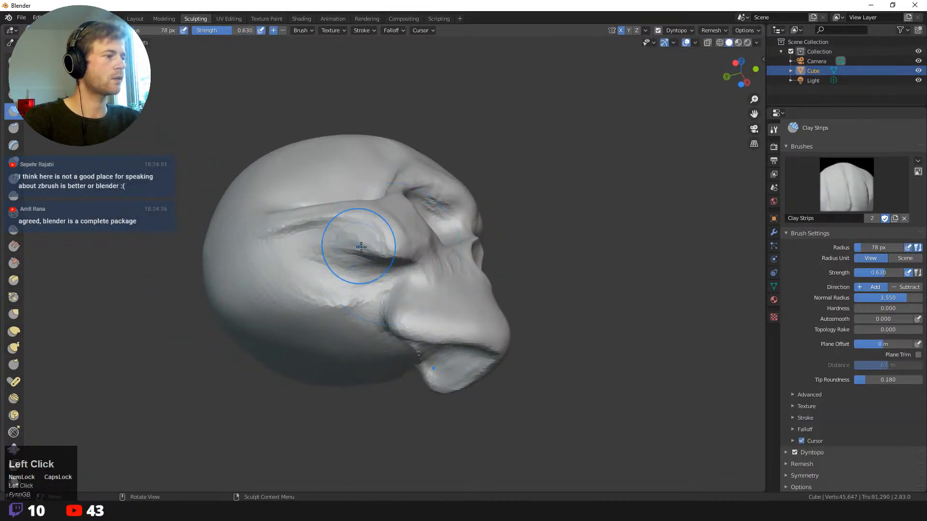
{"action": "mouse_move", "coordinate": [351, 241]}
{"action": "left_mouse_down", "text": "ctrl"}
{"action": "mouse_move", "coordinate": [387, 261]}
{"action": "mouse_move", "coordinate": [352, 237]}
{"action": "mouse_move", "coordinate": [314, 233]}
{"action": "mouse_move", "coordinate": [394, 261]}
{"action": "mouse_move", "coordinate": [282, 244]}
{"action": "left_mouse_up", "text": "ctrl"}
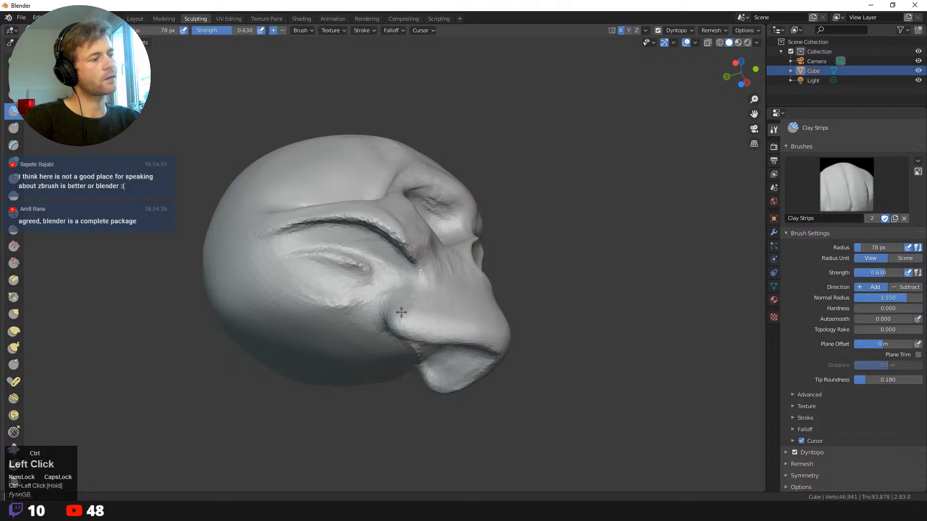
{"action": "middle_click_drag", "start_coordinate": [567, 261], "coordinate": [420, 280]}
{"action": "left_click_drag", "start_coordinate": [420, 280], "coordinate": [402, 281]}
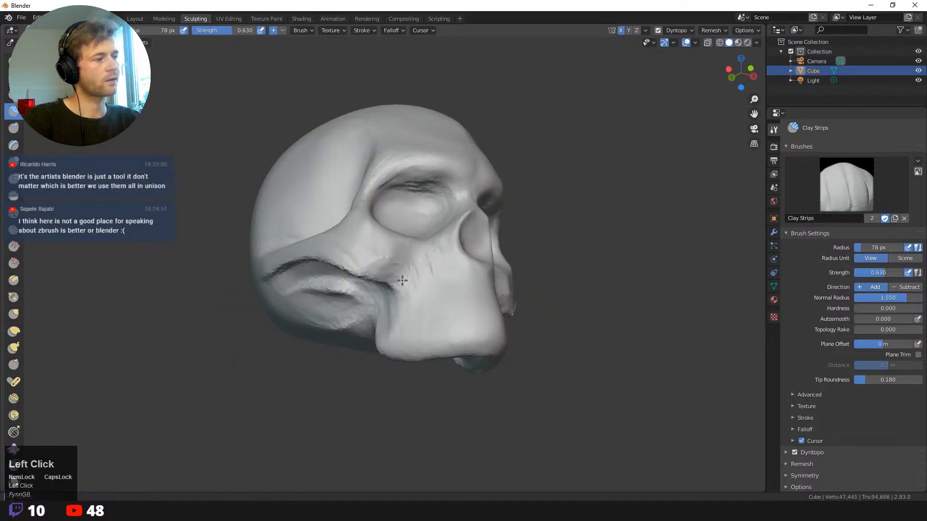
- Carve the hollow between the cheekbone and upper jaw with Clay Strips at 78 px and smooth the area below the eye socket
{"action": "mouse_move", "coordinate": [310, 327]}
{"action": "middle_mouse_down"}
{"action": "mouse_move", "coordinate": [285, 366]}
{"action": "mouse_move", "coordinate": [274, 361]}
{"action": "mouse_move", "coordinate": [287, 360]}
{"action": "middle_mouse_up"}
{"action": "middle_click_drag", "start_coordinate": [348, 271], "coordinate": [324, 280]}
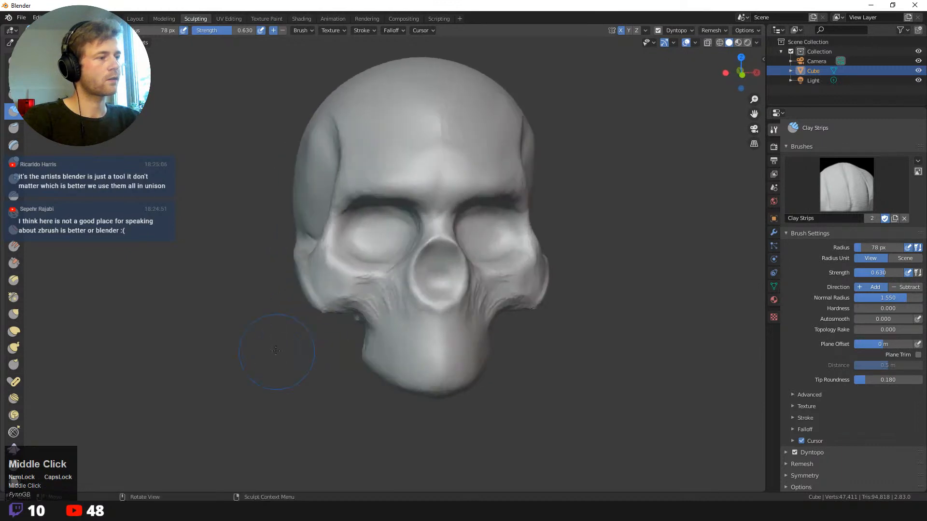
{"action": "mouse_move", "coordinate": [338, 276]}
{"action": "left_mouse_down", "text": "ctrl"}
{"action": "mouse_move", "coordinate": [347, 275]}
{"action": "mouse_move", "coordinate": [325, 273]}
{"action": "mouse_move", "coordinate": [320, 284]}
{"action": "mouse_move", "coordinate": [313, 244]}
{"action": "left_mouse_up", "text": "ctrl"}
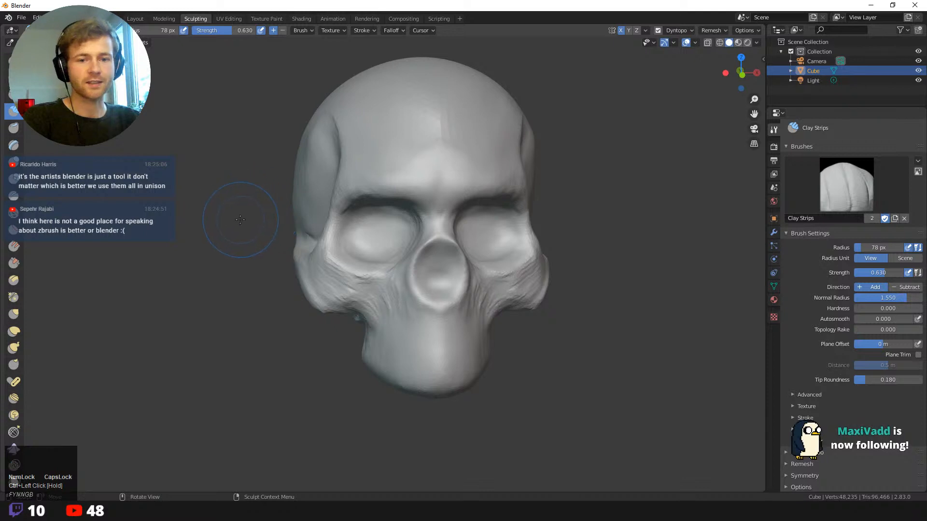
{"action": "middle_click_drag", "start_coordinate": [242, 227], "coordinate": [289, 252]}
{"action": "mouse_move", "coordinate": [321, 300]}
{"action": "left_mouse_down", "text": "ctrl"}
{"action": "mouse_move", "coordinate": [338, 305]}
{"action": "mouse_move", "coordinate": [335, 290]}
{"action": "mouse_move", "coordinate": [356, 293]}
{"action": "mouse_move", "coordinate": [343, 288]}
{"action": "left_mouse_up", "text": "ctrl"}
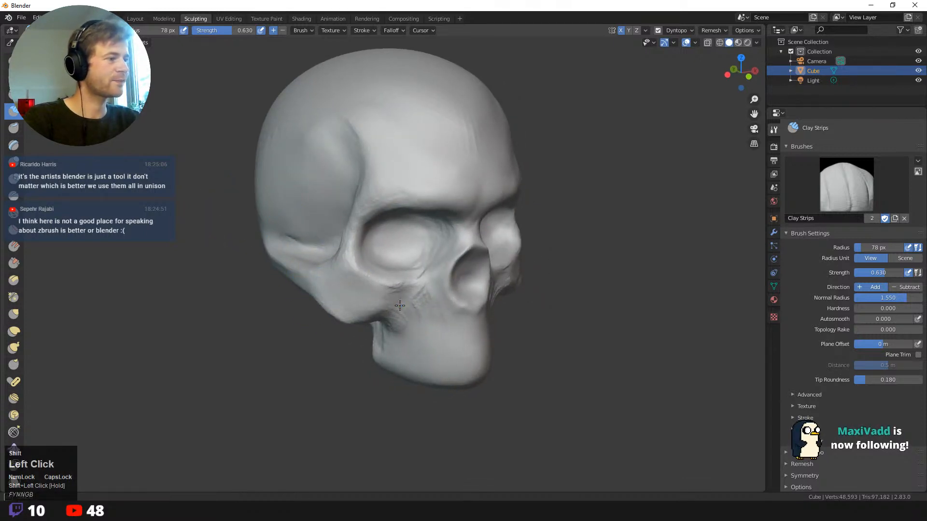
{"action": "left_click_drag", "start_coordinate": [400, 305], "coordinate": [381, 304], "text": "shift"}
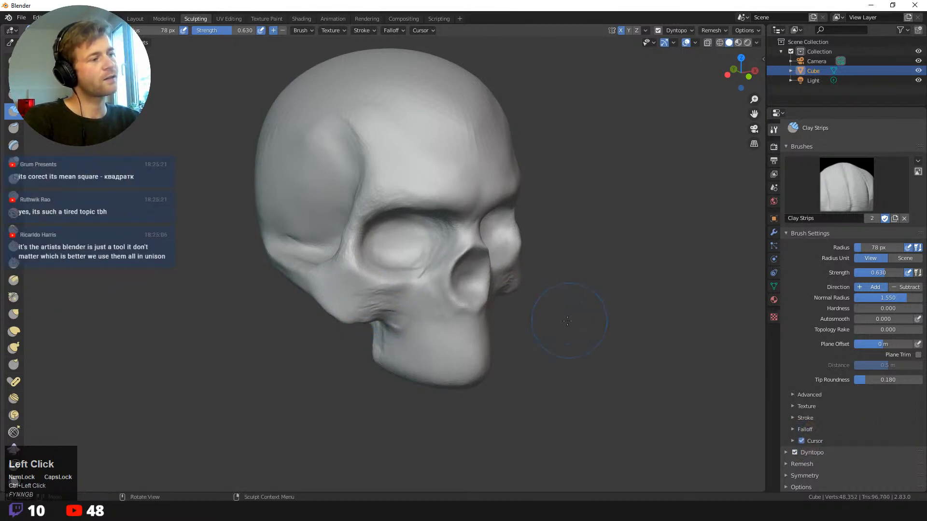
- Build up the inner brow ridges above the eye sockets with Clay Strips strokes
{"action": "middle_click_drag", "start_coordinate": [567, 321], "coordinate": [403, 161]}
{"action": "left_click_drag", "start_coordinate": [403, 161], "coordinate": [392, 167]}
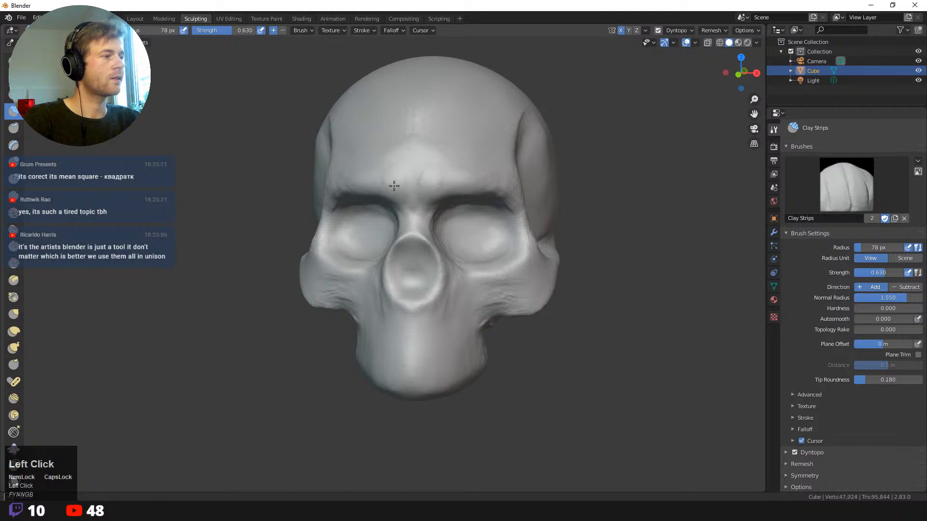
{"action": "middle_click_drag", "start_coordinate": [275, 156], "coordinate": [407, 193]}
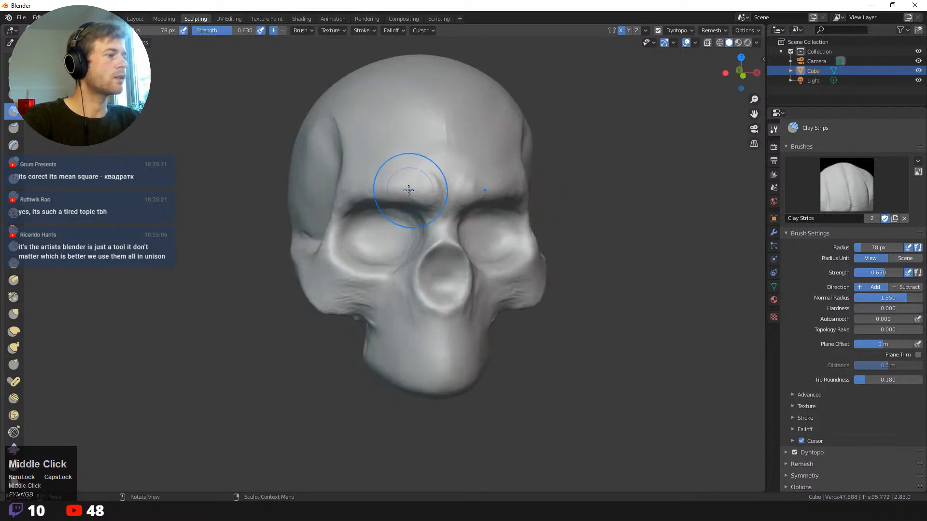
{"action": "left_click_drag", "start_coordinate": [407, 192], "coordinate": [404, 195]}
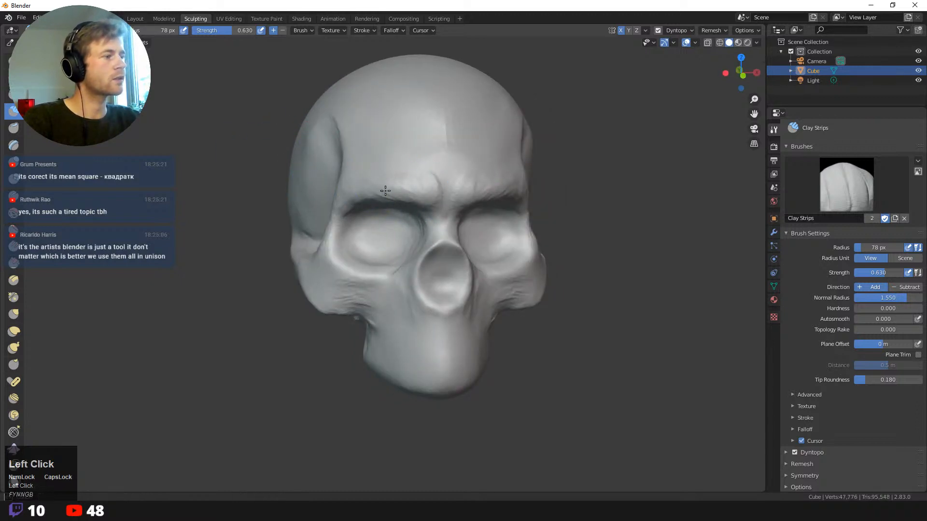
{"action": "middle_click_drag", "start_coordinate": [385, 191], "coordinate": [424, 166]}
{"action": "mouse_move", "coordinate": [424, 165]}
{"action": "left_mouse_down"}
{"action": "mouse_move", "coordinate": [412, 173]}
{"action": "mouse_move", "coordinate": [368, 148]}
{"action": "left_mouse_up"}
- Carve and rebuild the outer brow ends with Clay Strips, adding volume to the ridge towards the centre of the forehead
{"action": "middle_click_drag", "start_coordinate": [369, 149], "coordinate": [350, 167]}
{"action": "left_click", "coordinate": [348, 168], "text": "ctrl"}
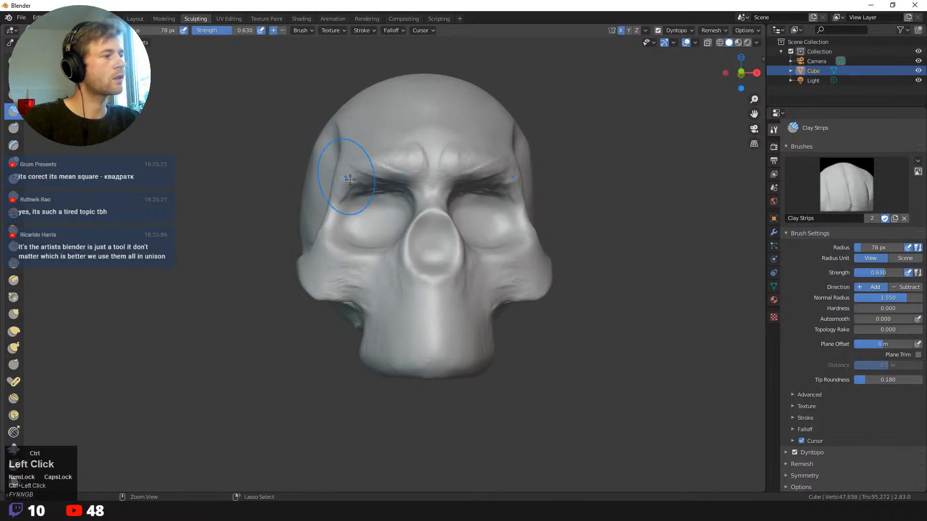
{"action": "mouse_move", "coordinate": [338, 186]}
{"action": "left_mouse_down"}
{"action": "mouse_move", "coordinate": [395, 155]}
{"action": "mouse_move", "coordinate": [379, 166]}
{"action": "mouse_move", "coordinate": [362, 150]}
{"action": "left_mouse_up"}
{"action": "middle_click_drag", "start_coordinate": [419, 148], "coordinate": [426, 179]}
{"action": "mouse_move", "coordinate": [425, 179]}
{"action": "left_mouse_down"}
{"action": "mouse_move", "coordinate": [422, 162]}
{"action": "mouse_move", "coordinate": [390, 166]}
{"action": "left_mouse_up"}
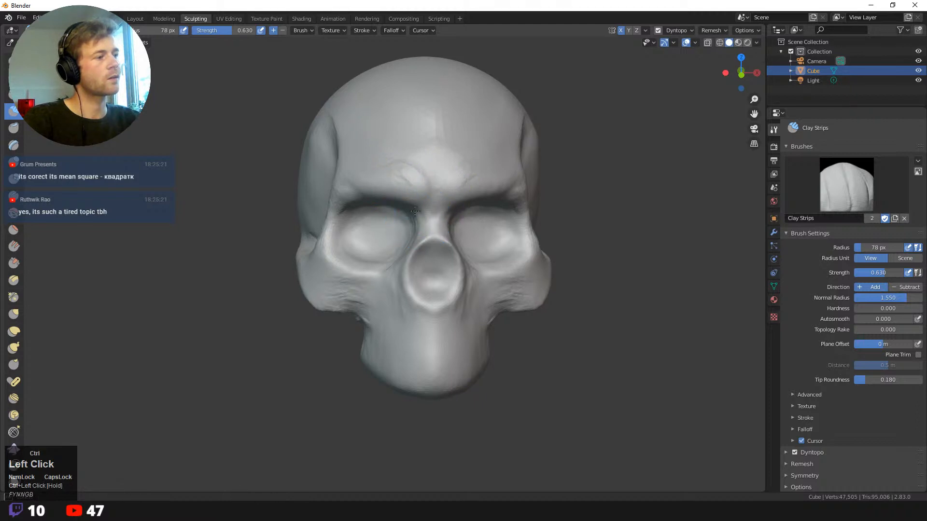
- Switch to the Grab brush at 92 px, narrow the upper nasal cavity and reshape the inner eye socket rim
{"action": "key", "text": "b"}
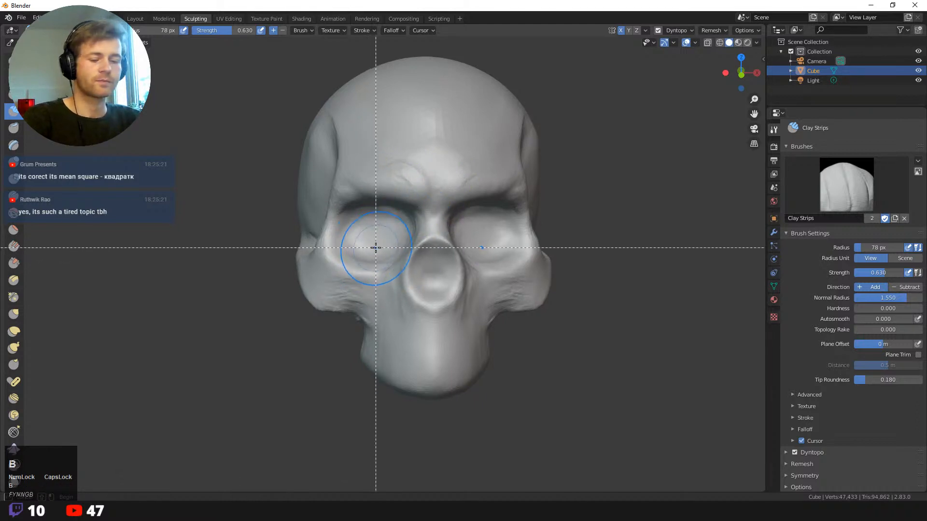
{"action": "key", "text": "g"}
{"action": "left_click", "coordinate": [414, 269]}
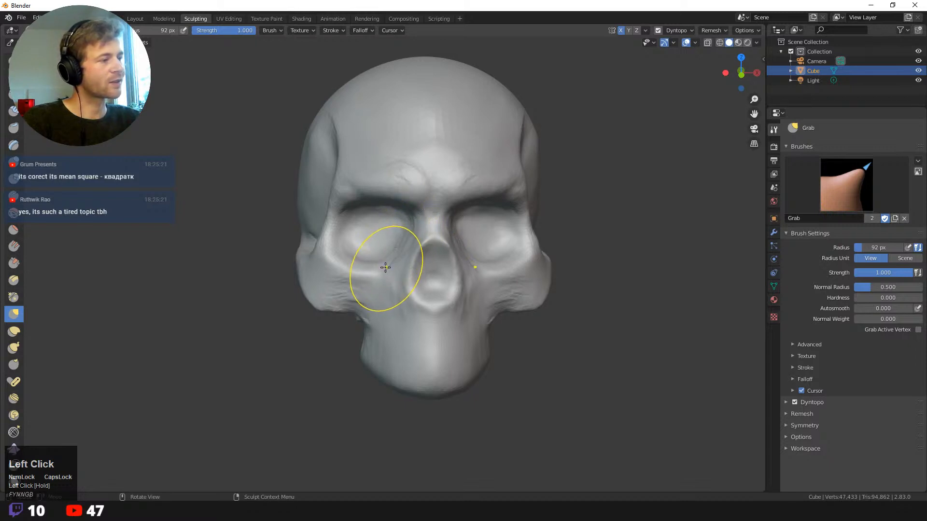
{"action": "left_click_drag", "start_coordinate": [386, 268], "coordinate": [387, 269]}
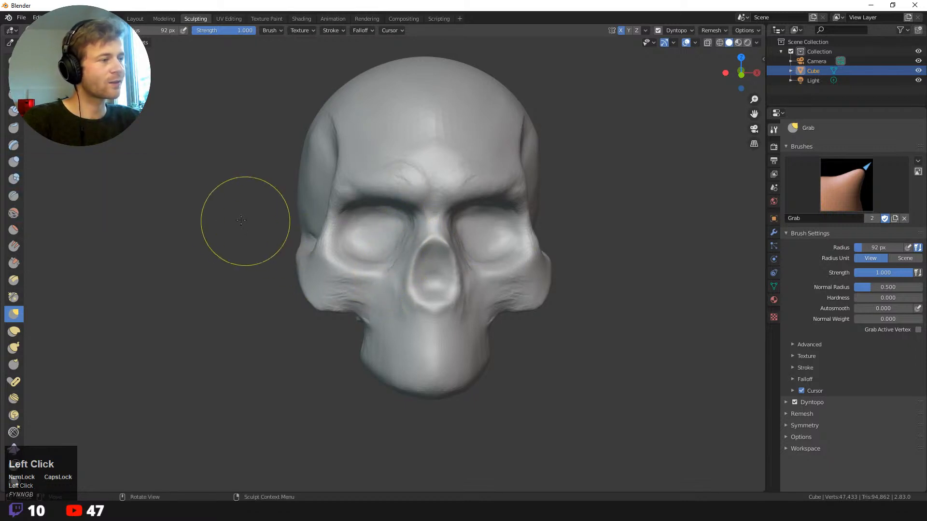
{"action": "mouse_move", "coordinate": [241, 220]}
{"action": "middle_mouse_down"}
{"action": "mouse_move", "coordinate": [248, 234]}
{"action": "mouse_move", "coordinate": [348, 232]}
{"action": "mouse_move", "coordinate": [373, 241]}
{"action": "middle_mouse_up"}
{"action": "left_click", "coordinate": [398, 234]}
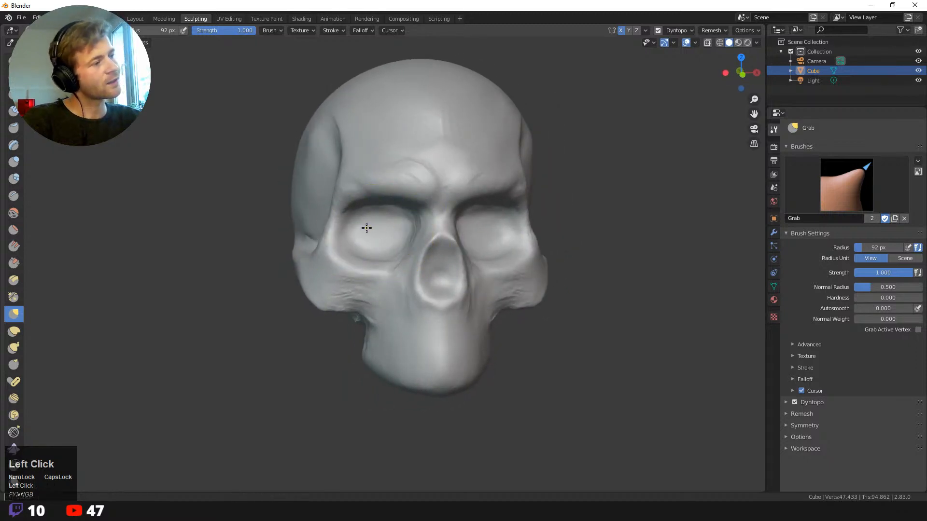
- Set the Grab radius to 123 px and adjust the brow line above the eye sockets
{"action": "mouse_move", "coordinate": [260, 189]}
{"action": "middle_mouse_down", "text": "ctrl"}
{"action": "mouse_move", "coordinate": [209, 148]}
{"action": "mouse_move", "coordinate": [260, 194]}
{"action": "middle_mouse_up", "text": "ctrl"}
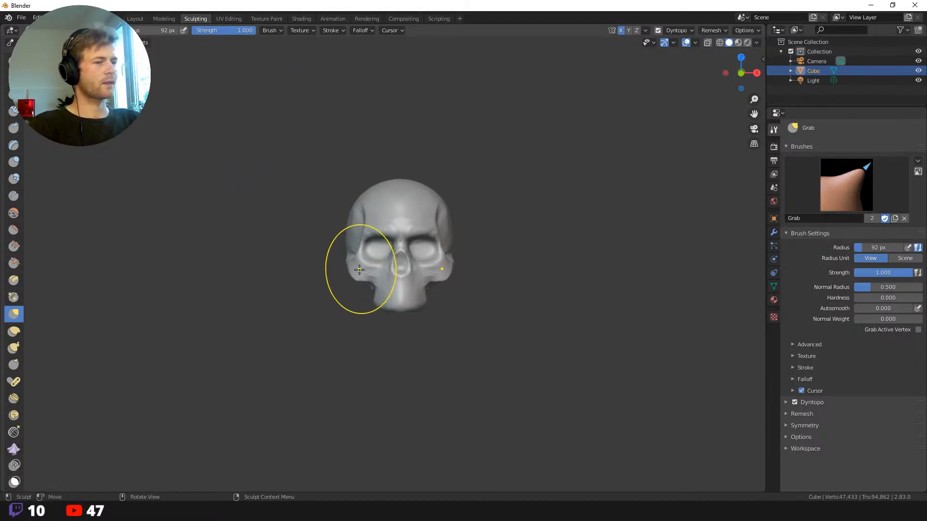
{"action": "key", "text": "f"}
{"action": "left_click", "coordinate": [394, 270]}
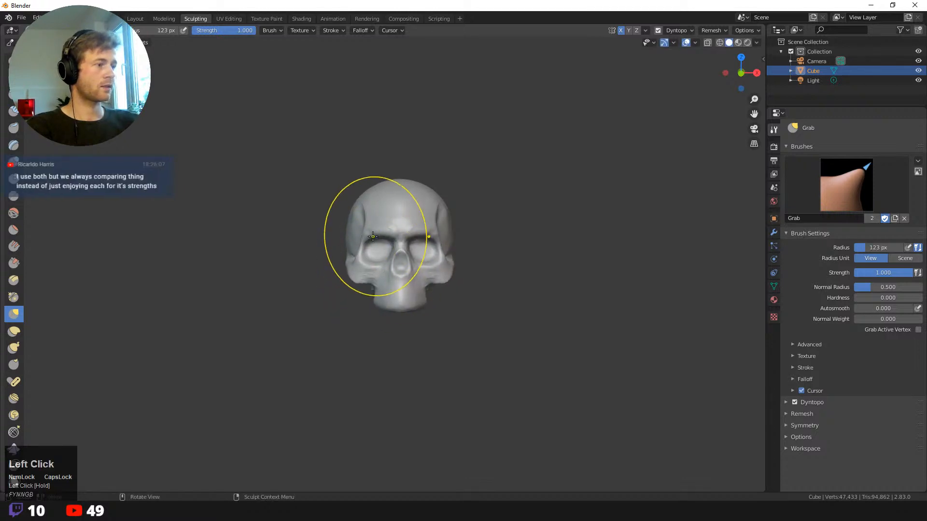
{"action": "left_click_drag", "start_coordinate": [375, 234], "coordinate": [372, 239]}
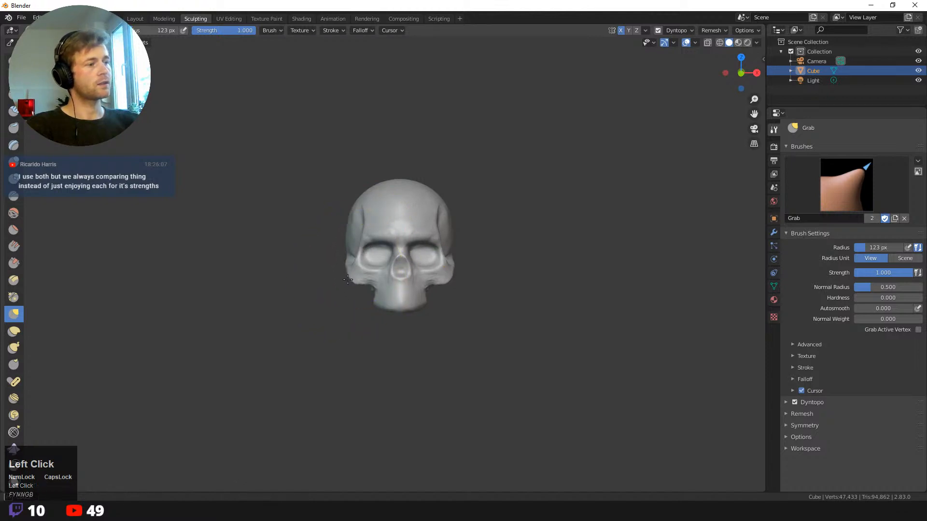
- Pull the top and upper back of the cranium into a fuller profile with the Grab brush
{"action": "middle_click_drag", "start_coordinate": [323, 289], "coordinate": [326, 262]}
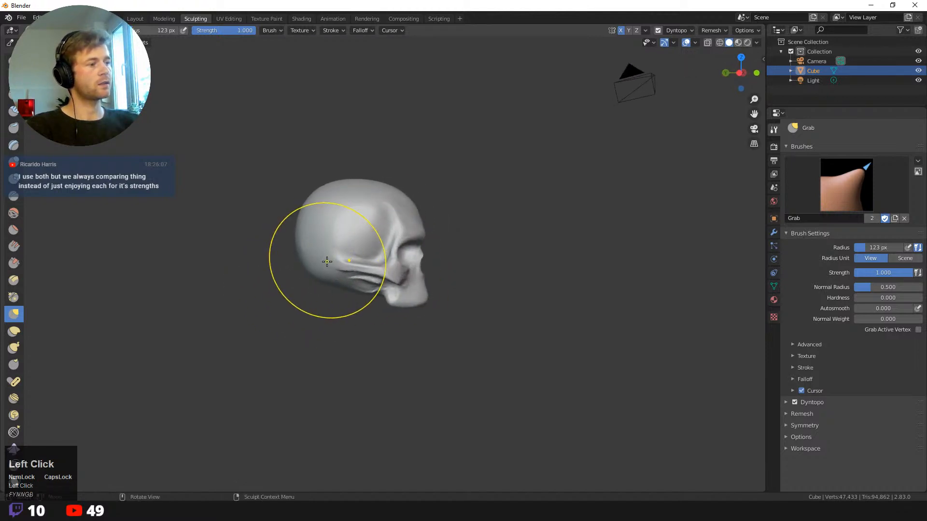
{"action": "middle_click_drag", "start_coordinate": [340, 183], "coordinate": [352, 177]}
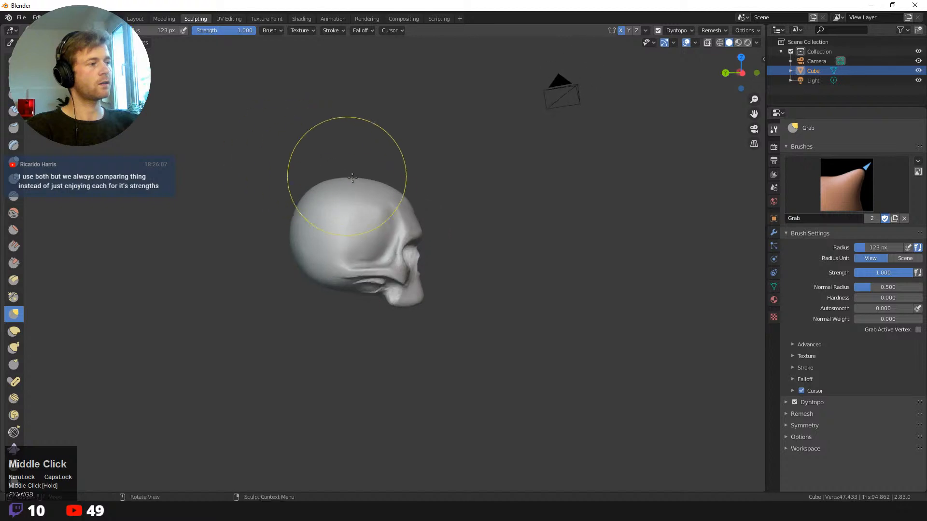
{"action": "left_click_drag", "start_coordinate": [356, 179], "coordinate": [354, 175]}
{"action": "left_click_drag", "start_coordinate": [354, 180], "coordinate": [307, 194]}
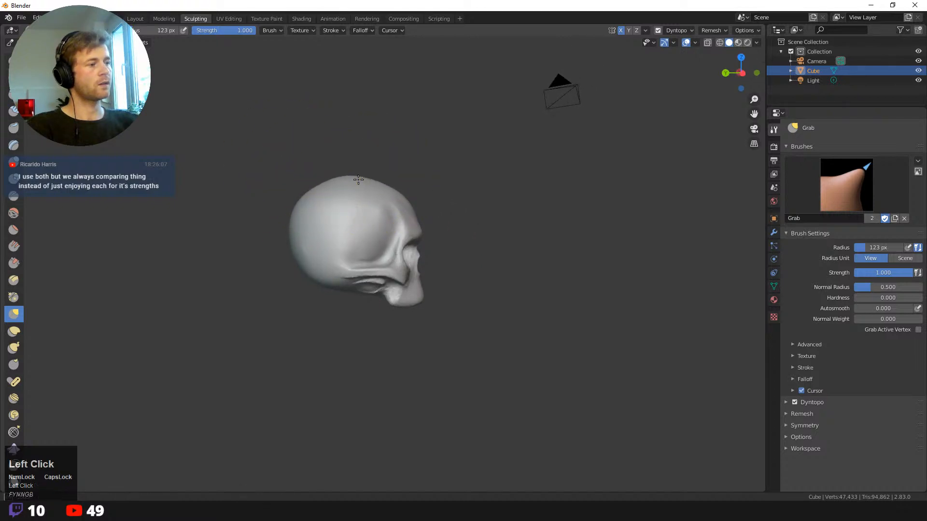
- Adjust the lower edge of the upper jaw and the front of the cheekbone with the Grab brush
{"action": "mouse_move", "coordinate": [390, 179]}
{"action": "middle_mouse_down"}
{"action": "mouse_move", "coordinate": [294, 202]}
{"action": "mouse_move", "coordinate": [321, 289]}
{"action": "middle_mouse_up"}
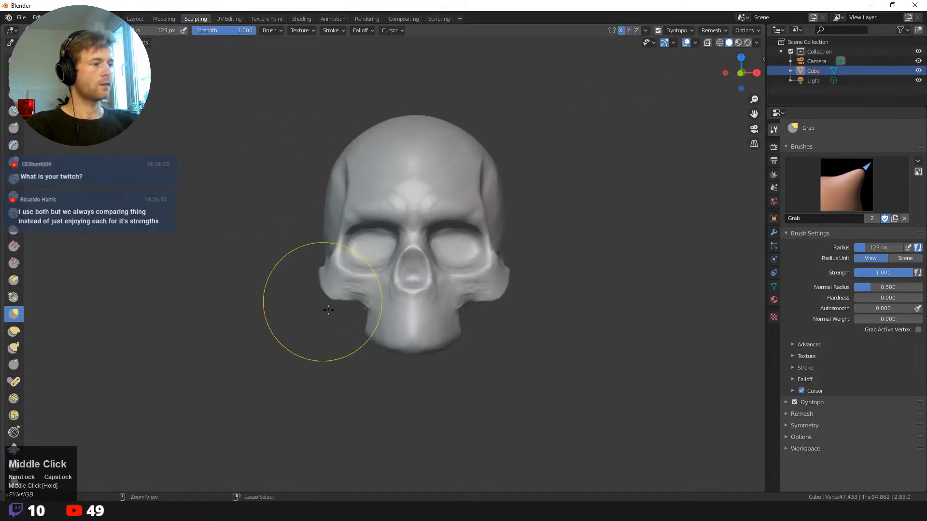
{"action": "left_click_drag", "start_coordinate": [370, 337], "coordinate": [370, 331]}
{"action": "middle_click_drag", "start_coordinate": [402, 337], "coordinate": [372, 347]}
{"action": "left_click", "coordinate": [377, 326]}
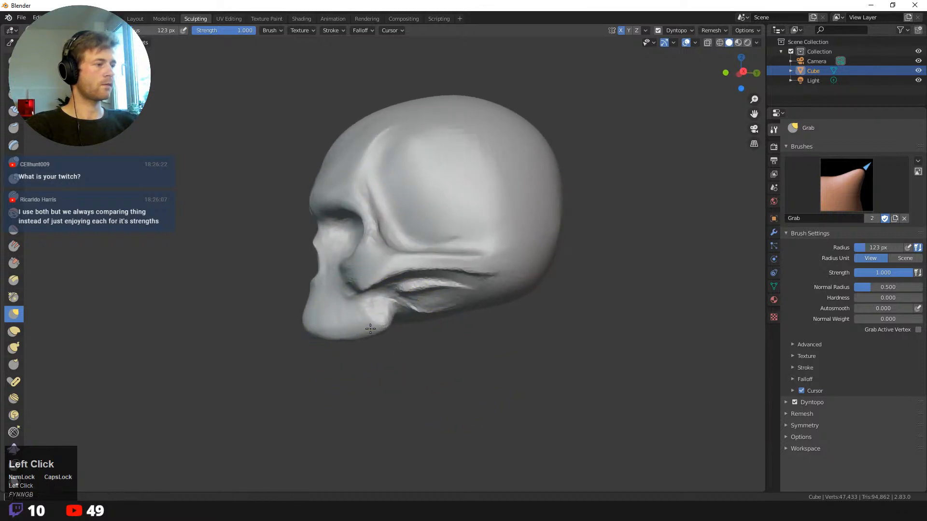
{"action": "middle_click_drag", "start_coordinate": [289, 318], "coordinate": [421, 285]}
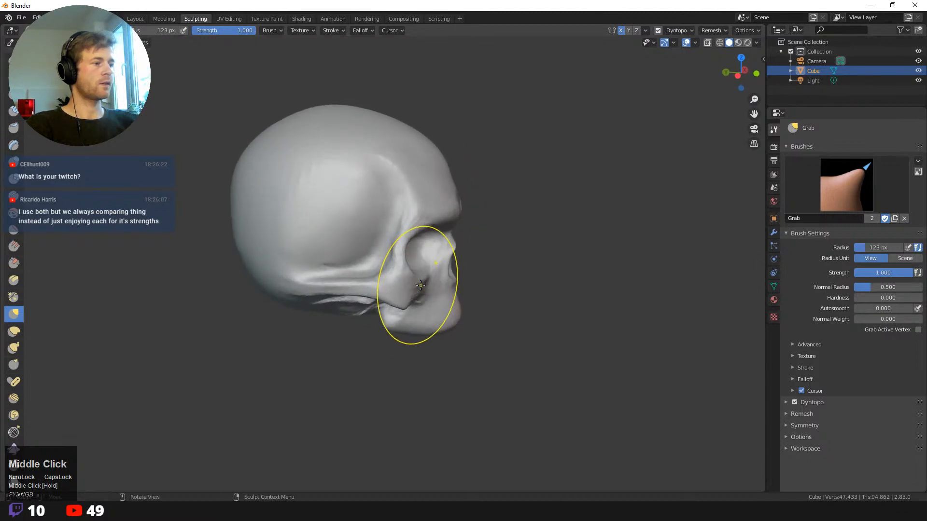
{"action": "left_click_drag", "start_coordinate": [421, 285], "coordinate": [430, 284]}
- Set the Grab radius to 95 px, taper the upper nasal cavity and pull the lower eye socket rim down
{"action": "mouse_move", "coordinate": [476, 263]}
{"action": "middle_mouse_down"}
{"action": "mouse_move", "coordinate": [387, 251]}
{"action": "mouse_move", "coordinate": [424, 270]}
{"action": "middle_mouse_up"}
{"action": "scroll", "coordinate": [284, 236], "scroll_direction": "up", "scroll_amount": 2}
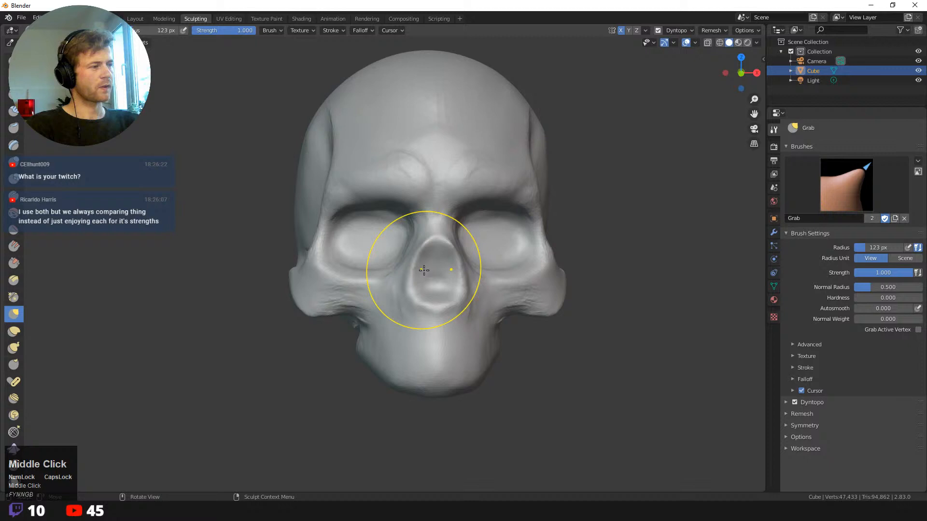
{"action": "key", "text": "f"}
{"action": "left_click", "coordinate": [403, 258]}
{"action": "left_click_drag", "start_coordinate": [414, 258], "coordinate": [419, 259]}
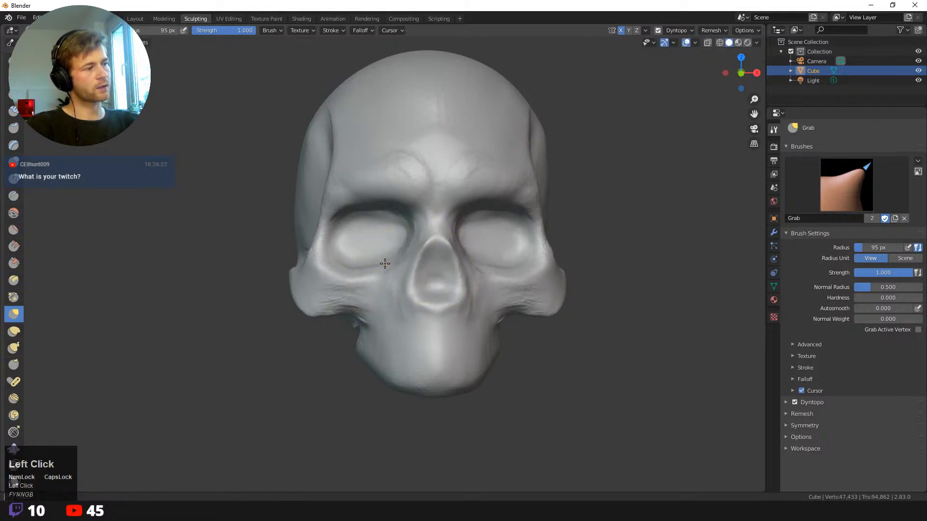
{"action": "left_click_drag", "start_coordinate": [360, 268], "coordinate": [360, 275]}
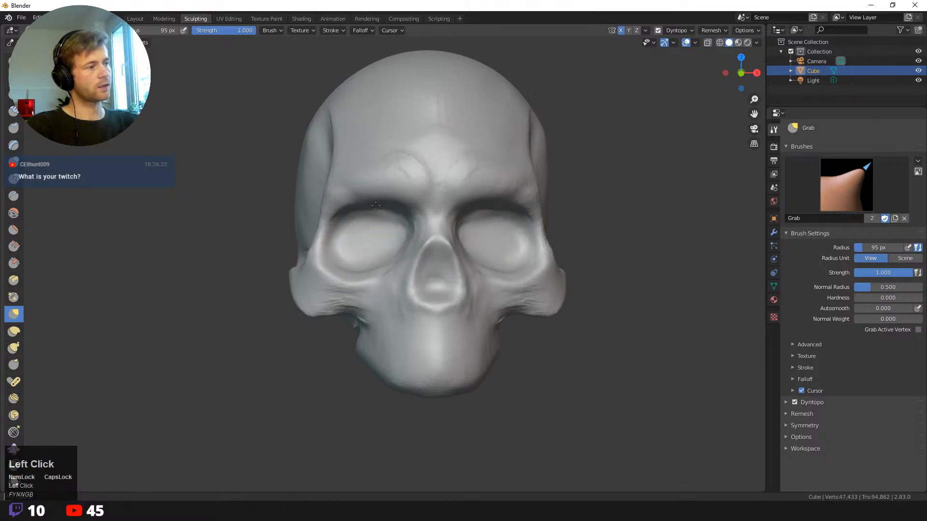
- Adjust the eye socket's shape from below, and enlarge the Grab brush to reshape the brow area in side view
{"action": "mouse_move", "coordinate": [371, 199]}
{"action": "middle_mouse_down"}
{"action": "mouse_move", "coordinate": [306, 170]}
{"action": "mouse_move", "coordinate": [424, 197]}
{"action": "mouse_move", "coordinate": [499, 176]}
{"action": "mouse_move", "coordinate": [428, 199]}
{"action": "middle_mouse_up"}
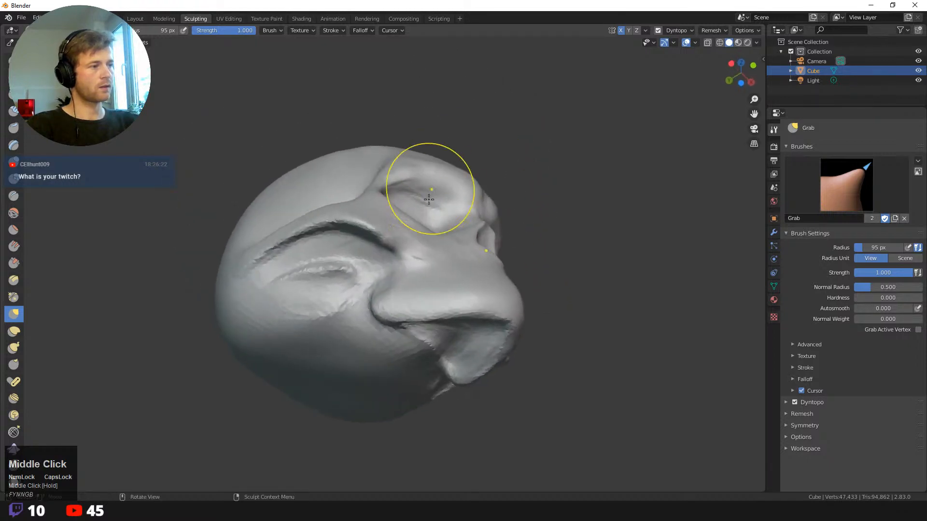
{"action": "left_click_drag", "start_coordinate": [431, 204], "coordinate": [434, 197]}
{"action": "mouse_move", "coordinate": [424, 114]}
{"action": "middle_mouse_down"}
{"action": "mouse_move", "coordinate": [479, 205]}
{"action": "mouse_move", "coordinate": [519, 184]}
{"action": "mouse_move", "coordinate": [463, 244]}
{"action": "middle_mouse_up"}
{"action": "key", "text": "f"}
{"action": "left_click", "coordinate": [546, 193]}
{"action": "left_click_drag", "start_coordinate": [421, 203], "coordinate": [409, 200]}
- Round out the forehead and upper cranium profile with the Grab brush at 194 px and 308 px
{"action": "key", "text": "f"}
{"action": "left_click", "coordinate": [386, 154]}
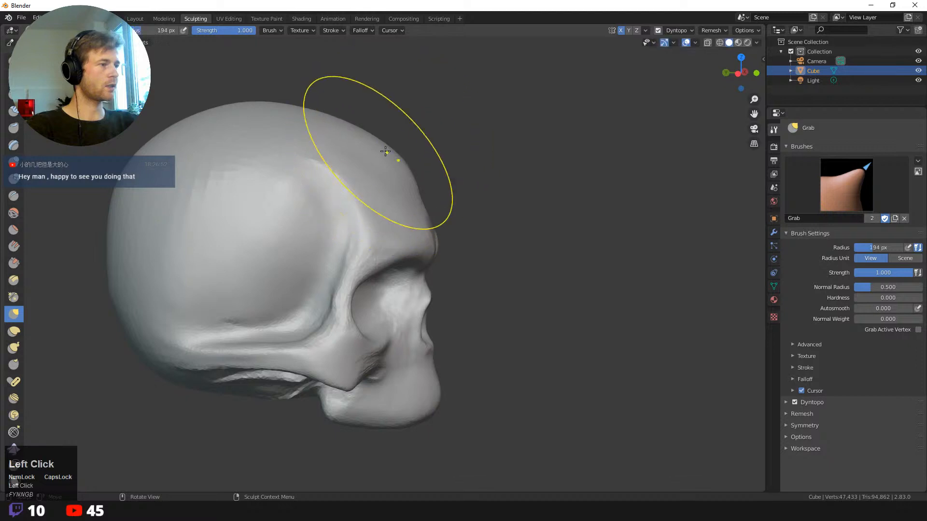
{"action": "key", "text": "f"}
{"action": "left_click", "coordinate": [338, 124]}
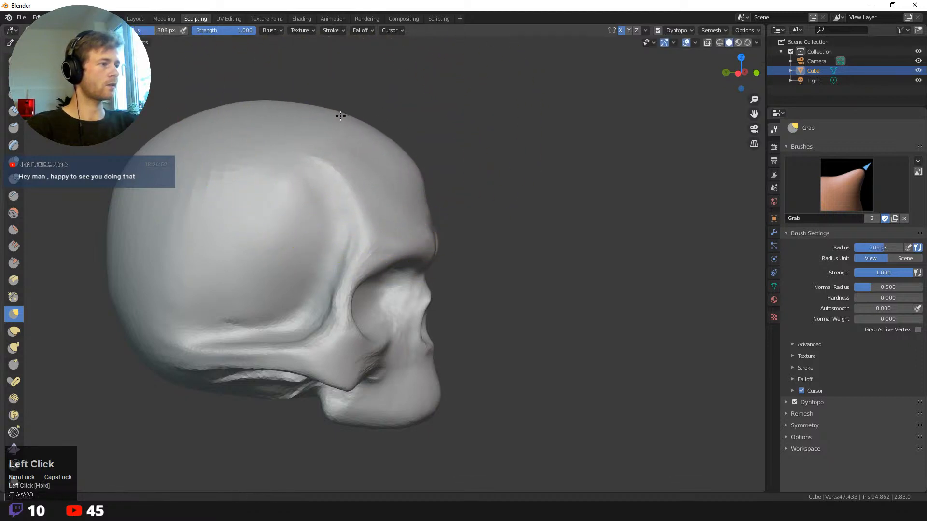
{"action": "middle_click_drag", "start_coordinate": [334, 161], "coordinate": [420, 167], "text": "ctrl"}
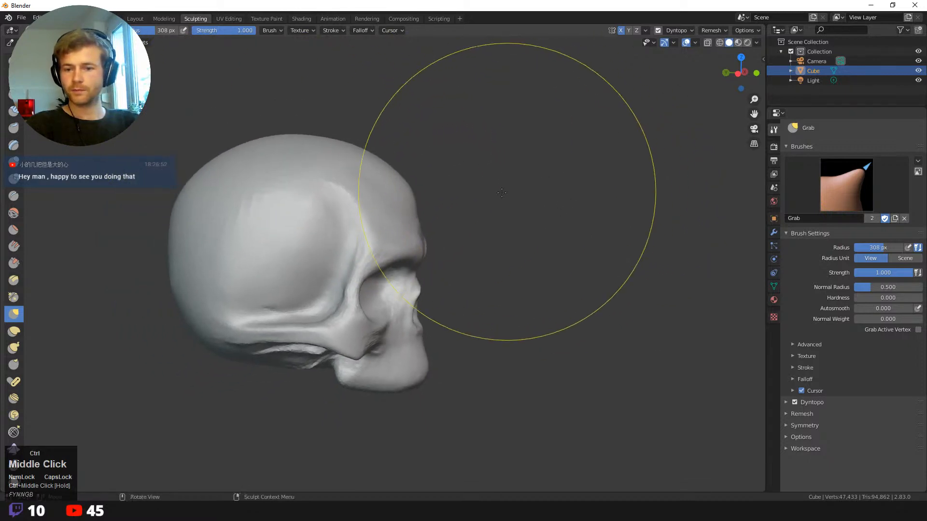
- Set the Grab radius to 203 px and reshape the upper sides of the cranium above the temples
{"action": "middle_click_drag", "start_coordinate": [493, 100], "coordinate": [500, 164]}
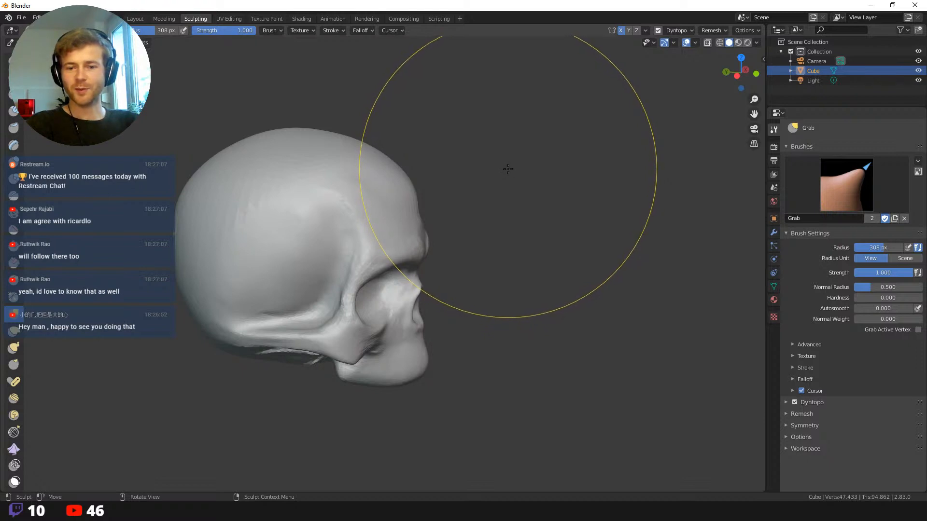
{"action": "mouse_move", "coordinate": [479, 174]}
{"action": "middle_mouse_down", "text": "alt"}
{"action": "mouse_move", "coordinate": [424, 124]}
{"action": "mouse_move", "coordinate": [531, 204]}
{"action": "mouse_move", "coordinate": [472, 190]}
{"action": "middle_mouse_up", "text": "alt"}
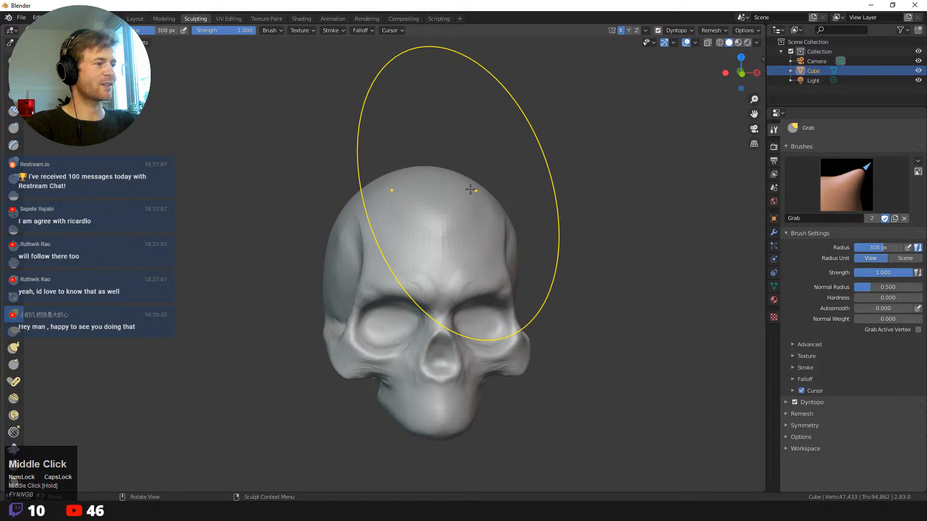
{"action": "key", "text": "f"}
{"action": "left_click", "coordinate": [356, 224]}
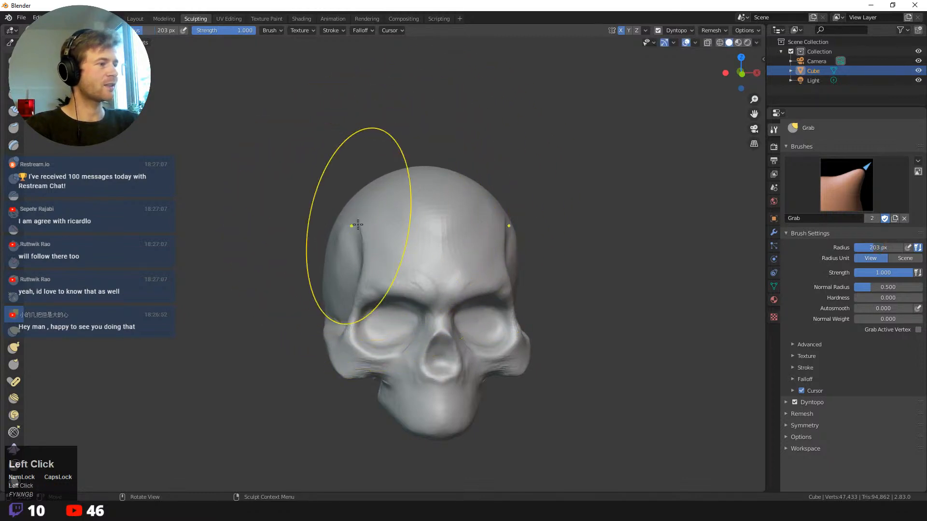
{"action": "left_click_drag", "start_coordinate": [364, 207], "coordinate": [357, 214]}
{"action": "mouse_move", "coordinate": [306, 172]}
{"action": "middle_mouse_down"}
{"action": "mouse_move", "coordinate": [259, 186]}
{"action": "mouse_move", "coordinate": [292, 210]}
{"action": "mouse_move", "coordinate": [283, 259]}
{"action": "middle_mouse_up"}
{"action": "mouse_move", "coordinate": [282, 260]}
{"action": "middle_mouse_down", "text": "ctrl"}
{"action": "mouse_move", "coordinate": [270, 212]}
{"action": "mouse_move", "coordinate": [284, 223]}
{"action": "mouse_move", "coordinate": [270, 191]}
{"action": "middle_mouse_up", "text": "ctrl"}
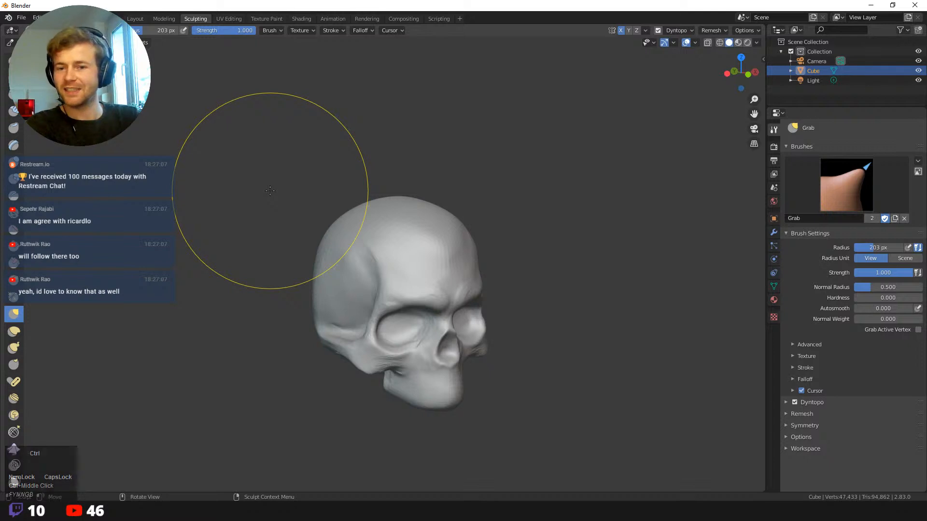
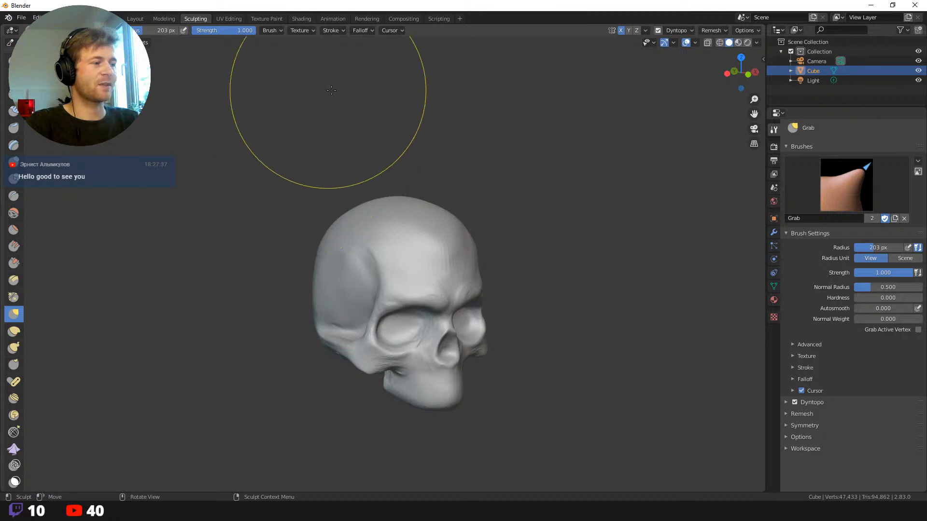
{"action": "middle_click_drag", "start_coordinate": [285, 169], "coordinate": [254, 226]}
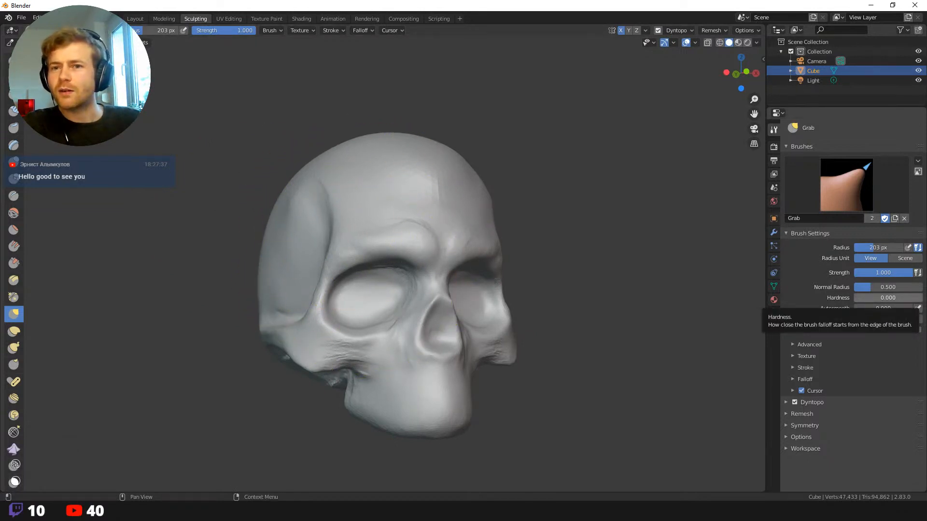
{"action": "left_click", "coordinate": [926, 298]}
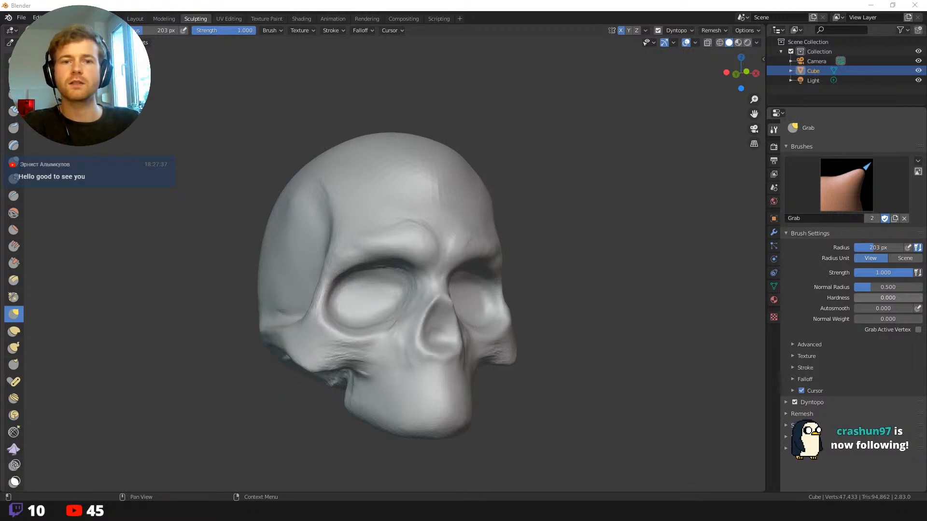
{"action": "type", "text": "t"}
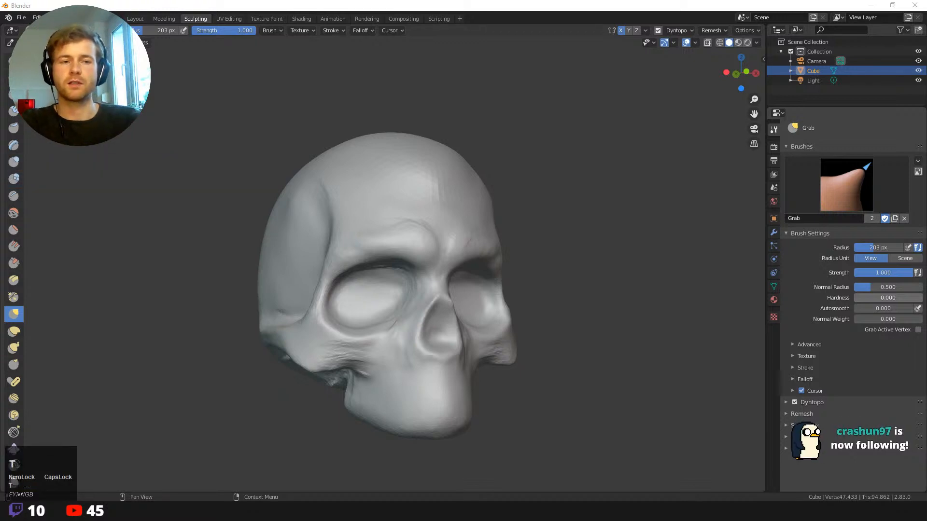
{"action": "type", "text": "w"}
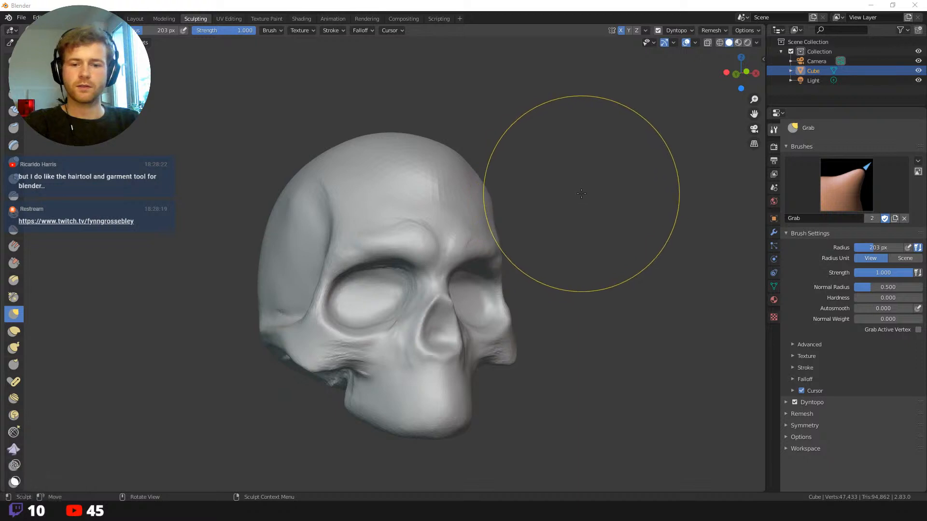
- Set the Grab radius to 137 px and nudge the side of the forehead above the brow into shape
{"action": "mouse_move", "coordinate": [563, 196]}
{"action": "middle_mouse_down"}
{"action": "mouse_move", "coordinate": [469, 229]}
{"action": "mouse_move", "coordinate": [535, 233]}
{"action": "middle_mouse_up"}
{"action": "key", "text": "f"}
{"action": "left_click", "coordinate": [436, 231]}
{"action": "left_click_drag", "start_coordinate": [460, 236], "coordinate": [453, 240]}
{"action": "mouse_move", "coordinate": [518, 233]}
{"action": "middle_mouse_down"}
{"action": "mouse_move", "coordinate": [535, 241]}
{"action": "mouse_move", "coordinate": [497, 217]}
{"action": "mouse_move", "coordinate": [471, 231]}
{"action": "middle_mouse_up"}
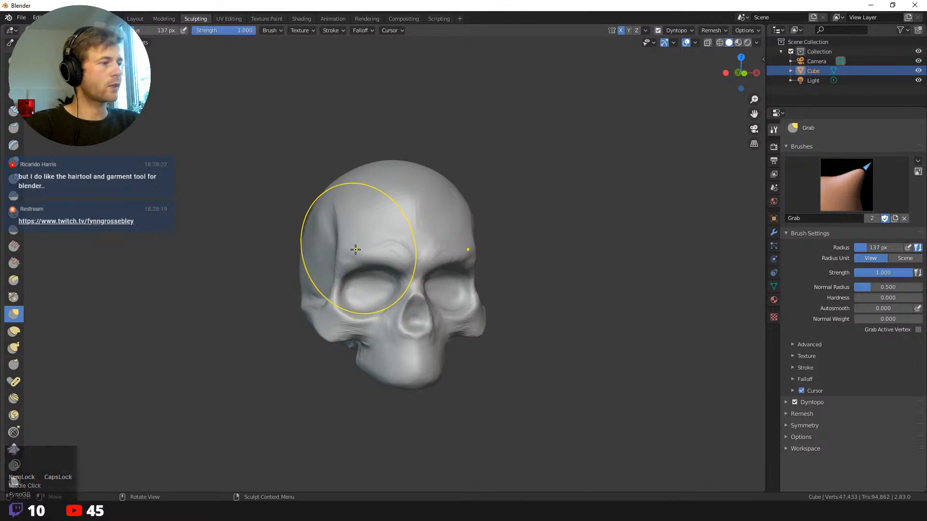
- Switch to the Clay Strips brush at 71 px, carve the forehead above the brows and smooth the strokes
{"action": "key", "text": "shift+space"}
{"action": "left_click", "coordinate": [320, 135]}
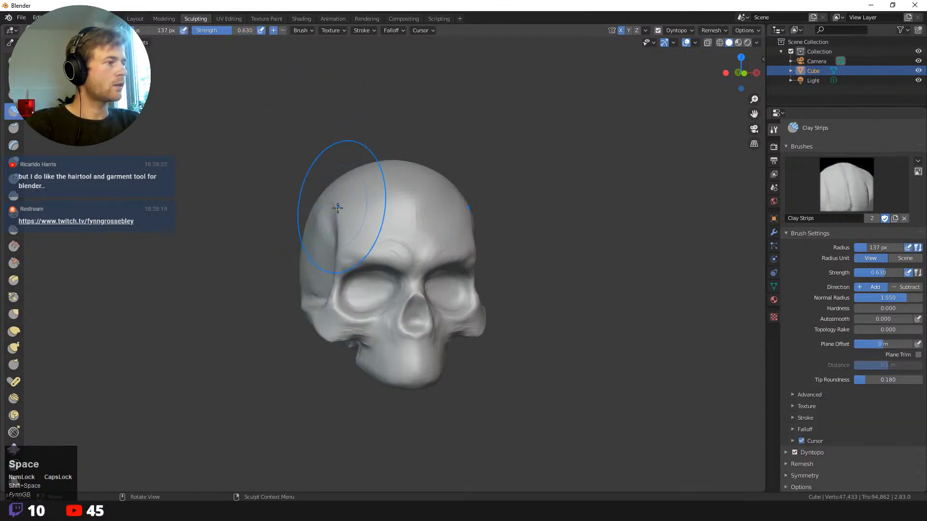
{"action": "key", "text": "f"}
{"action": "left_click", "coordinate": [319, 211]}
{"action": "mouse_move", "coordinate": [354, 210]}
{"action": "left_mouse_down", "text": "ctrl"}
{"action": "mouse_move", "coordinate": [348, 199]}
{"action": "mouse_move", "coordinate": [354, 227]}
{"action": "mouse_move", "coordinate": [366, 192]}
{"action": "mouse_move", "coordinate": [358, 176]}
{"action": "mouse_move", "coordinate": [390, 220]}
{"action": "left_mouse_up", "text": "ctrl"}
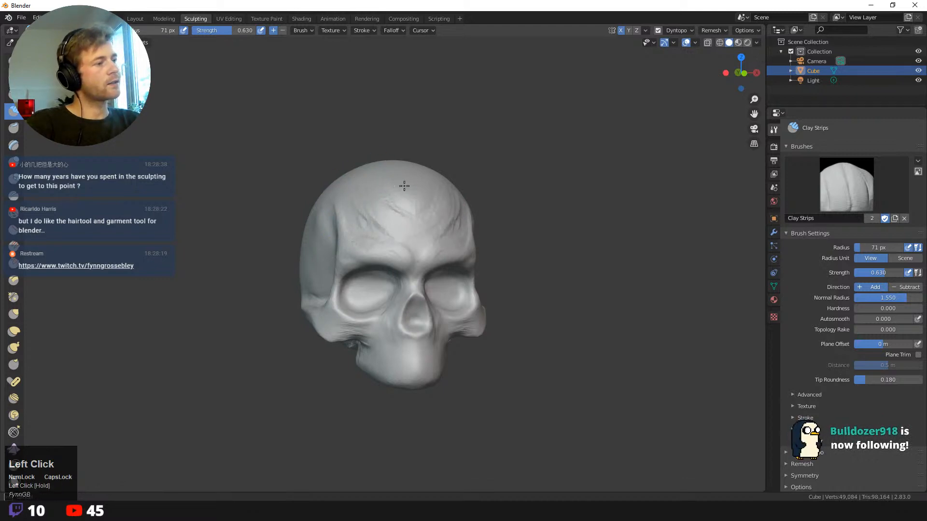
{"action": "mouse_move", "coordinate": [316, 158]}
{"action": "middle_mouse_down"}
{"action": "mouse_move", "coordinate": [347, 156]}
{"action": "mouse_move", "coordinate": [307, 130]}
{"action": "middle_mouse_up"}
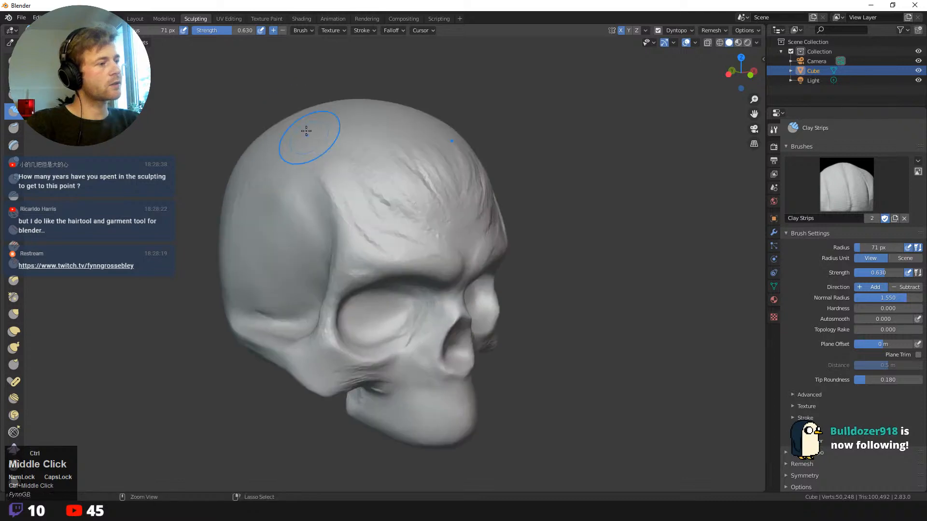
{"action": "middle_click_drag", "start_coordinate": [379, 159], "coordinate": [362, 163]}
{"action": "mouse_move", "coordinate": [370, 169]}
{"action": "left_mouse_down"}
{"action": "mouse_move", "coordinate": [408, 209]}
{"action": "mouse_move", "coordinate": [349, 169]}
{"action": "left_mouse_up"}
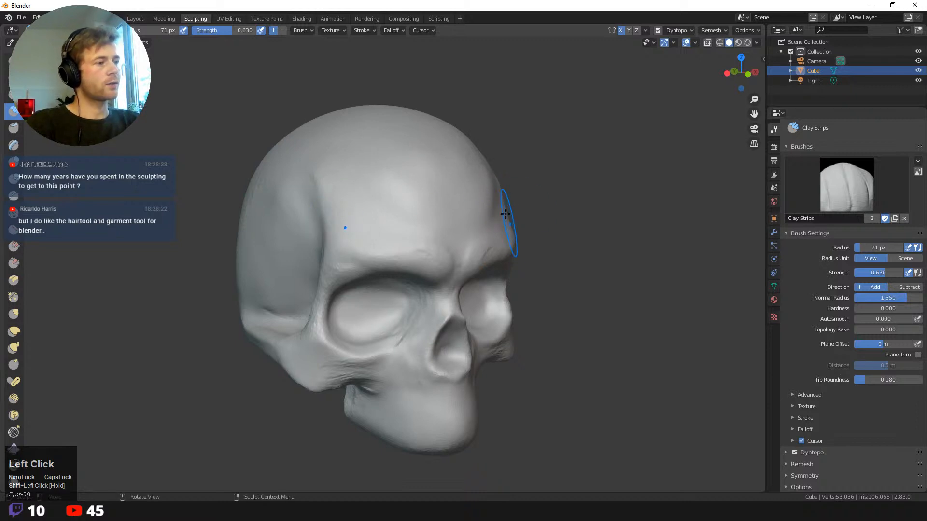
- Carve back the outer forehead along the temple edge with Clay Strips and smooth the transition
{"action": "middle_click_drag", "start_coordinate": [567, 225], "coordinate": [503, 201]}
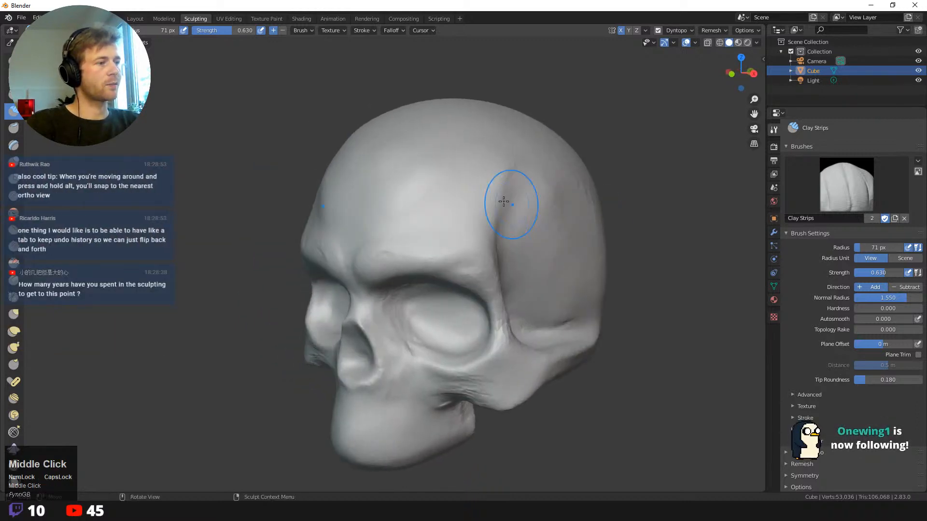
{"action": "middle_click_drag", "start_coordinate": [290, 183], "coordinate": [282, 212]}
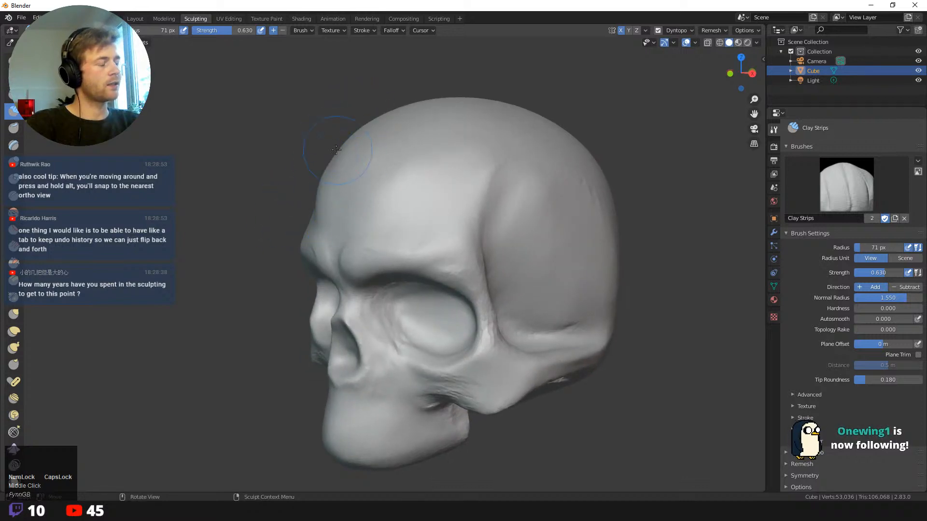
{"action": "middle_click_drag", "start_coordinate": [248, 183], "coordinate": [349, 156]}
{"action": "mouse_move", "coordinate": [264, 166]}
{"action": "middle_mouse_down"}
{"action": "mouse_move", "coordinate": [383, 176]}
{"action": "mouse_move", "coordinate": [335, 176]}
{"action": "middle_mouse_up"}
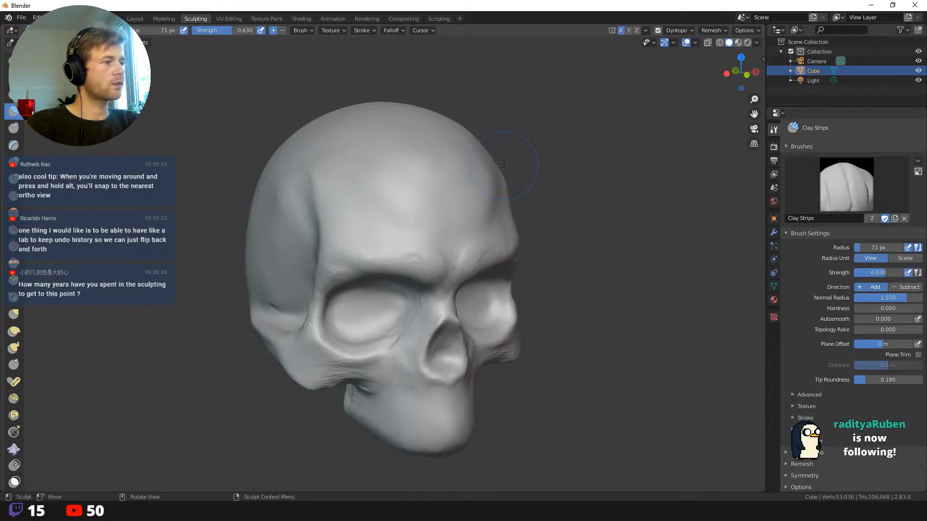
{"action": "mouse_move", "coordinate": [505, 179]}
{"action": "middle_mouse_down"}
{"action": "mouse_move", "coordinate": [576, 221]}
{"action": "mouse_move", "coordinate": [473, 209]}
{"action": "middle_mouse_up"}
{"action": "mouse_move", "coordinate": [527, 158]}
{"action": "left_mouse_down", "text": "ctrl"}
{"action": "mouse_move", "coordinate": [502, 218]}
{"action": "mouse_move", "coordinate": [507, 199]}
{"action": "mouse_move", "coordinate": [474, 241]}
{"action": "left_mouse_up", "text": "ctrl"}
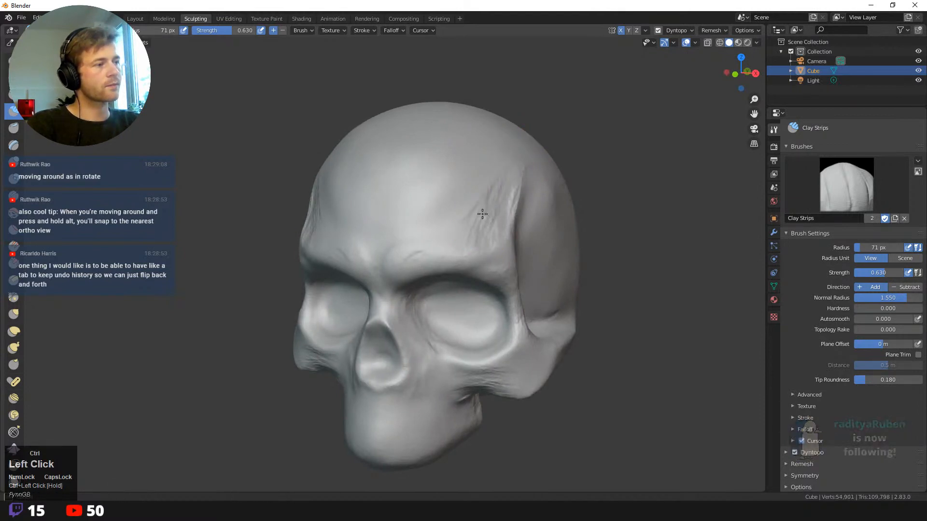
{"action": "left_click_drag", "start_coordinate": [482, 209], "coordinate": [492, 215], "text": "shift"}
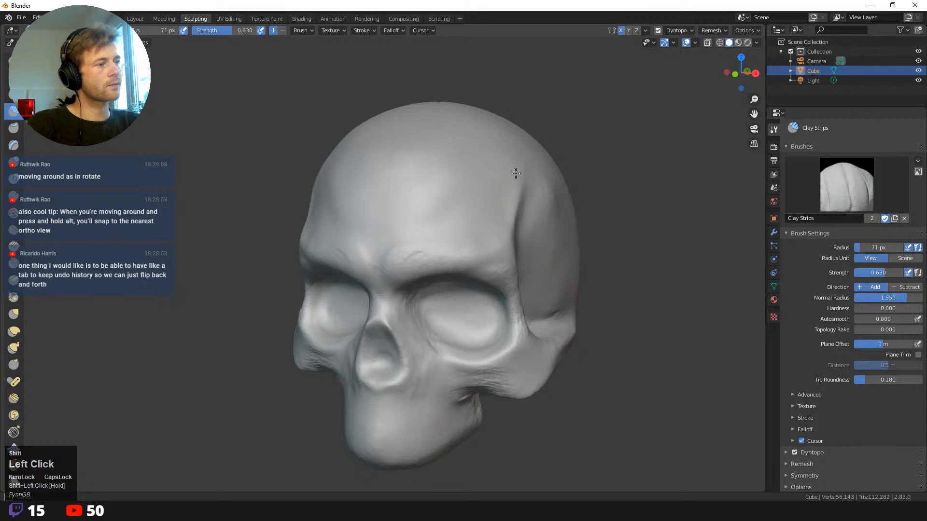
- Enlarge Clay Strips to 112 px and carve the upper temple where it meets the forehead, leaving it smooth
{"action": "middle_click_drag", "start_coordinate": [555, 176], "coordinate": [525, 178]}
{"action": "key", "text": "f"}
{"action": "left_click", "coordinate": [546, 206]}
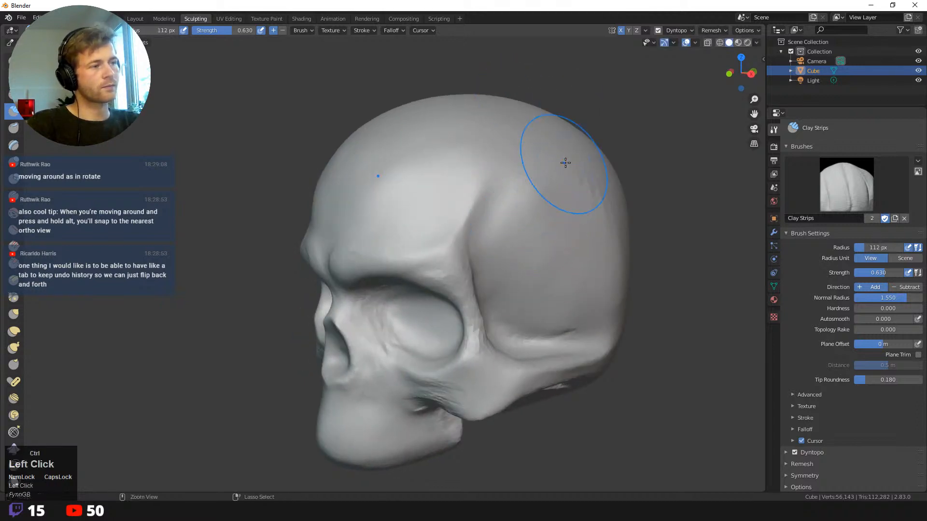
{"action": "mouse_move", "coordinate": [536, 190]}
{"action": "left_mouse_down", "text": "ctrl"}
{"action": "mouse_move", "coordinate": [500, 213]}
{"action": "mouse_move", "coordinate": [520, 209]}
{"action": "left_mouse_up", "text": "ctrl"}
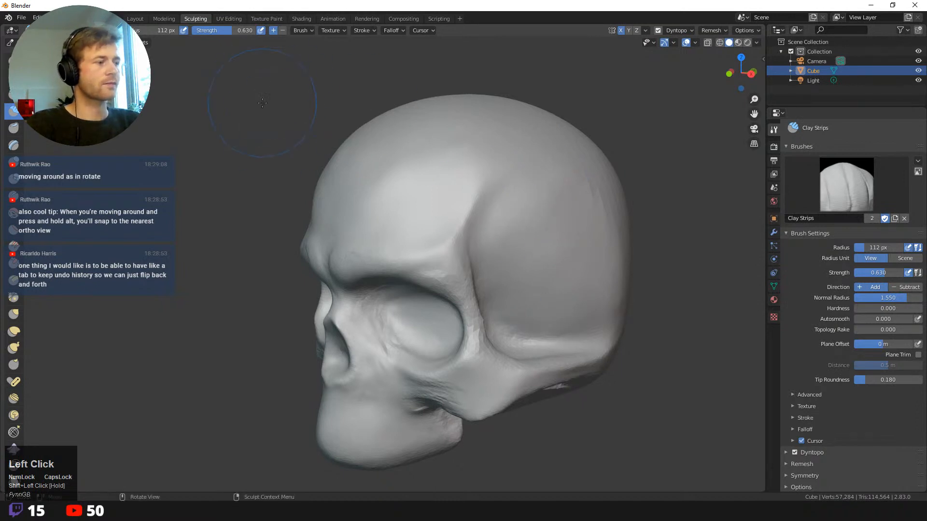
- Carve the temporal ridge and outer brow with Clay Strips in subtract mode at 72 px and 81 px
{"action": "key", "text": "f"}
{"action": "left_click", "coordinate": [451, 260]}
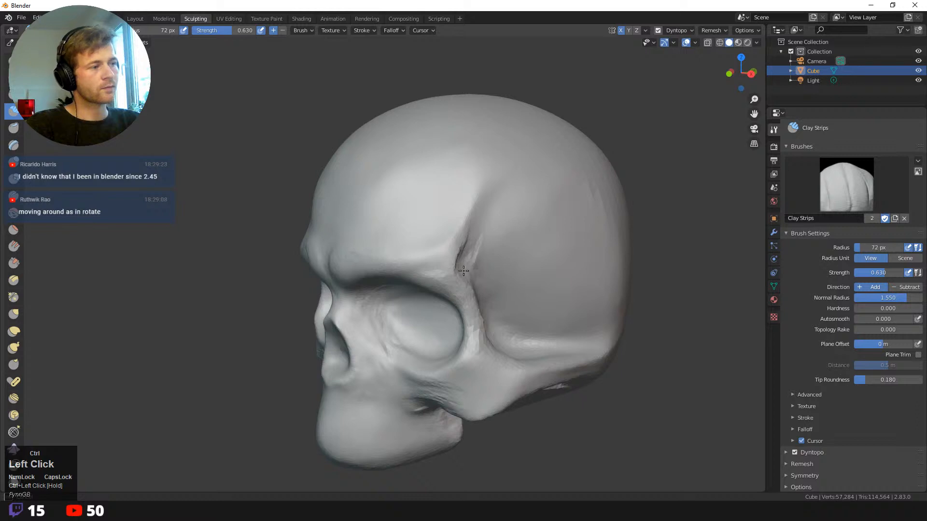
{"action": "mouse_move", "coordinate": [471, 249]}
{"action": "left_mouse_down", "text": "ctrl"}
{"action": "mouse_move", "coordinate": [472, 240]}
{"action": "mouse_move", "coordinate": [451, 253]}
{"action": "mouse_move", "coordinate": [459, 229]}
{"action": "mouse_move", "coordinate": [435, 257]}
{"action": "mouse_move", "coordinate": [415, 250]}
{"action": "left_mouse_up", "text": "ctrl"}
{"action": "key", "text": "f"}
{"action": "left_click", "coordinate": [454, 251]}
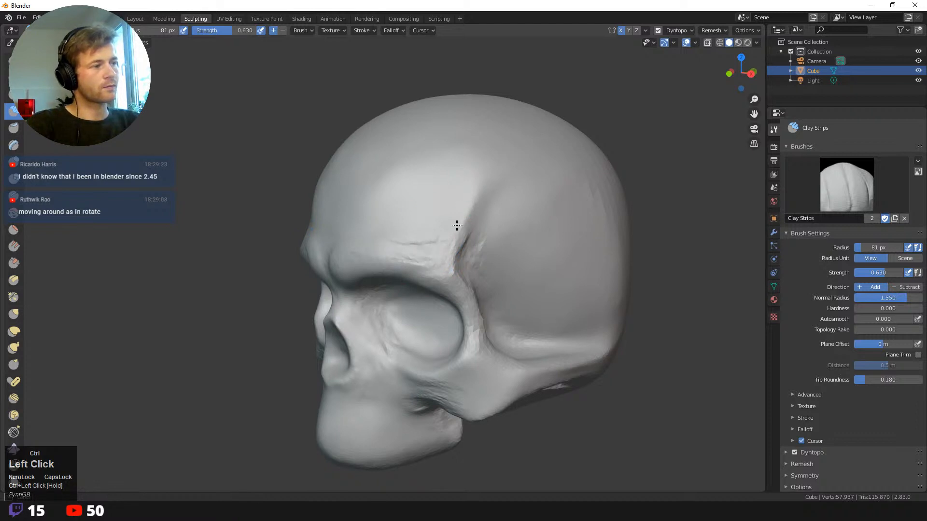
{"action": "left_click_drag", "start_coordinate": [457, 225], "coordinate": [441, 250], "text": "ctrl"}
{"action": "mouse_move", "coordinate": [497, 202]}
{"action": "left_mouse_down", "text": "ctrl"}
{"action": "mouse_move", "coordinate": [470, 240]}
{"action": "mouse_move", "coordinate": [475, 268]}
{"action": "left_mouse_up", "text": "ctrl"}
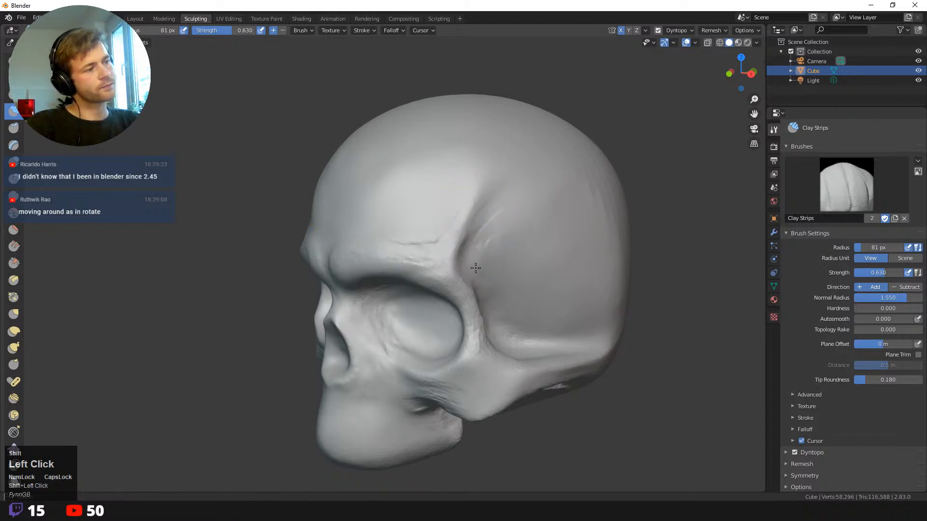
- Smooth the carved strokes above the outer brow and along the temporal ridge on both sides
{"action": "middle_click_drag", "start_coordinate": [235, 124], "coordinate": [483, 222]}
{"action": "left_click_drag", "start_coordinate": [497, 228], "coordinate": [494, 242], "text": "shift"}
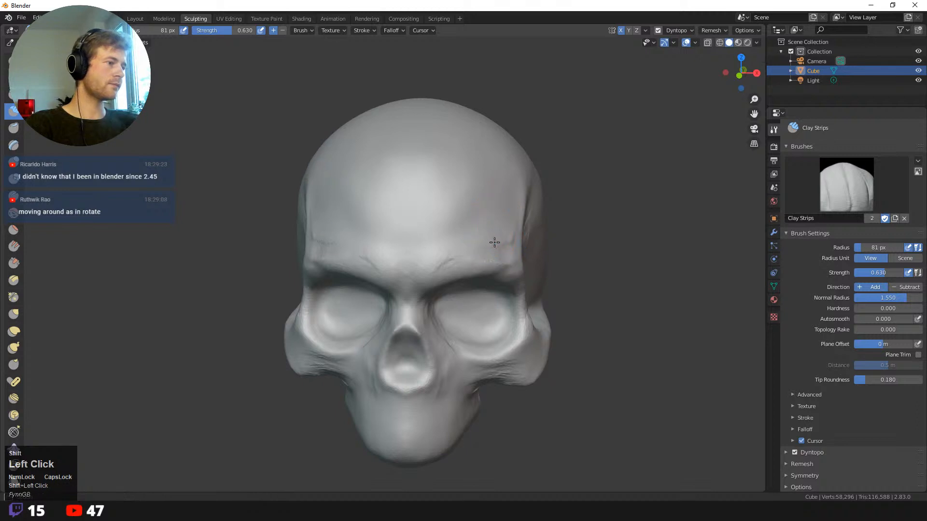
{"action": "middle_click_drag", "start_coordinate": [441, 250], "coordinate": [321, 207]}
{"action": "left_click_drag", "start_coordinate": [320, 207], "coordinate": [320, 223]}
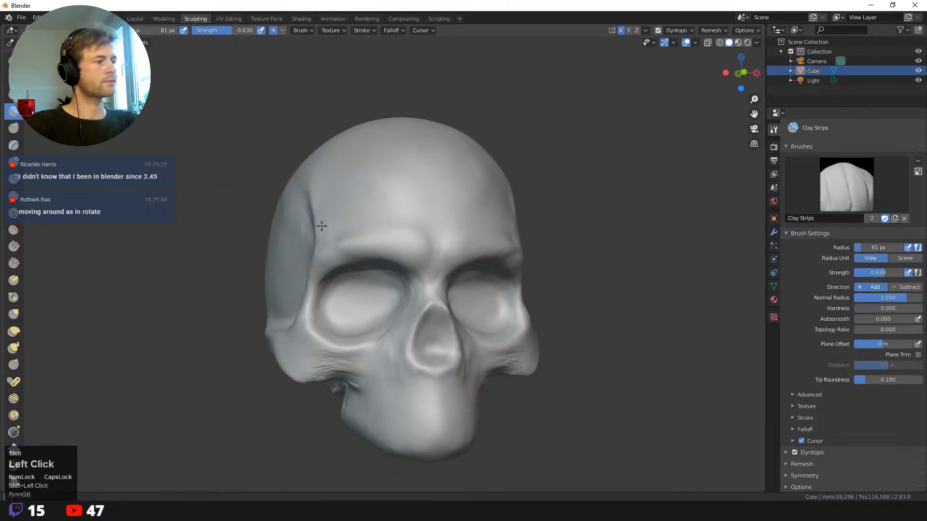
- Reduce Clay Strips to 45 px and carve beneath the cheekbone arch toward the rear of the skull base
{"action": "mouse_move", "coordinate": [212, 208]}
{"action": "middle_mouse_down"}
{"action": "mouse_move", "coordinate": [197, 218]}
{"action": "mouse_move", "coordinate": [306, 293]}
{"action": "mouse_move", "coordinate": [294, 276]}
{"action": "middle_mouse_up"}
{"action": "key", "text": "f"}
{"action": "left_click", "coordinate": [284, 300]}
{"action": "mouse_move", "coordinate": [381, 323]}
{"action": "left_mouse_down", "text": "ctrl"}
{"action": "mouse_move", "coordinate": [292, 315]}
{"action": "mouse_move", "coordinate": [321, 329]}
{"action": "mouse_move", "coordinate": [299, 332]}
{"action": "mouse_move", "coordinate": [265, 322]}
{"action": "left_mouse_up", "text": "ctrl"}
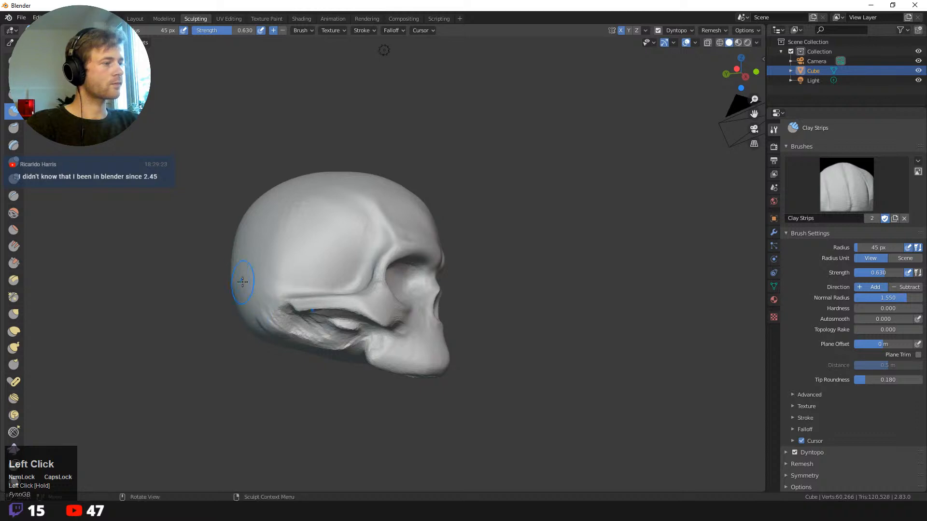
- Set the Clay Strips radius to 70 px and build up volume behind the rear end of the cheekbone arch
{"action": "mouse_move", "coordinate": [186, 225]}
{"action": "middle_mouse_down"}
{"action": "mouse_move", "coordinate": [267, 231]}
{"action": "mouse_move", "coordinate": [256, 227]}
{"action": "middle_mouse_up"}
{"action": "key", "text": "f"}
{"action": "left_click", "coordinate": [373, 331]}
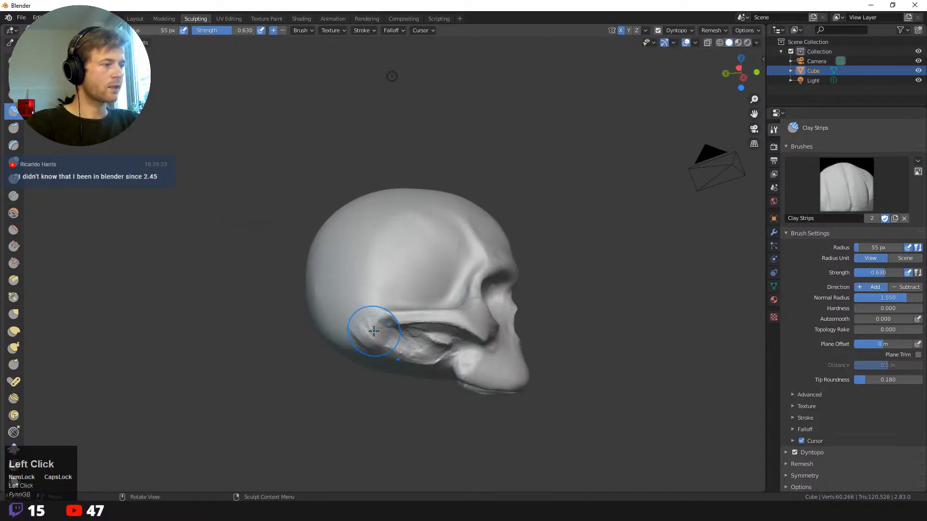
{"action": "key", "text": "f"}
{"action": "left_click", "coordinate": [369, 329]}
{"action": "left_click_drag", "start_coordinate": [370, 328], "coordinate": [376, 342]}
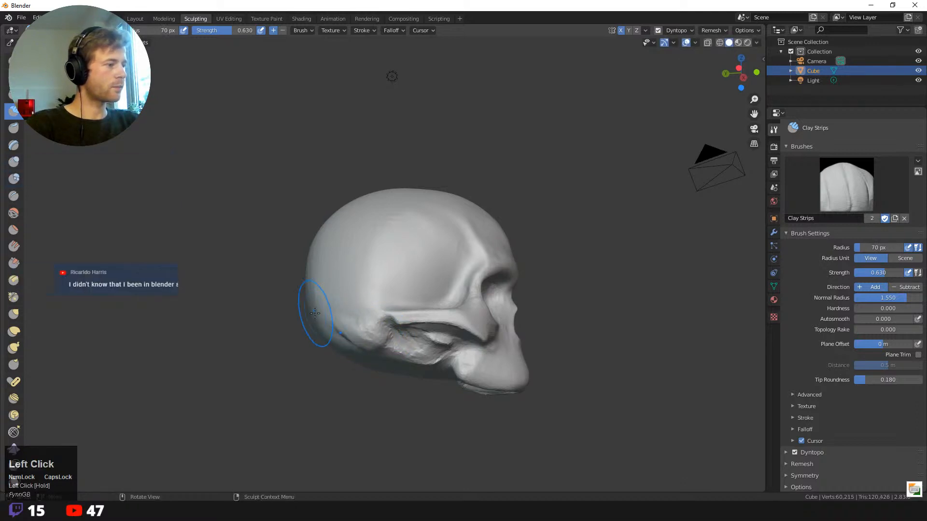
- Switch to the Grab brush at 55 px and pull the mastoid process down behind the cheekbone arch
{"action": "middle_click_drag", "start_coordinate": [309, 317], "coordinate": [305, 337]}
{"action": "middle_click_drag", "start_coordinate": [329, 369], "coordinate": [321, 355]}
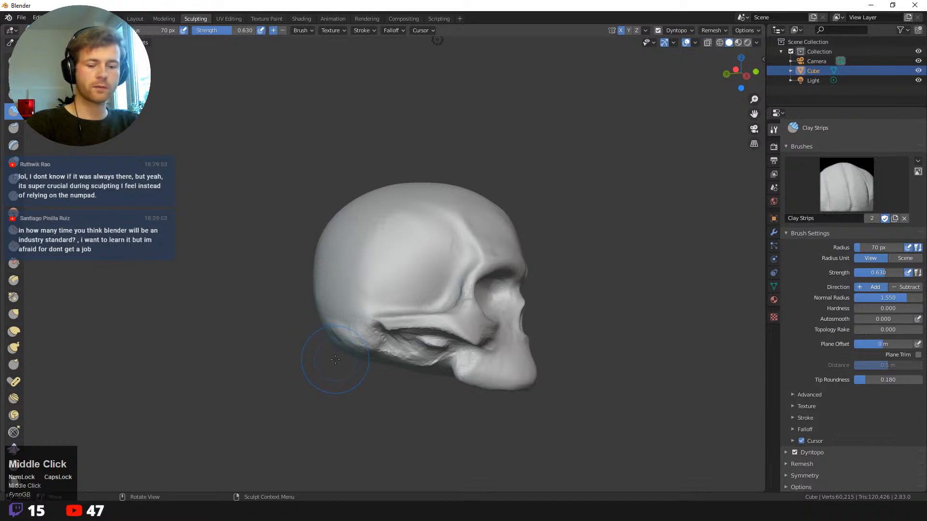
{"action": "key", "text": "g"}
{"action": "key", "text": "f"}
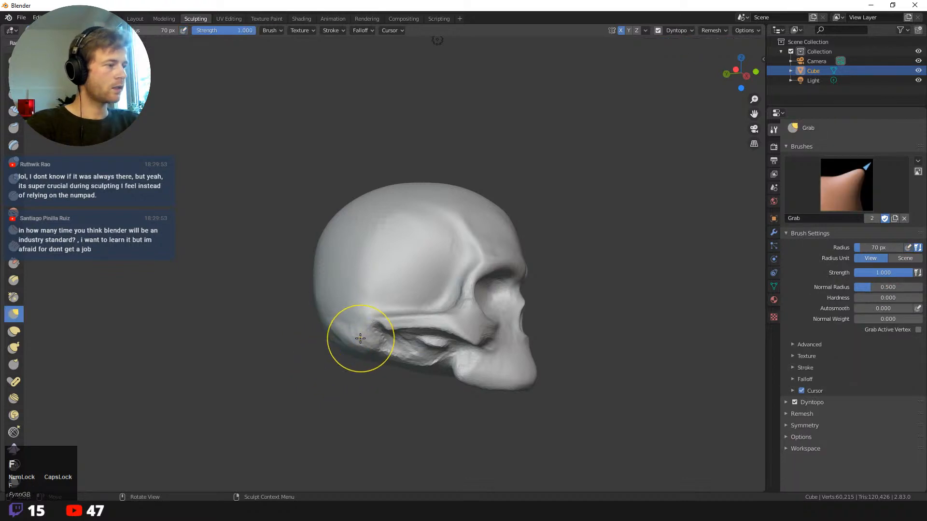
{"action": "left_click", "coordinate": [365, 350]}
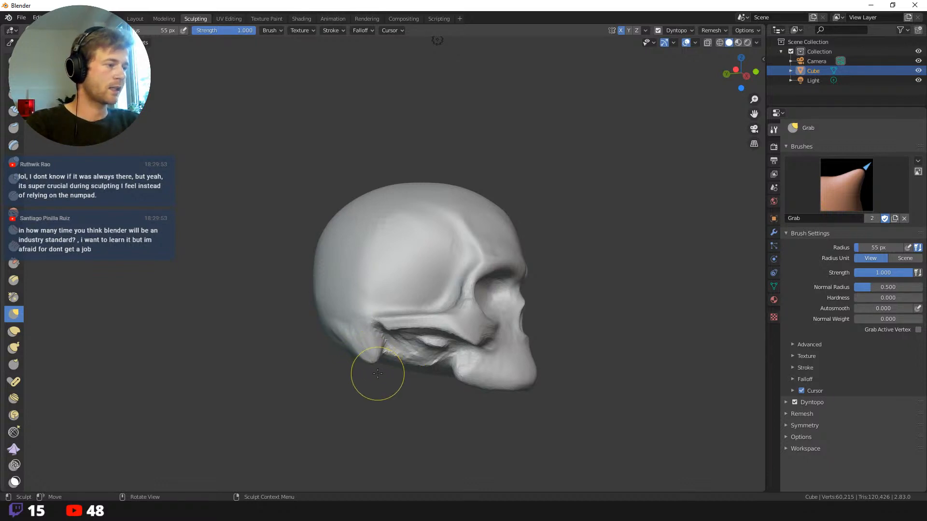
{"action": "middle_click_drag", "start_coordinate": [378, 373], "coordinate": [396, 371]}
{"action": "left_click_drag", "start_coordinate": [381, 352], "coordinate": [381, 356]}
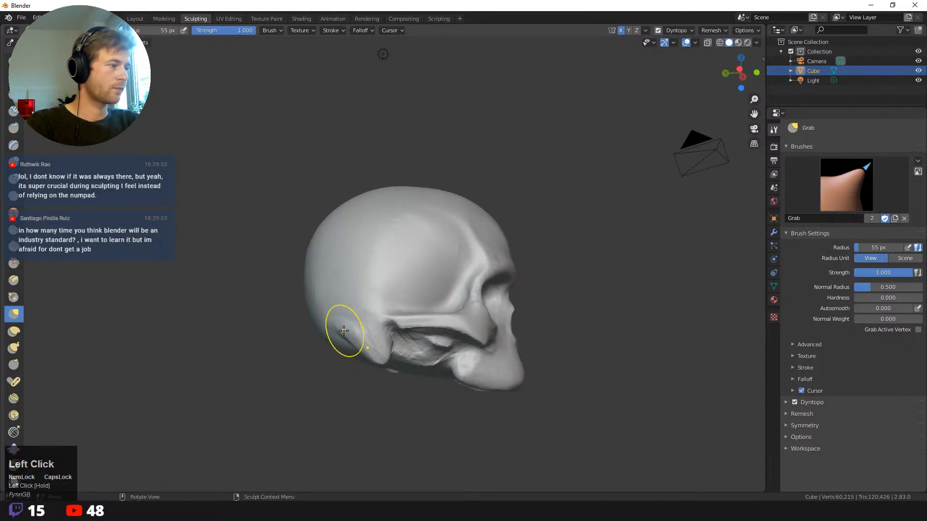
- Set the Grab radius to 69 px and adjust the mastoid process from a front three-quarter view
{"action": "middle_click_drag", "start_coordinate": [383, 361], "coordinate": [353, 365]}
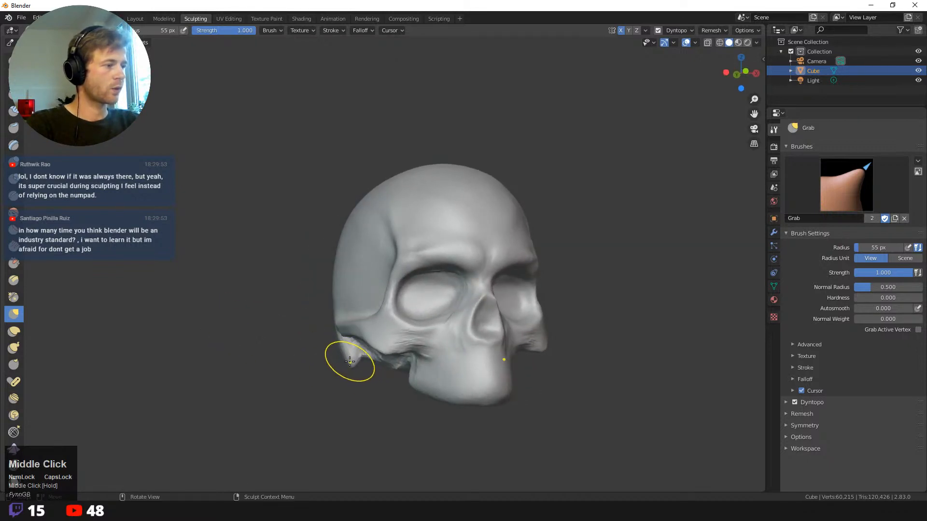
{"action": "key", "text": "f"}
{"action": "left_click", "coordinate": [353, 361]}
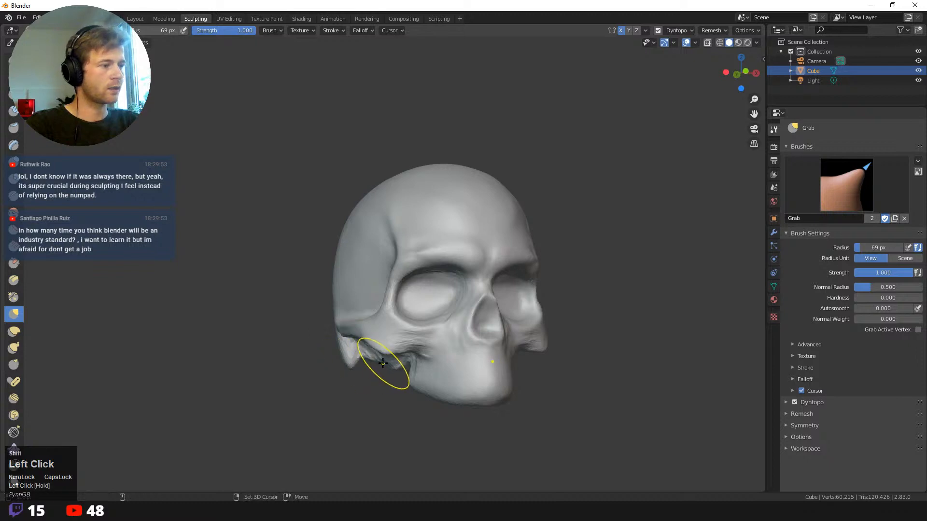
- Set the Grab radius to 136 px and reshape the skull base behind the upper jaw from below
{"action": "middle_click_drag", "start_coordinate": [381, 360], "coordinate": [440, 352]}
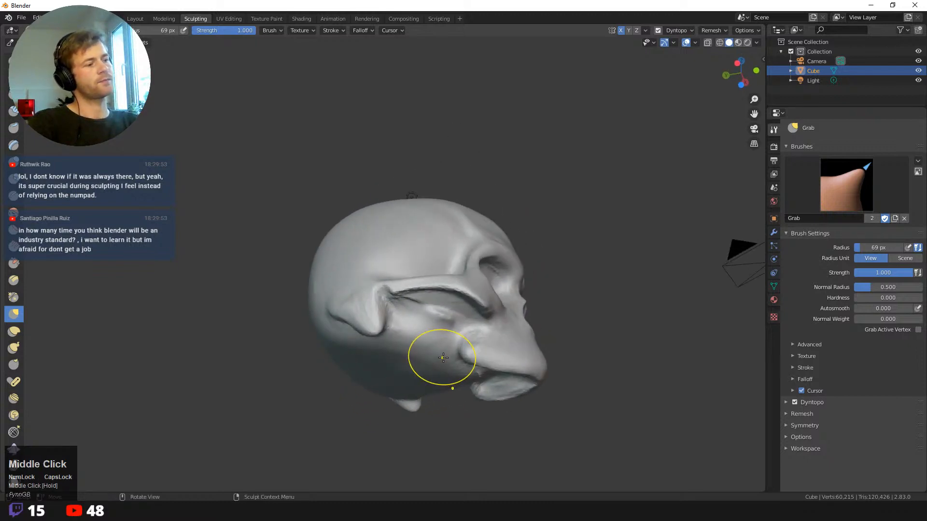
{"action": "key", "text": "f"}
{"action": "left_click", "coordinate": [479, 376]}
{"action": "key", "text": "f"}
{"action": "left_click", "coordinate": [500, 381]}
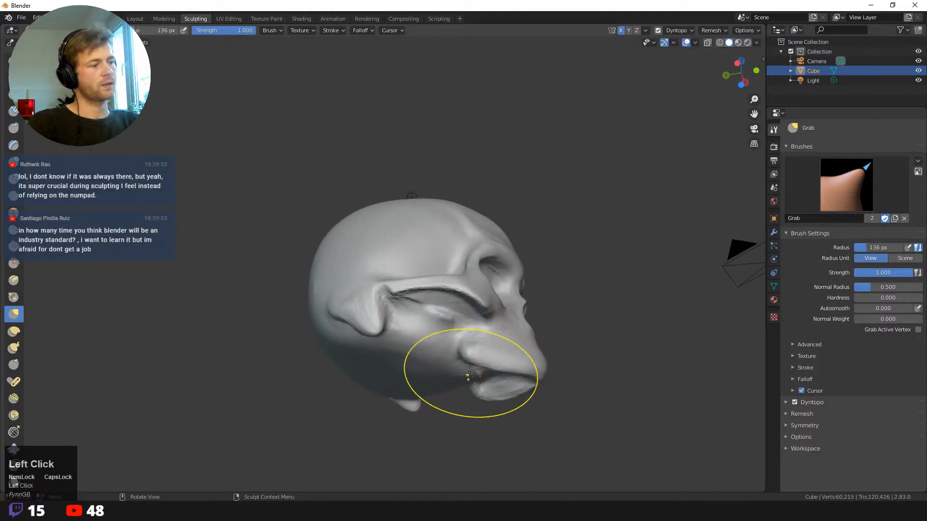
{"action": "left_click_drag", "start_coordinate": [469, 375], "coordinate": [464, 359]}
{"action": "left_click_drag", "start_coordinate": [467, 358], "coordinate": [436, 356]}
{"action": "left_click_drag", "start_coordinate": [435, 358], "coordinate": [415, 344]}
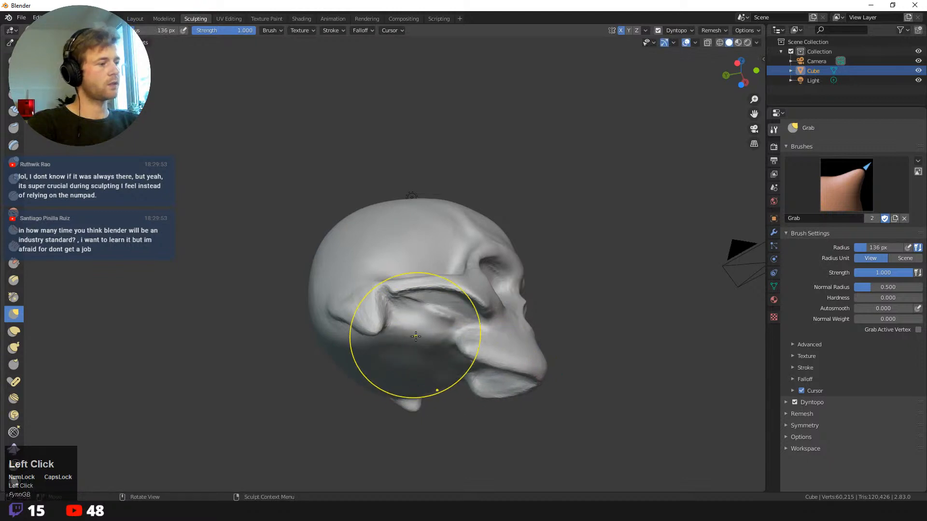
- Set the Grab radius to 169 px and reshape the lower back of the cranium from behind and below
{"action": "mouse_move", "coordinate": [279, 373]}
{"action": "middle_mouse_down"}
{"action": "mouse_move", "coordinate": [310, 403]}
{"action": "mouse_move", "coordinate": [328, 309]}
{"action": "mouse_move", "coordinate": [283, 288]}
{"action": "mouse_move", "coordinate": [299, 291]}
{"action": "mouse_move", "coordinate": [410, 434]}
{"action": "middle_mouse_up"}
{"action": "left_click", "coordinate": [320, 310]}
{"action": "middle_click_drag", "start_coordinate": [442, 341], "coordinate": [388, 356]}
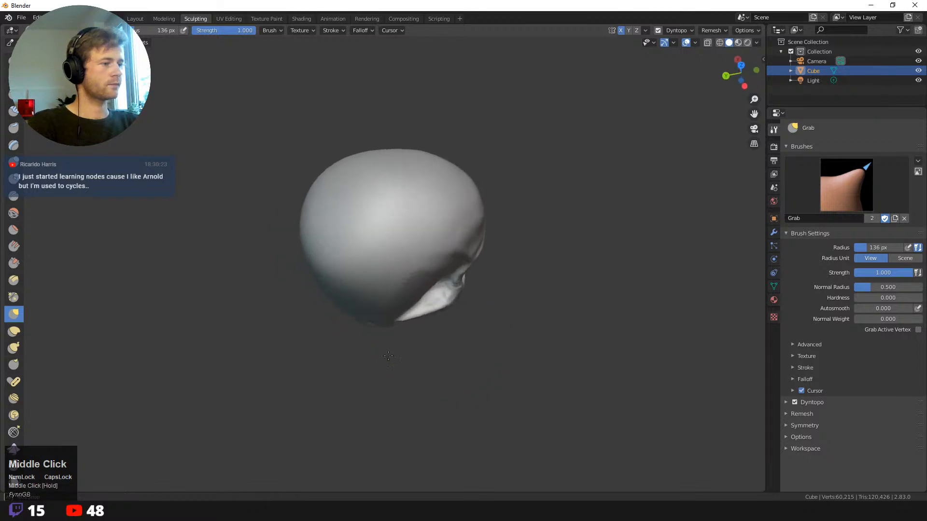
{"action": "key", "text": "f"}
{"action": "left_click", "coordinate": [411, 285]}
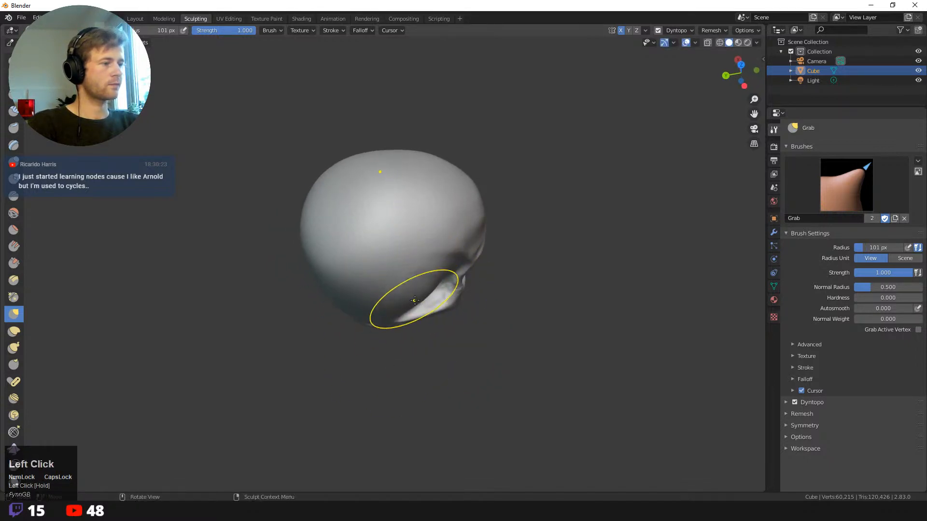
{"action": "key", "text": "f"}
{"action": "left_click", "coordinate": [394, 299]}
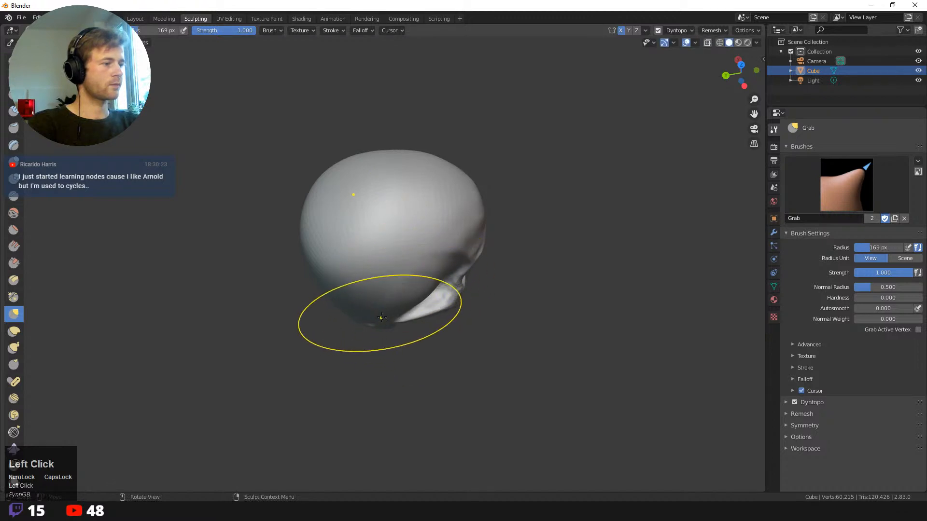
{"action": "mouse_move", "coordinate": [382, 317]}
{"action": "middle_mouse_down"}
{"action": "mouse_move", "coordinate": [276, 363]}
{"action": "mouse_move", "coordinate": [306, 346]}
{"action": "middle_mouse_up"}
{"action": "left_click_drag", "start_coordinate": [357, 346], "coordinate": [358, 361]}
- Refine the cranium's side and upper contour with small Grab strokes from front three-quarter views
{"action": "mouse_move", "coordinate": [358, 361]}
{"action": "middle_mouse_down"}
{"action": "mouse_move", "coordinate": [349, 272]}
{"action": "mouse_move", "coordinate": [344, 300]}
{"action": "middle_mouse_up"}
{"action": "left_click_drag", "start_coordinate": [345, 302], "coordinate": [353, 300]}
{"action": "middle_click_drag", "start_coordinate": [303, 243], "coordinate": [326, 245]}
{"action": "left_click_drag", "start_coordinate": [347, 221], "coordinate": [349, 220]}
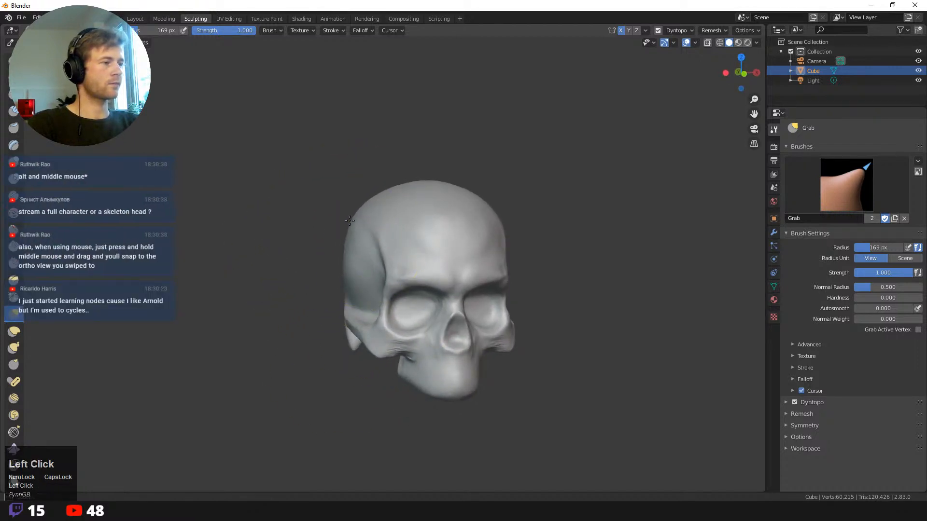
{"action": "middle_click_drag", "start_coordinate": [372, 114], "coordinate": [386, 187]}
{"action": "left_click_drag", "start_coordinate": [388, 188], "coordinate": [389, 187]}
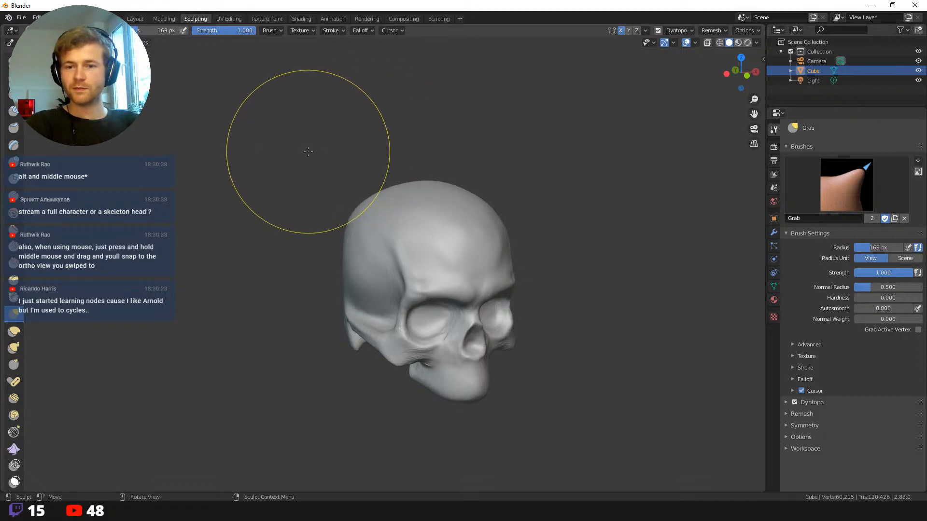
- Set the Grab radius to 76 px and adjust the mastoid process area from the side
{"action": "middle_click_drag", "start_coordinate": [308, 151], "coordinate": [310, 265]}
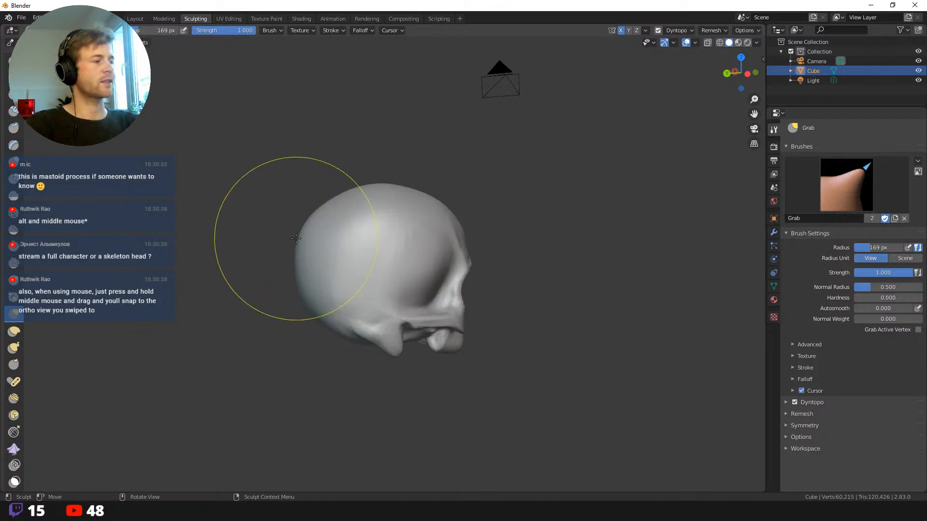
{"action": "middle_click_drag", "start_coordinate": [248, 283], "coordinate": [251, 306], "text": "alt"}
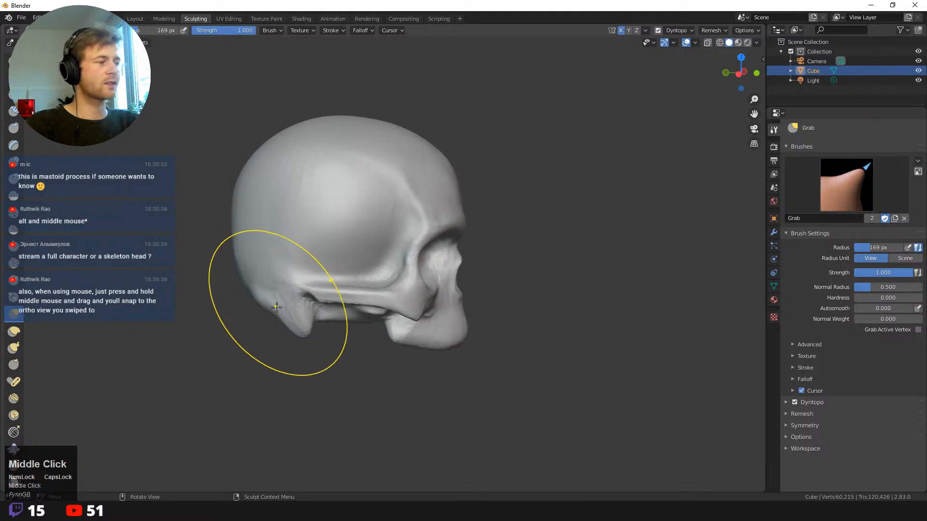
{"action": "key", "text": "f"}
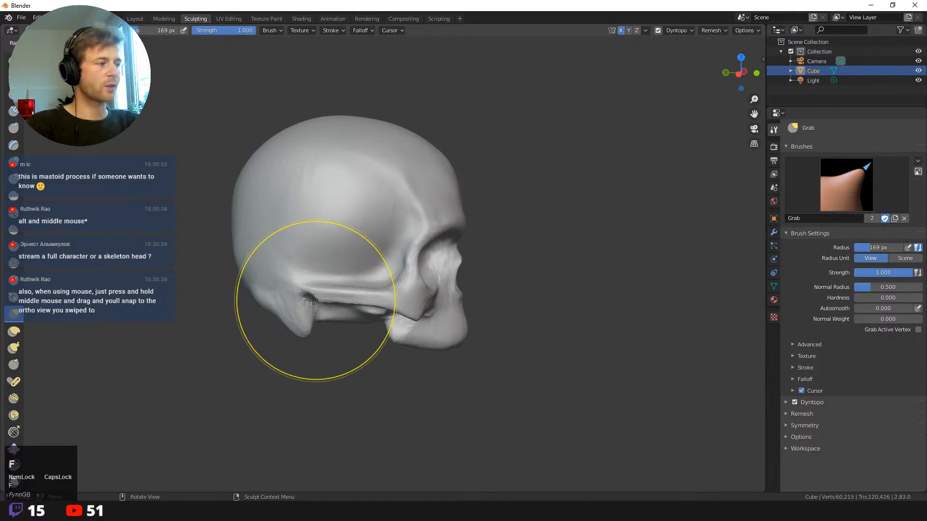
{"action": "left_click", "coordinate": [279, 301]}
{"action": "middle_click_drag", "start_coordinate": [279, 301], "coordinate": [269, 329]}
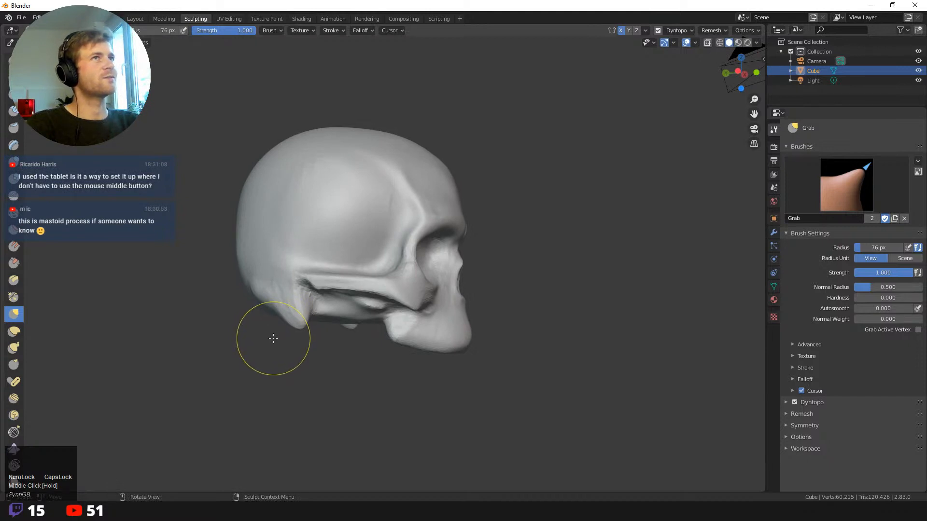
{"action": "middle_click_drag", "start_coordinate": [222, 308], "coordinate": [306, 298]}
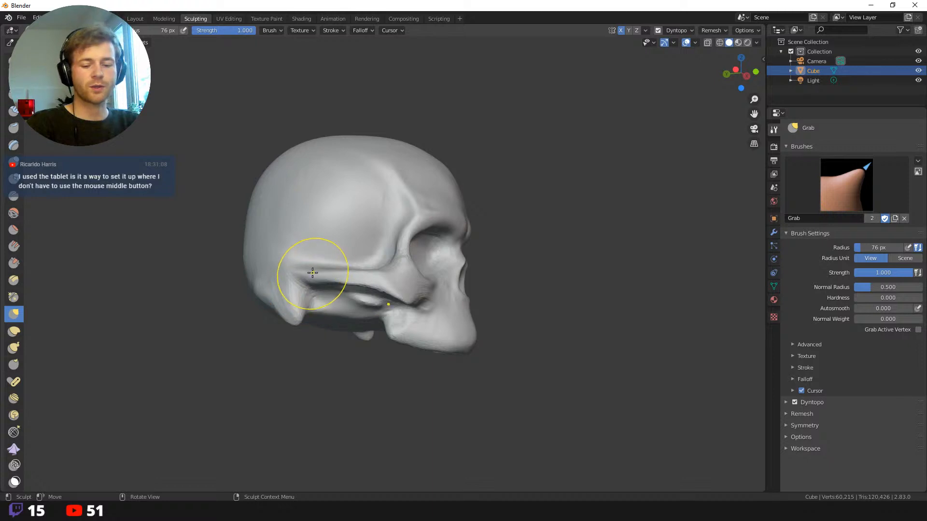
- Carve with Clay Strips at a 107 px radius above the rear end of the cheekbone arch and smooth the area
{"action": "key", "text": "shift+space"}
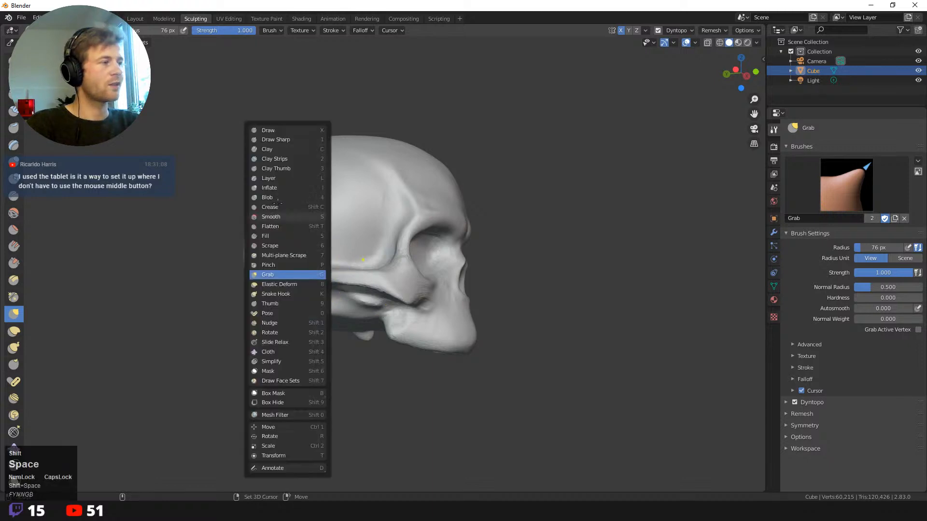
{"action": "left_click", "coordinate": [276, 158]}
{"action": "key", "text": "shift+space"}
{"action": "left_click", "coordinate": [273, 160]}
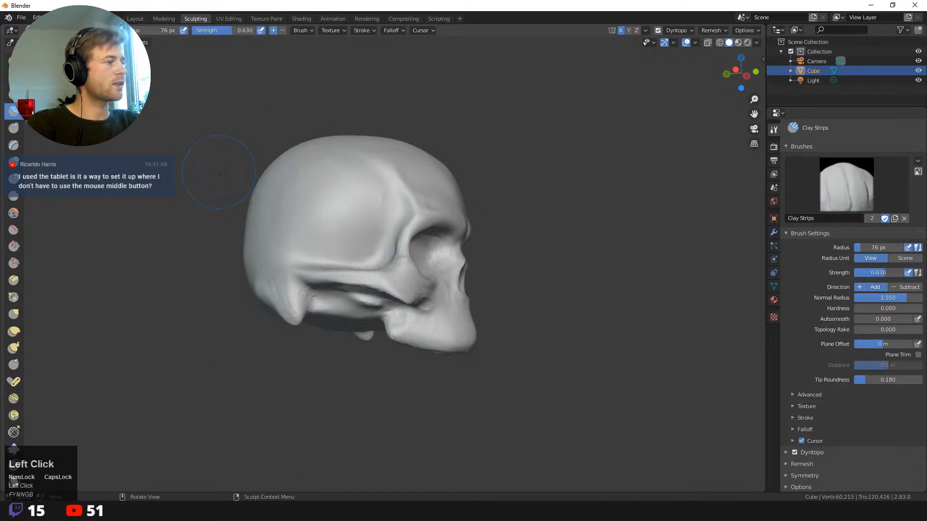
{"action": "middle_click_drag", "start_coordinate": [219, 173], "coordinate": [312, 253]}
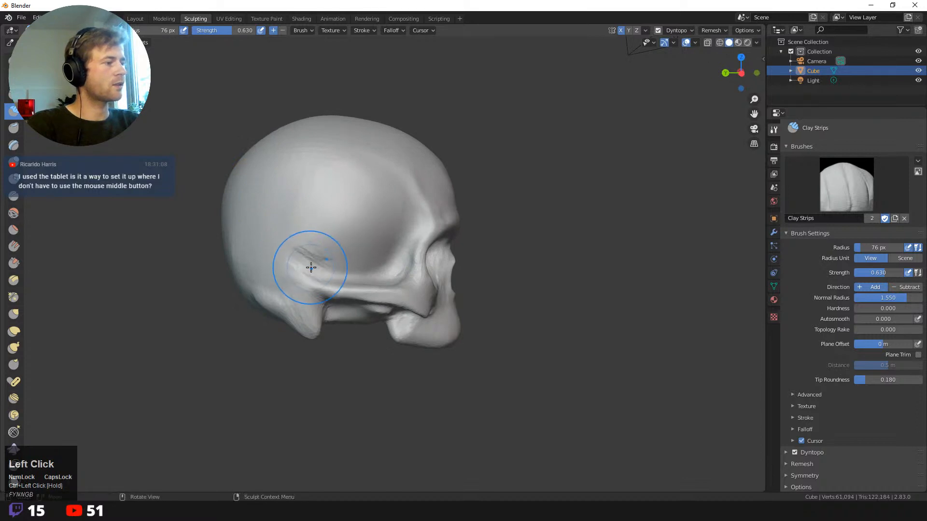
{"action": "key", "text": "f"}
{"action": "left_click", "coordinate": [324, 266]}
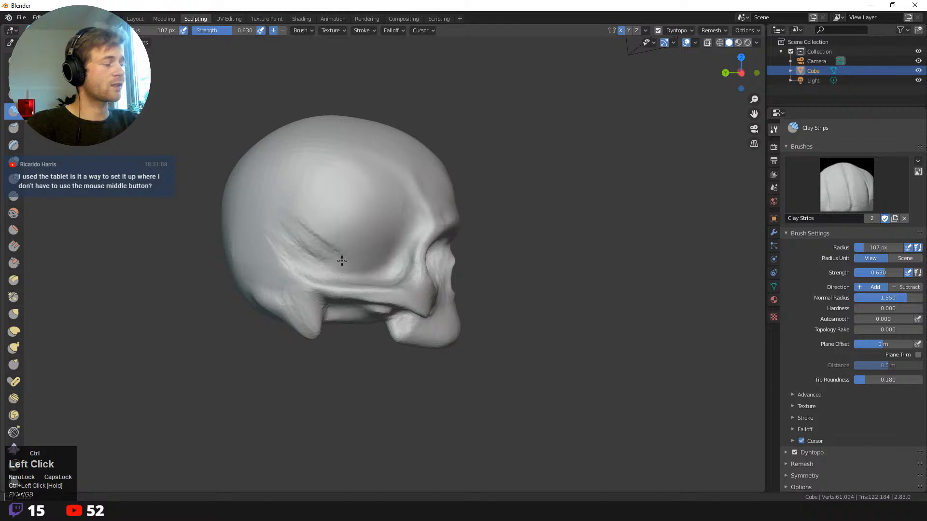
{"action": "left_click_drag", "start_coordinate": [342, 261], "coordinate": [305, 217], "text": "shift"}
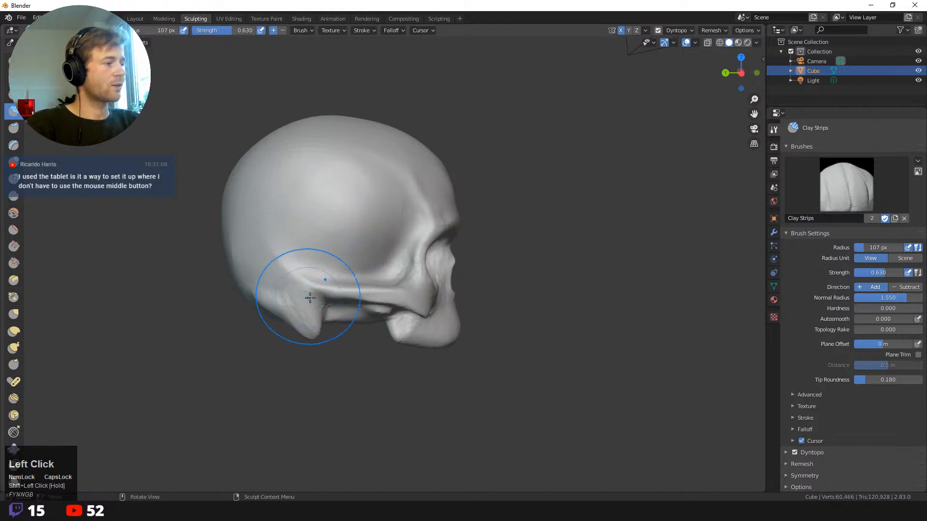
- Set the Clay Strips radius to 40 px, then refine and smooth the mastoid process below the cheekbone arch
{"action": "left_click_drag", "start_coordinate": [297, 295], "coordinate": [313, 297]}
{"action": "key", "text": "f"}
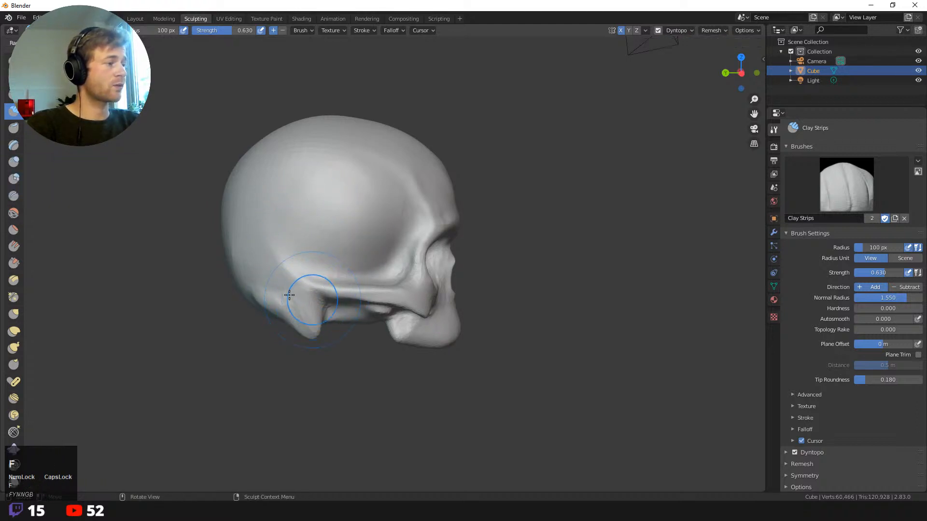
{"action": "left_click", "coordinate": [292, 300]}
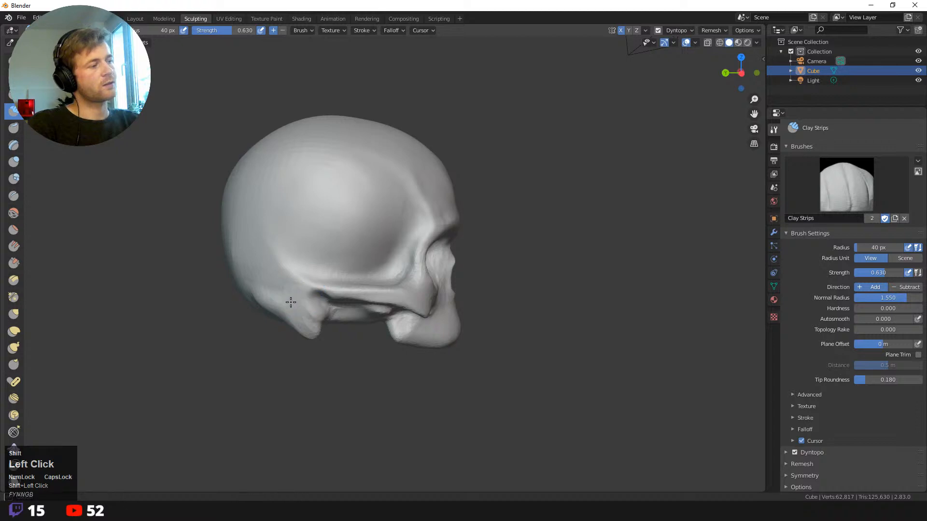
{"action": "middle_click_drag", "start_coordinate": [291, 303], "coordinate": [207, 248]}
- Reshape the brow and temple with the Grab brush at 118 px and the side of the cranium at 150 px
{"action": "key", "text": "b"}
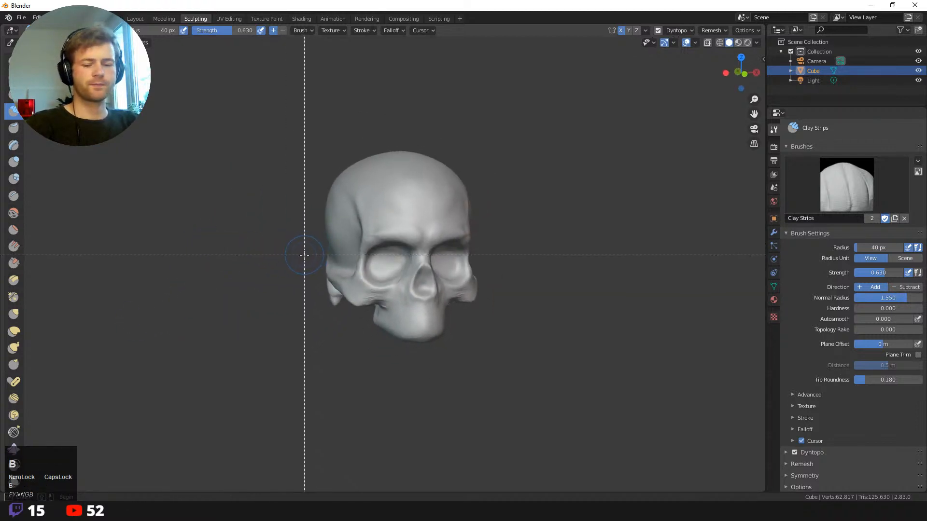
{"action": "key", "text": "g"}
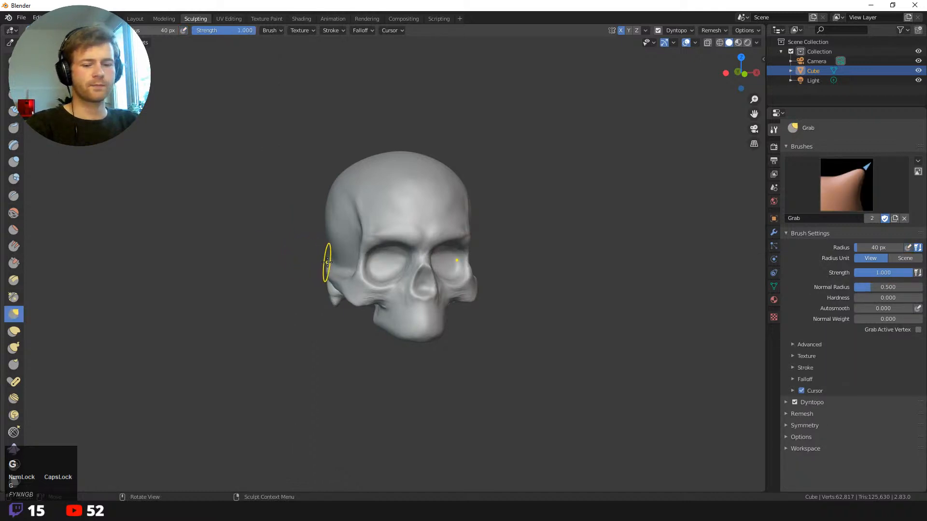
{"action": "left_click", "coordinate": [384, 262]}
{"action": "middle_click_drag", "start_coordinate": [274, 263], "coordinate": [270, 255]}
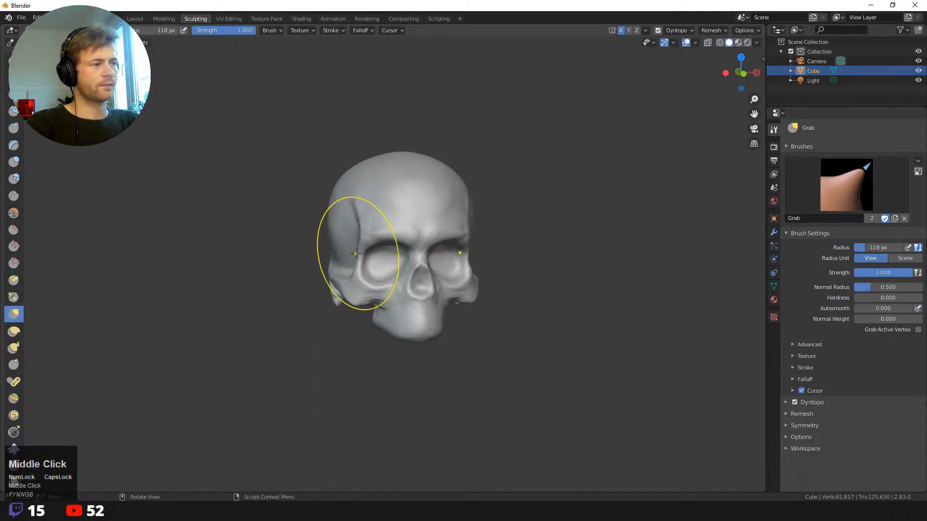
{"action": "left_click_drag", "start_coordinate": [392, 245], "coordinate": [390, 250]}
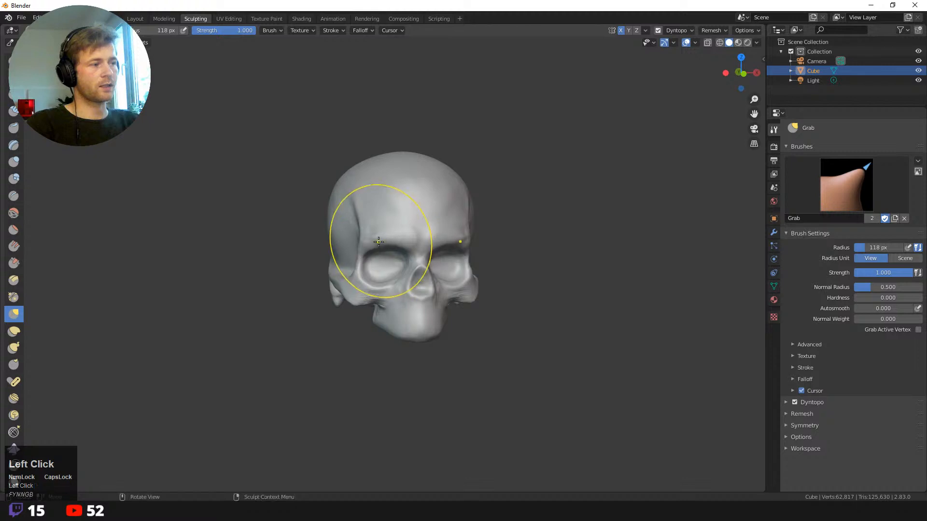
{"action": "key", "text": "f"}
{"action": "left_click", "coordinate": [355, 212]}
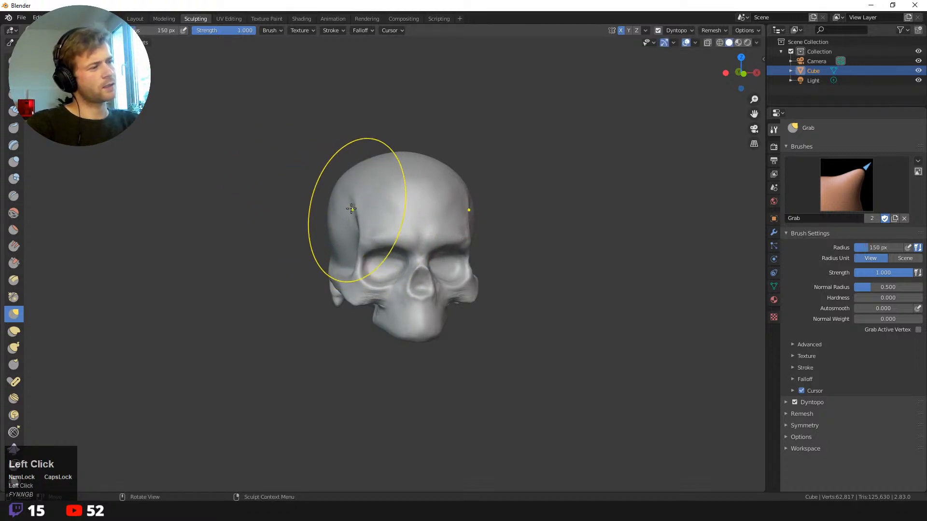
{"action": "mouse_move", "coordinate": [271, 208]}
{"action": "middle_mouse_down"}
{"action": "mouse_move", "coordinate": [311, 225]}
{"action": "mouse_move", "coordinate": [360, 190]}
{"action": "mouse_move", "coordinate": [403, 305]}
{"action": "middle_mouse_up"}
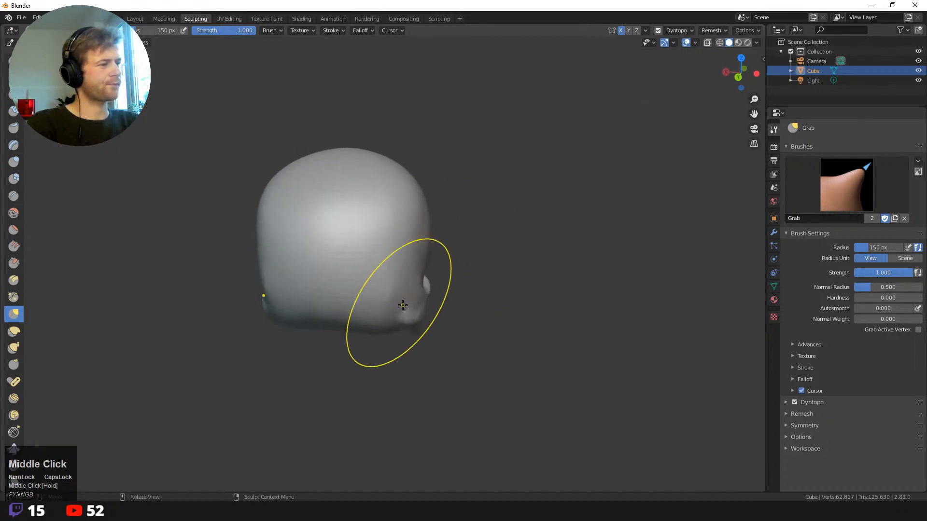
- Adjust the skull's lower rear edge with Grab, then set the radius to 165 px and reshape the back of the cranium
{"action": "key", "text": "f"}
{"action": "left_click", "coordinate": [434, 306]}
{"action": "left_click_drag", "start_coordinate": [331, 318], "coordinate": [336, 336]}
{"action": "mouse_move", "coordinate": [376, 374]}
{"action": "middle_mouse_down"}
{"action": "mouse_move", "coordinate": [364, 380]}
{"action": "mouse_move", "coordinate": [378, 393]}
{"action": "mouse_move", "coordinate": [362, 366]}
{"action": "mouse_move", "coordinate": [290, 338]}
{"action": "mouse_move", "coordinate": [258, 299]}
{"action": "middle_mouse_up"}
{"action": "key", "text": "f"}
{"action": "left_click", "coordinate": [296, 188]}
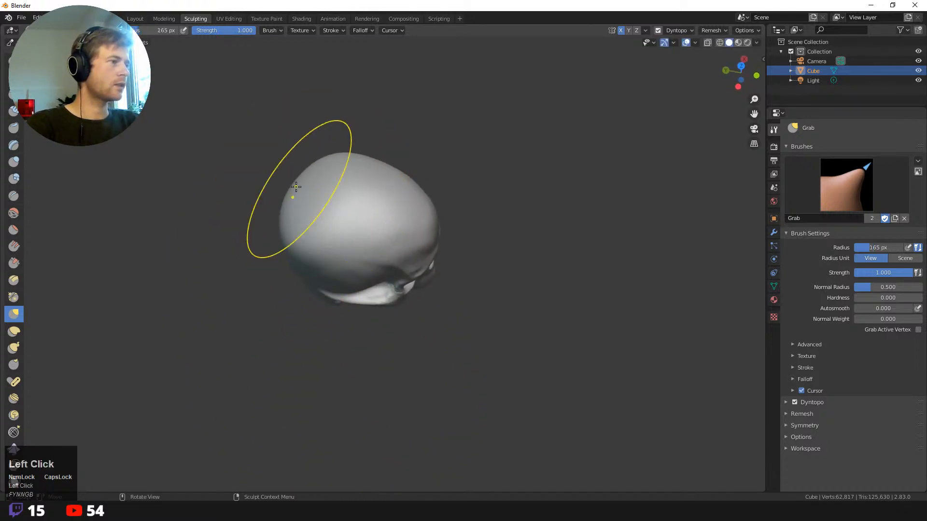
{"action": "mouse_move", "coordinate": [311, 190]}
{"action": "middle_mouse_down"}
{"action": "mouse_move", "coordinate": [251, 153]}
{"action": "mouse_move", "coordinate": [355, 231]}
{"action": "middle_mouse_up"}
- Set the Grab radius to 87 px and refine the brow ridge and outer eye socket rim from the side
{"action": "mouse_move", "coordinate": [373, 268]}
{"action": "middle_mouse_down"}
{"action": "mouse_move", "coordinate": [301, 273]}
{"action": "mouse_move", "coordinate": [393, 248]}
{"action": "middle_mouse_up"}
{"action": "key", "text": "f"}
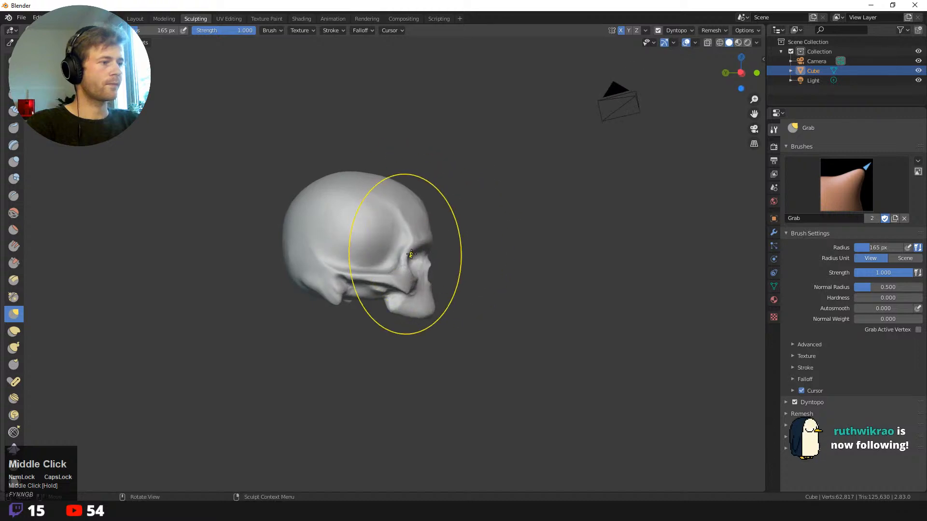
{"action": "left_click", "coordinate": [370, 241]}
{"action": "middle_click_drag", "start_coordinate": [491, 413], "coordinate": [496, 324], "text": "ctrl"}
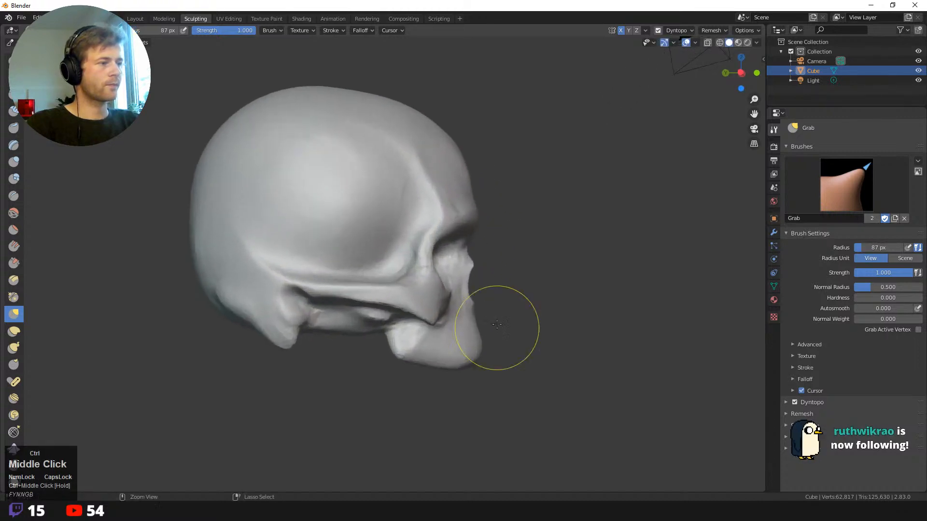
{"action": "left_click_drag", "start_coordinate": [450, 228], "coordinate": [463, 233]}
{"action": "middle_click_drag", "start_coordinate": [472, 261], "coordinate": [450, 271]}
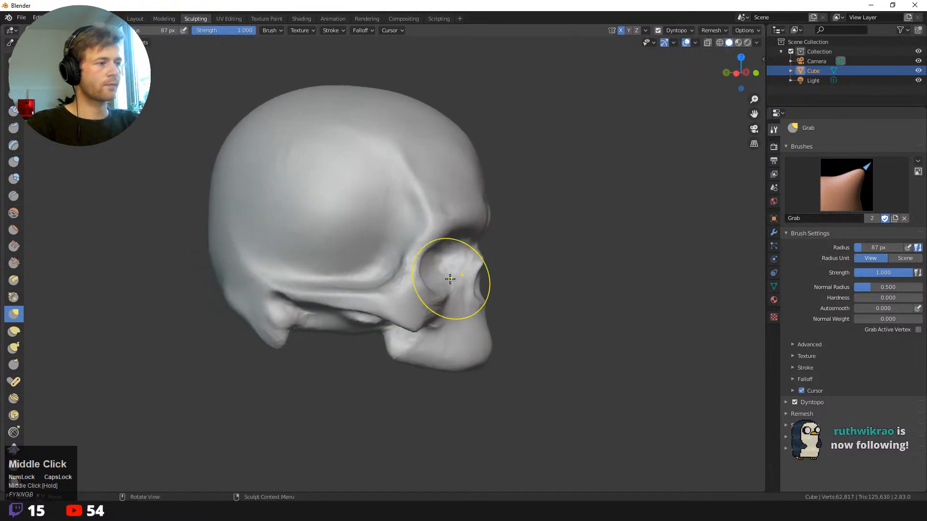
{"action": "left_click", "coordinate": [439, 290]}
- Set the Grab radius to 148 px and pull the cheekbone back below the eye socket
{"action": "key", "text": "f"}
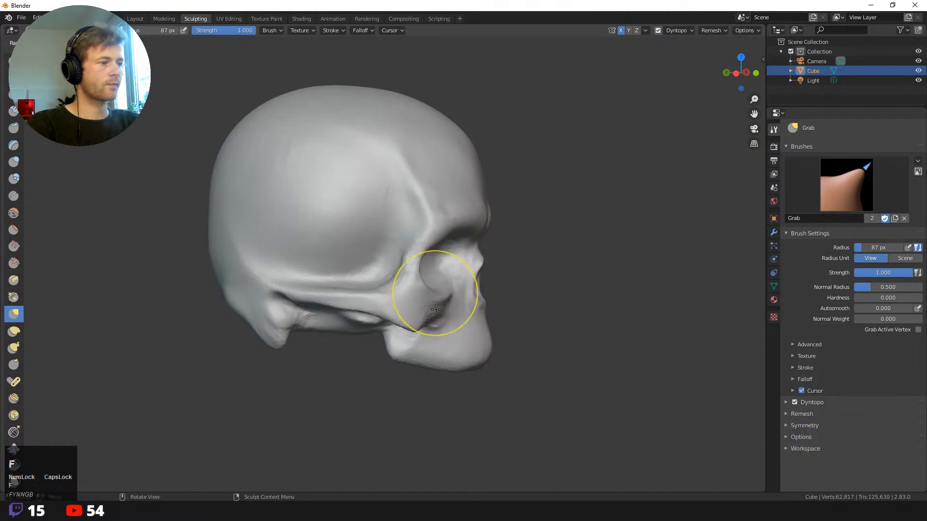
{"action": "left_click", "coordinate": [463, 303]}
{"action": "left_click_drag", "start_coordinate": [437, 313], "coordinate": [421, 299]}
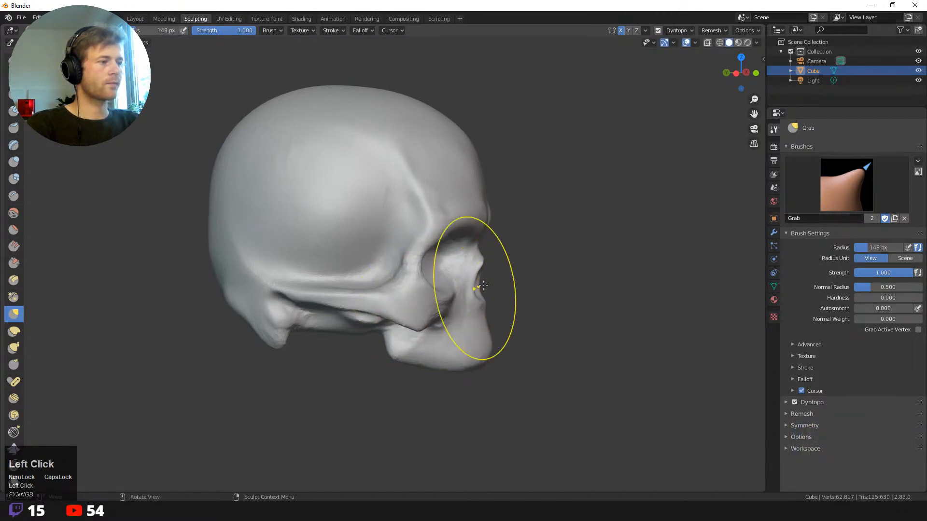
{"action": "middle_click_drag", "start_coordinate": [537, 262], "coordinate": [542, 253]}
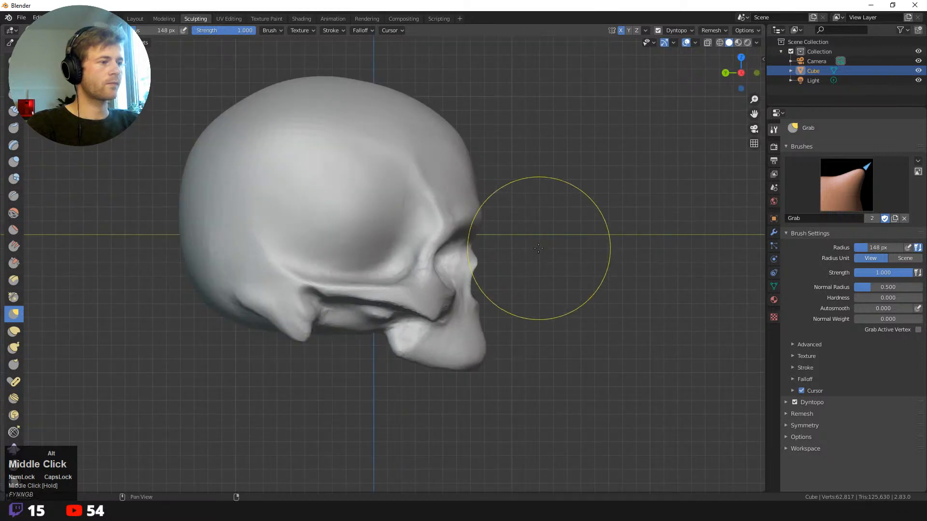
- Adjust the face profile with Grab at 187 px and push the front of the upper jaw back at 99 px
{"action": "key", "text": "f"}
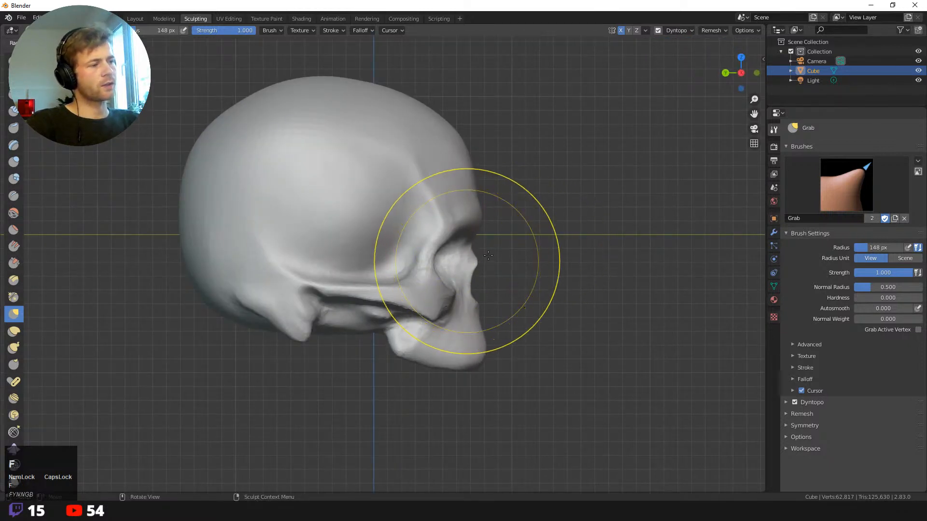
{"action": "left_click", "coordinate": [471, 238]}
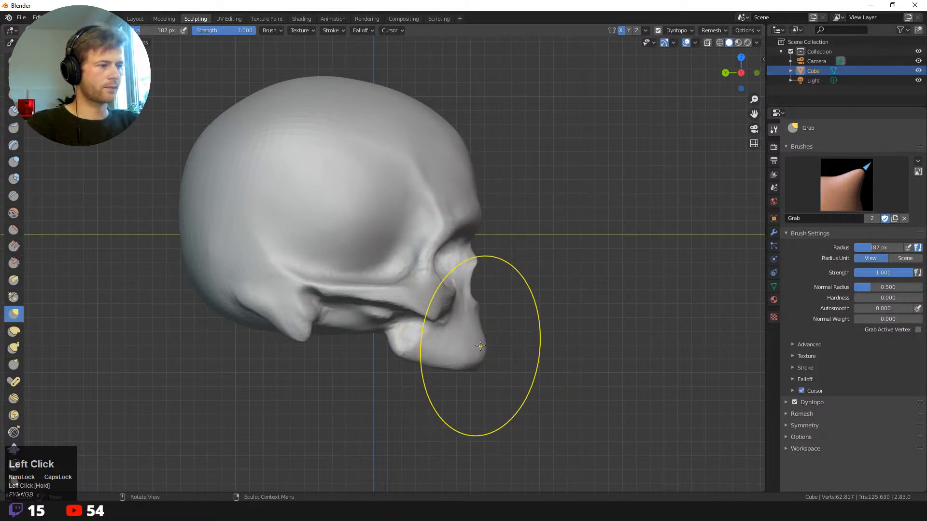
{"action": "key", "text": "f"}
{"action": "left_click", "coordinate": [438, 341]}
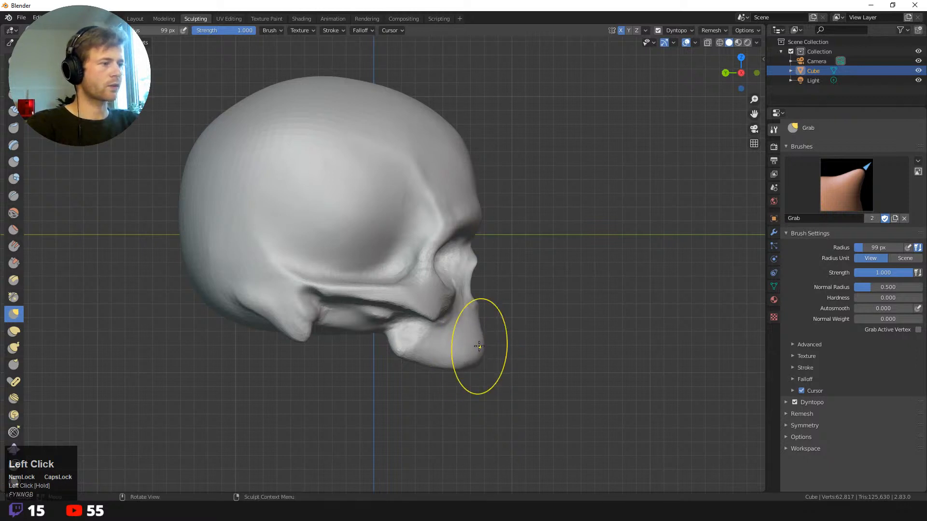
- Set the Grab radius to 158 px and push the skull base up between the upper jaw and the mastoid process
{"action": "key", "text": "f"}
{"action": "left_click", "coordinate": [439, 328]}
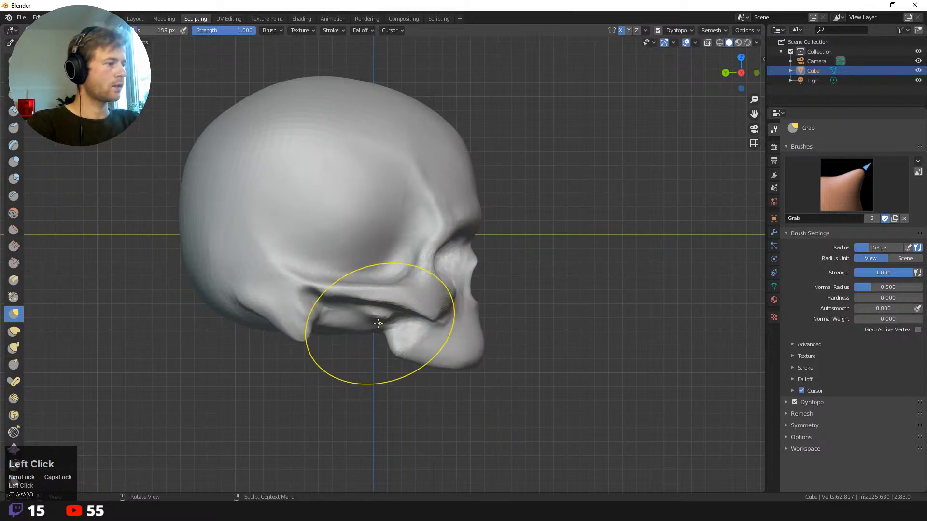
{"action": "mouse_move", "coordinate": [356, 337]}
{"action": "left_mouse_down"}
{"action": "mouse_move", "coordinate": [358, 320]}
{"action": "mouse_move", "coordinate": [323, 314]}
{"action": "left_mouse_up"}
- Set the Grab radius to 418 px and slightly adjust the forehead and overall face profile from the side
{"action": "key", "text": "f"}
{"action": "left_click", "coordinate": [337, 309]}
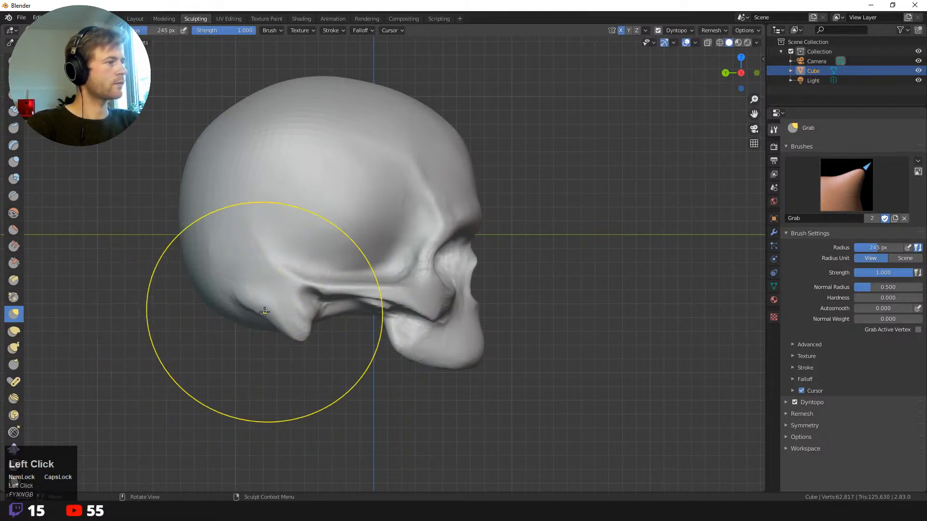
{"action": "key", "text": "f"}
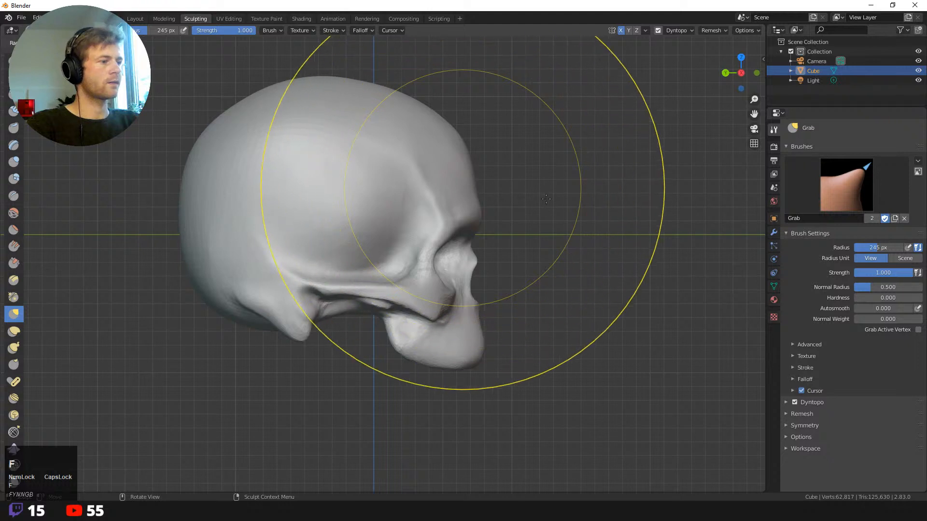
{"action": "left_click", "coordinate": [665, 189]}
{"action": "left_click_drag", "start_coordinate": [449, 144], "coordinate": [449, 140]}
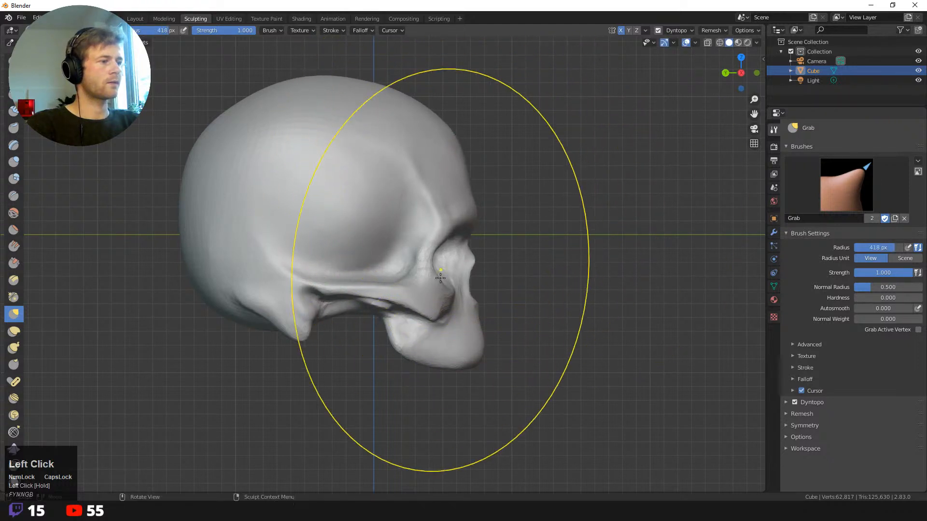
{"action": "left_click_drag", "start_coordinate": [435, 315], "coordinate": [439, 317]}
- Set the Grab radius to 89 px and pull the lower corner of the cheekbone down
{"action": "key", "text": "f"}
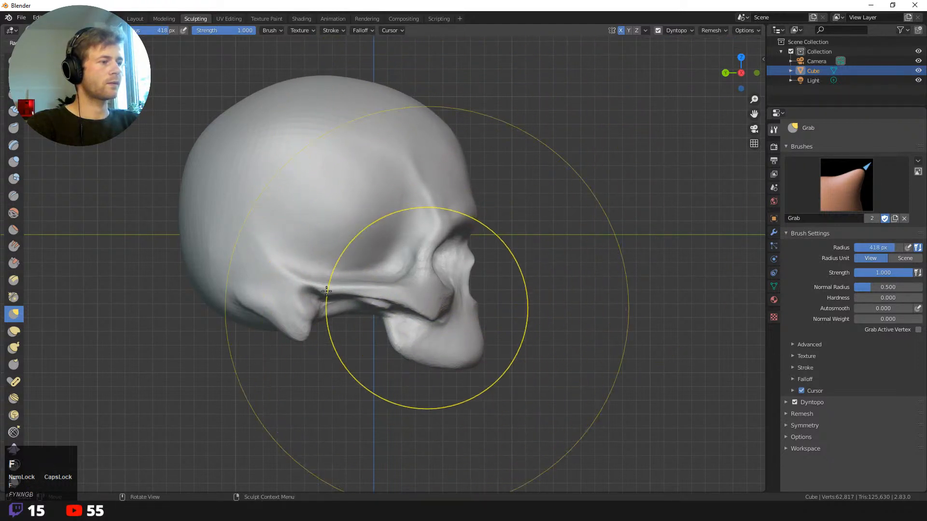
{"action": "left_click", "coordinate": [384, 305]}
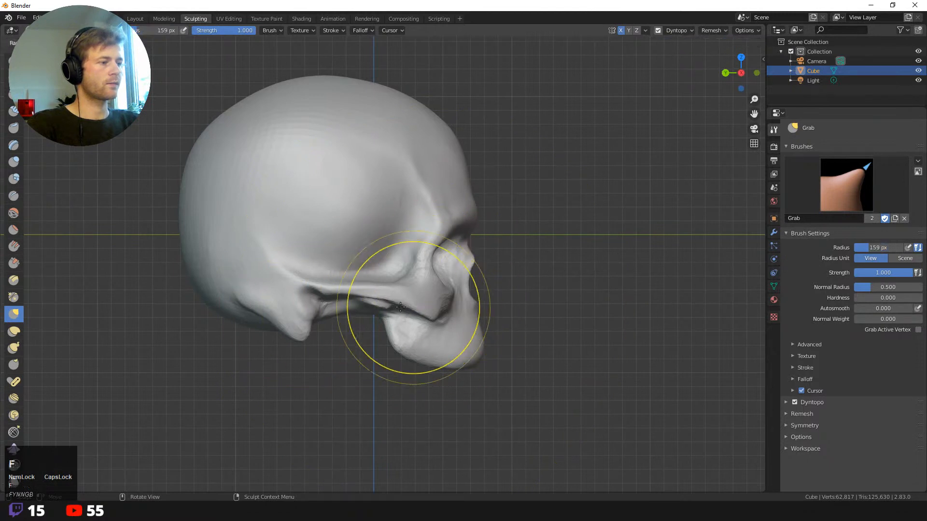
{"action": "left_click_drag", "start_coordinate": [386, 309], "coordinate": [432, 320]}
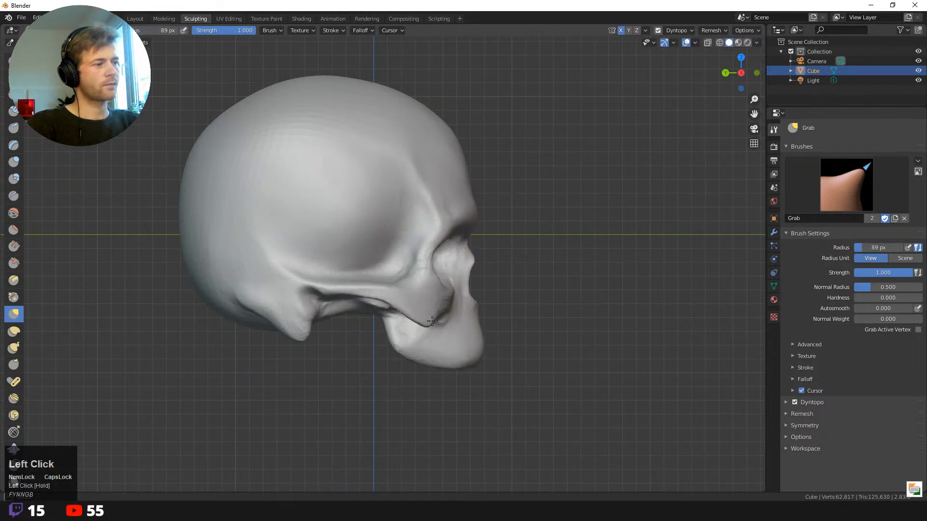
- Set the Grab radius to 143 px and push the forehead back just above the brow ridge
{"action": "key", "text": "f"}
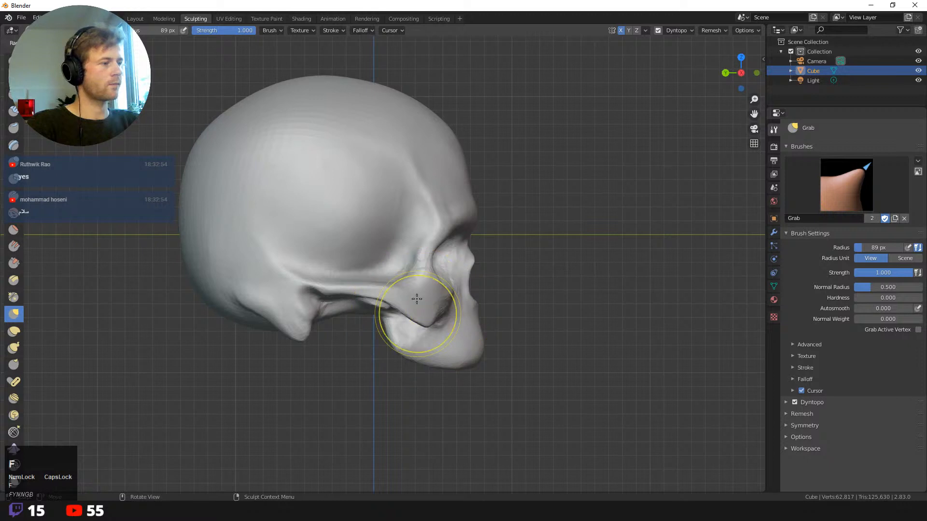
{"action": "left_click", "coordinate": [444, 310]}
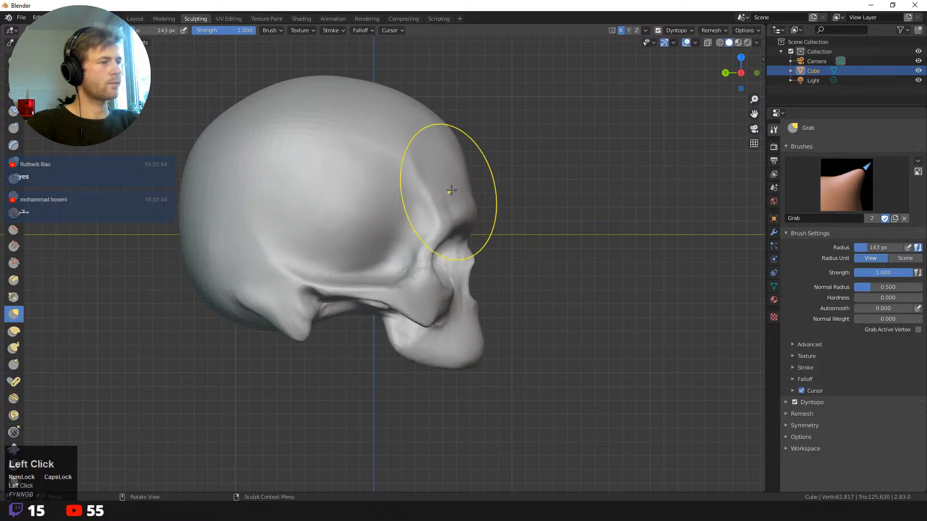
{"action": "left_click_drag", "start_coordinate": [469, 184], "coordinate": [465, 183]}
- Set the Grab radius to 81 px and pull the lower outer rim of the eye socket back
{"action": "key", "text": "f"}
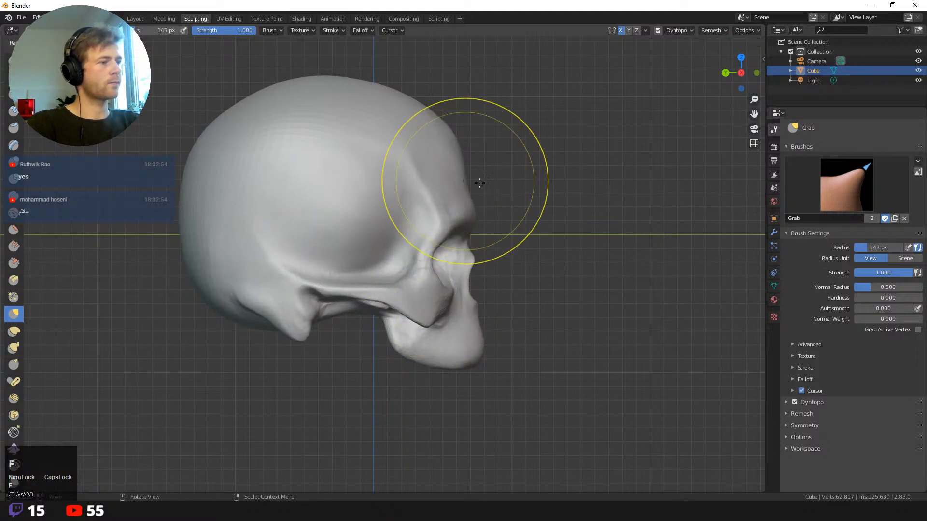
{"action": "left_click", "coordinate": [579, 181]}
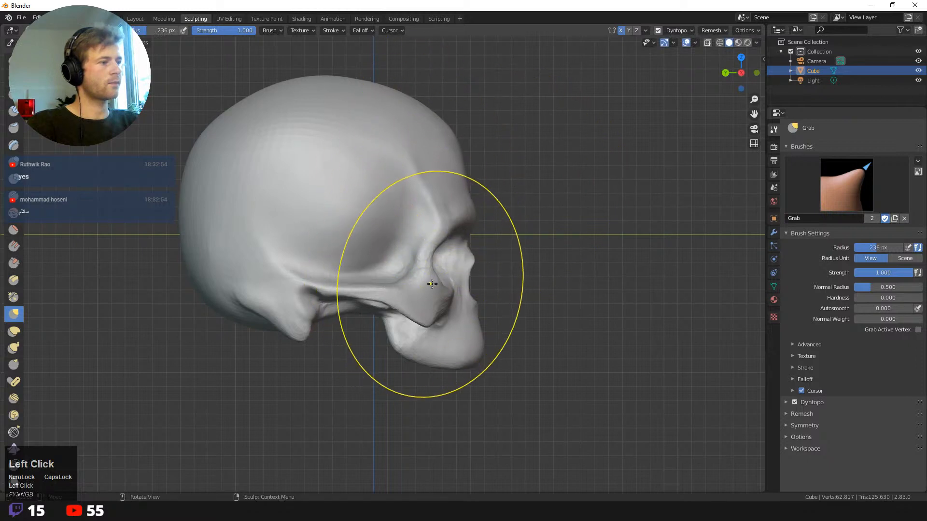
{"action": "key", "text": "f"}
{"action": "left_click", "coordinate": [365, 290]}
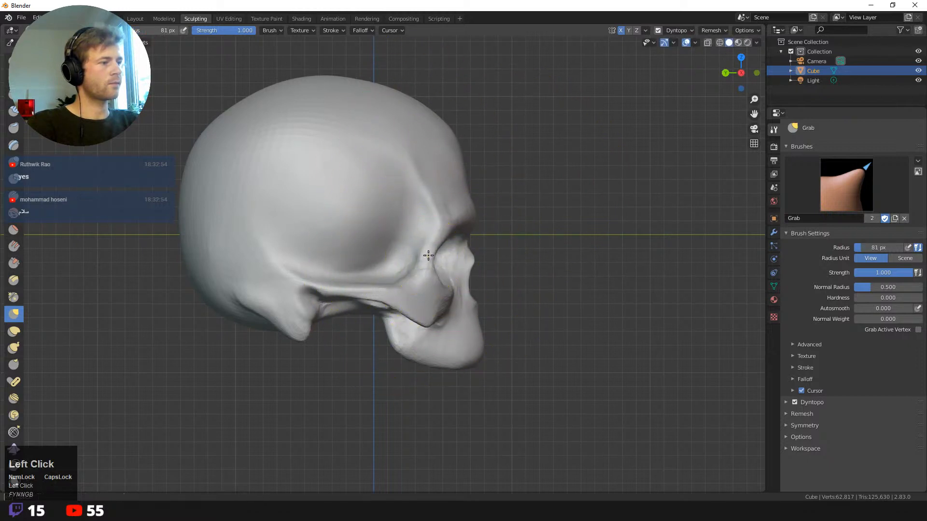
{"action": "left_click_drag", "start_coordinate": [434, 273], "coordinate": [426, 281]}
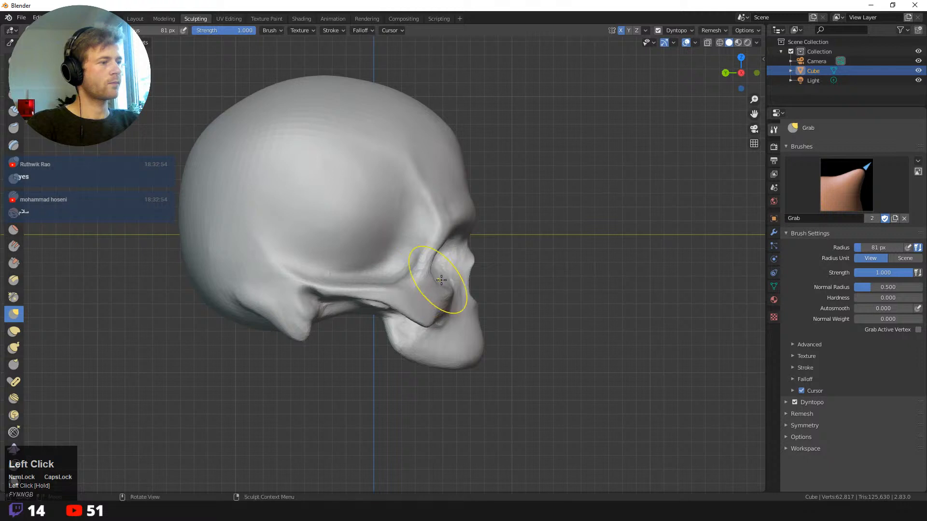
- Set the Grab radius to 147 px and adjust the area around the nose opening from the front
{"action": "middle_click_drag", "start_coordinate": [559, 286], "coordinate": [372, 259]}
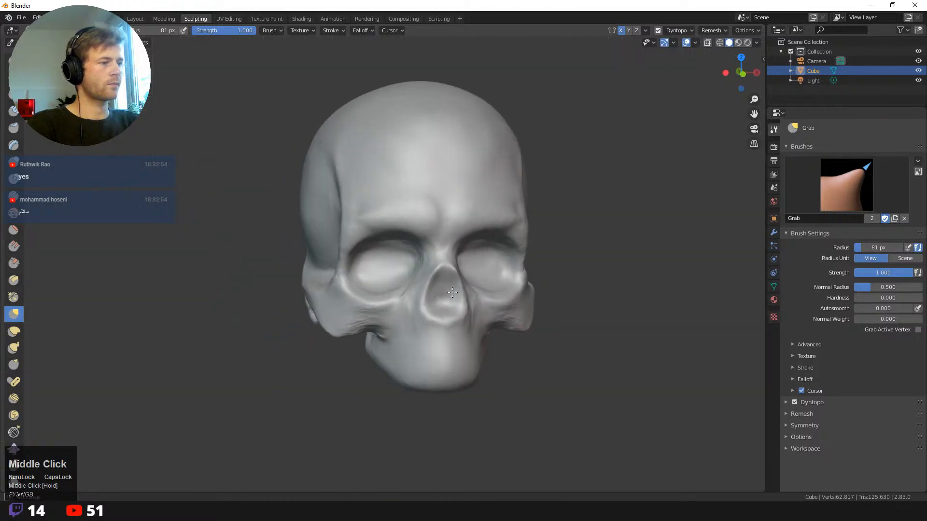
{"action": "key", "text": "f"}
{"action": "left_click", "coordinate": [381, 249]}
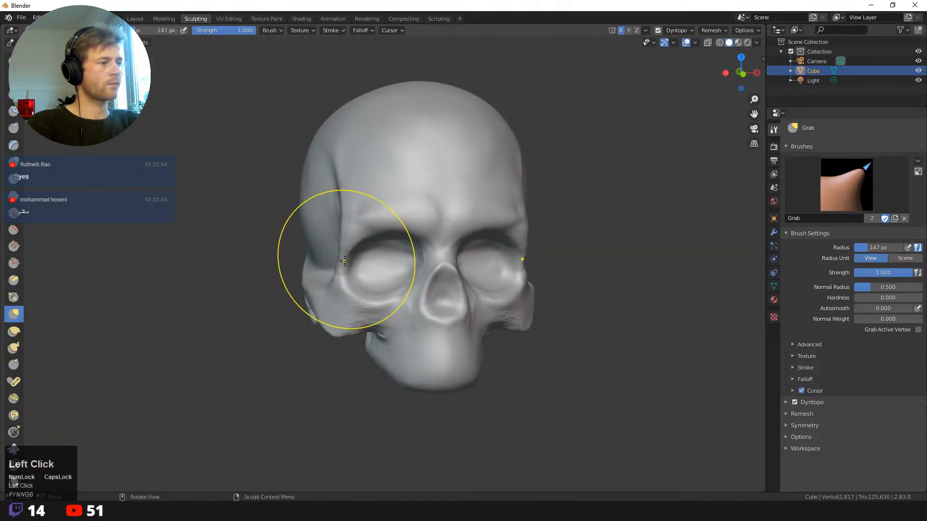
{"action": "left_click_drag", "start_coordinate": [438, 297], "coordinate": [443, 325]}
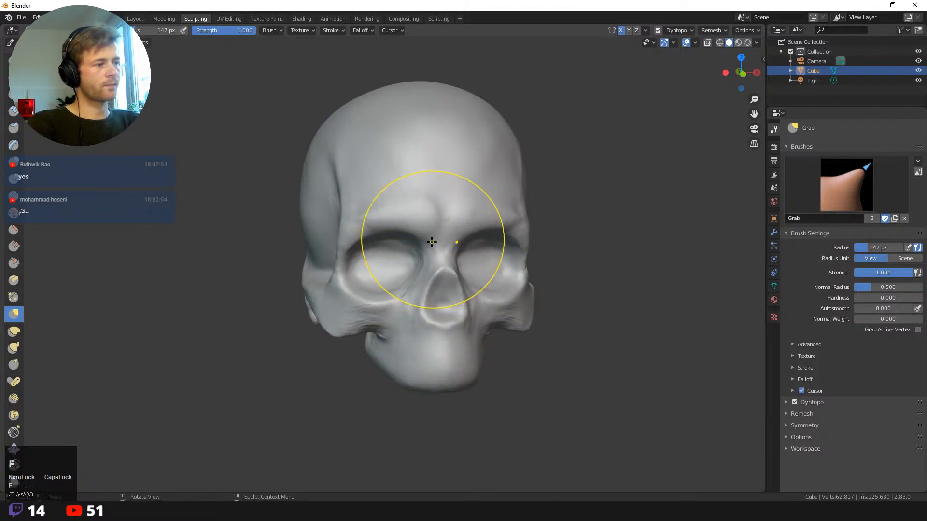
- Set the Grab radius to 87 px, then push the outer end of the brow inward and pull the cheekbone outward
{"action": "key", "text": "f"}
{"action": "left_click", "coordinate": [415, 241]}
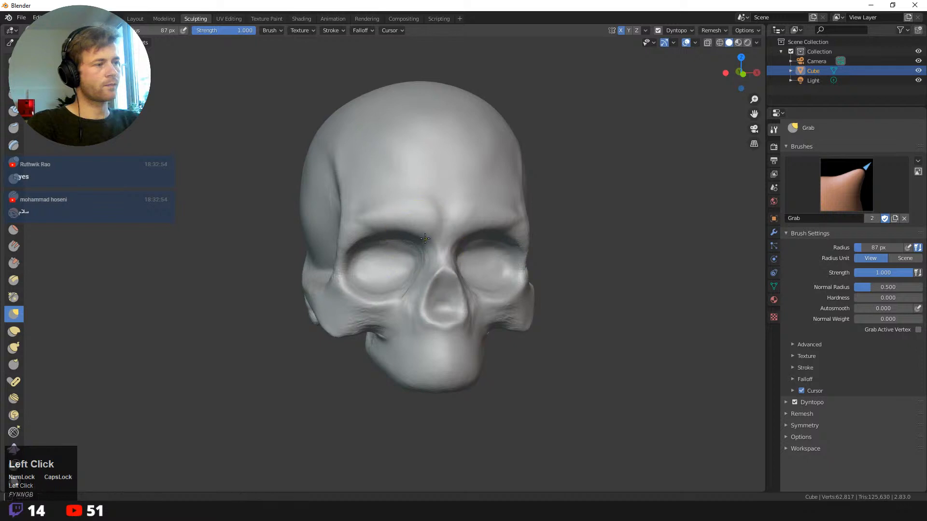
{"action": "middle_click_drag", "start_coordinate": [426, 239], "coordinate": [526, 221]}
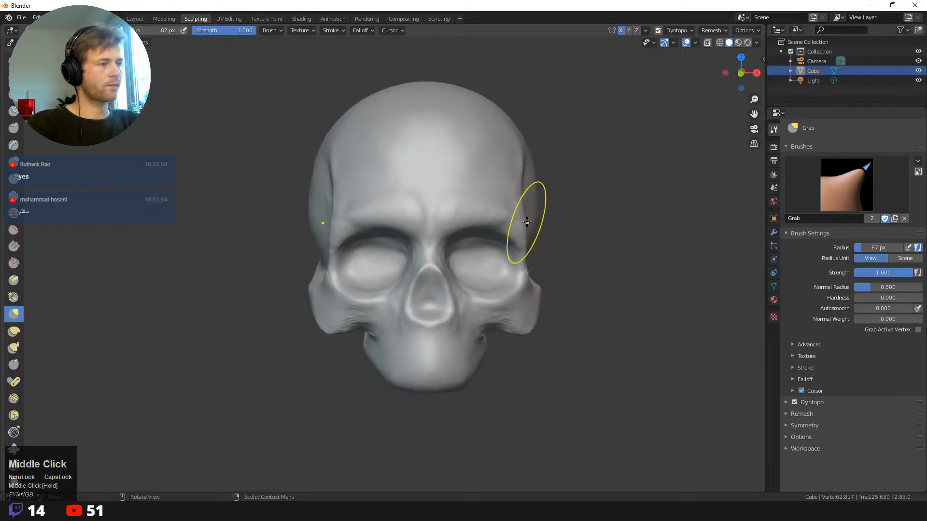
{"action": "left_click_drag", "start_coordinate": [523, 218], "coordinate": [516, 218]}
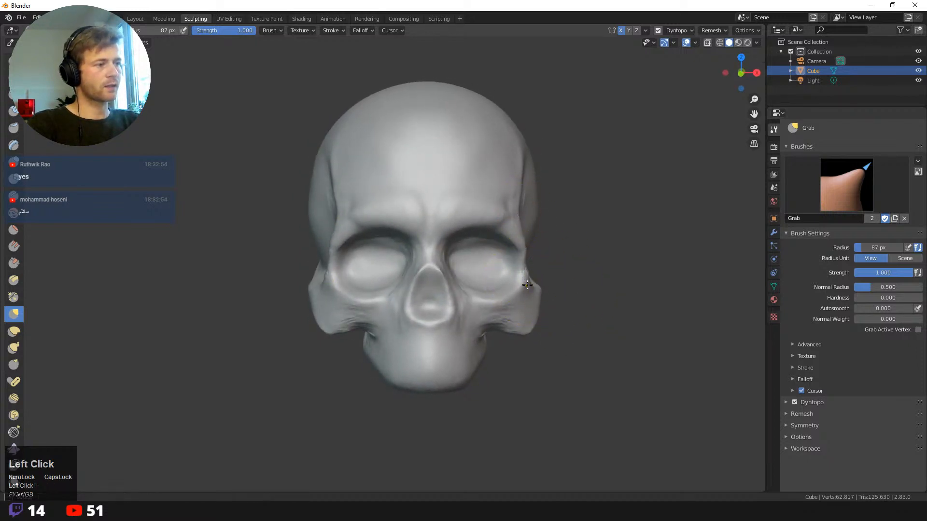
{"action": "middle_click_drag", "start_coordinate": [546, 290], "coordinate": [544, 300]}
{"action": "left_click_drag", "start_coordinate": [531, 294], "coordinate": [546, 299]}
- Set the Grab radius to 67 px and refine the outer end of the brow ridge from the front
{"action": "key", "text": "f"}
{"action": "left_click", "coordinate": [551, 297]}
{"action": "middle_click_drag", "start_coordinate": [546, 298], "coordinate": [367, 227]}
{"action": "key", "text": "f"}
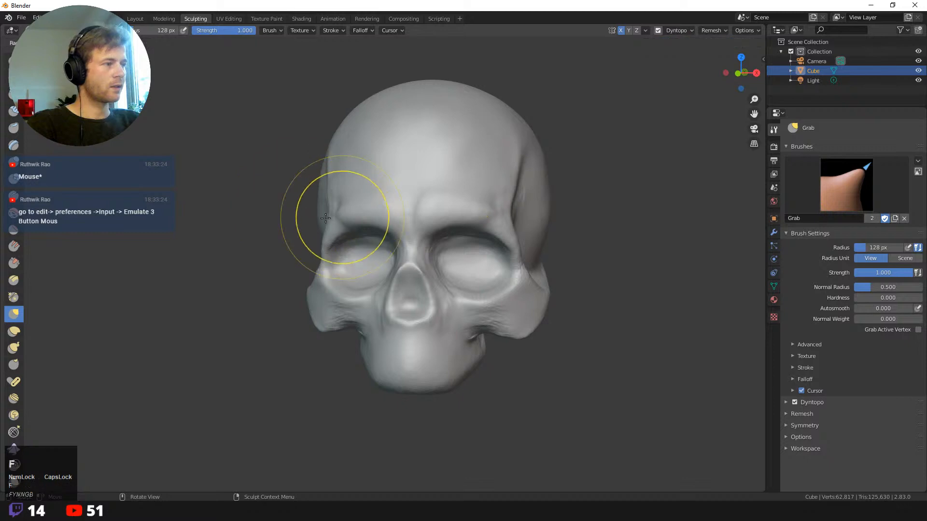
{"action": "left_click", "coordinate": [334, 222]}
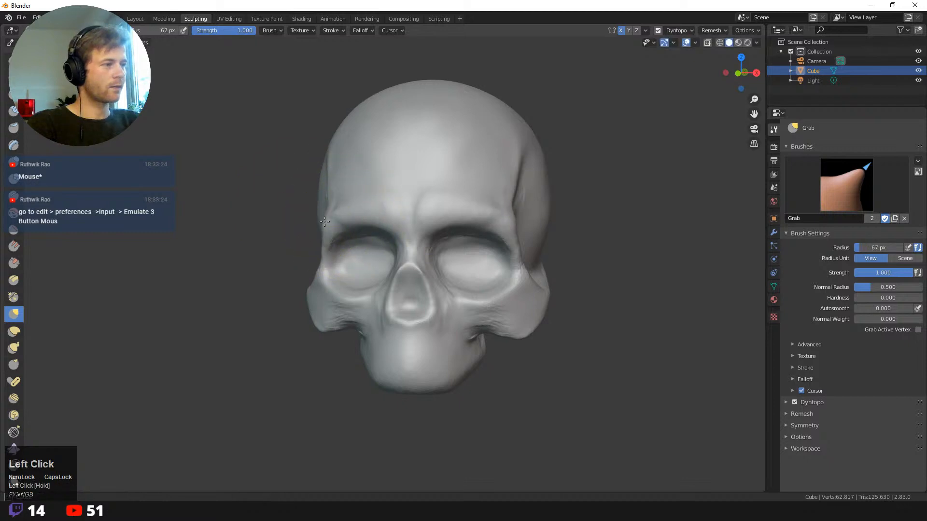
- Smooth the upper outer rim of the eye socket and set the Grab radius to 110 px
{"action": "middle_click_drag", "start_coordinate": [279, 198], "coordinate": [412, 250]}
{"action": "left_click_drag", "start_coordinate": [412, 251], "coordinate": [431, 240], "text": "shift"}
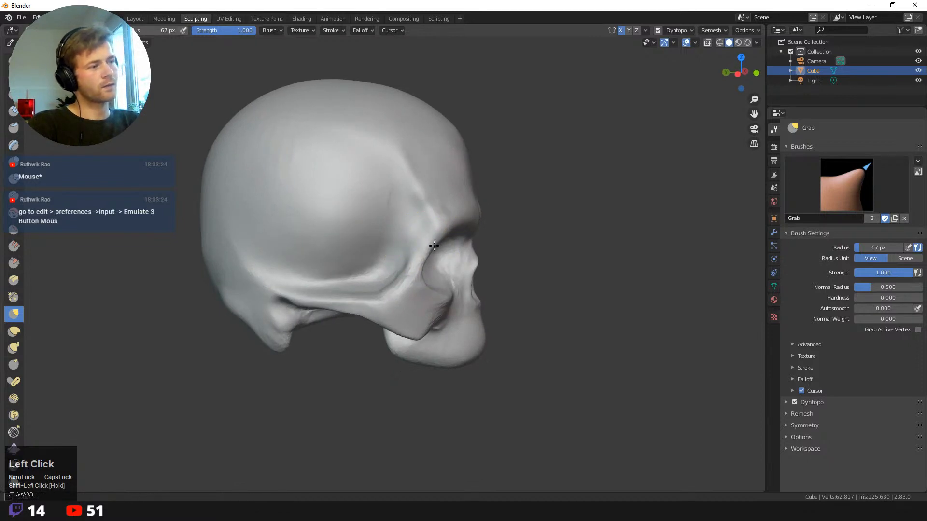
{"action": "middle_click_drag", "start_coordinate": [434, 246], "coordinate": [512, 239]}
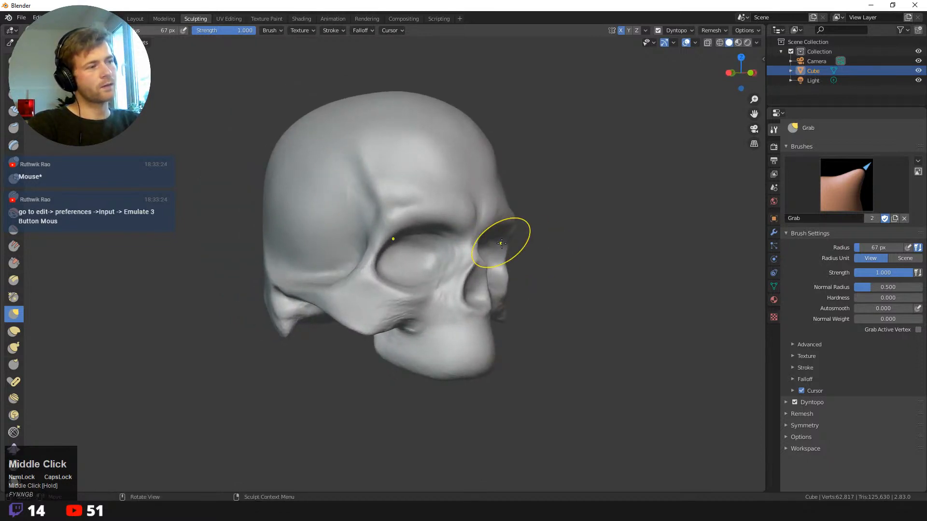
{"action": "left_click", "coordinate": [530, 241]}
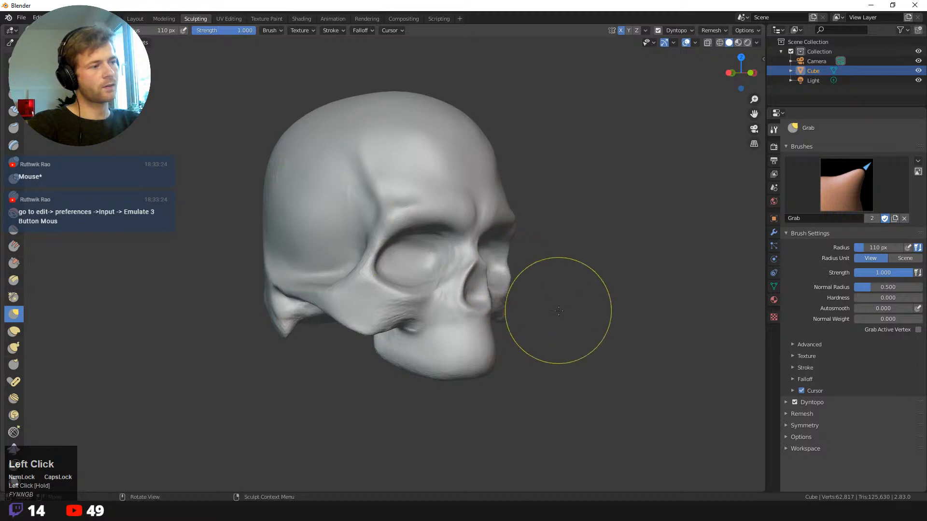
- Switch from the Grab brush to the Clay Strips brush
{"action": "middle_click_drag", "start_coordinate": [554, 300], "coordinate": [511, 193]}
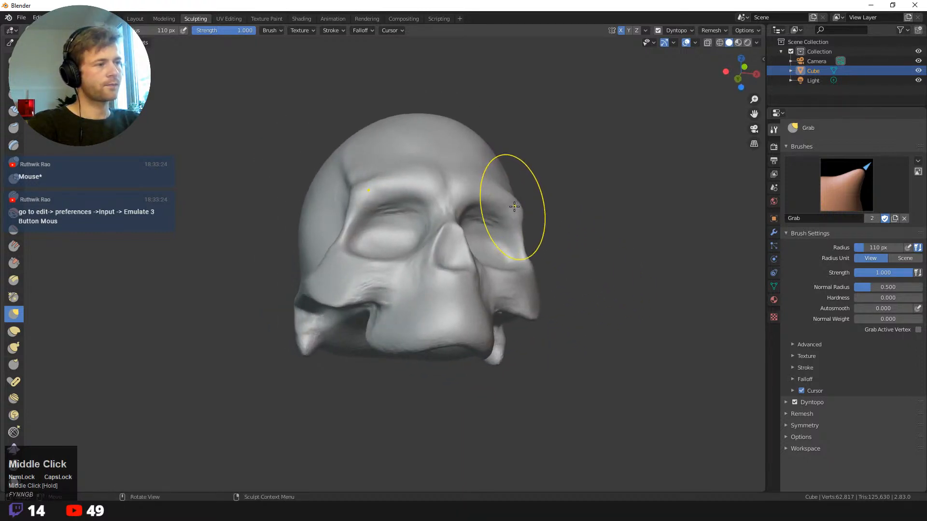
{"action": "middle_click_drag", "start_coordinate": [563, 227], "coordinate": [322, 165]}
{"action": "key", "text": "b"}
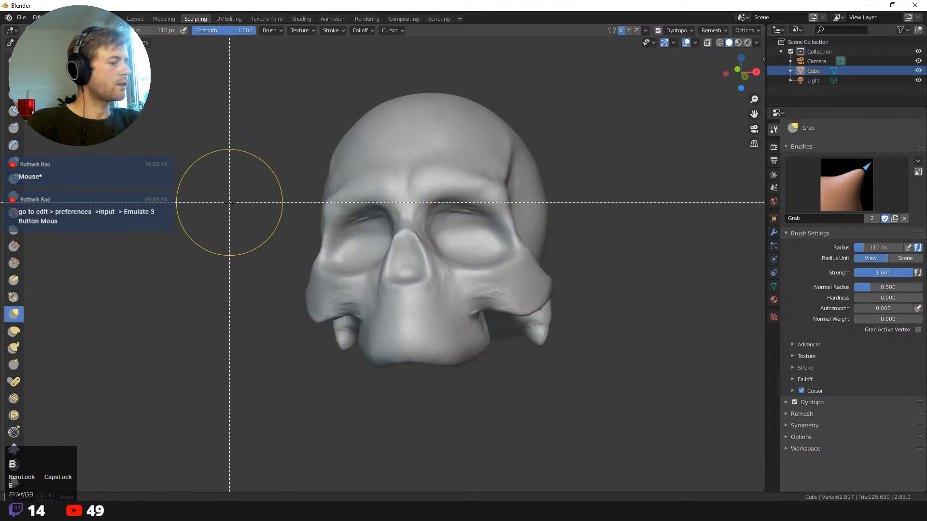
{"action": "right_click", "coordinate": [239, 202]}
{"action": "key", "text": "shift+space"}
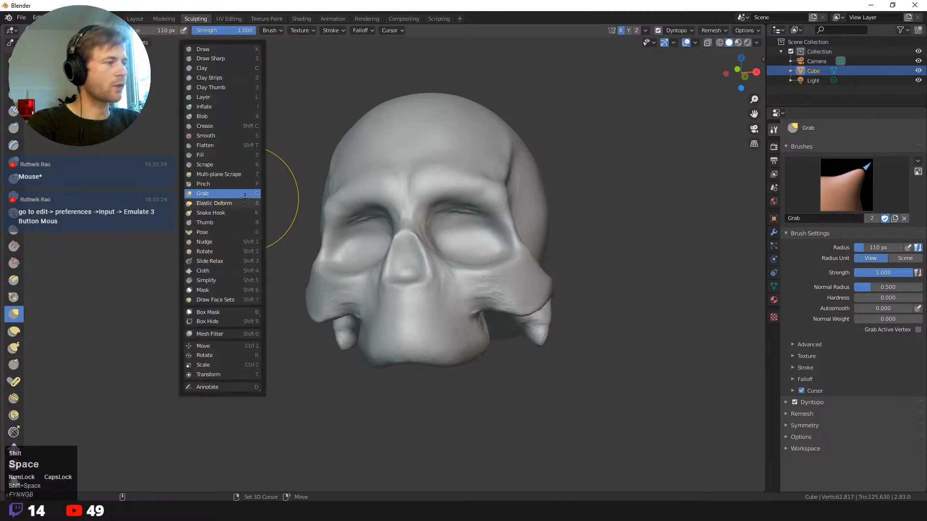
{"action": "left_click", "coordinate": [224, 78]}
{"action": "key", "text": "shift+space"}
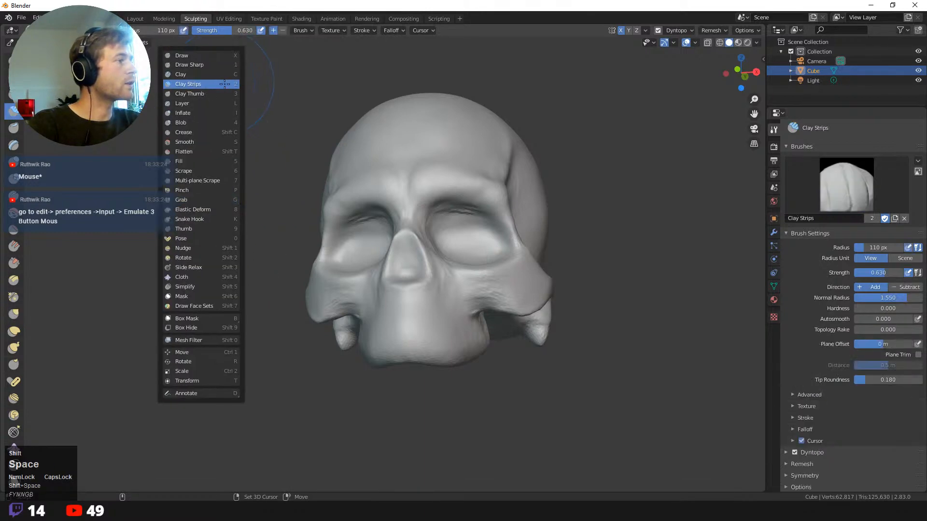
{"action": "left_click", "coordinate": [213, 84]}
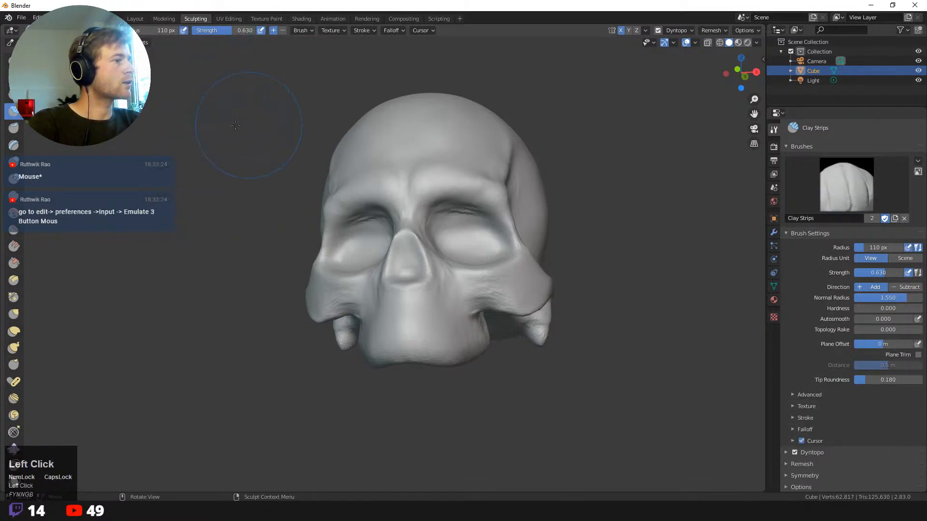
- Set the Clay Strips radius to 53 px and carve inward along the upper and outer inside edge of the eye sockets
{"action": "middle_click_drag", "start_coordinate": [213, 85], "coordinate": [455, 155]}
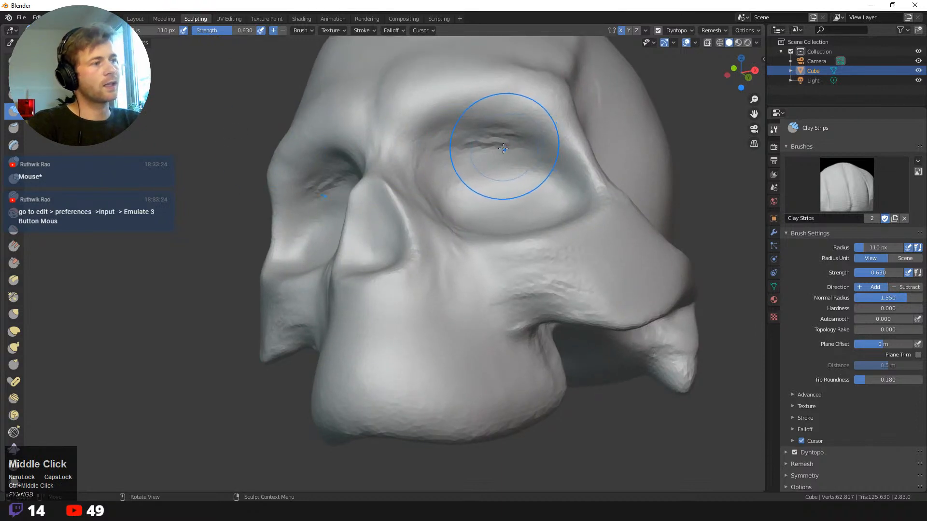
{"action": "key", "text": "f"}
{"action": "left_click", "coordinate": [485, 145]}
{"action": "mouse_move", "coordinate": [562, 175]}
{"action": "left_mouse_down", "text": "ctrl"}
{"action": "mouse_move", "coordinate": [531, 136]}
{"action": "mouse_move", "coordinate": [486, 134]}
{"action": "mouse_move", "coordinate": [434, 182]}
{"action": "mouse_move", "coordinate": [519, 133]}
{"action": "mouse_move", "coordinate": [576, 209]}
{"action": "left_mouse_up", "text": "ctrl"}
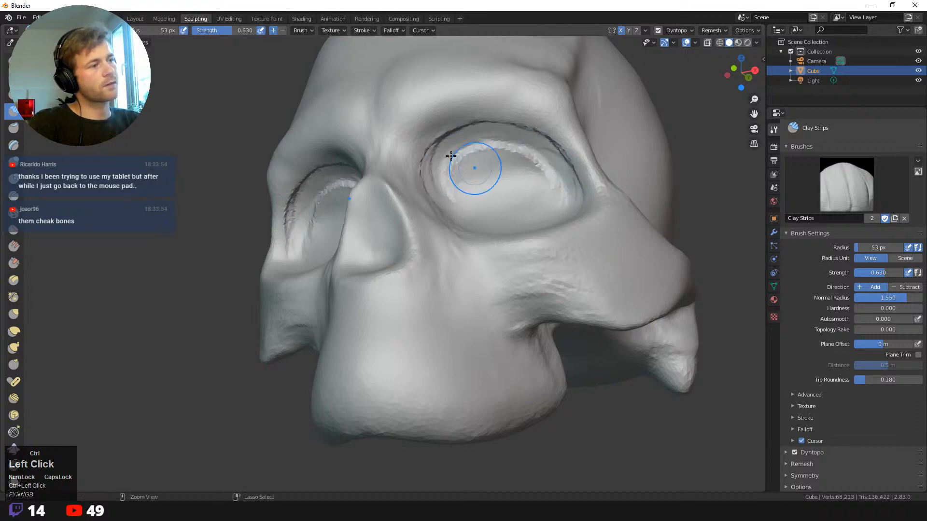
- Carve the lower and inner edges of the eye sockets inward with Clay Strips in subtract mode
{"action": "middle_click_drag", "start_coordinate": [451, 155], "coordinate": [550, 271]}
{"action": "mouse_move", "coordinate": [558, 275]}
{"action": "left_mouse_down", "text": "ctrl"}
{"action": "mouse_move", "coordinate": [563, 300]}
{"action": "mouse_move", "coordinate": [478, 303]}
{"action": "left_mouse_up", "text": "ctrl"}
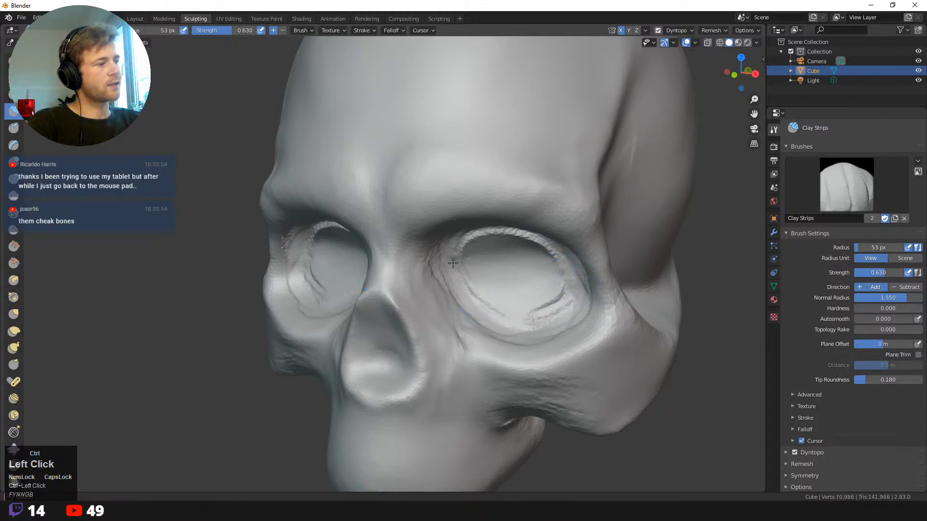
{"action": "middle_click_drag", "start_coordinate": [452, 263], "coordinate": [419, 215]}
{"action": "left_click_drag", "start_coordinate": [420, 215], "coordinate": [399, 212], "text": "ctrl"}
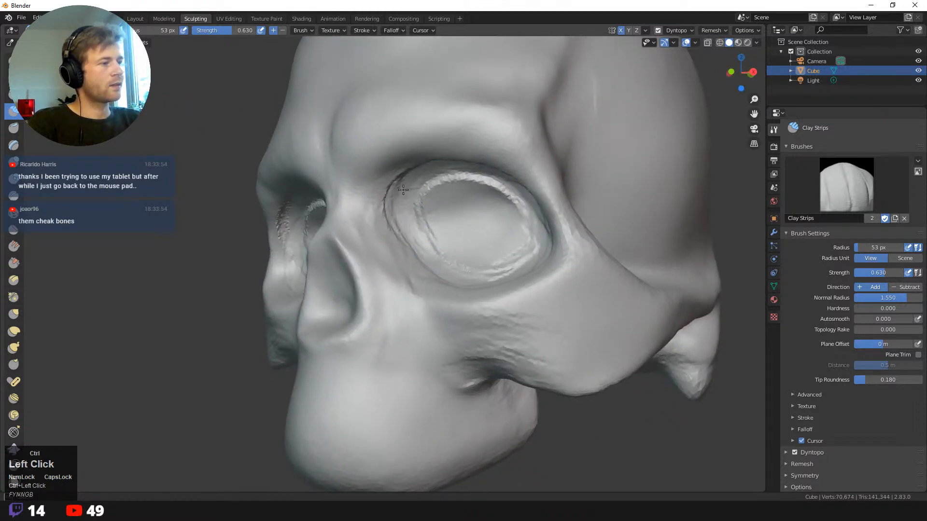
- Carve the inner walls of the eye sockets deeper with Clay Strips in subtract mode and smooth the socket floor
{"action": "left_click_drag", "start_coordinate": [462, 162], "coordinate": [535, 225], "text": "ctrl"}
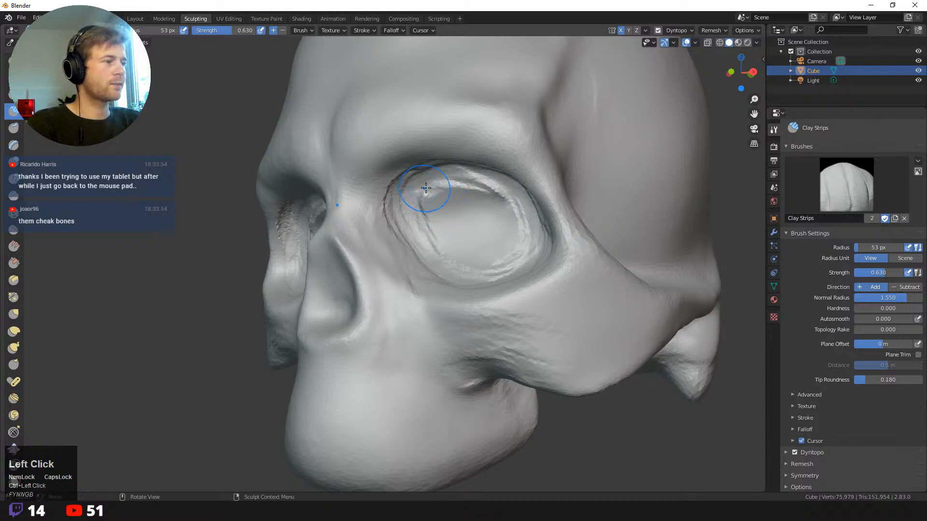
{"action": "mouse_move", "coordinate": [406, 206]}
{"action": "left_mouse_down", "text": "ctrl"}
{"action": "mouse_move", "coordinate": [418, 194]}
{"action": "mouse_move", "coordinate": [497, 187]}
{"action": "mouse_move", "coordinate": [510, 254]}
{"action": "left_mouse_up", "text": "ctrl"}
{"action": "middle_click_drag", "start_coordinate": [398, 277], "coordinate": [374, 313]}
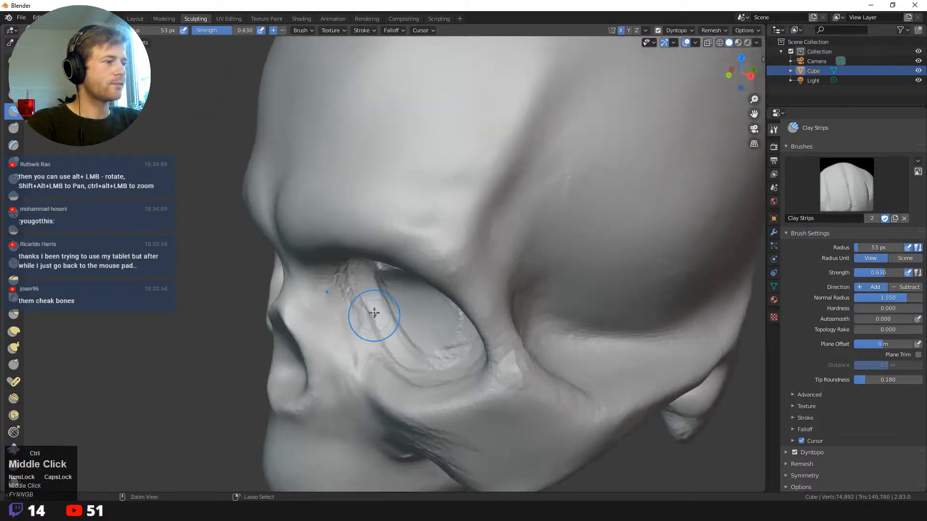
{"action": "left_click_drag", "start_coordinate": [374, 313], "coordinate": [377, 300], "text": "ctrl"}
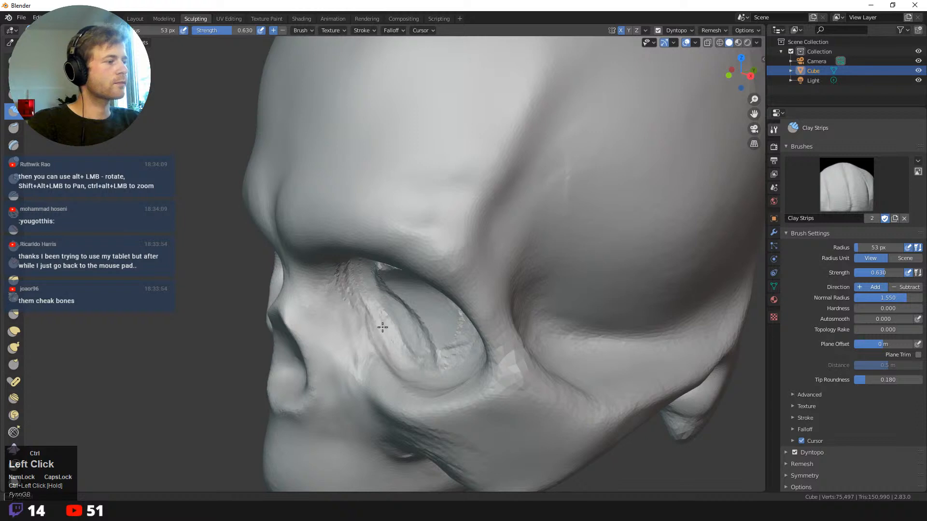
{"action": "middle_click_drag", "start_coordinate": [205, 260], "coordinate": [235, 233]}
{"action": "mouse_move", "coordinate": [472, 215]}
{"action": "left_mouse_down", "text": "shift"}
{"action": "mouse_move", "coordinate": [513, 236]}
{"action": "mouse_move", "coordinate": [500, 240]}
{"action": "left_mouse_up", "text": "shift"}
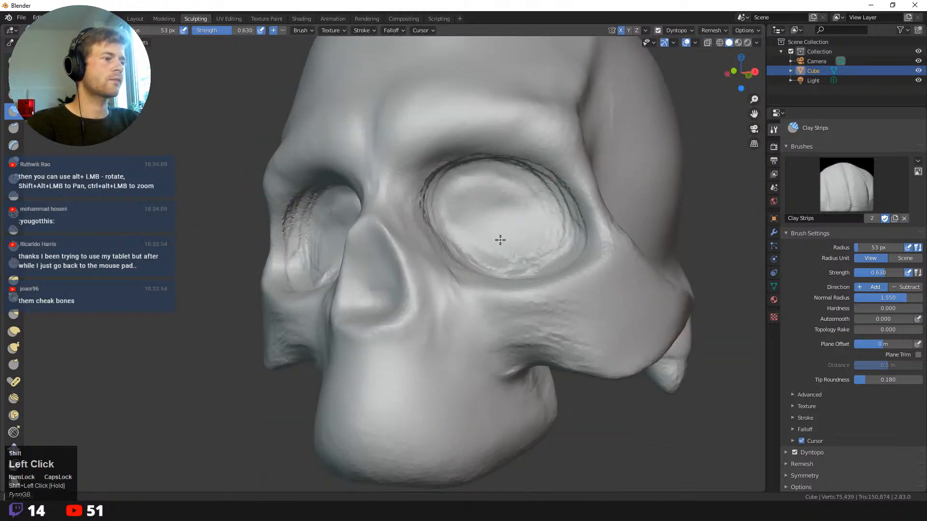
- Carve down the front of the upper jaw below the nose with vertical Clay Strips strokes in subtract mode
{"action": "middle_click_drag", "start_coordinate": [224, 121], "coordinate": [298, 234], "text": "ctrl"}
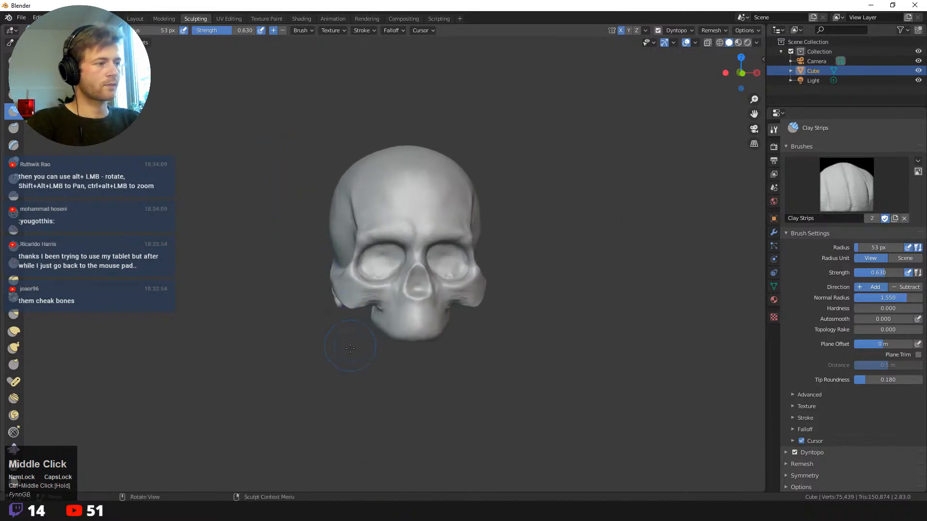
{"action": "middle_click_drag", "start_coordinate": [346, 334], "coordinate": [341, 313]}
{"action": "middle_click_drag", "start_coordinate": [341, 345], "coordinate": [424, 342], "text": "ctrl"}
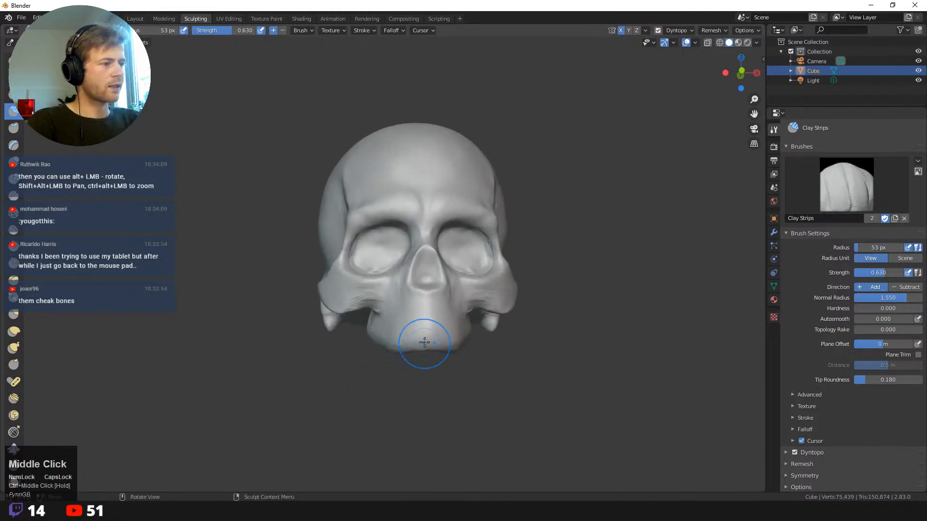
{"action": "mouse_move", "coordinate": [403, 375]}
{"action": "middle_mouse_down"}
{"action": "mouse_move", "coordinate": [386, 356]}
{"action": "mouse_move", "coordinate": [410, 391]}
{"action": "middle_mouse_up"}
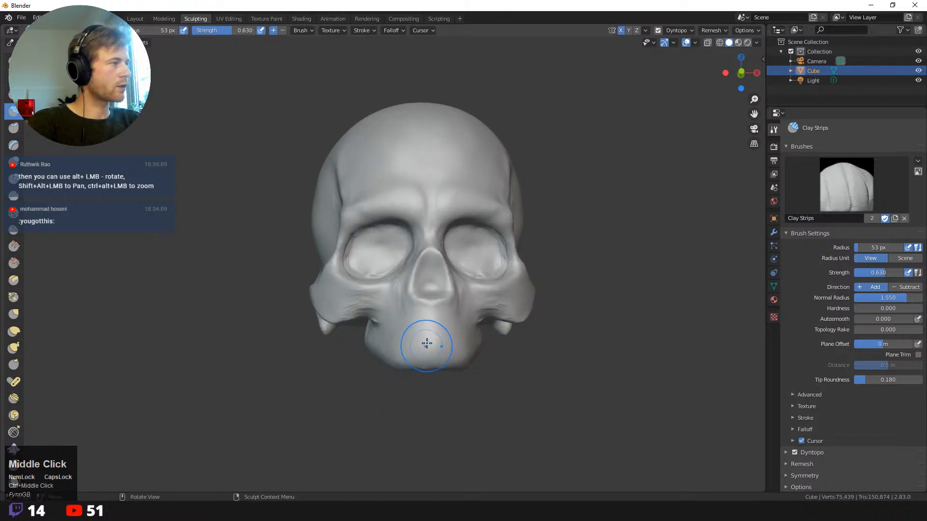
{"action": "left_click", "coordinate": [430, 328], "text": "ctrl"}
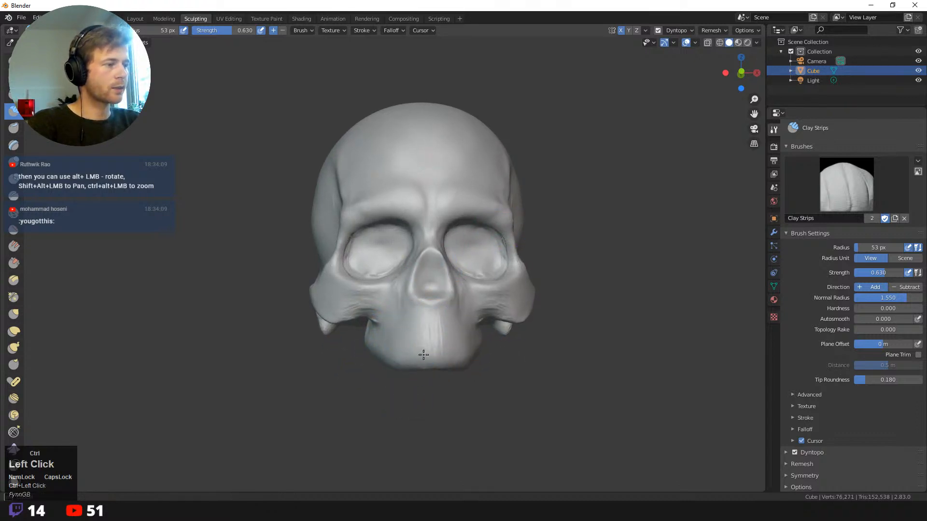
{"action": "left_click_drag", "start_coordinate": [411, 336], "coordinate": [402, 334], "text": "ctrl"}
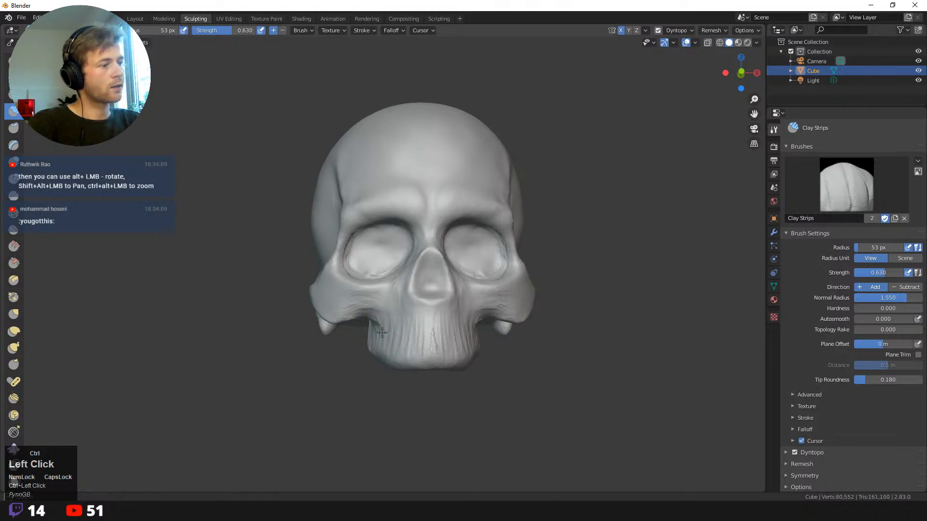
- Set the Clay Strips radius to 84 px and carve the area between the nose opening and the cheekbone inward
{"action": "key", "text": "f"}
{"action": "left_click", "coordinate": [406, 313]}
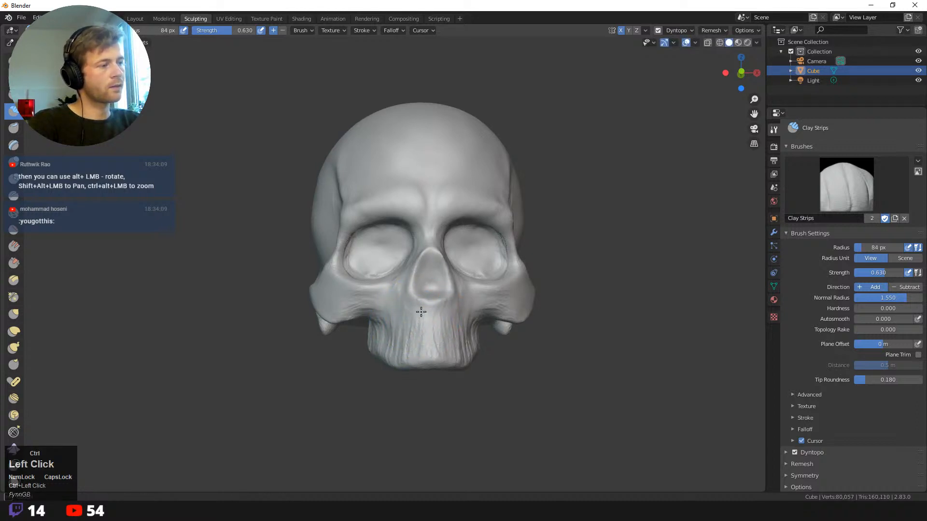
{"action": "left_click_drag", "start_coordinate": [421, 312], "coordinate": [392, 304], "text": "ctrl"}
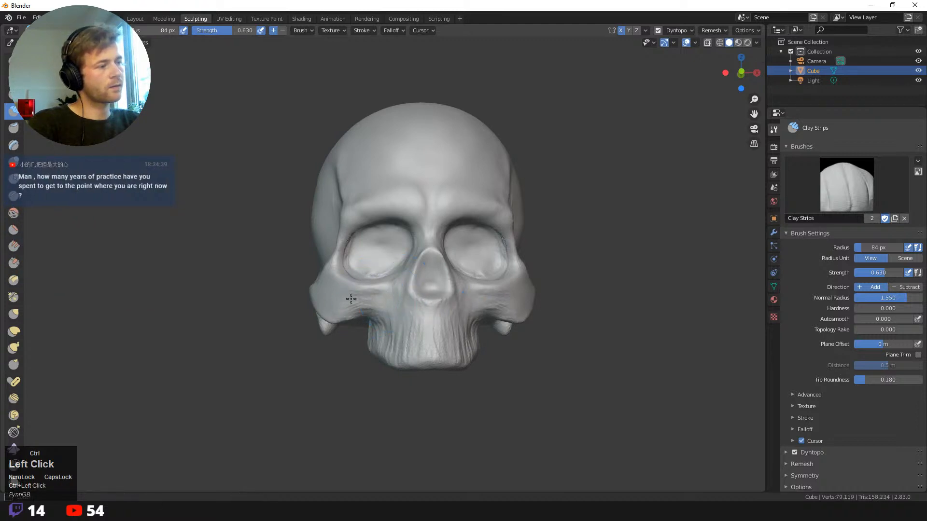
- Carve the side of the upper jaw beneath the cheekbone inward with Clay Strips in subtract mode
{"action": "mouse_move", "coordinate": [348, 316]}
{"action": "middle_mouse_down"}
{"action": "mouse_move", "coordinate": [355, 333]}
{"action": "mouse_move", "coordinate": [383, 331]}
{"action": "middle_mouse_up"}
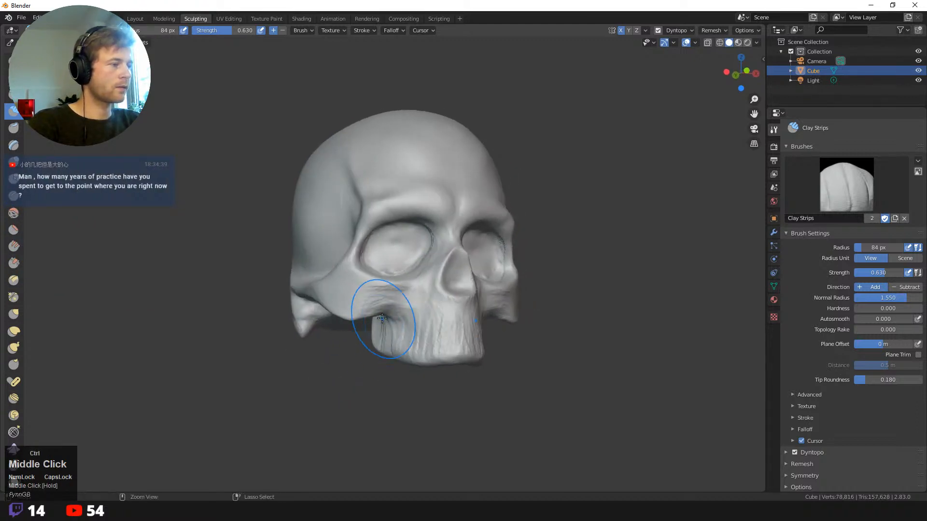
{"action": "left_click_drag", "start_coordinate": [382, 331], "coordinate": [396, 320], "text": "ctrl"}
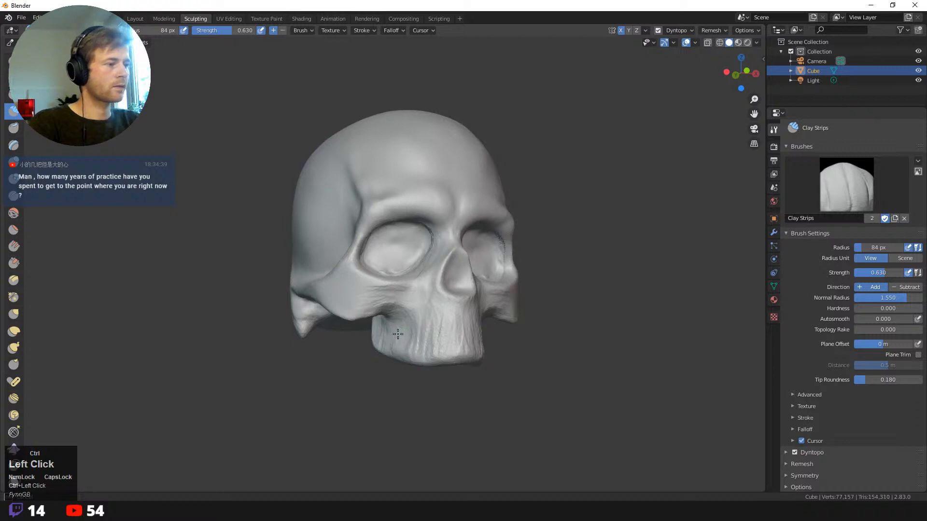
{"action": "middle_click_drag", "start_coordinate": [411, 368], "coordinate": [459, 364]}
{"action": "left_click_drag", "start_coordinate": [459, 364], "coordinate": [459, 311], "text": "ctrl"}
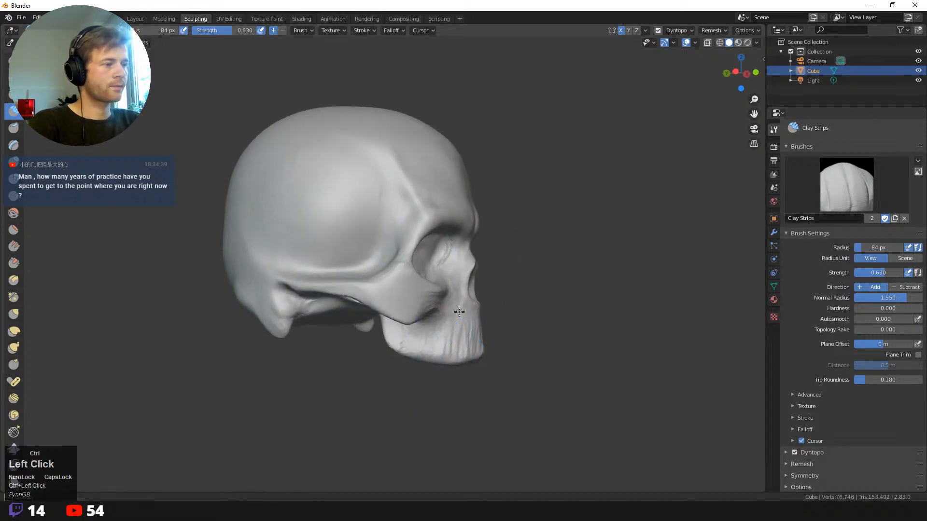
{"action": "middle_click_drag", "start_coordinate": [480, 343], "coordinate": [529, 357]}
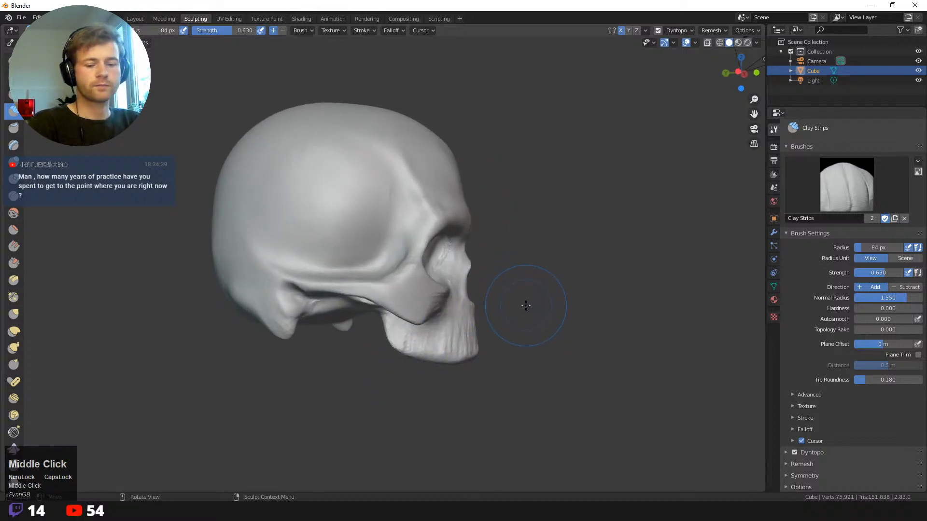
- Switch to the Grab brush, set its radius to 71 px and reshape the face profile just below the nose
{"action": "key", "text": "g"}
{"action": "key", "text": "f"}
{"action": "left_click", "coordinate": [528, 322]}
{"action": "key", "text": "f"}
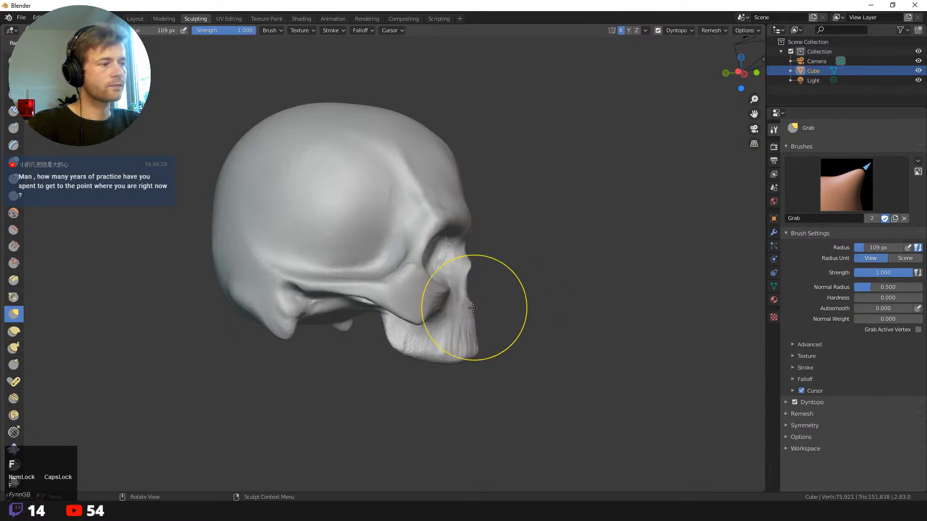
{"action": "left_click", "coordinate": [456, 308]}
{"action": "left_click_drag", "start_coordinate": [467, 304], "coordinate": [465, 280]}
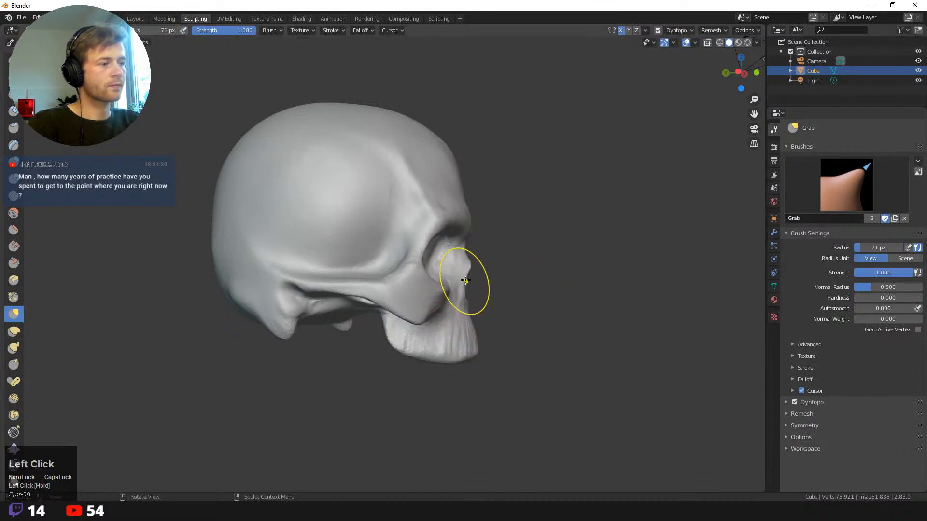
- Set the Grab radius to 83 px and adjust the front and rear contour of the upper jaw
{"action": "key", "text": "f"}
{"action": "left_click", "coordinate": [474, 331]}
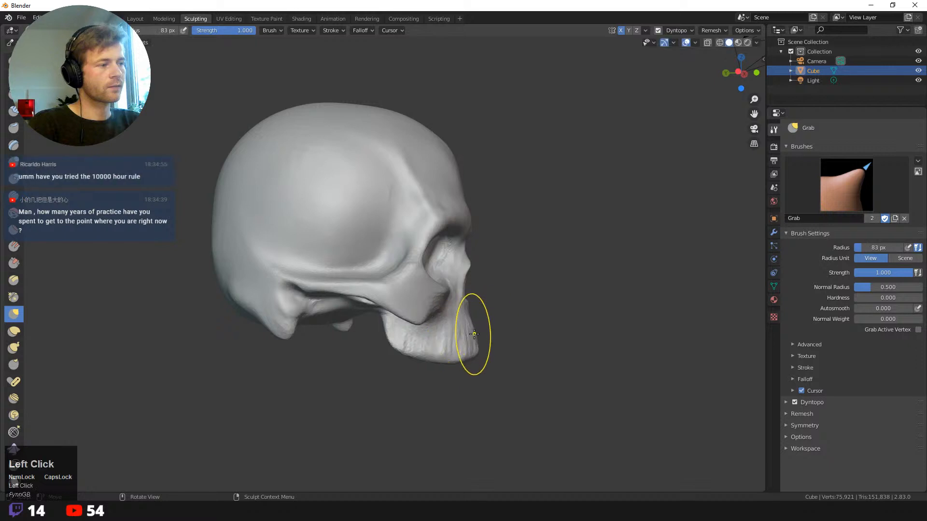
{"action": "mouse_move", "coordinate": [474, 334]}
{"action": "left_mouse_down"}
{"action": "mouse_move", "coordinate": [451, 362]}
{"action": "mouse_move", "coordinate": [394, 351]}
{"action": "mouse_move", "coordinate": [380, 323]}
{"action": "mouse_move", "coordinate": [388, 334]}
{"action": "left_mouse_up"}
- Adjust the upper jaw and lower face profile from the side with the Grab radius at 118 px and 170 px
{"action": "key", "text": "f"}
{"action": "left_click", "coordinate": [515, 360]}
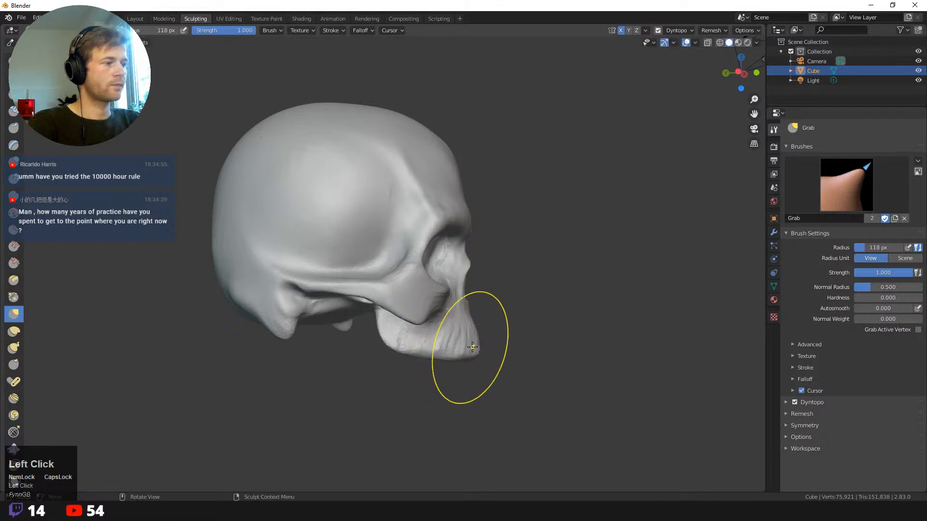
{"action": "key", "text": "f"}
{"action": "left_click", "coordinate": [517, 300]}
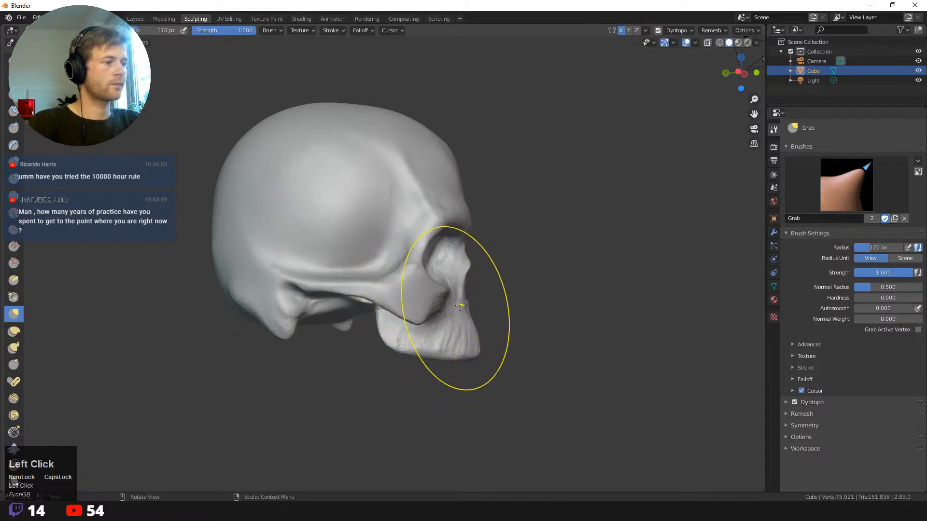
{"action": "left_click_drag", "start_coordinate": [429, 303], "coordinate": [442, 304]}
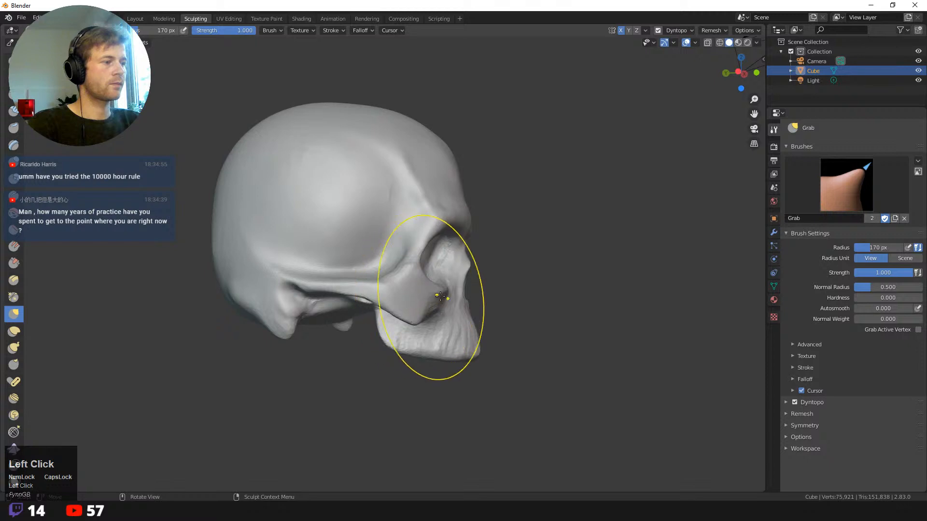
- Set the Grab radius to 75 px and pull the side of the cheekbone slightly outward
{"action": "middle_click_drag", "start_coordinate": [442, 304], "coordinate": [469, 311]}
{"action": "key", "text": "f"}
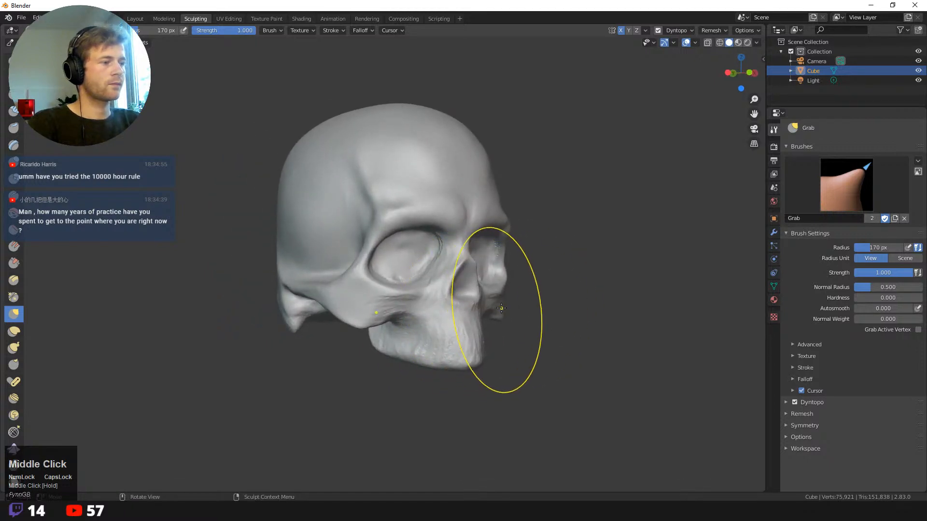
{"action": "left_click", "coordinate": [452, 308]}
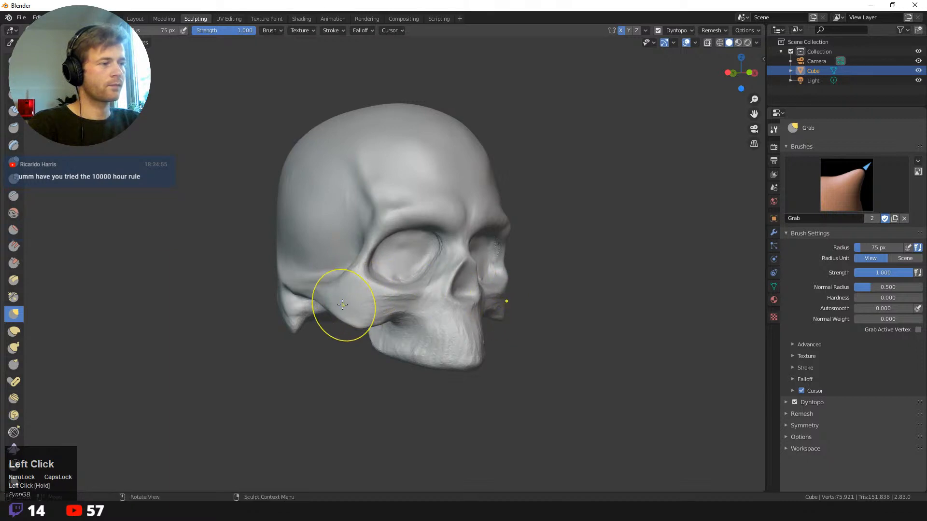
{"action": "left_click_drag", "start_coordinate": [342, 304], "coordinate": [337, 304]}
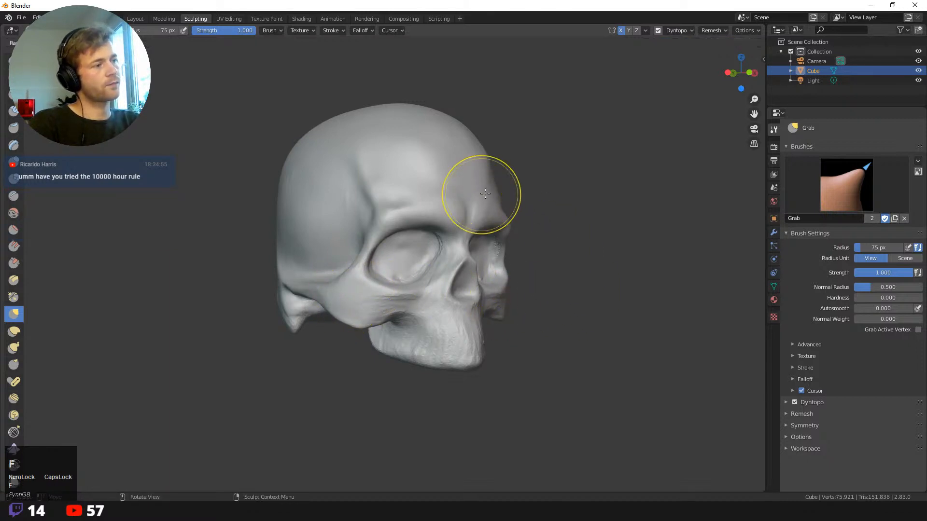
- Set the Grab radius to 173 px and pull the top and upper rear of the cranium outward in side view
{"action": "key", "text": "f"}
{"action": "left_click", "coordinate": [528, 194]}
{"action": "mouse_move", "coordinate": [529, 193]}
{"action": "middle_mouse_down"}
{"action": "mouse_move", "coordinate": [576, 226]}
{"action": "mouse_move", "coordinate": [604, 203]}
{"action": "mouse_move", "coordinate": [475, 99]}
{"action": "mouse_move", "coordinate": [501, 121]}
{"action": "middle_mouse_up"}
{"action": "left_click_drag", "start_coordinate": [408, 176], "coordinate": [412, 173]}
{"action": "left_click_drag", "start_coordinate": [340, 158], "coordinate": [333, 152]}
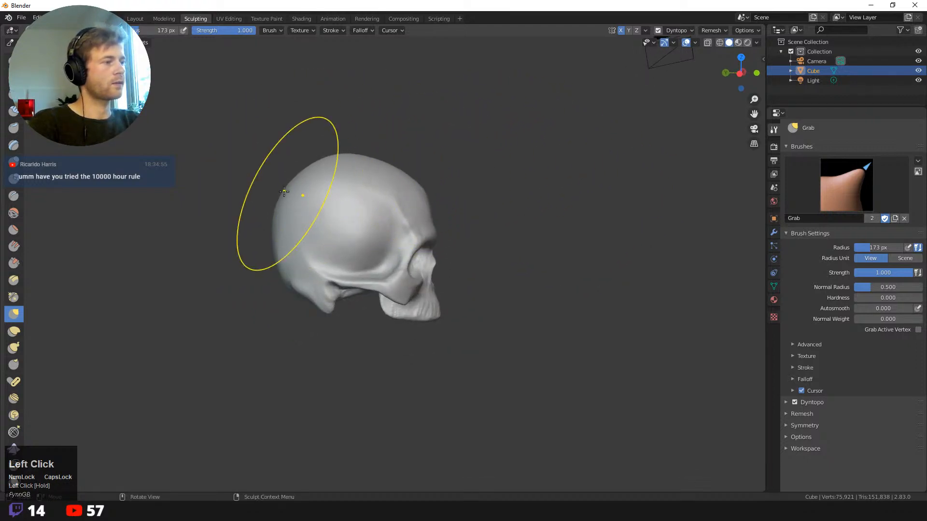
- Pull the back of the cranium outward with the Grab radius at 270 px, and its lower rear at 306 px
{"action": "key", "text": "f"}
{"action": "left_click", "coordinate": [331, 190]}
{"action": "left_click_drag", "start_coordinate": [280, 201], "coordinate": [270, 199]}
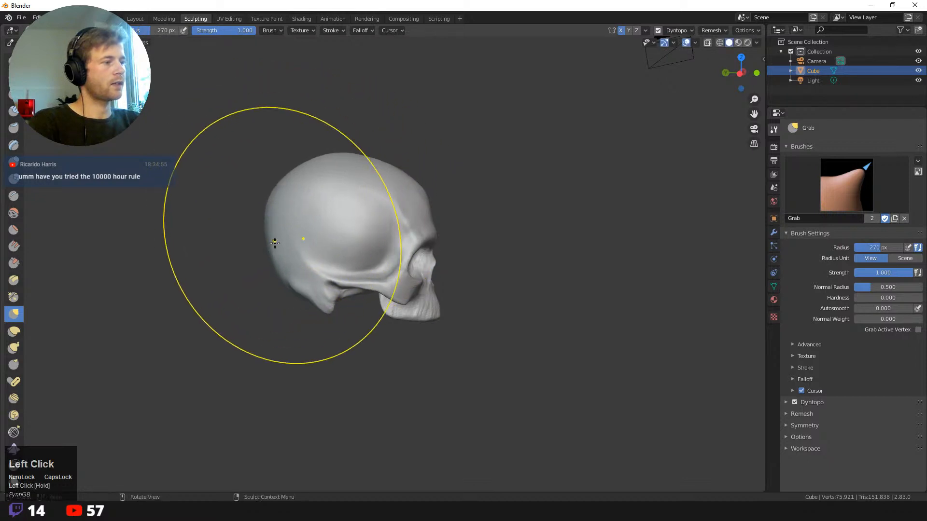
{"action": "key", "text": "f"}
{"action": "left_click", "coordinate": [295, 247]}
{"action": "mouse_move", "coordinate": [273, 249]}
{"action": "left_mouse_down"}
{"action": "mouse_move", "coordinate": [258, 251]}
{"action": "mouse_move", "coordinate": [268, 254]}
{"action": "left_mouse_up"}
- Set the Grab radius to 241 px and shift the cheekbone area toward the back of the skull
{"action": "key", "text": "f"}
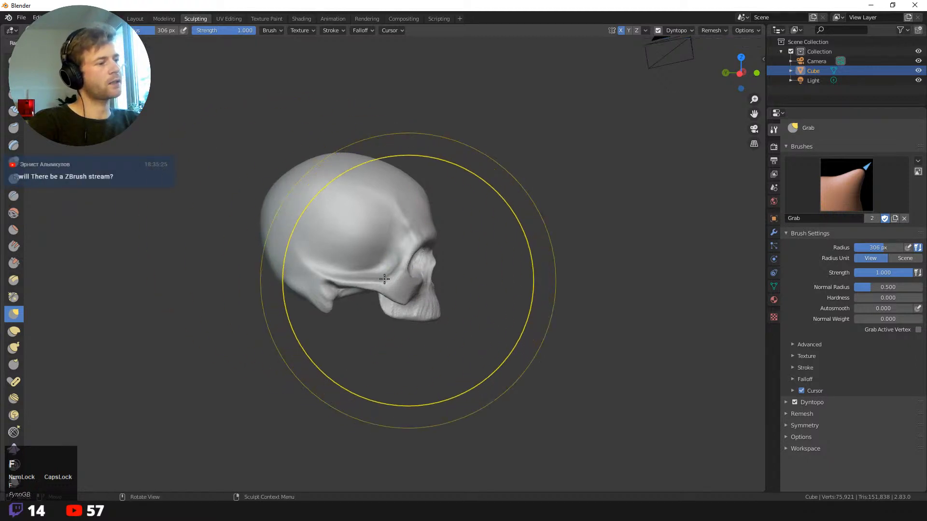
{"action": "left_click", "coordinate": [384, 281]}
{"action": "left_click_drag", "start_coordinate": [384, 282], "coordinate": [370, 279]}
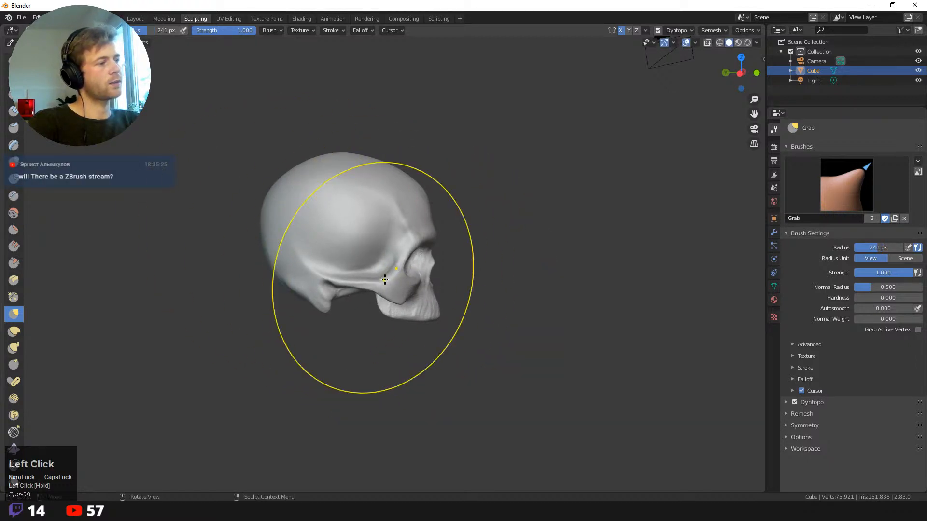
- Pull the cheekbone area forward with the Grab brush from the opposite side and check the skull from above
{"action": "middle_click_drag", "start_coordinate": [520, 256], "coordinate": [478, 283]}
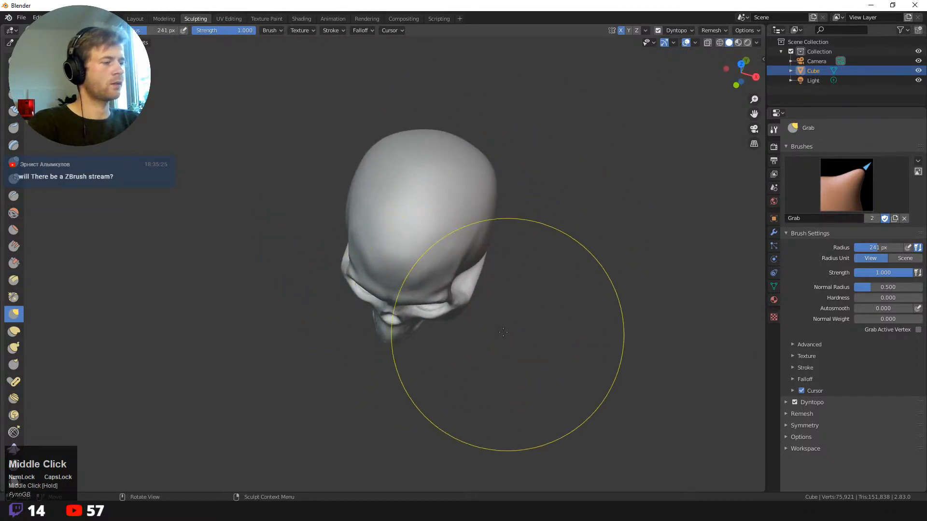
{"action": "mouse_move", "coordinate": [508, 335]}
{"action": "middle_mouse_down"}
{"action": "mouse_move", "coordinate": [411, 321]}
{"action": "mouse_move", "coordinate": [491, 340]}
{"action": "mouse_move", "coordinate": [485, 301]}
{"action": "middle_mouse_up"}
{"action": "middle_click_drag", "start_coordinate": [444, 329], "coordinate": [415, 334]}
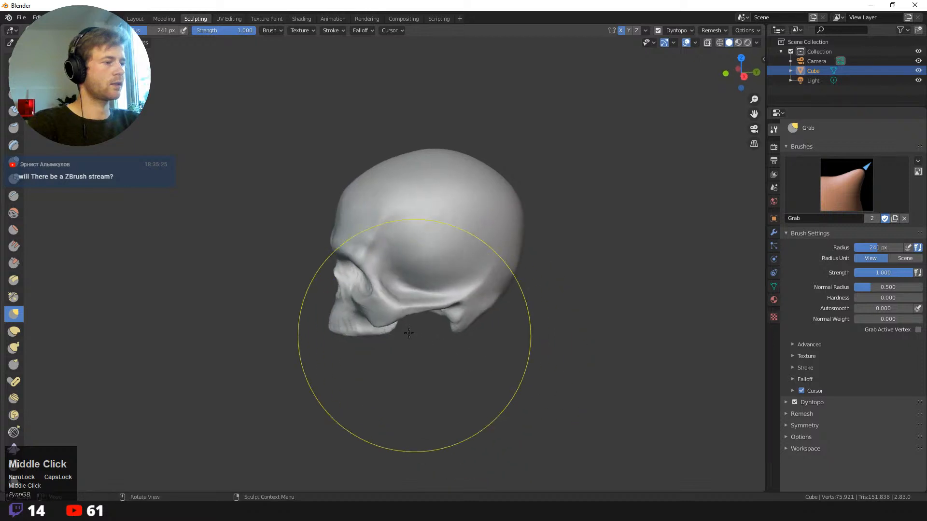
{"action": "left_click_drag", "start_coordinate": [406, 308], "coordinate": [388, 304]}
{"action": "middle_click_drag", "start_coordinate": [384, 306], "coordinate": [392, 321]}
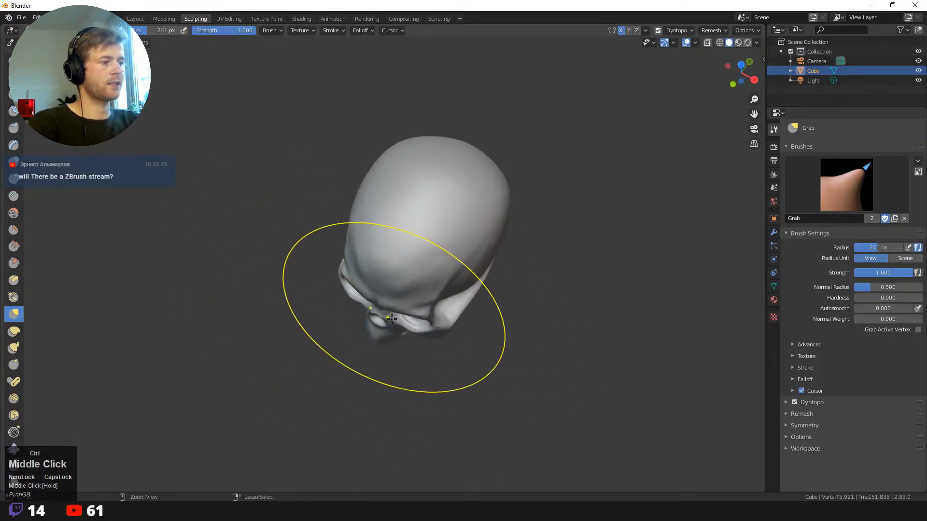
{"action": "middle_click_drag", "start_coordinate": [472, 352], "coordinate": [440, 295]}
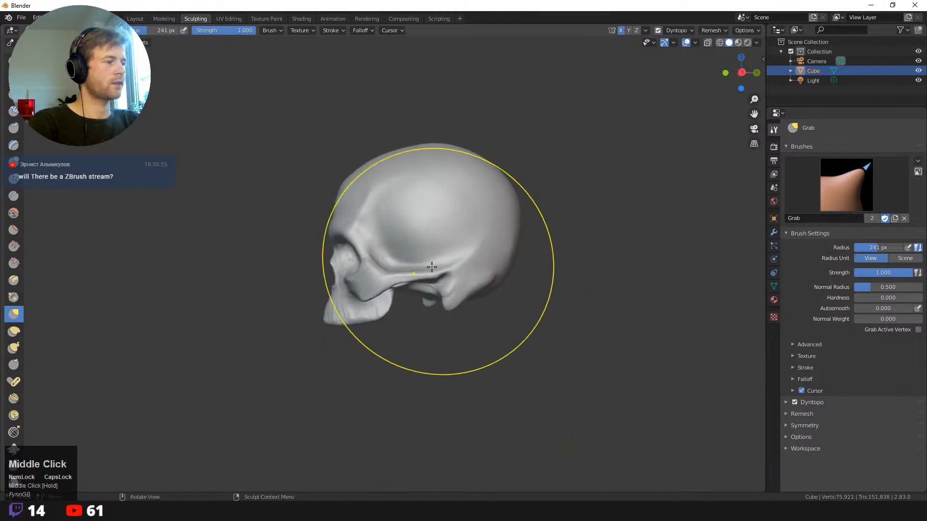
- Set the Grab radius to 150 px and start resizing the brush again over the cheekbone arch
{"action": "key", "text": "f"}
{"action": "left_click", "coordinate": [353, 295]}
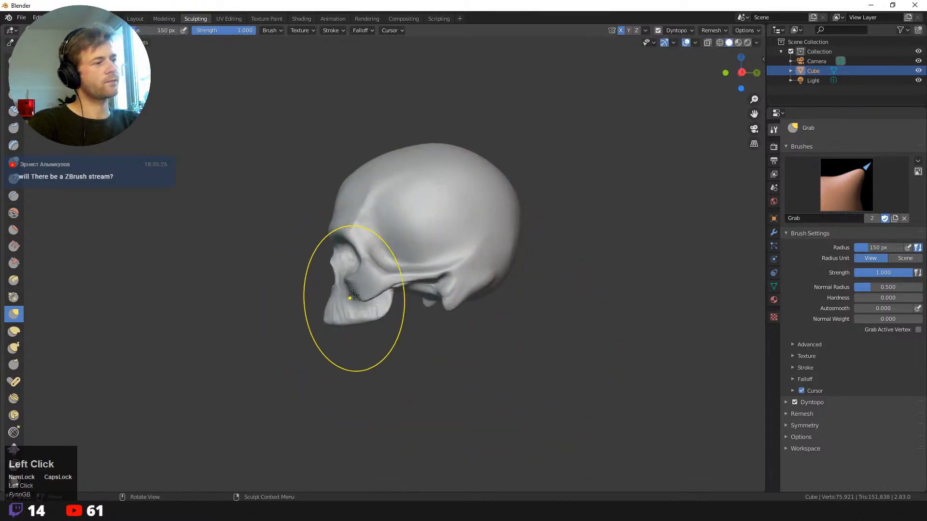
{"action": "key", "text": "f"}
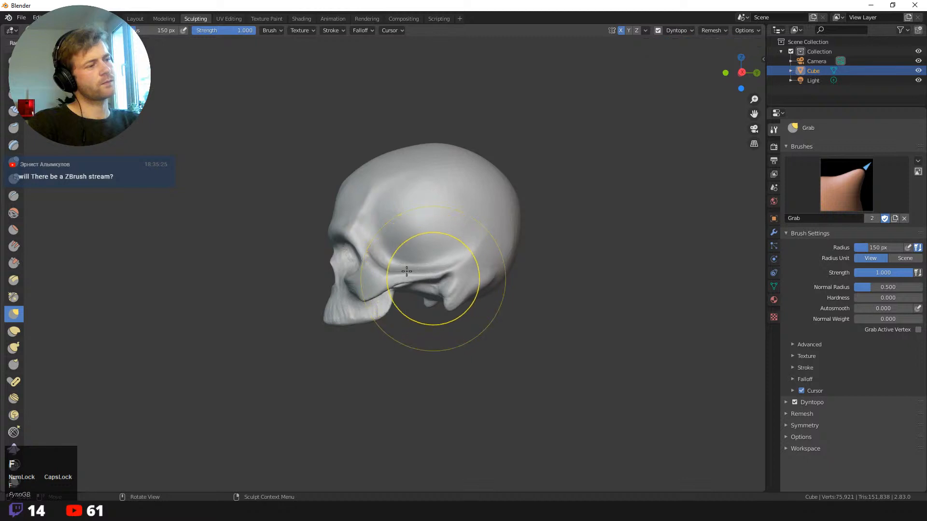
- Reshape the zygomatic arch on the skull's side with the Grab brush at a 50 px radius
{"action": "left_click", "coordinate": [432, 279]}
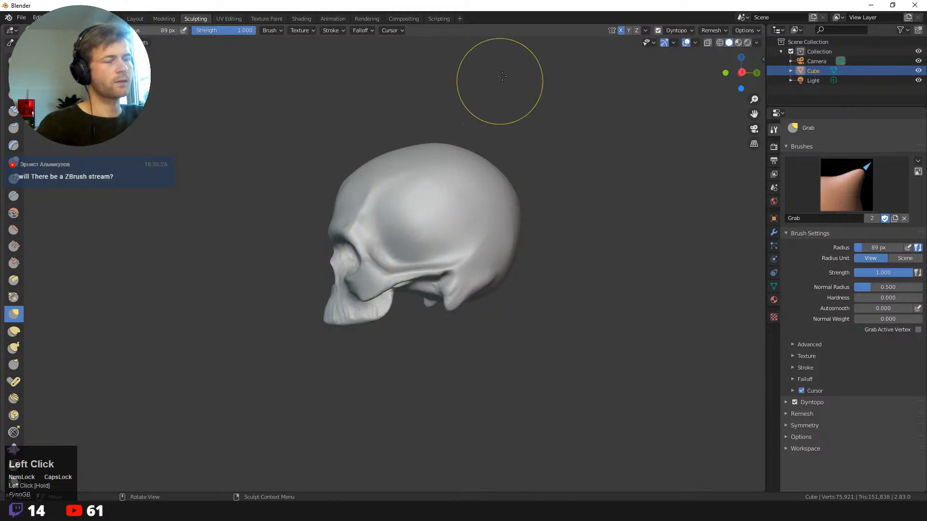
{"action": "key", "text": "f"}
{"action": "left_click", "coordinate": [385, 271]}
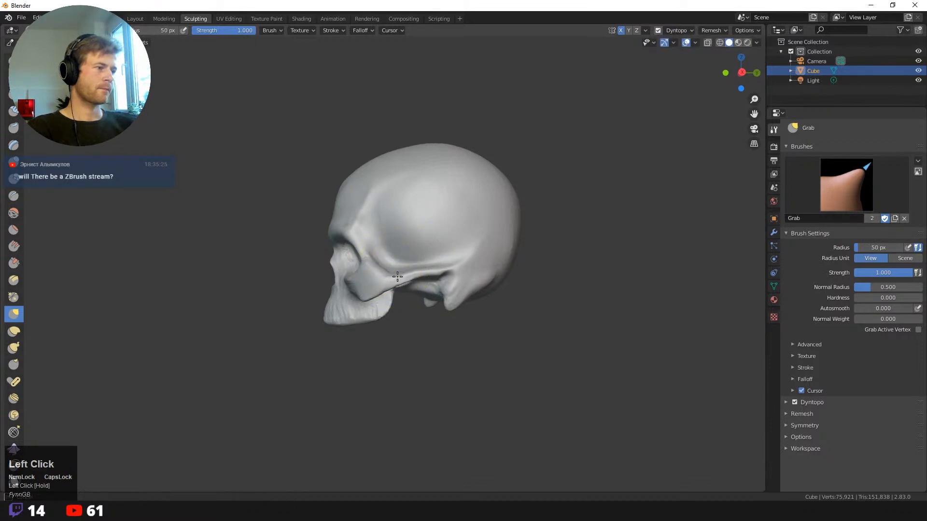
{"action": "middle_click_drag", "start_coordinate": [276, 231], "coordinate": [307, 234]}
- Pull the lower back of the skull behind the cheekbone downward with the Grab brush at a 177 px radius
{"action": "key", "text": "f"}
{"action": "left_click", "coordinate": [503, 270]}
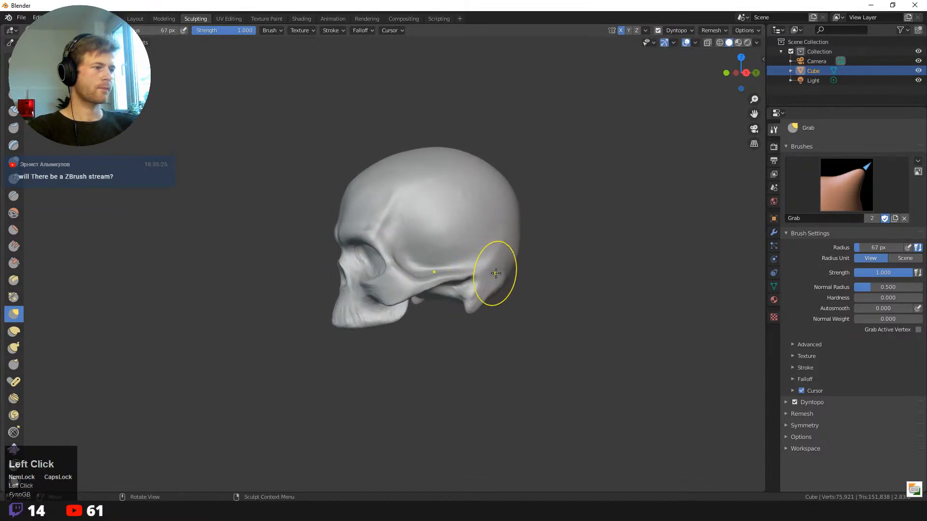
{"action": "key", "text": "f"}
{"action": "left_click", "coordinate": [550, 278]}
{"action": "key", "text": "f"}
{"action": "left_click", "coordinate": [570, 281]}
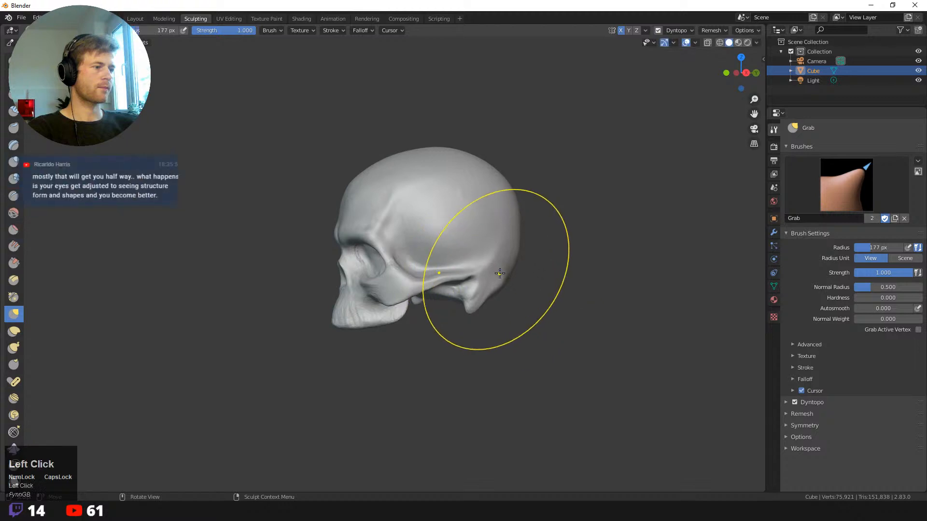
{"action": "left_click_drag", "start_coordinate": [497, 269], "coordinate": [499, 280]}
{"action": "middle_click_drag", "start_coordinate": [499, 281], "coordinate": [546, 327]}
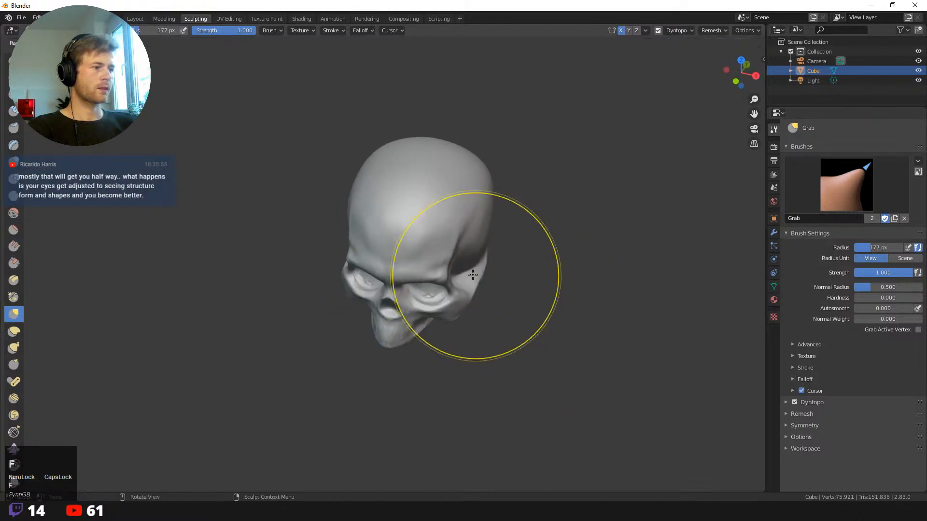
- Adjust the outer curve of the cheekbones from above with the Grab brush at a 64 px radius
{"action": "key", "text": "f"}
{"action": "left_click", "coordinate": [436, 277]}
{"action": "left_click_drag", "start_coordinate": [436, 277], "coordinate": [438, 285]}
{"action": "key", "text": "f"}
{"action": "left_click", "coordinate": [464, 287]}
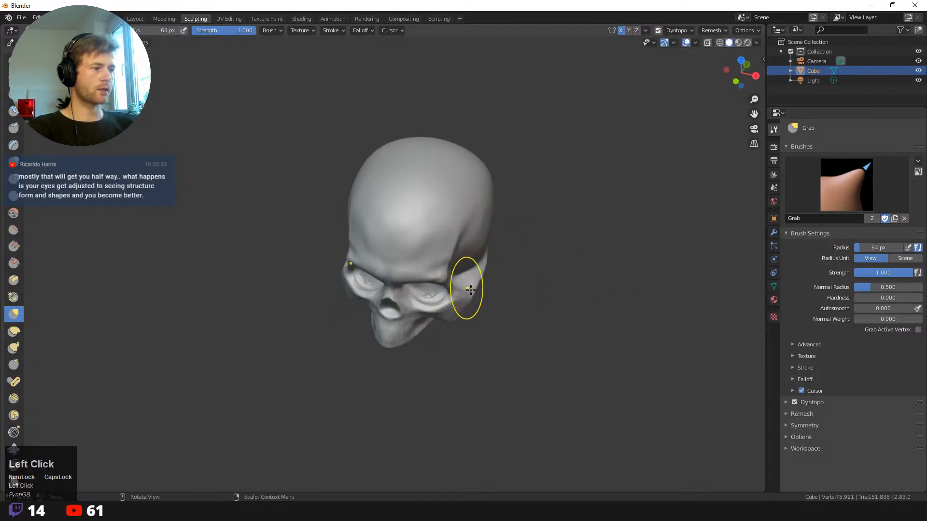
{"action": "mouse_move", "coordinate": [496, 324]}
{"action": "middle_mouse_down"}
{"action": "mouse_move", "coordinate": [492, 333]}
{"action": "mouse_move", "coordinate": [483, 284]}
{"action": "middle_mouse_up"}
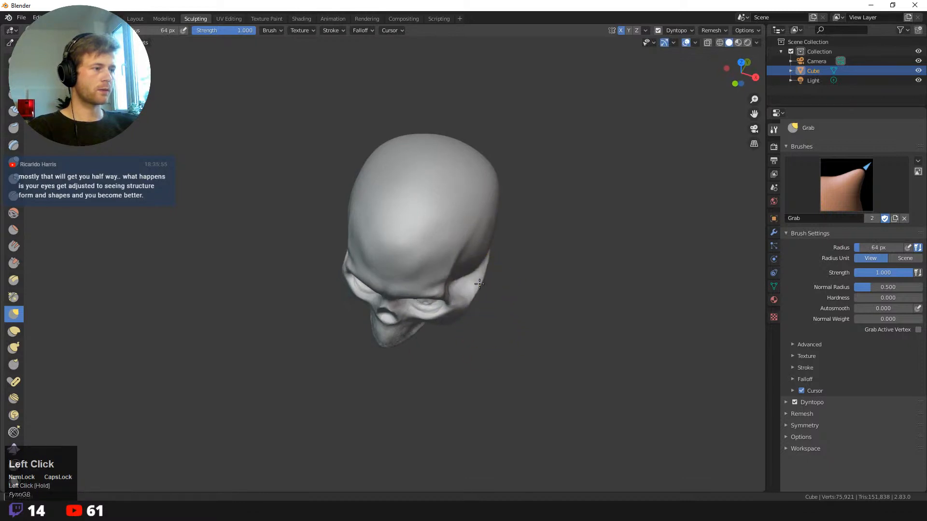
{"action": "middle_click_drag", "start_coordinate": [464, 306], "coordinate": [411, 240]}
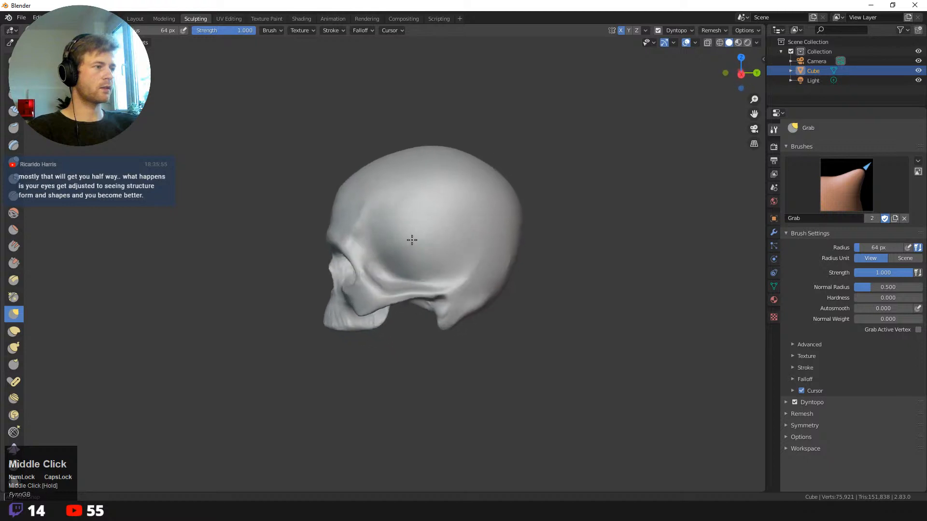
- Reshape the cranium's upper back and lower rear contour with the Grab brush at a 220 px radius
{"action": "key", "text": "f"}
{"action": "left_click", "coordinate": [504, 186]}
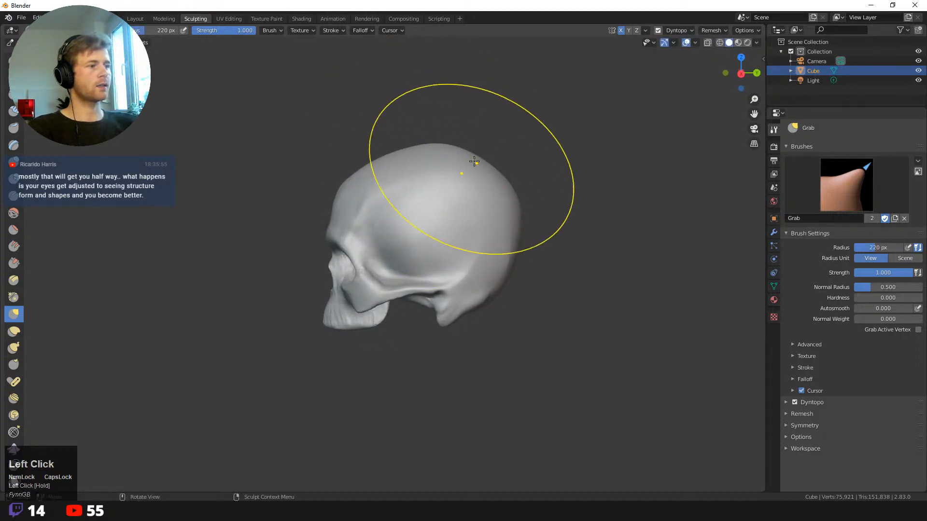
{"action": "mouse_move", "coordinate": [488, 352]}
{"action": "middle_mouse_down"}
{"action": "mouse_move", "coordinate": [511, 325]}
{"action": "mouse_move", "coordinate": [498, 309]}
{"action": "middle_mouse_up"}
{"action": "left_click_drag", "start_coordinate": [481, 286], "coordinate": [483, 282]}
{"action": "middle_click_drag", "start_coordinate": [484, 282], "coordinate": [533, 419]}
{"action": "middle_click_drag", "start_coordinate": [441, 433], "coordinate": [435, 279]}
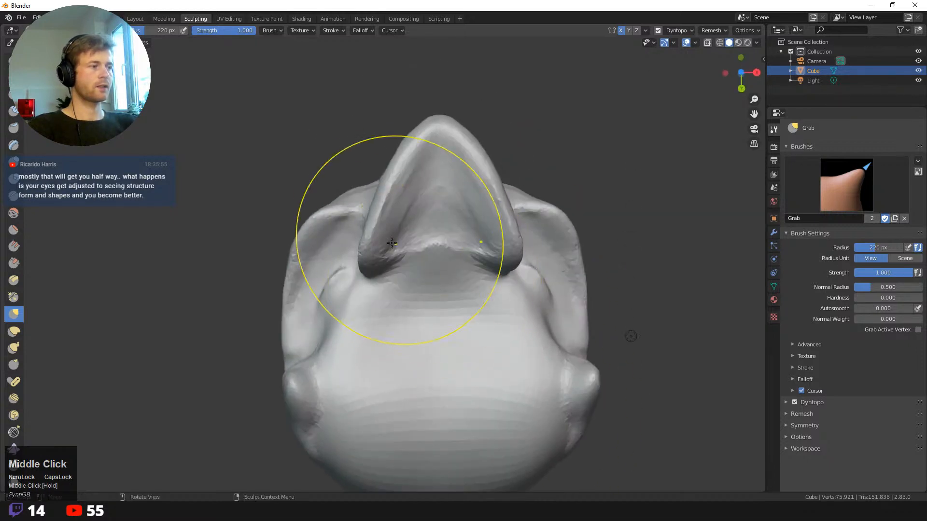
- Draw in the rear ends of the upper jaw arch and round its front with the Grab brush at 145 px
{"action": "key", "text": "f"}
{"action": "left_click", "coordinate": [342, 241]}
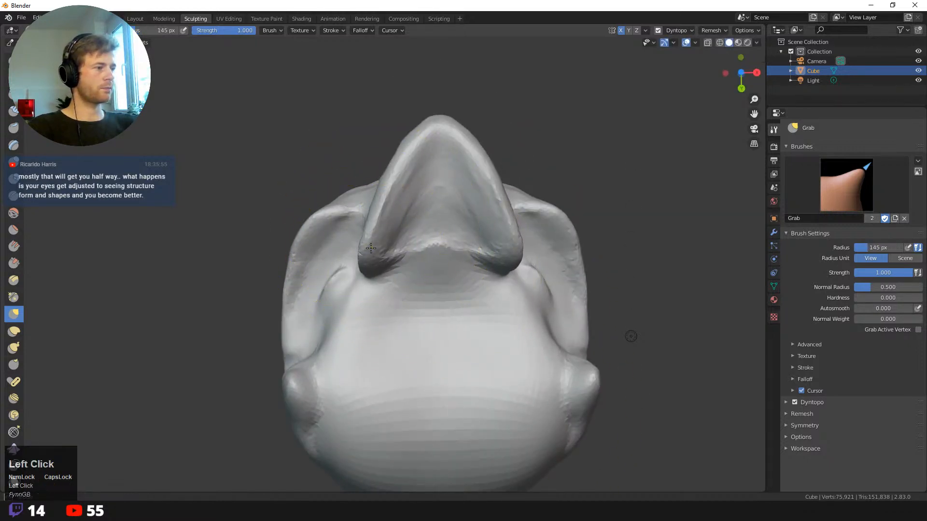
{"action": "left_click_drag", "start_coordinate": [370, 248], "coordinate": [378, 267]}
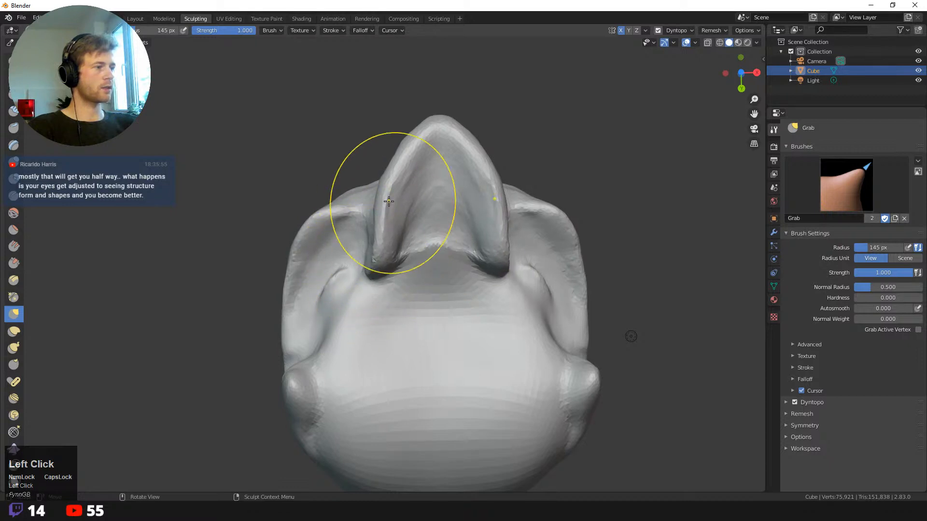
{"action": "mouse_move", "coordinate": [390, 174]}
{"action": "left_mouse_down"}
{"action": "mouse_move", "coordinate": [413, 165]}
{"action": "mouse_move", "coordinate": [429, 125]}
{"action": "left_mouse_up"}
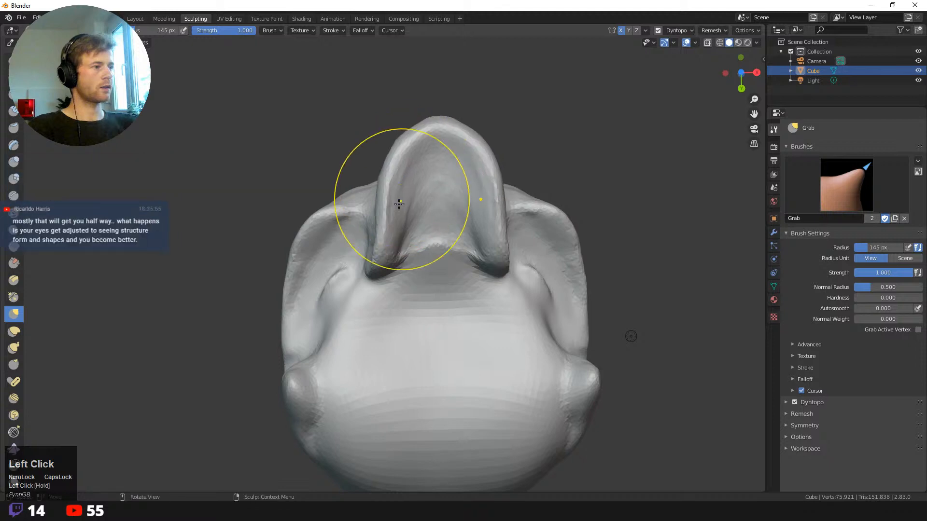
{"action": "mouse_move", "coordinate": [368, 155]}
{"action": "middle_mouse_down"}
{"action": "mouse_move", "coordinate": [379, 205]}
{"action": "mouse_move", "coordinate": [406, 217]}
{"action": "mouse_move", "coordinate": [356, 238]}
{"action": "middle_mouse_up"}
{"action": "middle_click_drag", "start_coordinate": [350, 330], "coordinate": [393, 340]}
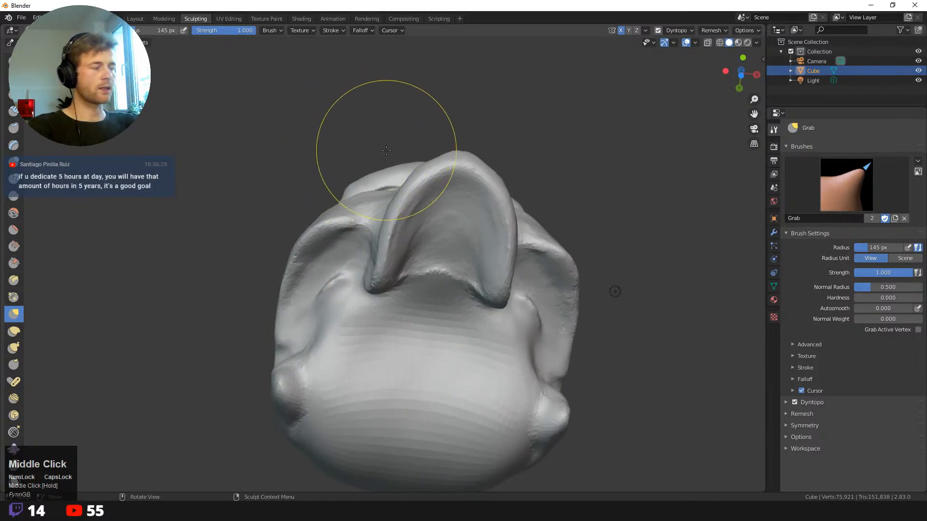
- Carve down the rim of the upper jaw arch from below with subtractive Clay Strips strokes at an 82 px radius
{"action": "key", "text": "shift+space"}
{"action": "left_click", "coordinate": [365, 101]}
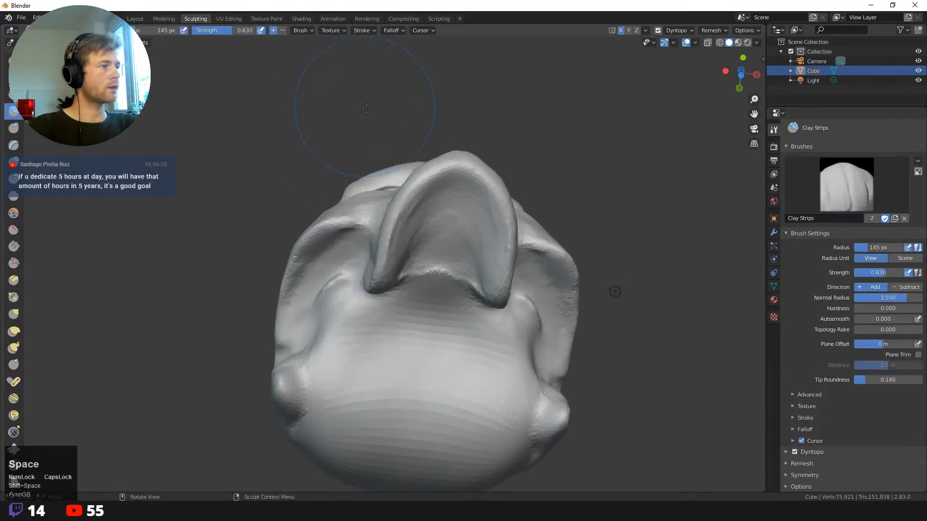
{"action": "key", "text": "f"}
{"action": "left_click", "coordinate": [428, 163]}
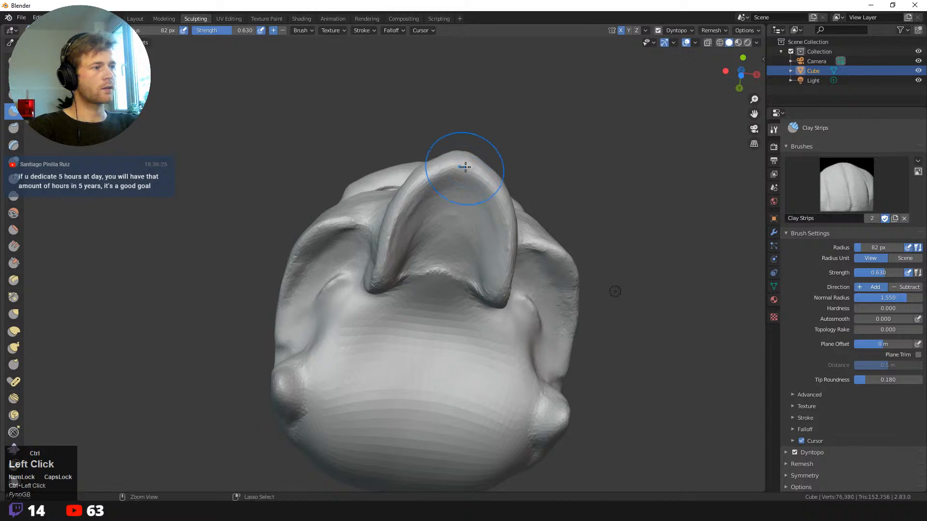
{"action": "left_click_drag", "start_coordinate": [465, 166], "coordinate": [402, 214], "text": "ctrl"}
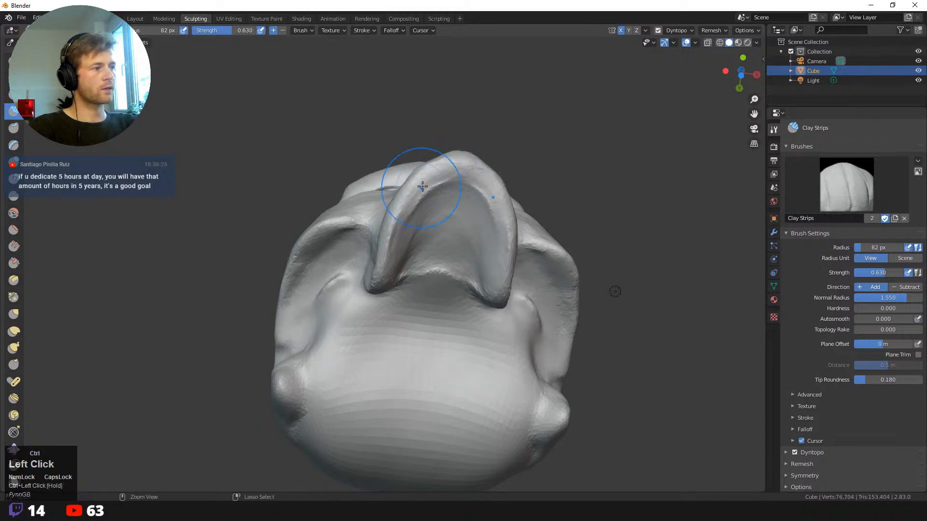
{"action": "left_click_drag", "start_coordinate": [422, 181], "coordinate": [382, 261], "text": "ctrl"}
{"action": "left_click_drag", "start_coordinate": [404, 201], "coordinate": [378, 270], "text": "ctrl"}
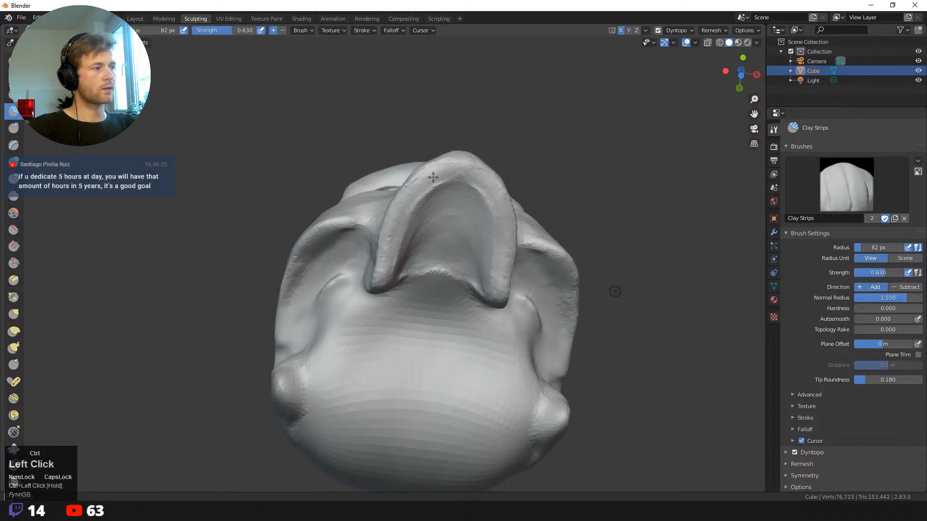
{"action": "left_click_drag", "start_coordinate": [433, 177], "coordinate": [479, 181], "text": "ctrl"}
- Smooth the front of the upper jaw and rework the hollow beneath the cheekbones with Clay Strips
{"action": "middle_click_drag", "start_coordinate": [377, 153], "coordinate": [451, 364]}
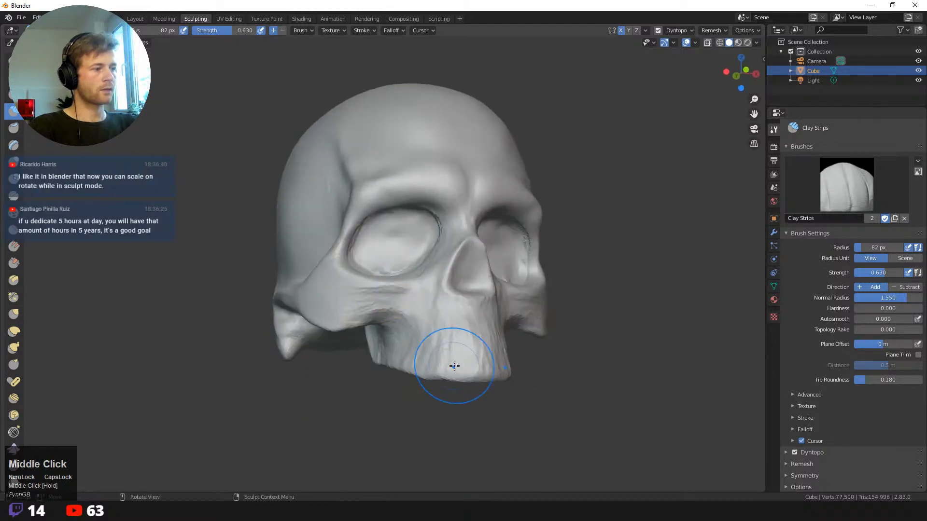
{"action": "left_click_drag", "start_coordinate": [450, 363], "coordinate": [431, 358], "text": "shift"}
{"action": "middle_click_drag", "start_coordinate": [356, 373], "coordinate": [352, 381]}
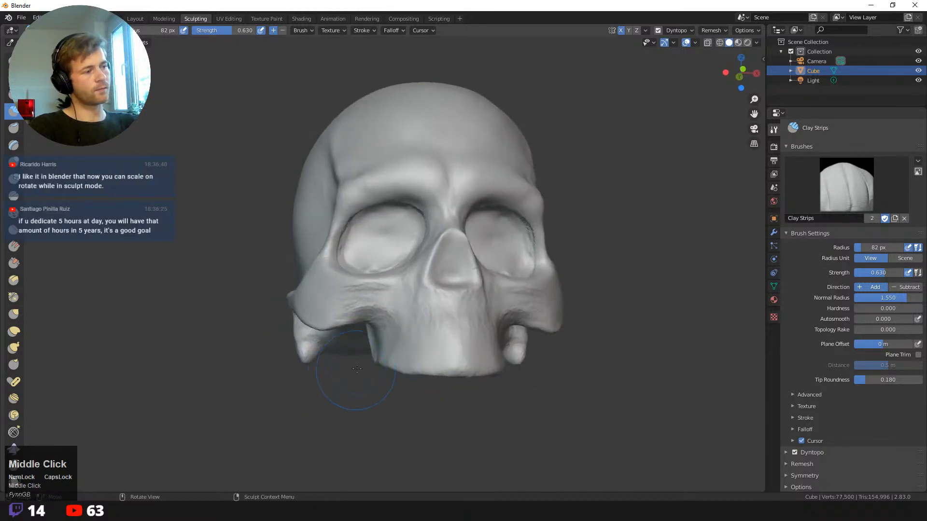
{"action": "left_click_drag", "start_coordinate": [349, 312], "coordinate": [377, 328], "text": "ctrl"}
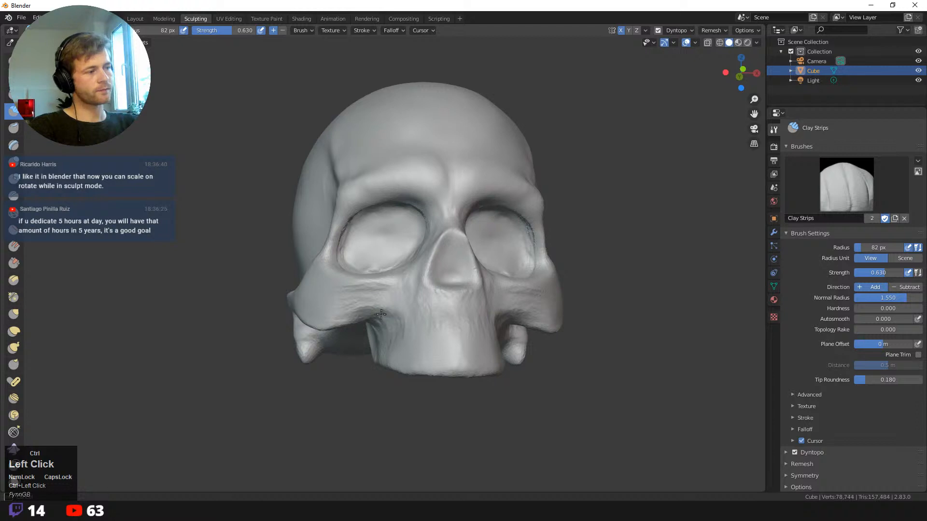
{"action": "left_click_drag", "start_coordinate": [363, 323], "coordinate": [358, 320]}
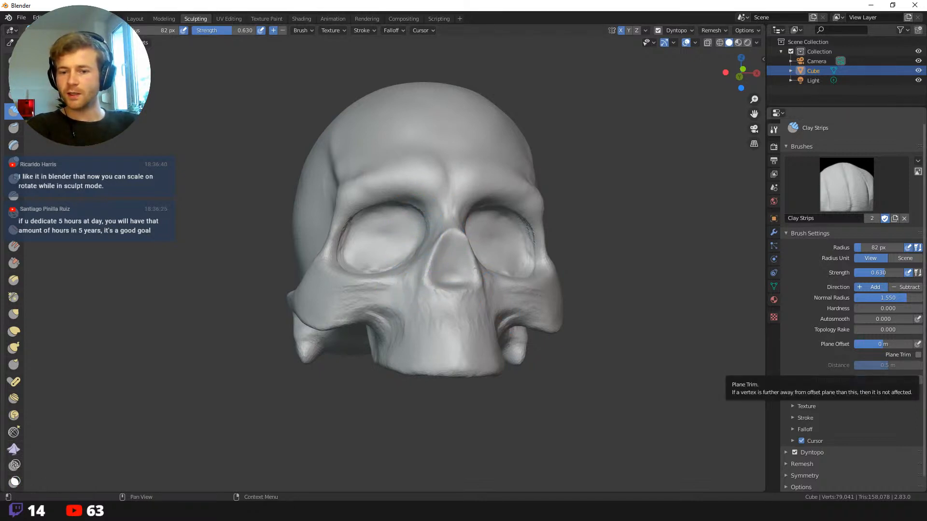
{"action": "middle_click", "coordinate": [923, 365]}
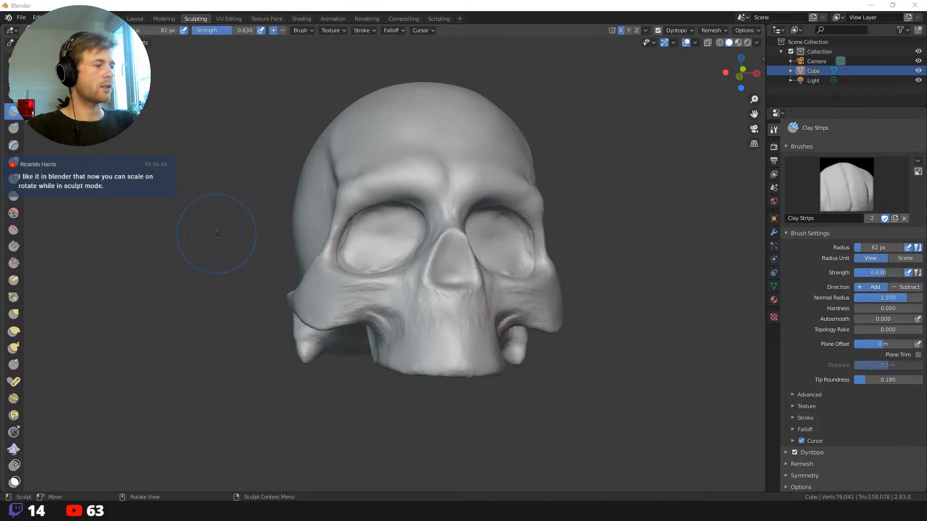
- Carve the side of the upper jaw deeper below the cheekbone with subtractive Clay Strips strokes
{"action": "middle_click_drag", "start_coordinate": [217, 234], "coordinate": [423, 341]}
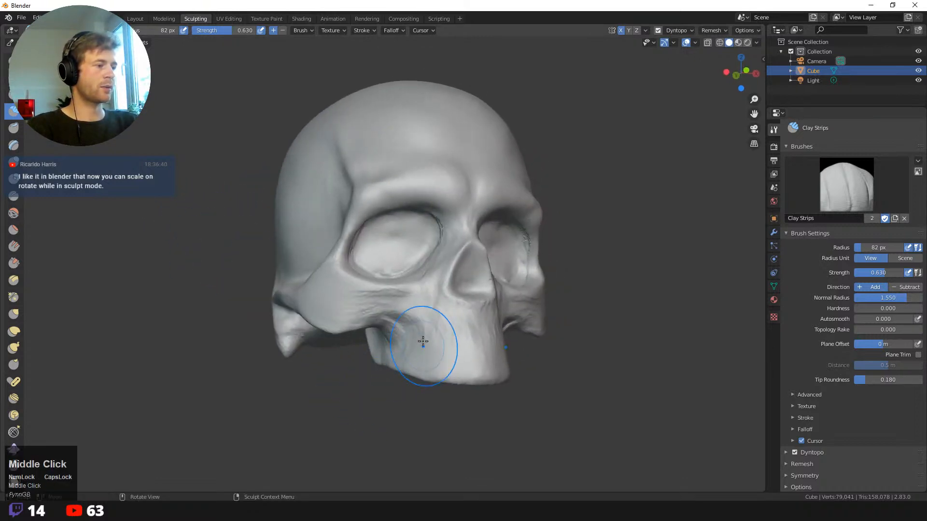
{"action": "left_click_drag", "start_coordinate": [422, 341], "coordinate": [413, 316], "text": "ctrl"}
{"action": "left_click_drag", "start_coordinate": [415, 326], "coordinate": [413, 325], "text": "ctrl"}
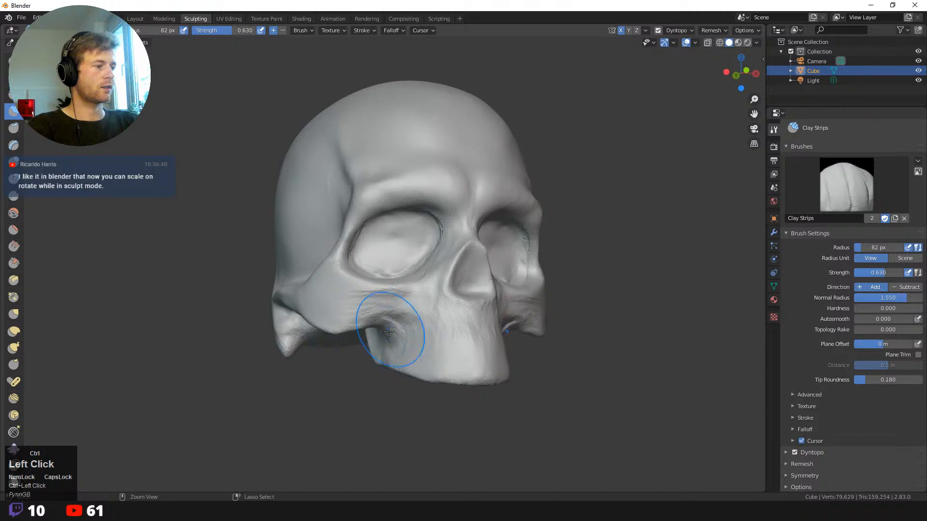
{"action": "middle_click_drag", "start_coordinate": [389, 326], "coordinate": [418, 297]}
{"action": "left_click_drag", "start_coordinate": [398, 303], "coordinate": [407, 322], "text": "ctrl"}
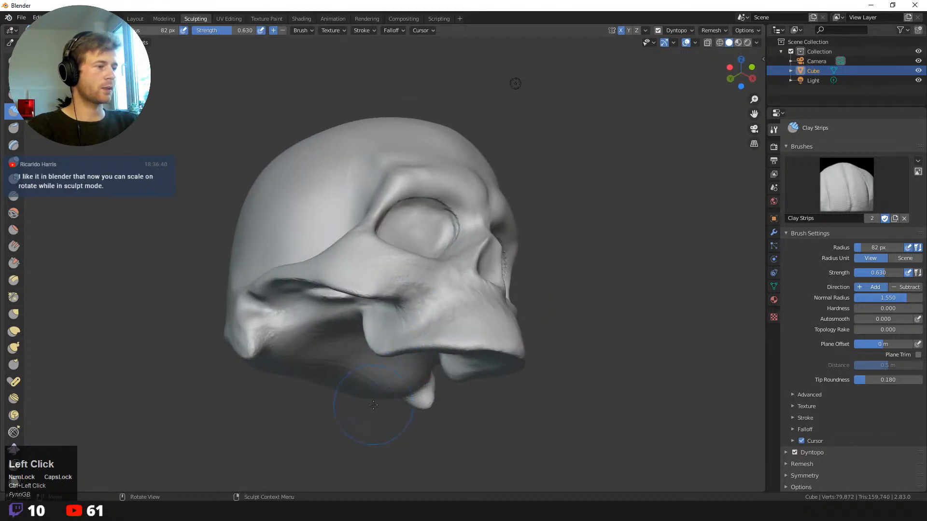
{"action": "middle_click_drag", "start_coordinate": [407, 322], "coordinate": [403, 300]}
{"action": "mouse_move", "coordinate": [404, 300]}
{"action": "left_mouse_down", "text": "ctrl"}
{"action": "mouse_move", "coordinate": [364, 295]}
{"action": "mouse_move", "coordinate": [411, 330]}
{"action": "left_mouse_up", "text": "ctrl"}
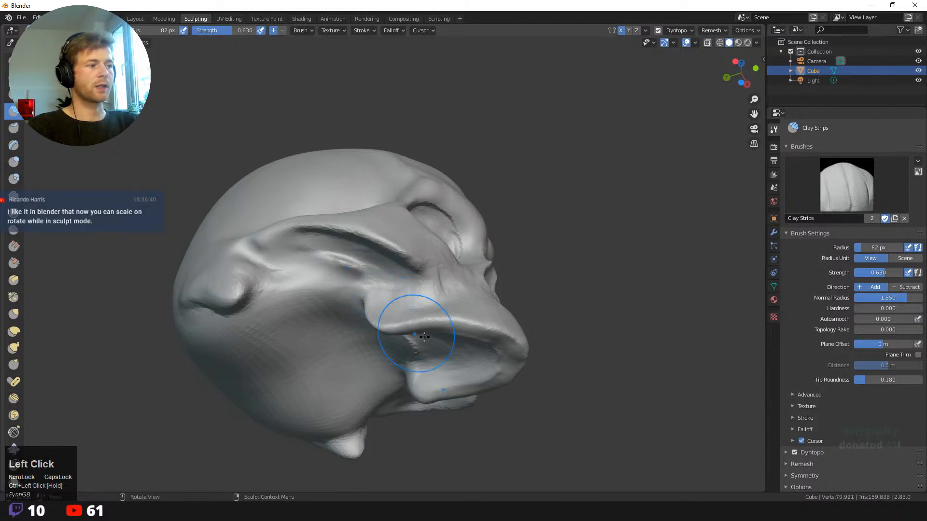
- Hollow out the palate inside the upper jaw arch and refine the arch's inner wall and rim with Clay Strips
{"action": "middle_click_drag", "start_coordinate": [412, 330], "coordinate": [455, 217]}
{"action": "mouse_move", "coordinate": [455, 217]}
{"action": "left_mouse_down", "text": "ctrl"}
{"action": "mouse_move", "coordinate": [482, 235]}
{"action": "mouse_move", "coordinate": [468, 256]}
{"action": "mouse_move", "coordinate": [490, 247]}
{"action": "mouse_move", "coordinate": [437, 238]}
{"action": "mouse_move", "coordinate": [420, 256]}
{"action": "mouse_move", "coordinate": [466, 231]}
{"action": "left_mouse_up", "text": "ctrl"}
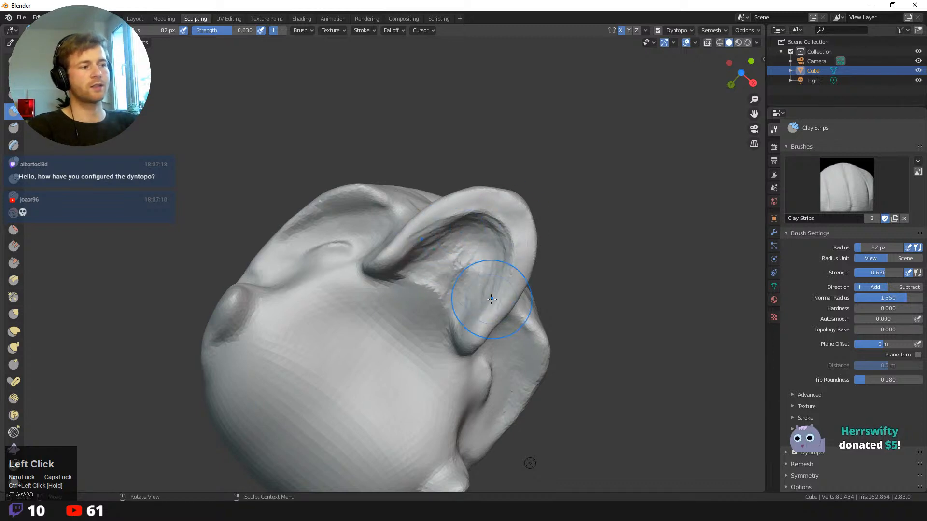
{"action": "mouse_move", "coordinate": [482, 283]}
{"action": "left_mouse_down"}
{"action": "mouse_move", "coordinate": [503, 280]}
{"action": "mouse_move", "coordinate": [465, 325]}
{"action": "mouse_move", "coordinate": [499, 279]}
{"action": "mouse_move", "coordinate": [480, 310]}
{"action": "left_mouse_up"}
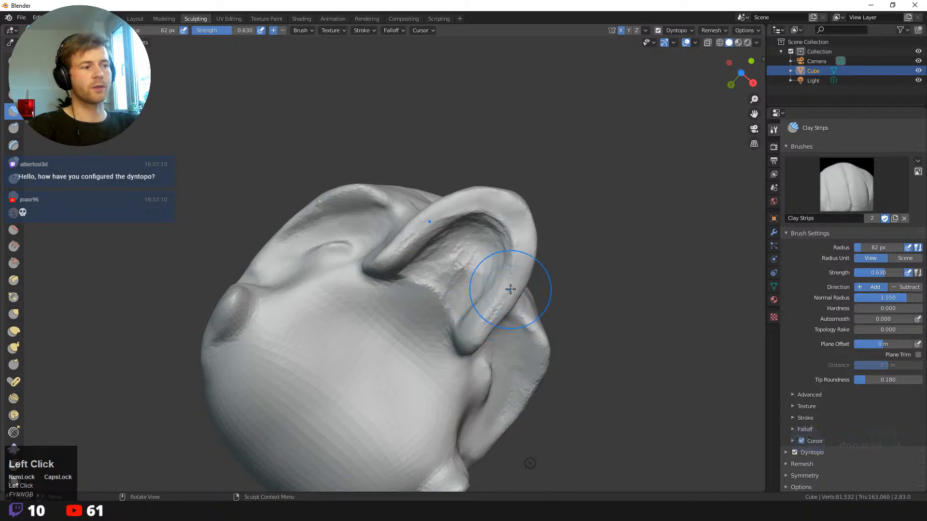
{"action": "mouse_move", "coordinate": [517, 280]}
{"action": "left_mouse_down", "text": "ctrl"}
{"action": "mouse_move", "coordinate": [478, 329]}
{"action": "mouse_move", "coordinate": [502, 295]}
{"action": "left_mouse_up", "text": "ctrl"}
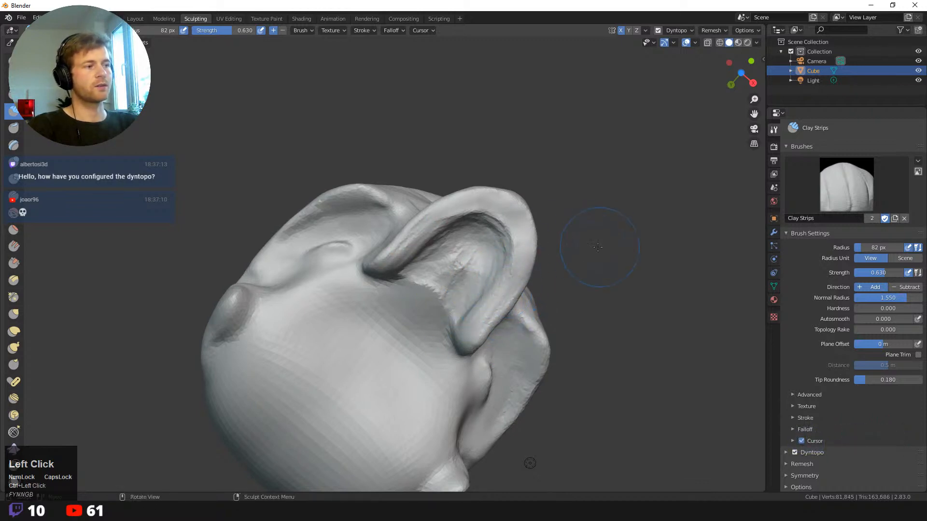
- Refine the transition from cheekbone to upper jaw on the skull's side with additive and subtractive Clay Strips strokes
{"action": "mouse_move", "coordinate": [589, 238]}
{"action": "middle_mouse_down"}
{"action": "mouse_move", "coordinate": [593, 141]}
{"action": "mouse_move", "coordinate": [600, 248]}
{"action": "mouse_move", "coordinate": [590, 314]}
{"action": "middle_mouse_up"}
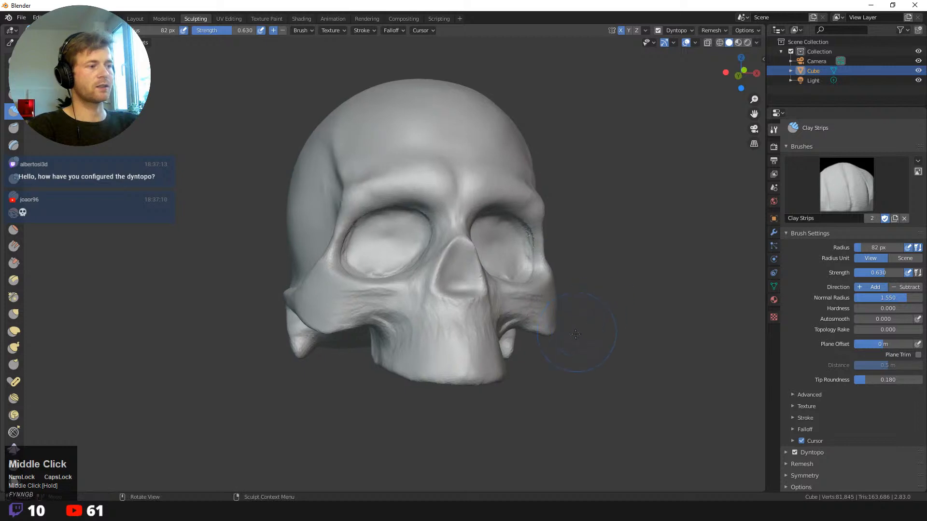
{"action": "middle_click_drag", "start_coordinate": [554, 418], "coordinate": [521, 419]}
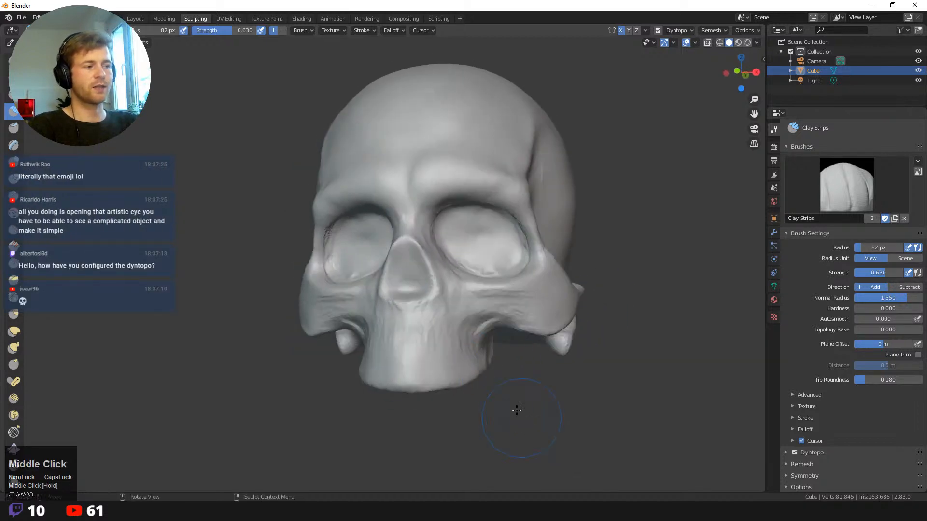
{"action": "left_click_drag", "start_coordinate": [485, 319], "coordinate": [484, 338]}
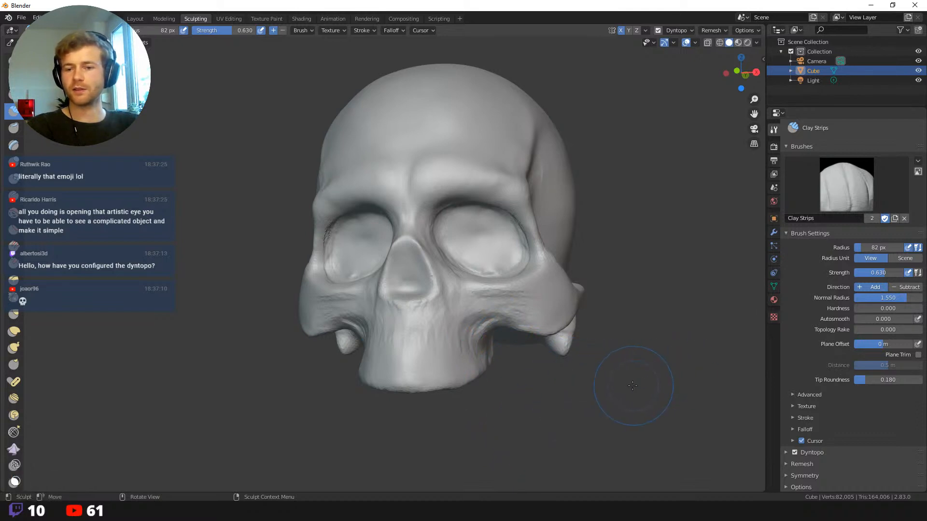
{"action": "mouse_move", "coordinate": [559, 389]}
{"action": "middle_mouse_down"}
{"action": "mouse_move", "coordinate": [483, 381]}
{"action": "mouse_move", "coordinate": [413, 352]}
{"action": "mouse_move", "coordinate": [373, 380]}
{"action": "mouse_move", "coordinate": [406, 326]}
{"action": "middle_mouse_up"}
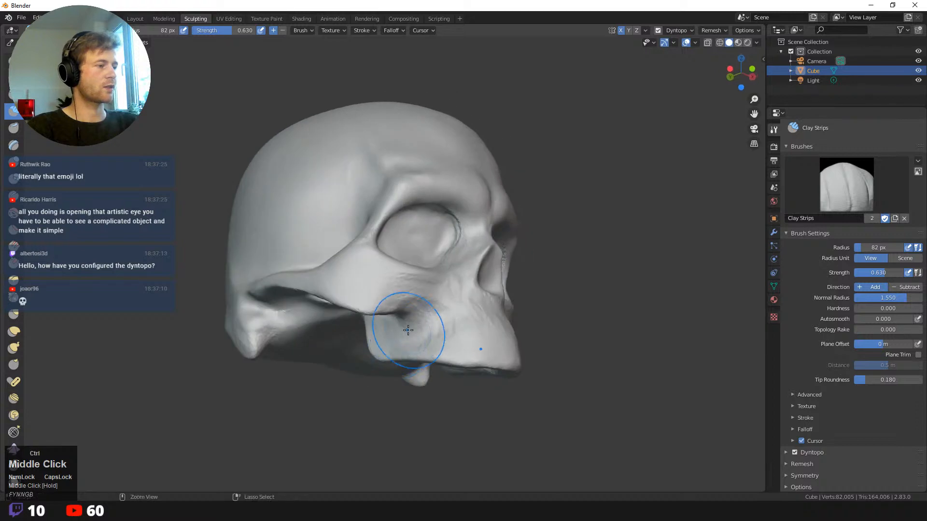
{"action": "mouse_move", "coordinate": [405, 327]}
{"action": "left_mouse_down", "text": "ctrl"}
{"action": "mouse_move", "coordinate": [421, 329]}
{"action": "mouse_move", "coordinate": [407, 299]}
{"action": "mouse_move", "coordinate": [429, 304]}
{"action": "mouse_move", "coordinate": [395, 296]}
{"action": "mouse_move", "coordinate": [434, 303]}
{"action": "mouse_move", "coordinate": [422, 306]}
{"action": "left_mouse_up", "text": "ctrl"}
{"action": "middle_click_drag", "start_coordinate": [560, 354], "coordinate": [505, 370]}
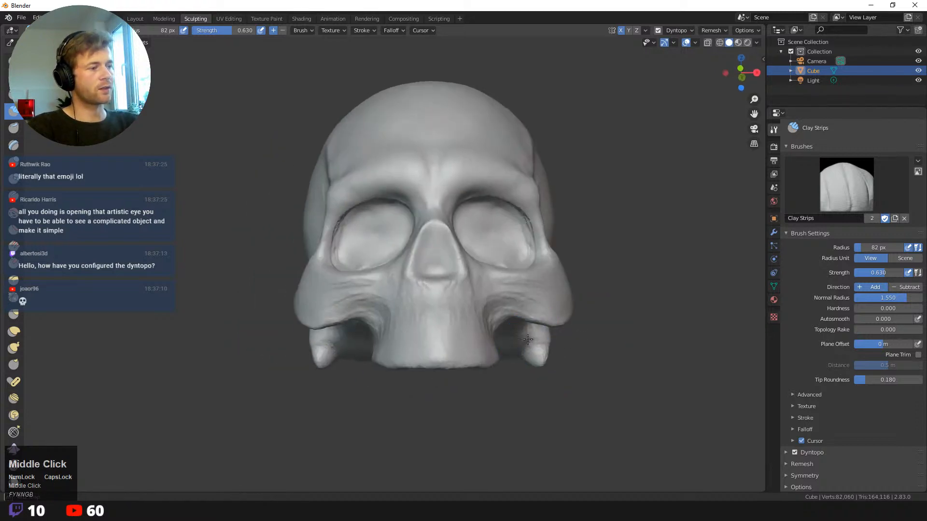
- Hollow out the nasal opening and sharpen its rim with subtractive Clay Strips strokes
{"action": "mouse_move", "coordinate": [599, 408]}
{"action": "middle_mouse_down"}
{"action": "mouse_move", "coordinate": [586, 398]}
{"action": "mouse_move", "coordinate": [573, 404]}
{"action": "middle_mouse_up"}
{"action": "mouse_move", "coordinate": [519, 325]}
{"action": "left_mouse_down", "text": "ctrl"}
{"action": "mouse_move", "coordinate": [459, 316]}
{"action": "mouse_move", "coordinate": [450, 286]}
{"action": "mouse_move", "coordinate": [418, 254]}
{"action": "left_mouse_up", "text": "ctrl"}
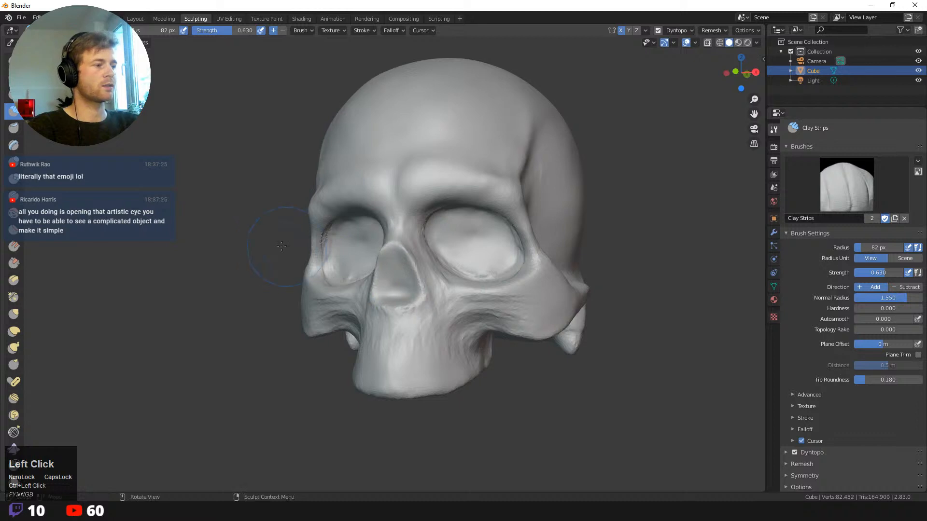
{"action": "middle_click_drag", "start_coordinate": [417, 255], "coordinate": [399, 280]}
{"action": "mouse_move", "coordinate": [444, 269]}
{"action": "left_mouse_down", "text": "ctrl"}
{"action": "mouse_move", "coordinate": [420, 299]}
{"action": "mouse_move", "coordinate": [437, 309]}
{"action": "left_mouse_up", "text": "ctrl"}
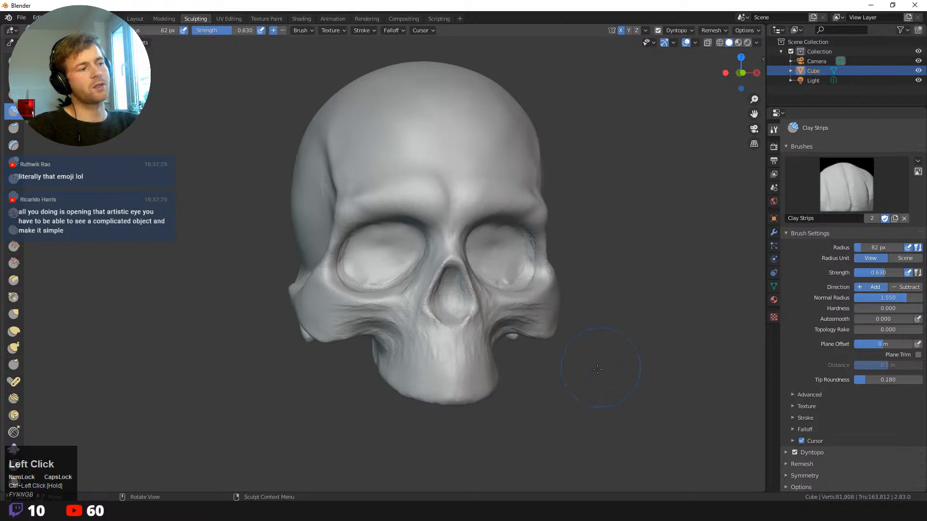
{"action": "middle_click_drag", "start_coordinate": [455, 291], "coordinate": [445, 292]}
{"action": "left_click_drag", "start_coordinate": [444, 292], "coordinate": [427, 280], "text": "ctrl"}
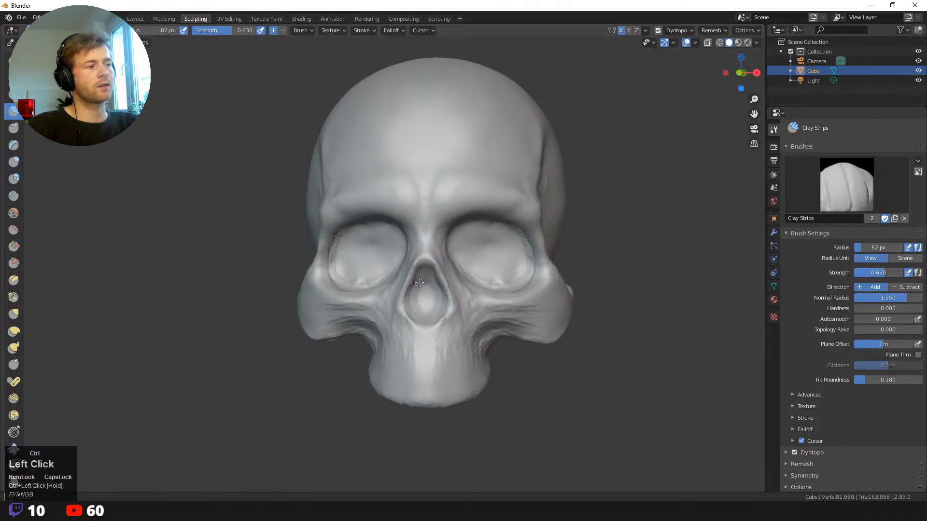
{"action": "left_click_drag", "start_coordinate": [419, 282], "coordinate": [424, 295], "text": "ctrl"}
{"action": "middle_click_drag", "start_coordinate": [424, 295], "coordinate": [431, 291]}
{"action": "middle_click_drag", "start_coordinate": [273, 170], "coordinate": [290, 186]}
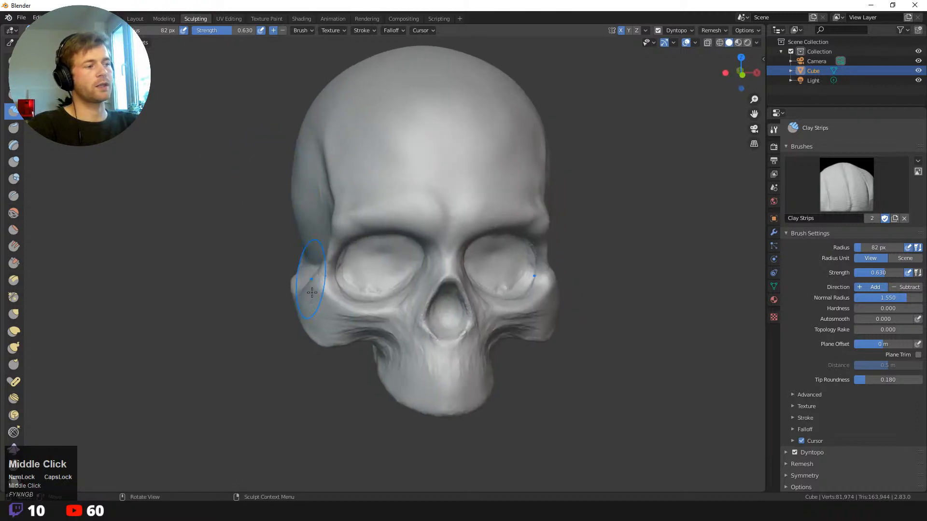
- Blend the cheekbone into the upper jaw beside the nose with additive and subtractive Clay Strips strokes
{"action": "middle_click_drag", "start_coordinate": [386, 338], "coordinate": [387, 322]}
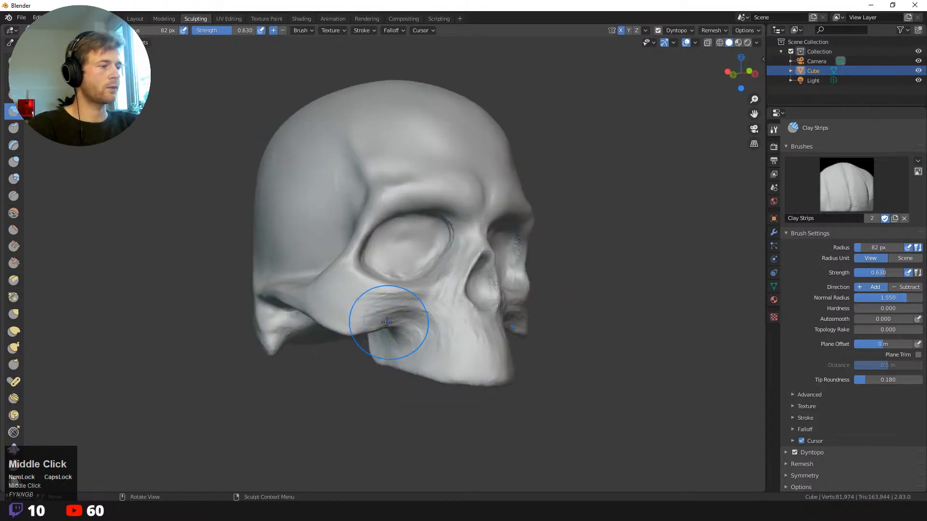
{"action": "mouse_move", "coordinate": [387, 323]}
{"action": "left_mouse_down"}
{"action": "mouse_move", "coordinate": [412, 337]}
{"action": "mouse_move", "coordinate": [431, 304]}
{"action": "mouse_move", "coordinate": [425, 291]}
{"action": "mouse_move", "coordinate": [420, 299]}
{"action": "left_mouse_up"}
{"action": "middle_click_drag", "start_coordinate": [419, 299], "coordinate": [452, 300]}
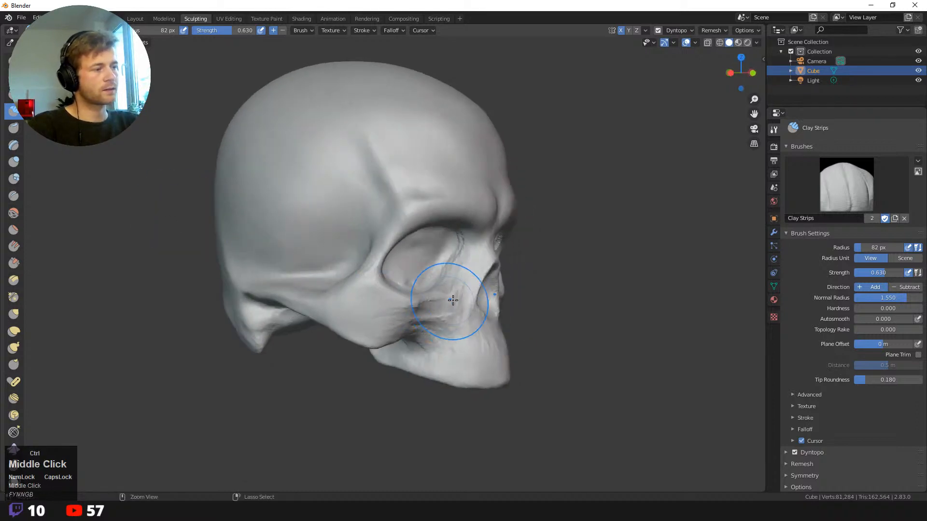
{"action": "mouse_move", "coordinate": [453, 301]}
{"action": "left_mouse_down", "text": "ctrl"}
{"action": "mouse_move", "coordinate": [447, 318]}
{"action": "mouse_move", "coordinate": [454, 309]}
{"action": "mouse_move", "coordinate": [414, 300]}
{"action": "mouse_move", "coordinate": [458, 319]}
{"action": "left_mouse_up", "text": "ctrl"}
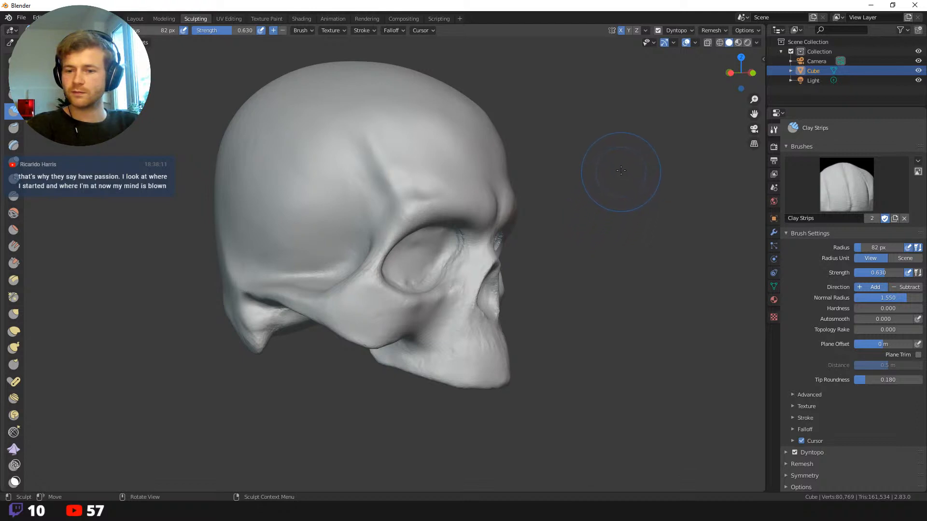
{"action": "mouse_move", "coordinate": [592, 256]}
{"action": "middle_mouse_down"}
{"action": "mouse_move", "coordinate": [586, 265]}
{"action": "mouse_move", "coordinate": [545, 243]}
{"action": "middle_mouse_up"}
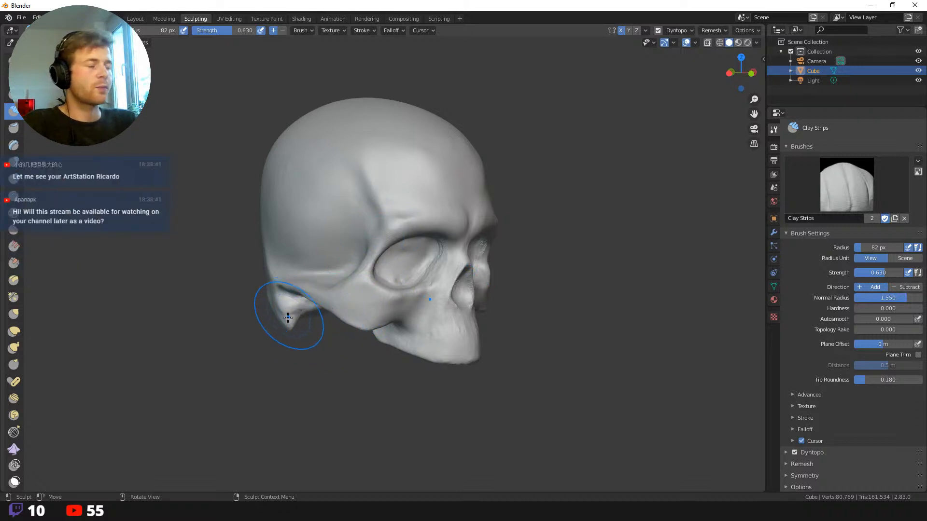
- Carve the area beside the nasal opening with Clay Strips and smooth the surface below the cheekbone
{"action": "middle_click_drag", "start_coordinate": [289, 314], "coordinate": [279, 365]}
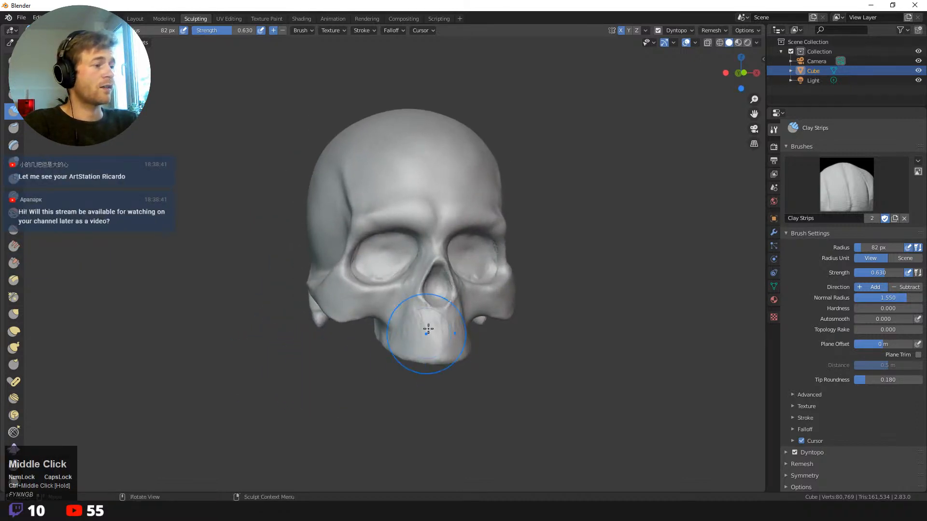
{"action": "mouse_move", "coordinate": [414, 310]}
{"action": "left_mouse_down", "text": "ctrl"}
{"action": "mouse_move", "coordinate": [423, 320]}
{"action": "mouse_move", "coordinate": [412, 292]}
{"action": "mouse_move", "coordinate": [413, 299]}
{"action": "left_mouse_up", "text": "ctrl"}
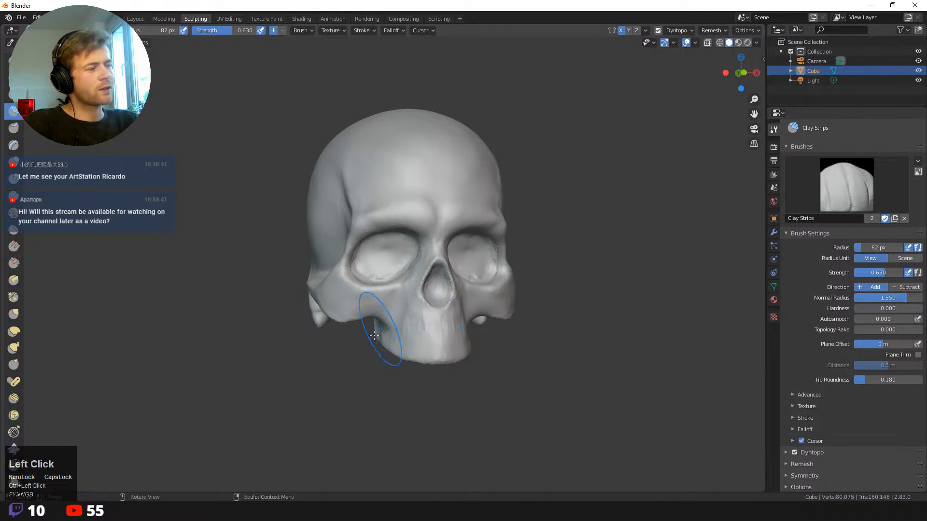
{"action": "middle_click_drag", "start_coordinate": [354, 371], "coordinate": [409, 325]}
{"action": "mouse_move", "coordinate": [409, 324]}
{"action": "left_mouse_down"}
{"action": "mouse_move", "coordinate": [393, 320]}
{"action": "mouse_move", "coordinate": [413, 329]}
{"action": "mouse_move", "coordinate": [399, 304]}
{"action": "mouse_move", "coordinate": [381, 301]}
{"action": "mouse_move", "coordinate": [425, 302]}
{"action": "mouse_move", "coordinate": [413, 310]}
{"action": "left_mouse_up"}
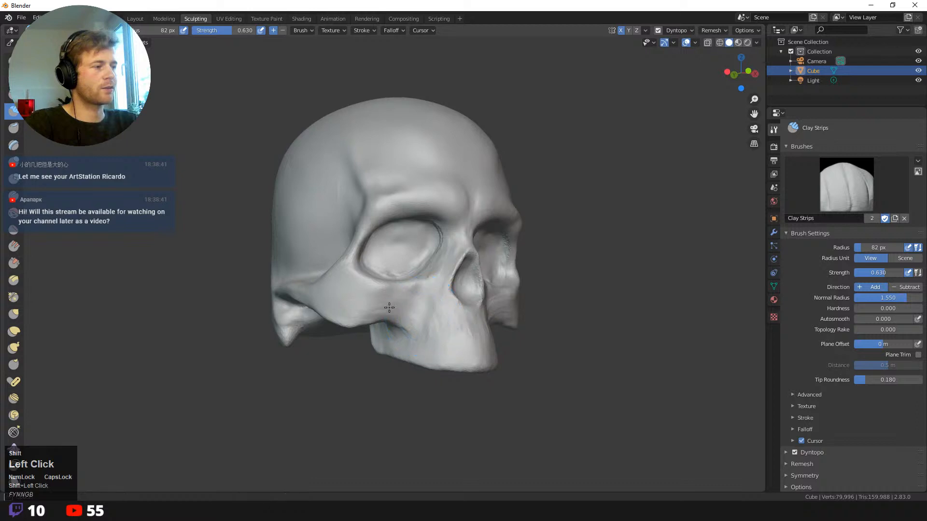
- Trim the cheekbone's underside and the side of the upper jaw with subtractive Clay Strips strokes
{"action": "mouse_move", "coordinate": [410, 369]}
{"action": "middle_mouse_down"}
{"action": "mouse_move", "coordinate": [381, 386]}
{"action": "mouse_move", "coordinate": [420, 354]}
{"action": "middle_mouse_up"}
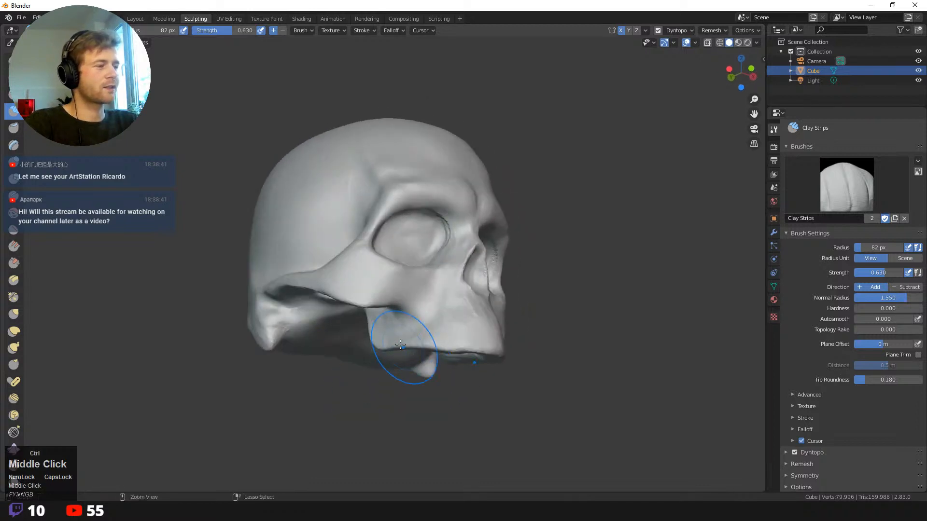
{"action": "left_click_drag", "start_coordinate": [396, 321], "coordinate": [396, 328], "text": "ctrl"}
{"action": "middle_click_drag", "start_coordinate": [381, 384], "coordinate": [384, 395]}
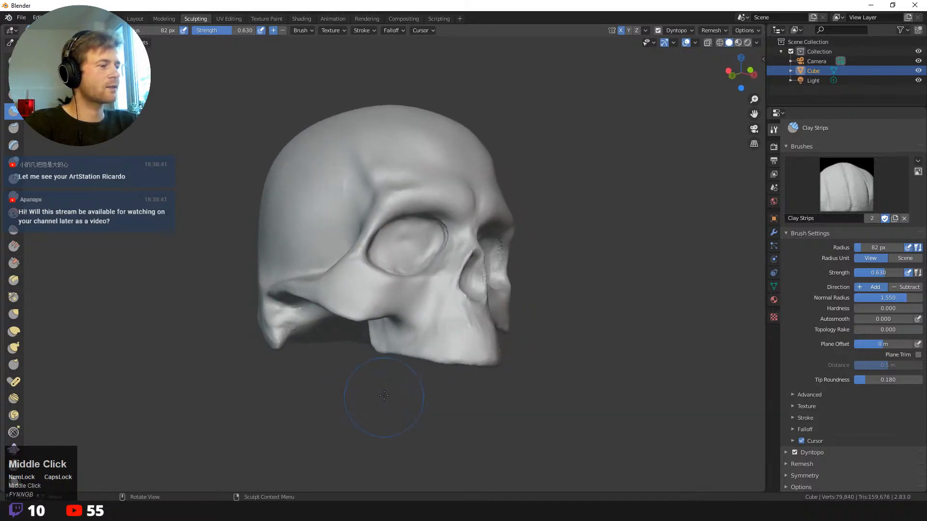
{"action": "left_click_drag", "start_coordinate": [430, 328], "coordinate": [438, 334], "text": "ctrl"}
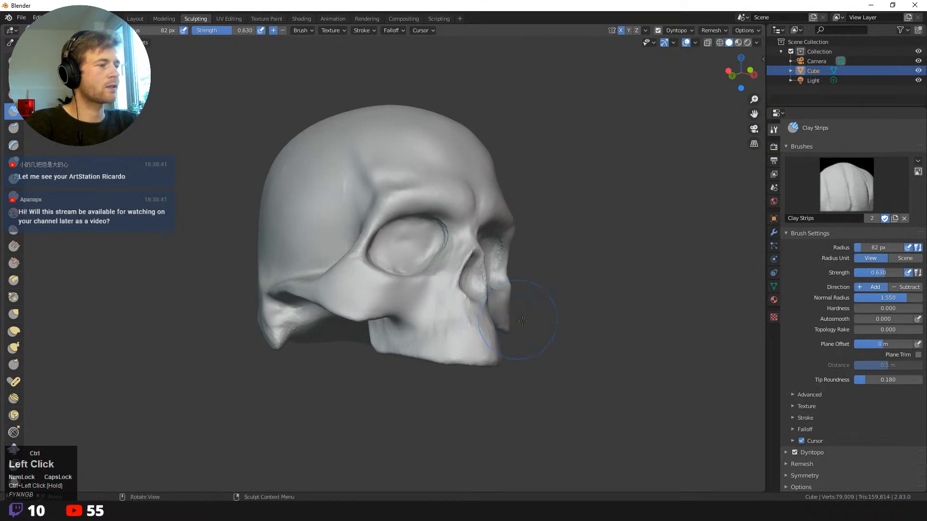
- Carve the front of the cheek and deepen the hollow where the cheekbone meets the upper jaw
{"action": "mouse_move", "coordinate": [522, 321]}
{"action": "middle_mouse_down"}
{"action": "mouse_move", "coordinate": [470, 327]}
{"action": "mouse_move", "coordinate": [451, 292]}
{"action": "middle_mouse_up"}
{"action": "mouse_move", "coordinate": [450, 303]}
{"action": "left_mouse_down", "text": "ctrl"}
{"action": "mouse_move", "coordinate": [451, 296]}
{"action": "mouse_move", "coordinate": [486, 310]}
{"action": "left_mouse_up", "text": "ctrl"}
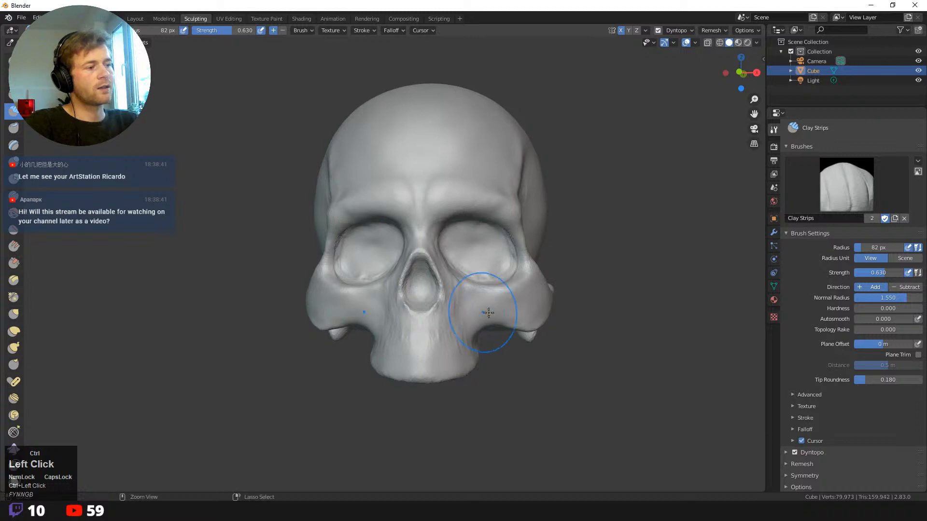
{"action": "middle_click_drag", "start_coordinate": [486, 311], "coordinate": [445, 321]}
{"action": "left_click_drag", "start_coordinate": [442, 322], "coordinate": [441, 323], "text": "ctrl"}
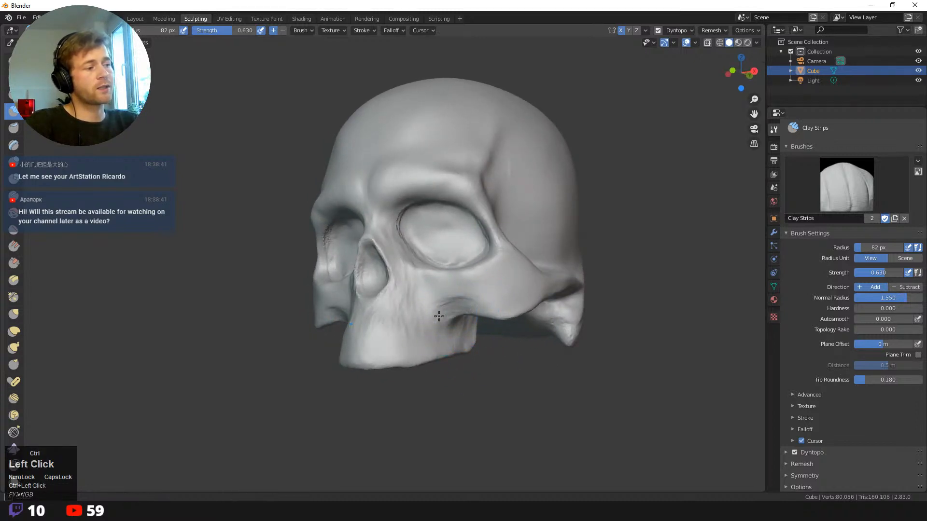
{"action": "left_click_drag", "start_coordinate": [467, 317], "coordinate": [467, 320], "text": "ctrl"}
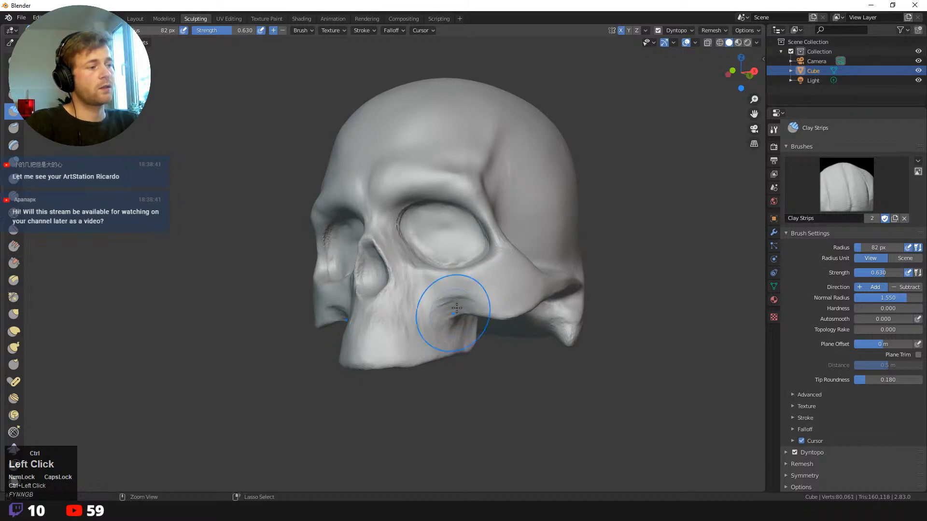
- Refine the hollow beneath the cheekbone and carve shallow vertical grooves into the front of the upper jaw
{"action": "middle_click_drag", "start_coordinate": [437, 312], "coordinate": [331, 310]}
{"action": "mouse_move", "coordinate": [331, 310]}
{"action": "left_mouse_down", "text": "ctrl"}
{"action": "mouse_move", "coordinate": [386, 315]}
{"action": "mouse_move", "coordinate": [343, 322]}
{"action": "left_mouse_up", "text": "ctrl"}
{"action": "middle_click_drag", "start_coordinate": [337, 372], "coordinate": [368, 380]}
{"action": "left_click_drag", "start_coordinate": [390, 331], "coordinate": [394, 327], "text": "ctrl"}
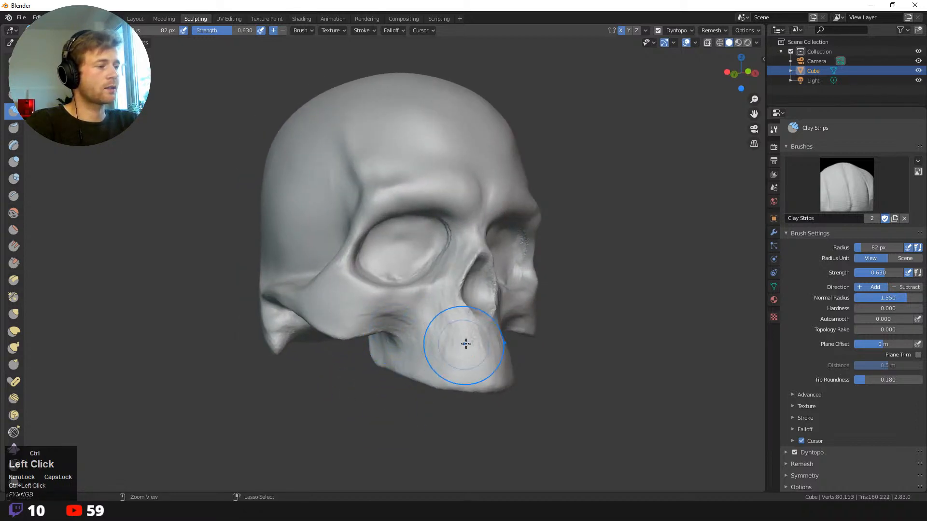
{"action": "mouse_move", "coordinate": [466, 344]}
{"action": "left_mouse_down", "text": "ctrl"}
{"action": "mouse_move", "coordinate": [475, 348]}
{"action": "mouse_move", "coordinate": [466, 331]}
{"action": "left_mouse_up", "text": "ctrl"}
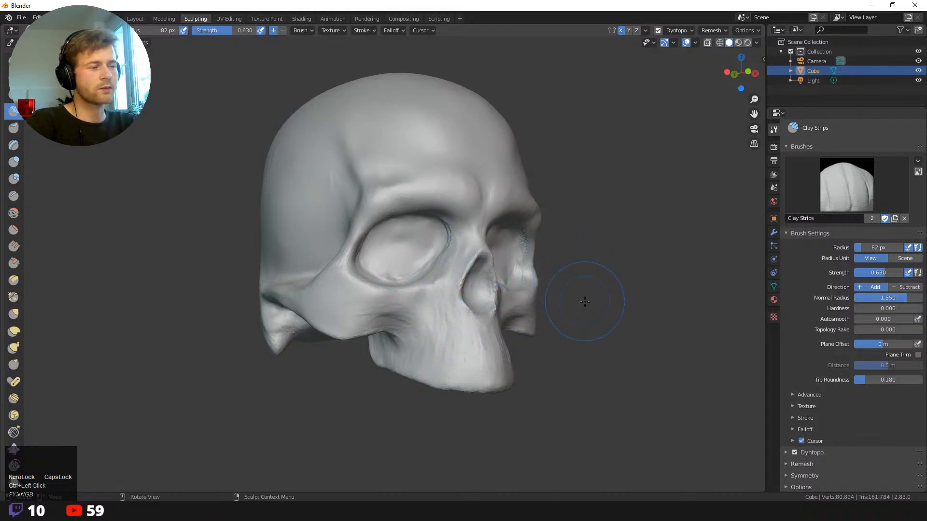
- Carve the cheek hollow below the eye socket deeper and build up the side of the upper jaw with Clay Strips
{"action": "middle_click_drag", "start_coordinate": [585, 302], "coordinate": [462, 309]}
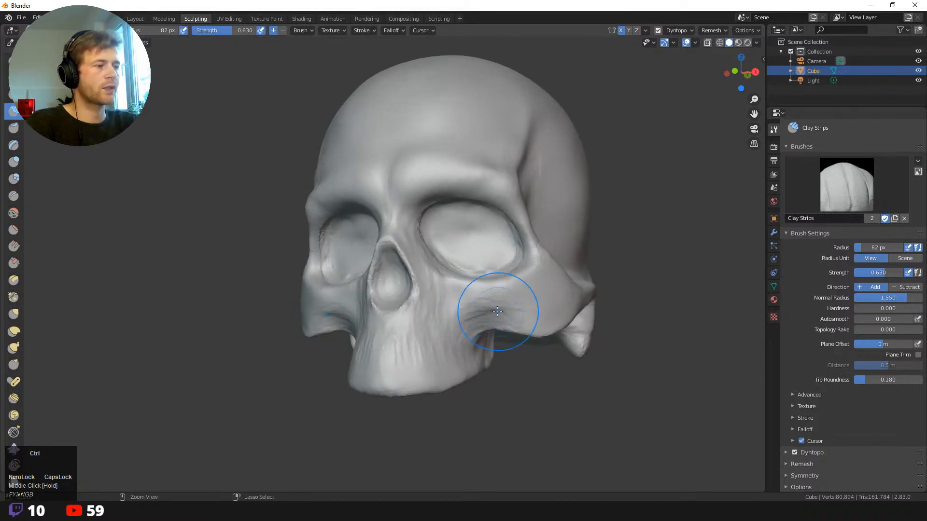
{"action": "mouse_move", "coordinate": [485, 304]}
{"action": "left_mouse_down", "text": "ctrl"}
{"action": "mouse_move", "coordinate": [467, 308]}
{"action": "mouse_move", "coordinate": [475, 309]}
{"action": "left_mouse_up", "text": "ctrl"}
{"action": "middle_click_drag", "start_coordinate": [536, 369], "coordinate": [485, 371]}
{"action": "mouse_move", "coordinate": [424, 337]}
{"action": "left_mouse_down", "text": "ctrl"}
{"action": "mouse_move", "coordinate": [408, 343]}
{"action": "mouse_move", "coordinate": [439, 339]}
{"action": "mouse_move", "coordinate": [443, 321]}
{"action": "left_mouse_up", "text": "ctrl"}
{"action": "left_click_drag", "start_coordinate": [408, 356], "coordinate": [410, 377]}
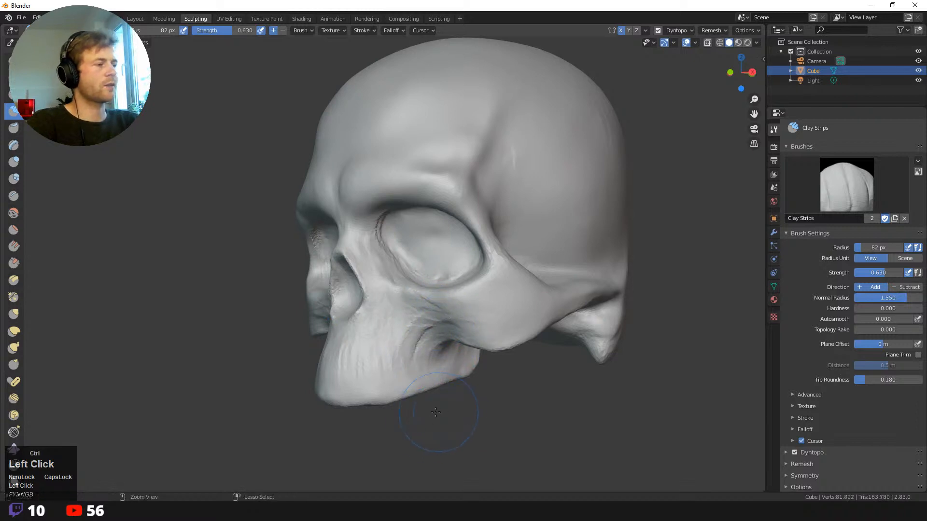
- Deepen the eye sockets and clean up their inner walls with subtractive Clay Strips strokes
{"action": "middle_click_drag", "start_coordinate": [436, 412], "coordinate": [314, 311]}
{"action": "mouse_move", "coordinate": [331, 268]}
{"action": "middle_mouse_down"}
{"action": "mouse_move", "coordinate": [240, 254]}
{"action": "mouse_move", "coordinate": [258, 275]}
{"action": "mouse_move", "coordinate": [320, 280]}
{"action": "middle_mouse_up"}
{"action": "left_click_drag", "start_coordinate": [389, 289], "coordinate": [396, 286], "text": "ctrl"}
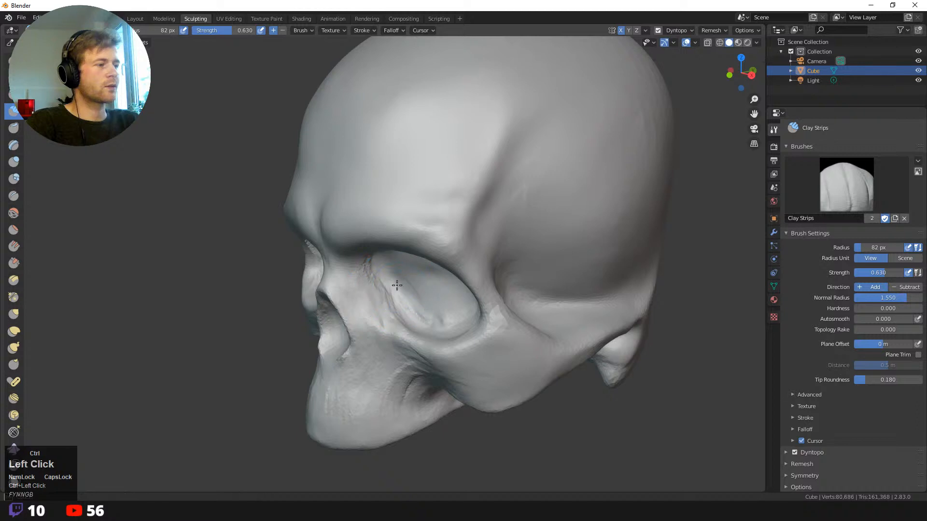
{"action": "mouse_move", "coordinate": [448, 322]}
{"action": "left_mouse_down", "text": "ctrl"}
{"action": "mouse_move", "coordinate": [428, 316]}
{"action": "mouse_move", "coordinate": [440, 312]}
{"action": "left_mouse_up", "text": "ctrl"}
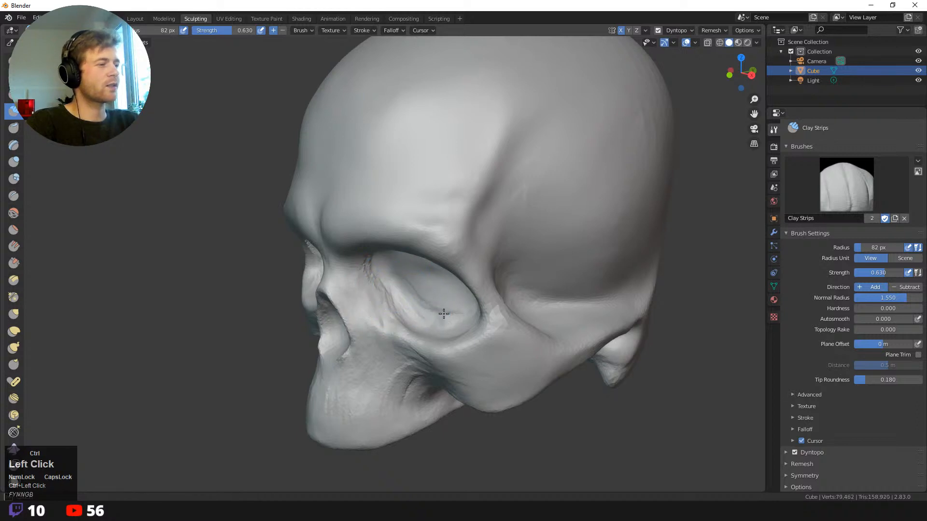
{"action": "middle_click_drag", "start_coordinate": [321, 245], "coordinate": [352, 217]}
{"action": "mouse_move", "coordinate": [458, 215]}
{"action": "left_mouse_down", "text": "ctrl"}
{"action": "mouse_move", "coordinate": [448, 213]}
{"action": "mouse_move", "coordinate": [479, 200]}
{"action": "mouse_move", "coordinate": [461, 223]}
{"action": "mouse_move", "coordinate": [483, 212]}
{"action": "left_mouse_up", "text": "ctrl"}
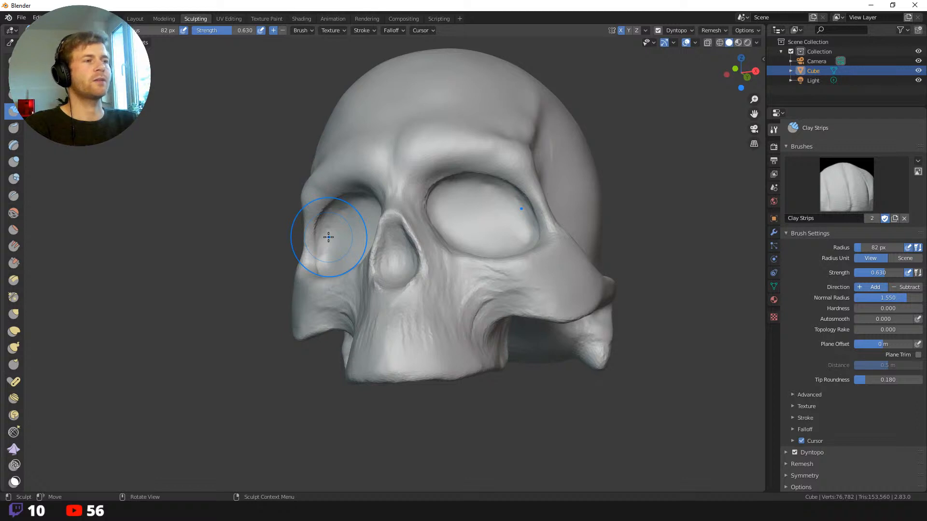
- Set the Clay Strips radius to 109 px and reshape the temple and side of the cranium with subtractive and additive strokes
{"action": "middle_click_drag", "start_coordinate": [227, 207], "coordinate": [228, 269], "text": "ctrl"}
{"action": "mouse_move", "coordinate": [213, 191]}
{"action": "middle_mouse_down"}
{"action": "mouse_move", "coordinate": [234, 205]}
{"action": "mouse_move", "coordinate": [316, 206]}
{"action": "middle_mouse_up"}
{"action": "key", "text": "f"}
{"action": "left_click", "coordinate": [360, 208]}
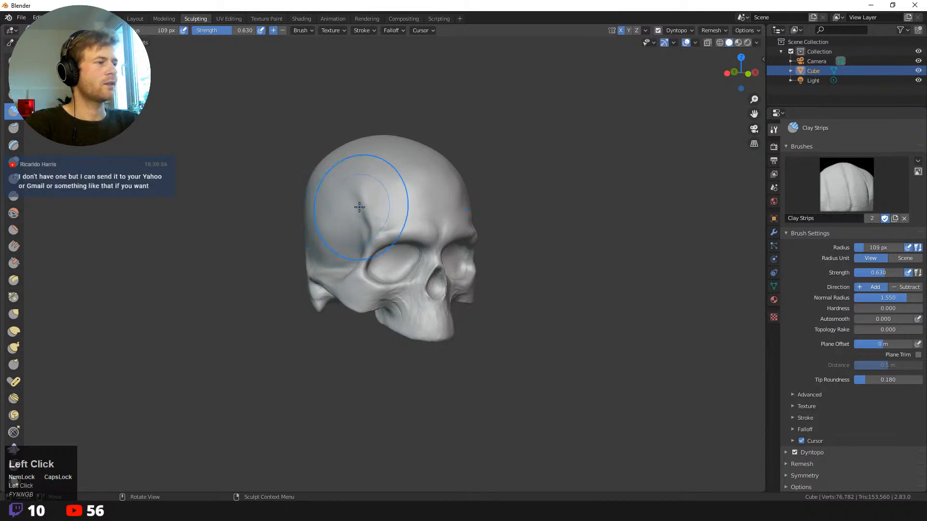
{"action": "mouse_move", "coordinate": [328, 182]}
{"action": "left_mouse_down", "text": "ctrl"}
{"action": "mouse_move", "coordinate": [343, 187]}
{"action": "mouse_move", "coordinate": [342, 201]}
{"action": "mouse_move", "coordinate": [320, 187]}
{"action": "mouse_move", "coordinate": [327, 200]}
{"action": "mouse_move", "coordinate": [312, 192]}
{"action": "left_mouse_up", "text": "ctrl"}
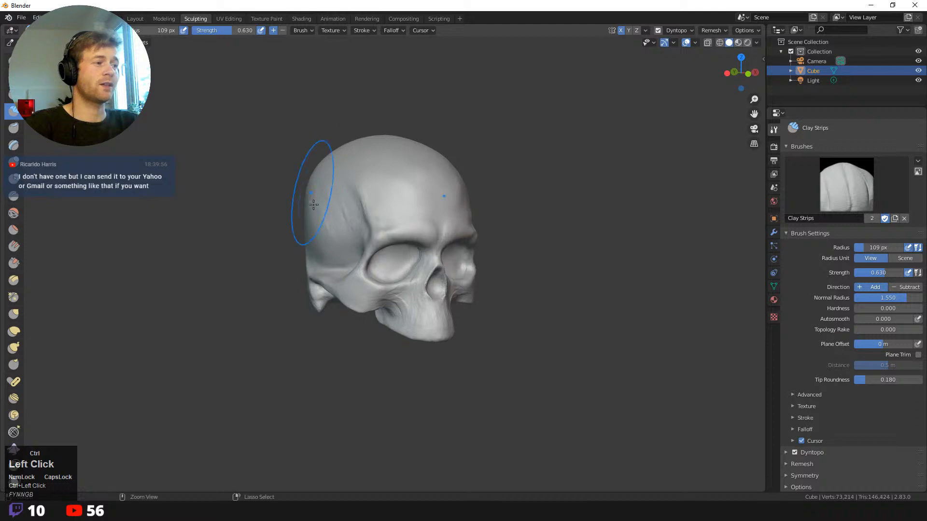
{"action": "middle_click_drag", "start_coordinate": [270, 199], "coordinate": [292, 201]}
{"action": "mouse_move", "coordinate": [315, 245]}
{"action": "left_mouse_down"}
{"action": "mouse_move", "coordinate": [330, 246]}
{"action": "mouse_move", "coordinate": [289, 218]}
{"action": "mouse_move", "coordinate": [310, 196]}
{"action": "mouse_move", "coordinate": [331, 207]}
{"action": "mouse_move", "coordinate": [344, 198]}
{"action": "left_mouse_up"}
{"action": "middle_click_drag", "start_coordinate": [344, 199], "coordinate": [221, 149]}
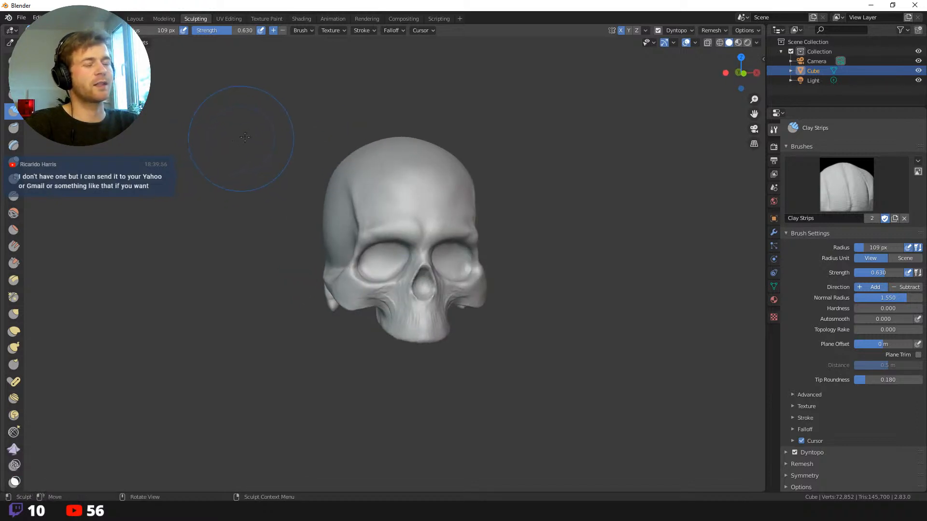
{"action": "middle_click_drag", "start_coordinate": [290, 197], "coordinate": [335, 251]}
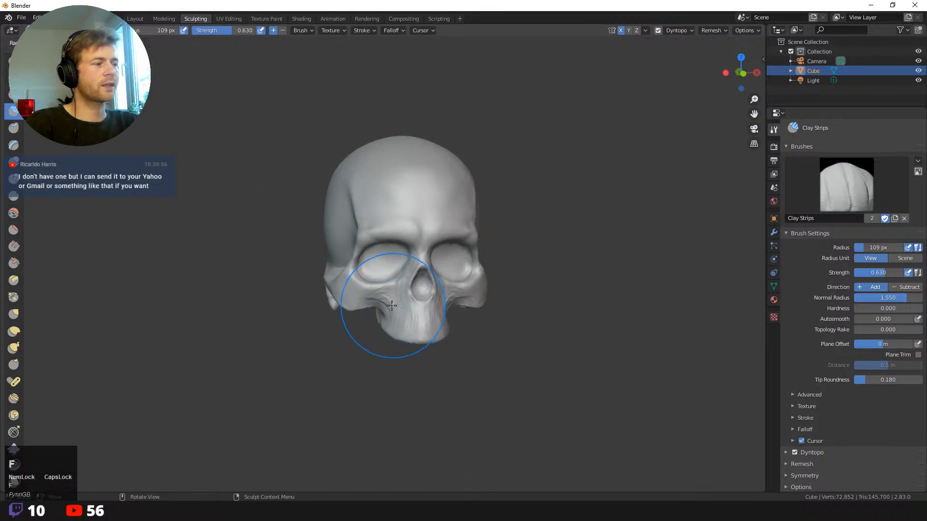
{"action": "key", "text": "f"}
{"action": "left_click", "coordinate": [370, 308]}
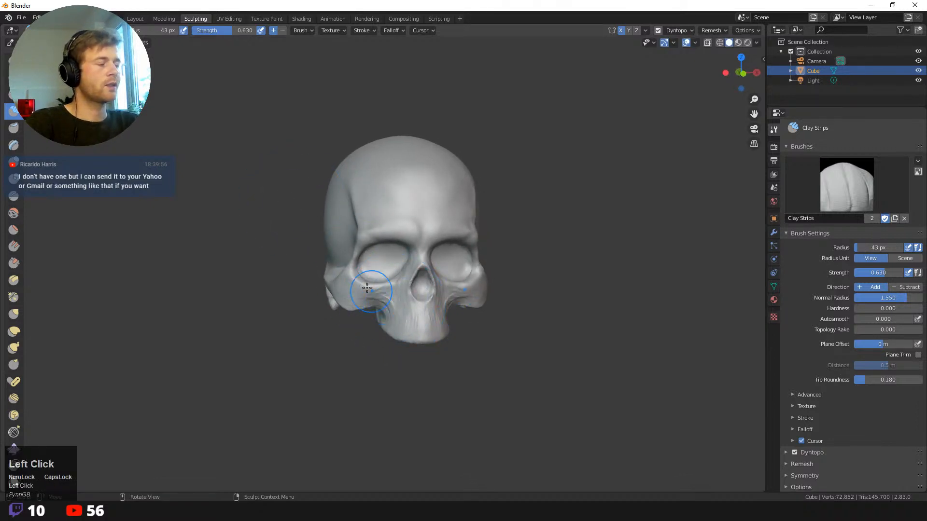
{"action": "middle_click_drag", "start_coordinate": [360, 287], "coordinate": [304, 237]}
{"action": "middle_click_drag", "start_coordinate": [264, 215], "coordinate": [279, 192], "text": "alt"}
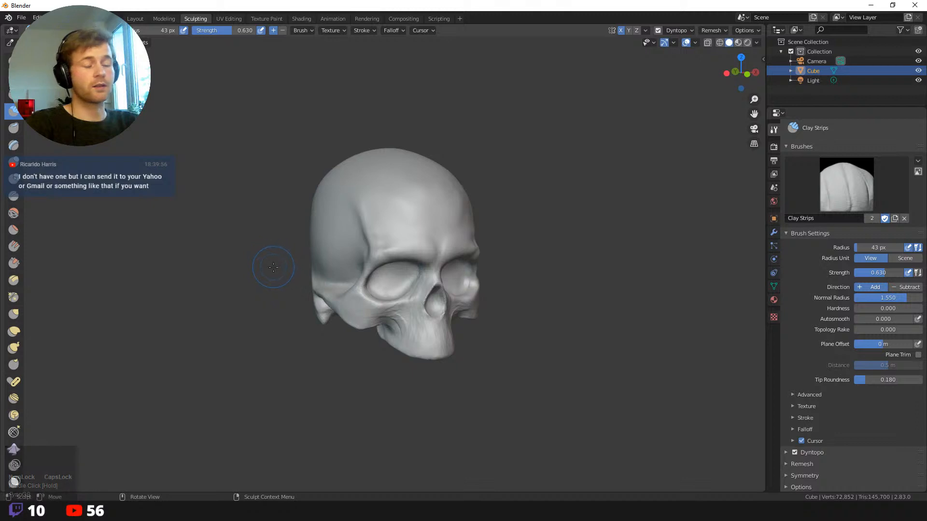
- Pull the back of the cranium slightly outward using the Grab brush at a 175 px radius
{"action": "key", "text": "g"}
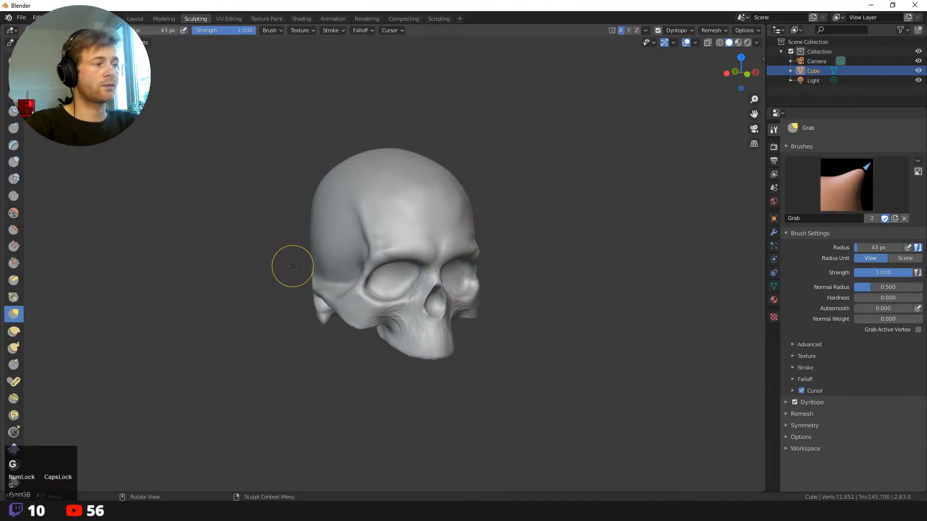
{"action": "key", "text": "f"}
{"action": "left_click", "coordinate": [341, 265]}
{"action": "middle_click_drag", "start_coordinate": [269, 238], "coordinate": [310, 238]}
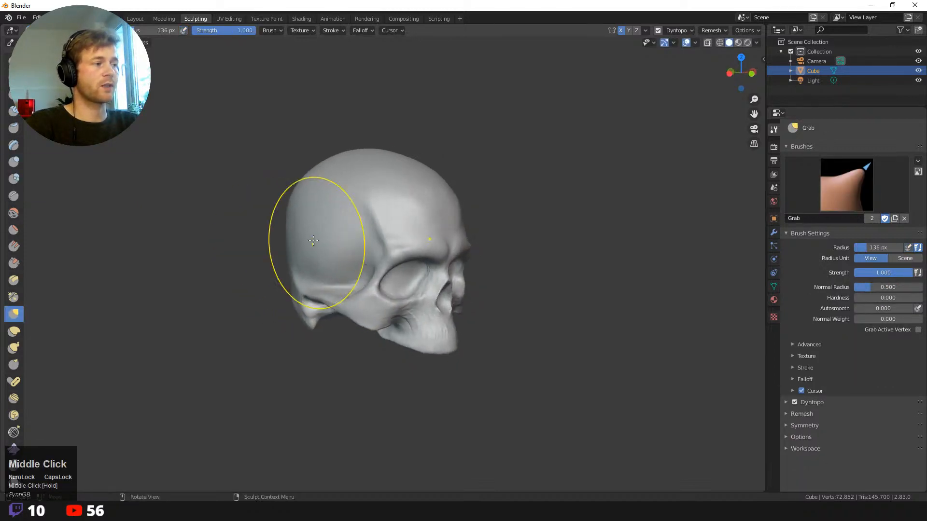
{"action": "key", "text": "f"}
{"action": "left_click", "coordinate": [326, 237]}
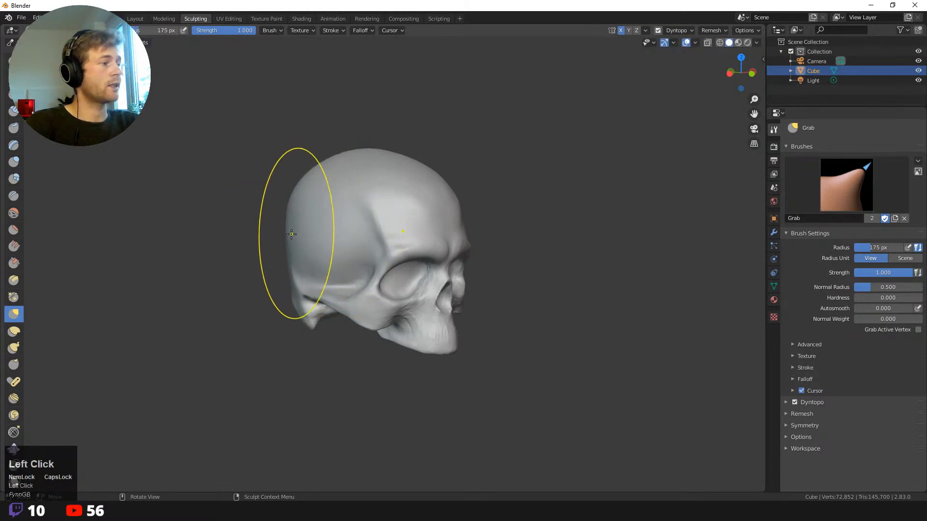
{"action": "left_click_drag", "start_coordinate": [293, 235], "coordinate": [283, 236]}
- Round out the back and upper side of the cranium with the Grab brush, using radii of 224 px and 138 px
{"action": "key", "text": "f"}
{"action": "left_click", "coordinate": [314, 186]}
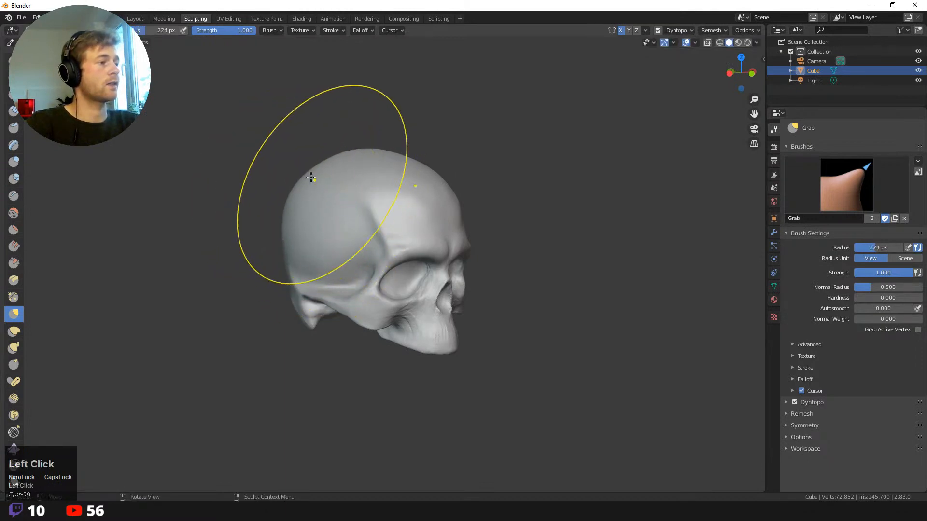
{"action": "middle_click_drag", "start_coordinate": [301, 177], "coordinate": [328, 177]}
{"action": "key", "text": "f"}
{"action": "left_click", "coordinate": [362, 208]}
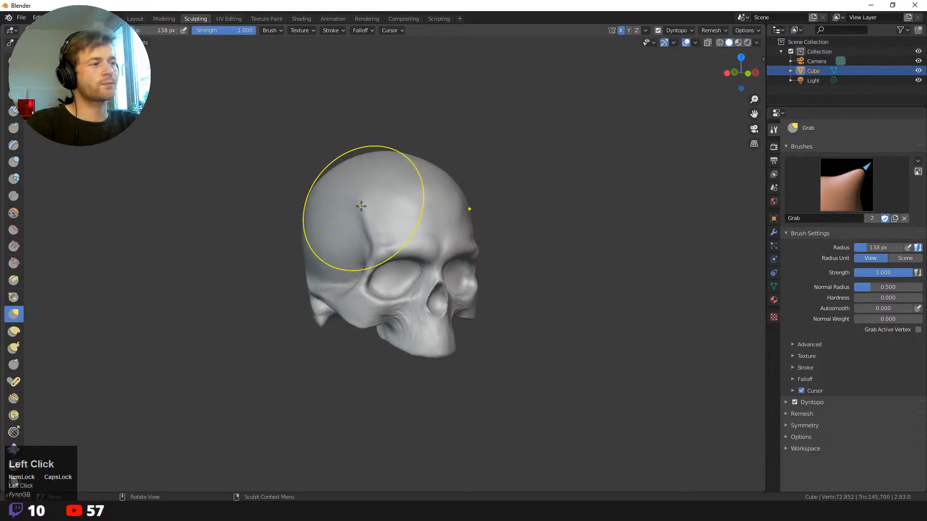
- Reshape the temple ridge beside the forehead with the Grab brush, reducing its radius to 60 px and 32 px
{"action": "key", "text": "f"}
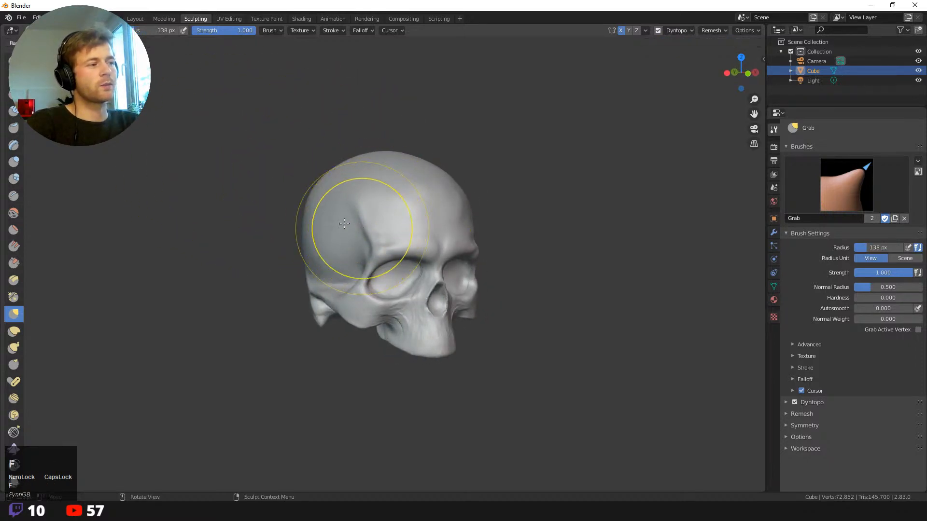
{"action": "left_click", "coordinate": [330, 228]}
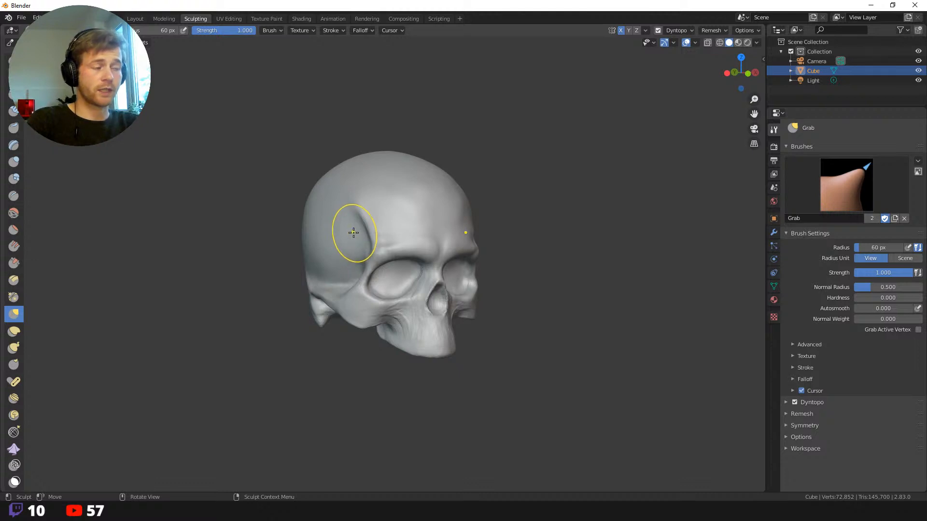
{"action": "key", "text": "f"}
{"action": "left_click", "coordinate": [351, 260]}
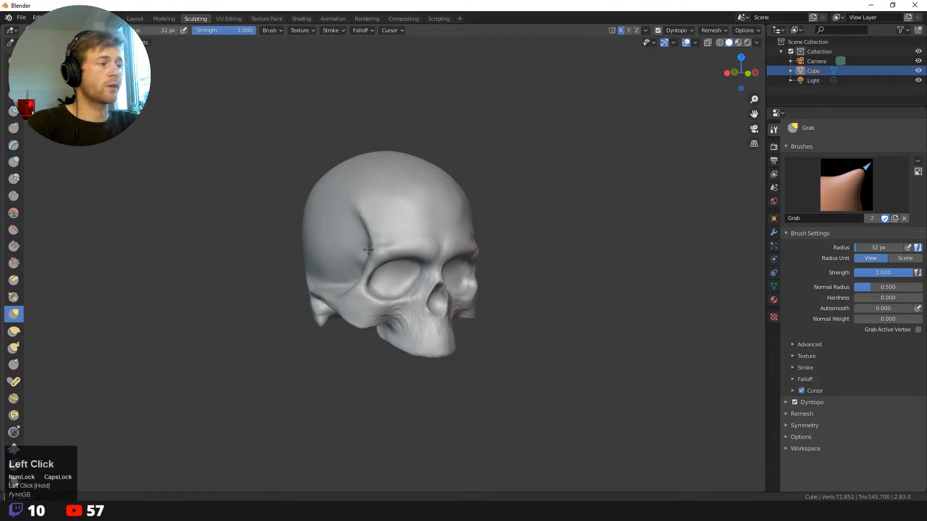
- Refine the outer rim of the eye socket with the Grab brush, using radii of 40, 53 and 78 px
{"action": "middle_click_drag", "start_coordinate": [274, 226], "coordinate": [242, 226]}
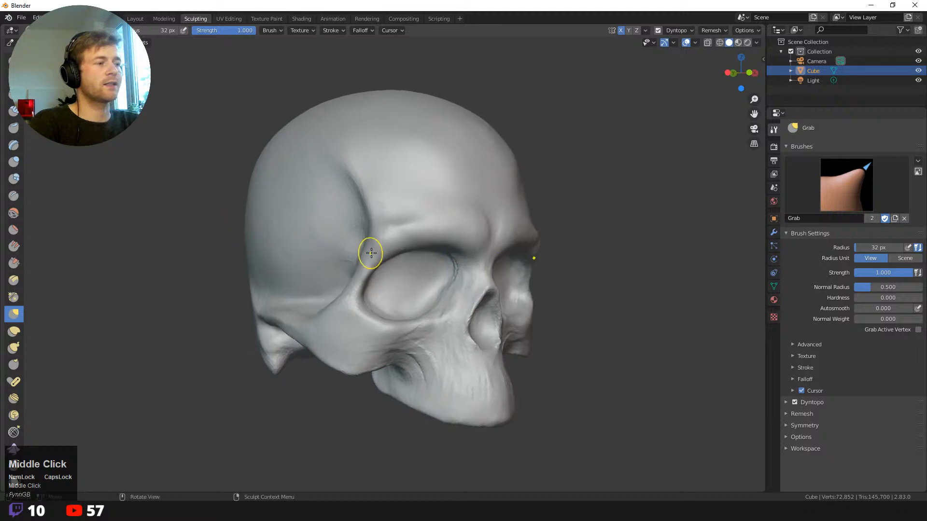
{"action": "key", "text": "f"}
{"action": "left_click", "coordinate": [372, 253]}
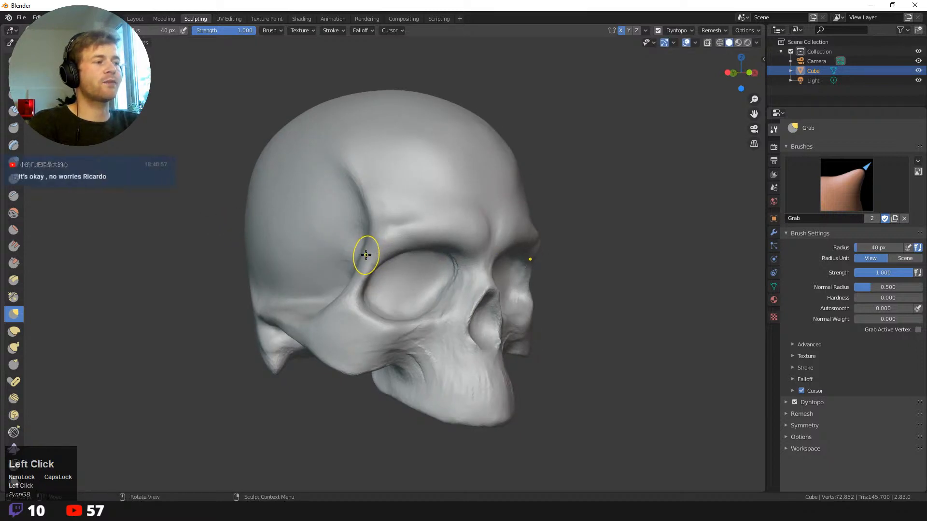
{"action": "key", "text": "f"}
{"action": "left_click", "coordinate": [367, 251]}
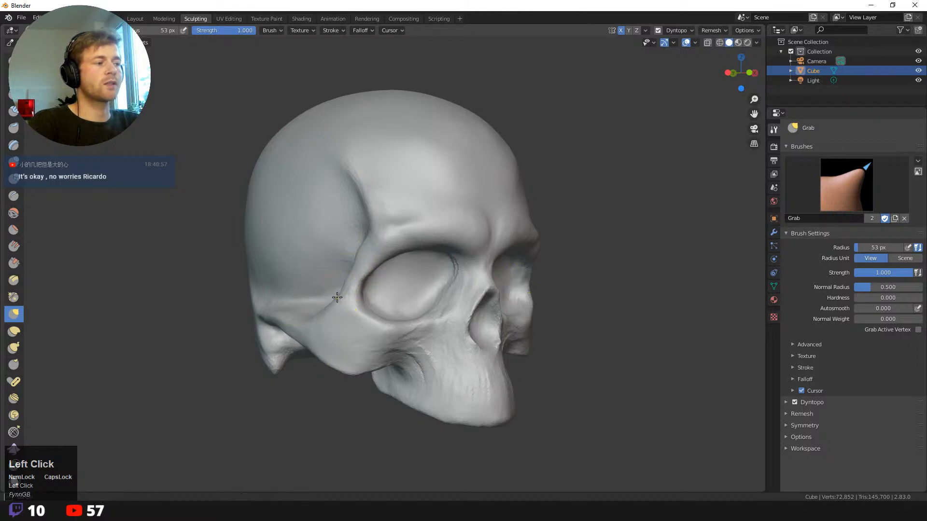
{"action": "key", "text": "f"}
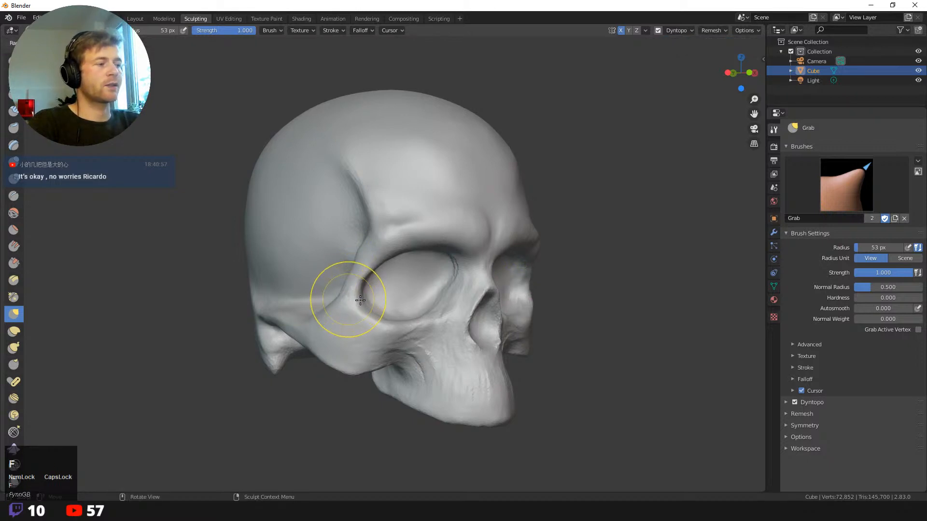
{"action": "left_click", "coordinate": [360, 301]}
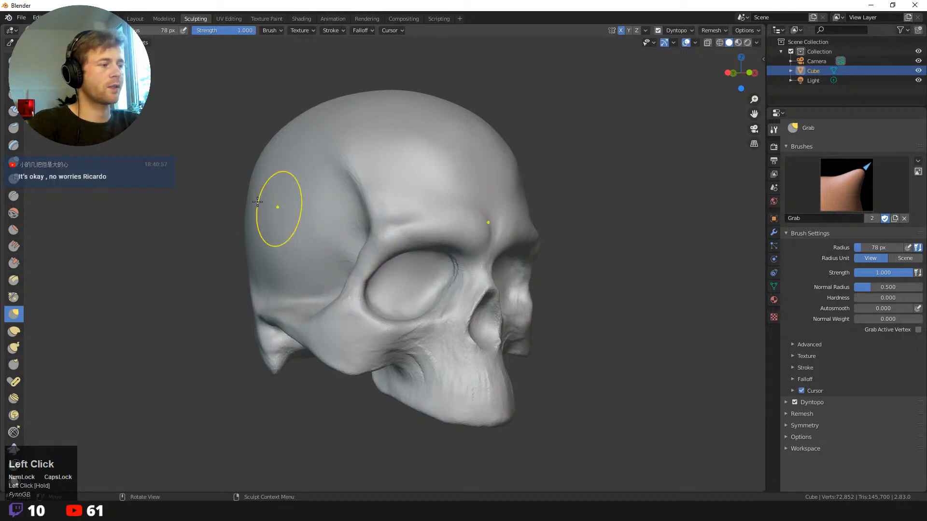
- Smooth the outer brow and pull the bone beside the eye socket into shape with the Grab brush at 78 px
{"action": "middle_click_drag", "start_coordinate": [257, 201], "coordinate": [248, 200]}
{"action": "mouse_move", "coordinate": [393, 238]}
{"action": "left_mouse_down", "text": "shift"}
{"action": "mouse_move", "coordinate": [369, 280]}
{"action": "mouse_move", "coordinate": [399, 269]}
{"action": "left_mouse_up", "text": "shift"}
{"action": "mouse_move", "coordinate": [399, 269]}
{"action": "middle_mouse_down"}
{"action": "mouse_move", "coordinate": [356, 259]}
{"action": "mouse_move", "coordinate": [355, 249]}
{"action": "middle_mouse_up"}
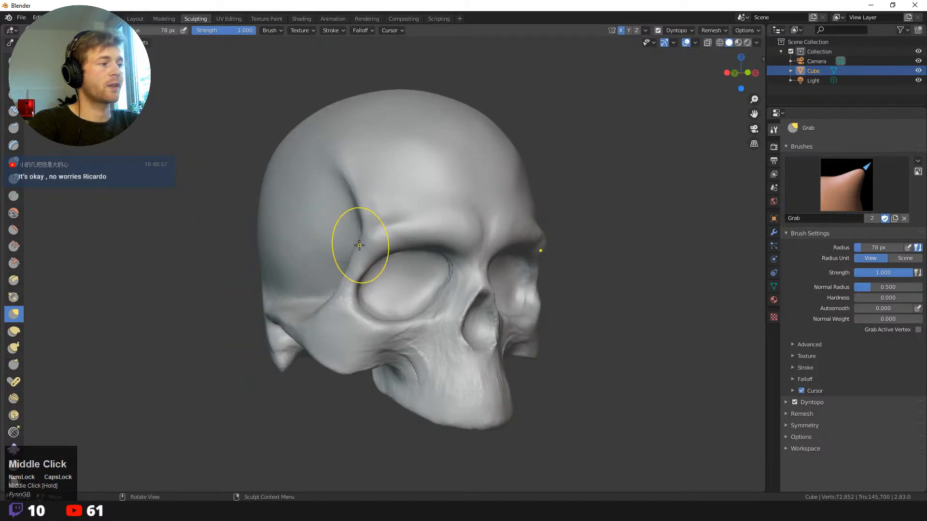
{"action": "left_click_drag", "start_coordinate": [359, 245], "coordinate": [373, 253]}
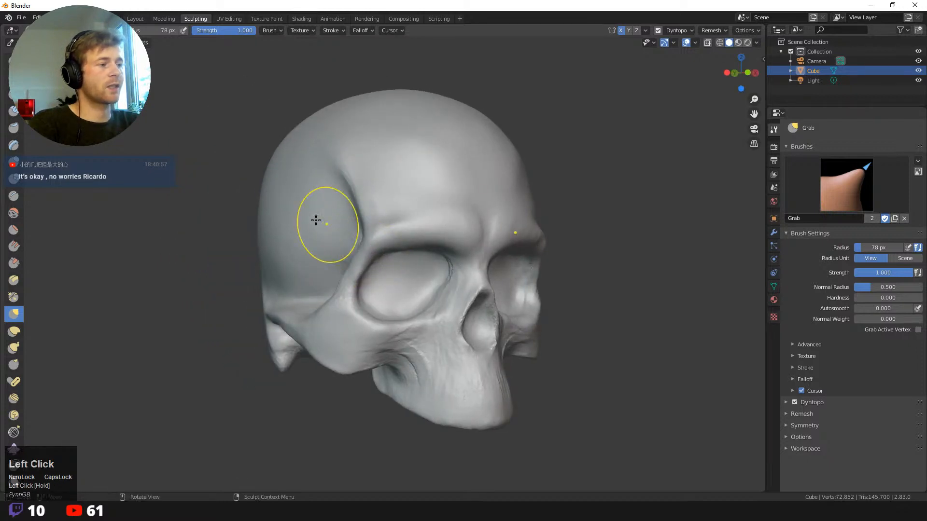
- Switch to the Clay Strips brush and smooth the side of the forehead along the temple ridge
{"action": "middle_click_drag", "start_coordinate": [315, 220], "coordinate": [186, 187]}
{"action": "middle_click_drag", "start_coordinate": [258, 207], "coordinate": [321, 202]}
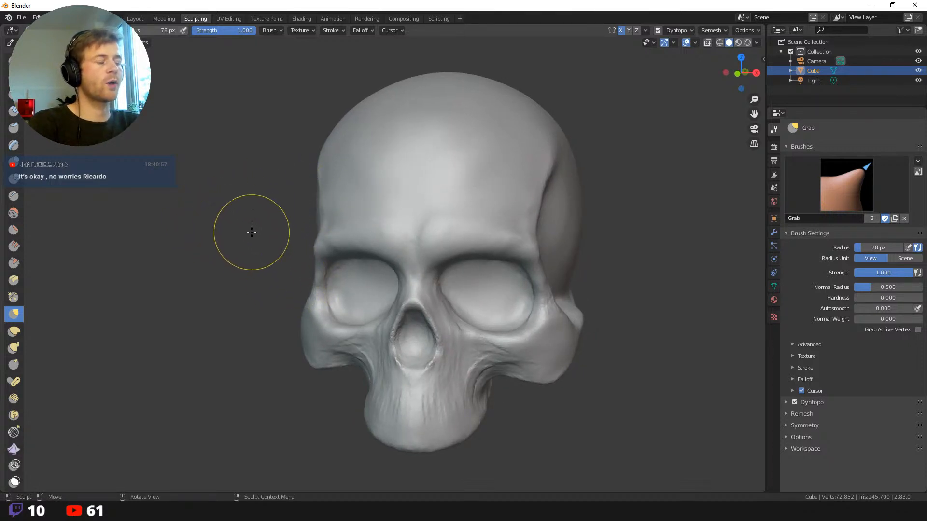
{"action": "middle_click_drag", "start_coordinate": [251, 232], "coordinate": [269, 227]}
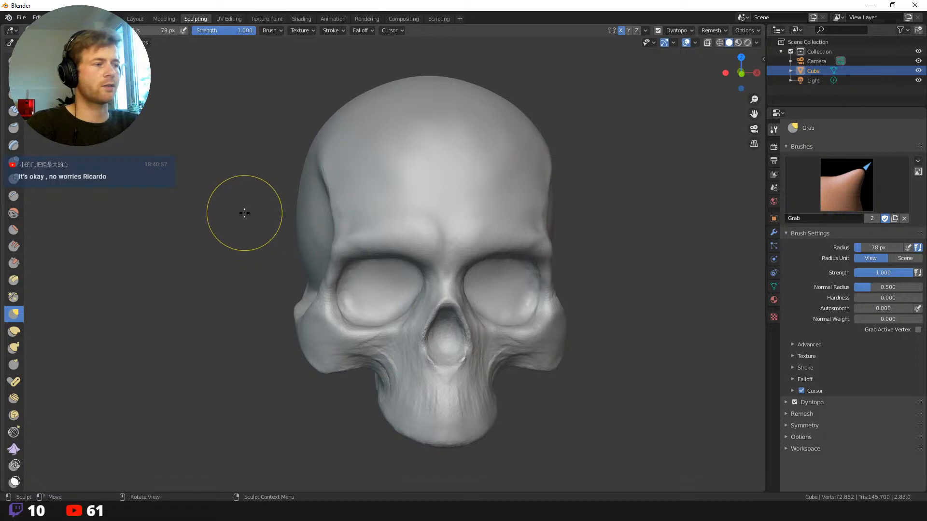
{"action": "mouse_move", "coordinate": [244, 211]}
{"action": "middle_mouse_down"}
{"action": "mouse_move", "coordinate": [325, 209]}
{"action": "mouse_move", "coordinate": [259, 169]}
{"action": "middle_mouse_up"}
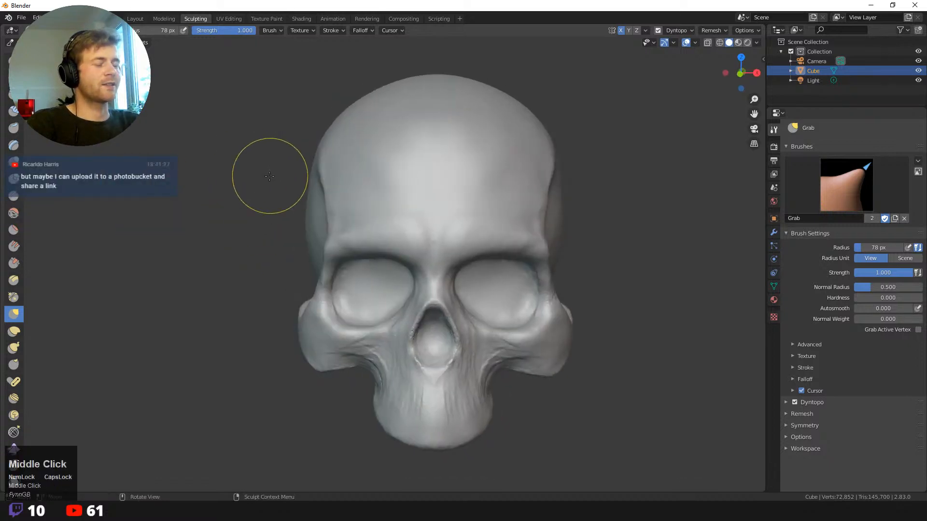
{"action": "key", "text": "shift+space"}
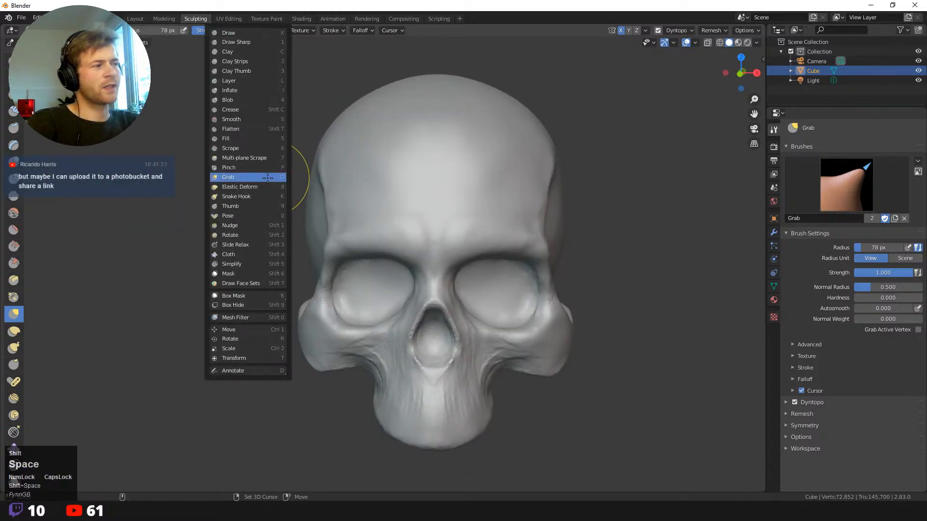
{"action": "left_click", "coordinate": [242, 71]}
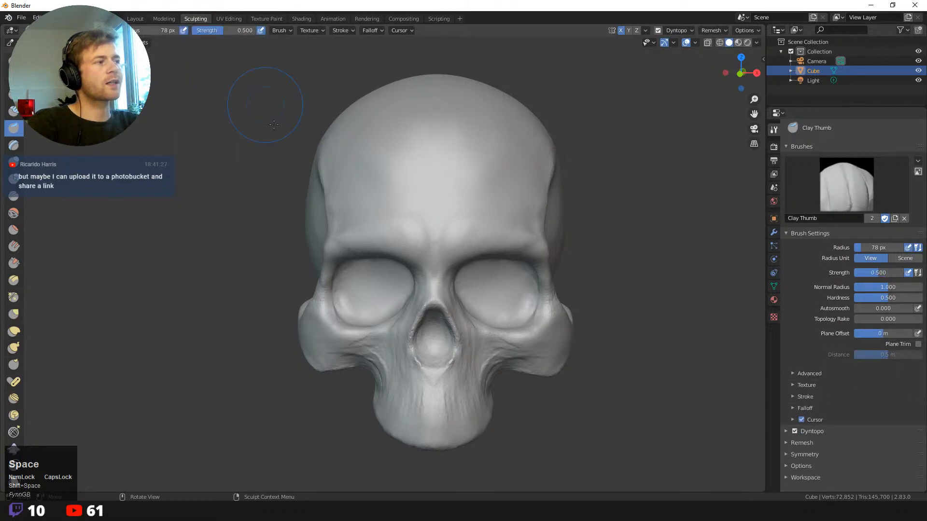
{"action": "key", "text": "shift+space"}
{"action": "left_click", "coordinate": [256, 154]}
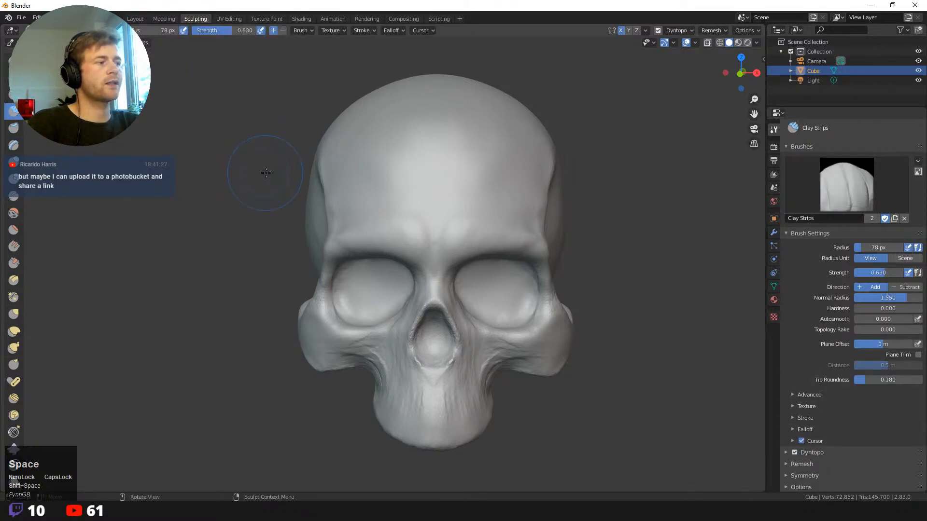
{"action": "middle_click_drag", "start_coordinate": [259, 183], "coordinate": [326, 193]}
{"action": "mouse_move", "coordinate": [336, 204]}
{"action": "left_mouse_down", "text": "shift"}
{"action": "mouse_move", "coordinate": [335, 190]}
{"action": "mouse_move", "coordinate": [342, 204]}
{"action": "left_mouse_up", "text": "shift"}
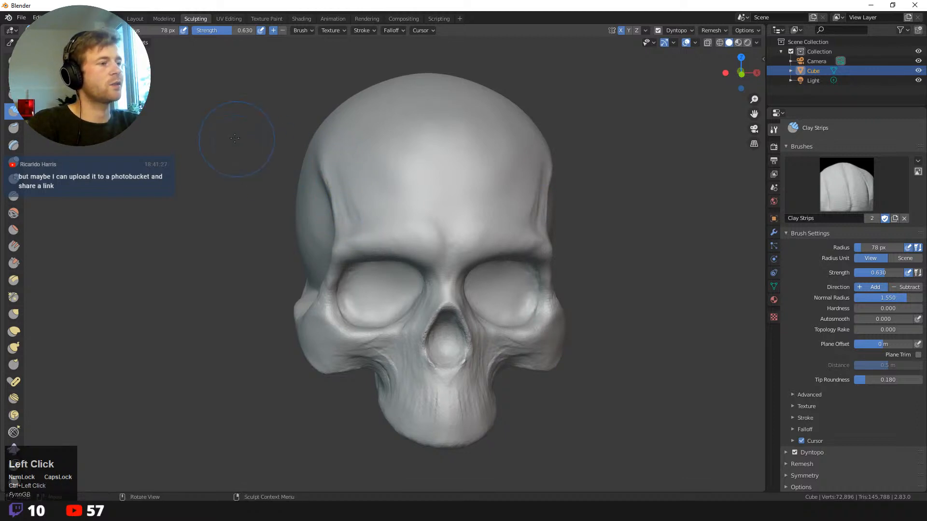
- Carve down the side of the forehead above the outer brow with subtractive Clay Strips strokes at 78 px
{"action": "mouse_move", "coordinate": [235, 138]}
{"action": "middle_mouse_down"}
{"action": "mouse_move", "coordinate": [244, 129]}
{"action": "mouse_move", "coordinate": [324, 159]}
{"action": "middle_mouse_up"}
{"action": "mouse_move", "coordinate": [335, 173]}
{"action": "left_mouse_down", "text": "ctrl"}
{"action": "mouse_move", "coordinate": [321, 162]}
{"action": "mouse_move", "coordinate": [349, 211]}
{"action": "mouse_move", "coordinate": [369, 188]}
{"action": "left_mouse_up", "text": "ctrl"}
{"action": "middle_click_drag", "start_coordinate": [251, 142], "coordinate": [242, 138]}
{"action": "left_click_drag", "start_coordinate": [344, 204], "coordinate": [343, 227], "text": "ctrl"}
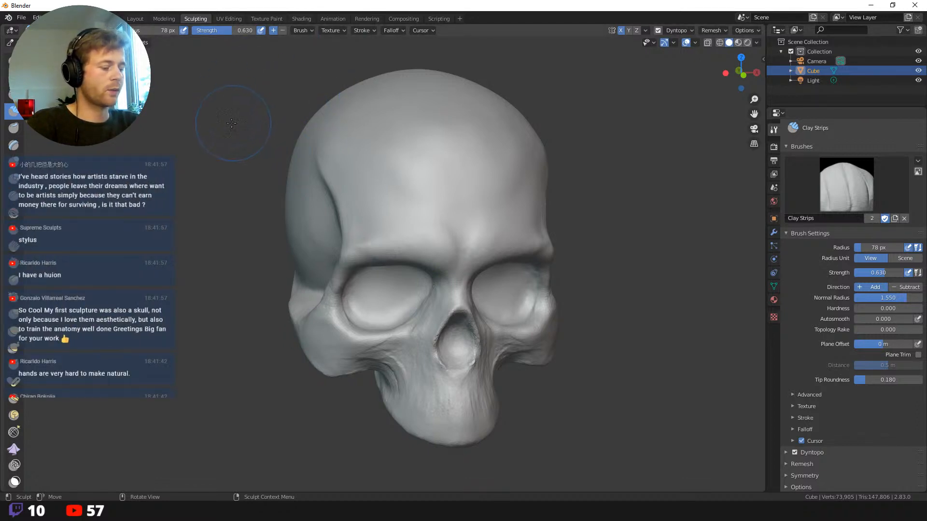
- Deepen the temple hollow behind the eye socket with subtractive Clay Strips strokes
{"action": "middle_click_drag", "start_coordinate": [206, 142], "coordinate": [267, 152]}
{"action": "left_click_drag", "start_coordinate": [360, 202], "coordinate": [382, 244], "text": "ctrl"}
{"action": "left_click_drag", "start_coordinate": [383, 247], "coordinate": [381, 241], "text": "ctrl"}
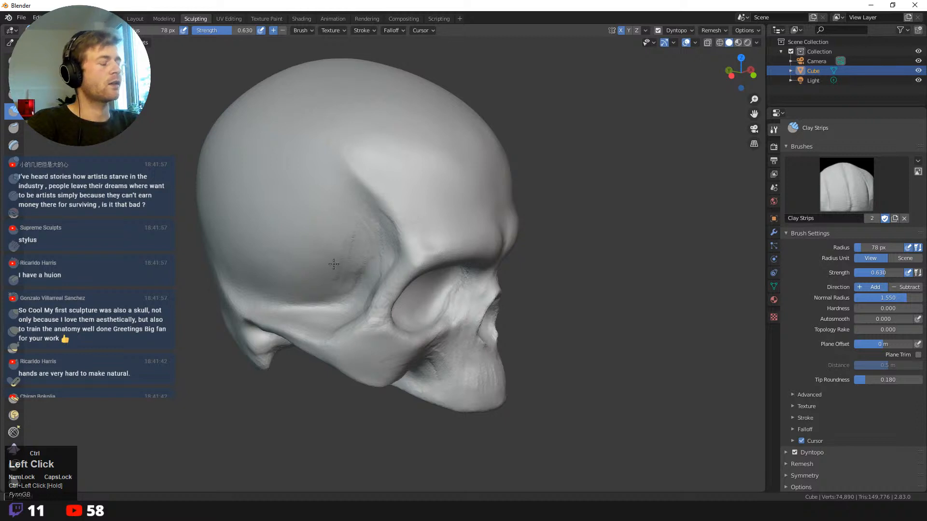
{"action": "left_click_drag", "start_coordinate": [334, 263], "coordinate": [340, 241], "text": "ctrl"}
- Set the Clay Strips radius to 124 px and smooth the carved temple area
{"action": "key", "text": "f"}
{"action": "left_click", "coordinate": [398, 224]}
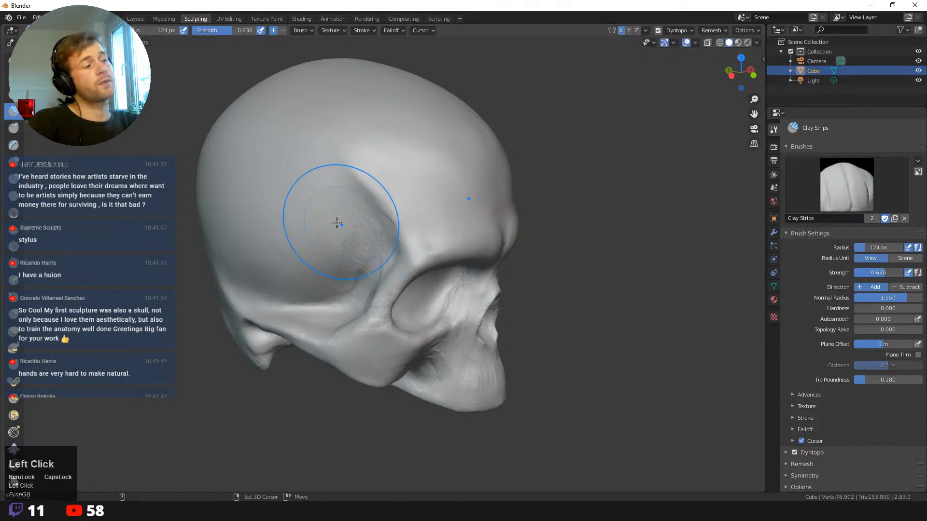
{"action": "middle_click_drag", "start_coordinate": [261, 170], "coordinate": [179, 156]}
{"action": "middle_click_drag", "start_coordinate": [345, 196], "coordinate": [299, 182]}
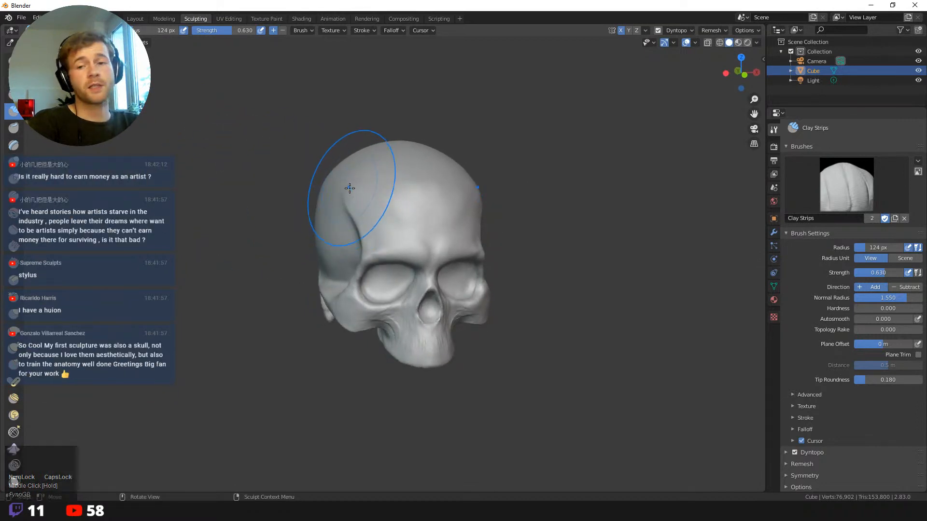
{"action": "middle_click_drag", "start_coordinate": [333, 174], "coordinate": [338, 196]}
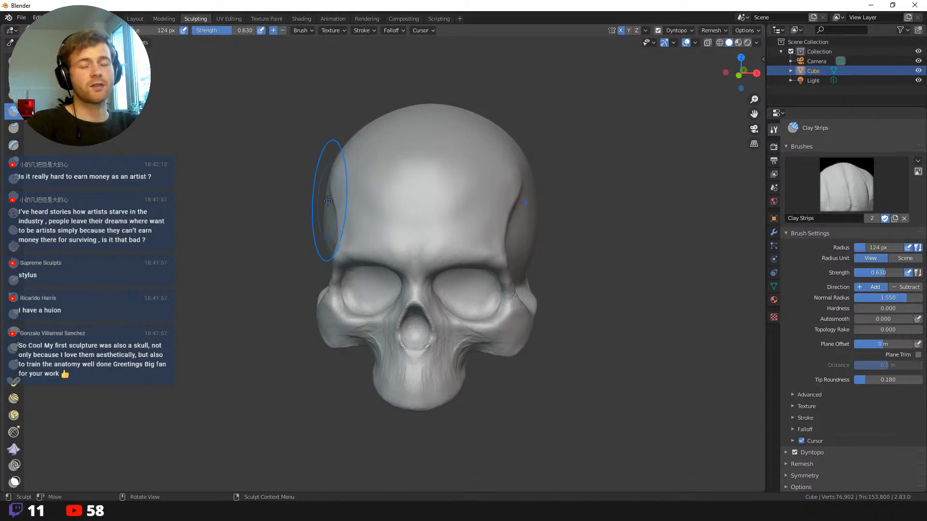
- Set the Clay Strips radius to 39 px and carve the hollow behind the outer eye socket rim above the cheekbone
{"action": "mouse_move", "coordinate": [295, 252]}
{"action": "middle_mouse_down"}
{"action": "mouse_move", "coordinate": [266, 276]}
{"action": "mouse_move", "coordinate": [286, 303]}
{"action": "mouse_move", "coordinate": [356, 307]}
{"action": "middle_mouse_up"}
{"action": "key", "text": "f"}
{"action": "left_click", "coordinate": [221, 287]}
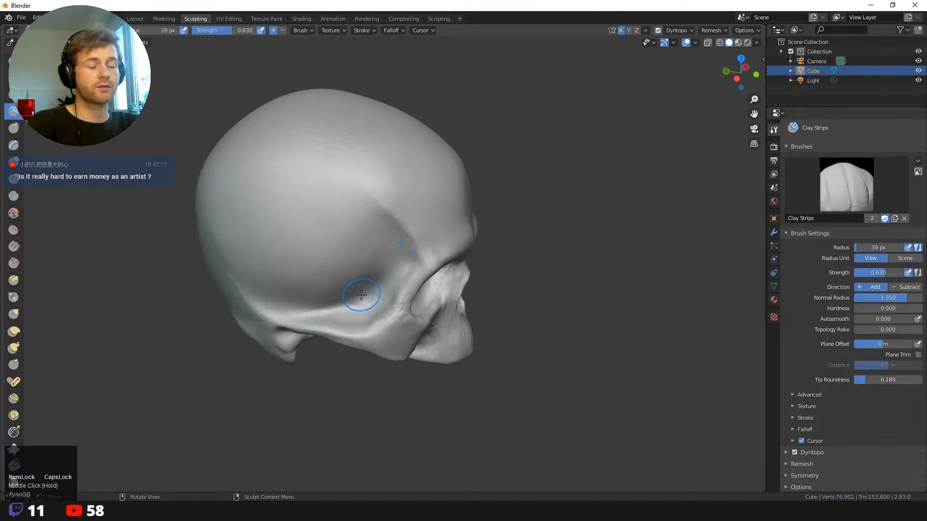
{"action": "key", "text": "shift+space"}
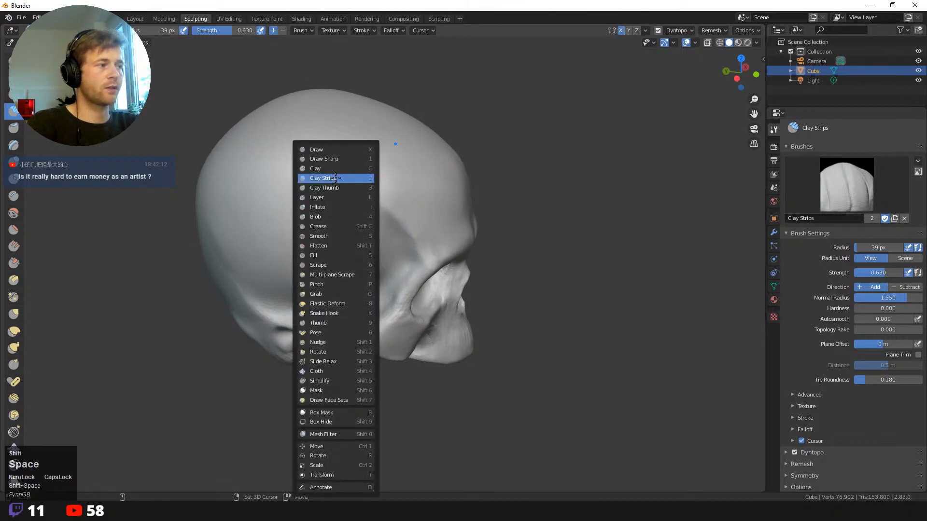
{"action": "left_click", "coordinate": [357, 178]}
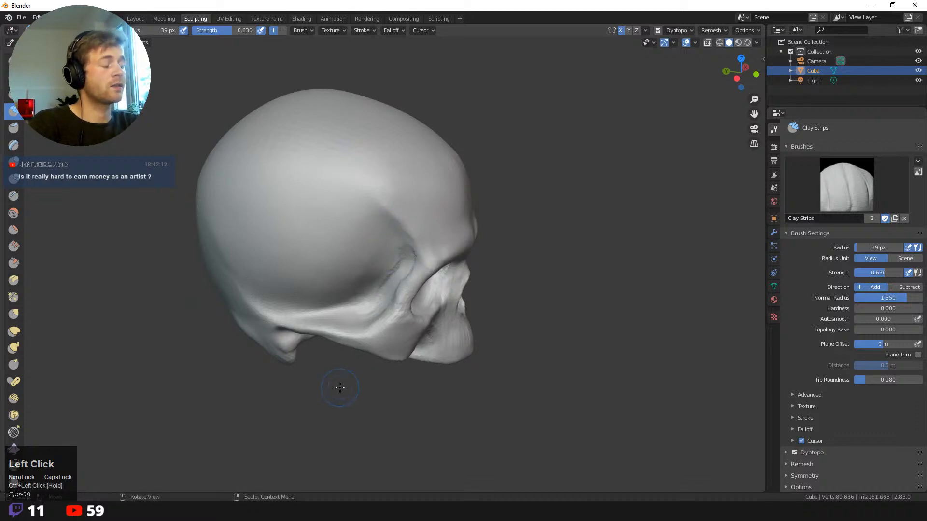
{"action": "middle_click_drag", "start_coordinate": [339, 387], "coordinate": [389, 325]}
{"action": "left_click", "coordinate": [412, 276], "text": "ctrl"}
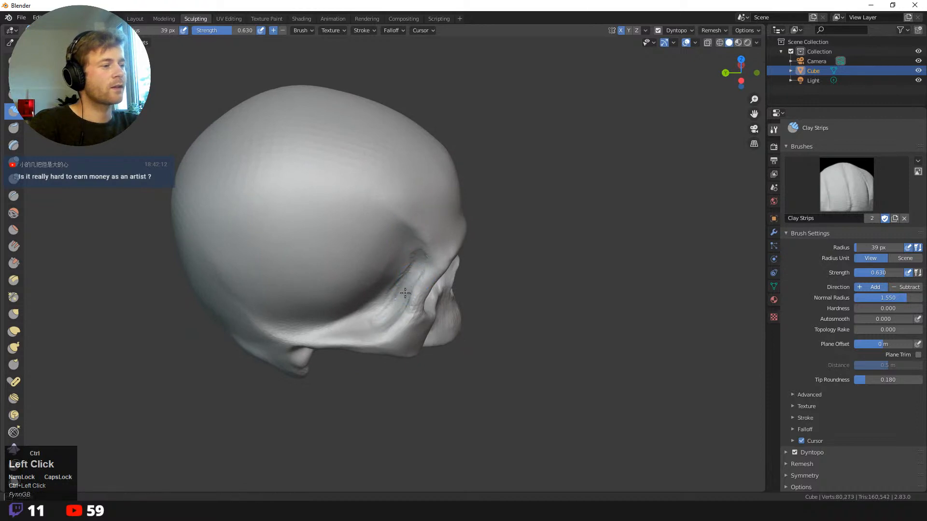
{"action": "left_click_drag", "start_coordinate": [405, 293], "coordinate": [408, 275], "text": "ctrl"}
{"action": "left_click_drag", "start_coordinate": [395, 306], "coordinate": [395, 310], "text": "ctrl"}
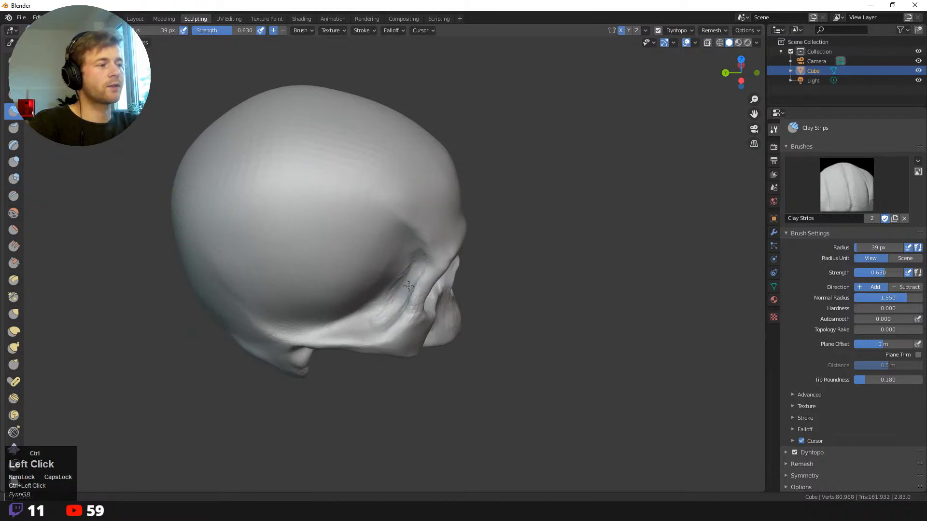
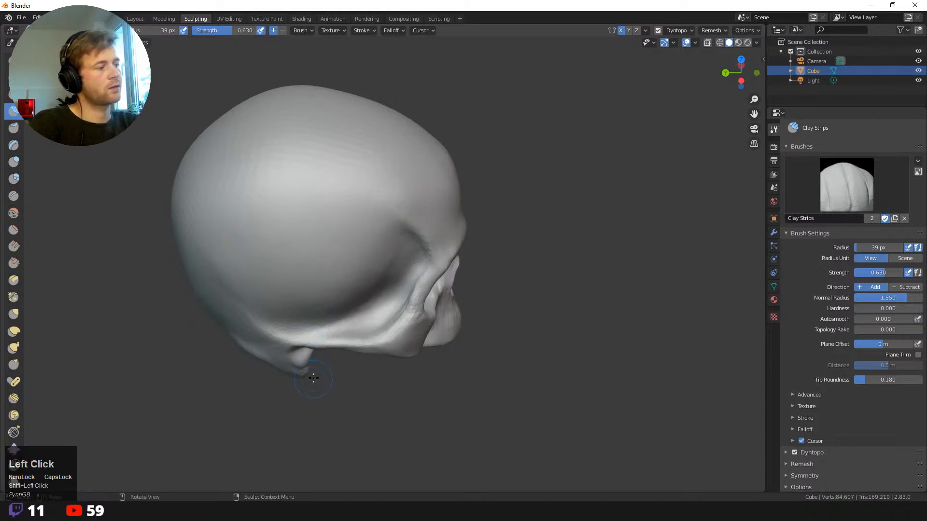
- Reshape the back and side of the cranium with the Grab brush, starting at a 183 px radius
{"action": "middle_click_drag", "start_coordinate": [314, 378], "coordinate": [454, 307]}
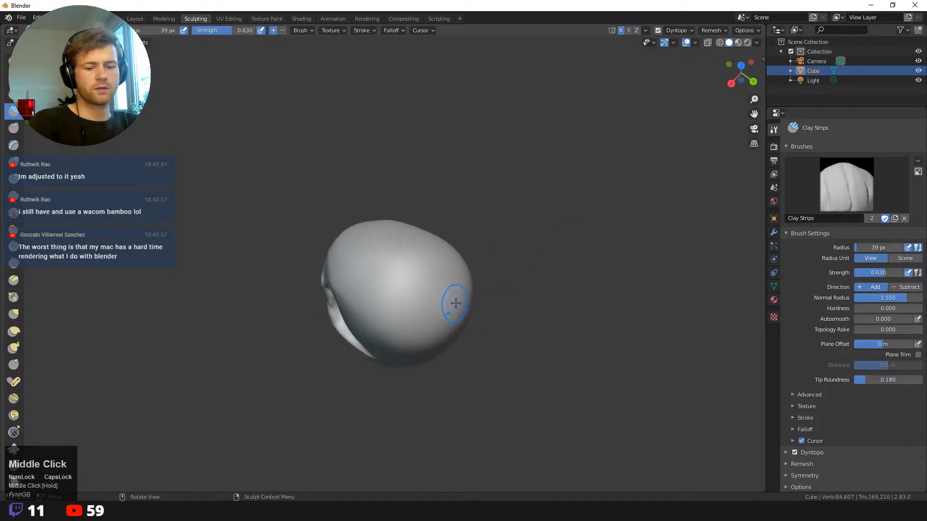
{"action": "key", "text": "g"}
{"action": "key", "text": "f"}
{"action": "left_click", "coordinate": [499, 302]}
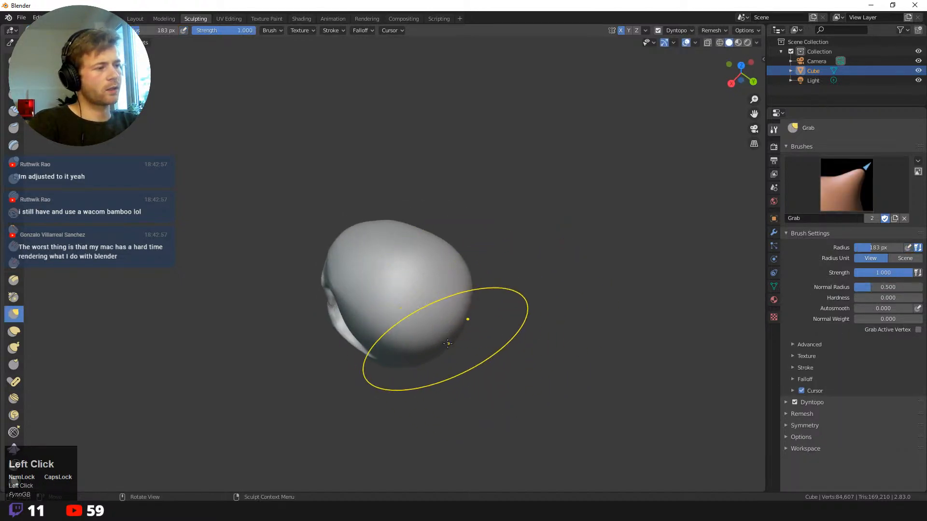
{"action": "left_click_drag", "start_coordinate": [448, 343], "coordinate": [454, 344]}
{"action": "middle_click_drag", "start_coordinate": [454, 344], "coordinate": [375, 389]}
{"action": "mouse_move", "coordinate": [352, 346]}
{"action": "middle_mouse_down"}
{"action": "mouse_move", "coordinate": [323, 404]}
{"action": "mouse_move", "coordinate": [384, 335]}
{"action": "mouse_move", "coordinate": [401, 337]}
{"action": "mouse_move", "coordinate": [399, 361]}
{"action": "mouse_move", "coordinate": [409, 320]}
{"action": "middle_mouse_up"}
{"action": "key", "text": "f"}
{"action": "left_click", "coordinate": [398, 309]}
{"action": "left_click", "coordinate": [416, 319]}
{"action": "left_click_drag", "start_coordinate": [416, 319], "coordinate": [418, 323]}
- Set the Grab brush radius to 91 px and nudge the lower edge of the cheekbone slightly upward
{"action": "mouse_move", "coordinate": [461, 372]}
{"action": "middle_mouse_down", "text": "ctrl"}
{"action": "mouse_move", "coordinate": [485, 422]}
{"action": "mouse_move", "coordinate": [461, 371]}
{"action": "middle_mouse_up", "text": "ctrl"}
{"action": "key", "text": "f"}
{"action": "left_click", "coordinate": [506, 358]}
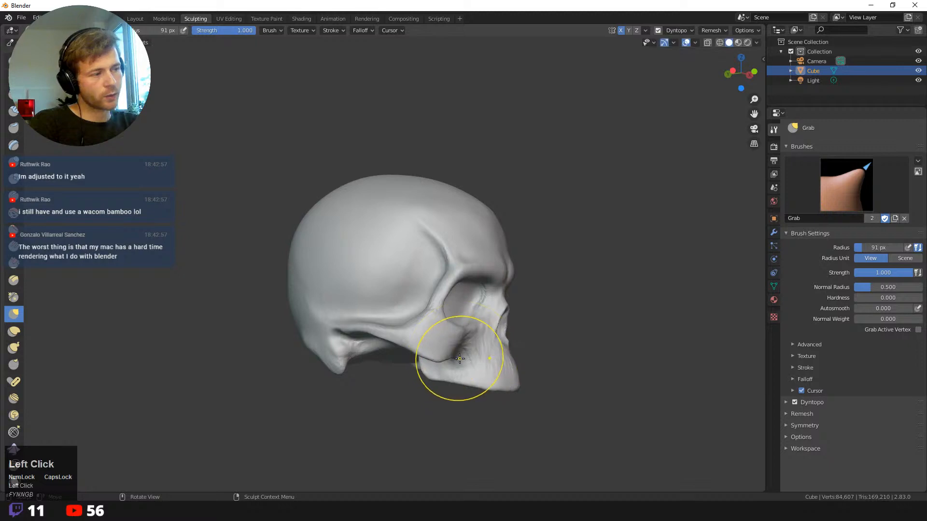
{"action": "left_click_drag", "start_coordinate": [457, 356], "coordinate": [459, 353]}
- Adjust the profile of the upper jaw with the Grab brush and set the brush radius to 118 px
{"action": "middle_click_drag", "start_coordinate": [448, 402], "coordinate": [455, 387]}
{"action": "left_click_drag", "start_coordinate": [454, 378], "coordinate": [508, 381]}
{"action": "key", "text": "f"}
{"action": "left_click", "coordinate": [490, 372]}
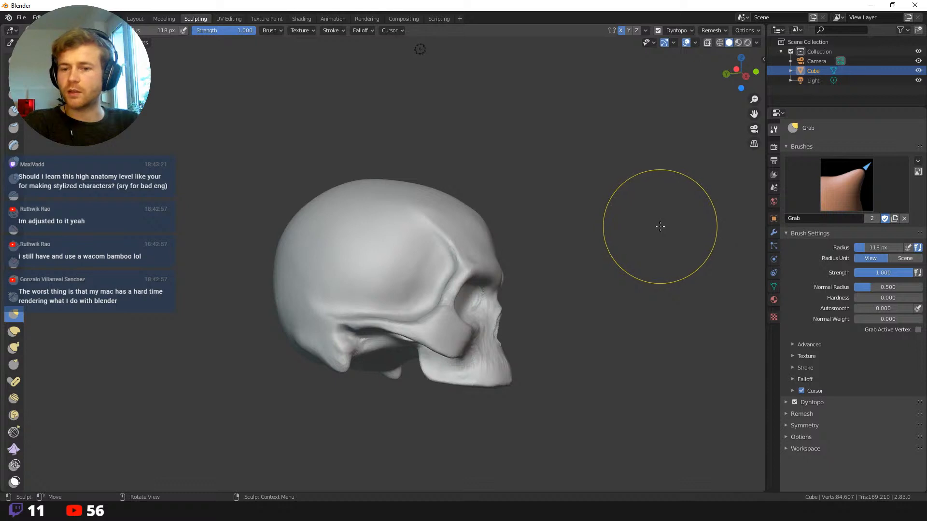
{"action": "middle_click_drag", "start_coordinate": [618, 283], "coordinate": [526, 323]}
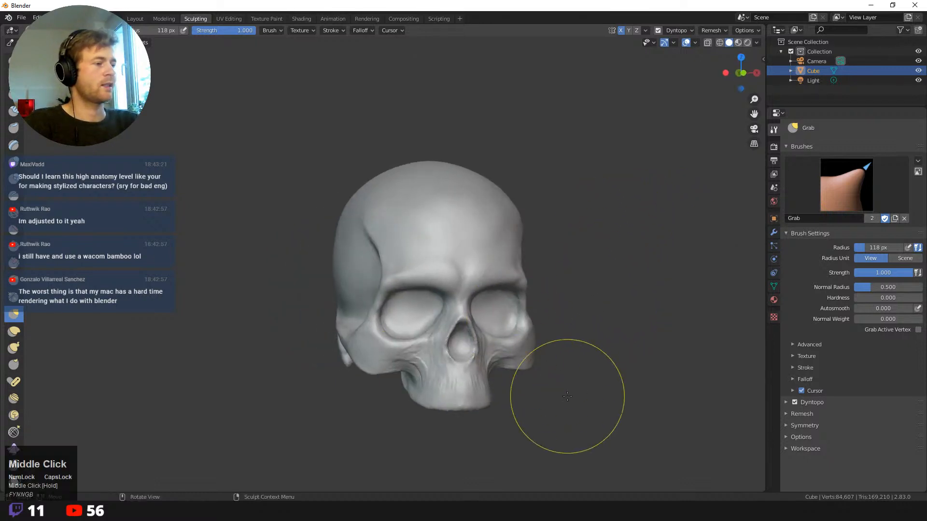
- Pull the lower edge of the cheekbone slightly forward with the Grab brush
{"action": "middle_click_drag", "start_coordinate": [565, 407], "coordinate": [488, 357]}
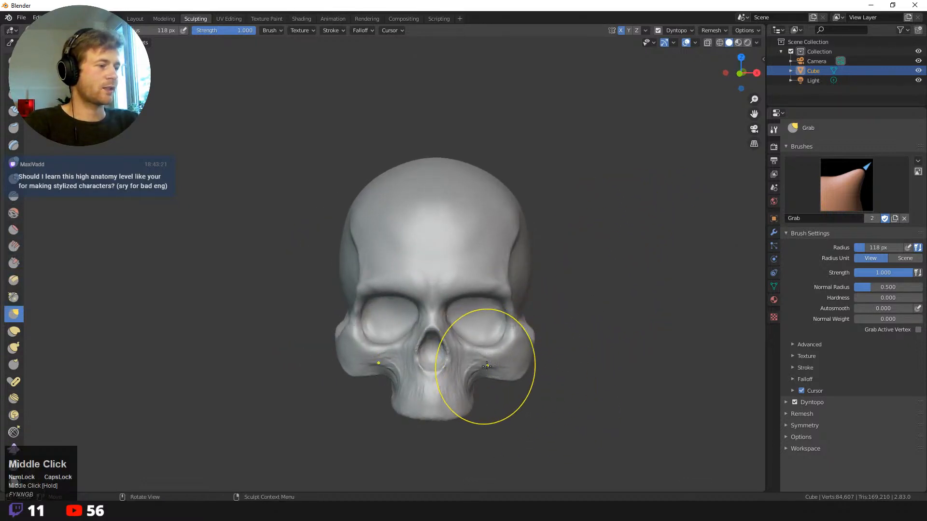
{"action": "middle_click_drag", "start_coordinate": [496, 414], "coordinate": [455, 465]}
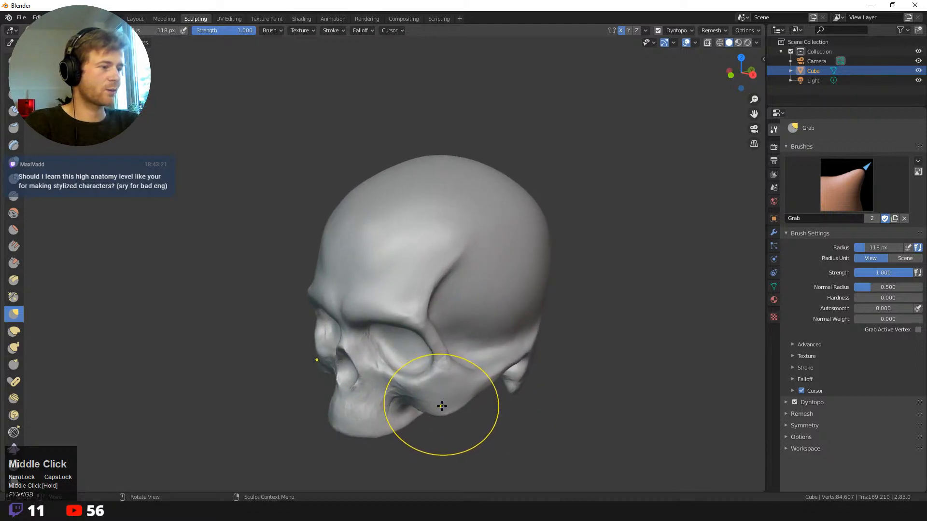
{"action": "mouse_move", "coordinate": [439, 404]}
{"action": "left_mouse_down"}
{"action": "mouse_move", "coordinate": [446, 399]}
{"action": "mouse_move", "coordinate": [423, 398]}
{"action": "left_mouse_up"}
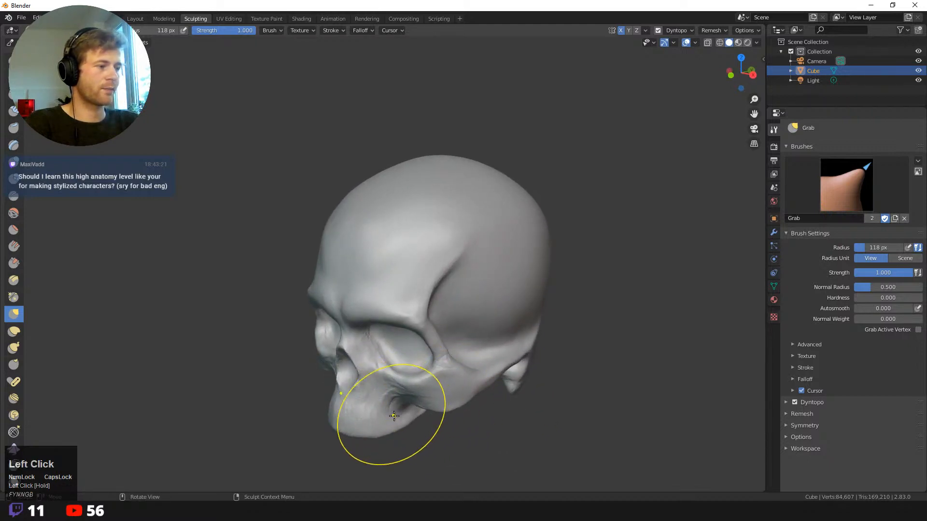
- Set the Grab brush radius to 174 px and nudge the side of the upper jaw slightly forward
{"action": "middle_click_drag", "start_coordinate": [370, 414], "coordinate": [330, 389]}
{"action": "key", "text": "f"}
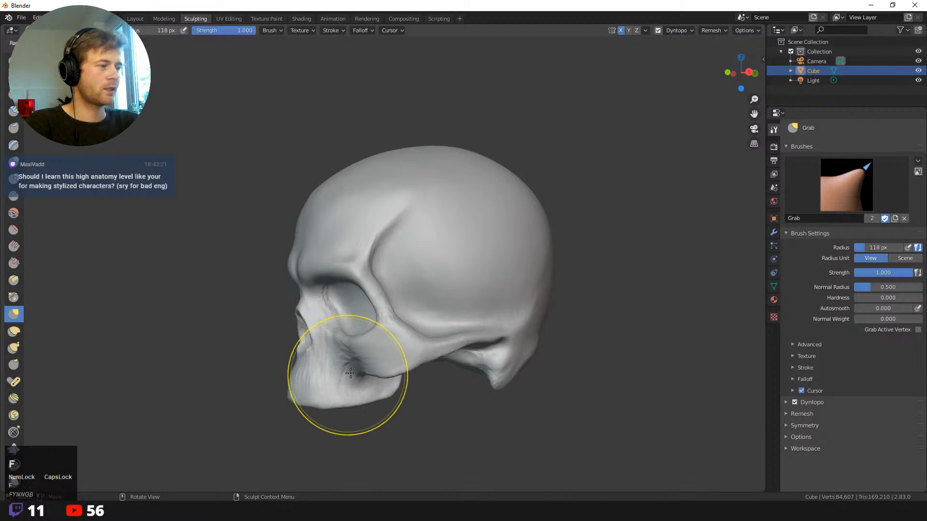
{"action": "left_click", "coordinate": [319, 386]}
{"action": "left_click_drag", "start_coordinate": [327, 386], "coordinate": [325, 387]}
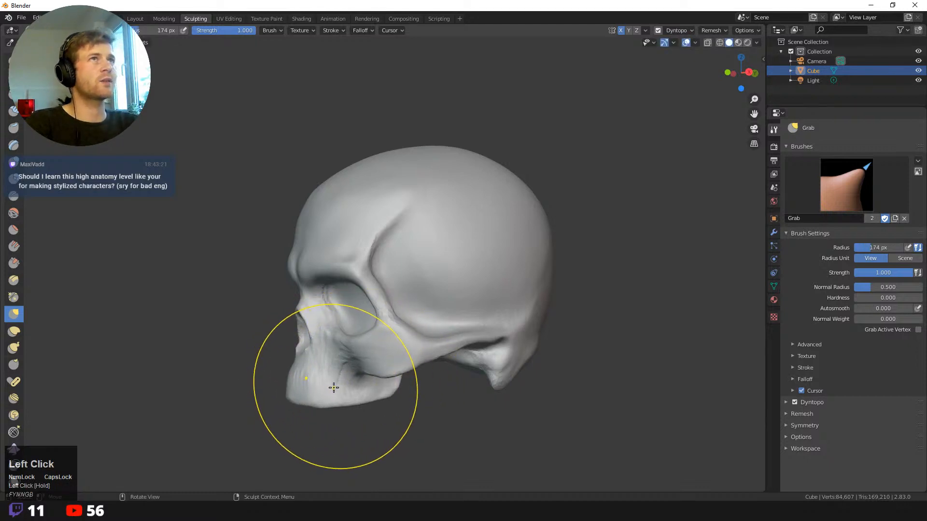
{"action": "mouse_move", "coordinate": [335, 389]}
{"action": "middle_mouse_down"}
{"action": "mouse_move", "coordinate": [366, 405]}
{"action": "mouse_move", "coordinate": [447, 417]}
{"action": "mouse_move", "coordinate": [432, 409]}
{"action": "middle_mouse_up"}
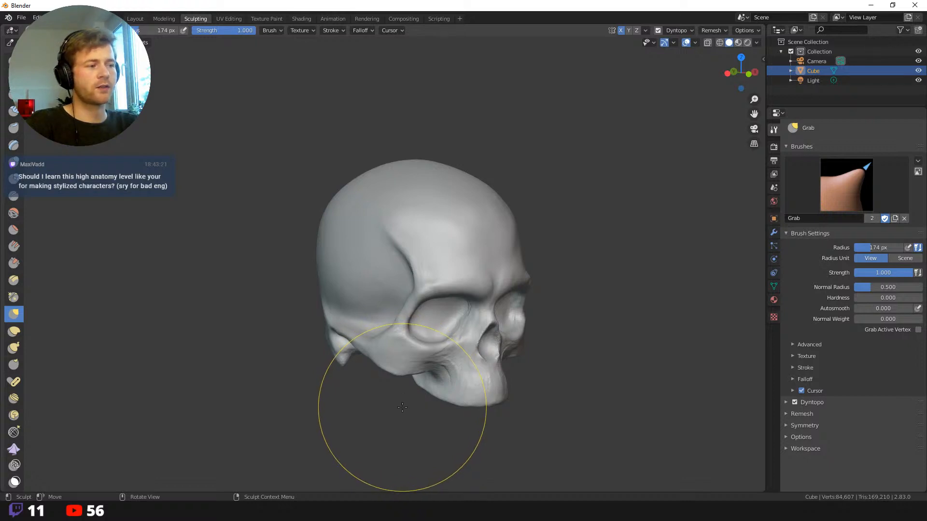
- Set the Grab brush radius to 89 px, try pulling the hollow between the cheekbone and upper jaw, and undo that stroke
{"action": "middle_click_drag", "start_coordinate": [402, 407], "coordinate": [367, 375]}
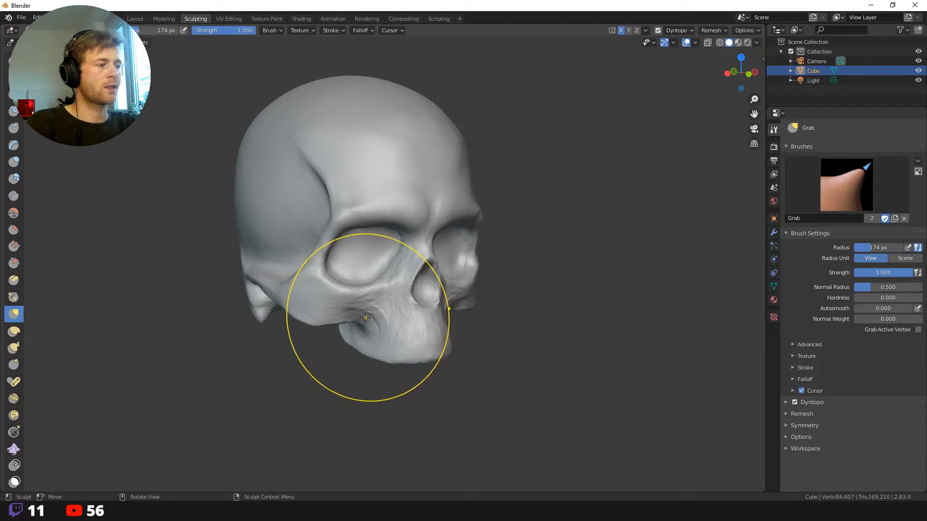
{"action": "key", "text": "f"}
{"action": "left_click", "coordinate": [324, 320]}
{"action": "middle_click_drag", "start_coordinate": [324, 320], "coordinate": [369, 300]}
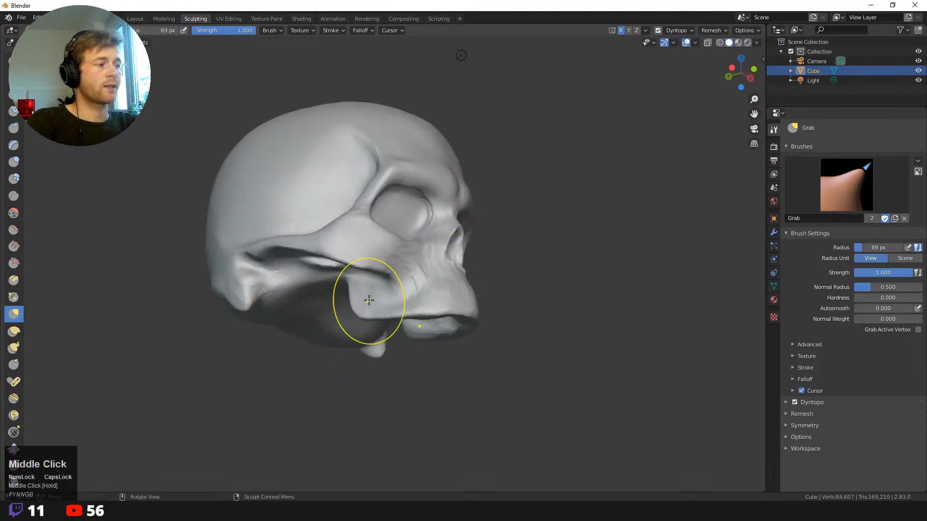
{"action": "left_click_drag", "start_coordinate": [390, 269], "coordinate": [409, 286]}
{"action": "key", "text": "ctrl+z"}
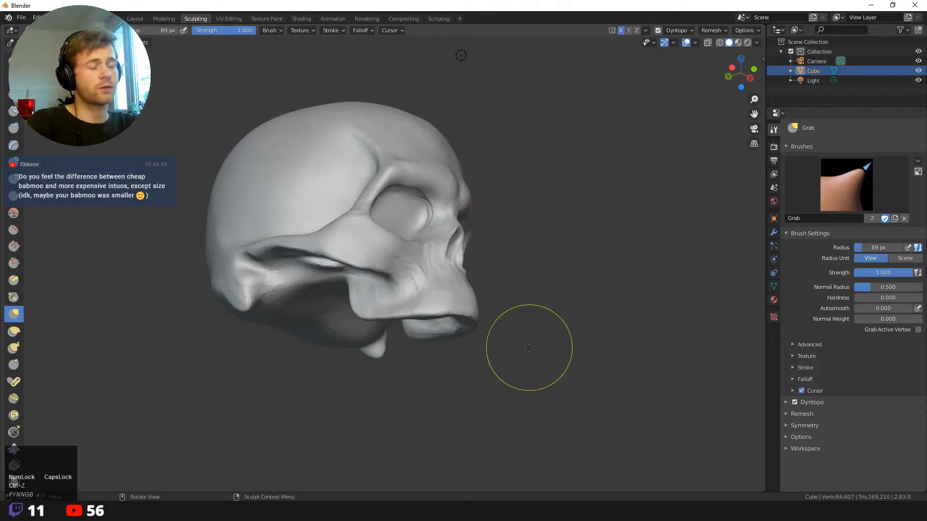
- Pull the lower edge of the cheekbone slightly inward toward the upper jaw with the Grab brush
{"action": "middle_click_drag", "start_coordinate": [529, 348], "coordinate": [515, 370]}
{"action": "middle_click_drag", "start_coordinate": [418, 340], "coordinate": [292, 344]}
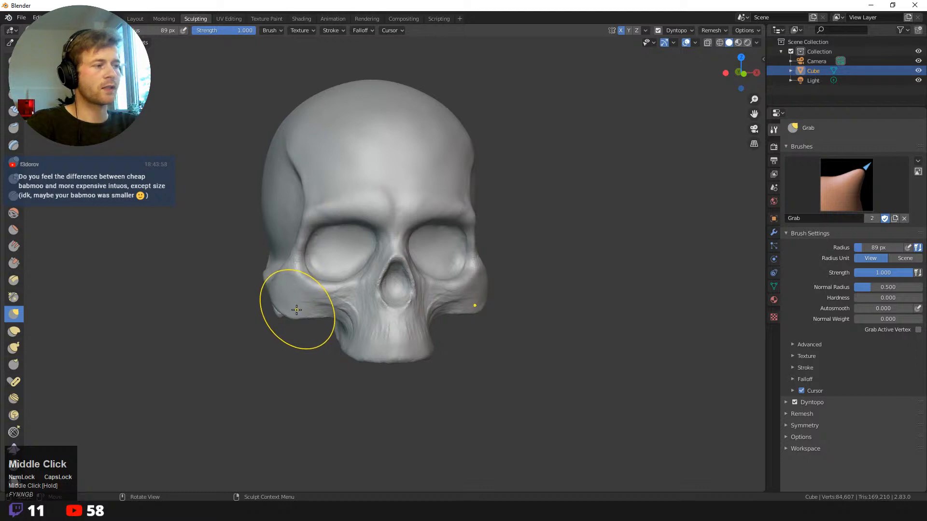
{"action": "left_click_drag", "start_coordinate": [296, 307], "coordinate": [309, 311]}
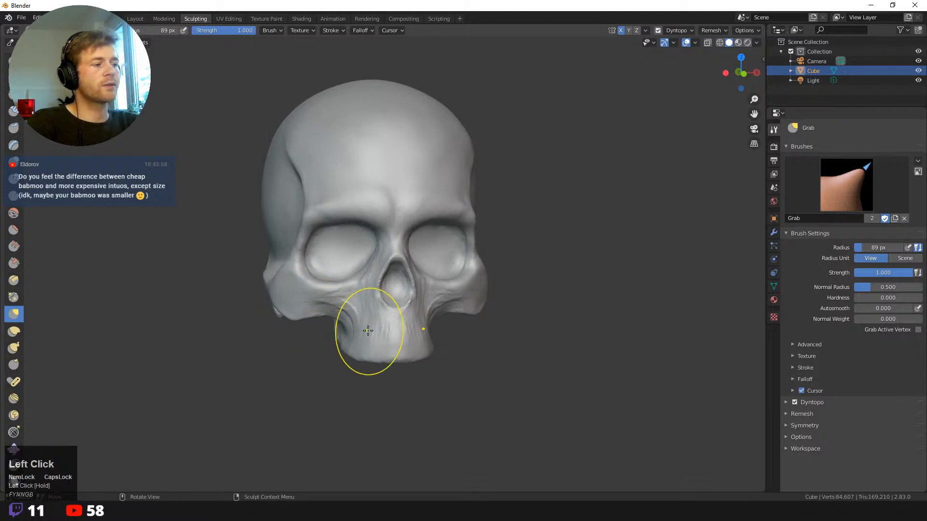
{"action": "middle_click_drag", "start_coordinate": [328, 335], "coordinate": [302, 345]}
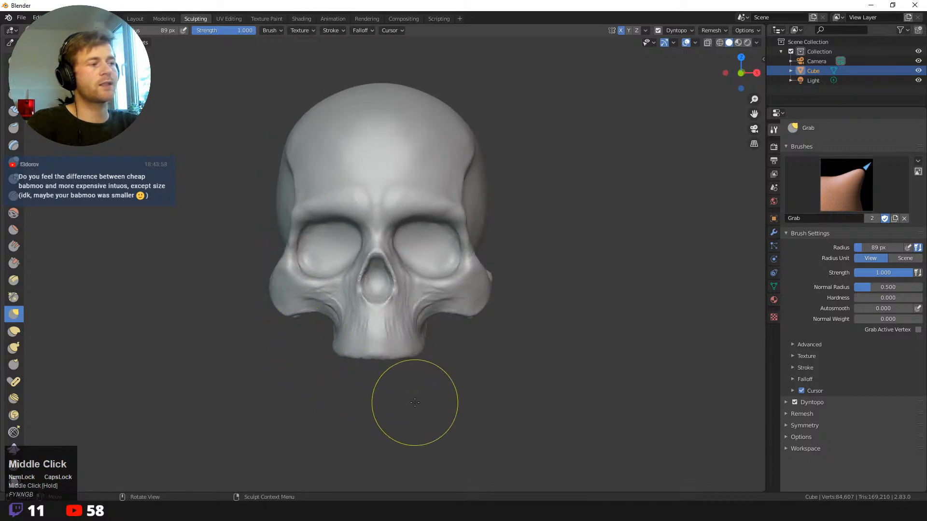
{"action": "middle_click_drag", "start_coordinate": [415, 402], "coordinate": [400, 365]}
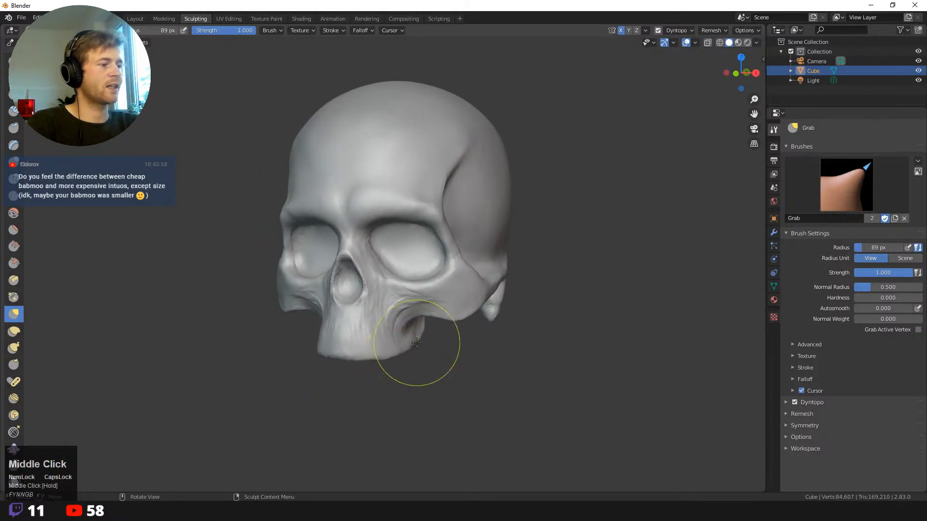
- Enlarge the Grab brush radius to 154 px, then 216 px, and push the side of the cranium slightly inward
{"action": "key", "text": "f"}
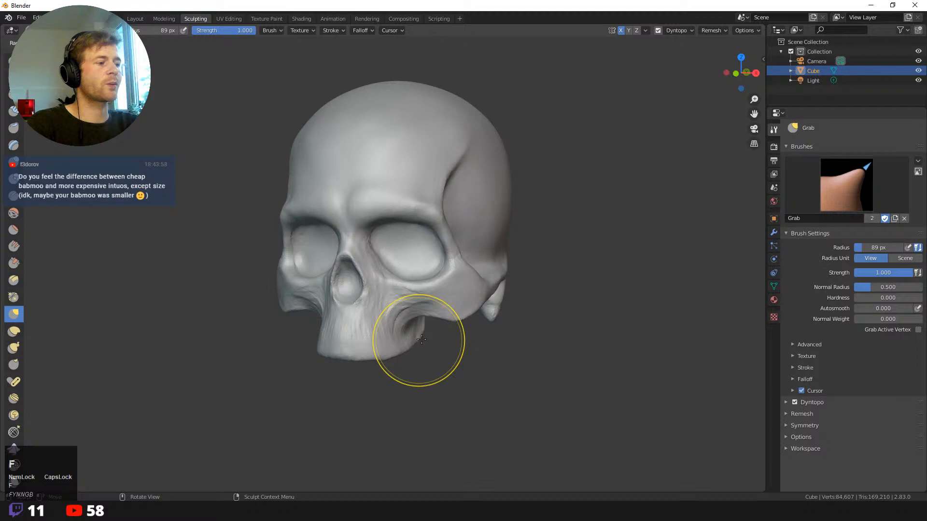
{"action": "left_click", "coordinate": [450, 338]}
{"action": "mouse_move", "coordinate": [450, 338]}
{"action": "middle_mouse_down"}
{"action": "mouse_move", "coordinate": [484, 359]}
{"action": "mouse_move", "coordinate": [439, 320]}
{"action": "mouse_move", "coordinate": [438, 347]}
{"action": "mouse_move", "coordinate": [291, 241]}
{"action": "middle_mouse_up"}
{"action": "key", "text": "f"}
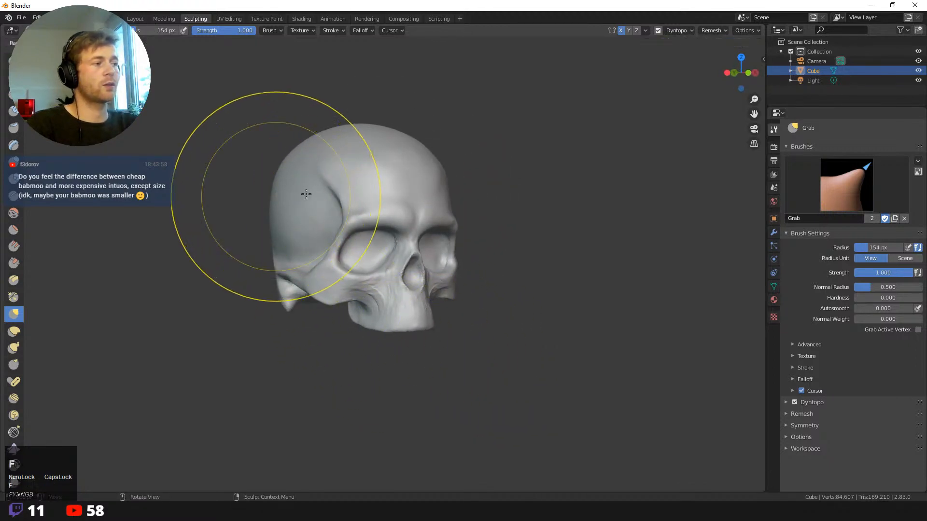
{"action": "left_click", "coordinate": [269, 195]}
{"action": "left_click_drag", "start_coordinate": [268, 200], "coordinate": [273, 195]}
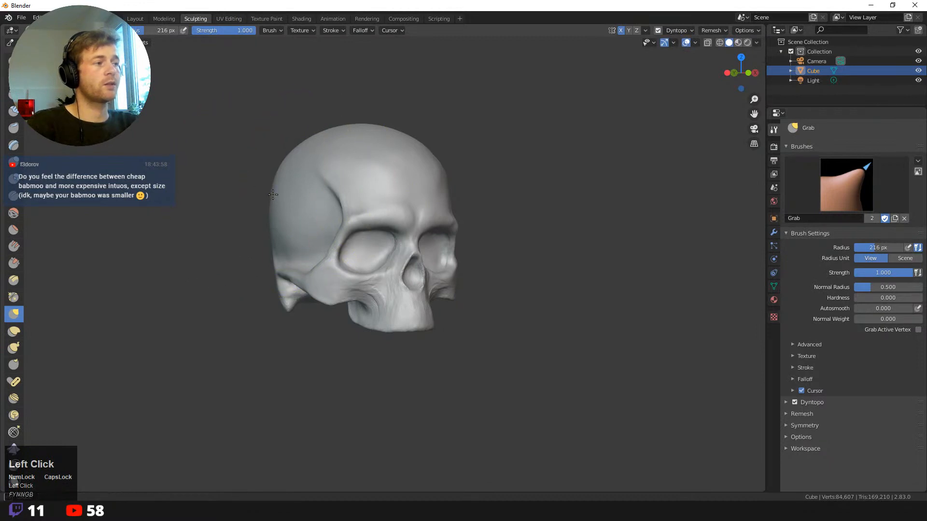
{"action": "middle_click_drag", "start_coordinate": [261, 181], "coordinate": [253, 192]}
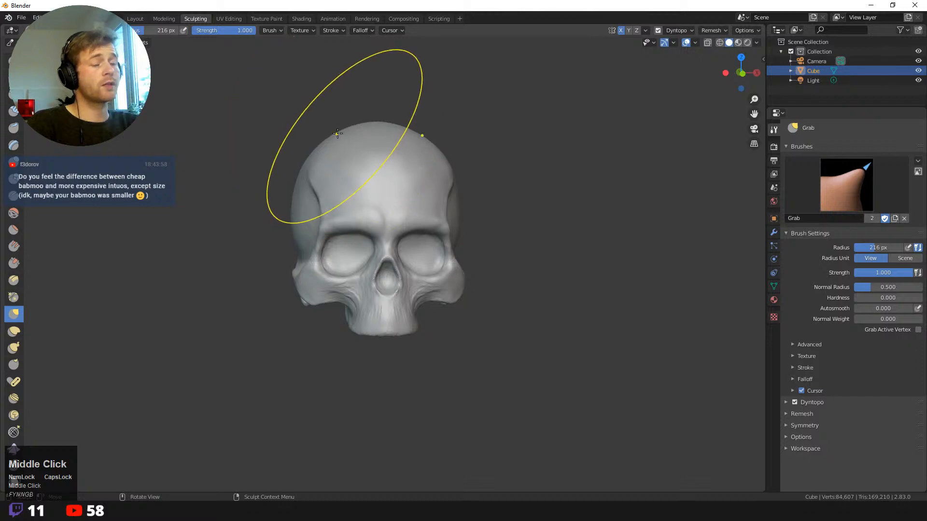
- Adjust the rounded upper side of the cranium with a slight stroke of the Grab brush
{"action": "middle_click_drag", "start_coordinate": [271, 120], "coordinate": [321, 140]}
{"action": "left_click_drag", "start_coordinate": [306, 135], "coordinate": [301, 137]}
{"action": "middle_click_drag", "start_coordinate": [301, 137], "coordinate": [249, 106]}
{"action": "middle_click_drag", "start_coordinate": [270, 134], "coordinate": [292, 181], "text": "ctrl"}
- Reduce the Grab brush radius to 83 px and adjust the side of the cranium behind the temple ridge
{"action": "key", "text": "f"}
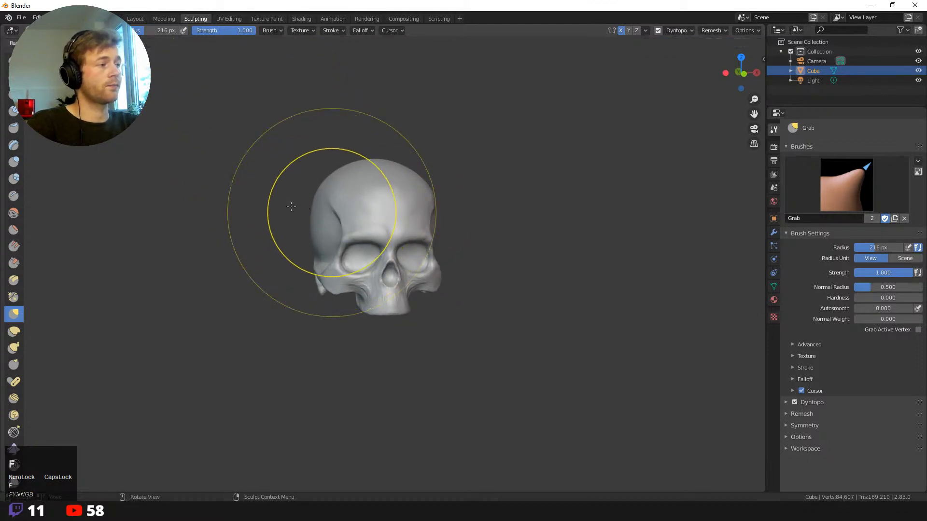
{"action": "left_click", "coordinate": [284, 215]}
{"action": "middle_click_drag", "start_coordinate": [284, 215], "coordinate": [324, 212]}
{"action": "key", "text": "f"}
{"action": "left_click", "coordinate": [340, 214]}
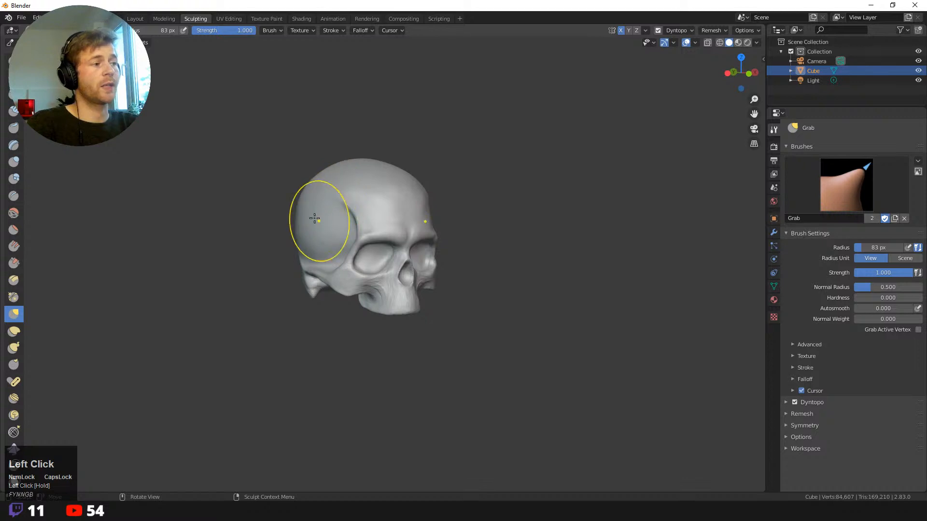
{"action": "middle_click_drag", "start_coordinate": [314, 218], "coordinate": [245, 217]}
- Set the Grab brush radius to 61 px, then 126 px, and nudge the ridge between the temple and forehead
{"action": "middle_click_drag", "start_coordinate": [250, 285], "coordinate": [267, 237], "text": "ctrl"}
{"action": "middle_click_drag", "start_coordinate": [290, 195], "coordinate": [319, 209]}
{"action": "key", "text": "f"}
{"action": "left_click", "coordinate": [289, 207]}
{"action": "key", "text": "f"}
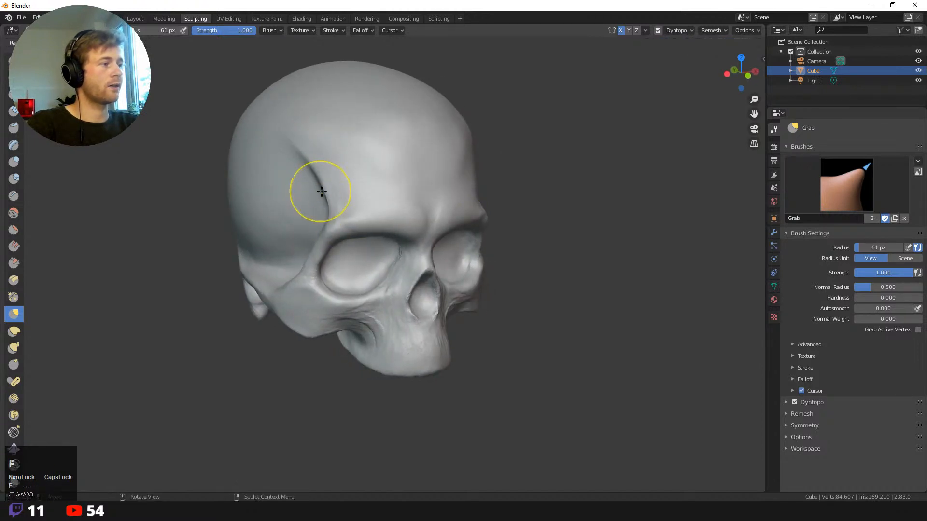
{"action": "left_click", "coordinate": [351, 182]}
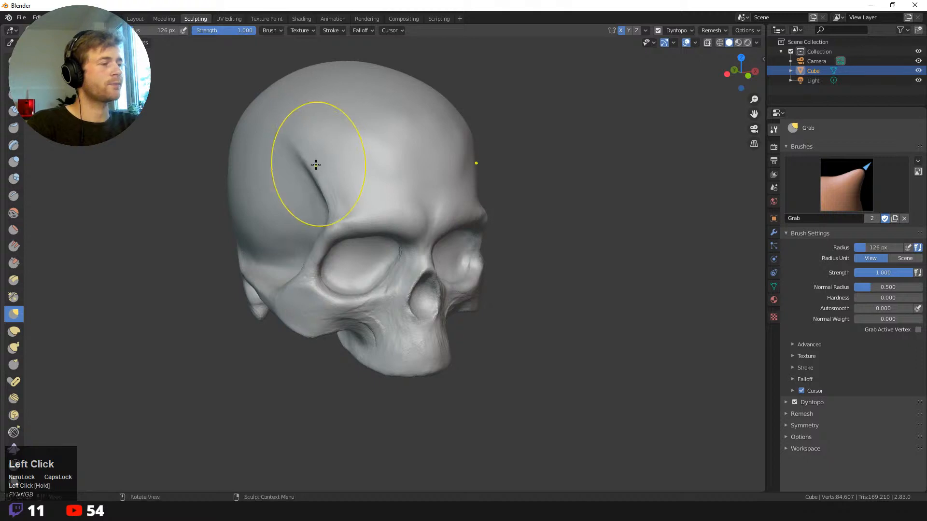
{"action": "mouse_move", "coordinate": [316, 164]}
{"action": "middle_mouse_down"}
{"action": "mouse_move", "coordinate": [244, 176]}
{"action": "mouse_move", "coordinate": [211, 160]}
{"action": "mouse_move", "coordinate": [231, 162]}
{"action": "mouse_move", "coordinate": [201, 159]}
{"action": "mouse_move", "coordinate": [214, 165]}
{"action": "mouse_move", "coordinate": [215, 157]}
{"action": "middle_mouse_up"}
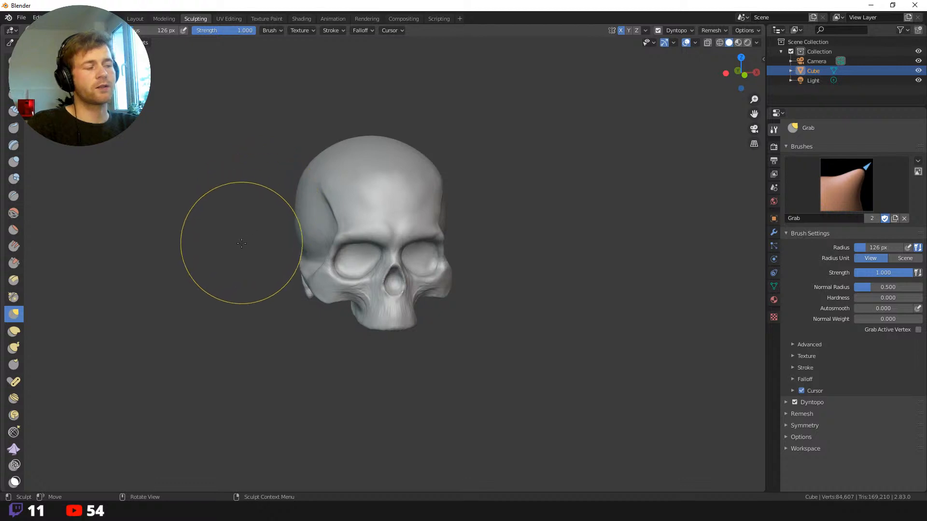
- Set the brush radius to 46 px and try to pull the cheekbone's underside where it meets the upper jaw
{"action": "middle_click_drag", "start_coordinate": [251, 274], "coordinate": [361, 344]}
{"action": "key", "text": "f"}
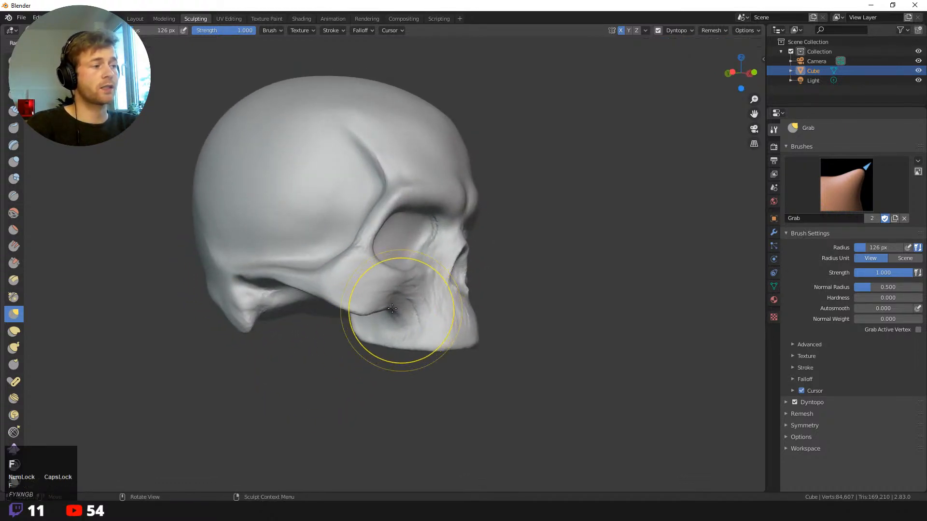
{"action": "left_click", "coordinate": [362, 309]}
{"action": "middle_click_drag", "start_coordinate": [363, 309], "coordinate": [362, 285]}
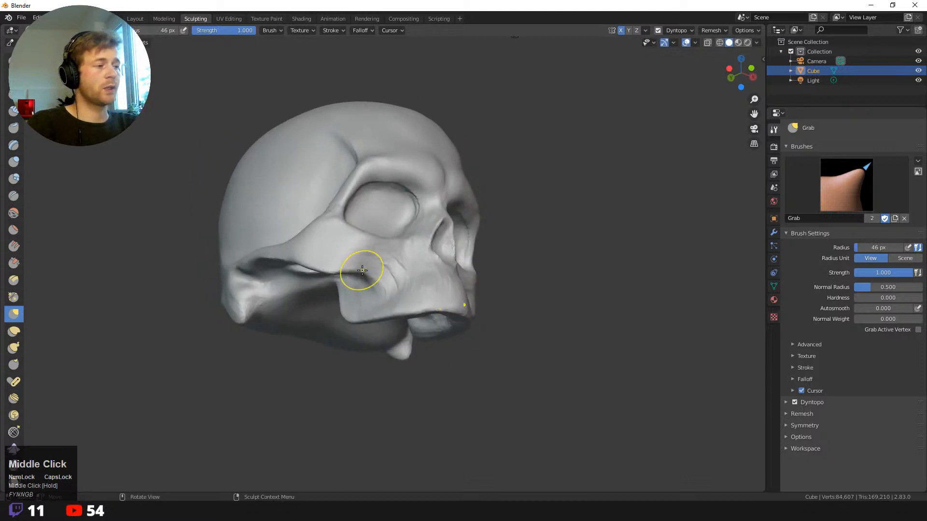
{"action": "left_click_drag", "start_coordinate": [362, 269], "coordinate": [375, 278]}
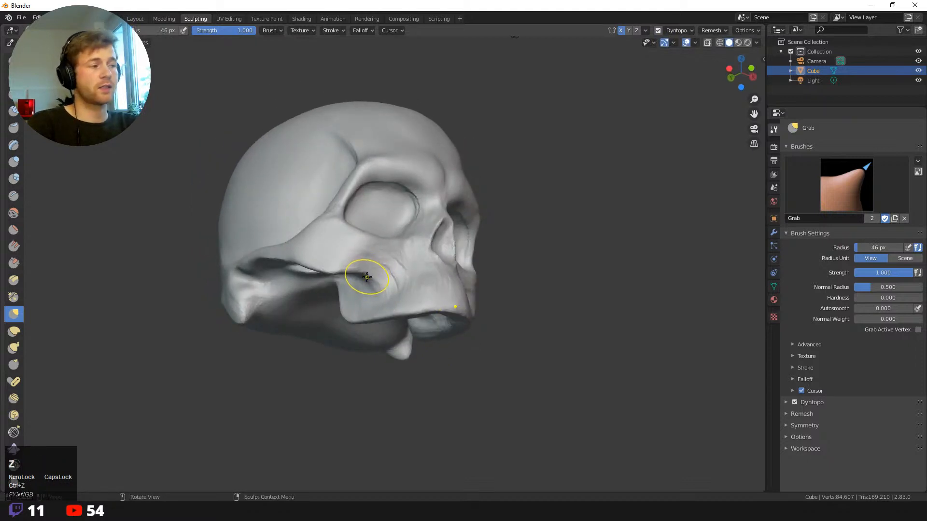
- Switch to the Clay Strips brush and build up the cheekbone's lower edge where it joins the upper jaw
{"action": "key", "text": "shift+space"}
{"action": "left_click", "coordinate": [348, 163]}
{"action": "key", "text": "shift+space"}
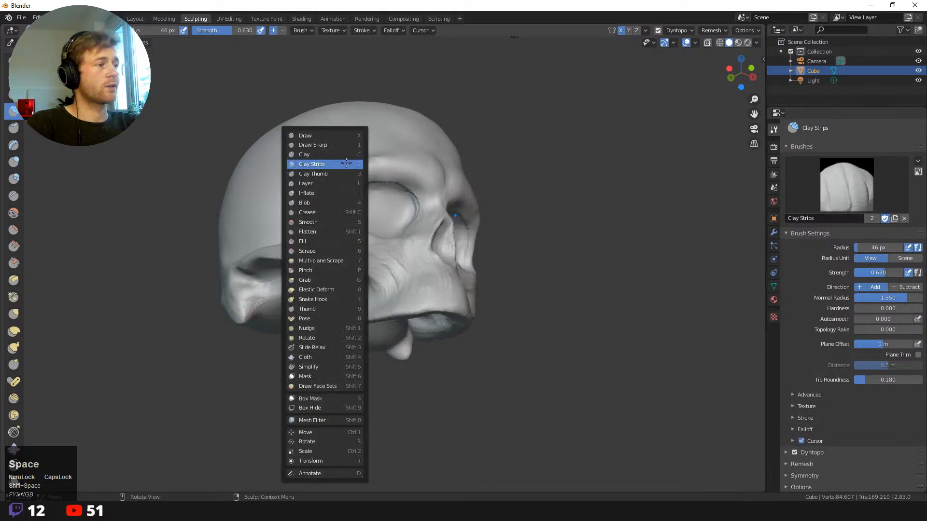
{"action": "middle_click_drag", "start_coordinate": [365, 269], "coordinate": [331, 259]}
{"action": "left_click_drag", "start_coordinate": [332, 258], "coordinate": [364, 263]}
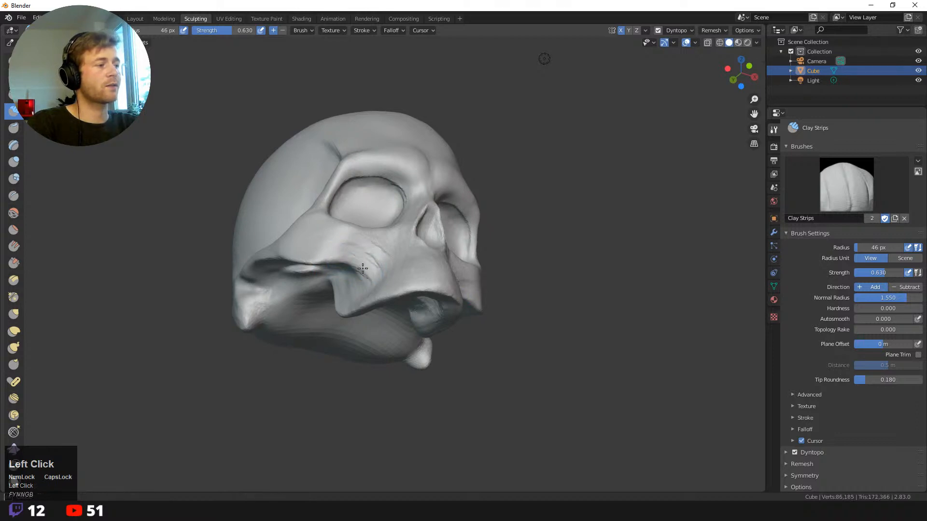
- Refine and smooth the hollow beneath the cheekbone beside the upper jaw with the Clay Strips brush
{"action": "middle_click_drag", "start_coordinate": [363, 268], "coordinate": [334, 303]}
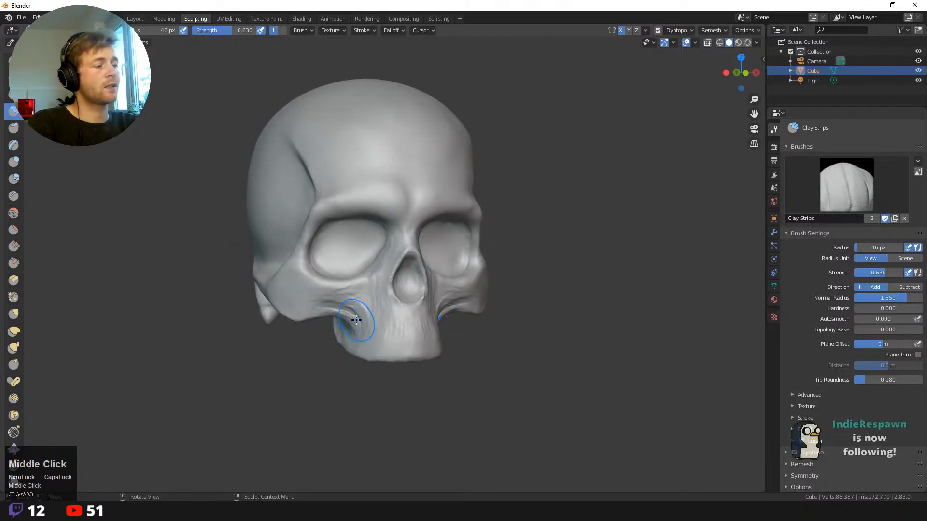
{"action": "mouse_move", "coordinate": [357, 317]}
{"action": "left_mouse_down"}
{"action": "mouse_move", "coordinate": [337, 302]}
{"action": "mouse_move", "coordinate": [358, 316]}
{"action": "mouse_move", "coordinate": [332, 311]}
{"action": "mouse_move", "coordinate": [358, 315]}
{"action": "left_mouse_up"}
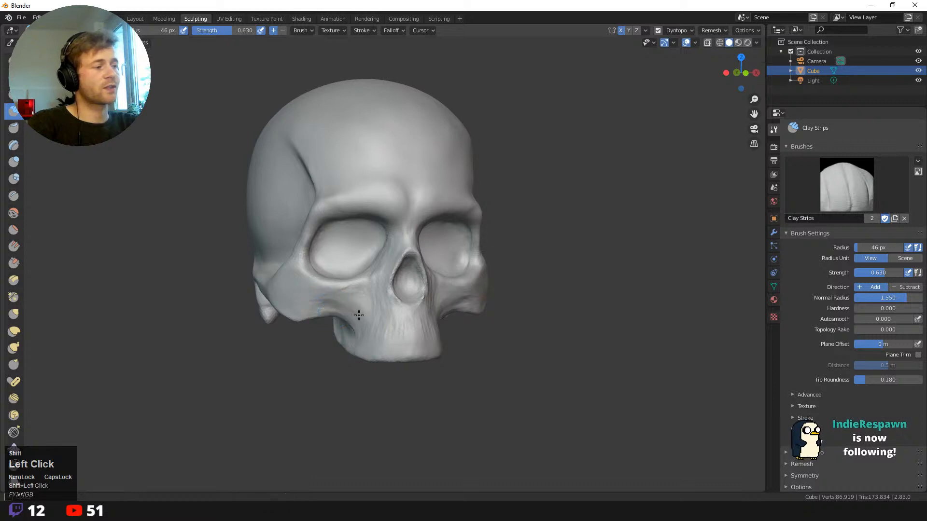
{"action": "middle_click_drag", "start_coordinate": [329, 301], "coordinate": [388, 364]}
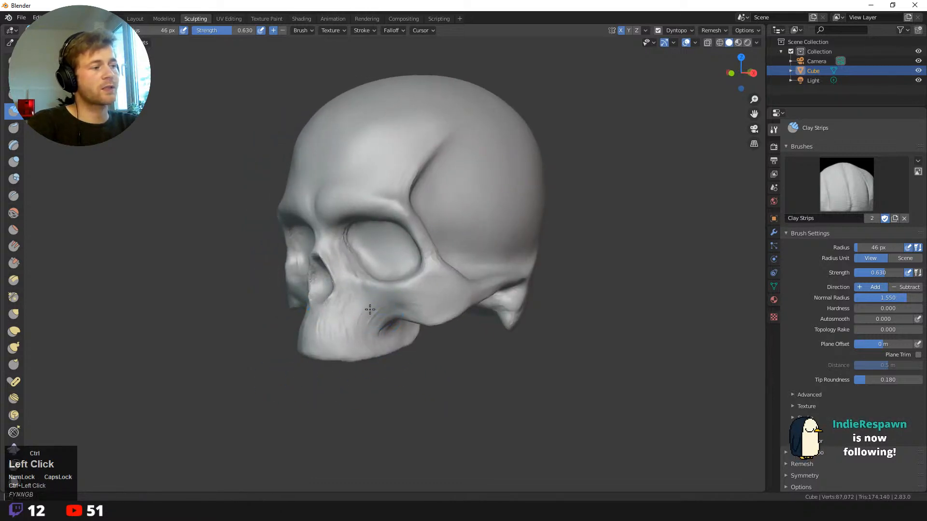
- Carve the recess behind the cheekbone arch, just above the bony point at the skull's rear base
{"action": "mouse_move", "coordinate": [338, 335]}
{"action": "middle_mouse_down"}
{"action": "mouse_move", "coordinate": [425, 406]}
{"action": "mouse_move", "coordinate": [393, 374]}
{"action": "mouse_move", "coordinate": [442, 394]}
{"action": "mouse_move", "coordinate": [266, 293]}
{"action": "middle_mouse_up"}
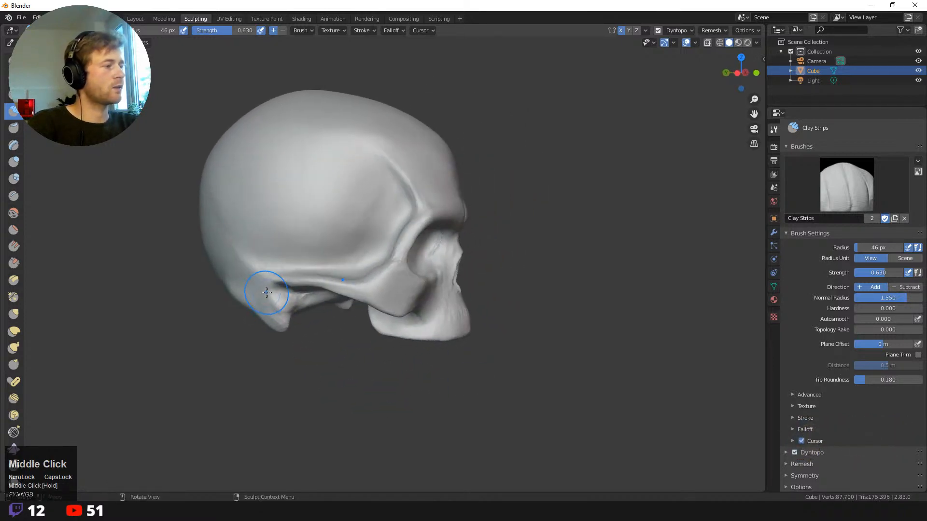
{"action": "left_click_drag", "start_coordinate": [284, 292], "coordinate": [282, 293], "text": "ctrl"}
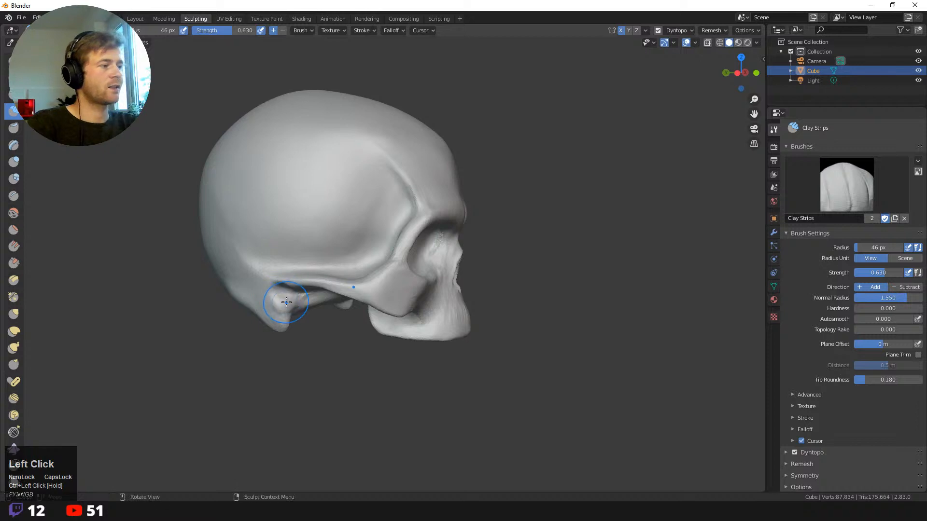
- Carve into the ridge between the temple and forehead with Clay Strips and smooth it
{"action": "middle_click_drag", "start_coordinate": [286, 309], "coordinate": [296, 345]}
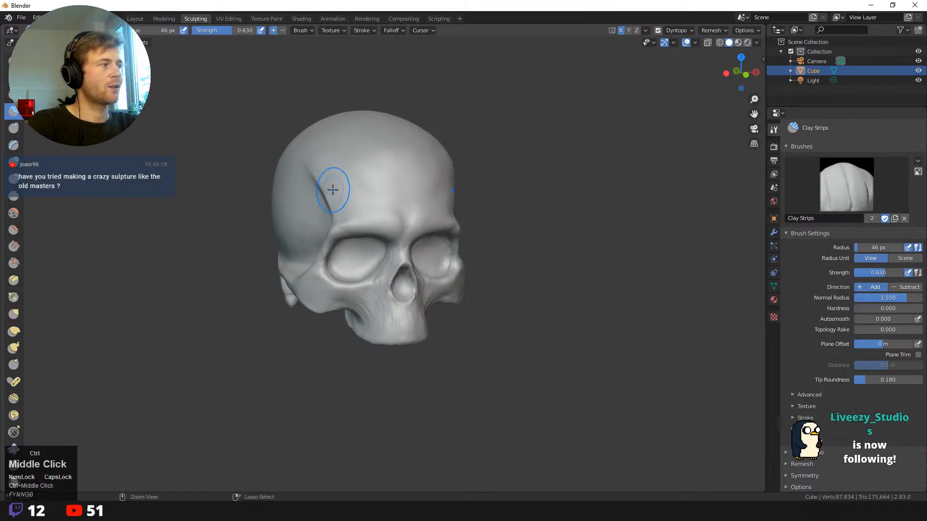
{"action": "left_click_drag", "start_coordinate": [331, 188], "coordinate": [323, 191], "text": "ctrl"}
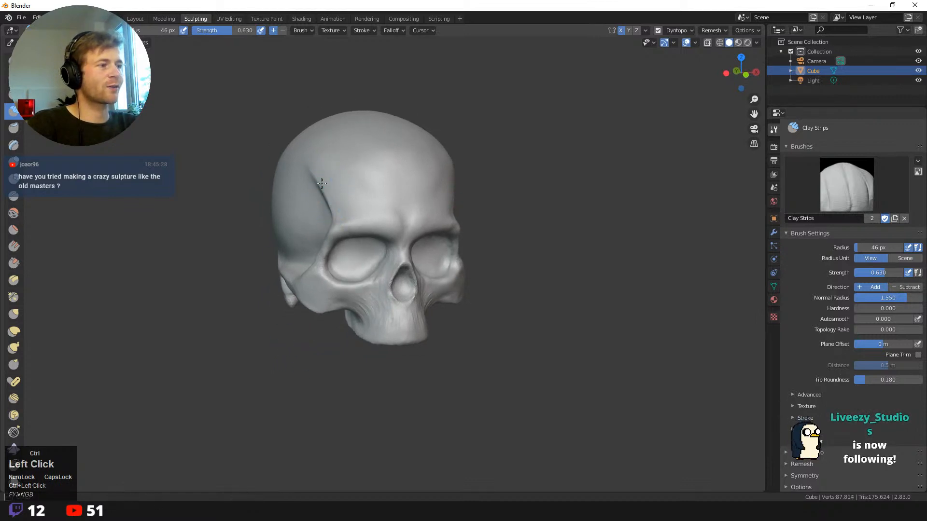
{"action": "left_click_drag", "start_coordinate": [328, 185], "coordinate": [333, 200], "text": "shift"}
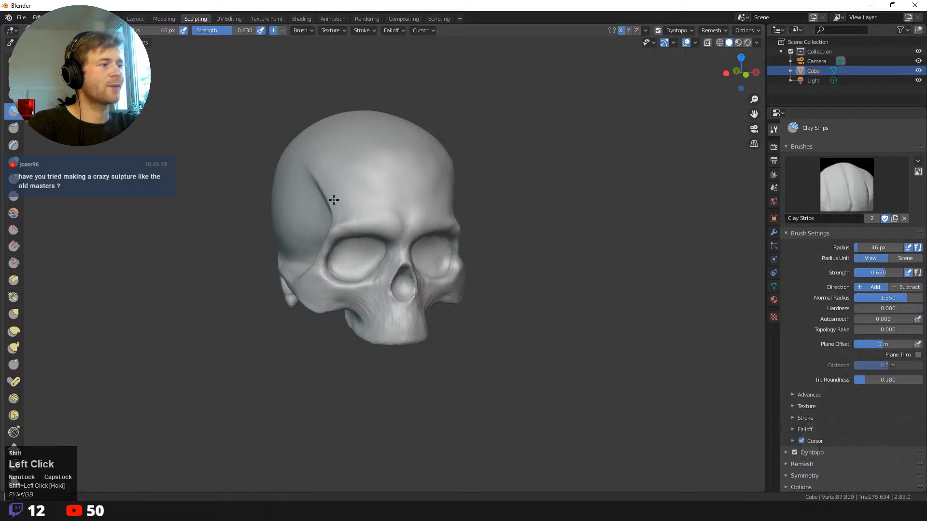
- Work over the temple ridge with the Clay Strips brush at a 135 px radius
{"action": "key", "text": "f"}
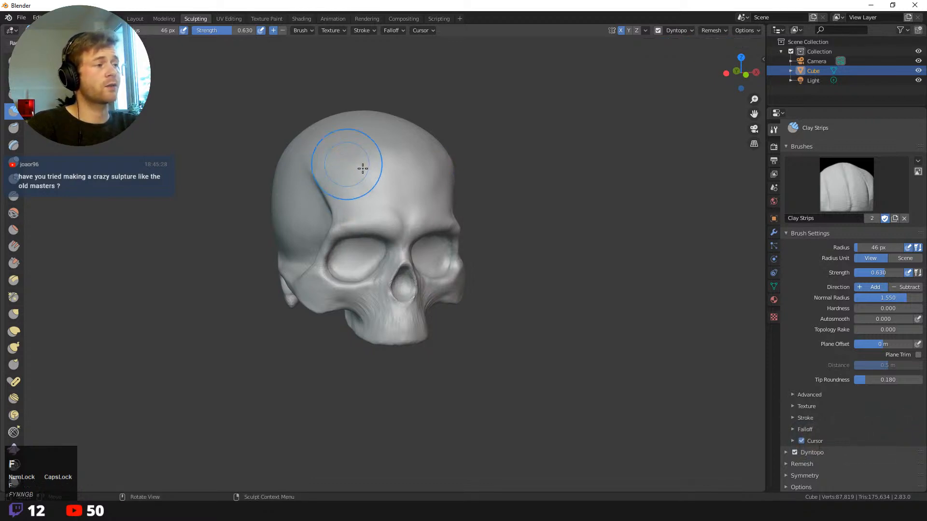
{"action": "left_click", "coordinate": [389, 166]}
{"action": "mouse_move", "coordinate": [389, 166]}
{"action": "middle_mouse_down"}
{"action": "mouse_move", "coordinate": [312, 151]}
{"action": "mouse_move", "coordinate": [330, 148]}
{"action": "mouse_move", "coordinate": [260, 180]}
{"action": "mouse_move", "coordinate": [300, 186]}
{"action": "middle_mouse_up"}
{"action": "left_click", "coordinate": [303, 184]}
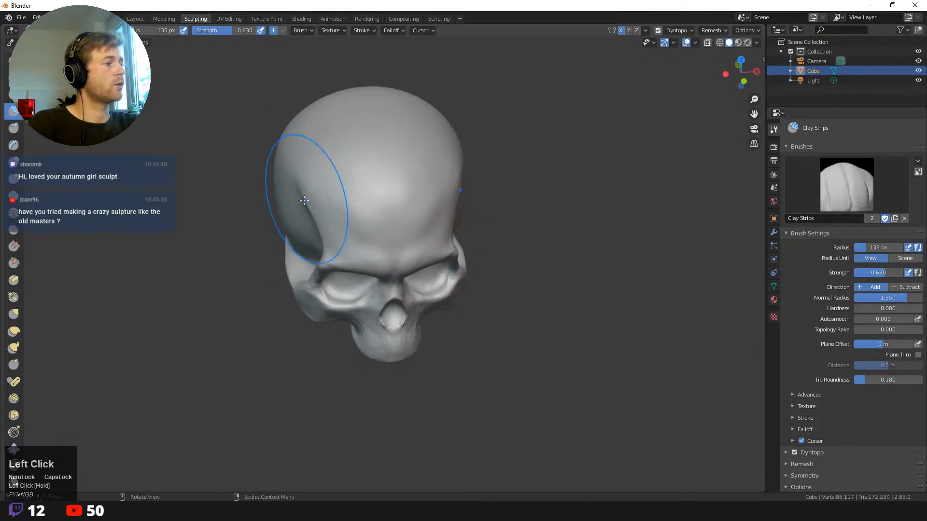
- Reshape the temple and side of the cranium with the Grab brush, enlarging its radius to 180 px and 215 px
{"action": "key", "text": "g"}
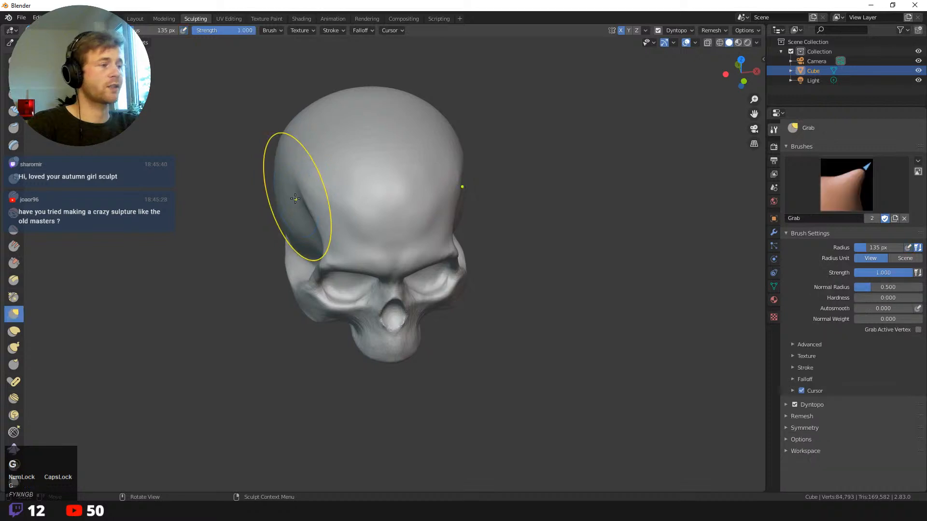
{"action": "left_click_drag", "start_coordinate": [291, 197], "coordinate": [290, 197]}
{"action": "middle_click_drag", "start_coordinate": [291, 197], "coordinate": [360, 325]}
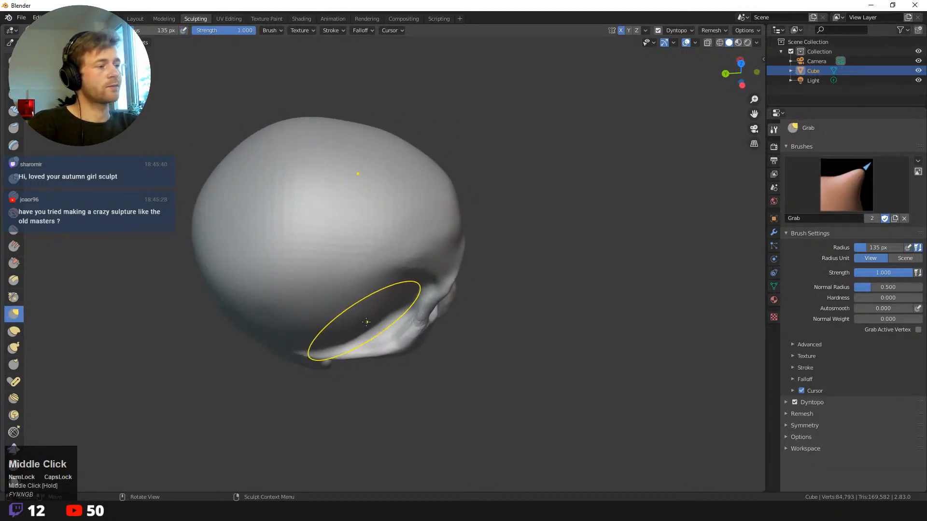
{"action": "key", "text": "f"}
{"action": "left_click", "coordinate": [365, 324]}
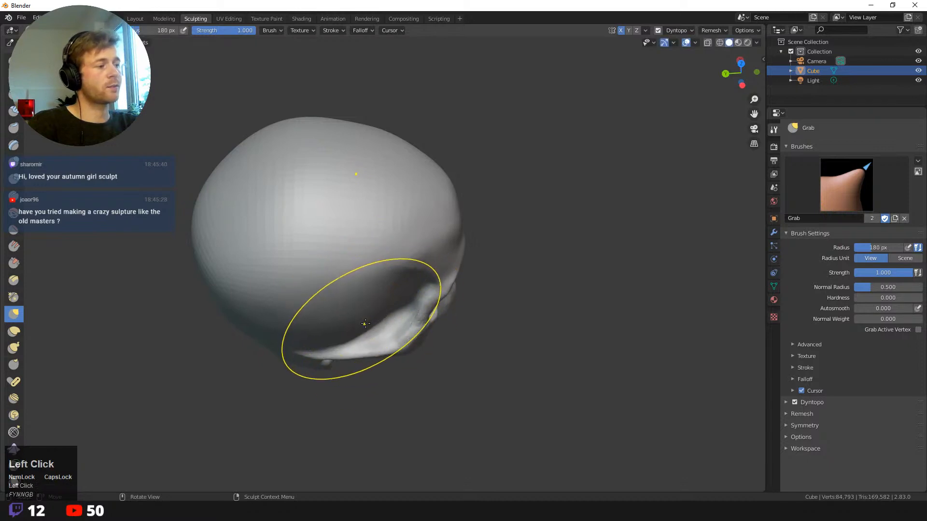
{"action": "left_click_drag", "start_coordinate": [365, 323], "coordinate": [353, 326]}
{"action": "key", "text": "f"}
{"action": "left_click", "coordinate": [373, 320]}
{"action": "middle_click_drag", "start_coordinate": [353, 327], "coordinate": [294, 332]}
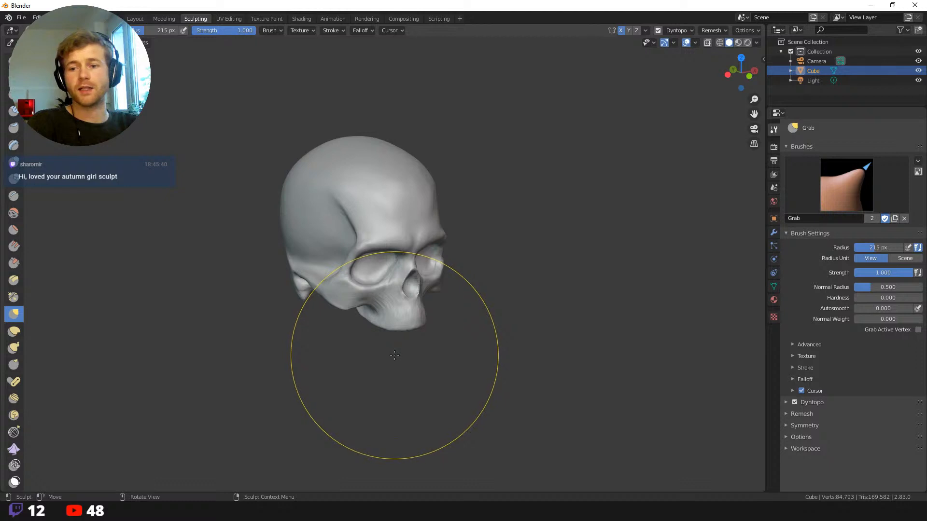
- Adjust the skull's overall width beside the temple and cheekbone with the Grab brush at 257 px and 299 px
{"action": "middle_click_drag", "start_coordinate": [394, 355], "coordinate": [341, 345], "text": "ctrl"}
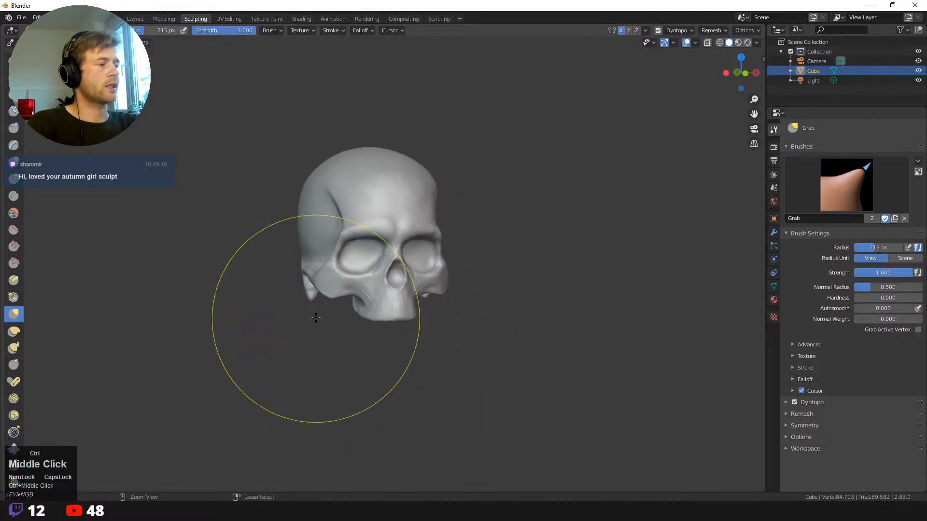
{"action": "key", "text": "f"}
{"action": "left_click", "coordinate": [312, 243]}
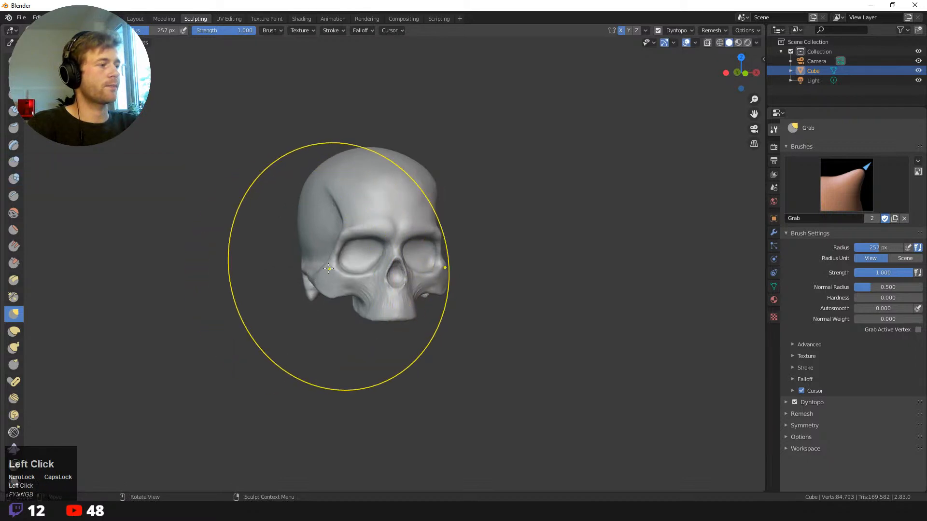
{"action": "key", "text": "f"}
{"action": "left_click", "coordinate": [310, 243]}
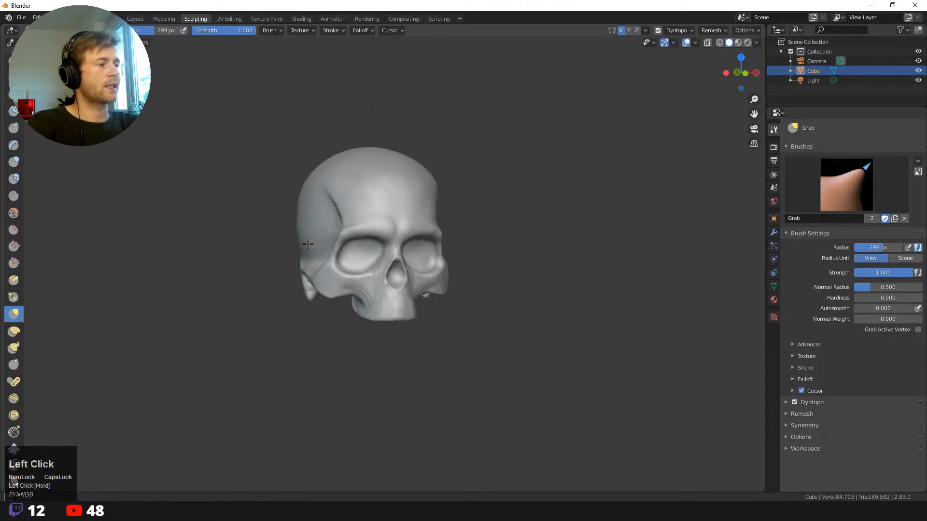
{"action": "middle_click_drag", "start_coordinate": [308, 243], "coordinate": [302, 238]}
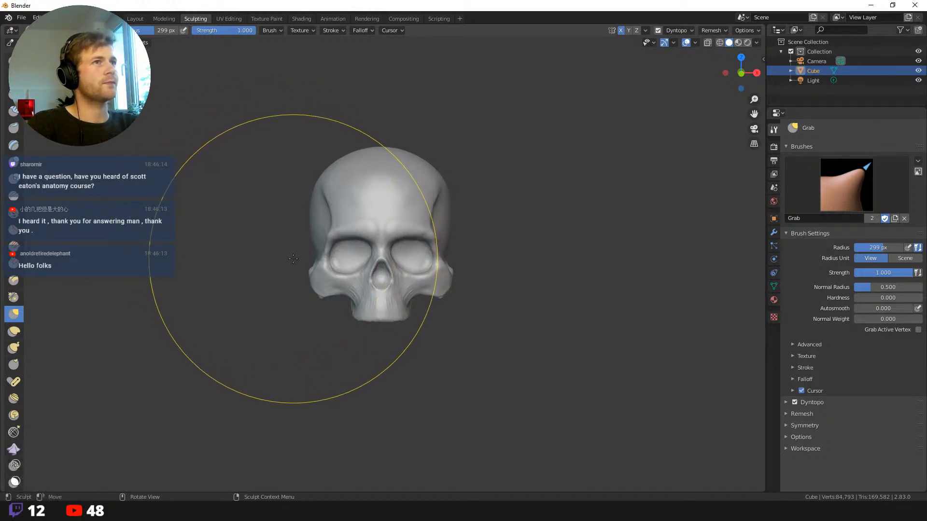
- Refine the eye socket and cheekbone area from the front with the Grab brush, reducing its radius to 172 px and 100 px
{"action": "key", "text": "f"}
{"action": "left_click", "coordinate": [331, 234]}
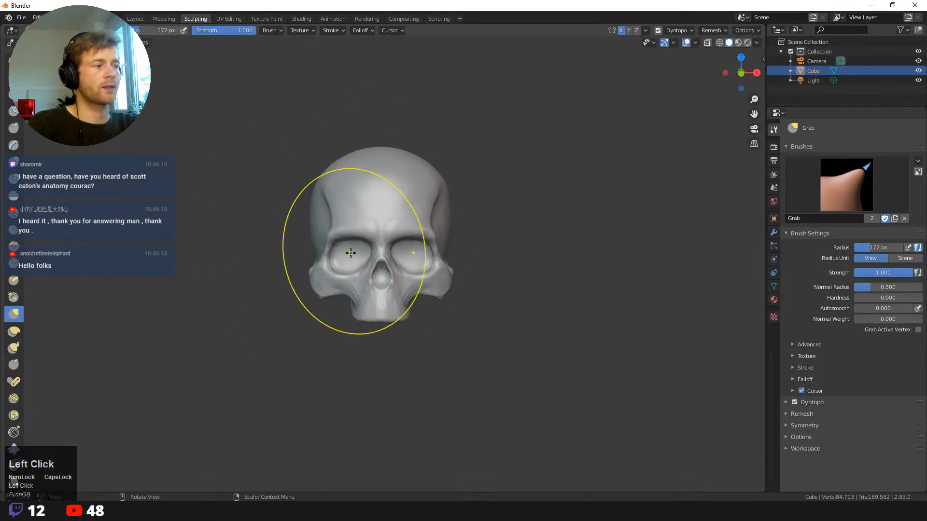
{"action": "key", "text": "f"}
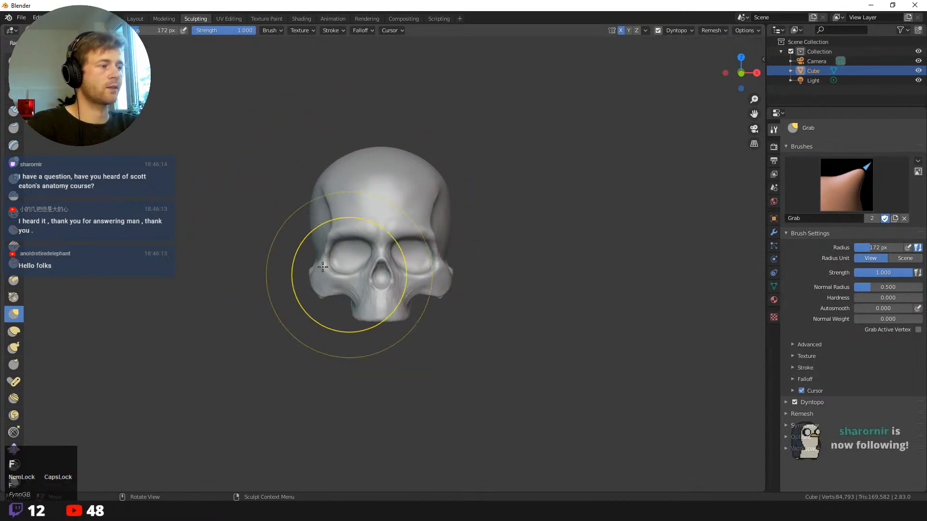
{"action": "left_click", "coordinate": [314, 269]}
- Refine and smooth the contour between cheekbone and upper jaw with the Grab brush at 56 px and 35 px
{"action": "key", "text": "f"}
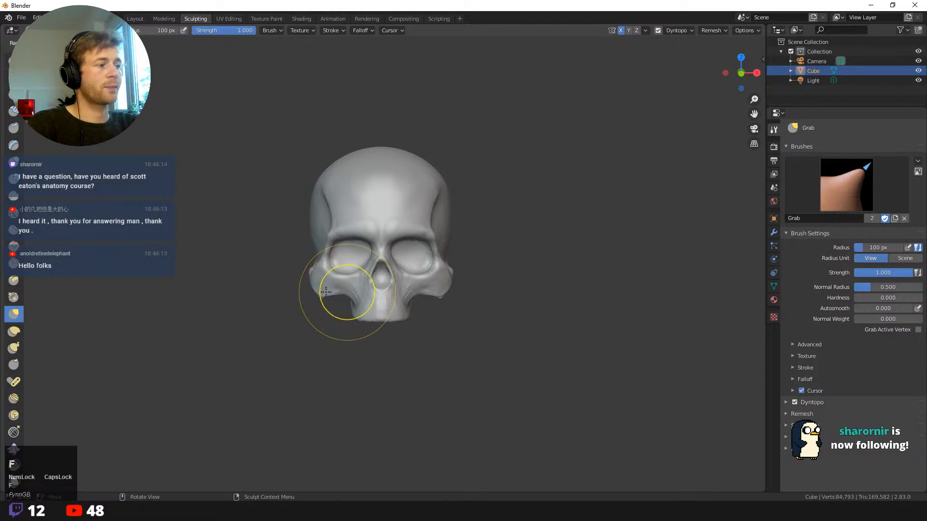
{"action": "left_click", "coordinate": [352, 291]}
{"action": "left_click", "coordinate": [354, 292], "text": "shift"}
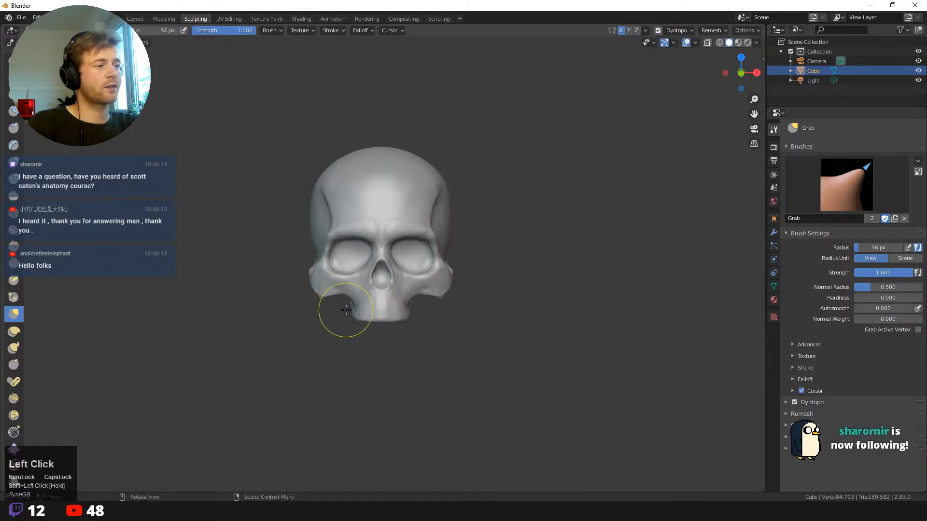
{"action": "key", "text": "f"}
{"action": "left_click", "coordinate": [344, 292]}
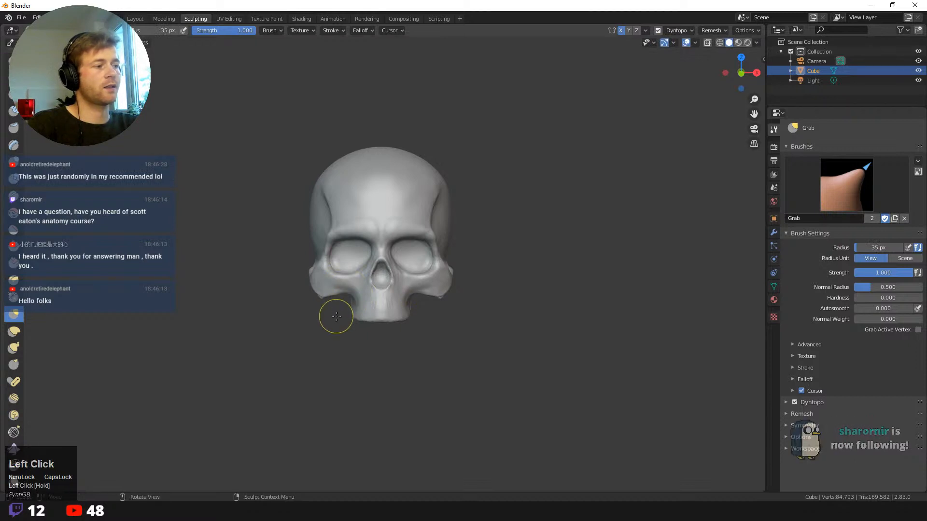
{"action": "mouse_move", "coordinate": [335, 314]}
{"action": "middle_mouse_down"}
{"action": "mouse_move", "coordinate": [369, 321]}
{"action": "mouse_move", "coordinate": [347, 338]}
{"action": "mouse_move", "coordinate": [353, 377]}
{"action": "middle_mouse_up"}
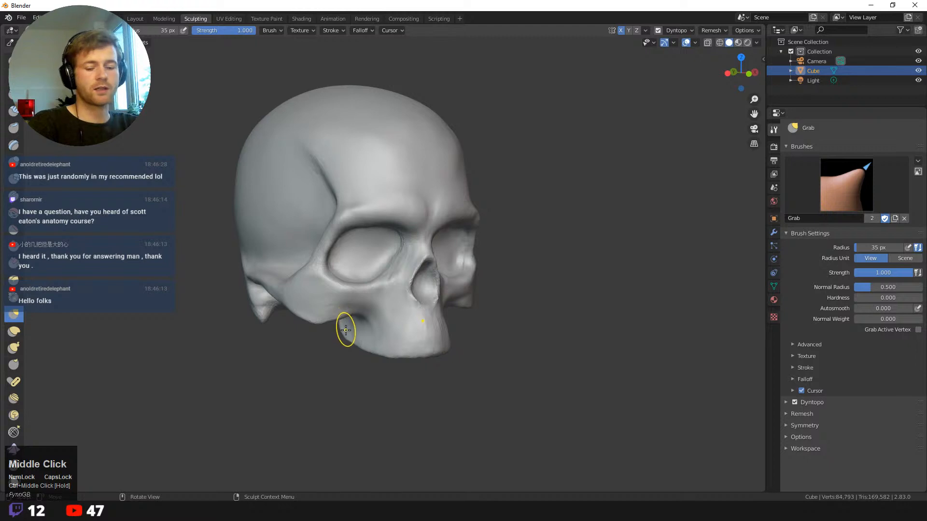
- Switch to the Flatten brush, set its radius to 72 px and try it on the cheekbone
{"action": "key", "text": "shift+space"}
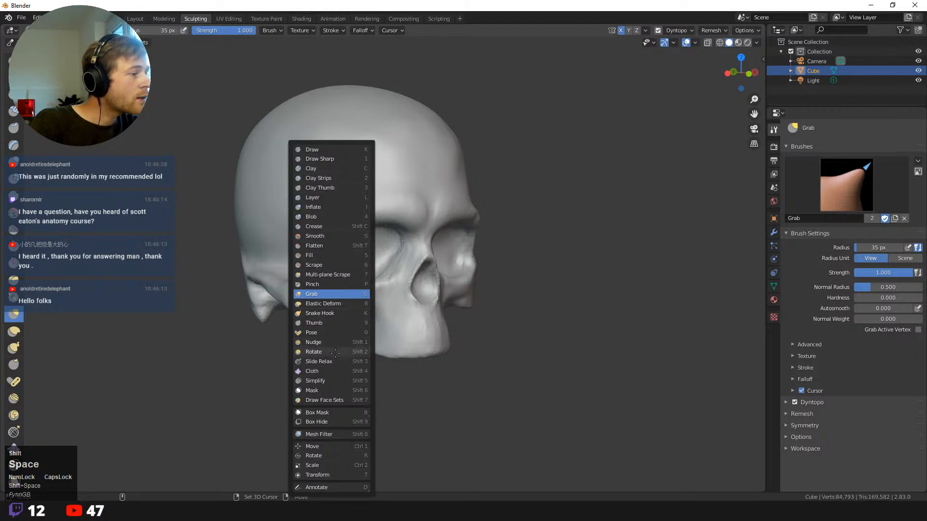
{"action": "left_click", "coordinate": [323, 255]}
{"action": "key", "text": "shift+space"}
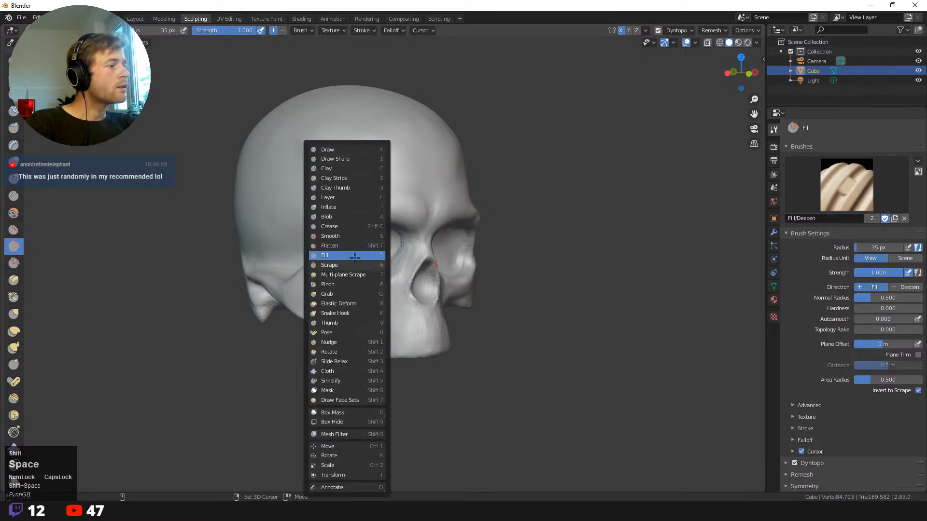
{"action": "left_click", "coordinate": [348, 246]}
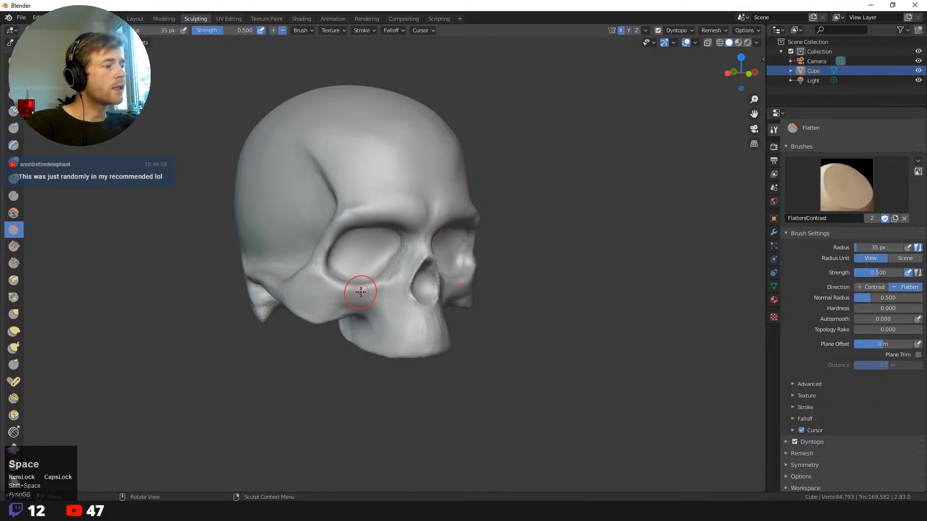
{"action": "key", "text": "f"}
{"action": "left_click", "coordinate": [374, 305]}
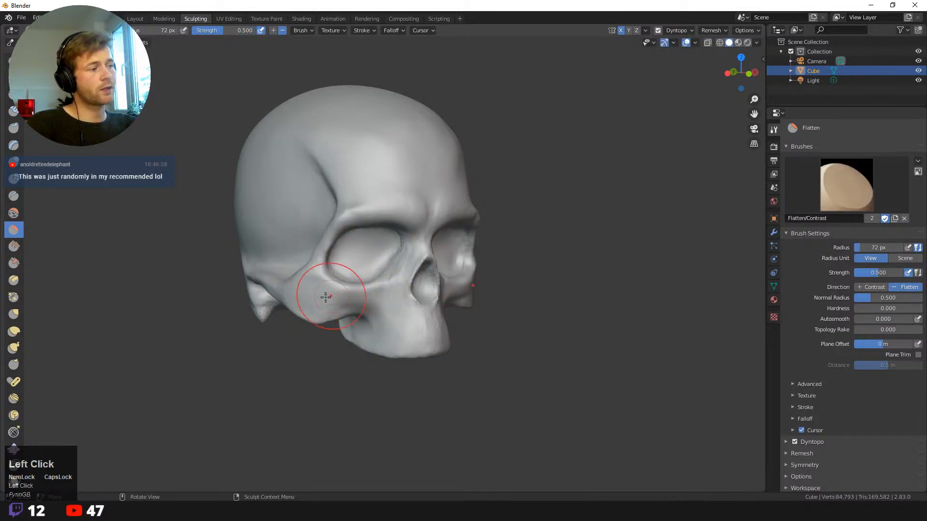
{"action": "key", "text": "ctrl+z"}
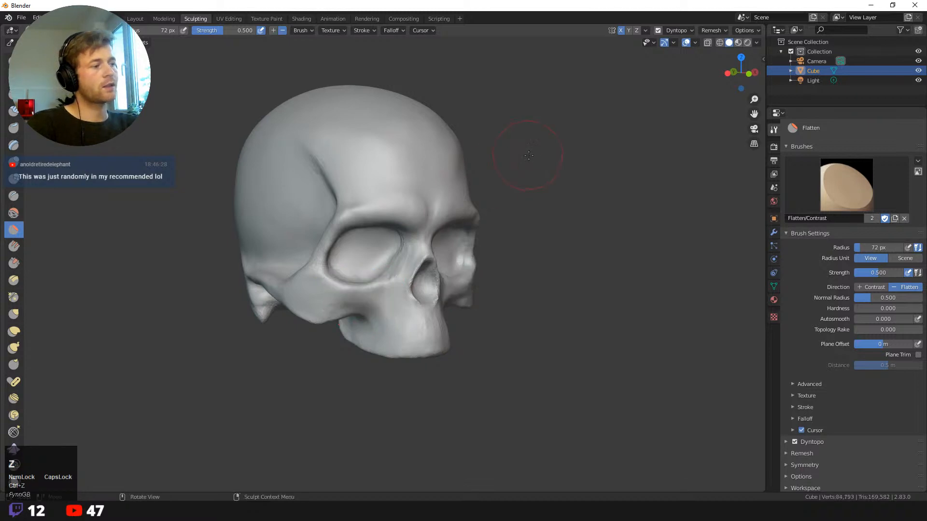
- Turn off dynamic topology (Dyntopo) for sculpting the skull
{"action": "left_click", "coordinate": [680, 30]}
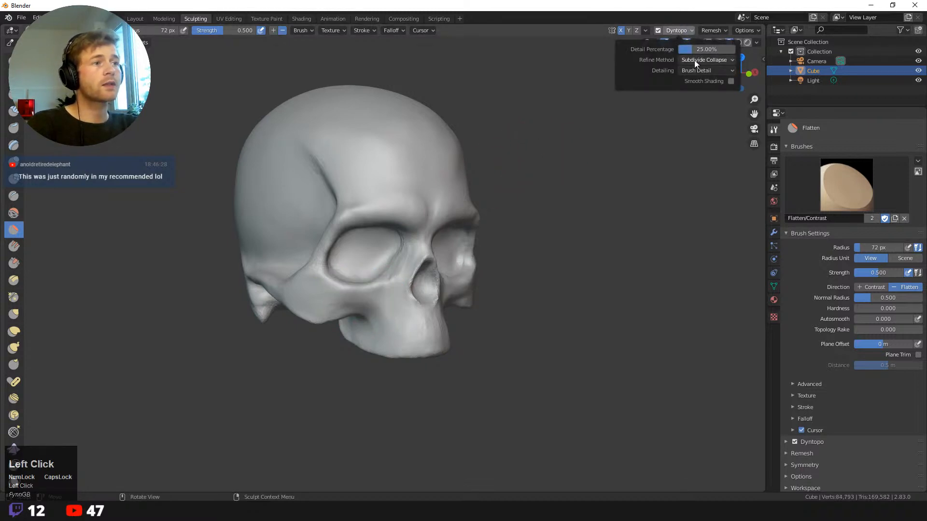
{"action": "left_click", "coordinate": [658, 31]}
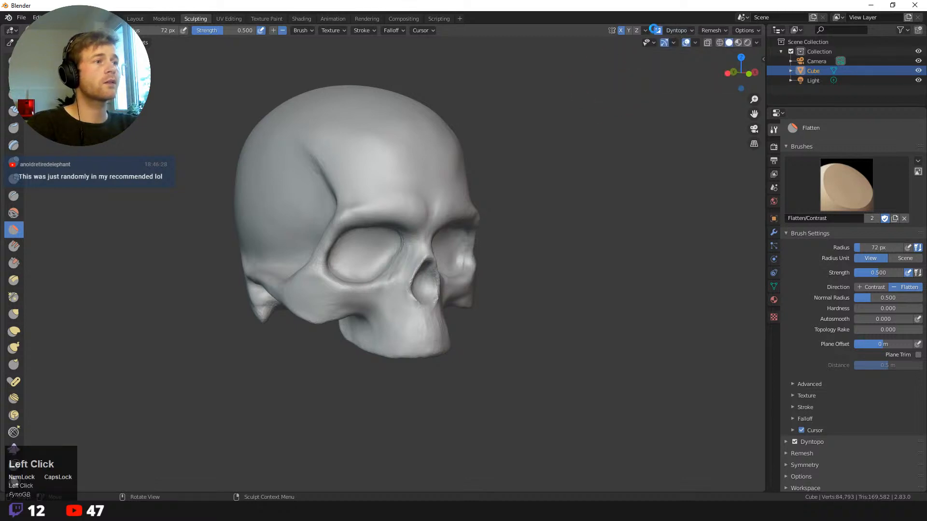
- Try flattening the cheekbone, forehead, brow ridge and upper jaw into clear planes with the Flatten brush
{"action": "left_click_drag", "start_coordinate": [305, 332], "coordinate": [349, 304]}
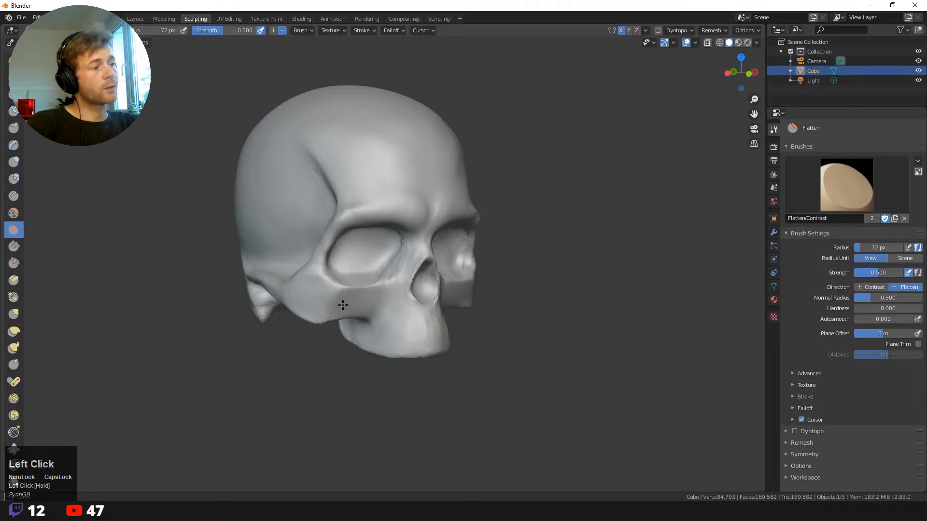
{"action": "key", "text": "ctrl+z"}
{"action": "left_click_drag", "start_coordinate": [369, 297], "coordinate": [371, 300], "text": "ctrl"}
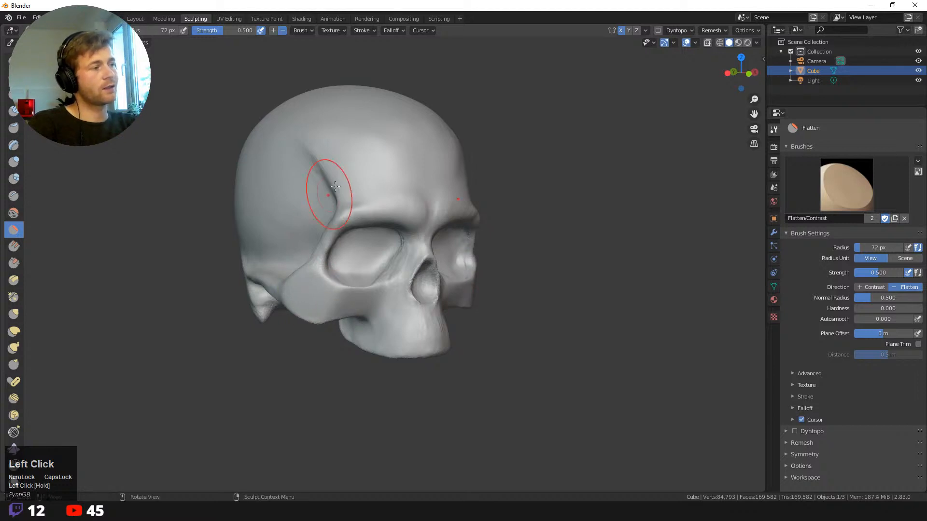
{"action": "mouse_move", "coordinate": [335, 186]}
{"action": "left_mouse_down"}
{"action": "mouse_move", "coordinate": [371, 175]}
{"action": "mouse_move", "coordinate": [414, 140]}
{"action": "left_mouse_up"}
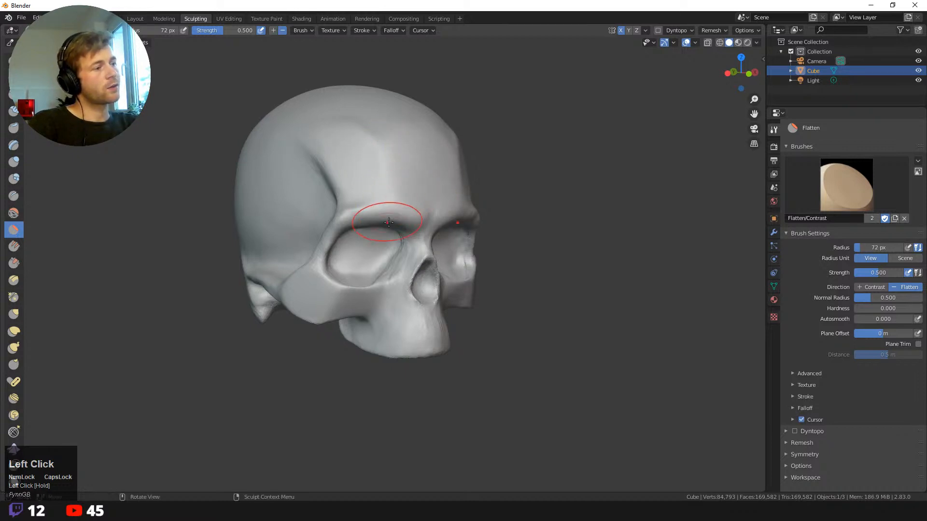
{"action": "left_click_drag", "start_coordinate": [389, 222], "coordinate": [344, 217]}
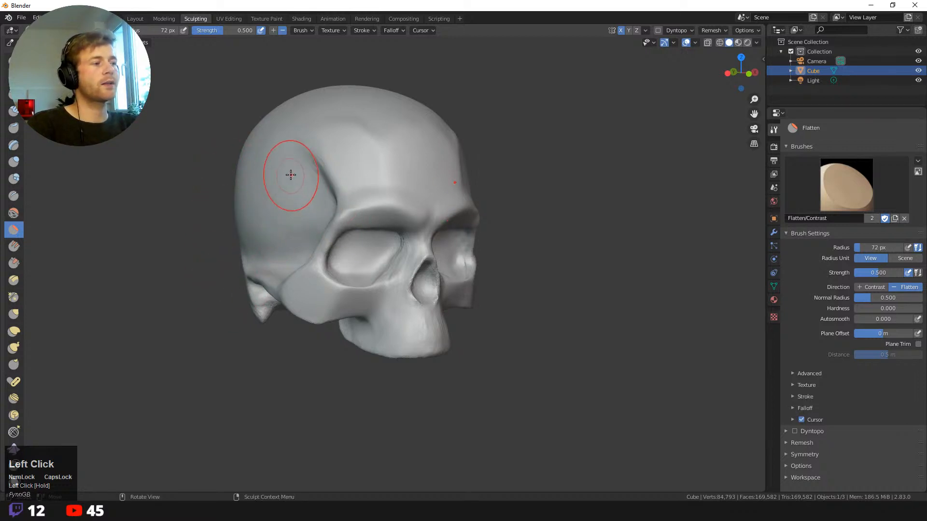
{"action": "middle_click_drag", "start_coordinate": [207, 137], "coordinate": [353, 330]}
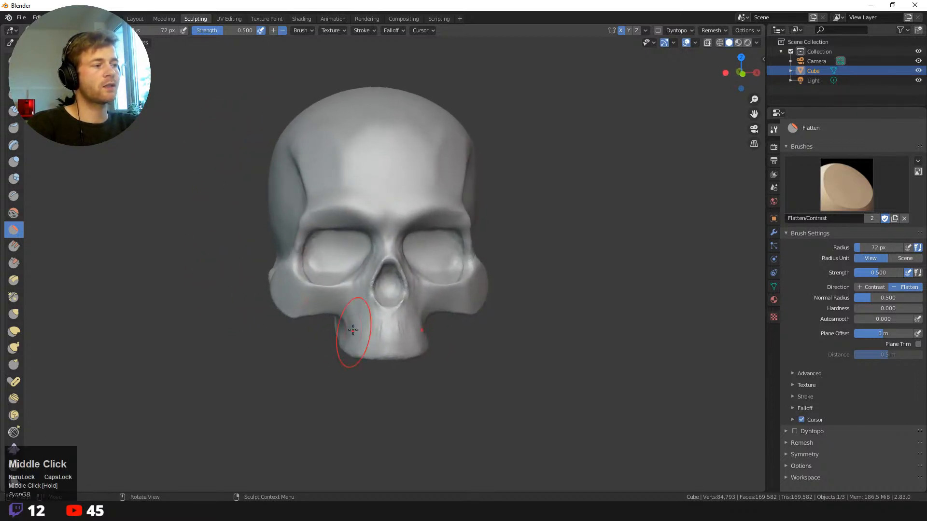
{"action": "left_click_drag", "start_coordinate": [353, 330], "coordinate": [379, 324]}
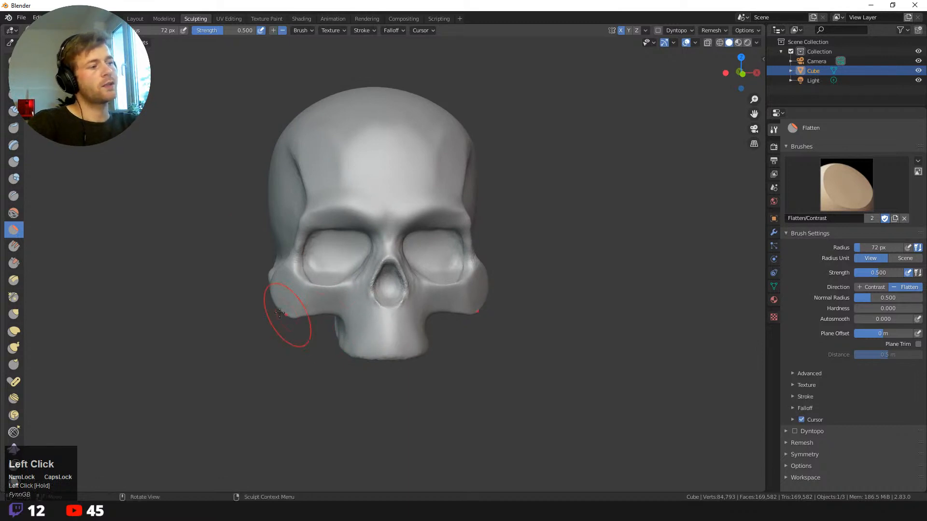
{"action": "middle_click_drag", "start_coordinate": [280, 313], "coordinate": [240, 288]}
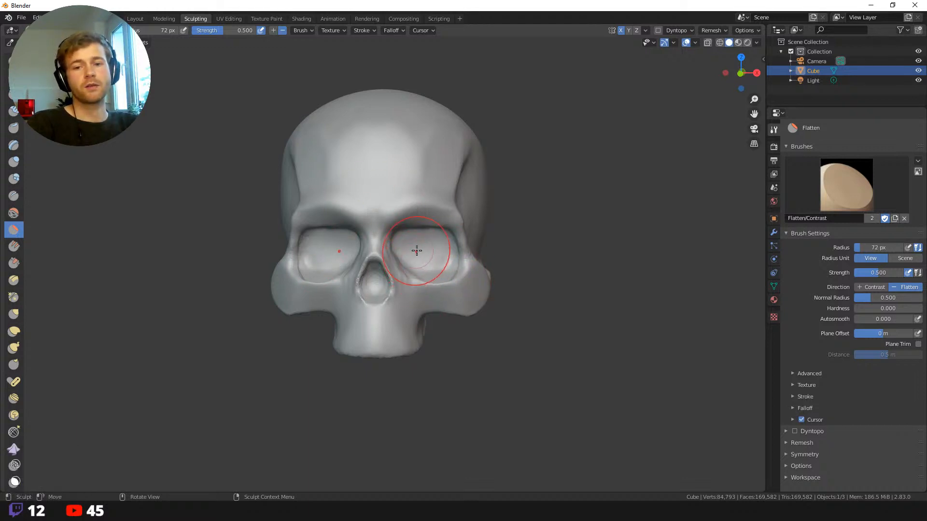
- Undo the Flatten strokes on the forehead, brow, cheekbone and upper jaw
{"action": "middle_click_drag", "start_coordinate": [215, 212], "coordinate": [280, 232]}
{"action": "key", "text": "ctrl+z"}
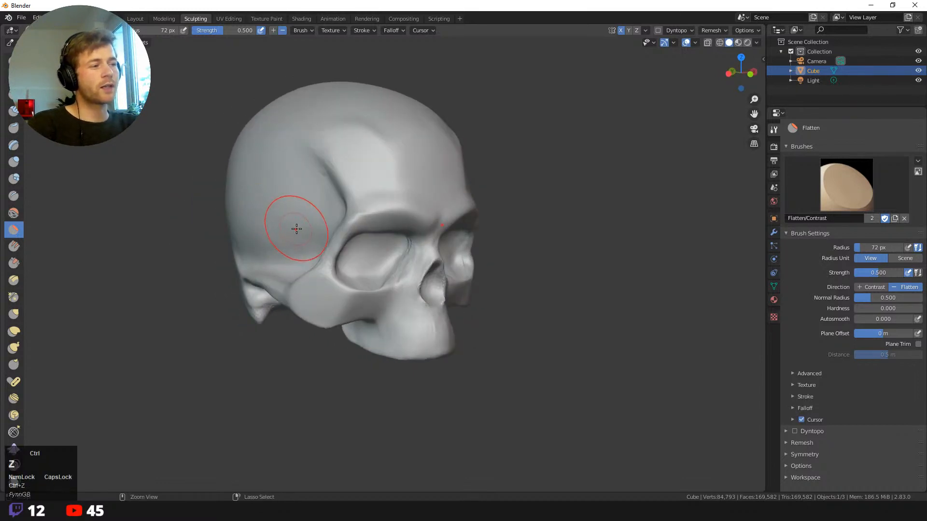
{"action": "key", "text": "ctrl+z"}
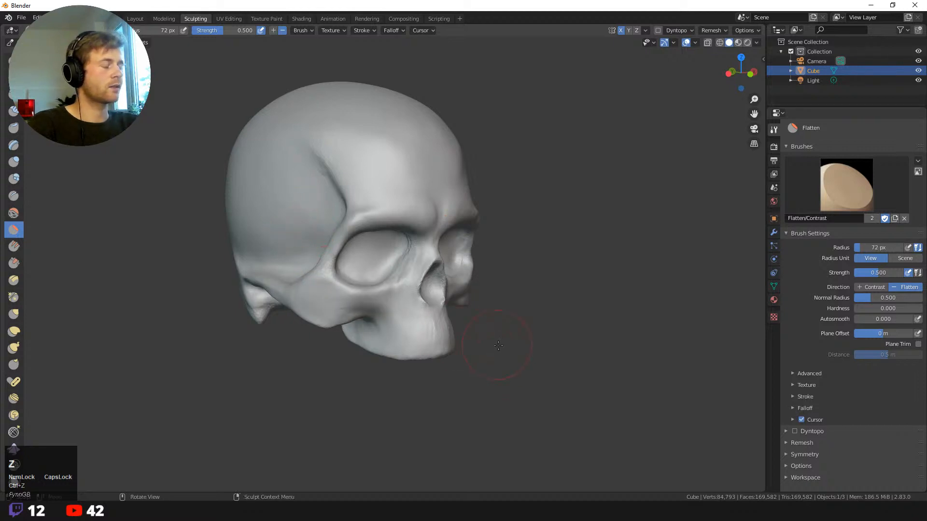
- Carve the hollow between cheekbone and upper jaw with the Clay Strips brush and smooth the surface around it
{"action": "mouse_move", "coordinate": [331, 394]}
{"action": "middle_mouse_down"}
{"action": "mouse_move", "coordinate": [469, 342]}
{"action": "mouse_move", "coordinate": [383, 326]}
{"action": "middle_mouse_up"}
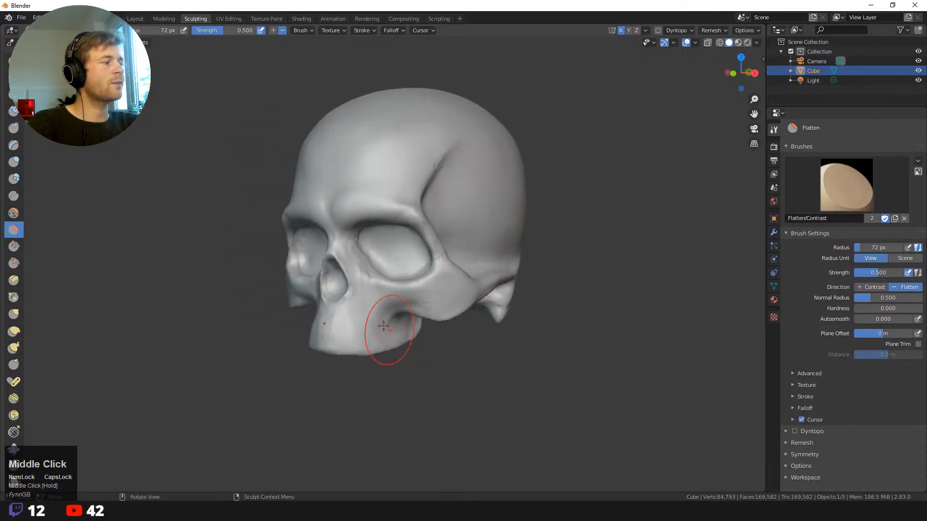
{"action": "left_click", "coordinate": [12, 111]}
{"action": "mouse_move", "coordinate": [212, 206]}
{"action": "middle_mouse_down"}
{"action": "mouse_move", "coordinate": [244, 243]}
{"action": "mouse_move", "coordinate": [393, 306]}
{"action": "middle_mouse_up"}
{"action": "left_click", "coordinate": [382, 306], "text": "ctrl"}
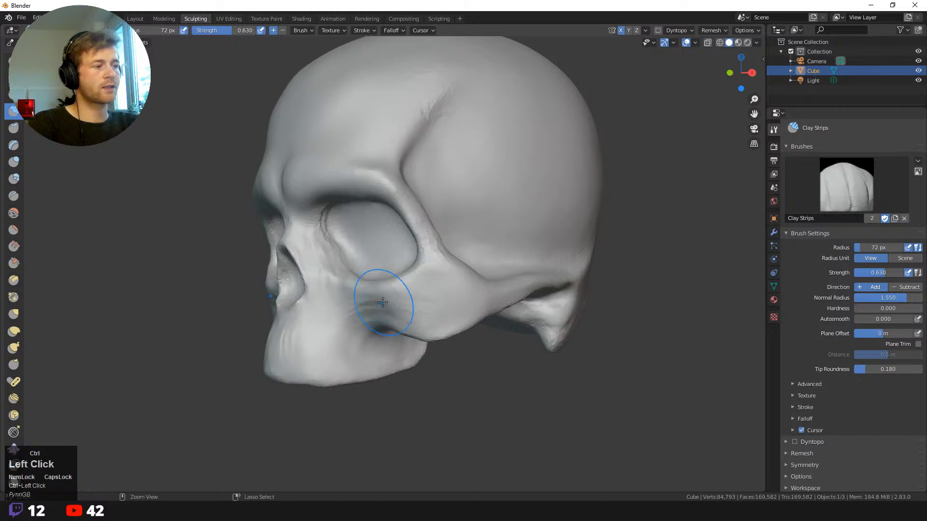
{"action": "mouse_move", "coordinate": [387, 327]}
{"action": "left_mouse_down", "text": "shift"}
{"action": "mouse_move", "coordinate": [355, 335]}
{"action": "mouse_move", "coordinate": [368, 312]}
{"action": "mouse_move", "coordinate": [336, 310]}
{"action": "left_mouse_up", "text": "shift"}
{"action": "mouse_move", "coordinate": [335, 310]}
{"action": "middle_mouse_down", "text": "ctrl"}
{"action": "mouse_move", "coordinate": [218, 252]}
{"action": "mouse_move", "coordinate": [314, 274]}
{"action": "mouse_move", "coordinate": [202, 222]}
{"action": "mouse_move", "coordinate": [324, 230]}
{"action": "middle_mouse_up", "text": "ctrl"}
{"action": "middle_click_drag", "start_coordinate": [463, 193], "coordinate": [427, 197]}
{"action": "middle_click_drag", "start_coordinate": [427, 197], "coordinate": [547, 217], "text": "ctrl"}
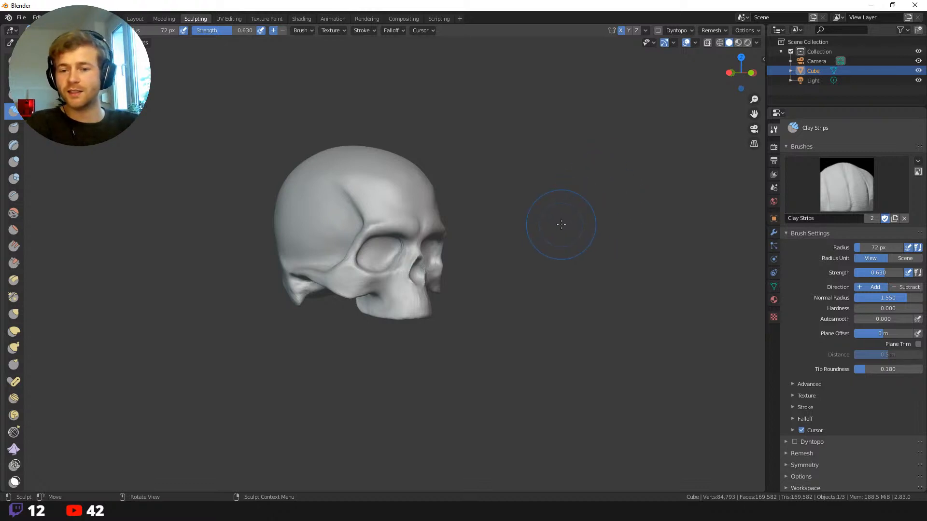
- Check the skull's overall proportions from the front, from the side and at a distance
{"action": "middle_click_drag", "start_coordinate": [460, 323], "coordinate": [545, 340]}
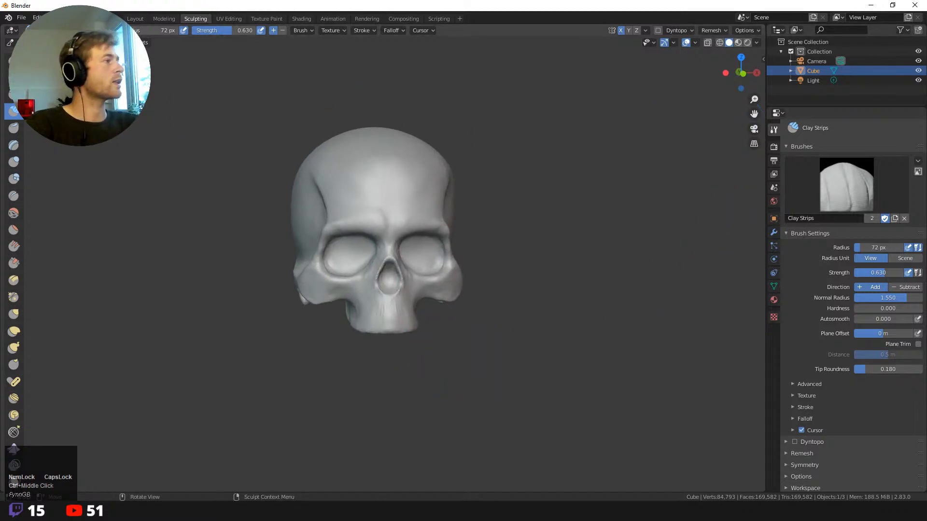
{"action": "middle_click_drag", "start_coordinate": [196, 135], "coordinate": [261, 151]}
{"action": "middle_click_drag", "start_coordinate": [261, 151], "coordinate": [188, 140], "text": "ctrl"}
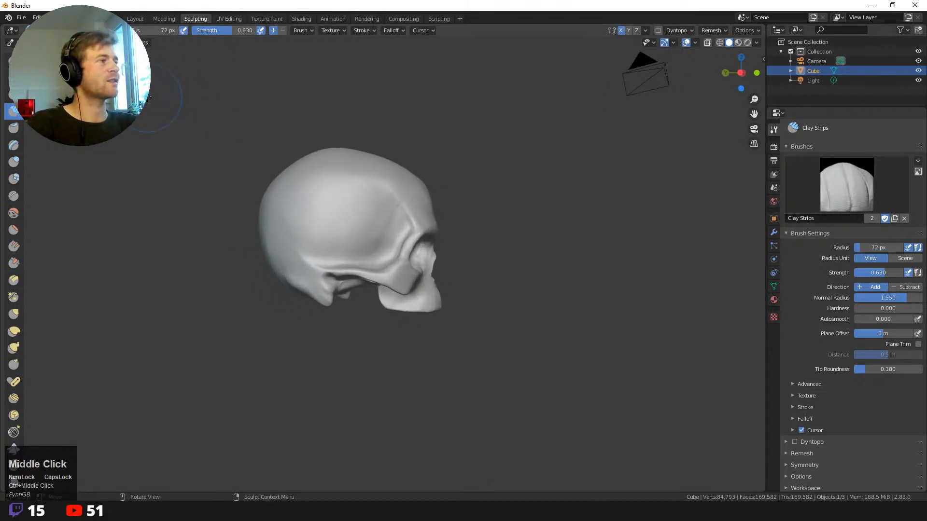
{"action": "mouse_move", "coordinate": [179, 56]}
{"action": "middle_mouse_down"}
{"action": "mouse_move", "coordinate": [151, 160]}
{"action": "mouse_move", "coordinate": [270, 201]}
{"action": "mouse_move", "coordinate": [320, 206]}
{"action": "mouse_move", "coordinate": [341, 189]}
{"action": "mouse_move", "coordinate": [280, 182]}
{"action": "middle_mouse_up"}
{"action": "scroll", "coordinate": [222, 182], "scroll_direction": "down", "scroll_amount": 2}
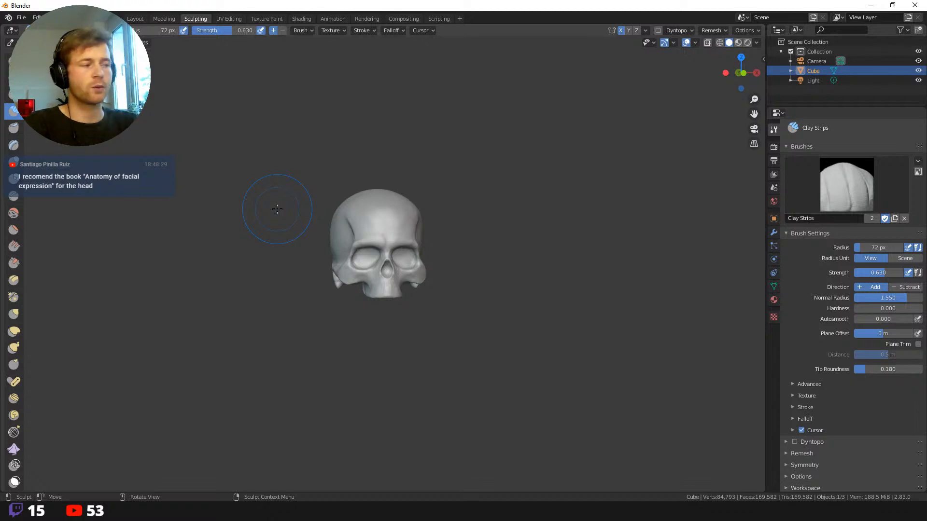
{"action": "middle_click_drag", "start_coordinate": [296, 218], "coordinate": [292, 268], "text": "ctrl"}
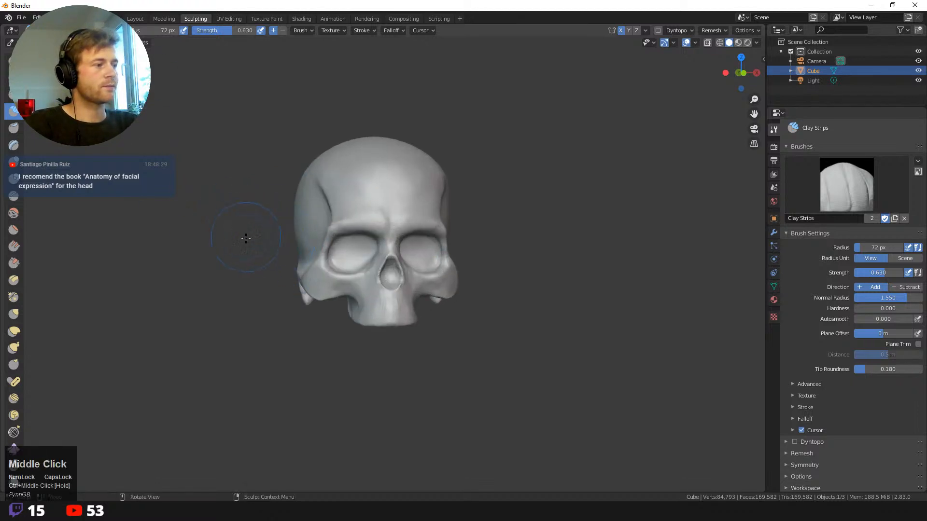
{"action": "middle_click_drag", "start_coordinate": [248, 232], "coordinate": [247, 209]}
- Switch to the Layout workspace, deselect the skull and add a new cube mesh at the skull's position
{"action": "left_click", "coordinate": [135, 19]}
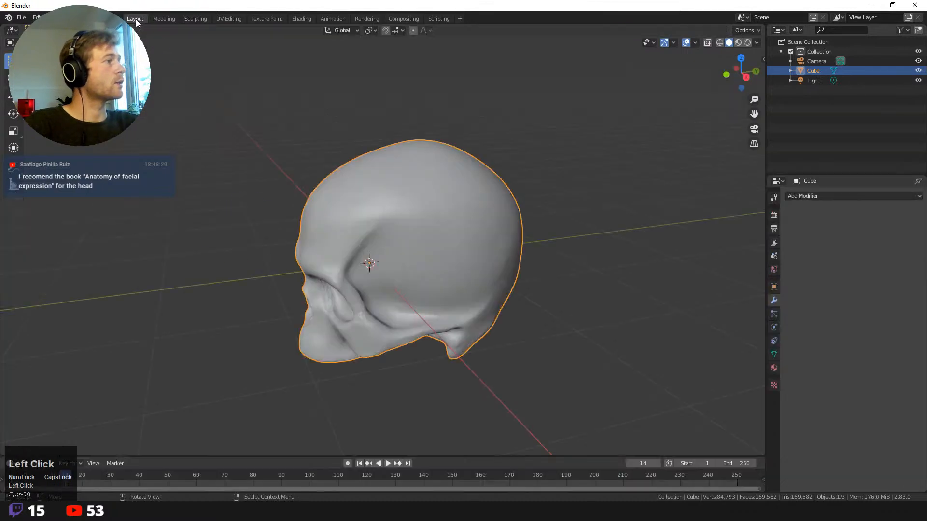
{"action": "middle_click_drag", "start_coordinate": [192, 161], "coordinate": [261, 143]}
{"action": "left_click", "coordinate": [163, 52]}
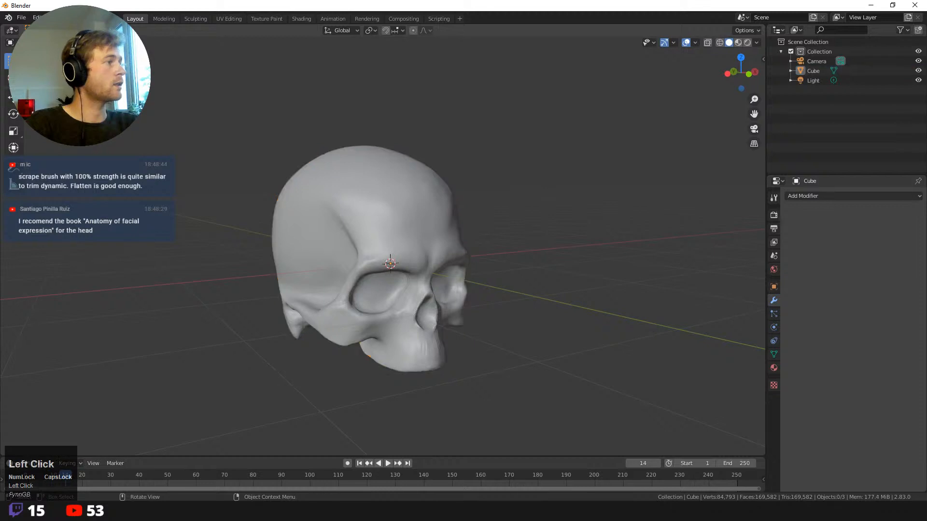
{"action": "key", "text": "shift+a"}
{"action": "mouse_move", "coordinate": [163, 52]}
{"action": "left_click", "coordinate": [215, 65]}
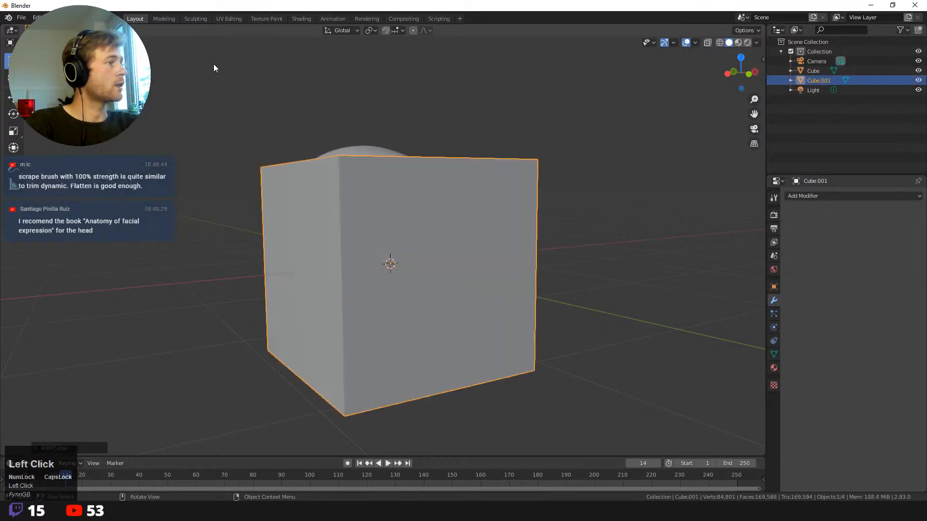
- Move the new cube straight down below the skull and flatten it along the Z axis into a low block
{"action": "middle_click_drag", "start_coordinate": [243, 204], "coordinate": [237, 227]}
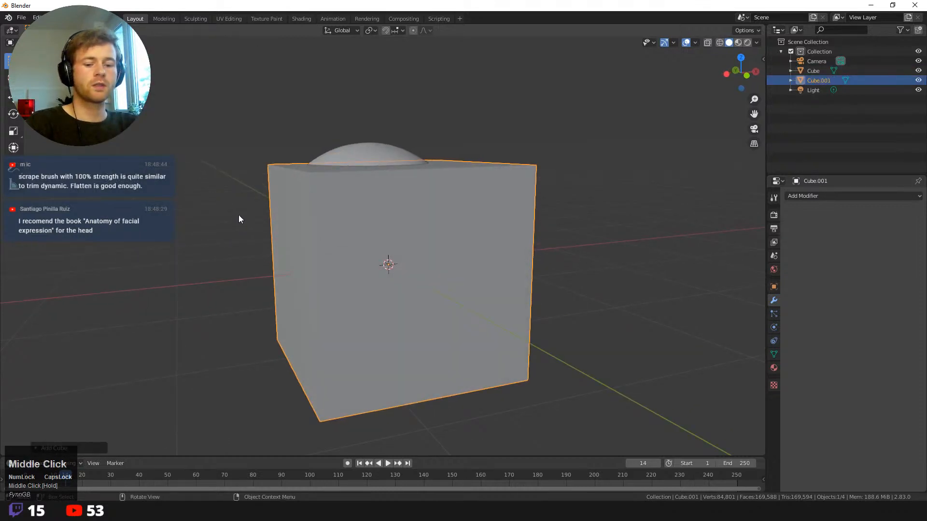
{"action": "key", "text": "g"}
{"action": "key", "text": "z"}
{"action": "left_click", "coordinate": [246, 380]}
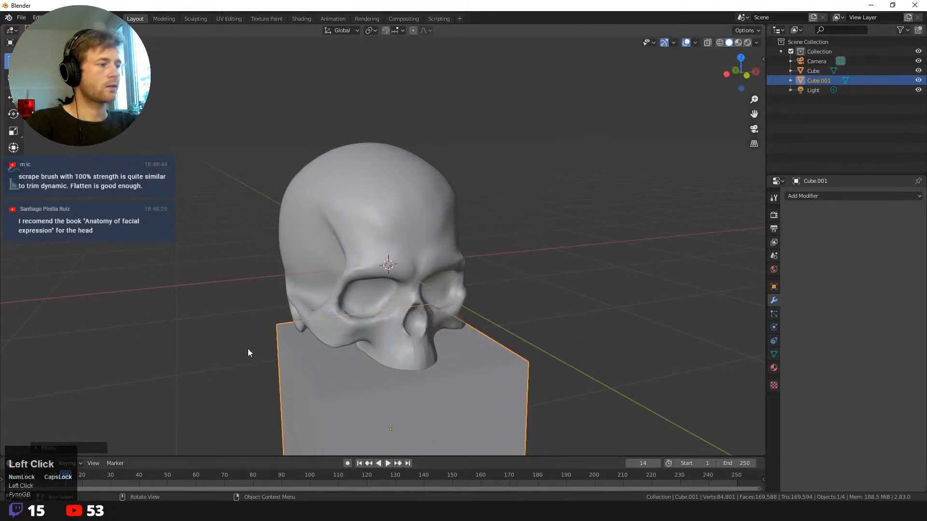
{"action": "key", "text": "s"}
{"action": "key", "text": "z"}
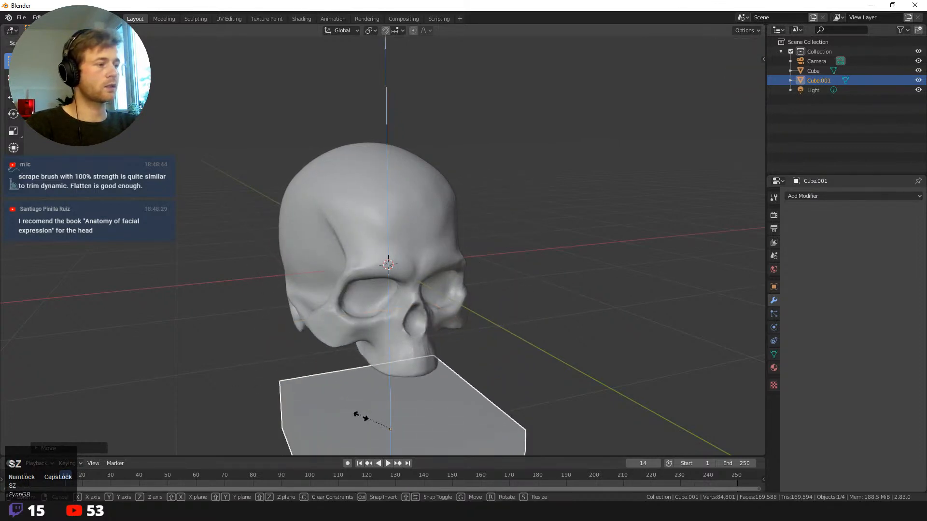
{"action": "left_click", "coordinate": [366, 421]}
- Raise the flattened block along the Z axis to sit just beneath the upper jaw
{"action": "middle_click_drag", "start_coordinate": [366, 422], "coordinate": [238, 146], "text": "alt"}
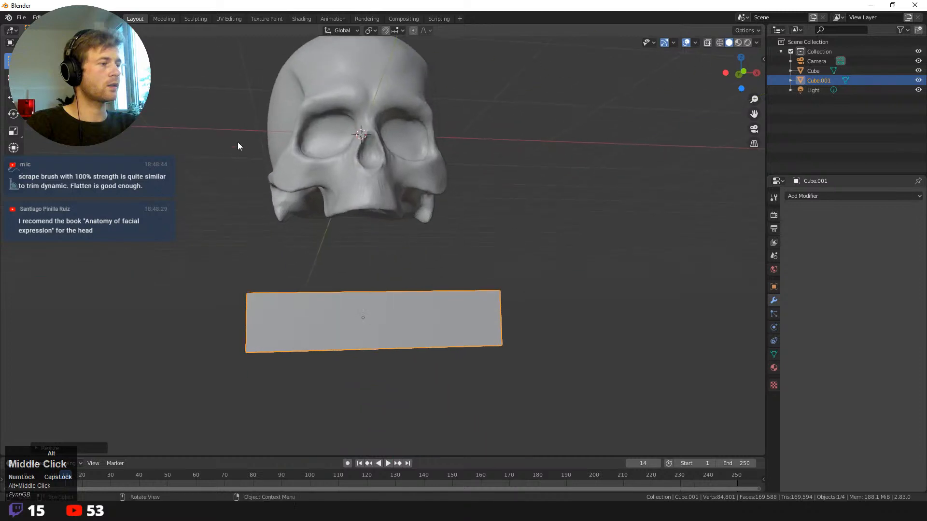
{"action": "key", "text": "g"}
{"action": "key", "text": "z"}
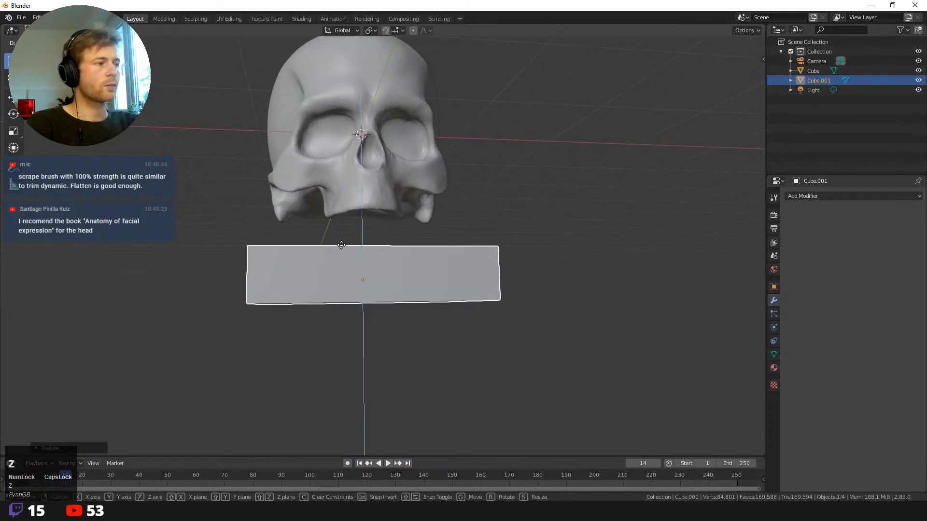
{"action": "left_click", "coordinate": [320, 225]}
- Scale the block down along the Y axis into a narrow bar running across the skull's width
{"action": "middle_click_drag", "start_coordinate": [320, 224], "coordinate": [266, 247]}
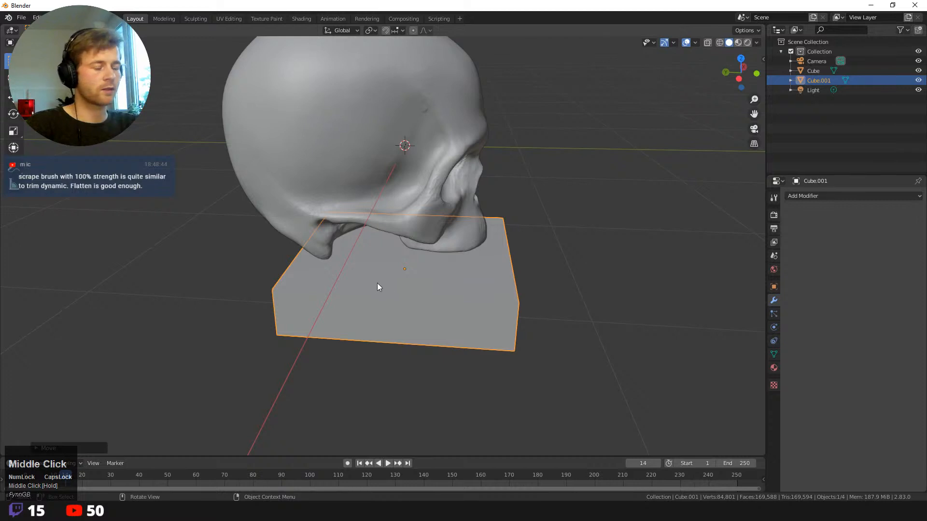
{"action": "key", "text": "s"}
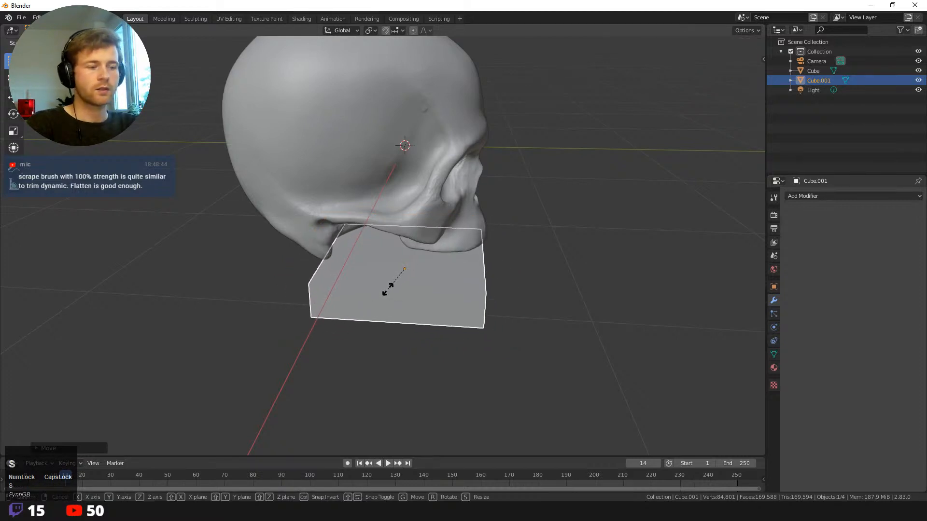
{"action": "key", "text": "y"}
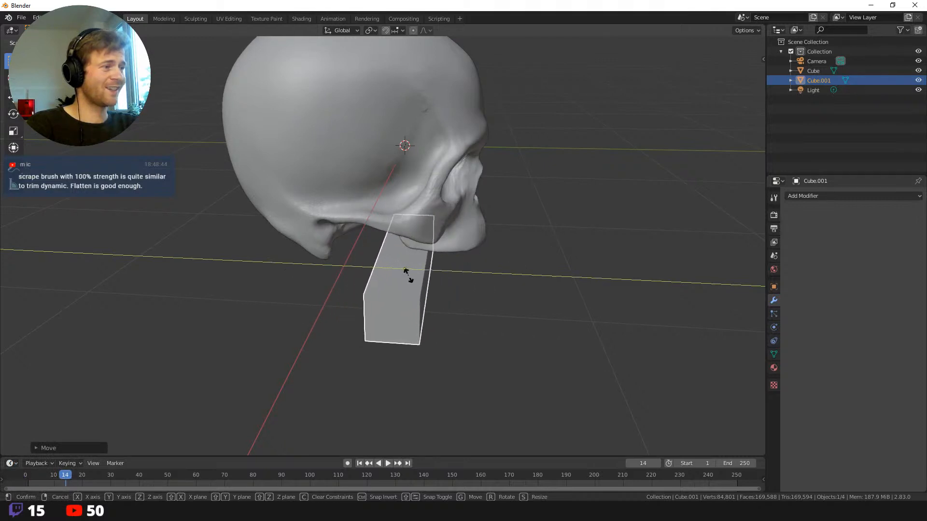
{"action": "left_click", "coordinate": [404, 274]}
{"action": "middle_click_drag", "start_coordinate": [404, 273], "coordinate": [389, 303]}
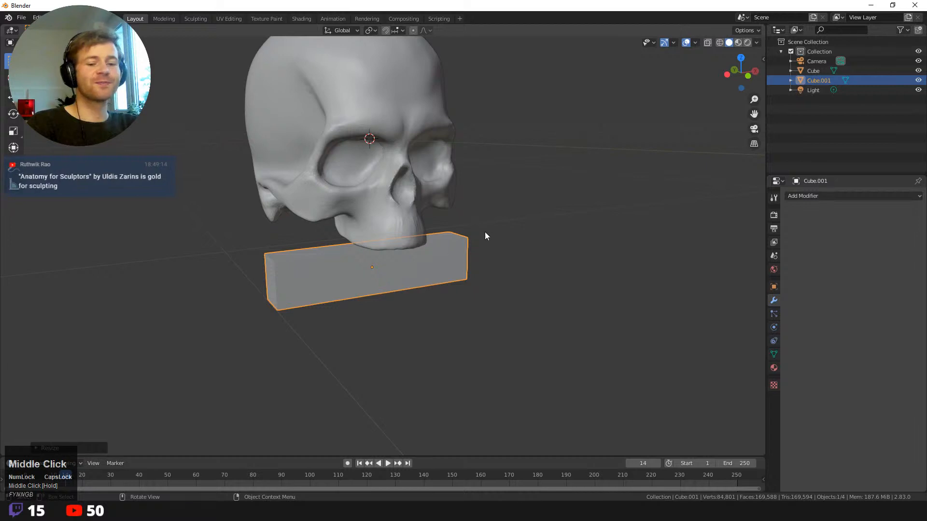
- In Edit Mode, add a loop cut through the middle of the bar and turn on X-axis mirror editing
{"action": "key", "text": "Tab"}
{"action": "middle_click_drag", "start_coordinate": [470, 246], "coordinate": [362, 304]}
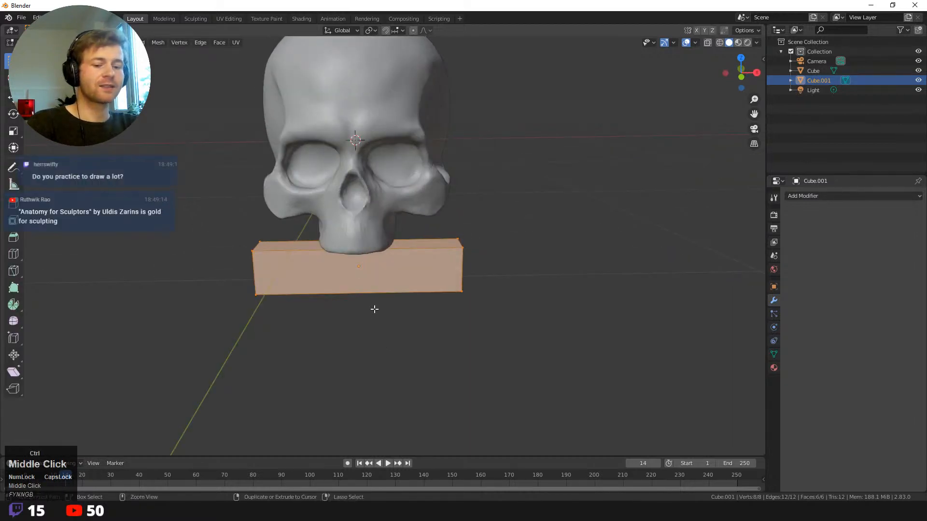
{"action": "key", "text": "ctrl+e"}
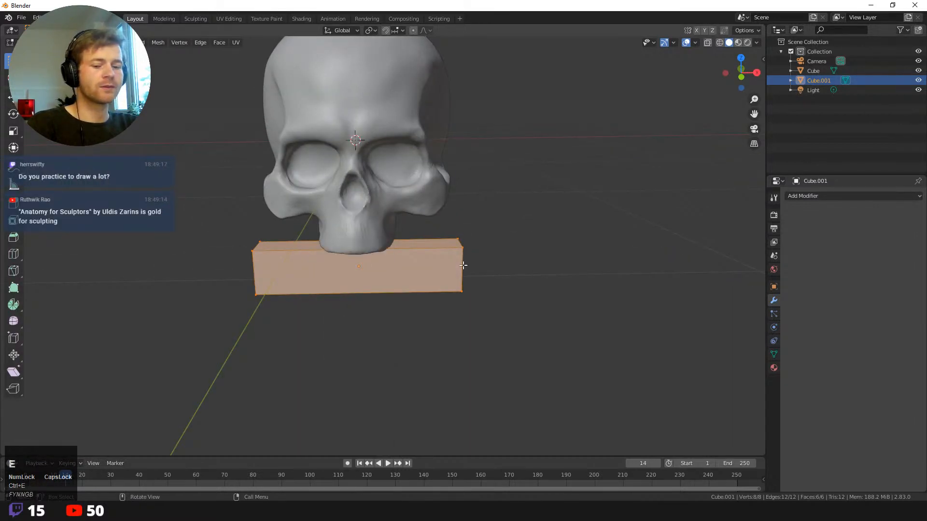
{"action": "key", "text": "ctrl+r"}
{"action": "left_click", "coordinate": [359, 261]}
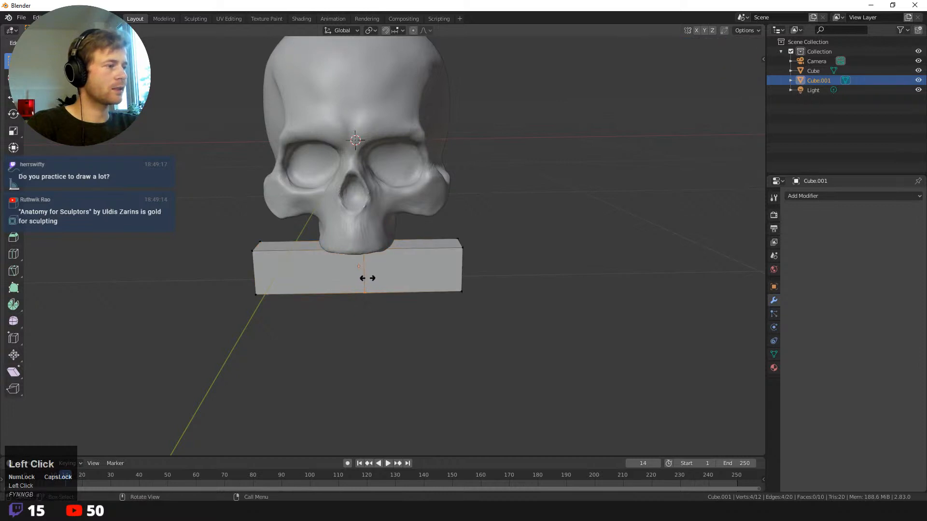
{"action": "left_click", "coordinate": [365, 279]}
{"action": "middle_click_drag", "start_coordinate": [352, 304], "coordinate": [378, 192]}
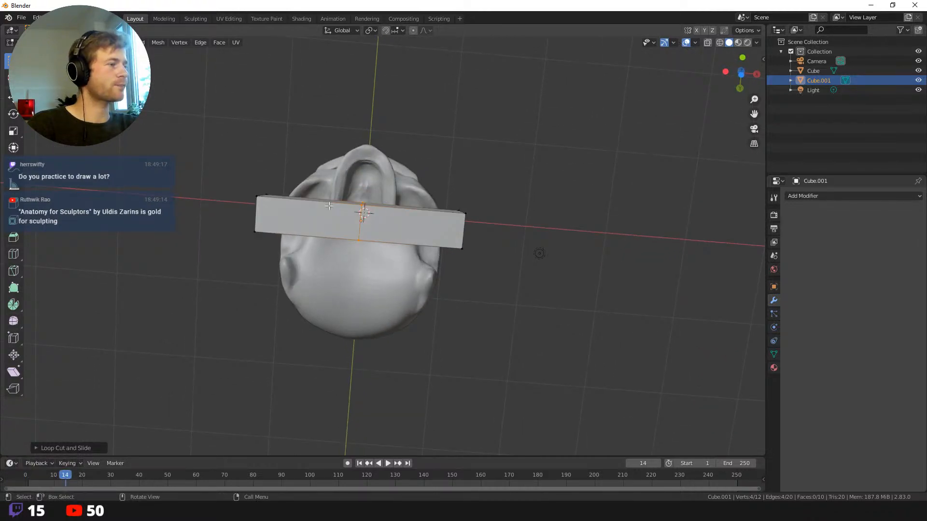
{"action": "middle_click_drag", "start_coordinate": [543, 128], "coordinate": [579, 111]}
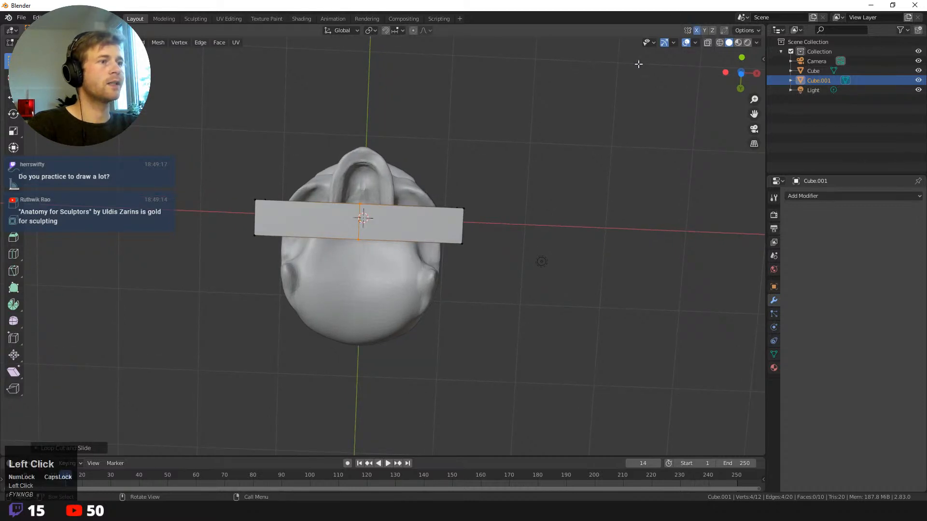
- Try moving the vertices at one end of the bar outward with X mirroring, and undo the move
{"action": "left_click_drag", "start_coordinate": [221, 168], "coordinate": [282, 259]}
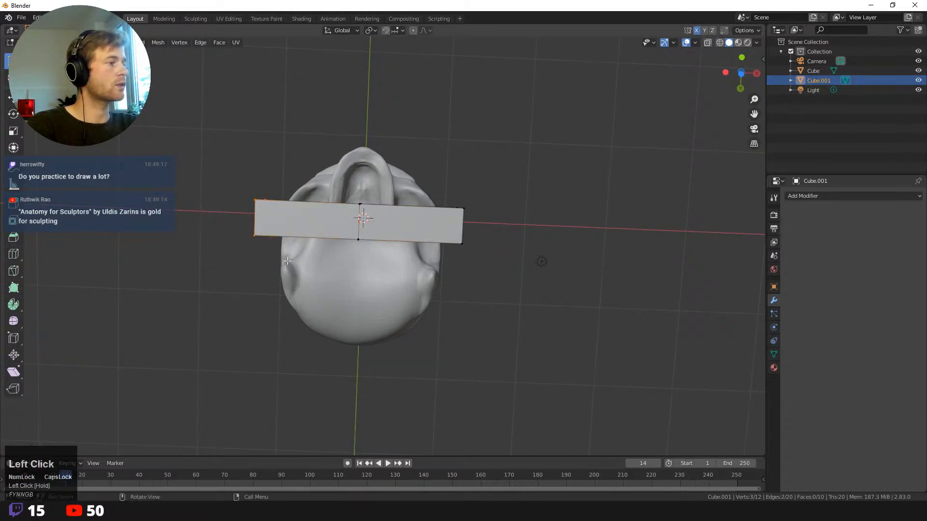
{"action": "key", "text": "g"}
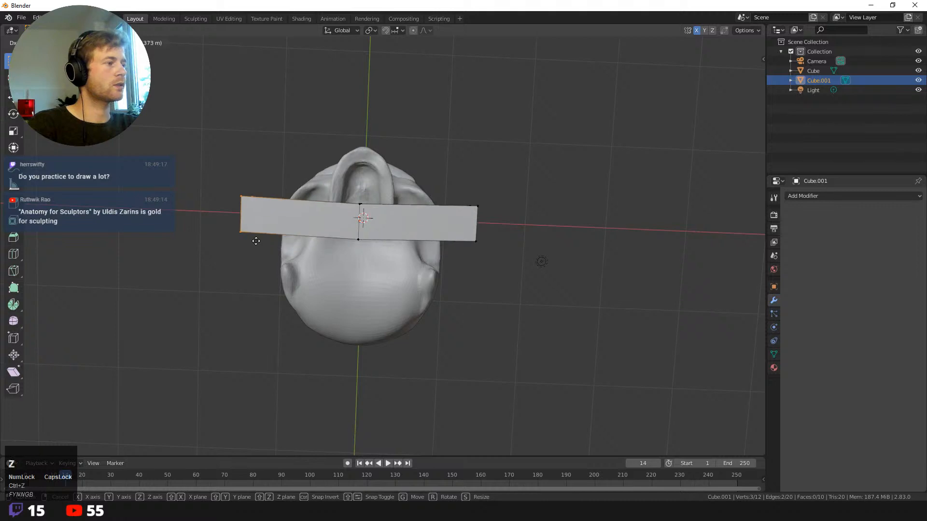
{"action": "key", "text": "ctrl+z"}
- Add a loop cut halfway along each half of the bar to divide it into four segments
{"action": "mouse_move", "coordinate": [213, 210]}
{"action": "middle_mouse_down"}
{"action": "mouse_move", "coordinate": [209, 198]}
{"action": "mouse_move", "coordinate": [277, 279]}
{"action": "mouse_move", "coordinate": [326, 256]}
{"action": "mouse_move", "coordinate": [220, 227]}
{"action": "mouse_move", "coordinate": [186, 135]}
{"action": "mouse_move", "coordinate": [219, 172]}
{"action": "mouse_move", "coordinate": [216, 198]}
{"action": "middle_mouse_up"}
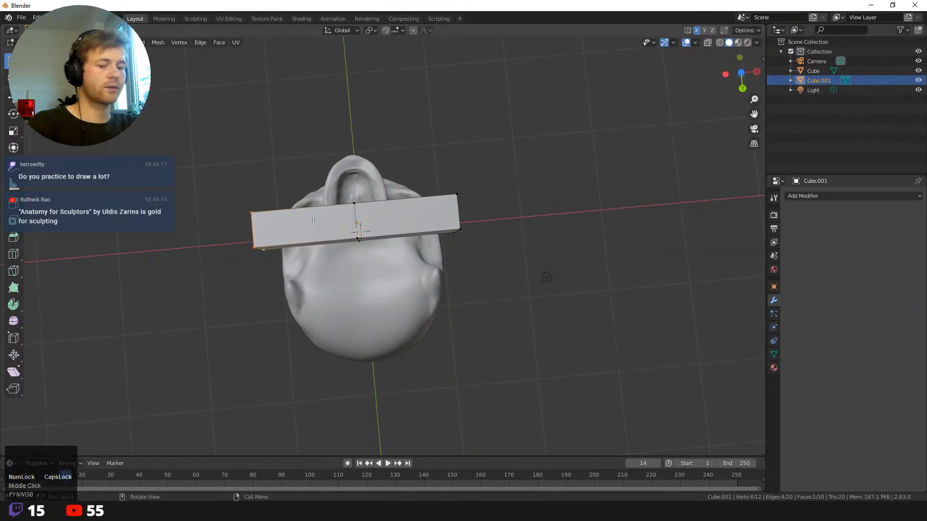
{"action": "mouse_move", "coordinate": [313, 220]}
{"action": "left_mouse_down"}
{"action": "mouse_move", "coordinate": [321, 213]}
{"action": "mouse_move", "coordinate": [313, 218]}
{"action": "left_mouse_up"}
{"action": "middle_click_drag", "start_coordinate": [329, 233], "coordinate": [420, 217]}
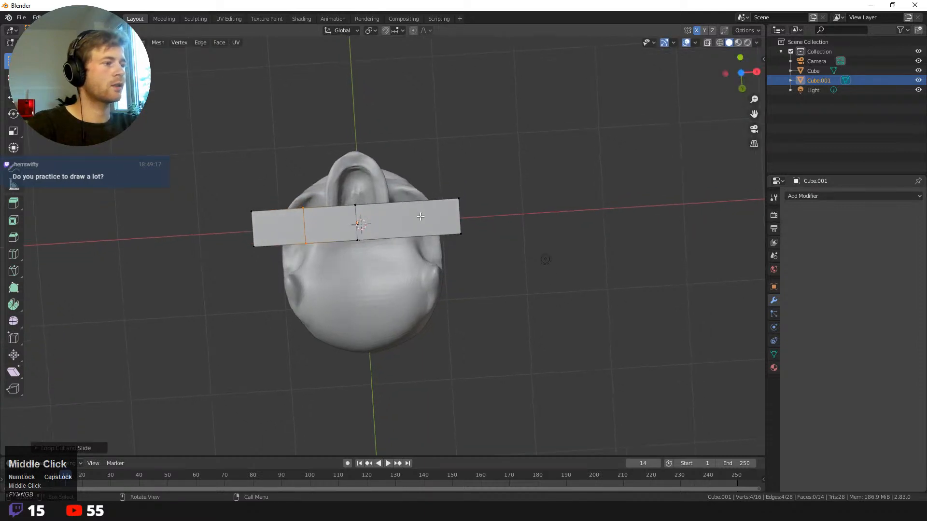
{"action": "key", "text": "ctrl+r"}
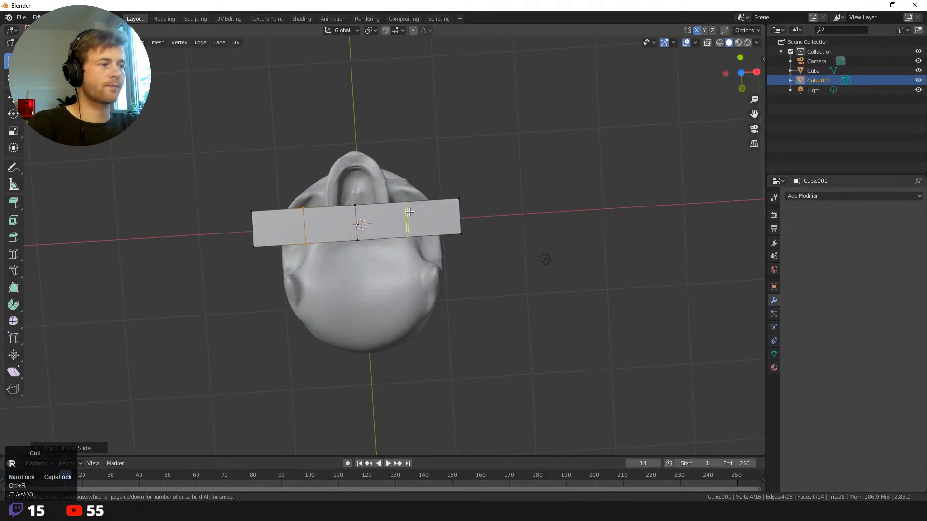
{"action": "left_click", "coordinate": [408, 212]}
{"action": "left_click", "coordinate": [409, 215]}
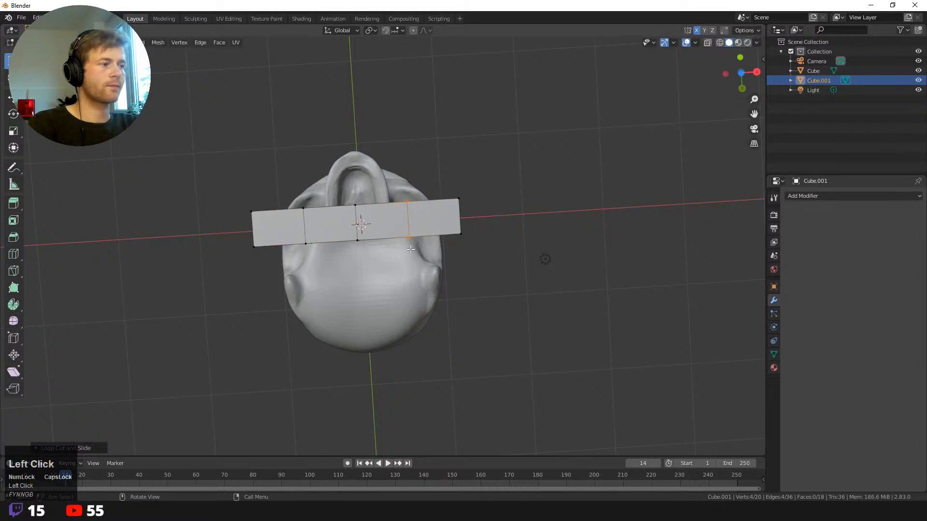
- Try selecting all vertices of one outer segment of the bar from several viewing angles
{"action": "mouse_move", "coordinate": [388, 282]}
{"action": "middle_mouse_down"}
{"action": "mouse_move", "coordinate": [378, 343]}
{"action": "mouse_move", "coordinate": [384, 276]}
{"action": "middle_mouse_up"}
{"action": "left_click_drag", "start_coordinate": [222, 155], "coordinate": [296, 225]}
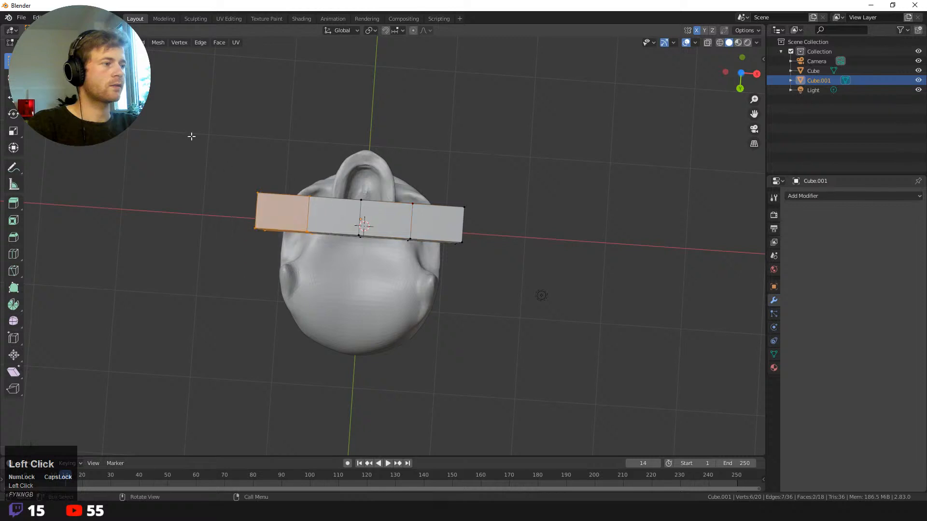
{"action": "middle_click_drag", "start_coordinate": [193, 138], "coordinate": [226, 250]}
{"action": "left_click_drag", "start_coordinate": [231, 212], "coordinate": [290, 263], "text": "ctrl+shift"}
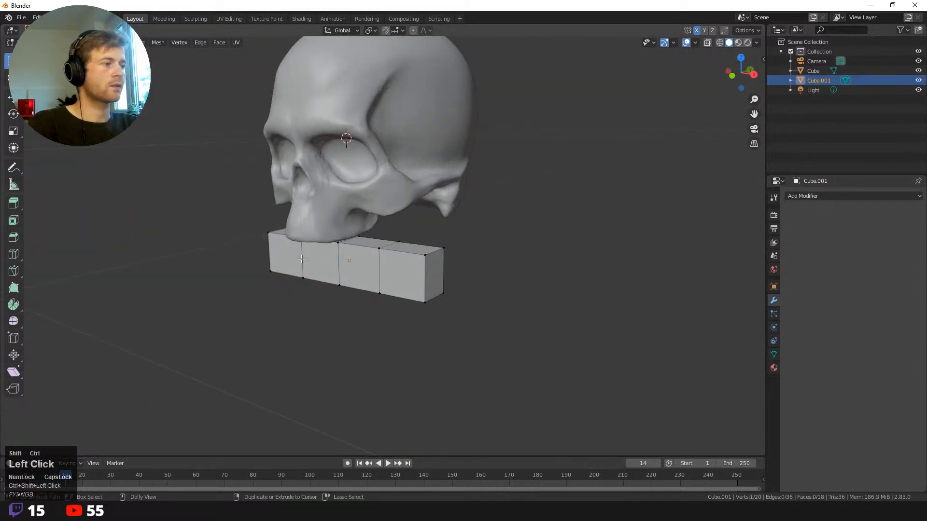
{"action": "mouse_move", "coordinate": [258, 268]}
{"action": "middle_mouse_down"}
{"action": "mouse_move", "coordinate": [244, 221]}
{"action": "mouse_move", "coordinate": [263, 252]}
{"action": "middle_mouse_up"}
{"action": "key", "text": "ctrl+z"}
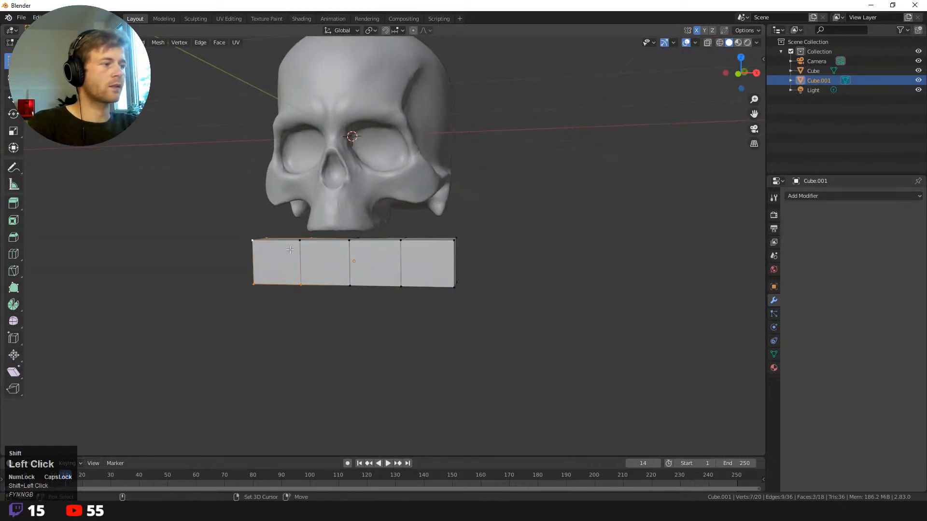
{"action": "middle_click_drag", "start_coordinate": [291, 314], "coordinate": [324, 238]}
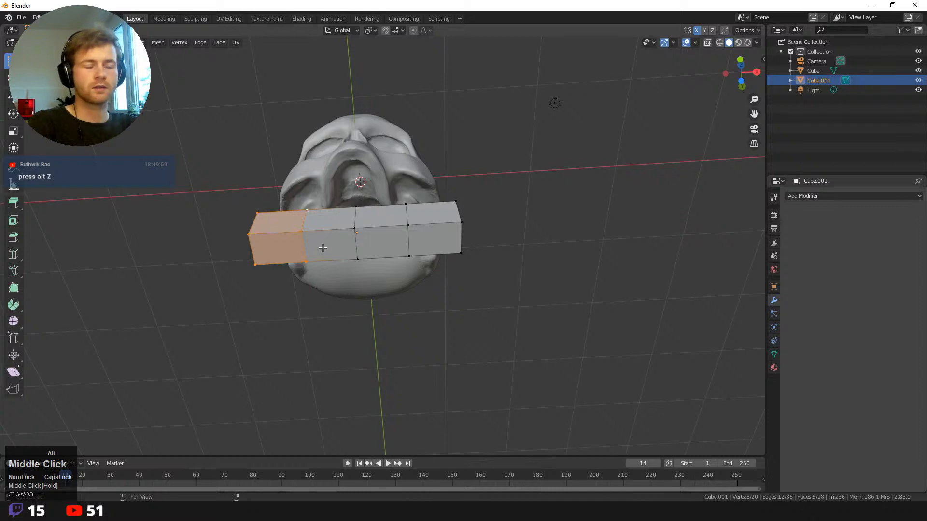
- Turn on X-ray display and select all vertices of the bar's outer segment on the positive X side
{"action": "key", "text": "alt+z"}
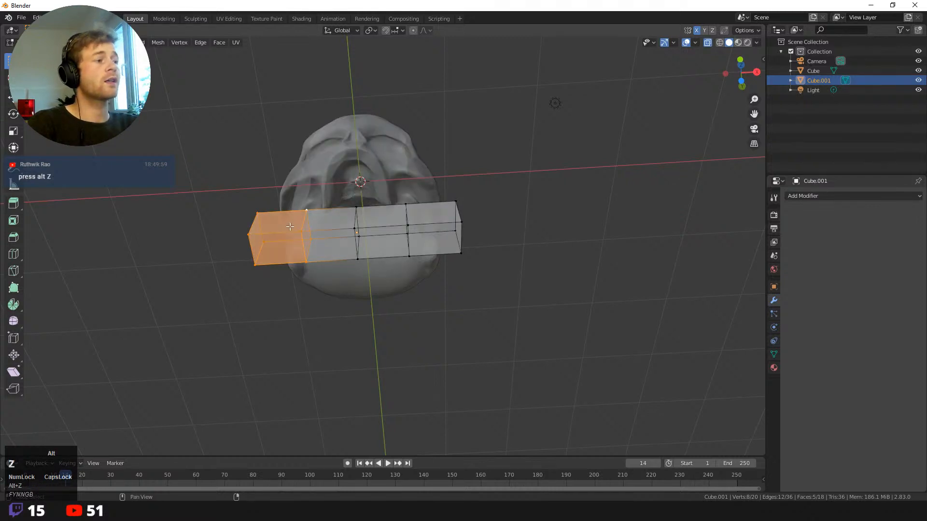
{"action": "left_click_drag", "start_coordinate": [509, 163], "coordinate": [390, 279]}
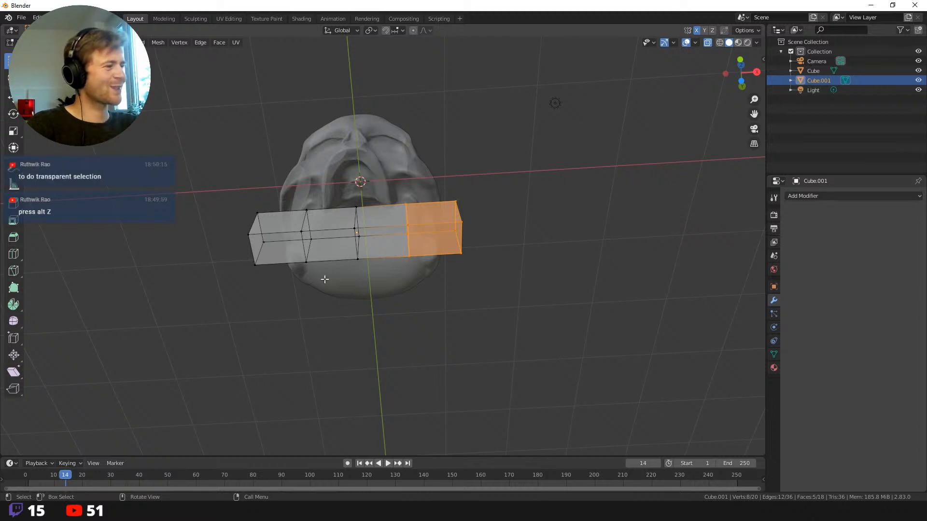
{"action": "middle_click_drag", "start_coordinate": [309, 326], "coordinate": [345, 288]}
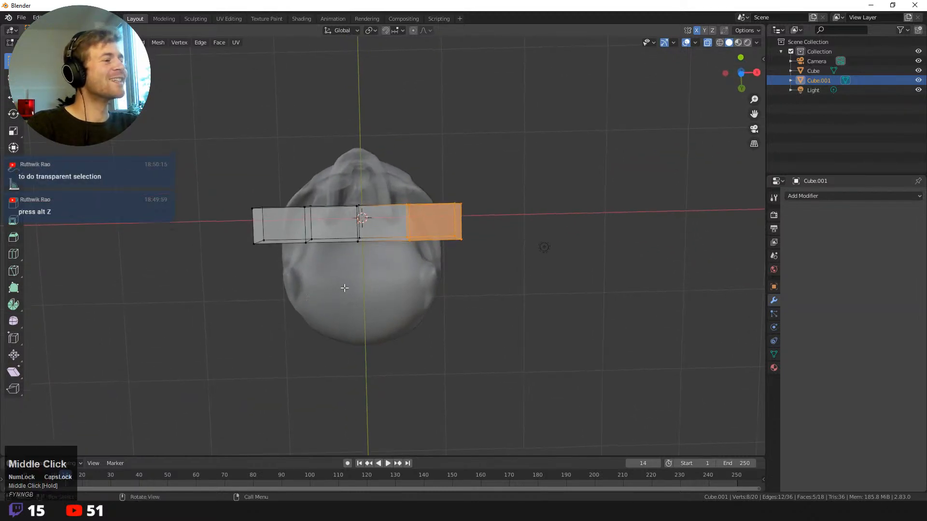
{"action": "key", "text": "g"}
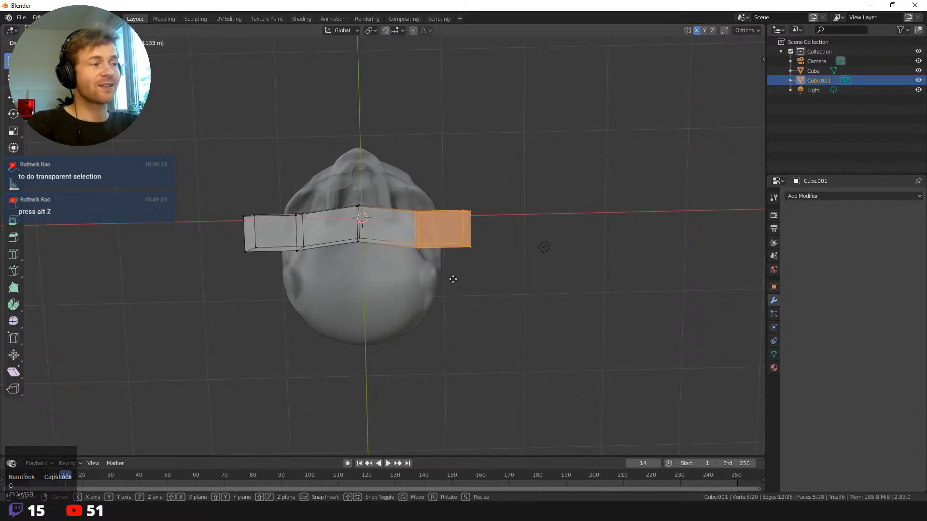
{"action": "right_click", "coordinate": [449, 278]}
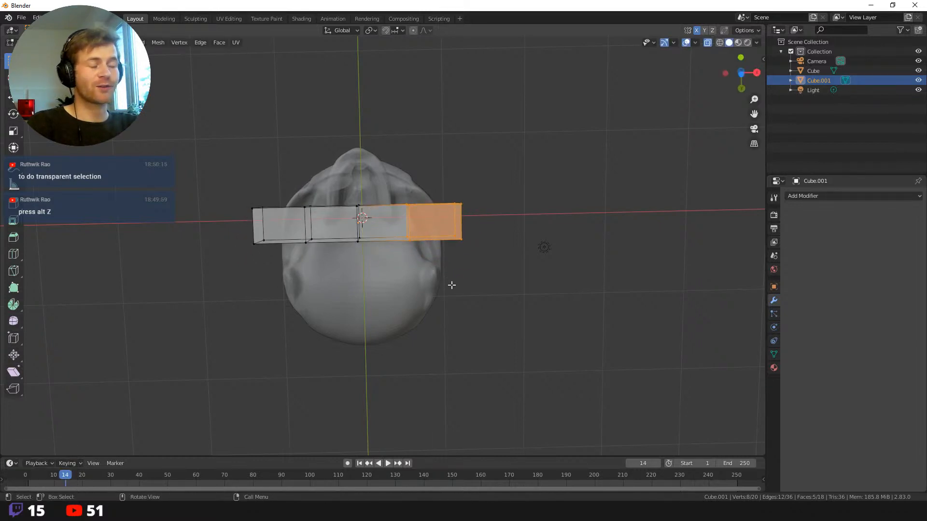
- Rotate the selected outer segment about Z and move it backward and inward in the horizontal plane to bend the bar into a V
{"action": "middle_click_drag", "start_coordinate": [451, 285], "coordinate": [454, 281]}
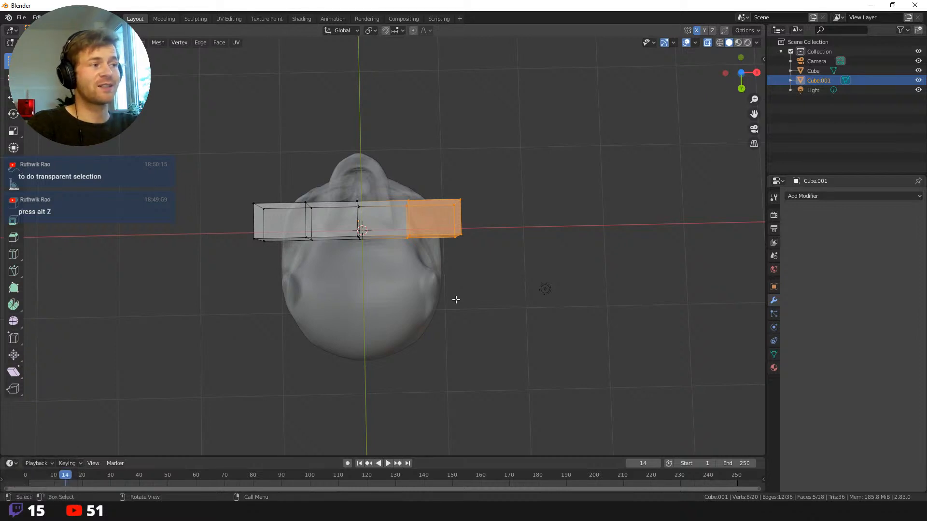
{"action": "middle_click_drag", "start_coordinate": [455, 298], "coordinate": [457, 307]}
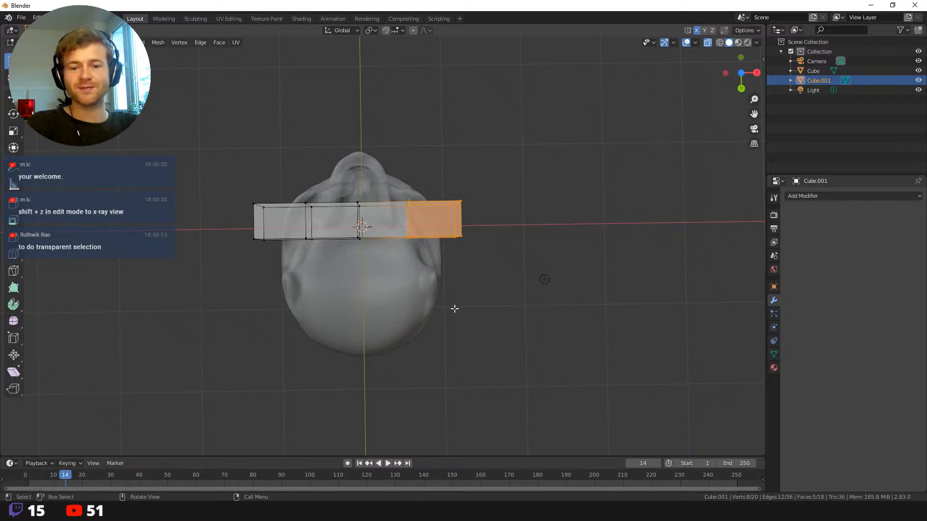
{"action": "middle_click_drag", "start_coordinate": [471, 299], "coordinate": [470, 300]}
{"action": "key", "text": "r"}
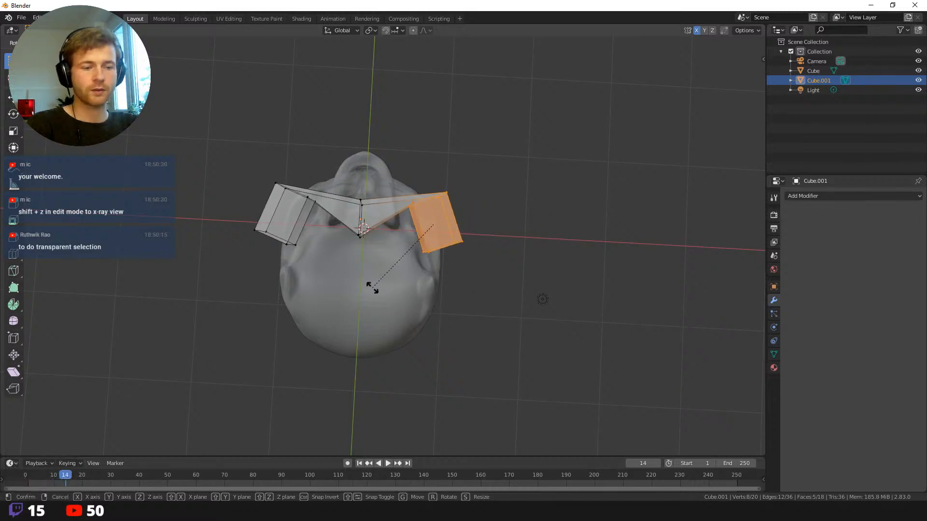
{"action": "key", "text": "z"}
{"action": "left_click", "coordinate": [348, 284]}
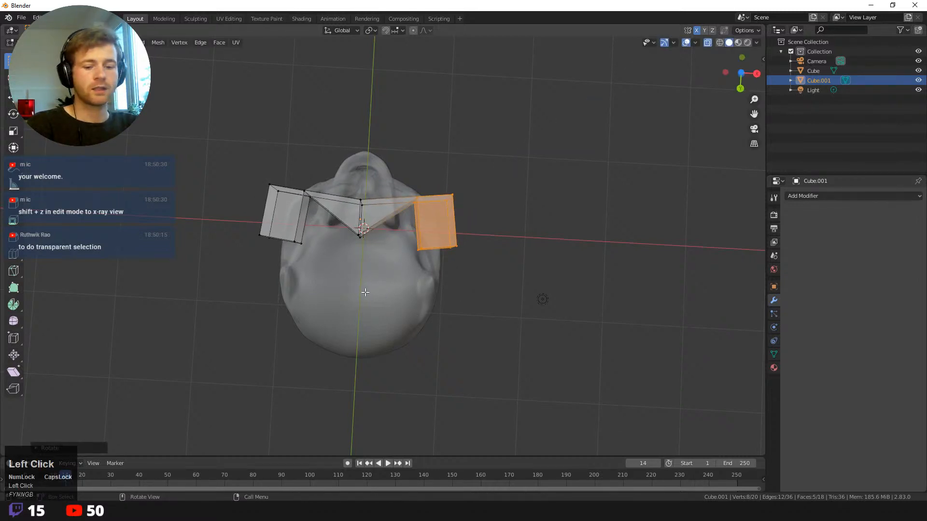
{"action": "key", "text": "g"}
{"action": "key", "text": "shift+z"}
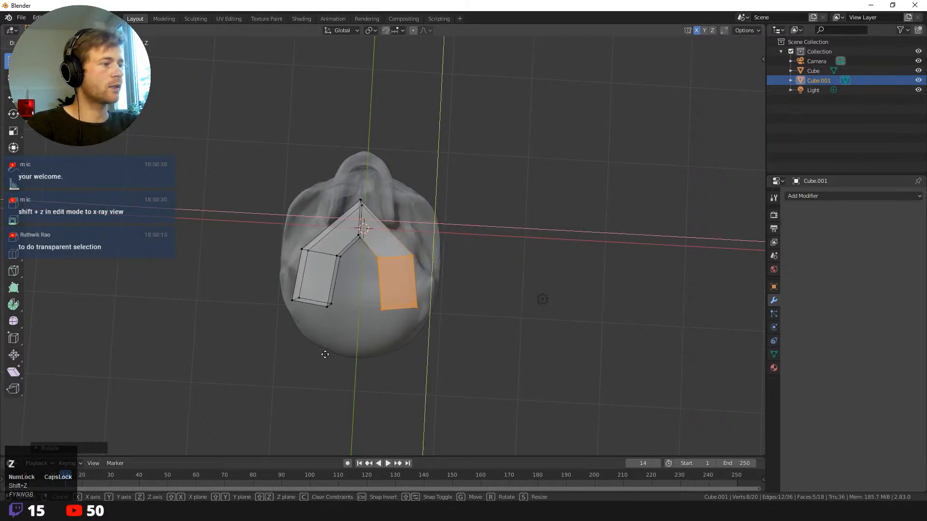
{"action": "left_click", "coordinate": [317, 358]}
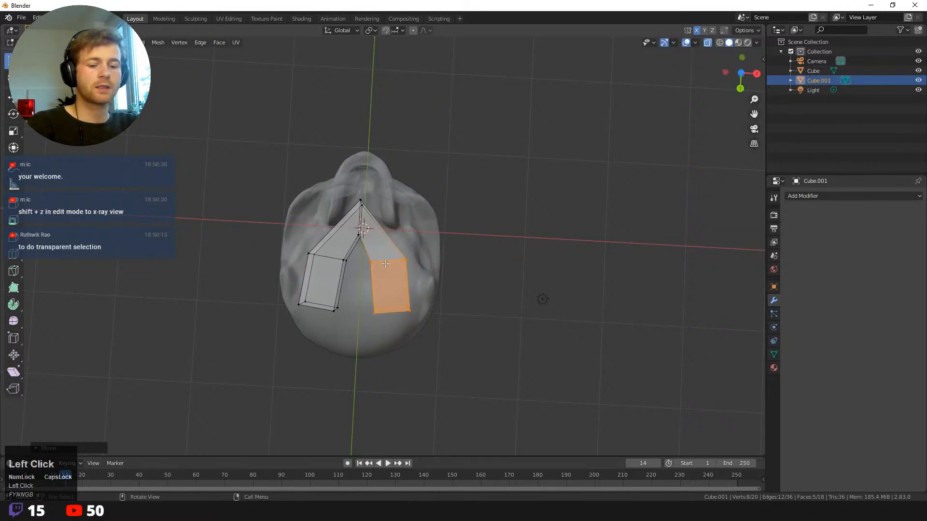
- Add a loop cut near the middle of each slanted segment joining the centre to the rear arms
{"action": "key", "text": "ctrl+r"}
{"action": "left_click", "coordinate": [381, 232]}
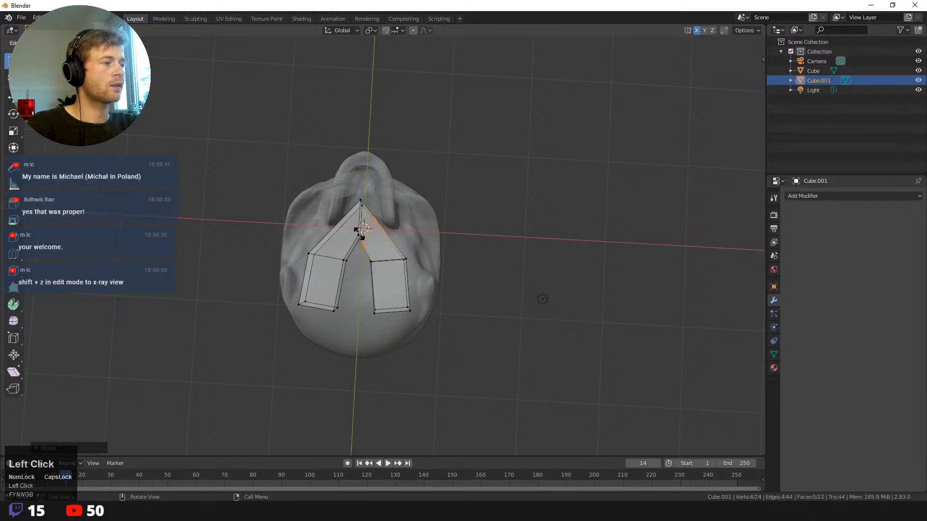
{"action": "left_click", "coordinate": [361, 236]}
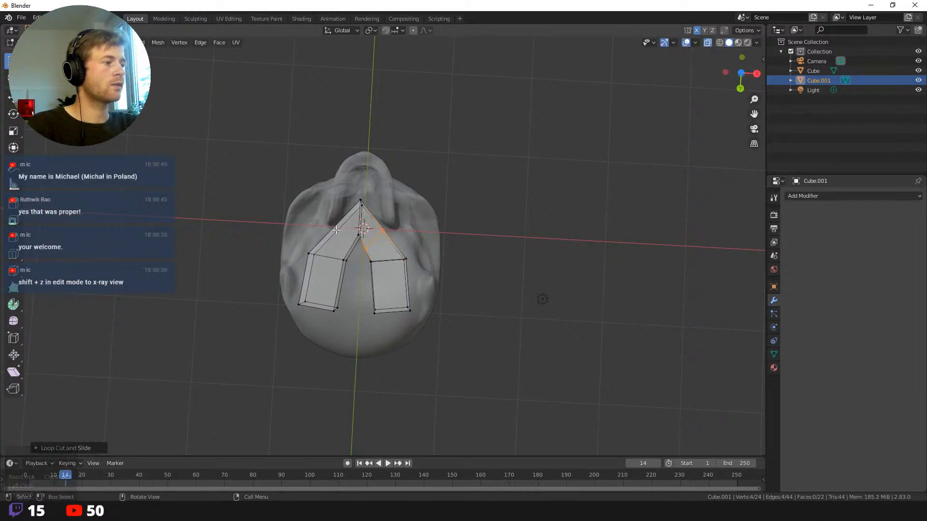
{"action": "key", "text": "ctrl+r"}
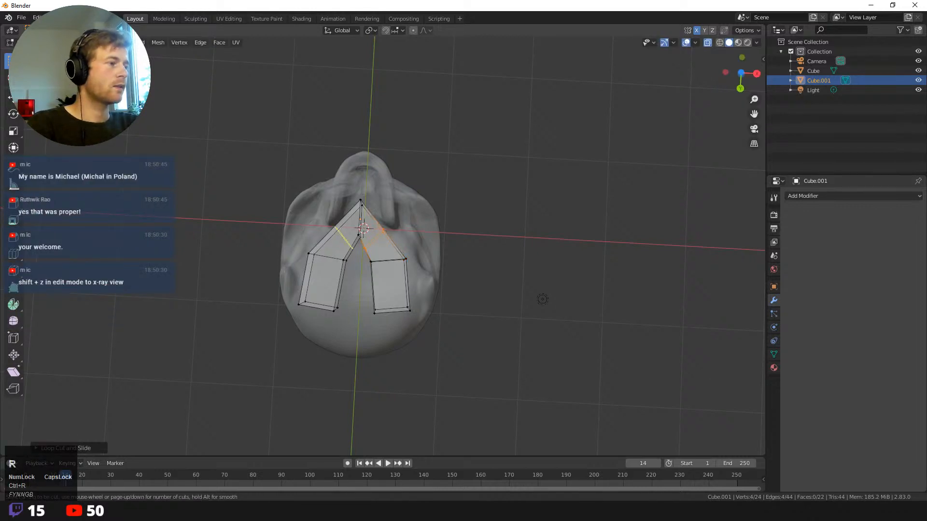
{"action": "left_click", "coordinate": [336, 228]}
{"action": "left_click", "coordinate": [333, 228]}
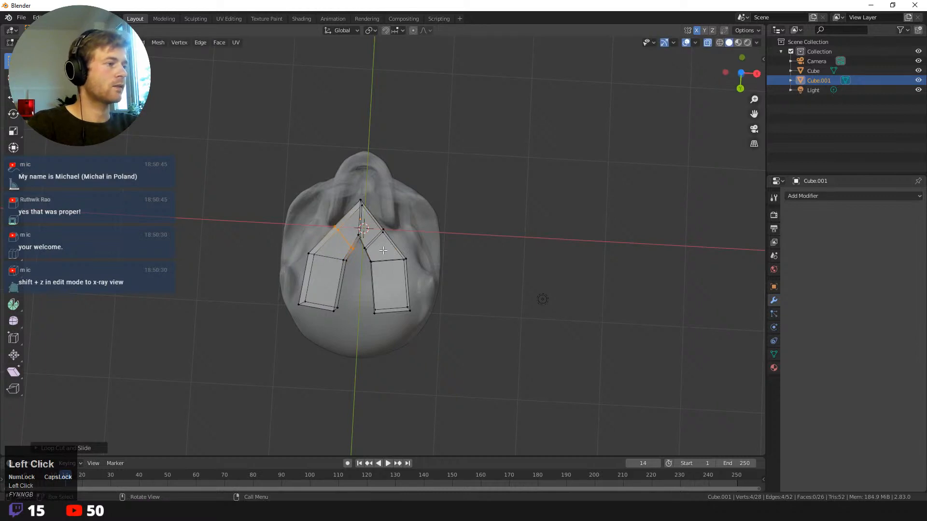
- Move one new edge loop forward and outward in the horizontal plane with X mirroring to round the jaw's front corners
{"action": "left_click_drag", "start_coordinate": [438, 202], "coordinate": [364, 255]}
{"action": "key", "text": "g"}
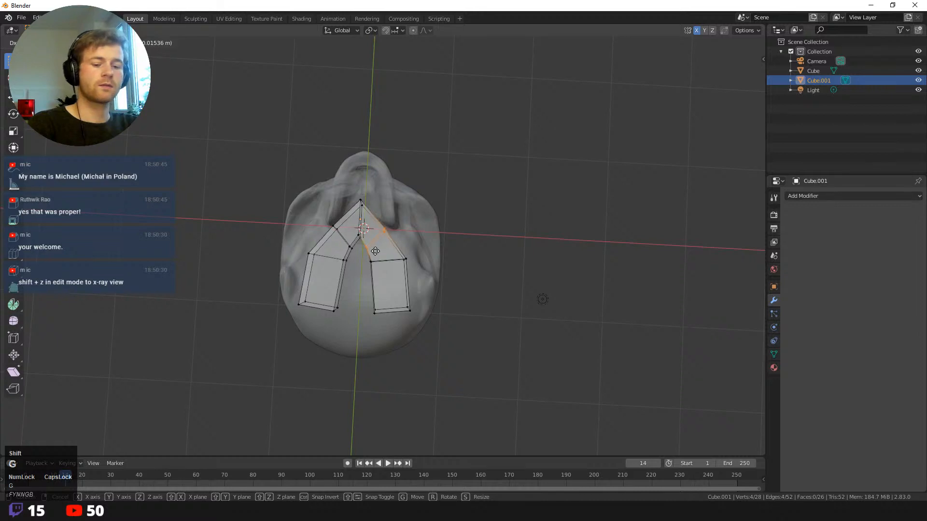
{"action": "key", "text": "shift+z"}
{"action": "left_click", "coordinate": [385, 237]}
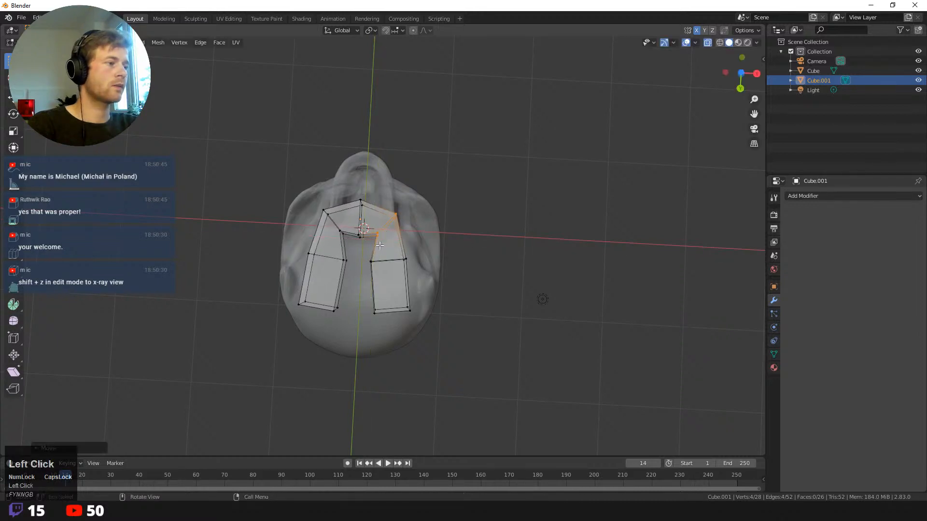
- Thin both rear arms by moving the inner-side vertices of one arm outward in the horizontal plane
{"action": "left_click", "coordinate": [385, 327]}
{"action": "key", "text": "g"}
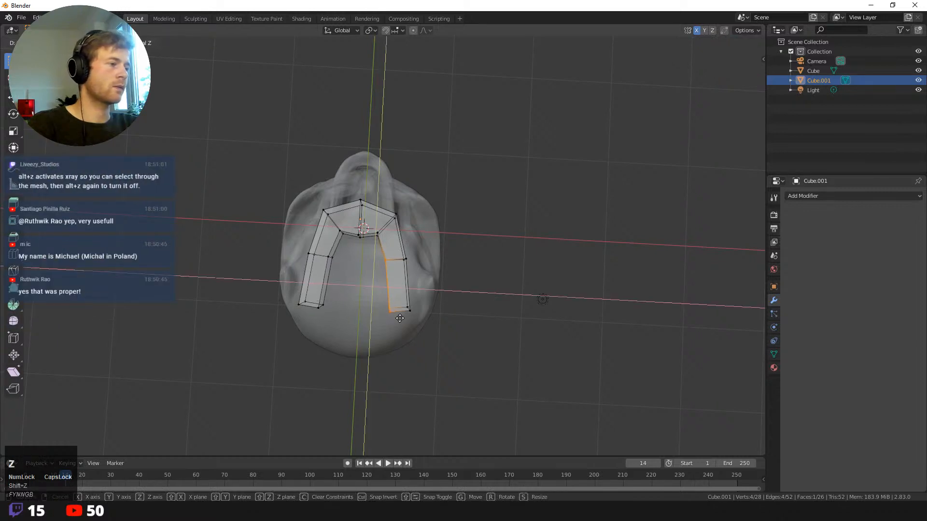
{"action": "left_click", "coordinate": [401, 319]}
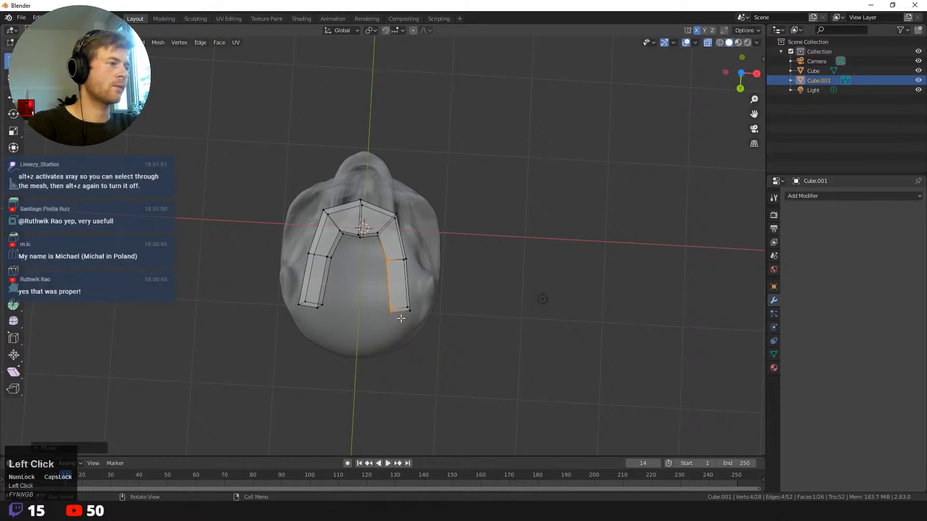
- Move the inner centre vertices of the jaw's front forward in the horizontal plane to form an arch
{"action": "left_click", "coordinate": [362, 241]}
{"action": "key", "text": "shift+z"}
{"action": "key", "text": "shift+z"}
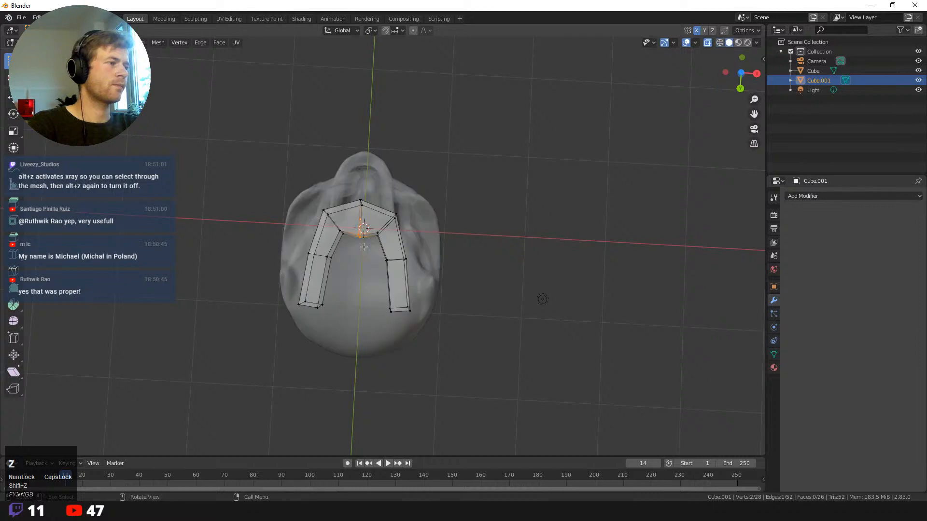
{"action": "key", "text": "g"}
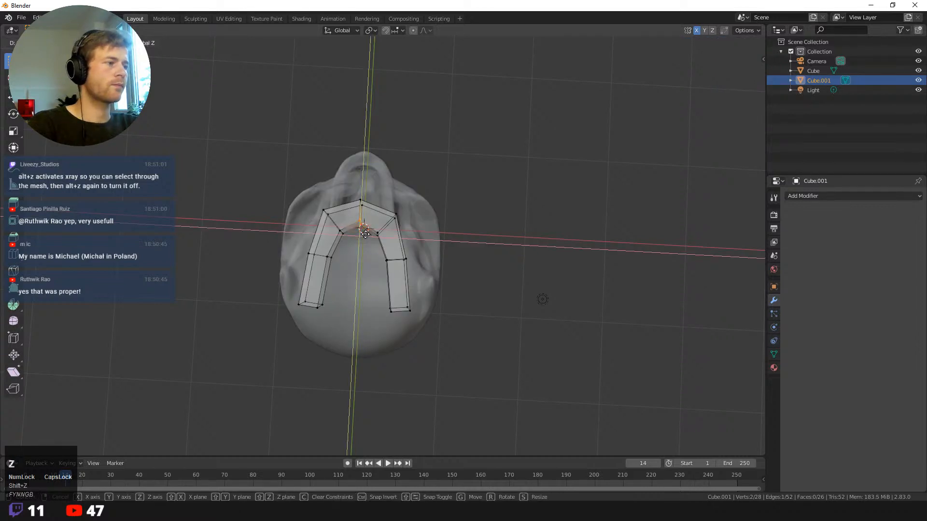
{"action": "left_click", "coordinate": [365, 233]}
- Return to Object Mode, turn off X-ray, and move the jaw block forward and slightly down beneath the upper jaw with X locked
{"action": "middle_click_drag", "start_coordinate": [363, 249], "coordinate": [443, 350]}
{"action": "middle_click_drag", "start_coordinate": [440, 309], "coordinate": [463, 315]}
{"action": "key", "text": "Tab"}
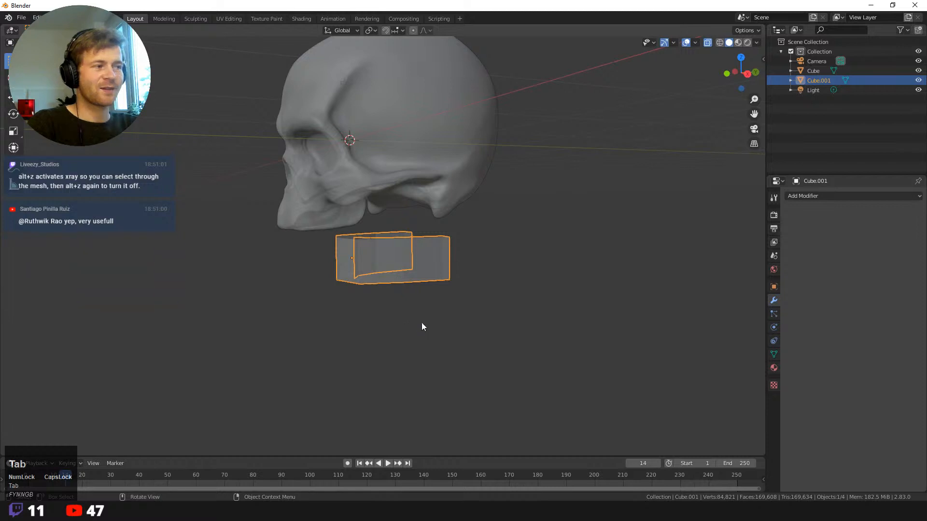
{"action": "key", "text": "alt+z"}
{"action": "middle_click_drag", "start_coordinate": [366, 291], "coordinate": [366, 292]}
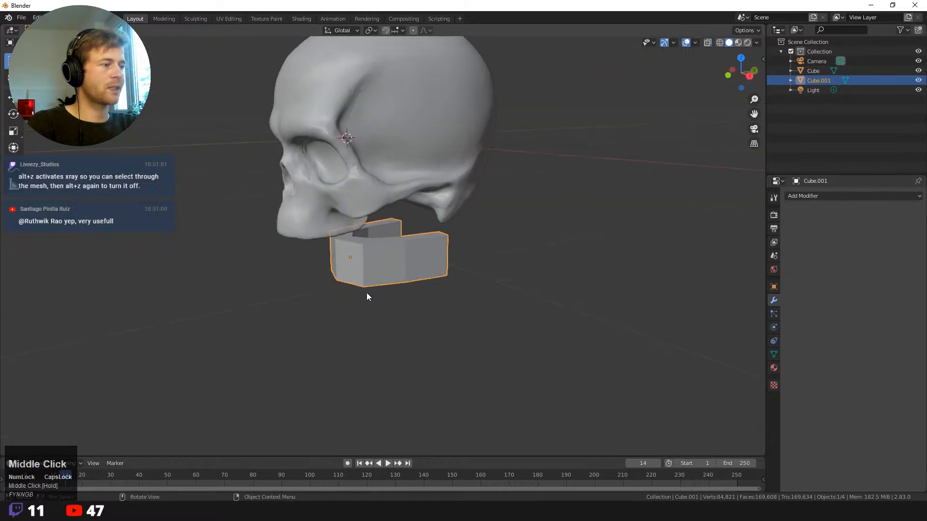
{"action": "key", "text": "g"}
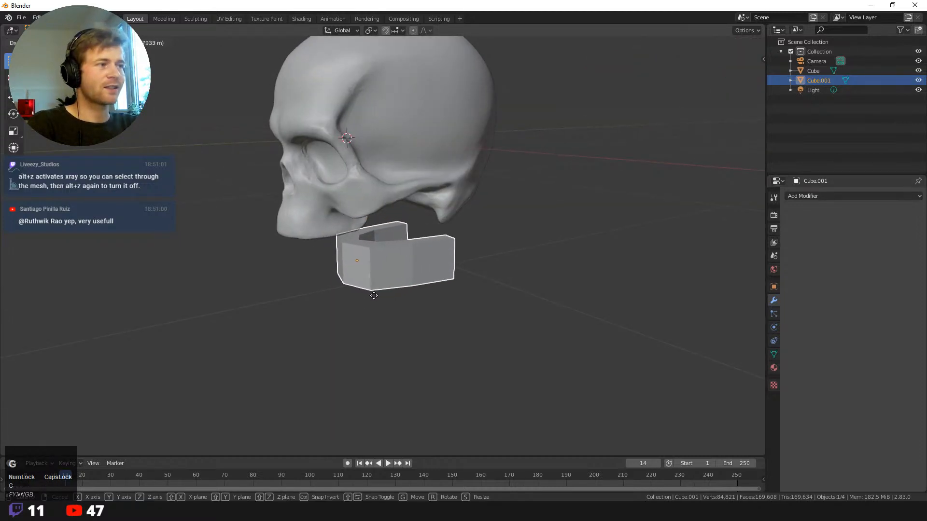
{"action": "key", "text": "shift+x"}
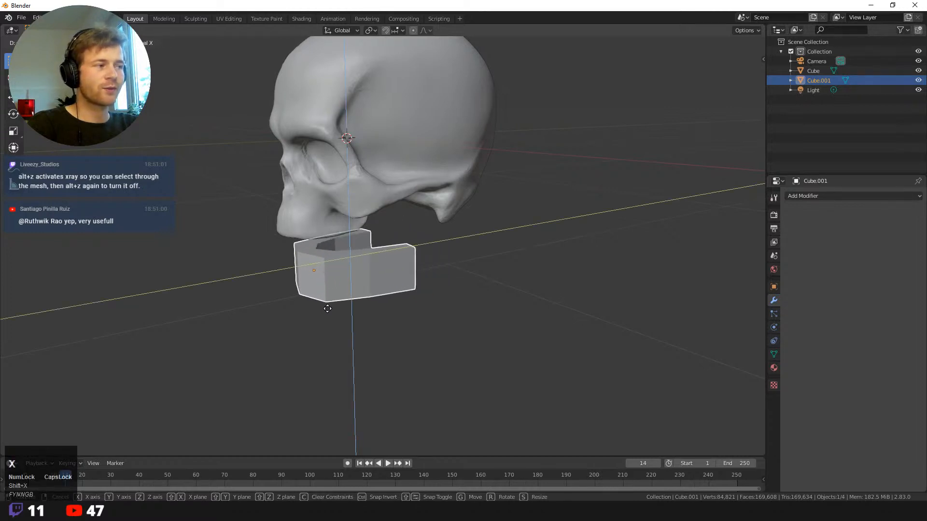
{"action": "left_click", "coordinate": [319, 311]}
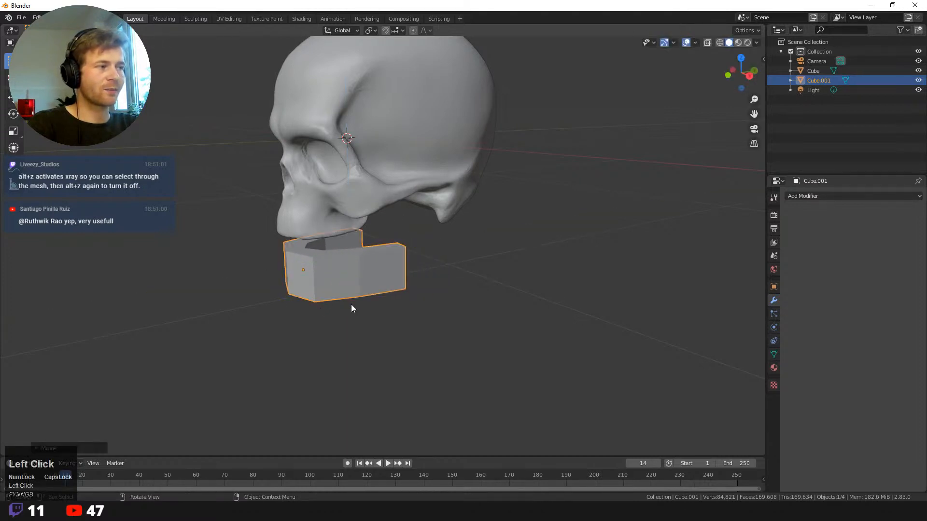
- In Edit Mode with face selection, select the rear end face of one jaw arm and try extruding it
{"action": "mouse_move", "coordinate": [352, 304]}
{"action": "middle_mouse_down"}
{"action": "mouse_move", "coordinate": [334, 304]}
{"action": "mouse_move", "coordinate": [361, 297]}
{"action": "middle_mouse_up"}
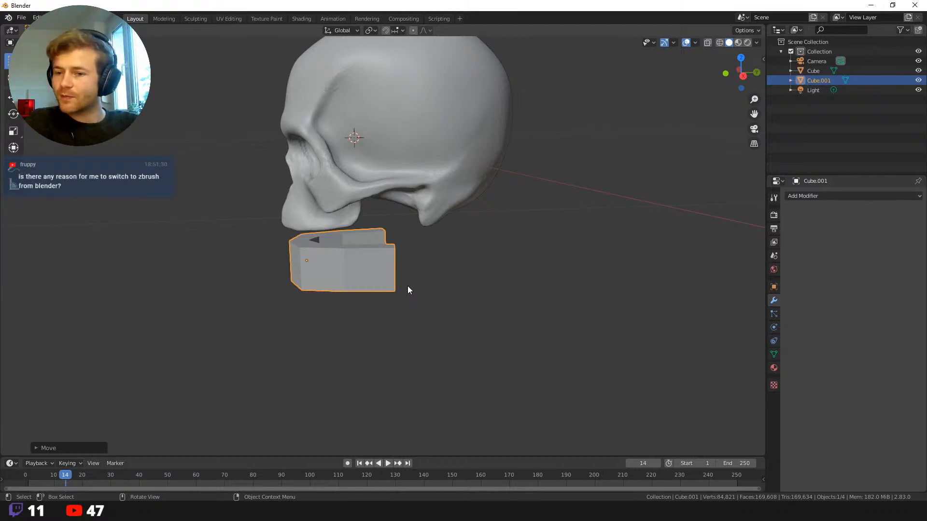
{"action": "middle_click_drag", "start_coordinate": [380, 275], "coordinate": [432, 303]}
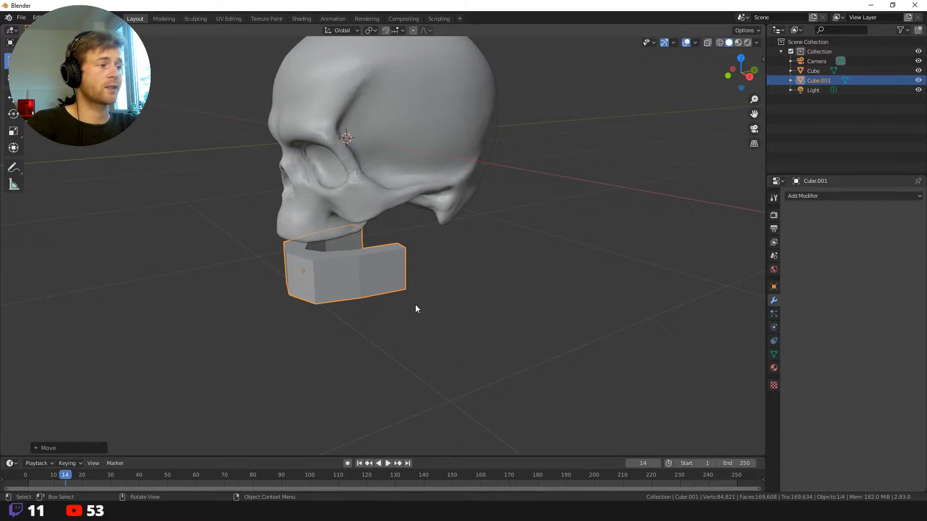
{"action": "middle_click_drag", "start_coordinate": [416, 307], "coordinate": [395, 328]}
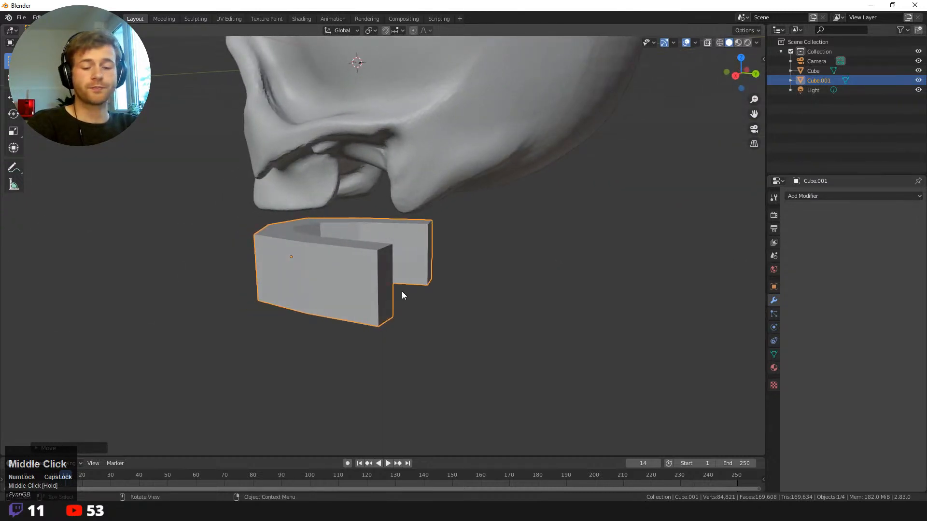
{"action": "key", "text": "Tab"}
{"action": "key", "text": "3"}
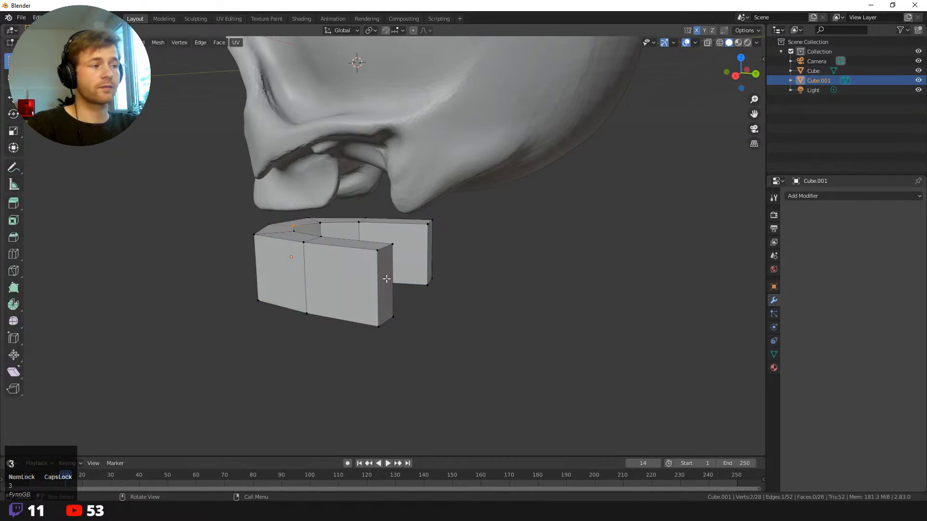
{"action": "left_click", "coordinate": [386, 280]}
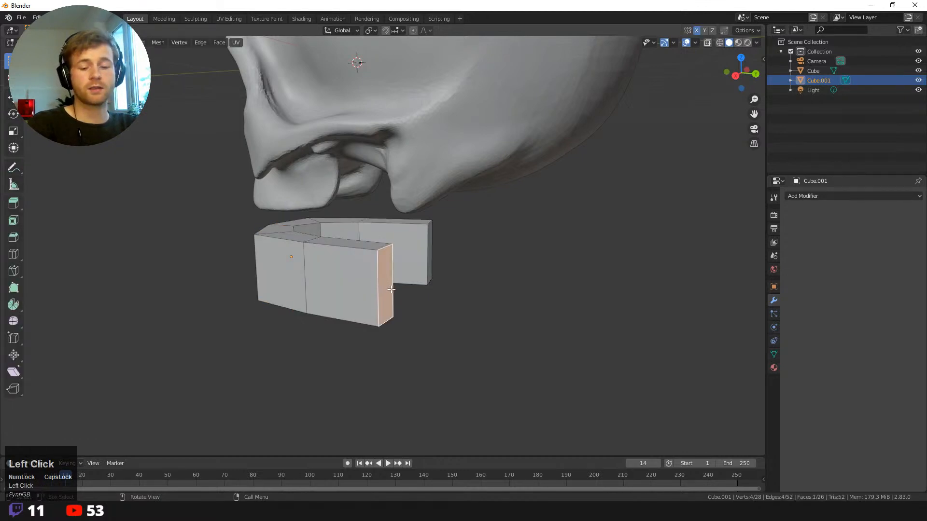
{"action": "key", "text": "e"}
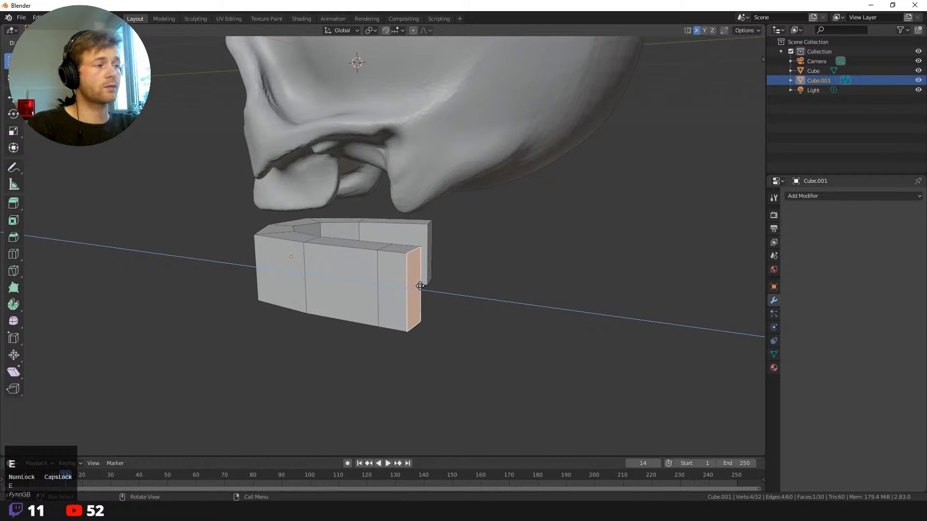
{"action": "right_click", "coordinate": [418, 287]}
- Add the opposite arm's rear end face to the selection and extrude both faces backward
{"action": "left_click", "coordinate": [432, 251], "text": "shift"}
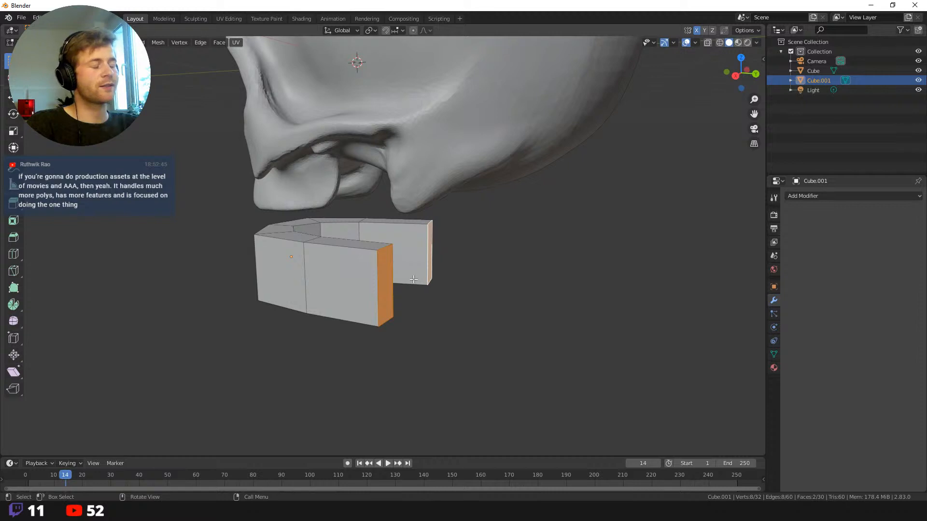
{"action": "key", "text": "e"}
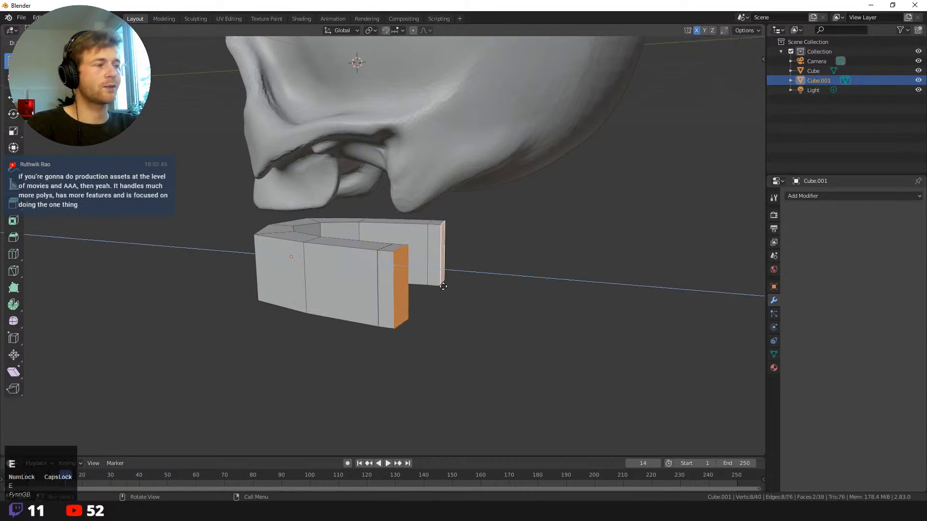
{"action": "left_click", "coordinate": [464, 284]}
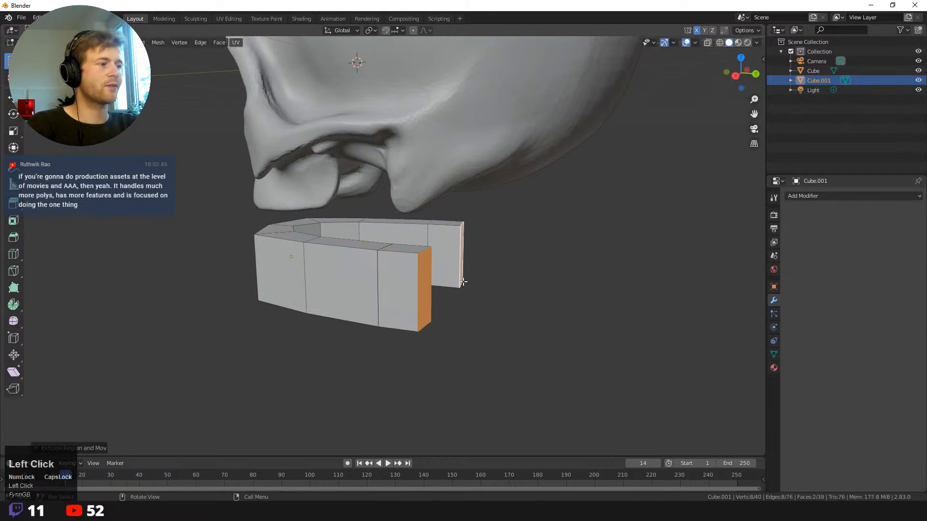
- Select the upper faces of both rear jaw segments and extrude them vertically toward the skull base
{"action": "middle_click_drag", "start_coordinate": [464, 284], "coordinate": [476, 275]}
{"action": "left_click", "coordinate": [417, 239]}
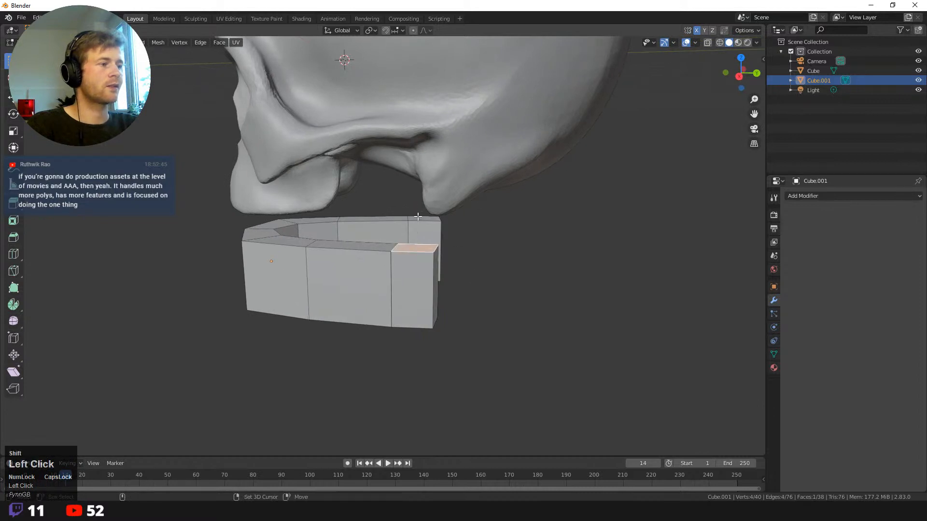
{"action": "key", "text": "e"}
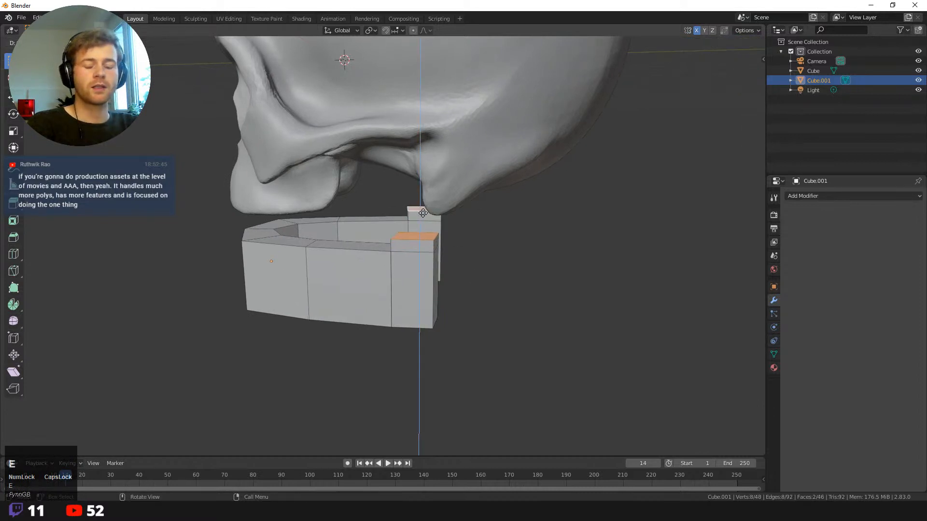
{"action": "left_click", "coordinate": [421, 159]}
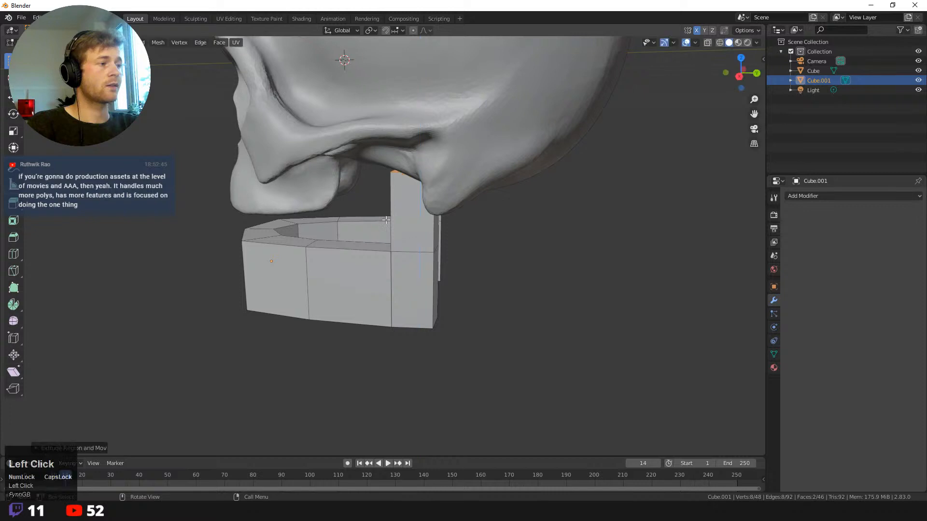
{"action": "middle_click_drag", "start_coordinate": [422, 158], "coordinate": [466, 227]}
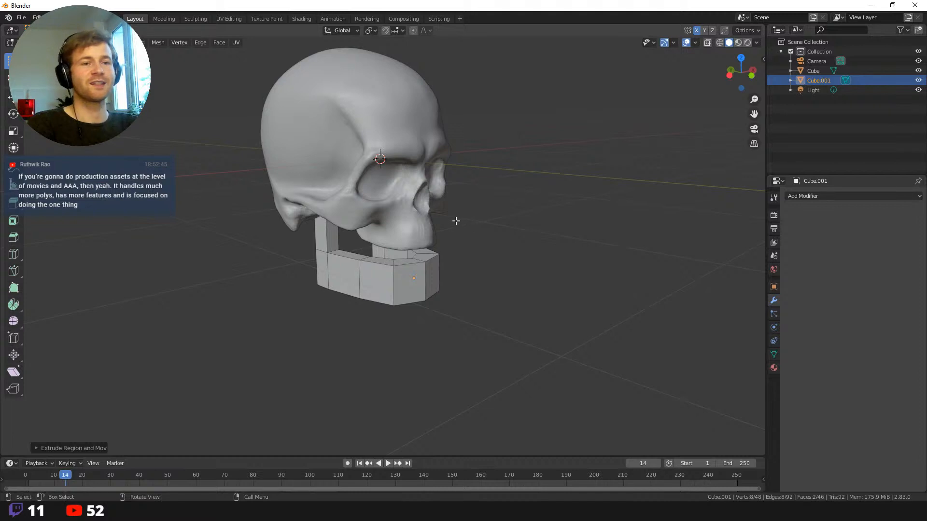
- Switch to the Sculpting workspace and rename the jaw object Jaw_GEO
{"action": "left_click", "coordinate": [193, 18]}
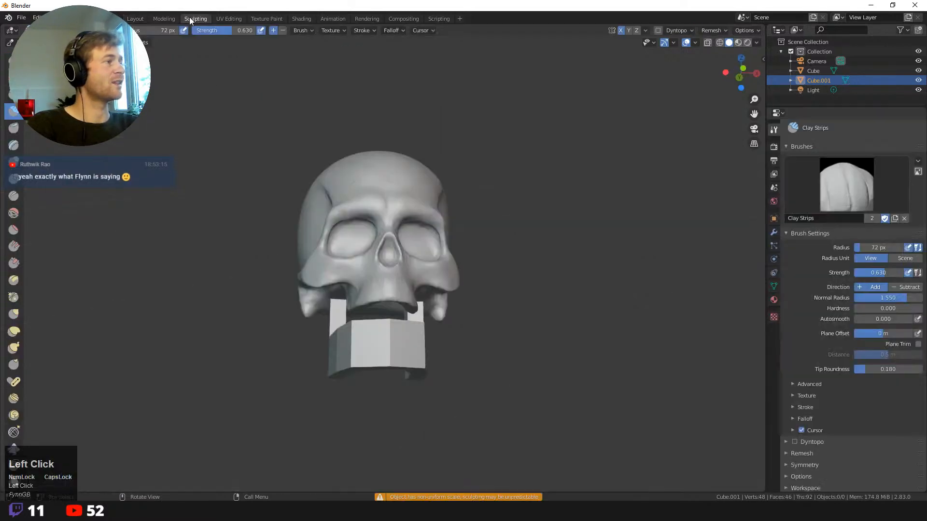
{"action": "middle_click_drag", "start_coordinate": [275, 172], "coordinate": [251, 165]}
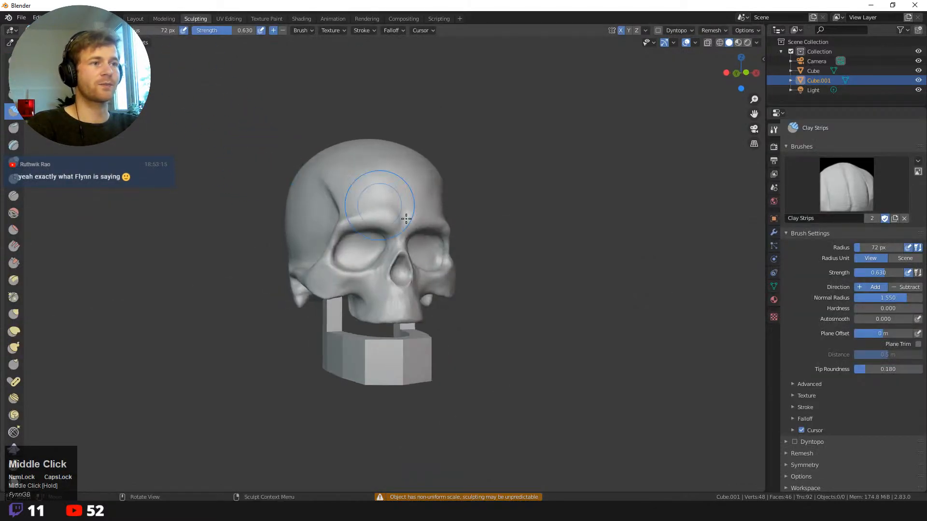
{"action": "middle_click_drag", "start_coordinate": [523, 331], "coordinate": [543, 347], "text": "ctrl"}
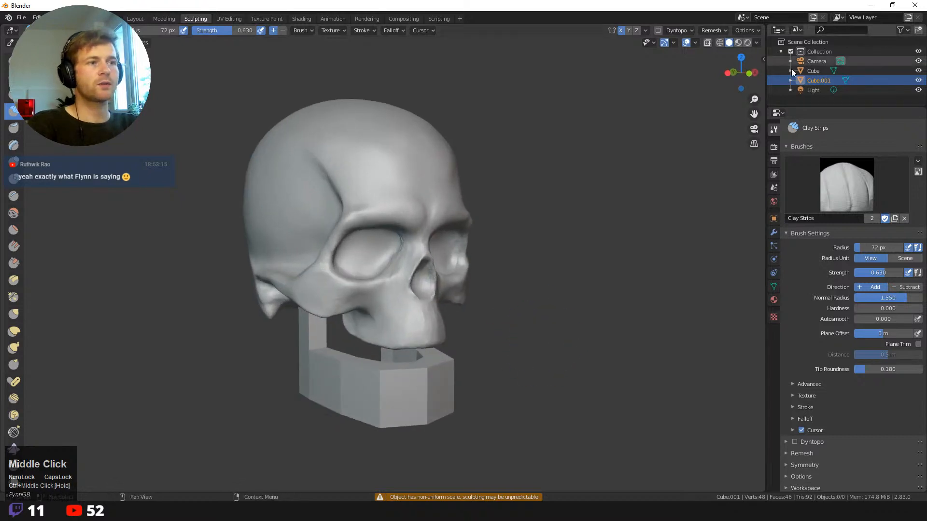
{"action": "double_click", "coordinate": [818, 81]}
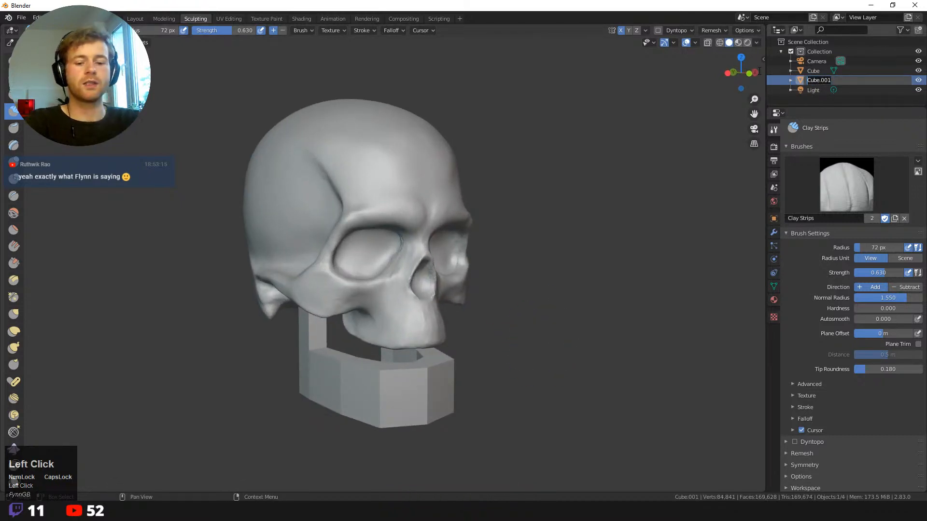
{"action": "type", "text": "jAW"}
{"action": "key", "text": "BackSpace"}
{"action": "key", "text": "BackSpace"}
{"action": "key", "text": "BackSpace"}
{"action": "type", "text": "J"}
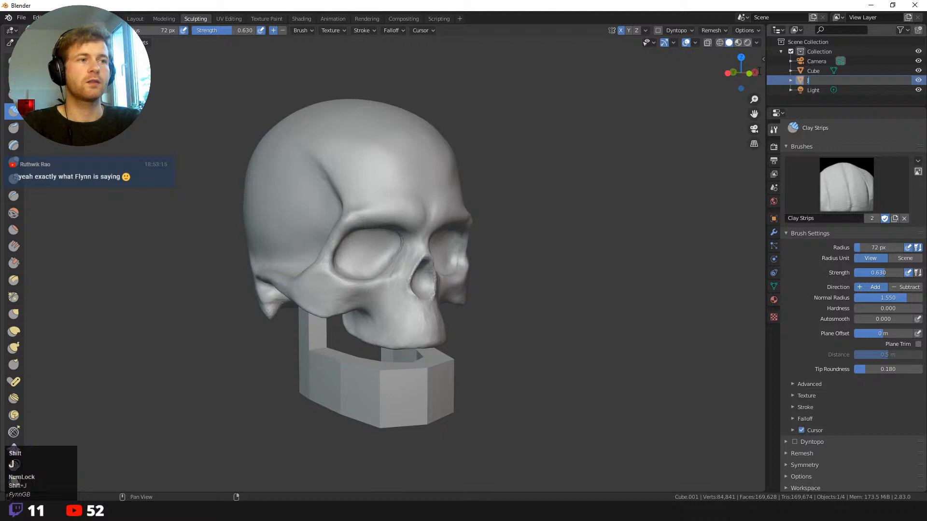
{"action": "type", "text": "aw_GEO"}
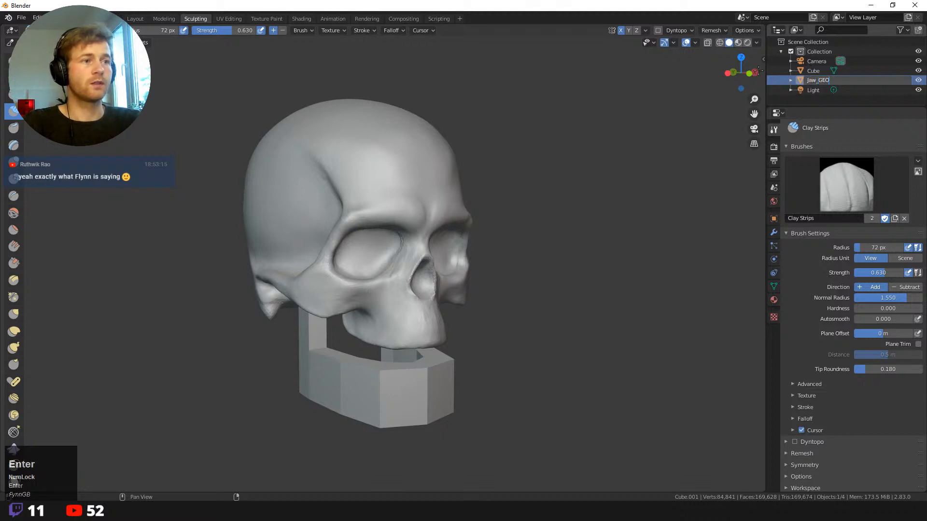
{"action": "key", "text": "Return"}
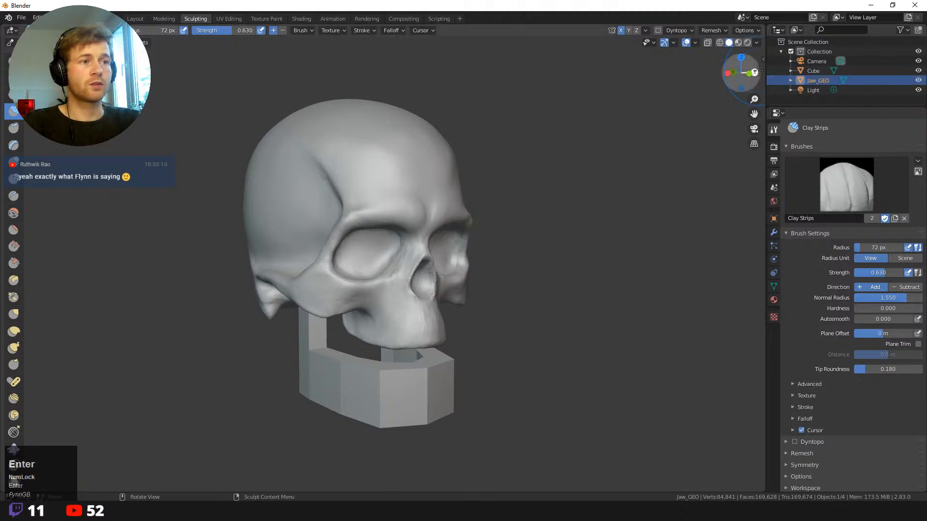
- Rename the skull object Skull_GEO
{"action": "double_click", "coordinate": [819, 70]}
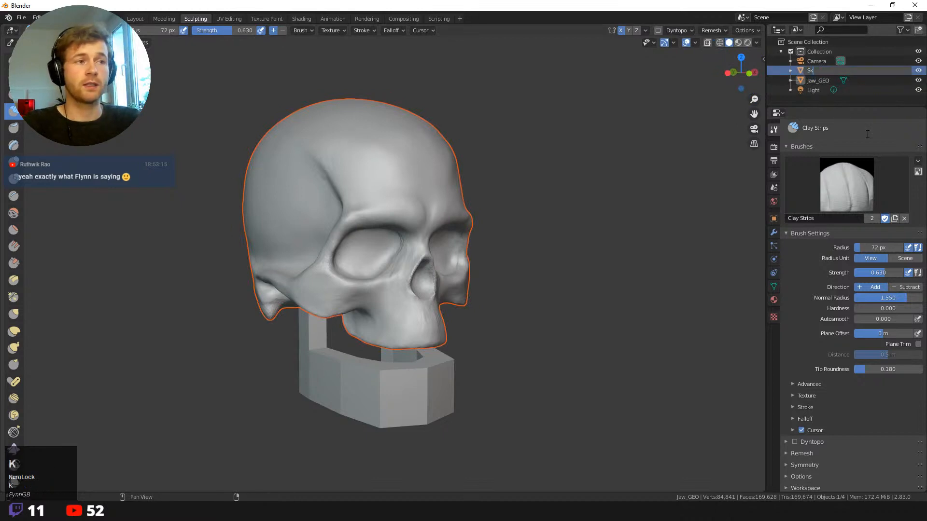
{"action": "type", "text": "Skull_GEO"}
{"action": "key", "text": "Return"}
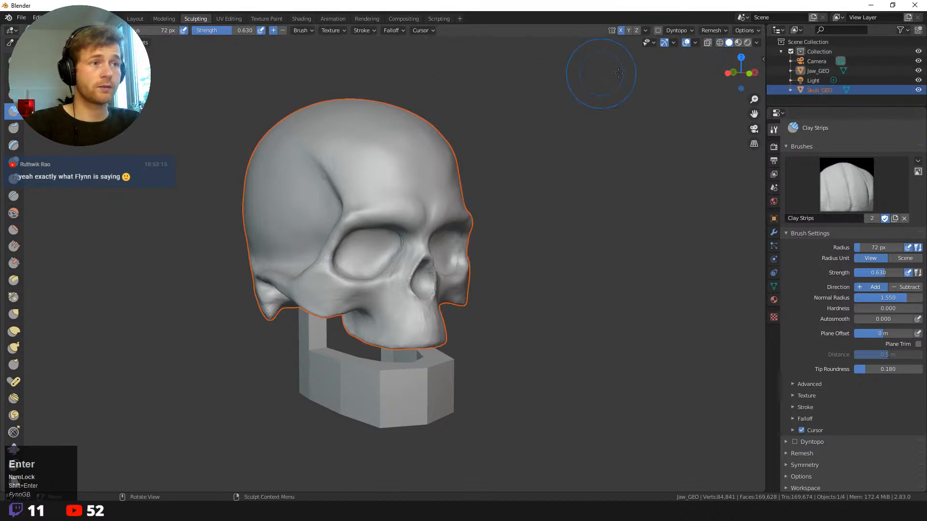
- Add a Subdivision Surface modifier to Jaw_GEO, raise its viewport subdivisions to 3, and apply it
{"action": "left_click", "coordinate": [809, 73]}
{"action": "middle_click_drag", "start_coordinate": [392, 372], "coordinate": [488, 305]}
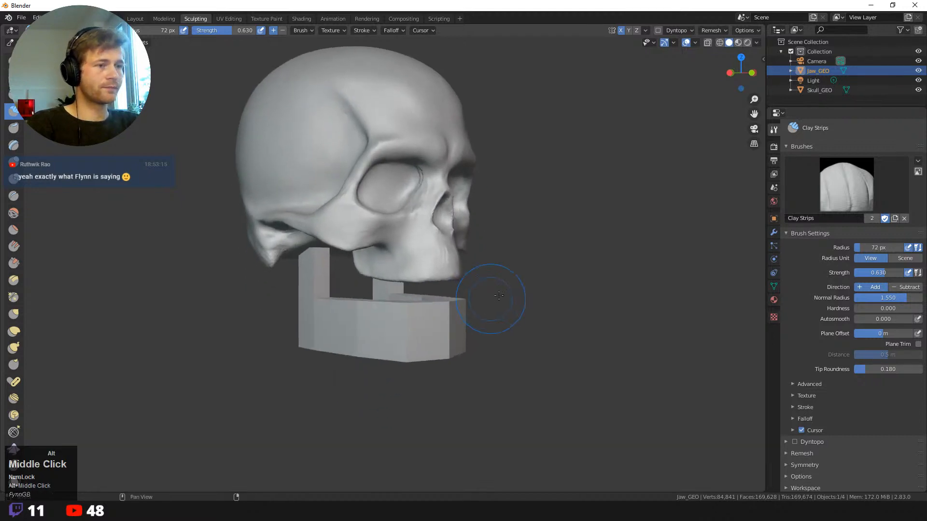
{"action": "left_click", "coordinate": [774, 232]}
{"action": "left_click", "coordinate": [830, 128]}
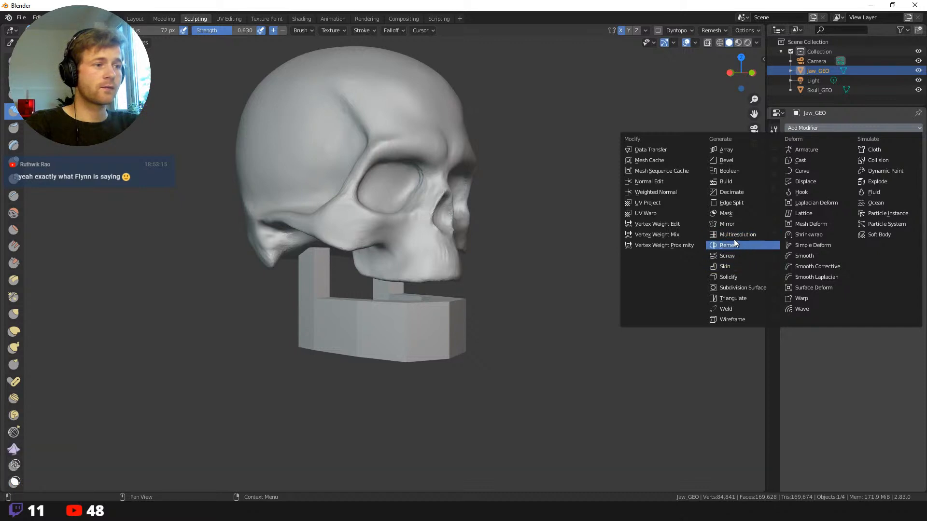
{"action": "left_click", "coordinate": [741, 288]}
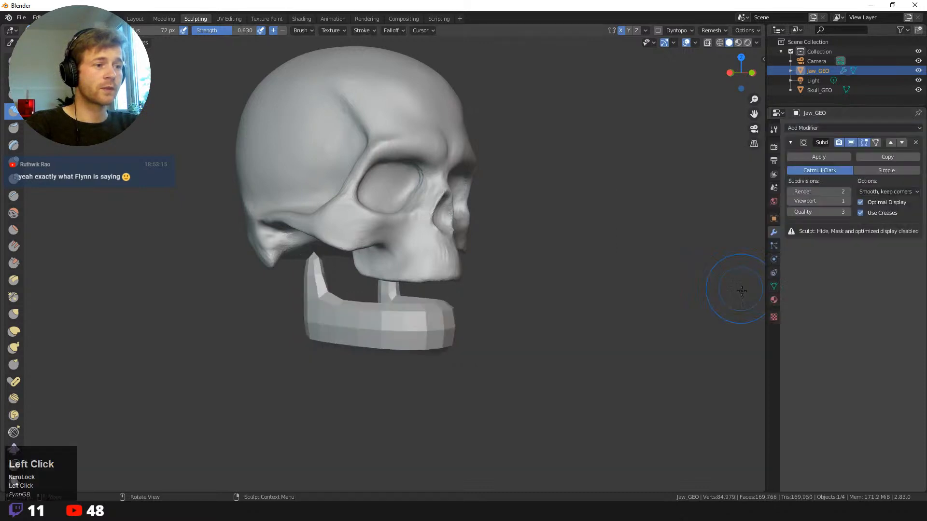
{"action": "left_click", "coordinate": [847, 202]}
{"action": "left_click", "coordinate": [847, 202]}
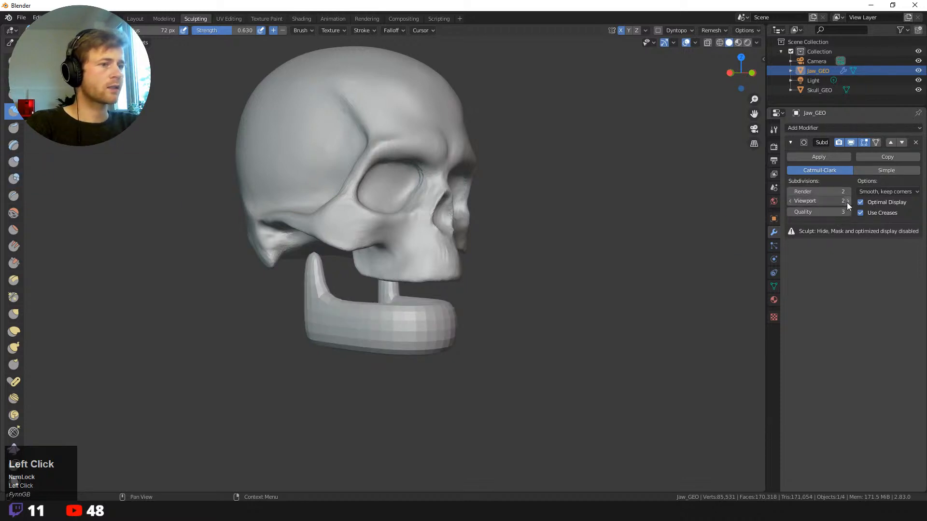
{"action": "left_click", "coordinate": [819, 157]}
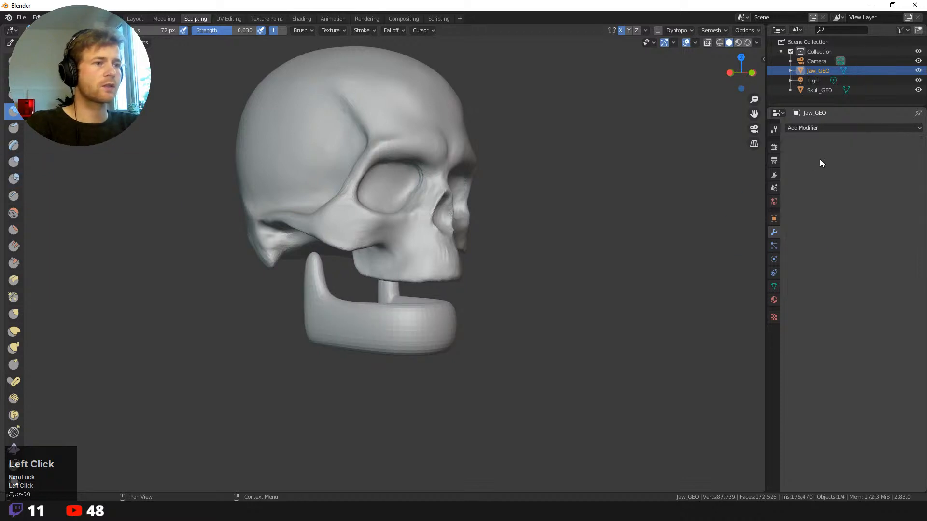
- Enable Dyntopo for the jaw and accept the vertex data warning
{"action": "middle_click_drag", "start_coordinate": [589, 226], "coordinate": [637, 97]}
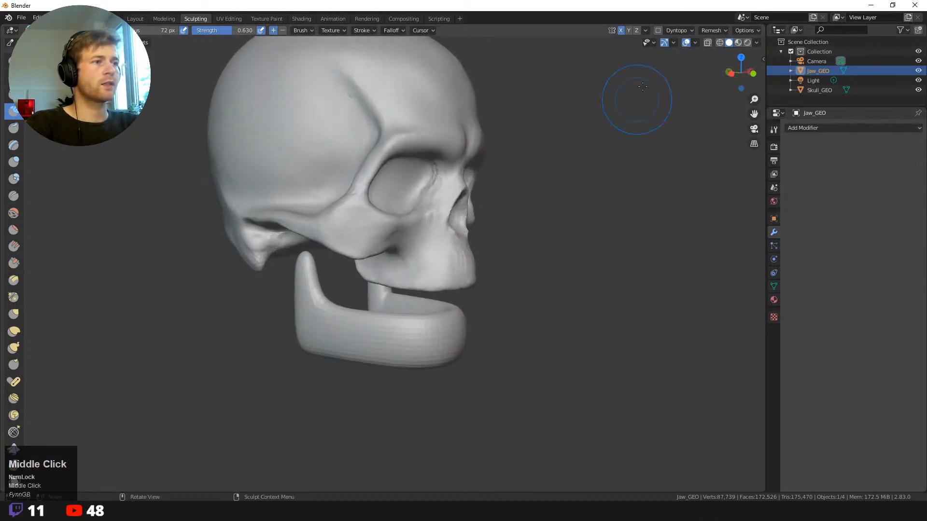
{"action": "left_click", "coordinate": [657, 31]}
{"action": "left_click", "coordinate": [665, 31]}
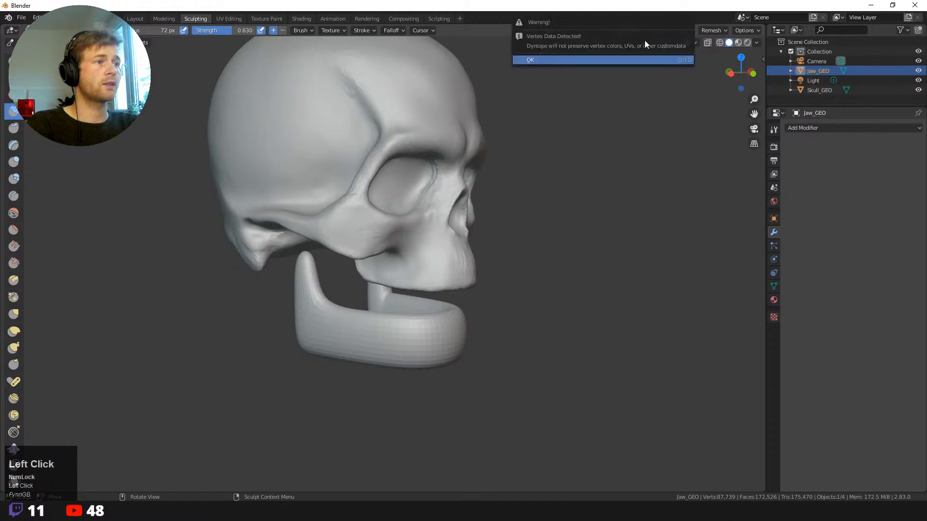
{"action": "left_click", "coordinate": [621, 60]}
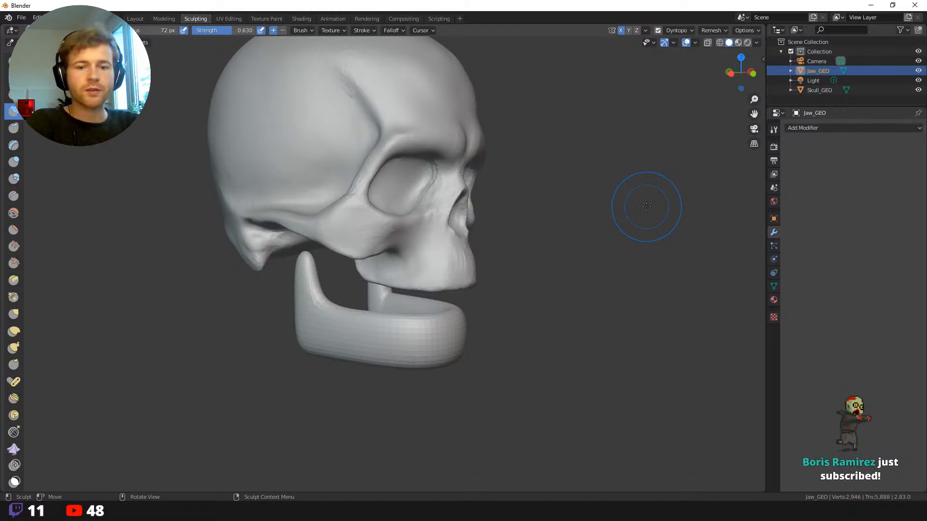
- With the Grab brush at a larger radius, pull the lower front of the jaw forward and down into a chin
{"action": "middle_click_drag", "start_coordinate": [271, 331], "coordinate": [410, 324]}
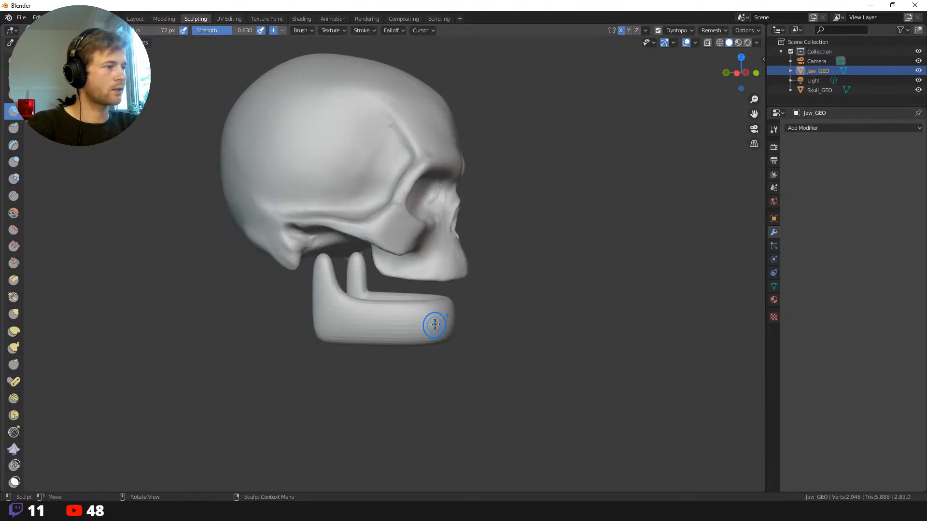
{"action": "key", "text": "g"}
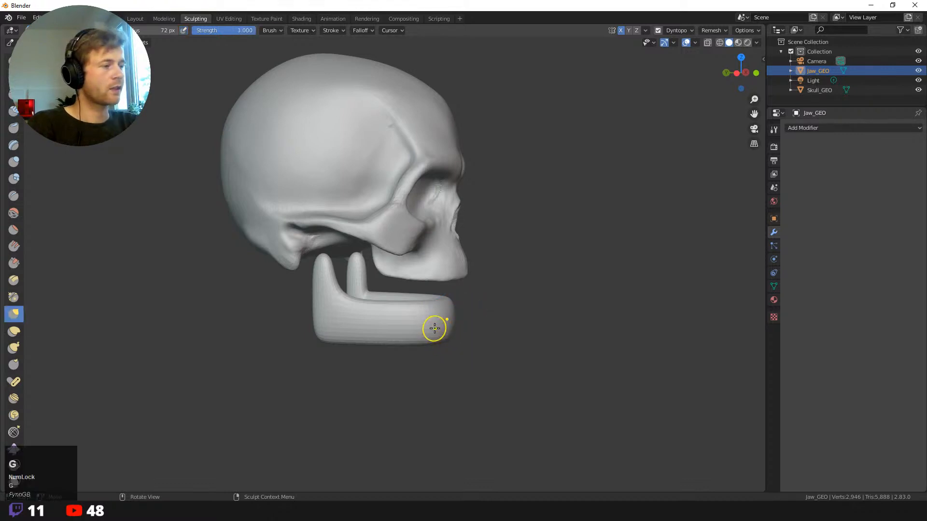
{"action": "key", "text": "f"}
{"action": "left_click", "coordinate": [545, 333]}
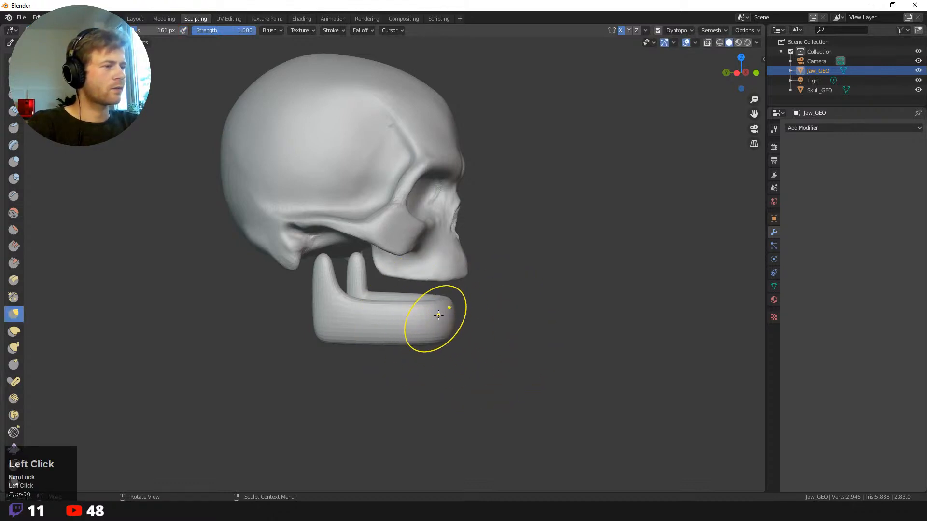
{"action": "key", "text": "f"}
{"action": "left_click", "coordinate": [459, 317]}
{"action": "left_click_drag", "start_coordinate": [440, 330], "coordinate": [458, 350]}
- Set the Grab brush radius to 305 px, reshape the chin, and broaden the upright rear branches of the jaw
{"action": "key", "text": "f"}
{"action": "left_click", "coordinate": [594, 325]}
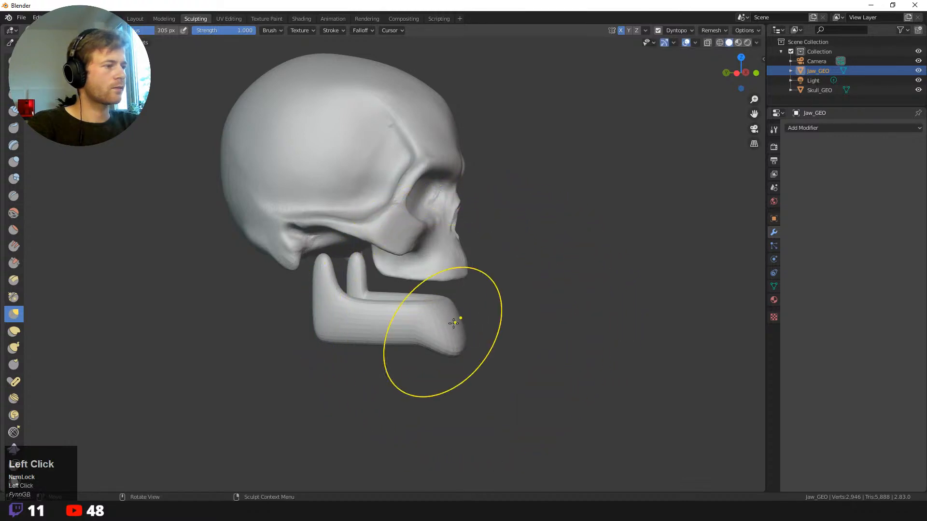
{"action": "middle_click_drag", "start_coordinate": [453, 323], "coordinate": [420, 333]}
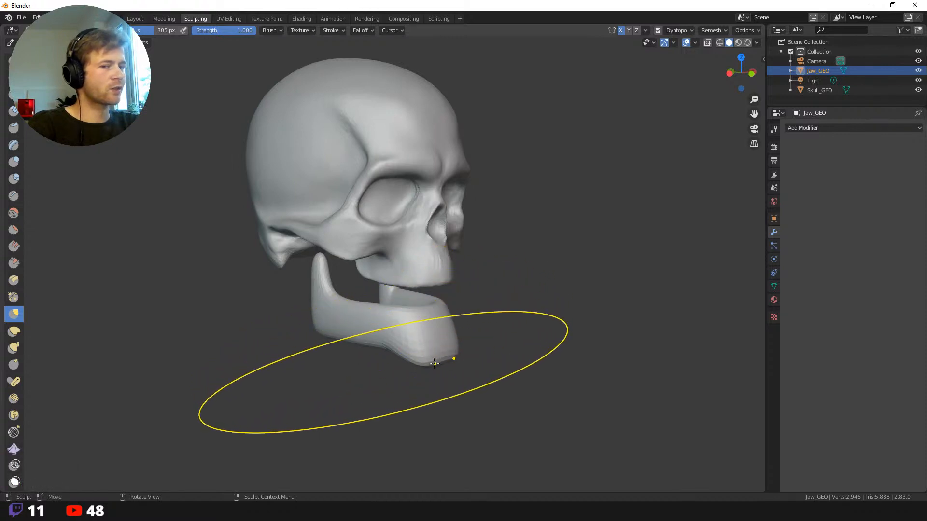
{"action": "left_click", "coordinate": [431, 333]}
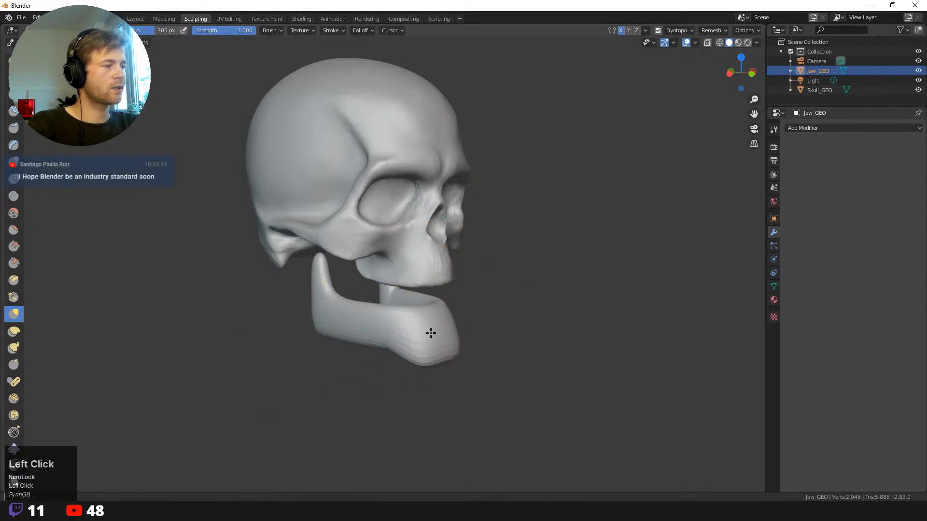
{"action": "middle_click_drag", "start_coordinate": [394, 314], "coordinate": [488, 418]}
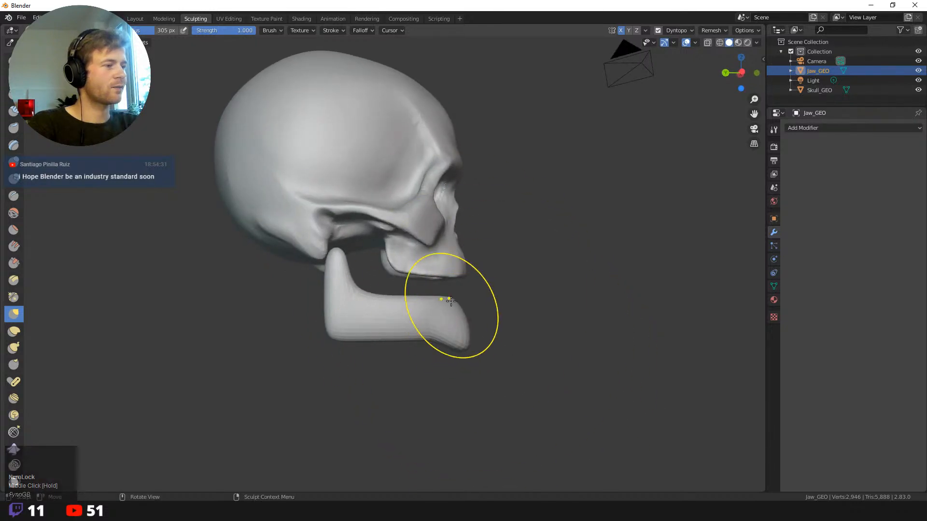
{"action": "middle_click_drag", "start_coordinate": [501, 352], "coordinate": [478, 309]}
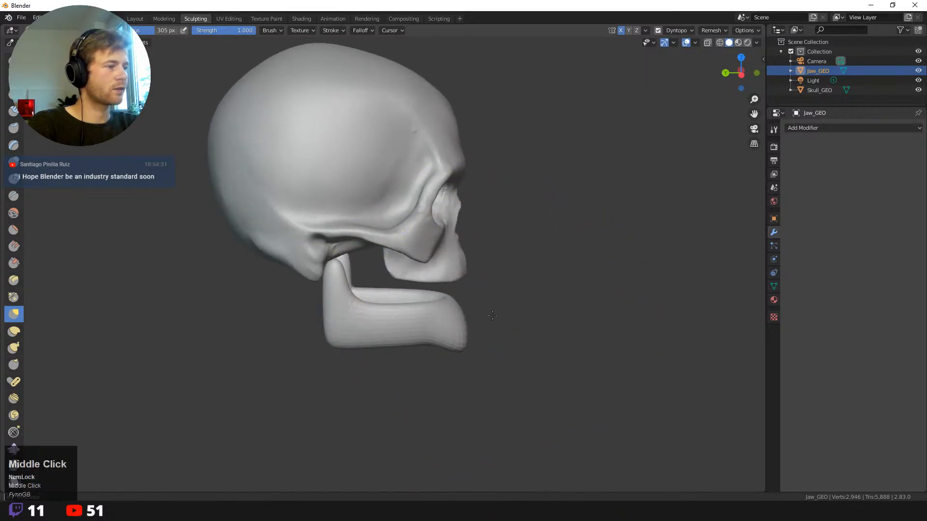
{"action": "mouse_move", "coordinate": [445, 310]}
{"action": "left_mouse_down"}
{"action": "mouse_move", "coordinate": [461, 296]}
{"action": "mouse_move", "coordinate": [457, 331]}
{"action": "mouse_move", "coordinate": [434, 331]}
{"action": "left_mouse_up"}
{"action": "mouse_move", "coordinate": [338, 298]}
{"action": "left_mouse_down"}
{"action": "mouse_move", "coordinate": [333, 338]}
{"action": "mouse_move", "coordinate": [343, 311]}
{"action": "mouse_move", "coordinate": [364, 322]}
{"action": "left_mouse_up"}
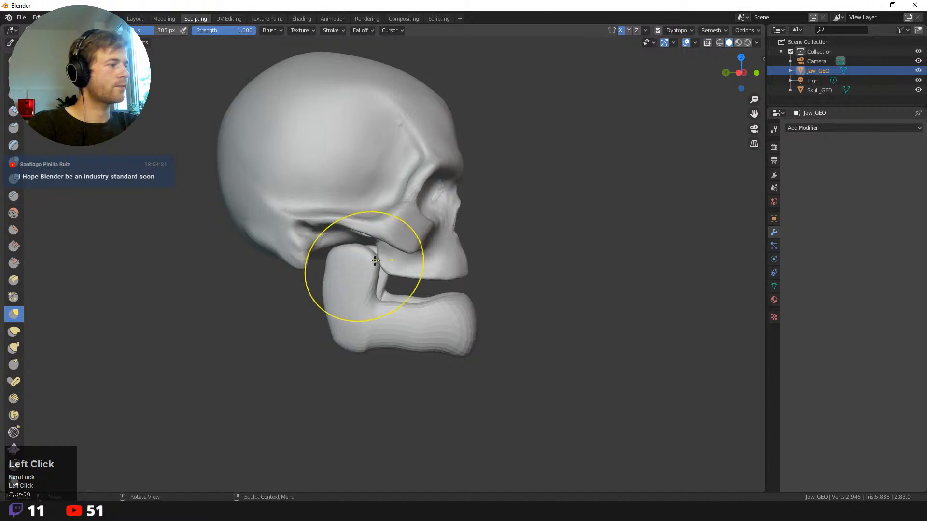
- Try pulling the jaw's upright rear branches outward from behind with the Grab brush, and undo the stroke
{"action": "middle_click_drag", "start_coordinate": [280, 326], "coordinate": [335, 286]}
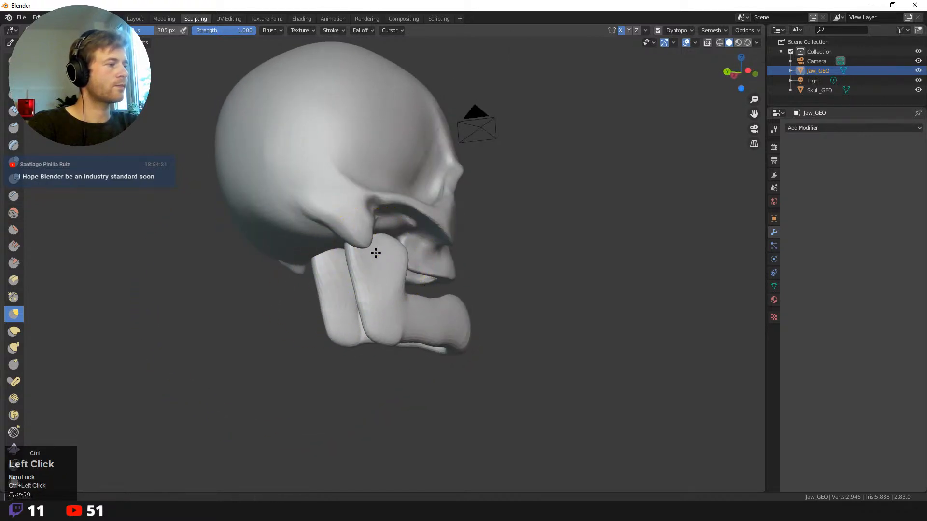
{"action": "middle_click_drag", "start_coordinate": [286, 331], "coordinate": [424, 252]}
{"action": "mouse_move", "coordinate": [421, 253]}
{"action": "left_mouse_down", "text": "ctrl"}
{"action": "mouse_move", "coordinate": [381, 284]}
{"action": "mouse_move", "coordinate": [374, 319]}
{"action": "mouse_move", "coordinate": [422, 378]}
{"action": "mouse_move", "coordinate": [449, 288]}
{"action": "mouse_move", "coordinate": [467, 275]}
{"action": "left_mouse_up", "text": "ctrl"}
{"action": "key", "text": "ctrl+z"}
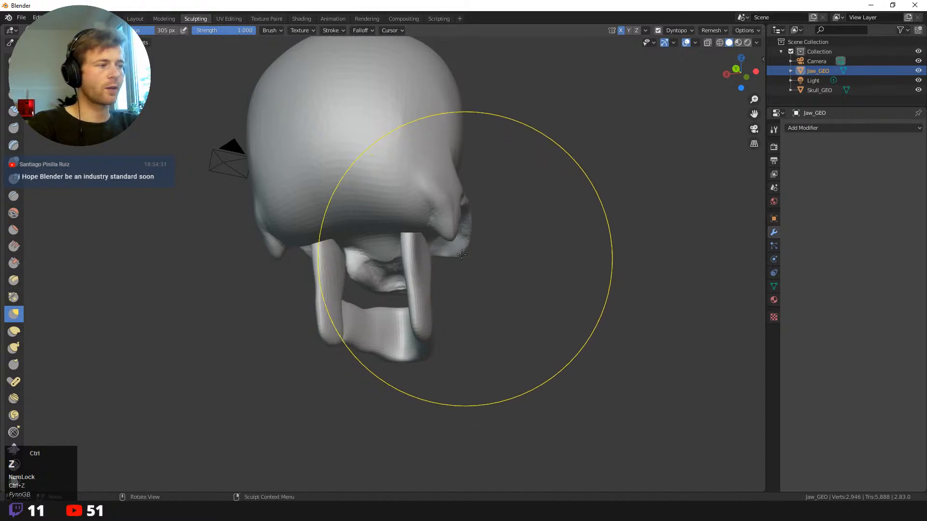
- Set the Grab brush radius to 332 px and pull the upper ends of the jaw's rear branches outward
{"action": "key", "text": "f"}
{"action": "left_click", "coordinate": [411, 260]}
{"action": "left_click_drag", "start_coordinate": [410, 259], "coordinate": [427, 254]}
{"action": "left_click_drag", "start_coordinate": [416, 245], "coordinate": [448, 250]}
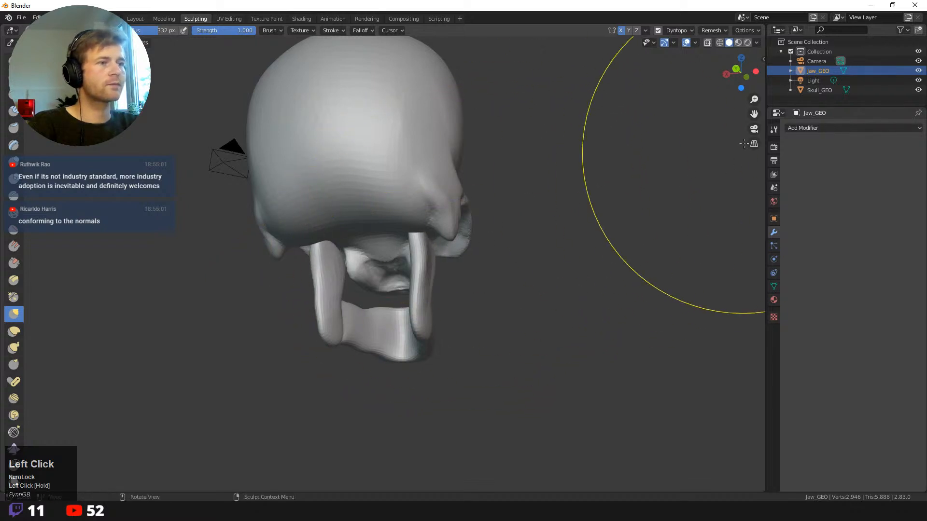
{"action": "key", "text": "n"}
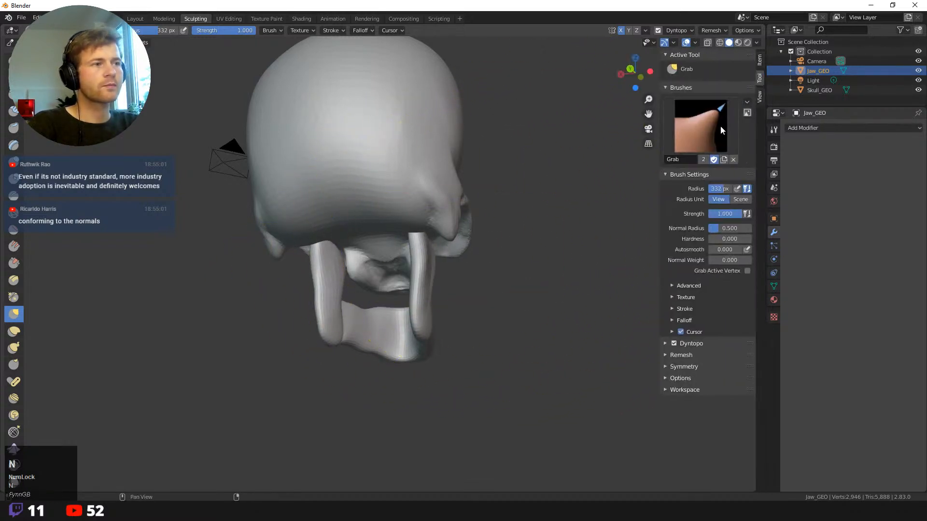
{"action": "key", "text": "n"}
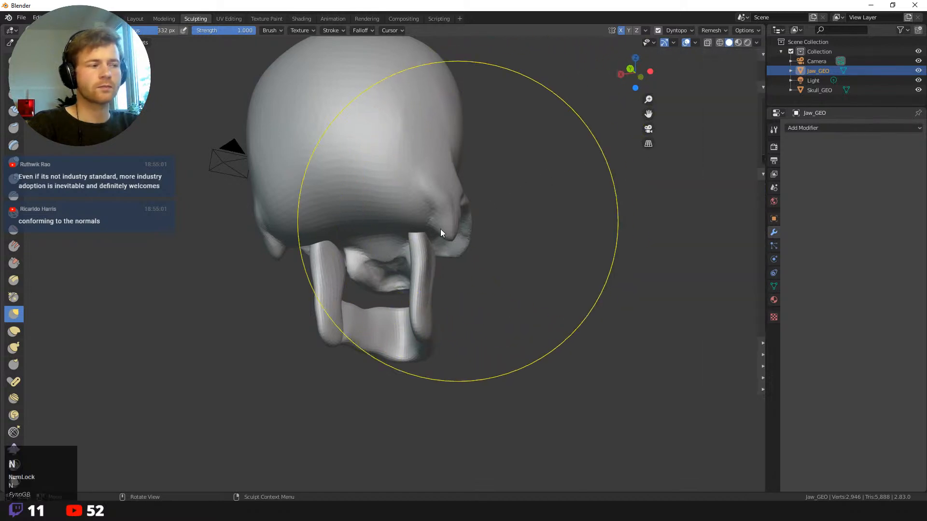
- Spread the jaw's upright rear branches farther outward with the Grab brush and refine their curve from behind and below
{"action": "left_click_drag", "start_coordinate": [420, 286], "coordinate": [460, 290]}
{"action": "left_click_drag", "start_coordinate": [422, 242], "coordinate": [447, 238]}
{"action": "left_click_drag", "start_coordinate": [430, 242], "coordinate": [449, 244]}
{"action": "left_click_drag", "start_coordinate": [437, 246], "coordinate": [445, 248]}
{"action": "left_click_drag", "start_coordinate": [434, 255], "coordinate": [447, 257]}
{"action": "mouse_move", "coordinate": [426, 274]}
{"action": "left_mouse_down"}
{"action": "mouse_move", "coordinate": [437, 273]}
{"action": "mouse_move", "coordinate": [425, 321]}
{"action": "left_mouse_up"}
{"action": "middle_click_drag", "start_coordinate": [475, 393], "coordinate": [435, 286]}
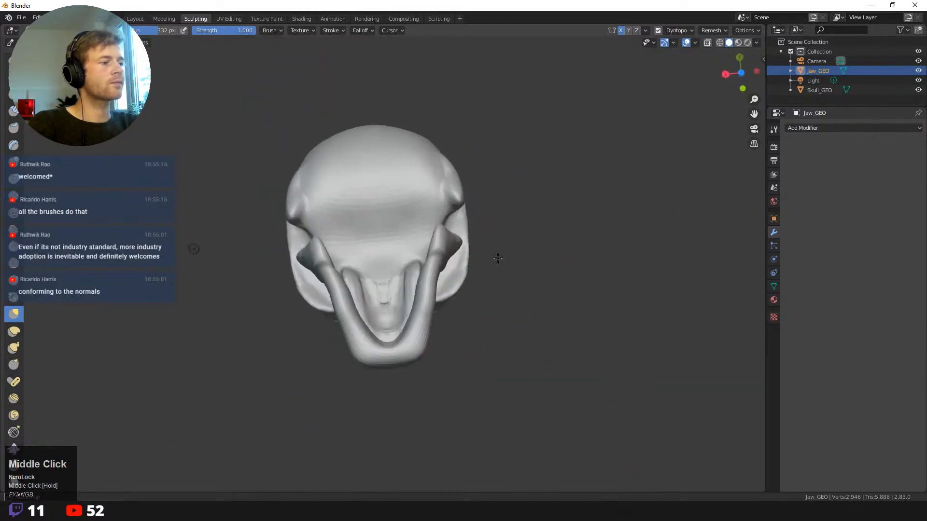
{"action": "left_click_drag", "start_coordinate": [435, 285], "coordinate": [442, 261]}
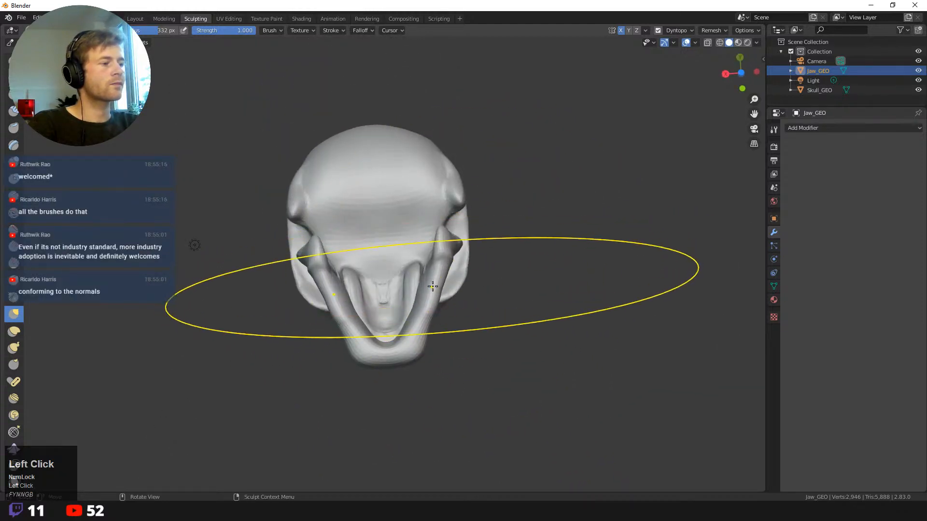
{"action": "middle_click_drag", "start_coordinate": [446, 300], "coordinate": [466, 373]}
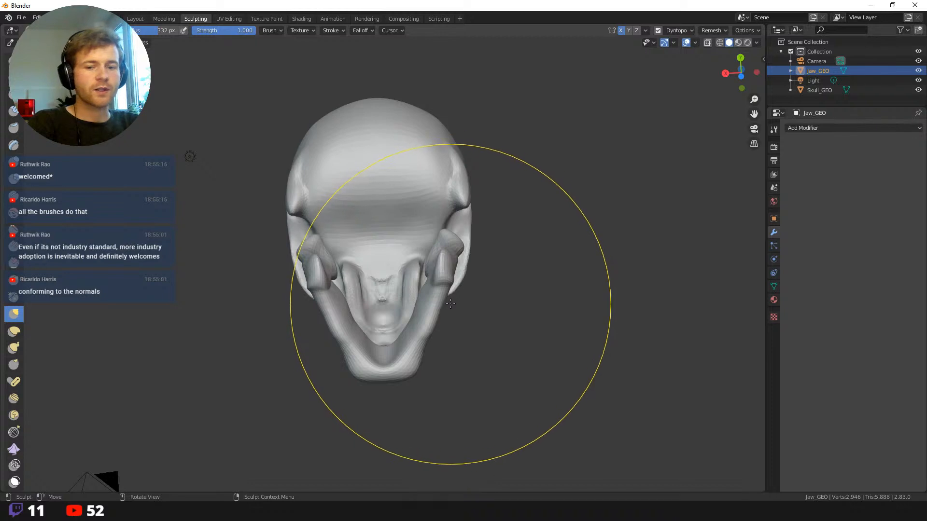
{"action": "key", "text": "shift+f"}
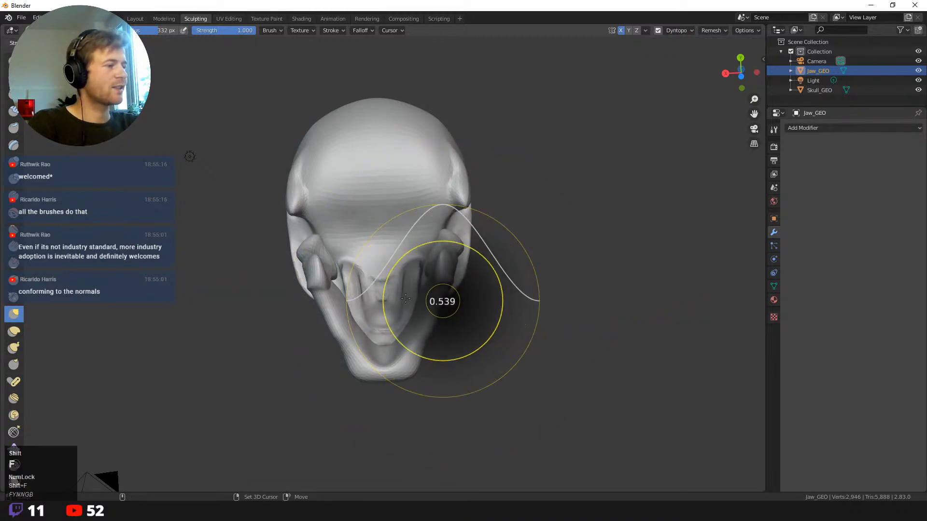
{"action": "left_click", "coordinate": [398, 301]}
{"action": "key", "text": "shift+f"}
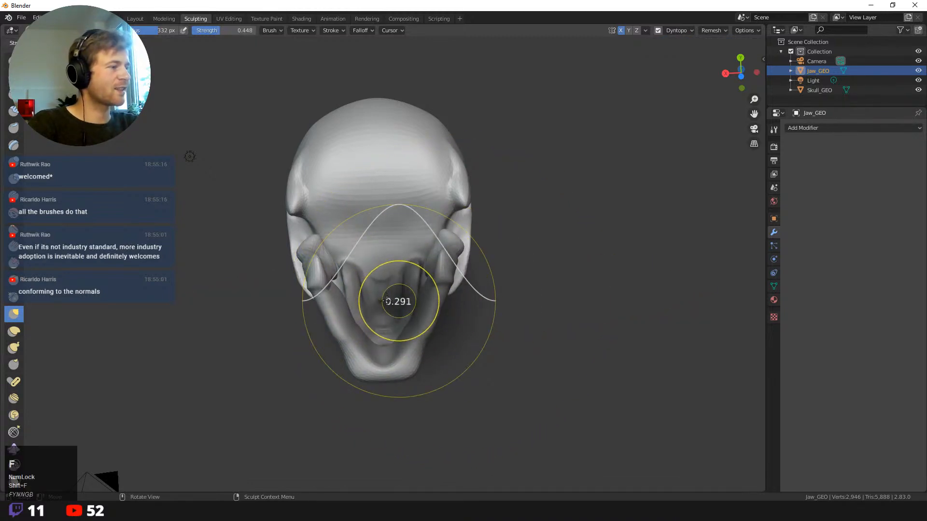
{"action": "left_click", "coordinate": [475, 300]}
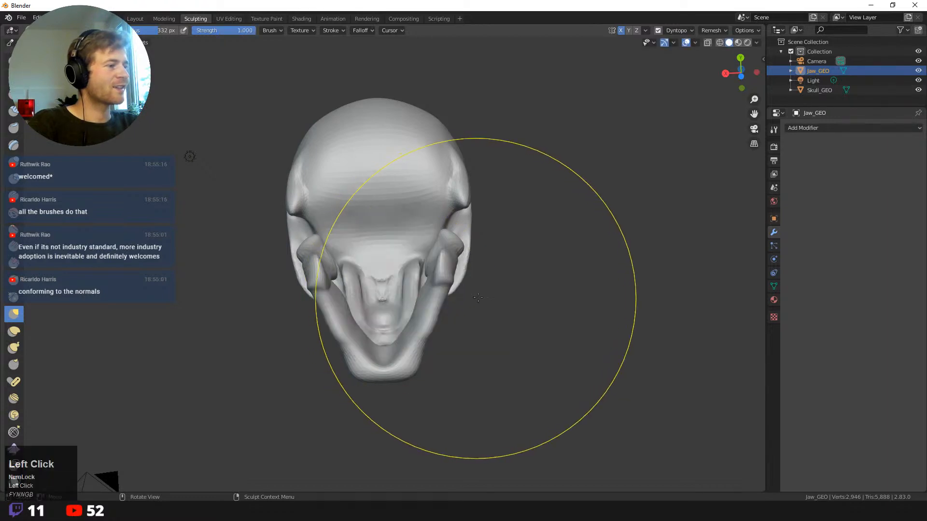
- From below, pull the sides of the jaw body forward and slightly outward with the Grab brush
{"action": "middle_click_drag", "start_coordinate": [475, 300], "coordinate": [466, 314]}
{"action": "mouse_move", "coordinate": [421, 310]}
{"action": "left_mouse_down"}
{"action": "mouse_move", "coordinate": [430, 314]}
{"action": "mouse_move", "coordinate": [431, 353]}
{"action": "left_mouse_up"}
{"action": "middle_click_drag", "start_coordinate": [486, 335], "coordinate": [345, 413]}
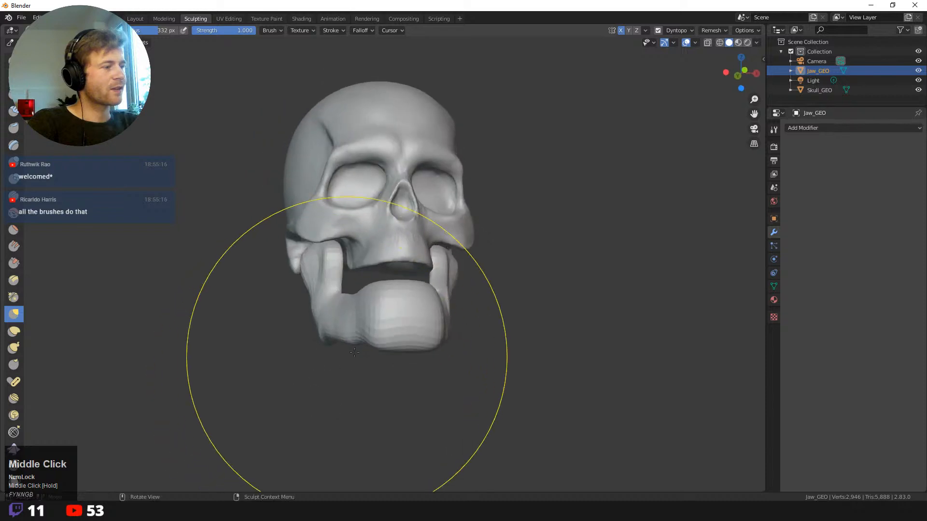
- Set the Grab brush radius to 178 px and reshape the chin's front corners and the upper edge of the jaw body
{"action": "key", "text": "f"}
{"action": "left_click", "coordinate": [333, 318]}
{"action": "middle_click_drag", "start_coordinate": [338, 322], "coordinate": [355, 331]}
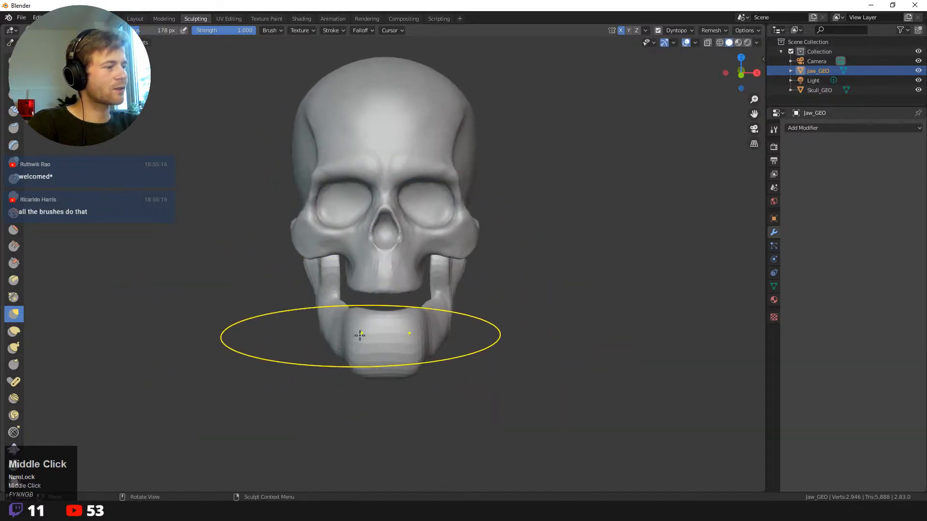
{"action": "mouse_move", "coordinate": [362, 334]}
{"action": "left_mouse_down"}
{"action": "mouse_move", "coordinate": [354, 340]}
{"action": "mouse_move", "coordinate": [362, 346]}
{"action": "left_mouse_up"}
{"action": "middle_click_drag", "start_coordinate": [354, 337], "coordinate": [367, 364]}
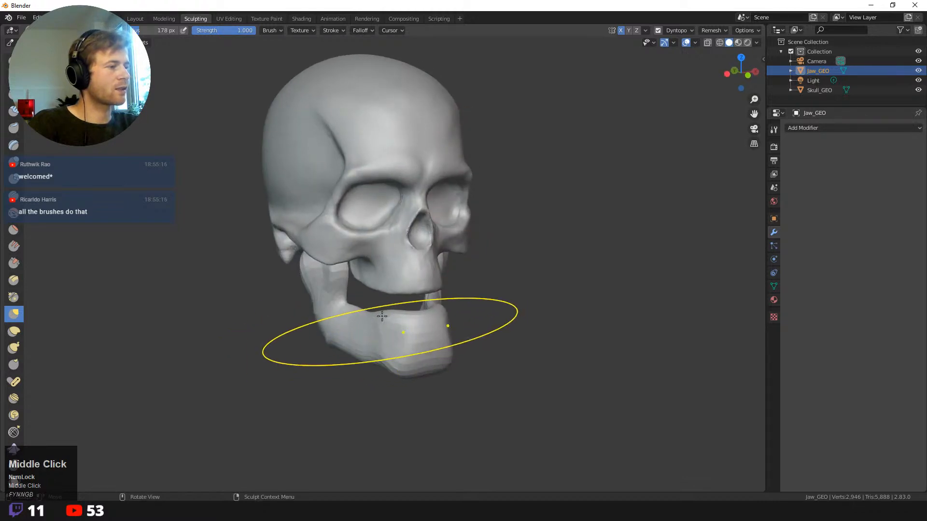
{"action": "left_click_drag", "start_coordinate": [361, 318], "coordinate": [361, 309]}
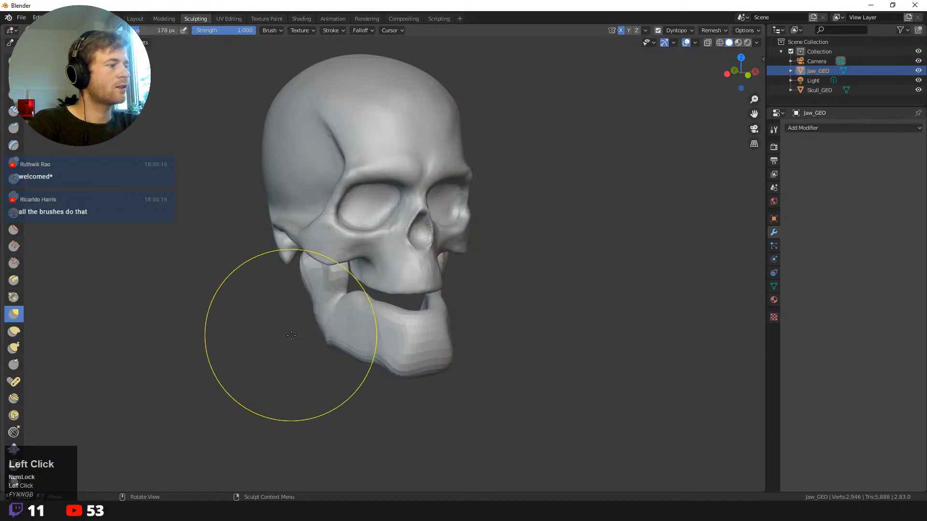
{"action": "middle_click_drag", "start_coordinate": [290, 335], "coordinate": [377, 304]}
{"action": "left_click_drag", "start_coordinate": [378, 301], "coordinate": [382, 300]}
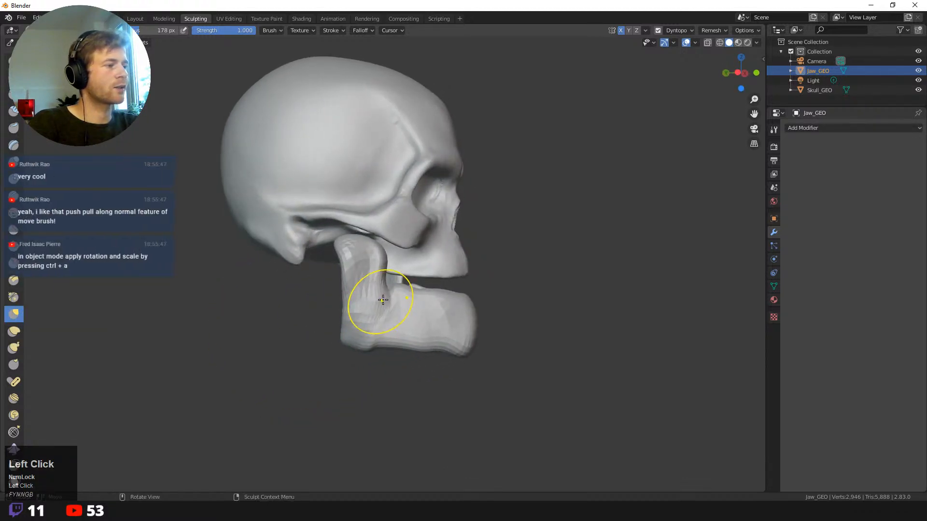
- Set the Grab brush radius to 271 px, then broaden the jaw's rear branches backward below the ear area and smooth them
{"action": "key", "text": "f"}
{"action": "left_click", "coordinate": [387, 281]}
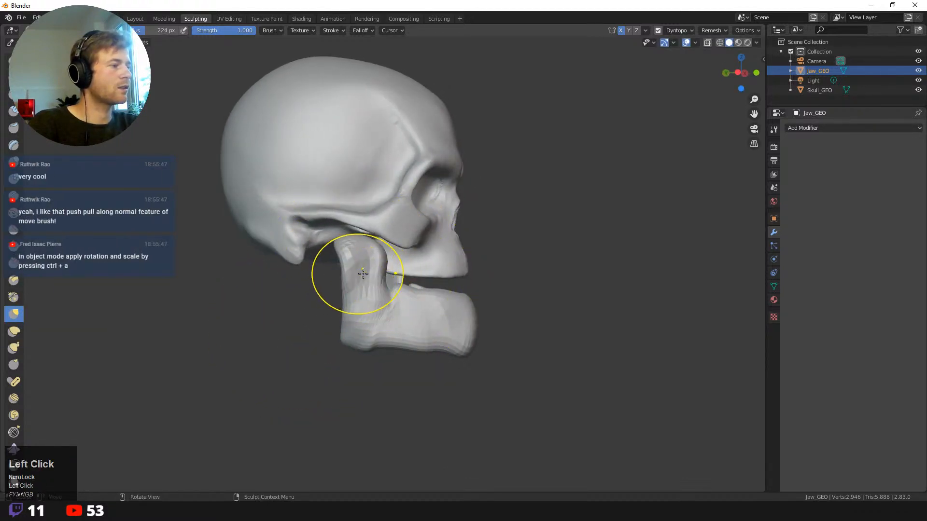
{"action": "key", "text": "f"}
{"action": "left_click", "coordinate": [371, 273]}
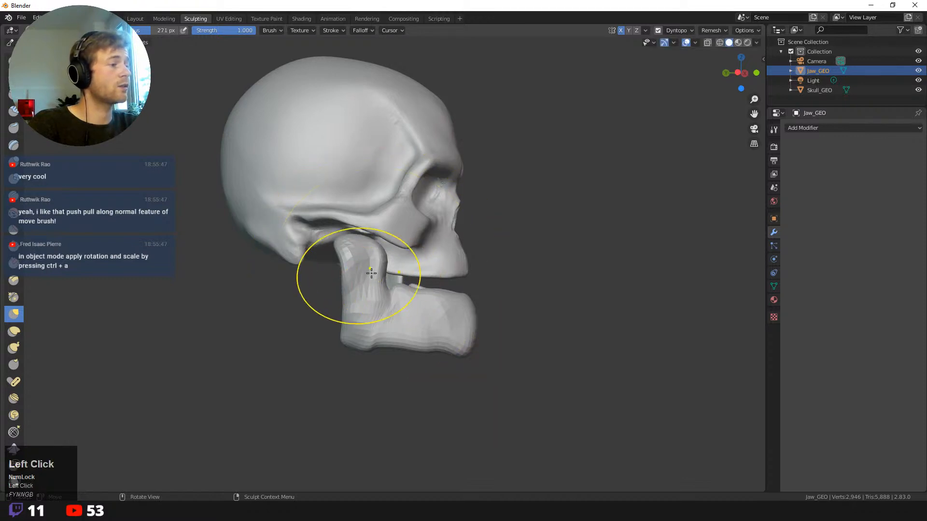
{"action": "left_click_drag", "start_coordinate": [321, 235], "coordinate": [329, 263]}
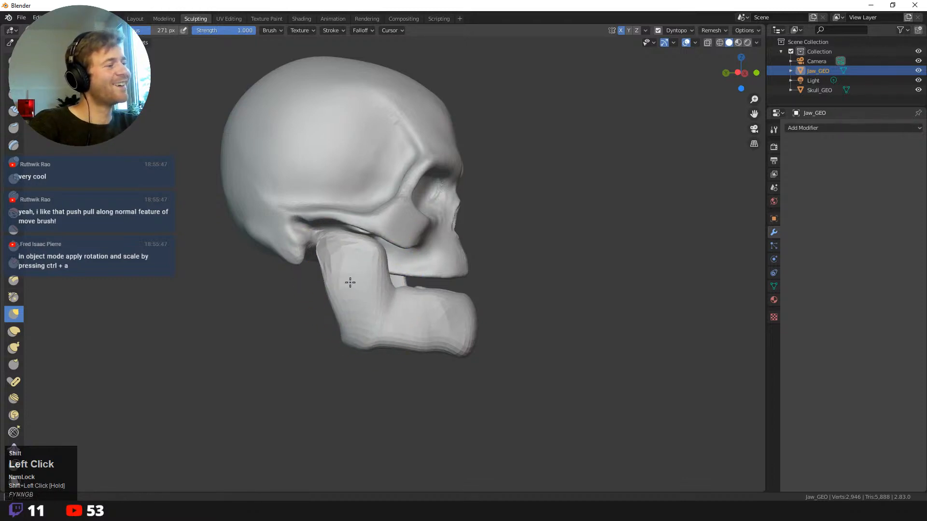
{"action": "middle_click_drag", "start_coordinate": [341, 259], "coordinate": [321, 289]}
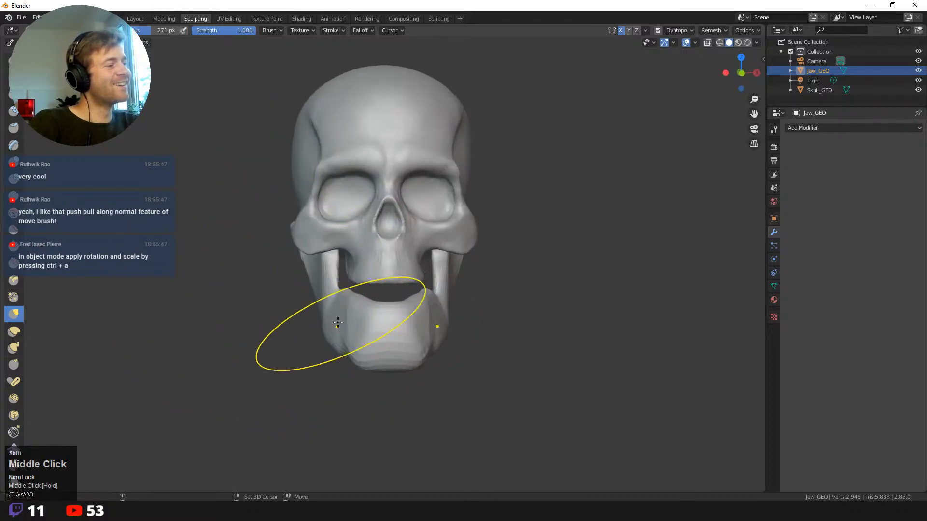
- Choose the Clay Strips brush with a 92 px radius and carve inward on the upper front of the jaw
{"action": "middle_click_drag", "start_coordinate": [349, 343], "coordinate": [459, 333]}
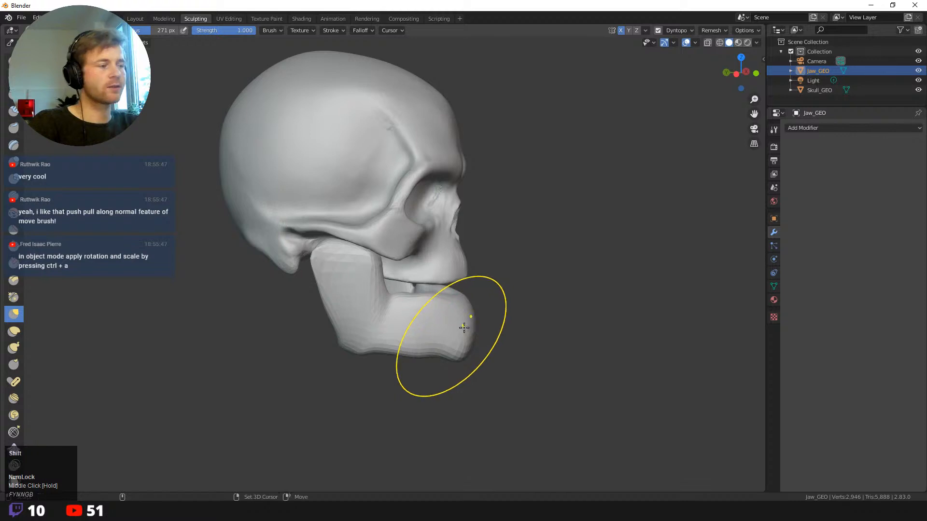
{"action": "key", "text": "shift+space"}
{"action": "left_click", "coordinate": [450, 179]}
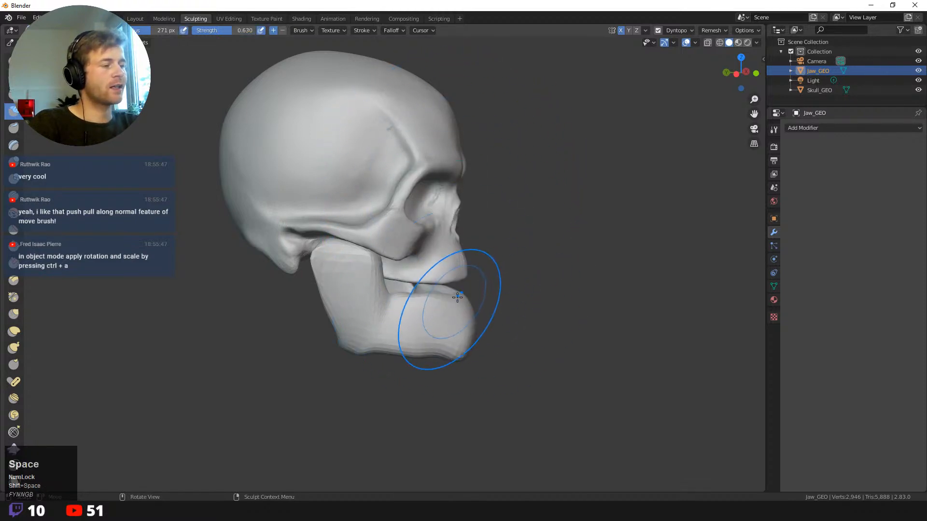
{"action": "key", "text": "shift+space"}
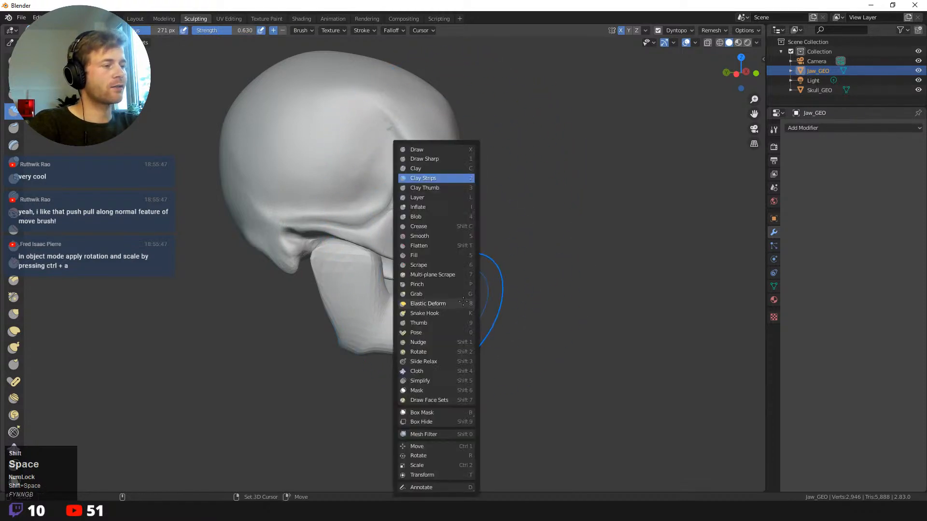
{"action": "left_click", "coordinate": [444, 179]}
{"action": "key", "text": "shift+space"}
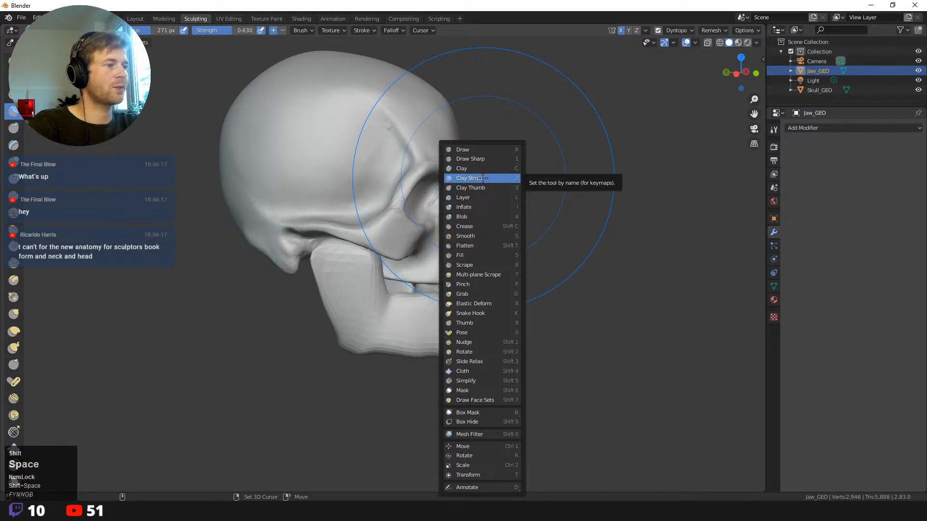
{"action": "middle_click_drag", "start_coordinate": [314, 153], "coordinate": [360, 238]}
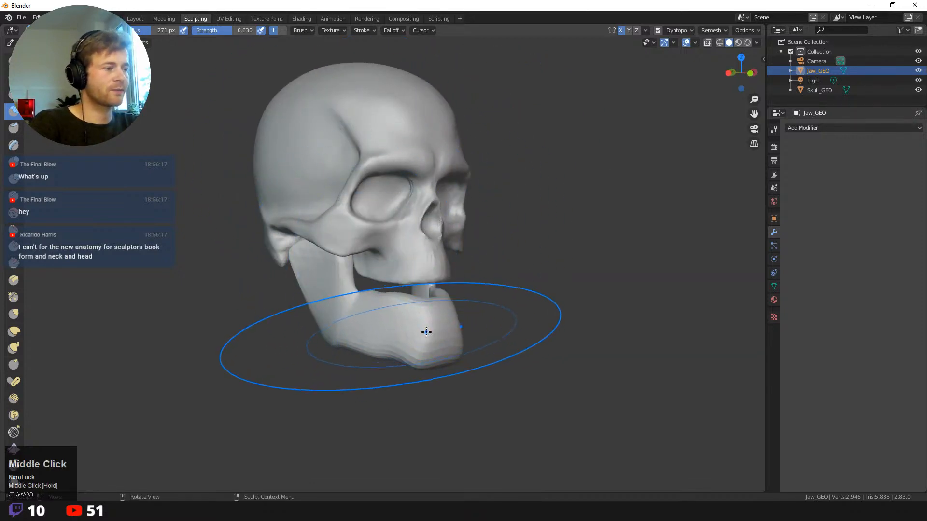
{"action": "key", "text": "space"}
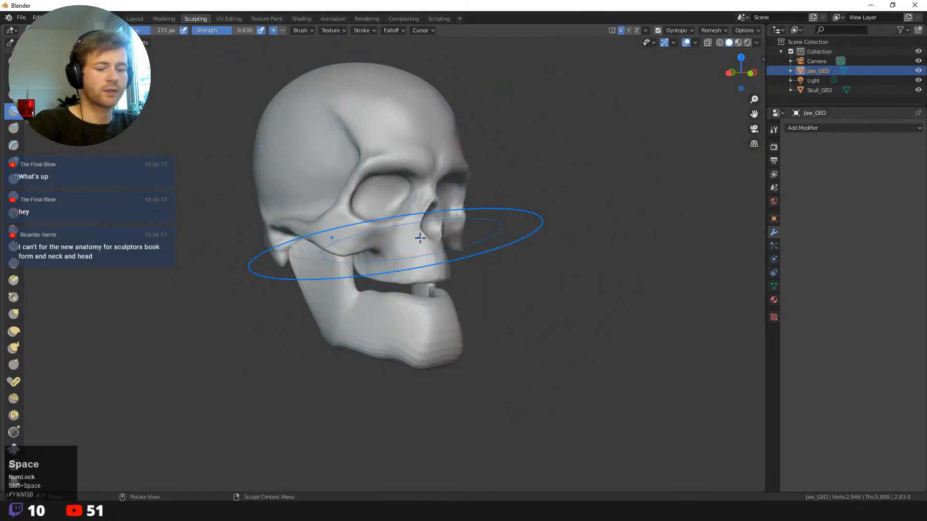
{"action": "key", "text": "f"}
{"action": "left_click", "coordinate": [403, 251]}
{"action": "left_click_drag", "start_coordinate": [421, 317], "coordinate": [431, 322], "text": "ctrl"}
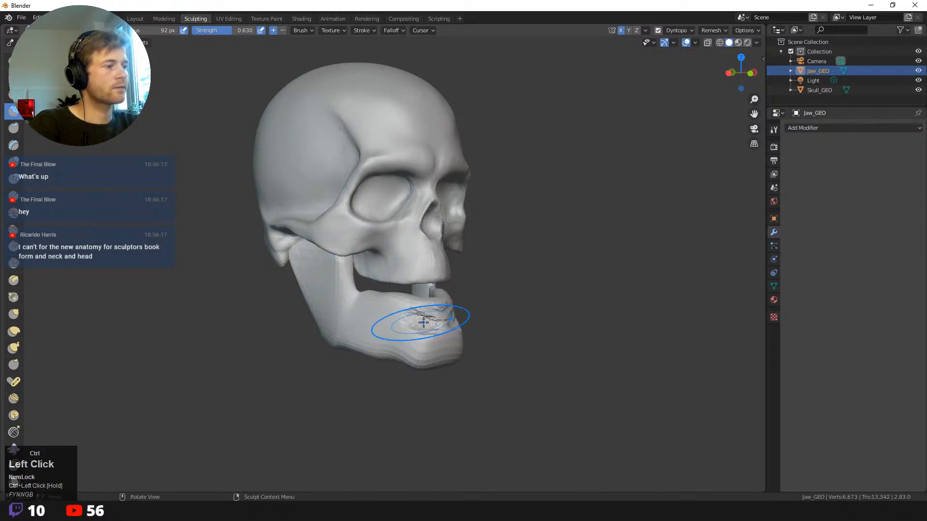
- Carve farther across the front of the jaw down toward the chin with inverted Clay Strips strokes
{"action": "middle_click_drag", "start_coordinate": [420, 314], "coordinate": [376, 323]}
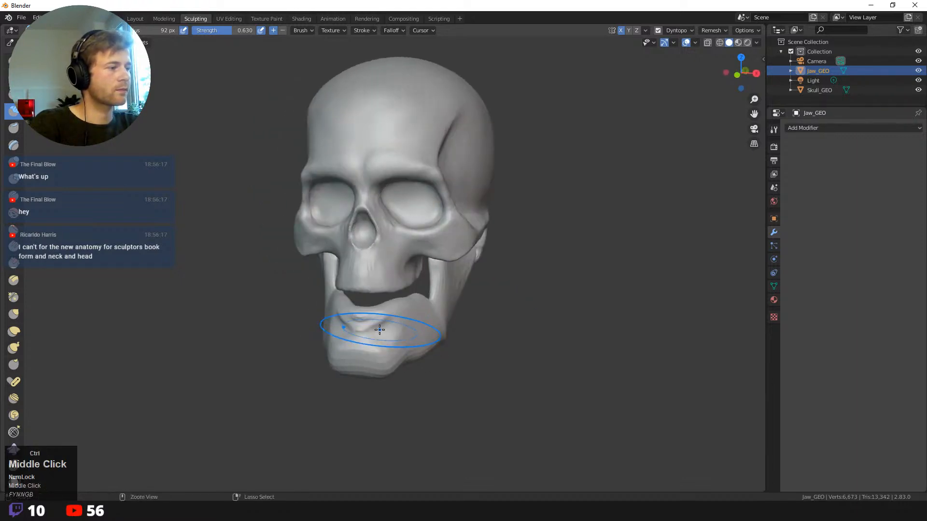
{"action": "left_click_drag", "start_coordinate": [377, 323], "coordinate": [405, 321], "text": "ctrl"}
{"action": "middle_click_drag", "start_coordinate": [363, 328], "coordinate": [415, 361]}
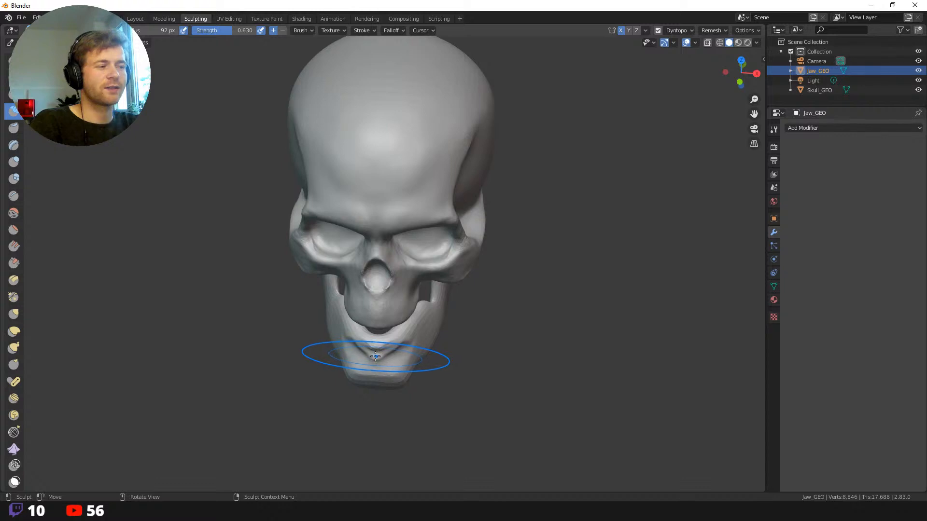
{"action": "key", "text": "ctrl"}
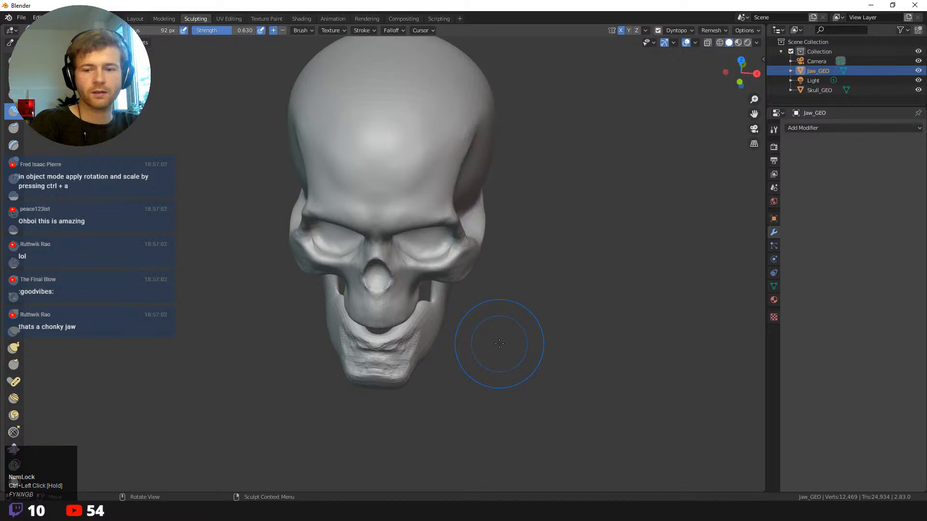
{"action": "middle_click_drag", "start_coordinate": [498, 345], "coordinate": [529, 301]}
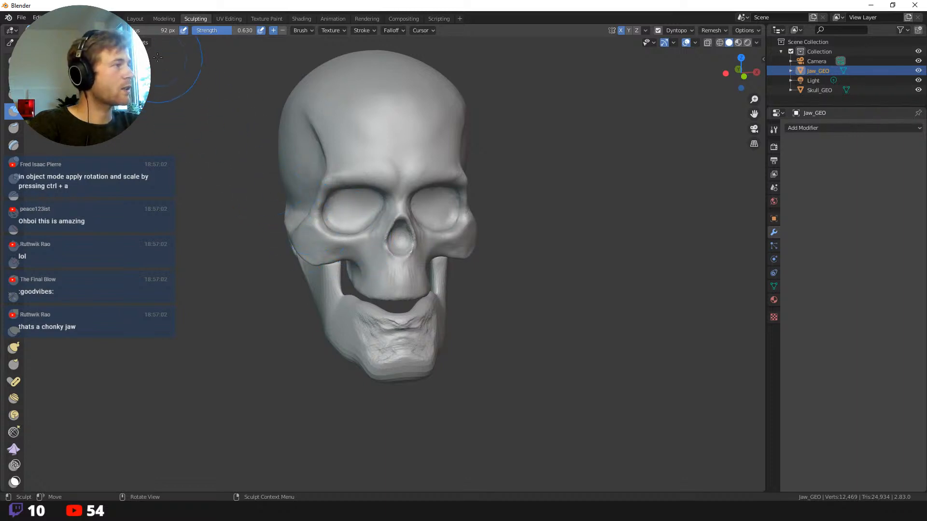
- Switch to the Layout workspace, select the jaw object, and apply its scale
{"action": "key", "text": "Tab"}
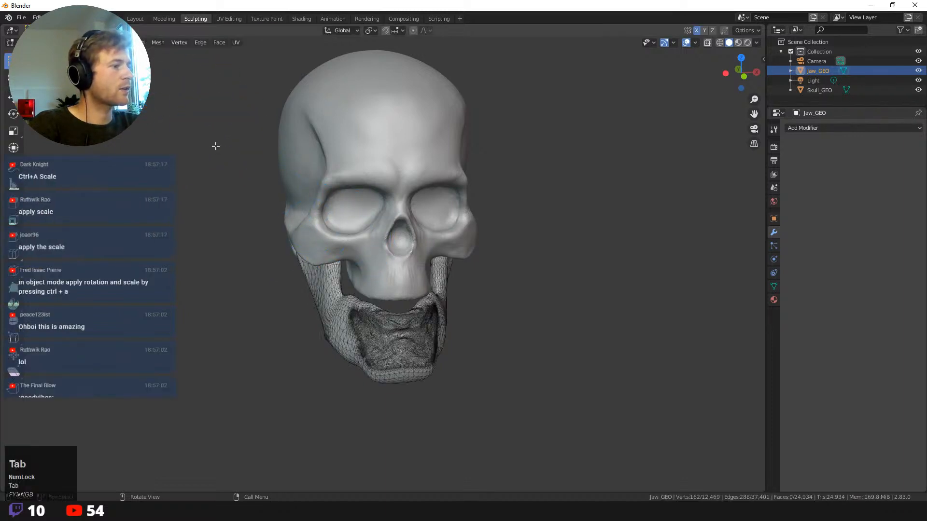
{"action": "left_click", "coordinate": [133, 17]}
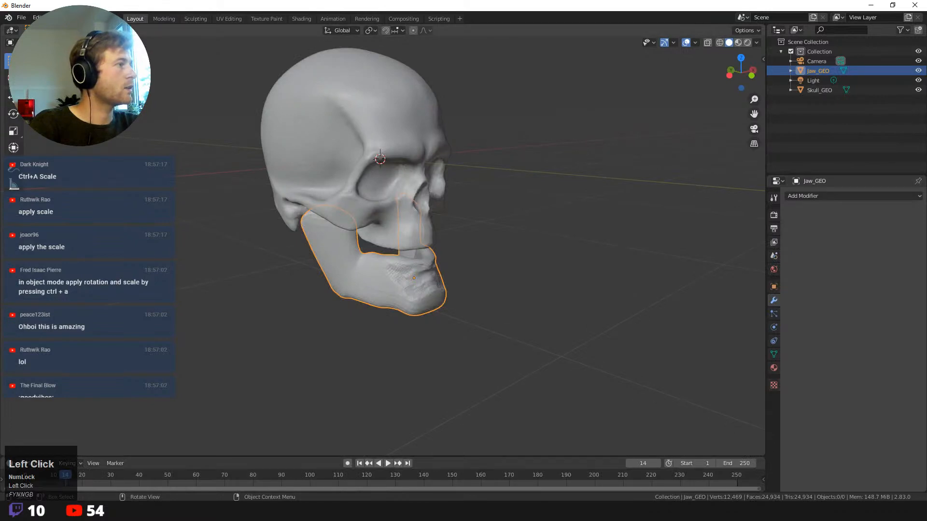
{"action": "left_click", "coordinate": [127, 51]}
{"action": "left_click", "coordinate": [128, 42]}
{"action": "mouse_move", "coordinate": [158, 63]}
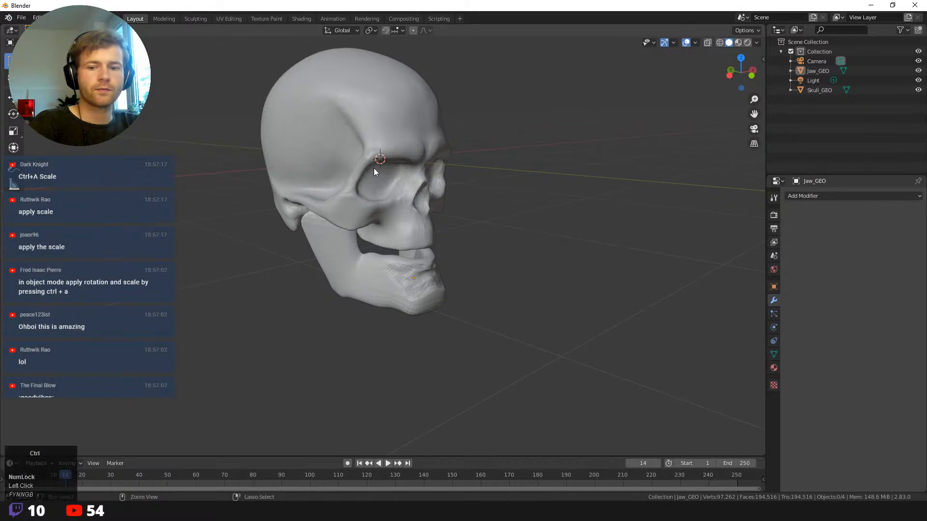
{"action": "key", "text": "ctrl+a"}
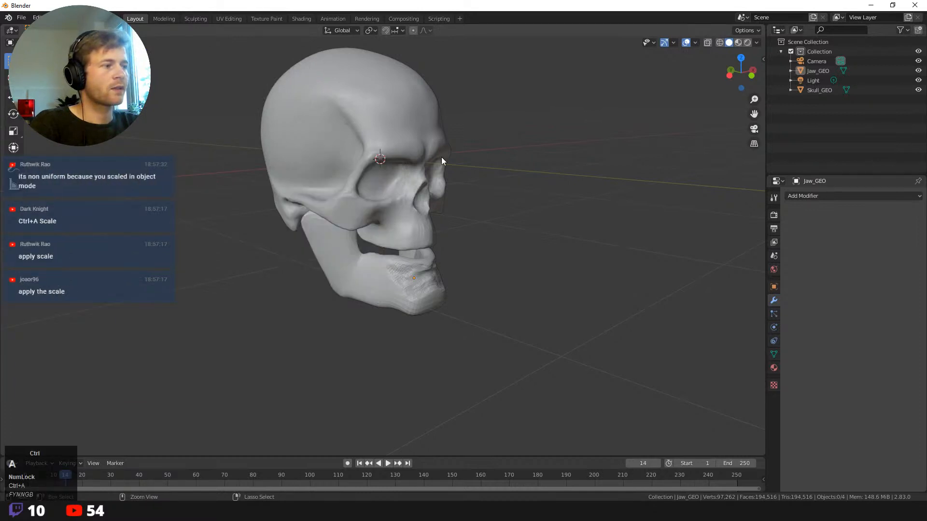
{"action": "left_click", "coordinate": [368, 282]}
{"action": "key", "text": "ctrl+a"}
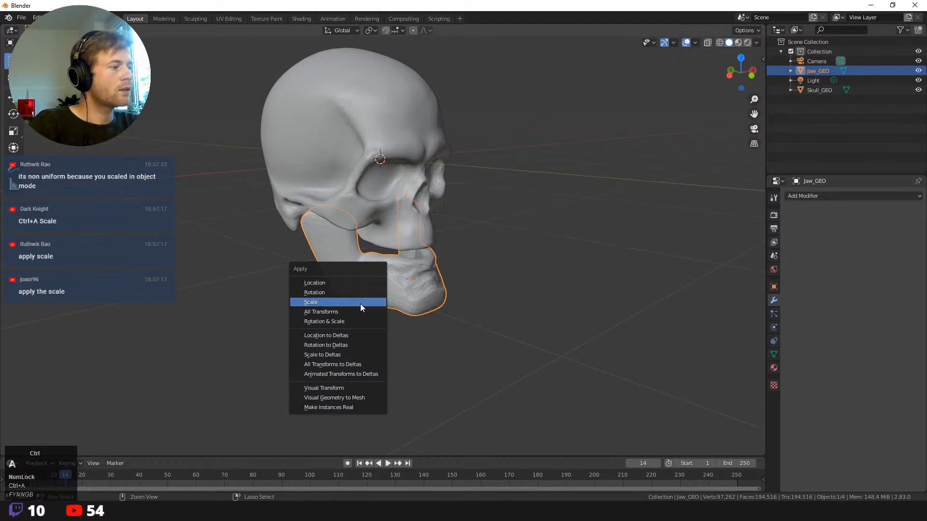
{"action": "left_click", "coordinate": [356, 297], "text": "ctrl"}
{"action": "key", "text": "ctrl+a"}
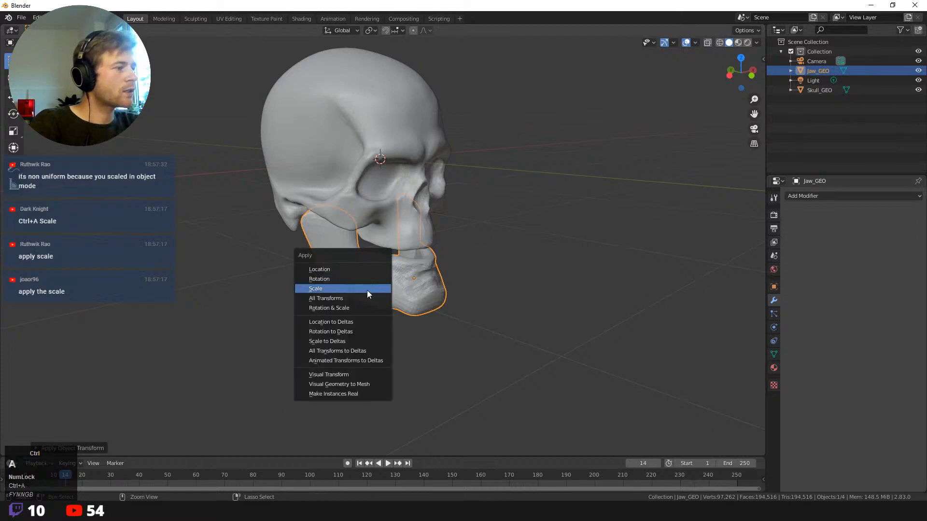
{"action": "left_click", "coordinate": [365, 290]}
- Return to the Sculpting workspace with the jaw active and inspect its carved front up close
{"action": "middle_click_drag", "start_coordinate": [366, 289], "coordinate": [347, 193]}
{"action": "left_click", "coordinate": [188, 19]}
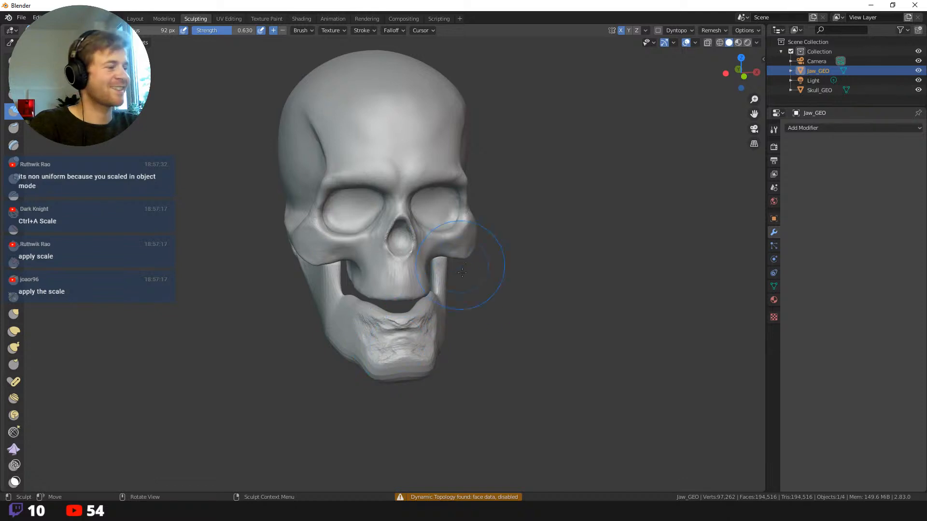
{"action": "middle_click_drag", "start_coordinate": [466, 279], "coordinate": [453, 349], "text": "ctrl"}
{"action": "middle_click_drag", "start_coordinate": [452, 348], "coordinate": [396, 342]}
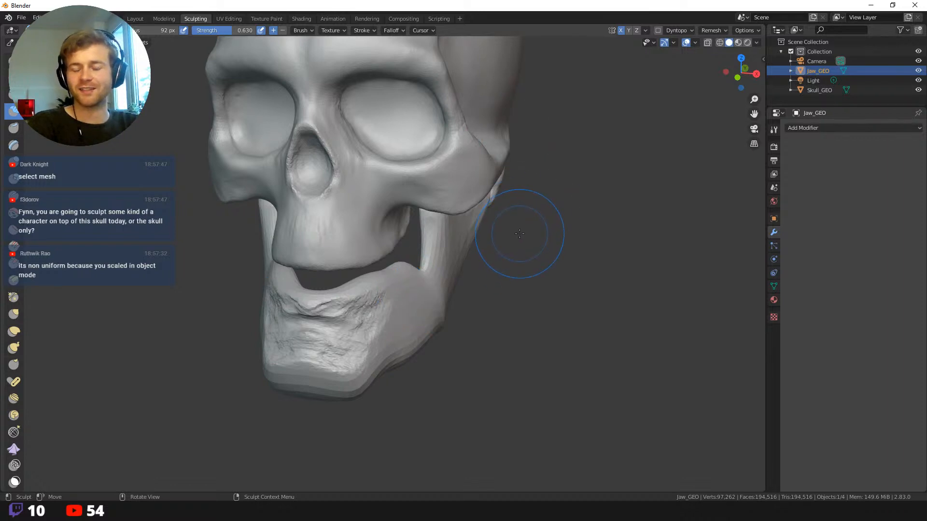
{"action": "middle_click_drag", "start_coordinate": [457, 352], "coordinate": [368, 331]}
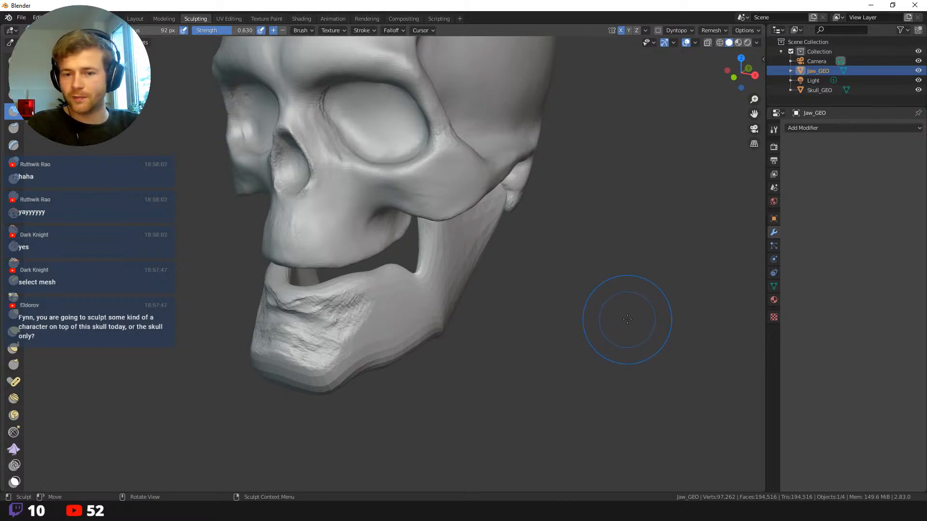
- Examine the Clay Strips brush settings in the viewport sidebar
{"action": "middle_click", "coordinate": [616, 352], "text": "alt"}
{"action": "middle_click_drag", "start_coordinate": [617, 352], "coordinate": [581, 298]}
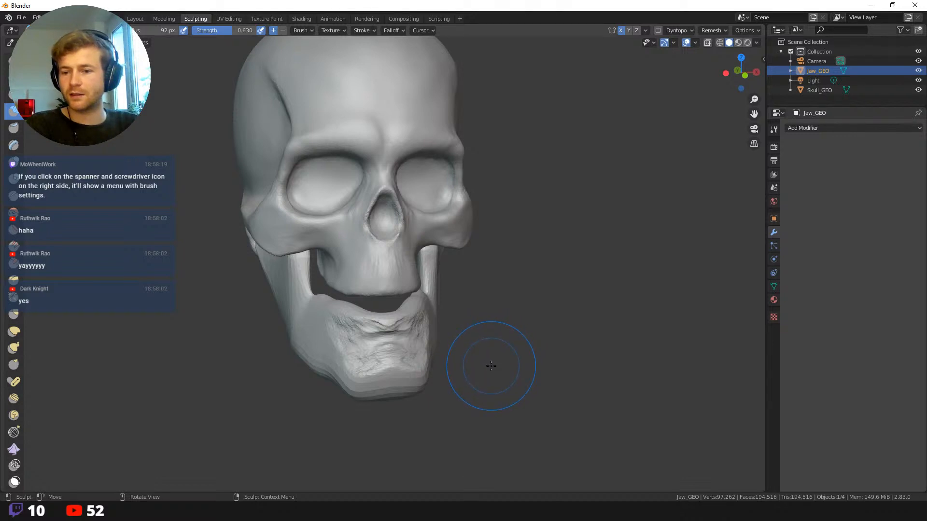
{"action": "left_click", "coordinate": [763, 58]}
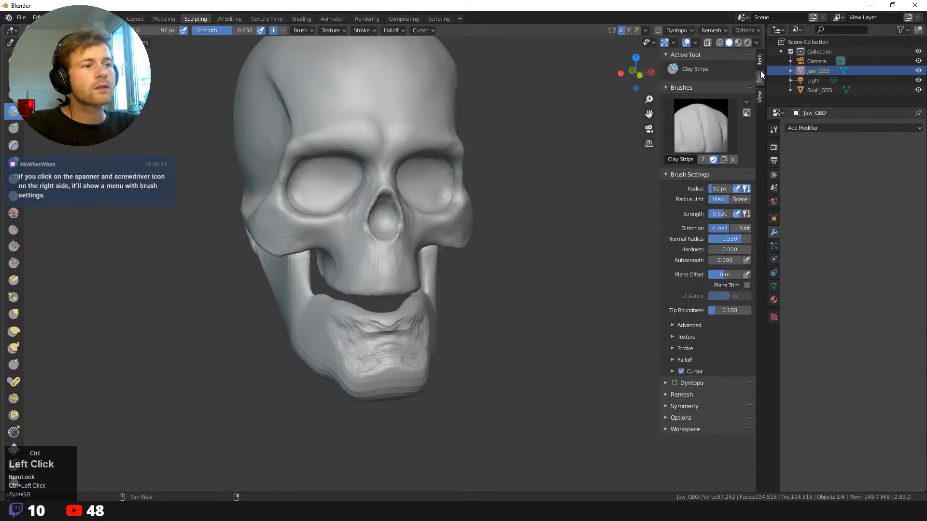
{"action": "left_click", "coordinate": [774, 232]}
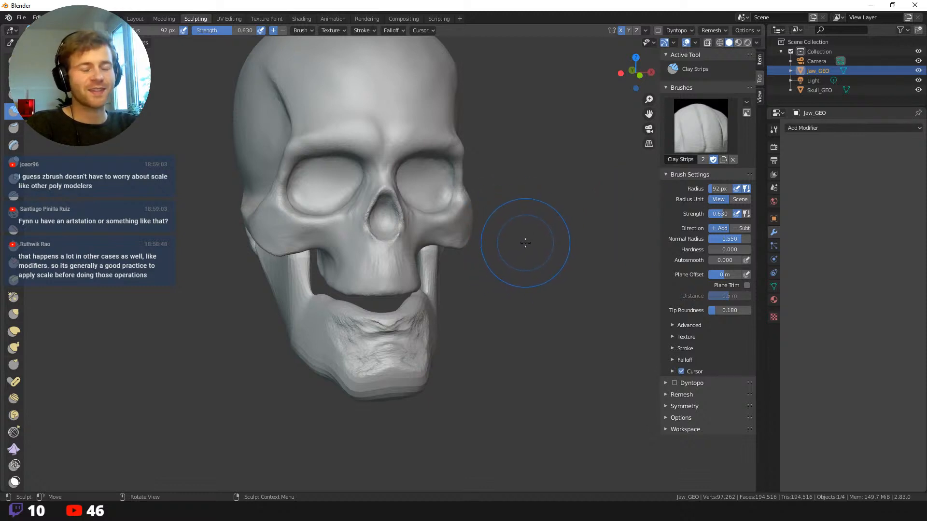
- Enlarge the Clay Strips brush to 144 px and carve inward along the side of the jaw
{"action": "middle_click_drag", "start_coordinate": [465, 286], "coordinate": [398, 309]}
{"action": "mouse_move", "coordinate": [398, 309]}
{"action": "left_mouse_down"}
{"action": "mouse_move", "coordinate": [362, 304]}
{"action": "mouse_move", "coordinate": [372, 314]}
{"action": "mouse_move", "coordinate": [369, 345]}
{"action": "left_mouse_up"}
{"action": "key", "text": "f"}
{"action": "left_click", "coordinate": [402, 310]}
{"action": "mouse_move", "coordinate": [404, 306]}
{"action": "left_mouse_down", "text": "ctrl"}
{"action": "mouse_move", "coordinate": [397, 341]}
{"action": "mouse_move", "coordinate": [372, 327]}
{"action": "mouse_move", "coordinate": [352, 274]}
{"action": "mouse_move", "coordinate": [325, 320]}
{"action": "mouse_move", "coordinate": [304, 289]}
{"action": "mouse_move", "coordinate": [279, 304]}
{"action": "mouse_move", "coordinate": [295, 297]}
{"action": "left_mouse_up", "text": "ctrl"}
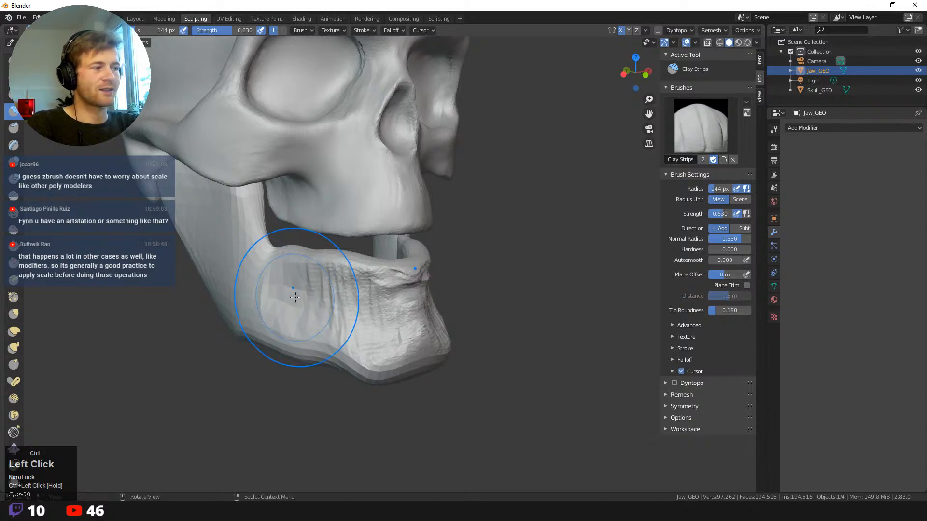
- Enable Dyntopo for the jaw, accept the warning, and hide the brush settings sidebar
{"action": "left_click", "coordinate": [658, 31]}
{"action": "left_click", "coordinate": [593, 62]}
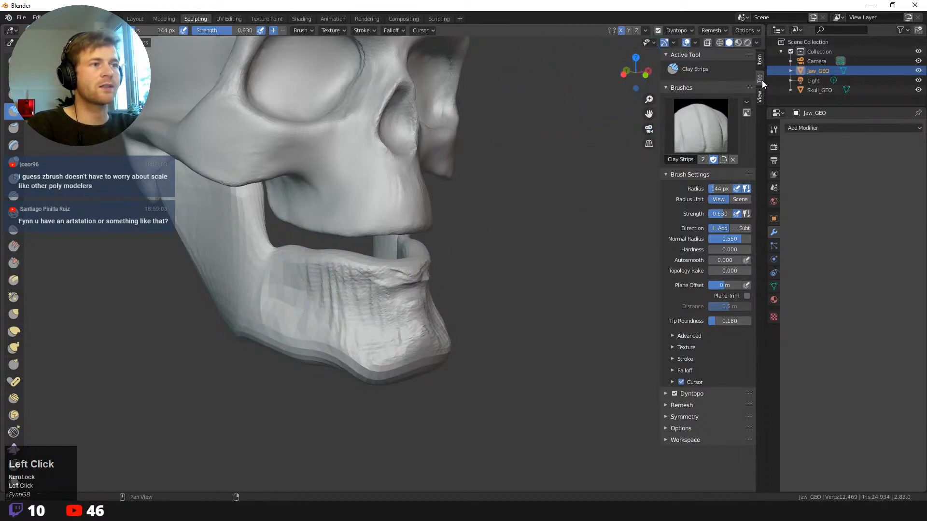
{"action": "key", "text": "n"}
- Carve the jaw's side, rear branch and chin with inverted Clay Strips strokes under dynamic topology
{"action": "left_click_drag", "start_coordinate": [321, 289], "coordinate": [310, 307], "text": "ctrl"}
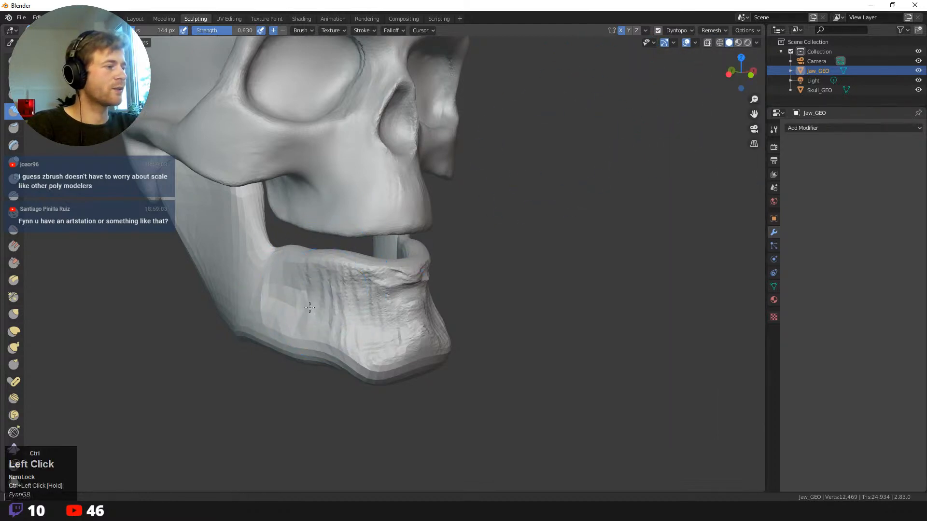
{"action": "mouse_move", "coordinate": [271, 270]}
{"action": "left_mouse_down", "text": "ctrl"}
{"action": "mouse_move", "coordinate": [252, 294]}
{"action": "mouse_move", "coordinate": [248, 224]}
{"action": "mouse_move", "coordinate": [247, 294]}
{"action": "left_mouse_up", "text": "ctrl"}
{"action": "mouse_move", "coordinate": [350, 340]}
{"action": "left_mouse_down", "text": "ctrl"}
{"action": "mouse_move", "coordinate": [341, 338]}
{"action": "mouse_move", "coordinate": [366, 365]}
{"action": "mouse_move", "coordinate": [400, 377]}
{"action": "mouse_move", "coordinate": [356, 327]}
{"action": "mouse_move", "coordinate": [431, 329]}
{"action": "mouse_move", "coordinate": [381, 304]}
{"action": "left_mouse_up", "text": "ctrl"}
{"action": "middle_click_drag", "start_coordinate": [484, 302], "coordinate": [421, 319]}
{"action": "left_click_drag", "start_coordinate": [411, 257], "coordinate": [408, 257], "text": "ctrl"}
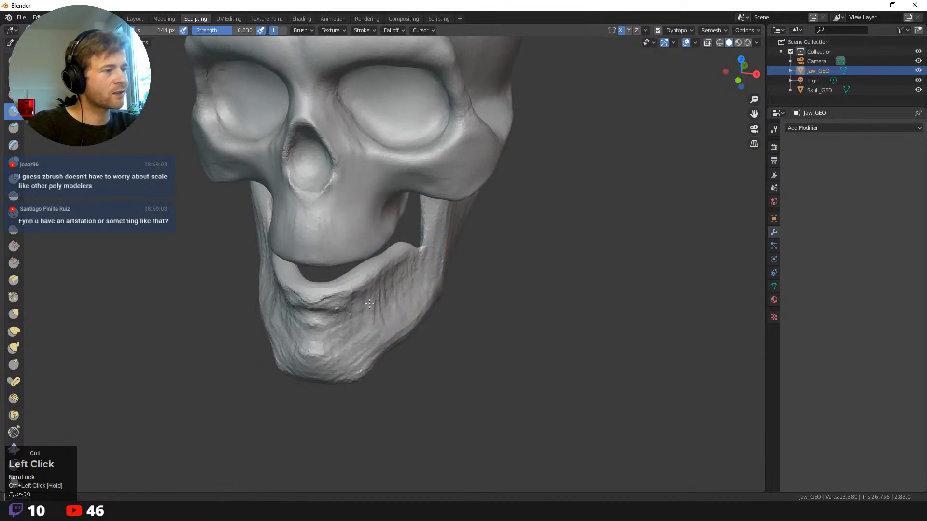
{"action": "left_click_drag", "start_coordinate": [369, 303], "coordinate": [386, 374], "text": "ctrl"}
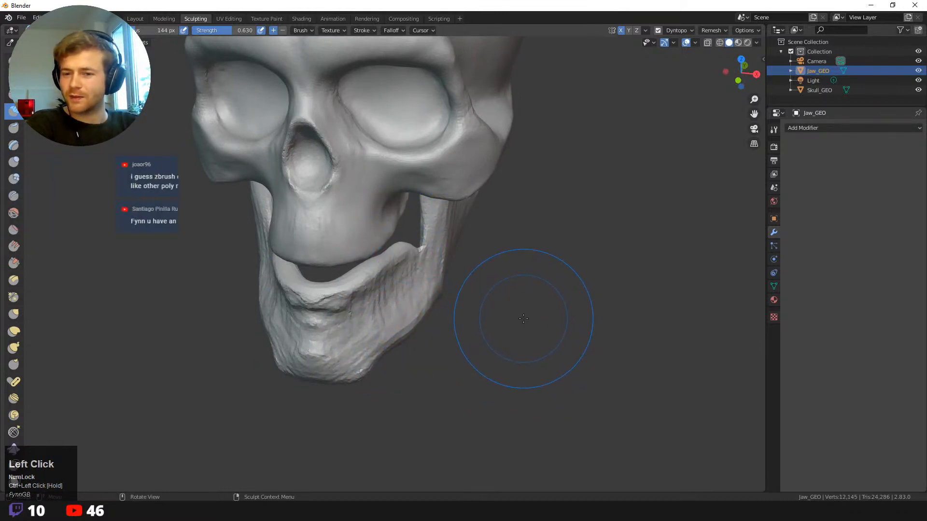
- Carve the jaw's side and chin further, then smooth away the stroke marks on the jaw body
{"action": "middle_click_drag", "start_coordinate": [517, 306], "coordinate": [463, 304]}
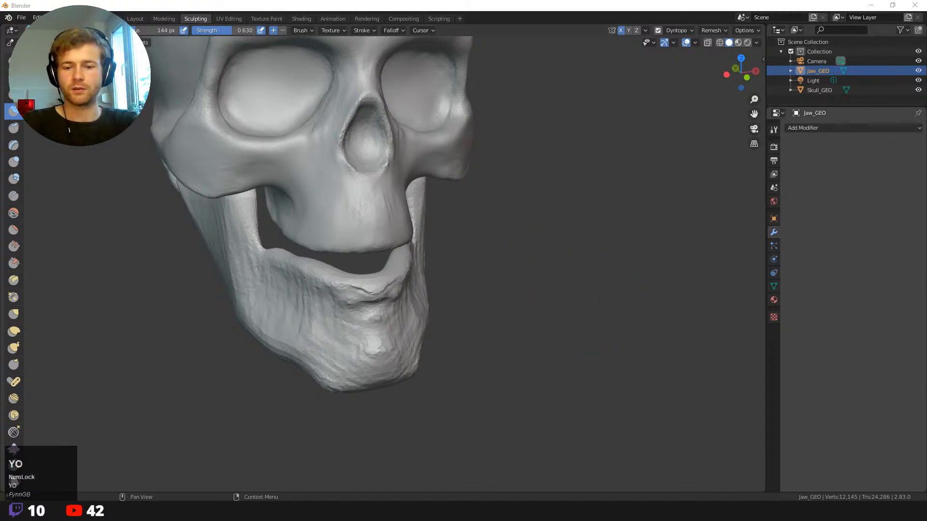
{"action": "key", "text": "shift"}
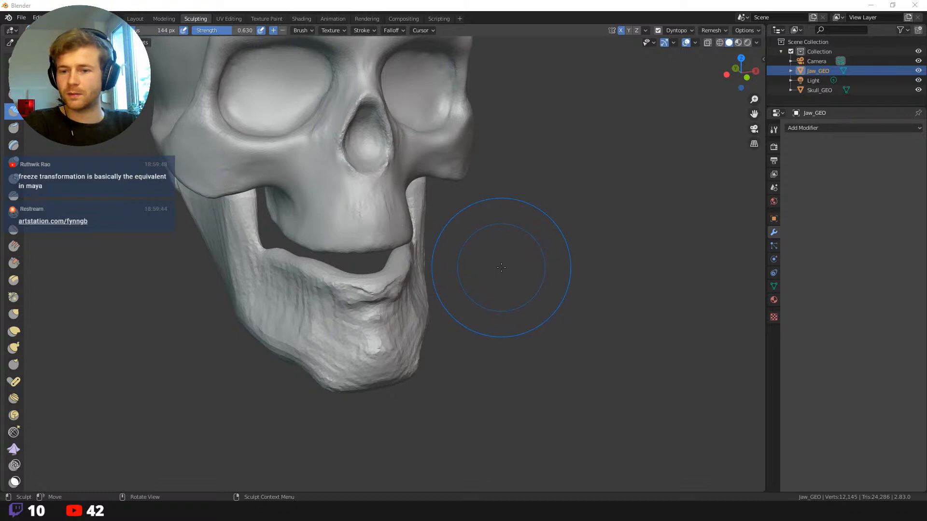
{"action": "middle_click_drag", "start_coordinate": [502, 265], "coordinate": [464, 236]}
{"action": "mouse_move", "coordinate": [473, 302]}
{"action": "middle_mouse_down"}
{"action": "mouse_move", "coordinate": [507, 305]}
{"action": "mouse_move", "coordinate": [487, 279]}
{"action": "mouse_move", "coordinate": [489, 293]}
{"action": "mouse_move", "coordinate": [485, 263]}
{"action": "middle_mouse_up"}
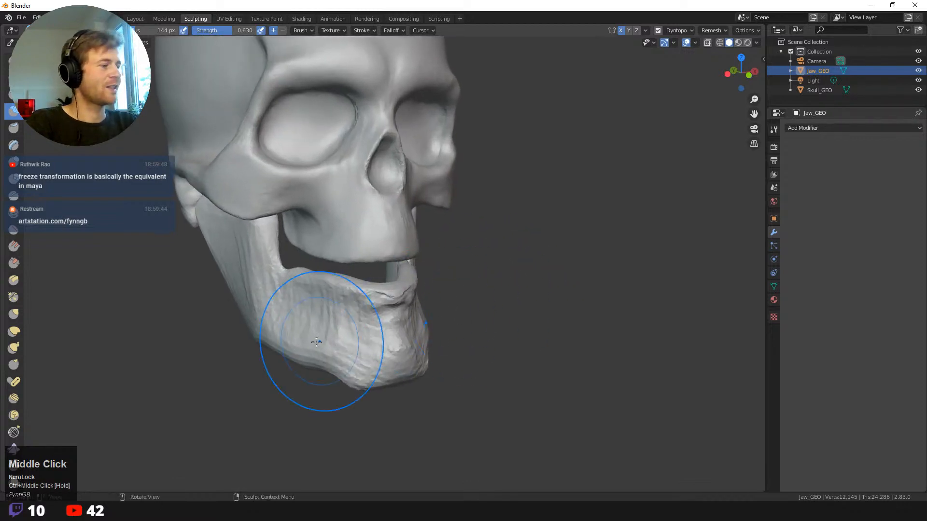
{"action": "mouse_move", "coordinate": [347, 363]}
{"action": "left_mouse_down", "text": "ctrl"}
{"action": "mouse_move", "coordinate": [396, 361]}
{"action": "mouse_move", "coordinate": [373, 334]}
{"action": "mouse_move", "coordinate": [389, 320]}
{"action": "left_mouse_up", "text": "ctrl"}
{"action": "mouse_move", "coordinate": [392, 319]}
{"action": "left_mouse_down", "text": "ctrl"}
{"action": "mouse_move", "coordinate": [403, 315]}
{"action": "mouse_move", "coordinate": [381, 318]}
{"action": "mouse_move", "coordinate": [387, 337]}
{"action": "left_mouse_up", "text": "ctrl"}
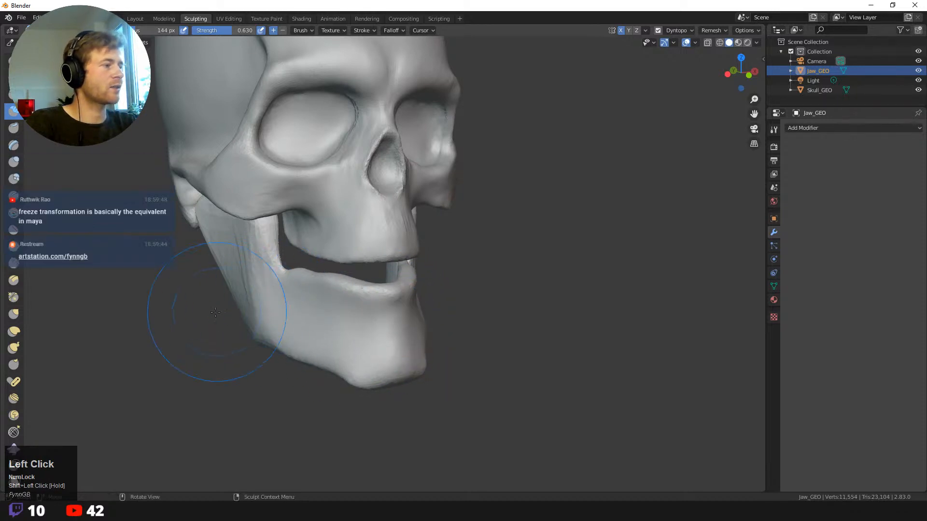
- Carve the upright rear branch of the jaw inward with Clay Strips and smooth its surface
{"action": "middle_click_drag", "start_coordinate": [206, 341], "coordinate": [290, 311]}
{"action": "left_click_drag", "start_coordinate": [290, 310], "coordinate": [274, 229], "text": "ctrl"}
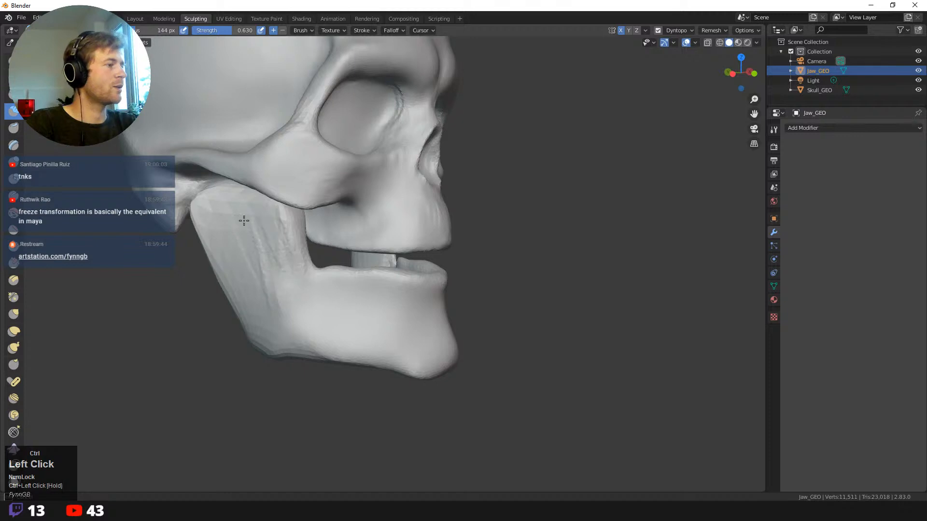
{"action": "middle_click_drag", "start_coordinate": [239, 195], "coordinate": [299, 190]}
{"action": "mouse_move", "coordinate": [300, 190]}
{"action": "left_mouse_down", "text": "shift"}
{"action": "mouse_move", "coordinate": [255, 193]}
{"action": "mouse_move", "coordinate": [271, 244]}
{"action": "mouse_move", "coordinate": [302, 223]}
{"action": "mouse_move", "coordinate": [294, 204]}
{"action": "mouse_move", "coordinate": [249, 290]}
{"action": "left_mouse_up", "text": "shift"}
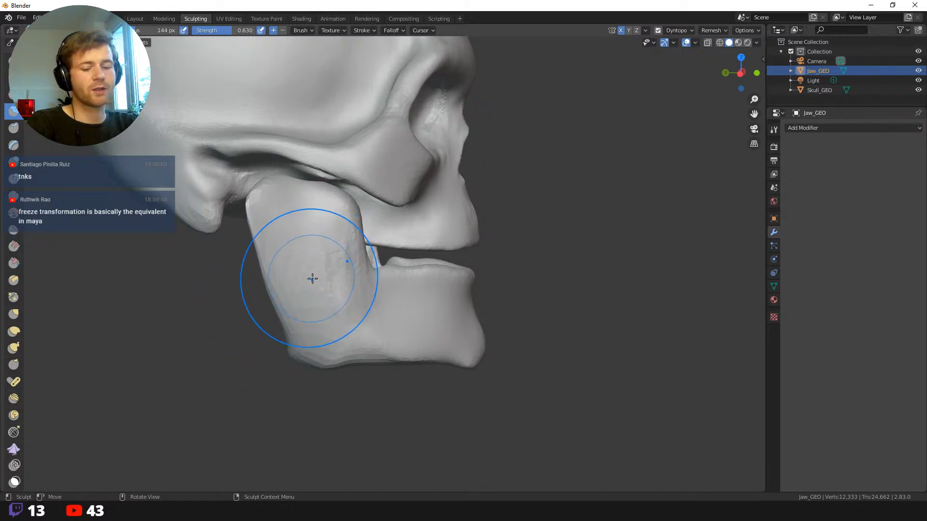
- Use the Grab brush at 114 px to form a notch in the top of the jaw's rear branch and raise the prongs beside it
{"action": "key", "text": "g"}
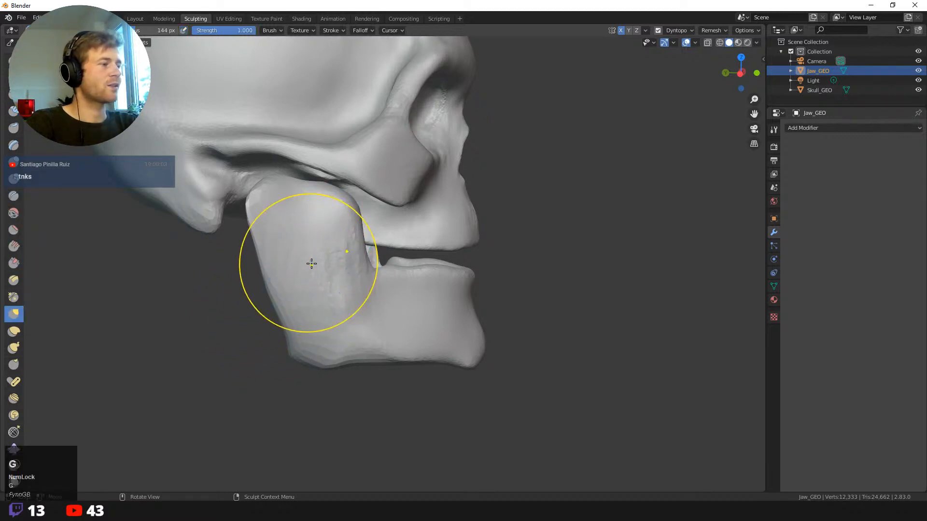
{"action": "key", "text": "f"}
{"action": "left_click", "coordinate": [273, 265]}
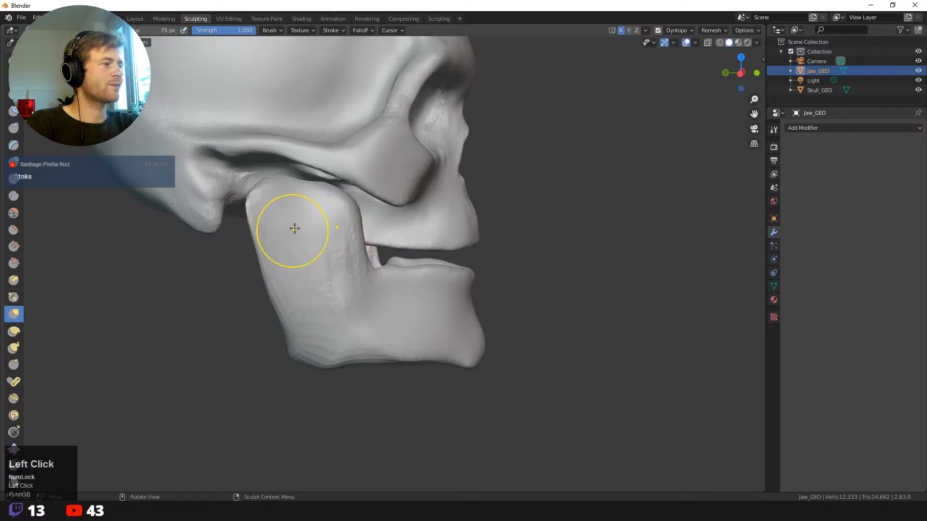
{"action": "key", "text": "f"}
{"action": "left_click", "coordinate": [314, 188]}
{"action": "key", "text": "f"}
{"action": "left_click", "coordinate": [322, 191]}
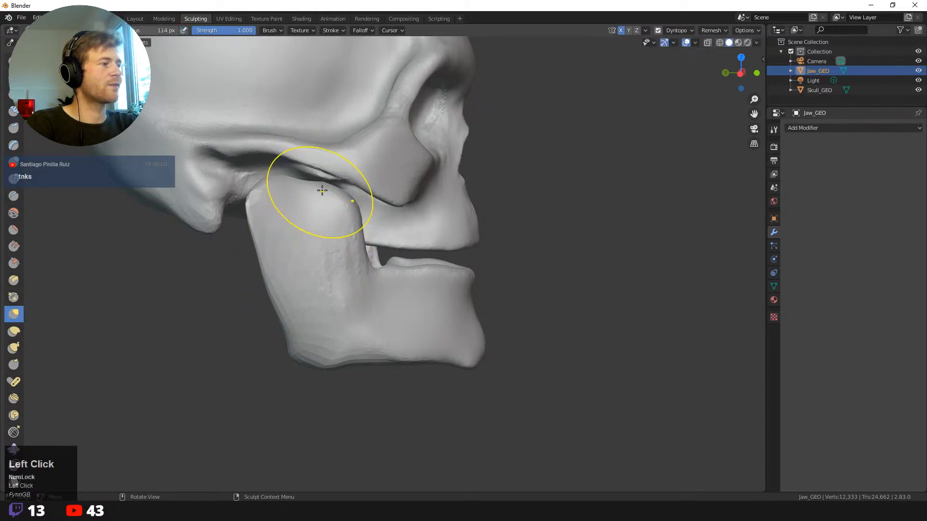
{"action": "left_click_drag", "start_coordinate": [307, 181], "coordinate": [306, 191]}
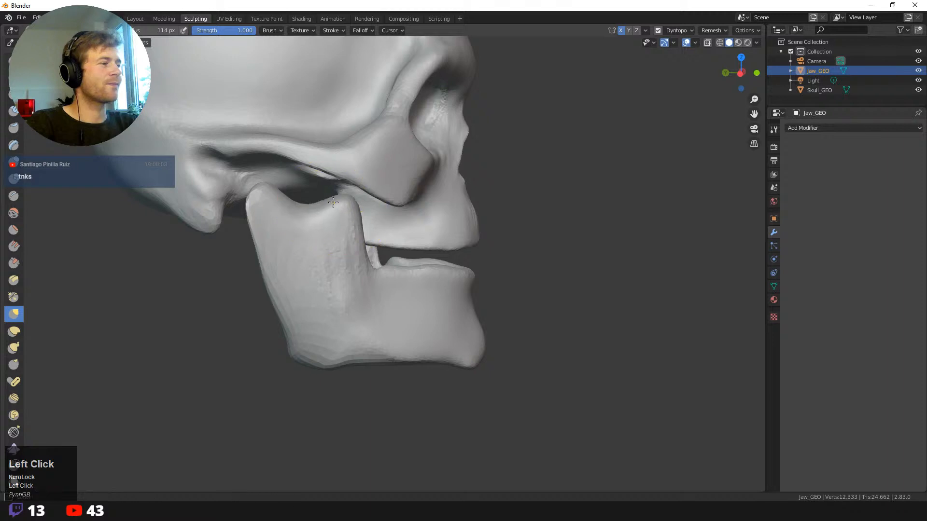
{"action": "mouse_move", "coordinate": [344, 203]}
{"action": "left_mouse_down"}
{"action": "mouse_move", "coordinate": [355, 202]}
{"action": "mouse_move", "coordinate": [265, 186]}
{"action": "mouse_move", "coordinate": [255, 216]}
{"action": "left_mouse_up"}
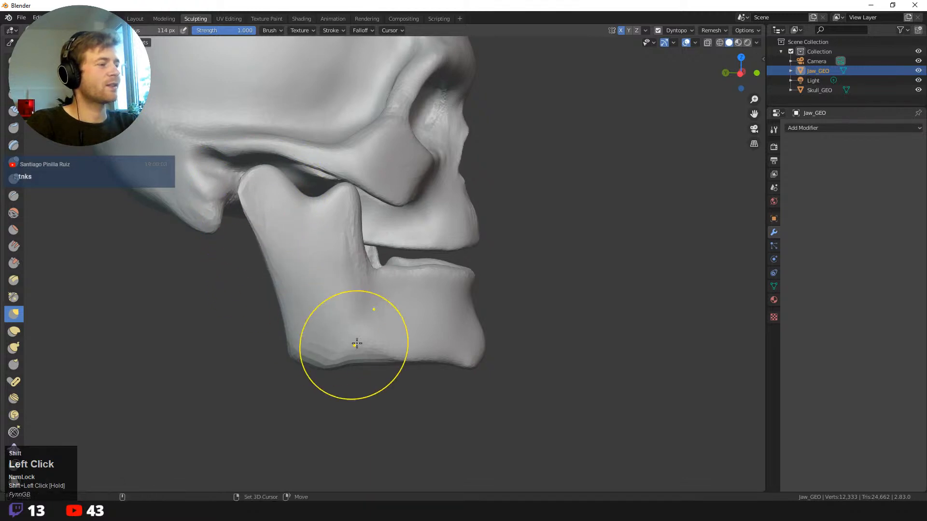
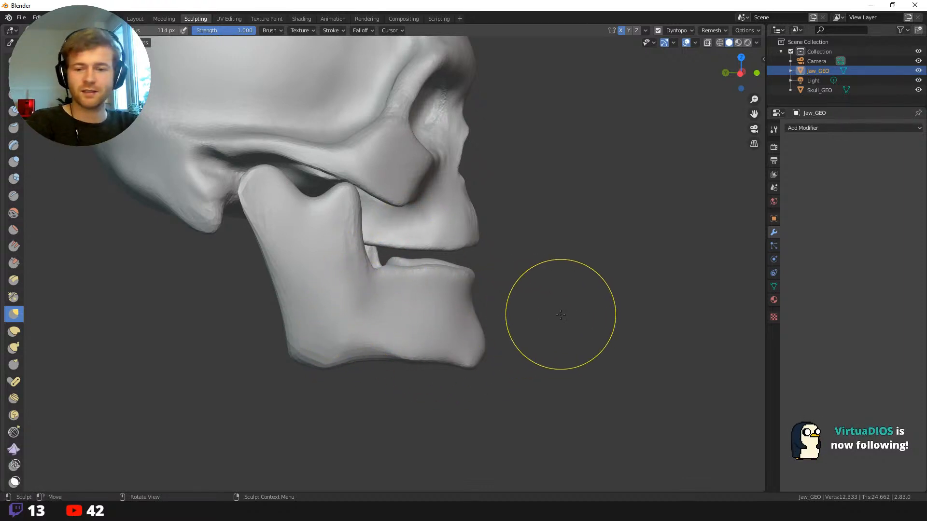
- Raise the chin and reshape the jaw's upper edge with the Grab brush, using radii of 203 px and 118 px
{"action": "mouse_move", "coordinate": [558, 300]}
{"action": "middle_mouse_down"}
{"action": "mouse_move", "coordinate": [537, 318]}
{"action": "mouse_move", "coordinate": [525, 294]}
{"action": "mouse_move", "coordinate": [563, 319]}
{"action": "middle_mouse_up"}
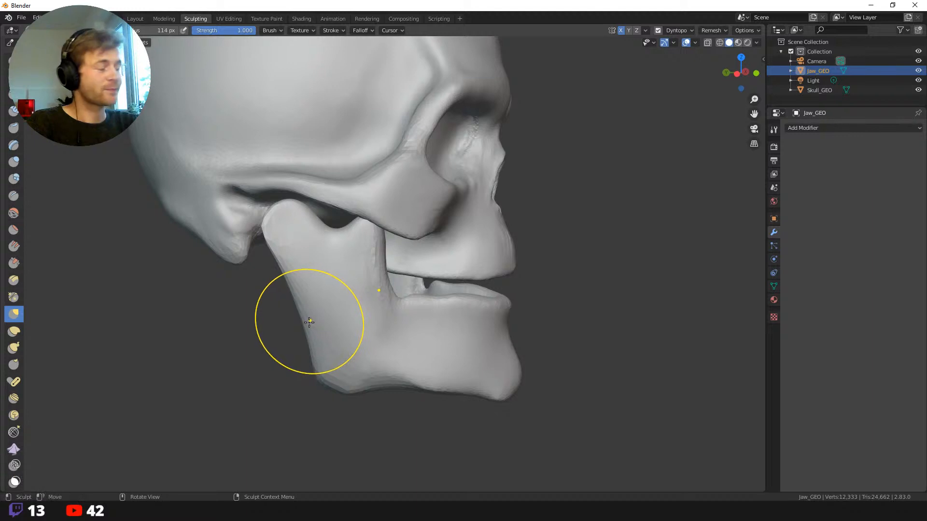
{"action": "mouse_move", "coordinate": [309, 323]}
{"action": "middle_mouse_down"}
{"action": "mouse_move", "coordinate": [279, 321]}
{"action": "mouse_move", "coordinate": [356, 310]}
{"action": "middle_mouse_up"}
{"action": "left_click", "coordinate": [470, 342]}
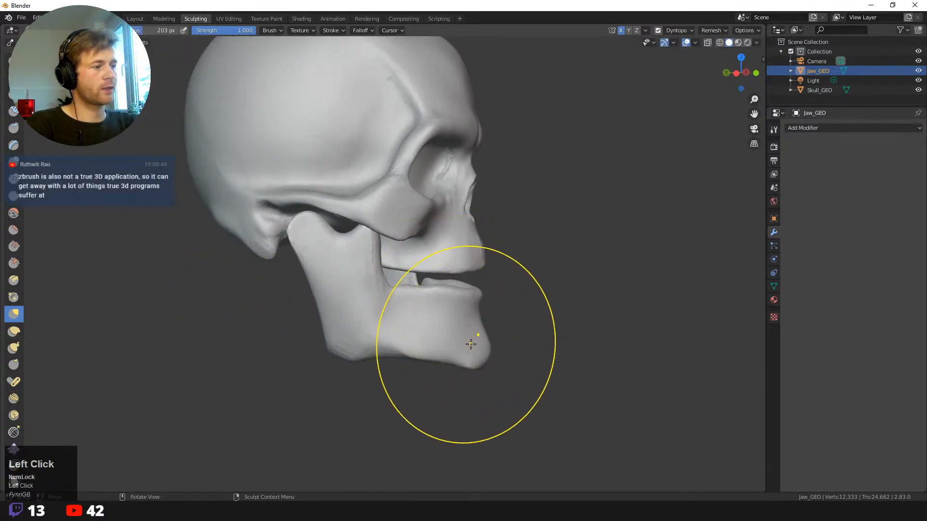
{"action": "left_click_drag", "start_coordinate": [465, 305], "coordinate": [431, 305]}
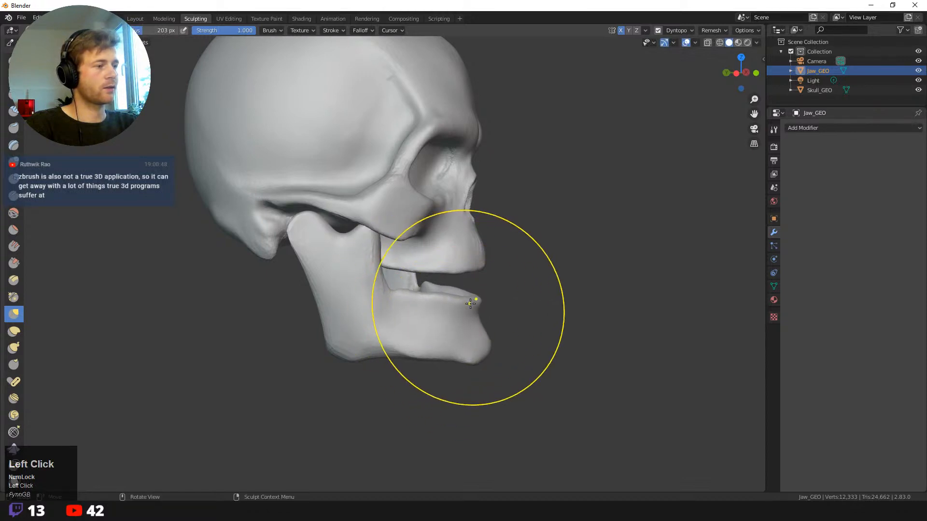
{"action": "key", "text": "f"}
{"action": "left_click", "coordinate": [430, 304]}
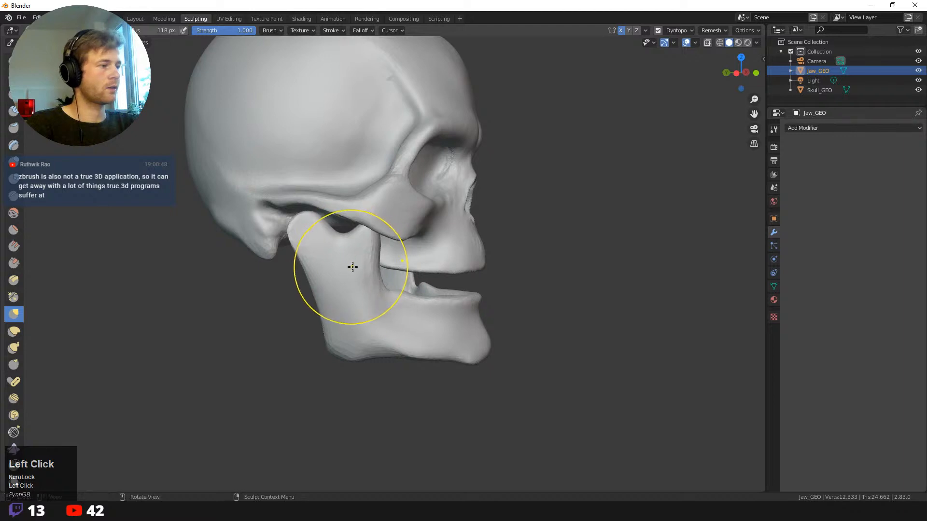
- Set the Grab brush radius to 230 px and push the jaw's rear lower corner up and forward
{"action": "key", "text": "f"}
{"action": "left_click", "coordinate": [343, 361]}
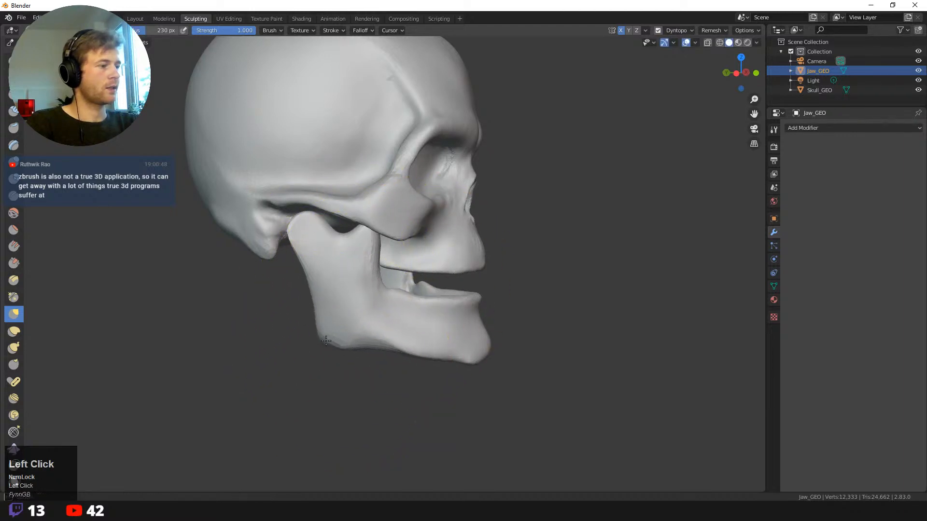
{"action": "mouse_move", "coordinate": [326, 341]}
{"action": "left_mouse_down"}
{"action": "mouse_move", "coordinate": [358, 333]}
{"action": "mouse_move", "coordinate": [356, 303]}
{"action": "left_mouse_up"}
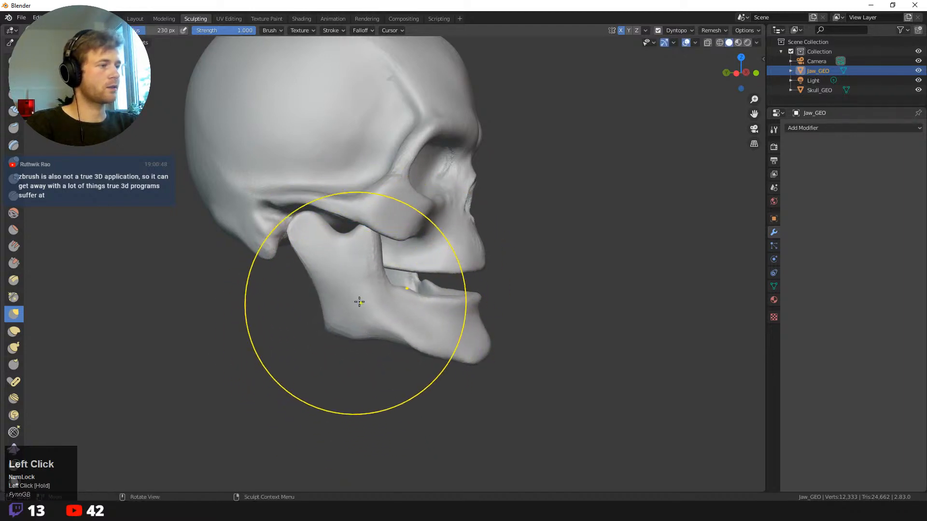
- Push the chin and front of the jaw backward with the Grab brush at 315 px, then reduce the radius to 208 px
{"action": "key", "text": "f"}
{"action": "left_click", "coordinate": [461, 342]}
{"action": "left_click_drag", "start_coordinate": [463, 341], "coordinate": [453, 350]}
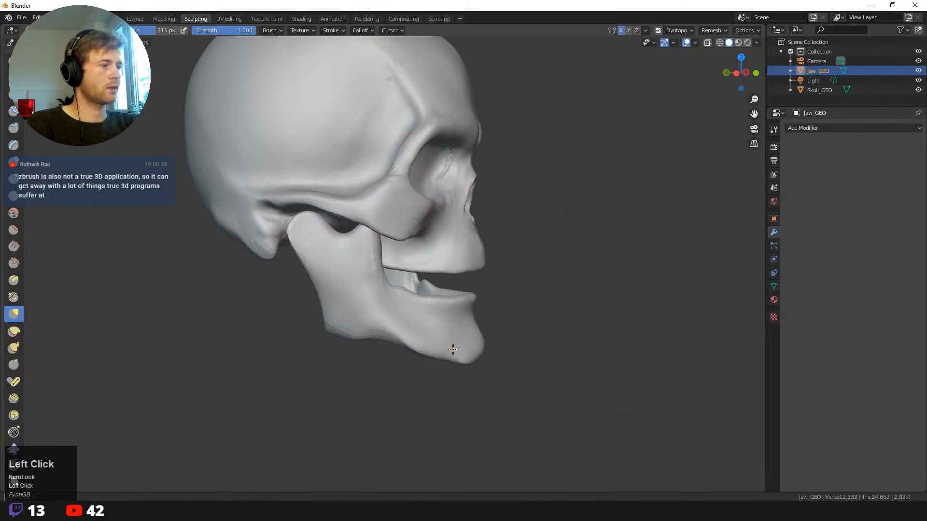
{"action": "key", "text": "f"}
{"action": "left_click", "coordinate": [402, 307]}
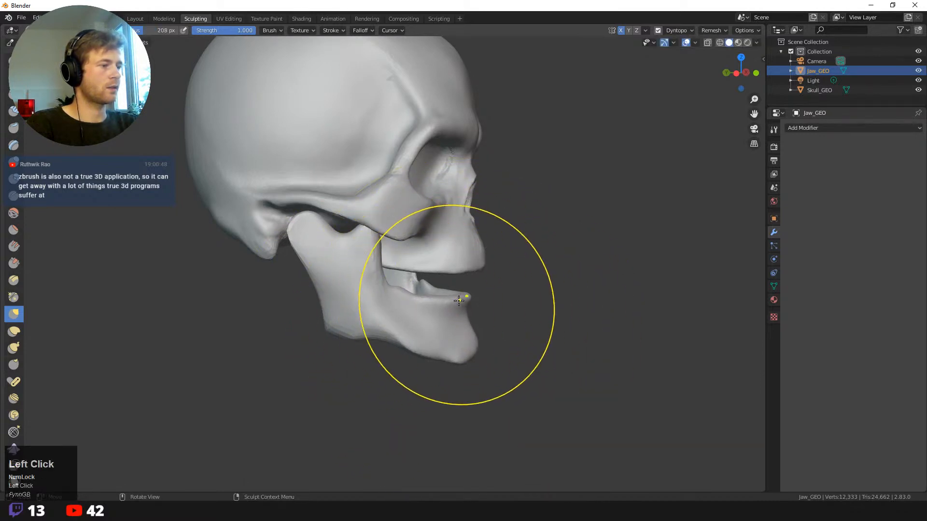
- Set the Grab brush radius to 169 px and pull the jaw's upper front edge forward
{"action": "key", "text": "f"}
{"action": "left_click", "coordinate": [439, 301]}
{"action": "mouse_move", "coordinate": [459, 299]}
{"action": "left_mouse_down"}
{"action": "mouse_move", "coordinate": [466, 297]}
{"action": "mouse_move", "coordinate": [444, 244]}
{"action": "mouse_move", "coordinate": [425, 296]}
{"action": "mouse_move", "coordinate": [424, 283]}
{"action": "mouse_move", "coordinate": [484, 291]}
{"action": "left_mouse_up"}
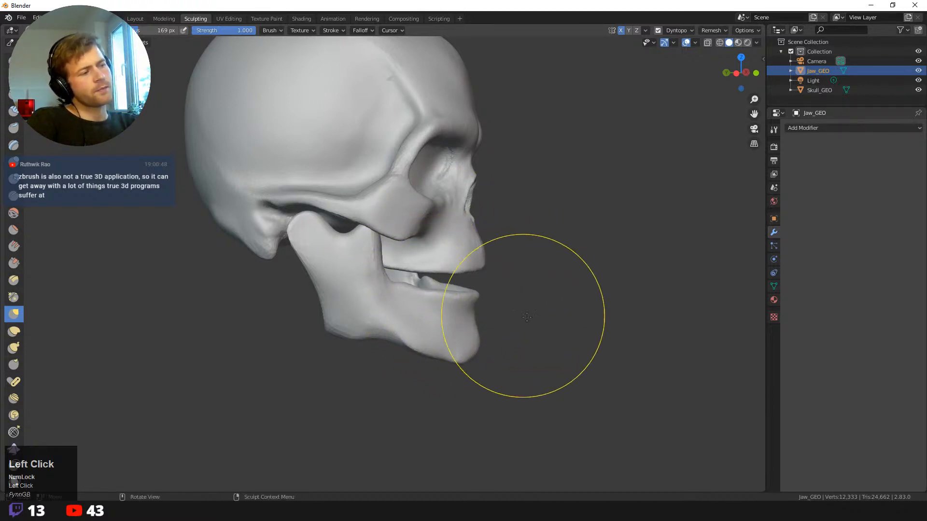
- Select the skull in the outliner and hide the jaw to expose the skull's underside
{"action": "middle_click_drag", "start_coordinate": [518, 316], "coordinate": [439, 300]}
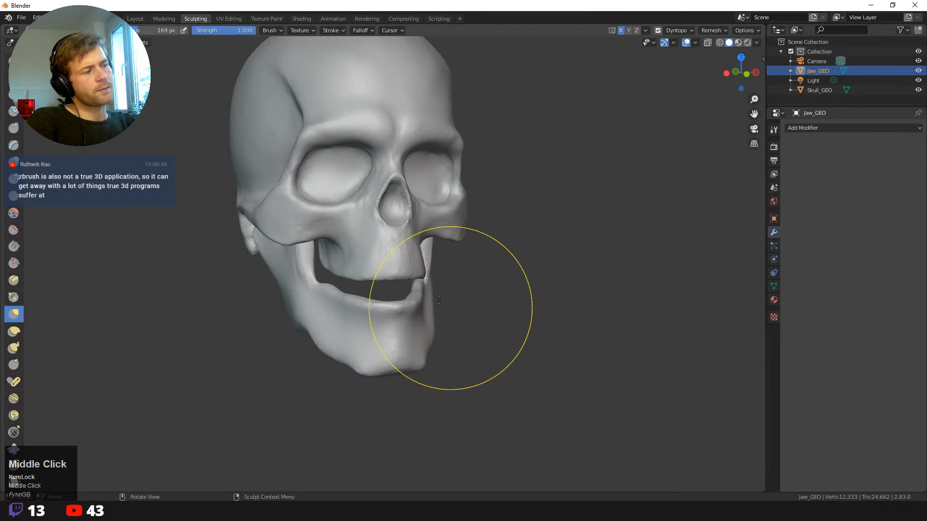
{"action": "left_click", "coordinate": [818, 91]}
{"action": "mouse_move", "coordinate": [451, 269]}
{"action": "middle_mouse_down"}
{"action": "mouse_move", "coordinate": [484, 339]}
{"action": "mouse_move", "coordinate": [486, 285]}
{"action": "mouse_move", "coordinate": [510, 287]}
{"action": "mouse_move", "coordinate": [459, 269]}
{"action": "middle_mouse_up"}
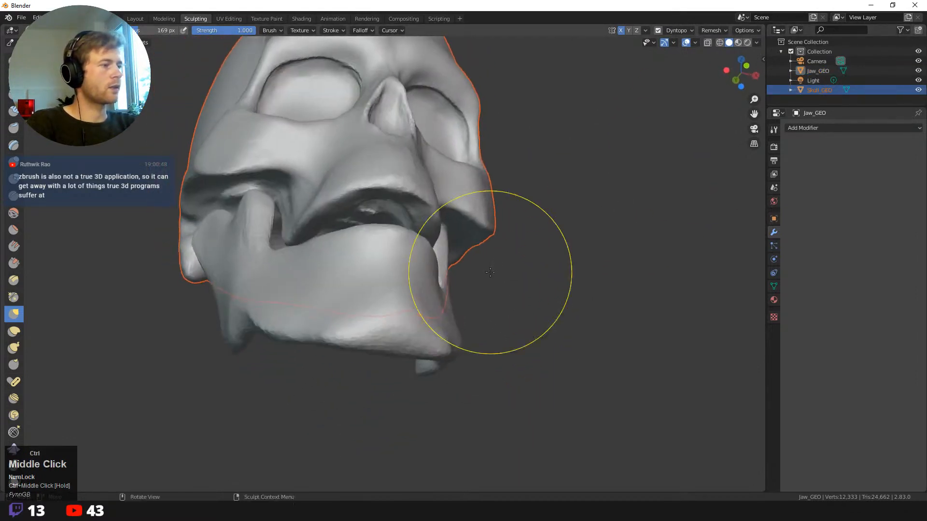
{"action": "left_click", "coordinate": [918, 71]}
{"action": "middle_click_drag", "start_coordinate": [569, 264], "coordinate": [486, 171]}
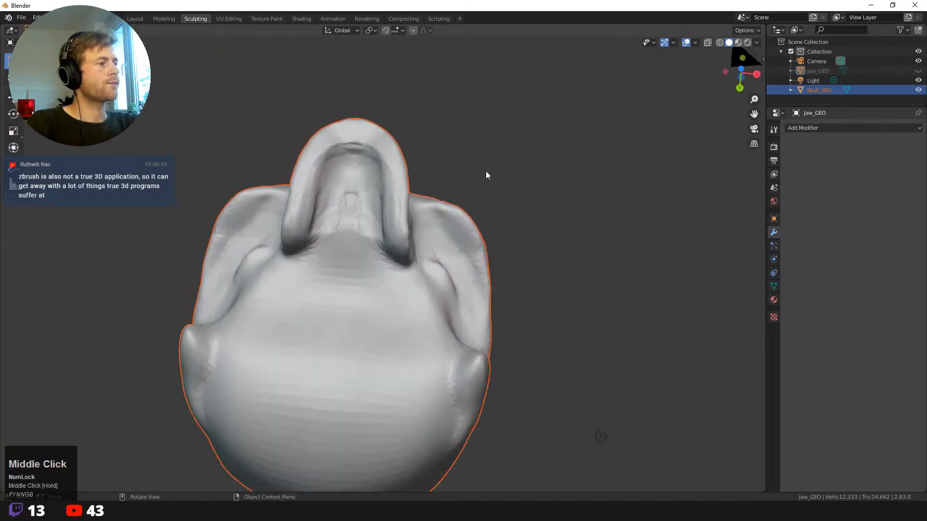
- Make the skull the active object and re-enter sculpting by way of the Layout workspace, facing the upper jaw's underside
{"action": "scroll", "coordinate": [483, 145], "scroll_direction": "up", "scroll_amount": 3}
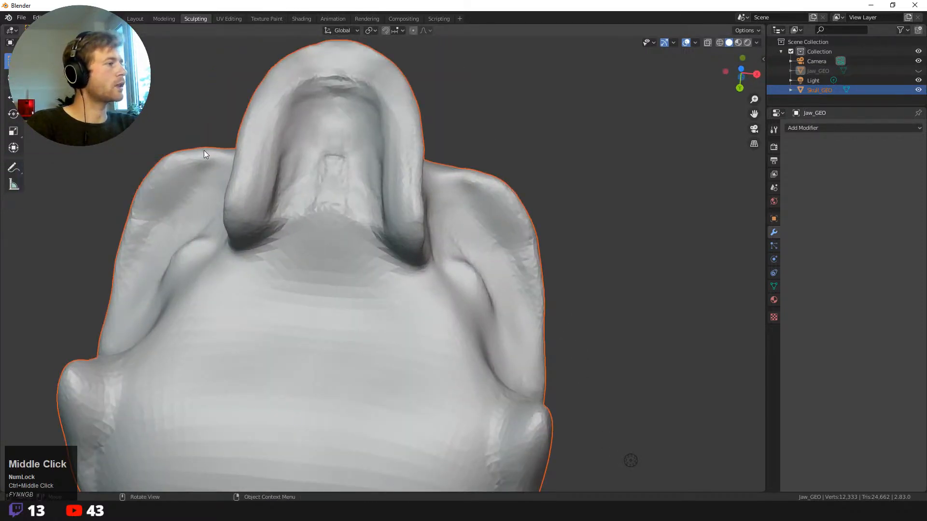
{"action": "left_click", "coordinate": [248, 175]}
{"action": "left_click", "coordinate": [135, 18]}
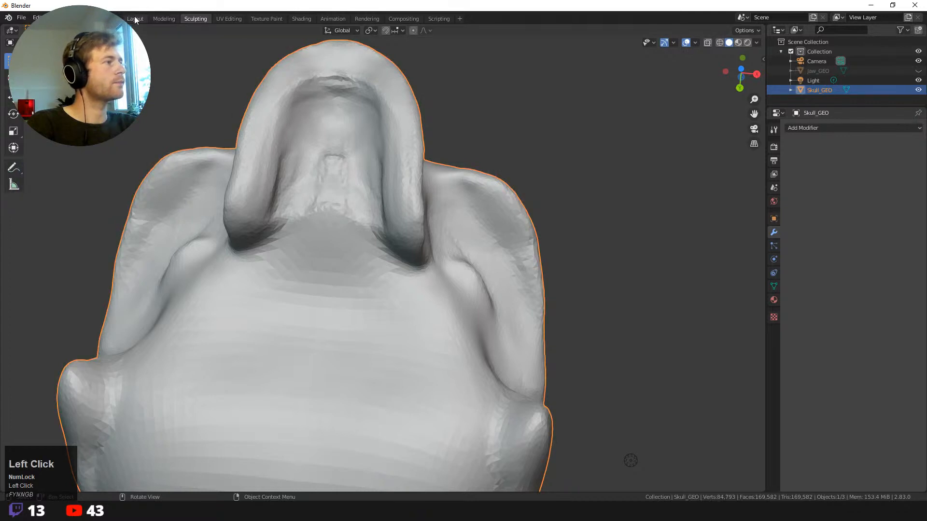
{"action": "left_click", "coordinate": [195, 18]}
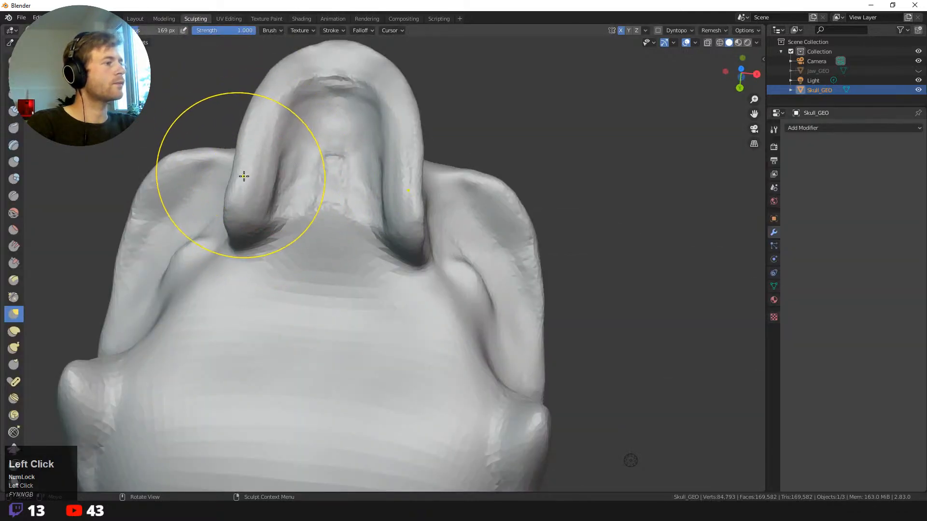
- Build up the underside of the upper jaw's tooth ridge with the Clay Strips brush at a 71 px radius
{"action": "key", "text": "shift+space"}
{"action": "left_click", "coordinate": [215, 66]}
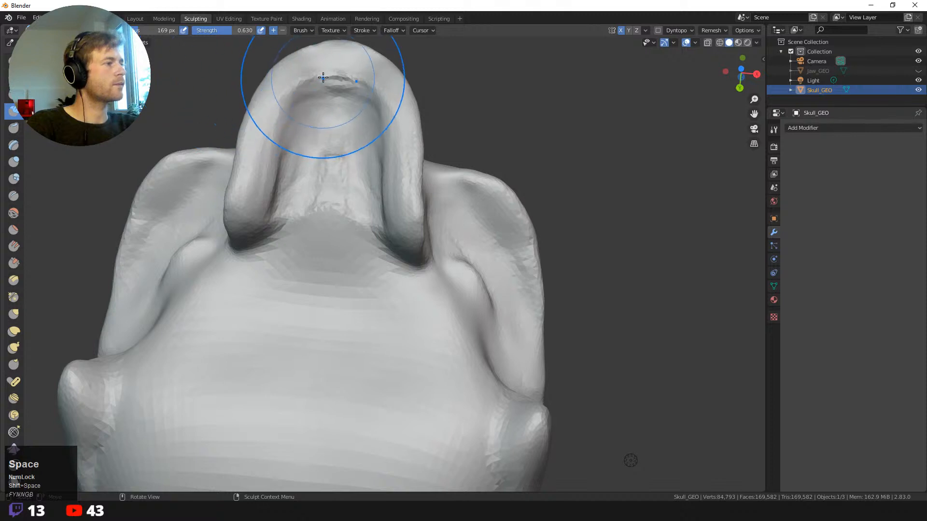
{"action": "key", "text": "s"}
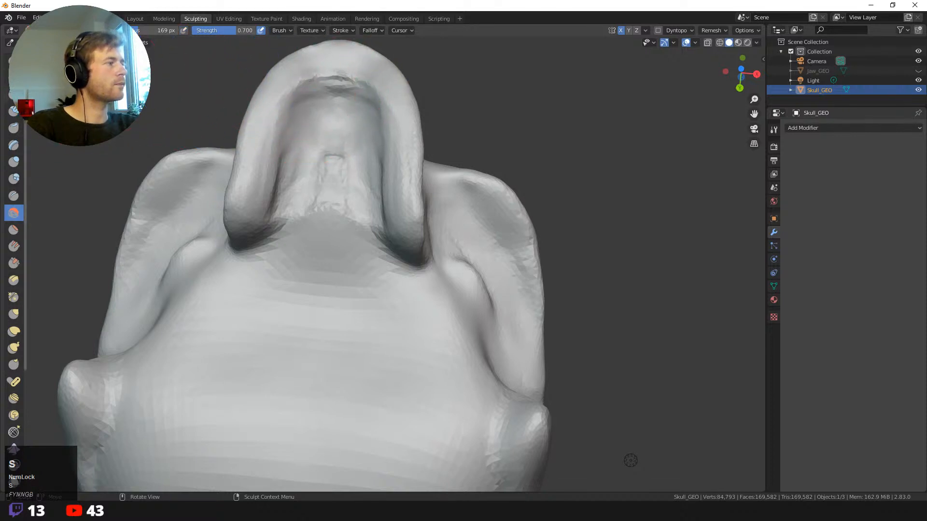
{"action": "left_click", "coordinate": [14, 111]}
{"action": "key", "text": "f"}
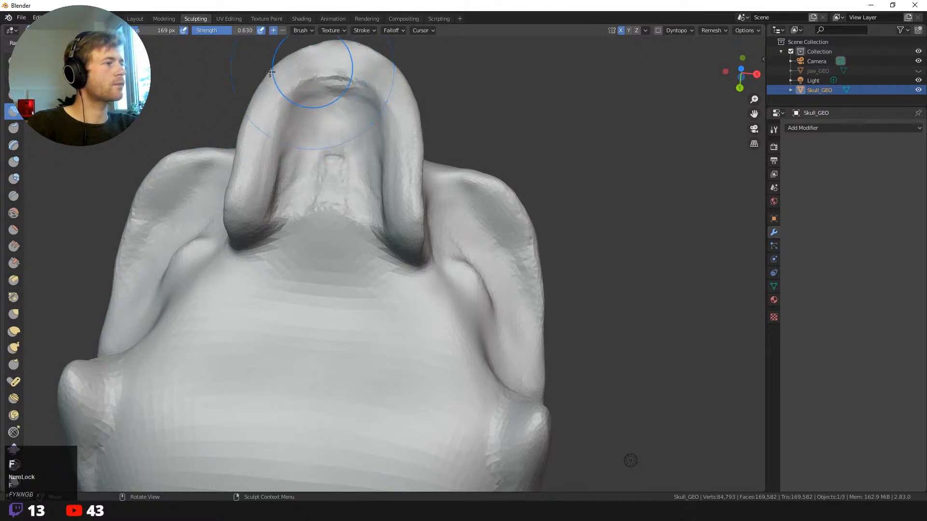
{"action": "left_click", "coordinate": [278, 71]}
{"action": "mouse_move", "coordinate": [275, 72]}
{"action": "middle_mouse_down"}
{"action": "mouse_move", "coordinate": [217, 104]}
{"action": "mouse_move", "coordinate": [198, 153]}
{"action": "mouse_move", "coordinate": [160, 76]}
{"action": "mouse_move", "coordinate": [167, 144]}
{"action": "middle_mouse_up"}
{"action": "middle_click_drag", "start_coordinate": [166, 145], "coordinate": [193, 174], "text": "alt"}
{"action": "middle_click_drag", "start_coordinate": [193, 174], "coordinate": [217, 140], "text": "ctrl"}
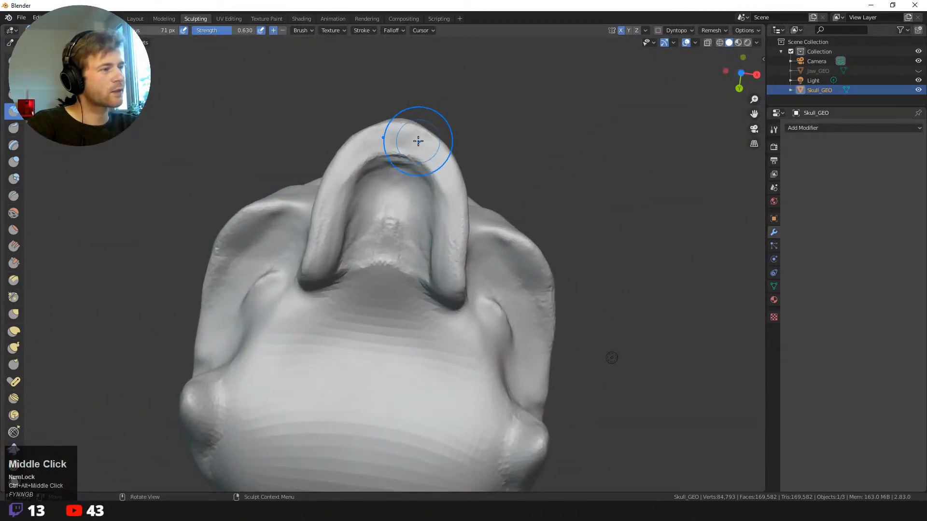
{"action": "left_click_drag", "start_coordinate": [384, 136], "coordinate": [367, 143]}
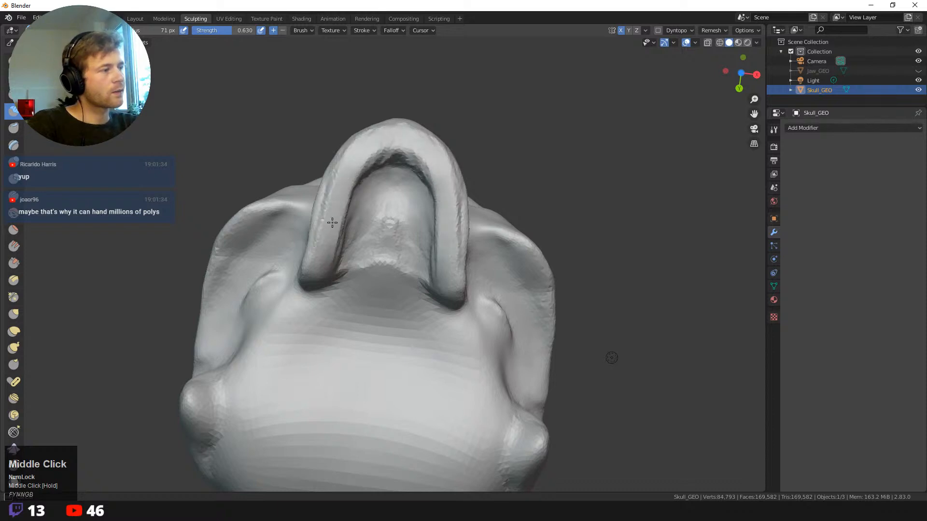
{"action": "left_click_drag", "start_coordinate": [390, 136], "coordinate": [331, 237]}
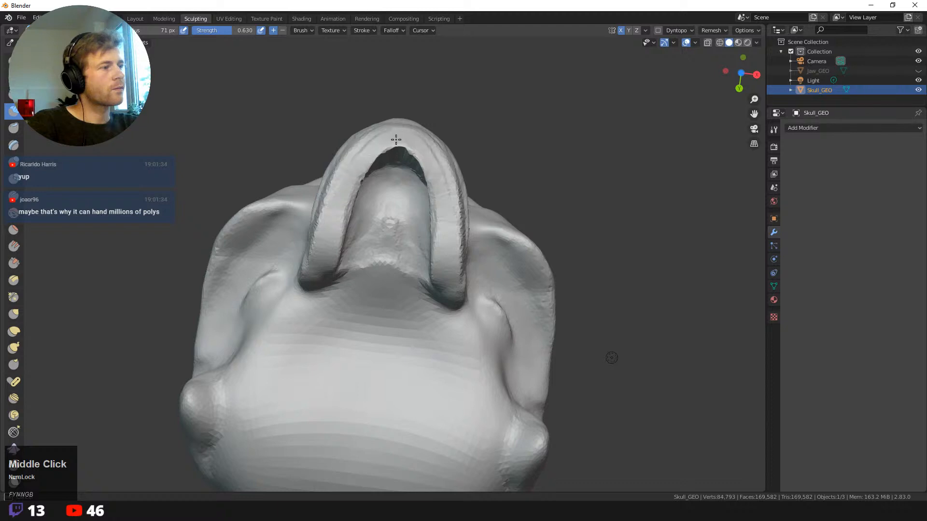
- Enable Dyntopo on the skull and add Clay Strips material to the front of the upper tooth ridge
{"action": "left_click", "coordinate": [658, 31]}
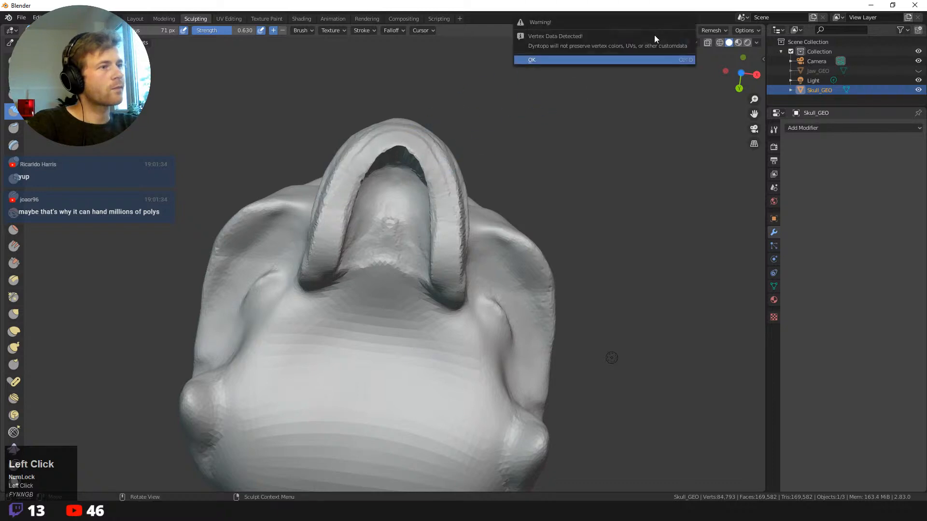
{"action": "left_click", "coordinate": [604, 59]}
{"action": "left_click_drag", "start_coordinate": [404, 140], "coordinate": [396, 145]}
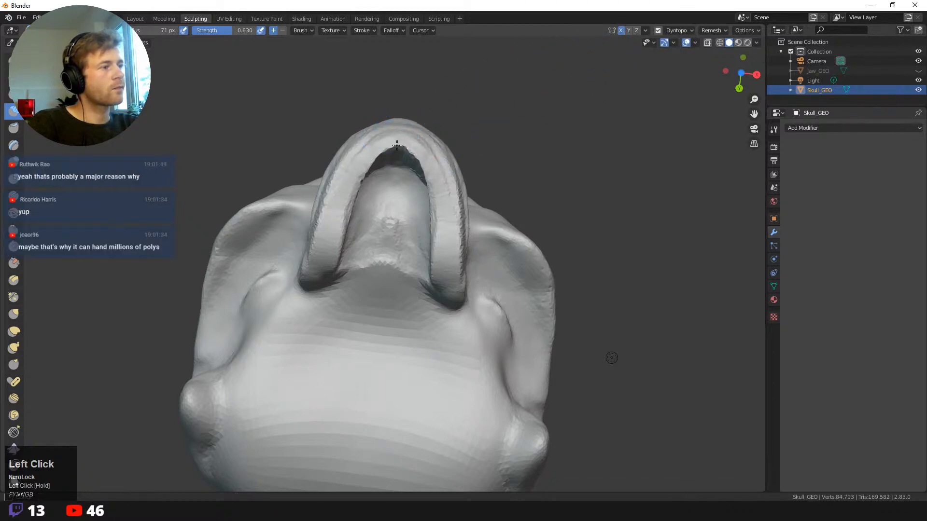
- Paint a mask over the lower edge and underside of the upper tooth ridge with the Mask brush at 71 px
{"action": "mouse_move", "coordinate": [341, 99]}
{"action": "middle_mouse_down"}
{"action": "mouse_move", "coordinate": [337, 180]}
{"action": "mouse_move", "coordinate": [323, 117]}
{"action": "mouse_move", "coordinate": [314, 192]}
{"action": "middle_mouse_up"}
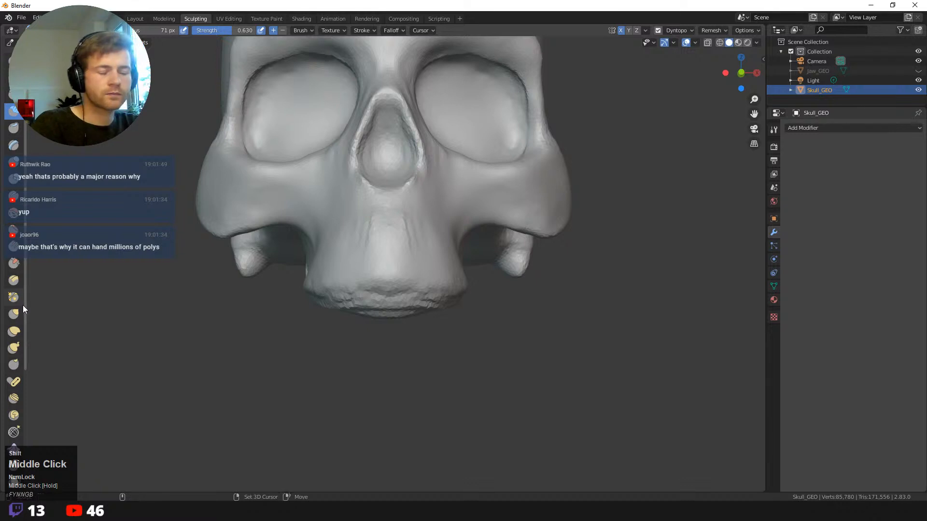
{"action": "key", "text": "shift+space"}
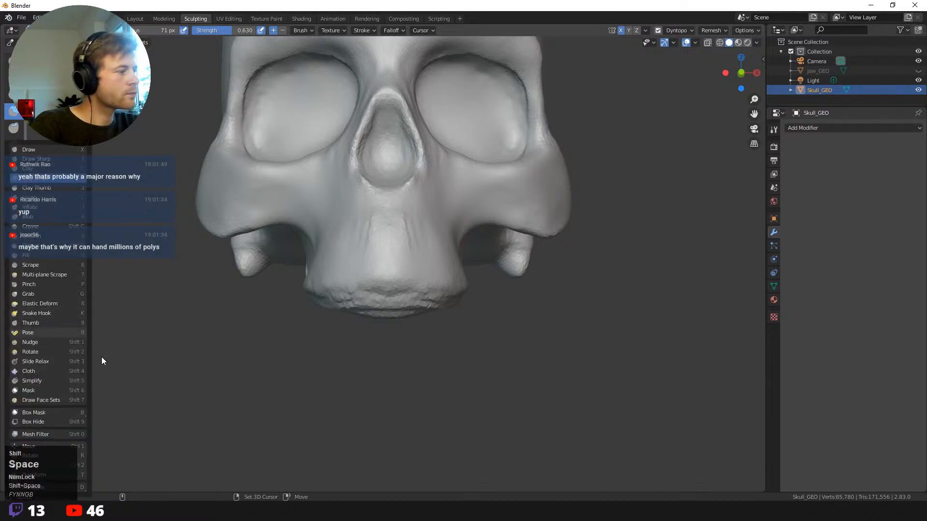
{"action": "left_click", "coordinate": [46, 399]}
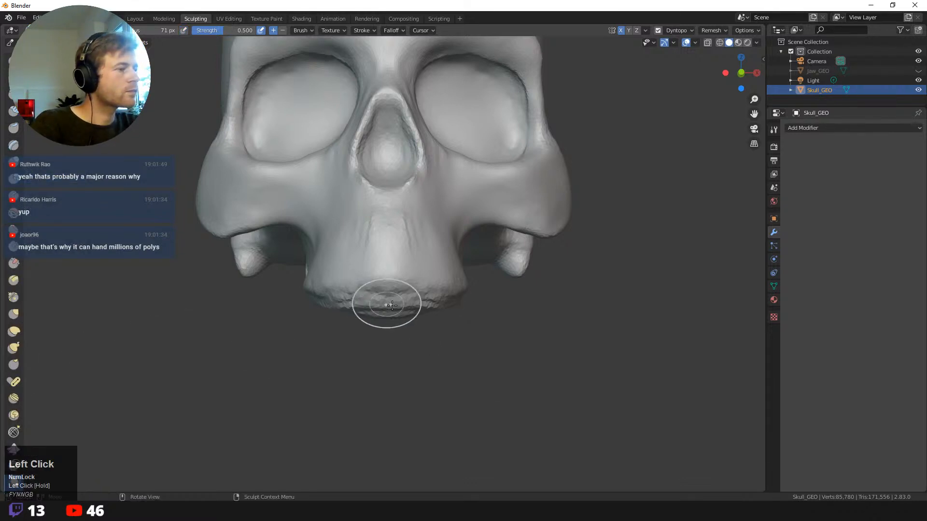
{"action": "middle_click_drag", "start_coordinate": [437, 389], "coordinate": [450, 259]}
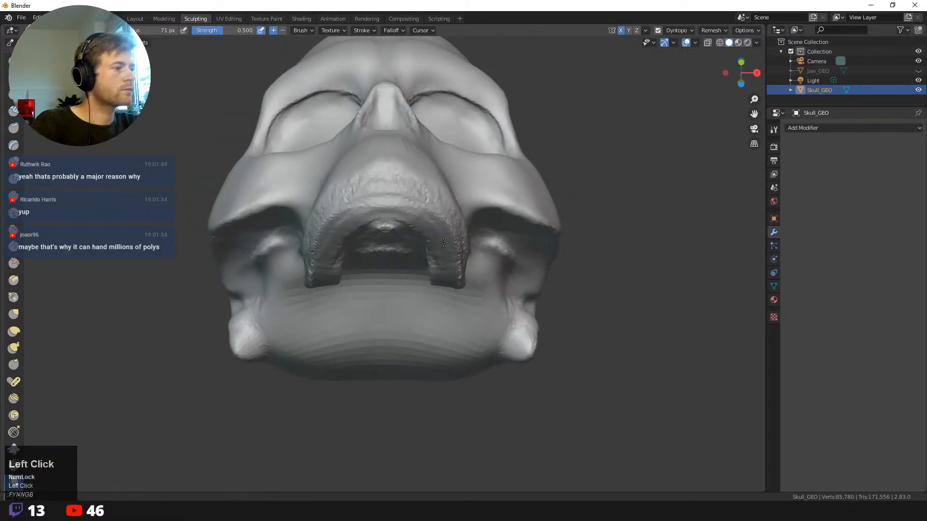
{"action": "mouse_move", "coordinate": [444, 242]}
{"action": "left_mouse_down"}
{"action": "mouse_move", "coordinate": [375, 201]}
{"action": "mouse_move", "coordinate": [332, 255]}
{"action": "mouse_move", "coordinate": [349, 204]}
{"action": "mouse_move", "coordinate": [319, 287]}
{"action": "left_mouse_up"}
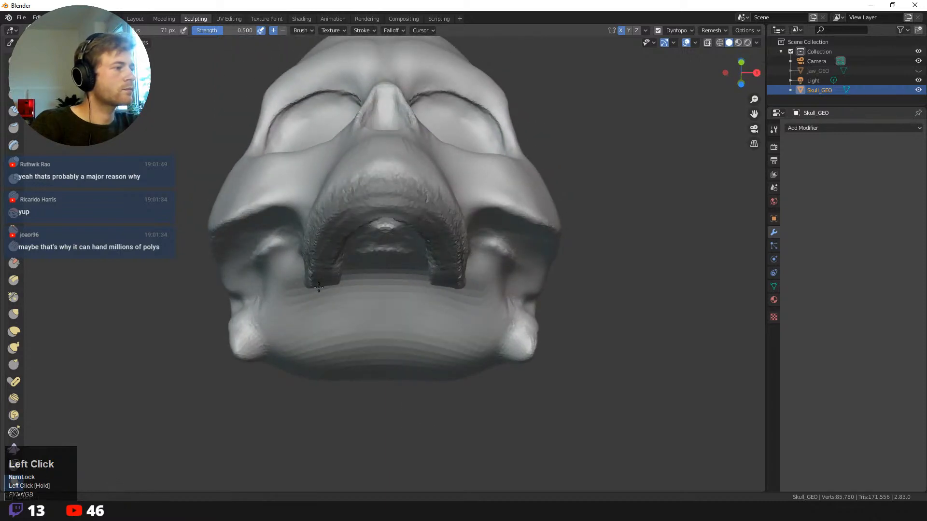
{"action": "middle_click_drag", "start_coordinate": [413, 216], "coordinate": [450, 213]}
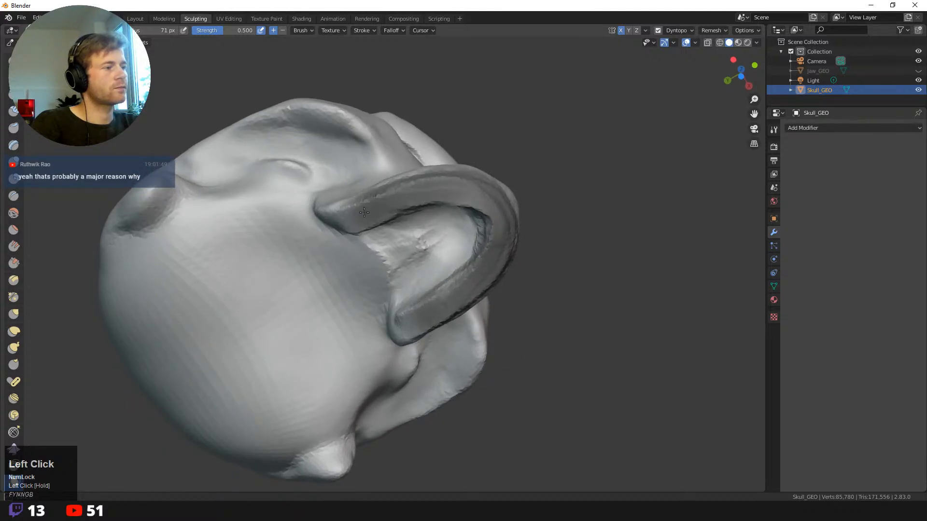
{"action": "middle_click_drag", "start_coordinate": [561, 223], "coordinate": [416, 113]}
{"action": "key", "text": "KP_1"}
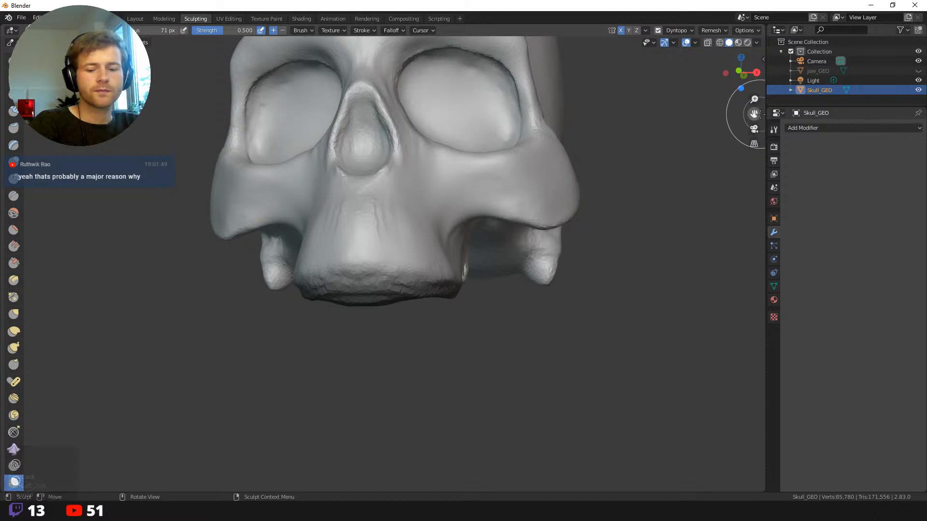
- Display the Mask brush settings and check its advanced options for masking controls
{"action": "key", "text": "n"}
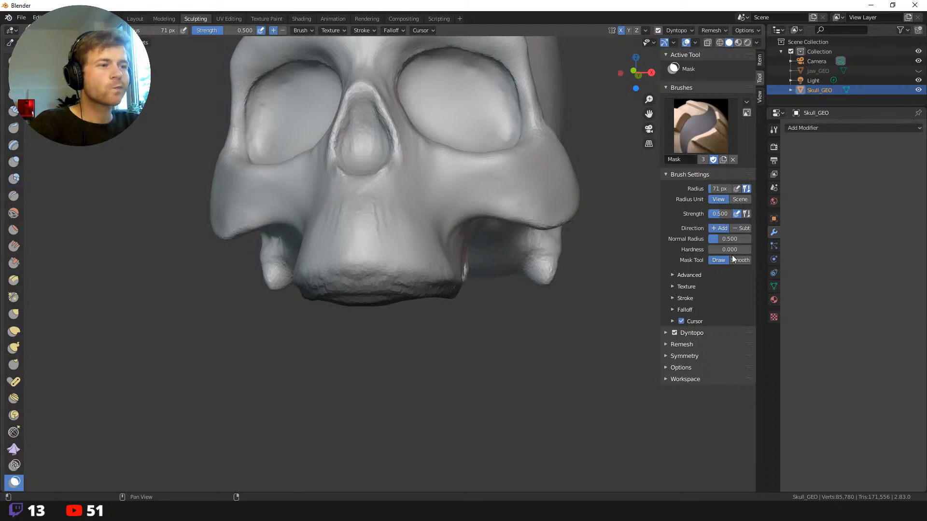
{"action": "left_click", "coordinate": [672, 275]}
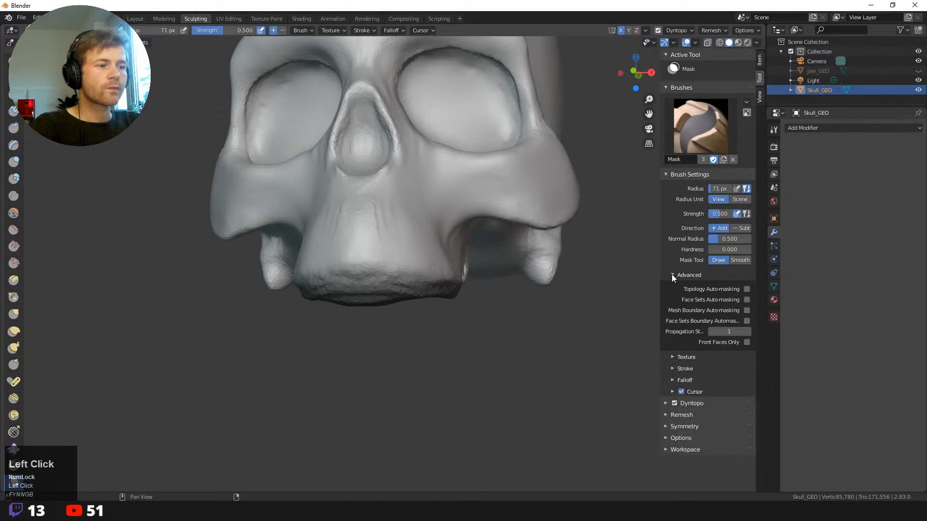
{"action": "left_click", "coordinate": [672, 274]}
{"action": "middle_click_drag", "start_coordinate": [447, 357], "coordinate": [492, 355]}
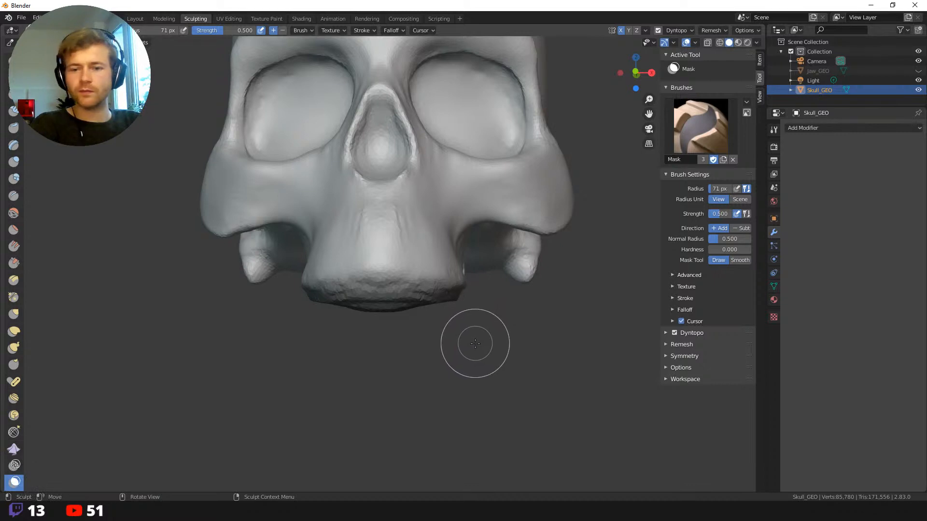
- Inspect the painted mask from below and invert it, leaving only the upper tooth ridge editable
{"action": "mouse_move", "coordinate": [475, 343]}
{"action": "middle_mouse_down"}
{"action": "mouse_move", "coordinate": [447, 367]}
{"action": "mouse_move", "coordinate": [450, 225]}
{"action": "middle_mouse_up"}
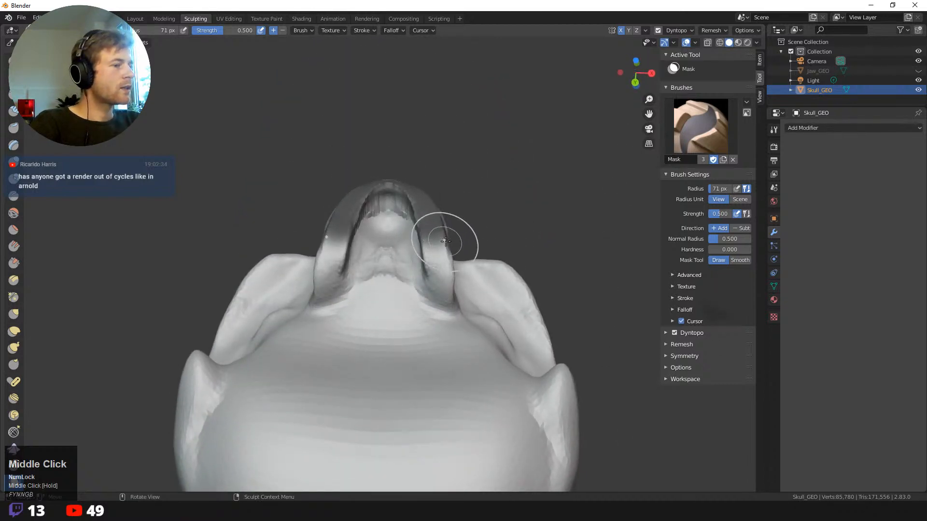
{"action": "middle_click_drag", "start_coordinate": [472, 178], "coordinate": [468, 221]}
{"action": "mouse_move", "coordinate": [484, 140]}
{"action": "middle_mouse_down"}
{"action": "mouse_move", "coordinate": [473, 196]}
{"action": "mouse_move", "coordinate": [498, 329]}
{"action": "middle_mouse_up"}
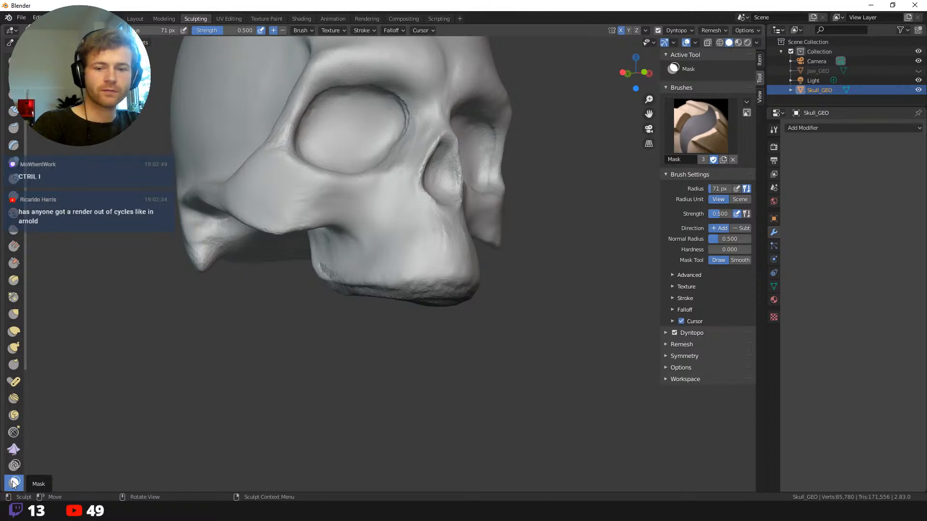
{"action": "key", "text": "ctrl+i"}
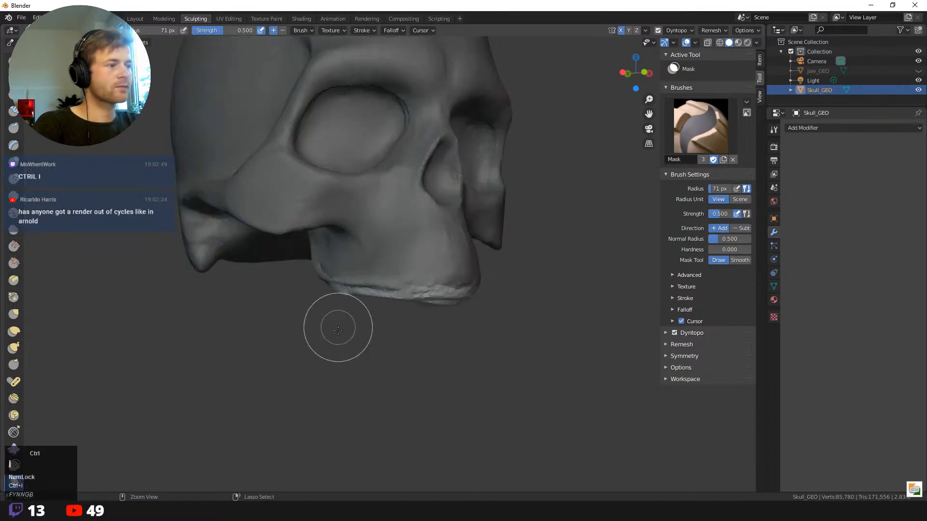
- Pull the unmasked tooth ridge downward using the Grab brush with a 371 px radius
{"action": "mouse_move", "coordinate": [418, 327]}
{"action": "middle_mouse_down"}
{"action": "mouse_move", "coordinate": [440, 365]}
{"action": "mouse_move", "coordinate": [441, 356]}
{"action": "mouse_move", "coordinate": [381, 366]}
{"action": "middle_mouse_up"}
{"action": "key", "text": "f"}
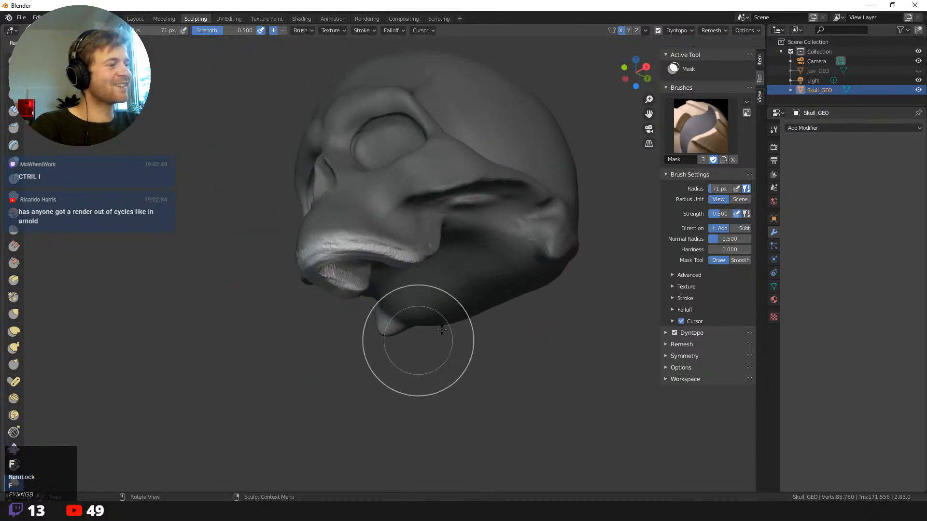
{"action": "left_click", "coordinate": [500, 349]}
{"action": "key", "text": "g"}
{"action": "key", "text": "f"}
{"action": "left_click", "coordinate": [453, 358]}
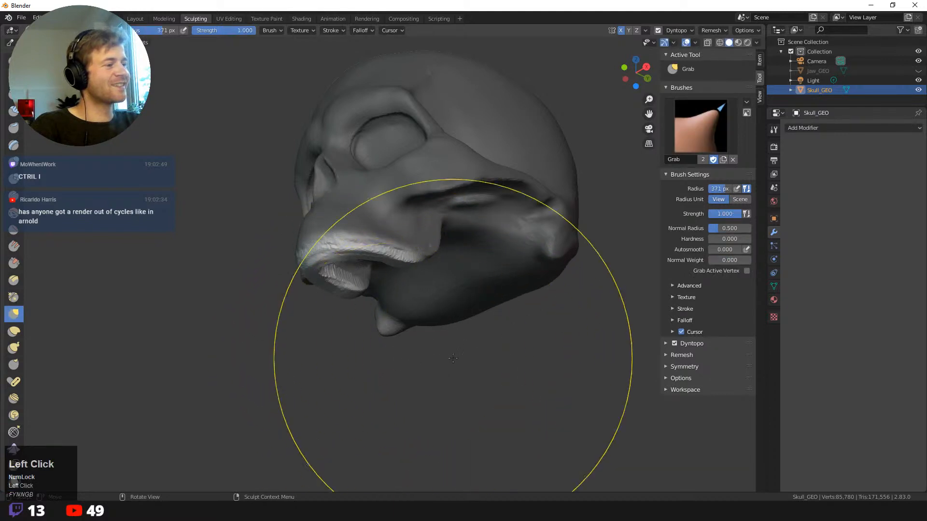
{"action": "middle_click_drag", "start_coordinate": [452, 358], "coordinate": [383, 334]}
{"action": "left_click_drag", "start_coordinate": [383, 335], "coordinate": [371, 296]}
- Pull the rear lower corner of the upper jaw backward and slightly downward with the Grab brush
{"action": "mouse_move", "coordinate": [373, 300]}
{"action": "middle_mouse_down"}
{"action": "mouse_move", "coordinate": [381, 301]}
{"action": "mouse_move", "coordinate": [366, 300]}
{"action": "middle_mouse_up"}
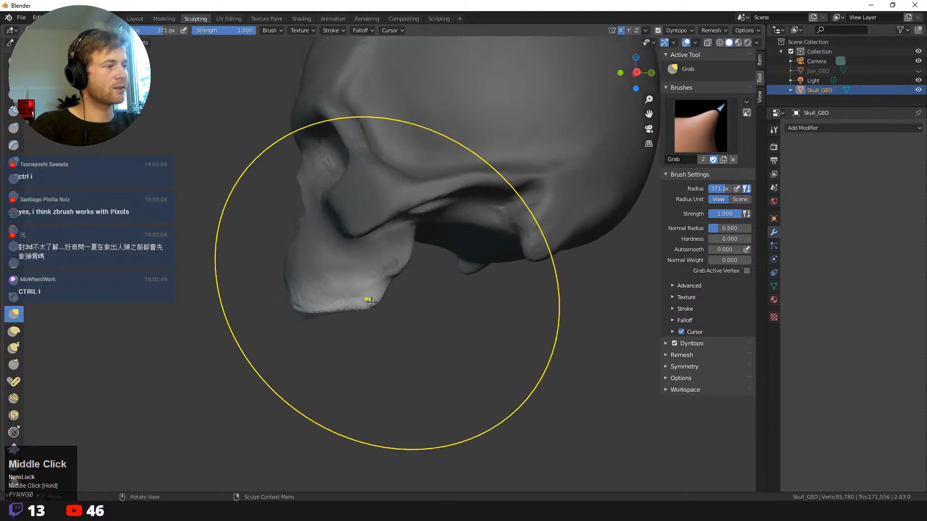
{"action": "mouse_move", "coordinate": [366, 300]}
{"action": "left_mouse_down"}
{"action": "mouse_move", "coordinate": [282, 304]}
{"action": "mouse_move", "coordinate": [382, 299]}
{"action": "left_mouse_up"}
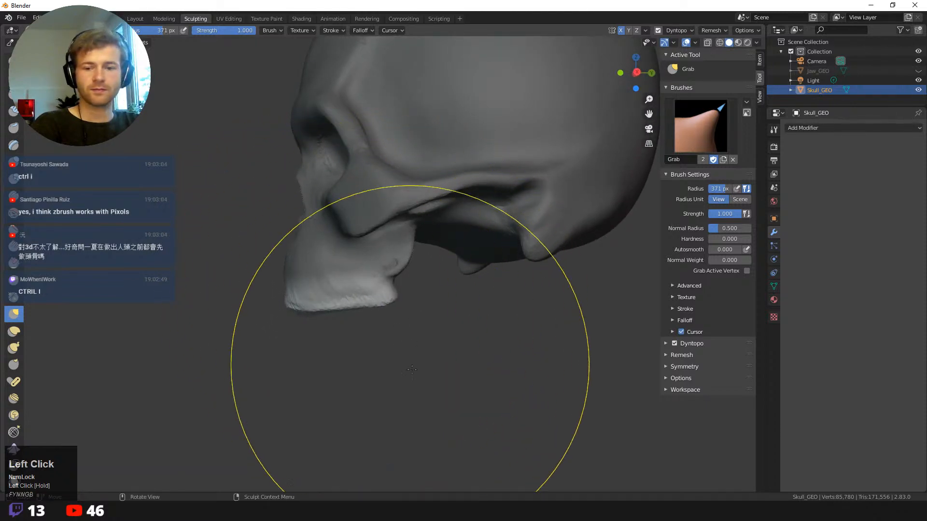
{"action": "middle_click_drag", "start_coordinate": [381, 370], "coordinate": [451, 374]}
{"action": "left_click_drag", "start_coordinate": [389, 285], "coordinate": [388, 294]}
{"action": "left_click", "coordinate": [400, 323], "text": "ctrl"}
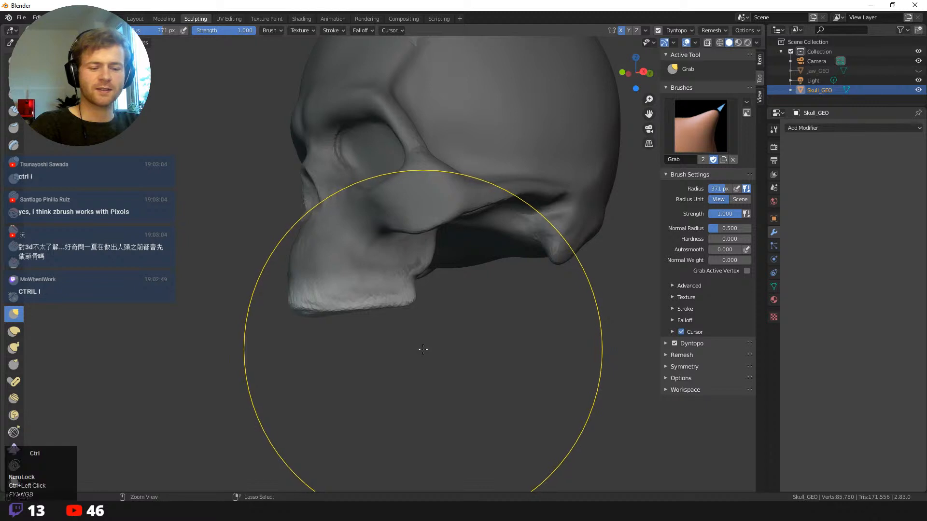
{"action": "key", "text": "ctrl+d"}
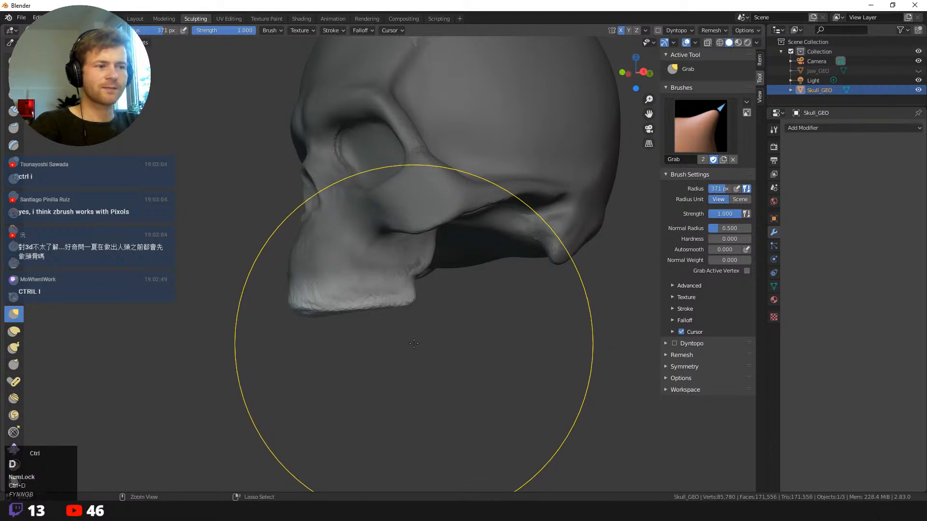
{"action": "key", "text": "ctrl+z"}
- Check the lengthened upper jaw from the front and clear the mask from the whole skull
{"action": "middle_click_drag", "start_coordinate": [413, 330], "coordinate": [441, 302]}
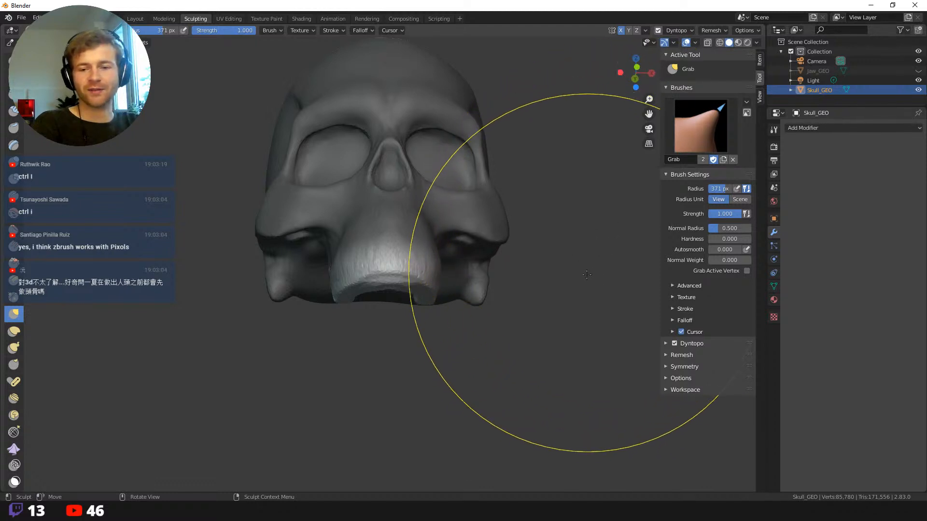
{"action": "middle_click_drag", "start_coordinate": [575, 311], "coordinate": [558, 318]}
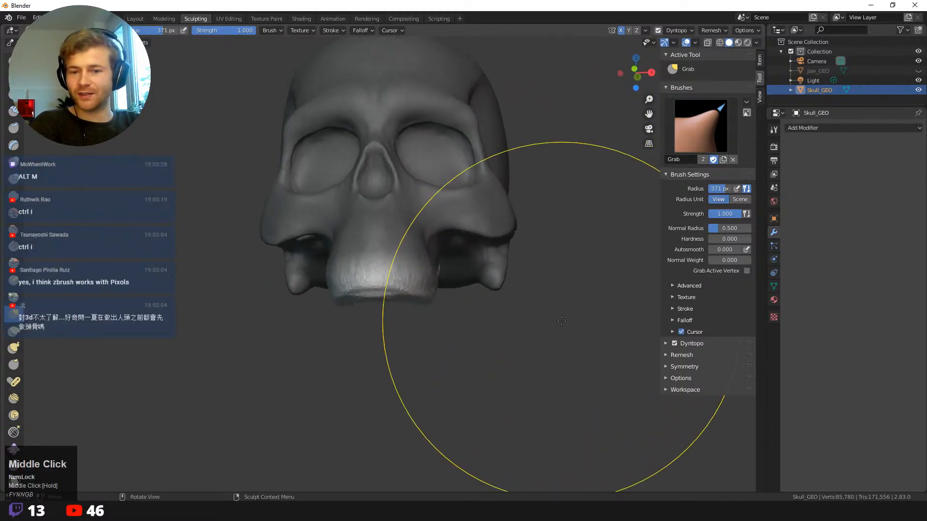
{"action": "key", "text": "alt+m"}
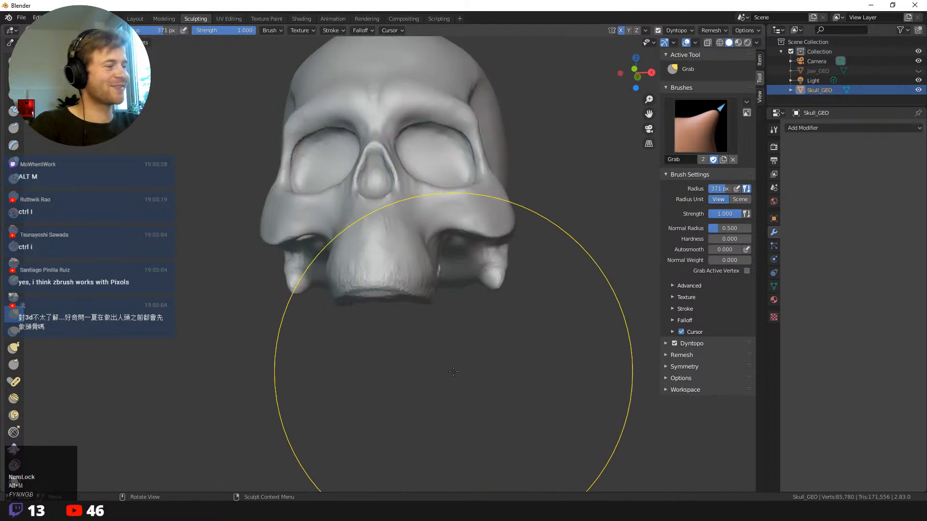
- Move in on the side of the upper jaw and set the Grab brush radius to 153 px
{"action": "mouse_move", "coordinate": [449, 365]}
{"action": "middle_mouse_down", "text": "alt"}
{"action": "mouse_move", "coordinate": [447, 433]}
{"action": "mouse_move", "coordinate": [372, 325]}
{"action": "middle_mouse_up", "text": "alt"}
{"action": "key", "text": "f"}
{"action": "left_click", "coordinate": [316, 308]}
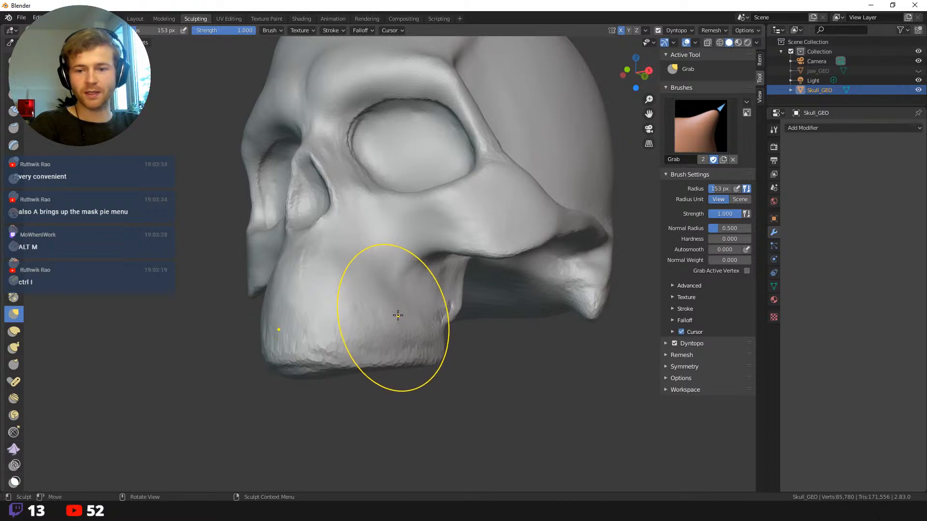
{"action": "key", "text": "alt"}
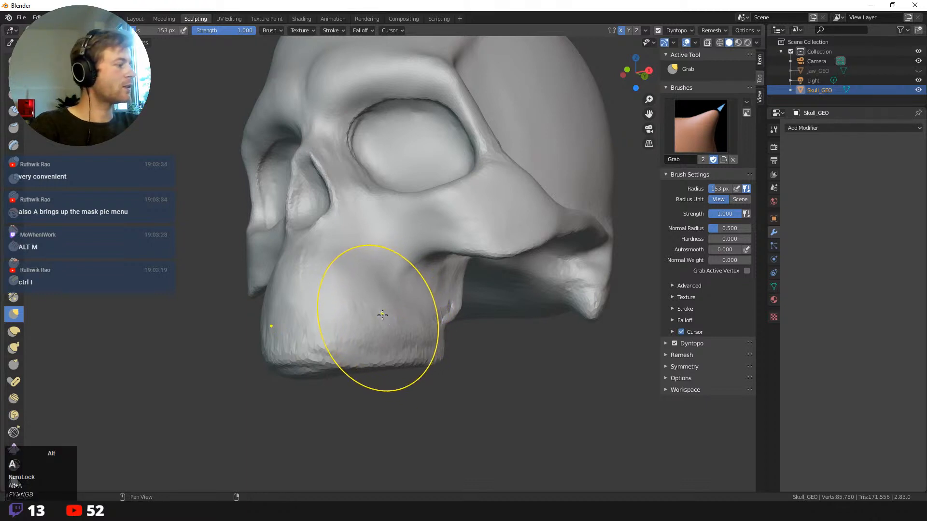
{"action": "middle_click_drag", "start_coordinate": [389, 316], "coordinate": [488, 378]}
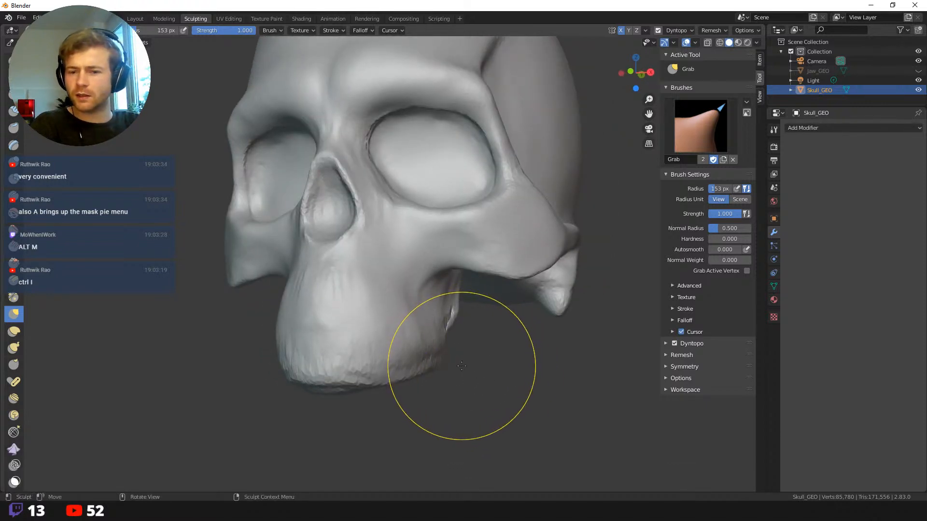
{"action": "key", "text": "a"}
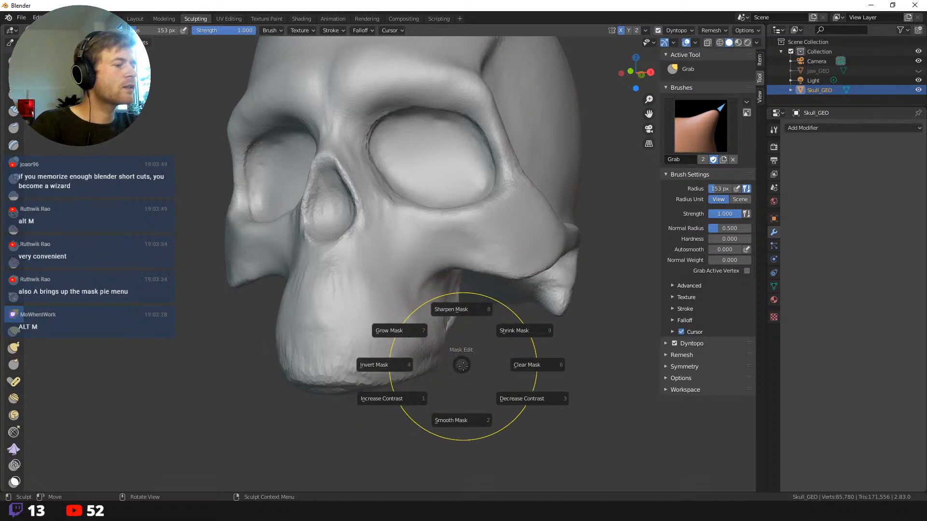
{"action": "left_click", "coordinate": [464, 365]}
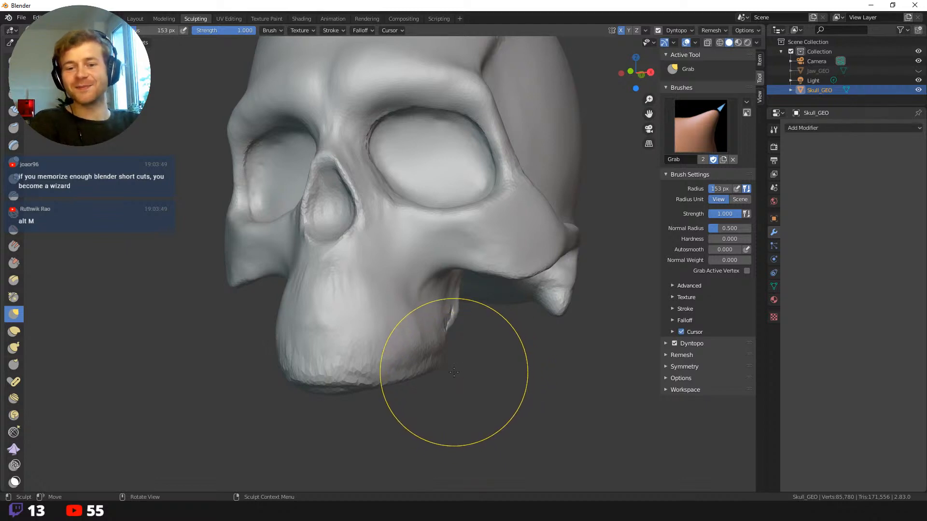
{"action": "middle_click_drag", "start_coordinate": [439, 398], "coordinate": [405, 363]}
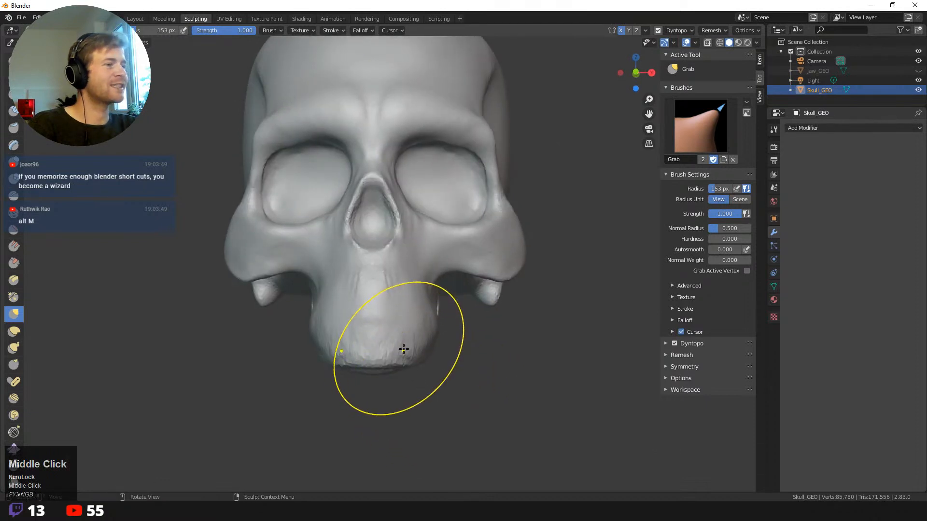
{"action": "middle_click_drag", "start_coordinate": [426, 420], "coordinate": [430, 348]}
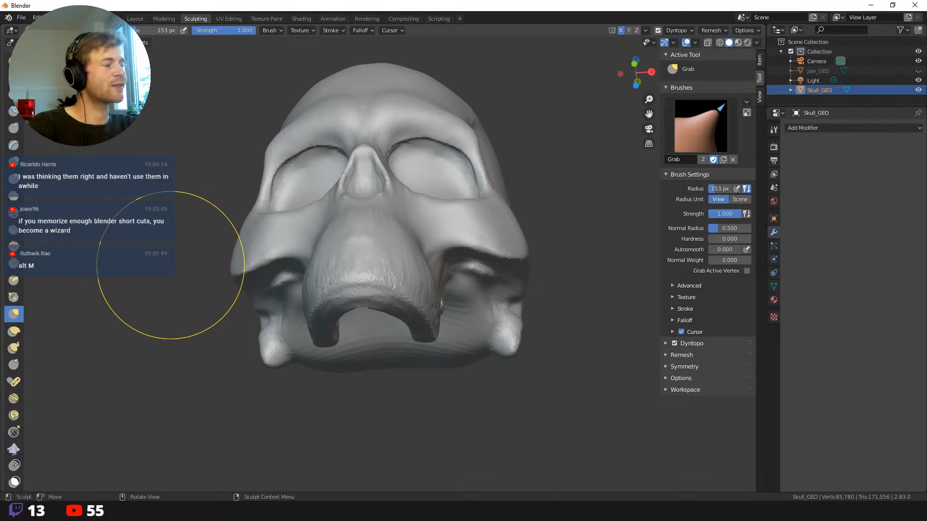
- Smooth the front of the upper jaw and refine its lower rim using the Clay Strips brush at a 52 px radius
{"action": "key", "text": "shift+space"}
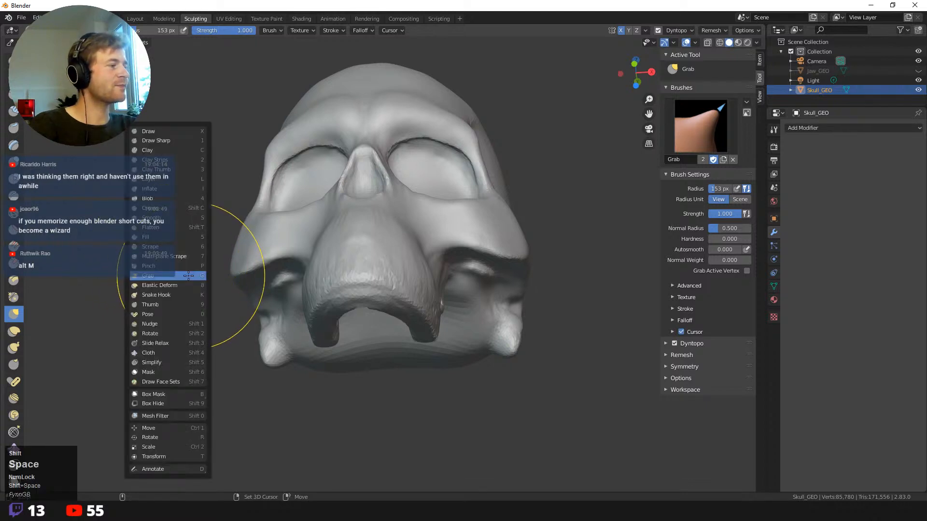
{"action": "left_click", "coordinate": [164, 160]}
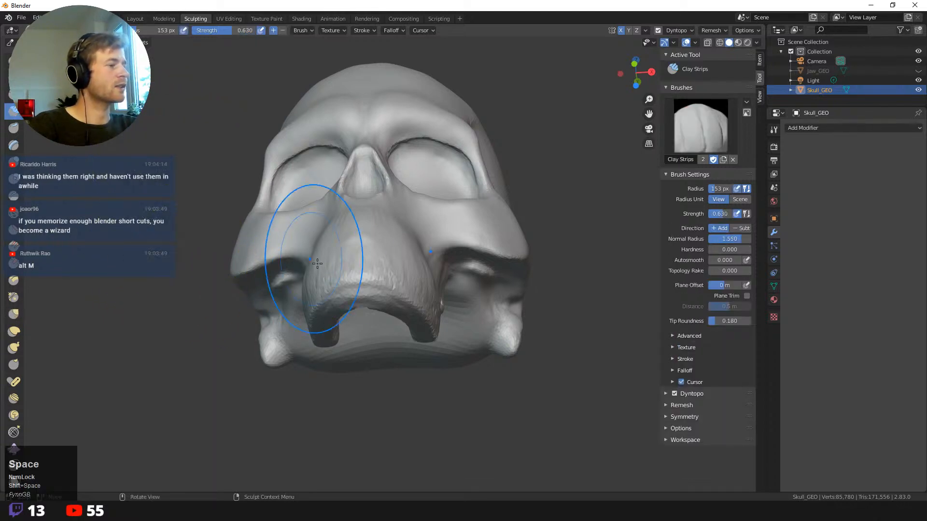
{"action": "key", "text": "f"}
{"action": "left_click", "coordinate": [364, 277]}
{"action": "left_click_drag", "start_coordinate": [311, 271], "coordinate": [329, 279], "text": "shift"}
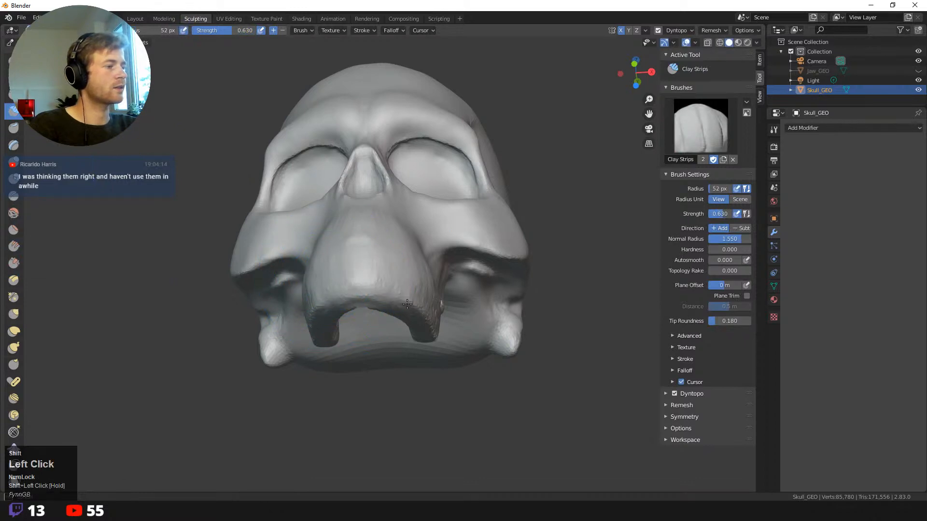
{"action": "middle_click_drag", "start_coordinate": [407, 303], "coordinate": [331, 238]}
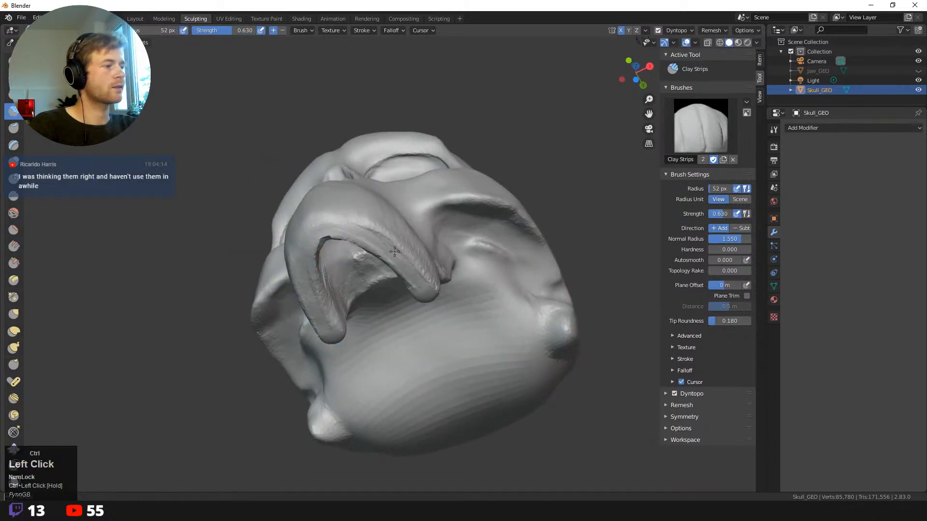
{"action": "middle_click_drag", "start_coordinate": [395, 251], "coordinate": [275, 269]}
- Carve the outlines of the front teeth into the upper jaw with the Draw Sharp brush at a 25 px radius
{"action": "key", "text": "shift+space"}
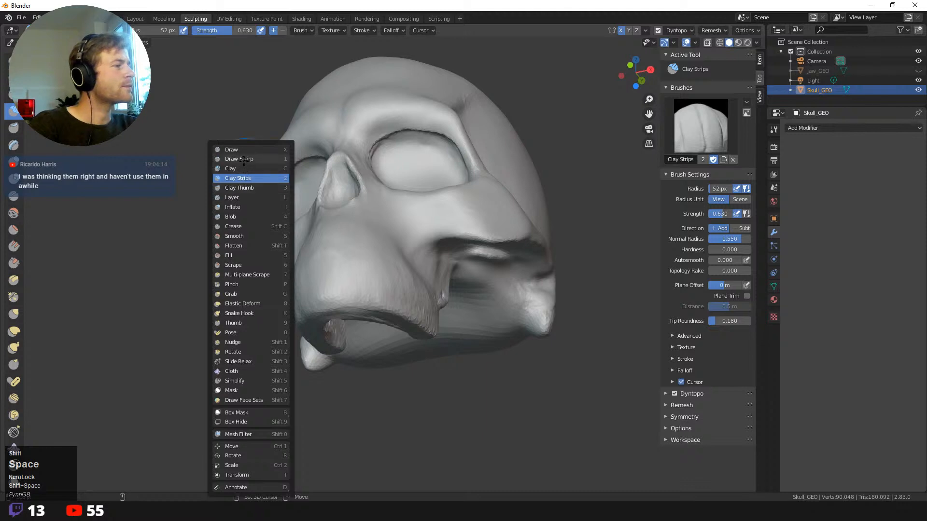
{"action": "left_click", "coordinate": [241, 159]}
{"action": "middle_click_drag", "start_coordinate": [244, 159], "coordinate": [346, 296]}
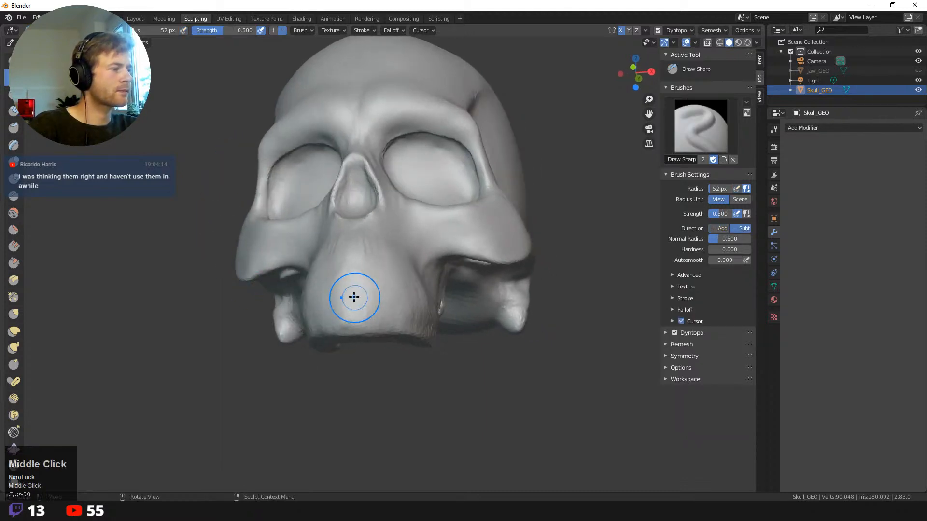
{"action": "key", "text": "f"}
{"action": "left_click", "coordinate": [342, 299]}
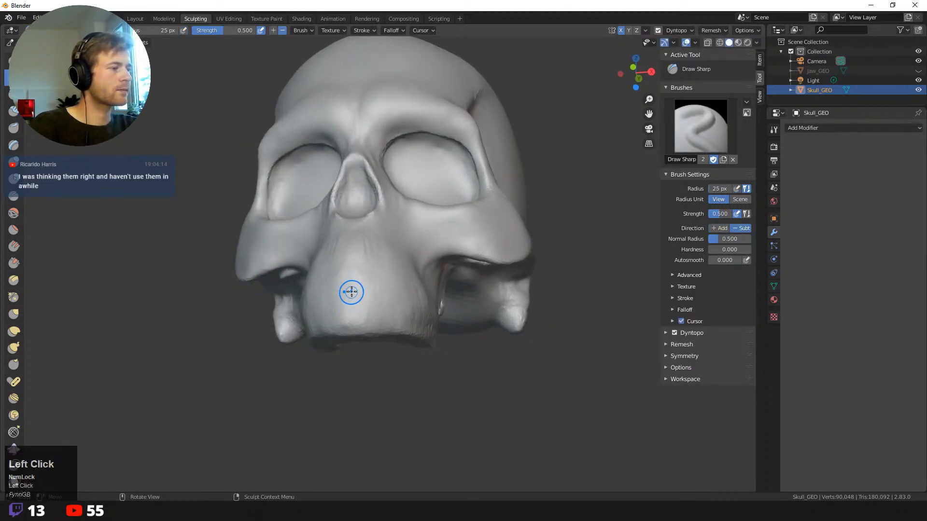
{"action": "left_click_drag", "start_coordinate": [351, 292], "coordinate": [347, 334]}
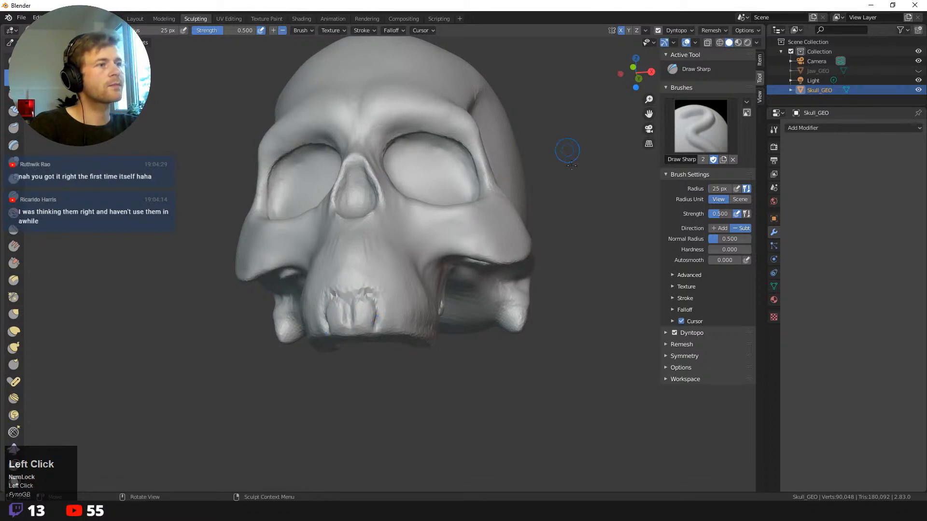
- Continue carving tooth gaps and the gum line along the side of the upper jaw back to the molars
{"action": "middle_click_drag", "start_coordinate": [571, 165], "coordinate": [453, 262]}
{"action": "left_click_drag", "start_coordinate": [345, 305], "coordinate": [360, 299]}
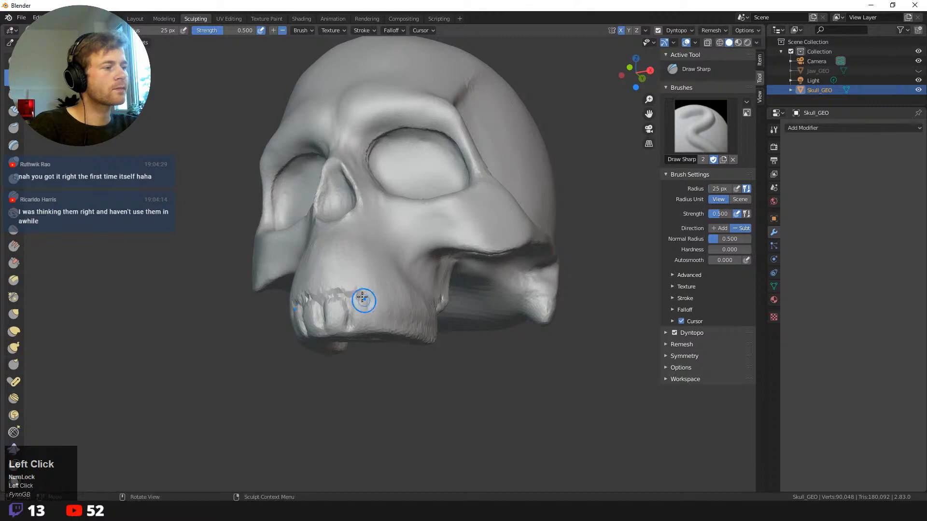
{"action": "middle_click_drag", "start_coordinate": [368, 327], "coordinate": [369, 376]}
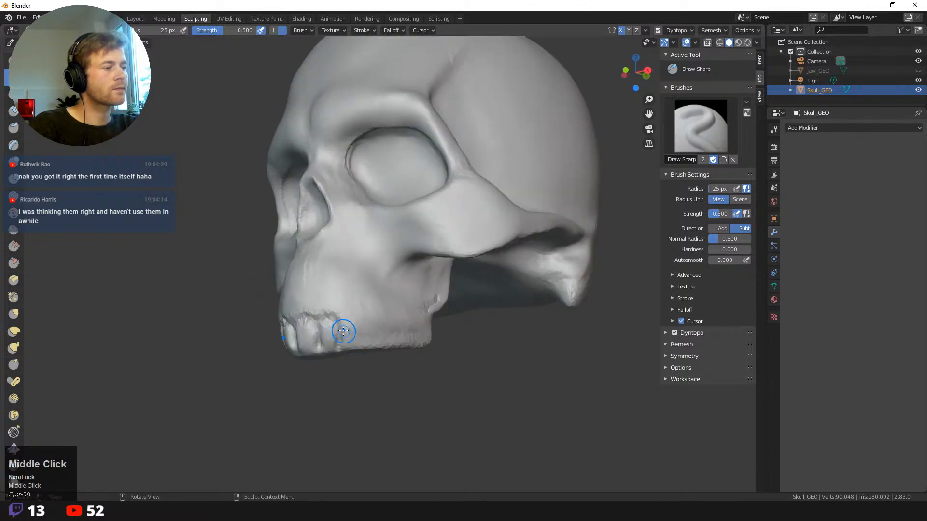
{"action": "left_click_drag", "start_coordinate": [343, 331], "coordinate": [343, 326]}
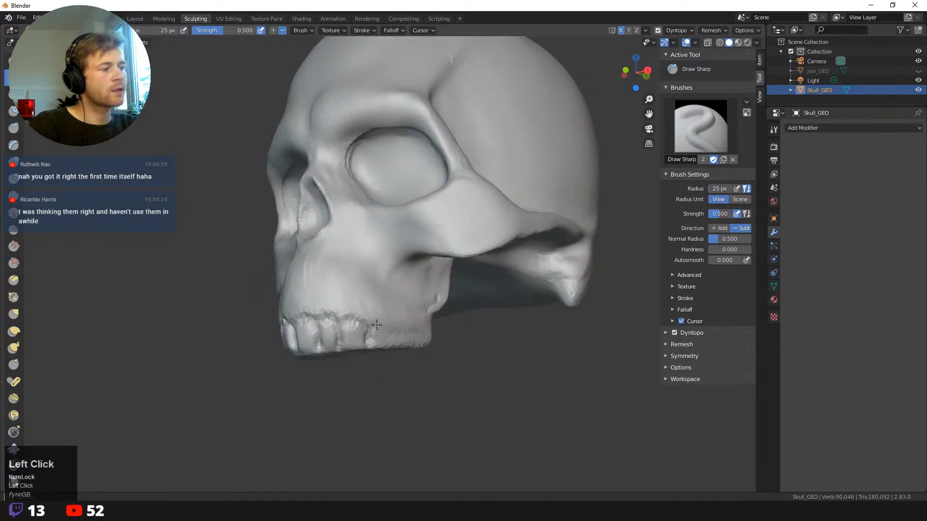
{"action": "middle_click_drag", "start_coordinate": [394, 351], "coordinate": [390, 366]}
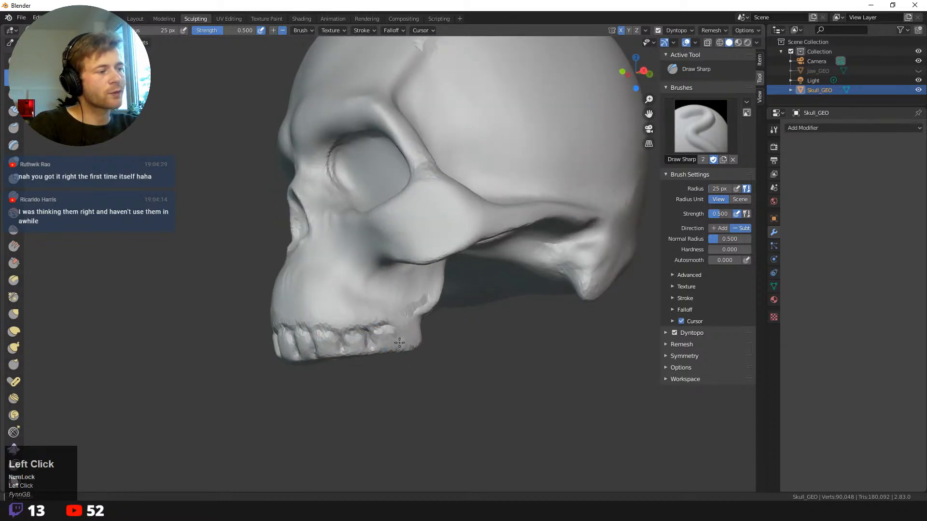
{"action": "middle_click_drag", "start_coordinate": [403, 328], "coordinate": [454, 330]}
{"action": "left_click", "coordinate": [691, 30]}
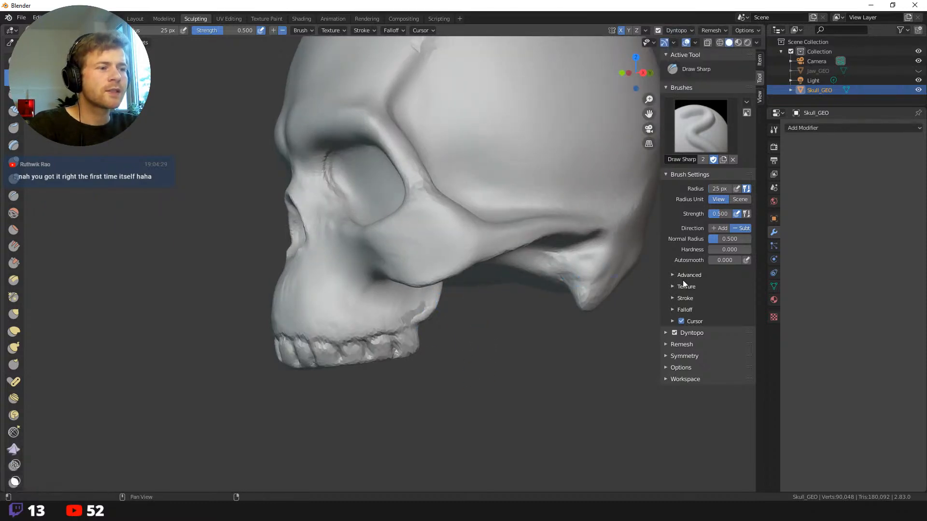
{"action": "left_click", "coordinate": [665, 332]}
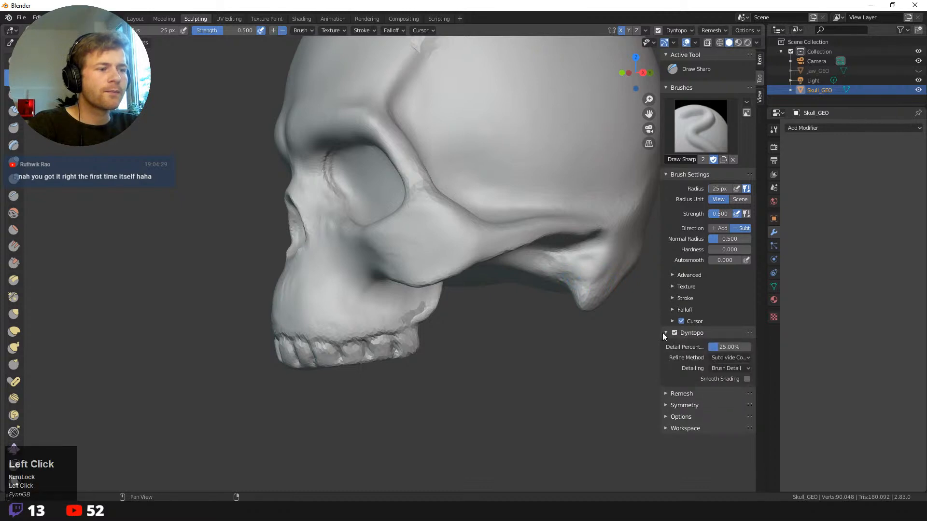
{"action": "left_click", "coordinate": [665, 333]}
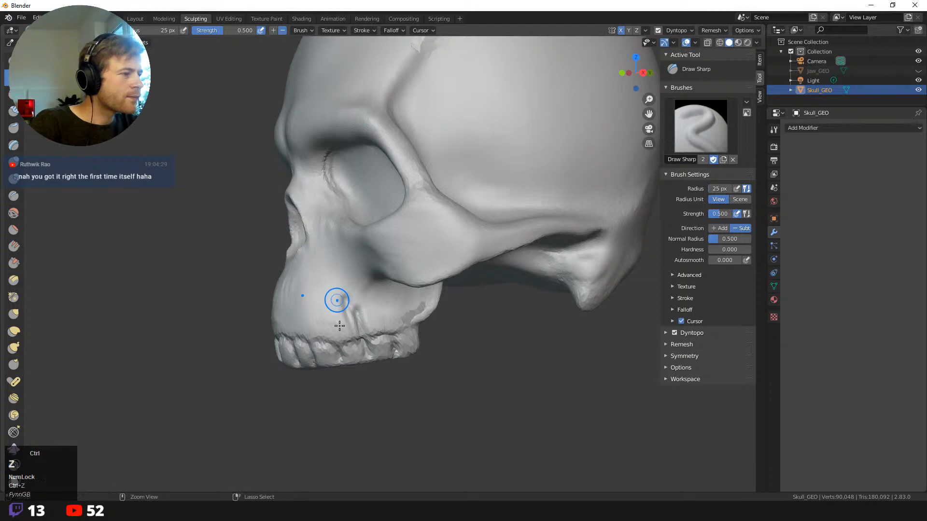
- Sharpen the gum line and the gaps between the side teeth at close range with Draw Sharp
{"action": "mouse_move", "coordinate": [362, 410]}
{"action": "middle_mouse_down", "text": "ctrl"}
{"action": "mouse_move", "coordinate": [376, 429]}
{"action": "mouse_move", "coordinate": [389, 372]}
{"action": "mouse_move", "coordinate": [417, 420]}
{"action": "mouse_move", "coordinate": [404, 315]}
{"action": "middle_mouse_up", "text": "ctrl"}
{"action": "mouse_move", "coordinate": [404, 399]}
{"action": "middle_mouse_down"}
{"action": "mouse_move", "coordinate": [414, 407]}
{"action": "mouse_move", "coordinate": [393, 280]}
{"action": "middle_mouse_up"}
{"action": "left_click", "coordinate": [381, 271]}
{"action": "left_click_drag", "start_coordinate": [407, 271], "coordinate": [403, 274]}
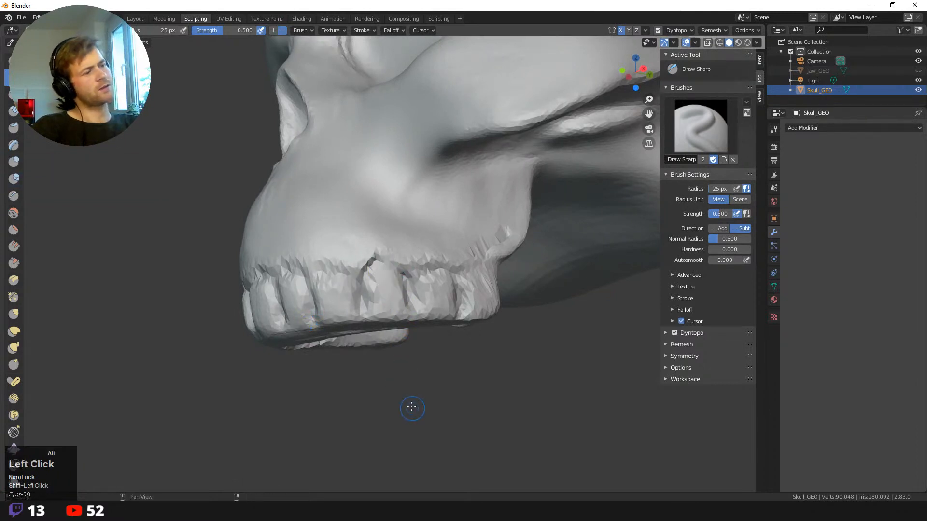
- Carve vertical root grooves into the bone above the upper teeth with Draw Sharp at a 43 px radius
{"action": "middle_click_drag", "start_coordinate": [411, 406], "coordinate": [351, 272]}
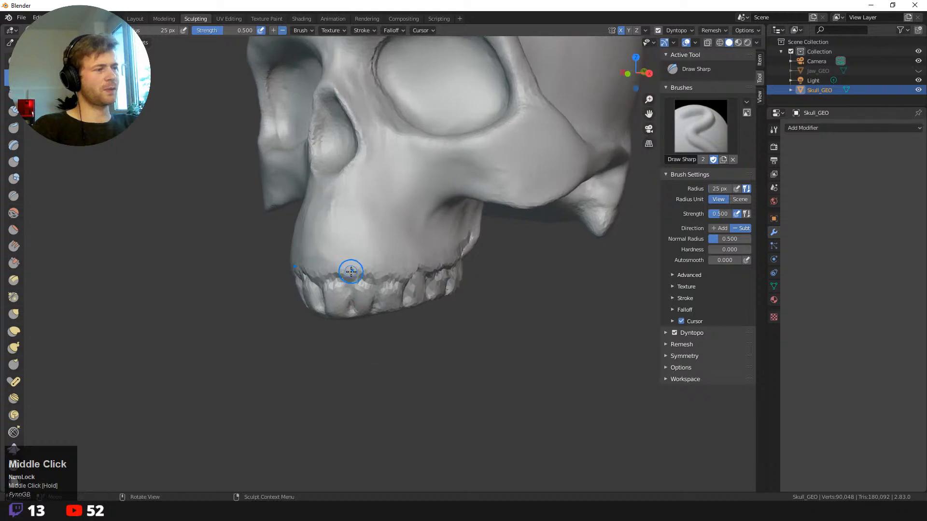
{"action": "key", "text": "f"}
{"action": "left_click", "coordinate": [354, 274]}
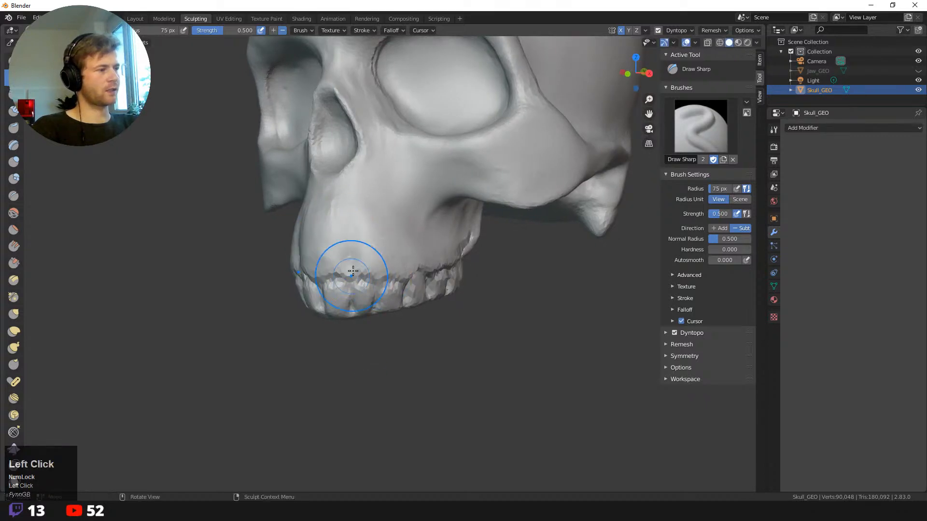
{"action": "key", "text": "f"}
{"action": "left_click", "coordinate": [336, 246]}
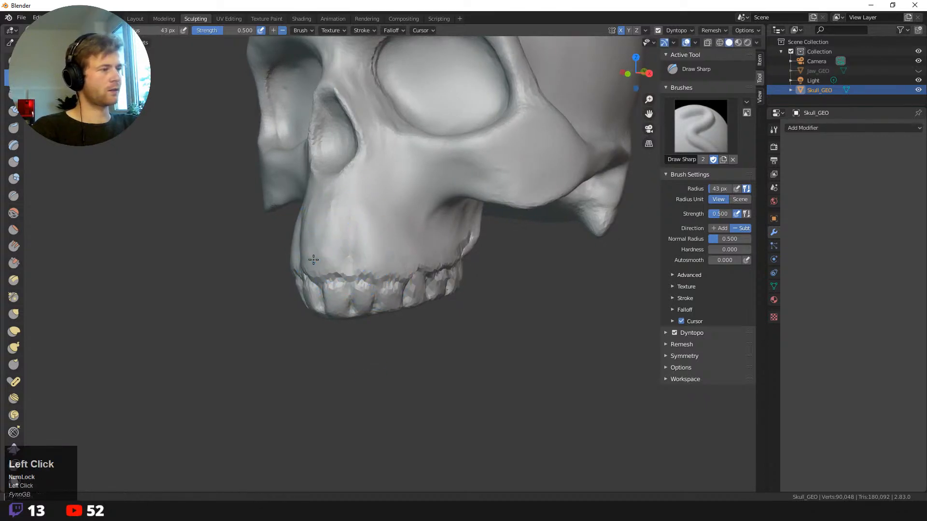
{"action": "left_click_drag", "start_coordinate": [375, 235], "coordinate": [378, 274]}
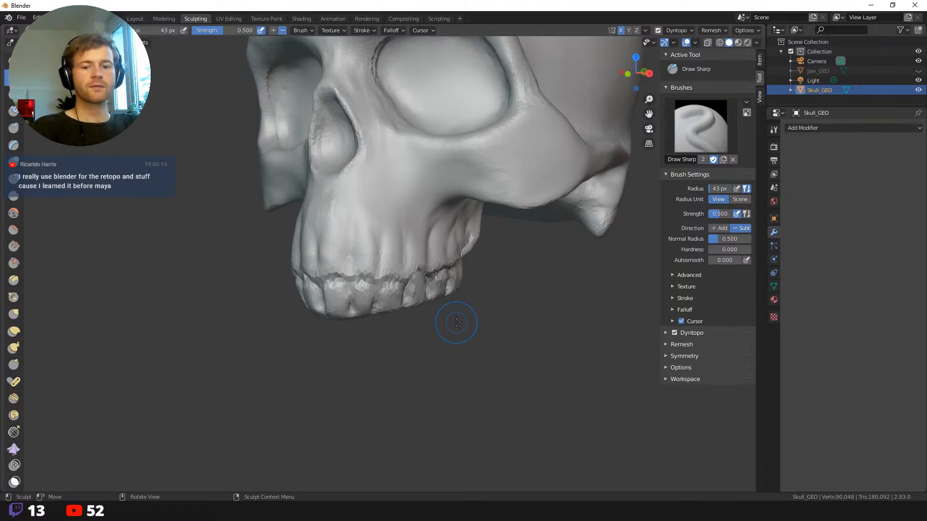
- Widen and round the dental arch from below using the Grab brush at a 139 px radius
{"action": "key", "text": "g"}
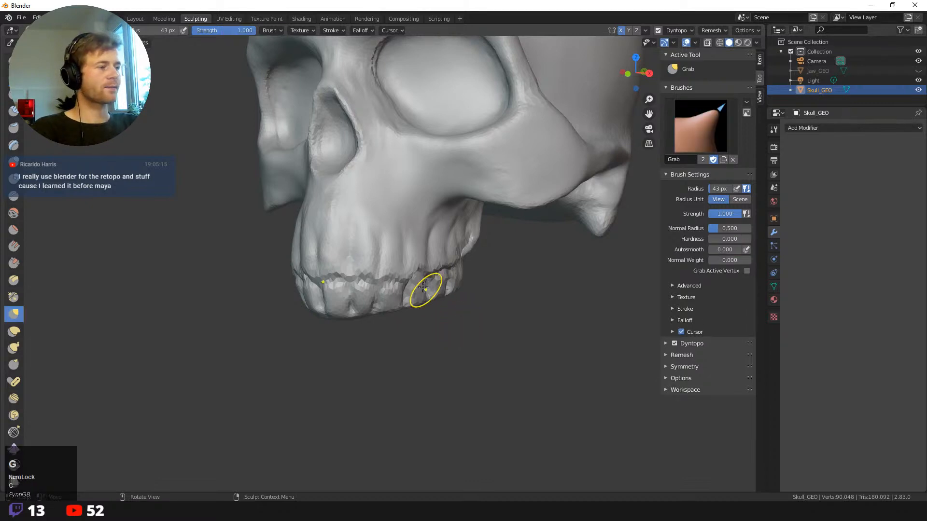
{"action": "key", "text": "f"}
{"action": "left_click", "coordinate": [434, 273]}
{"action": "middle_click_drag", "start_coordinate": [434, 272], "coordinate": [446, 227]}
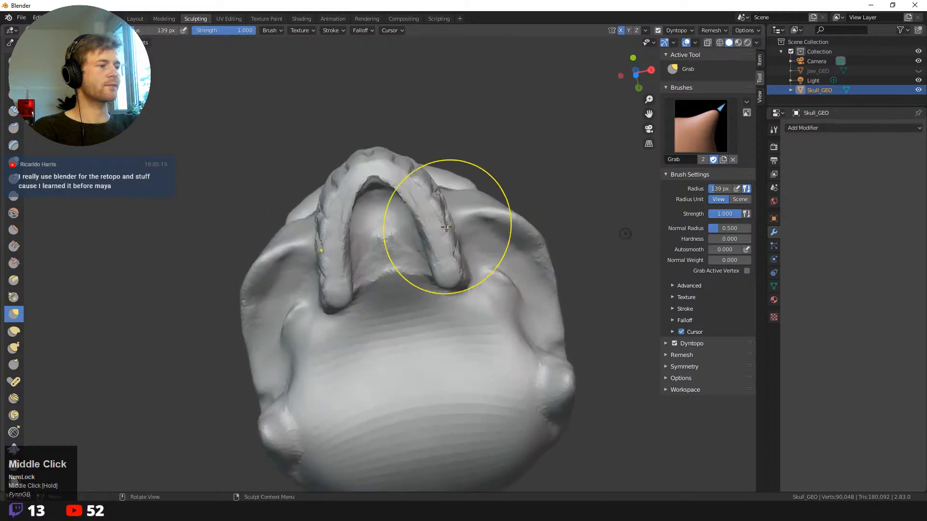
{"action": "left_click_drag", "start_coordinate": [442, 240], "coordinate": [449, 236]}
{"action": "left_click_drag", "start_coordinate": [424, 205], "coordinate": [429, 197]}
{"action": "left_click_drag", "start_coordinate": [403, 175], "coordinate": [388, 159]}
- Adjust the front teeth and the lower edge of the tooth row in side profile with the Grab brush
{"action": "middle_click_drag", "start_coordinate": [348, 104], "coordinate": [279, 297]}
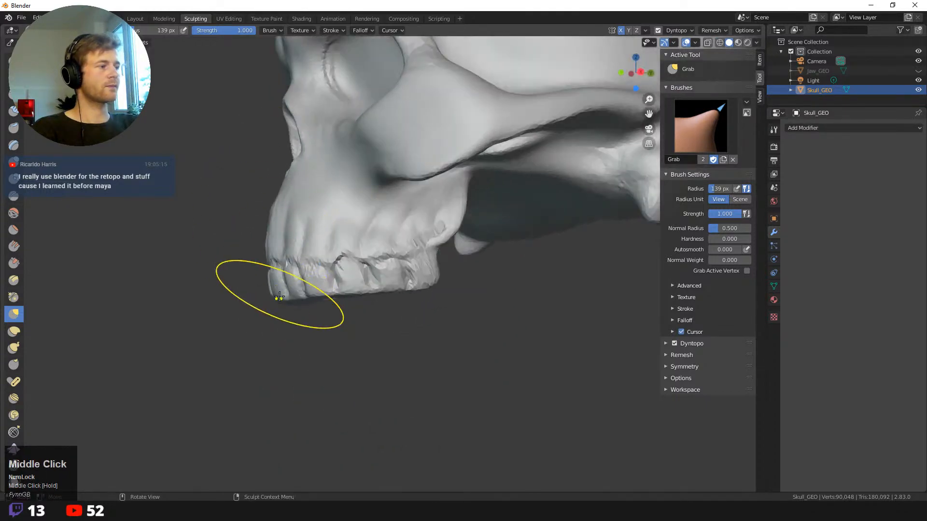
{"action": "left_click_drag", "start_coordinate": [278, 296], "coordinate": [297, 291]}
{"action": "mouse_move", "coordinate": [332, 293]}
{"action": "left_mouse_down"}
{"action": "mouse_move", "coordinate": [362, 270]}
{"action": "mouse_move", "coordinate": [436, 256]}
{"action": "left_mouse_up"}
{"action": "middle_click_drag", "start_coordinate": [456, 311], "coordinate": [492, 321]}
{"action": "left_click_drag", "start_coordinate": [435, 342], "coordinate": [454, 346]}
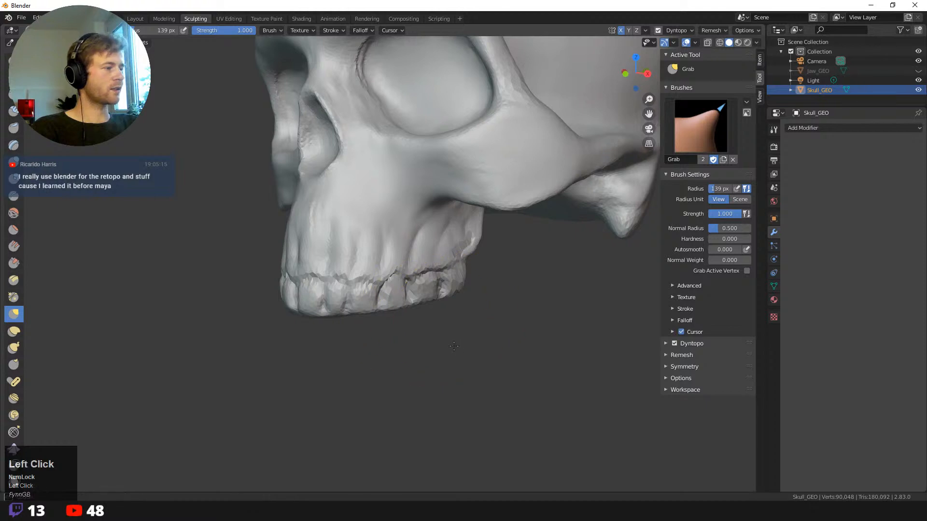
- Reshape the side and back of the upper jaw with the Grab brush enlarged to a 222 px radius
{"action": "middle_click_drag", "start_coordinate": [454, 346], "coordinate": [471, 350]}
{"action": "key", "text": "f"}
{"action": "left_click", "coordinate": [396, 316]}
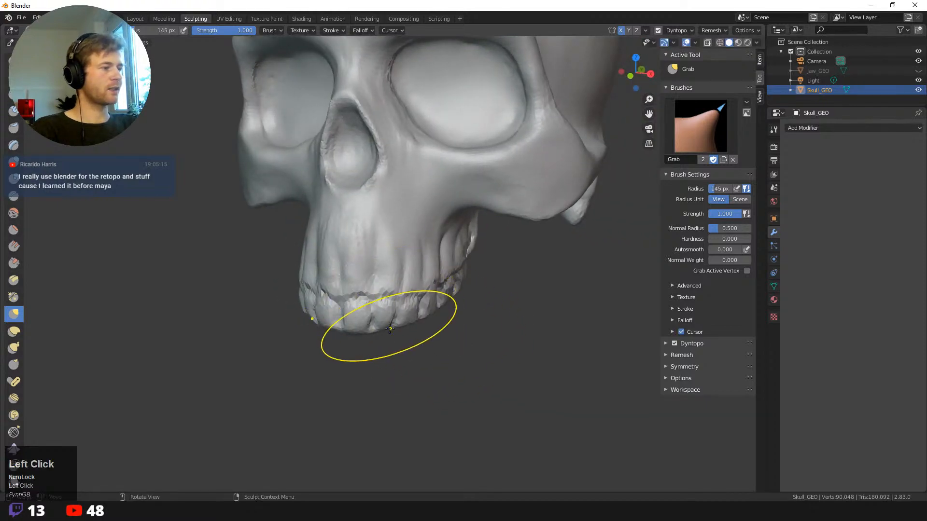
{"action": "middle_click_drag", "start_coordinate": [398, 325], "coordinate": [333, 275]}
{"action": "key", "text": "f"}
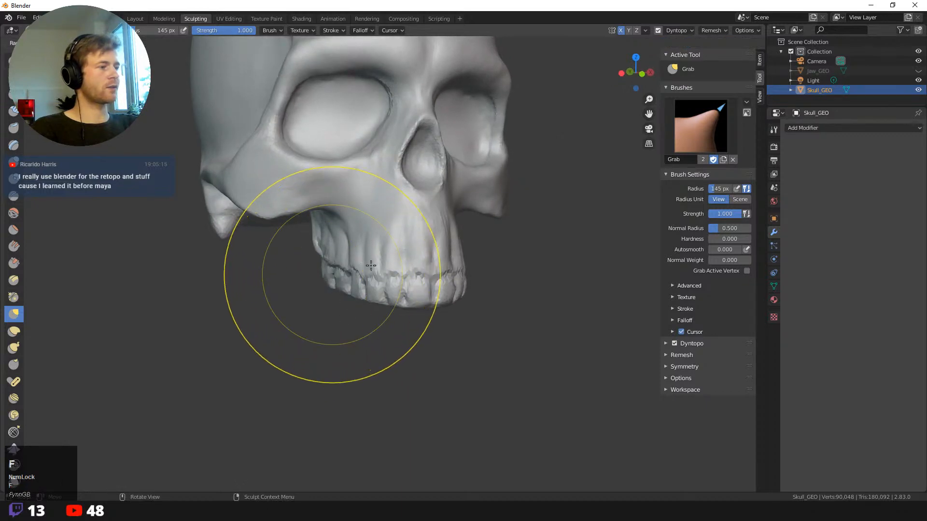
{"action": "left_click", "coordinate": [439, 277]}
{"action": "left_click_drag", "start_coordinate": [339, 269], "coordinate": [335, 262]}
{"action": "left_click_drag", "start_coordinate": [335, 262], "coordinate": [329, 255]}
{"action": "left_click_drag", "start_coordinate": [329, 253], "coordinate": [316, 255]}
{"action": "middle_click_drag", "start_coordinate": [316, 255], "coordinate": [384, 286]}
{"action": "mouse_move", "coordinate": [386, 287]}
{"action": "left_mouse_down"}
{"action": "mouse_move", "coordinate": [389, 278]}
{"action": "mouse_move", "coordinate": [422, 274]}
{"action": "left_mouse_up"}
- Nudge the side tooth row into shape with the Grab brush at a 156 px radius and check the skull from the front
{"action": "middle_click_drag", "start_coordinate": [434, 274], "coordinate": [417, 263]}
{"action": "key", "text": "f"}
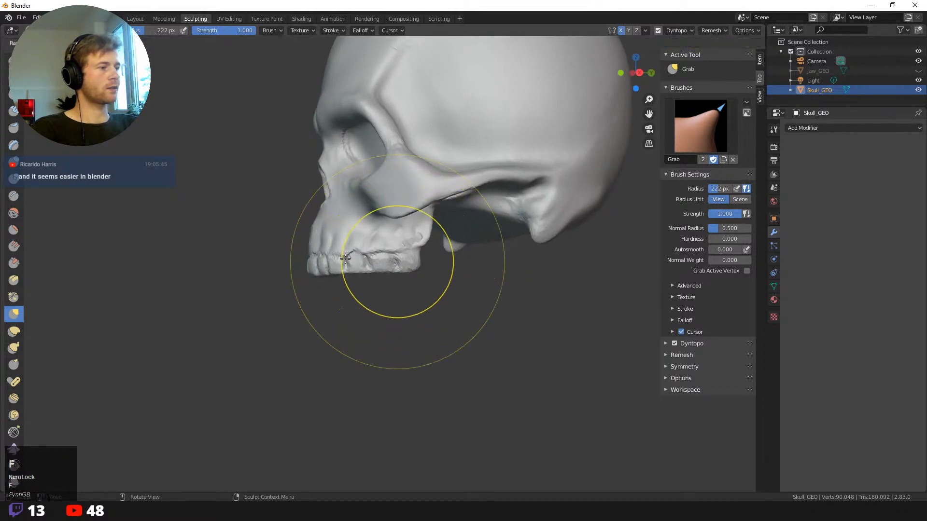
{"action": "left_click", "coordinate": [361, 265]}
{"action": "mouse_move", "coordinate": [362, 269]}
{"action": "middle_mouse_down"}
{"action": "mouse_move", "coordinate": [439, 314]}
{"action": "mouse_move", "coordinate": [356, 335]}
{"action": "mouse_move", "coordinate": [402, 319]}
{"action": "mouse_move", "coordinate": [399, 296]}
{"action": "middle_mouse_up"}
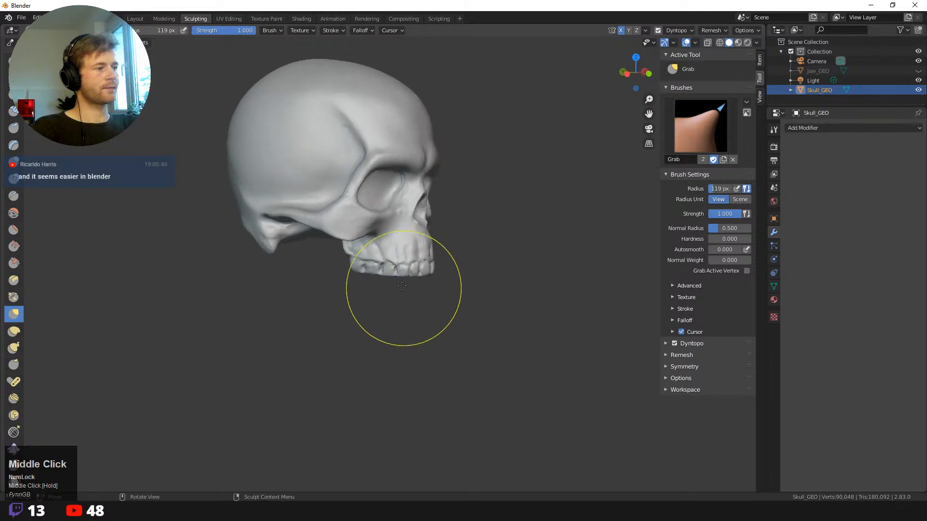
{"action": "key", "text": "f"}
{"action": "left_click", "coordinate": [383, 262]}
{"action": "left_click_drag", "start_coordinate": [384, 262], "coordinate": [383, 263]}
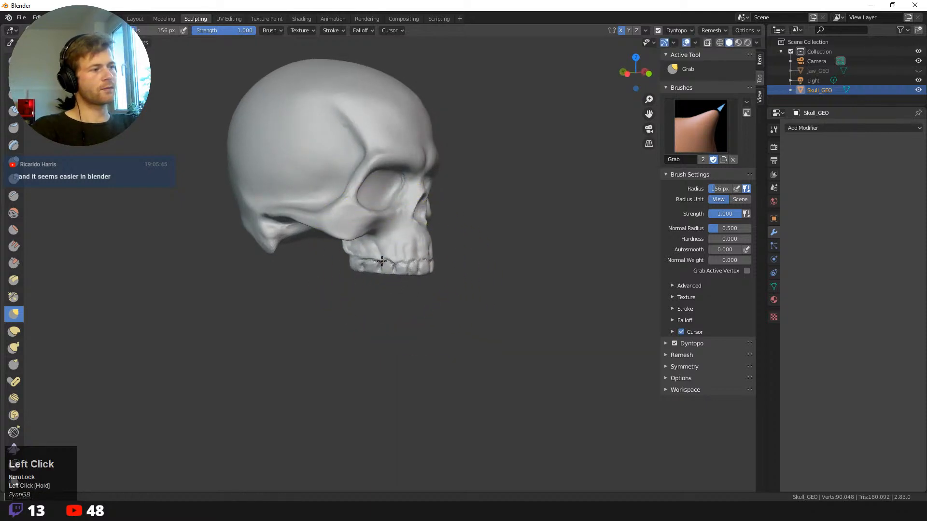
{"action": "middle_click_drag", "start_coordinate": [382, 261], "coordinate": [474, 279]}
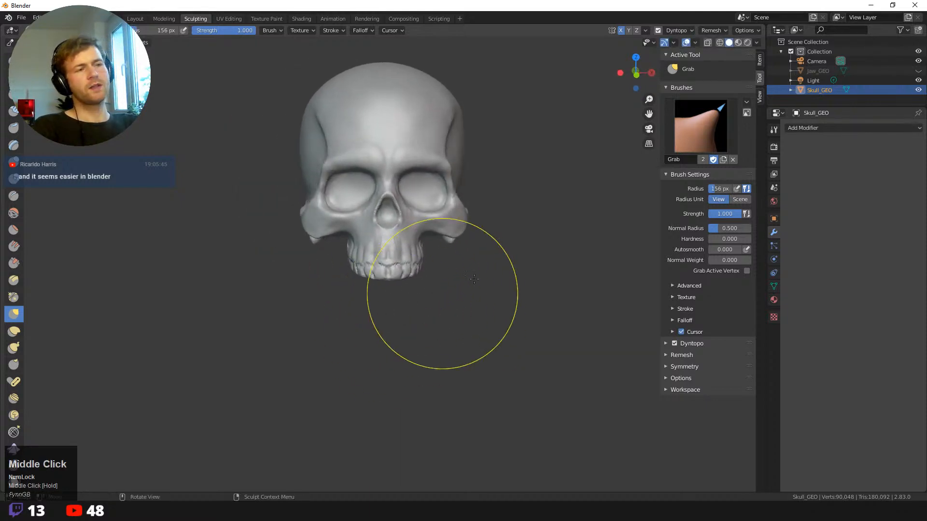
- Unhide the lower jaw Jaw_GEO, set the Grab brush radius to 106 px and switch sculpting from the skull to the jaw
{"action": "left_click", "coordinate": [918, 71]}
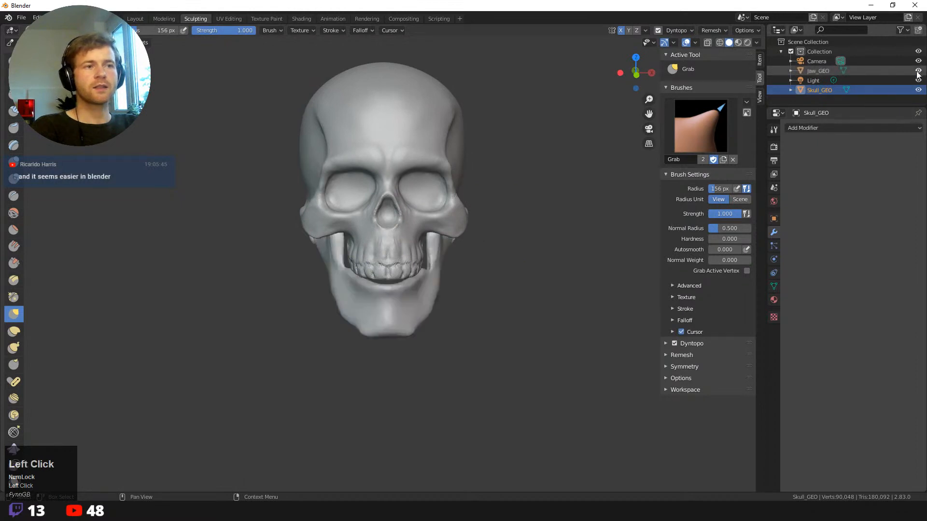
{"action": "mouse_move", "coordinate": [300, 331]}
{"action": "middle_mouse_down"}
{"action": "mouse_move", "coordinate": [377, 321]}
{"action": "mouse_move", "coordinate": [471, 336]}
{"action": "mouse_move", "coordinate": [458, 319]}
{"action": "middle_mouse_up"}
{"action": "mouse_move", "coordinate": [458, 320]}
{"action": "middle_mouse_down"}
{"action": "mouse_move", "coordinate": [427, 315]}
{"action": "mouse_move", "coordinate": [486, 289]}
{"action": "middle_mouse_up"}
{"action": "key", "text": "f"}
{"action": "left_click", "coordinate": [399, 311]}
{"action": "left_click", "coordinate": [442, 290]}
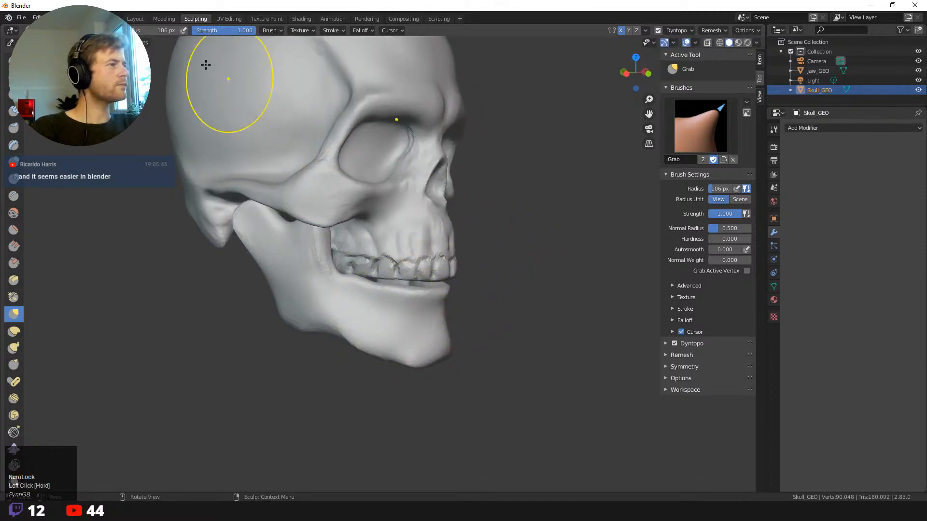
{"action": "left_click", "coordinate": [136, 18]}
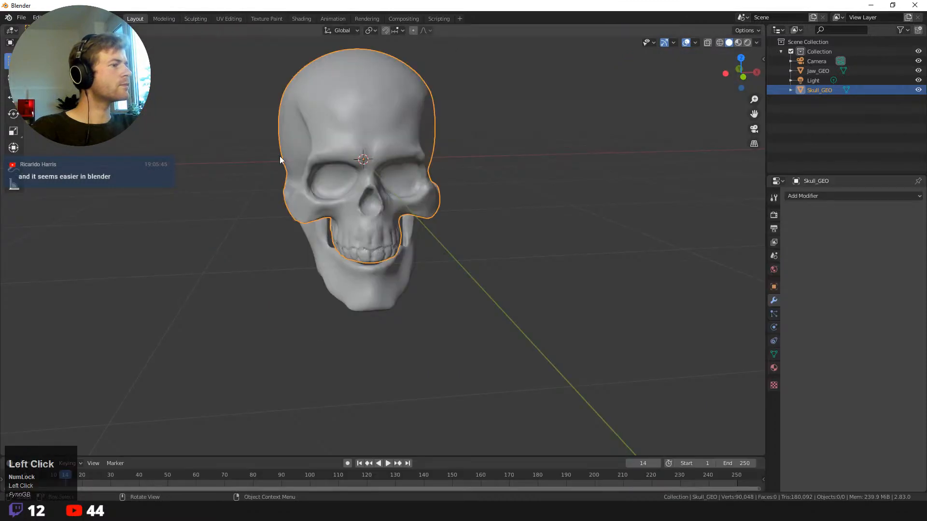
{"action": "left_click", "coordinate": [326, 265]}
{"action": "left_click", "coordinate": [195, 19]}
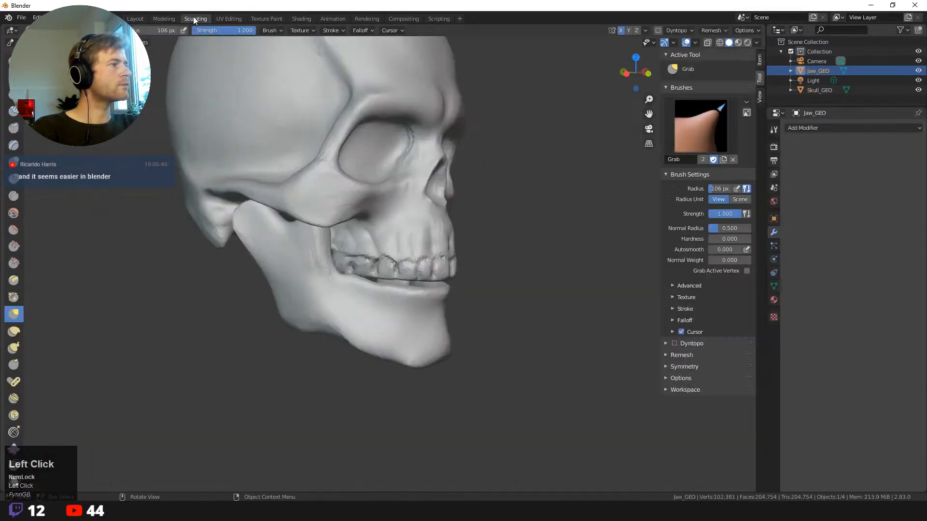
- Raise the lower jaw's upper edge to meet the teeth and adjust the chin with the Grab brush
{"action": "left_click_drag", "start_coordinate": [418, 296], "coordinate": [440, 287]}
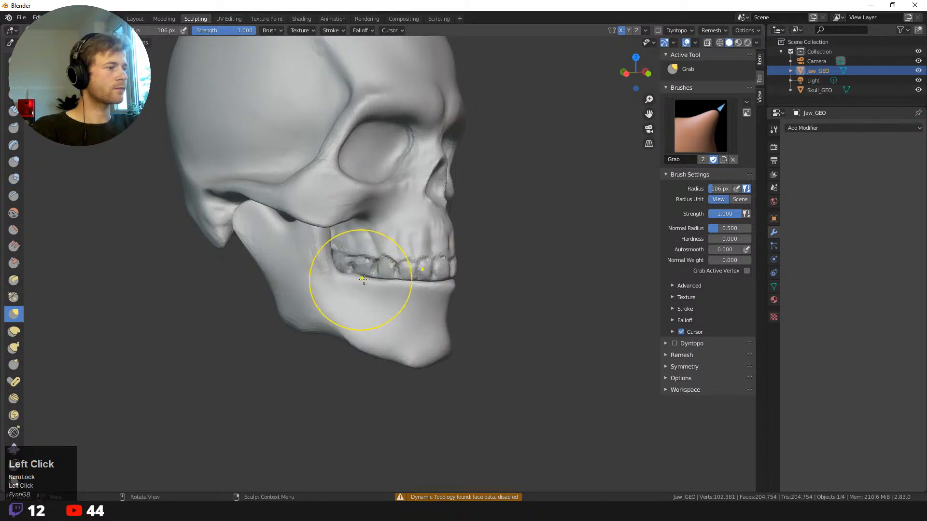
{"action": "middle_click_drag", "start_coordinate": [362, 279], "coordinate": [331, 277]}
{"action": "mouse_move", "coordinate": [320, 274]}
{"action": "left_mouse_down"}
{"action": "mouse_move", "coordinate": [333, 341]}
{"action": "mouse_move", "coordinate": [391, 353]}
{"action": "left_mouse_up"}
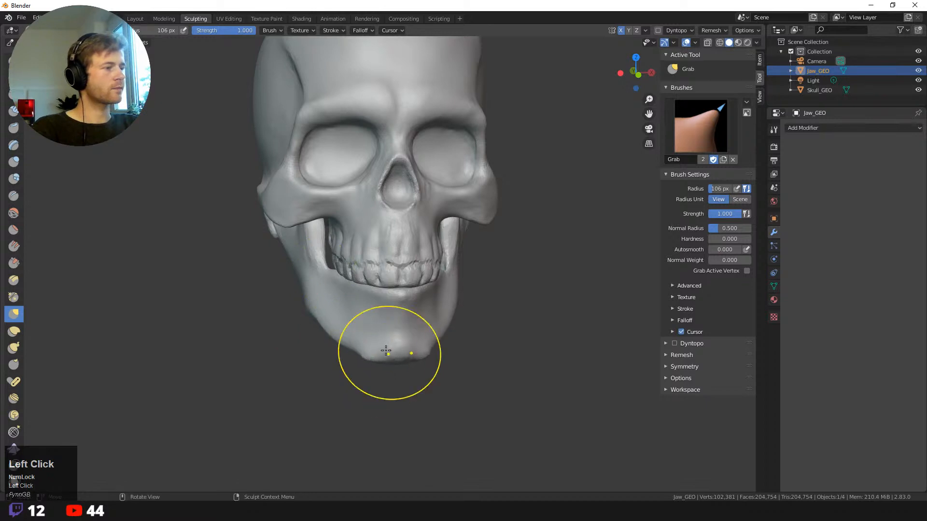
- Adjust the sides of the lower jaw from the front with the Grab brush at a 213 px radius
{"action": "key", "text": "f"}
{"action": "left_click", "coordinate": [504, 335]}
{"action": "mouse_move", "coordinate": [455, 342]}
{"action": "middle_mouse_down"}
{"action": "mouse_move", "coordinate": [440, 355]}
{"action": "mouse_move", "coordinate": [440, 342]}
{"action": "middle_mouse_up"}
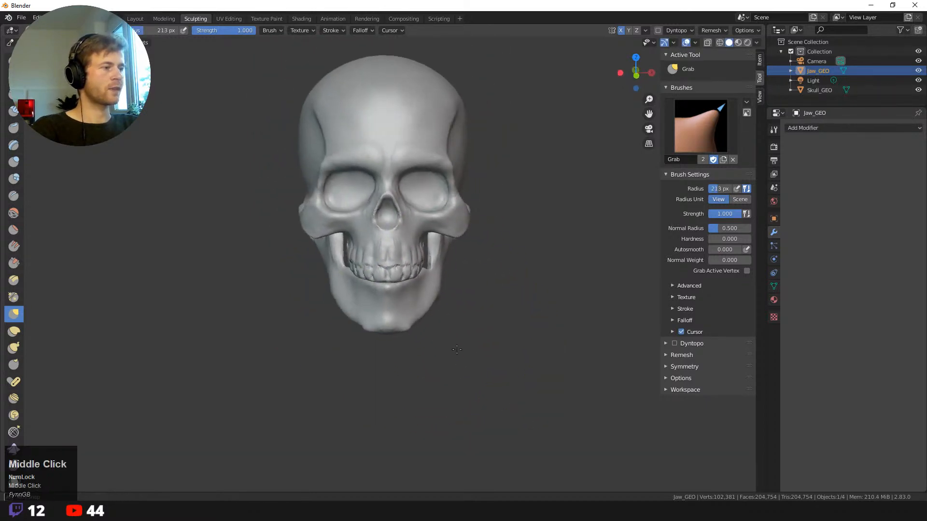
{"action": "mouse_move", "coordinate": [429, 304]}
{"action": "left_mouse_down"}
{"action": "mouse_move", "coordinate": [410, 298]}
{"action": "mouse_move", "coordinate": [439, 265]}
{"action": "left_mouse_up"}
- Nudge the lower jaw's rear branch beneath the cheekbone with the Grab brush at an 88 px radius
{"action": "key", "text": "f"}
{"action": "left_click", "coordinate": [379, 262]}
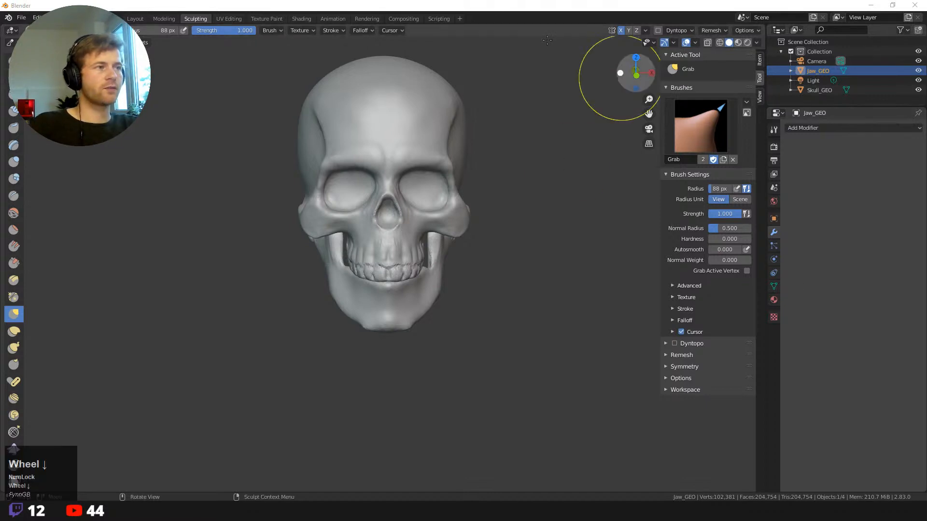
{"action": "left_click", "coordinate": [472, 4]}
{"action": "middle_click_drag", "start_coordinate": [507, 316], "coordinate": [488, 307]}
{"action": "left_click_drag", "start_coordinate": [454, 256], "coordinate": [454, 259]}
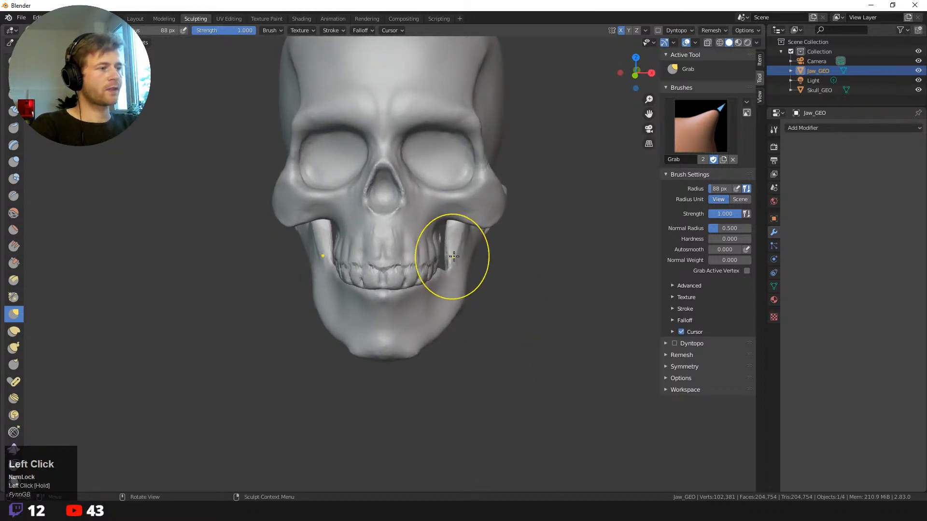
{"action": "middle_click_drag", "start_coordinate": [455, 259], "coordinate": [455, 234]}
- Reshape the jaw's rear branches and outer corners with the Grab brush enlarged to a 136 px radius
{"action": "key", "text": "f"}
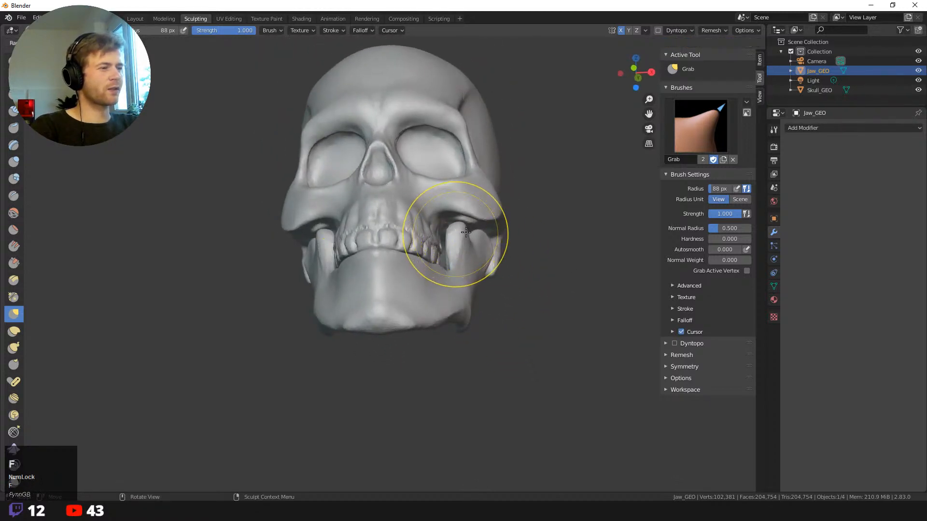
{"action": "left_click", "coordinate": [466, 233]}
{"action": "key", "text": "f"}
{"action": "left_click", "coordinate": [478, 231]}
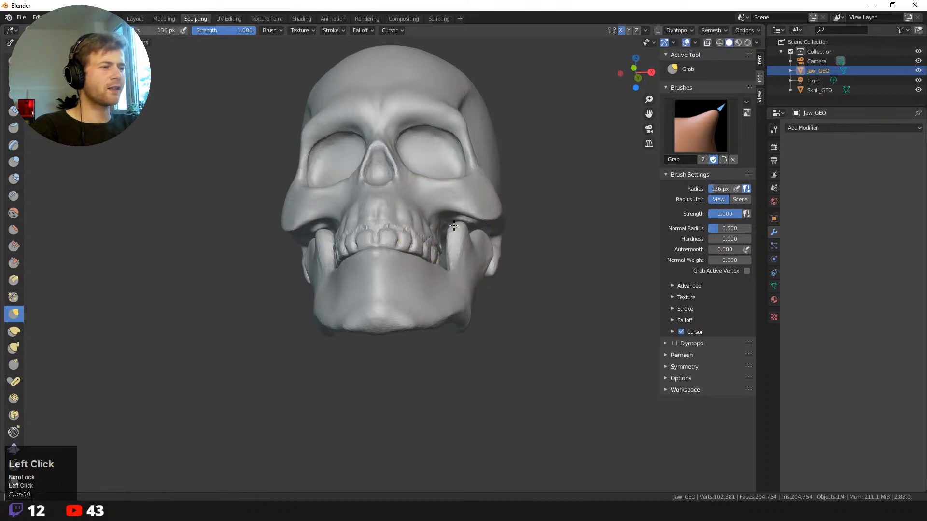
{"action": "middle_click_drag", "start_coordinate": [464, 225], "coordinate": [486, 313]}
{"action": "left_click_drag", "start_coordinate": [486, 312], "coordinate": [487, 314]}
{"action": "middle_click_drag", "start_coordinate": [486, 313], "coordinate": [464, 298]}
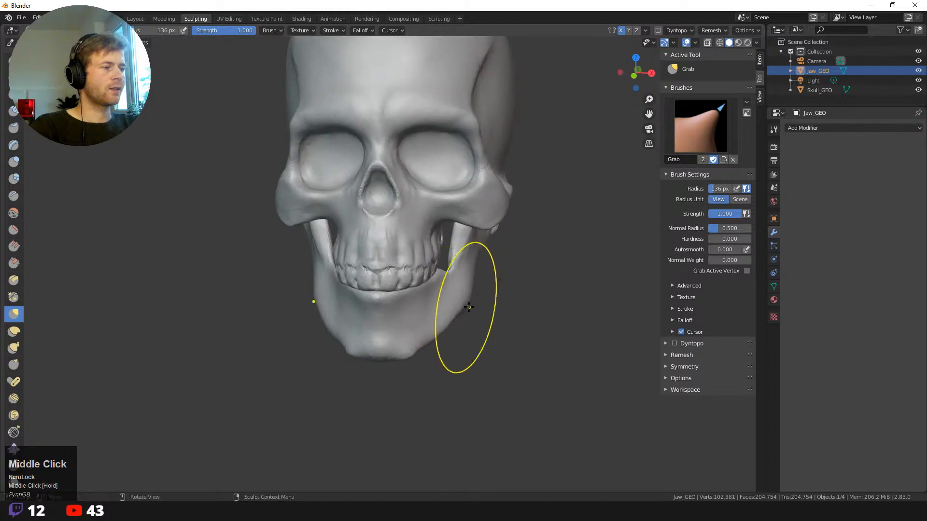
- Refine the jaw's outline between the jaw corner and the chin with the Grab brush at a 98 px radius
{"action": "key", "text": "f"}
{"action": "left_click", "coordinate": [443, 300]}
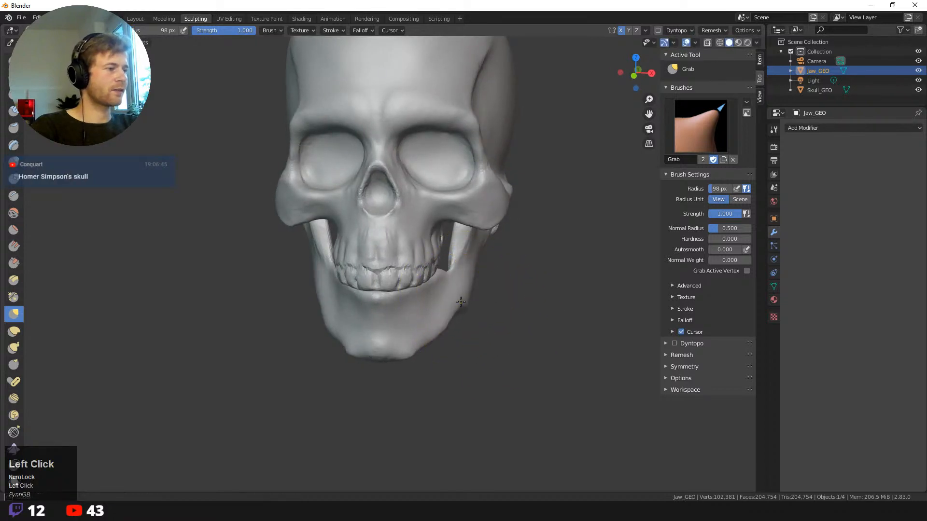
{"action": "middle_click_drag", "start_coordinate": [465, 337], "coordinate": [475, 363]}
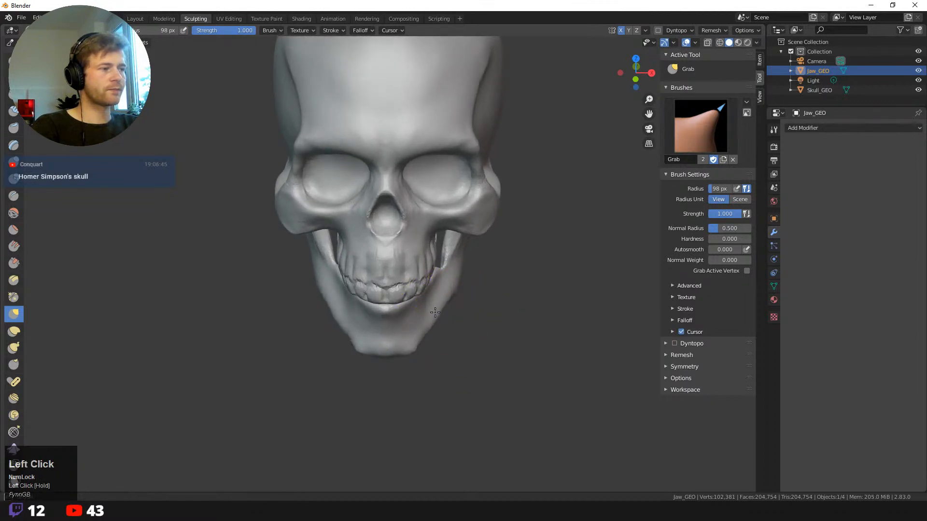
- Reshape the back edge of the jaw's rear branch with the Grab brush at a 190 px radius
{"action": "middle_click_drag", "start_coordinate": [485, 324], "coordinate": [465, 290]}
{"action": "key", "text": "f"}
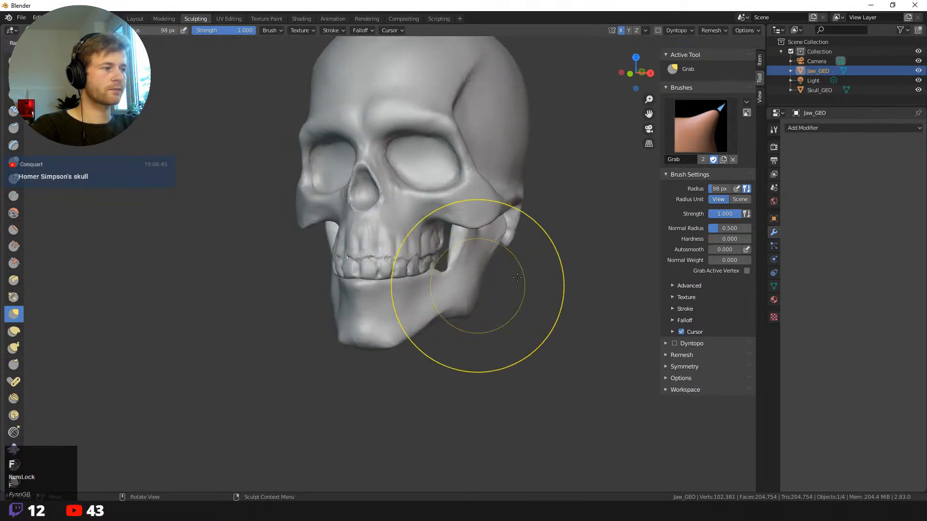
{"action": "left_click", "coordinate": [564, 280]}
{"action": "left_click_drag", "start_coordinate": [496, 246], "coordinate": [481, 270]}
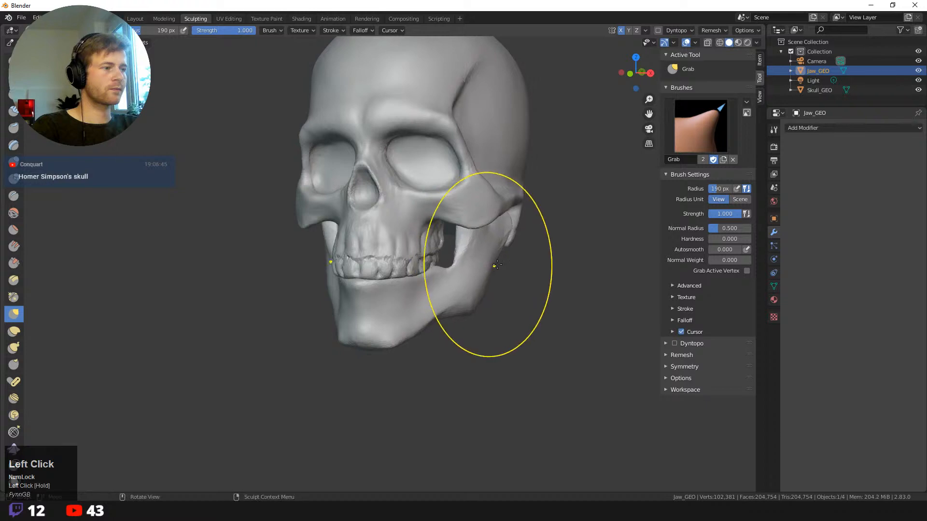
{"action": "middle_click_drag", "start_coordinate": [497, 265], "coordinate": [489, 261]}
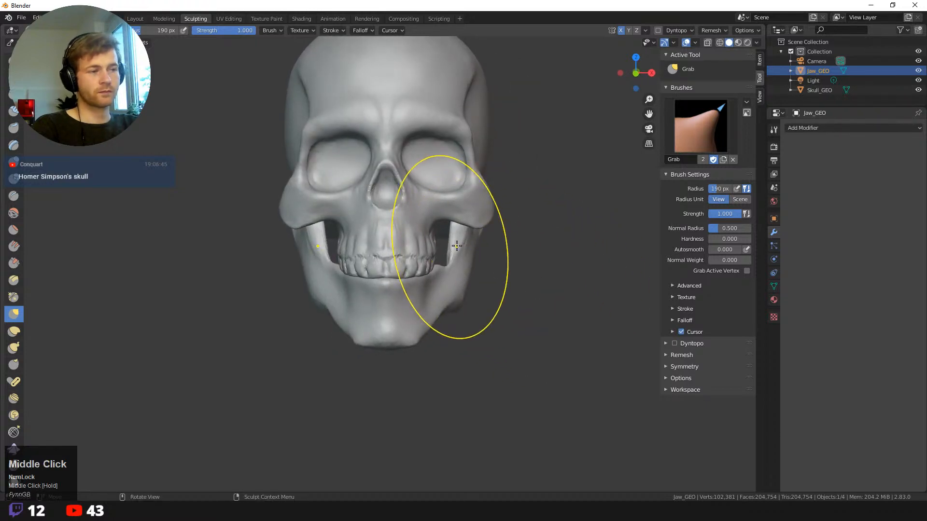
- Adjust the side of the jaw body near the jaw corner with the Grab brush at a 217 px radius
{"action": "middle_click_drag", "start_coordinate": [513, 290], "coordinate": [482, 289]}
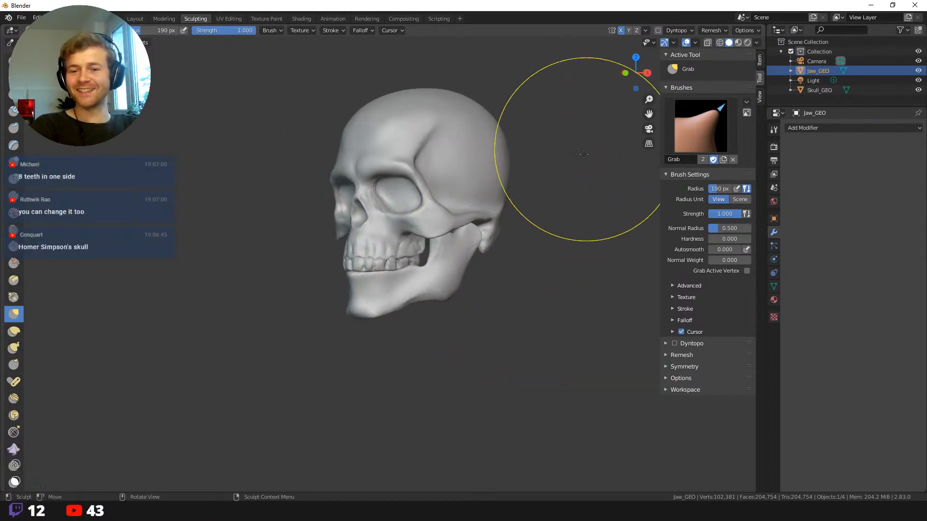
{"action": "middle_click_drag", "start_coordinate": [518, 307], "coordinate": [518, 307], "text": "ctrl"}
{"action": "middle_click_drag", "start_coordinate": [533, 349], "coordinate": [532, 290], "text": "ctrl"}
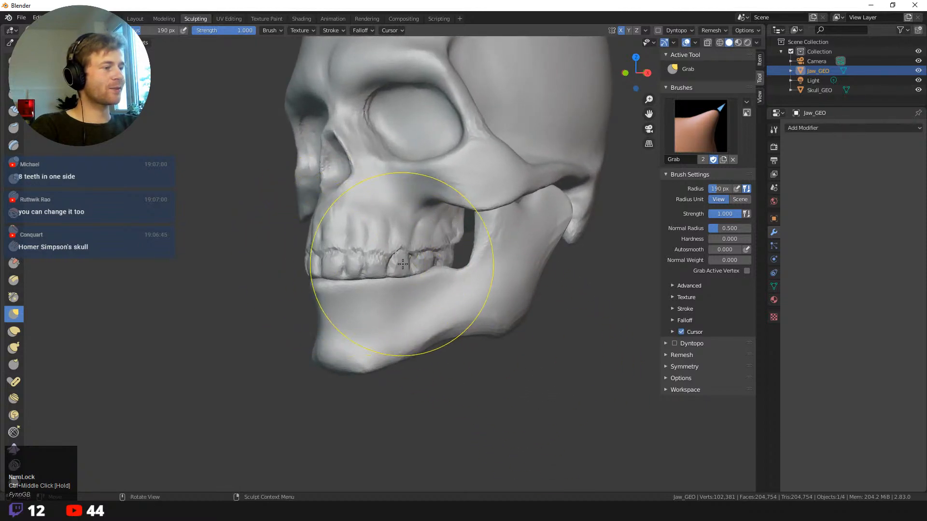
{"action": "mouse_move", "coordinate": [476, 383]}
{"action": "middle_mouse_down"}
{"action": "mouse_move", "coordinate": [523, 404]}
{"action": "mouse_move", "coordinate": [436, 293]}
{"action": "middle_mouse_up"}
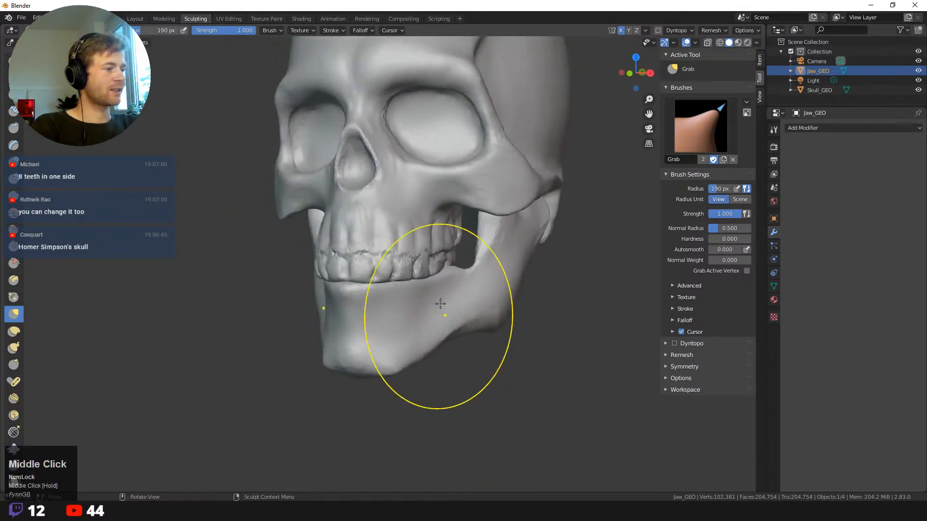
{"action": "key", "text": "f"}
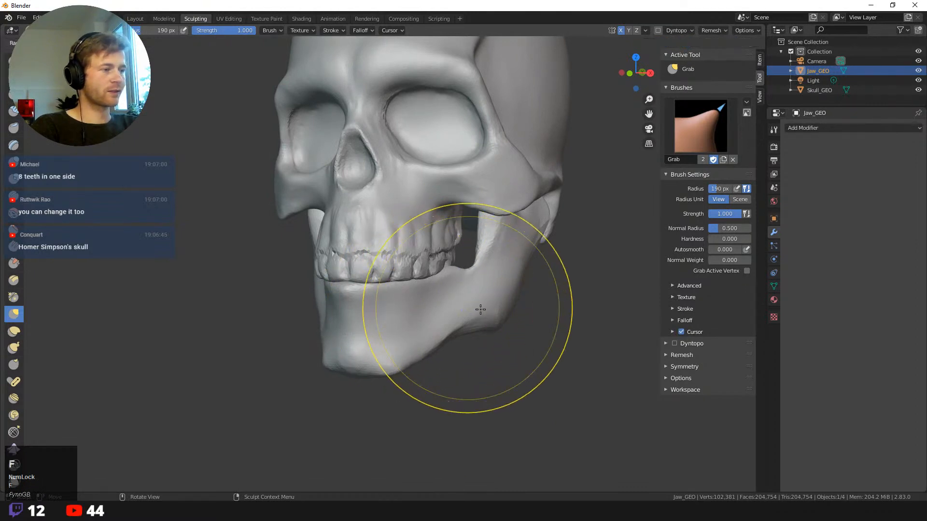
{"action": "left_click", "coordinate": [478, 314]}
{"action": "left_click_drag", "start_coordinate": [478, 314], "coordinate": [449, 320]}
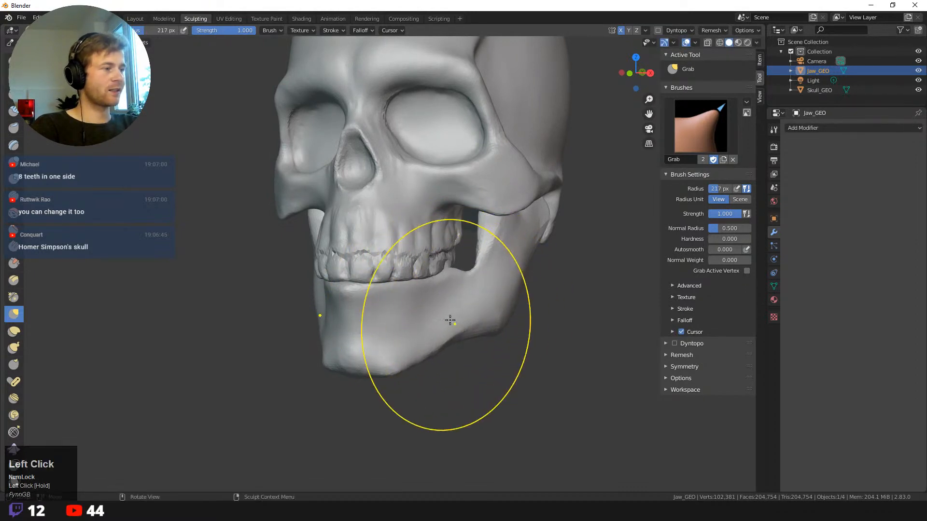
- Carve a crease from the base of the rear branch along the jaw below the teeth using Draw Sharp at a 95 px radius
{"action": "key", "text": "shift+space"}
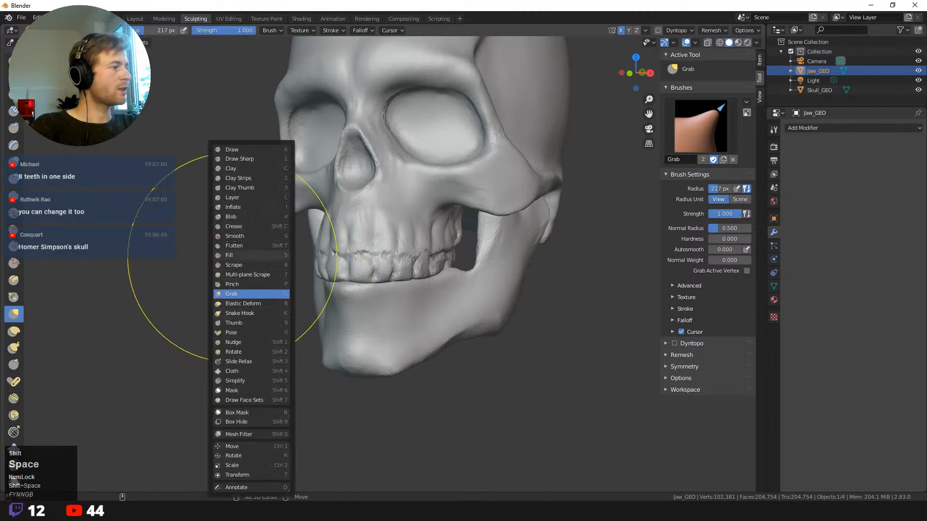
{"action": "left_click", "coordinate": [249, 160]}
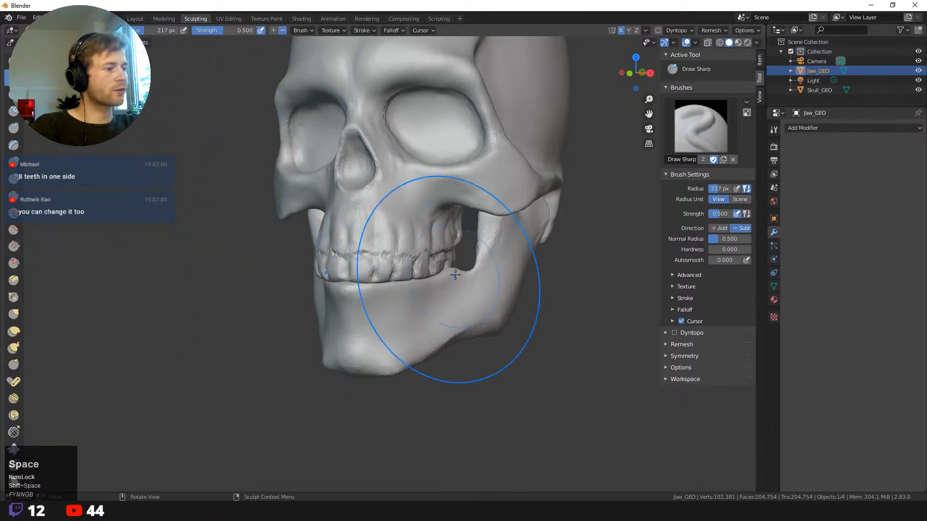
{"action": "key", "text": "f"}
{"action": "left_click", "coordinate": [405, 285]}
{"action": "middle_click_drag", "start_coordinate": [403, 284], "coordinate": [413, 321]}
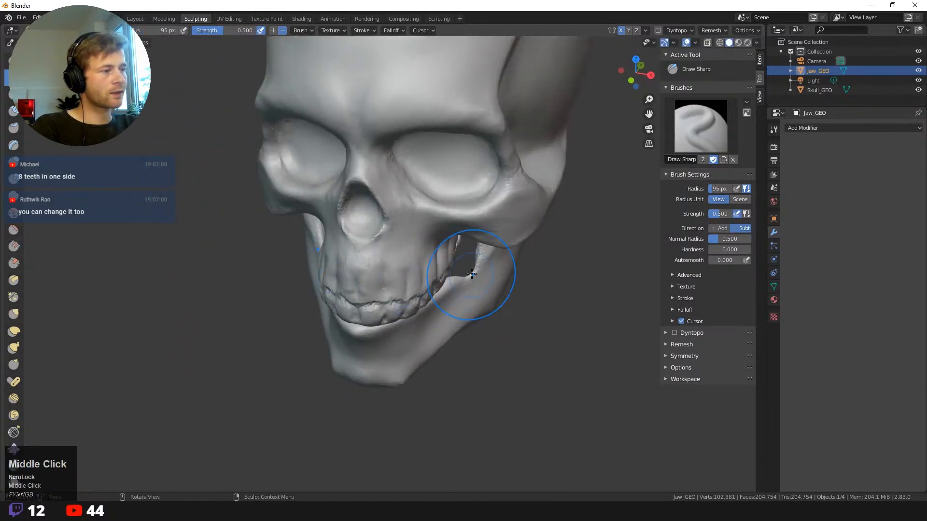
{"action": "mouse_move", "coordinate": [469, 276]}
{"action": "left_mouse_down"}
{"action": "mouse_move", "coordinate": [445, 308]}
{"action": "mouse_move", "coordinate": [443, 295]}
{"action": "mouse_move", "coordinate": [430, 316]}
{"action": "mouse_move", "coordinate": [377, 342]}
{"action": "left_mouse_up"}
{"action": "mouse_move", "coordinate": [208, 294]}
{"action": "middle_mouse_down"}
{"action": "mouse_move", "coordinate": [289, 265]}
{"action": "mouse_move", "coordinate": [282, 258]}
{"action": "middle_mouse_up"}
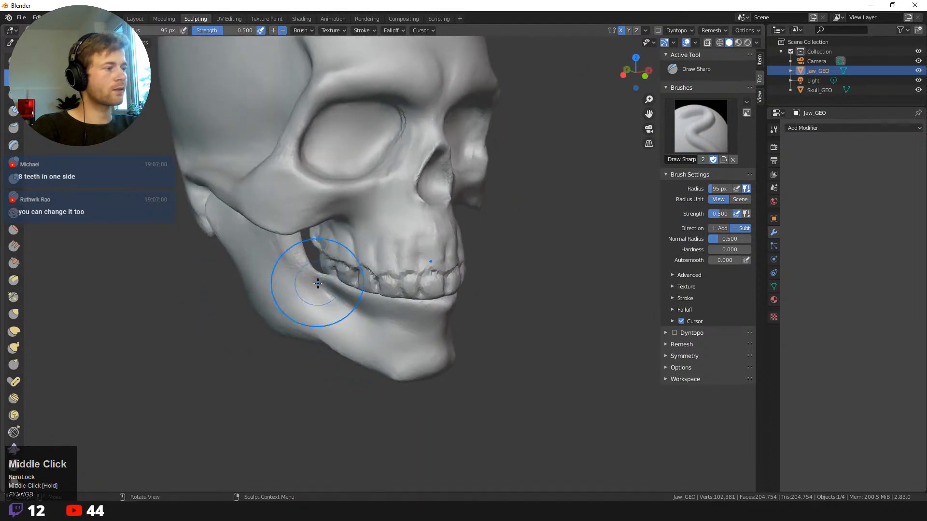
{"action": "mouse_move", "coordinate": [316, 281]}
{"action": "left_mouse_down"}
{"action": "mouse_move", "coordinate": [304, 264]}
{"action": "mouse_move", "coordinate": [311, 273]}
{"action": "left_mouse_up"}
- Try building up the inner side of the jaw's rear branch with Clay Strips at a 138 px radius, then undo the strokes
{"action": "middle_click_drag", "start_coordinate": [312, 273], "coordinate": [259, 276]}
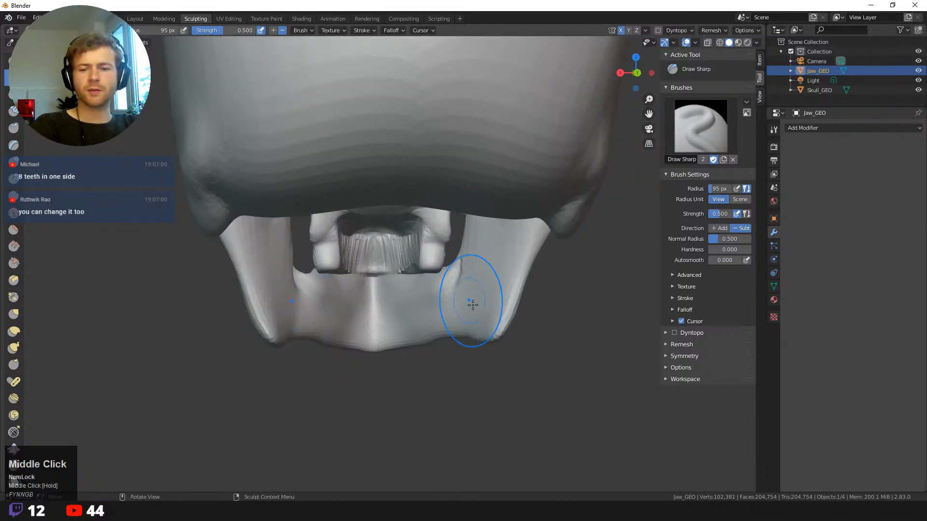
{"action": "mouse_move", "coordinate": [447, 285]}
{"action": "middle_mouse_down"}
{"action": "mouse_move", "coordinate": [379, 365]}
{"action": "mouse_move", "coordinate": [377, 389]}
{"action": "middle_mouse_up"}
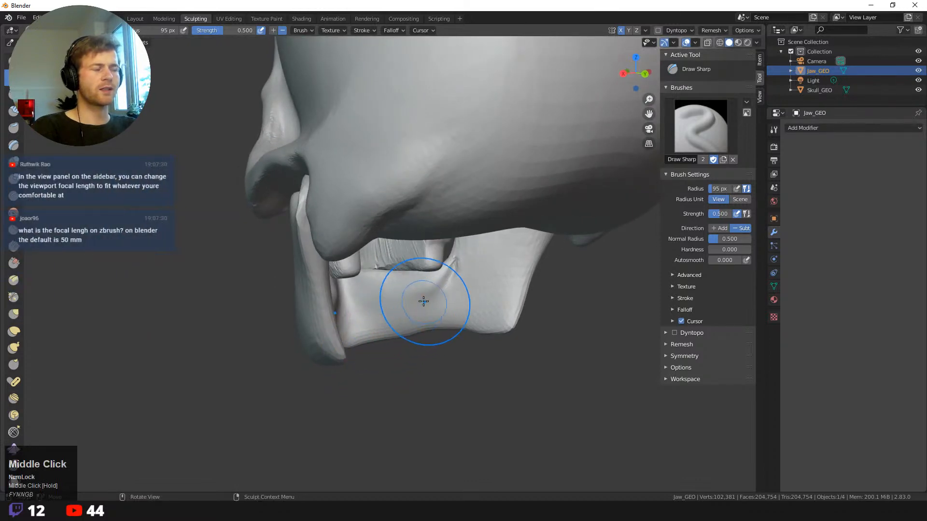
{"action": "key", "text": "shift+space"}
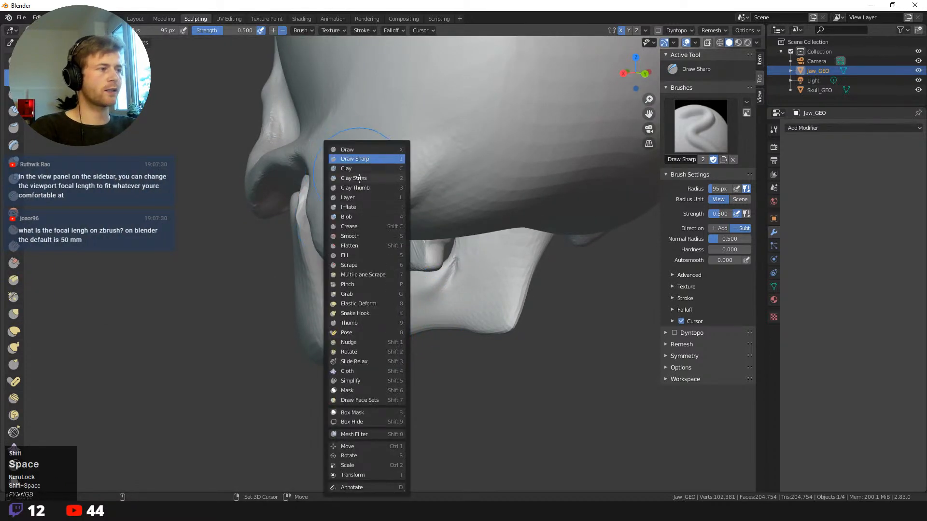
{"action": "left_click", "coordinate": [347, 198]}
{"action": "middle_click_drag", "start_coordinate": [348, 198], "coordinate": [208, 258]}
{"action": "key", "text": "shift+space"}
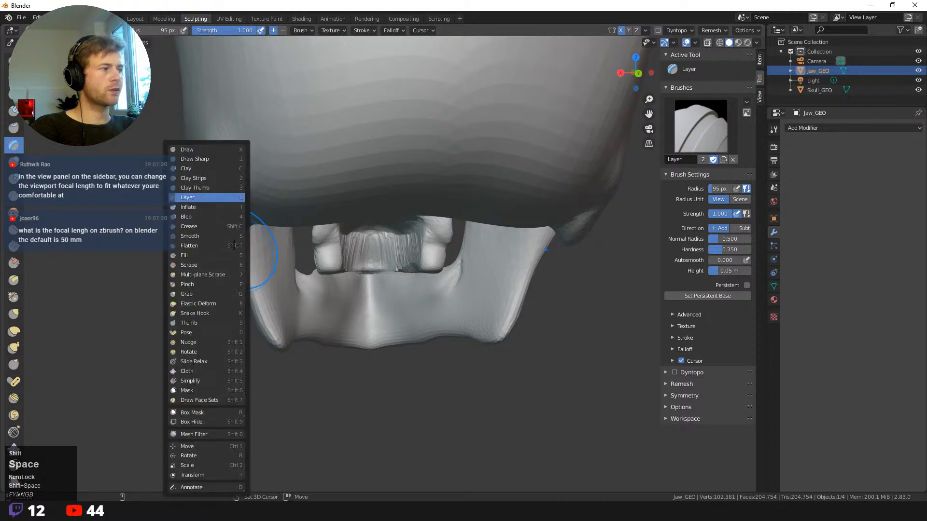
{"action": "left_click", "coordinate": [211, 177]}
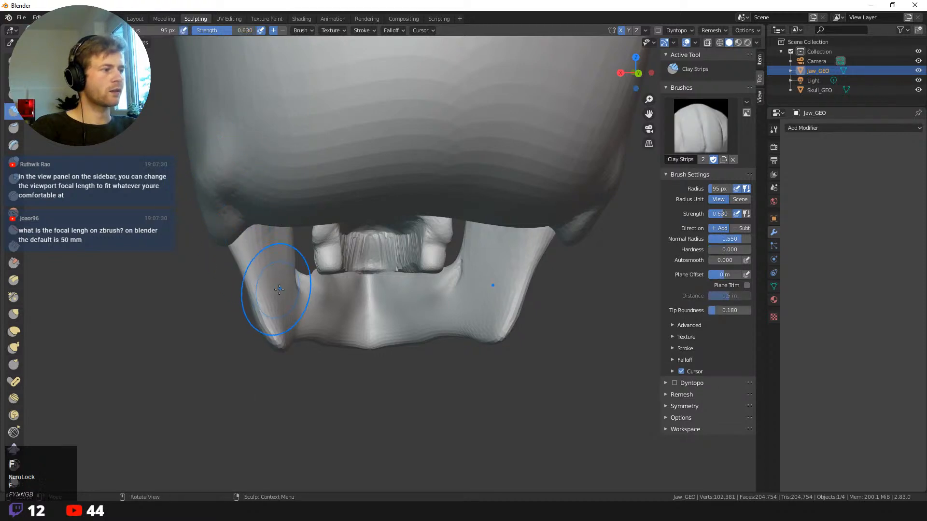
{"action": "mouse_move", "coordinate": [282, 275]}
{"action": "left_mouse_down"}
{"action": "mouse_move", "coordinate": [284, 285]}
{"action": "mouse_move", "coordinate": [268, 279]}
{"action": "left_mouse_up"}
{"action": "middle_click_drag", "start_coordinate": [210, 277], "coordinate": [357, 287]}
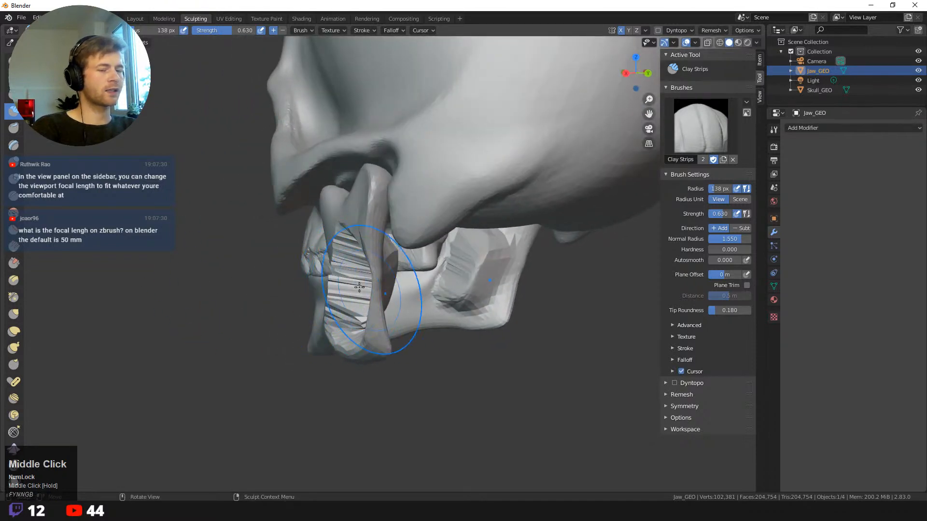
{"action": "middle_click_drag", "start_coordinate": [249, 289], "coordinate": [331, 299]}
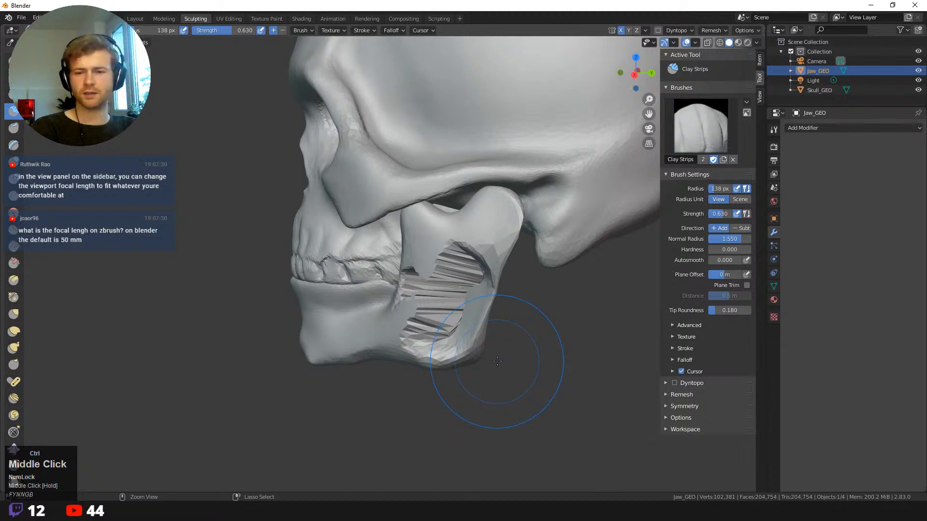
{"action": "key", "text": "ctrl+z"}
{"action": "middle_click_drag", "start_coordinate": [503, 364], "coordinate": [548, 382]}
{"action": "middle_click_drag", "start_coordinate": [561, 353], "coordinate": [555, 304]}
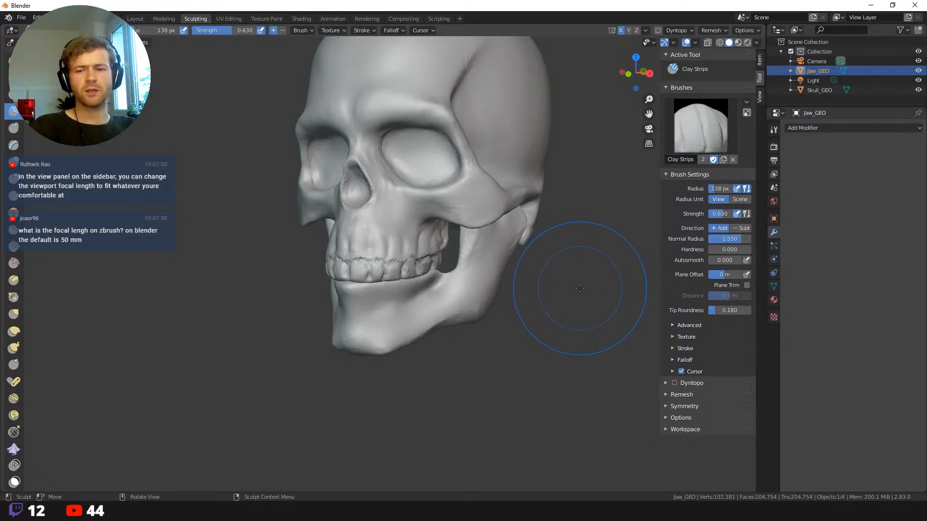
{"action": "middle_click_drag", "start_coordinate": [579, 295], "coordinate": [526, 322]}
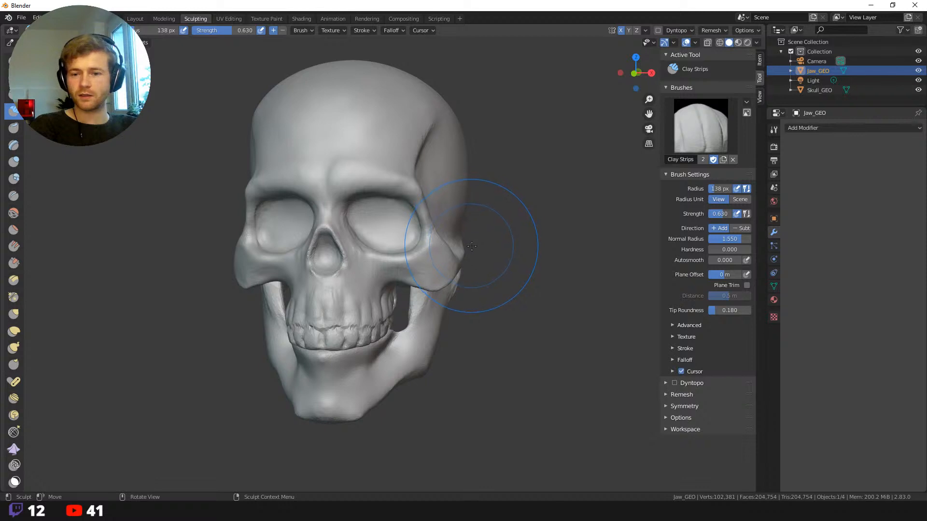
- Reshape the jaw's rear branches in front view with the Grab brush at a 118 px radius
{"action": "middle_click_drag", "start_coordinate": [475, 250], "coordinate": [469, 186]}
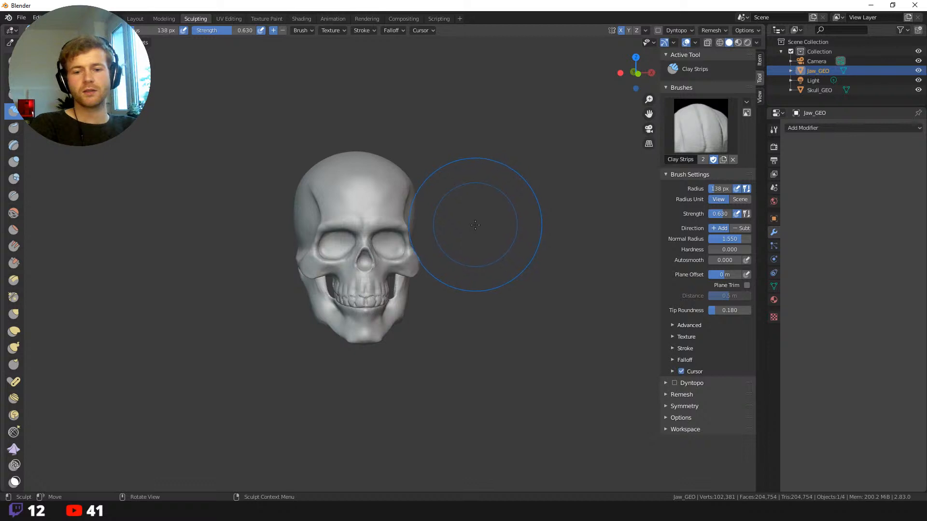
{"action": "mouse_move", "coordinate": [475, 225]}
{"action": "middle_mouse_down"}
{"action": "mouse_move", "coordinate": [466, 220]}
{"action": "mouse_move", "coordinate": [479, 270]}
{"action": "middle_mouse_up"}
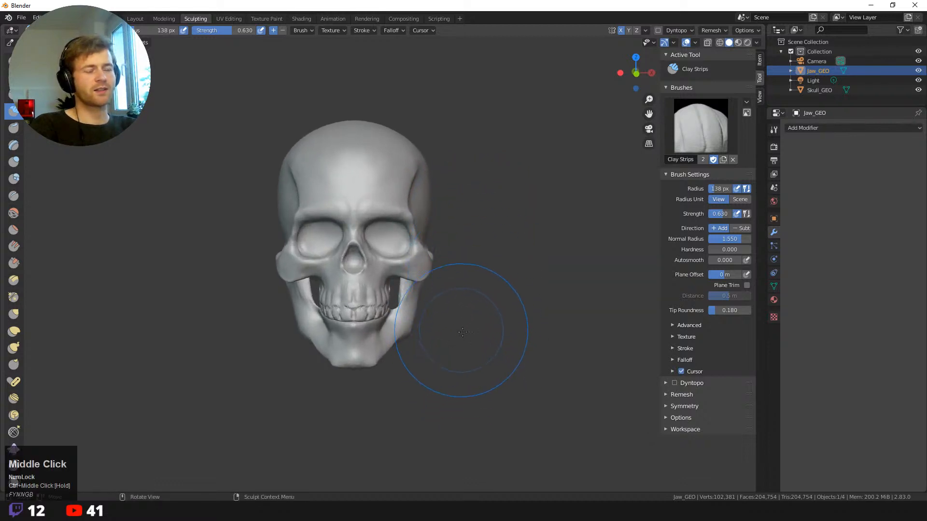
{"action": "middle_click_drag", "start_coordinate": [462, 332], "coordinate": [447, 307]}
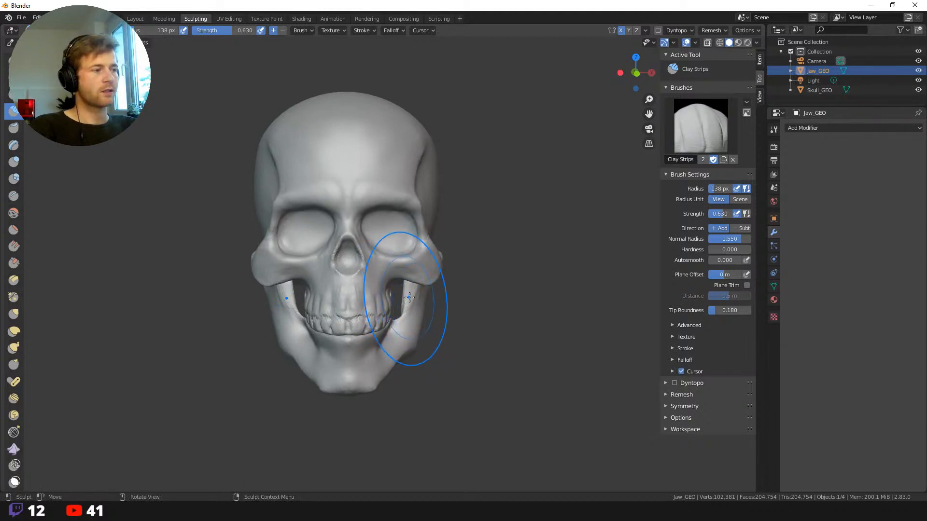
{"action": "key", "text": "f"}
{"action": "left_click", "coordinate": [377, 299]}
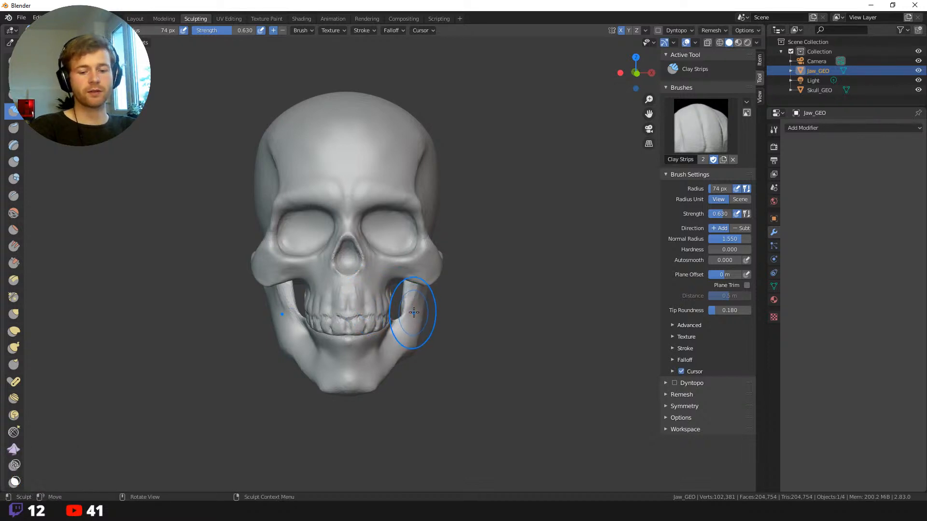
{"action": "key", "text": "g"}
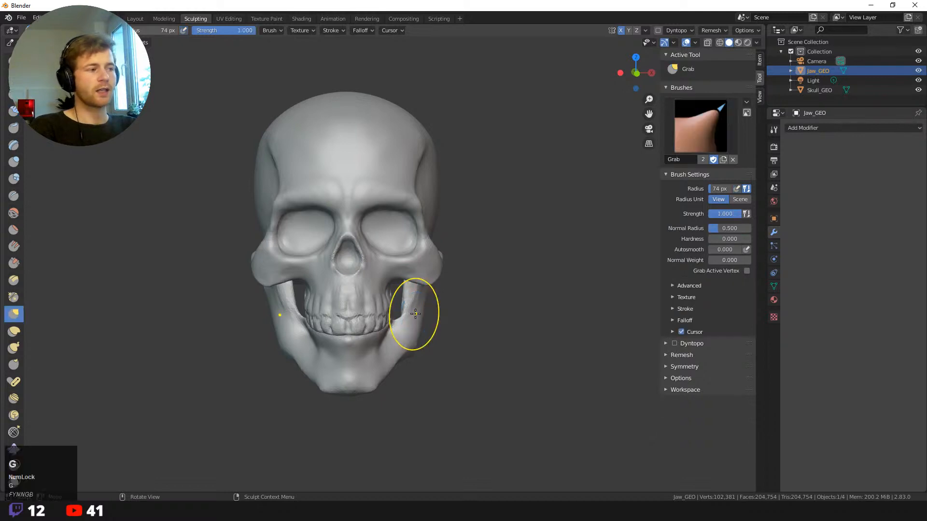
{"action": "key", "text": "f"}
{"action": "left_click", "coordinate": [437, 315]}
{"action": "left_click_drag", "start_coordinate": [415, 307], "coordinate": [408, 307]}
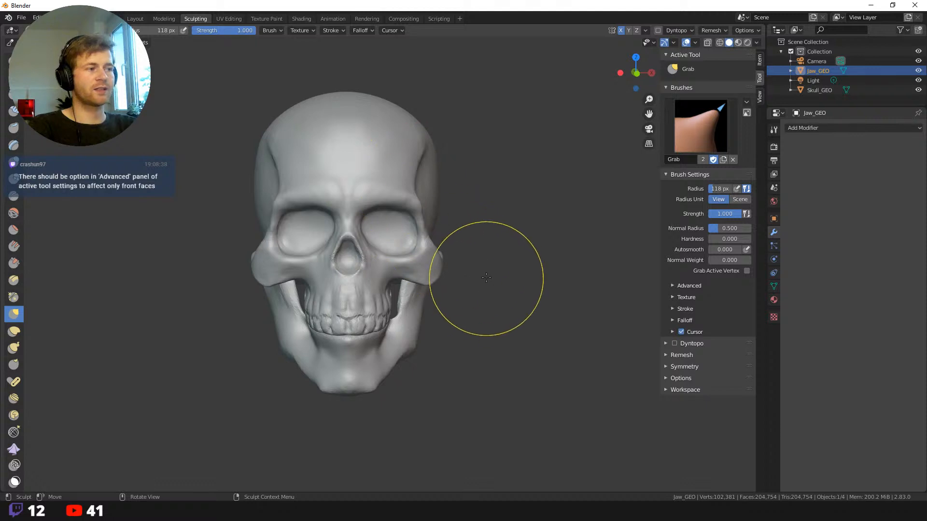
- Switch to the Clay Strips brush and expand its advanced brush settings
{"action": "middle_click_drag", "start_coordinate": [486, 280], "coordinate": [442, 289]}
{"action": "mouse_move", "coordinate": [480, 319]}
{"action": "middle_mouse_down"}
{"action": "mouse_move", "coordinate": [457, 314]}
{"action": "mouse_move", "coordinate": [489, 329]}
{"action": "middle_mouse_up"}
{"action": "middle_click_drag", "start_coordinate": [491, 330], "coordinate": [505, 348], "text": "ctrl"}
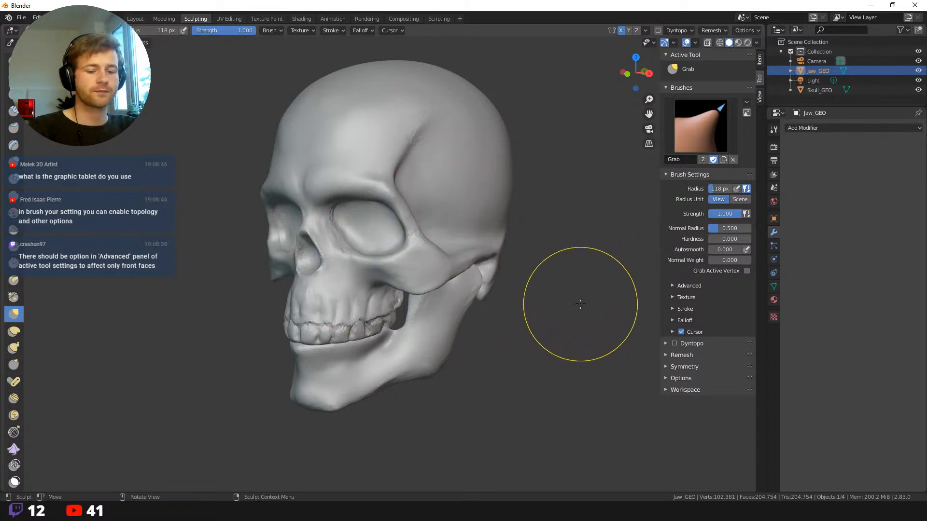
{"action": "key", "text": "space"}
{"action": "left_click", "coordinate": [551, 177]}
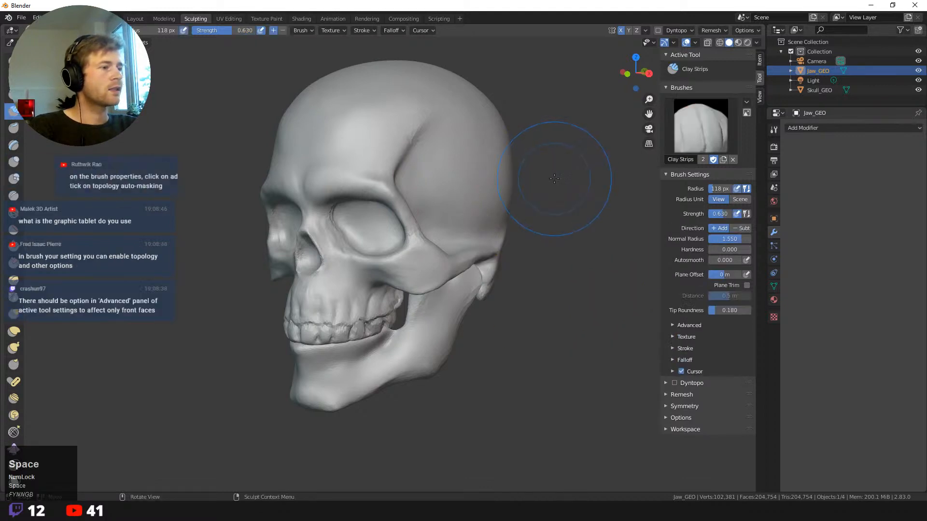
{"action": "left_click", "coordinate": [672, 324]}
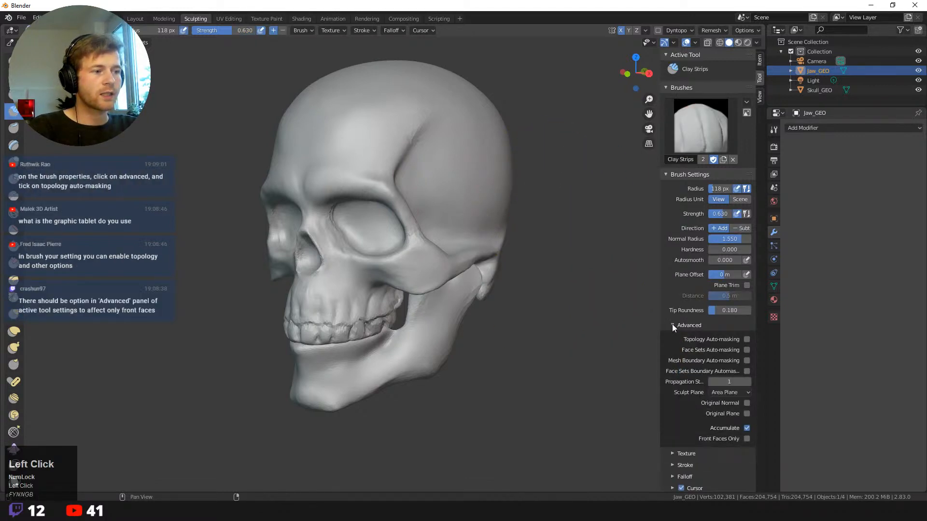
- Try a Clay Strips stroke on the jaw's rear branch with Face Sets Auto-masking, undo it, and toggle Topology Auto-masking on and off
{"action": "left_click", "coordinate": [746, 349]}
{"action": "middle_click_drag", "start_coordinate": [441, 347], "coordinate": [446, 337]}
{"action": "mouse_move", "coordinate": [446, 338]}
{"action": "left_mouse_down"}
{"action": "mouse_move", "coordinate": [436, 337]}
{"action": "mouse_move", "coordinate": [437, 314]}
{"action": "left_mouse_up"}
{"action": "middle_click_drag", "start_coordinate": [436, 314], "coordinate": [389, 350]}
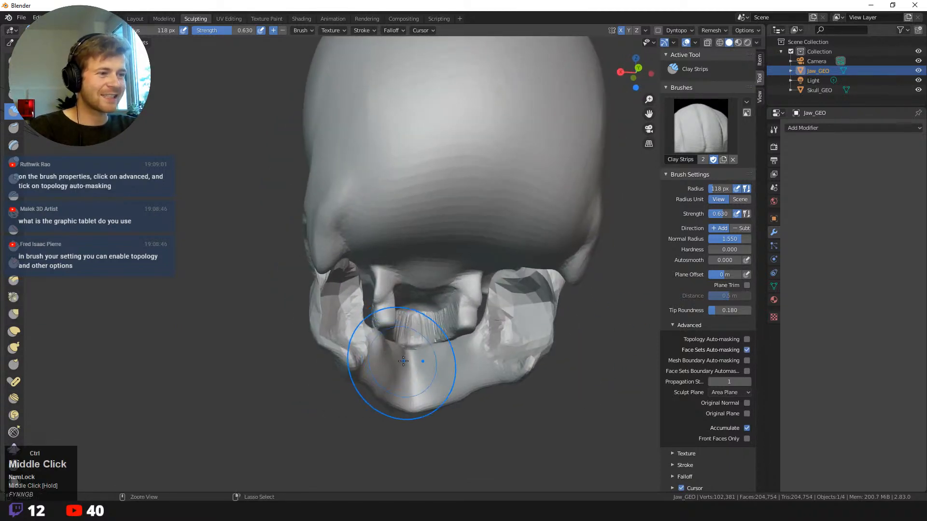
{"action": "key", "text": "ctrl+z"}
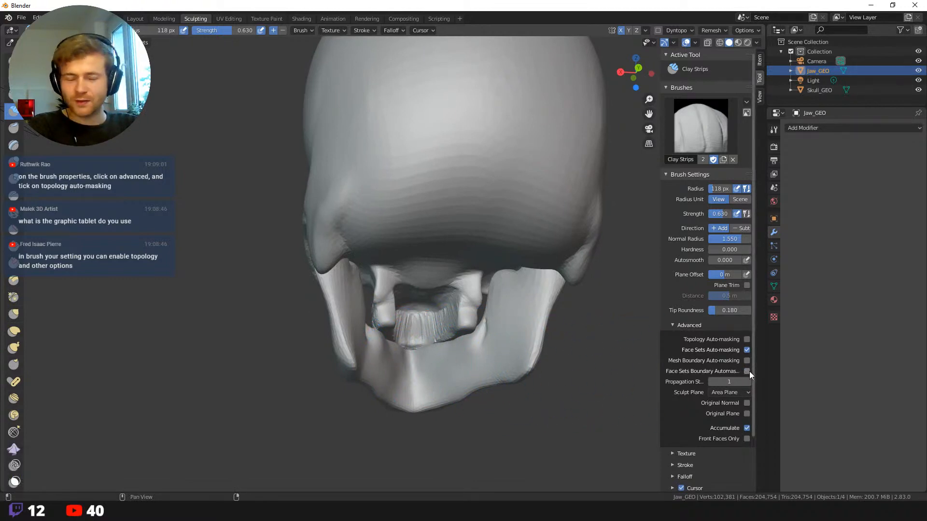
{"action": "left_click", "coordinate": [746, 340]}
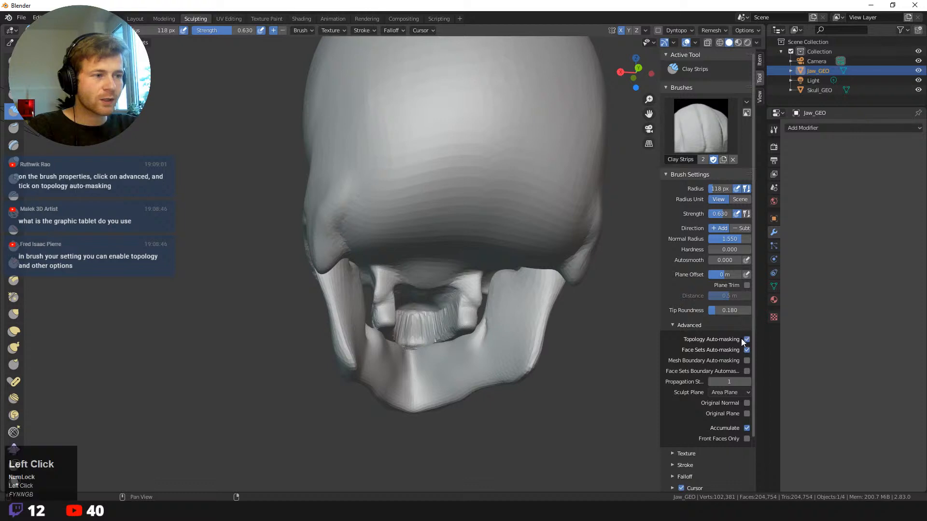
{"action": "left_click", "coordinate": [746, 339]}
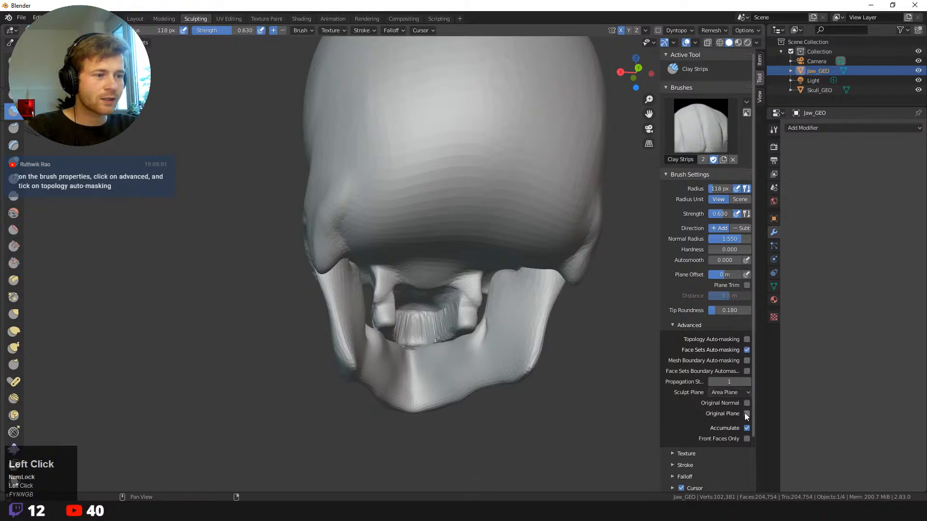
- Enable Front Faces Only for Clay Strips, disable Face Sets Auto-masking, test a stroke on the rear branch and undo it
{"action": "left_click", "coordinate": [747, 438]}
{"action": "middle_click_drag", "start_coordinate": [621, 413], "coordinate": [599, 403]}
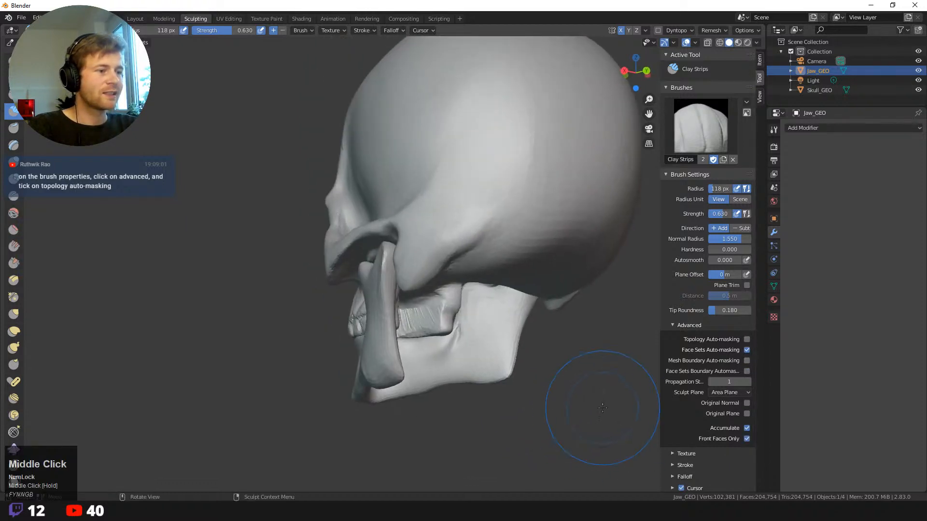
{"action": "left_click", "coordinate": [747, 350]}
{"action": "middle_click_drag", "start_coordinate": [558, 342], "coordinate": [445, 300]}
{"action": "mouse_move", "coordinate": [444, 300]}
{"action": "left_mouse_down"}
{"action": "mouse_move", "coordinate": [420, 333]}
{"action": "mouse_move", "coordinate": [407, 329]}
{"action": "left_mouse_up"}
{"action": "middle_click_drag", "start_coordinate": [407, 328], "coordinate": [408, 383]}
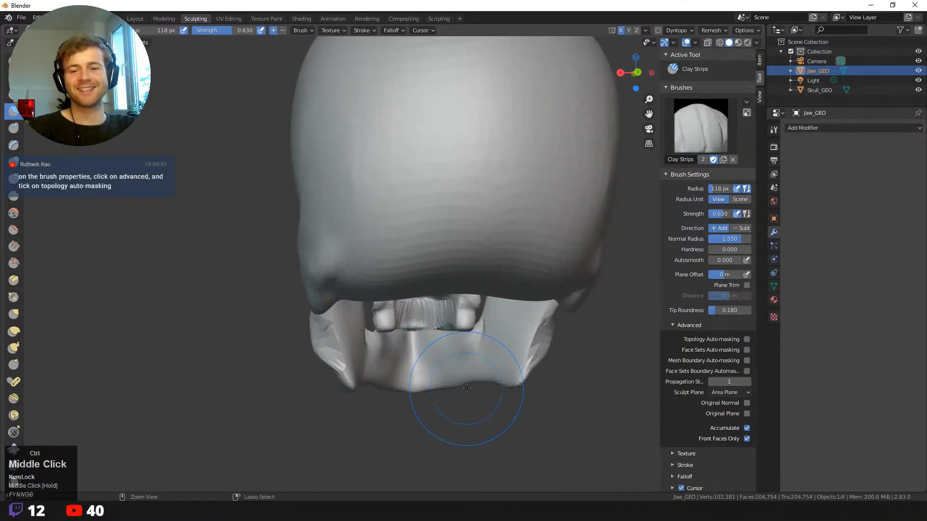
{"action": "key", "text": "ctrl+z"}
- Build up the lower back teeth along the jaw's upper edge using Clay Strips at a 53 px radius
{"action": "middle_click_drag", "start_coordinate": [279, 356], "coordinate": [458, 336]}
{"action": "middle_click_drag", "start_coordinate": [500, 359], "coordinate": [346, 310]}
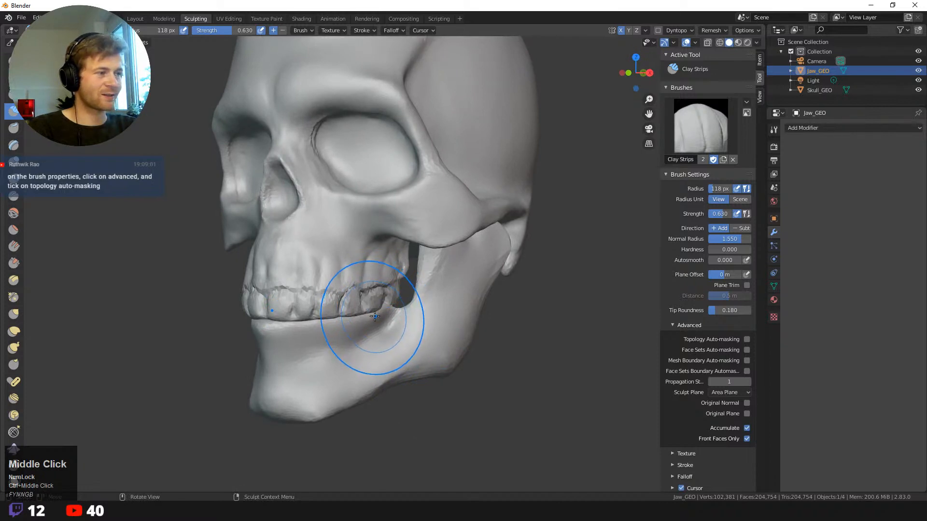
{"action": "key", "text": "f"}
{"action": "left_click", "coordinate": [379, 316]}
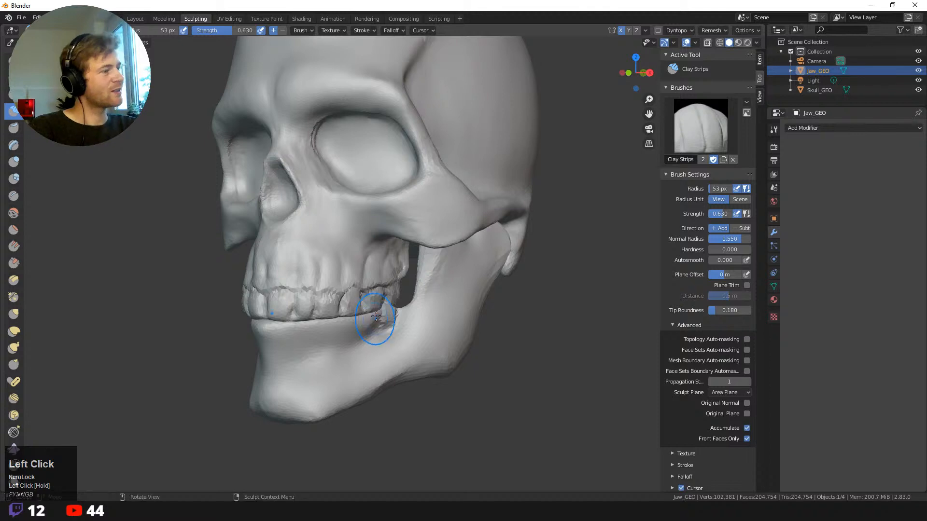
- Carve the gaps and gum line of the lower teeth with Draw Sharp at a 24 px radius
{"action": "key", "text": "shift+space"}
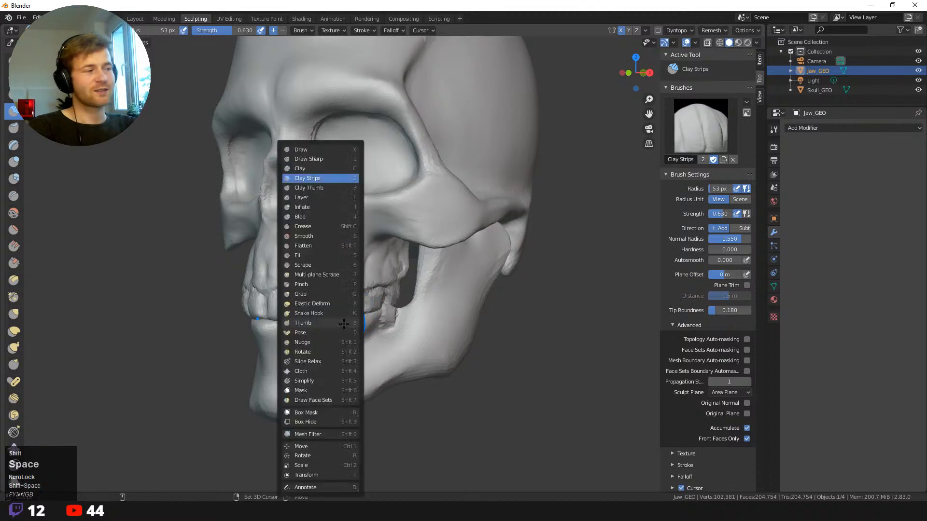
{"action": "left_click", "coordinate": [317, 158]}
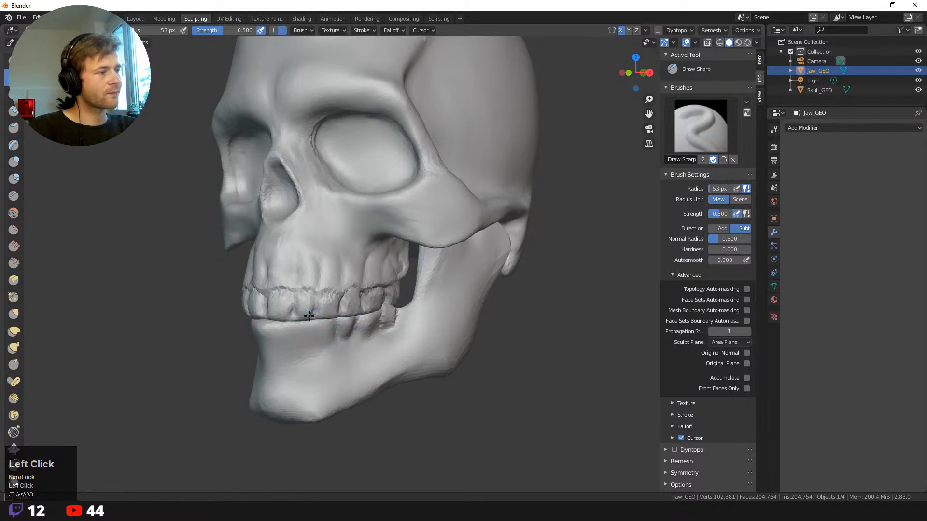
{"action": "key", "text": "f"}
{"action": "left_click", "coordinate": [301, 334]}
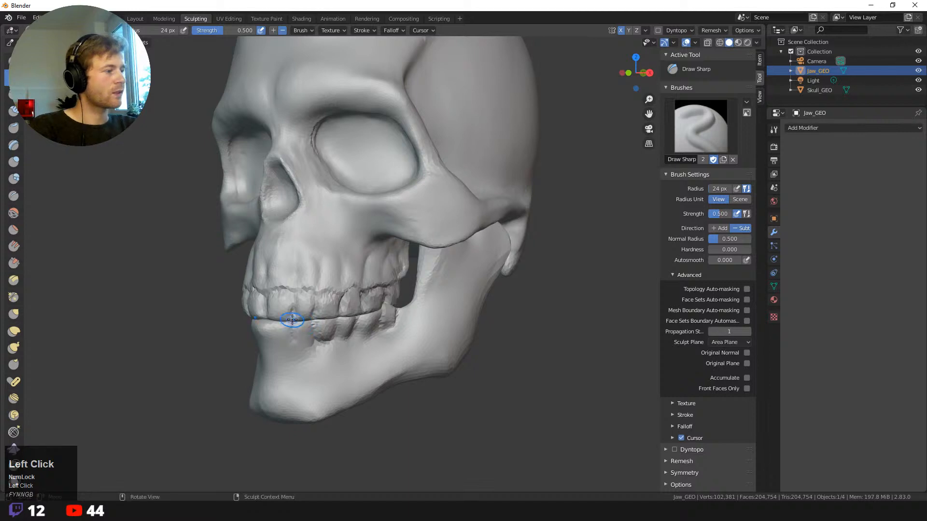
{"action": "middle_click_drag", "start_coordinate": [314, 339], "coordinate": [299, 326]}
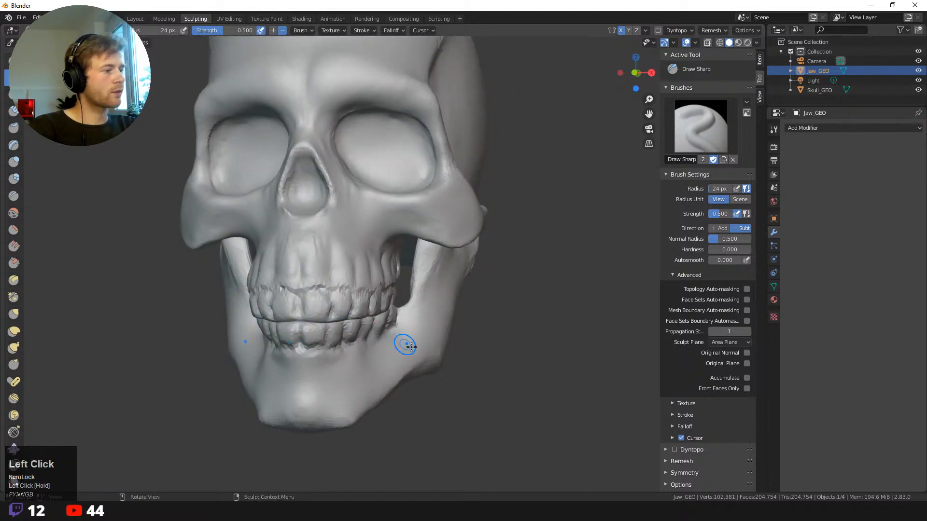
{"action": "middle_click_drag", "start_coordinate": [405, 343], "coordinate": [441, 399]}
{"action": "left_click", "coordinate": [400, 308]}
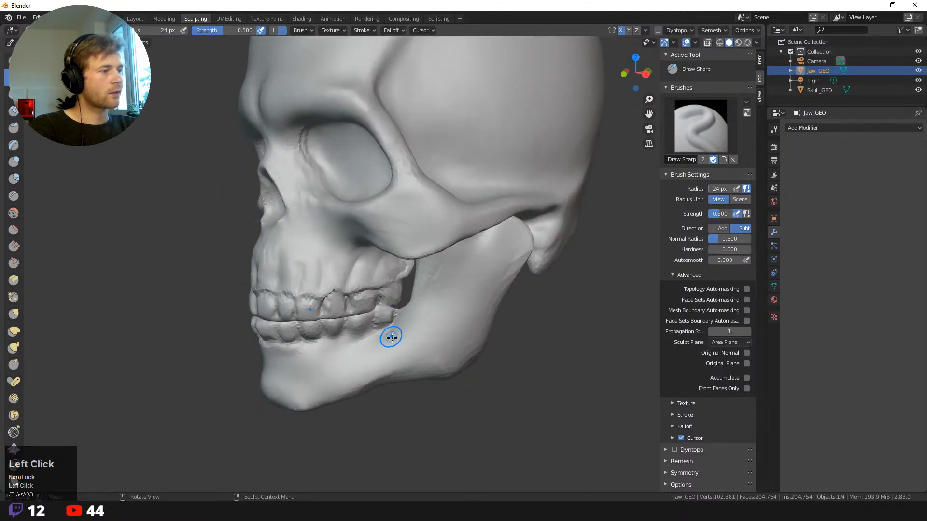
- Sharpen the ridge between the last lower molar and the rear branch with Draw Sharp at a 66 px radius
{"action": "middle_click_drag", "start_coordinate": [391, 337], "coordinate": [476, 389]}
{"action": "key", "text": "f"}
{"action": "left_click", "coordinate": [458, 320]}
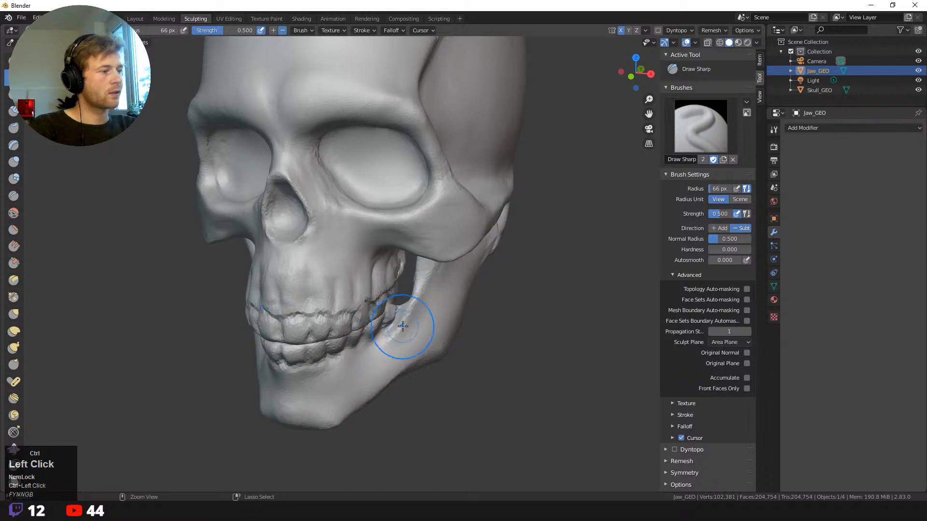
{"action": "middle_click_drag", "start_coordinate": [404, 331], "coordinate": [387, 398]}
- Adjust the side of the jaw just below the lower teeth with the Grab brush at a 136 px radius
{"action": "middle_click_drag", "start_coordinate": [357, 355], "coordinate": [437, 417]}
{"action": "key", "text": "g"}
{"action": "key", "text": "f"}
{"action": "left_click", "coordinate": [496, 399]}
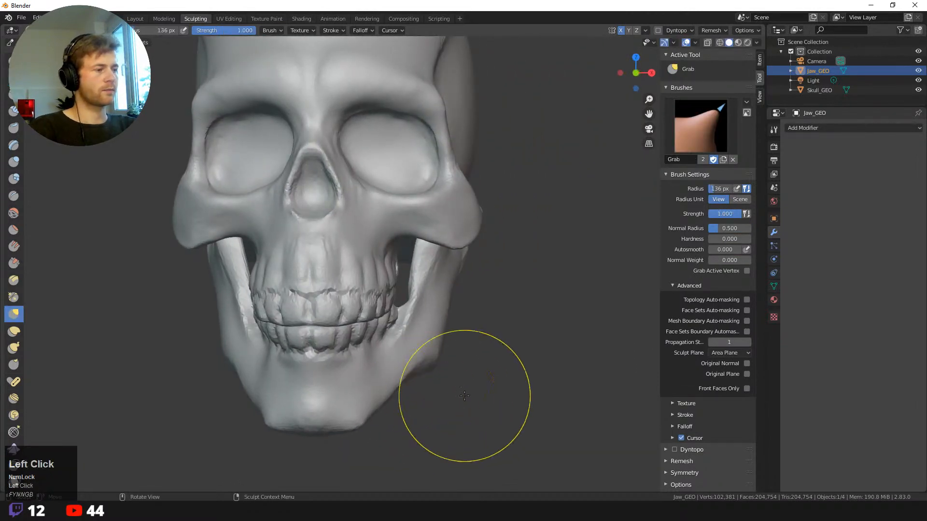
{"action": "left_click_drag", "start_coordinate": [375, 353], "coordinate": [376, 349]}
- Shift the side of the lower tooth row outward, working from the front and below, using Grab at a 172 px radius
{"action": "key", "text": "f"}
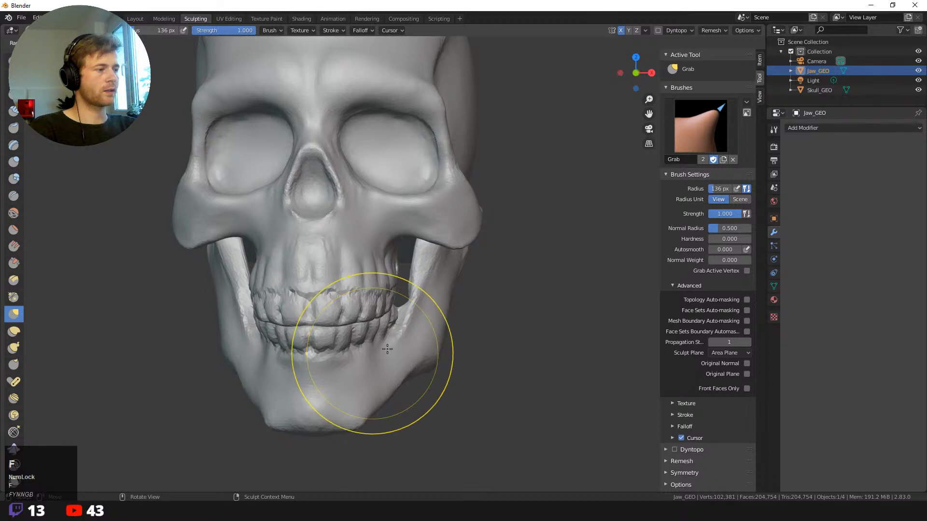
{"action": "left_click", "coordinate": [389, 353]}
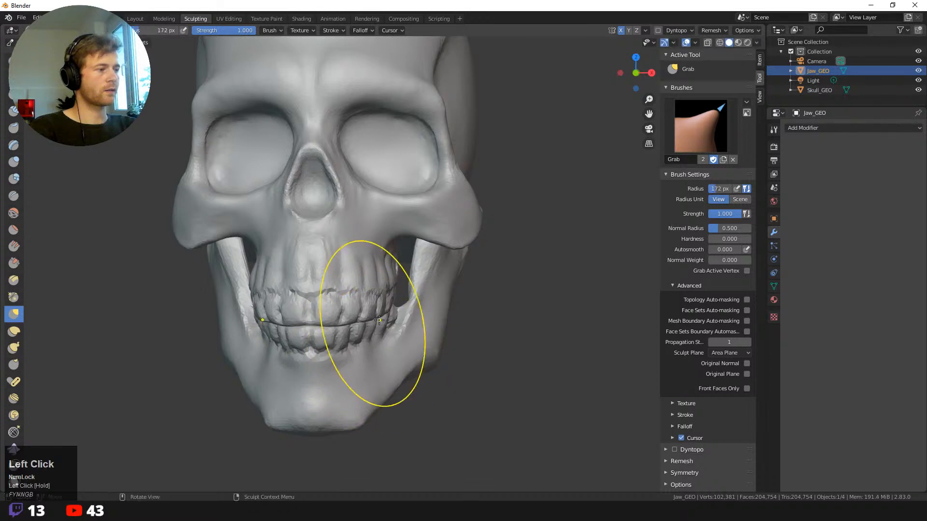
{"action": "mouse_move", "coordinate": [441, 408]}
{"action": "middle_mouse_down"}
{"action": "mouse_move", "coordinate": [452, 412]}
{"action": "mouse_move", "coordinate": [403, 269]}
{"action": "middle_mouse_up"}
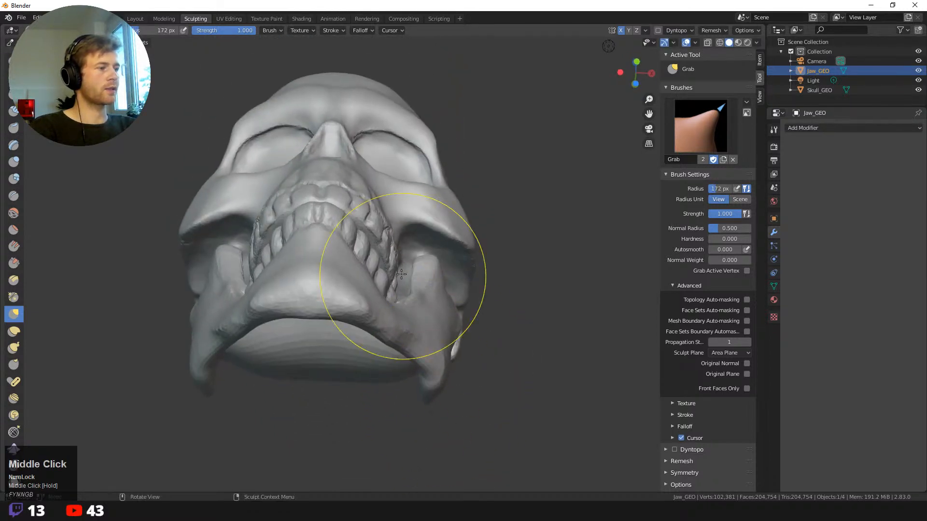
{"action": "left_click_drag", "start_coordinate": [352, 228], "coordinate": [371, 237]}
- Push the lower front teeth back behind the upper teeth in side view with Grab at a 125 px radius
{"action": "middle_click_drag", "start_coordinate": [303, 223], "coordinate": [199, 285]}
{"action": "key", "text": "f"}
{"action": "left_click", "coordinate": [252, 351]}
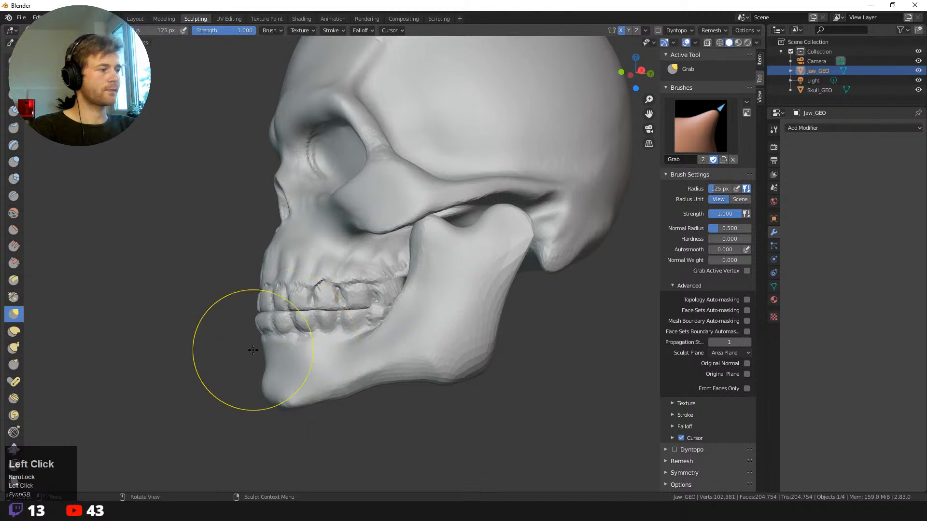
{"action": "mouse_move", "coordinate": [264, 344]}
{"action": "left_mouse_down"}
{"action": "mouse_move", "coordinate": [281, 352]}
{"action": "mouse_move", "coordinate": [270, 318]}
{"action": "left_mouse_up"}
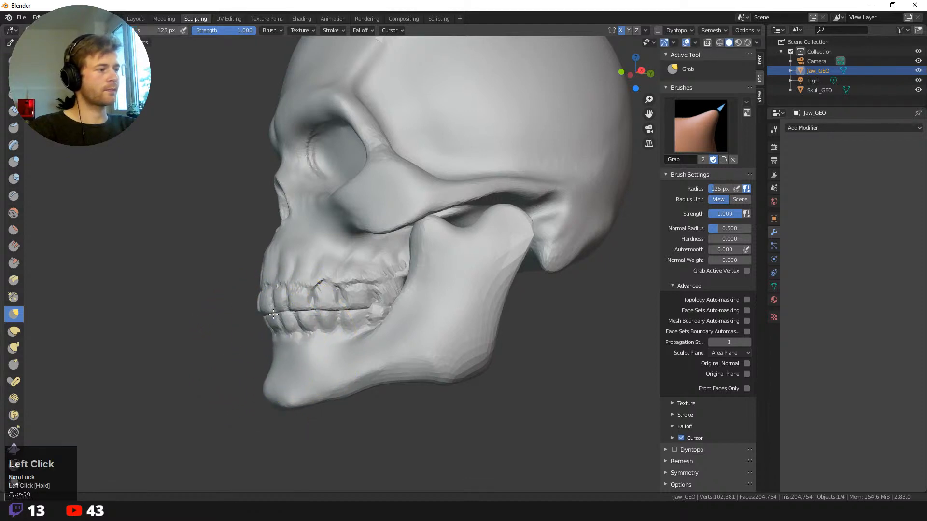
- Refine the jaw's side profile around the back teeth and rear branch with Grab at 176 px and 89 px radii
{"action": "mouse_move", "coordinate": [286, 308]}
{"action": "middle_mouse_down"}
{"action": "mouse_move", "coordinate": [240, 297]}
{"action": "mouse_move", "coordinate": [254, 325]}
{"action": "mouse_move", "coordinate": [314, 323]}
{"action": "middle_mouse_up"}
{"action": "key", "text": "f"}
{"action": "left_click", "coordinate": [405, 323]}
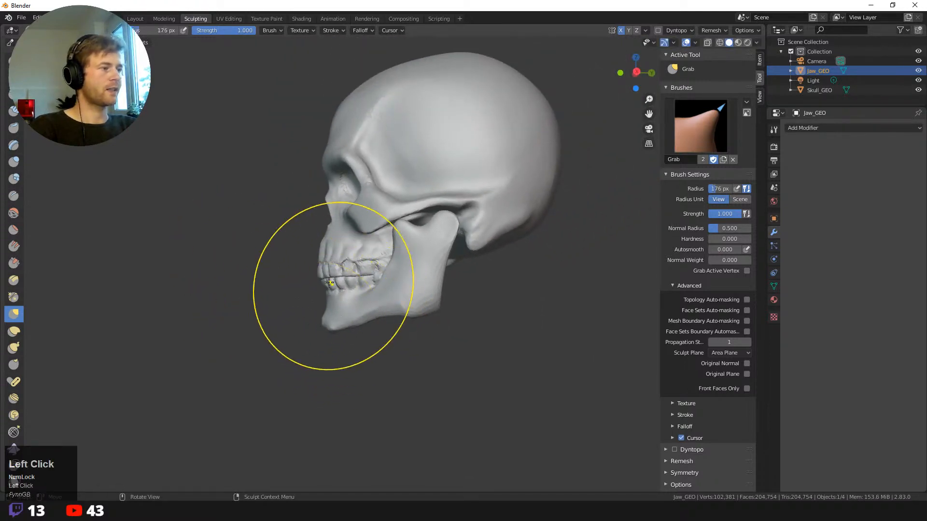
{"action": "middle_click_drag", "start_coordinate": [329, 282], "coordinate": [366, 305]}
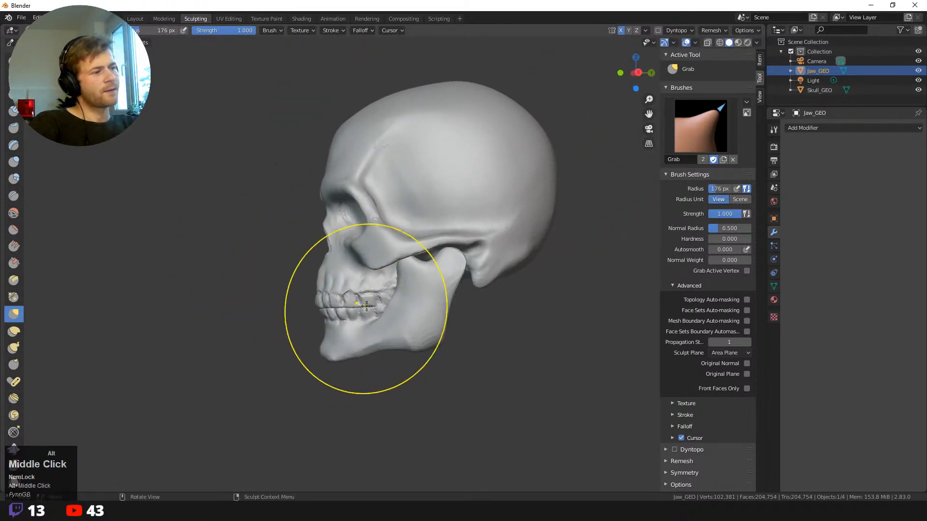
{"action": "left_click", "coordinate": [389, 295]}
{"action": "key", "text": "f"}
{"action": "left_click", "coordinate": [351, 293]}
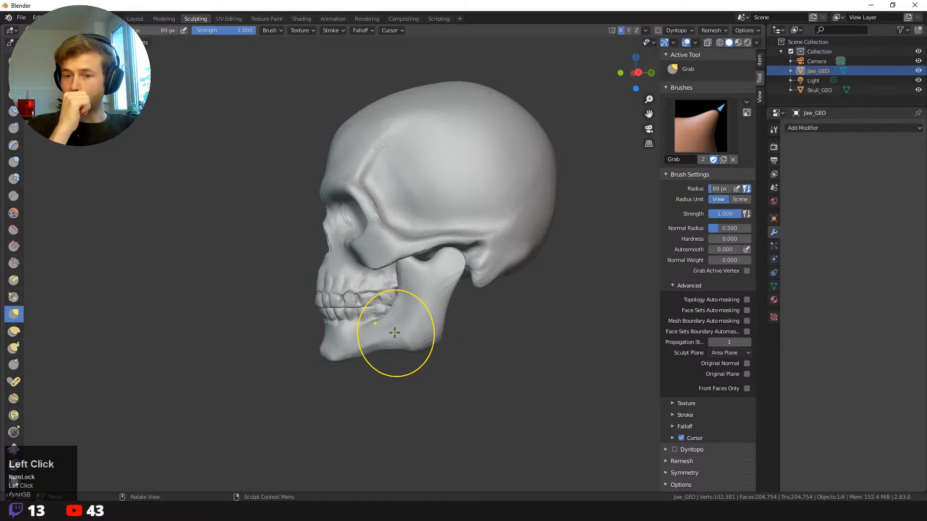
- Smooth the side of the jaw below the back teeth and along its rear branch using Clay Strips at an 89 px radius
{"action": "middle_click_drag", "start_coordinate": [416, 328], "coordinate": [451, 356]}
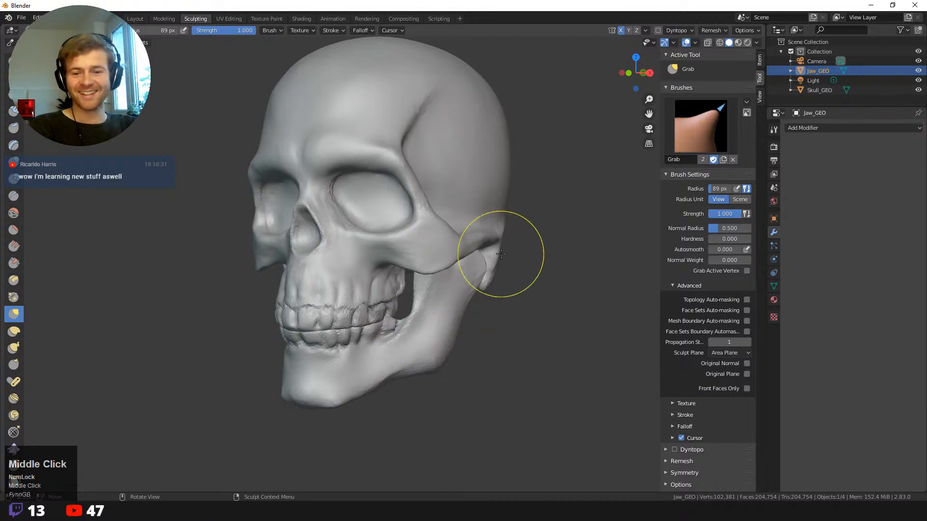
{"action": "middle_click_drag", "start_coordinate": [467, 324], "coordinate": [465, 378]}
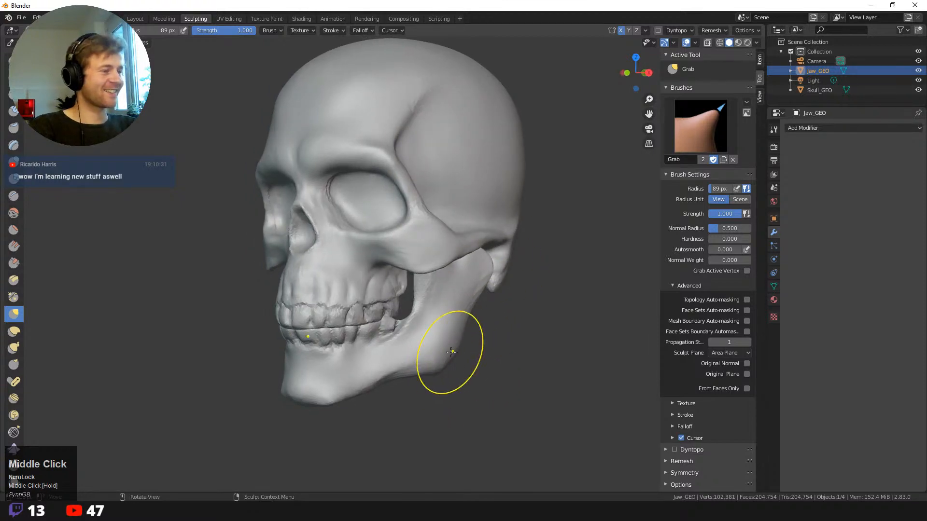
{"action": "left_click", "coordinate": [13, 110]}
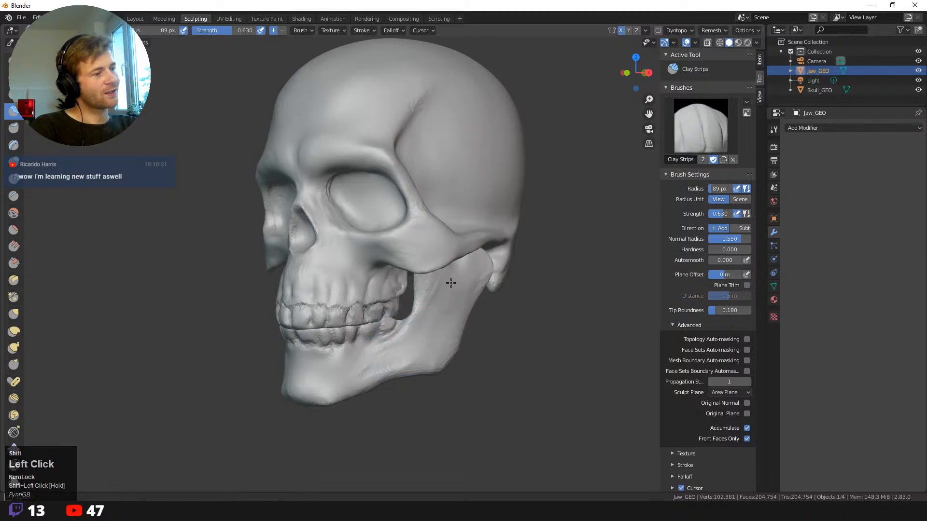
{"action": "middle_click_drag", "start_coordinate": [451, 282], "coordinate": [457, 331]}
- Reshape the upper end of the jaw's rear branch and pull the chin down and back in side view with the Grab brush
{"action": "key", "text": "g"}
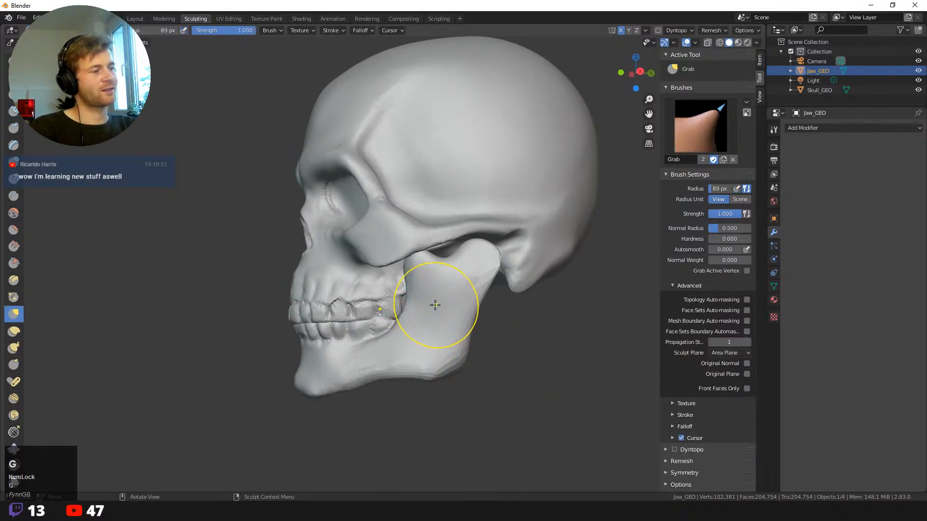
{"action": "mouse_move", "coordinate": [435, 305]}
{"action": "left_mouse_down"}
{"action": "mouse_move", "coordinate": [455, 300]}
{"action": "mouse_move", "coordinate": [496, 258]}
{"action": "mouse_move", "coordinate": [482, 255]}
{"action": "left_mouse_up"}
{"action": "key", "text": "f"}
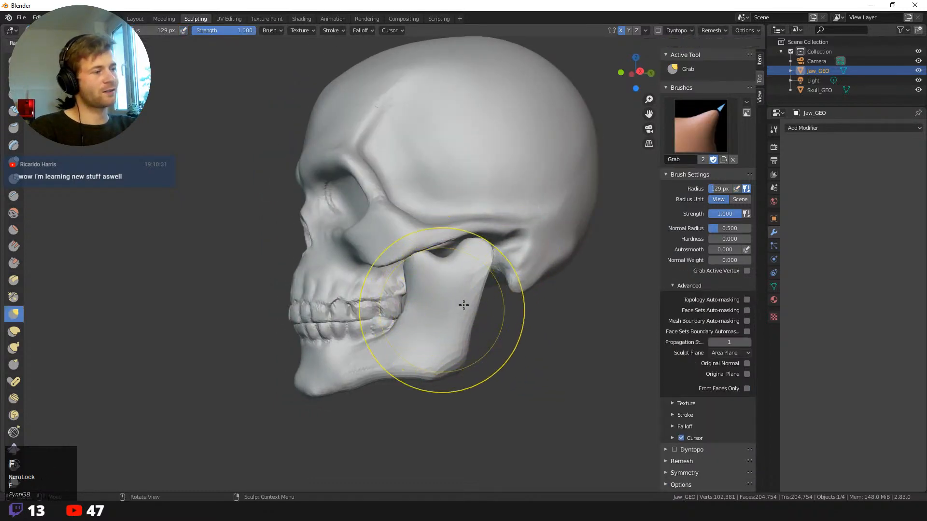
{"action": "left_click", "coordinate": [463, 305]}
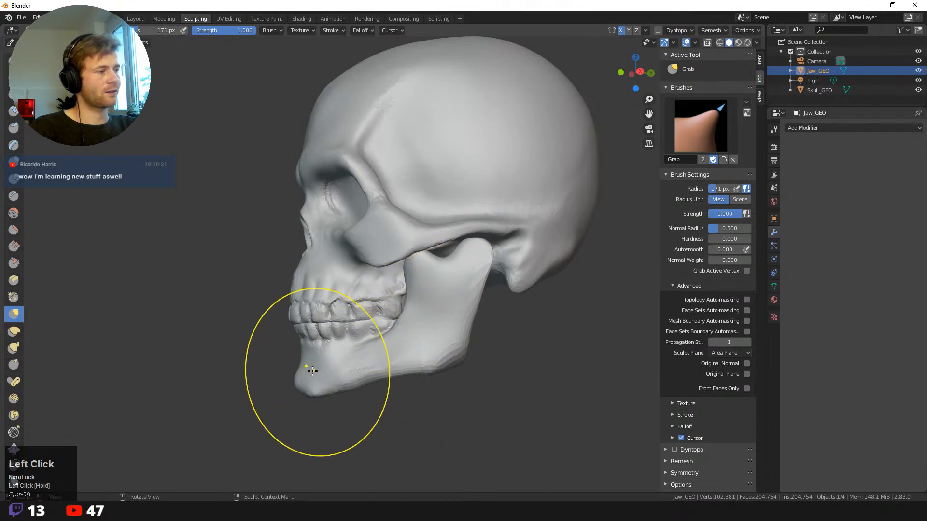
{"action": "key", "text": "f"}
{"action": "left_click", "coordinate": [382, 366]}
{"action": "left_click_drag", "start_coordinate": [310, 368], "coordinate": [322, 379]}
- Push the front edge of the jaw's rear branch backward and reshape its upper end below the cheekbone with Grab
{"action": "key", "text": "f"}
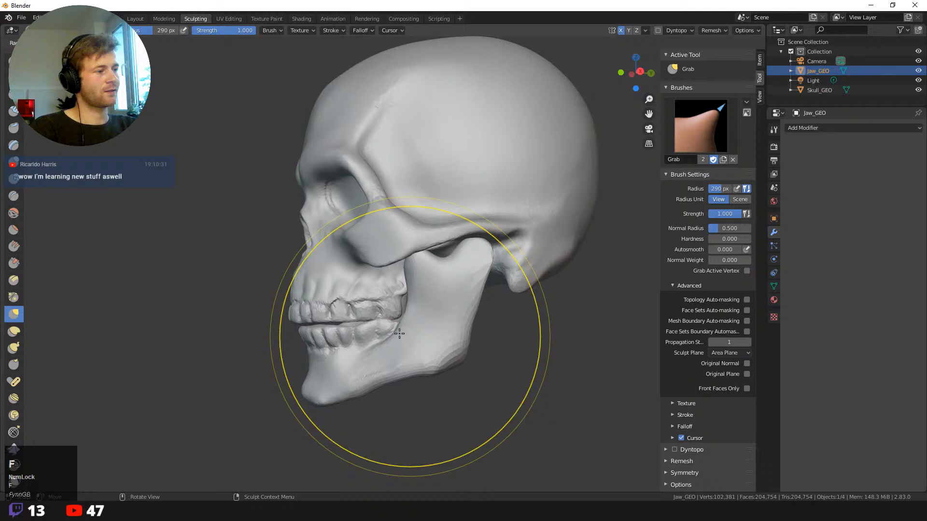
{"action": "left_click", "coordinate": [338, 336]}
{"action": "left_click_drag", "start_coordinate": [407, 320], "coordinate": [417, 312]}
{"action": "left_click_drag", "start_coordinate": [415, 287], "coordinate": [425, 278]}
{"action": "left_click_drag", "start_coordinate": [418, 264], "coordinate": [474, 246]}
{"action": "key", "text": "f"}
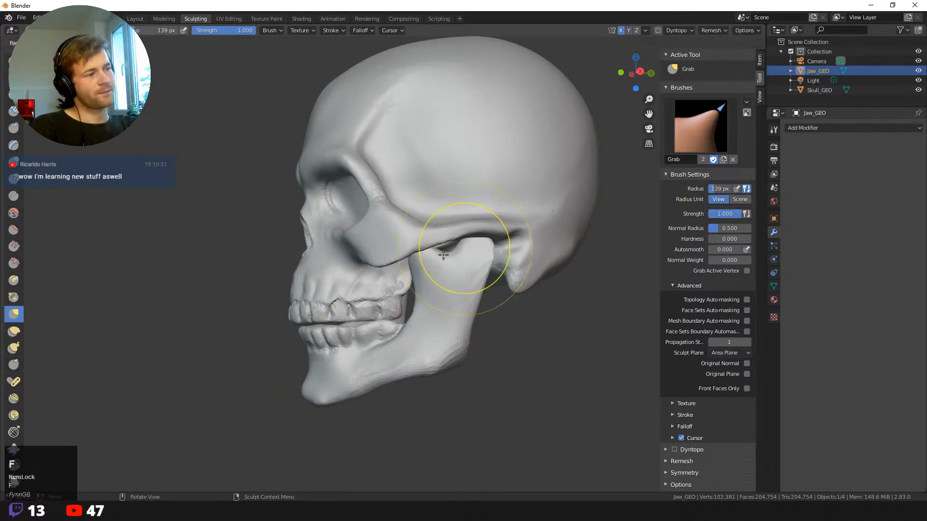
{"action": "left_click", "coordinate": [443, 255]}
- Raise the lower back teeth toward the upper row using Grab at a 62 px radius
{"action": "key", "text": "f"}
{"action": "left_click", "coordinate": [392, 328]}
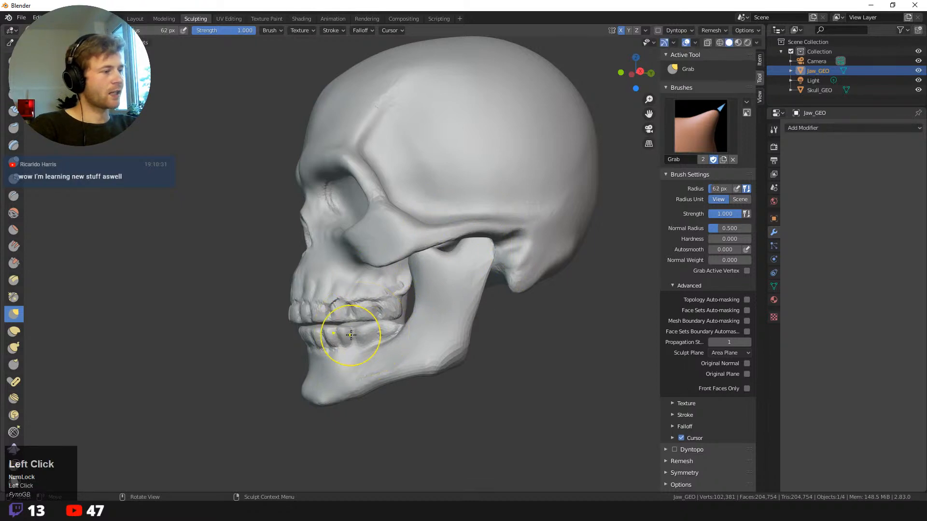
{"action": "left_click_drag", "start_coordinate": [352, 335], "coordinate": [386, 324]}
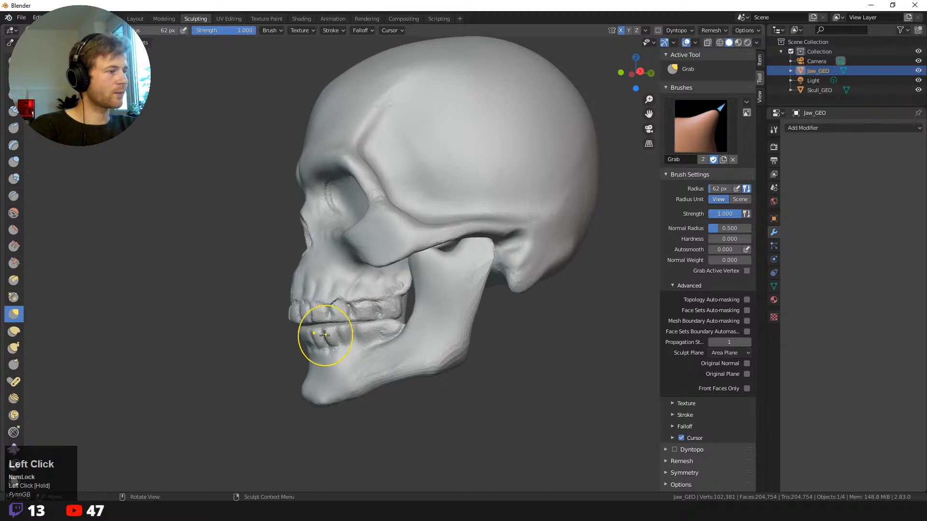
- Try to grab the upper teeth with Skull_GEO selected, using a 102 px brush radius
{"action": "left_click", "coordinate": [806, 89]}
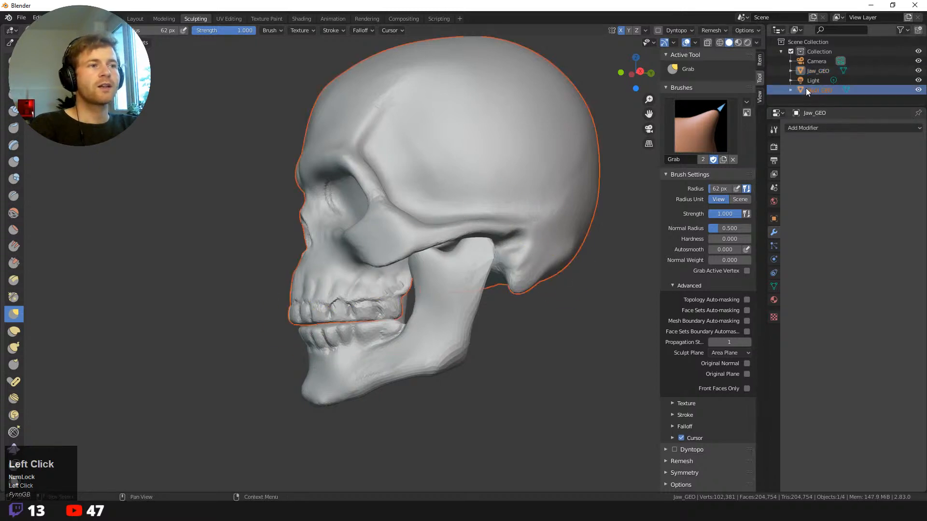
{"action": "key", "text": "f"}
{"action": "left_click", "coordinate": [374, 303]}
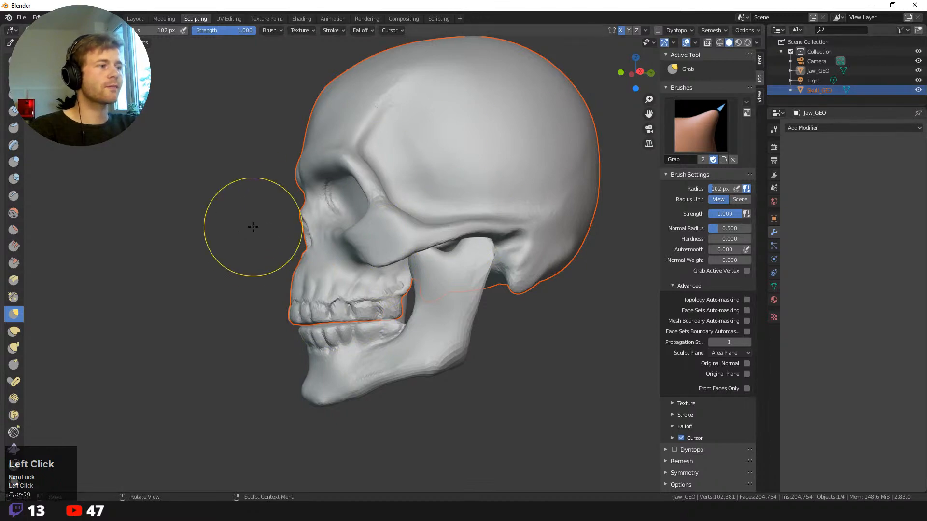
{"action": "key", "text": "Tab"}
{"action": "key", "text": "Tab"}
{"action": "left_click_drag", "start_coordinate": [309, 299], "coordinate": [314, 288]}
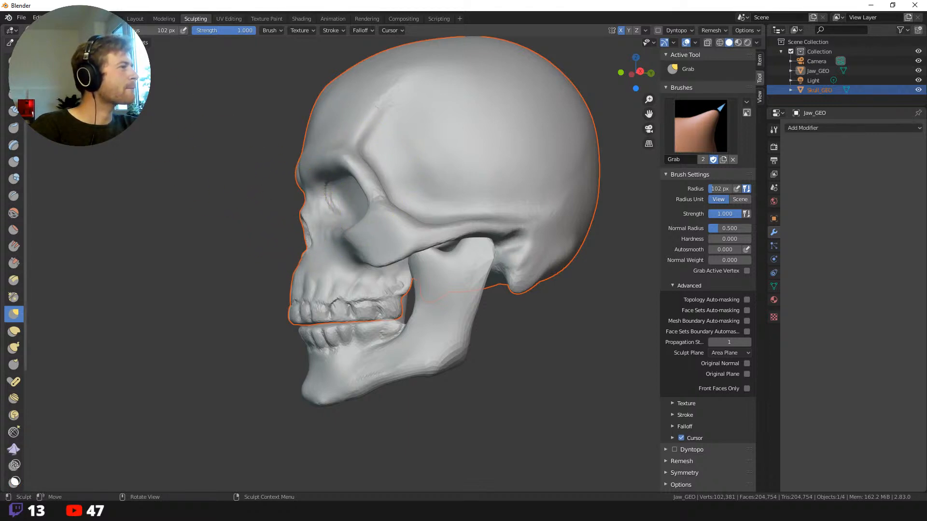
{"action": "key", "text": "Num_Lock"}
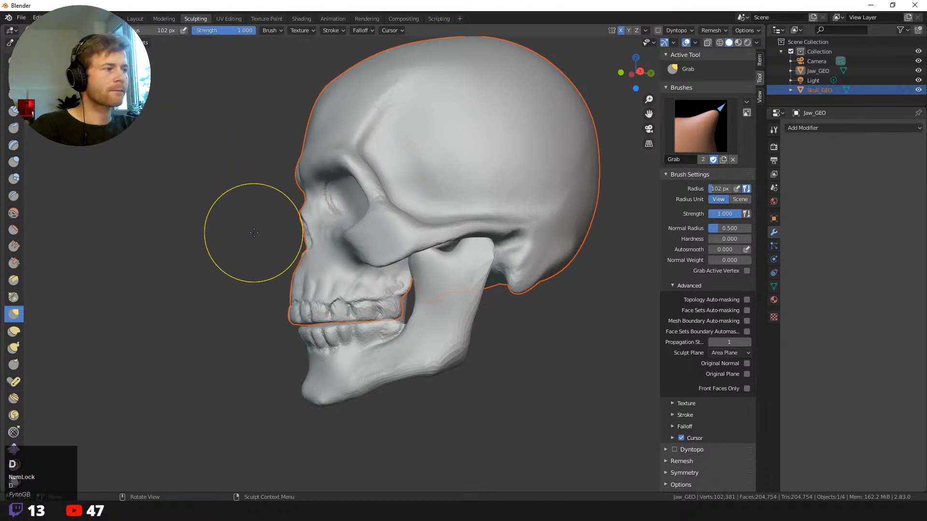
{"action": "key", "text": "d"}
{"action": "left_click", "coordinate": [359, 303]}
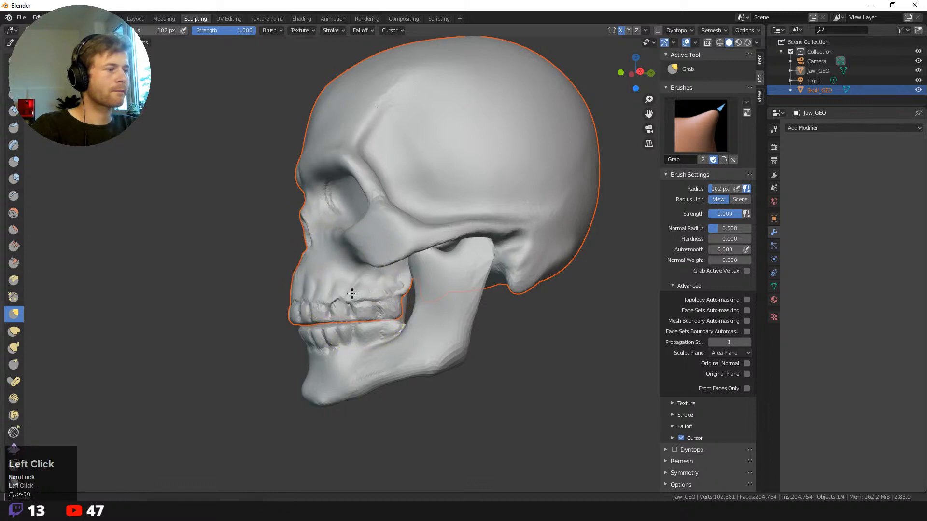
{"action": "middle_click_drag", "start_coordinate": [258, 244], "coordinate": [231, 241]}
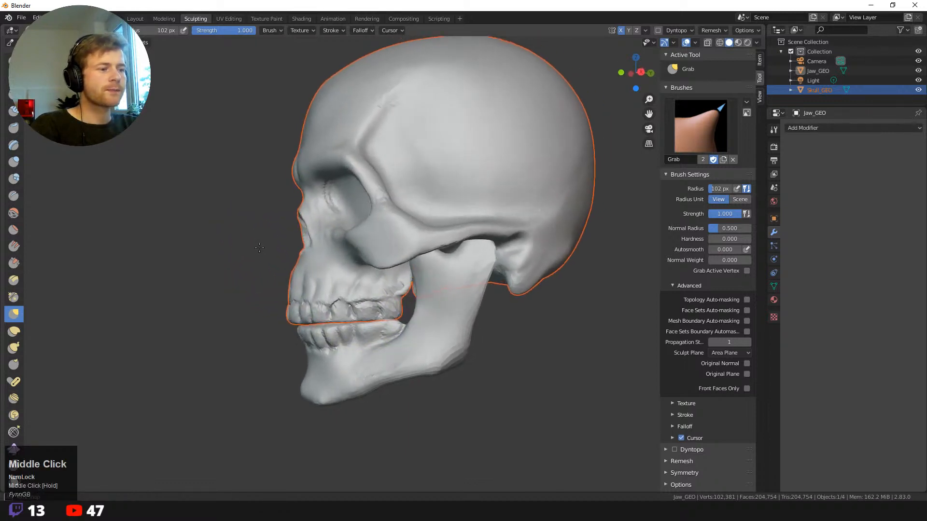
- Try again to sculpt the selected skull object after reloading the sculpting workspace, using Grab at a 147 px radius
{"action": "left_click", "coordinate": [138, 19]}
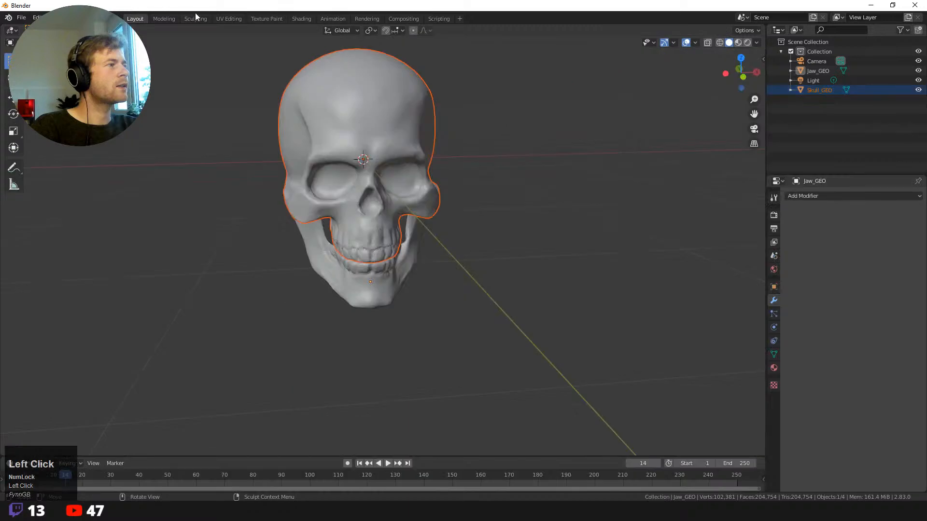
{"action": "left_click", "coordinate": [195, 18]}
{"action": "middle_click_drag", "start_coordinate": [301, 275], "coordinate": [336, 278]}
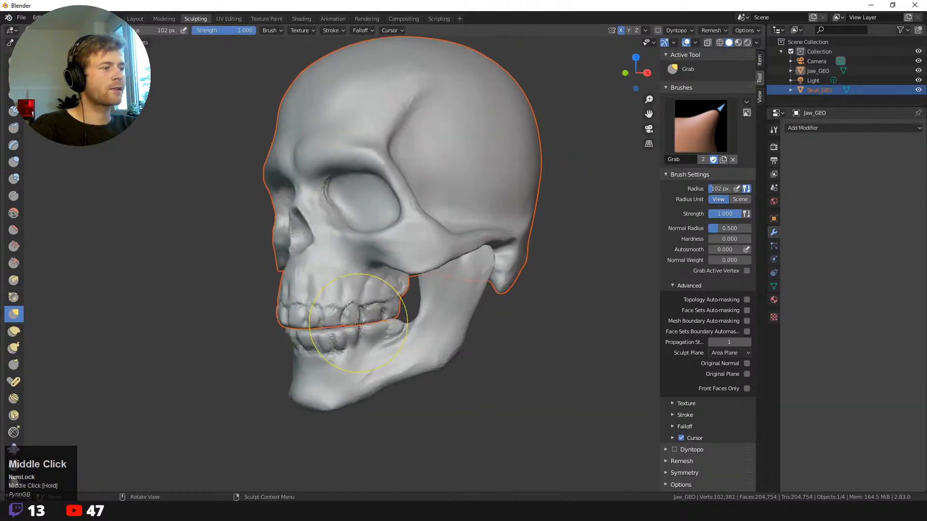
{"action": "key", "text": "f"}
{"action": "left_click", "coordinate": [432, 306]}
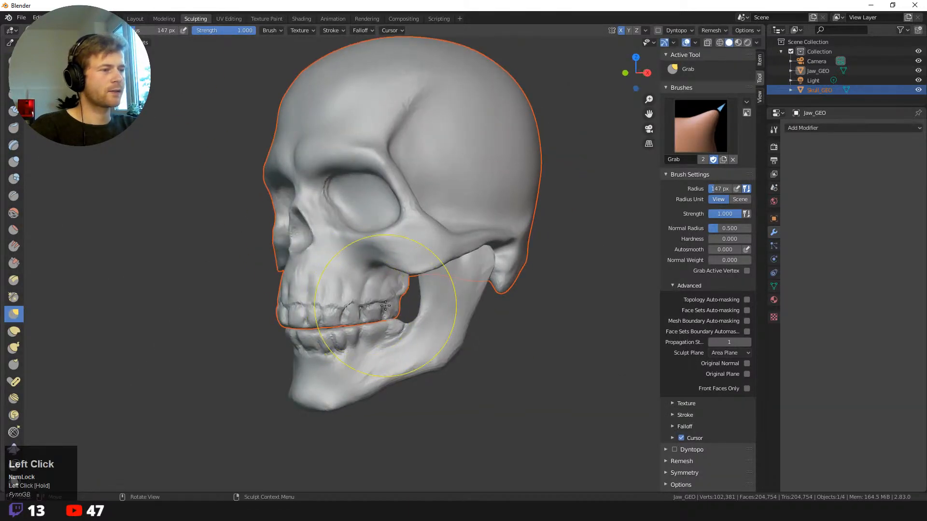
{"action": "key", "text": "Tab"}
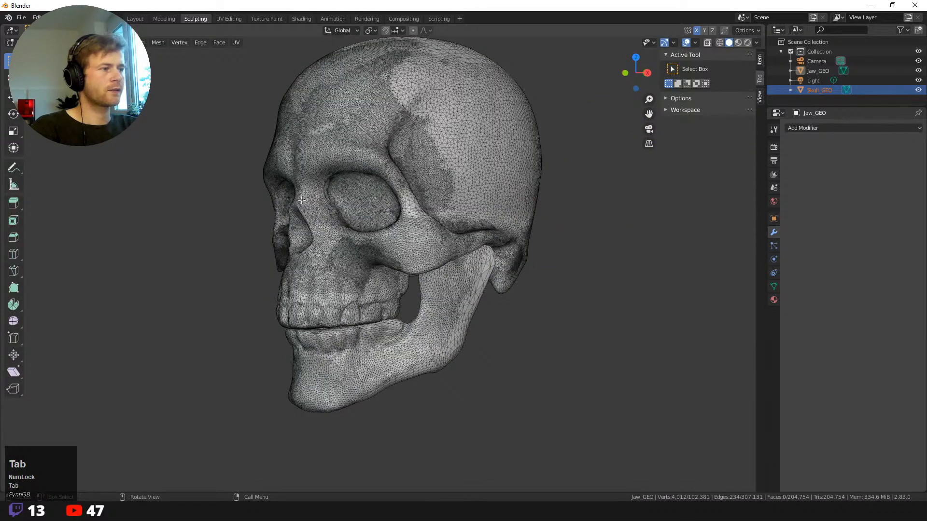
{"action": "key", "text": "Tab"}
- Leave the combined mode, make Skull_GEO the active object instead of the jaw, and resume sculpting on it
{"action": "left_click", "coordinate": [139, 18]}
{"action": "key", "text": "Tab"}
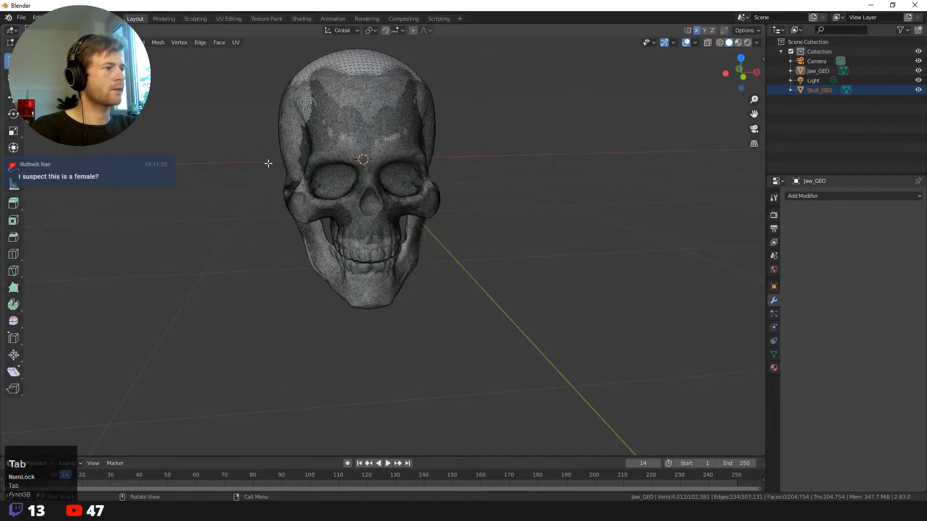
{"action": "key", "text": "Tab"}
{"action": "left_click", "coordinate": [305, 152]}
{"action": "left_click", "coordinate": [224, 135]}
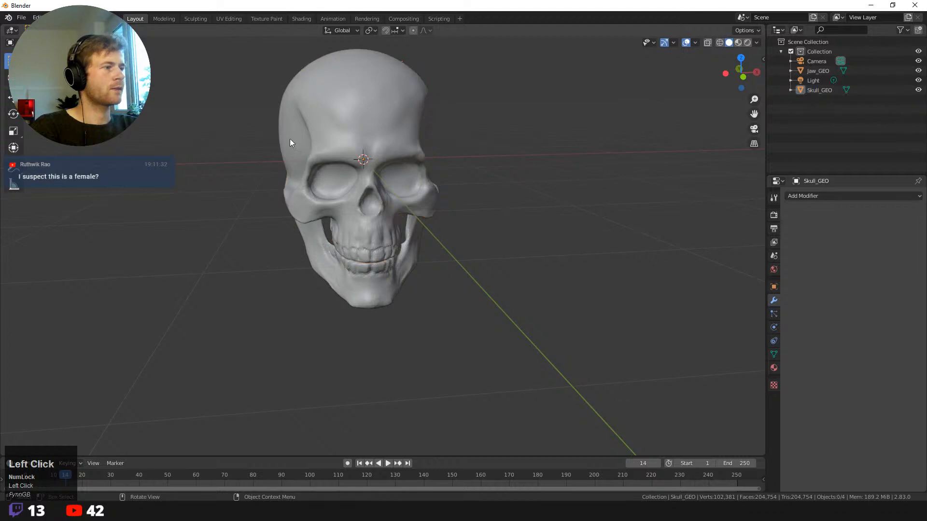
{"action": "left_click", "coordinate": [291, 138]}
{"action": "left_click", "coordinate": [195, 18]}
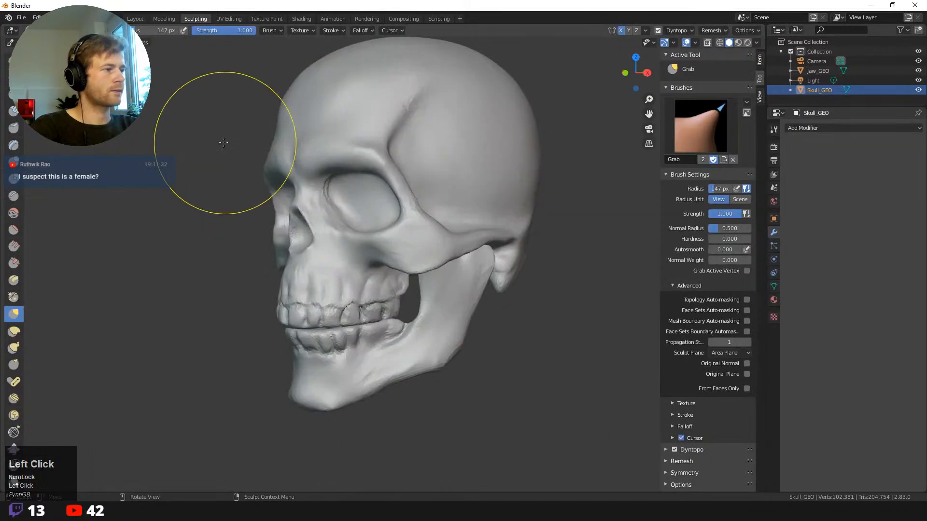
- Adjust the upper tooth row and the front of the upper jaw below the nose using Grab at a 217 px radius
{"action": "middle_click_drag", "start_coordinate": [213, 131], "coordinate": [329, 280]}
{"action": "key", "text": "f"}
{"action": "left_click", "coordinate": [384, 314]}
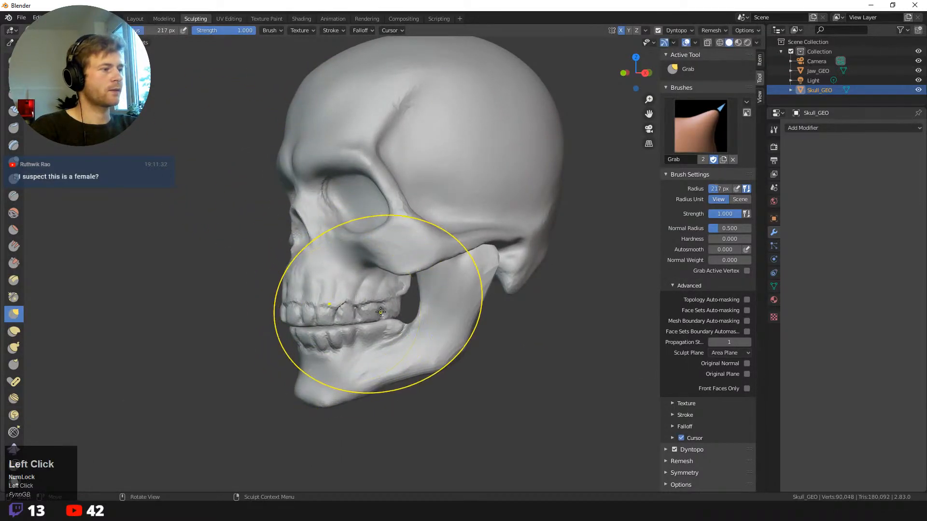
{"action": "mouse_move", "coordinate": [333, 316]}
{"action": "left_mouse_down"}
{"action": "mouse_move", "coordinate": [344, 310]}
{"action": "mouse_move", "coordinate": [299, 307]}
{"action": "left_mouse_up"}
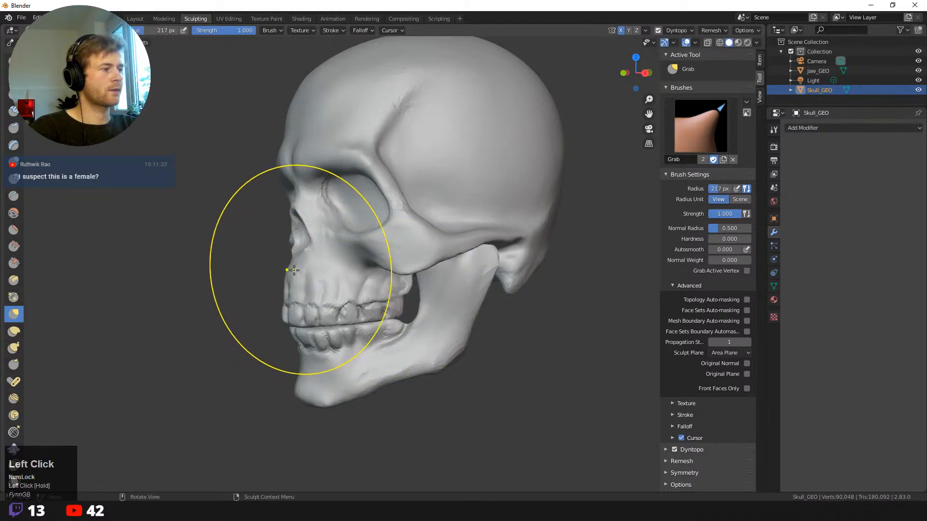
{"action": "left_click_drag", "start_coordinate": [291, 272], "coordinate": [296, 270]}
- Pull the back end of the upper jaw and its teeth forward in side view using Grab at a 102 px radius
{"action": "middle_click_drag", "start_coordinate": [265, 249], "coordinate": [393, 282]}
{"action": "key", "text": "f"}
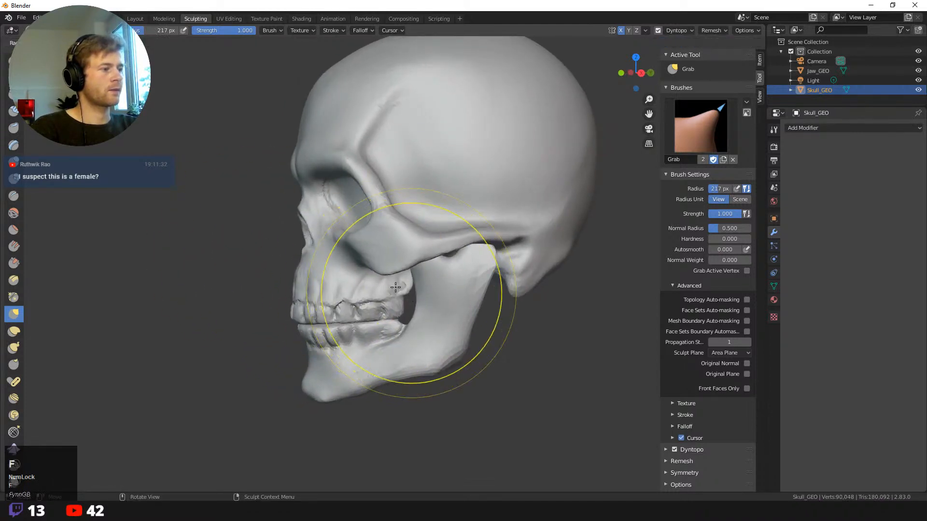
{"action": "left_click", "coordinate": [356, 285]}
{"action": "left_click_drag", "start_coordinate": [407, 287], "coordinate": [404, 285]}
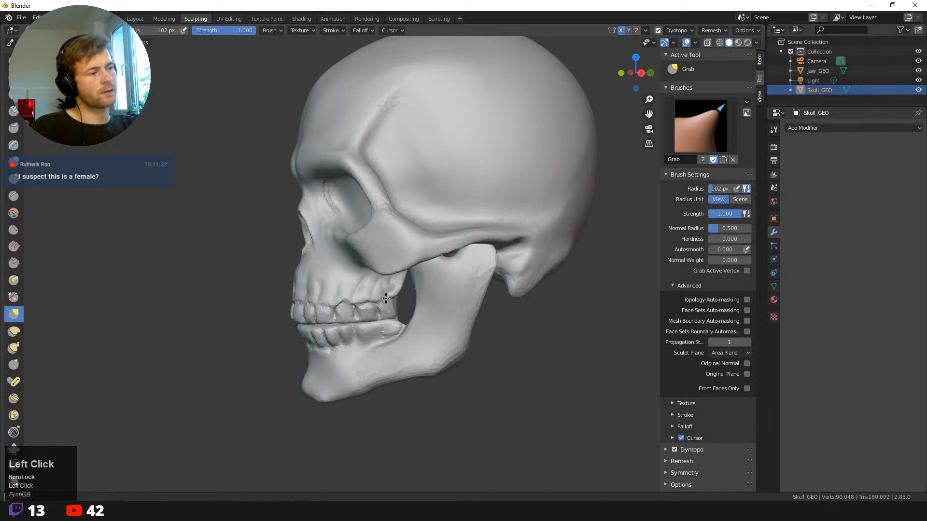
- Lift the upper tooth row away from the lower teeth using Grab at a 154 px radius
{"action": "mouse_move", "coordinate": [377, 290]}
{"action": "middle_mouse_down"}
{"action": "mouse_move", "coordinate": [323, 259]}
{"action": "mouse_move", "coordinate": [309, 263]}
{"action": "mouse_move", "coordinate": [395, 280]}
{"action": "mouse_move", "coordinate": [414, 255]}
{"action": "mouse_move", "coordinate": [366, 295]}
{"action": "middle_mouse_up"}
{"action": "middle_click_drag", "start_coordinate": [425, 316], "coordinate": [444, 321]}
{"action": "key", "text": "f"}
{"action": "left_click", "coordinate": [448, 295]}
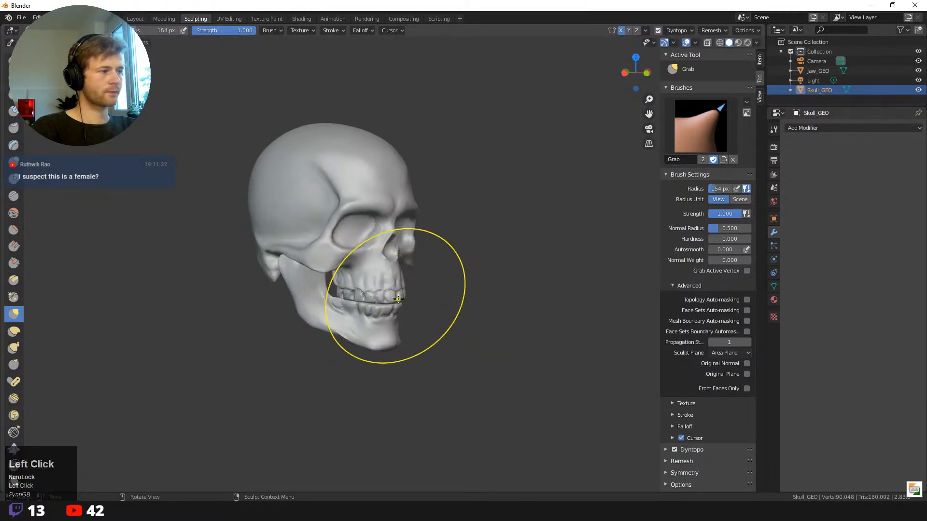
{"action": "left_click_drag", "start_coordinate": [379, 302], "coordinate": [379, 296]}
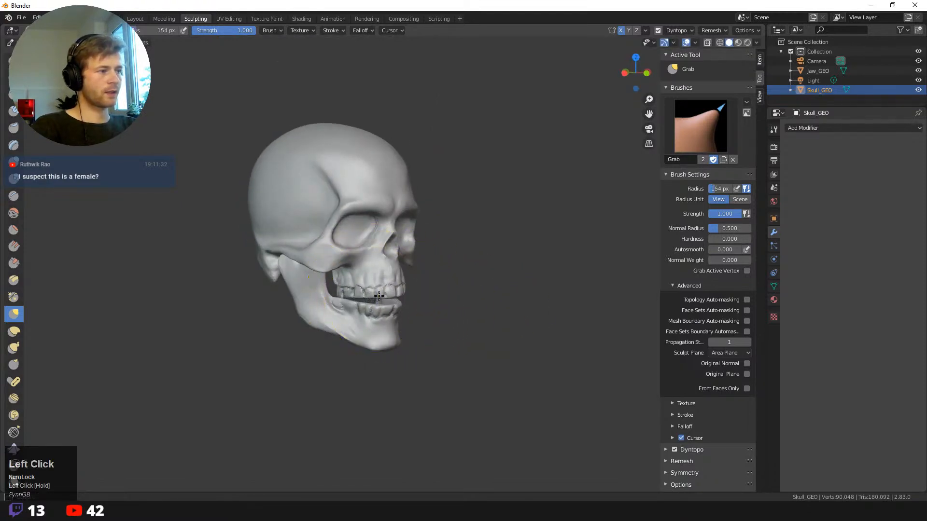
- Adjust the area behind the upper back teeth and the cheekbone's lower edge using Grab at 67 px and 40 px radii
{"action": "key", "text": "f"}
{"action": "left_click", "coordinate": [340, 292]}
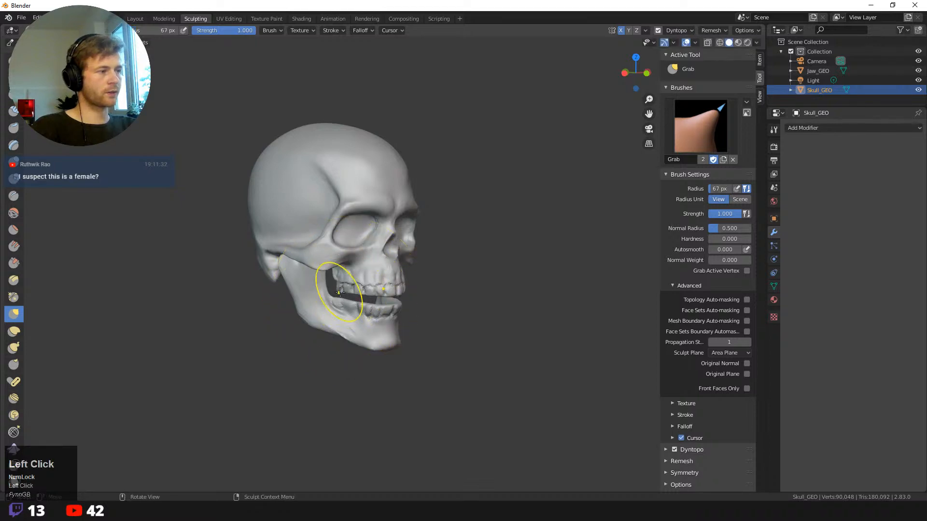
{"action": "key", "text": "f"}
{"action": "left_click", "coordinate": [343, 263]}
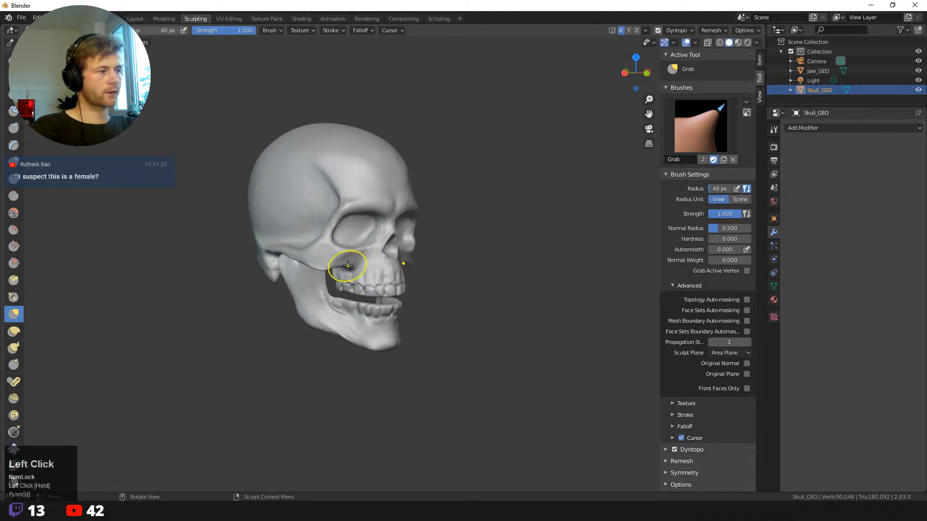
{"action": "middle_click_drag", "start_coordinate": [342, 260], "coordinate": [372, 265]}
{"action": "left_click", "coordinate": [380, 267]}
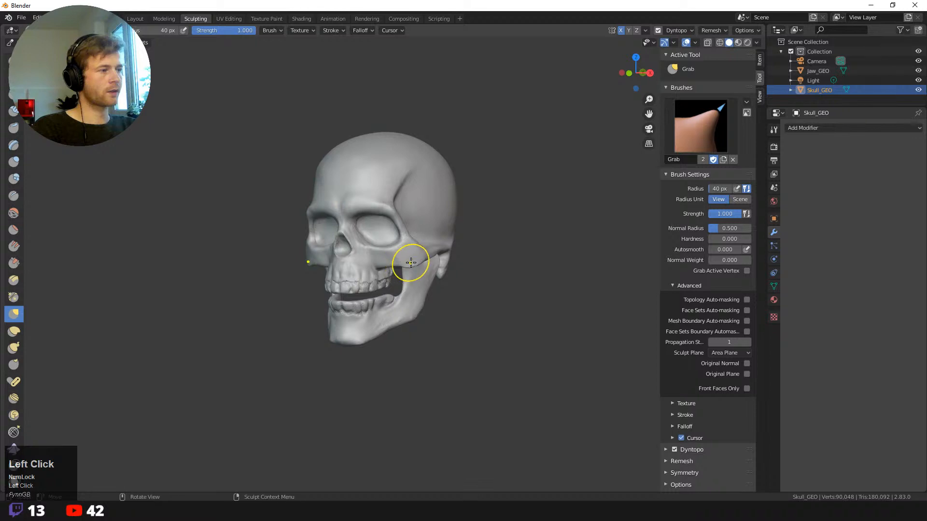
- Pull the cheekbone's outer edge slightly outward in front view using Grab at an 87 px radius
{"action": "middle_click_drag", "start_coordinate": [426, 254], "coordinate": [470, 271]}
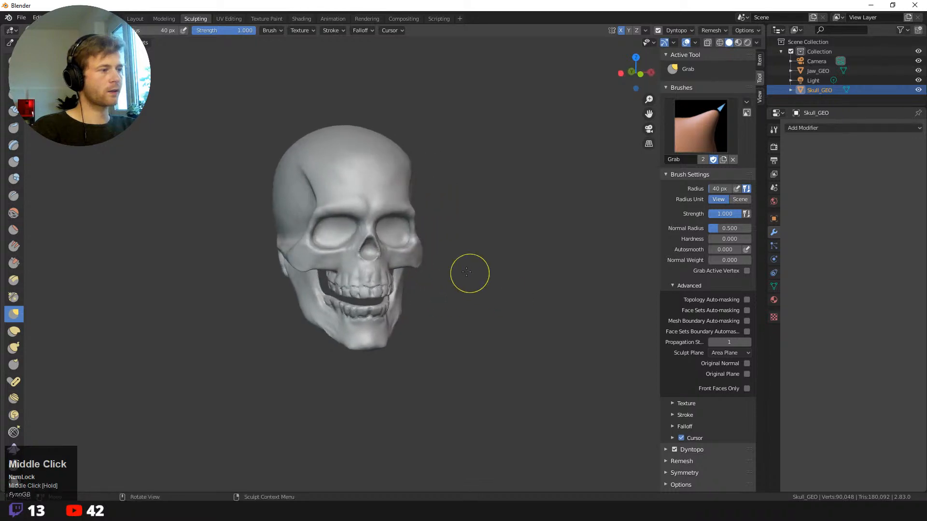
{"action": "key", "text": "f"}
{"action": "left_click", "coordinate": [434, 256]}
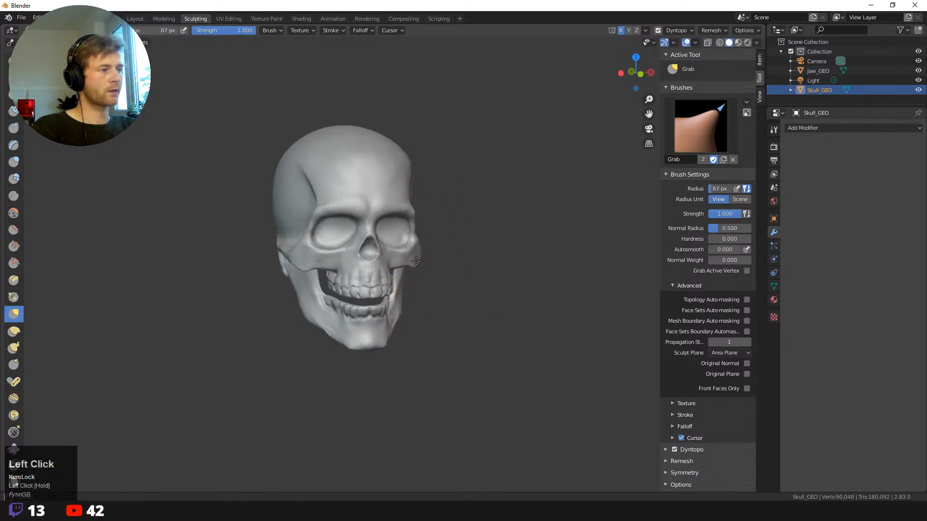
{"action": "left_click_drag", "start_coordinate": [416, 261], "coordinate": [421, 261]}
- Nudge the cheekbone's outer contour inward from several front angles using Grab at a 50 px radius
{"action": "mouse_move", "coordinate": [426, 259]}
{"action": "middle_mouse_down"}
{"action": "mouse_move", "coordinate": [411, 260]}
{"action": "mouse_move", "coordinate": [452, 270]}
{"action": "middle_mouse_up"}
{"action": "key", "text": "f"}
{"action": "left_click", "coordinate": [411, 262]}
{"action": "left_click_drag", "start_coordinate": [419, 245], "coordinate": [414, 245]}
{"action": "middle_click_drag", "start_coordinate": [425, 260], "coordinate": [405, 263]}
{"action": "left_click_drag", "start_coordinate": [416, 253], "coordinate": [413, 252]}
{"action": "mouse_move", "coordinate": [428, 275]}
{"action": "middle_mouse_down"}
{"action": "mouse_move", "coordinate": [352, 286]}
{"action": "mouse_move", "coordinate": [382, 259]}
{"action": "mouse_move", "coordinate": [338, 263]}
{"action": "middle_mouse_up"}
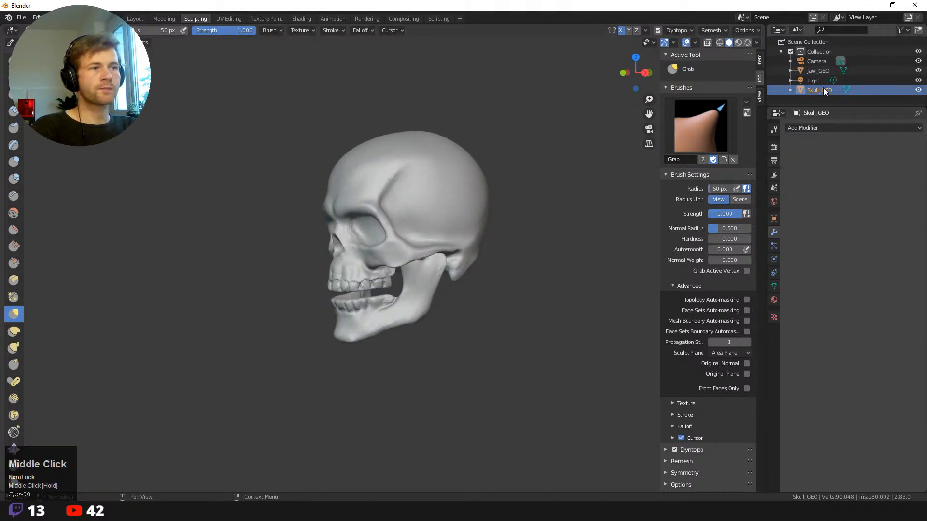
- Switch sculpting from the skull to the separate lower jaw object, Jaw_GEO
{"action": "left_click", "coordinate": [135, 18]}
{"action": "left_click", "coordinate": [333, 275]}
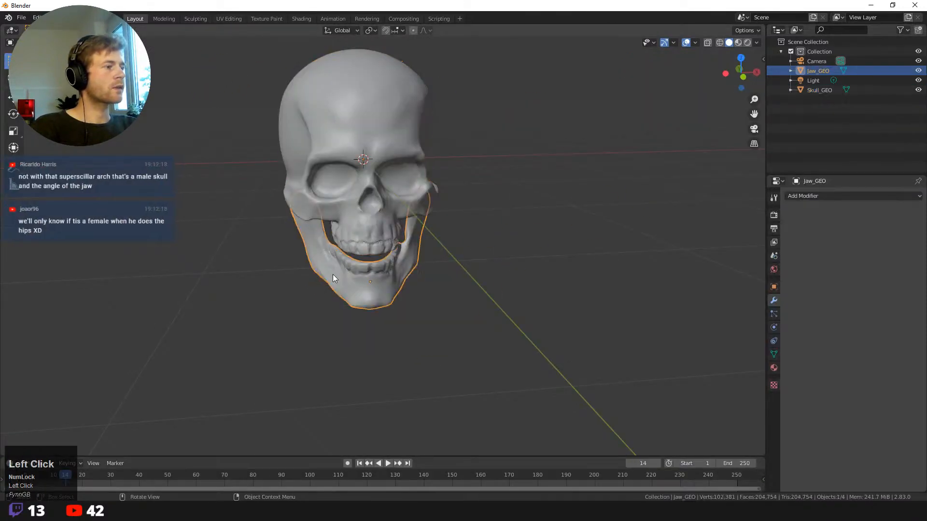
{"action": "left_click", "coordinate": [195, 18]}
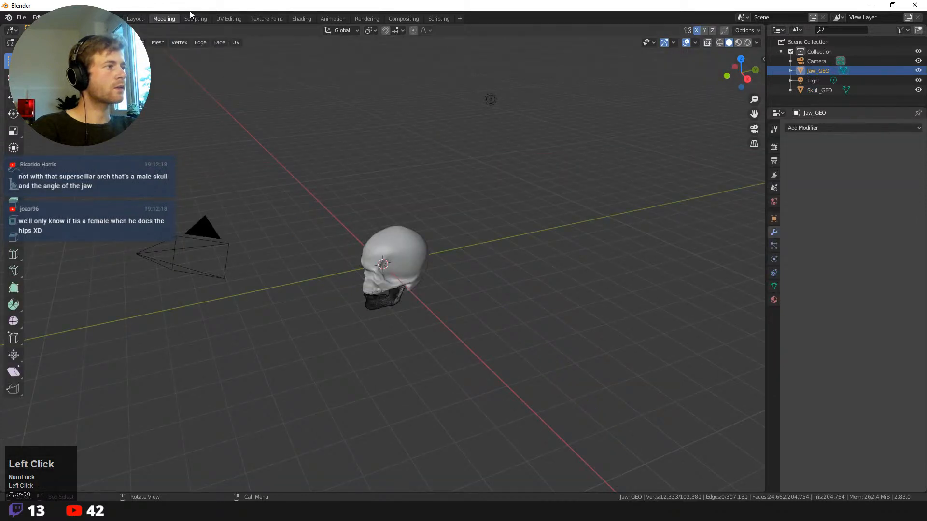
{"action": "mouse_move", "coordinate": [292, 201]}
{"action": "middle_mouse_down"}
{"action": "mouse_move", "coordinate": [364, 206]}
{"action": "mouse_move", "coordinate": [428, 347]}
{"action": "middle_mouse_up"}
- Raise the front of the lower jaw until its teeth meet the upper row, using Grab at a 174 px radius
{"action": "key", "text": "f"}
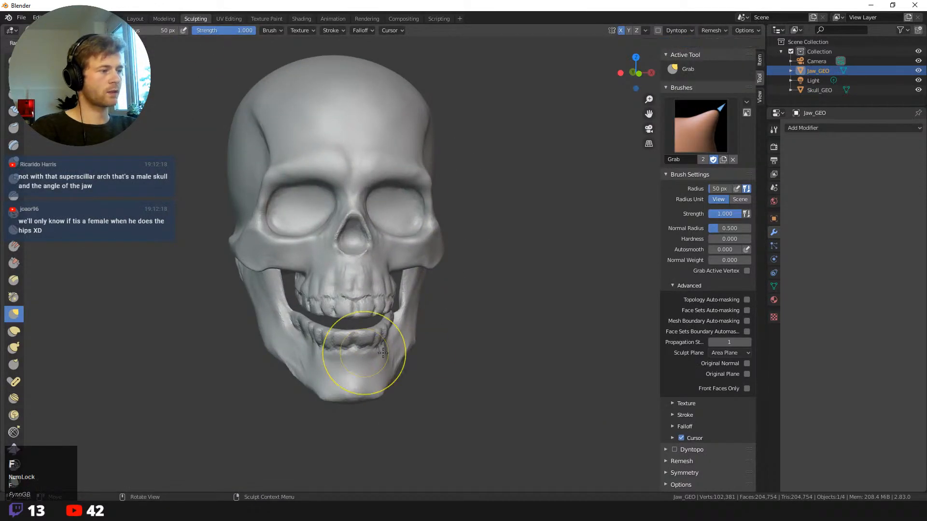
{"action": "left_click", "coordinate": [421, 339]}
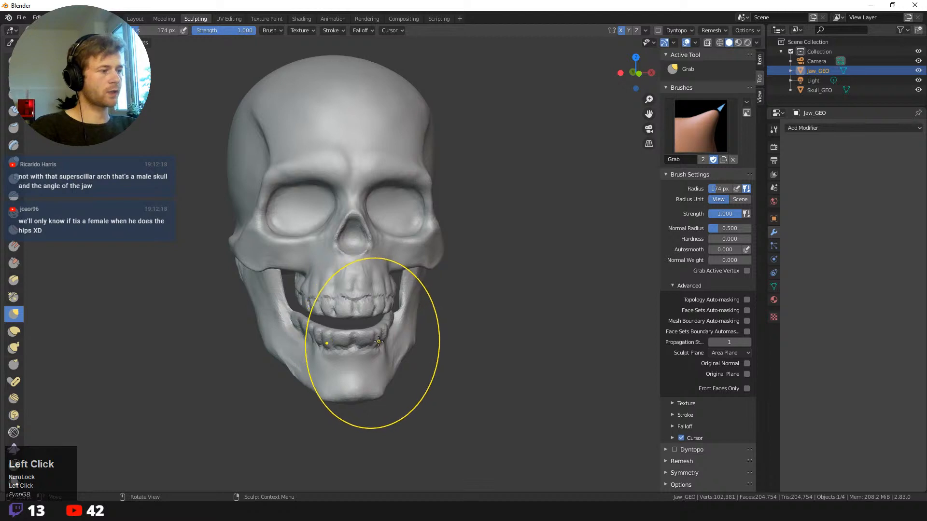
{"action": "key", "text": "ctrl+z"}
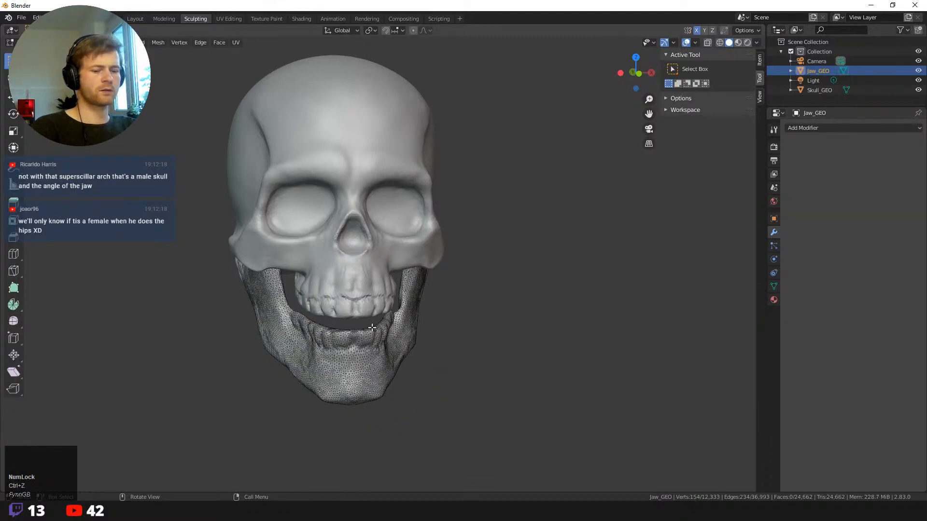
{"action": "key", "text": "Tab"}
{"action": "left_click_drag", "start_coordinate": [381, 342], "coordinate": [381, 335]}
{"action": "mouse_move", "coordinate": [381, 337]}
{"action": "middle_mouse_down"}
{"action": "mouse_move", "coordinate": [362, 362]}
{"action": "mouse_move", "coordinate": [352, 314]}
{"action": "middle_mouse_up"}
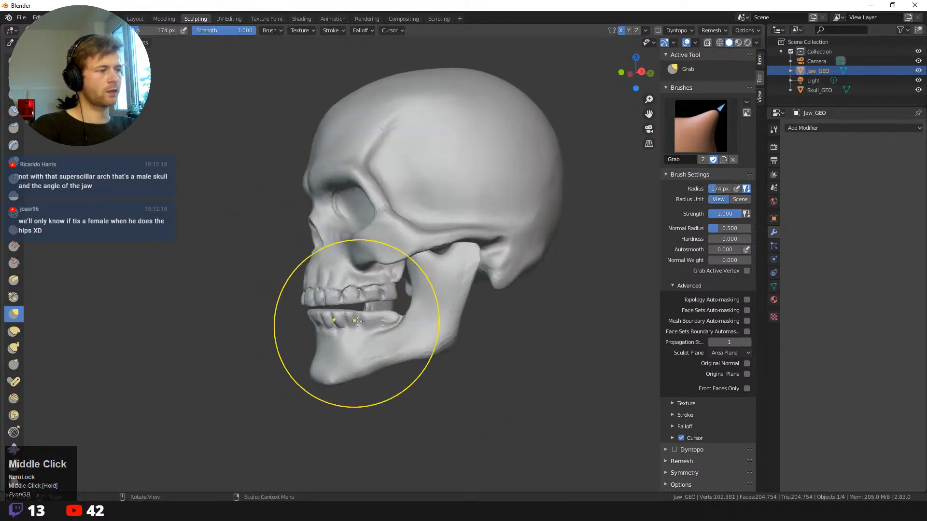
{"action": "left_click_drag", "start_coordinate": [352, 314], "coordinate": [373, 309]}
{"action": "left_click_drag", "start_coordinate": [318, 312], "coordinate": [319, 309]}
{"action": "left_click_drag", "start_coordinate": [331, 369], "coordinate": [340, 364]}
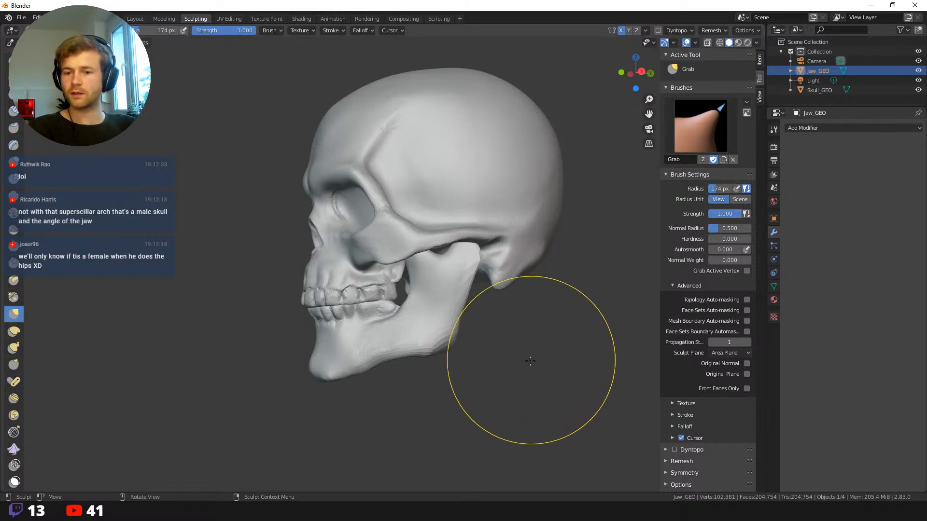
- Adjust the jaw's rear branch with Grab at 174 px and nudge the lower teeth under the upper row at 89 px
{"action": "mouse_move", "coordinate": [518, 378]}
{"action": "middle_mouse_down"}
{"action": "mouse_move", "coordinate": [492, 393]}
{"action": "mouse_move", "coordinate": [407, 293]}
{"action": "middle_mouse_up"}
{"action": "left_click_drag", "start_coordinate": [425, 284], "coordinate": [420, 291]}
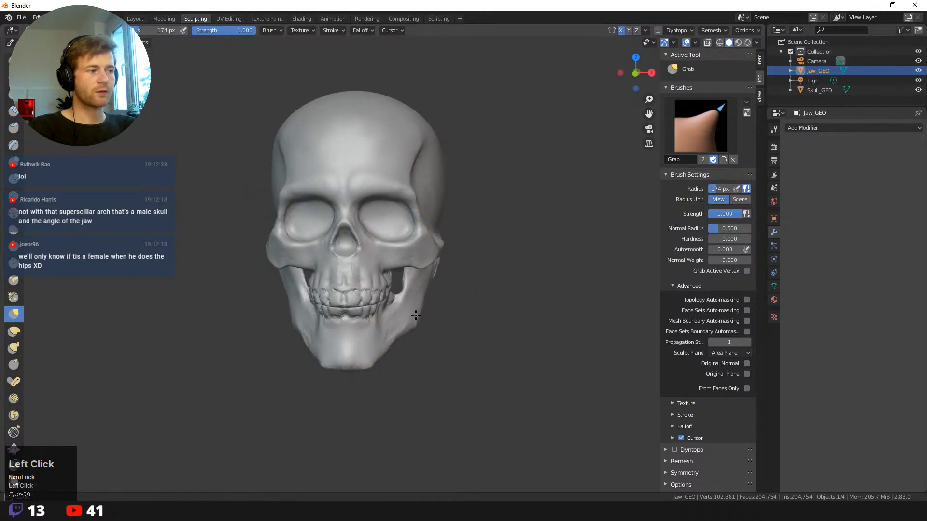
{"action": "mouse_move", "coordinate": [398, 335]}
{"action": "middle_mouse_down"}
{"action": "mouse_move", "coordinate": [395, 320]}
{"action": "mouse_move", "coordinate": [427, 355]}
{"action": "mouse_move", "coordinate": [324, 303]}
{"action": "middle_mouse_up"}
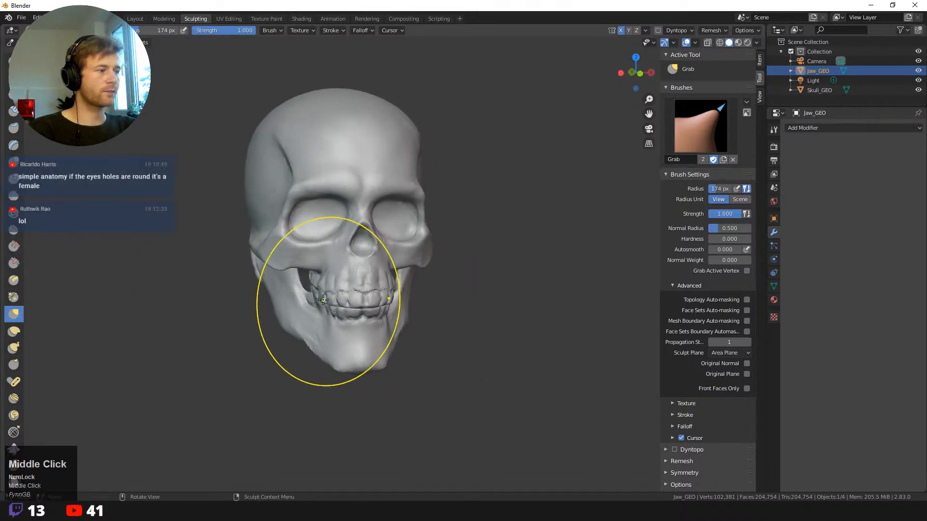
{"action": "key", "text": "f"}
{"action": "left_click", "coordinate": [311, 317]}
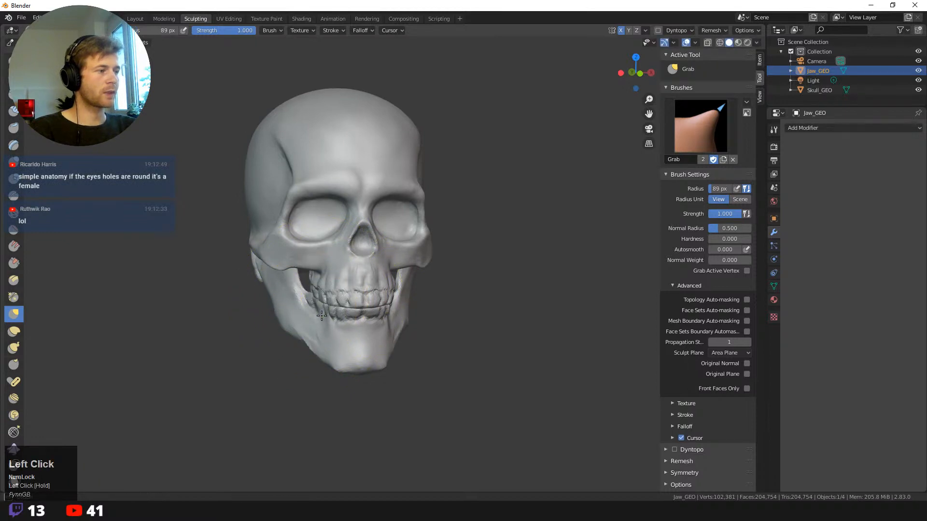
{"action": "left_click_drag", "start_coordinate": [347, 317], "coordinate": [349, 317]}
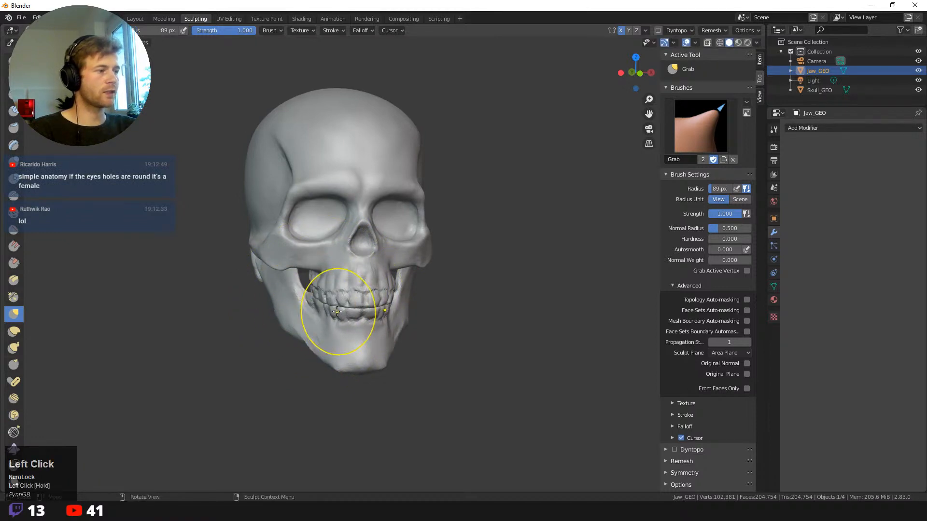
- Refine the jaw around the back teeth and its rear branch using Grab at 34 px and 86 px radii
{"action": "key", "text": "f"}
{"action": "left_click", "coordinate": [273, 293]}
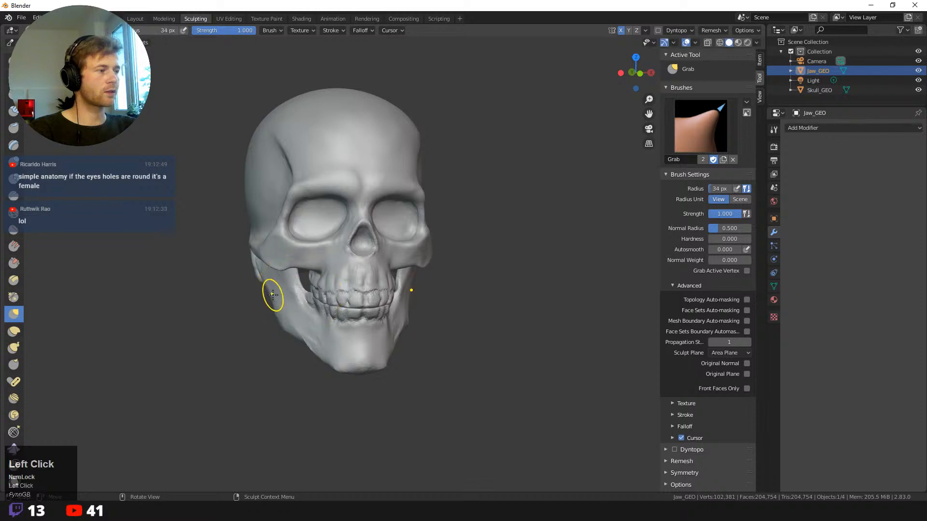
{"action": "middle_click_drag", "start_coordinate": [273, 293], "coordinate": [323, 302]}
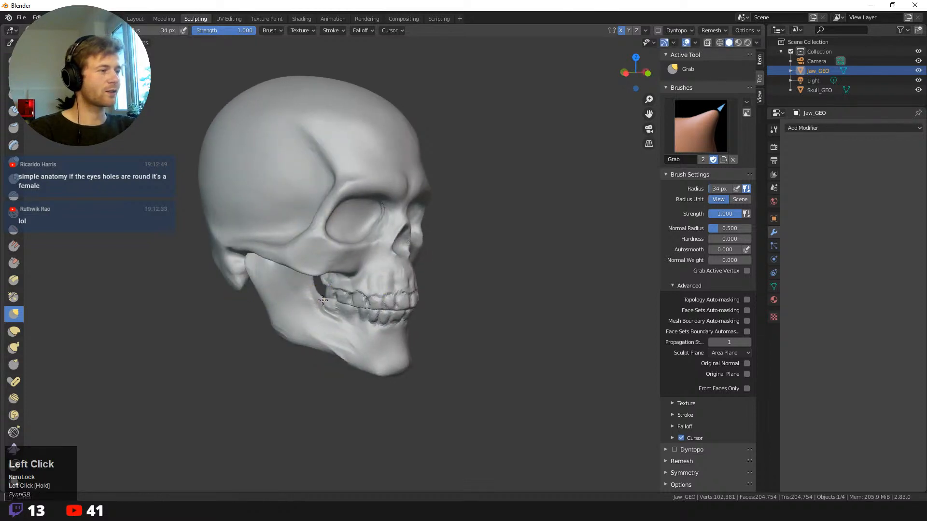
{"action": "key", "text": "f"}
{"action": "left_click", "coordinate": [348, 291]}
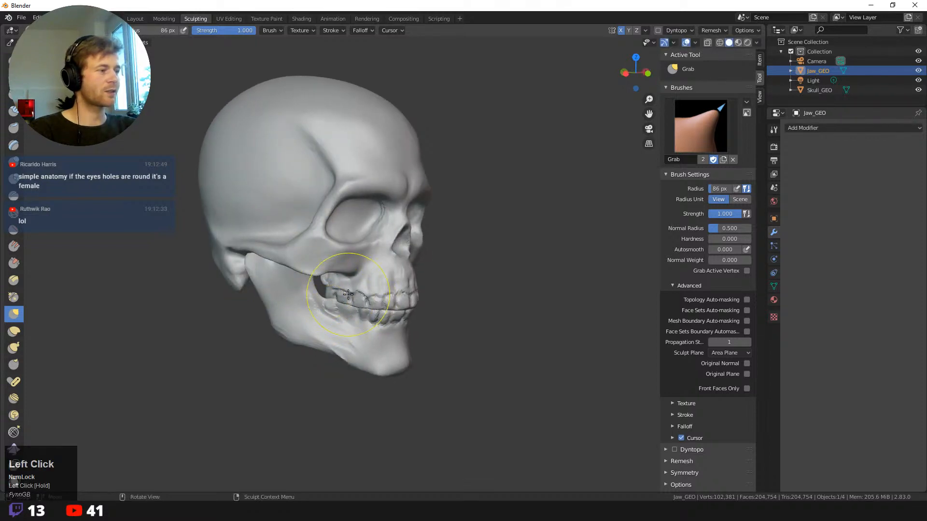
{"action": "middle_click_drag", "start_coordinate": [349, 307], "coordinate": [319, 314]}
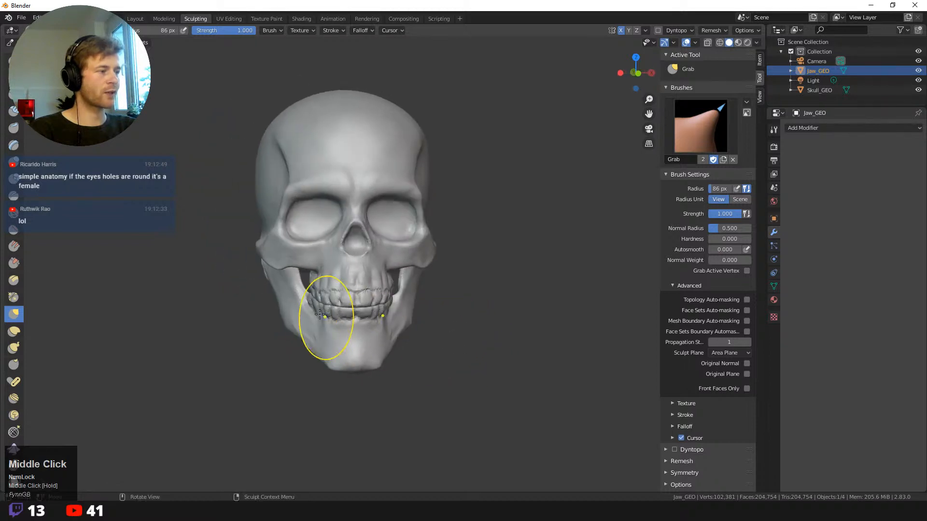
{"action": "left_click_drag", "start_coordinate": [304, 299], "coordinate": [308, 301]}
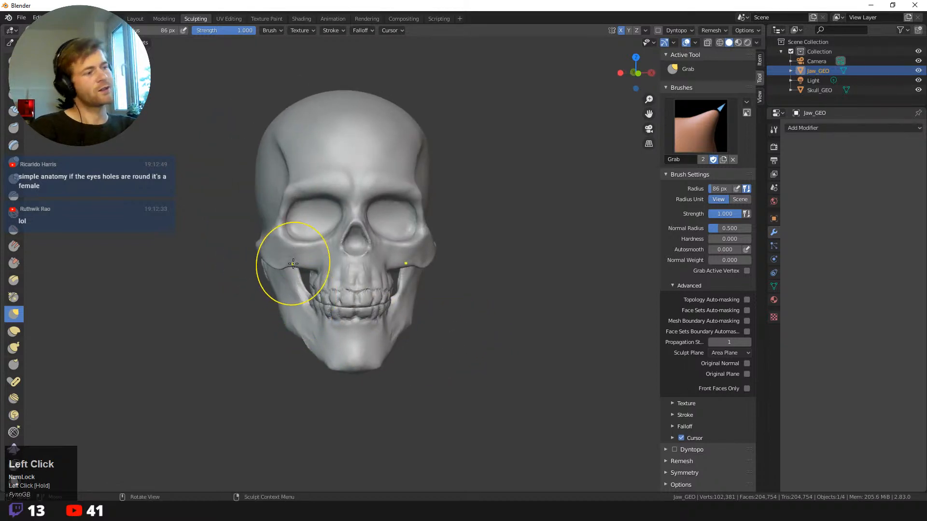
- Adjust the inner edge of the jaw branch beside the back teeth using Grab at a 62 px radius
{"action": "middle_click_drag", "start_coordinate": [497, 322], "coordinate": [472, 310]}
{"action": "middle_click_drag", "start_coordinate": [529, 310], "coordinate": [500, 326]}
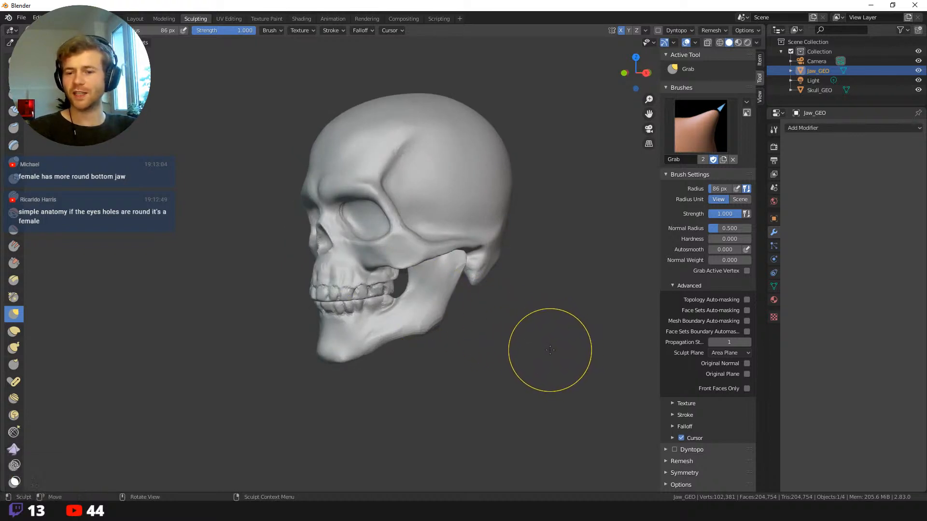
{"action": "middle_click_drag", "start_coordinate": [516, 363], "coordinate": [546, 358]}
{"action": "mouse_move", "coordinate": [546, 358]}
{"action": "middle_mouse_down", "text": "ctrl"}
{"action": "mouse_move", "coordinate": [543, 394]}
{"action": "mouse_move", "coordinate": [549, 342]}
{"action": "middle_mouse_up", "text": "ctrl"}
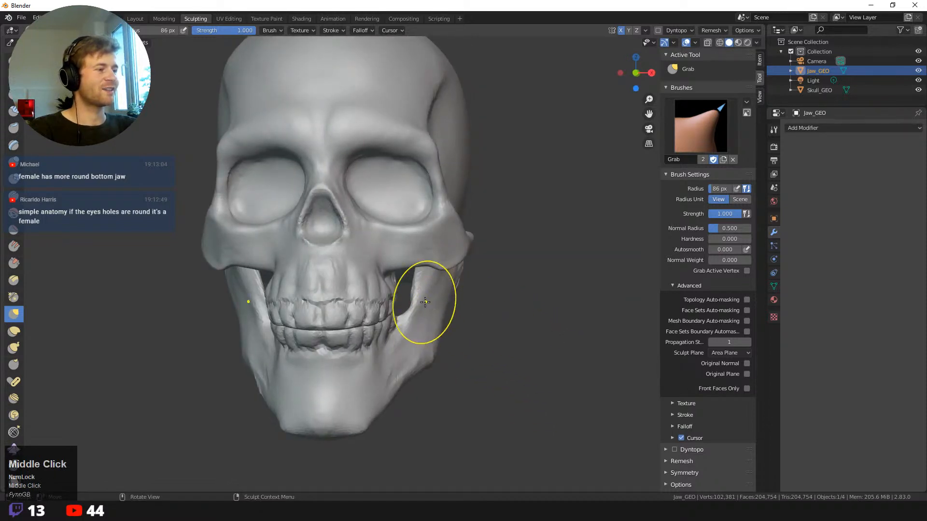
{"action": "key", "text": "f"}
{"action": "left_click", "coordinate": [411, 303]}
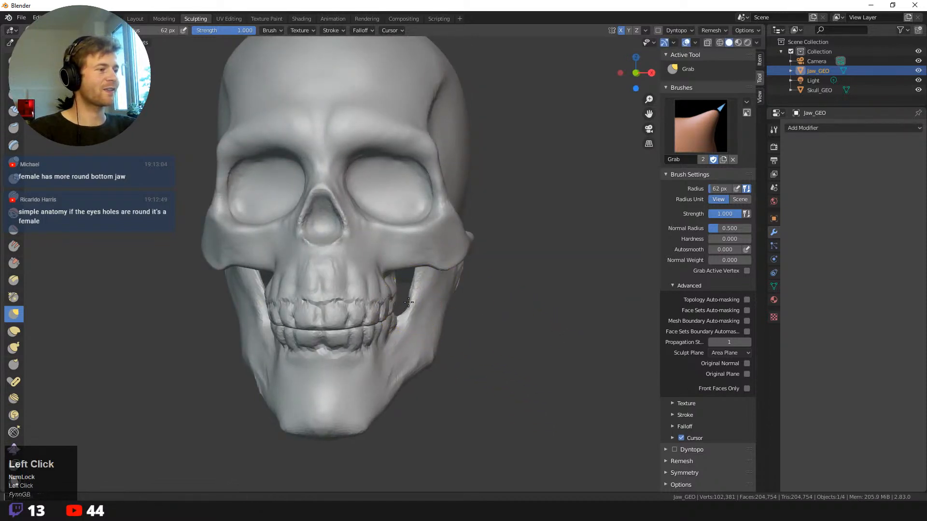
{"action": "middle_click_drag", "start_coordinate": [466, 307], "coordinate": [474, 311]}
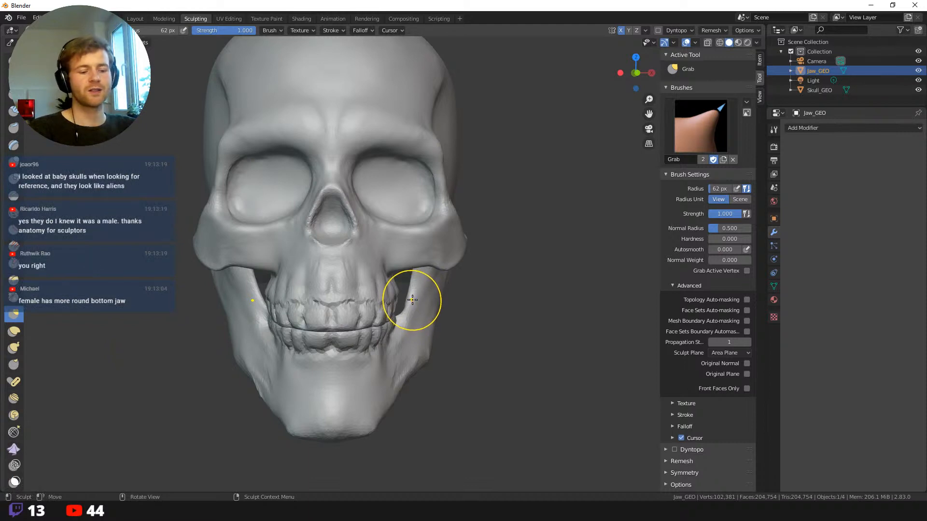
- Reshape the jaw branch's rear edge and upper notch in side view using Grab at 73 px, 130 px and 79 px radii
{"action": "mouse_move", "coordinate": [477, 352]}
{"action": "middle_mouse_down"}
{"action": "mouse_move", "coordinate": [420, 355]}
{"action": "mouse_move", "coordinate": [430, 306]}
{"action": "mouse_move", "coordinate": [504, 312]}
{"action": "middle_mouse_up"}
{"action": "key", "text": "f"}
{"action": "left_click", "coordinate": [430, 298]}
{"action": "key", "text": "f"}
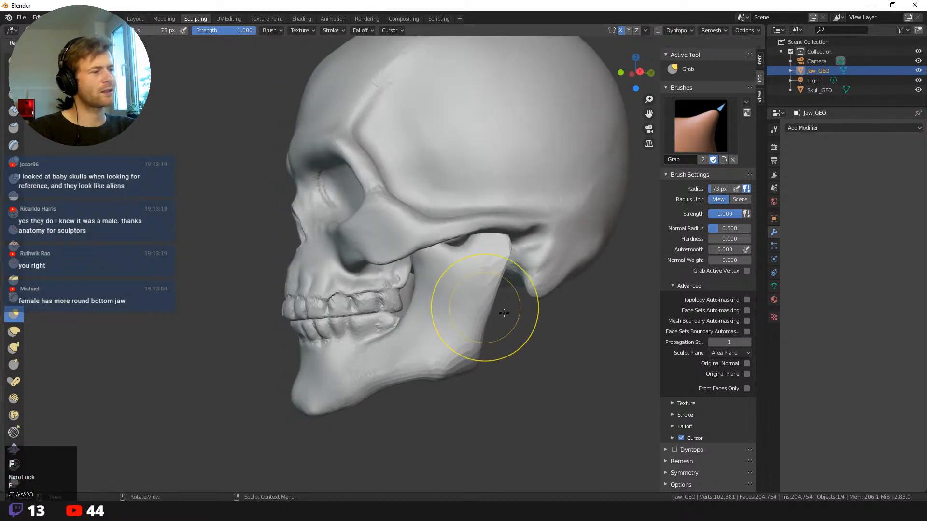
{"action": "left_click", "coordinate": [531, 304]}
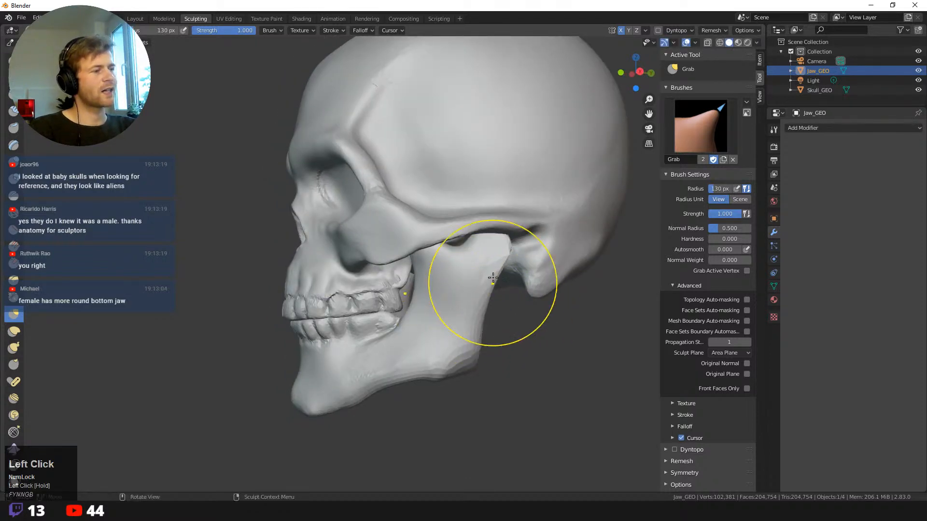
{"action": "left_click_drag", "start_coordinate": [504, 265], "coordinate": [490, 258]}
{"action": "key", "text": "f"}
{"action": "left_click", "coordinate": [447, 238]}
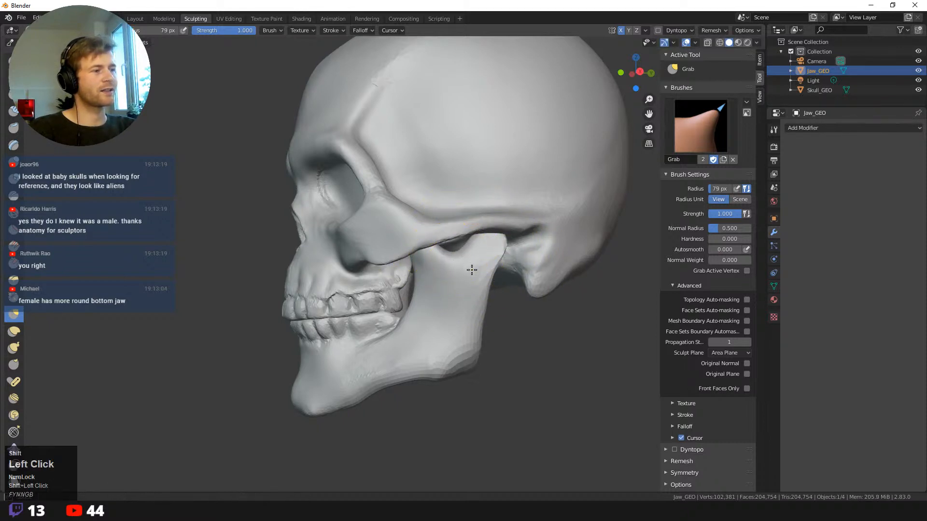
- Refine and smooth the jaw's lower edge near the jaw angle with the brush at a 97 px radius
{"action": "mouse_move", "coordinate": [419, 369]}
{"action": "middle_mouse_down"}
{"action": "mouse_move", "coordinate": [376, 359]}
{"action": "mouse_move", "coordinate": [440, 363]}
{"action": "middle_mouse_up"}
{"action": "key", "text": "f"}
{"action": "left_click", "coordinate": [445, 365]}
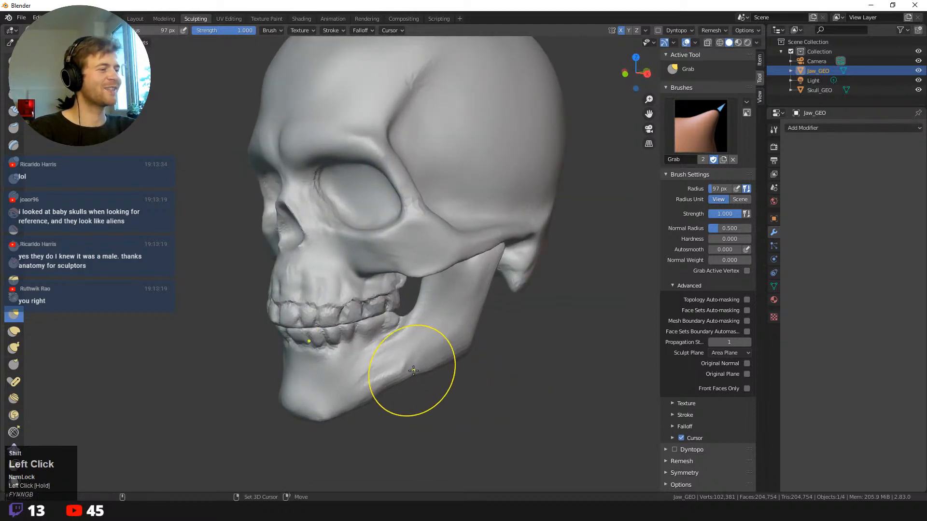
{"action": "middle_click_drag", "start_coordinate": [380, 377], "coordinate": [407, 369]}
- Round off the underside of the chin with Grab and smooth its pointed edge
{"action": "middle_click_drag", "start_coordinate": [369, 417], "coordinate": [331, 424]}
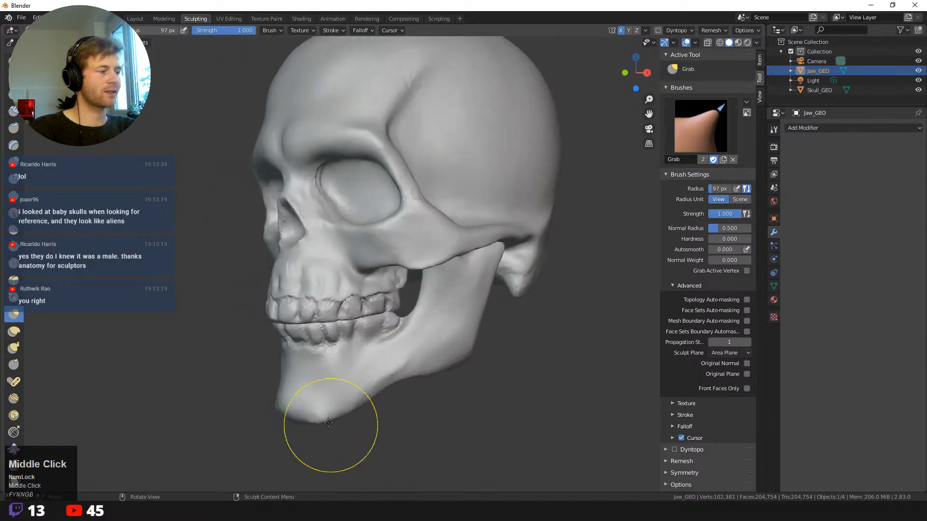
{"action": "left_click_drag", "start_coordinate": [324, 411], "coordinate": [318, 409]}
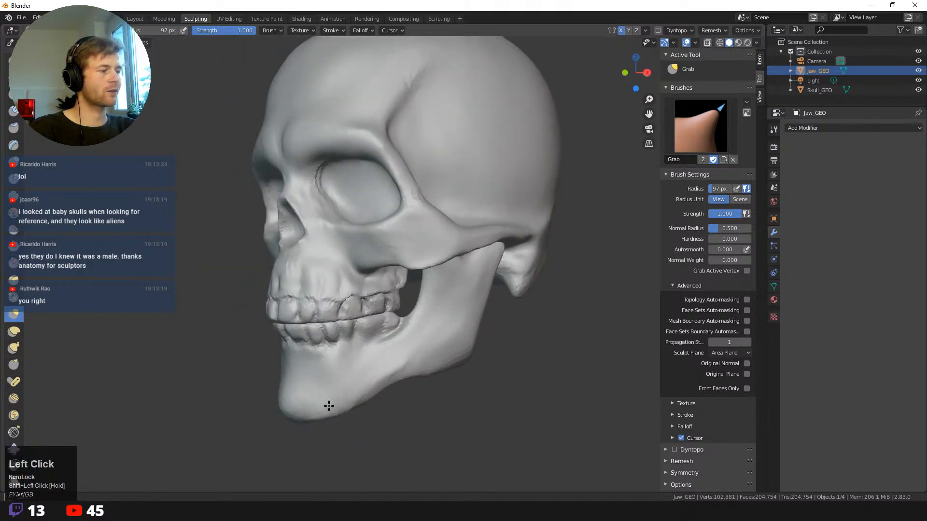
{"action": "middle_click_drag", "start_coordinate": [328, 406], "coordinate": [320, 342]}
{"action": "left_click", "coordinate": [408, 373]}
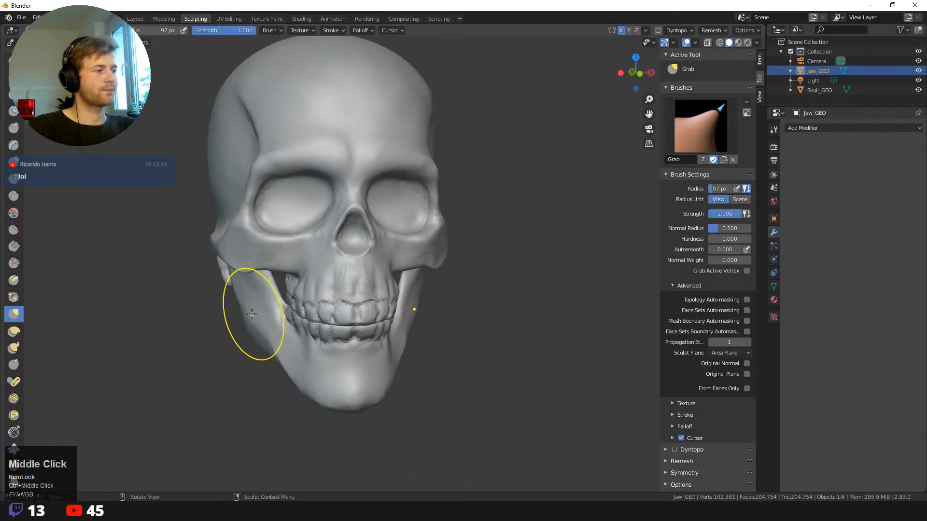
- Adjust the outer contour of the jaw branch and jaw angle from the front using Grab at 97 px and 130 px radii
{"action": "left_click", "coordinate": [228, 304]}
{"action": "middle_click_drag", "start_coordinate": [228, 305], "coordinate": [221, 285]}
{"action": "left_click_drag", "start_coordinate": [255, 265], "coordinate": [248, 273]}
{"action": "middle_click_drag", "start_coordinate": [217, 298], "coordinate": [235, 295]}
{"action": "left_click_drag", "start_coordinate": [232, 293], "coordinate": [241, 292]}
{"action": "key", "text": "f"}
{"action": "left_click", "coordinate": [257, 306]}
{"action": "left_click_drag", "start_coordinate": [254, 335], "coordinate": [250, 336]}
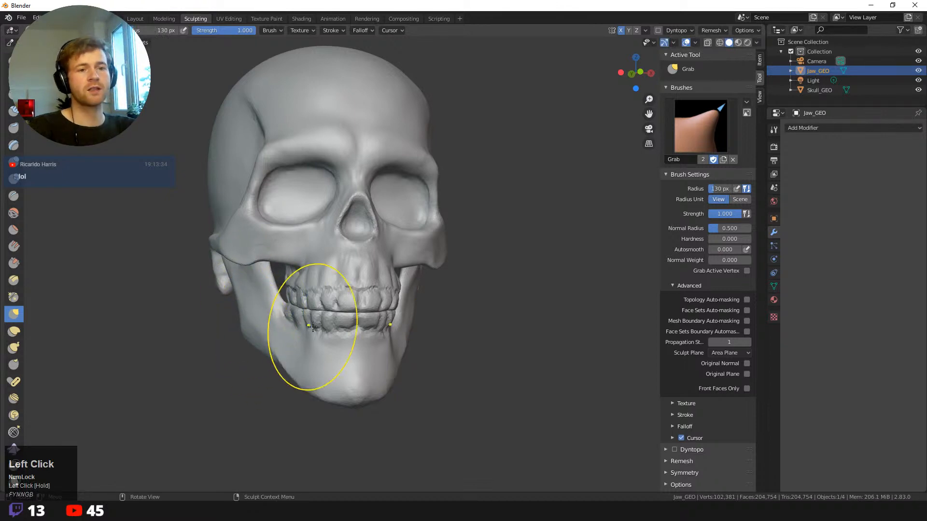
- Pull the chin slightly forward and refine the jaw's lower contour in side view using Grab at 159 px and 130 px radii
{"action": "middle_click_drag", "start_coordinate": [289, 403], "coordinate": [425, 403]}
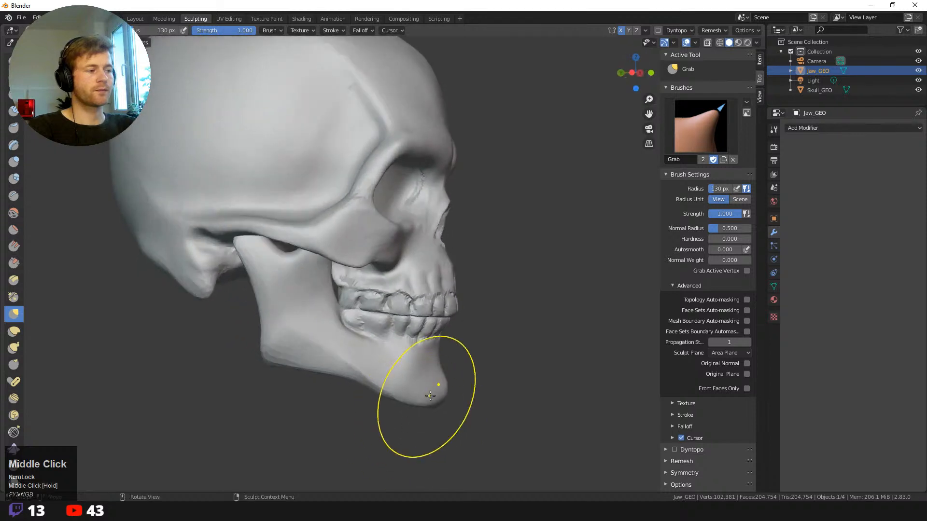
{"action": "key", "text": "f"}
{"action": "left_click", "coordinate": [442, 388]}
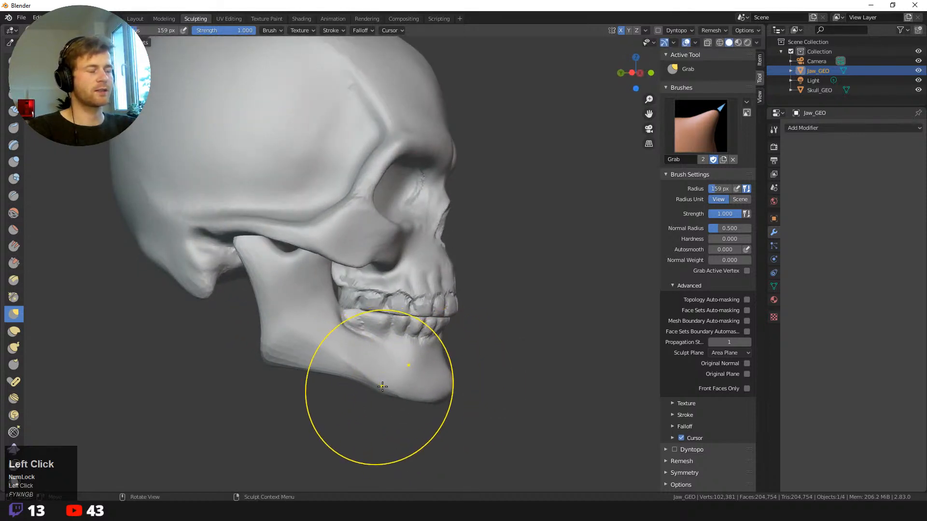
{"action": "mouse_move", "coordinate": [358, 374]}
{"action": "middle_mouse_down"}
{"action": "mouse_move", "coordinate": [415, 376]}
{"action": "mouse_move", "coordinate": [356, 390]}
{"action": "mouse_move", "coordinate": [373, 376]}
{"action": "middle_mouse_up"}
{"action": "key", "text": "f"}
{"action": "left_click", "coordinate": [369, 377]}
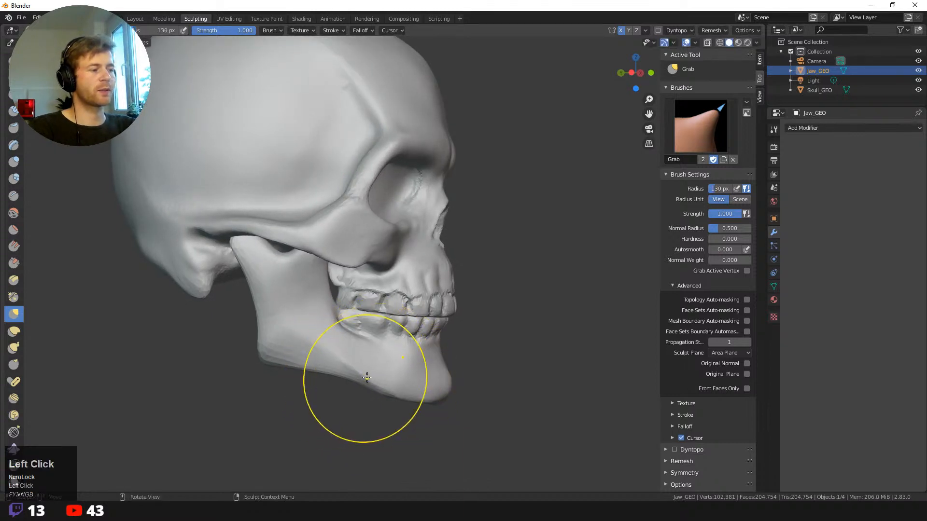
{"action": "middle_click_drag", "start_coordinate": [415, 424], "coordinate": [417, 401]}
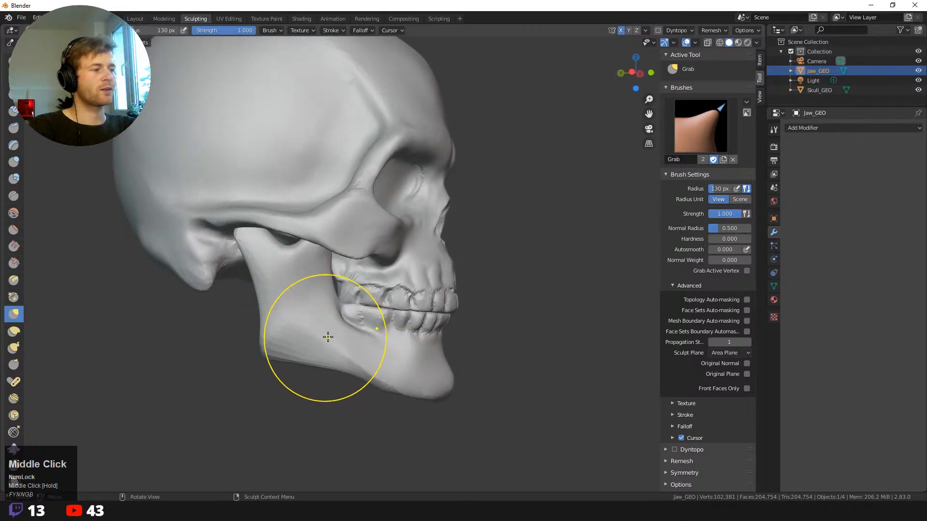
- Try to smooth the outer surface of the jaw branch toward the jaw body
{"action": "mouse_move", "coordinate": [327, 335]}
{"action": "middle_mouse_down"}
{"action": "mouse_move", "coordinate": [328, 400]}
{"action": "mouse_move", "coordinate": [297, 402]}
{"action": "middle_mouse_up"}
{"action": "middle_click_drag", "start_coordinate": [265, 366], "coordinate": [237, 372]}
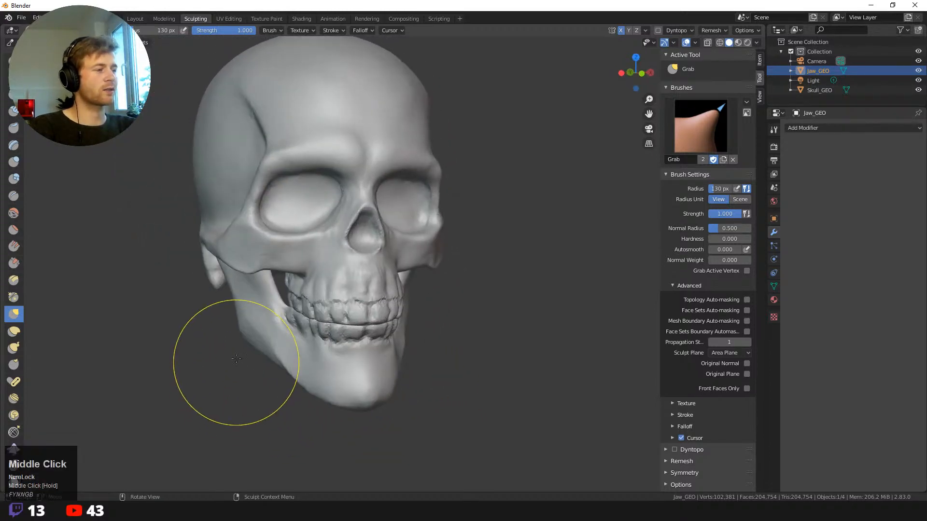
{"action": "key", "text": "shift+space"}
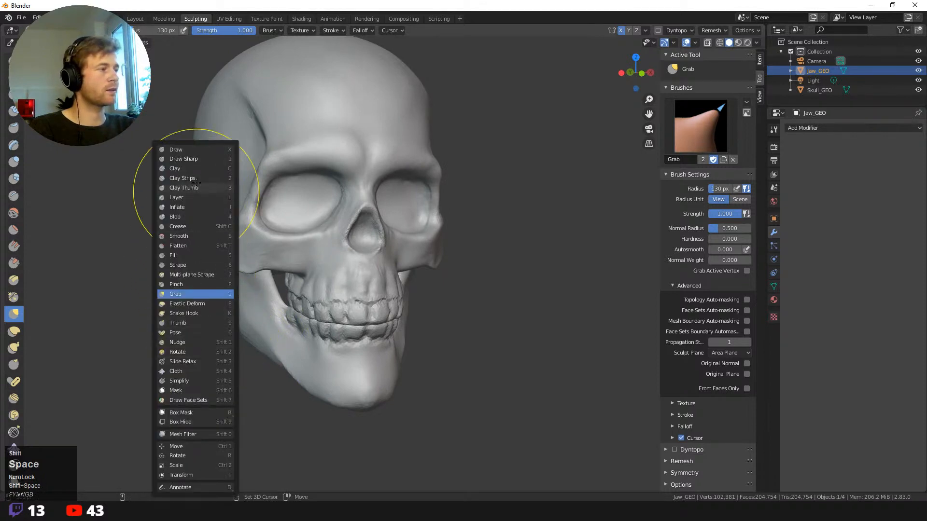
{"action": "left_click", "coordinate": [196, 178]}
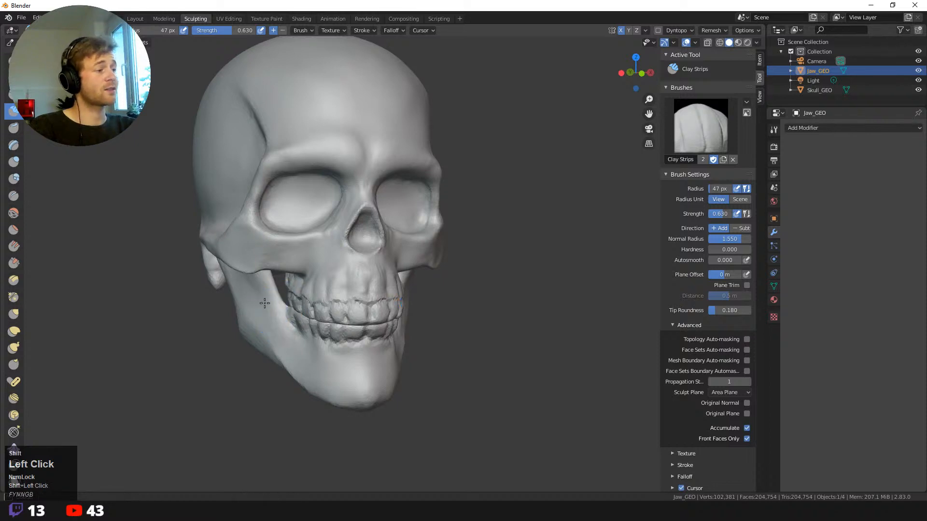
{"action": "middle_click_drag", "start_coordinate": [221, 316], "coordinate": [263, 304]}
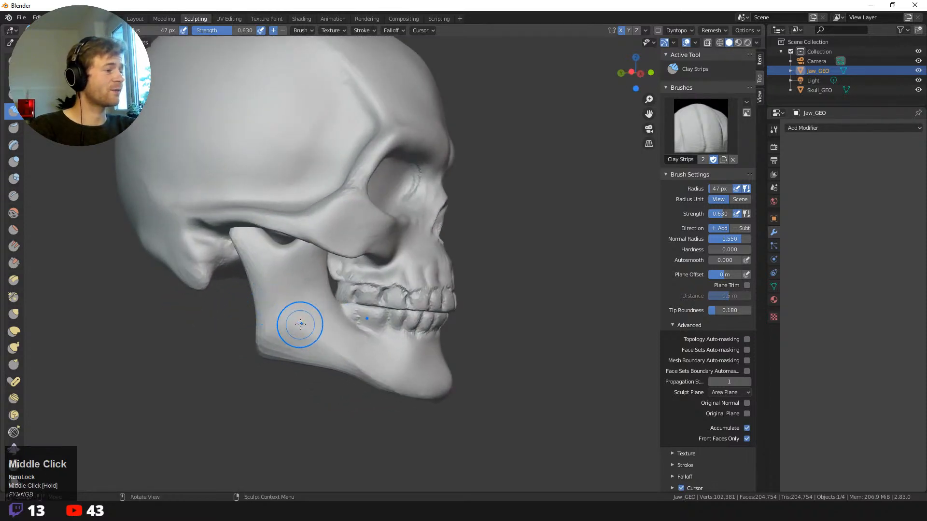
{"action": "left_click_drag", "start_coordinate": [283, 318], "coordinate": [338, 344], "text": "shift"}
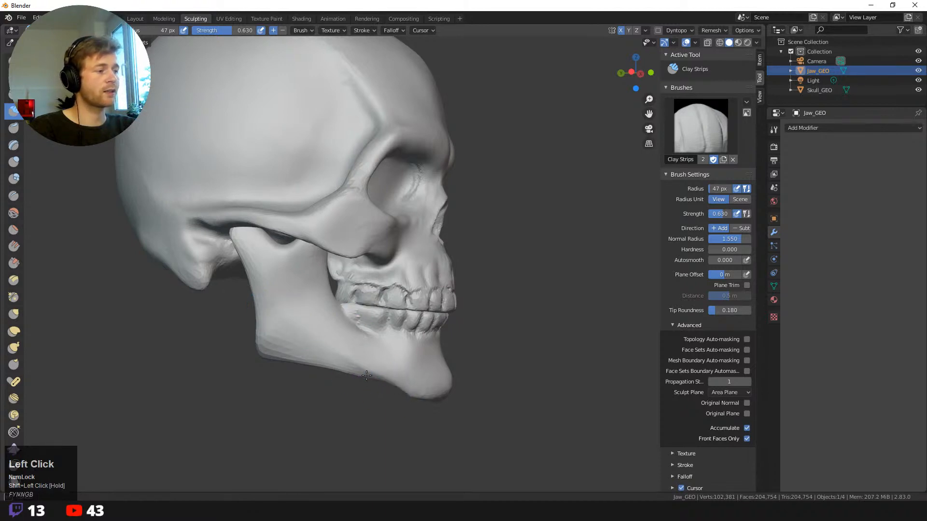
{"action": "key", "text": "ctrl+z"}
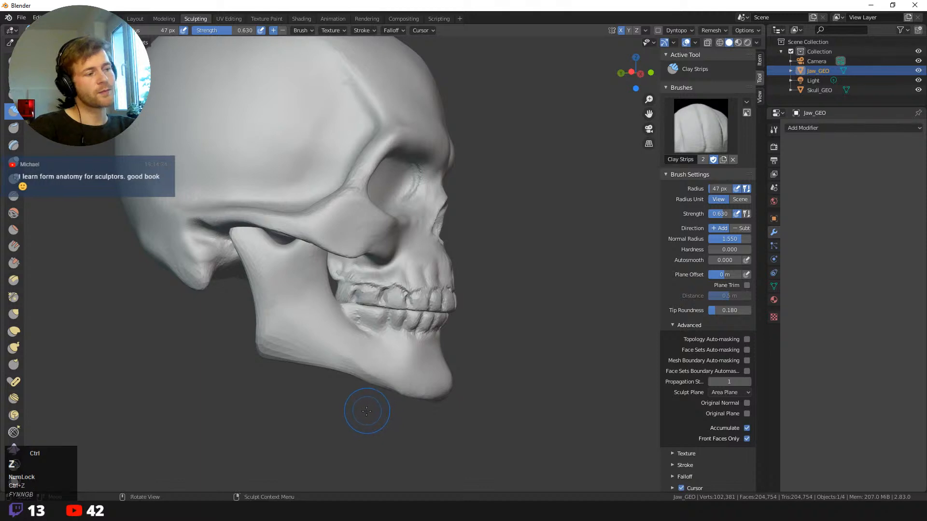
- Pull the jaw angle slightly forward and adjust the jaw's lower contour in side view using Grab at a 123 px radius
{"action": "middle_click_drag", "start_coordinate": [359, 427], "coordinate": [342, 397]}
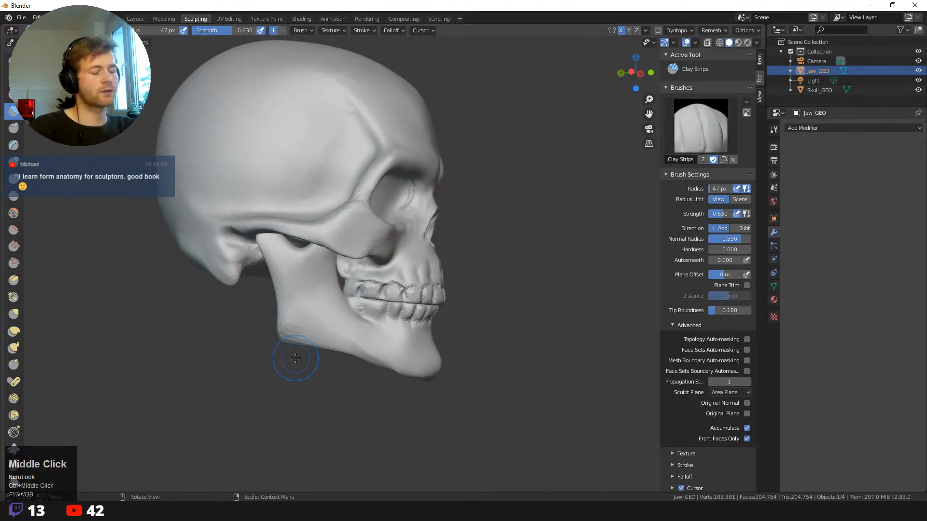
{"action": "key", "text": "g"}
{"action": "key", "text": "f"}
{"action": "left_click", "coordinate": [330, 356]}
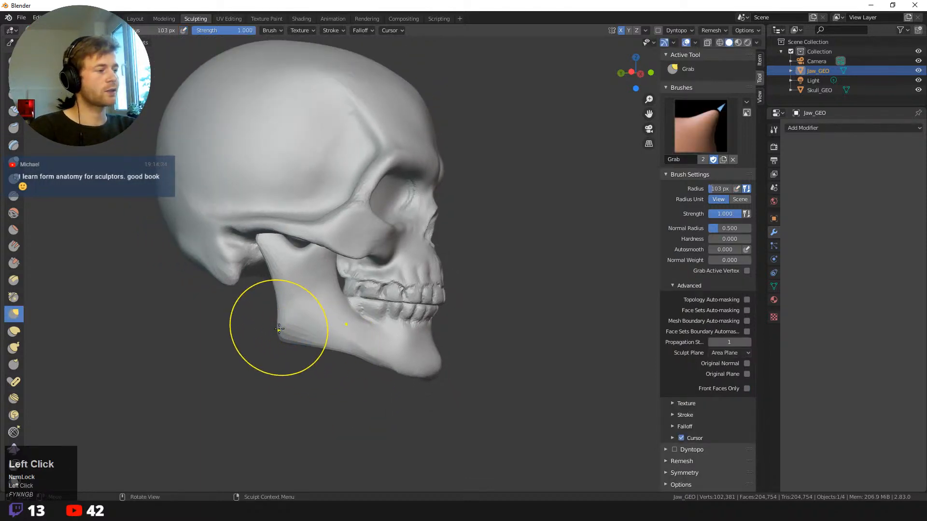
{"action": "key", "text": "f"}
{"action": "left_click", "coordinate": [293, 331]}
{"action": "left_click_drag", "start_coordinate": [278, 332], "coordinate": [325, 346]}
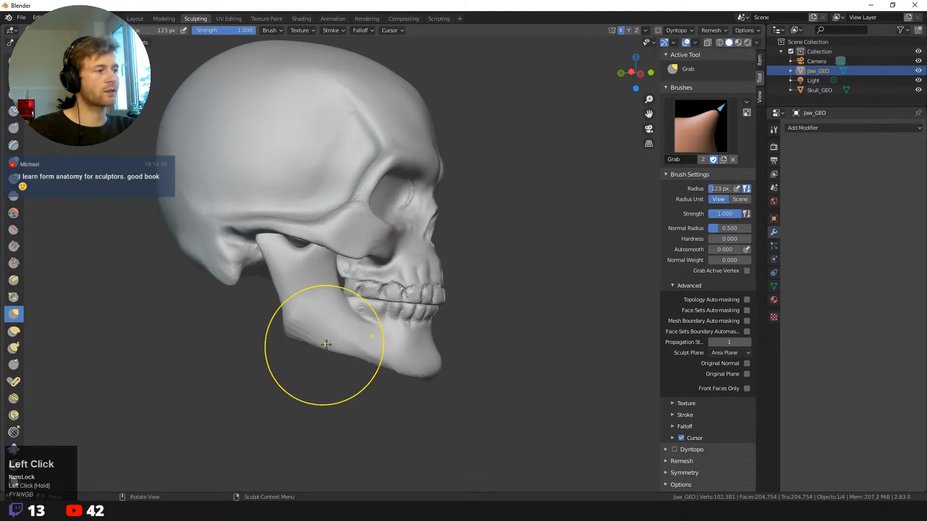
{"action": "middle_click_drag", "start_coordinate": [364, 386], "coordinate": [330, 354], "text": "ctrl"}
{"action": "mouse_move", "coordinate": [384, 393]}
{"action": "middle_mouse_down"}
{"action": "mouse_move", "coordinate": [276, 383]}
{"action": "mouse_move", "coordinate": [317, 377]}
{"action": "mouse_move", "coordinate": [306, 413]}
{"action": "mouse_move", "coordinate": [418, 413]}
{"action": "mouse_move", "coordinate": [403, 437]}
{"action": "mouse_move", "coordinate": [322, 438]}
{"action": "mouse_move", "coordinate": [446, 440]}
{"action": "middle_mouse_up"}
{"action": "left_click", "coordinate": [418, 436]}
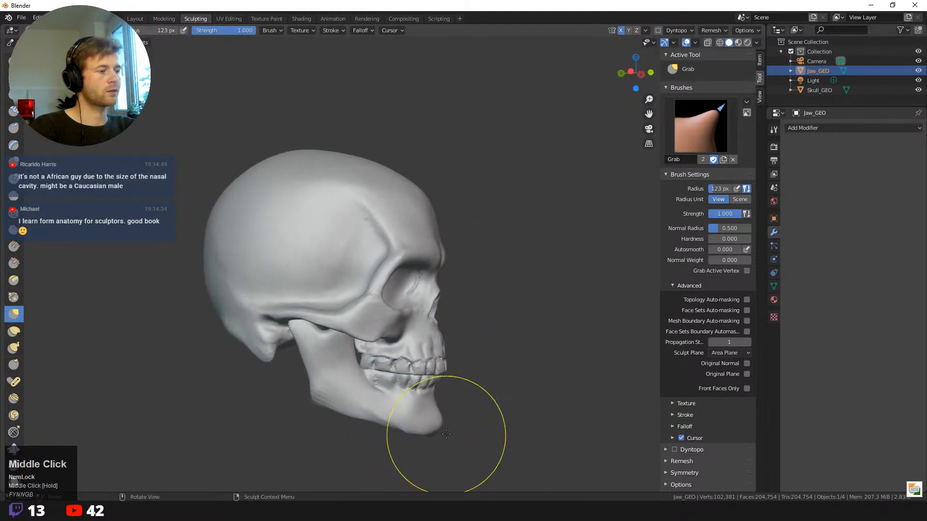
- Adjust the lower tooth row from the side and front using Grab at 64 px and 92 px radii
{"action": "key", "text": "f"}
{"action": "left_click", "coordinate": [413, 389]}
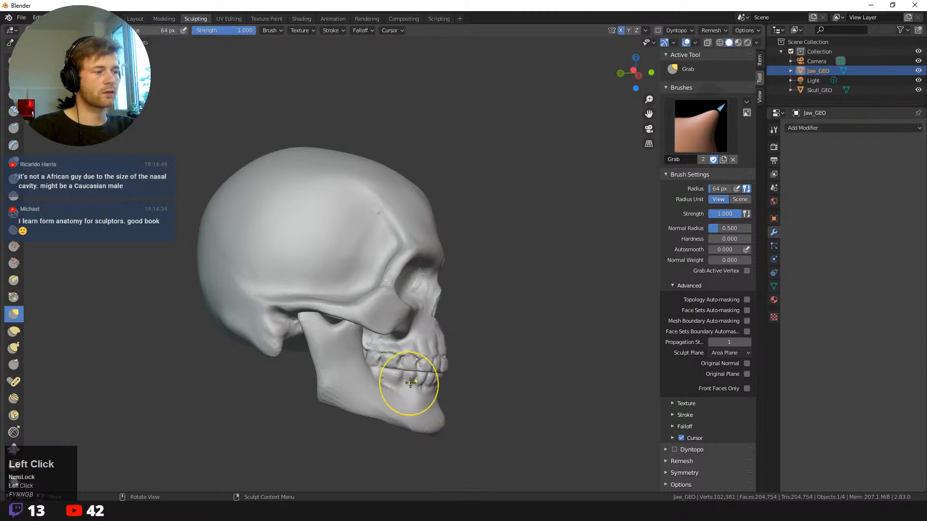
{"action": "middle_click", "coordinate": [463, 411], "text": "alt"}
{"action": "scroll", "coordinate": [472, 400], "scroll_direction": "up", "scroll_amount": 3}
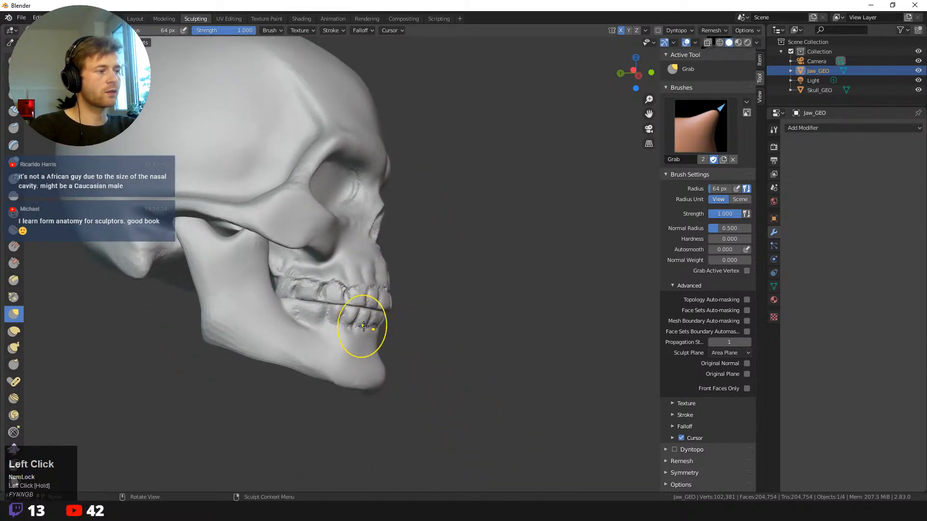
{"action": "middle_click_drag", "start_coordinate": [367, 325], "coordinate": [320, 330]}
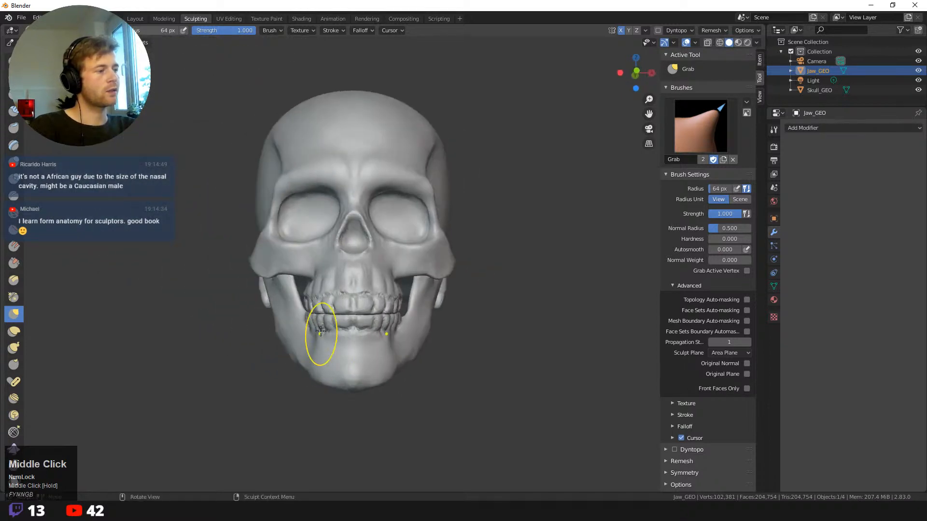
{"action": "key", "text": "f"}
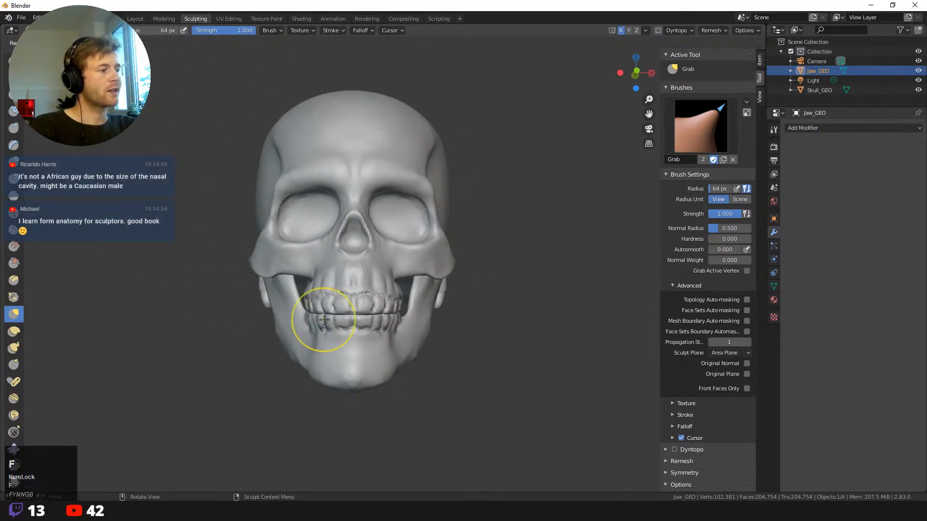
{"action": "left_click", "coordinate": [355, 319]}
{"action": "left_click_drag", "start_coordinate": [332, 320], "coordinate": [316, 317]}
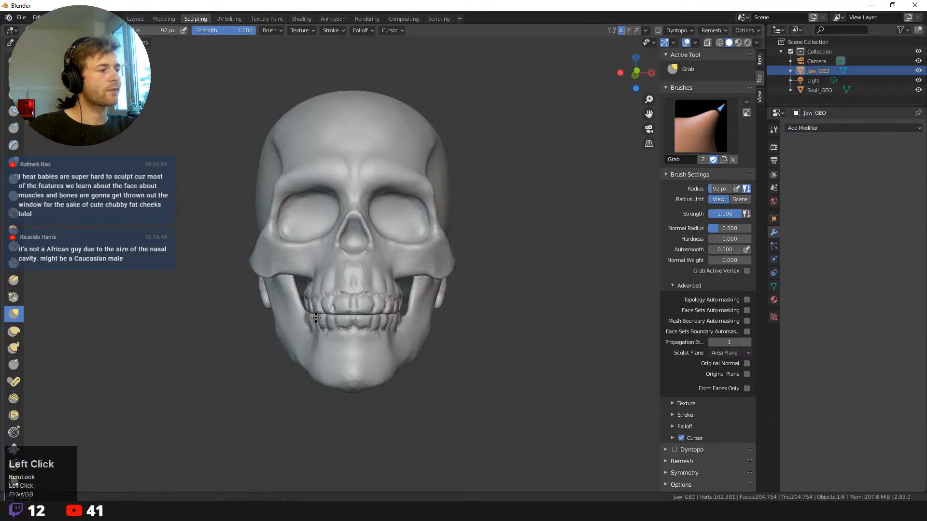
- Carve a shallow hollow below the notch at the top of the jaw branch with subtracting Clay Strips at a 62 px radius
{"action": "middle_click_drag", "start_coordinate": [260, 309], "coordinate": [274, 319]}
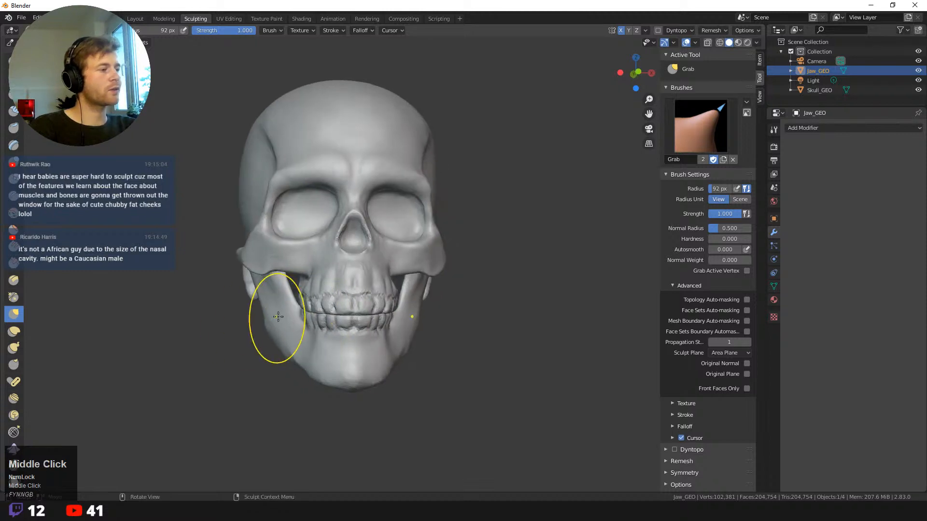
{"action": "key", "text": "f"}
{"action": "left_click", "coordinate": [271, 313]}
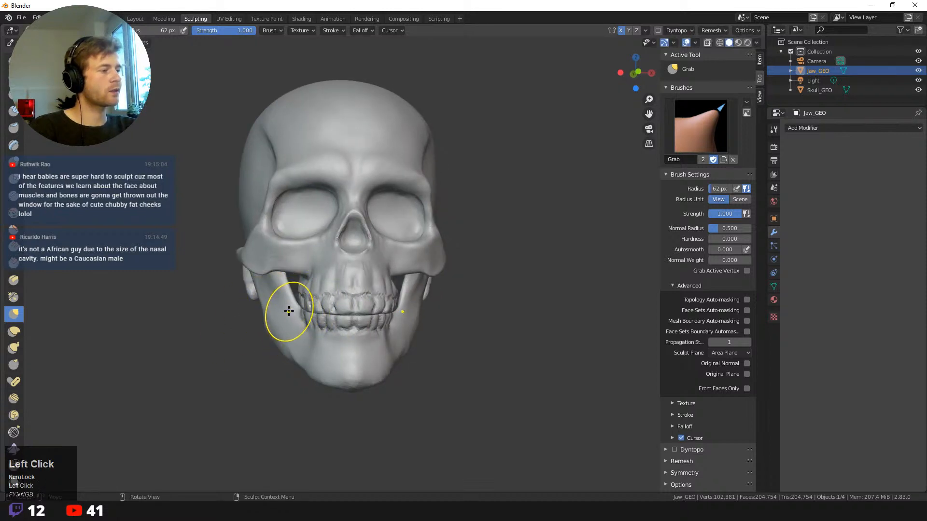
{"action": "middle_click_drag", "start_coordinate": [286, 298], "coordinate": [135, 329]}
{"action": "key", "text": "space"}
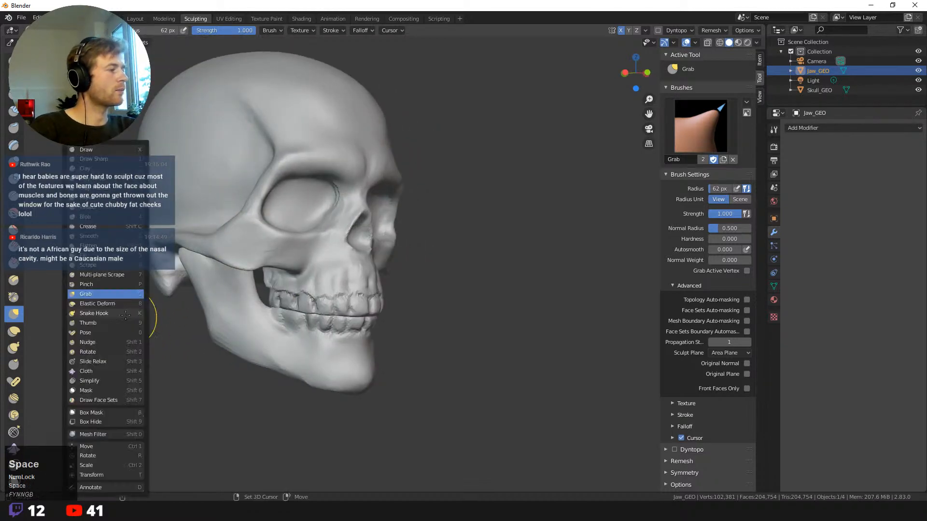
{"action": "left_click", "coordinate": [90, 178]}
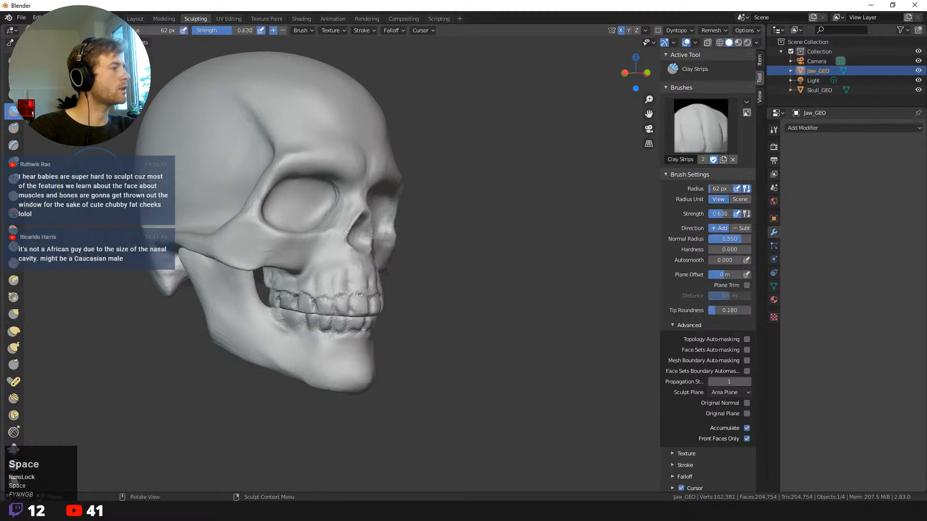
{"action": "middle_click_drag", "start_coordinate": [100, 296], "coordinate": [175, 280]}
{"action": "left_click_drag", "start_coordinate": [253, 244], "coordinate": [244, 248], "text": "ctrl"}
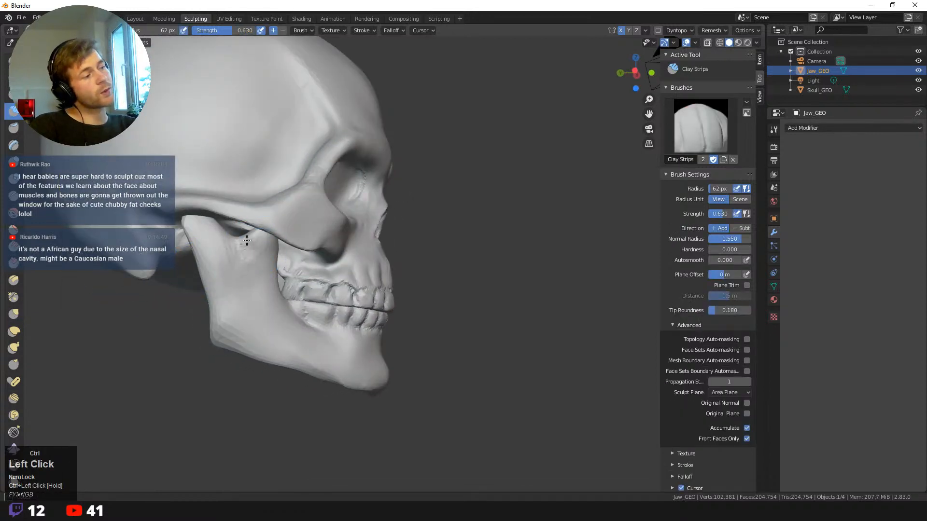
{"action": "middle_click_drag", "start_coordinate": [242, 275], "coordinate": [234, 324]}
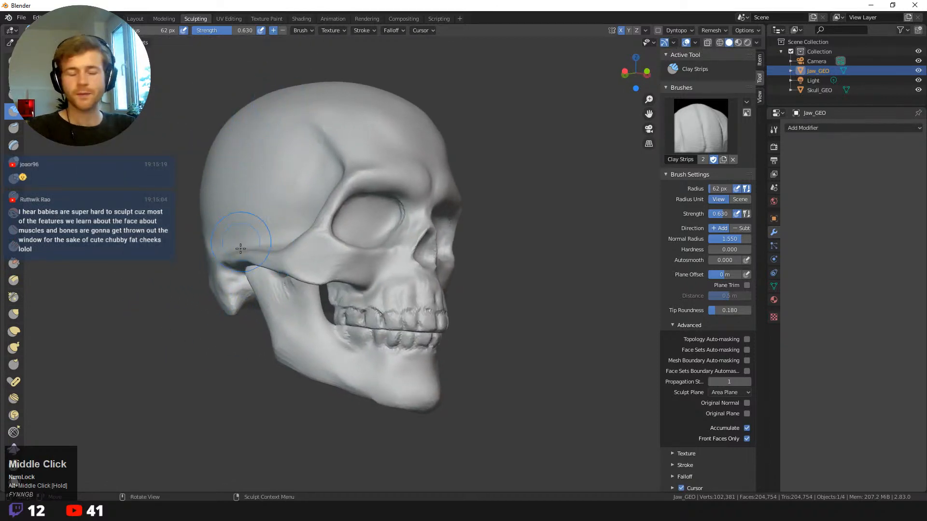
{"action": "middle_click_drag", "start_coordinate": [241, 249], "coordinate": [314, 326]}
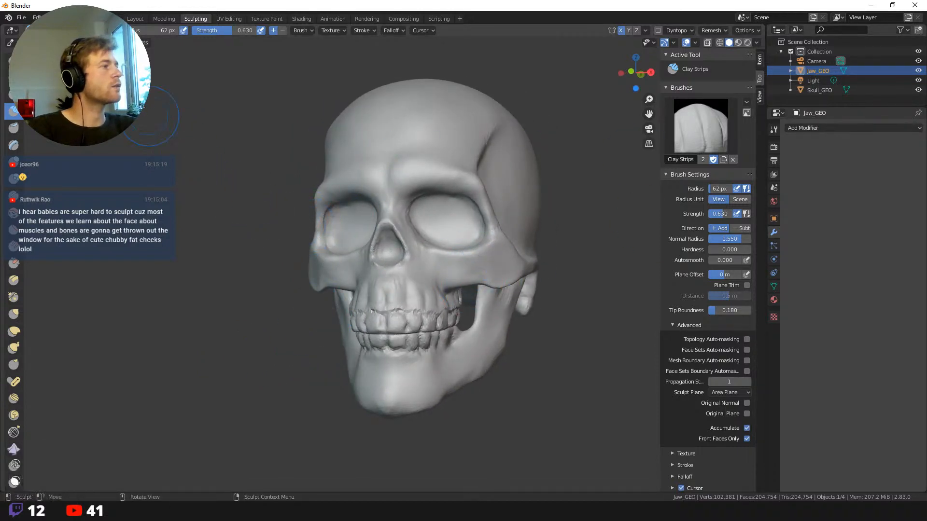
- Select Skull_GEO in place of the jaw and return to sculpting on it
{"action": "left_click", "coordinate": [135, 19]}
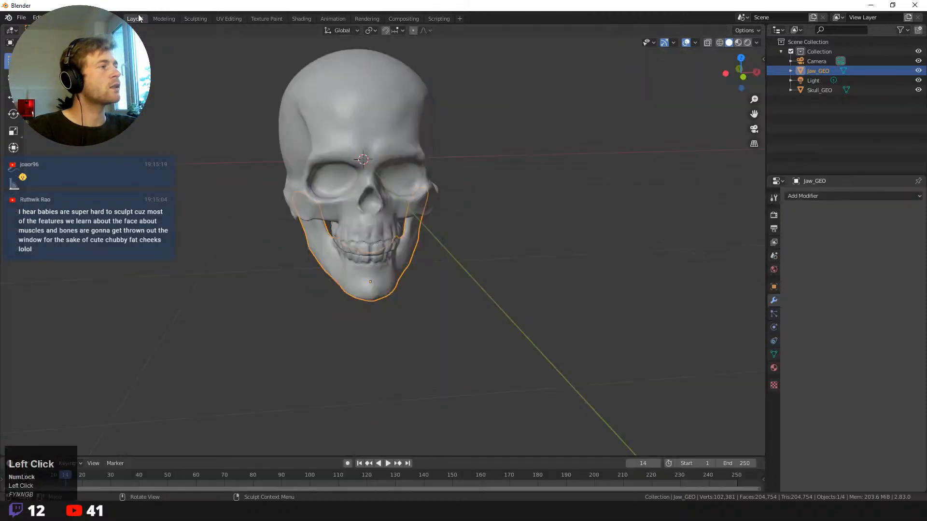
{"action": "left_click", "coordinate": [195, 19]}
{"action": "left_click", "coordinate": [135, 19]}
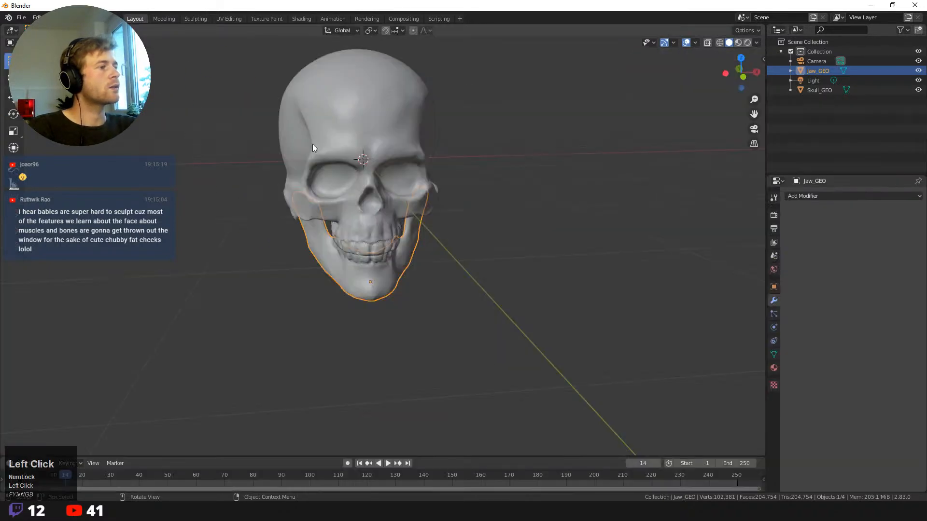
{"action": "left_click", "coordinate": [313, 145]}
{"action": "left_click", "coordinate": [195, 18]}
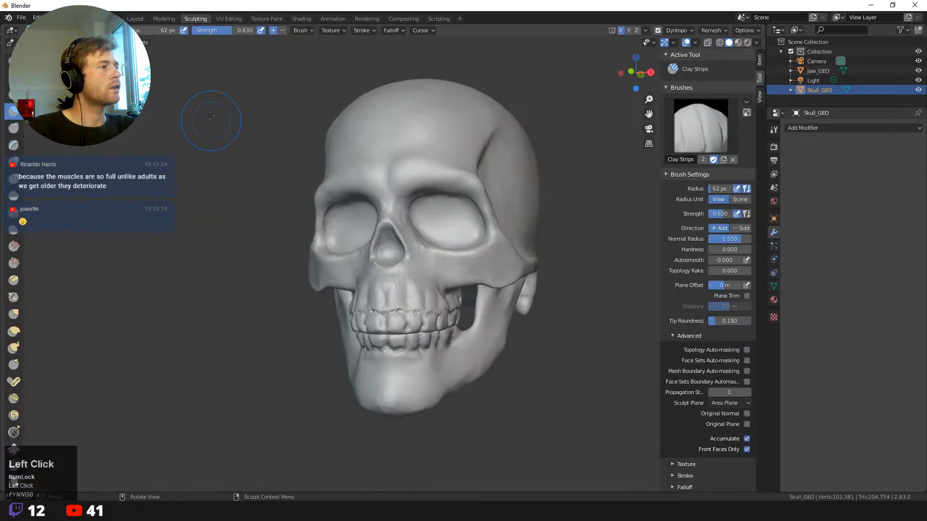
- Adjust the sides of the upper jaw above the back teeth from the front using Grab at 89 px and 49 px radii
{"action": "middle_click_drag", "start_coordinate": [300, 285], "coordinate": [354, 299]}
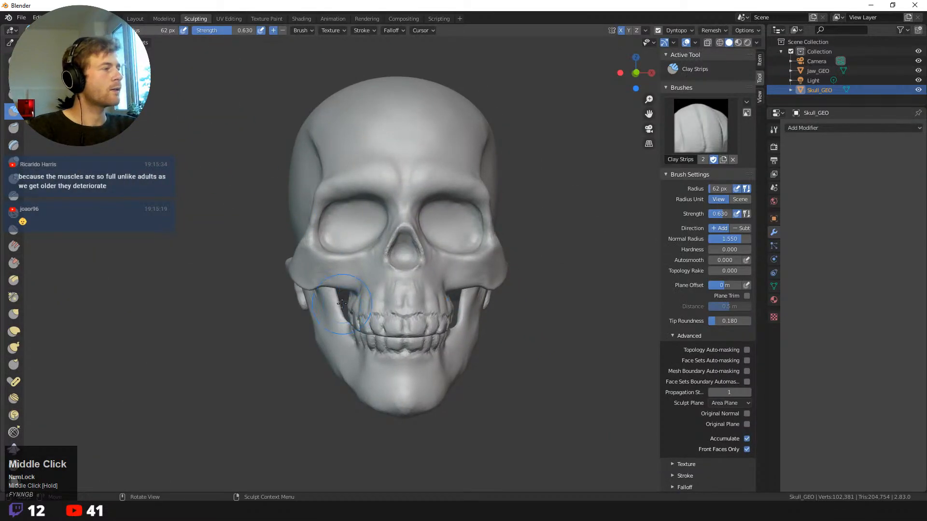
{"action": "key", "text": "g"}
{"action": "key", "text": "f"}
{"action": "left_click", "coordinate": [349, 308]}
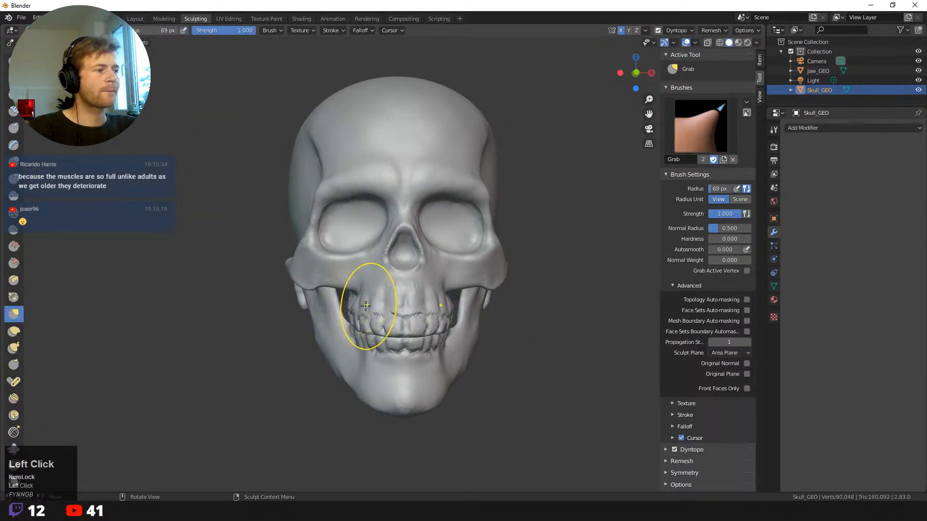
{"action": "key", "text": "f"}
{"action": "left_click", "coordinate": [344, 308]}
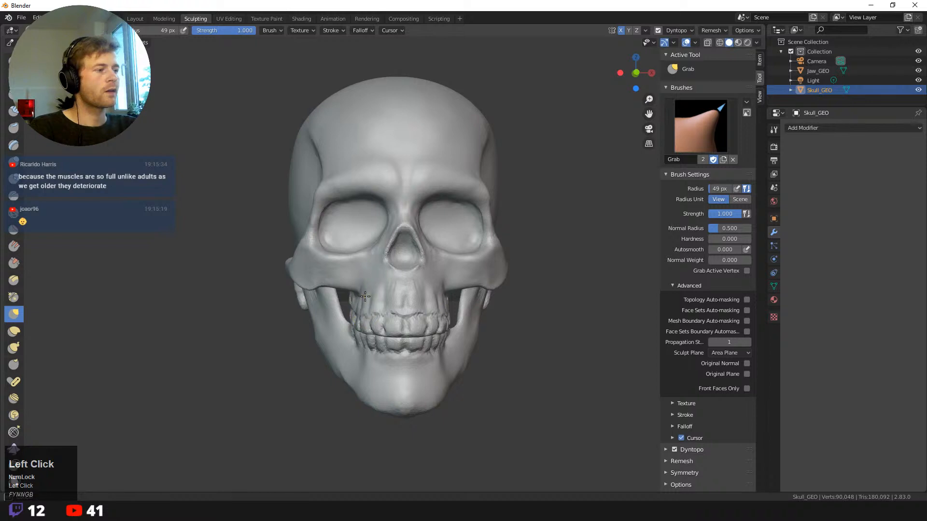
{"action": "middle_click_drag", "start_coordinate": [353, 293], "coordinate": [437, 289]}
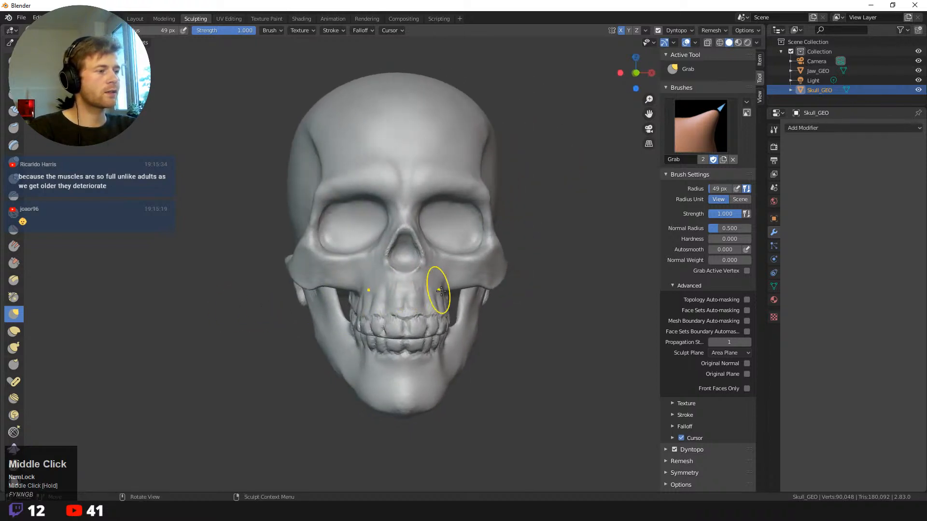
- Refine the transition between cheekbone and upper jaw and pull the upper side teeth outward using Grab at a 38 px radius
{"action": "mouse_move", "coordinate": [512, 340]}
{"action": "middle_mouse_down"}
{"action": "mouse_move", "coordinate": [493, 344]}
{"action": "mouse_move", "coordinate": [445, 279]}
{"action": "mouse_move", "coordinate": [523, 326]}
{"action": "middle_mouse_up"}
{"action": "key", "text": "f"}
{"action": "left_click", "coordinate": [444, 289]}
{"action": "left_click_drag", "start_coordinate": [466, 282], "coordinate": [462, 280]}
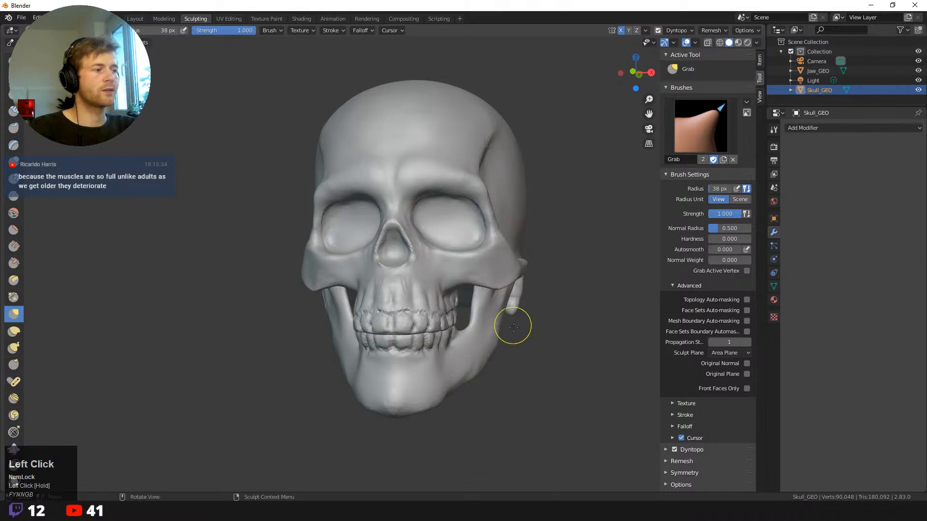
{"action": "middle_click_drag", "start_coordinate": [513, 328], "coordinate": [494, 288]}
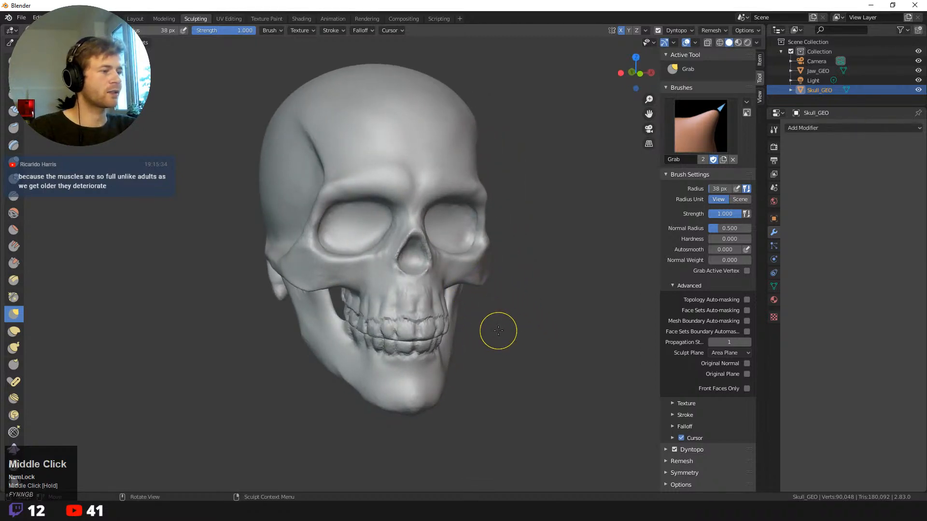
{"action": "middle_click_drag", "start_coordinate": [498, 330], "coordinate": [456, 346]}
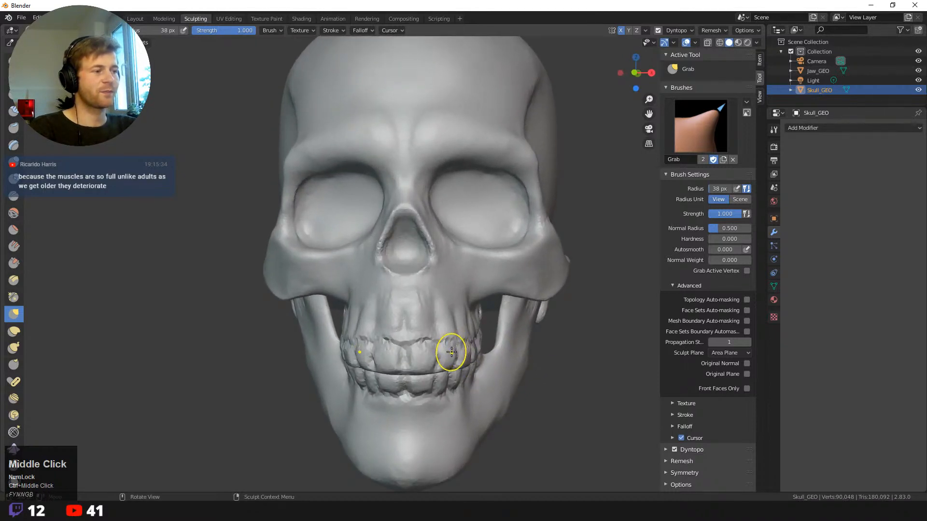
{"action": "left_click_drag", "start_coordinate": [450, 354], "coordinate": [465, 347]}
- Reshape the upper jaw below the nose and the nasal opening's lower edge using Grab at an 86 px radius
{"action": "middle_click_drag", "start_coordinate": [474, 339], "coordinate": [394, 330]}
{"action": "key", "text": "f"}
{"action": "left_click", "coordinate": [416, 322]}
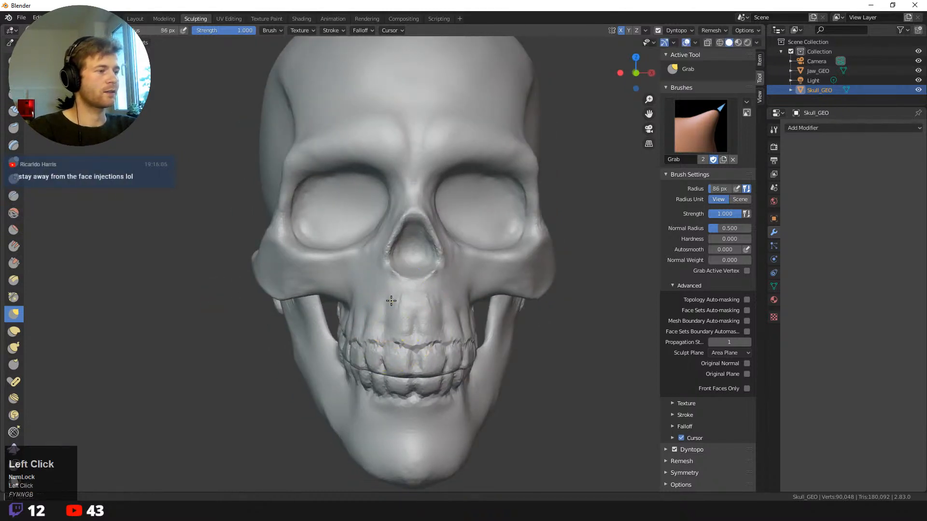
{"action": "middle_click_drag", "start_coordinate": [232, 275], "coordinate": [217, 236], "text": "ctrl"}
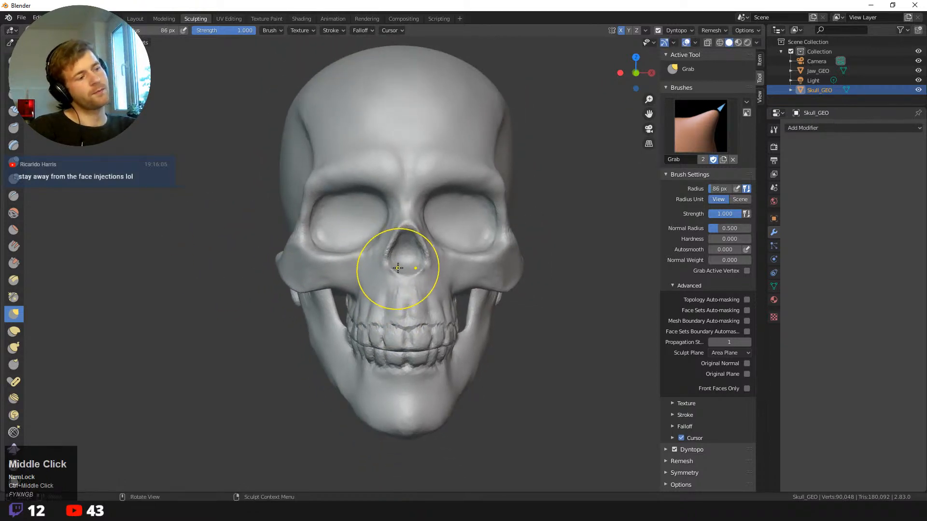
{"action": "left_click_drag", "start_coordinate": [386, 262], "coordinate": [400, 273]}
{"action": "mouse_move", "coordinate": [229, 265]}
{"action": "middle_mouse_down", "text": "ctrl"}
{"action": "mouse_move", "coordinate": [173, 190]}
{"action": "mouse_move", "coordinate": [210, 249]}
{"action": "mouse_move", "coordinate": [234, 272]}
{"action": "mouse_move", "coordinate": [253, 273]}
{"action": "middle_mouse_up", "text": "ctrl"}
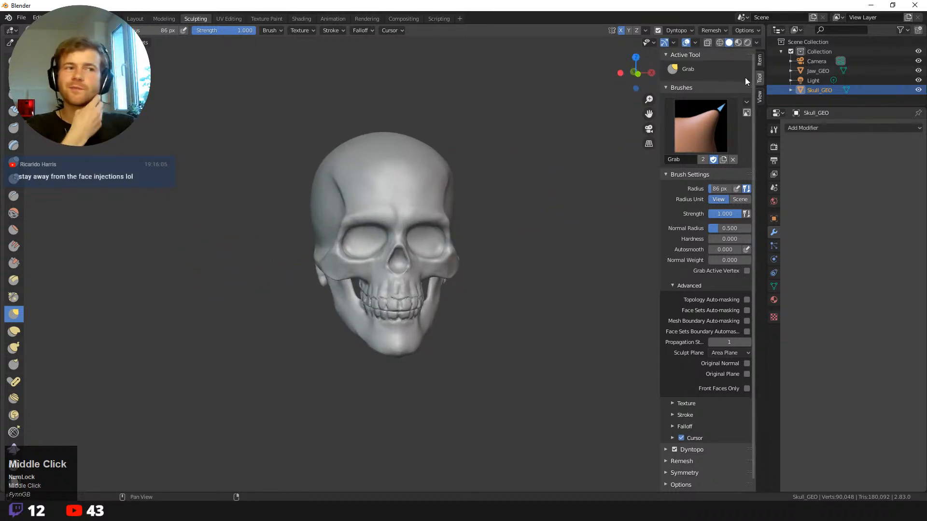
- Select Jaw_GEO together with Skull_GEO, keeping the skull active, and return to sculpting
{"action": "left_click", "coordinate": [135, 19]}
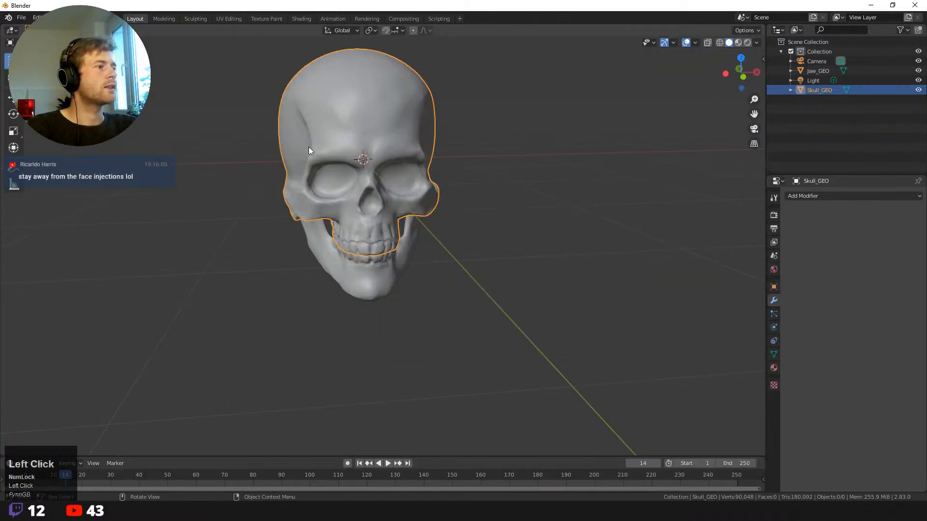
{"action": "left_click", "coordinate": [316, 245]}
{"action": "left_click", "coordinate": [308, 187], "text": "shift"}
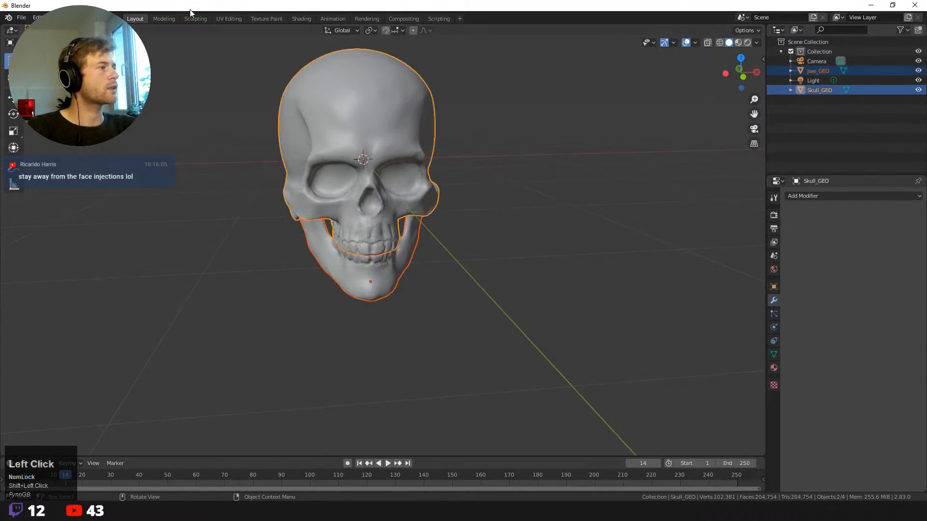
{"action": "left_click", "coordinate": [197, 19]}
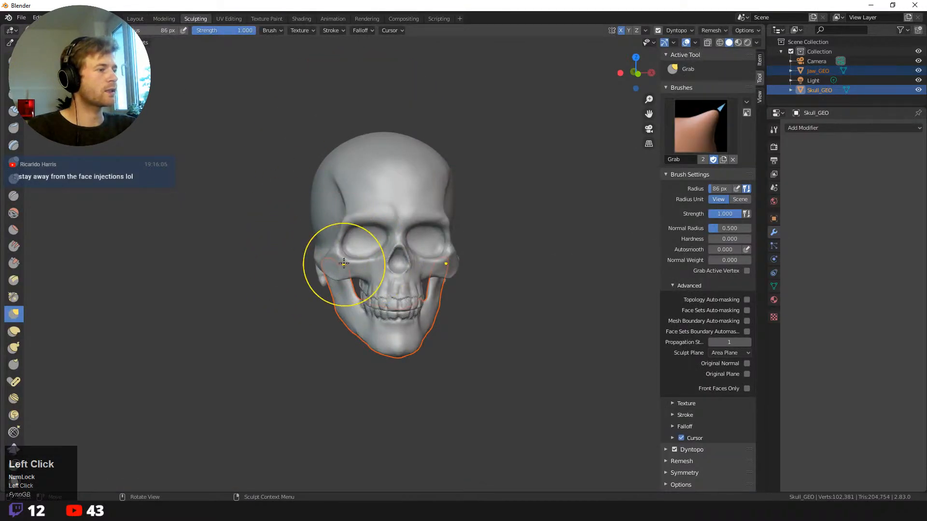
- Try to reshape the upper and lower jaw objects together using Grab at a 193 px radius
{"action": "key", "text": "f"}
{"action": "left_click", "coordinate": [404, 258]}
{"action": "mouse_move", "coordinate": [378, 305]}
{"action": "left_mouse_down"}
{"action": "mouse_move", "coordinate": [377, 284]}
{"action": "mouse_move", "coordinate": [376, 298]}
{"action": "left_mouse_up"}
{"action": "key", "text": "ctrl+z"}
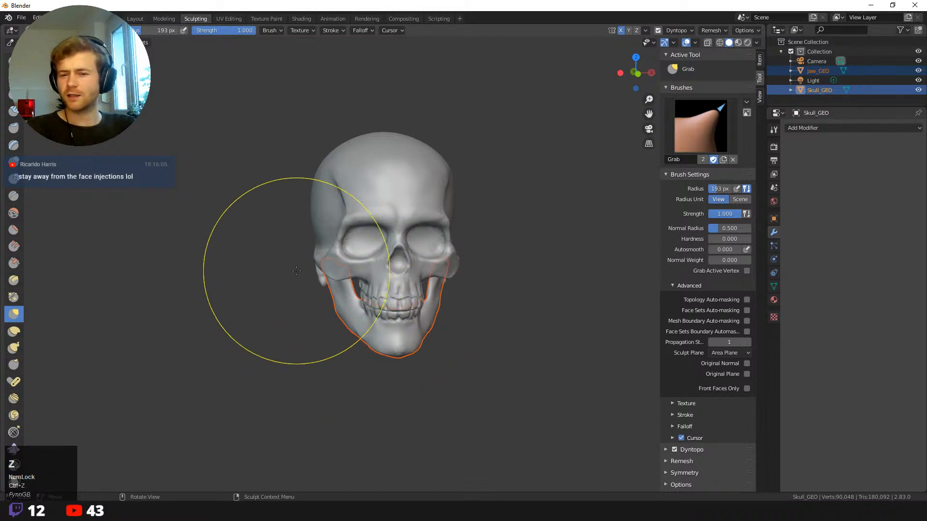
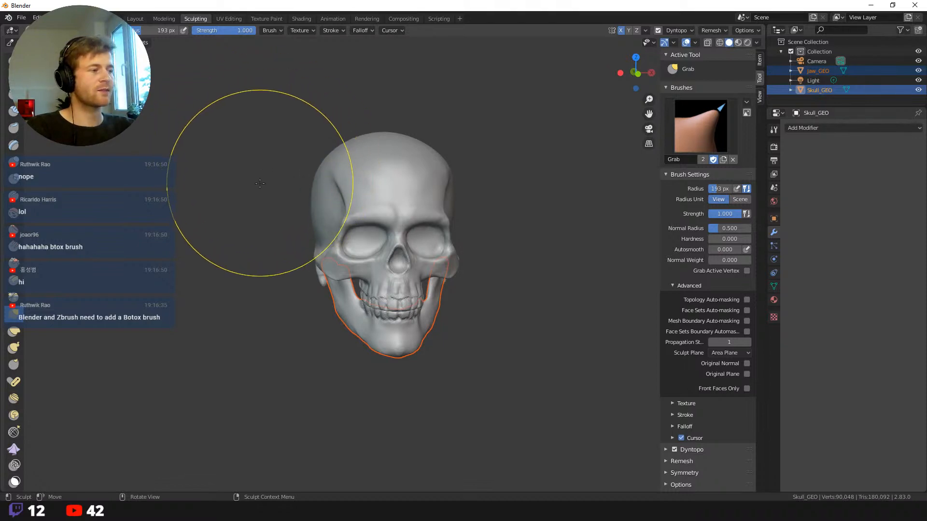
{"action": "middle_click_drag", "start_coordinate": [259, 183], "coordinate": [242, 300], "text": "ctrl"}
{"action": "key", "text": "f"}
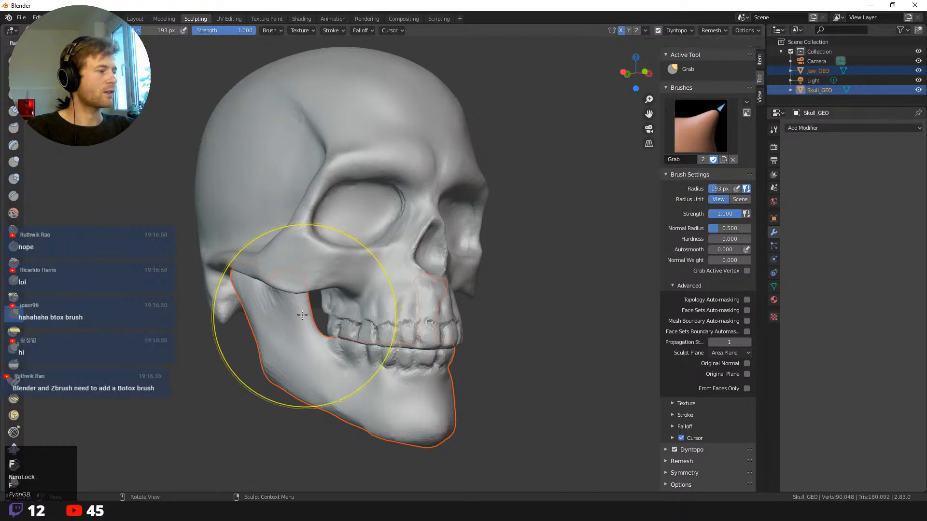
{"action": "left_click", "coordinate": [295, 323]}
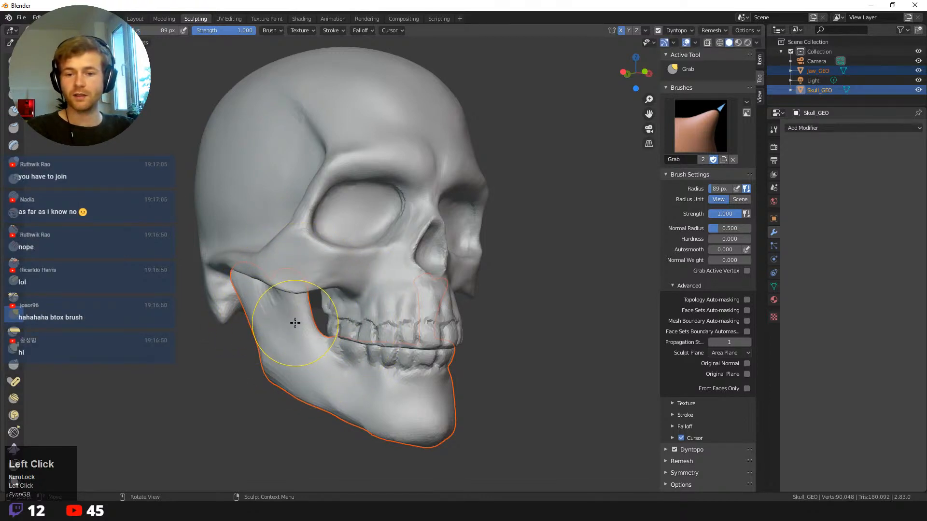
{"action": "mouse_move", "coordinate": [182, 245]}
{"action": "middle_mouse_down", "text": "ctrl"}
{"action": "mouse_move", "coordinate": [202, 206]}
{"action": "mouse_move", "coordinate": [209, 217]}
{"action": "mouse_move", "coordinate": [210, 201]}
{"action": "middle_mouse_up", "text": "ctrl"}
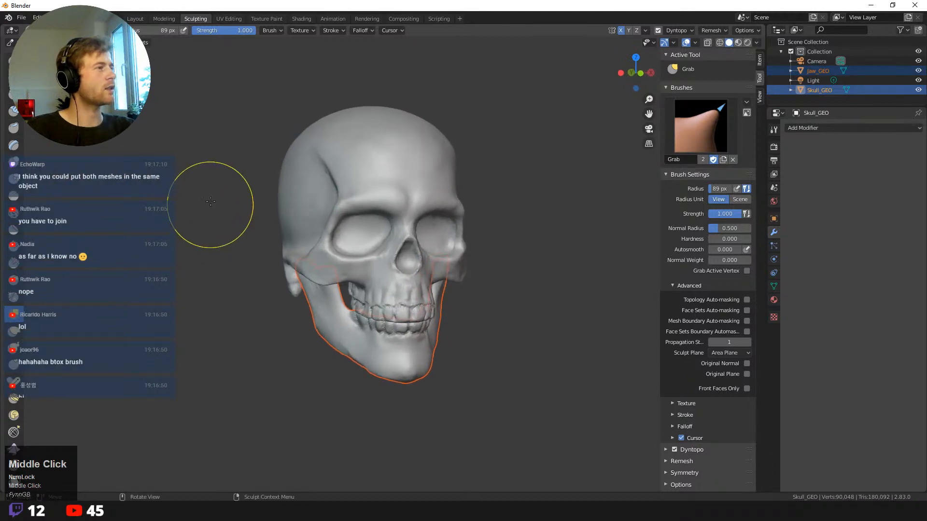
- Make Jaw_GEO the active object and join the skull and jaw into one mesh
{"action": "left_click", "coordinate": [135, 19]}
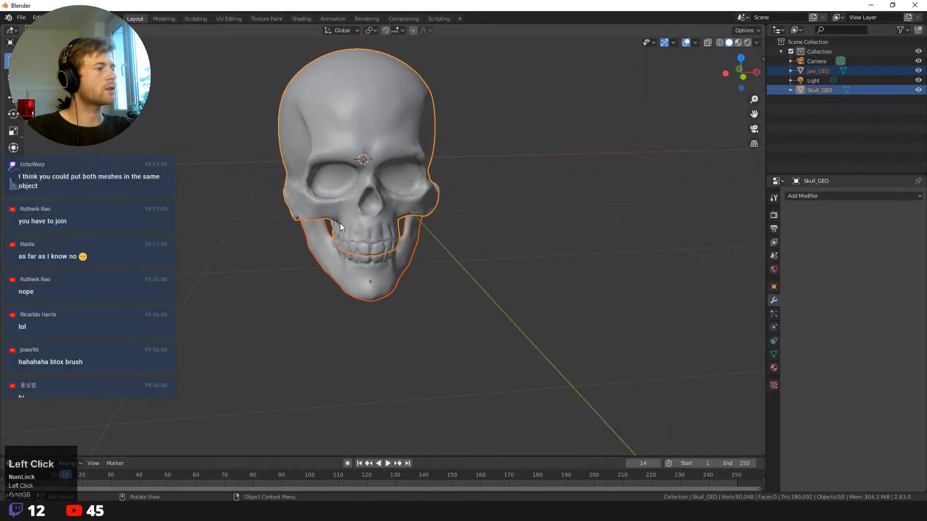
{"action": "left_click", "coordinate": [340, 223], "text": "shift"}
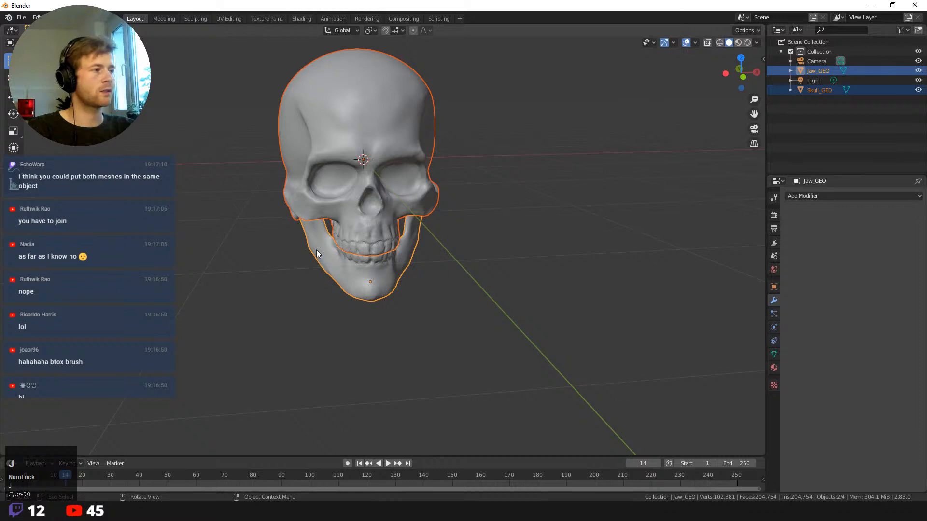
{"action": "middle_click_drag", "start_coordinate": [286, 232], "coordinate": [314, 228]}
{"action": "key", "text": "ctrl+j"}
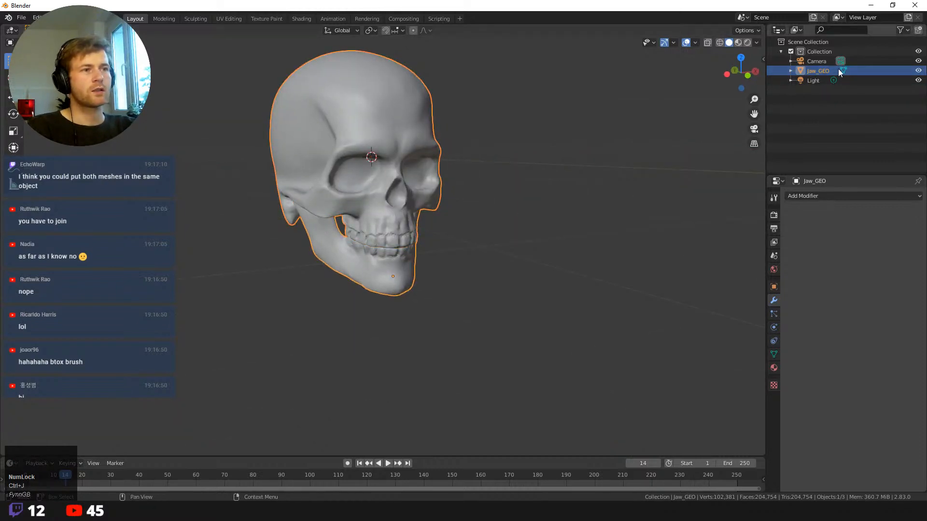
- Rename the joined object as Skull_GEO
{"action": "double_click", "coordinate": [824, 71]}
{"action": "type", "text": "S"}
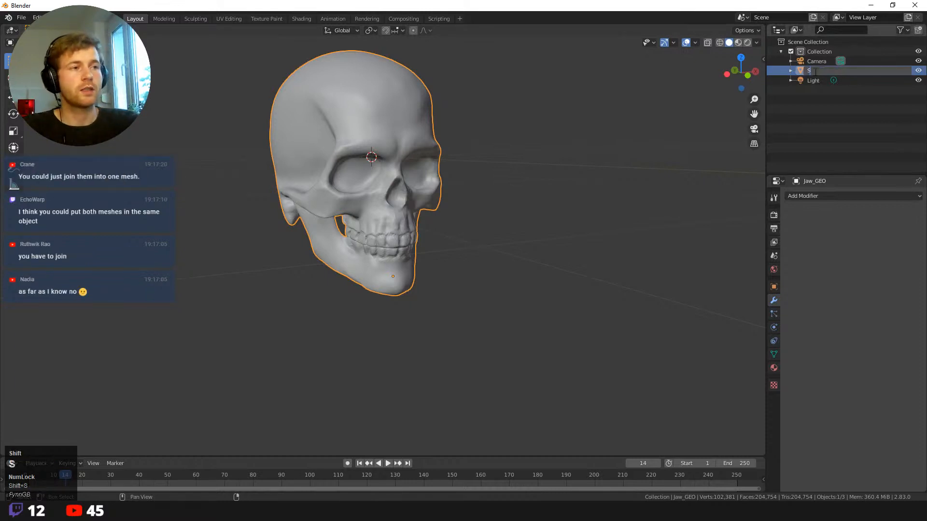
{"action": "type", "text": "kull_GEO"}
{"action": "key", "text": "Return"}
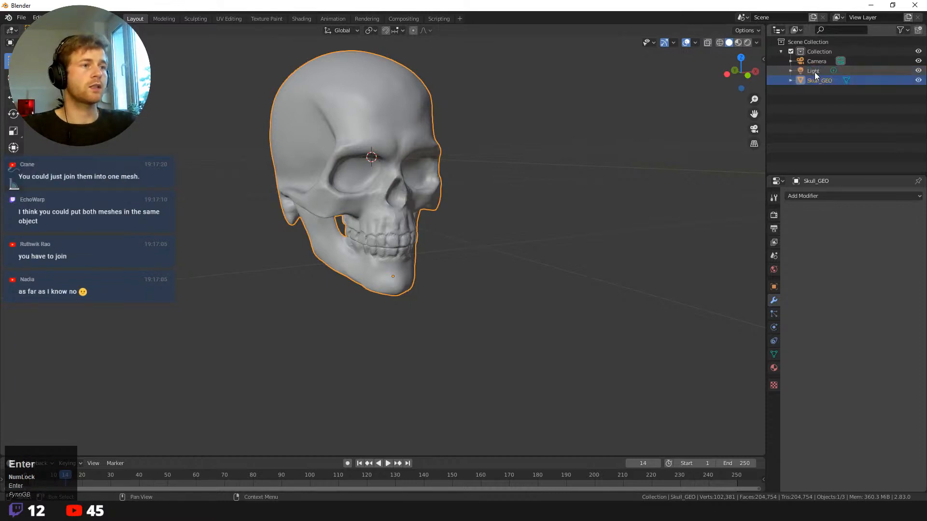
- Return to sculpting and reshape the side of the lower jaw on the joined mesh using Grab at a 146 px radius
{"action": "middle_click_drag", "start_coordinate": [351, 124], "coordinate": [247, 211]}
{"action": "middle_click_drag", "start_coordinate": [246, 211], "coordinate": [251, 323], "text": "alt"}
{"action": "left_click", "coordinate": [195, 18]}
{"action": "middle_click_drag", "start_coordinate": [197, 207], "coordinate": [234, 222], "text": "ctrl"}
{"action": "key", "text": "f"}
{"action": "left_click", "coordinate": [416, 265]}
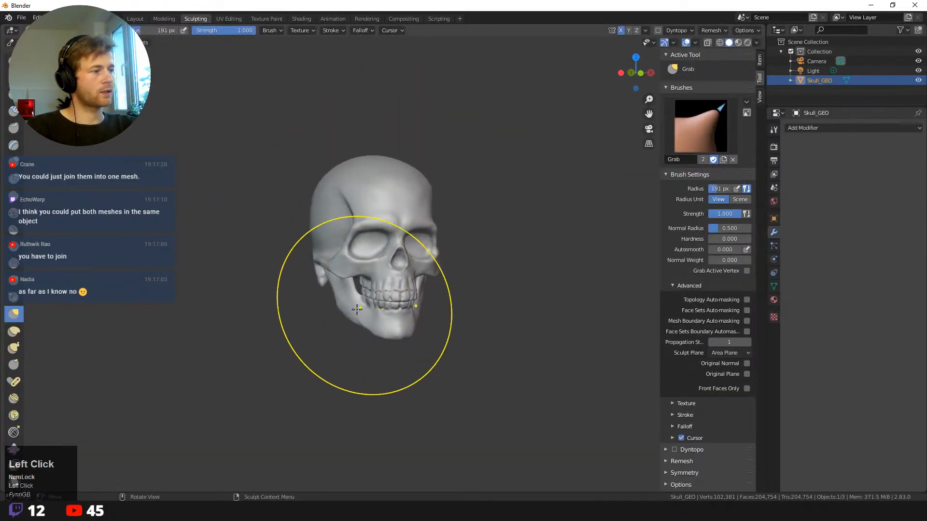
{"action": "key", "text": "f"}
{"action": "left_click", "coordinate": [310, 303]}
{"action": "key", "text": "f"}
{"action": "left_click", "coordinate": [385, 322]}
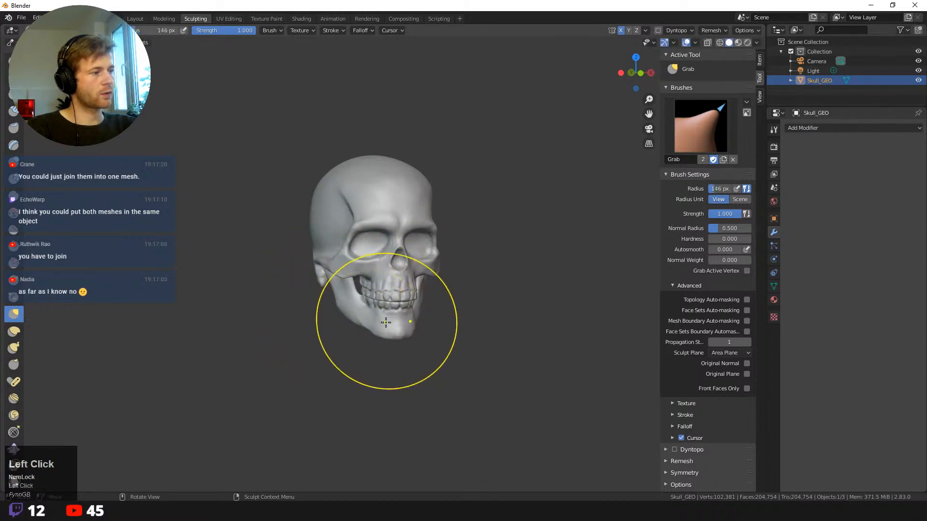
{"action": "left_click_drag", "start_coordinate": [371, 329], "coordinate": [354, 309]}
{"action": "middle_click_drag", "start_coordinate": [305, 281], "coordinate": [338, 295]}
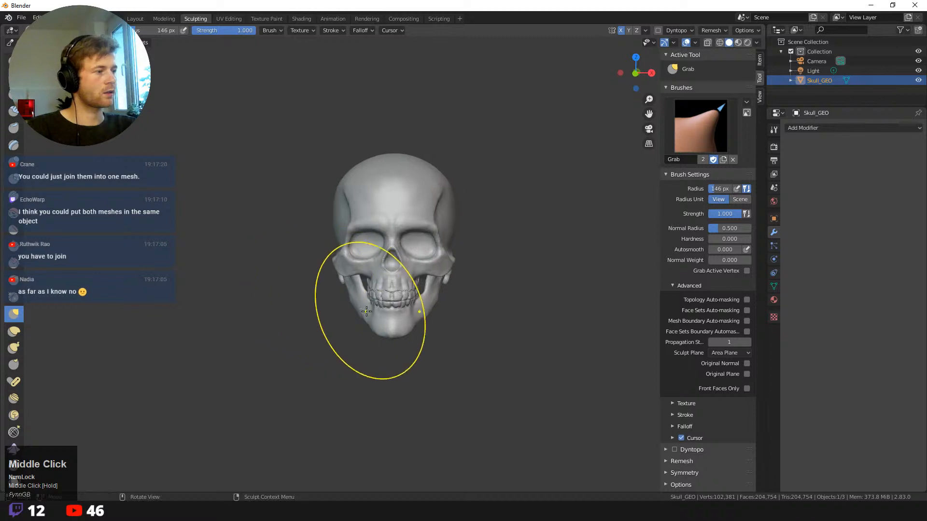
{"action": "left_click_drag", "start_coordinate": [367, 310], "coordinate": [363, 309]}
- Build up the side of the lower jaw behind the back teeth using Clay Strips at a 22 px radius
{"action": "key", "text": "f"}
{"action": "left_click", "coordinate": [311, 299]}
{"action": "mouse_move", "coordinate": [310, 301]}
{"action": "middle_mouse_down"}
{"action": "mouse_move", "coordinate": [348, 305]}
{"action": "mouse_move", "coordinate": [351, 354]}
{"action": "middle_mouse_up"}
{"action": "key", "text": "shift+space"}
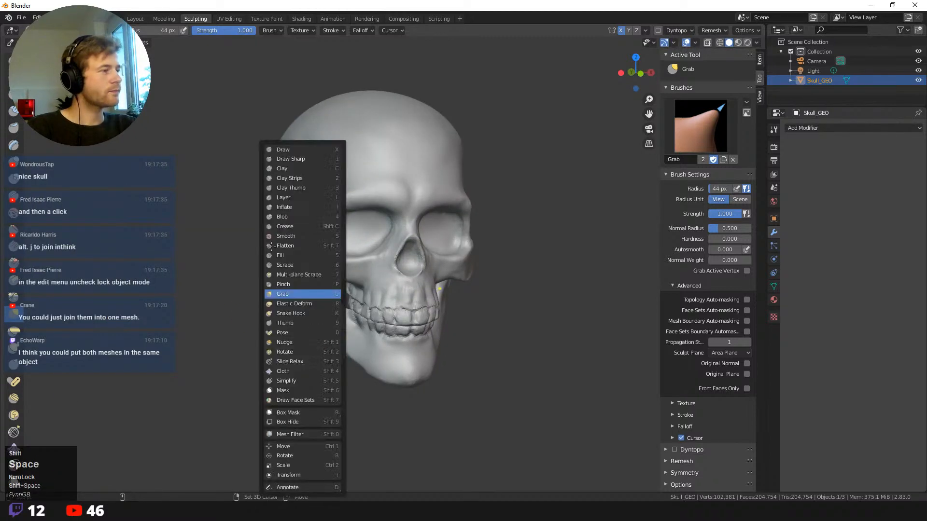
{"action": "left_click", "coordinate": [281, 179]}
{"action": "key", "text": "f"}
{"action": "left_click", "coordinate": [337, 330]}
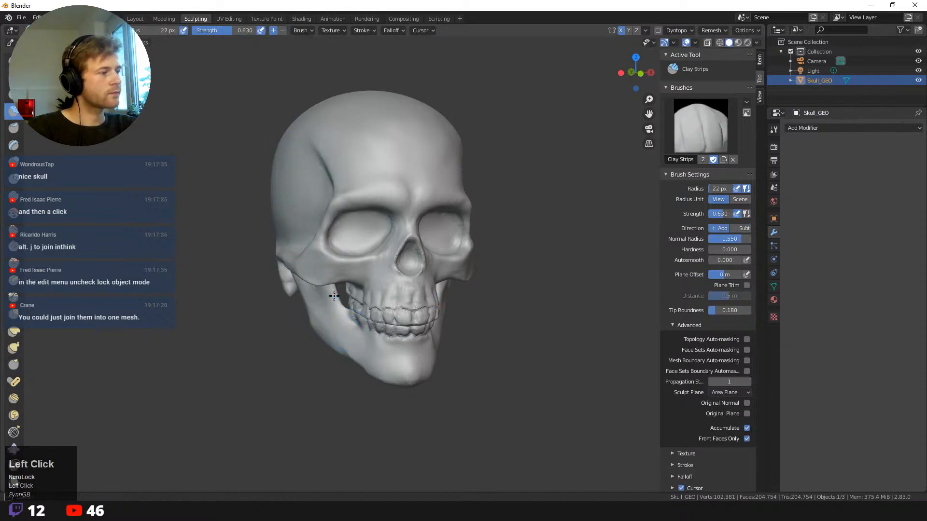
{"action": "mouse_move", "coordinate": [339, 321]}
{"action": "left_mouse_down"}
{"action": "mouse_move", "coordinate": [355, 348]}
{"action": "mouse_move", "coordinate": [335, 292]}
{"action": "mouse_move", "coordinate": [337, 315]}
{"action": "left_mouse_up"}
{"action": "middle_click_drag", "start_coordinate": [504, 397], "coordinate": [519, 330], "text": "alt"}
- Enable Dyntopo and add volume to the rising rear part of the lower jaw using Clay Strips at a 50 px radius
{"action": "left_click", "coordinate": [657, 32]}
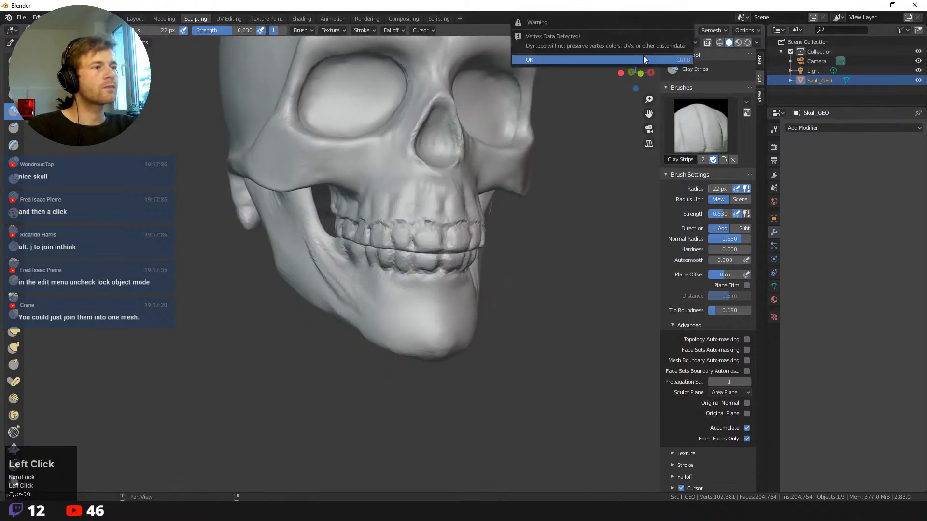
{"action": "left_click", "coordinate": [583, 65]}
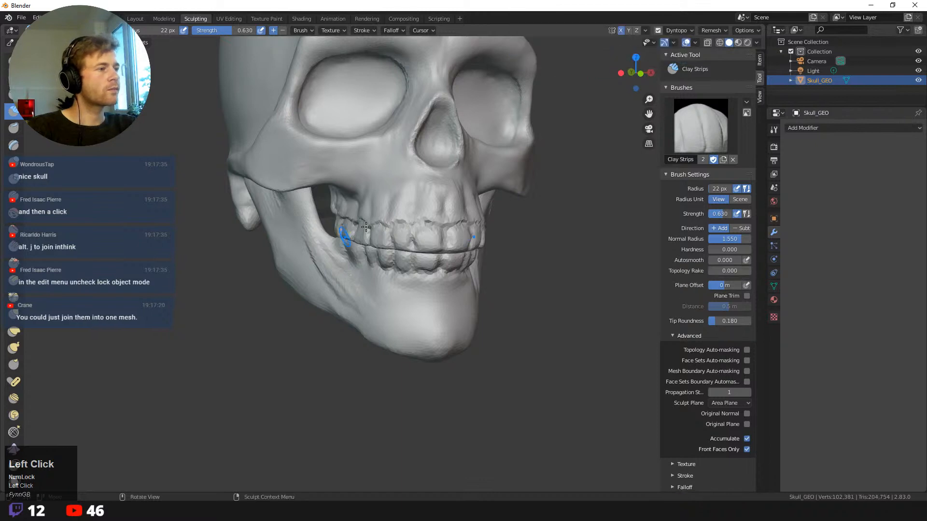
{"action": "key", "text": "f"}
{"action": "left_click", "coordinate": [332, 266]}
{"action": "mouse_move", "coordinate": [317, 243]}
{"action": "left_mouse_down"}
{"action": "mouse_move", "coordinate": [306, 219]}
{"action": "mouse_move", "coordinate": [316, 242]}
{"action": "mouse_move", "coordinate": [296, 232]}
{"action": "left_mouse_up"}
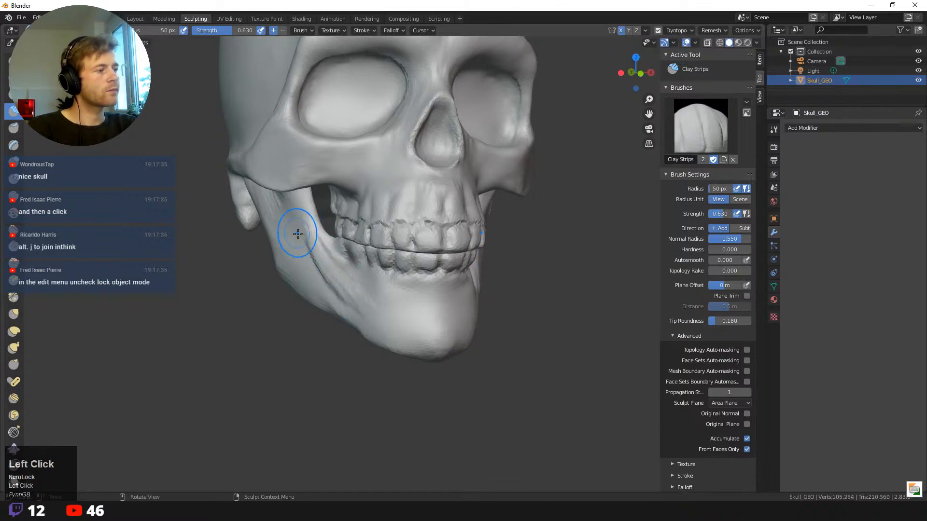
- Try smoothing the side and lower edge of the jaw and adding more clay strips there at a 50 px radius
{"action": "left_click_drag", "start_coordinate": [329, 280], "coordinate": [310, 255], "text": "shift"}
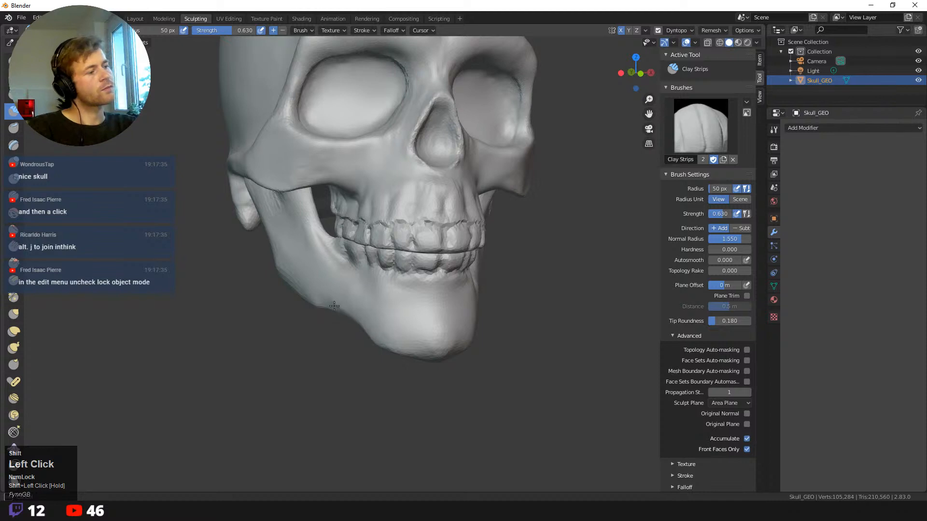
{"action": "left_click_drag", "start_coordinate": [333, 306], "coordinate": [308, 298], "text": "shift"}
{"action": "key", "text": "ctrl+z"}
{"action": "middle_click_drag", "start_coordinate": [305, 343], "coordinate": [359, 324]}
{"action": "left_click_drag", "start_coordinate": [363, 315], "coordinate": [231, 258], "text": "shift"}
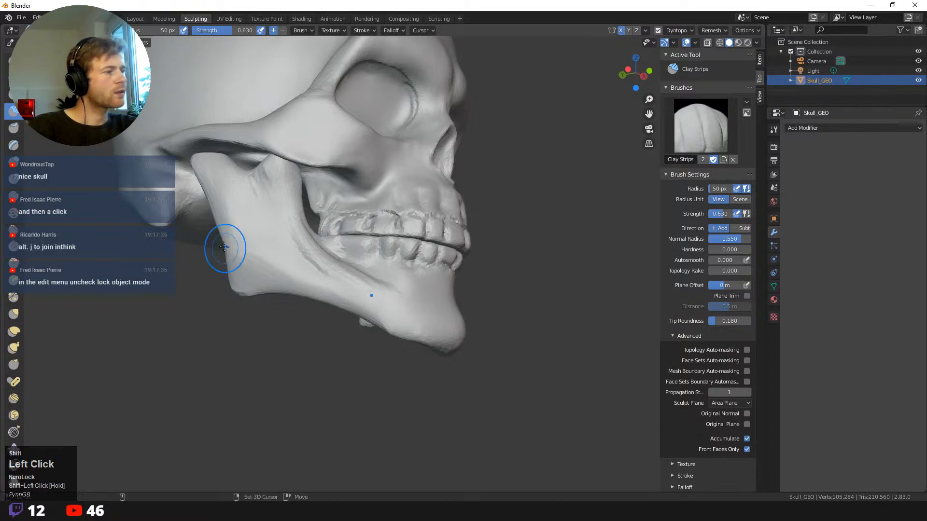
{"action": "key", "text": "ctrl+z"}
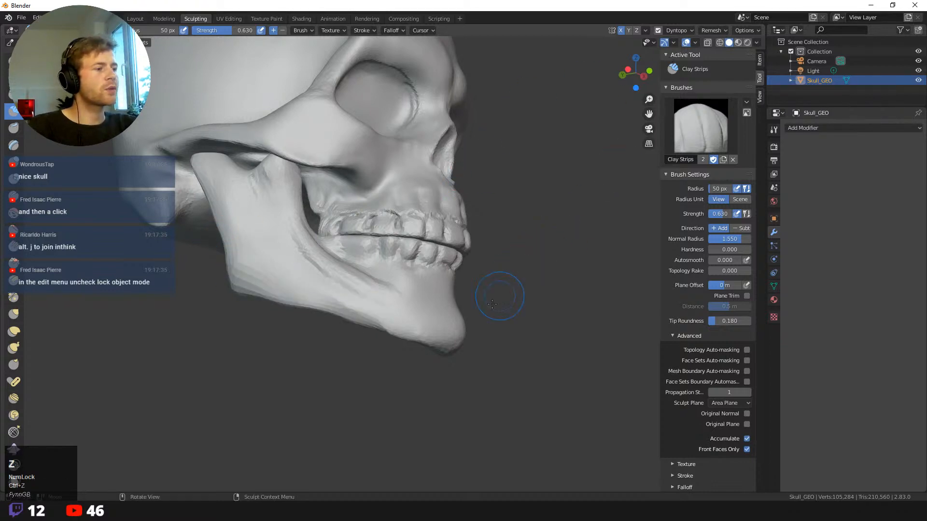
{"action": "left_click_drag", "start_coordinate": [290, 253], "coordinate": [339, 302]}
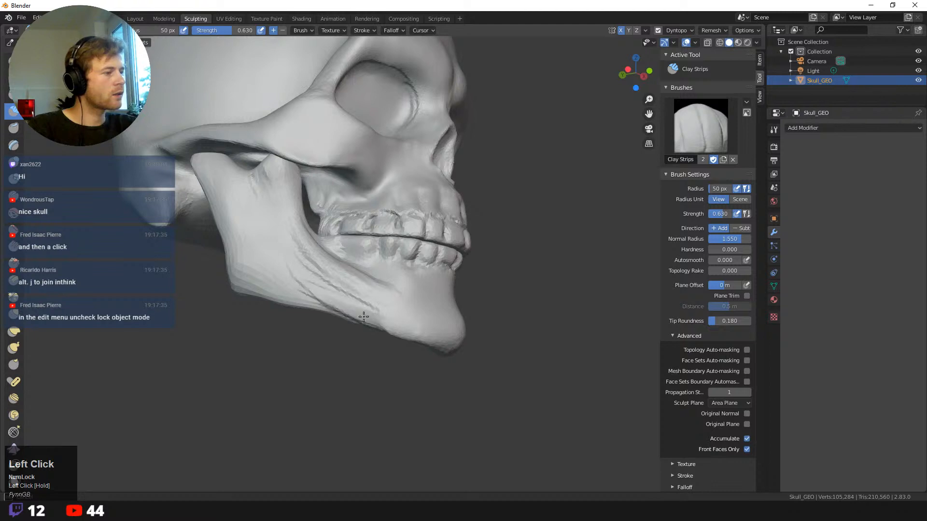
{"action": "key", "text": "ctrl+z"}
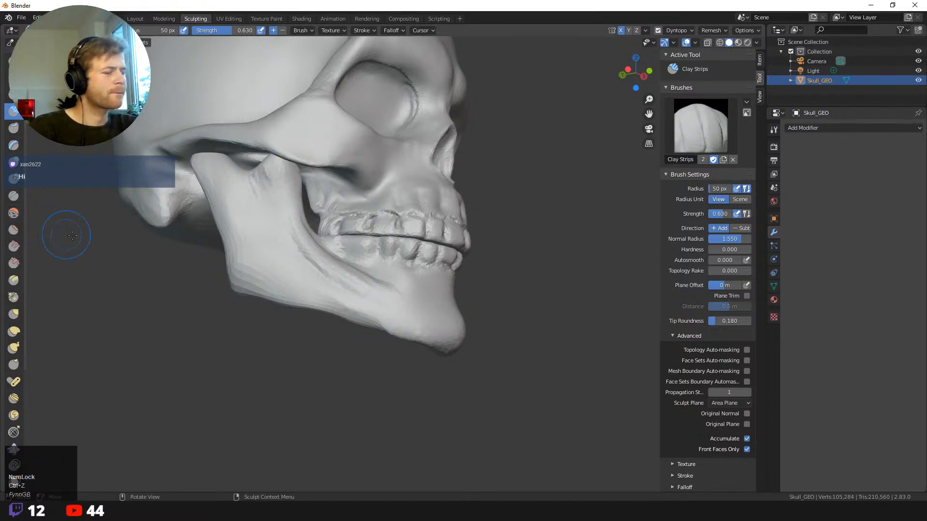
- Switch to the Smooth brush and open the Dyntopo settings
{"action": "key", "text": "s"}
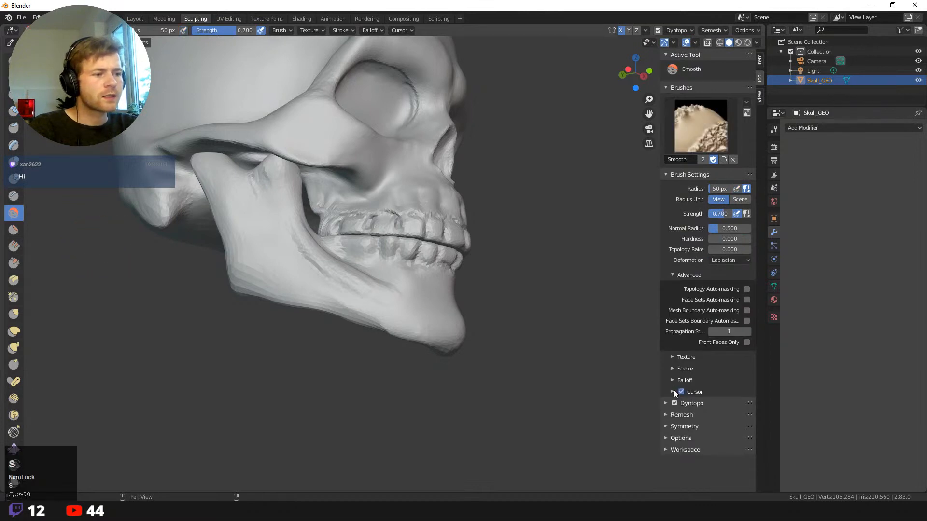
{"action": "left_click", "coordinate": [666, 403]}
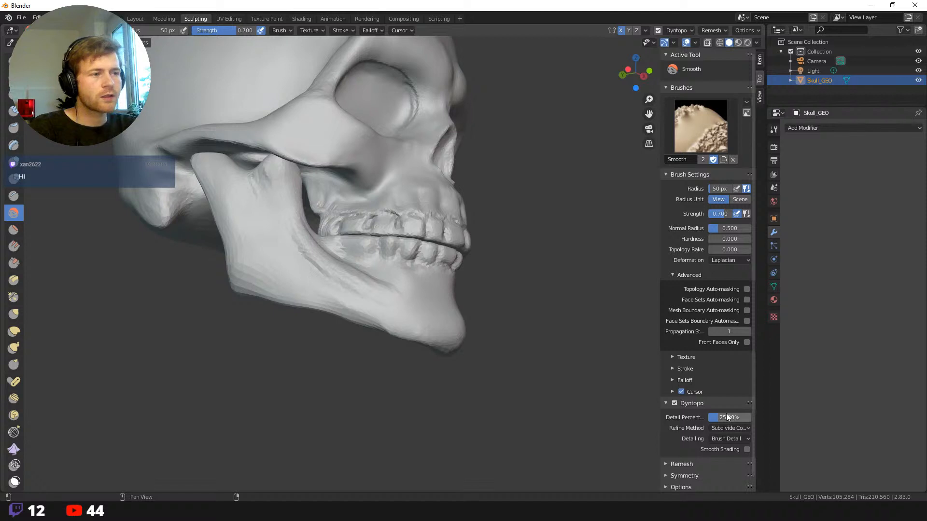
{"action": "left_click", "coordinate": [678, 30]}
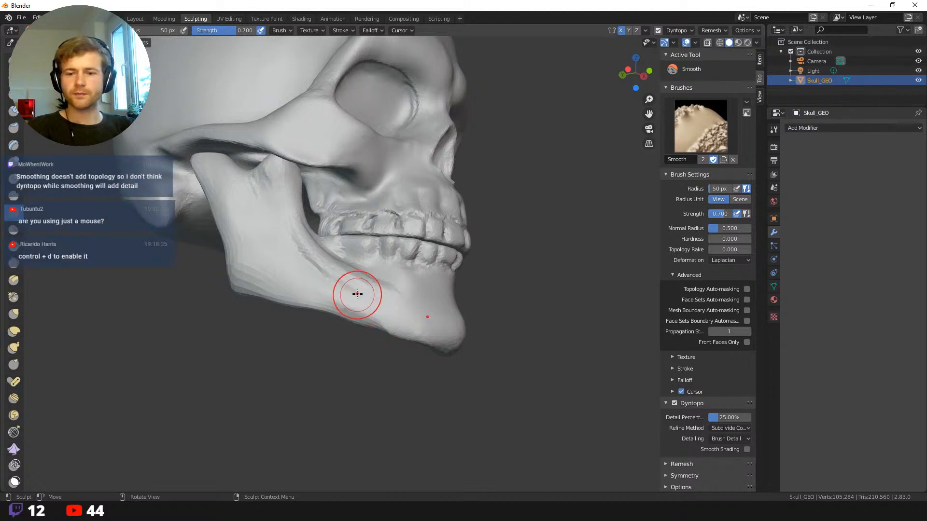
- Turn Dyntopo off and back on twice, accepting the vertex data warning each time
{"action": "middle_click_drag", "start_coordinate": [326, 323], "coordinate": [276, 328]}
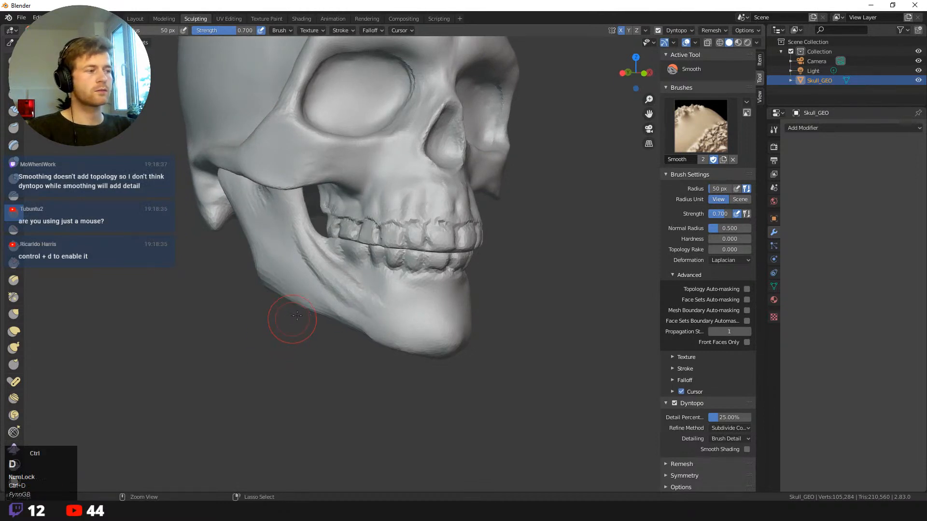
{"action": "key", "text": "ctrl+d"}
{"action": "key", "text": "ctrl+d"}
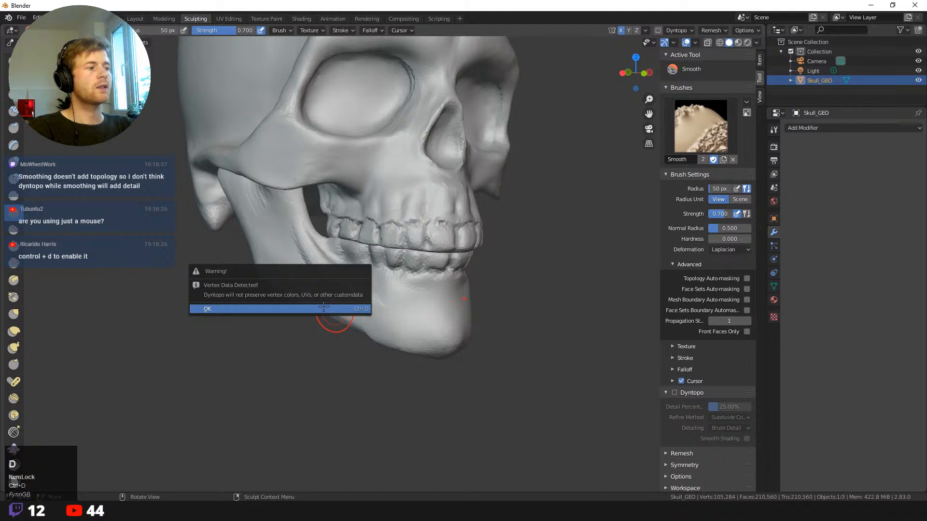
{"action": "left_click", "coordinate": [314, 309]}
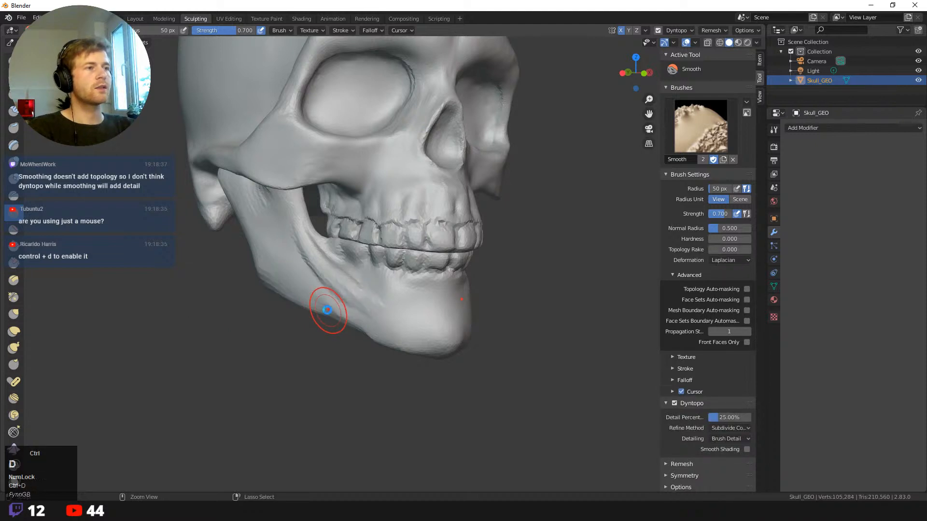
{"action": "key", "text": "ctrl+d"}
{"action": "key", "text": "ctrl+d"}
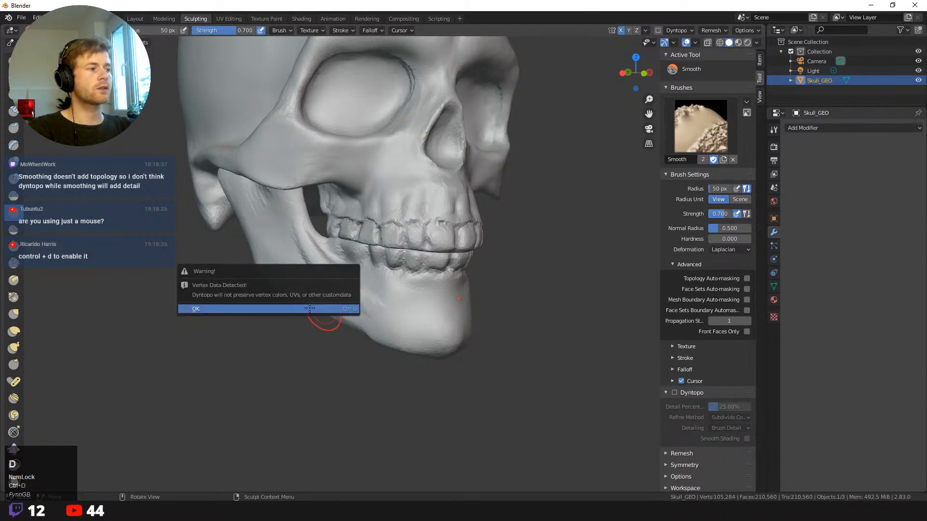
{"action": "left_click", "coordinate": [309, 308]}
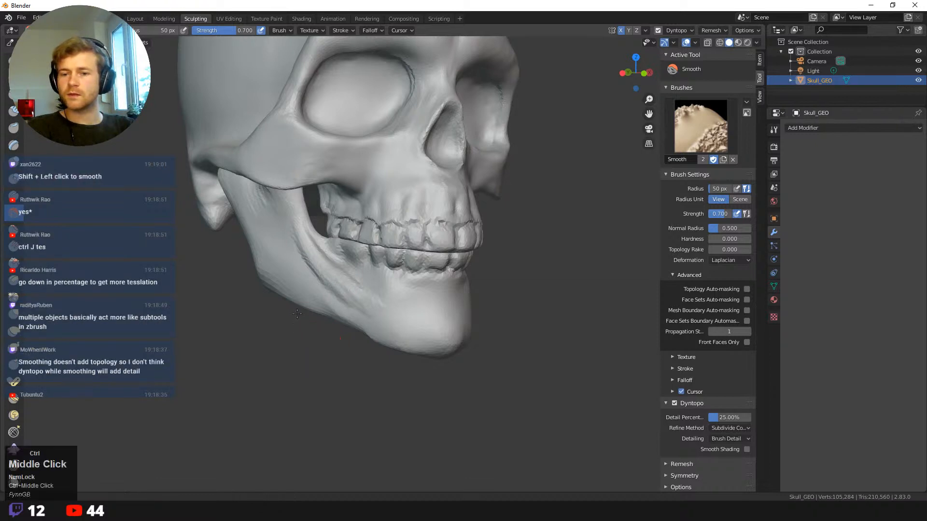
{"action": "middle_click_drag", "start_coordinate": [320, 346], "coordinate": [287, 298]}
{"action": "middle_click_drag", "start_coordinate": [320, 354], "coordinate": [304, 360]}
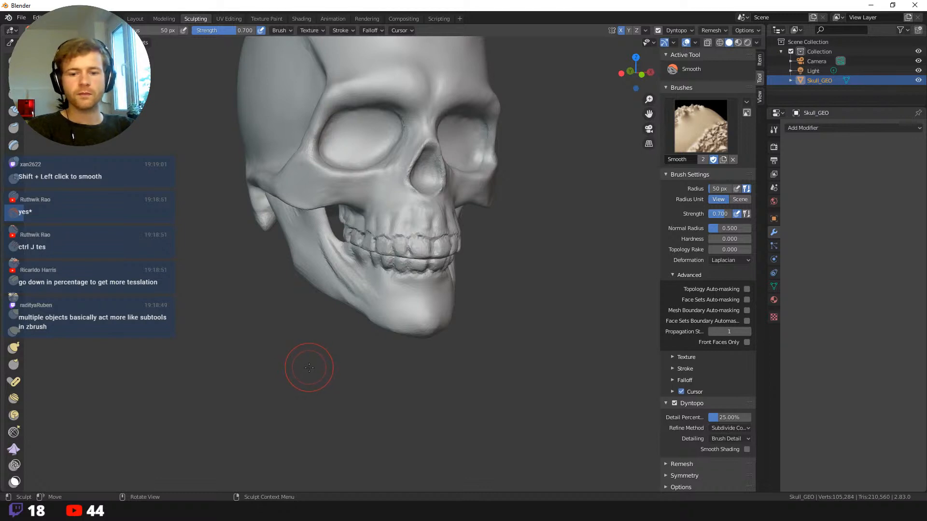
- Smooth the side and lower edge of the lower jaw with the Smooth brush at a 50 px radius
{"action": "middle_click_drag", "start_coordinate": [309, 367], "coordinate": [315, 369]}
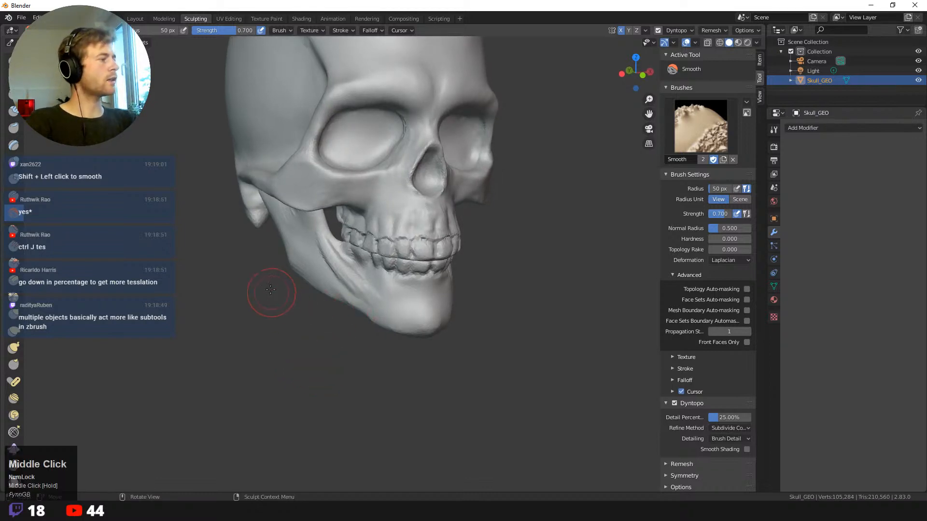
{"action": "mouse_move", "coordinate": [281, 274]}
{"action": "left_mouse_down", "text": "shift"}
{"action": "mouse_move", "coordinate": [310, 248]}
{"action": "mouse_move", "coordinate": [339, 285]}
{"action": "left_mouse_up", "text": "shift"}
{"action": "middle_click_drag", "start_coordinate": [340, 285], "coordinate": [368, 286]}
{"action": "mouse_move", "coordinate": [360, 363]}
{"action": "middle_mouse_down", "text": "ctrl"}
{"action": "mouse_move", "coordinate": [316, 313]}
{"action": "mouse_move", "coordinate": [330, 300]}
{"action": "middle_mouse_up", "text": "ctrl"}
{"action": "mouse_move", "coordinate": [324, 363]}
{"action": "middle_mouse_down", "text": "ctrl"}
{"action": "mouse_move", "coordinate": [314, 339]}
{"action": "mouse_move", "coordinate": [325, 353]}
{"action": "middle_mouse_up", "text": "ctrl"}
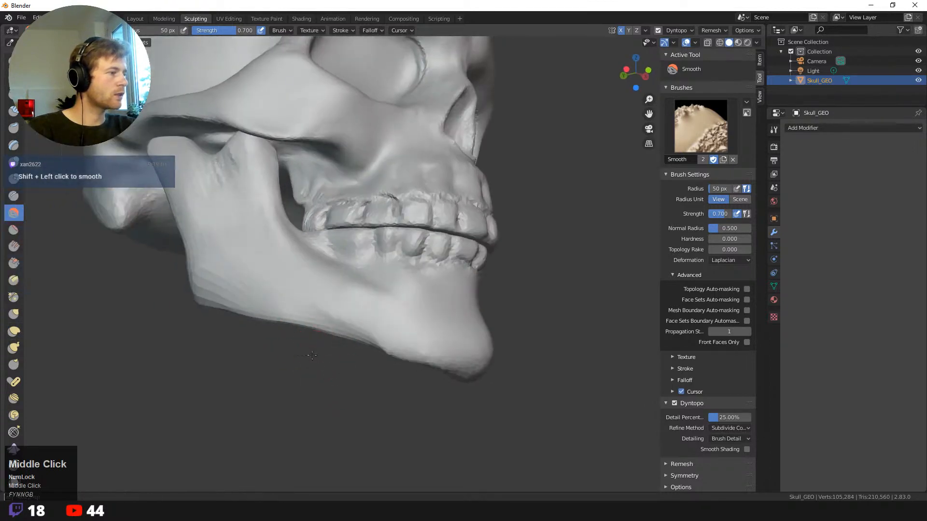
{"action": "mouse_move", "coordinate": [374, 333]}
{"action": "left_mouse_down", "text": "shift"}
{"action": "mouse_move", "coordinate": [397, 346]}
{"action": "mouse_move", "coordinate": [273, 275]}
{"action": "left_mouse_up", "text": "shift"}
{"action": "mouse_move", "coordinate": [273, 275]}
{"action": "middle_mouse_down"}
{"action": "mouse_move", "coordinate": [300, 385]}
{"action": "mouse_move", "coordinate": [296, 290]}
{"action": "middle_mouse_up"}
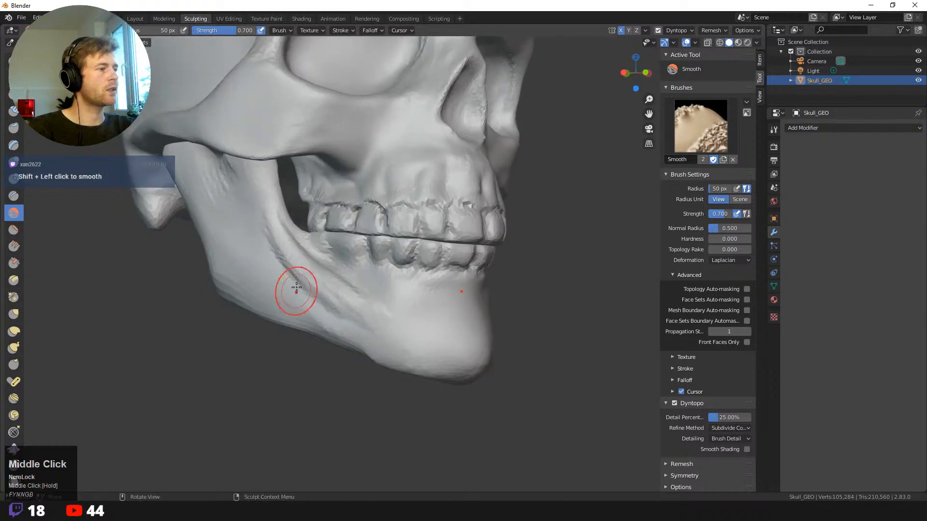
{"action": "left_click_drag", "start_coordinate": [296, 289], "coordinate": [279, 251], "text": "shift"}
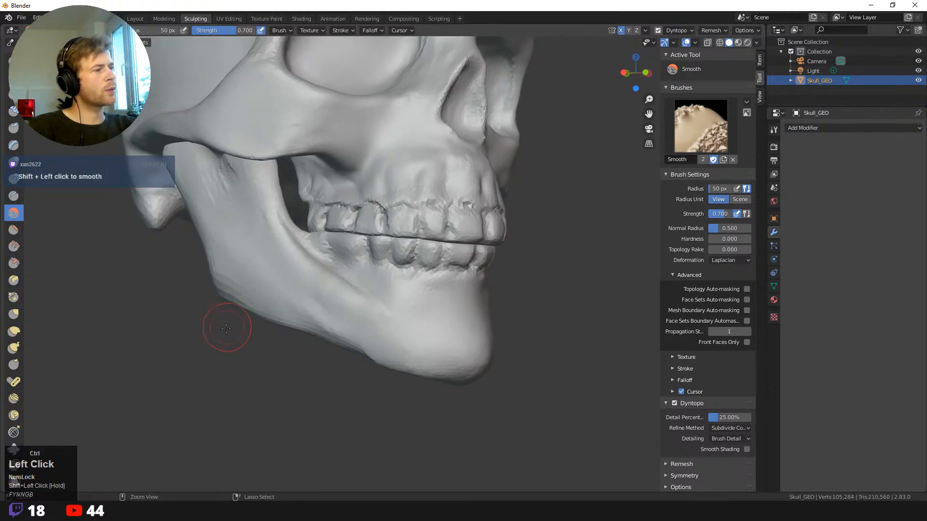
{"action": "middle_click_drag", "start_coordinate": [227, 325], "coordinate": [306, 300], "text": "ctrl"}
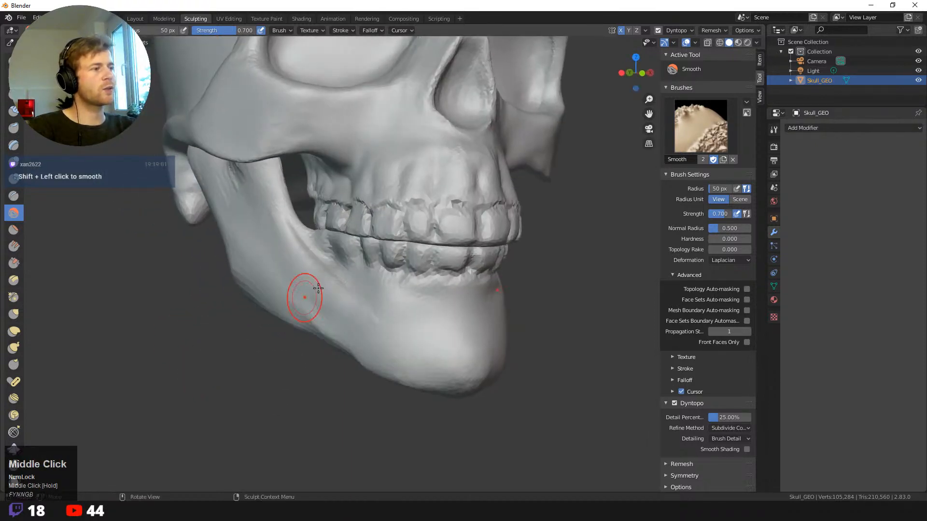
- Try smoothing the jaw's lower edge twice with the Smooth brush at a 111 px radius, undoing each attempt
{"action": "left_click", "coordinate": [695, 43]}
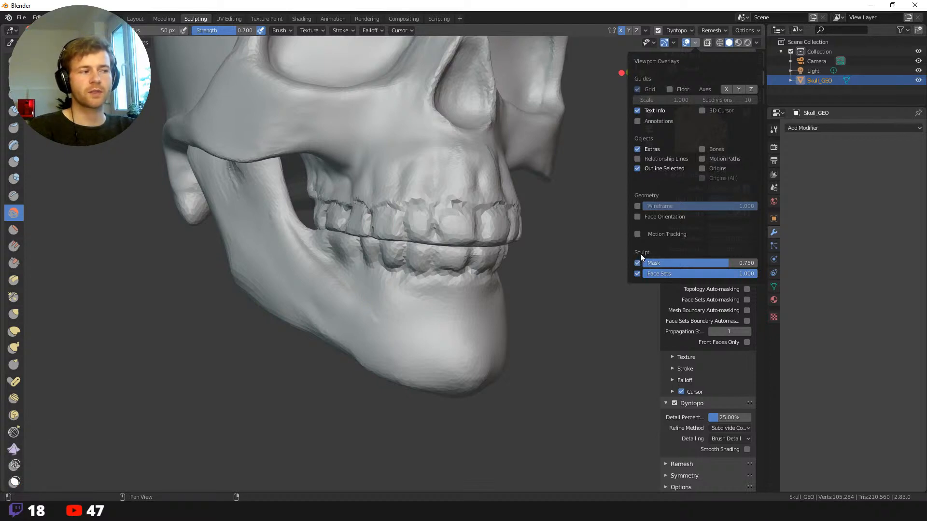
{"action": "middle_click_drag", "start_coordinate": [600, 244], "coordinate": [321, 389]}
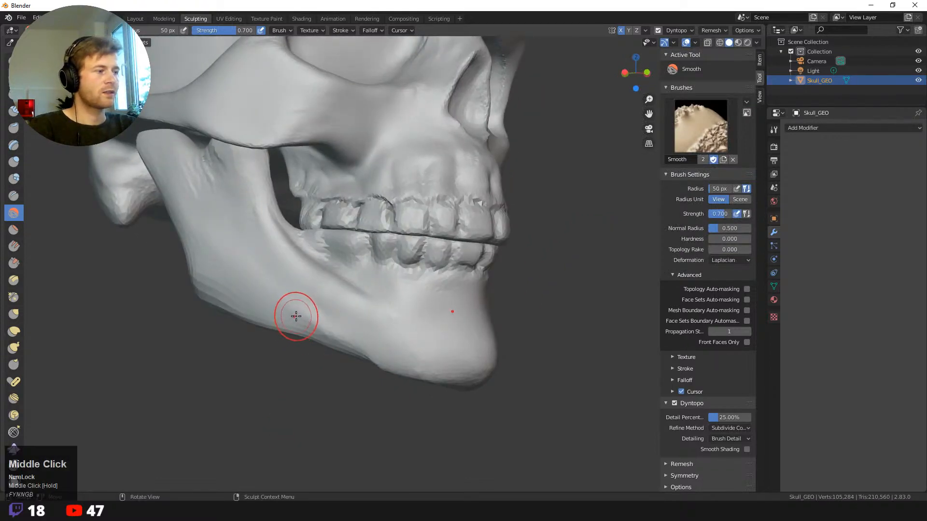
{"action": "key", "text": "f"}
{"action": "left_click", "coordinate": [322, 321]}
{"action": "mouse_move", "coordinate": [285, 310]}
{"action": "left_mouse_down", "text": "shift"}
{"action": "mouse_move", "coordinate": [325, 333]}
{"action": "mouse_move", "coordinate": [291, 310]}
{"action": "mouse_move", "coordinate": [307, 316]}
{"action": "left_mouse_up", "text": "shift"}
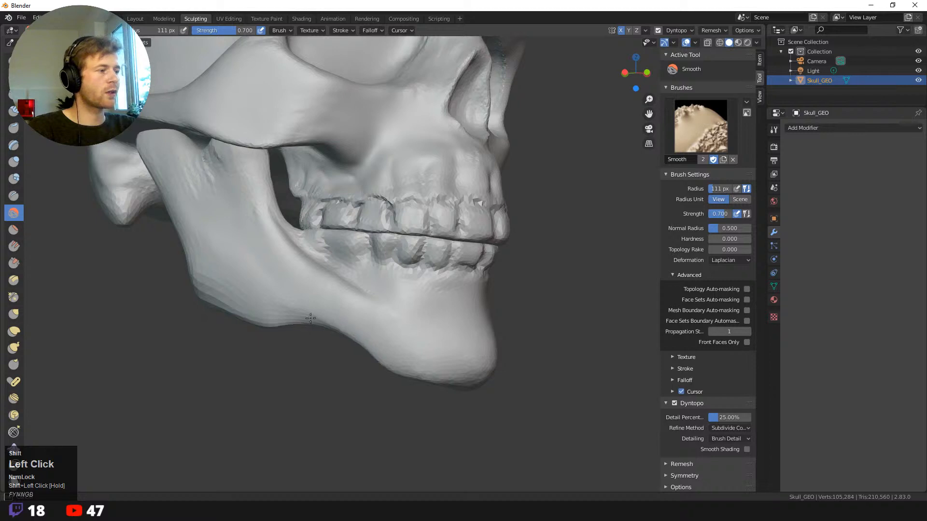
{"action": "mouse_move", "coordinate": [331, 300]}
{"action": "middle_mouse_down"}
{"action": "mouse_move", "coordinate": [372, 341]}
{"action": "mouse_move", "coordinate": [352, 305]}
{"action": "middle_mouse_up"}
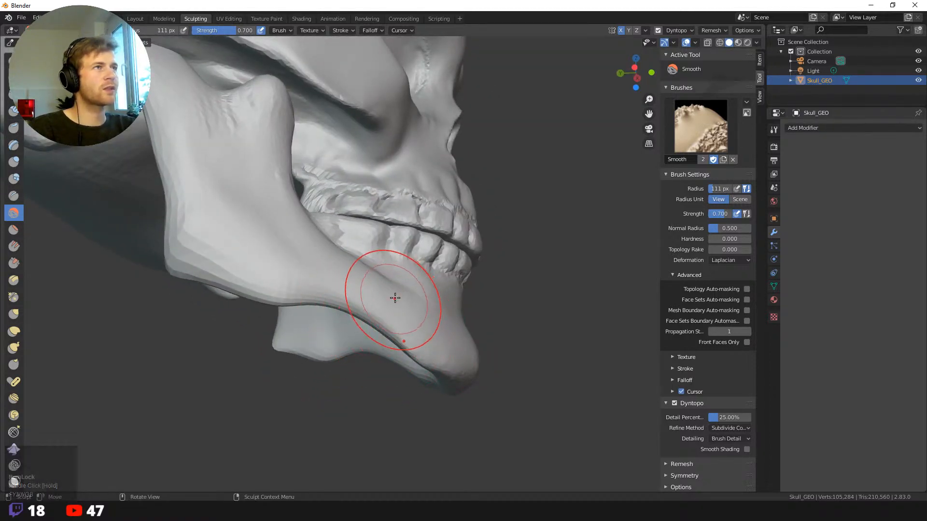
{"action": "middle_click_drag", "start_coordinate": [404, 326], "coordinate": [358, 328]}
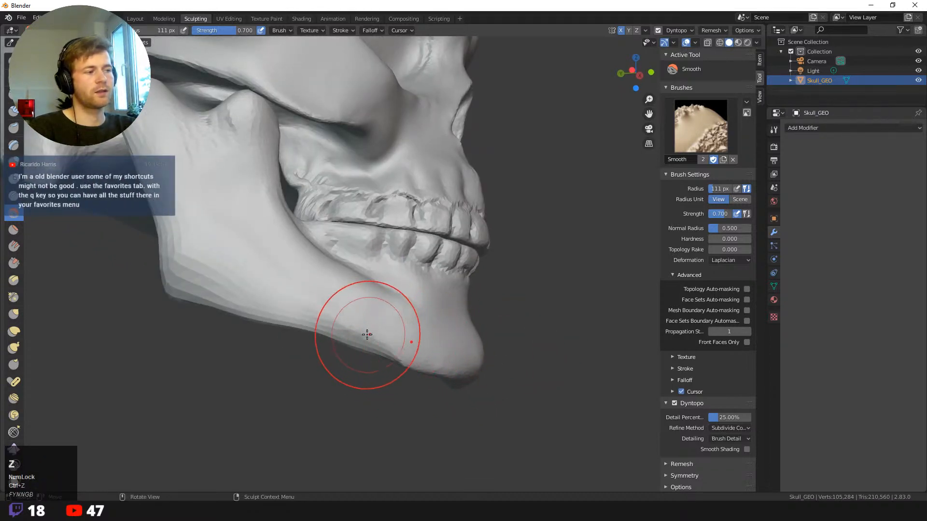
{"action": "middle_click_drag", "start_coordinate": [381, 405], "coordinate": [341, 377]}
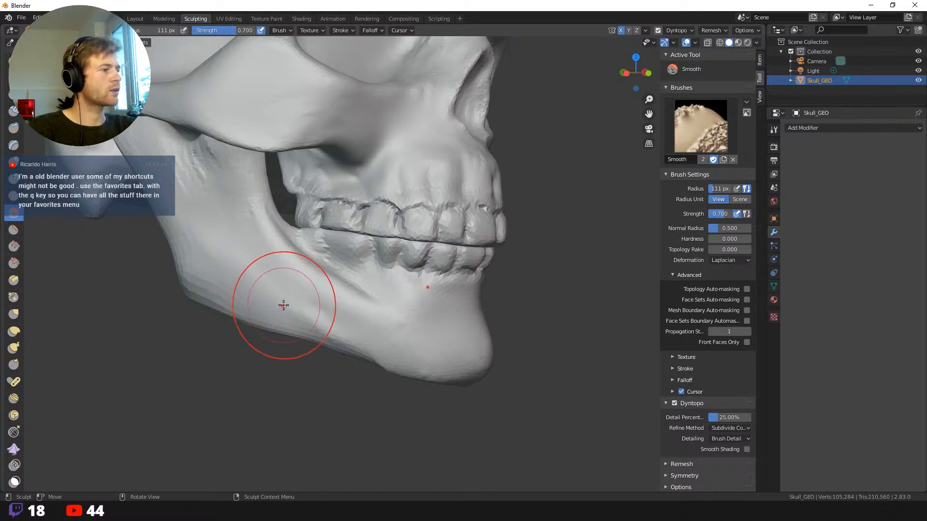
{"action": "middle_click_drag", "start_coordinate": [342, 329], "coordinate": [331, 342]}
{"action": "left_click_drag", "start_coordinate": [331, 341], "coordinate": [355, 344], "text": "shift"}
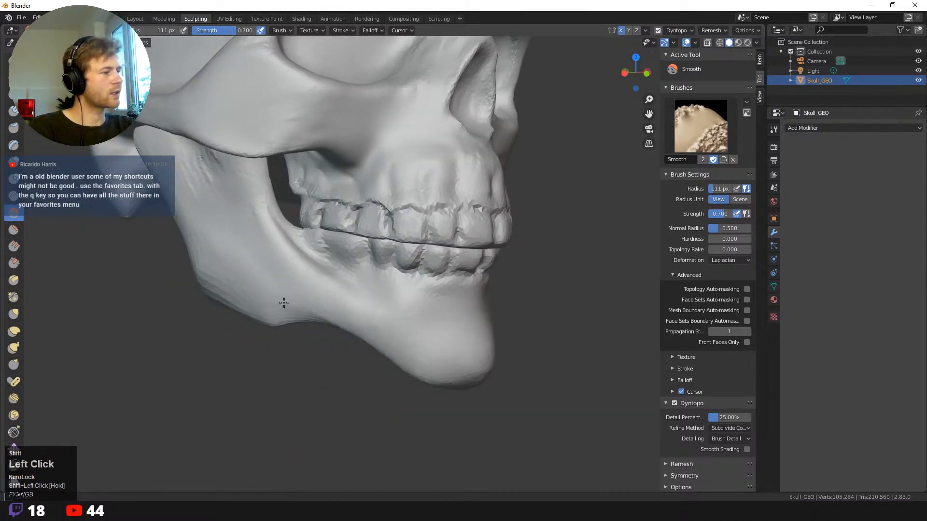
{"action": "key", "text": "ctrl+z"}
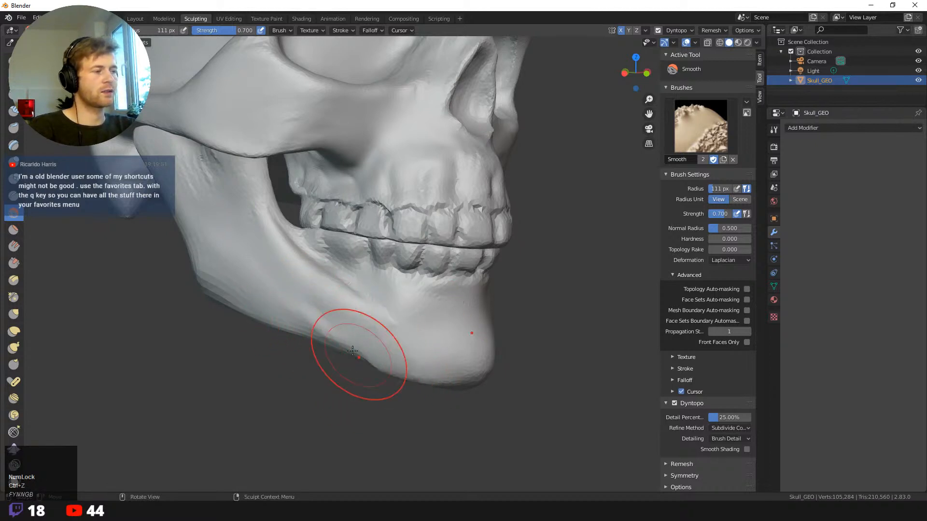
- Show the wireframe overlay and examine the mesh density along the side of the lower jaw
{"action": "left_click", "coordinate": [674, 43]}
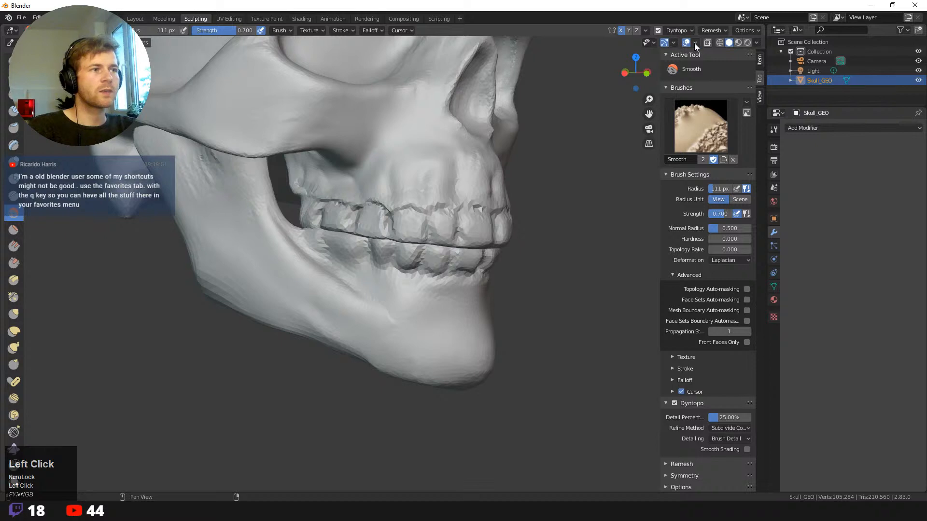
{"action": "left_click", "coordinate": [695, 43]}
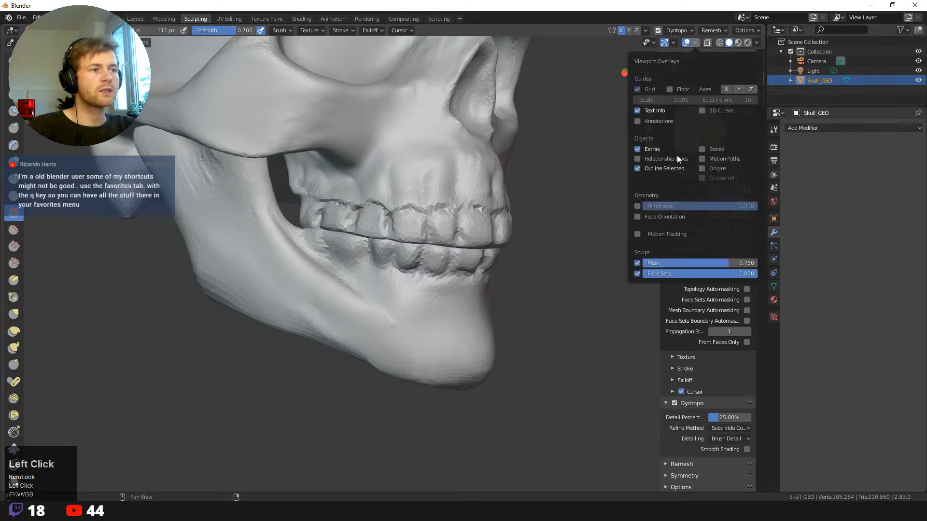
{"action": "left_click", "coordinate": [674, 42]}
{"action": "left_click", "coordinate": [695, 43]}
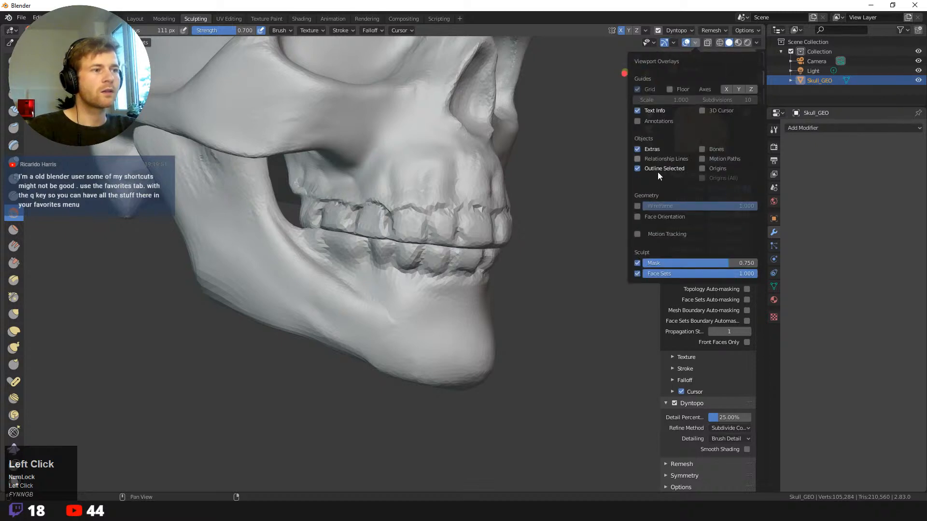
{"action": "left_click", "coordinate": [637, 206]}
{"action": "mouse_move", "coordinate": [299, 397]}
{"action": "middle_mouse_down"}
{"action": "mouse_move", "coordinate": [338, 413]}
{"action": "mouse_move", "coordinate": [306, 372]}
{"action": "middle_mouse_up"}
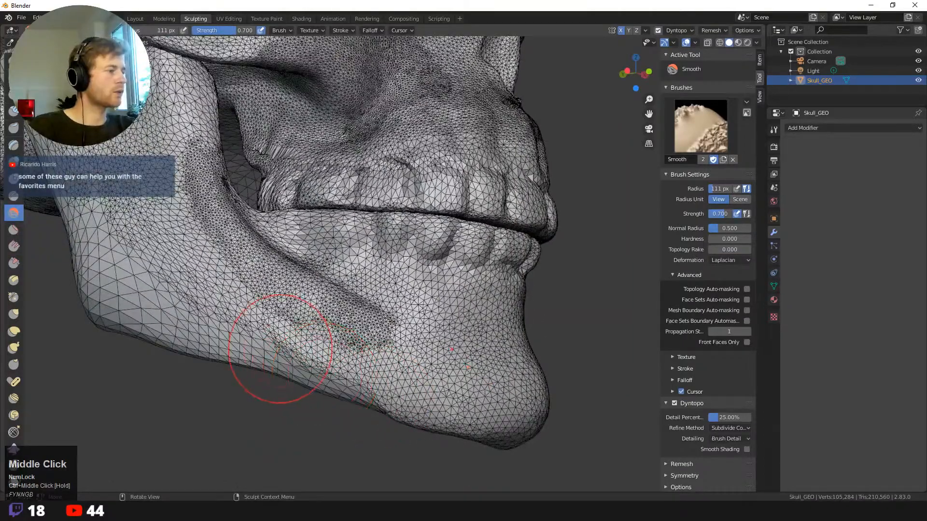
- Try smoothing the rear lower edge of the jaw with the wireframe shown, undo it, and hide the wireframe overlay
{"action": "mouse_move", "coordinate": [186, 348]}
{"action": "left_mouse_down"}
{"action": "mouse_move", "coordinate": [201, 351]}
{"action": "mouse_move", "coordinate": [275, 299]}
{"action": "mouse_move", "coordinate": [375, 394]}
{"action": "mouse_move", "coordinate": [267, 347]}
{"action": "mouse_move", "coordinate": [381, 378]}
{"action": "mouse_move", "coordinate": [340, 377]}
{"action": "mouse_move", "coordinate": [157, 291]}
{"action": "mouse_move", "coordinate": [203, 299]}
{"action": "left_mouse_up"}
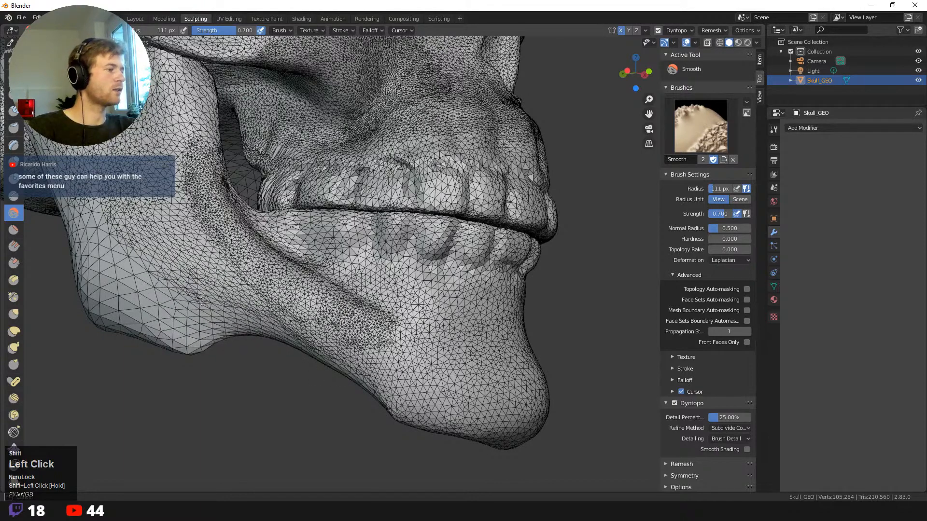
{"action": "key", "text": "ctrl+z"}
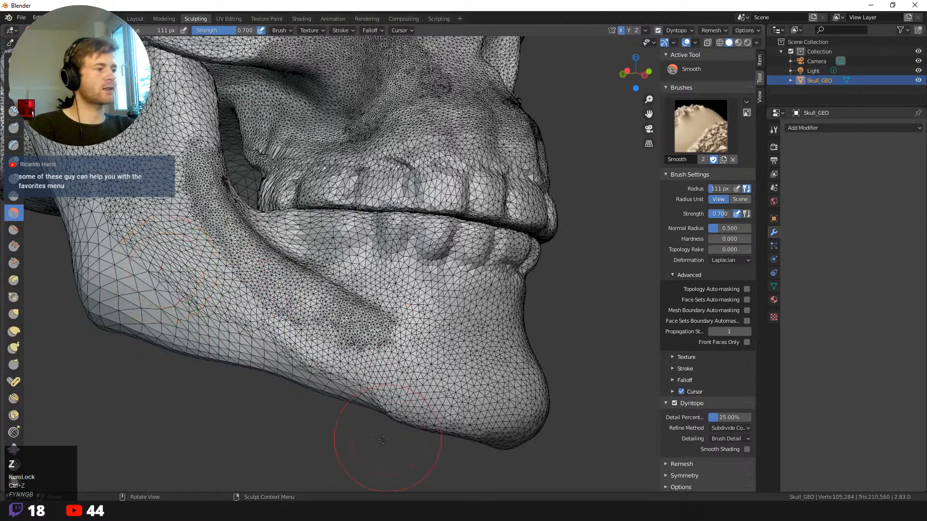
{"action": "middle_click_drag", "start_coordinate": [372, 432], "coordinate": [341, 383]}
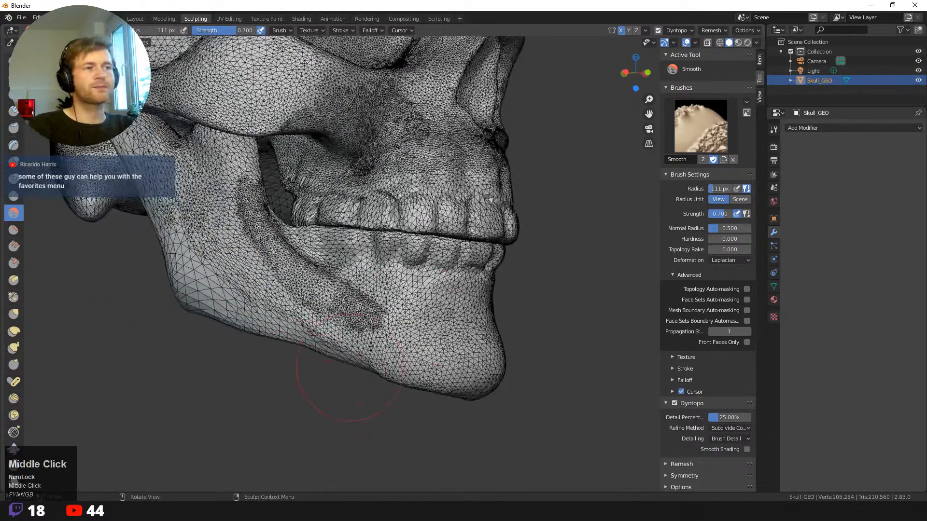
{"action": "left_click", "coordinate": [695, 42]}
{"action": "left_click", "coordinate": [637, 206]}
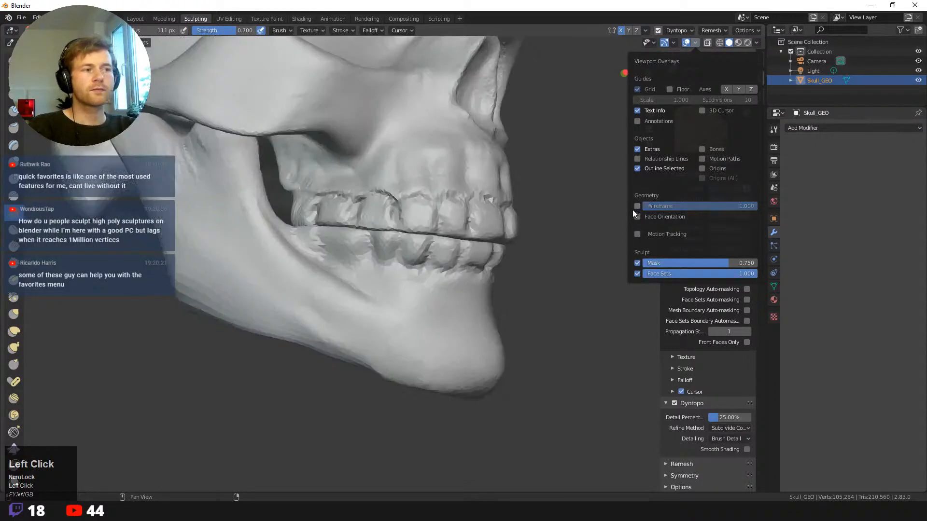
{"action": "middle_click_drag", "start_coordinate": [592, 306], "coordinate": [588, 382]}
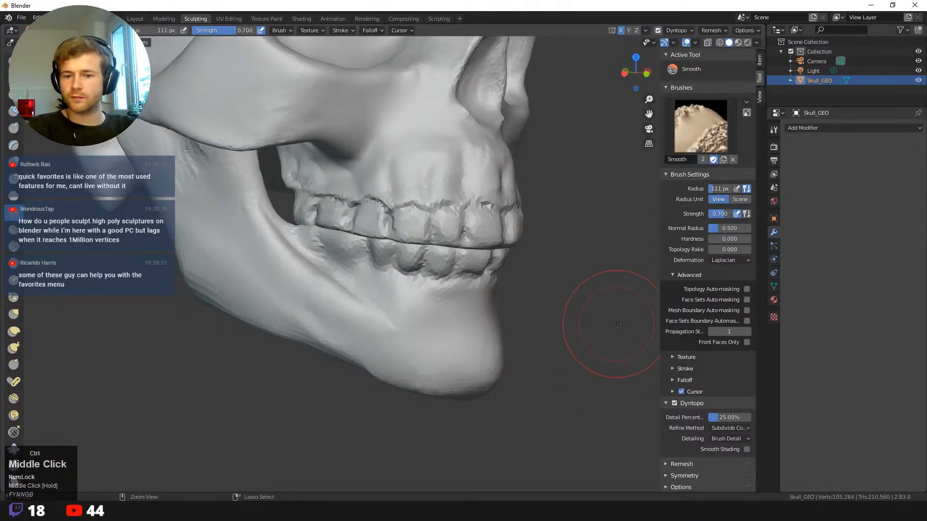
{"action": "middle_click_drag", "start_coordinate": [617, 323], "coordinate": [613, 304], "text": "ctrl"}
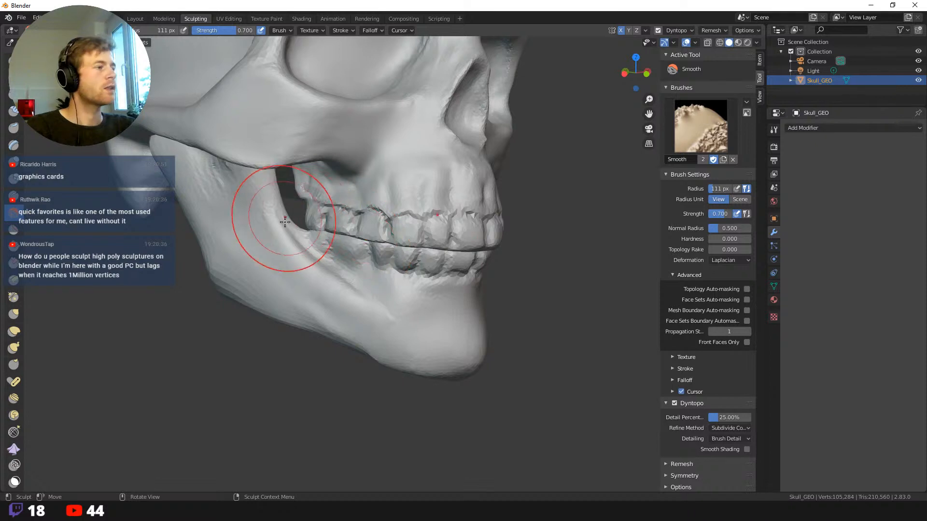
{"action": "key", "text": "q"}
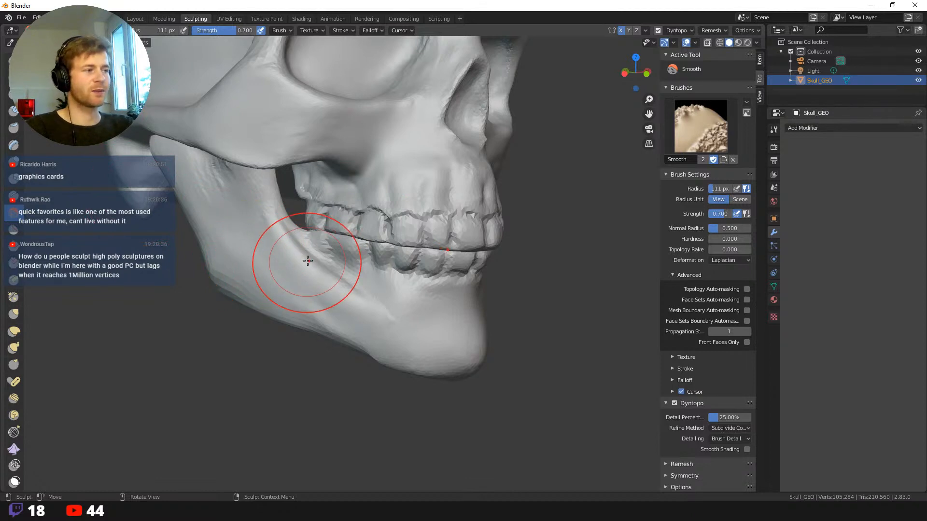
{"action": "middle_click_drag", "start_coordinate": [290, 250], "coordinate": [287, 282]}
{"action": "left_click_drag", "start_coordinate": [288, 282], "coordinate": [318, 275]}
{"action": "key", "text": "q"}
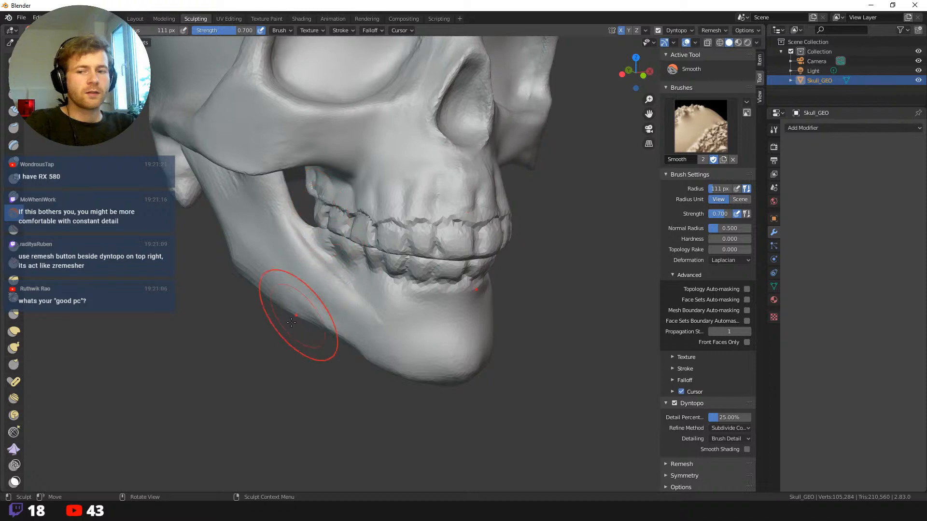
{"action": "mouse_move", "coordinate": [238, 376]}
{"action": "middle_mouse_down"}
{"action": "mouse_move", "coordinate": [248, 300]}
{"action": "mouse_move", "coordinate": [328, 338]}
{"action": "mouse_move", "coordinate": [368, 377]}
{"action": "mouse_move", "coordinate": [320, 352]}
{"action": "middle_mouse_up"}
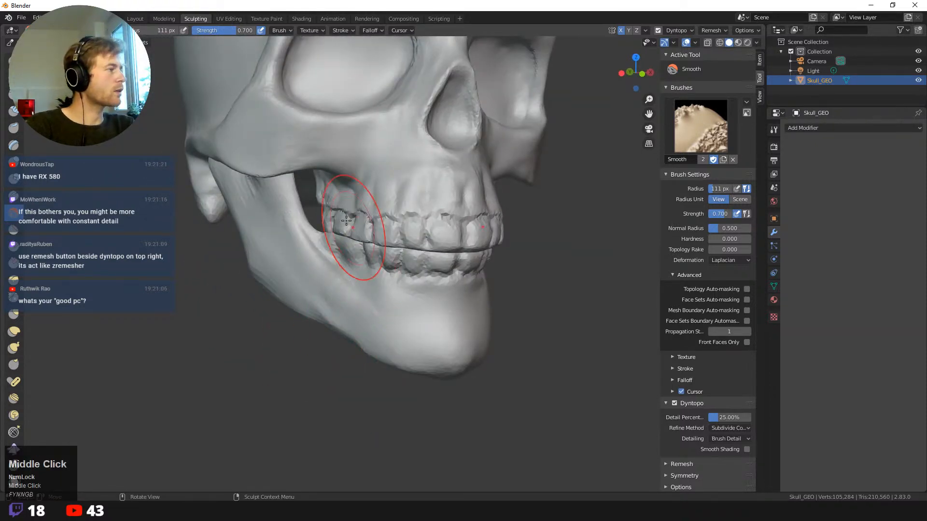
- Carve into the jaw surface below the lower teeth using Clay Strips at a 69 px radius and smooth the chin area
{"action": "key", "text": "shift+space"}
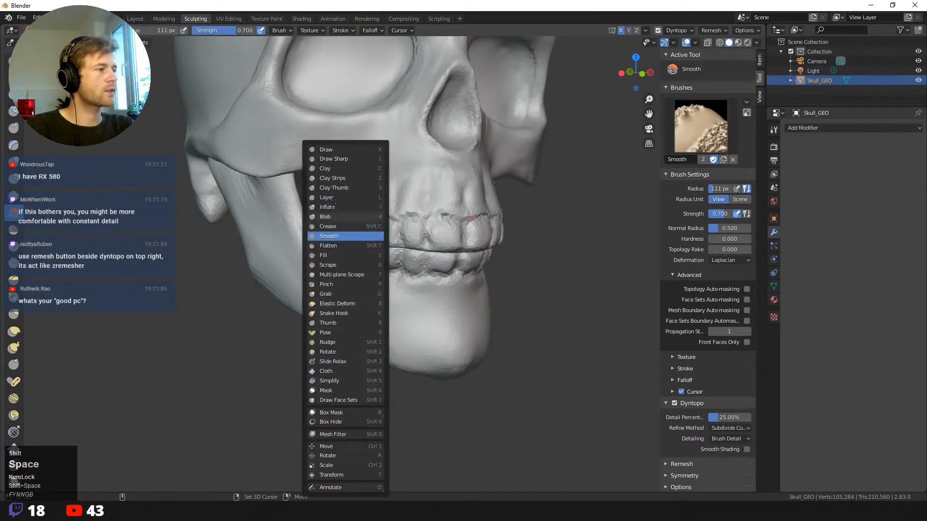
{"action": "left_click", "coordinate": [343, 177]}
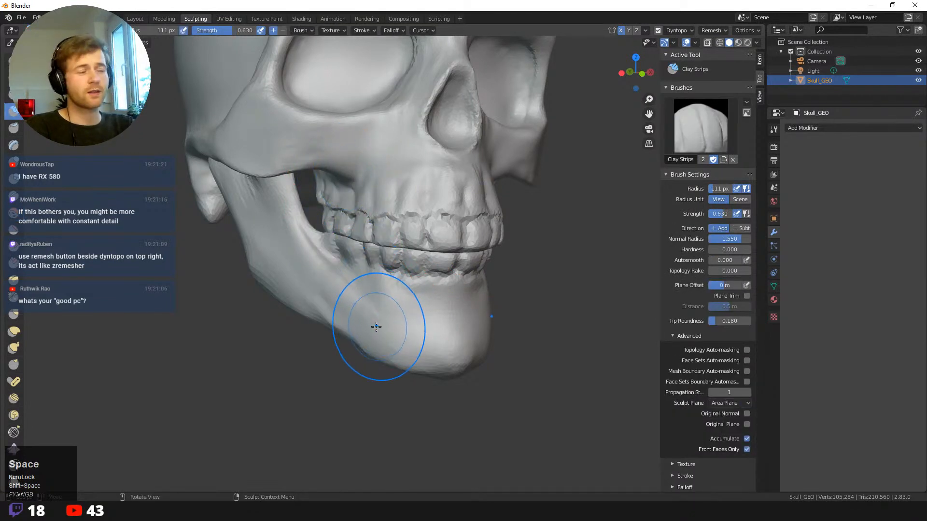
{"action": "key", "text": "f"}
{"action": "left_click", "coordinate": [353, 312]}
{"action": "left_click_drag", "start_coordinate": [375, 307], "coordinate": [375, 287], "text": "ctrl"}
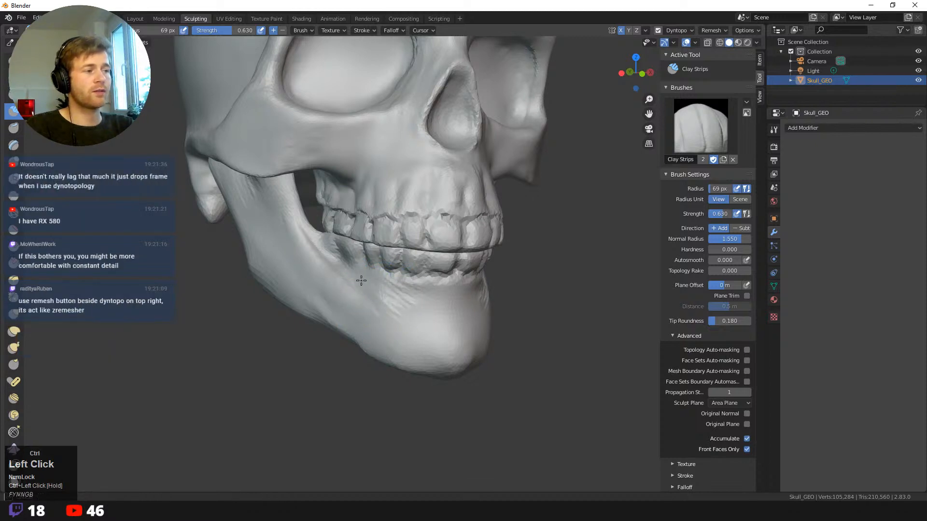
{"action": "mouse_move", "coordinate": [394, 294]}
{"action": "left_mouse_down", "text": "ctrl"}
{"action": "mouse_move", "coordinate": [409, 304]}
{"action": "mouse_move", "coordinate": [364, 291]}
{"action": "mouse_move", "coordinate": [398, 301]}
{"action": "left_mouse_up", "text": "ctrl"}
{"action": "mouse_move", "coordinate": [457, 351]}
{"action": "left_mouse_down", "text": "shift"}
{"action": "mouse_move", "coordinate": [458, 369]}
{"action": "mouse_move", "coordinate": [391, 323]}
{"action": "mouse_move", "coordinate": [333, 363]}
{"action": "left_mouse_up", "text": "shift"}
- Smooth the side of the lower jaw below the back teeth at a 69 px radius
{"action": "middle_click_drag", "start_coordinate": [333, 363], "coordinate": [448, 342]}
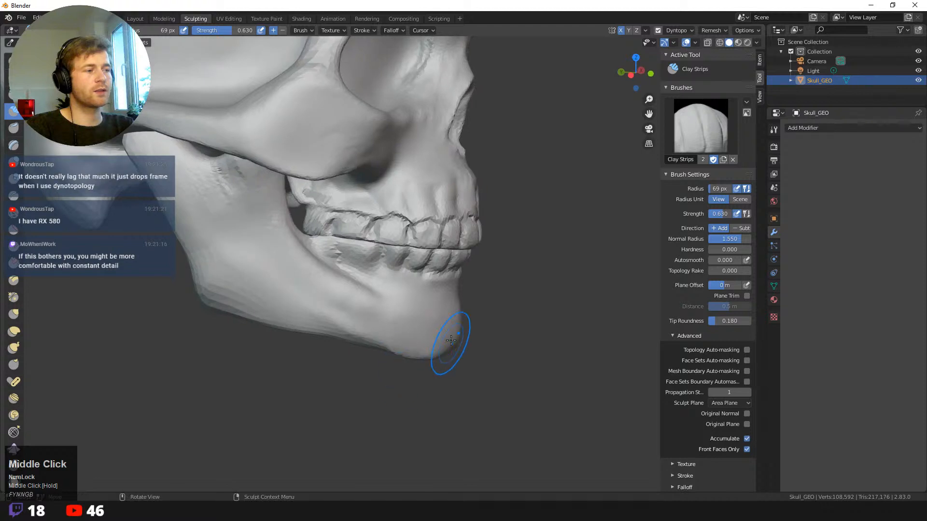
{"action": "middle_click_drag", "start_coordinate": [446, 381], "coordinate": [424, 393]}
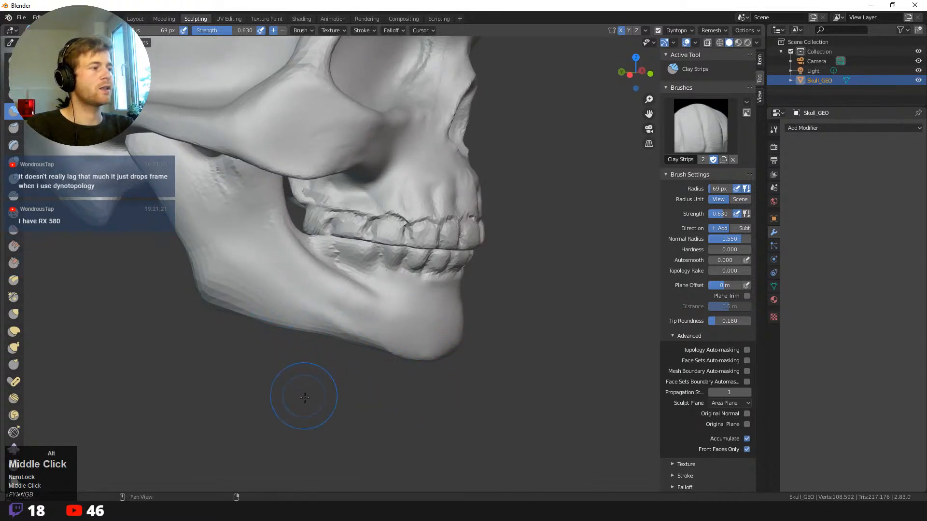
{"action": "middle_click_drag", "start_coordinate": [304, 389], "coordinate": [273, 347], "text": "ctrl"}
{"action": "left_click_drag", "start_coordinate": [347, 290], "coordinate": [372, 300]}
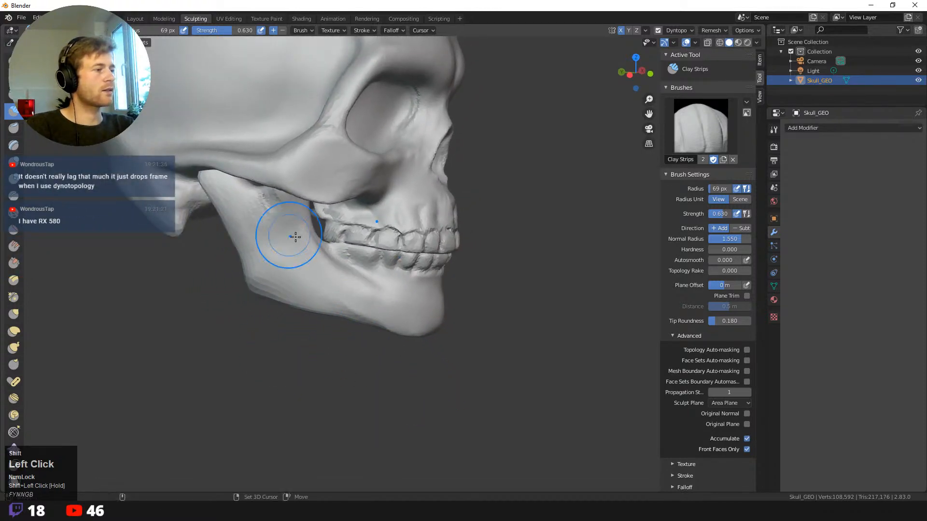
{"action": "mouse_move", "coordinate": [289, 238]}
{"action": "middle_mouse_down"}
{"action": "mouse_move", "coordinate": [331, 363]}
{"action": "mouse_move", "coordinate": [306, 321]}
{"action": "mouse_move", "coordinate": [291, 329]}
{"action": "mouse_move", "coordinate": [296, 310]}
{"action": "mouse_move", "coordinate": [302, 341]}
{"action": "middle_mouse_up"}
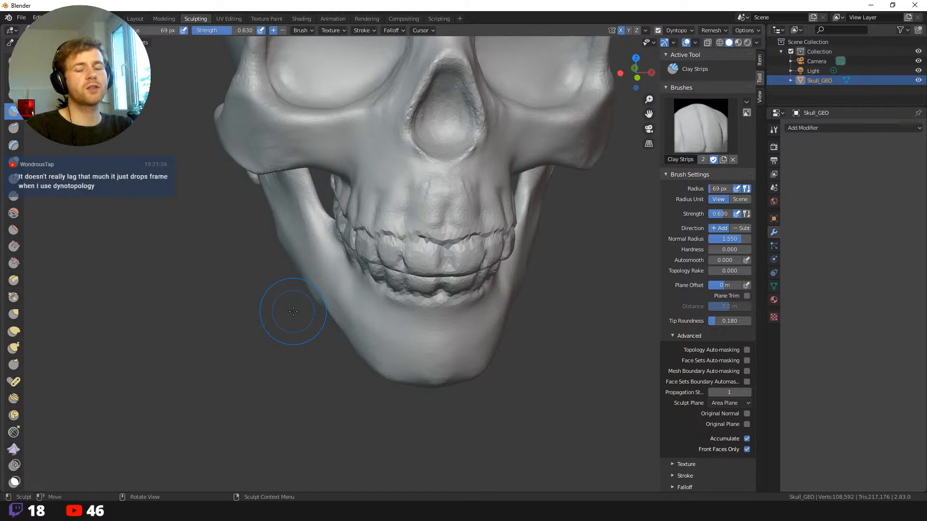
{"action": "middle_click_drag", "start_coordinate": [244, 82], "coordinate": [263, 300]}
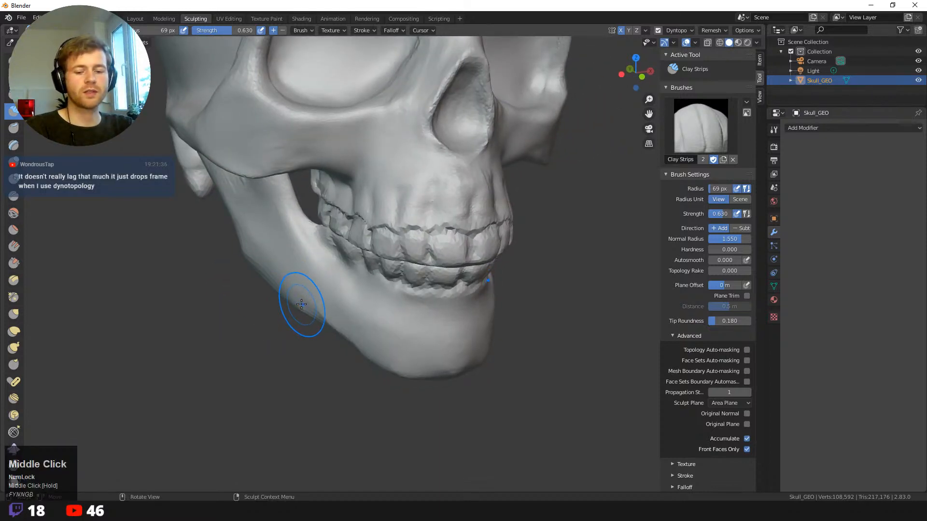
{"action": "middle_click_drag", "start_coordinate": [290, 372], "coordinate": [249, 367]}
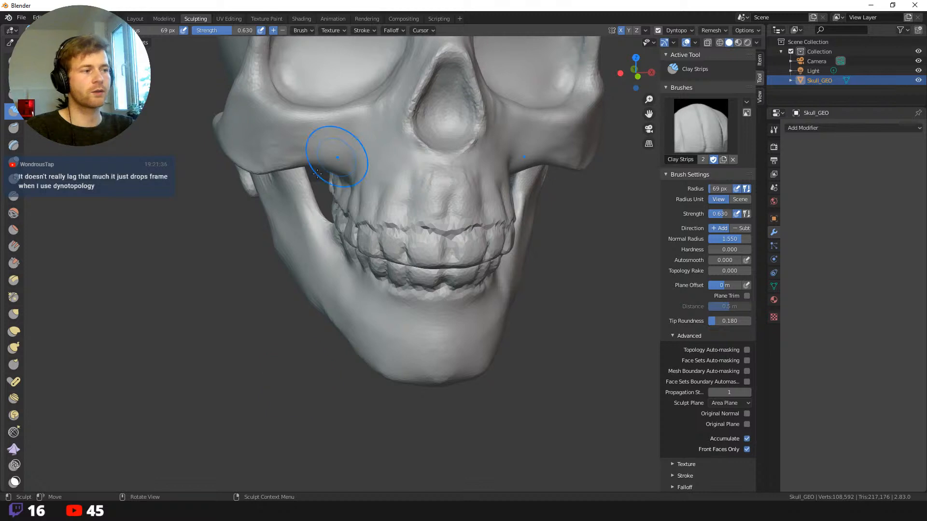
- Carve the bone surface between the nose opening and the upper front teeth using Clay Strips at a 69 px radius
{"action": "middle_click_drag", "start_coordinate": [238, 327], "coordinate": [254, 315]}
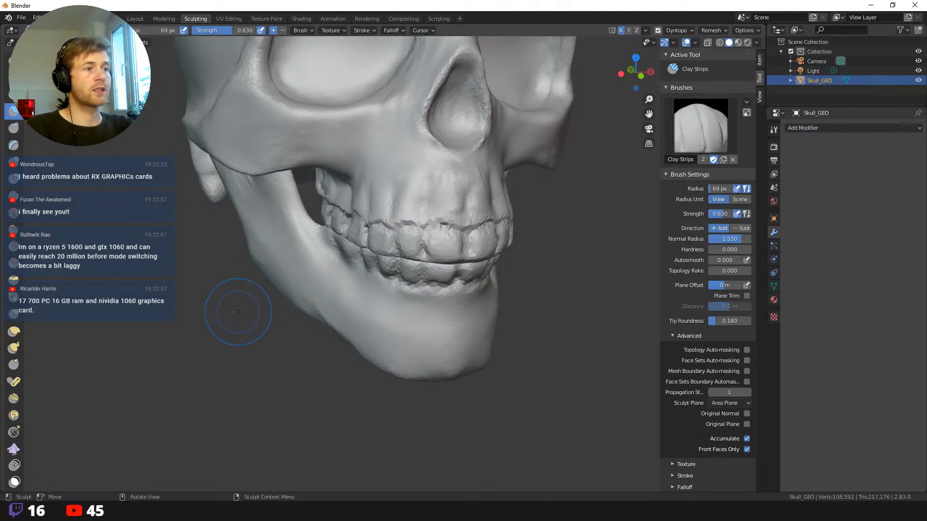
{"action": "middle_click_drag", "start_coordinate": [236, 322], "coordinate": [221, 328]}
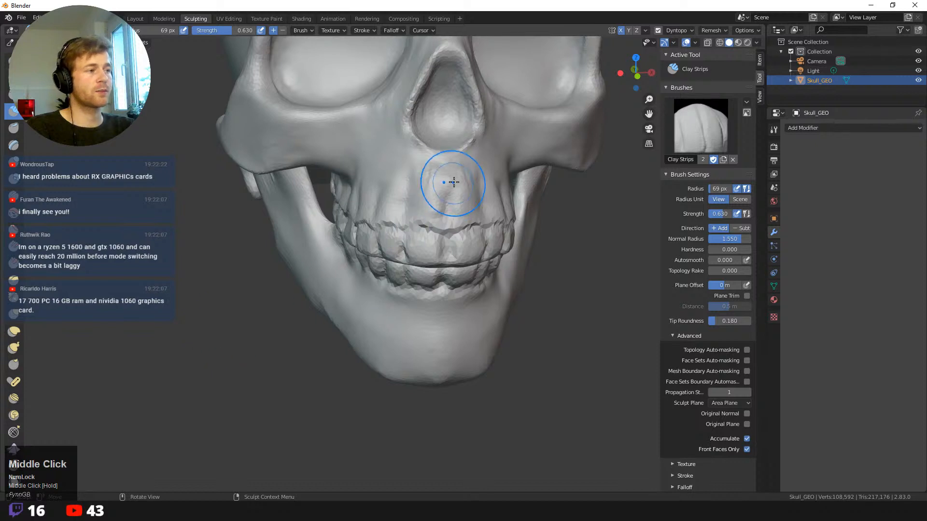
{"action": "left_click_drag", "start_coordinate": [437, 182], "coordinate": [447, 168], "text": "ctrl"}
{"action": "left_click_drag", "start_coordinate": [428, 213], "coordinate": [427, 203], "text": "ctrl"}
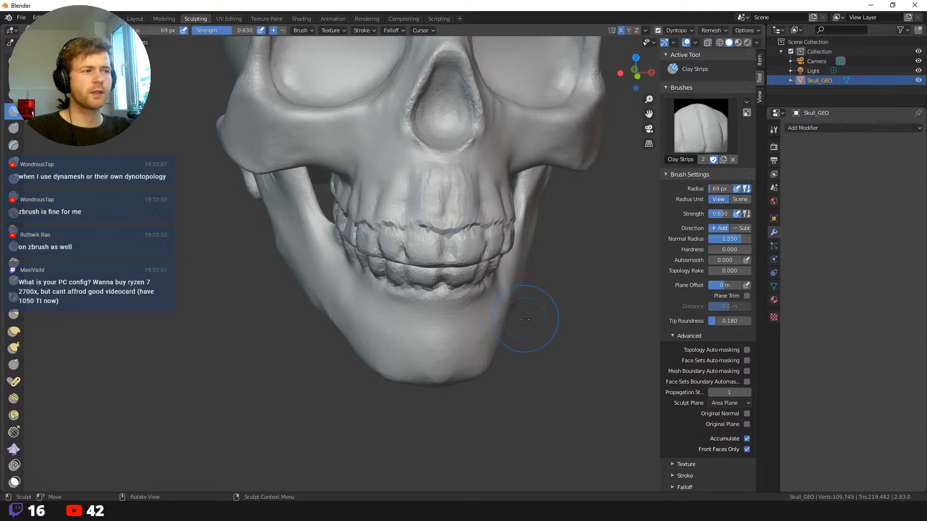
- Carve into the outer side of the jaw's ramus and down toward the chin using Clay Strips at a 70 px radius
{"action": "middle_click_drag", "start_coordinate": [527, 310], "coordinate": [343, 255]}
{"action": "mouse_move", "coordinate": [356, 332]}
{"action": "middle_mouse_down"}
{"action": "mouse_move", "coordinate": [338, 330]}
{"action": "mouse_move", "coordinate": [279, 238]}
{"action": "middle_mouse_up"}
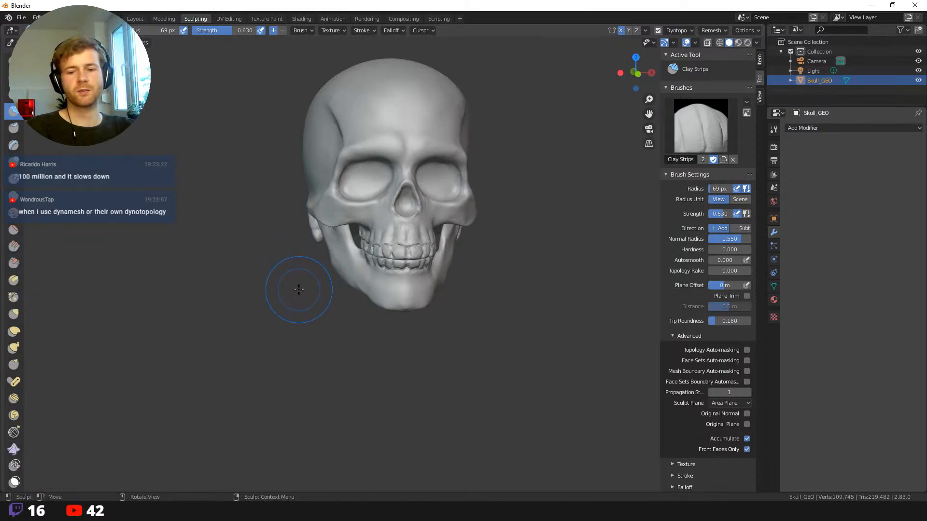
{"action": "middle_click_drag", "start_coordinate": [296, 300], "coordinate": [257, 331], "text": "ctrl"}
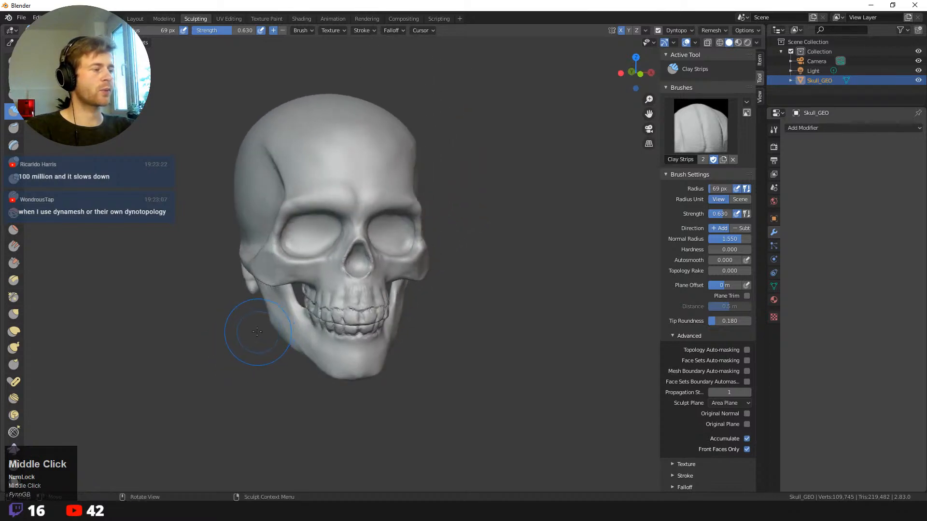
{"action": "mouse_move", "coordinate": [237, 371]}
{"action": "middle_mouse_down"}
{"action": "mouse_move", "coordinate": [250, 368]}
{"action": "mouse_move", "coordinate": [240, 389]}
{"action": "mouse_move", "coordinate": [240, 375]}
{"action": "middle_mouse_up"}
{"action": "key", "text": "f"}
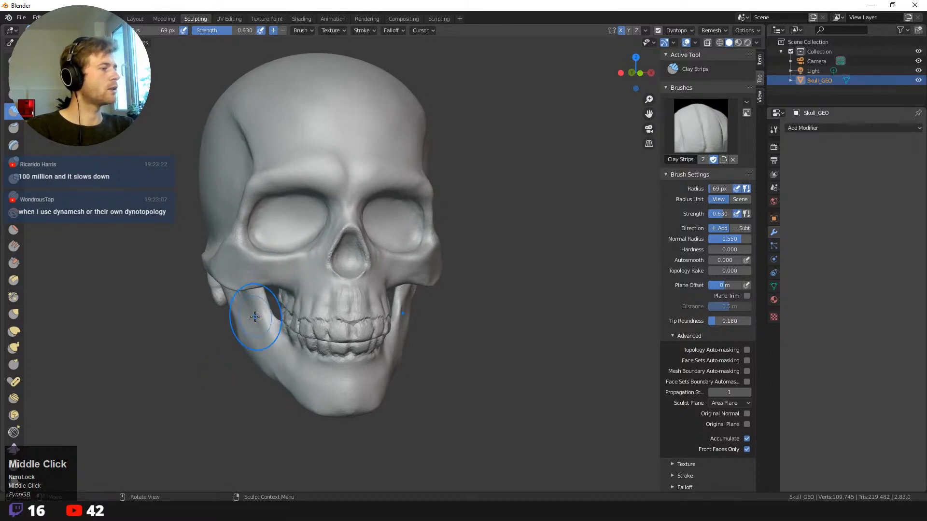
{"action": "left_click", "coordinate": [256, 309]}
{"action": "middle_click_drag", "start_coordinate": [223, 325], "coordinate": [233, 304]}
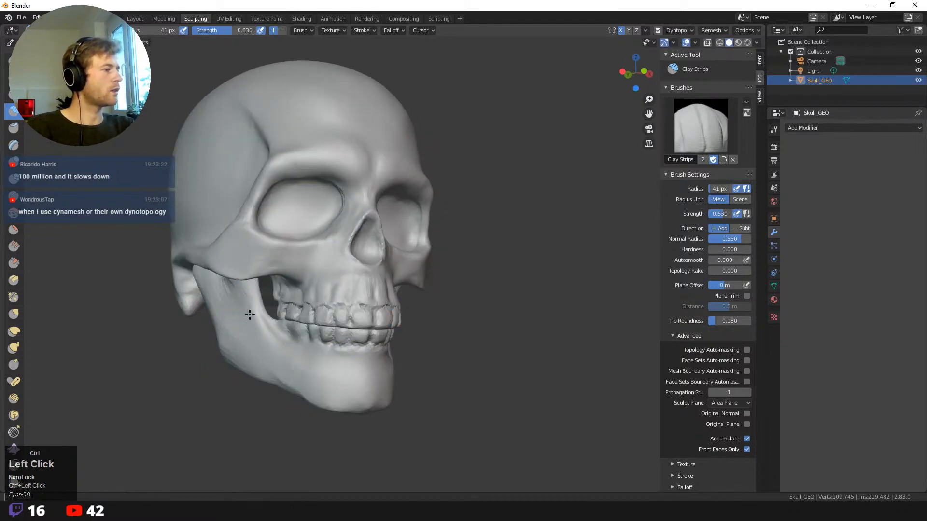
{"action": "key", "text": "f"}
{"action": "mouse_move", "coordinate": [234, 293]}
{"action": "left_mouse_down", "text": "ctrl"}
{"action": "mouse_move", "coordinate": [247, 318]}
{"action": "mouse_move", "coordinate": [241, 299]}
{"action": "mouse_move", "coordinate": [240, 333]}
{"action": "mouse_move", "coordinate": [256, 337]}
{"action": "mouse_move", "coordinate": [262, 326]}
{"action": "mouse_move", "coordinate": [268, 358]}
{"action": "left_mouse_up", "text": "ctrl"}
{"action": "left_click", "coordinate": [271, 319]}
{"action": "mouse_move", "coordinate": [239, 328]}
{"action": "left_mouse_down", "text": "ctrl"}
{"action": "mouse_move", "coordinate": [274, 368]}
{"action": "mouse_move", "coordinate": [315, 374]}
{"action": "left_mouse_up", "text": "ctrl"}
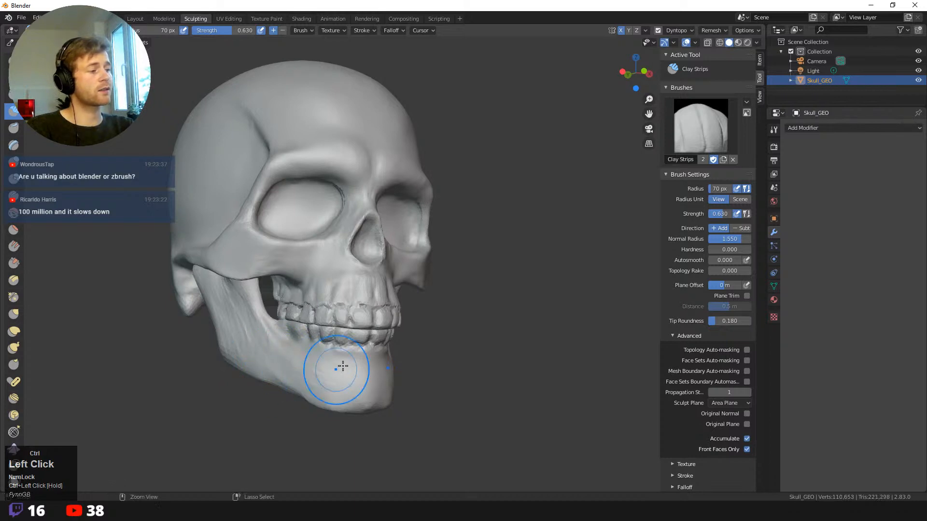
- Carve the areas beside the chin and below the back teeth using Clay Strips at a 70 px radius
{"action": "middle_click_drag", "start_coordinate": [331, 368], "coordinate": [372, 406]}
{"action": "mouse_move", "coordinate": [371, 405]}
{"action": "left_mouse_down", "text": "ctrl"}
{"action": "mouse_move", "coordinate": [396, 349]}
{"action": "mouse_move", "coordinate": [370, 371]}
{"action": "mouse_move", "coordinate": [395, 353]}
{"action": "left_mouse_up", "text": "ctrl"}
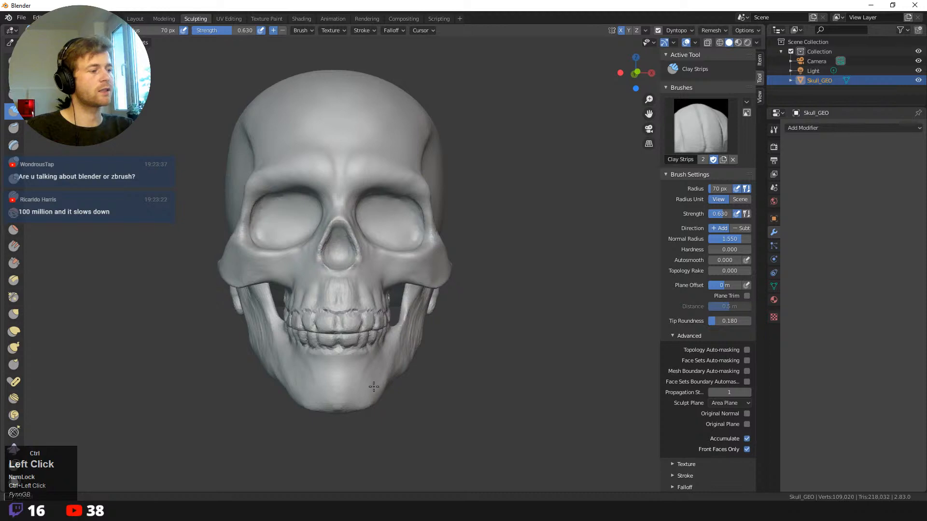
{"action": "middle_click_drag", "start_coordinate": [423, 387], "coordinate": [389, 408]}
{"action": "left_click", "coordinate": [387, 352], "text": "ctrl"}
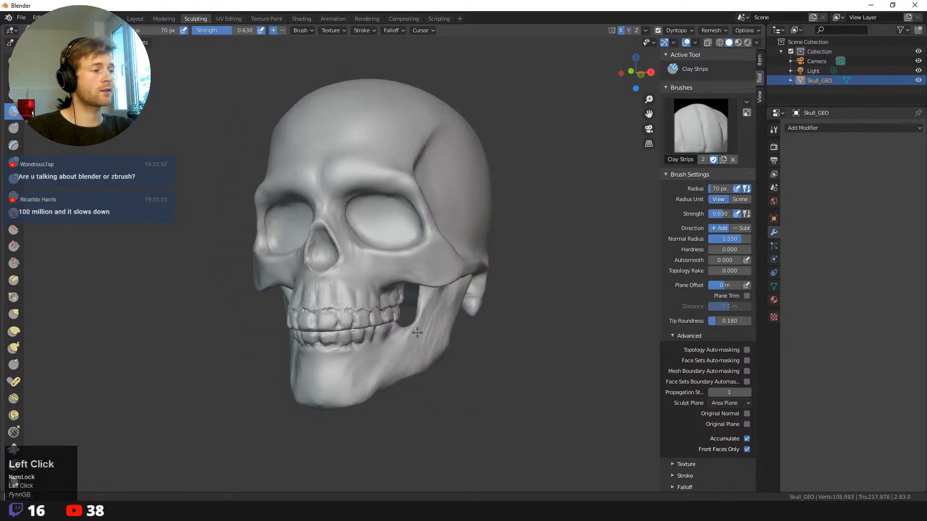
- Build up the inner side and rear corner of the lower jaw using Clay Strips at a 48 px radius and smooth them
{"action": "mouse_move", "coordinate": [511, 389]}
{"action": "middle_mouse_down"}
{"action": "mouse_move", "coordinate": [319, 391]}
{"action": "mouse_move", "coordinate": [342, 331]}
{"action": "mouse_move", "coordinate": [221, 325]}
{"action": "middle_mouse_up"}
{"action": "left_click", "coordinate": [335, 314]}
{"action": "mouse_move", "coordinate": [331, 300]}
{"action": "left_mouse_down"}
{"action": "mouse_move", "coordinate": [340, 317]}
{"action": "mouse_move", "coordinate": [316, 324]}
{"action": "mouse_move", "coordinate": [335, 325]}
{"action": "mouse_move", "coordinate": [324, 318]}
{"action": "mouse_move", "coordinate": [347, 338]}
{"action": "mouse_move", "coordinate": [375, 335]}
{"action": "left_mouse_up"}
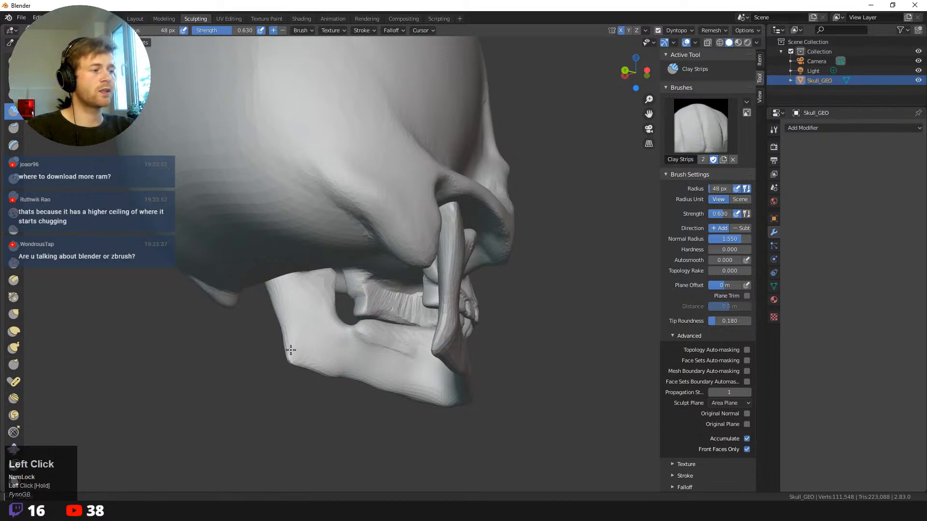
{"action": "middle_click_drag", "start_coordinate": [291, 350], "coordinate": [362, 356]}
{"action": "mouse_move", "coordinate": [392, 352]}
{"action": "left_mouse_down"}
{"action": "mouse_move", "coordinate": [430, 338]}
{"action": "mouse_move", "coordinate": [445, 349]}
{"action": "mouse_move", "coordinate": [338, 355]}
{"action": "left_mouse_up"}
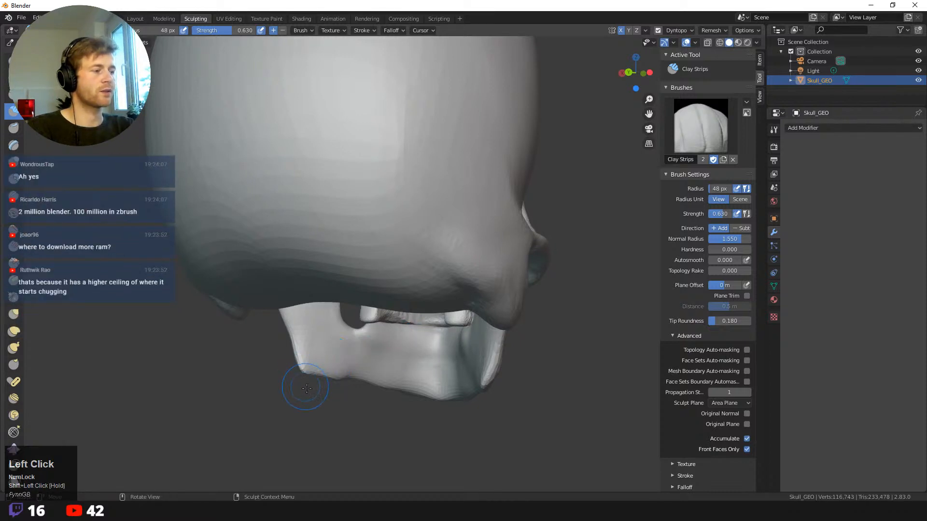
{"action": "mouse_move", "coordinate": [336, 386]}
{"action": "middle_mouse_down"}
{"action": "mouse_move", "coordinate": [497, 403]}
{"action": "mouse_move", "coordinate": [480, 406]}
{"action": "middle_mouse_up"}
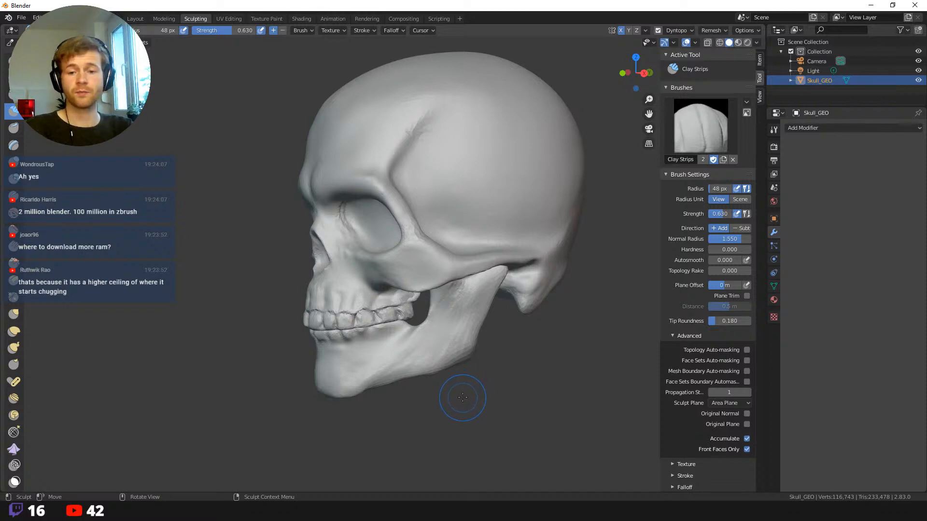
- Add clay along the front edge of the ramus on the jaw's inner side at a 48 px radius and smooth it
{"action": "middle_click_drag", "start_coordinate": [383, 400], "coordinate": [476, 382]}
{"action": "scroll", "coordinate": [482, 418], "scroll_direction": "up", "scroll_amount": 3}
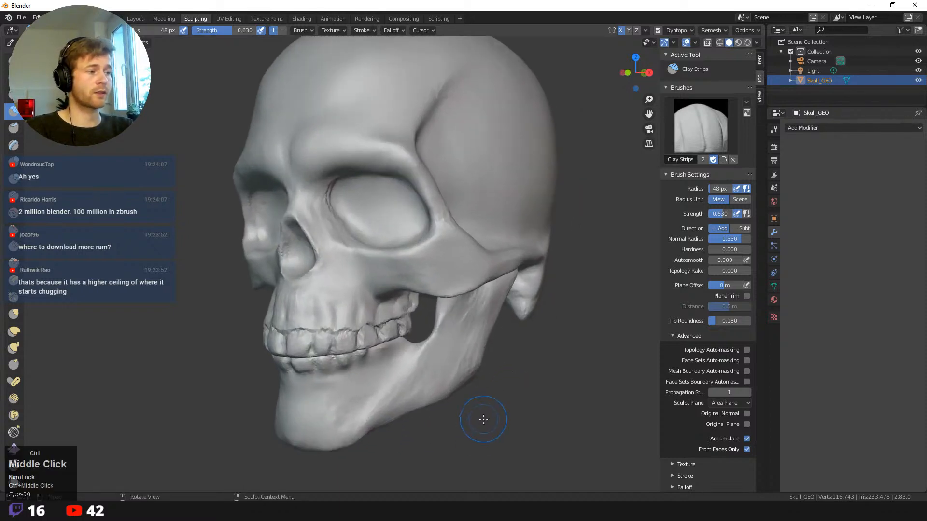
{"action": "mouse_move", "coordinate": [482, 418]}
{"action": "middle_mouse_down"}
{"action": "mouse_move", "coordinate": [308, 430]}
{"action": "mouse_move", "coordinate": [261, 416]}
{"action": "middle_mouse_up"}
{"action": "middle_click_drag", "start_coordinate": [320, 305], "coordinate": [289, 316]}
{"action": "left_click_drag", "start_coordinate": [314, 319], "coordinate": [310, 309]}
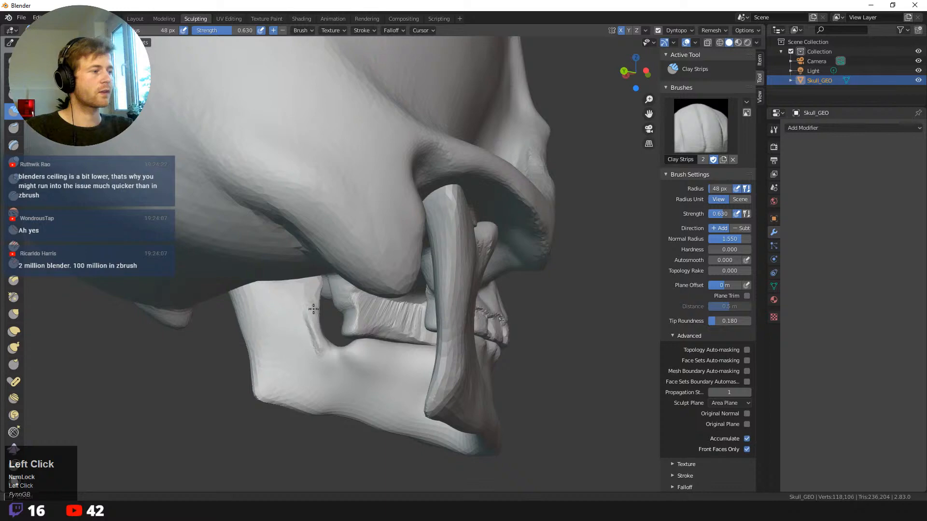
{"action": "left_click_drag", "start_coordinate": [313, 309], "coordinate": [303, 313], "text": "shift"}
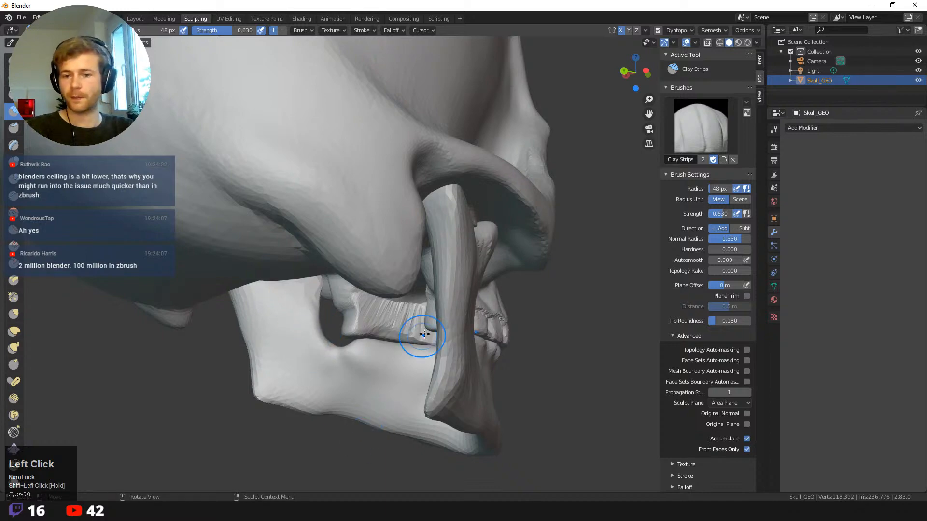
- Carve down the outer face of the ramus toward the jaw's rear corner using Clay Strips at a 48 px radius
{"action": "mouse_move", "coordinate": [555, 386]}
{"action": "middle_mouse_down"}
{"action": "mouse_move", "coordinate": [574, 383]}
{"action": "mouse_move", "coordinate": [430, 381]}
{"action": "middle_mouse_up"}
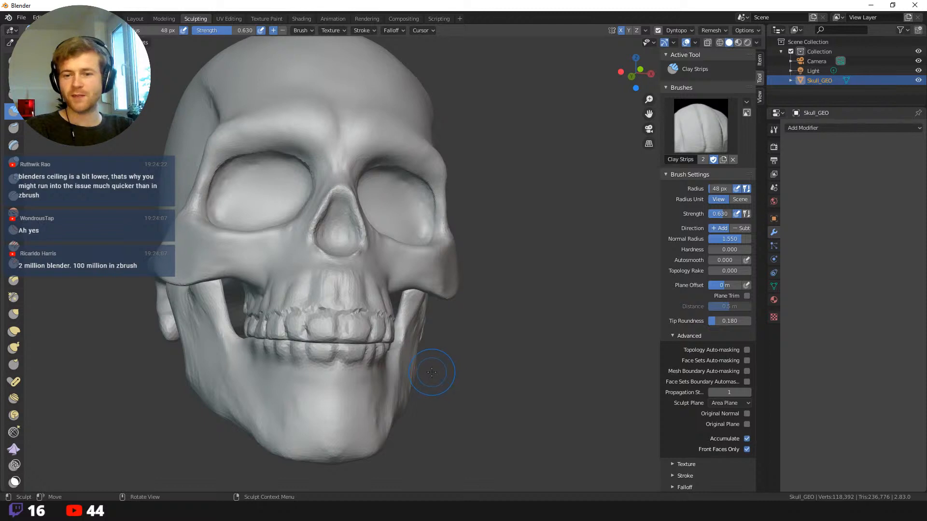
{"action": "middle_click_drag", "start_coordinate": [452, 388], "coordinate": [454, 399]}
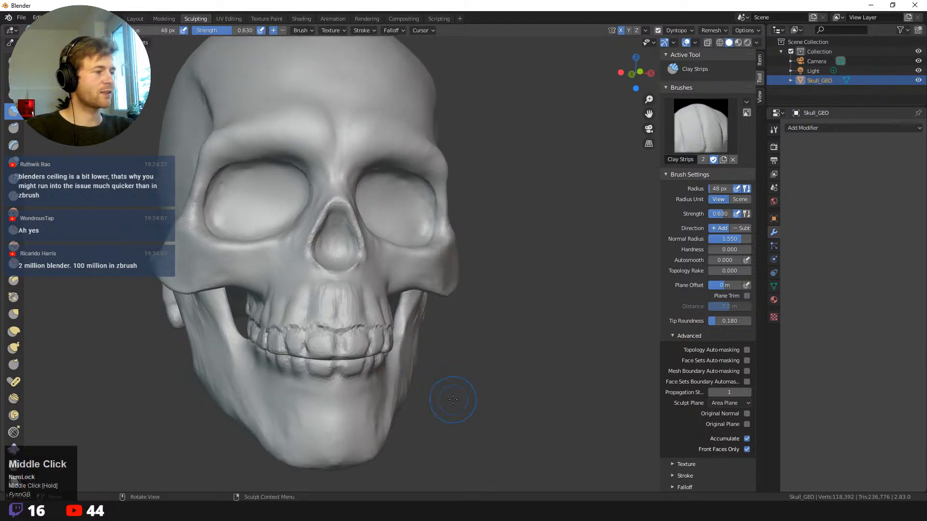
{"action": "scroll", "coordinate": [440, 338], "scroll_direction": "down", "scroll_amount": 2}
{"action": "middle_click_drag", "start_coordinate": [440, 332], "coordinate": [423, 336]}
{"action": "mouse_move", "coordinate": [424, 335]}
{"action": "left_mouse_down", "text": "ctrl"}
{"action": "mouse_move", "coordinate": [437, 287]}
{"action": "mouse_move", "coordinate": [440, 306]}
{"action": "left_mouse_up", "text": "ctrl"}
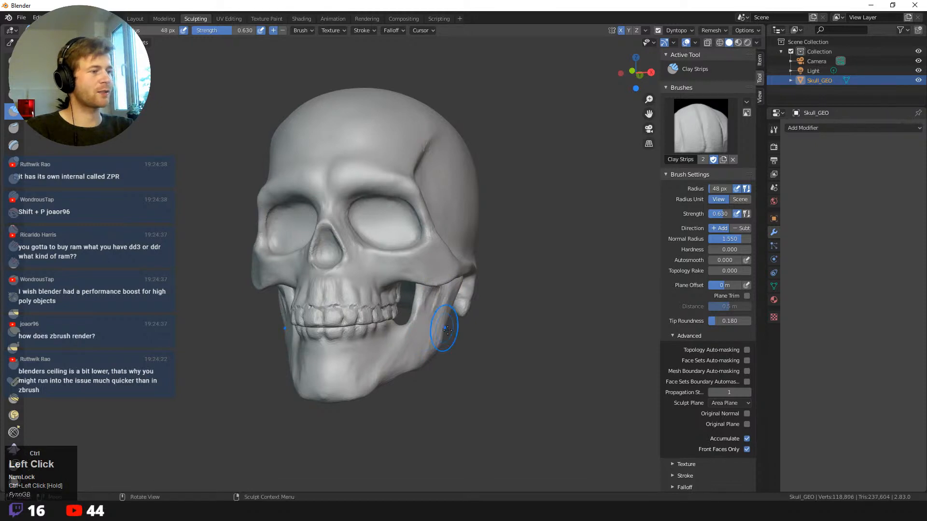
{"action": "middle_click_drag", "start_coordinate": [445, 331], "coordinate": [421, 322]}
{"action": "mouse_move", "coordinate": [446, 303]}
{"action": "left_mouse_down", "text": "ctrl"}
{"action": "mouse_move", "coordinate": [450, 287]}
{"action": "mouse_move", "coordinate": [458, 302]}
{"action": "mouse_move", "coordinate": [465, 293]}
{"action": "mouse_move", "coordinate": [438, 304]}
{"action": "mouse_move", "coordinate": [455, 295]}
{"action": "mouse_move", "coordinate": [445, 343]}
{"action": "left_mouse_up", "text": "ctrl"}
- Carve the lower edge of the jaw beside the chin using Clay Strips at a 48 px radius, smoothing between strokes
{"action": "middle_click_drag", "start_coordinate": [420, 378], "coordinate": [388, 410]}
{"action": "middle_click_drag", "start_coordinate": [367, 441], "coordinate": [391, 398]}
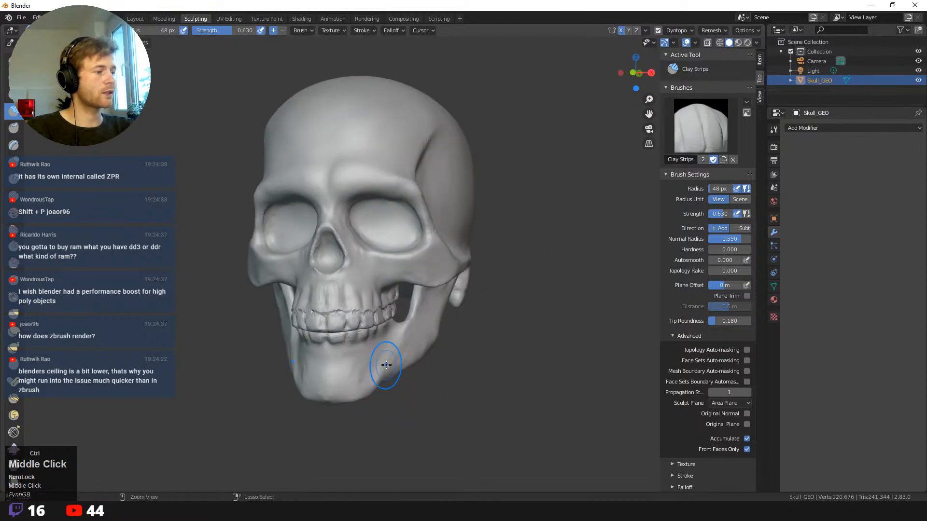
{"action": "mouse_move", "coordinate": [384, 368]}
{"action": "left_mouse_down", "text": "ctrl"}
{"action": "mouse_move", "coordinate": [396, 350]}
{"action": "mouse_move", "coordinate": [388, 372]}
{"action": "mouse_move", "coordinate": [339, 399]}
{"action": "mouse_move", "coordinate": [310, 387]}
{"action": "mouse_move", "coordinate": [339, 407]}
{"action": "left_mouse_up", "text": "ctrl"}
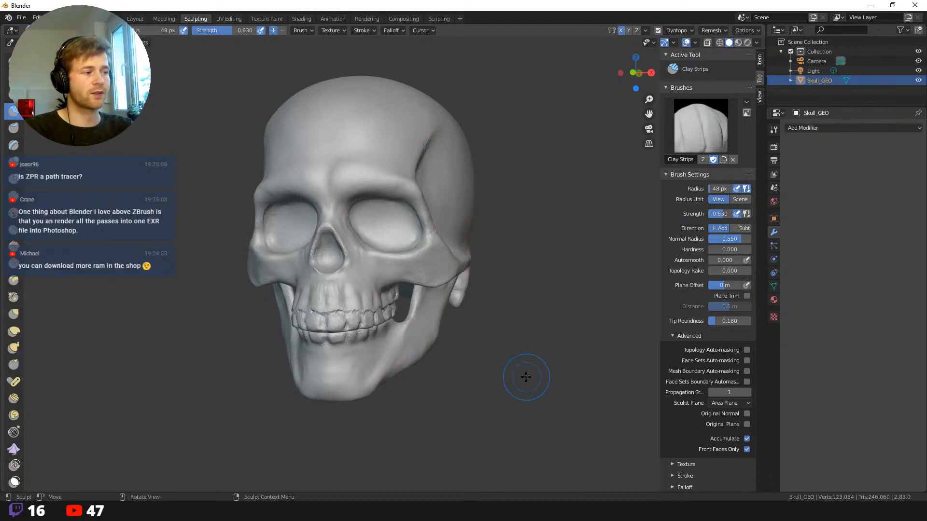
{"action": "mouse_move", "coordinate": [525, 376]}
{"action": "middle_mouse_down"}
{"action": "mouse_move", "coordinate": [399, 428]}
{"action": "mouse_move", "coordinate": [362, 381]}
{"action": "mouse_move", "coordinate": [378, 378]}
{"action": "middle_mouse_up"}
{"action": "left_click", "coordinate": [376, 371], "text": "shift"}
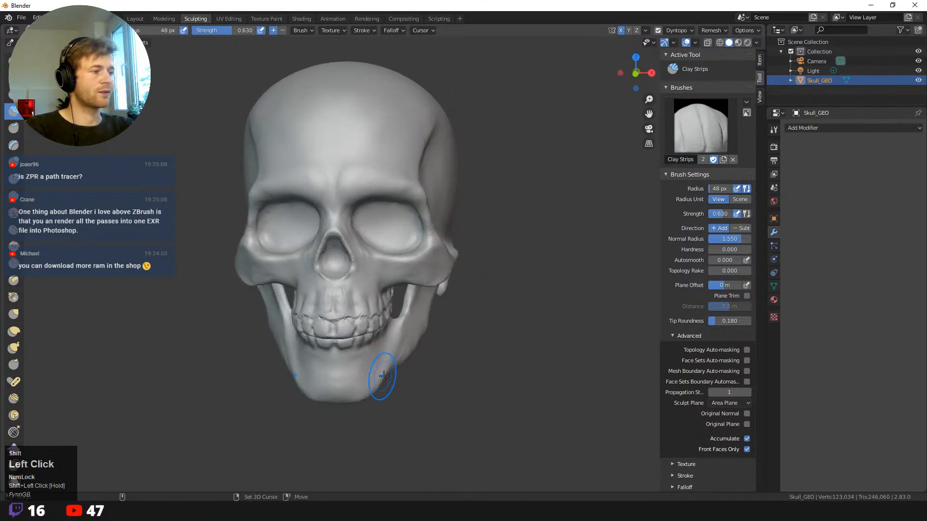
{"action": "left_click", "coordinate": [383, 376], "text": "ctrl"}
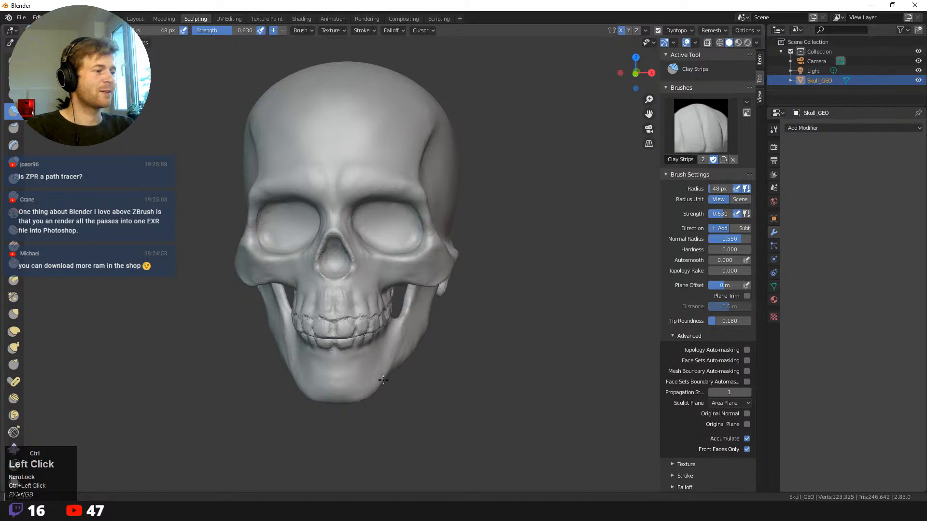
{"action": "left_click_drag", "start_coordinate": [383, 380], "coordinate": [388, 371], "text": "ctrl"}
{"action": "middle_click_drag", "start_coordinate": [413, 374], "coordinate": [382, 372]}
{"action": "mouse_move", "coordinate": [383, 374]}
{"action": "left_mouse_down", "text": "ctrl"}
{"action": "mouse_move", "coordinate": [403, 357]}
{"action": "mouse_move", "coordinate": [397, 366]}
{"action": "left_mouse_up", "text": "ctrl"}
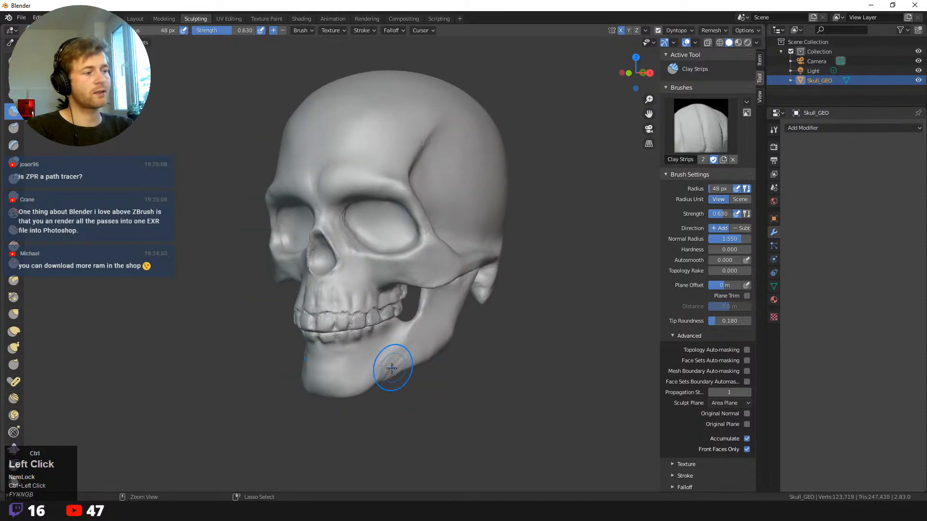
- Smooth the carved lower edge of the jaw between the chin and the rear corner
{"action": "middle_click_drag", "start_coordinate": [421, 396], "coordinate": [386, 377]}
{"action": "left_click_drag", "start_coordinate": [385, 376], "coordinate": [378, 374], "text": "shift"}
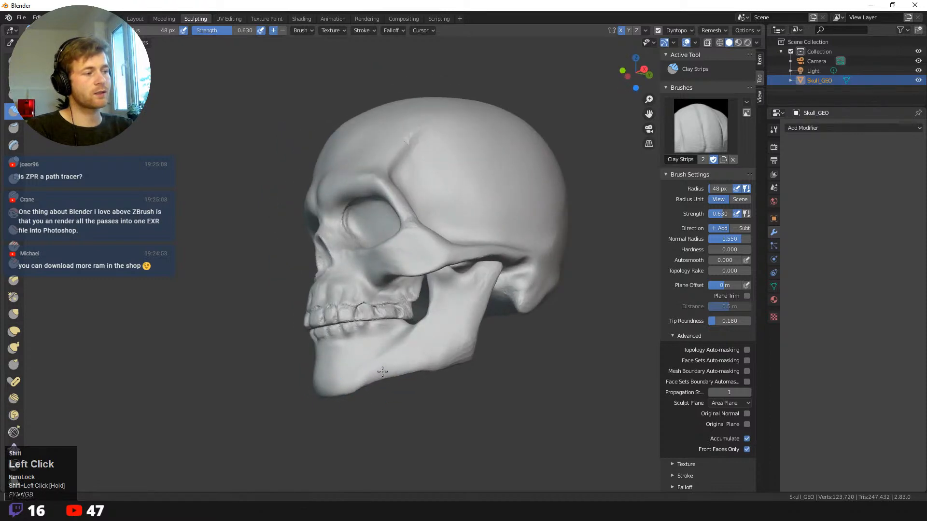
{"action": "middle_click_drag", "start_coordinate": [368, 389], "coordinate": [410, 366]}
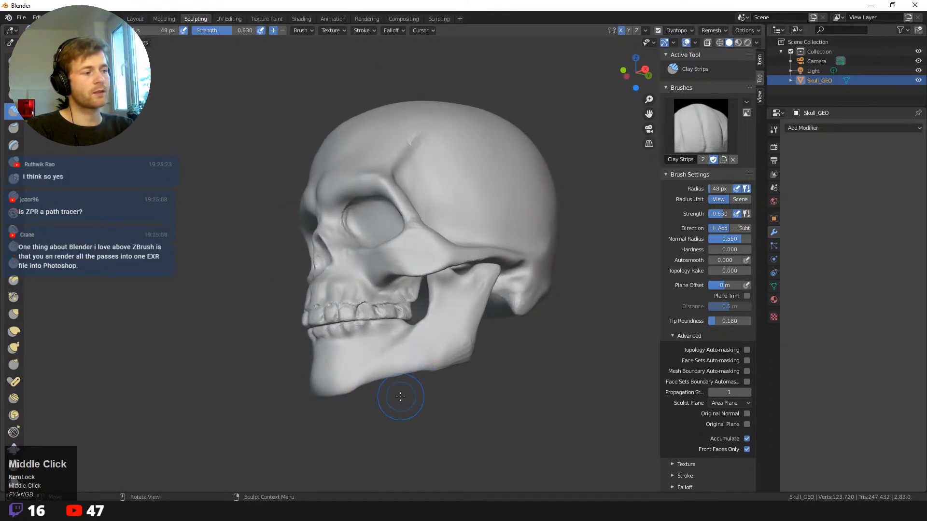
{"action": "middle_click_drag", "start_coordinate": [399, 398], "coordinate": [399, 384]}
{"action": "left_click_drag", "start_coordinate": [399, 385], "coordinate": [412, 367], "text": "shift"}
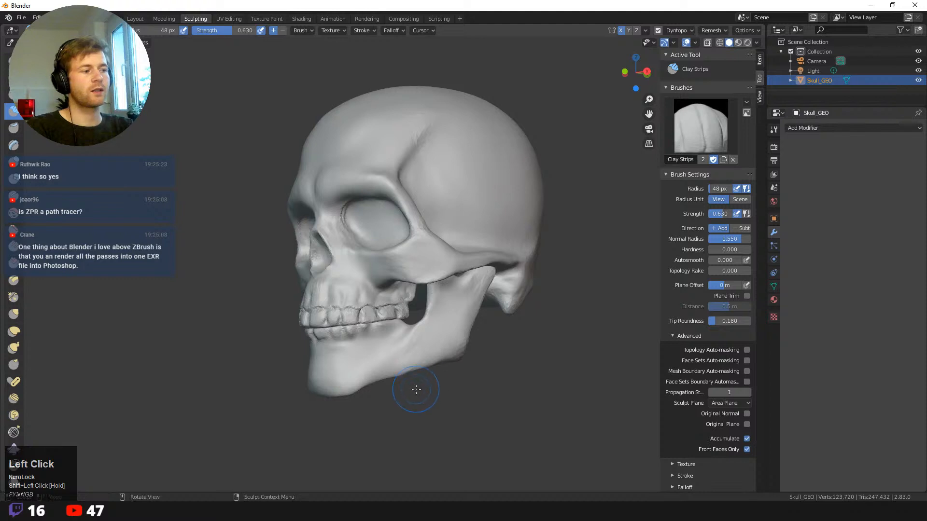
- Define the ridge from the ramus's front edge down below the back teeth using Draw Sharp at 48 px and 0.500 strength, smoothing it
{"action": "middle_click_drag", "start_coordinate": [367, 383], "coordinate": [427, 415]}
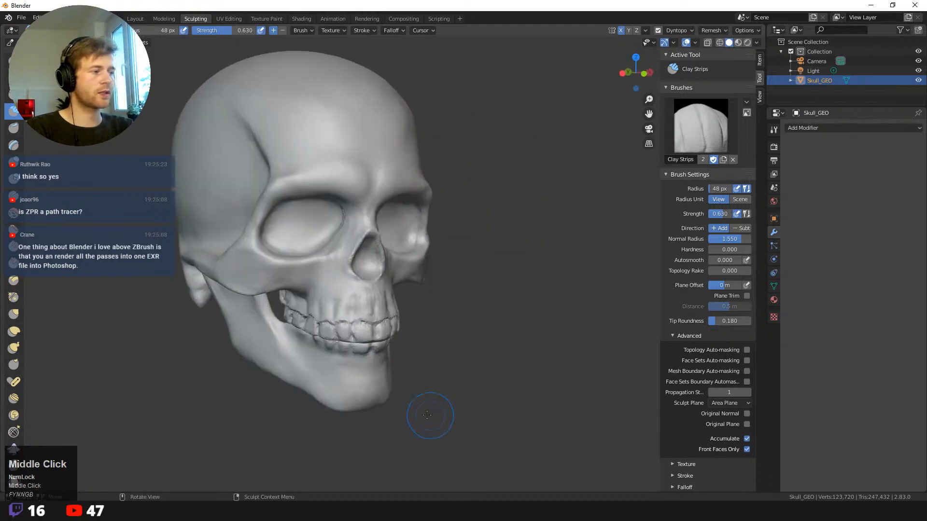
{"action": "middle_click_drag", "start_coordinate": [365, 401], "coordinate": [333, 400]}
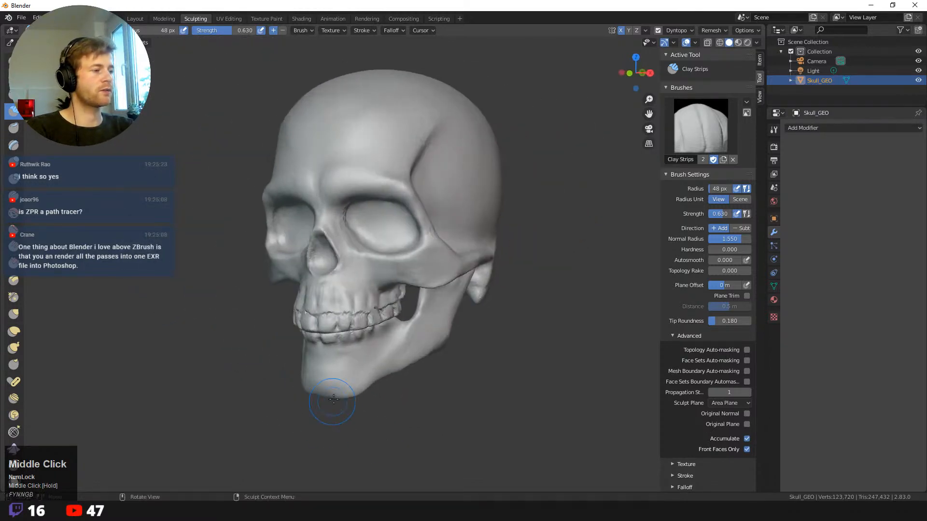
{"action": "key", "text": "shift+space"}
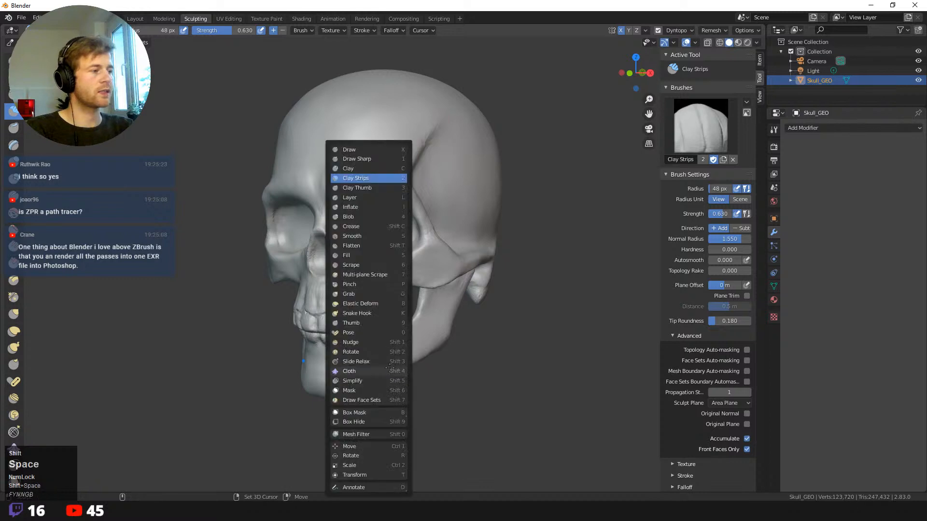
{"action": "left_click", "coordinate": [357, 157]}
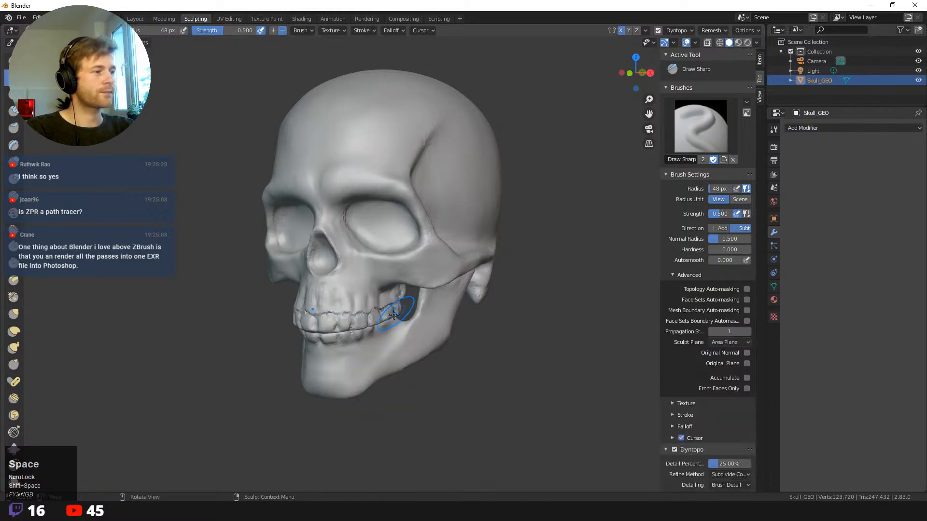
{"action": "left_click_drag", "start_coordinate": [414, 319], "coordinate": [387, 344]}
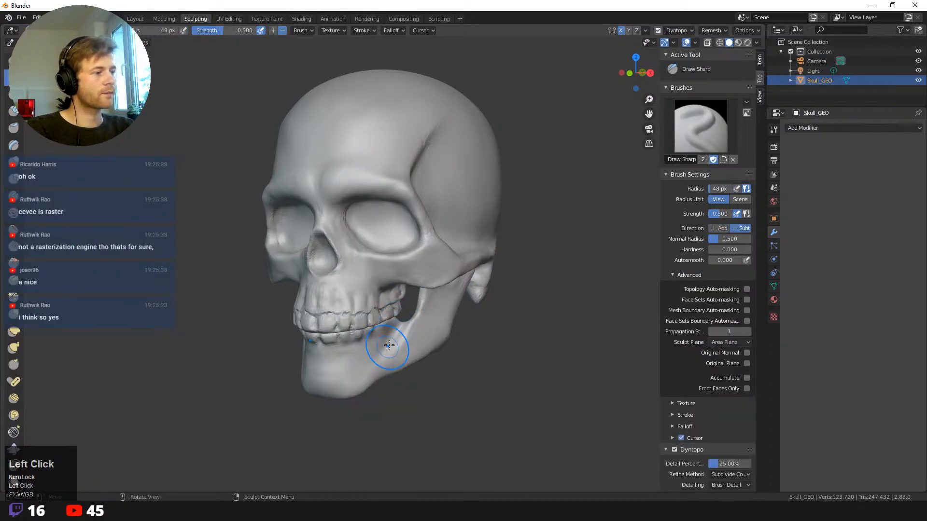
{"action": "left_click_drag", "start_coordinate": [419, 313], "coordinate": [407, 337], "text": "ctrl"}
{"action": "middle_click_drag", "start_coordinate": [407, 337], "coordinate": [436, 337]}
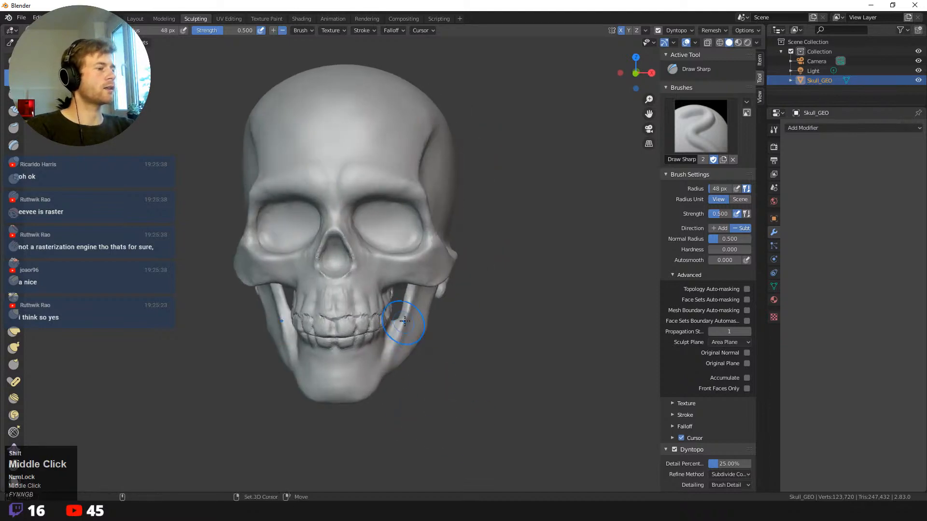
{"action": "mouse_move", "coordinate": [408, 315]}
{"action": "left_mouse_down", "text": "shift"}
{"action": "mouse_move", "coordinate": [396, 338]}
{"action": "mouse_move", "coordinate": [408, 312]}
{"action": "left_mouse_up", "text": "shift"}
- Smooth the outer side of the lower jaw near its rear corner in the front view
{"action": "middle_click_drag", "start_coordinate": [444, 375], "coordinate": [370, 351], "text": "ctrl"}
{"action": "mouse_move", "coordinate": [254, 312]}
{"action": "middle_mouse_down"}
{"action": "mouse_move", "coordinate": [274, 316]}
{"action": "mouse_move", "coordinate": [295, 346]}
{"action": "middle_mouse_up"}
{"action": "left_click_drag", "start_coordinate": [296, 347], "coordinate": [311, 329], "text": "shift"}
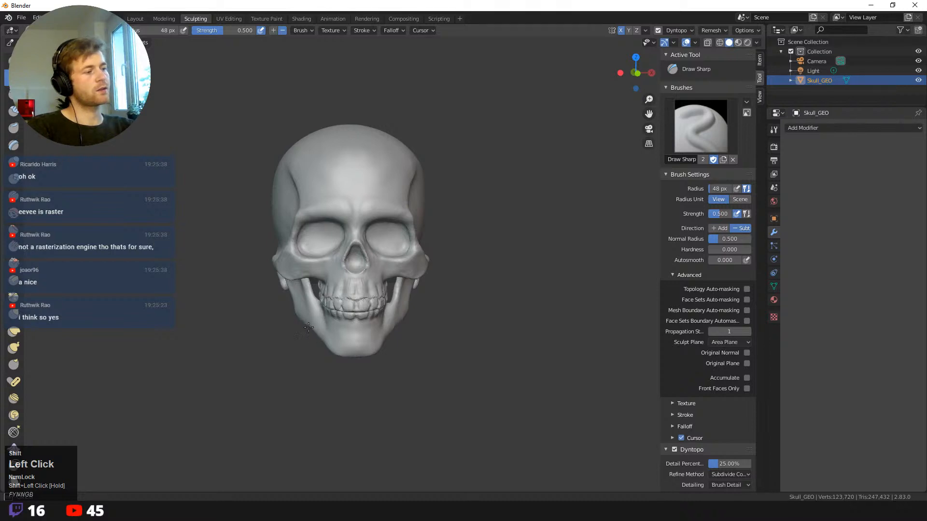
{"action": "left_click_drag", "start_coordinate": [308, 327], "coordinate": [269, 321], "text": "shift"}
- Reshape the jaw's rear corner and ramus from the side using Grab at a 76 px radius
{"action": "mouse_move", "coordinate": [269, 321]}
{"action": "middle_mouse_down"}
{"action": "mouse_move", "coordinate": [271, 331]}
{"action": "mouse_move", "coordinate": [340, 327]}
{"action": "mouse_move", "coordinate": [325, 352]}
{"action": "middle_mouse_up"}
{"action": "key", "text": "f"}
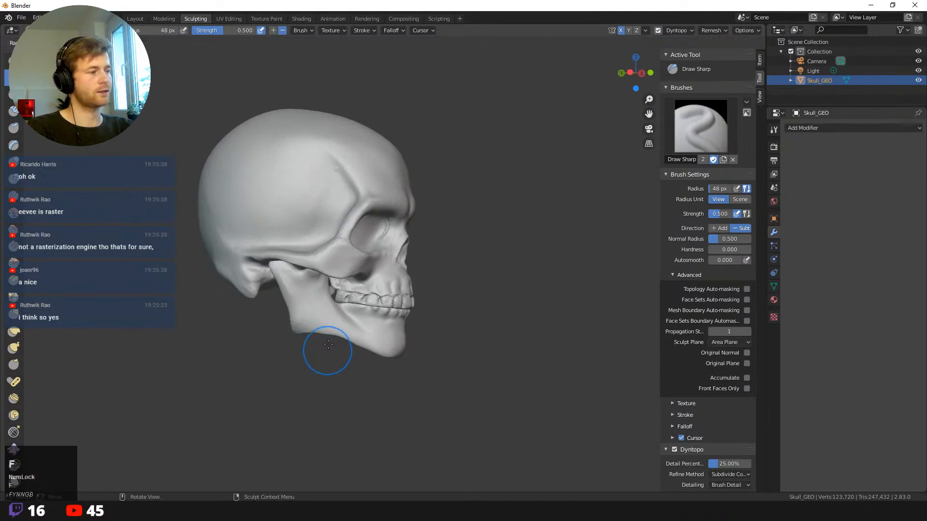
{"action": "left_click", "coordinate": [335, 344]}
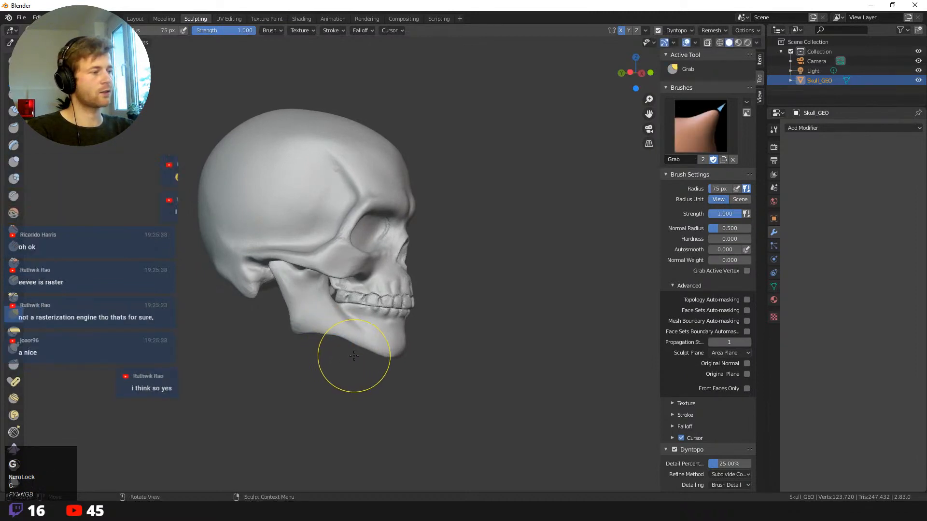
{"action": "key", "text": "f"}
{"action": "left_click", "coordinate": [307, 330]}
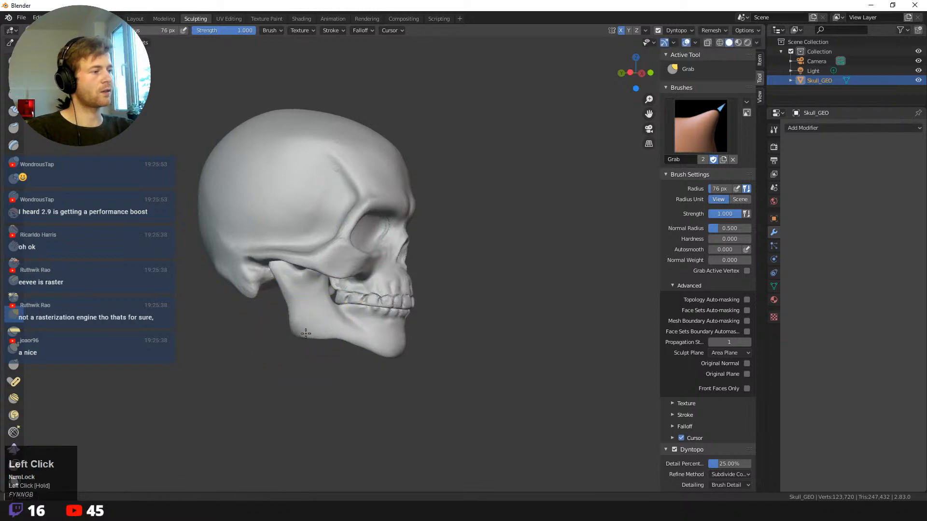
{"action": "mouse_move", "coordinate": [305, 333]}
{"action": "left_mouse_down"}
{"action": "mouse_move", "coordinate": [293, 329]}
{"action": "mouse_move", "coordinate": [296, 305]}
{"action": "mouse_move", "coordinate": [338, 286]}
{"action": "left_mouse_up"}
{"action": "middle_click_drag", "start_coordinate": [358, 310], "coordinate": [341, 298]}
{"action": "left_click_drag", "start_coordinate": [341, 298], "coordinate": [339, 301]}
{"action": "middle_click_drag", "start_coordinate": [339, 300], "coordinate": [320, 289]}
{"action": "left_click_drag", "start_coordinate": [337, 278], "coordinate": [343, 280]}
- Adjust the chin's profile from the side using Grab at a 78 px radius
{"action": "key", "text": "f"}
{"action": "left_click", "coordinate": [322, 292]}
{"action": "mouse_move", "coordinate": [330, 316]}
{"action": "middle_mouse_down"}
{"action": "mouse_move", "coordinate": [315, 307]}
{"action": "mouse_move", "coordinate": [280, 396]}
{"action": "mouse_move", "coordinate": [273, 368]}
{"action": "mouse_move", "coordinate": [418, 381]}
{"action": "mouse_move", "coordinate": [423, 367]}
{"action": "middle_mouse_up"}
{"action": "left_click", "coordinate": [317, 274]}
{"action": "key", "text": "f"}
{"action": "left_click", "coordinate": [425, 356]}
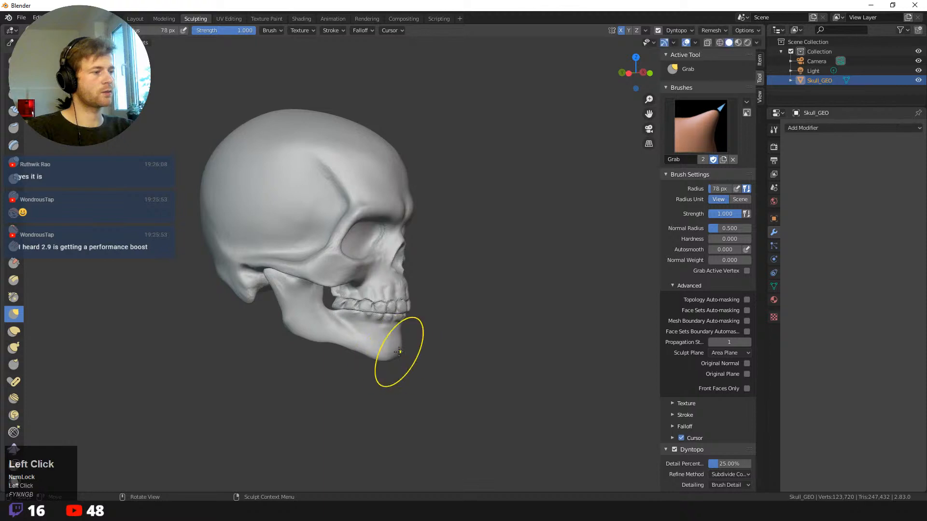
{"action": "left_click_drag", "start_coordinate": [390, 355], "coordinate": [396, 356]}
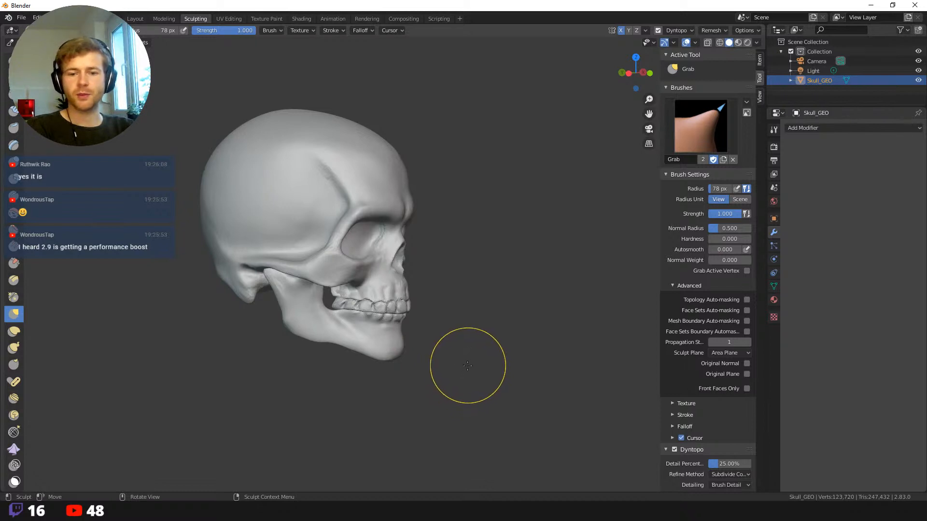
- Sharpen the line between the upper and lower back teeth using Draw Sharp at 33 px and 0.500 strength
{"action": "mouse_move", "coordinate": [449, 352]}
{"action": "middle_mouse_down"}
{"action": "mouse_move", "coordinate": [447, 376]}
{"action": "mouse_move", "coordinate": [406, 373]}
{"action": "mouse_move", "coordinate": [427, 374]}
{"action": "middle_mouse_up"}
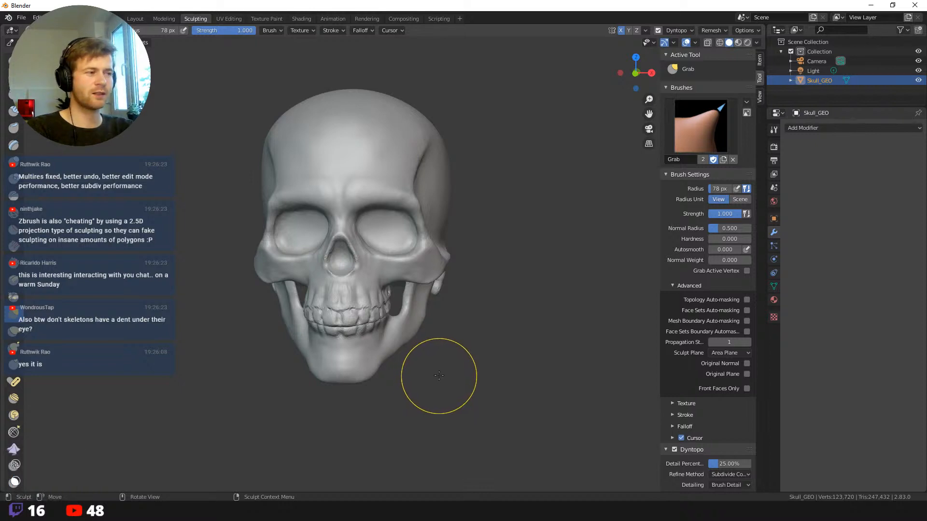
{"action": "middle_click_drag", "start_coordinate": [436, 379], "coordinate": [393, 378]}
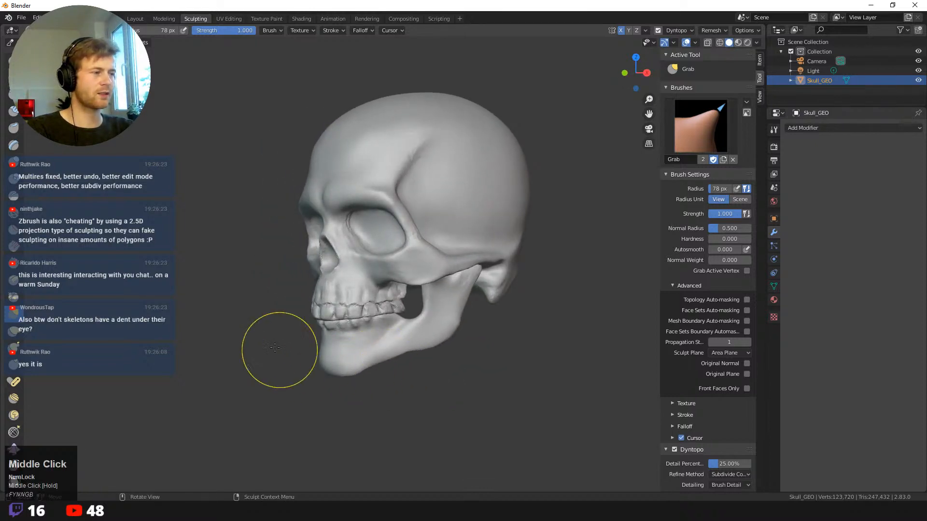
{"action": "middle_click_drag", "start_coordinate": [279, 352], "coordinate": [265, 368], "text": "ctrl"}
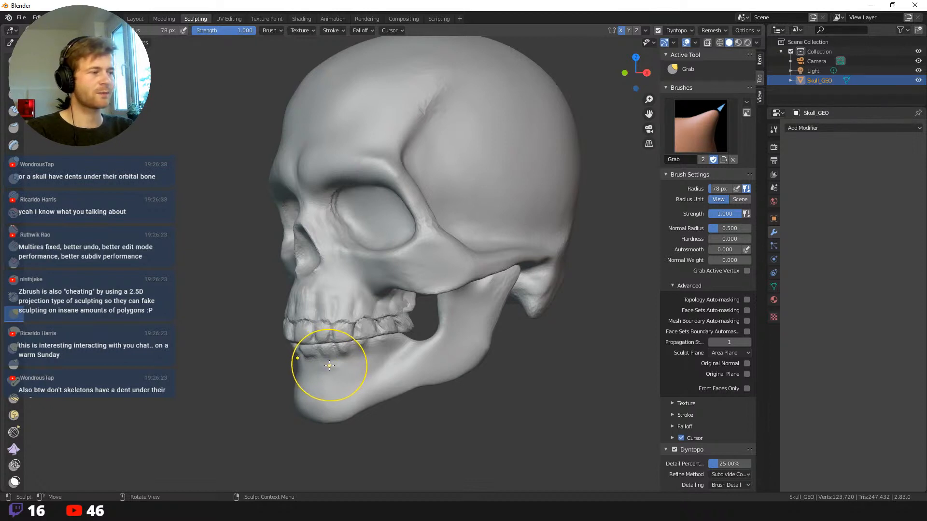
{"action": "key", "text": "shift+space"}
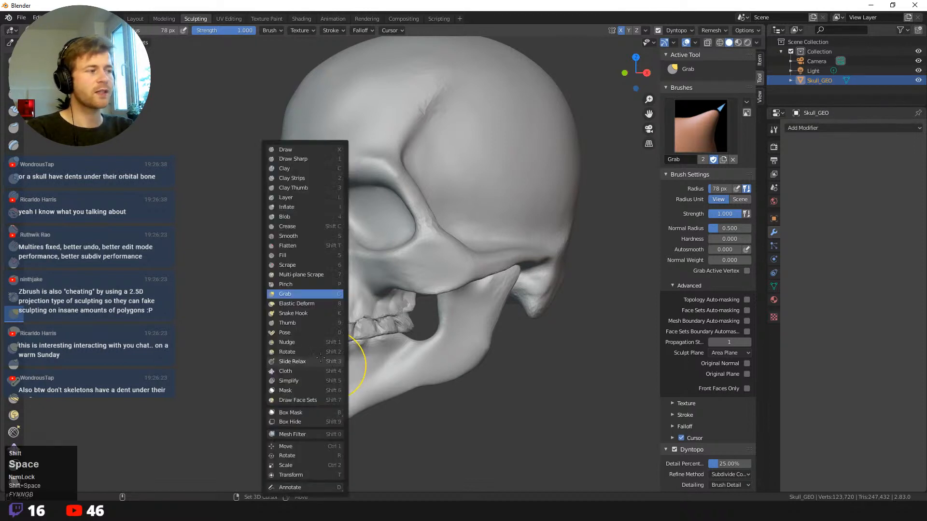
{"action": "left_click", "coordinate": [294, 159]}
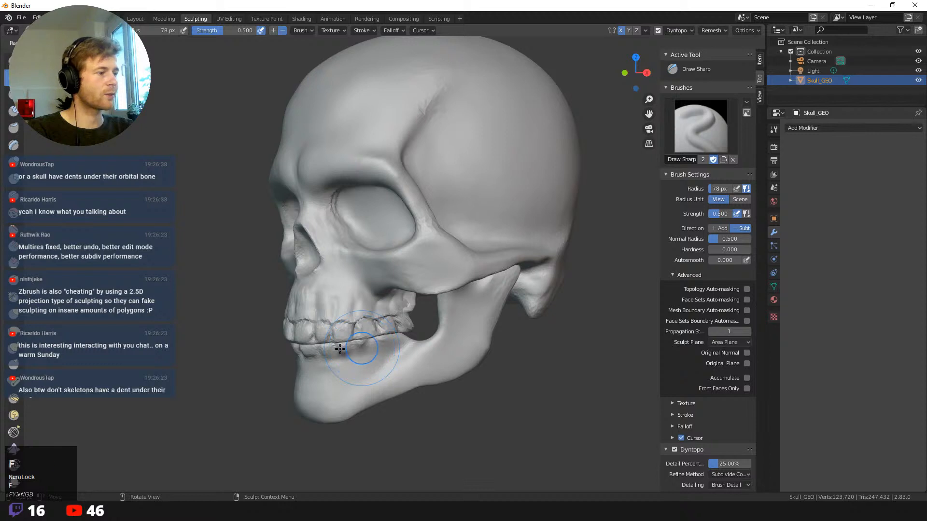
{"action": "left_click", "coordinate": [340, 349]}
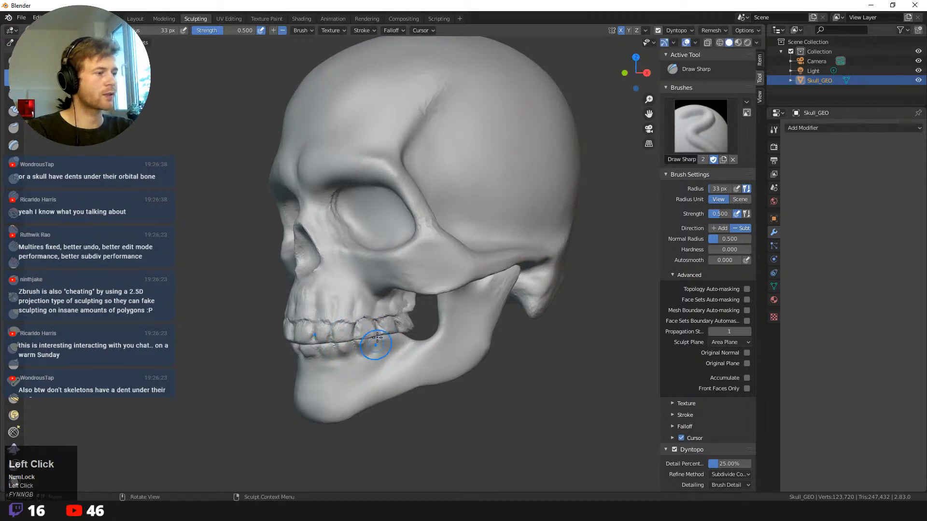
{"action": "mouse_move", "coordinate": [376, 339]}
{"action": "left_mouse_down"}
{"action": "mouse_move", "coordinate": [368, 352]}
{"action": "mouse_move", "coordinate": [401, 333]}
{"action": "left_mouse_up"}
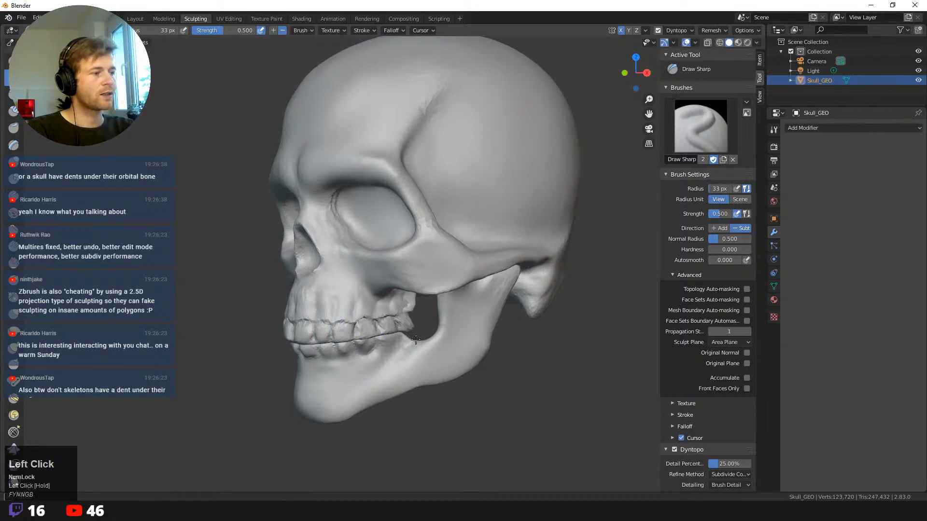
- Pull the upper back teeth forward using Grab at a 172 px radius with Topology Auto-masking enabled
{"action": "mouse_move", "coordinate": [415, 339]}
{"action": "middle_mouse_down"}
{"action": "mouse_move", "coordinate": [470, 497]}
{"action": "mouse_move", "coordinate": [438, 451]}
{"action": "middle_mouse_up"}
{"action": "mouse_move", "coordinate": [609, 431]}
{"action": "middle_mouse_down"}
{"action": "mouse_move", "coordinate": [490, 389]}
{"action": "mouse_move", "coordinate": [599, 410]}
{"action": "mouse_move", "coordinate": [563, 415]}
{"action": "middle_mouse_up"}
{"action": "key", "text": "shift+space"}
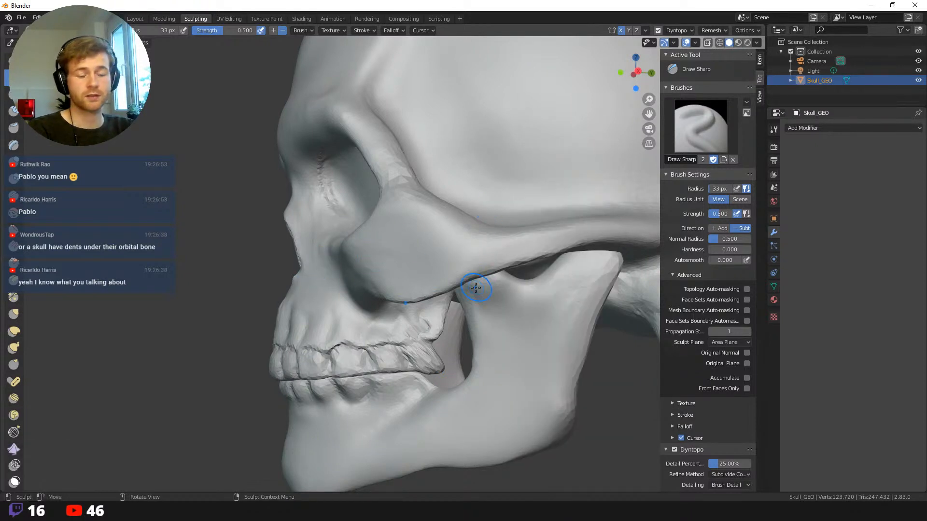
{"action": "key", "text": "g"}
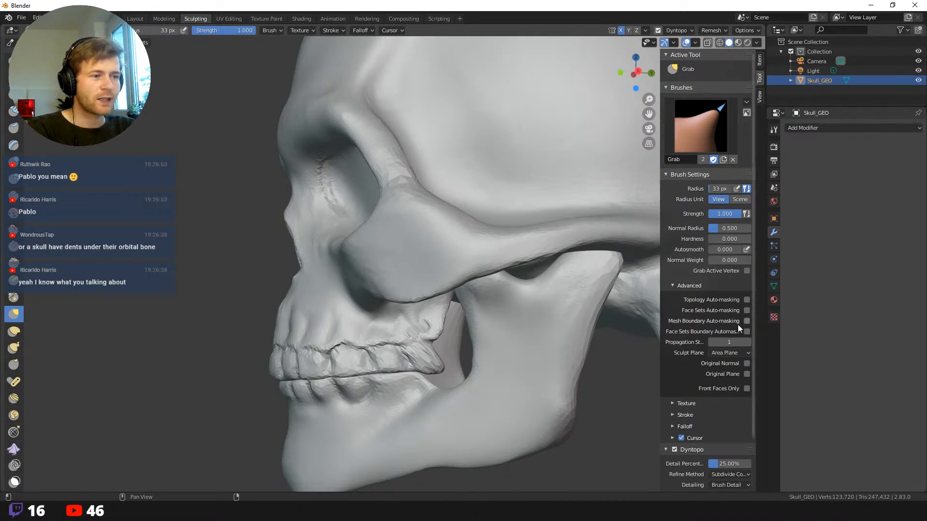
{"action": "left_click", "coordinate": [746, 300]}
{"action": "key", "text": "f"}
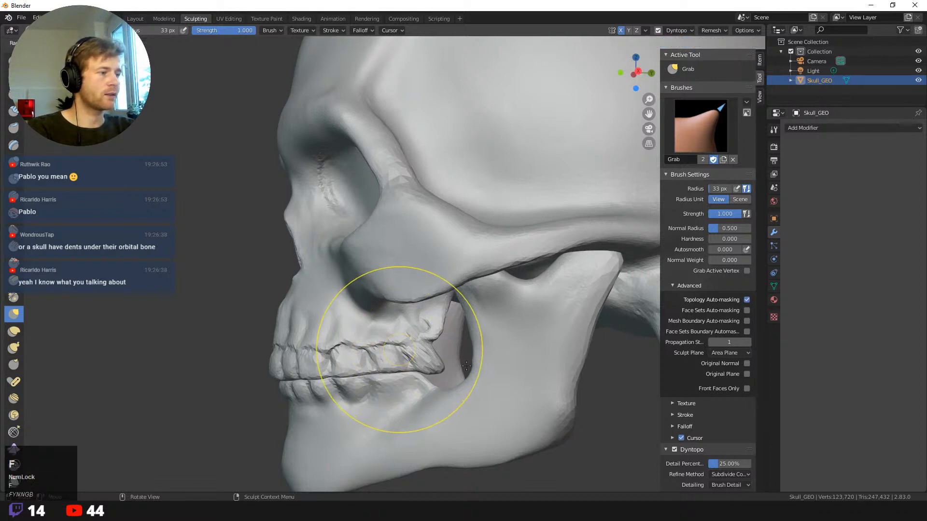
{"action": "left_click", "coordinate": [466, 365]}
{"action": "mouse_move", "coordinate": [421, 361]}
{"action": "left_mouse_down"}
{"action": "mouse_move", "coordinate": [409, 352]}
{"action": "mouse_move", "coordinate": [422, 342]}
{"action": "left_mouse_up"}
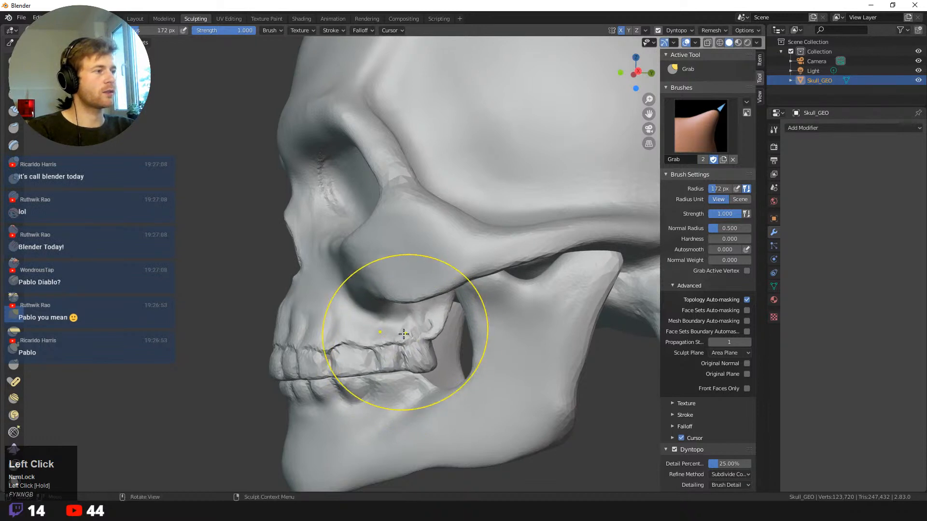
{"action": "middle_click_drag", "start_coordinate": [403, 334], "coordinate": [241, 248]}
{"action": "left_click", "coordinate": [417, 364]}
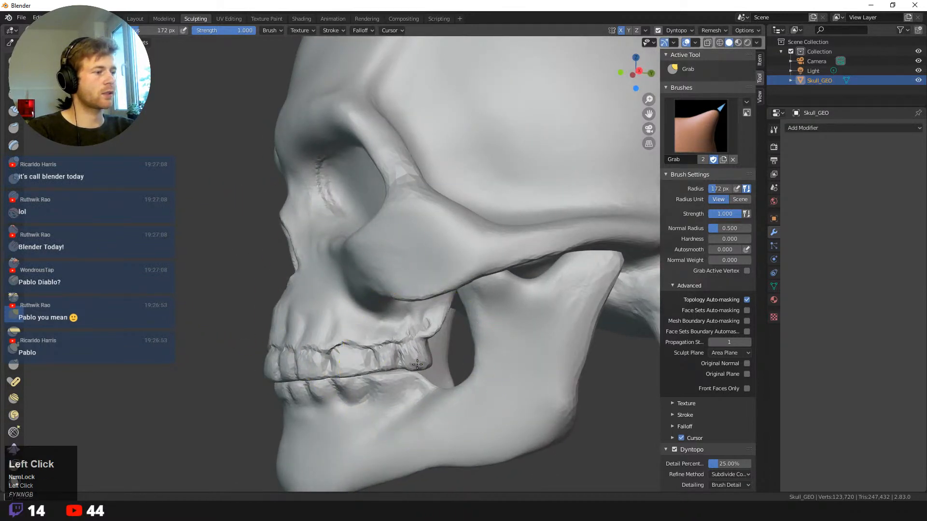
{"action": "mouse_move", "coordinate": [400, 380]}
{"action": "left_mouse_down"}
{"action": "mouse_move", "coordinate": [414, 370]}
{"action": "mouse_move", "coordinate": [395, 376]}
{"action": "left_mouse_up"}
{"action": "middle_click_drag", "start_coordinate": [401, 357], "coordinate": [372, 331]}
- Adjust the side of the upper teeth from the front using Grab at a 207 px radius
{"action": "mouse_move", "coordinate": [449, 392]}
{"action": "middle_mouse_down"}
{"action": "mouse_move", "coordinate": [568, 399]}
{"action": "mouse_move", "coordinate": [473, 403]}
{"action": "middle_mouse_up"}
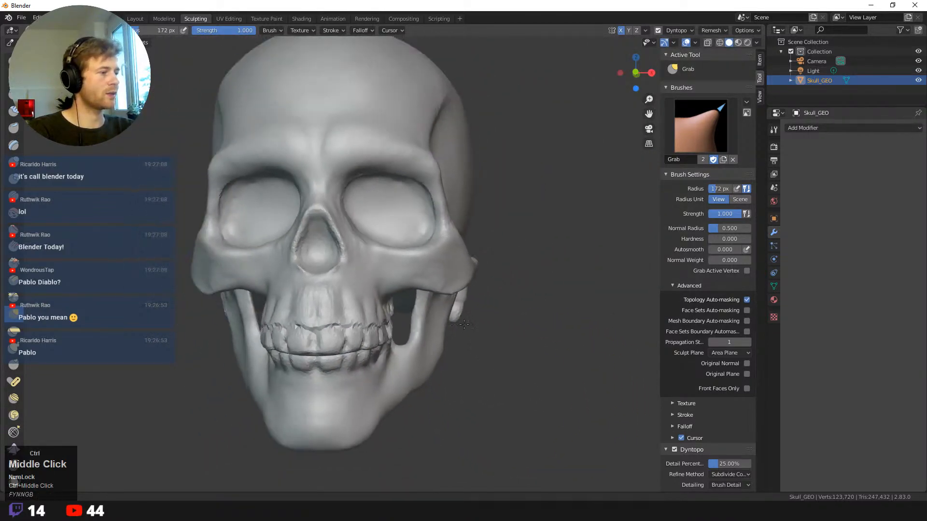
{"action": "middle_click_drag", "start_coordinate": [405, 364], "coordinate": [428, 356]}
{"action": "key", "text": "f"}
{"action": "left_click", "coordinate": [475, 317]}
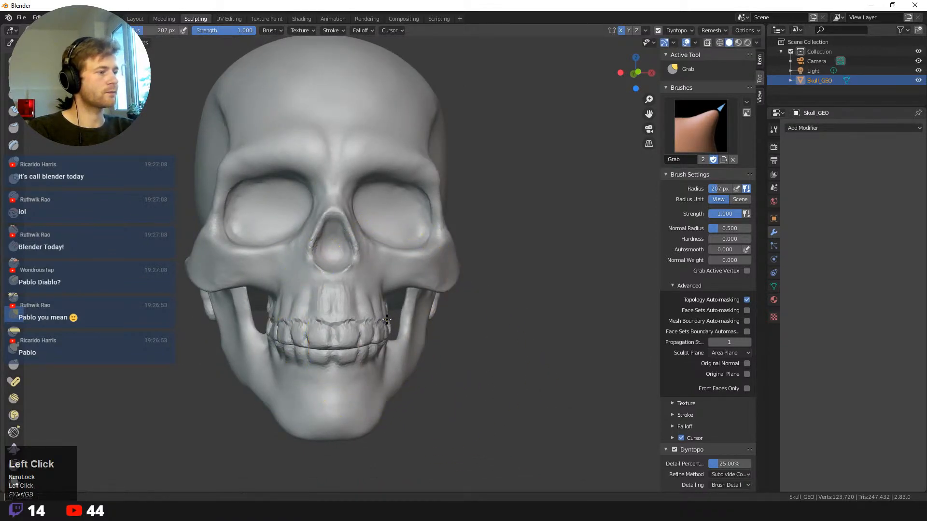
{"action": "left_click_drag", "start_coordinate": [387, 319], "coordinate": [378, 354]}
- Reshape the brow and eye socket area from the side using Grab at a 165 px radius
{"action": "middle_click_drag", "start_coordinate": [377, 354], "coordinate": [429, 329], "text": "ctrl"}
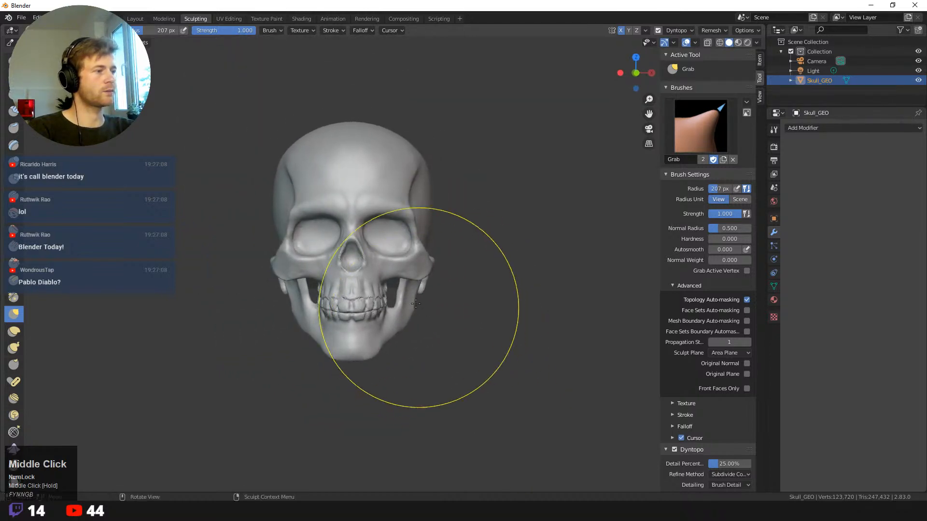
{"action": "key", "text": "f"}
{"action": "left_click", "coordinate": [346, 257]}
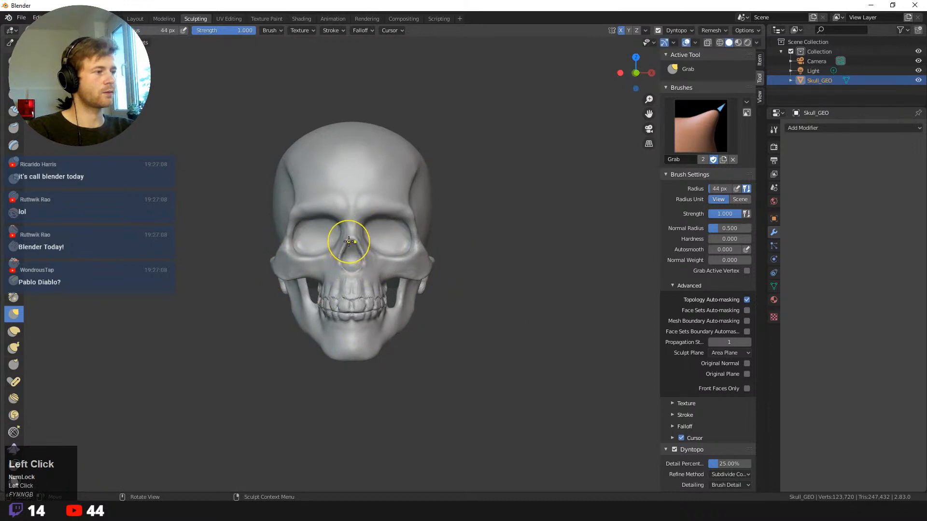
{"action": "mouse_move", "coordinate": [349, 240]}
{"action": "middle_mouse_down"}
{"action": "mouse_move", "coordinate": [472, 348]}
{"action": "mouse_move", "coordinate": [445, 325]}
{"action": "mouse_move", "coordinate": [368, 311]}
{"action": "mouse_move", "coordinate": [369, 330]}
{"action": "mouse_move", "coordinate": [362, 306]}
{"action": "middle_mouse_up"}
{"action": "key", "text": "f"}
{"action": "left_click", "coordinate": [423, 239]}
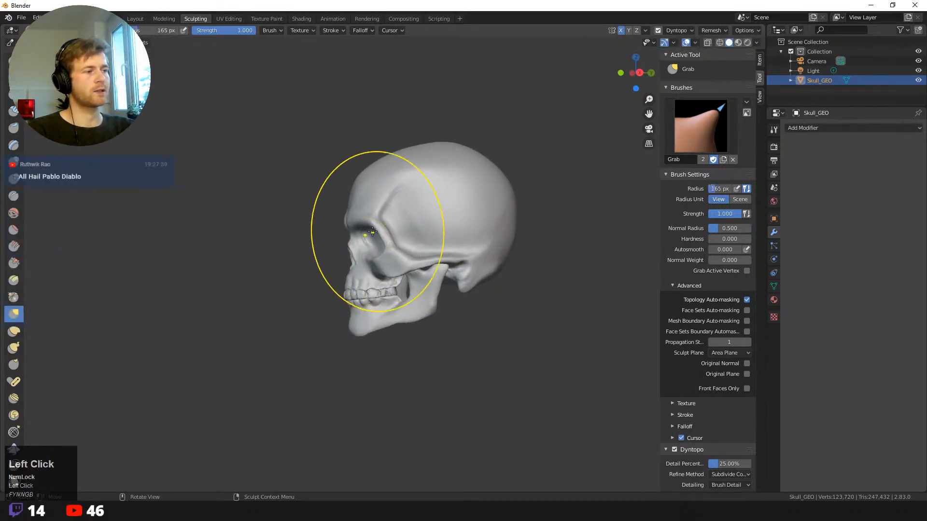
{"action": "left_click_drag", "start_coordinate": [372, 232], "coordinate": [364, 216]}
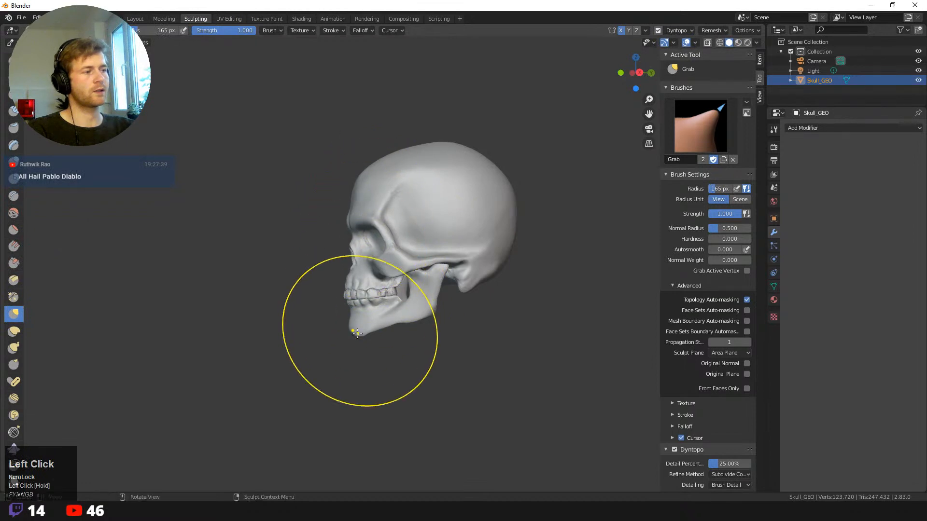
- Disable Topology Auto-masking and move the front of the lower jaw using Grab at a 111 px radius
{"action": "key", "text": "f"}
{"action": "left_click", "coordinate": [327, 331]}
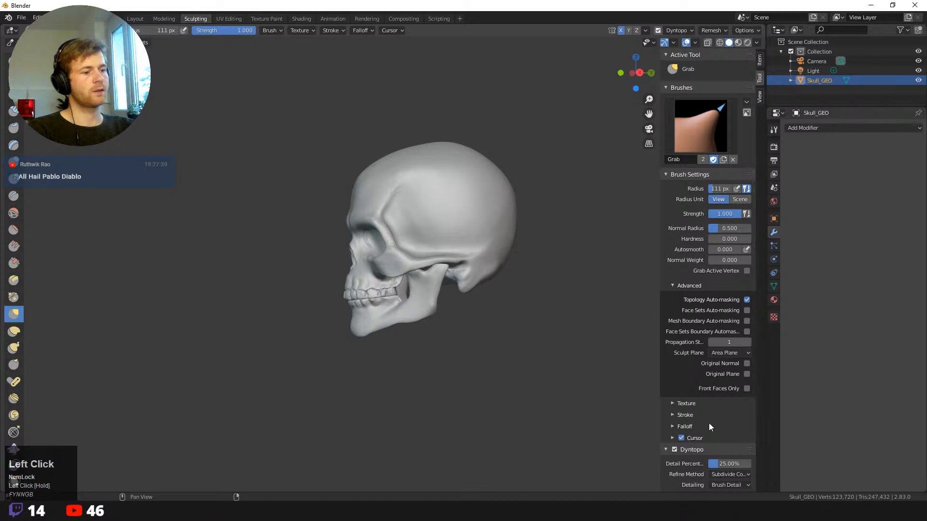
{"action": "left_click", "coordinate": [746, 300]}
{"action": "left_click", "coordinate": [746, 300]}
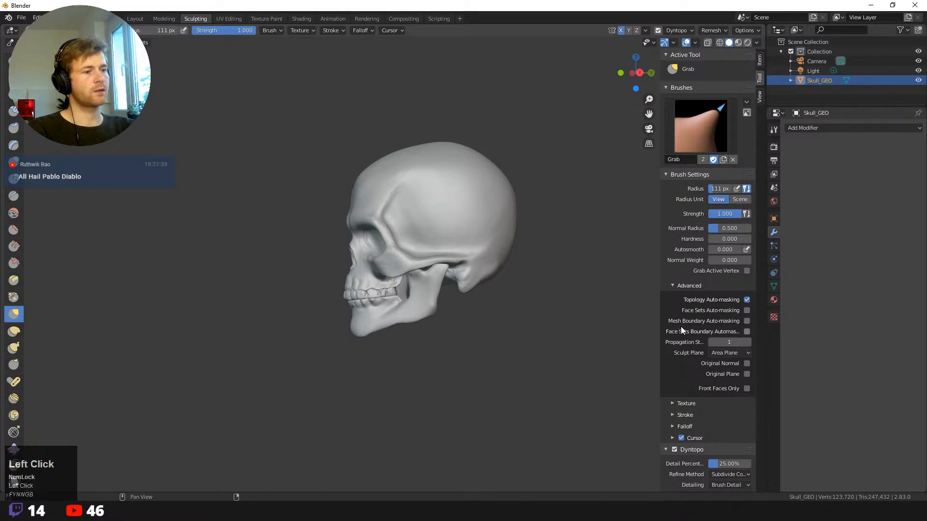
{"action": "left_click", "coordinate": [746, 300]}
{"action": "mouse_move", "coordinate": [360, 313]}
{"action": "left_mouse_down"}
{"action": "mouse_move", "coordinate": [361, 331]}
{"action": "mouse_move", "coordinate": [346, 294]}
{"action": "left_mouse_up"}
- Adjust the front teeth and chin profile from the side using Grab at a 191 px radius
{"action": "key", "text": "f"}
{"action": "left_click", "coordinate": [393, 314]}
{"action": "middle_click_drag", "start_coordinate": [321, 265], "coordinate": [320, 269]}
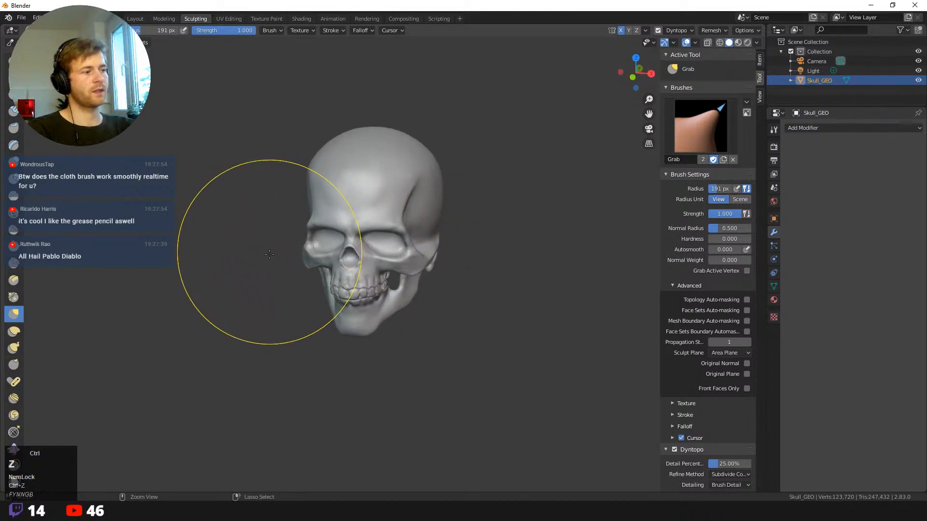
{"action": "mouse_move", "coordinate": [246, 255]}
{"action": "middle_mouse_down"}
{"action": "mouse_move", "coordinate": [313, 294]}
{"action": "mouse_move", "coordinate": [353, 279]}
{"action": "middle_mouse_up"}
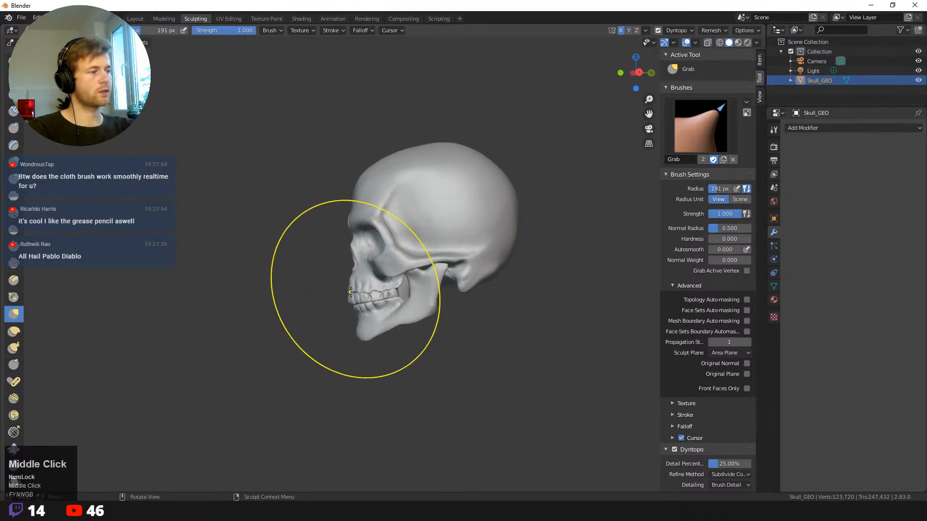
{"action": "left_click_drag", "start_coordinate": [353, 280], "coordinate": [350, 289]}
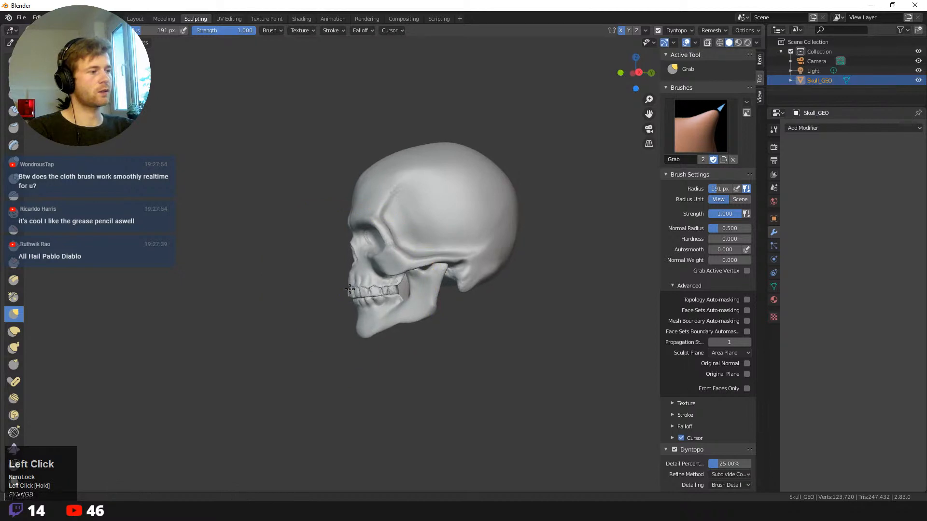
{"action": "middle_click_drag", "start_coordinate": [306, 284], "coordinate": [145, 145]}
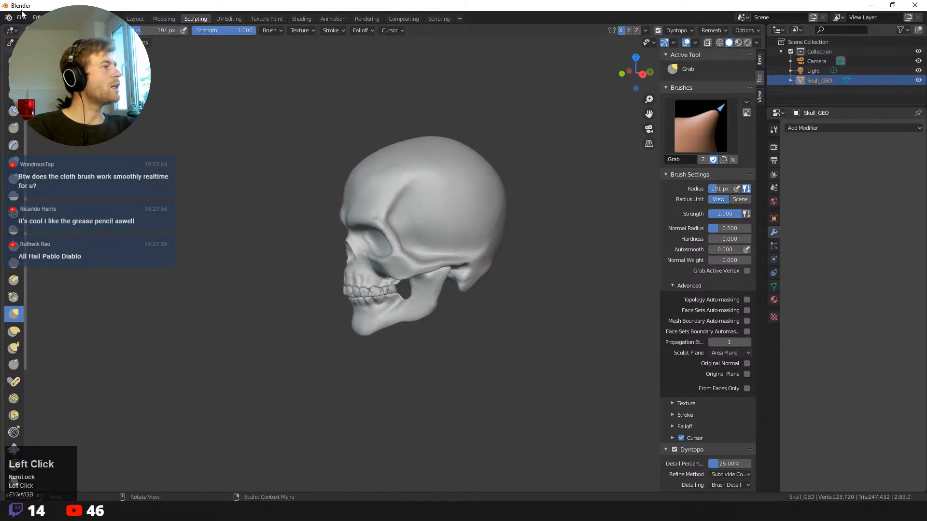
- Save the file as first_character_sculpt_v01.blend in the D:\Projekte\Blender folder
{"action": "left_click", "coordinate": [21, 17]}
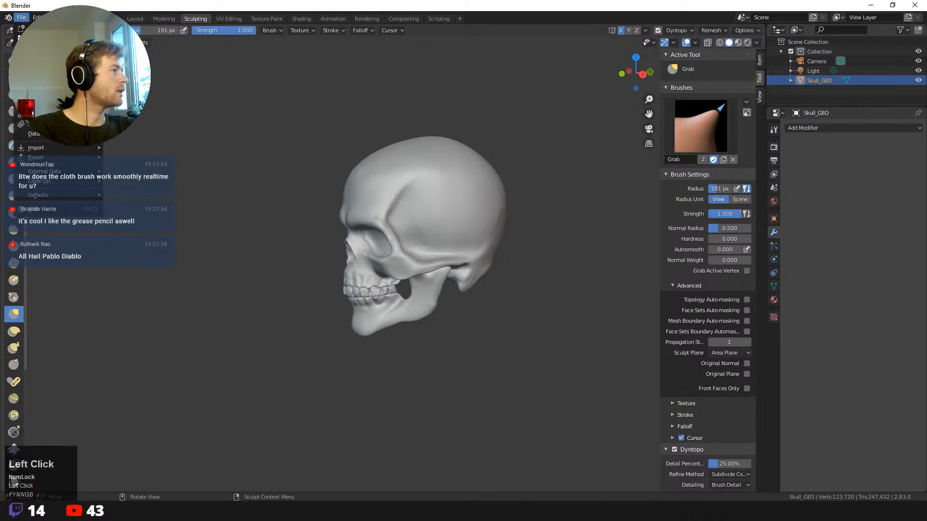
{"action": "left_click", "coordinate": [49, 90]}
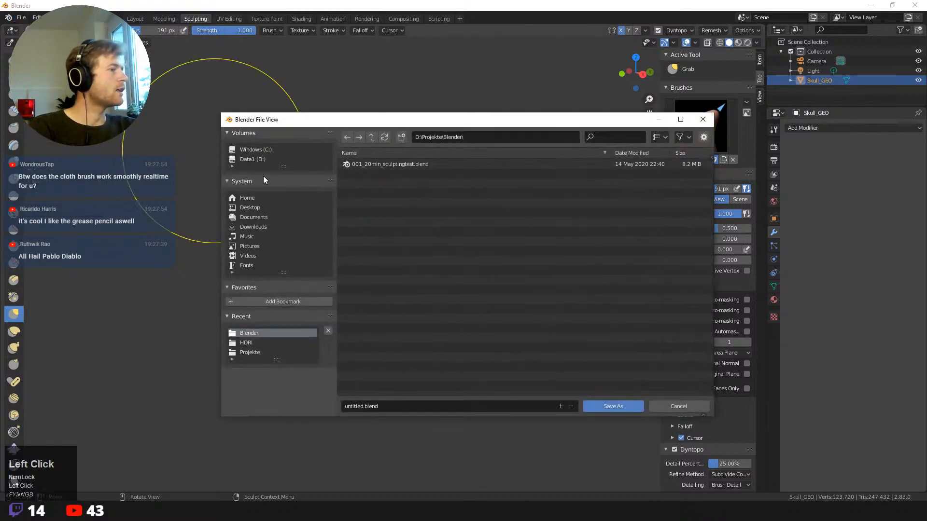
{"action": "left_click", "coordinate": [384, 408]}
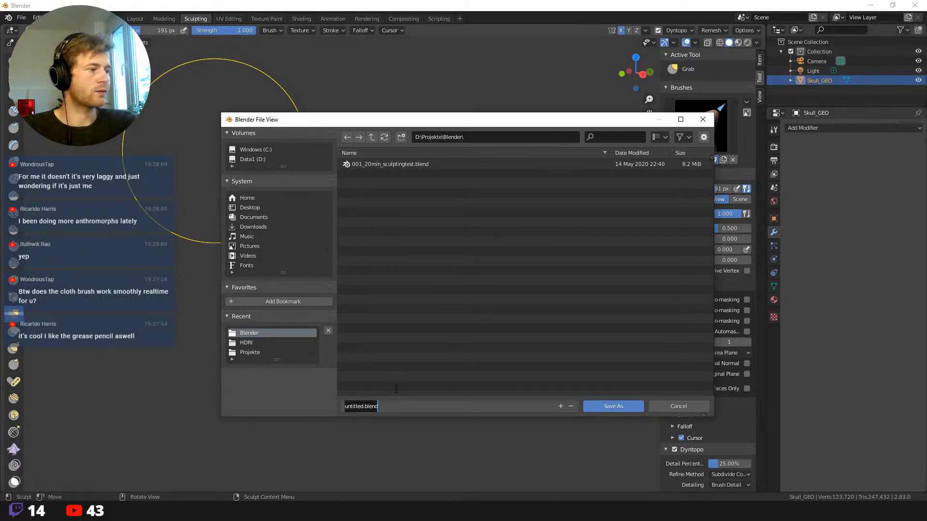
{"action": "type", "text": "f"}
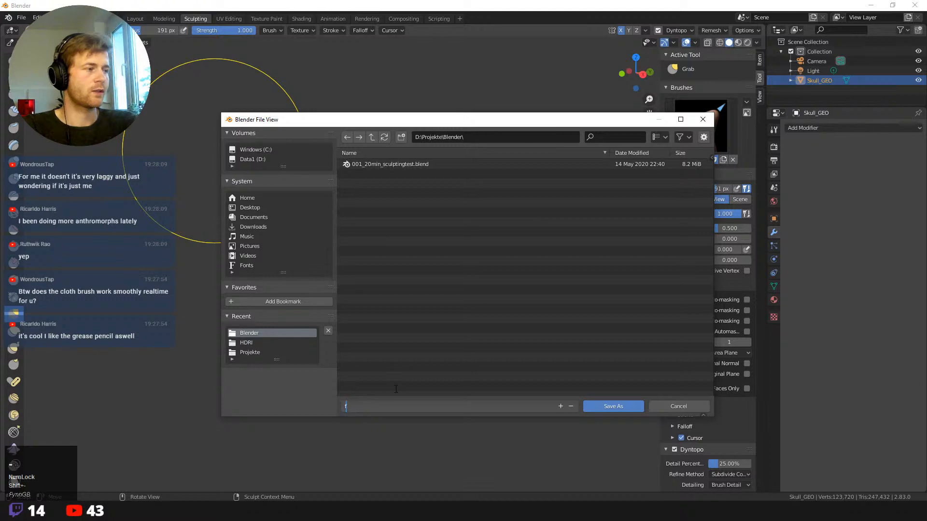
{"action": "type", "text": "00"}
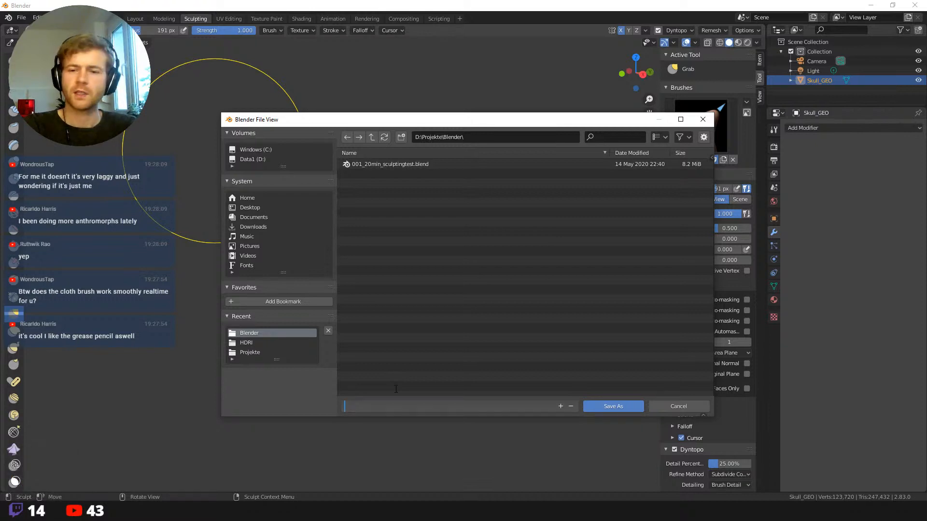
{"action": "type", "text": "first_character_sculpt"}
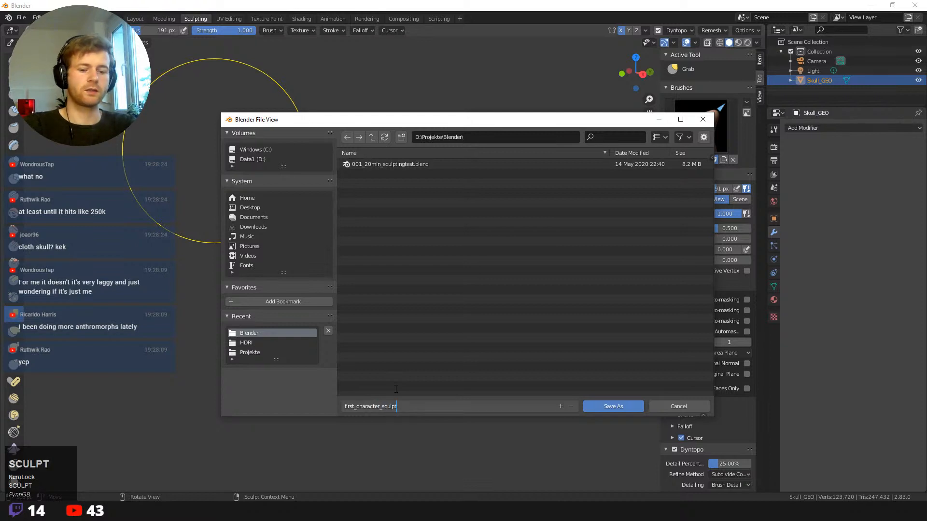
{"action": "type", "text": "_v01"}
{"action": "key", "text": "Return"}
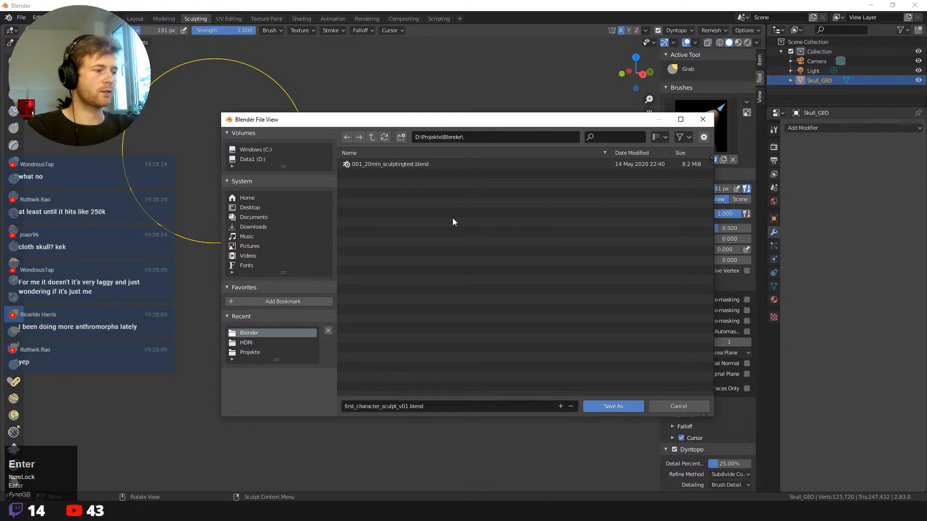
{"action": "left_click", "coordinate": [607, 409]}
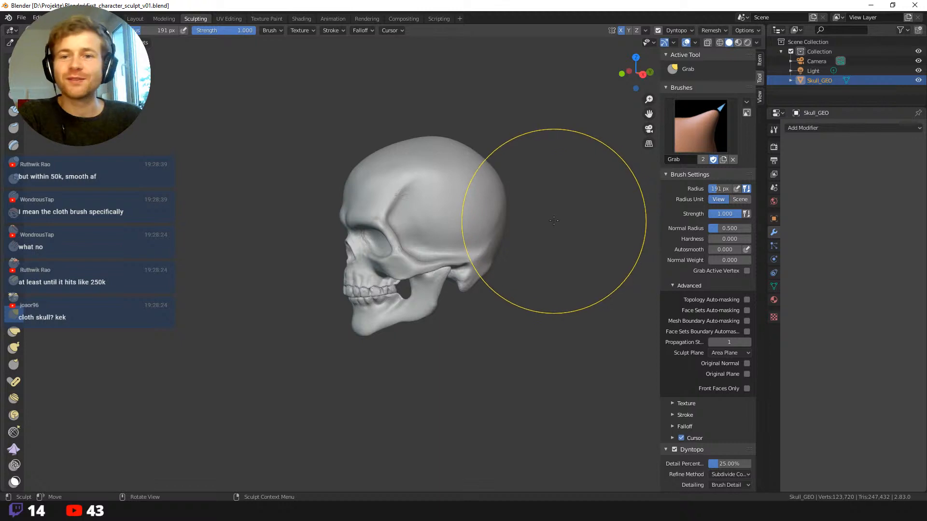
- Adjust the side of the nasal opening from the front using Grab at a 49 px radius
{"action": "mouse_move", "coordinate": [506, 252]}
{"action": "middle_mouse_down"}
{"action": "mouse_move", "coordinate": [566, 245]}
{"action": "mouse_move", "coordinate": [555, 291]}
{"action": "mouse_move", "coordinate": [565, 265]}
{"action": "middle_mouse_up"}
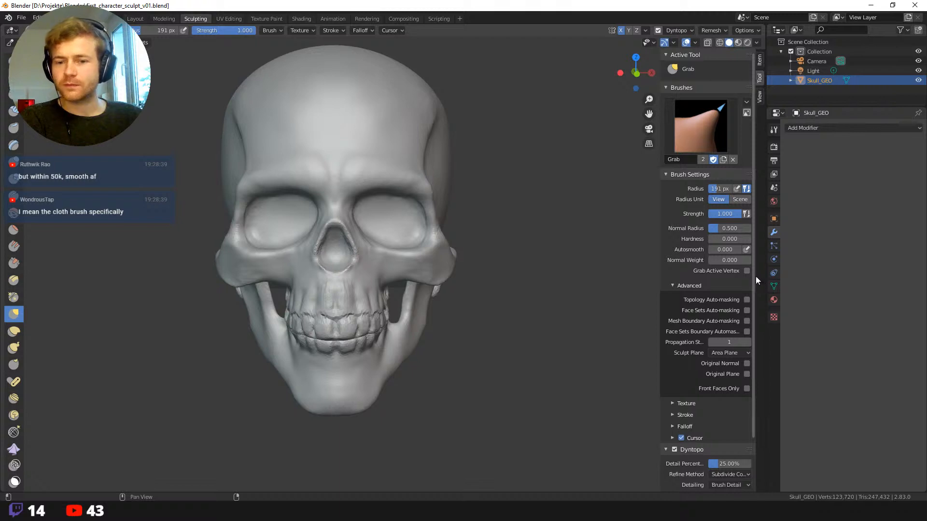
{"action": "mouse_move", "coordinate": [514, 258]}
{"action": "middle_mouse_down"}
{"action": "mouse_move", "coordinate": [502, 265]}
{"action": "mouse_move", "coordinate": [552, 232]}
{"action": "mouse_move", "coordinate": [534, 238]}
{"action": "mouse_move", "coordinate": [539, 229]}
{"action": "mouse_move", "coordinate": [490, 186]}
{"action": "mouse_move", "coordinate": [457, 180]}
{"action": "middle_mouse_up"}
{"action": "middle_click_drag", "start_coordinate": [497, 279], "coordinate": [512, 245]}
{"action": "left_click_drag", "start_coordinate": [526, 249], "coordinate": [522, 256]}
{"action": "middle_click_drag", "start_coordinate": [543, 267], "coordinate": [625, 310]}
{"action": "middle_click_drag", "start_coordinate": [512, 260], "coordinate": [493, 253]}
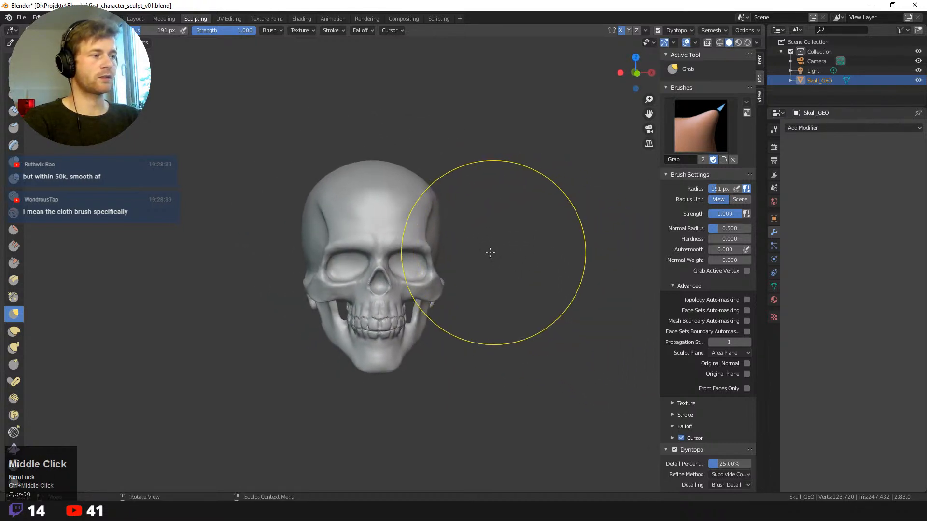
{"action": "key", "text": "f"}
{"action": "left_click", "coordinate": [410, 252]}
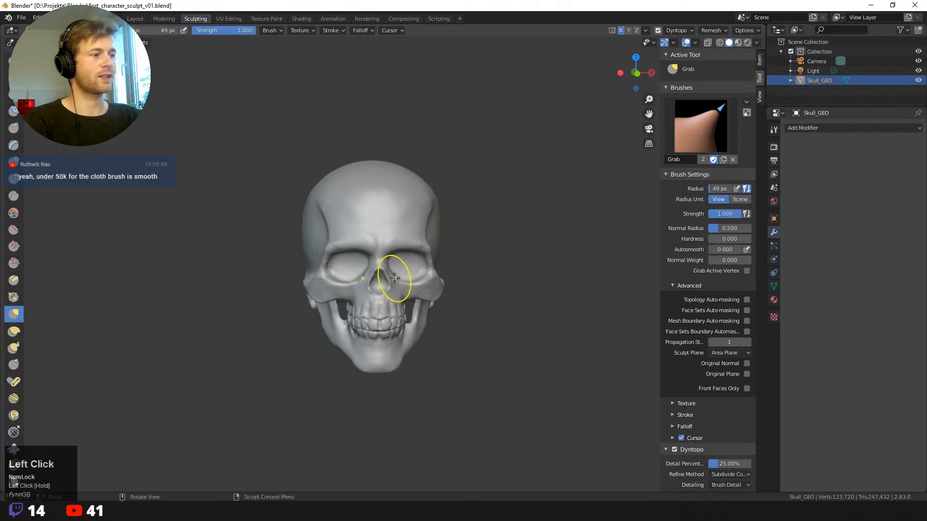
{"action": "middle_click_drag", "start_coordinate": [505, 260], "coordinate": [541, 184]}
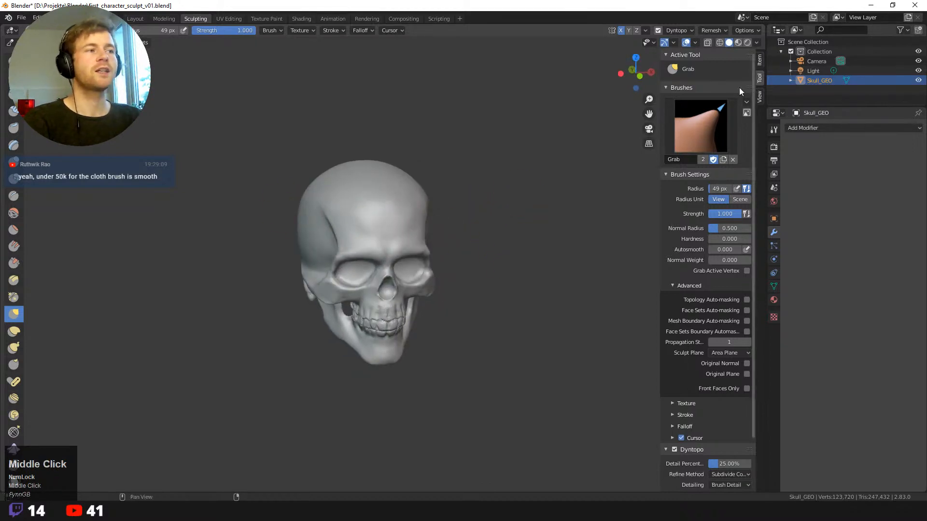
- Switch to the Layout workspace and add a UV sphere at the 3D cursor as an eyeball
{"action": "left_click", "coordinate": [135, 18]}
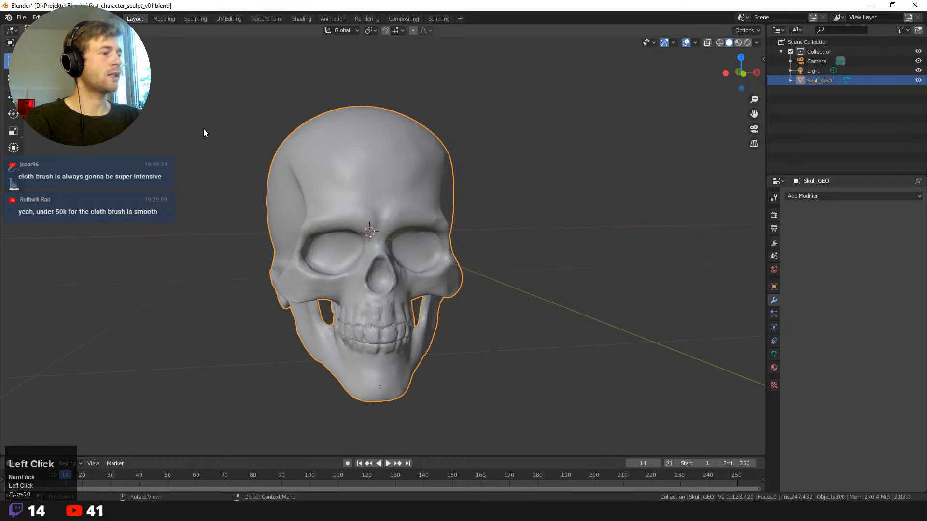
{"action": "middle_click_drag", "start_coordinate": [204, 133], "coordinate": [223, 131]}
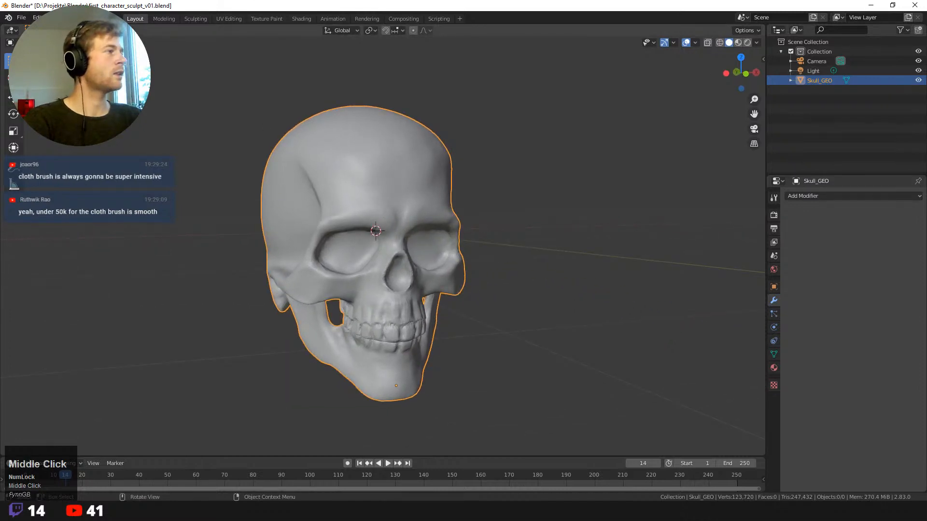
{"action": "left_click", "coordinate": [223, 131]}
{"action": "left_click", "coordinate": [110, 42]}
{"action": "mouse_move", "coordinate": [158, 54]}
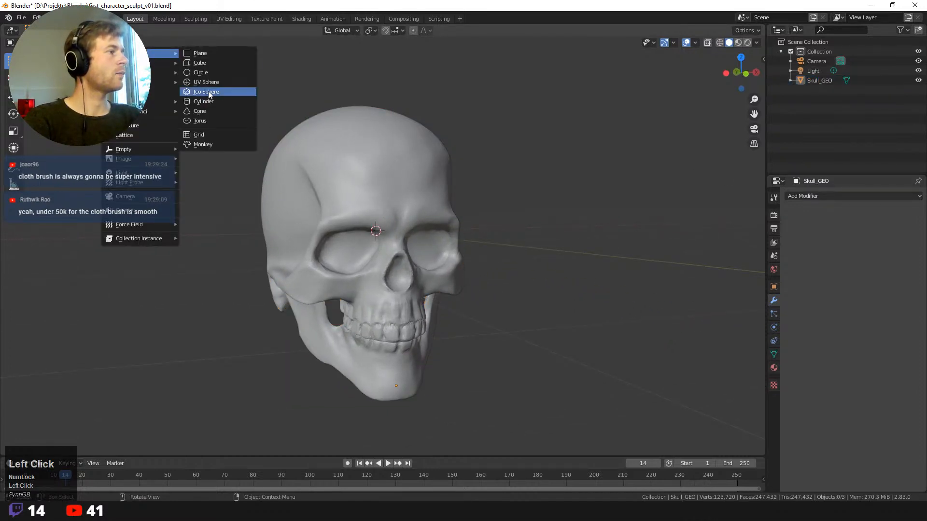
{"action": "left_click", "coordinate": [223, 82]}
{"action": "middle_click_drag", "start_coordinate": [198, 156], "coordinate": [230, 161]}
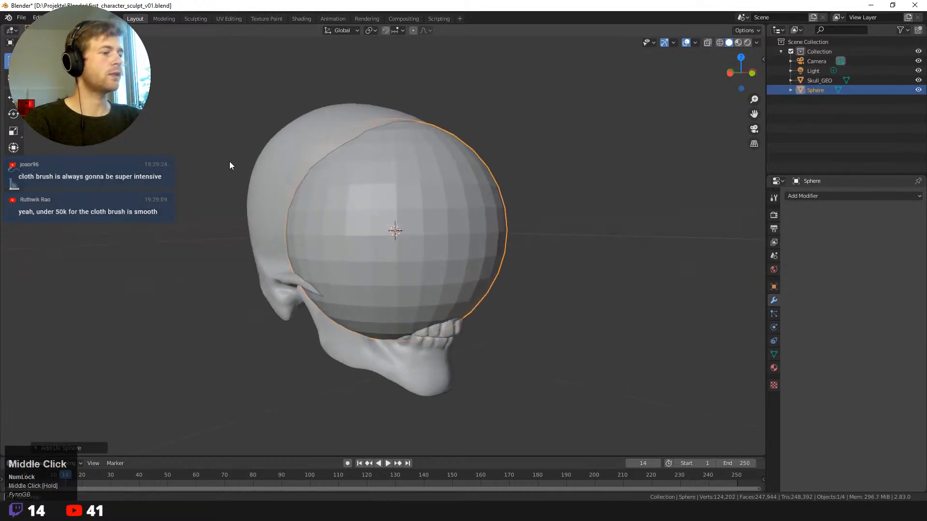
- Scale the UV sphere down to roughly the size of an eyeball
{"action": "key", "text": "s"}
{"action": "left_click", "coordinate": [360, 230]}
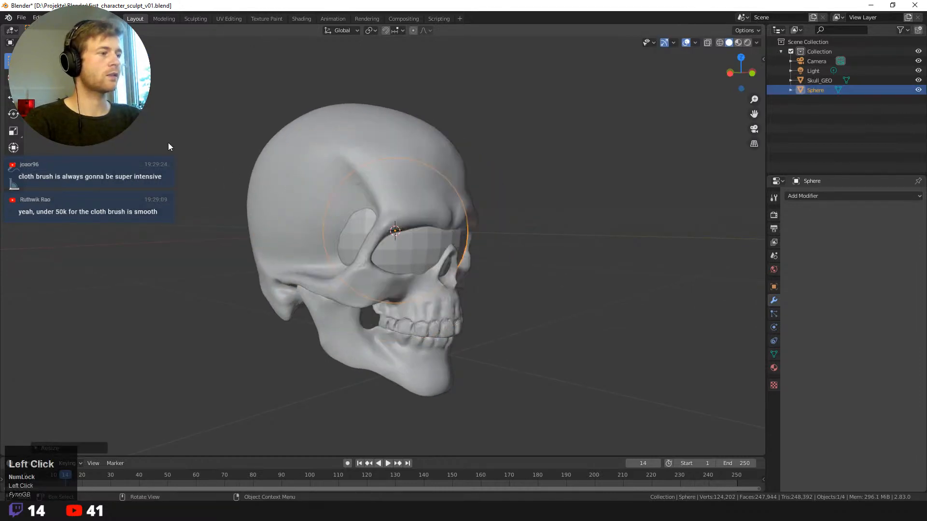
{"action": "left_click", "coordinate": [352, 230]}
{"action": "left_click", "coordinate": [403, 250]}
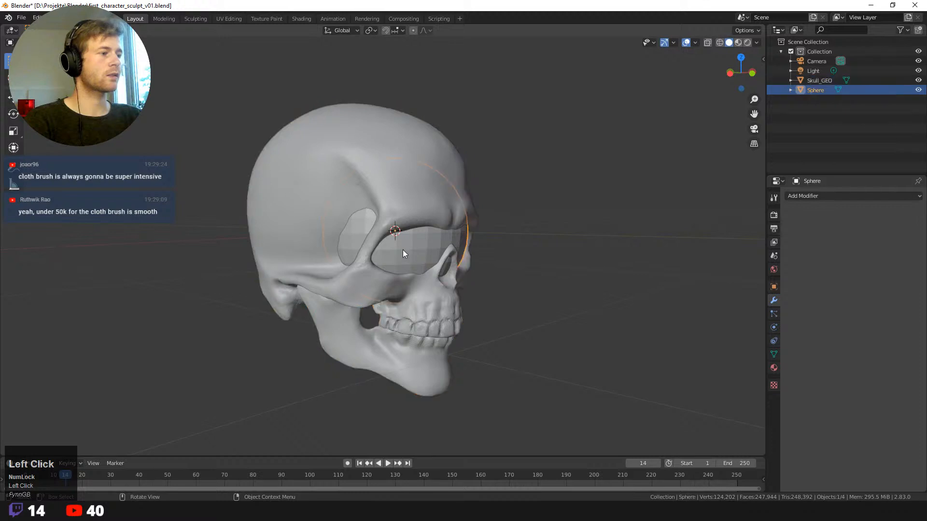
{"action": "key", "text": "s"}
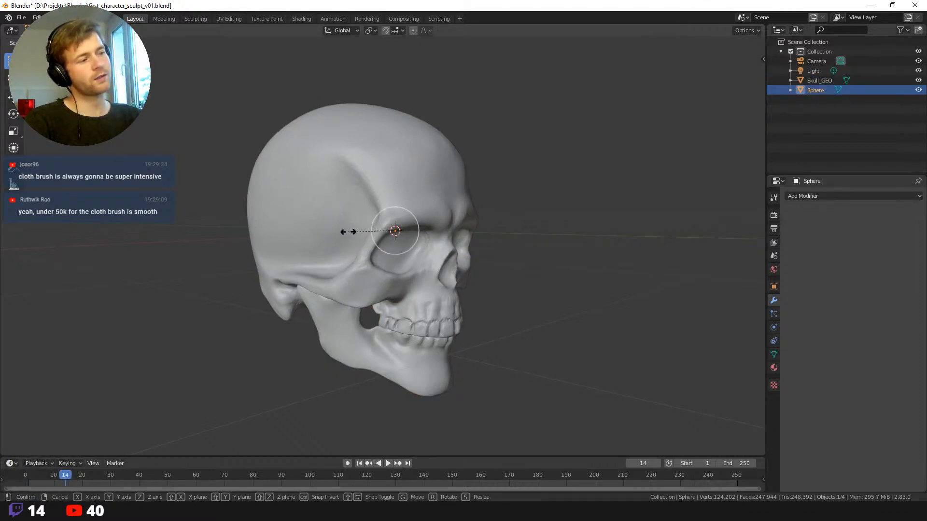
{"action": "left_click", "coordinate": [348, 231]}
- Move the sphere from the 3D cursor into the skull's right eye socket
{"action": "middle_click_drag", "start_coordinate": [387, 262], "coordinate": [362, 262]}
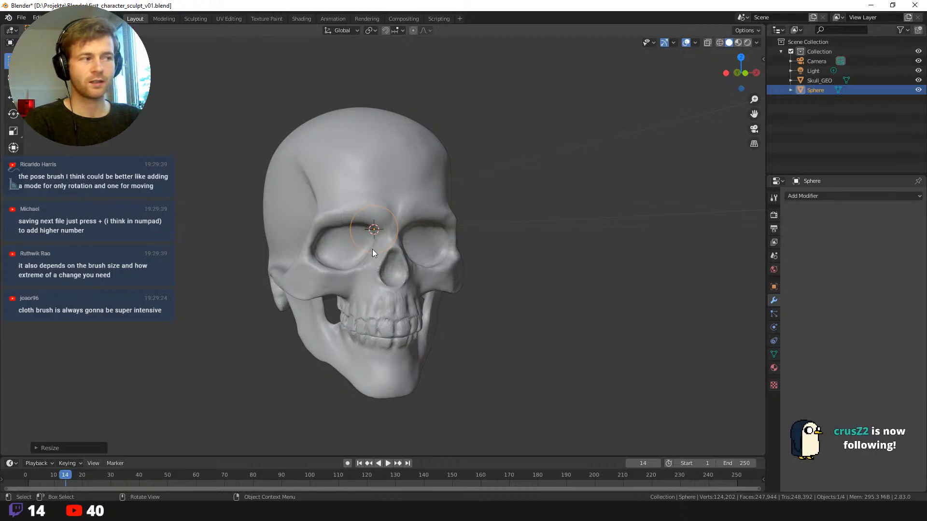
{"action": "key", "text": "g"}
{"action": "left_click", "coordinate": [384, 262]}
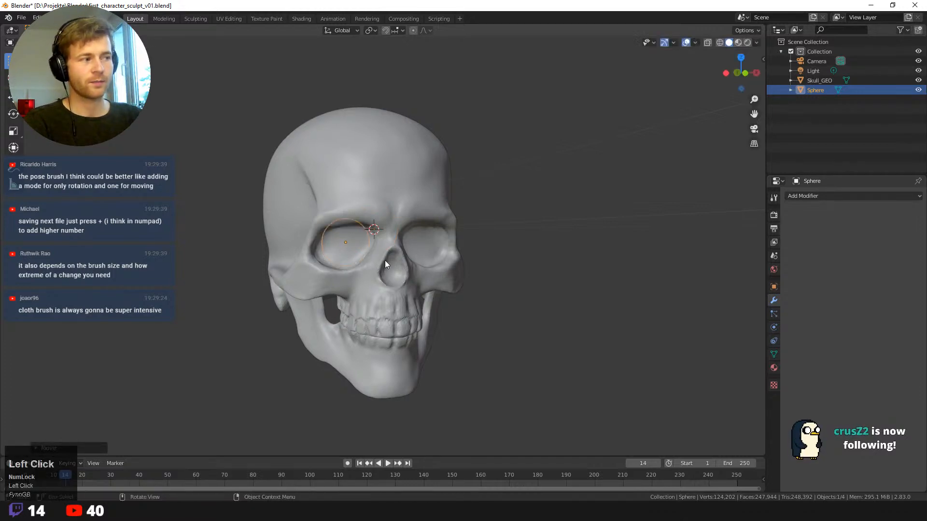
{"action": "middle_click_drag", "start_coordinate": [400, 265], "coordinate": [432, 262]}
{"action": "key", "text": "g"}
{"action": "left_click", "coordinate": [528, 268]}
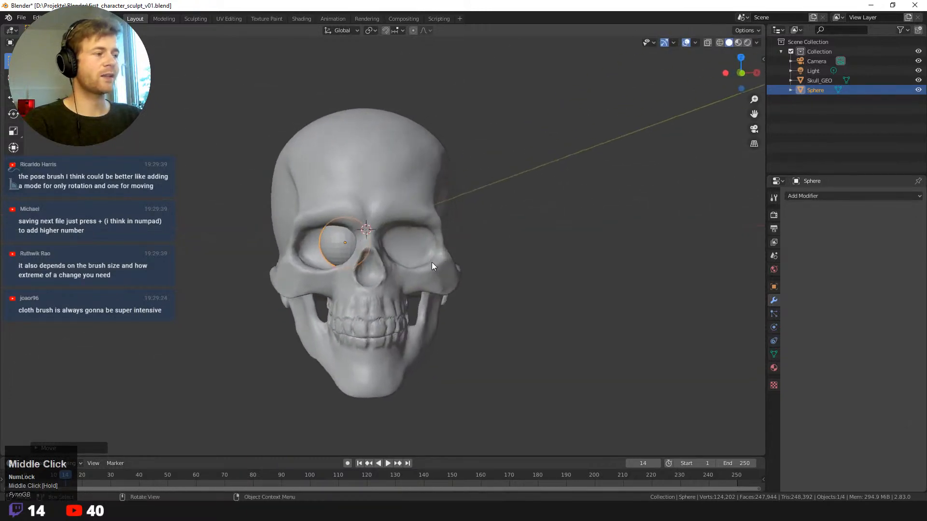
{"action": "left_click", "coordinate": [398, 265]}
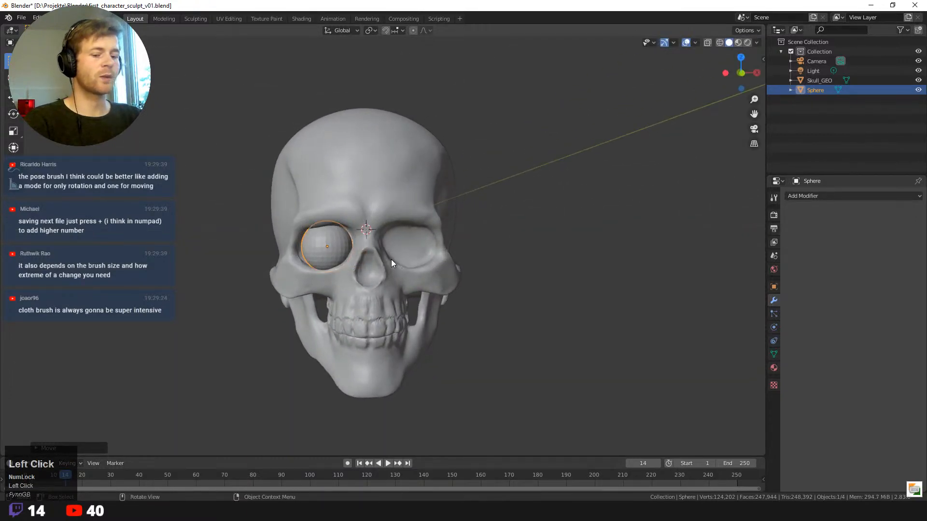
- Resize the eyeball sphere to fit within the rim of the right eye socket
{"action": "key", "text": "s"}
{"action": "left_click", "coordinate": [372, 256]}
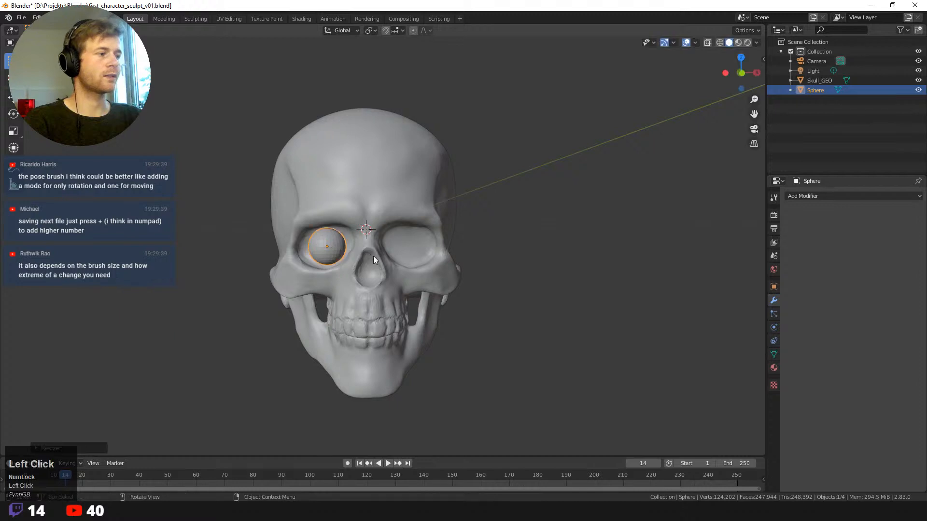
{"action": "middle_click_drag", "start_coordinate": [372, 256], "coordinate": [418, 284]}
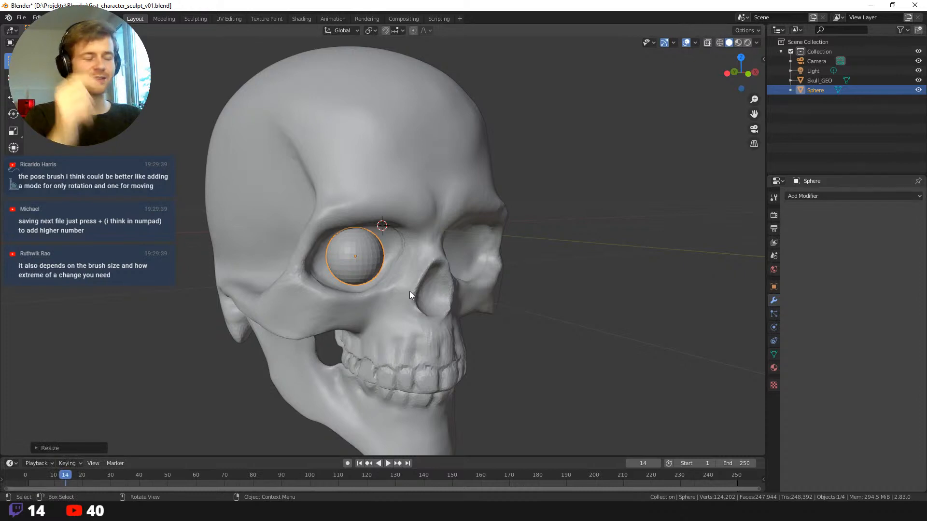
{"action": "middle_click_drag", "start_coordinate": [400, 291], "coordinate": [374, 285]}
{"action": "key", "text": "s"}
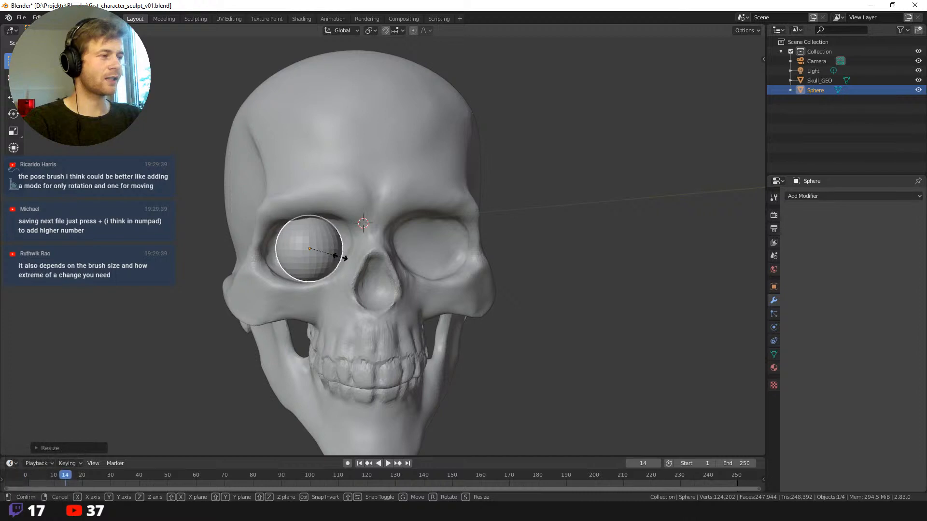
{"action": "left_click", "coordinate": [341, 257]}
- Refine the eyeball's depth and centring in the right eye socket from the side and front
{"action": "middle_click_drag", "start_coordinate": [340, 261], "coordinate": [391, 265]}
{"action": "key", "text": "g"}
{"action": "left_click", "coordinate": [476, 249]}
{"action": "key", "text": "g"}
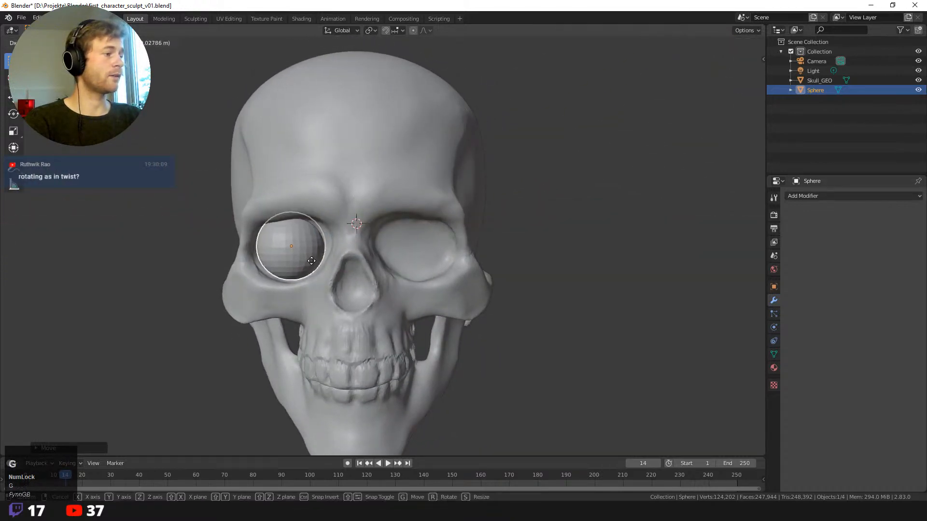
{"action": "left_click", "coordinate": [311, 260]}
{"action": "middle_click_drag", "start_coordinate": [311, 259], "coordinate": [341, 255]}
- Add a Mirror modifier on the X axis to the eyeball with Skull_GEO as the mirror object
{"action": "left_click", "coordinate": [800, 196]}
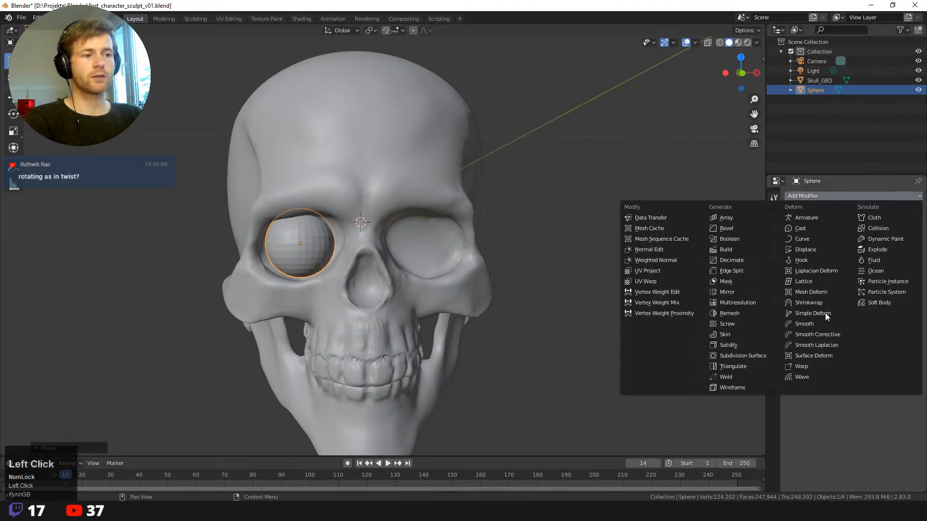
{"action": "left_click", "coordinate": [743, 291]}
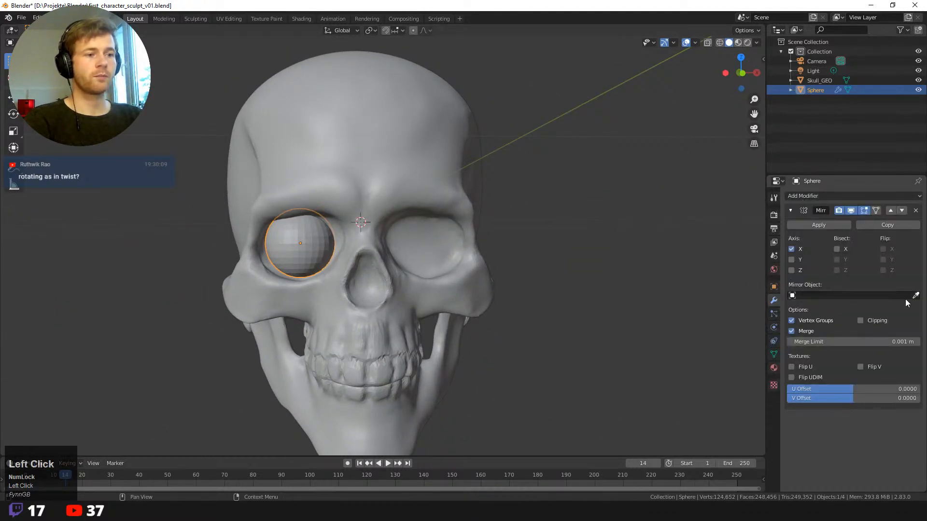
{"action": "left_click", "coordinate": [388, 155]}
{"action": "middle_click_drag", "start_coordinate": [623, 307], "coordinate": [543, 216]}
{"action": "middle_click_drag", "start_coordinate": [533, 222], "coordinate": [543, 244], "text": "ctrl"}
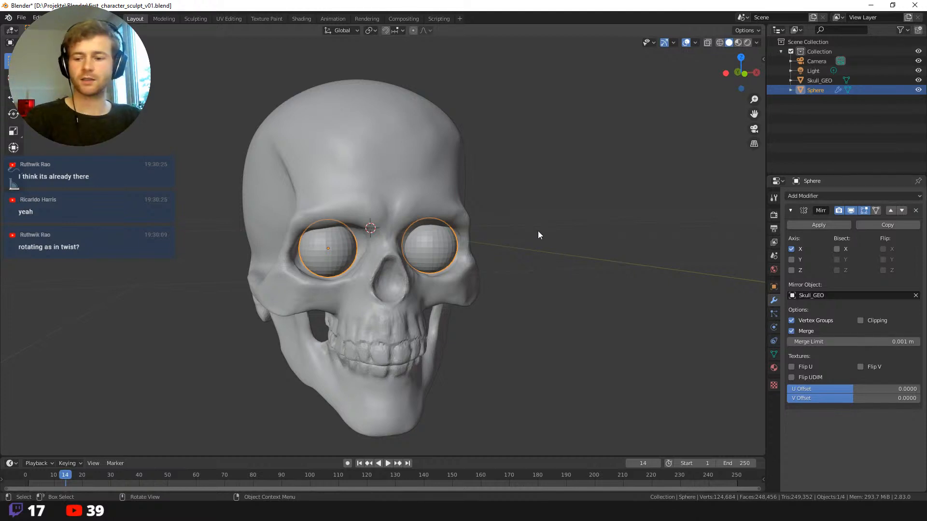
- Examine the size and placement of both eyeballs in their sockets, up close and from the front
{"action": "middle_click_drag", "start_coordinate": [537, 231], "coordinate": [530, 229]}
{"action": "scroll", "coordinate": [531, 226], "scroll_direction": "up", "scroll_amount": 3}
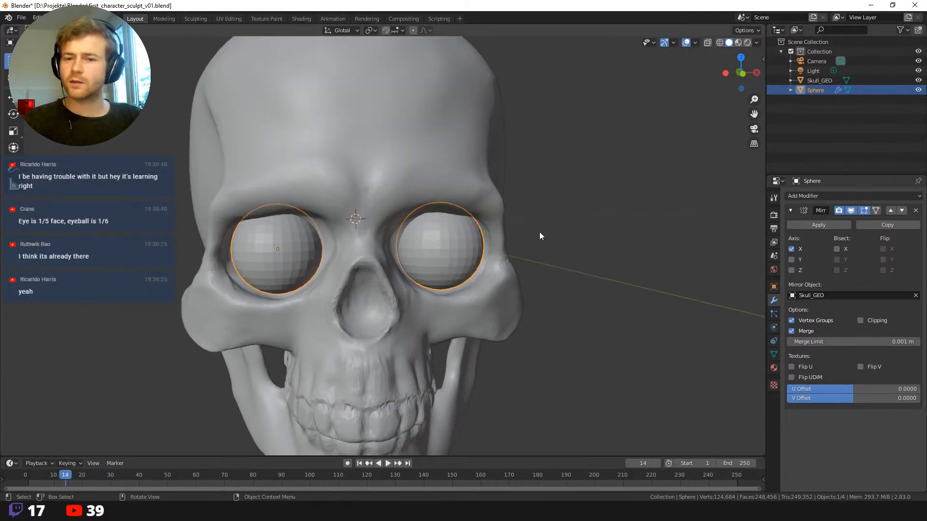
{"action": "scroll", "coordinate": [540, 233], "scroll_direction": "up", "scroll_amount": 2}
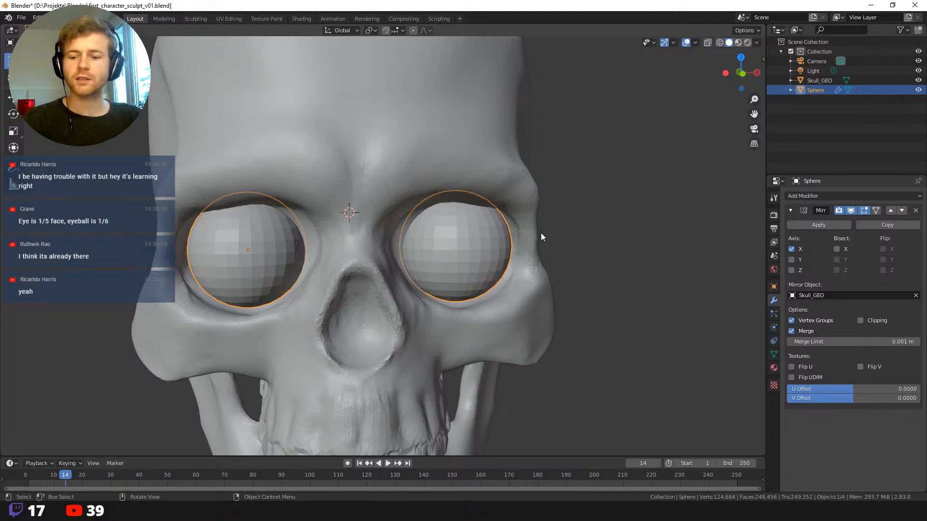
{"action": "scroll", "coordinate": [538, 231], "scroll_direction": "up", "scroll_amount": 2}
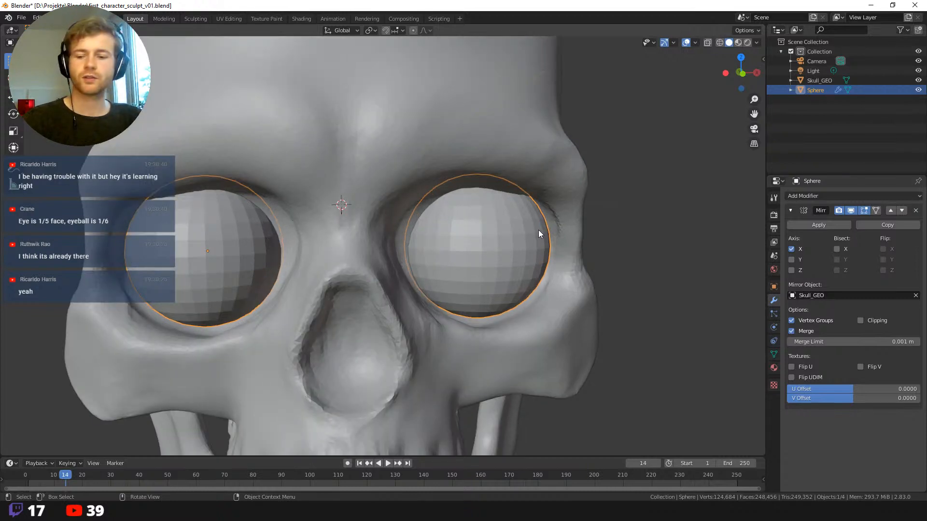
{"action": "scroll", "coordinate": [537, 232], "scroll_direction": "down", "scroll_amount": 5}
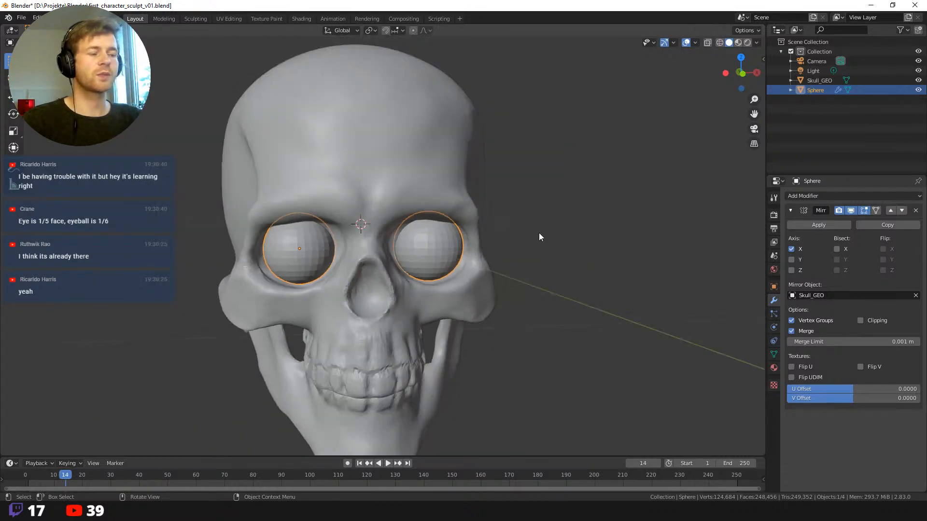
{"action": "scroll", "coordinate": [538, 231], "scroll_direction": "up", "scroll_amount": 3}
{"action": "scroll", "coordinate": [539, 235], "scroll_direction": "down", "scroll_amount": 2}
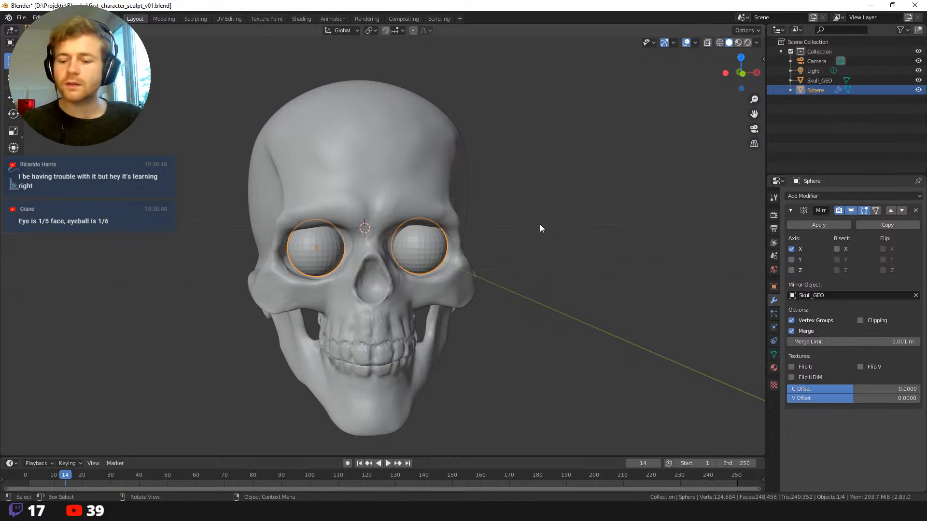
{"action": "key", "text": "KP_1"}
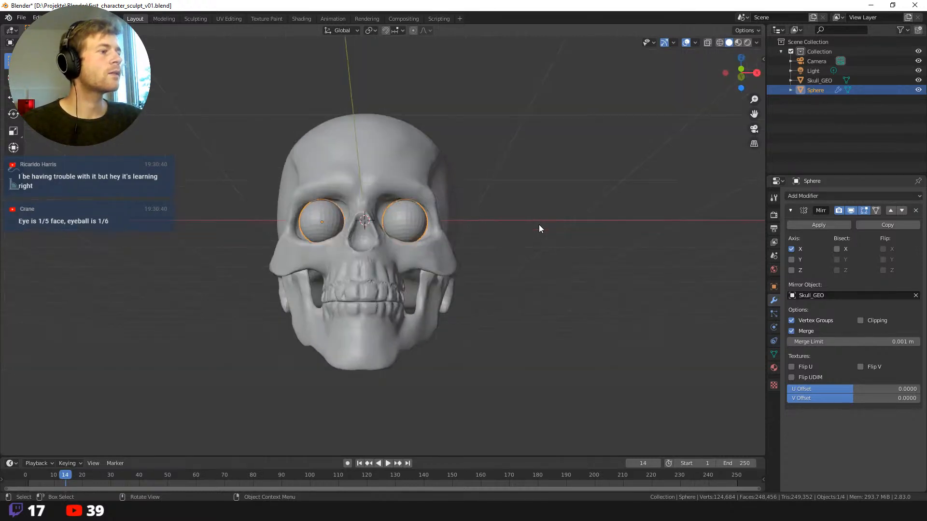
{"action": "middle_click_drag", "start_coordinate": [538, 225], "coordinate": [501, 221]}
- Duplicate the Skull_GEO object
{"action": "left_click", "coordinate": [519, 250]}
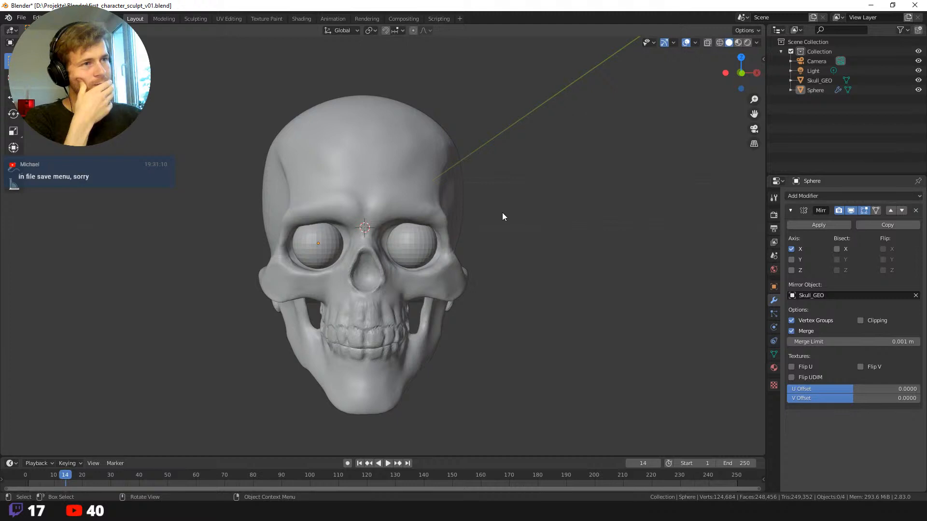
{"action": "left_click", "coordinate": [819, 80]}
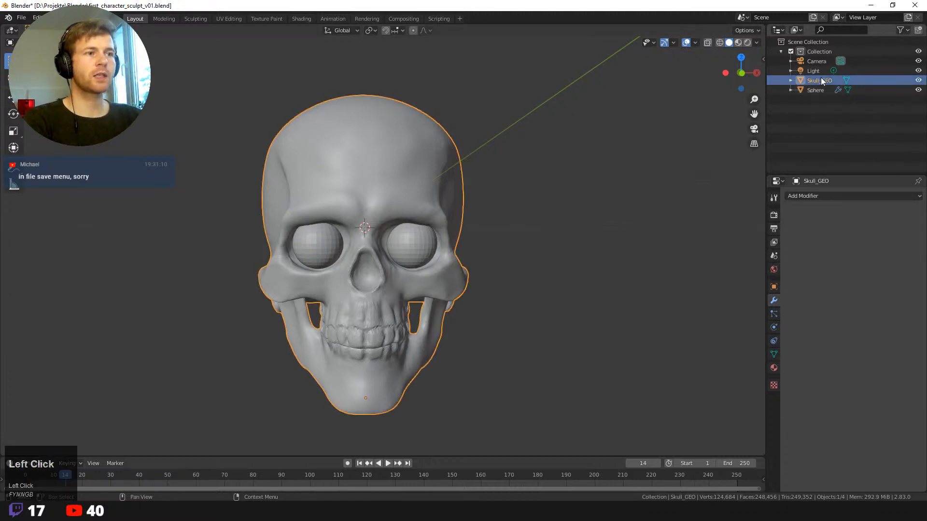
{"action": "key", "text": "shift+d"}
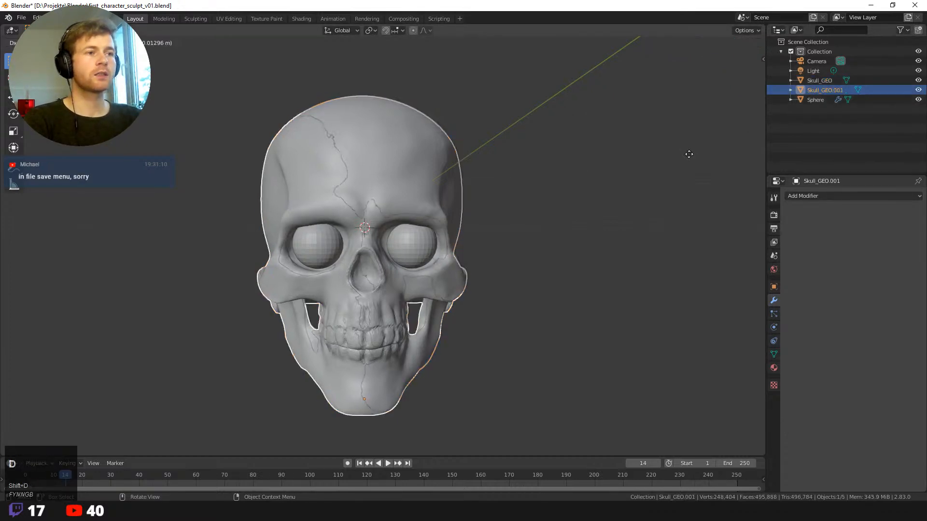
- Keep the duplicated skull in its original position and rename the copy Face_GEO
{"action": "right_click", "coordinate": [621, 154]}
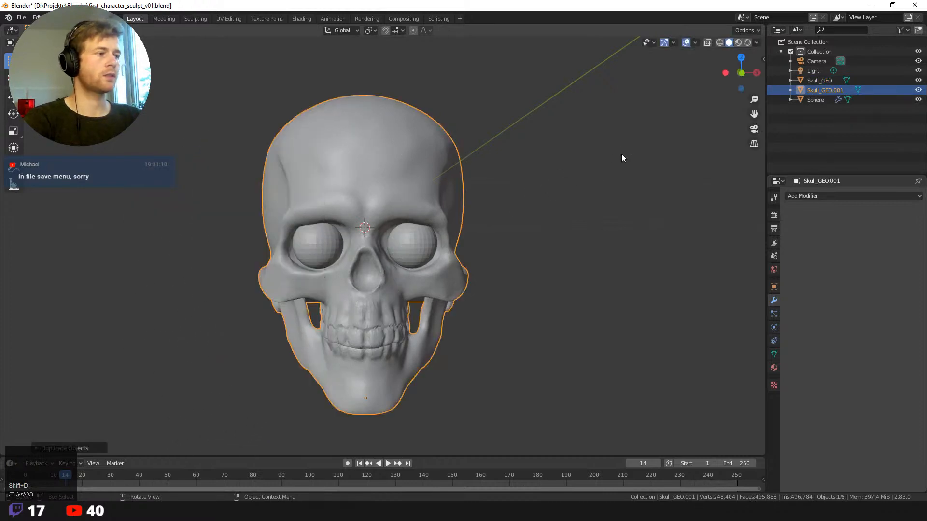
{"action": "middle_click_drag", "start_coordinate": [621, 153], "coordinate": [765, 103]}
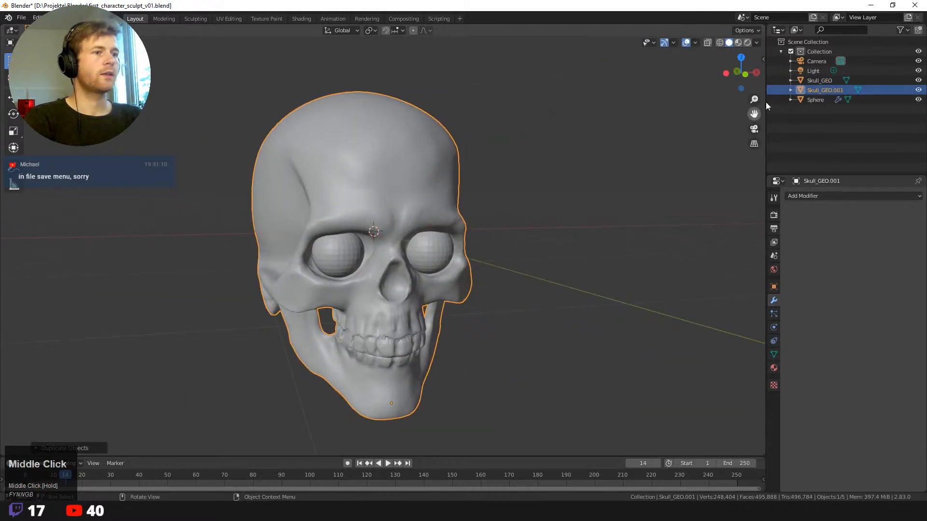
{"action": "double_click", "coordinate": [825, 90]}
{"action": "type", "text": "Face_GEO"}
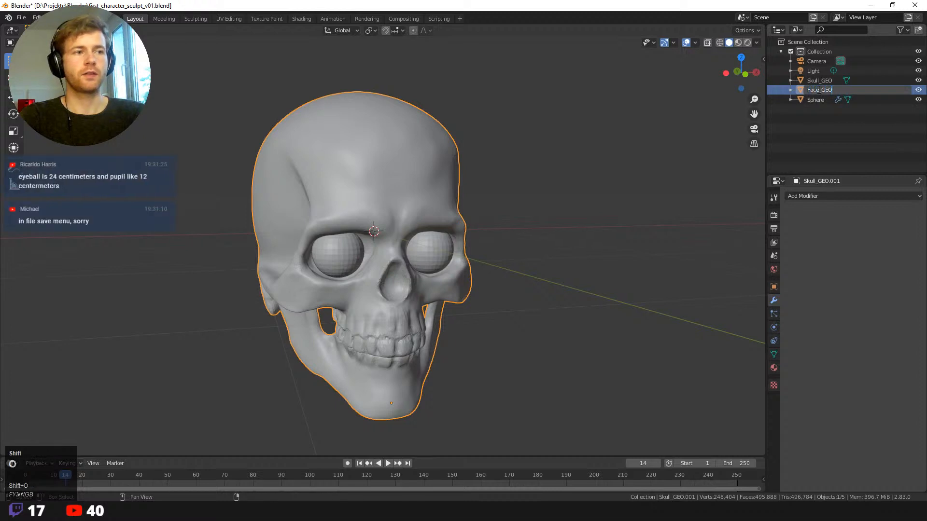
{"action": "key", "text": "Return"}
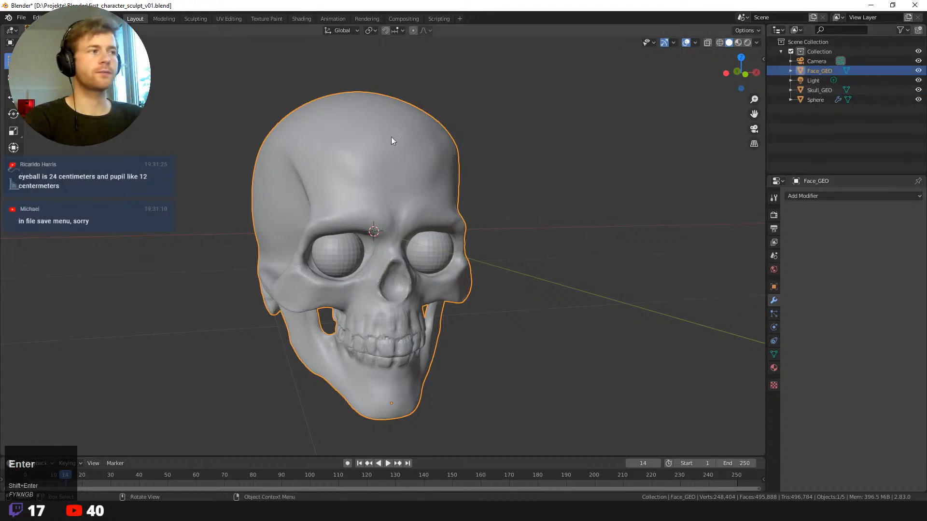
{"action": "mouse_move", "coordinate": [499, 203]}
{"action": "middle_mouse_down"}
{"action": "mouse_move", "coordinate": [531, 175]}
{"action": "mouse_move", "coordinate": [535, 183]}
{"action": "middle_mouse_up"}
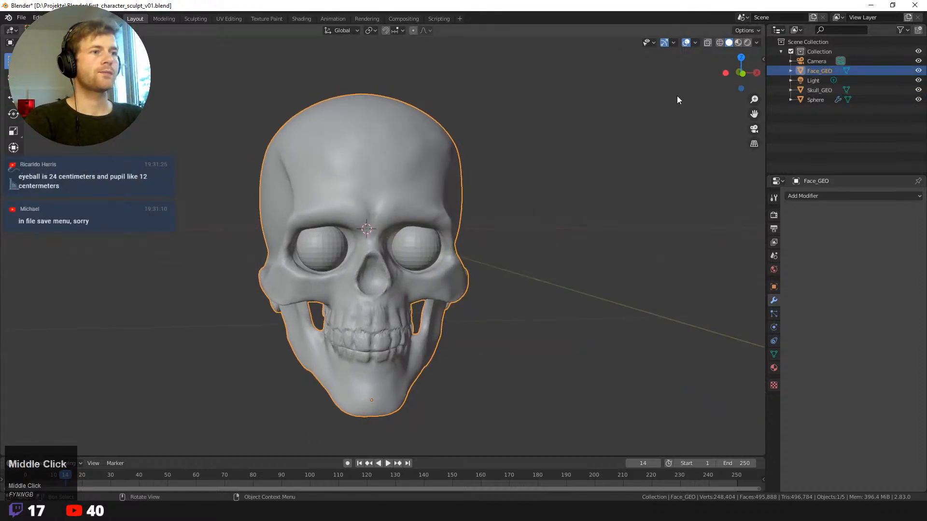
{"action": "left_click", "coordinate": [185, 17]}
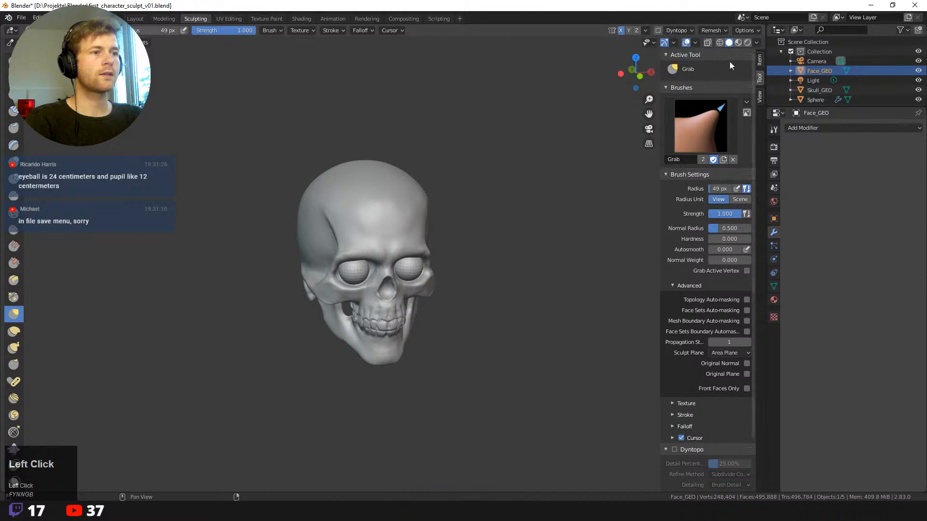
{"action": "mouse_move", "coordinate": [620, 118]}
{"action": "middle_mouse_down"}
{"action": "mouse_move", "coordinate": [569, 120]}
{"action": "mouse_move", "coordinate": [596, 131]}
{"action": "middle_mouse_up"}
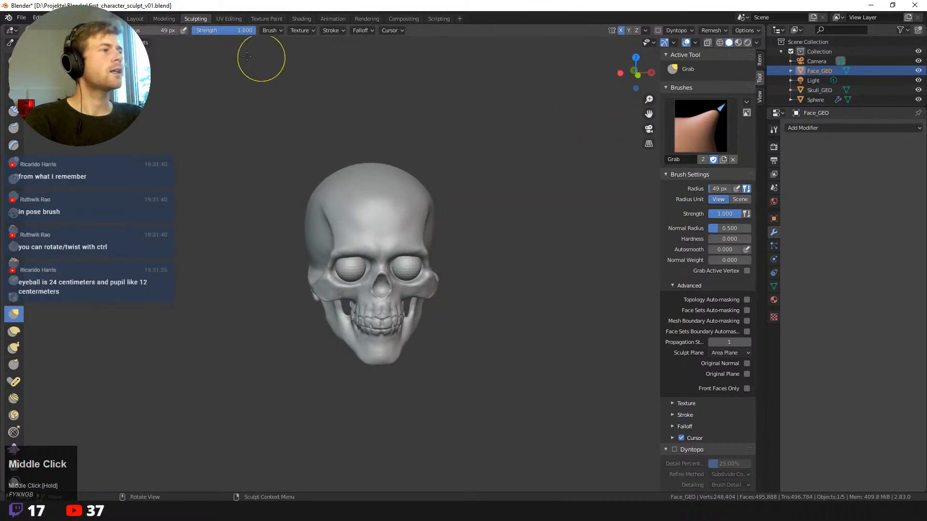
{"action": "left_click", "coordinate": [135, 19]}
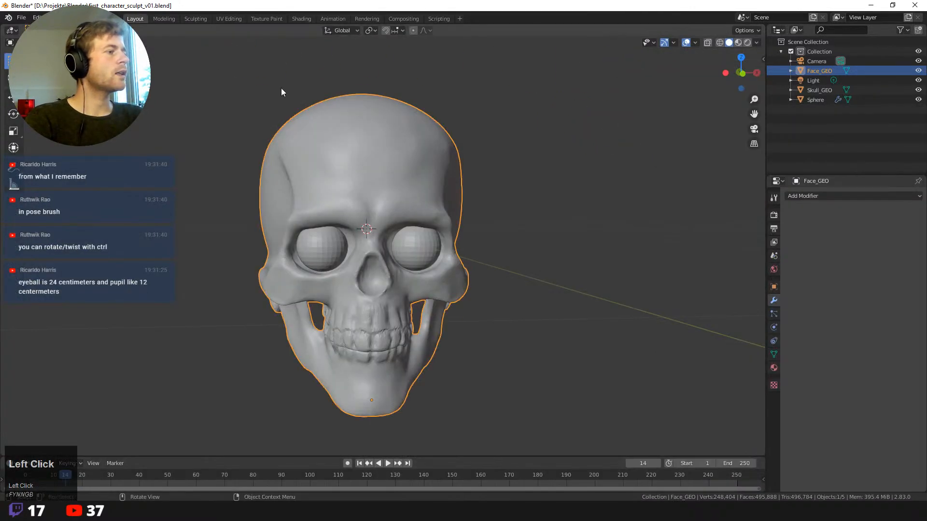
- Hide the original Skull_GEO and add a Remesh modifier to Face_GEO
{"action": "left_click", "coordinate": [918, 89]}
{"action": "left_click", "coordinate": [834, 196]}
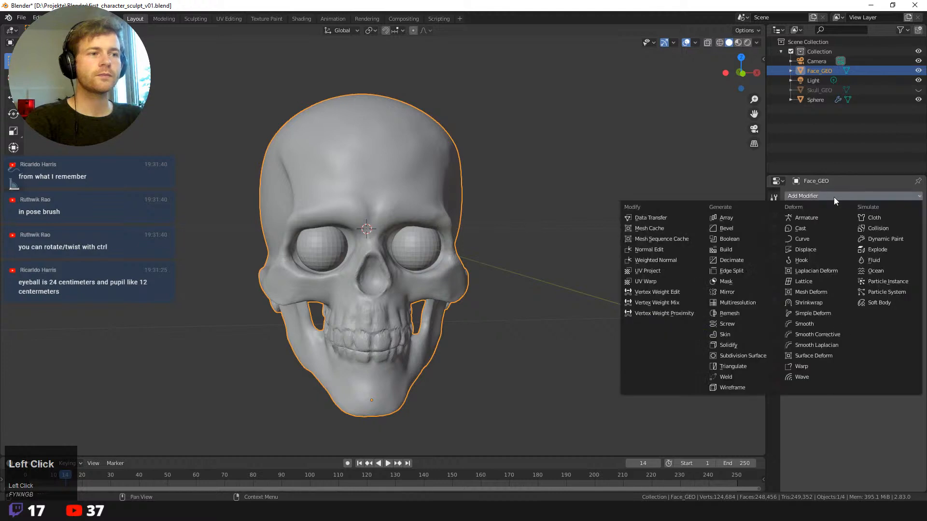
{"action": "left_click", "coordinate": [736, 315]}
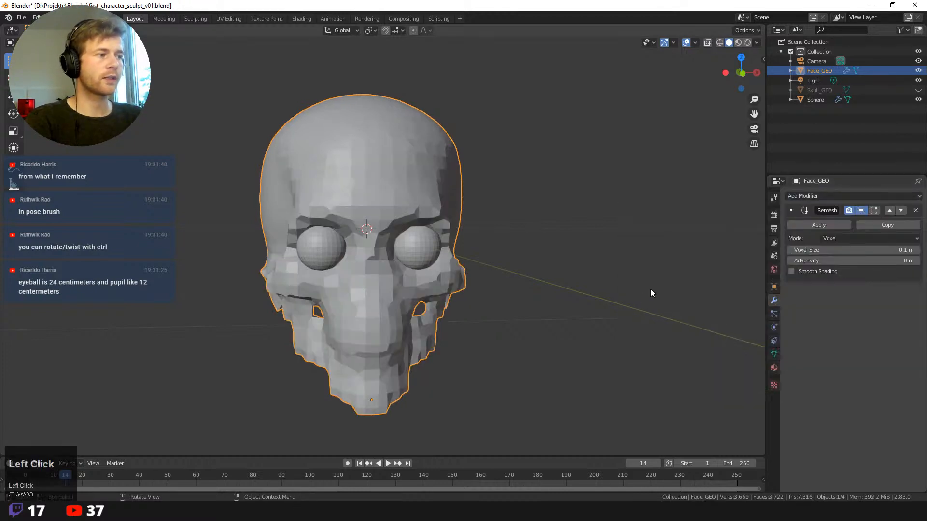
- Set the Remesh modifier's voxel size on Face_GEO to 0.01 m
{"action": "left_click_drag", "start_coordinate": [895, 250], "coordinate": [895, 249]}
{"action": "left_click", "coordinate": [896, 250]}
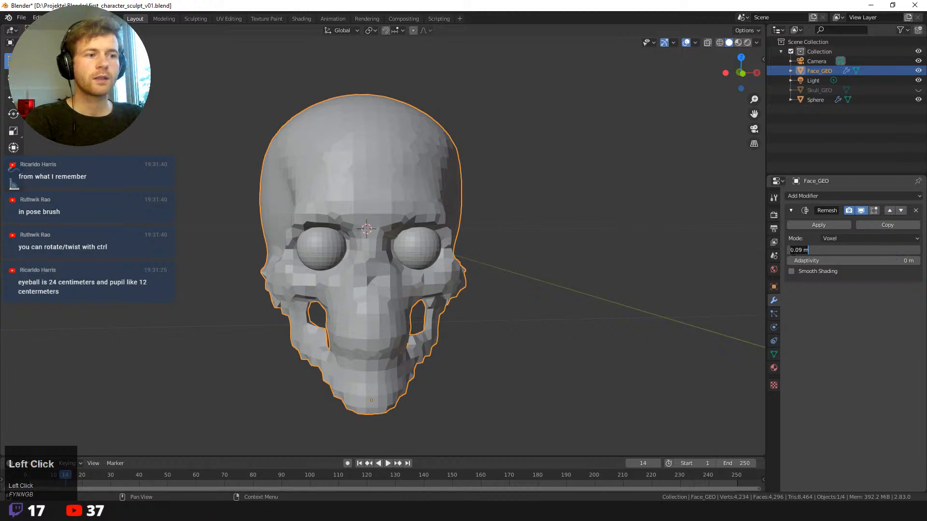
{"action": "left_click", "coordinate": [802, 249]}
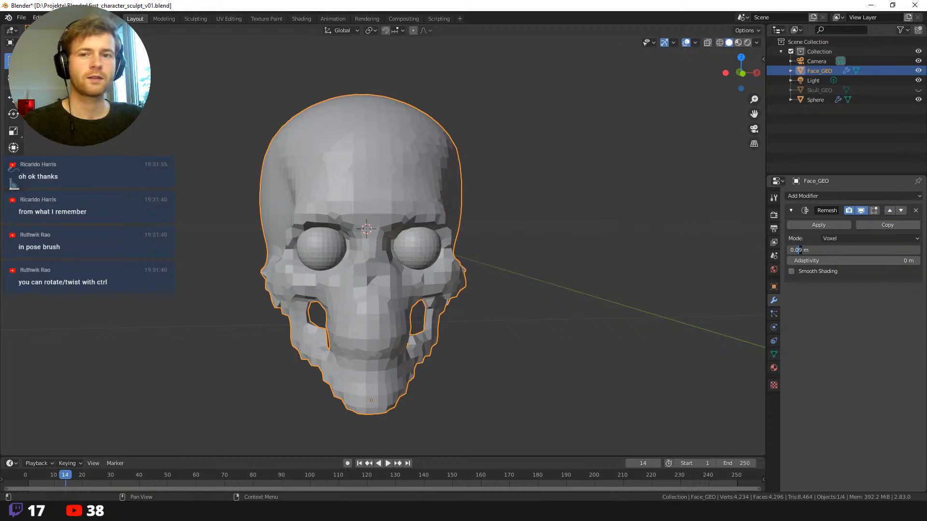
{"action": "left_click", "coordinate": [799, 250]}
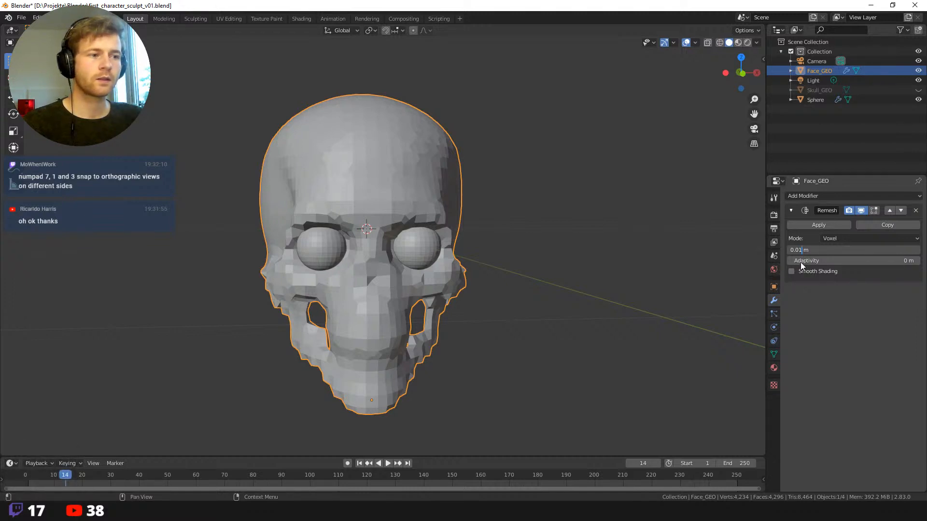
{"action": "key", "text": "Return"}
{"action": "middle_click_drag", "start_coordinate": [659, 224], "coordinate": [615, 186]}
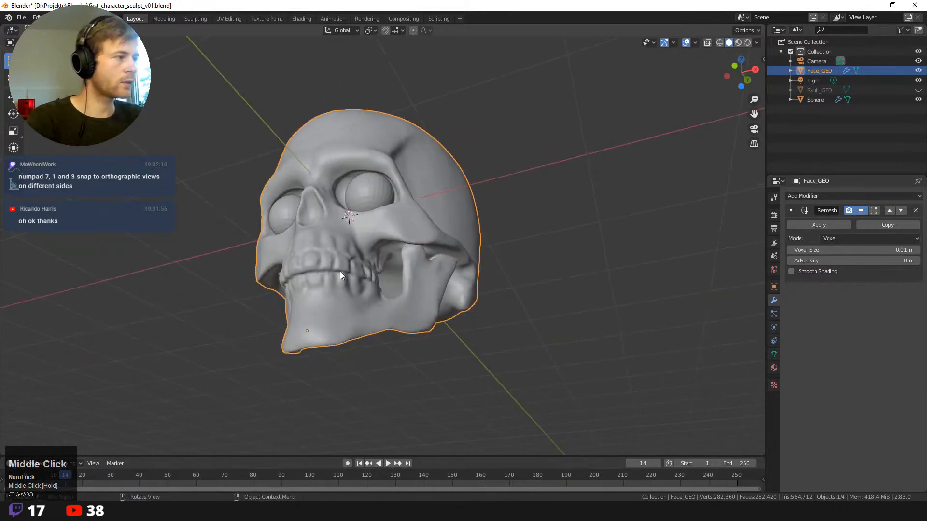
{"action": "middle_click_drag", "start_coordinate": [584, 287], "coordinate": [631, 261]}
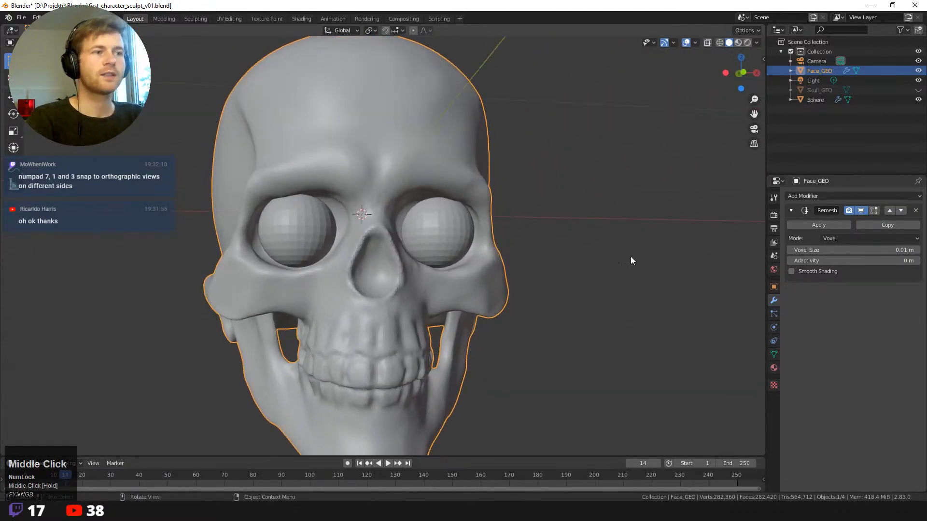
- Show Skull_GEO again and compare its surface with the remeshed Face_GEO from both sides
{"action": "left_click", "coordinate": [917, 90]}
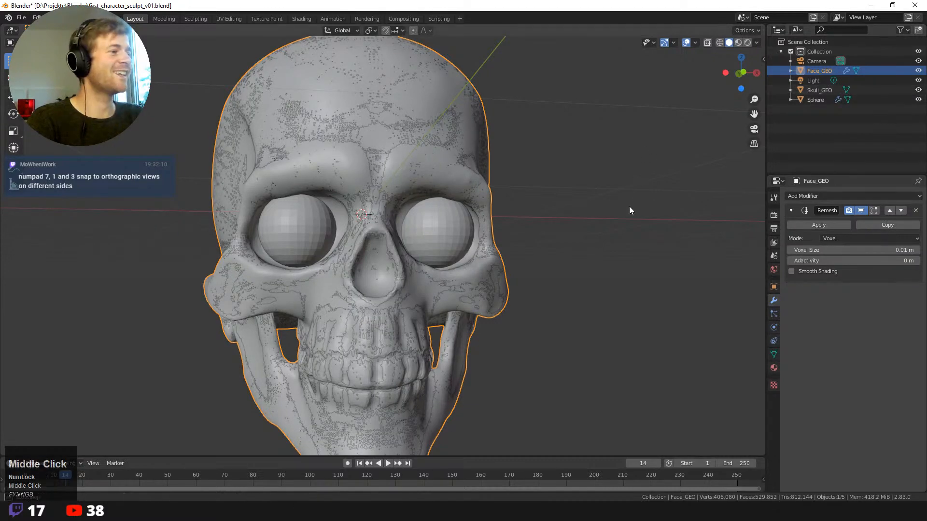
{"action": "middle_click_drag", "start_coordinate": [629, 207], "coordinate": [577, 193]}
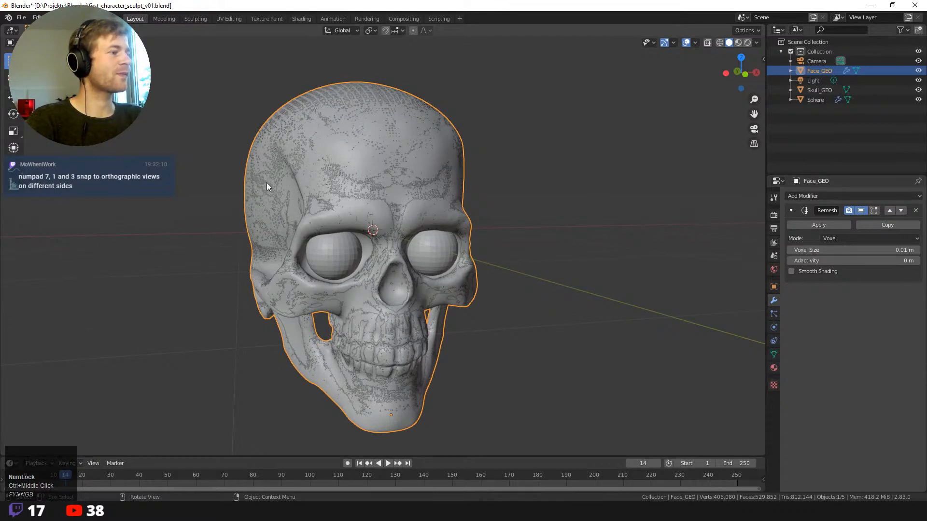
{"action": "middle_click_drag", "start_coordinate": [267, 183], "coordinate": [162, 158]}
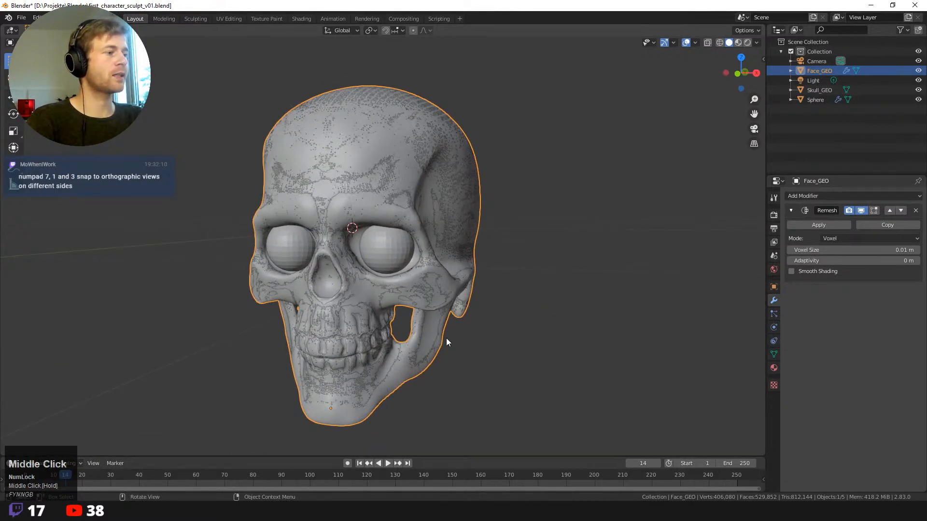
{"action": "left_click", "coordinate": [817, 89]}
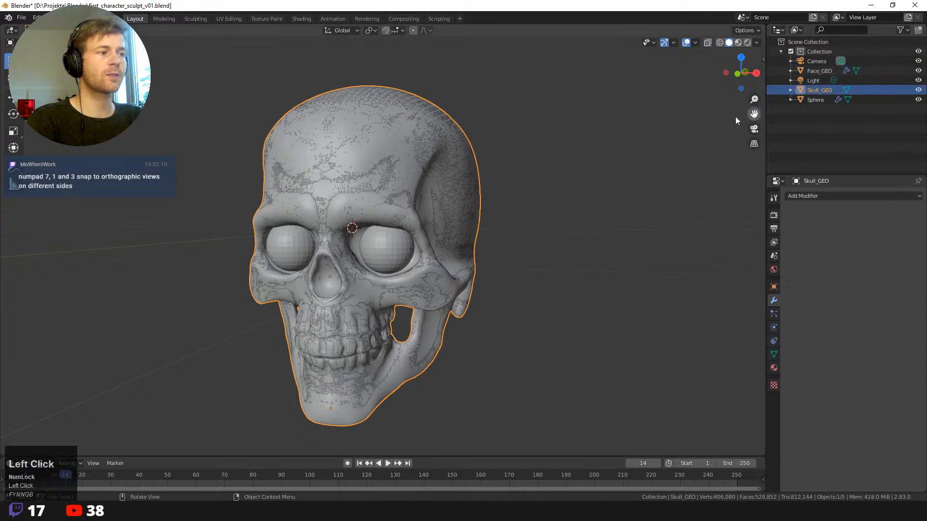
{"action": "middle_click_drag", "start_coordinate": [661, 159], "coordinate": [689, 157]}
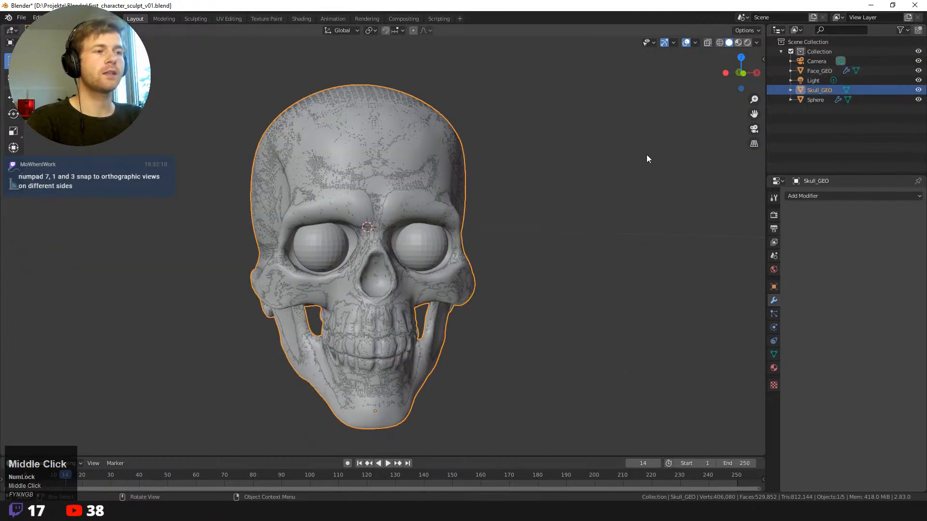
{"action": "key", "text": "g"}
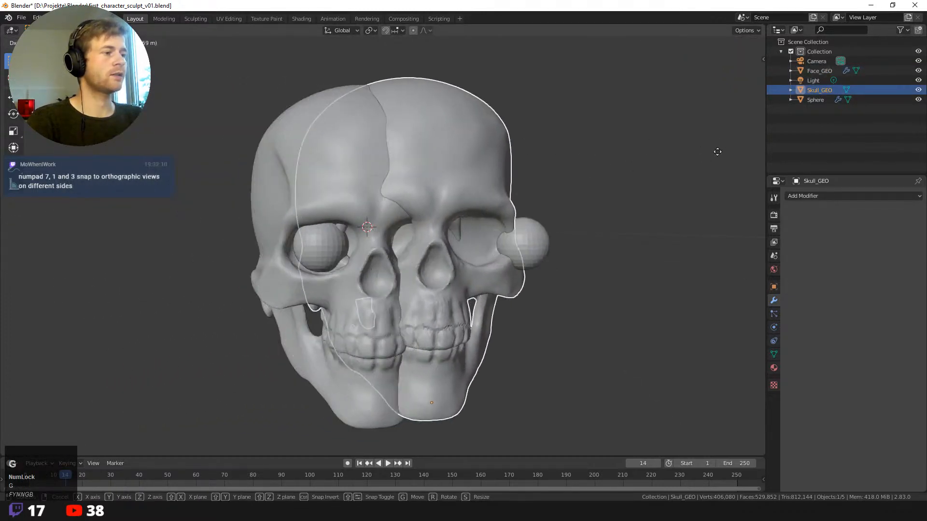
{"action": "right_click", "coordinate": [719, 154]}
{"action": "left_click", "coordinate": [639, 193]}
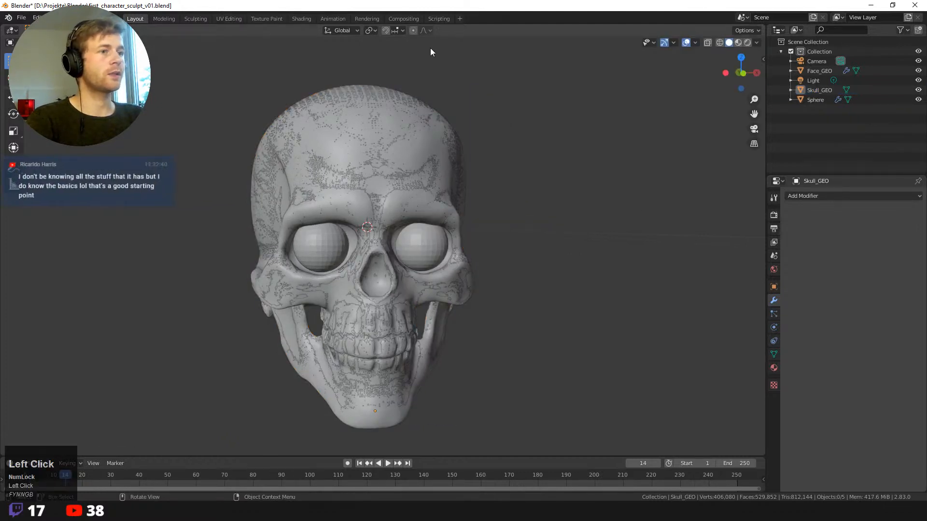
{"action": "key", "text": "Tab"}
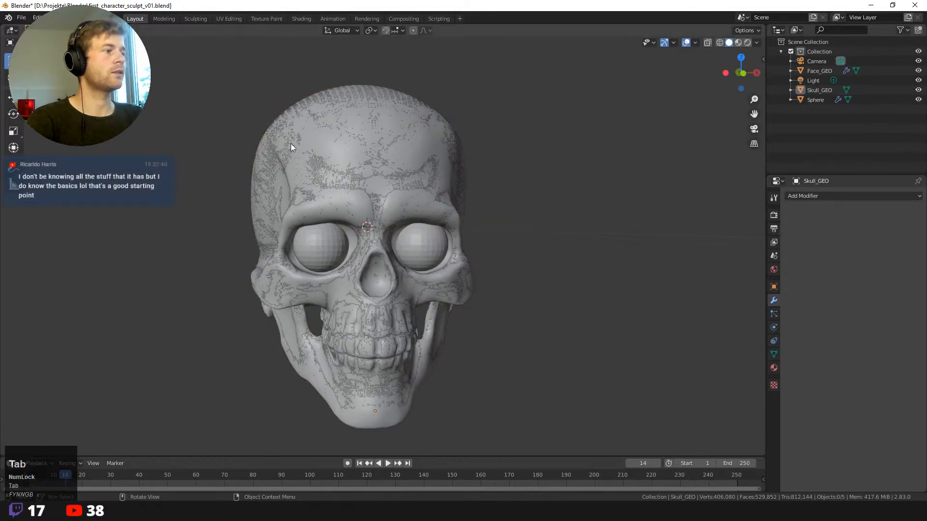
{"action": "key", "text": "Tab"}
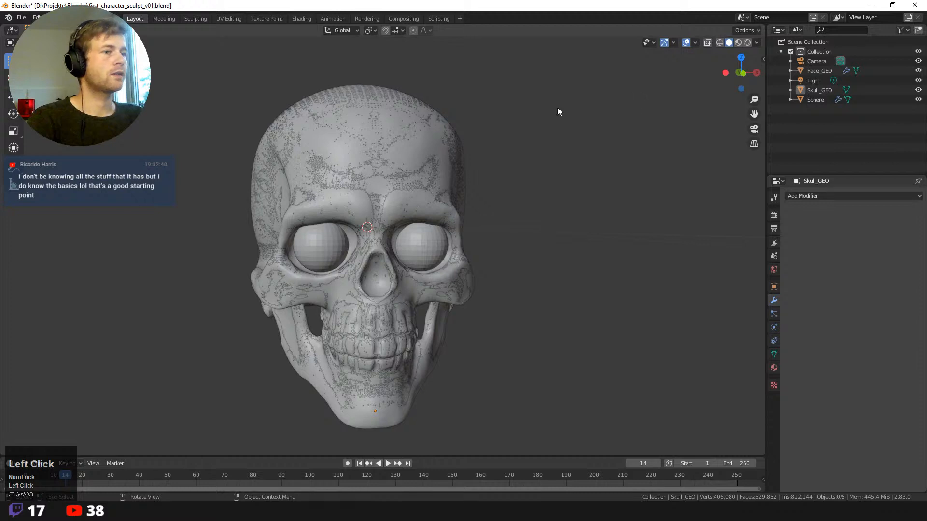
- Select Face_GEO and switch to the Sculpting workspace
{"action": "left_click", "coordinate": [821, 89]}
{"action": "left_click", "coordinate": [819, 71]}
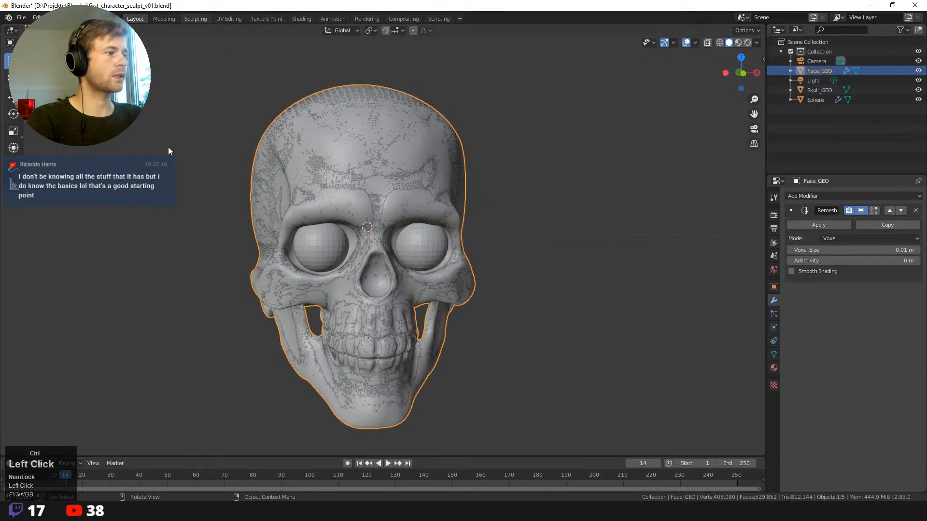
{"action": "mouse_move", "coordinate": [232, 155]}
{"action": "middle_mouse_down", "text": "ctrl"}
{"action": "mouse_move", "coordinate": [241, 172]}
{"action": "mouse_move", "coordinate": [197, 149]}
{"action": "mouse_move", "coordinate": [558, 95]}
{"action": "middle_mouse_up", "text": "ctrl"}
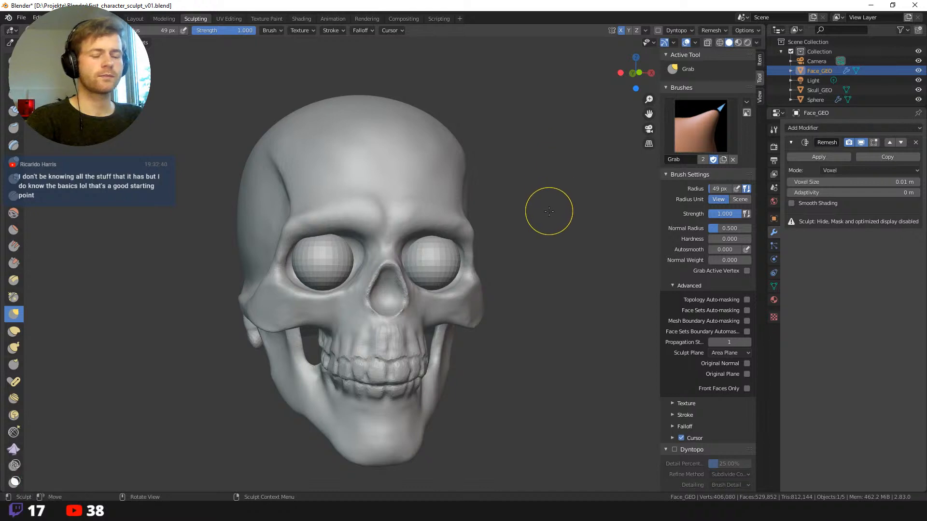
- Enable Dyntopo for Face_GEO, accepting the loss of its vertex data
{"action": "key", "text": "shift+d"}
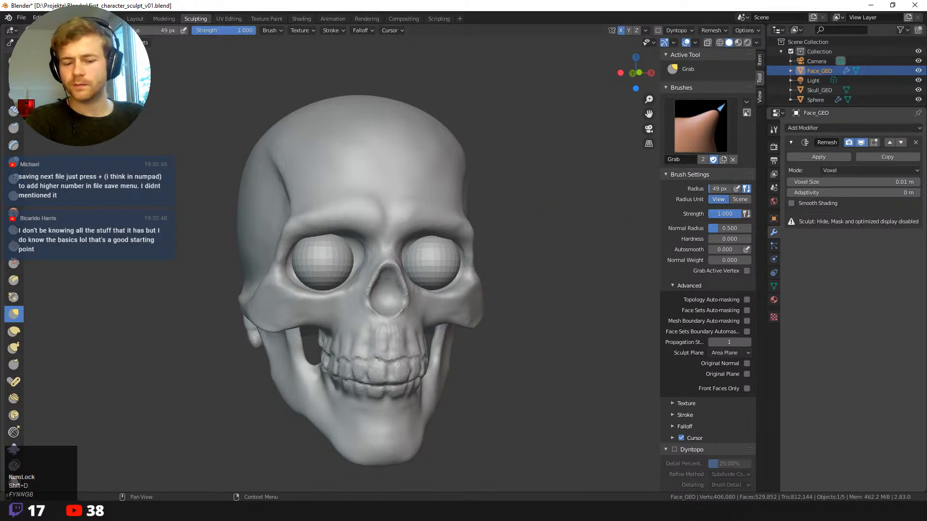
{"action": "key", "text": "d"}
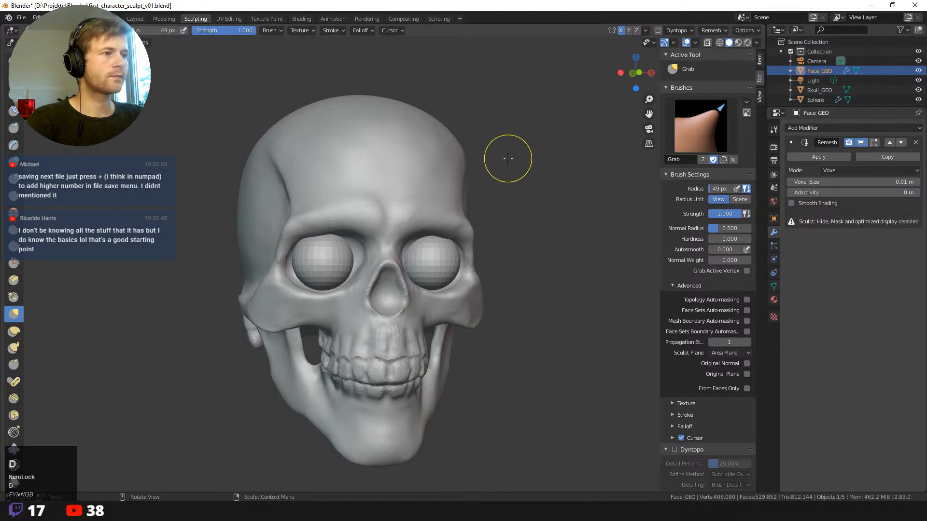
{"action": "key", "text": "ctrl+d"}
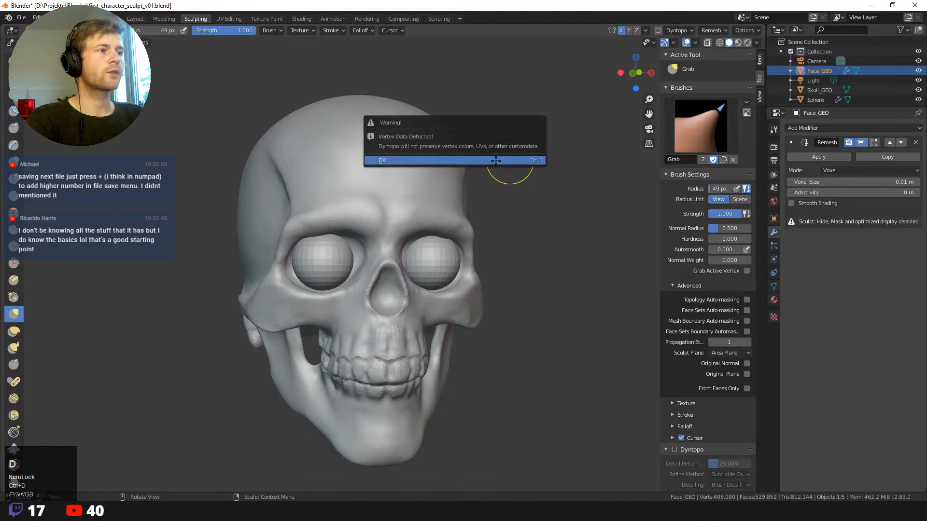
{"action": "left_click", "coordinate": [496, 160]}
{"action": "middle_click_drag", "start_coordinate": [548, 284], "coordinate": [343, 209], "text": "ctrl"}
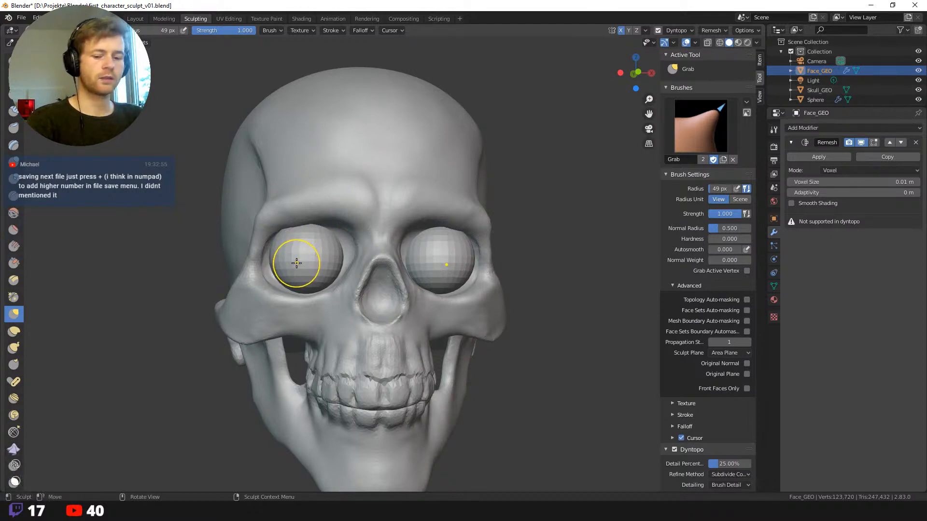
- Choose the Clay Strips brush and hide the Sphere eyeballs
{"action": "key", "text": "shift+space"}
{"action": "left_click", "coordinate": [265, 148]}
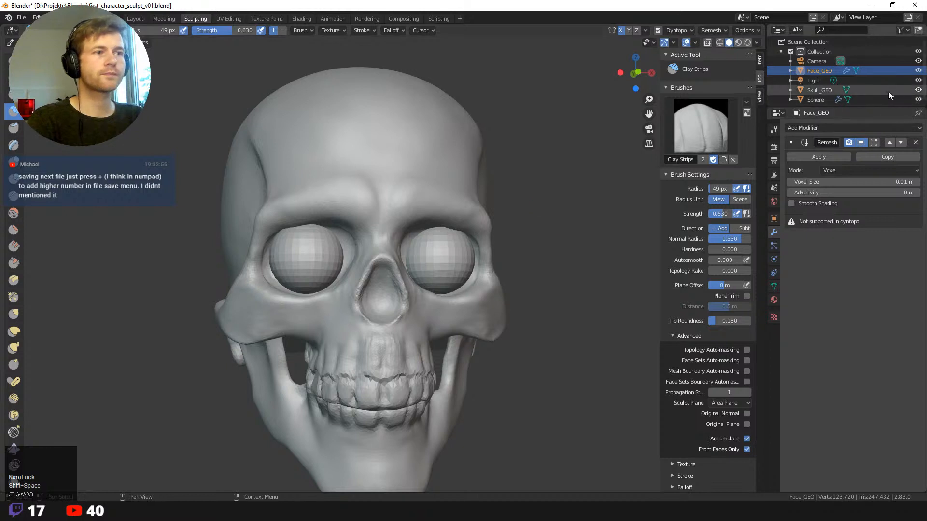
{"action": "left_click", "coordinate": [918, 91]}
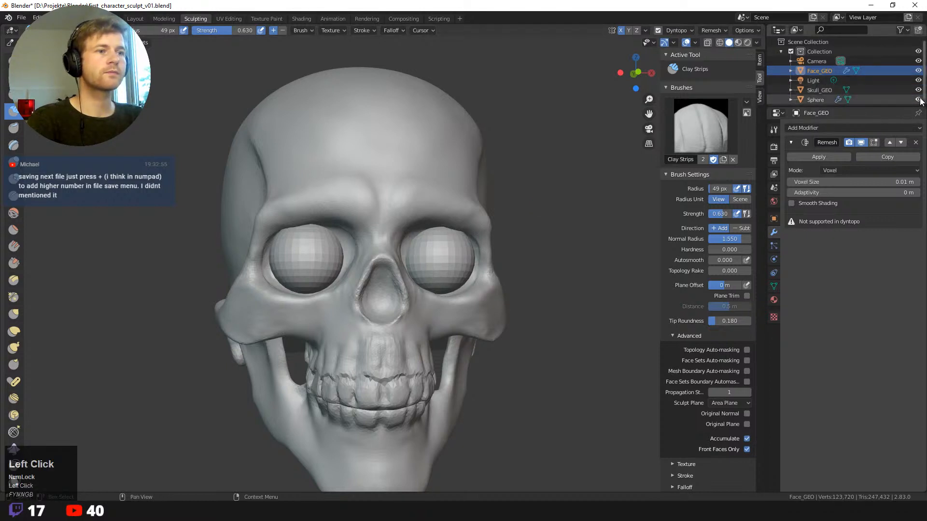
{"action": "left_click", "coordinate": [918, 100]}
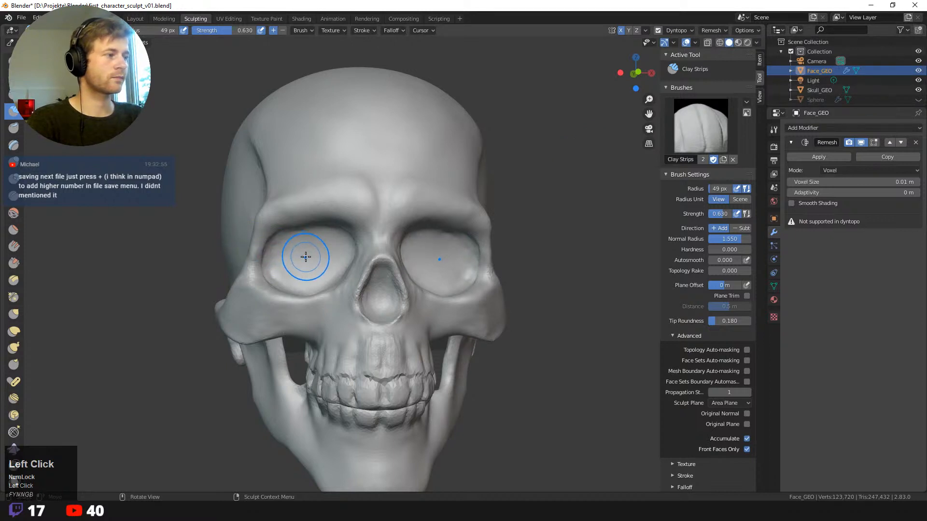
- Fill both eye sockets of Face_GEO using Clay Strips at an 85 px radius, and enlarge the brush to 105 px
{"action": "key", "text": "f"}
{"action": "left_click", "coordinate": [322, 254]}
{"action": "mouse_move", "coordinate": [293, 268]}
{"action": "left_mouse_down"}
{"action": "mouse_move", "coordinate": [294, 259]}
{"action": "mouse_move", "coordinate": [313, 273]}
{"action": "mouse_move", "coordinate": [286, 250]}
{"action": "mouse_move", "coordinate": [284, 258]}
{"action": "mouse_move", "coordinate": [321, 270]}
{"action": "mouse_move", "coordinate": [276, 260]}
{"action": "mouse_move", "coordinate": [289, 285]}
{"action": "mouse_move", "coordinate": [305, 282]}
{"action": "mouse_move", "coordinate": [310, 248]}
{"action": "mouse_move", "coordinate": [294, 263]}
{"action": "mouse_move", "coordinate": [307, 263]}
{"action": "left_mouse_up"}
{"action": "key", "text": "f"}
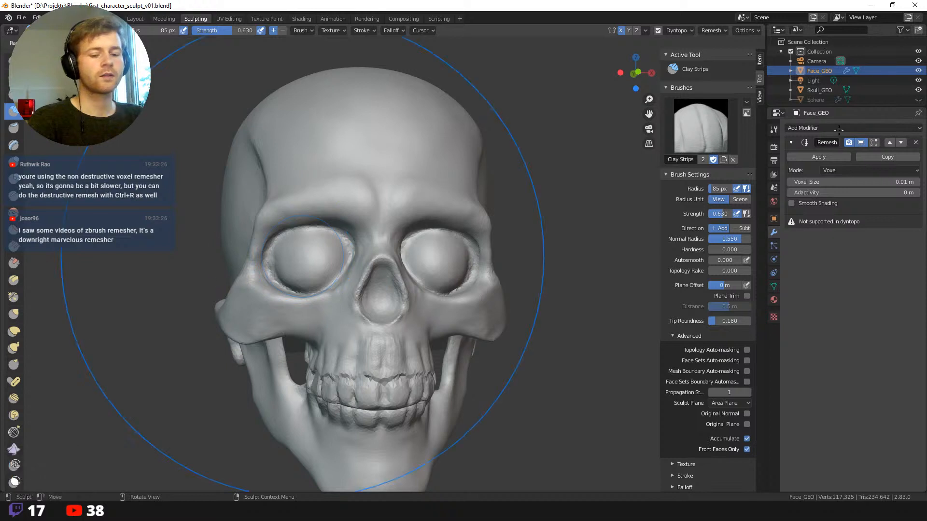
{"action": "left_click", "coordinate": [357, 239]}
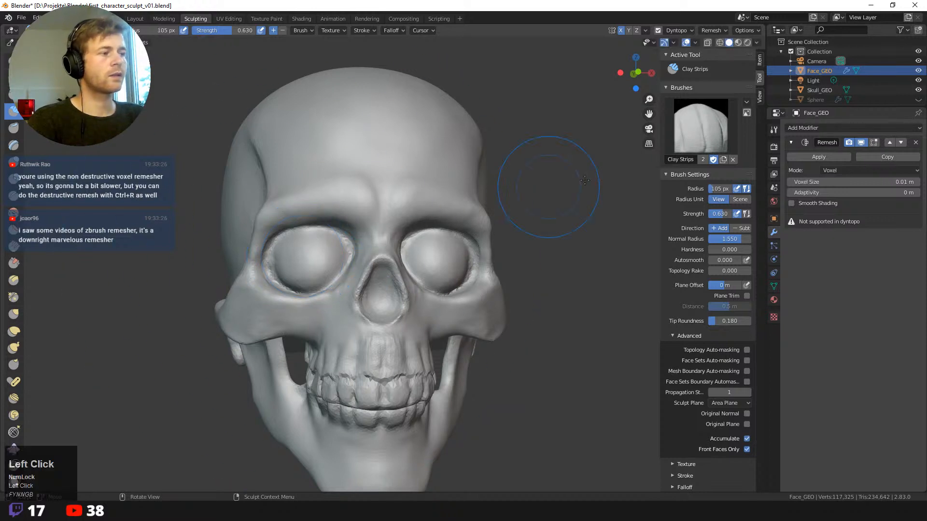
- Unhide the Sphere eyeballs and build up clay over them in both sockets of Face_GEO using Clay Strips
{"action": "left_click", "coordinate": [918, 100]}
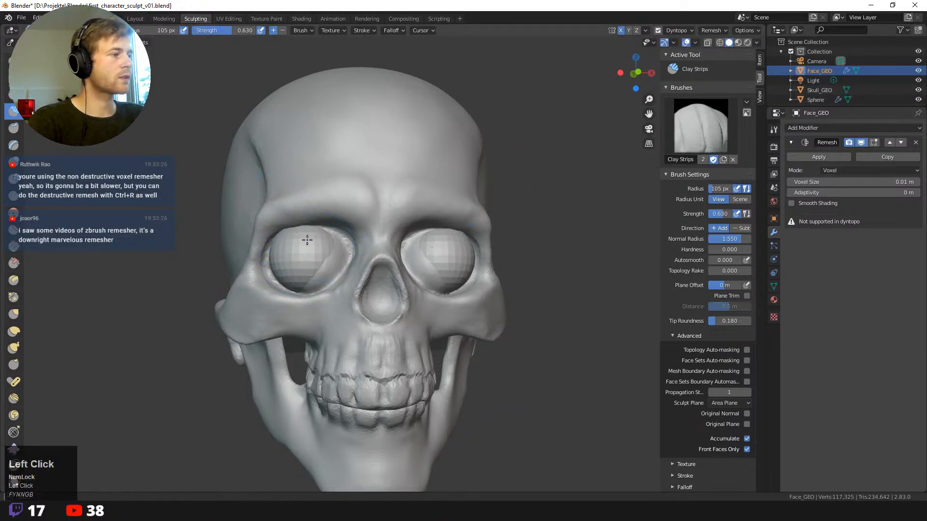
{"action": "mouse_move", "coordinate": [304, 242]}
{"action": "left_mouse_down"}
{"action": "mouse_move", "coordinate": [295, 234]}
{"action": "mouse_move", "coordinate": [280, 249]}
{"action": "mouse_move", "coordinate": [294, 253]}
{"action": "left_mouse_up"}
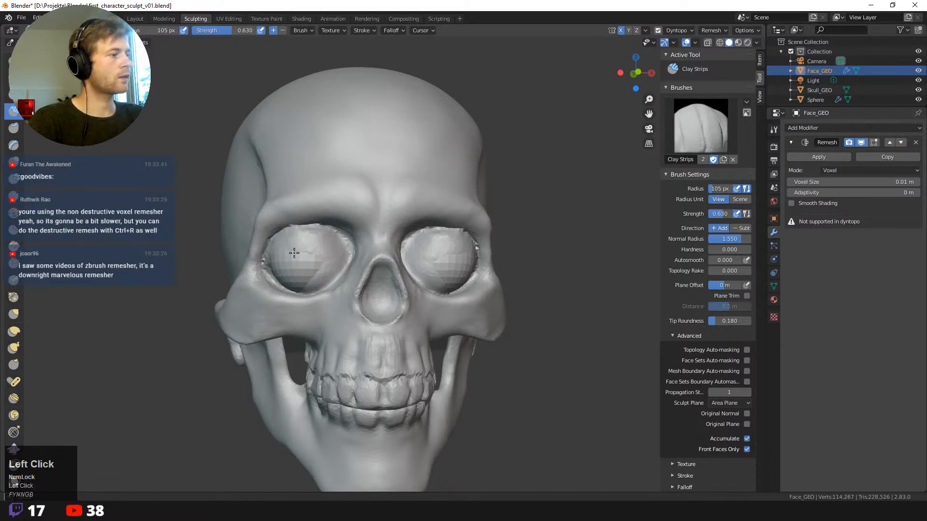
{"action": "left_click_drag", "start_coordinate": [311, 265], "coordinate": [271, 263]}
{"action": "left_click_drag", "start_coordinate": [304, 271], "coordinate": [274, 260]}
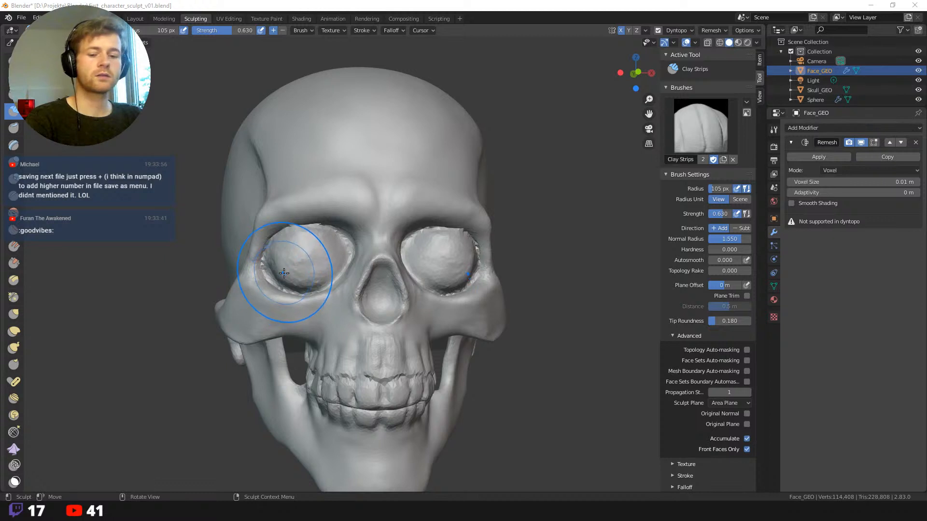
{"action": "middle_click_drag", "start_coordinate": [289, 272], "coordinate": [263, 255]}
{"action": "key", "text": "ctrl+r"}
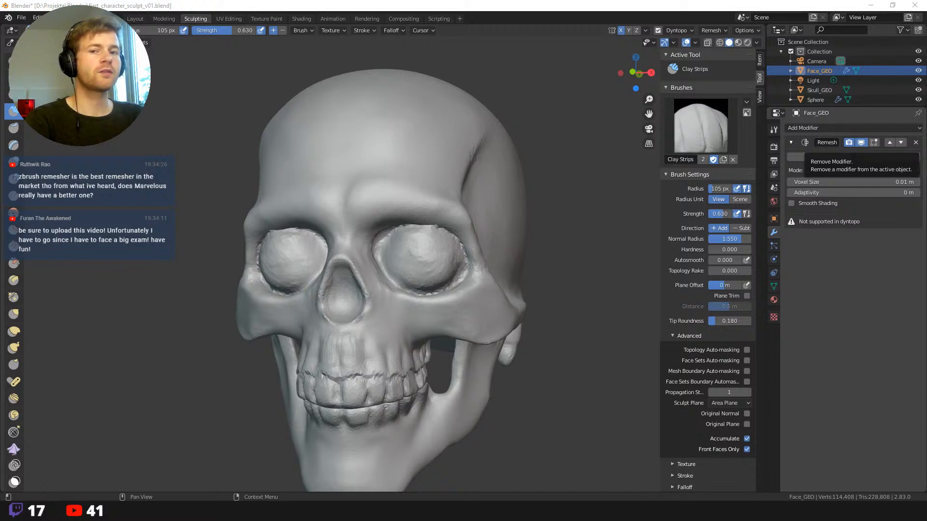
- Reduce the brush radius to 62 px and smooth the clay covering the eyeballs in both sockets
{"action": "middle_click_drag", "start_coordinate": [146, 194], "coordinate": [218, 197]}
{"action": "scroll", "coordinate": [238, 217], "scroll_direction": "up", "scroll_amount": 3}
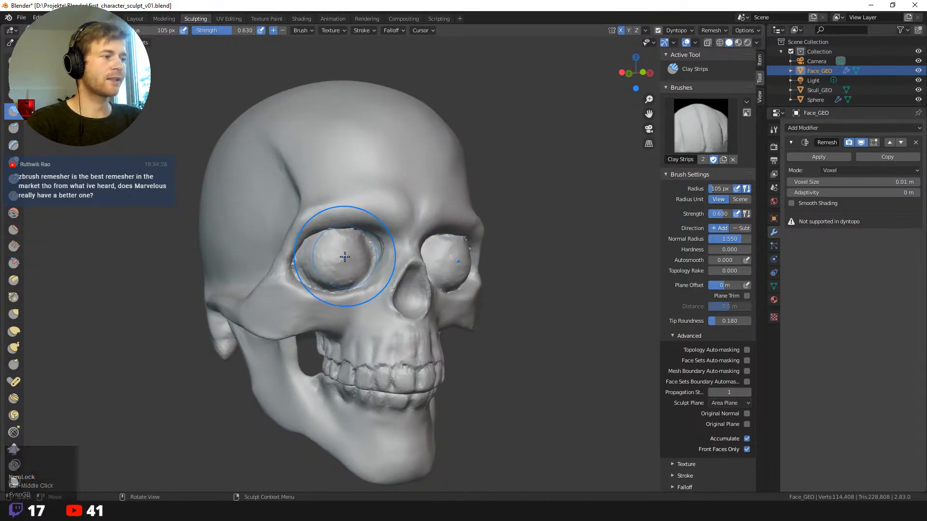
{"action": "key", "text": "f"}
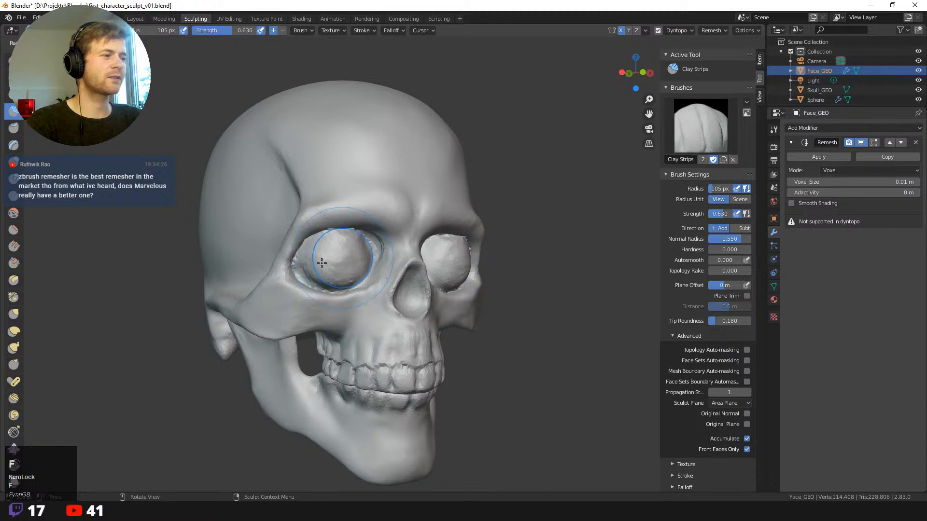
{"action": "left_click", "coordinate": [320, 261]}
{"action": "middle_click_drag", "start_coordinate": [321, 261], "coordinate": [310, 234]}
{"action": "left_click", "coordinate": [312, 240]}
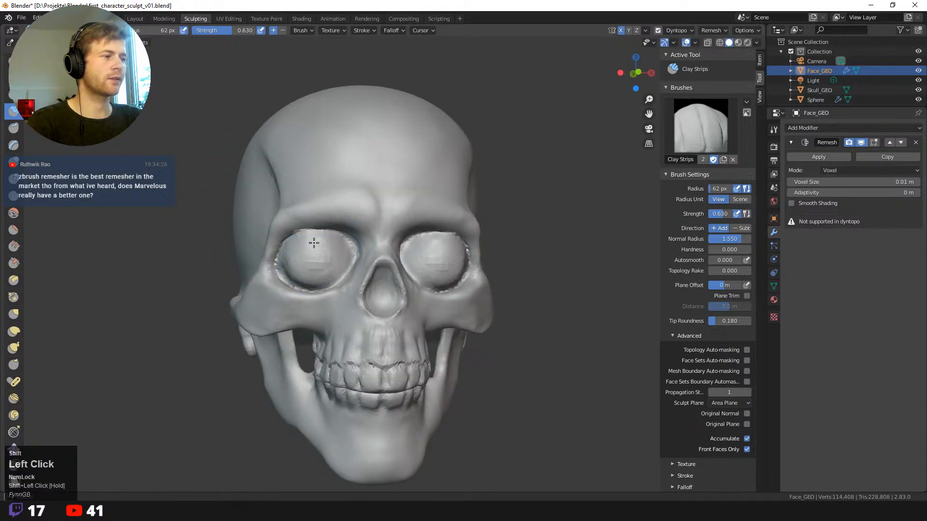
{"action": "mouse_move", "coordinate": [312, 240]}
{"action": "left_mouse_down", "text": "shift"}
{"action": "mouse_move", "coordinate": [329, 260]}
{"action": "mouse_move", "coordinate": [314, 263]}
{"action": "left_mouse_up", "text": "shift"}
{"action": "mouse_move", "coordinate": [193, 213]}
{"action": "middle_mouse_down"}
{"action": "mouse_move", "coordinate": [172, 213]}
{"action": "mouse_move", "coordinate": [164, 188]}
{"action": "mouse_move", "coordinate": [160, 226]}
{"action": "mouse_move", "coordinate": [176, 211]}
{"action": "mouse_move", "coordinate": [200, 214]}
{"action": "middle_mouse_up"}
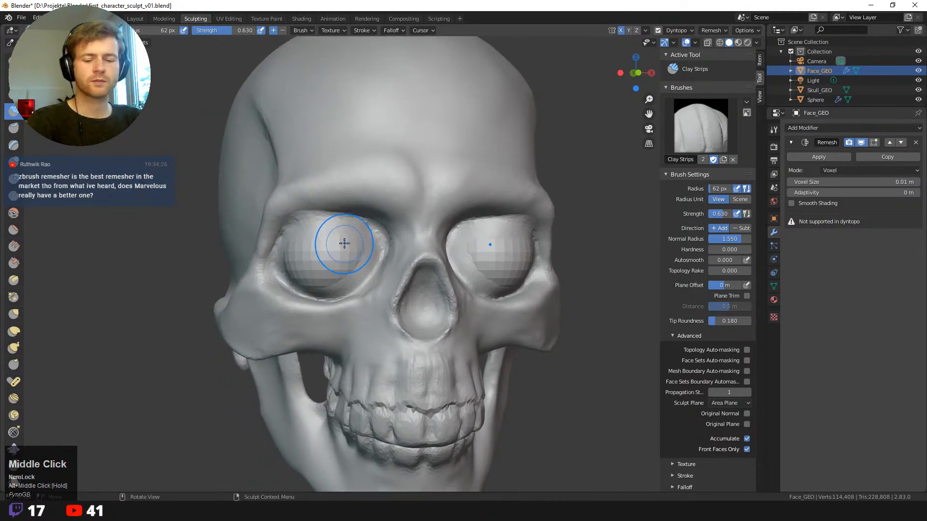
- Choose the Draw Sharp brush and sculpt the upper eyelid edges across the eyeballs at a 62 px radius
{"action": "key", "text": "shift+space"}
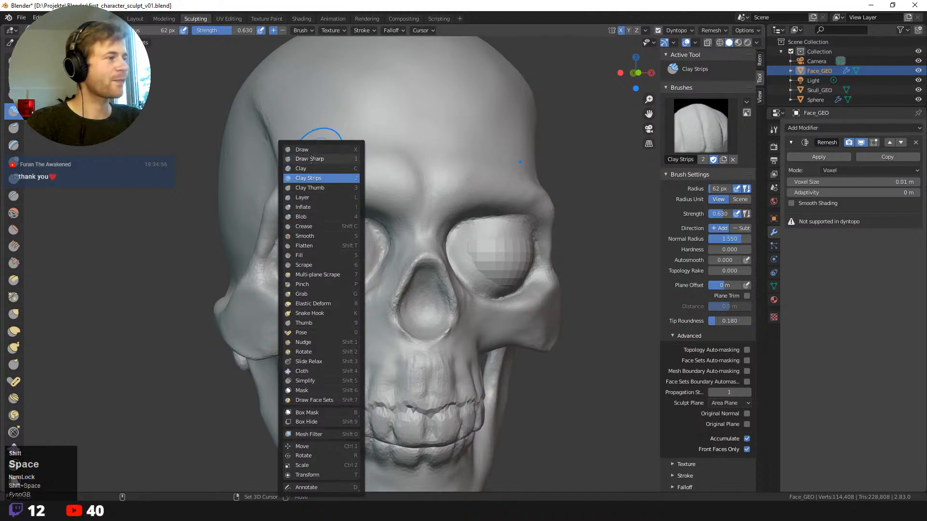
{"action": "left_click", "coordinate": [321, 159]}
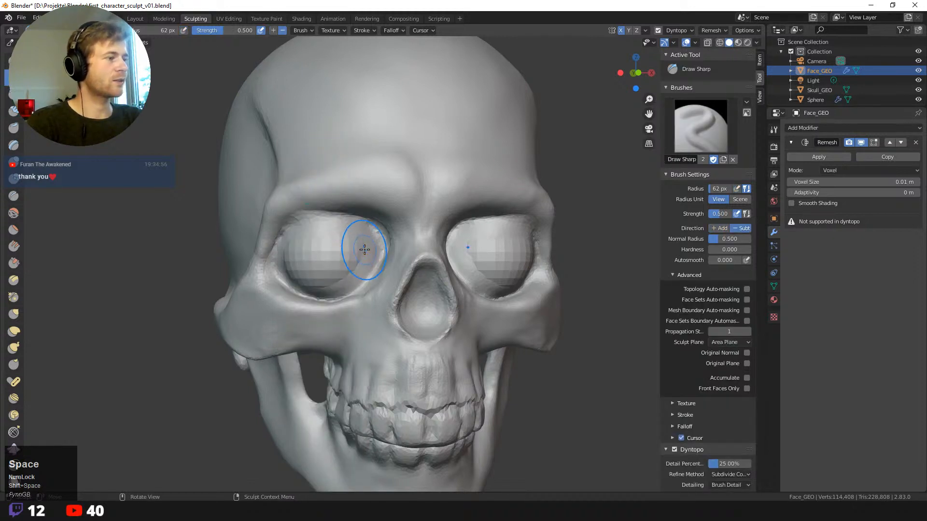
{"action": "mouse_move", "coordinate": [364, 256]}
{"action": "left_mouse_down", "text": "ctrl"}
{"action": "mouse_move", "coordinate": [331, 232]}
{"action": "mouse_move", "coordinate": [351, 242]}
{"action": "mouse_move", "coordinate": [292, 240]}
{"action": "mouse_move", "coordinate": [289, 249]}
{"action": "mouse_move", "coordinate": [358, 248]}
{"action": "mouse_move", "coordinate": [359, 268]}
{"action": "mouse_move", "coordinate": [345, 249]}
{"action": "mouse_move", "coordinate": [331, 248]}
{"action": "mouse_move", "coordinate": [337, 256]}
{"action": "left_mouse_up", "text": "ctrl"}
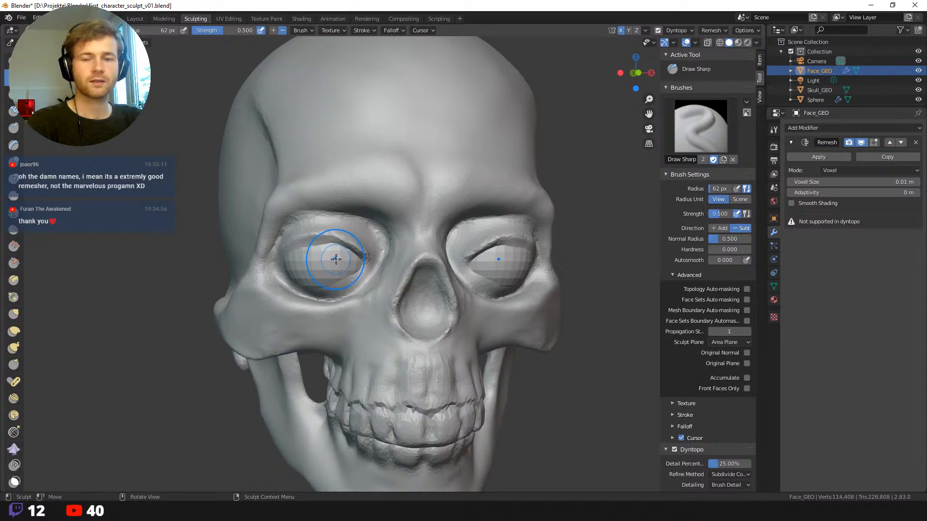
- Reduce the Draw Sharp radius to 43 px and sculpt the inner eye corners and lower eyelid edges
{"action": "key", "text": "f"}
{"action": "left_click", "coordinate": [327, 256]}
{"action": "mouse_move", "coordinate": [358, 253]}
{"action": "left_mouse_down"}
{"action": "mouse_move", "coordinate": [322, 238]}
{"action": "mouse_move", "coordinate": [290, 252]}
{"action": "mouse_move", "coordinate": [333, 243]}
{"action": "mouse_move", "coordinate": [371, 264]}
{"action": "left_mouse_up"}
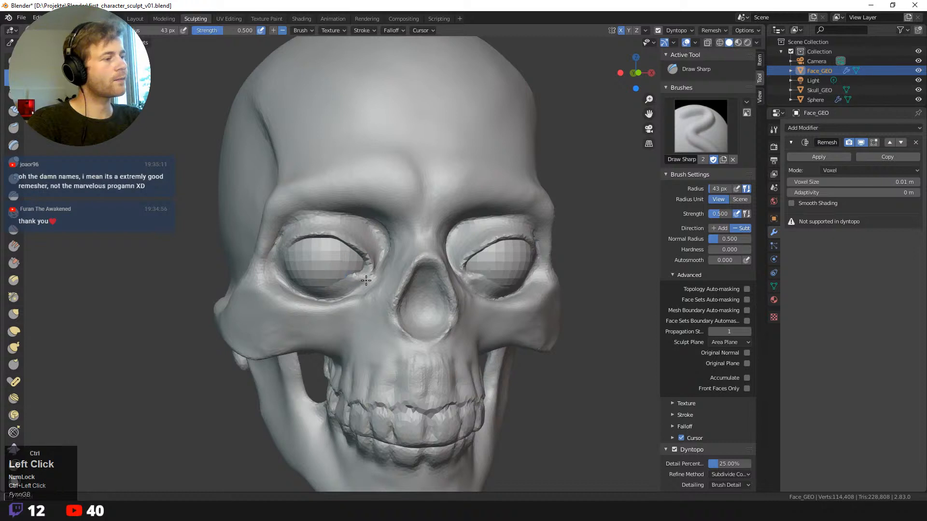
{"action": "mouse_move", "coordinate": [355, 279]}
{"action": "left_mouse_down", "text": "ctrl"}
{"action": "mouse_move", "coordinate": [307, 285]}
{"action": "mouse_move", "coordinate": [280, 256]}
{"action": "mouse_move", "coordinate": [300, 265]}
{"action": "left_mouse_up", "text": "ctrl"}
{"action": "middle_click_drag", "start_coordinate": [352, 265], "coordinate": [341, 275]}
{"action": "middle_click_drag", "start_coordinate": [215, 227], "coordinate": [367, 269]}
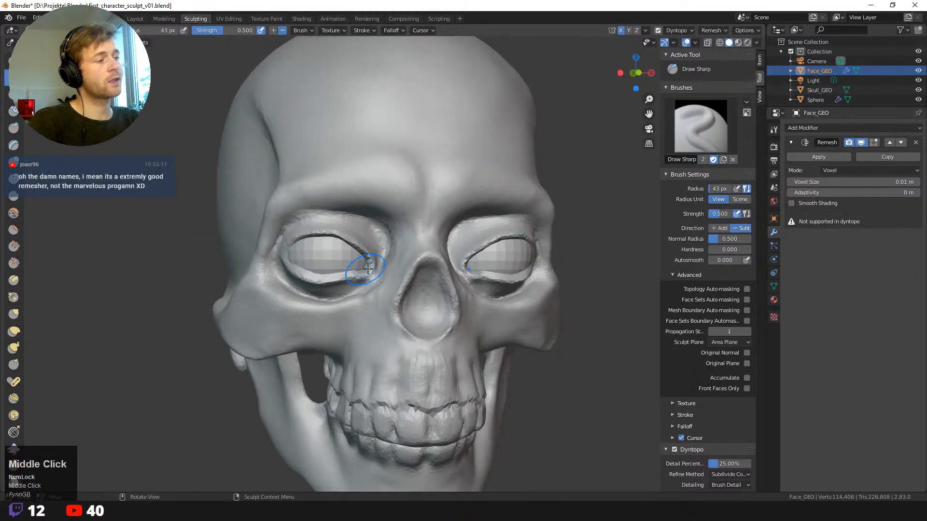
- Undo the trial stroke toward the outer eye corner and reshape the upper eyelid edges with Draw Sharp
{"action": "left_click_drag", "start_coordinate": [371, 265], "coordinate": [291, 247], "text": "ctrl"}
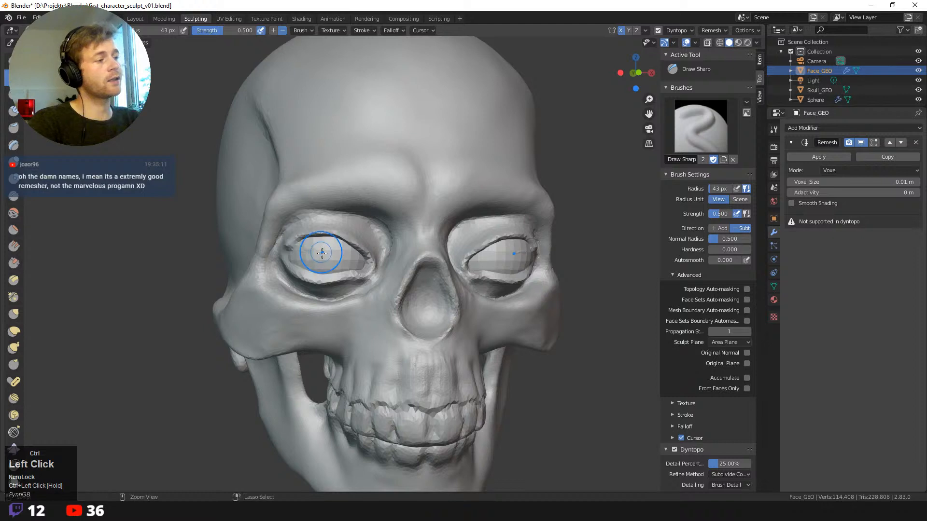
{"action": "key", "text": "ctrl+z"}
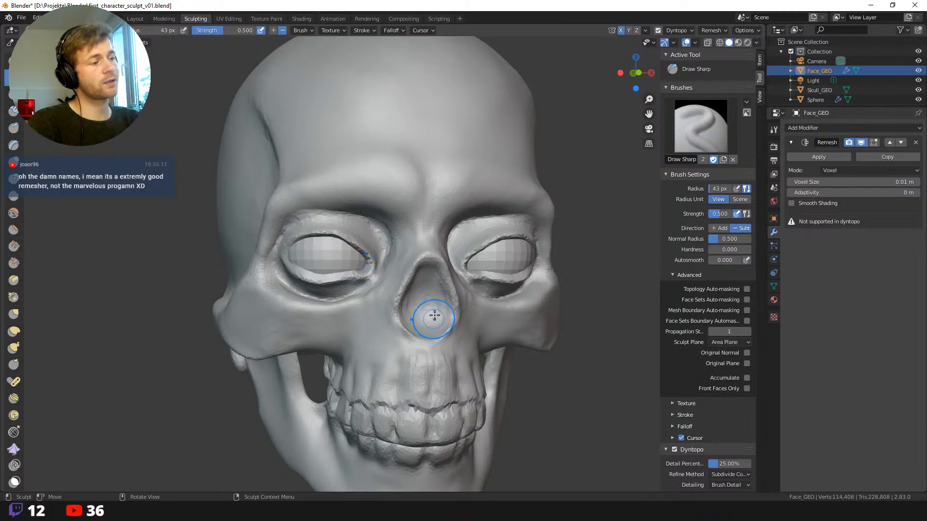
{"action": "middle_click_drag", "start_coordinate": [367, 275], "coordinate": [350, 269]}
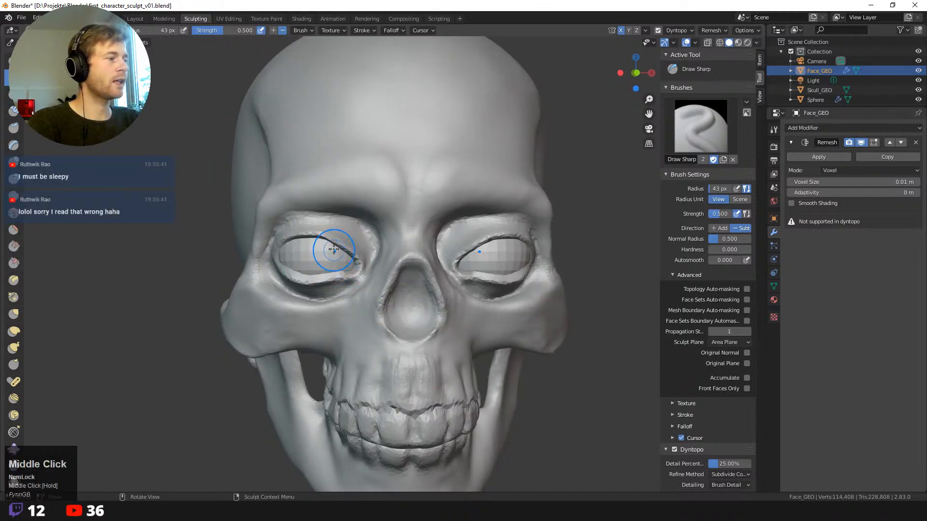
{"action": "mouse_move", "coordinate": [333, 249]}
{"action": "left_mouse_down"}
{"action": "mouse_move", "coordinate": [323, 244]}
{"action": "mouse_move", "coordinate": [349, 253]}
{"action": "mouse_move", "coordinate": [329, 235]}
{"action": "left_mouse_up"}
{"action": "left_click_drag", "start_coordinate": [340, 242], "coordinate": [320, 235], "text": "ctrl"}
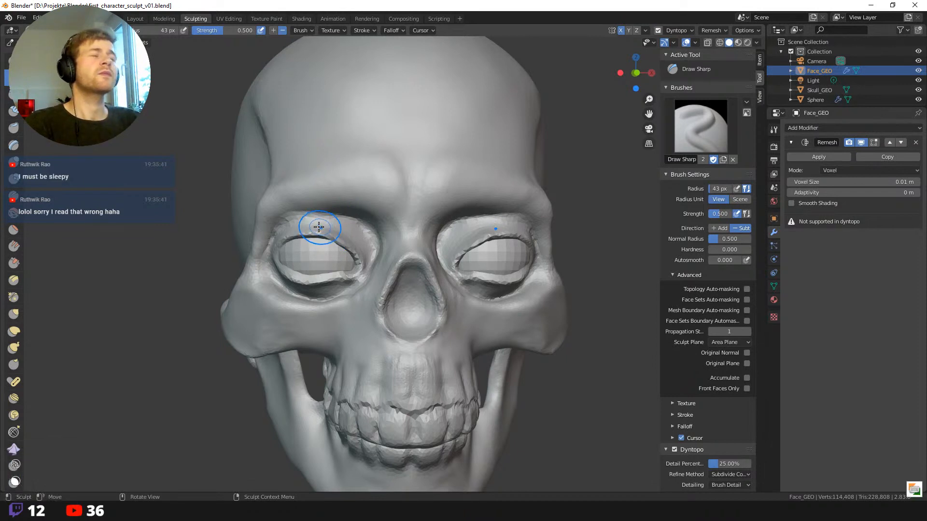
- Refine the lower eyelid rims and the eye corners using Draw Sharp at a 43 px radius
{"action": "middle_click_drag", "start_coordinate": [235, 219], "coordinate": [362, 285], "text": "ctrl"}
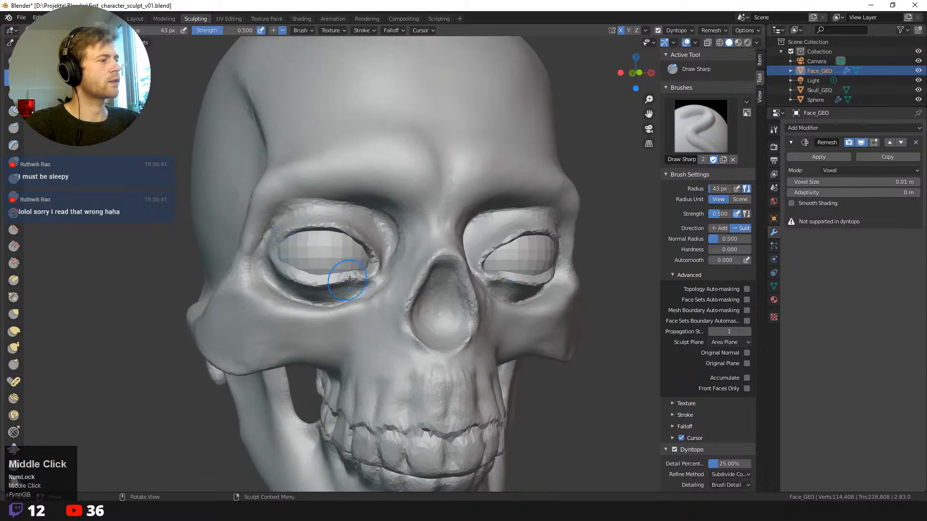
{"action": "mouse_move", "coordinate": [361, 266]}
{"action": "left_mouse_down"}
{"action": "mouse_move", "coordinate": [294, 262]}
{"action": "mouse_move", "coordinate": [309, 270]}
{"action": "left_mouse_up"}
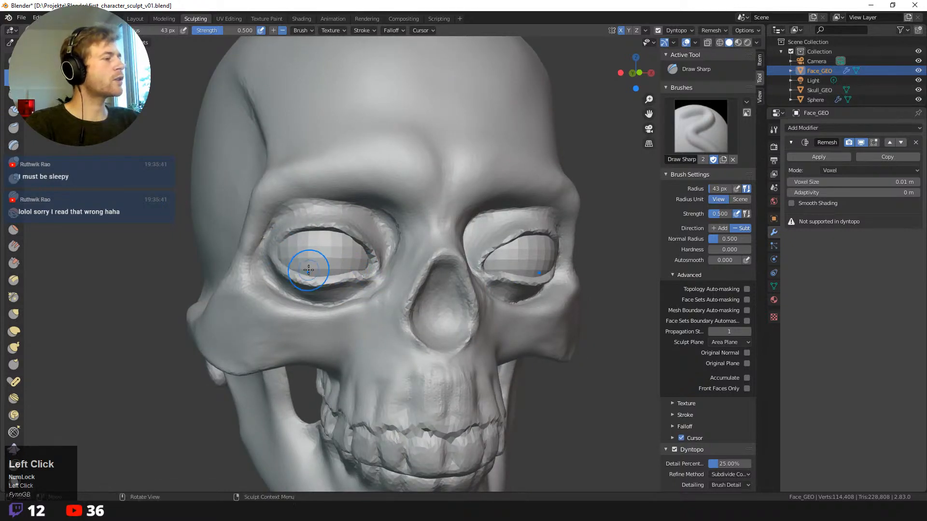
{"action": "middle_click_drag", "start_coordinate": [150, 218], "coordinate": [188, 228]}
{"action": "mouse_move", "coordinate": [349, 249]}
{"action": "left_mouse_down", "text": "ctrl"}
{"action": "mouse_move", "coordinate": [329, 263]}
{"action": "mouse_move", "coordinate": [347, 285]}
{"action": "left_mouse_up", "text": "ctrl"}
{"action": "middle_click_drag", "start_coordinate": [338, 280], "coordinate": [83, 218]}
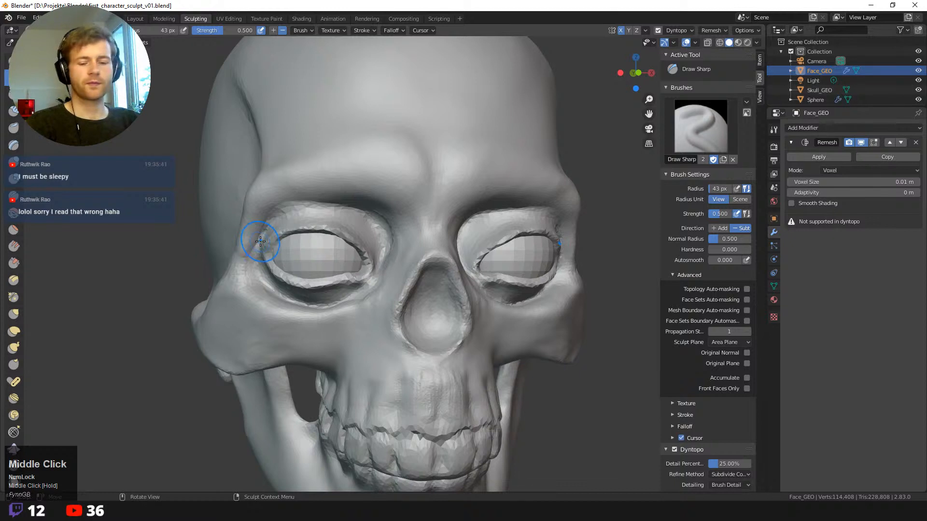
- Reshape the inner eye corners and lower eyelids with the Grab brush, using radii of 123 px and 43 px
{"action": "key", "text": "g"}
{"action": "left_click", "coordinate": [300, 244]}
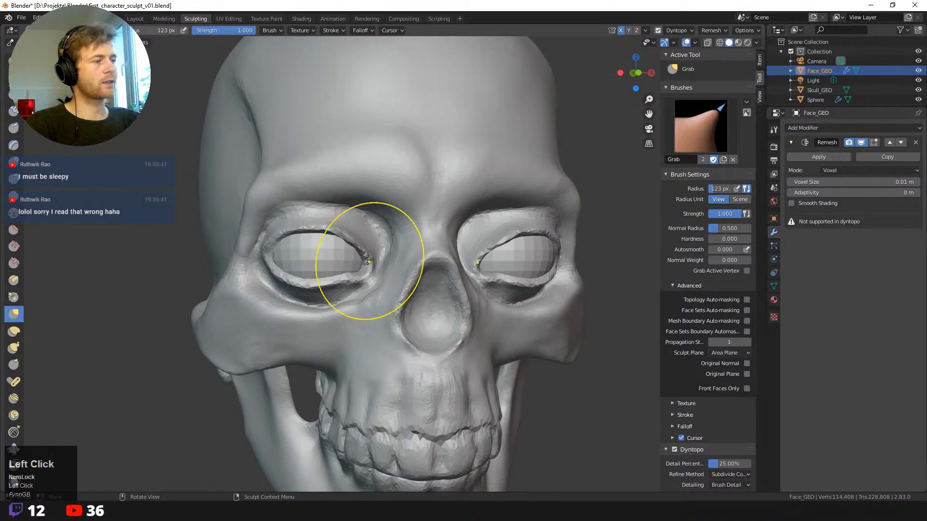
{"action": "mouse_move", "coordinate": [367, 259]}
{"action": "left_mouse_down"}
{"action": "mouse_move", "coordinate": [365, 269]}
{"action": "mouse_move", "coordinate": [317, 277]}
{"action": "left_mouse_up"}
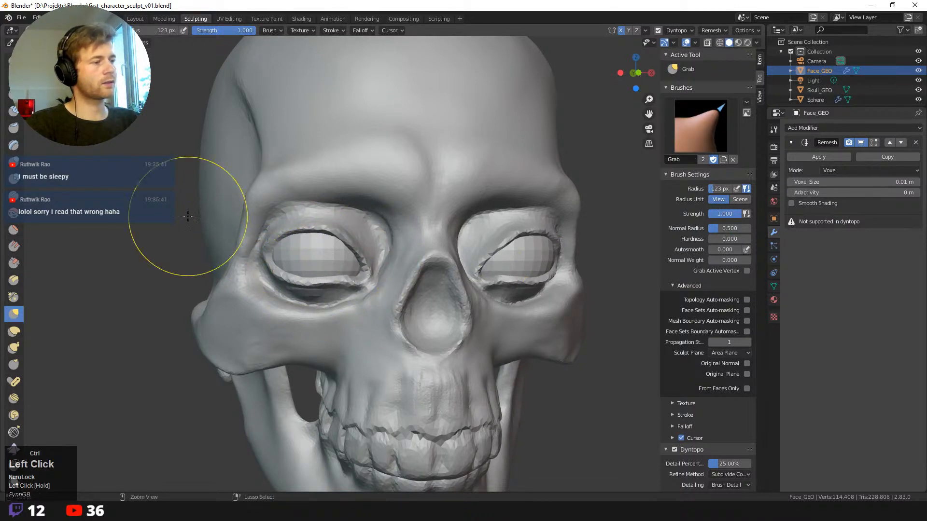
{"action": "middle_click_drag", "start_coordinate": [188, 216], "coordinate": [189, 230], "text": "ctrl"}
{"action": "key", "text": "f"}
{"action": "left_click", "coordinate": [334, 276]}
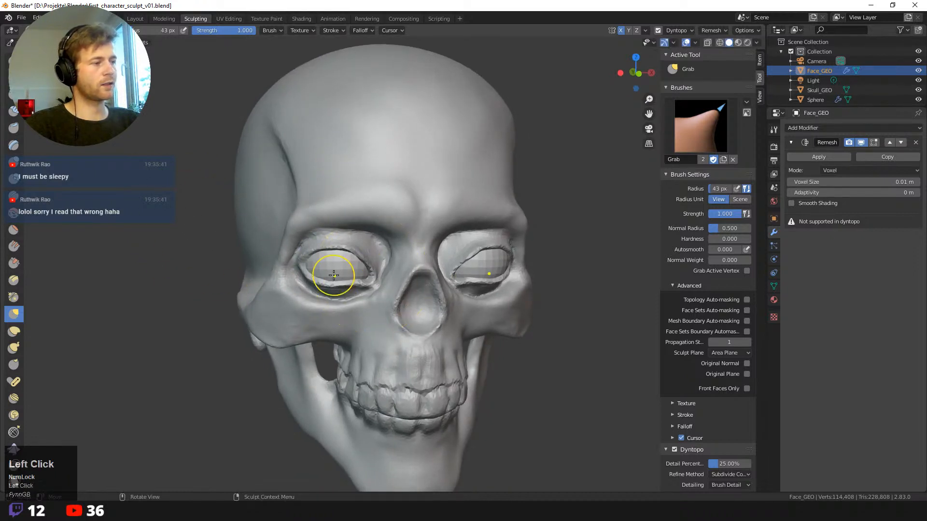
{"action": "left_click_drag", "start_coordinate": [376, 274], "coordinate": [373, 279]}
{"action": "left_click_drag", "start_coordinate": [363, 285], "coordinate": [366, 281]}
- Adjust the outer eye corners and upper eyelids with the Grab brush, using radii of 67 px and 45 px
{"action": "key", "text": "f"}
{"action": "left_click", "coordinate": [298, 269]}
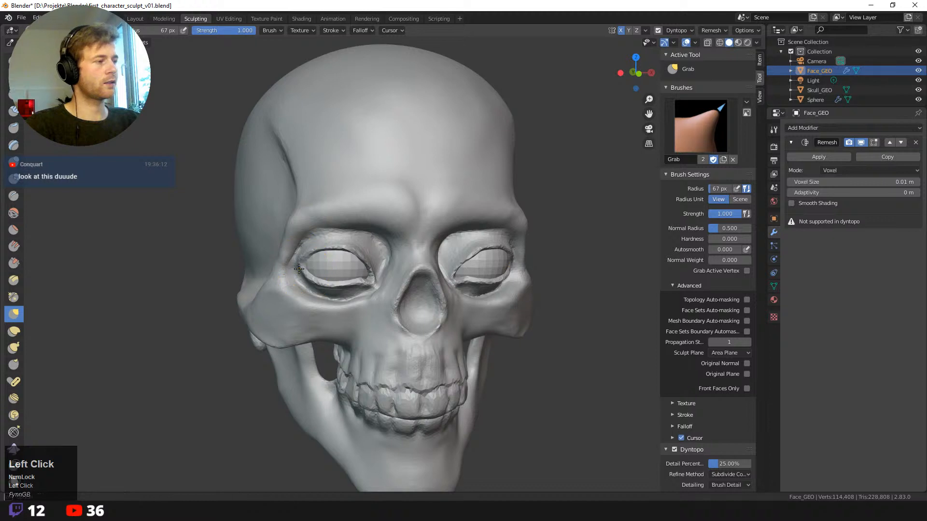
{"action": "middle_click_drag", "start_coordinate": [218, 234], "coordinate": [275, 227]}
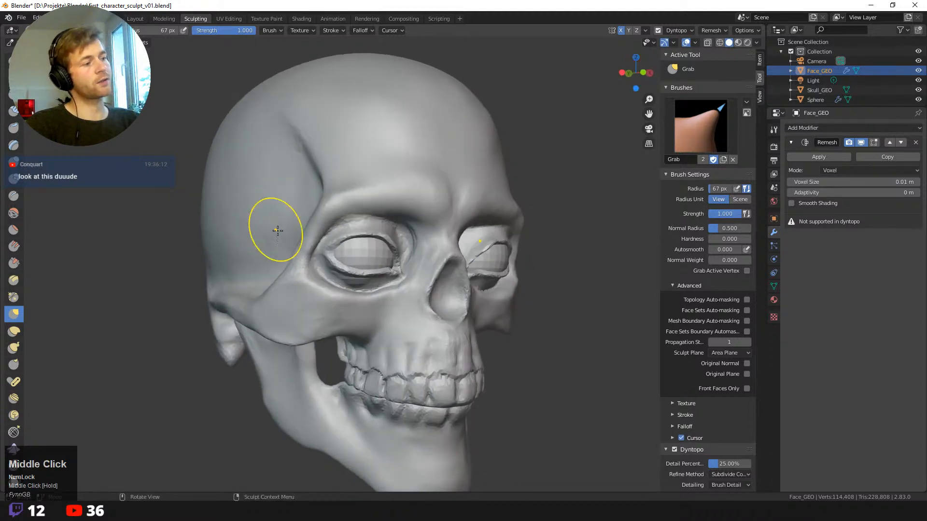
{"action": "key", "text": "f"}
{"action": "left_click", "coordinate": [332, 246]}
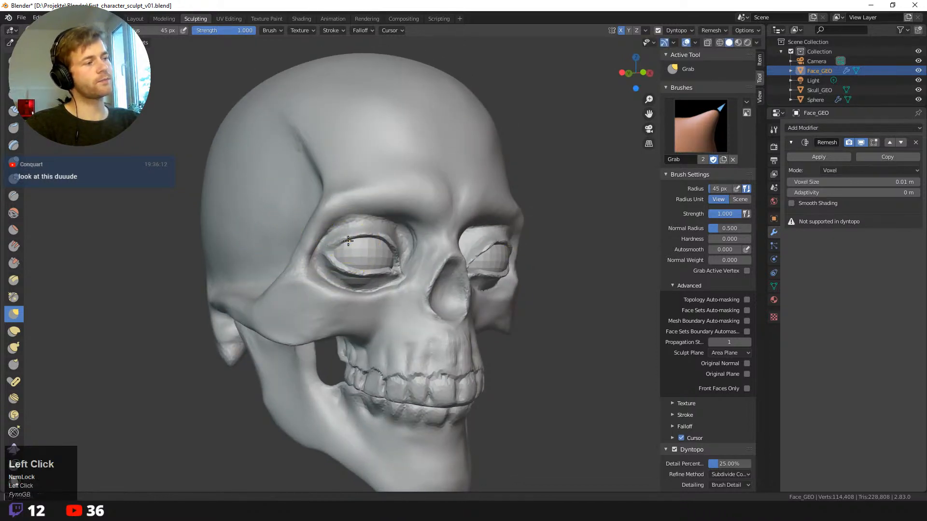
{"action": "middle_click_drag", "start_coordinate": [299, 241], "coordinate": [243, 226]}
{"action": "middle_click_drag", "start_coordinate": [151, 202], "coordinate": [130, 196], "text": "ctrl"}
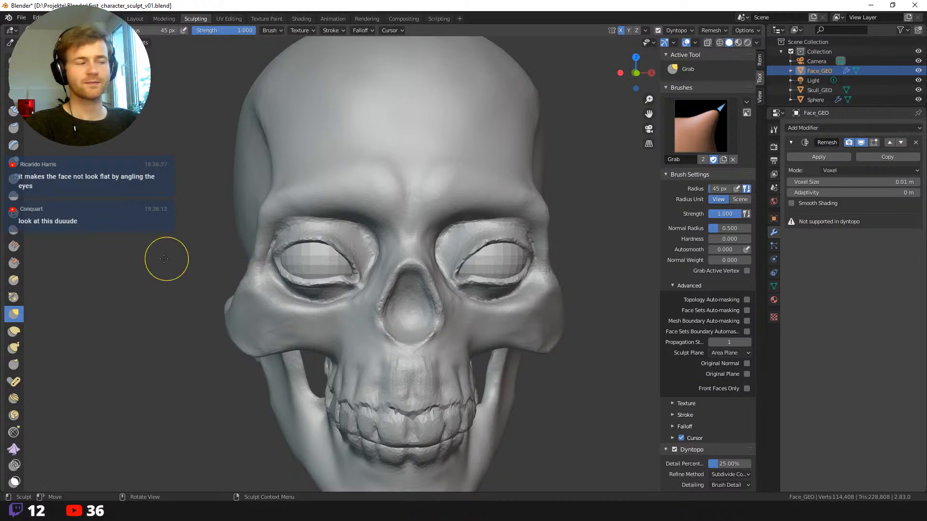
{"action": "middle_click_drag", "start_coordinate": [140, 258], "coordinate": [194, 256], "text": "ctrl"}
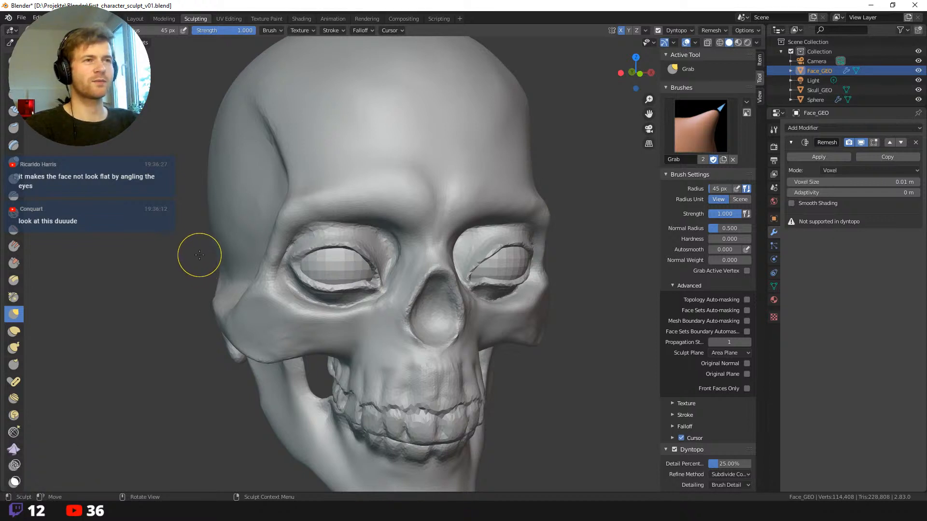
{"action": "middle_click_drag", "start_coordinate": [173, 256], "coordinate": [173, 257]}
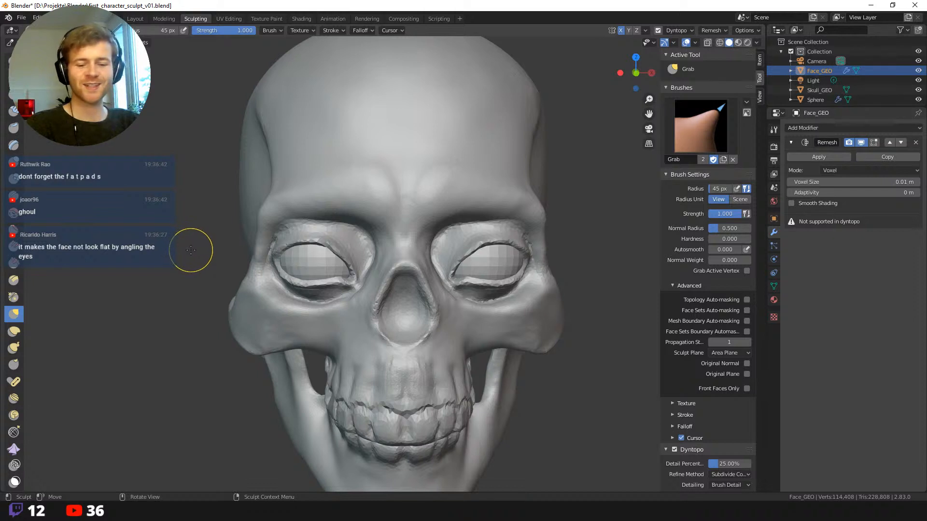
- Choose the Clay Strips brush at a 68 px radius and add volume above the upper eyelids toward the outer corners
{"action": "key", "text": "shift+space"}
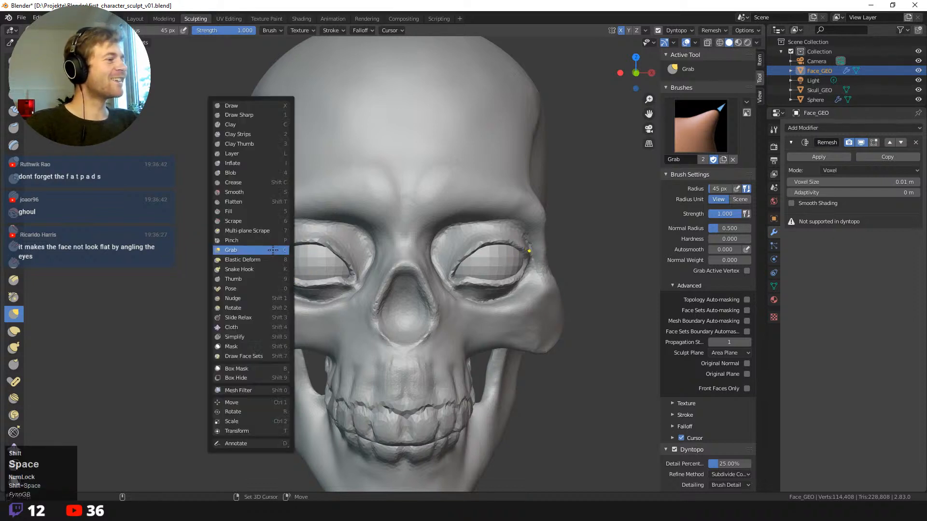
{"action": "left_click", "coordinate": [254, 134]}
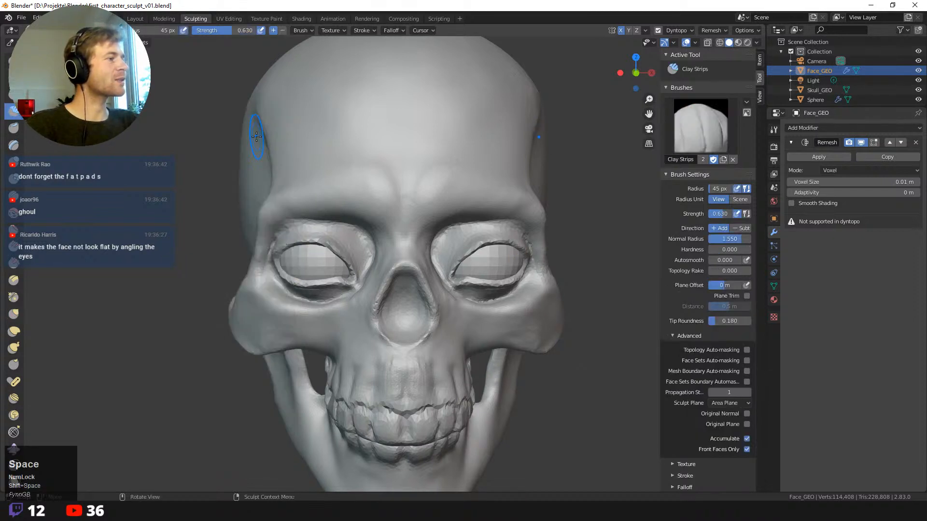
{"action": "left_click", "coordinate": [317, 222]}
{"action": "key", "text": "f"}
{"action": "left_click", "coordinate": [324, 225]}
{"action": "mouse_move", "coordinate": [326, 224]}
{"action": "left_mouse_down"}
{"action": "mouse_move", "coordinate": [355, 232]}
{"action": "mouse_move", "coordinate": [373, 255]}
{"action": "mouse_move", "coordinate": [369, 243]}
{"action": "mouse_move", "coordinate": [292, 218]}
{"action": "mouse_move", "coordinate": [302, 215]}
{"action": "mouse_move", "coordinate": [271, 242]}
{"action": "left_mouse_up"}
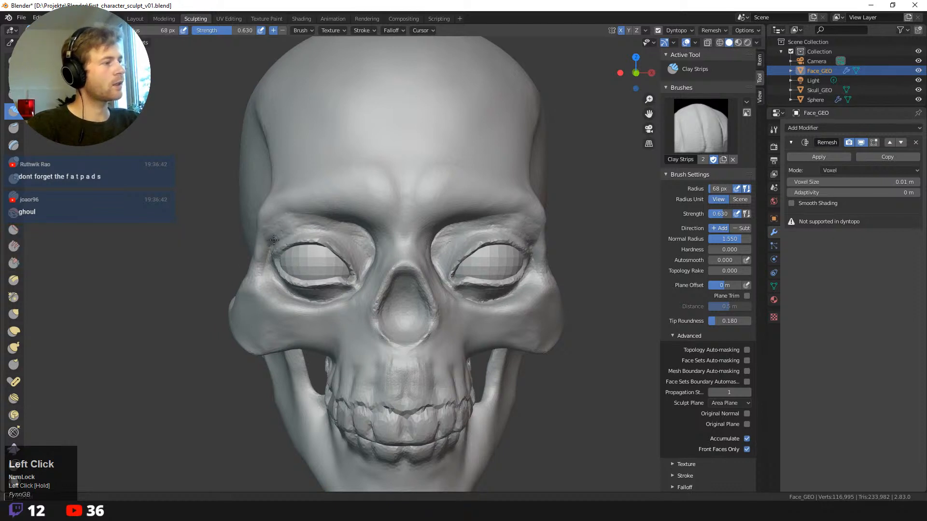
- Add Clay Strips volume between the brow ridge and the upper eyelids, from the outer corner toward the nose
{"action": "middle_click_drag", "start_coordinate": [279, 234], "coordinate": [290, 215]}
{"action": "mouse_move", "coordinate": [289, 214]}
{"action": "left_mouse_down"}
{"action": "mouse_move", "coordinate": [357, 200]}
{"action": "mouse_move", "coordinate": [307, 222]}
{"action": "mouse_move", "coordinate": [331, 196]}
{"action": "mouse_move", "coordinate": [306, 207]}
{"action": "left_mouse_up"}
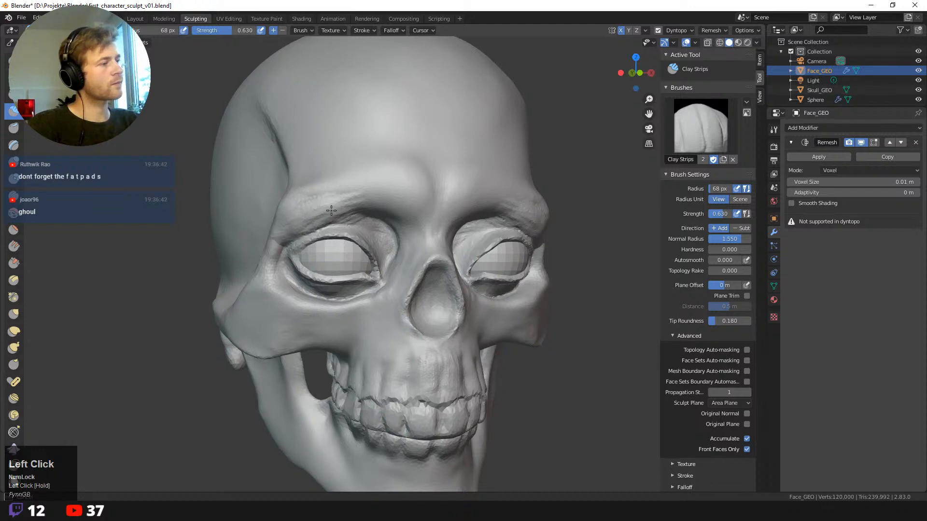
{"action": "left_click_drag", "start_coordinate": [338, 211], "coordinate": [360, 218]}
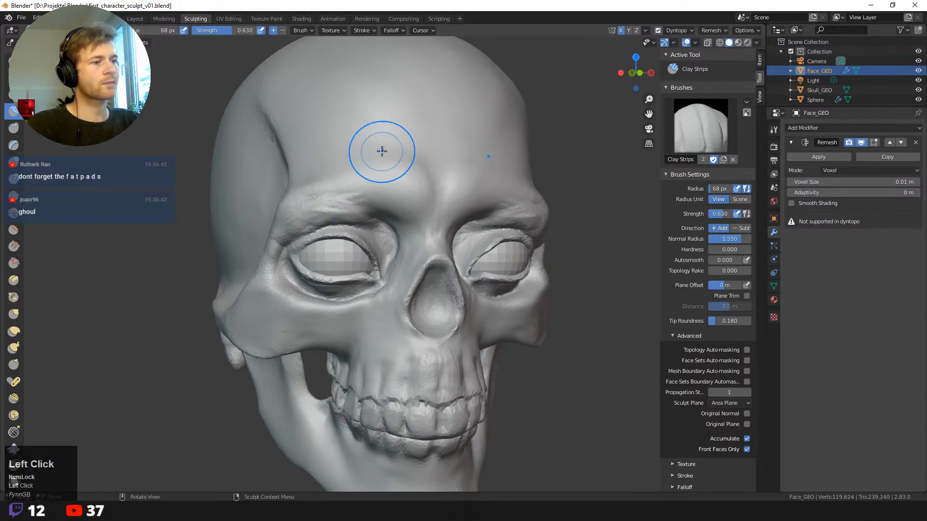
- Set the Clay Strips strength to 0.826 and build up the brows from the outer ends toward the nose bridge
{"action": "left_click_drag", "start_coordinate": [717, 215], "coordinate": [726, 213]}
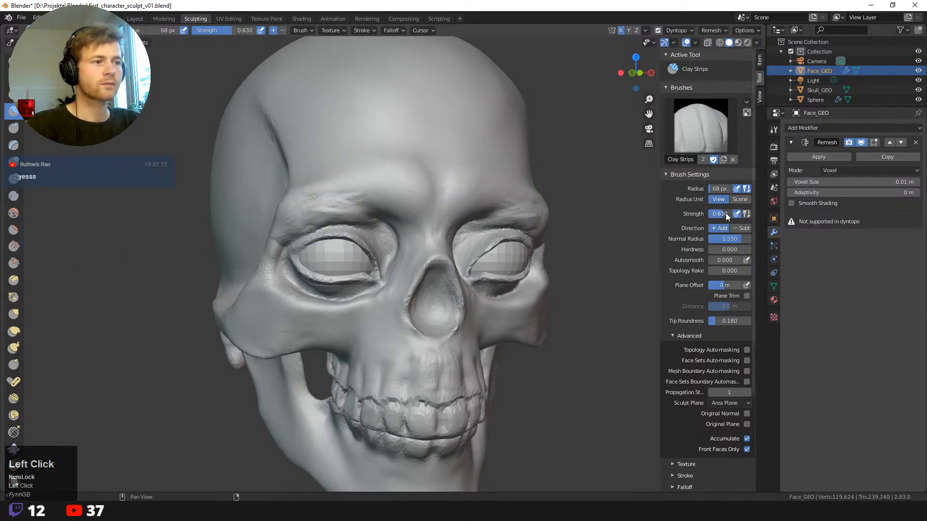
{"action": "left_click_drag", "start_coordinate": [349, 217], "coordinate": [371, 220]}
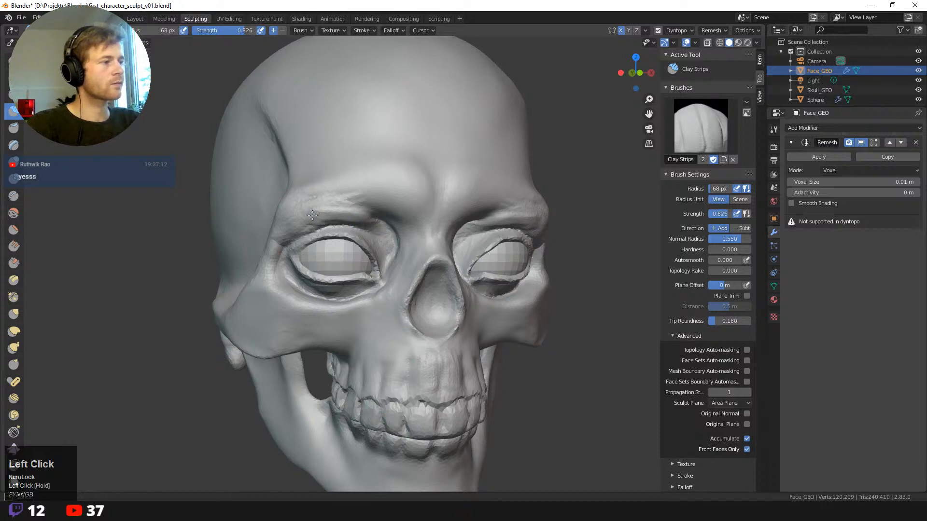
{"action": "mouse_move", "coordinate": [312, 215]}
{"action": "left_mouse_down"}
{"action": "mouse_move", "coordinate": [323, 215]}
{"action": "mouse_move", "coordinate": [304, 205]}
{"action": "mouse_move", "coordinate": [376, 201]}
{"action": "mouse_move", "coordinate": [330, 188]}
{"action": "left_mouse_up"}
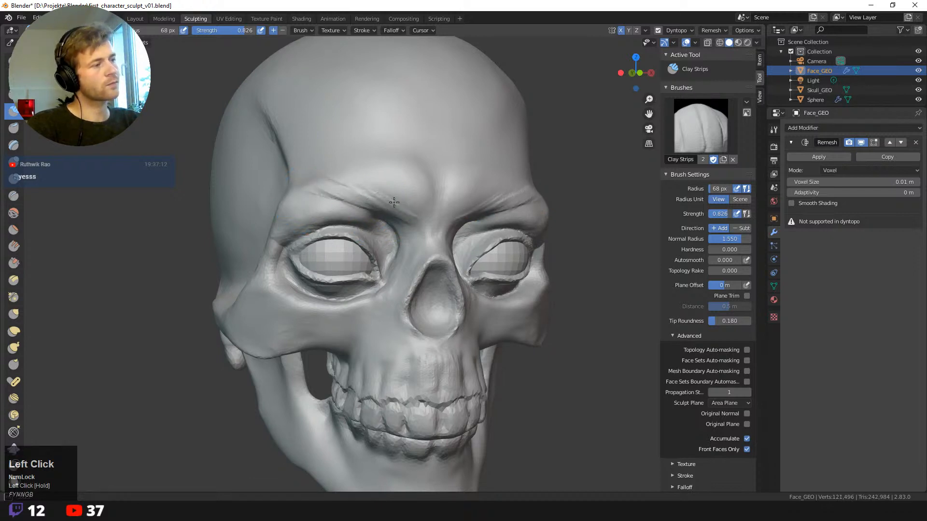
{"action": "middle_click_drag", "start_coordinate": [328, 178], "coordinate": [376, 250]}
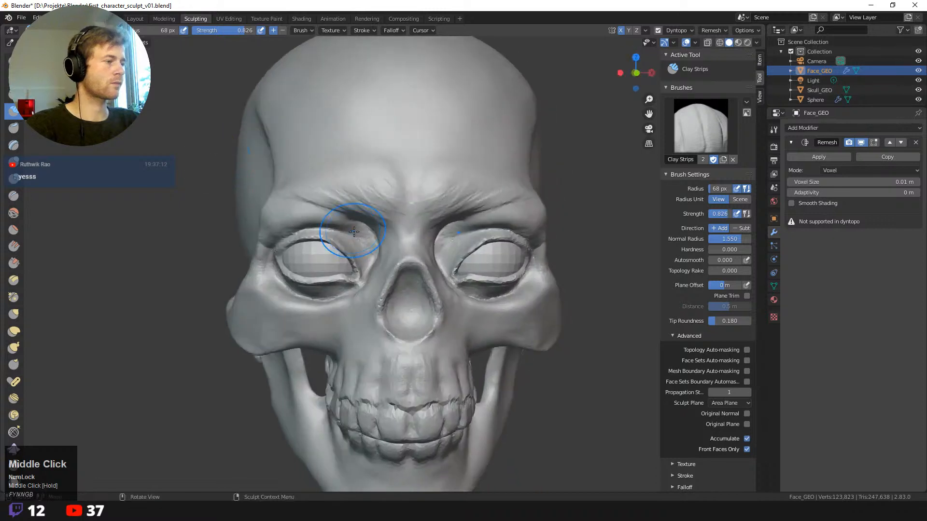
{"action": "left_click", "coordinate": [376, 250]}
{"action": "mouse_move", "coordinate": [361, 232]}
{"action": "left_mouse_down"}
{"action": "mouse_move", "coordinate": [364, 244]}
{"action": "mouse_move", "coordinate": [381, 227]}
{"action": "left_mouse_up"}
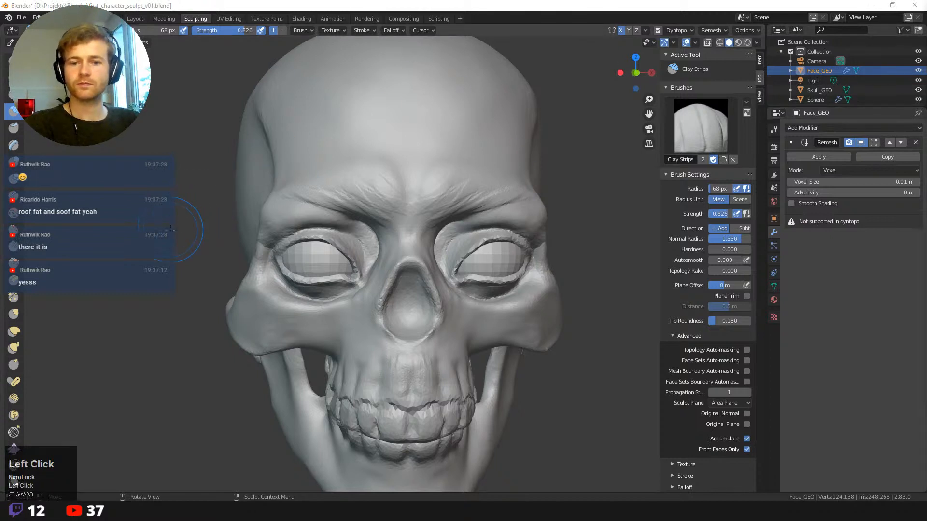
- Fill the hollows beneath the lower eyelids with Clay Strips, working from the inner toward the outer corners
{"action": "middle_click_drag", "start_coordinate": [171, 229], "coordinate": [264, 274]}
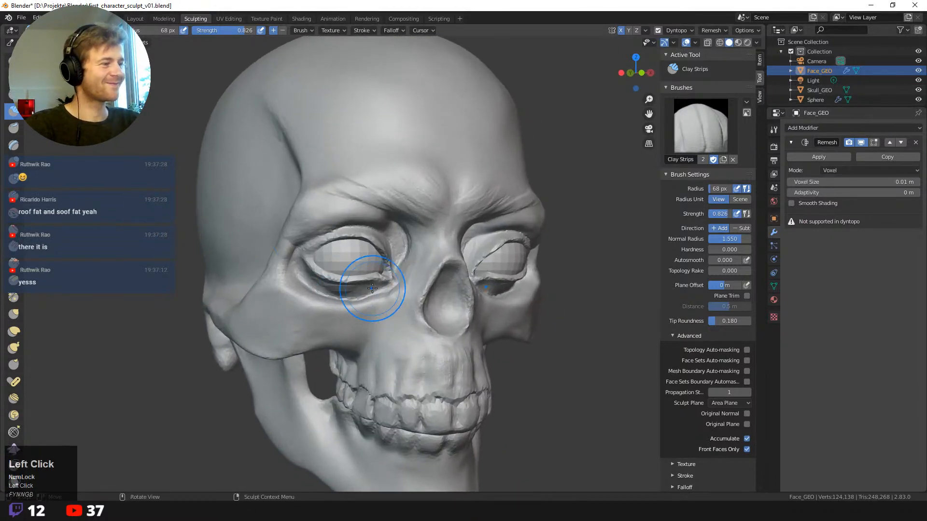
{"action": "mouse_move", "coordinate": [372, 288]}
{"action": "left_mouse_down"}
{"action": "mouse_move", "coordinate": [318, 284]}
{"action": "mouse_move", "coordinate": [345, 292]}
{"action": "mouse_move", "coordinate": [326, 293]}
{"action": "mouse_move", "coordinate": [302, 278]}
{"action": "mouse_move", "coordinate": [376, 291]}
{"action": "mouse_move", "coordinate": [317, 305]}
{"action": "mouse_move", "coordinate": [358, 303]}
{"action": "left_mouse_up"}
{"action": "left_click_drag", "start_coordinate": [359, 300], "coordinate": [319, 297]}
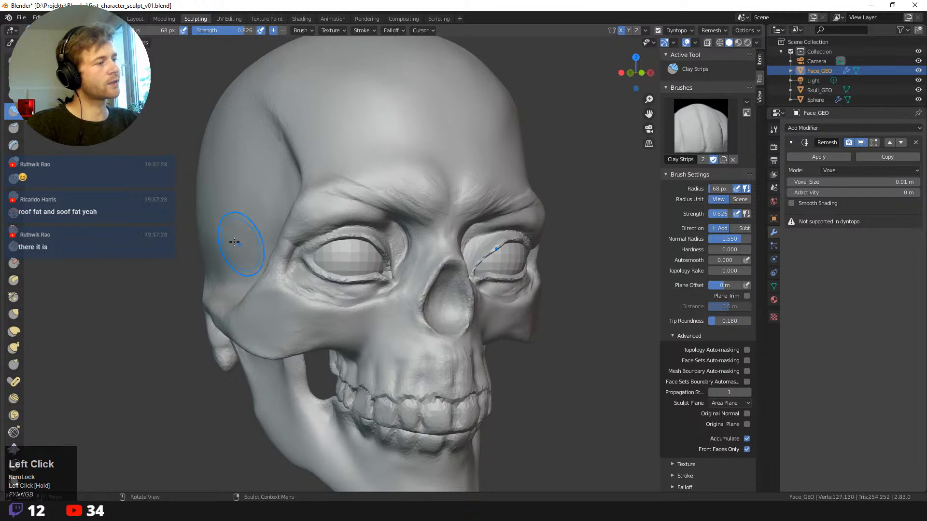
- Smooth the area under the eyes and extend the Clay Strips volume around the outer corners and lower eyelids
{"action": "middle_click_drag", "start_coordinate": [238, 248], "coordinate": [269, 269]}
{"action": "mouse_move", "coordinate": [285, 283]}
{"action": "left_mouse_down", "text": "shift"}
{"action": "mouse_move", "coordinate": [341, 300]}
{"action": "mouse_move", "coordinate": [325, 290]}
{"action": "left_mouse_up", "text": "shift"}
{"action": "middle_click_drag", "start_coordinate": [283, 285], "coordinate": [314, 286]}
{"action": "mouse_move", "coordinate": [314, 287]}
{"action": "left_mouse_down"}
{"action": "mouse_move", "coordinate": [324, 287]}
{"action": "mouse_move", "coordinate": [280, 279]}
{"action": "left_mouse_up"}
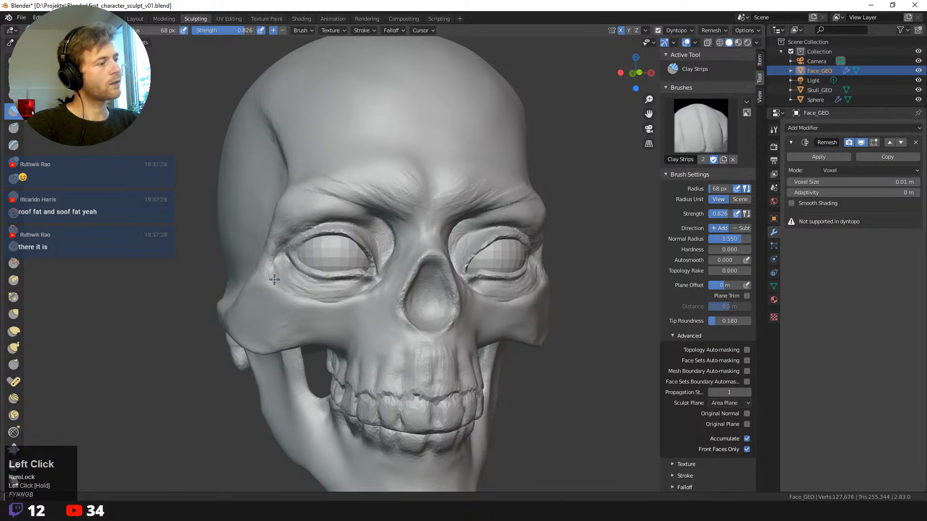
{"action": "left_click_drag", "start_coordinate": [359, 290], "coordinate": [359, 290]}
{"action": "middle_click_drag", "start_coordinate": [359, 290], "coordinate": [380, 290]}
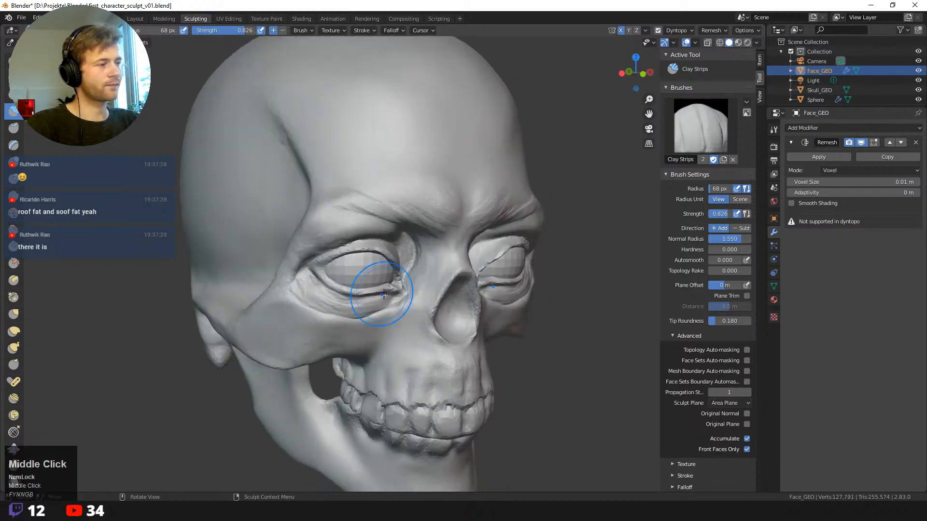
{"action": "mouse_move", "coordinate": [380, 289]}
{"action": "left_mouse_down"}
{"action": "mouse_move", "coordinate": [388, 301]}
{"action": "mouse_move", "coordinate": [367, 269]}
{"action": "mouse_move", "coordinate": [349, 285]}
{"action": "left_mouse_up"}
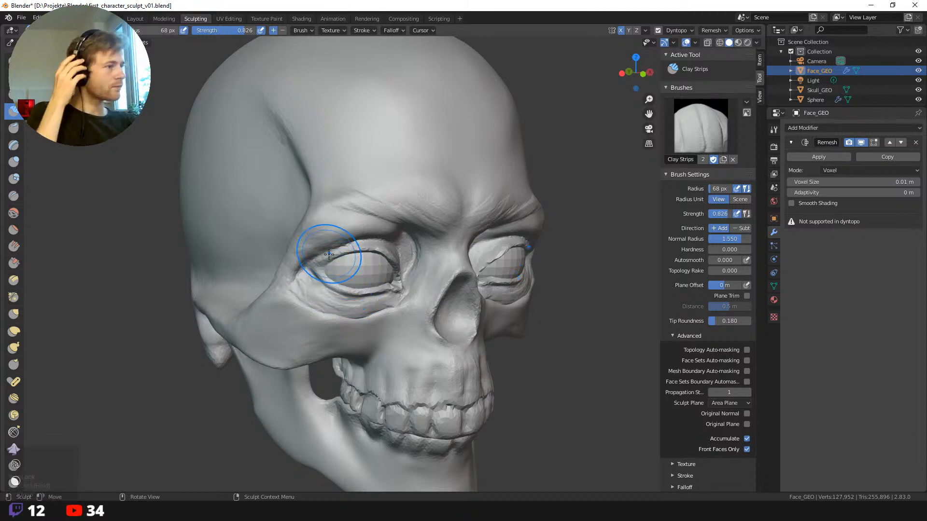
- Build up the inner eye sockets between the brows and the nose bridge with Clay Strips
{"action": "middle_click_drag", "start_coordinate": [434, 254], "coordinate": [508, 319]}
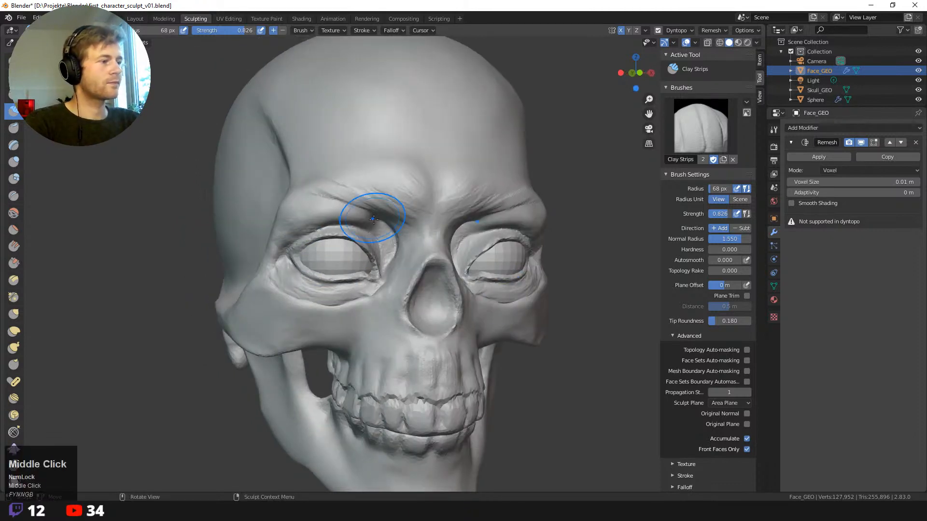
{"action": "mouse_move", "coordinate": [372, 207]}
{"action": "left_mouse_down"}
{"action": "mouse_move", "coordinate": [387, 203]}
{"action": "mouse_move", "coordinate": [380, 221]}
{"action": "left_mouse_up"}
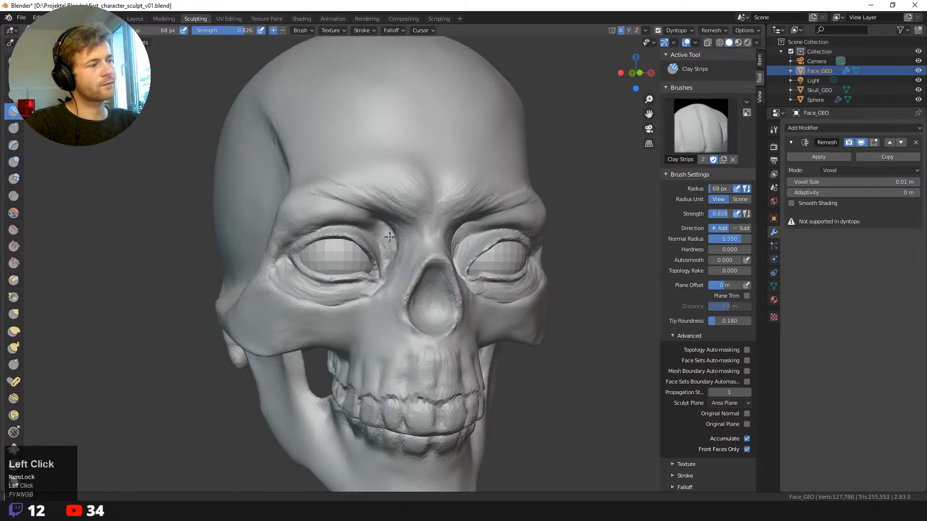
{"action": "left_click_drag", "start_coordinate": [397, 243], "coordinate": [394, 256]}
{"action": "mouse_move", "coordinate": [393, 233]}
{"action": "left_mouse_down"}
{"action": "mouse_move", "coordinate": [392, 257]}
{"action": "mouse_move", "coordinate": [392, 246]}
{"action": "left_mouse_up"}
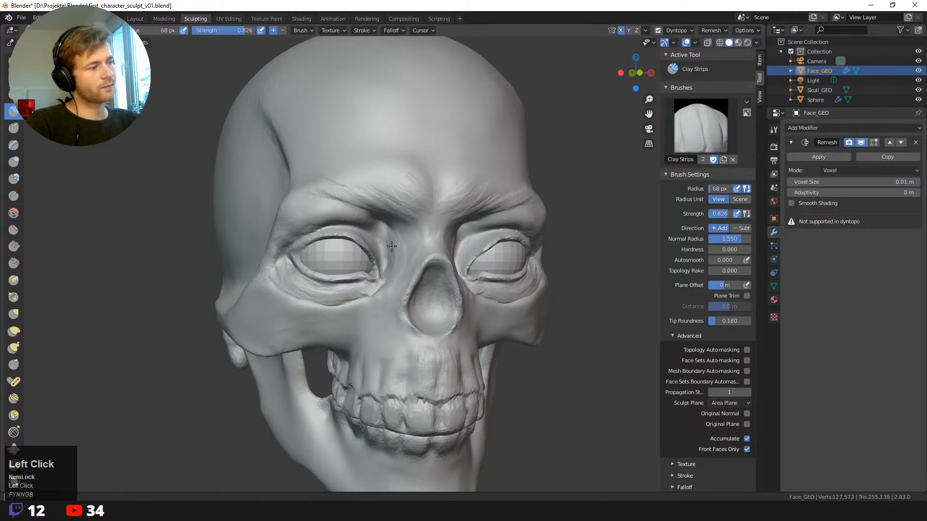
- Smooth the surface from the inner eye sockets down along both sides of the nose
{"action": "mouse_move", "coordinate": [534, 407]}
{"action": "middle_mouse_down"}
{"action": "mouse_move", "coordinate": [507, 377]}
{"action": "mouse_move", "coordinate": [454, 381]}
{"action": "middle_mouse_up"}
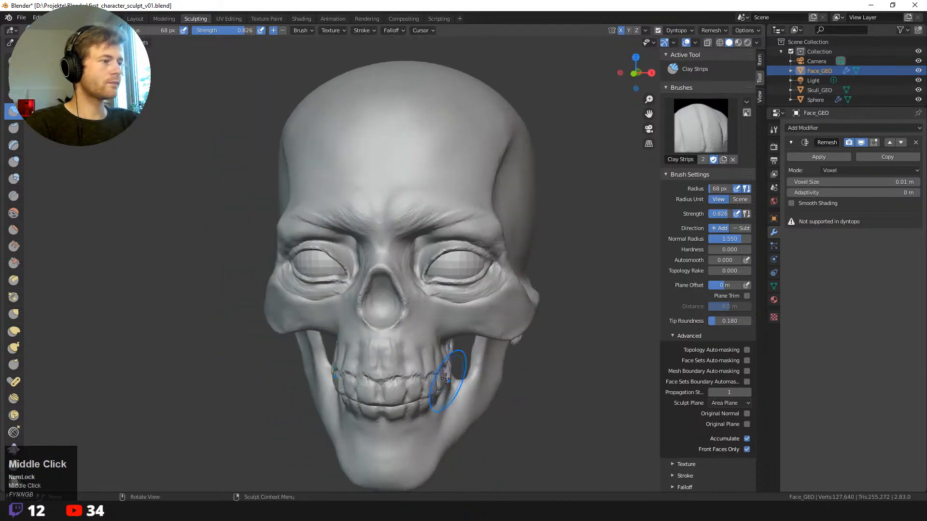
{"action": "left_click", "coordinate": [416, 246], "text": "shift"}
{"action": "left_click_drag", "start_coordinate": [416, 245], "coordinate": [414, 275], "text": "shift"}
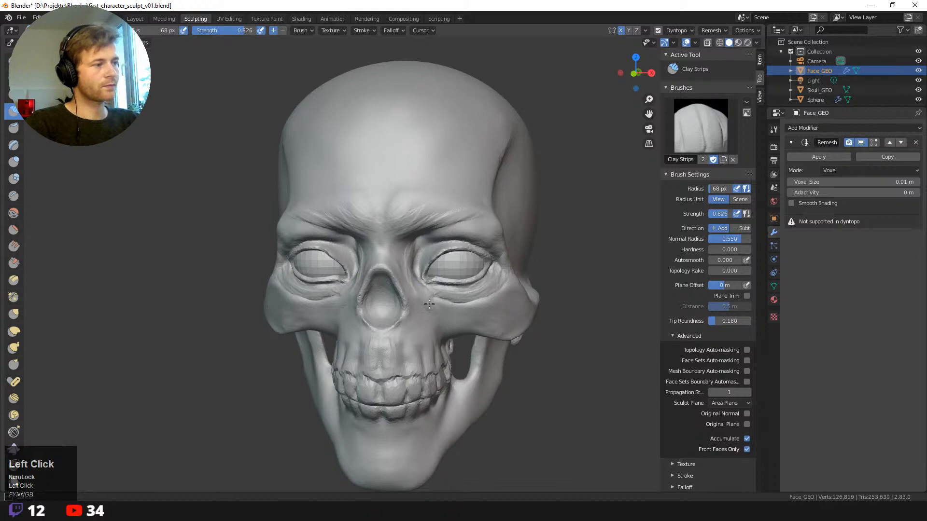
{"action": "left_click_drag", "start_coordinate": [437, 316], "coordinate": [423, 295], "text": "shift"}
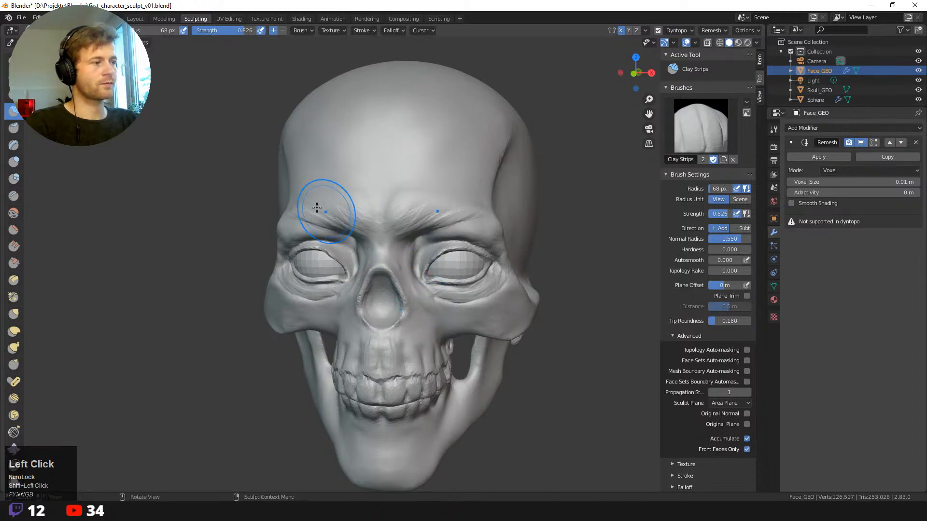
- Smooth the inner brows and carve the inner eye sockets beside the nose bridge, undoing the last stroke
{"action": "middle_click_drag", "start_coordinate": [321, 207], "coordinate": [306, 186]}
{"action": "left_click", "coordinate": [368, 201]}
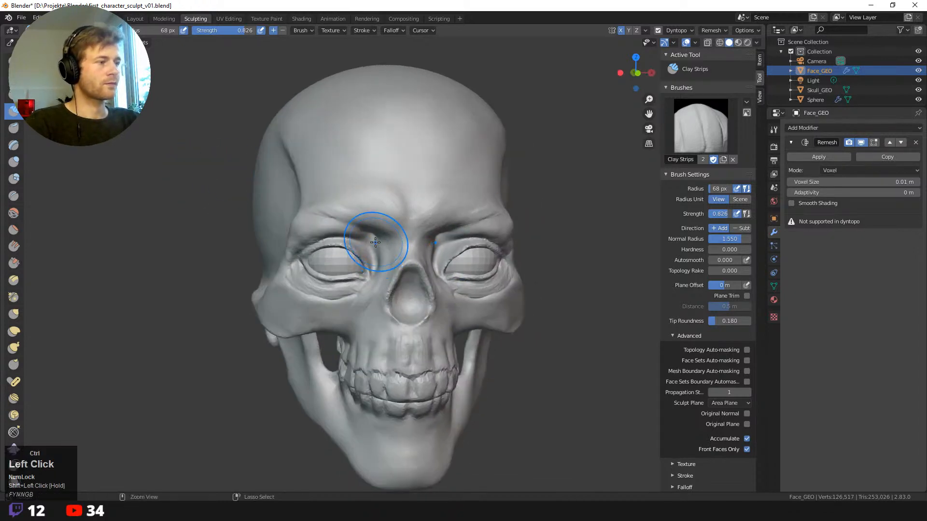
{"action": "mouse_move", "coordinate": [375, 242]}
{"action": "left_mouse_down", "text": "ctrl"}
{"action": "mouse_move", "coordinate": [369, 277]}
{"action": "mouse_move", "coordinate": [376, 263]}
{"action": "left_mouse_up", "text": "ctrl"}
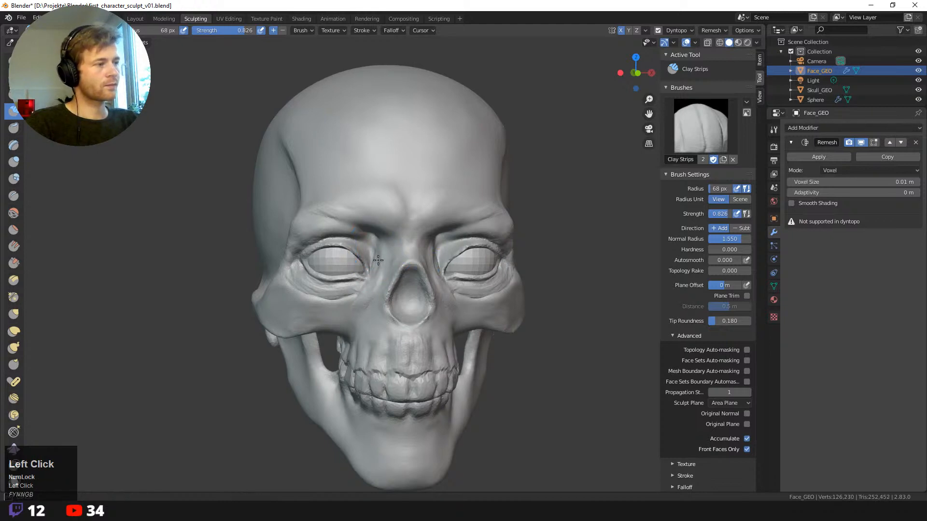
{"action": "left_click_drag", "start_coordinate": [383, 243], "coordinate": [362, 222], "text": "shift"}
{"action": "middle_click_drag", "start_coordinate": [362, 222], "coordinate": [349, 249]}
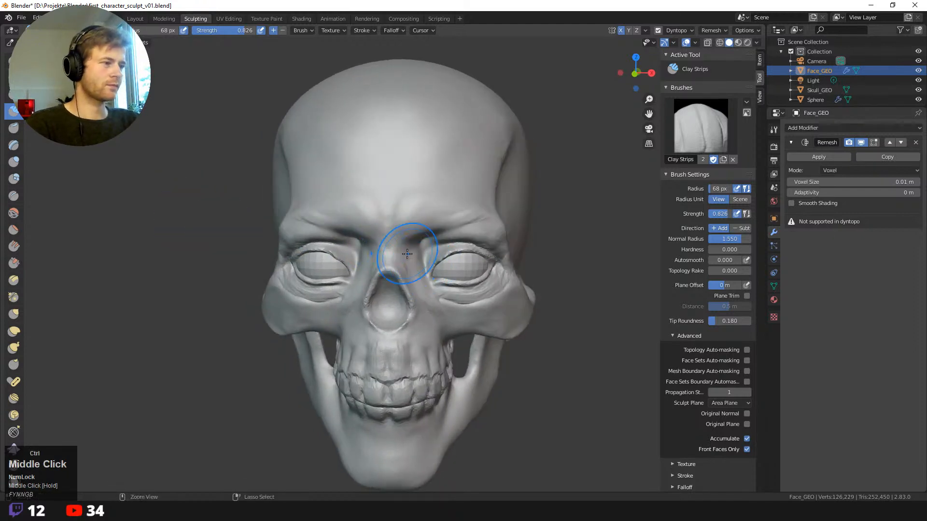
{"action": "key", "text": "ctrl+z"}
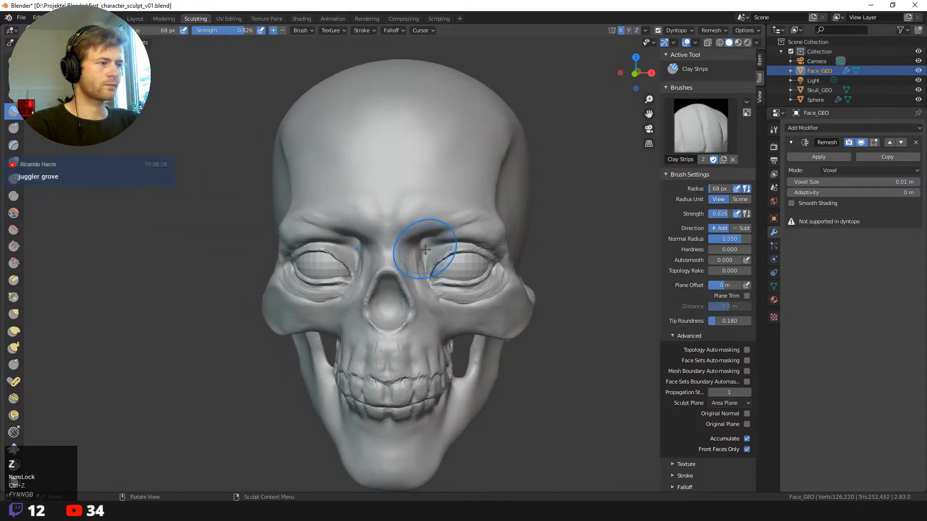
- Rework the inner eye socket beside the nose bridge and set the Clay Strips radius to 46 px
{"action": "mouse_move", "coordinate": [426, 249]}
{"action": "left_mouse_down"}
{"action": "mouse_move", "coordinate": [420, 265]}
{"action": "mouse_move", "coordinate": [425, 250]}
{"action": "mouse_move", "coordinate": [423, 259]}
{"action": "mouse_move", "coordinate": [416, 255]}
{"action": "left_mouse_up"}
{"action": "key", "text": "f"}
{"action": "left_click", "coordinate": [421, 256]}
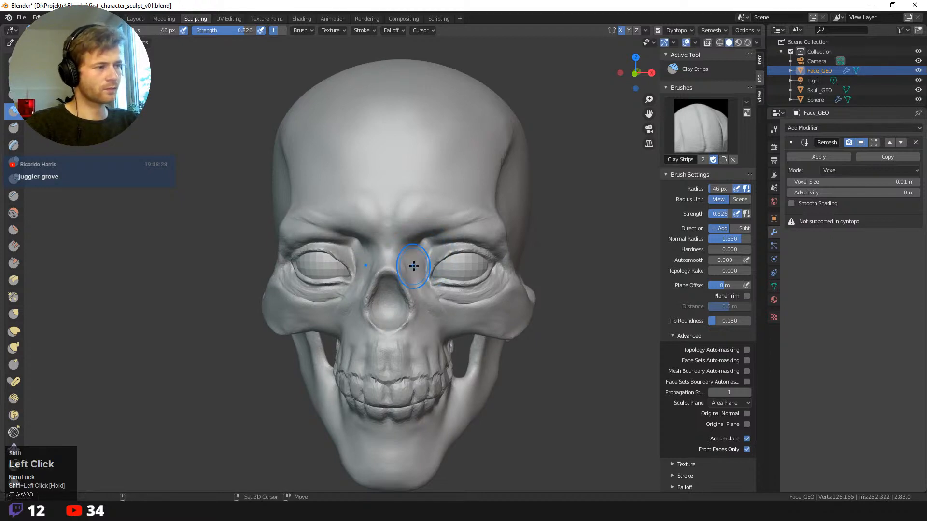
- Set the Clay Strips radius to 83 px
{"action": "mouse_move", "coordinate": [413, 266]}
{"action": "middle_mouse_down"}
{"action": "mouse_move", "coordinate": [213, 188]}
{"action": "mouse_move", "coordinate": [220, 184]}
{"action": "mouse_move", "coordinate": [207, 198]}
{"action": "mouse_move", "coordinate": [237, 203]}
{"action": "middle_mouse_up"}
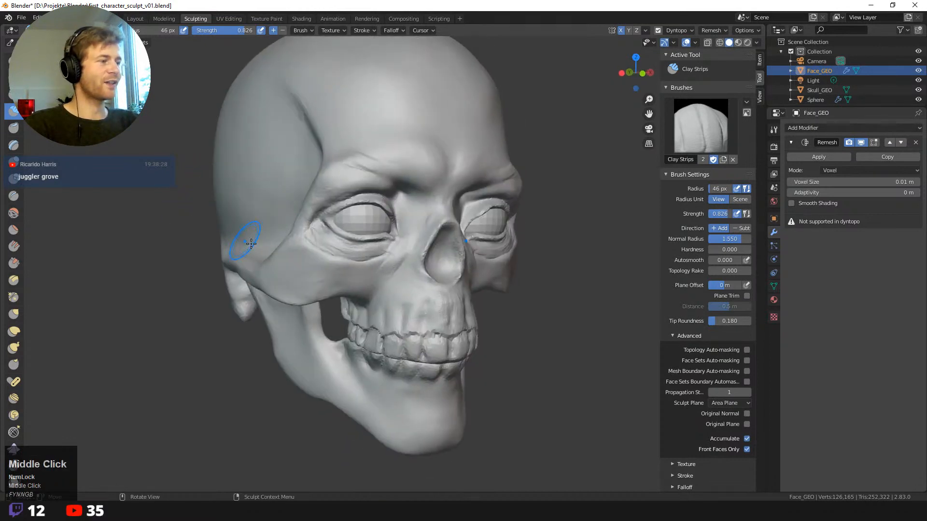
{"action": "key", "text": "f"}
{"action": "left_click", "coordinate": [312, 278]}
{"action": "key", "text": "f"}
{"action": "left_click", "coordinate": [327, 278]}
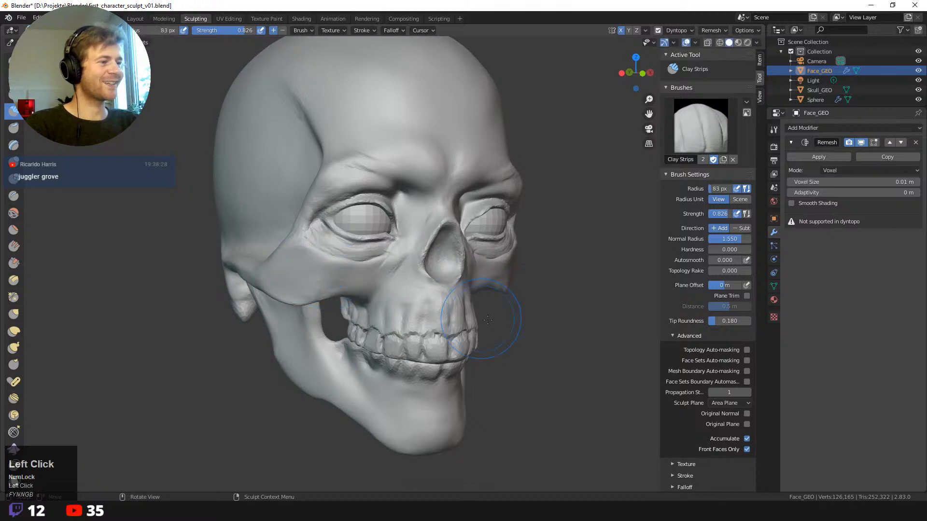
- Set the Clay Strips radius to 49 px and build up the cheek area below the lower eyelids toward the nose
{"action": "middle_click_drag", "start_coordinate": [512, 317], "coordinate": [495, 315]}
{"action": "key", "text": "f"}
{"action": "left_click", "coordinate": [484, 265]}
{"action": "middle_click_drag", "start_coordinate": [484, 265], "coordinate": [485, 266]}
{"action": "left_click_drag", "start_coordinate": [468, 260], "coordinate": [508, 246]}
{"action": "mouse_move", "coordinate": [473, 260]}
{"action": "left_mouse_down"}
{"action": "mouse_move", "coordinate": [420, 253]}
{"action": "mouse_move", "coordinate": [433, 265]}
{"action": "left_mouse_up"}
{"action": "middle_click_drag", "start_coordinate": [424, 263], "coordinate": [424, 265]}
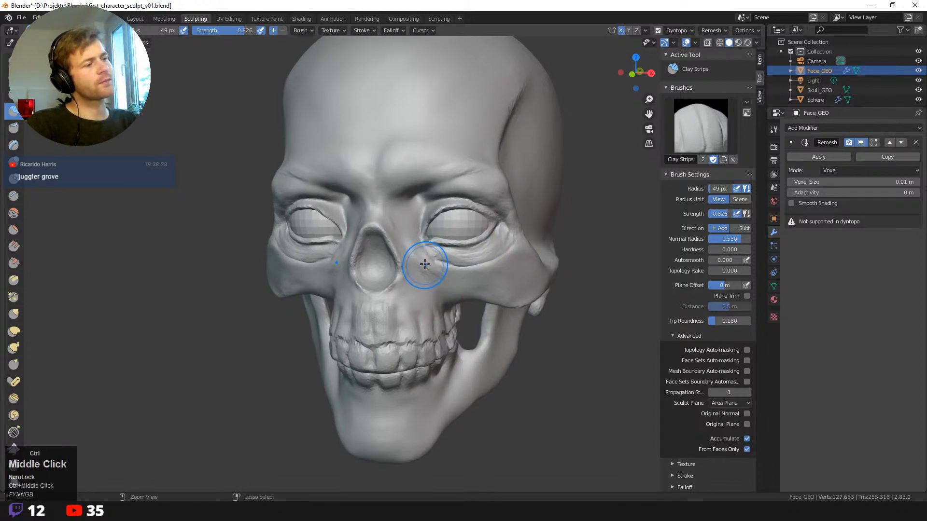
{"action": "left_click_drag", "start_coordinate": [416, 254], "coordinate": [418, 259]}
- Set the Clay Strips radius to 61 px and build up the central forehead above the inner brows, smoothing the strokes
{"action": "middle_click_drag", "start_coordinate": [203, 141], "coordinate": [226, 146]}
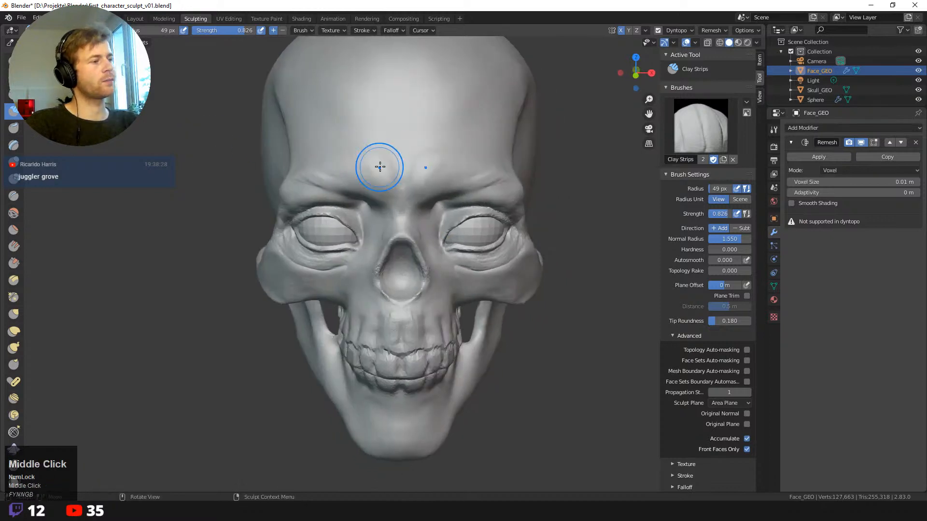
{"action": "key", "text": "f"}
{"action": "left_click", "coordinate": [401, 166]}
{"action": "left_click_drag", "start_coordinate": [384, 157], "coordinate": [387, 164]}
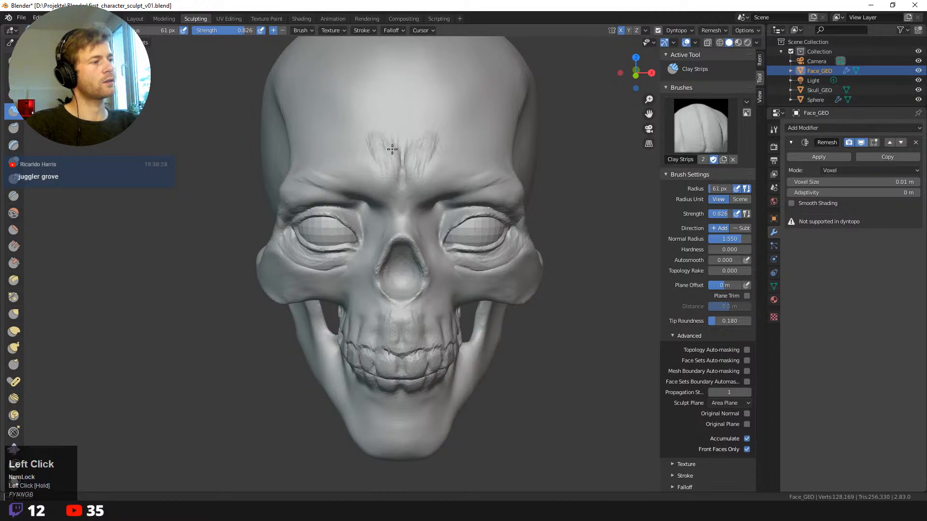
{"action": "mouse_move", "coordinate": [382, 155]}
{"action": "left_mouse_down"}
{"action": "mouse_move", "coordinate": [383, 137]}
{"action": "mouse_move", "coordinate": [364, 151]}
{"action": "left_mouse_up"}
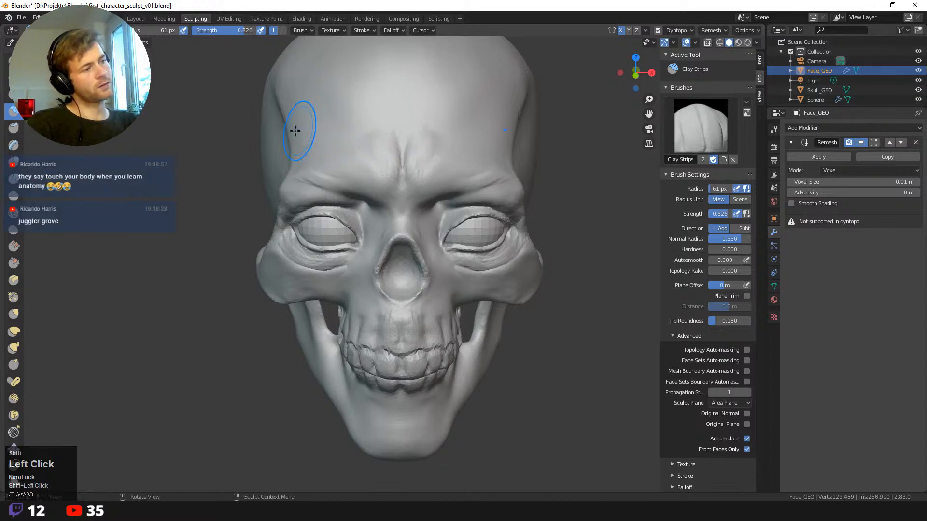
- Choose the Grab brush at a 53 px radius and adjust the upper eyelid where it meets the eyeball
{"action": "mouse_move", "coordinate": [170, 89]}
{"action": "middle_mouse_down", "text": "ctrl"}
{"action": "mouse_move", "coordinate": [169, 110]}
{"action": "mouse_move", "coordinate": [182, 112]}
{"action": "middle_mouse_up", "text": "ctrl"}
{"action": "middle_click_drag", "start_coordinate": [188, 176], "coordinate": [191, 147], "text": "ctrl"}
{"action": "middle_click_drag", "start_coordinate": [199, 146], "coordinate": [227, 150]}
{"action": "middle_click_drag", "start_coordinate": [507, 285], "coordinate": [519, 294]}
{"action": "middle_click_drag", "start_coordinate": [545, 367], "coordinate": [447, 345], "text": "ctrl"}
{"action": "middle_click_drag", "start_coordinate": [410, 270], "coordinate": [385, 265]}
{"action": "middle_click_drag", "start_coordinate": [434, 329], "coordinate": [462, 328]}
{"action": "middle_click_drag", "start_coordinate": [474, 360], "coordinate": [499, 317], "text": "ctrl"}
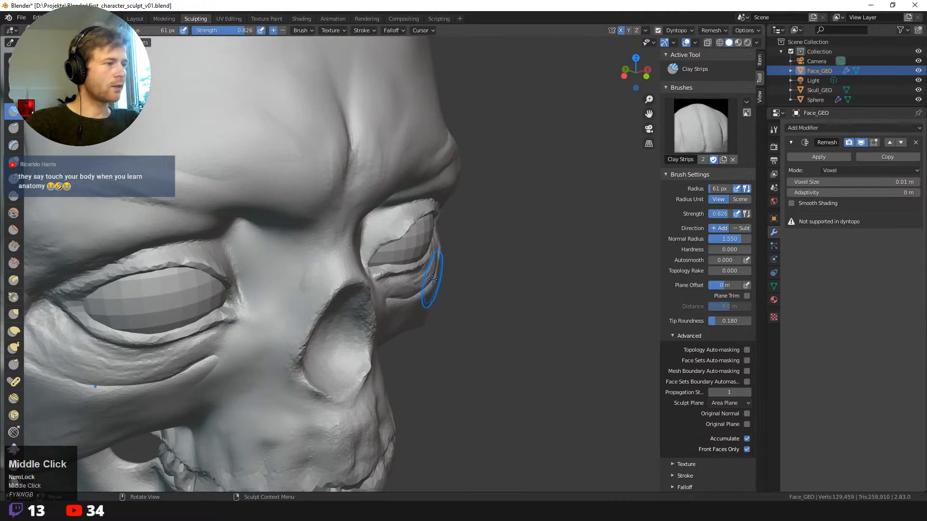
{"action": "key", "text": "g"}
{"action": "key", "text": "f"}
{"action": "left_click", "coordinate": [430, 251]}
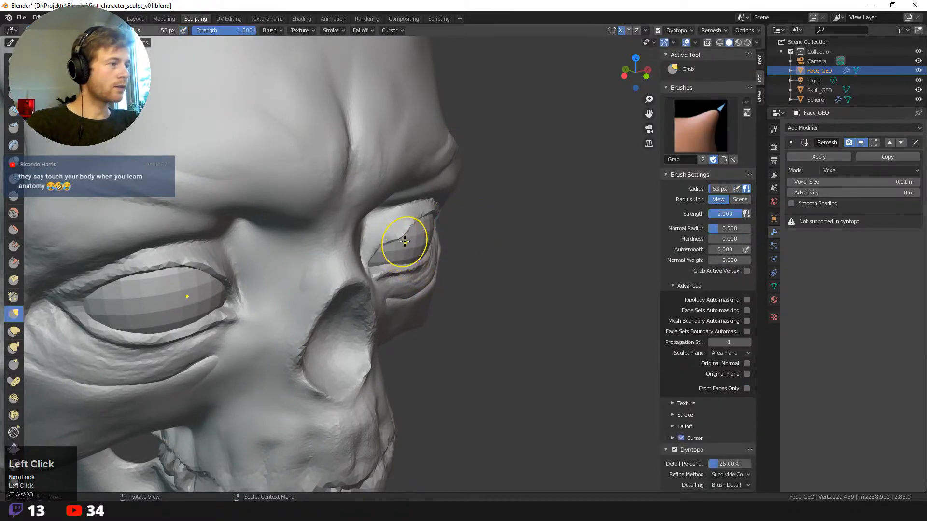
{"action": "left_click_drag", "start_coordinate": [404, 242], "coordinate": [402, 237]}
- Reshape the upper eyelid rim from below with the Grab brush and set its radius to 58 px
{"action": "middle_click_drag", "start_coordinate": [467, 251], "coordinate": [414, 182]}
{"action": "left_click_drag", "start_coordinate": [337, 166], "coordinate": [348, 169]}
{"action": "left_click_drag", "start_coordinate": [363, 176], "coordinate": [368, 172]}
{"action": "key", "text": "f"}
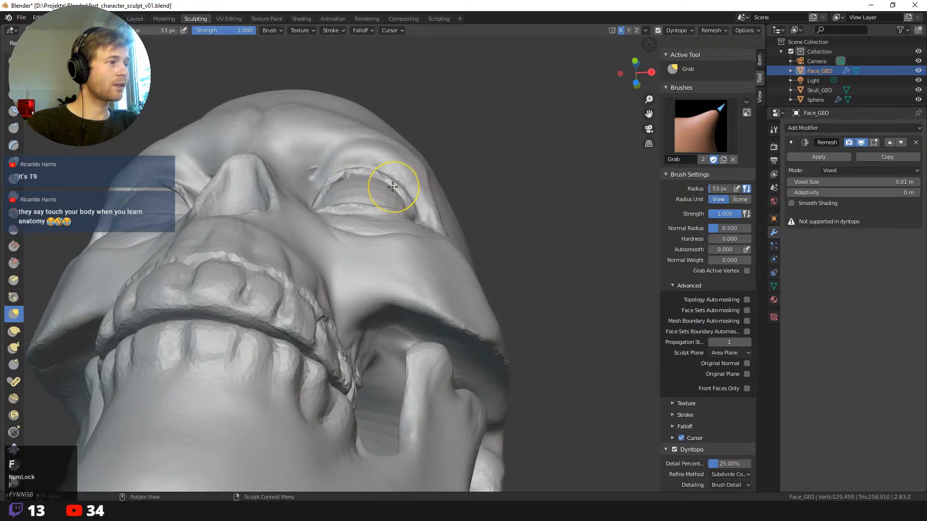
{"action": "left_click", "coordinate": [390, 184]}
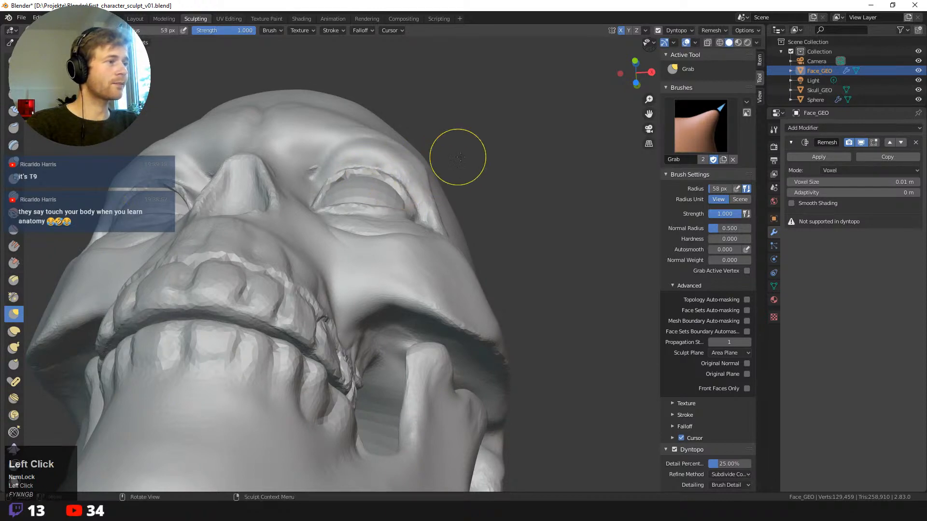
- Choose the Draw Sharp brush at a 58 px radius and define the upper eyelid from its outer corner toward the nose
{"action": "mouse_move", "coordinate": [457, 157]}
{"action": "middle_mouse_down"}
{"action": "mouse_move", "coordinate": [488, 251]}
{"action": "mouse_move", "coordinate": [512, 271]}
{"action": "mouse_move", "coordinate": [362, 176]}
{"action": "middle_mouse_up"}
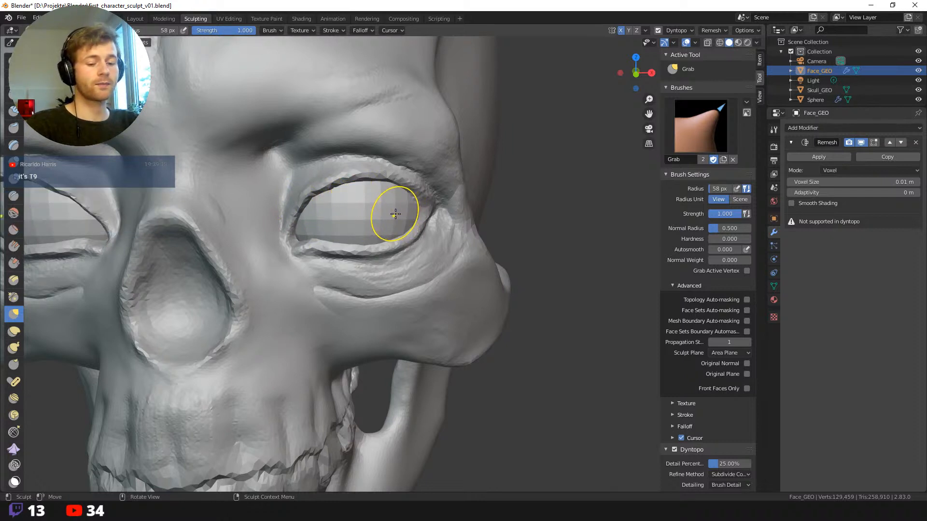
{"action": "key", "text": "shift+space"}
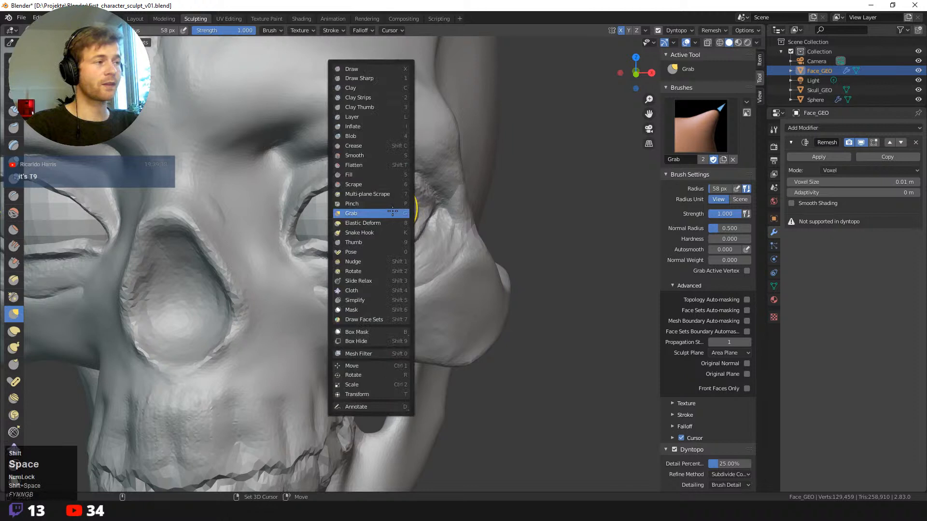
{"action": "left_click", "coordinate": [363, 78]}
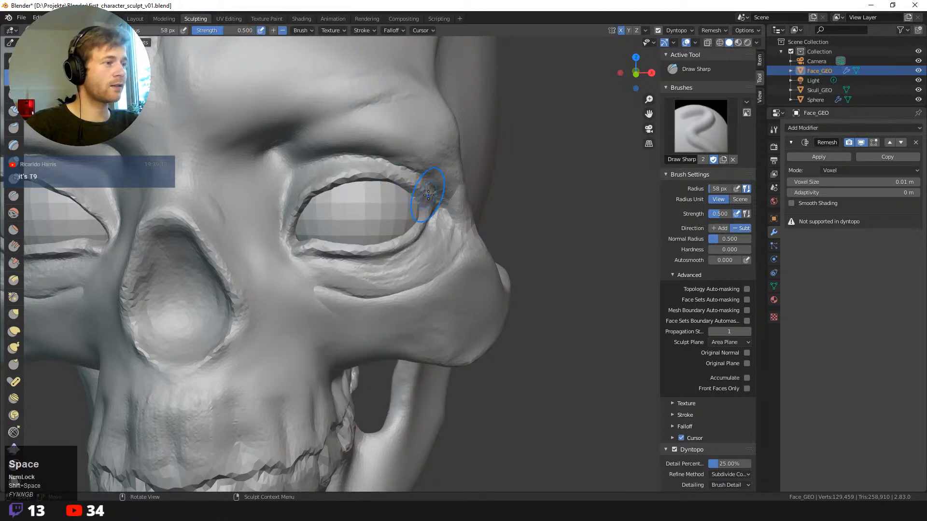
{"action": "left_click_drag", "start_coordinate": [425, 195], "coordinate": [410, 183], "text": "ctrl"}
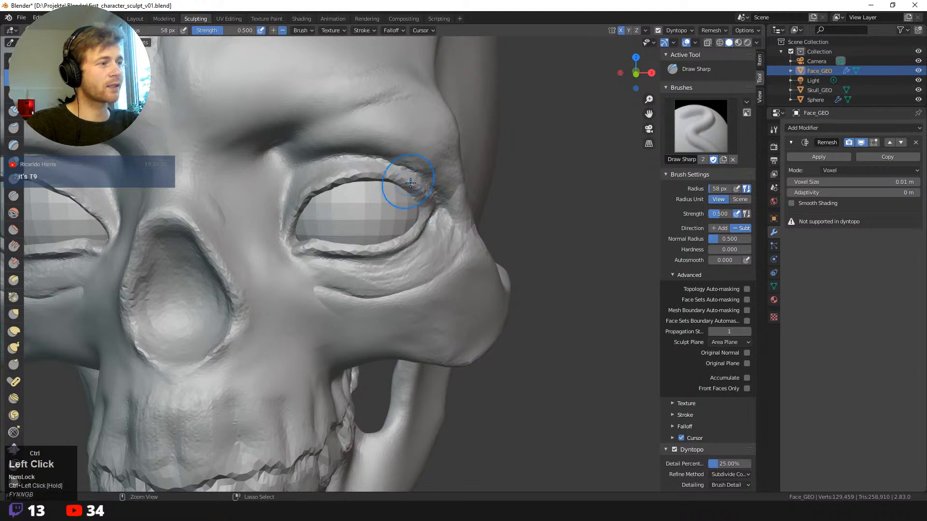
{"action": "mouse_move", "coordinate": [430, 193]}
{"action": "middle_mouse_down"}
{"action": "mouse_move", "coordinate": [522, 164]}
{"action": "mouse_move", "coordinate": [524, 190]}
{"action": "middle_mouse_up"}
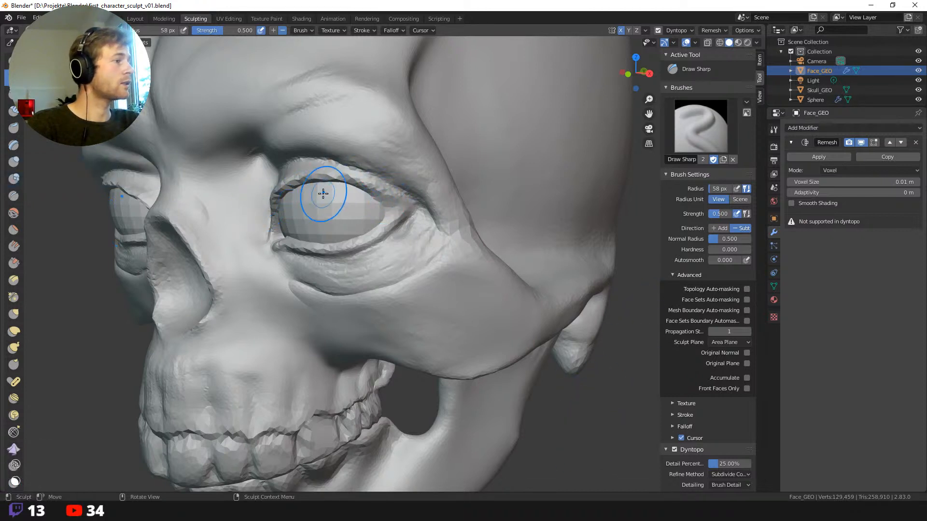
{"action": "left_click_drag", "start_coordinate": [384, 197], "coordinate": [333, 177], "text": "ctrl"}
{"action": "mouse_move", "coordinate": [370, 188]}
{"action": "left_mouse_down", "text": "ctrl"}
{"action": "mouse_move", "coordinate": [317, 177]}
{"action": "mouse_move", "coordinate": [289, 182]}
{"action": "left_mouse_up", "text": "ctrl"}
- Set the Draw Sharp radius to 30 px and sharpen the upper eyelid rim from the outer to the inner corner
{"action": "key", "text": "f"}
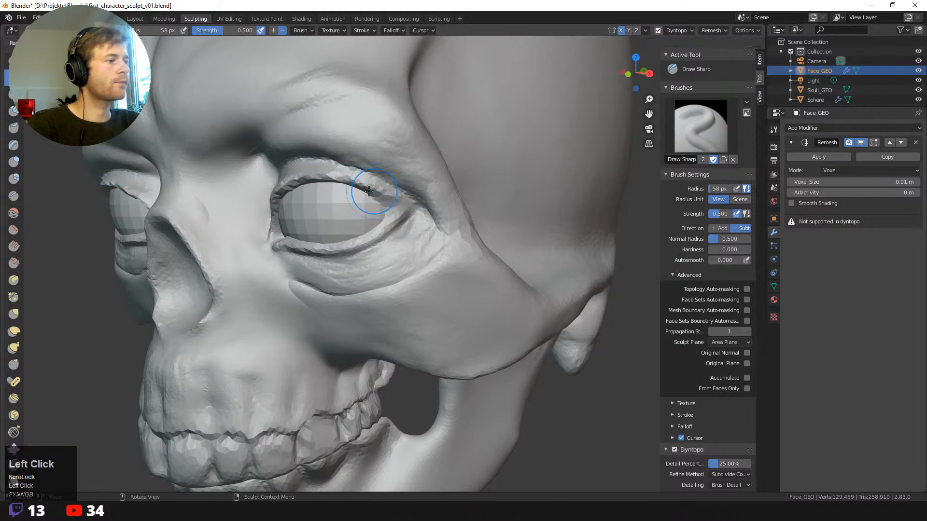
{"action": "left_click", "coordinate": [368, 191]}
{"action": "key", "text": "f"}
{"action": "left_click", "coordinate": [386, 192]}
{"action": "mouse_move", "coordinate": [394, 197]}
{"action": "left_mouse_down", "text": "ctrl"}
{"action": "mouse_move", "coordinate": [344, 179]}
{"action": "mouse_move", "coordinate": [281, 179]}
{"action": "left_mouse_up", "text": "ctrl"}
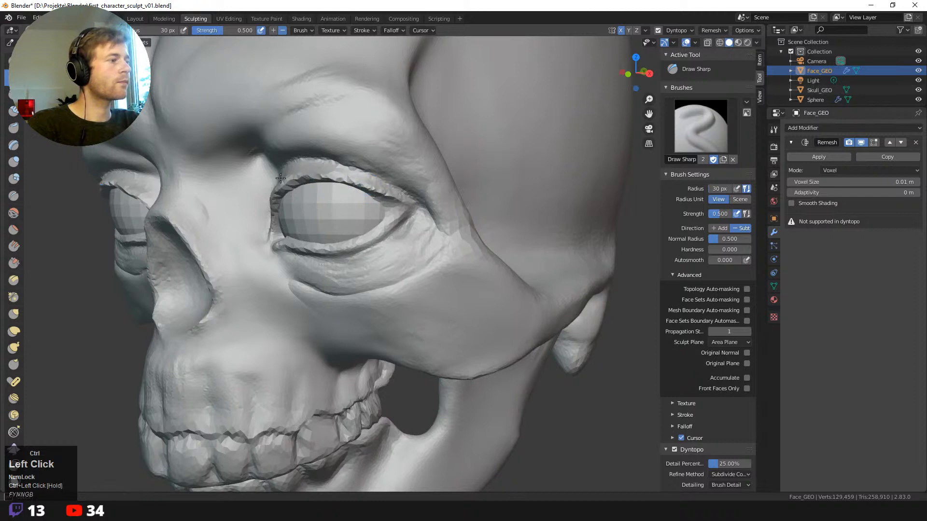
- Try carving the cheekbone below the outer eye corner with Draw Sharp at 30 px and 87 px radii, and clear the mask
{"action": "left_click_drag", "start_coordinate": [423, 253], "coordinate": [443, 312]}
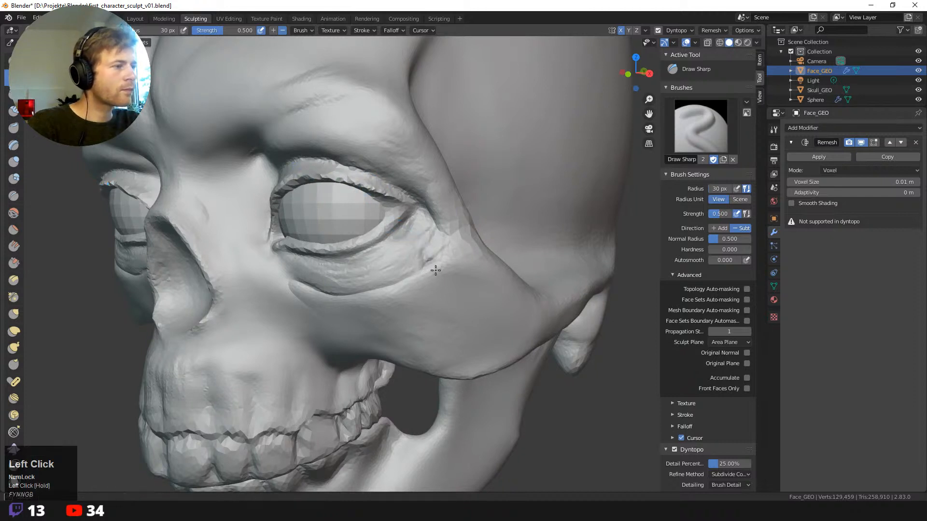
{"action": "mouse_move", "coordinate": [436, 270]}
{"action": "left_mouse_down"}
{"action": "mouse_move", "coordinate": [444, 283]}
{"action": "mouse_move", "coordinate": [452, 259]}
{"action": "left_mouse_up"}
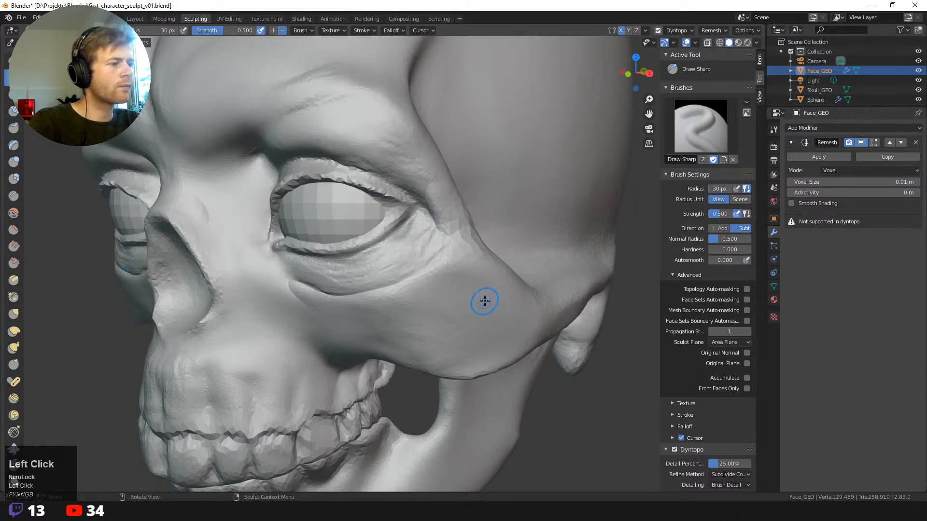
{"action": "key", "text": "f"}
{"action": "left_click", "coordinate": [509, 296]}
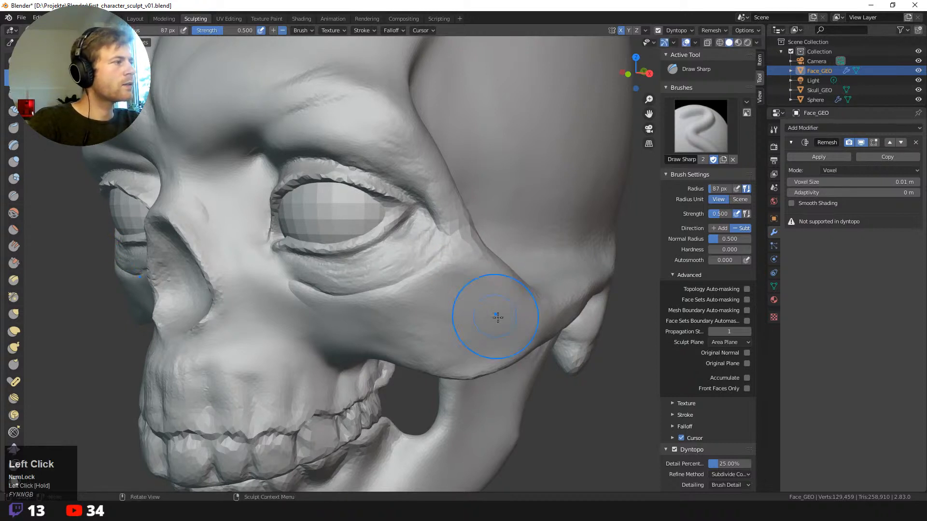
{"action": "middle_click_drag", "start_coordinate": [496, 310], "coordinate": [509, 332]}
{"action": "left_click_drag", "start_coordinate": [494, 313], "coordinate": [453, 302]}
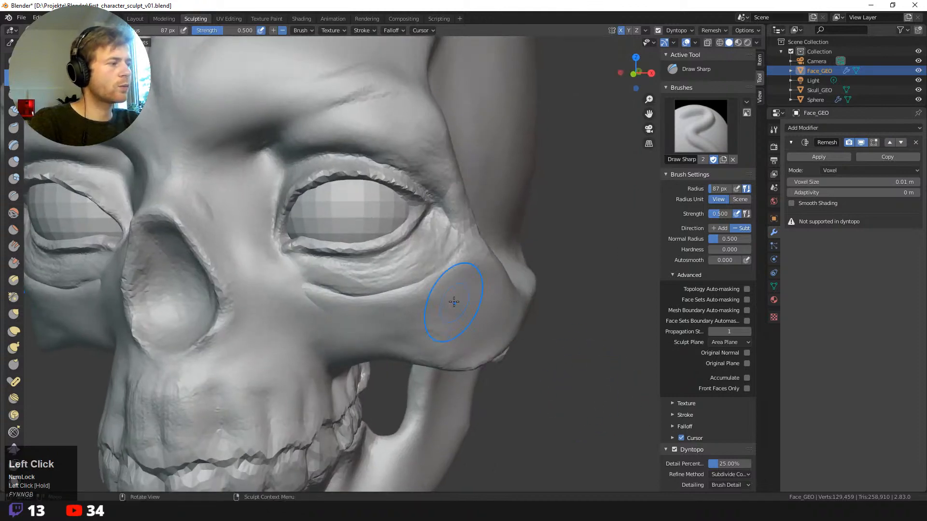
{"action": "key", "text": "a"}
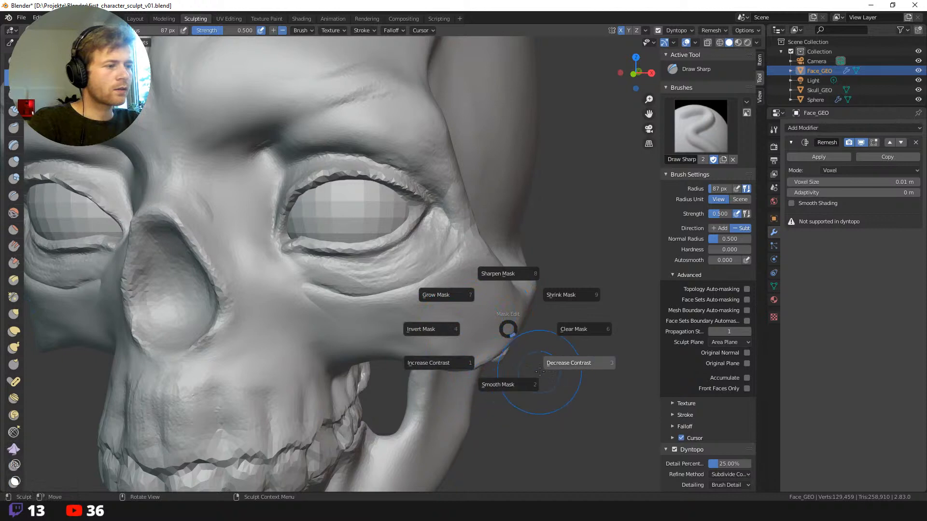
{"action": "left_click", "coordinate": [565, 325]}
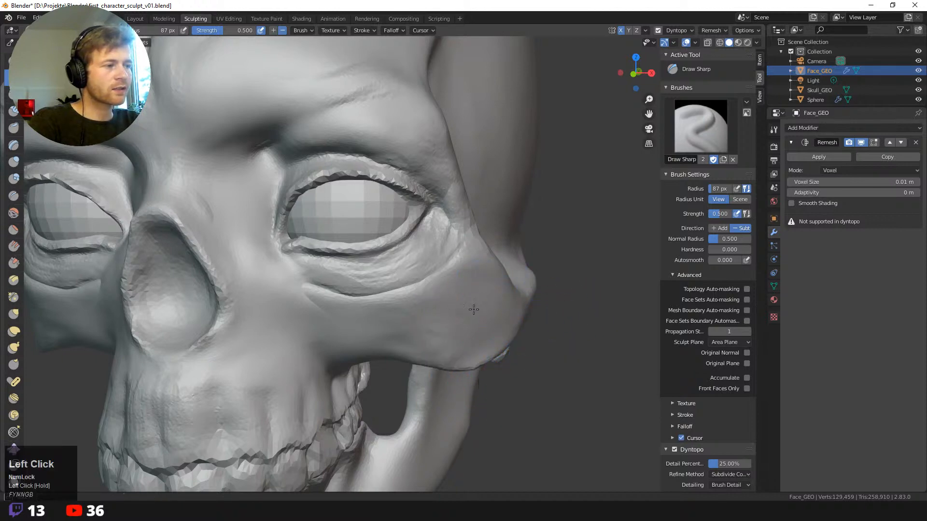
- Undo the last cheekbone strokes while Skull_GEO is temporarily hidden
{"action": "middle_click_drag", "start_coordinate": [585, 332], "coordinate": [519, 296]}
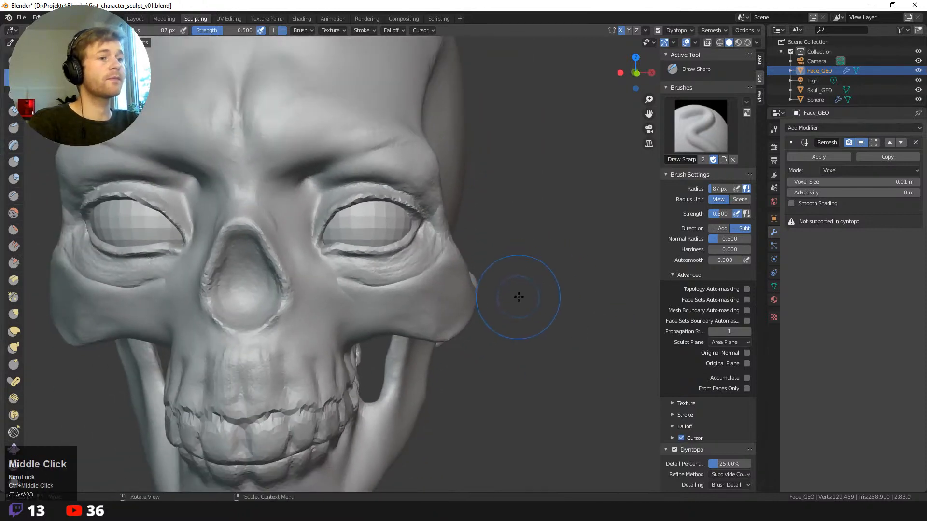
{"action": "left_click", "coordinate": [918, 90]}
{"action": "middle_click_drag", "start_coordinate": [603, 202], "coordinate": [550, 190]}
{"action": "key", "text": "ctrl+z"}
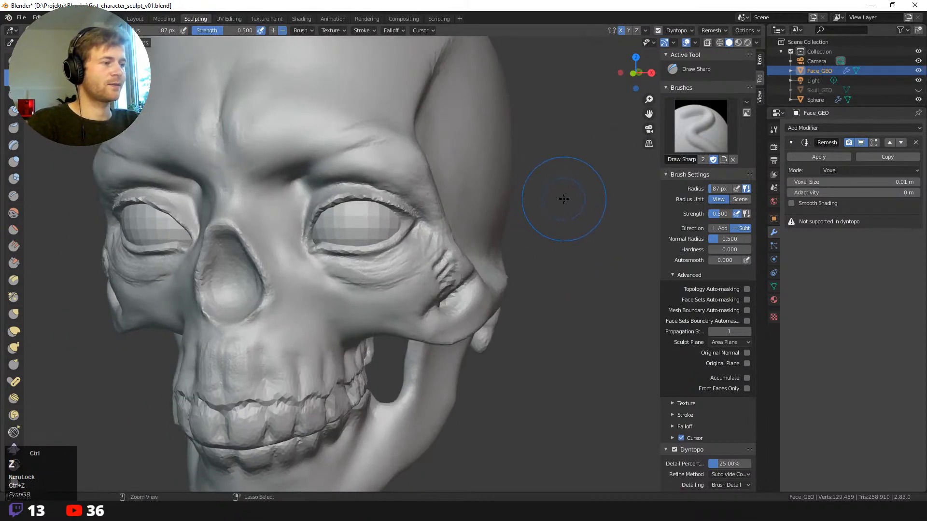
{"action": "key", "text": "ctrl+z"}
{"action": "key", "text": "ctrl+z"}
{"action": "key", "text": "ctrl+z"}
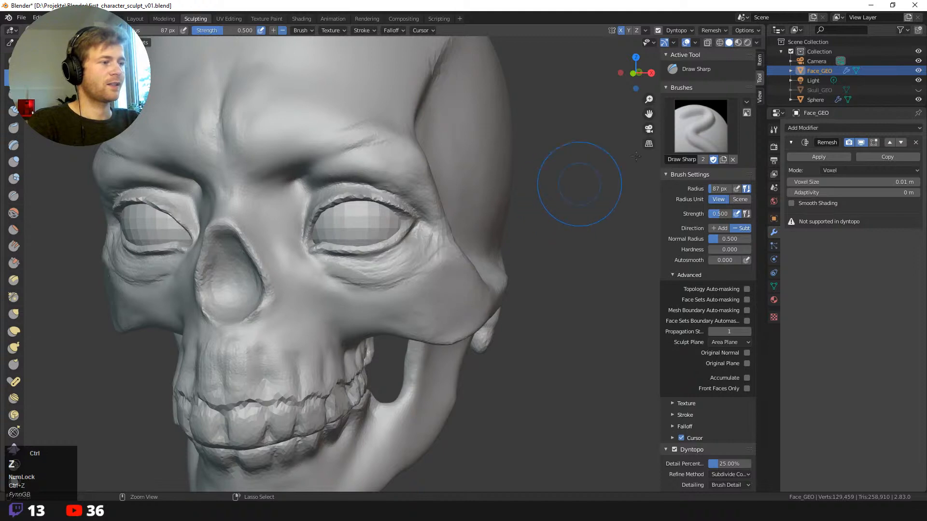
{"action": "left_click", "coordinate": [918, 90]}
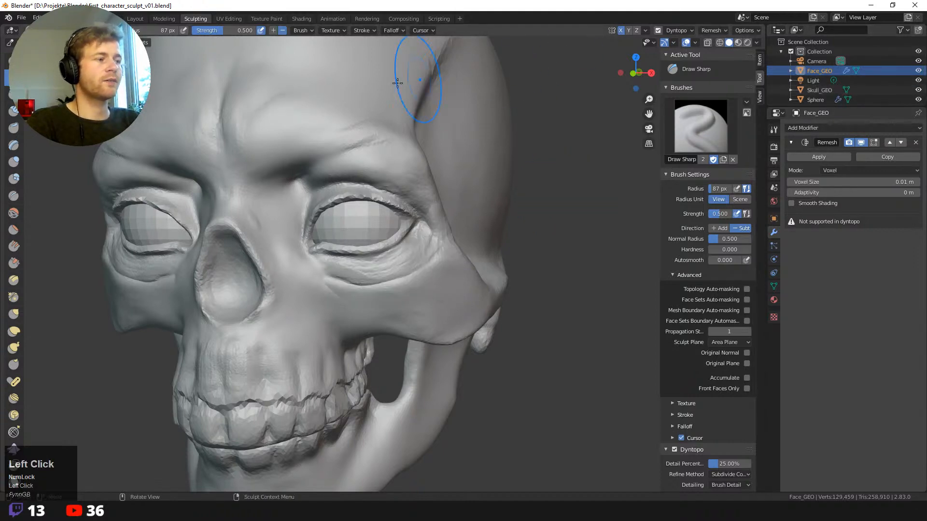
- Inspect the sculpted head from front, side and three-quarter views
{"action": "middle_click_drag", "start_coordinate": [563, 310], "coordinate": [550, 327]}
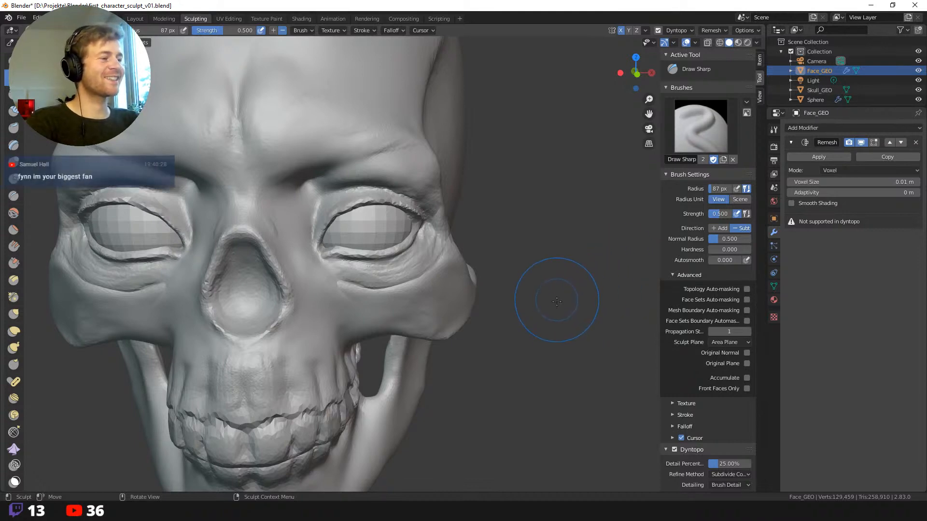
{"action": "middle_click_drag", "start_coordinate": [555, 295], "coordinate": [462, 280]}
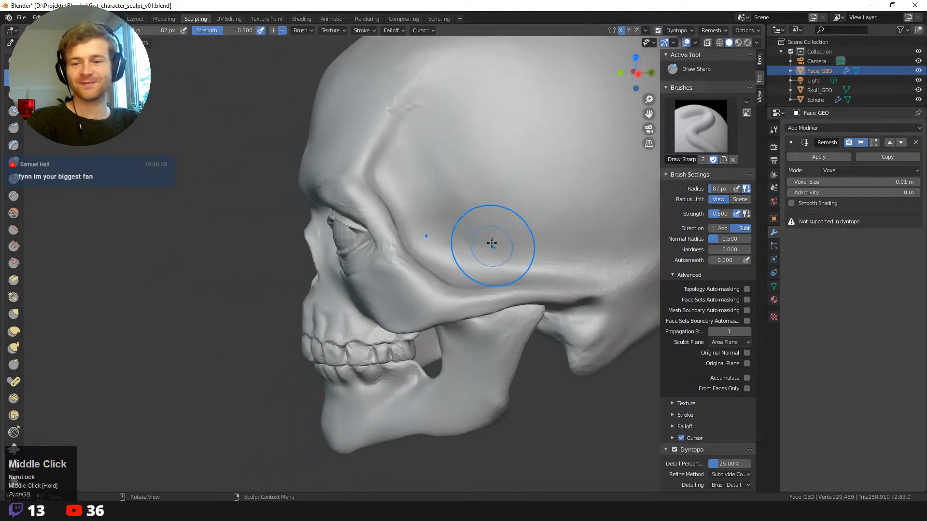
{"action": "mouse_move", "coordinate": [372, 245]}
{"action": "middle_mouse_down"}
{"action": "mouse_move", "coordinate": [229, 209]}
{"action": "mouse_move", "coordinate": [242, 216]}
{"action": "mouse_move", "coordinate": [223, 178]}
{"action": "middle_mouse_up"}
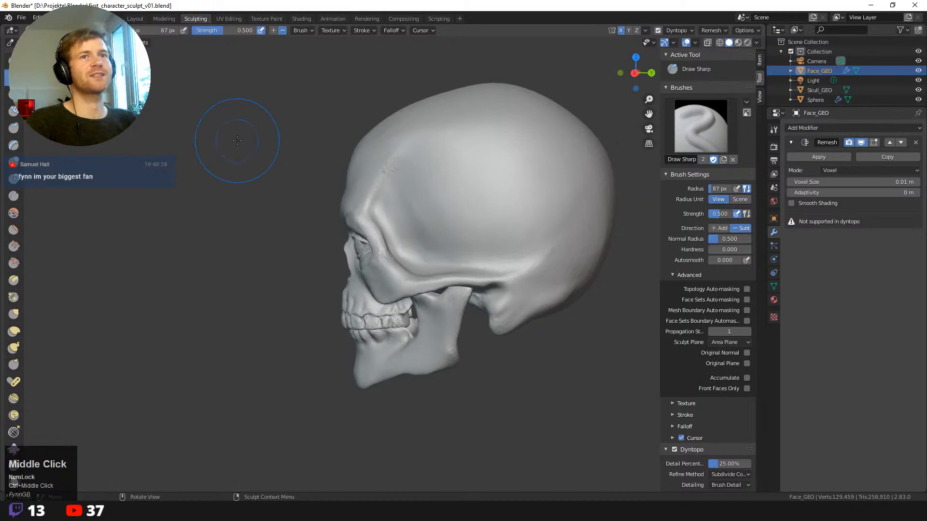
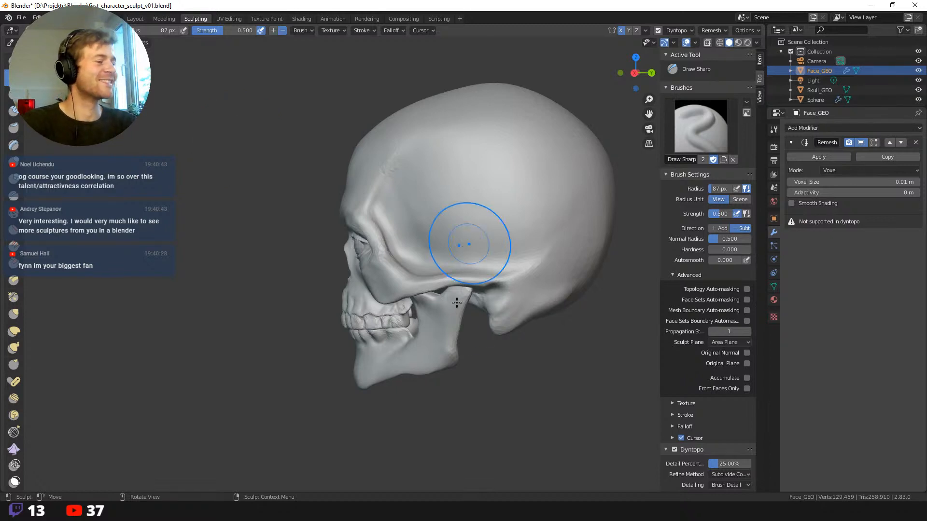
{"action": "middle_click_drag", "start_coordinate": [275, 313], "coordinate": [257, 282]}
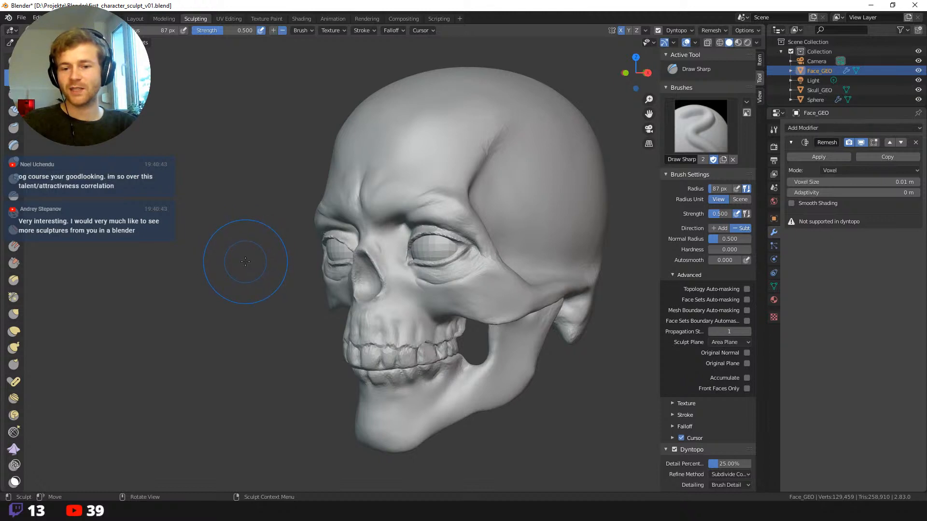
{"action": "middle_click_drag", "start_coordinate": [239, 264], "coordinate": [325, 278]}
{"action": "mouse_move", "coordinate": [555, 339]}
{"action": "middle_mouse_down", "text": "ctrl"}
{"action": "mouse_move", "coordinate": [576, 412]}
{"action": "mouse_move", "coordinate": [479, 360]}
{"action": "mouse_move", "coordinate": [553, 326]}
{"action": "middle_mouse_up", "text": "ctrl"}
{"action": "middle_click_drag", "start_coordinate": [542, 367], "coordinate": [482, 355]}
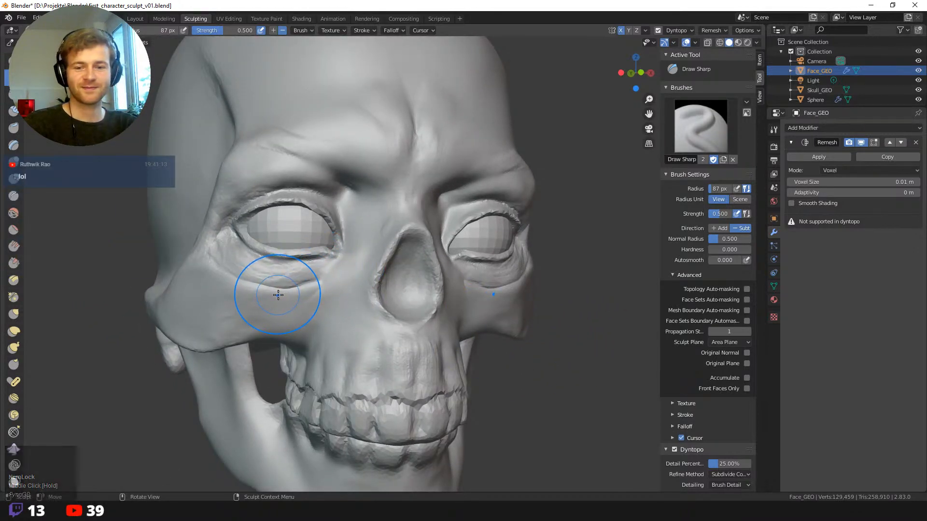
- Choose the Clay Strips brush at a 61 px radius and fill the crease beneath the lower eyelid
{"action": "key", "text": "shift+space"}
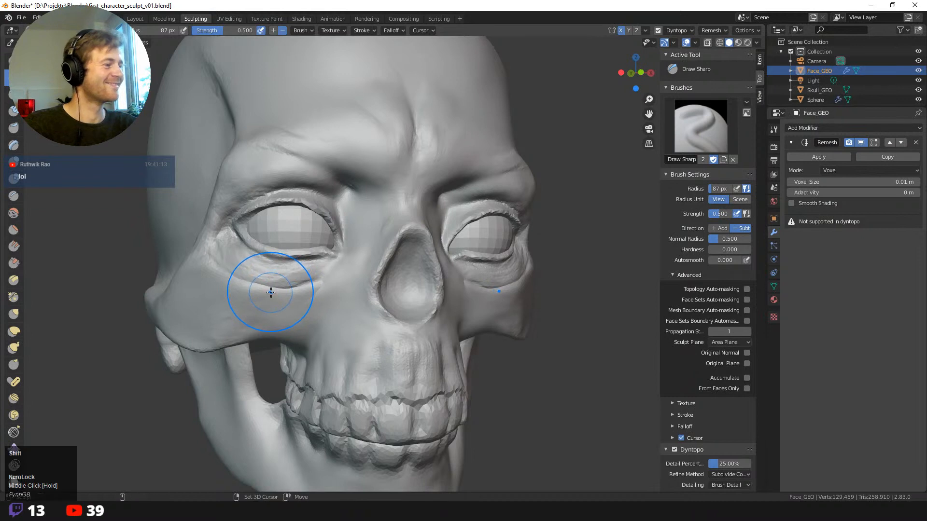
{"action": "left_click", "coordinate": [232, 178]}
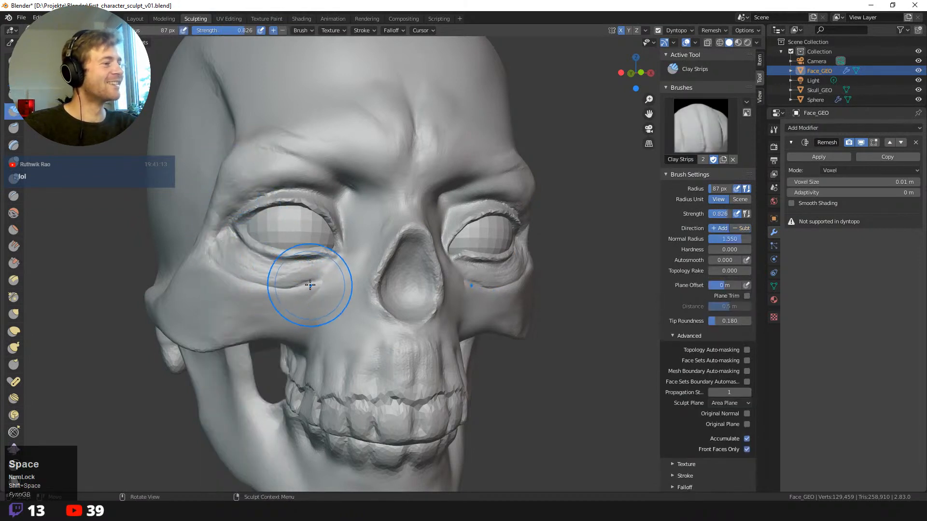
{"action": "left_click_drag", "start_coordinate": [297, 286], "coordinate": [238, 276]}
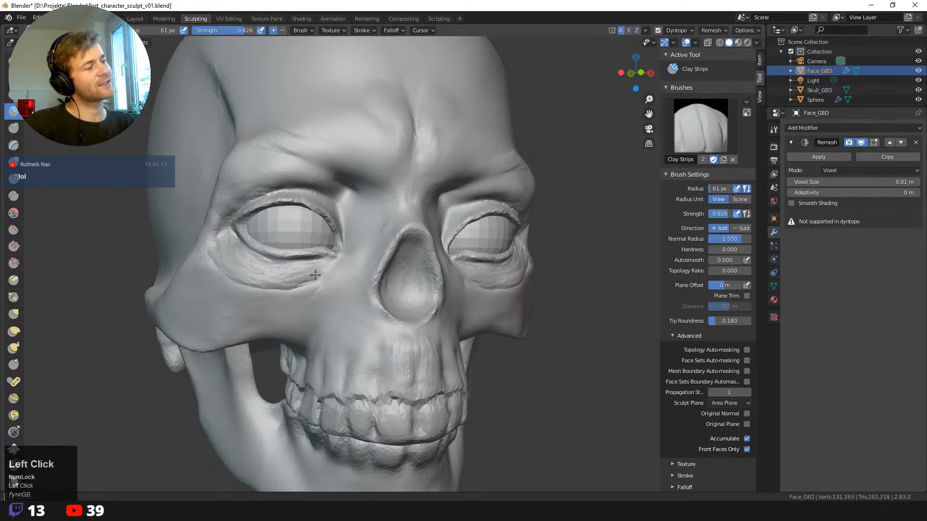
{"action": "left_click_drag", "start_coordinate": [315, 276], "coordinate": [267, 281]}
{"action": "middle_click_drag", "start_coordinate": [141, 212], "coordinate": [101, 203], "text": "ctrl"}
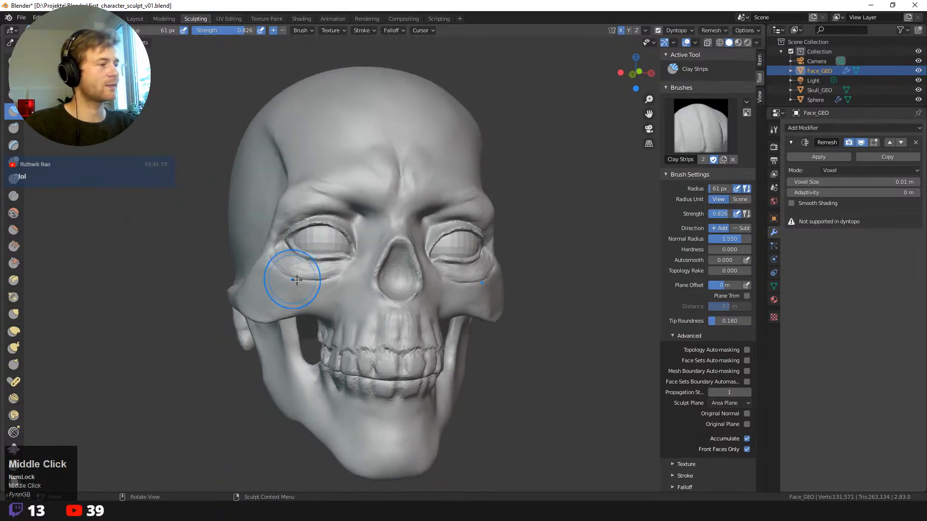
- Lay Clay Strips strokes from the inner under-eye area down the cheek beside the nose
{"action": "left_click_drag", "start_coordinate": [339, 273], "coordinate": [335, 275]}
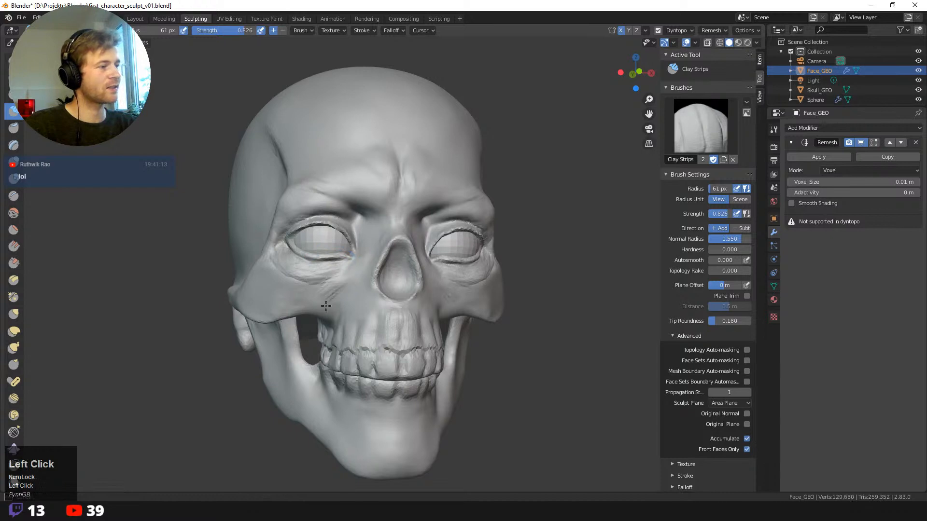
{"action": "left_click_drag", "start_coordinate": [326, 306], "coordinate": [320, 312]}
{"action": "middle_click_drag", "start_coordinate": [195, 329], "coordinate": [243, 326]}
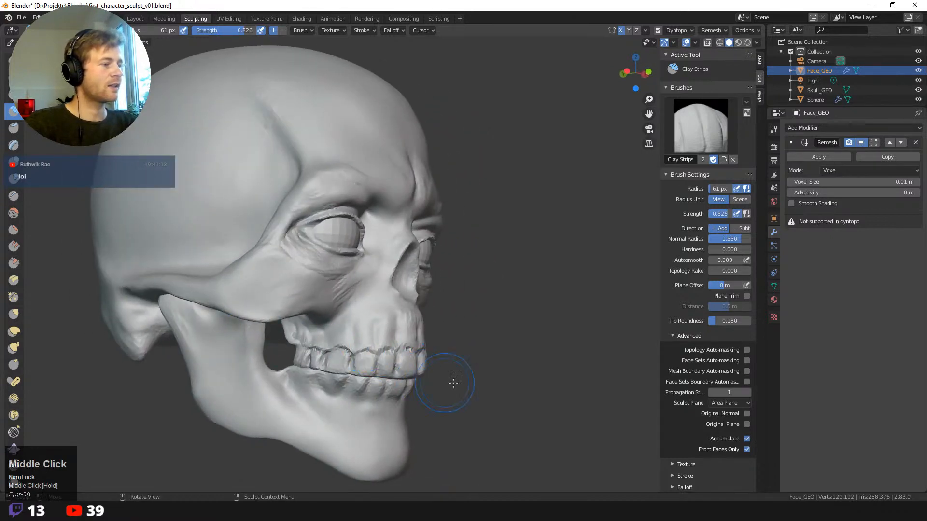
- Build up and smooth the mouth area over the front teeth, and set the Clay Strips radius to 112 px
{"action": "left_click_drag", "start_coordinate": [422, 372], "coordinate": [419, 369]}
{"action": "middle_click_drag", "start_coordinate": [425, 368], "coordinate": [398, 369]}
{"action": "mouse_move", "coordinate": [400, 364]}
{"action": "left_mouse_down", "text": "shift"}
{"action": "mouse_move", "coordinate": [389, 358]}
{"action": "mouse_move", "coordinate": [387, 374]}
{"action": "mouse_move", "coordinate": [408, 355]}
{"action": "mouse_move", "coordinate": [414, 367]}
{"action": "mouse_move", "coordinate": [403, 395]}
{"action": "left_mouse_up", "text": "shift"}
{"action": "key", "text": "f"}
{"action": "left_click", "coordinate": [438, 382]}
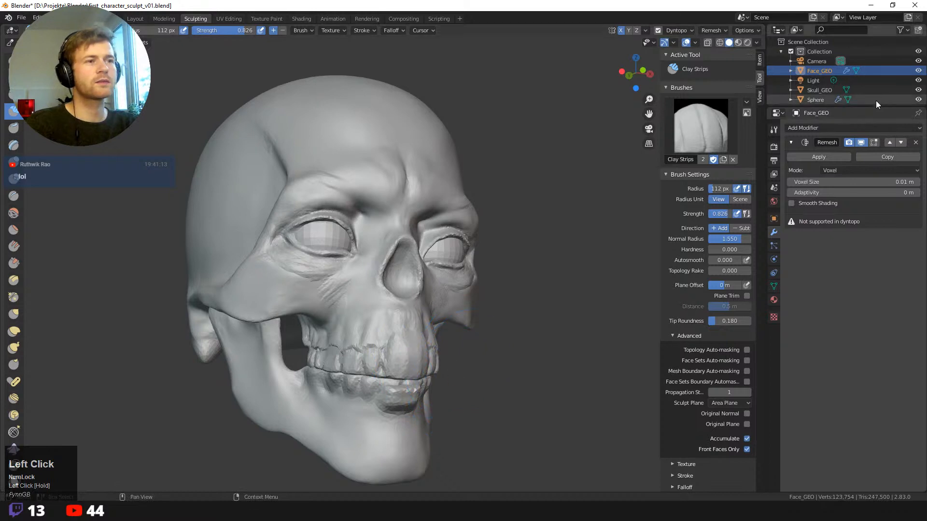
- Undo the last mouth-area change while Skull_GEO is temporarily hidden
{"action": "left_click", "coordinate": [918, 90]}
{"action": "middle_click_drag", "start_coordinate": [386, 347], "coordinate": [424, 320]}
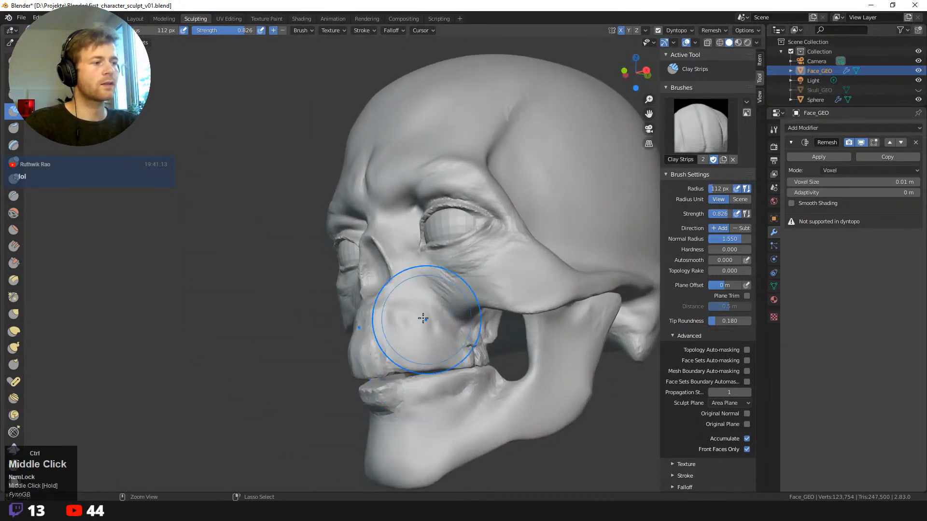
{"action": "key", "text": "ctrl+z"}
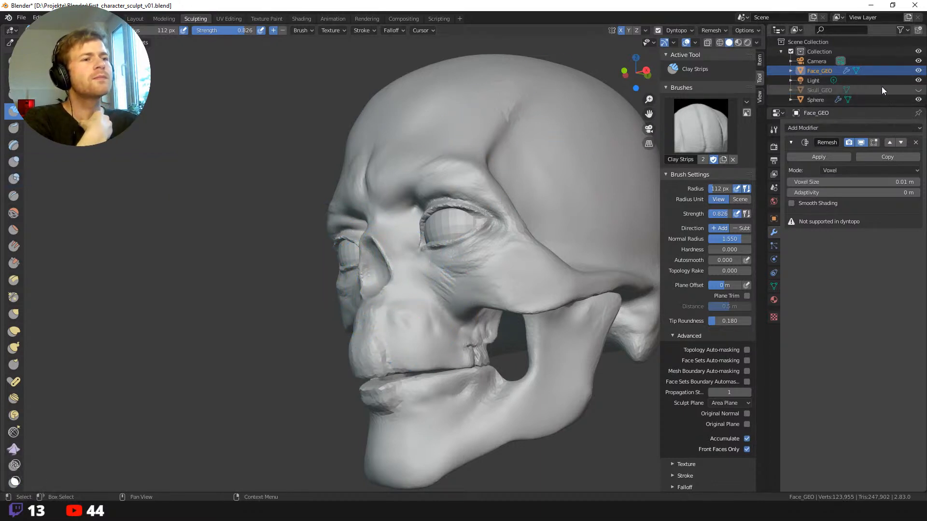
{"action": "left_click", "coordinate": [918, 90]}
- Hide Face_GEO briefly to compare the sculpted face with the bare skull, and return to a front view
{"action": "left_click", "coordinate": [918, 72]}
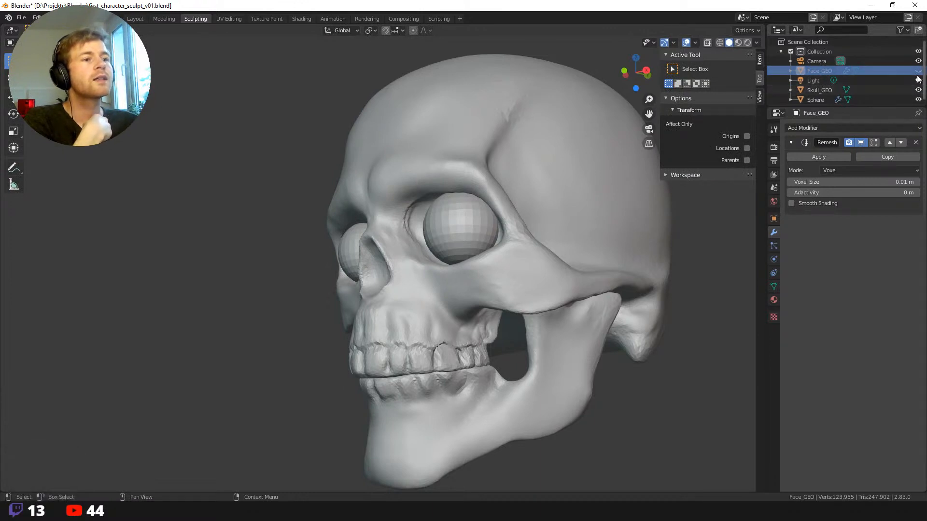
{"action": "left_click", "coordinate": [918, 71]}
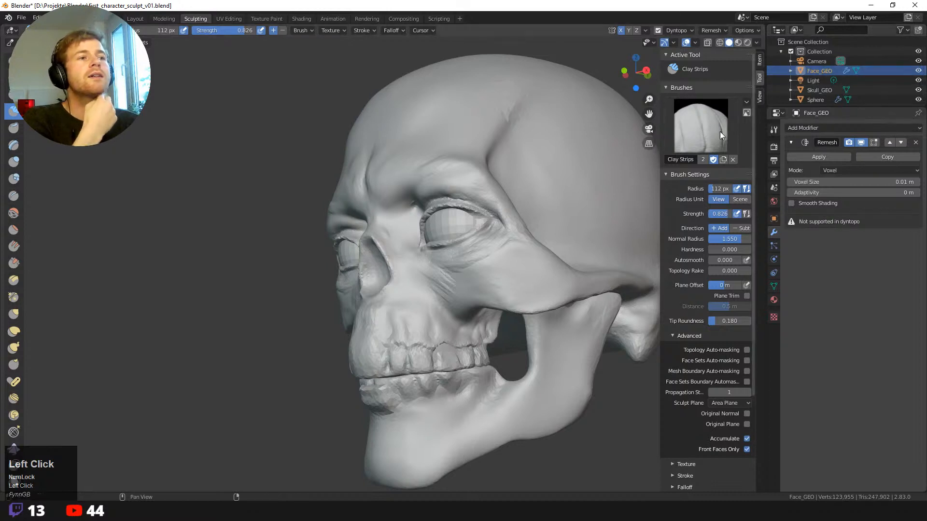
{"action": "middle_click_drag", "start_coordinate": [208, 290], "coordinate": [306, 290]}
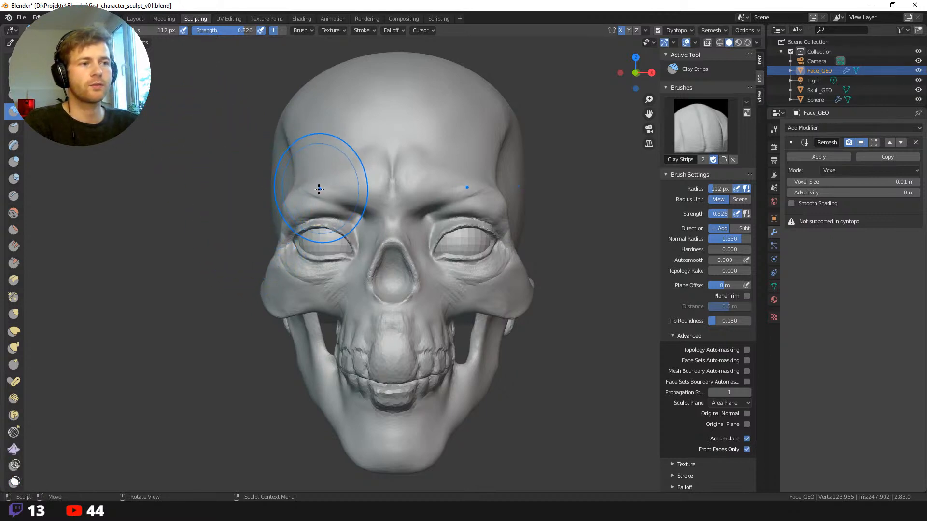
- Apply the voxel Remesh modifier on Face_GEO
{"action": "left_click", "coordinate": [817, 159]}
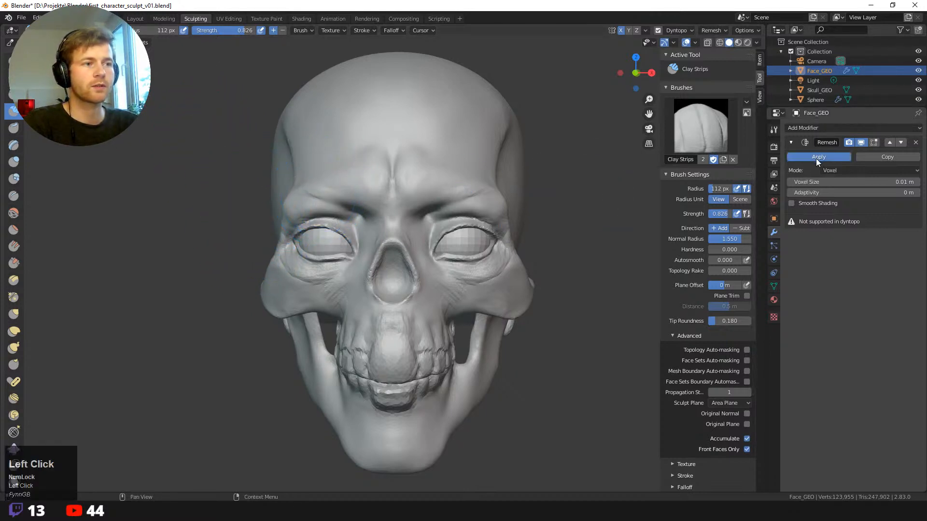
{"action": "middle_click_drag", "start_coordinate": [533, 405], "coordinate": [507, 368]}
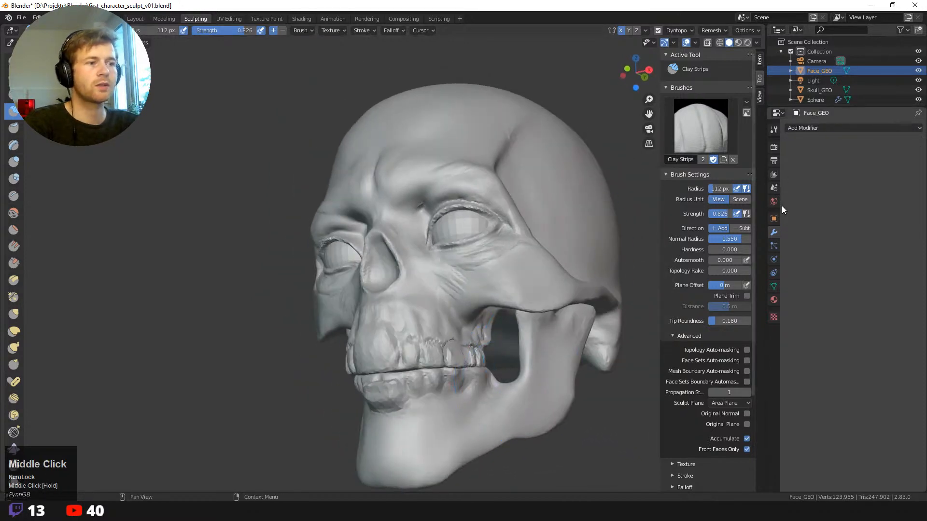
- Add another Remesh modifier to Face_GEO, and try reshaping the lower lip with the Grab brush at 140 px while Skull_GEO is hidden
{"action": "left_click", "coordinate": [811, 128]}
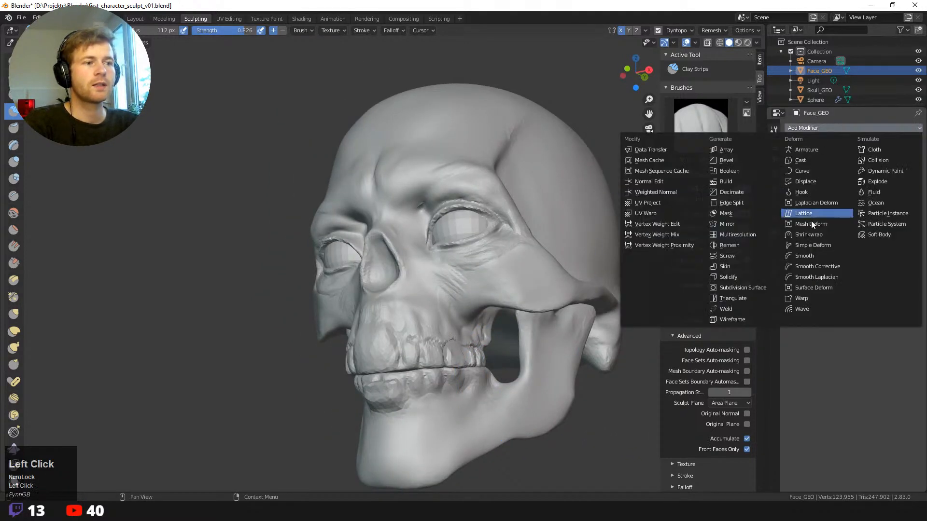
{"action": "left_click", "coordinate": [735, 245]}
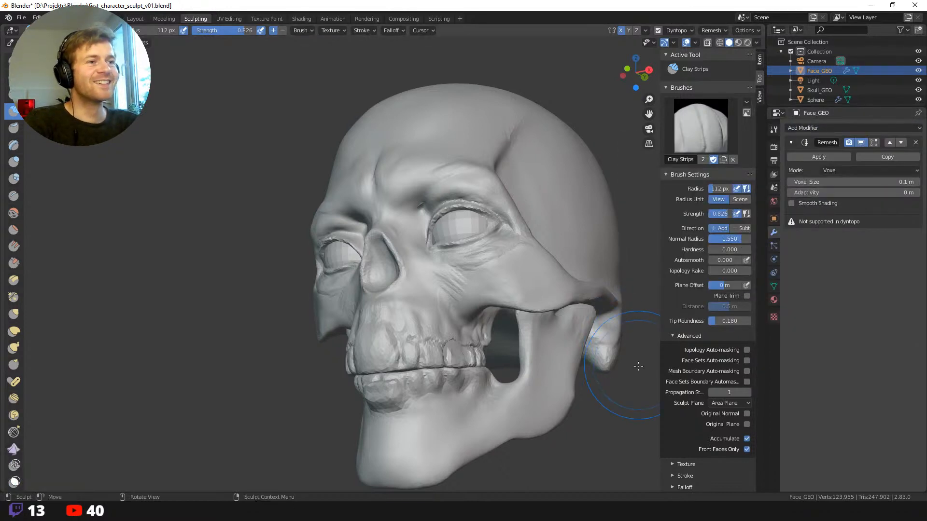
{"action": "mouse_move", "coordinate": [638, 365]}
{"action": "middle_mouse_down"}
{"action": "mouse_move", "coordinate": [621, 400]}
{"action": "mouse_move", "coordinate": [588, 381]}
{"action": "middle_mouse_up"}
{"action": "left_click", "coordinate": [918, 90]}
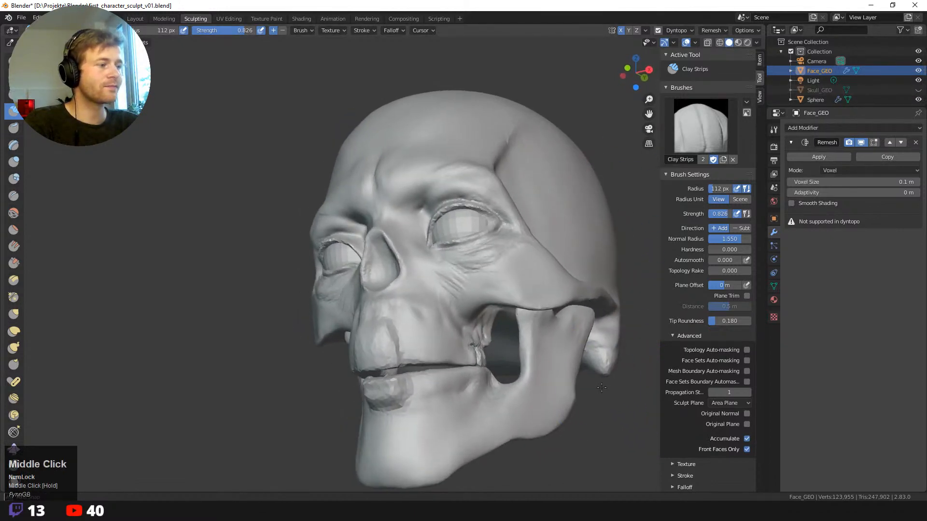
{"action": "key", "text": "f"}
{"action": "left_click", "coordinate": [419, 385]}
{"action": "key", "text": "g"}
{"action": "left_click_drag", "start_coordinate": [406, 385], "coordinate": [403, 379]}
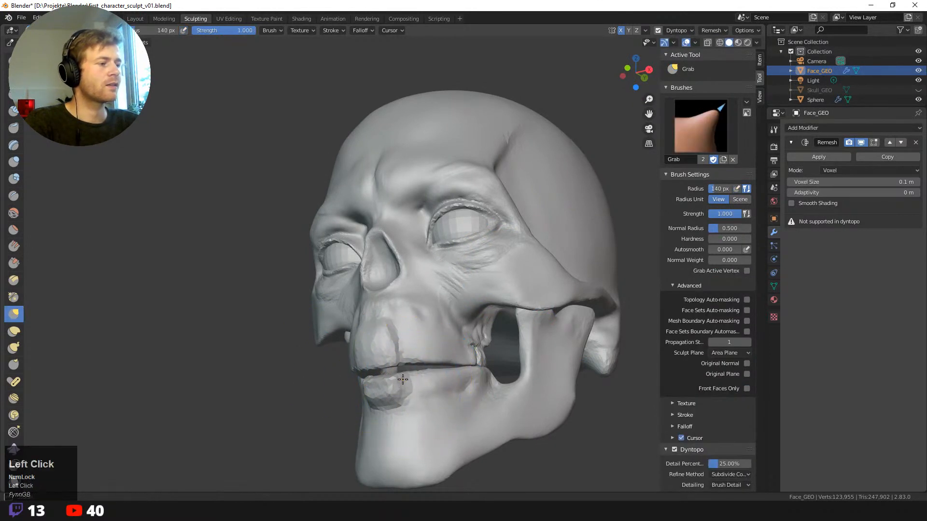
- Undo the lip edit and the added Remesh modifier, going back to the remeshed Face_GEO
{"action": "key", "text": "ctrl+z"}
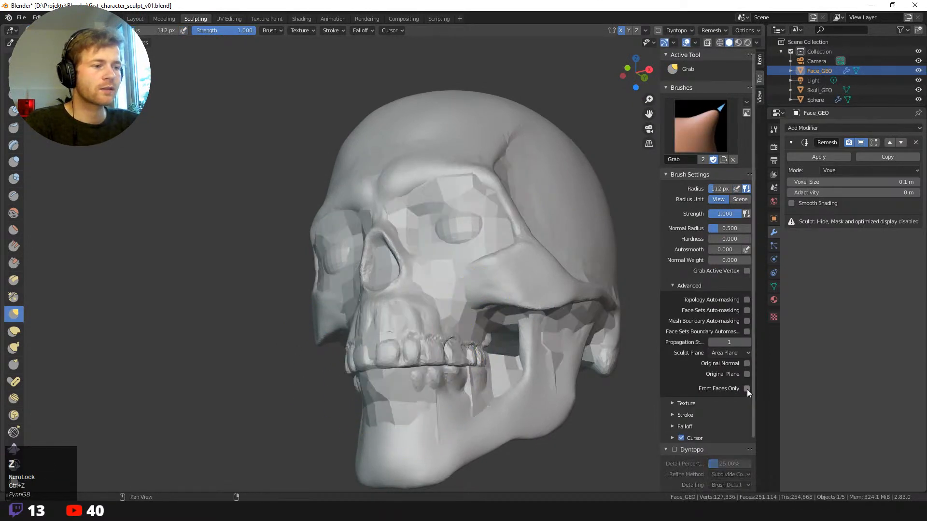
{"action": "left_click", "coordinate": [746, 389]}
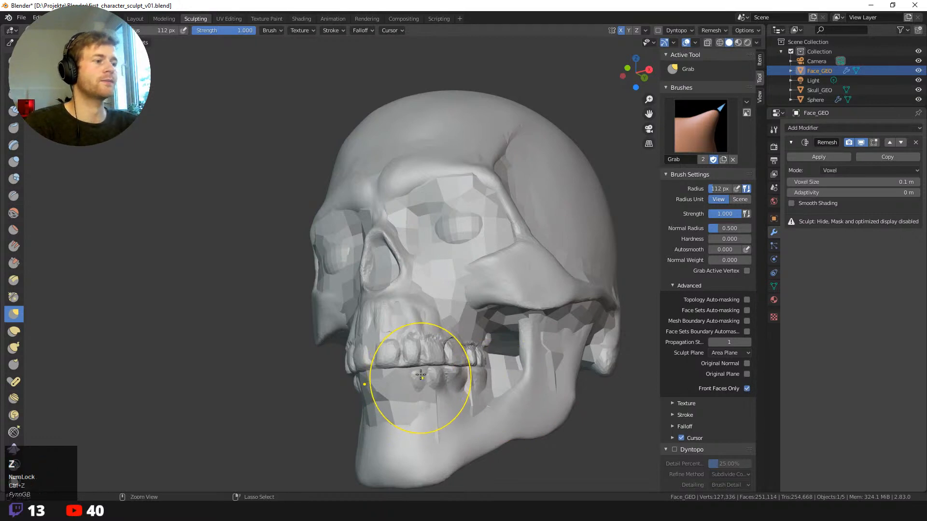
{"action": "key", "text": "ctrl+z"}
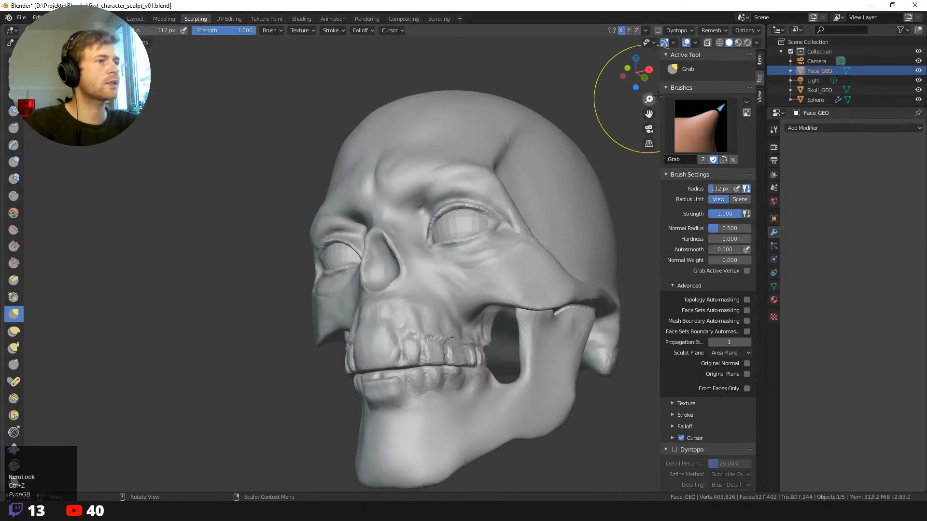
- Hide Skull_GEO and pull Face_GEO's lower lip area up with the Grab brush at a 136 px radius
{"action": "left_click", "coordinate": [918, 89]}
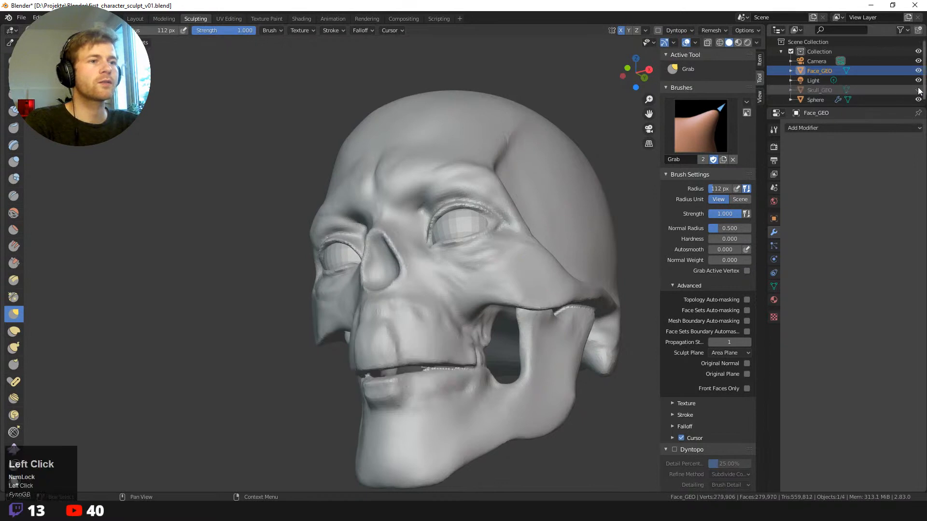
{"action": "key", "text": "f"}
{"action": "left_click", "coordinate": [418, 383]}
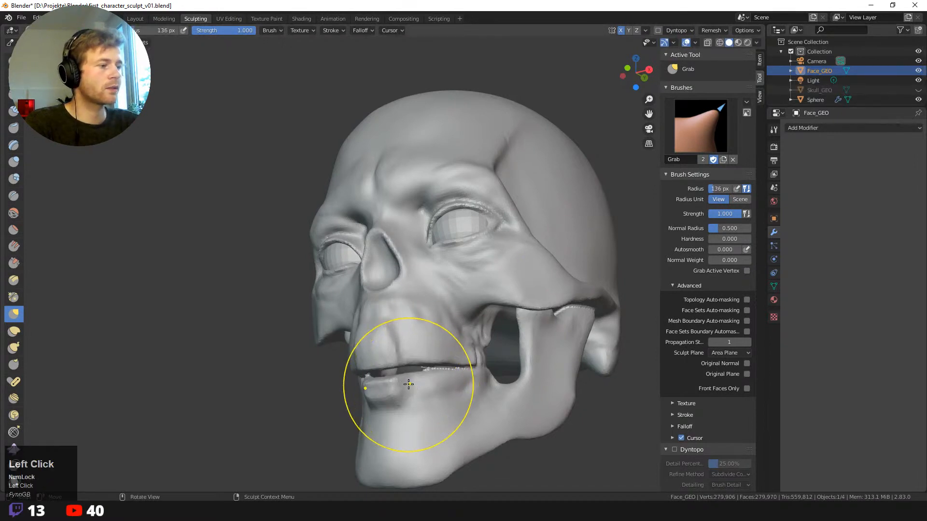
{"action": "mouse_move", "coordinate": [394, 384]}
{"action": "left_mouse_down"}
{"action": "mouse_move", "coordinate": [389, 377]}
{"action": "mouse_move", "coordinate": [449, 367]}
{"action": "mouse_move", "coordinate": [421, 372]}
{"action": "left_mouse_up"}
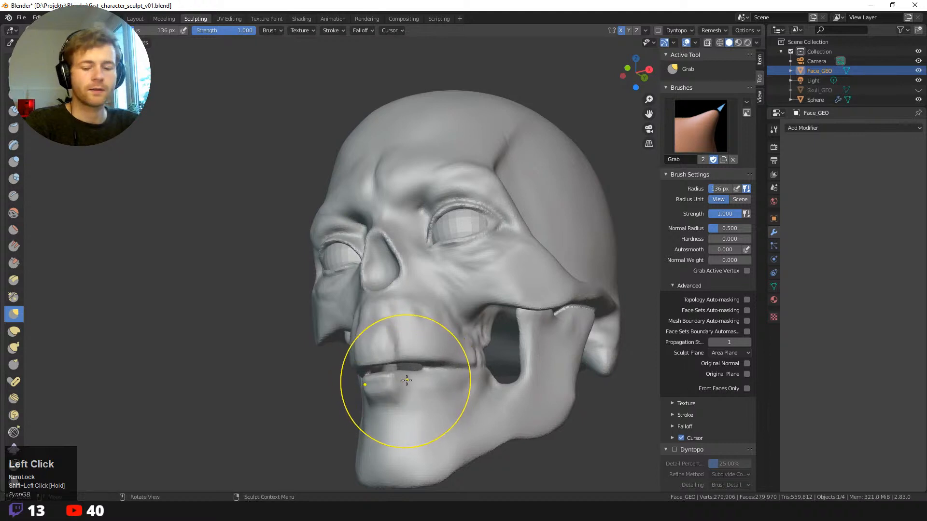
- Swell the lips with the Inflate brush to close the gap between them
{"action": "key", "text": "shift+space"}
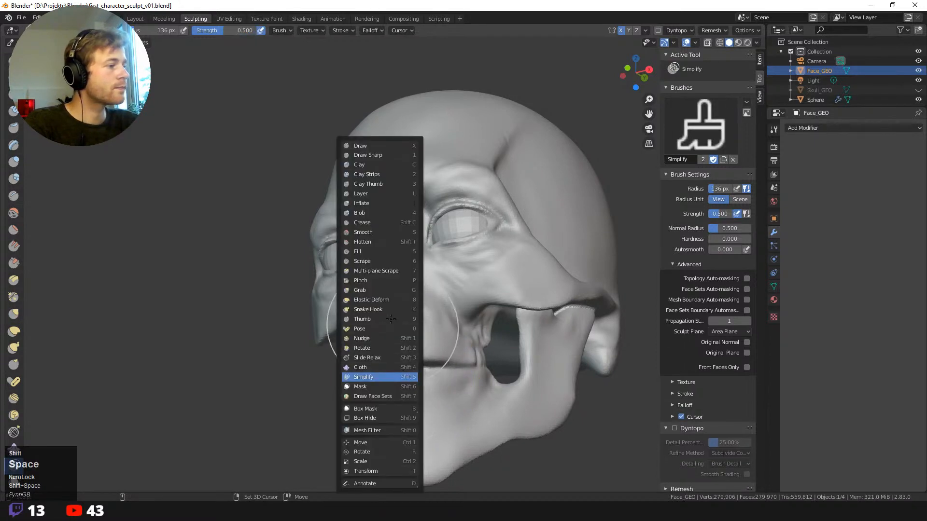
{"action": "left_click", "coordinate": [365, 213]}
{"action": "key", "text": "shift+space"}
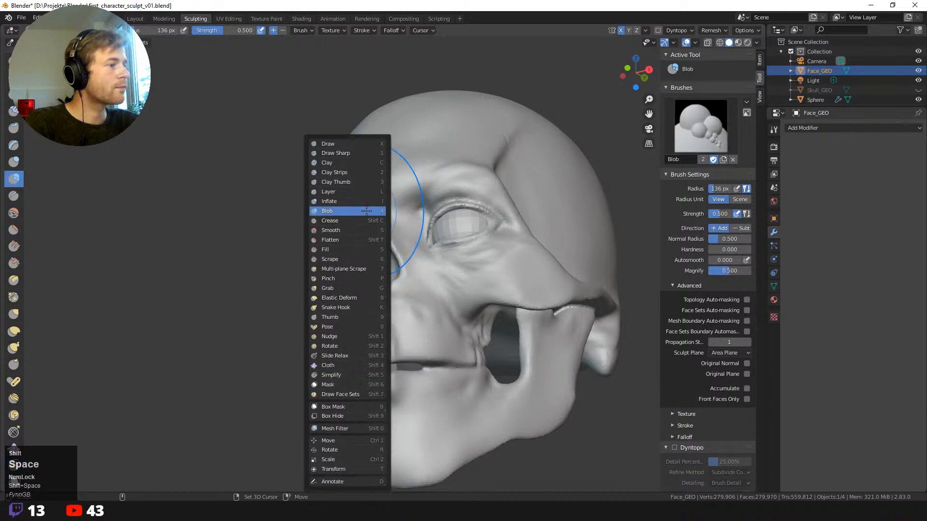
{"action": "left_click", "coordinate": [353, 201]}
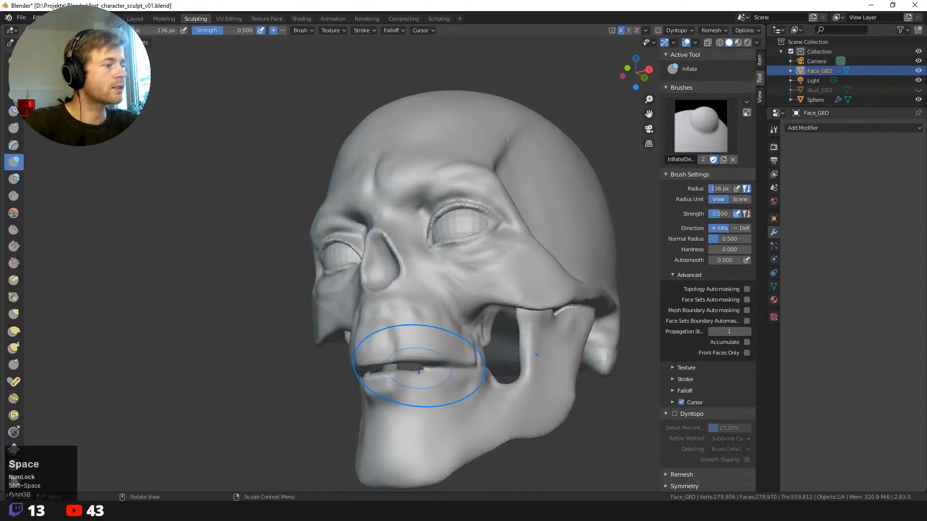
{"action": "mouse_move", "coordinate": [415, 340]}
{"action": "left_mouse_down"}
{"action": "mouse_move", "coordinate": [430, 365]}
{"action": "mouse_move", "coordinate": [415, 355]}
{"action": "left_mouse_up"}
{"action": "mouse_move", "coordinate": [414, 356]}
{"action": "left_mouse_down"}
{"action": "mouse_move", "coordinate": [392, 363]}
{"action": "mouse_move", "coordinate": [444, 361]}
{"action": "left_mouse_up"}
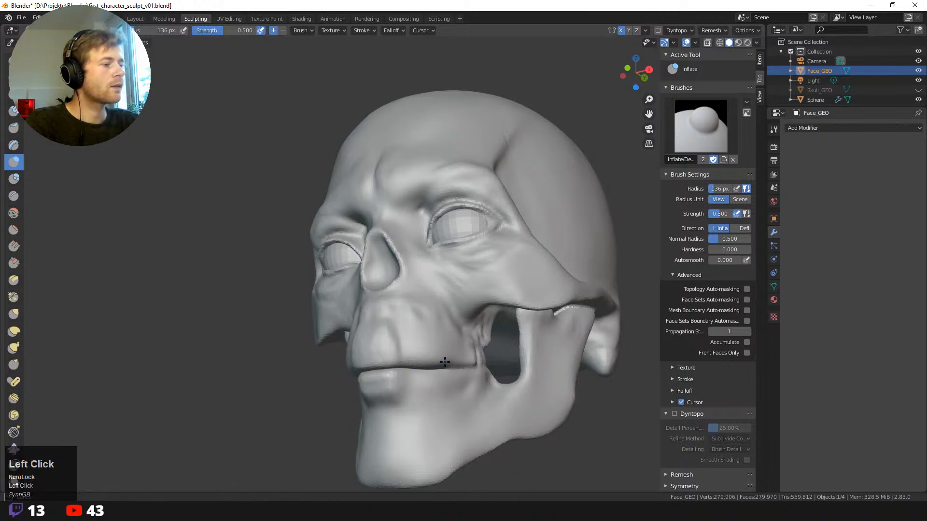
- Remesh Face_GEO with a voxel Remesh modifier at a voxel size of 0.01 m, and apply it
{"action": "middle_click_drag", "start_coordinate": [444, 361], "coordinate": [372, 382]}
{"action": "left_click", "coordinate": [372, 382]}
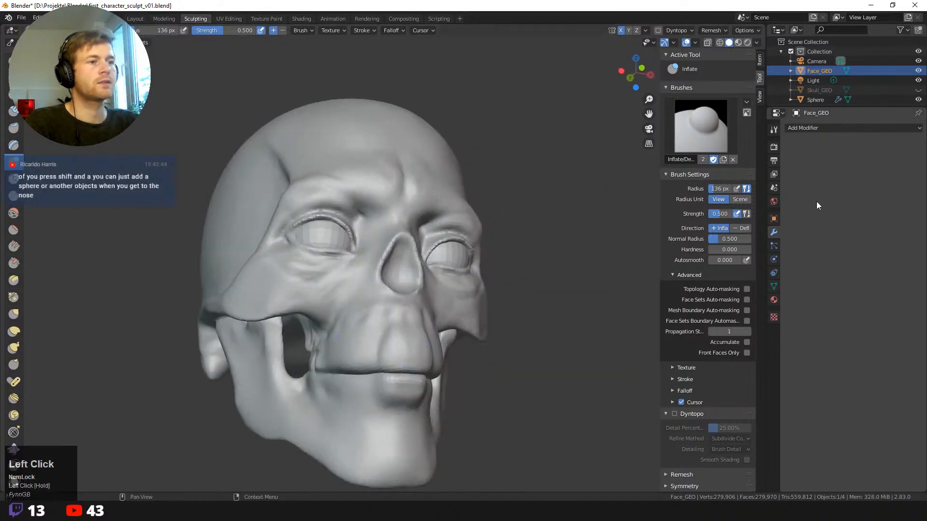
{"action": "left_click", "coordinate": [825, 128]}
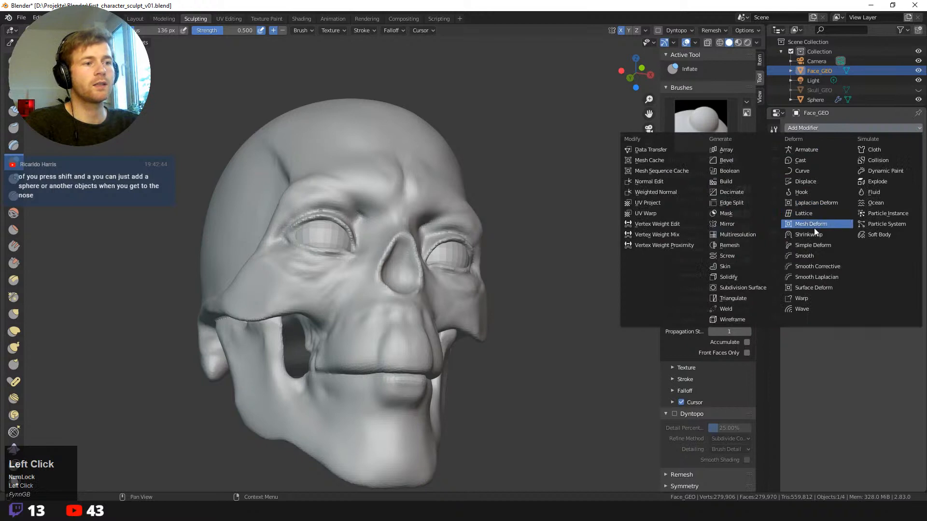
{"action": "left_click", "coordinate": [746, 242]}
{"action": "left_click", "coordinate": [904, 182]}
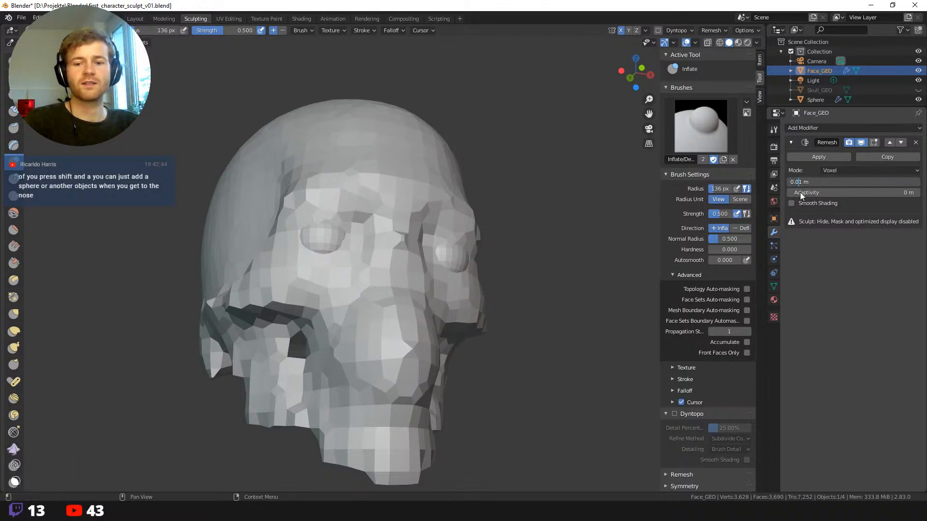
{"action": "type", "text": "0"}
{"action": "key", "text": "Return"}
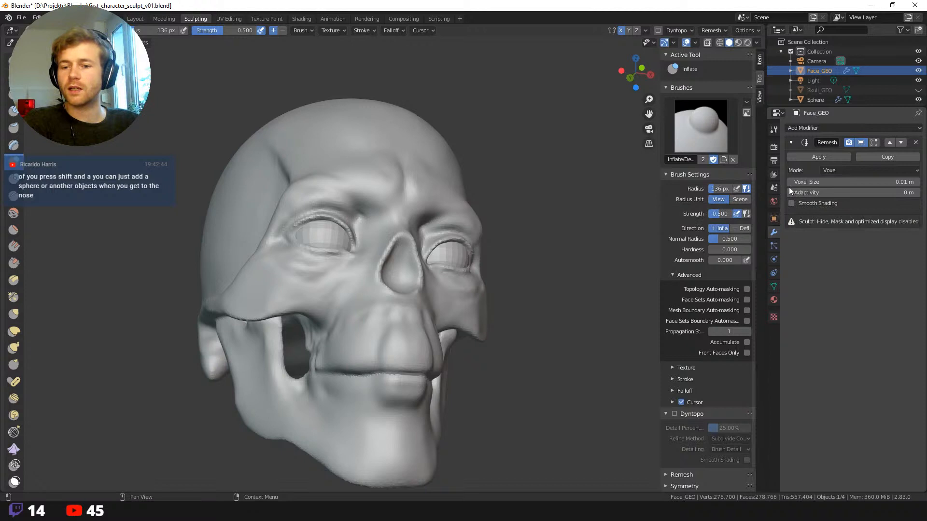
{"action": "middle_click_drag", "start_coordinate": [531, 372], "coordinate": [482, 377]}
{"action": "middle_click_drag", "start_coordinate": [445, 342], "coordinate": [455, 292]}
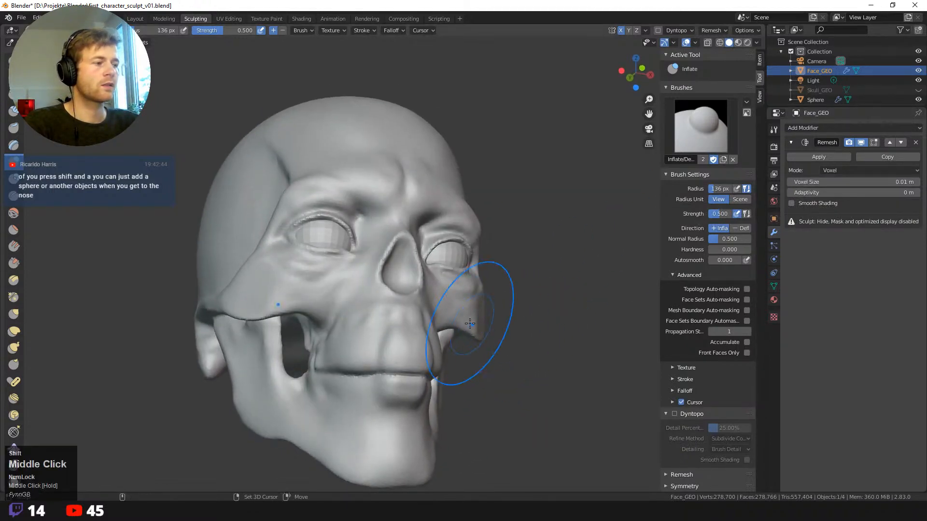
{"action": "key", "text": "shift+s"}
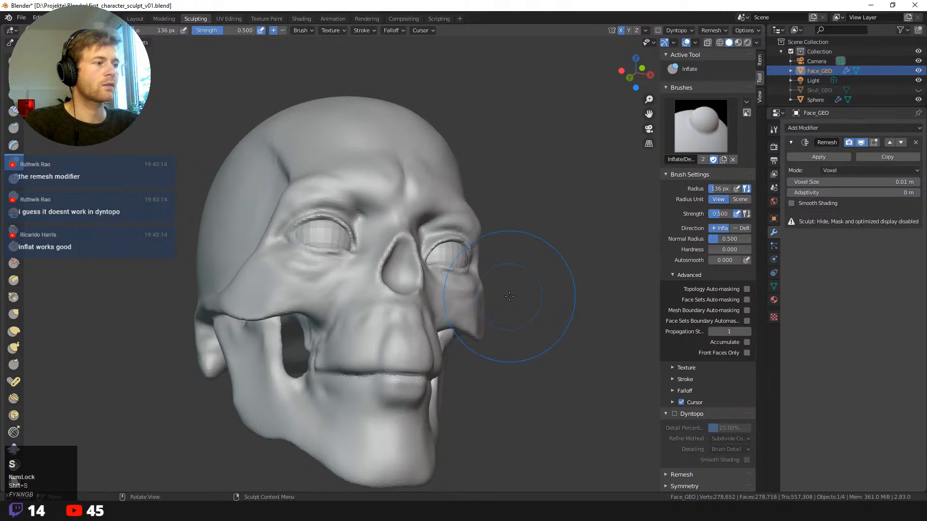
{"action": "middle_click_drag", "start_coordinate": [528, 289], "coordinate": [542, 228]}
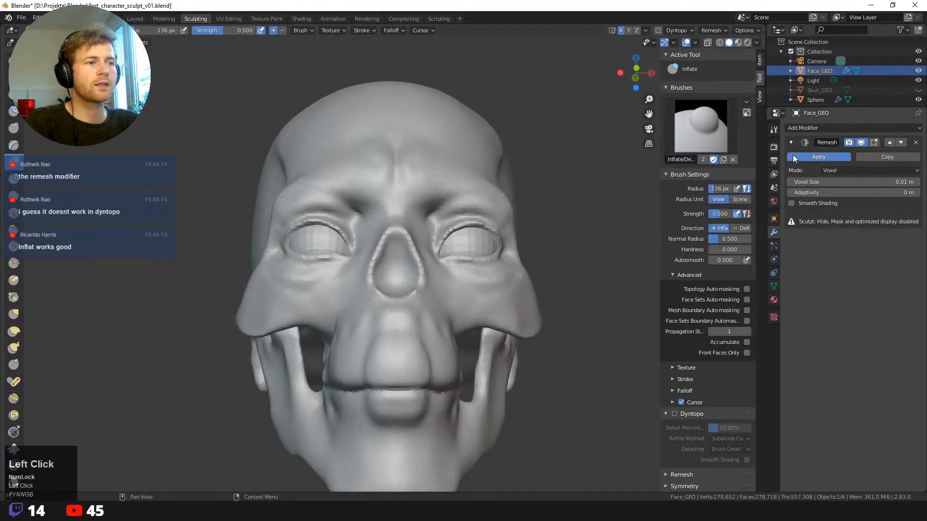
{"action": "mouse_move", "coordinate": [541, 241]}
{"action": "middle_mouse_down"}
{"action": "mouse_move", "coordinate": [554, 331]}
{"action": "mouse_move", "coordinate": [600, 372]}
{"action": "middle_mouse_up"}
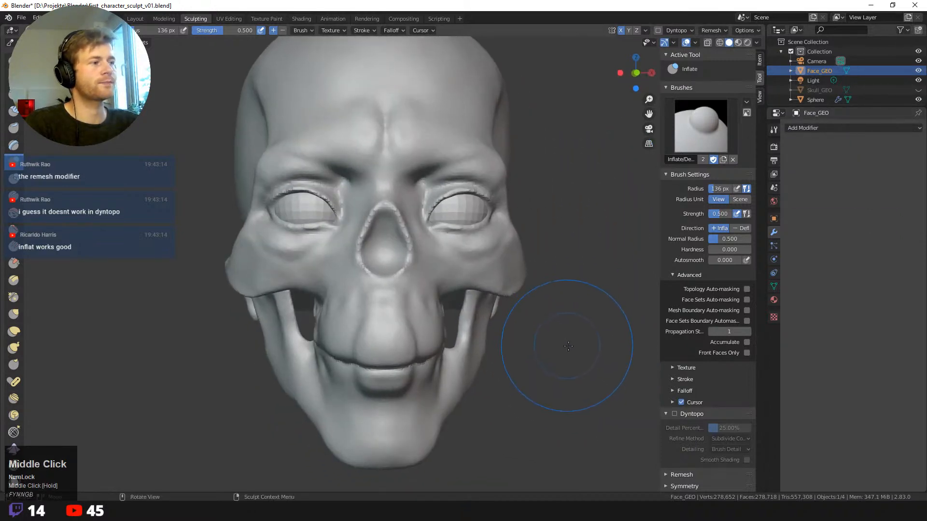
- Smooth away the seam between the upper and lower lip
{"action": "middle_click_drag", "start_coordinate": [560, 333], "coordinate": [587, 343]}
{"action": "middle_click_drag", "start_coordinate": [523, 386], "coordinate": [458, 379]}
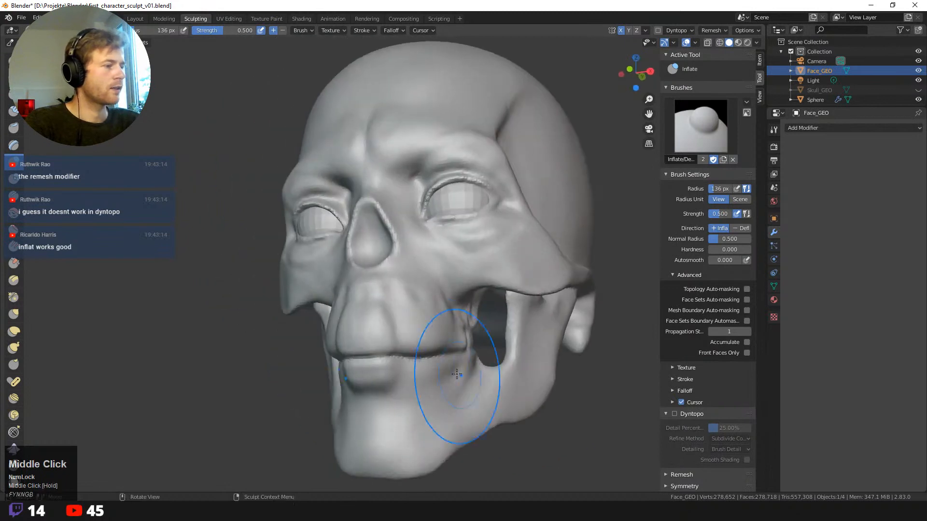
{"action": "left_click_drag", "start_coordinate": [398, 353], "coordinate": [386, 354], "text": "shift"}
{"action": "middle_click_drag", "start_coordinate": [472, 269], "coordinate": [532, 385]}
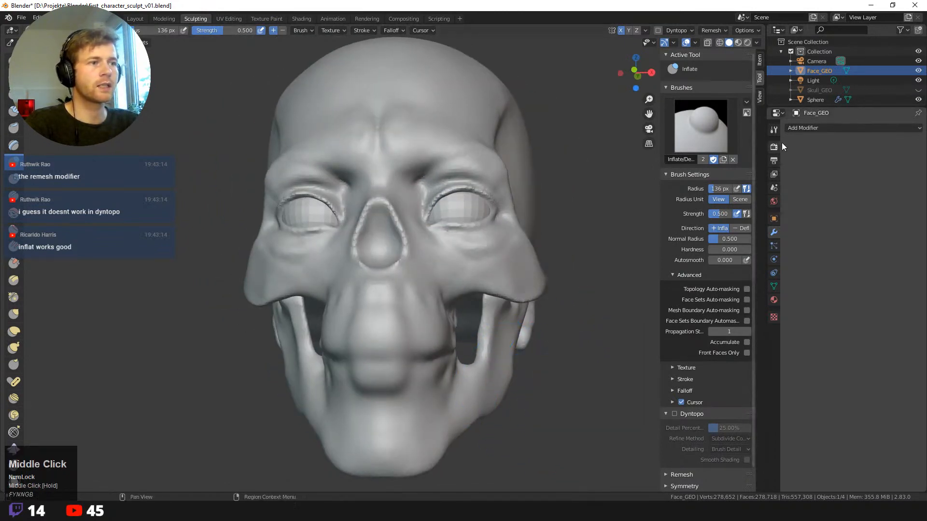
- Show Skull_GEO again, and build up, smooth and carve the front of the mouth with the Clay Strips brush
{"action": "left_click", "coordinate": [918, 90]}
{"action": "middle_click_drag", "start_coordinate": [541, 415], "coordinate": [586, 425]}
{"action": "key", "text": "shift+space"}
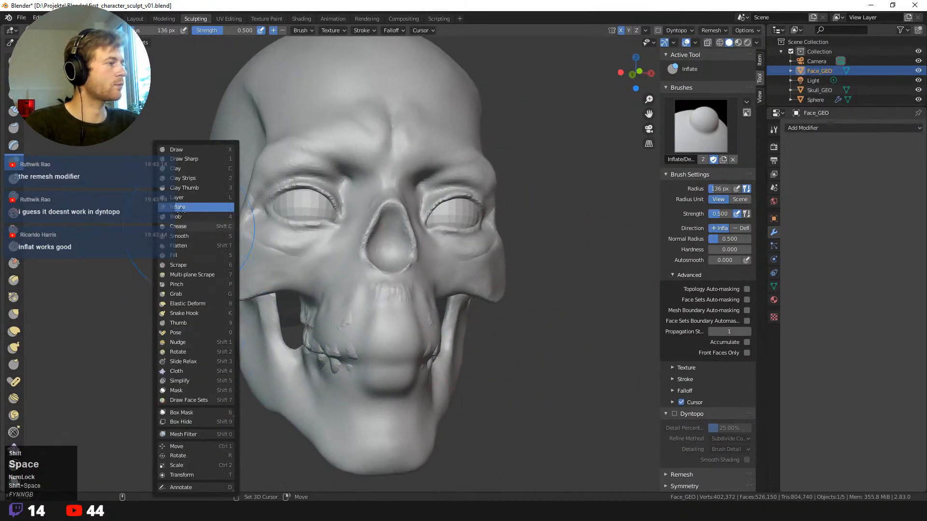
{"action": "left_click", "coordinate": [193, 178]}
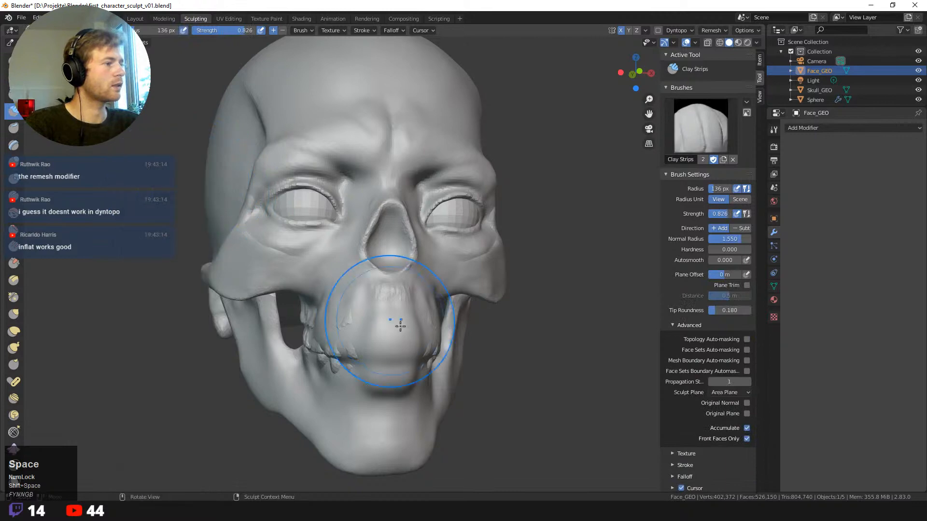
{"action": "left_click", "coordinate": [397, 344]}
{"action": "mouse_move", "coordinate": [380, 375]}
{"action": "left_mouse_down"}
{"action": "mouse_move", "coordinate": [358, 372]}
{"action": "mouse_move", "coordinate": [360, 387]}
{"action": "left_mouse_up"}
{"action": "middle_click_drag", "start_coordinate": [344, 367], "coordinate": [392, 358]}
{"action": "mouse_move", "coordinate": [399, 319]}
{"action": "left_mouse_down"}
{"action": "mouse_move", "coordinate": [413, 307]}
{"action": "mouse_move", "coordinate": [399, 310]}
{"action": "mouse_move", "coordinate": [408, 364]}
{"action": "mouse_move", "coordinate": [406, 345]}
{"action": "mouse_move", "coordinate": [389, 356]}
{"action": "left_mouse_up"}
{"action": "left_click", "coordinate": [420, 346], "text": "shift"}
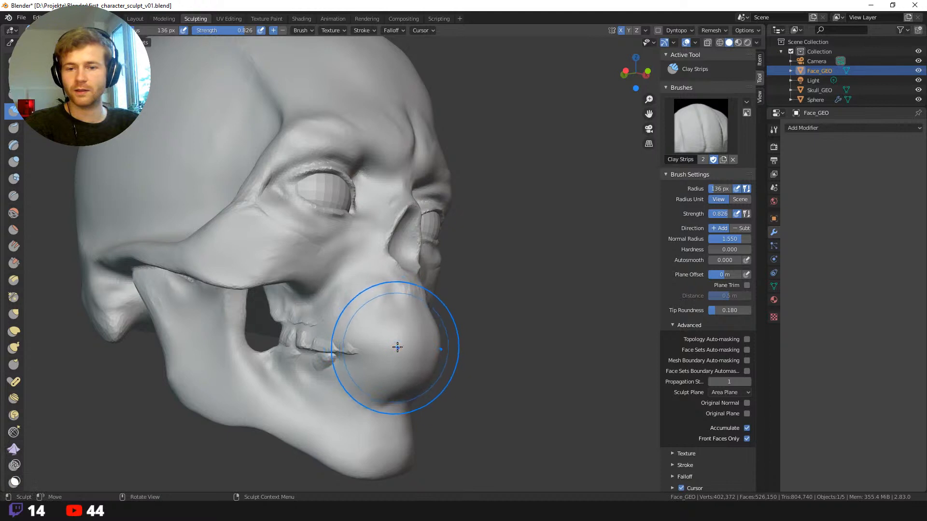
{"action": "mouse_move", "coordinate": [425, 367]}
{"action": "middle_mouse_down"}
{"action": "mouse_move", "coordinate": [406, 329]}
{"action": "mouse_move", "coordinate": [392, 340]}
{"action": "middle_mouse_up"}
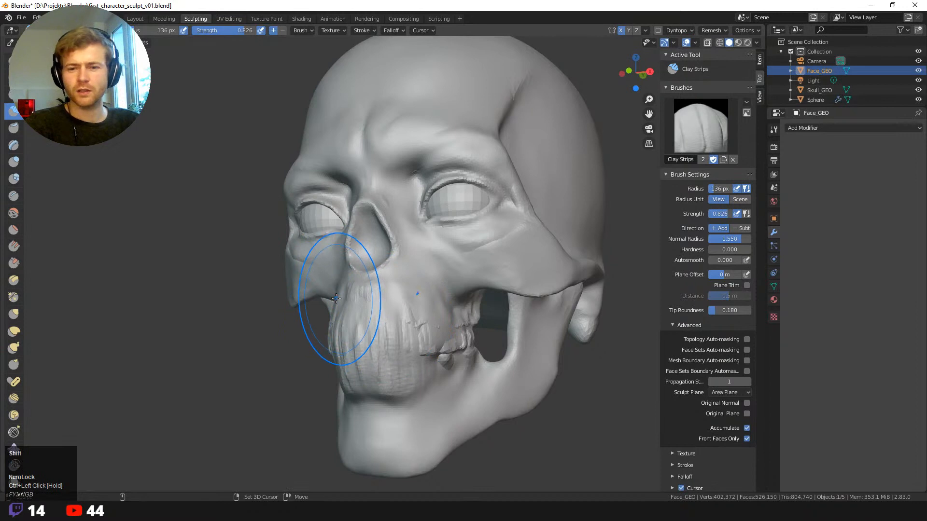
{"action": "key", "text": "shift+a"}
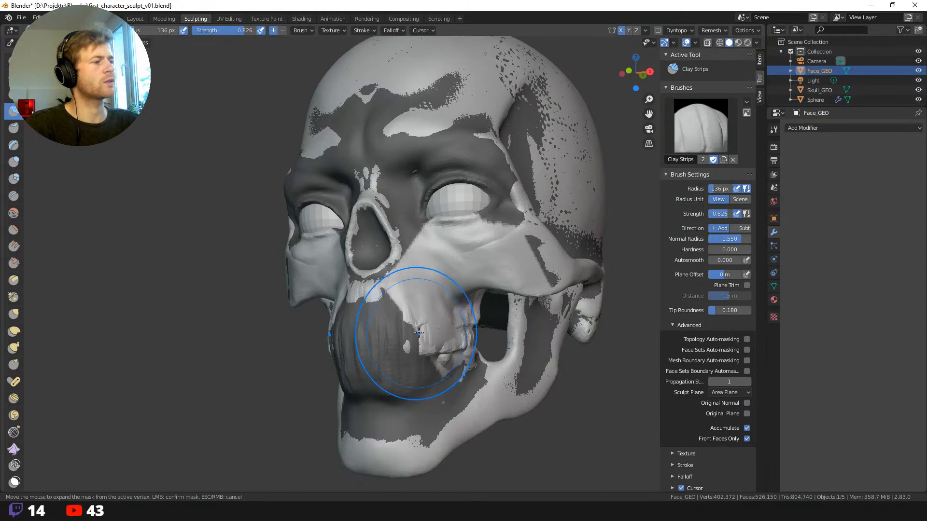
{"action": "left_click", "coordinate": [407, 356]}
{"action": "key", "text": "a"}
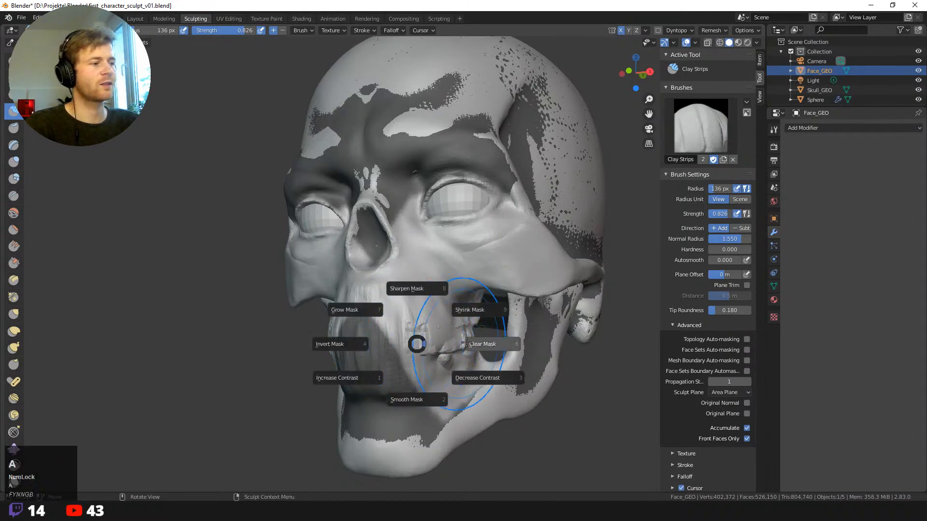
{"action": "left_click", "coordinate": [478, 343]}
- Smooth the strokes on the front of the mouth, and lay Clay Strips over the side teeth at the mouth corner
{"action": "middle_click_drag", "start_coordinate": [280, 321], "coordinate": [373, 341]}
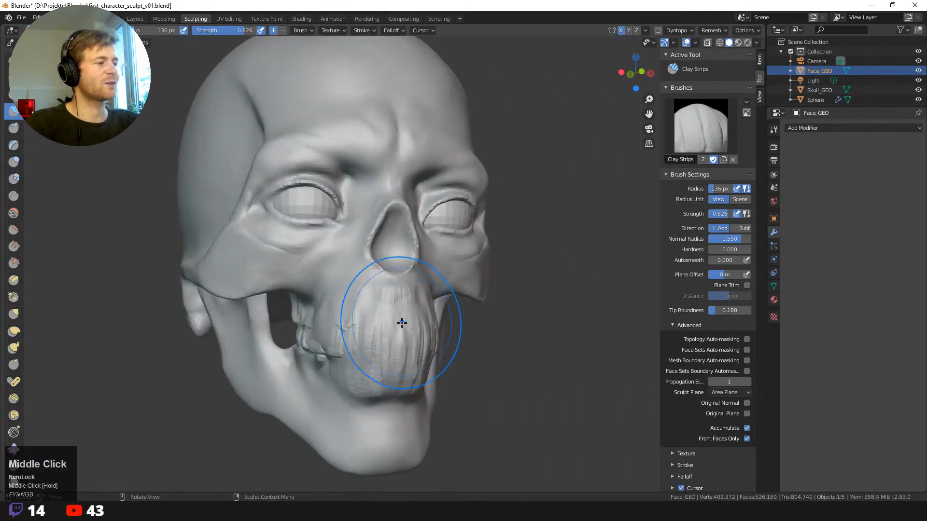
{"action": "left_click", "coordinate": [399, 305], "text": "shift"}
{"action": "mouse_move", "coordinate": [399, 306]}
{"action": "left_mouse_down", "text": "shift"}
{"action": "mouse_move", "coordinate": [345, 339]}
{"action": "mouse_move", "coordinate": [349, 367]}
{"action": "left_mouse_up", "text": "shift"}
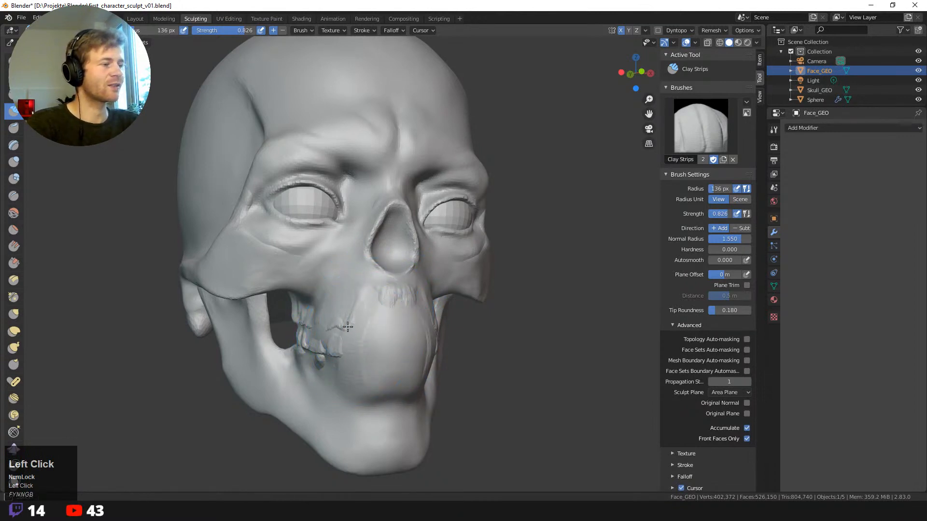
{"action": "mouse_move", "coordinate": [348, 327]}
{"action": "left_mouse_down"}
{"action": "mouse_move", "coordinate": [337, 327]}
{"action": "mouse_move", "coordinate": [313, 360]}
{"action": "left_mouse_up"}
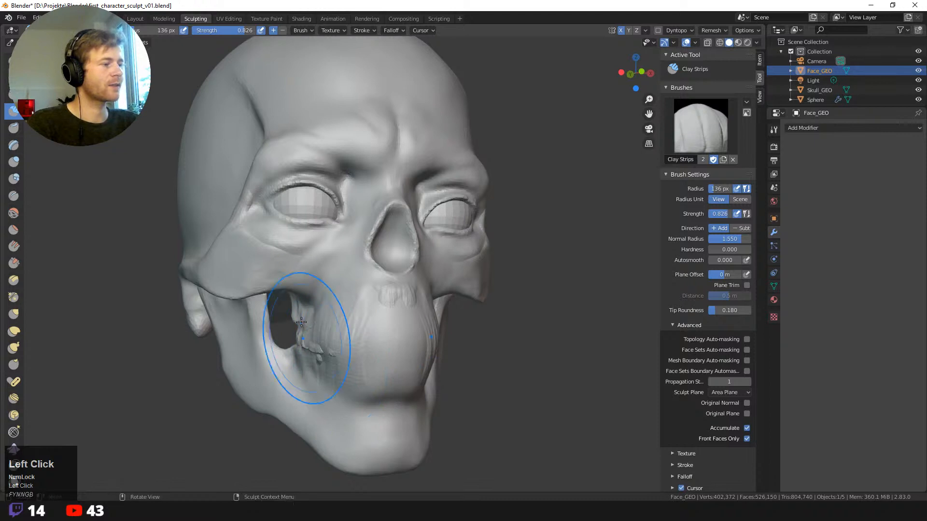
- Lay Clay Strips over the side teeth, and build up the front of the mouth from the nose down to the chin
{"action": "mouse_move", "coordinate": [301, 310]}
{"action": "left_mouse_down"}
{"action": "mouse_move", "coordinate": [313, 371]}
{"action": "mouse_move", "coordinate": [362, 307]}
{"action": "mouse_move", "coordinate": [350, 312]}
{"action": "left_mouse_up"}
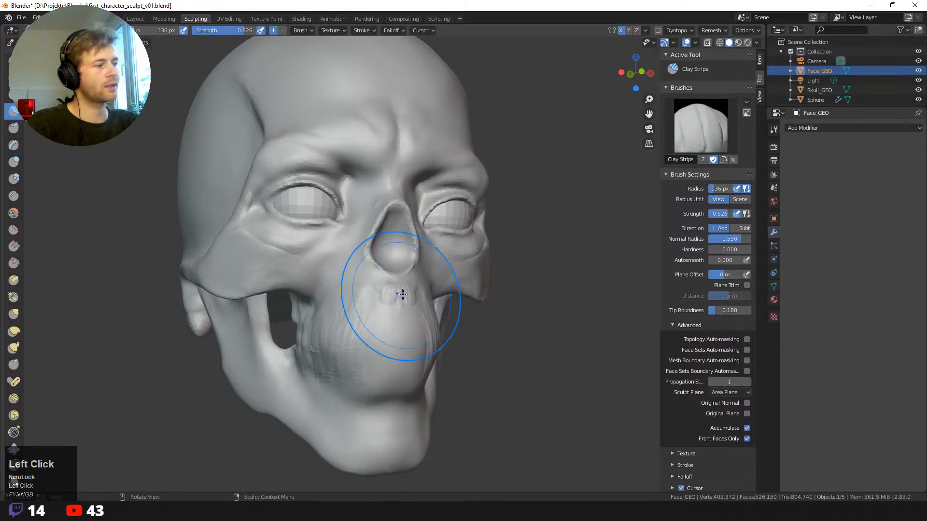
{"action": "mouse_move", "coordinate": [400, 295]}
{"action": "left_mouse_down"}
{"action": "mouse_move", "coordinate": [381, 321]}
{"action": "mouse_move", "coordinate": [368, 384]}
{"action": "left_mouse_up"}
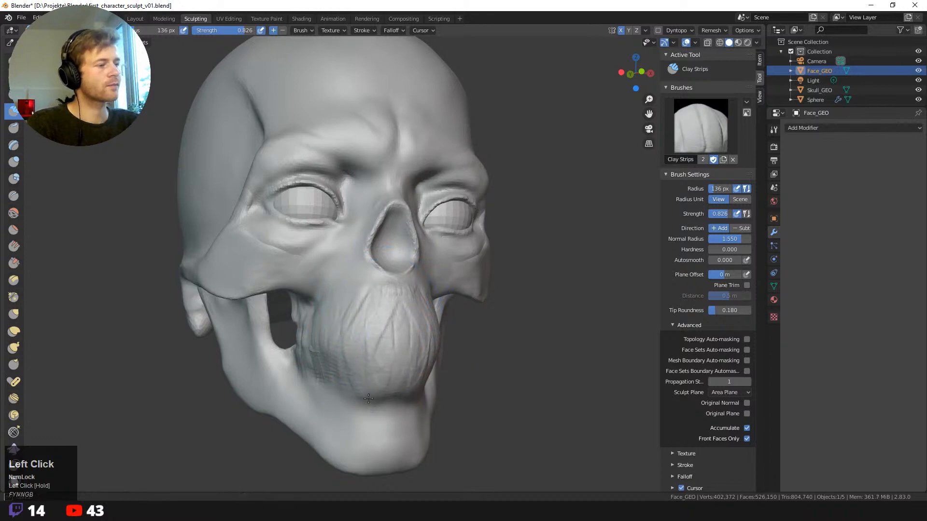
{"action": "left_click_drag", "start_coordinate": [386, 314], "coordinate": [378, 357]}
{"action": "mouse_move", "coordinate": [398, 296]}
{"action": "left_mouse_down"}
{"action": "mouse_move", "coordinate": [374, 291]}
{"action": "mouse_move", "coordinate": [352, 318]}
{"action": "left_mouse_up"}
{"action": "left_click_drag", "start_coordinate": [359, 329], "coordinate": [350, 398]}
{"action": "mouse_move", "coordinate": [355, 348]}
{"action": "left_mouse_down"}
{"action": "mouse_move", "coordinate": [381, 380]}
{"action": "mouse_move", "coordinate": [404, 380]}
{"action": "left_mouse_up"}
{"action": "left_click_drag", "start_coordinate": [351, 366], "coordinate": [385, 381]}
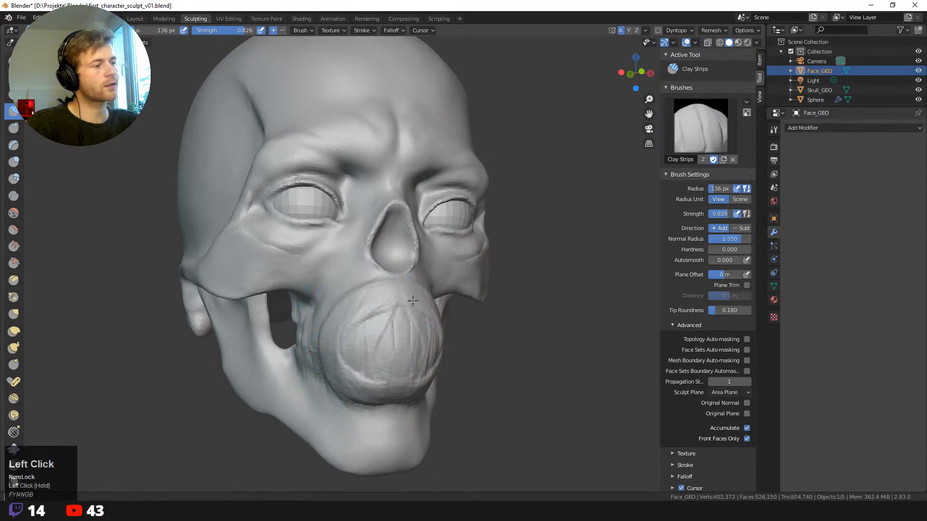
- Thicken the upper and lower edges of the mouth bulge with Clay Strips, working from both sides of the face
{"action": "left_click_drag", "start_coordinate": [412, 302], "coordinate": [366, 319]}
{"action": "middle_click_drag", "start_coordinate": [353, 363], "coordinate": [383, 310]}
{"action": "left_click_drag", "start_coordinate": [383, 310], "coordinate": [413, 362]}
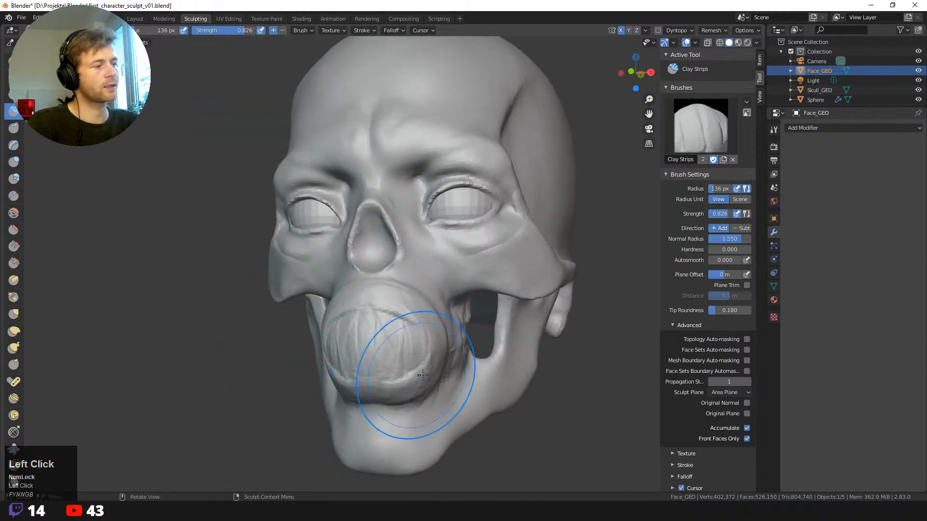
{"action": "middle_click_drag", "start_coordinate": [414, 362], "coordinate": [470, 442]}
{"action": "left_click_drag", "start_coordinate": [378, 293], "coordinate": [418, 363]}
{"action": "mouse_move", "coordinate": [417, 363]}
{"action": "left_mouse_down"}
{"action": "mouse_move", "coordinate": [429, 371]}
{"action": "mouse_move", "coordinate": [390, 384]}
{"action": "mouse_move", "coordinate": [412, 360]}
{"action": "mouse_move", "coordinate": [379, 384]}
{"action": "mouse_move", "coordinate": [364, 381]}
{"action": "left_mouse_up"}
- Smooth the clay strokes on the front of the mouth into an even, rounded bulge
{"action": "left_click_drag", "start_coordinate": [374, 334], "coordinate": [378, 350], "text": "shift"}
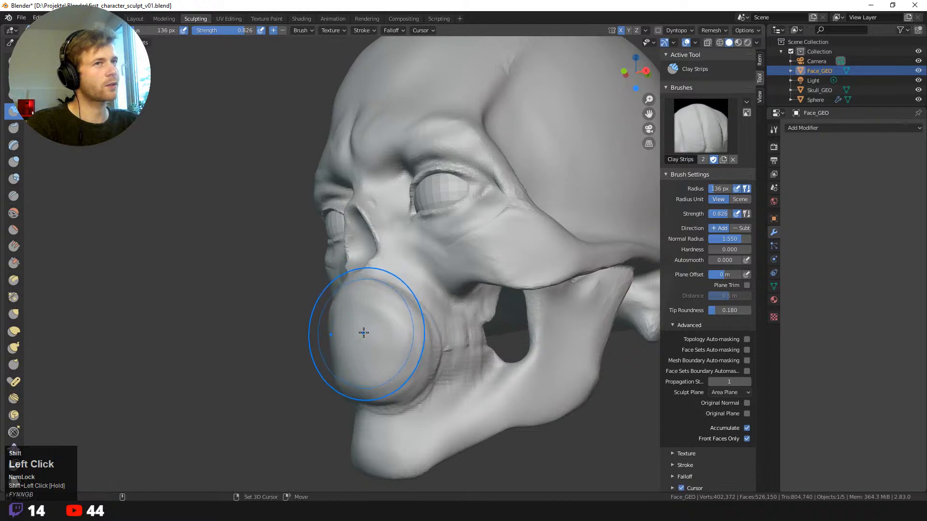
{"action": "left_click_drag", "start_coordinate": [358, 349], "coordinate": [357, 342], "text": "shift"}
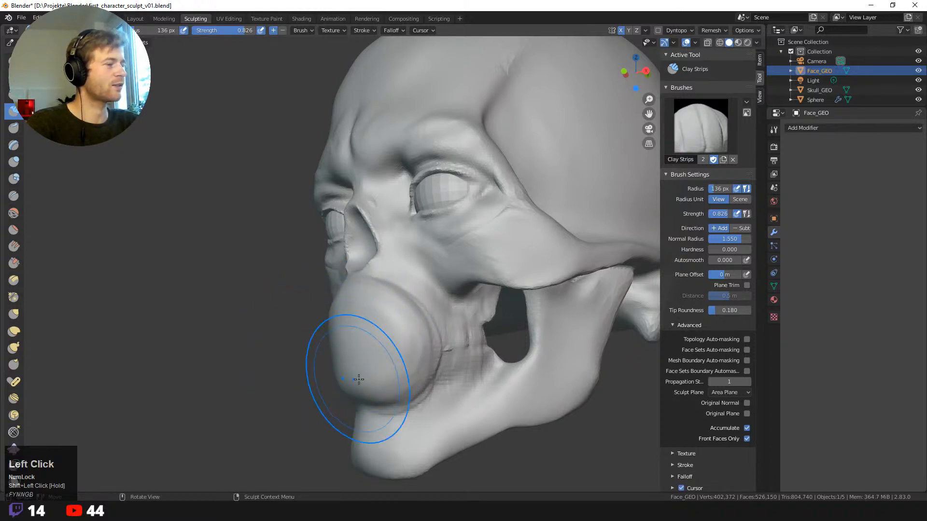
{"action": "left_click_drag", "start_coordinate": [405, 381], "coordinate": [361, 385], "text": "ctrl"}
{"action": "mouse_move", "coordinate": [361, 385]}
{"action": "left_mouse_down", "text": "ctrl"}
{"action": "mouse_move", "coordinate": [400, 388]}
{"action": "mouse_move", "coordinate": [374, 390]}
{"action": "mouse_move", "coordinate": [392, 374]}
{"action": "left_mouse_up", "text": "ctrl"}
{"action": "mouse_move", "coordinate": [393, 370]}
{"action": "left_mouse_down", "text": "ctrl"}
{"action": "mouse_move", "coordinate": [392, 317]}
{"action": "mouse_move", "coordinate": [395, 337]}
{"action": "mouse_move", "coordinate": [357, 359]}
{"action": "left_mouse_up", "text": "ctrl"}
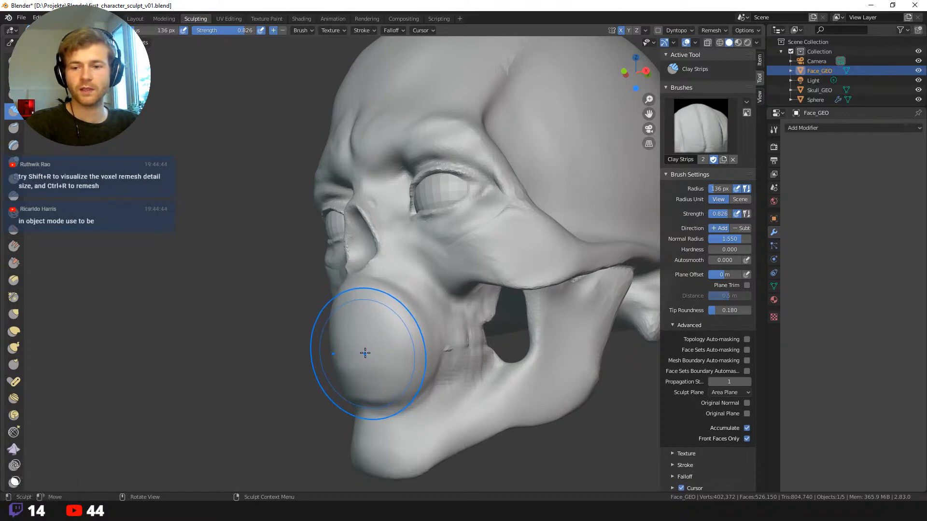
- Try out a voxel remesh size for Face_GEO with the interactive grid
{"action": "key", "text": "shift+r"}
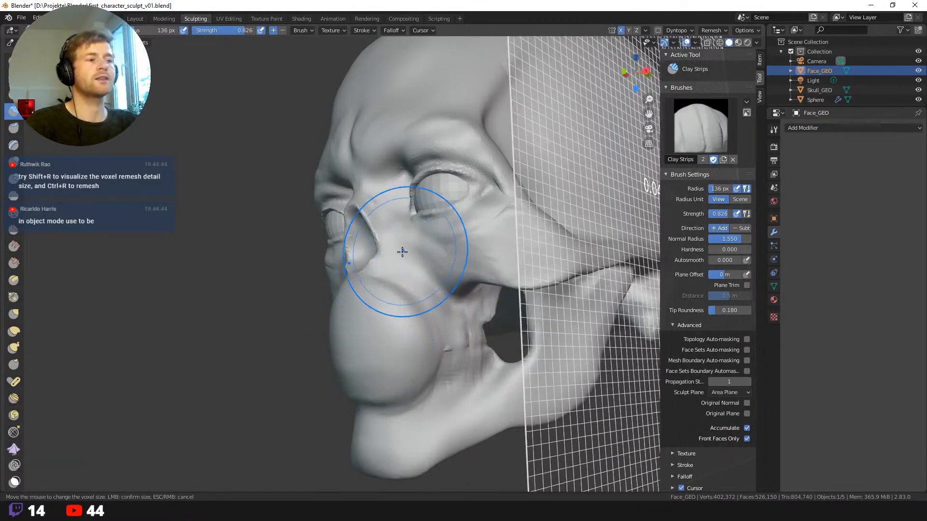
{"action": "left_click", "coordinate": [409, 288]}
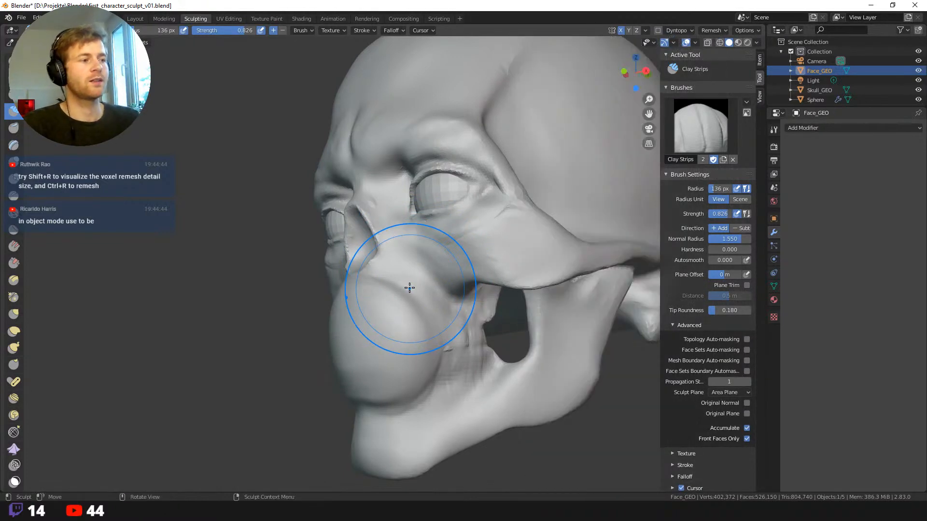
- Raise a sharp upper lip edge across the mouth bulge with the Draw Sharp brush at an 83 px radius
{"action": "mouse_move", "coordinate": [254, 337]}
{"action": "middle_mouse_down"}
{"action": "mouse_move", "coordinate": [226, 331]}
{"action": "mouse_move", "coordinate": [220, 305]}
{"action": "mouse_move", "coordinate": [237, 313]}
{"action": "mouse_move", "coordinate": [231, 369]}
{"action": "middle_mouse_up"}
{"action": "key", "text": "shift+space"}
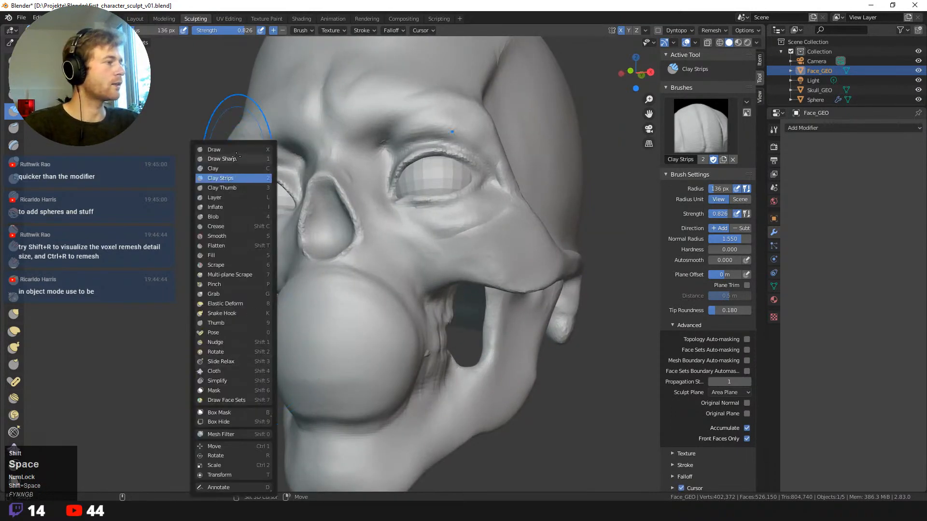
{"action": "left_click", "coordinate": [236, 158]}
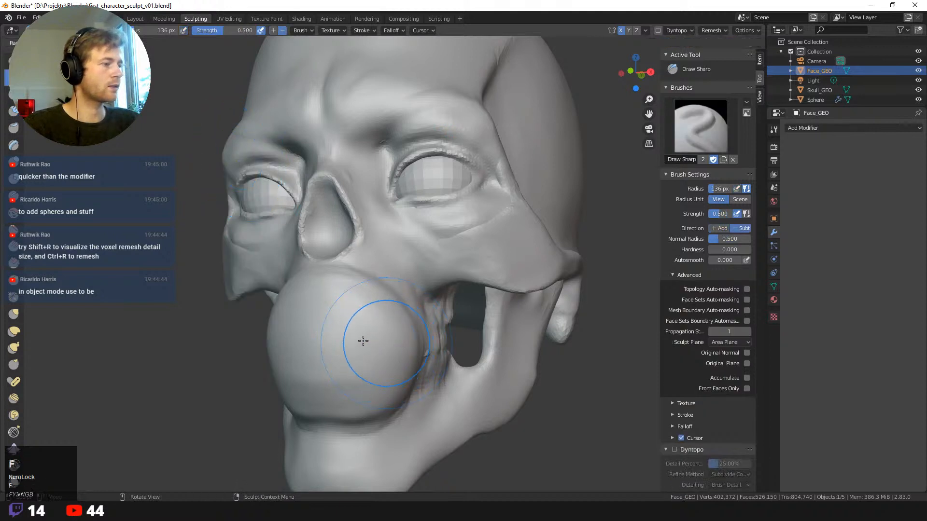
{"action": "mouse_move", "coordinate": [398, 356]}
{"action": "left_mouse_down", "text": "ctrl"}
{"action": "mouse_move", "coordinate": [352, 331]}
{"action": "mouse_move", "coordinate": [288, 328]}
{"action": "mouse_move", "coordinate": [343, 331]}
{"action": "left_mouse_up", "text": "ctrl"}
{"action": "mouse_move", "coordinate": [288, 328]}
{"action": "left_mouse_down", "text": "ctrl"}
{"action": "mouse_move", "coordinate": [302, 335]}
{"action": "mouse_move", "coordinate": [325, 325]}
{"action": "mouse_move", "coordinate": [405, 356]}
{"action": "left_mouse_up", "text": "ctrl"}
{"action": "mouse_move", "coordinate": [406, 356]}
{"action": "middle_mouse_down"}
{"action": "mouse_move", "coordinate": [463, 347]}
{"action": "mouse_move", "coordinate": [260, 307]}
{"action": "mouse_move", "coordinate": [309, 313]}
{"action": "middle_mouse_up"}
{"action": "left_click", "coordinate": [417, 365]}
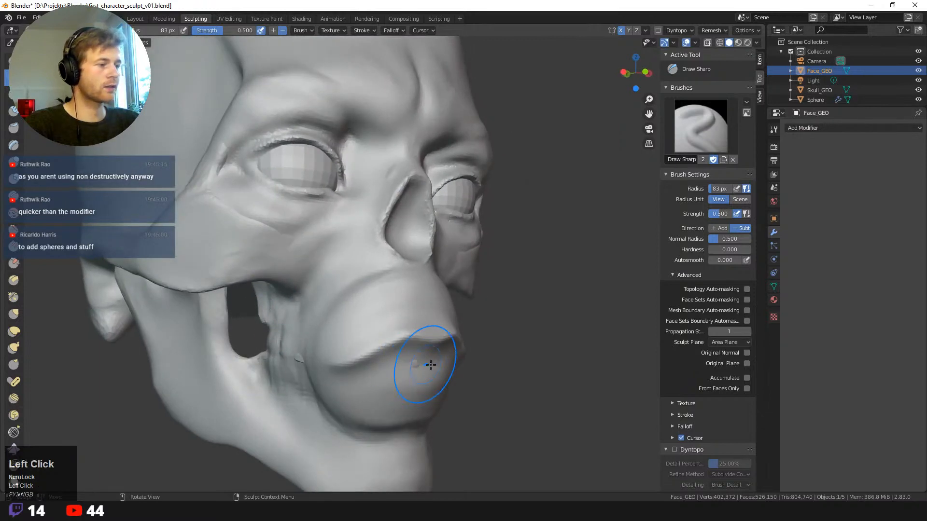
{"action": "mouse_move", "coordinate": [449, 341]}
{"action": "left_mouse_down", "text": "ctrl"}
{"action": "mouse_move", "coordinate": [425, 332]}
{"action": "mouse_move", "coordinate": [348, 353]}
{"action": "left_mouse_up", "text": "ctrl"}
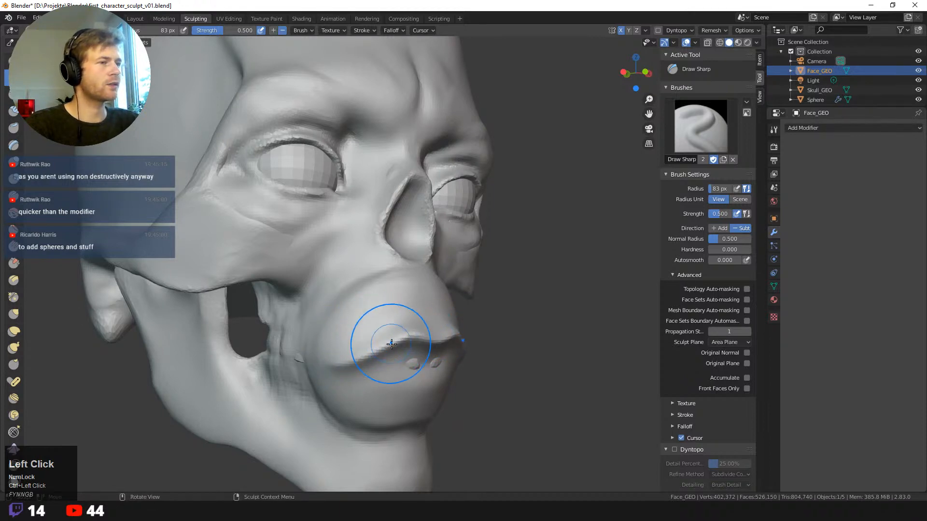
- Hide Skull_GEO, and carve the line between the lips out to the mouth corner with a 43 px Draw Sharp brush
{"action": "key", "text": "f"}
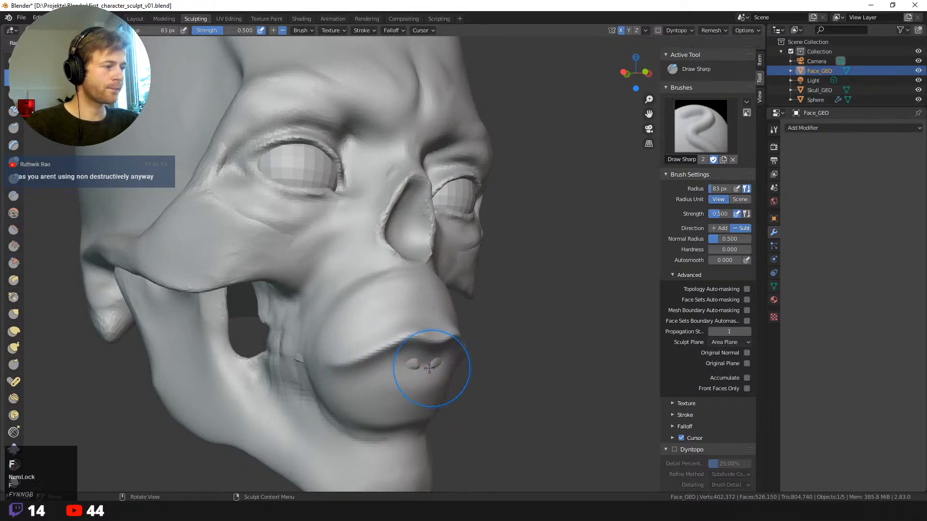
{"action": "left_click", "coordinate": [451, 370]}
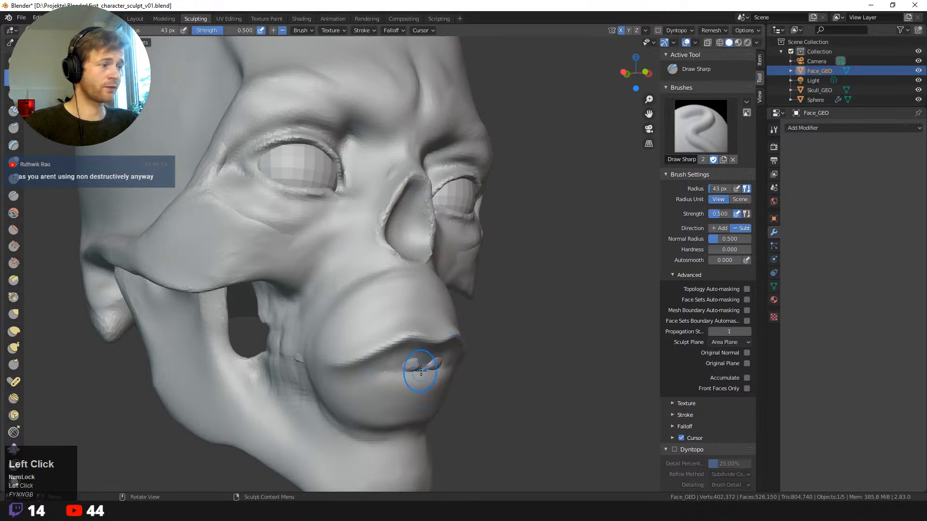
{"action": "left_click", "coordinate": [918, 89]}
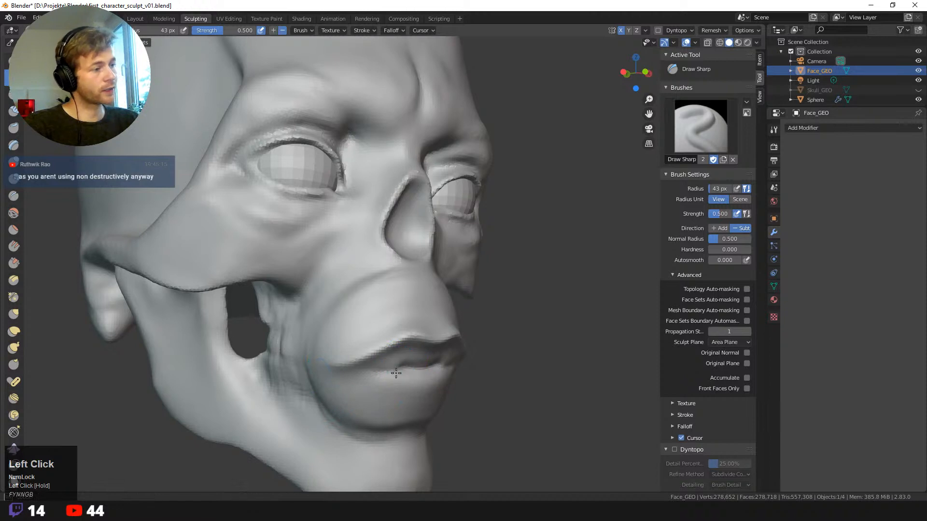
{"action": "left_click_drag", "start_coordinate": [394, 372], "coordinate": [343, 373]}
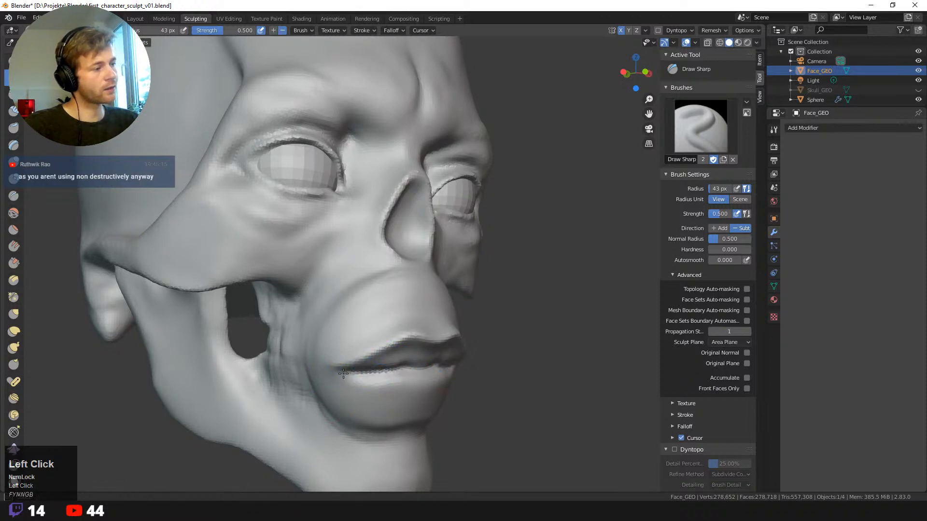
- Outline the lower lip by raising its edge from the mouth corner to the middle, undoing unwanted strokes
{"action": "middle_click_drag", "start_coordinate": [434, 371], "coordinate": [403, 356]}
{"action": "left_click", "coordinate": [415, 365]}
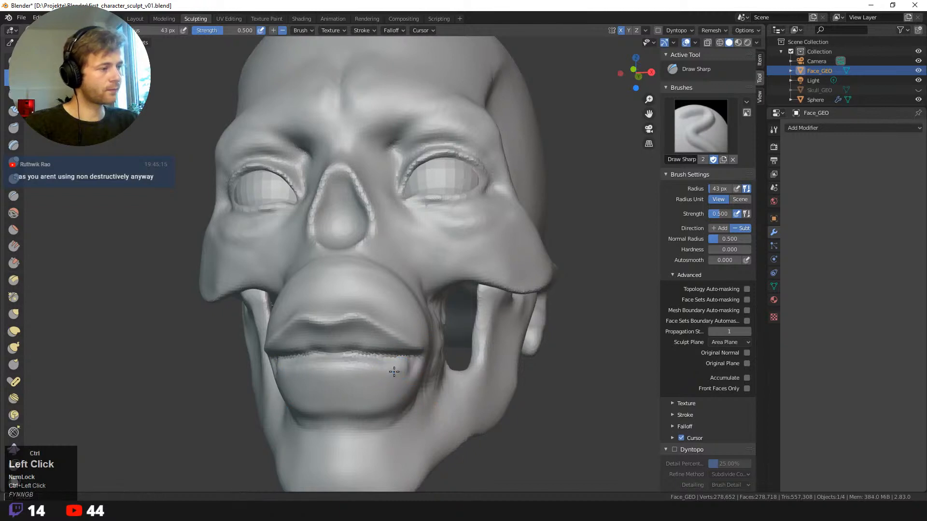
{"action": "key", "text": "ctrl+z"}
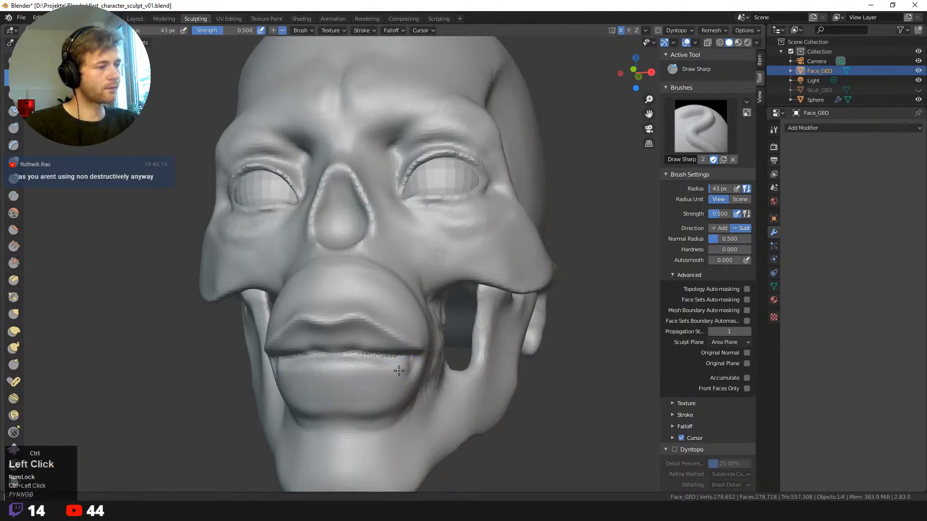
{"action": "mouse_move", "coordinate": [399, 370]}
{"action": "left_mouse_down", "text": "ctrl"}
{"action": "mouse_move", "coordinate": [354, 389]}
{"action": "mouse_move", "coordinate": [330, 385]}
{"action": "left_mouse_up", "text": "ctrl"}
{"action": "key", "text": "ctrl+z"}
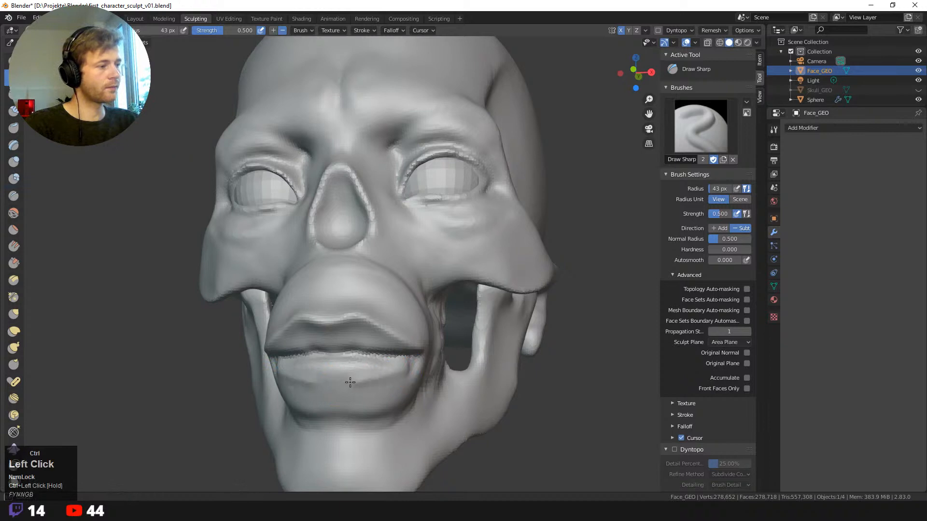
- Carve and soften the lower lip at the mouth corner, and raise the philtrum ridge between nose and upper lip
{"action": "mouse_move", "coordinate": [307, 384]}
{"action": "middle_mouse_down"}
{"action": "mouse_move", "coordinate": [271, 391]}
{"action": "mouse_move", "coordinate": [296, 386]}
{"action": "middle_mouse_up"}
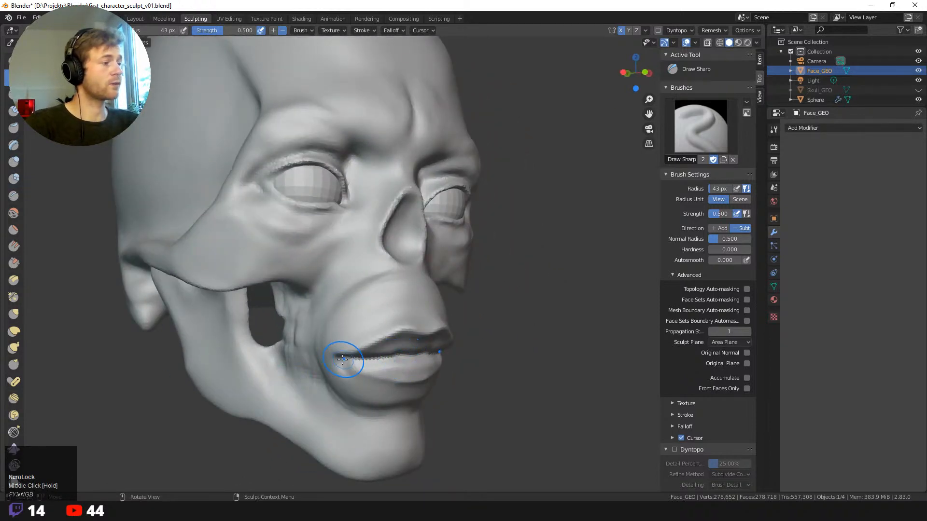
{"action": "left_click_drag", "start_coordinate": [353, 362], "coordinate": [350, 371]}
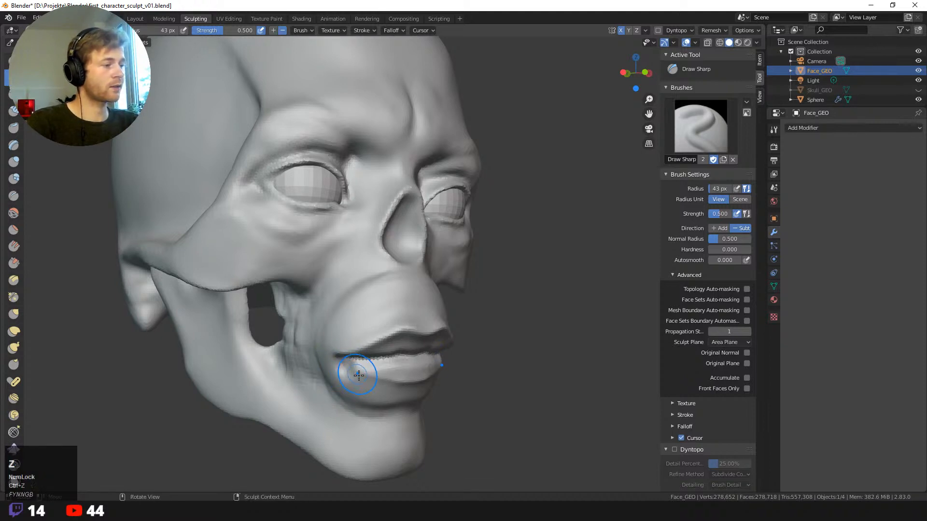
{"action": "left_click_drag", "start_coordinate": [358, 375], "coordinate": [352, 372]}
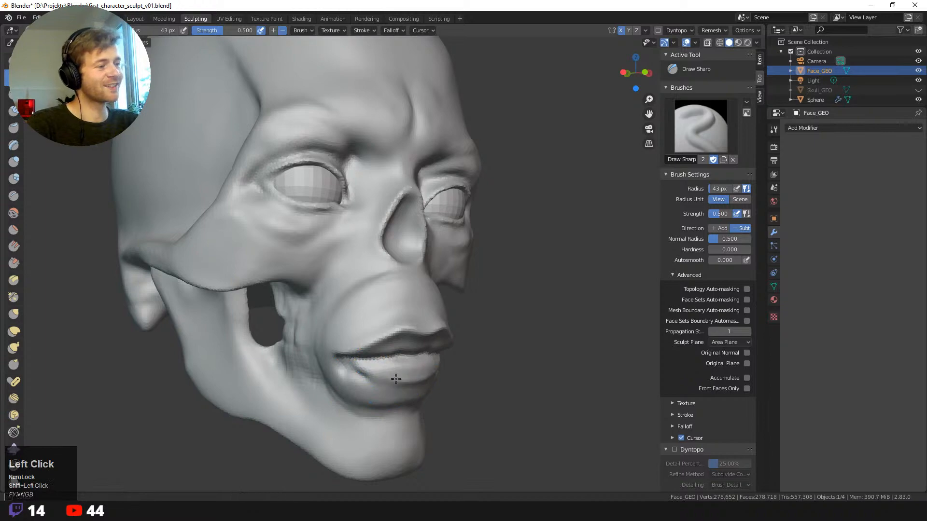
{"action": "mouse_move", "coordinate": [472, 383]}
{"action": "middle_mouse_down"}
{"action": "mouse_move", "coordinate": [377, 381]}
{"action": "mouse_move", "coordinate": [444, 351]}
{"action": "mouse_move", "coordinate": [420, 373]}
{"action": "middle_mouse_up"}
{"action": "mouse_move", "coordinate": [362, 285]}
{"action": "left_mouse_down", "text": "ctrl"}
{"action": "mouse_move", "coordinate": [362, 319]}
{"action": "mouse_move", "coordinate": [339, 268]}
{"action": "left_mouse_up", "text": "ctrl"}
{"action": "middle_click_drag", "start_coordinate": [420, 282], "coordinate": [423, 344]}
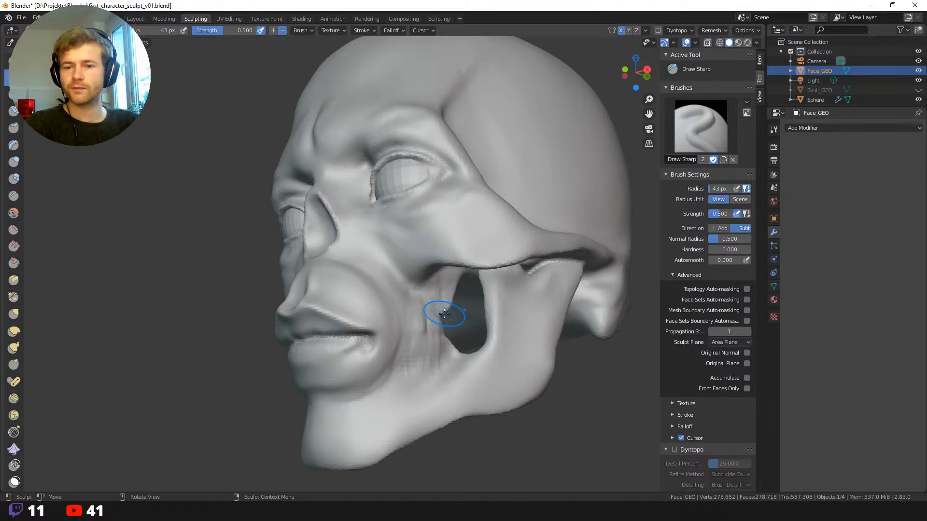
- Build up the side of the upper lip near the mouth corner with Clay Strips, and enlarge the brush radius to 90 px
{"action": "middle_click_drag", "start_coordinate": [442, 358], "coordinate": [506, 404]}
{"action": "key", "text": "shift+space"}
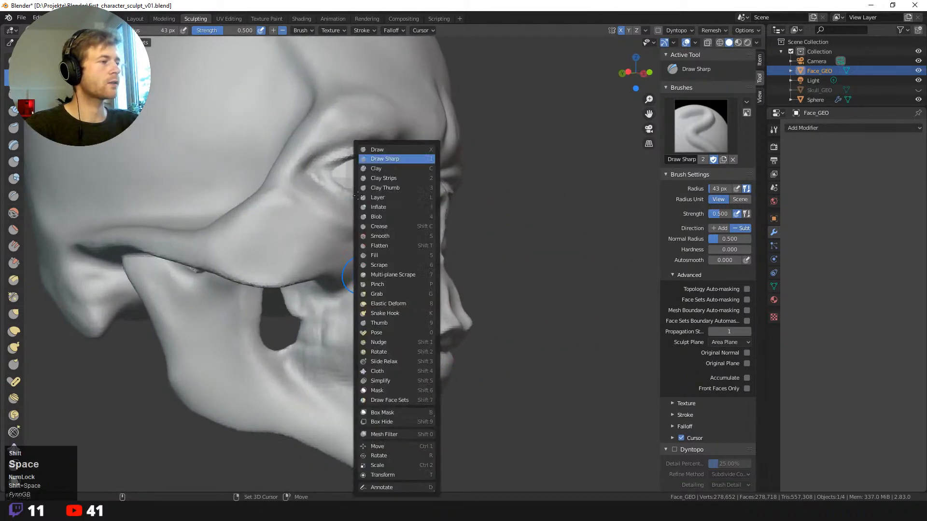
{"action": "left_click", "coordinate": [379, 178]}
{"action": "mouse_move", "coordinate": [362, 341]}
{"action": "left_mouse_down"}
{"action": "mouse_move", "coordinate": [394, 289]}
{"action": "mouse_move", "coordinate": [376, 325]}
{"action": "mouse_move", "coordinate": [385, 322]}
{"action": "left_mouse_up"}
{"action": "key", "text": "f"}
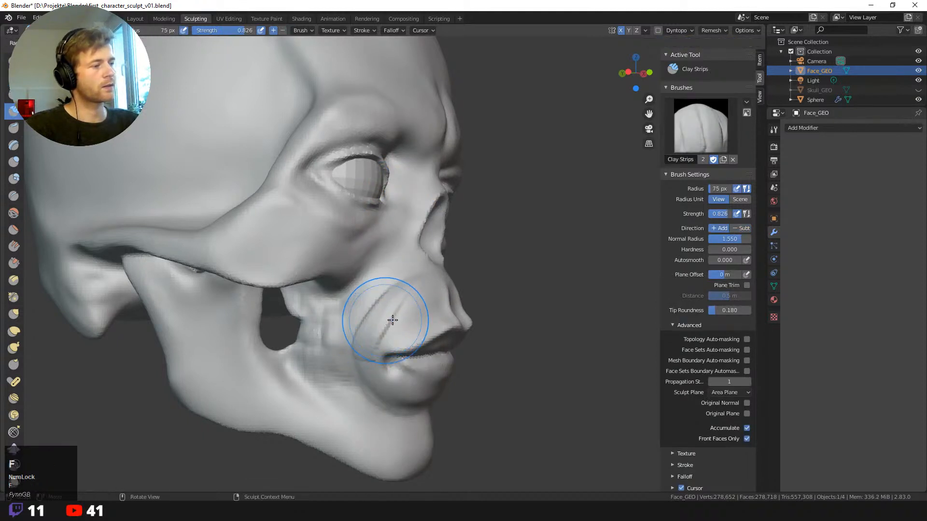
{"action": "left_click", "coordinate": [394, 320]}
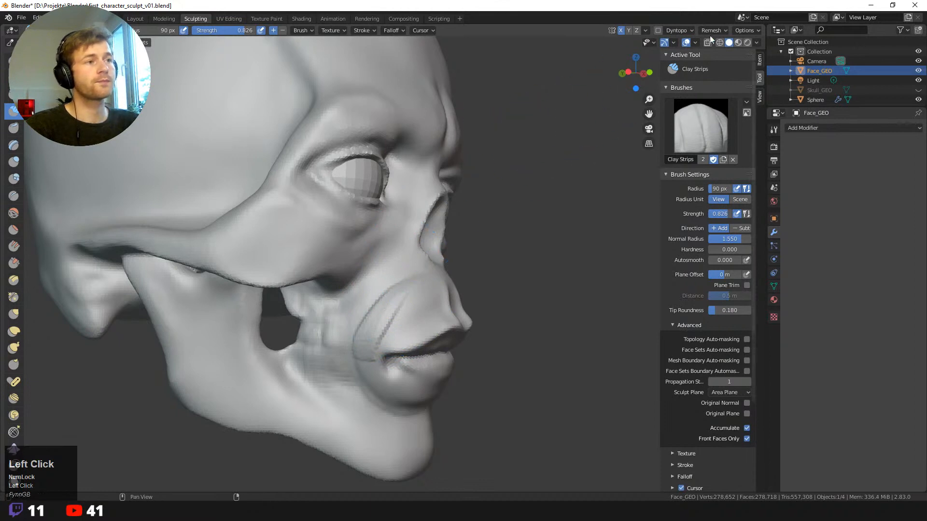
- Enable Dyntopo, and lay 68 px Clay Strips around the mouth corner down to the lower lip
{"action": "left_click", "coordinate": [658, 30]}
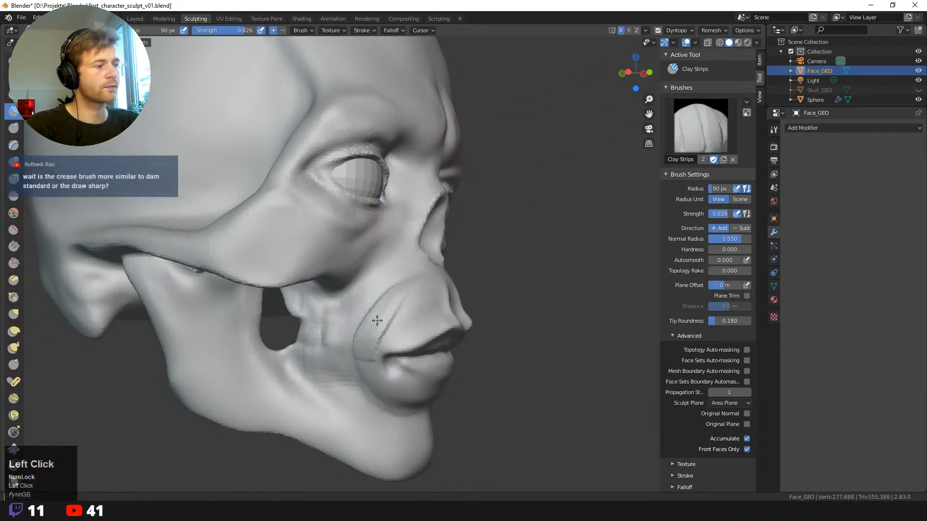
{"action": "key", "text": "ctrl"}
{"action": "key", "text": "f"}
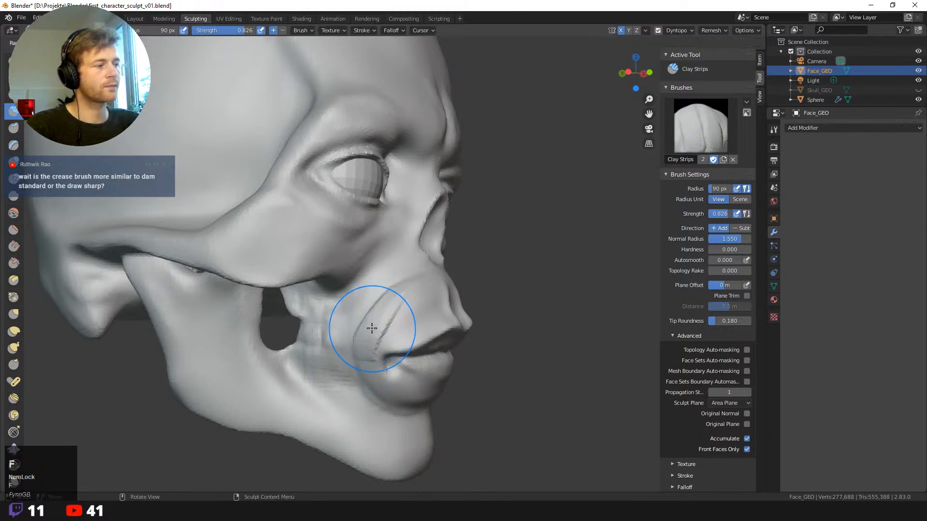
{"action": "left_click", "coordinate": [360, 331]}
{"action": "left_click_drag", "start_coordinate": [360, 345], "coordinate": [376, 411]}
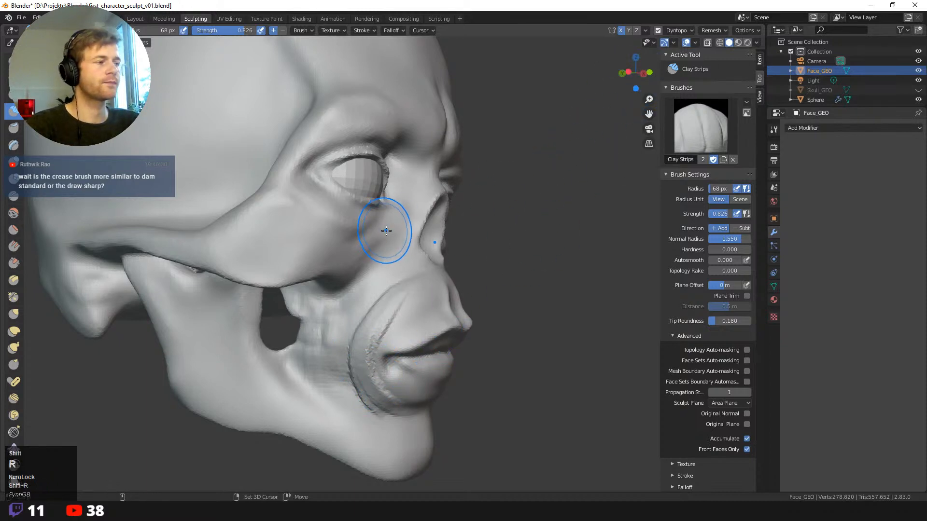
- Turn off Dyntopo, and adjust Face_GEO's voxel remesh size with the interactive grid
{"action": "key", "text": "shift+r"}
{"action": "key", "text": "shift+r"}
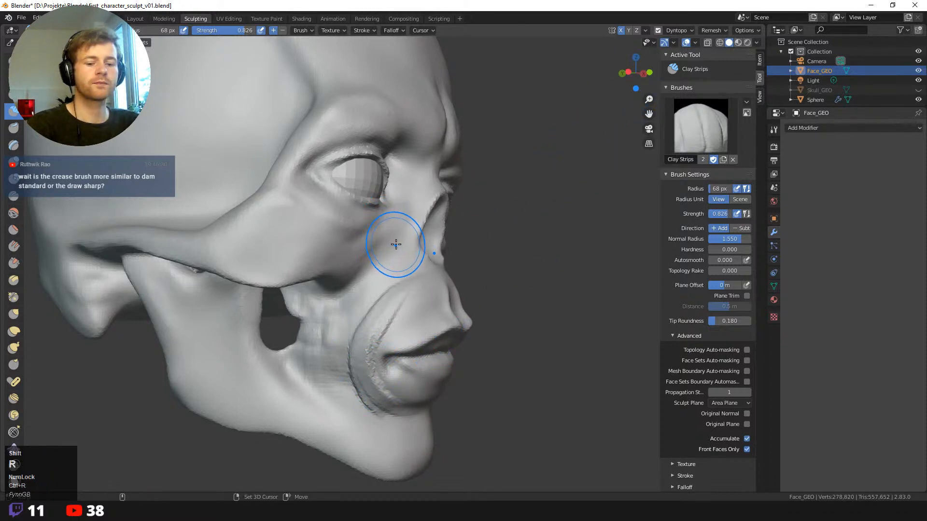
{"action": "mouse_move", "coordinate": [540, 258]}
{"action": "middle_mouse_down"}
{"action": "mouse_move", "coordinate": [513, 240]}
{"action": "mouse_move", "coordinate": [436, 280]}
{"action": "mouse_move", "coordinate": [385, 275]}
{"action": "middle_mouse_up"}
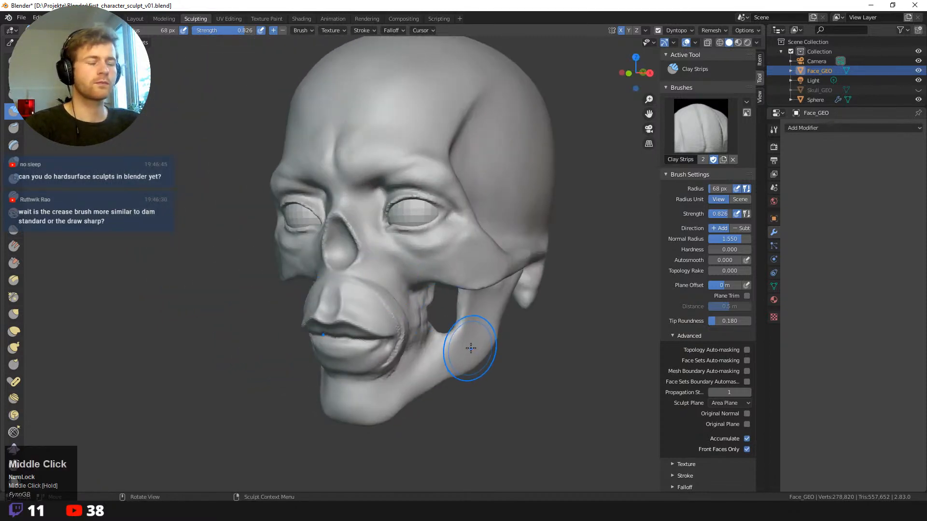
{"action": "key", "text": "shift+r"}
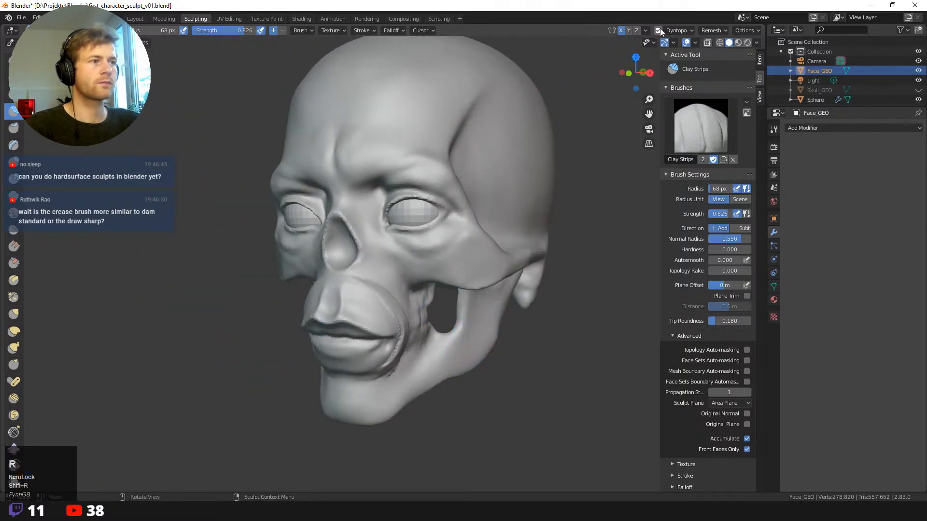
{"action": "key", "text": "shift+r"}
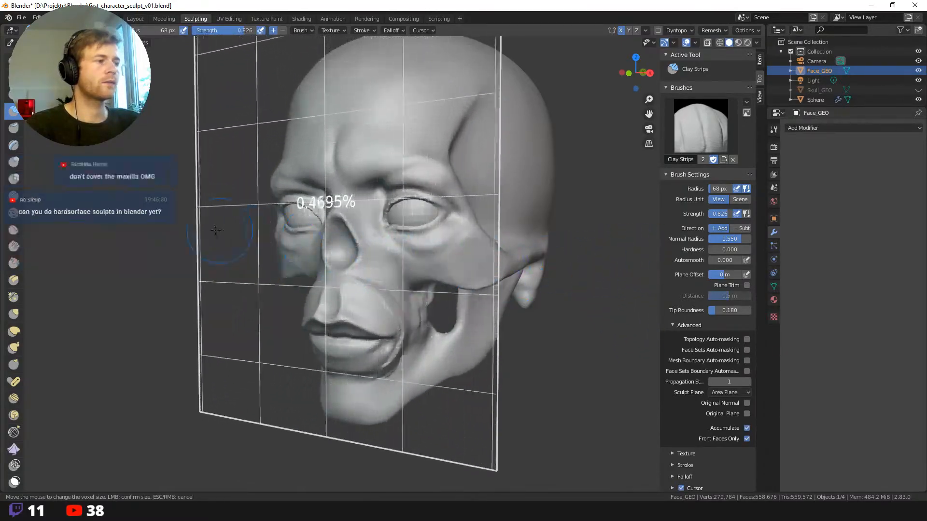
{"action": "left_click", "coordinate": [262, 266]}
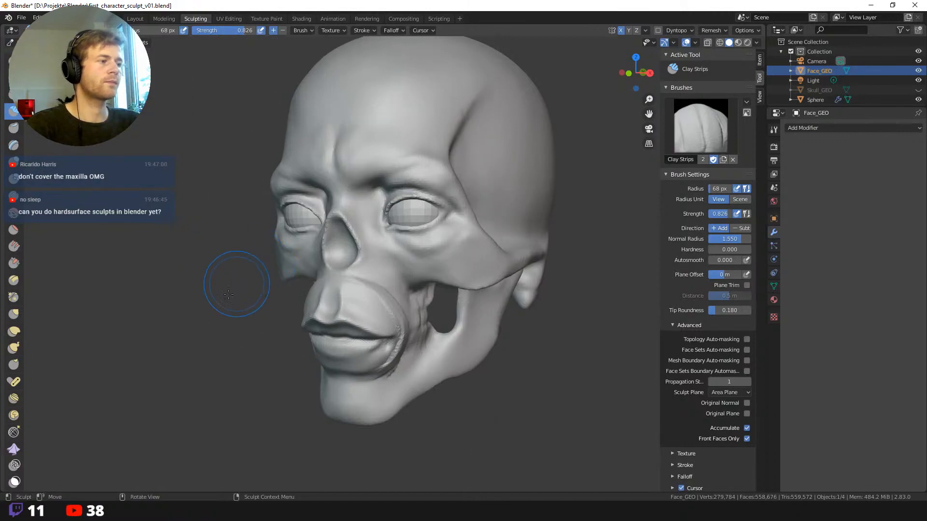
- Set Face_GEO's voxel remesh size to 0.0085 m with the interactive grid
{"action": "key", "text": "r"}
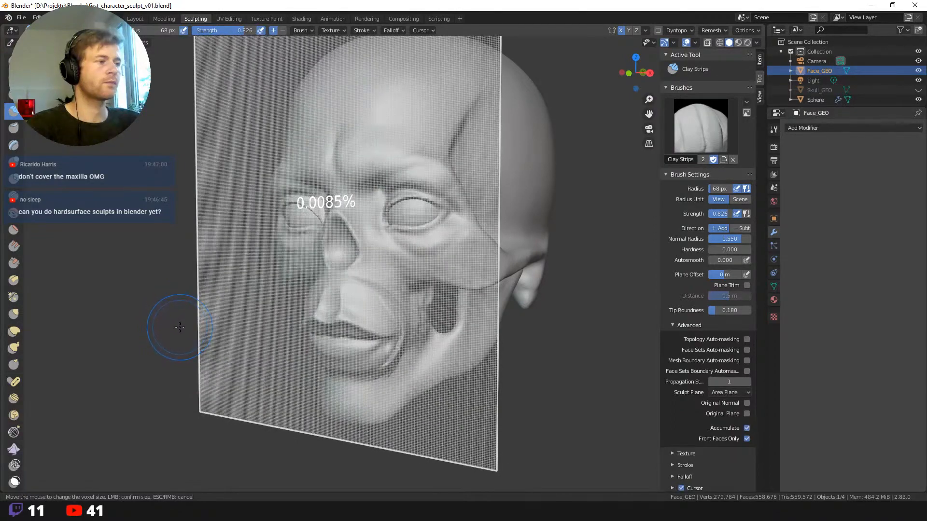
{"action": "left_click", "coordinate": [179, 327]}
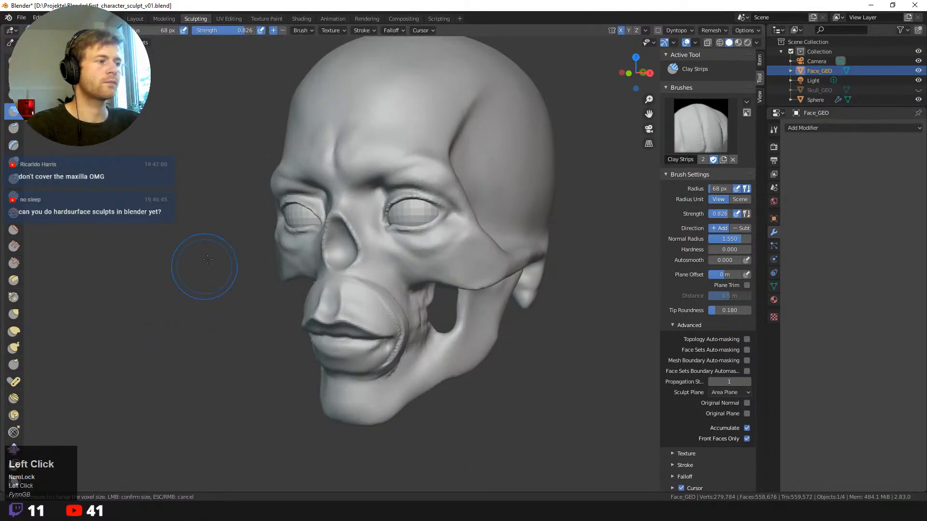
- Try a smoothing stroke along the upper eyelid of Face_GEO, and undo it
{"action": "mouse_move", "coordinate": [203, 265]}
{"action": "middle_mouse_down"}
{"action": "mouse_move", "coordinate": [213, 206]}
{"action": "mouse_move", "coordinate": [212, 267]}
{"action": "middle_mouse_up"}
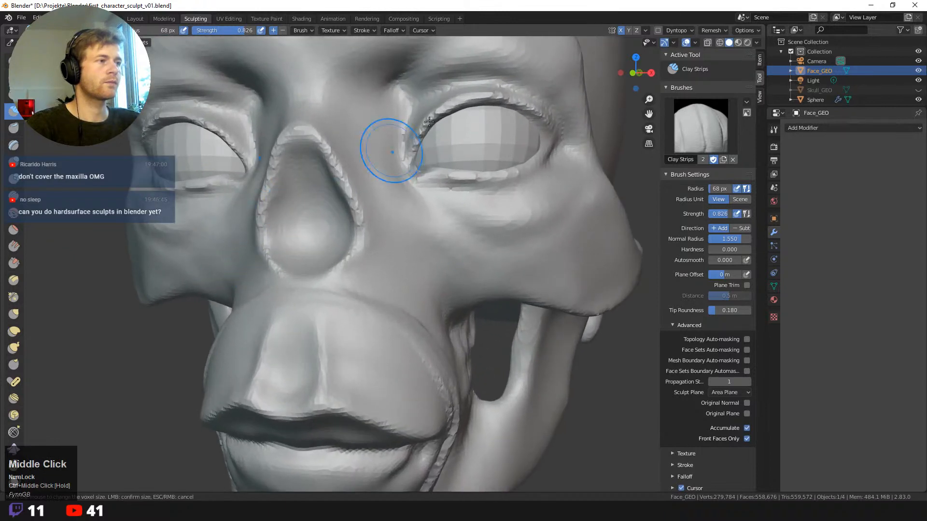
{"action": "mouse_move", "coordinate": [500, 56]}
{"action": "left_mouse_down", "text": "shift"}
{"action": "mouse_move", "coordinate": [505, 46]}
{"action": "mouse_move", "coordinate": [490, 51]}
{"action": "mouse_move", "coordinate": [455, 103]}
{"action": "left_mouse_up", "text": "shift"}
{"action": "key", "text": "ctrl+z"}
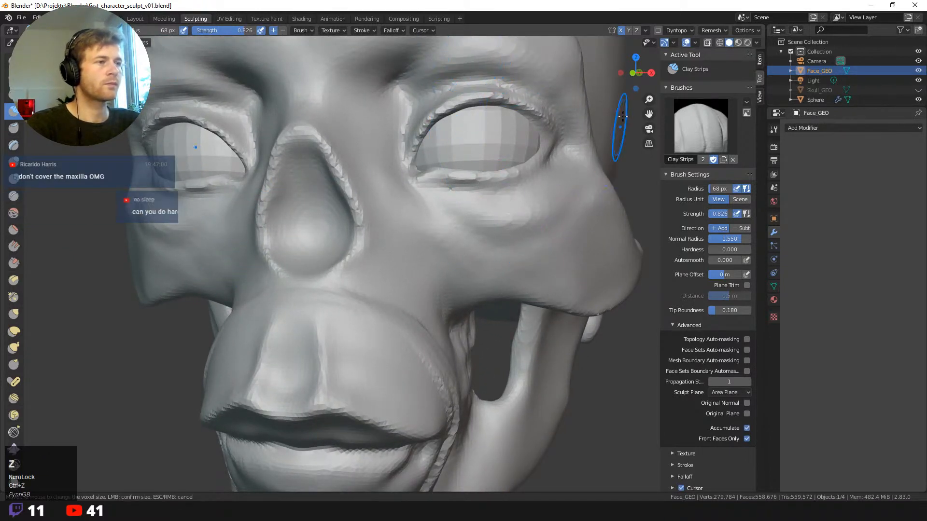
- Show the wireframe overlay, and examine Face_GEO's mesh density around the mouth, cheek and jaw
{"action": "left_click", "coordinate": [671, 43]}
{"action": "mouse_move", "coordinate": [695, 43]}
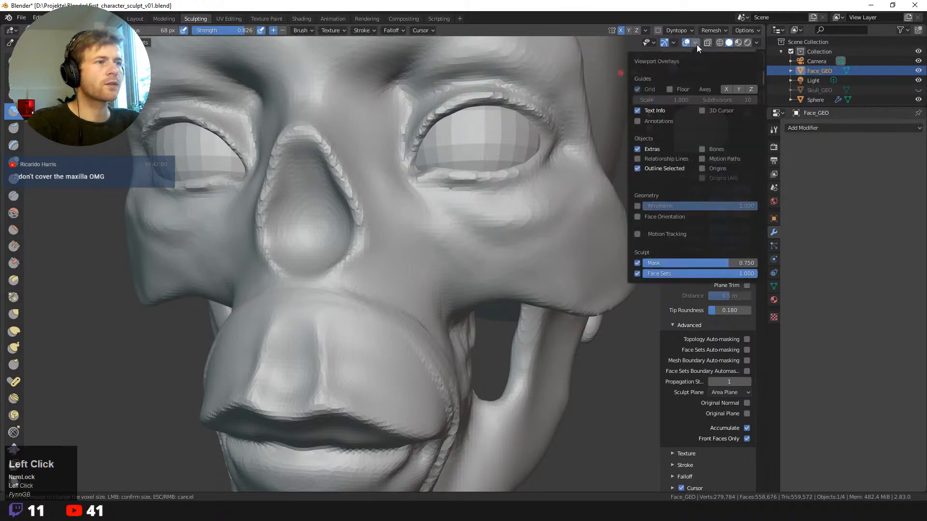
{"action": "left_click", "coordinate": [637, 207]}
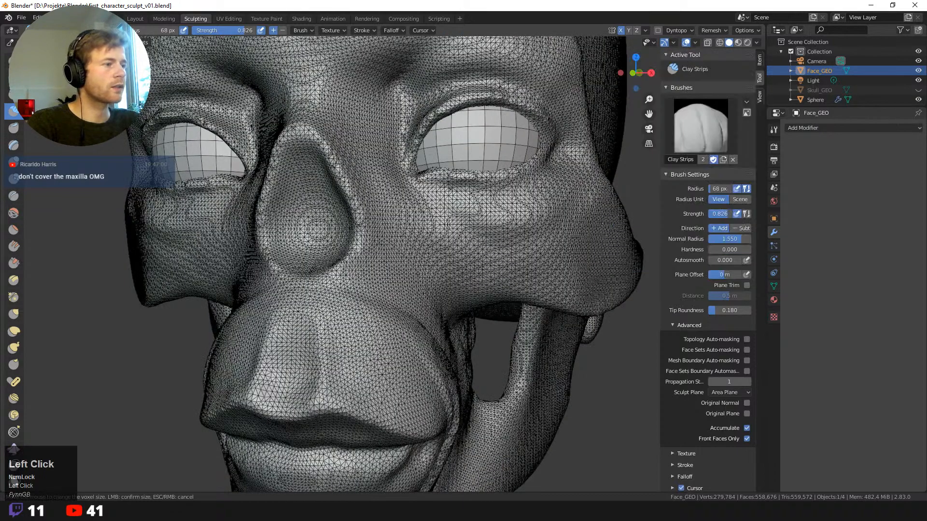
{"action": "mouse_move", "coordinate": [620, 307]}
{"action": "middle_mouse_down"}
{"action": "mouse_move", "coordinate": [600, 393]}
{"action": "mouse_move", "coordinate": [557, 311]}
{"action": "mouse_move", "coordinate": [623, 396]}
{"action": "mouse_move", "coordinate": [585, 302]}
{"action": "middle_mouse_up"}
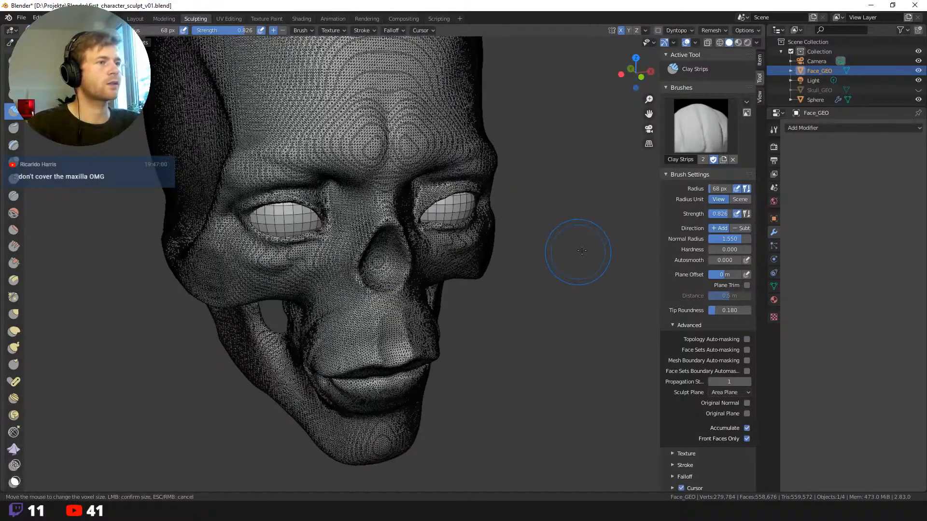
{"action": "middle_click_drag", "start_coordinate": [592, 220], "coordinate": [414, 268]}
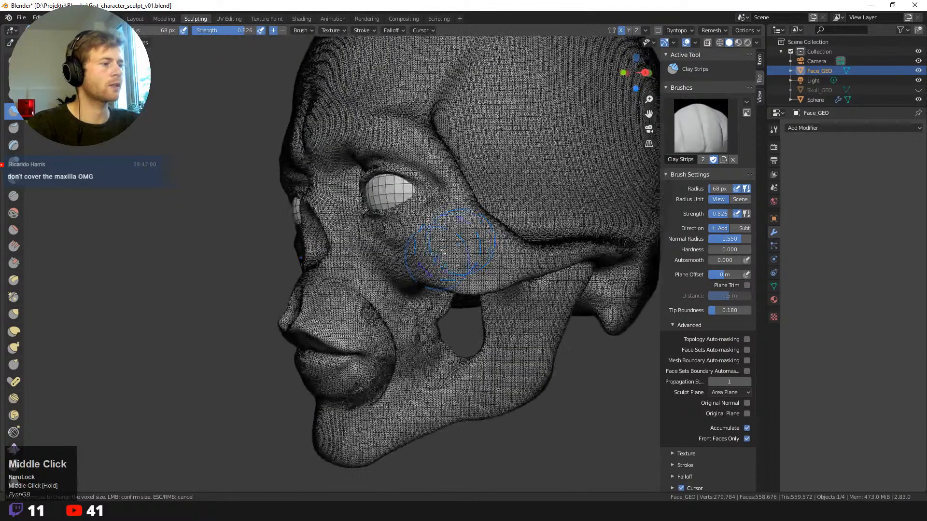
{"action": "middle_click_drag", "start_coordinate": [231, 237], "coordinate": [203, 195], "text": "ctrl"}
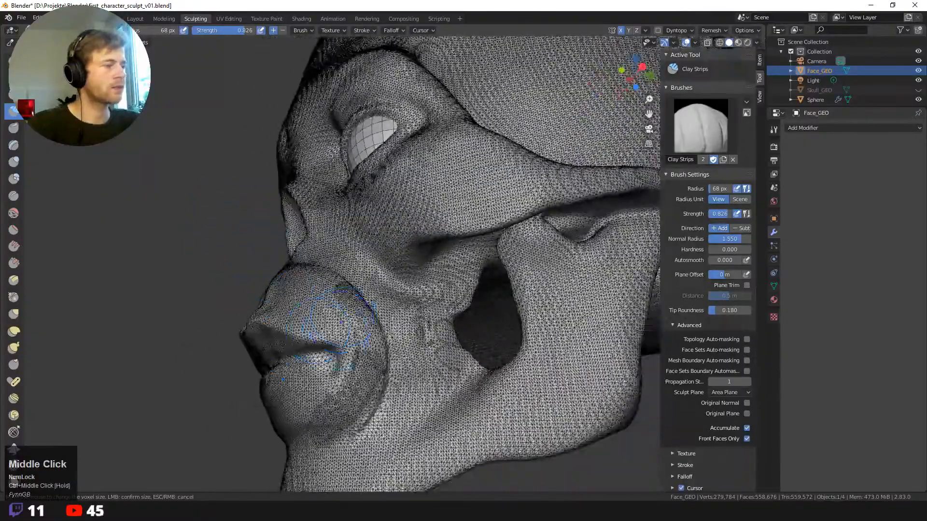
- Voxel-remesh Face_GEO at 0.0085 m, and check the grid size against the new mesh
{"action": "left_click", "coordinate": [712, 30]}
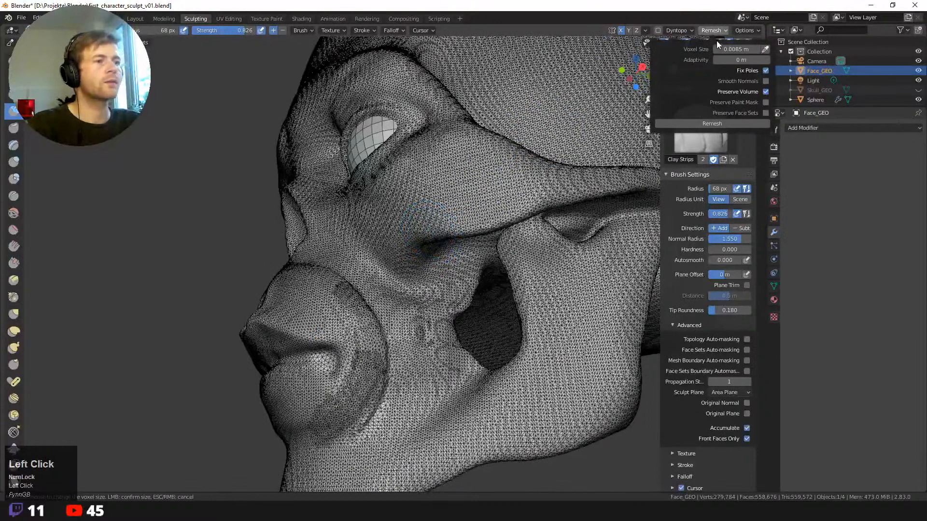
{"action": "left_click", "coordinate": [716, 122]}
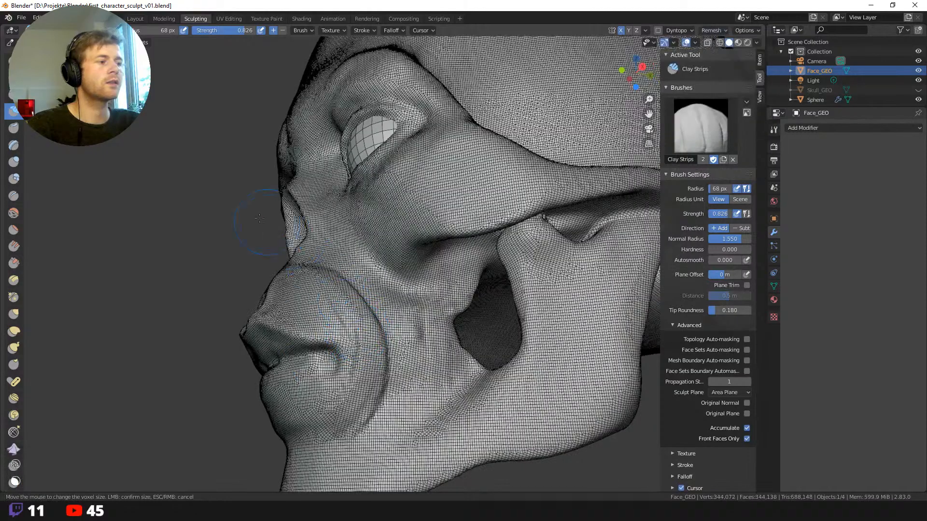
{"action": "middle_click_drag", "start_coordinate": [212, 238], "coordinate": [251, 238]}
{"action": "key", "text": "shift+r"}
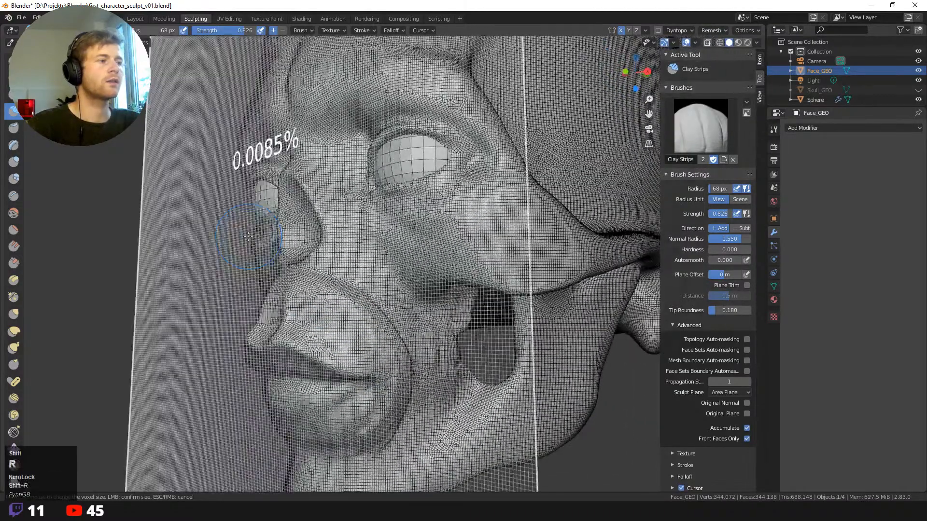
{"action": "left_click", "coordinate": [229, 199]}
{"action": "middle_click_drag", "start_coordinate": [230, 200], "coordinate": [290, 193]}
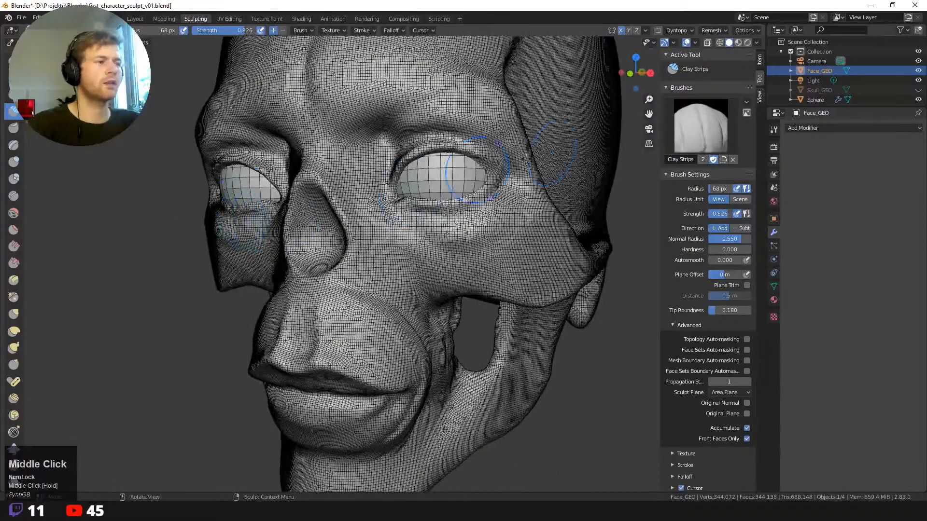
- Try a Multiresolution modifier with one subdivision on Face_GEO, and remove the modifier
{"action": "left_click", "coordinate": [822, 126]}
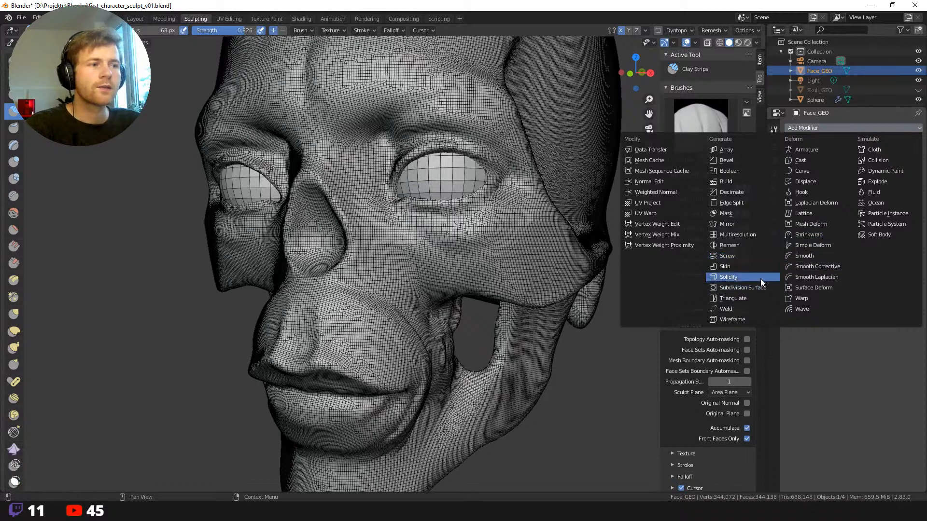
{"action": "left_click", "coordinate": [750, 235]}
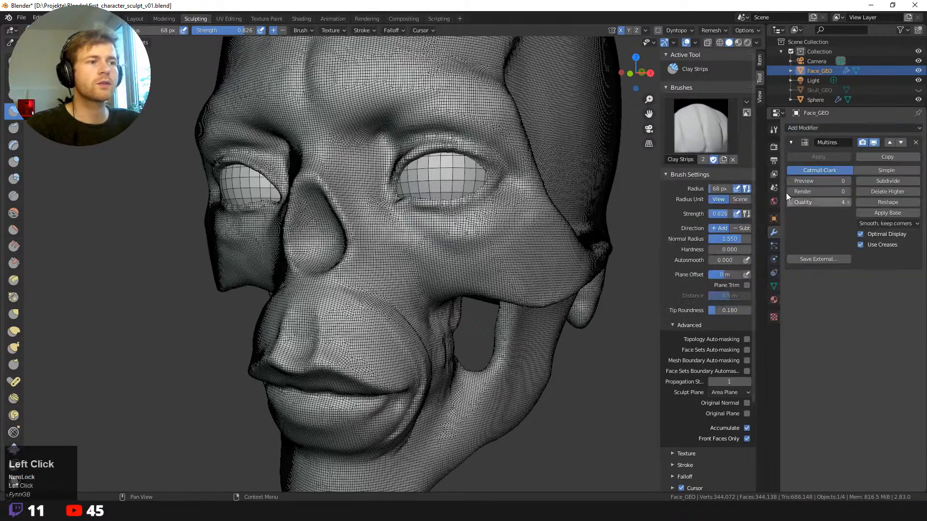
{"action": "left_click", "coordinate": [889, 181]}
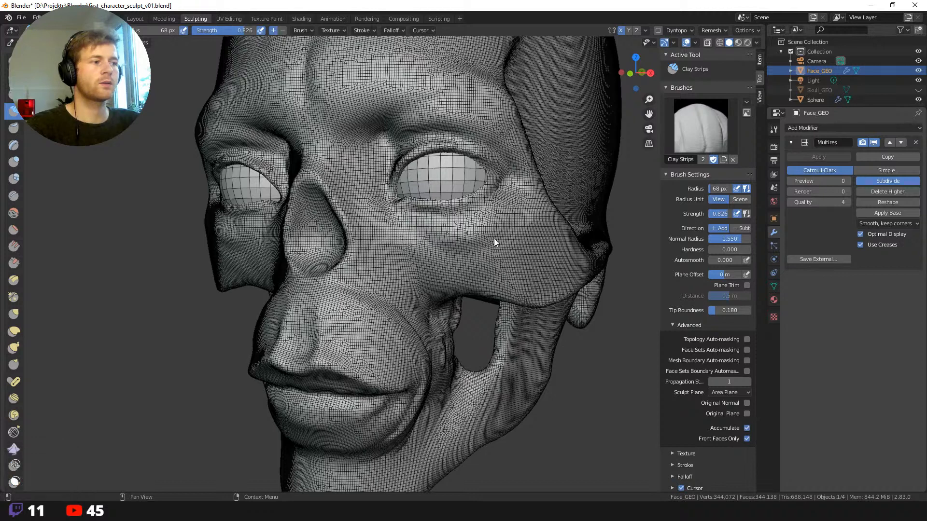
{"action": "middle_click", "coordinate": [580, 368]}
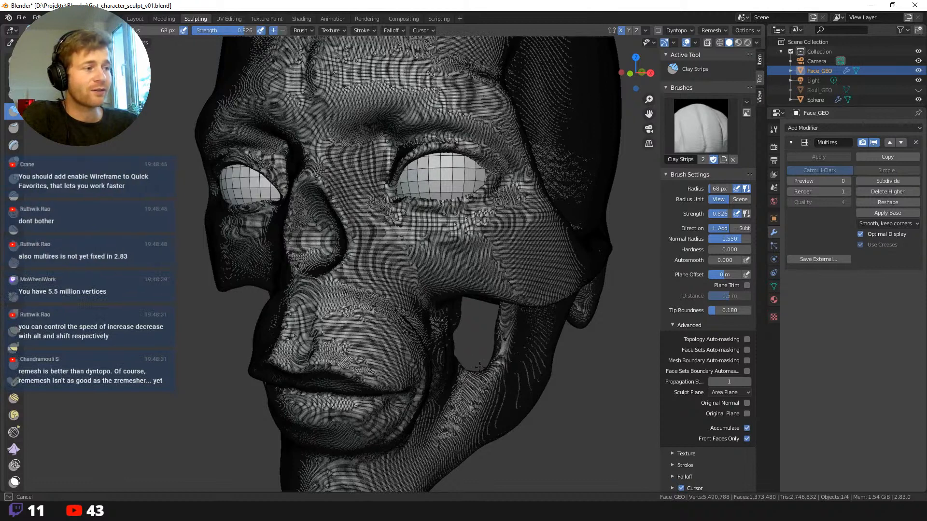
{"action": "middle_click", "coordinate": [491, 336]}
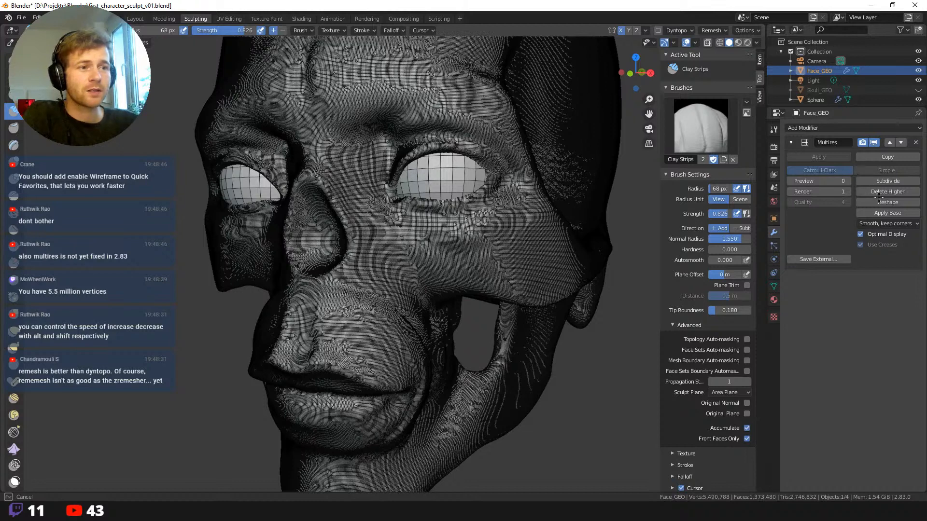
{"action": "left_click", "coordinate": [917, 144]}
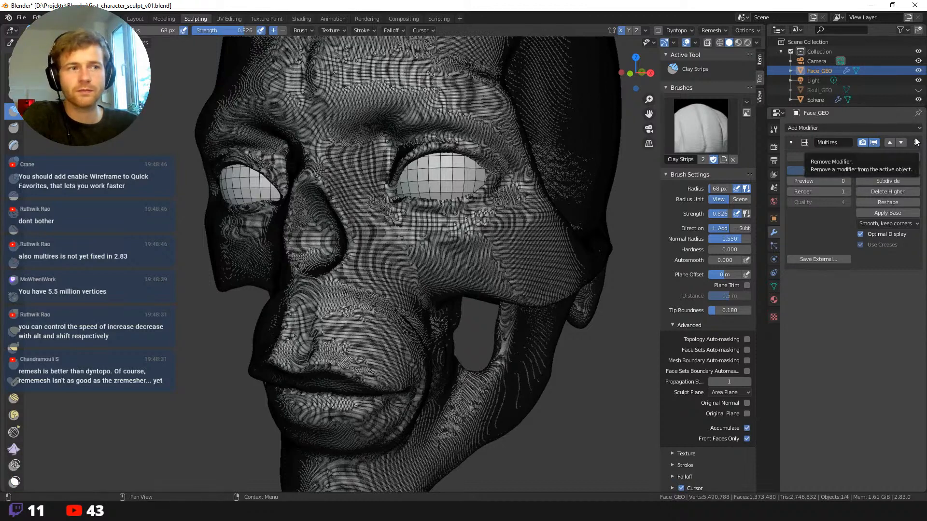
{"action": "left_click", "coordinate": [916, 145]}
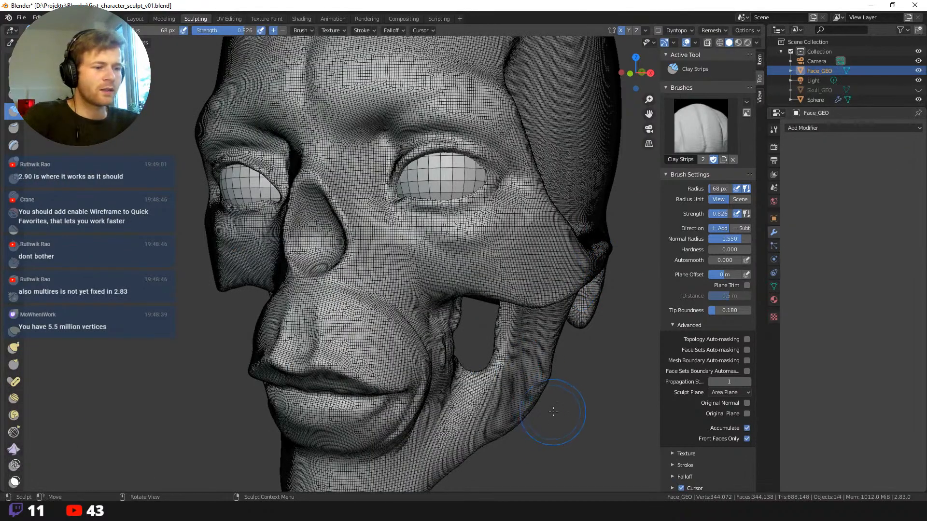
- Examine the remeshed topology up close, reselect Face_GEO, and hide the wireframe overlay
{"action": "middle_click_drag", "start_coordinate": [553, 411], "coordinate": [586, 324]}
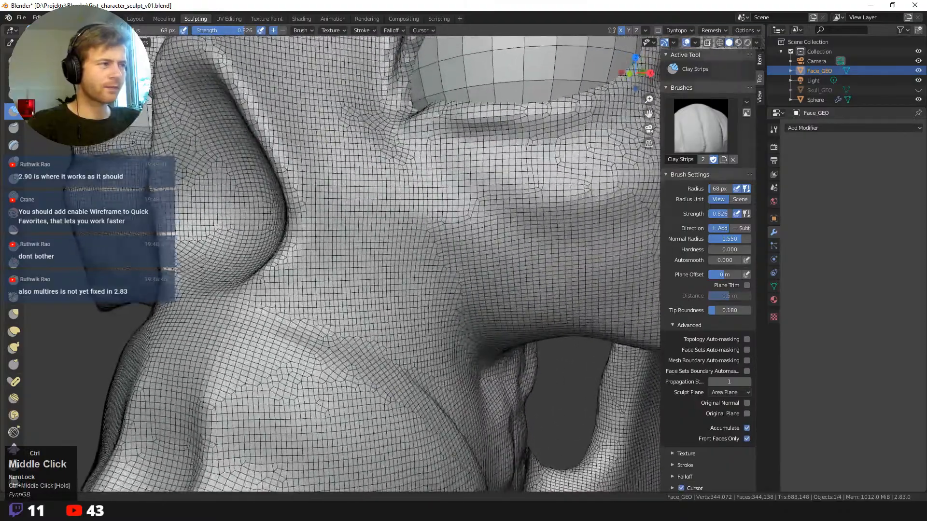
{"action": "middle_click_drag", "start_coordinate": [574, 249], "coordinate": [567, 366], "text": "ctrl"}
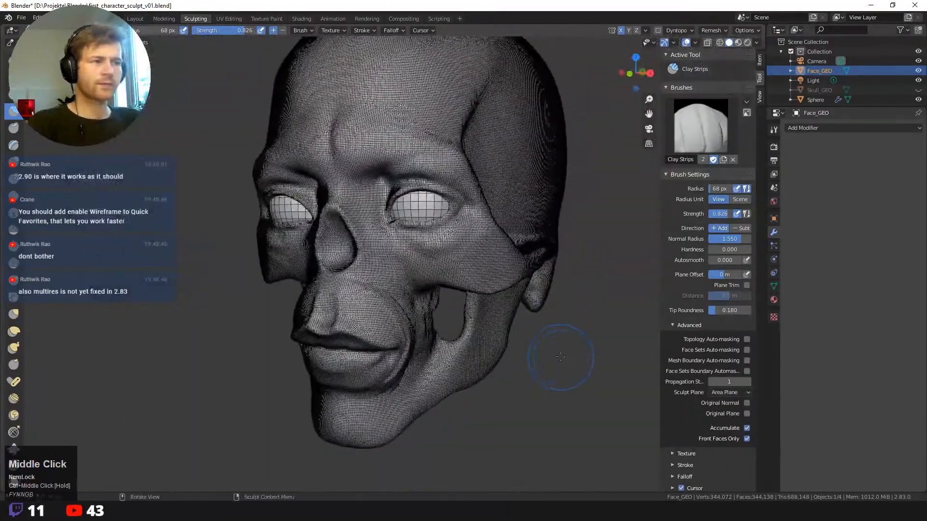
{"action": "left_click", "coordinate": [819, 91]}
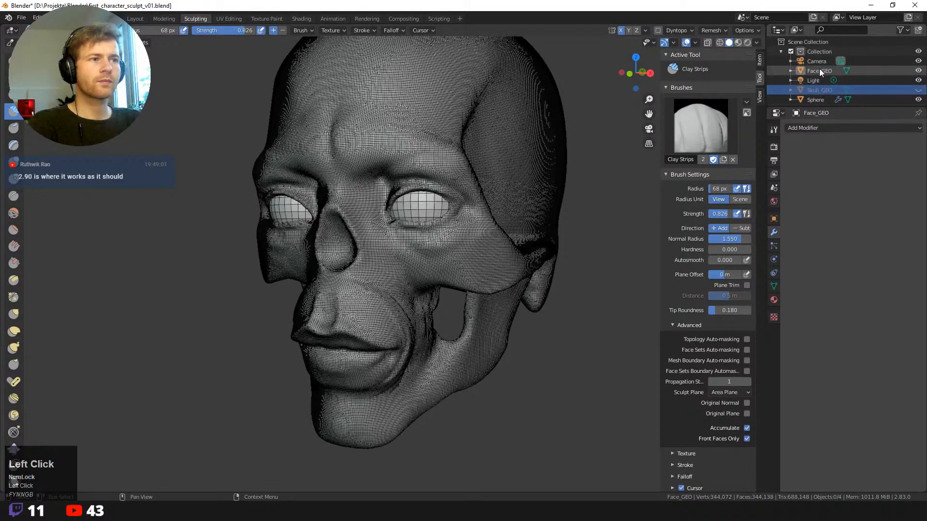
{"action": "left_click", "coordinate": [818, 68]}
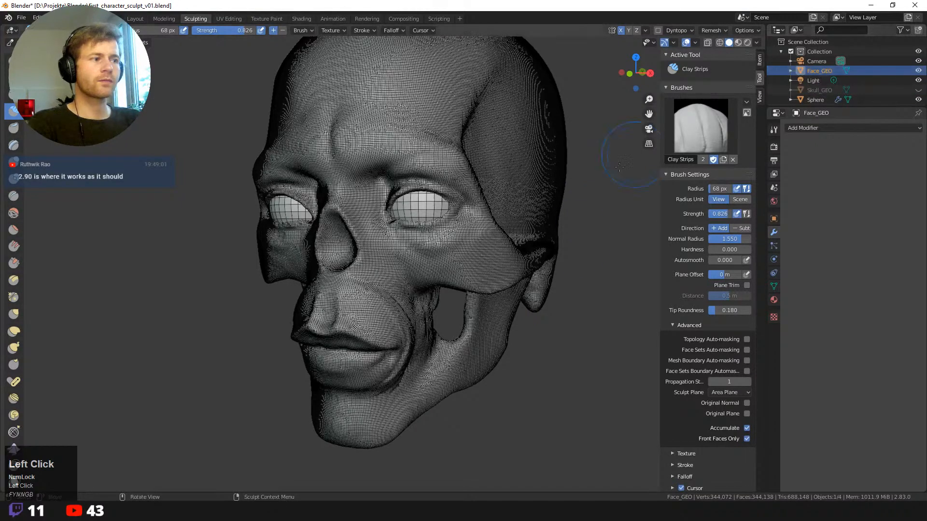
{"action": "left_click", "coordinate": [691, 43]}
{"action": "left_click", "coordinate": [634, 203]}
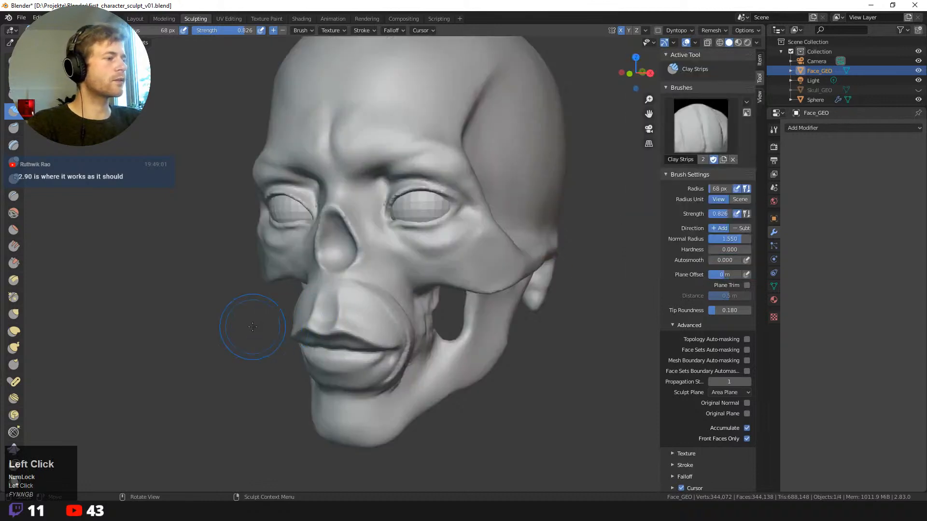
- Smooth the side of the mouth bulge from the upper lip down past the mouth corner
{"action": "middle_click_drag", "start_coordinate": [252, 327], "coordinate": [168, 291]}
{"action": "mouse_move", "coordinate": [356, 318]}
{"action": "left_mouse_down", "text": "shift"}
{"action": "mouse_move", "coordinate": [347, 316]}
{"action": "mouse_move", "coordinate": [354, 407]}
{"action": "left_mouse_up", "text": "shift"}
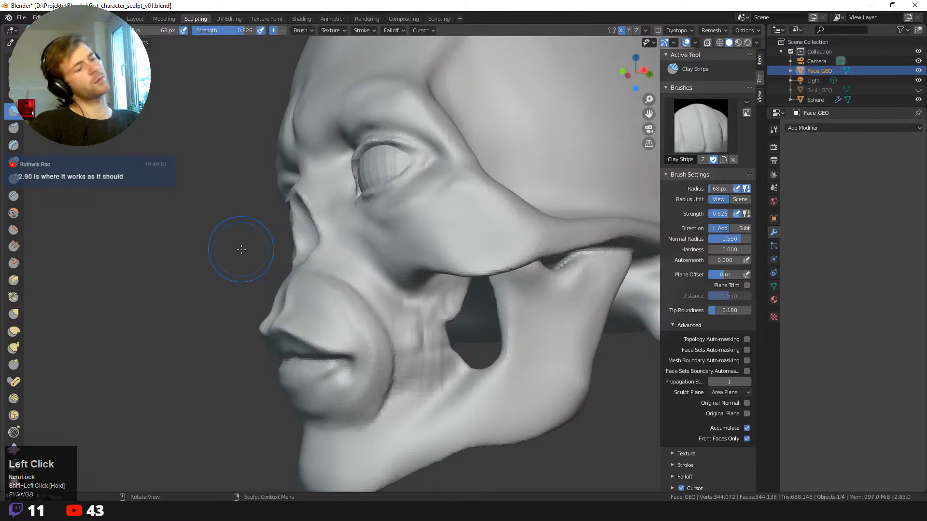
{"action": "middle_click_drag", "start_coordinate": [238, 248], "coordinate": [513, 317]}
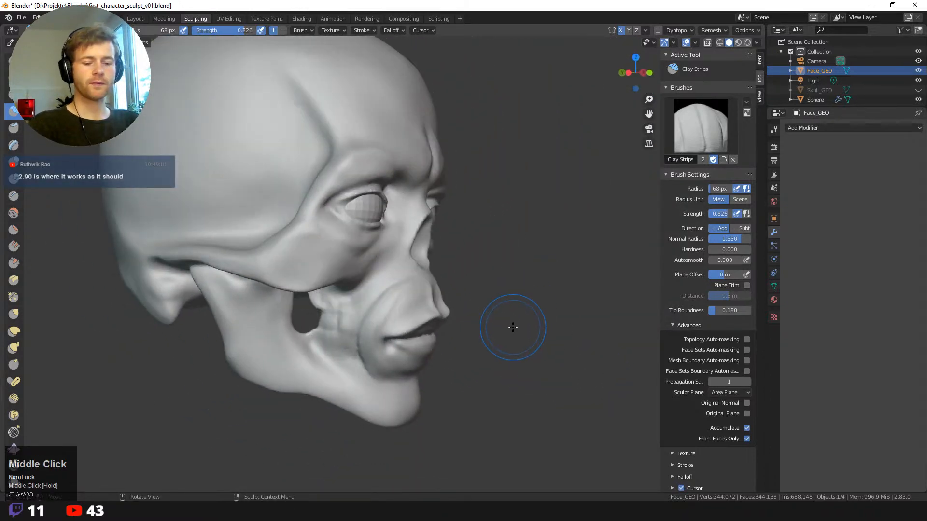
- Switch to the Grab brush with a 61 px radius, and pull the side of the upper lip forward
{"action": "key", "text": "g"}
{"action": "key", "text": "f"}
{"action": "left_click", "coordinate": [494, 333]}
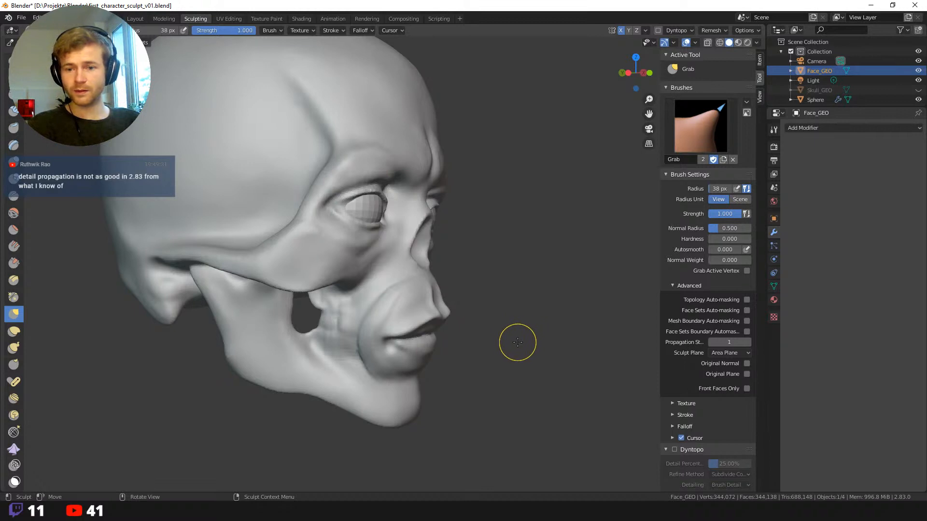
{"action": "mouse_move", "coordinate": [514, 350]}
{"action": "middle_mouse_down"}
{"action": "mouse_move", "coordinate": [542, 395]}
{"action": "mouse_move", "coordinate": [499, 325]}
{"action": "mouse_move", "coordinate": [487, 331]}
{"action": "middle_mouse_up"}
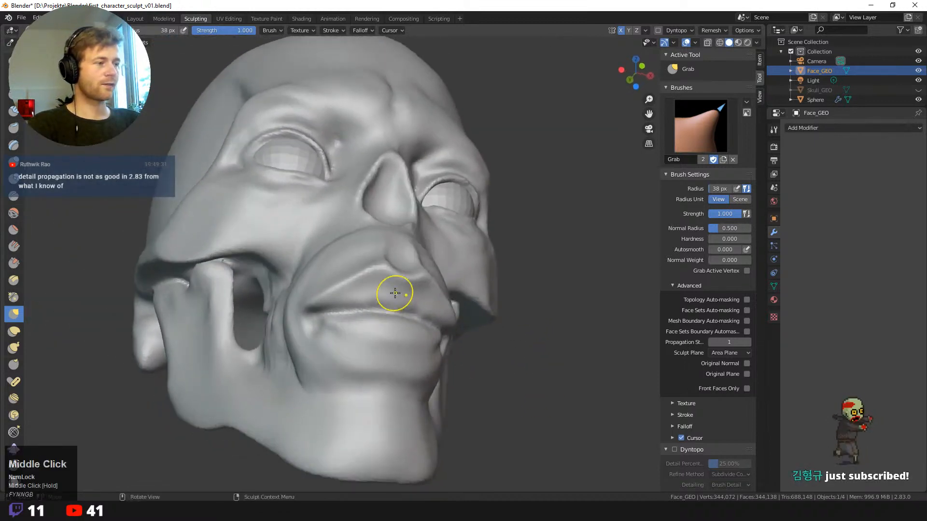
{"action": "key", "text": "f"}
{"action": "left_click", "coordinate": [405, 300]}
{"action": "middle_click_drag", "start_coordinate": [517, 374], "coordinate": [478, 352]}
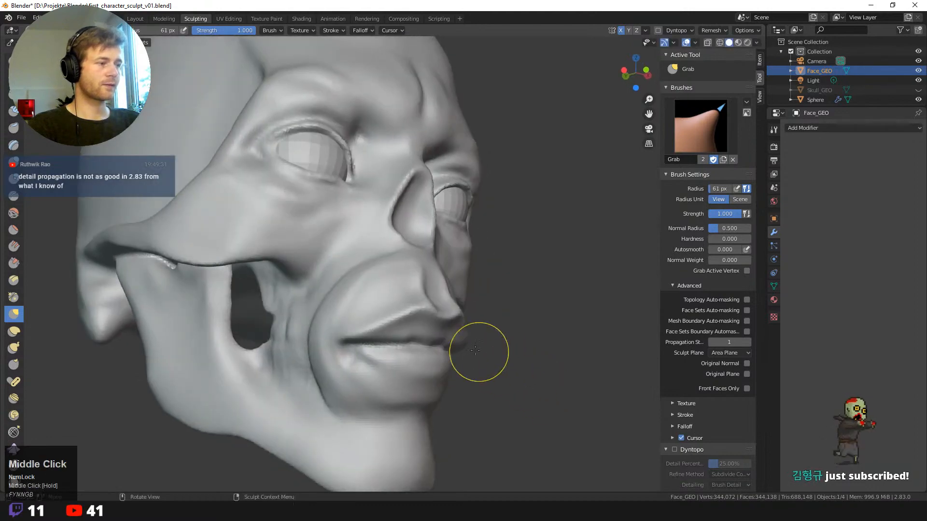
{"action": "left_click_drag", "start_coordinate": [425, 327], "coordinate": [451, 331]}
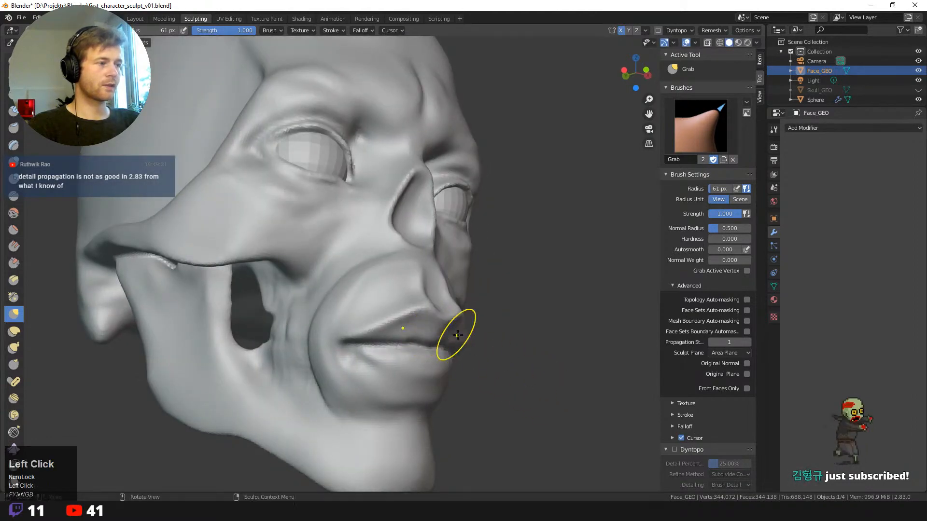
- Enlarge the Grab brush to 184 px, and reshape the curve of the upper lip as seen from below
{"action": "mouse_move", "coordinate": [451, 331]}
{"action": "middle_mouse_down"}
{"action": "mouse_move", "coordinate": [585, 259]}
{"action": "mouse_move", "coordinate": [352, 161]}
{"action": "middle_mouse_up"}
{"action": "key", "text": "f"}
{"action": "left_click", "coordinate": [383, 164]}
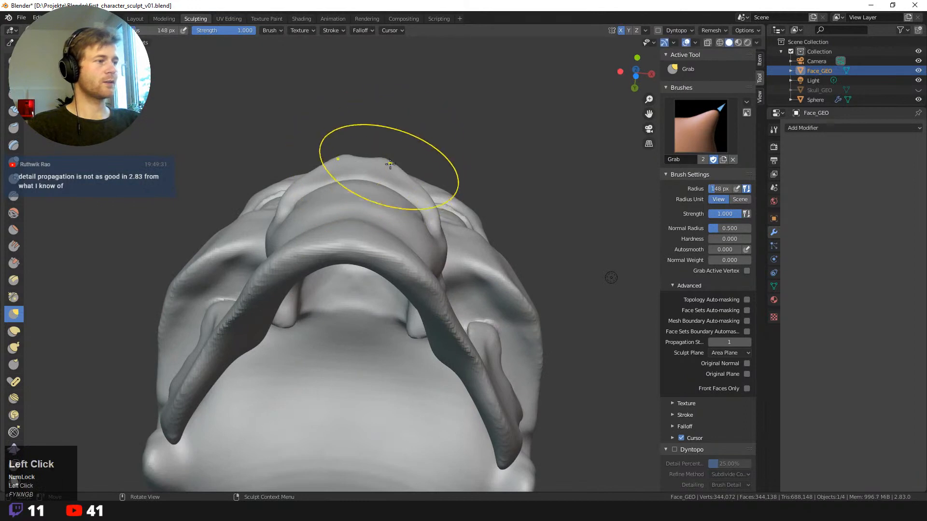
{"action": "key", "text": "f"}
{"action": "left_click", "coordinate": [382, 178]}
{"action": "mouse_move", "coordinate": [378, 181]}
{"action": "left_mouse_down"}
{"action": "mouse_move", "coordinate": [403, 176]}
{"action": "mouse_move", "coordinate": [433, 229]}
{"action": "left_mouse_up"}
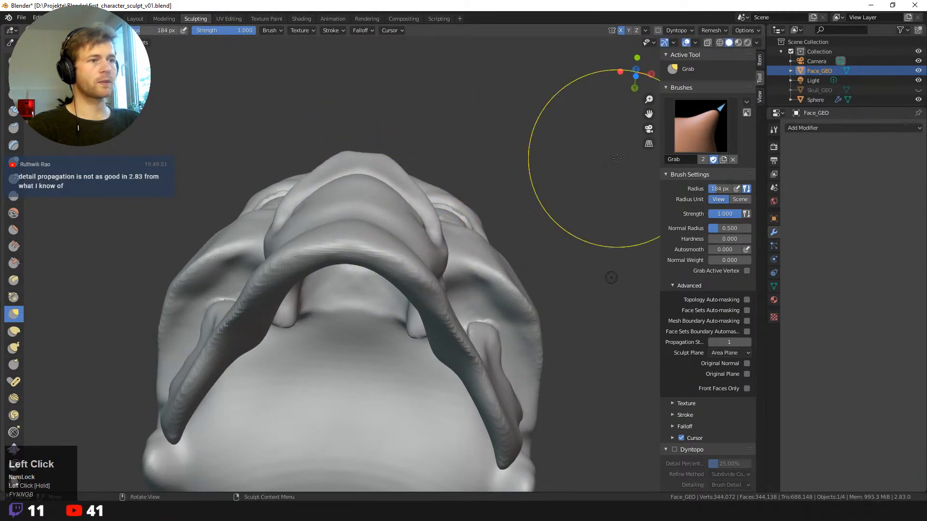
- Unhide Skull_GEO, and push the lips back in profile with a 219 px Grab brush
{"action": "left_click", "coordinate": [918, 91]}
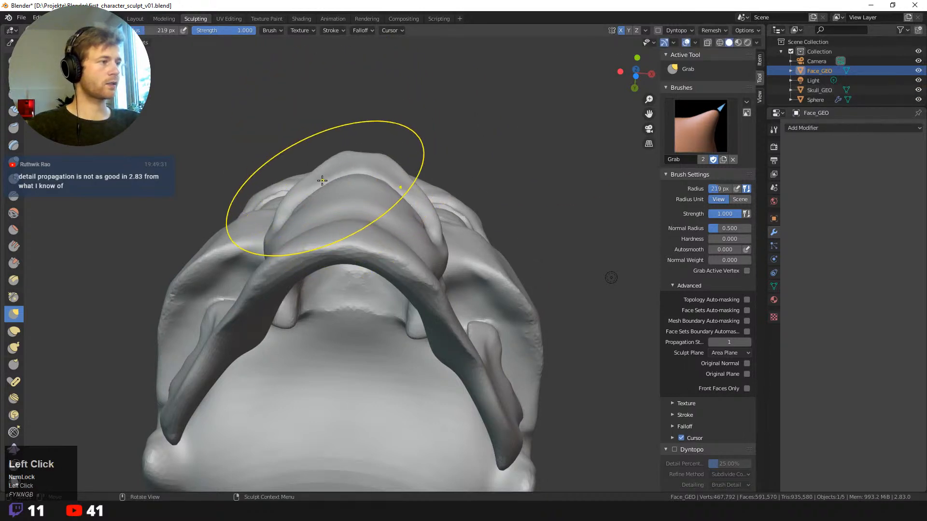
{"action": "mouse_move", "coordinate": [321, 176]}
{"action": "middle_mouse_down"}
{"action": "mouse_move", "coordinate": [303, 137]}
{"action": "mouse_move", "coordinate": [289, 299]}
{"action": "mouse_move", "coordinate": [358, 285]}
{"action": "mouse_move", "coordinate": [424, 290]}
{"action": "mouse_move", "coordinate": [494, 350]}
{"action": "middle_mouse_up"}
{"action": "left_click_drag", "start_coordinate": [495, 350], "coordinate": [469, 359]}
{"action": "middle_click_drag", "start_coordinate": [512, 371], "coordinate": [495, 366]}
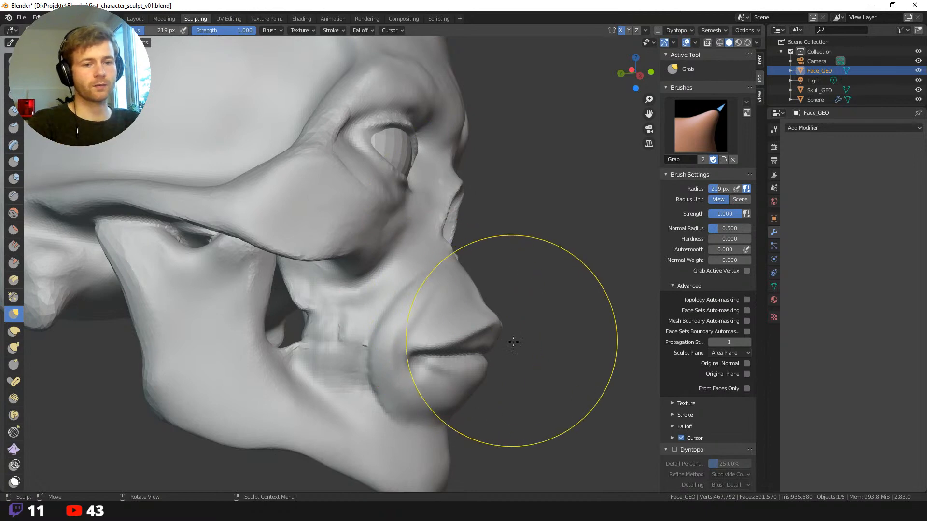
- Adjust the front of the lips in side view with the 219 px Grab brush, and check the mouth profile from both sides
{"action": "middle_click_drag", "start_coordinate": [528, 347], "coordinate": [481, 345]}
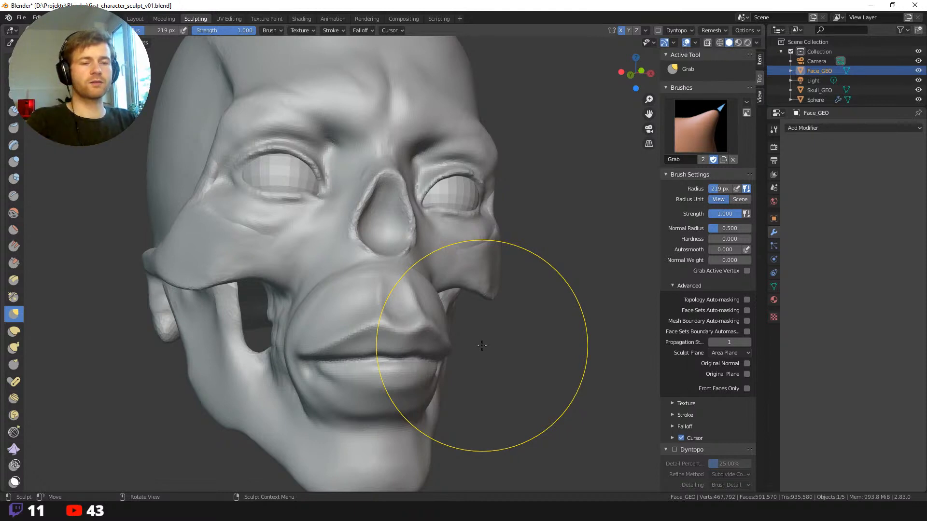
{"action": "mouse_move", "coordinate": [496, 305]}
{"action": "middle_mouse_down"}
{"action": "mouse_move", "coordinate": [507, 392]}
{"action": "mouse_move", "coordinate": [357, 315]}
{"action": "middle_mouse_up"}
{"action": "left_click_drag", "start_coordinate": [355, 314], "coordinate": [352, 313]}
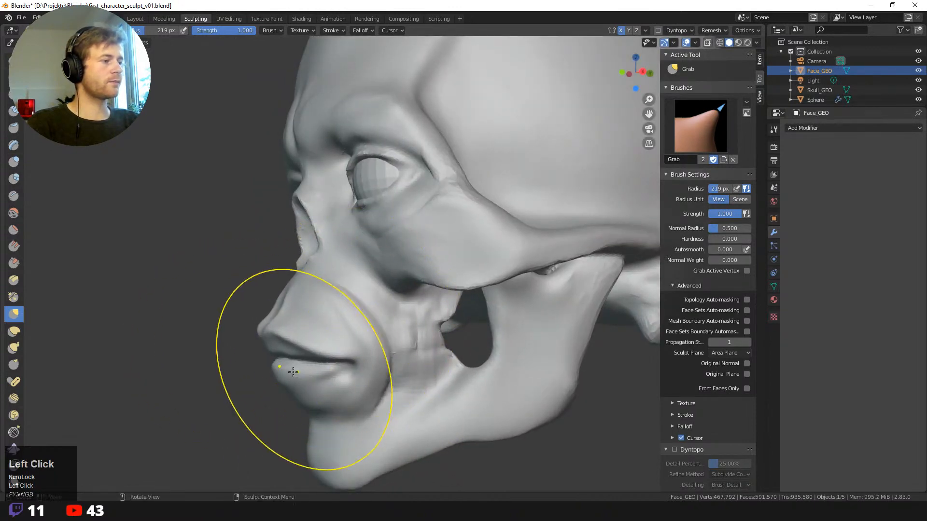
{"action": "middle_click_drag", "start_coordinate": [246, 373], "coordinate": [410, 354]}
{"action": "scroll", "coordinate": [463, 324], "scroll_direction": "down", "scroll_amount": 3}
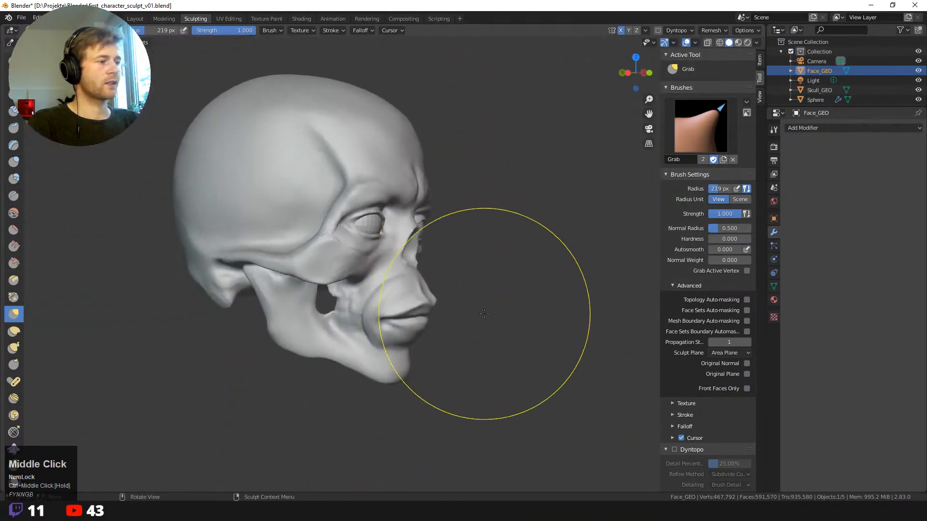
{"action": "middle_click_drag", "start_coordinate": [485, 313], "coordinate": [483, 392]}
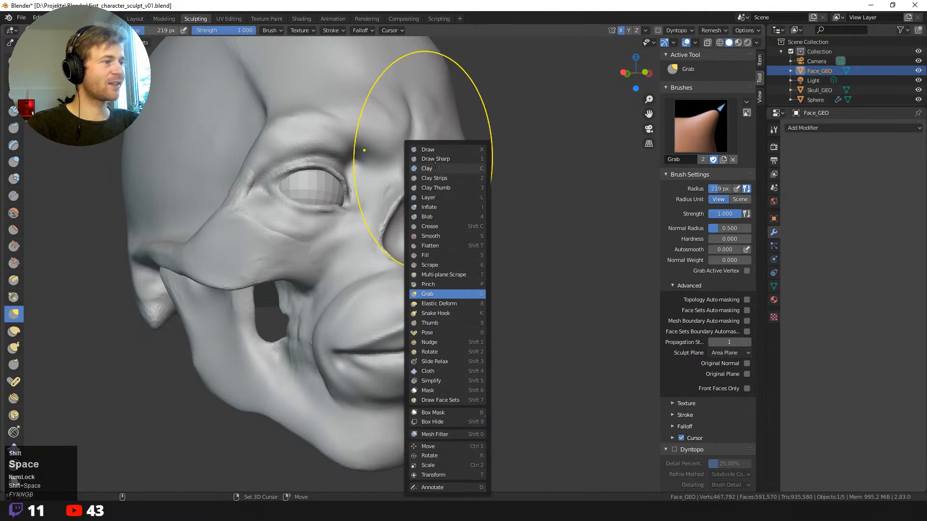
- Switch to the Clay Strips brush with a 51 px radius, and carve into the mouth bulge beside the mouth corner
{"action": "left_click", "coordinate": [439, 177]}
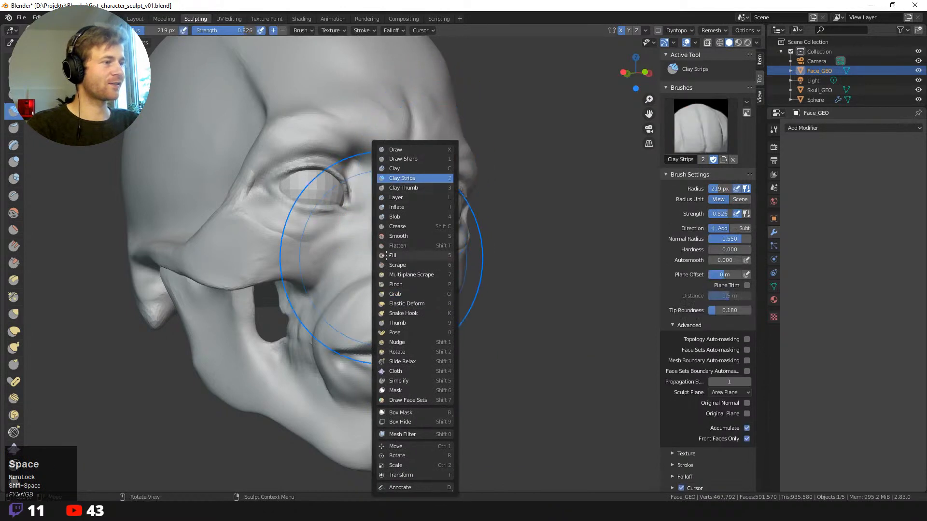
{"action": "key", "text": "f"}
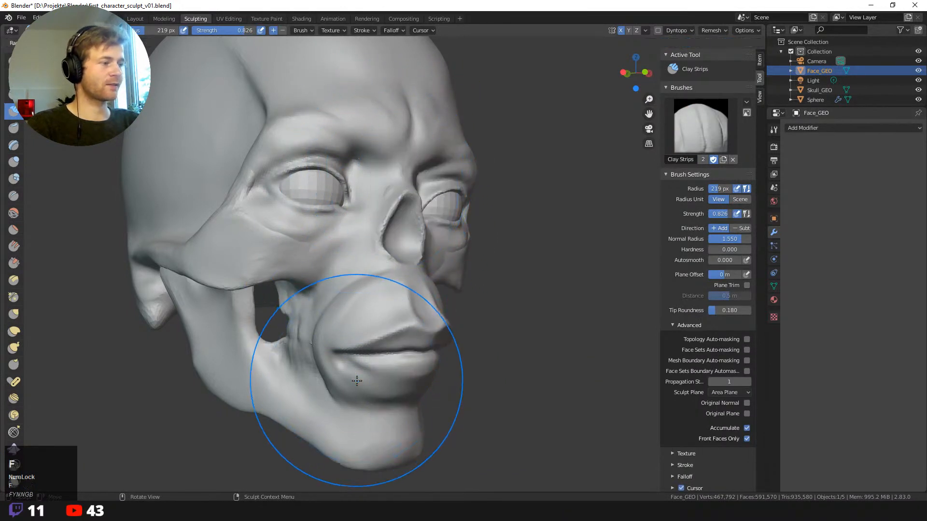
{"action": "left_click", "coordinate": [290, 383]}
{"action": "key", "text": "f"}
{"action": "left_click", "coordinate": [324, 355]}
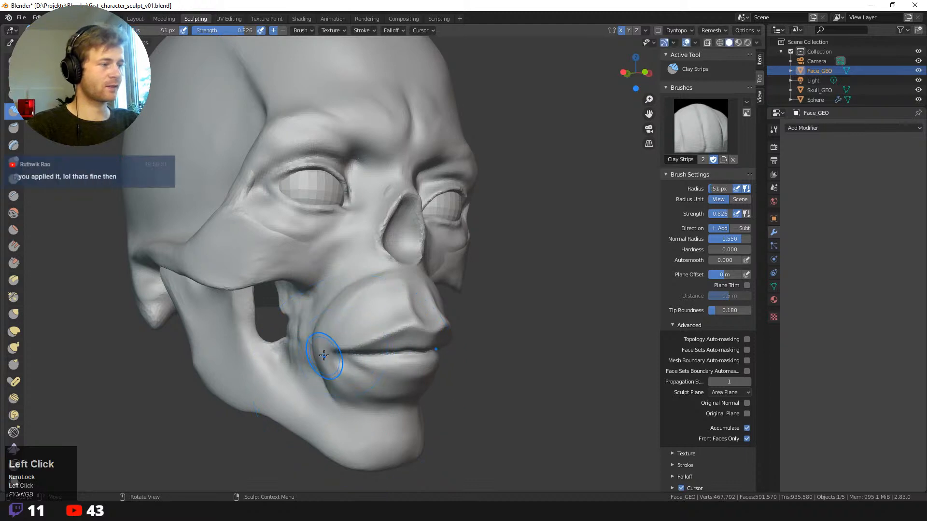
{"action": "mouse_move", "coordinate": [334, 333]}
{"action": "left_mouse_down", "text": "ctrl"}
{"action": "mouse_move", "coordinate": [344, 348]}
{"action": "mouse_move", "coordinate": [350, 331]}
{"action": "mouse_move", "coordinate": [335, 331]}
{"action": "mouse_move", "coordinate": [334, 321]}
{"action": "mouse_move", "coordinate": [324, 343]}
{"action": "mouse_move", "coordinate": [337, 327]}
{"action": "mouse_move", "coordinate": [343, 351]}
{"action": "mouse_move", "coordinate": [324, 342]}
{"action": "left_mouse_up", "text": "ctrl"}
- Enlarge the Clay Strips brush to 65 px, build up the area above the mouth corner, and smooth it and the upper lip area
{"action": "key", "text": "f"}
{"action": "left_click", "coordinate": [339, 341]}
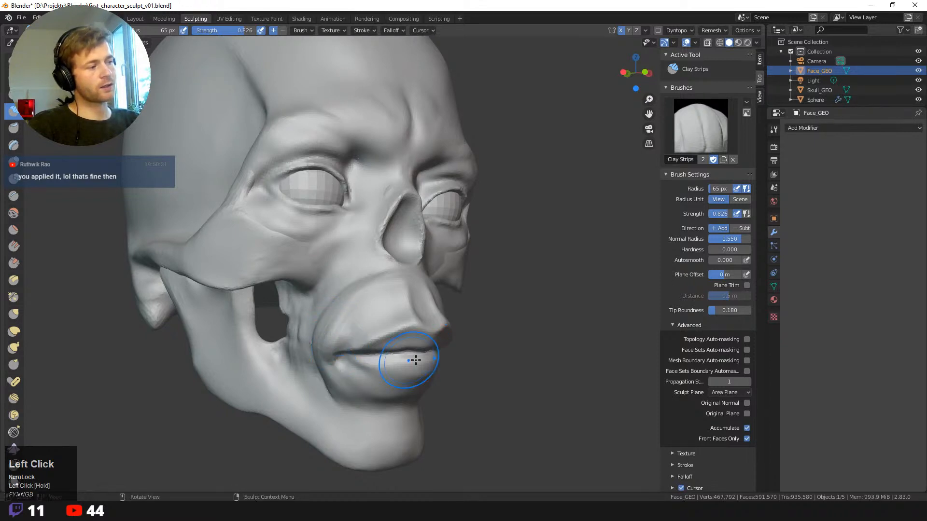
{"action": "middle_click_drag", "start_coordinate": [416, 360], "coordinate": [383, 311]}
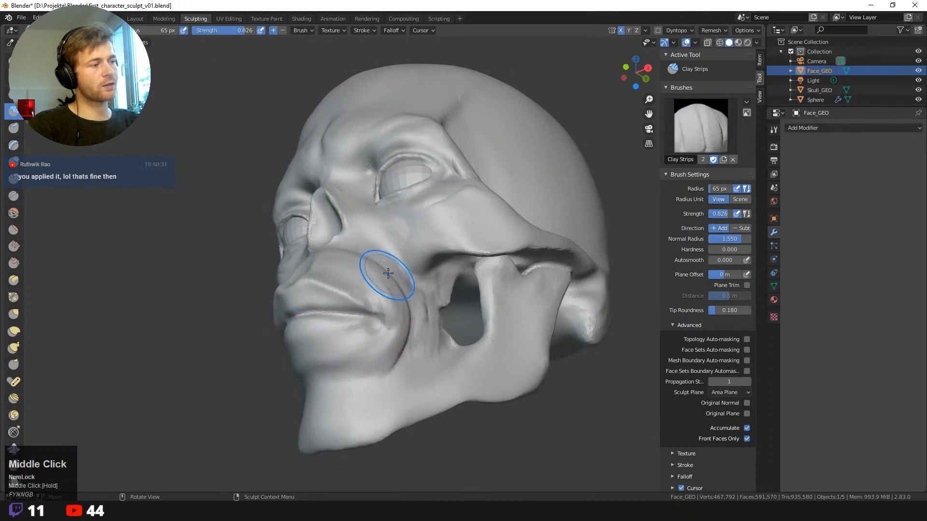
{"action": "middle_click_drag", "start_coordinate": [424, 234], "coordinate": [434, 307]}
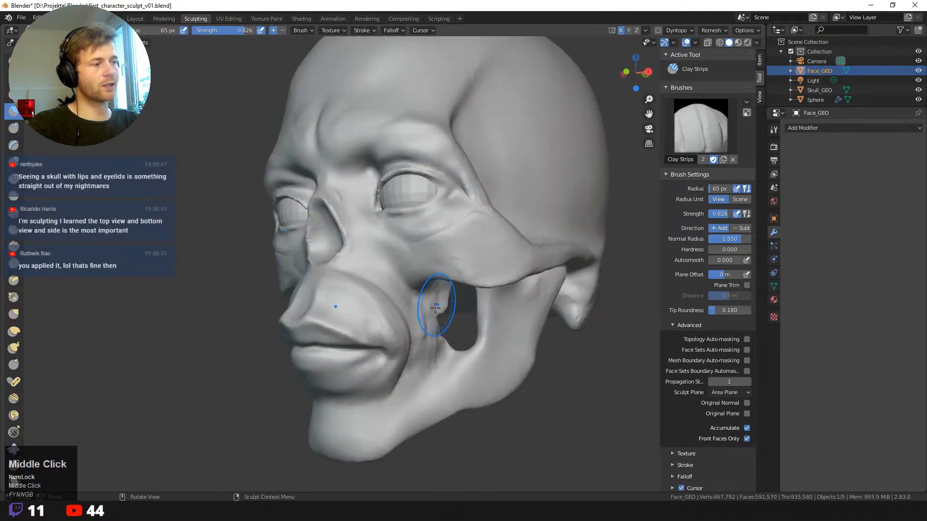
{"action": "left_click_drag", "start_coordinate": [399, 325], "coordinate": [376, 312]}
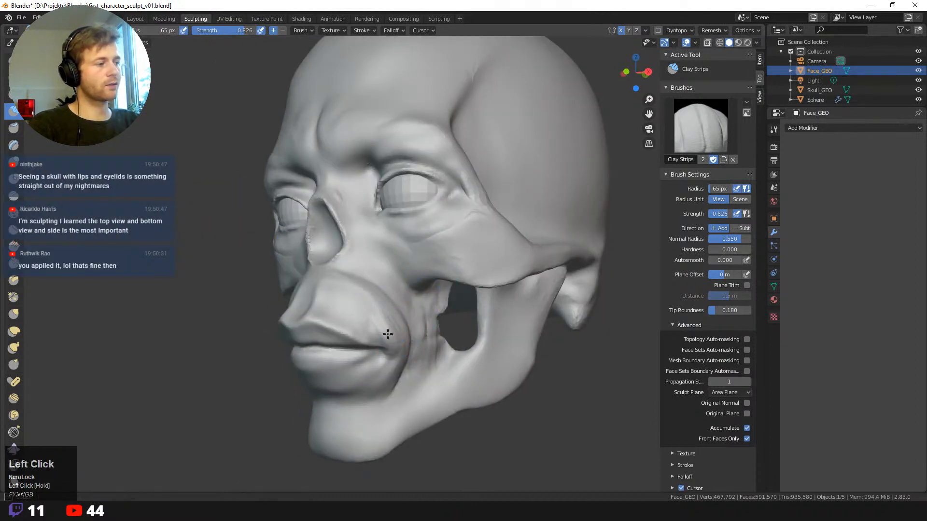
{"action": "left_click_drag", "start_coordinate": [394, 343], "coordinate": [397, 328], "text": "shift"}
{"action": "middle_click_drag", "start_coordinate": [297, 299], "coordinate": [353, 299]}
{"action": "left_click_drag", "start_coordinate": [329, 313], "coordinate": [321, 309], "text": "shift"}
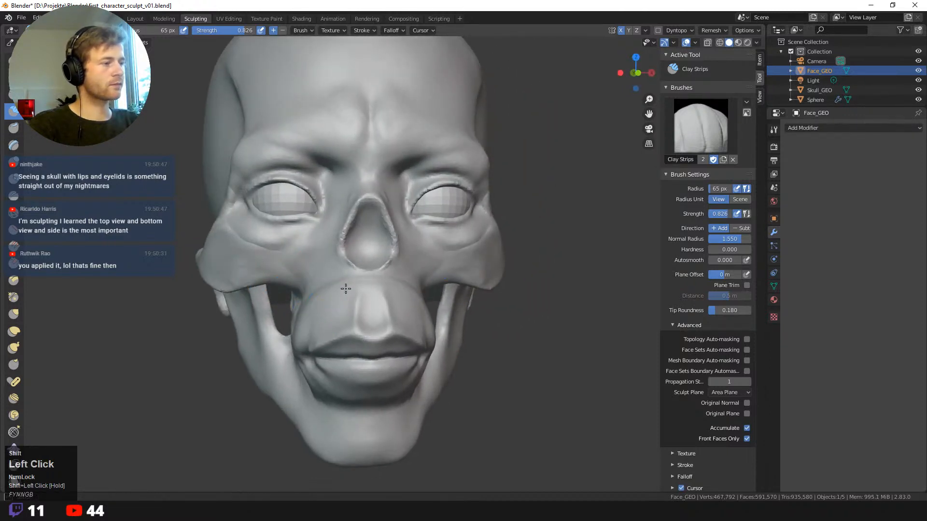
- Add volume along the lower lip with a 57 px Clay Strips brush, and smooth the added strokes
{"action": "middle_click_drag", "start_coordinate": [352, 300], "coordinate": [389, 373]}
{"action": "key", "text": "f"}
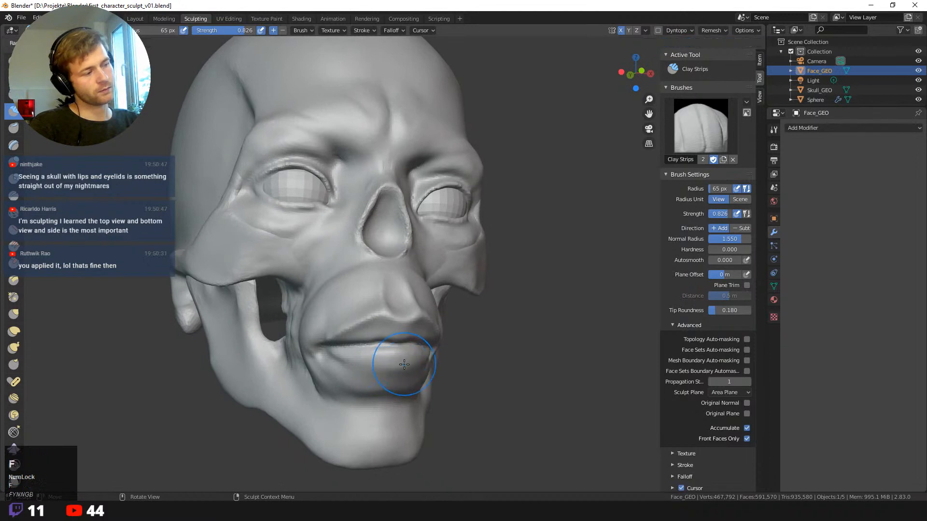
{"action": "left_click", "coordinate": [401, 362]}
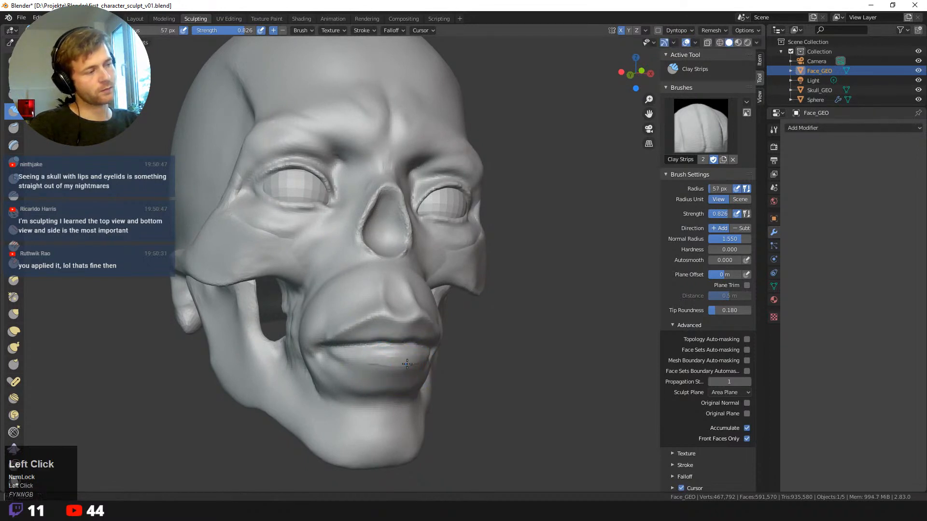
{"action": "left_click_drag", "start_coordinate": [391, 366], "coordinate": [370, 364]}
{"action": "left_click_drag", "start_coordinate": [396, 361], "coordinate": [347, 363]}
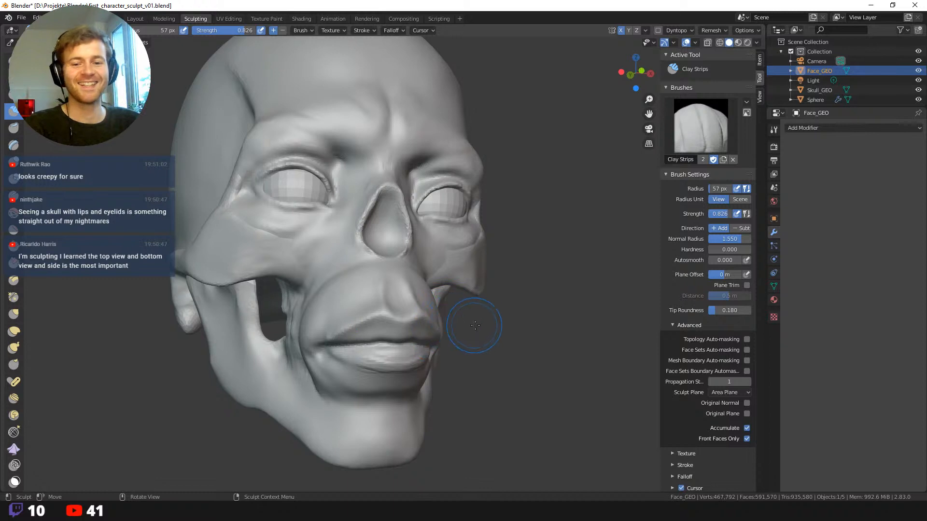
{"action": "mouse_move", "coordinate": [545, 343]}
{"action": "middle_mouse_down"}
{"action": "mouse_move", "coordinate": [480, 348]}
{"action": "mouse_move", "coordinate": [515, 358]}
{"action": "middle_mouse_up"}
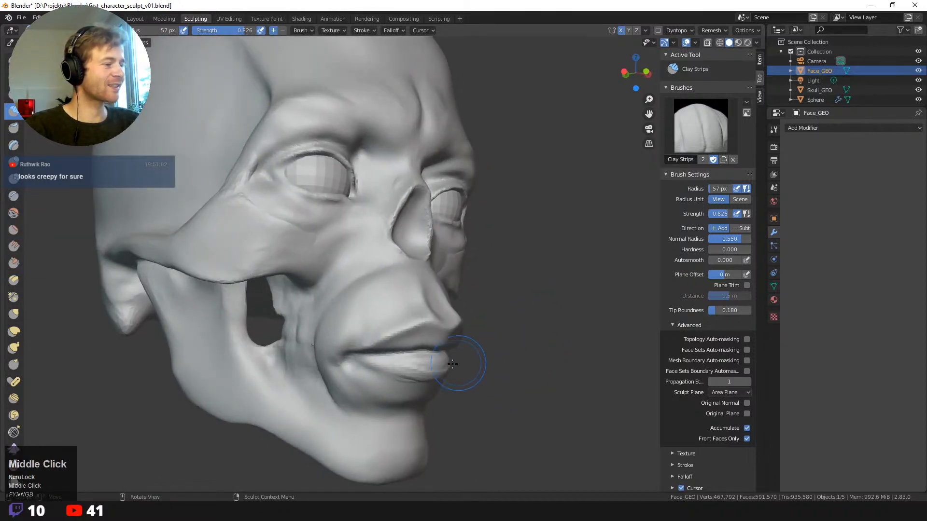
{"action": "left_click_drag", "start_coordinate": [409, 366], "coordinate": [438, 371], "text": "shift"}
- Switch to the Draw Sharp brush with a 36 px radius, and raise the lower eyelid rim from the outer to the inner corner
{"action": "mouse_move", "coordinate": [458, 333]}
{"action": "middle_mouse_down"}
{"action": "mouse_move", "coordinate": [516, 324]}
{"action": "mouse_move", "coordinate": [473, 309]}
{"action": "middle_mouse_up"}
{"action": "mouse_move", "coordinate": [497, 288]}
{"action": "middle_mouse_down", "text": "ctrl"}
{"action": "mouse_move", "coordinate": [500, 312]}
{"action": "mouse_move", "coordinate": [487, 332]}
{"action": "mouse_move", "coordinate": [456, 321]}
{"action": "mouse_move", "coordinate": [512, 295]}
{"action": "mouse_move", "coordinate": [485, 327]}
{"action": "middle_mouse_up", "text": "ctrl"}
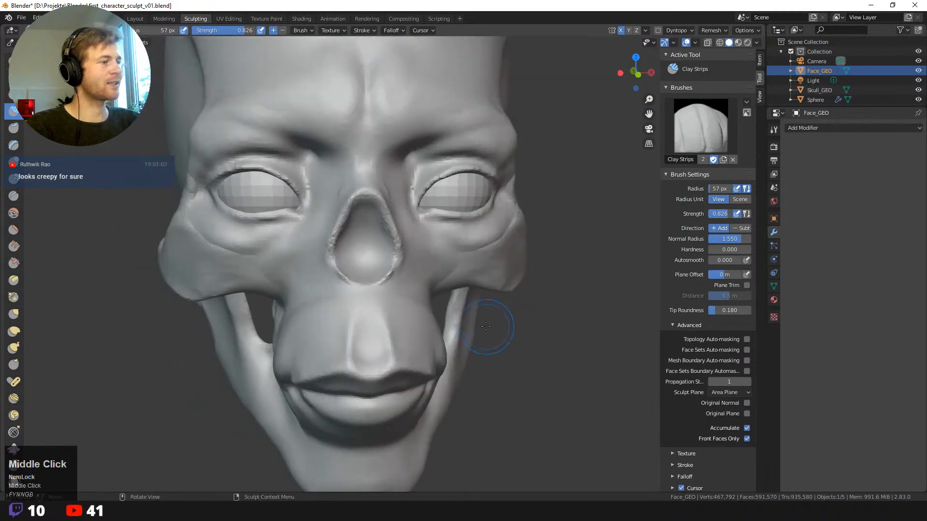
{"action": "key", "text": "shift+space"}
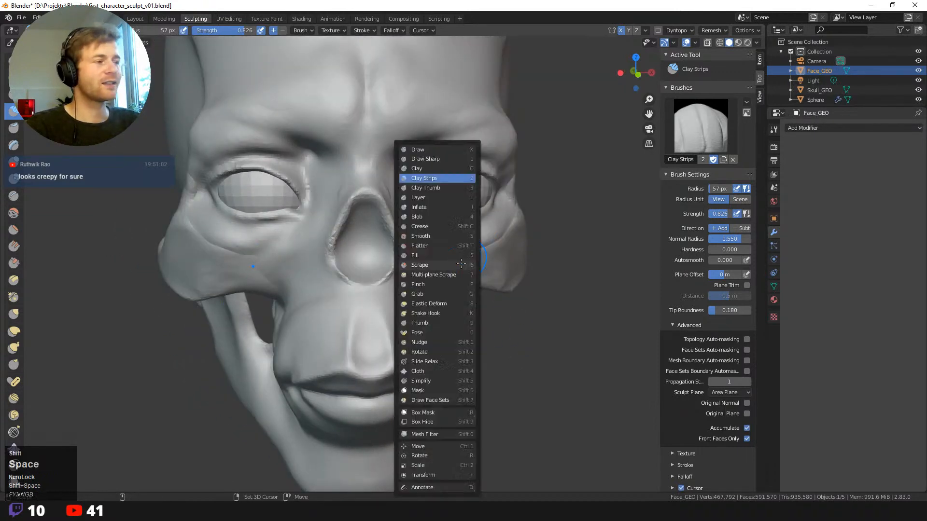
{"action": "left_click", "coordinate": [432, 158]}
{"action": "middle_click_drag", "start_coordinate": [559, 279], "coordinate": [479, 186]}
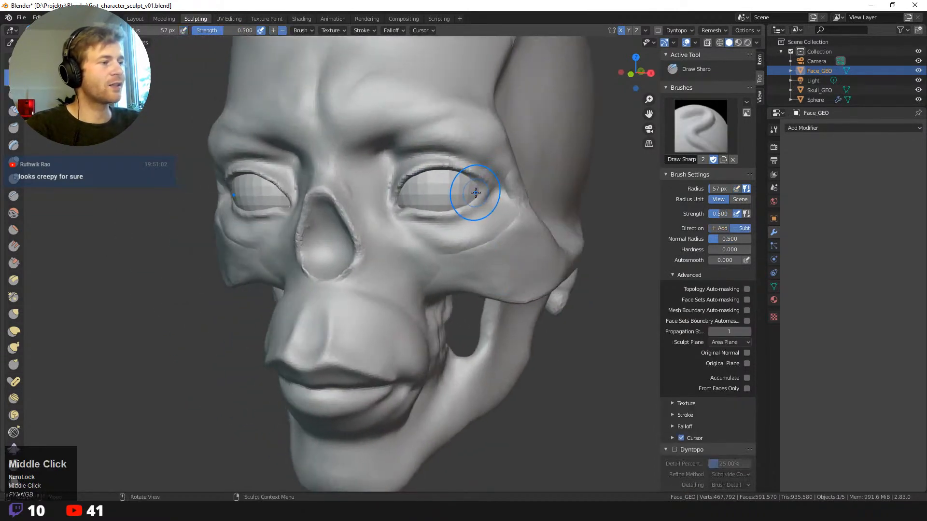
{"action": "key", "text": "f"}
{"action": "left_click", "coordinate": [467, 189]}
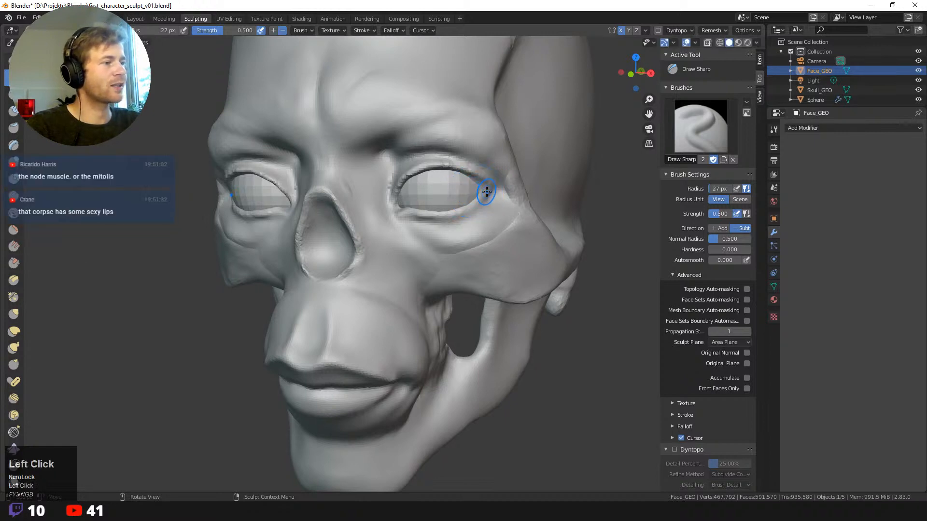
{"action": "key", "text": "f"}
{"action": "left_click", "coordinate": [481, 197]}
{"action": "left_click", "coordinate": [468, 207], "text": "ctrl"}
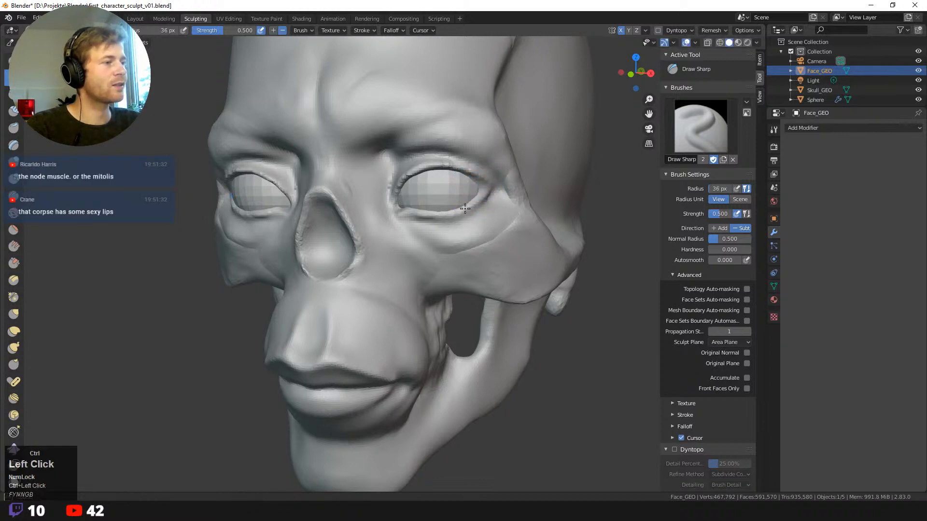
{"action": "left_click_drag", "start_coordinate": [417, 212], "coordinate": [416, 212], "text": "ctrl"}
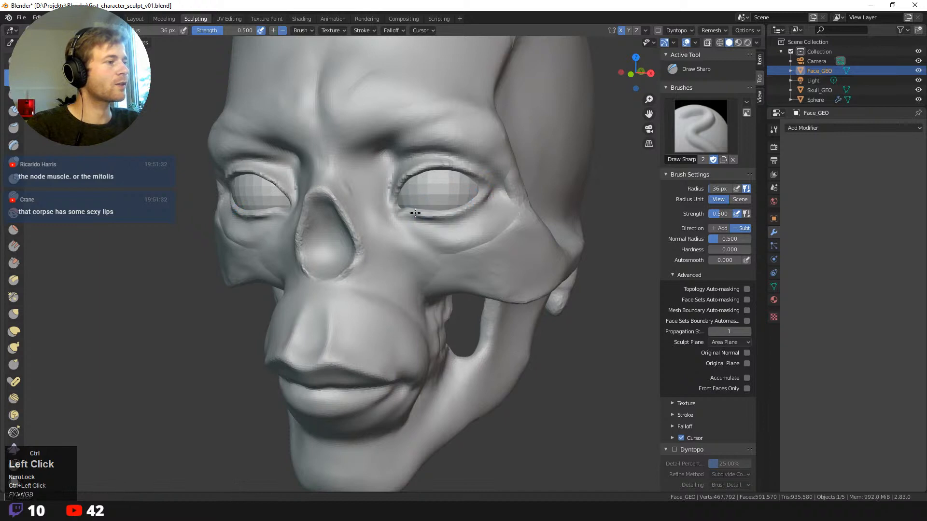
- Define the outer eye corner and the rim of the upper eyelid with the 36 px Draw Sharp brush
{"action": "middle_click_drag", "start_coordinate": [364, 203], "coordinate": [176, 146]}
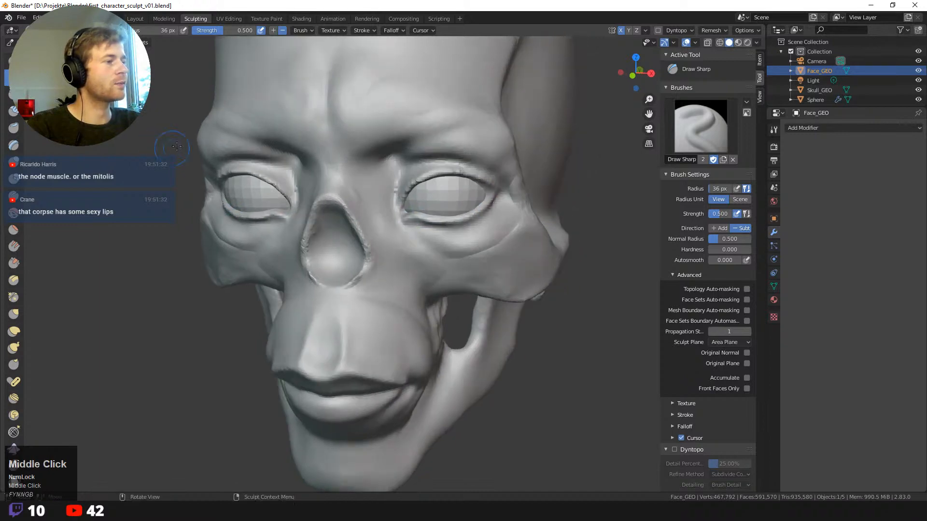
{"action": "left_click_drag", "start_coordinate": [483, 197], "coordinate": [468, 211]}
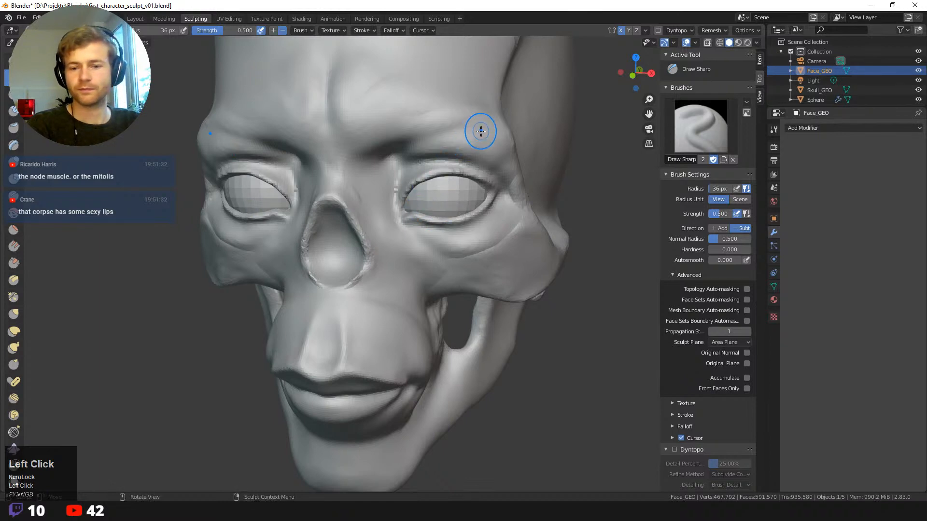
{"action": "middle_click_drag", "start_coordinate": [593, 351], "coordinate": [552, 330]}
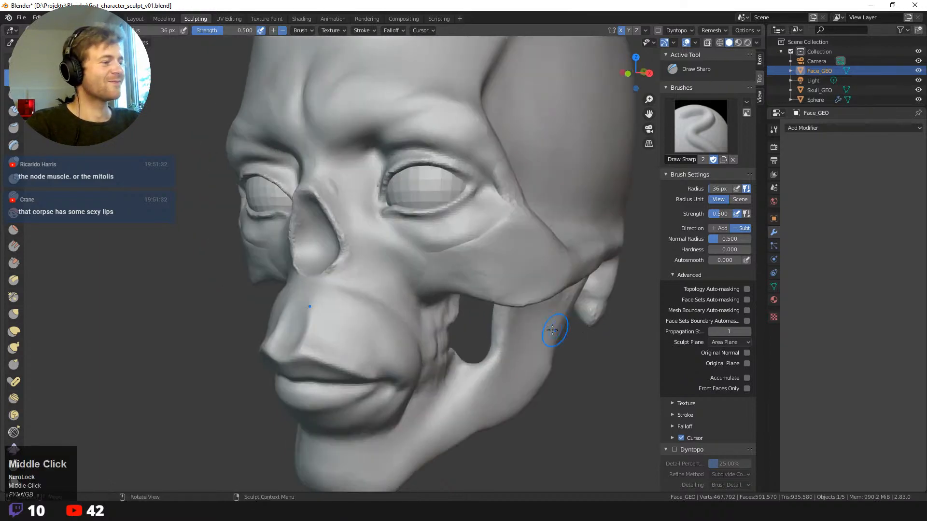
{"action": "middle_click_drag", "start_coordinate": [169, 147], "coordinate": [478, 206], "text": "alt"}
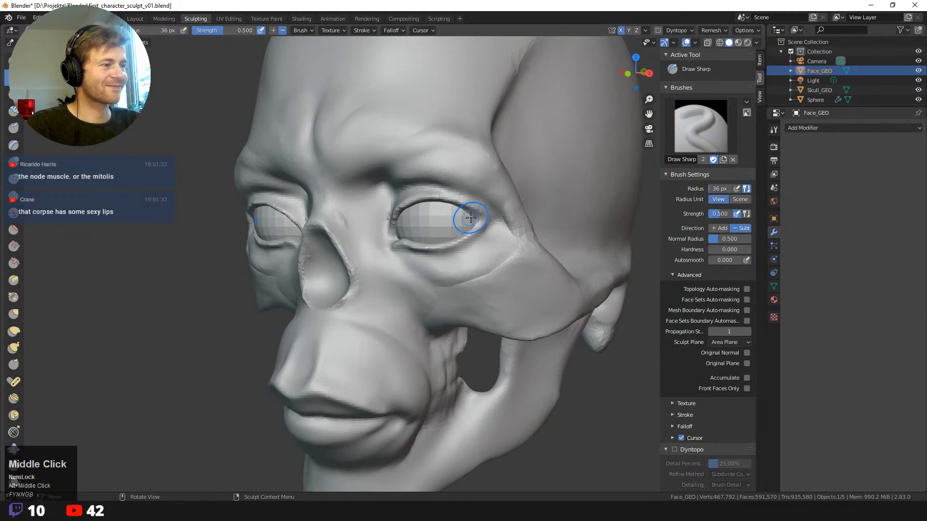
{"action": "left_click", "coordinate": [469, 217]}
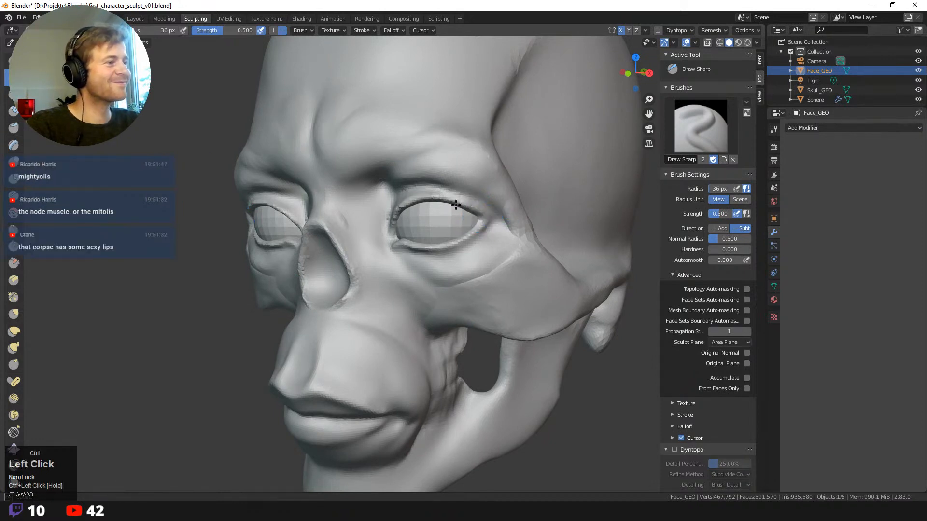
{"action": "middle_click_drag", "start_coordinate": [415, 198], "coordinate": [450, 204]}
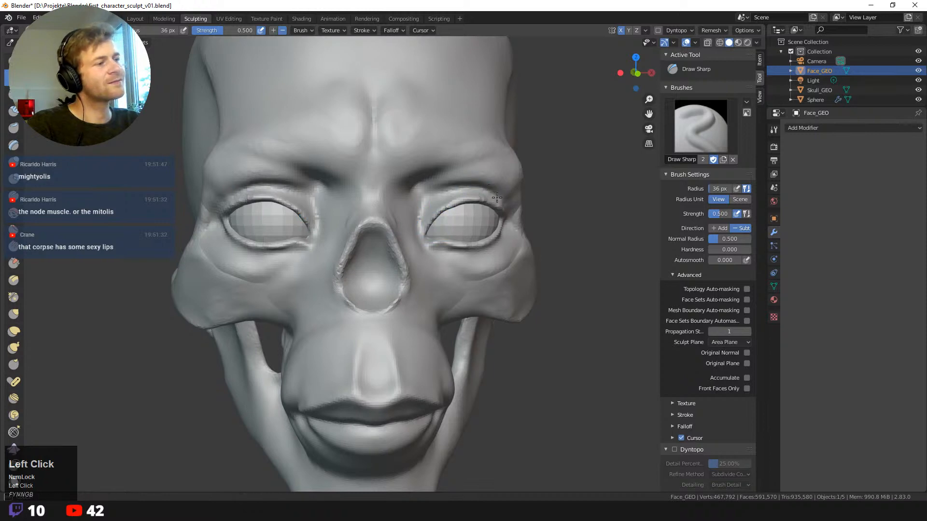
{"action": "mouse_move", "coordinate": [496, 198]}
{"action": "middle_mouse_down"}
{"action": "mouse_move", "coordinate": [454, 198]}
{"action": "mouse_move", "coordinate": [333, 159]}
{"action": "mouse_move", "coordinate": [247, 146]}
{"action": "mouse_move", "coordinate": [296, 150]}
{"action": "mouse_move", "coordinate": [246, 140]}
{"action": "mouse_move", "coordinate": [217, 116]}
{"action": "middle_mouse_up"}
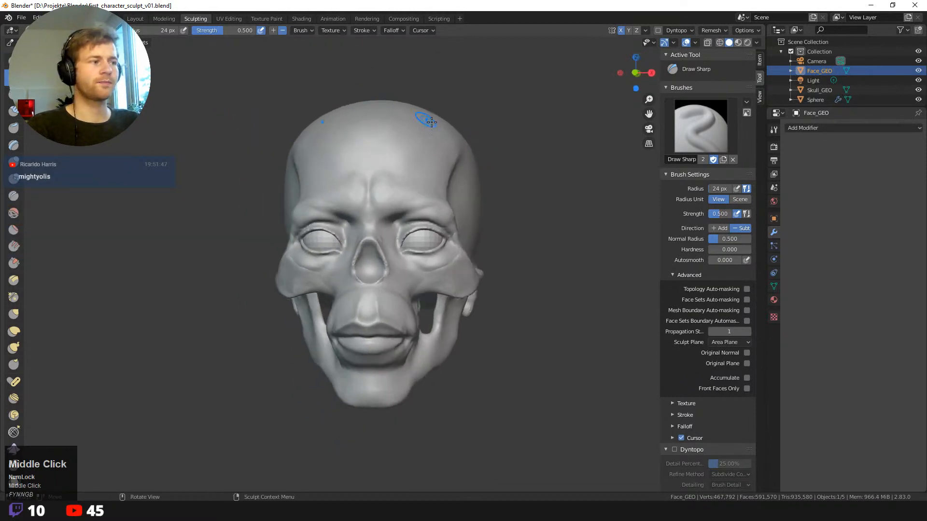
- Switch to the Grab brush with a 125 px radius, and adjust the form around the cheekbone and nasal opening
{"action": "middle_click_drag", "start_coordinate": [431, 122], "coordinate": [241, 164]}
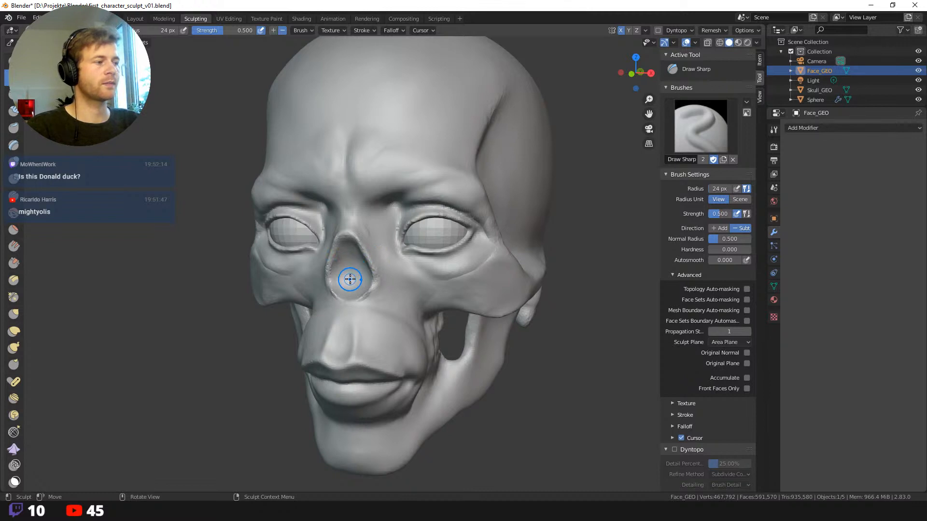
{"action": "key", "text": "f"}
{"action": "left_click", "coordinate": [379, 276]}
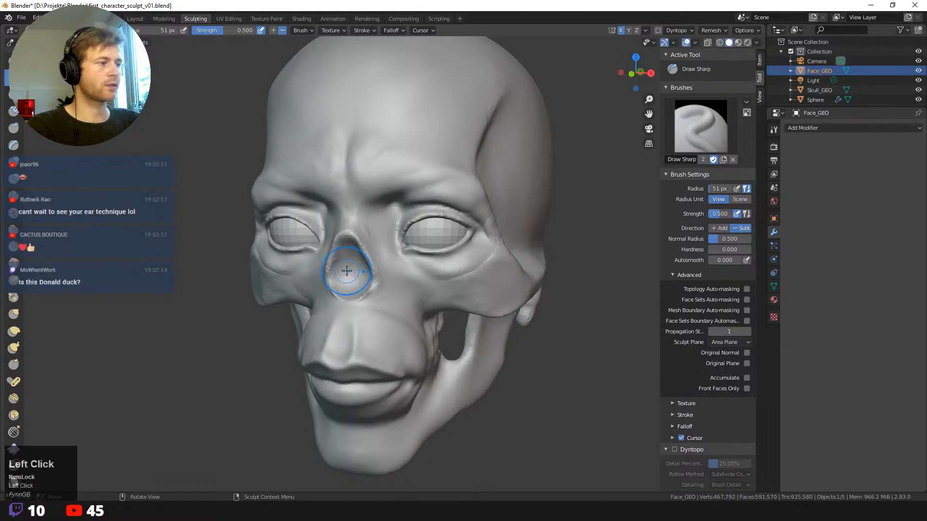
{"action": "left_click", "coordinate": [325, 269]}
{"action": "middle_click_drag", "start_coordinate": [324, 275], "coordinate": [444, 285]}
{"action": "key", "text": "g"}
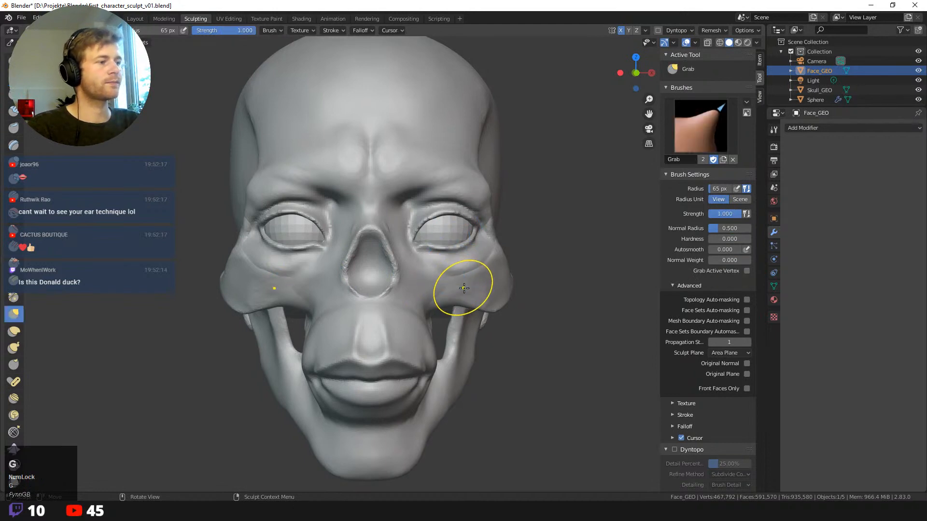
{"action": "key", "text": "f"}
{"action": "left_click", "coordinate": [481, 295]}
{"action": "left_click_drag", "start_coordinate": [481, 295], "coordinate": [483, 283]}
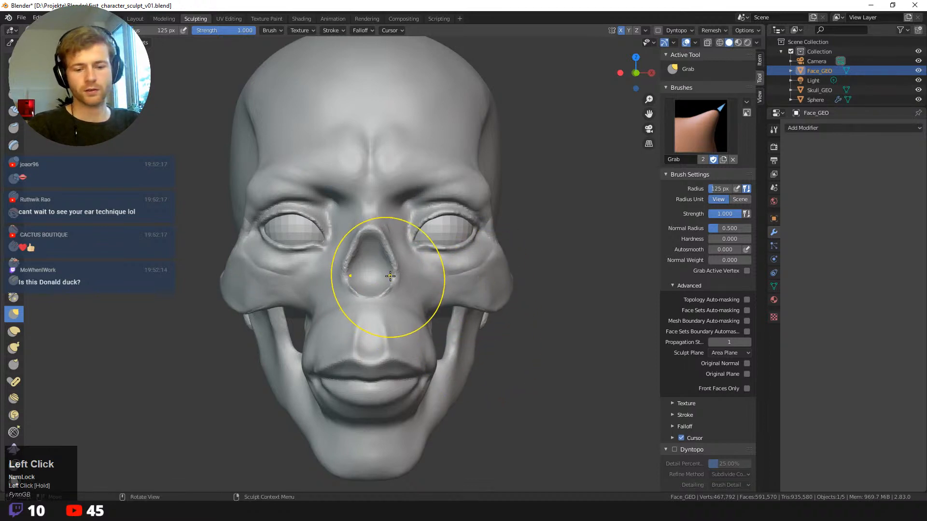
- Pull the nose form forward out of the nasal opening with the Grab brush, using a 40 px radius followed by 84 px
{"action": "middle_click_drag", "start_coordinate": [466, 299], "coordinate": [459, 290]}
{"action": "key", "text": "f"}
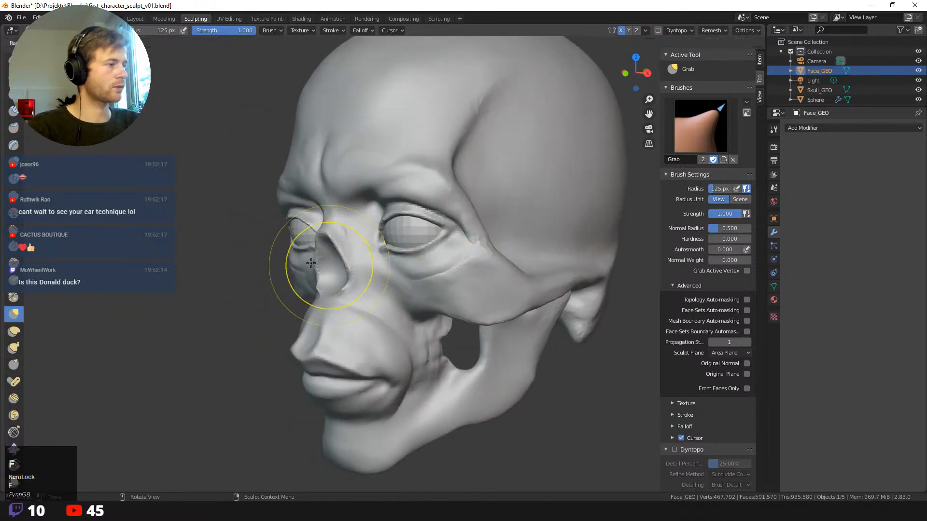
{"action": "left_click", "coordinate": [288, 268]}
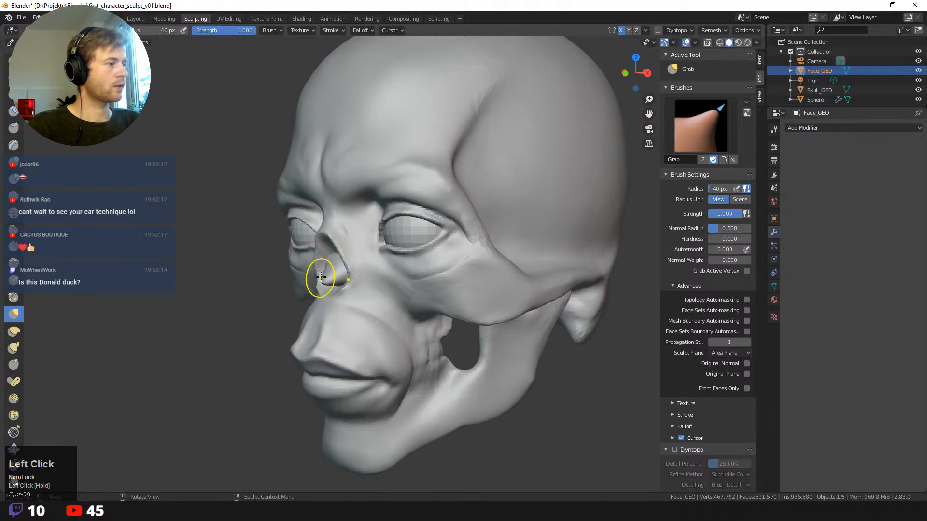
{"action": "left_click_drag", "start_coordinate": [321, 277], "coordinate": [318, 276]}
{"action": "key", "text": "f"}
{"action": "left_click", "coordinate": [360, 272]}
{"action": "key", "text": "f"}
{"action": "left_click", "coordinate": [378, 274]}
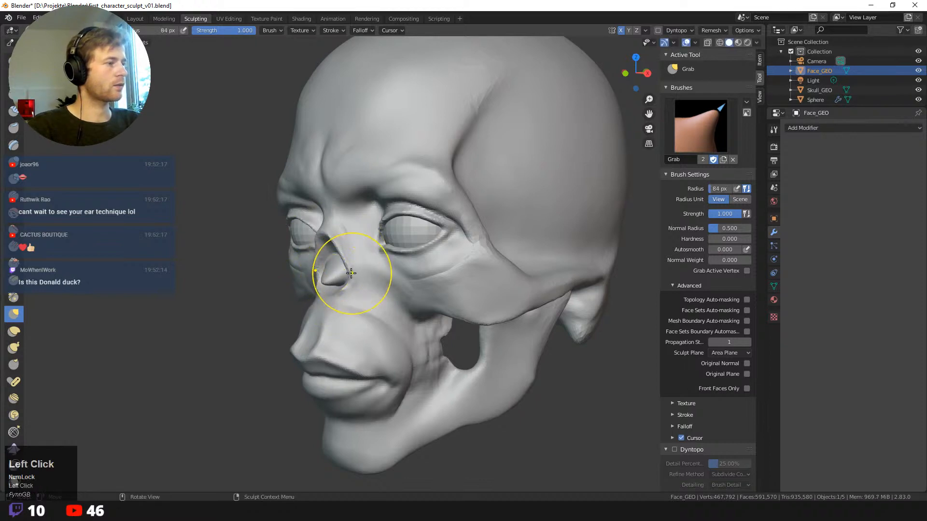
{"action": "mouse_move", "coordinate": [325, 277]}
{"action": "left_mouse_down"}
{"action": "mouse_move", "coordinate": [323, 264]}
{"action": "mouse_move", "coordinate": [313, 277]}
{"action": "left_mouse_up"}
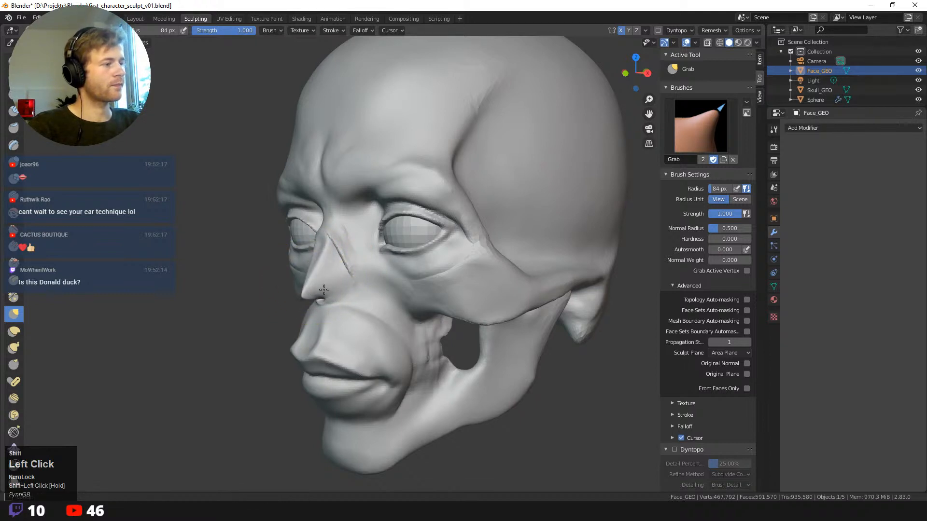
- Set the Grab brush radius to 101 px, and pull the nose bridge outward from both sides of the head
{"action": "middle_click_drag", "start_coordinate": [310, 269], "coordinate": [231, 252]}
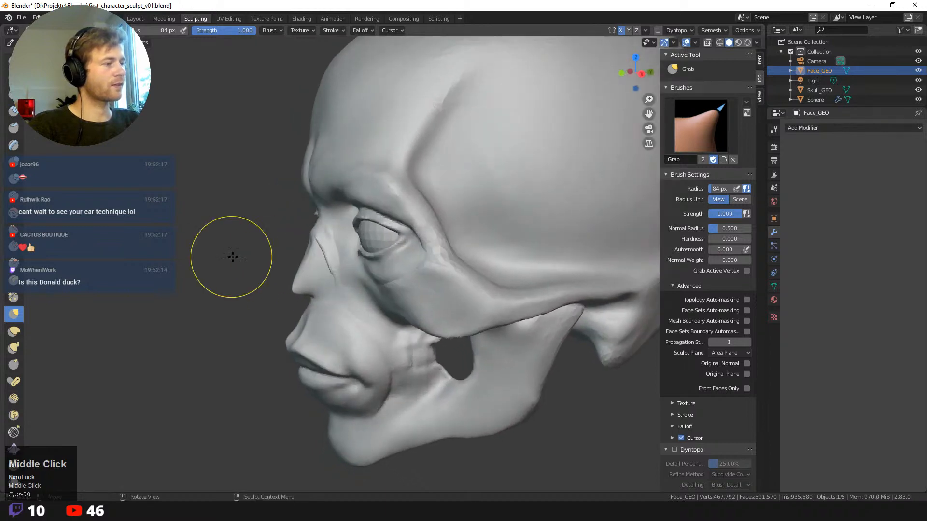
{"action": "key", "text": "f"}
{"action": "left_click", "coordinate": [310, 273]}
{"action": "mouse_move", "coordinate": [304, 272]}
{"action": "left_mouse_down"}
{"action": "mouse_move", "coordinate": [281, 276]}
{"action": "mouse_move", "coordinate": [295, 251]}
{"action": "left_mouse_up"}
{"action": "mouse_move", "coordinate": [241, 273]}
{"action": "middle_mouse_down"}
{"action": "mouse_move", "coordinate": [308, 262]}
{"action": "mouse_move", "coordinate": [376, 272]}
{"action": "middle_mouse_up"}
{"action": "mouse_move", "coordinate": [384, 274]}
{"action": "left_mouse_down"}
{"action": "mouse_move", "coordinate": [391, 275]}
{"action": "mouse_move", "coordinate": [389, 240]}
{"action": "left_mouse_up"}
{"action": "middle_click_drag", "start_coordinate": [180, 166], "coordinate": [221, 169]}
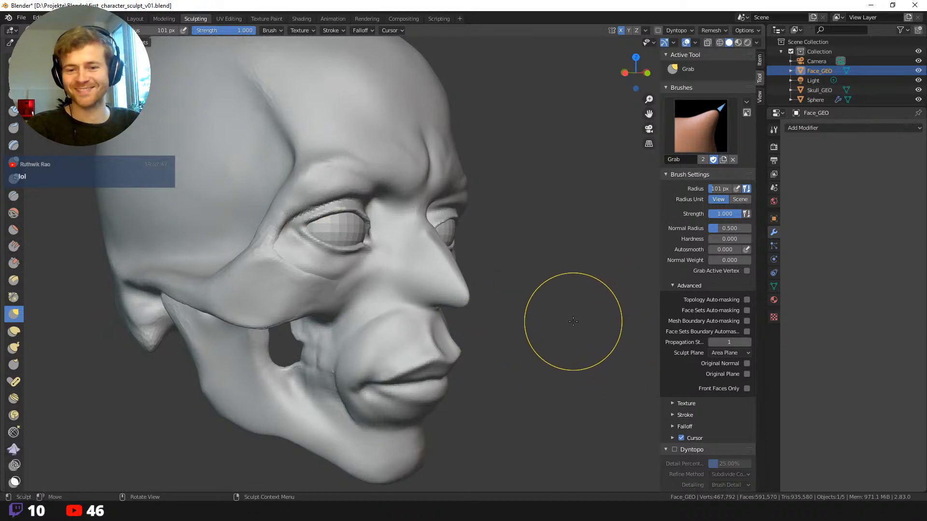
- Smooth the side of the nose bridge, and enlarge the Grab brush radius to 158 px
{"action": "mouse_move", "coordinate": [569, 310]}
{"action": "middle_mouse_down", "text": "ctrl"}
{"action": "mouse_move", "coordinate": [553, 290]}
{"action": "mouse_move", "coordinate": [538, 292]}
{"action": "mouse_move", "coordinate": [569, 314]}
{"action": "mouse_move", "coordinate": [563, 299]}
{"action": "mouse_move", "coordinate": [517, 280]}
{"action": "mouse_move", "coordinate": [565, 294]}
{"action": "mouse_move", "coordinate": [532, 252]}
{"action": "mouse_move", "coordinate": [556, 325]}
{"action": "mouse_move", "coordinate": [487, 256]}
{"action": "middle_mouse_up", "text": "ctrl"}
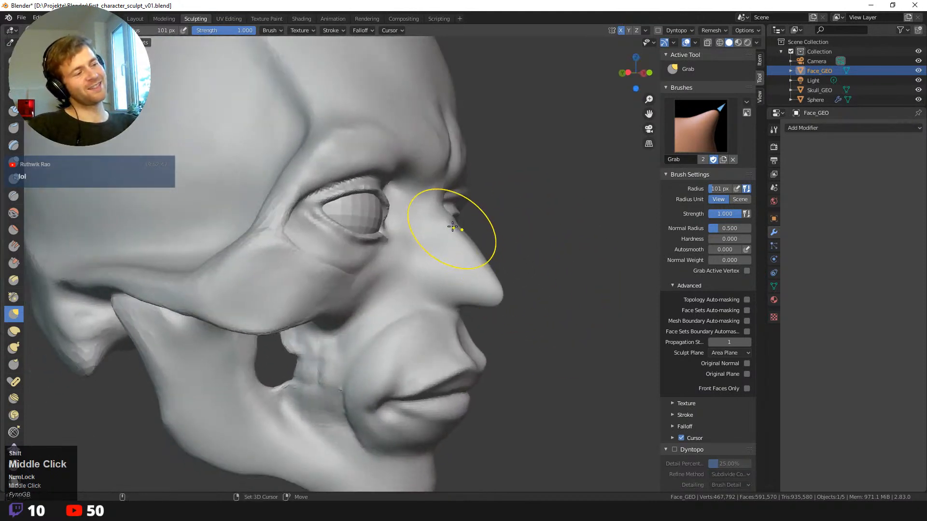
{"action": "left_click_drag", "start_coordinate": [454, 229], "coordinate": [450, 232], "text": "shift"}
{"action": "middle_click_drag", "start_coordinate": [535, 298], "coordinate": [455, 352]}
{"action": "key", "text": "f"}
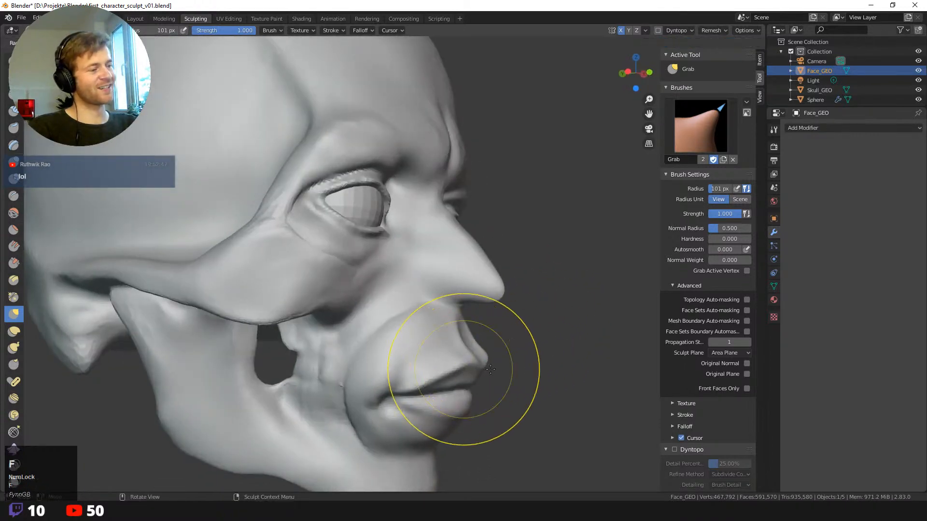
{"action": "left_click", "coordinate": [452, 310]}
{"action": "mouse_move", "coordinate": [521, 333]}
{"action": "middle_mouse_down"}
{"action": "mouse_move", "coordinate": [544, 358]}
{"action": "mouse_move", "coordinate": [520, 358]}
{"action": "middle_mouse_up"}
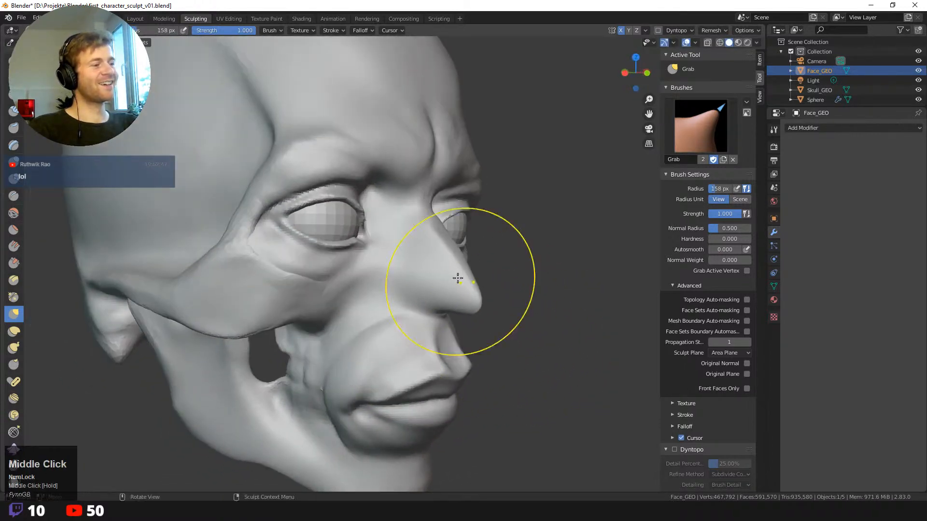
- Reshape the nose bridge and fill out the nose tip with the Grab brush at a 131 px radius
{"action": "key", "text": "f"}
{"action": "left_click", "coordinate": [436, 242]}
{"action": "left_click_drag", "start_coordinate": [428, 221], "coordinate": [427, 213]}
{"action": "mouse_move", "coordinate": [466, 280]}
{"action": "middle_mouse_down"}
{"action": "mouse_move", "coordinate": [536, 306]}
{"action": "mouse_move", "coordinate": [524, 307]}
{"action": "middle_mouse_up"}
{"action": "left_click_drag", "start_coordinate": [457, 288], "coordinate": [472, 302]}
{"action": "middle_click_drag", "start_coordinate": [473, 296], "coordinate": [393, 291]}
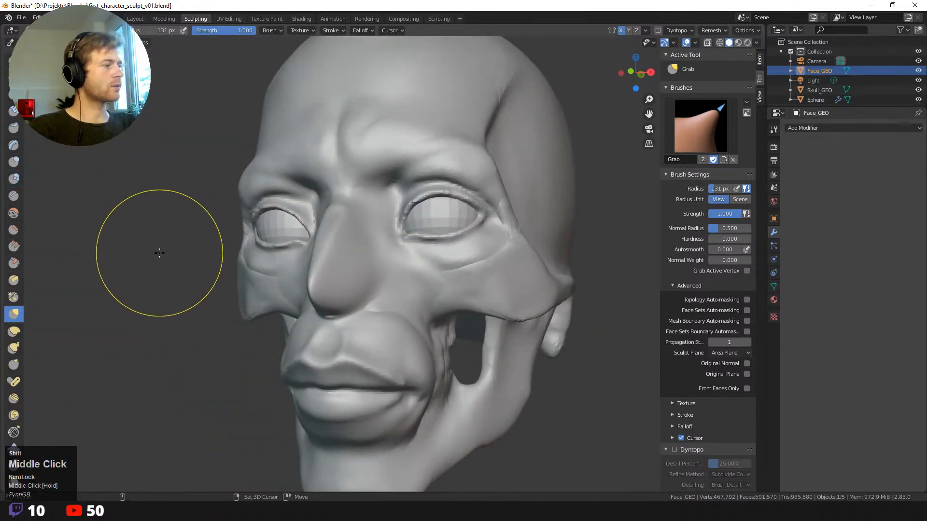
- Switch to the Clay Strips brush with a 59 px radius, and define the side of the nose tip, smoothing the strokes
{"action": "key", "text": "shift+space"}
{"action": "left_click", "coordinate": [129, 139]}
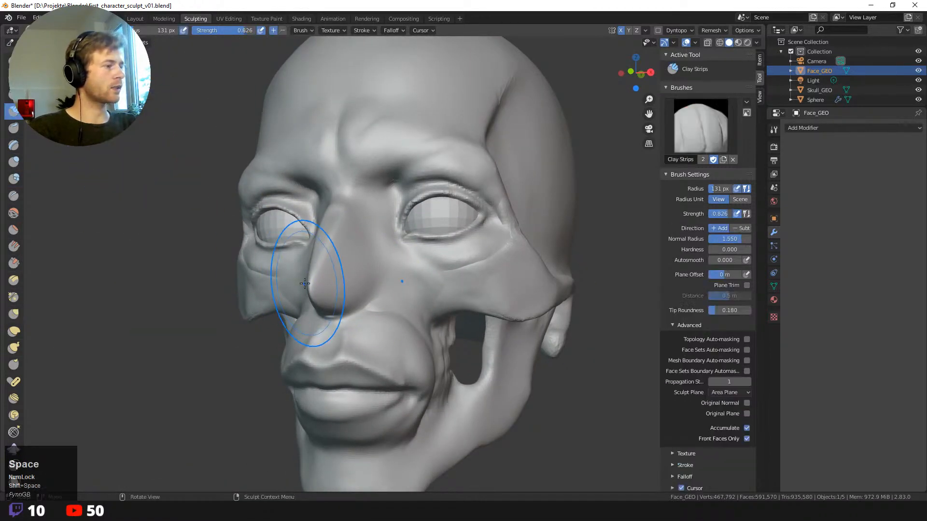
{"action": "key", "text": "f"}
{"action": "left_click", "coordinate": [286, 281]}
{"action": "key", "text": "f"}
{"action": "left_click", "coordinate": [273, 284]}
{"action": "middle_click_drag", "start_coordinate": [317, 280], "coordinate": [294, 277]}
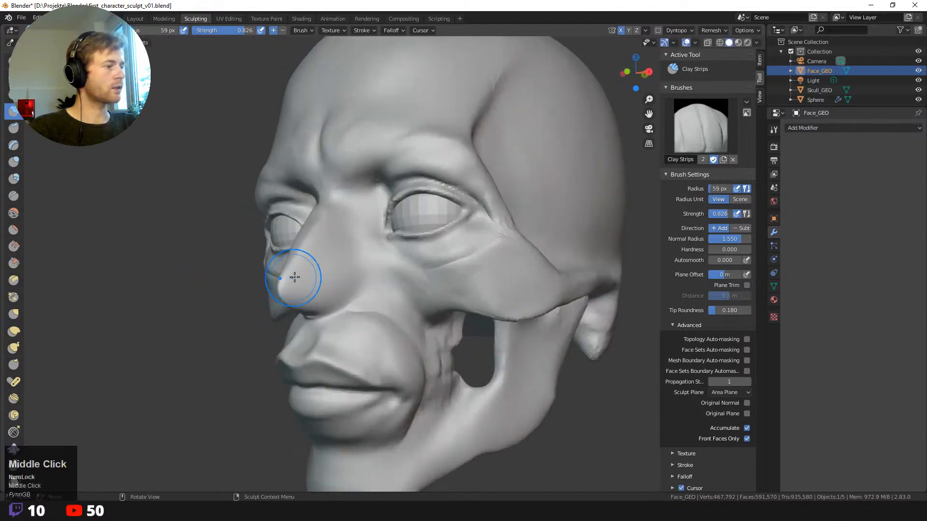
{"action": "mouse_move", "coordinate": [294, 277]}
{"action": "left_mouse_down"}
{"action": "mouse_move", "coordinate": [308, 297]}
{"action": "mouse_move", "coordinate": [291, 283]}
{"action": "left_mouse_up"}
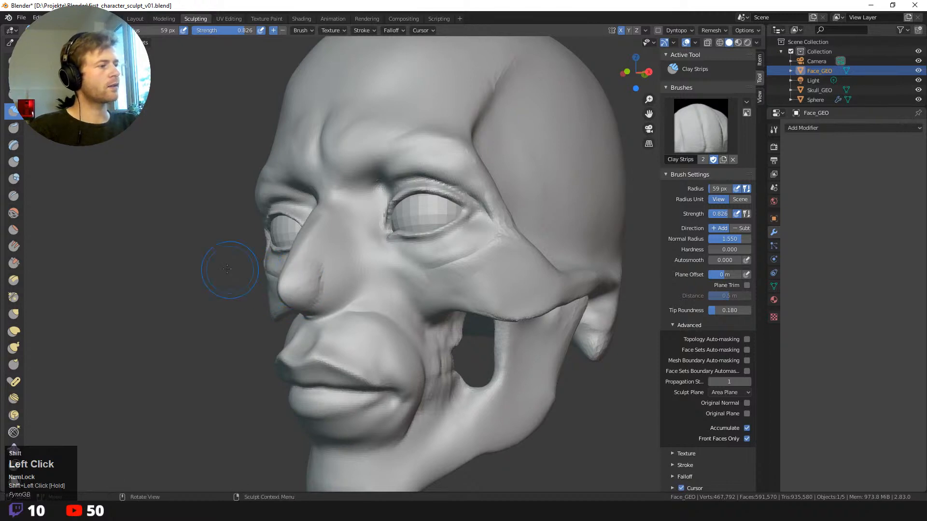
- Set the Clay Strips radius to 92 px, and start building the nostril wing beside the nose tip
{"action": "middle_click_drag", "start_coordinate": [227, 269], "coordinate": [269, 300]}
{"action": "left_click", "coordinate": [366, 259]}
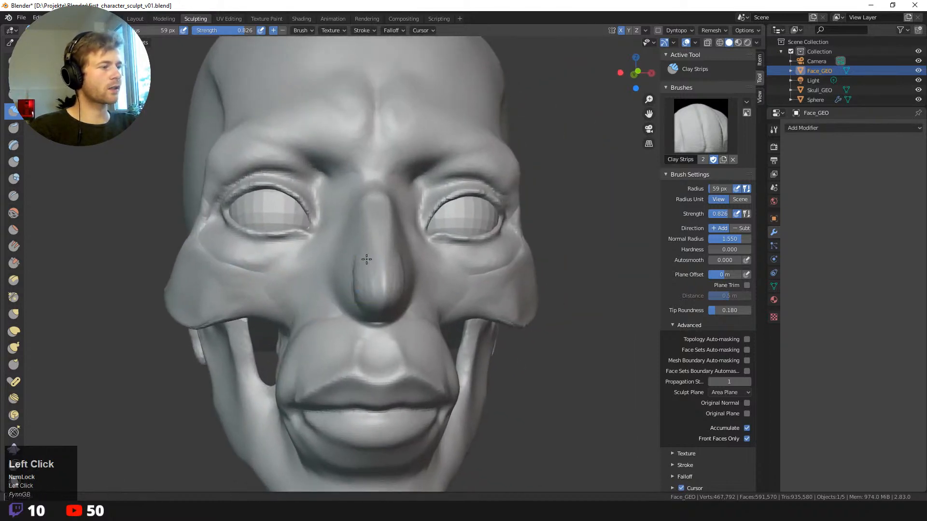
{"action": "key", "text": "f"}
{"action": "left_click", "coordinate": [372, 276]}
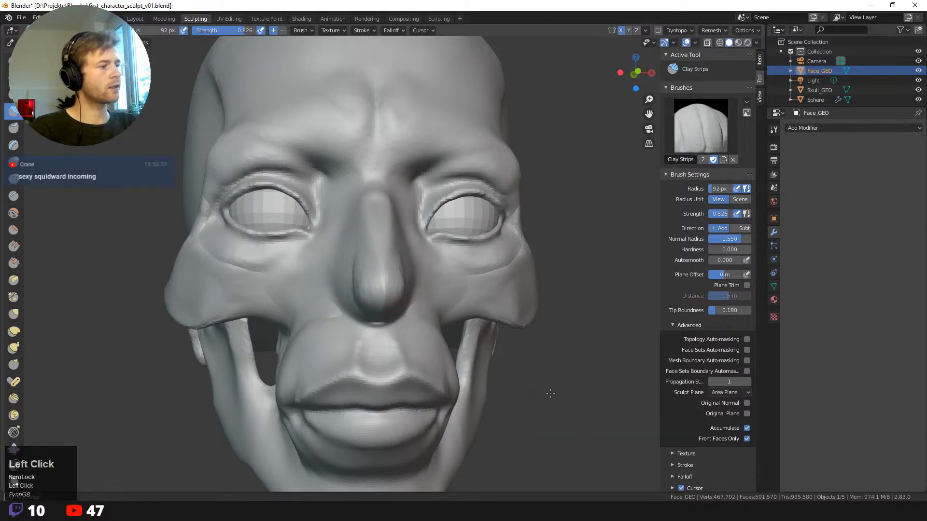
{"action": "middle_click_drag", "start_coordinate": [357, 290], "coordinate": [292, 259]}
{"action": "mouse_move", "coordinate": [292, 260]}
{"action": "left_mouse_down"}
{"action": "mouse_move", "coordinate": [310, 292]}
{"action": "mouse_move", "coordinate": [317, 285]}
{"action": "left_mouse_up"}
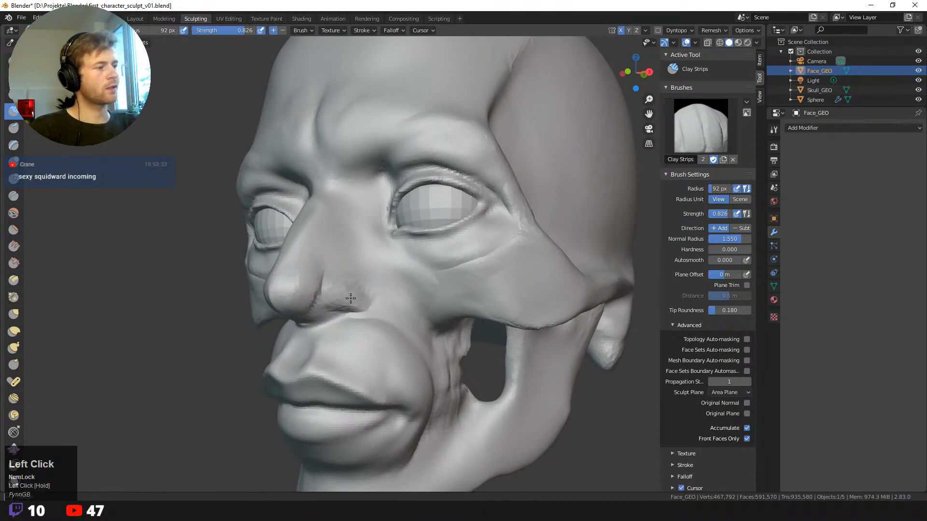
- Build up the nostril wing and shape the underside of the nose tip with a 48 px Clay Strips brush
{"action": "middle_click_drag", "start_coordinate": [270, 217], "coordinate": [300, 269]}
{"action": "key", "text": "f"}
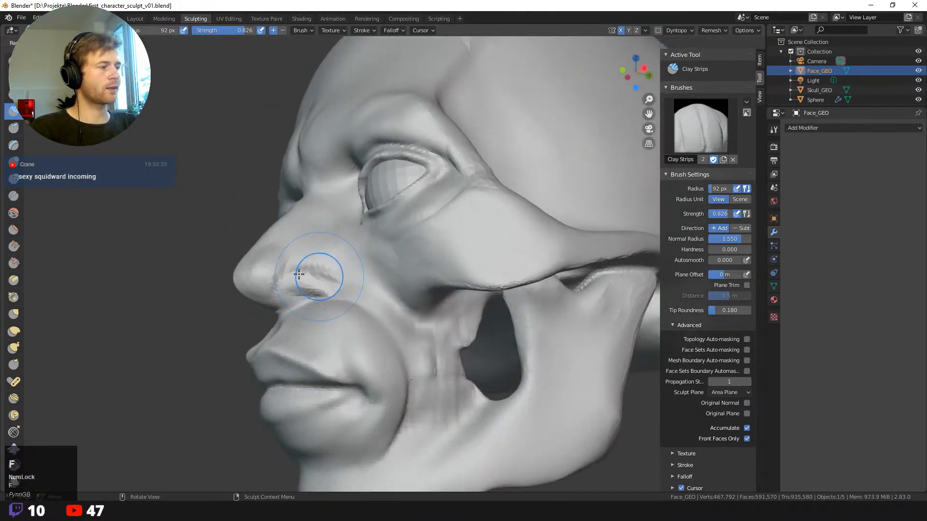
{"action": "left_click", "coordinate": [298, 274]}
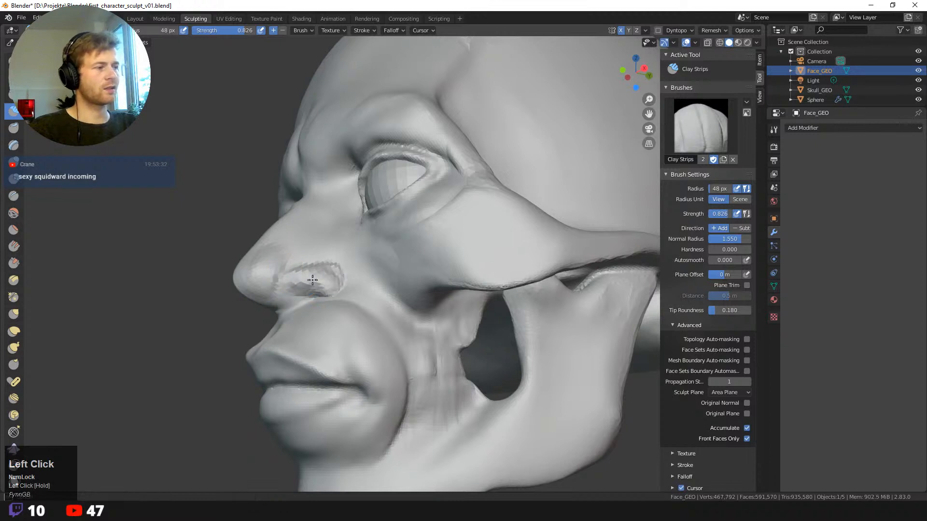
{"action": "middle_click_drag", "start_coordinate": [289, 293], "coordinate": [330, 268]}
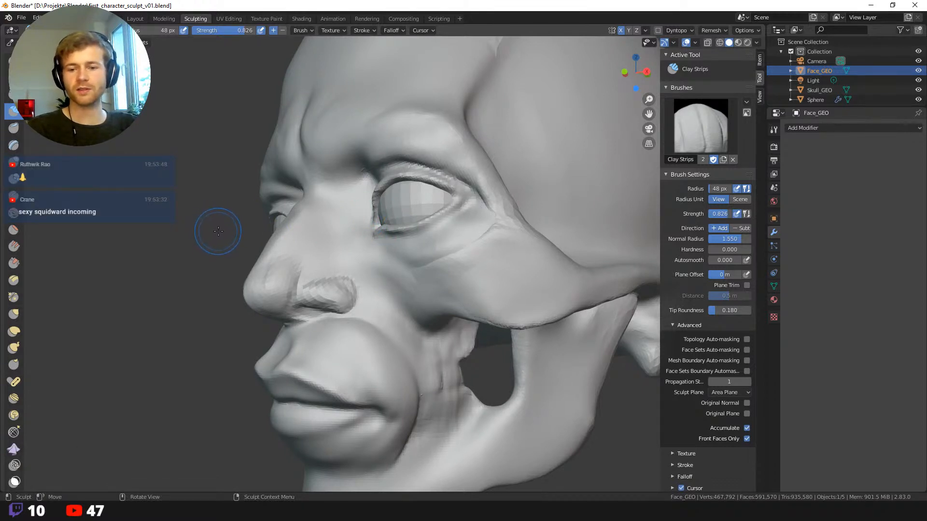
{"action": "mouse_move", "coordinate": [218, 231]}
{"action": "middle_mouse_down"}
{"action": "mouse_move", "coordinate": [490, 325]}
{"action": "mouse_move", "coordinate": [414, 309]}
{"action": "mouse_move", "coordinate": [448, 295]}
{"action": "middle_mouse_up"}
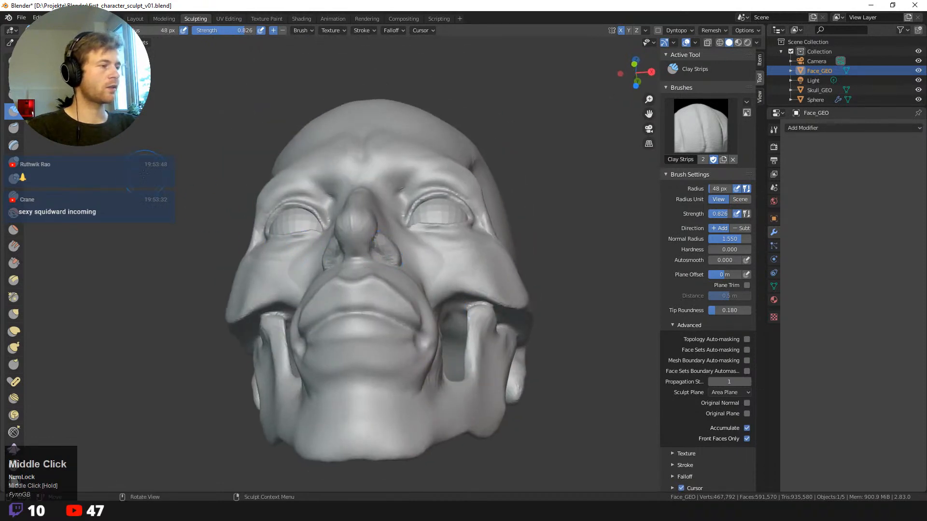
{"action": "mouse_move", "coordinate": [143, 174]}
{"action": "middle_mouse_down", "text": "ctrl"}
{"action": "mouse_move", "coordinate": [141, 125]}
{"action": "mouse_move", "coordinate": [123, 124]}
{"action": "middle_mouse_up", "text": "ctrl"}
{"action": "left_click_drag", "start_coordinate": [348, 209], "coordinate": [334, 201]}
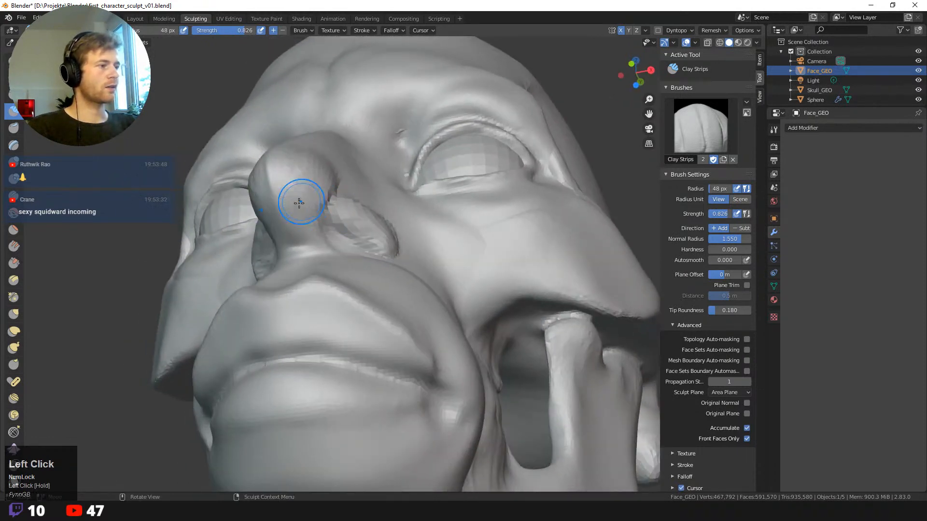
- Switch to the Draw Sharp brush with a 47 px radius in subtract direction, and carve the nostril openings
{"action": "key", "text": "space"}
{"action": "left_click", "coordinate": [236, 160]}
{"action": "key", "text": "f"}
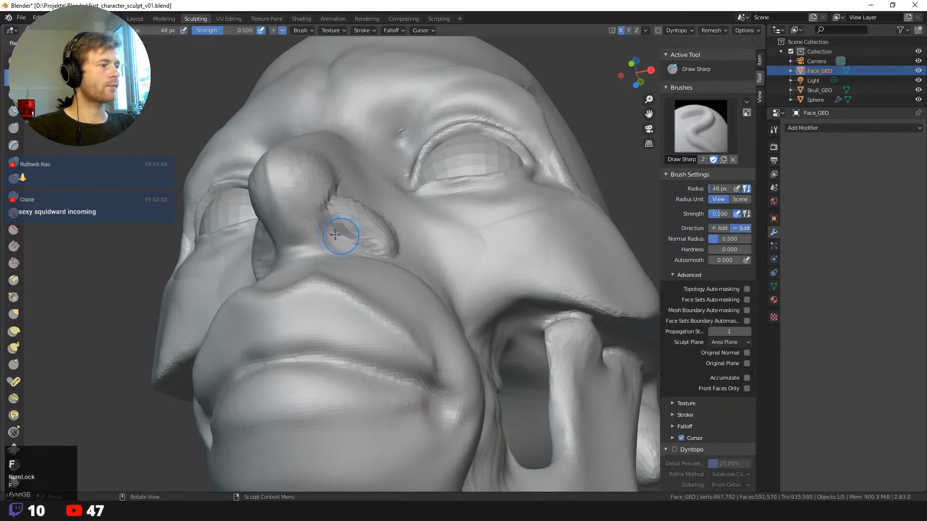
{"action": "left_click", "coordinate": [335, 235]}
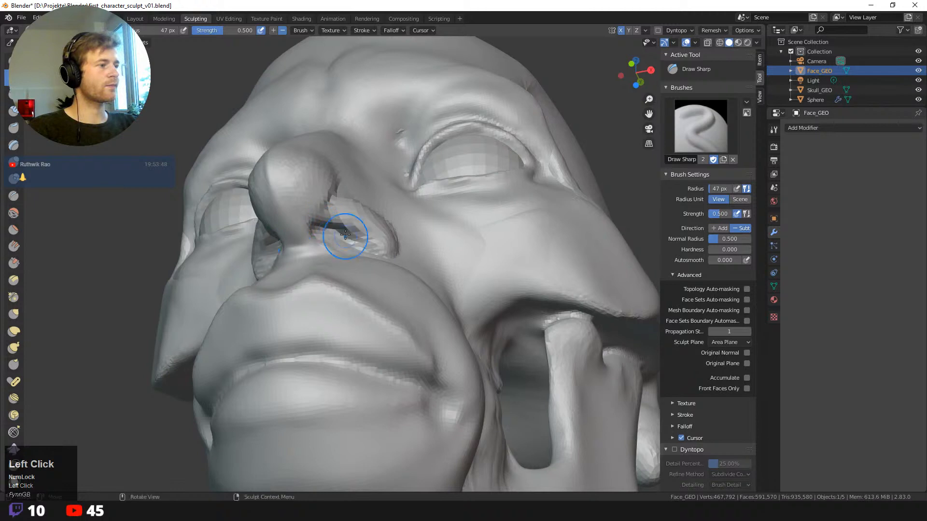
{"action": "middle_click_drag", "start_coordinate": [122, 126], "coordinate": [137, 127]}
- Switch to the Grab brush, adjust the nose tip at a 146 px radius, and pull the nostril wings outward at 77 px
{"action": "key", "text": "g"}
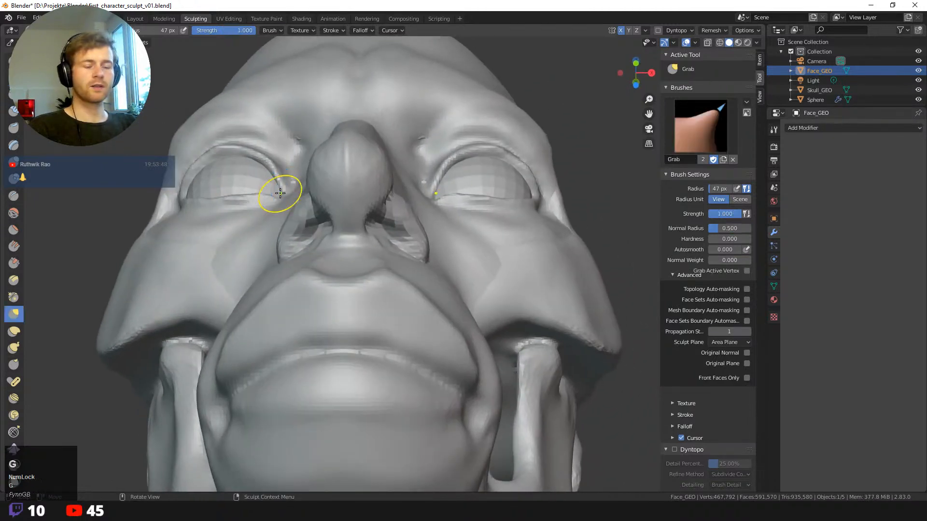
{"action": "key", "text": "f"}
{"action": "left_click", "coordinate": [344, 200]}
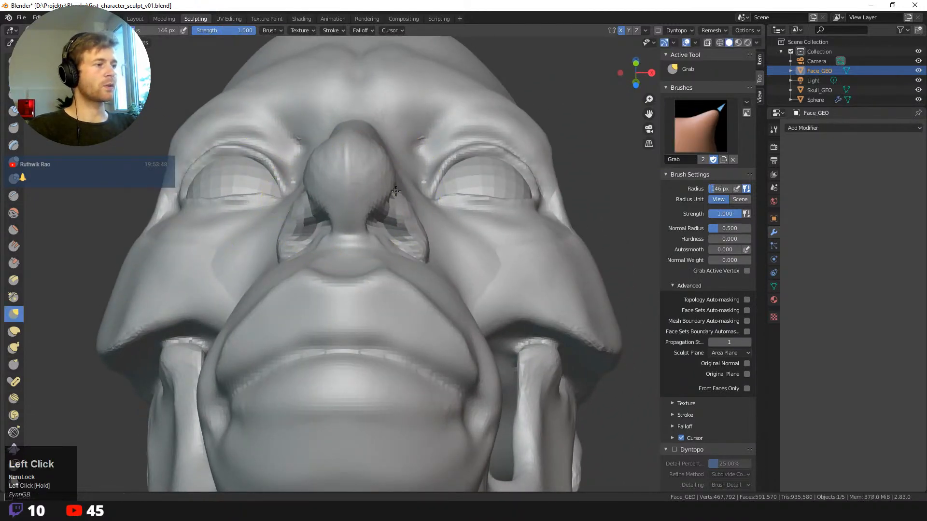
{"action": "key", "text": "f"}
{"action": "left_click", "coordinate": [384, 232]}
{"action": "mouse_move", "coordinate": [384, 232]}
{"action": "left_mouse_down"}
{"action": "mouse_move", "coordinate": [414, 228]}
{"action": "mouse_move", "coordinate": [424, 244]}
{"action": "left_mouse_up"}
- Adjust the base of the nose above the upper lip with a 59 px Grab brush, and smooth the nose bridge
{"action": "scroll", "coordinate": [214, 189], "scroll_direction": "down", "scroll_amount": 5}
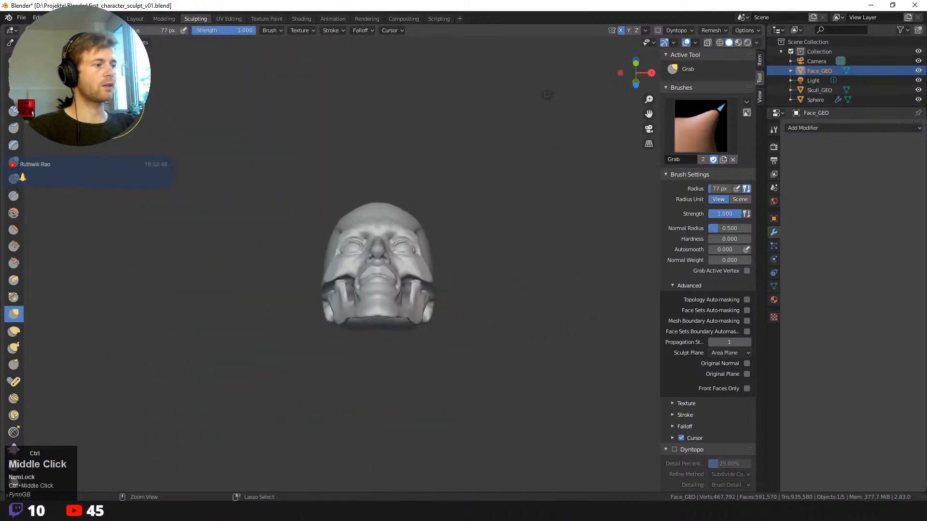
{"action": "middle_click_drag", "start_coordinate": [215, 188], "coordinate": [232, 126]}
{"action": "scroll", "coordinate": [225, 213], "scroll_direction": "down", "scroll_amount": 3}
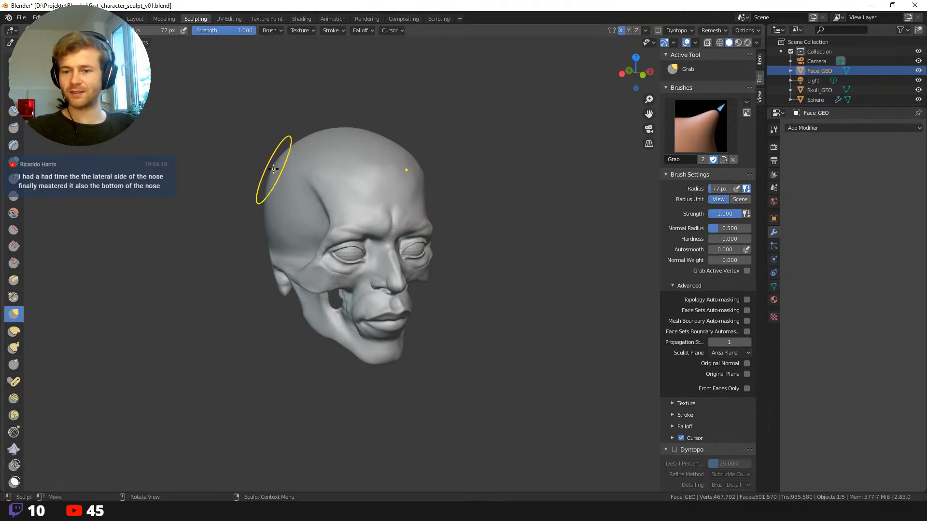
{"action": "middle_click_drag", "start_coordinate": [257, 127], "coordinate": [542, 356]}
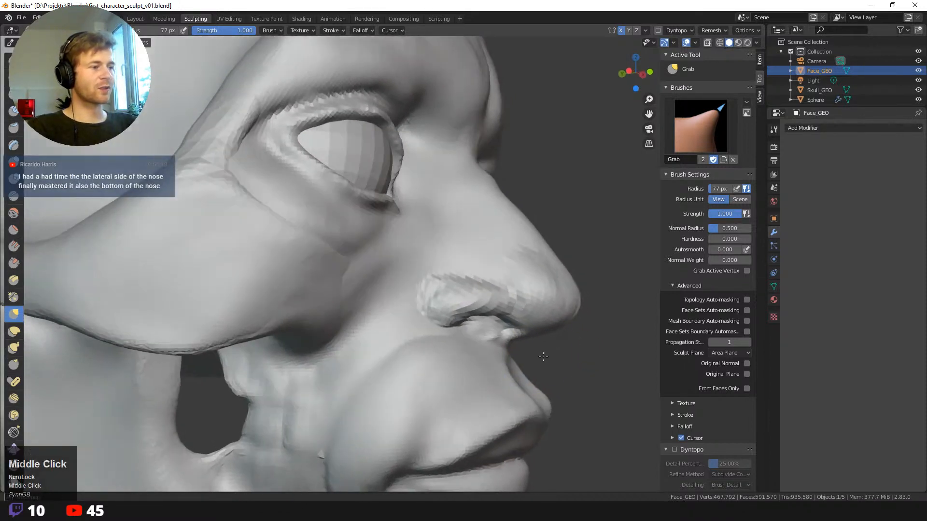
{"action": "left_click_drag", "start_coordinate": [512, 345], "coordinate": [503, 344]}
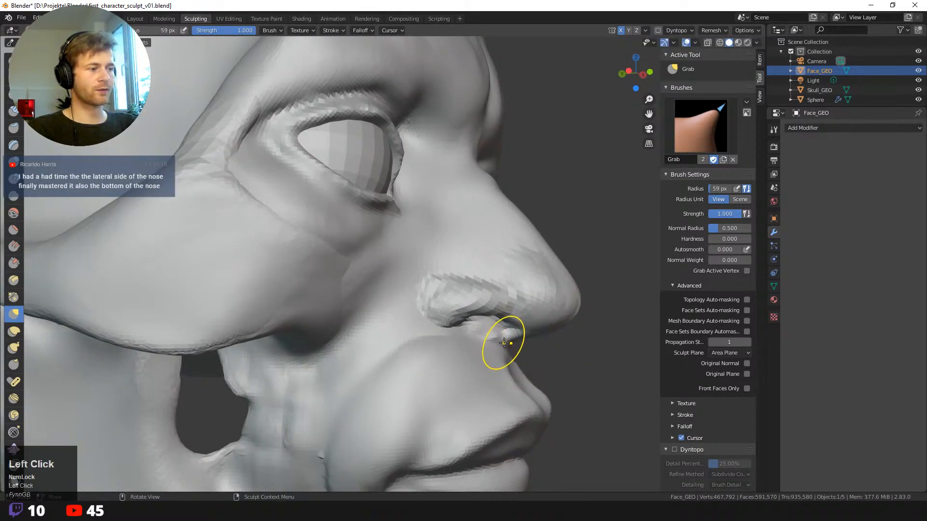
{"action": "mouse_move", "coordinate": [528, 356]}
{"action": "middle_mouse_down"}
{"action": "mouse_move", "coordinate": [385, 357]}
{"action": "mouse_move", "coordinate": [328, 333]}
{"action": "middle_mouse_up"}
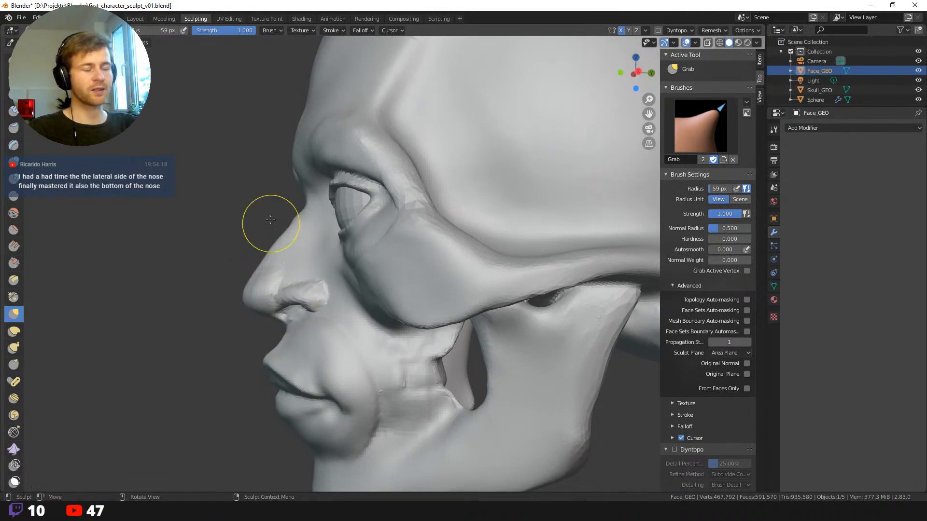
{"action": "left_click_drag", "start_coordinate": [290, 217], "coordinate": [297, 215], "text": "shift"}
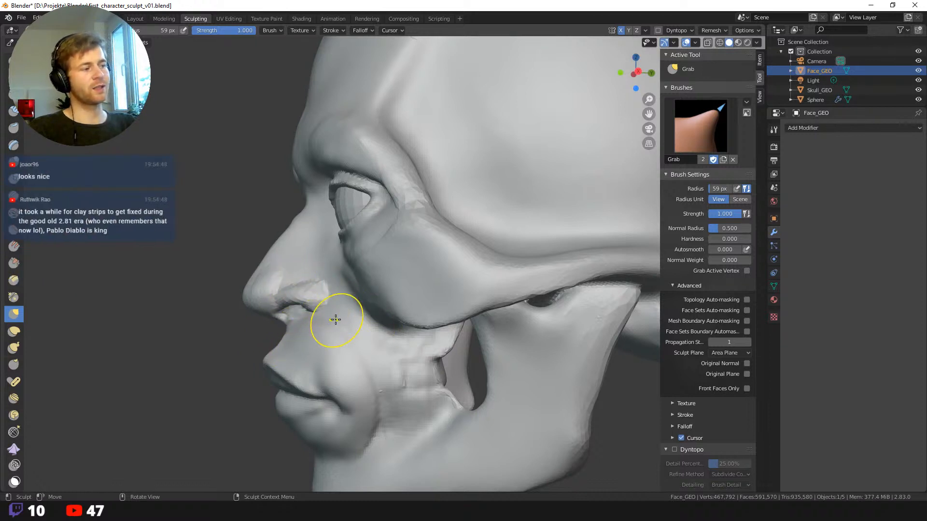
- Refine the nose with the Grab brush, adjusting the nostril wing at a 90 px radius, the bridge at 65 px and the tip at 89 px
{"action": "key", "text": "f"}
{"action": "left_click", "coordinate": [323, 295]}
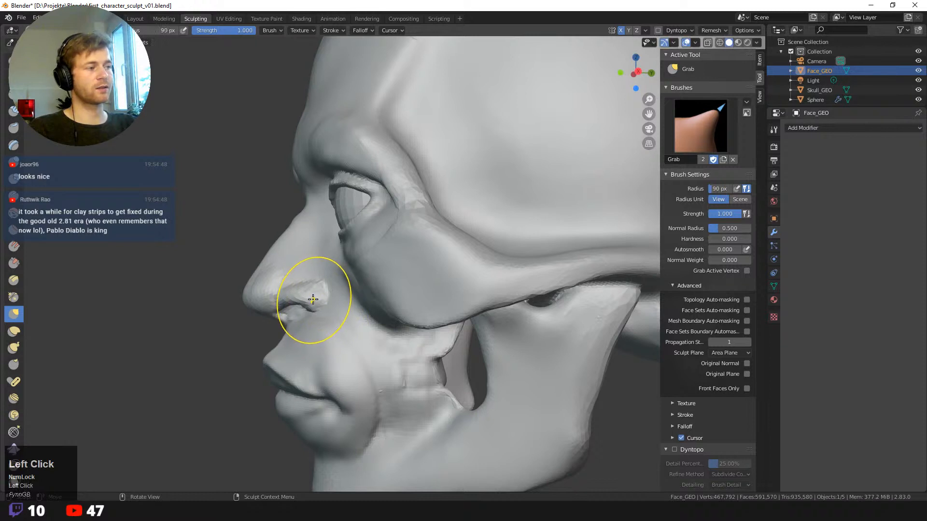
{"action": "middle_click_drag", "start_coordinate": [289, 306], "coordinate": [253, 276]}
{"action": "key", "text": "f"}
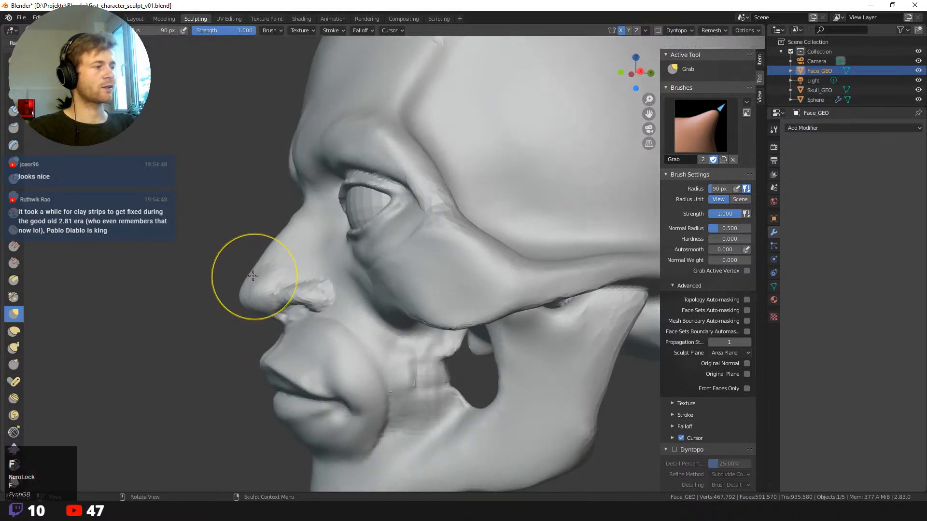
{"action": "left_click", "coordinate": [246, 277]}
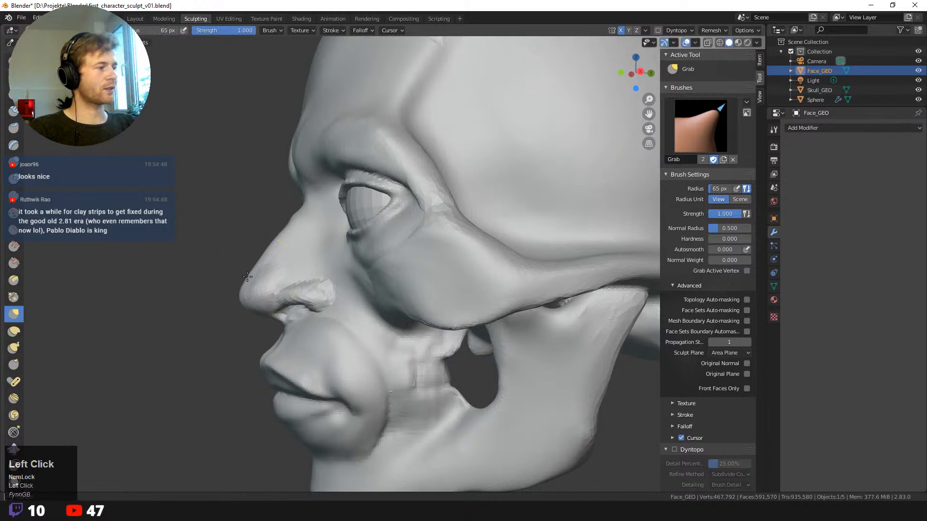
{"action": "key", "text": "f"}
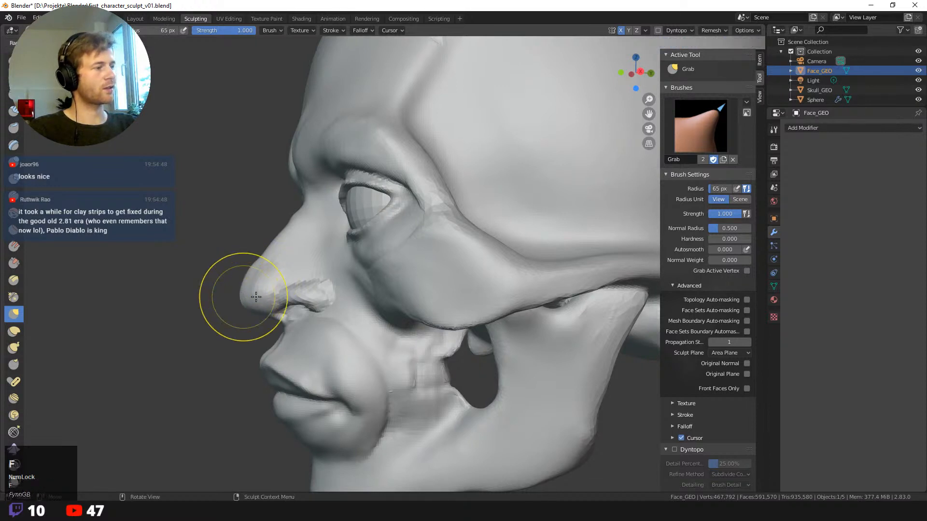
{"action": "left_click", "coordinate": [245, 299]}
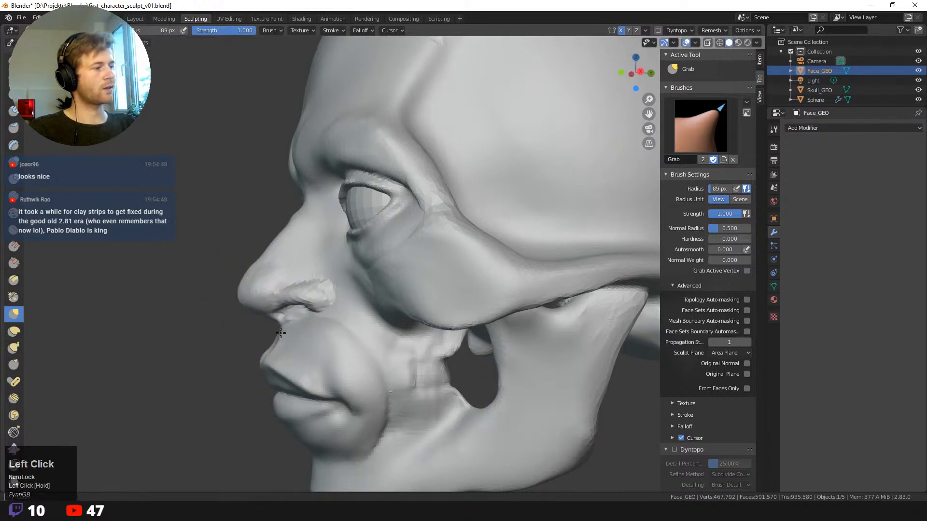
- Examine the whole head from front, three-quarter and side views to judge the nose and face proportions
{"action": "middle_click_drag", "start_coordinate": [281, 333], "coordinate": [376, 304], "text": "ctrl"}
{"action": "middle_click_drag", "start_coordinate": [488, 337], "coordinate": [497, 365], "text": "ctrl"}
{"action": "middle_click_drag", "start_coordinate": [497, 364], "coordinate": [481, 367]}
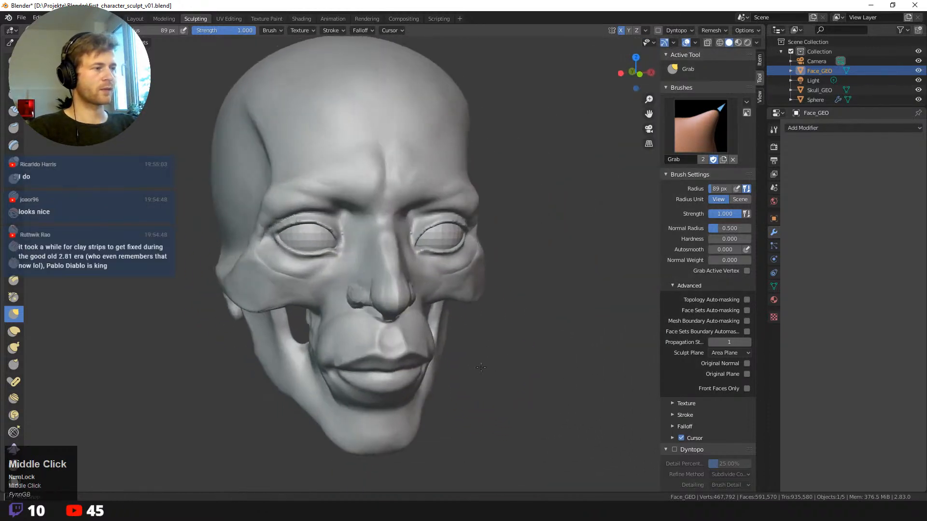
{"action": "mouse_move", "coordinate": [286, 182]}
{"action": "middle_mouse_down"}
{"action": "mouse_move", "coordinate": [187, 207]}
{"action": "mouse_move", "coordinate": [127, 190]}
{"action": "middle_mouse_up"}
{"action": "middle_click_drag", "start_coordinate": [126, 191], "coordinate": [207, 251], "text": "ctrl"}
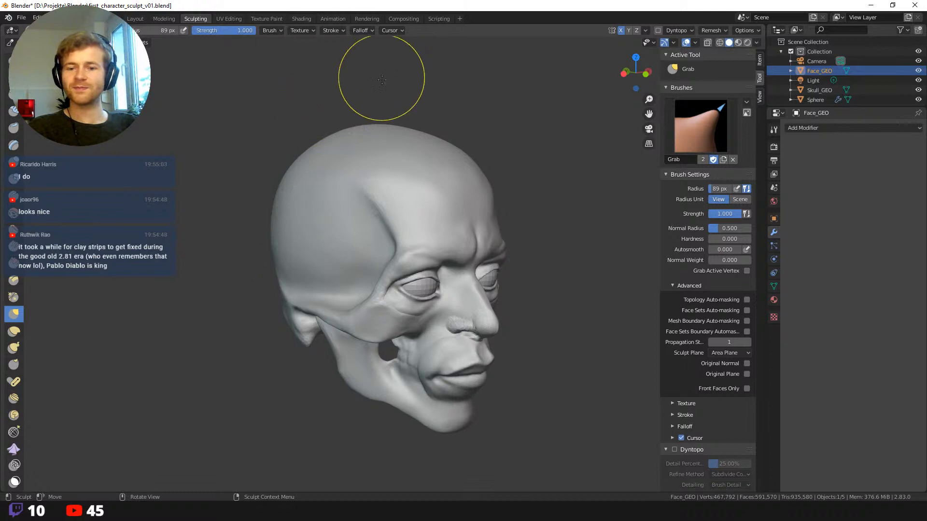
{"action": "mouse_move", "coordinate": [248, 165]}
{"action": "middle_mouse_down"}
{"action": "mouse_move", "coordinate": [227, 182]}
{"action": "mouse_move", "coordinate": [234, 175]}
{"action": "mouse_move", "coordinate": [306, 191]}
{"action": "middle_mouse_up"}
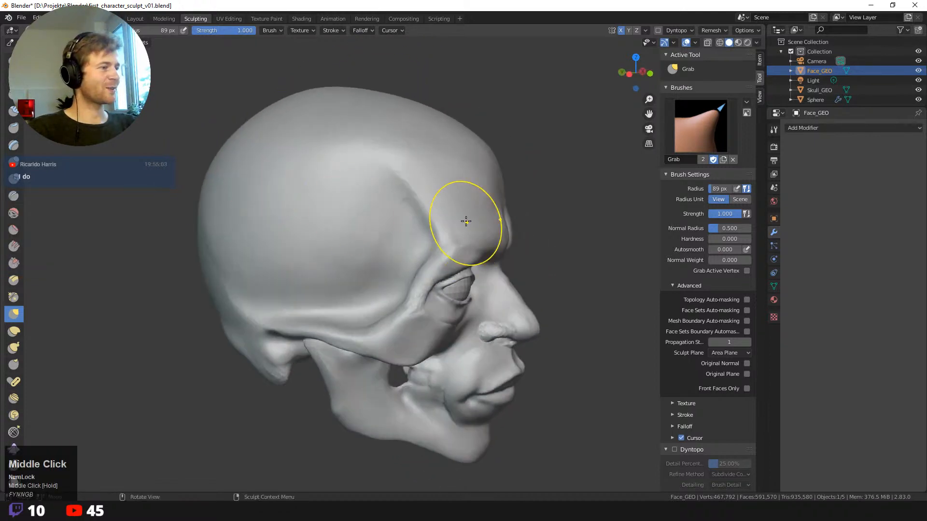
{"action": "middle_click_drag", "start_coordinate": [549, 268], "coordinate": [534, 252], "text": "ctrl"}
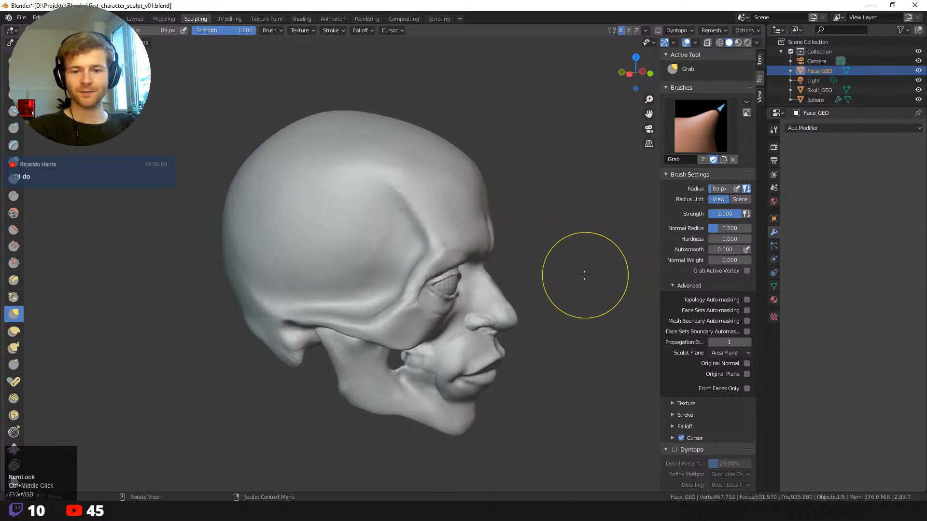
{"action": "middle_click_drag", "start_coordinate": [586, 275], "coordinate": [573, 269]}
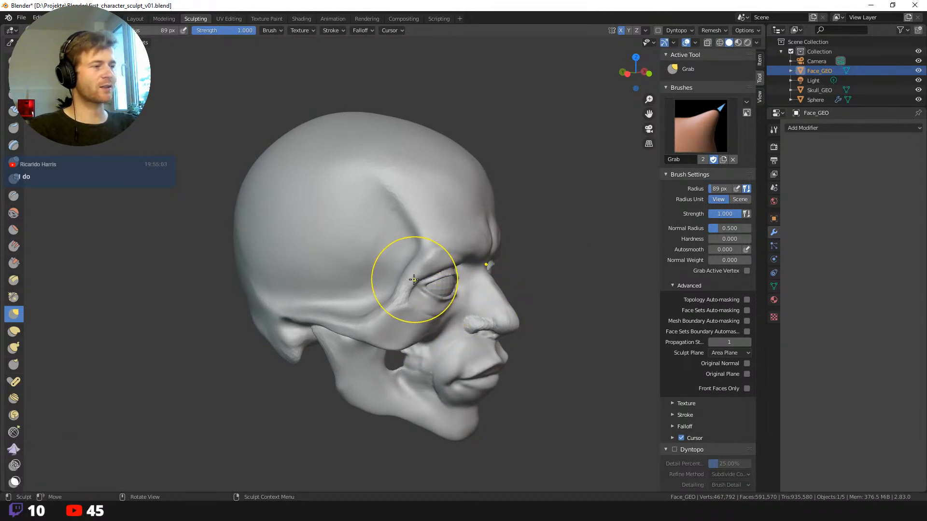
- Switch to the Clay Strips brush with a 107 px radius and fill the lower temple hollow above the cheekbone with vertical strokes
{"action": "key", "text": "shift+space"}
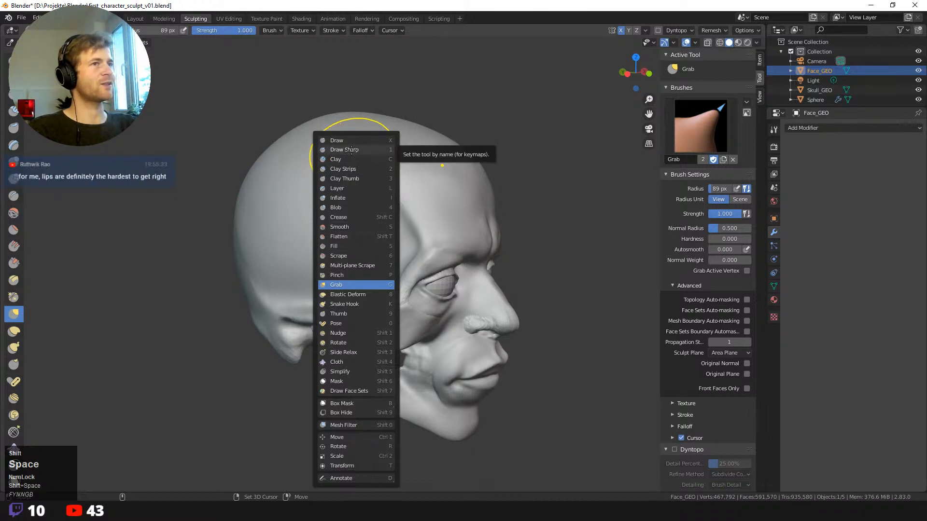
{"action": "key", "text": "shift+space"}
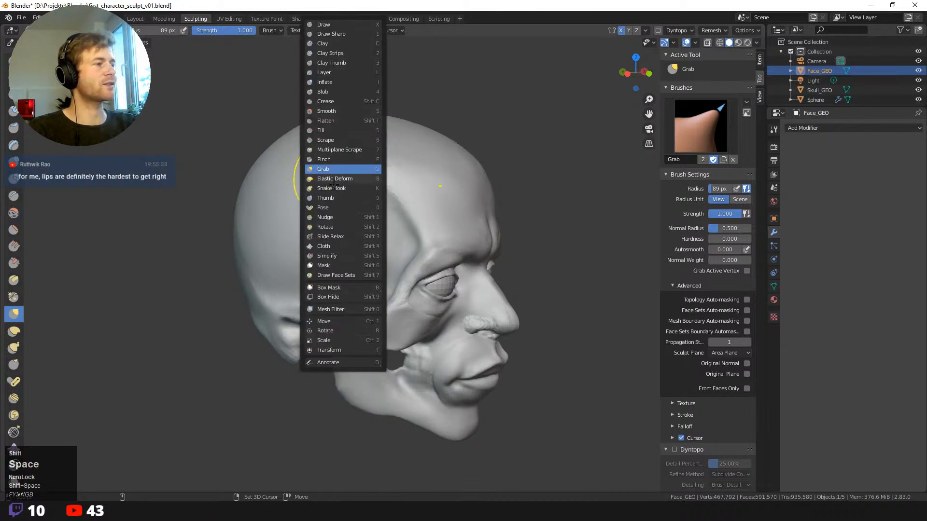
{"action": "left_click", "coordinate": [333, 53]}
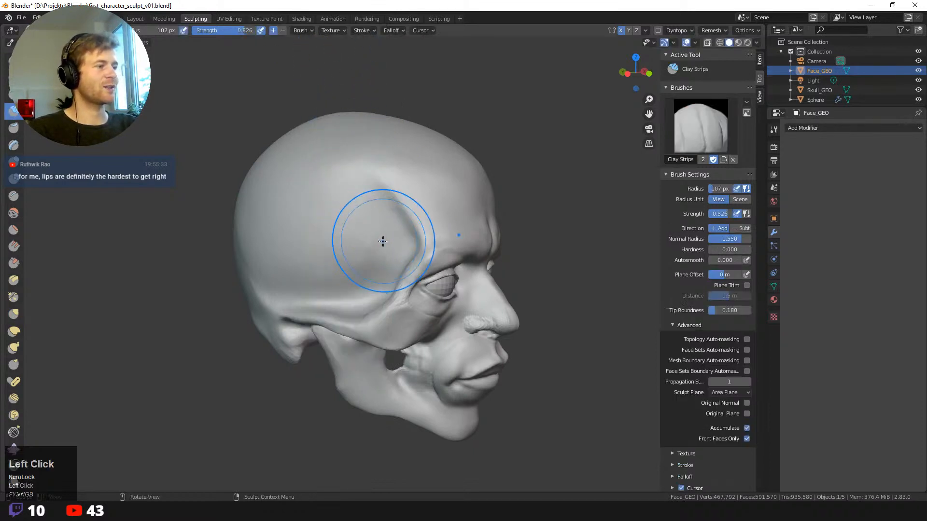
{"action": "mouse_move", "coordinate": [382, 241]}
{"action": "left_mouse_down"}
{"action": "mouse_move", "coordinate": [389, 211]}
{"action": "mouse_move", "coordinate": [398, 262]}
{"action": "mouse_move", "coordinate": [387, 250]}
{"action": "left_mouse_up"}
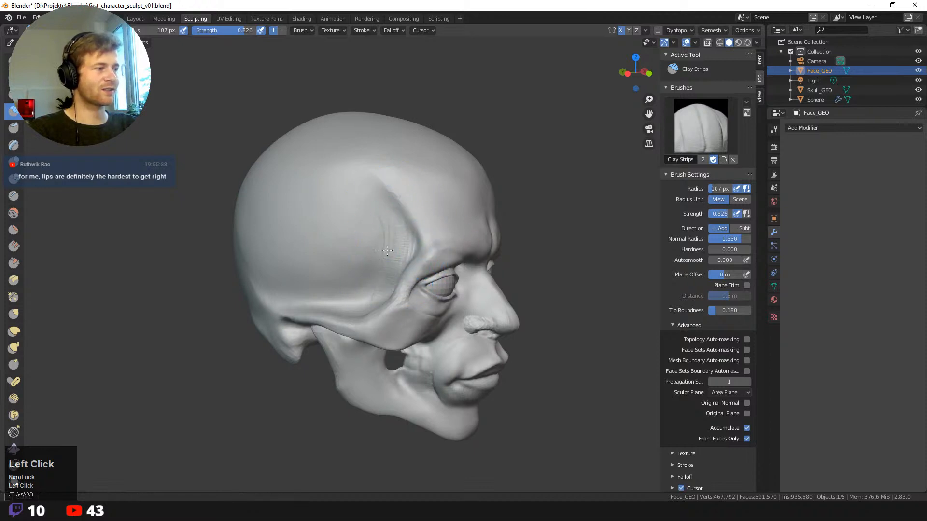
{"action": "left_click_drag", "start_coordinate": [378, 294], "coordinate": [377, 299]}
{"action": "left_click_drag", "start_coordinate": [388, 237], "coordinate": [380, 295]}
{"action": "left_click_drag", "start_coordinate": [366, 256], "coordinate": [361, 308]}
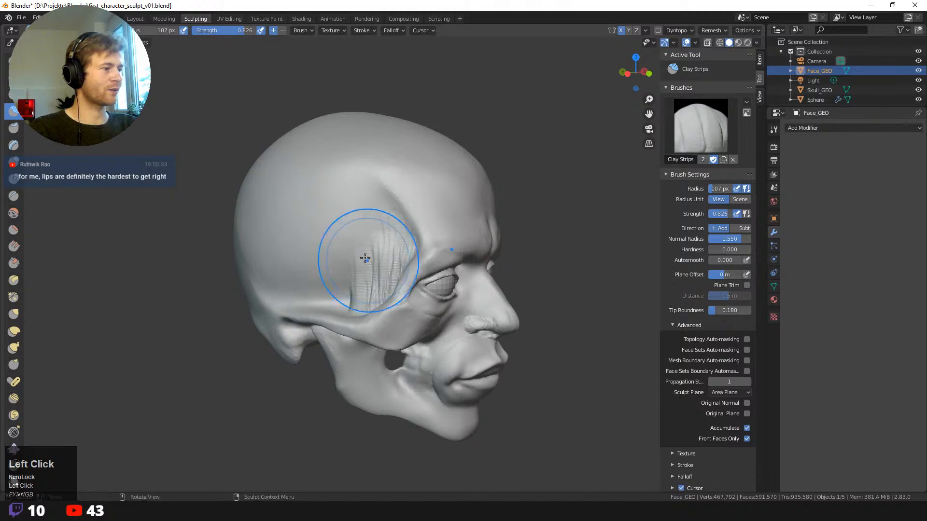
{"action": "left_click_drag", "start_coordinate": [364, 259], "coordinate": [355, 312]}
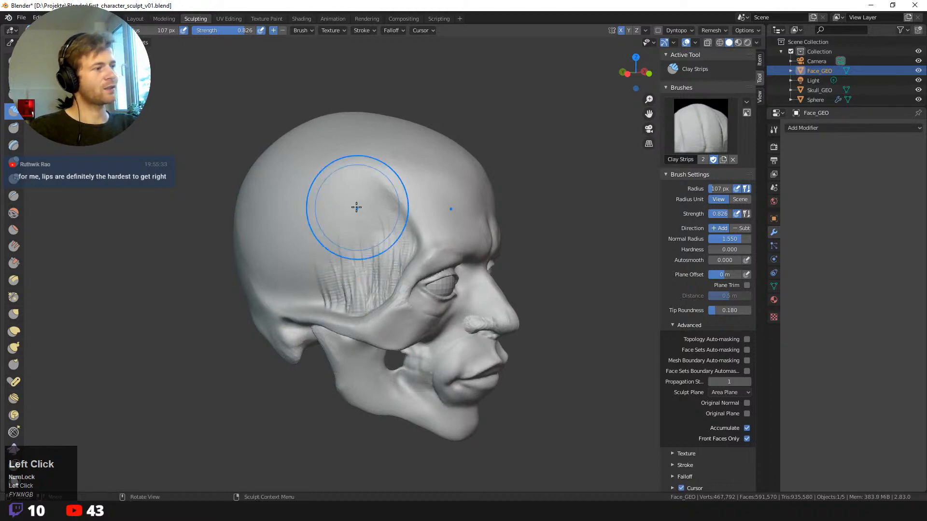
- Extend the vertical clay strips up to the top edge of the temple hollow and smooth over them
{"action": "mouse_move", "coordinate": [356, 206]}
{"action": "left_mouse_down"}
{"action": "mouse_move", "coordinate": [349, 304]}
{"action": "mouse_move", "coordinate": [375, 283]}
{"action": "left_mouse_up"}
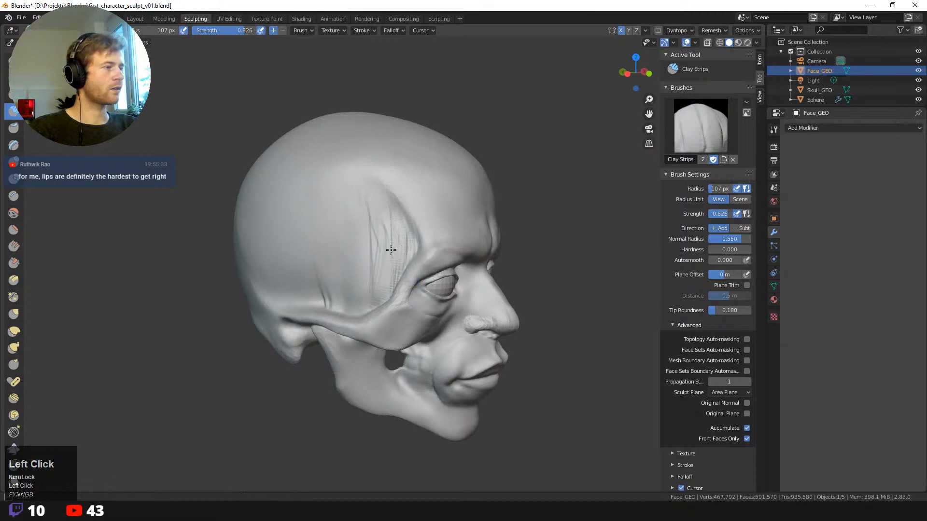
{"action": "mouse_move", "coordinate": [380, 192]}
{"action": "left_mouse_down"}
{"action": "mouse_move", "coordinate": [377, 284]}
{"action": "mouse_move", "coordinate": [367, 287]}
{"action": "left_mouse_up"}
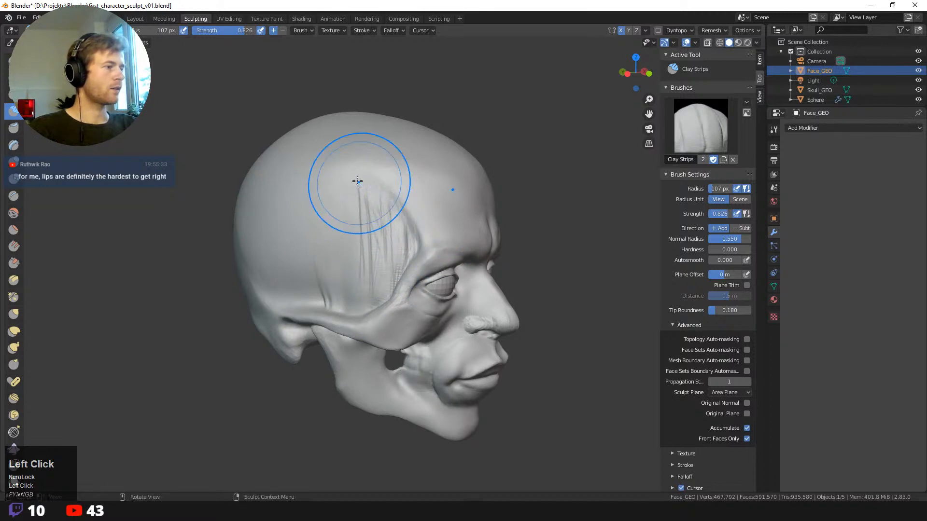
{"action": "left_click_drag", "start_coordinate": [358, 182], "coordinate": [355, 287]}
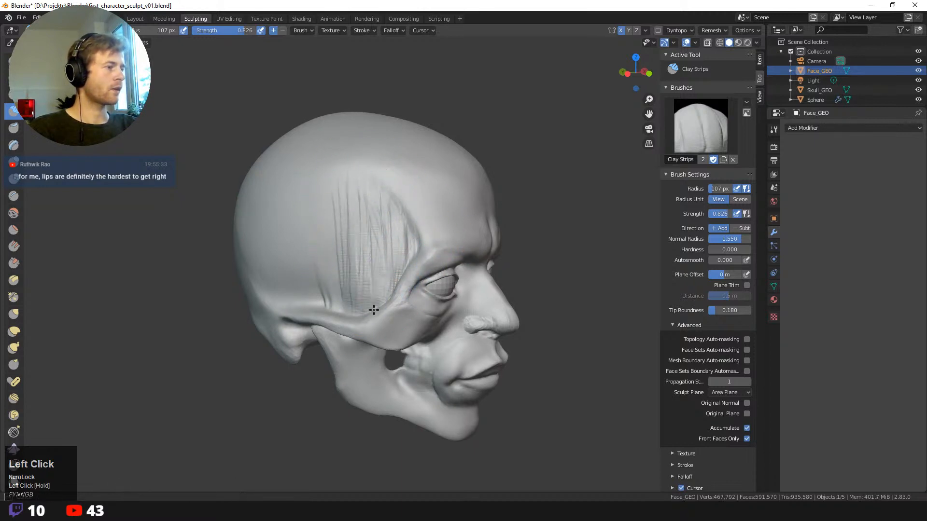
{"action": "middle_click_drag", "start_coordinate": [191, 200], "coordinate": [354, 269]}
{"action": "left_click_drag", "start_coordinate": [354, 269], "coordinate": [391, 284], "text": "shift"}
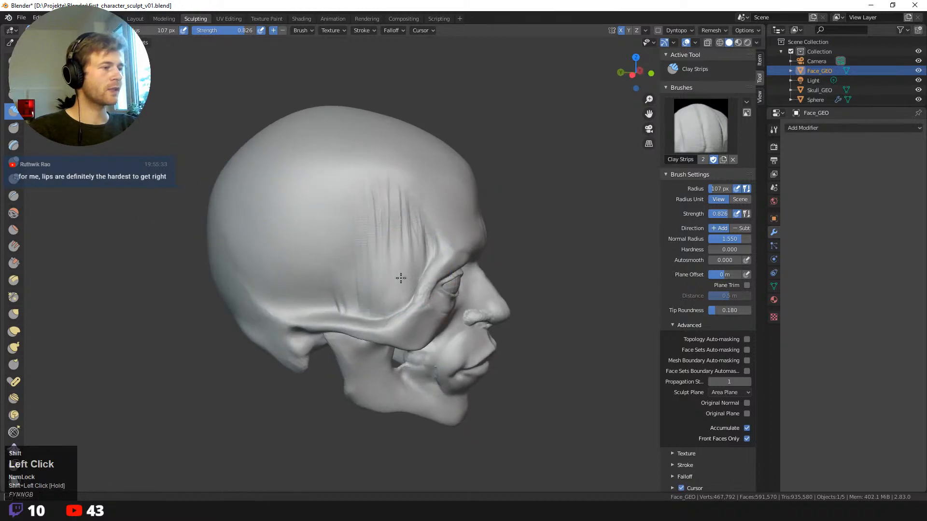
- Build up the front of the temple behind the brow ridge, enlarging the Clay Strips radius to 147 px
{"action": "middle_click_drag", "start_coordinate": [449, 258], "coordinate": [362, 206]}
{"action": "left_click_drag", "start_coordinate": [366, 210], "coordinate": [387, 267]}
{"action": "left_click_drag", "start_coordinate": [391, 220], "coordinate": [396, 270]}
{"action": "key", "text": "bracketright"}
{"action": "key", "text": "bracketright"}
{"action": "key", "text": "bracketright"}
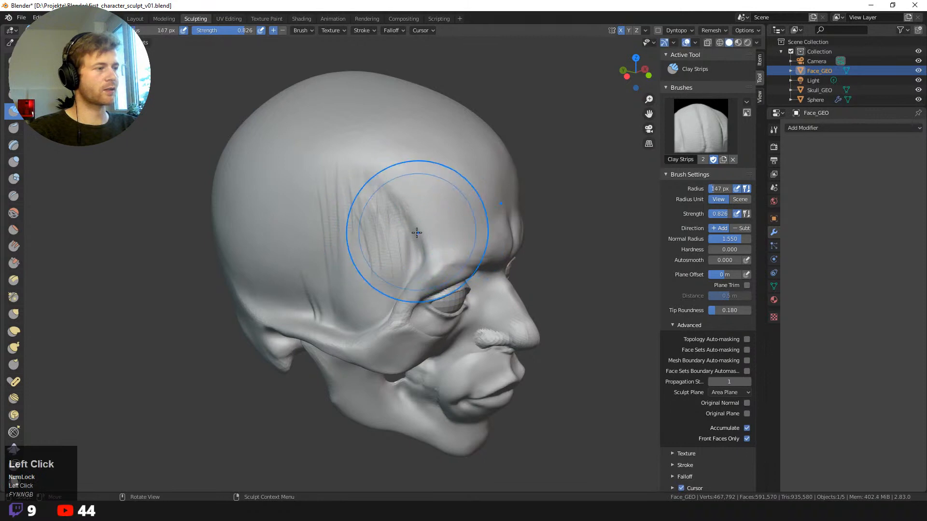
{"action": "left_click_drag", "start_coordinate": [375, 226], "coordinate": [380, 283]}
{"action": "mouse_move", "coordinate": [357, 181]}
{"action": "left_mouse_down"}
{"action": "mouse_move", "coordinate": [368, 268]}
{"action": "mouse_move", "coordinate": [352, 270]}
{"action": "left_mouse_up"}
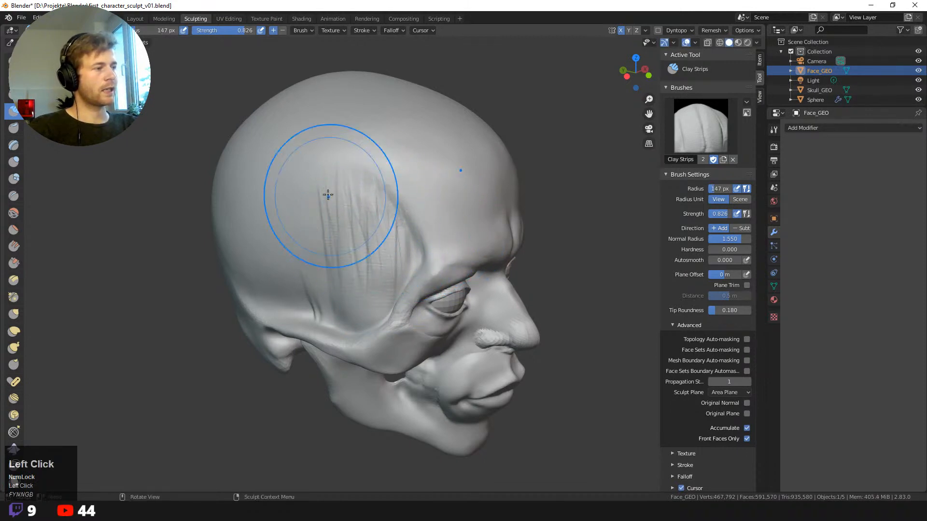
- Build up the rear of the temple down to the cheekbone arch with the 147 px brush, and smooth the area
{"action": "left_click_drag", "start_coordinate": [327, 195], "coordinate": [333, 272]}
{"action": "left_click_drag", "start_coordinate": [313, 228], "coordinate": [304, 280]}
{"action": "left_click_drag", "start_coordinate": [311, 314], "coordinate": [309, 322]}
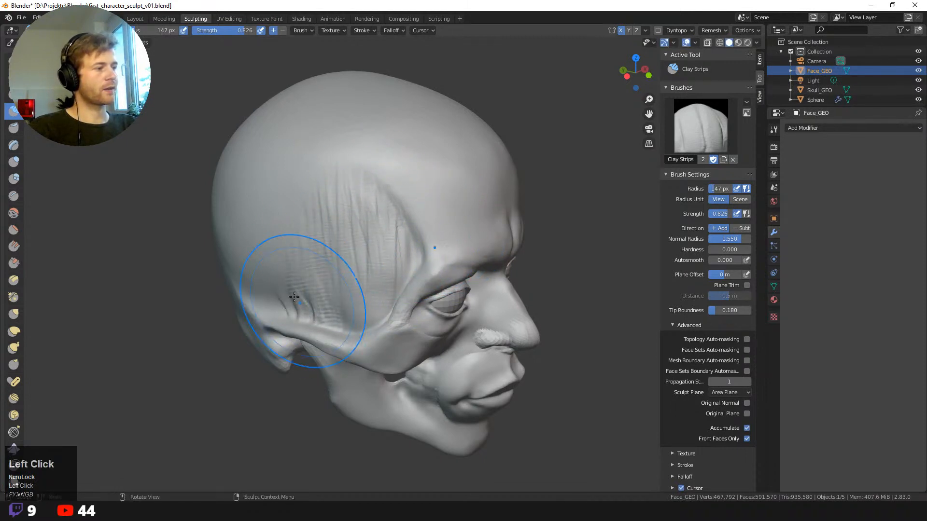
{"action": "mouse_move", "coordinate": [323, 239]}
{"action": "left_mouse_down"}
{"action": "mouse_move", "coordinate": [331, 321]}
{"action": "mouse_move", "coordinate": [350, 332]}
{"action": "left_mouse_up"}
{"action": "left_click_drag", "start_coordinate": [298, 300], "coordinate": [359, 324]}
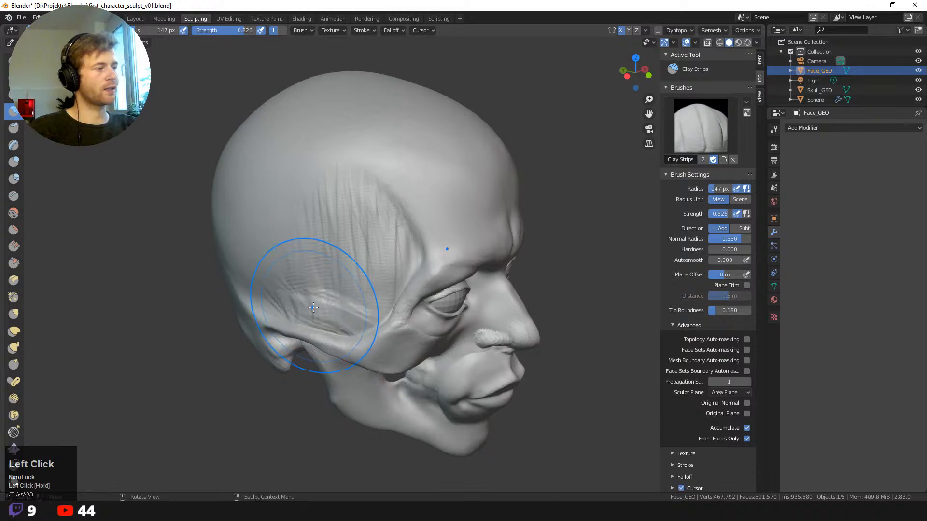
{"action": "left_click_drag", "start_coordinate": [306, 273], "coordinate": [324, 280], "text": "shift"}
- Compare the face with the underlying skull from the front by hiding Face_GEO and showing it again
{"action": "middle_click_drag", "start_coordinate": [325, 280], "coordinate": [201, 185]}
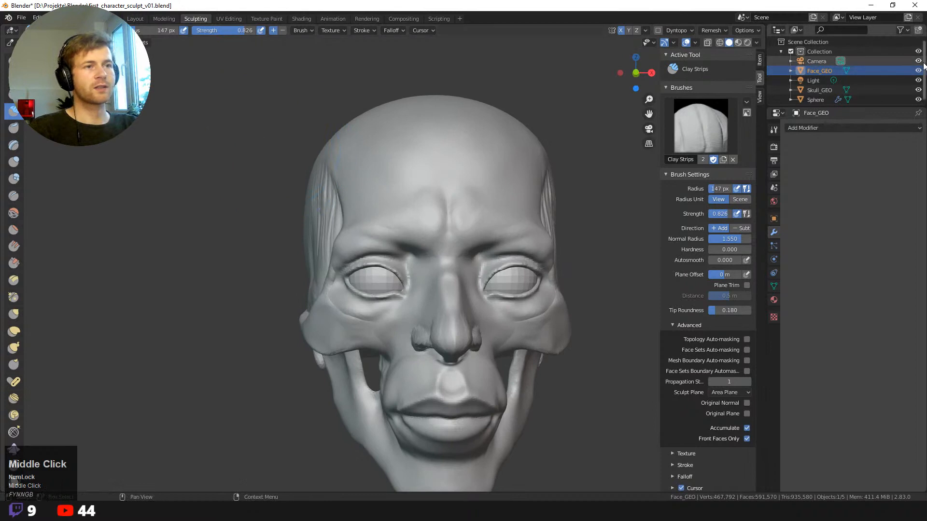
{"action": "left_click", "coordinate": [918, 71]}
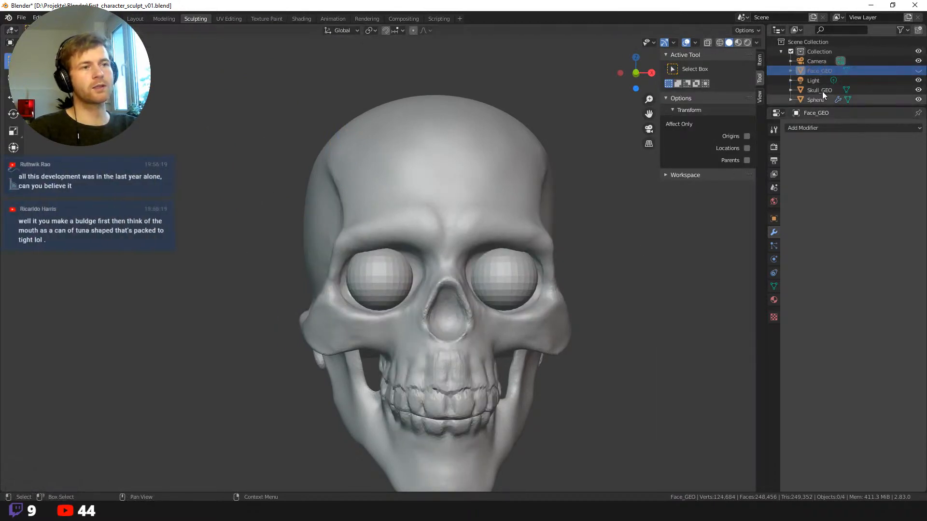
{"action": "left_click", "coordinate": [918, 71]}
- Add more clay across the middle and back of the temple, smooth it, and reduce the brush radius to 113 px
{"action": "middle_click_drag", "start_coordinate": [238, 280], "coordinate": [367, 196]}
{"action": "mouse_move", "coordinate": [367, 196]}
{"action": "left_mouse_down"}
{"action": "mouse_move", "coordinate": [362, 304]}
{"action": "mouse_move", "coordinate": [347, 303]}
{"action": "mouse_move", "coordinate": [328, 270]}
{"action": "mouse_move", "coordinate": [328, 300]}
{"action": "left_mouse_up"}
{"action": "left_click_drag", "start_coordinate": [307, 205], "coordinate": [303, 290]}
{"action": "mouse_move", "coordinate": [285, 246]}
{"action": "left_mouse_down"}
{"action": "mouse_move", "coordinate": [280, 290]}
{"action": "mouse_move", "coordinate": [258, 285]}
{"action": "mouse_move", "coordinate": [295, 300]}
{"action": "mouse_move", "coordinate": [290, 228]}
{"action": "mouse_move", "coordinate": [302, 270]}
{"action": "left_mouse_up"}
{"action": "mouse_move", "coordinate": [300, 192]}
{"action": "left_mouse_down", "text": "shift"}
{"action": "mouse_move", "coordinate": [335, 256]}
{"action": "mouse_move", "coordinate": [294, 233]}
{"action": "mouse_move", "coordinate": [300, 265]}
{"action": "left_mouse_up", "text": "shift"}
{"action": "middle_click_drag", "start_coordinate": [356, 234], "coordinate": [361, 231]}
{"action": "key", "text": "f"}
{"action": "left_click", "coordinate": [320, 233]}
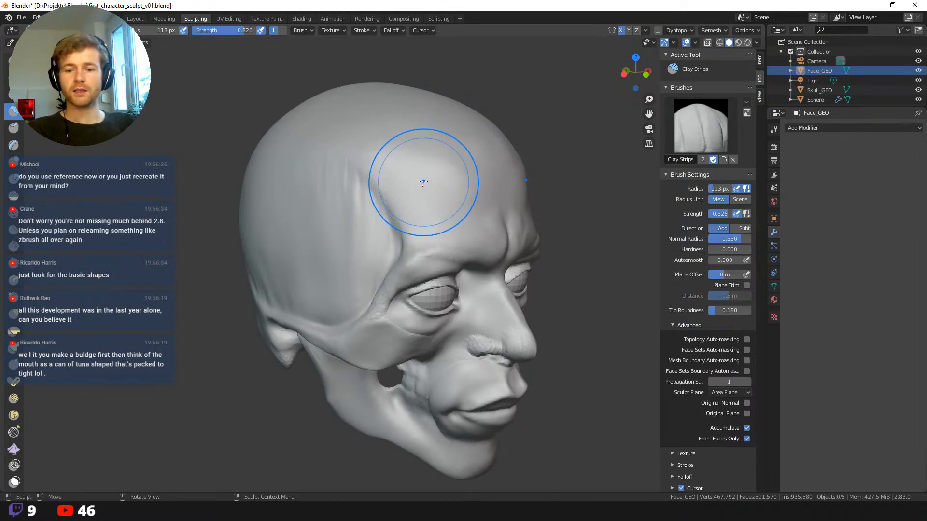
- Adjust the Clay Strips radius to 149 px and then 98 px, and add vertical strokes along the temple's front edge
{"action": "middle_click_drag", "start_coordinate": [232, 213], "coordinate": [325, 251]}
{"action": "key", "text": "f"}
{"action": "left_click", "coordinate": [341, 248]}
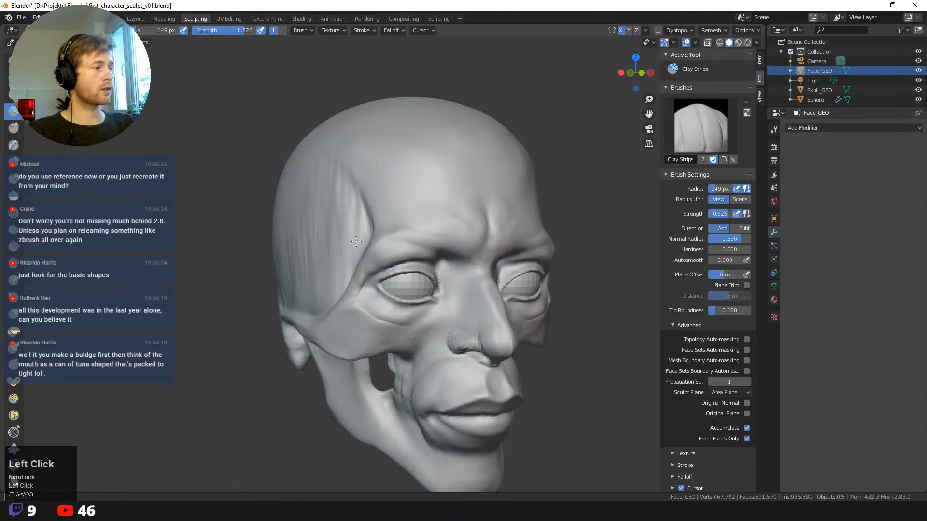
{"action": "middle_click_drag", "start_coordinate": [351, 251], "coordinate": [344, 206]}
{"action": "key", "text": "f"}
{"action": "left_click", "coordinate": [356, 209]}
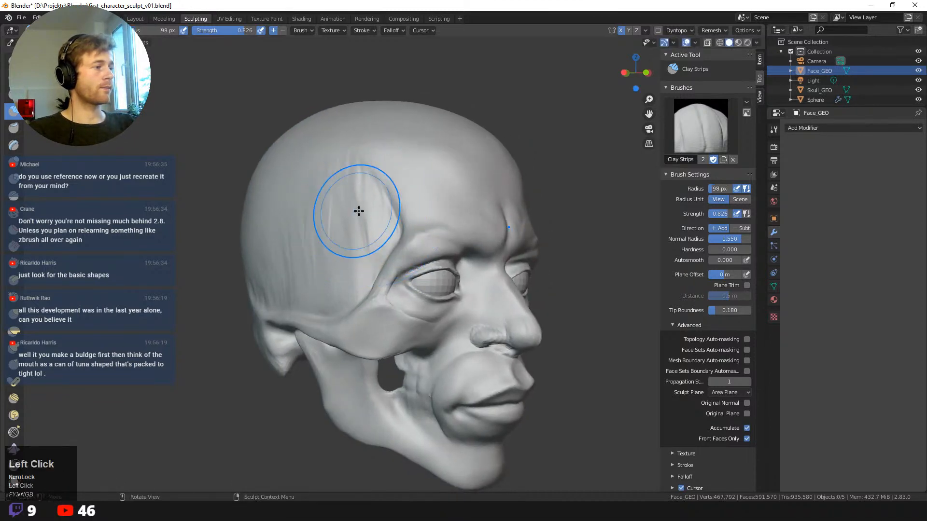
{"action": "mouse_move", "coordinate": [380, 203]}
{"action": "left_mouse_down"}
{"action": "mouse_move", "coordinate": [371, 289]}
{"action": "mouse_move", "coordinate": [371, 236]}
{"action": "mouse_move", "coordinate": [371, 278]}
{"action": "left_mouse_up"}
{"action": "left_click_drag", "start_coordinate": [363, 187], "coordinate": [369, 270]}
{"action": "left_click_drag", "start_coordinate": [383, 200], "coordinate": [387, 259]}
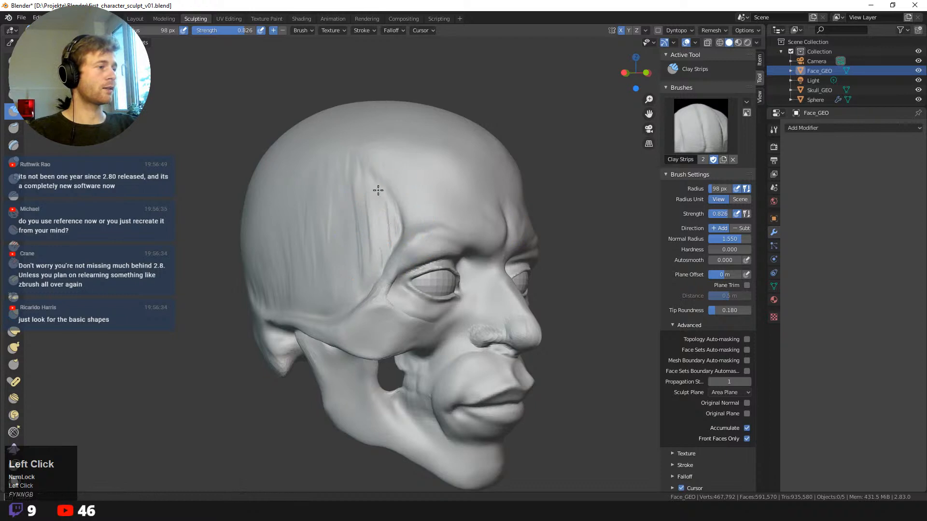
{"action": "left_click_drag", "start_coordinate": [377, 190], "coordinate": [383, 236]}
- Widen the temple fill with a 154 px Clay Strips brush, and fill its lower edge above the cheekbone arch at 80 px
{"action": "key", "text": "f"}
{"action": "left_click", "coordinate": [371, 208]}
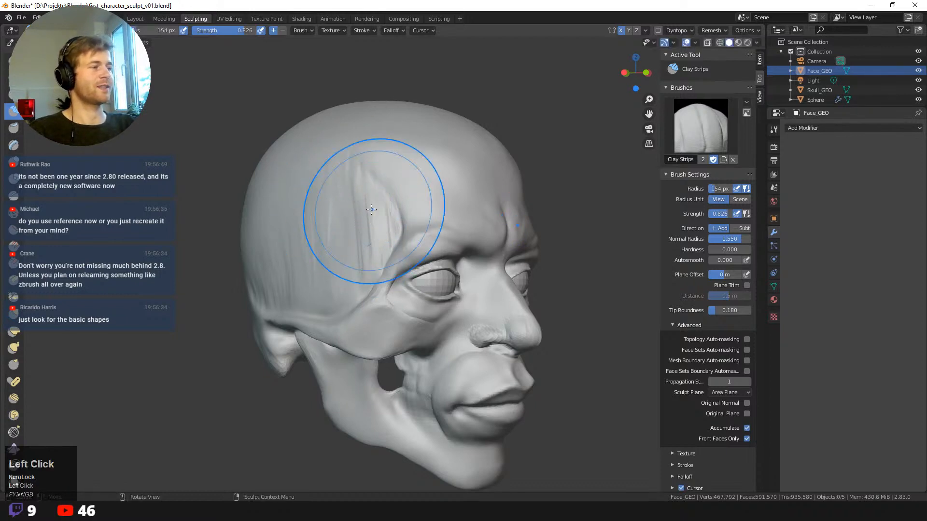
{"action": "left_click_drag", "start_coordinate": [345, 263], "coordinate": [345, 280]}
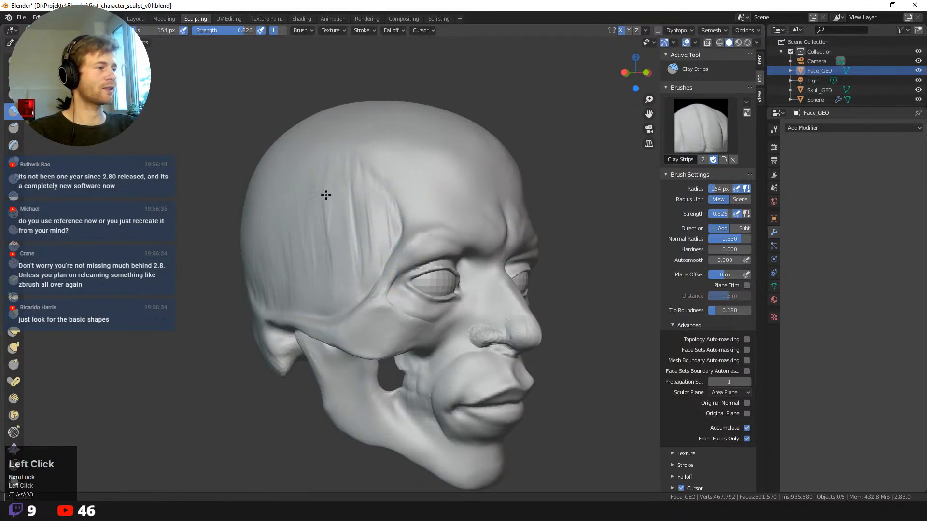
{"action": "key", "text": "f"}
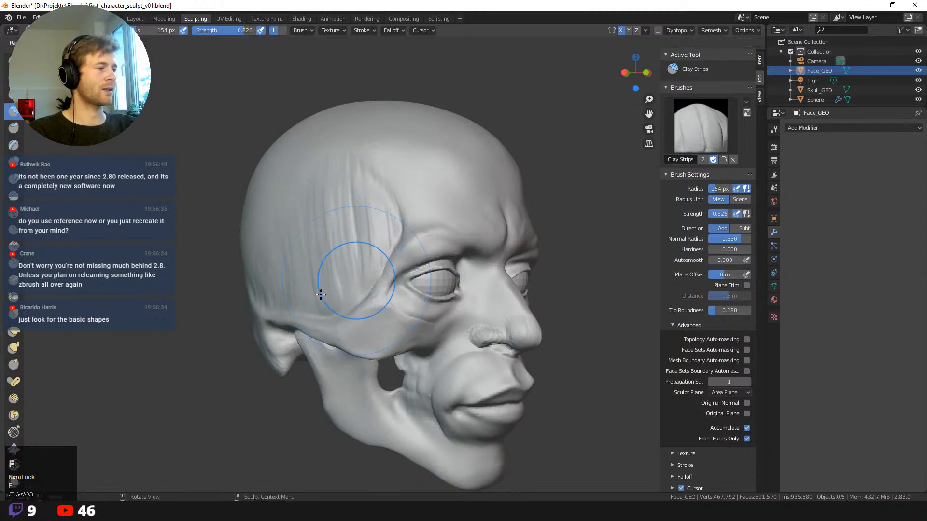
{"action": "left_click", "coordinate": [320, 295]}
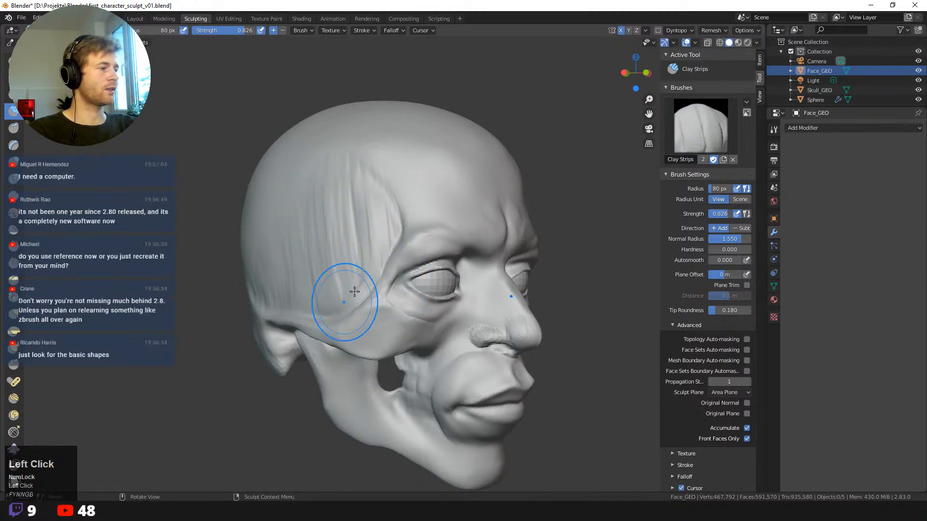
{"action": "left_click_drag", "start_coordinate": [344, 295], "coordinate": [341, 305]}
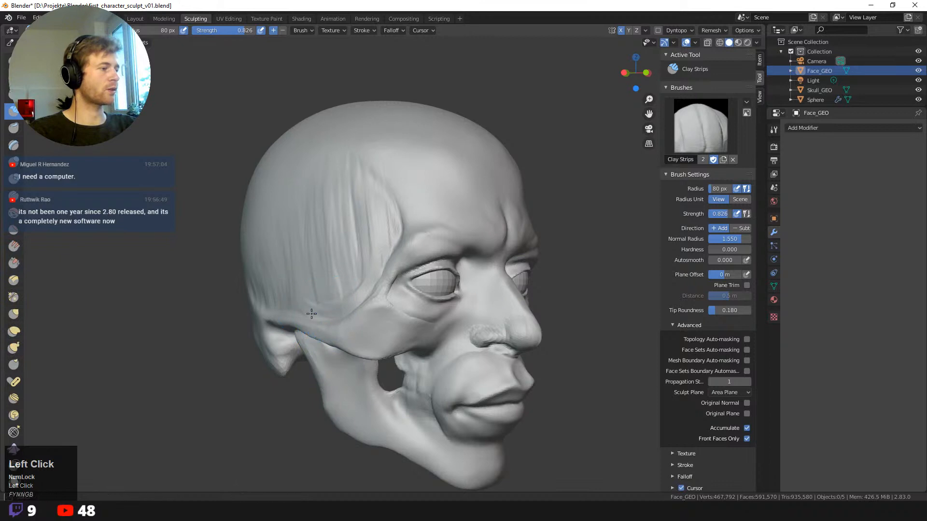
- Smooth the clay strokes at the temple's lower edge and across its side, enlarging the brush radius to 136 px and then 195 px
{"action": "left_click_drag", "start_coordinate": [306, 315], "coordinate": [344, 292], "text": "shift"}
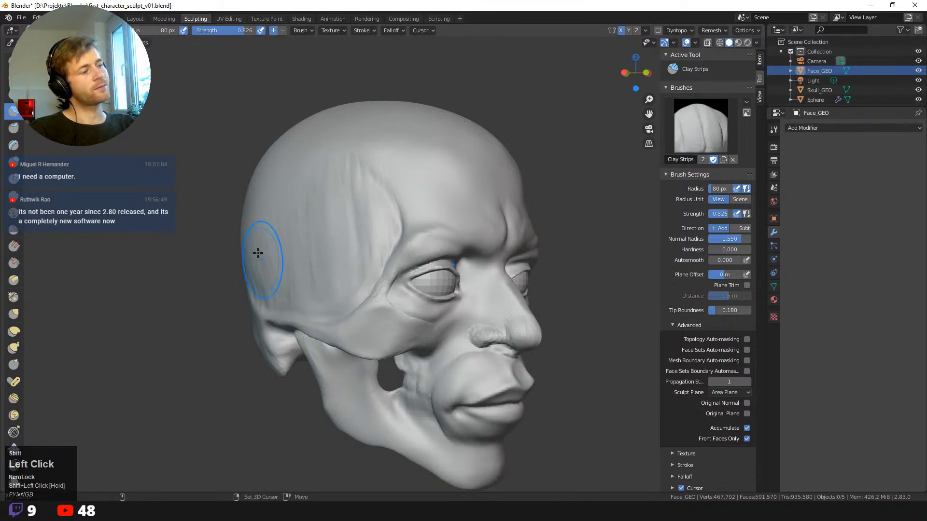
{"action": "mouse_move", "coordinate": [258, 253]}
{"action": "middle_mouse_down"}
{"action": "mouse_move", "coordinate": [248, 228]}
{"action": "mouse_move", "coordinate": [290, 237]}
{"action": "mouse_move", "coordinate": [213, 217]}
{"action": "mouse_move", "coordinate": [253, 237]}
{"action": "middle_mouse_up"}
{"action": "key", "text": "f"}
{"action": "left_click", "coordinate": [292, 239]}
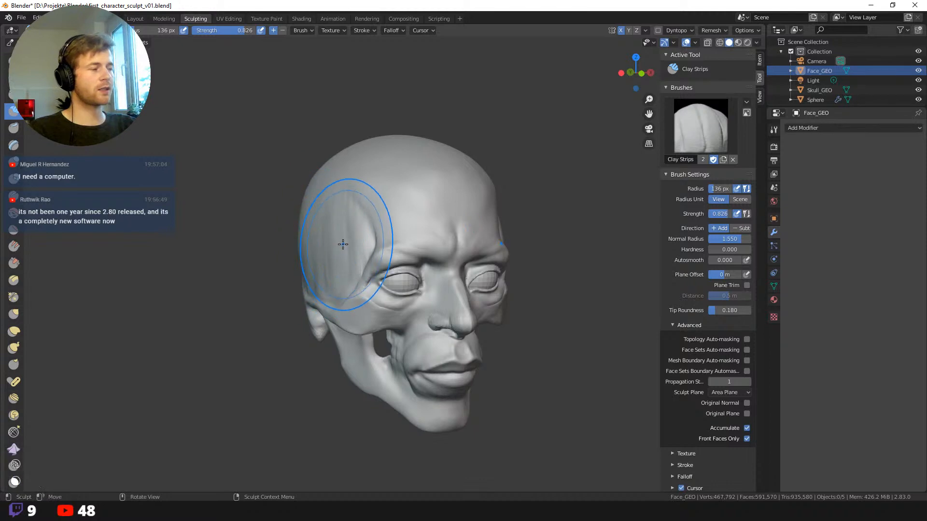
{"action": "key", "text": "f"}
{"action": "left_click", "coordinate": [363, 249]}
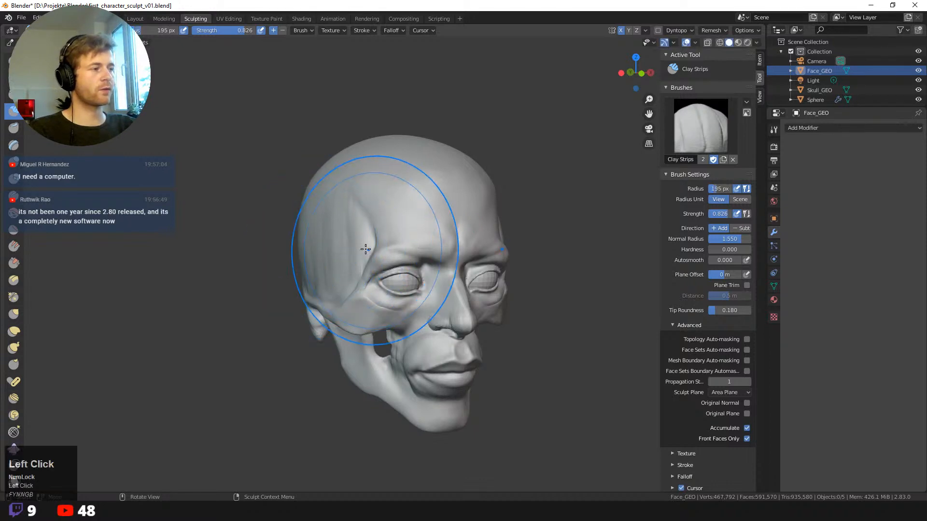
- Change the Clay Strips radius to 274 px, and reduce it to 197 px and then 134 px over the temple's side
{"action": "key", "text": "f"}
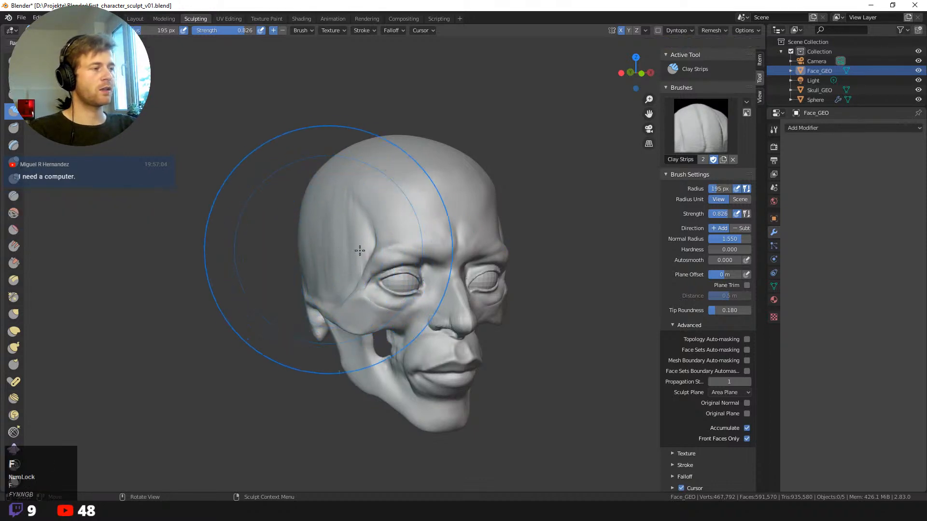
{"action": "left_click", "coordinate": [353, 248]}
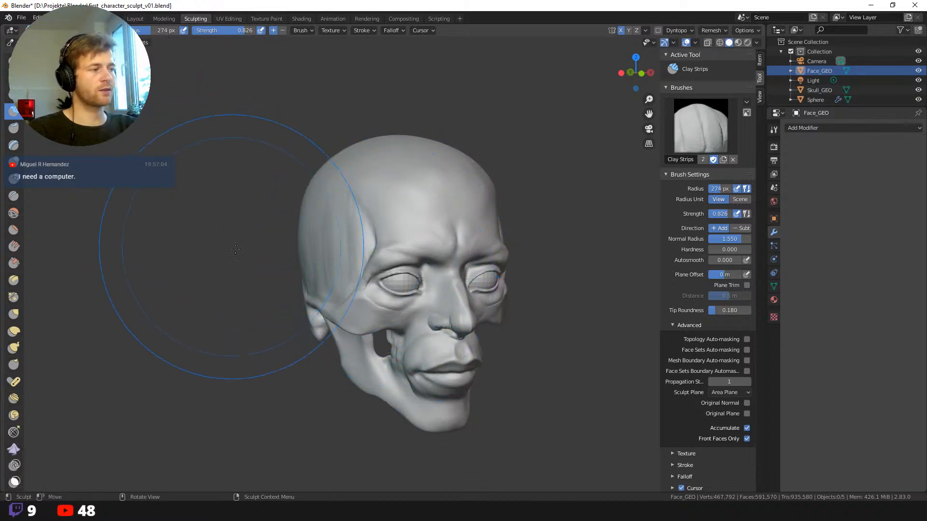
{"action": "middle_click_drag", "start_coordinate": [207, 270], "coordinate": [217, 267]}
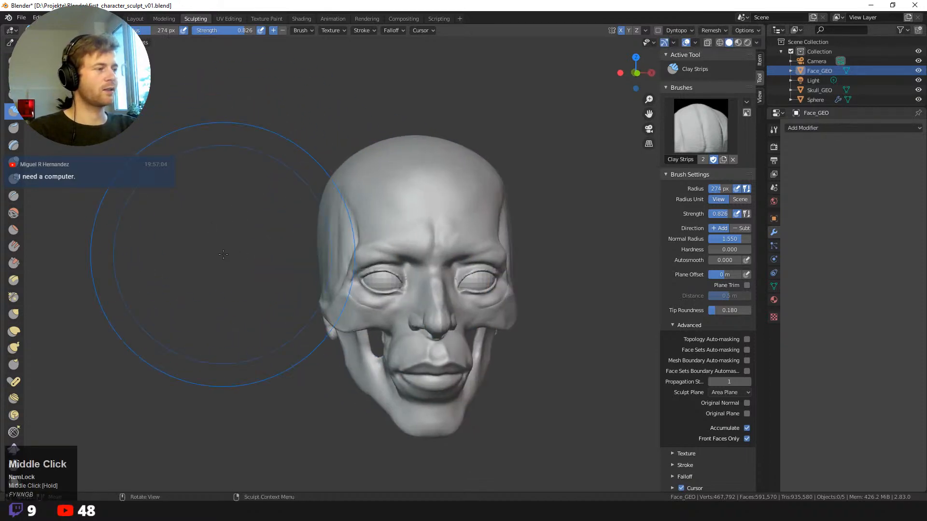
{"action": "key", "text": "f"}
{"action": "left_click", "coordinate": [322, 237]}
{"action": "key", "text": "f"}
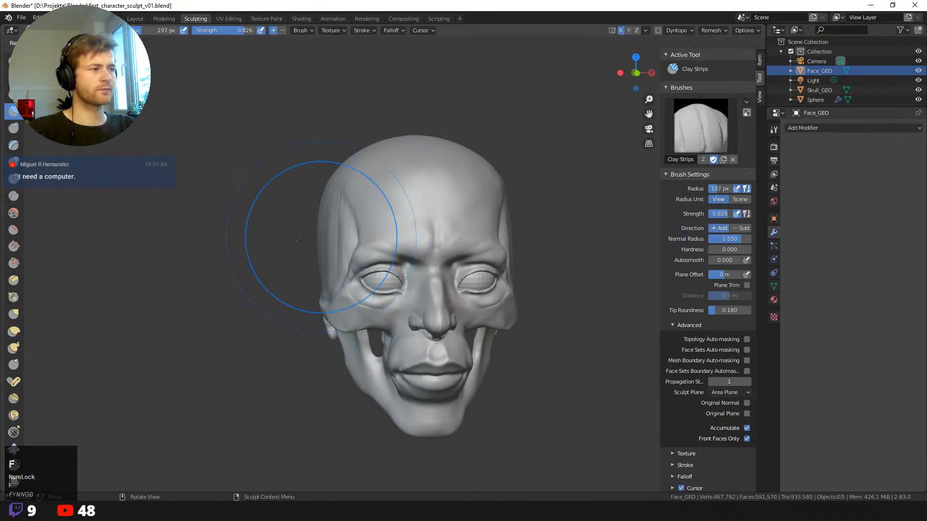
{"action": "left_click", "coordinate": [291, 246]}
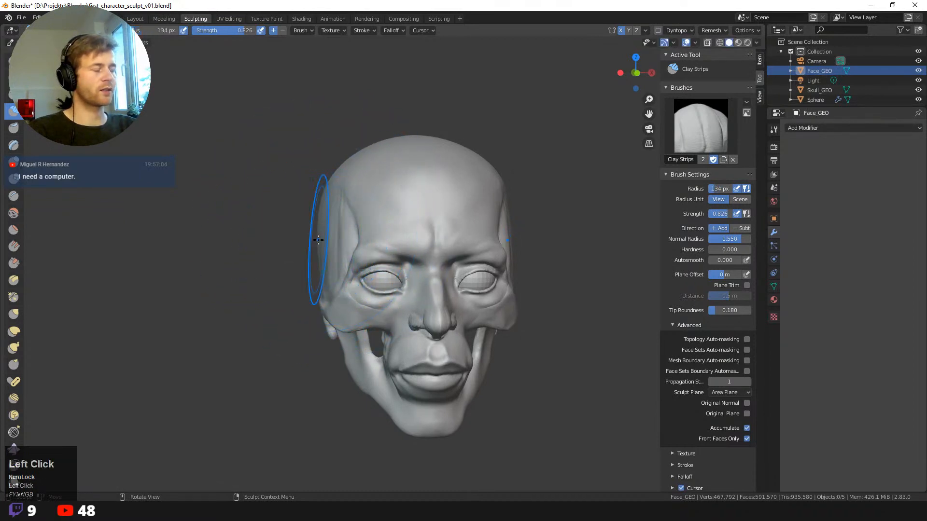
- Adjust the temple's side contour using the Grab brush with a 155 px radius
{"action": "key", "text": "g"}
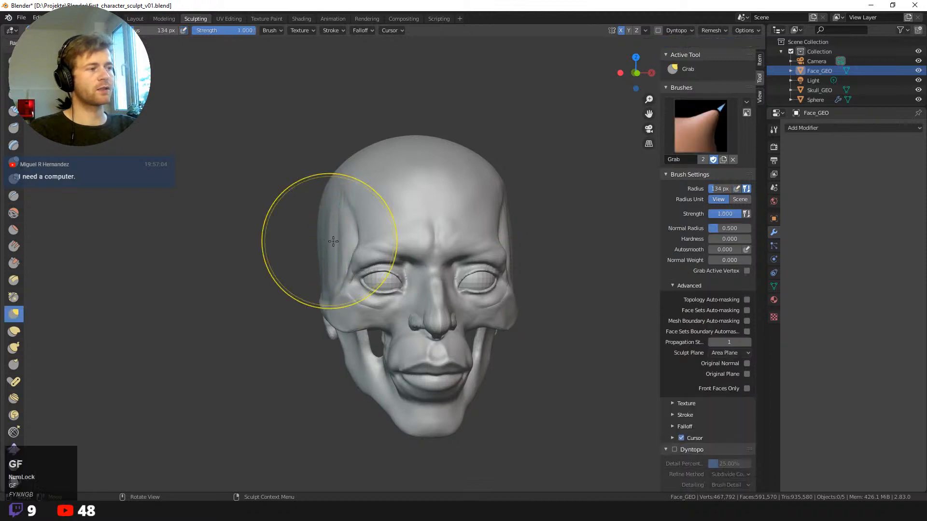
{"action": "left_click", "coordinate": [336, 238]}
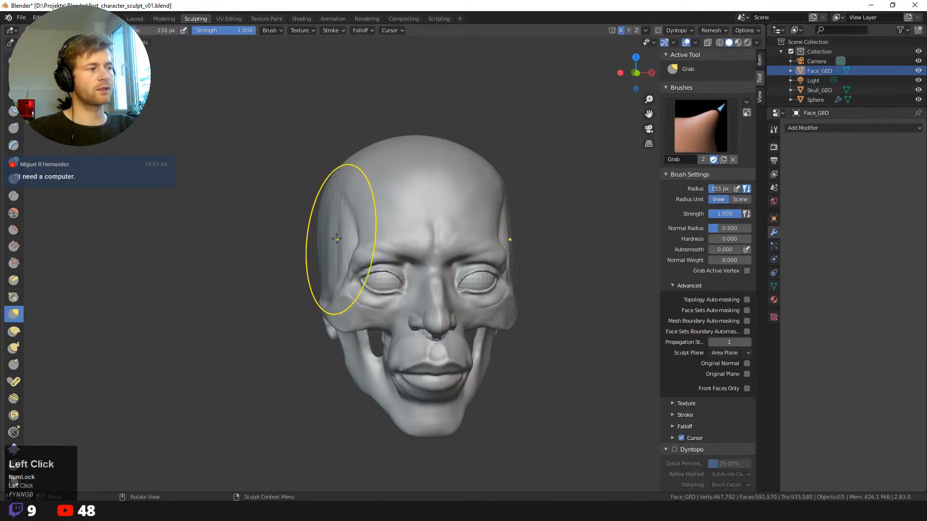
{"action": "mouse_move", "coordinate": [290, 227]}
{"action": "middle_mouse_down"}
{"action": "mouse_move", "coordinate": [309, 235]}
{"action": "mouse_move", "coordinate": [213, 209]}
{"action": "mouse_move", "coordinate": [278, 202]}
{"action": "mouse_move", "coordinate": [241, 169]}
{"action": "mouse_move", "coordinate": [234, 213]}
{"action": "middle_mouse_up"}
{"action": "left_click", "coordinate": [305, 236]}
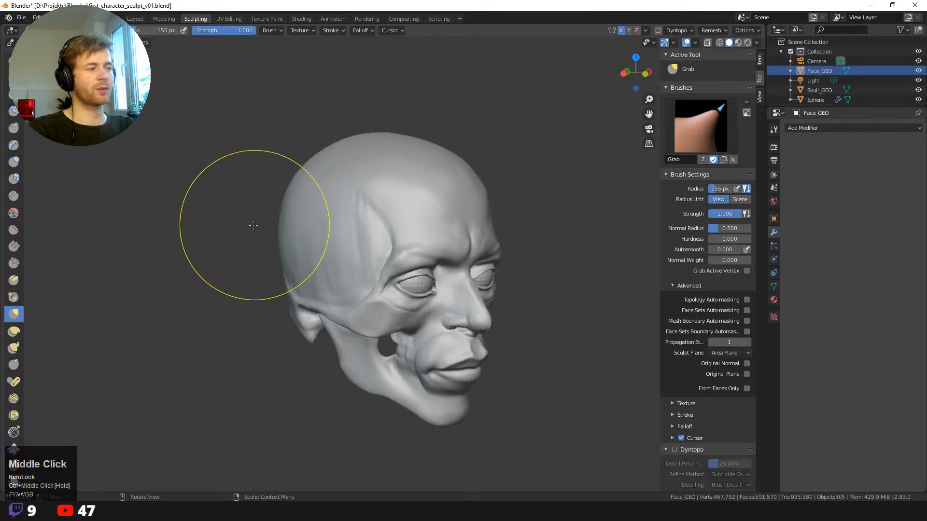
{"action": "key", "text": "b"}
{"action": "right_click", "coordinate": [176, 229]}
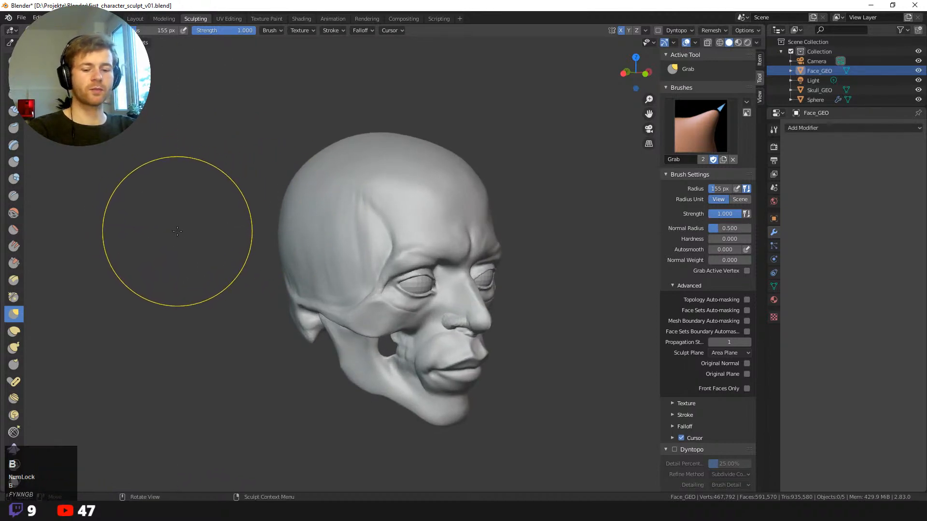
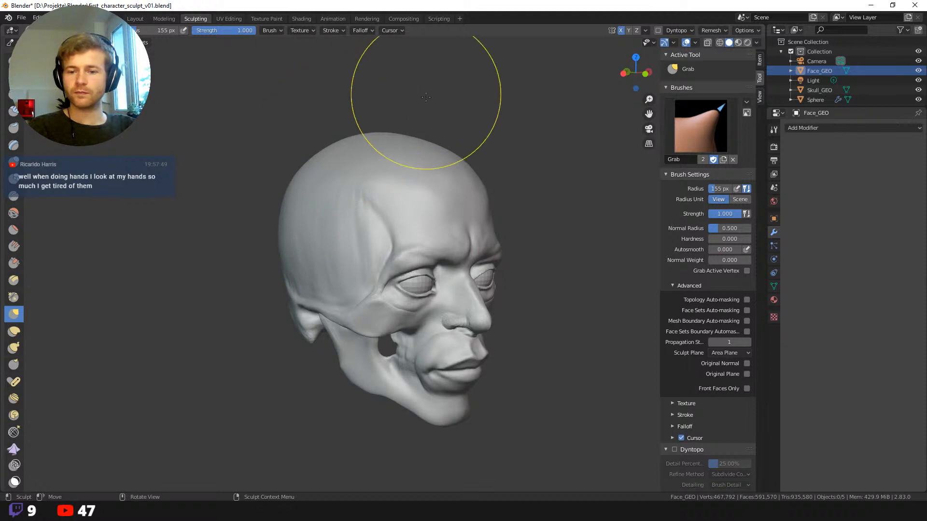
- Reduce the Grab radius to 83 px and pull the cheekbone's lower front edge downward above the jaw opening
{"action": "middle_click_drag", "start_coordinate": [450, 135], "coordinate": [338, 154]}
{"action": "middle_click_drag", "start_coordinate": [268, 164], "coordinate": [262, 189], "text": "ctrl"}
{"action": "middle_click_drag", "start_coordinate": [223, 219], "coordinate": [239, 201]}
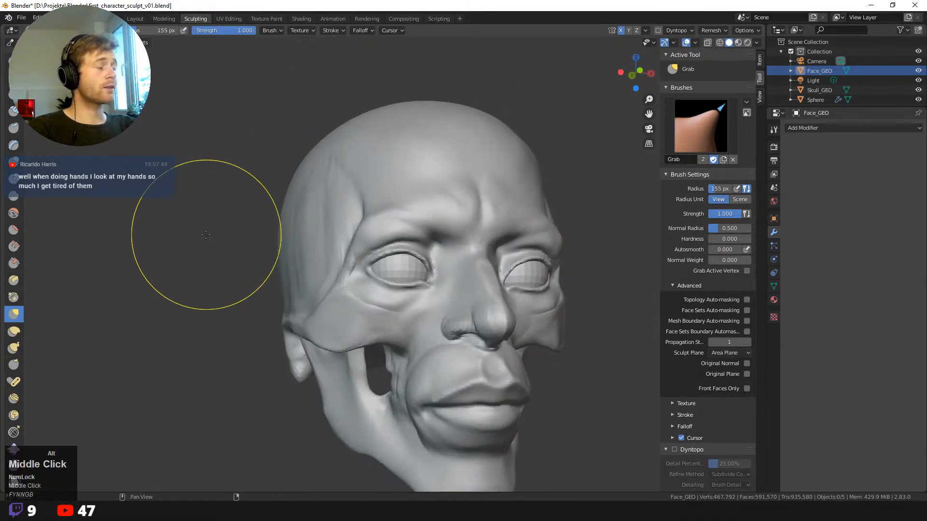
{"action": "mouse_move", "coordinate": [199, 225]}
{"action": "middle_mouse_down", "text": "alt"}
{"action": "mouse_move", "coordinate": [180, 192]}
{"action": "mouse_move", "coordinate": [302, 244]}
{"action": "middle_mouse_up", "text": "alt"}
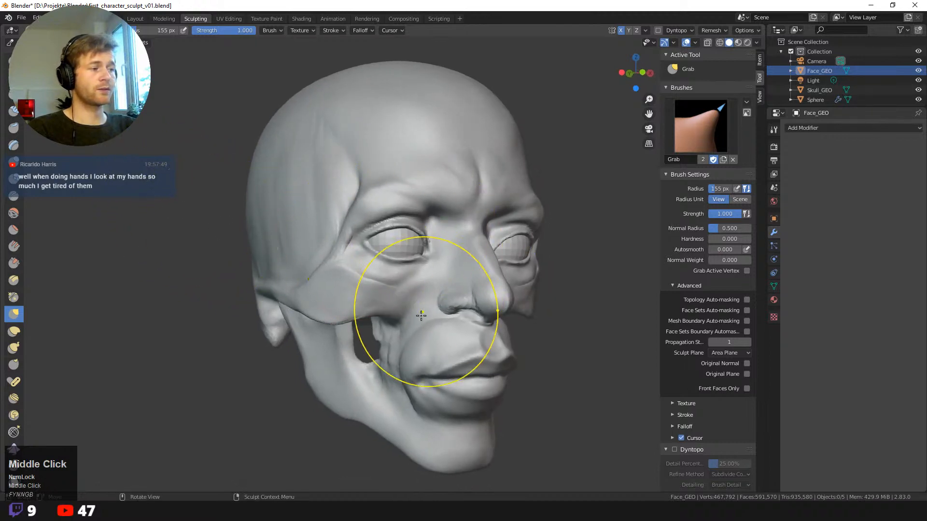
{"action": "key", "text": "f"}
{"action": "left_click", "coordinate": [381, 304]}
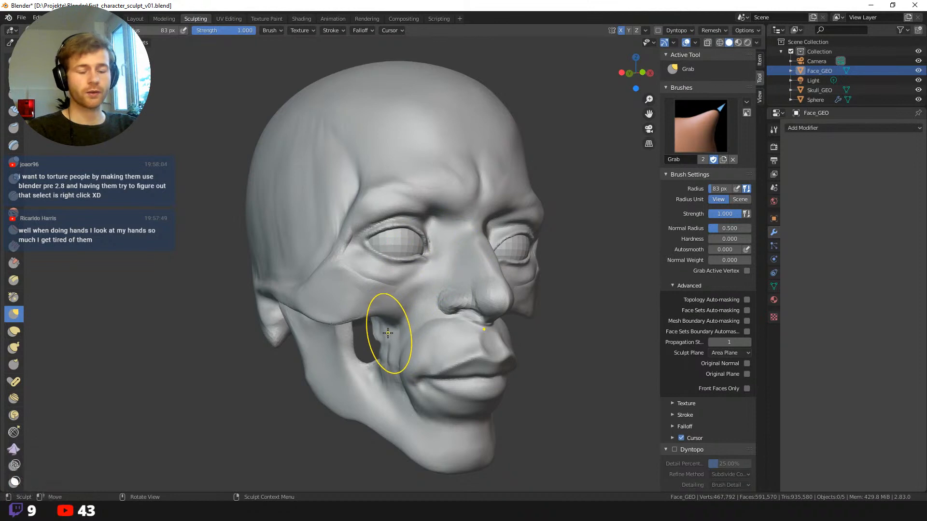
{"action": "middle_click_drag", "start_coordinate": [387, 326], "coordinate": [317, 336]}
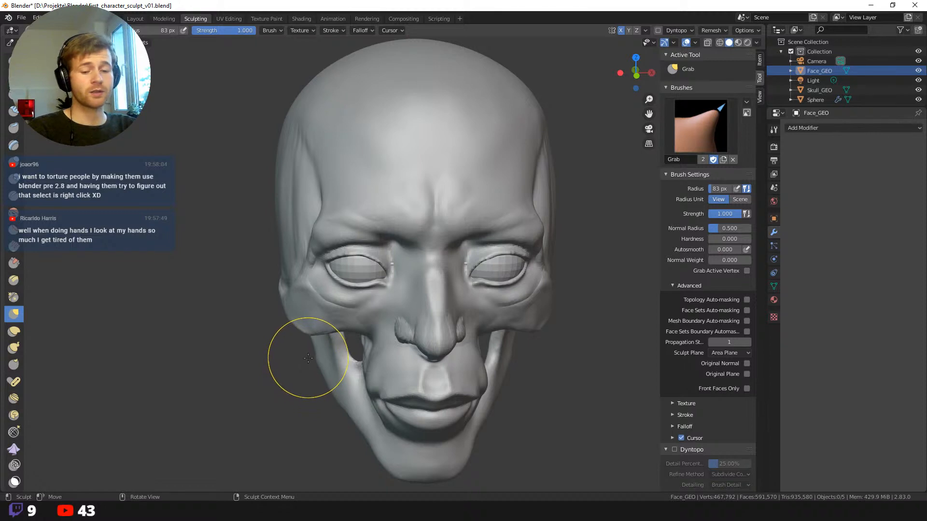
{"action": "middle_click_drag", "start_coordinate": [294, 373], "coordinate": [310, 352]}
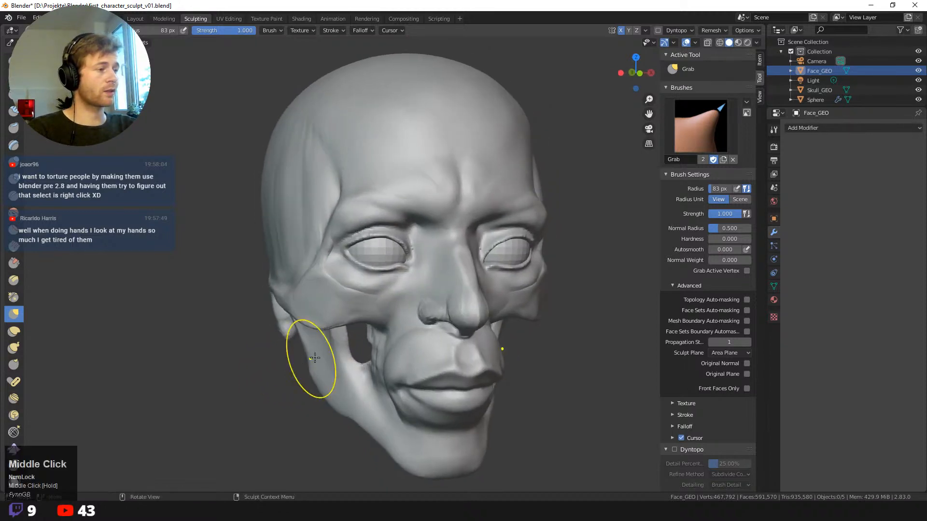
{"action": "left_click_drag", "start_coordinate": [385, 324], "coordinate": [358, 336]}
{"action": "mouse_move", "coordinate": [346, 322]}
{"action": "left_mouse_down"}
{"action": "mouse_move", "coordinate": [342, 329]}
{"action": "mouse_move", "coordinate": [359, 335]}
{"action": "left_mouse_up"}
- Switch to Clay Strips at 78 px and then 53 px, and add short diagonal strokes between the nose wing and the cheekbone
{"action": "middle_click_drag", "start_coordinate": [268, 321], "coordinate": [154, 350]}
{"action": "key", "text": "shift+space"}
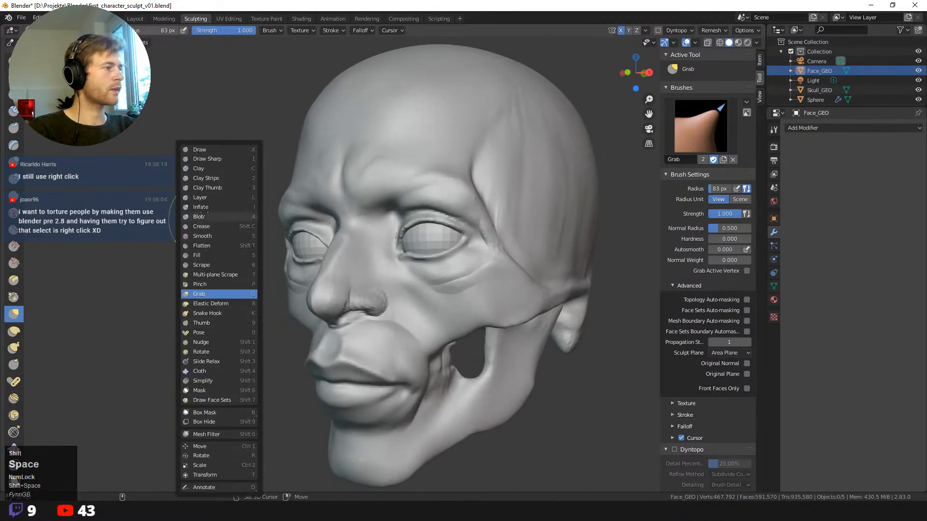
{"action": "left_click", "coordinate": [207, 178]}
{"action": "left_click", "coordinate": [420, 304]}
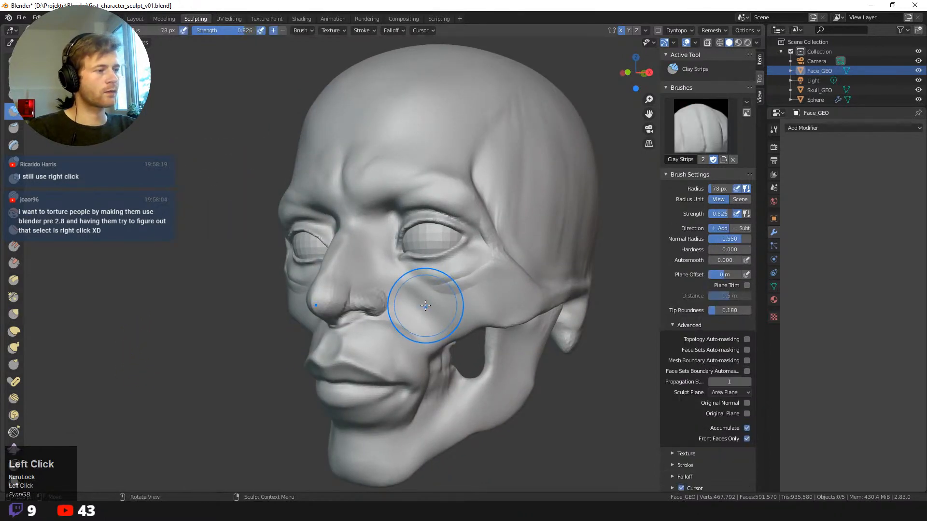
{"action": "key", "text": "f"}
{"action": "left_click", "coordinate": [410, 298]}
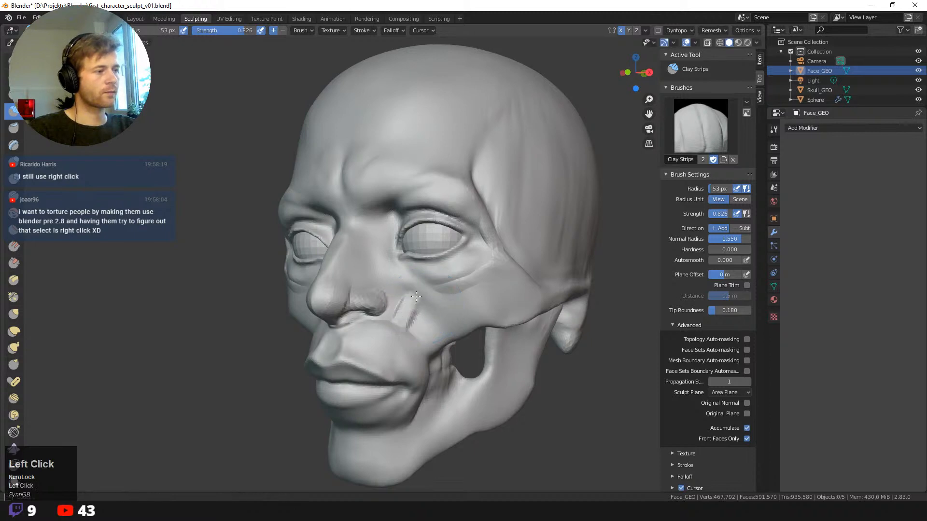
{"action": "left_click_drag", "start_coordinate": [455, 328], "coordinate": [436, 344]}
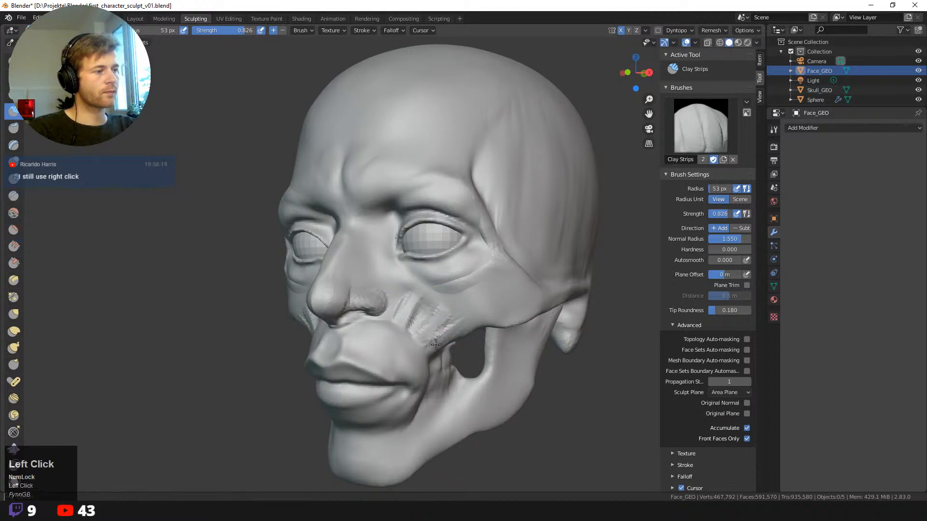
- Extend the clay below the front end of the cheekbone toward the mouth, and smooth the new strokes
{"action": "middle_click_drag", "start_coordinate": [492, 357], "coordinate": [590, 362]}
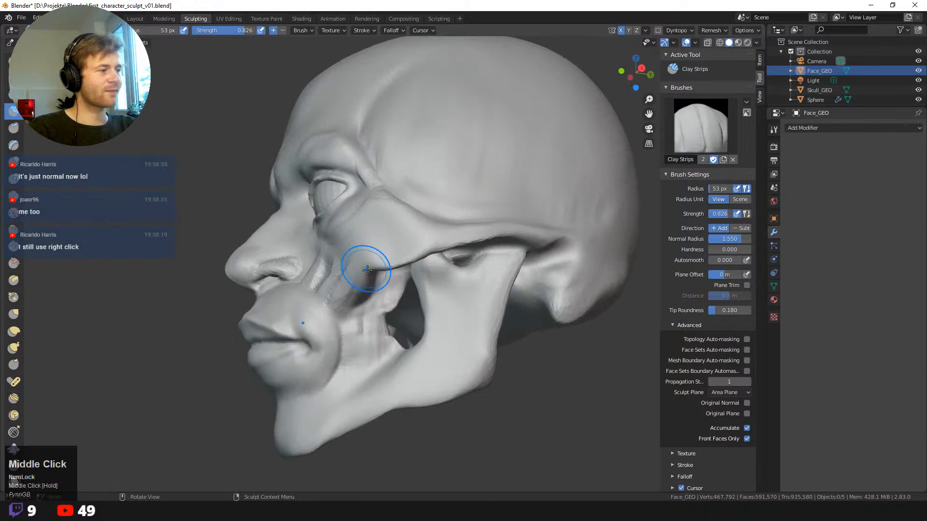
{"action": "mouse_move", "coordinate": [367, 271]}
{"action": "left_mouse_down"}
{"action": "mouse_move", "coordinate": [357, 270]}
{"action": "mouse_move", "coordinate": [355, 284]}
{"action": "mouse_move", "coordinate": [363, 277]}
{"action": "left_mouse_up"}
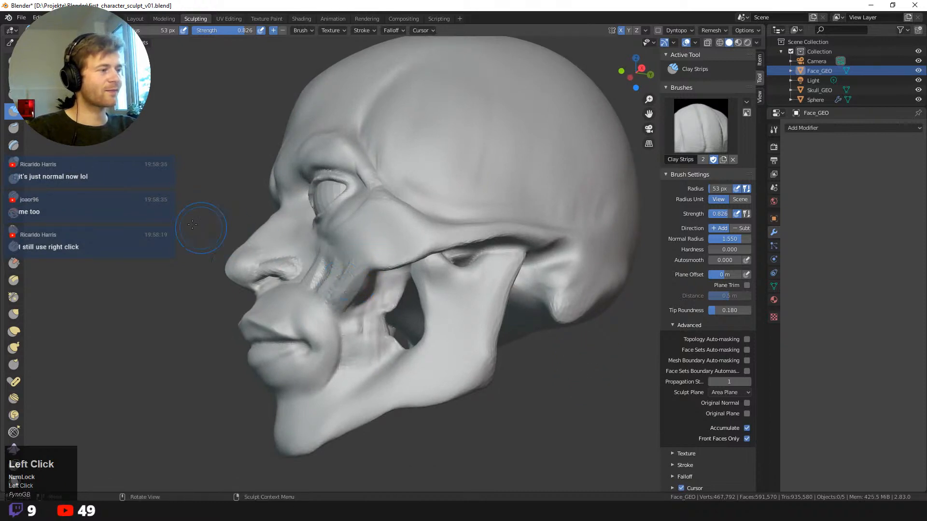
{"action": "middle_click_drag", "start_coordinate": [192, 224], "coordinate": [414, 301]}
{"action": "left_click_drag", "start_coordinate": [414, 301], "coordinate": [381, 310], "text": "shift"}
{"action": "middle_click_drag", "start_coordinate": [237, 255], "coordinate": [331, 275]}
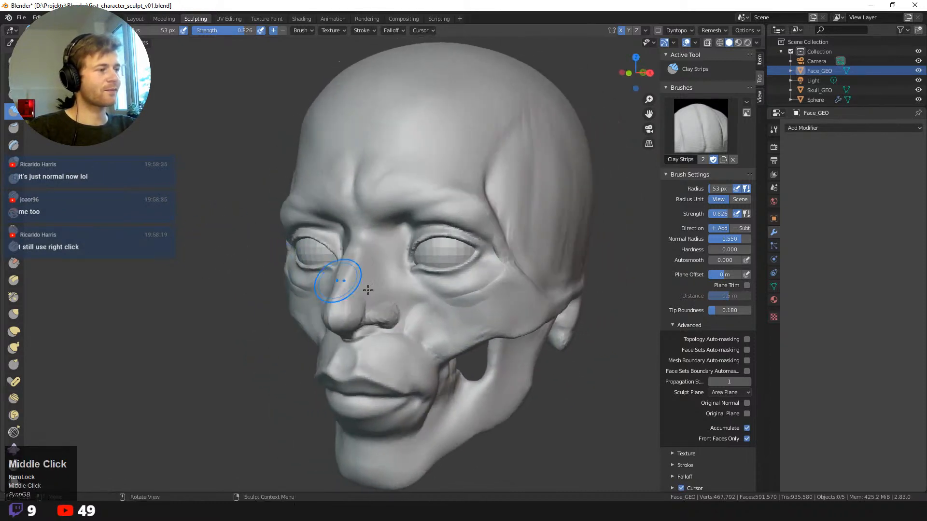
- Add Clay Strips strokes from the inner eye corner down the cheek beside the nose wing
{"action": "left_click_drag", "start_coordinate": [407, 304], "coordinate": [418, 320]}
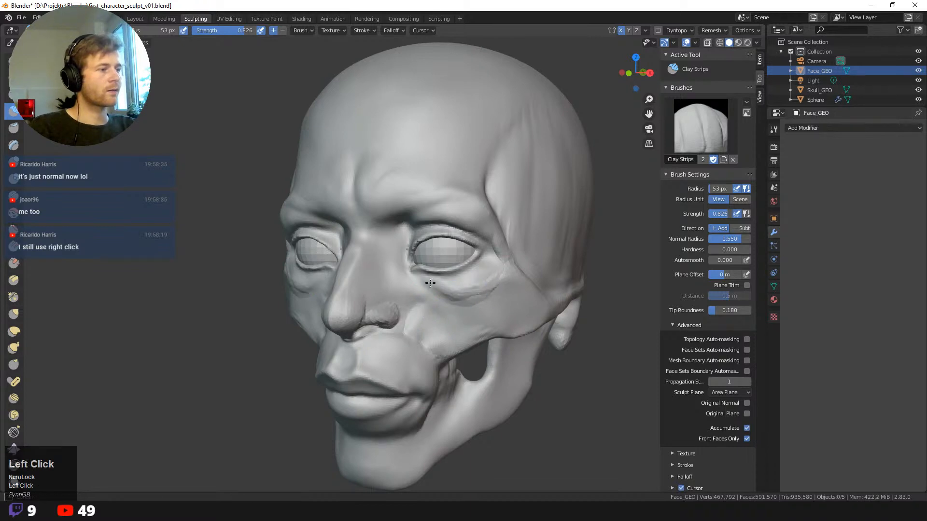
{"action": "left_click_drag", "start_coordinate": [411, 281], "coordinate": [428, 314]}
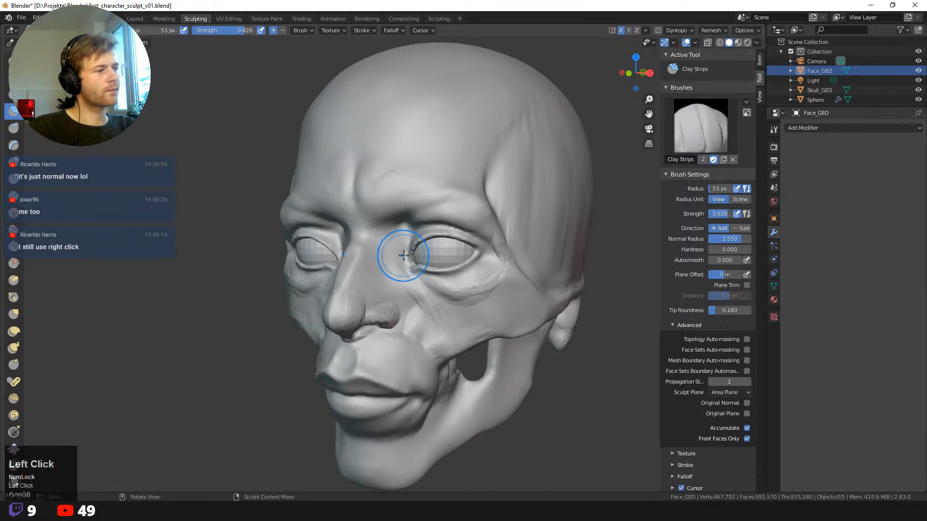
{"action": "left_click_drag", "start_coordinate": [408, 261], "coordinate": [422, 312]}
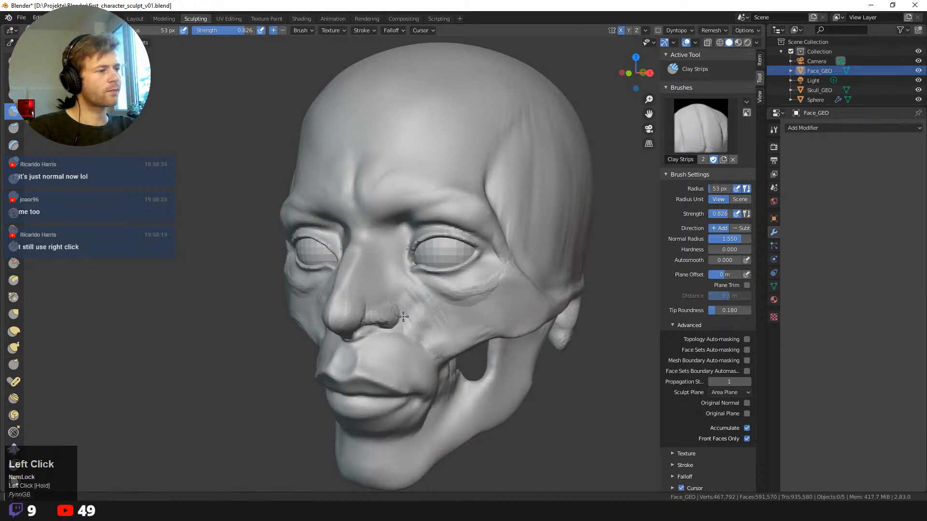
{"action": "middle_click_drag", "start_coordinate": [300, 232], "coordinate": [390, 294]}
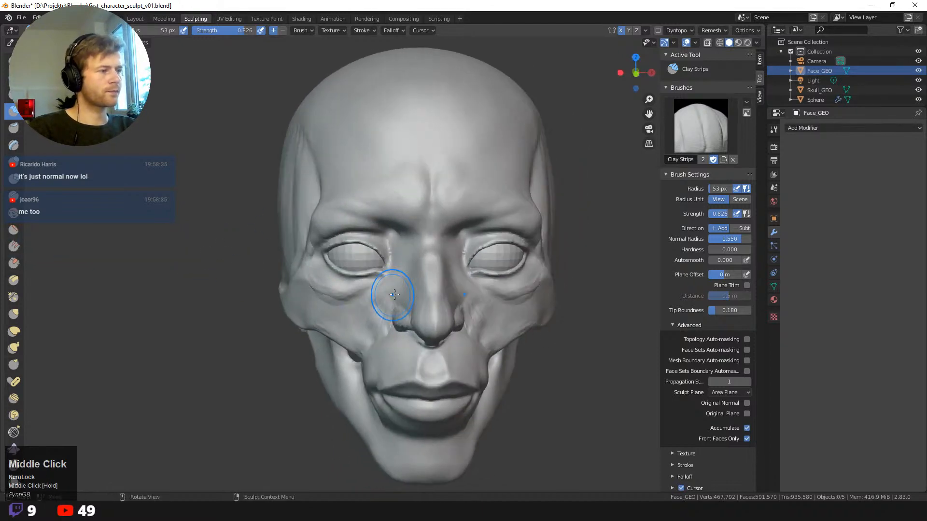
- Set the Clay Strips radius to 52 px and then 55 px, and layer diagonal strokes on the opposite cheek beside the nose
{"action": "key", "text": "f"}
{"action": "left_click", "coordinate": [419, 290]}
{"action": "mouse_move", "coordinate": [290, 363]}
{"action": "middle_mouse_down"}
{"action": "mouse_move", "coordinate": [393, 290]}
{"action": "mouse_move", "coordinate": [279, 362]}
{"action": "mouse_move", "coordinate": [473, 273]}
{"action": "middle_mouse_up"}
{"action": "key", "text": "f"}
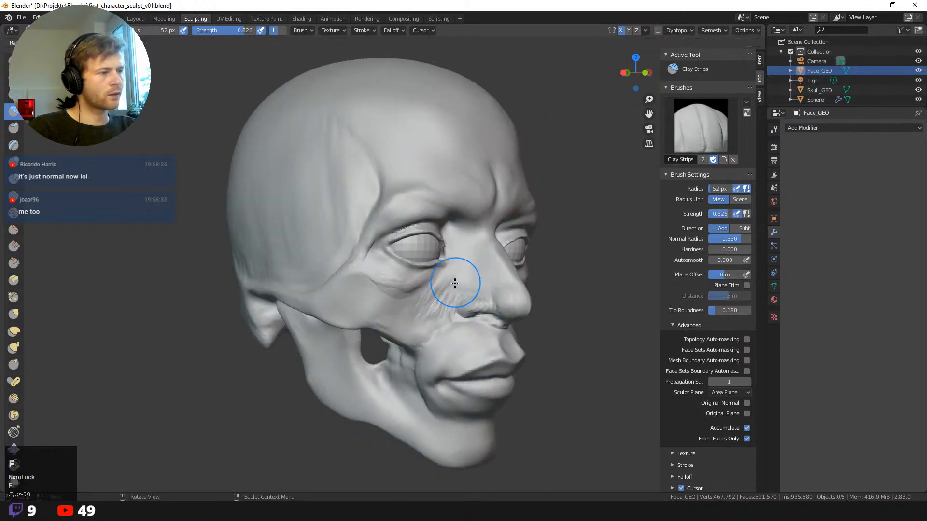
{"action": "left_click", "coordinate": [448, 302]}
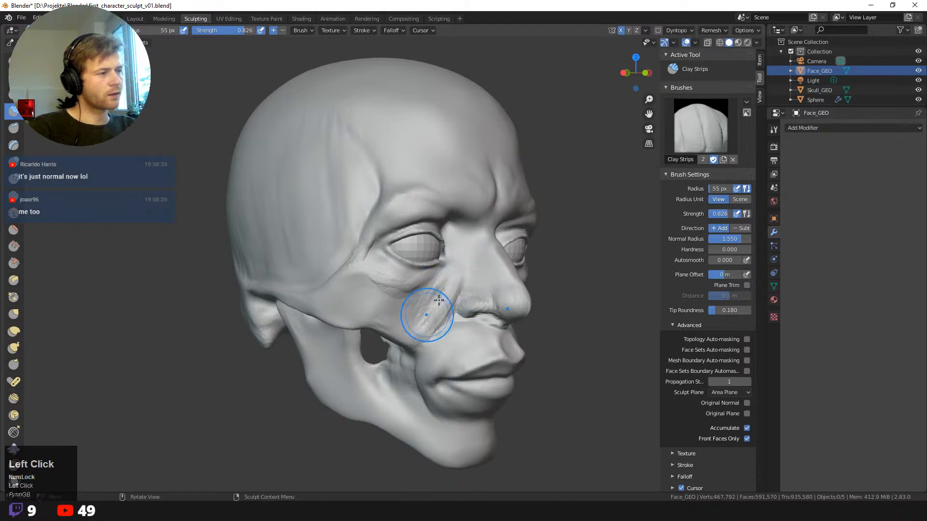
- Thicken the cheek fill below the inner eye with Clay Strips at 83 px and then 64 px, and smooth it
{"action": "key", "text": "f"}
{"action": "left_click", "coordinate": [446, 276]}
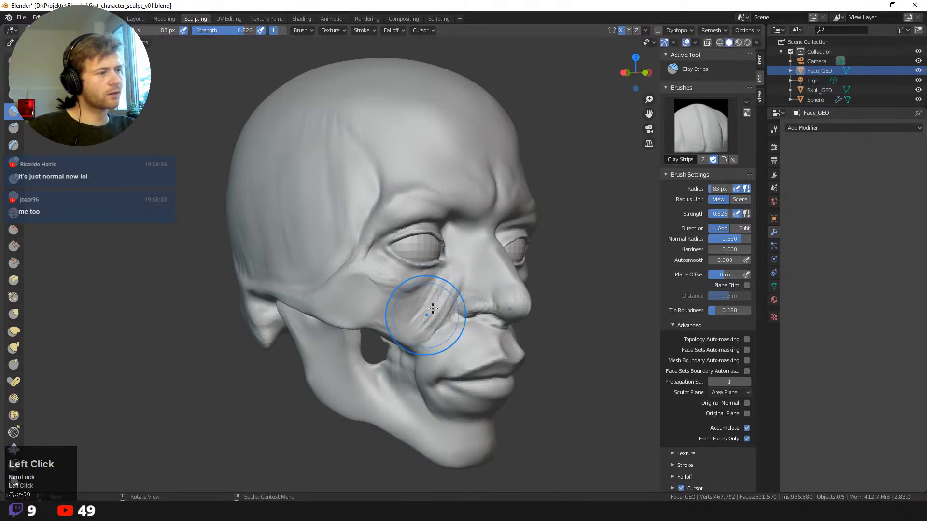
{"action": "key", "text": "f"}
{"action": "left_click", "coordinate": [440, 292]}
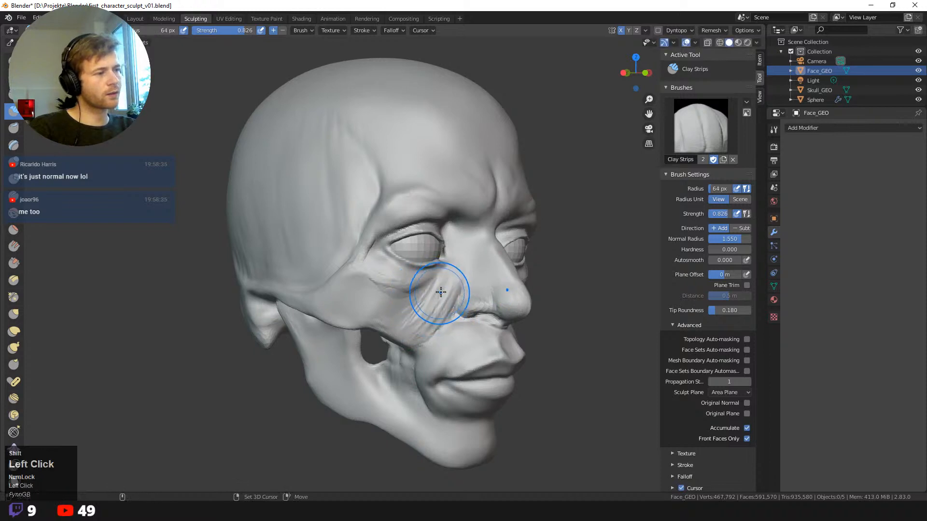
- Work over the front of the cheekbone at 97 px and 52 px, and add a stroke from the inner eye corner past the nose wing
{"action": "mouse_move", "coordinate": [474, 261]}
{"action": "middle_mouse_down"}
{"action": "mouse_move", "coordinate": [549, 372]}
{"action": "mouse_move", "coordinate": [451, 311]}
{"action": "middle_mouse_up"}
{"action": "key", "text": "f"}
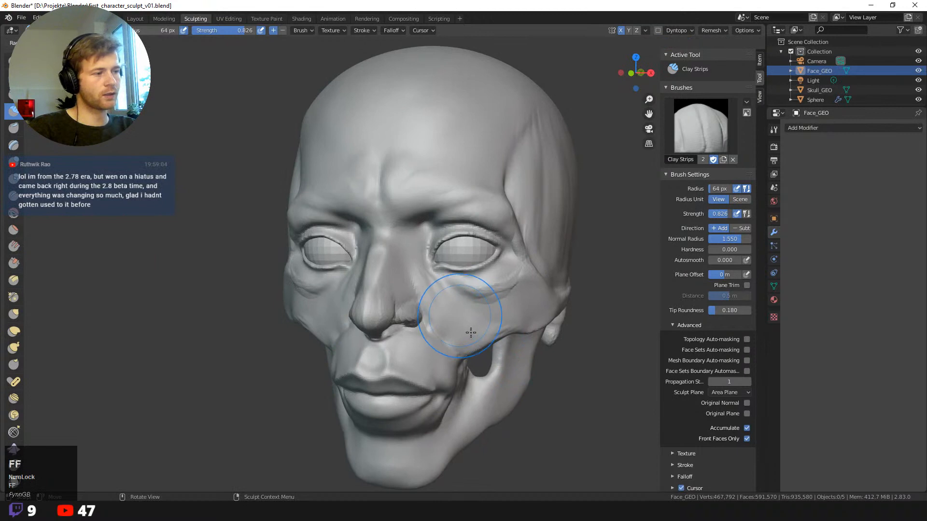
{"action": "left_click", "coordinate": [475, 324]}
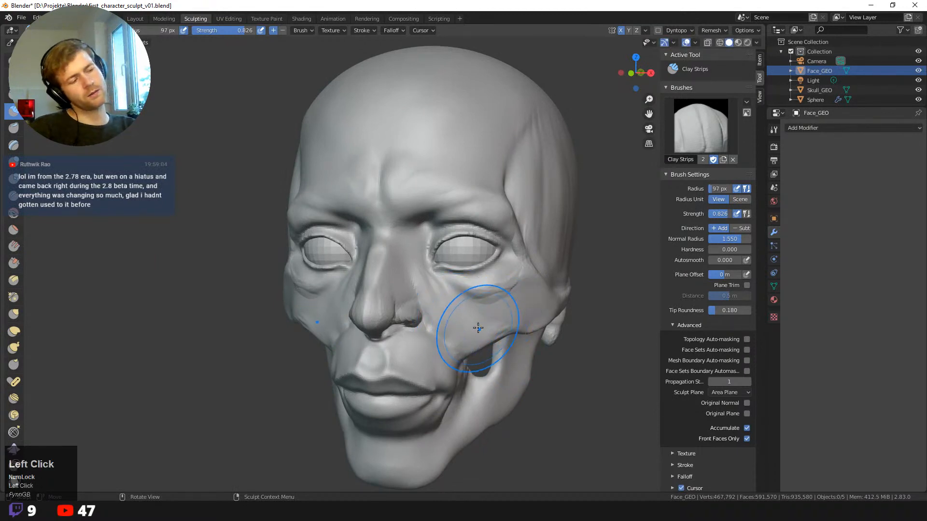
{"action": "key", "text": "f"}
{"action": "left_click", "coordinate": [459, 335]}
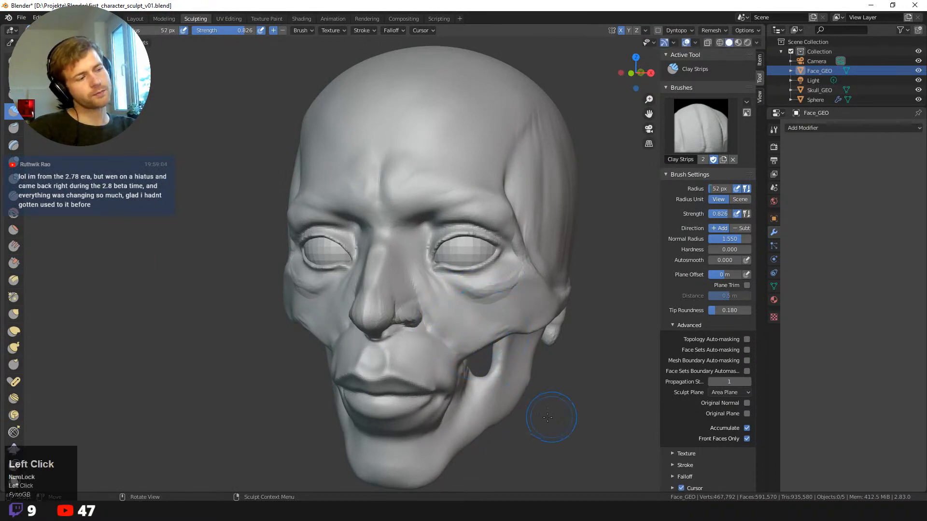
{"action": "mouse_move", "coordinate": [548, 420]}
{"action": "middle_mouse_down"}
{"action": "mouse_move", "coordinate": [486, 405]}
{"action": "mouse_move", "coordinate": [471, 386]}
{"action": "middle_mouse_up"}
{"action": "left_click", "coordinate": [366, 248]}
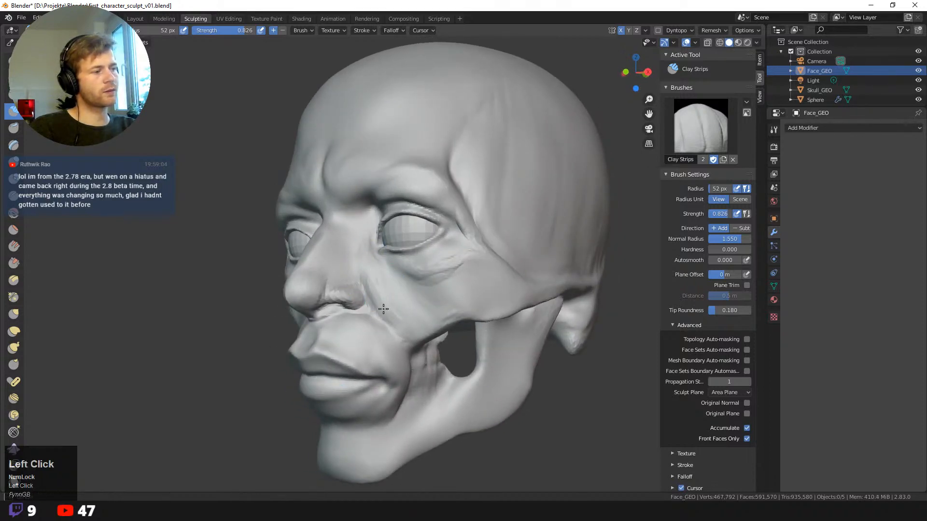
- Set the Clay Strips radius to 73 px and start adding clay to the upper jaw behind the mouth corner
{"action": "middle_click_drag", "start_coordinate": [232, 290], "coordinate": [400, 283]}
{"action": "key", "text": "f"}
{"action": "left_click", "coordinate": [468, 331]}
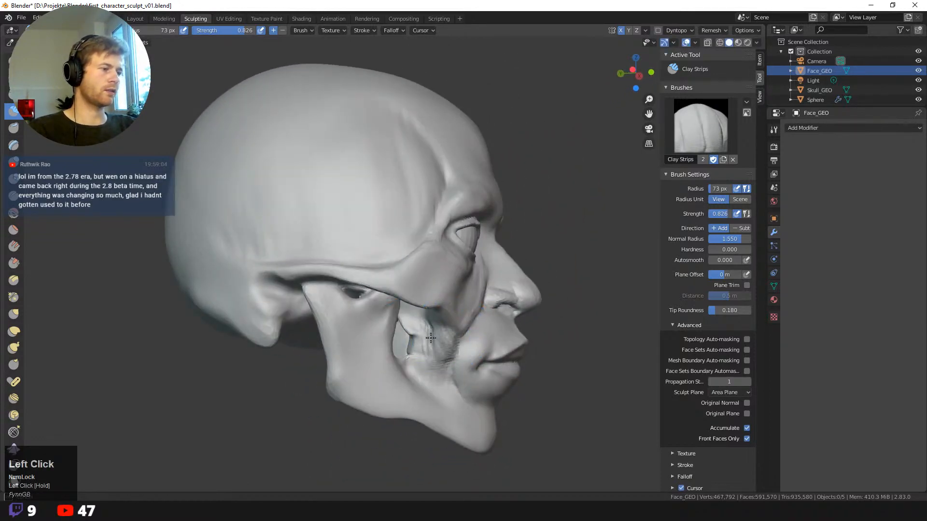
- Build up the soft tissue in the cheek hollow between cheekbone and jaw with Clay Strips
{"action": "mouse_move", "coordinate": [431, 369]}
{"action": "left_mouse_down"}
{"action": "mouse_move", "coordinate": [434, 338]}
{"action": "mouse_move", "coordinate": [415, 363]}
{"action": "left_mouse_up"}
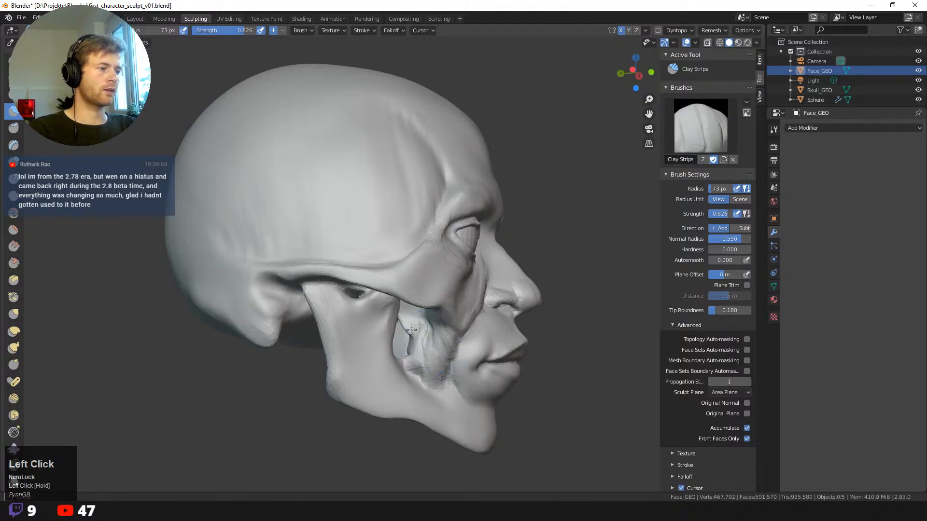
{"action": "middle_click_drag", "start_coordinate": [539, 358], "coordinate": [406, 356]}
{"action": "middle_click_drag", "start_coordinate": [362, 331], "coordinate": [261, 387]}
- Switch to the Inflate brush and inflate the tissue in the cheek hollow
{"action": "key", "text": "b"}
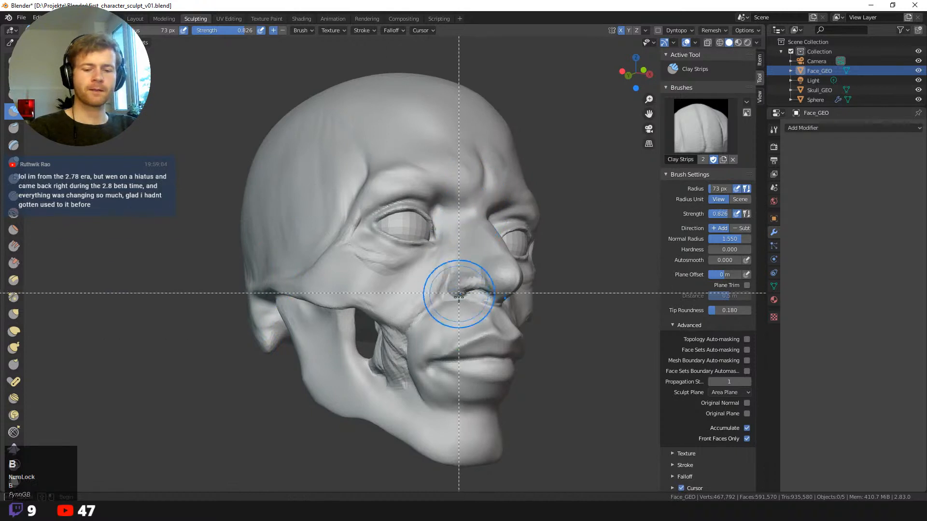
{"action": "key", "text": "Escape"}
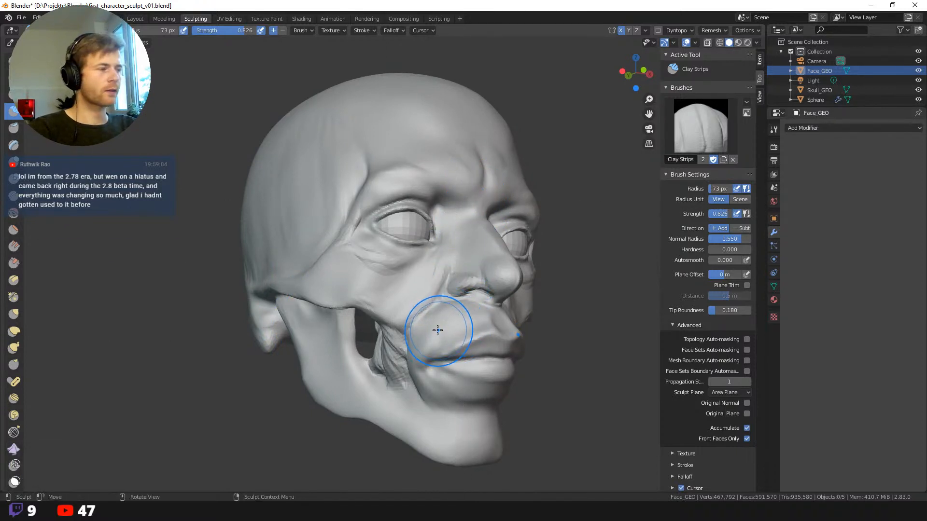
{"action": "key", "text": "space"}
{"action": "key", "text": "shift+space"}
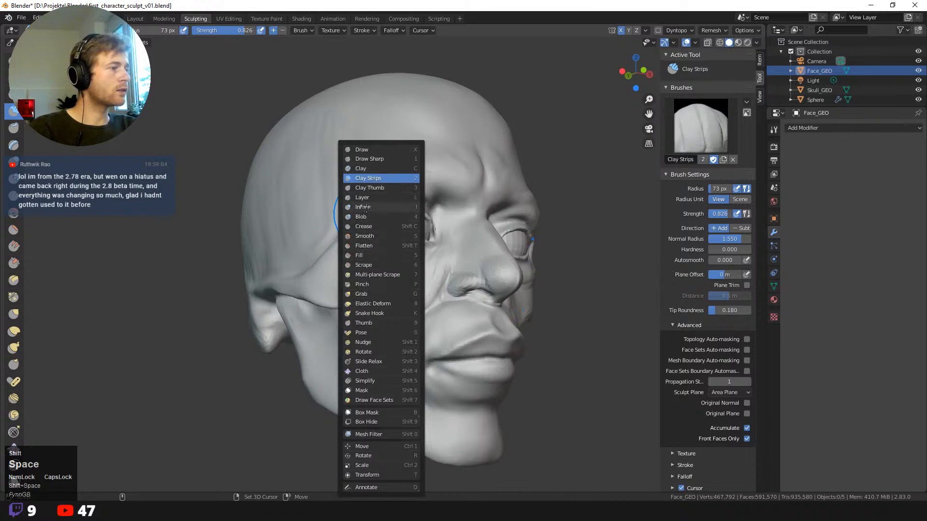
{"action": "left_click", "coordinate": [363, 226]}
{"action": "key", "text": "shift+space"}
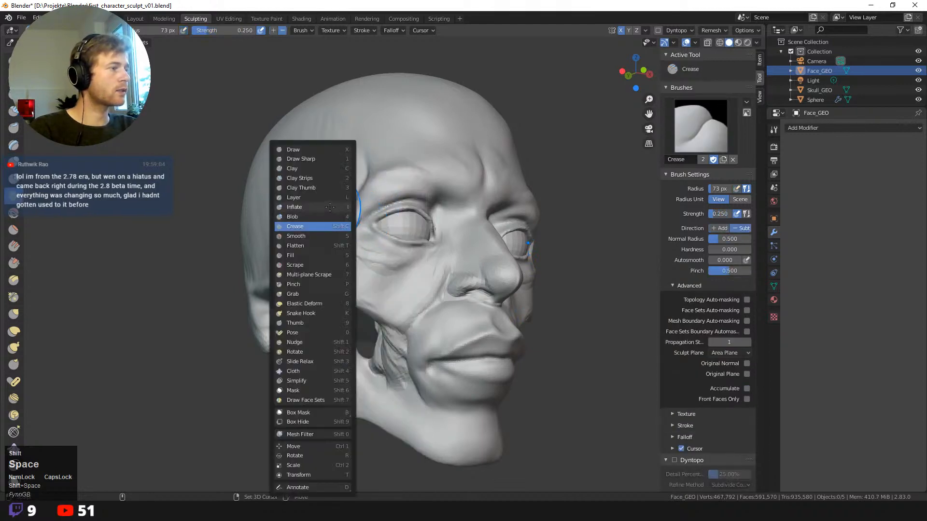
{"action": "left_click", "coordinate": [332, 207]}
{"action": "left_click_drag", "start_coordinate": [387, 352], "coordinate": [383, 332]}
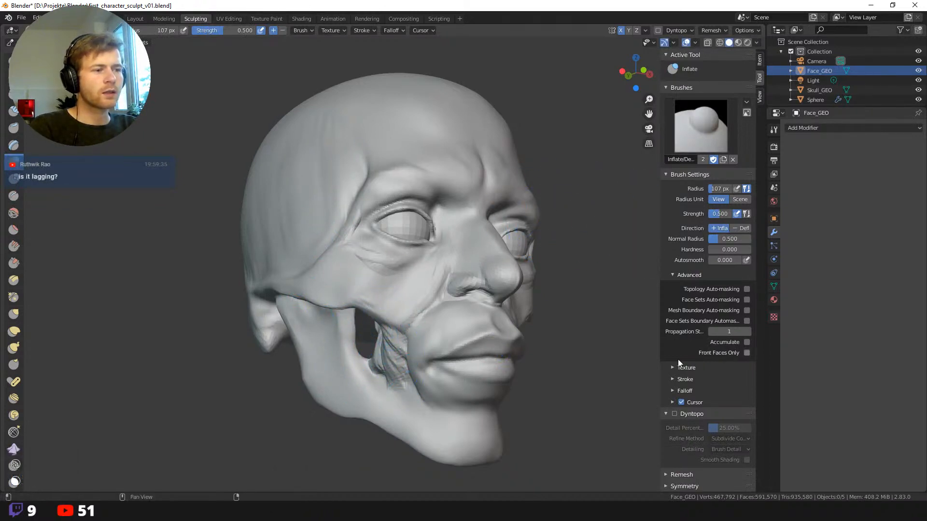
- Expand the Inflate brush's Stroke settings and undo the last change to the face
{"action": "left_click", "coordinate": [672, 379]}
{"action": "mouse_move", "coordinate": [672, 333]}
{"action": "left_mouse_down"}
{"action": "mouse_move", "coordinate": [670, 294]}
{"action": "mouse_move", "coordinate": [666, 331]}
{"action": "mouse_move", "coordinate": [653, 323]}
{"action": "mouse_move", "coordinate": [680, 323]}
{"action": "left_mouse_up"}
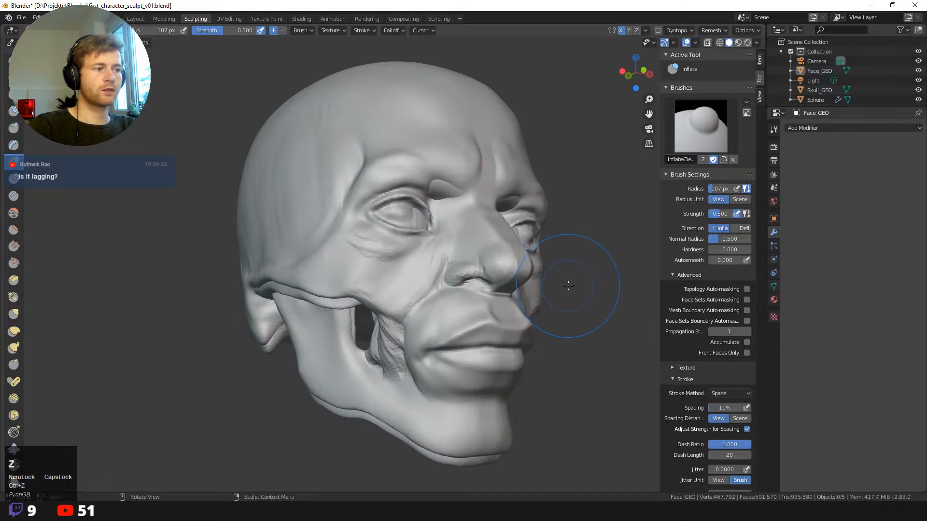
{"action": "middle_click_drag", "start_coordinate": [567, 278], "coordinate": [544, 294]}
{"action": "key", "text": "ctrl+z"}
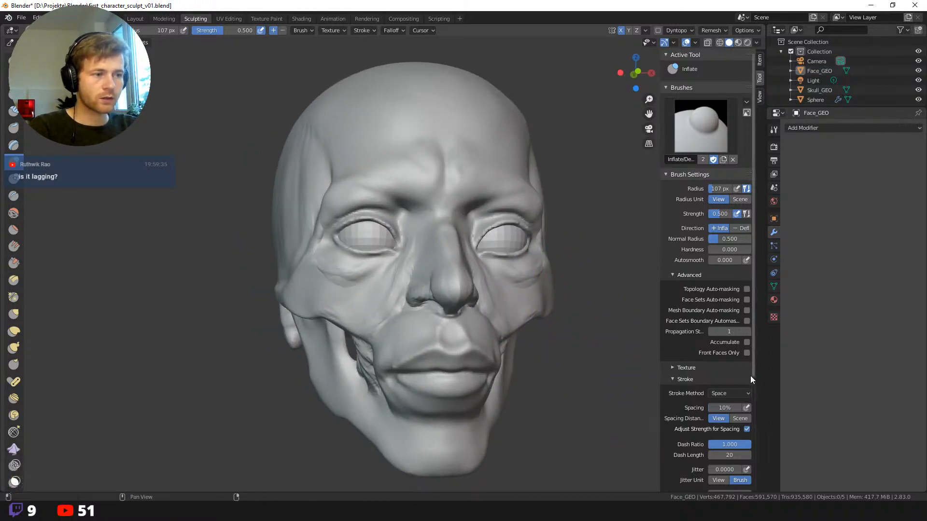
{"action": "left_click_drag", "start_coordinate": [752, 372], "coordinate": [755, 462]}
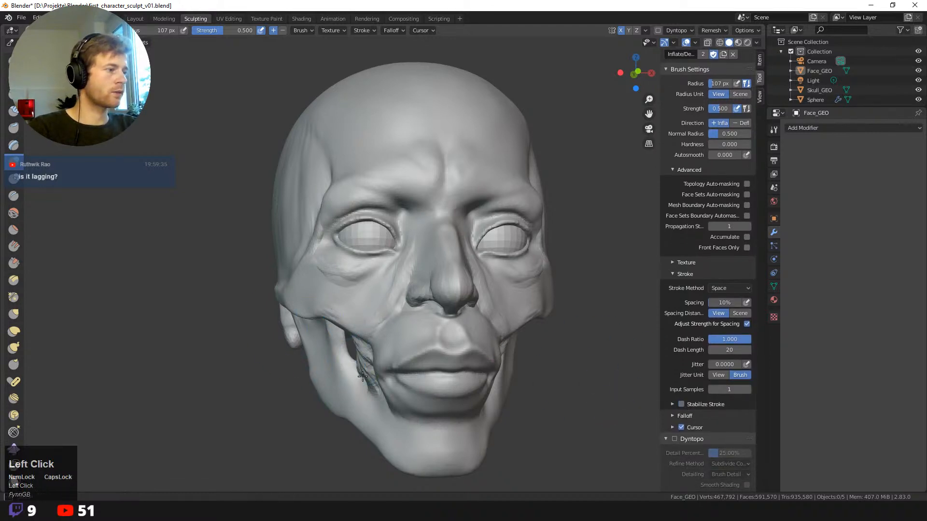
- Inflate the cheek tissue with repeated strokes until it fills the gap between cheekbone, jaw and mouth
{"action": "middle_click_drag", "start_coordinate": [352, 335], "coordinate": [381, 328]}
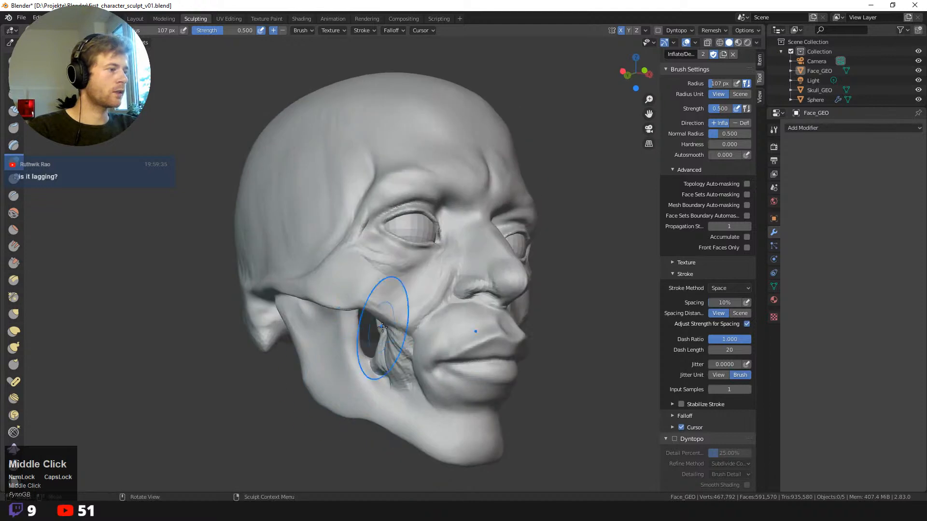
{"action": "left_click", "coordinate": [381, 327]}
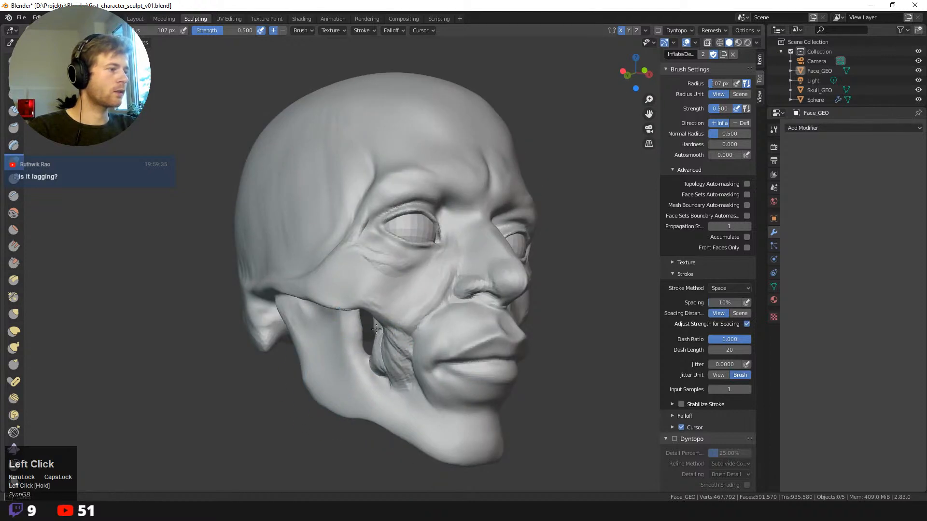
{"action": "middle_click_drag", "start_coordinate": [280, 393], "coordinate": [321, 351]}
{"action": "left_click", "coordinate": [397, 306]}
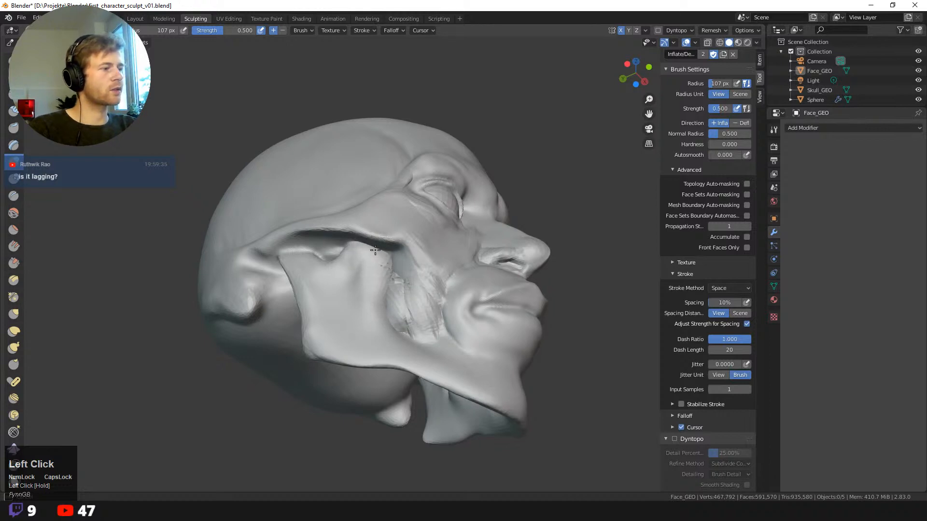
{"action": "middle_click_drag", "start_coordinate": [182, 196], "coordinate": [197, 244]}
{"action": "left_click", "coordinate": [349, 286]}
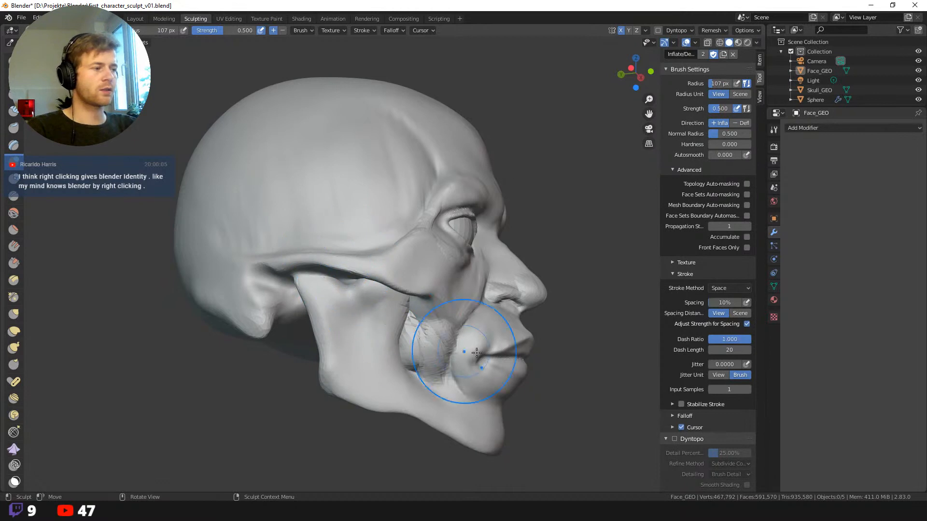
{"action": "middle_click_drag", "start_coordinate": [476, 353], "coordinate": [362, 321]}
{"action": "left_click", "coordinate": [392, 348]}
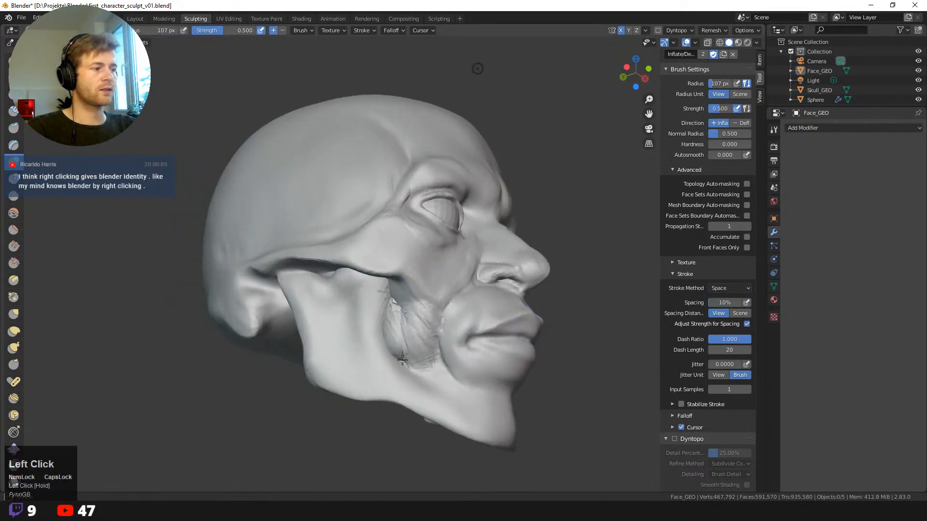
{"action": "left_click_drag", "start_coordinate": [402, 359], "coordinate": [388, 310]}
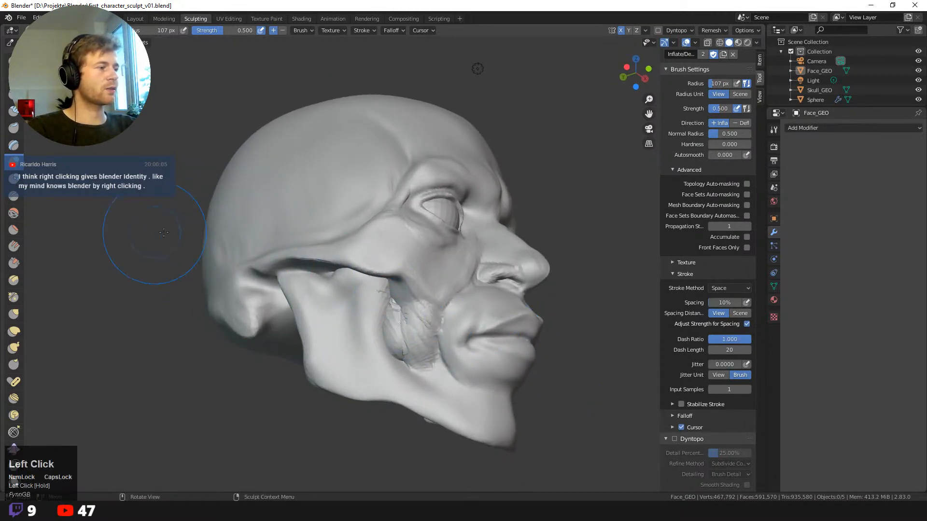
- Inflate the inner side of the cheek tissue from below the jaw and check the head's overall shape
{"action": "middle_click_drag", "start_coordinate": [186, 238], "coordinate": [391, 276]}
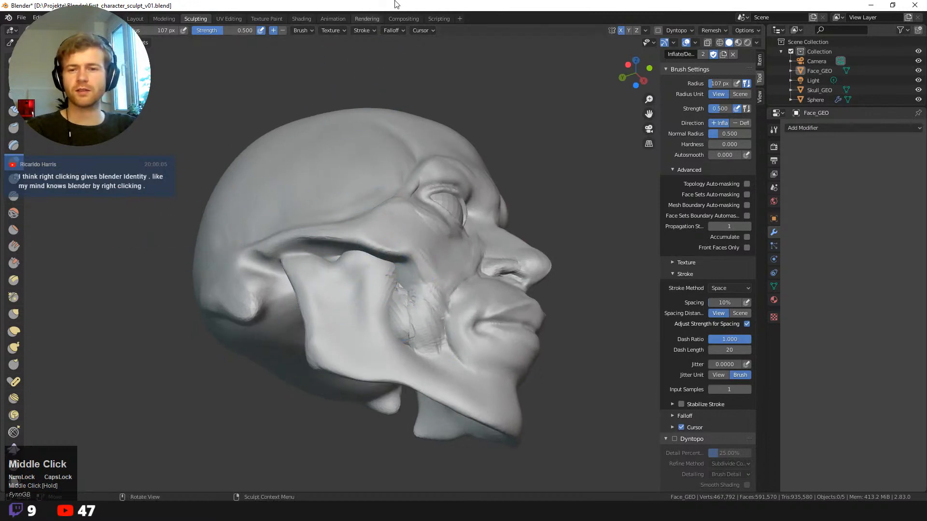
{"action": "middle_click_drag", "start_coordinate": [365, 397], "coordinate": [430, 270]}
{"action": "middle_click_drag", "start_coordinate": [540, 298], "coordinate": [405, 265]}
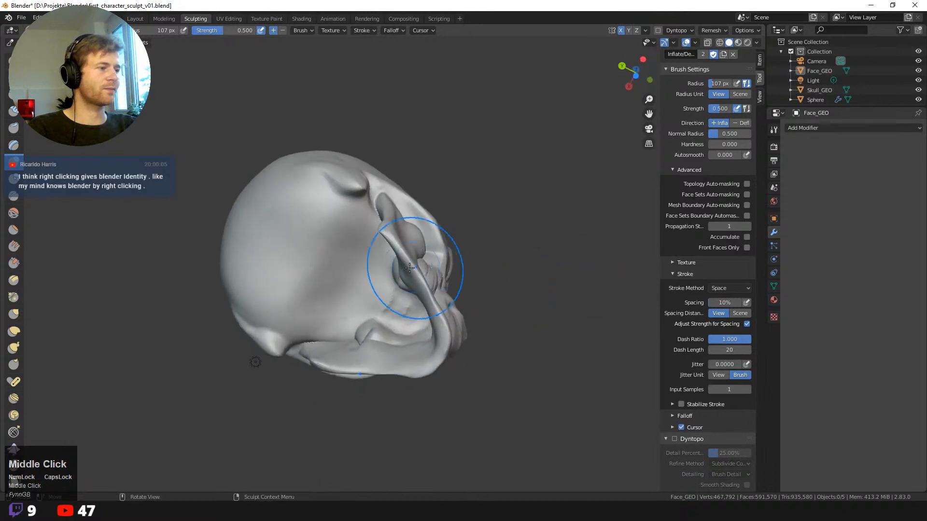
{"action": "mouse_move", "coordinate": [406, 265]}
{"action": "left_mouse_down"}
{"action": "mouse_move", "coordinate": [386, 270]}
{"action": "mouse_move", "coordinate": [393, 244]}
{"action": "mouse_move", "coordinate": [435, 306]}
{"action": "mouse_move", "coordinate": [419, 349]}
{"action": "mouse_move", "coordinate": [338, 362]}
{"action": "mouse_move", "coordinate": [320, 354]}
{"action": "left_mouse_up"}
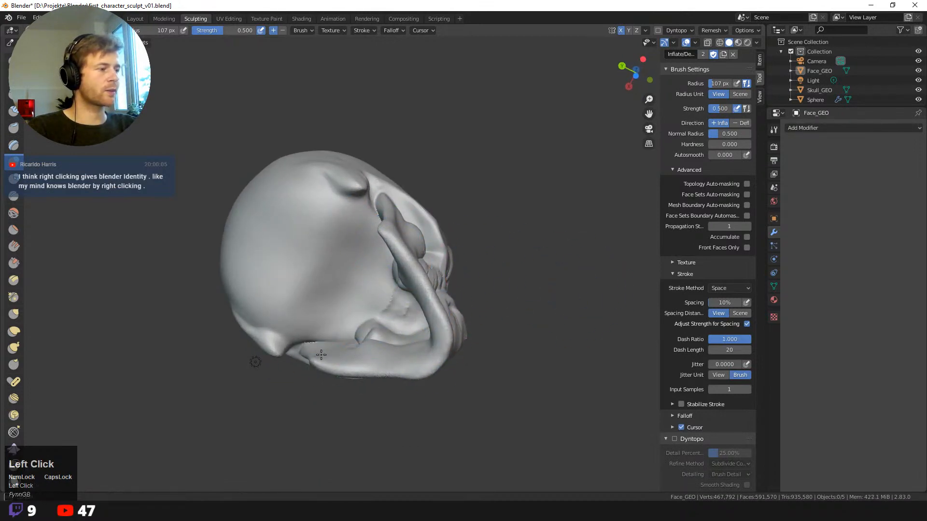
{"action": "middle_click_drag", "start_coordinate": [374, 353], "coordinate": [495, 328]}
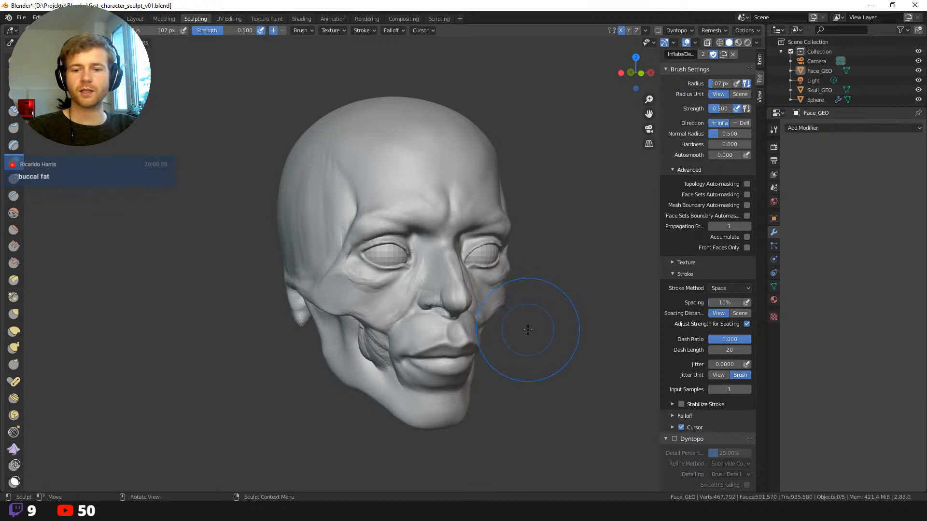
{"action": "mouse_move", "coordinate": [542, 350]}
{"action": "middle_mouse_down", "text": "ctrl"}
{"action": "mouse_move", "coordinate": [568, 340]}
{"action": "mouse_move", "coordinate": [565, 364]}
{"action": "mouse_move", "coordinate": [535, 347]}
{"action": "middle_mouse_up", "text": "ctrl"}
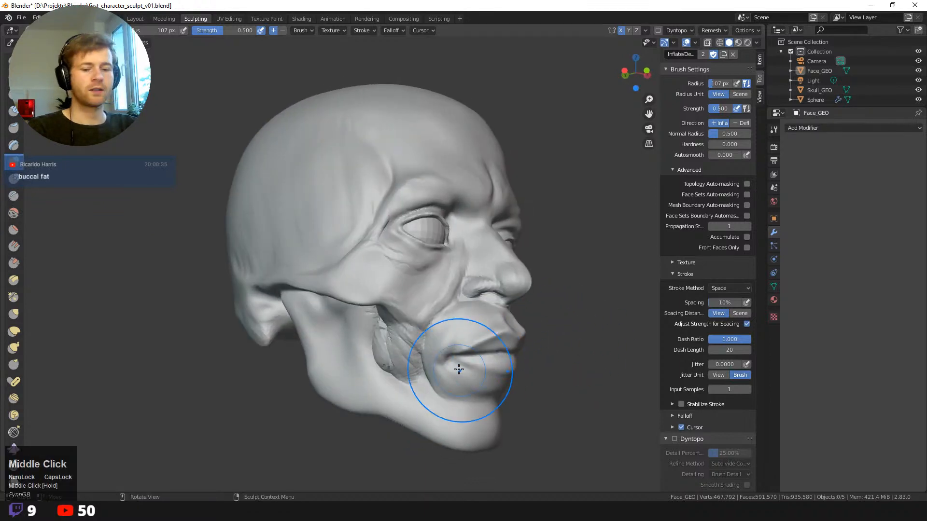
- Pull the tissue beside the mouth corner back toward the jaw with the Grab brush
{"action": "key", "text": "g"}
{"action": "mouse_move", "coordinate": [461, 368]}
{"action": "left_mouse_down"}
{"action": "mouse_move", "coordinate": [430, 367]}
{"action": "mouse_move", "coordinate": [419, 379]}
{"action": "left_mouse_up"}
{"action": "middle_click_drag", "start_coordinate": [418, 376], "coordinate": [595, 323]}
- Add a Remesh modifier in Voxel mode to Face_GEO with a voxel size of 0.01 m
{"action": "left_click", "coordinate": [811, 127]}
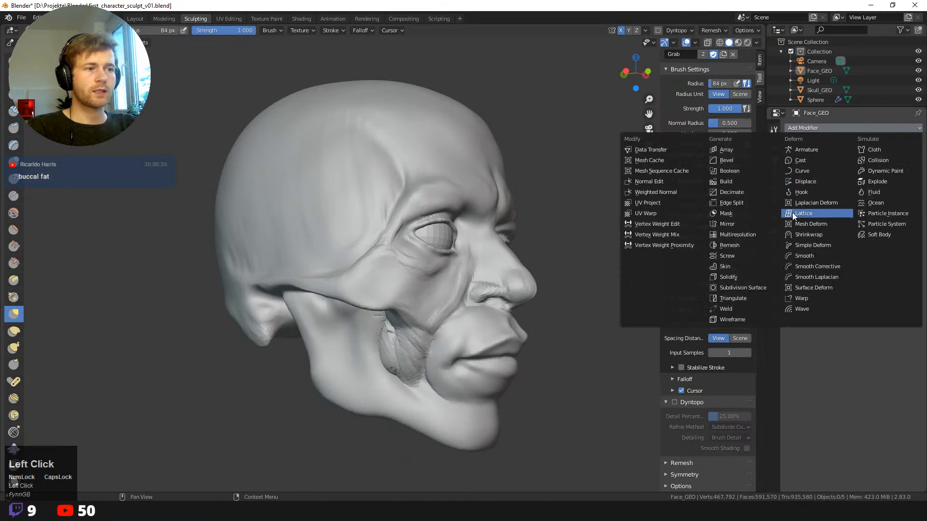
{"action": "left_click", "coordinate": [737, 245]}
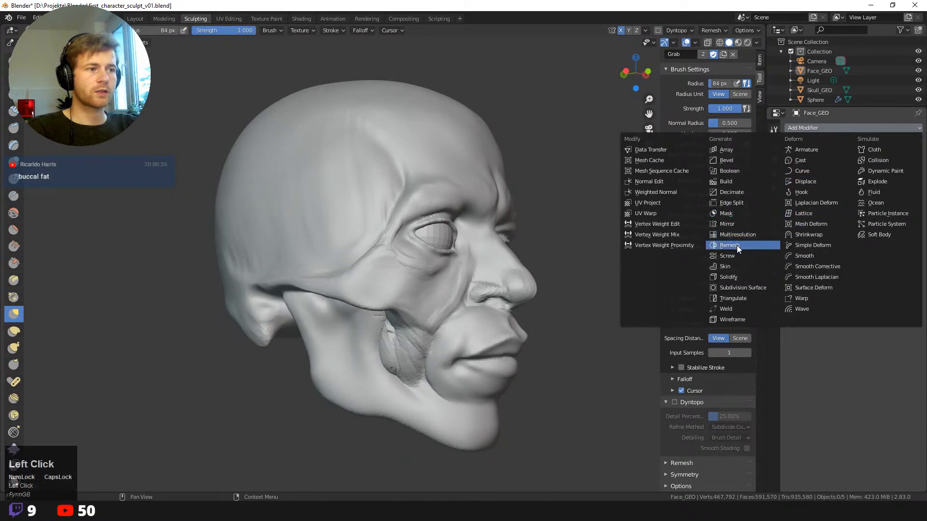
{"action": "left_click", "coordinate": [906, 182]}
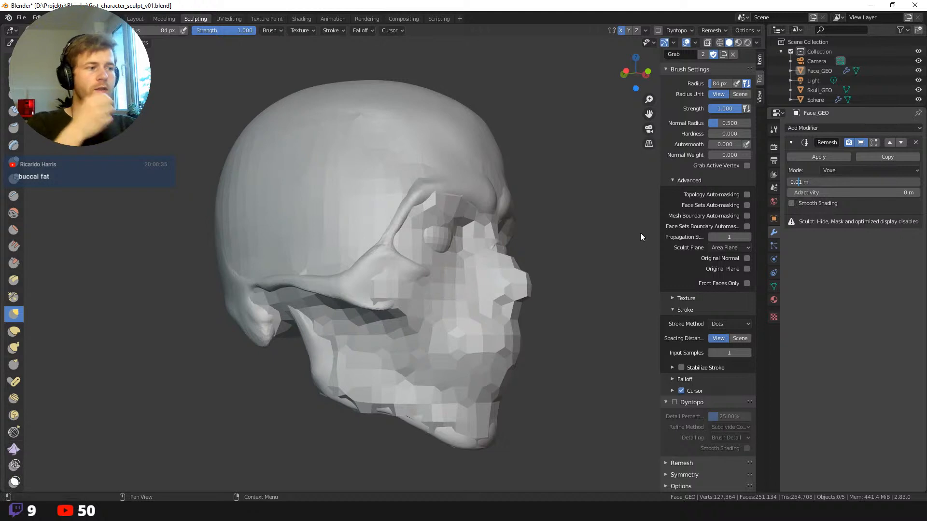
{"action": "type", "text": "0"}
{"action": "key", "text": "Return"}
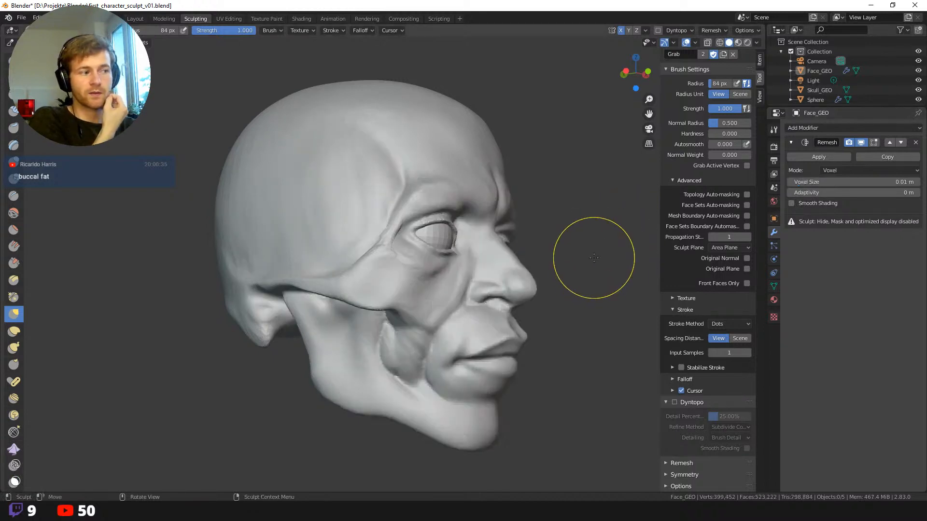
- Switch to Clay Strips with a 60 px radius and build up the outer brow and temple edge
{"action": "middle_click_drag", "start_coordinate": [625, 337], "coordinate": [593, 330]}
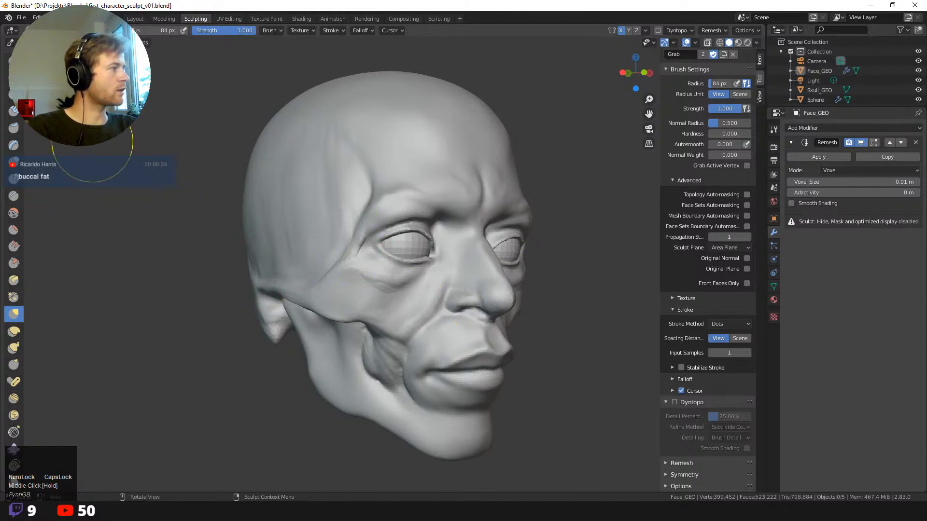
{"action": "left_click", "coordinate": [14, 111]}
{"action": "middle_click_drag", "start_coordinate": [155, 207], "coordinate": [183, 205]}
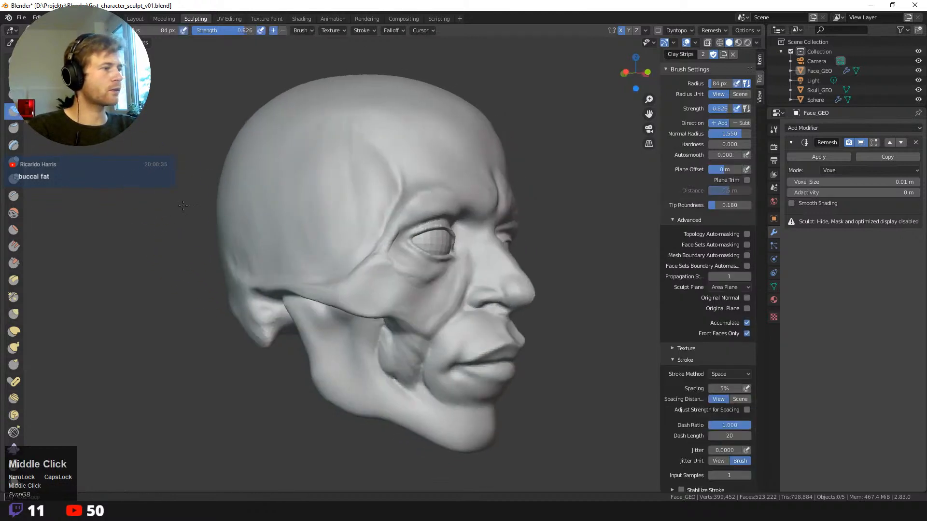
{"action": "key", "text": "f"}
{"action": "left_click", "coordinate": [398, 224]}
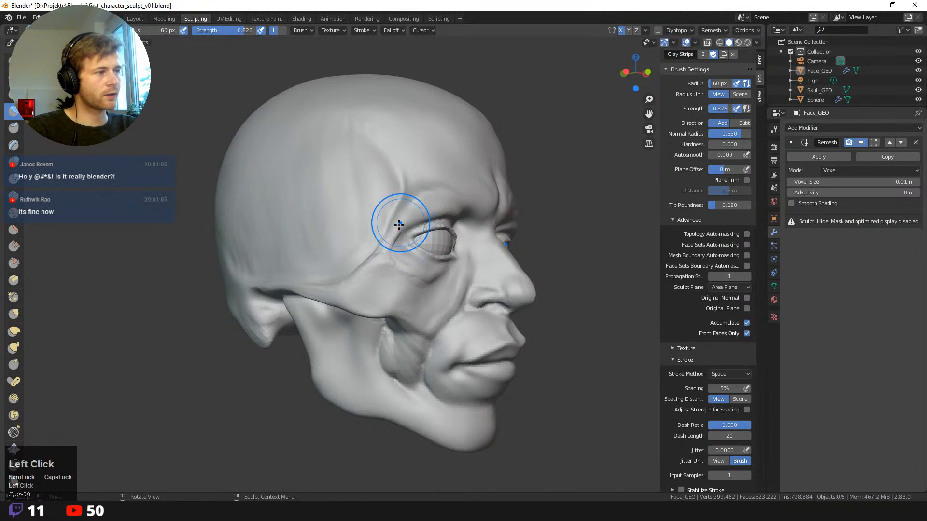
{"action": "mouse_move", "coordinate": [398, 221]}
{"action": "left_mouse_down"}
{"action": "mouse_move", "coordinate": [389, 222]}
{"action": "mouse_move", "coordinate": [429, 184]}
{"action": "left_mouse_up"}
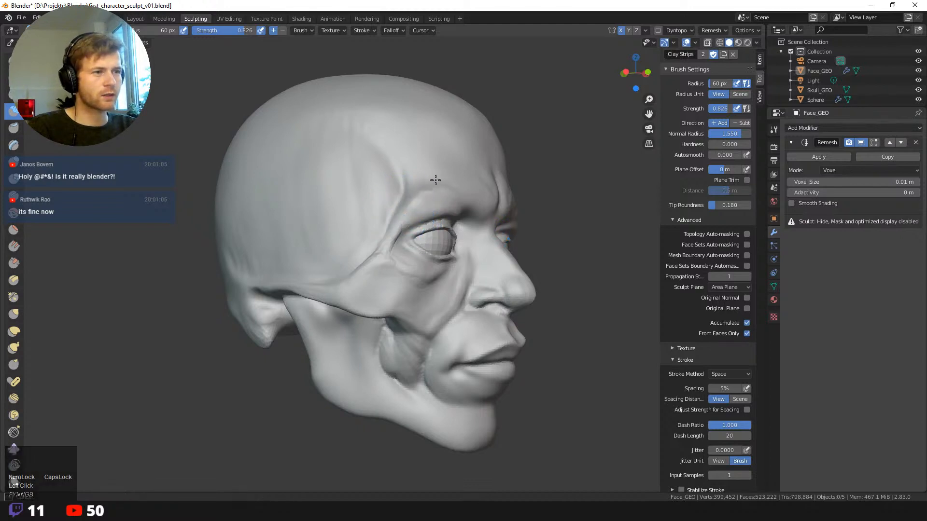
- View the face from the front and save the sculpt file
{"action": "mouse_move", "coordinate": [440, 195]}
{"action": "middle_mouse_down"}
{"action": "mouse_move", "coordinate": [538, 264]}
{"action": "mouse_move", "coordinate": [258, 155]}
{"action": "middle_mouse_up"}
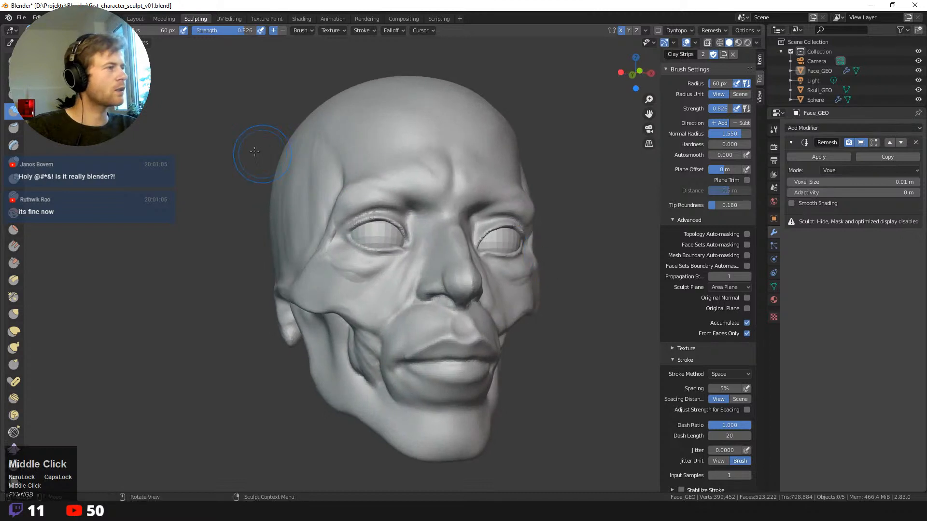
{"action": "key", "text": "s"}
{"action": "key", "text": "ctrl+s"}
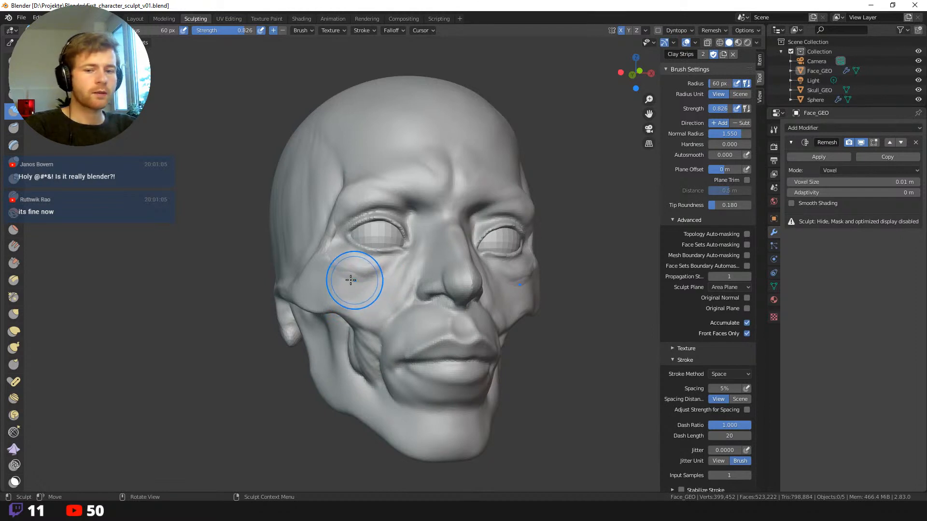
- Add a Clay Strips stroke over the cheekbone below the eye
{"action": "middle_click_drag", "start_coordinate": [337, 284], "coordinate": [368, 285]}
{"action": "left_click", "coordinate": [370, 295]}
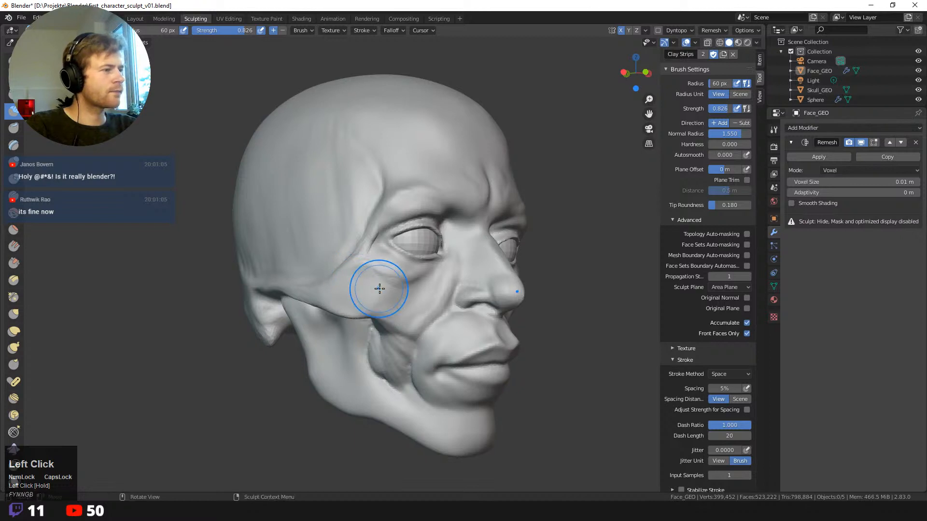
{"action": "key", "text": "shift"}
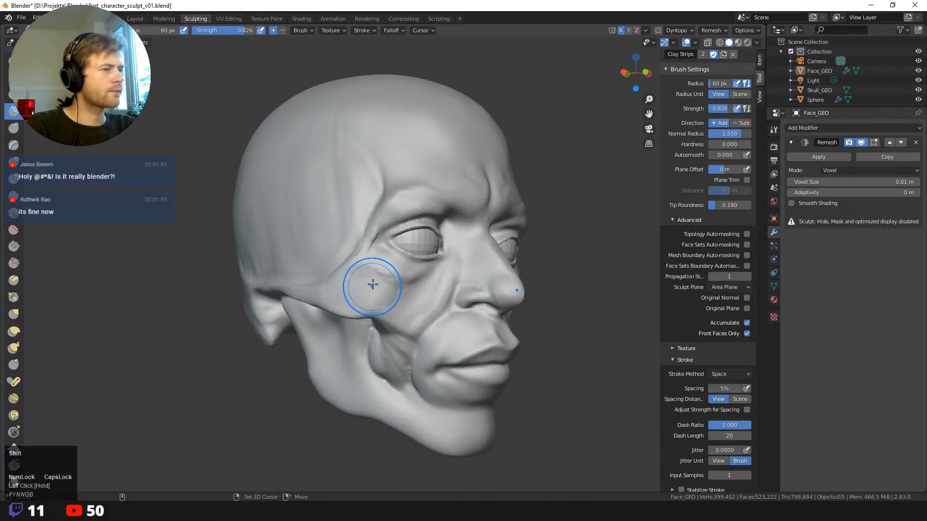
- Turn on the wireframe overlay and hide Skull_GEO to expose the face's mesh density
{"action": "left_click", "coordinate": [695, 43]}
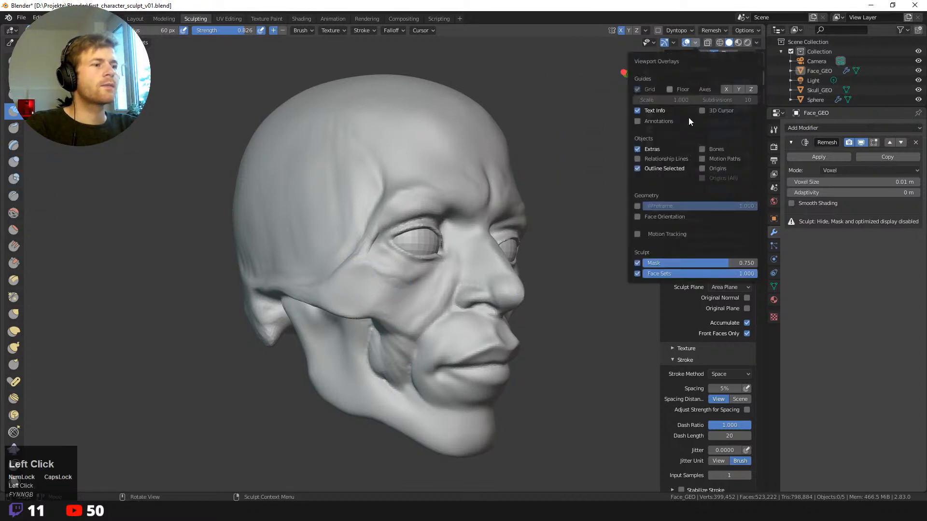
{"action": "left_click", "coordinate": [637, 206]}
{"action": "middle_click_drag", "start_coordinate": [571, 261], "coordinate": [374, 299], "text": "ctrl"}
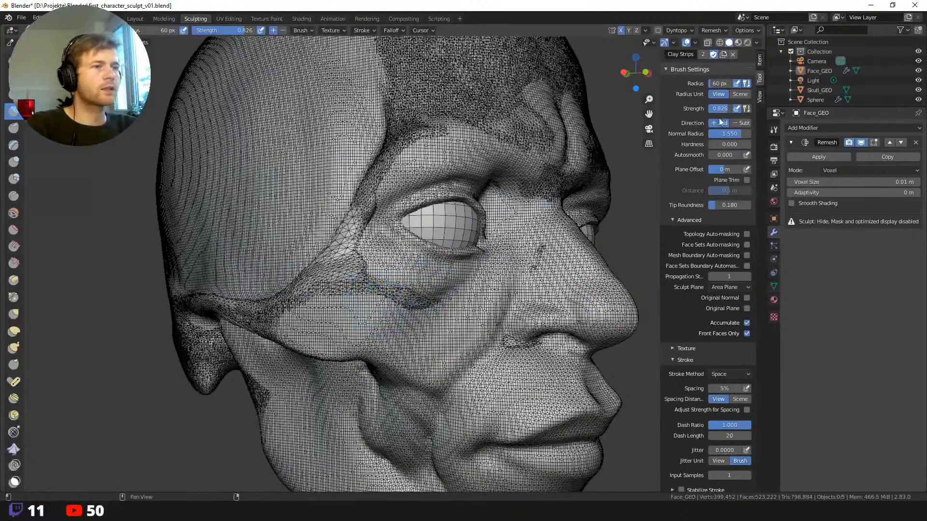
{"action": "left_click", "coordinate": [917, 90]}
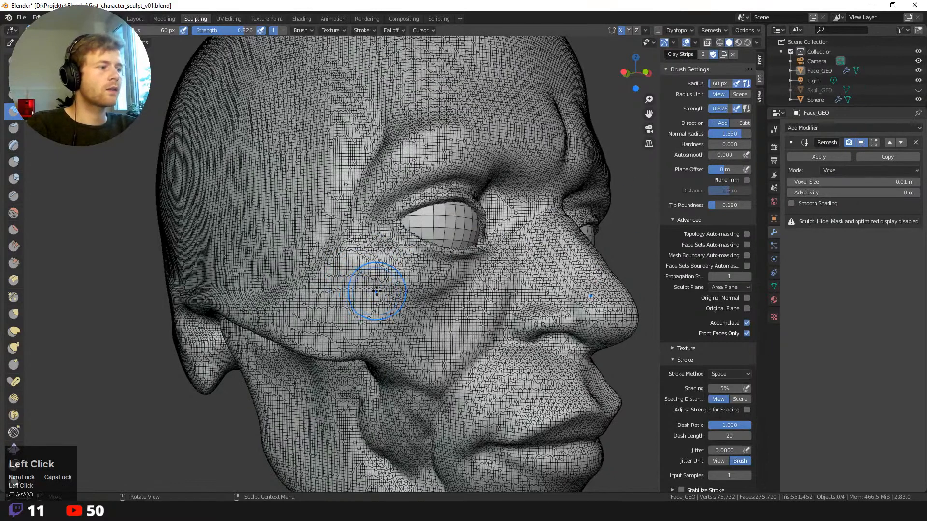
- Add short Clay Strips strokes over the cheekbone below the eye and apply the Voxel Remesh modifier on Face_GEO
{"action": "left_click_drag", "start_coordinate": [366, 290], "coordinate": [368, 308]}
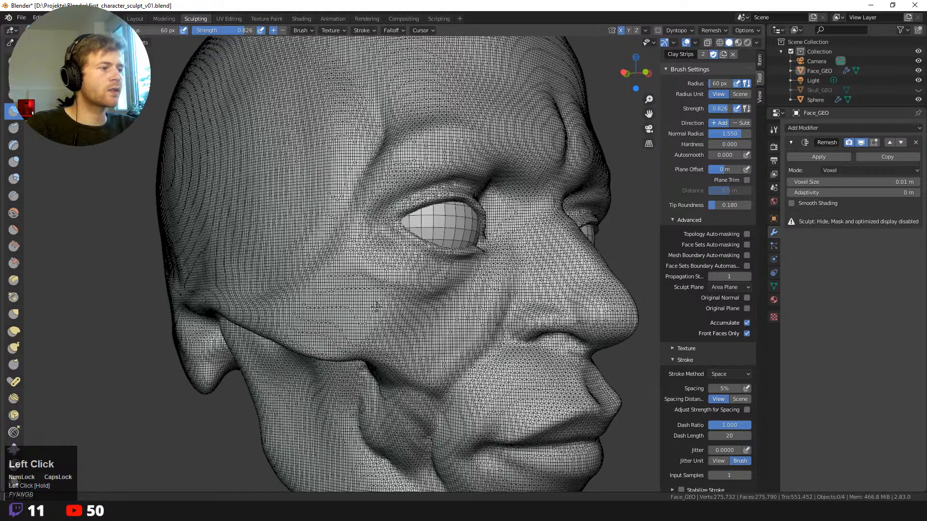
{"action": "left_click_drag", "start_coordinate": [376, 307], "coordinate": [372, 300]}
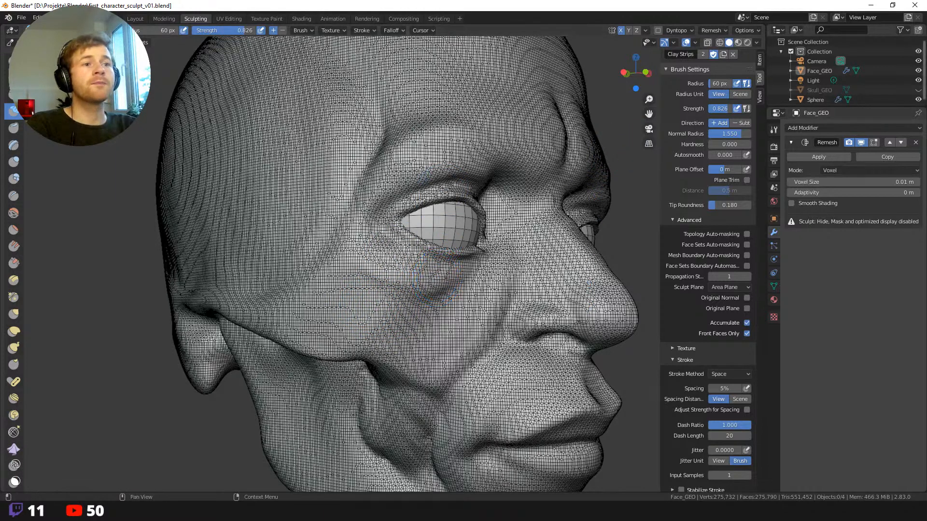
{"action": "left_click", "coordinate": [829, 157]}
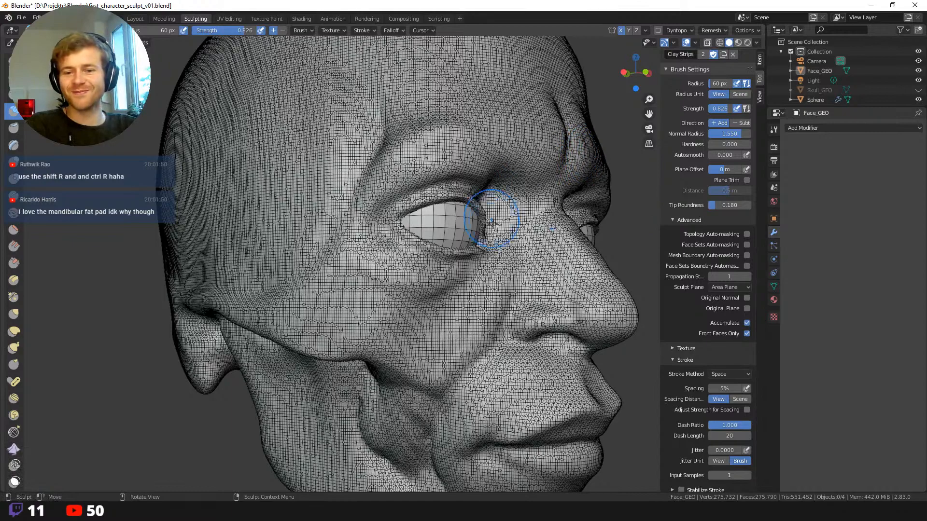
- Turn off the wireframe overlay and hide the brush settings sidebar
{"action": "middle_click_drag", "start_coordinate": [451, 266], "coordinate": [182, 181]}
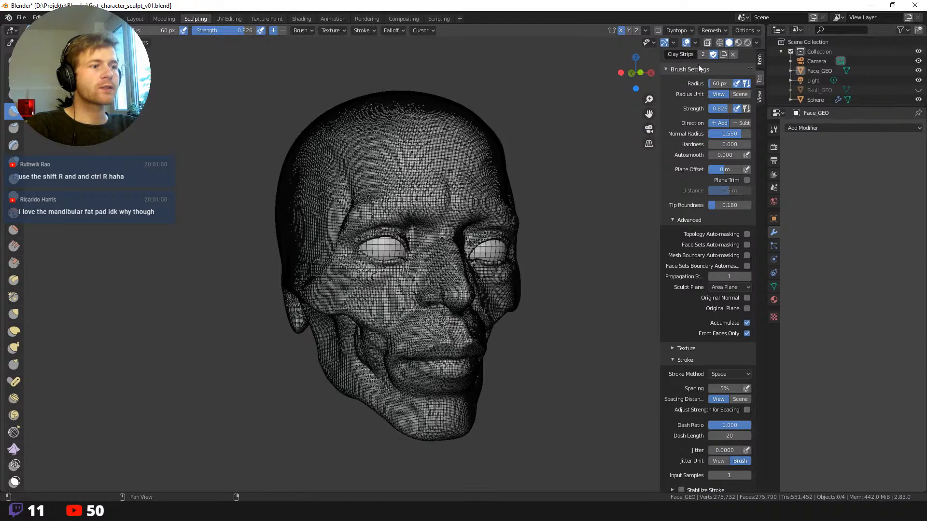
{"action": "left_click", "coordinate": [694, 43]}
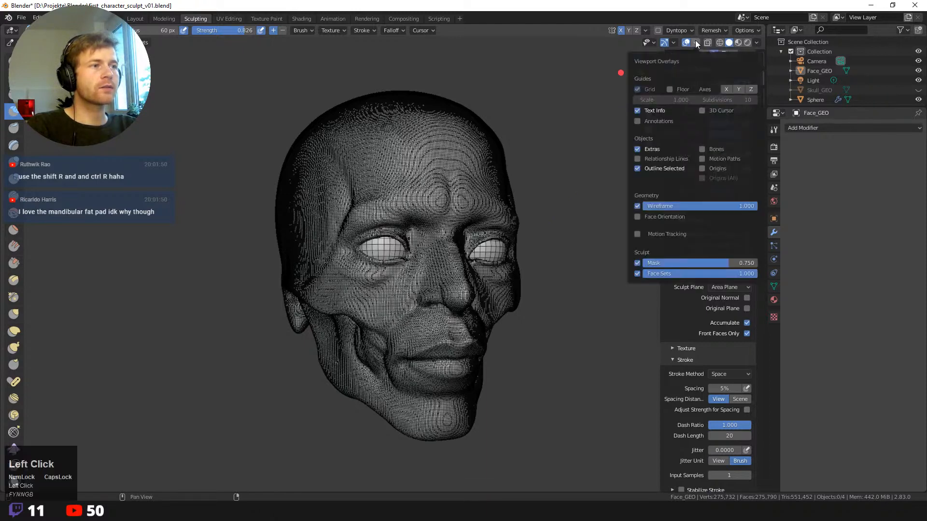
{"action": "left_click", "coordinate": [637, 206]}
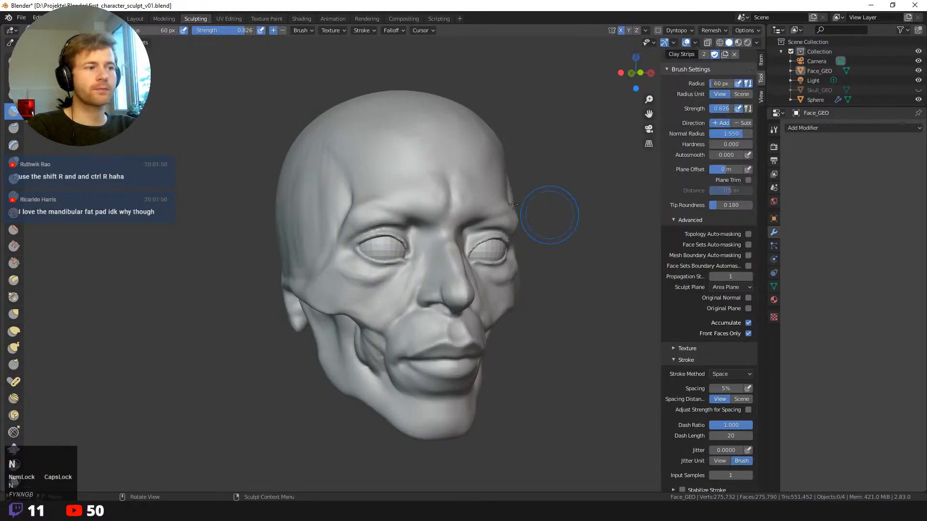
{"action": "key", "text": "n"}
- Smooth the cheek hollow below the cheekbone, between the side of the jaw and the mouth
{"action": "mouse_move", "coordinate": [445, 269]}
{"action": "middle_mouse_down"}
{"action": "mouse_move", "coordinate": [605, 331]}
{"action": "mouse_move", "coordinate": [641, 313]}
{"action": "middle_mouse_up"}
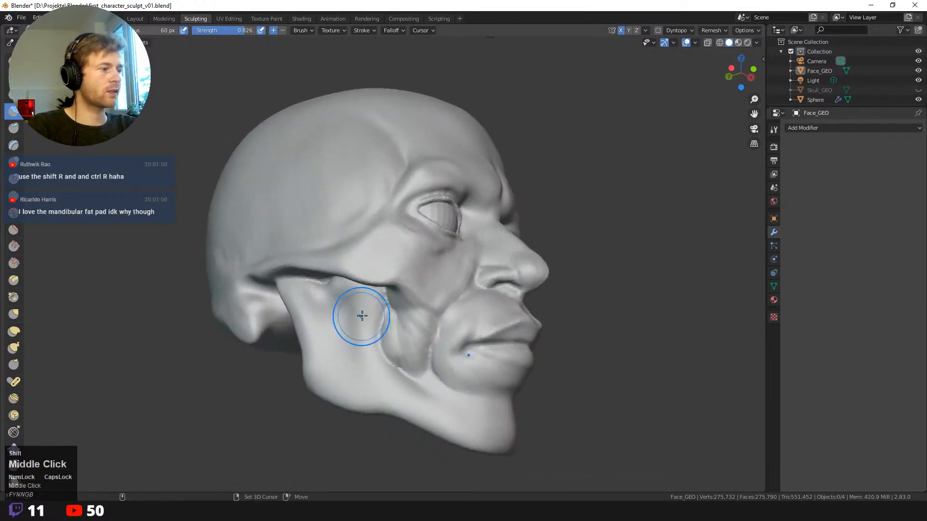
{"action": "left_click_drag", "start_coordinate": [388, 300], "coordinate": [390, 357], "text": "shift"}
{"action": "middle_click_drag", "start_coordinate": [501, 416], "coordinate": [514, 377]}
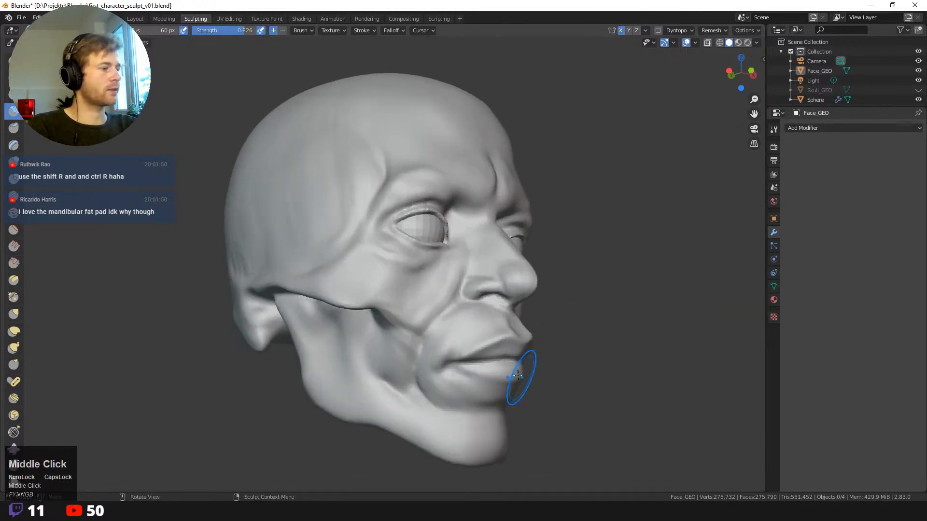
{"action": "left_click_drag", "start_coordinate": [378, 370], "coordinate": [383, 338], "text": "shift"}
{"action": "left_click_drag", "start_coordinate": [398, 387], "coordinate": [379, 348], "text": "shift"}
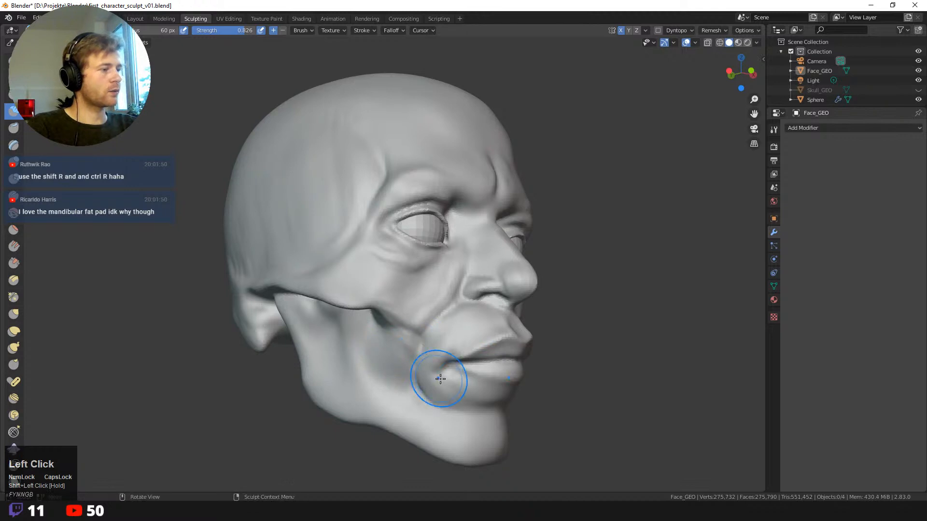
{"action": "middle_click_drag", "start_coordinate": [535, 370], "coordinate": [515, 383]}
{"action": "left_click_drag", "start_coordinate": [360, 373], "coordinate": [383, 335], "text": "shift"}
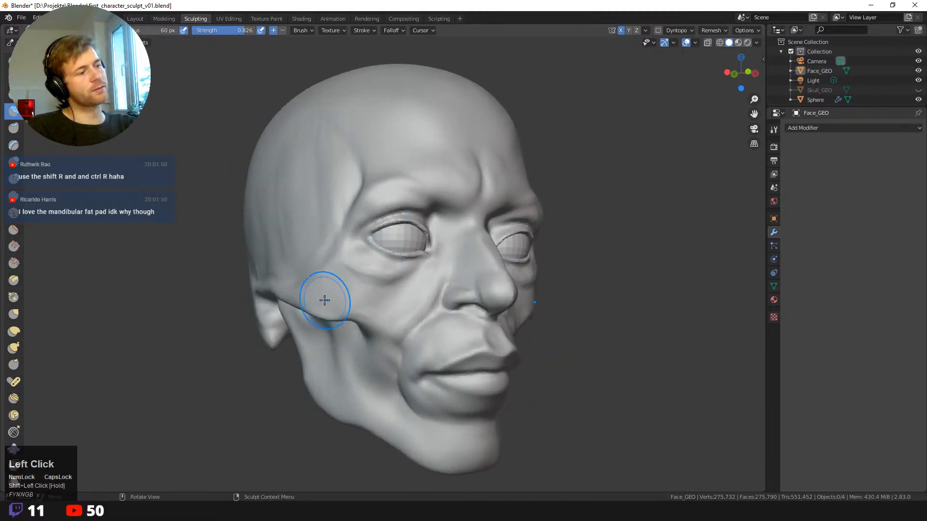
{"action": "mouse_move", "coordinate": [325, 300]}
{"action": "middle_mouse_down"}
{"action": "mouse_move", "coordinate": [241, 333]}
{"action": "mouse_move", "coordinate": [266, 327]}
{"action": "mouse_move", "coordinate": [174, 287]}
{"action": "mouse_move", "coordinate": [254, 310]}
{"action": "mouse_move", "coordinate": [245, 309]}
{"action": "middle_mouse_up"}
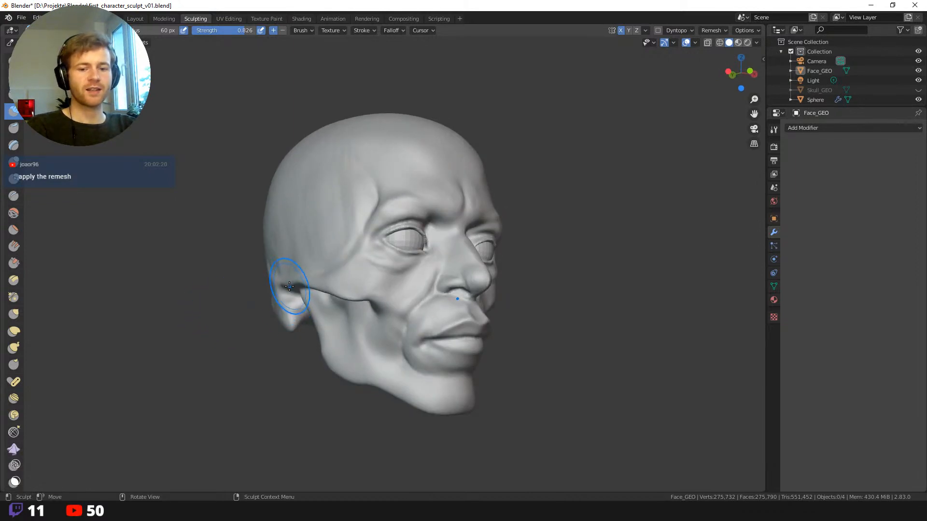
{"action": "mouse_move", "coordinate": [277, 287]}
{"action": "middle_mouse_down"}
{"action": "mouse_move", "coordinate": [252, 386]}
{"action": "mouse_move", "coordinate": [357, 283]}
{"action": "middle_mouse_up"}
{"action": "left_click_drag", "start_coordinate": [357, 283], "coordinate": [358, 253], "text": "shift"}
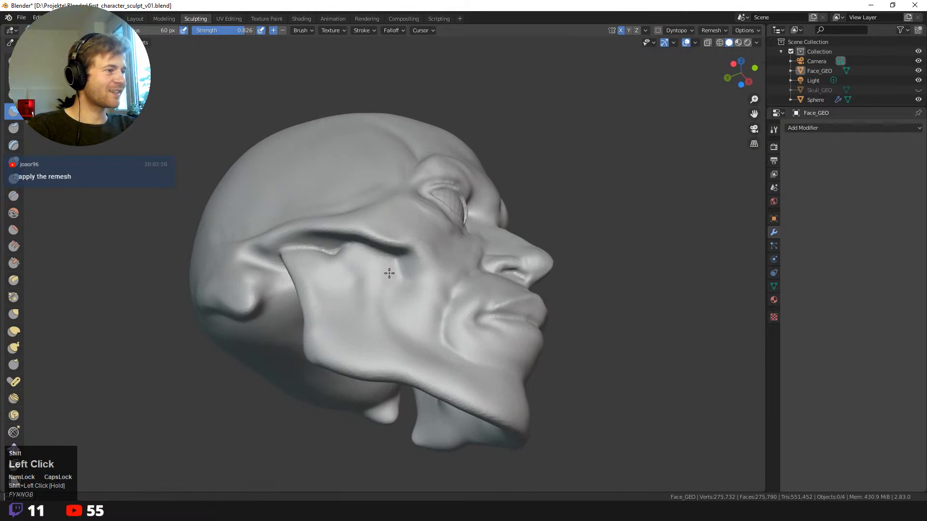
{"action": "middle_click_drag", "start_coordinate": [208, 208], "coordinate": [195, 256]}
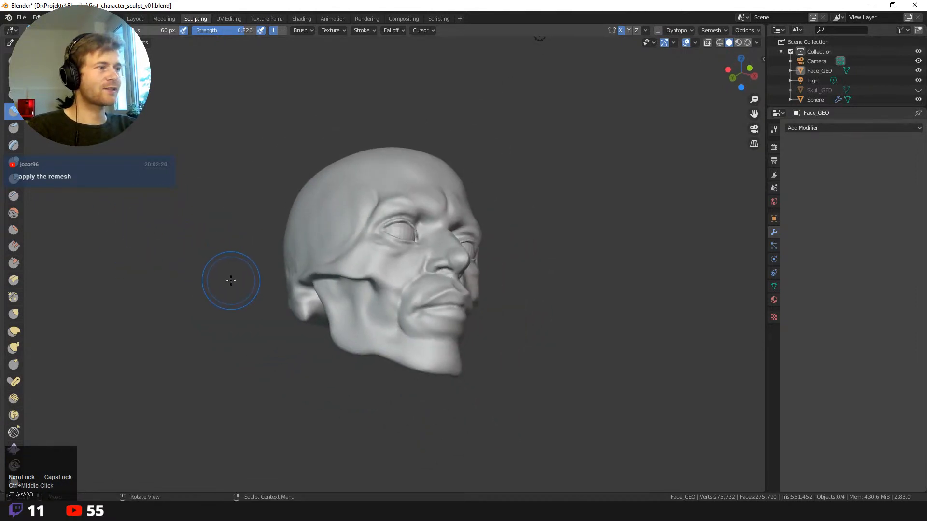
{"action": "key", "text": "shift+space"}
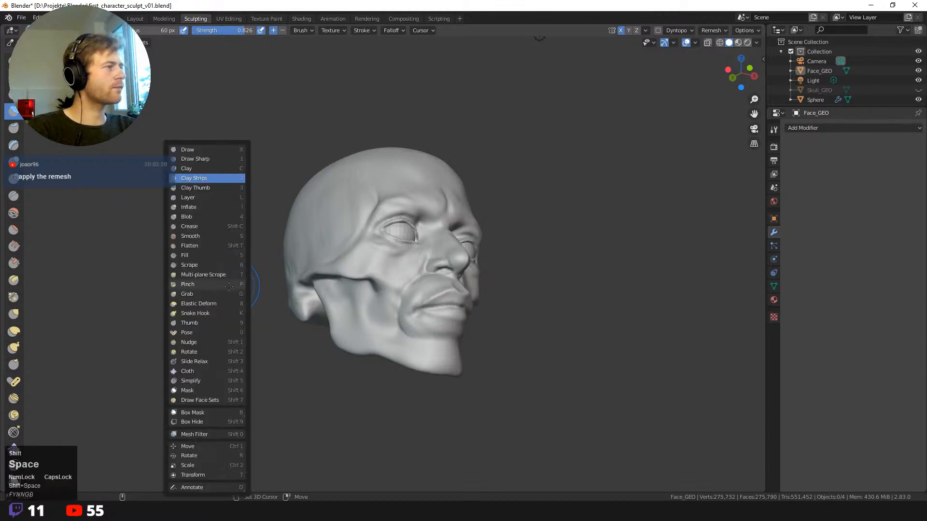
{"action": "left_click", "coordinate": [226, 284]}
{"action": "key", "text": "shift+space"}
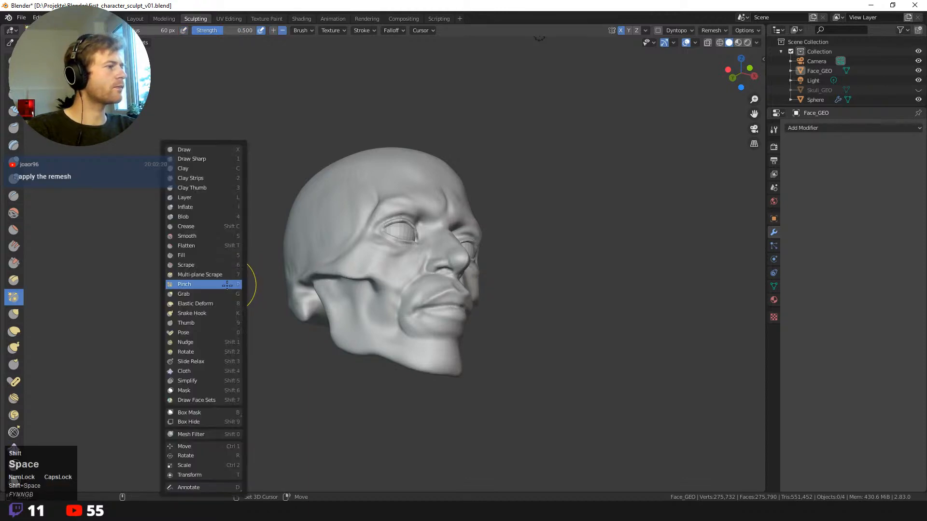
{"action": "left_click", "coordinate": [201, 177]}
- Build up a diagonal jaw muscle band with Clay Strips from the underside of the cheekbone to the jaw corner
{"action": "middle_click_drag", "start_coordinate": [285, 282], "coordinate": [346, 267]}
{"action": "mouse_move", "coordinate": [387, 261]}
{"action": "left_mouse_down"}
{"action": "mouse_move", "coordinate": [400, 267]}
{"action": "mouse_move", "coordinate": [355, 306]}
{"action": "left_mouse_up"}
{"action": "mouse_move", "coordinate": [356, 306]}
{"action": "middle_mouse_down"}
{"action": "mouse_move", "coordinate": [246, 373]}
{"action": "mouse_move", "coordinate": [277, 403]}
{"action": "mouse_move", "coordinate": [386, 301]}
{"action": "middle_mouse_up"}
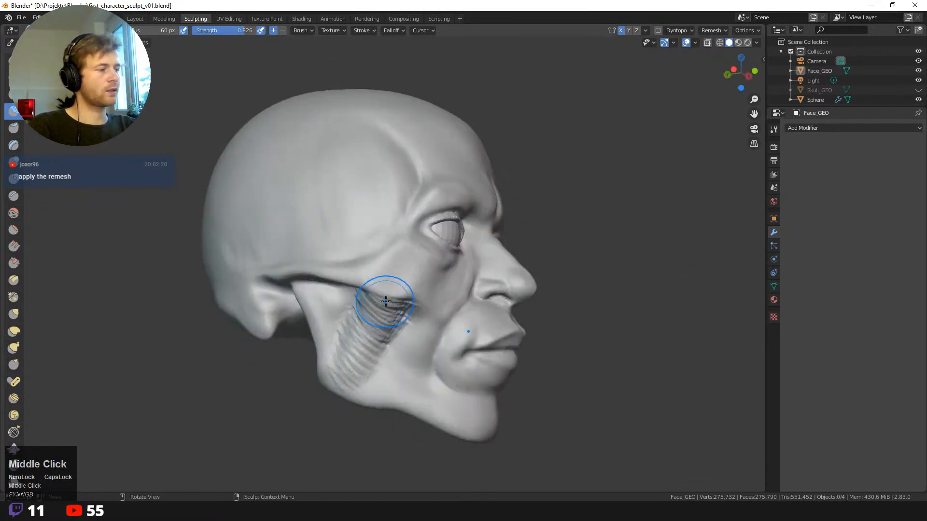
{"action": "mouse_move", "coordinate": [386, 301]}
{"action": "left_mouse_down"}
{"action": "mouse_move", "coordinate": [364, 350]}
{"action": "mouse_move", "coordinate": [378, 307]}
{"action": "mouse_move", "coordinate": [362, 352]}
{"action": "mouse_move", "coordinate": [345, 356]}
{"action": "left_mouse_up"}
- Enlarge the Clay Strips radius to 85 px and thicken the jaw muscle between cheekbone and jaw corner
{"action": "key", "text": "f"}
{"action": "left_click", "coordinate": [411, 331]}
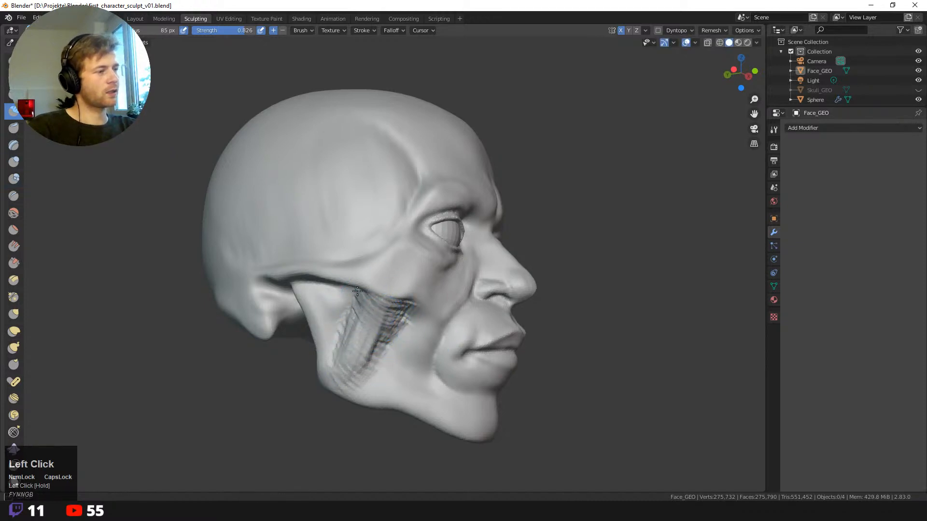
{"action": "middle_click_drag", "start_coordinate": [382, 307], "coordinate": [357, 308]}
{"action": "left_click", "coordinate": [357, 308]}
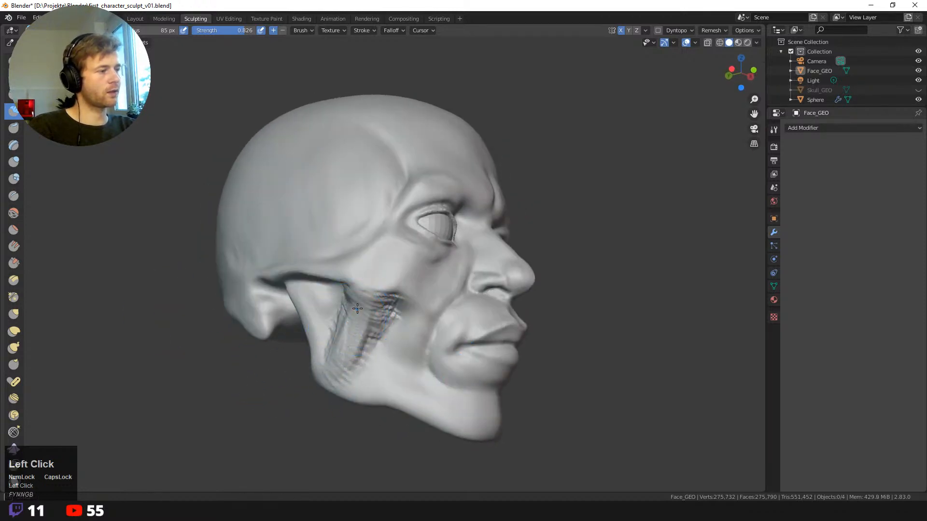
{"action": "left_click_drag", "start_coordinate": [346, 335], "coordinate": [331, 352]}
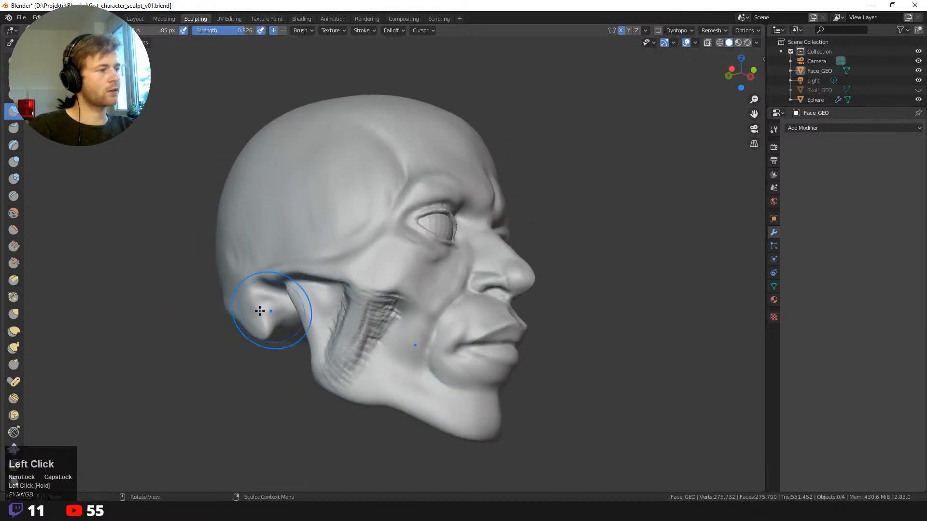
- Fill the rear of the jaw muscle with strokes from beneath the cheekbone arch down to the jaw corner
{"action": "middle_click_drag", "start_coordinate": [256, 311], "coordinate": [352, 319]}
{"action": "left_click_drag", "start_coordinate": [322, 294], "coordinate": [358, 290]}
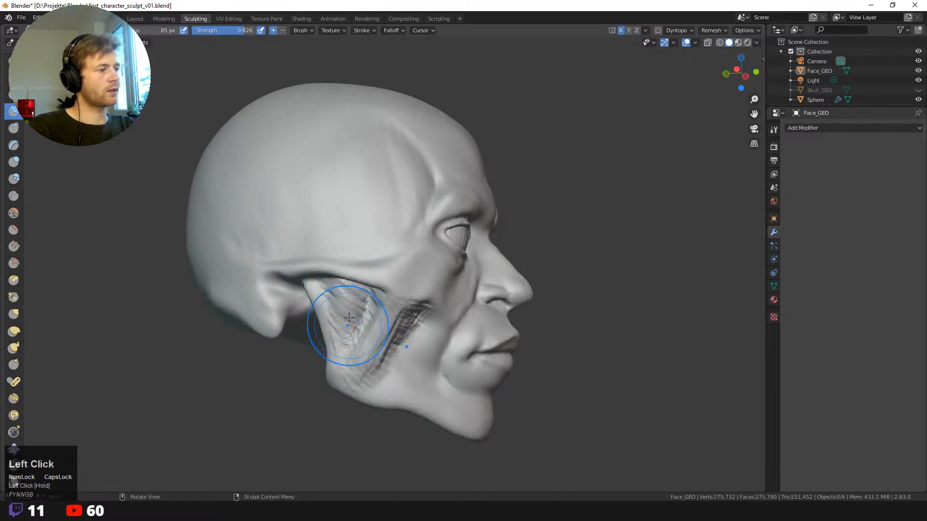
{"action": "left_click_drag", "start_coordinate": [330, 279], "coordinate": [346, 291]}
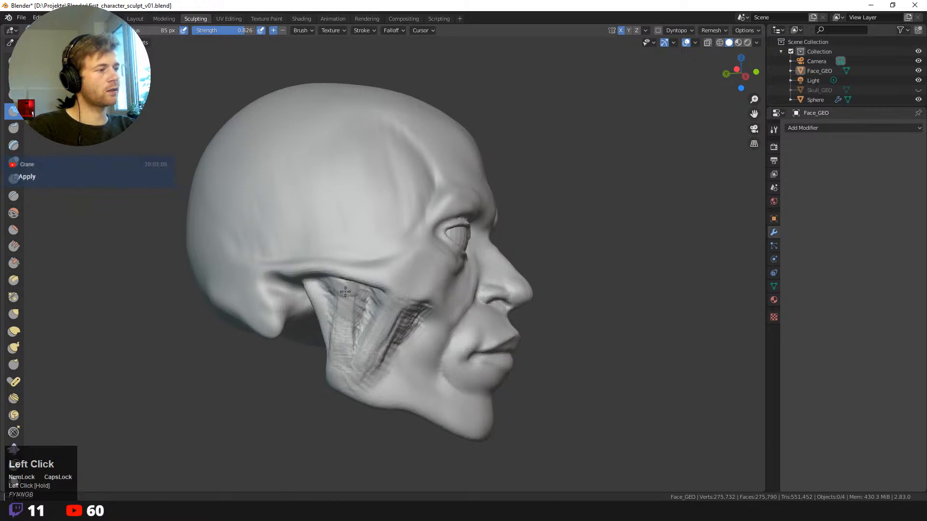
{"action": "mouse_move", "coordinate": [279, 390]}
{"action": "middle_mouse_down"}
{"action": "mouse_move", "coordinate": [267, 380]}
{"action": "mouse_move", "coordinate": [379, 268]}
{"action": "middle_mouse_up"}
{"action": "mouse_move", "coordinate": [378, 268]}
{"action": "left_mouse_down"}
{"action": "mouse_move", "coordinate": [359, 330]}
{"action": "mouse_move", "coordinate": [370, 305]}
{"action": "left_mouse_up"}
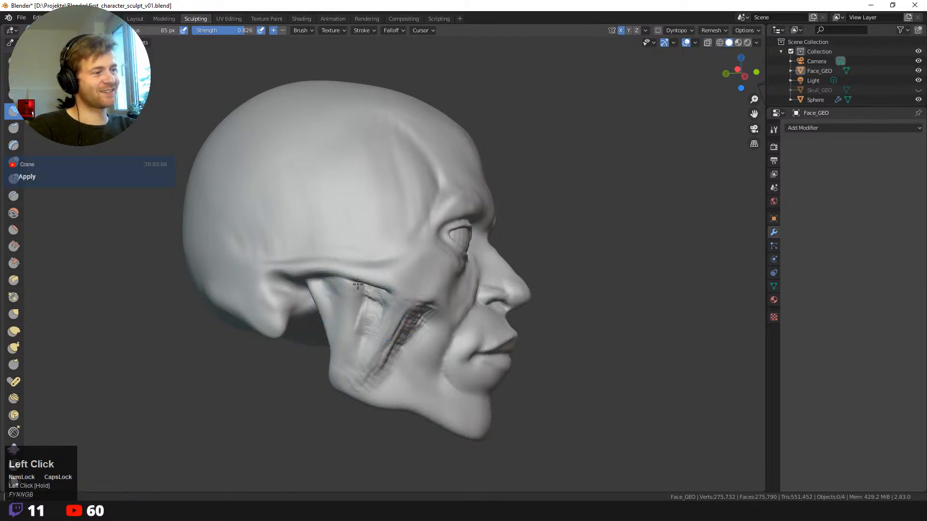
{"action": "mouse_move", "coordinate": [363, 330]}
{"action": "left_mouse_down"}
{"action": "mouse_move", "coordinate": [373, 309]}
{"action": "mouse_move", "coordinate": [364, 320]}
{"action": "left_mouse_up"}
- Lay long vertical Clay Strips strokes over the rear half of the jaw muscle, beneath the cheekbone arch
{"action": "middle_click_drag", "start_coordinate": [329, 382], "coordinate": [291, 376]}
{"action": "mouse_move", "coordinate": [329, 308]}
{"action": "left_mouse_down"}
{"action": "mouse_move", "coordinate": [322, 289]}
{"action": "mouse_move", "coordinate": [318, 333]}
{"action": "left_mouse_up"}
{"action": "left_click_drag", "start_coordinate": [332, 290], "coordinate": [325, 340]}
{"action": "left_click_drag", "start_coordinate": [337, 286], "coordinate": [329, 342]}
{"action": "mouse_move", "coordinate": [351, 294]}
{"action": "left_mouse_down"}
{"action": "mouse_move", "coordinate": [342, 343]}
{"action": "mouse_move", "coordinate": [342, 289]}
{"action": "mouse_move", "coordinate": [321, 347]}
{"action": "left_mouse_up"}
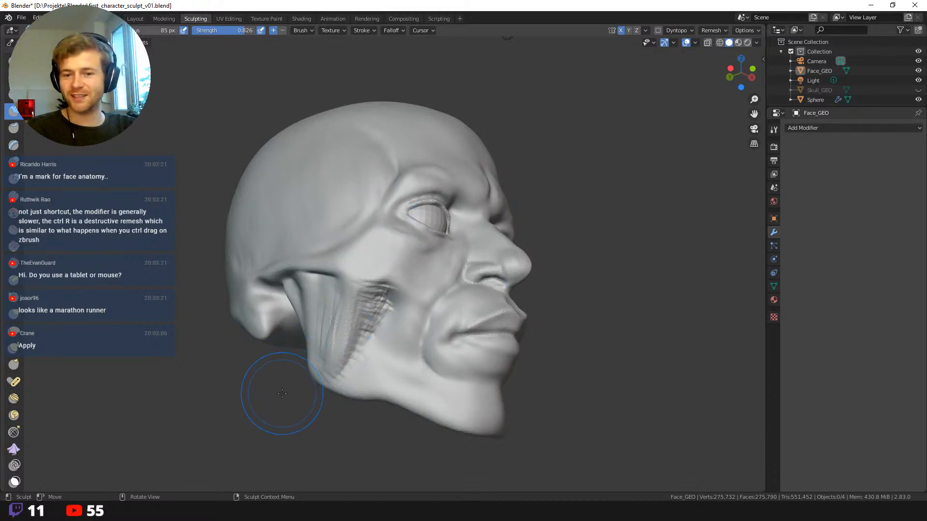
- Blend the jaw muscle into the cheekbone arch and rear jaw edge with more clay strokes and smoothing
{"action": "middle_click_drag", "start_coordinate": [282, 393], "coordinate": [382, 285]}
{"action": "left_click_drag", "start_coordinate": [383, 285], "coordinate": [387, 263]}
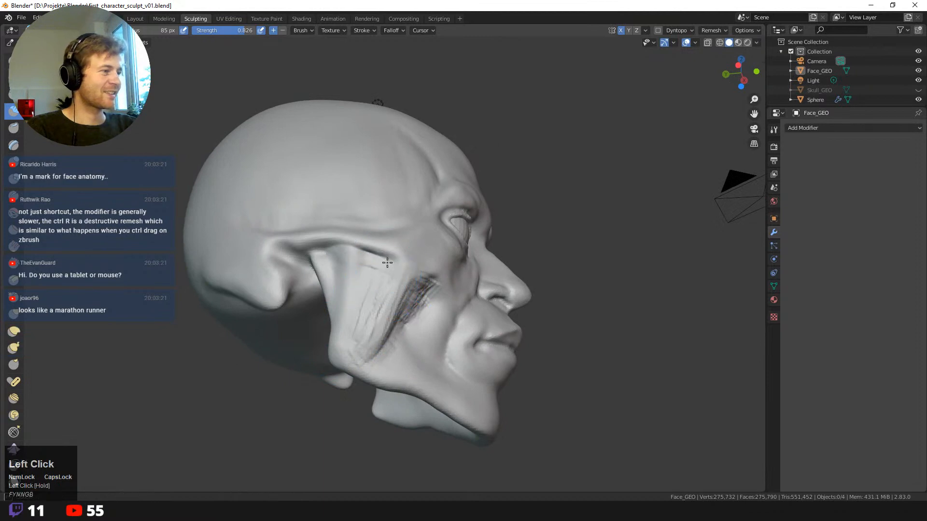
{"action": "left_click_drag", "start_coordinate": [364, 302], "coordinate": [362, 285]}
{"action": "middle_click_drag", "start_coordinate": [290, 383], "coordinate": [366, 324]}
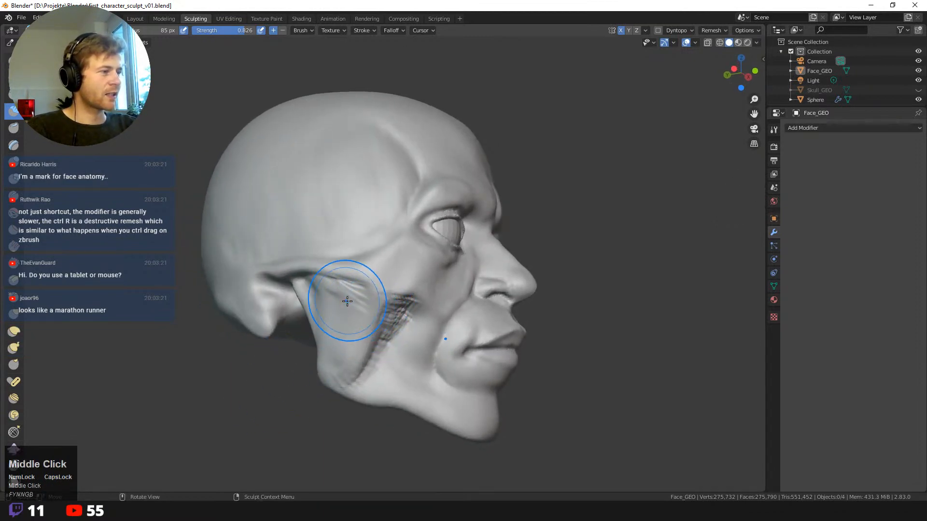
{"action": "mouse_move", "coordinate": [316, 288]}
{"action": "left_mouse_down"}
{"action": "mouse_move", "coordinate": [312, 279]}
{"action": "mouse_move", "coordinate": [307, 333]}
{"action": "mouse_move", "coordinate": [321, 349]}
{"action": "mouse_move", "coordinate": [336, 329]}
{"action": "left_mouse_up"}
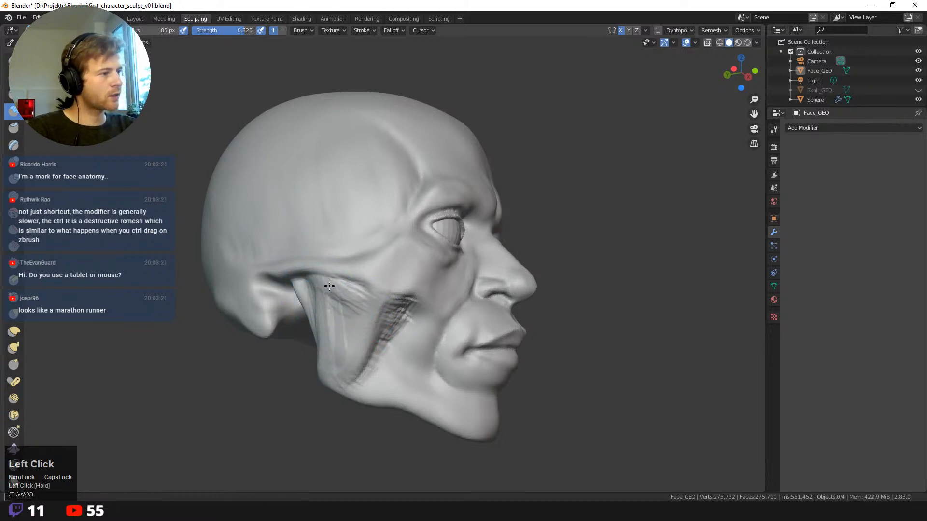
{"action": "middle_click_drag", "start_coordinate": [278, 394], "coordinate": [294, 424]}
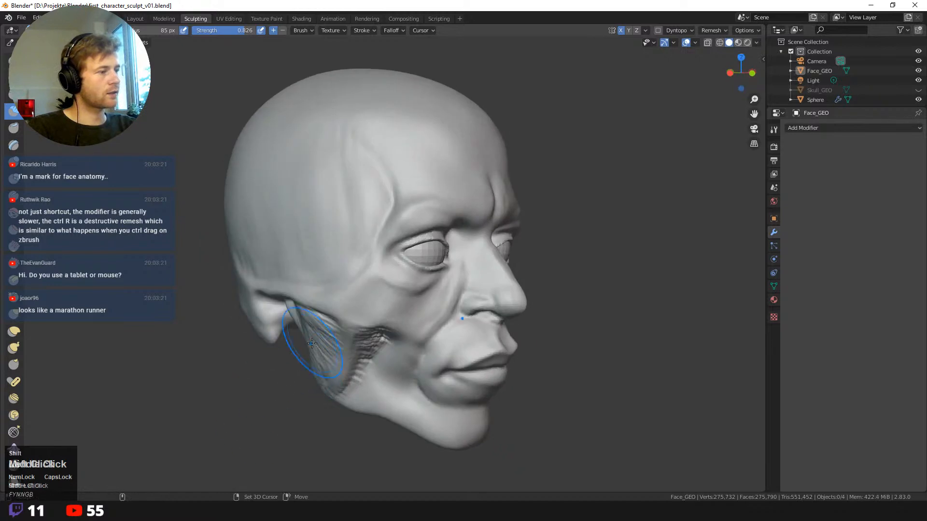
{"action": "left_click", "coordinate": [324, 359]}
{"action": "middle_click_drag", "start_coordinate": [325, 359], "coordinate": [350, 356]}
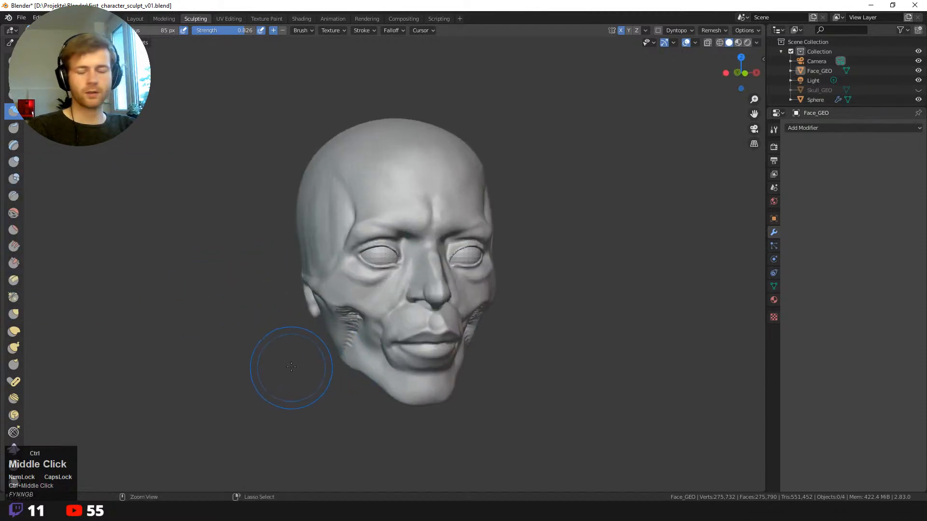
- Reduce the Clay Strips radius to 38 px and carve away clay below the cheekbone along the jaw muscle's front edge
{"action": "middle_click_drag", "start_coordinate": [298, 367], "coordinate": [362, 289]}
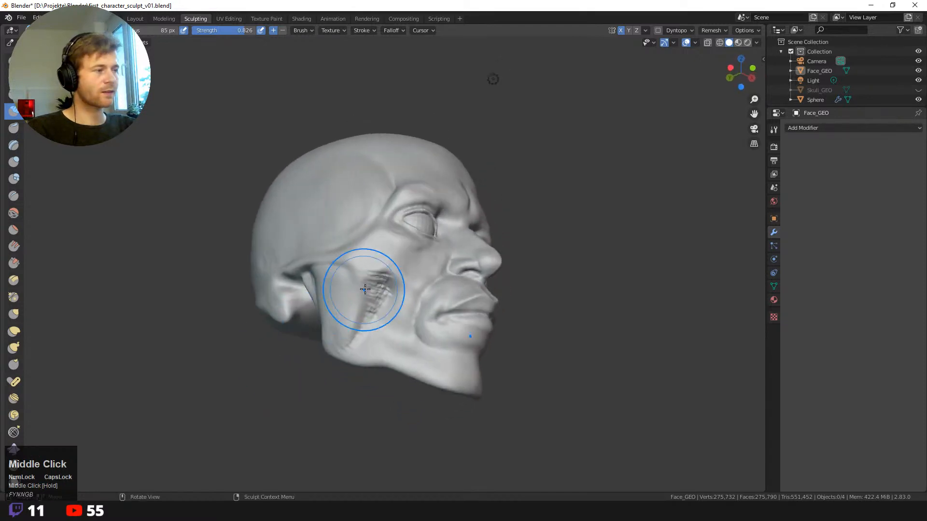
{"action": "key", "text": "f"}
{"action": "left_click", "coordinate": [381, 285]}
{"action": "left_click_drag", "start_coordinate": [383, 283], "coordinate": [383, 283], "text": "ctrl"}
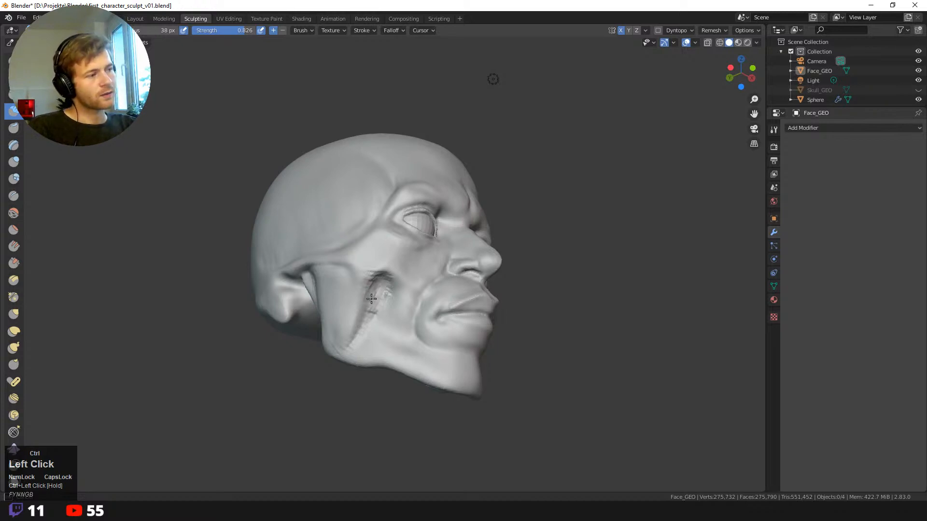
{"action": "left_click_drag", "start_coordinate": [367, 314], "coordinate": [362, 355], "text": "ctrl"}
- Smooth the jaw muscle's front edge, carve its crease deeper, and add a thin clay stroke beside it
{"action": "middle_click_drag", "start_coordinate": [381, 339], "coordinate": [349, 320]}
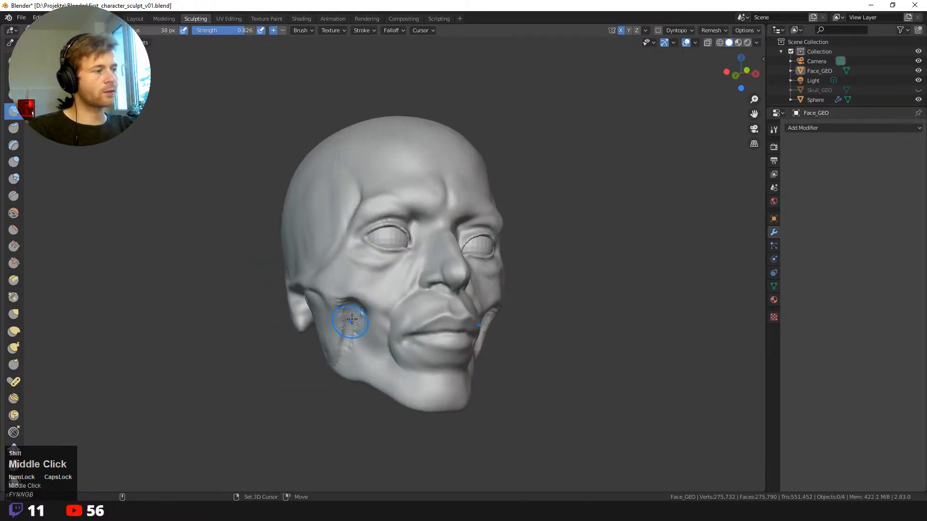
{"action": "mouse_move", "coordinate": [350, 320]}
{"action": "left_mouse_down", "text": "shift"}
{"action": "mouse_move", "coordinate": [348, 338]}
{"action": "mouse_move", "coordinate": [330, 339]}
{"action": "left_mouse_up", "text": "shift"}
{"action": "middle_click_drag", "start_coordinate": [328, 338], "coordinate": [352, 310]}
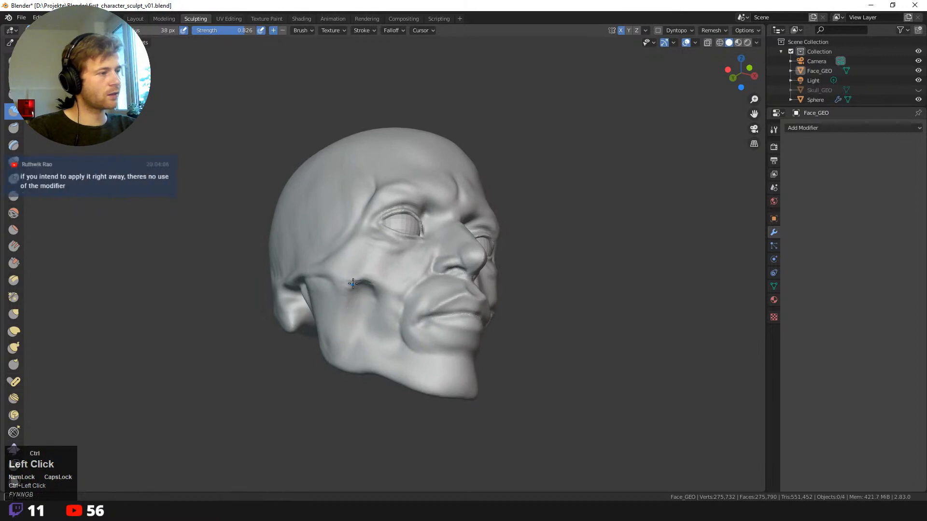
{"action": "left_click_drag", "start_coordinate": [344, 313], "coordinate": [345, 332], "text": "ctrl"}
{"action": "left_click_drag", "start_coordinate": [346, 301], "coordinate": [339, 334]}
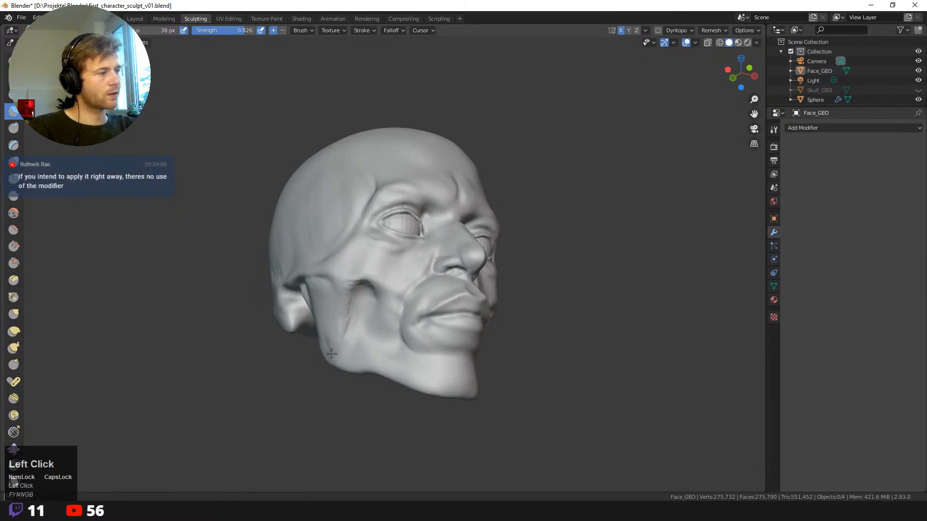
- With Draw Sharp at a 38 px radius, raise sharp ridges along the cheekbone and the outer brow and temple edge
{"action": "middle_click_drag", "start_coordinate": [284, 365], "coordinate": [310, 351]}
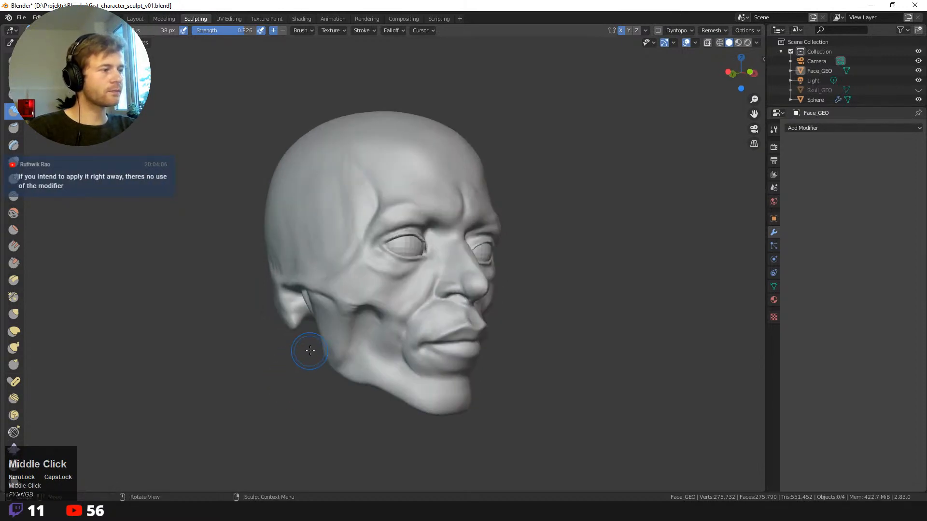
{"action": "key", "text": "shift+space"}
{"action": "left_click", "coordinate": [290, 158]}
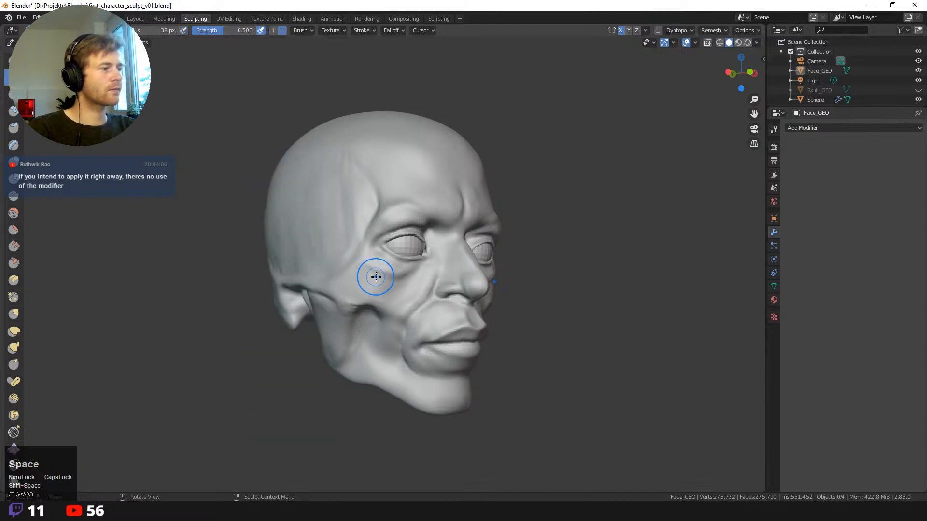
{"action": "mouse_move", "coordinate": [383, 279]}
{"action": "left_mouse_down", "text": "ctrl"}
{"action": "mouse_move", "coordinate": [383, 308]}
{"action": "mouse_move", "coordinate": [335, 298]}
{"action": "left_mouse_up", "text": "ctrl"}
{"action": "key", "text": "f"}
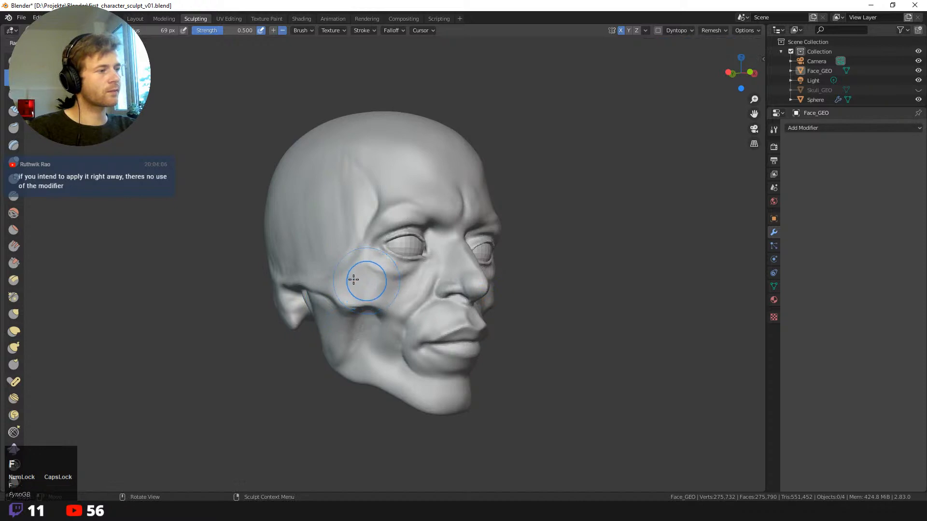
{"action": "left_click", "coordinate": [360, 280]}
{"action": "middle_click_drag", "start_coordinate": [368, 281], "coordinate": [387, 245]}
{"action": "left_click_drag", "start_coordinate": [408, 227], "coordinate": [420, 222], "text": "ctrl"}
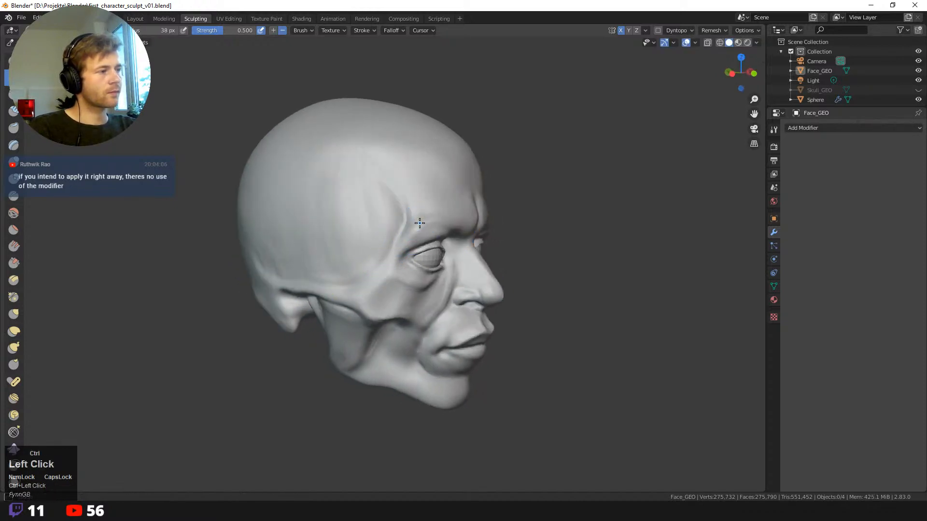
- Reduce the Draw Sharp radius to 21 px and sharpen and smooth the lower edge of the cheekbone arch above the jaw muscle
{"action": "key", "text": "f"}
{"action": "left_click", "coordinate": [376, 280]}
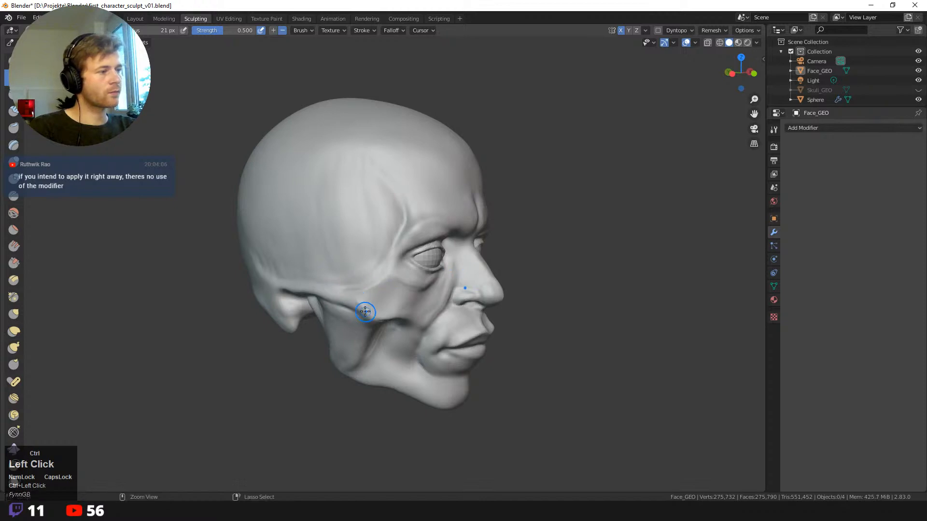
{"action": "middle_click_drag", "start_coordinate": [323, 361], "coordinate": [337, 300]}
{"action": "left_click_drag", "start_coordinate": [336, 299], "coordinate": [335, 296], "text": "ctrl"}
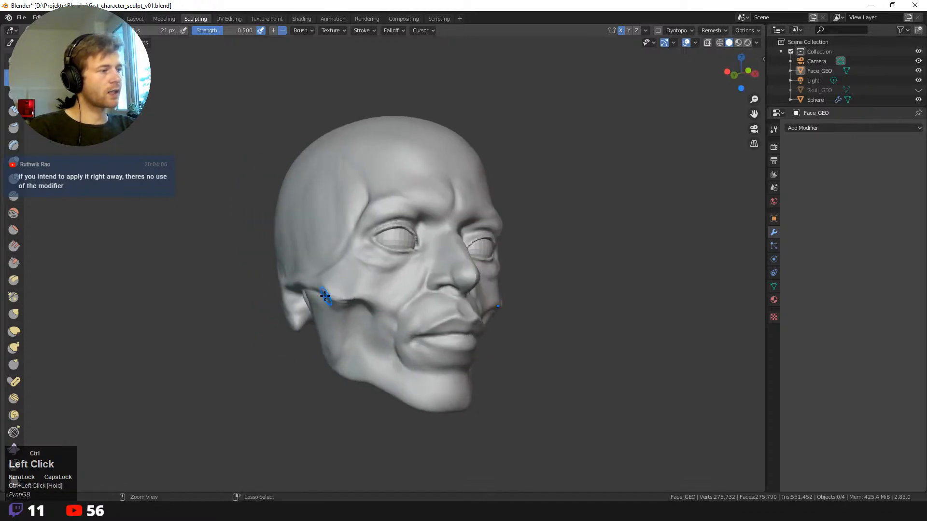
{"action": "middle_click_drag", "start_coordinate": [324, 295], "coordinate": [301, 309]}
{"action": "left_click", "coordinate": [390, 300], "text": "ctrl"}
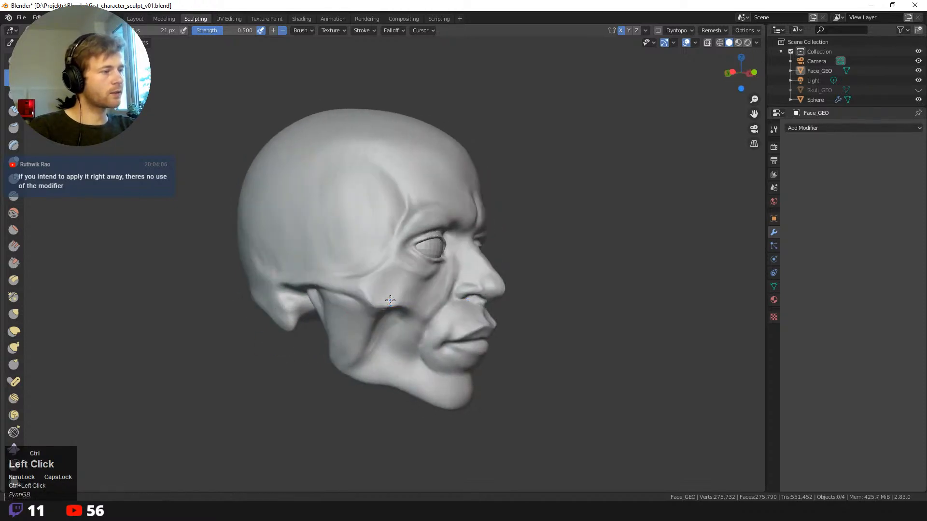
{"action": "mouse_move", "coordinate": [381, 296]}
{"action": "left_mouse_down", "text": "shift"}
{"action": "mouse_move", "coordinate": [372, 288]}
{"action": "mouse_move", "coordinate": [367, 306]}
{"action": "left_mouse_up", "text": "shift"}
{"action": "left_click", "coordinate": [360, 301], "text": "ctrl"}
{"action": "left_click_drag", "start_coordinate": [372, 313], "coordinate": [352, 305]}
{"action": "middle_click_drag", "start_coordinate": [343, 303], "coordinate": [335, 324]}
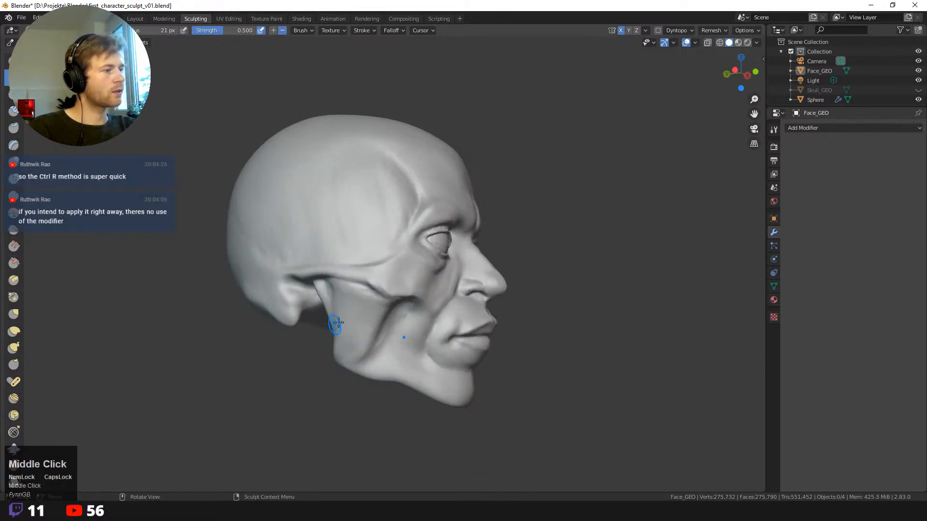
- Carve grooves into the upper and rear jaw muscle below the cheekbone arch, smoothing the muscle's middle
{"action": "left_click_drag", "start_coordinate": [350, 294], "coordinate": [362, 302]}
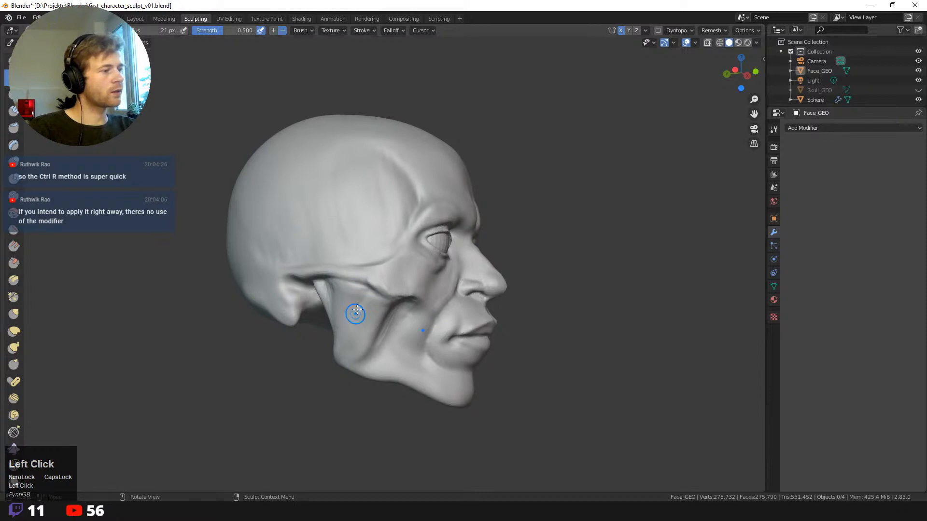
{"action": "left_click_drag", "start_coordinate": [349, 337], "coordinate": [357, 323], "text": "shift"}
{"action": "middle_click_drag", "start_coordinate": [346, 301], "coordinate": [262, 348]}
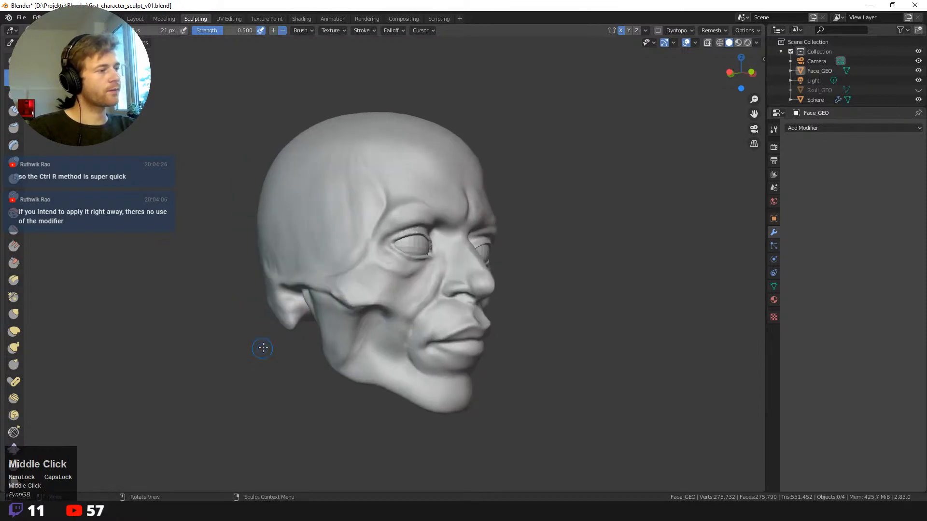
{"action": "left_click", "coordinate": [324, 301]}
{"action": "left_click_drag", "start_coordinate": [325, 301], "coordinate": [325, 312]}
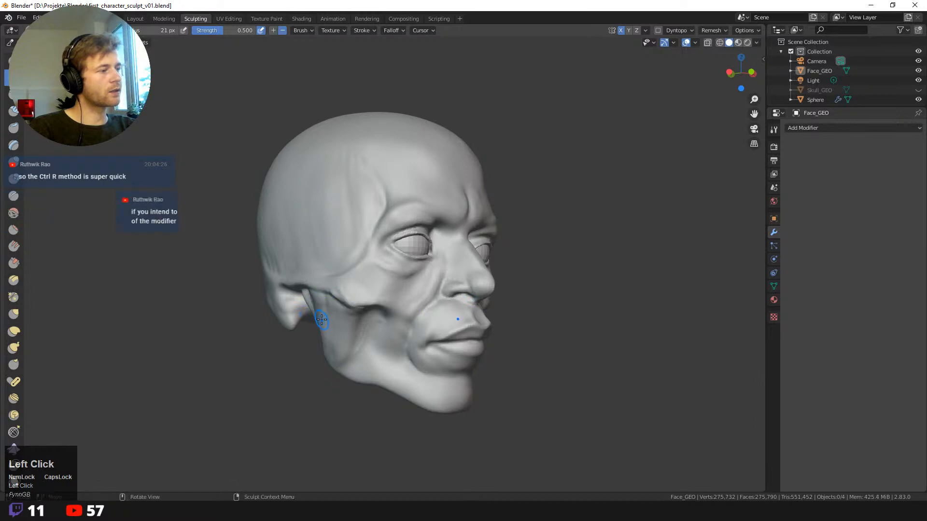
- Carve fine fibre lines into the jaw muscle with a 13 px Draw Sharp radius, and smooth them out at 33 px
{"action": "key", "text": "f"}
{"action": "left_click", "coordinate": [321, 318]}
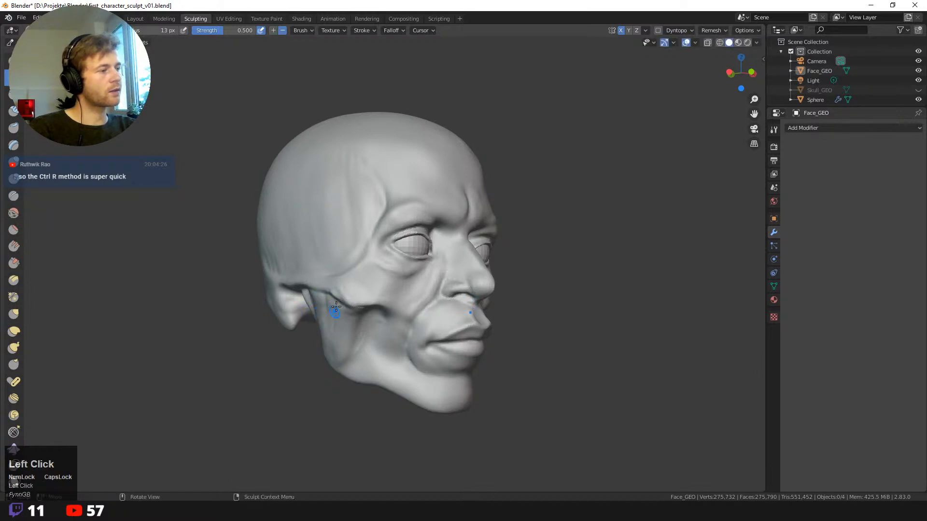
{"action": "key", "text": "f"}
{"action": "left_click", "coordinate": [338, 348]}
{"action": "left_click_drag", "start_coordinate": [336, 347], "coordinate": [331, 360], "text": "shift"}
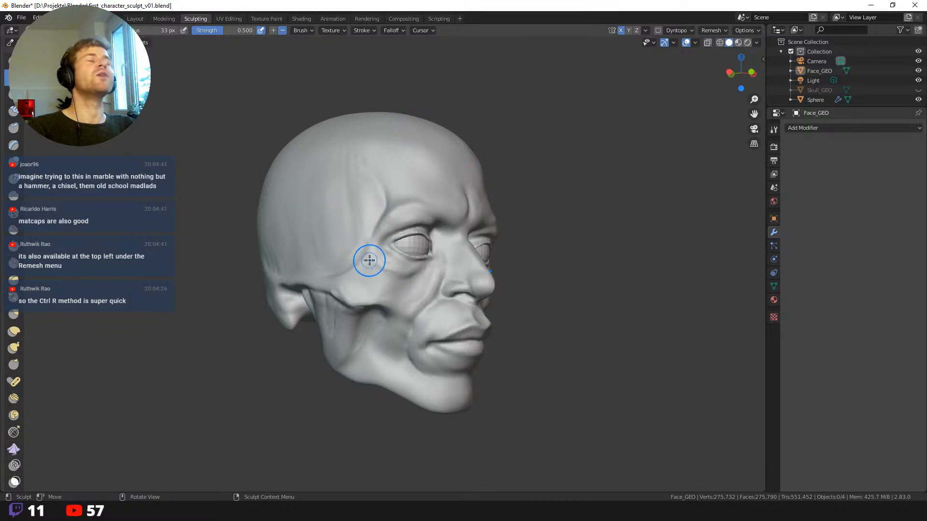
{"action": "middle_click_drag", "start_coordinate": [287, 346], "coordinate": [348, 333]}
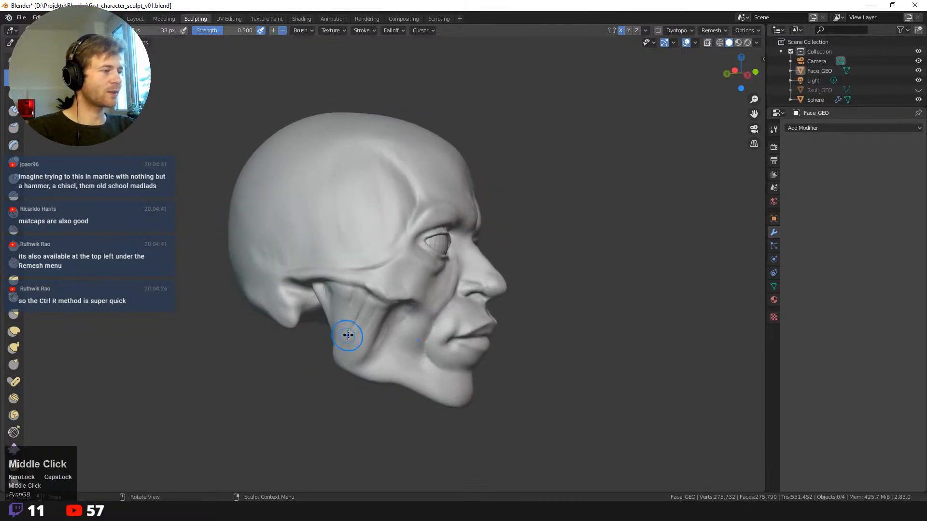
{"action": "left_click_drag", "start_coordinate": [347, 333], "coordinate": [352, 311], "text": "shift"}
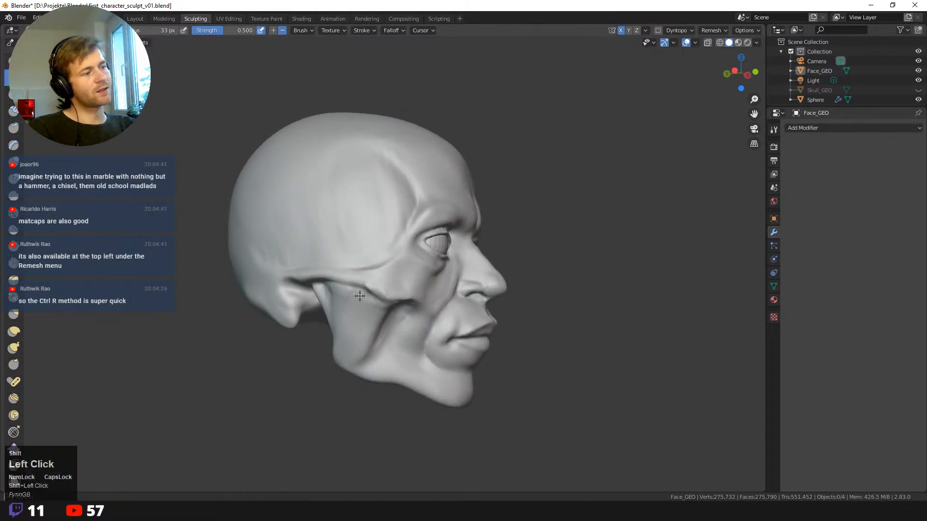
- Carve fibre grooves running down the jaw muscle from the cheekbone arch with an 18 px Draw Sharp radius
{"action": "key", "text": "f"}
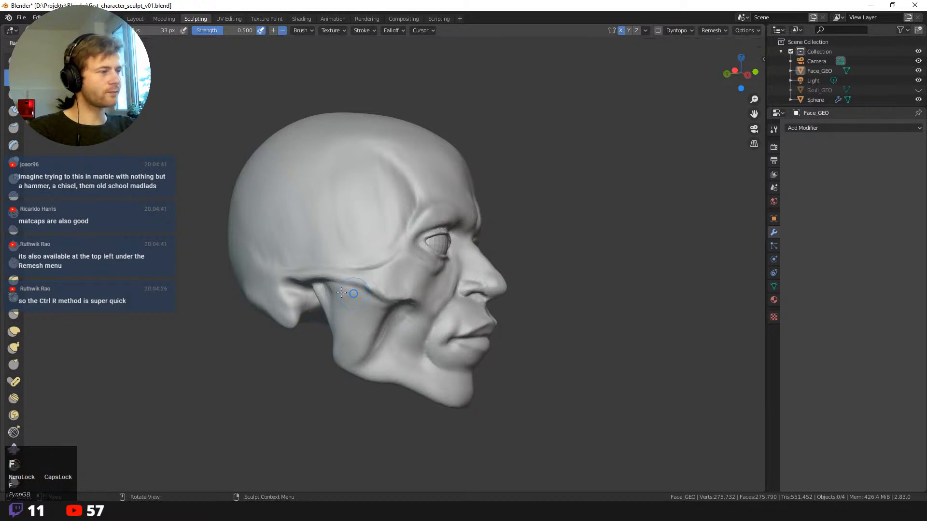
{"action": "left_click", "coordinate": [344, 288]}
{"action": "mouse_move", "coordinate": [348, 314]}
{"action": "left_mouse_down"}
{"action": "mouse_move", "coordinate": [366, 294]}
{"action": "mouse_move", "coordinate": [368, 310]}
{"action": "left_mouse_up"}
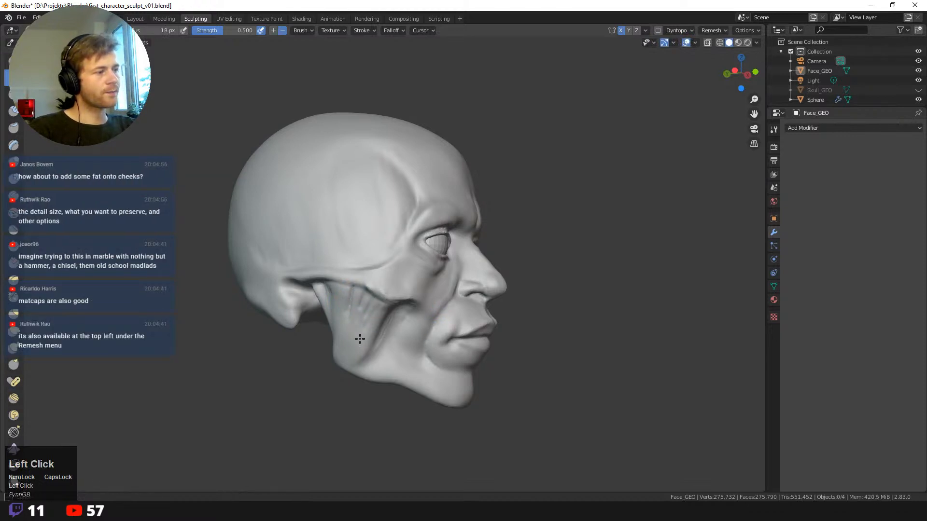
{"action": "middle_click_drag", "start_coordinate": [359, 339], "coordinate": [328, 349]}
{"action": "left_click", "coordinate": [327, 349], "text": "shift"}
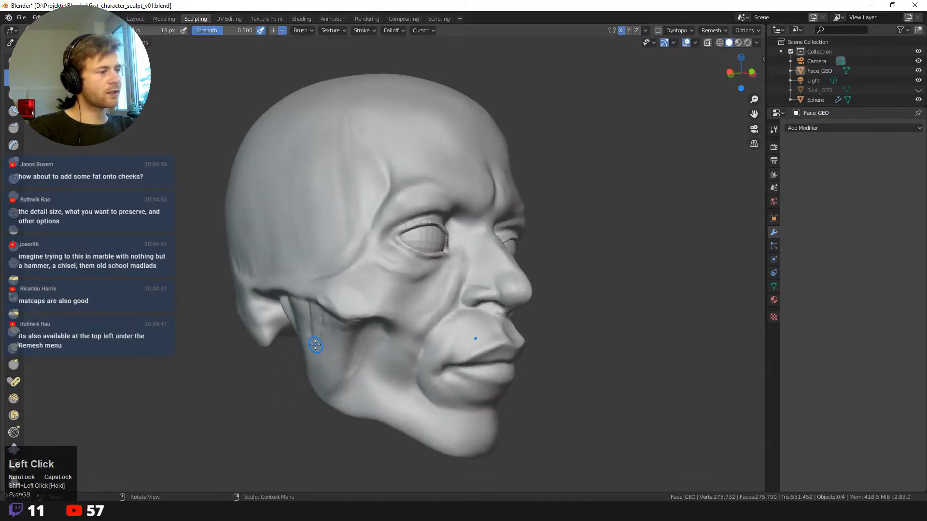
- Enlarge the brush radius to 59 px and smooth the jaw muscle's fibre grooves into the surface
{"action": "key", "text": "f"}
{"action": "left_click", "coordinate": [334, 344]}
{"action": "mouse_move", "coordinate": [323, 341]}
{"action": "left_mouse_down", "text": "shift"}
{"action": "mouse_move", "coordinate": [312, 323]}
{"action": "mouse_move", "coordinate": [322, 348]}
{"action": "left_mouse_up", "text": "shift"}
{"action": "middle_click_drag", "start_coordinate": [260, 386], "coordinate": [250, 377]}
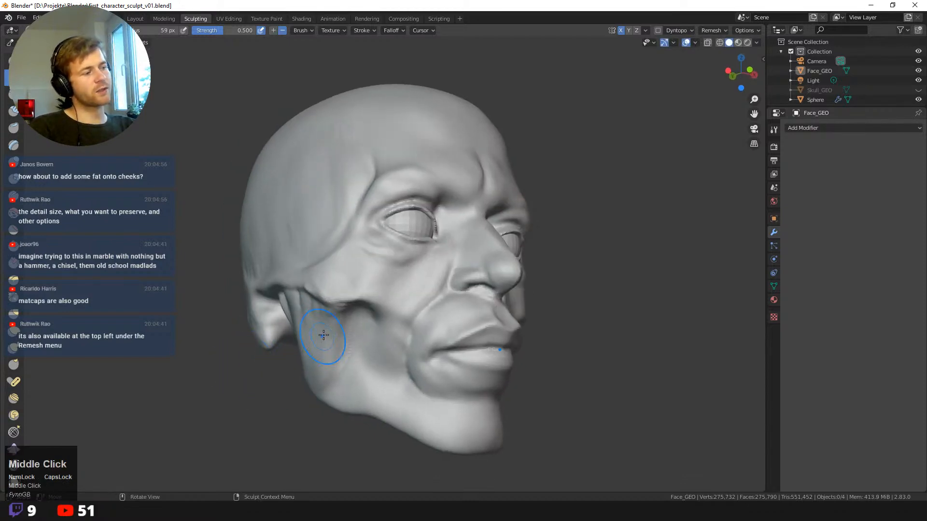
- Sharpen the jaw muscle's front edge from cheekbone to jaw corner with Draw Sharp strokes, reducing the radius to 39 px
{"action": "left_click_drag", "start_coordinate": [338, 309], "coordinate": [319, 372], "text": "ctrl"}
{"action": "key", "text": "f"}
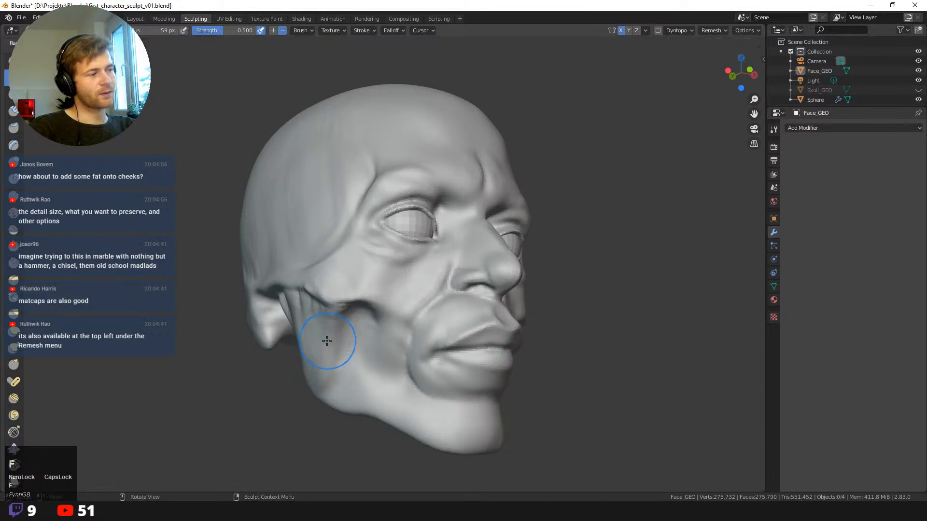
{"action": "left_click", "coordinate": [317, 342]}
{"action": "left_click_drag", "start_coordinate": [336, 310], "coordinate": [335, 310], "text": "ctrl"}
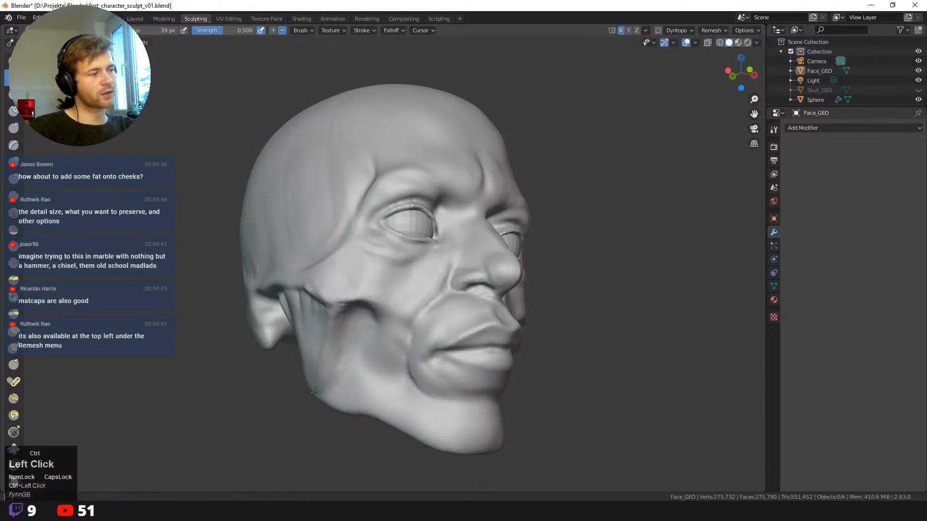
{"action": "left_click_drag", "start_coordinate": [315, 392], "coordinate": [348, 328], "text": "ctrl"}
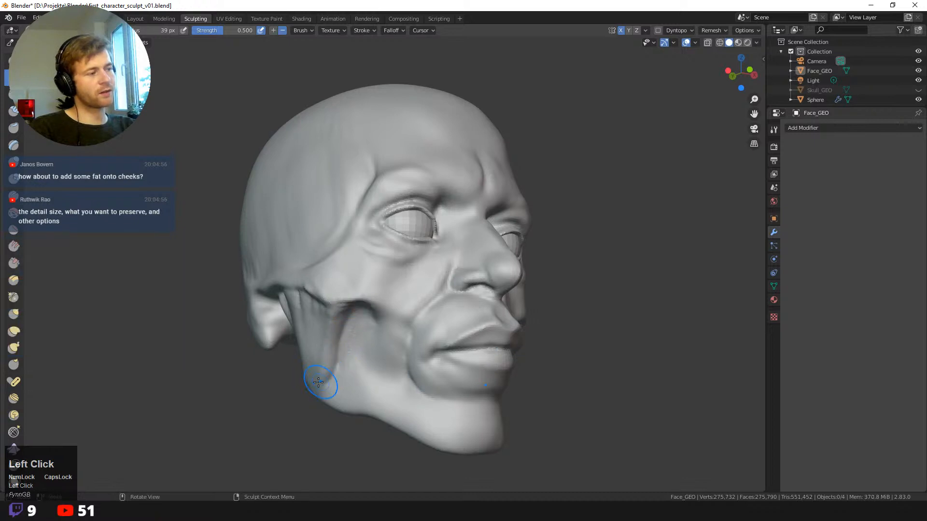
{"action": "middle_click_drag", "start_coordinate": [320, 378], "coordinate": [285, 375]}
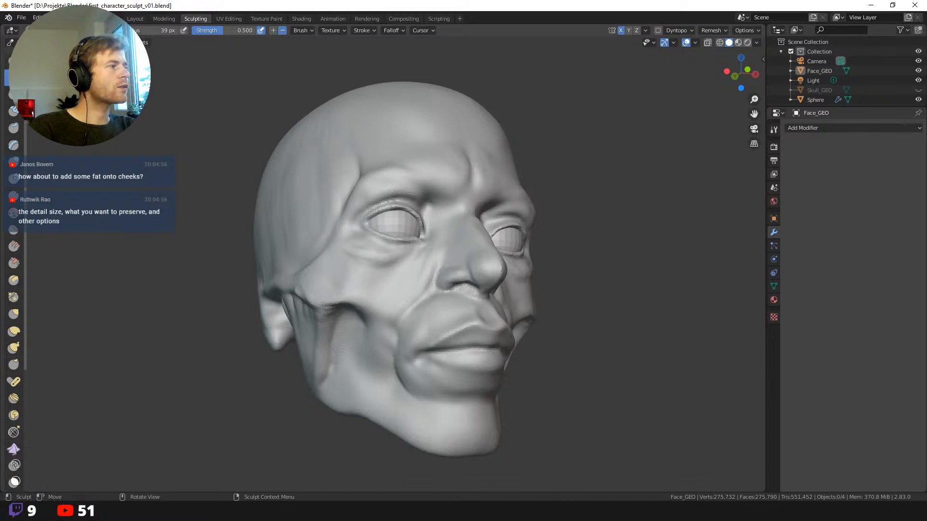
- Try a Draw Sharp stroke beside the upper lip with the brush hardness set to 1.000
{"action": "key", "text": "n"}
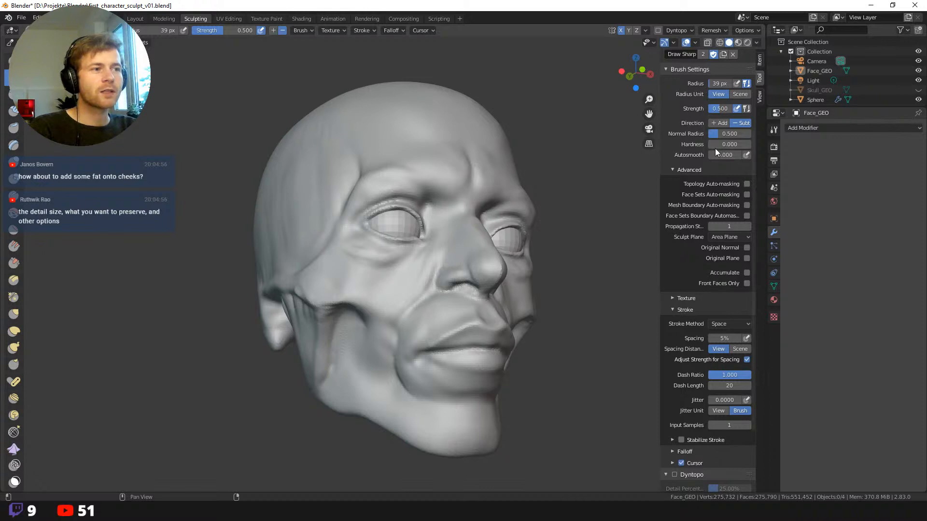
{"action": "left_click_drag", "start_coordinate": [720, 148], "coordinate": [767, 152]}
{"action": "left_click_drag", "start_coordinate": [436, 313], "coordinate": [418, 331]}
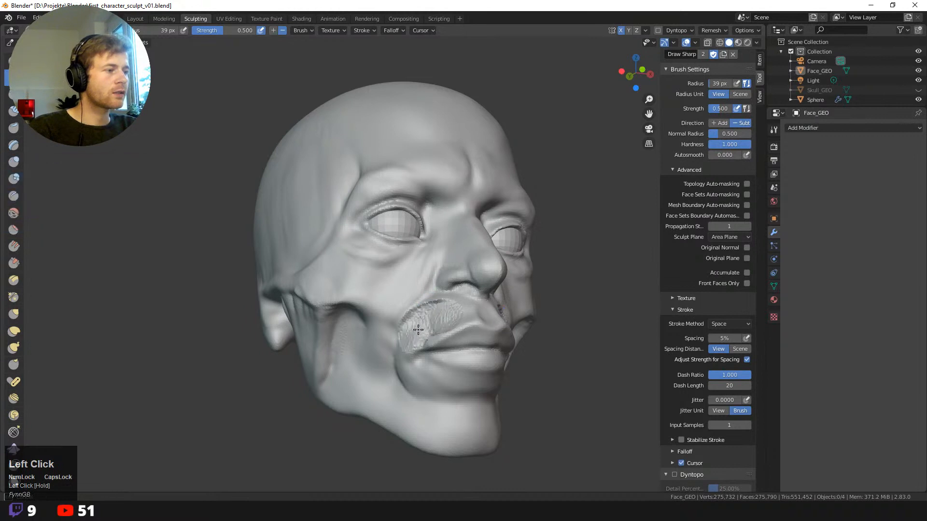
{"action": "key", "text": "ctrl+z"}
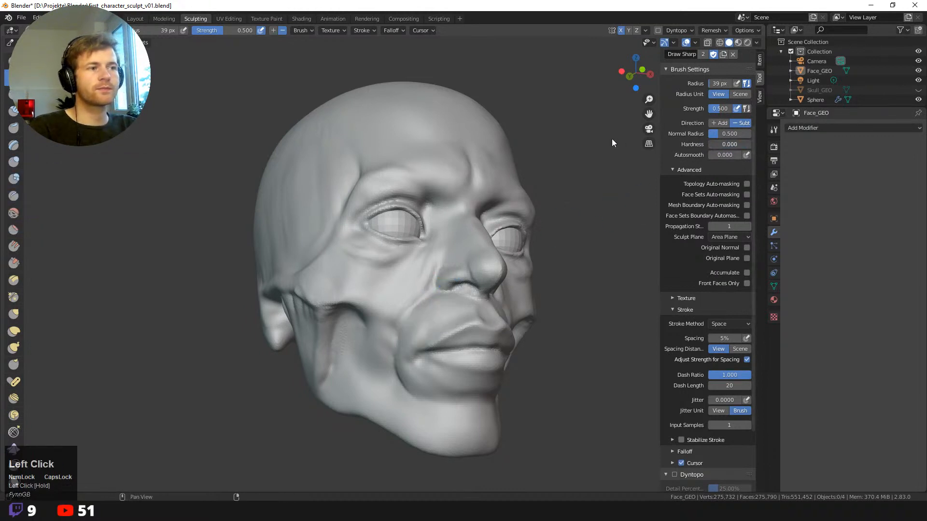
{"action": "key", "text": "n"}
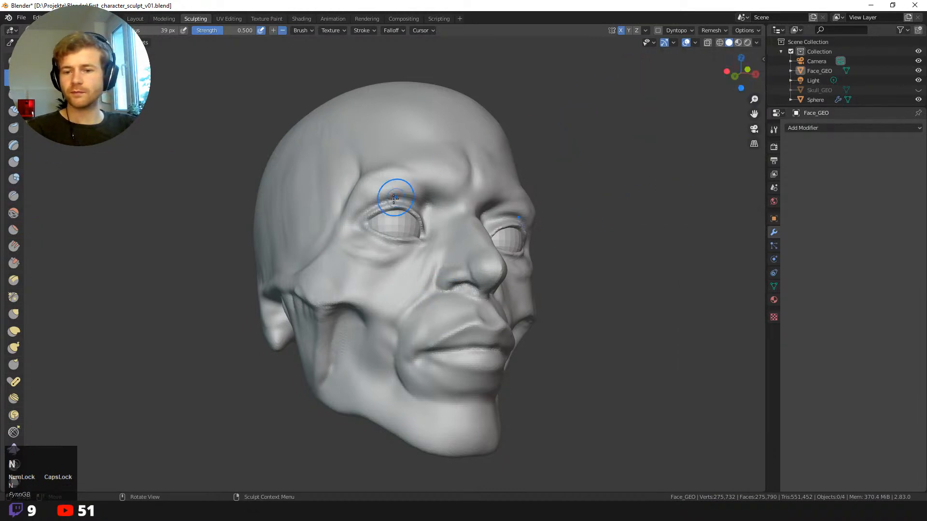
- Fill the hollow between the jaw muscle and the mouth corner with Clay Strips, using radii of 60 px and 76 px
{"action": "mouse_move", "coordinate": [296, 350]}
{"action": "middle_mouse_down"}
{"action": "mouse_move", "coordinate": [338, 390]}
{"action": "mouse_move", "coordinate": [332, 376]}
{"action": "middle_mouse_up"}
{"action": "key", "text": "shift+space"}
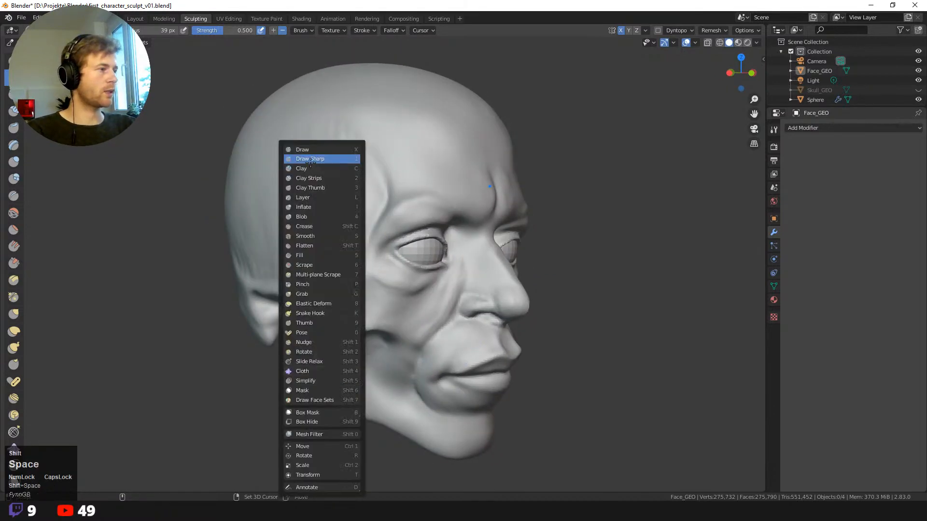
{"action": "left_click", "coordinate": [313, 181]}
{"action": "mouse_move", "coordinate": [392, 374]}
{"action": "left_mouse_down"}
{"action": "mouse_move", "coordinate": [399, 370]}
{"action": "mouse_move", "coordinate": [403, 388]}
{"action": "left_mouse_up"}
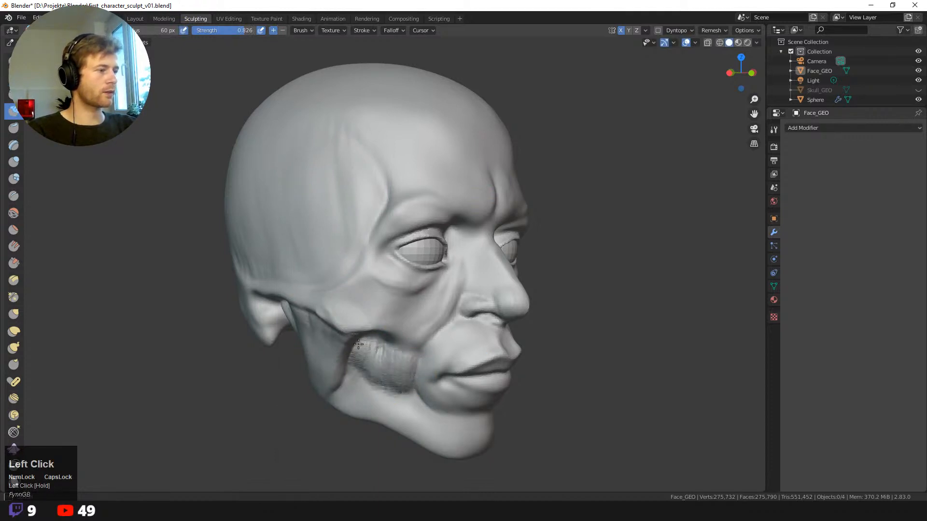
{"action": "left_click_drag", "start_coordinate": [351, 370], "coordinate": [358, 372]}
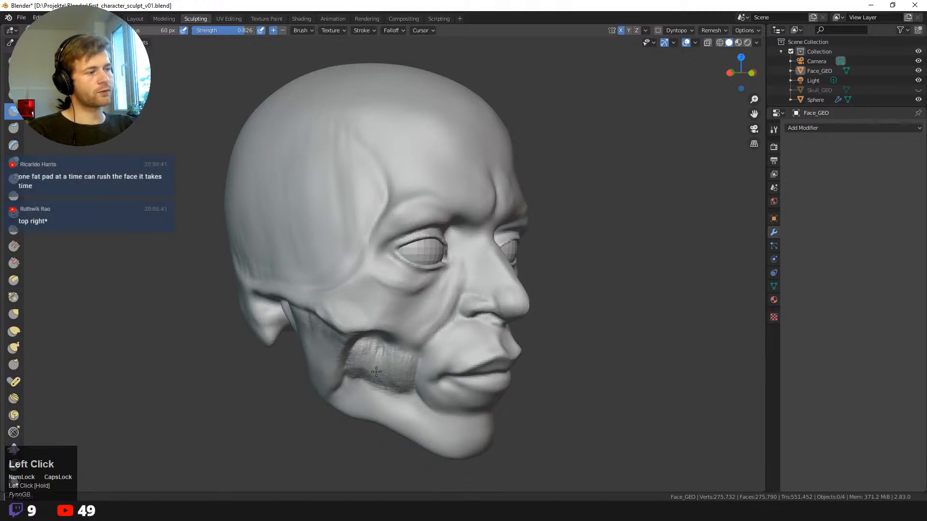
{"action": "key", "text": "f"}
{"action": "left_click", "coordinate": [395, 380]}
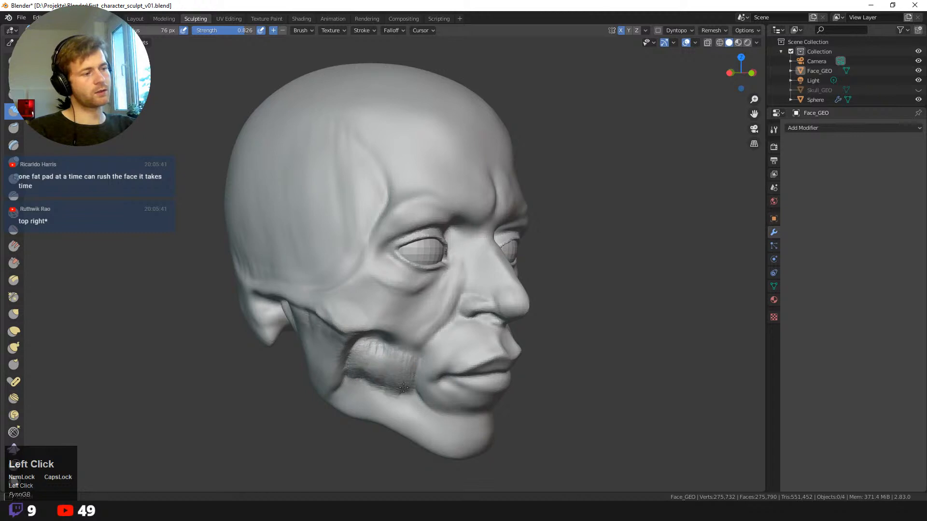
{"action": "mouse_move", "coordinate": [403, 388]}
{"action": "left_mouse_down"}
{"action": "mouse_move", "coordinate": [397, 375]}
{"action": "mouse_move", "coordinate": [406, 367]}
{"action": "left_mouse_up"}
- From the front, reshape the area beside the mouth and the jaw's side with Grab, using radii of 91 px and 57 px
{"action": "key", "text": "f"}
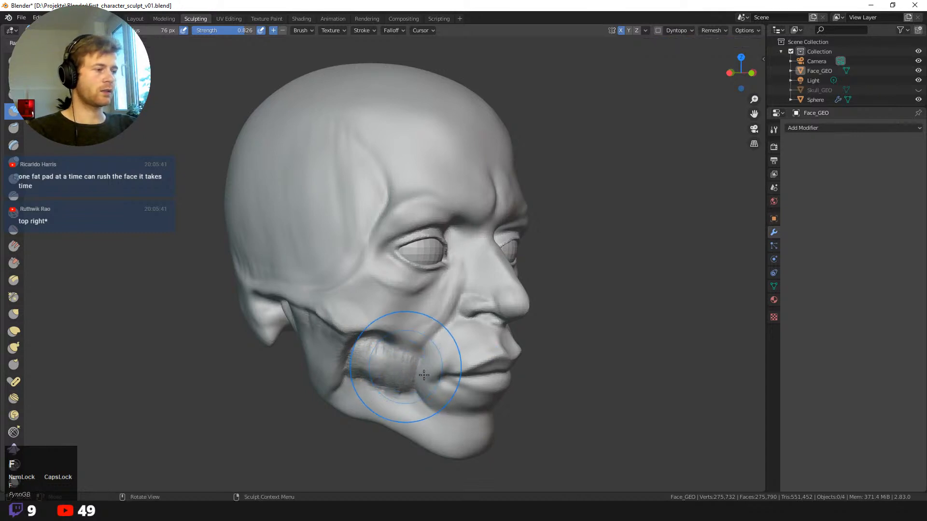
{"action": "left_click", "coordinate": [416, 374]}
{"action": "key", "text": "g"}
{"action": "middle_click_drag", "start_coordinate": [451, 403], "coordinate": [368, 372]}
{"action": "mouse_move", "coordinate": [362, 370]}
{"action": "left_mouse_down"}
{"action": "mouse_move", "coordinate": [353, 371]}
{"action": "mouse_move", "coordinate": [363, 392]}
{"action": "left_mouse_up"}
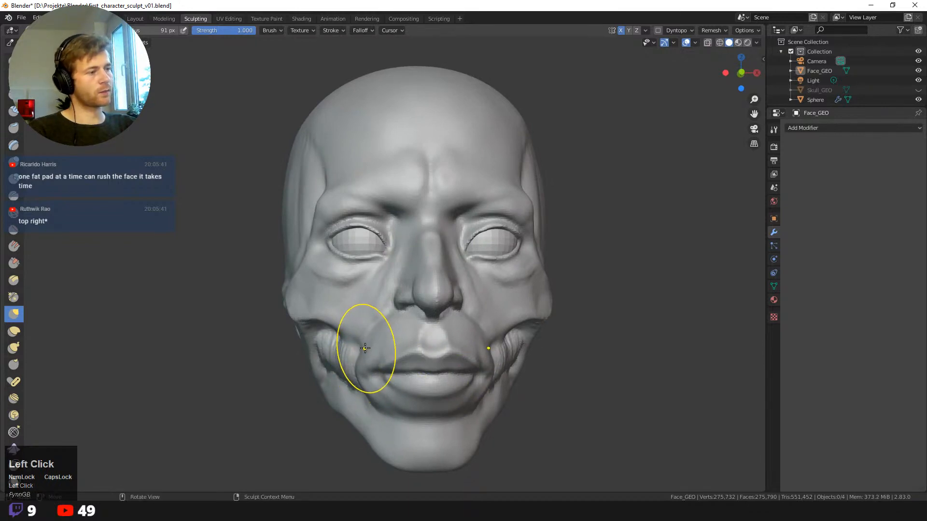
{"action": "mouse_move", "coordinate": [368, 349]}
{"action": "left_mouse_down"}
{"action": "mouse_move", "coordinate": [362, 376]}
{"action": "mouse_move", "coordinate": [367, 350]}
{"action": "left_mouse_up"}
{"action": "key", "text": "f"}
{"action": "left_click", "coordinate": [362, 376]}
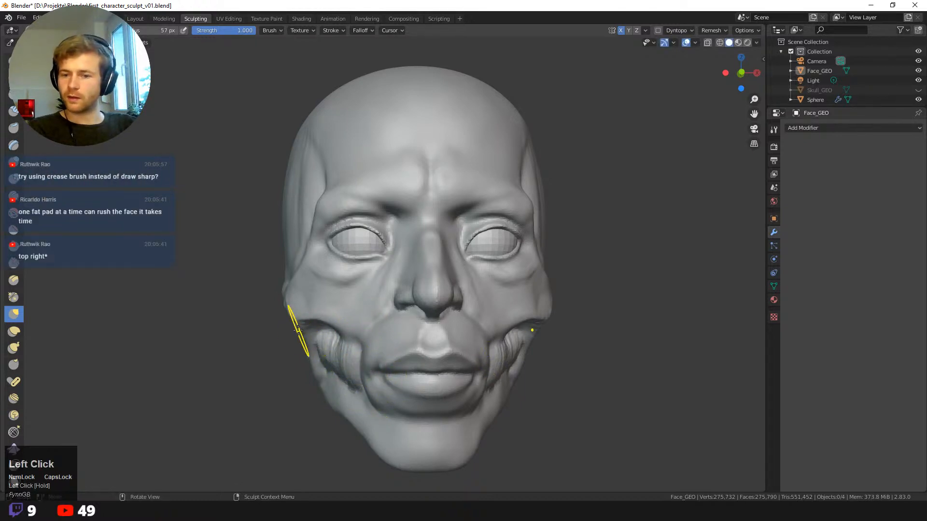
{"action": "middle_click_drag", "start_coordinate": [206, 306], "coordinate": [189, 287], "text": "ctrl"}
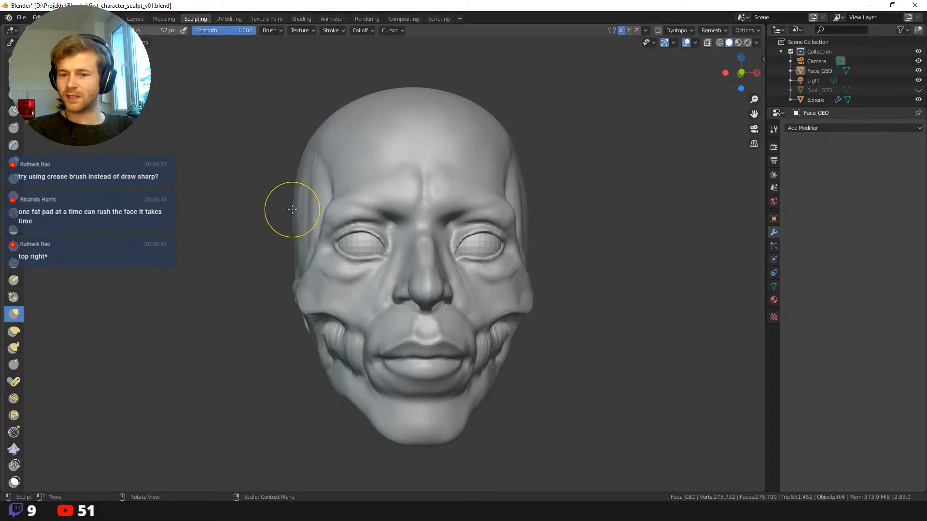
- Switch to the Crease brush and try it on the side of the face, using radii of 18 px and 47 px
{"action": "key", "text": "shift+space"}
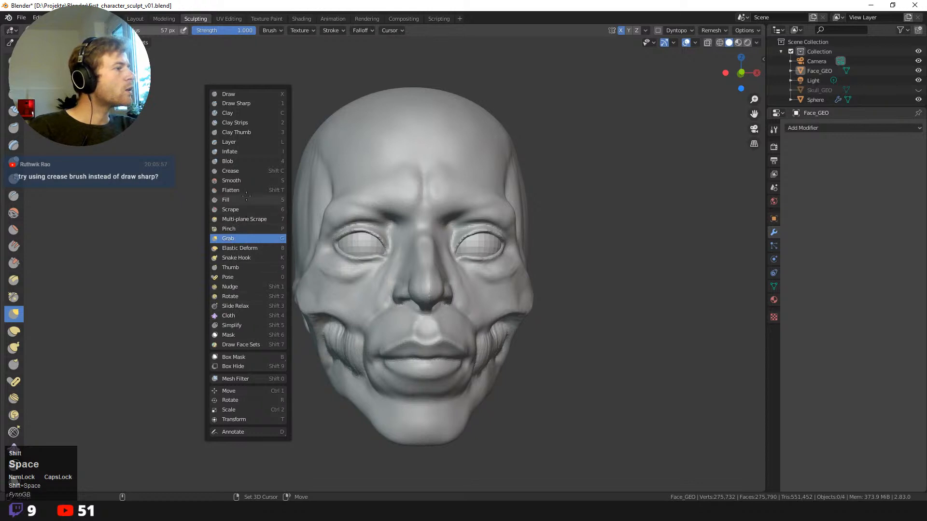
{"action": "left_click", "coordinate": [243, 171]}
{"action": "middle_click_drag", "start_coordinate": [254, 224], "coordinate": [364, 262]}
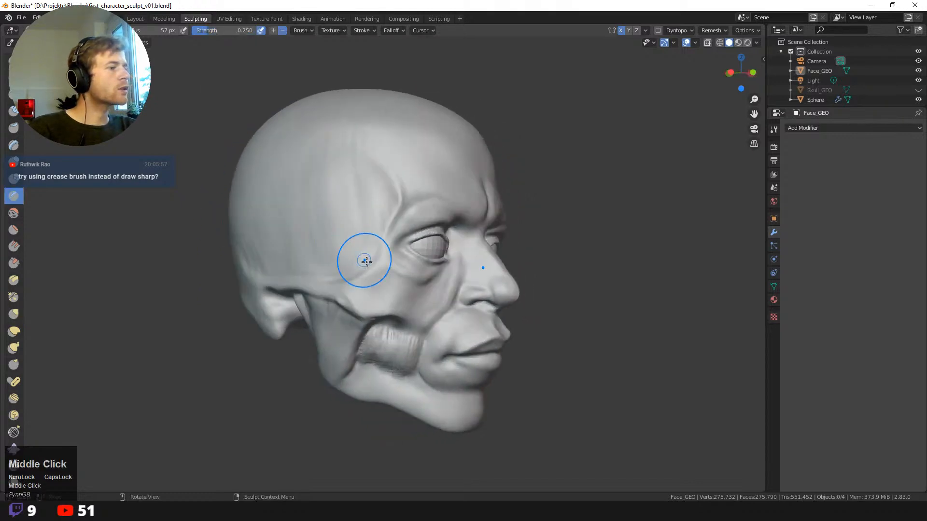
{"action": "key", "text": "f"}
{"action": "left_click", "coordinate": [364, 277]}
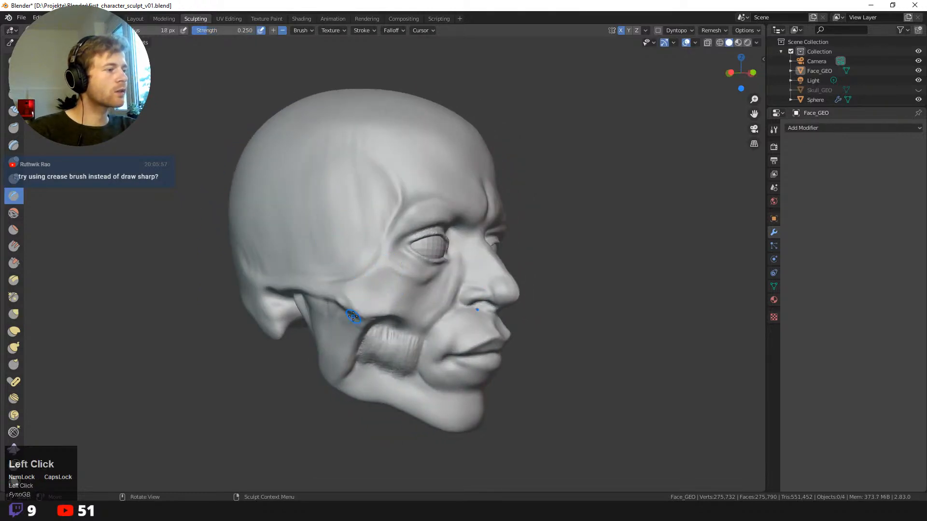
{"action": "middle_click_drag", "start_coordinate": [453, 356], "coordinate": [492, 338]}
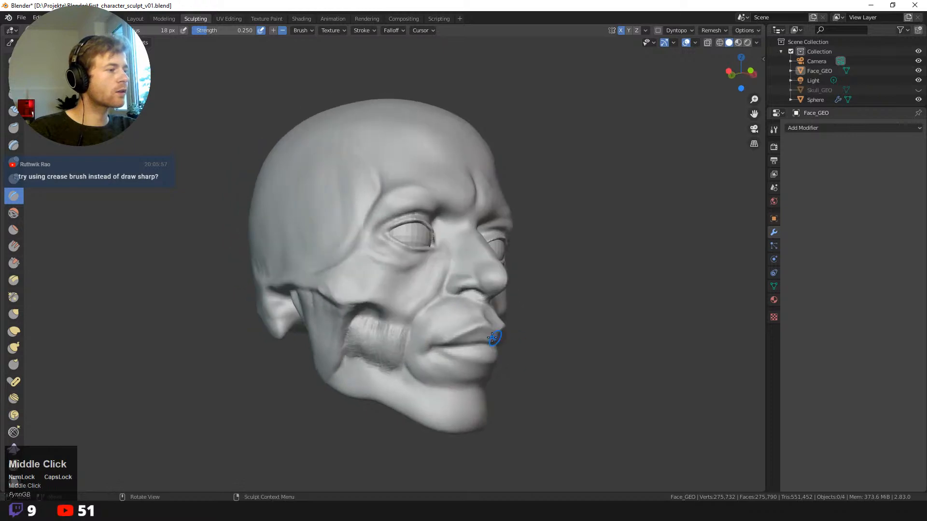
{"action": "key", "text": "f"}
{"action": "left_click", "coordinate": [430, 339]}
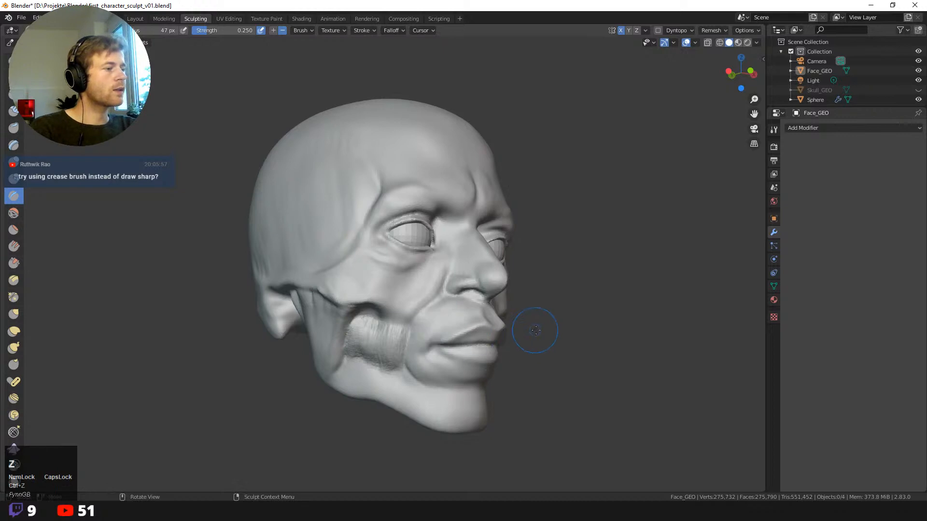
- Try Crease strokes across the cheekbone and along its lower edge at a 47 px radius
{"action": "middle_click_drag", "start_coordinate": [534, 331], "coordinate": [246, 332]}
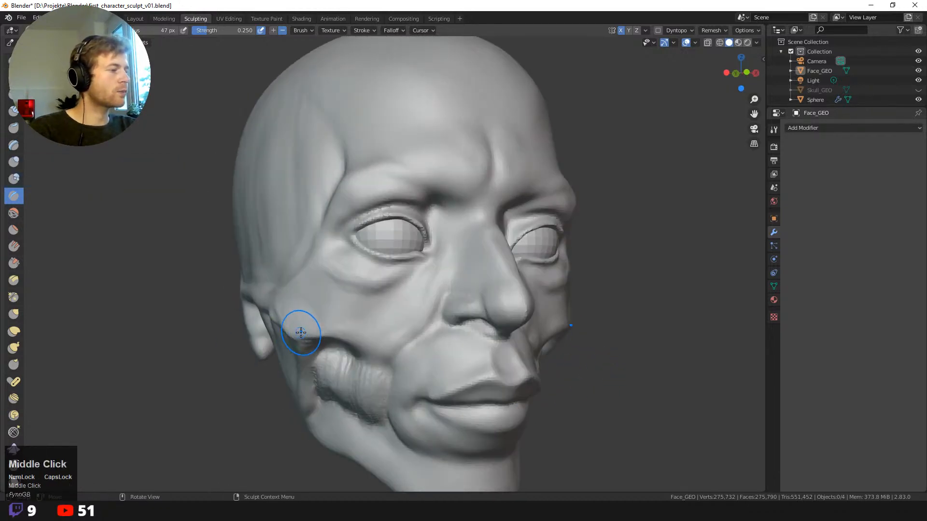
{"action": "mouse_move", "coordinate": [300, 332]}
{"action": "left_mouse_down"}
{"action": "mouse_move", "coordinate": [351, 342]}
{"action": "mouse_move", "coordinate": [341, 352]}
{"action": "left_mouse_up"}
{"action": "left_click_drag", "start_coordinate": [358, 302], "coordinate": [329, 287]}
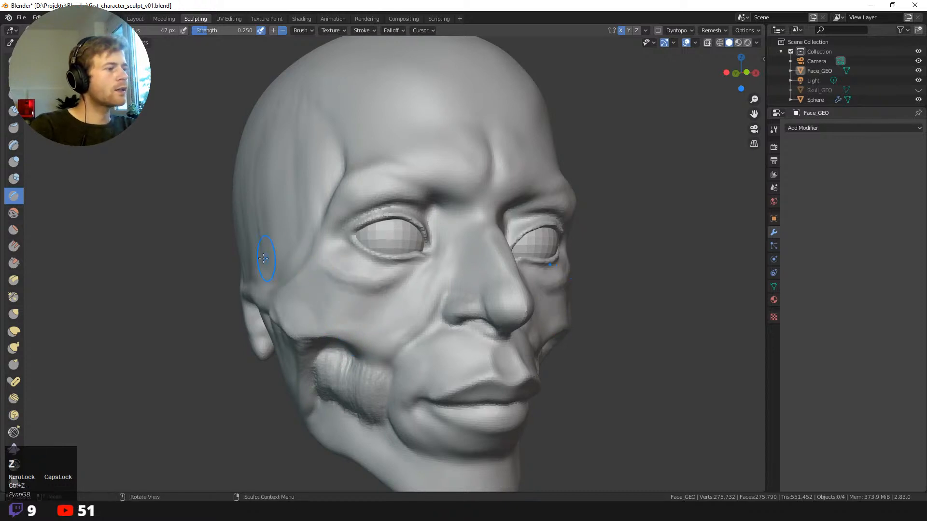
- Crease the fold beneath the eye bag with short strokes, reducing the brush radius to 27 px
{"action": "middle_click_drag", "start_coordinate": [198, 270], "coordinate": [201, 238]}
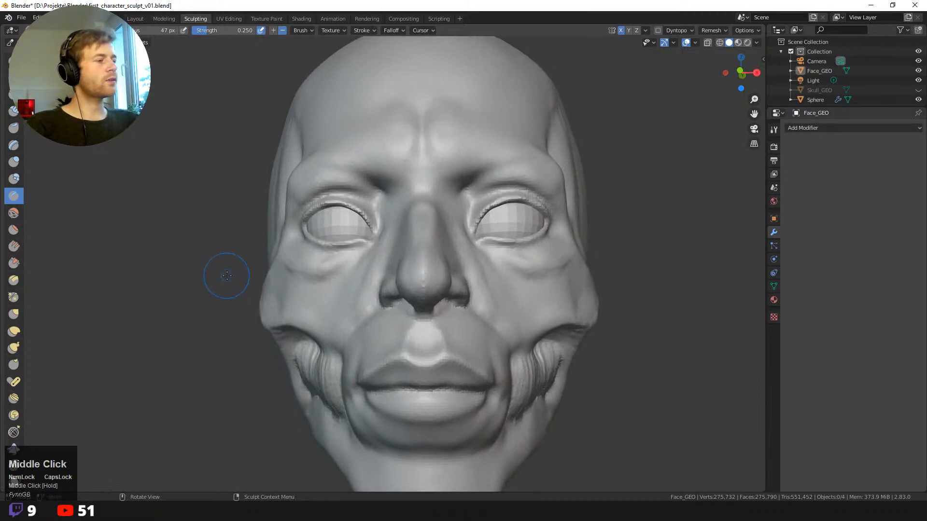
{"action": "middle_click_drag", "start_coordinate": [227, 275], "coordinate": [320, 276]}
{"action": "key", "text": "f"}
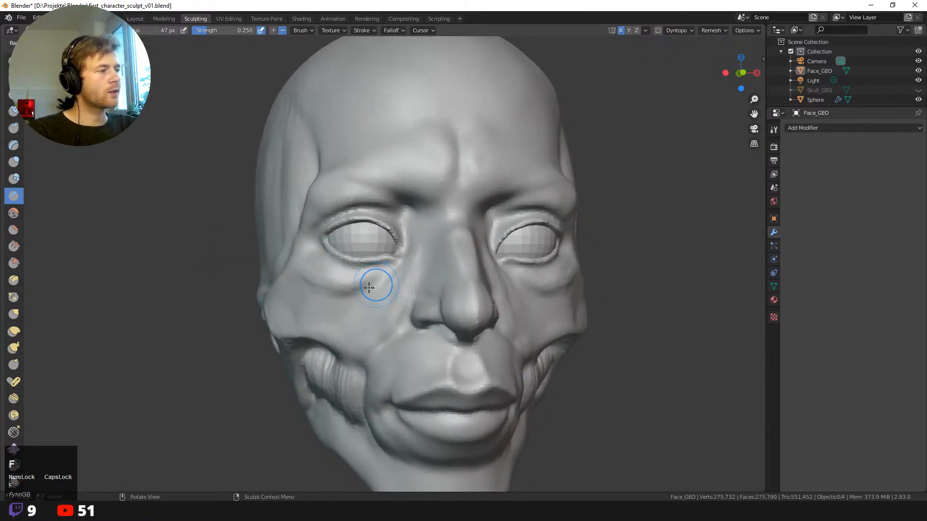
{"action": "left_click", "coordinate": [367, 286]}
{"action": "mouse_move", "coordinate": [383, 277]}
{"action": "left_mouse_down"}
{"action": "mouse_move", "coordinate": [343, 293]}
{"action": "mouse_move", "coordinate": [302, 274]}
{"action": "mouse_move", "coordinate": [382, 280]}
{"action": "left_mouse_up"}
{"action": "middle_click_drag", "start_coordinate": [198, 253], "coordinate": [395, 282]}
{"action": "left_click_drag", "start_coordinate": [395, 282], "coordinate": [385, 267]}
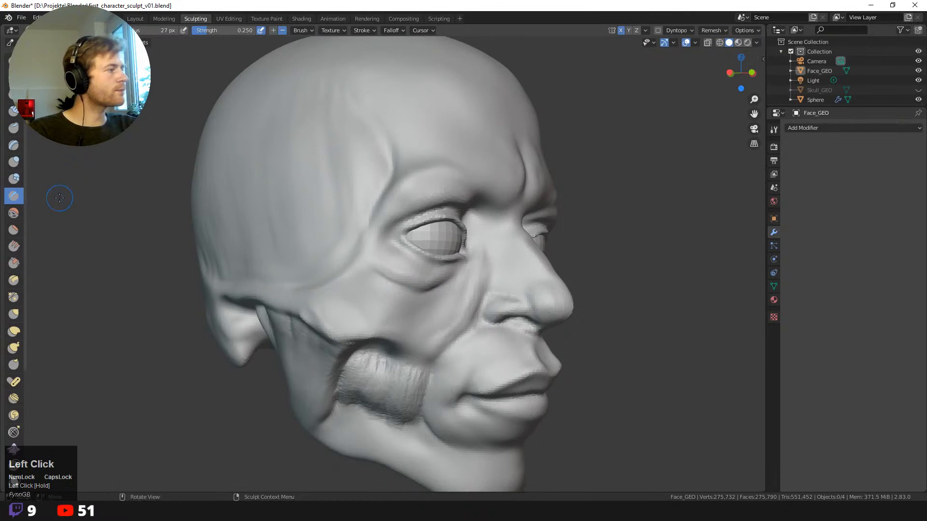
{"action": "left_click", "coordinate": [14, 77]}
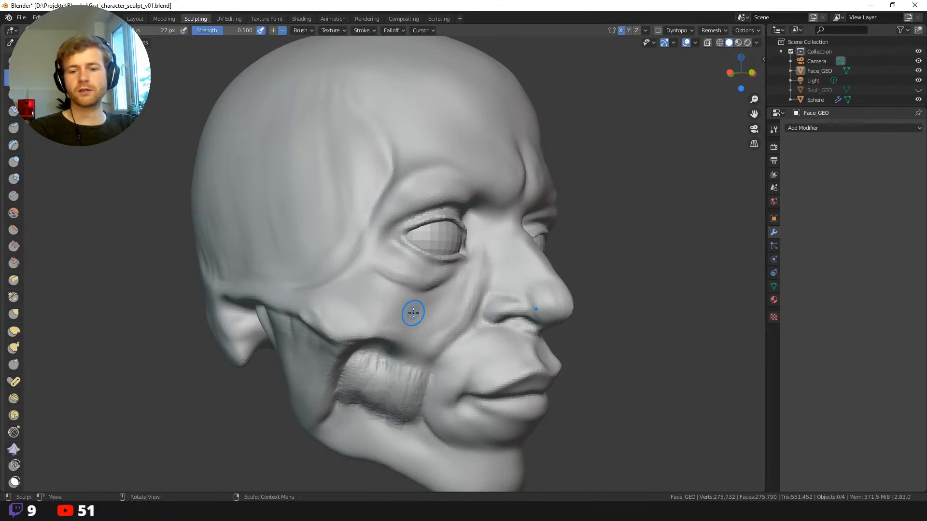
{"action": "middle_click_drag", "start_coordinate": [182, 267], "coordinate": [415, 292]}
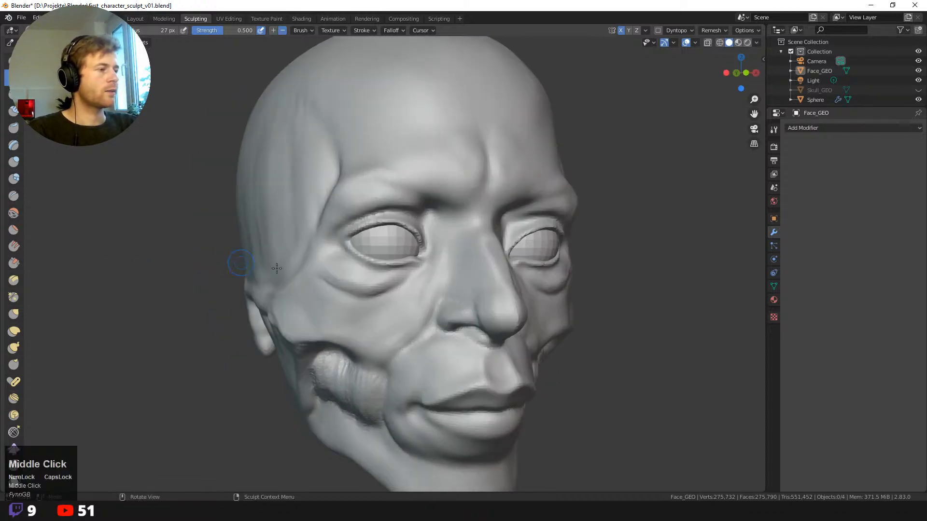
{"action": "key", "text": "f"}
{"action": "left_click", "coordinate": [439, 299]}
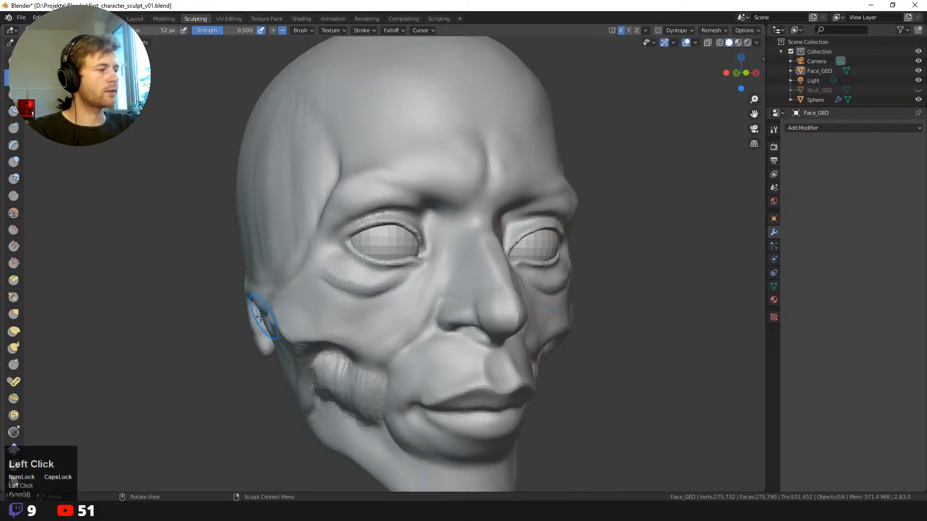
- Build up a muscle band from beside the nose down across the cheek with Clay Strips, using radii of 62 px and 94 px
{"action": "mouse_move", "coordinate": [211, 398]}
{"action": "middle_mouse_down", "text": "alt"}
{"action": "mouse_move", "coordinate": [210, 291]}
{"action": "mouse_move", "coordinate": [29, 280]}
{"action": "middle_mouse_up", "text": "alt"}
{"action": "left_click", "coordinate": [11, 114]}
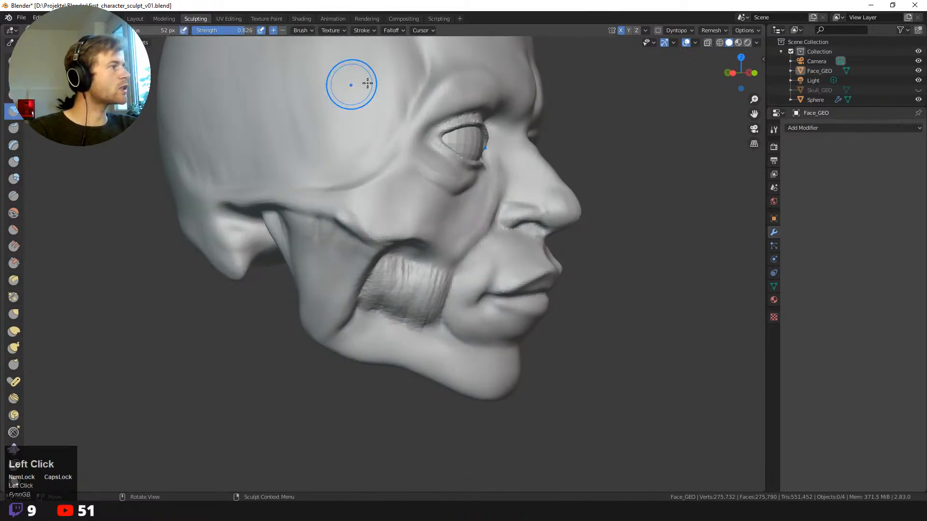
{"action": "middle_click_drag", "start_coordinate": [596, 212], "coordinate": [491, 188]}
{"action": "key", "text": "f"}
{"action": "left_click", "coordinate": [499, 201]}
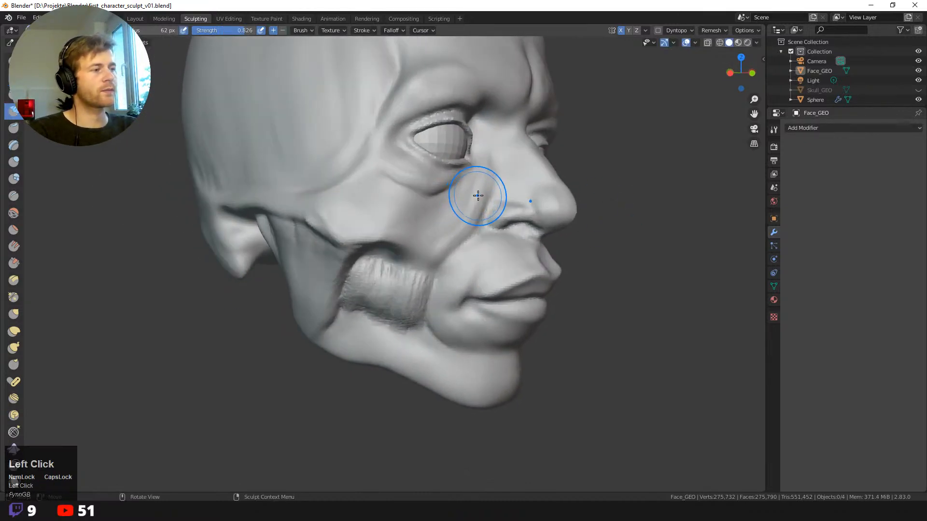
{"action": "left_click_drag", "start_coordinate": [481, 186], "coordinate": [471, 226]}
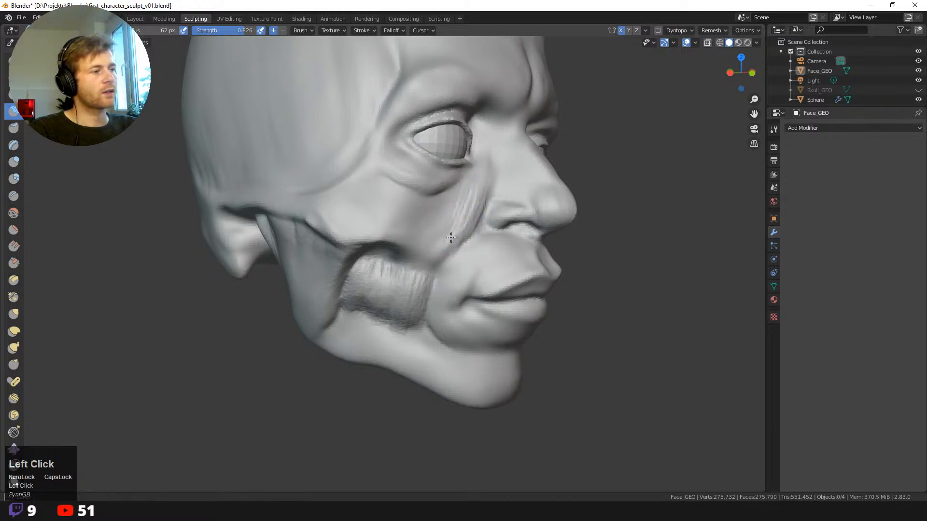
{"action": "key", "text": "f"}
{"action": "left_click", "coordinate": [463, 224]}
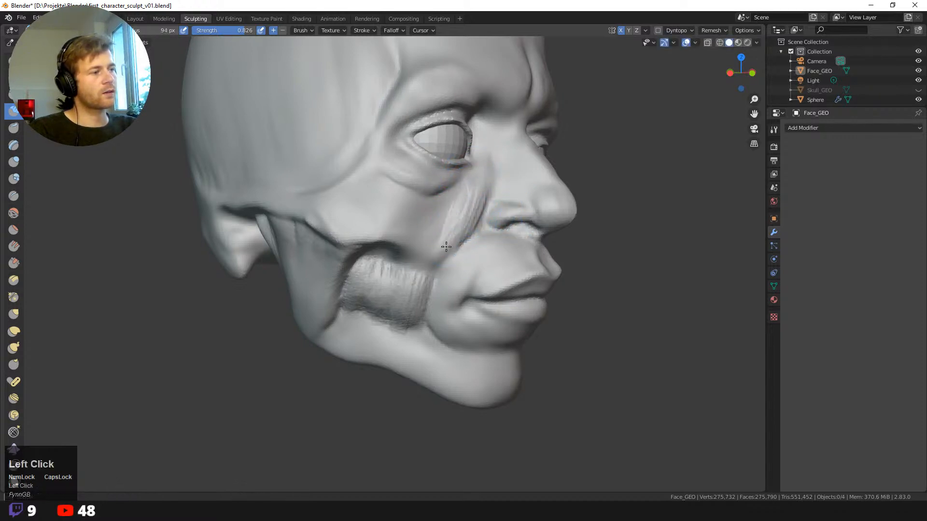
{"action": "left_click_drag", "start_coordinate": [484, 190], "coordinate": [465, 220]}
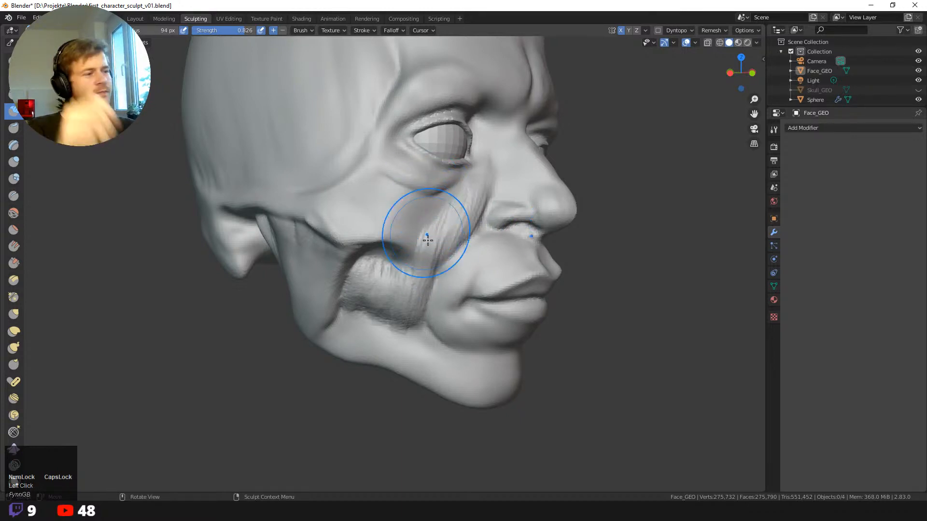
- Try to fill the hollow beneath the cheekbone with the Draw brush at a 94 px radius and 0.500 strength
{"action": "mouse_move", "coordinate": [472, 341]}
{"action": "middle_mouse_down"}
{"action": "mouse_move", "coordinate": [559, 357]}
{"action": "mouse_move", "coordinate": [562, 310]}
{"action": "mouse_move", "coordinate": [557, 392]}
{"action": "mouse_move", "coordinate": [525, 345]}
{"action": "middle_mouse_up"}
{"action": "key", "text": "x"}
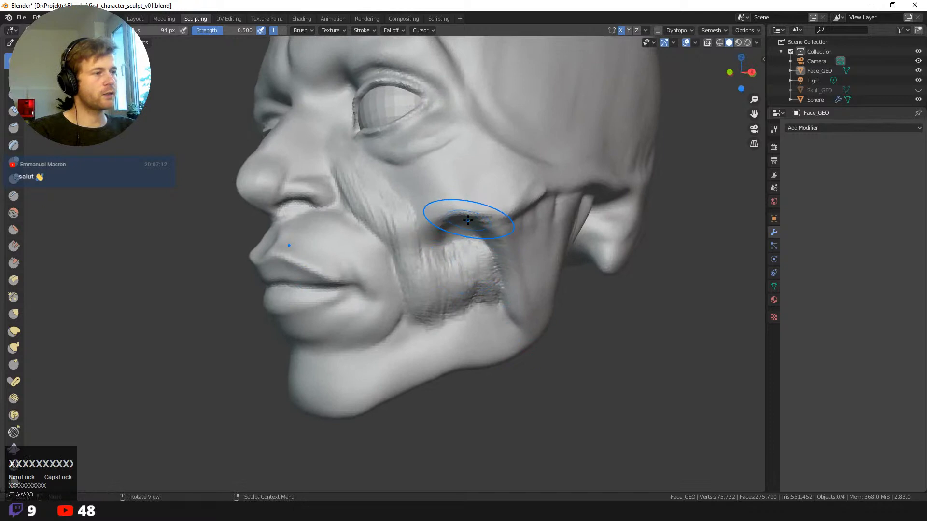
{"action": "left_click_drag", "start_coordinate": [465, 228], "coordinate": [487, 276]}
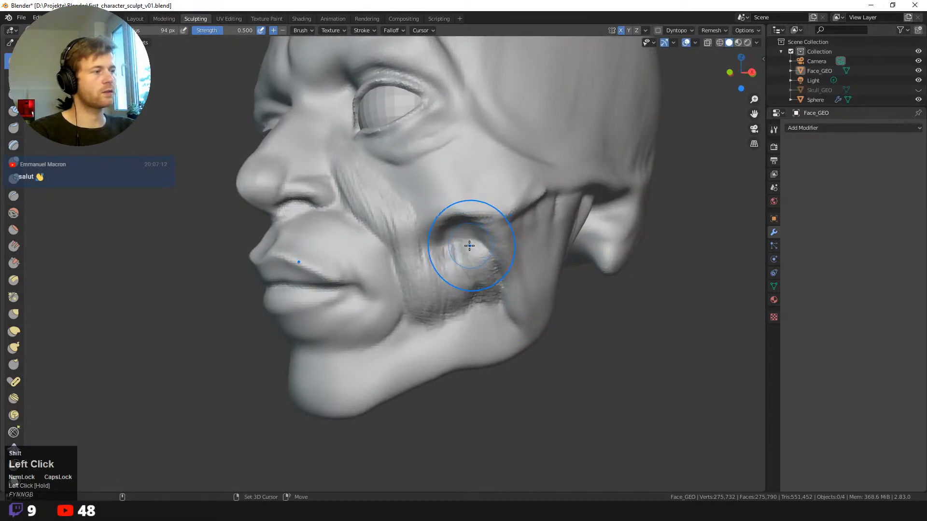
{"action": "key", "text": "ctrl+z"}
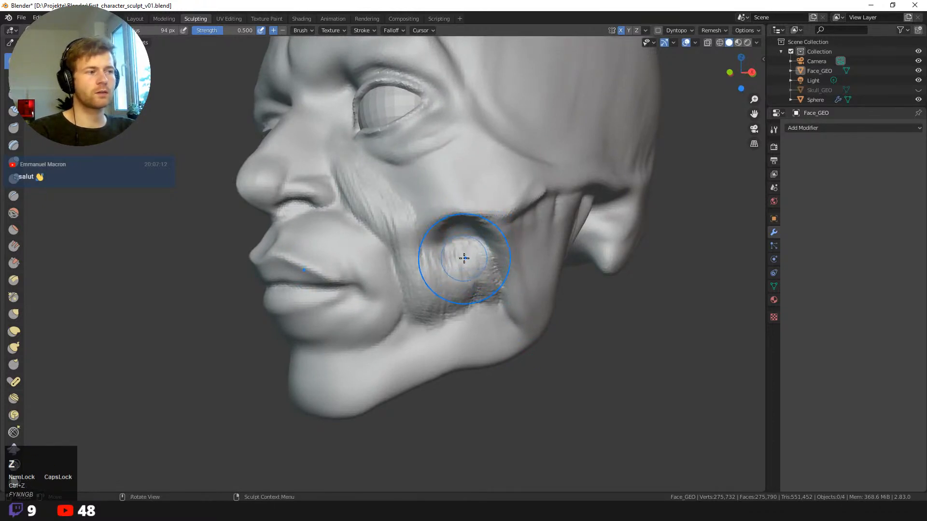
- Extend the cheek muscle from below the cheekbone toward the mouth corner with a Clay Strips stroke
{"action": "key", "text": "space"}
{"action": "left_click", "coordinate": [456, 178]}
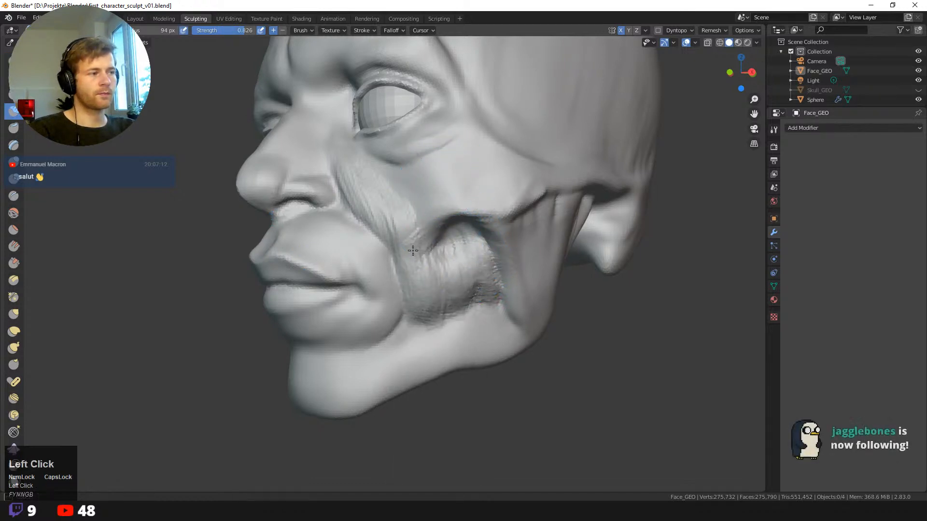
{"action": "key", "text": "f"}
{"action": "left_click", "coordinate": [440, 220]}
{"action": "mouse_move", "coordinate": [440, 220]}
{"action": "left_mouse_down"}
{"action": "mouse_move", "coordinate": [412, 246]}
{"action": "mouse_move", "coordinate": [387, 297]}
{"action": "left_mouse_up"}
- Build up the area behind the mouth corner with vertical Clay Strips strokes at a 72 px radius
{"action": "key", "text": "f"}
{"action": "left_click", "coordinate": [395, 271]}
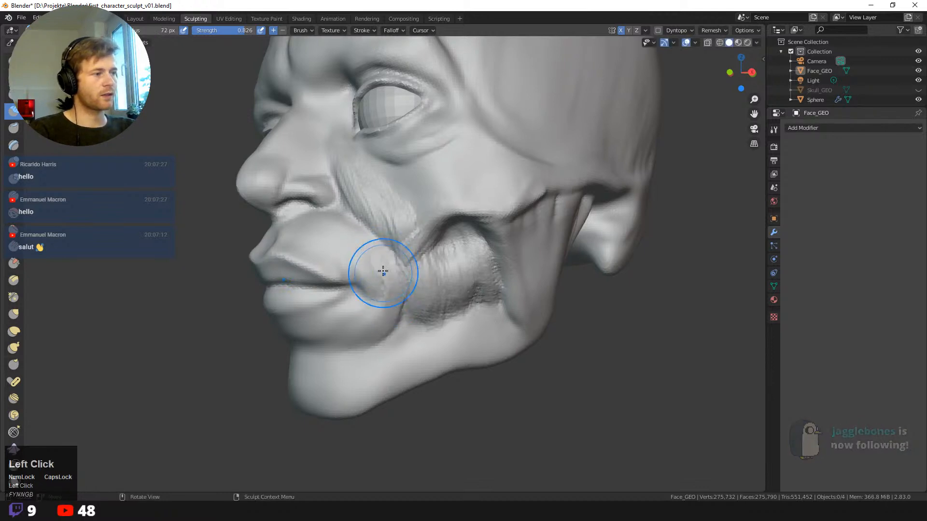
{"action": "left_click_drag", "start_coordinate": [387, 253], "coordinate": [387, 311]}
{"action": "left_click_drag", "start_coordinate": [388, 256], "coordinate": [386, 309]}
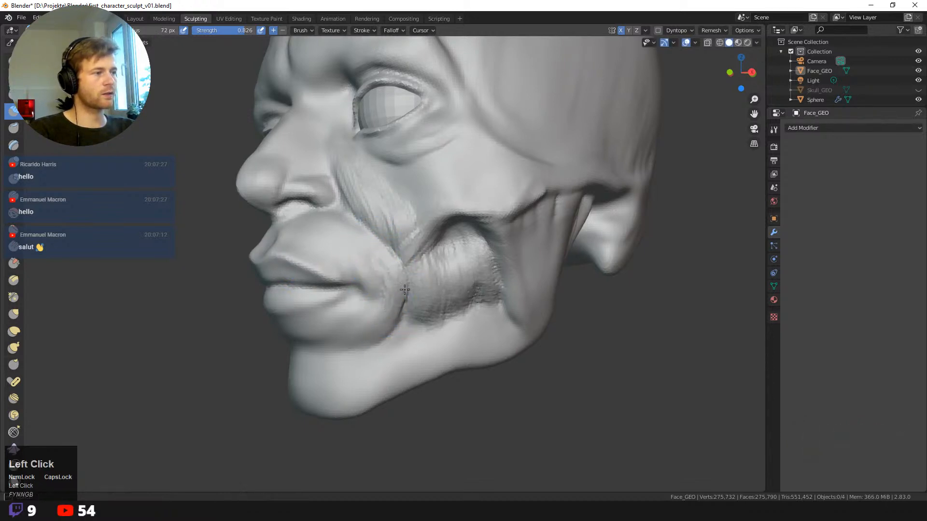
{"action": "left_click_drag", "start_coordinate": [383, 253], "coordinate": [387, 289]}
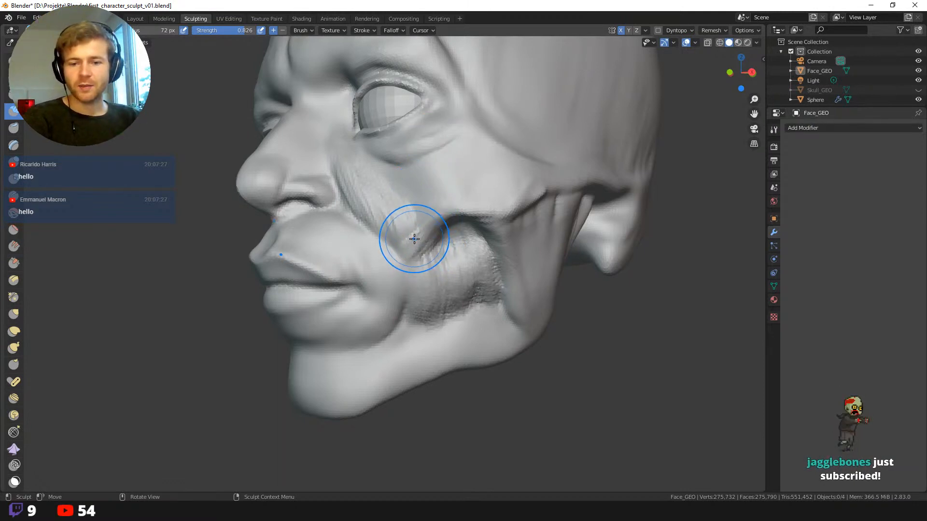
- Thicken the muscle band running from the nose side to the mouth corner with Clay Strips, enlarging the radius to 104 px
{"action": "middle_click_drag", "start_coordinate": [561, 338], "coordinate": [429, 208]}
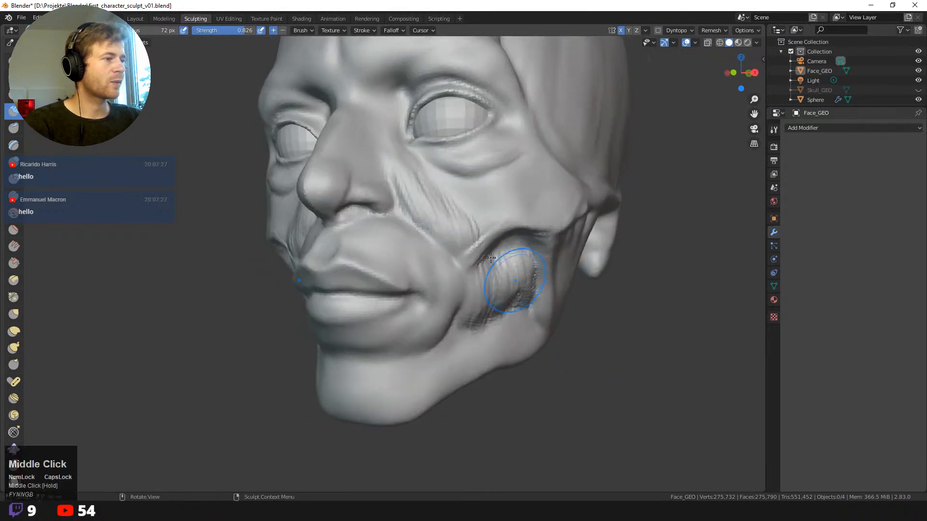
{"action": "mouse_move", "coordinate": [431, 216]}
{"action": "left_mouse_down"}
{"action": "mouse_move", "coordinate": [438, 233]}
{"action": "mouse_move", "coordinate": [423, 212]}
{"action": "mouse_move", "coordinate": [460, 258]}
{"action": "left_mouse_up"}
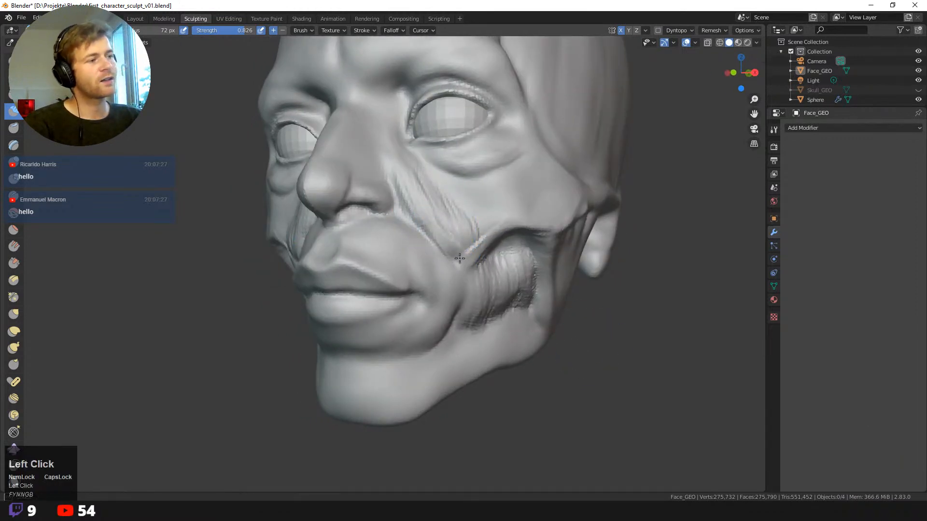
{"action": "key", "text": "f"}
{"action": "left_click", "coordinate": [447, 221]}
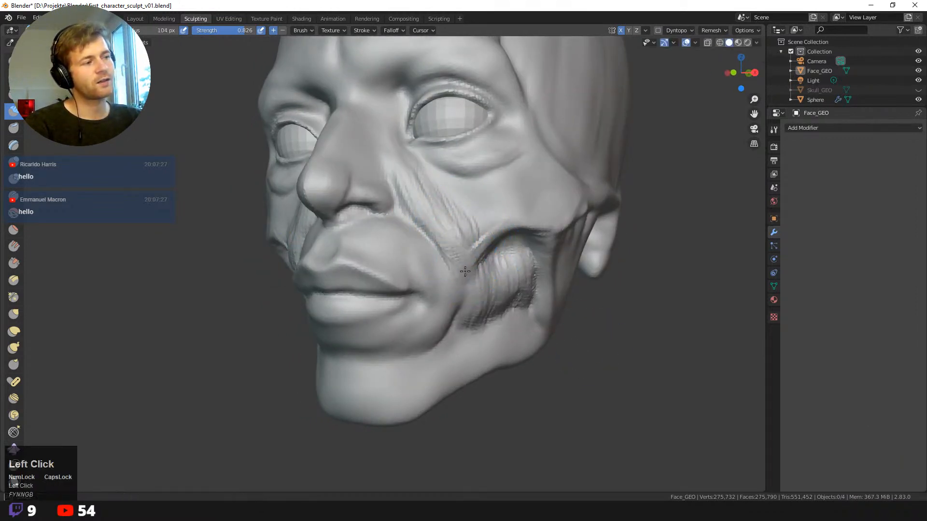
{"action": "middle_click_drag", "start_coordinate": [564, 341], "coordinate": [517, 265]}
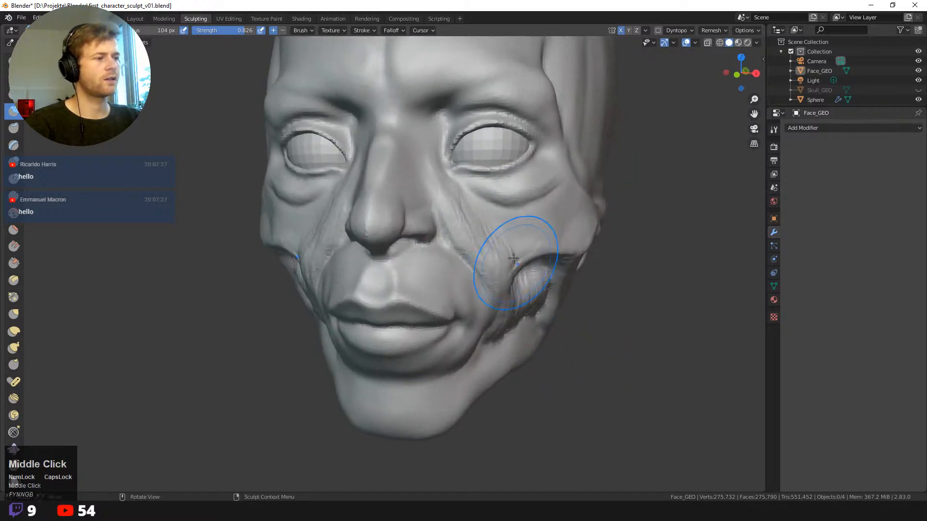
{"action": "left_click", "coordinate": [480, 223]}
- Smooth the muscle strokes between the nose side and the cheek, using radii of 104 px and 62 px
{"action": "left_click_drag", "start_coordinate": [465, 207], "coordinate": [457, 203], "text": "shift"}
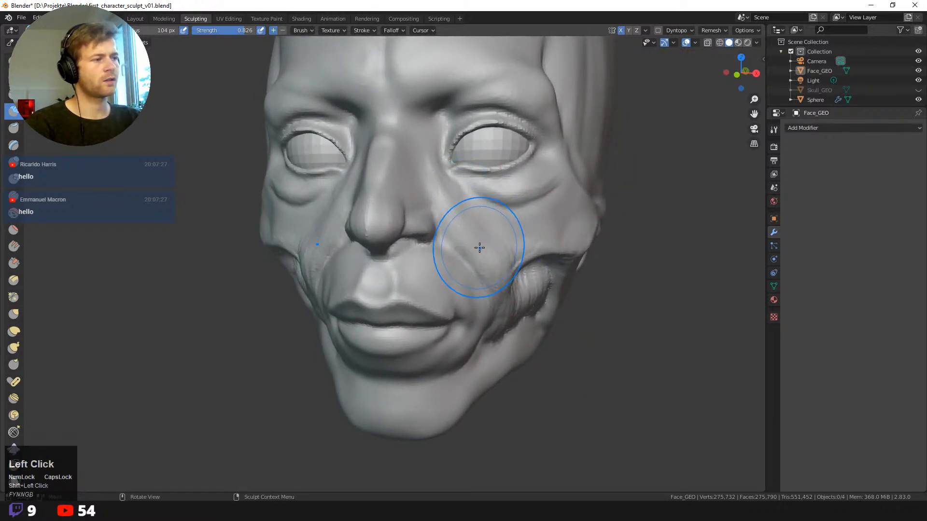
{"action": "key", "text": "f"}
{"action": "left_click", "coordinate": [452, 193]}
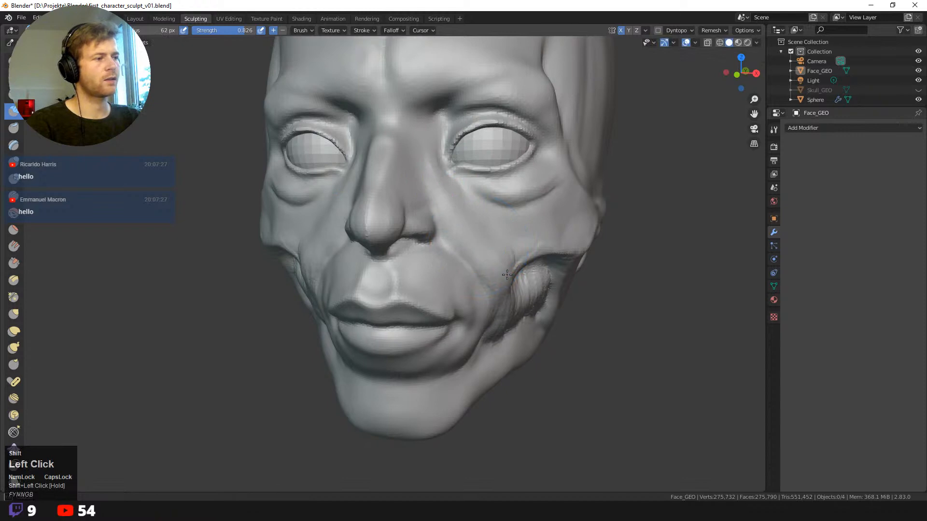
- Build up the cheek muscle between the cheekbone hollow and the mouth corner with a Clay Strips stroke at a 93 px radius
{"action": "middle_click_drag", "start_coordinate": [506, 275], "coordinate": [343, 279]}
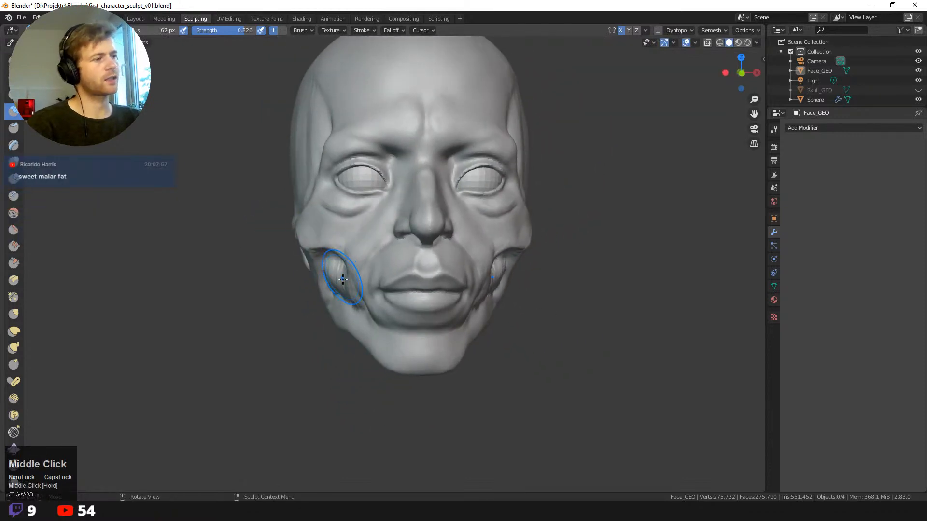
{"action": "key", "text": "f"}
{"action": "left_click", "coordinate": [365, 280]}
{"action": "middle_click_drag", "start_coordinate": [295, 329], "coordinate": [376, 287]}
{"action": "key", "text": "f"}
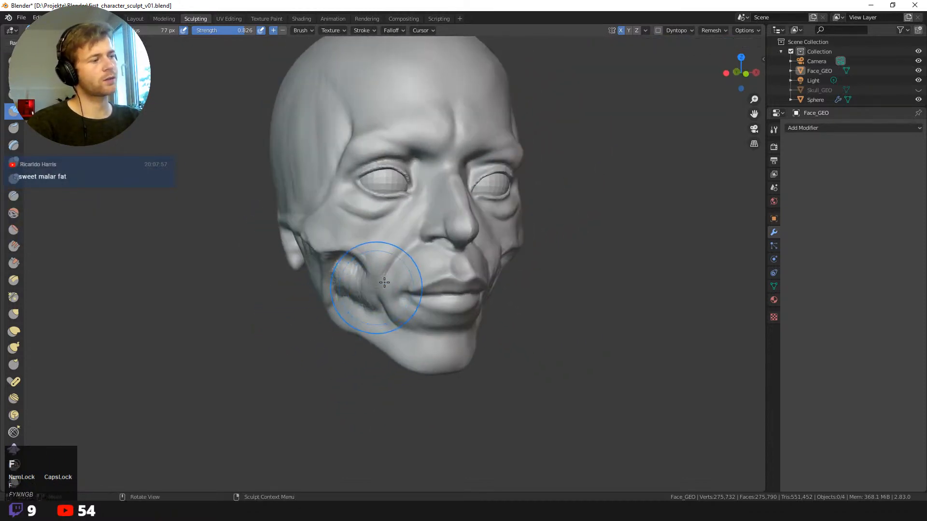
{"action": "left_click", "coordinate": [364, 257]}
{"action": "mouse_move", "coordinate": [370, 260]}
{"action": "left_mouse_down"}
{"action": "mouse_move", "coordinate": [377, 265]}
{"action": "mouse_move", "coordinate": [367, 256]}
{"action": "mouse_move", "coordinate": [366, 269]}
{"action": "left_mouse_up"}
- Add diagonal Clay Strips strokes beside the nose toward the cheek at a 55 px radius and smooth them
{"action": "key", "text": "f"}
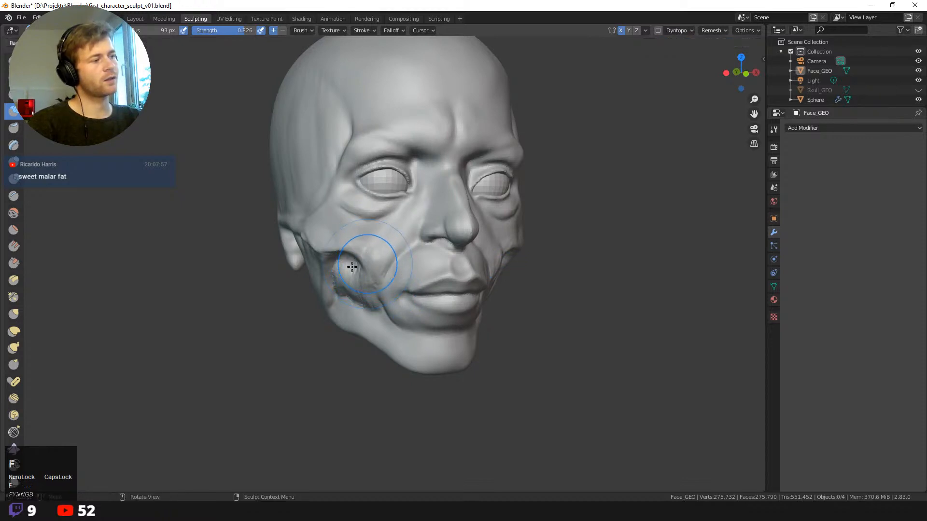
{"action": "left_click", "coordinate": [352, 267]}
{"action": "middle_click_drag", "start_coordinate": [352, 266], "coordinate": [389, 265]}
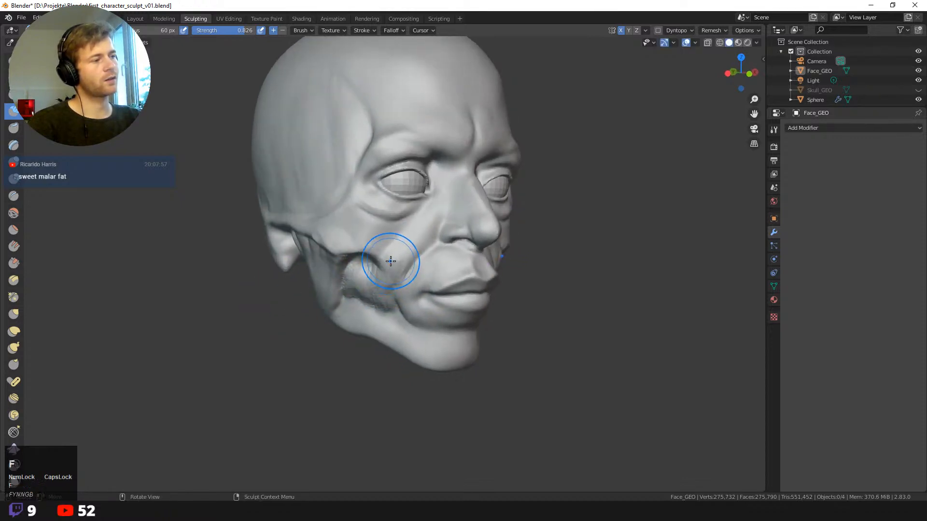
{"action": "left_click", "coordinate": [413, 232]}
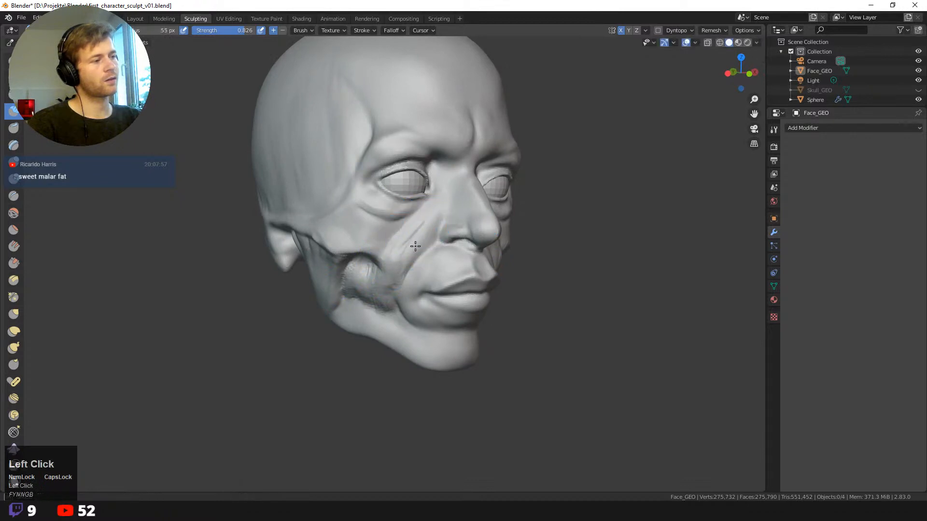
{"action": "mouse_move", "coordinate": [429, 227]}
{"action": "left_mouse_down"}
{"action": "mouse_move", "coordinate": [436, 202]}
{"action": "mouse_move", "coordinate": [403, 240]}
{"action": "left_mouse_up"}
{"action": "middle_click_drag", "start_coordinate": [389, 255], "coordinate": [434, 229]}
{"action": "mouse_move", "coordinate": [435, 229]}
{"action": "left_mouse_down"}
{"action": "mouse_move", "coordinate": [436, 242]}
{"action": "mouse_move", "coordinate": [424, 217]}
{"action": "mouse_move", "coordinate": [434, 227]}
{"action": "left_mouse_up"}
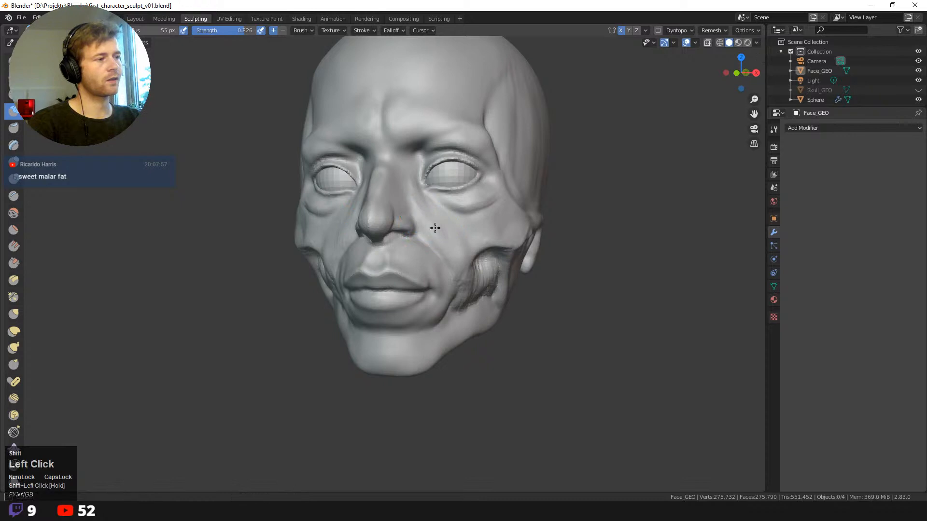
- Smooth the surface around the side of the nose and over the cheekbone at a 55 px radius
{"action": "middle_click_drag", "start_coordinate": [434, 228], "coordinate": [550, 384]}
{"action": "left_click_drag", "start_coordinate": [374, 225], "coordinate": [341, 161]}
{"action": "mouse_move", "coordinate": [353, 202]}
{"action": "middle_mouse_down"}
{"action": "mouse_move", "coordinate": [491, 322]}
{"action": "mouse_move", "coordinate": [514, 314]}
{"action": "mouse_move", "coordinate": [504, 295]}
{"action": "middle_mouse_up"}
{"action": "mouse_move", "coordinate": [475, 222]}
{"action": "left_mouse_down"}
{"action": "mouse_move", "coordinate": [499, 226]}
{"action": "mouse_move", "coordinate": [484, 224]}
{"action": "left_mouse_up"}
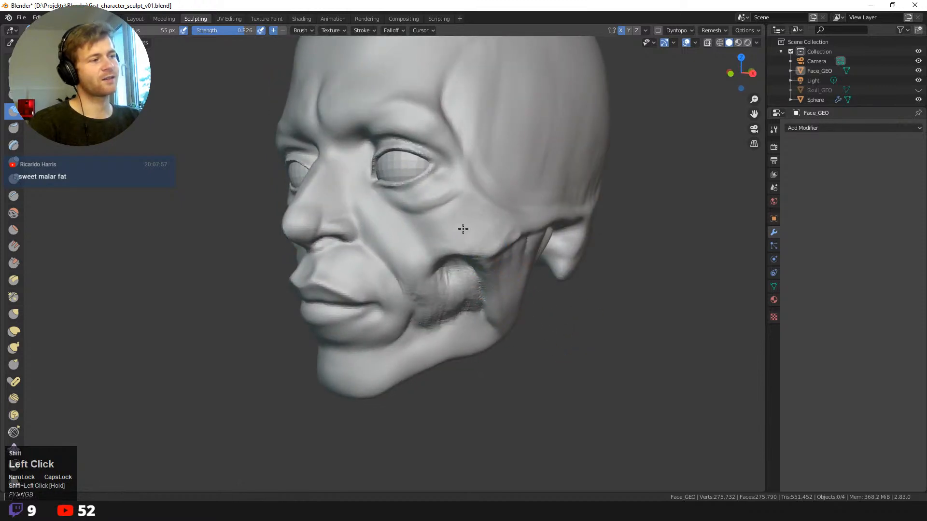
{"action": "mouse_move", "coordinate": [463, 227]}
{"action": "middle_mouse_down"}
{"action": "mouse_move", "coordinate": [314, 227]}
{"action": "mouse_move", "coordinate": [304, 207]}
{"action": "middle_mouse_up"}
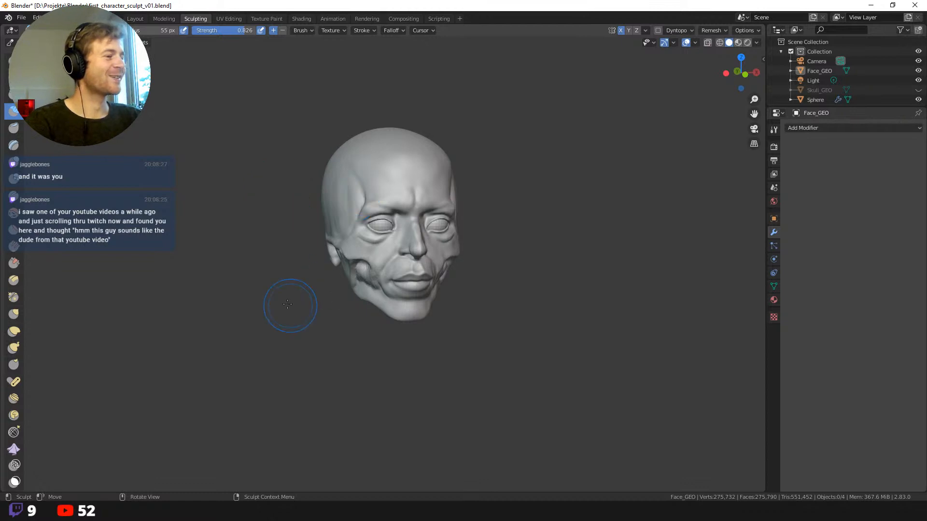
- Work down the hollow between the cheekbone and jaw with a Clay Strips stroke at a 55 px radius
{"action": "middle_click_drag", "start_coordinate": [287, 304], "coordinate": [362, 348], "text": "shift"}
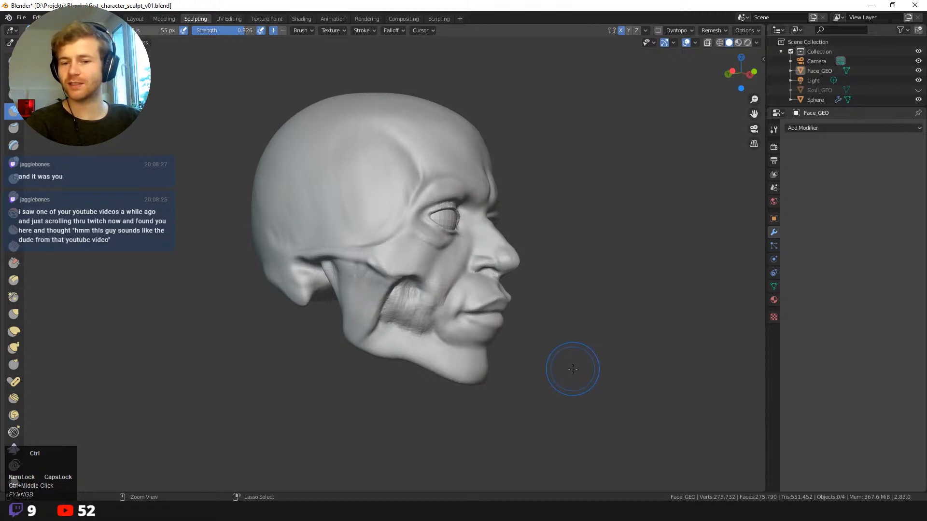
{"action": "middle_click_drag", "start_coordinate": [571, 377], "coordinate": [497, 356], "text": "ctrl"}
{"action": "mouse_move", "coordinate": [401, 283]}
{"action": "left_mouse_down"}
{"action": "mouse_move", "coordinate": [403, 333]}
{"action": "mouse_move", "coordinate": [410, 303]}
{"action": "mouse_move", "coordinate": [405, 333]}
{"action": "mouse_move", "coordinate": [413, 345]}
{"action": "left_mouse_up"}
- Shape the tissue below the mouth corner with additive and carving Clay Strips strokes at 70 px and 37 px radii, smoothing beneath the lower lip
{"action": "key", "text": "f"}
{"action": "left_click", "coordinate": [458, 349]}
{"action": "middle_click_drag", "start_coordinate": [527, 393], "coordinate": [392, 383]}
{"action": "mouse_move", "coordinate": [393, 383]}
{"action": "left_mouse_down"}
{"action": "mouse_move", "coordinate": [416, 385]}
{"action": "mouse_move", "coordinate": [414, 355]}
{"action": "mouse_move", "coordinate": [432, 366]}
{"action": "left_mouse_up"}
{"action": "mouse_move", "coordinate": [443, 363]}
{"action": "left_mouse_down", "text": "ctrl"}
{"action": "mouse_move", "coordinate": [469, 366]}
{"action": "mouse_move", "coordinate": [441, 368]}
{"action": "mouse_move", "coordinate": [437, 358]}
{"action": "left_mouse_up", "text": "ctrl"}
{"action": "middle_click_drag", "start_coordinate": [404, 345], "coordinate": [466, 363]}
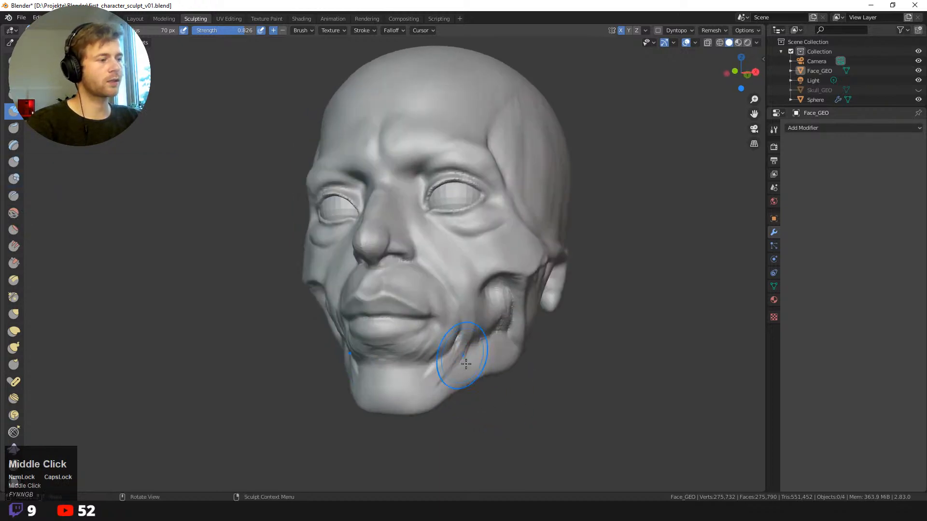
{"action": "left_click_drag", "start_coordinate": [413, 355], "coordinate": [457, 330], "text": "shift"}
{"action": "mouse_move", "coordinate": [399, 359]}
{"action": "left_mouse_down"}
{"action": "mouse_move", "coordinate": [432, 355]}
{"action": "mouse_move", "coordinate": [455, 331]}
{"action": "mouse_move", "coordinate": [430, 356]}
{"action": "mouse_move", "coordinate": [454, 336]}
{"action": "mouse_move", "coordinate": [393, 358]}
{"action": "mouse_move", "coordinate": [385, 347]}
{"action": "mouse_move", "coordinate": [427, 346]}
{"action": "mouse_move", "coordinate": [405, 336]}
{"action": "mouse_move", "coordinate": [438, 342]}
{"action": "left_mouse_up"}
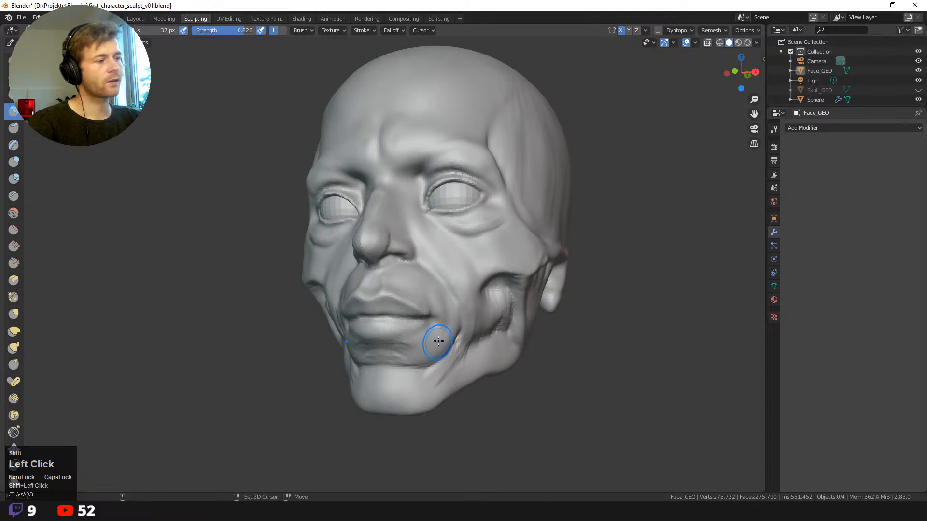
- Build the muscle running from the mouth corner down to the jaw edge with Clay Strips strokes at a 37 px radius and smooth it
{"action": "mouse_move", "coordinate": [254, 337]}
{"action": "middle_mouse_down"}
{"action": "mouse_move", "coordinate": [353, 399]}
{"action": "mouse_move", "coordinate": [425, 362]}
{"action": "middle_mouse_up"}
{"action": "left_click_drag", "start_coordinate": [424, 362], "coordinate": [442, 370]}
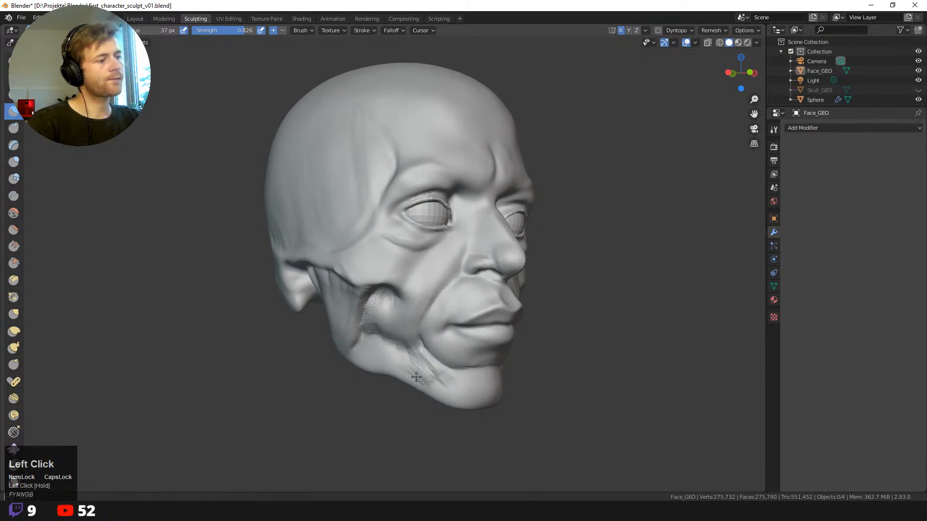
{"action": "left_click_drag", "start_coordinate": [442, 370], "coordinate": [432, 389]}
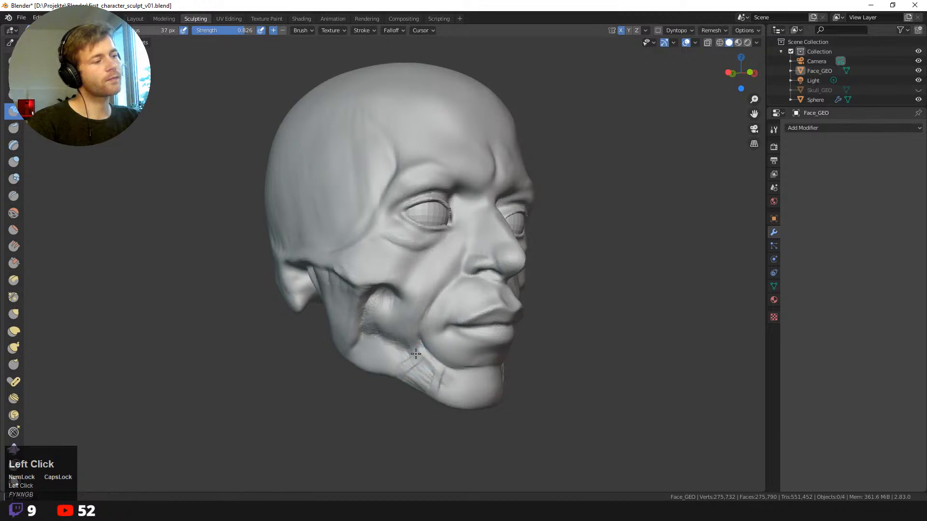
{"action": "left_click_drag", "start_coordinate": [427, 349], "coordinate": [430, 389], "text": "shift"}
{"action": "middle_click_drag", "start_coordinate": [430, 389], "coordinate": [438, 399]}
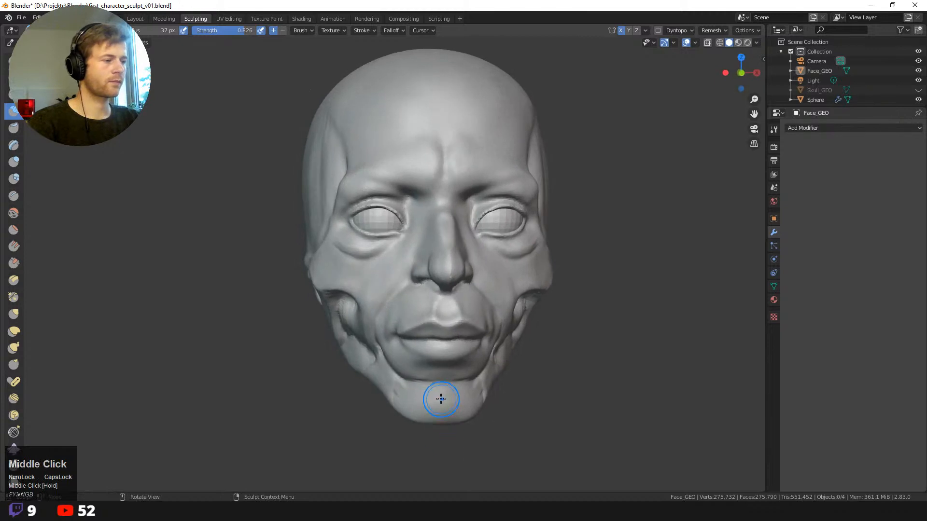
- Add vertical Clay Strips strokes over the chin at a 37 px radius and smooth their lower ends
{"action": "left_click", "coordinate": [434, 383]}
{"action": "middle_click", "coordinate": [425, 408]}
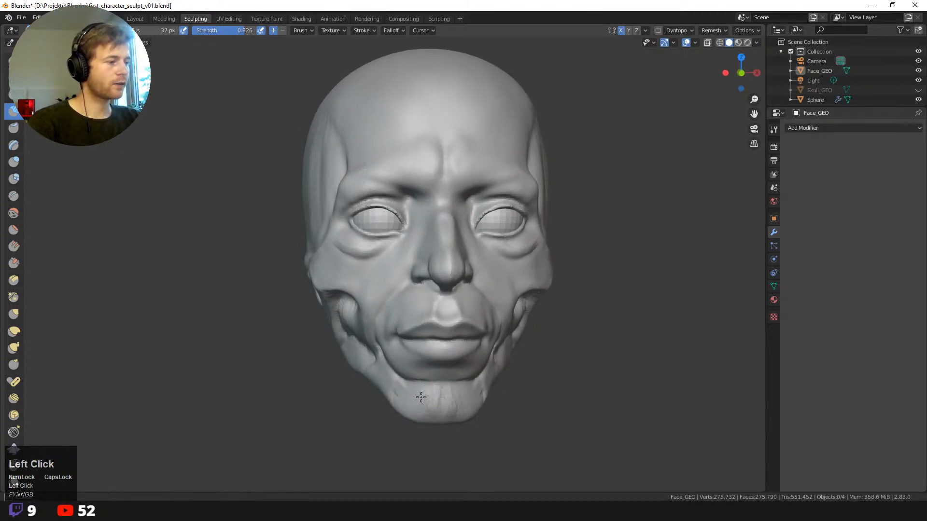
{"action": "mouse_move", "coordinate": [421, 397]}
{"action": "middle_mouse_down"}
{"action": "mouse_move", "coordinate": [437, 401]}
{"action": "mouse_move", "coordinate": [451, 384]}
{"action": "middle_mouse_up"}
{"action": "mouse_move", "coordinate": [451, 383]}
{"action": "left_mouse_down"}
{"action": "mouse_move", "coordinate": [466, 405]}
{"action": "mouse_move", "coordinate": [451, 416]}
{"action": "left_mouse_up"}
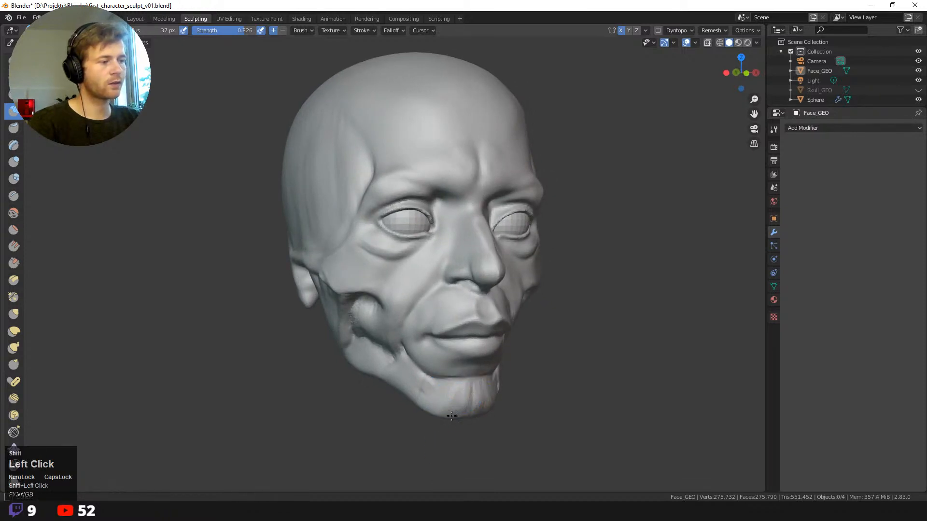
{"action": "mouse_move", "coordinate": [454, 416]}
{"action": "middle_mouse_down"}
{"action": "mouse_move", "coordinate": [420, 400]}
{"action": "mouse_move", "coordinate": [480, 428]}
{"action": "mouse_move", "coordinate": [494, 420]}
{"action": "middle_mouse_up"}
- Define the muscle edges on the chin and below the mouth corner with Draw Sharp strokes at a 45 px radius
{"action": "key", "text": "shift+space"}
{"action": "left_click", "coordinate": [453, 159]}
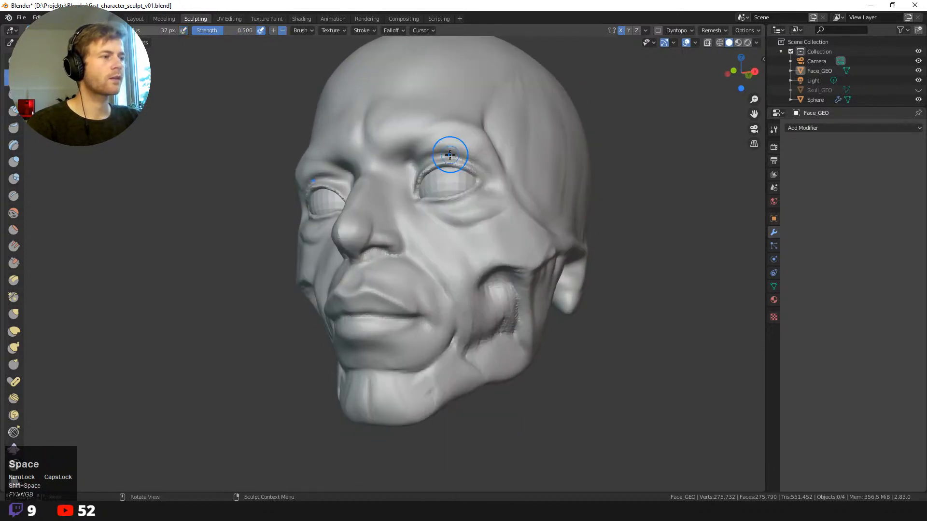
{"action": "key", "text": "f"}
{"action": "left_click", "coordinate": [433, 373]}
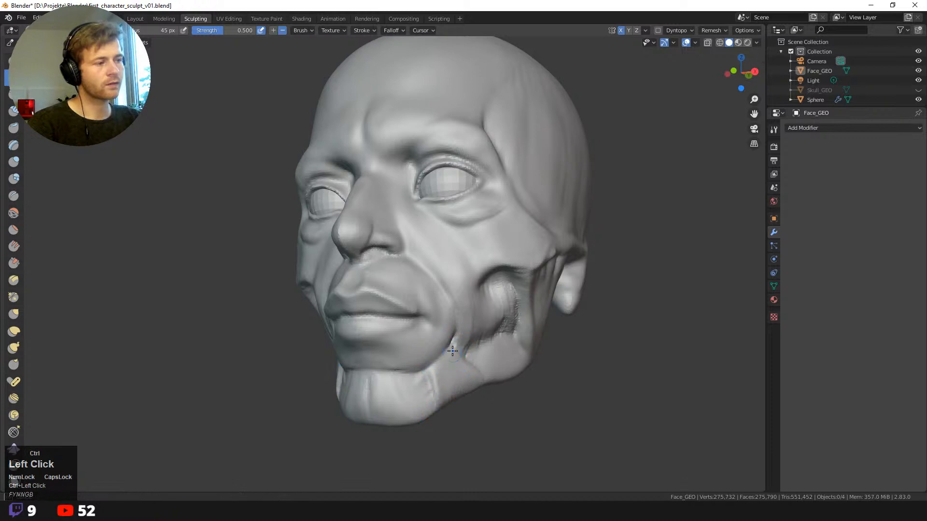
{"action": "middle_click_drag", "start_coordinate": [519, 394], "coordinate": [459, 375]}
{"action": "middle_click_drag", "start_coordinate": [395, 397], "coordinate": [433, 399]}
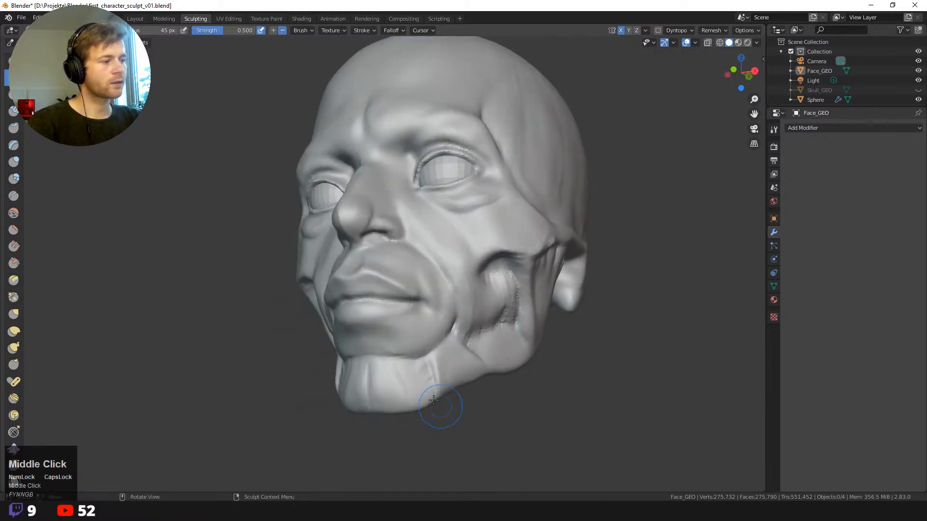
{"action": "left_click_drag", "start_coordinate": [393, 362], "coordinate": [397, 380], "text": "ctrl"}
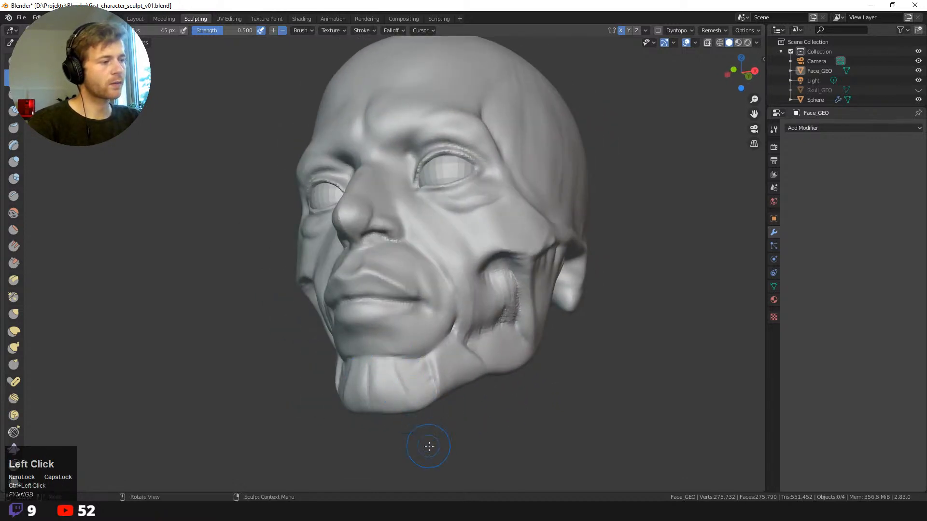
- Sharpen the lower edge of the mouth mound, from below the mouth corner across the top of the chin, with inverted Draw Sharp strokes
{"action": "middle_click_drag", "start_coordinate": [428, 446], "coordinate": [419, 386]}
{"action": "left_click", "coordinate": [419, 427]}
{"action": "middle_click_drag", "start_coordinate": [419, 427], "coordinate": [415, 392]}
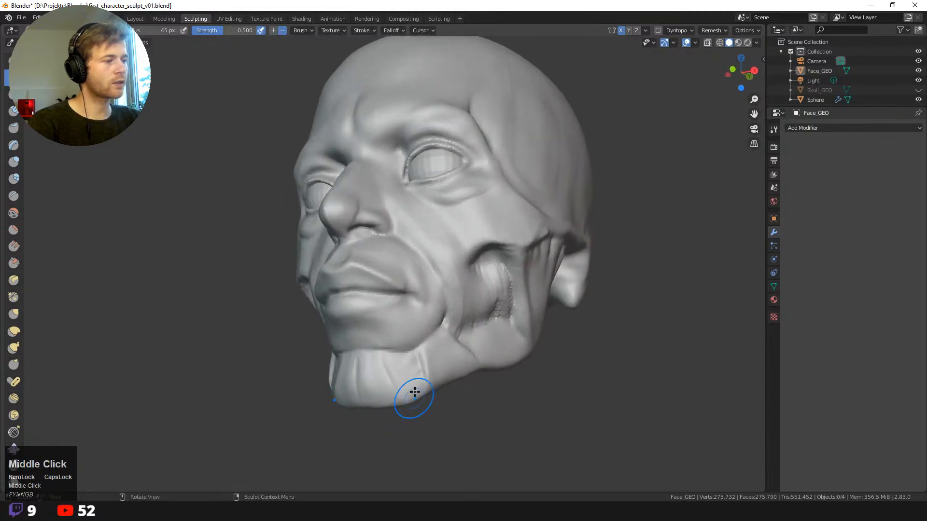
{"action": "left_click_drag", "start_coordinate": [408, 351], "coordinate": [387, 348], "text": "ctrl"}
{"action": "left_click_drag", "start_coordinate": [386, 348], "coordinate": [371, 349], "text": "ctrl"}
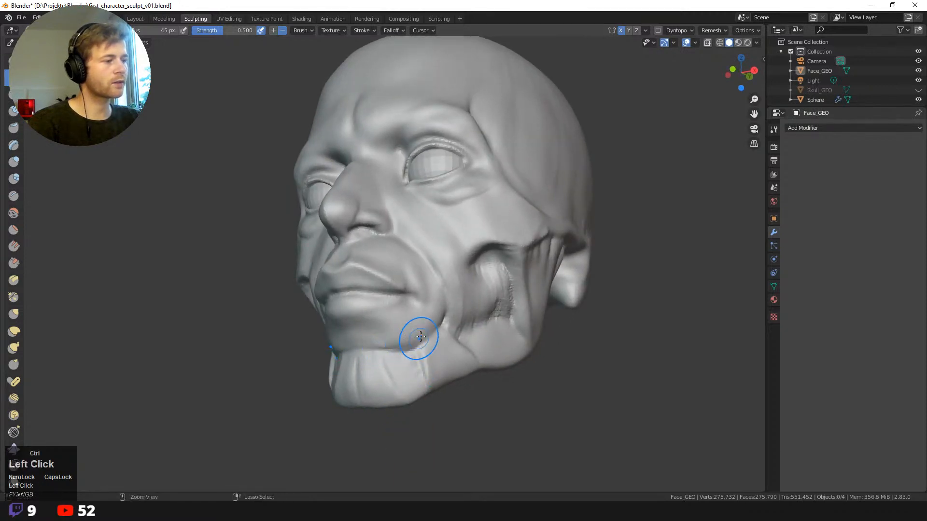
{"action": "mouse_move", "coordinate": [431, 329]}
{"action": "left_mouse_down", "text": "ctrl"}
{"action": "mouse_move", "coordinate": [406, 346]}
{"action": "mouse_move", "coordinate": [363, 343]}
{"action": "left_mouse_up", "text": "ctrl"}
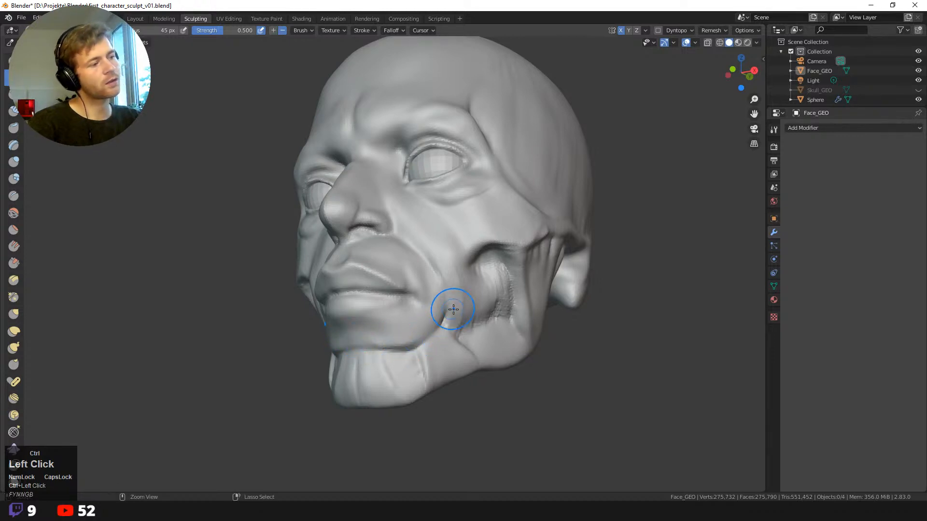
- Refine the crease from the mouth corner down to the side of the chin with more Draw Sharp strokes
{"action": "middle_click_drag", "start_coordinate": [453, 309], "coordinate": [444, 382]}
{"action": "mouse_move", "coordinate": [372, 320]}
{"action": "left_mouse_down", "text": "ctrl"}
{"action": "mouse_move", "coordinate": [331, 355]}
{"action": "mouse_move", "coordinate": [341, 356]}
{"action": "left_mouse_up", "text": "ctrl"}
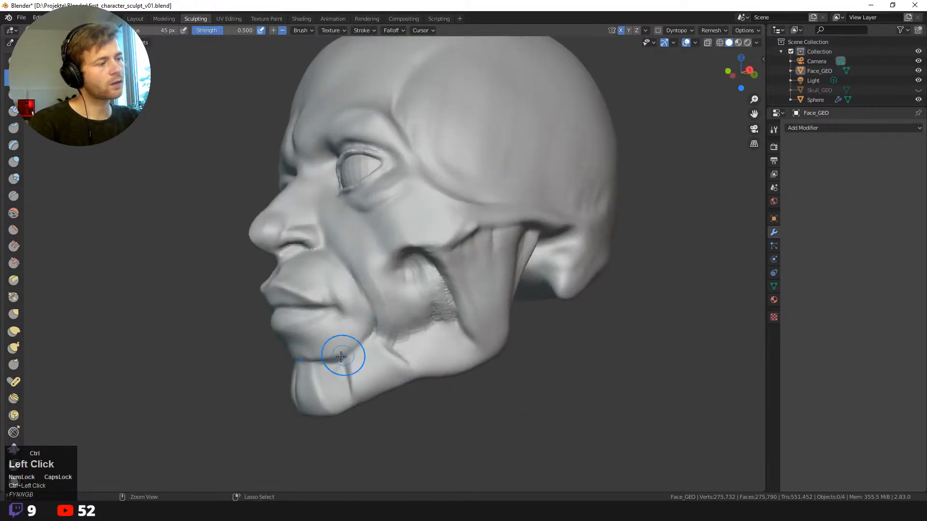
{"action": "middle_click_drag", "start_coordinate": [352, 299], "coordinate": [449, 403]}
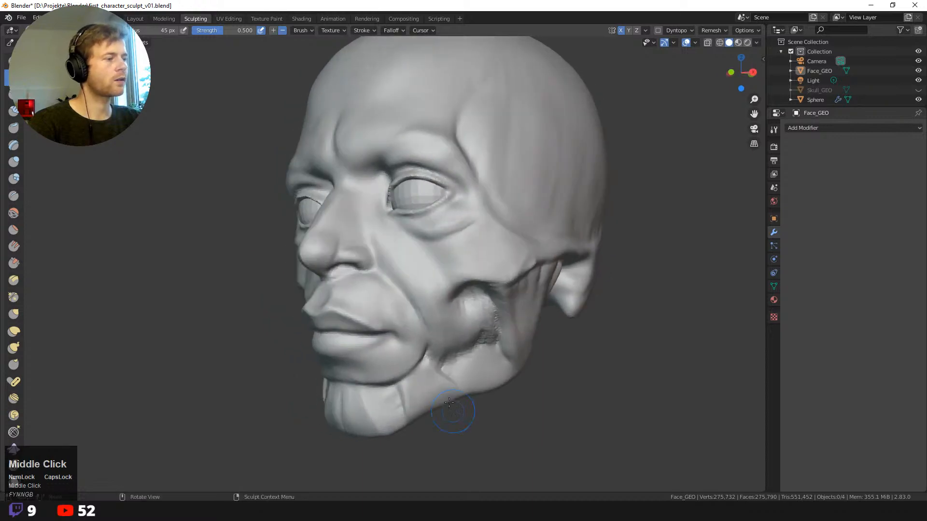
{"action": "left_click_drag", "start_coordinate": [427, 307], "coordinate": [438, 356]}
{"action": "mouse_move", "coordinate": [465, 381]}
{"action": "middle_mouse_down"}
{"action": "mouse_move", "coordinate": [502, 434]}
{"action": "mouse_move", "coordinate": [516, 436]}
{"action": "middle_mouse_up"}
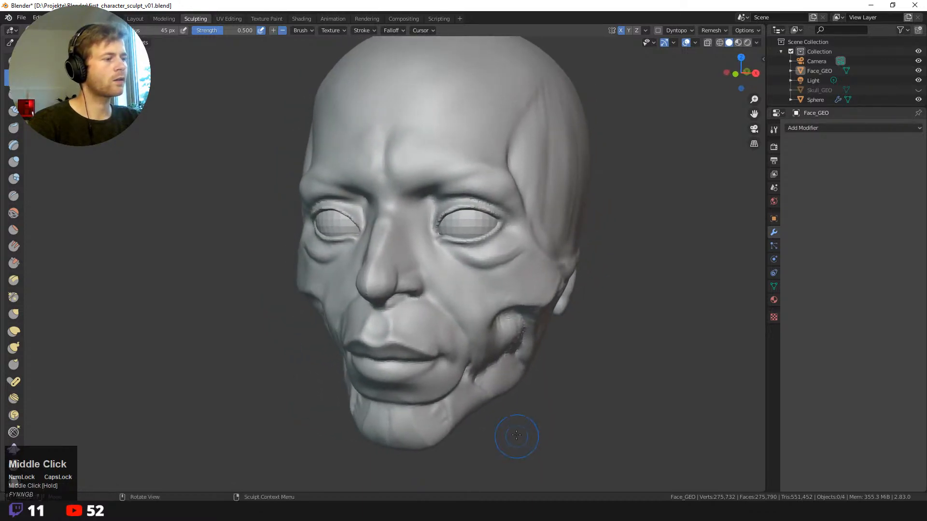
- Reposition the tissue beside the mouth corner with the Grab brush at a 115 px radius and check it from several angles
{"action": "key", "text": "g"}
{"action": "key", "text": "f"}
{"action": "left_click", "coordinate": [540, 401]}
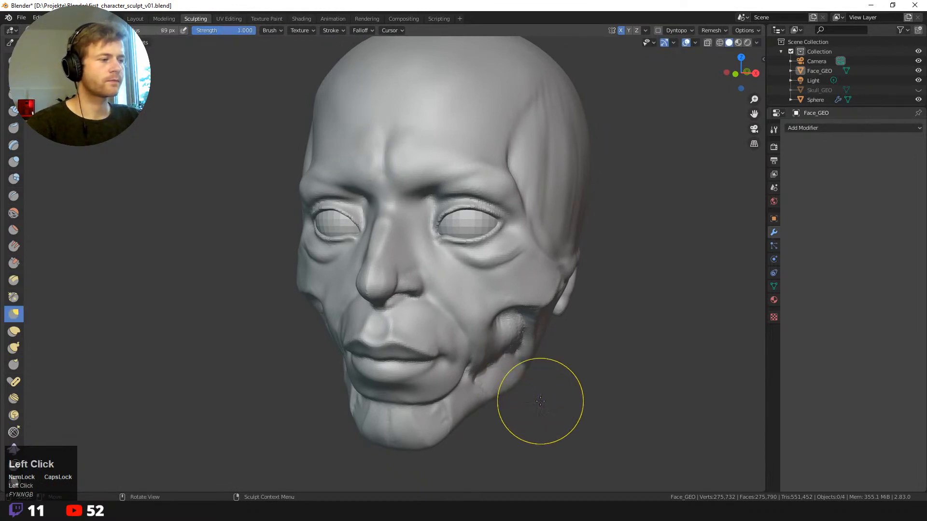
{"action": "key", "text": "f"}
{"action": "left_click", "coordinate": [470, 370]}
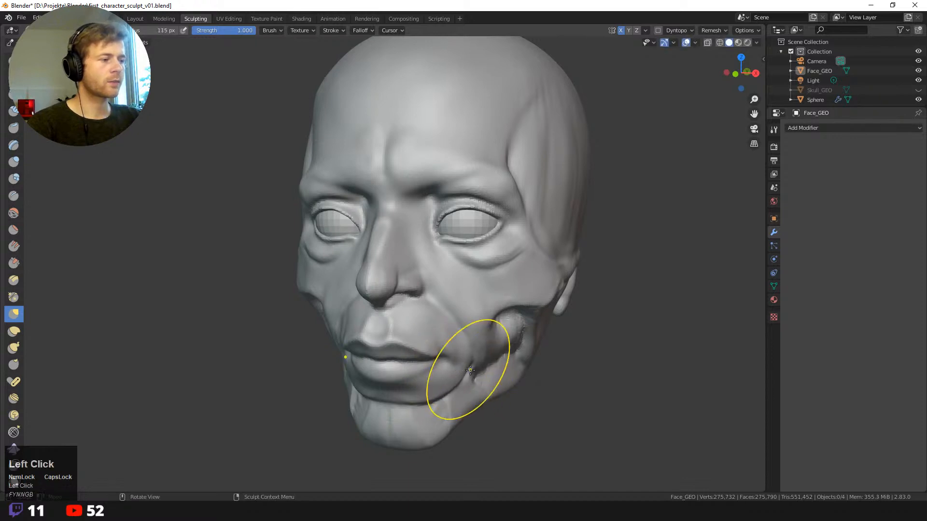
{"action": "mouse_move", "coordinate": [467, 371]}
{"action": "middle_mouse_down"}
{"action": "mouse_move", "coordinate": [573, 421]}
{"action": "mouse_move", "coordinate": [544, 384]}
{"action": "mouse_move", "coordinate": [502, 401]}
{"action": "mouse_move", "coordinate": [525, 437]}
{"action": "mouse_move", "coordinate": [513, 397]}
{"action": "middle_mouse_up"}
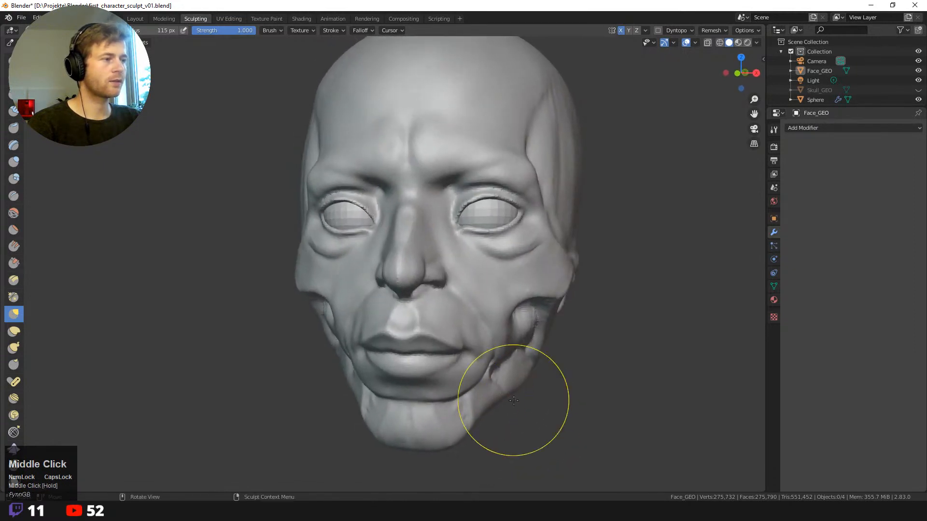
{"action": "middle_click_drag", "start_coordinate": [555, 335], "coordinate": [523, 408]}
{"action": "mouse_move", "coordinate": [514, 441]}
{"action": "middle_mouse_down"}
{"action": "mouse_move", "coordinate": [444, 414]}
{"action": "mouse_move", "coordinate": [452, 436]}
{"action": "mouse_move", "coordinate": [434, 435]}
{"action": "mouse_move", "coordinate": [487, 472]}
{"action": "mouse_move", "coordinate": [515, 426]}
{"action": "middle_mouse_up"}
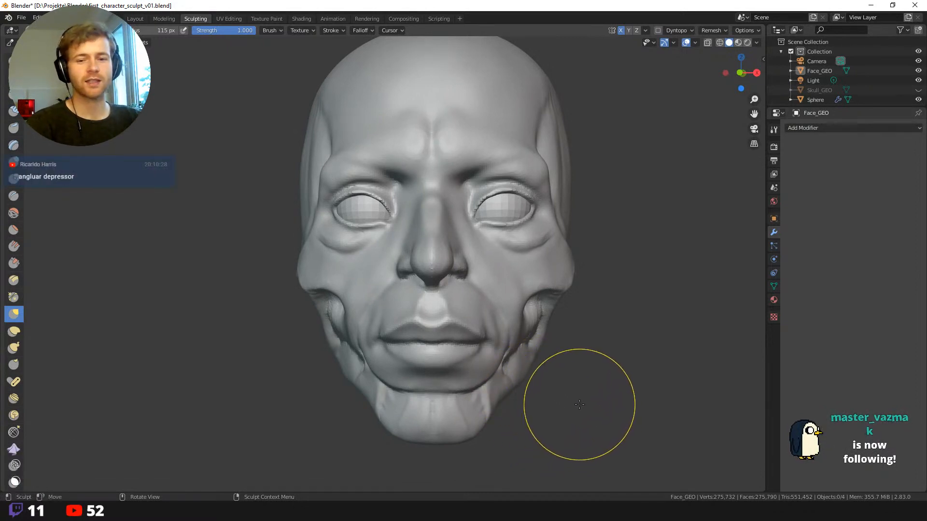
{"action": "mouse_move", "coordinate": [645, 381]}
{"action": "middle_mouse_down"}
{"action": "mouse_move", "coordinate": [542, 398]}
{"action": "mouse_move", "coordinate": [513, 425]}
{"action": "mouse_move", "coordinate": [548, 445]}
{"action": "middle_mouse_up"}
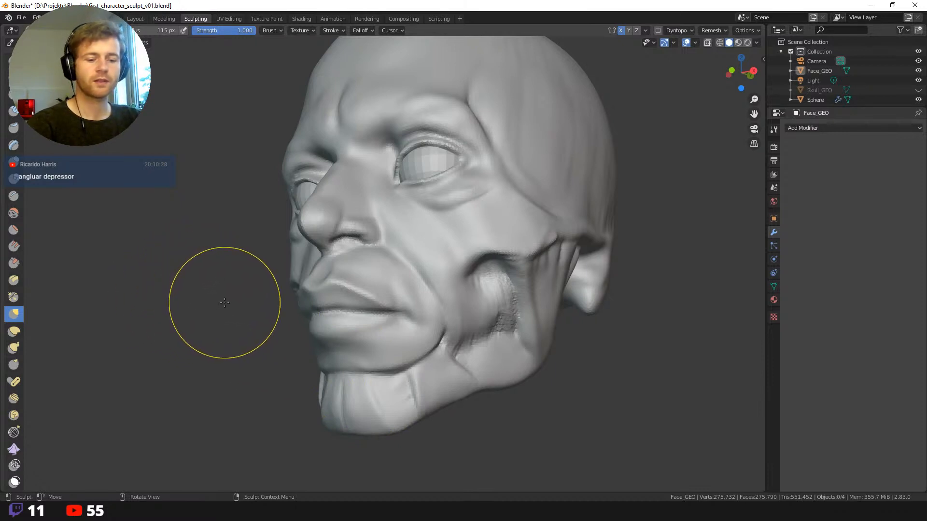
- Adjust the crease above the chin with the Grab brush at a 55 px radius and redefine it with Draw Sharp
{"action": "key", "text": "f"}
{"action": "left_click", "coordinate": [364, 381]}
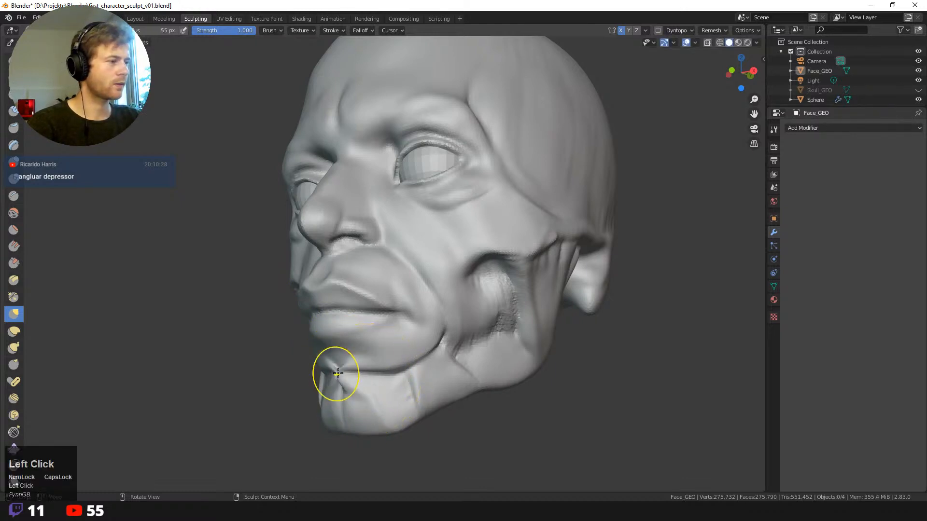
{"action": "key", "text": "shift+space"}
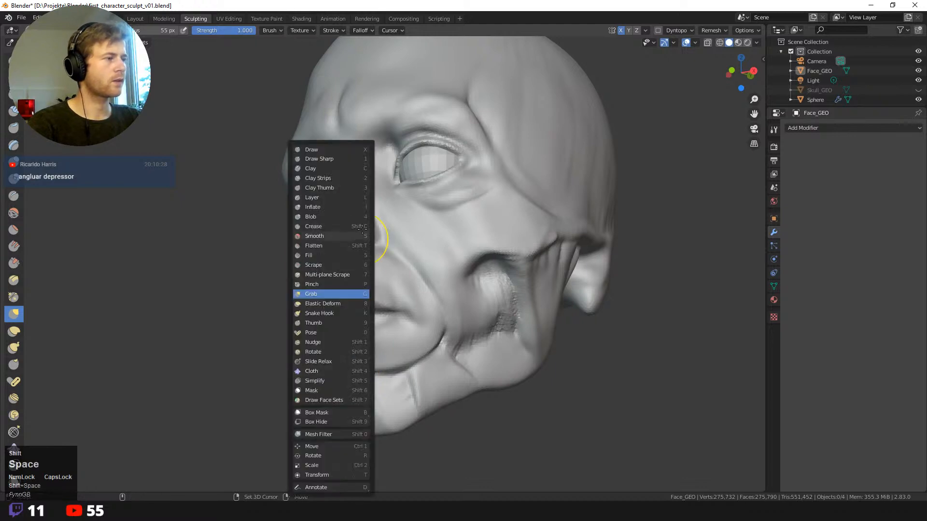
{"action": "left_click", "coordinate": [333, 159]}
{"action": "left_click_drag", "start_coordinate": [365, 367], "coordinate": [355, 374]}
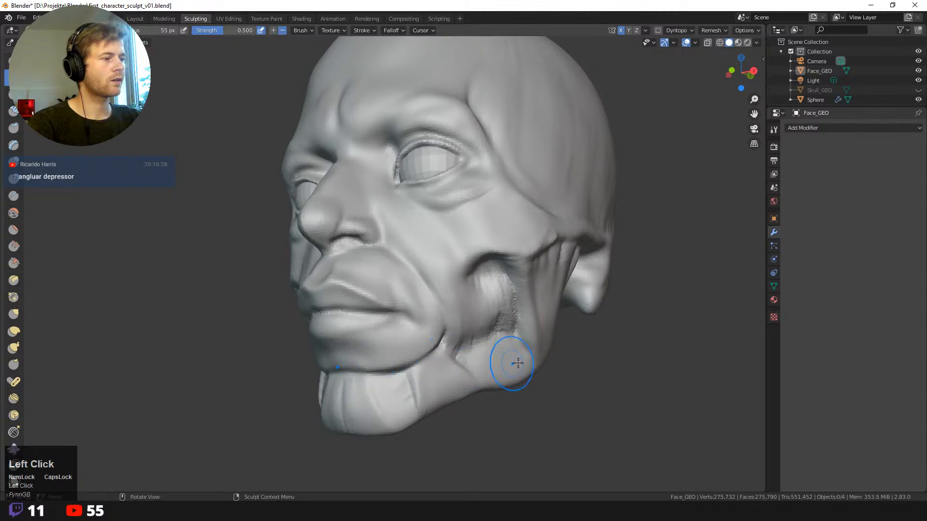
- Build up the lower cheek between the mouth corner and the jaw muscle with a 55 px Clay Strips brush
{"action": "middle_click_drag", "start_coordinate": [513, 362], "coordinate": [479, 393]}
{"action": "key", "text": "shift+space"}
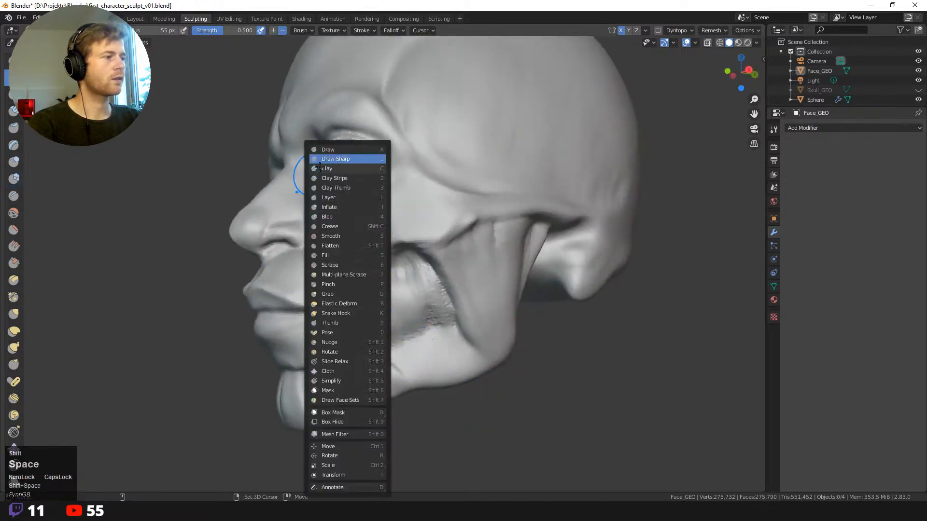
{"action": "left_click", "coordinate": [333, 179]}
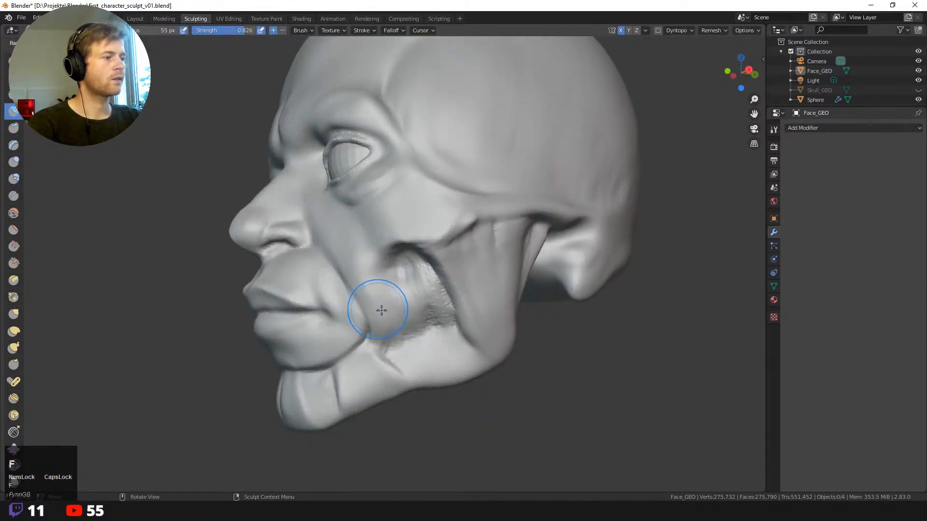
{"action": "mouse_move", "coordinate": [388, 320]}
{"action": "left_mouse_down"}
{"action": "mouse_move", "coordinate": [395, 352]}
{"action": "mouse_move", "coordinate": [434, 307]}
{"action": "mouse_move", "coordinate": [495, 352]}
{"action": "left_mouse_up"}
- Fill the cheek hollow below the cheekbone with Clay Strips at a 95 px radius and smooth the surface
{"action": "key", "text": "f"}
{"action": "left_click", "coordinate": [466, 325]}
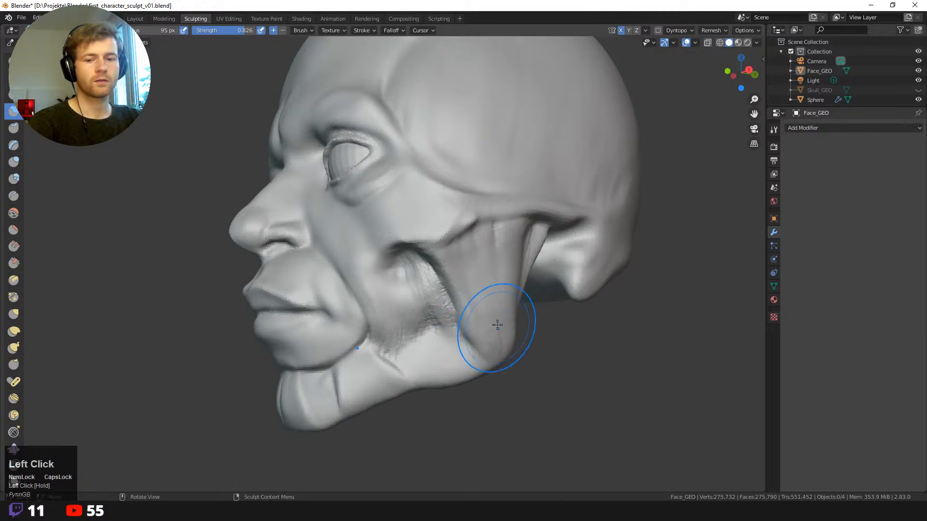
{"action": "left_click_drag", "start_coordinate": [428, 314], "coordinate": [422, 313], "text": "shift"}
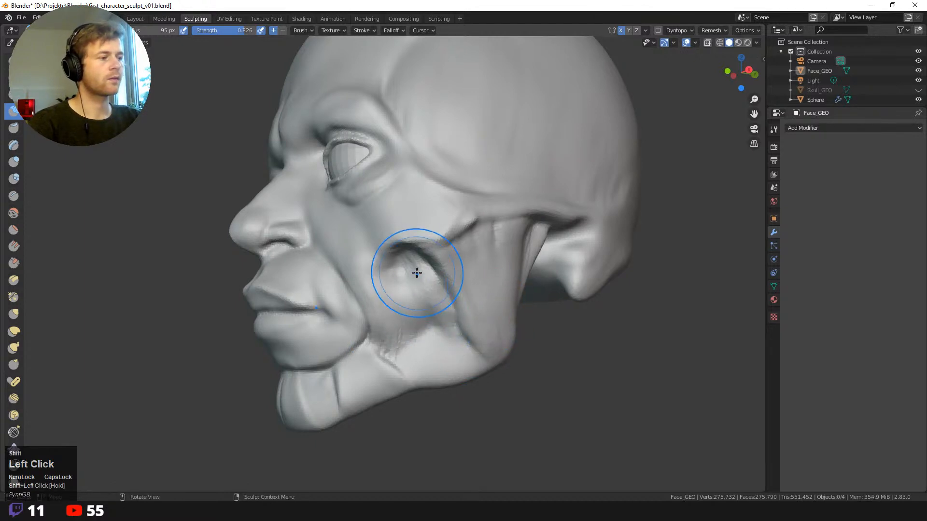
{"action": "left_click_drag", "start_coordinate": [414, 270], "coordinate": [394, 272]}
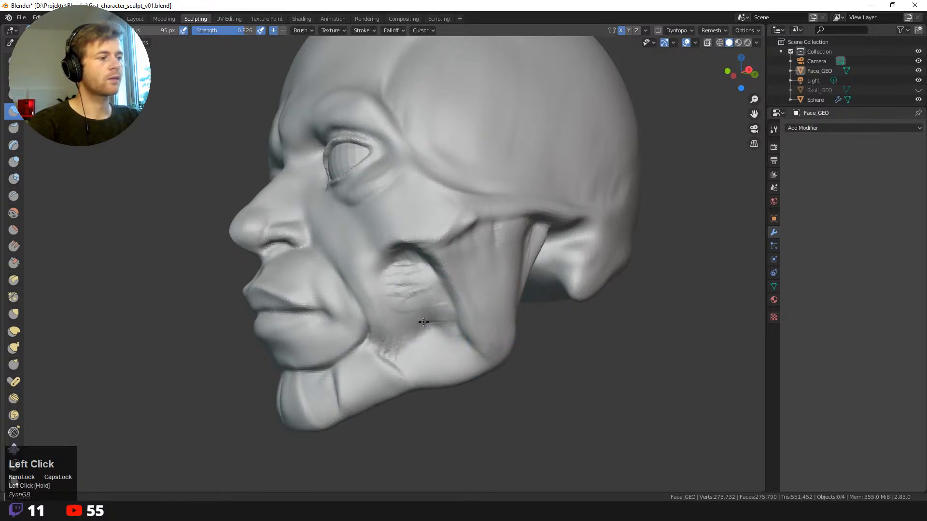
{"action": "left_click_drag", "start_coordinate": [404, 327], "coordinate": [421, 307], "text": "shift"}
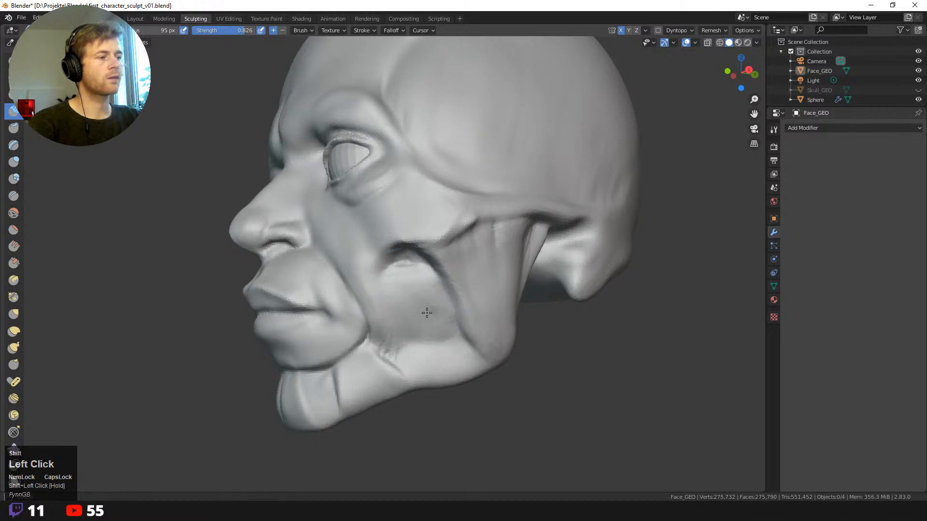
- Add tissue from beside the mouth corner down to the jawline with Clay Strips at a 70 px radius and smooth it
{"action": "scroll", "coordinate": [426, 313], "scroll_direction": "down", "scroll_amount": 3}
{"action": "middle_click_drag", "start_coordinate": [289, 321], "coordinate": [414, 362]}
{"action": "left_click", "coordinate": [372, 369]}
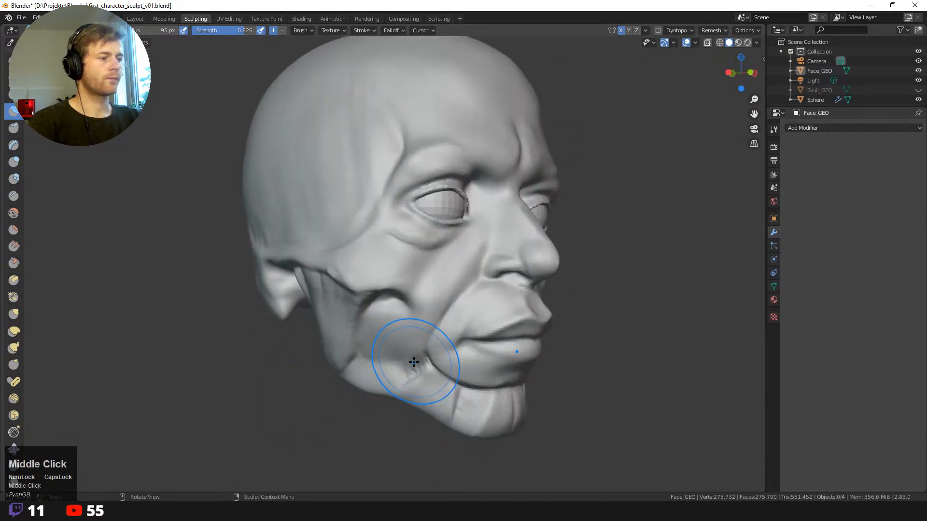
{"action": "key", "text": "f"}
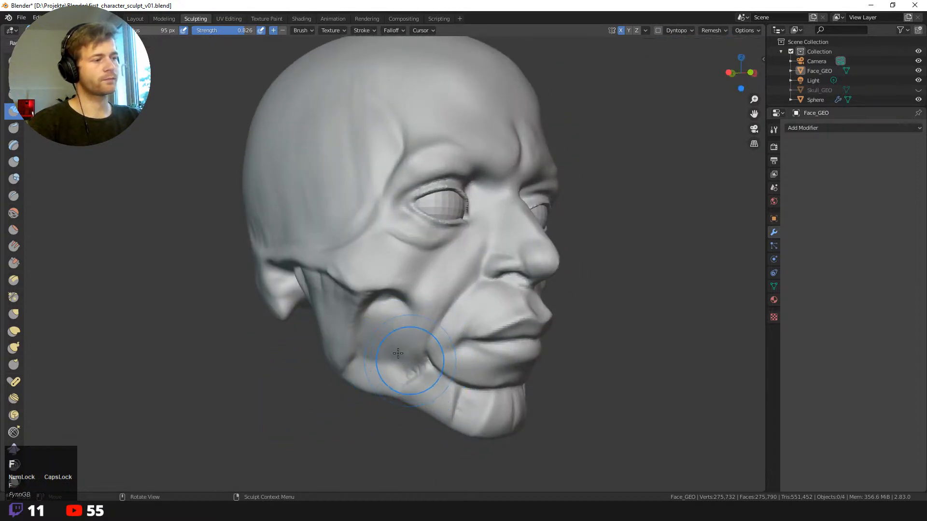
{"action": "left_click", "coordinate": [397, 353]}
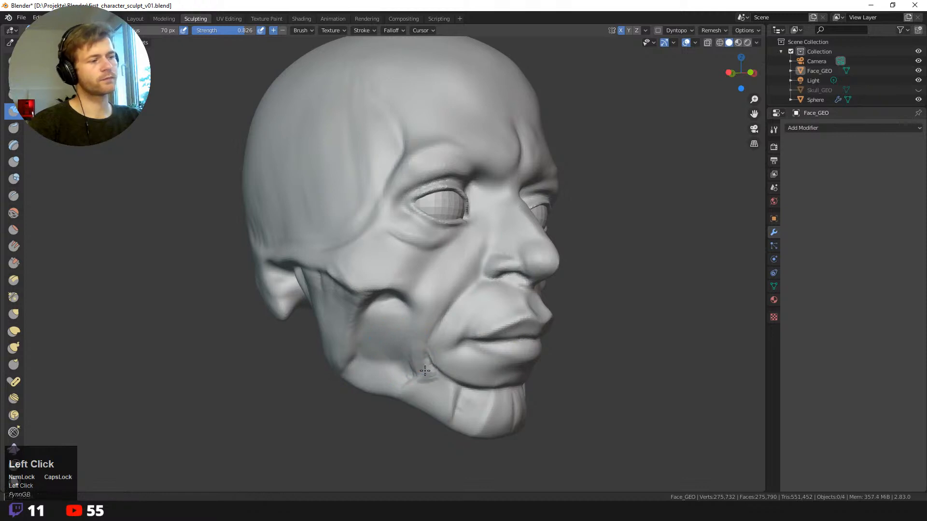
{"action": "left_click_drag", "start_coordinate": [416, 360], "coordinate": [412, 387]}
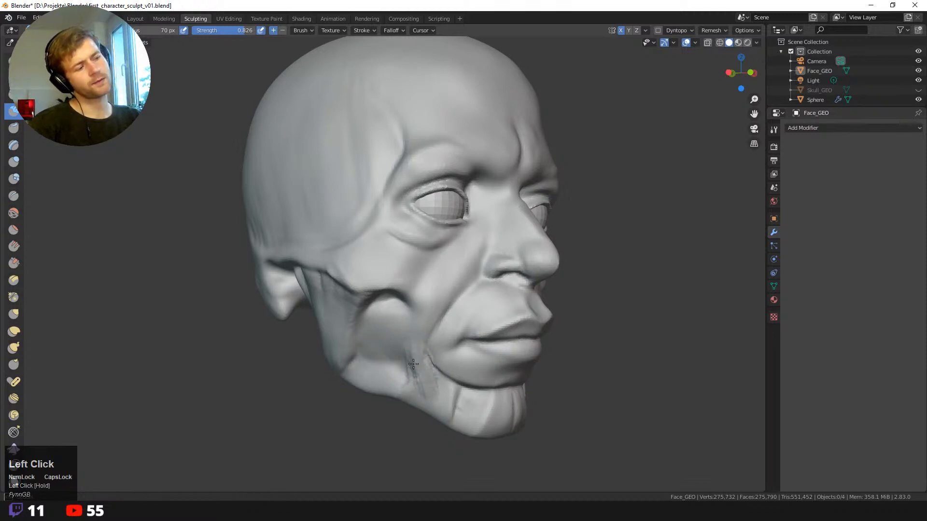
{"action": "left_click_drag", "start_coordinate": [411, 348], "coordinate": [435, 418], "text": "shift"}
- Check the face from the front and adjust the tissue of the cheek and mouth corner with the Grab brush, reducing its radius to 61 px
{"action": "mouse_move", "coordinate": [435, 418]}
{"action": "middle_mouse_down"}
{"action": "mouse_move", "coordinate": [335, 406]}
{"action": "mouse_move", "coordinate": [290, 381]}
{"action": "middle_mouse_up"}
{"action": "mouse_move", "coordinate": [285, 333]}
{"action": "middle_mouse_down"}
{"action": "mouse_move", "coordinate": [281, 360]}
{"action": "mouse_move", "coordinate": [281, 353]}
{"action": "mouse_move", "coordinate": [290, 361]}
{"action": "mouse_move", "coordinate": [275, 354]}
{"action": "middle_mouse_up"}
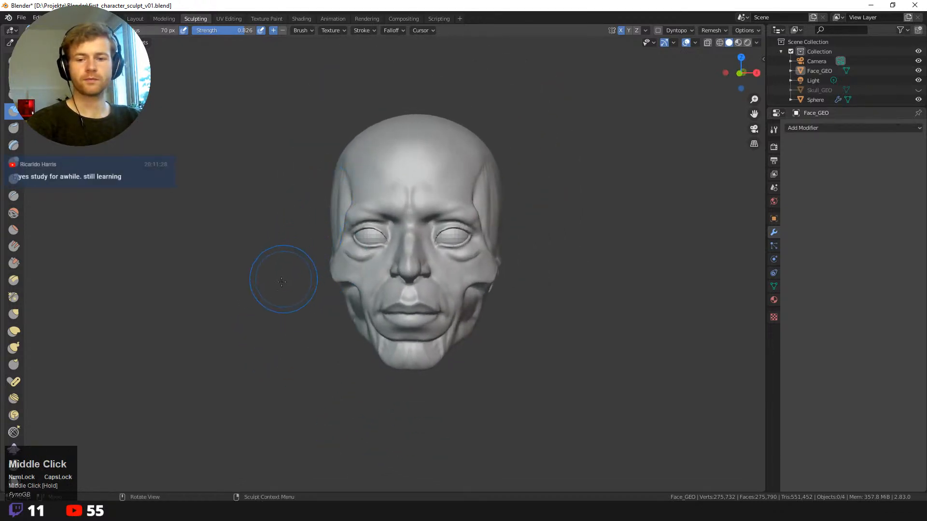
{"action": "middle_click_drag", "start_coordinate": [270, 315], "coordinate": [256, 289], "text": "ctrl"}
{"action": "middle_click_drag", "start_coordinate": [268, 338], "coordinate": [270, 312], "text": "ctrl"}
{"action": "mouse_move", "coordinate": [248, 301]}
{"action": "middle_mouse_down"}
{"action": "mouse_move", "coordinate": [261, 299]}
{"action": "mouse_move", "coordinate": [180, 297]}
{"action": "middle_mouse_up"}
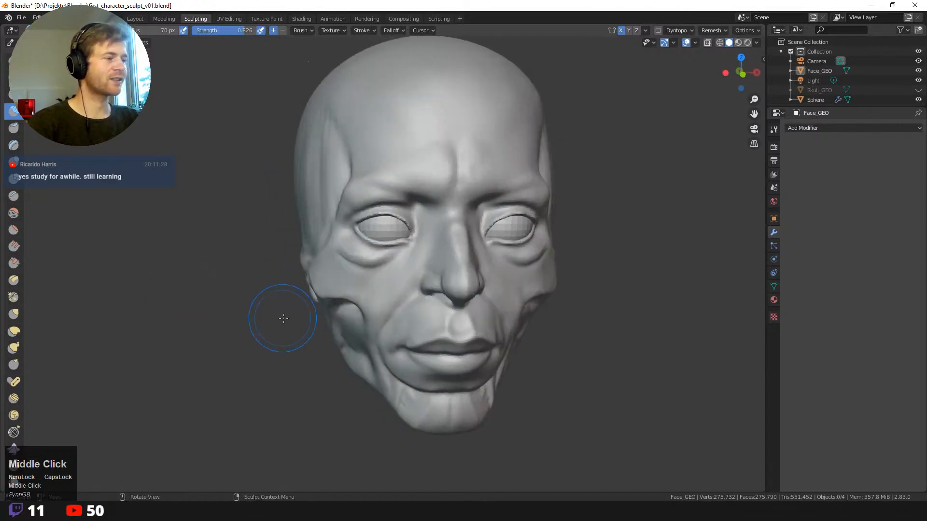
{"action": "key", "text": "f"}
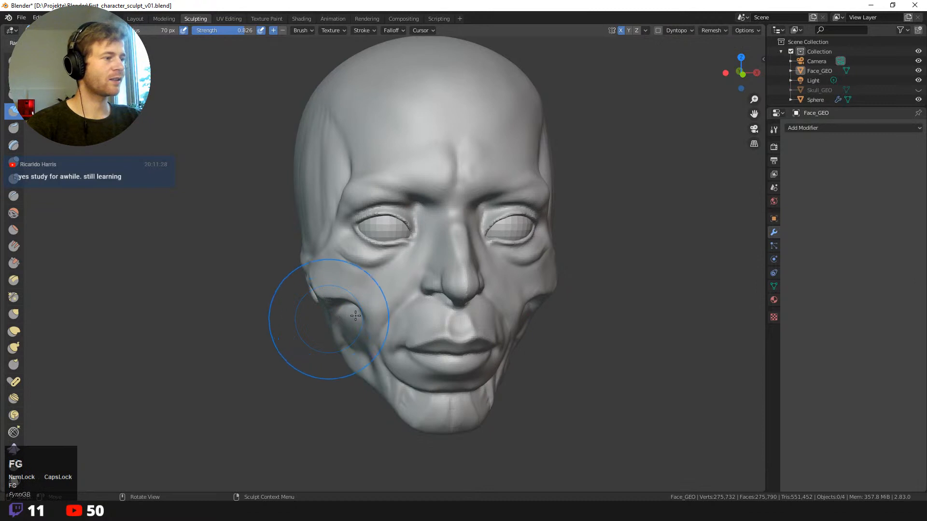
{"action": "left_click", "coordinate": [352, 321]}
{"action": "key", "text": "g"}
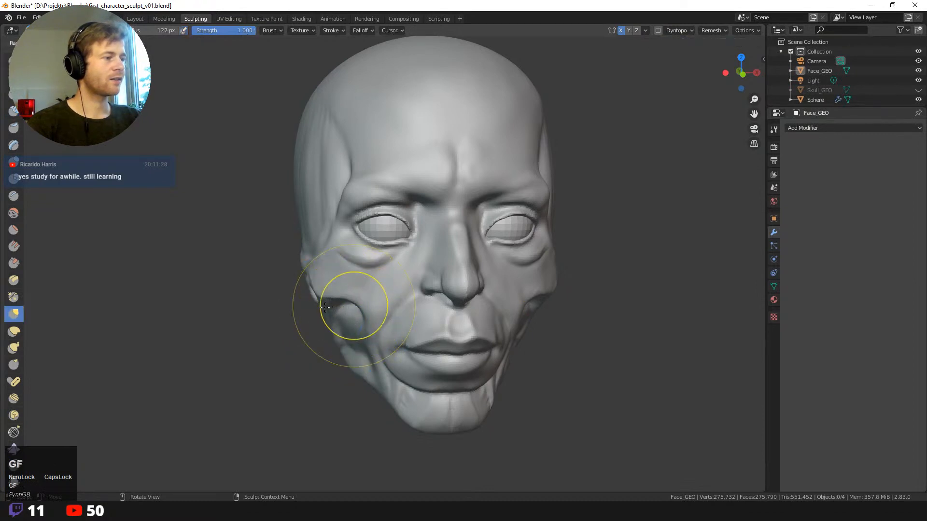
{"action": "middle_click_drag", "start_coordinate": [355, 317], "coordinate": [397, 348]}
{"action": "left_click", "coordinate": [397, 347]}
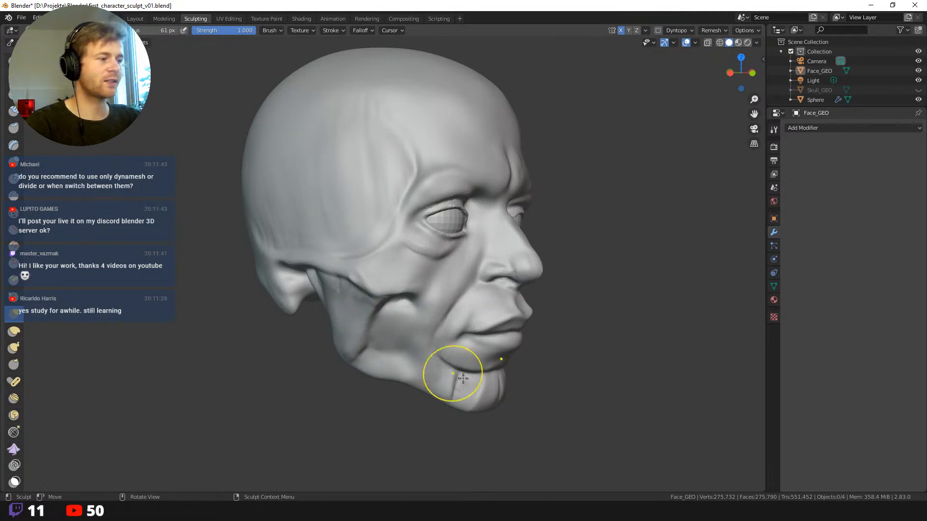
- Reshape the jaw angle below the ear with the Grab brush at a 116 px radius
{"action": "mouse_move", "coordinate": [450, 376]}
{"action": "middle_mouse_down"}
{"action": "mouse_move", "coordinate": [492, 410]}
{"action": "mouse_move", "coordinate": [593, 424]}
{"action": "middle_mouse_up"}
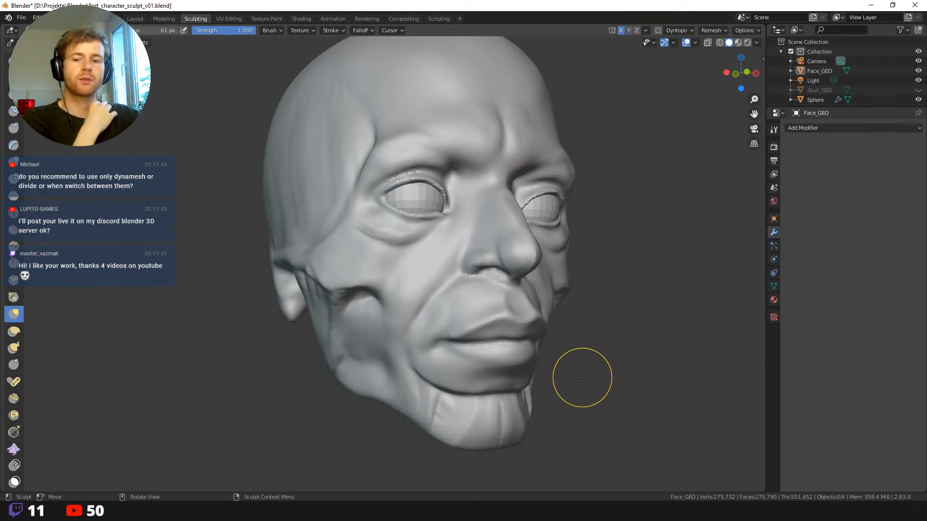
{"action": "middle_click_drag", "start_coordinate": [562, 393], "coordinate": [570, 432]}
{"action": "mouse_move", "coordinate": [321, 445]}
{"action": "middle_mouse_down"}
{"action": "mouse_move", "coordinate": [588, 430]}
{"action": "mouse_move", "coordinate": [523, 372]}
{"action": "middle_mouse_up"}
{"action": "key", "text": "f"}
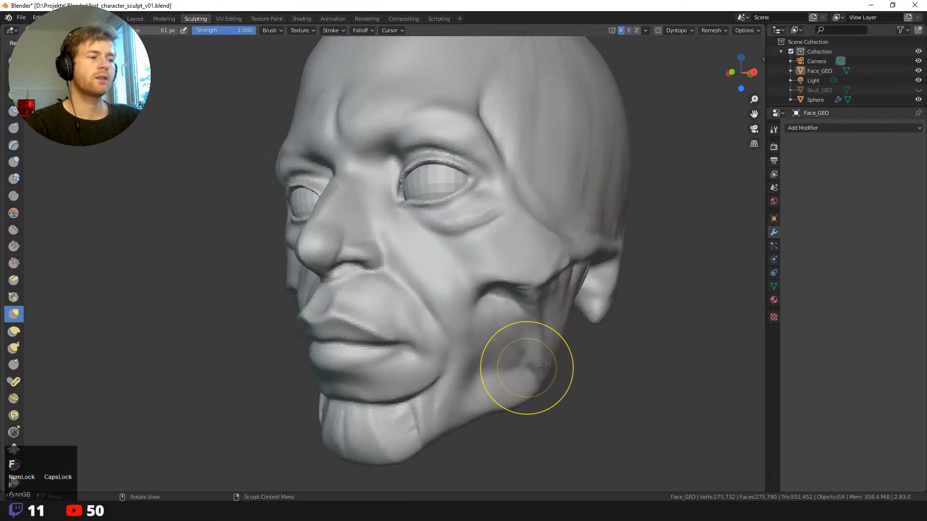
{"action": "left_click", "coordinate": [540, 375]}
{"action": "key", "text": "f"}
{"action": "left_click", "coordinate": [539, 373]}
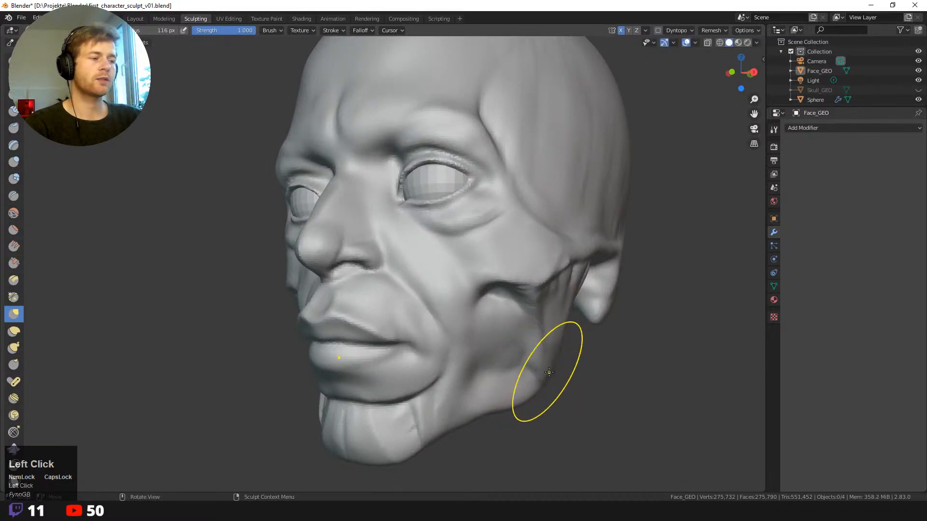
{"action": "middle_click_drag", "start_coordinate": [539, 372], "coordinate": [531, 318]}
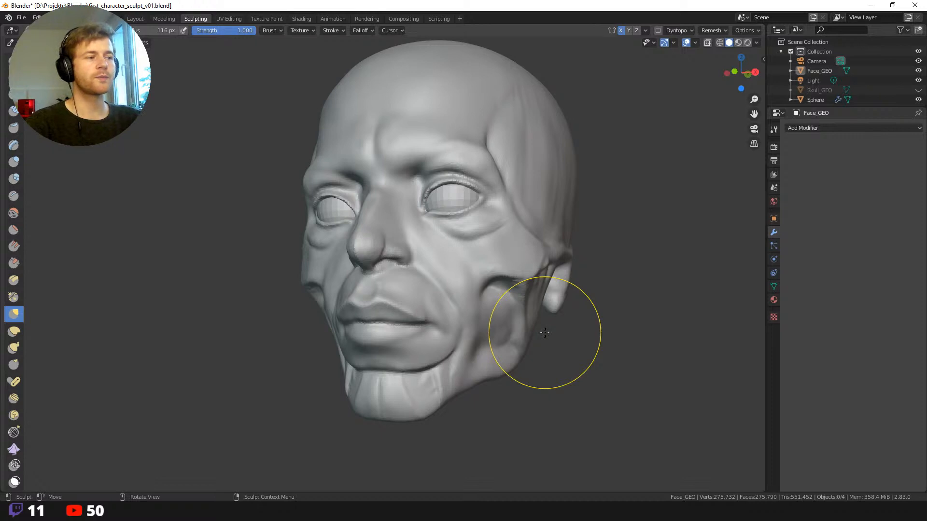
- Adjust the lower cheek and the rear contour of the jaw muscle with the Grab brush at an 85 px radius
{"action": "key", "text": "f"}
{"action": "left_click", "coordinate": [493, 314]}
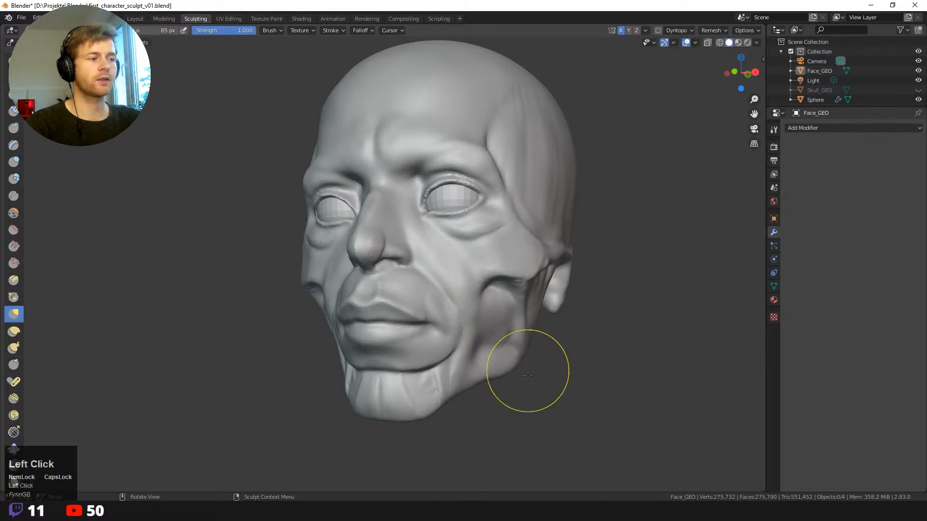
{"action": "middle_click_drag", "start_coordinate": [516, 402], "coordinate": [498, 422]}
{"action": "left_click_drag", "start_coordinate": [474, 360], "coordinate": [476, 368]}
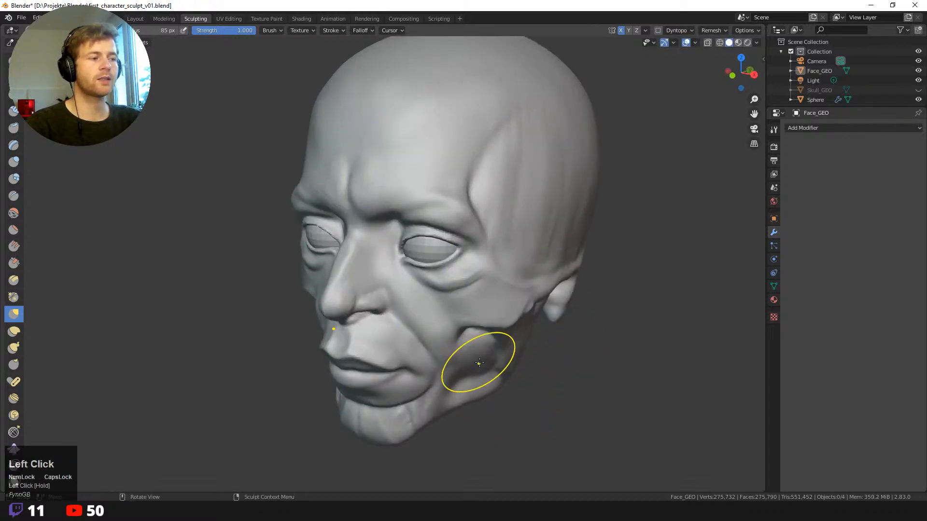
{"action": "middle_click_drag", "start_coordinate": [476, 369], "coordinate": [523, 352]}
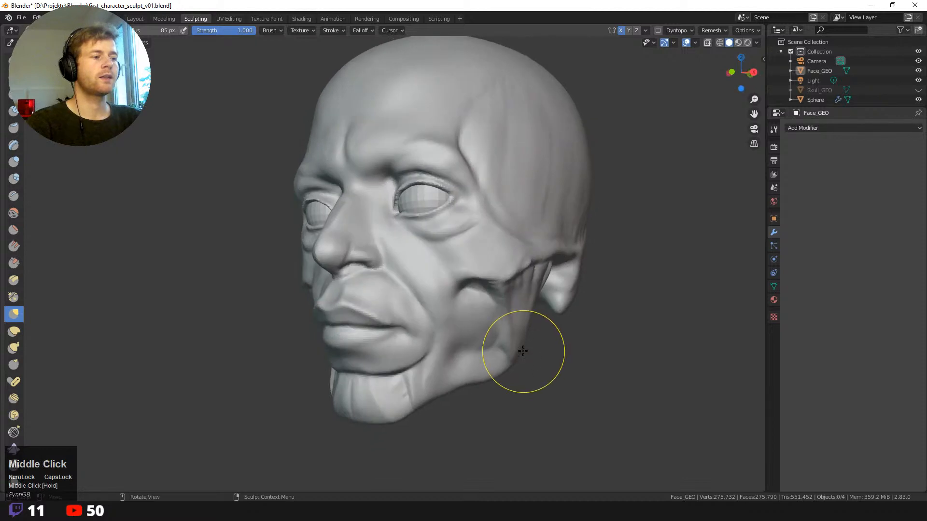
{"action": "left_click_drag", "start_coordinate": [517, 306], "coordinate": [526, 302]}
{"action": "mouse_move", "coordinate": [528, 300]}
{"action": "middle_mouse_down"}
{"action": "mouse_move", "coordinate": [570, 340]}
{"action": "mouse_move", "coordinate": [544, 336]}
{"action": "mouse_move", "coordinate": [506, 296]}
{"action": "middle_mouse_up"}
- Shift the jaw muscle with the Grab brush at a 114 px radius, then reduce the radius to 79 px for the lower cheek
{"action": "key", "text": "f"}
{"action": "left_click", "coordinate": [517, 313]}
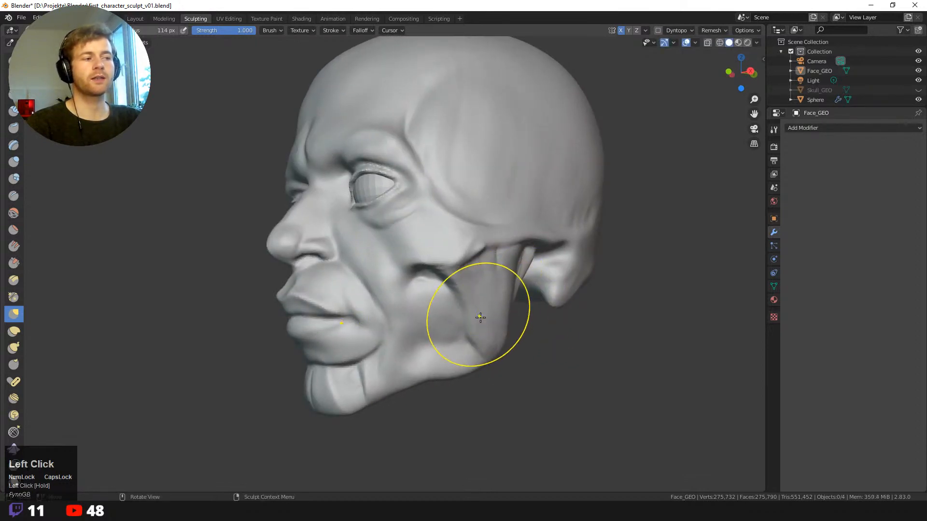
{"action": "middle_click_drag", "start_coordinate": [476, 314], "coordinate": [430, 335]}
{"action": "key", "text": "f"}
{"action": "left_click", "coordinate": [415, 339]}
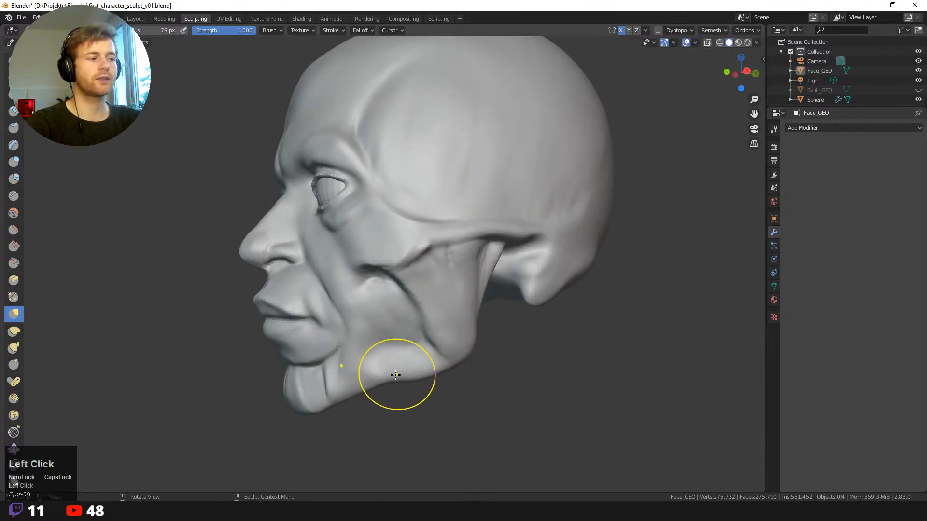
- Reshape the lower edge of the jaw toward the chin with the Grab brush at a 115 px radius
{"action": "key", "text": "f"}
{"action": "left_click", "coordinate": [408, 377]}
{"action": "mouse_move", "coordinate": [382, 378]}
{"action": "left_mouse_down"}
{"action": "mouse_move", "coordinate": [387, 388]}
{"action": "mouse_move", "coordinate": [337, 398]}
{"action": "left_mouse_up"}
{"action": "middle_click_drag", "start_coordinate": [402, 397], "coordinate": [435, 388]}
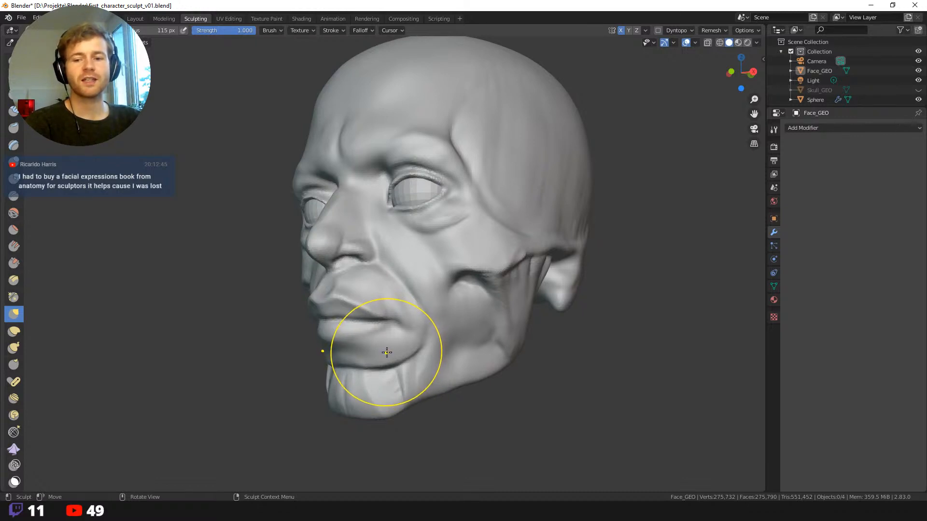
{"action": "middle_click_drag", "start_coordinate": [413, 375], "coordinate": [393, 377]}
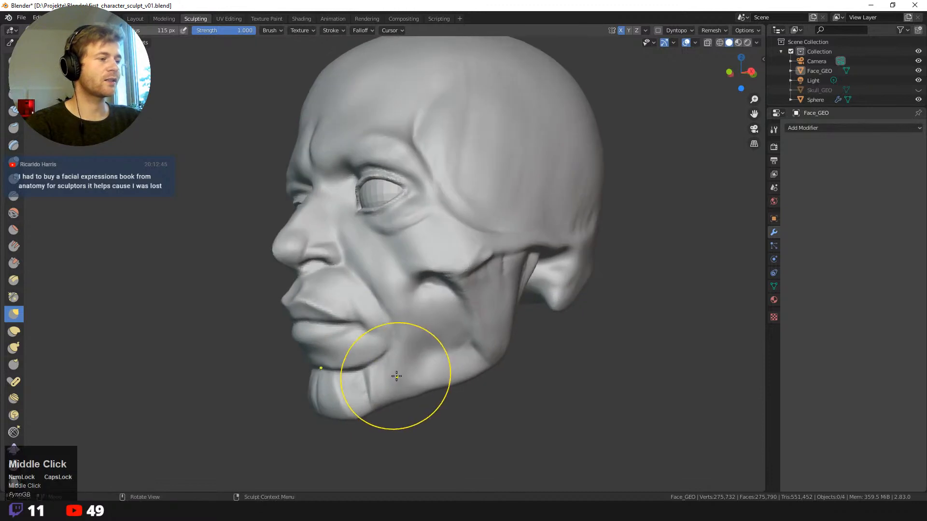
{"action": "key", "text": "shift+space"}
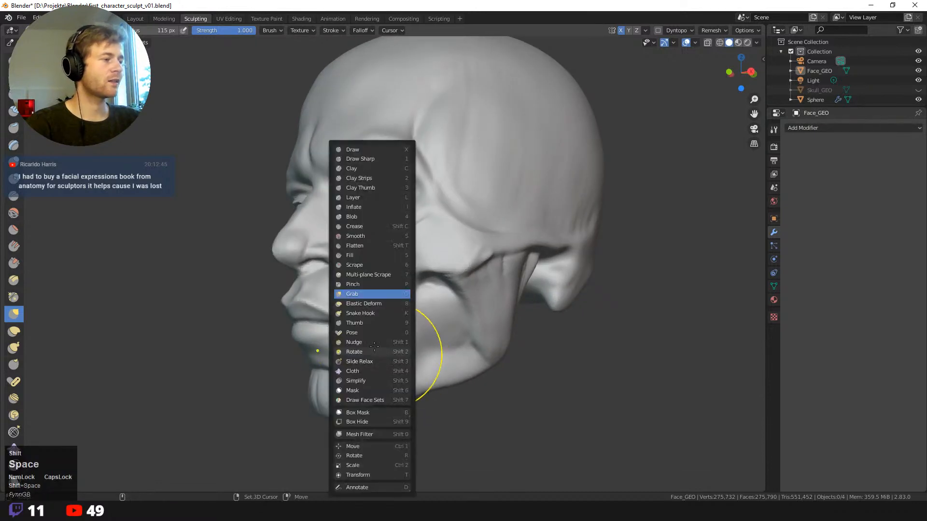
{"action": "left_click", "coordinate": [381, 159]}
{"action": "key", "text": "f"}
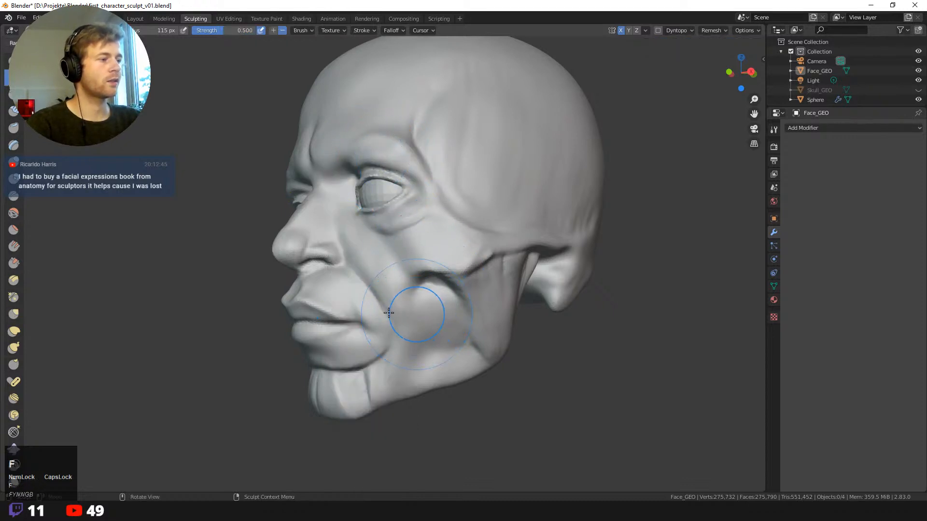
{"action": "left_click", "coordinate": [389, 313]}
- Build a muscle band from below the cheekbone past the mouth corner to the jawline with Clay Strips, enlarging the radius to 82 px, and smooth it
{"action": "middle_click_drag", "start_coordinate": [408, 309], "coordinate": [369, 297]}
{"action": "key", "text": "space"}
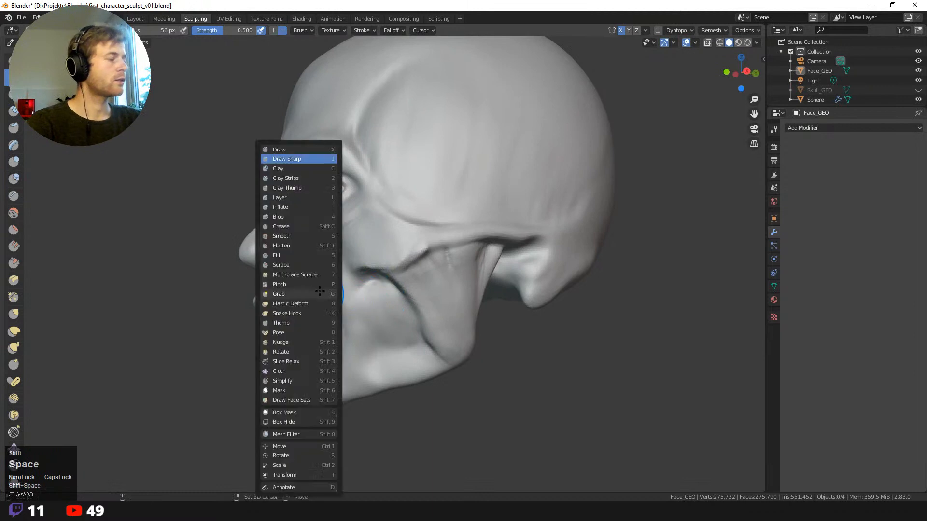
{"action": "key", "text": "f"}
{"action": "left_click", "coordinate": [355, 305]}
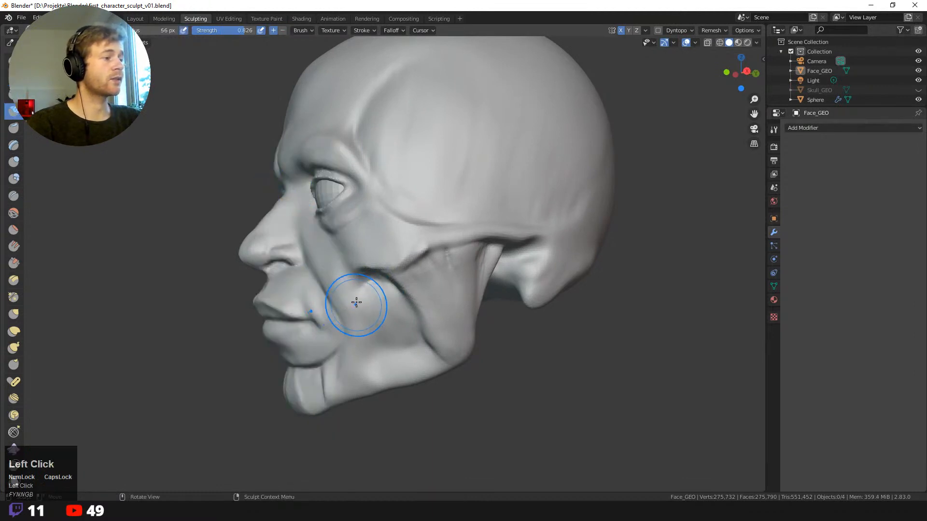
{"action": "left_click_drag", "start_coordinate": [356, 304], "coordinate": [359, 293]}
{"action": "key", "text": "f"}
{"action": "left_click", "coordinate": [354, 296]}
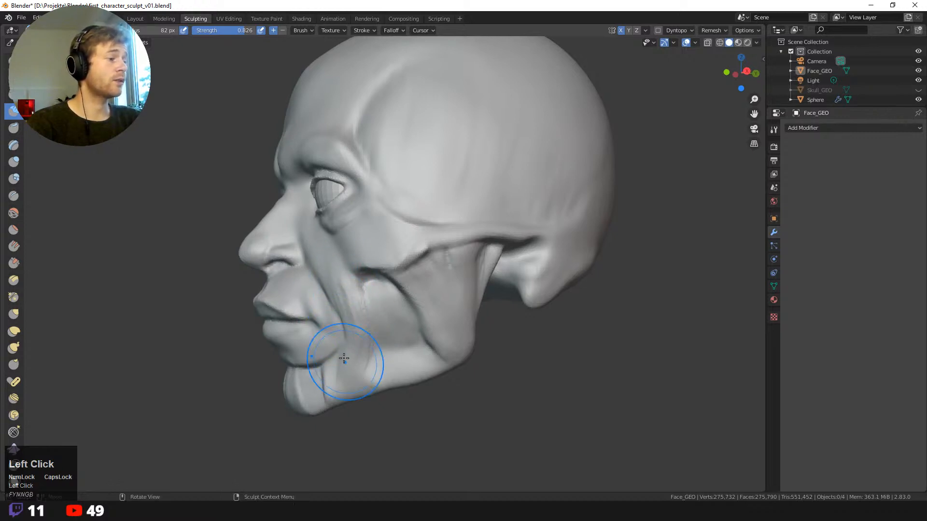
{"action": "middle_click_drag", "start_coordinate": [349, 316], "coordinate": [361, 312]}
{"action": "left_click_drag", "start_coordinate": [368, 296], "coordinate": [372, 298], "text": "shift"}
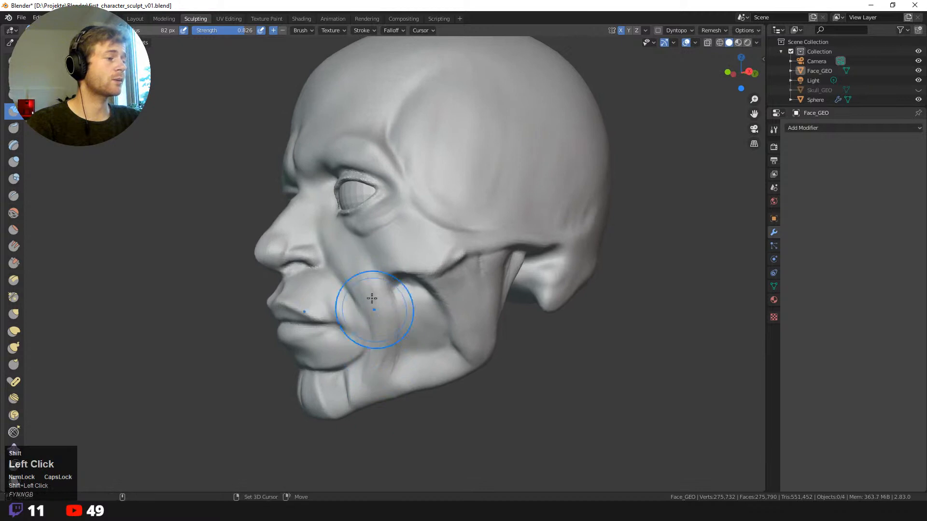
- Thicken the jaw muscle below the cheekbone on the opposite side with Clay Strips and smooth it
{"action": "mouse_move", "coordinate": [379, 371]}
{"action": "middle_mouse_down"}
{"action": "mouse_move", "coordinate": [445, 423]}
{"action": "mouse_move", "coordinate": [491, 446]}
{"action": "mouse_move", "coordinate": [296, 331]}
{"action": "mouse_move", "coordinate": [348, 330]}
{"action": "middle_mouse_up"}
{"action": "middle_click_drag", "start_coordinate": [347, 330], "coordinate": [347, 431], "text": "ctrl"}
{"action": "middle_click_drag", "start_coordinate": [293, 356], "coordinate": [309, 355]}
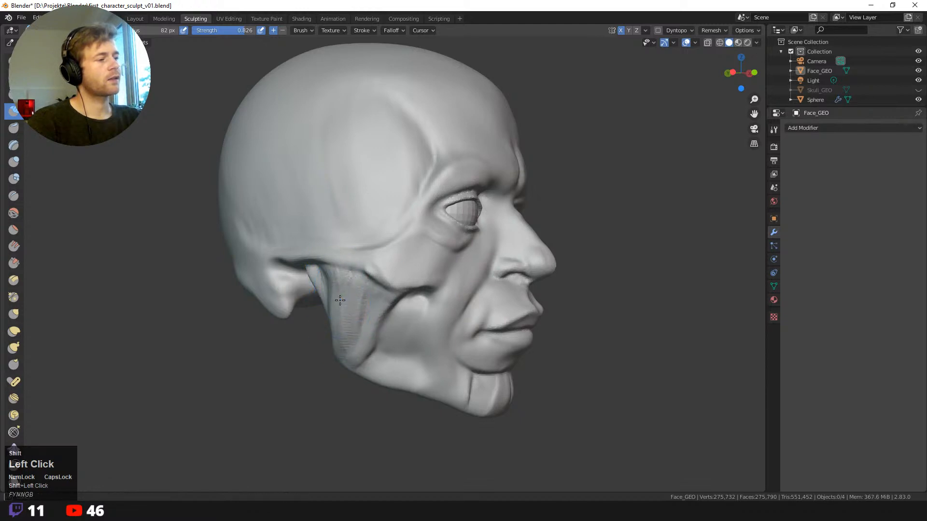
- Build up the muscle band from beside the mouth corner down to the jawline with Clay Strips at an 82 px radius and smooth it
{"action": "middle_click_drag", "start_coordinate": [337, 301], "coordinate": [275, 325]}
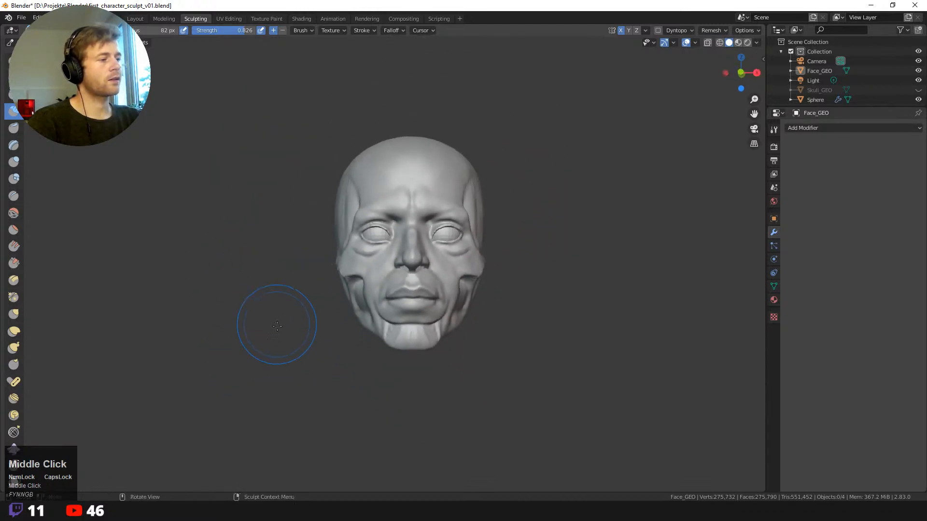
{"action": "middle_click_drag", "start_coordinate": [242, 265], "coordinate": [413, 303]}
{"action": "left_click", "coordinate": [413, 303]}
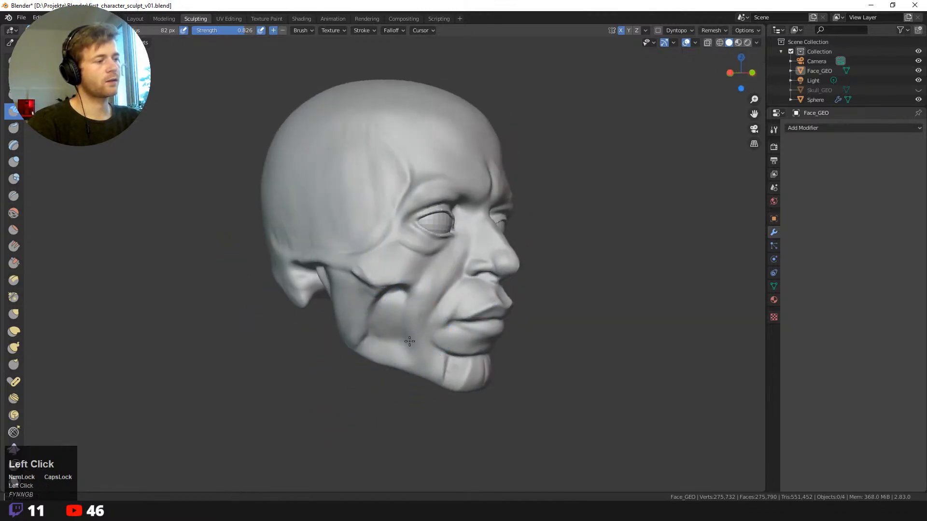
{"action": "mouse_move", "coordinate": [409, 358]}
{"action": "left_mouse_down"}
{"action": "mouse_move", "coordinate": [421, 337]}
{"action": "mouse_move", "coordinate": [418, 363]}
{"action": "mouse_move", "coordinate": [413, 310]}
{"action": "left_mouse_up"}
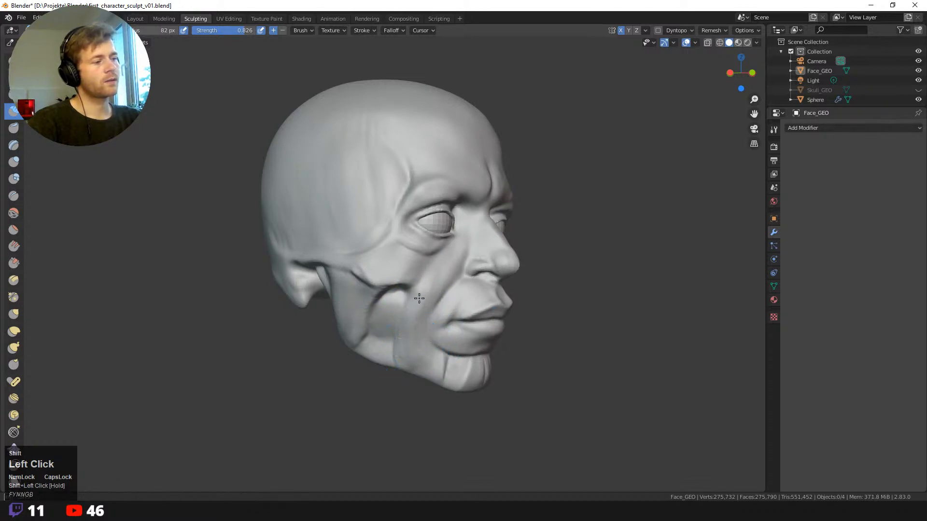
- Undo the last stroke, then rework the cheek muscle band above the jawline with Clay Strips at a 51 px radius and smooth it
{"action": "middle_click_drag", "start_coordinate": [419, 298], "coordinate": [383, 355]}
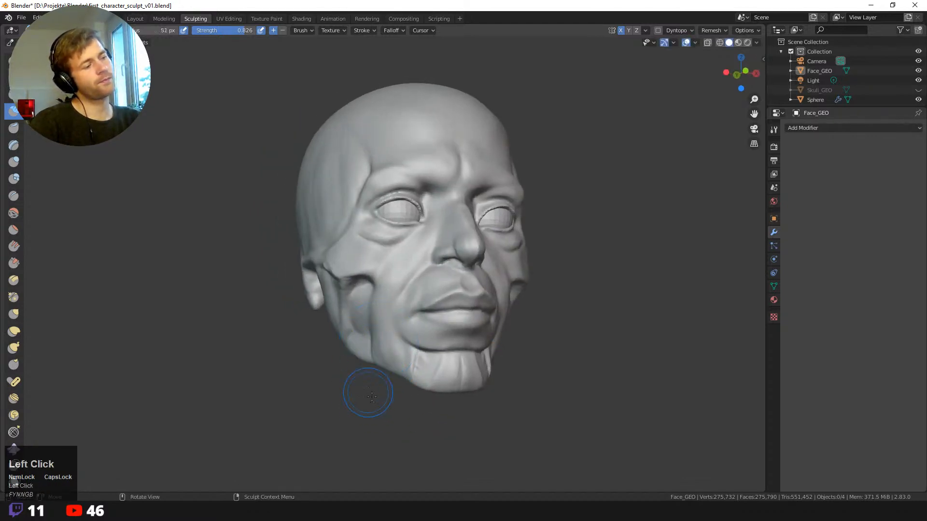
{"action": "middle_click_drag", "start_coordinate": [372, 396], "coordinate": [393, 346]}
{"action": "key", "text": "ctrl+z"}
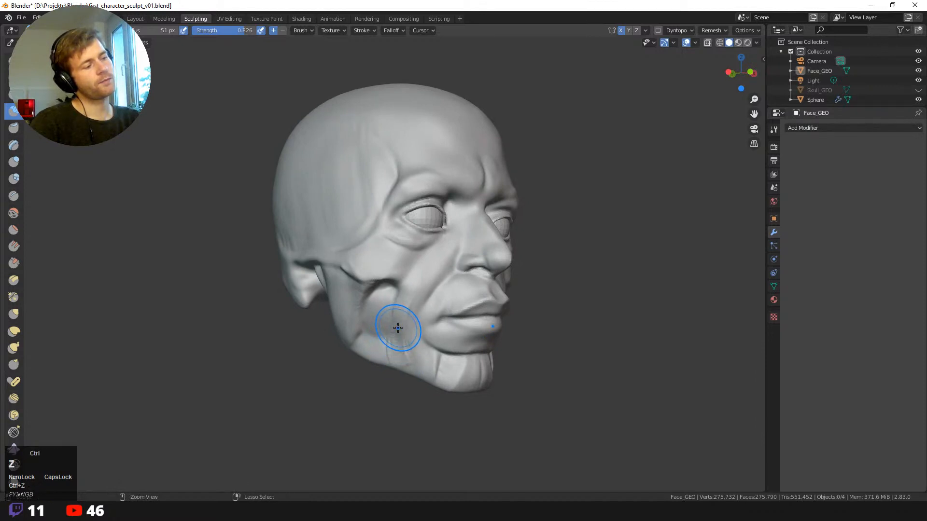
{"action": "mouse_move", "coordinate": [403, 303]}
{"action": "left_mouse_down"}
{"action": "mouse_move", "coordinate": [393, 341]}
{"action": "mouse_move", "coordinate": [398, 302]}
{"action": "mouse_move", "coordinate": [404, 356]}
{"action": "left_mouse_up"}
{"action": "mouse_move", "coordinate": [396, 319]}
{"action": "left_mouse_down"}
{"action": "mouse_move", "coordinate": [405, 361]}
{"action": "mouse_move", "coordinate": [406, 349]}
{"action": "mouse_move", "coordinate": [409, 359]}
{"action": "mouse_move", "coordinate": [414, 352]}
{"action": "left_mouse_up"}
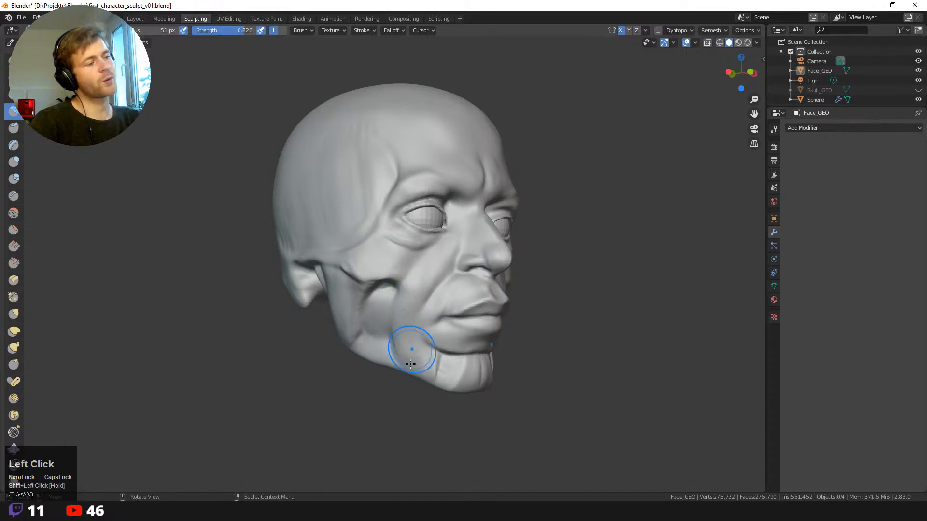
{"action": "mouse_move", "coordinate": [414, 352]}
{"action": "middle_mouse_down"}
{"action": "mouse_move", "coordinate": [470, 366]}
{"action": "mouse_move", "coordinate": [471, 314]}
{"action": "mouse_move", "coordinate": [484, 410]}
{"action": "mouse_move", "coordinate": [412, 323]}
{"action": "middle_mouse_up"}
{"action": "left_click", "coordinate": [411, 323]}
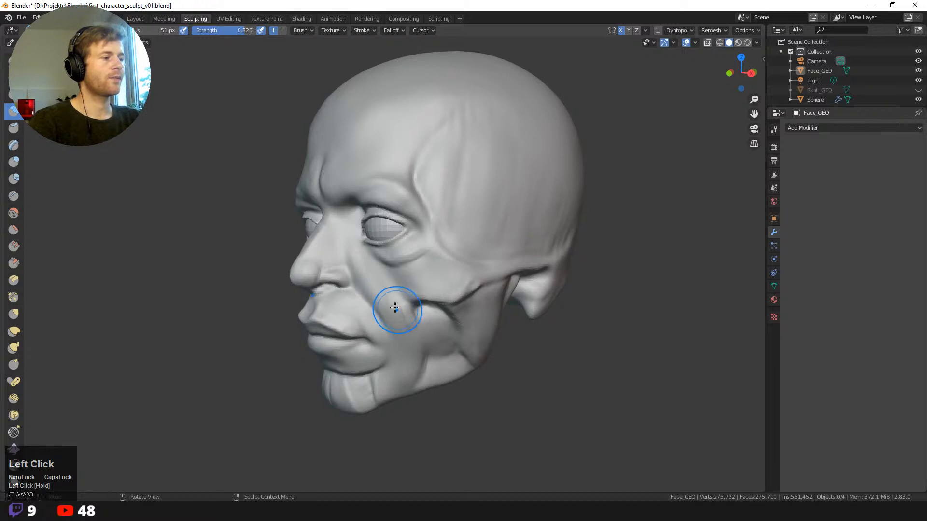
- Examine the cheek, mouth and jaw muscles from the side, front and three-quarter views
{"action": "mouse_move", "coordinate": [393, 424]}
{"action": "middle_mouse_down"}
{"action": "mouse_move", "coordinate": [461, 450]}
{"action": "mouse_move", "coordinate": [404, 430]}
{"action": "mouse_move", "coordinate": [427, 426]}
{"action": "middle_mouse_up"}
{"action": "middle_click_drag", "start_coordinate": [313, 337], "coordinate": [248, 386]}
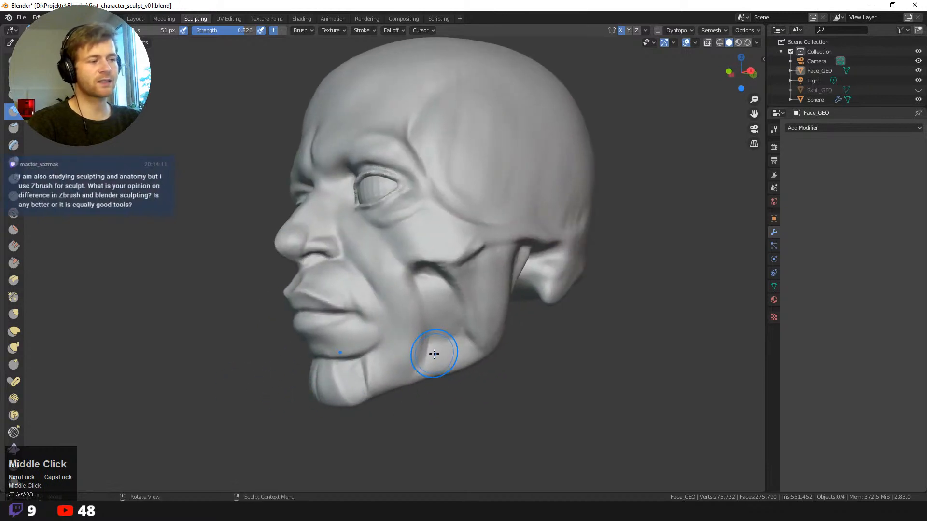
{"action": "mouse_move", "coordinate": [403, 327]}
{"action": "middle_mouse_down"}
{"action": "mouse_move", "coordinate": [236, 260]}
{"action": "mouse_move", "coordinate": [258, 272]}
{"action": "middle_mouse_up"}
{"action": "mouse_move", "coordinate": [258, 271]}
{"action": "middle_mouse_down", "text": "ctrl"}
{"action": "mouse_move", "coordinate": [224, 214]}
{"action": "mouse_move", "coordinate": [252, 275]}
{"action": "middle_mouse_up", "text": "ctrl"}
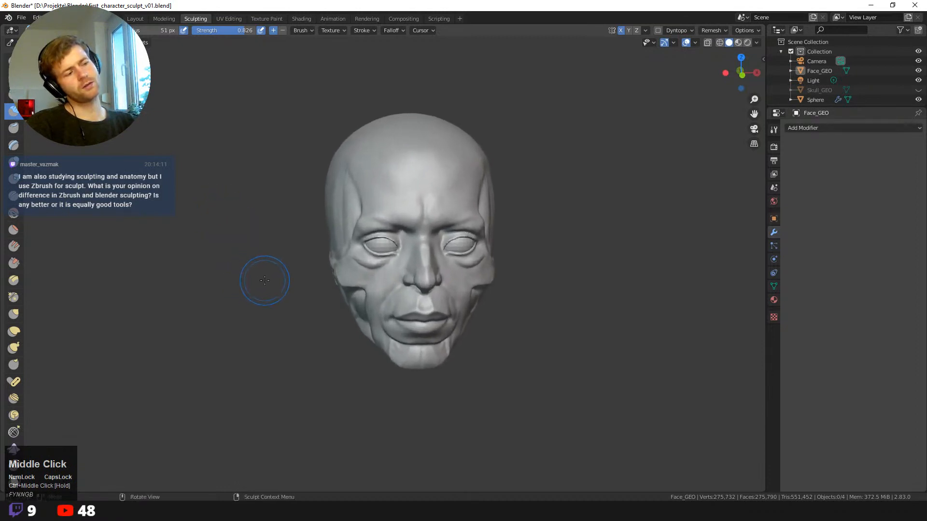
{"action": "mouse_move", "coordinate": [293, 360]}
{"action": "middle_mouse_down"}
{"action": "mouse_move", "coordinate": [292, 350]}
{"action": "mouse_move", "coordinate": [303, 362]}
{"action": "middle_mouse_up"}
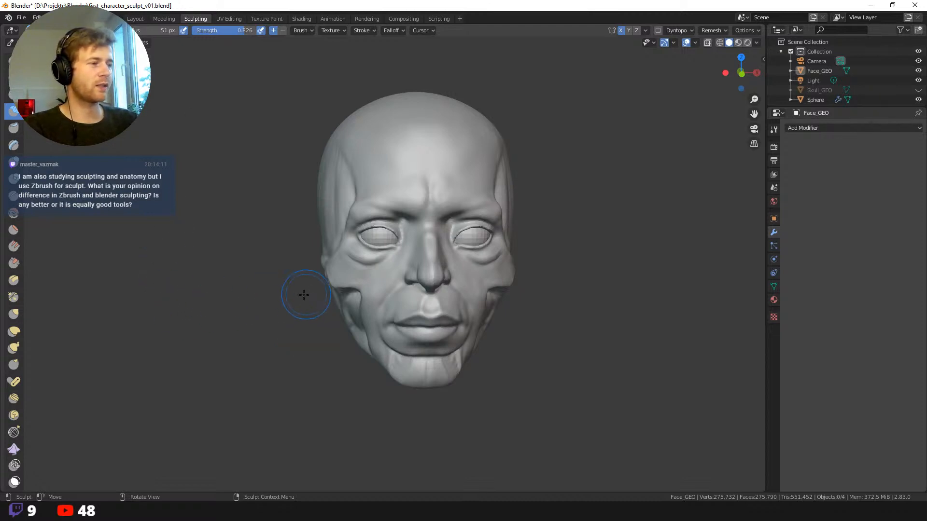
{"action": "mouse_move", "coordinate": [303, 294]}
{"action": "middle_mouse_down"}
{"action": "mouse_move", "coordinate": [231, 310]}
{"action": "mouse_move", "coordinate": [234, 290]}
{"action": "mouse_move", "coordinate": [286, 301]}
{"action": "mouse_move", "coordinate": [256, 265]}
{"action": "mouse_move", "coordinate": [290, 361]}
{"action": "mouse_move", "coordinate": [333, 393]}
{"action": "mouse_move", "coordinate": [357, 380]}
{"action": "middle_mouse_up"}
{"action": "middle_click_drag", "start_coordinate": [406, 396], "coordinate": [410, 381]}
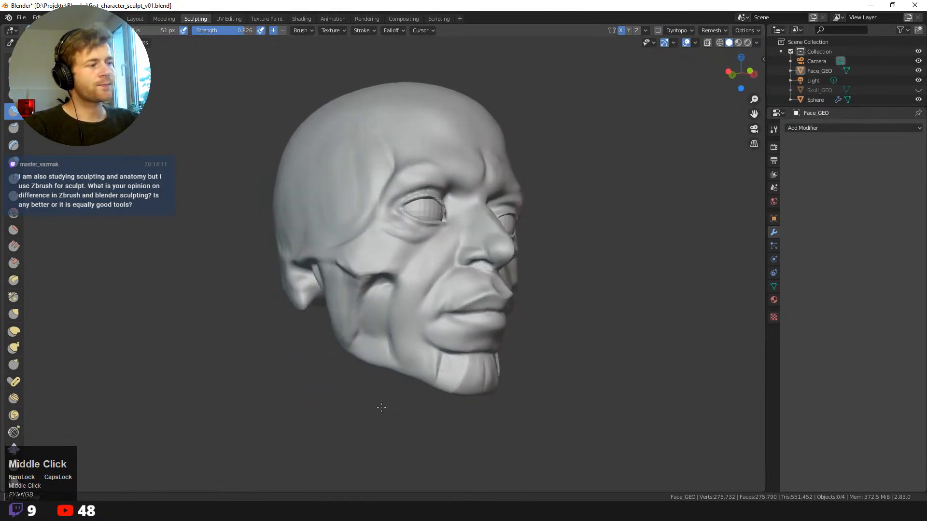
- Fill the area around the mouth corner with Clay Strips, using a 35 px radius and then 47 px
{"action": "middle_click_drag", "start_coordinate": [496, 382], "coordinate": [565, 385], "text": "ctrl"}
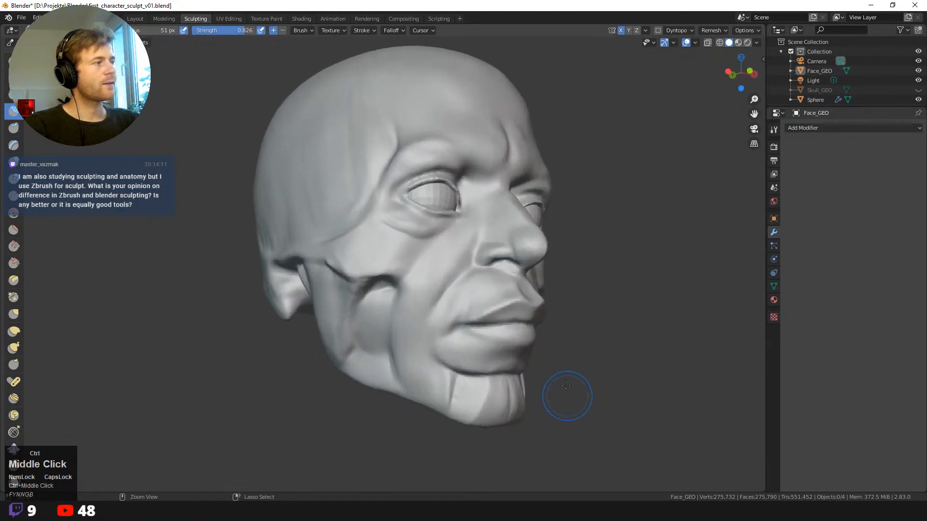
{"action": "key", "text": "f"}
{"action": "left_click", "coordinate": [438, 305]}
{"action": "left_click_drag", "start_coordinate": [449, 312], "coordinate": [453, 302]}
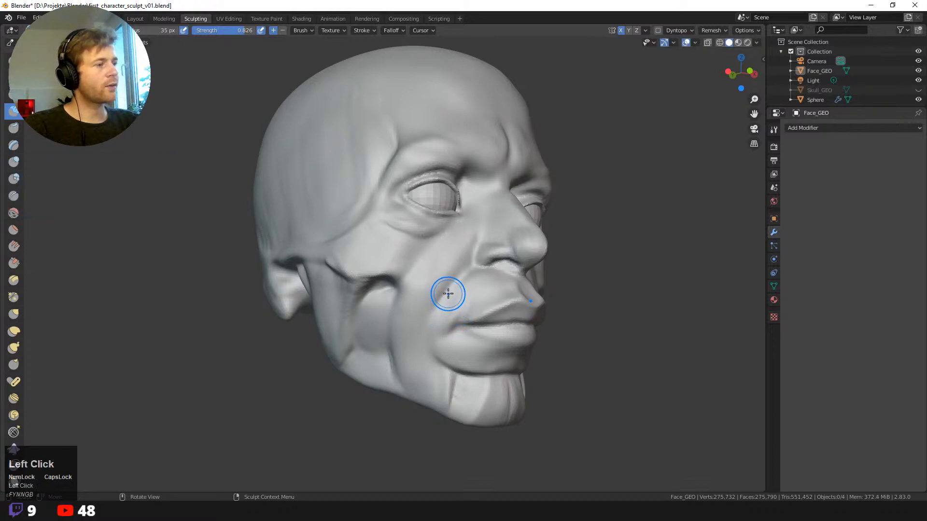
{"action": "key", "text": "f"}
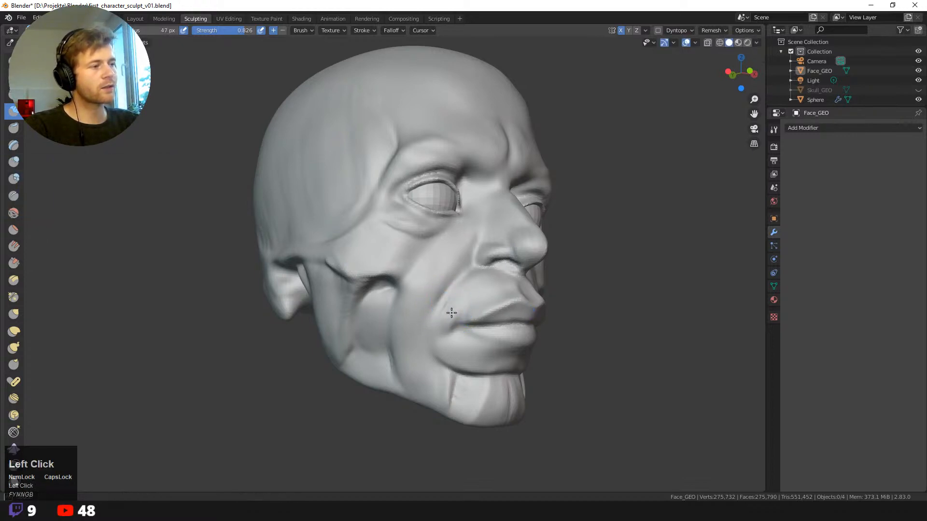
{"action": "mouse_move", "coordinate": [447, 324]}
{"action": "left_mouse_down"}
{"action": "mouse_move", "coordinate": [444, 316]}
{"action": "mouse_move", "coordinate": [440, 328]}
{"action": "left_mouse_up"}
{"action": "middle_click_drag", "start_coordinate": [469, 327], "coordinate": [474, 344]}
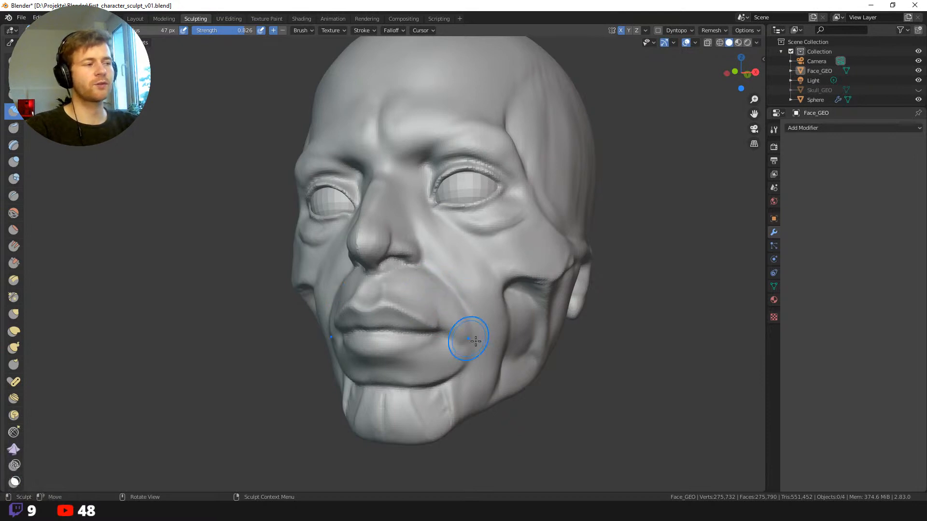
- Smooth the surface below the lower lip and around the upper lip beneath the nose
{"action": "middle_click_drag", "start_coordinate": [625, 363], "coordinate": [407, 371]}
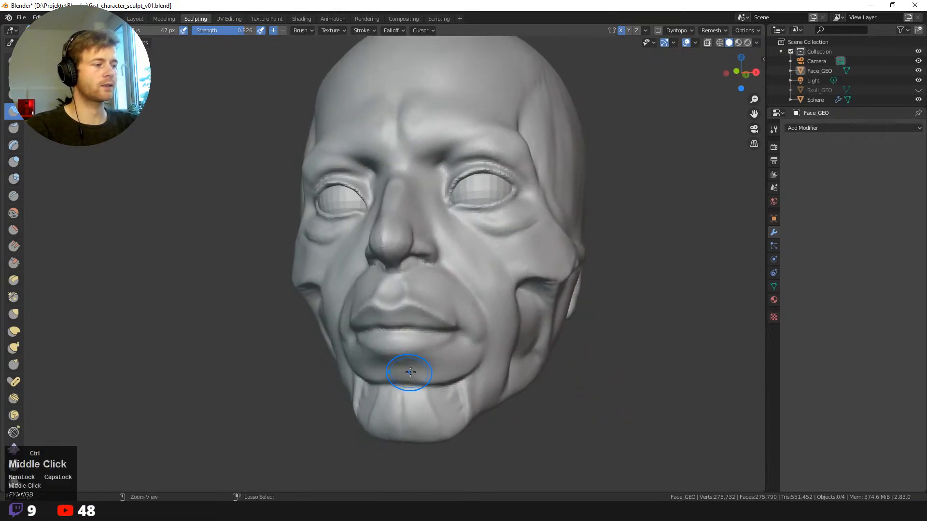
{"action": "mouse_move", "coordinate": [418, 366]}
{"action": "left_mouse_down", "text": "shift"}
{"action": "mouse_move", "coordinate": [429, 361]}
{"action": "mouse_move", "coordinate": [421, 360]}
{"action": "left_mouse_up", "text": "shift"}
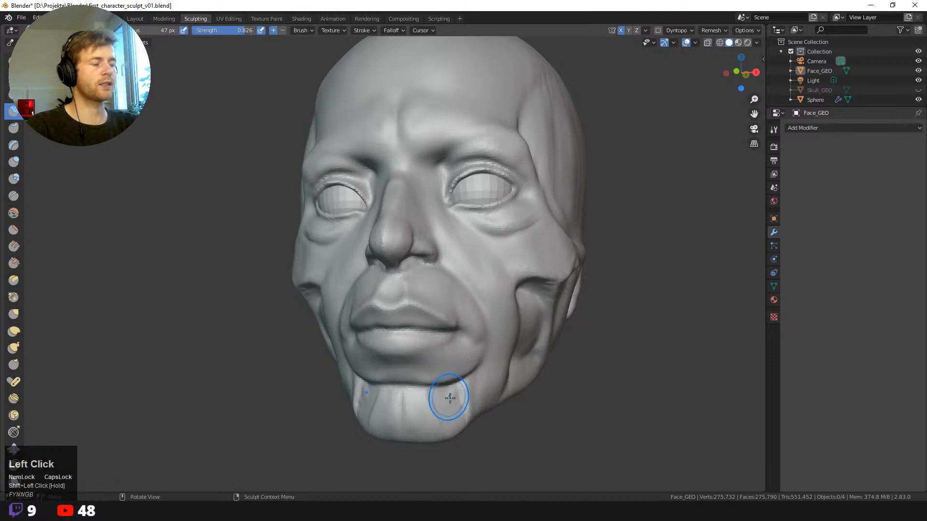
{"action": "middle_click_drag", "start_coordinate": [459, 393], "coordinate": [393, 331]}
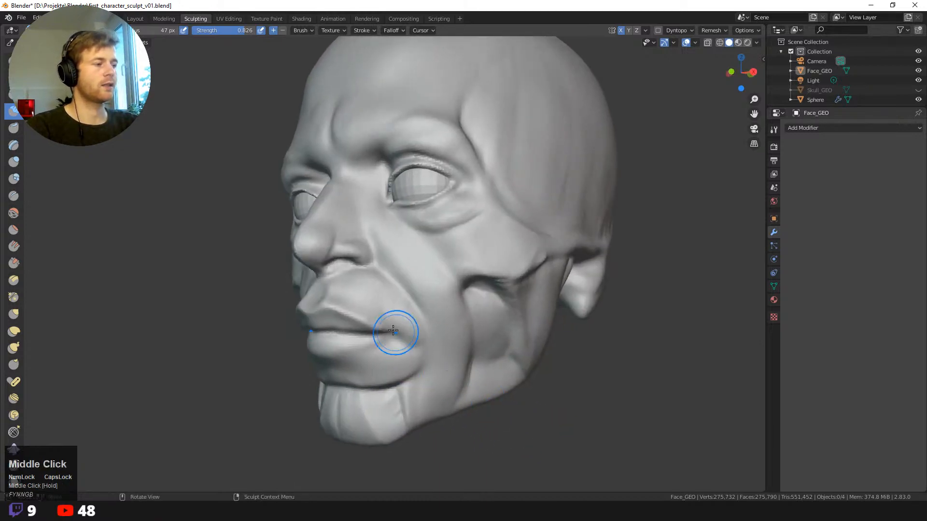
{"action": "middle_click_drag", "start_coordinate": [261, 279], "coordinate": [352, 310]}
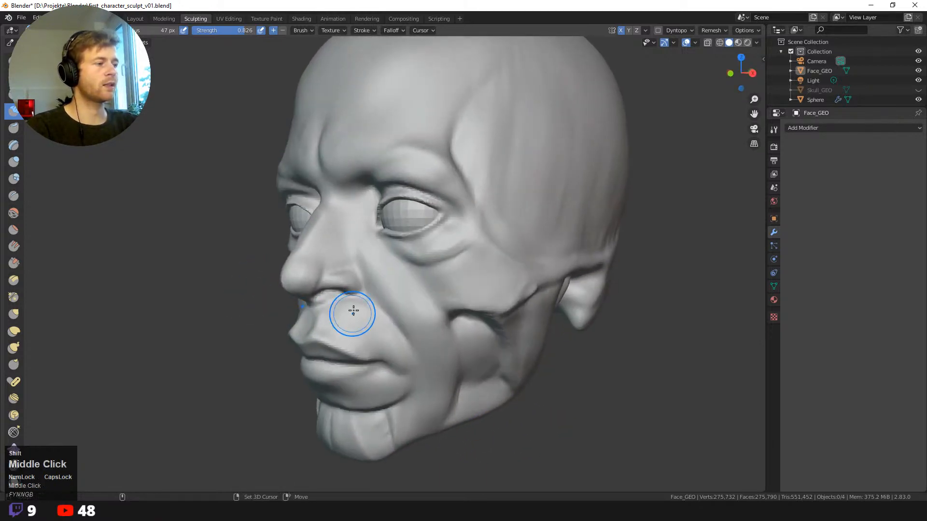
{"action": "mouse_move", "coordinate": [352, 310]}
{"action": "left_mouse_down", "text": "shift"}
{"action": "mouse_move", "coordinate": [359, 307]}
{"action": "mouse_move", "coordinate": [314, 310]}
{"action": "mouse_move", "coordinate": [304, 289]}
{"action": "left_mouse_up", "text": "shift"}
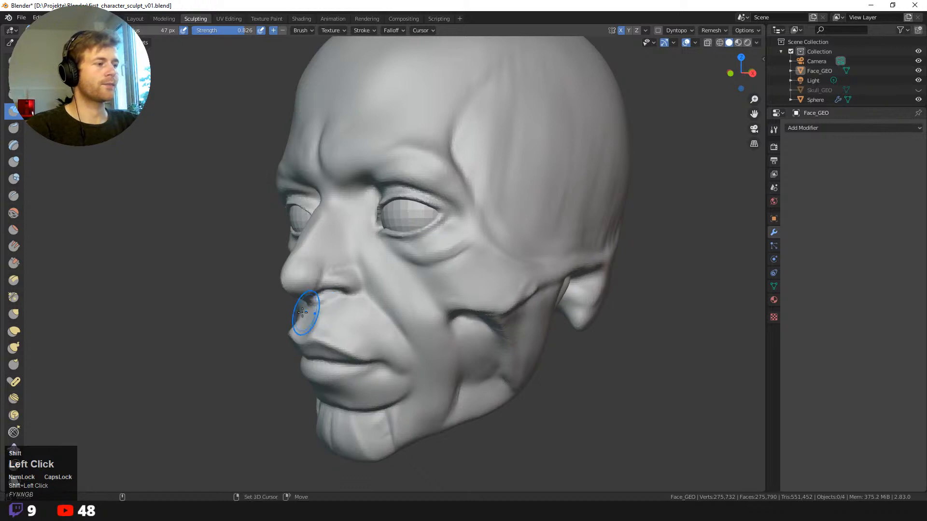
- Thicken the muscle band between the mouth corner and jawline with Clay Strips, enlarging the radius to 70 px and then 90 px, and smooth it
{"action": "mouse_move", "coordinate": [304, 290]}
{"action": "middle_mouse_down"}
{"action": "mouse_move", "coordinate": [410, 338]}
{"action": "mouse_move", "coordinate": [517, 369]}
{"action": "mouse_move", "coordinate": [482, 375]}
{"action": "middle_mouse_up"}
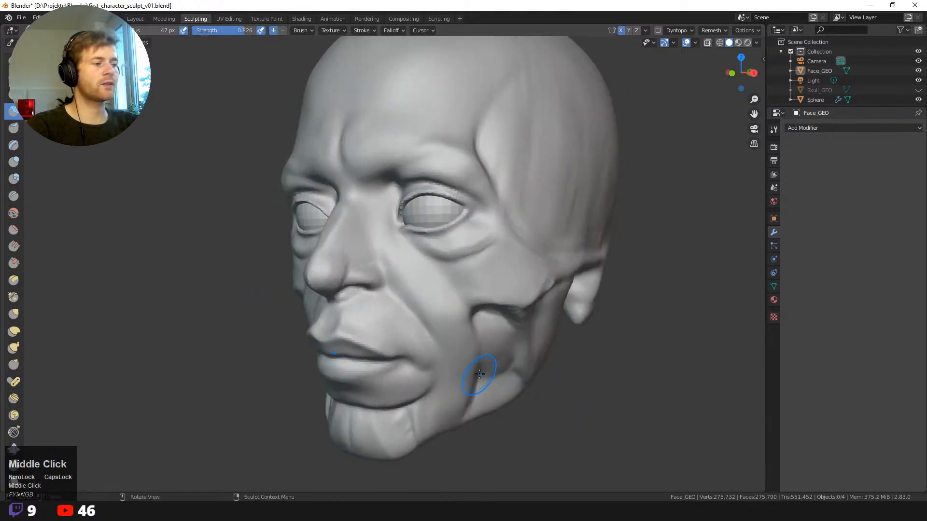
{"action": "key", "text": "f"}
{"action": "left_click", "coordinate": [516, 376]}
{"action": "mouse_move", "coordinate": [499, 418]}
{"action": "middle_mouse_down"}
{"action": "mouse_move", "coordinate": [476, 428]}
{"action": "mouse_move", "coordinate": [413, 343]}
{"action": "middle_mouse_up"}
{"action": "left_click", "coordinate": [414, 351]}
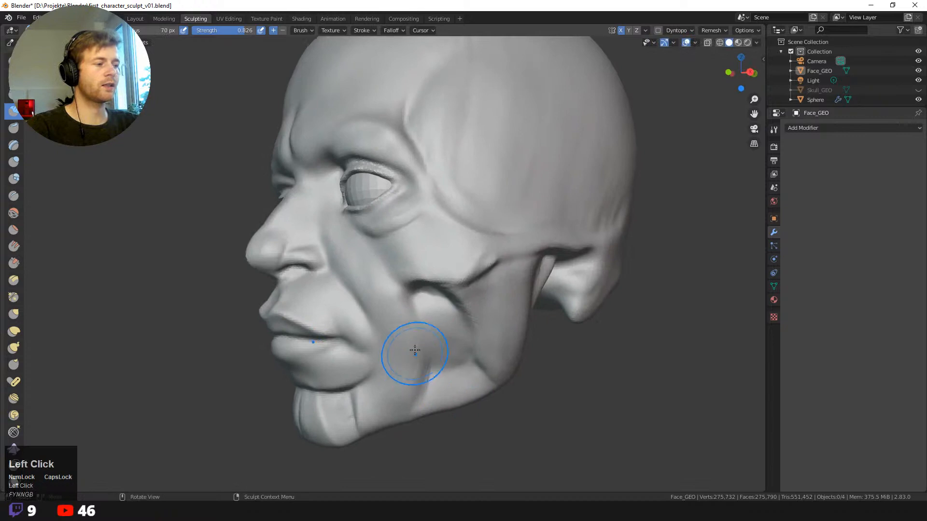
{"action": "key", "text": "f"}
{"action": "left_click", "coordinate": [423, 353]}
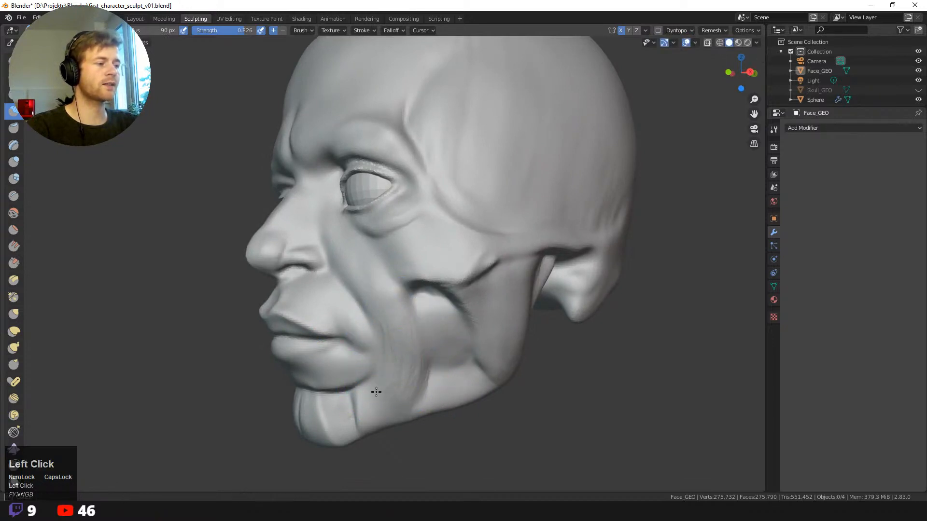
{"action": "mouse_move", "coordinate": [376, 392]}
{"action": "left_mouse_down"}
{"action": "mouse_move", "coordinate": [397, 393]}
{"action": "mouse_move", "coordinate": [405, 313]}
{"action": "mouse_move", "coordinate": [412, 393]}
{"action": "left_mouse_up"}
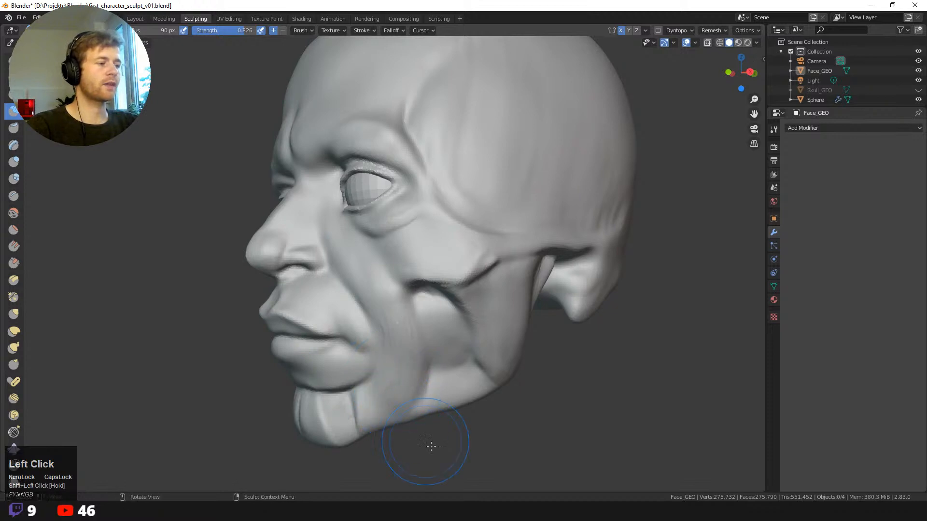
- Refine the lower end of the cheek muscle band at the jawline with the sculpt brush enlarged to a 115 px radius
{"action": "mouse_move", "coordinate": [431, 446]}
{"action": "middle_mouse_down"}
{"action": "mouse_move", "coordinate": [496, 441]}
{"action": "mouse_move", "coordinate": [468, 444]}
{"action": "middle_mouse_up"}
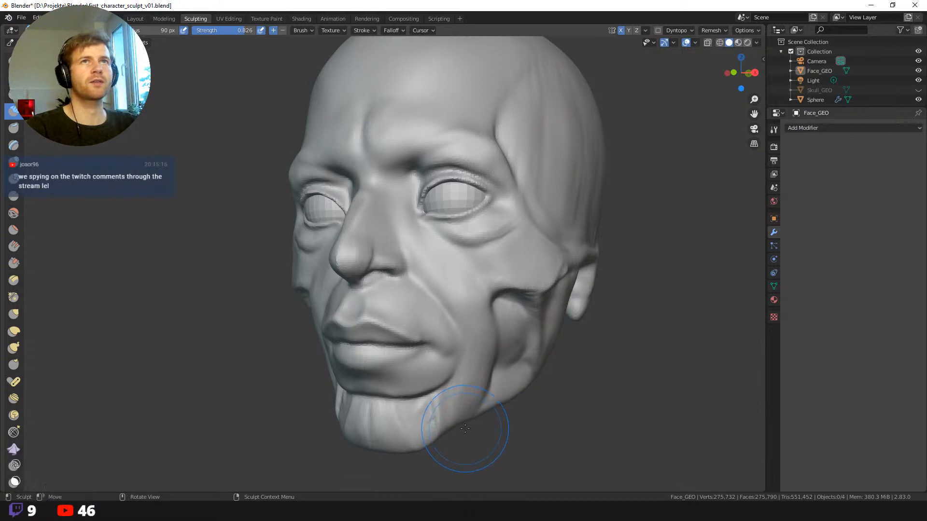
{"action": "mouse_move", "coordinate": [472, 438]}
{"action": "middle_mouse_down"}
{"action": "mouse_move", "coordinate": [456, 439]}
{"action": "mouse_move", "coordinate": [474, 438]}
{"action": "middle_mouse_up"}
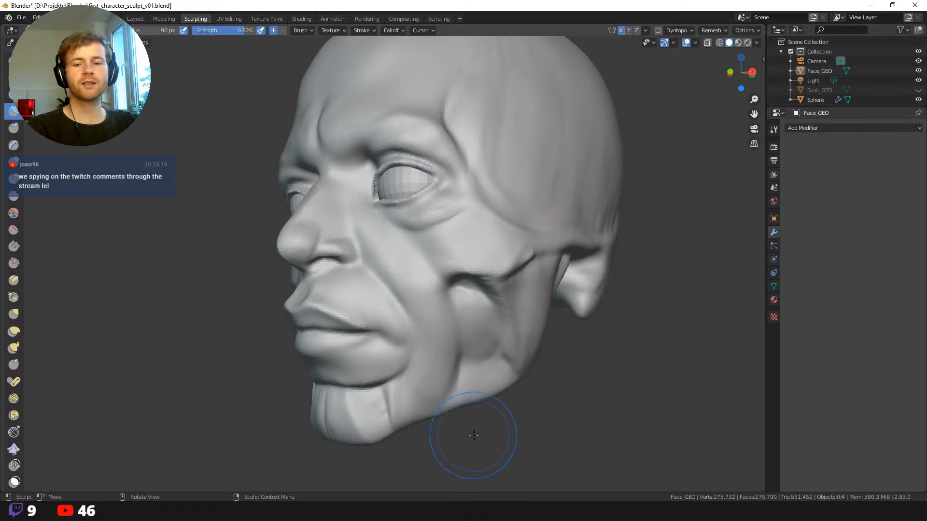
{"action": "mouse_move", "coordinate": [493, 434]}
{"action": "middle_mouse_down"}
{"action": "mouse_move", "coordinate": [502, 441]}
{"action": "mouse_move", "coordinate": [456, 421]}
{"action": "middle_mouse_up"}
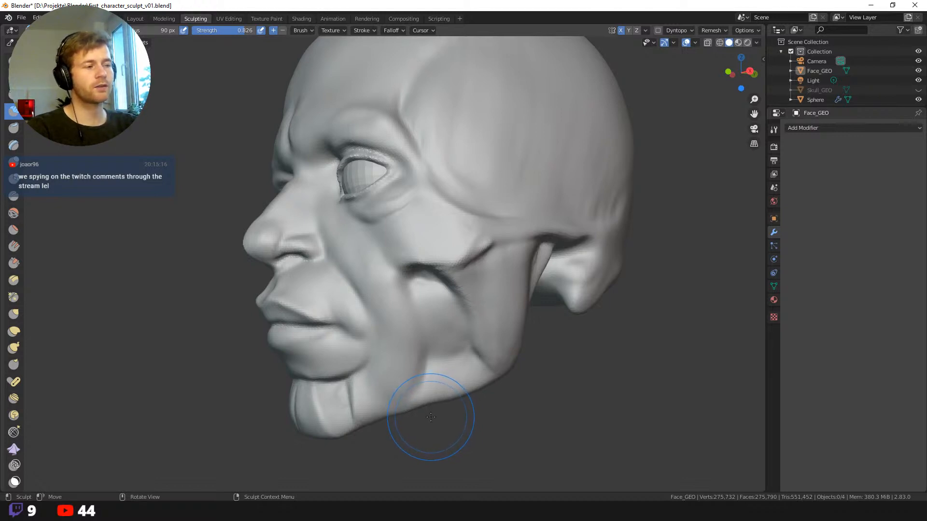
{"action": "key", "text": "f"}
{"action": "left_click", "coordinate": [430, 381]}
{"action": "left_click_drag", "start_coordinate": [415, 394], "coordinate": [417, 389]}
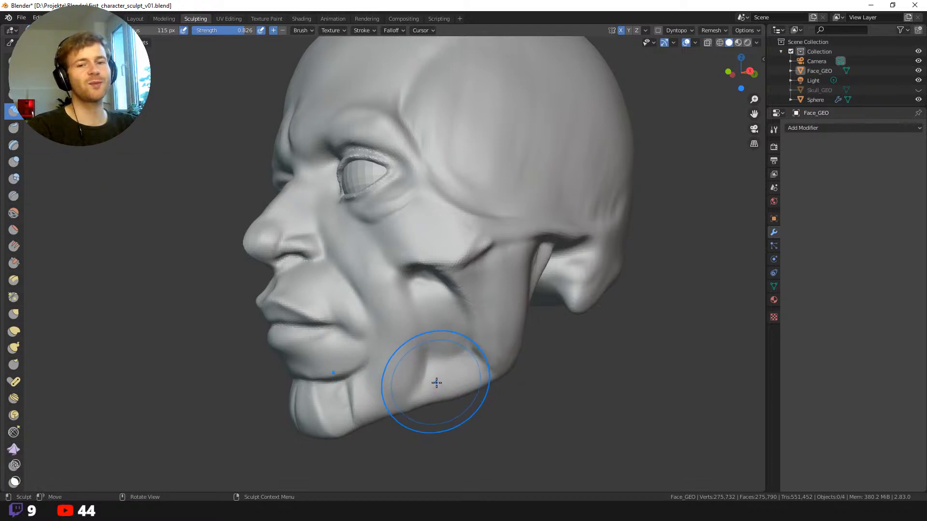
- Reshape the lower cheek muscle band and the adjoining jawline with the Grab brush, starting at a 115 px radius
{"action": "middle_click_drag", "start_coordinate": [433, 377], "coordinate": [460, 423]}
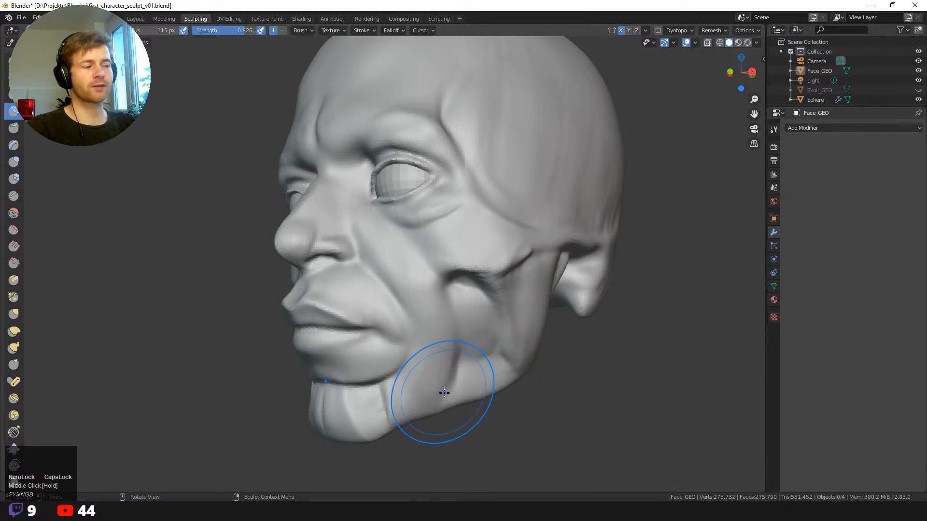
{"action": "left_click", "coordinate": [14, 314]}
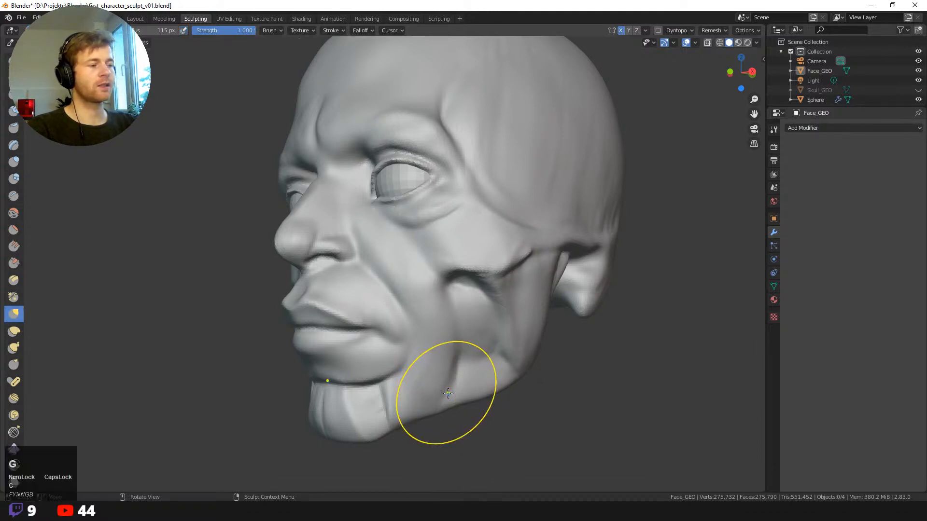
{"action": "left_click_drag", "start_coordinate": [448, 394], "coordinate": [448, 398]}
{"action": "left_click_drag", "start_coordinate": [449, 398], "coordinate": [455, 405]}
{"action": "middle_click_drag", "start_coordinate": [455, 404], "coordinate": [414, 353]}
{"action": "left_click_drag", "start_coordinate": [405, 339], "coordinate": [406, 334]}
- Adjust the rear edge of the lower cheek muscle band above the jawline with the Grab brush at a 69 px radius
{"action": "middle_click_drag", "start_coordinate": [351, 325], "coordinate": [493, 383]}
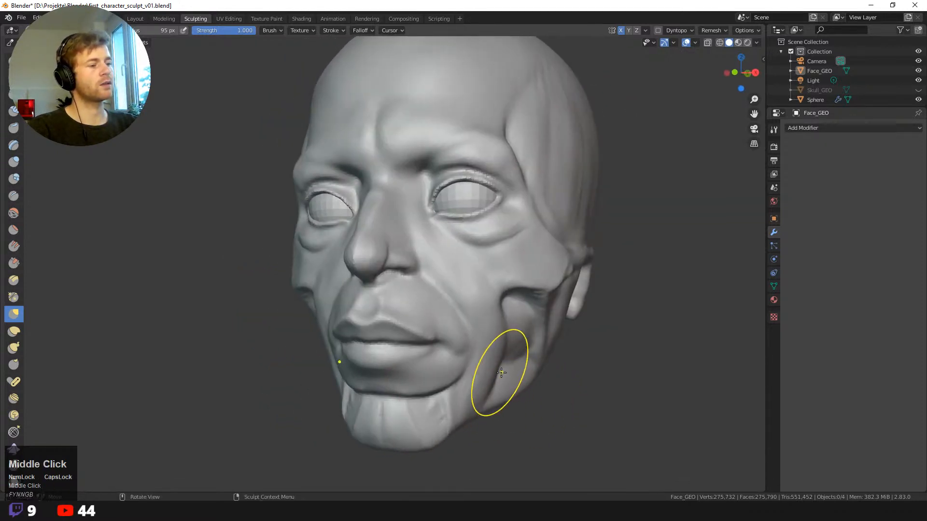
{"action": "key", "text": "f"}
{"action": "left_click", "coordinate": [496, 370]}
{"action": "left_click_drag", "start_coordinate": [497, 370], "coordinate": [496, 397]}
{"action": "middle_click_drag", "start_coordinate": [497, 398], "coordinate": [506, 408]}
{"action": "mouse_move", "coordinate": [506, 408]}
{"action": "middle_mouse_down", "text": "ctrl"}
{"action": "mouse_move", "coordinate": [474, 337]}
{"action": "mouse_move", "coordinate": [534, 372]}
{"action": "mouse_move", "coordinate": [534, 414]}
{"action": "mouse_move", "coordinate": [485, 382]}
{"action": "middle_mouse_up", "text": "ctrl"}
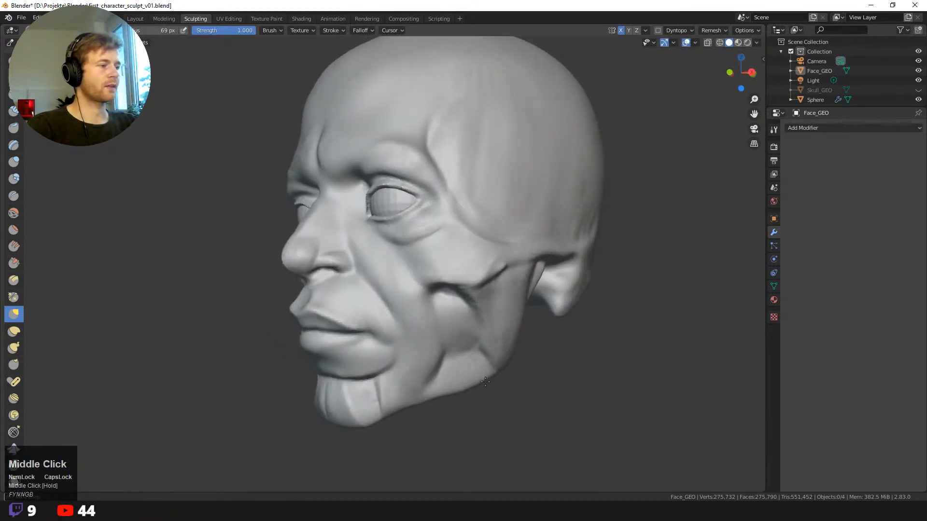
- Fill the hollow beneath the cheekbone with Clay Strips, setting the radius to 44 px and then 53 px, and smooth the strokes
{"action": "key", "text": "b"}
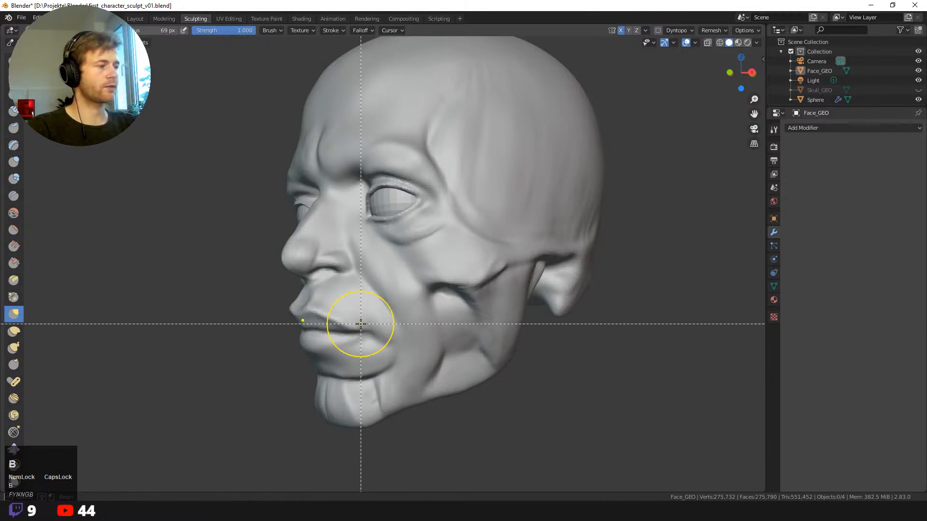
{"action": "key", "text": "shift+space"}
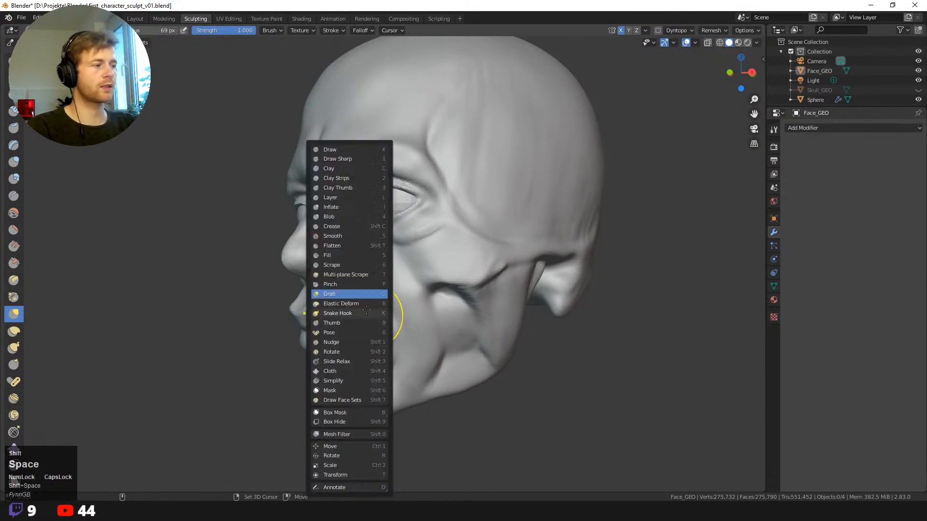
{"action": "left_click", "coordinate": [346, 177]}
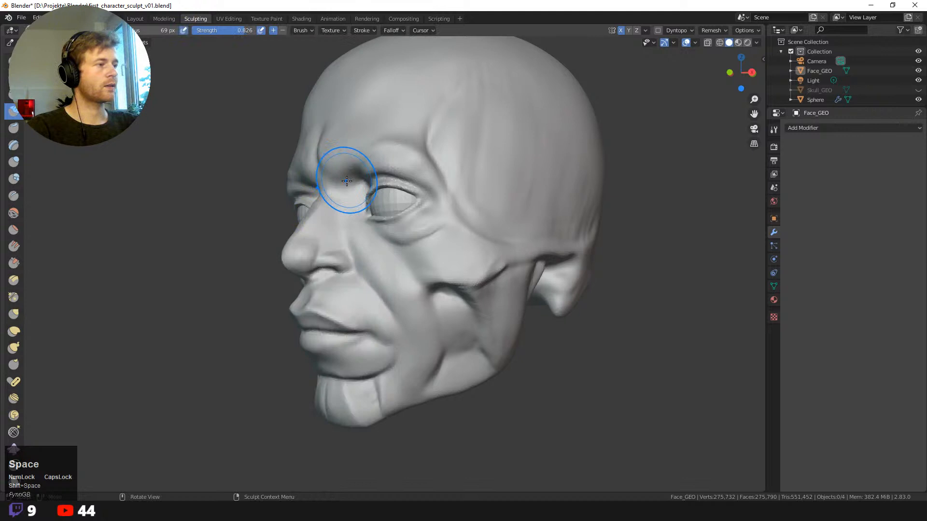
{"action": "key", "text": "f"}
{"action": "left_click", "coordinate": [445, 296]}
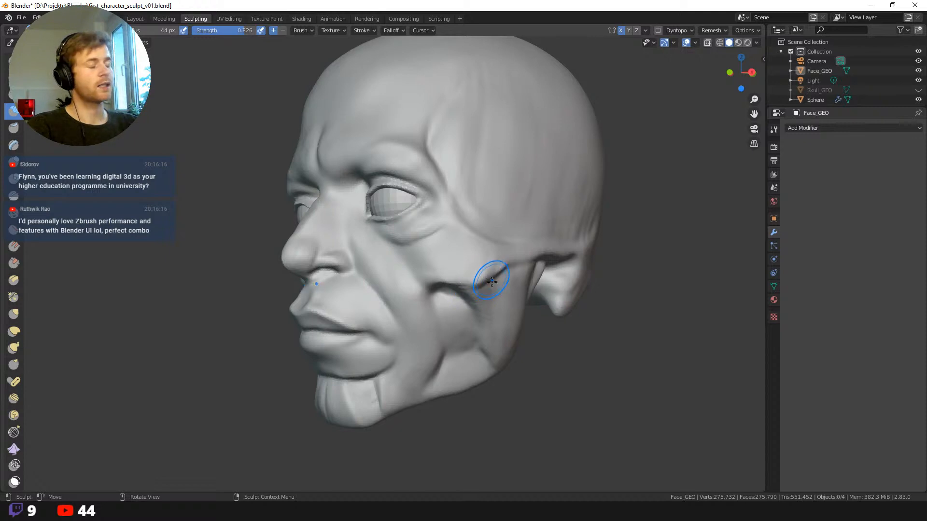
{"action": "middle_click_drag", "start_coordinate": [488, 270], "coordinate": [432, 269]}
{"action": "key", "text": "f"}
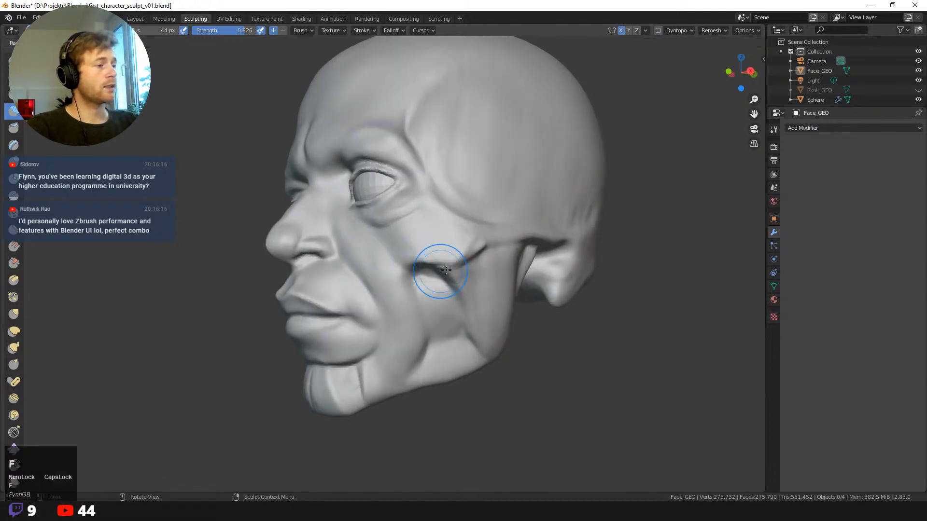
{"action": "left_click", "coordinate": [442, 271]}
{"action": "left_click_drag", "start_coordinate": [433, 273], "coordinate": [423, 319]}
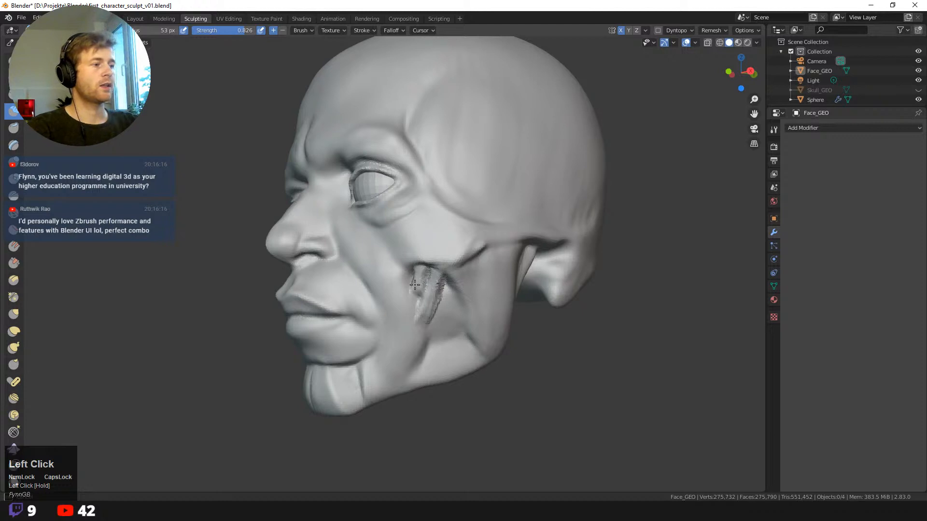
{"action": "left_click_drag", "start_coordinate": [415, 285], "coordinate": [430, 279], "text": "shift"}
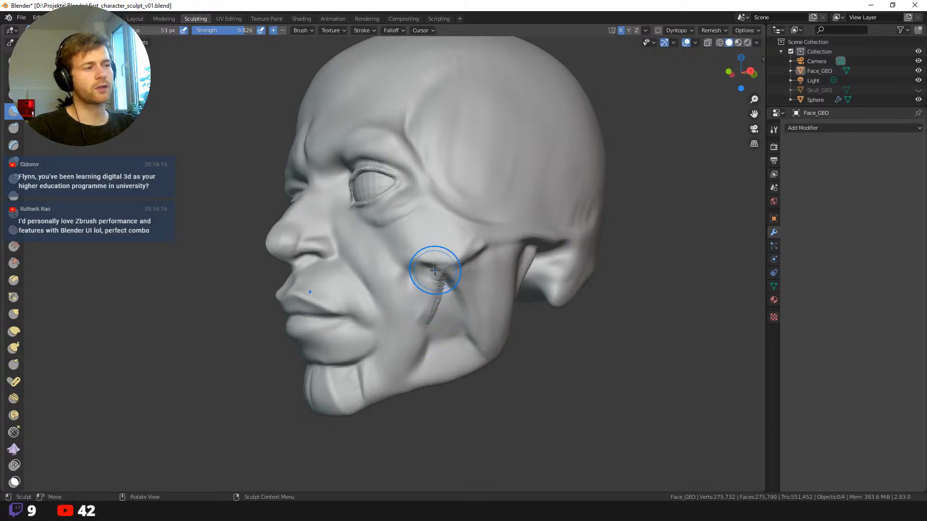
{"action": "left_click_drag", "start_coordinate": [430, 274], "coordinate": [432, 264]}
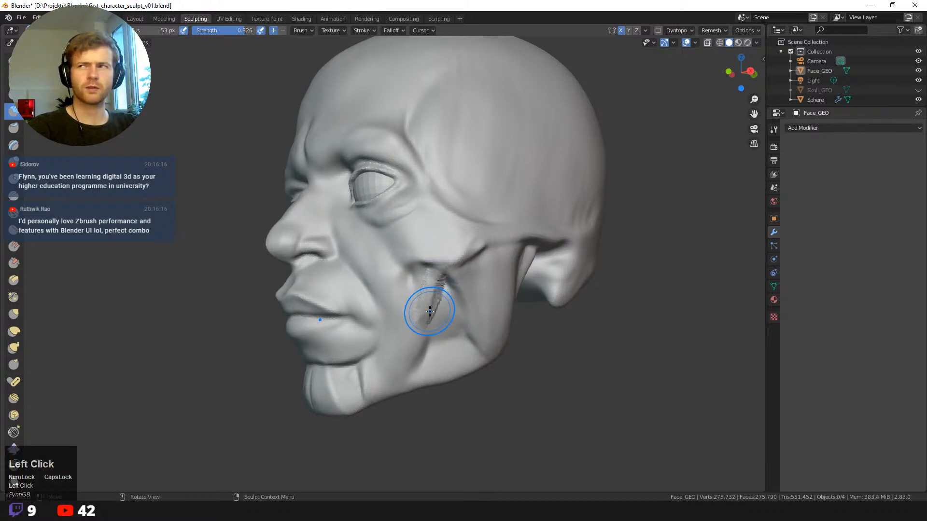
- Build up and smooth the transition from the cheekbone's lower edge into the cheek muscle band with Clay Strips at a 53 px radius
{"action": "middle_click_drag", "start_coordinate": [550, 362], "coordinate": [472, 280]}
{"action": "left_click_drag", "start_coordinate": [472, 279], "coordinate": [466, 282], "text": "shift"}
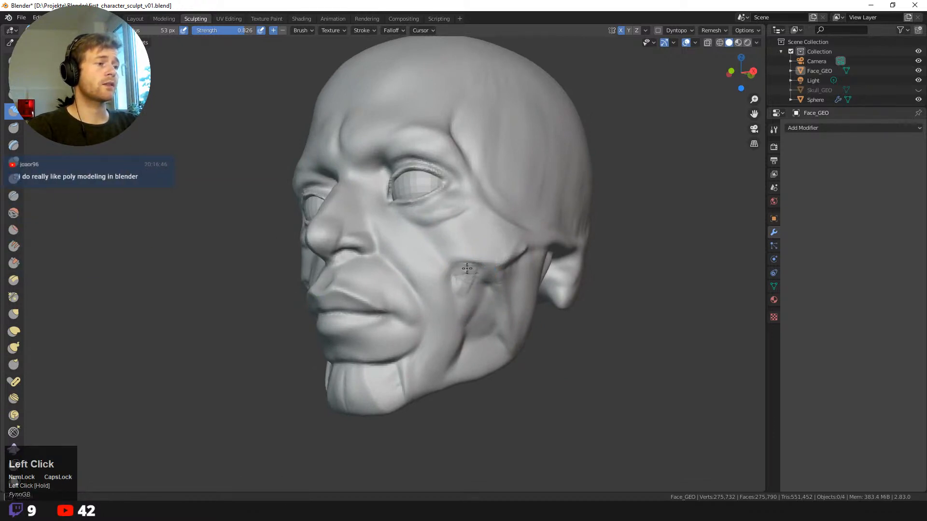
{"action": "left_click_drag", "start_coordinate": [460, 287], "coordinate": [463, 280]}
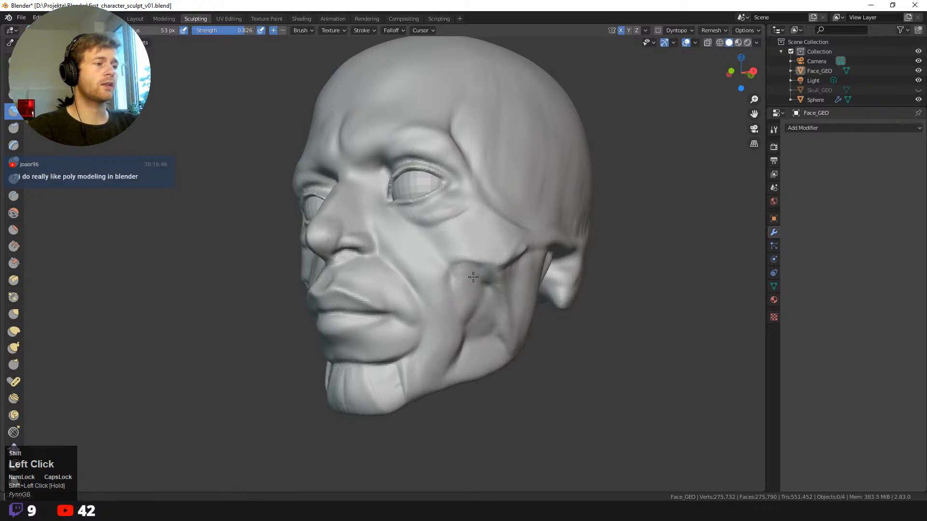
{"action": "middle_click_drag", "start_coordinate": [554, 378], "coordinate": [413, 302]}
{"action": "mouse_move", "coordinate": [414, 276]}
{"action": "left_mouse_down"}
{"action": "mouse_move", "coordinate": [407, 306]}
{"action": "mouse_move", "coordinate": [406, 294]}
{"action": "left_mouse_up"}
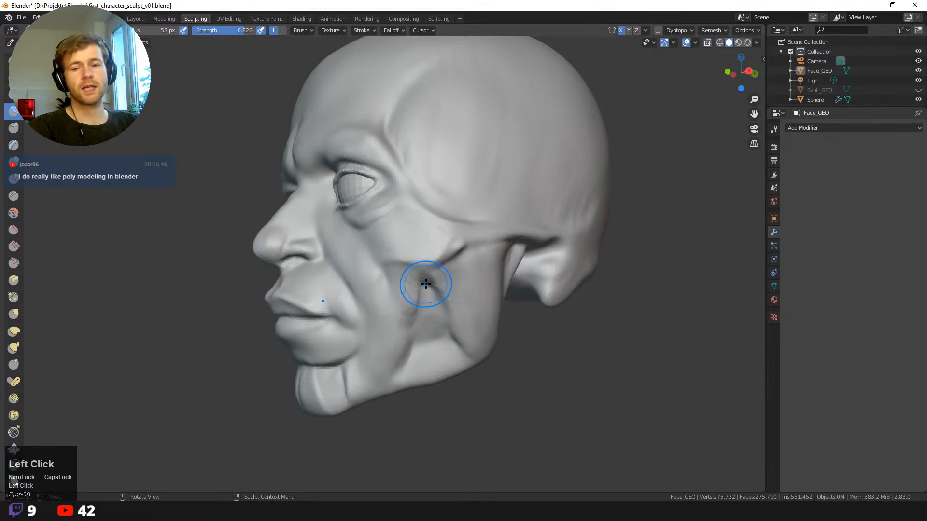
{"action": "left_click_drag", "start_coordinate": [421, 285], "coordinate": [414, 300], "text": "shift"}
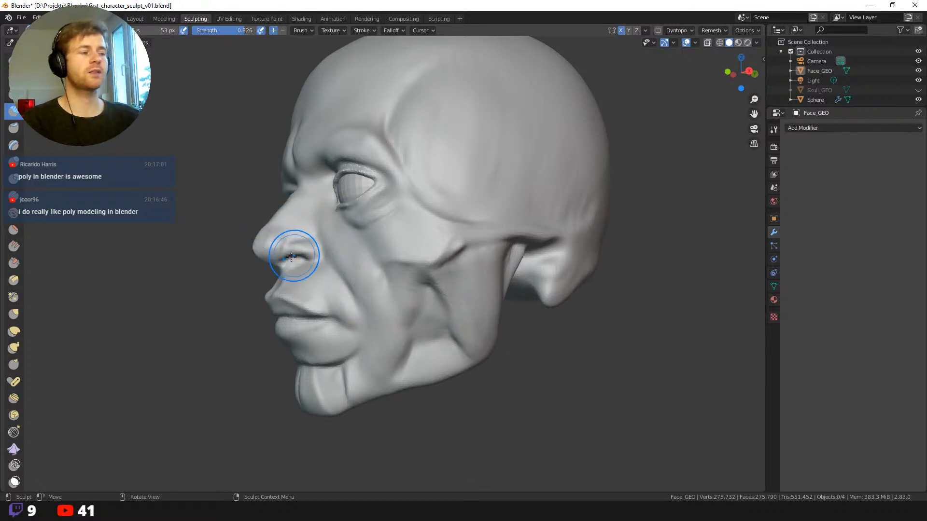
- Carve into the upper cheek between the nose and cheekbone with subtractive Clay Strips at a 38 px radius
{"action": "middle_click_drag", "start_coordinate": [215, 283], "coordinate": [222, 283]}
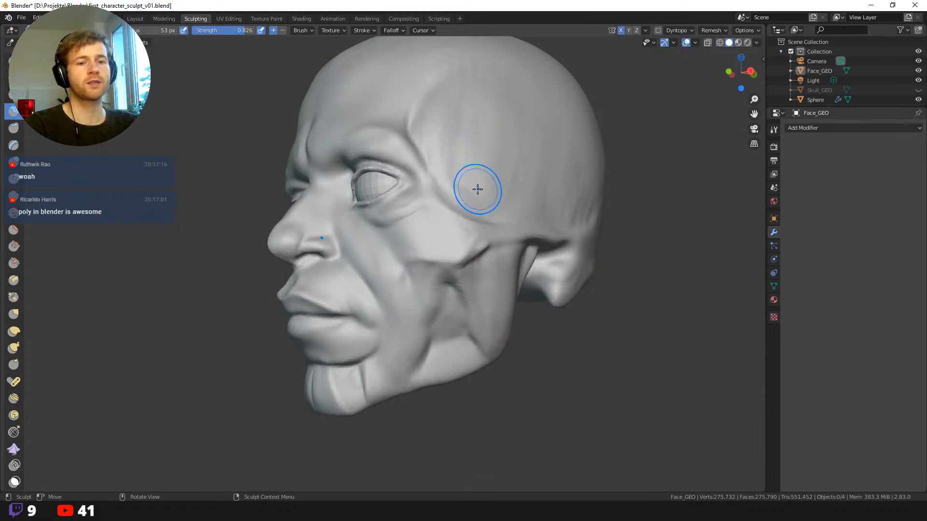
{"action": "mouse_move", "coordinate": [552, 395]}
{"action": "middle_mouse_down"}
{"action": "mouse_move", "coordinate": [532, 397]}
{"action": "mouse_move", "coordinate": [497, 356]}
{"action": "middle_mouse_up"}
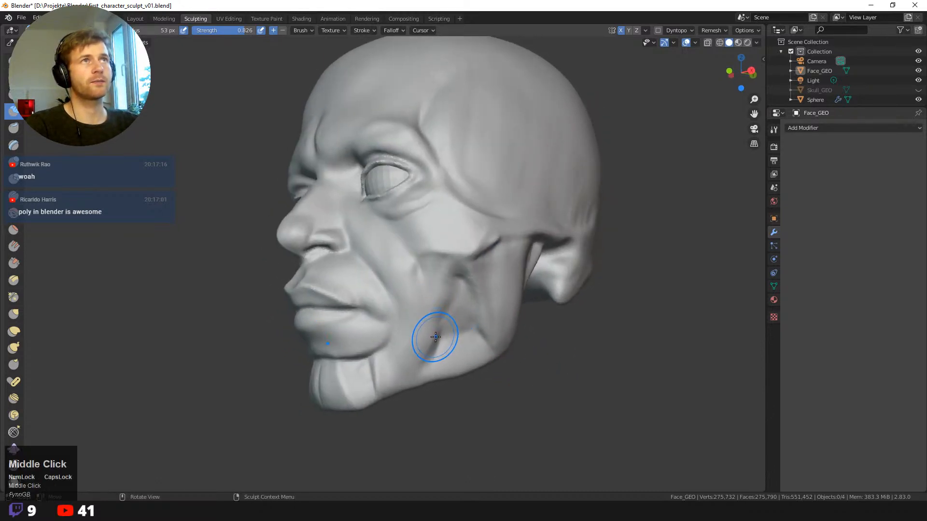
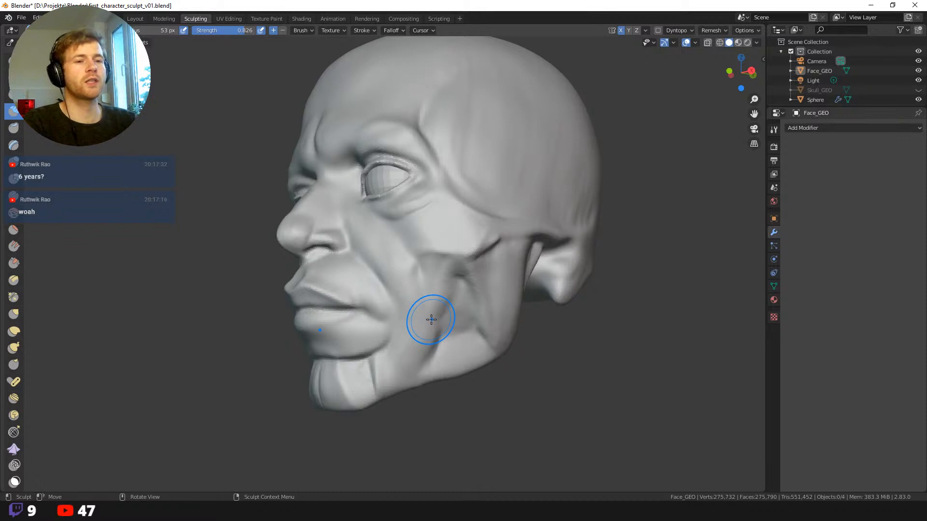
{"action": "middle_click_drag", "start_coordinate": [492, 306], "coordinate": [573, 392]}
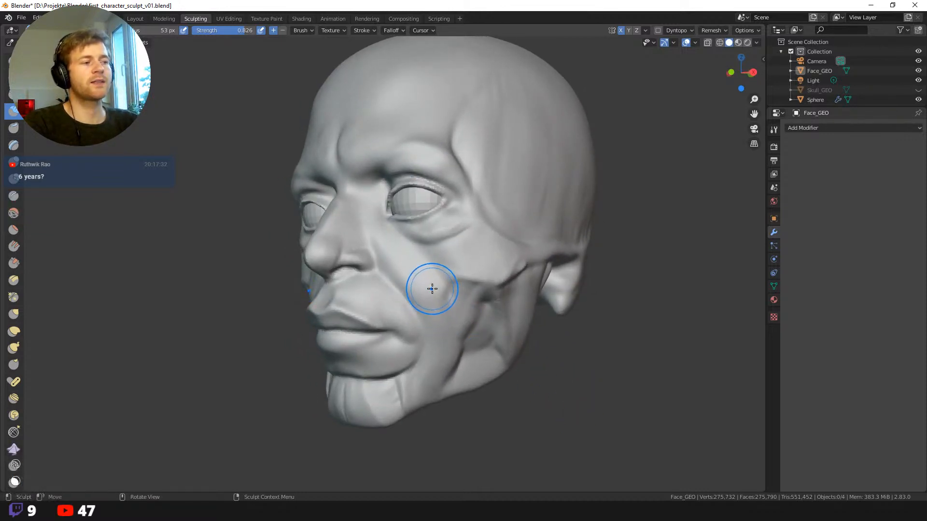
{"action": "key", "text": "shift+space"}
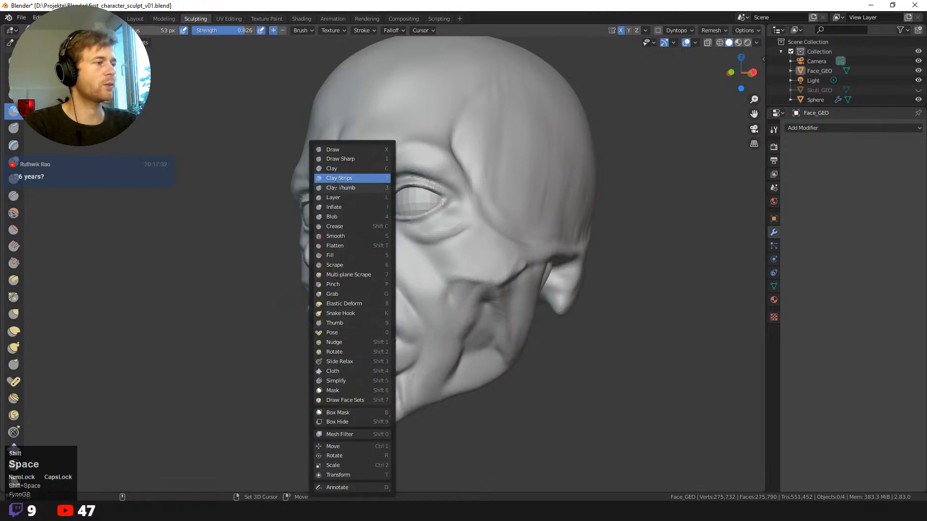
{"action": "left_click", "coordinate": [338, 178]}
{"action": "middle_click_drag", "start_coordinate": [223, 186], "coordinate": [265, 238]}
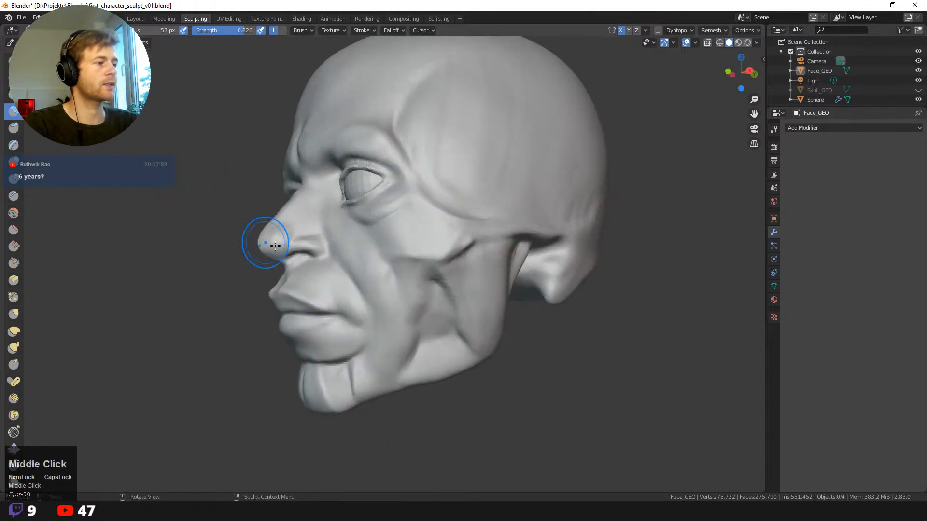
{"action": "key", "text": "f"}
{"action": "left_click", "coordinate": [381, 271]}
{"action": "mouse_move", "coordinate": [374, 259]}
{"action": "left_mouse_down", "text": "ctrl"}
{"action": "mouse_move", "coordinate": [387, 273]}
{"action": "mouse_move", "coordinate": [380, 277]}
{"action": "left_mouse_up", "text": "ctrl"}
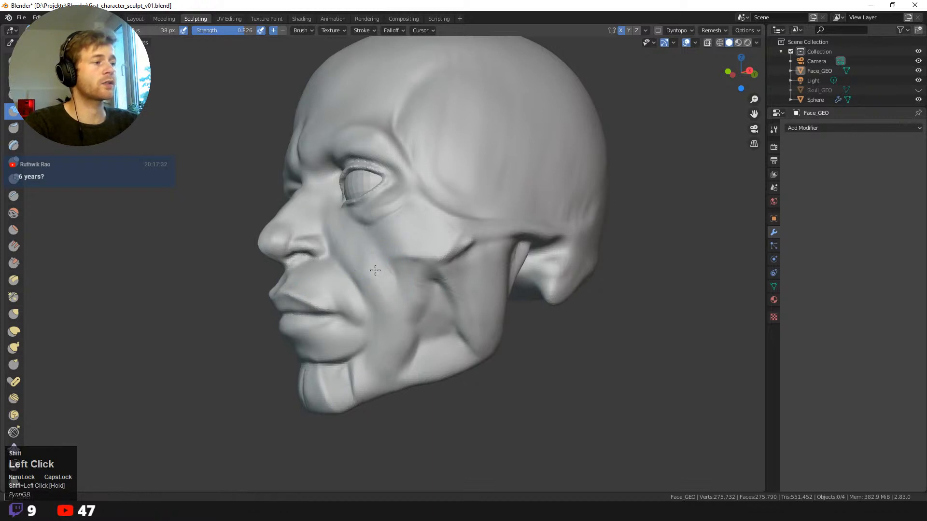
- Carve the groove along the rear edge of the cheek muscle band, from jawline to cheekbone, with subtractive Clay Strips at a 52 px radius
{"action": "middle_click_drag", "start_coordinate": [375, 271], "coordinate": [455, 295]}
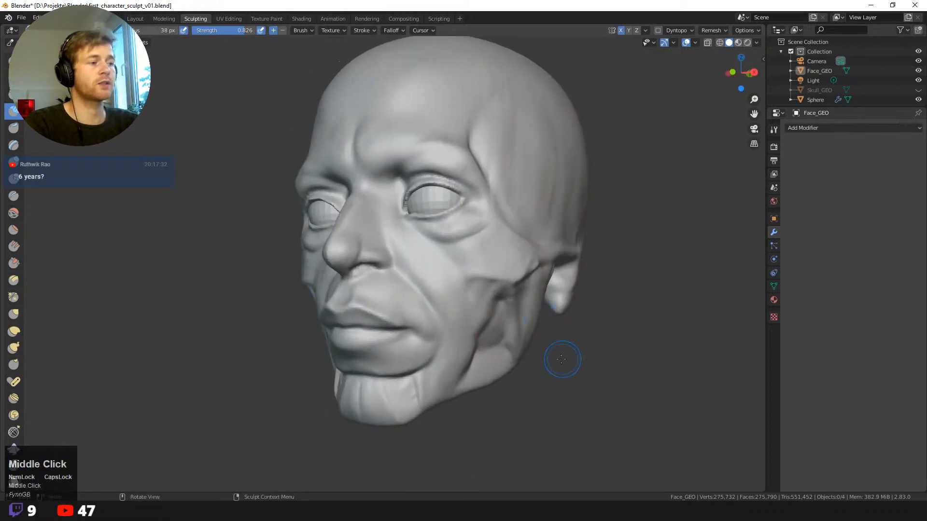
{"action": "key", "text": "f"}
{"action": "left_click", "coordinate": [492, 339]}
{"action": "middle_click_drag", "start_coordinate": [500, 379], "coordinate": [459, 385]}
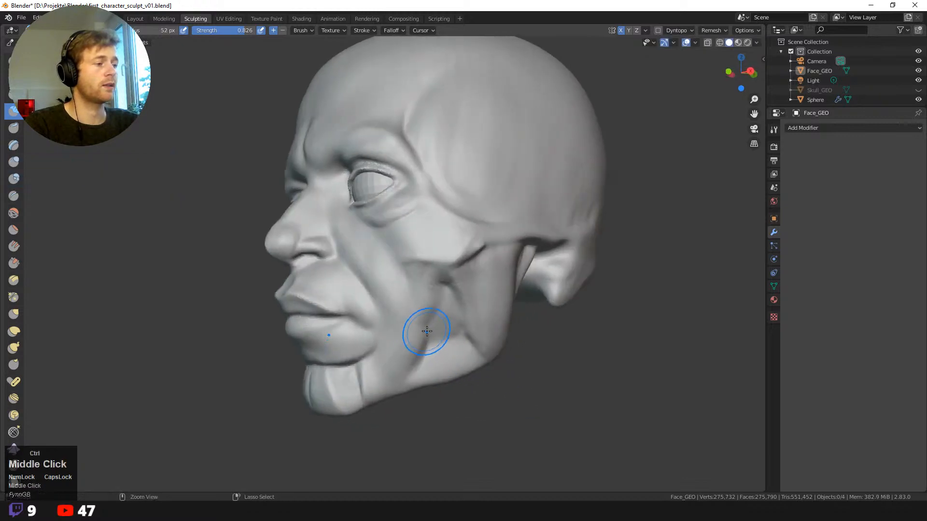
{"action": "left_click_drag", "start_coordinate": [427, 331], "coordinate": [425, 343], "text": "ctrl"}
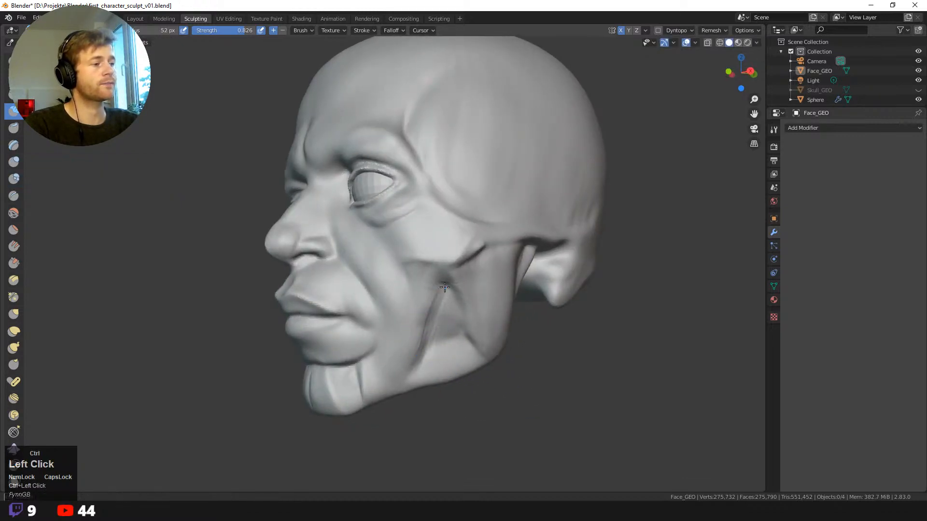
{"action": "mouse_move", "coordinate": [445, 287]}
{"action": "left_mouse_down", "text": "ctrl"}
{"action": "mouse_move", "coordinate": [438, 325]}
{"action": "mouse_move", "coordinate": [424, 320]}
{"action": "mouse_move", "coordinate": [436, 276]}
{"action": "mouse_move", "coordinate": [428, 283]}
{"action": "mouse_move", "coordinate": [444, 263]}
{"action": "left_mouse_up", "text": "ctrl"}
- Soften the area beneath the cheekbone and the hollow above the jawline with Clay Strips enlarged to a 65 px radius
{"action": "key", "text": "f"}
{"action": "left_click", "coordinate": [442, 323]}
{"action": "key", "text": "f"}
{"action": "left_click", "coordinate": [452, 307]}
{"action": "key", "text": "f"}
{"action": "left_click", "coordinate": [425, 277]}
{"action": "mouse_move", "coordinate": [444, 263]}
{"action": "left_mouse_down"}
{"action": "mouse_move", "coordinate": [411, 350]}
{"action": "mouse_move", "coordinate": [430, 271]}
{"action": "mouse_move", "coordinate": [427, 280]}
{"action": "left_mouse_up"}
{"action": "middle_click_drag", "start_coordinate": [213, 269], "coordinate": [513, 311]}
{"action": "left_click_drag", "start_coordinate": [513, 312], "coordinate": [501, 334]}
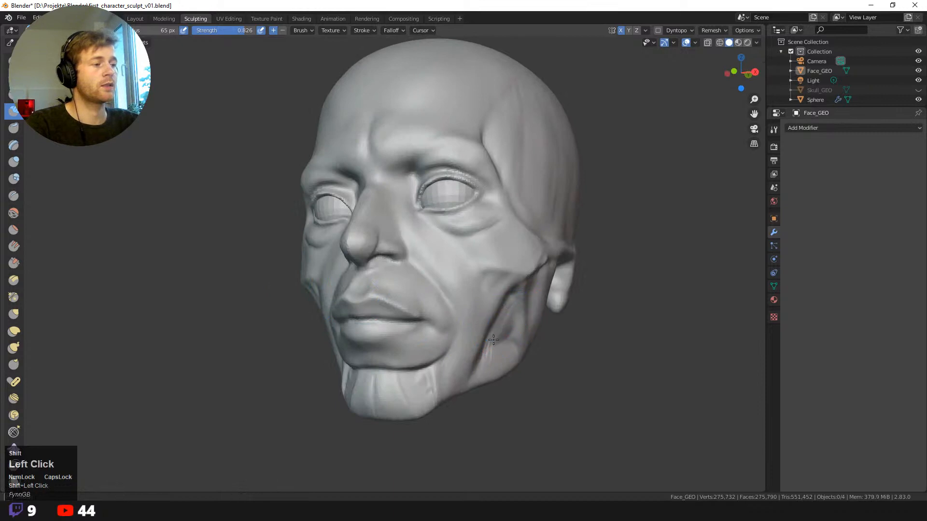
- Refine and smooth the upper end of the cheek muscle band below the cheekbone with the radius reduced to 42 px
{"action": "middle_click_drag", "start_coordinate": [537, 366], "coordinate": [489, 350]}
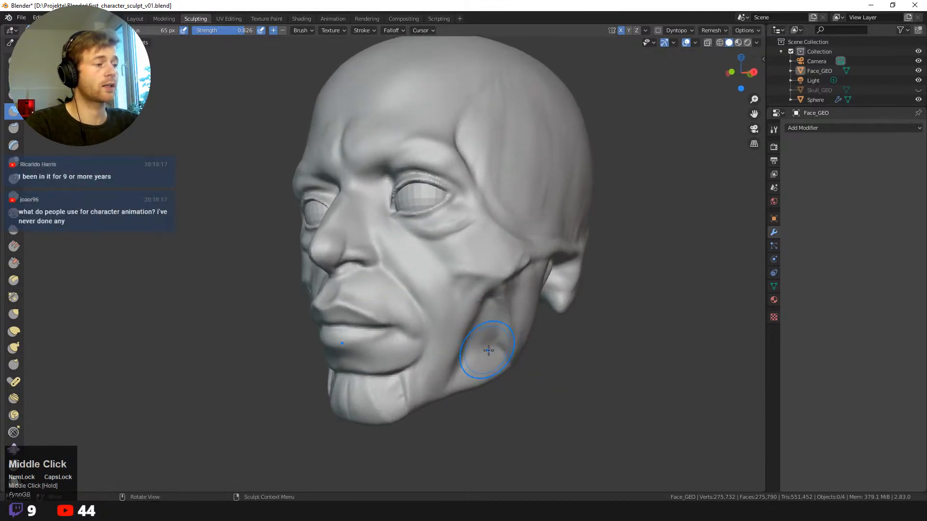
{"action": "middle_click_drag", "start_coordinate": [553, 385], "coordinate": [562, 383]}
{"action": "key", "text": "f"}
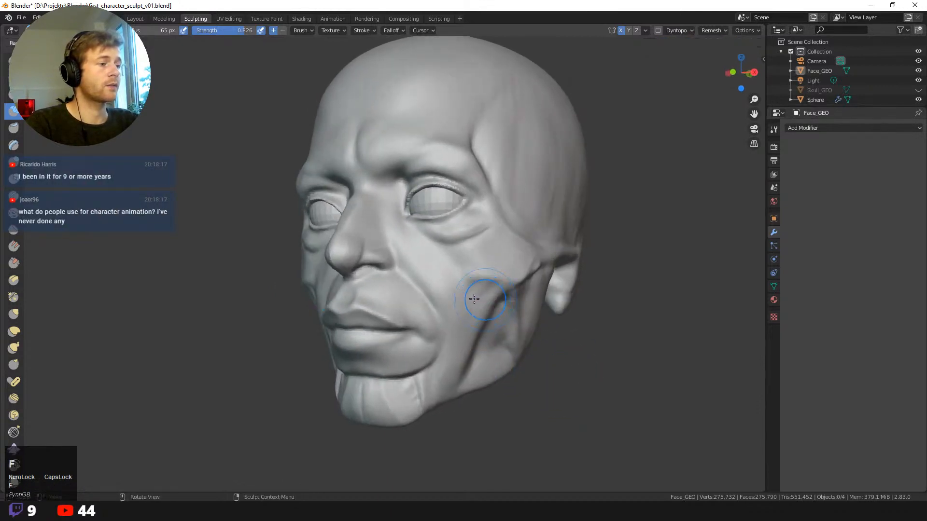
{"action": "left_click", "coordinate": [474, 299]}
{"action": "mouse_move", "coordinate": [494, 289]}
{"action": "left_mouse_down"}
{"action": "mouse_move", "coordinate": [472, 287]}
{"action": "mouse_move", "coordinate": [472, 296]}
{"action": "mouse_move", "coordinate": [493, 291]}
{"action": "left_mouse_up"}
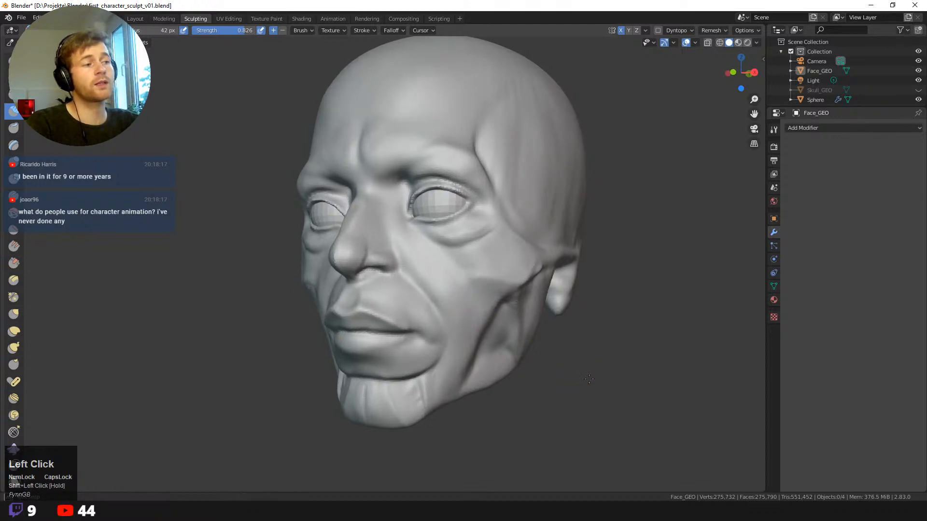
- Cut a crisp crease along the rear edge of the cheek muscle band on the face's opposite side with Draw Sharp at 42 px
{"action": "middle_click_drag", "start_coordinate": [480, 291], "coordinate": [338, 289]}
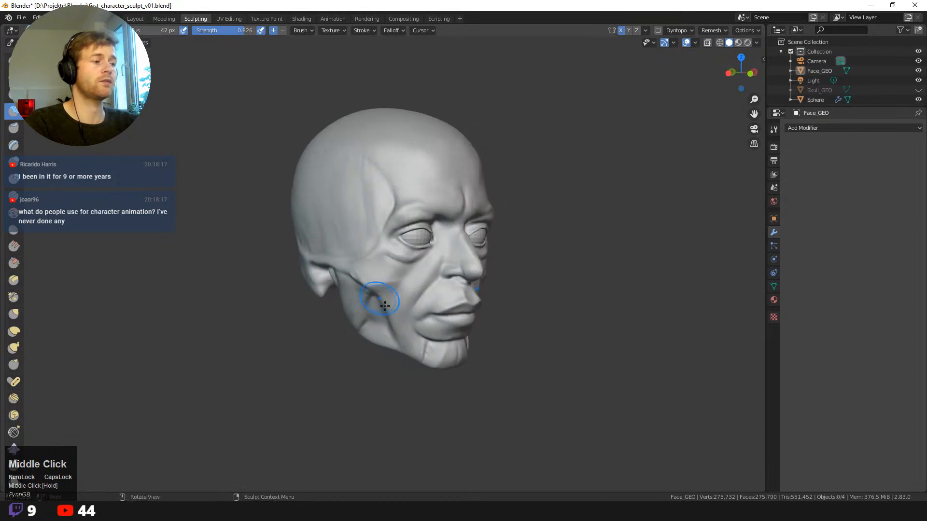
{"action": "middle_click_drag", "start_coordinate": [432, 390], "coordinate": [473, 393]}
{"action": "middle_click_drag", "start_coordinate": [456, 434], "coordinate": [395, 391], "text": "ctrl"}
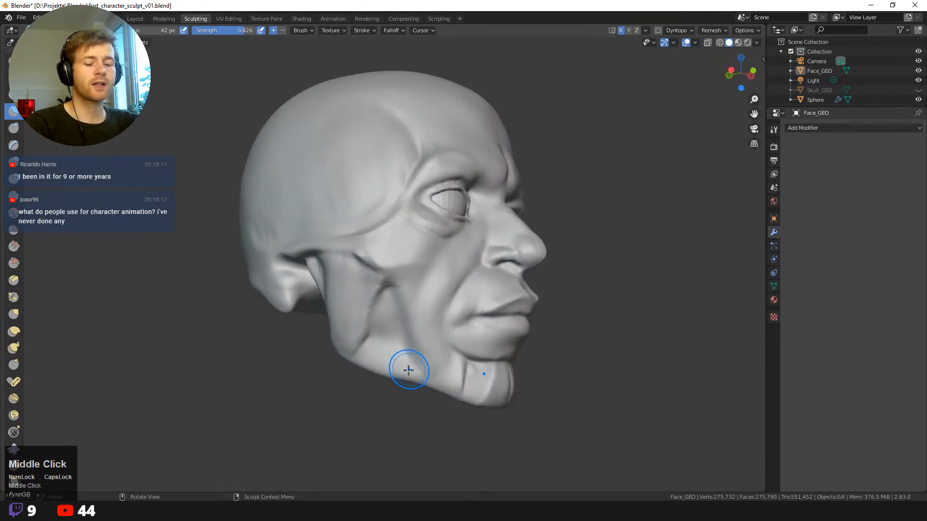
{"action": "key", "text": "shift+space"}
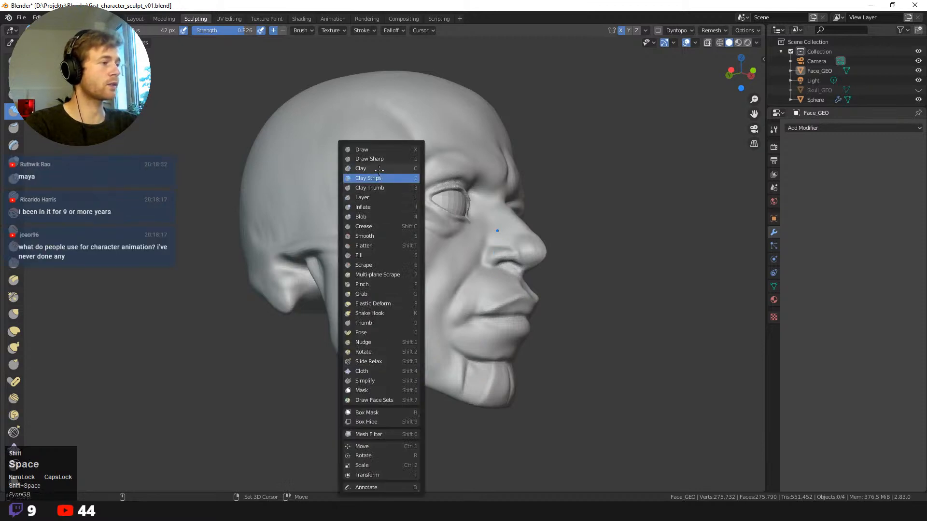
{"action": "left_click", "coordinate": [369, 159]}
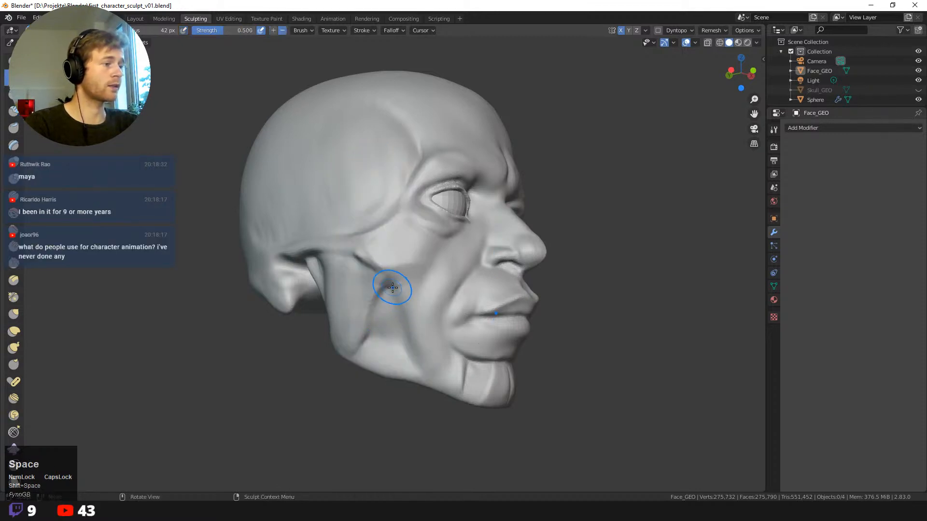
{"action": "left_click_drag", "start_coordinate": [389, 277], "coordinate": [409, 346]}
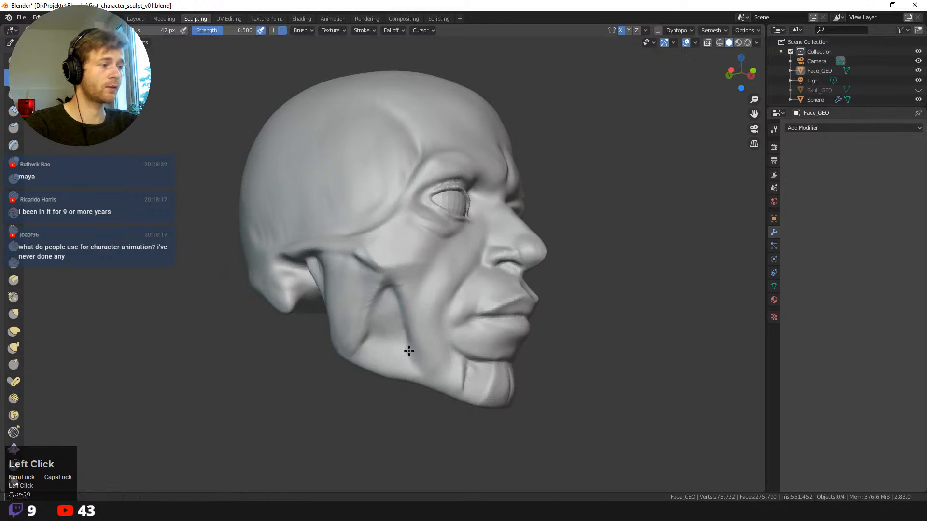
- Carve sharp creases along the upper end and lower border of the cheek hollow with Draw Sharp at a 29 px radius
{"action": "key", "text": "f"}
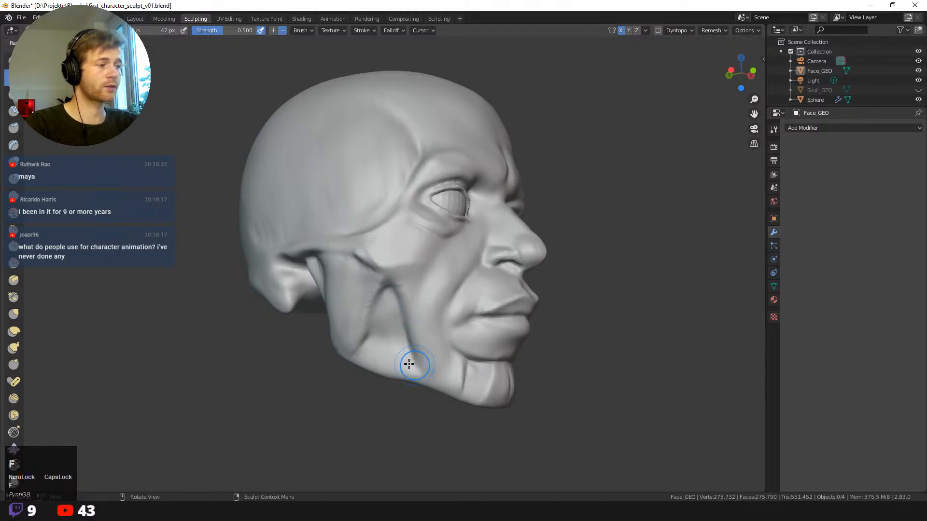
{"action": "left_click", "coordinate": [408, 358]}
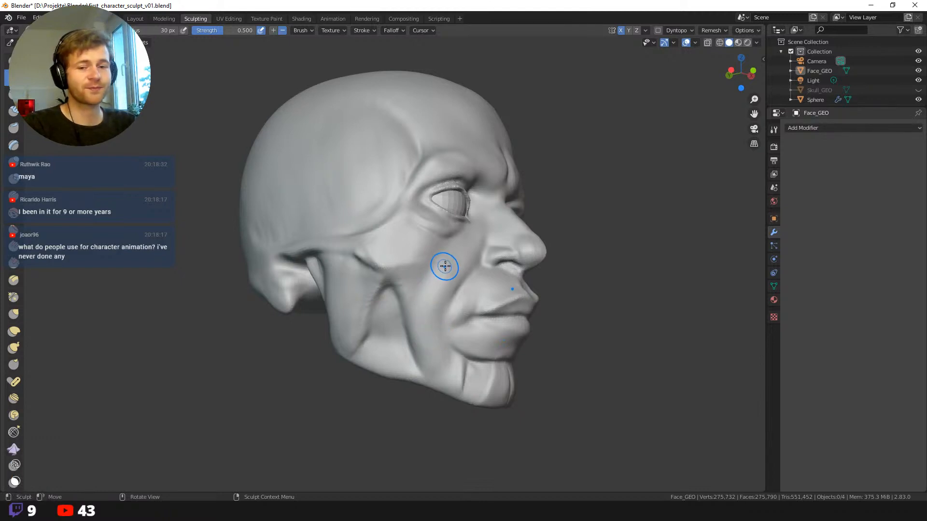
{"action": "key", "text": "f"}
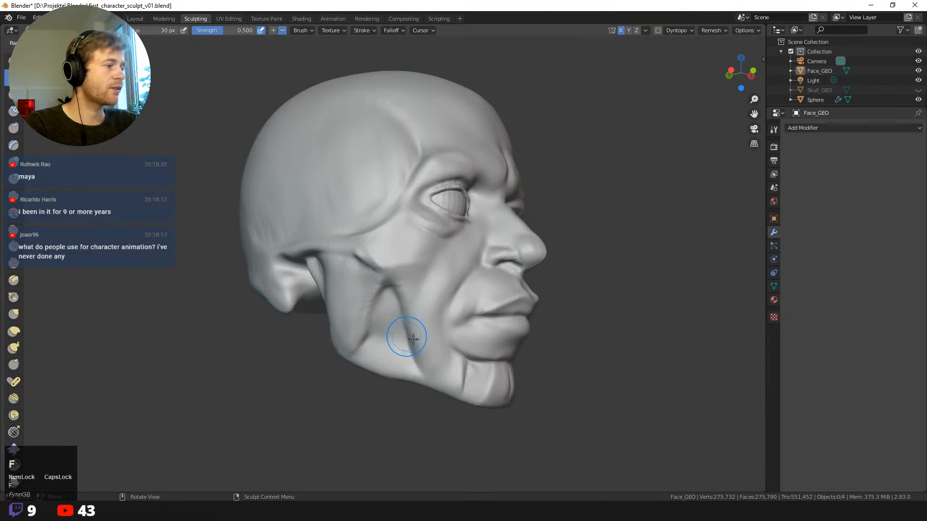
{"action": "left_click", "coordinate": [414, 338]}
{"action": "key", "text": "f"}
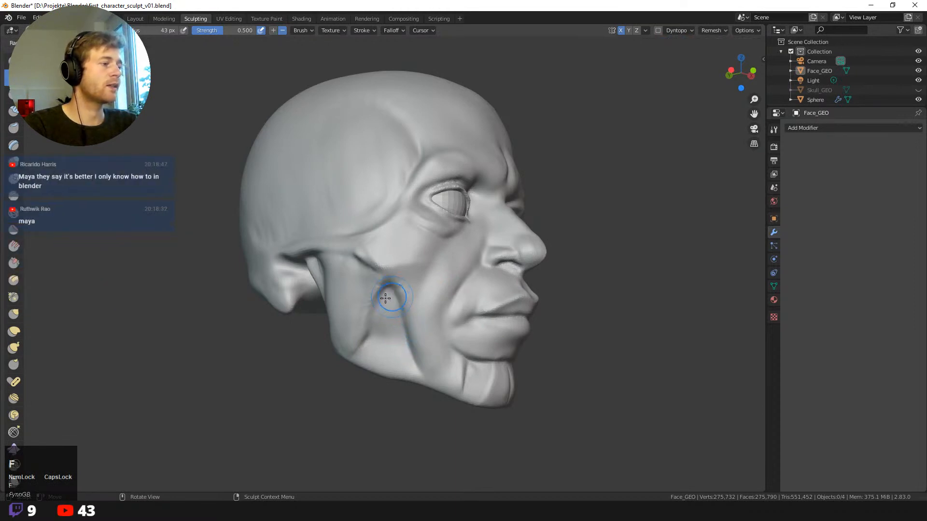
{"action": "left_click", "coordinate": [385, 298]}
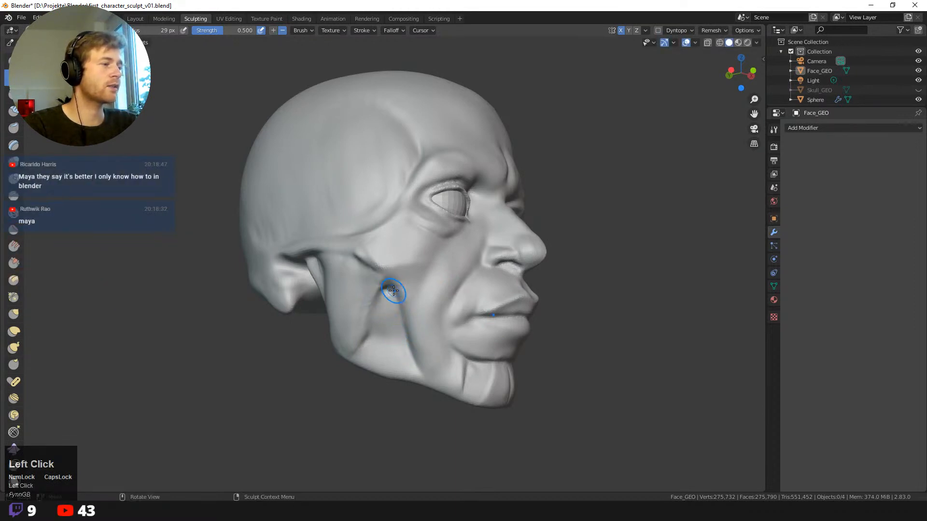
{"action": "left_click_drag", "start_coordinate": [393, 290], "coordinate": [380, 295]}
{"action": "left_click_drag", "start_coordinate": [404, 342], "coordinate": [368, 334]}
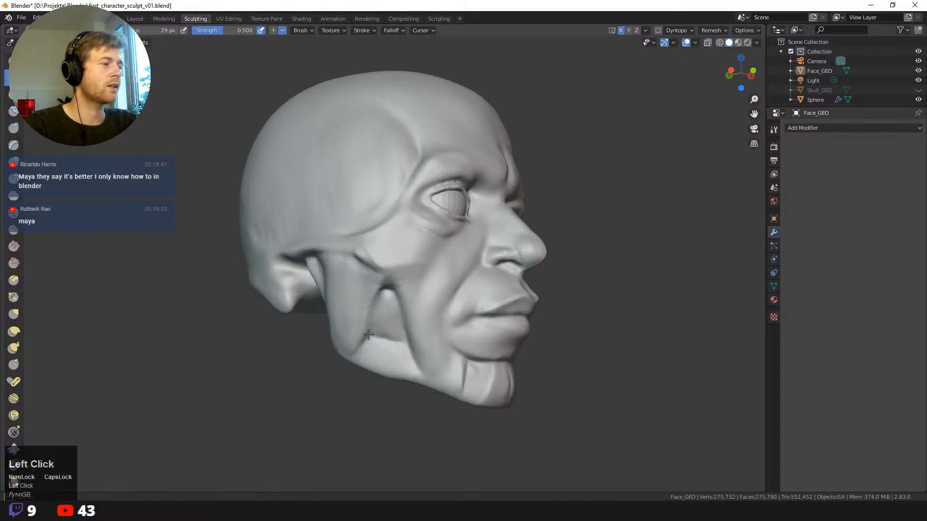
- Smooth the cheek hollow's lower and rear borders, and touch up its creases above the jawline at 29 px
{"action": "middle_click_drag", "start_coordinate": [374, 340], "coordinate": [362, 347]}
{"action": "mouse_move", "coordinate": [379, 355]}
{"action": "left_mouse_down", "text": "shift"}
{"action": "mouse_move", "coordinate": [360, 345]}
{"action": "mouse_move", "coordinate": [346, 356]}
{"action": "mouse_move", "coordinate": [362, 296]}
{"action": "mouse_move", "coordinate": [357, 306]}
{"action": "left_mouse_up", "text": "shift"}
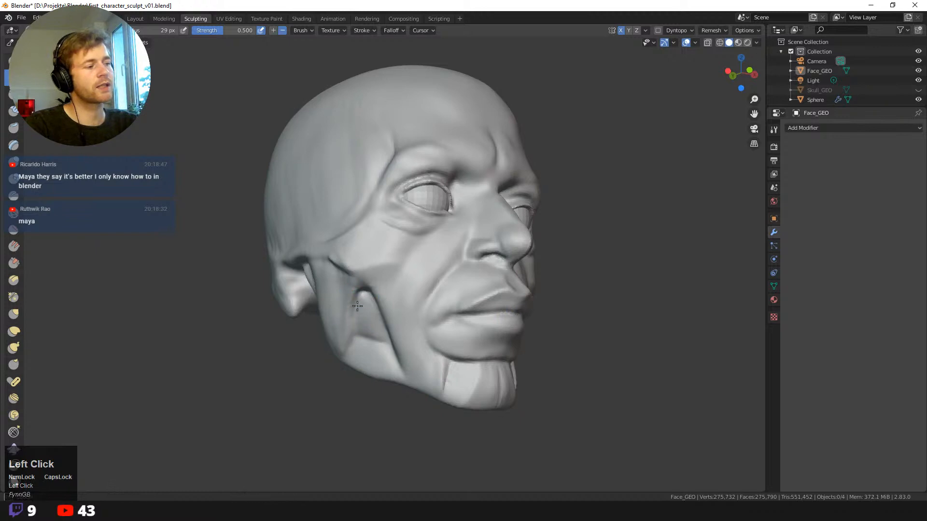
{"action": "middle_click_drag", "start_coordinate": [355, 321], "coordinate": [348, 310]}
{"action": "mouse_move", "coordinate": [348, 310]}
{"action": "left_mouse_down"}
{"action": "mouse_move", "coordinate": [350, 295]}
{"action": "mouse_move", "coordinate": [349, 335]}
{"action": "mouse_move", "coordinate": [353, 306]}
{"action": "left_mouse_up"}
{"action": "mouse_move", "coordinate": [316, 383]}
{"action": "middle_mouse_down"}
{"action": "mouse_move", "coordinate": [316, 396]}
{"action": "mouse_move", "coordinate": [386, 376]}
{"action": "mouse_move", "coordinate": [405, 360]}
{"action": "middle_mouse_up"}
{"action": "mouse_move", "coordinate": [406, 360]}
{"action": "left_mouse_down"}
{"action": "mouse_move", "coordinate": [410, 368]}
{"action": "mouse_move", "coordinate": [394, 364]}
{"action": "left_mouse_up"}
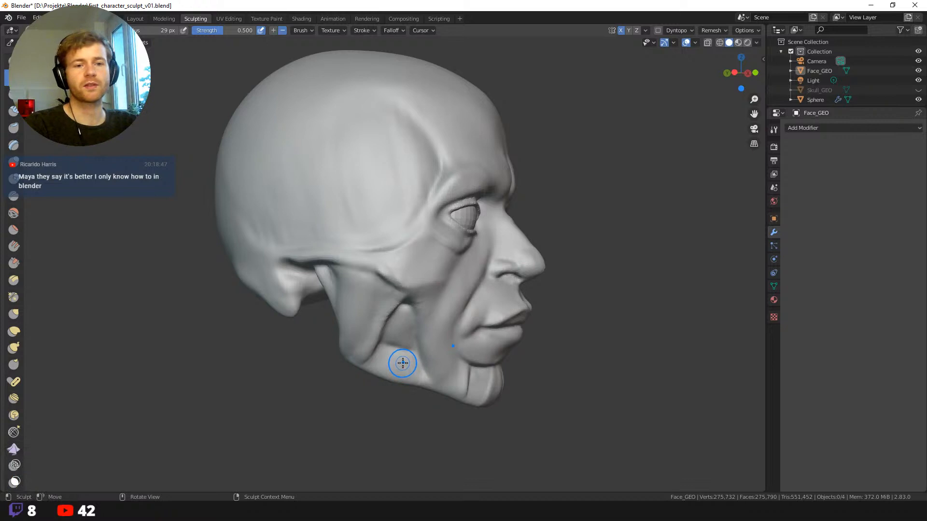
- Deepen the crease at the upper end of the cheek hollow, directly beneath the cheekbone, at a 29 px radius
{"action": "mouse_move", "coordinate": [425, 399]}
{"action": "middle_mouse_down"}
{"action": "mouse_move", "coordinate": [407, 399]}
{"action": "mouse_move", "coordinate": [428, 387]}
{"action": "middle_mouse_up"}
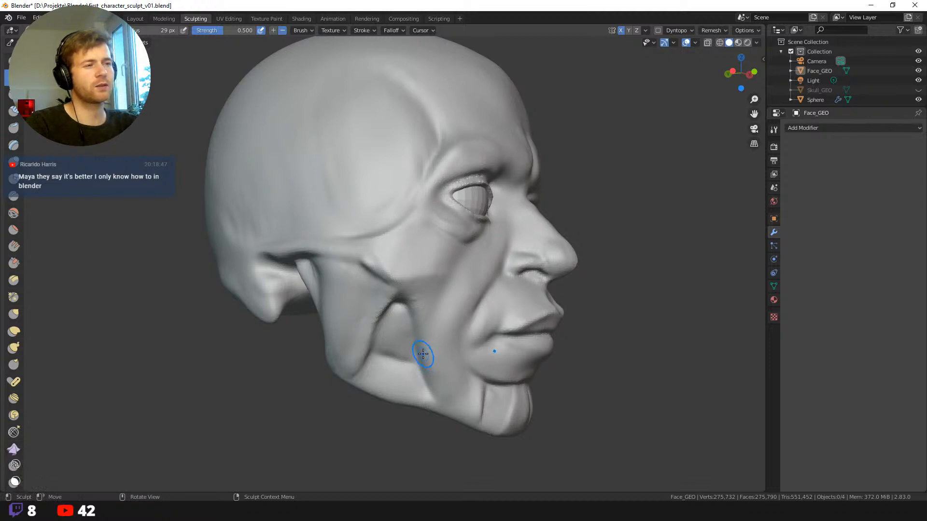
{"action": "middle_click_drag", "start_coordinate": [391, 348], "coordinate": [368, 346]}
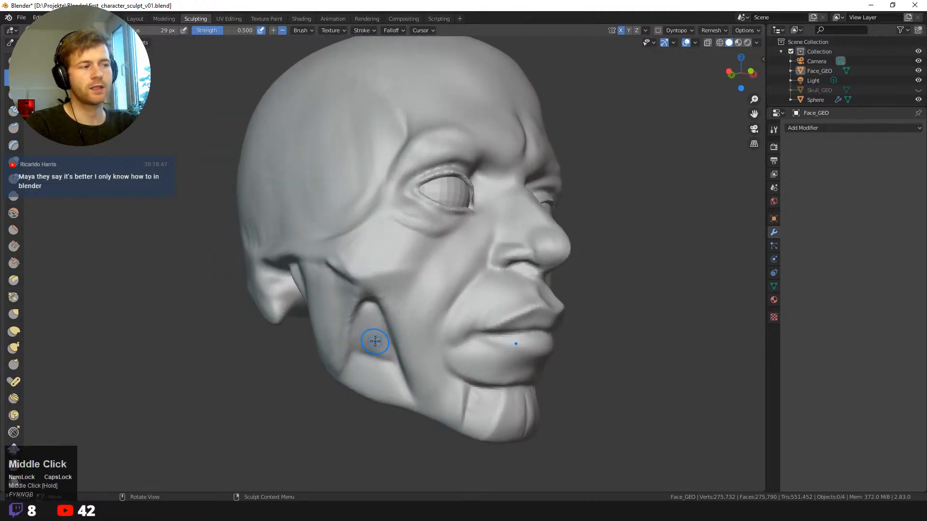
{"action": "left_click_drag", "start_coordinate": [371, 282], "coordinate": [358, 289]}
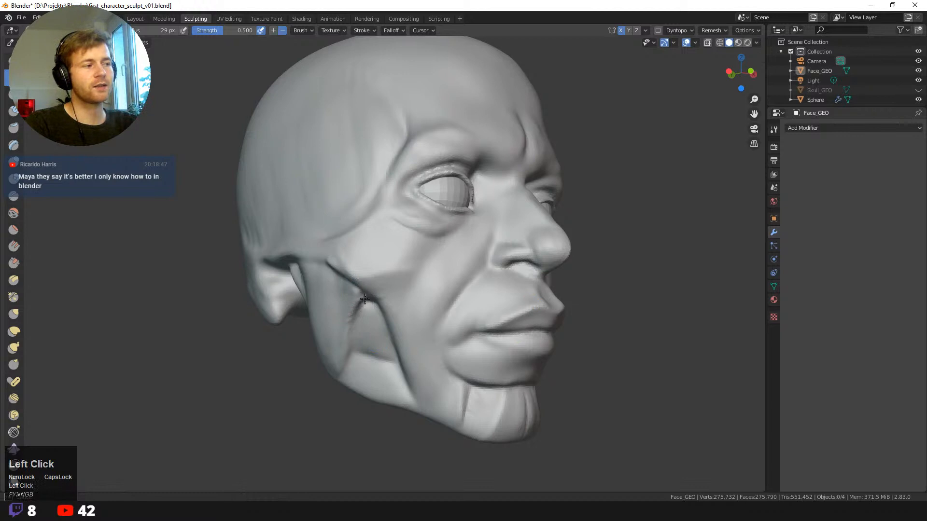
{"action": "mouse_move", "coordinate": [362, 297]}
{"action": "middle_mouse_down"}
{"action": "mouse_move", "coordinate": [346, 292]}
{"action": "mouse_move", "coordinate": [365, 313]}
{"action": "middle_mouse_up"}
- Build up the cheekbone's lower edge with inverted Draw Sharp at 54 px, then crease and smooth beneath it at 29 px
{"action": "key", "text": "f"}
{"action": "left_click", "coordinate": [360, 290]}
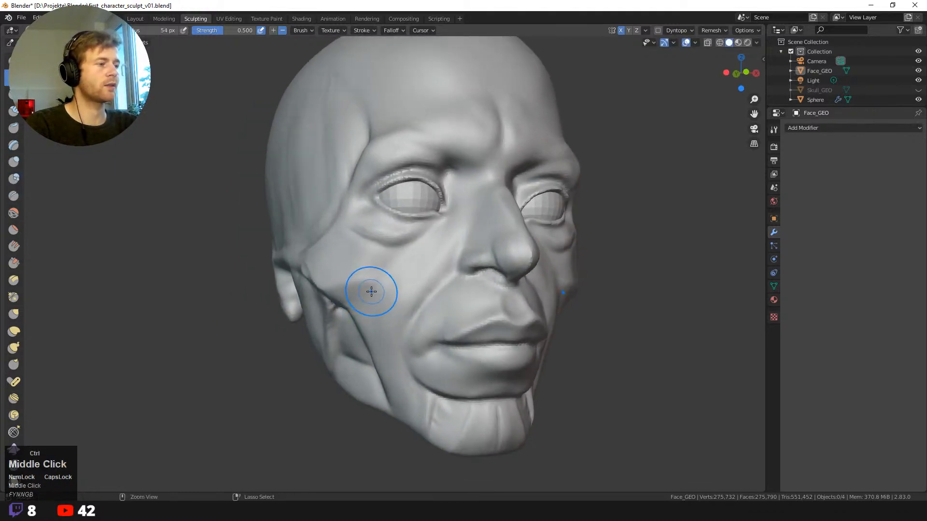
{"action": "left_click_drag", "start_coordinate": [373, 288], "coordinate": [345, 280], "text": "ctrl"}
{"action": "key", "text": "f"}
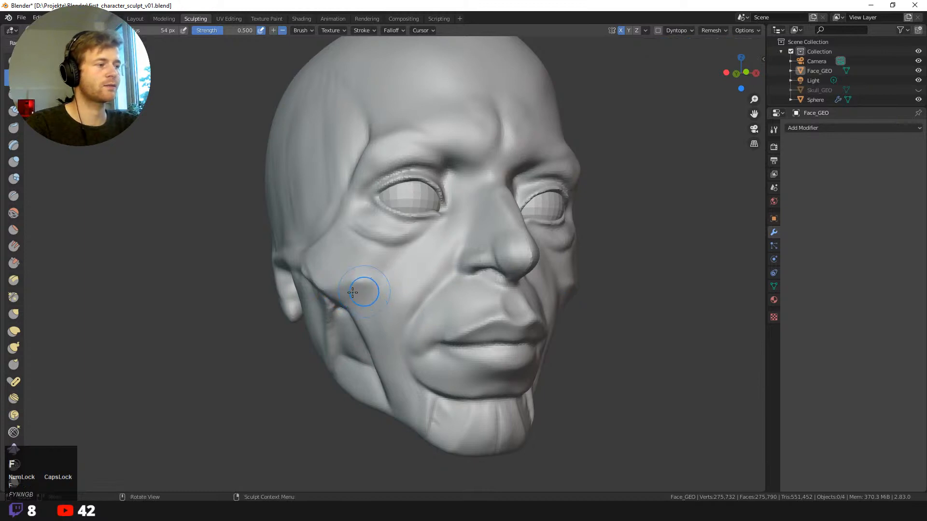
{"action": "left_click", "coordinate": [374, 288]}
{"action": "mouse_move", "coordinate": [356, 294]}
{"action": "left_mouse_down"}
{"action": "mouse_move", "coordinate": [334, 304]}
{"action": "mouse_move", "coordinate": [344, 299]}
{"action": "left_mouse_up"}
{"action": "mouse_move", "coordinate": [344, 300]}
{"action": "middle_mouse_down"}
{"action": "mouse_move", "coordinate": [252, 310]}
{"action": "mouse_move", "coordinate": [504, 335]}
{"action": "mouse_move", "coordinate": [522, 357]}
{"action": "middle_mouse_up"}
{"action": "left_click_drag", "start_coordinate": [472, 307], "coordinate": [470, 307]}
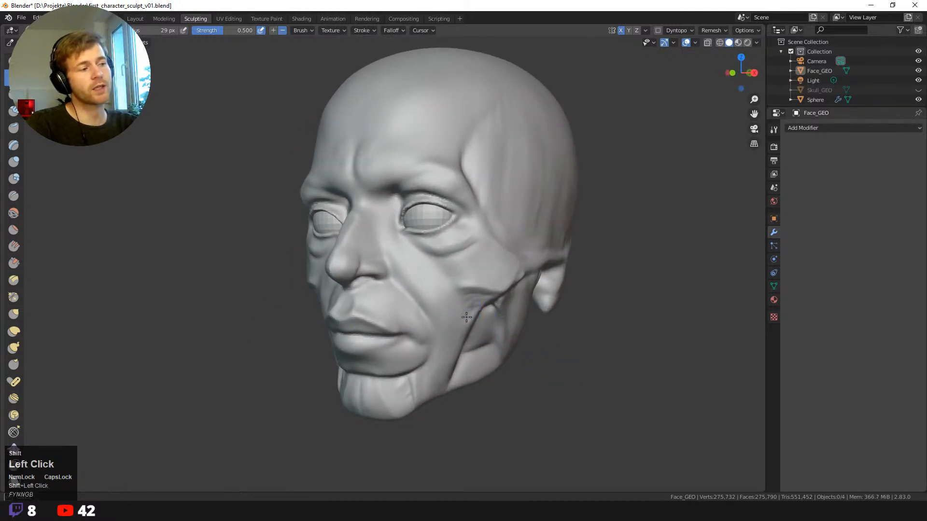
- Sharpen the front edge of the rear jaw muscle, from below the cheekbone to the jaw, with a 44 px radius
{"action": "middle_click_drag", "start_coordinate": [470, 308], "coordinate": [415, 278]}
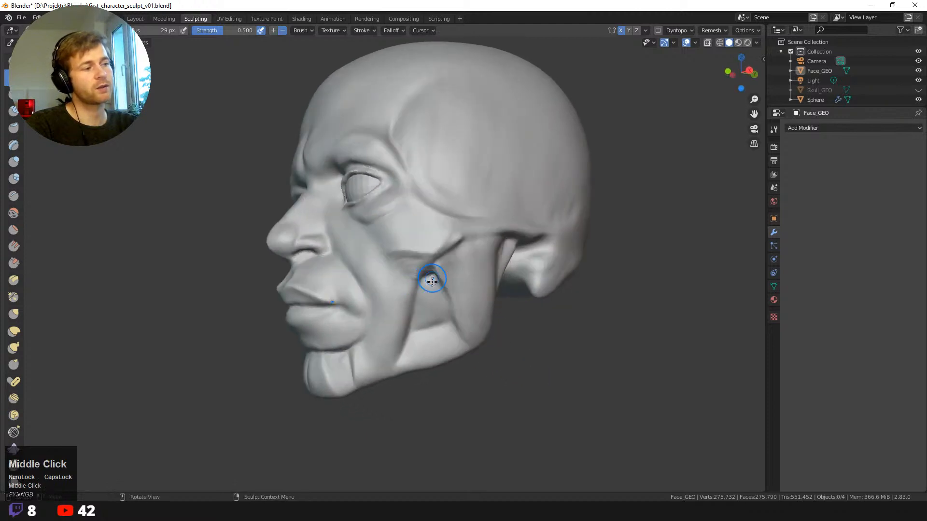
{"action": "key", "text": "f"}
{"action": "left_click", "coordinate": [444, 275]}
{"action": "middle_click_drag", "start_coordinate": [528, 342], "coordinate": [364, 256]}
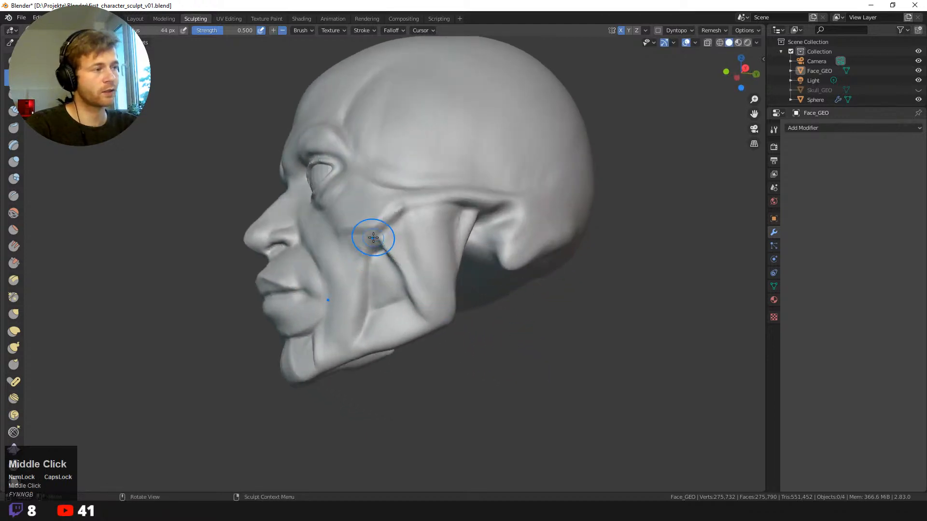
{"action": "left_click_drag", "start_coordinate": [372, 240], "coordinate": [410, 301]}
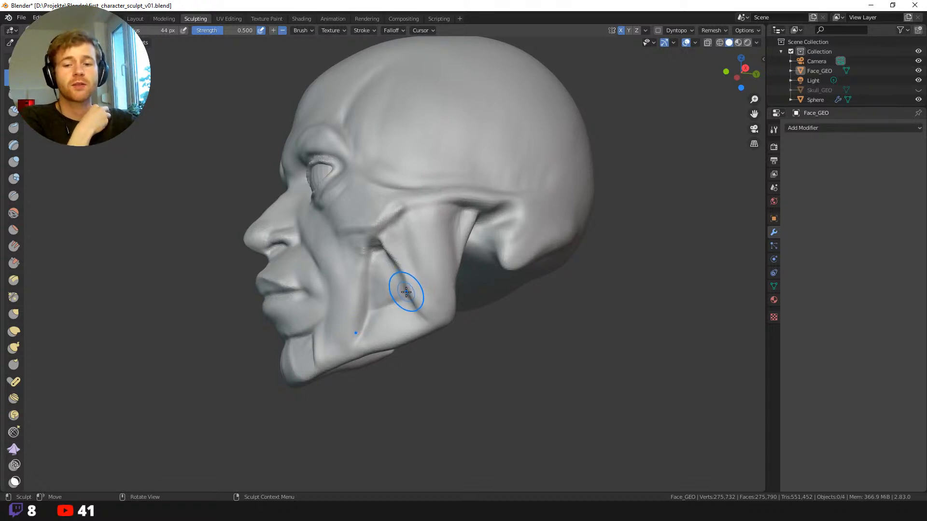
- Examine the jaw muscles, the cheek hollow and the base of the skull from the side and three-quarter angles
{"action": "middle_click_drag", "start_coordinate": [399, 265], "coordinate": [425, 268]}
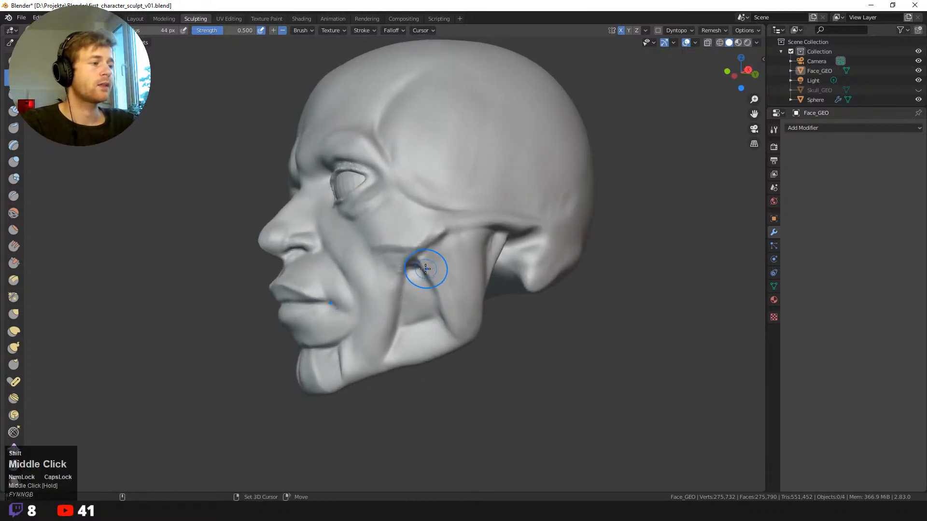
{"action": "middle_click_drag", "start_coordinate": [450, 320], "coordinate": [470, 365]}
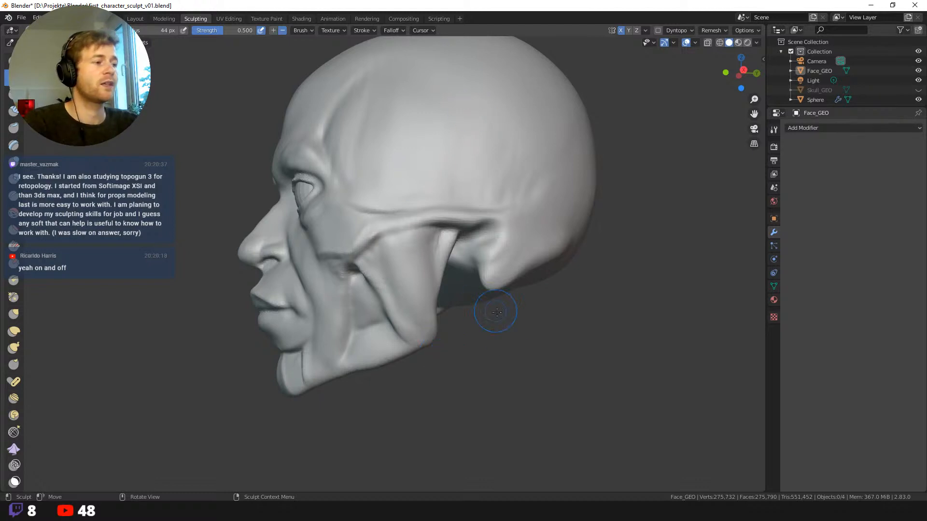
{"action": "middle_click_drag", "start_coordinate": [492, 310], "coordinate": [502, 356]}
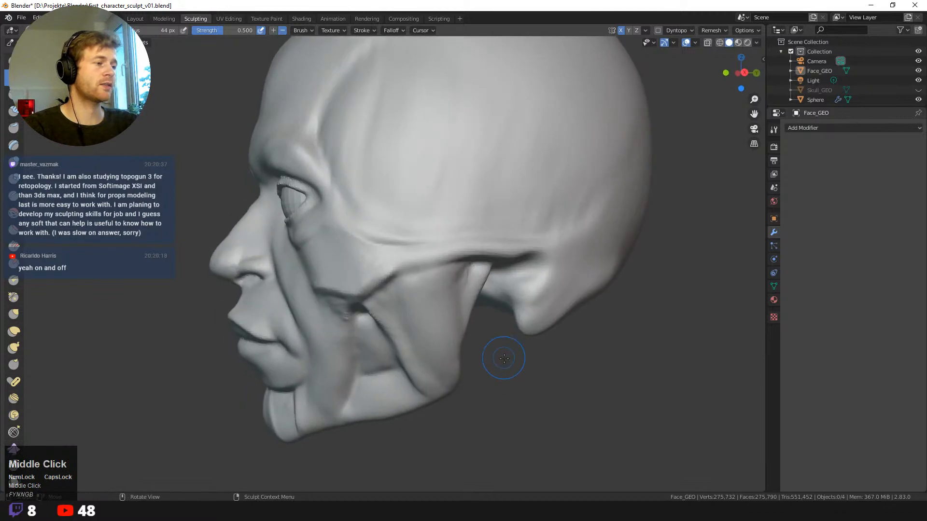
{"action": "mouse_move", "coordinate": [508, 389]}
{"action": "middle_mouse_down"}
{"action": "mouse_move", "coordinate": [517, 387]}
{"action": "mouse_move", "coordinate": [502, 383]}
{"action": "middle_mouse_up"}
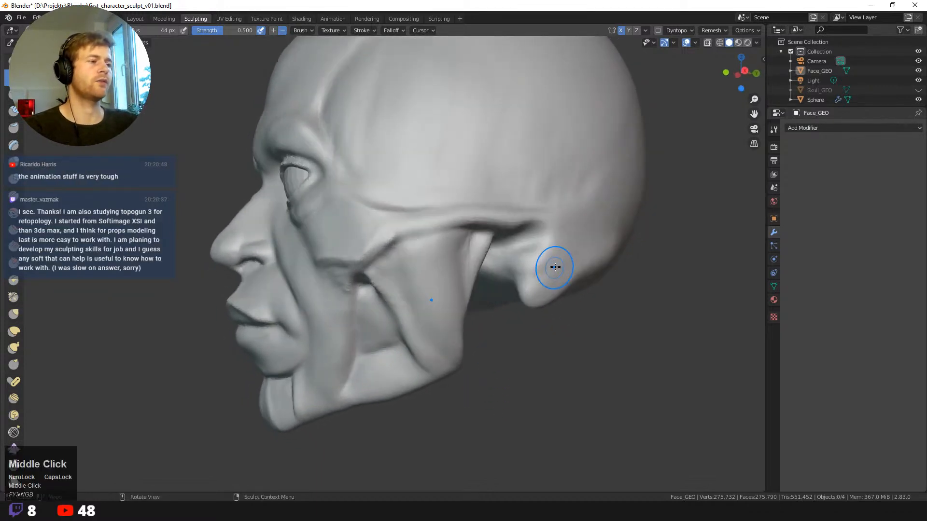
{"action": "key", "text": "f"}
{"action": "left_click", "coordinate": [522, 240]}
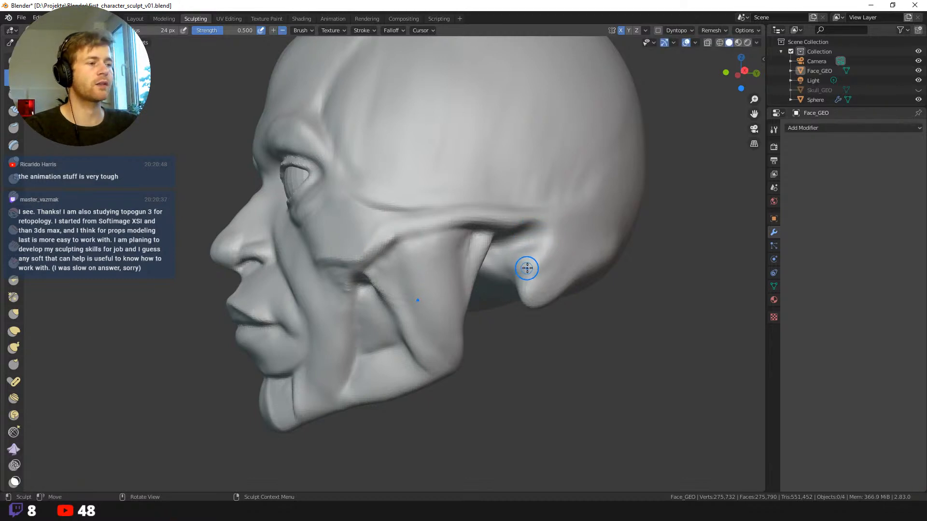
{"action": "mouse_move", "coordinate": [525, 267]}
{"action": "middle_mouse_down"}
{"action": "mouse_move", "coordinate": [537, 270]}
{"action": "mouse_move", "coordinate": [526, 272]}
{"action": "mouse_move", "coordinate": [526, 326]}
{"action": "mouse_move", "coordinate": [568, 357]}
{"action": "mouse_move", "coordinate": [520, 337]}
{"action": "middle_mouse_up"}
{"action": "key", "text": "f"}
{"action": "left_click", "coordinate": [538, 316]}
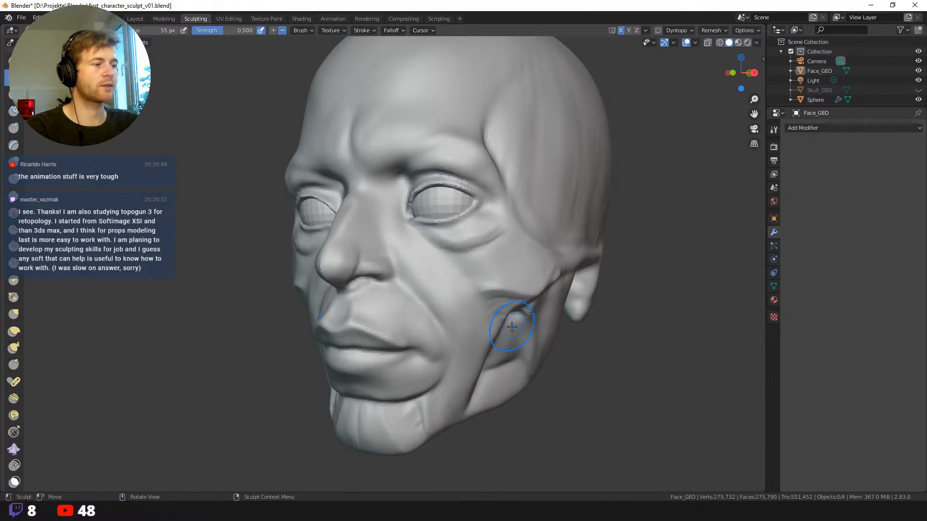
- Push the cheek hollow inward toward the mouth with the Grab brush at an 81 px radius
{"action": "key", "text": "f"}
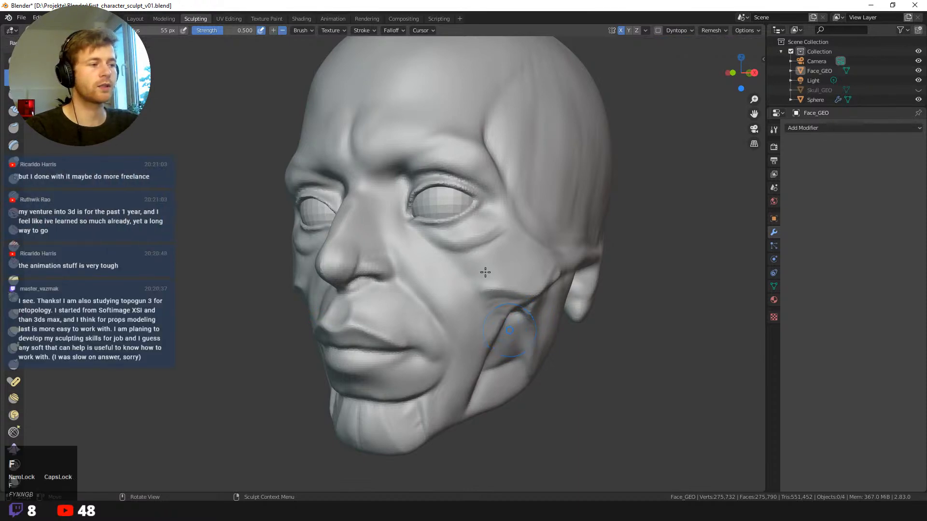
{"action": "left_click", "coordinate": [516, 328]}
{"action": "key", "text": "g"}
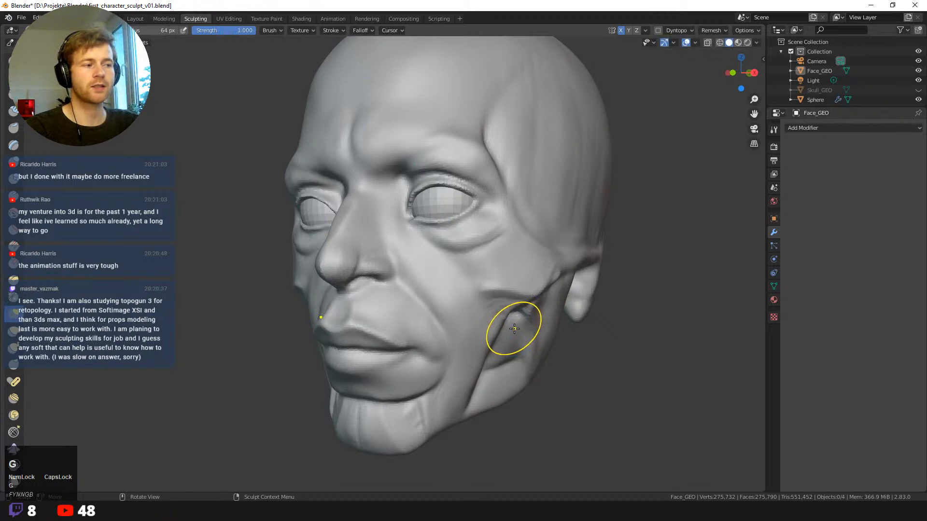
{"action": "left_click", "coordinate": [525, 331]}
{"action": "left_click_drag", "start_coordinate": [524, 331], "coordinate": [507, 325]}
- Pull the chin slightly forward with the Grab brush reduced to a 63 px radius
{"action": "middle_click_drag", "start_coordinate": [507, 324], "coordinate": [547, 322]}
{"action": "middle_click_drag", "start_coordinate": [429, 183], "coordinate": [423, 242], "text": "ctrl"}
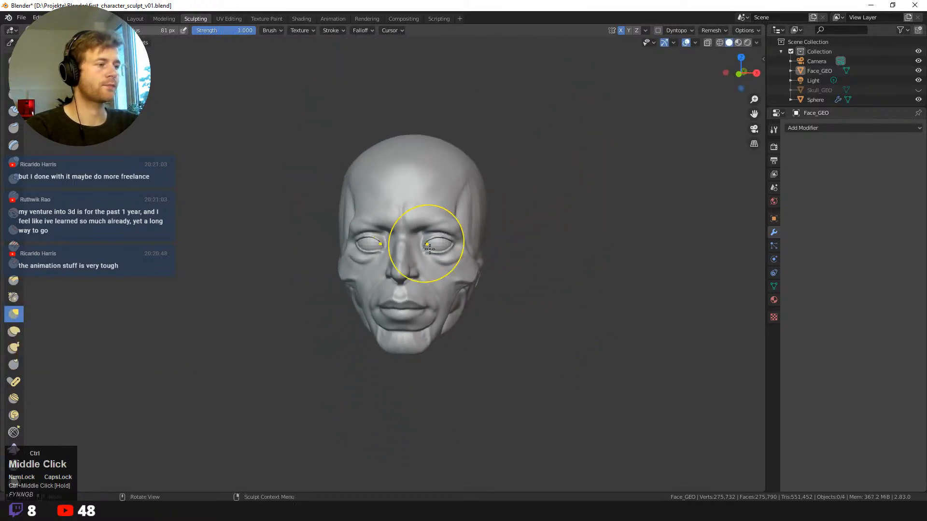
{"action": "middle_click_drag", "start_coordinate": [469, 312], "coordinate": [493, 324]}
{"action": "key", "text": "f"}
{"action": "left_click", "coordinate": [466, 323]}
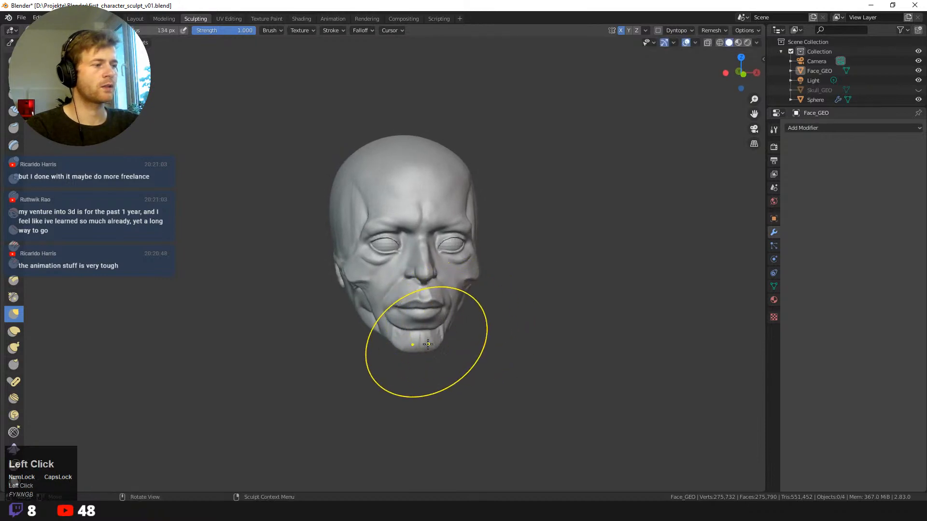
{"action": "key", "text": "f"}
{"action": "left_click", "coordinate": [395, 345]}
{"action": "middle_click_drag", "start_coordinate": [395, 346], "coordinate": [441, 350]}
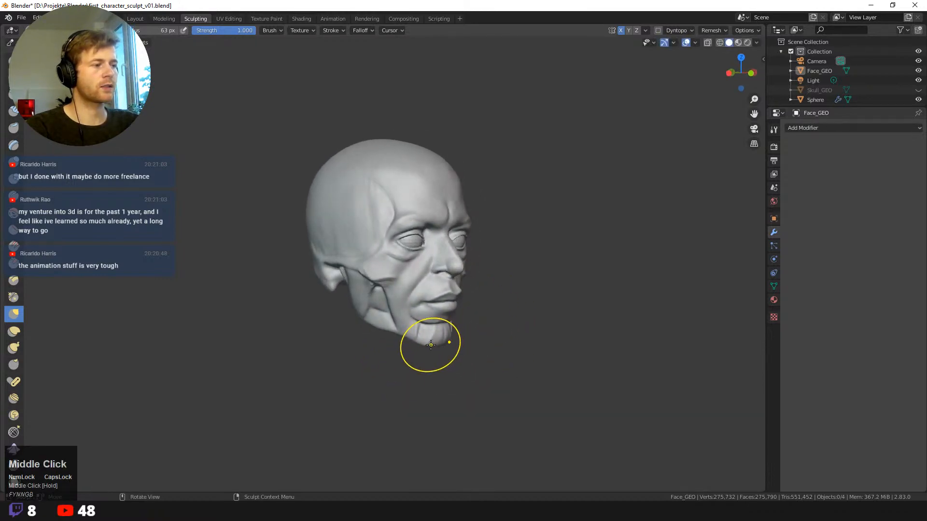
{"action": "left_click_drag", "start_coordinate": [431, 345], "coordinate": [455, 347]}
- Adjust the outer cheekbone and side contour of the face with Grab at 88 px, then 117 px
{"action": "middle_click_drag", "start_coordinate": [455, 348], "coordinate": [451, 300]}
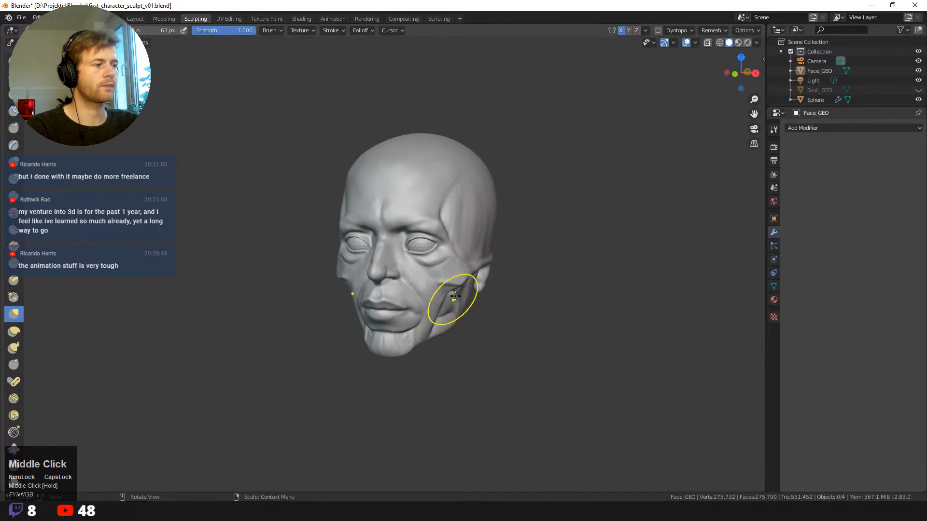
{"action": "key", "text": "f"}
{"action": "left_click", "coordinate": [470, 278]}
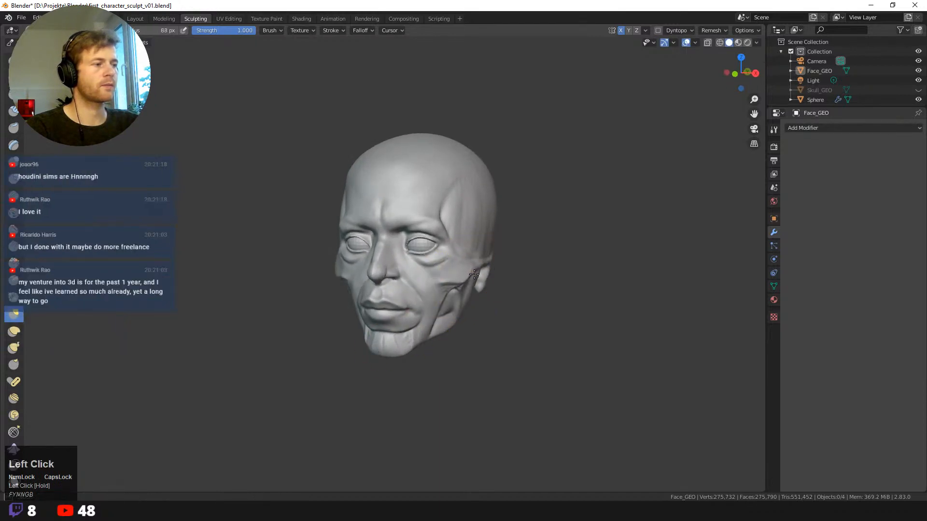
{"action": "middle_click_drag", "start_coordinate": [473, 273], "coordinate": [478, 268]}
{"action": "key", "text": "f"}
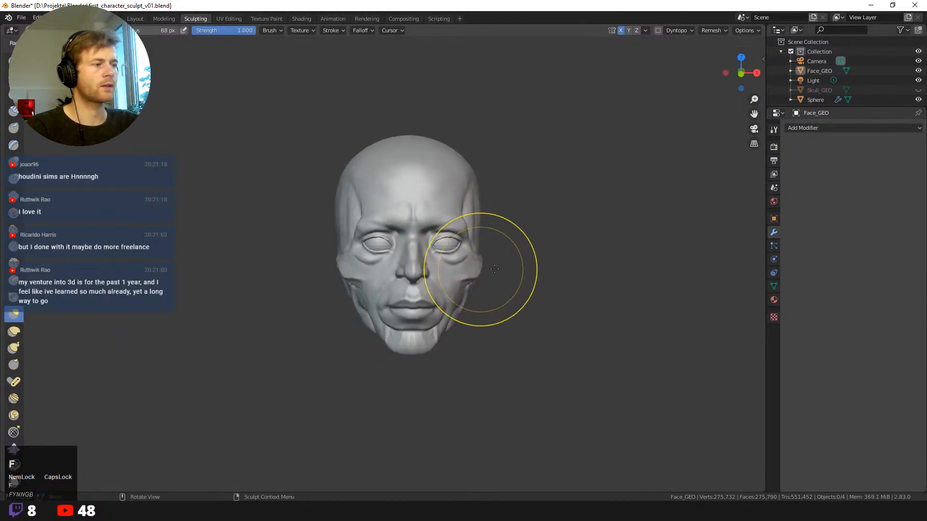
{"action": "left_click", "coordinate": [481, 263]}
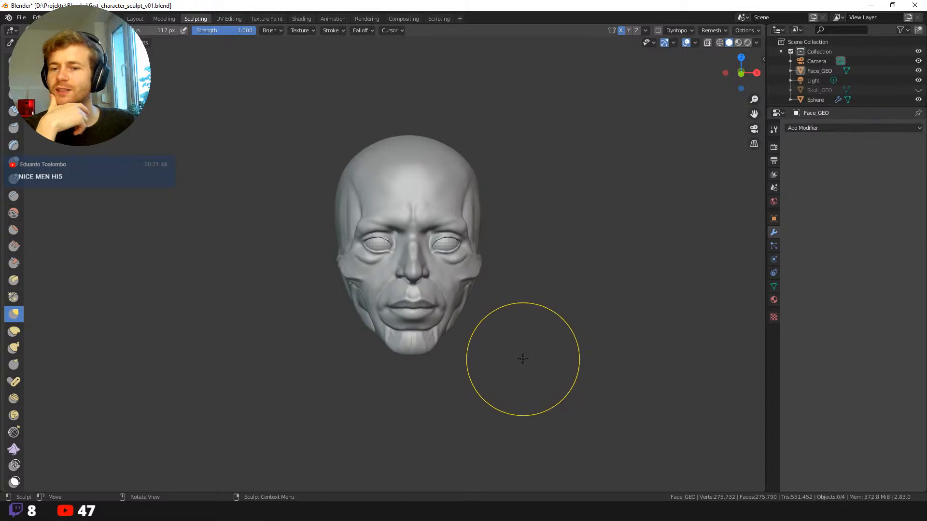
- Nudge the lower jaw edge beneath the cheek hollow slightly upward with the Grab brush at a 101 px radius
{"action": "middle_click_drag", "start_coordinate": [530, 352], "coordinate": [550, 337]}
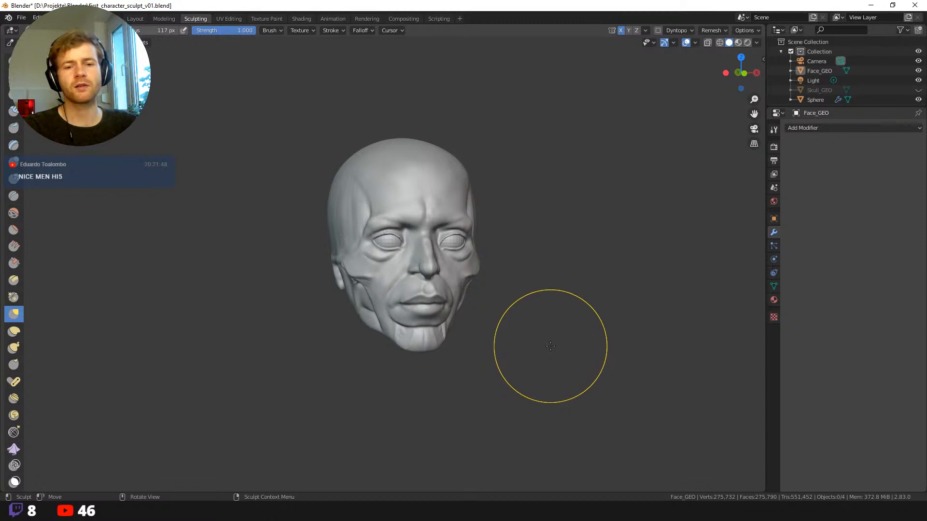
{"action": "mouse_move", "coordinate": [528, 347]}
{"action": "middle_mouse_down"}
{"action": "mouse_move", "coordinate": [550, 341]}
{"action": "mouse_move", "coordinate": [555, 370]}
{"action": "mouse_move", "coordinate": [566, 347]}
{"action": "mouse_move", "coordinate": [527, 339]}
{"action": "middle_mouse_up"}
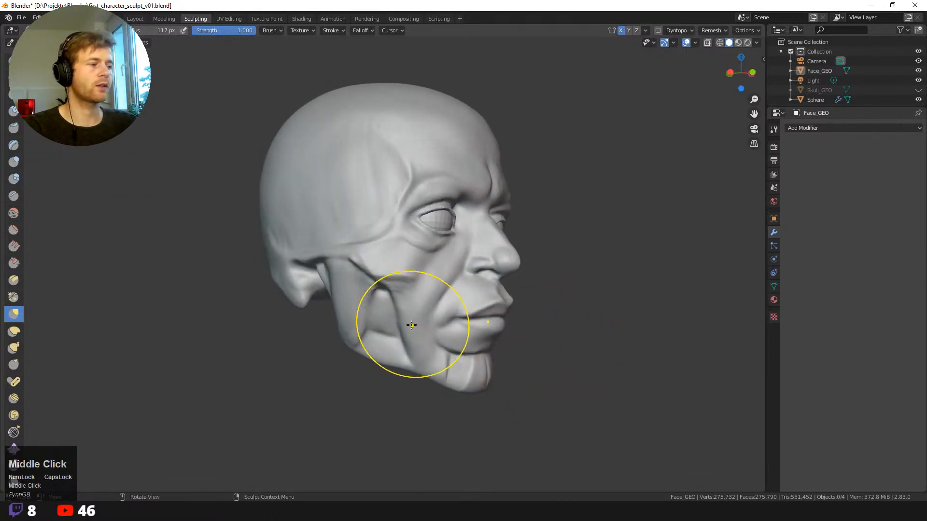
{"action": "key", "text": "f"}
{"action": "left_click", "coordinate": [386, 338]}
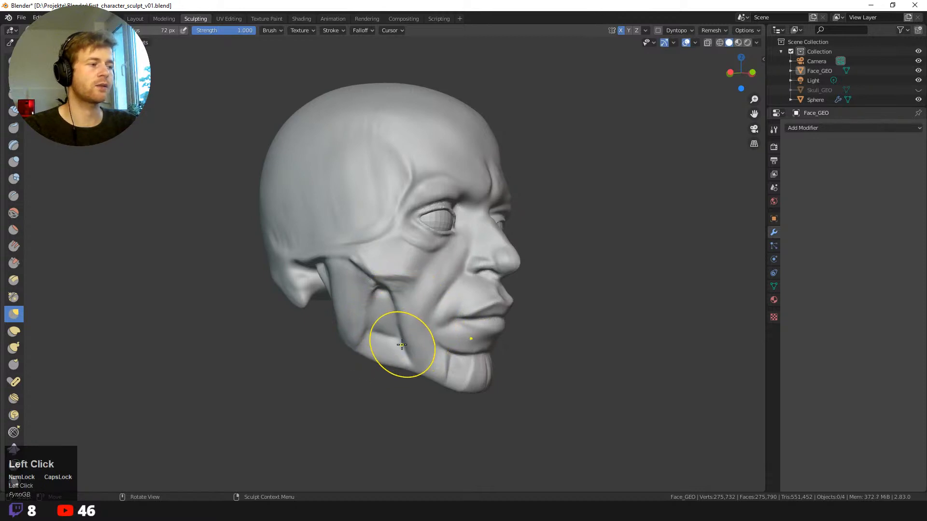
{"action": "key", "text": "f"}
{"action": "left_click", "coordinate": [416, 338]}
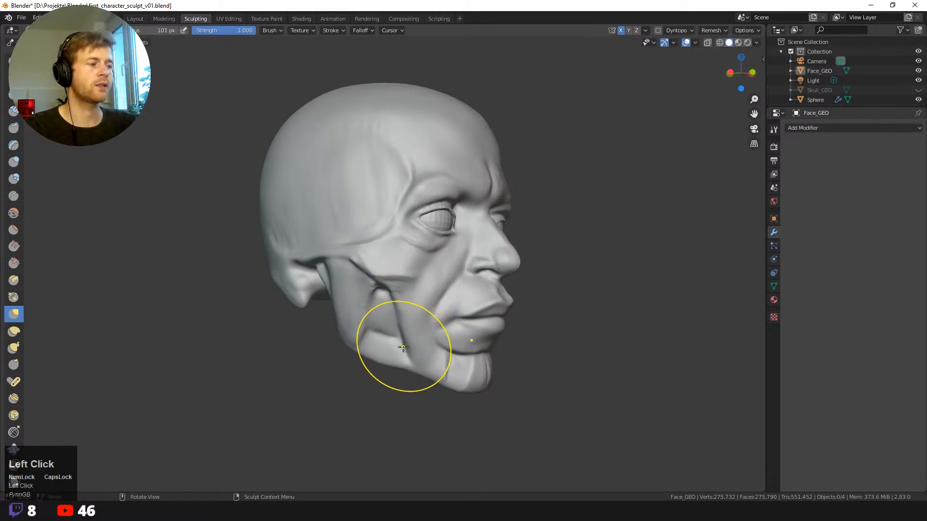
{"action": "left_click_drag", "start_coordinate": [408, 358], "coordinate": [406, 350]}
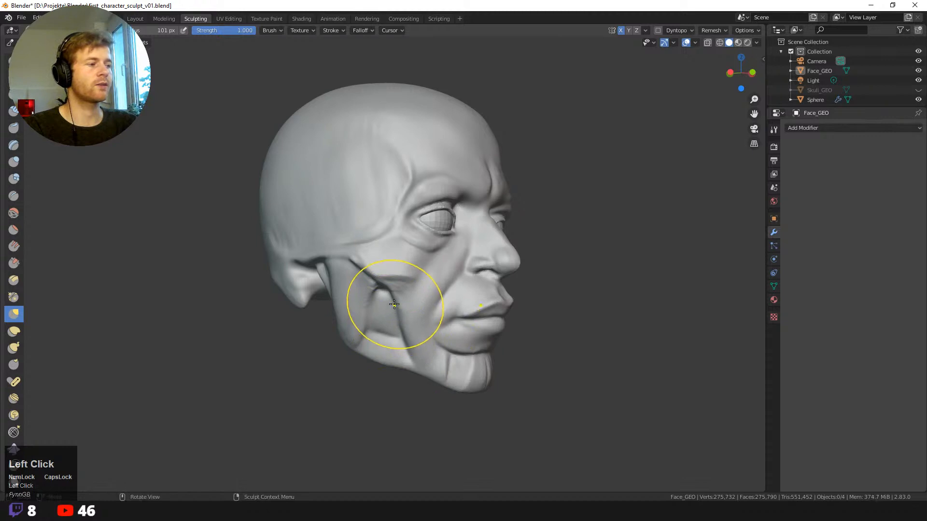
- Try to add a Subdivision Surface modifier to the eyeballs while still in the Sculpting workspace
{"action": "mouse_move", "coordinate": [394, 304]}
{"action": "middle_mouse_down"}
{"action": "mouse_move", "coordinate": [345, 278]}
{"action": "mouse_move", "coordinate": [339, 284]}
{"action": "mouse_move", "coordinate": [269, 209]}
{"action": "mouse_move", "coordinate": [315, 233]}
{"action": "mouse_move", "coordinate": [309, 270]}
{"action": "mouse_move", "coordinate": [271, 269]}
{"action": "mouse_move", "coordinate": [267, 289]}
{"action": "mouse_move", "coordinate": [257, 267]}
{"action": "mouse_move", "coordinate": [265, 270]}
{"action": "mouse_move", "coordinate": [268, 246]}
{"action": "middle_mouse_up"}
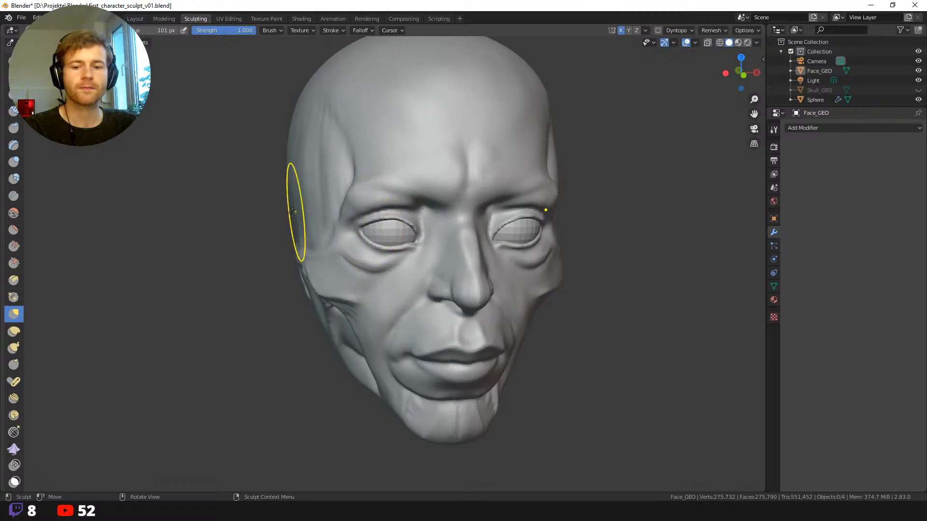
{"action": "mouse_move", "coordinate": [296, 218]}
{"action": "middle_mouse_down"}
{"action": "mouse_move", "coordinate": [244, 216]}
{"action": "mouse_move", "coordinate": [283, 215]}
{"action": "mouse_move", "coordinate": [268, 251]}
{"action": "mouse_move", "coordinate": [271, 244]}
{"action": "middle_mouse_up"}
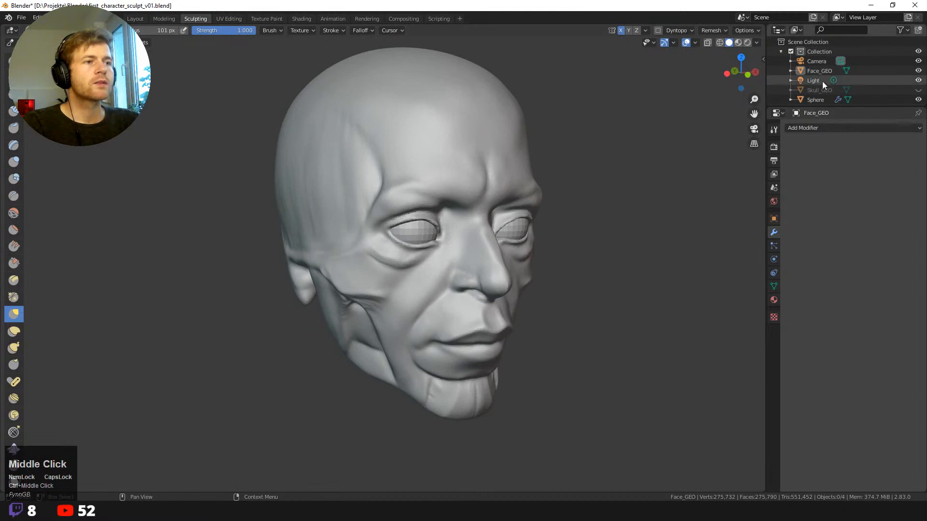
{"action": "left_click", "coordinate": [812, 92]}
{"action": "left_click", "coordinate": [815, 100]}
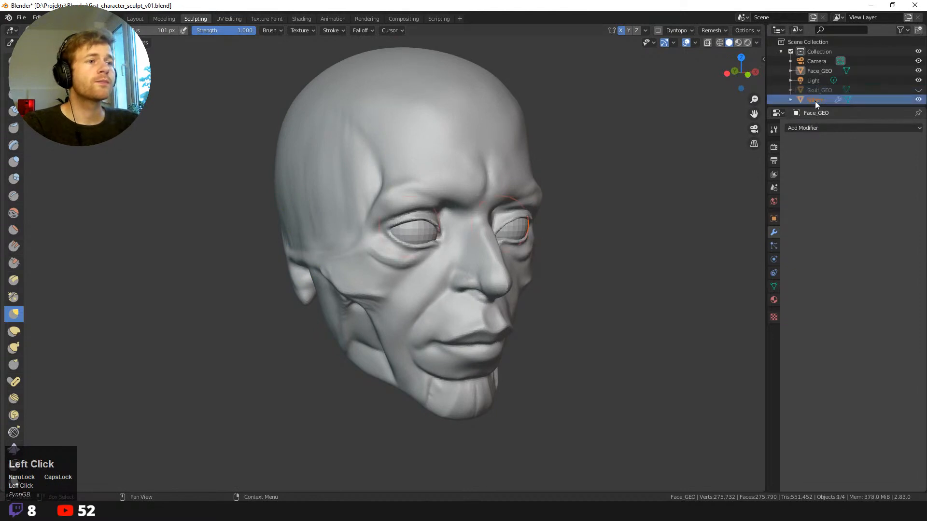
{"action": "left_click", "coordinate": [819, 128]}
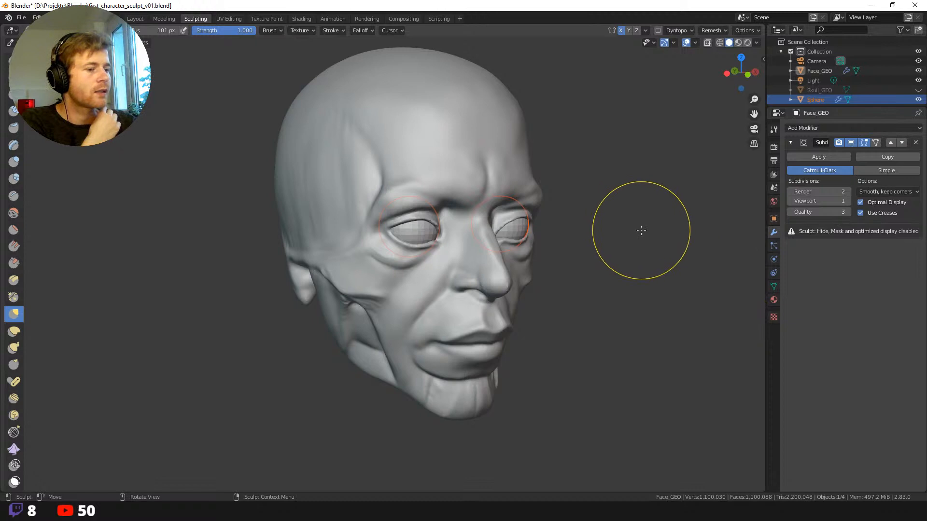
{"action": "key", "text": "ctrl+z"}
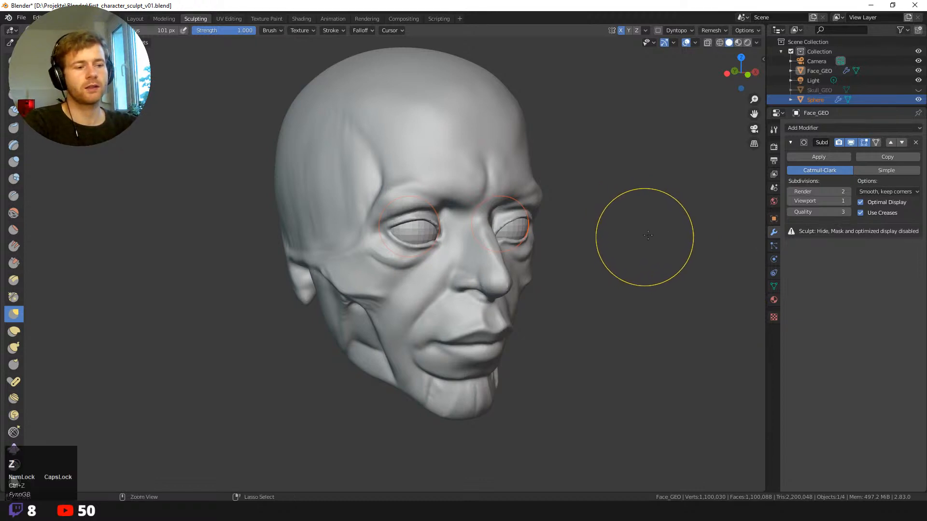
{"action": "middle_click_drag", "start_coordinate": [650, 231], "coordinate": [628, 232]}
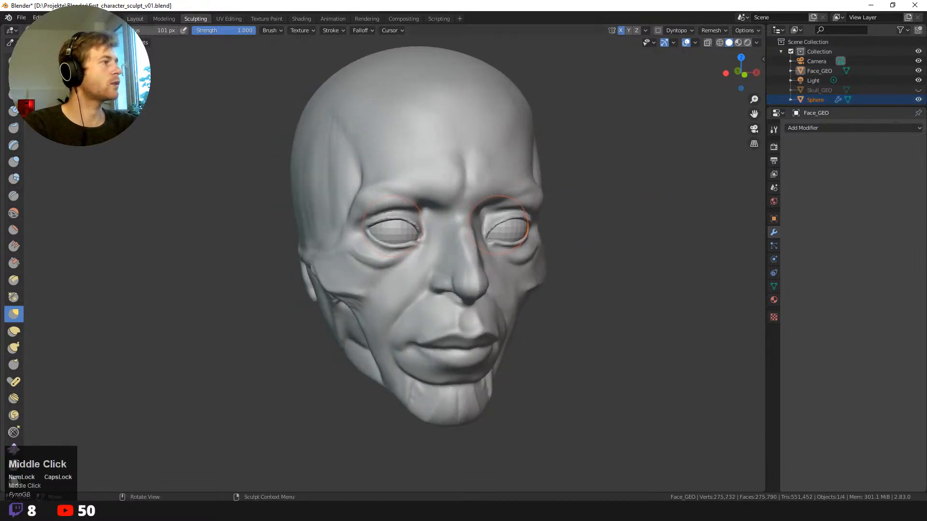
- Switch to the Layout workspace, select the eyeball Sphere object and apply its Mirror modifier
{"action": "left_click", "coordinate": [136, 21]}
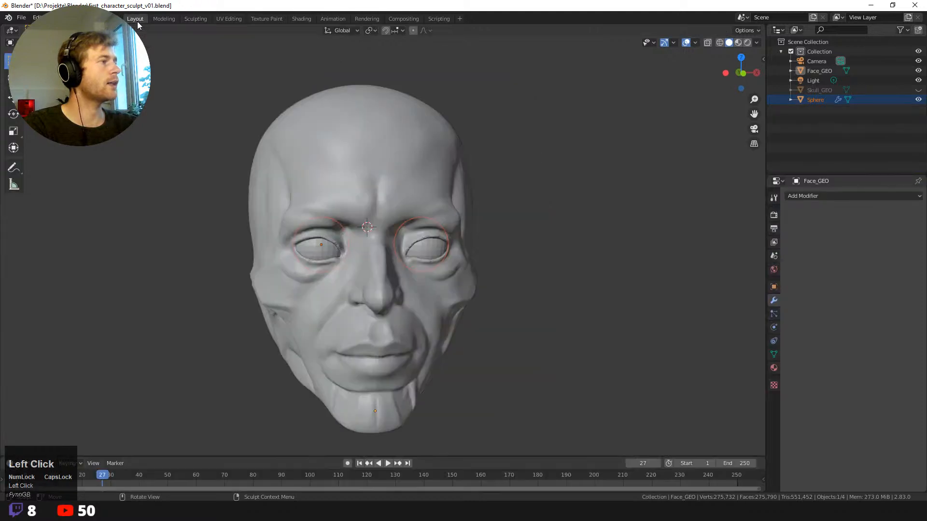
{"action": "left_click", "coordinate": [816, 71]}
{"action": "left_click", "coordinate": [814, 100]}
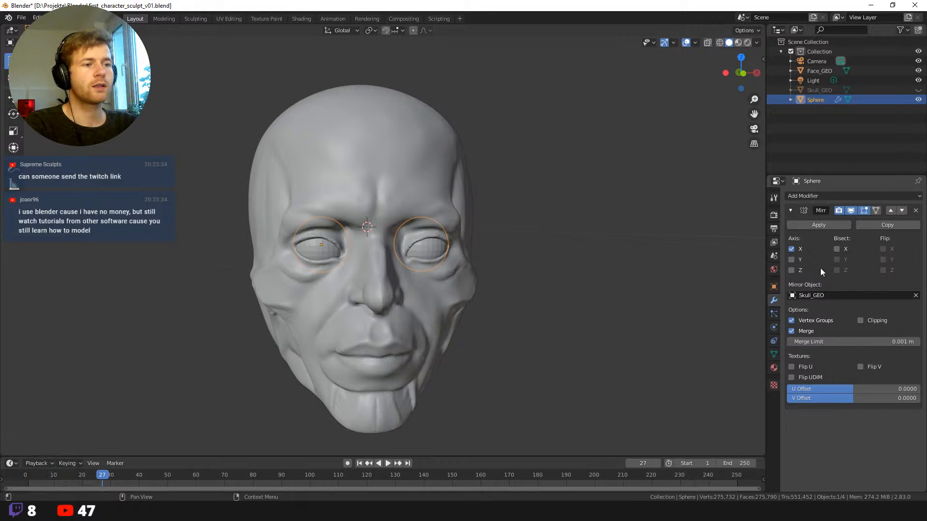
{"action": "left_click", "coordinate": [833, 224]}
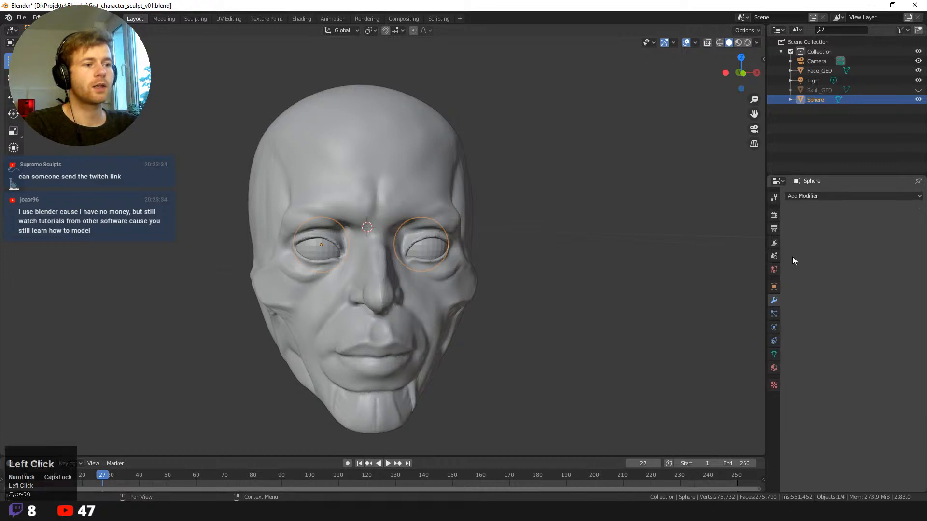
- Add and apply a Subdivision Surface modifier twice on the eyeballs to smooth their faceted surface
{"action": "left_click", "coordinate": [821, 199]}
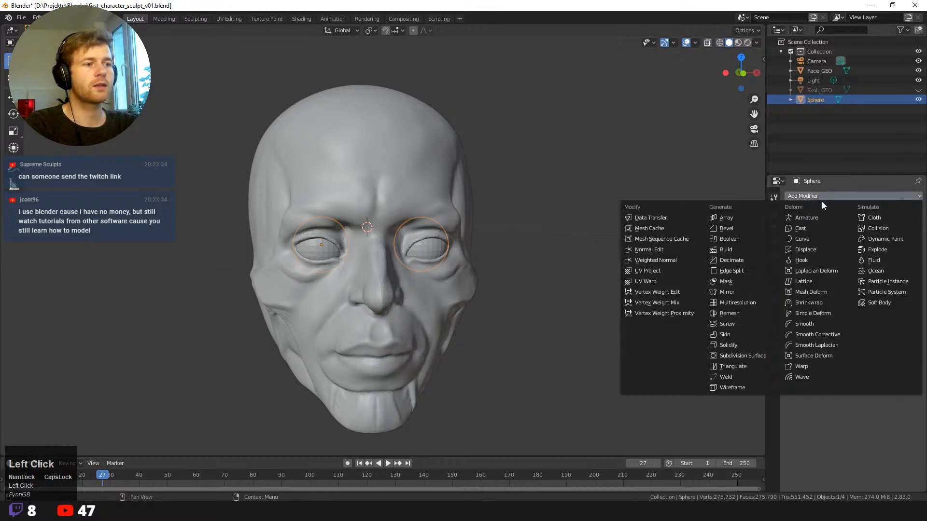
{"action": "left_click", "coordinate": [749, 357]}
{"action": "left_click", "coordinate": [832, 225]}
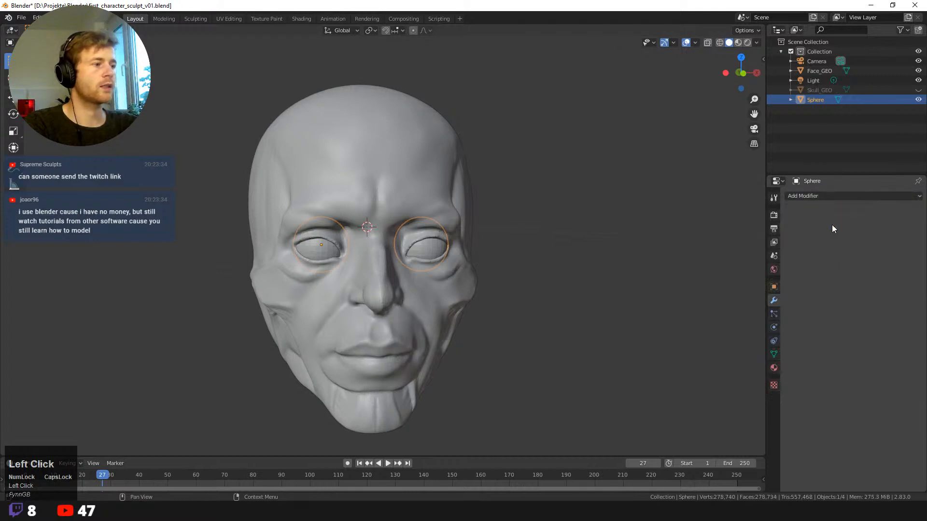
{"action": "middle_click_drag", "start_coordinate": [566, 226], "coordinate": [596, 258], "text": "ctrl"}
{"action": "middle_click_drag", "start_coordinate": [596, 258], "coordinate": [665, 197]}
{"action": "left_click", "coordinate": [841, 195]}
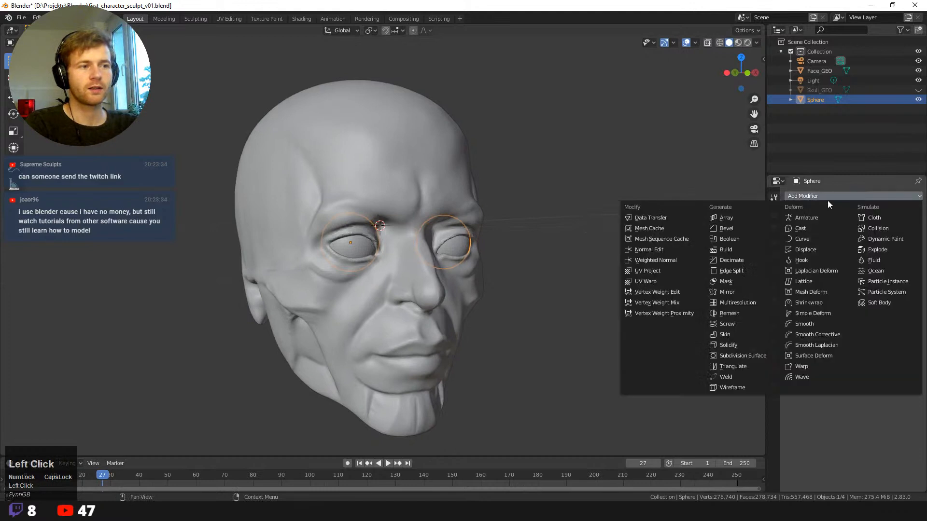
{"action": "left_click", "coordinate": [743, 357]}
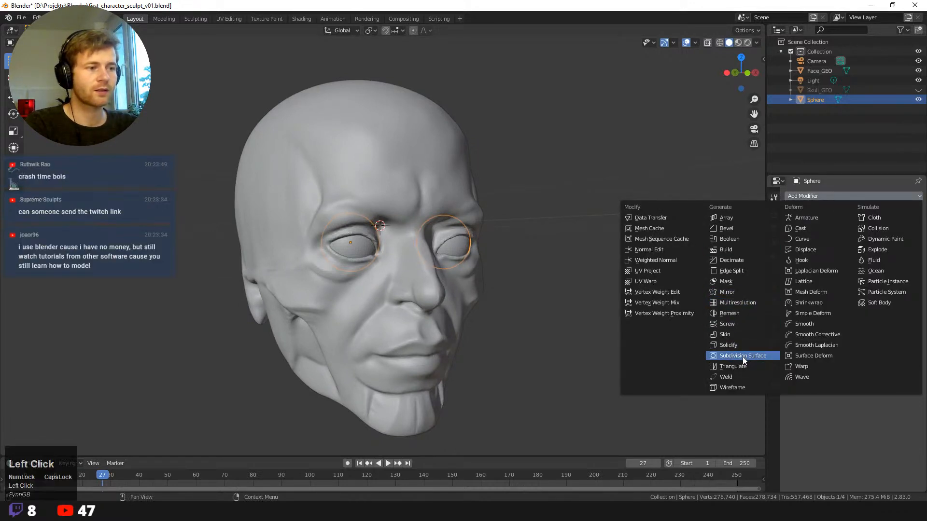
{"action": "left_click", "coordinate": [816, 228]}
{"action": "mouse_move", "coordinate": [642, 227]}
{"action": "middle_mouse_down"}
{"action": "mouse_move", "coordinate": [624, 222]}
{"action": "mouse_move", "coordinate": [636, 239]}
{"action": "middle_mouse_up"}
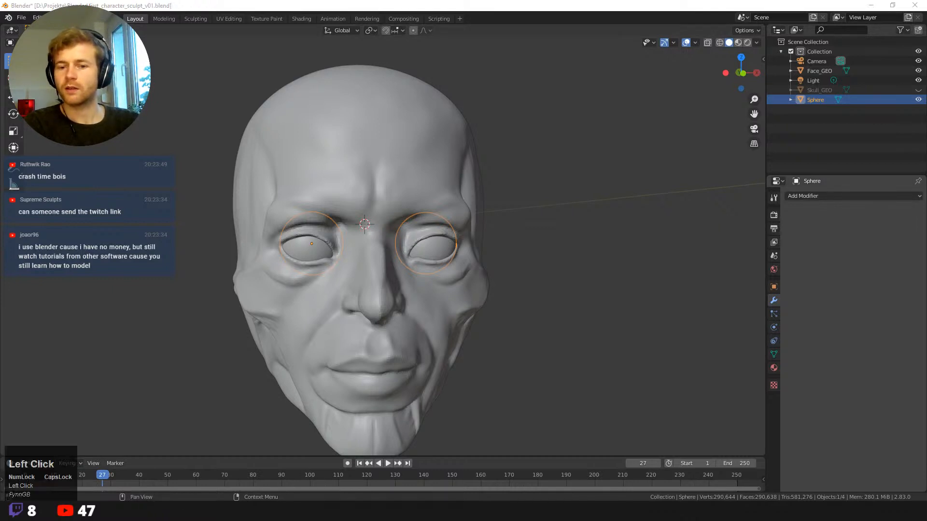
{"action": "key", "text": "t"}
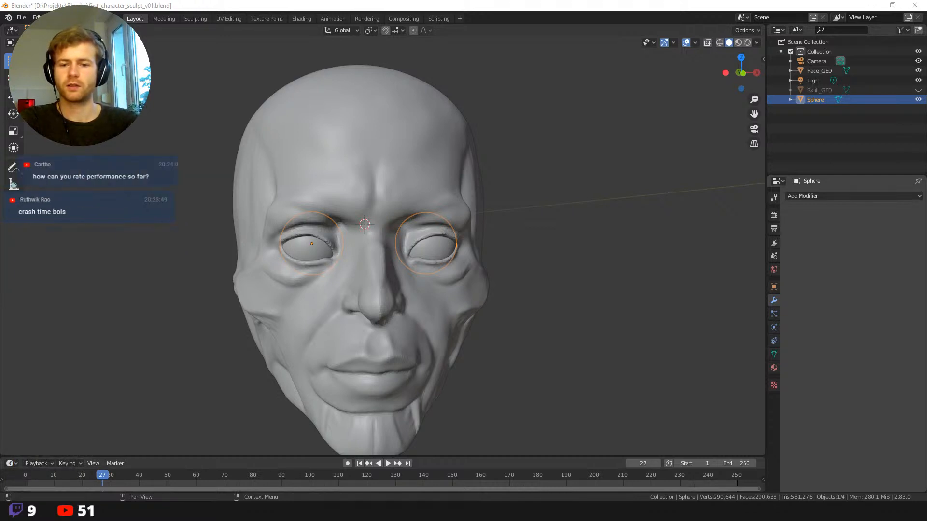
{"action": "key", "text": "t"}
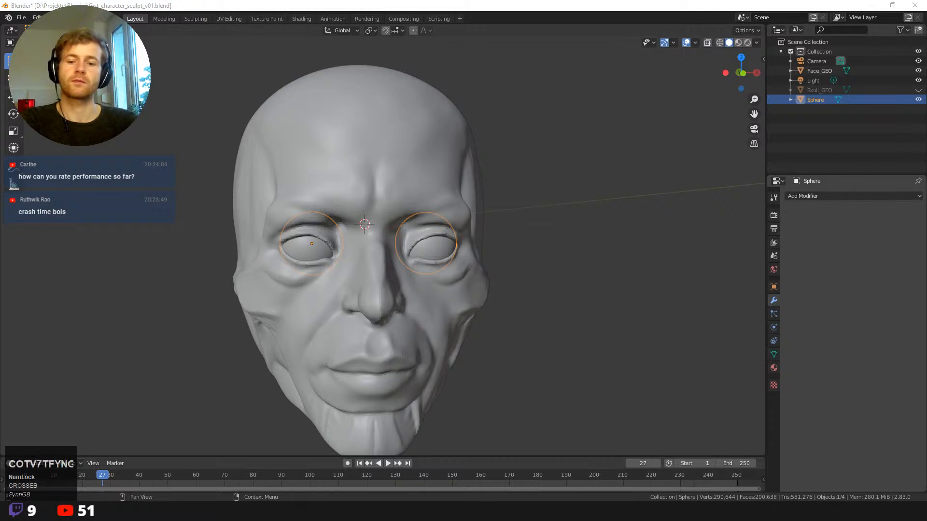
{"action": "key", "text": "Return"}
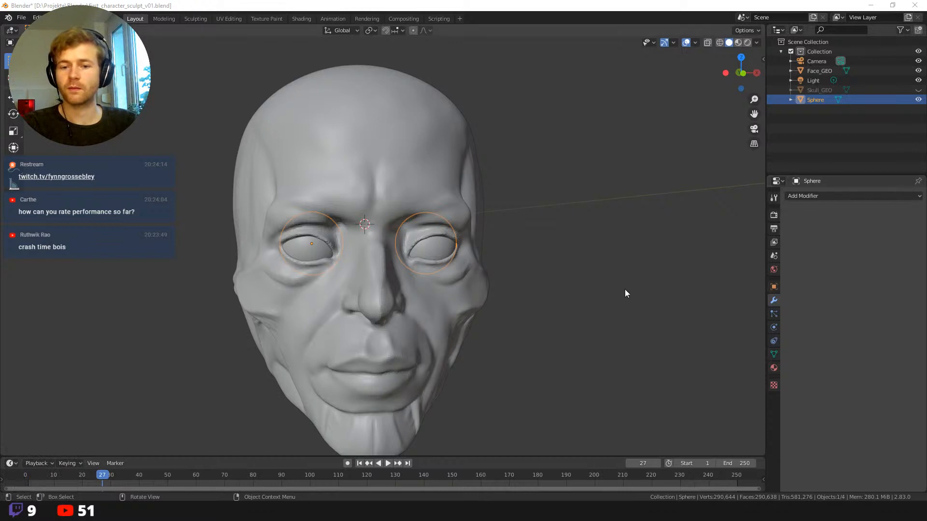
{"action": "middle_click_drag", "start_coordinate": [634, 283], "coordinate": [608, 291]}
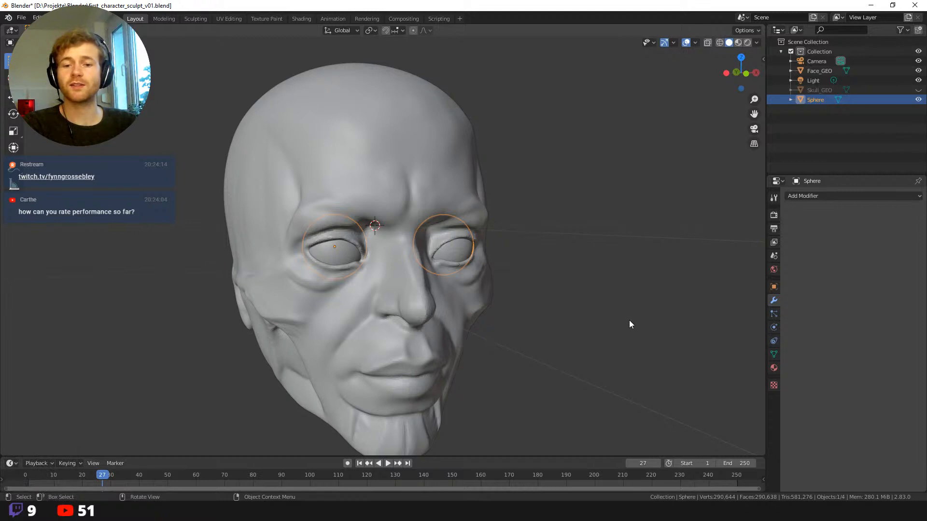
{"action": "middle_click_drag", "start_coordinate": [645, 302], "coordinate": [601, 293]}
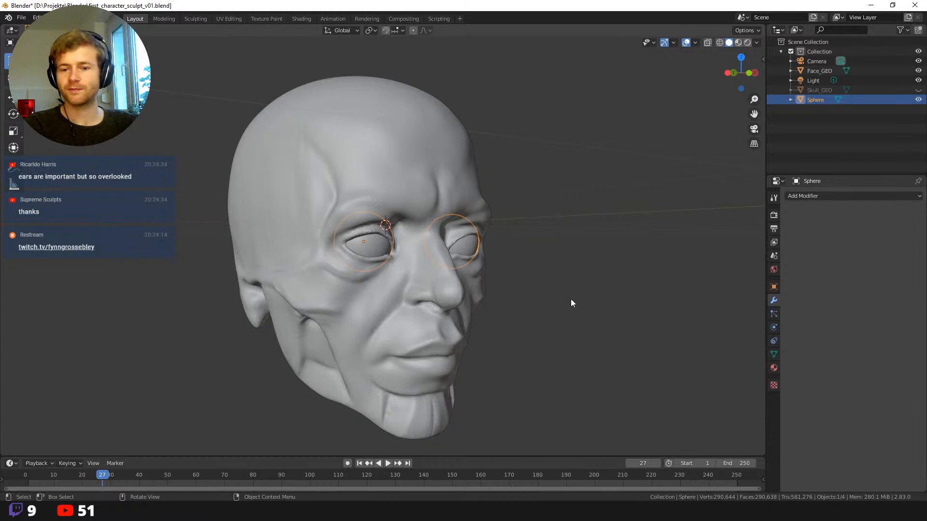
- Deselect the eyeballs, return to the Sculpting workspace and try to smooth the forehead above the nose
{"action": "middle_click_drag", "start_coordinate": [571, 302], "coordinate": [519, 333]}
{"action": "key", "text": "ctrl"}
{"action": "left_click", "coordinate": [540, 327]}
{"action": "key", "text": "ctrl"}
{"action": "left_click", "coordinate": [196, 19]}
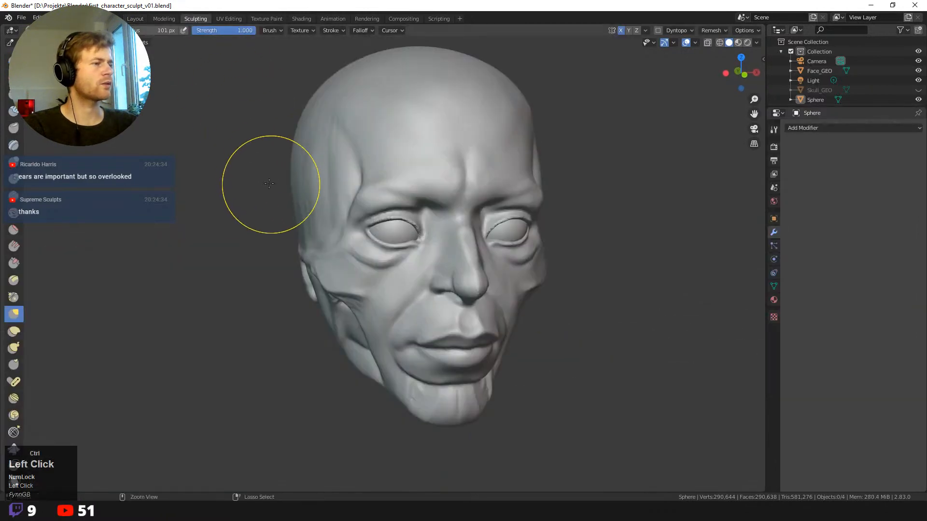
{"action": "mouse_move", "coordinate": [269, 182]}
{"action": "middle_mouse_down"}
{"action": "mouse_move", "coordinate": [223, 156]}
{"action": "mouse_move", "coordinate": [246, 160]}
{"action": "middle_mouse_up"}
{"action": "left_click_drag", "start_coordinate": [414, 160], "coordinate": [433, 165]}
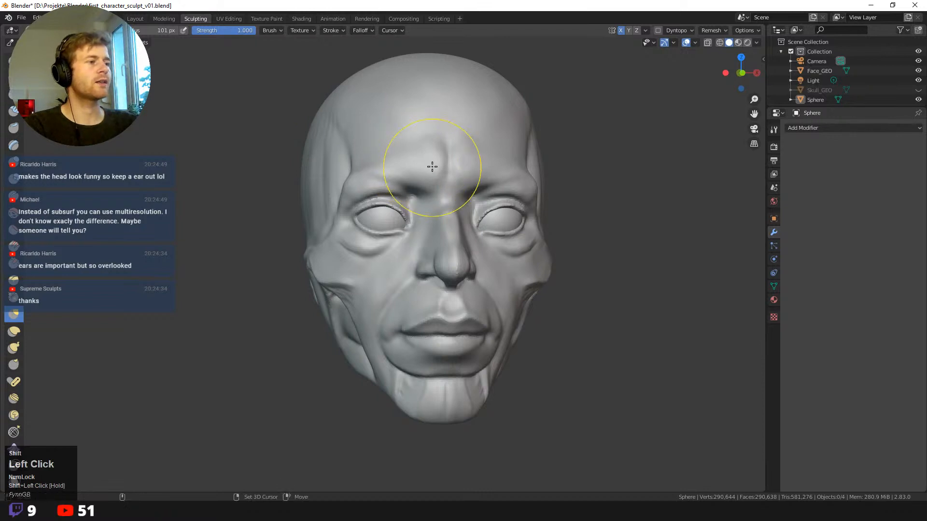
- Make the face mesh the active sculpting object and smooth the creases on the forehead between the brows
{"action": "left_click", "coordinate": [135, 18]}
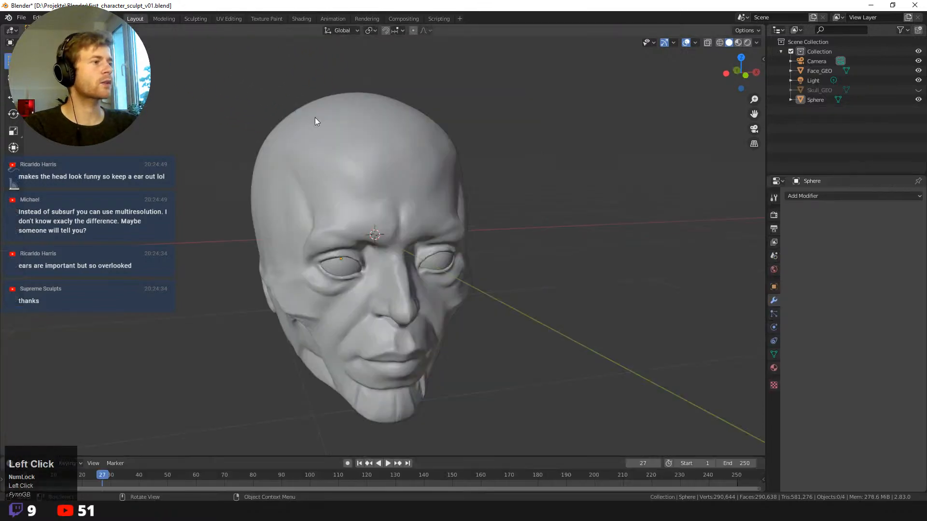
{"action": "left_click", "coordinate": [334, 152]}
{"action": "left_click", "coordinate": [193, 18]}
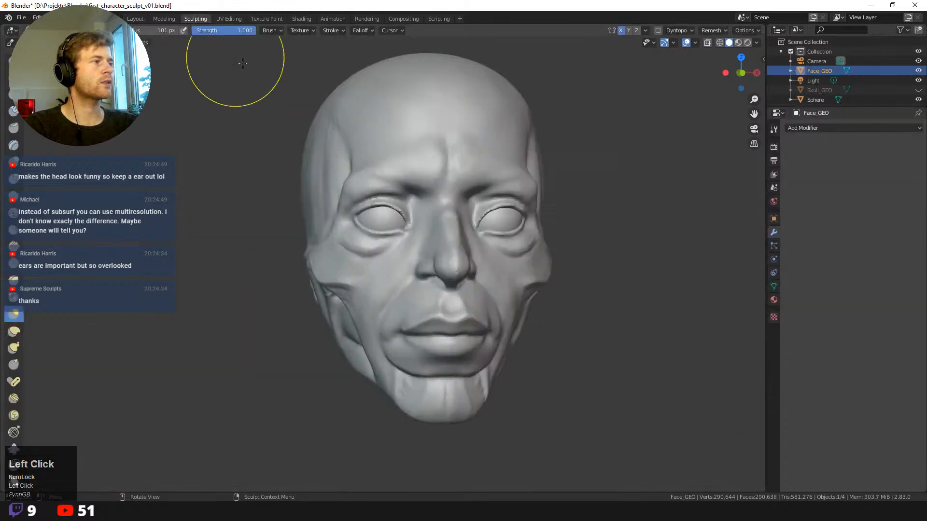
{"action": "left_click_drag", "start_coordinate": [394, 155], "coordinate": [425, 161], "text": "shift"}
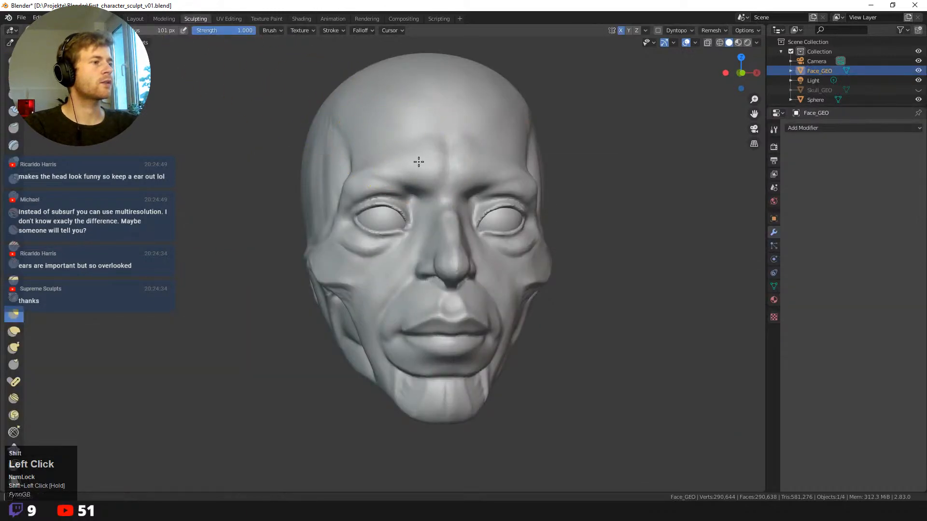
{"action": "middle_click_drag", "start_coordinate": [244, 159], "coordinate": [222, 151], "text": "ctrl"}
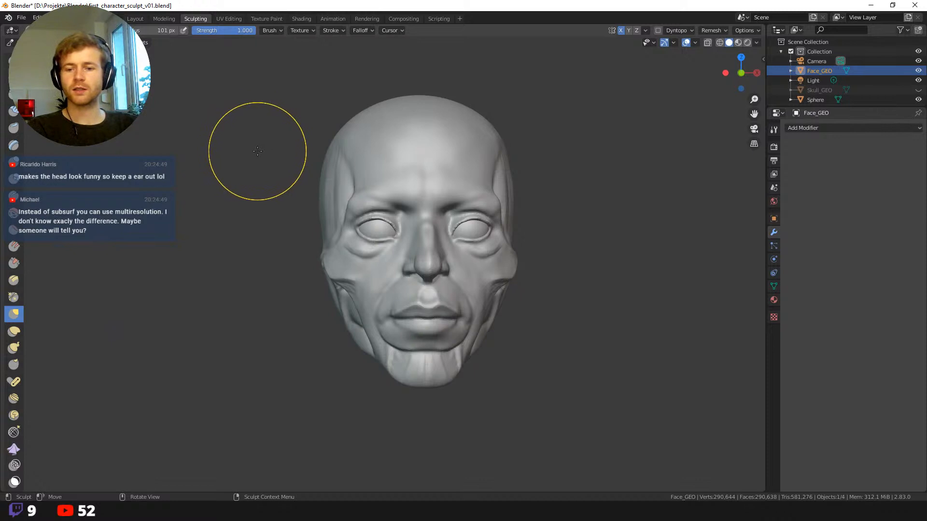
{"action": "middle_click_drag", "start_coordinate": [262, 160], "coordinate": [276, 158]}
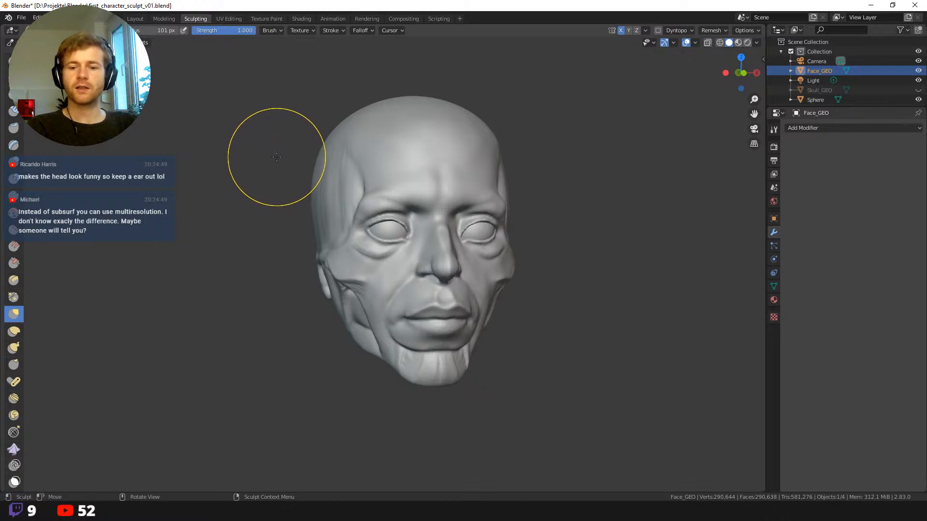
{"action": "mouse_move", "coordinate": [276, 156]}
{"action": "middle_mouse_down", "text": "ctrl"}
{"action": "mouse_move", "coordinate": [241, 144]}
{"action": "mouse_move", "coordinate": [294, 145]}
{"action": "mouse_move", "coordinate": [145, 140]}
{"action": "mouse_move", "coordinate": [253, 134]}
{"action": "middle_mouse_up", "text": "ctrl"}
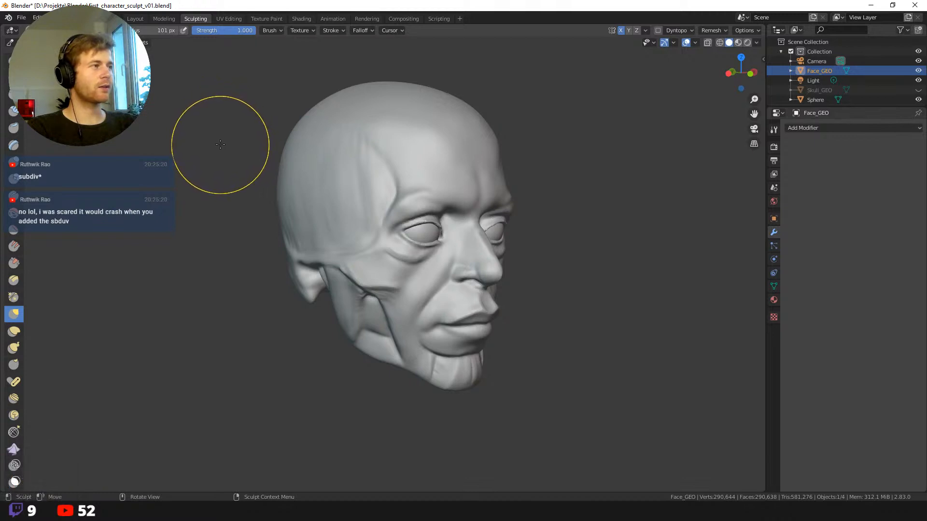
{"action": "mouse_move", "coordinate": [219, 141]}
{"action": "middle_mouse_down", "text": "alt"}
{"action": "mouse_move", "coordinate": [218, 161]}
{"action": "mouse_move", "coordinate": [183, 164]}
{"action": "mouse_move", "coordinate": [208, 161]}
{"action": "middle_mouse_up", "text": "alt"}
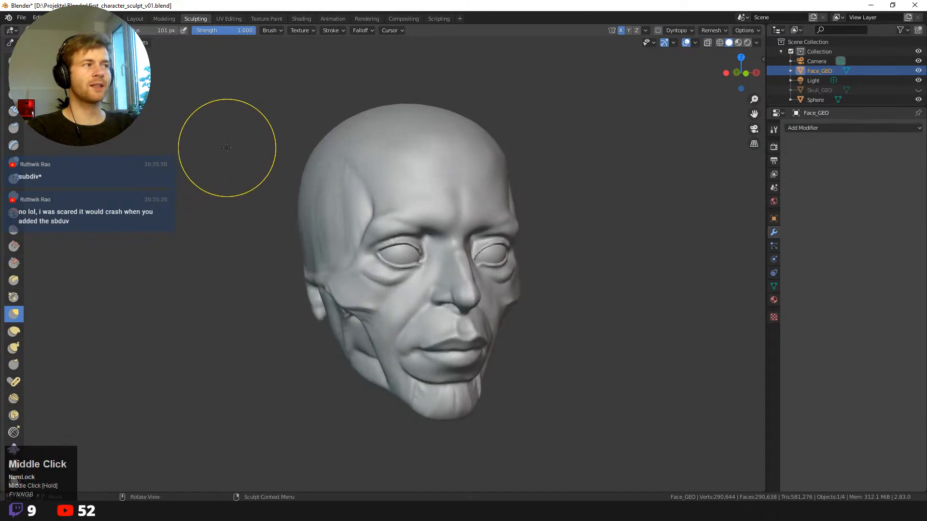
- Switch to the Layout workspace, deselect the face mesh and add a mesh plane
{"action": "left_click", "coordinate": [135, 18]}
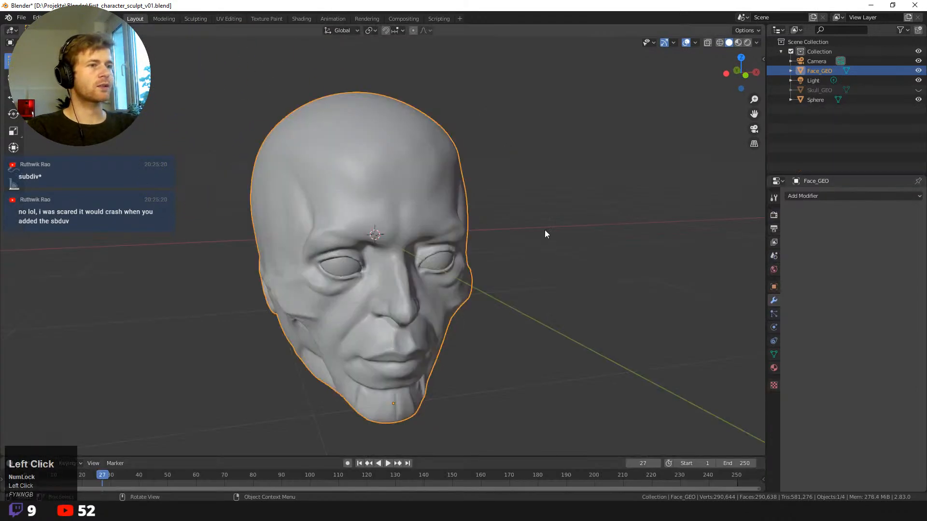
{"action": "middle_click_drag", "start_coordinate": [545, 230], "coordinate": [541, 227]}
{"action": "left_click", "coordinate": [541, 228]}
{"action": "key", "text": "shift+a"}
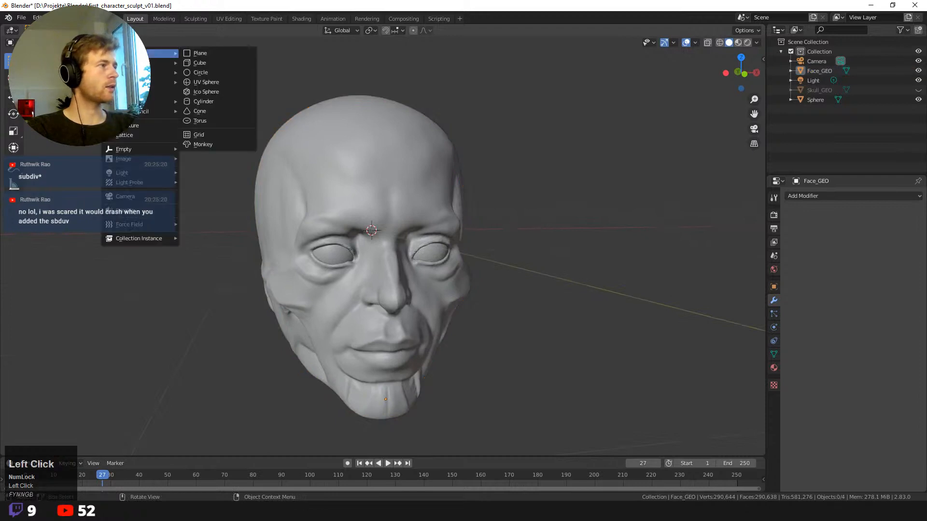
{"action": "left_click", "coordinate": [207, 54]}
{"action": "middle_click_drag", "start_coordinate": [207, 58], "coordinate": [192, 156]}
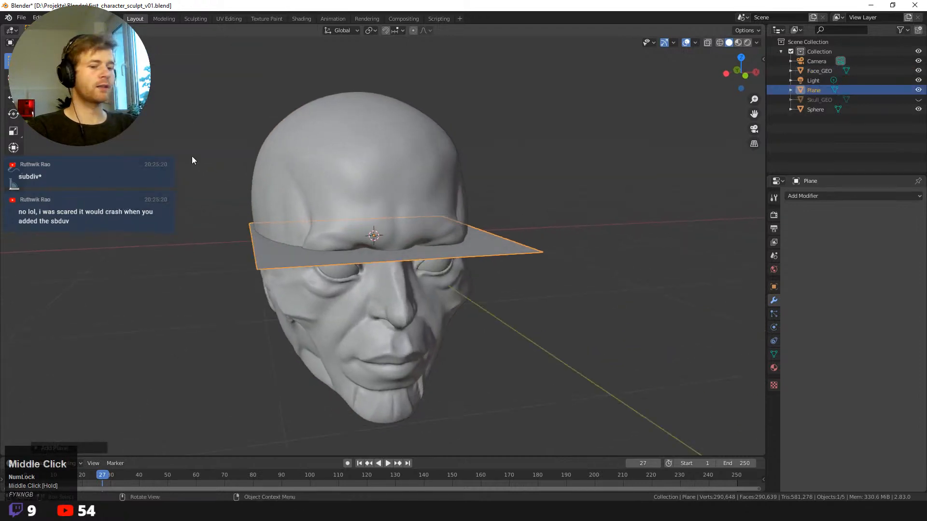
- Rotate the plane about the Y axis to stand upright, and turn it to face sideways, parallel to the side of the head
{"action": "key", "text": "s"}
{"action": "key", "text": "x"}
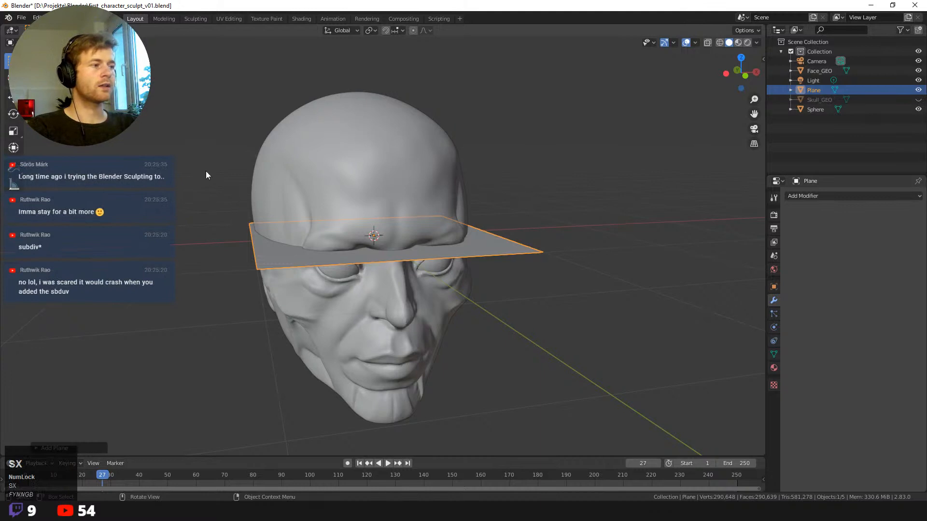
{"action": "key", "text": "s"}
{"action": "middle_click_drag", "start_coordinate": [187, 176], "coordinate": [193, 169]}
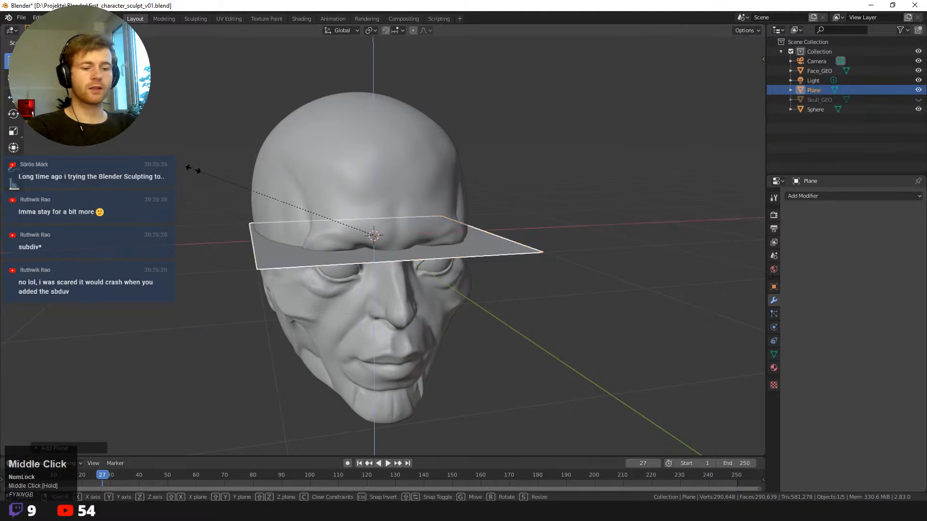
{"action": "key", "text": "r"}
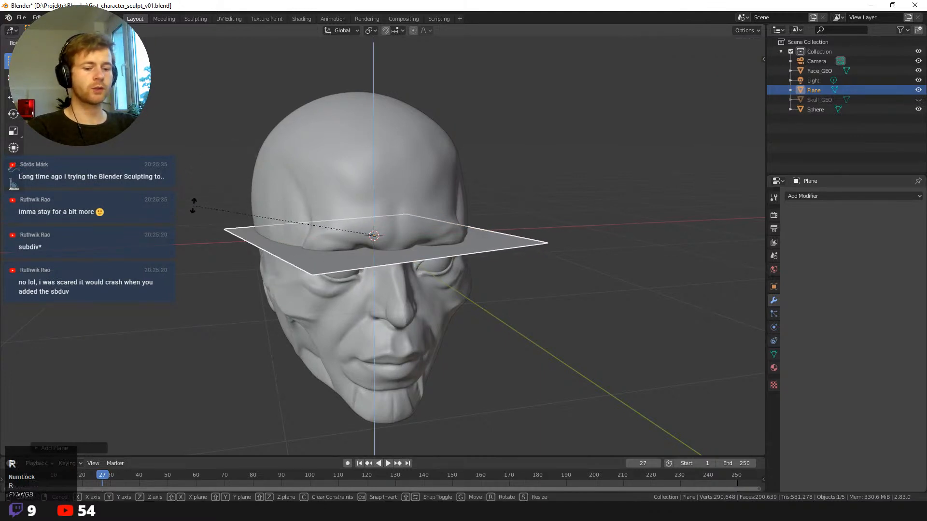
{"action": "key", "text": "y"}
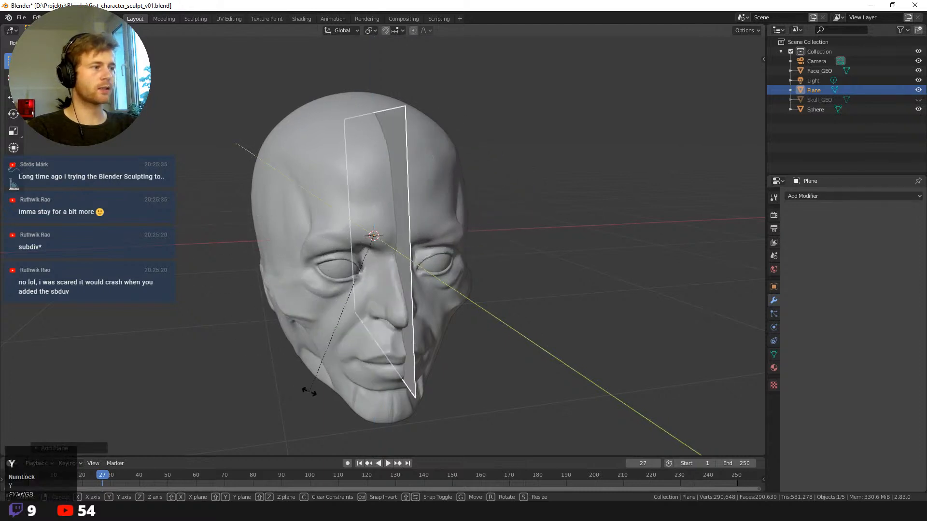
{"action": "left_click", "coordinate": [309, 380]}
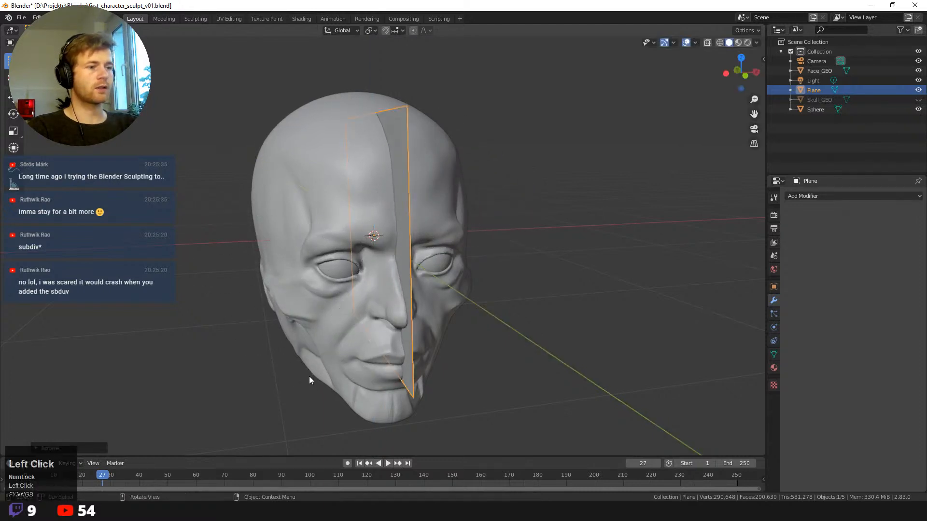
{"action": "key", "text": "r"}
{"action": "key", "text": "z"}
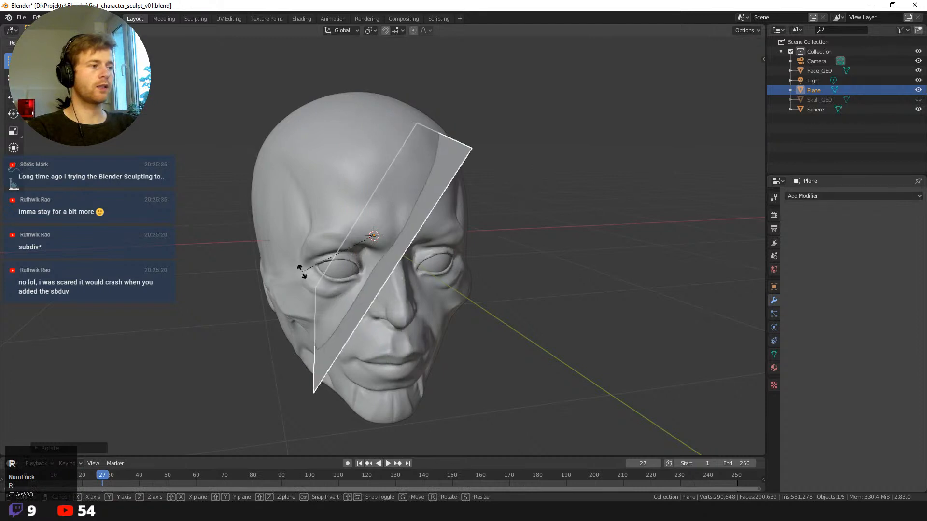
{"action": "left_click", "coordinate": [352, 334]}
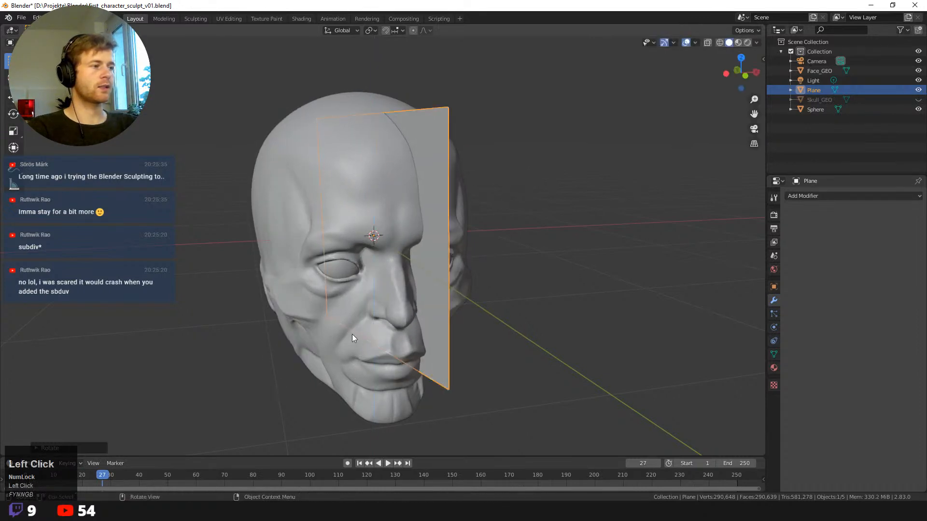
- Move the plane out to the side of the head and scale it down to roughly half size around the ear area
{"action": "key", "text": "g"}
{"action": "left_click", "coordinate": [221, 325]}
{"action": "middle_click_drag", "start_coordinate": [221, 324], "coordinate": [313, 334]}
{"action": "key", "text": "s"}
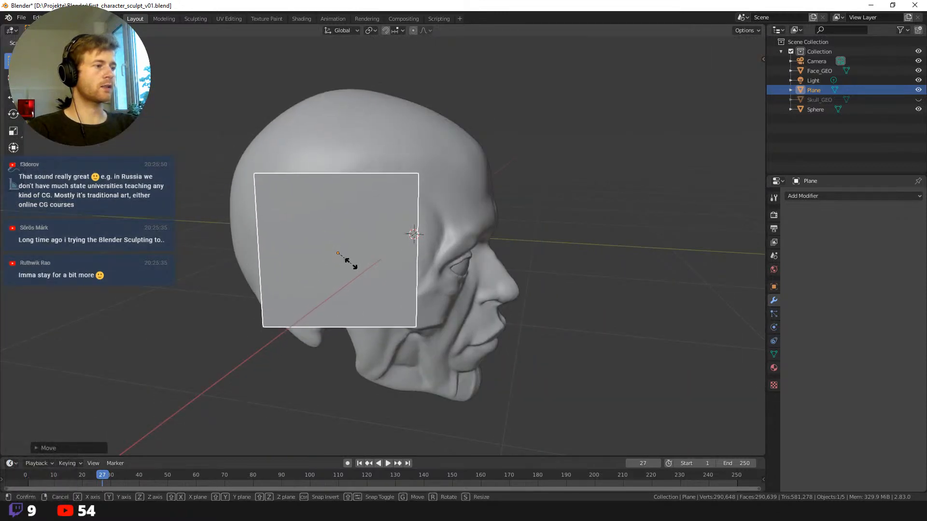
{"action": "left_click", "coordinate": [350, 265]}
{"action": "key", "text": "g"}
{"action": "left_click", "coordinate": [301, 282]}
{"action": "middle_click_drag", "start_coordinate": [301, 282], "coordinate": [236, 314]}
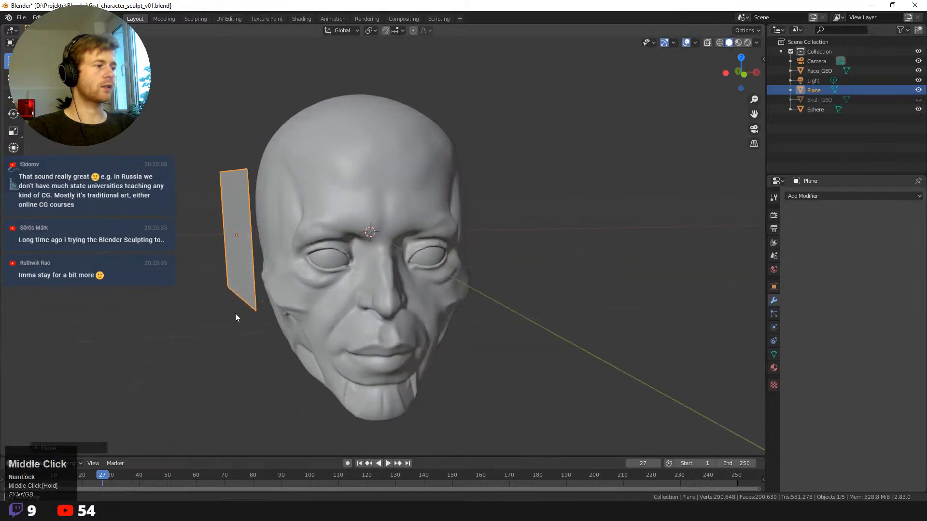
{"action": "key", "text": "g"}
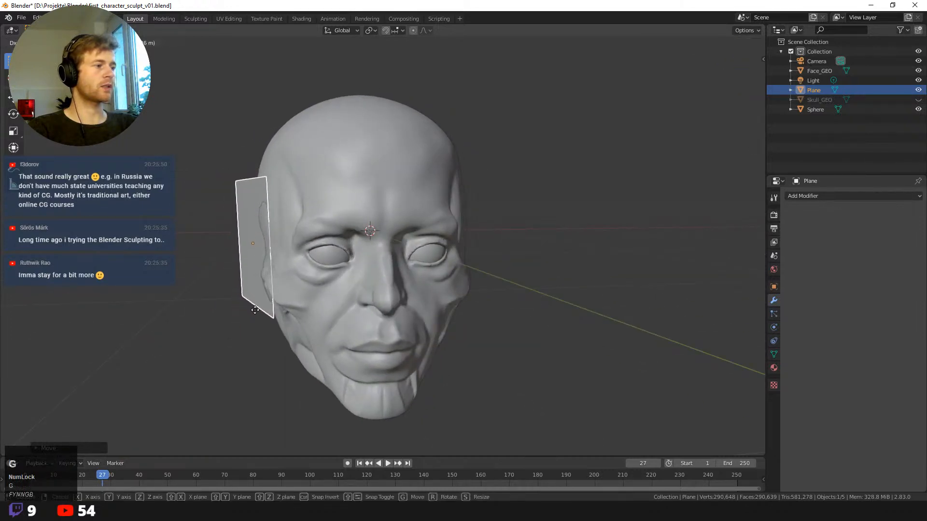
{"action": "left_click", "coordinate": [271, 314]}
{"action": "middle_click_drag", "start_coordinate": [271, 314], "coordinate": [309, 319]}
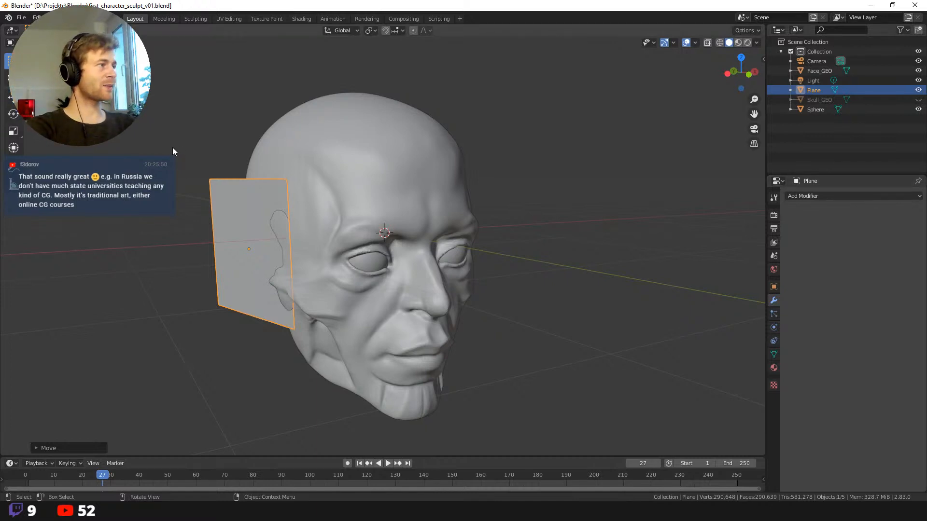
- Deselect the plane and save the file
{"action": "middle_click_drag", "start_coordinate": [172, 146], "coordinate": [155, 140]}
{"action": "left_click", "coordinate": [156, 141]}
{"action": "key", "text": "ctrl+s"}
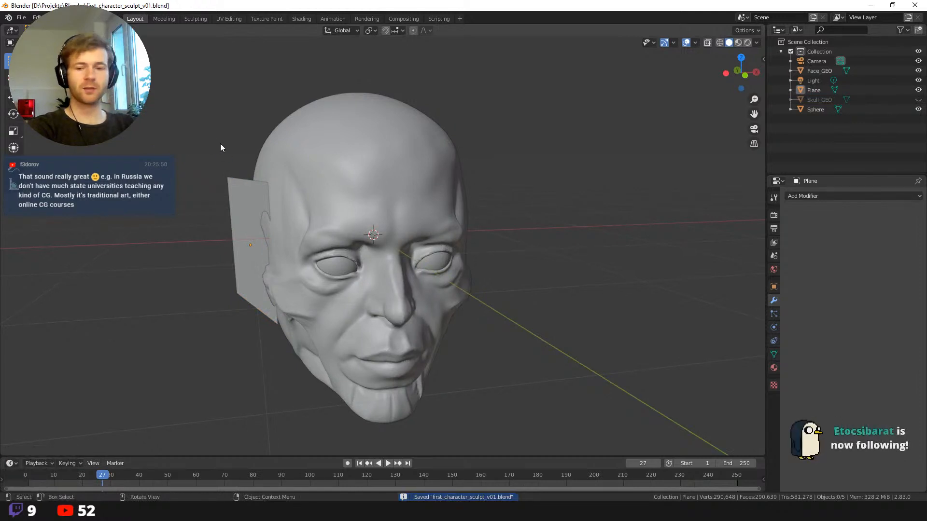
{"action": "middle_click_drag", "start_coordinate": [220, 144], "coordinate": [226, 150]}
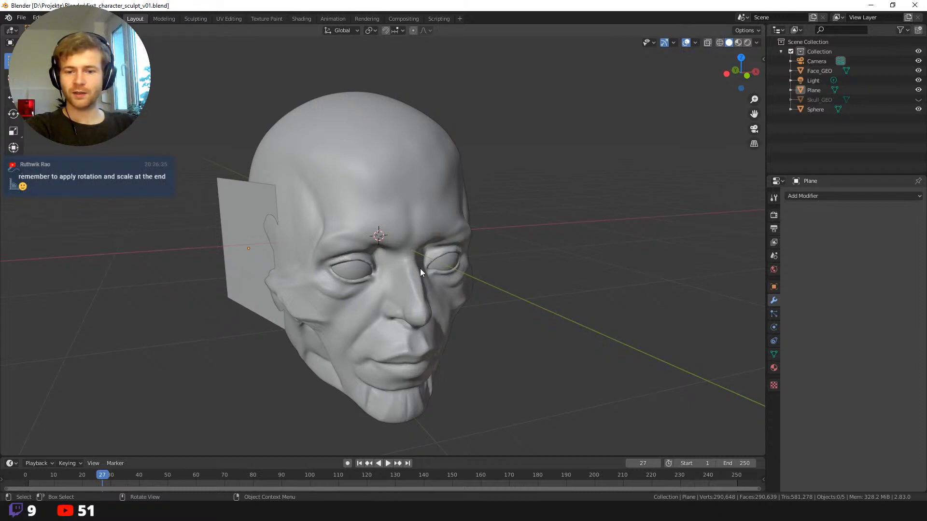
{"action": "mouse_move", "coordinate": [443, 281]}
{"action": "middle_mouse_down"}
{"action": "mouse_move", "coordinate": [430, 281]}
{"action": "mouse_move", "coordinate": [428, 297]}
{"action": "mouse_move", "coordinate": [440, 290]}
{"action": "middle_mouse_up"}
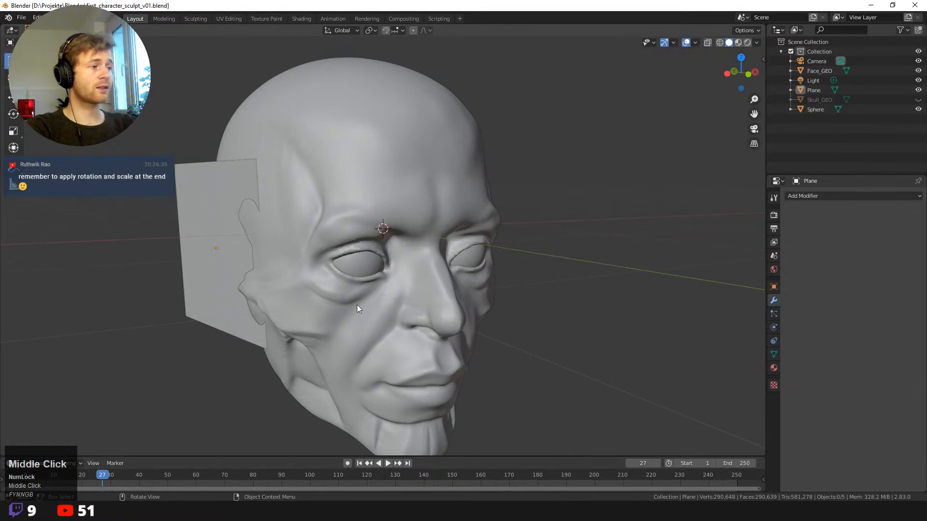
{"action": "middle_click_drag", "start_coordinate": [349, 307], "coordinate": [288, 266], "text": "ctrl"}
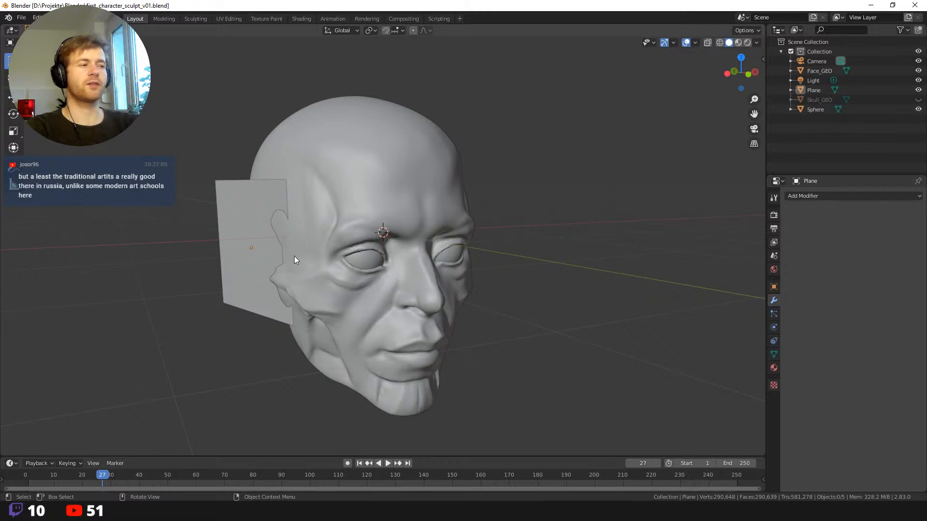
{"action": "middle_click_drag", "start_coordinate": [359, 286], "coordinate": [382, 308]}
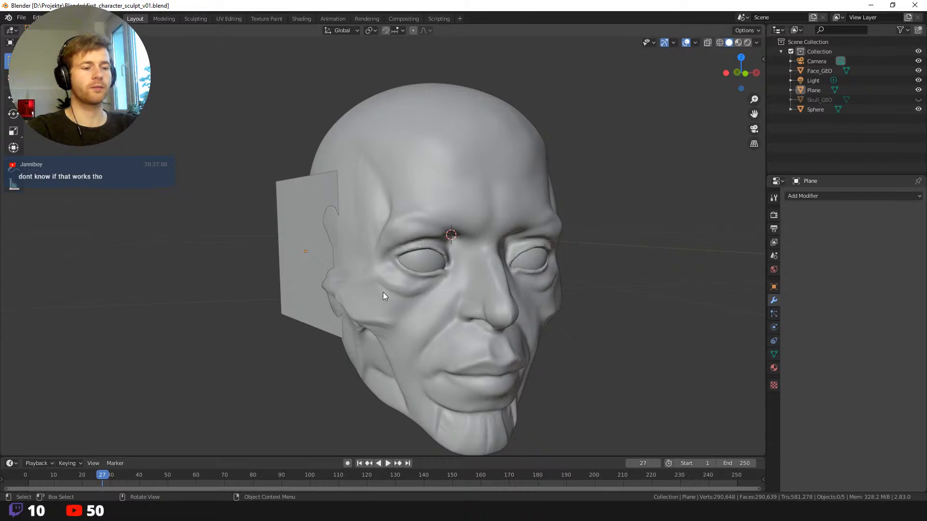
- Select the plane beside the ear area and move it slightly outward from the head
{"action": "mouse_move", "coordinate": [379, 231]}
{"action": "middle_mouse_down"}
{"action": "mouse_move", "coordinate": [389, 236]}
{"action": "mouse_move", "coordinate": [375, 228]}
{"action": "mouse_move", "coordinate": [331, 238]}
{"action": "middle_mouse_up"}
{"action": "left_click", "coordinate": [313, 256]}
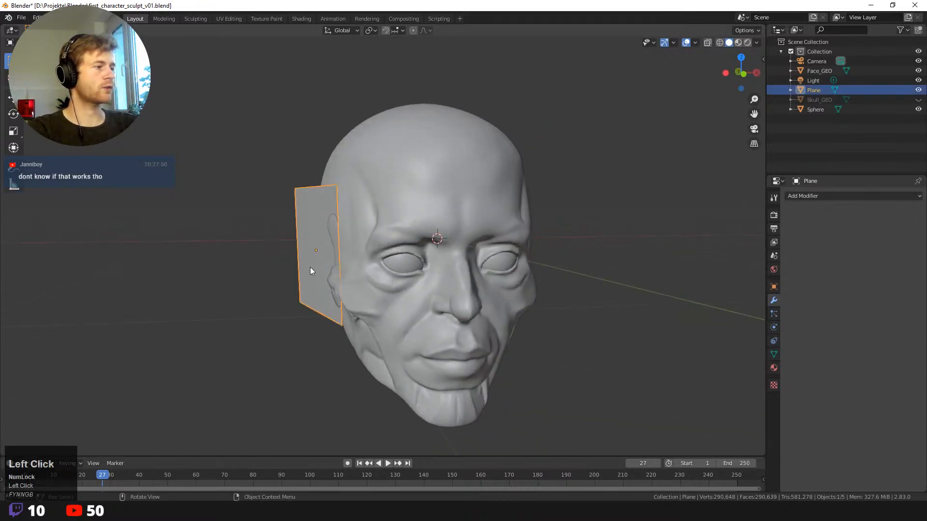
{"action": "key", "text": "g"}
{"action": "left_click", "coordinate": [299, 271]}
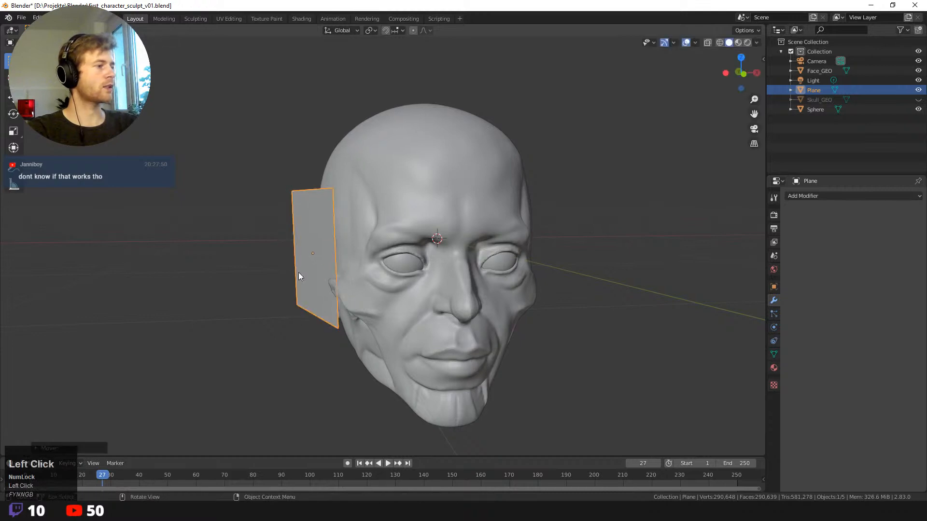
{"action": "middle_click_drag", "start_coordinate": [298, 273], "coordinate": [342, 280]}
- Fine-tune the plane's position until it sits just outside the side of the head, over the ear area
{"action": "middle_click_drag", "start_coordinate": [616, 245], "coordinate": [693, 69], "text": "ctrl"}
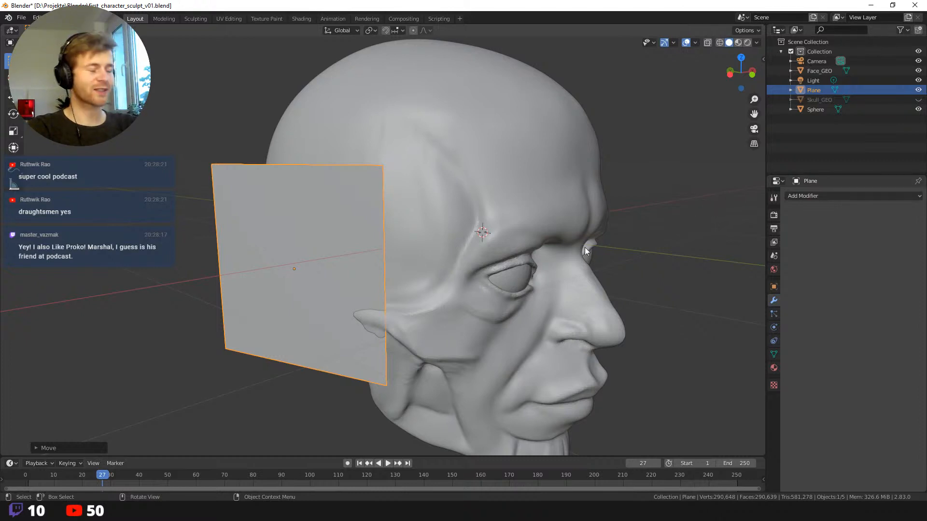
{"action": "middle_click_drag", "start_coordinate": [448, 222], "coordinate": [372, 248]}
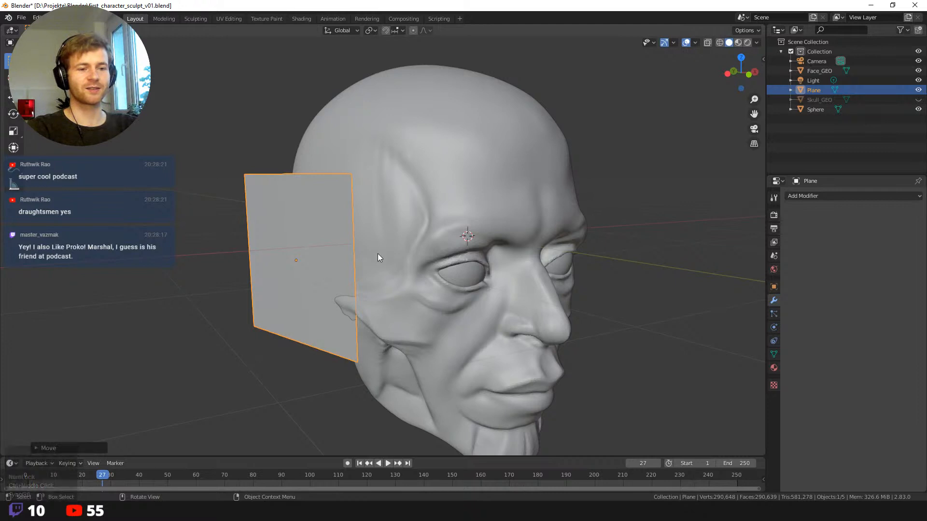
{"action": "middle_click_drag", "start_coordinate": [376, 256], "coordinate": [364, 251]}
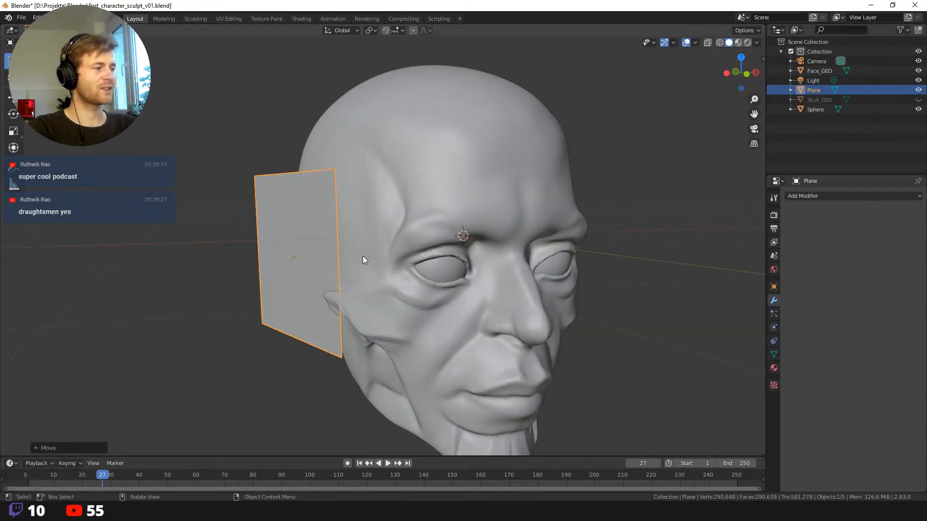
{"action": "key", "text": "g"}
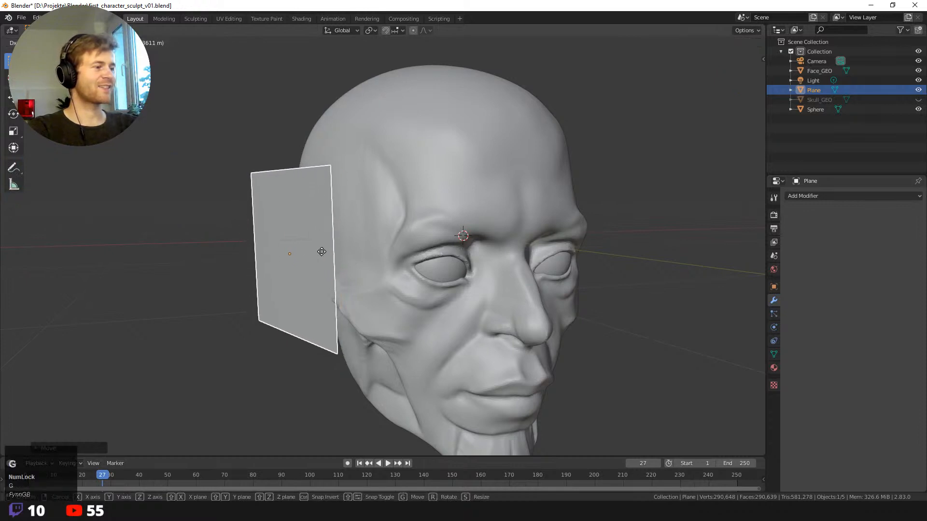
{"action": "left_click", "coordinate": [323, 256]}
{"action": "mouse_move", "coordinate": [324, 256]}
{"action": "middle_mouse_down"}
{"action": "mouse_move", "coordinate": [343, 266]}
{"action": "mouse_move", "coordinate": [319, 243]}
{"action": "mouse_move", "coordinate": [302, 242]}
{"action": "mouse_move", "coordinate": [321, 248]}
{"action": "mouse_move", "coordinate": [326, 265]}
{"action": "middle_mouse_up"}
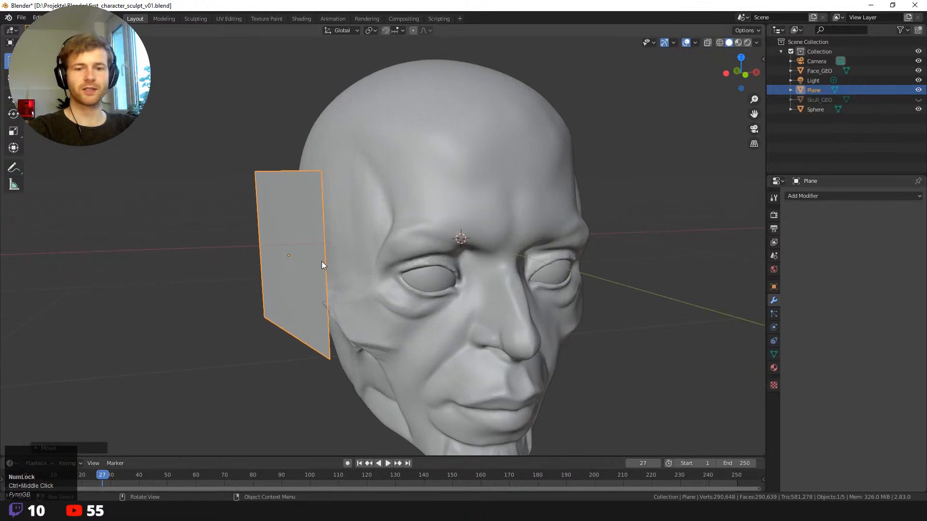
{"action": "key", "text": "g"}
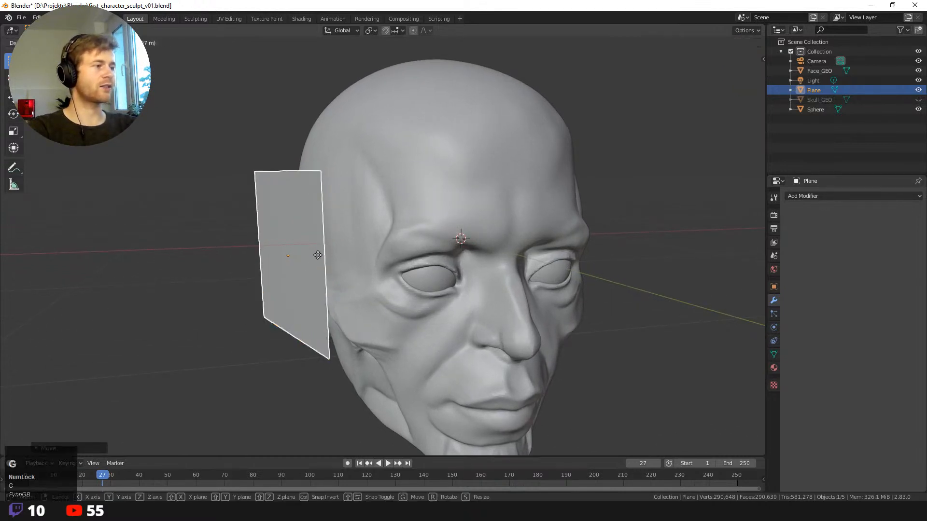
{"action": "left_click", "coordinate": [324, 247]}
{"action": "middle_click_drag", "start_coordinate": [316, 251], "coordinate": [364, 278]}
{"action": "key", "text": "g"}
{"action": "left_click", "coordinate": [317, 268]}
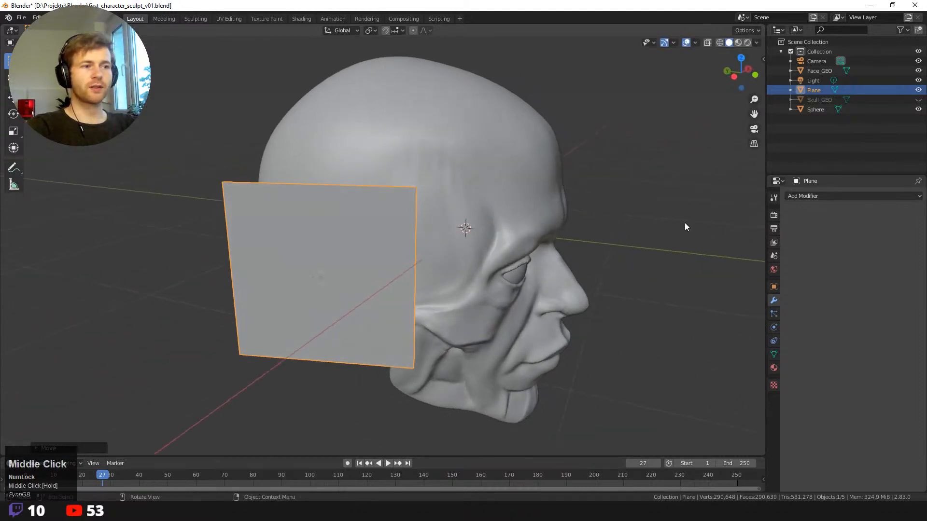
- Add a Multiresolution modifier to the plane
{"action": "left_click", "coordinate": [814, 196]}
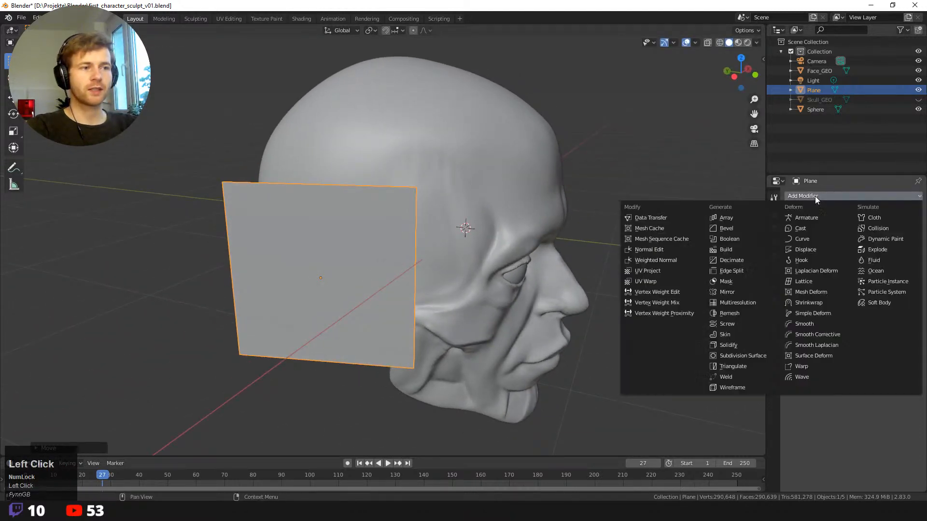
{"action": "left_click", "coordinate": [740, 303]}
{"action": "middle_click_drag", "start_coordinate": [279, 242], "coordinate": [214, 164]}
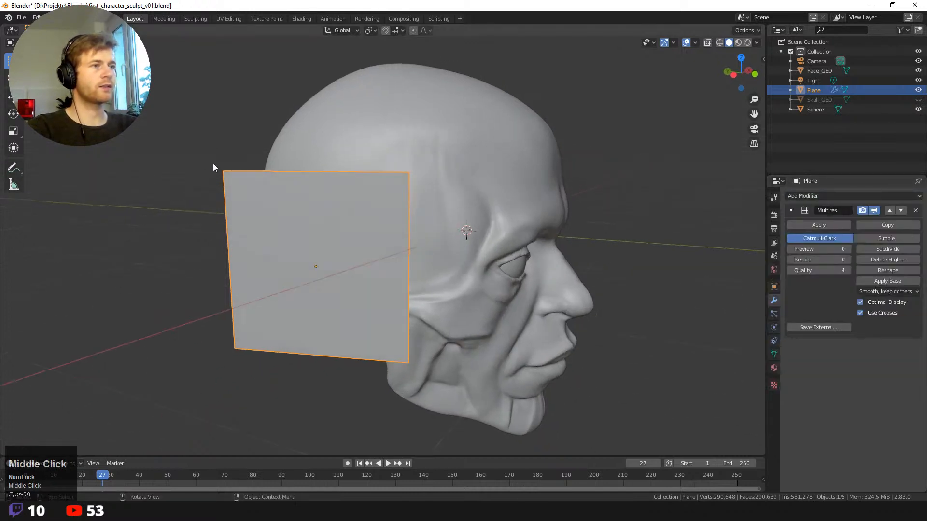
- Turn on the wireframe viewport overlay and try to raise the Multiresolution preview level on the plane
{"action": "left_click", "coordinate": [694, 43]}
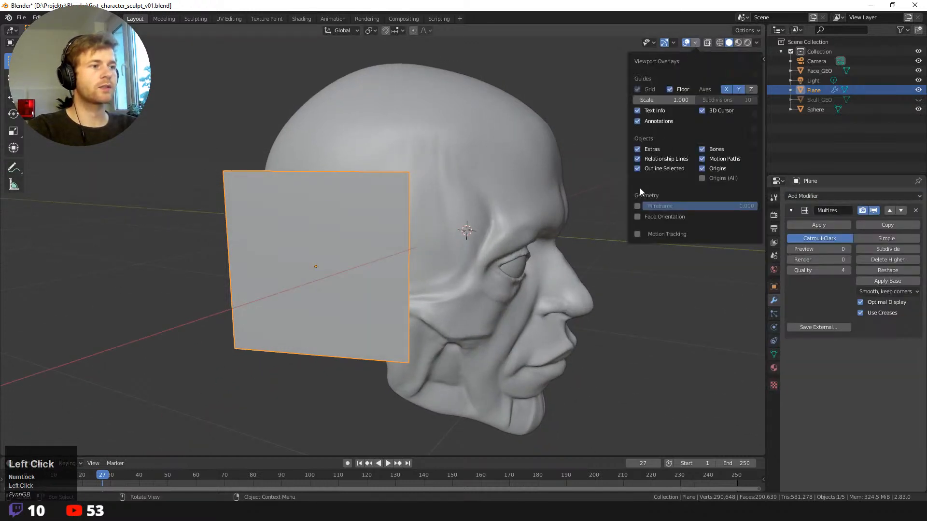
{"action": "left_click", "coordinate": [637, 206]}
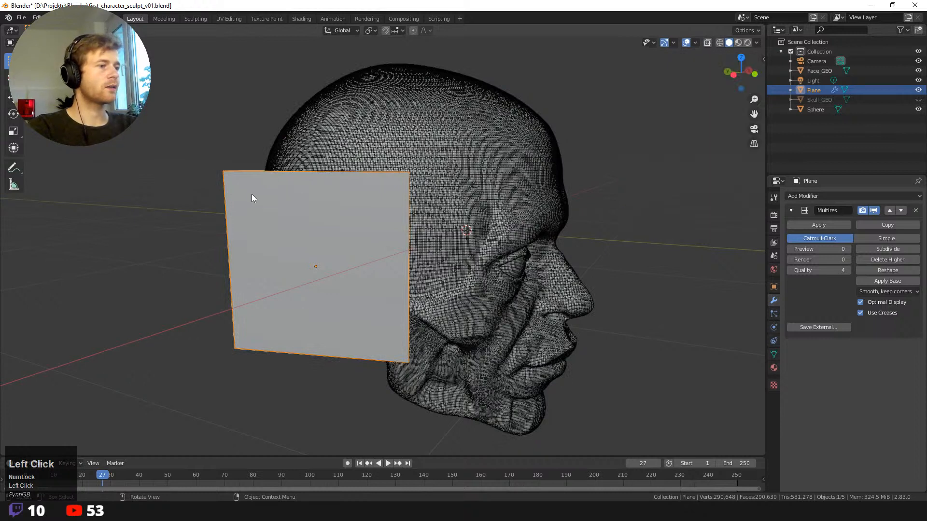
{"action": "left_click", "coordinate": [848, 249]}
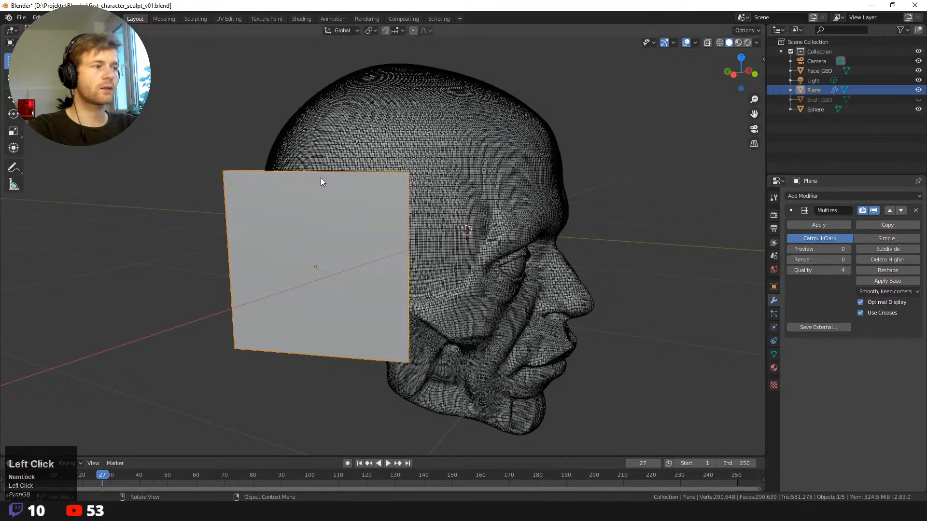
- Try adding a Multiresolution modifier to the head mesh in Edit Mode, and remove it again
{"action": "left_click", "coordinate": [351, 184]}
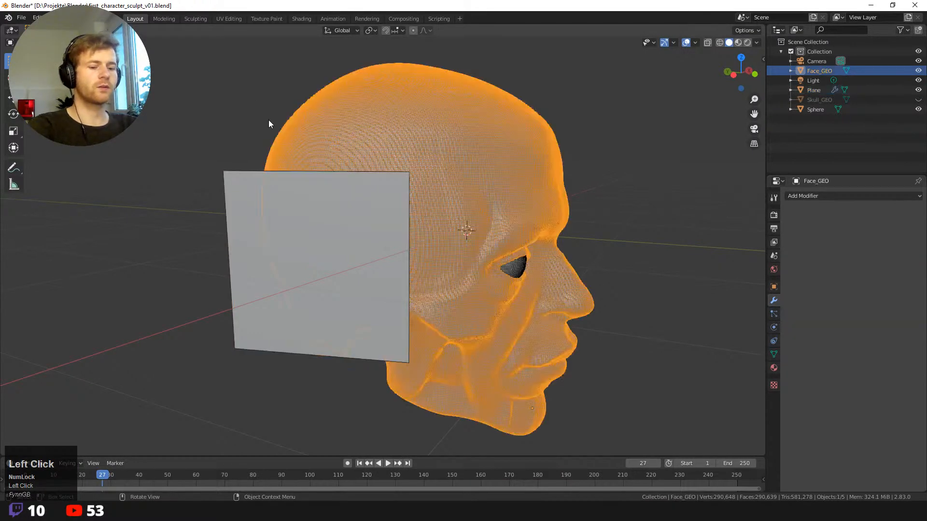
{"action": "key", "text": "Tab"}
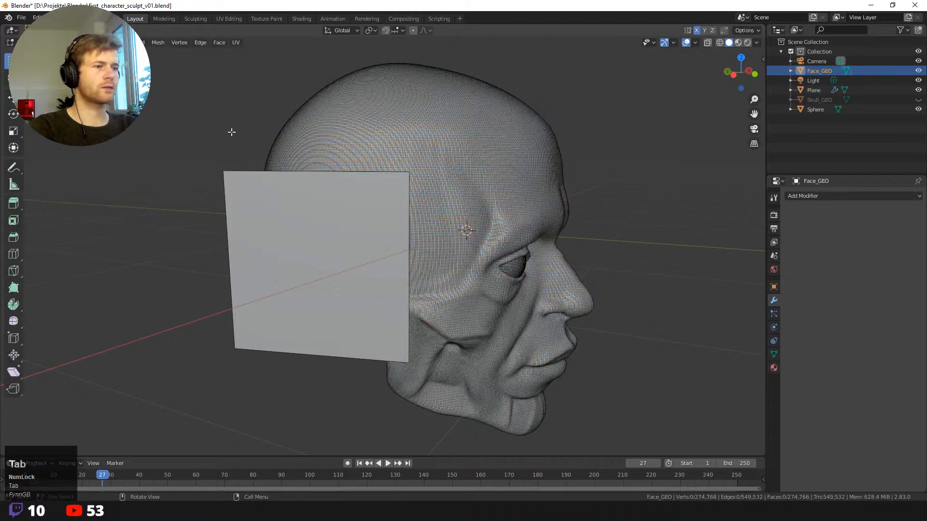
{"action": "middle_click_drag", "start_coordinate": [231, 132], "coordinate": [261, 134]}
{"action": "left_click", "coordinate": [812, 81]}
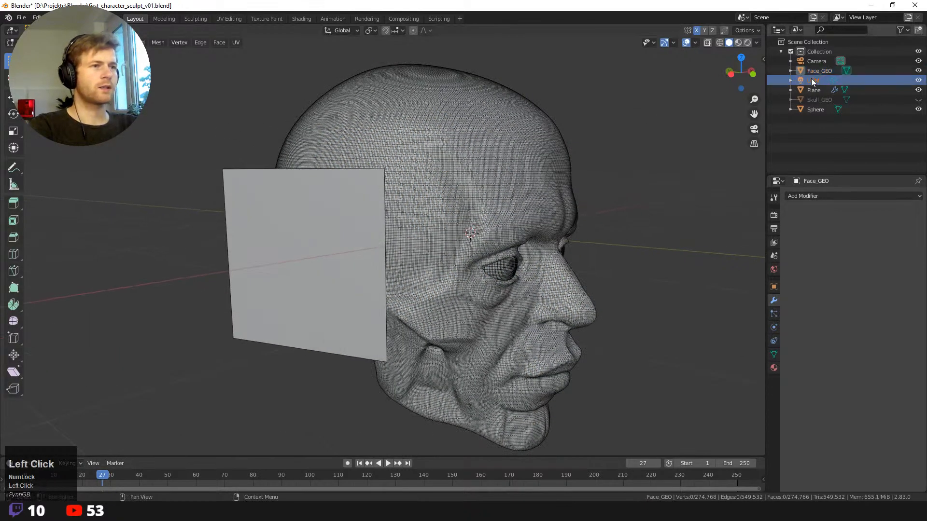
{"action": "left_click", "coordinate": [813, 90]}
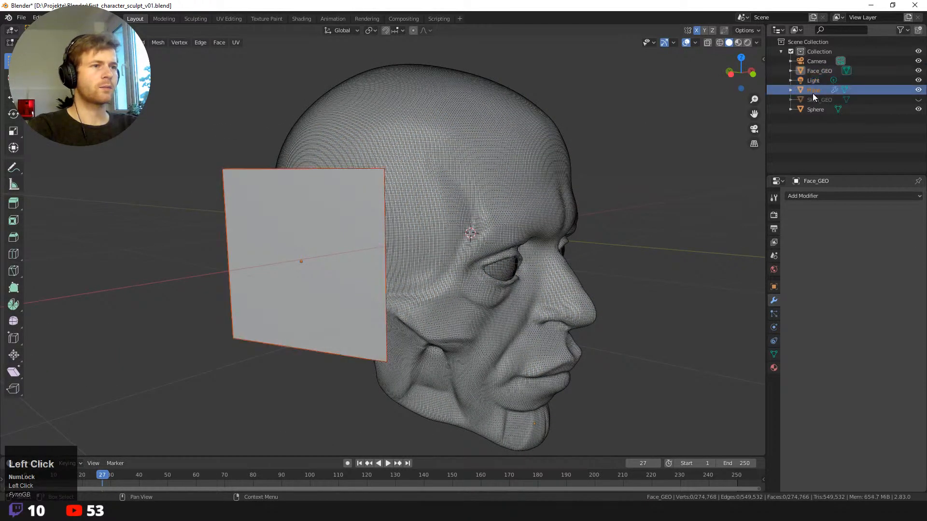
{"action": "left_click", "coordinate": [814, 196]}
{"action": "left_click", "coordinate": [736, 304]}
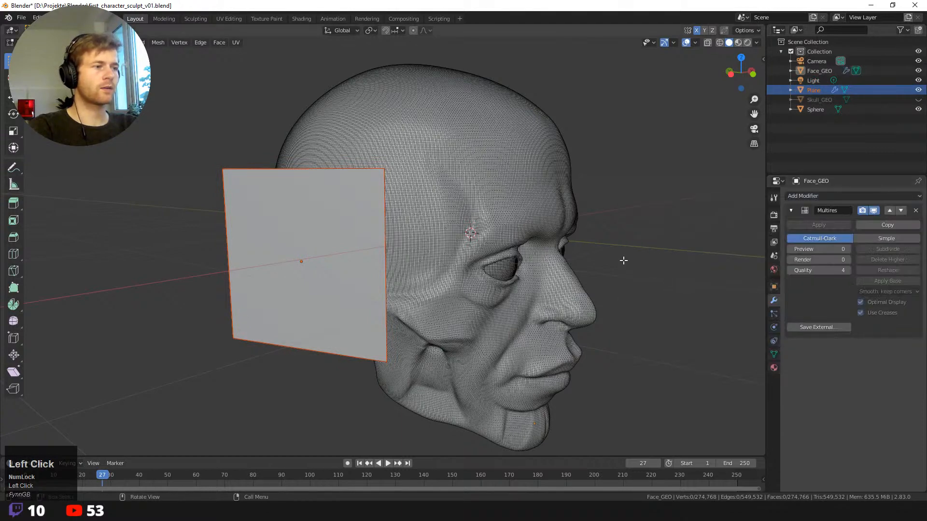
{"action": "middle_click_drag", "start_coordinate": [623, 261], "coordinate": [658, 244]}
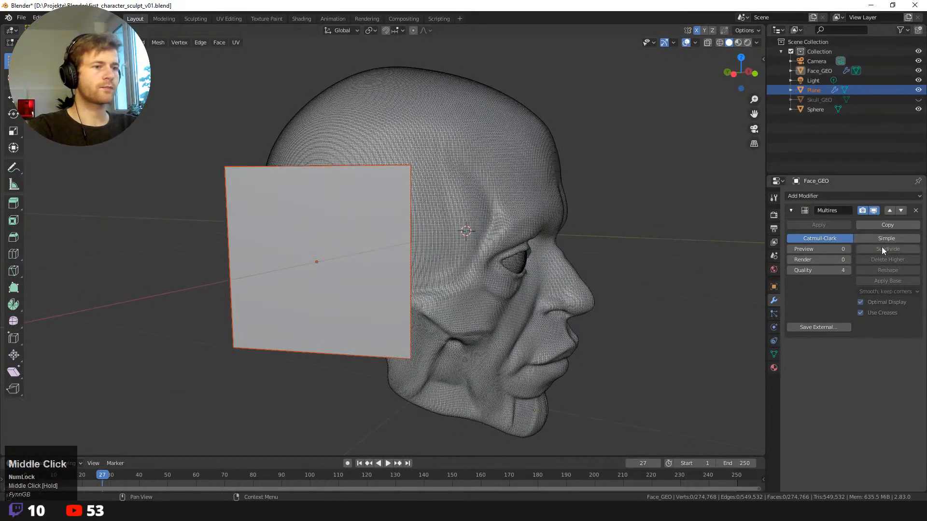
{"action": "middle_click_drag", "start_coordinate": [627, 160], "coordinate": [607, 186]}
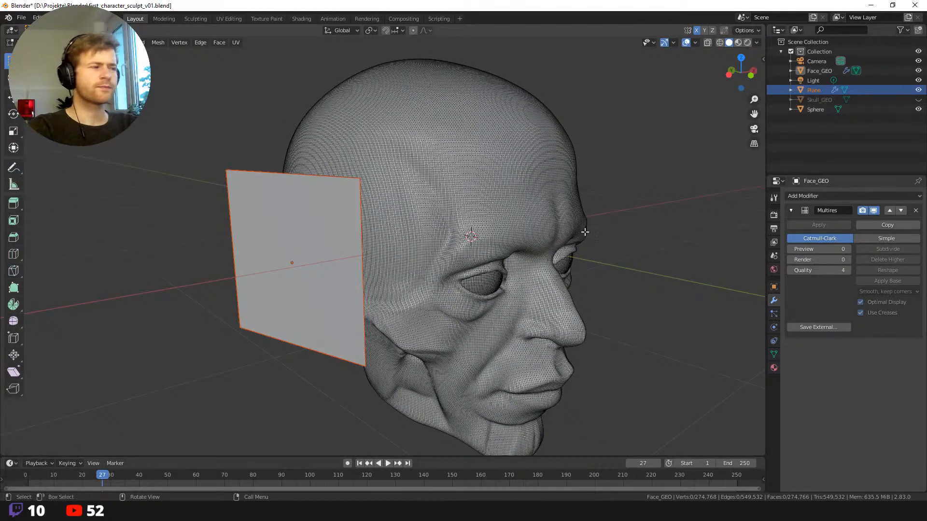
{"action": "left_click", "coordinate": [913, 212]}
- Inspect the plane beside the head in Edit Mode and return to Object Mode in the Layout workspace
{"action": "left_click", "coordinate": [300, 245]}
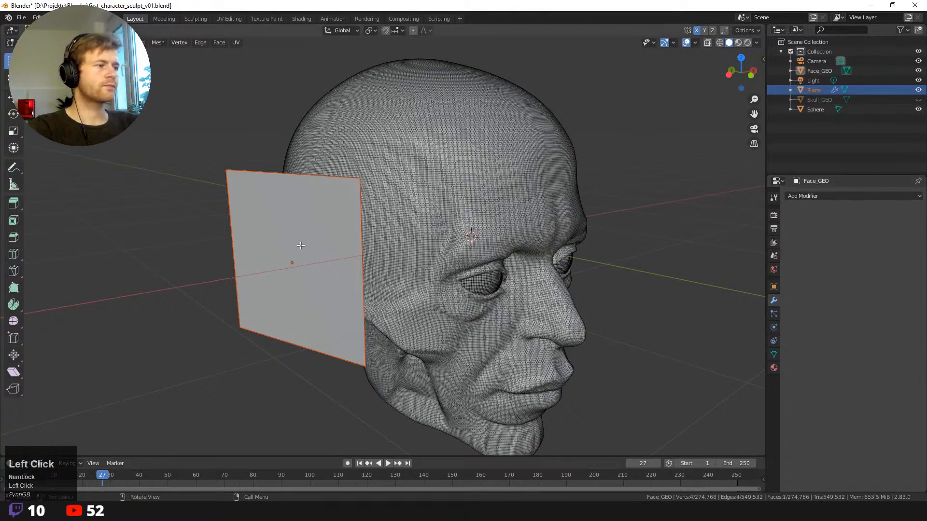
{"action": "key", "text": "Tab"}
{"action": "left_click", "coordinate": [294, 230]}
{"action": "key", "text": "Tab"}
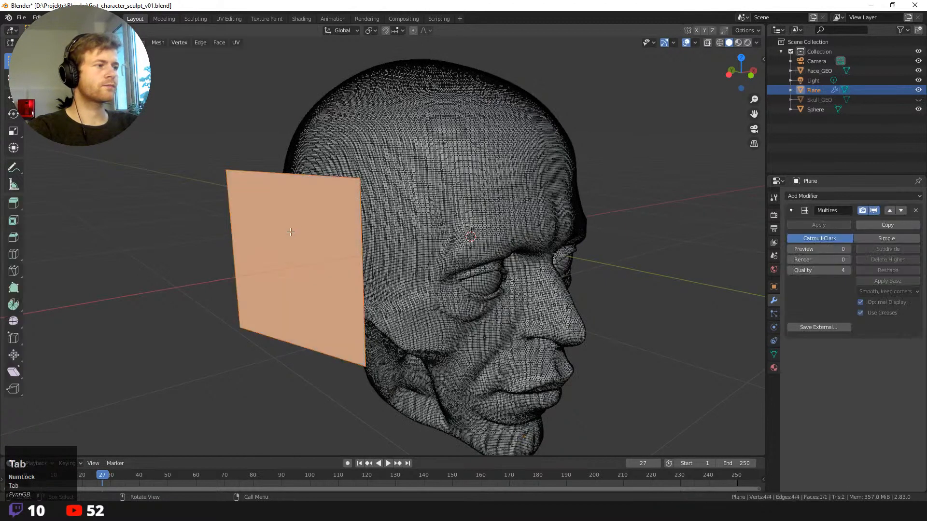
{"action": "key", "text": "Tab"}
{"action": "left_click", "coordinate": [201, 106]}
{"action": "key", "text": "Tab"}
{"action": "left_click", "coordinate": [359, 121]}
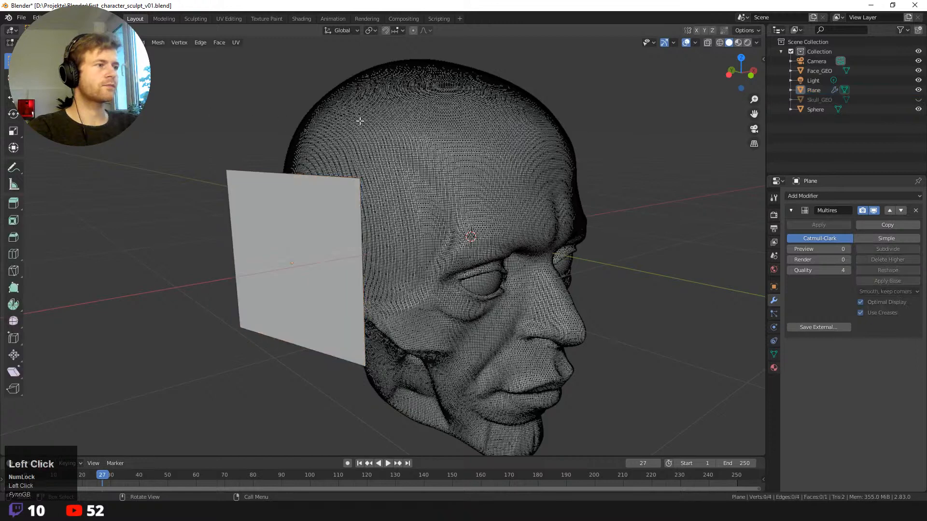
{"action": "left_click", "coordinate": [166, 18]}
{"action": "left_click", "coordinate": [140, 21]}
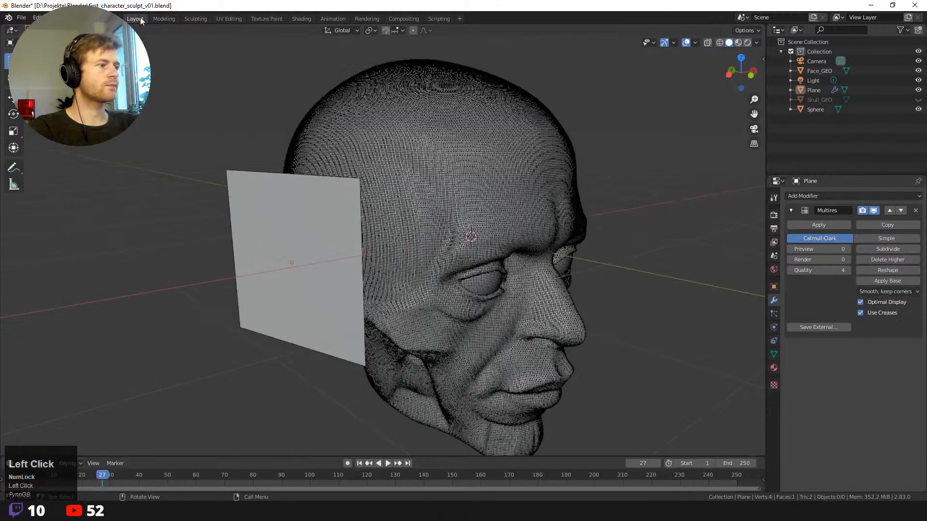
- Open the head mesh in Edit Mode and turn off the wireframe viewport overlay
{"action": "left_click", "coordinate": [360, 143]}
{"action": "key", "text": "Tab"}
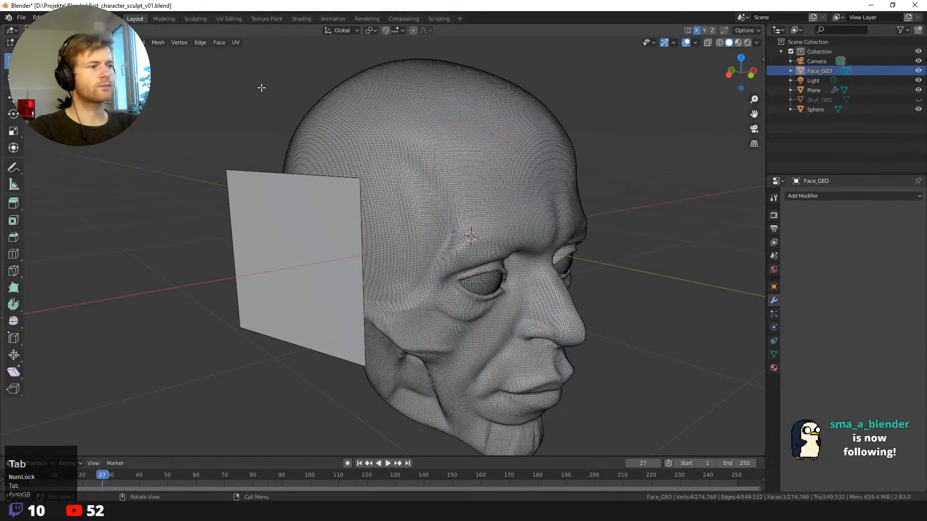
{"action": "left_click", "coordinate": [694, 43]}
{"action": "left_click", "coordinate": [636, 206]}
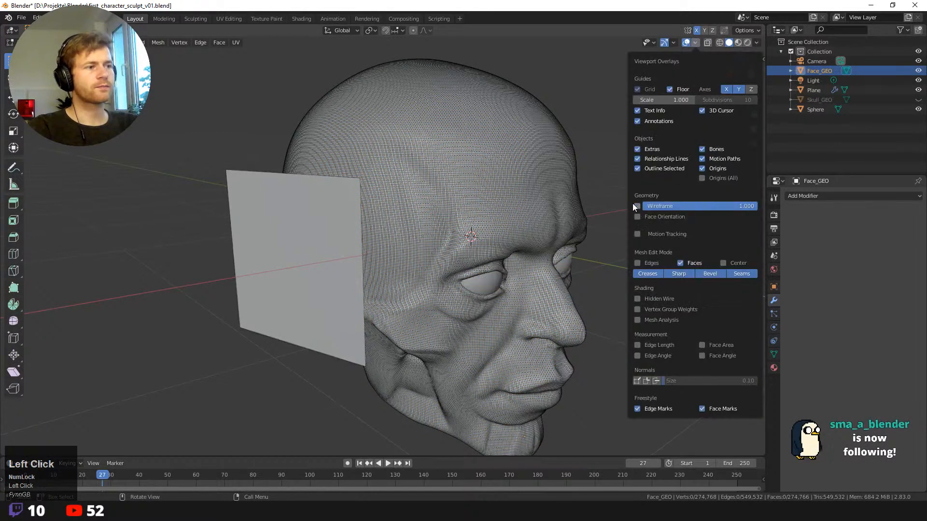
{"action": "left_click", "coordinate": [530, 142]}
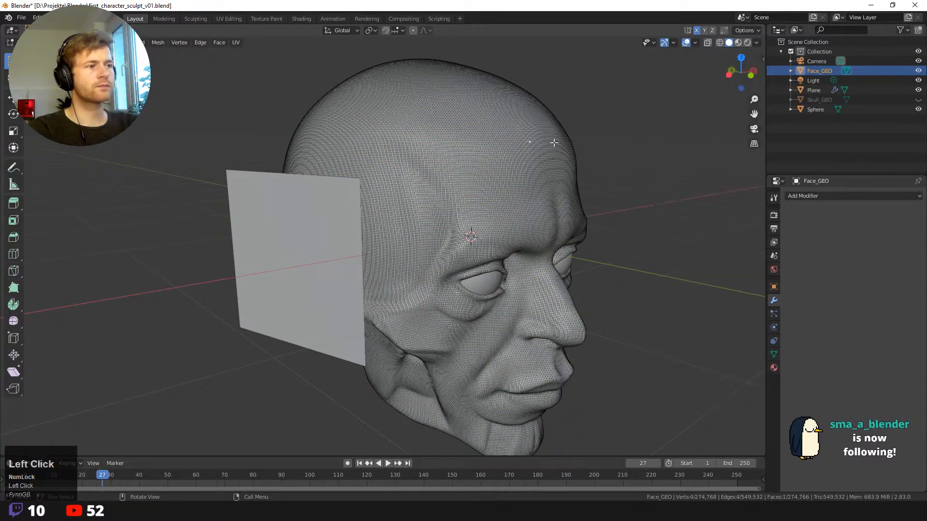
- Leave Edit Mode on the head mesh, select the plane beside it and try a Catmull-Clark subdivision in its Multires modifier
{"action": "key", "text": "Tab"}
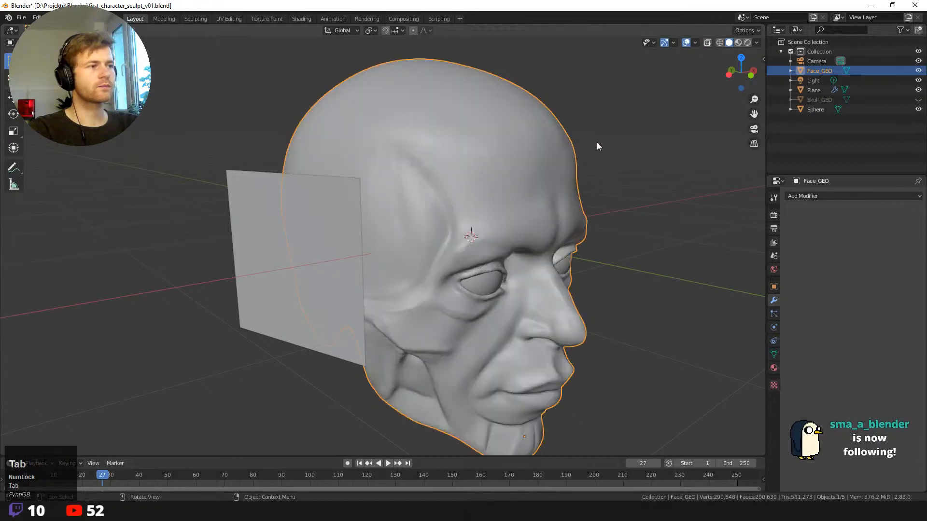
{"action": "left_click", "coordinate": [255, 186]}
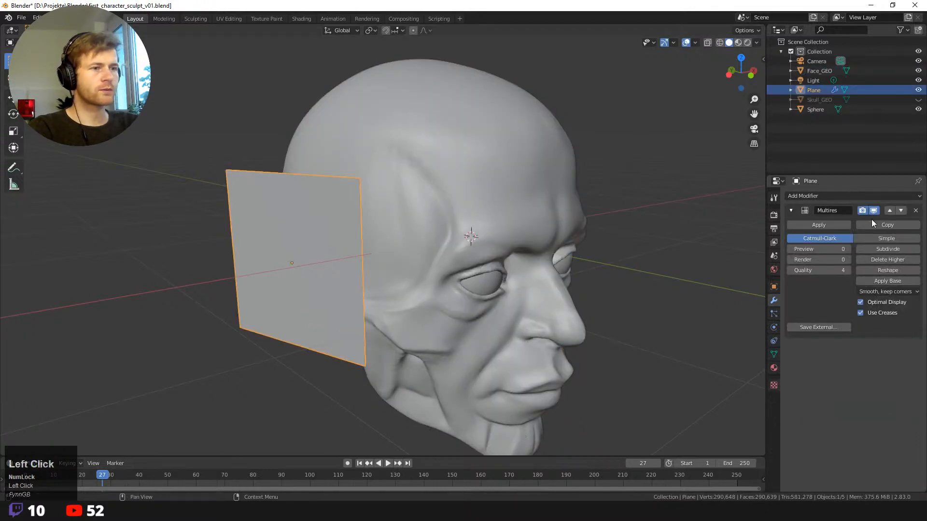
{"action": "left_click", "coordinate": [881, 250]}
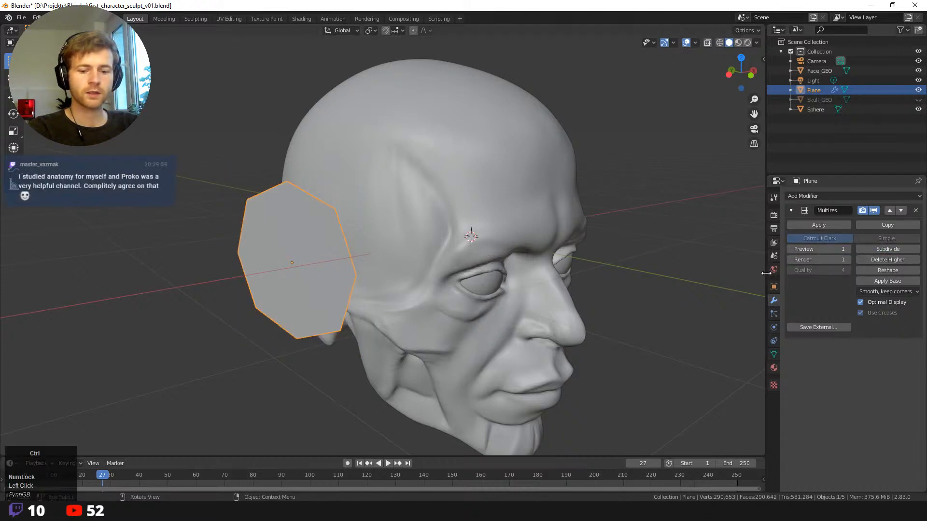
{"action": "key", "text": "ctrl+z"}
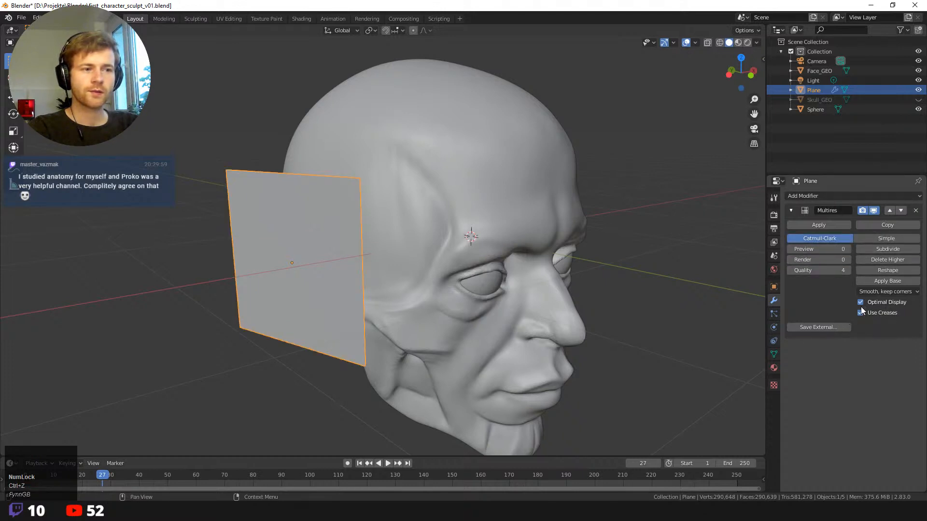
- Set the plane's Multires UV smoothing to Sharp and try subdividing it once
{"action": "left_click", "coordinate": [884, 292]}
{"action": "left_click", "coordinate": [881, 302]}
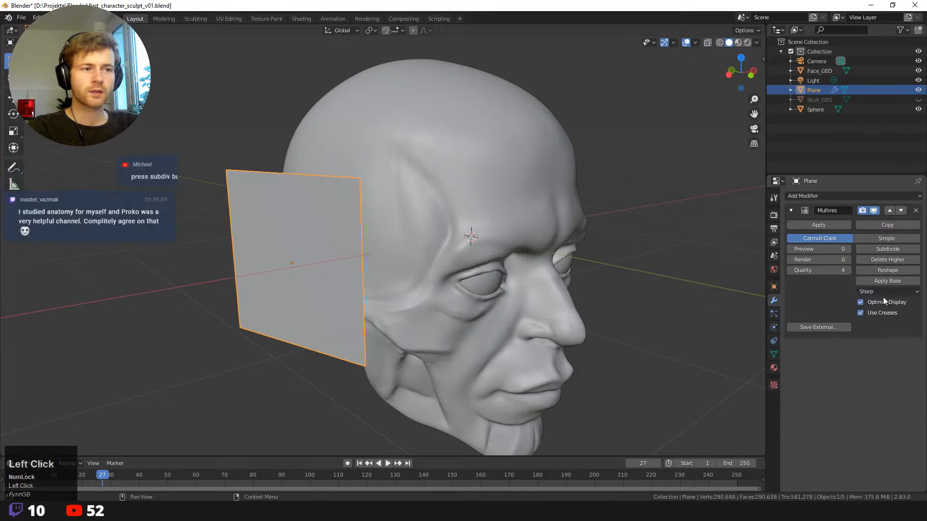
{"action": "left_click", "coordinate": [882, 249]}
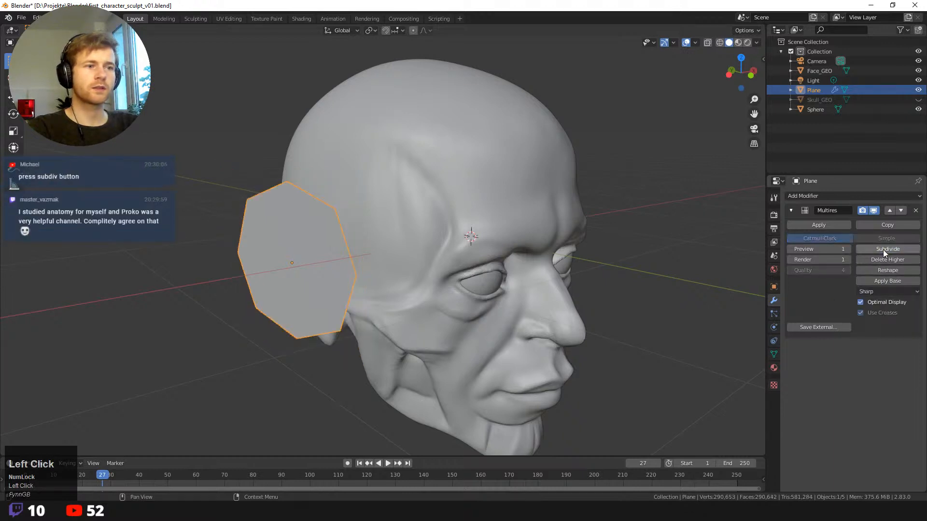
{"action": "key", "text": "ctrl+z"}
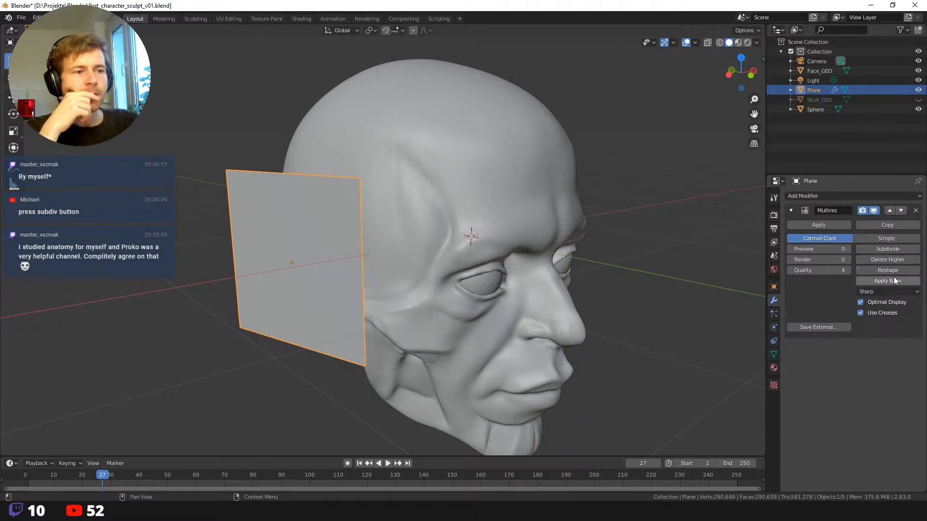
- Disable Use Creases in the plane's Multires modifier, keeping UV smoothing on Sharp, and try another subdivision
{"action": "left_click", "coordinate": [880, 292]}
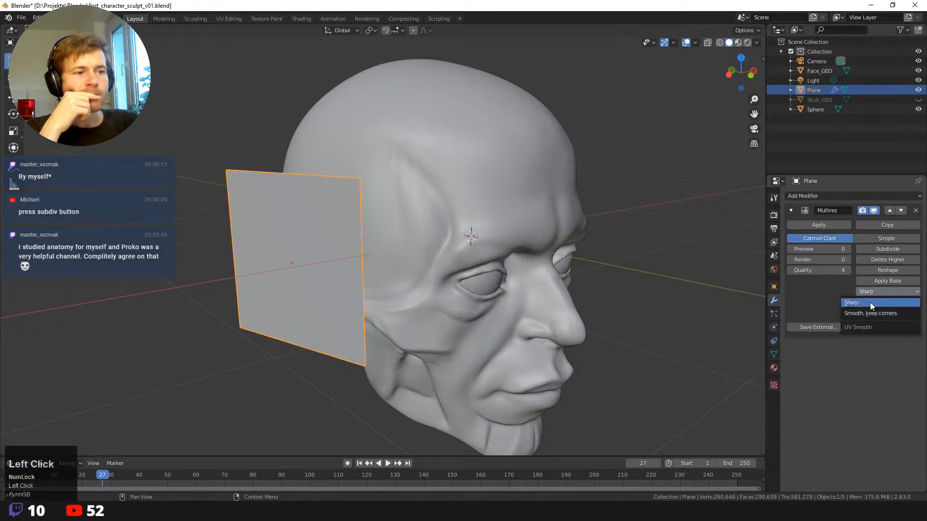
{"action": "left_click", "coordinate": [870, 302]}
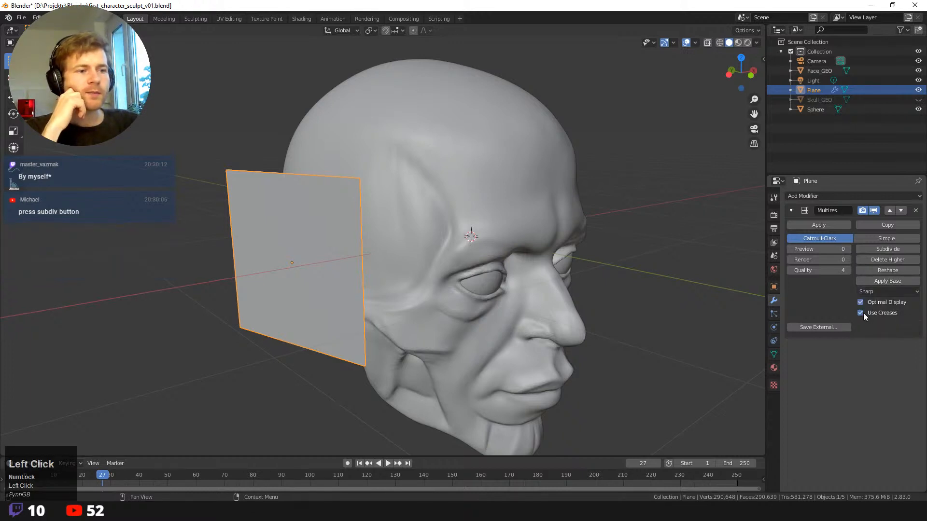
{"action": "left_click", "coordinate": [861, 313]}
{"action": "left_click", "coordinate": [876, 250]}
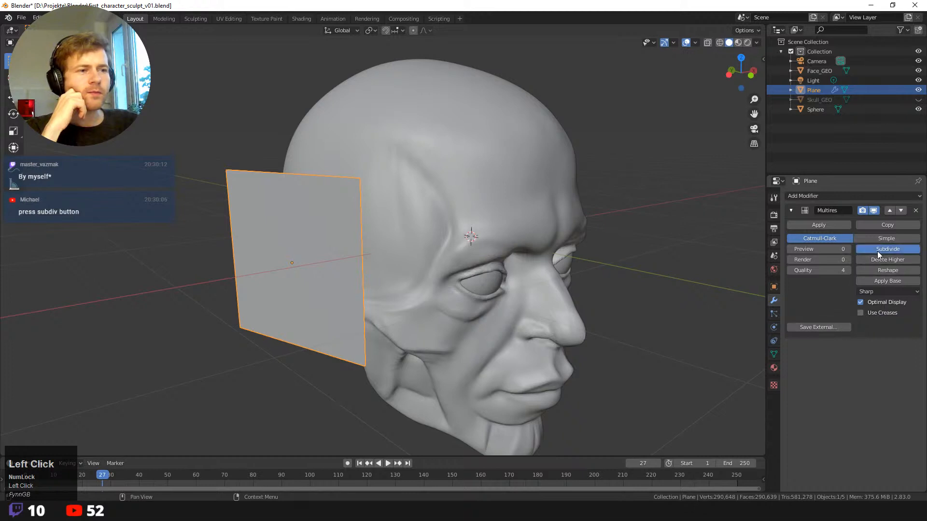
{"action": "middle_click_drag", "start_coordinate": [716, 232], "coordinate": [736, 233]}
{"action": "key", "text": "ctrl+z"}
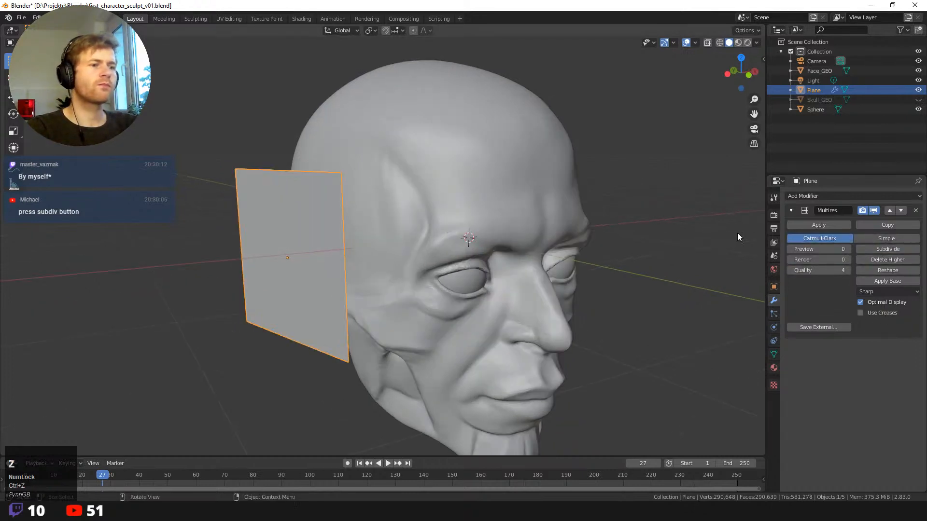
- Switch the plane's Multires modifier to Simple and subdivide it to level 3
{"action": "left_click", "coordinate": [873, 239]}
{"action": "left_click", "coordinate": [873, 250]}
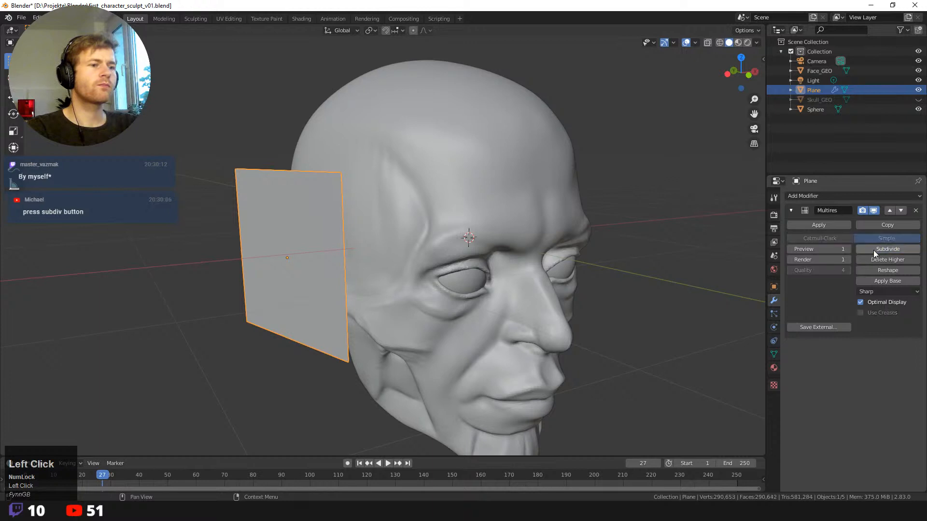
{"action": "middle_click_drag", "start_coordinate": [761, 241], "coordinate": [723, 251]}
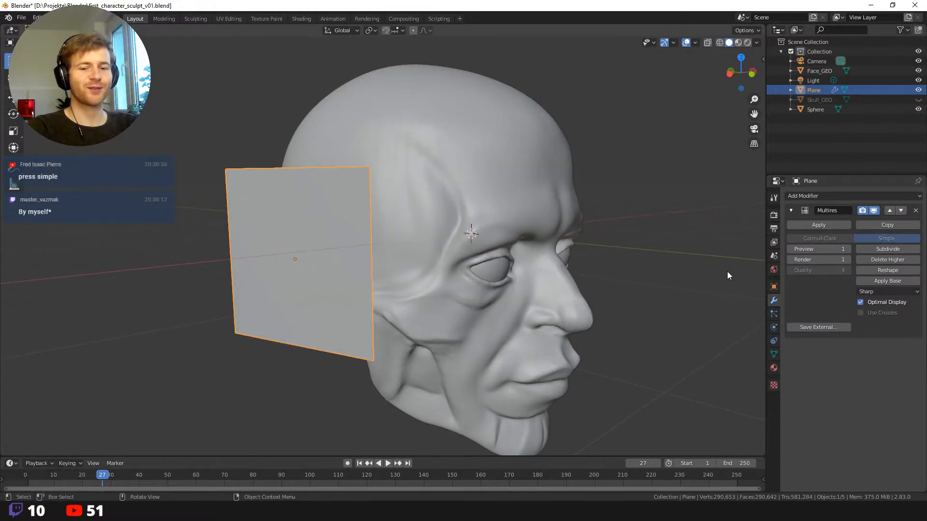
{"action": "middle_click_drag", "start_coordinate": [727, 271], "coordinate": [752, 262]}
{"action": "key", "text": "shift+f"}
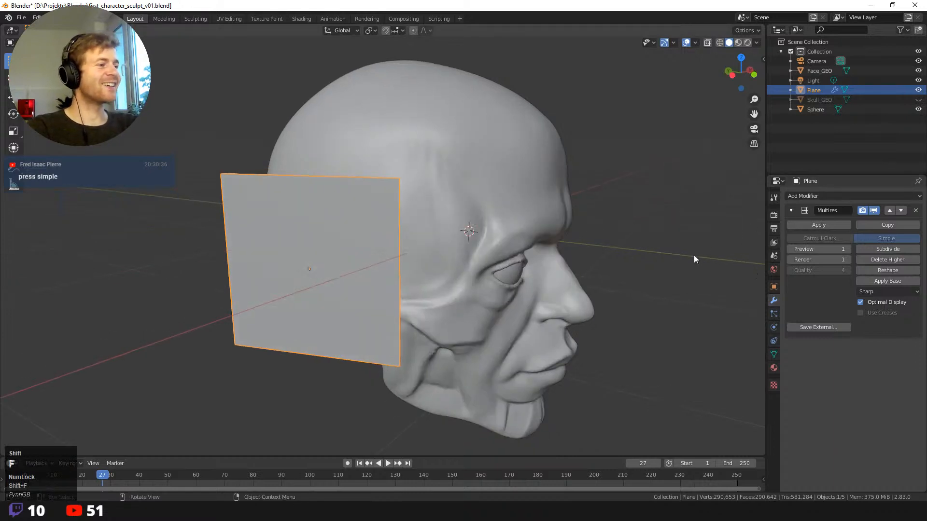
{"action": "left_click", "coordinate": [885, 249]}
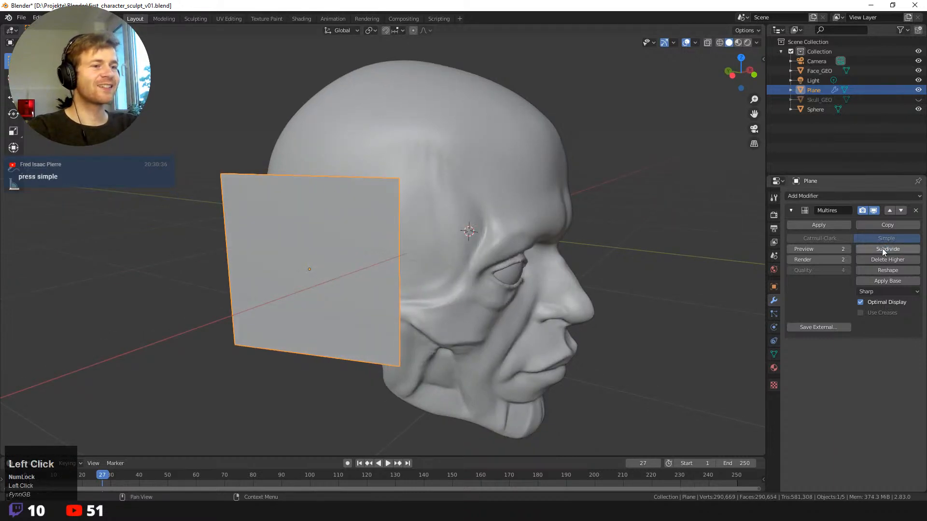
{"action": "left_click", "coordinate": [882, 248]}
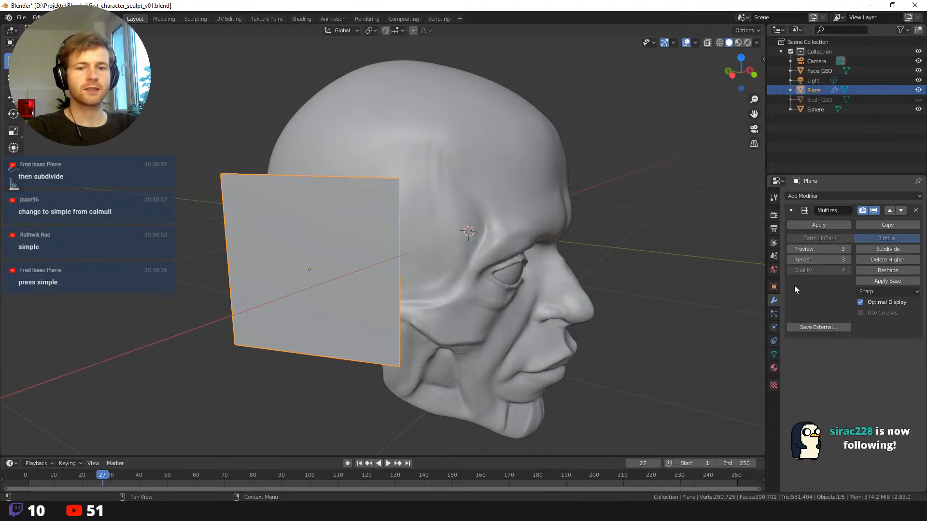
- Turn on the Wireframe overlay to show the mesh edges of the plane and head
{"action": "middle_click_drag", "start_coordinate": [687, 279], "coordinate": [616, 251]}
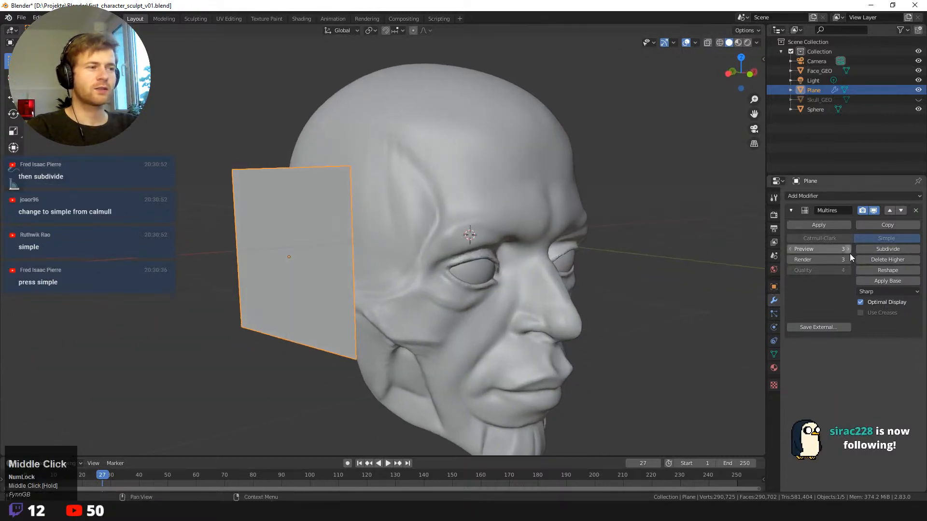
{"action": "middle_click_drag", "start_coordinate": [725, 244], "coordinate": [643, 236]}
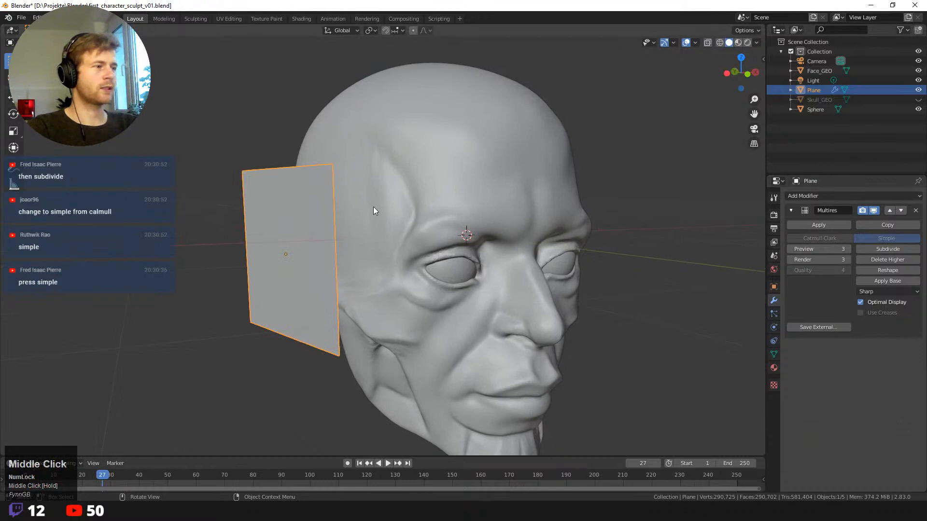
{"action": "middle_click_drag", "start_coordinate": [374, 211], "coordinate": [695, 47]}
{"action": "left_click", "coordinate": [673, 43]}
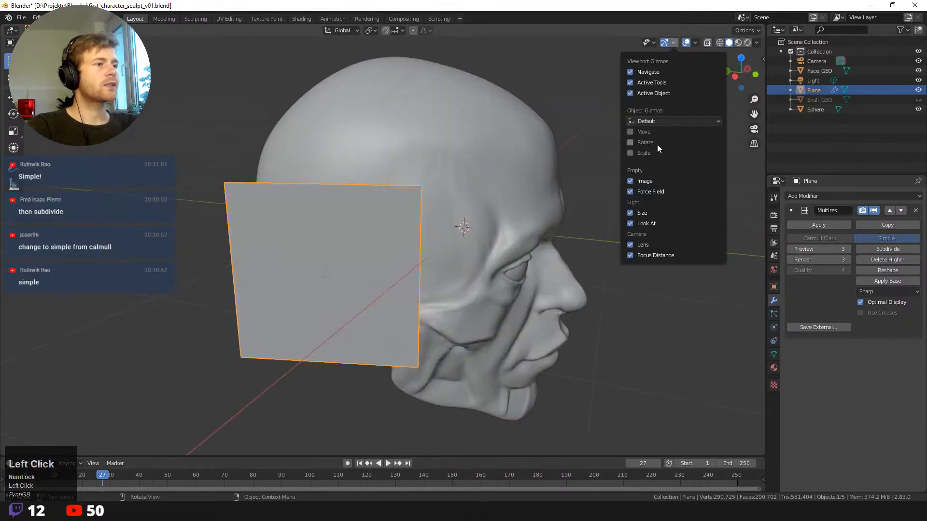
{"action": "left_click", "coordinate": [695, 43]}
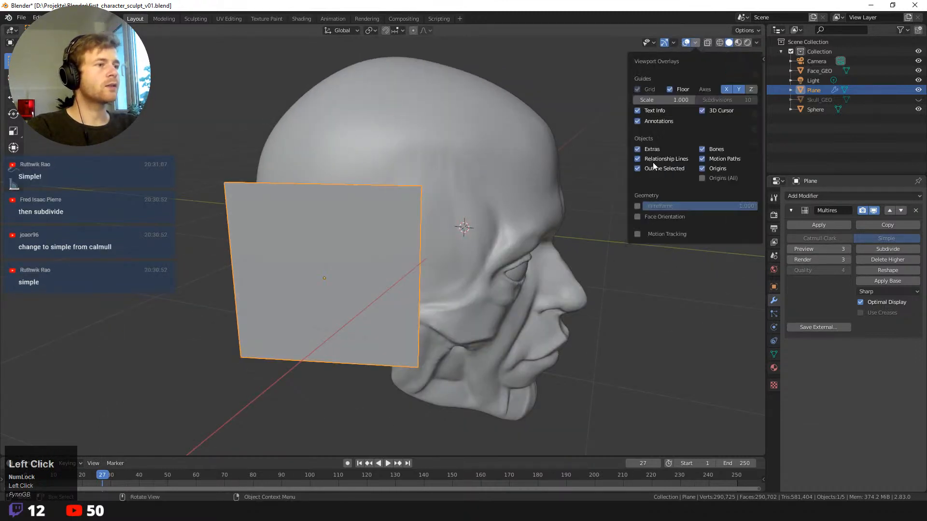
{"action": "left_click", "coordinate": [636, 205]}
{"action": "left_click", "coordinate": [693, 43]}
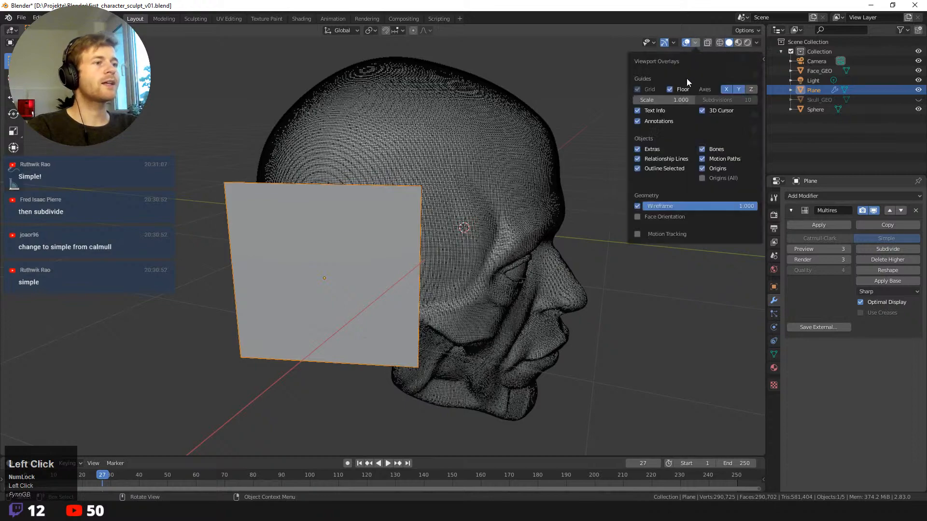
- Apply the plane's Multires modifier and add a new Multiresolution modifier subdivided to level 3 with Catmull-Clark
{"action": "left_click", "coordinate": [832, 221]}
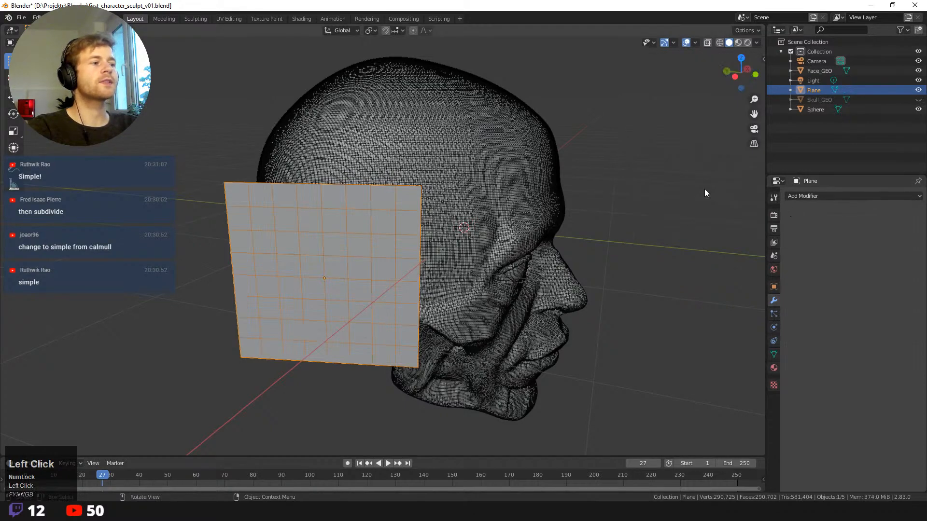
{"action": "middle_click_drag", "start_coordinate": [705, 189], "coordinate": [685, 188]}
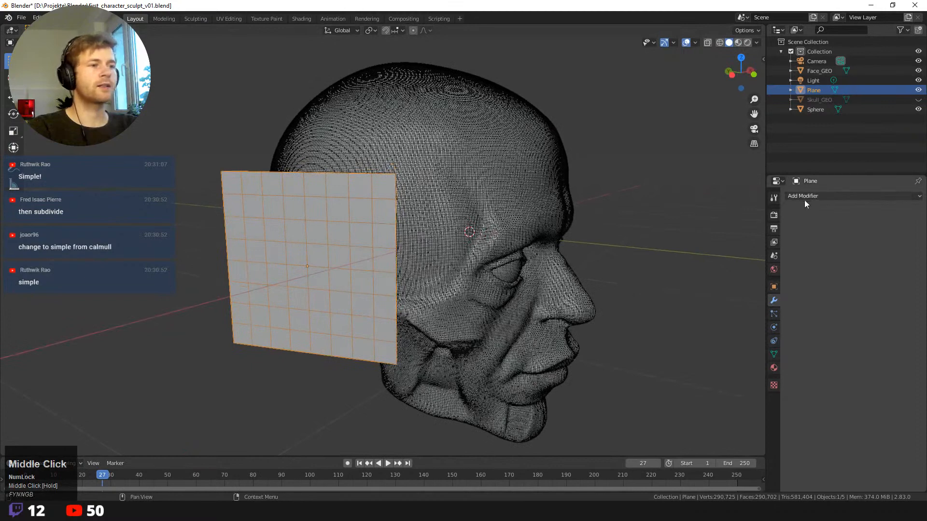
{"action": "left_click", "coordinate": [805, 197]}
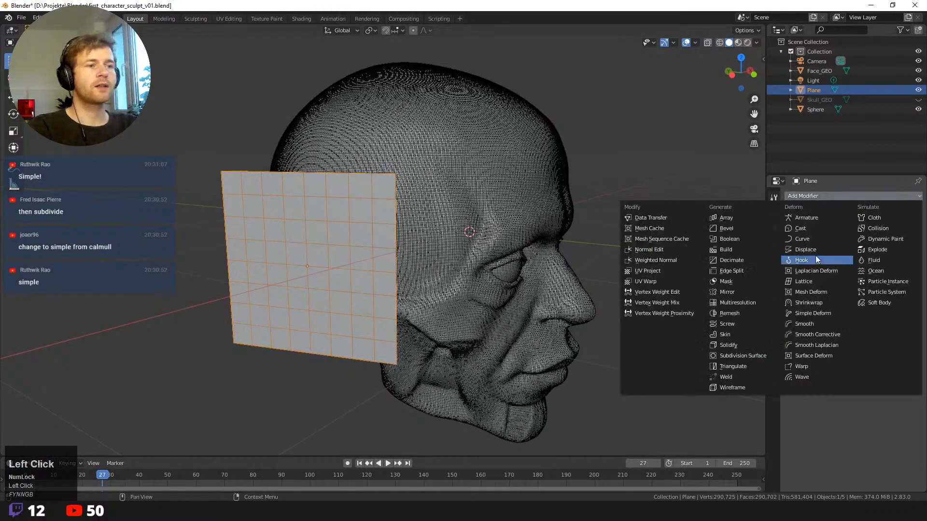
{"action": "left_click", "coordinate": [750, 302]}
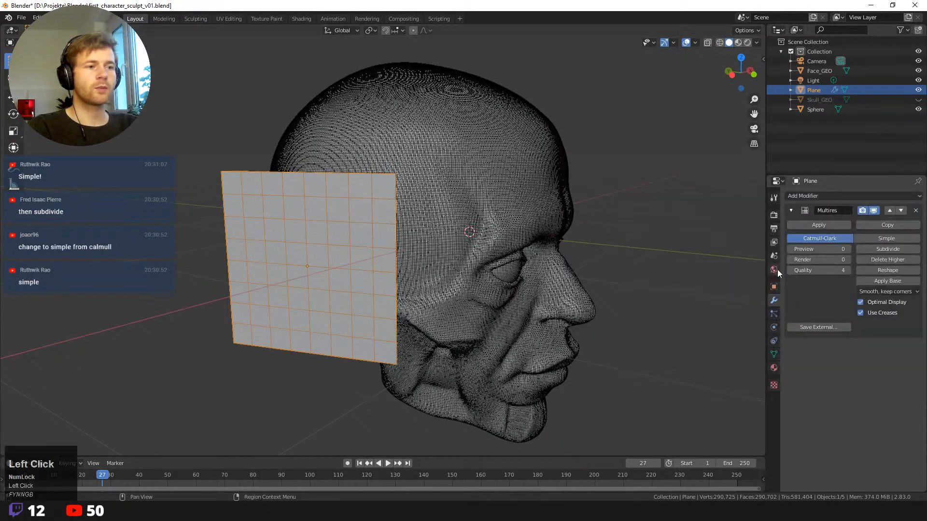
{"action": "left_click", "coordinate": [873, 249]}
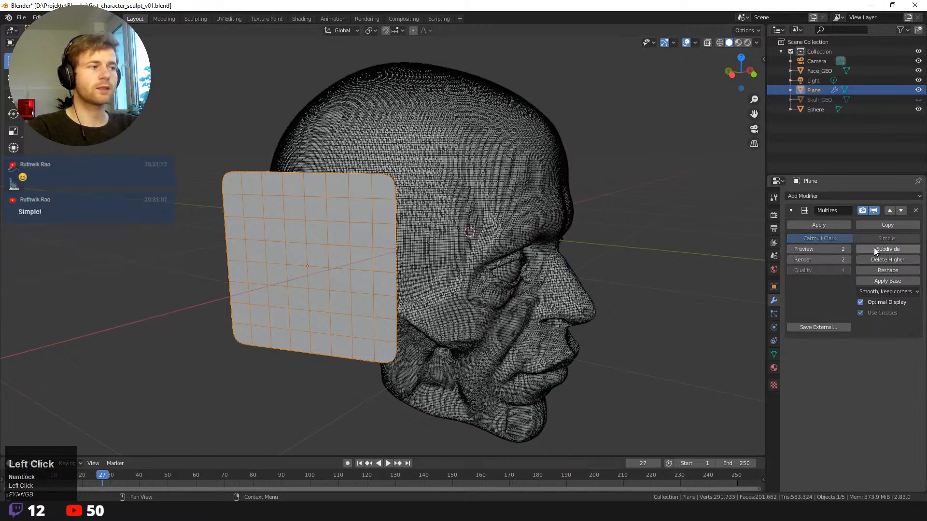
{"action": "left_click", "coordinate": [873, 249]}
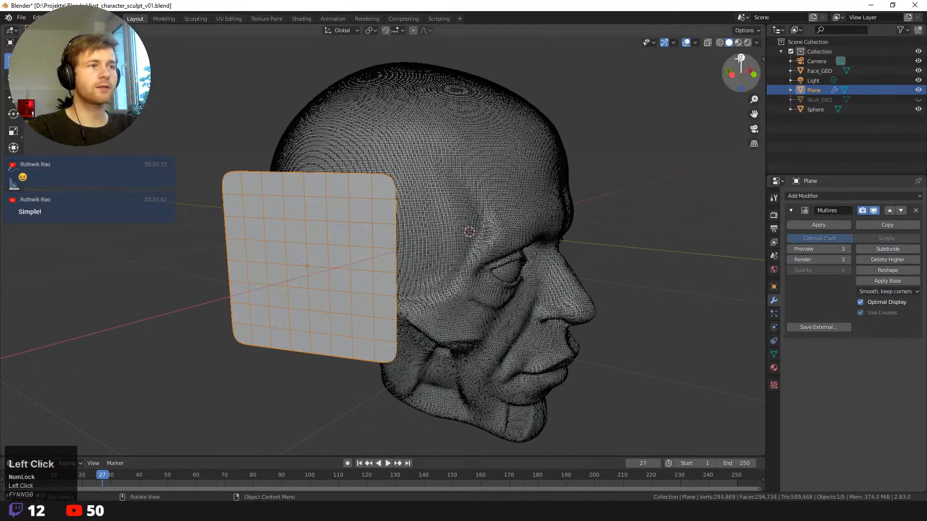
- Inspect the subdivided plane with the Wireframe overlay toggled, ending with the overlay turned off
{"action": "left_click", "coordinate": [691, 43]}
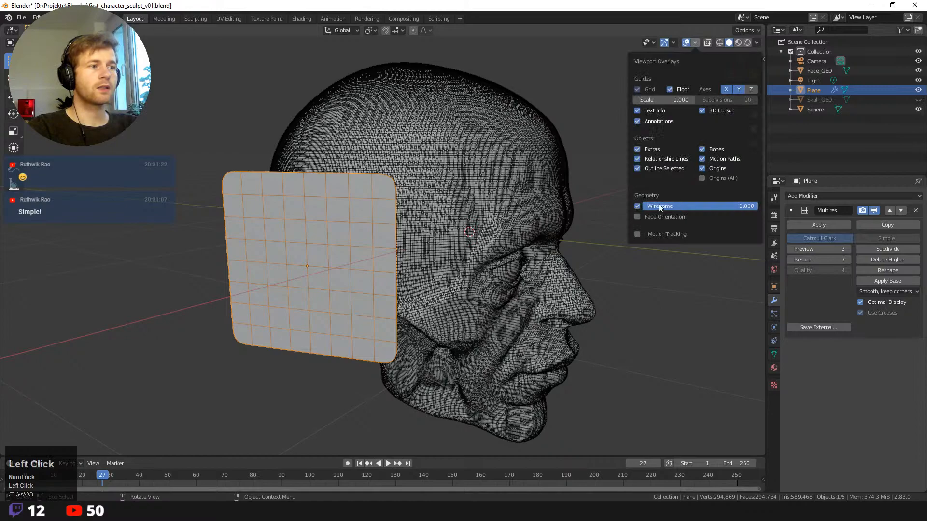
{"action": "left_click", "coordinate": [637, 206]}
{"action": "left_click", "coordinate": [637, 206]}
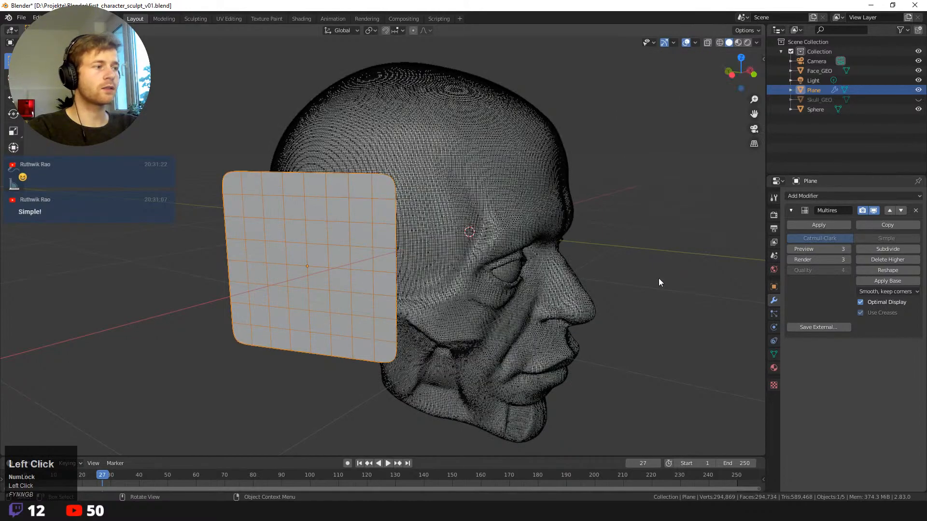
{"action": "middle_click_drag", "start_coordinate": [658, 278], "coordinate": [700, 200]}
{"action": "middle_click_drag", "start_coordinate": [215, 152], "coordinate": [198, 151]}
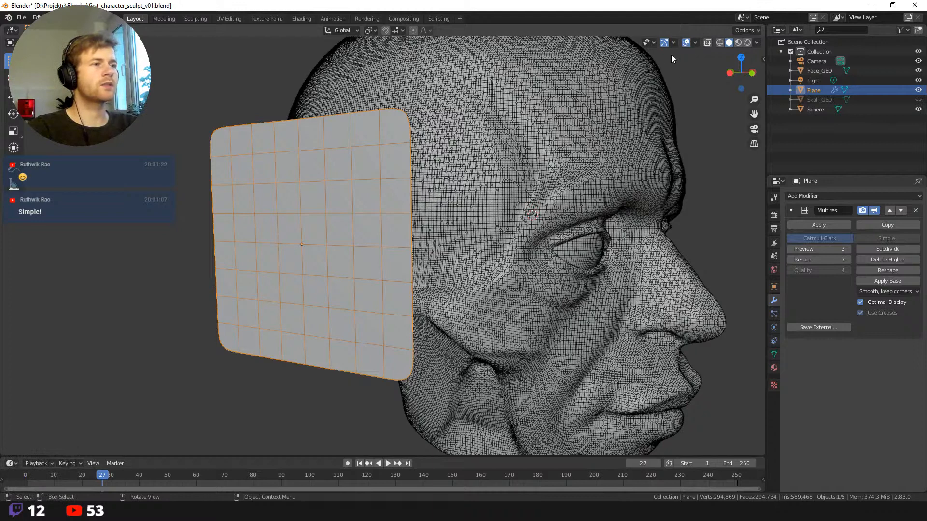
{"action": "left_click", "coordinate": [695, 43]}
{"action": "left_click", "coordinate": [637, 207]}
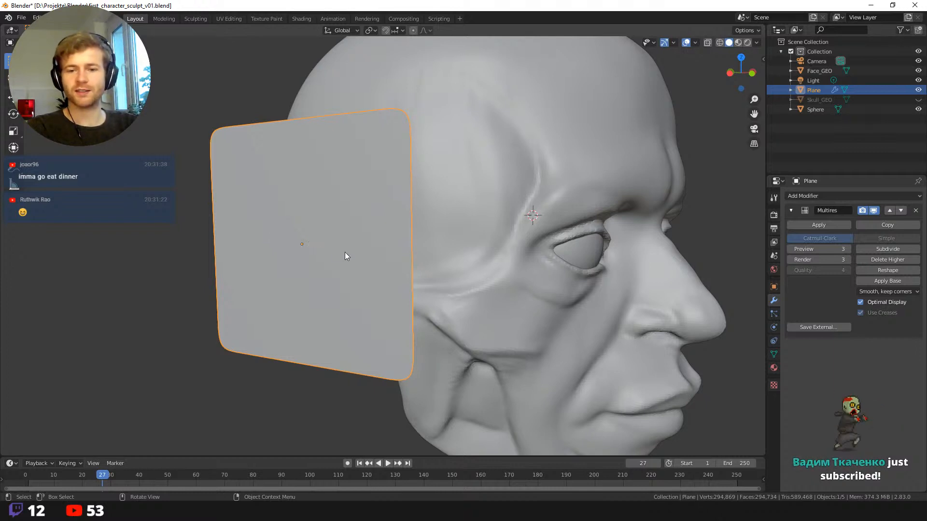
- Switch to the Sculpting workspace with the plane active and turn off X-axis mirror symmetry
{"action": "mouse_move", "coordinate": [309, 248]}
{"action": "middle_mouse_down"}
{"action": "mouse_move", "coordinate": [276, 224]}
{"action": "mouse_move", "coordinate": [295, 241]}
{"action": "middle_mouse_up"}
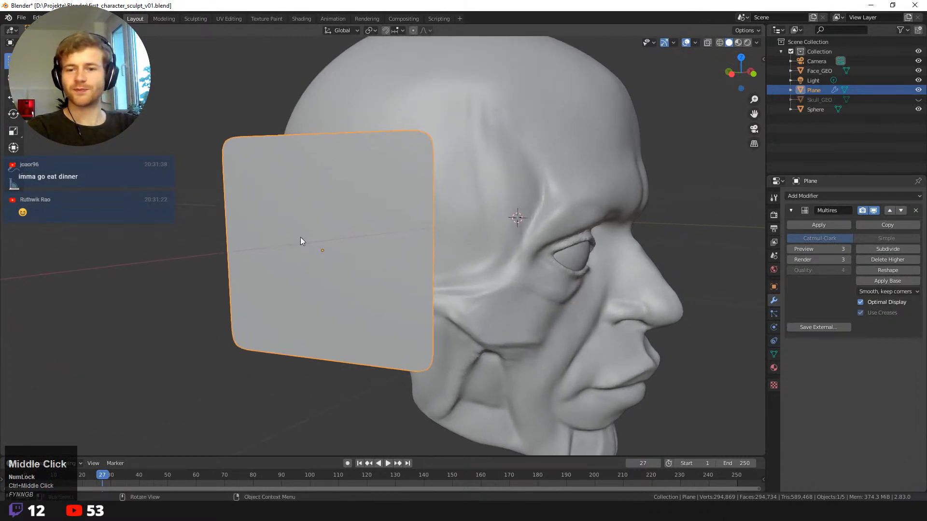
{"action": "middle_click_drag", "start_coordinate": [292, 234], "coordinate": [716, 152]}
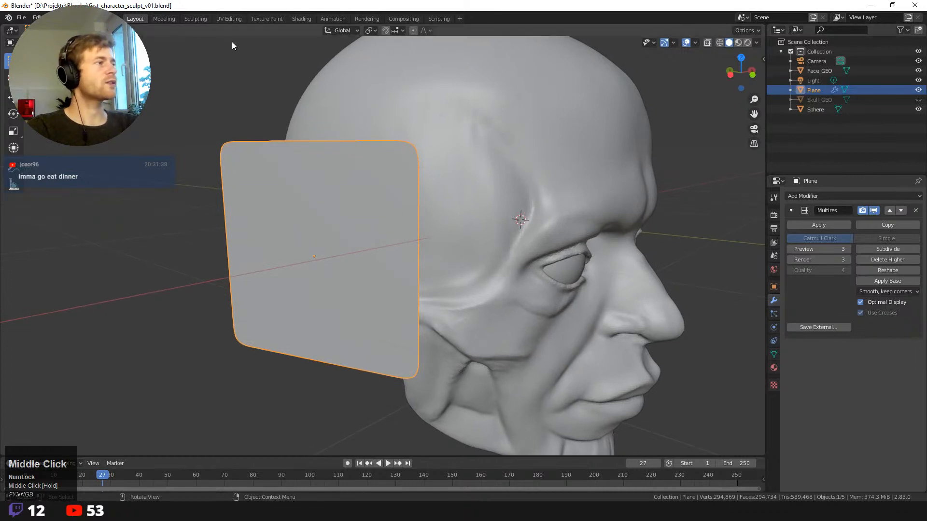
{"action": "left_click", "coordinate": [195, 18]}
{"action": "middle_click_drag", "start_coordinate": [261, 250], "coordinate": [216, 188]}
{"action": "middle_click", "coordinate": [144, 171], "text": "alt"}
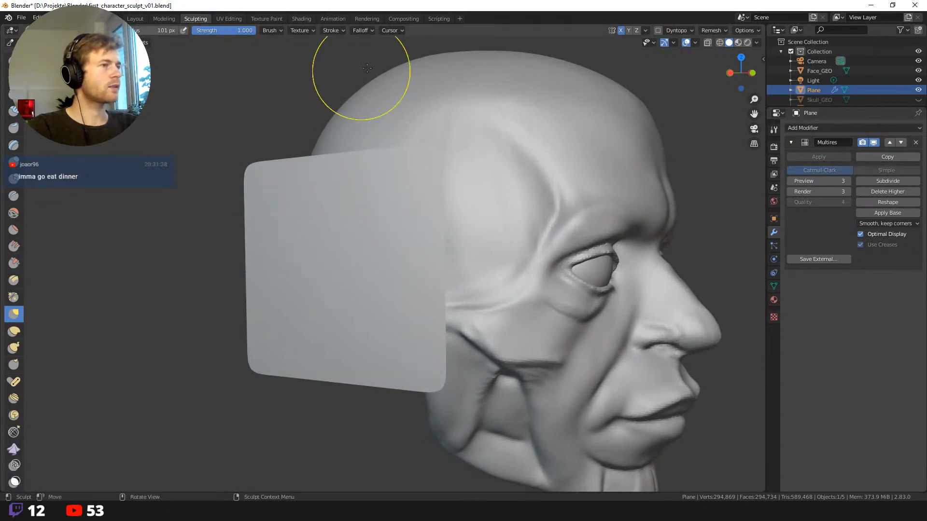
{"action": "left_click", "coordinate": [620, 31]}
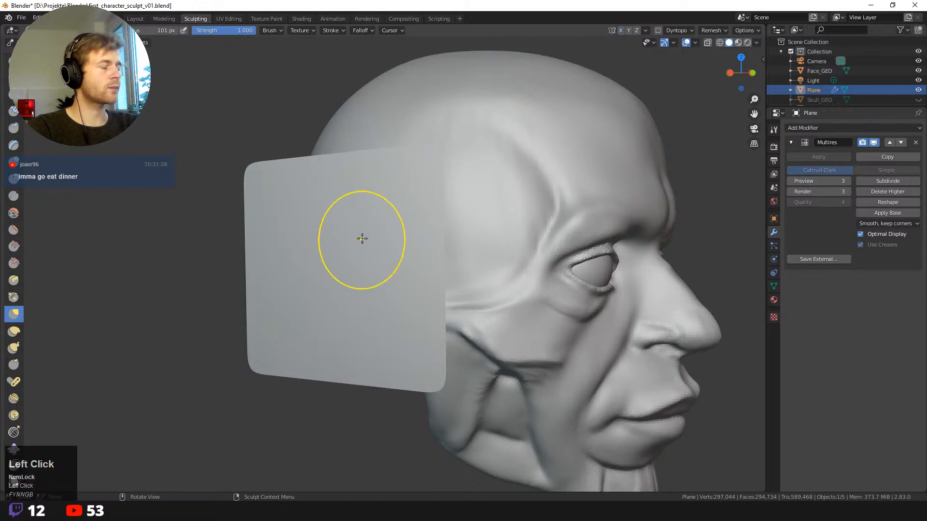
- Choose the Clay Strips brush and subdivide the plane's Multires modifier once more to level 4
{"action": "key", "text": "shift+space"}
{"action": "left_click", "coordinate": [324, 142]}
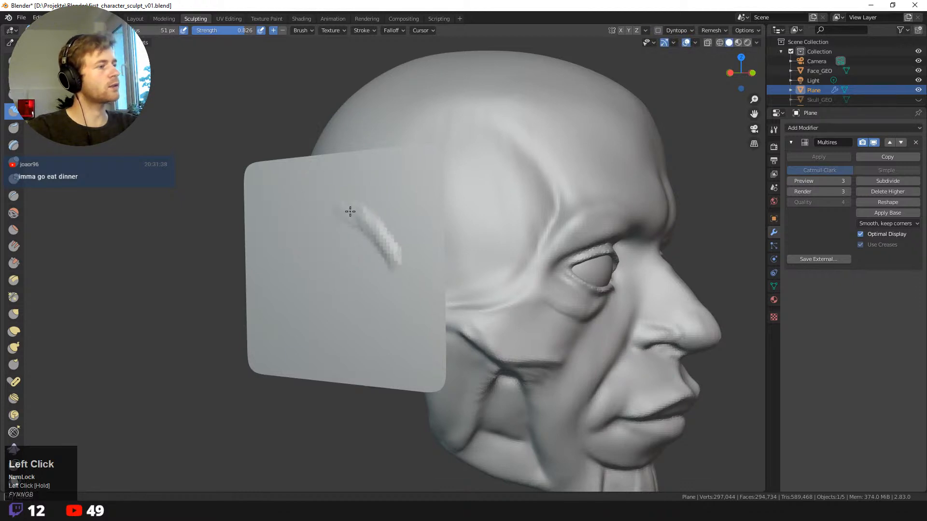
{"action": "left_click", "coordinate": [878, 181]}
- Build up the ear's curved upper rim on the plane with a Clay Strips brush of about 66 px, extending it to a pointed tip
{"action": "key", "text": "f"}
{"action": "mouse_move", "coordinate": [350, 228]}
{"action": "left_mouse_down"}
{"action": "mouse_move", "coordinate": [386, 258]}
{"action": "mouse_move", "coordinate": [360, 216]}
{"action": "left_mouse_up"}
{"action": "left_click", "coordinate": [385, 254]}
{"action": "key", "text": "f"}
{"action": "left_click", "coordinate": [386, 257]}
{"action": "key", "text": "f"}
{"action": "left_click", "coordinate": [381, 238]}
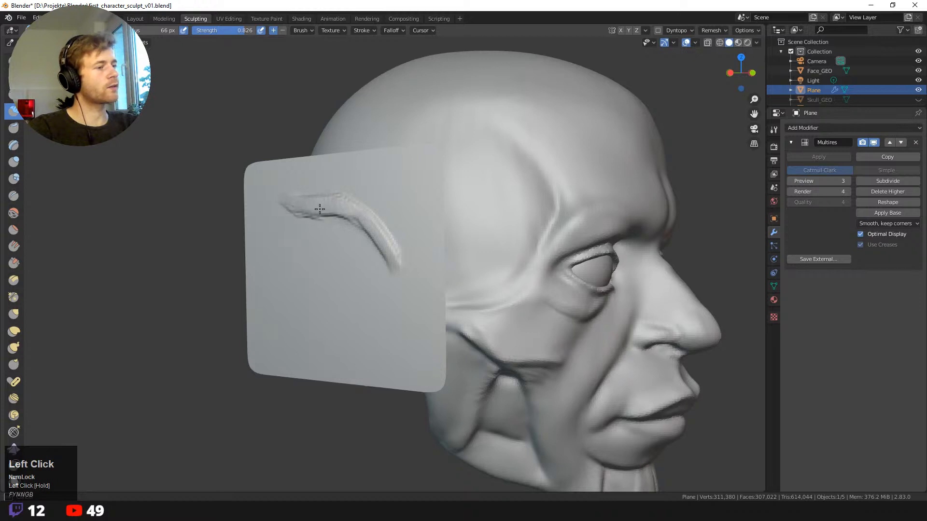
{"action": "mouse_move", "coordinate": [319, 208]}
{"action": "left_mouse_down"}
{"action": "mouse_move", "coordinate": [355, 222]}
{"action": "mouse_move", "coordinate": [393, 264]}
{"action": "mouse_move", "coordinate": [285, 195]}
{"action": "mouse_move", "coordinate": [278, 200]}
{"action": "left_mouse_up"}
- Block in the tragus and earlobe below the upper rim with Clay Strips, carving the hollow between them with the inverted brush
{"action": "left_click_drag", "start_coordinate": [381, 251], "coordinate": [380, 259]}
{"action": "mouse_move", "coordinate": [381, 258]}
{"action": "left_mouse_down"}
{"action": "mouse_move", "coordinate": [379, 273]}
{"action": "mouse_move", "coordinate": [369, 258]}
{"action": "mouse_move", "coordinate": [366, 281]}
{"action": "mouse_move", "coordinate": [374, 271]}
{"action": "mouse_move", "coordinate": [365, 265]}
{"action": "mouse_move", "coordinate": [381, 304]}
{"action": "mouse_move", "coordinate": [375, 275]}
{"action": "left_mouse_up"}
{"action": "key", "text": "f"}
{"action": "left_click", "coordinate": [392, 296]}
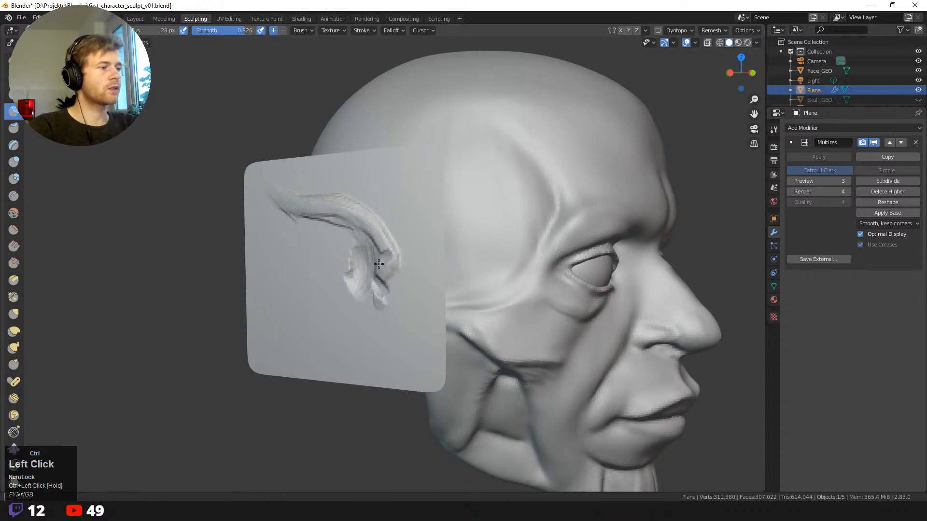
{"action": "key", "text": "f"}
{"action": "left_click", "coordinate": [382, 280]}
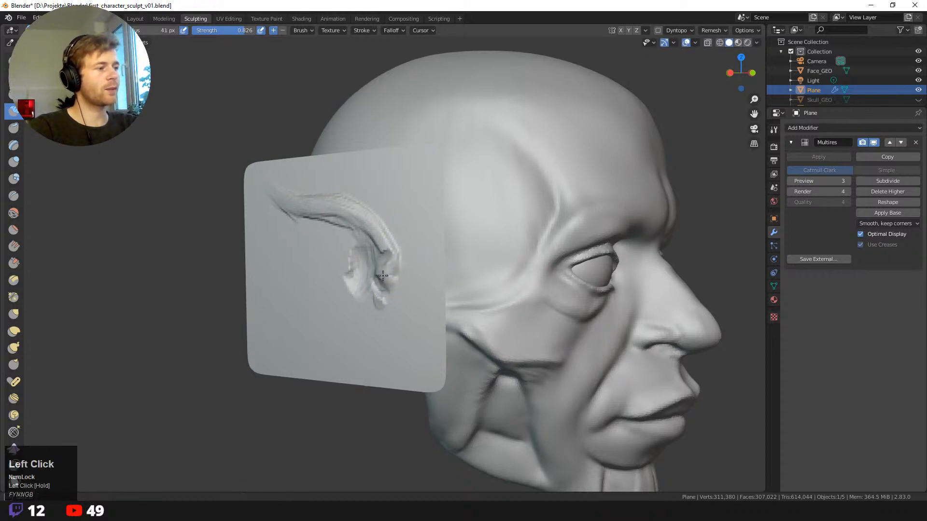
{"action": "mouse_move", "coordinate": [395, 275]}
{"action": "left_mouse_down", "text": "ctrl"}
{"action": "mouse_move", "coordinate": [382, 251]}
{"action": "mouse_move", "coordinate": [369, 264]}
{"action": "left_mouse_up", "text": "ctrl"}
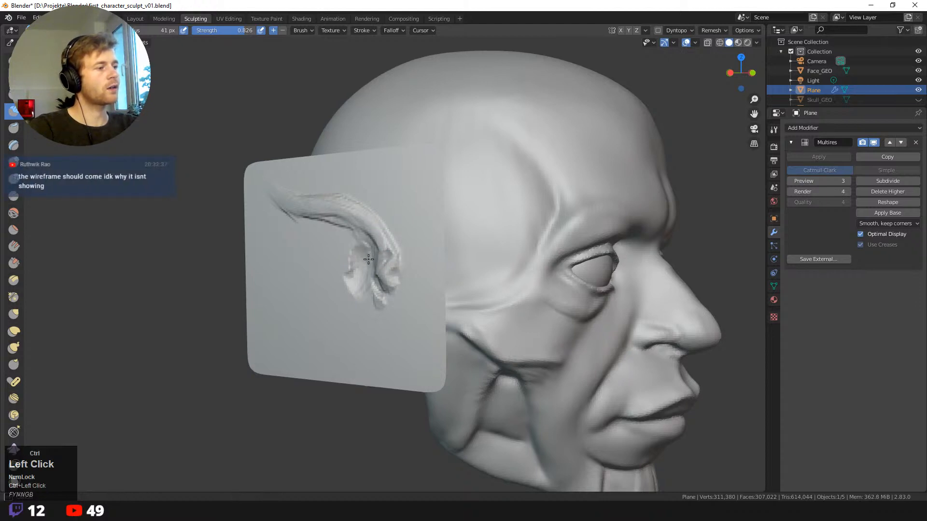
{"action": "mouse_move", "coordinate": [377, 296]}
{"action": "left_mouse_down"}
{"action": "mouse_move", "coordinate": [393, 306]}
{"action": "mouse_move", "coordinate": [375, 303]}
{"action": "left_mouse_up"}
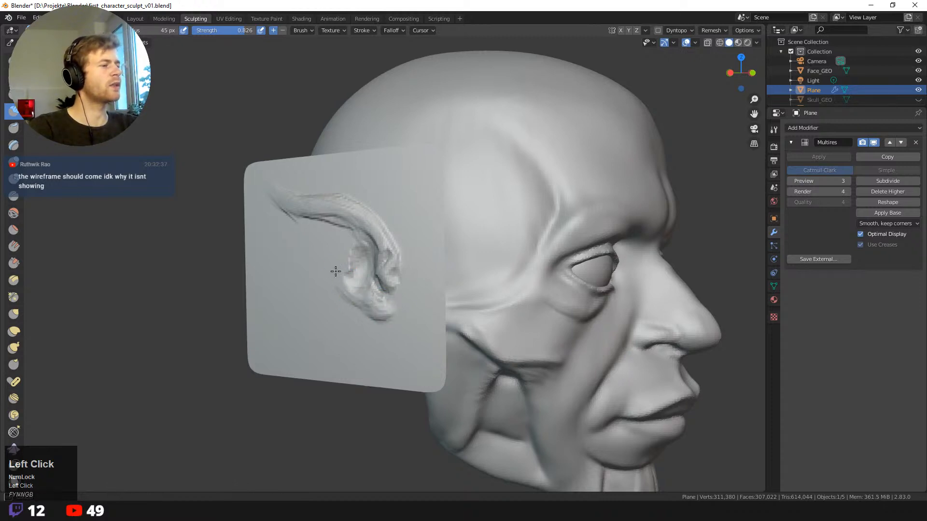
- Build up the inner fold and the ear's outer back edge with 45 px Clay Strips strokes, joining lobe and tip
{"action": "mouse_move", "coordinate": [345, 256]}
{"action": "left_mouse_down", "text": "ctrl"}
{"action": "mouse_move", "coordinate": [356, 261]}
{"action": "mouse_move", "coordinate": [354, 247]}
{"action": "left_mouse_up", "text": "ctrl"}
{"action": "mouse_move", "coordinate": [351, 246]}
{"action": "left_mouse_down"}
{"action": "mouse_move", "coordinate": [343, 271]}
{"action": "mouse_move", "coordinate": [341, 256]}
{"action": "left_mouse_up"}
{"action": "mouse_move", "coordinate": [340, 243]}
{"action": "left_mouse_down"}
{"action": "mouse_move", "coordinate": [337, 224]}
{"action": "mouse_move", "coordinate": [340, 292]}
{"action": "left_mouse_up"}
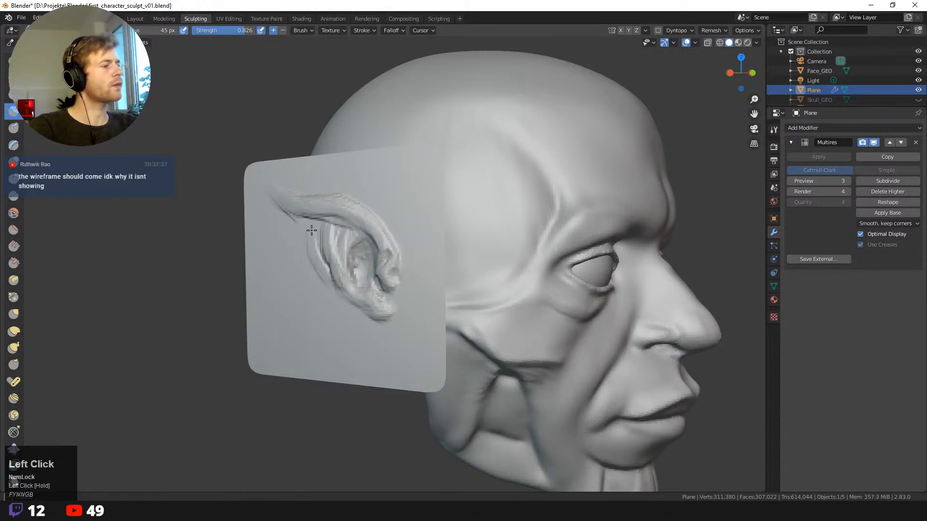
{"action": "mouse_move", "coordinate": [312, 262]}
{"action": "left_mouse_down"}
{"action": "mouse_move", "coordinate": [319, 228]}
{"action": "mouse_move", "coordinate": [314, 245]}
{"action": "mouse_move", "coordinate": [290, 207]}
{"action": "left_mouse_up"}
{"action": "left_click_drag", "start_coordinate": [288, 208], "coordinate": [317, 265]}
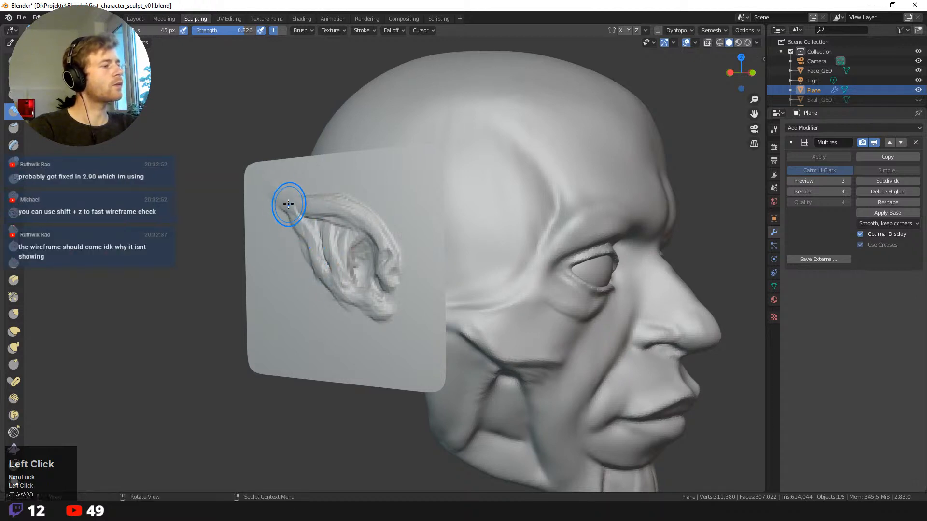
- Smooth the rough clay strokes across the whole ear with an enlarged brush, then restore the brush radius to 45 px
{"action": "middle_click_drag", "start_coordinate": [212, 141], "coordinate": [244, 150]}
{"action": "mouse_move", "coordinate": [226, 135]}
{"action": "middle_mouse_down", "text": "ctrl"}
{"action": "mouse_move", "coordinate": [174, 70]}
{"action": "mouse_move", "coordinate": [186, 92]}
{"action": "middle_mouse_up", "text": "ctrl"}
{"action": "key", "text": "f"}
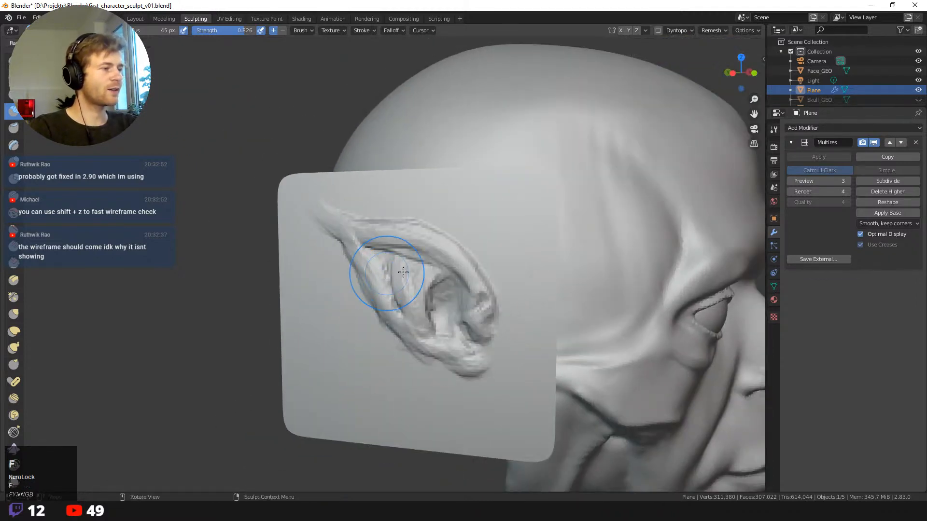
{"action": "left_click", "coordinate": [403, 273]}
{"action": "mouse_move", "coordinate": [403, 265]}
{"action": "left_mouse_down", "text": "shift"}
{"action": "mouse_move", "coordinate": [467, 310]}
{"action": "mouse_move", "coordinate": [435, 328]}
{"action": "mouse_move", "coordinate": [428, 345]}
{"action": "mouse_move", "coordinate": [431, 329]}
{"action": "left_mouse_up", "text": "shift"}
{"action": "key", "text": "f"}
{"action": "left_click", "coordinate": [368, 283]}
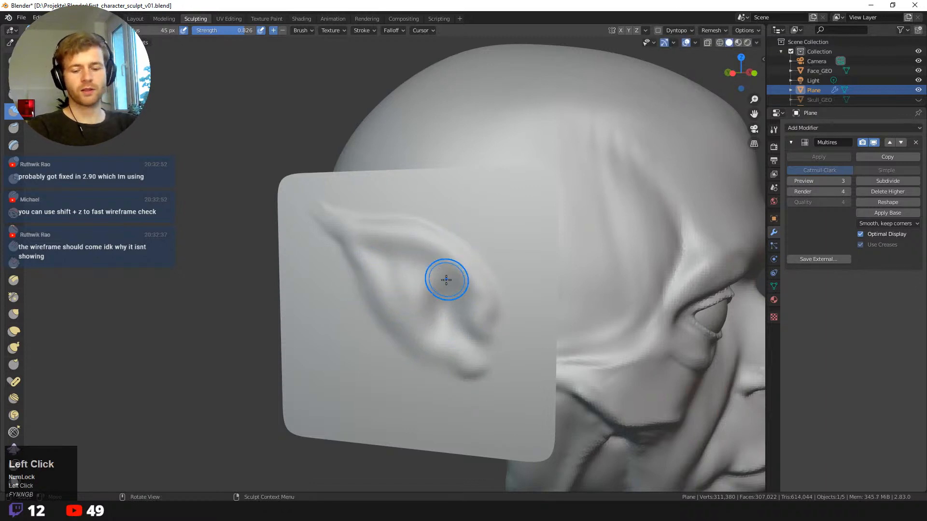
- Carve the crease beneath the upper rim and down into the ear's hollow with the Draw Sharp brush at 65 px
{"action": "key", "text": "shift+space"}
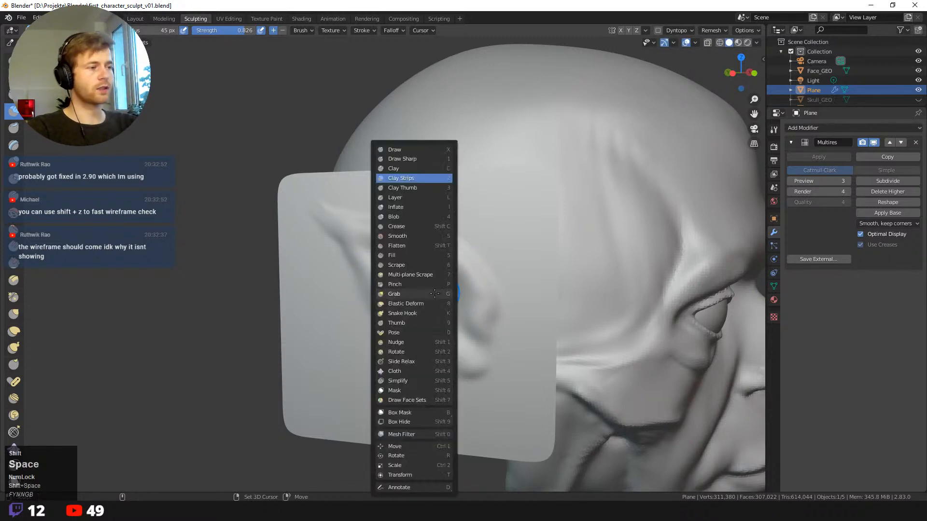
{"action": "left_click", "coordinate": [399, 159]}
{"action": "left_click", "coordinate": [418, 250]}
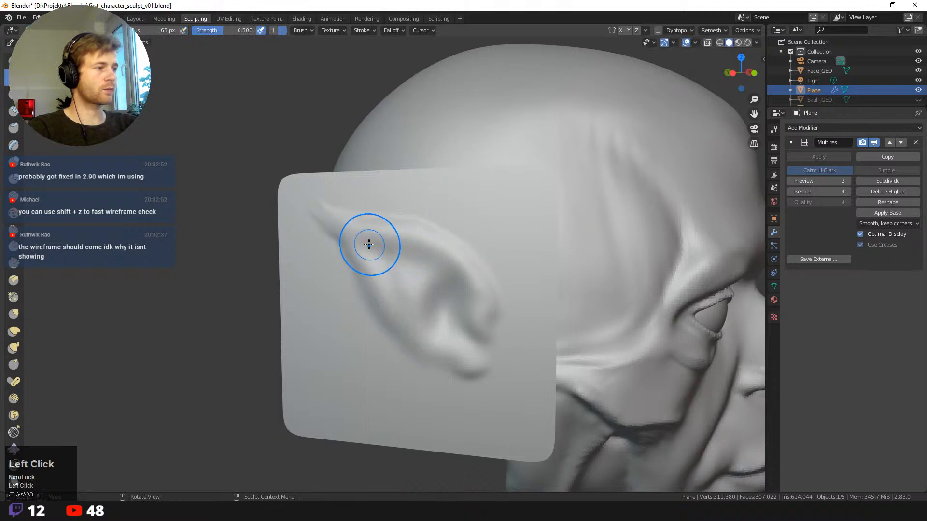
{"action": "left_click_drag", "start_coordinate": [369, 244], "coordinate": [414, 254]}
{"action": "left_click_drag", "start_coordinate": [385, 247], "coordinate": [417, 258]}
{"action": "mouse_move", "coordinate": [409, 260]}
{"action": "left_mouse_down"}
{"action": "mouse_move", "coordinate": [424, 259]}
{"action": "mouse_move", "coordinate": [453, 290]}
{"action": "mouse_move", "coordinate": [464, 309]}
{"action": "mouse_move", "coordinate": [441, 309]}
{"action": "mouse_move", "coordinate": [441, 328]}
{"action": "mouse_move", "coordinate": [449, 296]}
{"action": "mouse_move", "coordinate": [434, 319]}
{"action": "mouse_move", "coordinate": [427, 305]}
{"action": "mouse_move", "coordinate": [454, 330]}
{"action": "left_mouse_up"}
- Deepen the ear canal opening with Draw Sharp, adjusting the brush radius between about 42 and 55 px
{"action": "key", "text": "f"}
{"action": "left_click", "coordinate": [450, 332]}
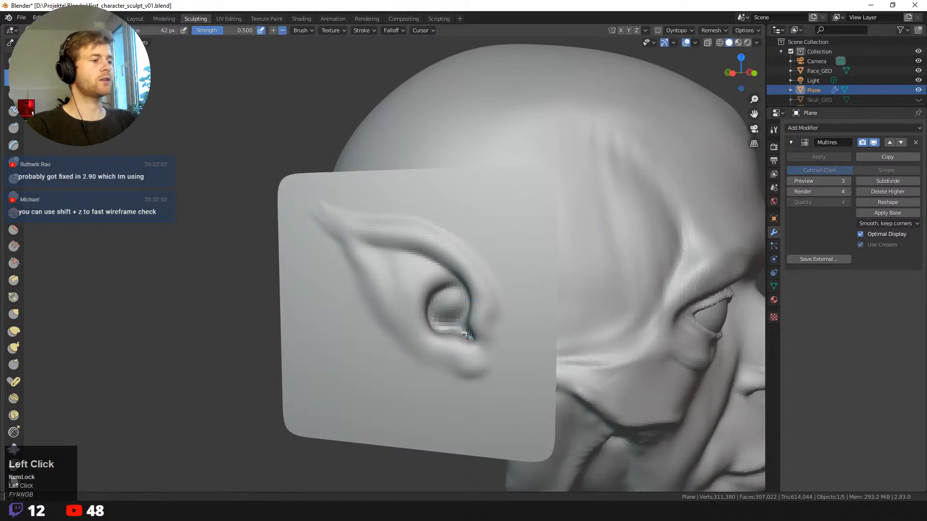
{"action": "key", "text": "f"}
{"action": "left_click", "coordinate": [426, 299]}
{"action": "key", "text": "f"}
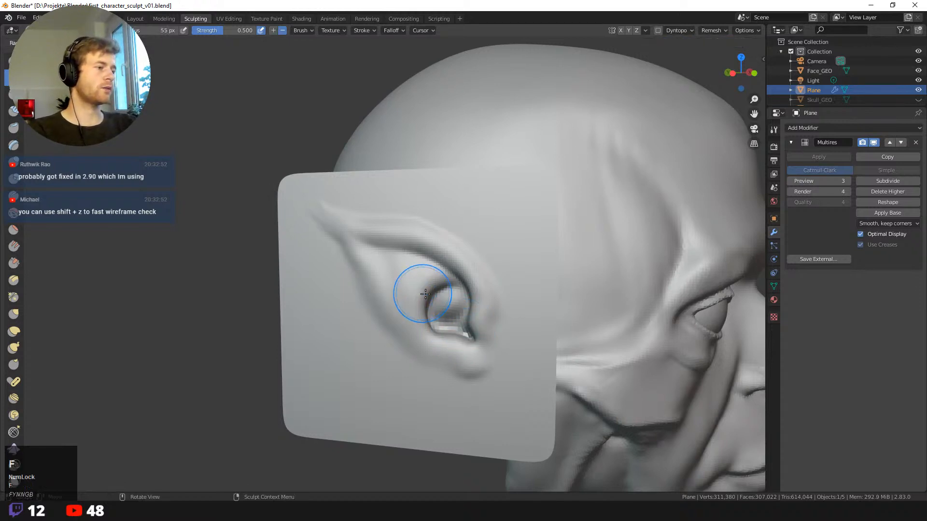
{"action": "left_click", "coordinate": [427, 295]}
{"action": "key", "text": "f"}
{"action": "left_click", "coordinate": [430, 288]}
- Carve the groove between the outer back rim and the inner fold with Draw Sharp, then enlarge the brush to 93 px
{"action": "left_click_drag", "start_coordinate": [385, 260], "coordinate": [399, 296]}
{"action": "mouse_move", "coordinate": [385, 251]}
{"action": "left_mouse_down"}
{"action": "mouse_move", "coordinate": [415, 332]}
{"action": "mouse_move", "coordinate": [453, 348]}
{"action": "left_mouse_up"}
{"action": "key", "text": "f"}
{"action": "left_click", "coordinate": [404, 322]}
{"action": "key", "text": "f"}
{"action": "left_click", "coordinate": [471, 354]}
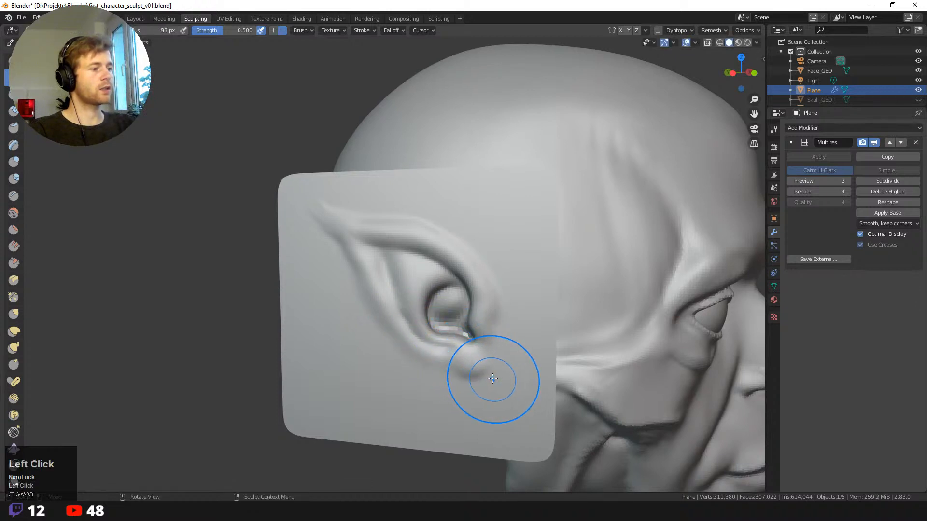
- Raise the earlobe and lower back rim with inverted 93 px Draw Sharp strokes, then reduce the brush to 62 px
{"action": "left_click_drag", "start_coordinate": [488, 376], "coordinate": [457, 377], "text": "ctrl"}
{"action": "mouse_move", "coordinate": [456, 377]}
{"action": "left_mouse_down", "text": "ctrl"}
{"action": "mouse_move", "coordinate": [466, 383]}
{"action": "mouse_move", "coordinate": [445, 371]}
{"action": "left_mouse_up", "text": "ctrl"}
{"action": "left_click_drag", "start_coordinate": [449, 377], "coordinate": [392, 322], "text": "ctrl"}
{"action": "key", "text": "f"}
{"action": "left_click", "coordinate": [462, 308]}
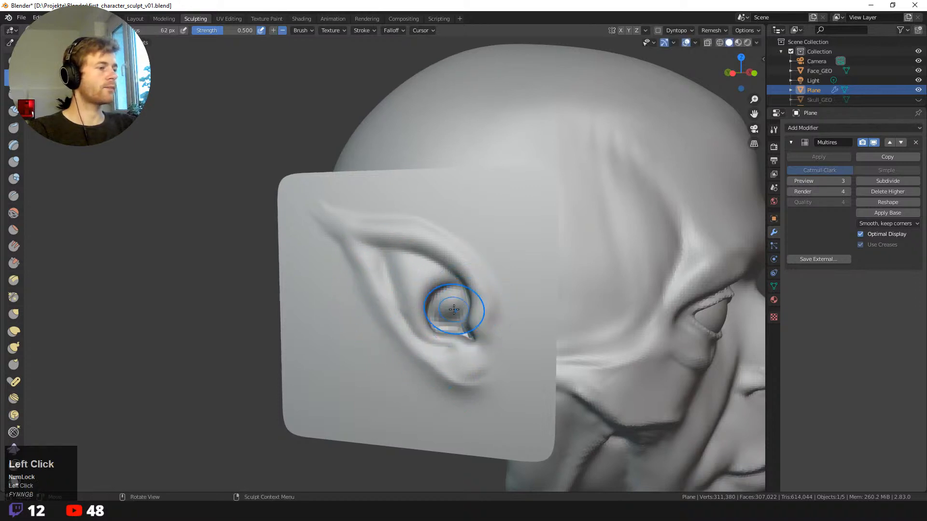
- Sharpen the notch around the tragus at the front of the ear canal with Draw Sharp at 62 and 25 px
{"action": "left_click_drag", "start_coordinate": [484, 303], "coordinate": [476, 306]}
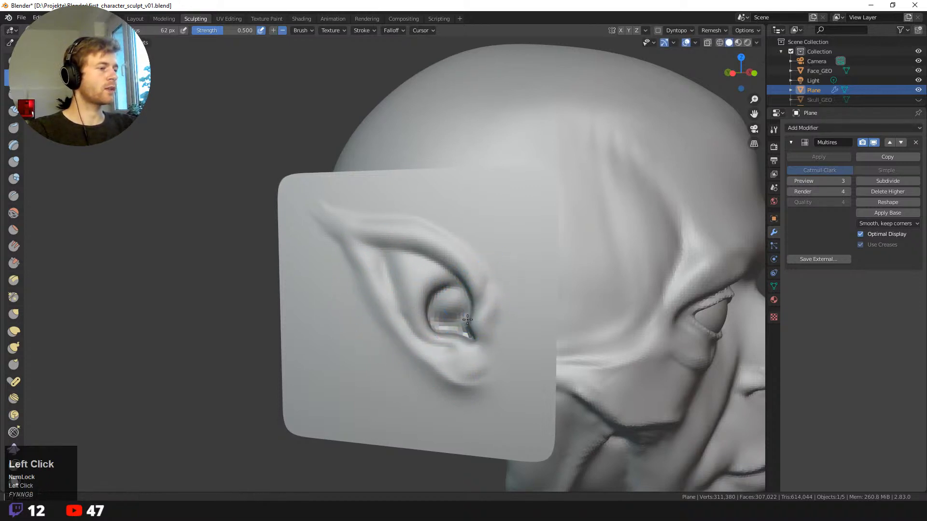
{"action": "key", "text": "f"}
{"action": "left_click", "coordinate": [460, 290]}
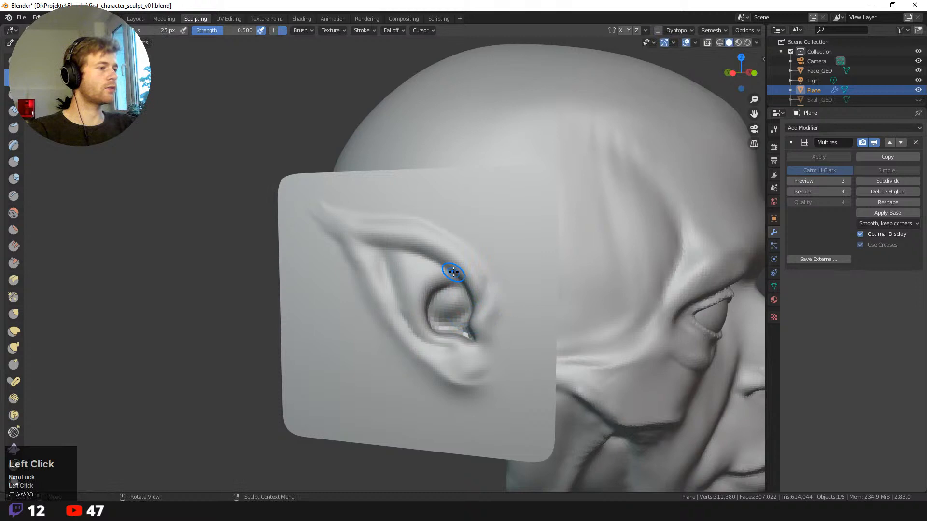
{"action": "left_click", "coordinate": [478, 289]}
{"action": "left_click", "coordinate": [484, 295]}
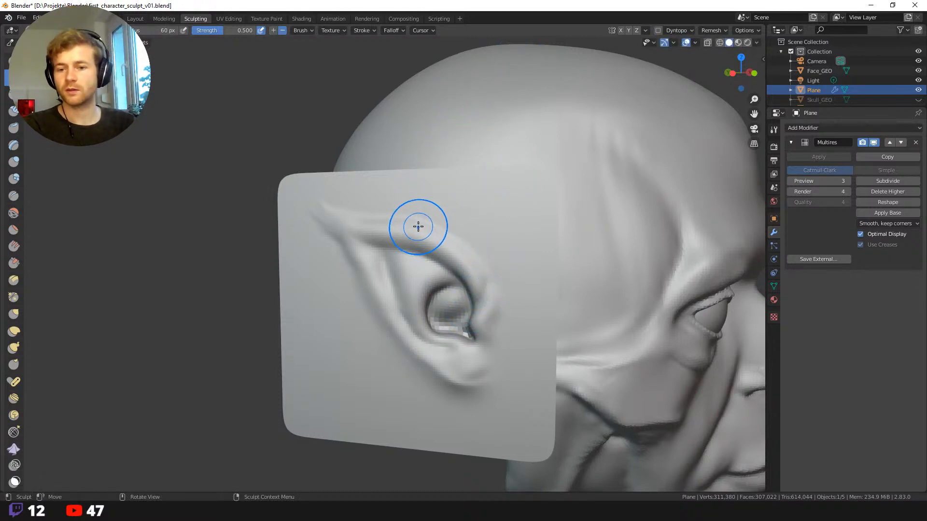
- Check the ear's mesh density in wireframe shading, return to solid shading and inspect the ear from the side
{"action": "key", "text": "shift+z"}
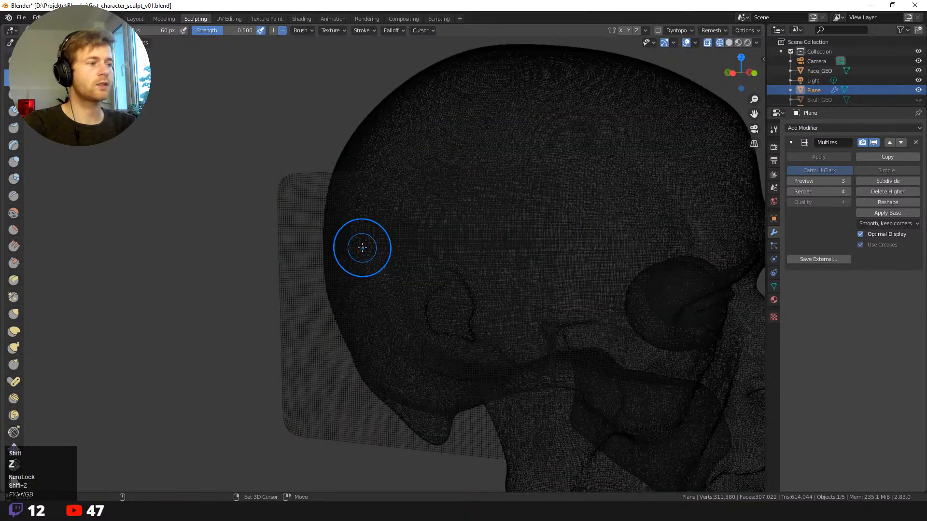
{"action": "key", "text": "shift+z"}
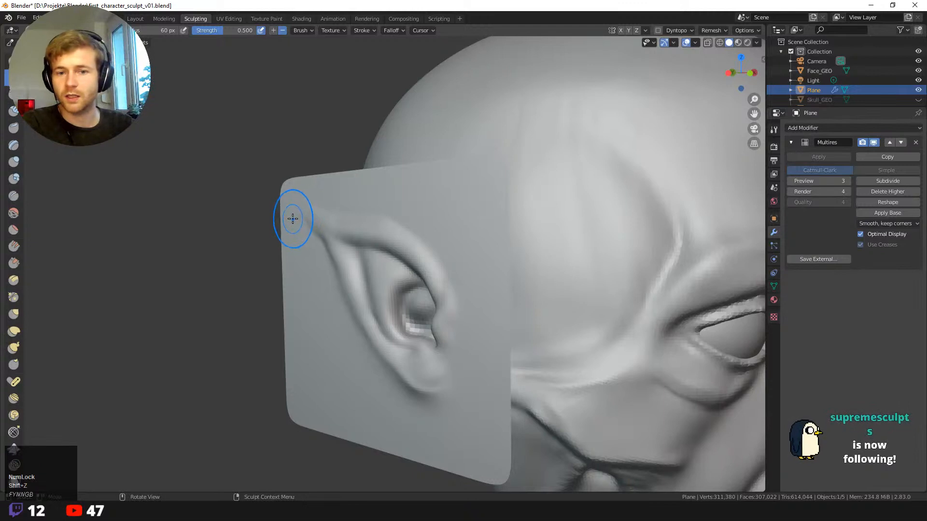
{"action": "middle_click_drag", "start_coordinate": [263, 235], "coordinate": [387, 255]}
- Raise the ridge of the upper rim towards the tip with an inverted Draw Sharp brush at 78 px
{"action": "key", "text": "f"}
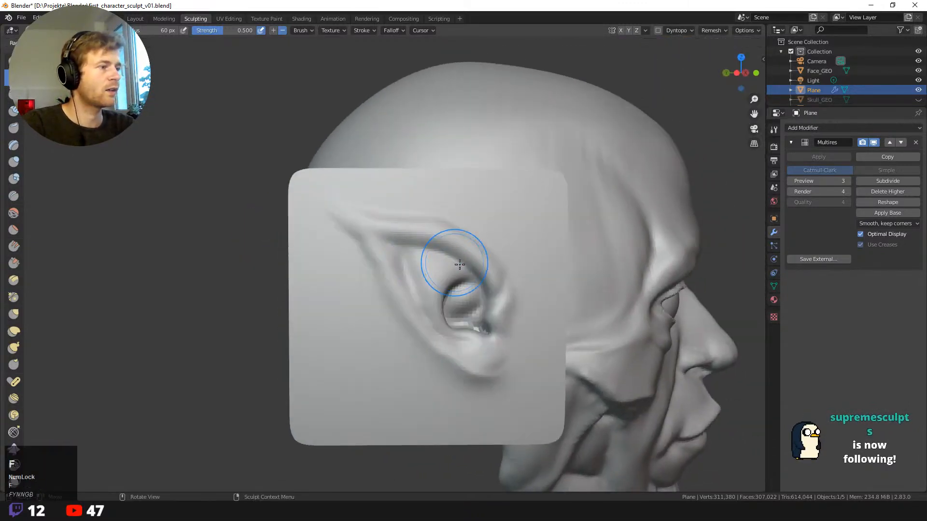
{"action": "left_click", "coordinate": [492, 264]}
{"action": "mouse_move", "coordinate": [494, 284]}
{"action": "left_mouse_down", "text": "ctrl"}
{"action": "mouse_move", "coordinate": [480, 261]}
{"action": "mouse_move", "coordinate": [410, 231]}
{"action": "left_mouse_up", "text": "ctrl"}
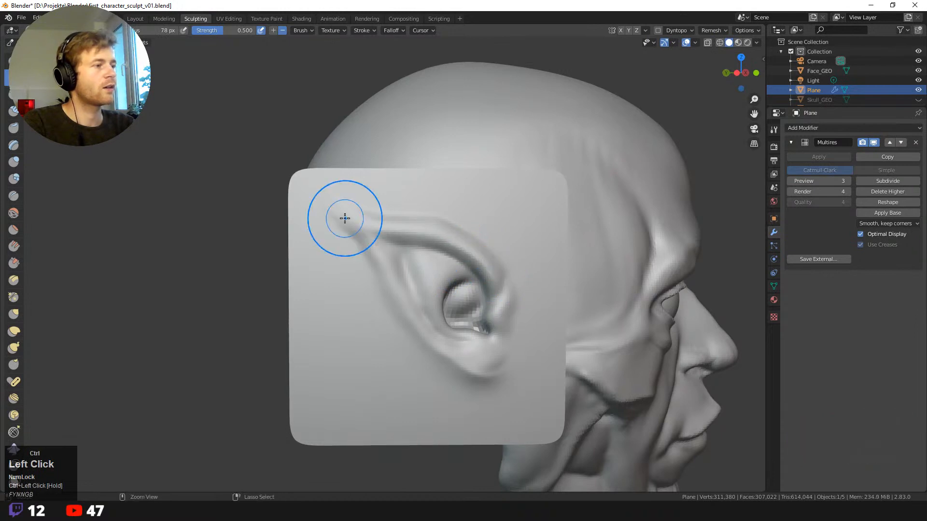
- Recheck the mesh in wireframe shading, then deepen the crease beneath the upper rim up to the tip and the inner fold's groove
{"action": "key", "text": "shift+z"}
{"action": "key", "text": "shift+z"}
{"action": "mouse_move", "coordinate": [362, 232]}
{"action": "middle_mouse_down"}
{"action": "mouse_move", "coordinate": [344, 265]}
{"action": "mouse_move", "coordinate": [365, 263]}
{"action": "middle_mouse_up"}
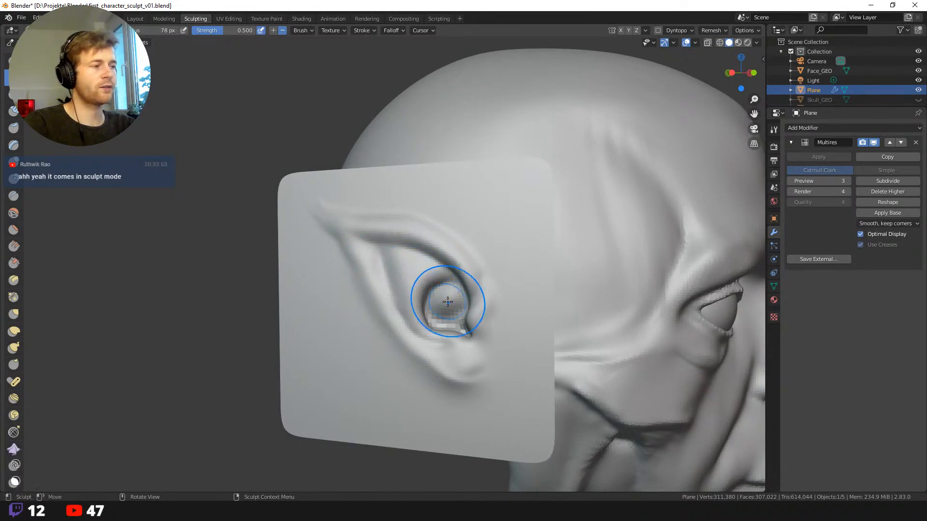
{"action": "mouse_move", "coordinate": [399, 268]}
{"action": "middle_mouse_down", "text": "ctrl"}
{"action": "mouse_move", "coordinate": [425, 289]}
{"action": "mouse_move", "coordinate": [482, 284]}
{"action": "middle_mouse_up", "text": "ctrl"}
{"action": "mouse_move", "coordinate": [508, 293]}
{"action": "left_mouse_down"}
{"action": "mouse_move", "coordinate": [484, 257]}
{"action": "mouse_move", "coordinate": [434, 230]}
{"action": "left_mouse_up"}
{"action": "left_click_drag", "start_coordinate": [450, 238], "coordinate": [405, 223]}
{"action": "left_click_drag", "start_coordinate": [400, 222], "coordinate": [362, 212]}
{"action": "left_click_drag", "start_coordinate": [384, 215], "coordinate": [349, 208]}
{"action": "left_click_drag", "start_coordinate": [400, 253], "coordinate": [421, 285]}
- Cut deeper behind the tragus and into the ear canal with Draw Sharp at a 49 px radius
{"action": "middle_click_drag", "start_coordinate": [444, 323], "coordinate": [405, 343]}
{"action": "key", "text": "f"}
{"action": "left_click", "coordinate": [490, 295]}
{"action": "middle_click_drag", "start_coordinate": [491, 294], "coordinate": [507, 285]}
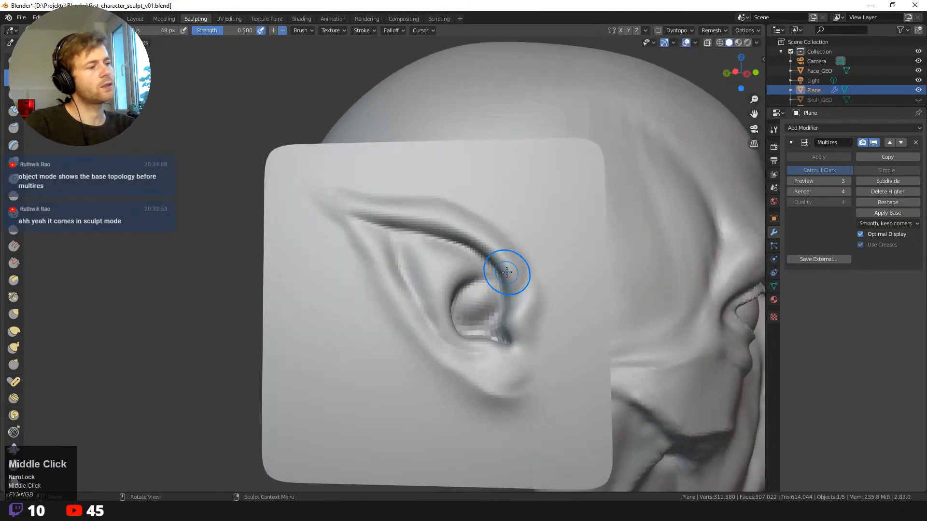
{"action": "mouse_move", "coordinate": [508, 270]}
{"action": "left_mouse_down"}
{"action": "mouse_move", "coordinate": [496, 300]}
{"action": "mouse_move", "coordinate": [482, 307]}
{"action": "left_mouse_up"}
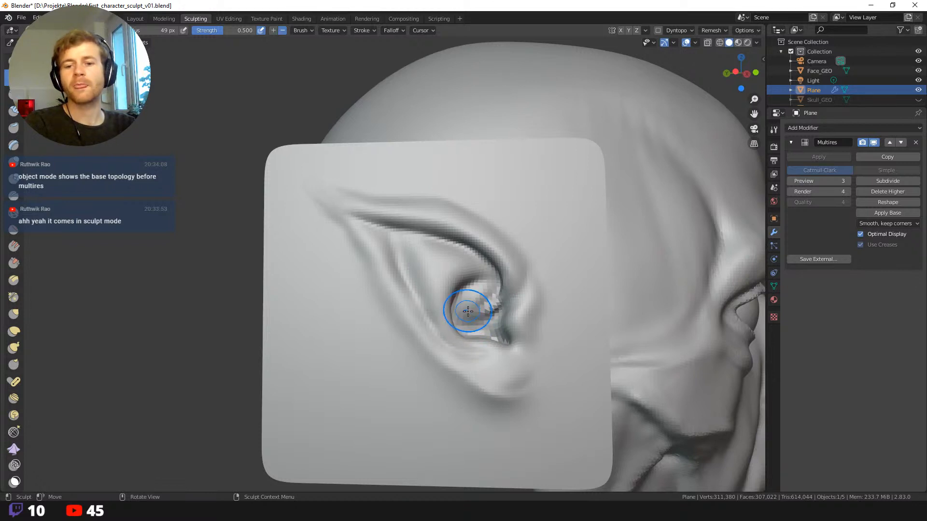
{"action": "middle_click_drag", "start_coordinate": [465, 308], "coordinate": [435, 301]}
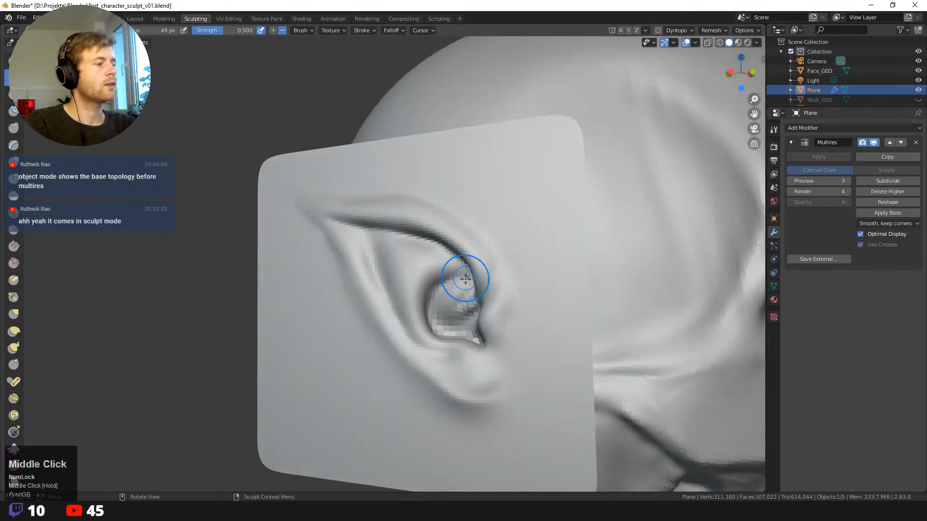
{"action": "left_click_drag", "start_coordinate": [464, 280], "coordinate": [444, 310]}
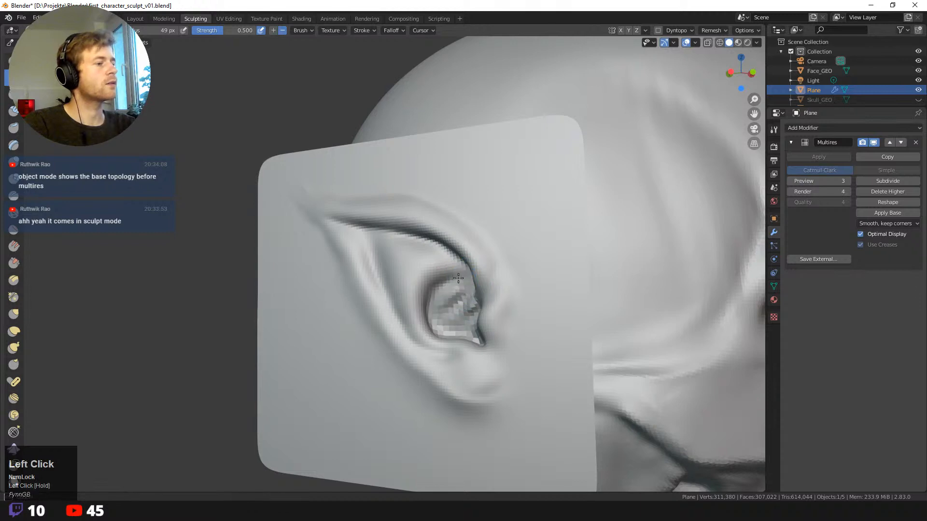
{"action": "mouse_move", "coordinate": [458, 278]}
{"action": "left_mouse_down"}
{"action": "mouse_move", "coordinate": [440, 330]}
{"action": "mouse_move", "coordinate": [435, 311]}
{"action": "mouse_move", "coordinate": [451, 292]}
{"action": "left_mouse_up"}
- Carve a groove along the outside of the ear's back edge and around the earlobe with Draw Sharp at 89 px
{"action": "key", "text": "f"}
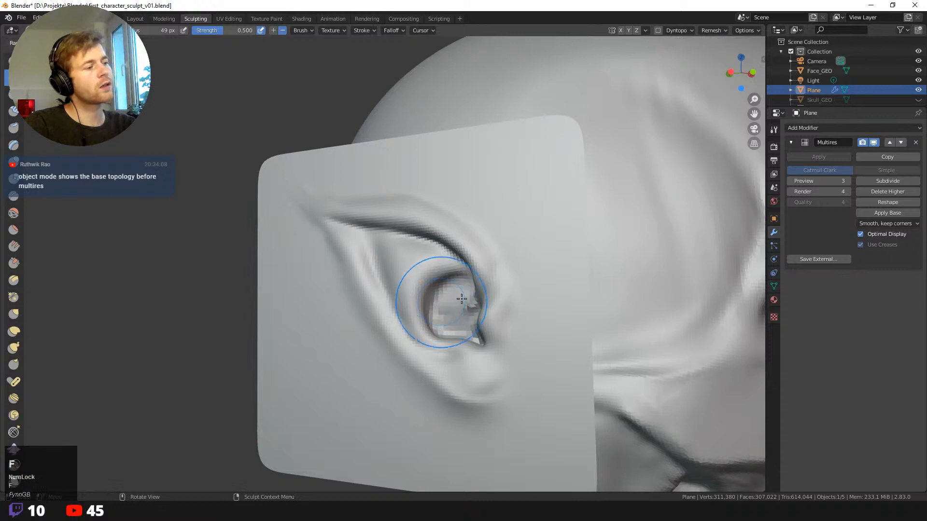
{"action": "left_click", "coordinate": [355, 259]}
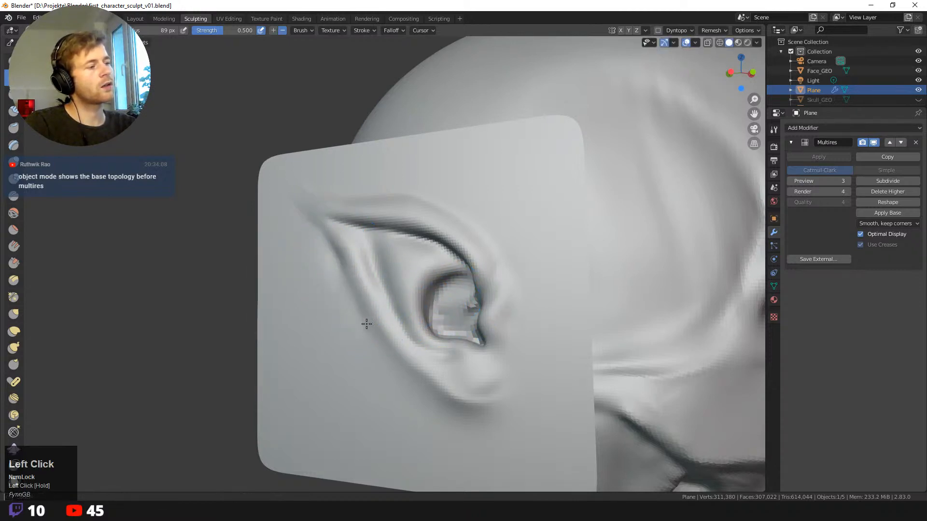
{"action": "left_click_drag", "start_coordinate": [366, 324], "coordinate": [374, 333]}
{"action": "left_click_drag", "start_coordinate": [354, 299], "coordinate": [425, 384]}
{"action": "left_click_drag", "start_coordinate": [369, 328], "coordinate": [440, 410]}
{"action": "mouse_move", "coordinate": [430, 393]}
{"action": "left_mouse_down"}
{"action": "mouse_move", "coordinate": [438, 404]}
{"action": "mouse_move", "coordinate": [470, 409]}
{"action": "left_mouse_up"}
{"action": "mouse_move", "coordinate": [449, 403]}
{"action": "left_mouse_down"}
{"action": "mouse_move", "coordinate": [461, 408]}
{"action": "mouse_move", "coordinate": [518, 387]}
{"action": "left_mouse_up"}
{"action": "left_click_drag", "start_coordinate": [493, 410], "coordinate": [514, 378]}
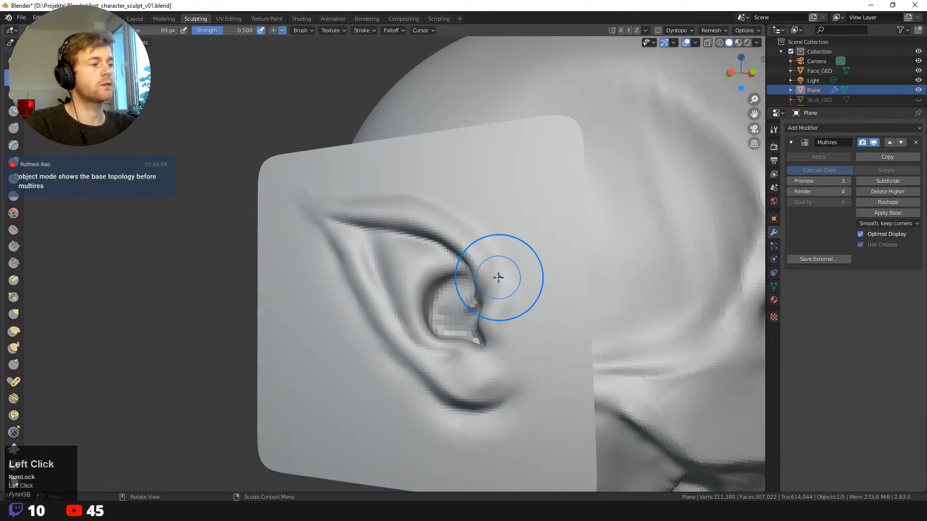
- Carve a groove along the outside of the upper rim from the front of the ear to the pointed tip
{"action": "mouse_move", "coordinate": [500, 283]}
{"action": "left_mouse_down"}
{"action": "mouse_move", "coordinate": [493, 256]}
{"action": "mouse_move", "coordinate": [434, 205]}
{"action": "left_mouse_up"}
{"action": "left_click_drag", "start_coordinate": [362, 192], "coordinate": [356, 192]}
{"action": "left_click_drag", "start_coordinate": [418, 201], "coordinate": [309, 188]}
{"action": "mouse_move", "coordinate": [333, 190]}
{"action": "left_mouse_down"}
{"action": "mouse_move", "coordinate": [296, 188]}
{"action": "mouse_move", "coordinate": [307, 209]}
{"action": "left_mouse_up"}
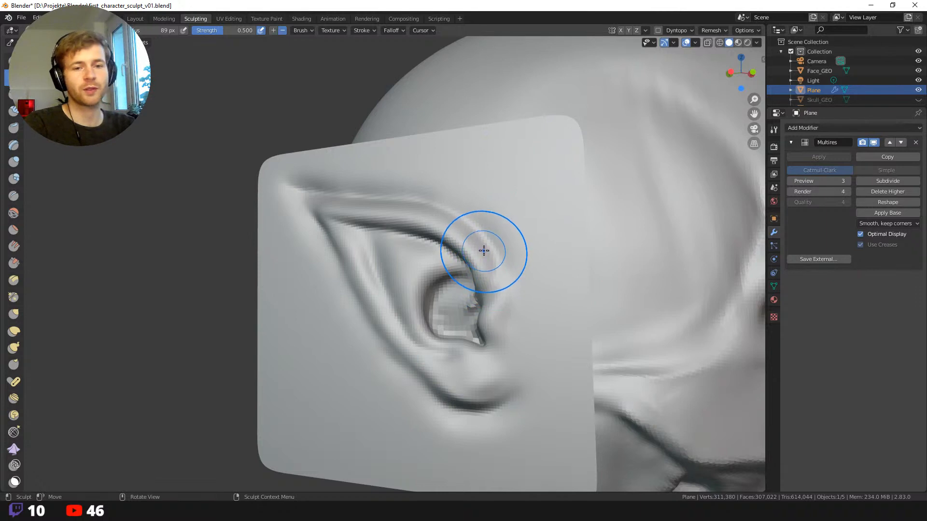
- Set the Draw Sharp brush strength to 0.545 and inspect the ear from a slightly different angle
{"action": "middle_click_drag", "start_coordinate": [440, 268], "coordinate": [457, 297]}
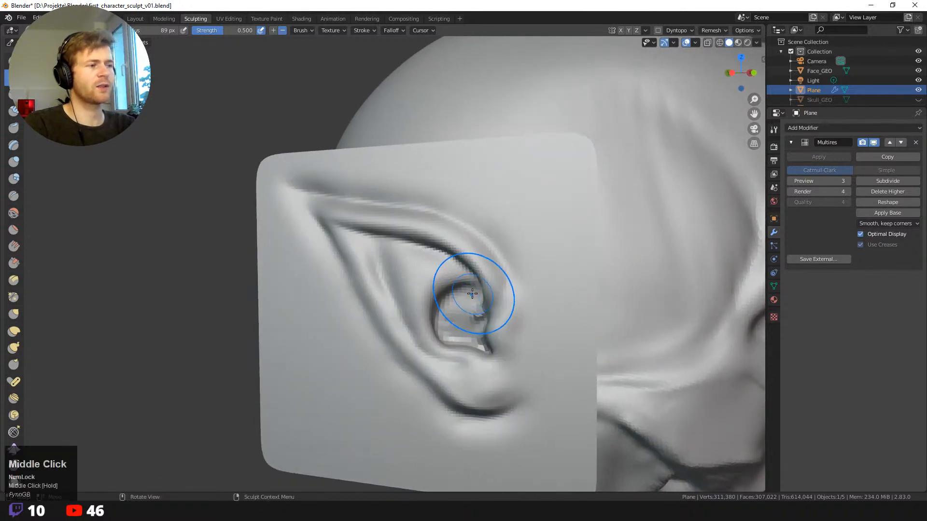
{"action": "key", "text": "shift+f"}
{"action": "left_click", "coordinate": [478, 293]}
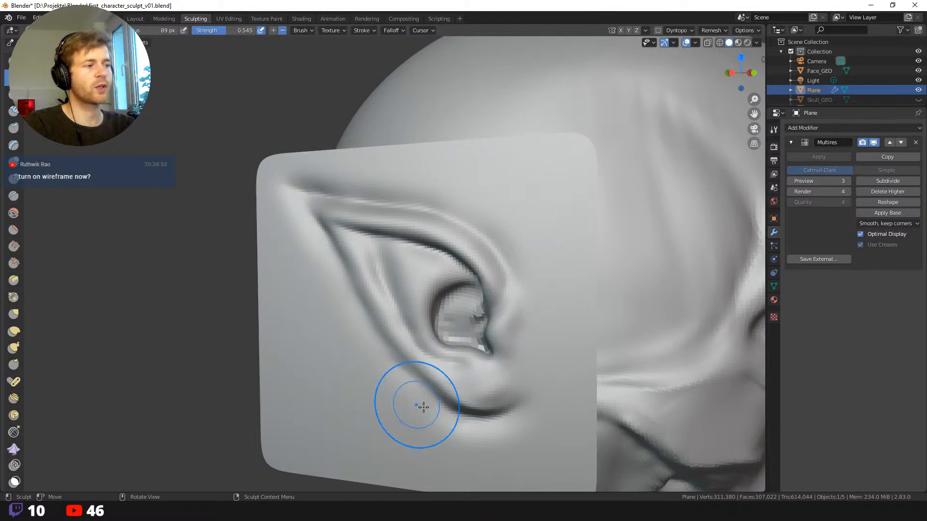
{"action": "middle_click_drag", "start_coordinate": [413, 404], "coordinate": [427, 281]}
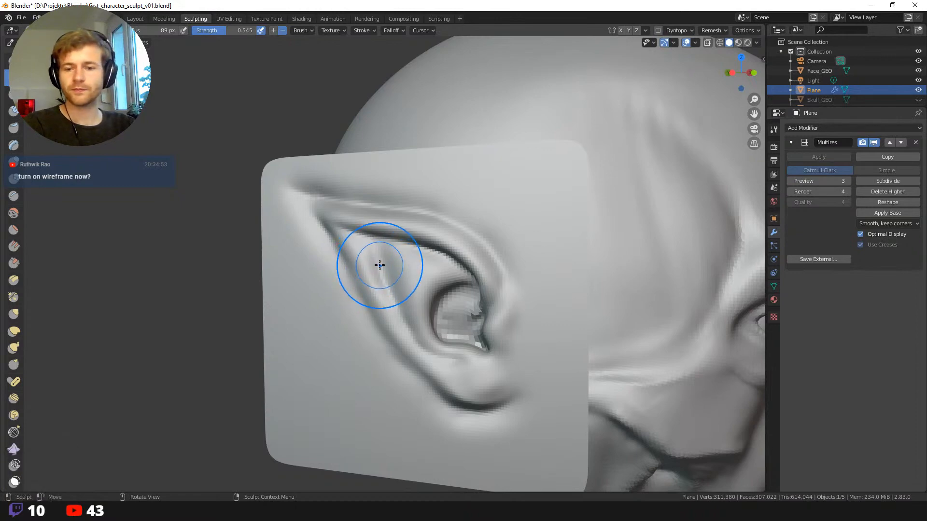
- Inspect the ear plane's mesh density in wireframe display from several angles and return to solid shading
{"action": "key", "text": "shift+z"}
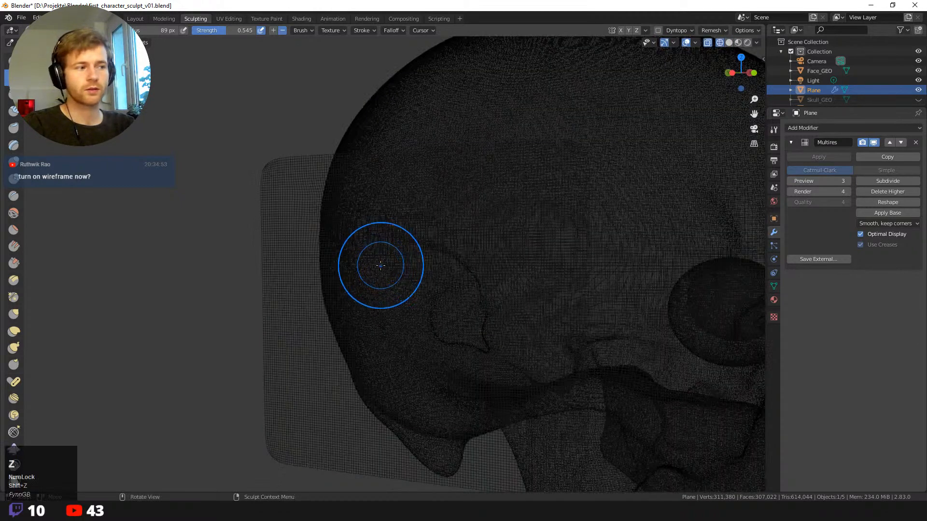
{"action": "middle_click_drag", "start_coordinate": [381, 264], "coordinate": [337, 277]}
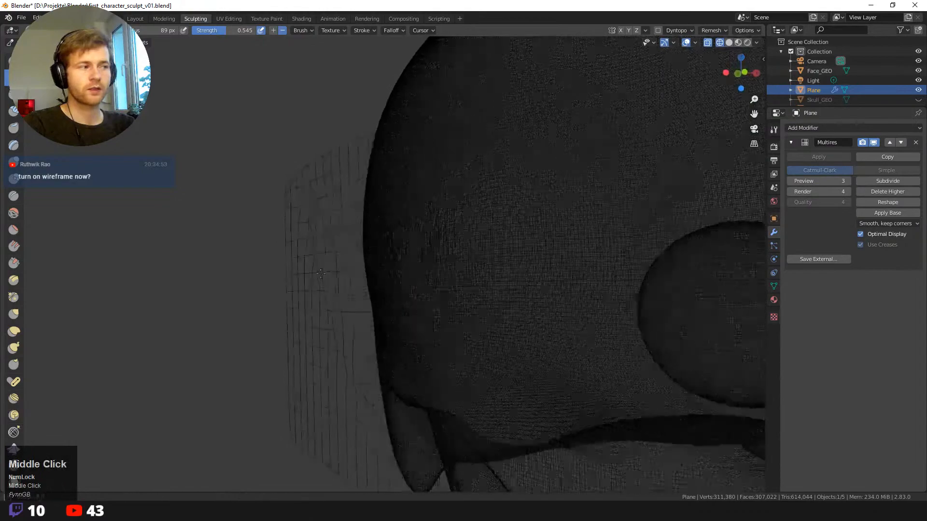
{"action": "middle_click_drag", "start_coordinate": [354, 335], "coordinate": [321, 302]}
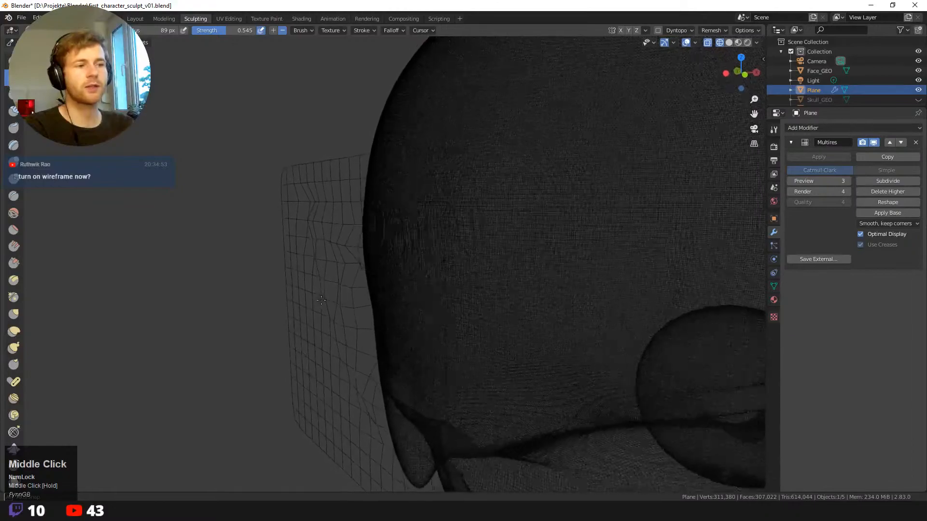
{"action": "middle_click_drag", "start_coordinate": [321, 300], "coordinate": [342, 290]}
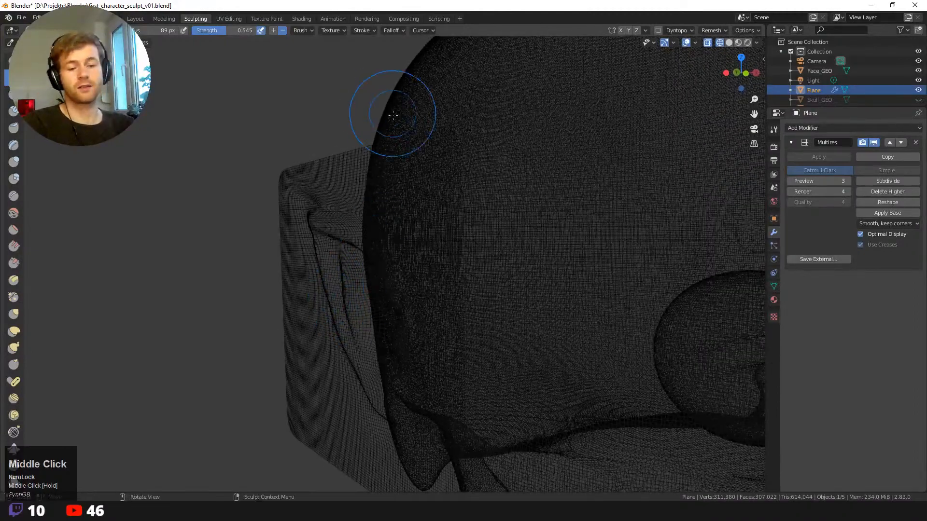
{"action": "key", "text": "shift+z"}
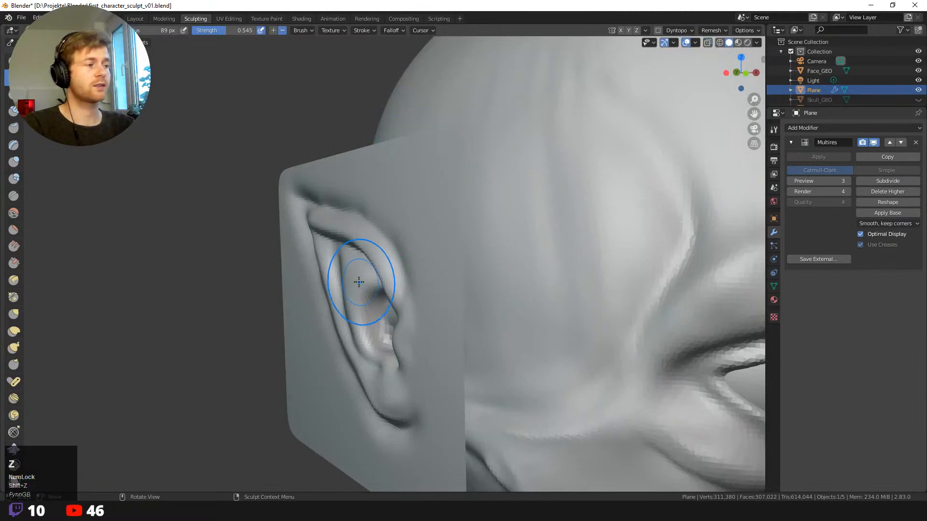
- Apply the ear plane's Multires modifier from the Layout workspace and return to sculpting
{"action": "left_click", "coordinate": [394, 271]}
{"action": "key", "text": "g"}
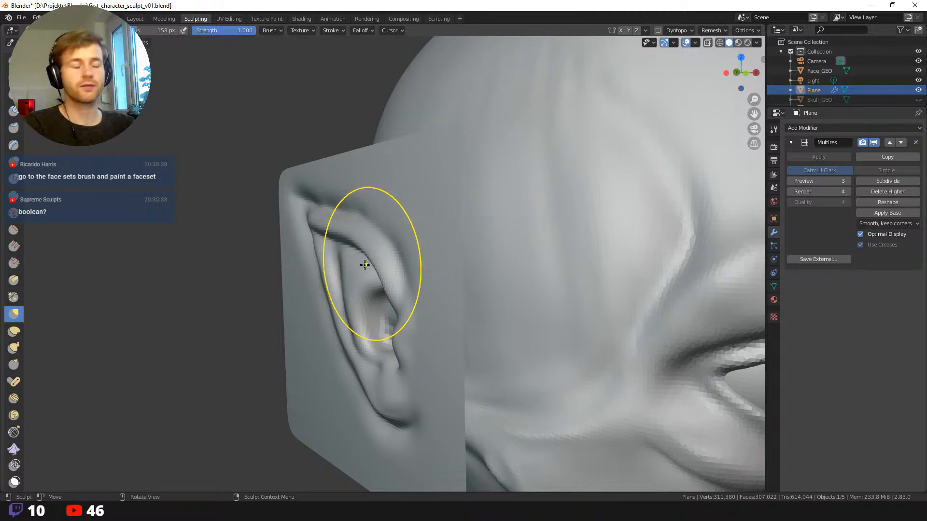
{"action": "middle_click_drag", "start_coordinate": [379, 261], "coordinate": [621, 234]}
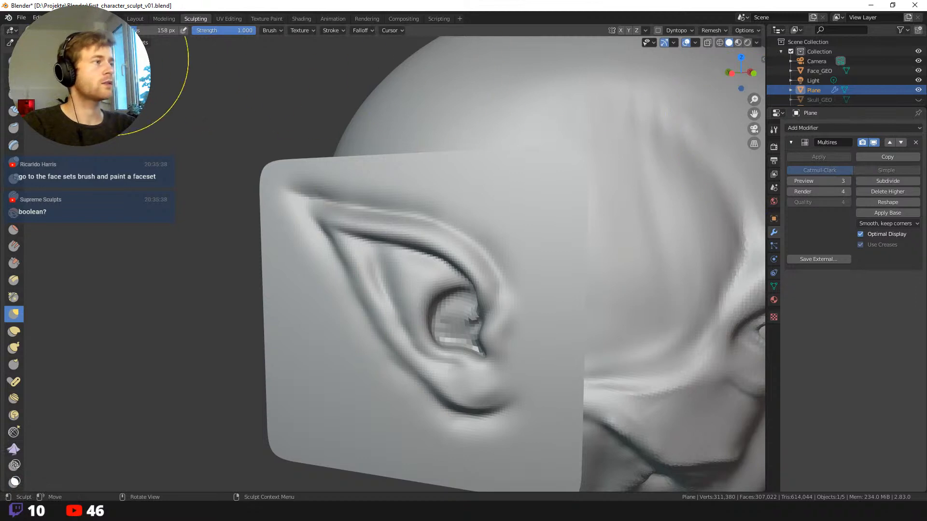
{"action": "left_click", "coordinate": [127, 19]}
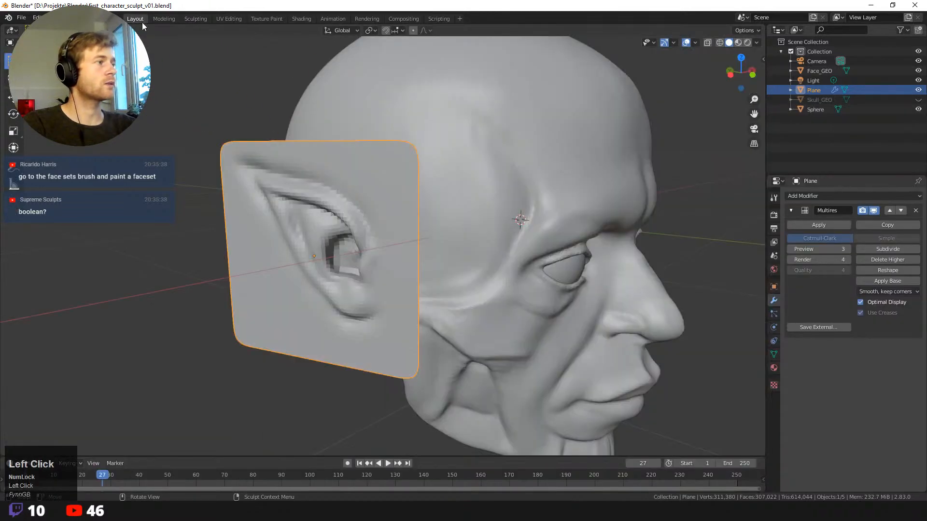
{"action": "left_click", "coordinate": [813, 226]}
{"action": "left_click", "coordinate": [195, 18]}
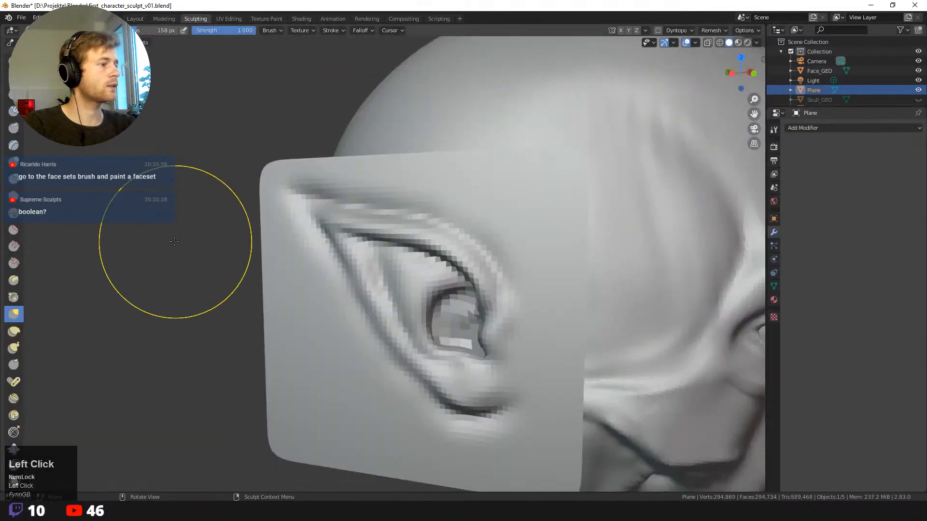
- Paint a face set over the whole ear with Draw Face Sets at 93 px, and set the brush radius to 51 px
{"action": "middle_click_drag", "start_coordinate": [172, 244], "coordinate": [111, 299]}
{"action": "key", "text": "shift+space"}
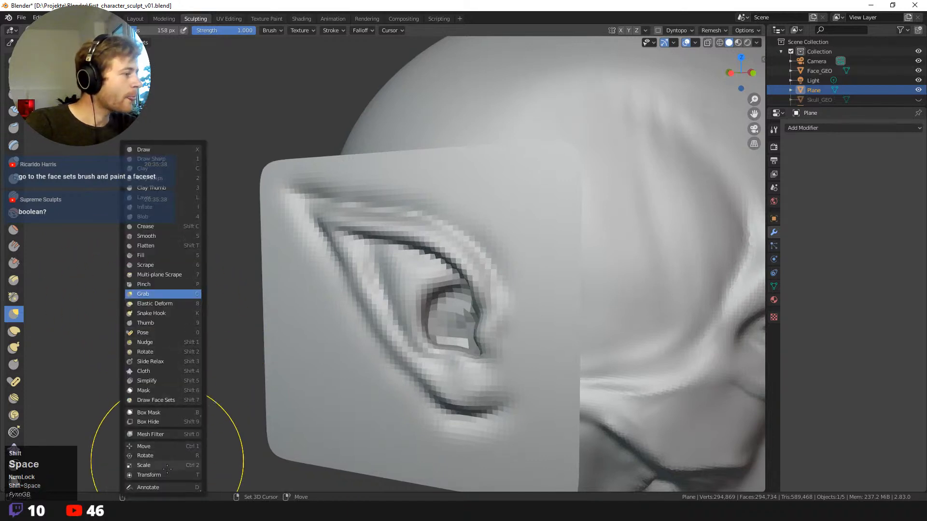
{"action": "left_click", "coordinate": [156, 400]}
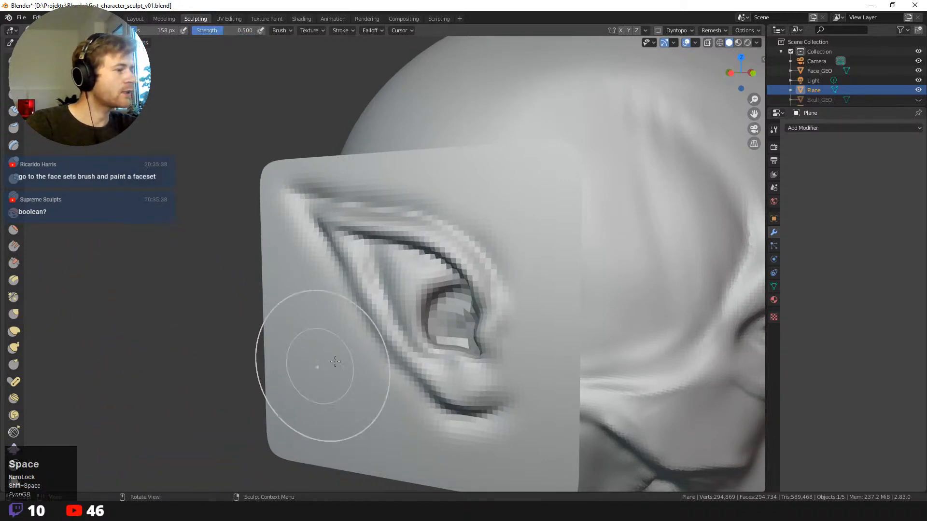
{"action": "key", "text": "f"}
{"action": "left_click", "coordinate": [467, 311]}
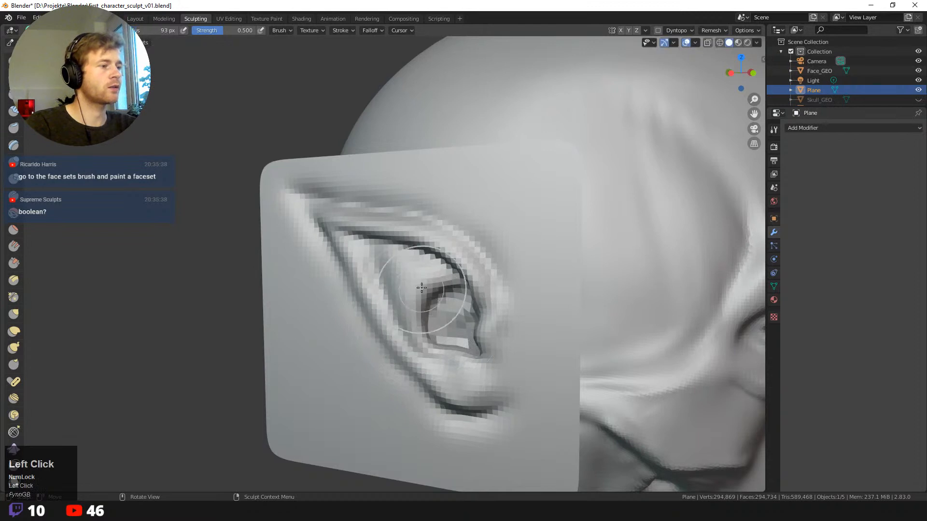
{"action": "mouse_move", "coordinate": [417, 278]}
{"action": "left_mouse_down"}
{"action": "mouse_move", "coordinate": [427, 284]}
{"action": "mouse_move", "coordinate": [368, 239]}
{"action": "left_mouse_up"}
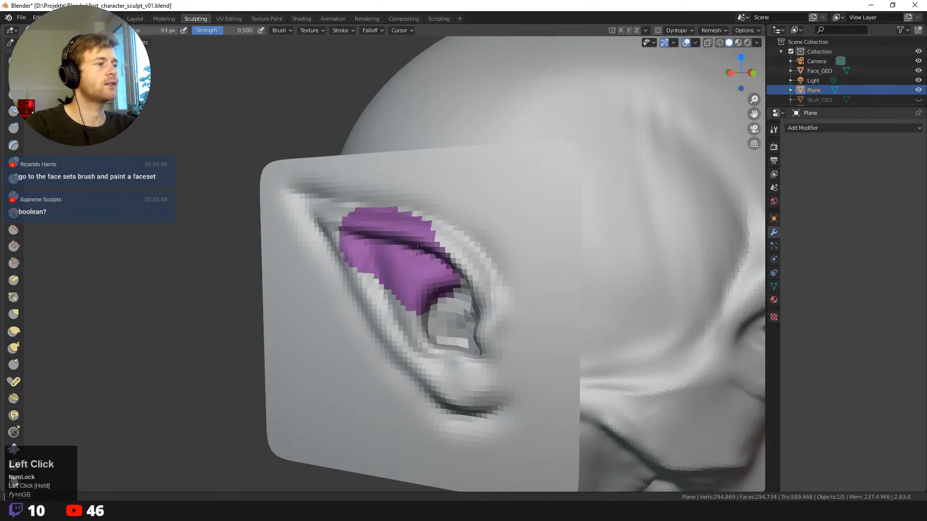
{"action": "mouse_move", "coordinate": [425, 248]}
{"action": "left_mouse_down"}
{"action": "mouse_move", "coordinate": [466, 294]}
{"action": "mouse_move", "coordinate": [451, 319]}
{"action": "mouse_move", "coordinate": [495, 304]}
{"action": "mouse_move", "coordinate": [456, 362]}
{"action": "mouse_move", "coordinate": [479, 375]}
{"action": "mouse_move", "coordinate": [424, 352]}
{"action": "mouse_move", "coordinate": [389, 293]}
{"action": "left_mouse_up"}
{"action": "mouse_move", "coordinate": [416, 334]}
{"action": "left_mouse_down"}
{"action": "mouse_move", "coordinate": [367, 267]}
{"action": "mouse_move", "coordinate": [375, 261]}
{"action": "left_mouse_up"}
{"action": "key", "text": "f"}
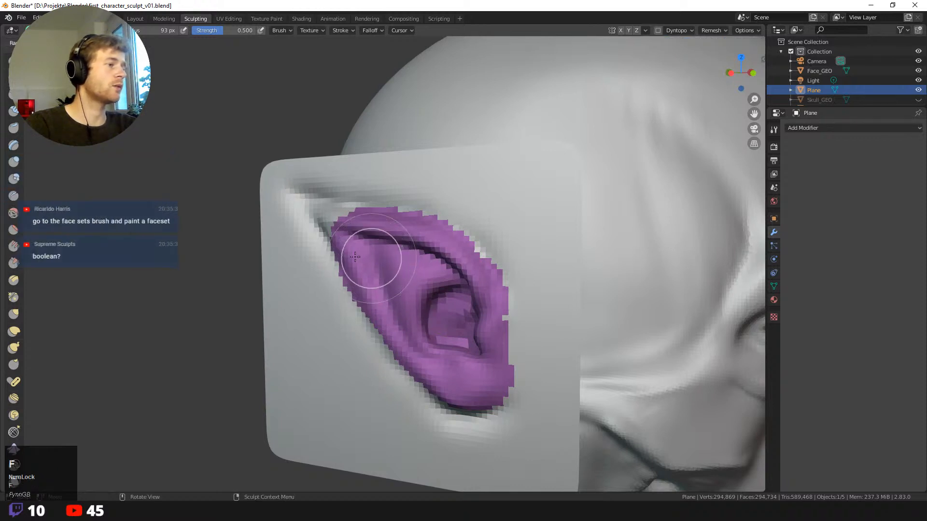
{"action": "left_click", "coordinate": [352, 255]}
- Try to extend the ear's face set over the pointed tip with plain strokes, and undo them
{"action": "middle_click_drag", "start_coordinate": [236, 223], "coordinate": [378, 217]}
{"action": "mouse_move", "coordinate": [378, 217]}
{"action": "left_mouse_down"}
{"action": "mouse_move", "coordinate": [365, 216]}
{"action": "mouse_move", "coordinate": [372, 218]}
{"action": "left_mouse_up"}
{"action": "key", "text": "ctrl+z"}
{"action": "key", "text": "ctrl+z"}
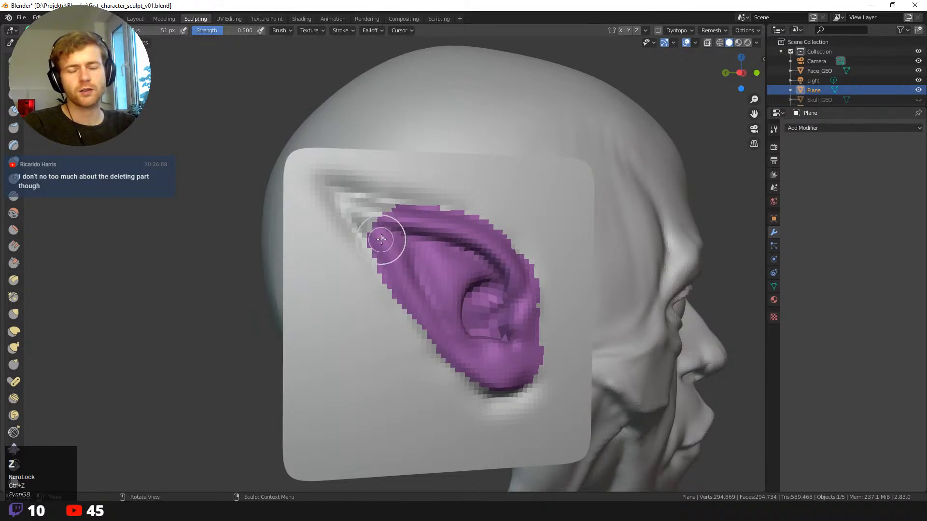
{"action": "middle_click_drag", "start_coordinate": [385, 242], "coordinate": [353, 248]}
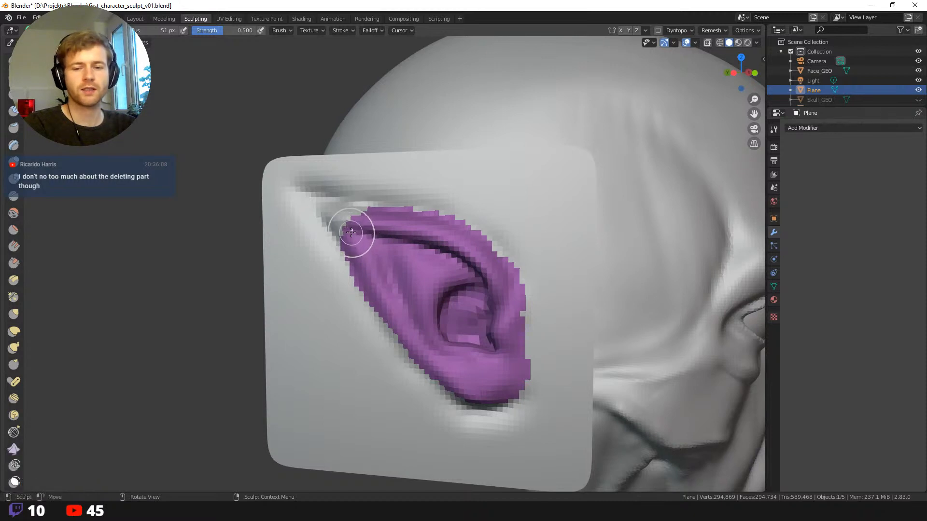
{"action": "left_click_drag", "start_coordinate": [334, 218], "coordinate": [350, 229]}
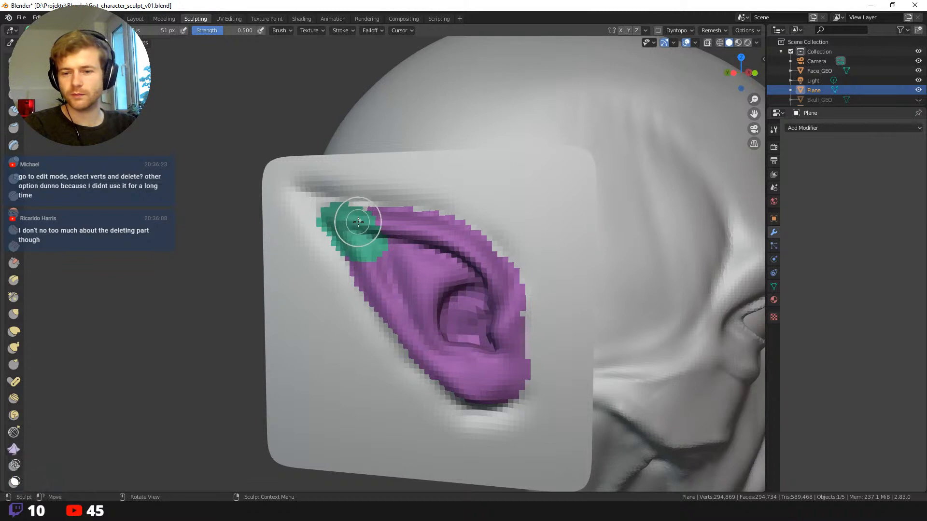
{"action": "left_click_drag", "start_coordinate": [368, 235], "coordinate": [377, 249], "text": "ctrl"}
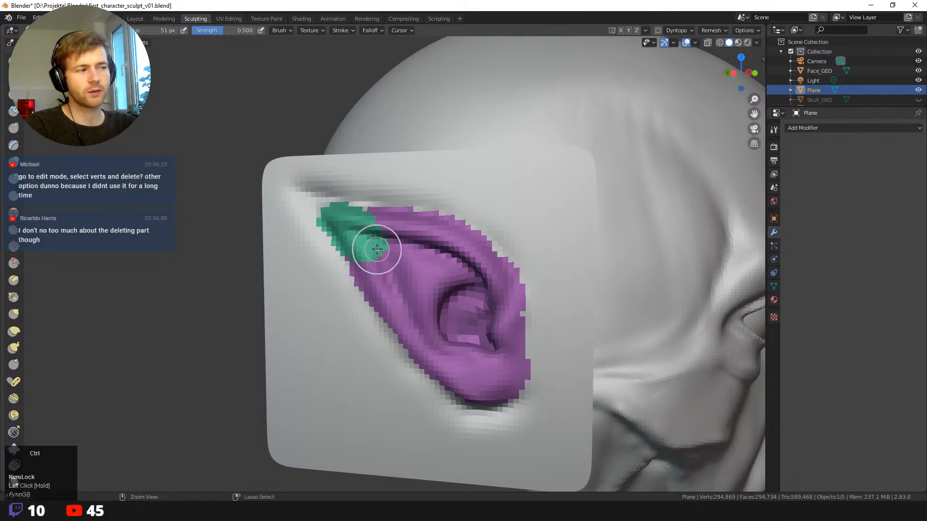
{"action": "key", "text": "ctrl+z"}
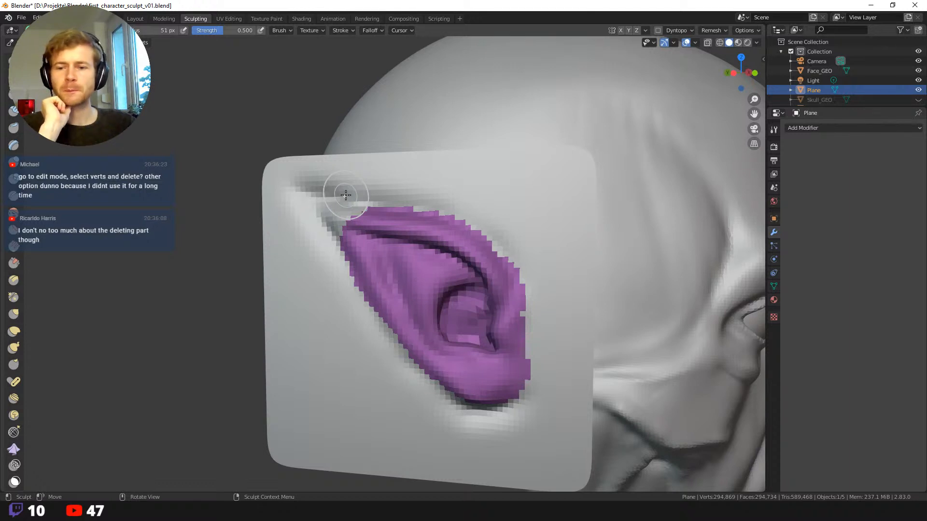
- Try repainting the ear's back edge with the surrounding face set and the tip with a new one, undoing both
{"action": "middle_click_drag", "start_coordinate": [369, 245], "coordinate": [360, 227]}
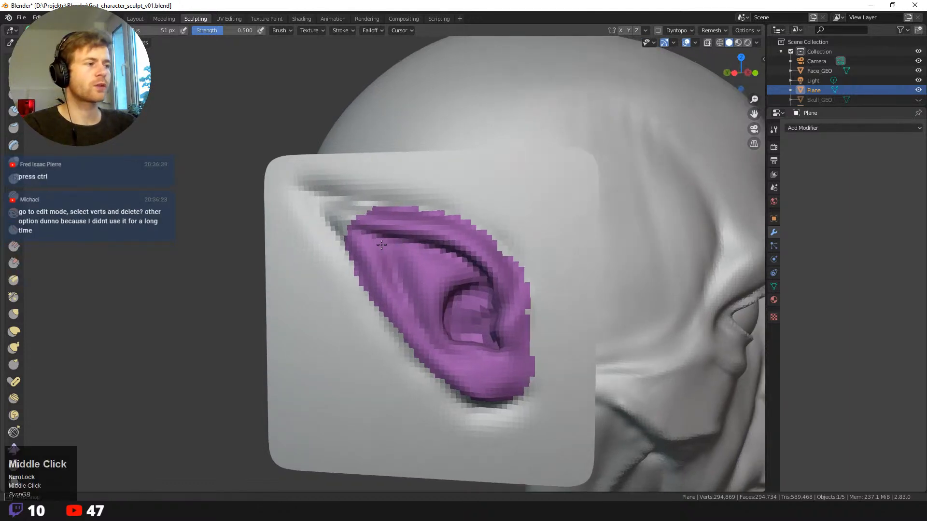
{"action": "left_click_drag", "start_coordinate": [356, 207], "coordinate": [370, 240], "text": "ctrl"}
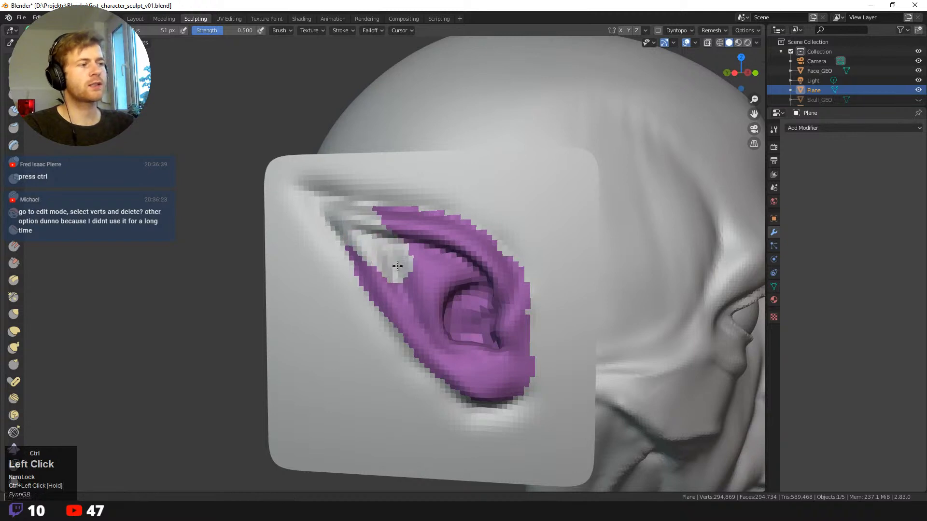
{"action": "mouse_move", "coordinate": [401, 278]}
{"action": "left_mouse_down", "text": "ctrl"}
{"action": "mouse_move", "coordinate": [392, 306]}
{"action": "mouse_move", "coordinate": [407, 347]}
{"action": "left_mouse_up", "text": "ctrl"}
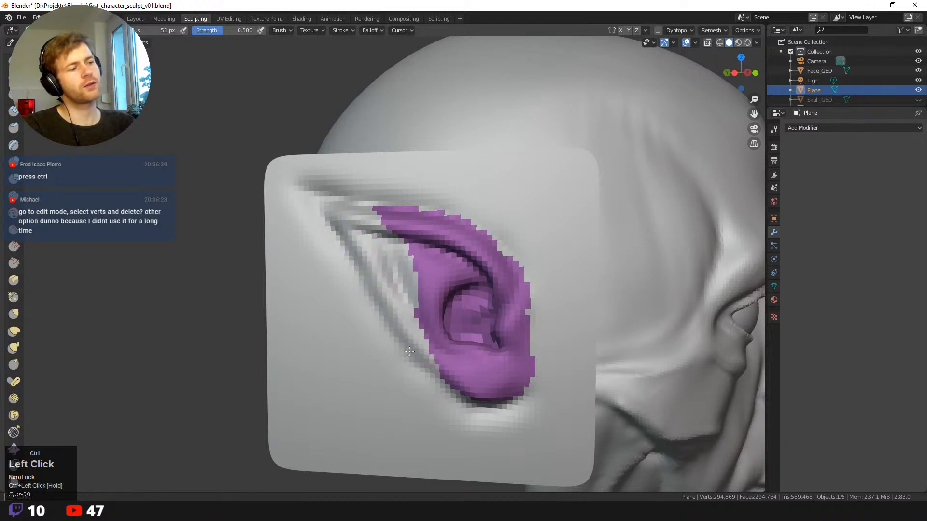
{"action": "key", "text": "ctrl+z"}
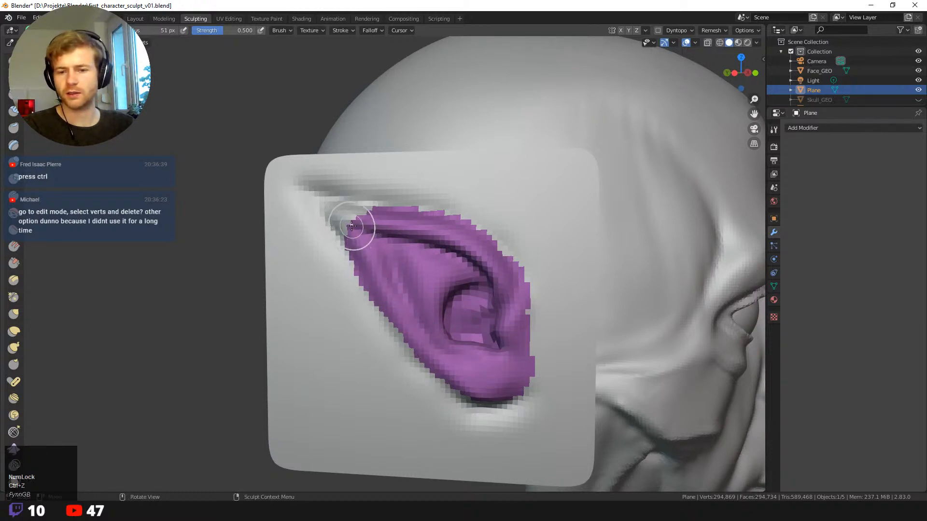
{"action": "middle_click_drag", "start_coordinate": [362, 229], "coordinate": [338, 222]}
{"action": "left_click_drag", "start_coordinate": [330, 215], "coordinate": [335, 221]}
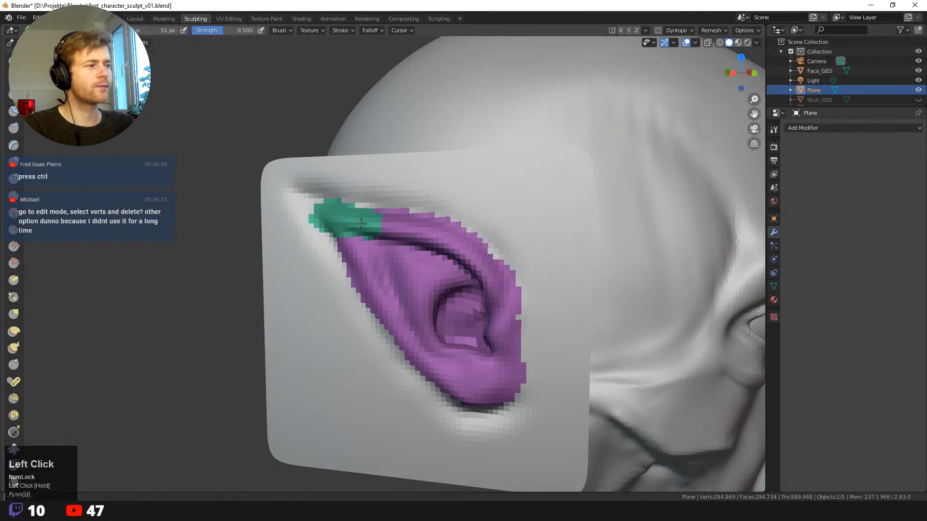
{"action": "key", "text": "ctrl+z"}
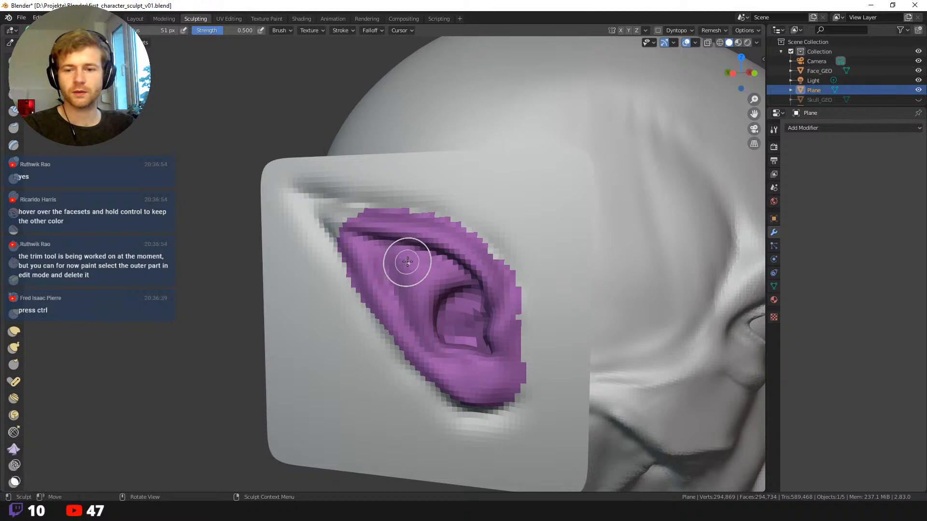
- Extend the ear's existing face set outward over the pointed tip by continuing it from inside the painted area
{"action": "key", "text": "ctrl"}
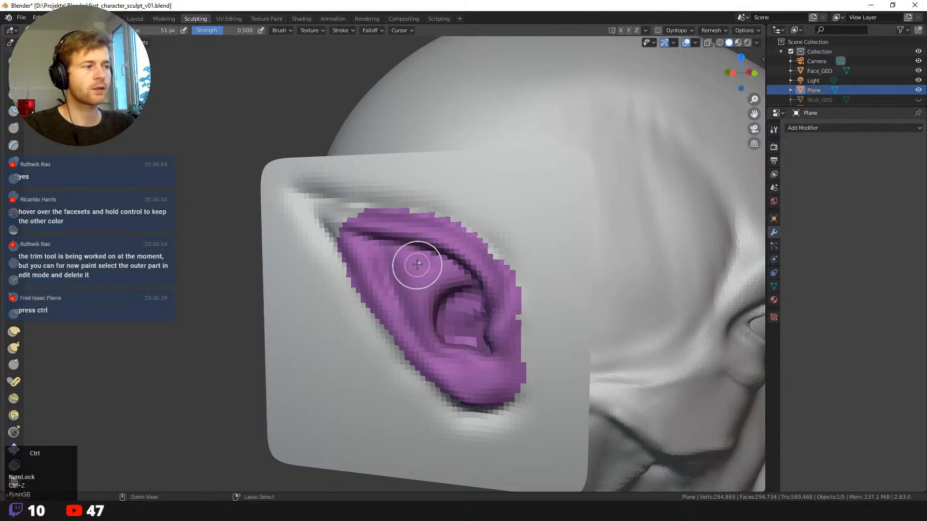
{"action": "left_click", "coordinate": [344, 223], "text": "ctrl"}
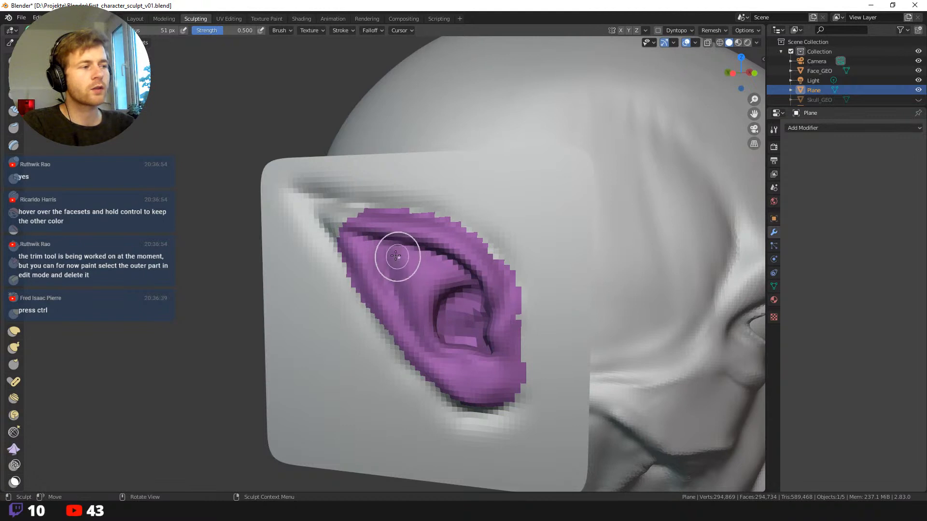
{"action": "key", "text": "ctrl"}
{"action": "left_click_drag", "start_coordinate": [369, 245], "coordinate": [342, 219], "text": "ctrl"}
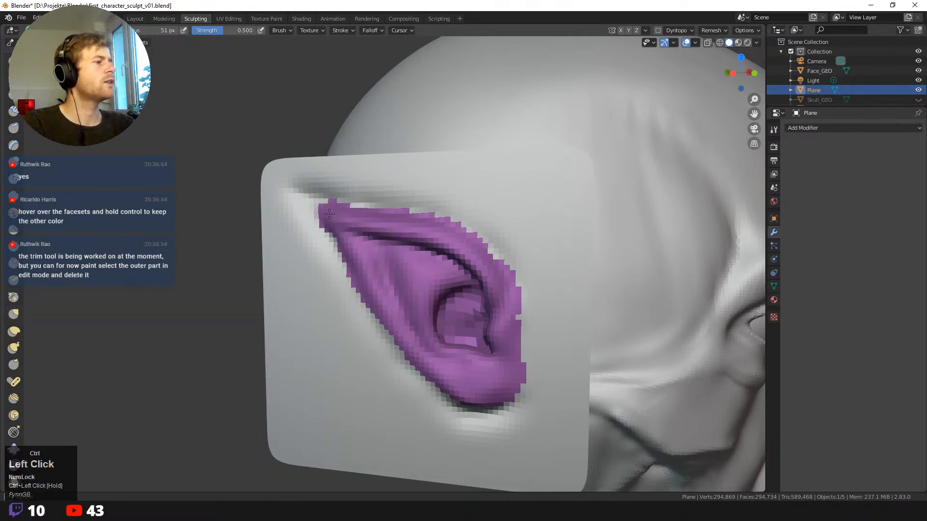
{"action": "left_click_drag", "start_coordinate": [348, 239], "coordinate": [332, 186], "text": "ctrl"}
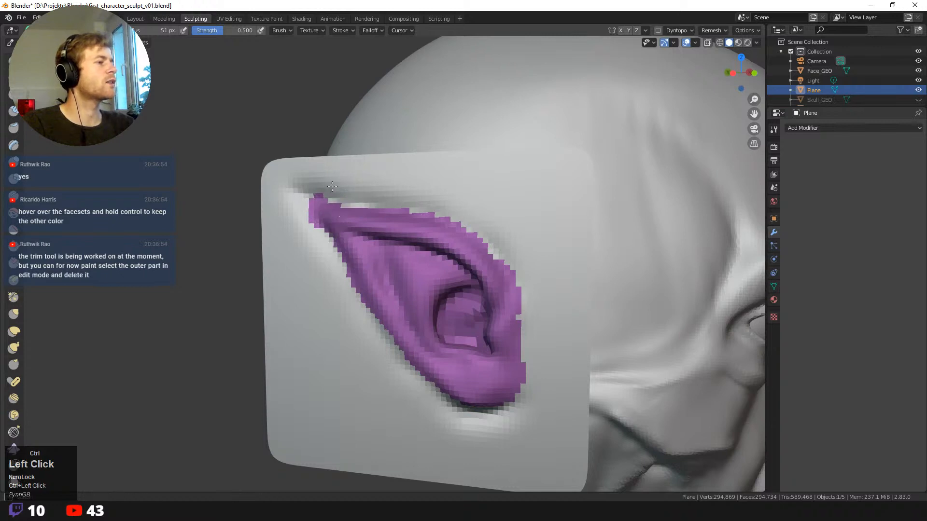
- Smooth the jagged boundary of the ear's face set around the tip, back edge, earlobe, front and upper rim
{"action": "middle_click_drag", "start_coordinate": [318, 259], "coordinate": [325, 268]}
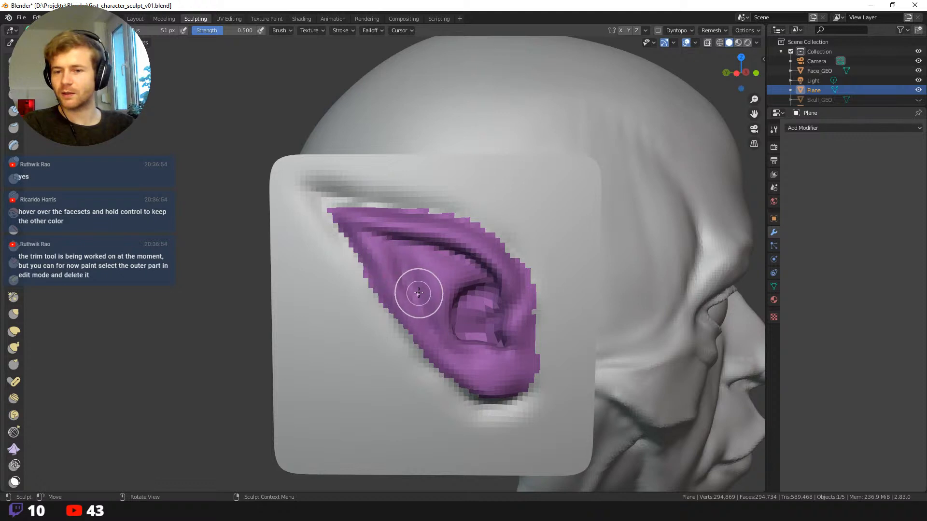
{"action": "middle_click_drag", "start_coordinate": [428, 306], "coordinate": [420, 307]}
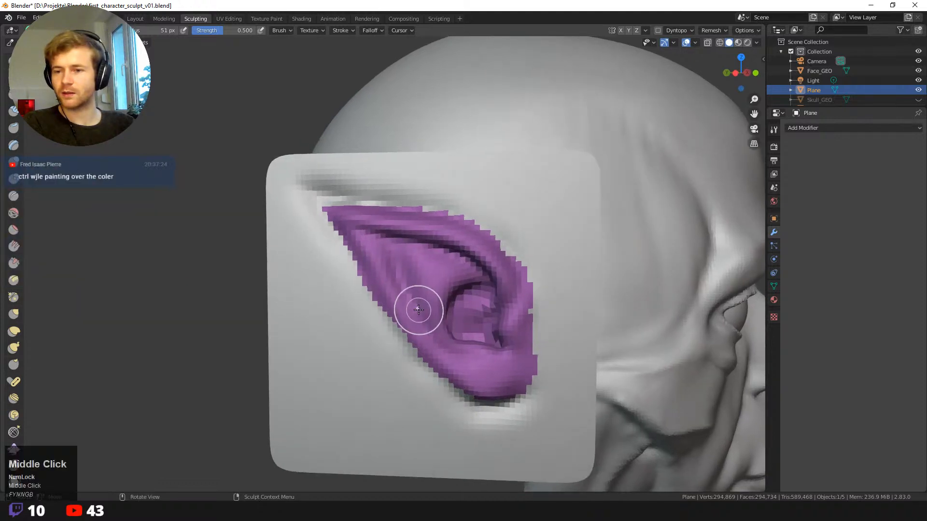
{"action": "key", "text": "shift"}
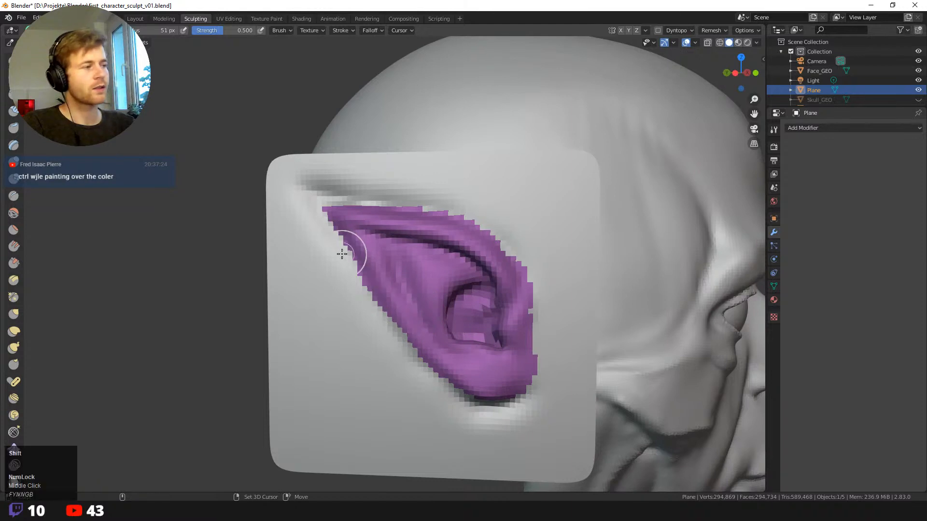
{"action": "left_click_drag", "start_coordinate": [323, 211], "coordinate": [340, 245], "text": "shift"}
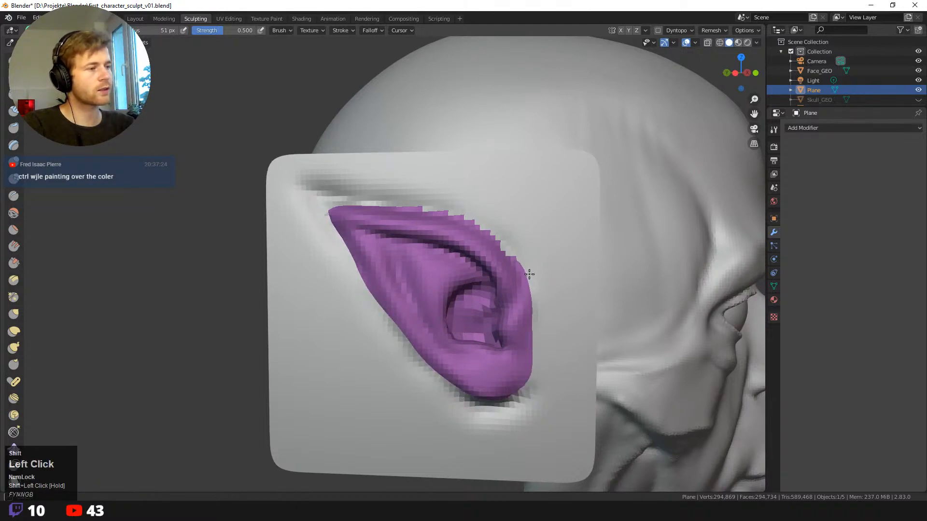
{"action": "mouse_move", "coordinate": [345, 184]}
{"action": "middle_mouse_down"}
{"action": "mouse_move", "coordinate": [386, 192]}
{"action": "mouse_move", "coordinate": [337, 205]}
{"action": "mouse_move", "coordinate": [308, 198]}
{"action": "mouse_move", "coordinate": [349, 211]}
{"action": "middle_mouse_up"}
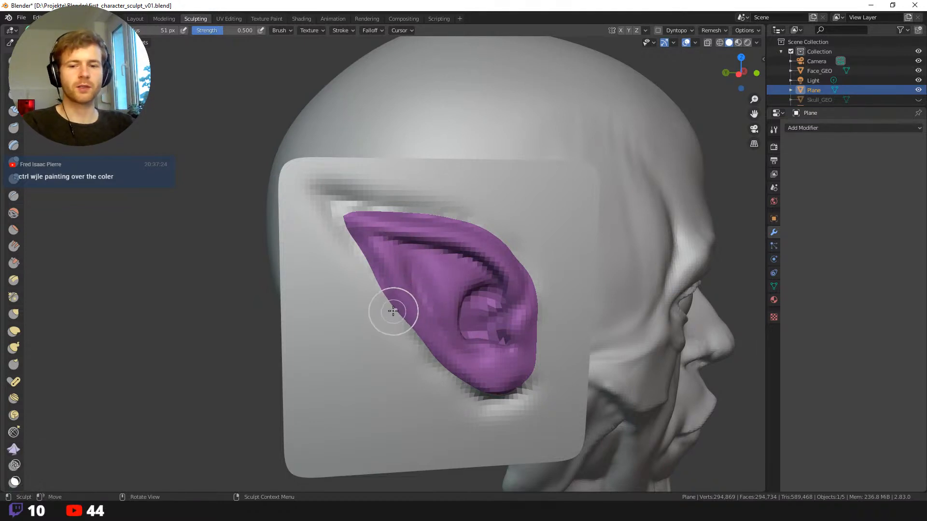
{"action": "middle_click_drag", "start_coordinate": [393, 295], "coordinate": [375, 275]}
{"action": "middle_click_drag", "start_coordinate": [430, 262], "coordinate": [419, 253]}
{"action": "left_click_drag", "start_coordinate": [381, 221], "coordinate": [383, 211], "text": "shift"}
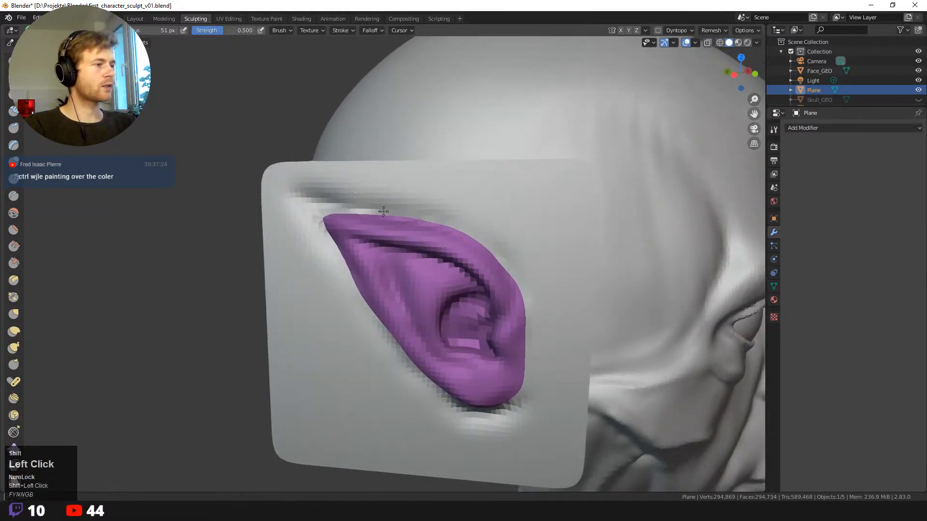
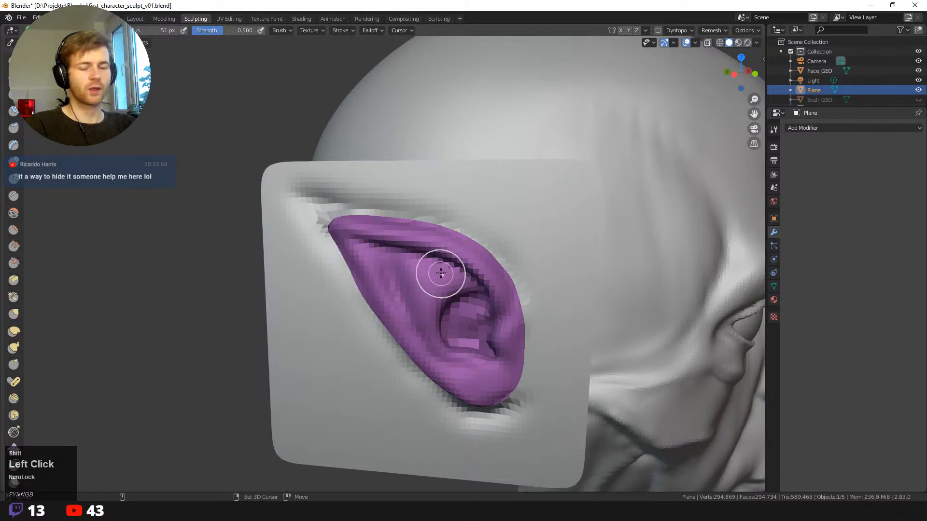
- Inspect the ear plane's mesh in Edit Mode in the Layout workspace, and return to the Sculpting workspace
{"action": "middle_click_drag", "start_coordinate": [427, 300], "coordinate": [397, 284]}
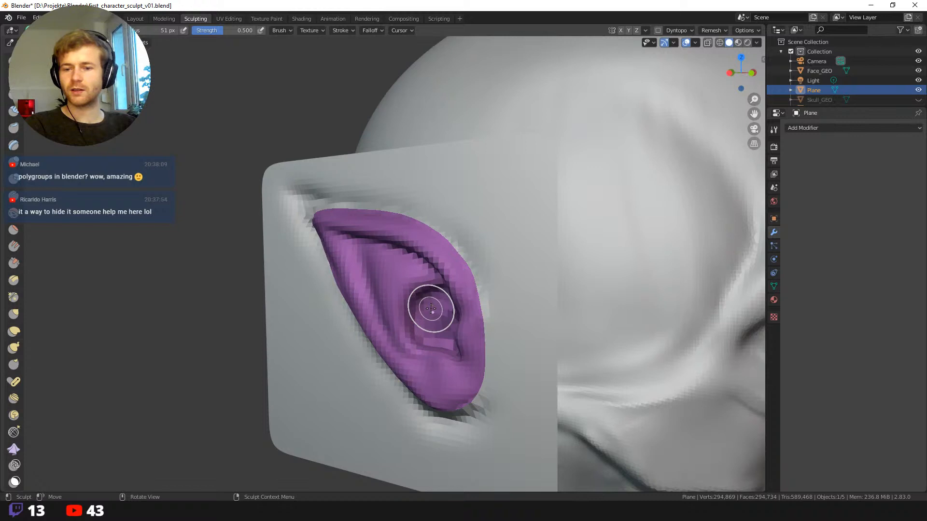
{"action": "middle_click_drag", "start_coordinate": [428, 306], "coordinate": [430, 285], "text": "ctrl"}
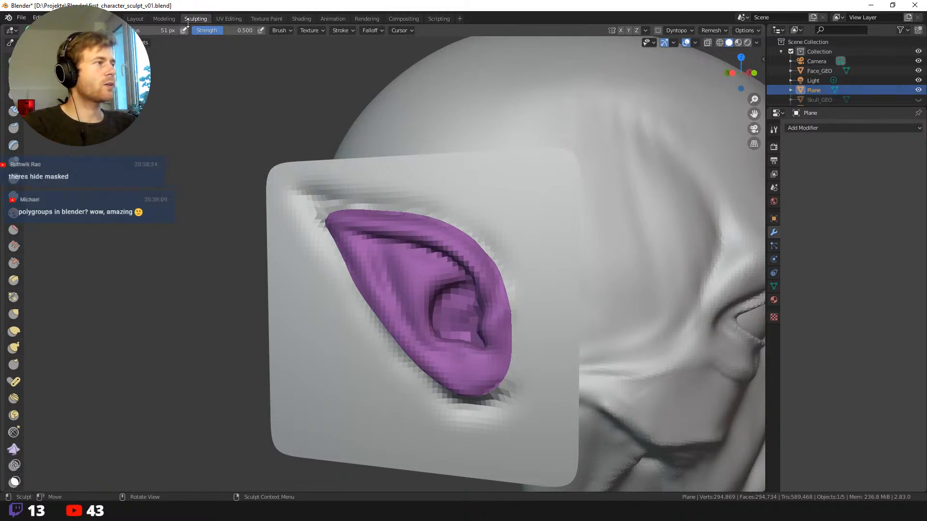
{"action": "left_click", "coordinate": [130, 19]}
{"action": "left_click", "coordinate": [293, 176]}
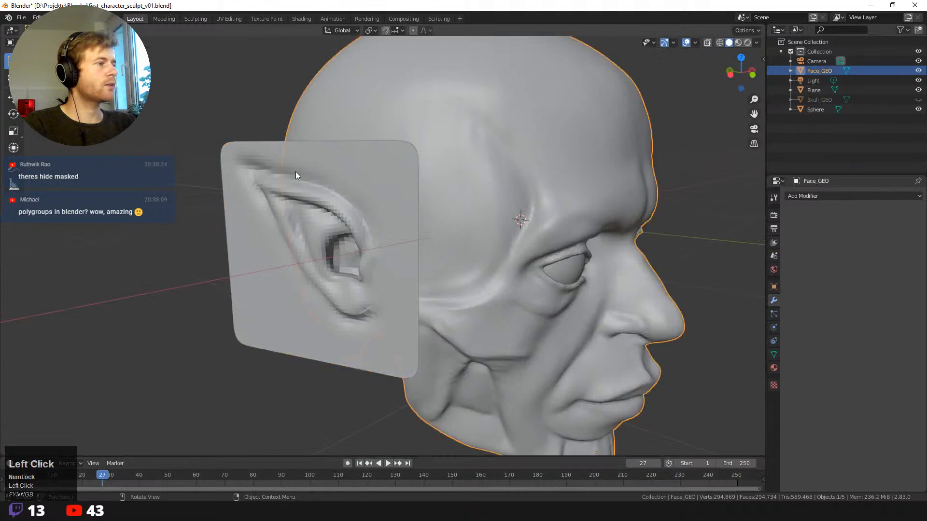
{"action": "middle_click_drag", "start_coordinate": [295, 172], "coordinate": [167, 149], "text": "ctrl"}
{"action": "left_click", "coordinate": [207, 129]}
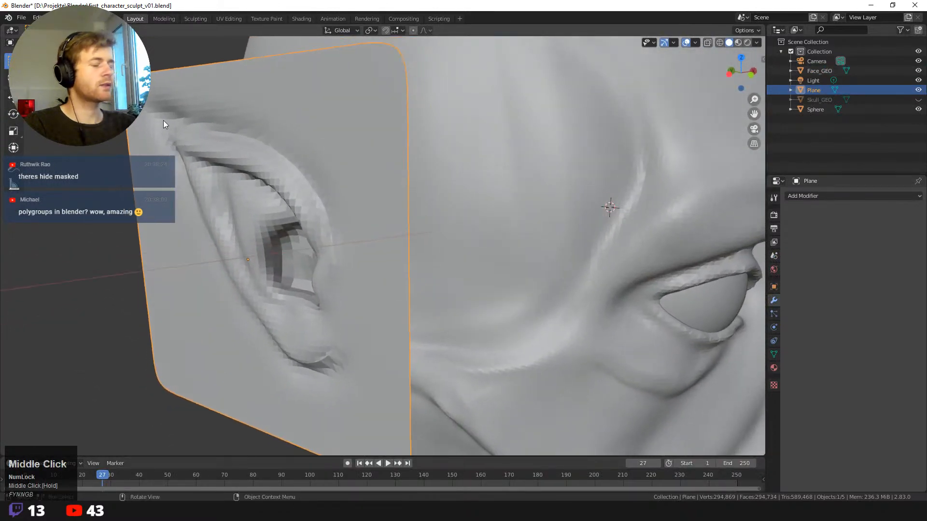
{"action": "key", "text": "Tab"}
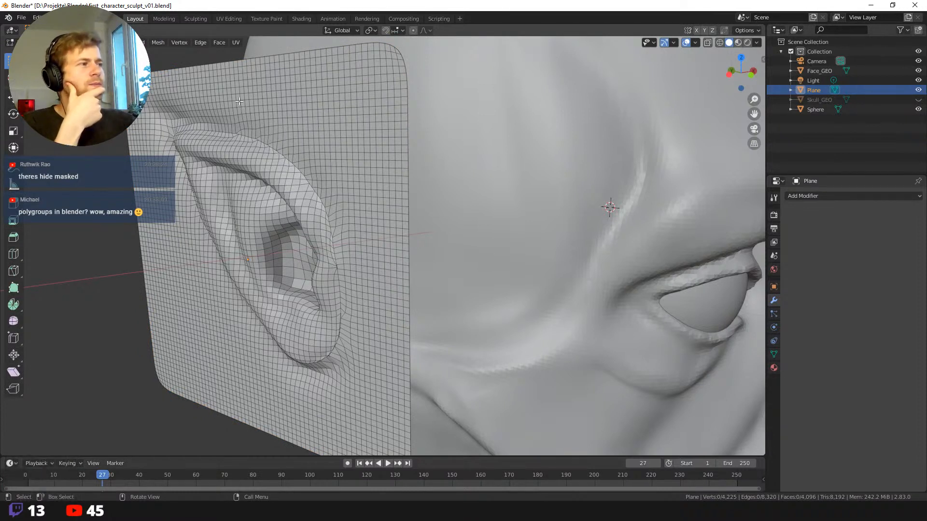
{"action": "middle_click_drag", "start_coordinate": [253, 139], "coordinate": [285, 143]}
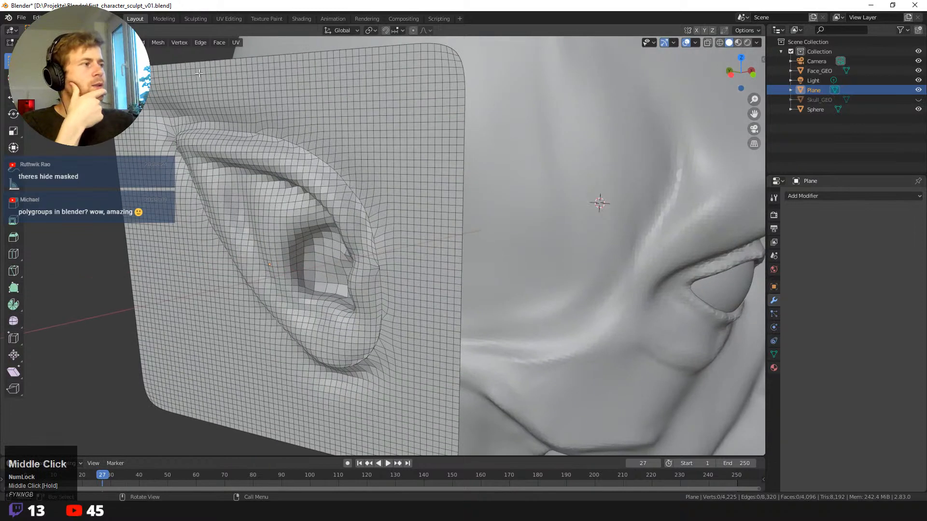
{"action": "left_click", "coordinate": [194, 19]}
{"action": "middle_click_drag", "start_coordinate": [328, 242], "coordinate": [311, 242]}
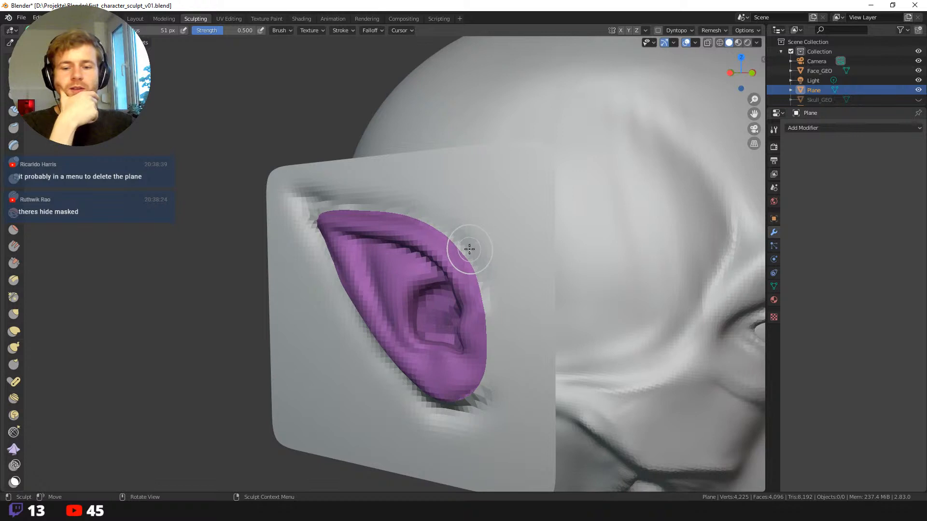
- Try creating a face set from the visible part of the plane, and undo it
{"action": "key", "text": "a"}
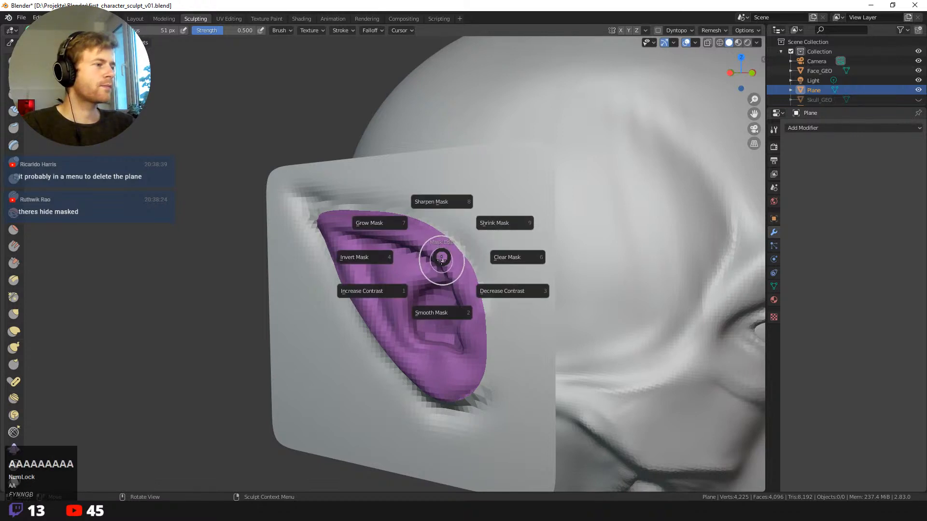
{"action": "middle_click_drag", "start_coordinate": [350, 271], "coordinate": [374, 267]}
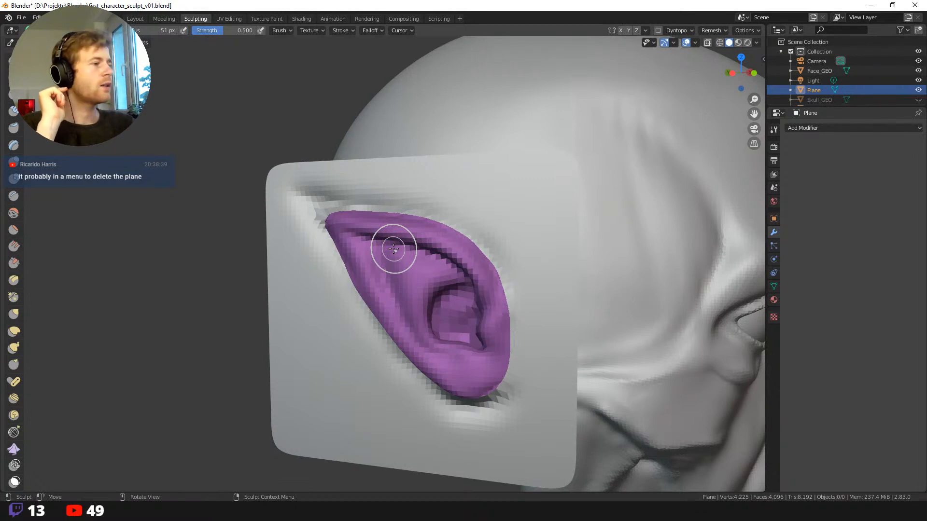
{"action": "mouse_move", "coordinate": [390, 289]}
{"action": "middle_mouse_down"}
{"action": "mouse_move", "coordinate": [418, 307]}
{"action": "mouse_move", "coordinate": [345, 221]}
{"action": "middle_mouse_up"}
{"action": "left_click", "coordinate": [145, 42]}
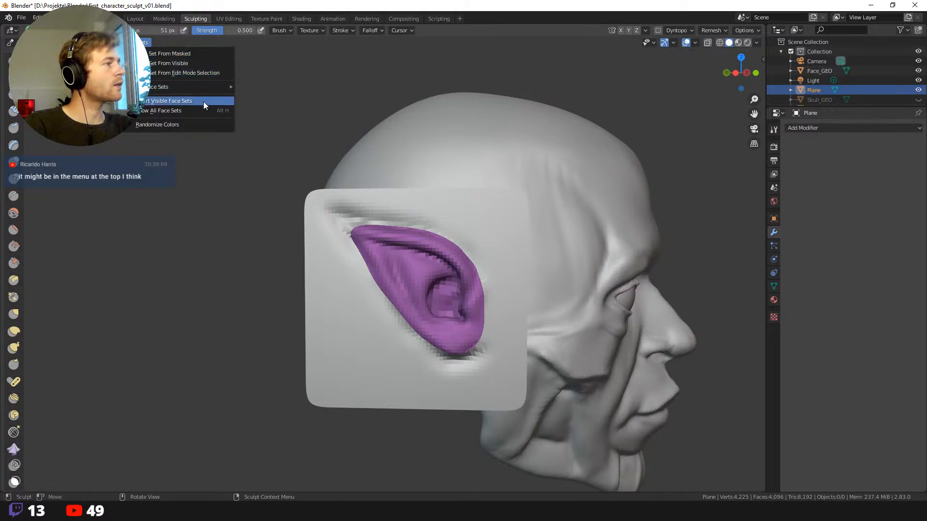
{"action": "mouse_move", "coordinate": [204, 87]}
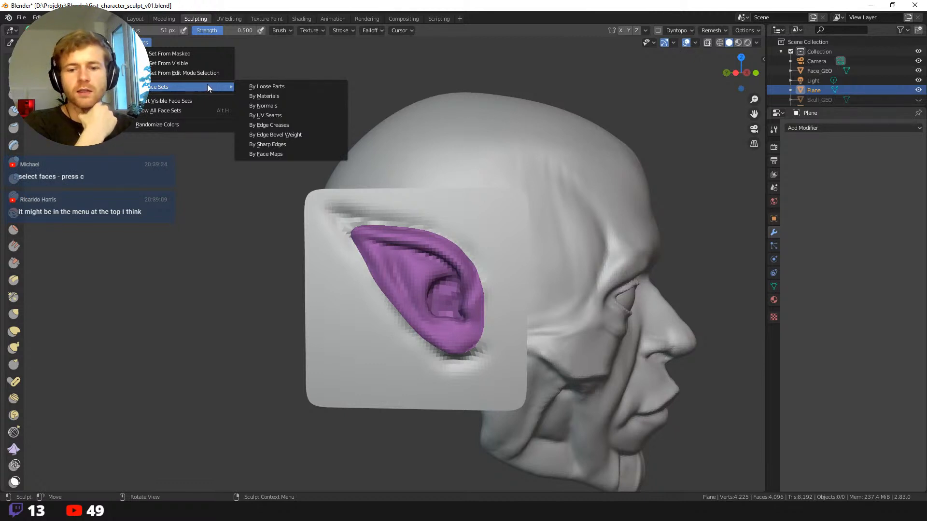
{"action": "left_click", "coordinate": [189, 63]}
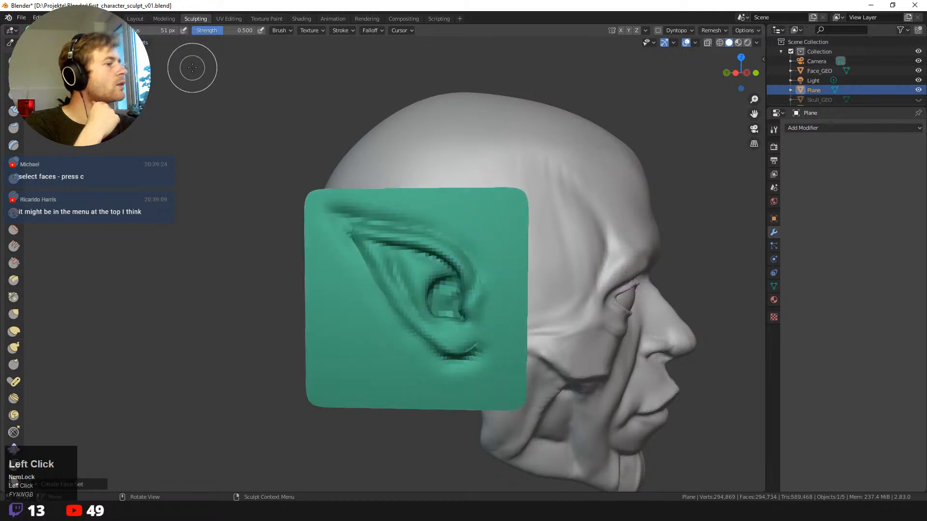
{"action": "key", "text": "ctrl+z"}
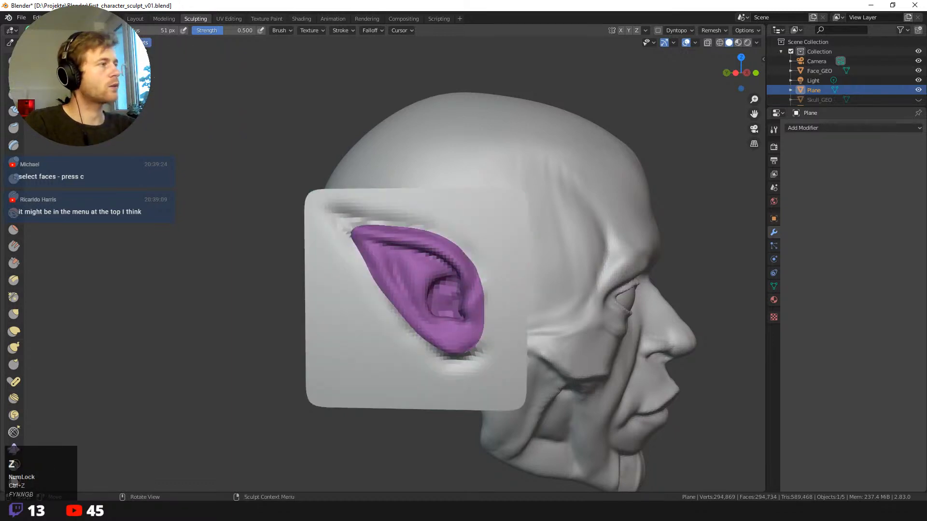
- Look through the face set commands and mask operations for a way to isolate the ear from the surrounding plane
{"action": "left_click", "coordinate": [141, 42]}
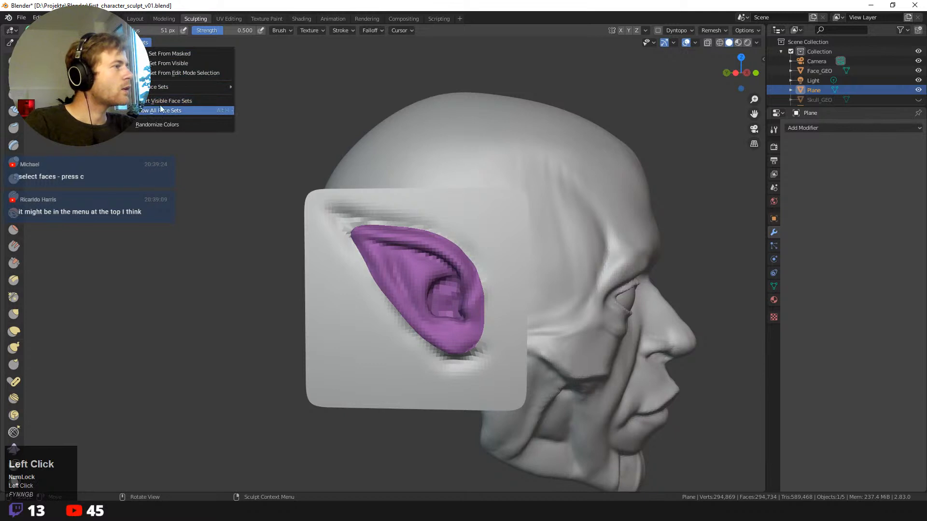
{"action": "mouse_move", "coordinate": [160, 89]}
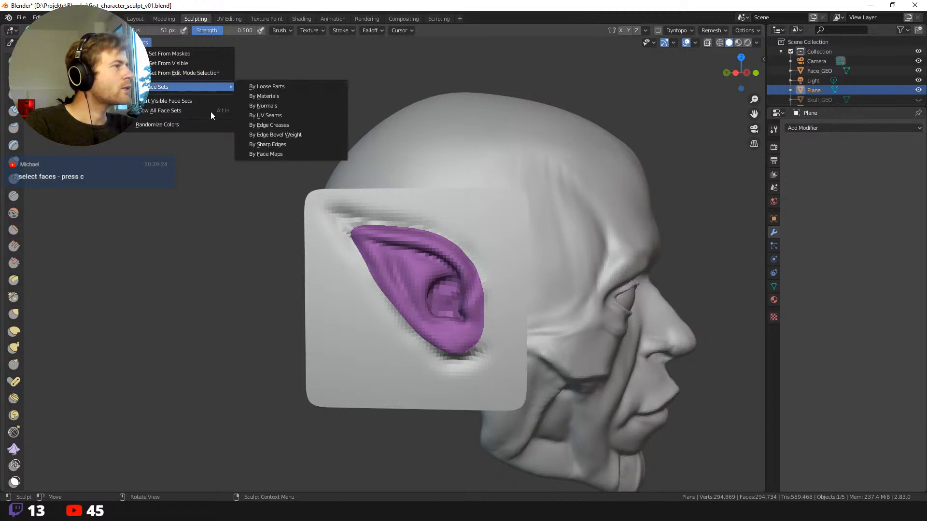
{"action": "middle_click_drag", "start_coordinate": [219, 185], "coordinate": [263, 245]}
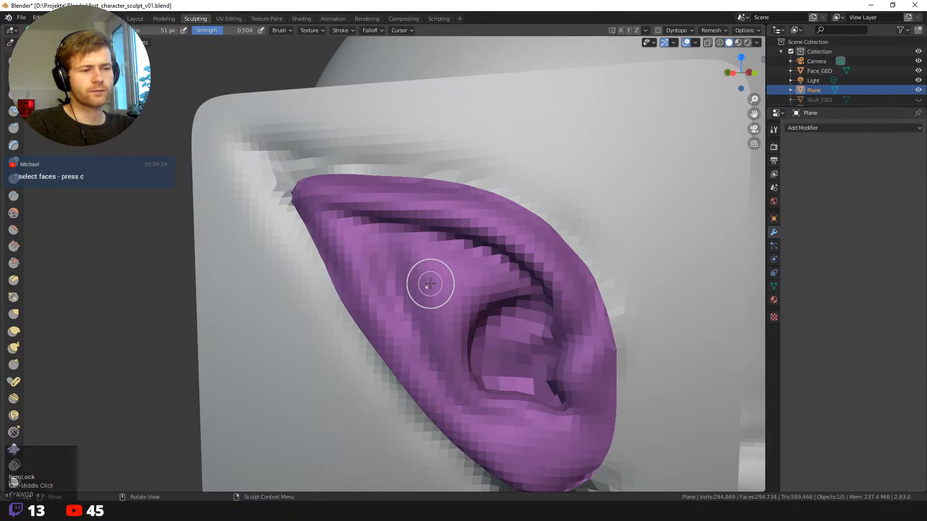
{"action": "key", "text": "a"}
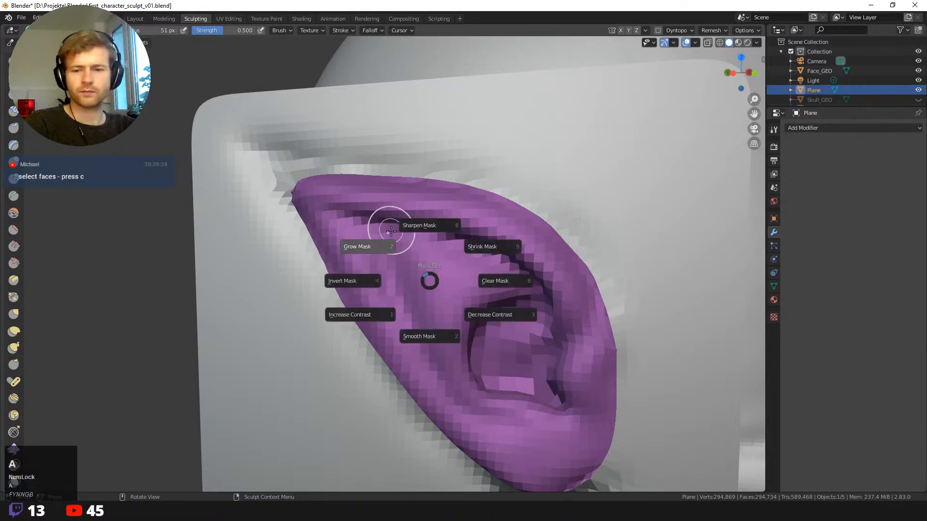
{"action": "middle_click", "coordinate": [410, 262]}
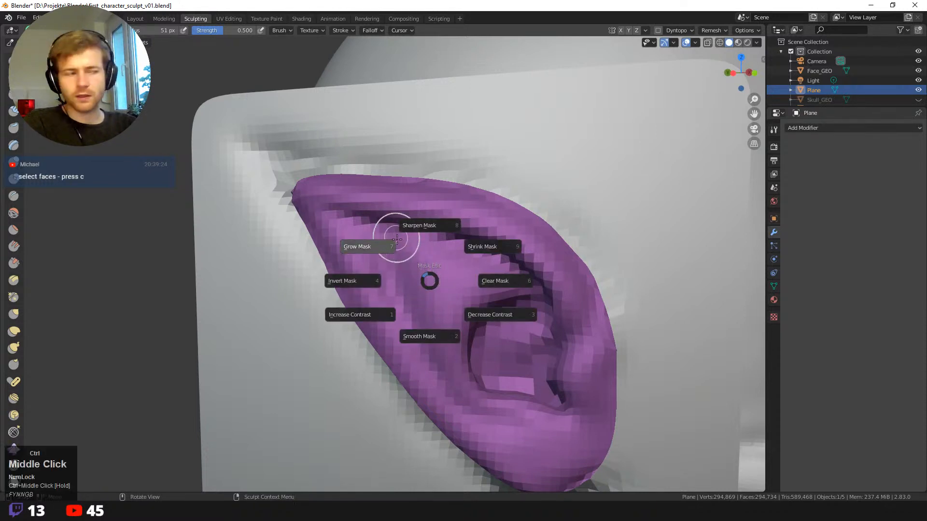
{"action": "left_click", "coordinate": [430, 281]}
{"action": "middle_click_drag", "start_coordinate": [430, 279], "coordinate": [346, 161]}
{"action": "scroll", "coordinate": [415, 280], "scroll_direction": "down", "scroll_amount": 2}
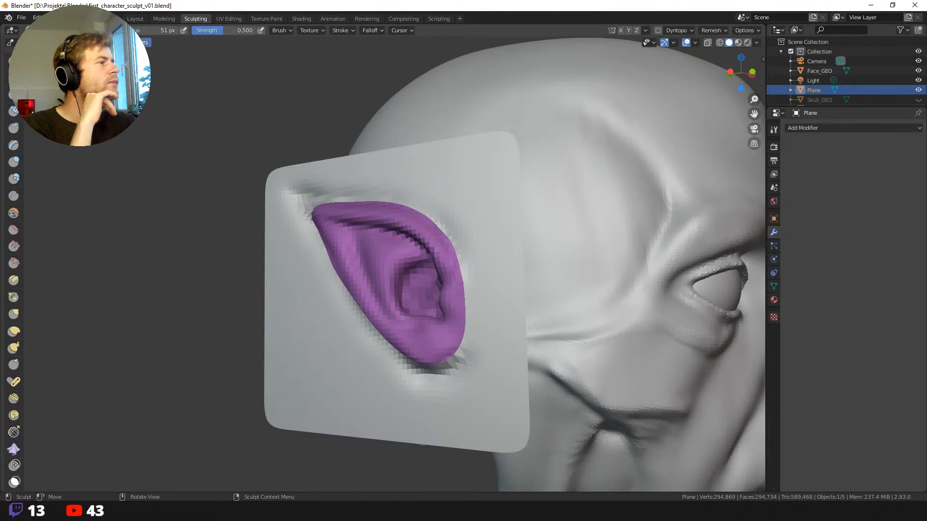
{"action": "left_click", "coordinate": [144, 42]}
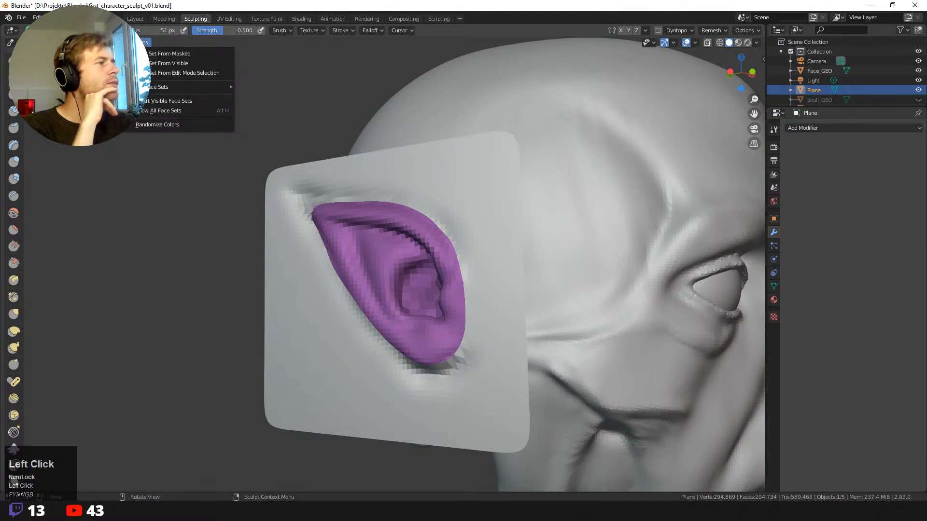
{"action": "left_click", "coordinate": [144, 42]}
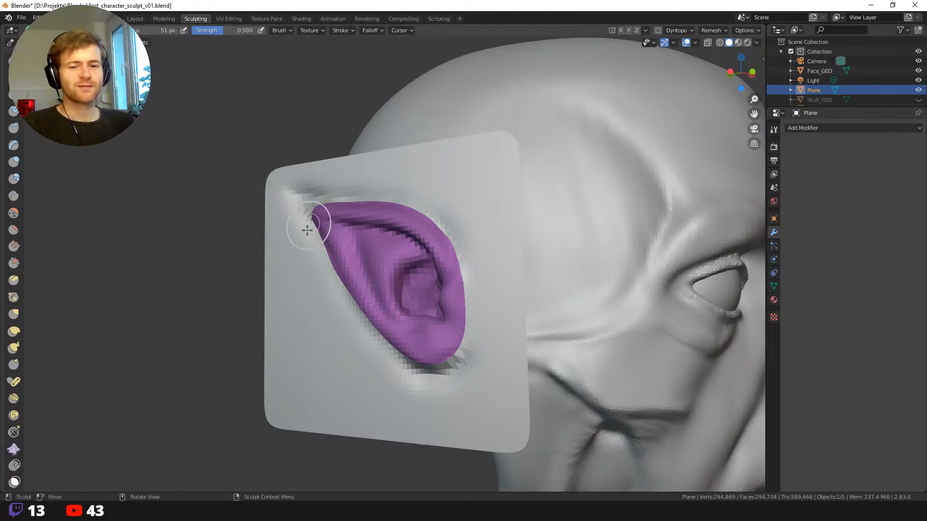
{"action": "middle_click_drag", "start_coordinate": [280, 285], "coordinate": [290, 292]}
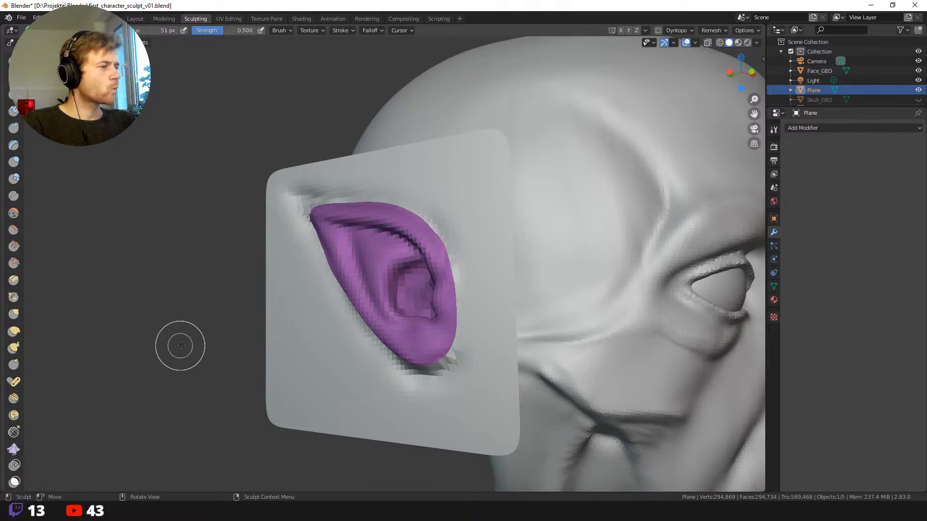
- Choose the Draw Face Sets brush and display its full brush settings beside the viewport
{"action": "key", "text": "shift+space"}
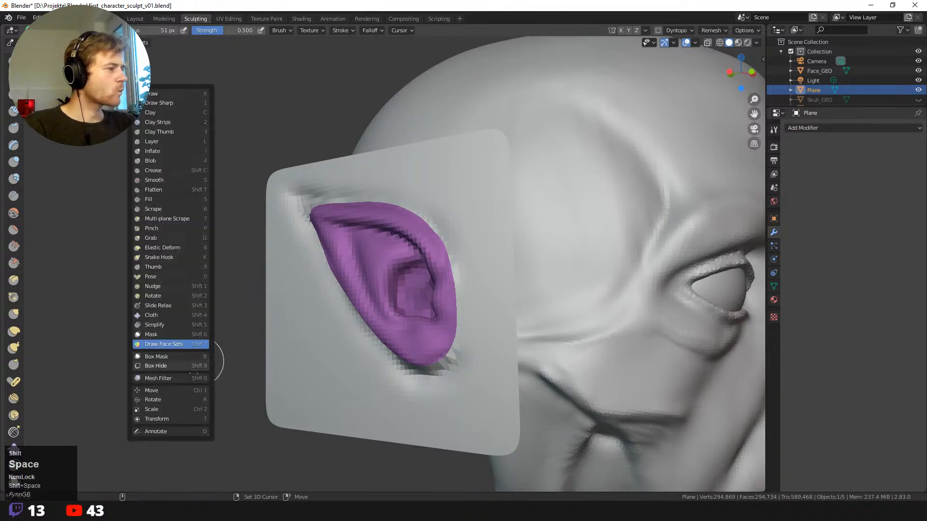
{"action": "left_click", "coordinate": [166, 344]}
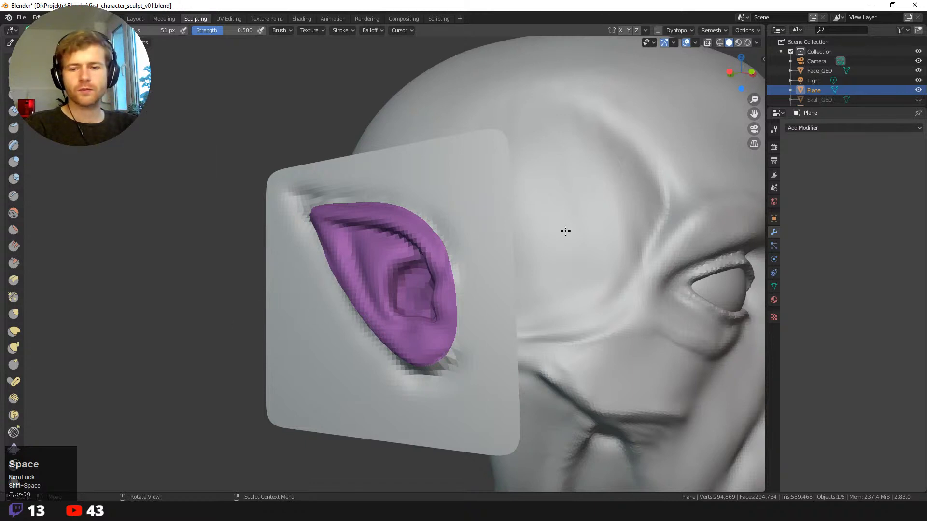
{"action": "key", "text": "n"}
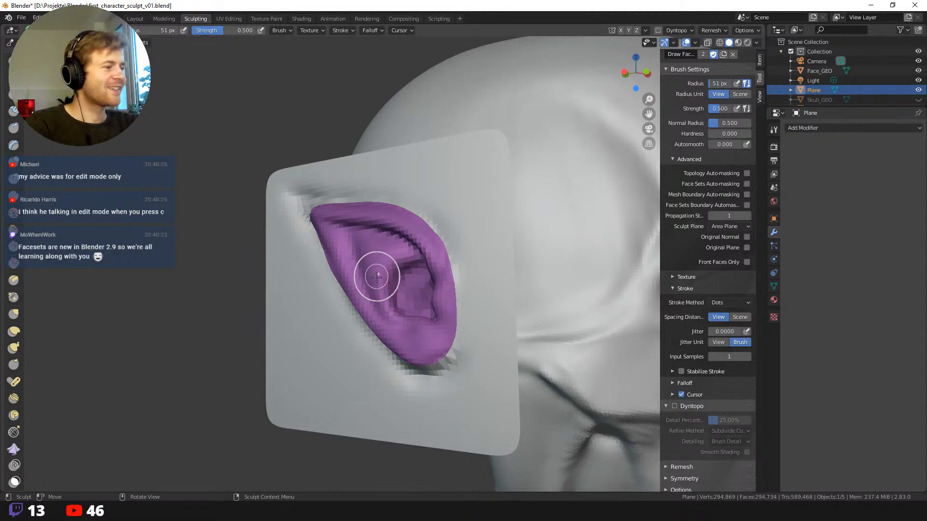
- Set the brush radius to 225 px and bend the ear's upper part with the Grab brush from the front
{"action": "mouse_move", "coordinate": [374, 275]}
{"action": "middle_mouse_down"}
{"action": "mouse_move", "coordinate": [313, 292]}
{"action": "mouse_move", "coordinate": [327, 269]}
{"action": "middle_mouse_up"}
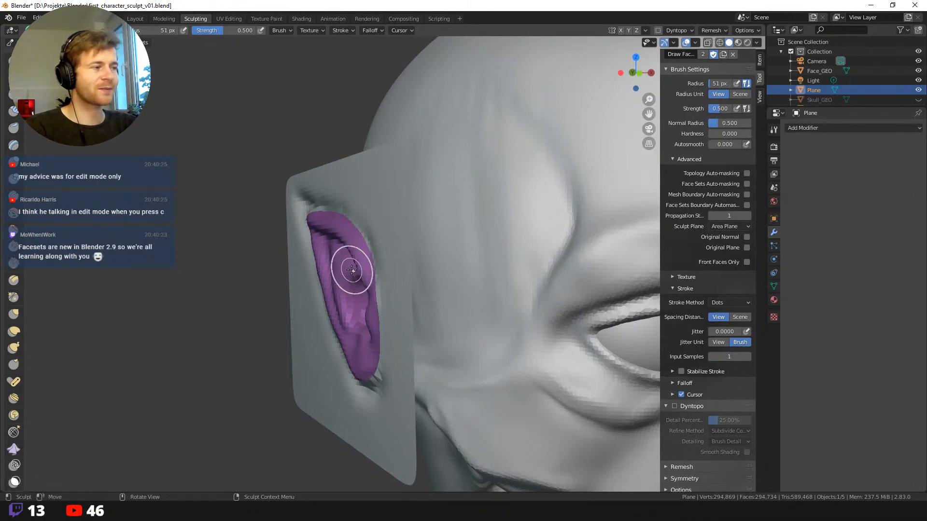
{"action": "key", "text": "f"}
{"action": "left_click", "coordinate": [386, 263]}
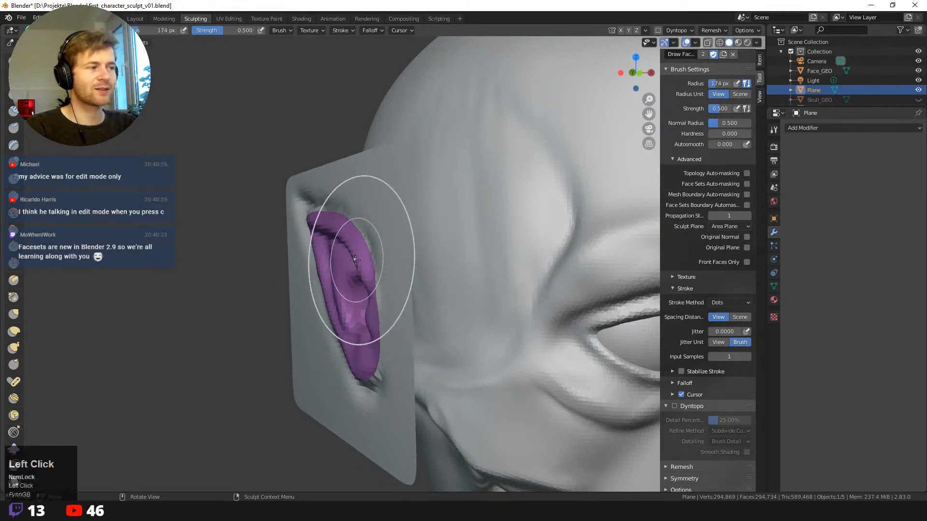
{"action": "key", "text": "f"}
{"action": "left_click", "coordinate": [463, 261]}
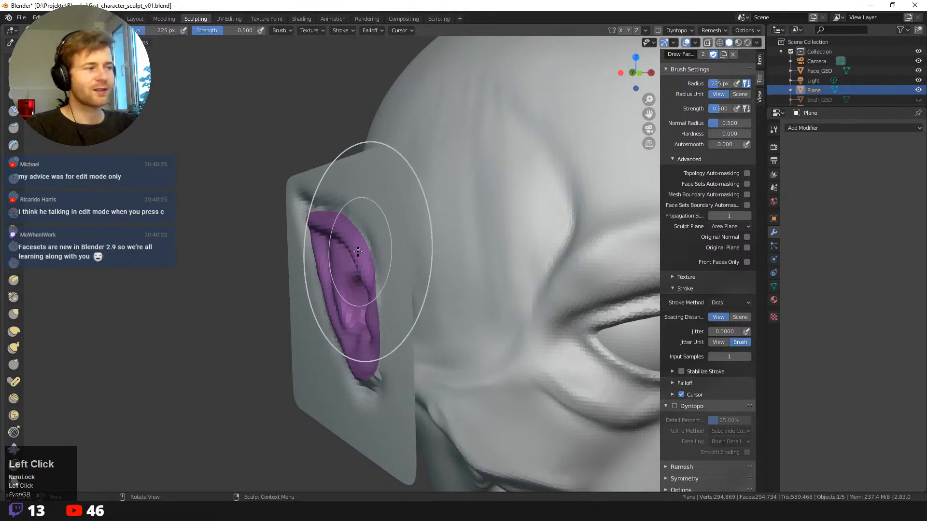
{"action": "mouse_move", "coordinate": [324, 273]}
{"action": "middle_mouse_down"}
{"action": "mouse_move", "coordinate": [314, 290]}
{"action": "mouse_move", "coordinate": [268, 268]}
{"action": "mouse_move", "coordinate": [311, 270]}
{"action": "middle_mouse_up"}
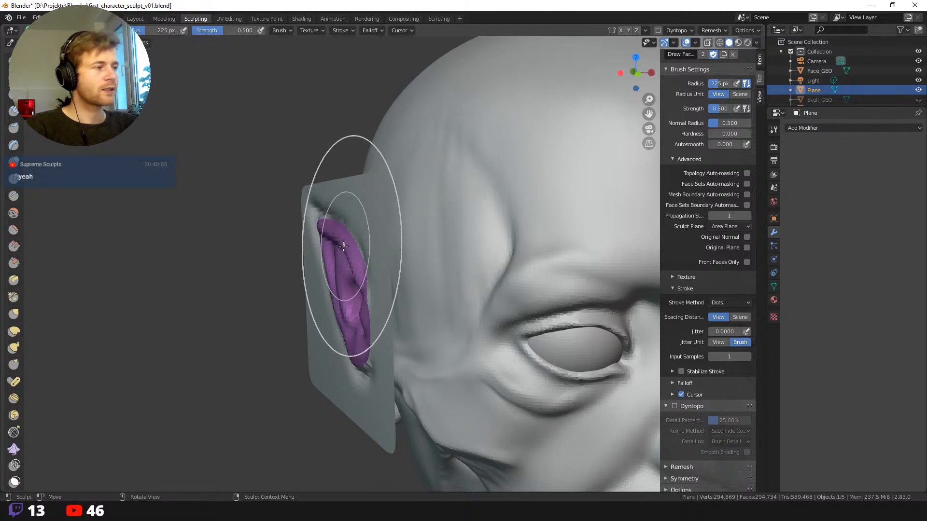
{"action": "key", "text": "g"}
{"action": "left_click_drag", "start_coordinate": [337, 221], "coordinate": [332, 230]}
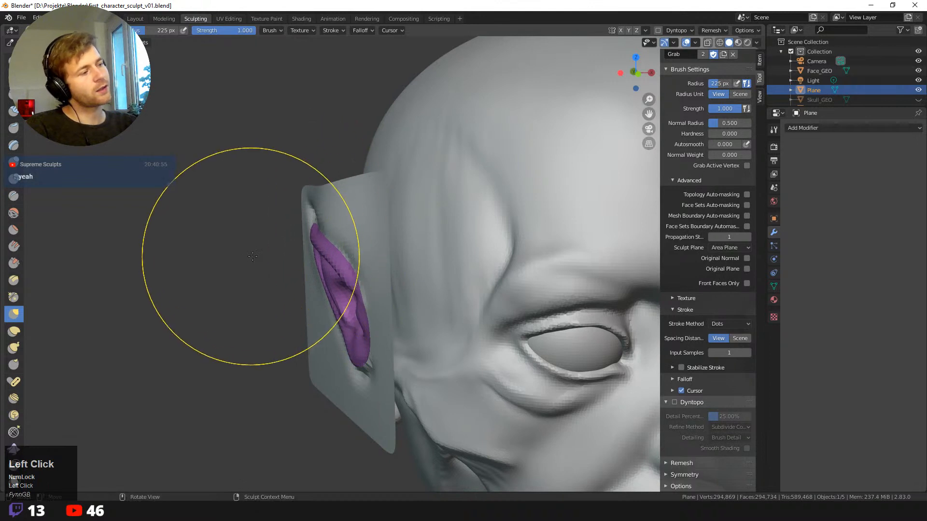
- Curve the ear plane with further Grab strokes along its upper and lower areas, working from behind and from the front
{"action": "mouse_move", "coordinate": [251, 255]}
{"action": "middle_mouse_down"}
{"action": "mouse_move", "coordinate": [378, 273]}
{"action": "mouse_move", "coordinate": [408, 259]}
{"action": "middle_mouse_up"}
{"action": "mouse_move", "coordinate": [402, 245]}
{"action": "left_mouse_down"}
{"action": "mouse_move", "coordinate": [408, 262]}
{"action": "mouse_move", "coordinate": [425, 246]}
{"action": "left_mouse_up"}
{"action": "left_click_drag", "start_coordinate": [414, 247], "coordinate": [430, 248]}
{"action": "left_click_drag", "start_coordinate": [403, 308], "coordinate": [449, 357]}
{"action": "mouse_move", "coordinate": [449, 358]}
{"action": "middle_mouse_down"}
{"action": "mouse_move", "coordinate": [399, 341]}
{"action": "mouse_move", "coordinate": [336, 339]}
{"action": "mouse_move", "coordinate": [276, 303]}
{"action": "middle_mouse_up"}
{"action": "left_click_drag", "start_coordinate": [328, 308], "coordinate": [322, 312]}
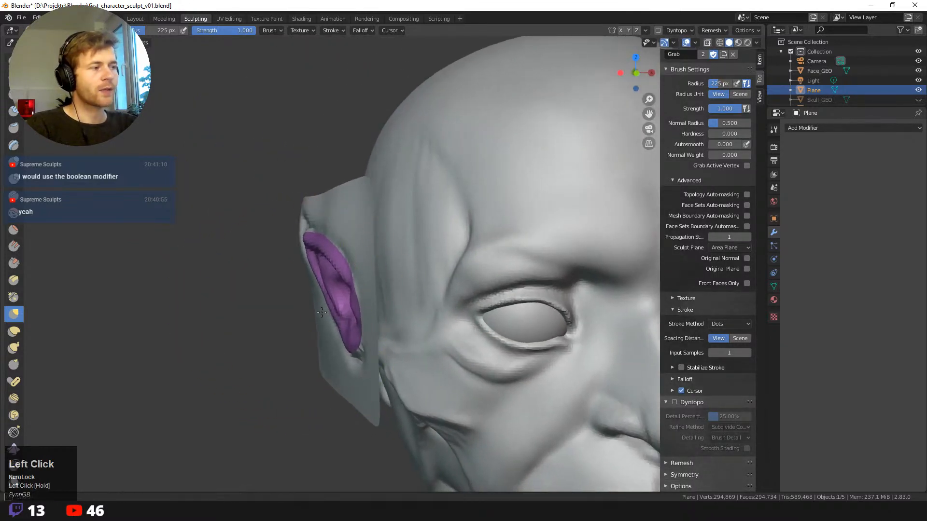
- Reduce the Grab brush radius to 102 px and reshape the ear's middle section along its rear edge from the front
{"action": "middle_click_drag", "start_coordinate": [305, 263], "coordinate": [369, 275]}
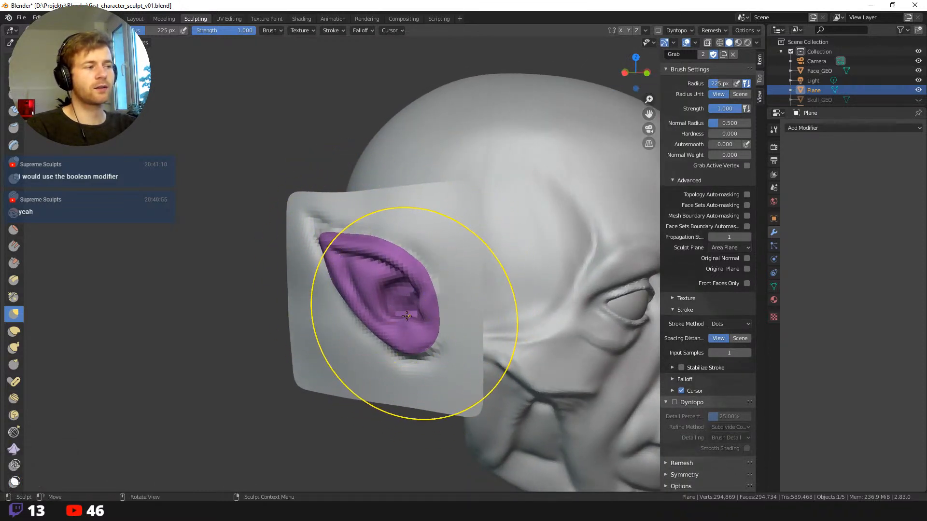
{"action": "middle_click_drag", "start_coordinate": [386, 308], "coordinate": [381, 303]}
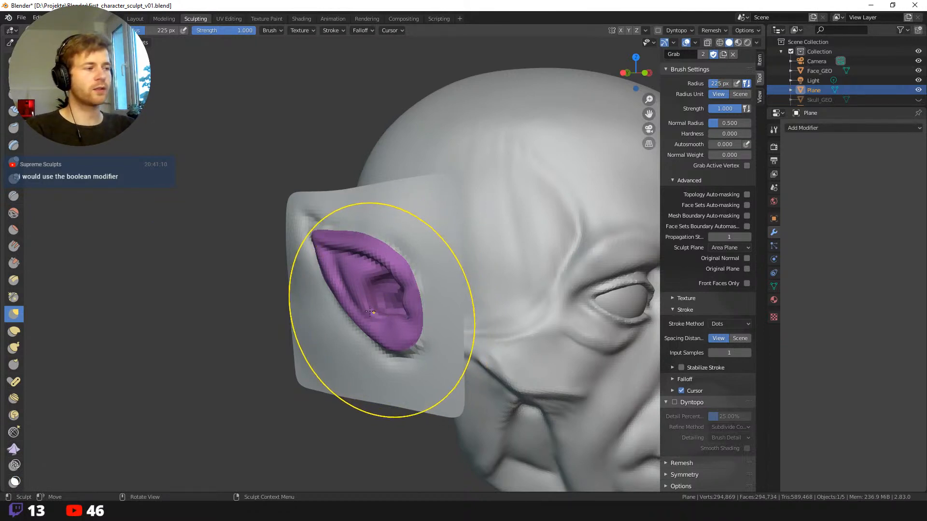
{"action": "middle_click_drag", "start_coordinate": [370, 312], "coordinate": [331, 289]}
{"action": "key", "text": "f"}
{"action": "left_click", "coordinate": [269, 307]}
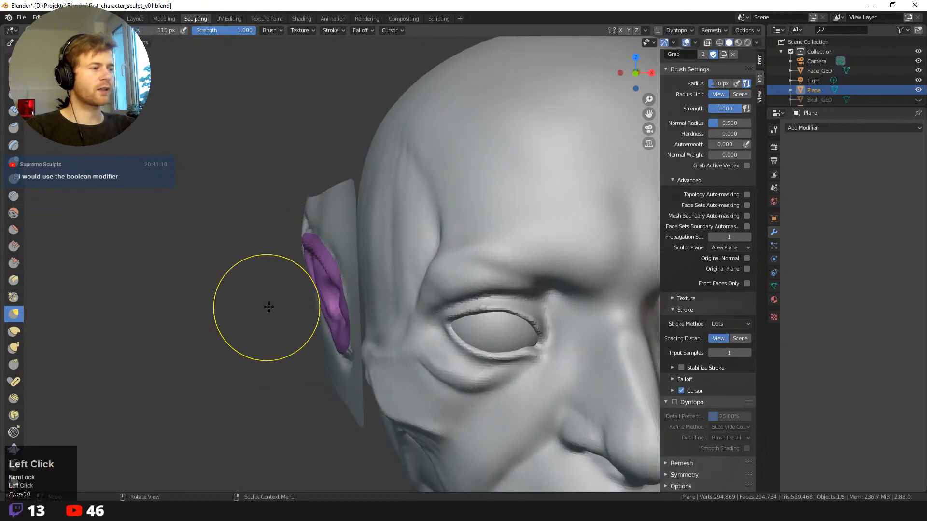
{"action": "key", "text": "f"}
{"action": "left_click", "coordinate": [324, 296]}
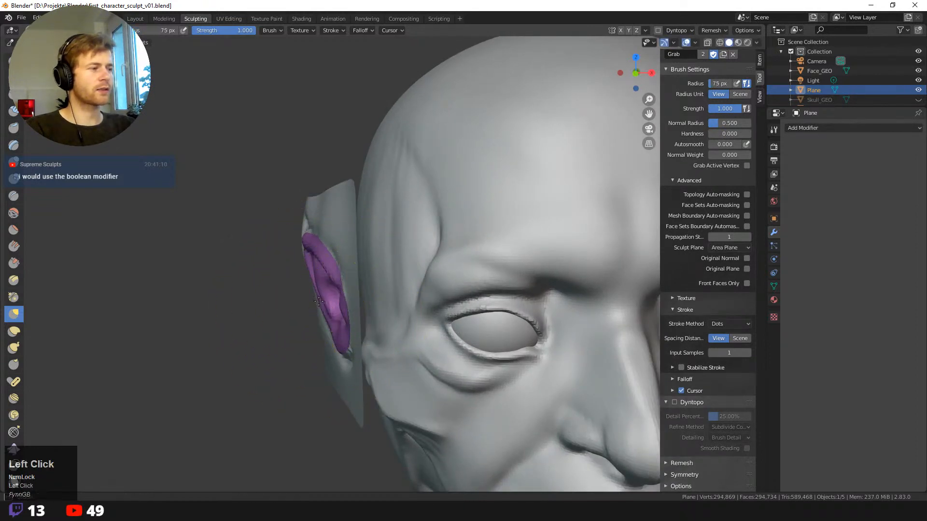
{"action": "key", "text": "f"}
{"action": "left_click", "coordinate": [318, 298]}
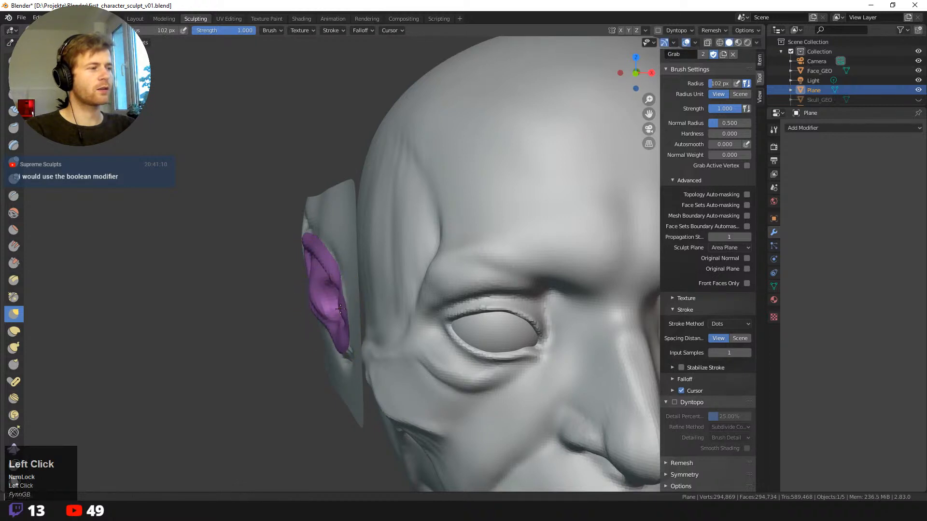
- Refine the ear's curvature with small Grab strokes from the front and from above, finishing with a 133 px brush radius
{"action": "middle_click_drag", "start_coordinate": [340, 321], "coordinate": [307, 272]}
{"action": "left_click_drag", "start_coordinate": [307, 272], "coordinate": [302, 273]}
{"action": "left_click_drag", "start_coordinate": [304, 273], "coordinate": [299, 276]}
{"action": "key", "text": "f"}
{"action": "left_click", "coordinate": [360, 297]}
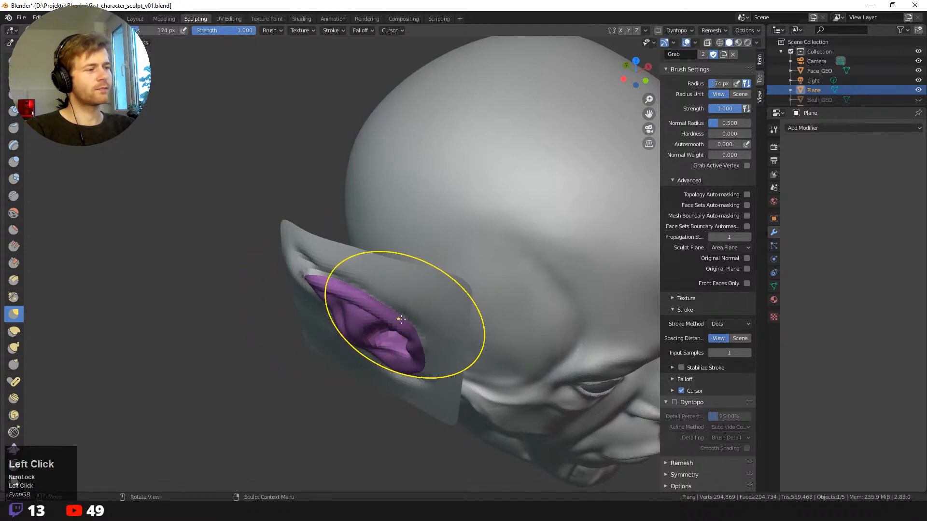
{"action": "key", "text": "f"}
{"action": "left_click", "coordinate": [381, 321]}
{"action": "left_click_drag", "start_coordinate": [387, 322], "coordinate": [394, 322]}
{"action": "mouse_move", "coordinate": [402, 362]}
{"action": "middle_mouse_down"}
{"action": "mouse_move", "coordinate": [388, 296]}
{"action": "mouse_move", "coordinate": [426, 296]}
{"action": "middle_mouse_up"}
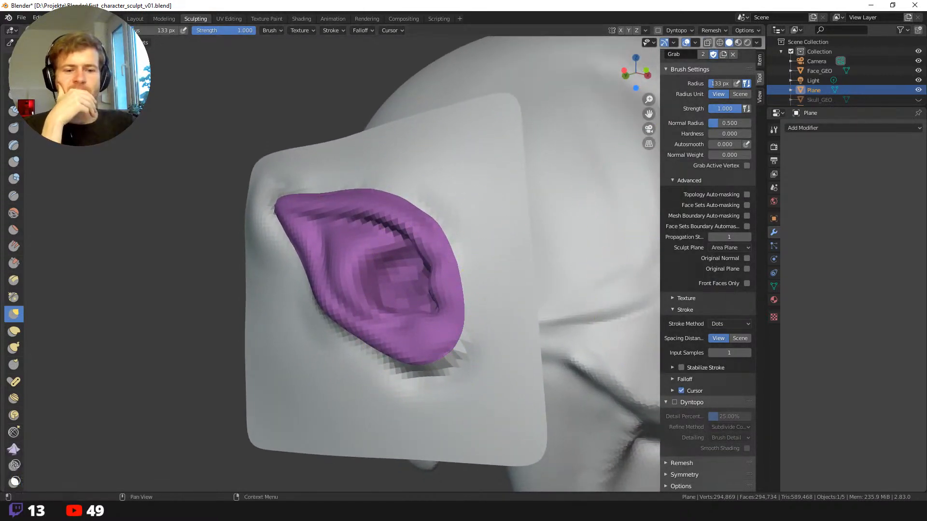
{"action": "left_click", "coordinate": [926, 392]}
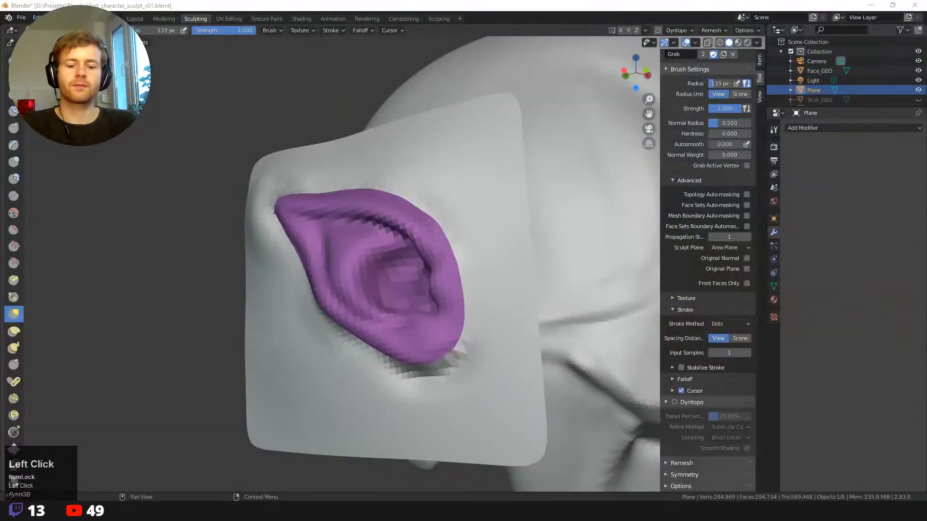
{"action": "key", "text": "space"}
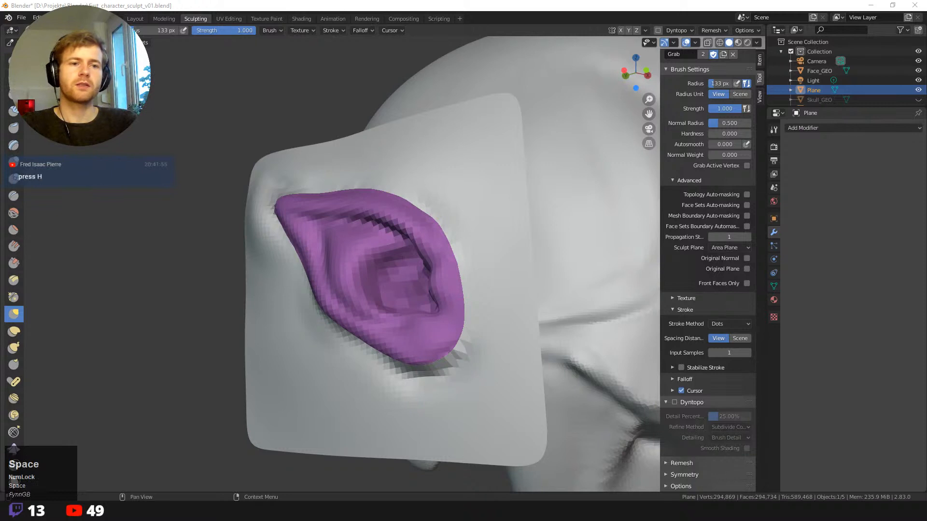
{"action": "type", "text": "sele"}
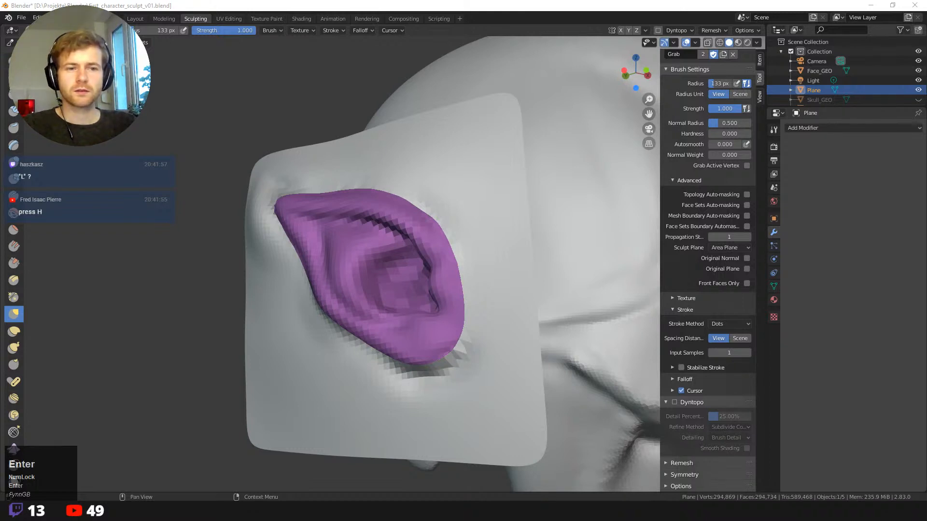
{"action": "middle_click", "coordinate": [357, 275]}
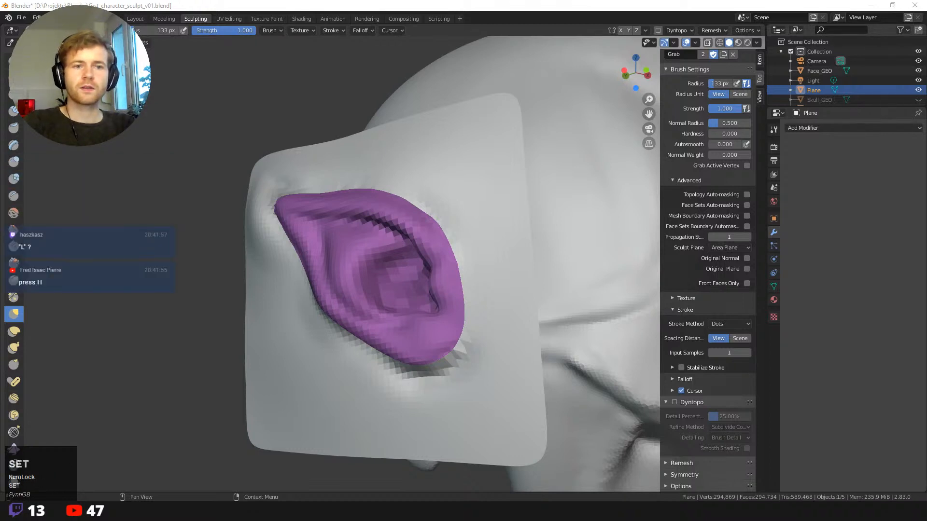
{"action": "key", "text": "Return"}
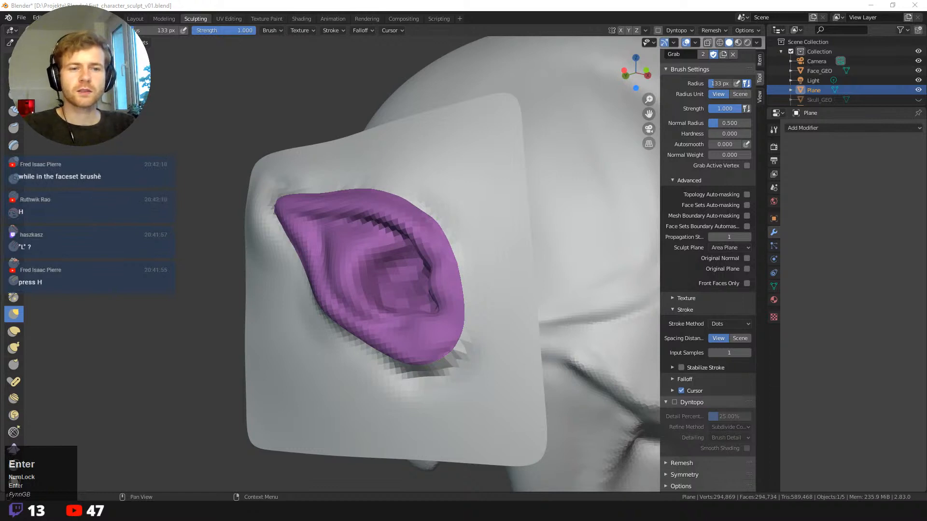
{"action": "middle_click", "coordinate": [366, 270]}
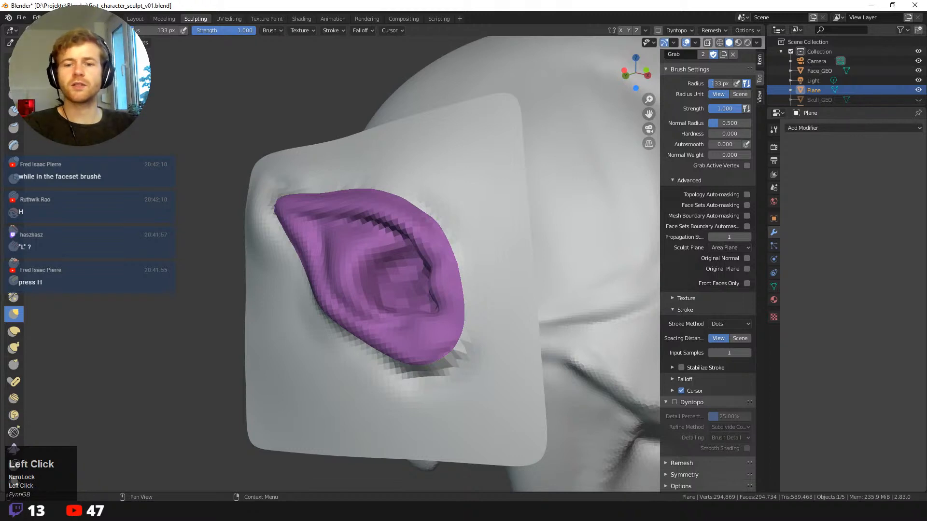
- Isolate the ear's face set by hiding the surrounding plane, and compare how the plane appears in the Layout workspace
{"action": "mouse_move", "coordinate": [393, 269]}
{"action": "middle_mouse_down"}
{"action": "mouse_move", "coordinate": [338, 270]}
{"action": "mouse_move", "coordinate": [366, 269]}
{"action": "mouse_move", "coordinate": [394, 289]}
{"action": "middle_mouse_up"}
{"action": "key", "text": "h"}
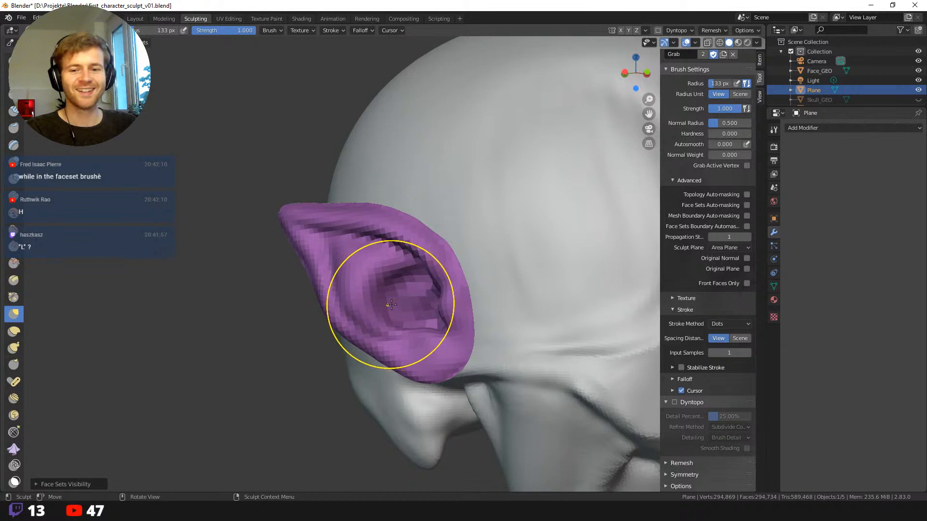
{"action": "mouse_move", "coordinate": [385, 294]}
{"action": "middle_mouse_down"}
{"action": "mouse_move", "coordinate": [420, 302]}
{"action": "mouse_move", "coordinate": [410, 297]}
{"action": "middle_mouse_up"}
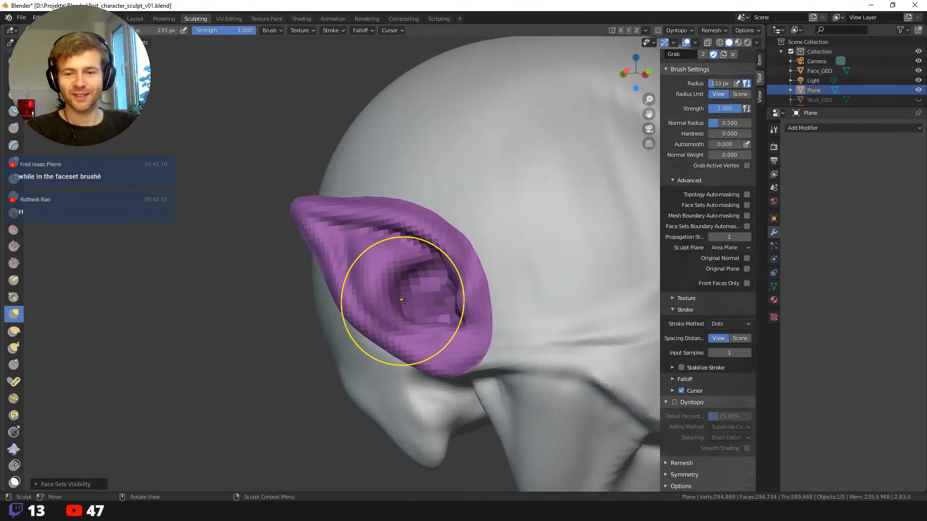
{"action": "middle_click_drag", "start_coordinate": [394, 302], "coordinate": [344, 303]}
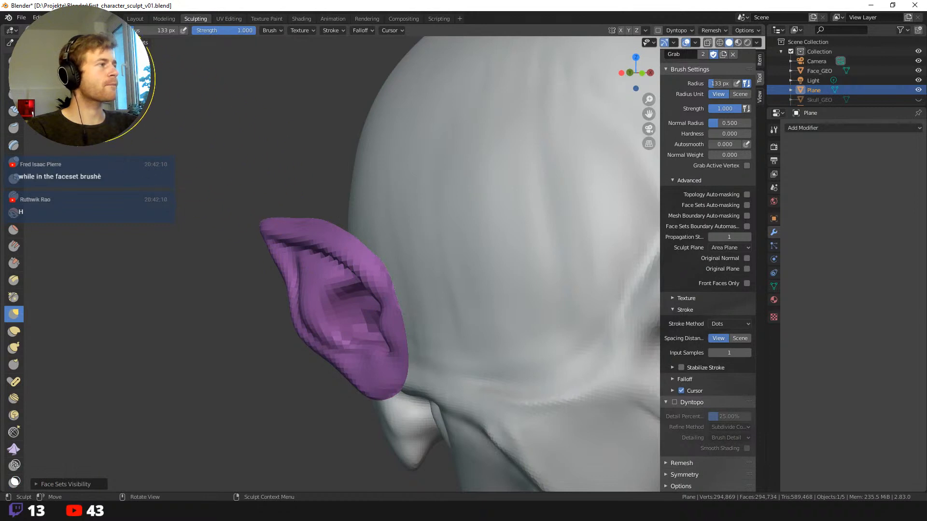
{"action": "left_click", "coordinate": [137, 18]}
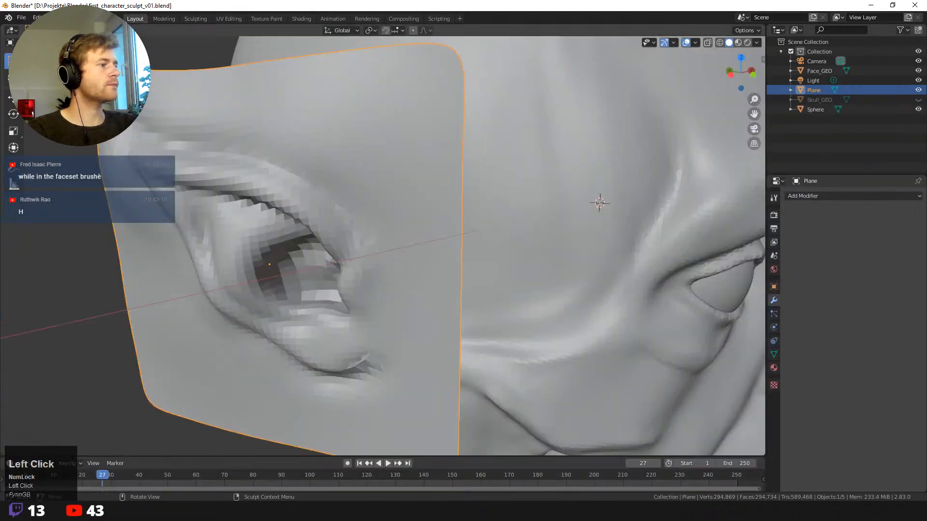
{"action": "left_click", "coordinate": [194, 19]}
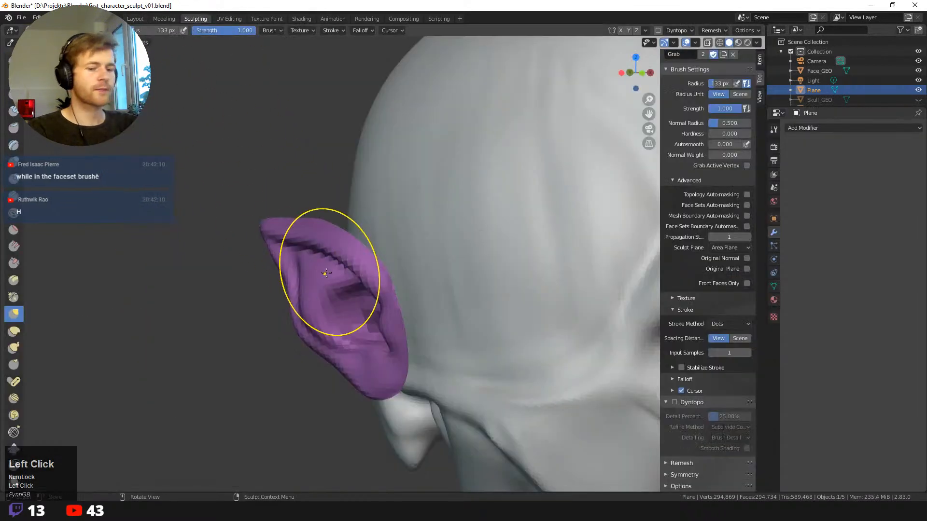
- Toggle the face set visibility repeatedly to reveal the surrounding plane, and isolate the ear once more
{"action": "key", "text": "h"}
{"action": "key", "text": "h"}
{"action": "key", "text": "h"}
{"action": "key", "text": "h"}
{"action": "key", "text": "h"}
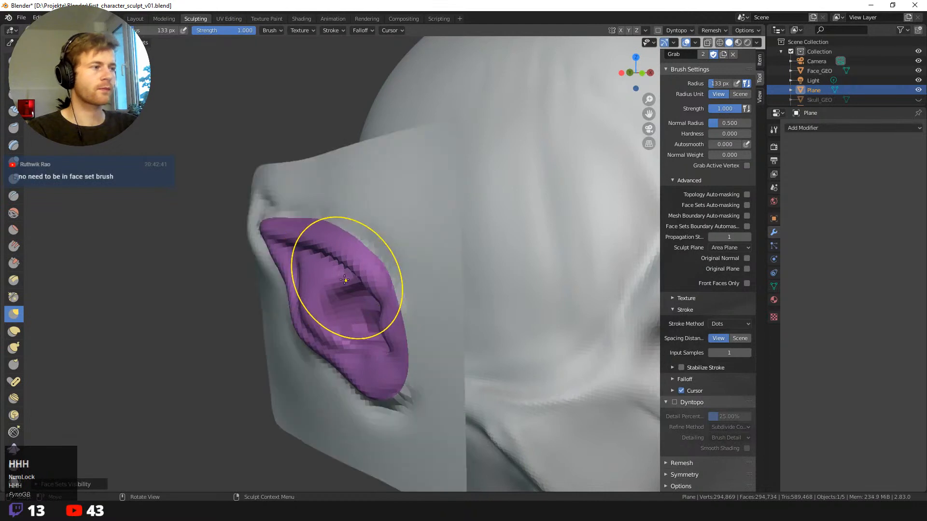
{"action": "key", "text": "h"}
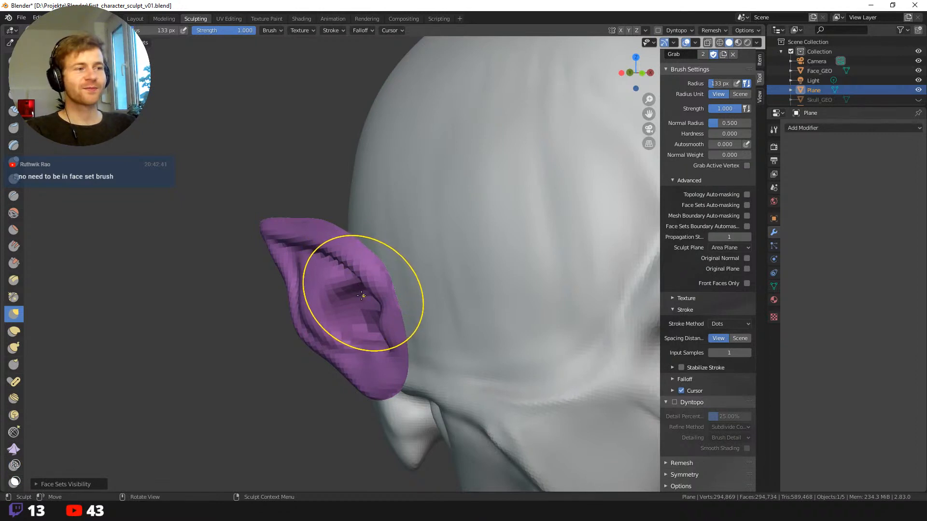
- Look through the face set commands and try to delete geometry while only the ear's face set is shown
{"action": "middle_click", "coordinate": [362, 295]}
{"action": "mouse_move", "coordinate": [362, 295]}
{"action": "middle_mouse_down"}
{"action": "mouse_move", "coordinate": [378, 290]}
{"action": "mouse_move", "coordinate": [339, 247]}
{"action": "middle_mouse_up"}
{"action": "left_click", "coordinate": [142, 42]}
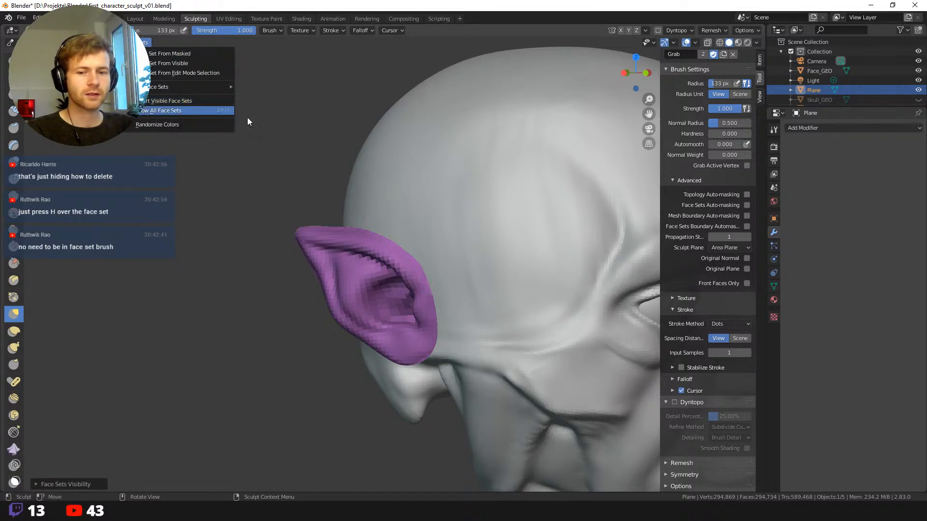
{"action": "mouse_move", "coordinate": [372, 179]}
{"action": "middle_mouse_down"}
{"action": "mouse_move", "coordinate": [364, 177]}
{"action": "mouse_move", "coordinate": [368, 227]}
{"action": "middle_mouse_up"}
{"action": "key", "text": "x"}
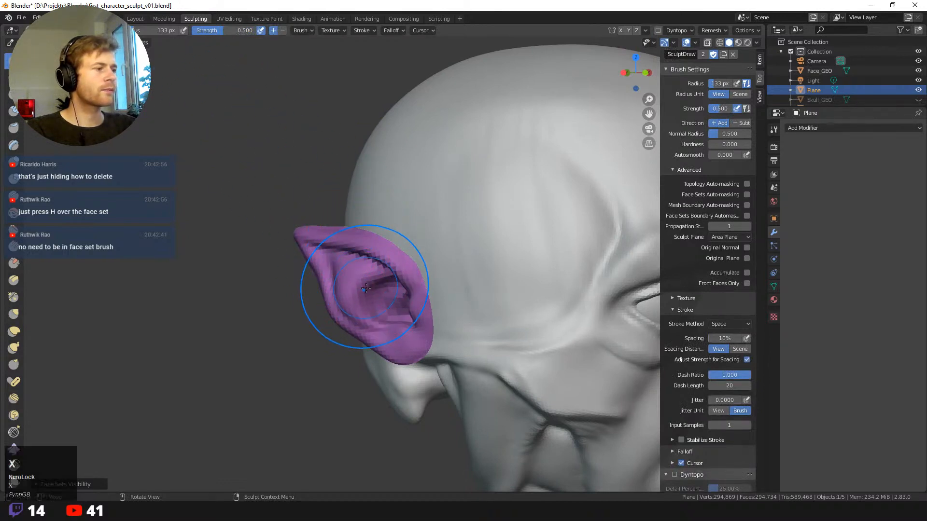
{"action": "middle_click_drag", "start_coordinate": [362, 285], "coordinate": [356, 280]}
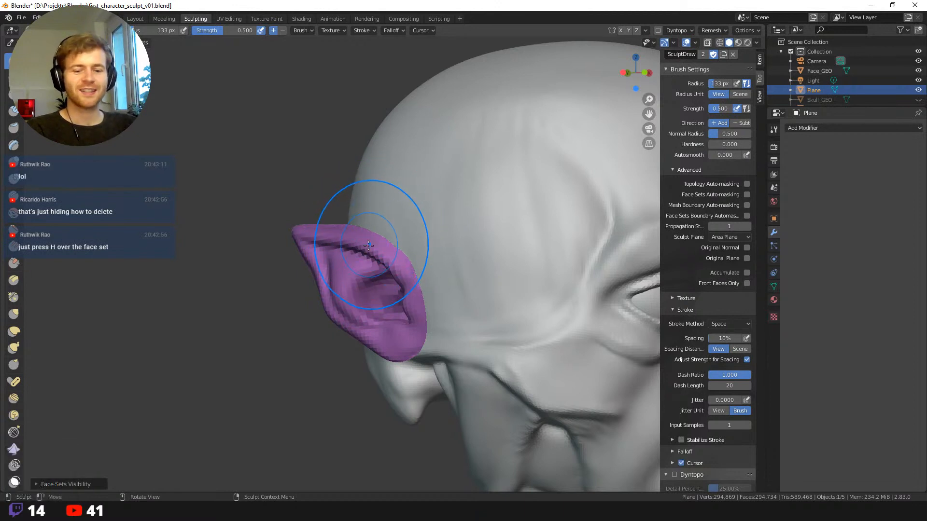
- Show the surrounding plane again and hide only the ear's face set
{"action": "key", "text": "h"}
{"action": "middle_click_drag", "start_coordinate": [359, 271], "coordinate": [372, 278]}
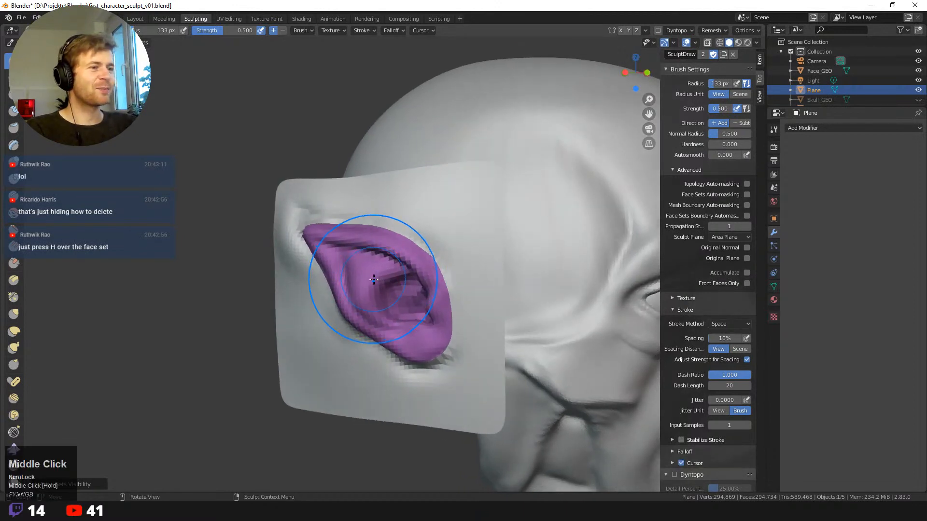
{"action": "key", "text": "h"}
{"action": "key", "text": "h"}
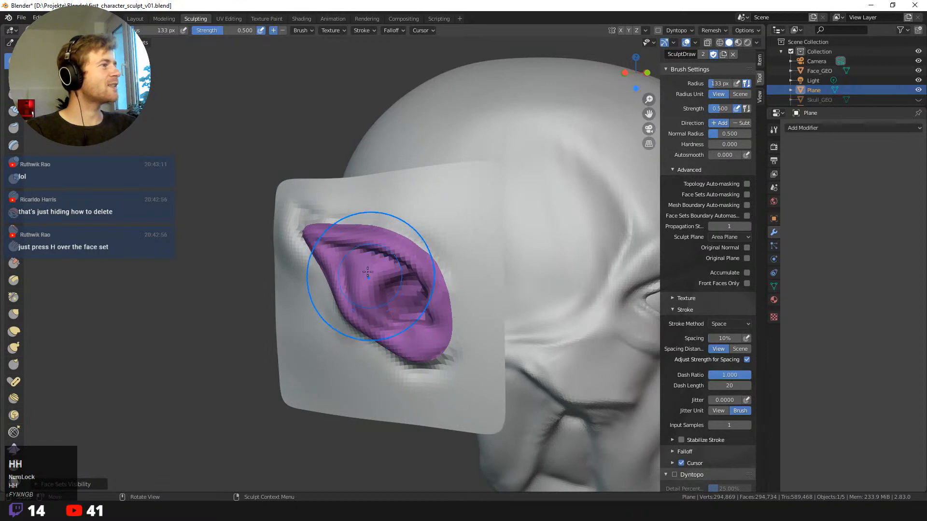
{"action": "key", "text": "h"}
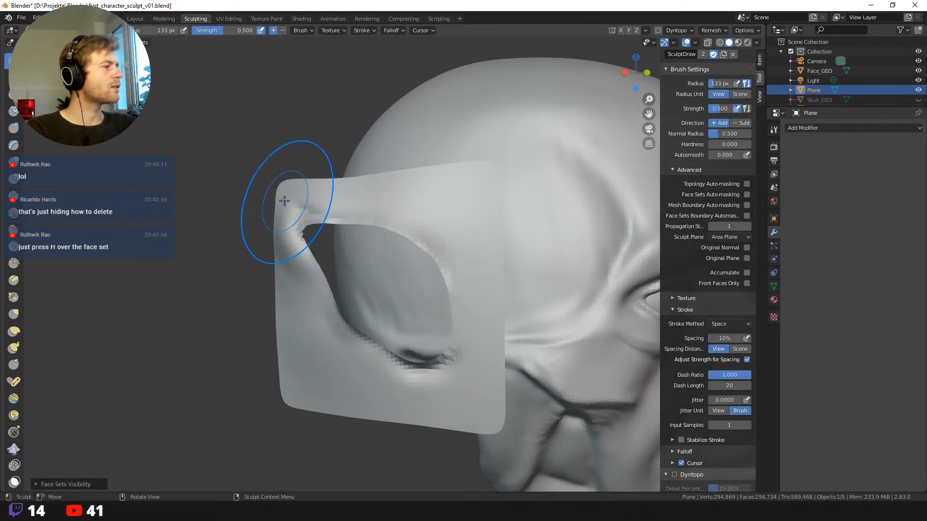
- Look through the list of sculpting tools and choose the Cloth brush
{"action": "key", "text": "shift+space"}
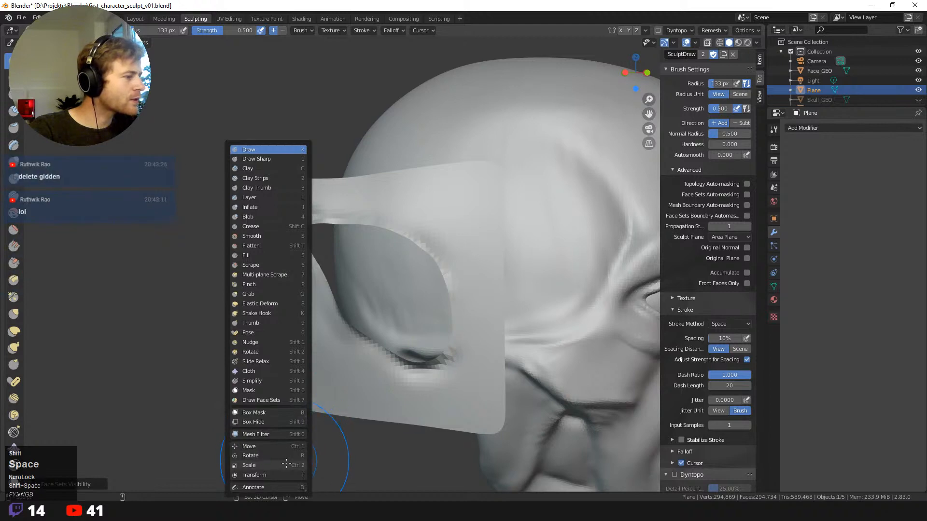
{"action": "key", "text": "shift+space"}
{"action": "left_click", "coordinate": [397, 369]}
{"action": "mouse_move", "coordinate": [396, 365]}
{"action": "left_mouse_down"}
{"action": "mouse_move", "coordinate": [422, 289]}
{"action": "mouse_move", "coordinate": [424, 219]}
{"action": "left_mouse_up"}
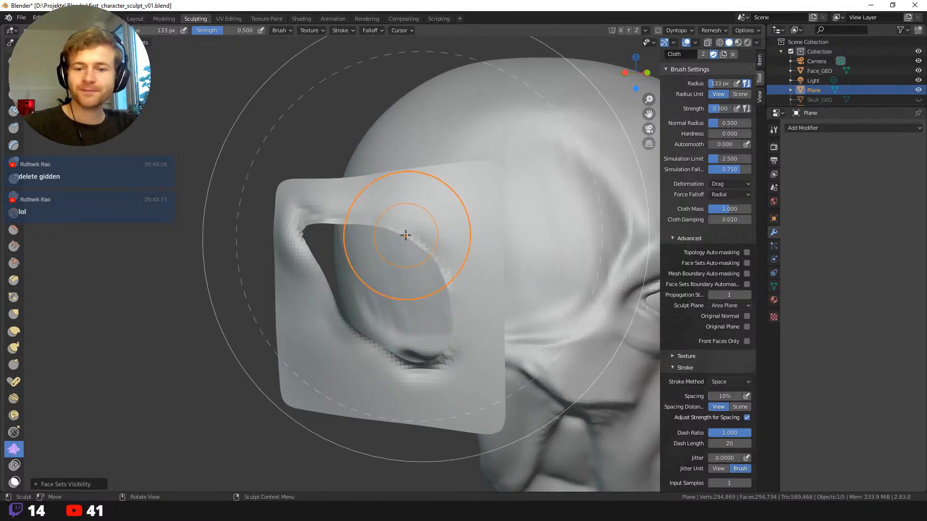
{"action": "middle_click_drag", "start_coordinate": [399, 233], "coordinate": [352, 290]}
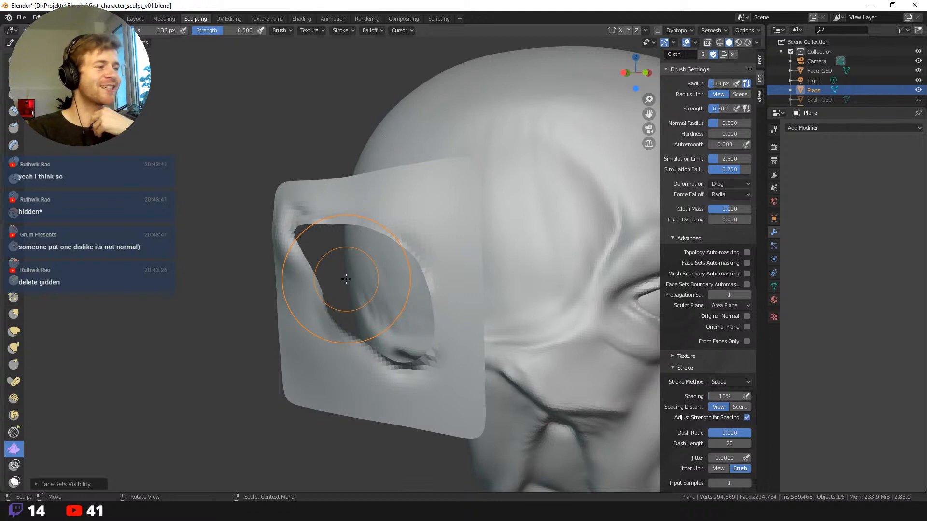
{"action": "mouse_move", "coordinate": [346, 279]}
{"action": "left_mouse_down"}
{"action": "mouse_move", "coordinate": [310, 190]}
{"action": "mouse_move", "coordinate": [304, 244]}
{"action": "left_mouse_up"}
{"action": "mouse_move", "coordinate": [304, 244]}
{"action": "middle_mouse_down"}
{"action": "mouse_move", "coordinate": [275, 255]}
{"action": "mouse_move", "coordinate": [267, 241]}
{"action": "middle_mouse_up"}
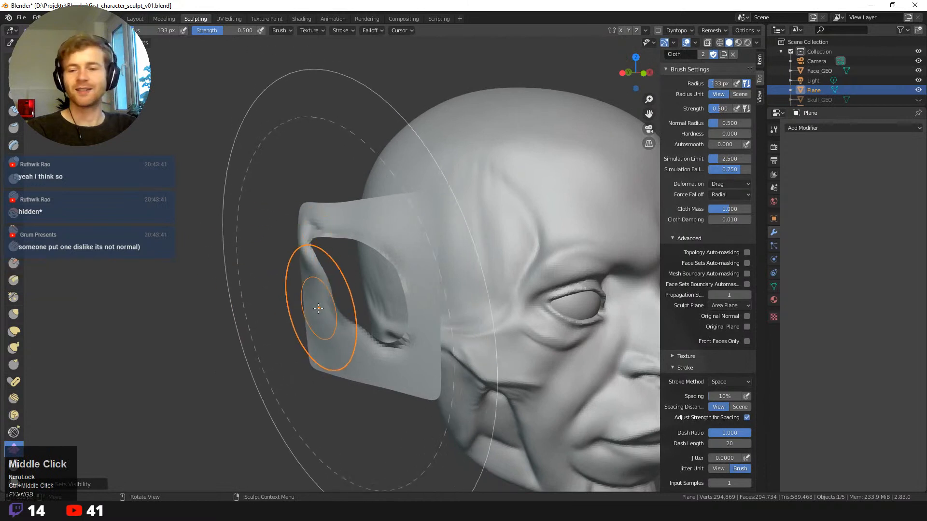
{"action": "mouse_move", "coordinate": [323, 320]}
{"action": "middle_mouse_down", "text": "ctrl"}
{"action": "mouse_move", "coordinate": [323, 299]}
{"action": "mouse_move", "coordinate": [325, 326]}
{"action": "middle_mouse_up", "text": "ctrl"}
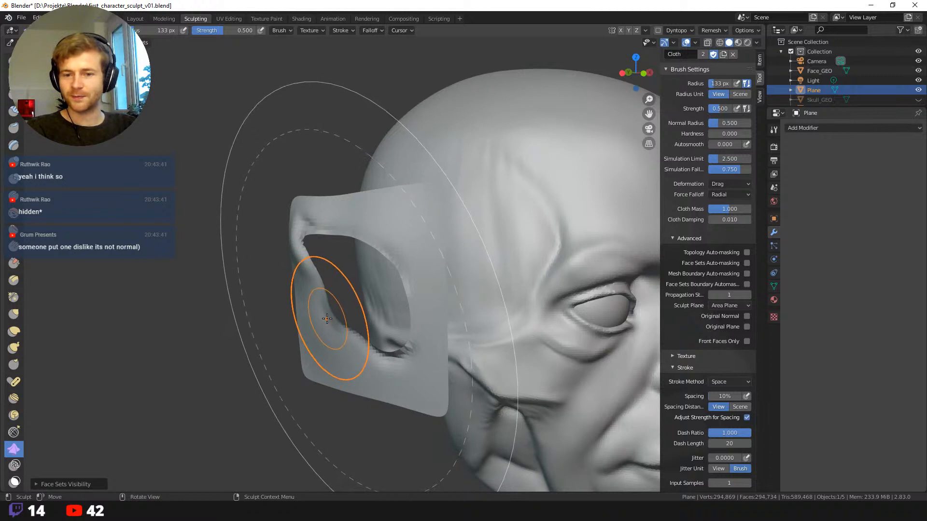
{"action": "mouse_move", "coordinate": [327, 317]}
{"action": "middle_mouse_down"}
{"action": "mouse_move", "coordinate": [333, 310]}
{"action": "mouse_move", "coordinate": [323, 314]}
{"action": "middle_mouse_up"}
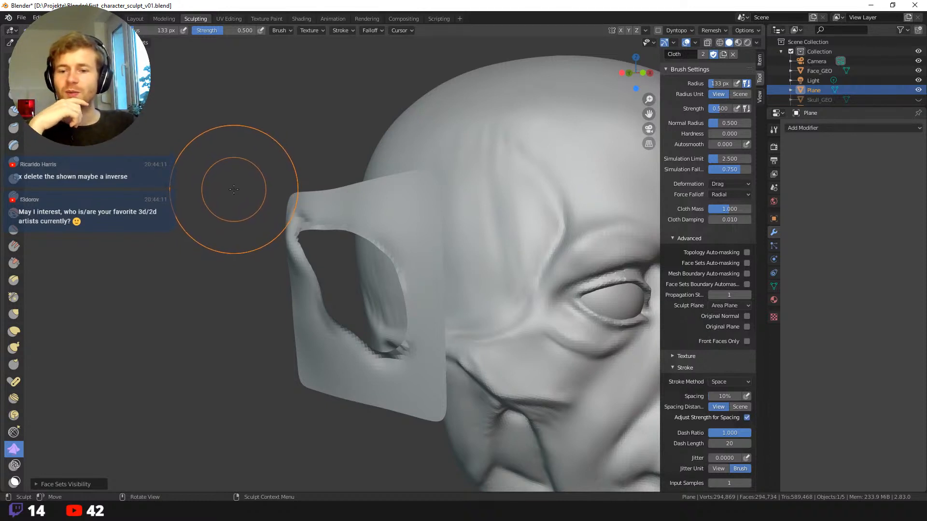
- Switch to the Layout workspace and select the Face_GEO head object behind the ear plane
{"action": "left_click", "coordinate": [135, 18]}
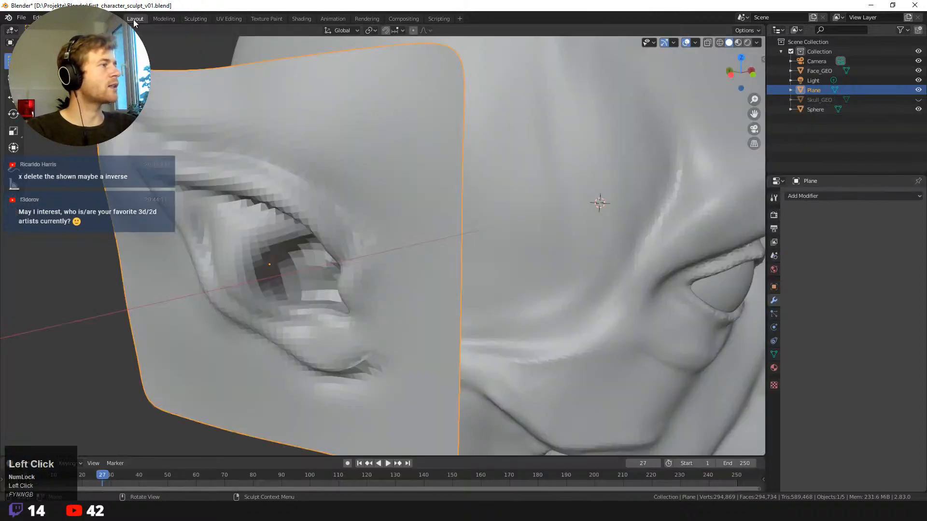
{"action": "mouse_move", "coordinate": [230, 218]}
{"action": "middle_mouse_down", "text": "ctrl"}
{"action": "mouse_move", "coordinate": [213, 180]}
{"action": "mouse_move", "coordinate": [232, 233]}
{"action": "middle_mouse_up", "text": "ctrl"}
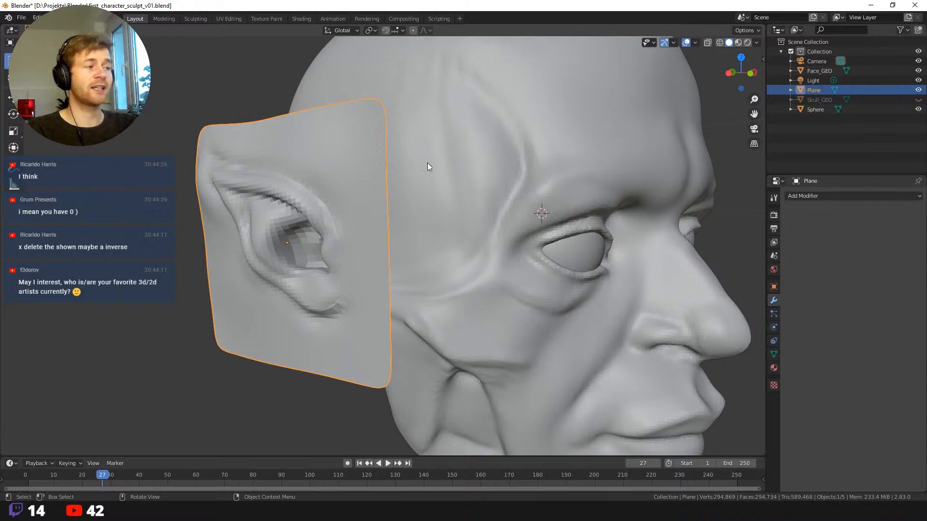
{"action": "middle_click_drag", "start_coordinate": [360, 264], "coordinate": [343, 272]}
{"action": "left_click", "coordinate": [334, 265]}
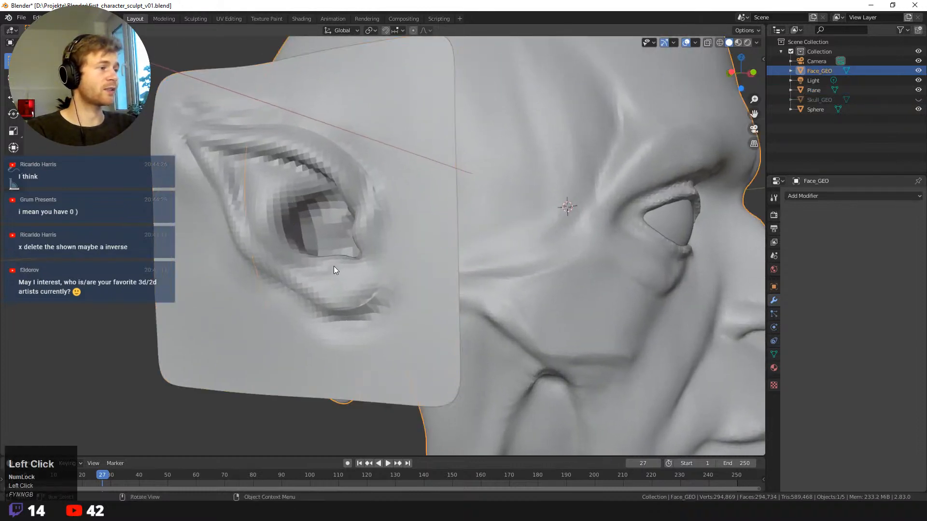
- Select the ear plane object and check its mesh by switching between Object Mode and Edit Mode
{"action": "left_click", "coordinate": [181, 234]}
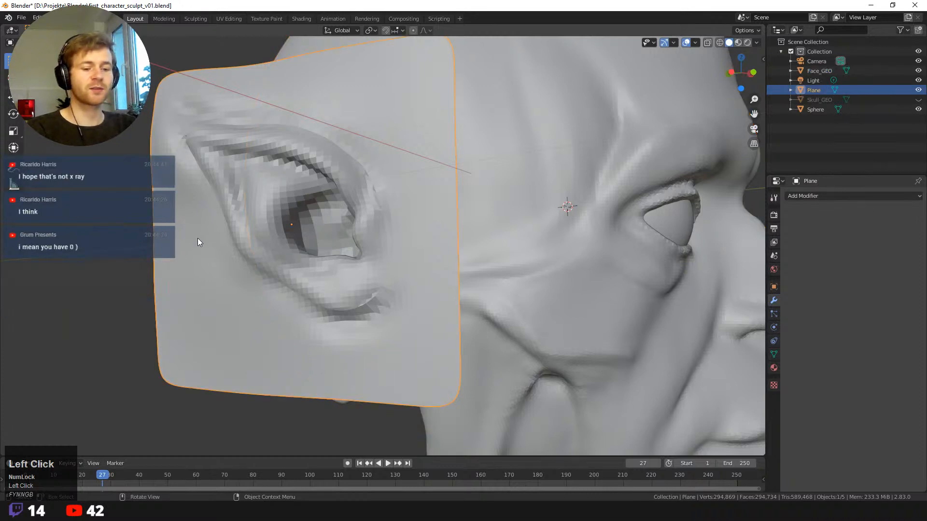
{"action": "key", "text": "Tab"}
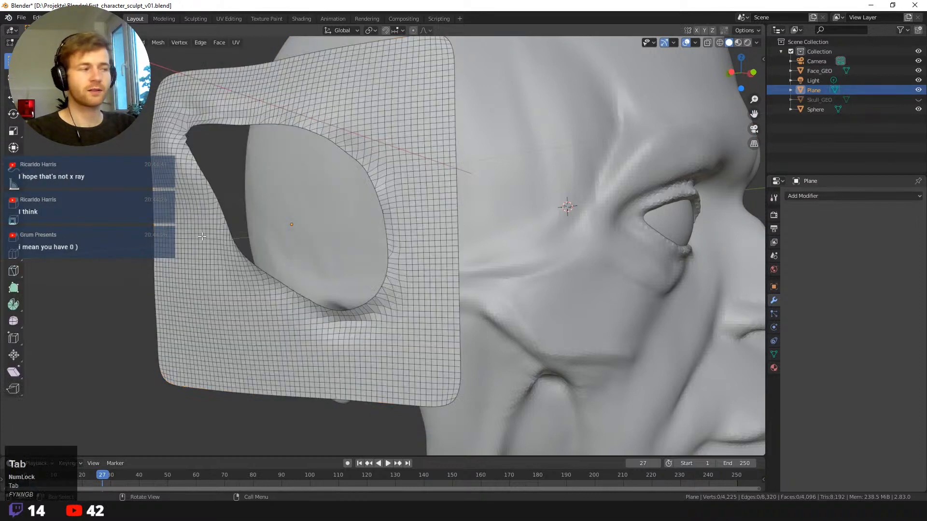
{"action": "key", "text": "Tab"}
{"action": "key", "text": "Tab"}
{"action": "key", "text": "Tab"}
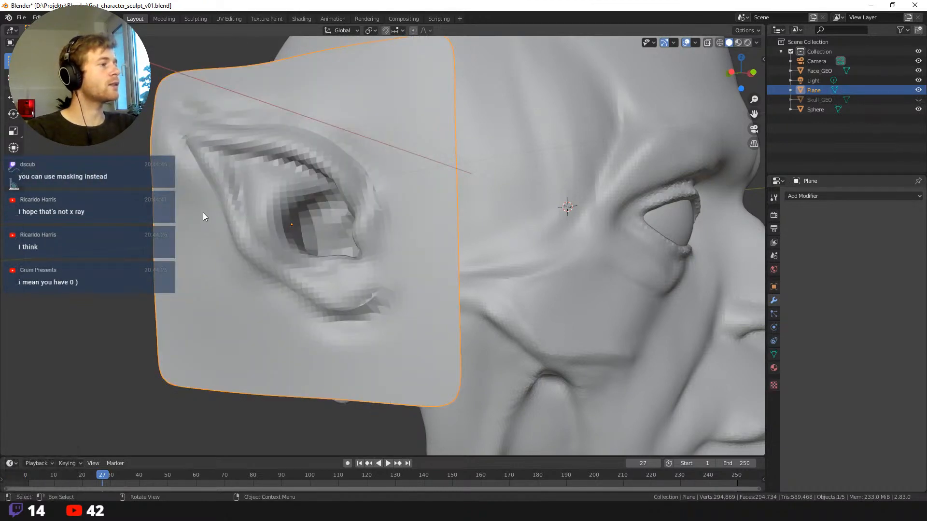
{"action": "key", "text": "Tab"}
{"action": "key", "text": "Tab"}
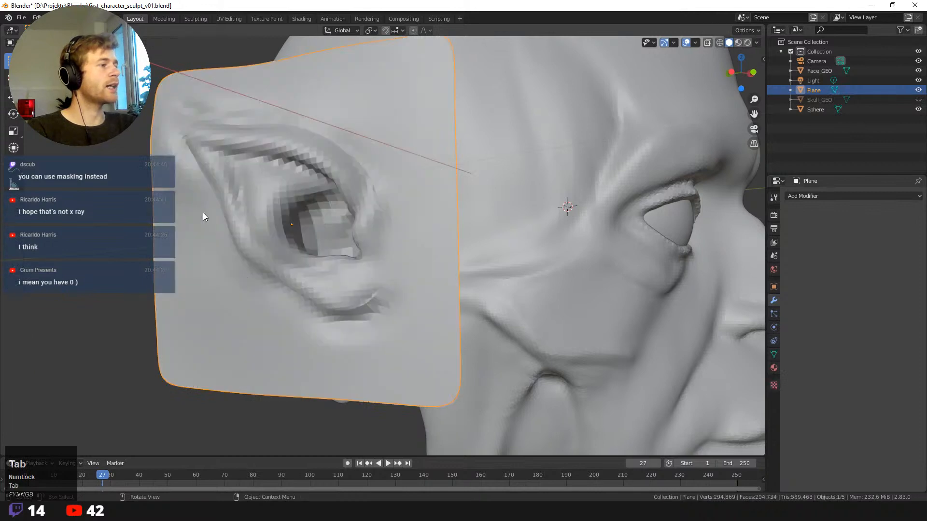
{"action": "key", "text": "Tab"}
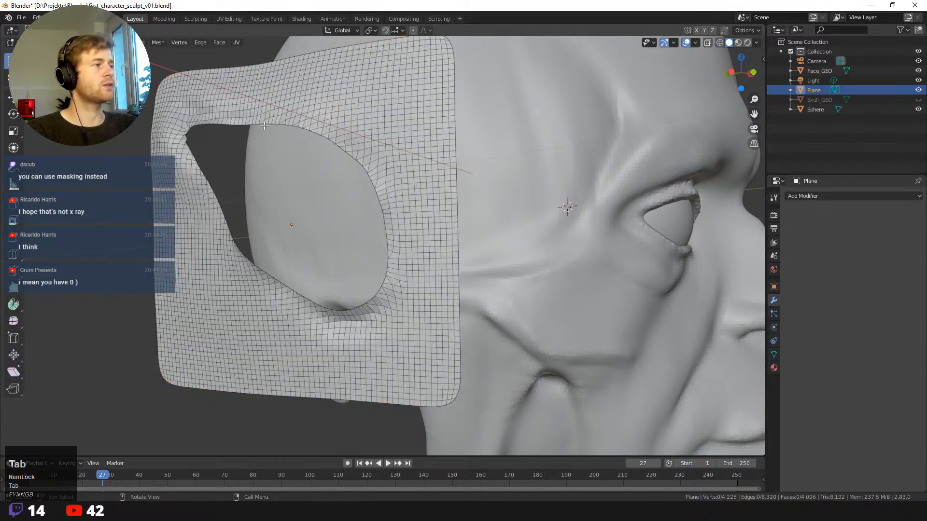
{"action": "key", "text": "Tab"}
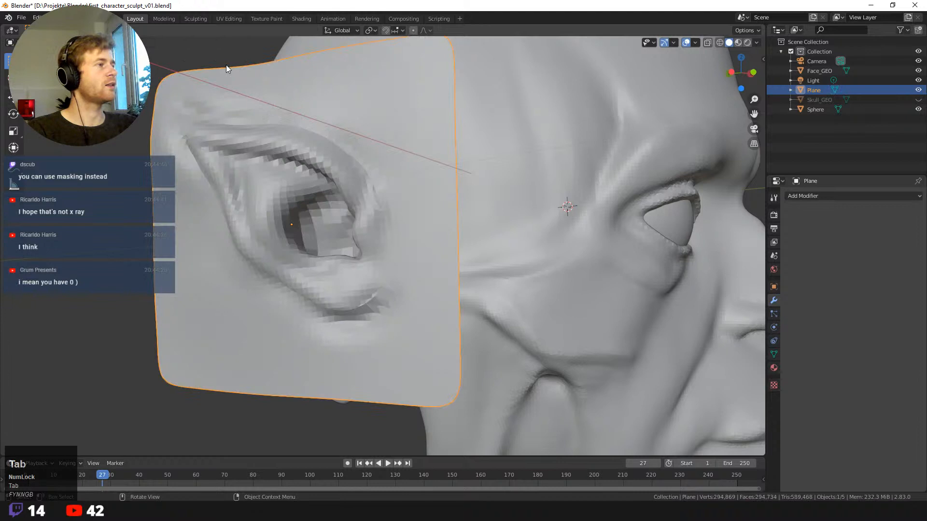
- Show only the ear's face set in the Sculpting workspace and open that mesh for editing in the Layout workspace
{"action": "left_click", "coordinate": [197, 18]}
{"action": "mouse_move", "coordinate": [249, 176]}
{"action": "left_mouse_down"}
{"action": "mouse_move", "coordinate": [310, 217]}
{"action": "mouse_move", "coordinate": [347, 226]}
{"action": "left_mouse_up"}
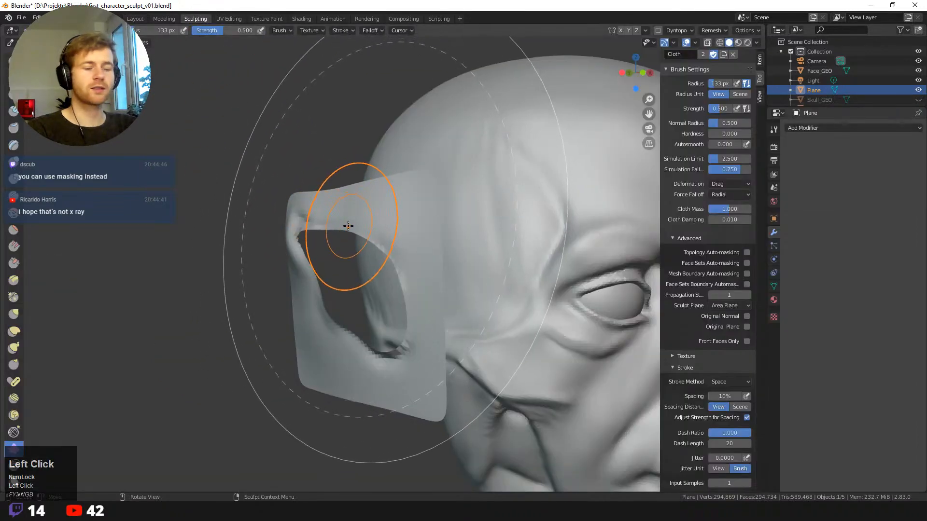
{"action": "key", "text": "h"}
{"action": "key", "text": "h"}
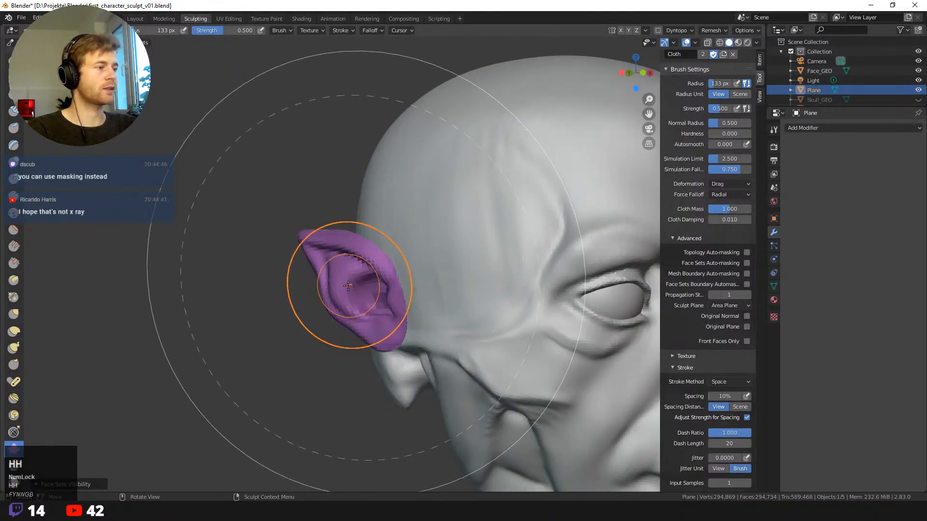
{"action": "left_click", "coordinate": [136, 19]}
{"action": "key", "text": "Tab"}
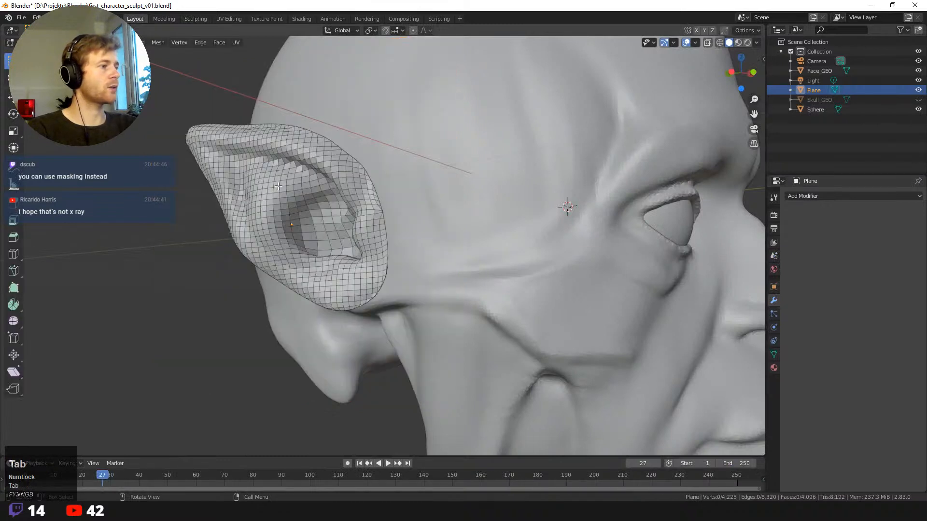
{"action": "middle_click_drag", "start_coordinate": [279, 186], "coordinate": [282, 230]}
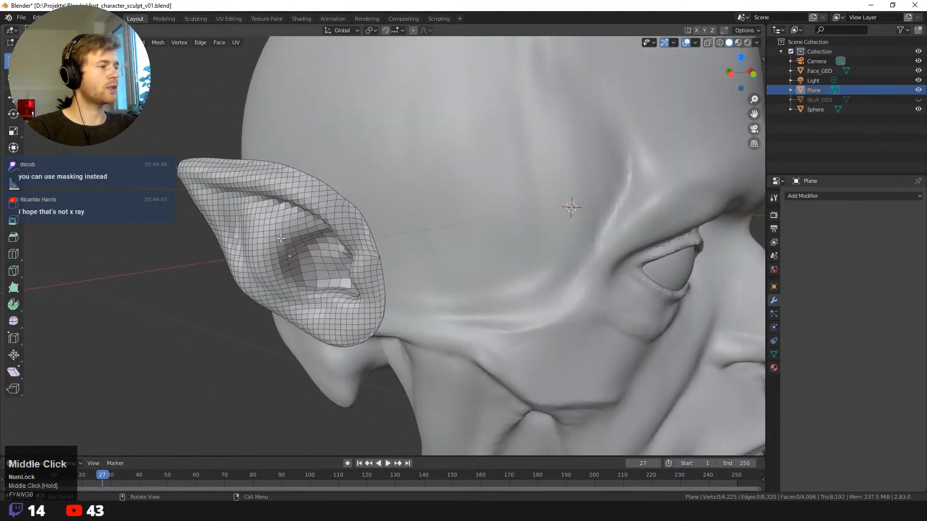
{"action": "key", "text": "x"}
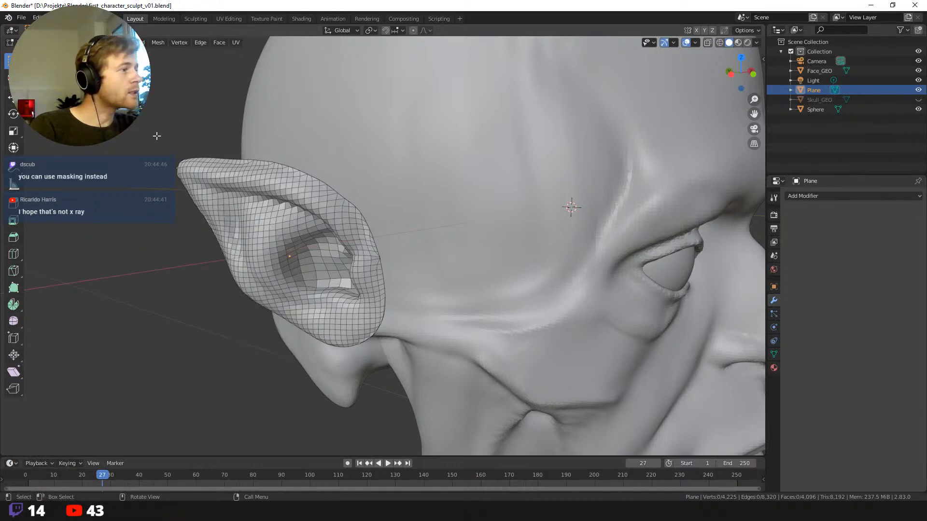
- Box-select the visible ear faces, hide them and reveal them again
{"action": "left_click_drag", "start_coordinate": [156, 135], "coordinate": [395, 372]}
{"action": "middle_click_drag", "start_coordinate": [271, 242], "coordinate": [215, 238]}
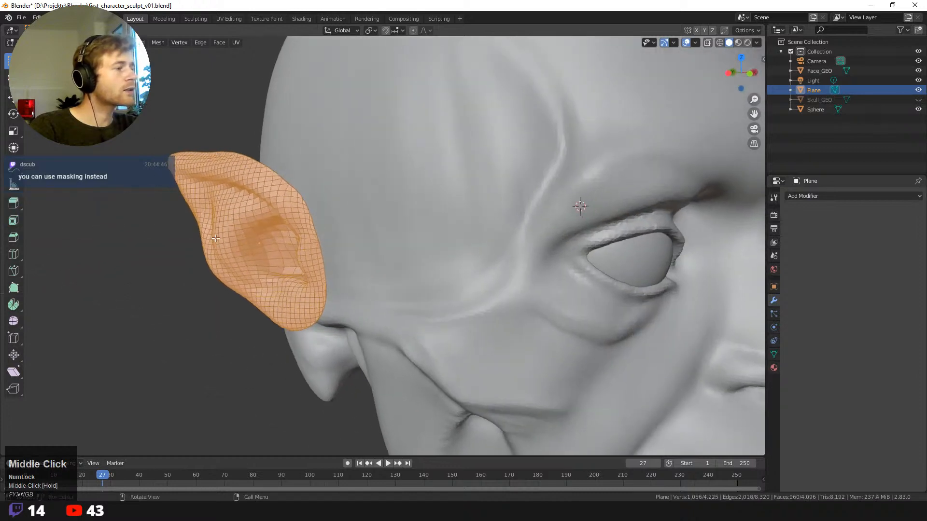
{"action": "key", "text": "h"}
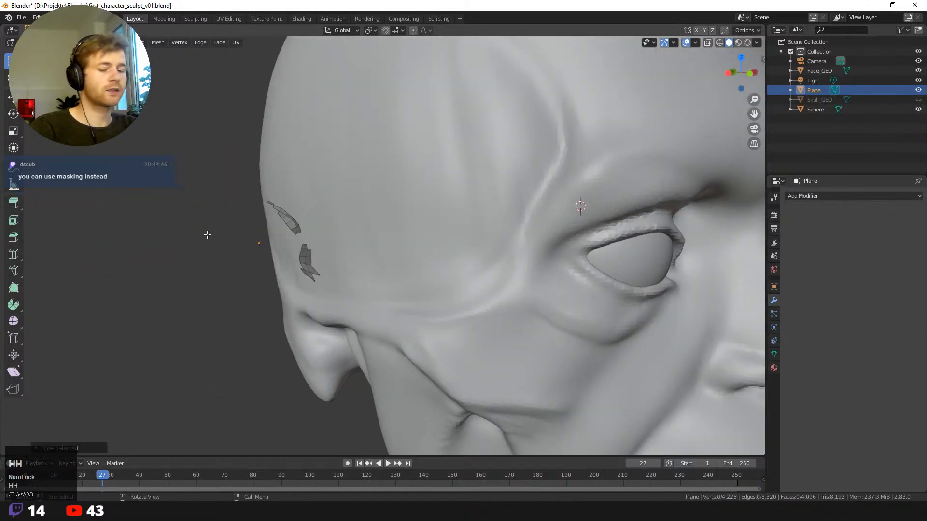
{"action": "key", "text": "alt+h"}
- Show the surrounding plane again in the Sculpting workspace and return to Edit Mode in Layout with the ear faces selected
{"action": "left_click", "coordinate": [196, 18]}
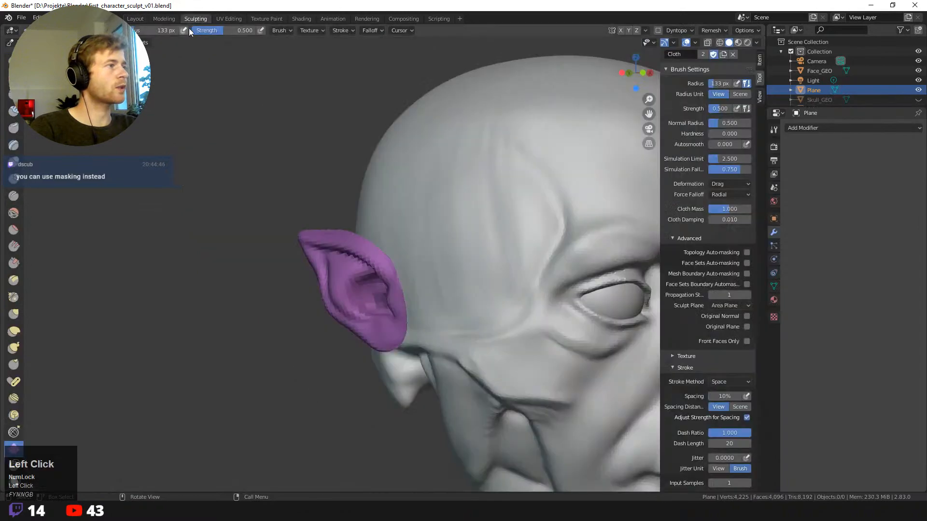
{"action": "key", "text": "h"}
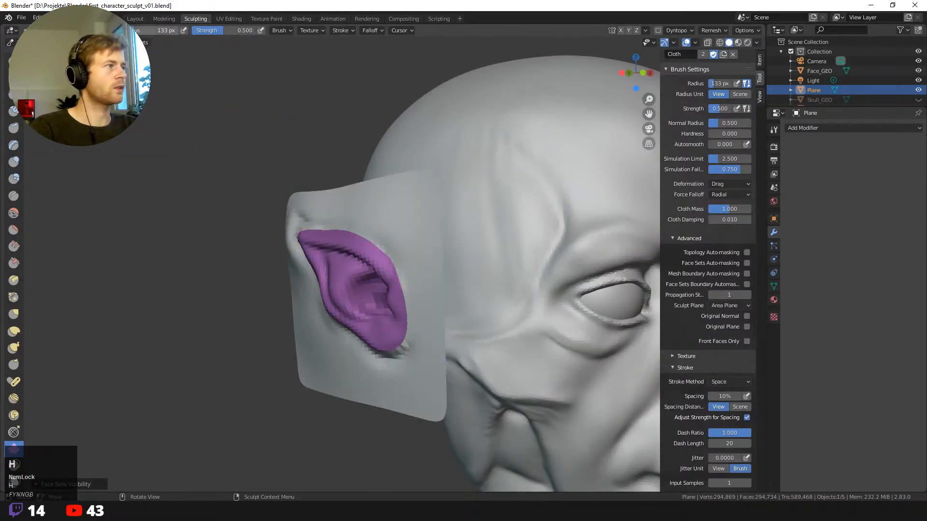
{"action": "left_click", "coordinate": [135, 19]}
{"action": "middle_click_drag", "start_coordinate": [230, 233], "coordinate": [298, 225]}
{"action": "key", "text": "Tab"}
{"action": "middle_click_drag", "start_coordinate": [299, 225], "coordinate": [250, 190], "text": "ctrl"}
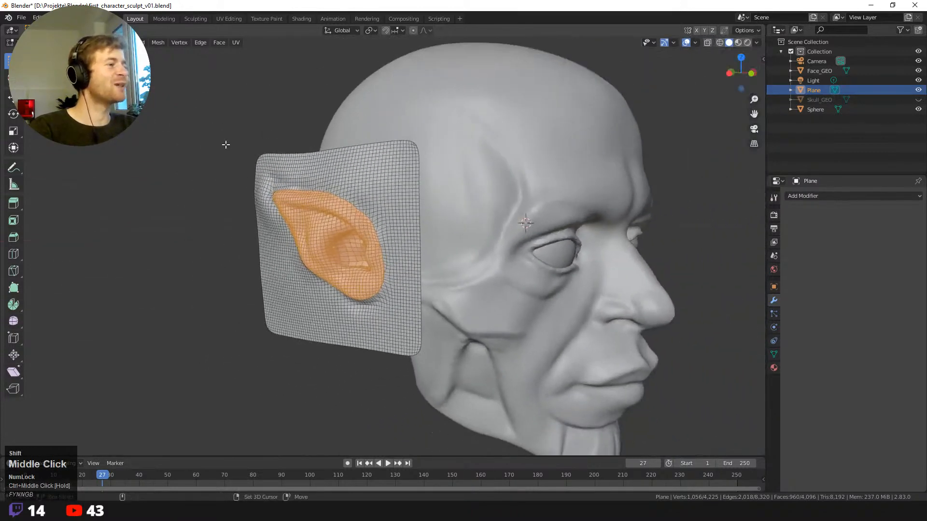
- Try to switch the selection from the ear to the surrounding plane with box and lasso selections
{"action": "left_click_drag", "start_coordinate": [219, 133], "coordinate": [451, 381], "text": "shift"}
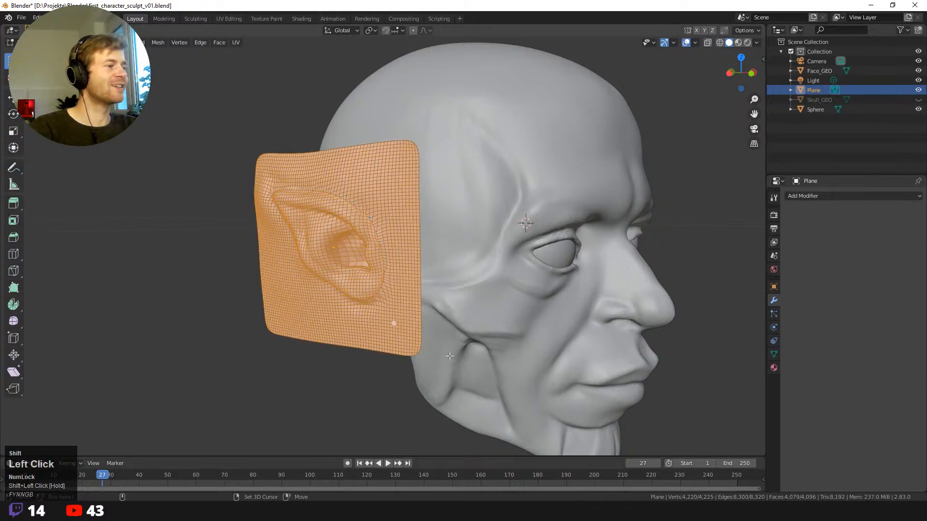
{"action": "key", "text": "ctrl+z"}
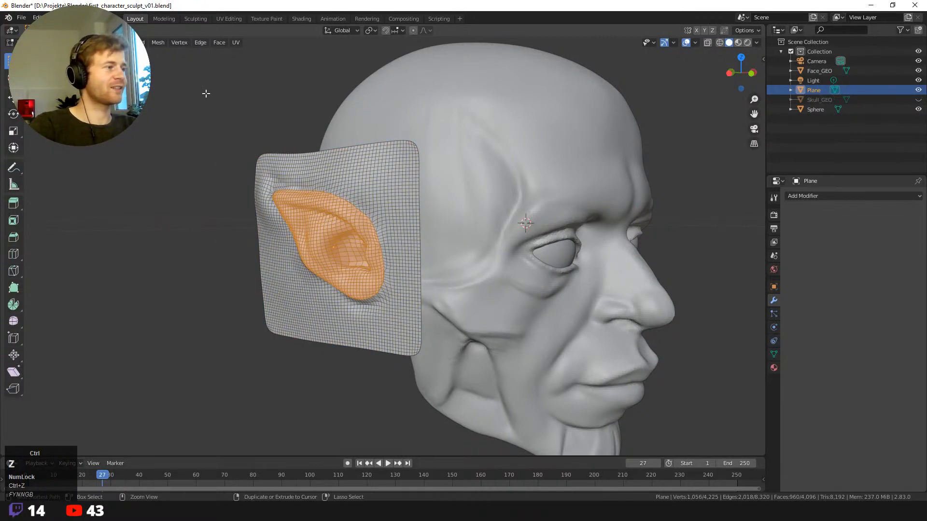
{"action": "left_click_drag", "start_coordinate": [205, 93], "coordinate": [475, 382], "text": "ctrl"}
{"action": "key", "text": "ctrl+z"}
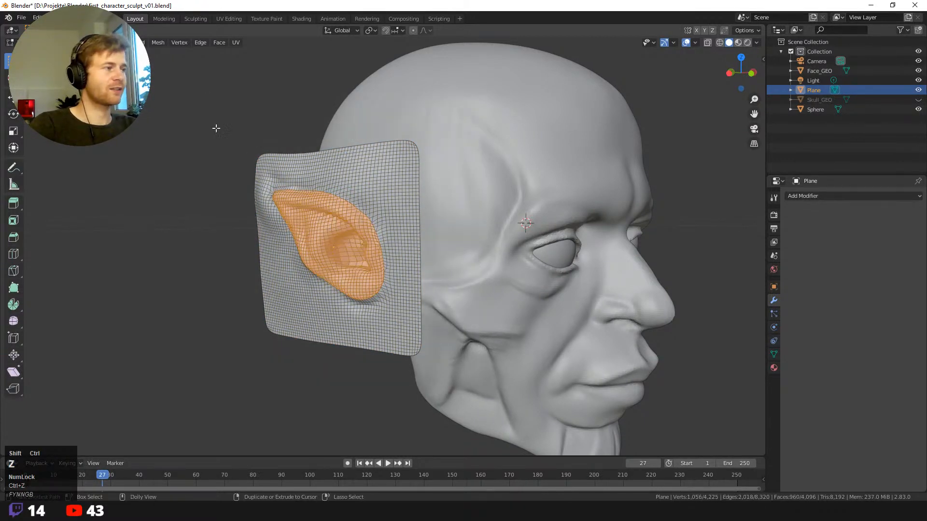
{"action": "left_click_drag", "start_coordinate": [208, 118], "coordinate": [417, 388], "text": "ctrl+shift"}
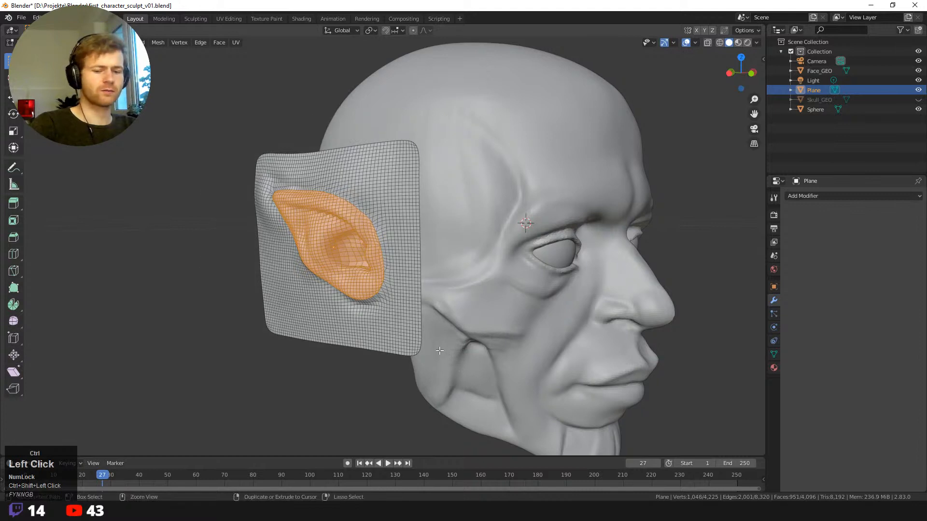
- Invert the selection to the surrounding plane, try deleting Only Faces and undo that deletion
{"action": "key", "text": "ctrl+i"}
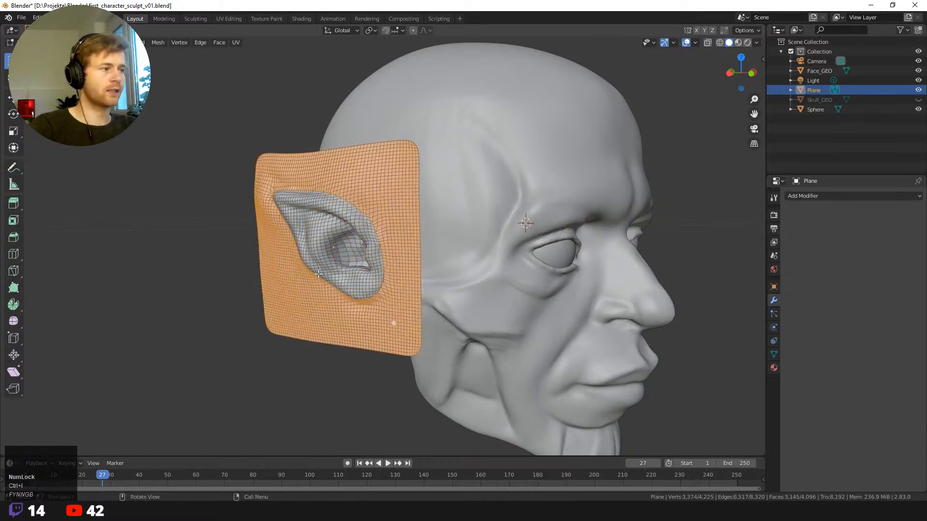
{"action": "key", "text": "x"}
{"action": "left_click", "coordinate": [310, 316]}
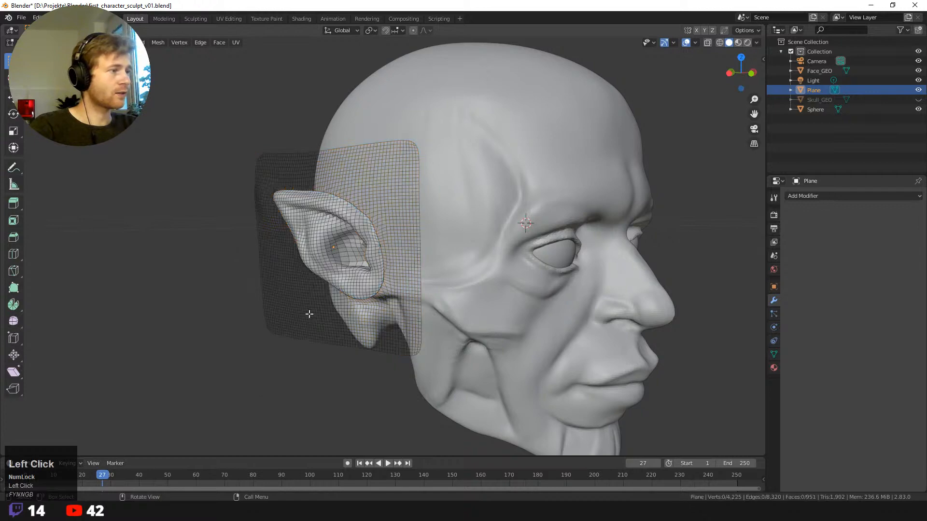
{"action": "middle_click_drag", "start_coordinate": [314, 280], "coordinate": [329, 299], "text": "ctrl"}
{"action": "key", "text": "ctrl+z"}
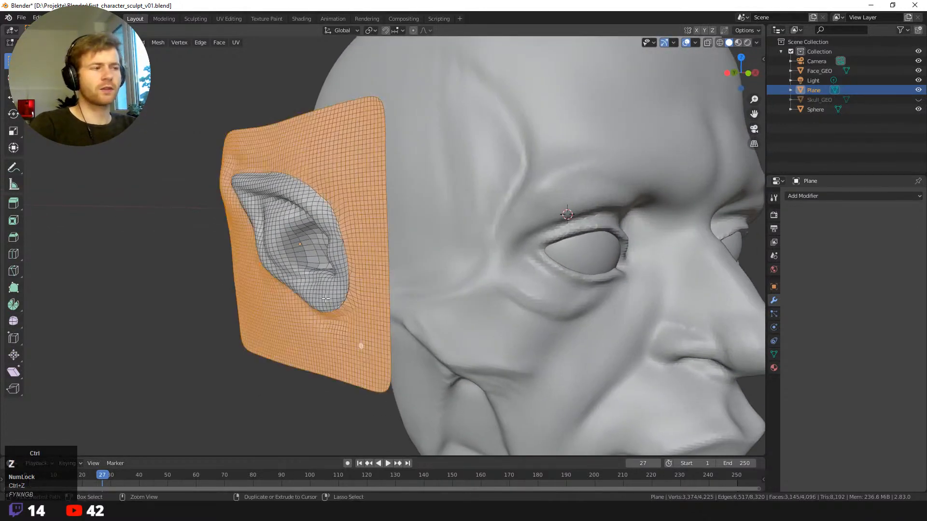
- Try Dissolve Faces and the Faces deletion on the selected surrounding plane, and undo the deletion
{"action": "key", "text": "x"}
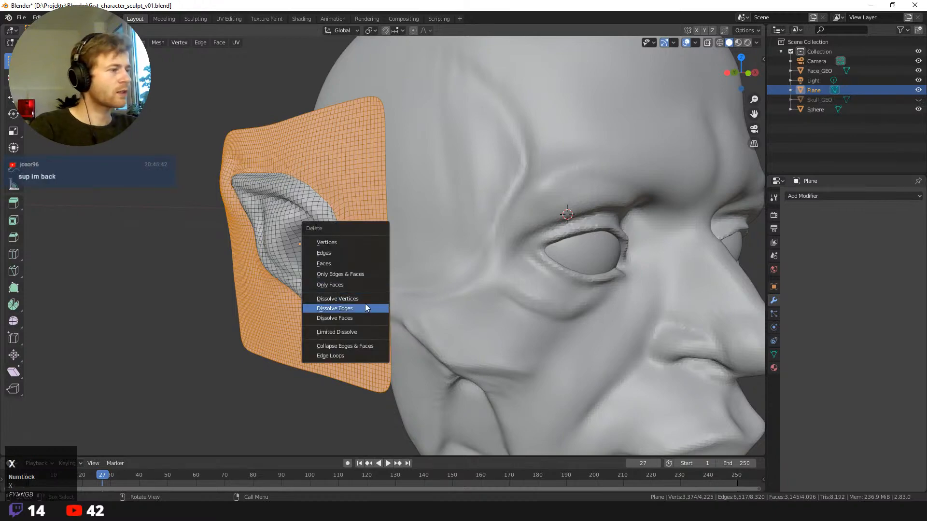
{"action": "left_click", "coordinate": [363, 317]}
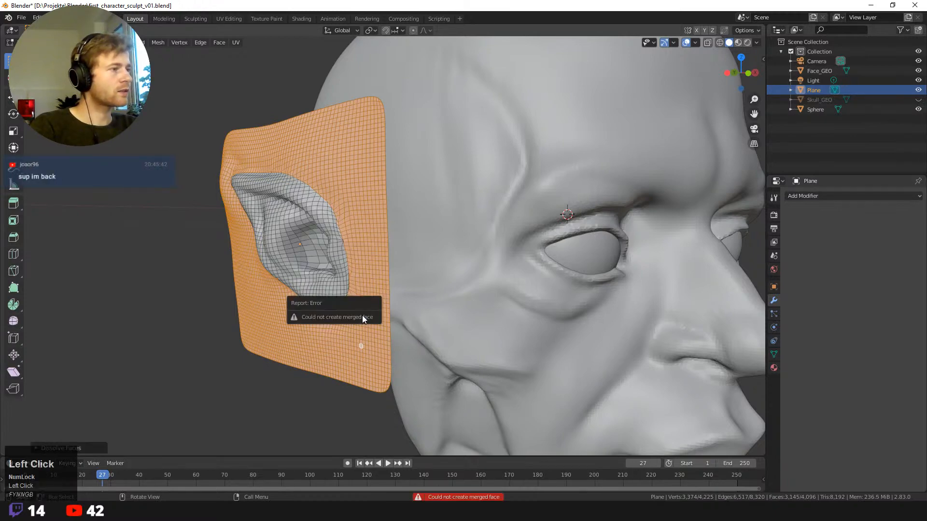
{"action": "middle_click_drag", "start_coordinate": [367, 295], "coordinate": [384, 265]}
{"action": "key", "text": "x"}
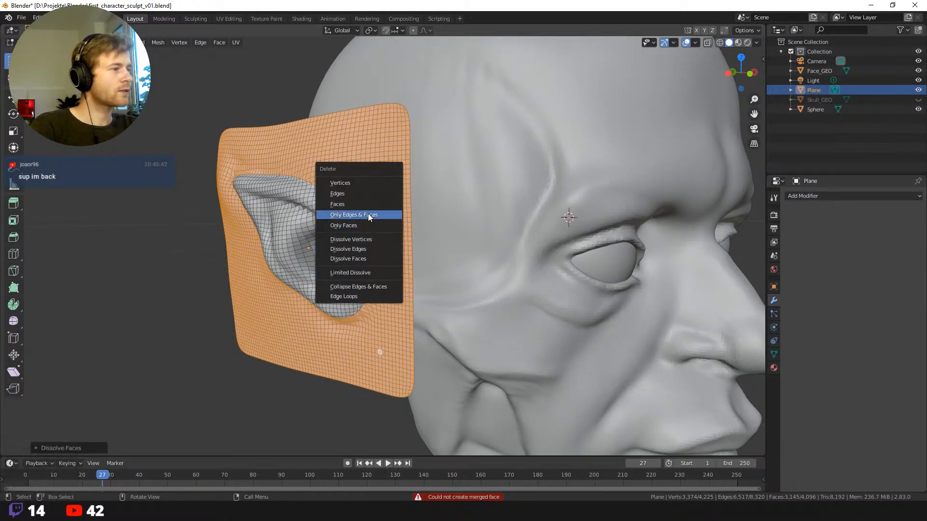
{"action": "left_click", "coordinate": [364, 208]}
{"action": "middle_click_drag", "start_coordinate": [360, 206], "coordinate": [401, 214]}
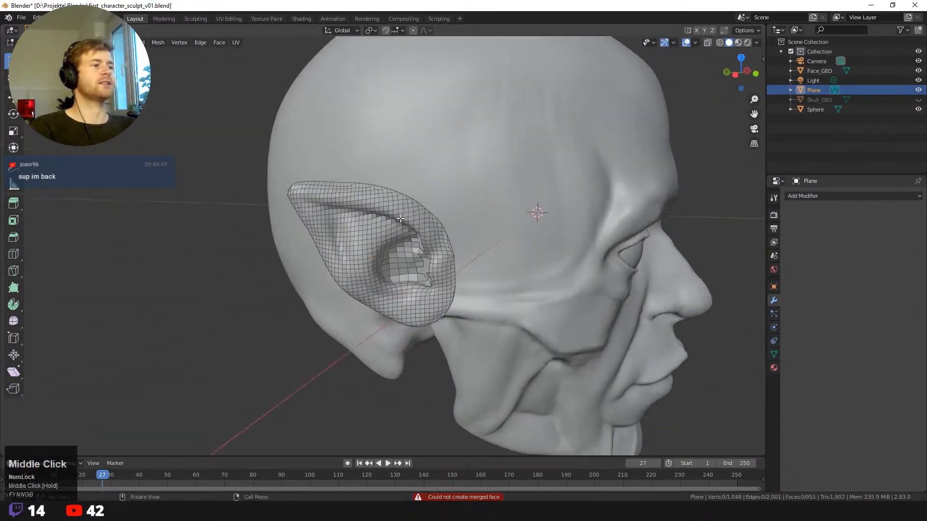
{"action": "middle_click_drag", "start_coordinate": [411, 261], "coordinate": [442, 239], "text": "ctrl"}
{"action": "key", "text": "ctrl+z"}
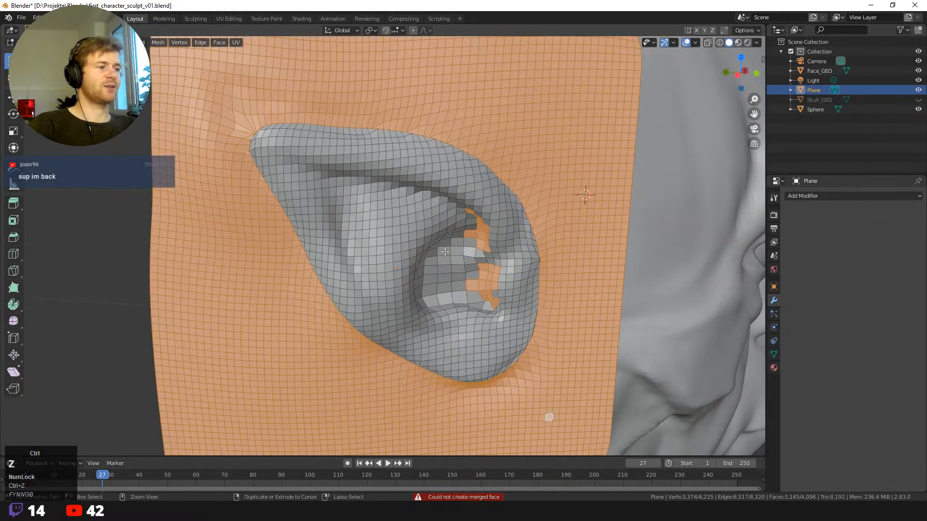
- Deselect the stray faces inside the ear and delete the selected faces of the surrounding plane
{"action": "left_click", "coordinate": [482, 246], "text": "ctrl"}
{"action": "left_click", "coordinate": [481, 245], "text": "shift"}
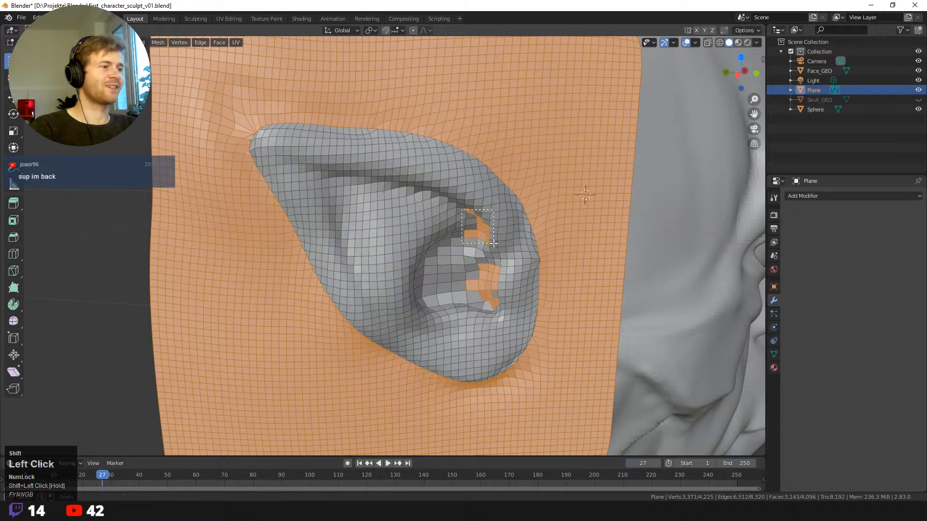
{"action": "left_click", "coordinate": [485, 247], "text": "ctrl"}
{"action": "key", "text": "ctrl+z"}
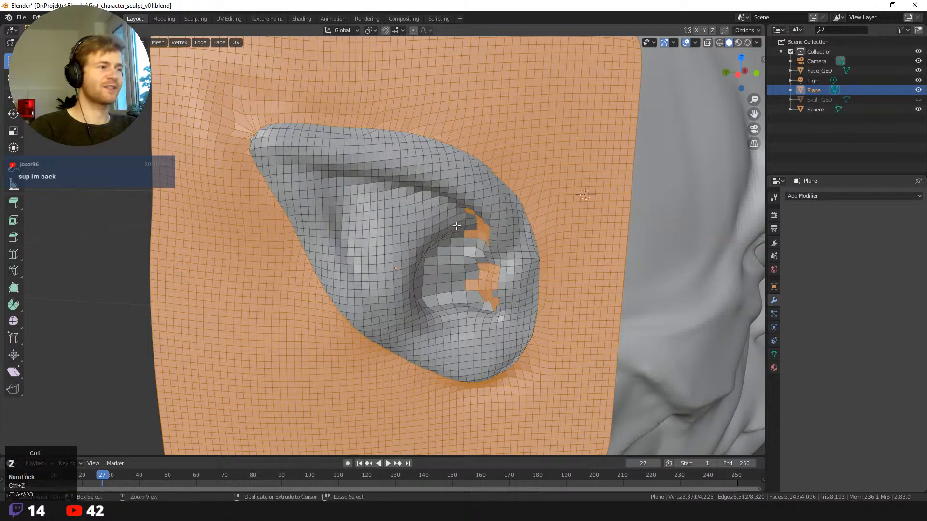
{"action": "left_click_drag", "start_coordinate": [456, 207], "coordinate": [505, 312], "text": "ctrl"}
{"action": "middle_click_drag", "start_coordinate": [505, 312], "coordinate": [429, 229]}
{"action": "key", "text": "x"}
{"action": "left_click", "coordinate": [461, 308]}
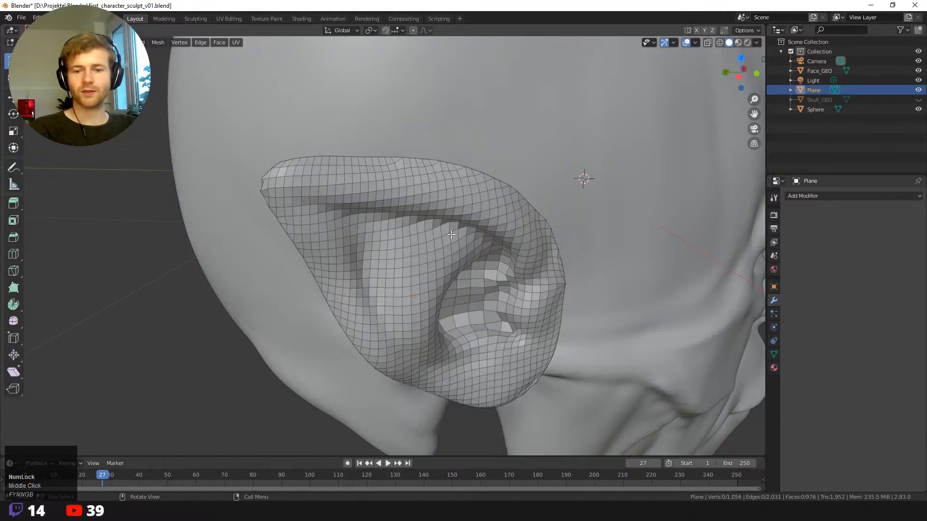
{"action": "middle_click_drag", "start_coordinate": [452, 245], "coordinate": [507, 312]}
{"action": "key", "text": "a"}
{"action": "left_click", "coordinate": [526, 249]}
{"action": "left_click", "coordinate": [109, 234]}
{"action": "middle_click_drag", "start_coordinate": [108, 233], "coordinate": [348, 190]}
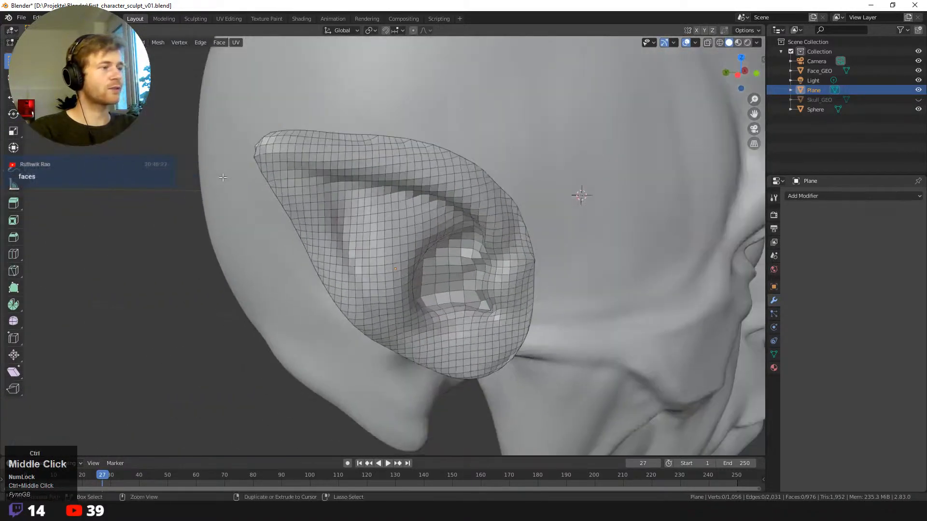
- Add a Skin modifier to the ear mesh
{"action": "left_click", "coordinate": [809, 195]}
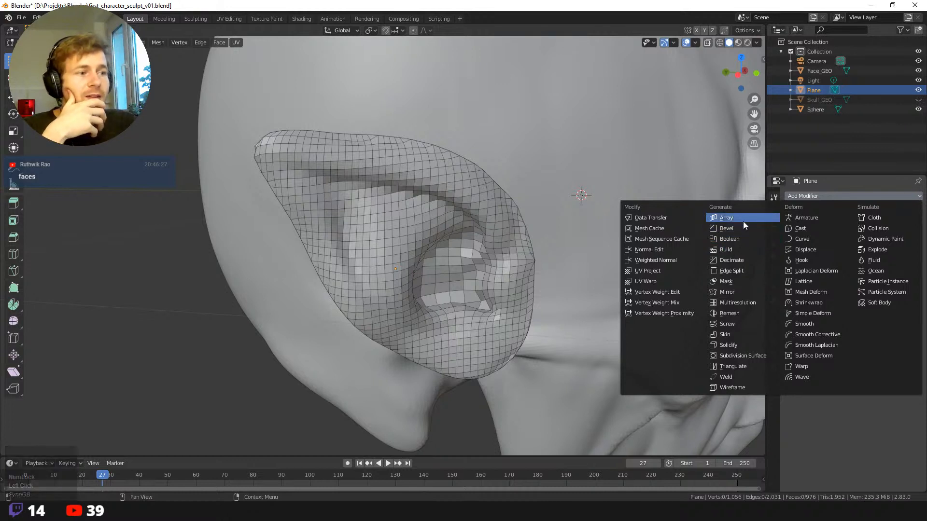
{"action": "left_click", "coordinate": [740, 335]}
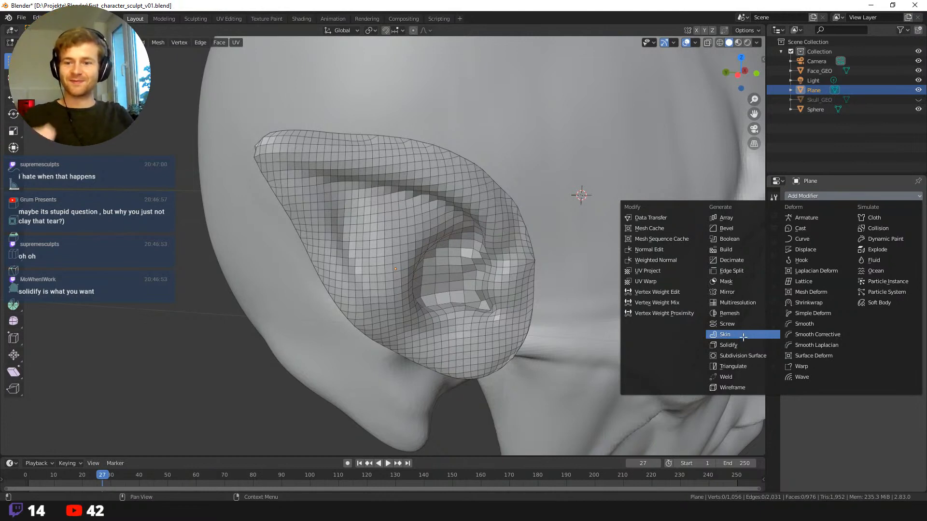
{"action": "left_click", "coordinate": [742, 336]}
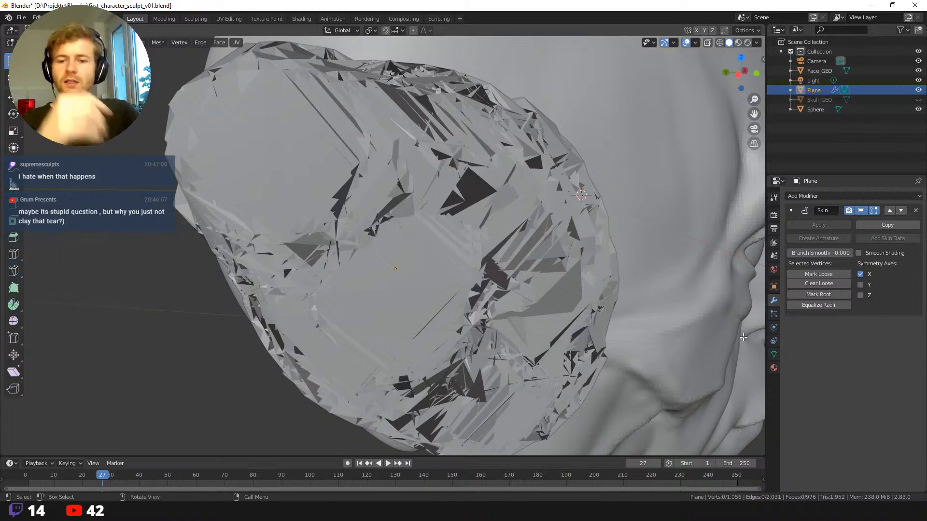
- Remove the Skin modifier from the ear mesh and add a Solidify modifier instead
{"action": "middle_click_drag", "start_coordinate": [653, 367], "coordinate": [458, 285]}
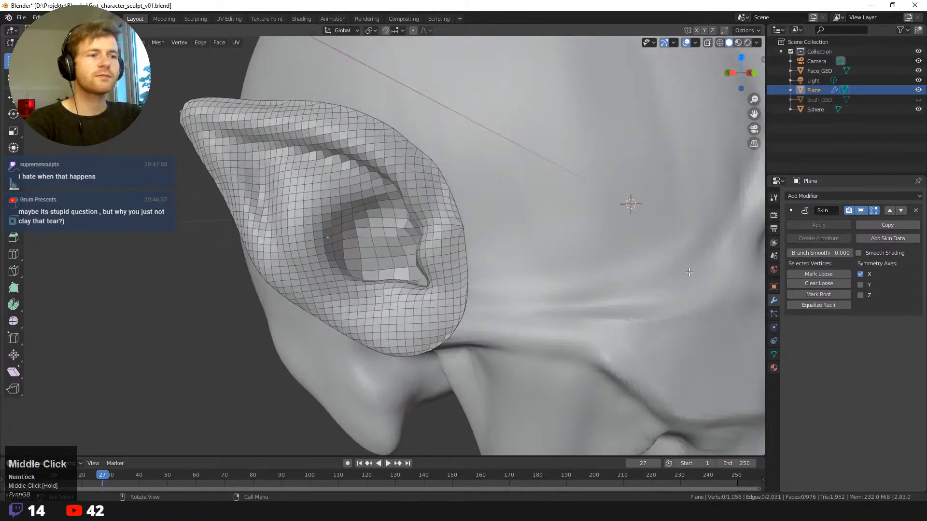
{"action": "left_click", "coordinate": [916, 212]}
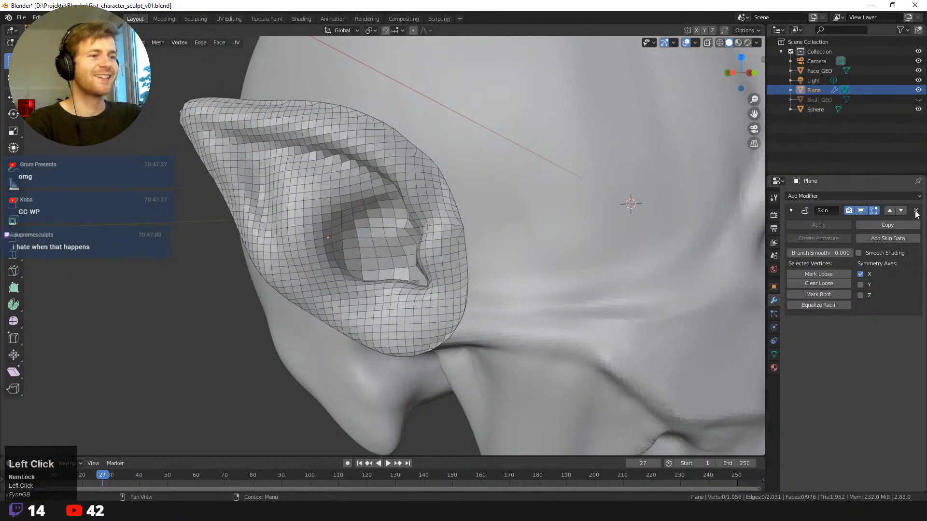
{"action": "left_click", "coordinate": [842, 197]}
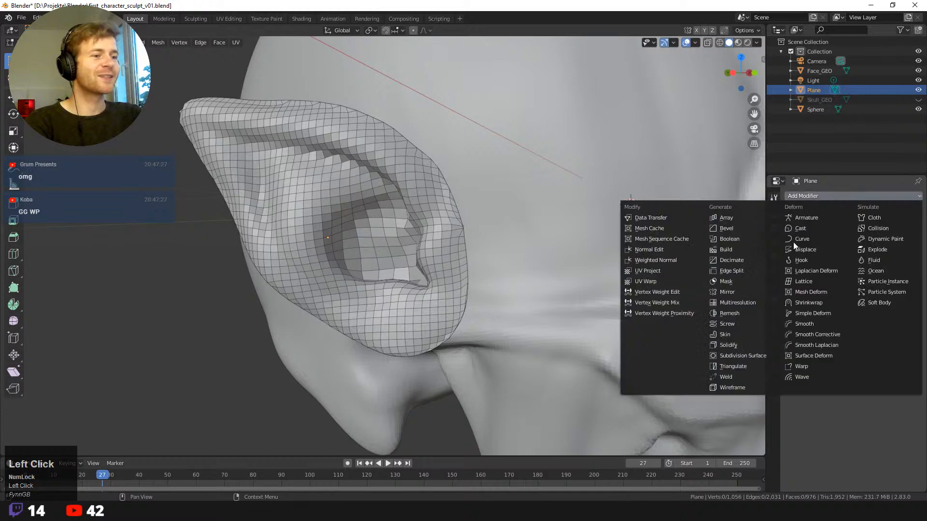
{"action": "left_click", "coordinate": [734, 347]}
{"action": "middle_click_drag", "start_coordinate": [727, 342], "coordinate": [721, 287]}
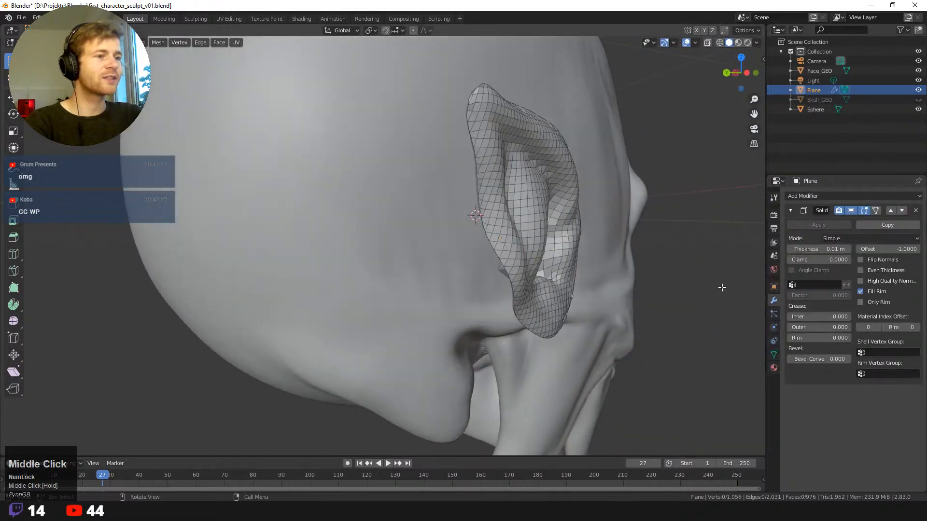
- Set the Solidify thickness to 0.11 m, leave Edit Mode and apply the modifier to the ear
{"action": "left_click", "coordinate": [510, 263]}
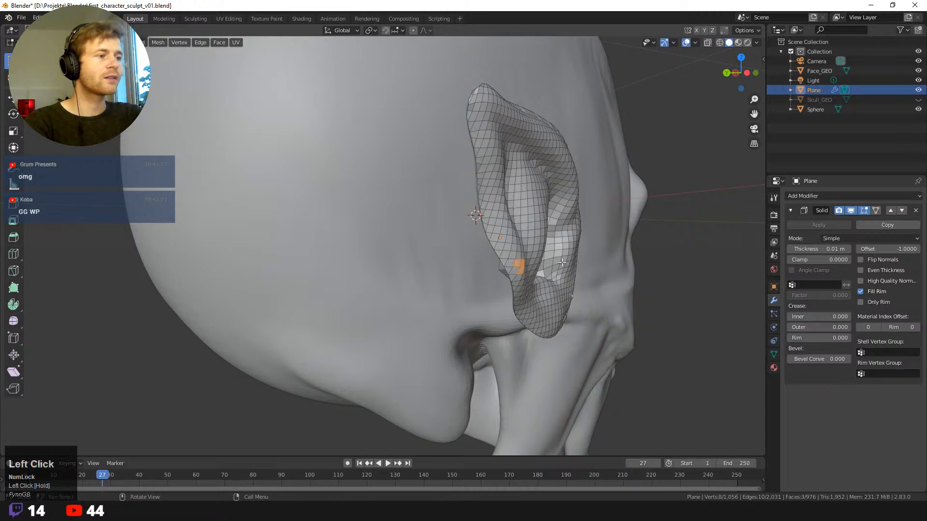
{"action": "left_click_drag", "start_coordinate": [691, 85], "coordinate": [666, 294]}
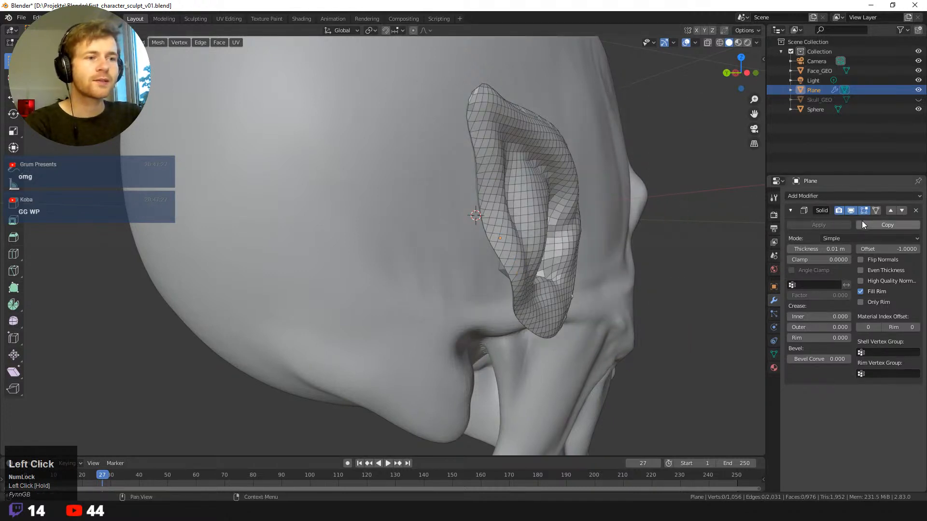
{"action": "mouse_move", "coordinate": [835, 249]}
{"action": "left_mouse_down"}
{"action": "mouse_move", "coordinate": [857, 248]}
{"action": "mouse_move", "coordinate": [838, 248]}
{"action": "left_mouse_up"}
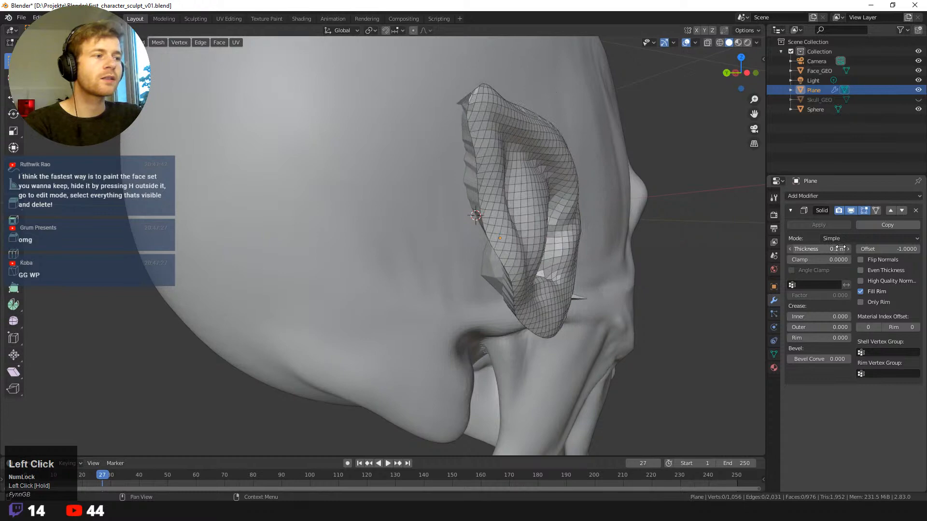
{"action": "middle_click_drag", "start_coordinate": [744, 236], "coordinate": [823, 237]}
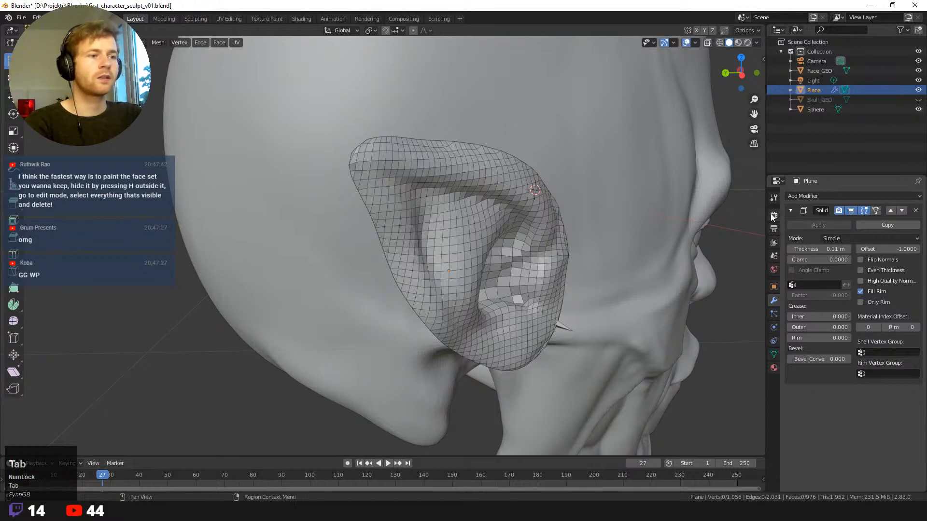
{"action": "middle_click_drag", "start_coordinate": [767, 226], "coordinate": [726, 253]}
{"action": "key", "text": "Tab"}
{"action": "left_click", "coordinate": [813, 225]}
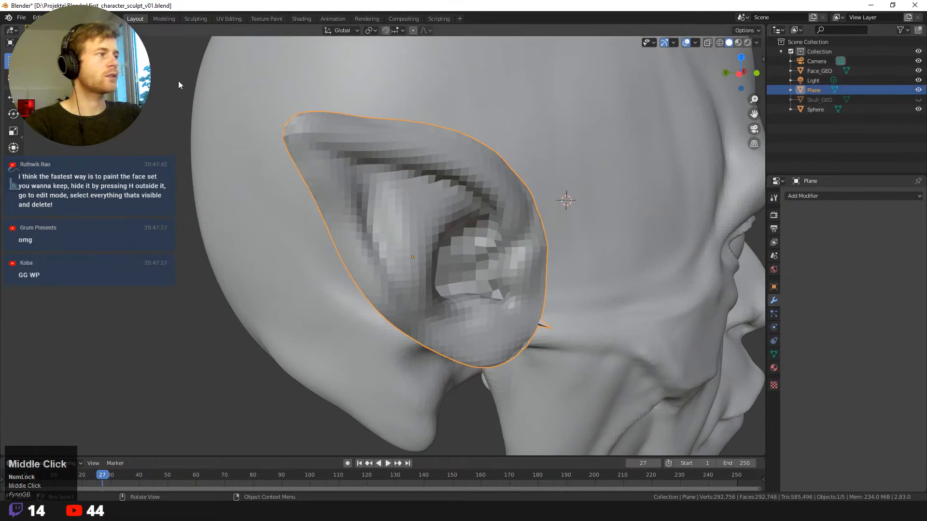
- Switch to the Sculpting workspace, adjust the ear's voxel size and voxel-remesh the thickened ear mesh
{"action": "left_click", "coordinate": [197, 19]}
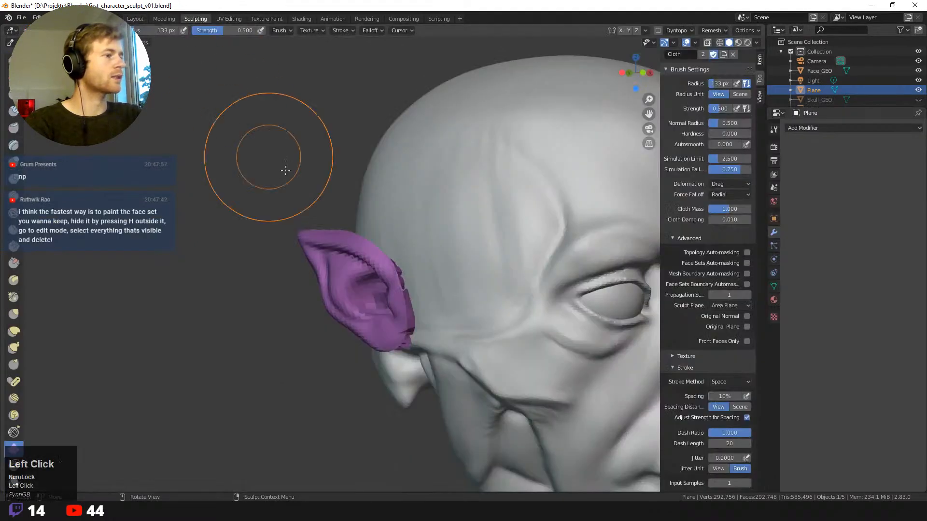
{"action": "mouse_move", "coordinate": [265, 155]}
{"action": "middle_mouse_down", "text": "ctrl"}
{"action": "mouse_move", "coordinate": [283, 186]}
{"action": "mouse_move", "coordinate": [237, 166]}
{"action": "mouse_move", "coordinate": [259, 163]}
{"action": "mouse_move", "coordinate": [280, 196]}
{"action": "middle_mouse_up", "text": "ctrl"}
{"action": "key", "text": "shift+r"}
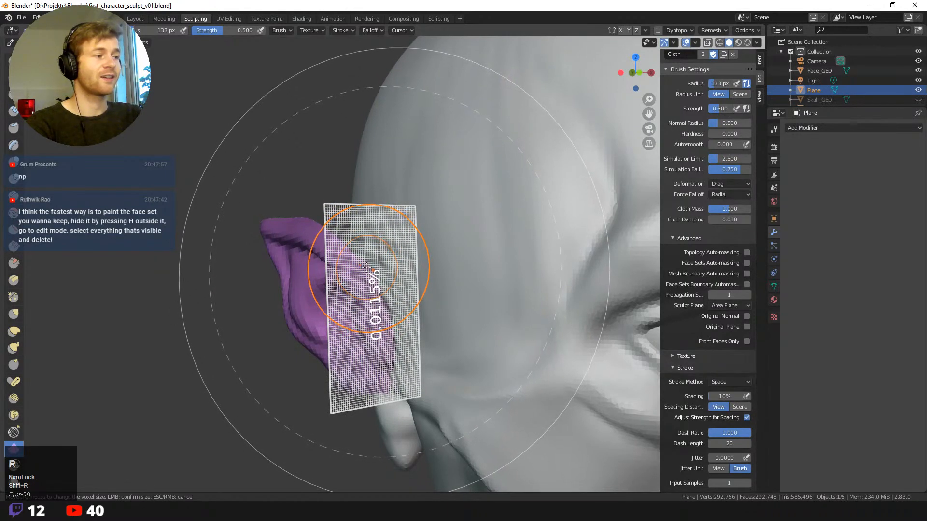
{"action": "left_click", "coordinate": [361, 265]}
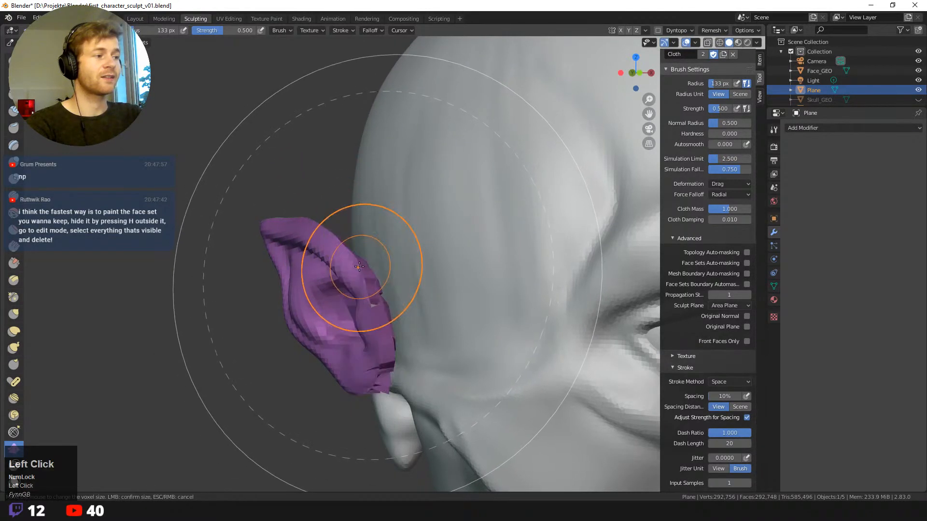
{"action": "middle_click_drag", "start_coordinate": [355, 266], "coordinate": [316, 249]}
{"action": "key", "text": "r"}
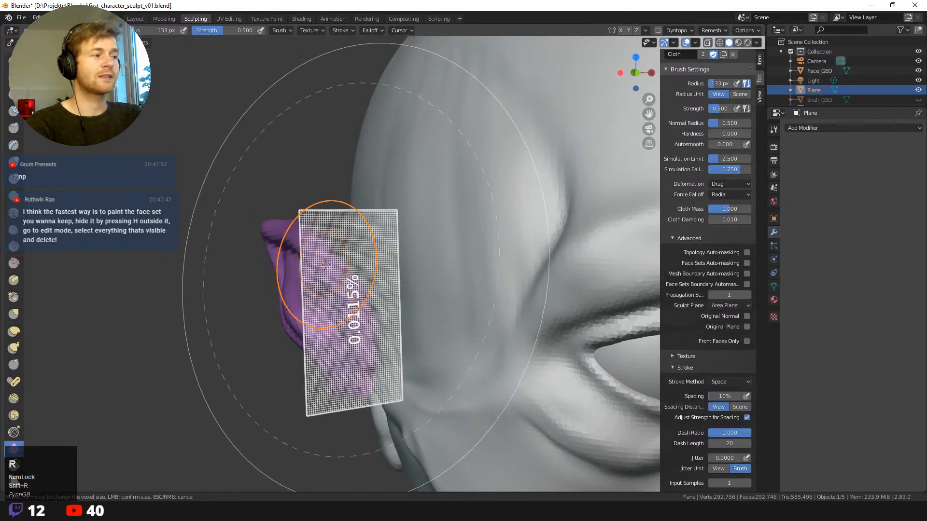
{"action": "key", "text": "Return"}
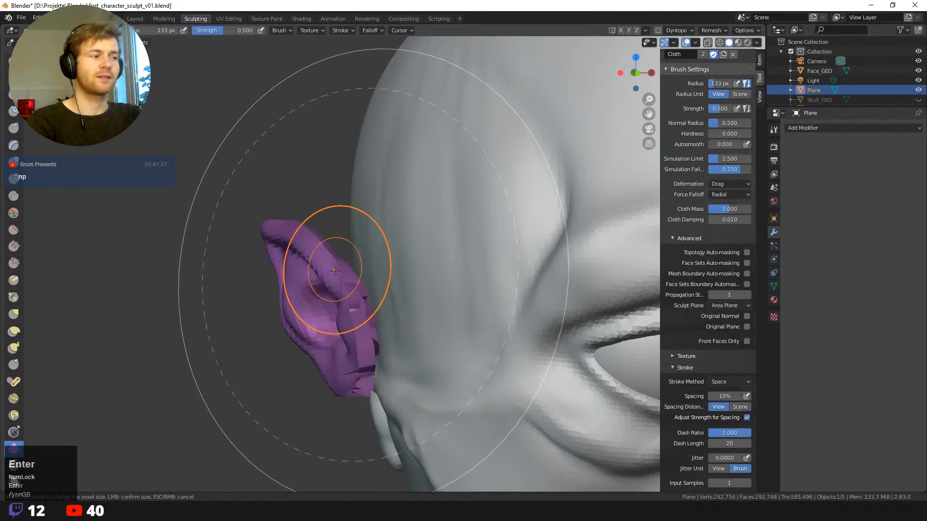
{"action": "middle_click_drag", "start_coordinate": [310, 265], "coordinate": [383, 251]}
{"action": "key", "text": "ctrl+r"}
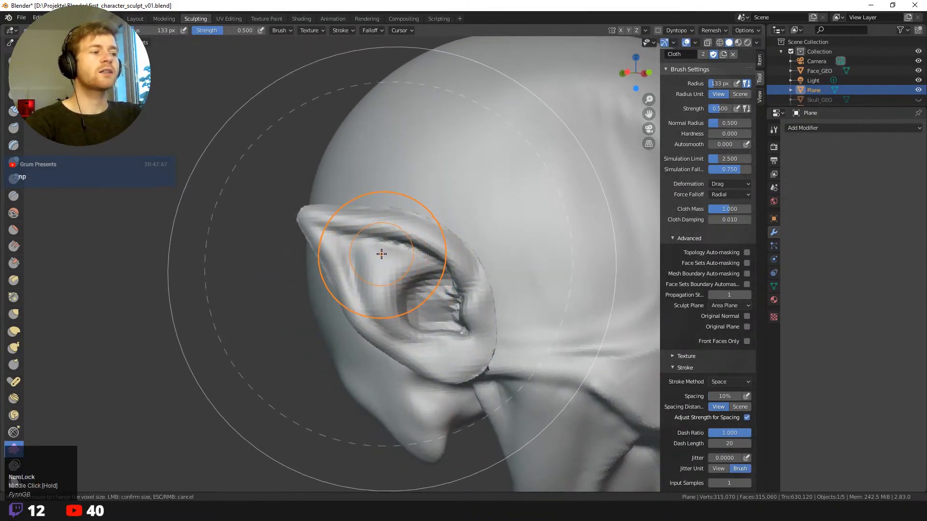
- Increase the voxel size and remesh the ear again at a coarser resolution
{"action": "key", "text": "shift+r"}
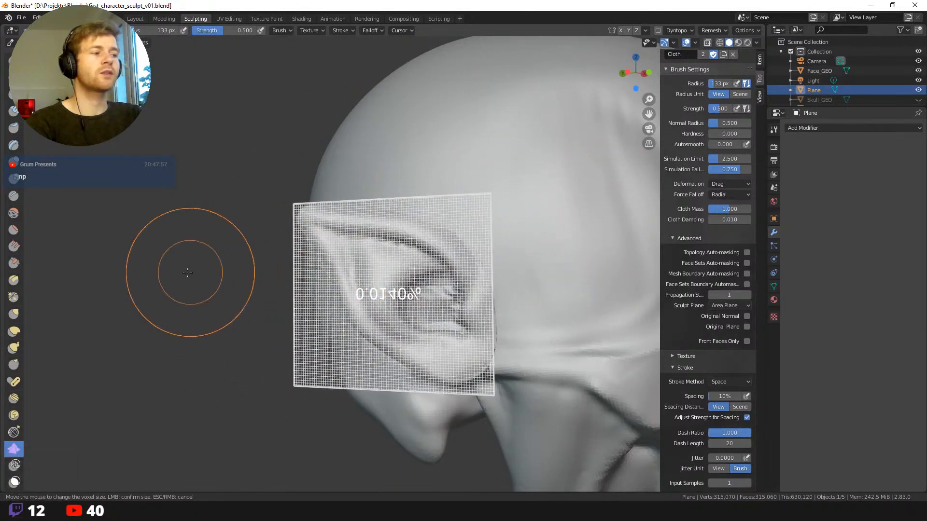
{"action": "left_click", "coordinate": [106, 286]}
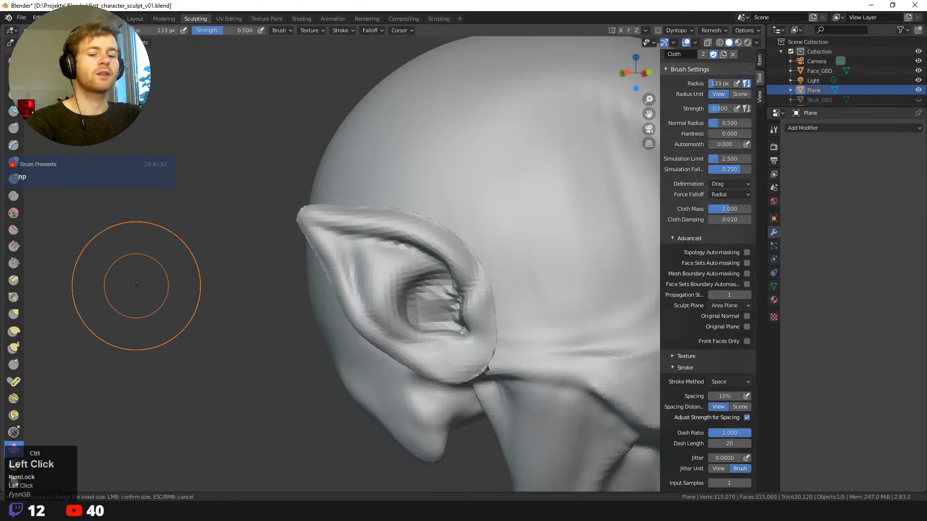
{"action": "middle_click_drag", "start_coordinate": [248, 225], "coordinate": [331, 238]}
- Reduce the brush radius to 66 px and choose the Clay Strips brush for the ear
{"action": "key", "text": "f"}
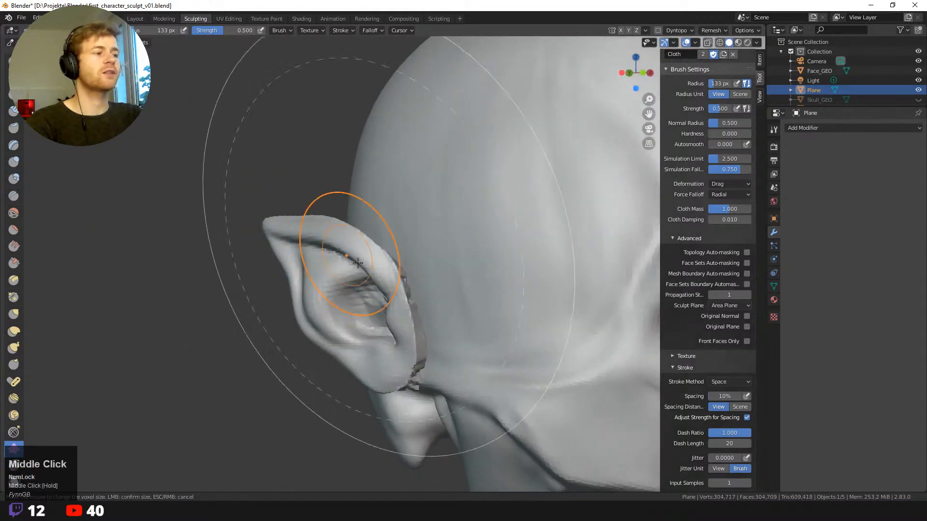
{"action": "left_click", "coordinate": [367, 295]}
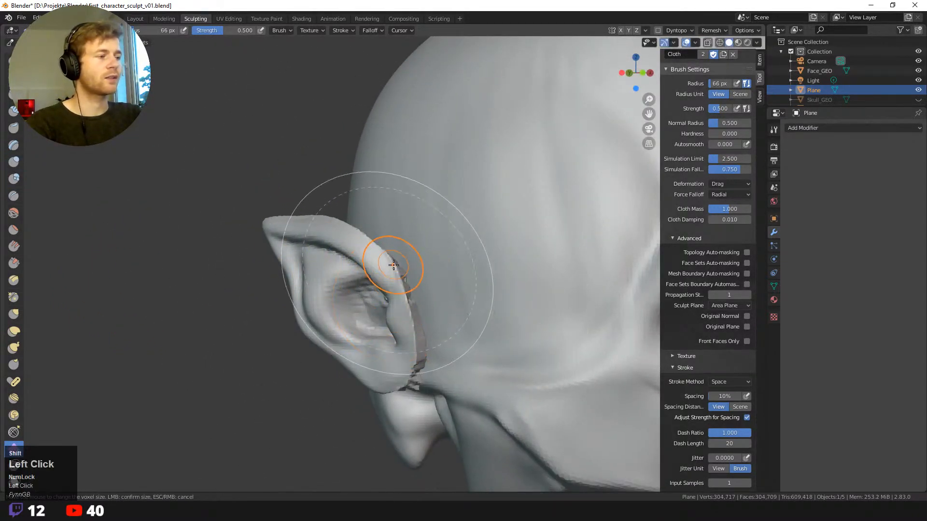
{"action": "mouse_move", "coordinate": [319, 227]}
{"action": "middle_mouse_down"}
{"action": "mouse_move", "coordinate": [310, 281]}
{"action": "mouse_move", "coordinate": [167, 165]}
{"action": "middle_mouse_up"}
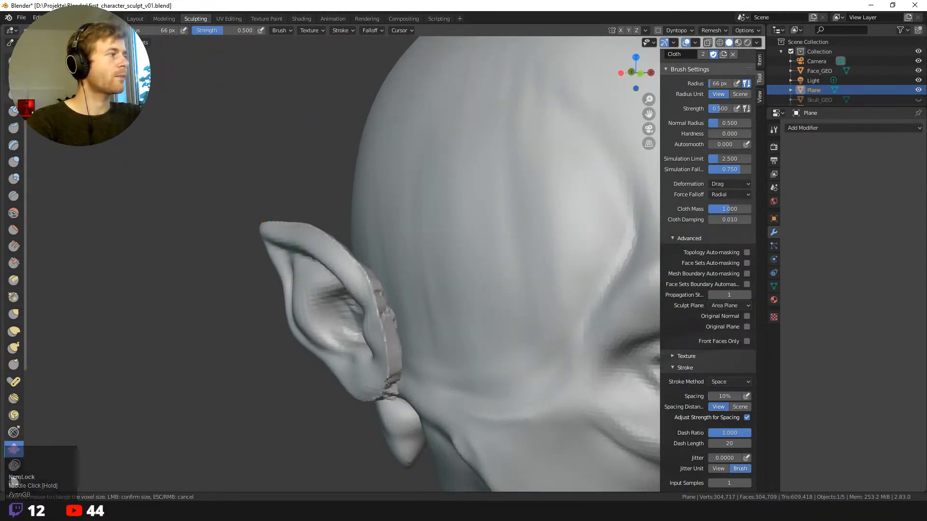
{"action": "left_click", "coordinate": [12, 97]}
{"action": "left_click", "coordinate": [14, 110]}
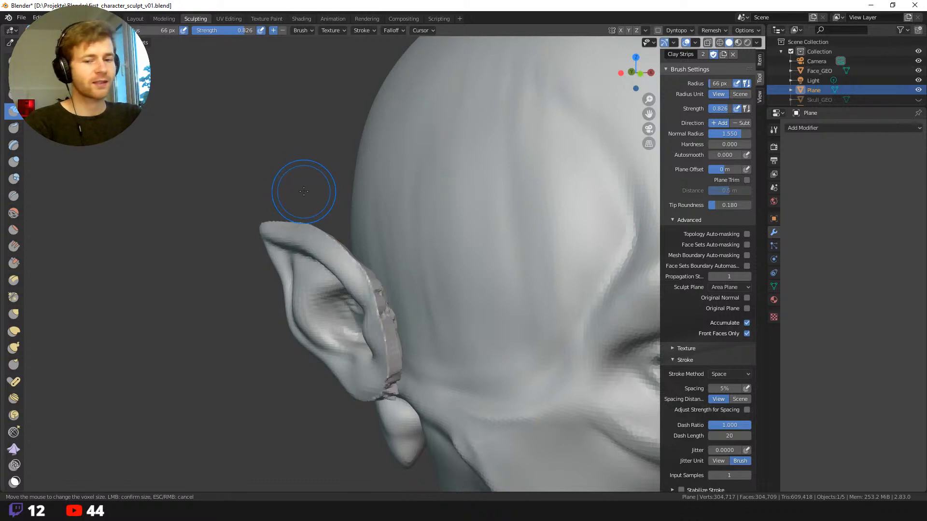
- Reduce the Clay Strips radius to 34 px and smooth the jagged front rim of the ear beside the head
{"action": "mouse_move", "coordinate": [292, 215]}
{"action": "middle_mouse_down"}
{"action": "mouse_move", "coordinate": [242, 213]}
{"action": "mouse_move", "coordinate": [290, 212]}
{"action": "middle_mouse_up"}
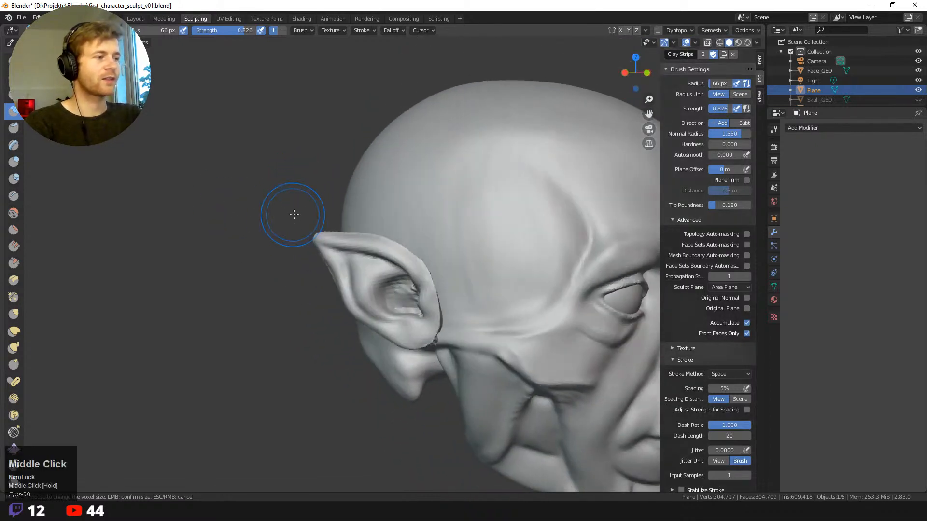
{"action": "middle_click_drag", "start_coordinate": [363, 286], "coordinate": [333, 288]}
{"action": "key", "text": "f"}
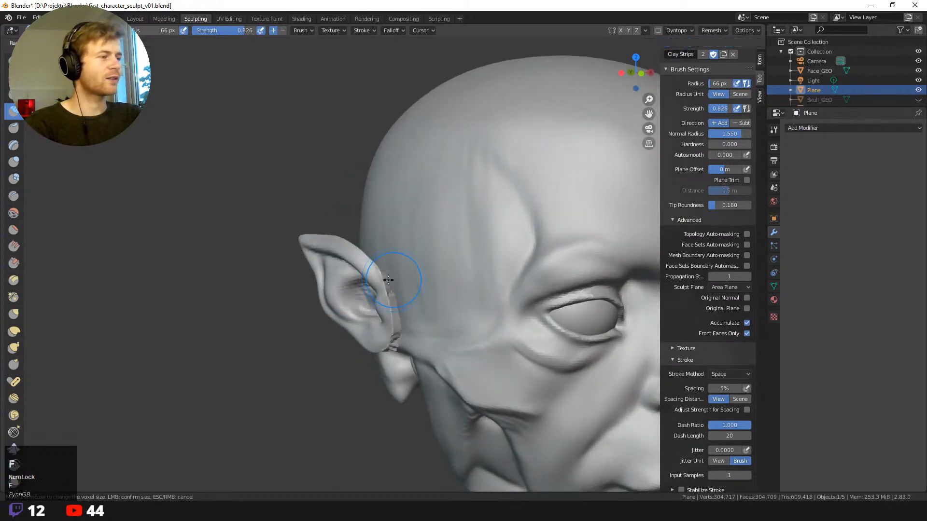
{"action": "left_click", "coordinate": [378, 282]}
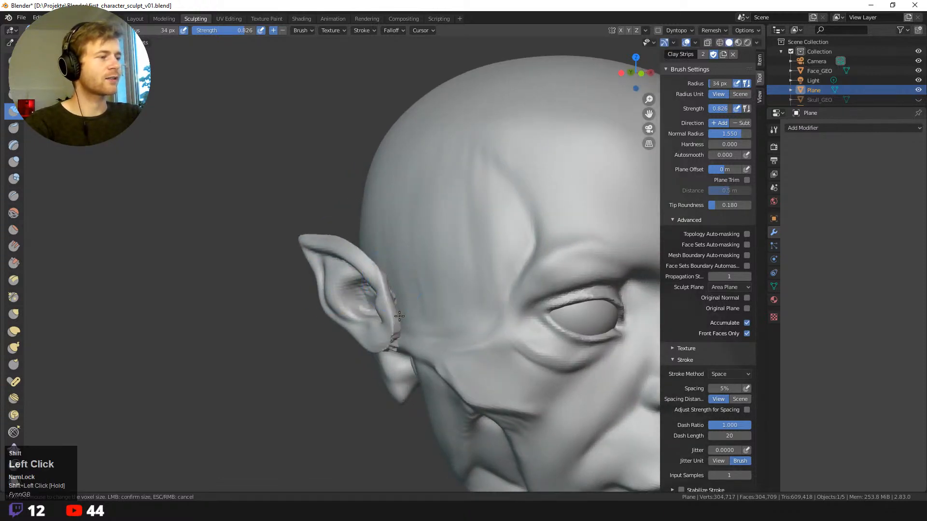
{"action": "middle_click_drag", "start_coordinate": [399, 316], "coordinate": [322, 372]}
{"action": "middle_click_drag", "start_coordinate": [300, 269], "coordinate": [348, 299]}
{"action": "left_click_drag", "start_coordinate": [348, 300], "coordinate": [344, 282], "text": "shift"}
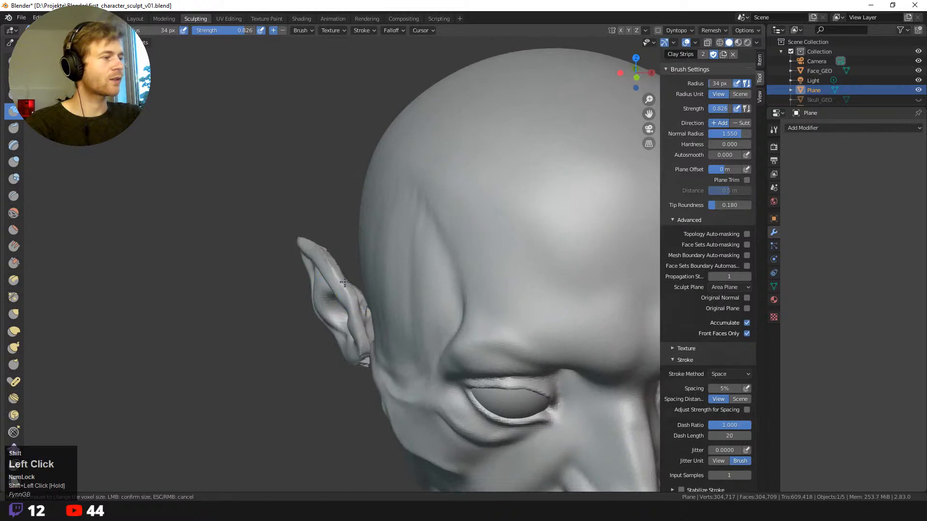
- Smooth the rough back side and outer edge of the ear
{"action": "middle_click_drag", "start_coordinate": [322, 247], "coordinate": [457, 251]}
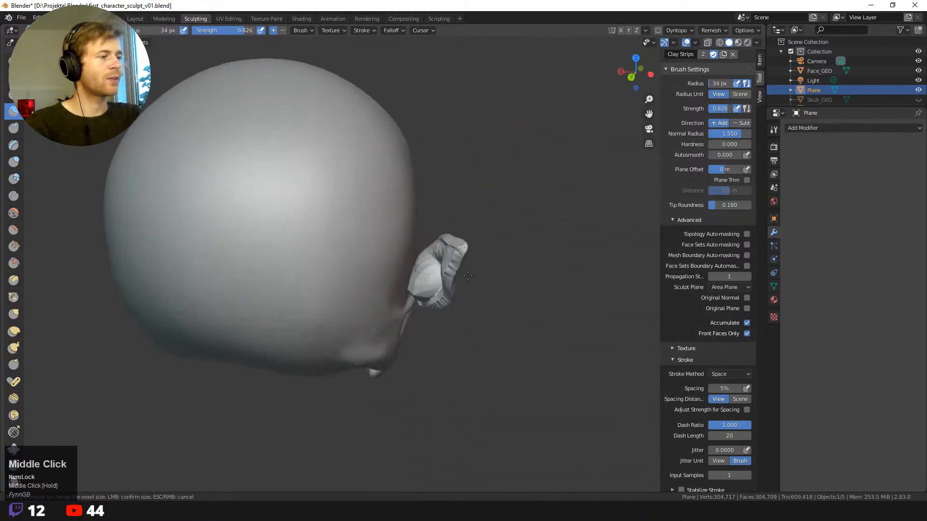
{"action": "left_click", "coordinate": [457, 251], "text": "shift"}
{"action": "left_click_drag", "start_coordinate": [444, 245], "coordinate": [438, 247], "text": "shift"}
{"action": "middle_click_drag", "start_coordinate": [438, 261], "coordinate": [452, 242]}
{"action": "left_click_drag", "start_coordinate": [475, 249], "coordinate": [469, 234], "text": "shift"}
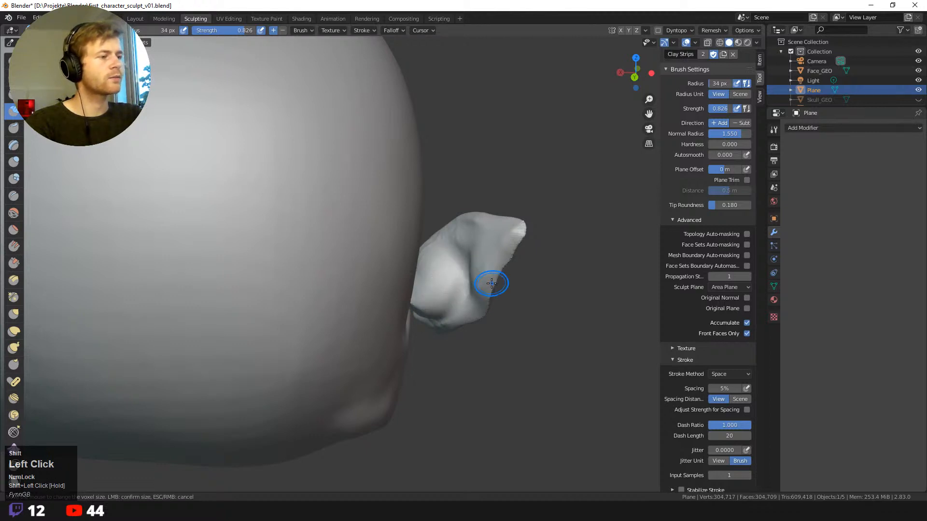
- Voxel-remesh the ear and smooth its lower front rim around the earlobe
{"action": "middle_click_drag", "start_coordinate": [522, 224], "coordinate": [393, 262]}
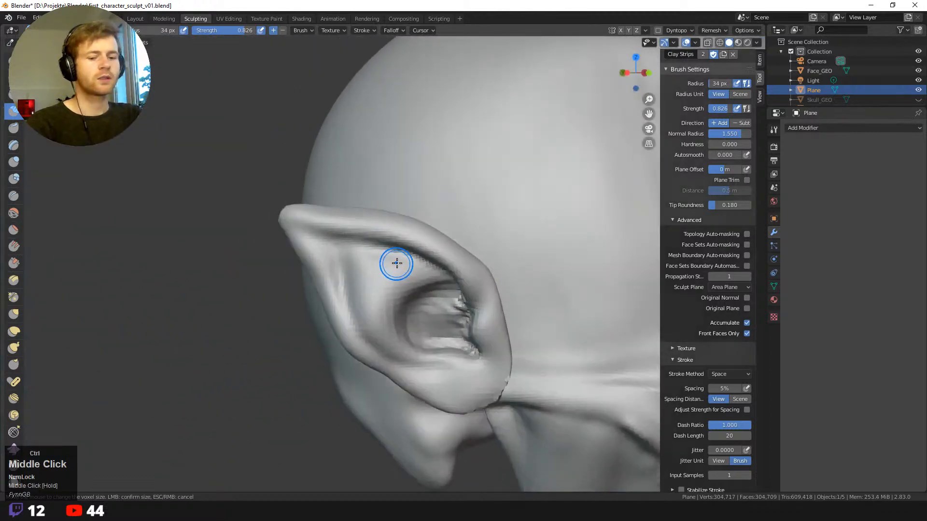
{"action": "key", "text": "ctrl+r"}
{"action": "left_click_drag", "start_coordinate": [502, 361], "coordinate": [502, 379], "text": "shift"}
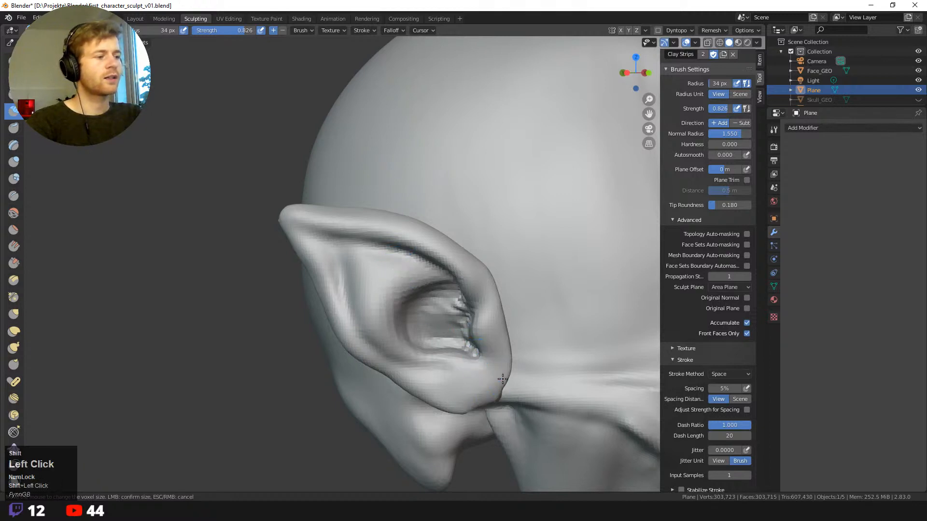
{"action": "middle_click_drag", "start_coordinate": [437, 411], "coordinate": [411, 352]}
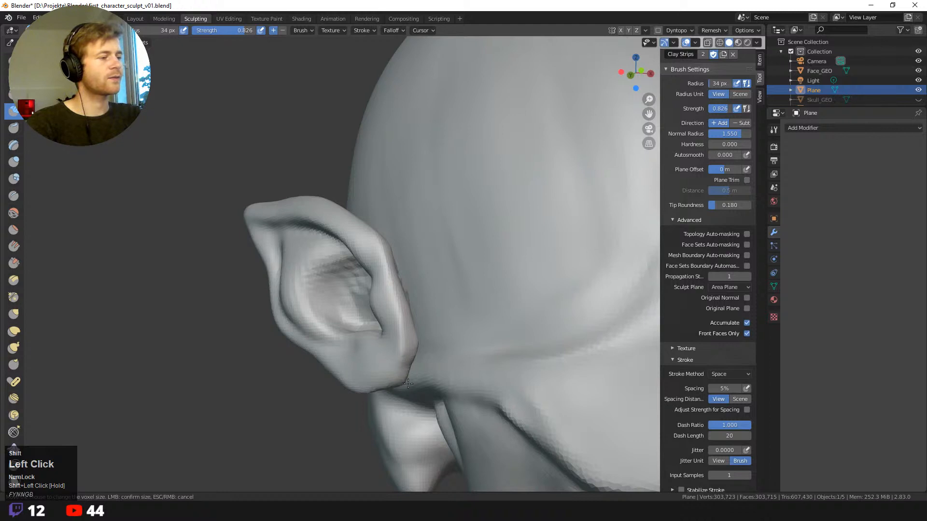
- Enlarge the Grab brush to 444 px and pull the whole ear slightly down along the head
{"action": "middle_click_drag", "start_coordinate": [320, 410], "coordinate": [295, 350], "text": "ctrl"}
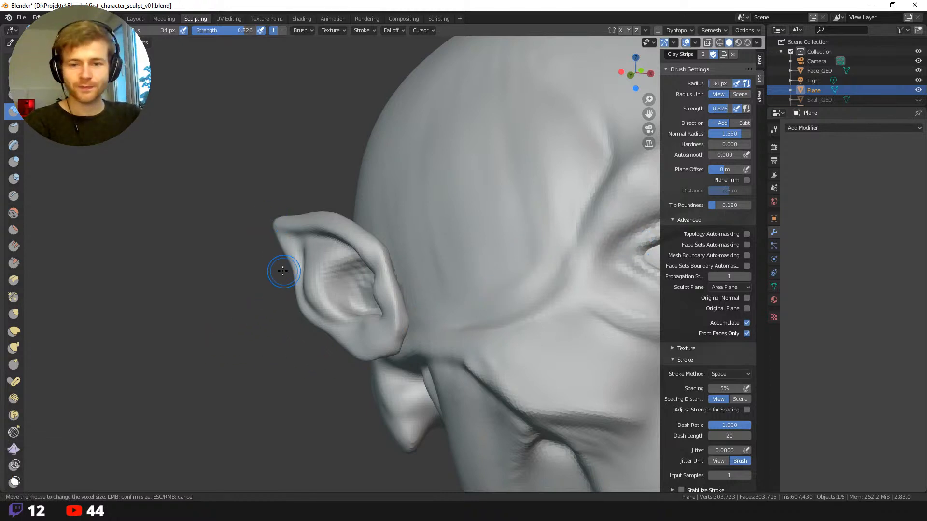
{"action": "middle_click_drag", "start_coordinate": [282, 271], "coordinate": [269, 288]}
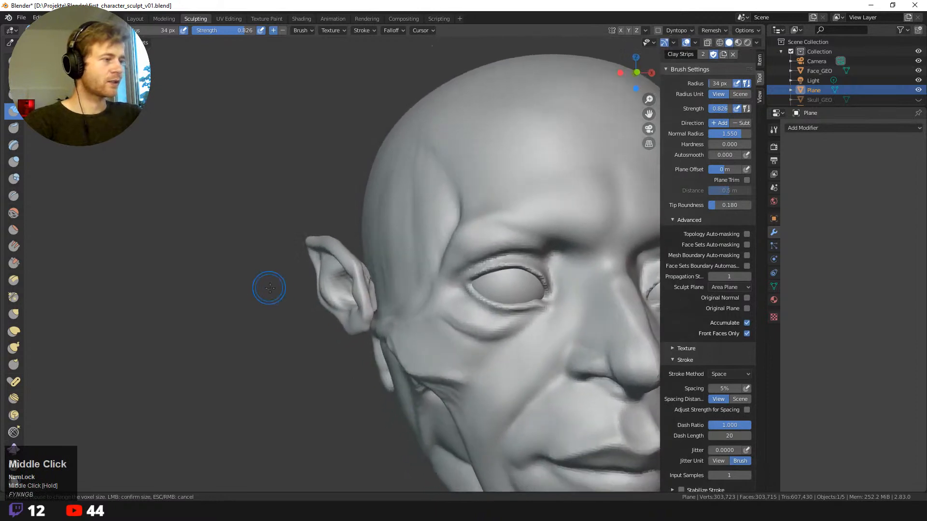
{"action": "key", "text": "g"}
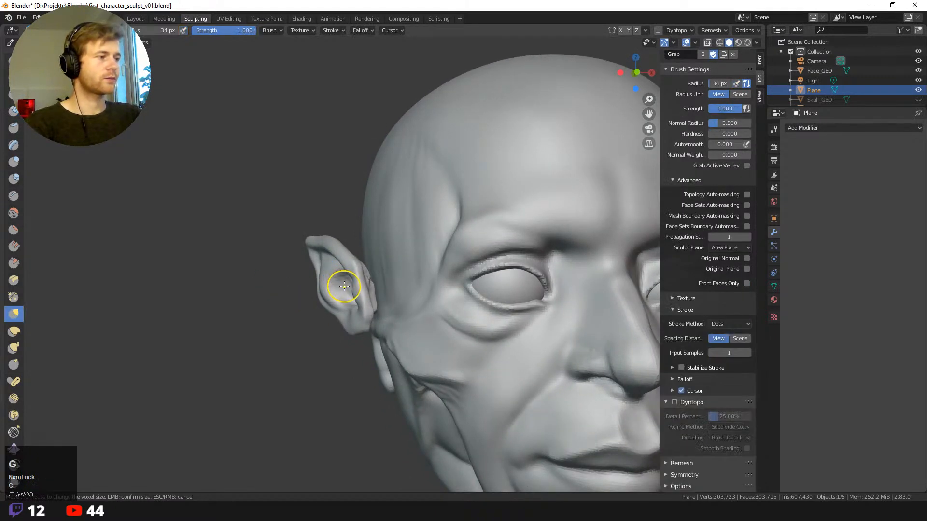
{"action": "key", "text": "f"}
{"action": "left_click", "coordinate": [542, 306]}
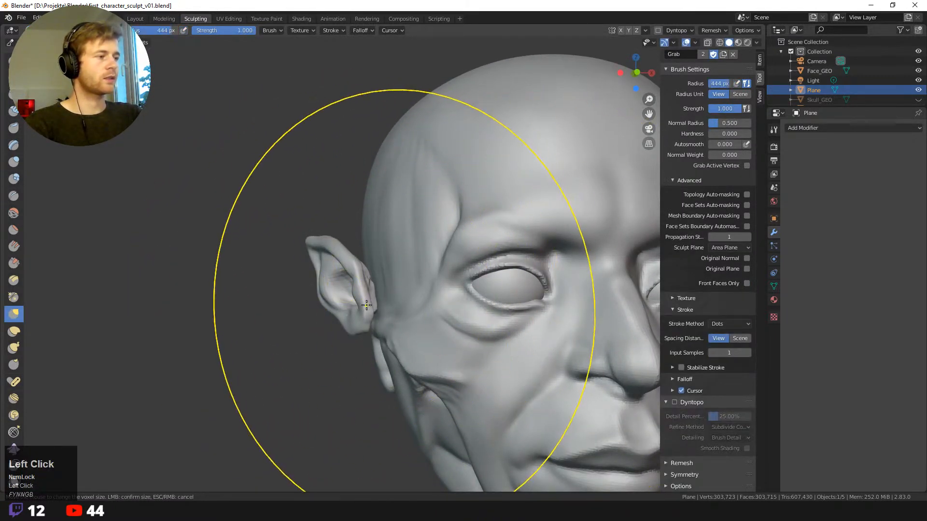
{"action": "left_click_drag", "start_coordinate": [349, 312], "coordinate": [354, 335]}
{"action": "middle_click_drag", "start_coordinate": [353, 333], "coordinate": [352, 401], "text": "ctrl"}
{"action": "mouse_move", "coordinate": [304, 277]}
{"action": "middle_mouse_down"}
{"action": "mouse_move", "coordinate": [297, 275]}
{"action": "mouse_move", "coordinate": [378, 273]}
{"action": "mouse_move", "coordinate": [390, 297]}
{"action": "mouse_move", "coordinate": [368, 297]}
{"action": "middle_mouse_up"}
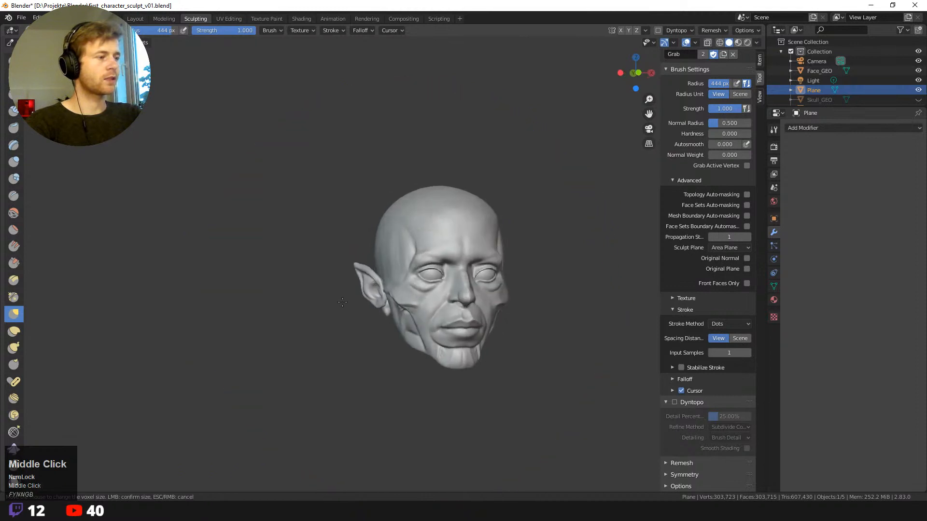
- Switch to the Layout workspace and scale the ear object up slightly
{"action": "left_click_drag", "start_coordinate": [376, 285], "coordinate": [373, 287]}
{"action": "left_click", "coordinate": [136, 18]}
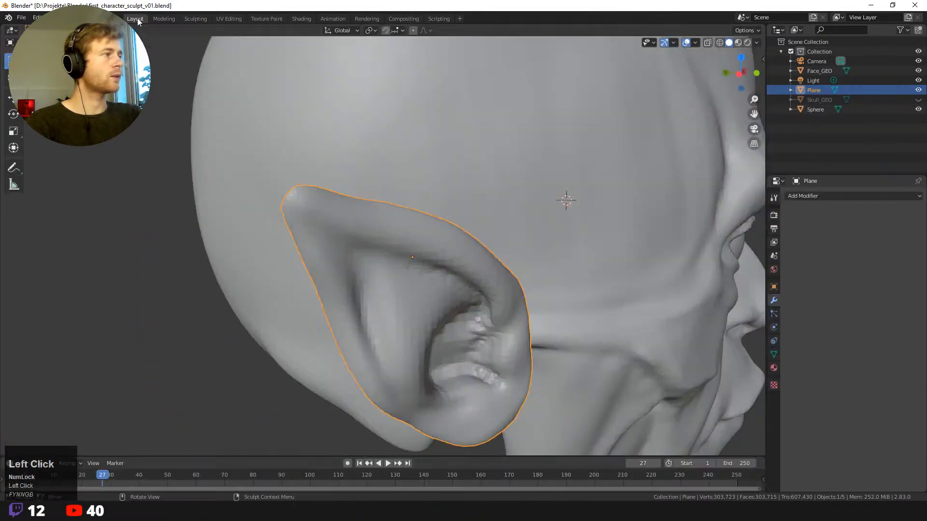
{"action": "middle_click_drag", "start_coordinate": [244, 291], "coordinate": [193, 256], "text": "ctrl"}
{"action": "middle_click_drag", "start_coordinate": [249, 224], "coordinate": [195, 221]}
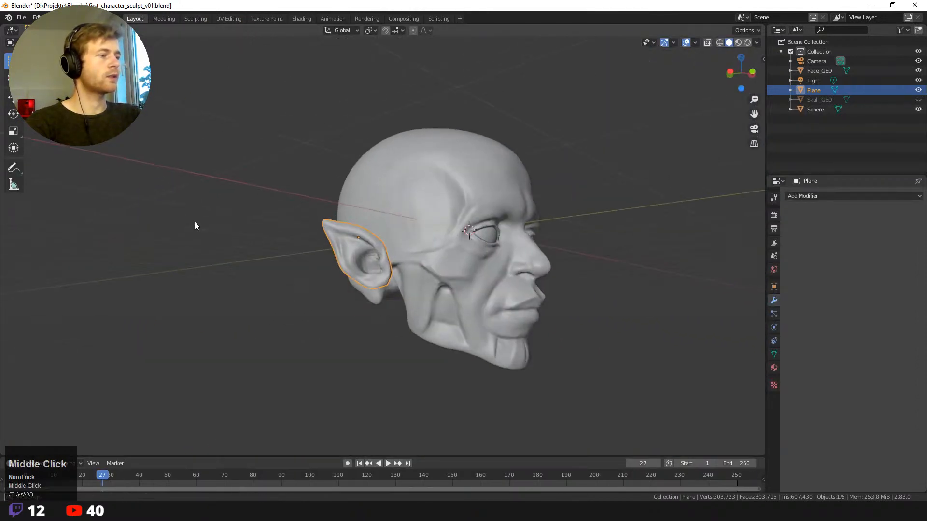
{"action": "key", "text": "s"}
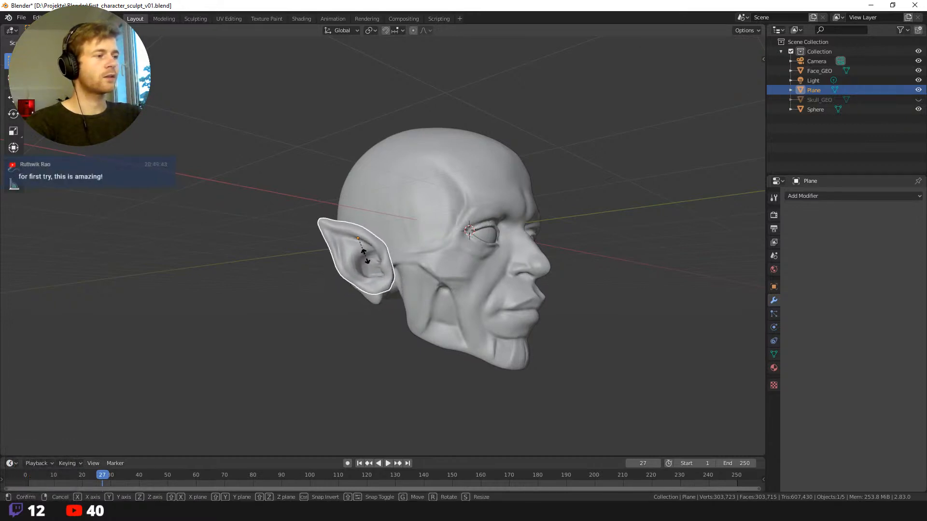
{"action": "left_click", "coordinate": [366, 257]}
- Resize the ear further from the front view and move it against the side of the head
{"action": "middle_click_drag", "start_coordinate": [366, 257], "coordinate": [321, 279]}
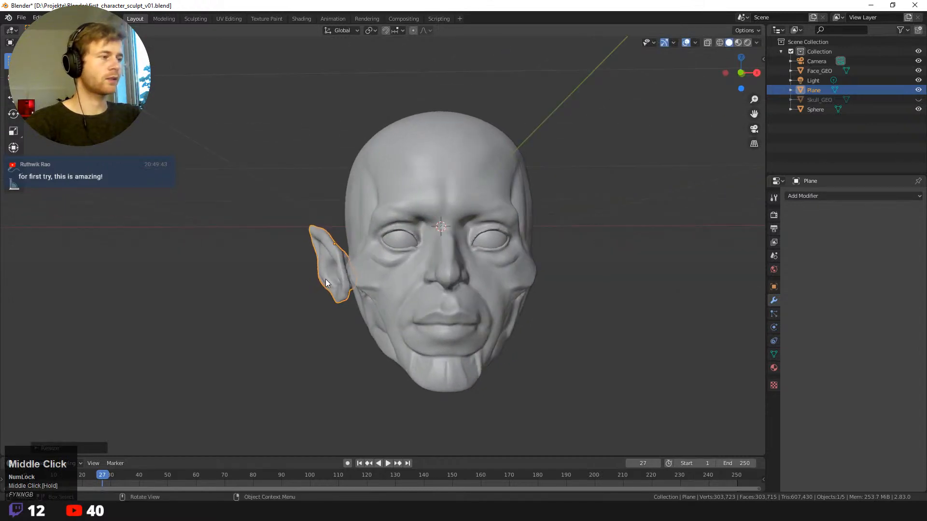
{"action": "key", "text": "s"}
{"action": "key", "text": "g"}
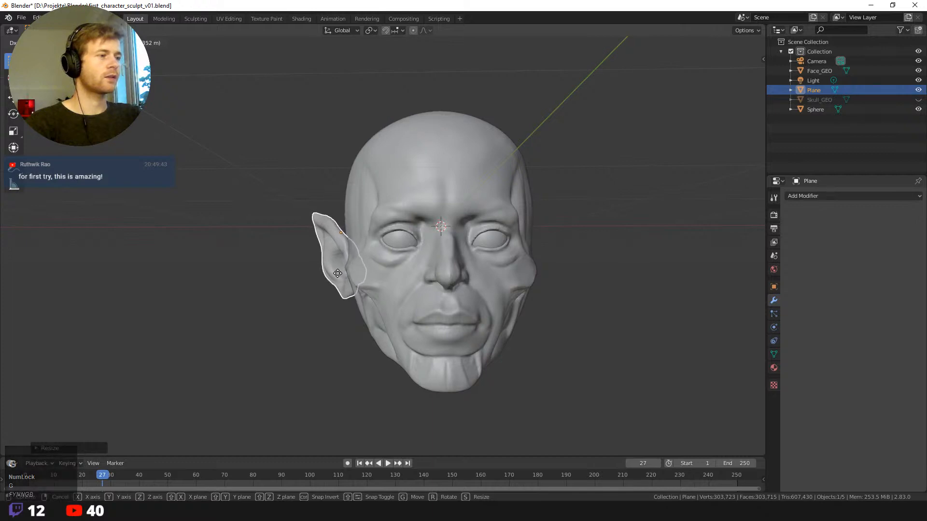
{"action": "left_click", "coordinate": [320, 289]}
{"action": "middle_click_drag", "start_coordinate": [320, 290], "coordinate": [397, 297]}
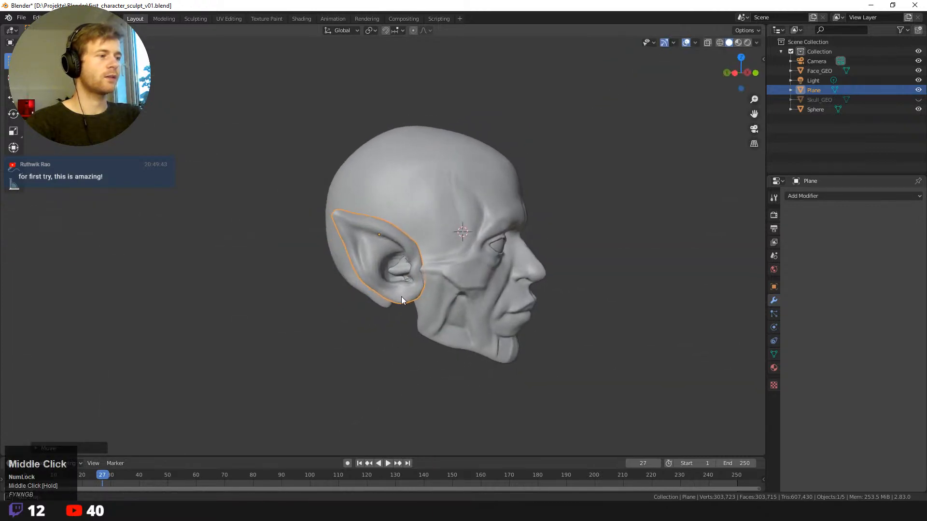
- Scale the ear down slightly and reposition it on the side of the head behind the jaw
{"action": "key", "text": "s"}
{"action": "left_click", "coordinate": [387, 271]}
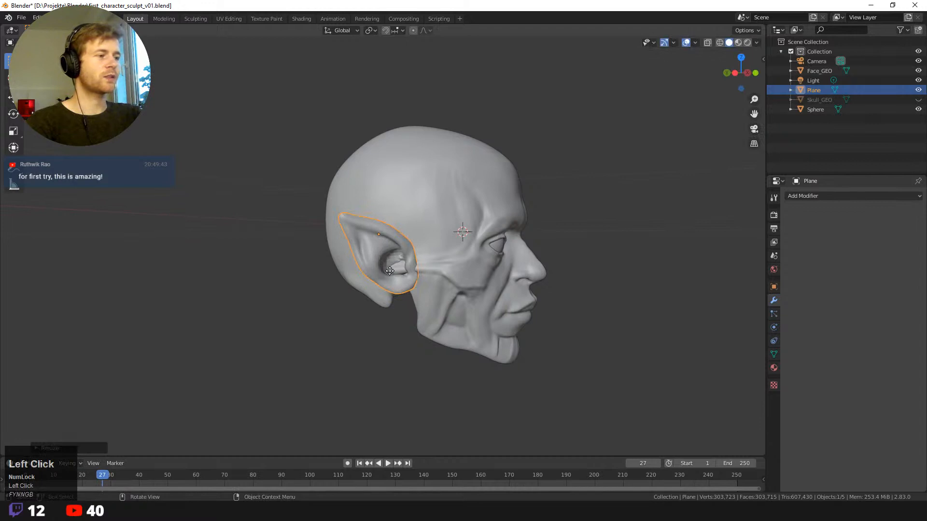
{"action": "key", "text": "g"}
{"action": "left_click", "coordinate": [387, 280]}
{"action": "mouse_move", "coordinate": [387, 280]}
{"action": "middle_mouse_down"}
{"action": "mouse_move", "coordinate": [407, 307]}
{"action": "mouse_move", "coordinate": [360, 277]}
{"action": "mouse_move", "coordinate": [375, 270]}
{"action": "mouse_move", "coordinate": [255, 271]}
{"action": "mouse_move", "coordinate": [361, 277]}
{"action": "mouse_move", "coordinate": [365, 358]}
{"action": "mouse_move", "coordinate": [275, 283]}
{"action": "middle_mouse_up"}
{"action": "mouse_move", "coordinate": [269, 245]}
{"action": "middle_mouse_down", "text": "ctrl"}
{"action": "mouse_move", "coordinate": [314, 308]}
{"action": "mouse_move", "coordinate": [265, 283]}
{"action": "mouse_move", "coordinate": [331, 192]}
{"action": "middle_mouse_up", "text": "ctrl"}
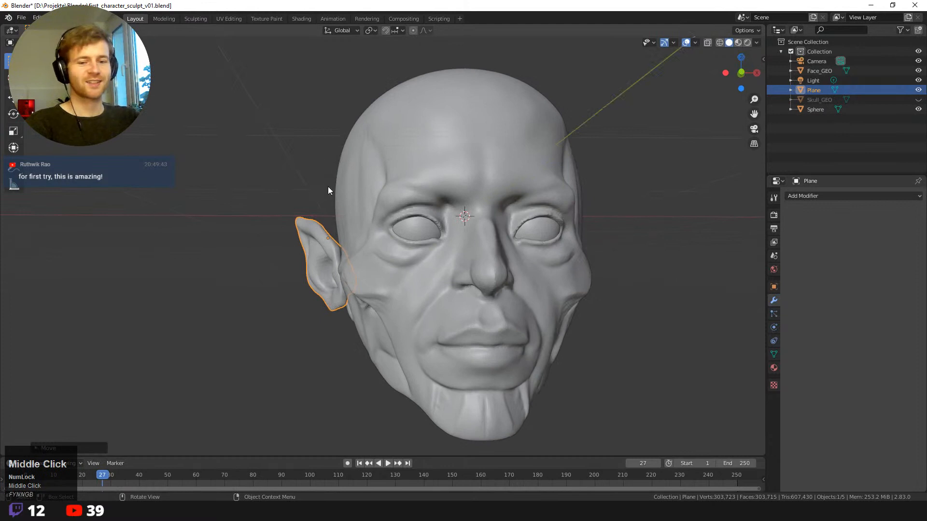
- Return to the Sculpting workspace, reduce the Grab brush to 65 px and reshape the ear's inner fold and upper rim
{"action": "left_click", "coordinate": [196, 19]}
{"action": "middle_click_drag", "start_coordinate": [286, 228], "coordinate": [375, 311], "text": "ctrl"}
{"action": "key", "text": "f"}
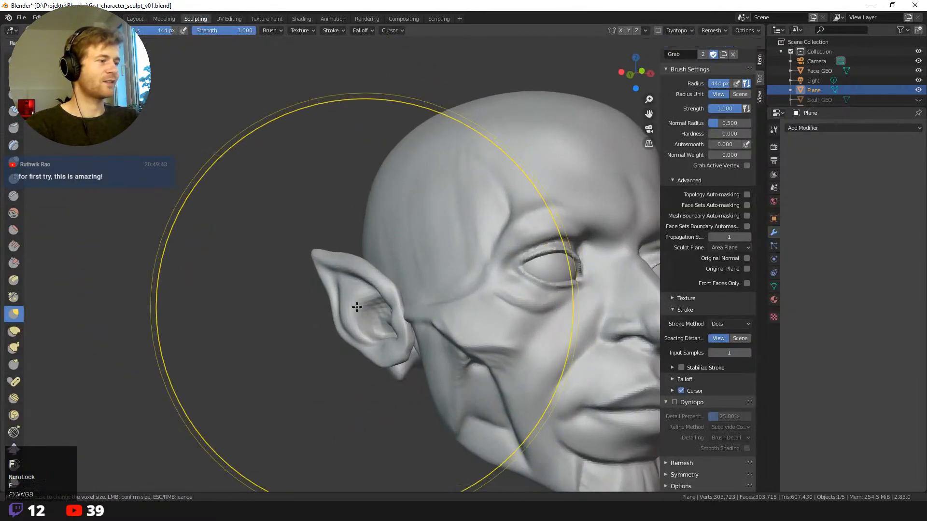
{"action": "left_click", "coordinate": [223, 306]}
{"action": "key", "text": "f"}
{"action": "left_click", "coordinate": [403, 304]}
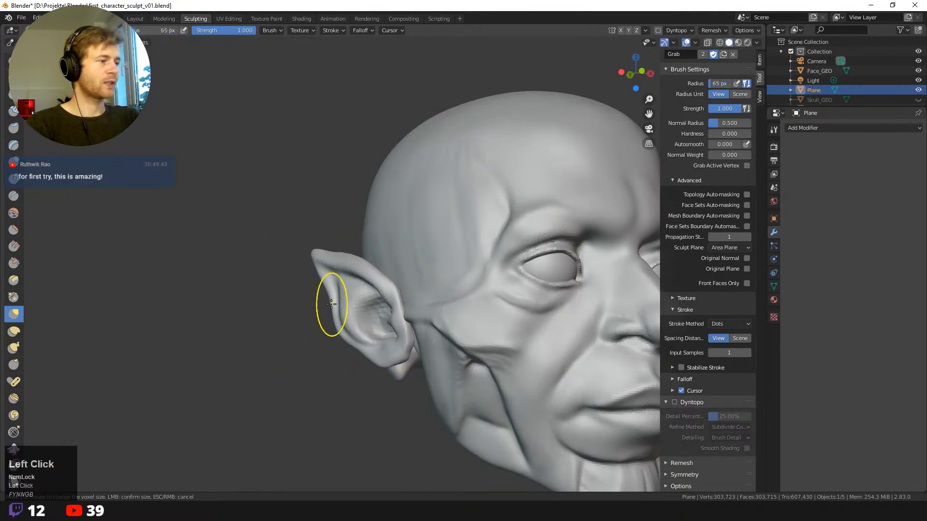
{"action": "middle_click_drag", "start_coordinate": [368, 292], "coordinate": [374, 297]}
{"action": "left_click_drag", "start_coordinate": [374, 297], "coordinate": [396, 292]}
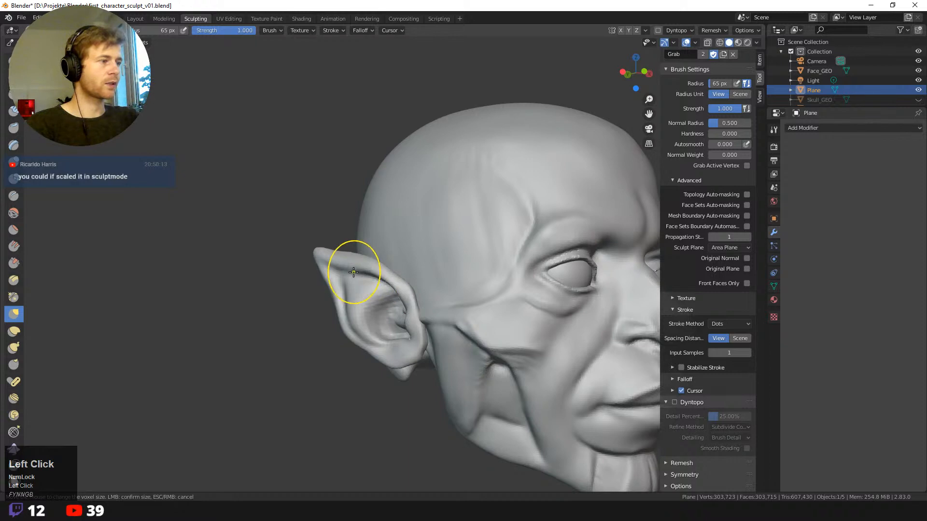
{"action": "left_click_drag", "start_coordinate": [343, 271], "coordinate": [364, 260]}
- Enlarge the Grab brush to 86 px and pull the earlobe slightly down
{"action": "key", "text": "f"}
{"action": "left_click", "coordinate": [395, 256]}
{"action": "middle_click_drag", "start_coordinate": [403, 377], "coordinate": [371, 379]}
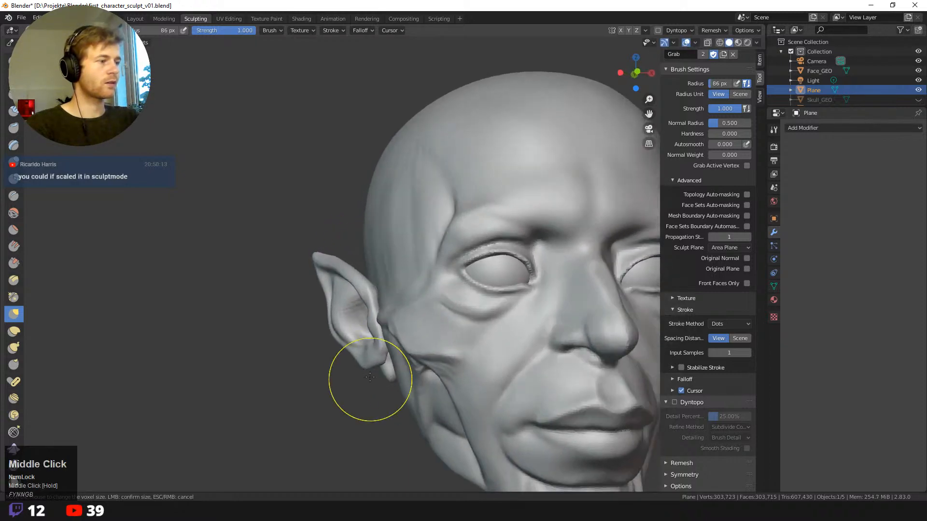
{"action": "left_click_drag", "start_coordinate": [373, 365], "coordinate": [374, 370]}
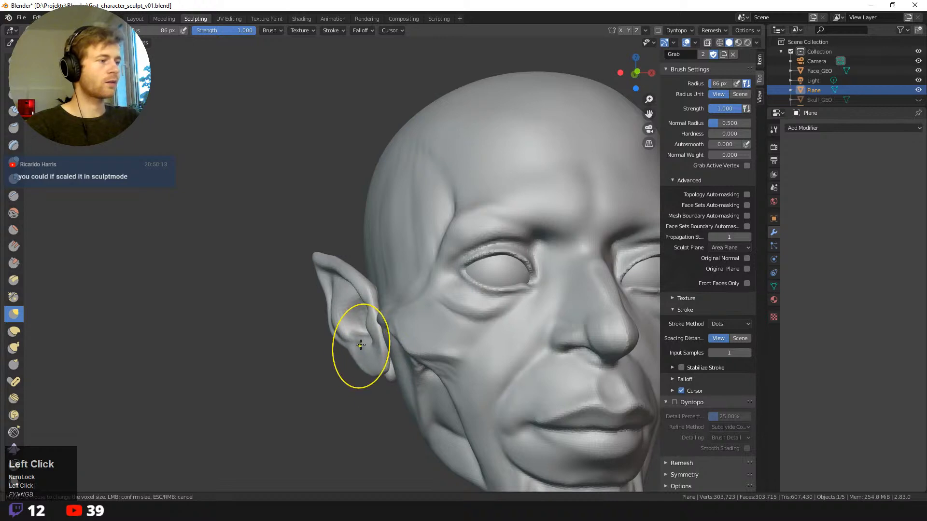
- Reshape the ear's pointed tip and back edge with the Grab brush at 110 px and 101 px
{"action": "key", "text": "f"}
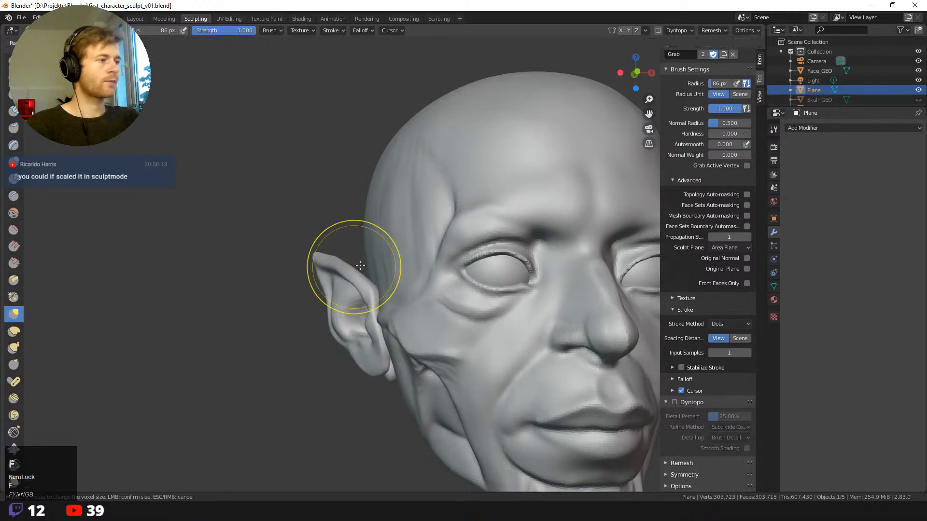
{"action": "left_click", "coordinate": [407, 268]}
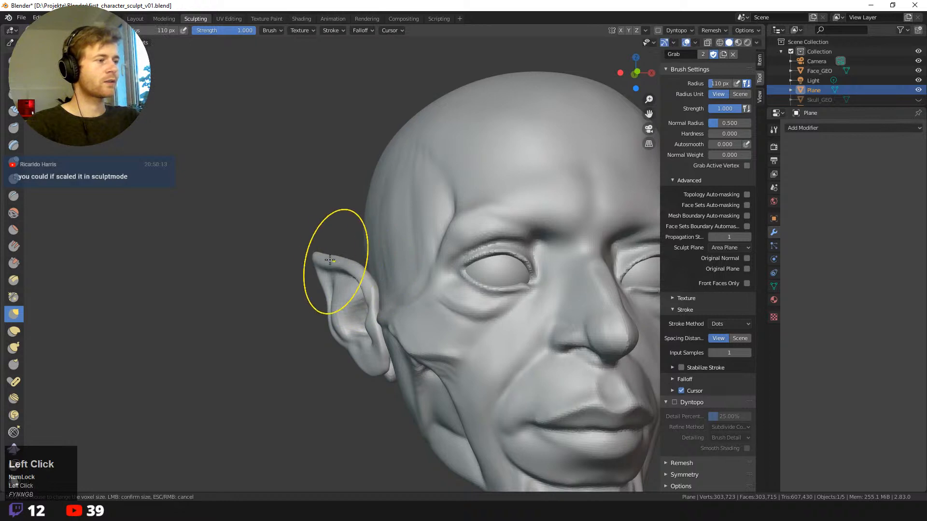
{"action": "middle_click_drag", "start_coordinate": [314, 288], "coordinate": [290, 302]}
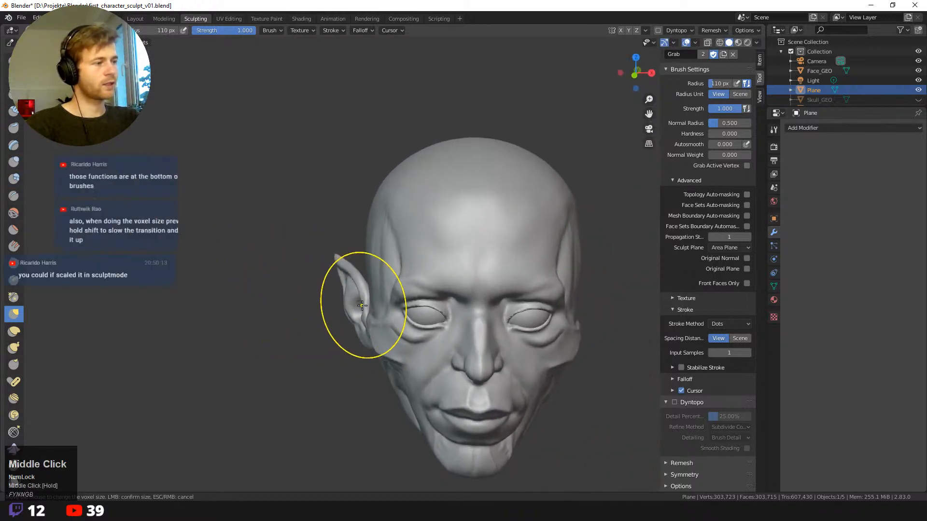
{"action": "mouse_move", "coordinate": [363, 303]}
{"action": "middle_mouse_down"}
{"action": "mouse_move", "coordinate": [306, 290]}
{"action": "mouse_move", "coordinate": [393, 306]}
{"action": "mouse_move", "coordinate": [416, 301]}
{"action": "mouse_move", "coordinate": [311, 314]}
{"action": "middle_mouse_up"}
{"action": "key", "text": "f"}
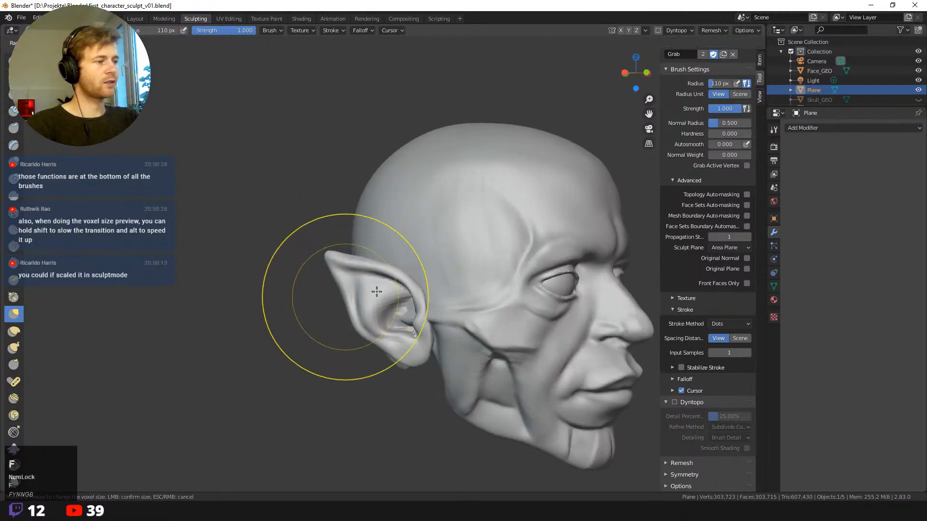
{"action": "left_click", "coordinate": [338, 272]}
{"action": "key", "text": "f"}
{"action": "left_click", "coordinate": [339, 292]}
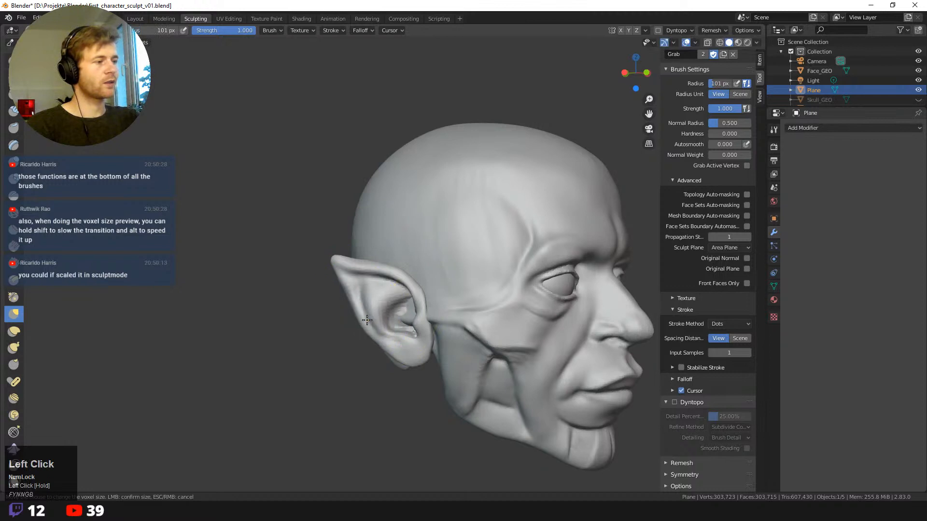
- Reduce the brush radius to 55 px and smooth the back edge of the ear below the tip
{"action": "mouse_move", "coordinate": [374, 385]}
{"action": "middle_mouse_down"}
{"action": "mouse_move", "coordinate": [571, 145]}
{"action": "mouse_move", "coordinate": [491, 130]}
{"action": "mouse_move", "coordinate": [456, 370]}
{"action": "mouse_move", "coordinate": [329, 280]}
{"action": "mouse_move", "coordinate": [347, 256]}
{"action": "mouse_move", "coordinate": [358, 208]}
{"action": "middle_mouse_up"}
{"action": "key", "text": "f"}
{"action": "key", "text": "f"}
{"action": "left_click", "coordinate": [344, 272]}
{"action": "left_click_drag", "start_coordinate": [338, 294], "coordinate": [339, 316], "text": "shift"}
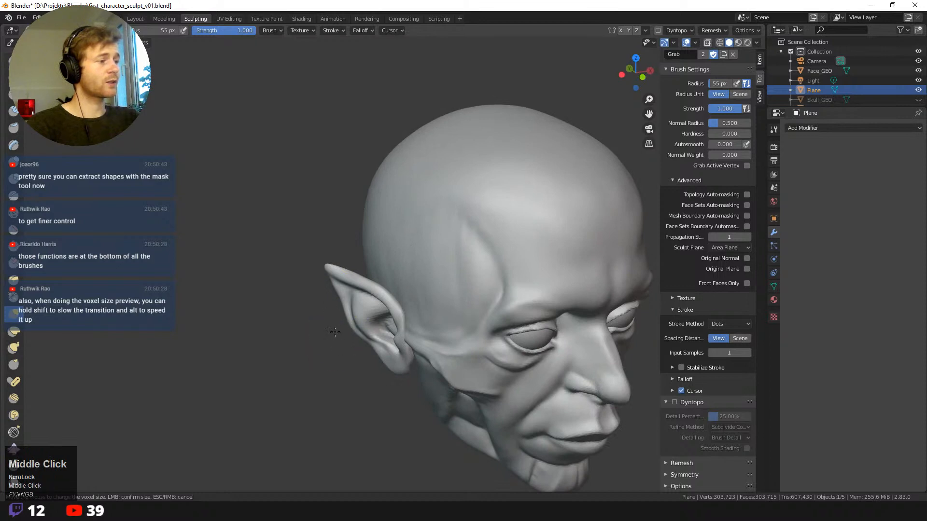
- Switch to the Clay Strips brush and set its radius to 72 px
{"action": "middle_click_drag", "start_coordinate": [335, 331], "coordinate": [323, 313]}
{"action": "scroll", "coordinate": [321, 310], "scroll_direction": "up", "scroll_amount": 3}
{"action": "key", "text": "shift+space"}
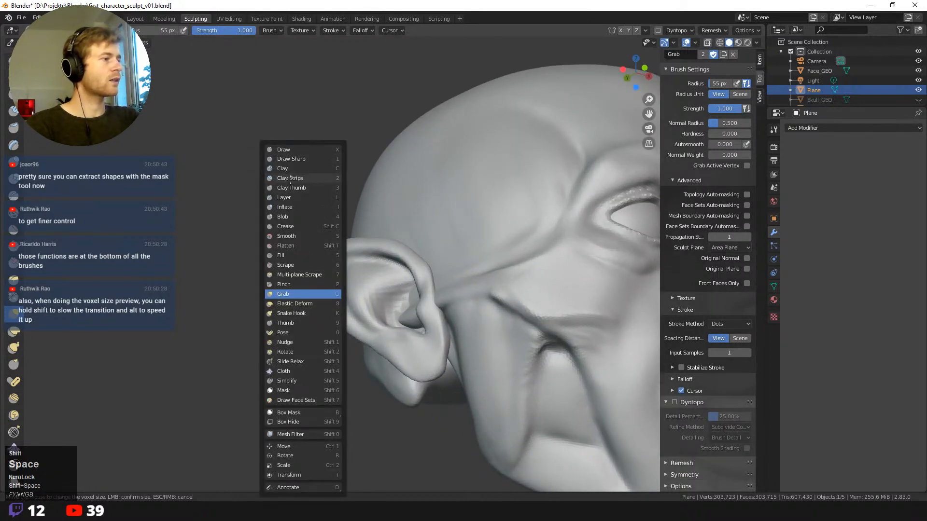
{"action": "left_click", "coordinate": [290, 179]}
{"action": "key", "text": "f"}
{"action": "left_click", "coordinate": [405, 307]}
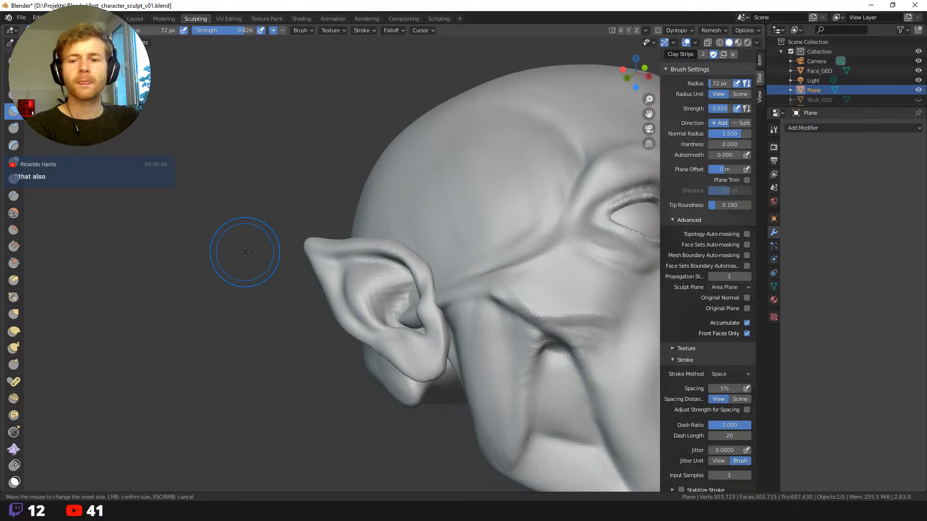
{"action": "mouse_move", "coordinate": [244, 250]}
{"action": "middle_mouse_down"}
{"action": "mouse_move", "coordinate": [235, 260]}
{"action": "mouse_move", "coordinate": [213, 258]}
{"action": "middle_mouse_up"}
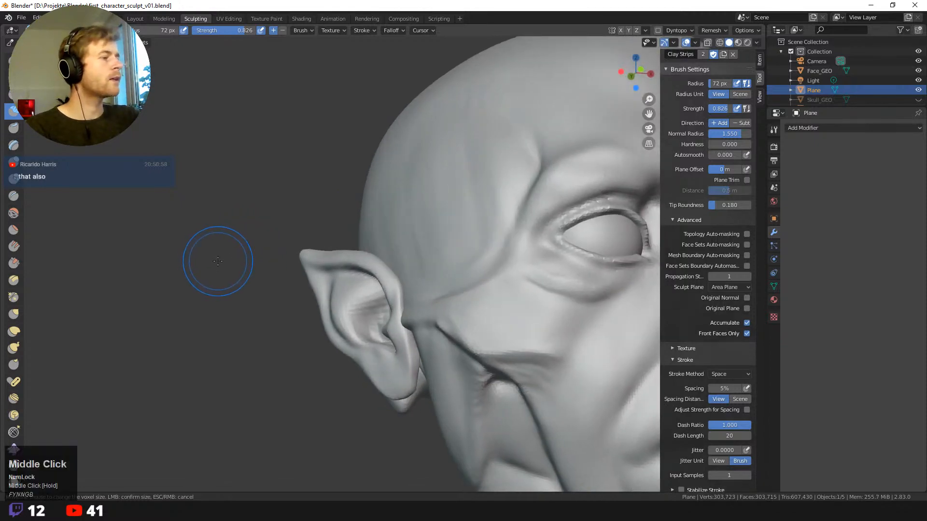
{"action": "key", "text": "shift+space"}
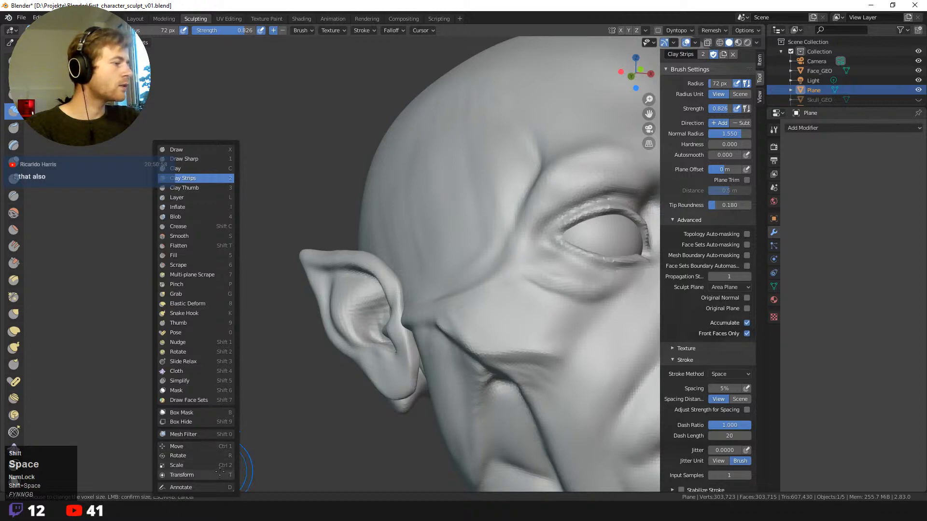
{"action": "key", "text": "shift+space"}
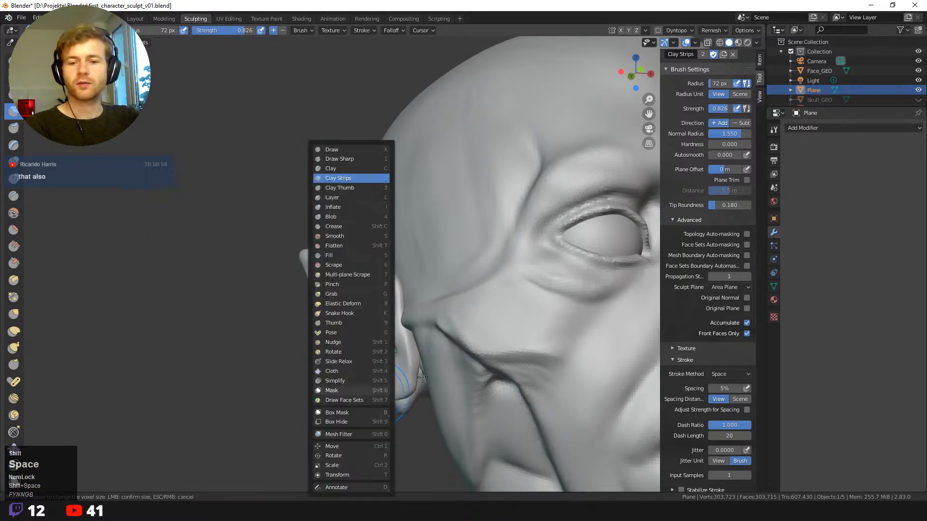
{"action": "key", "text": "shift+space"}
{"action": "left_click", "coordinate": [416, 352]}
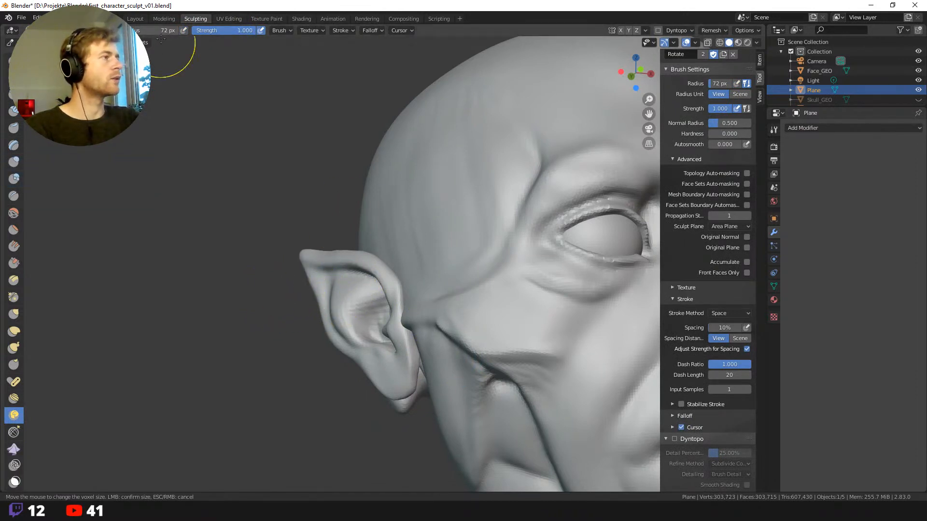
{"action": "key", "text": "shift+space"}
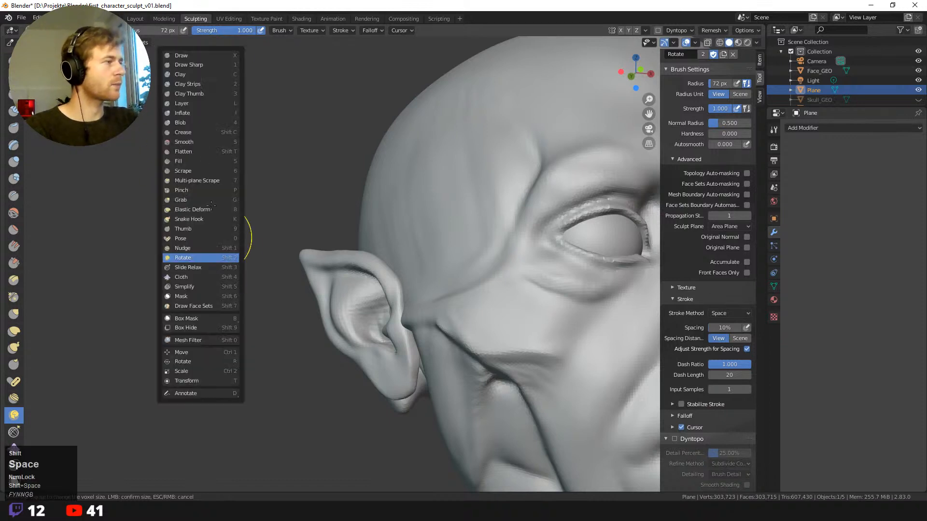
{"action": "left_click", "coordinate": [200, 93]}
- Switch to the Grab brush with a 128 px radius and adjust the ear's upper back edge near the tip
{"action": "key", "text": "shift+space"}
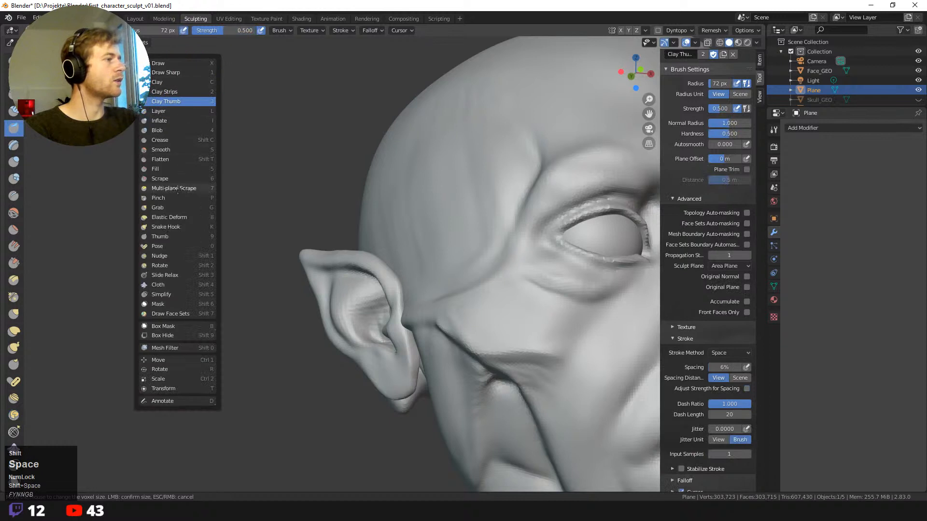
{"action": "left_click", "coordinate": [177, 207]}
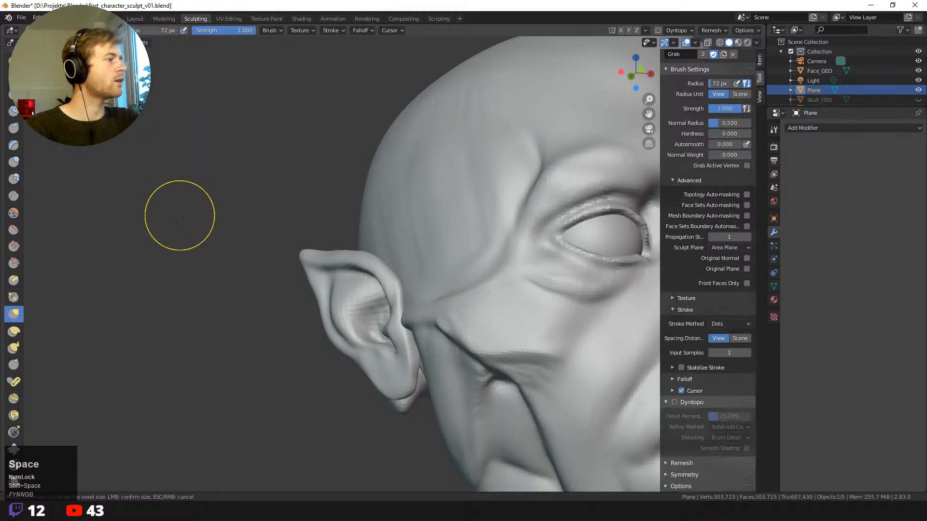
{"action": "mouse_move", "coordinate": [180, 216]}
{"action": "middle_mouse_down"}
{"action": "mouse_move", "coordinate": [342, 300]}
{"action": "mouse_move", "coordinate": [408, 350]}
{"action": "mouse_move", "coordinate": [446, 397]}
{"action": "mouse_move", "coordinate": [403, 385]}
{"action": "middle_mouse_up"}
{"action": "key", "text": "f"}
{"action": "left_click", "coordinate": [370, 303]}
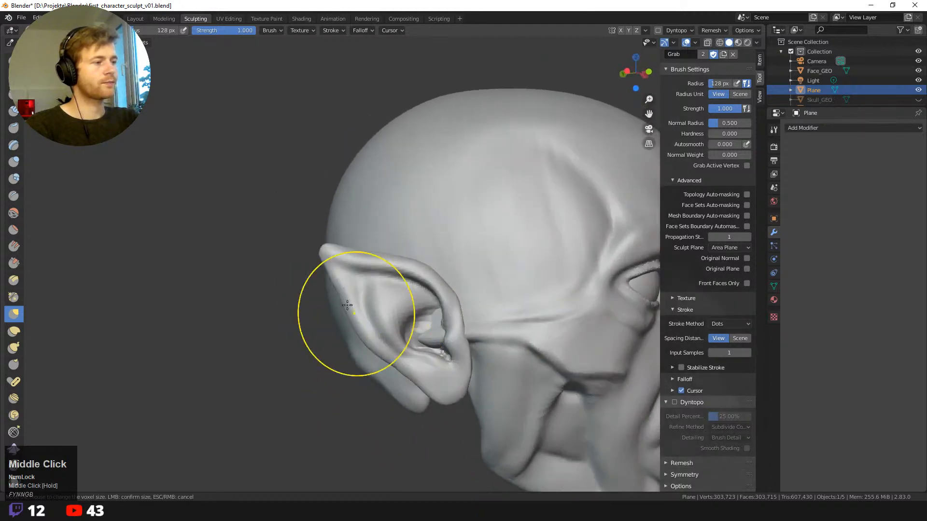
{"action": "mouse_move", "coordinate": [337, 282]}
{"action": "left_mouse_down"}
{"action": "mouse_move", "coordinate": [327, 253]}
{"action": "mouse_move", "coordinate": [368, 265]}
{"action": "left_mouse_up"}
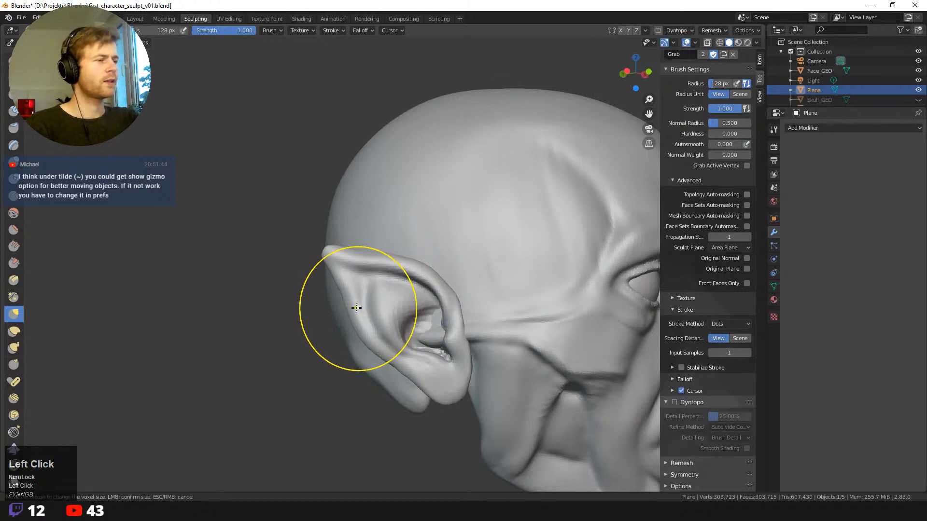
{"action": "key", "text": "shift+space"}
{"action": "left_click", "coordinate": [327, 159]}
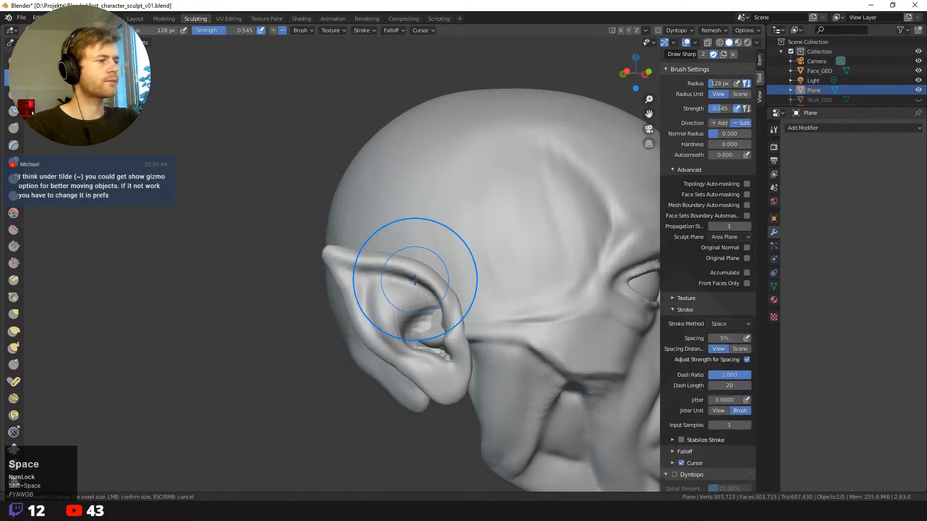
{"action": "key", "text": "shift+space"}
{"action": "left_click", "coordinate": [349, 188]}
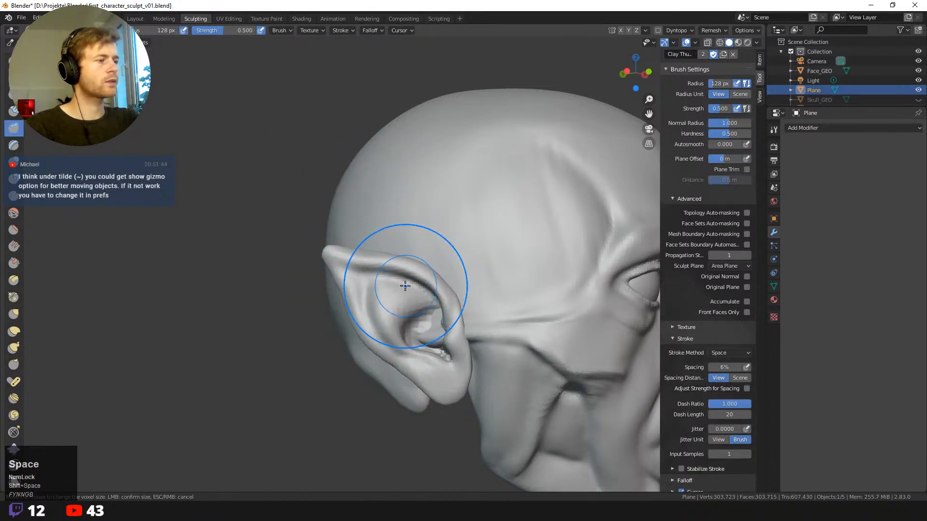
- Switch to Clay Strips with a 61 px radius and carve into the inner ear below the upper rim
{"action": "key", "text": "shift+space"}
{"action": "left_click", "coordinate": [392, 179]}
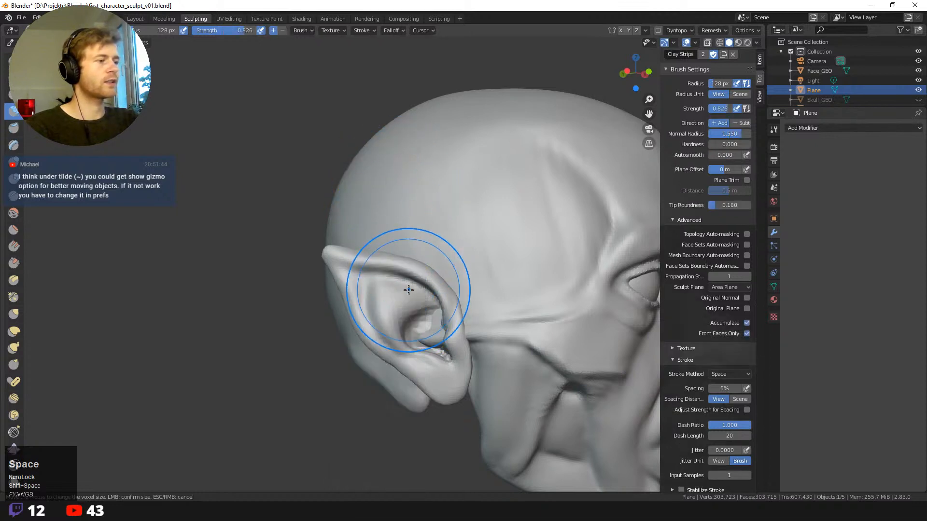
{"action": "key", "text": "f"}
{"action": "left_click", "coordinate": [375, 286]}
{"action": "left_click_drag", "start_coordinate": [392, 288], "coordinate": [396, 282], "text": "ctrl"}
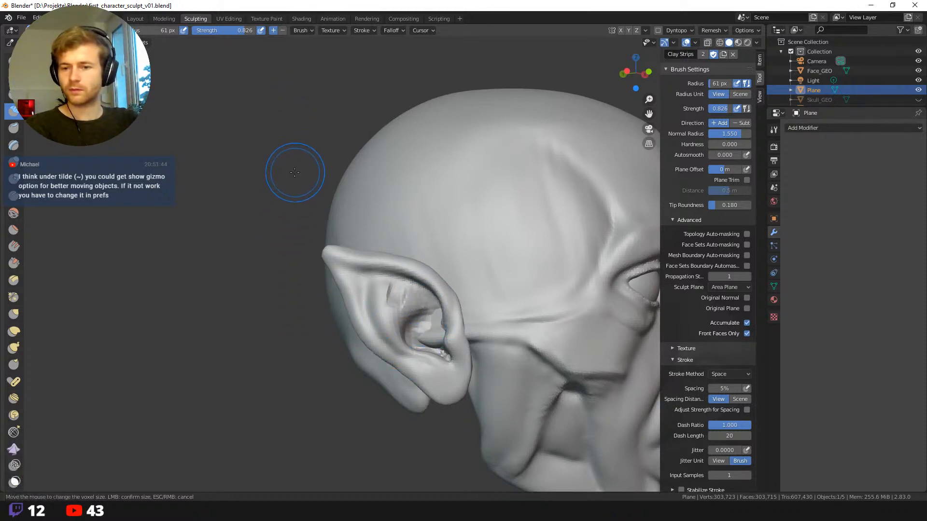
{"action": "middle_click_drag", "start_coordinate": [295, 172], "coordinate": [276, 175]}
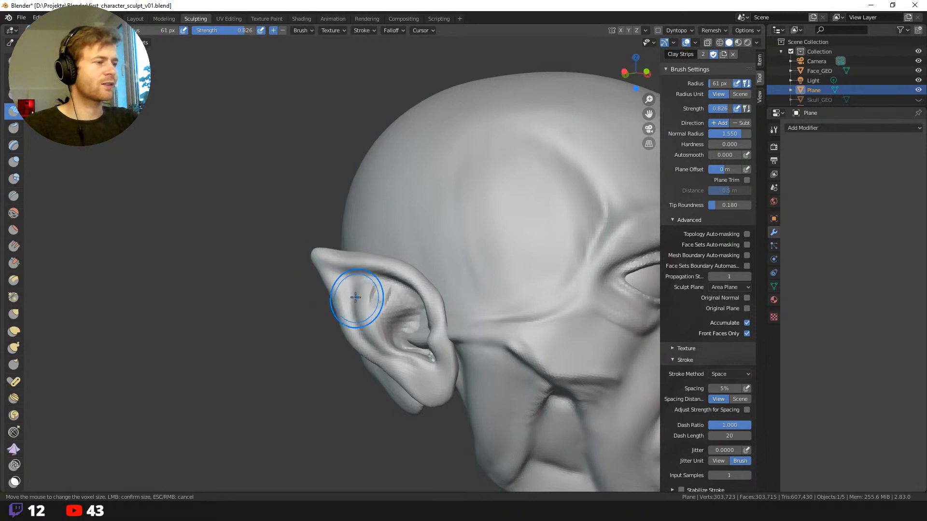
- Carve the hollow of the inner ear deeper with Clay Strips and smooth the folds around it
{"action": "mouse_move", "coordinate": [355, 299]}
{"action": "middle_mouse_down"}
{"action": "mouse_move", "coordinate": [326, 296]}
{"action": "mouse_move", "coordinate": [372, 306]}
{"action": "middle_mouse_up"}
{"action": "left_click_drag", "start_coordinate": [389, 307], "coordinate": [391, 297]}
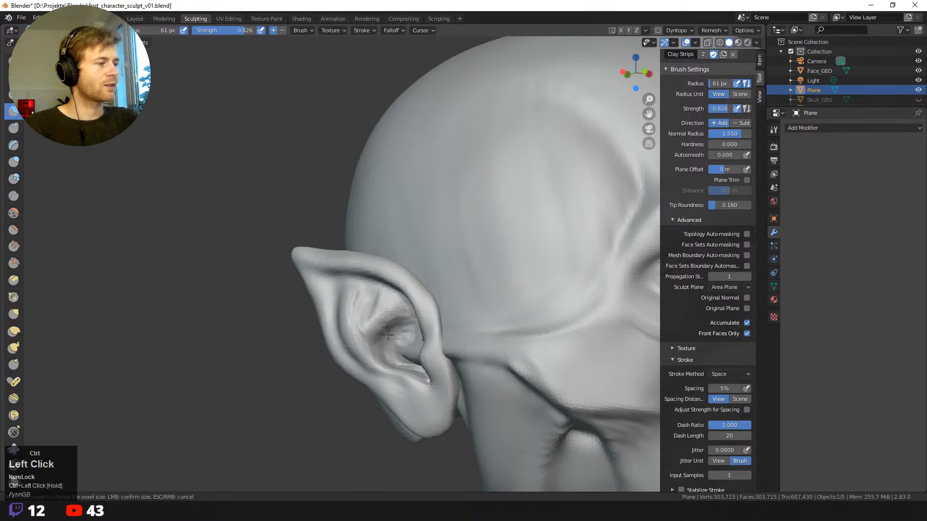
{"action": "left_click_drag", "start_coordinate": [387, 338], "coordinate": [389, 333], "text": "ctrl"}
{"action": "mouse_move", "coordinate": [390, 333]}
{"action": "left_mouse_down", "text": "shift"}
{"action": "mouse_move", "coordinate": [381, 323]}
{"action": "mouse_move", "coordinate": [389, 319]}
{"action": "mouse_move", "coordinate": [352, 316]}
{"action": "mouse_move", "coordinate": [352, 308]}
{"action": "left_mouse_up", "text": "shift"}
{"action": "mouse_move", "coordinate": [333, 351]}
{"action": "middle_mouse_down"}
{"action": "mouse_move", "coordinate": [306, 355]}
{"action": "mouse_move", "coordinate": [363, 292]}
{"action": "middle_mouse_up"}
- Reduce the Clay Strips radius to 43 px, carve a groove beneath the ear's upper rim, and smooth it toward the tip
{"action": "key", "text": "f"}
{"action": "left_click", "coordinate": [375, 294]}
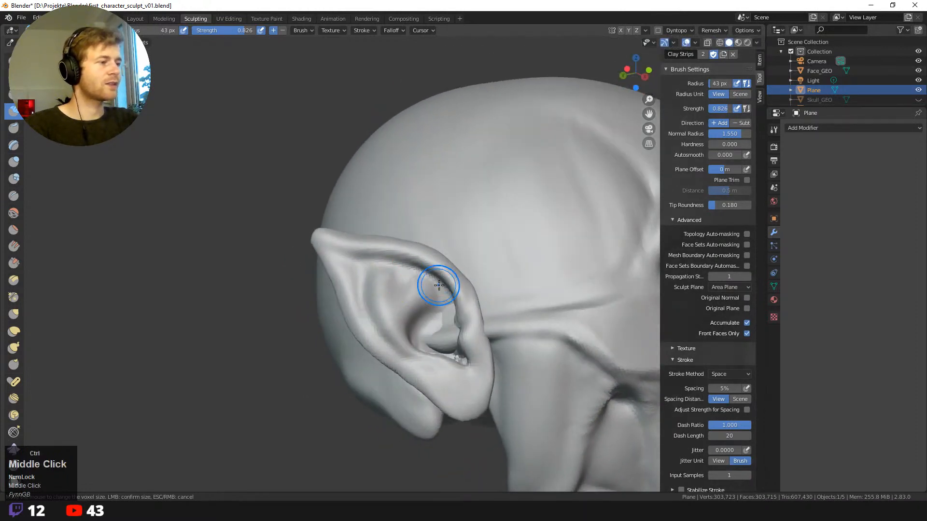
{"action": "mouse_move", "coordinate": [437, 285]}
{"action": "left_mouse_down", "text": "ctrl"}
{"action": "mouse_move", "coordinate": [340, 244]}
{"action": "mouse_move", "coordinate": [357, 250]}
{"action": "left_mouse_up", "text": "ctrl"}
{"action": "middle_click_drag", "start_coordinate": [297, 235], "coordinate": [320, 262]}
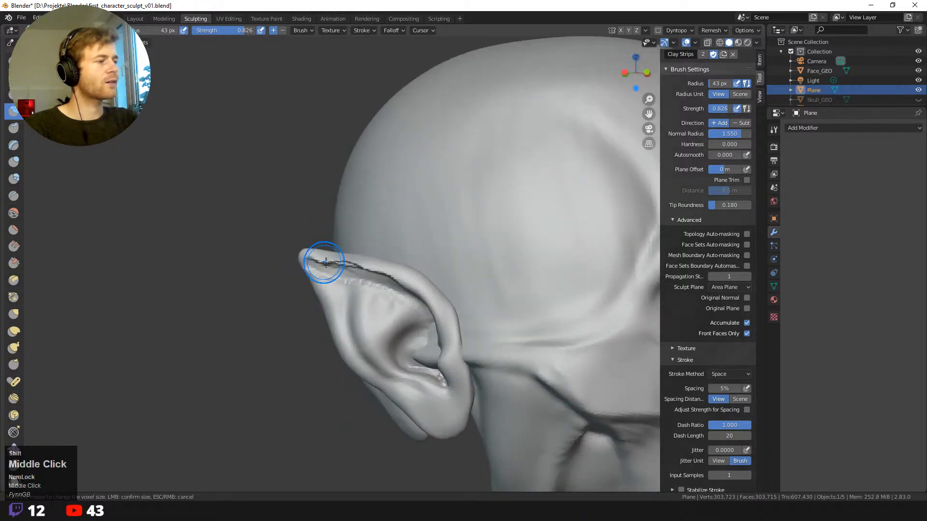
{"action": "left_click_drag", "start_coordinate": [320, 263], "coordinate": [337, 264], "text": "shift"}
{"action": "left_click_drag", "start_coordinate": [411, 289], "coordinate": [306, 269], "text": "shift"}
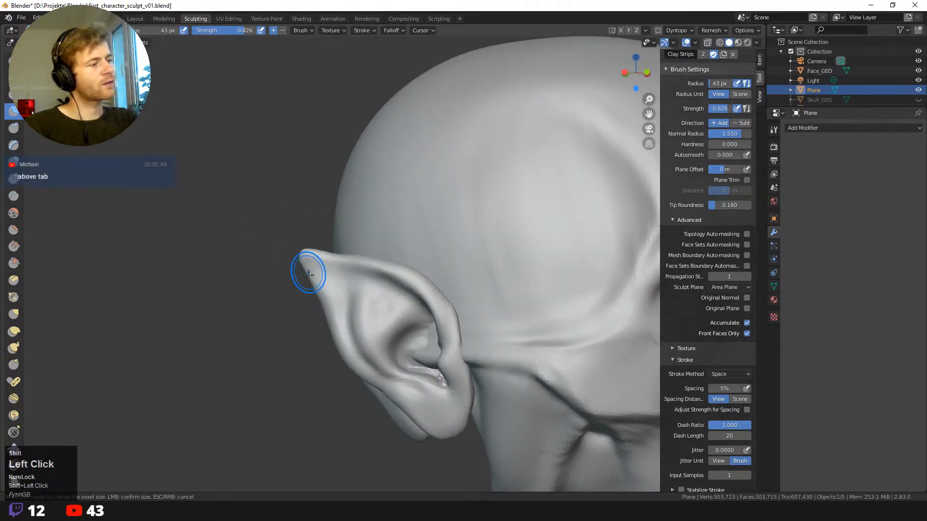
- Switch to the Draw Sharp brush with a 71 px radius and define the inner ear folds
{"action": "middle_click_drag", "start_coordinate": [306, 269], "coordinate": [279, 285]}
{"action": "key", "text": "b"}
{"action": "right_click", "coordinate": [307, 255]}
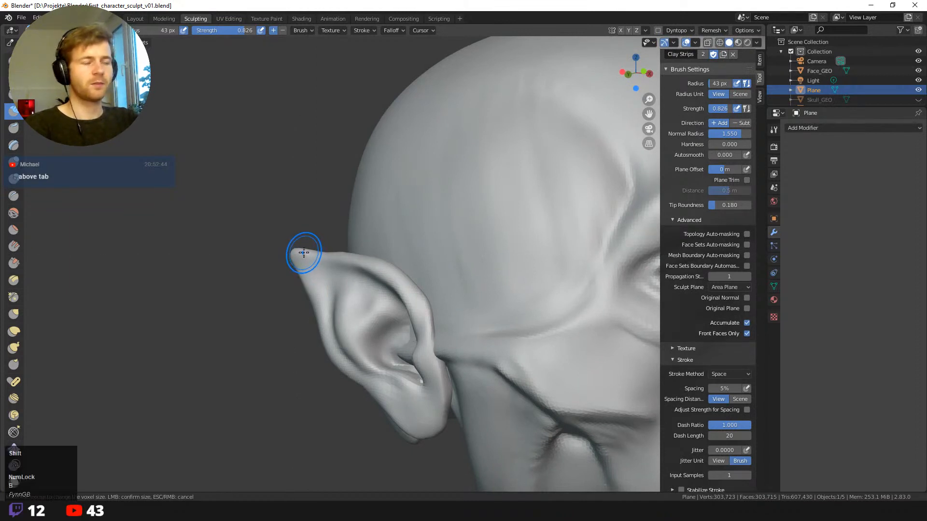
{"action": "key", "text": "shift+space"}
{"action": "left_click", "coordinate": [278, 164]}
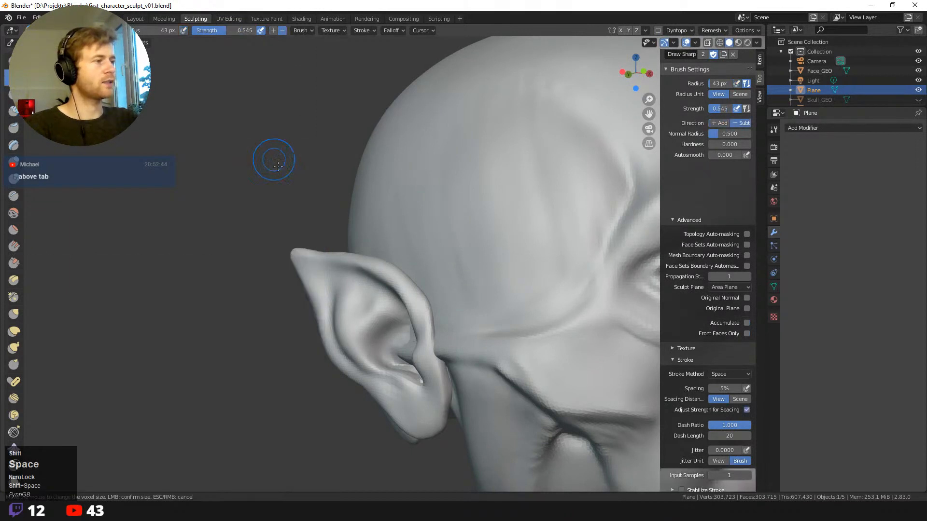
{"action": "key", "text": "f"}
{"action": "left_click", "coordinate": [383, 300]}
{"action": "middle_click_drag", "start_coordinate": [382, 299], "coordinate": [317, 271]}
{"action": "mouse_move", "coordinate": [445, 302]}
{"action": "left_mouse_down", "text": "ctrl"}
{"action": "mouse_move", "coordinate": [408, 269]}
{"action": "mouse_move", "coordinate": [298, 245]}
{"action": "mouse_move", "coordinate": [362, 310]}
{"action": "mouse_move", "coordinate": [355, 280]}
{"action": "mouse_move", "coordinate": [355, 307]}
{"action": "mouse_move", "coordinate": [387, 314]}
{"action": "left_mouse_up", "text": "ctrl"}
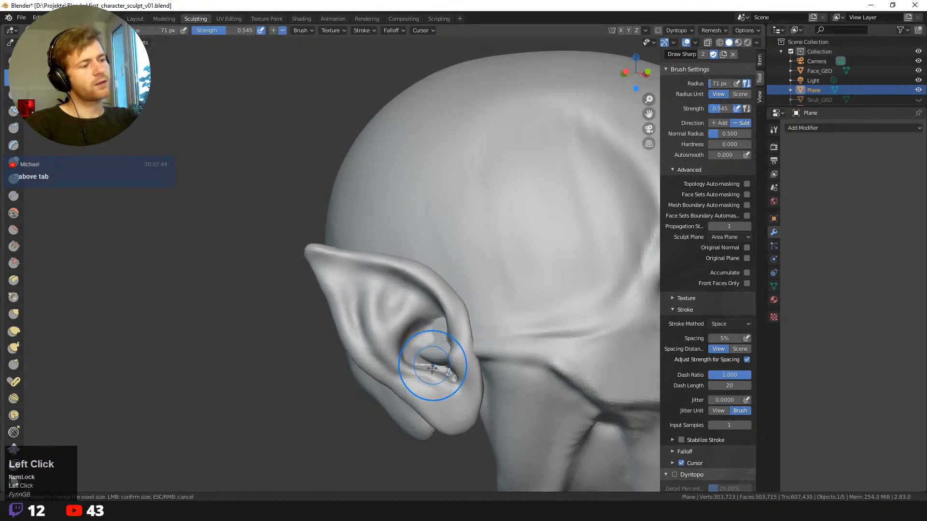
{"action": "mouse_move", "coordinate": [428, 368]}
{"action": "middle_mouse_down"}
{"action": "mouse_move", "coordinate": [396, 384]}
{"action": "mouse_move", "coordinate": [413, 404]}
{"action": "middle_mouse_up"}
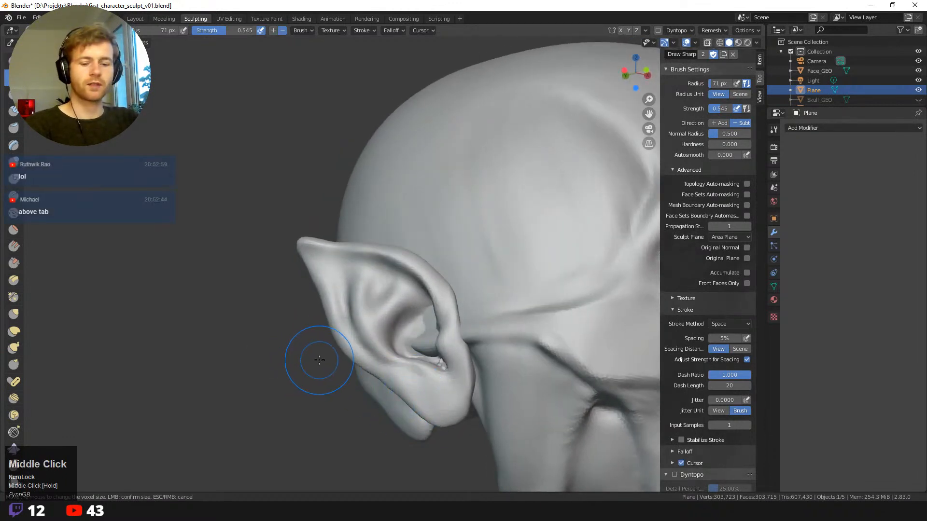
- Thicken the earlobe using the Inflate brush at a 103 px radius and voxel-remesh the ear
{"action": "key", "text": "shift+space"}
{"action": "left_click", "coordinate": [278, 207]}
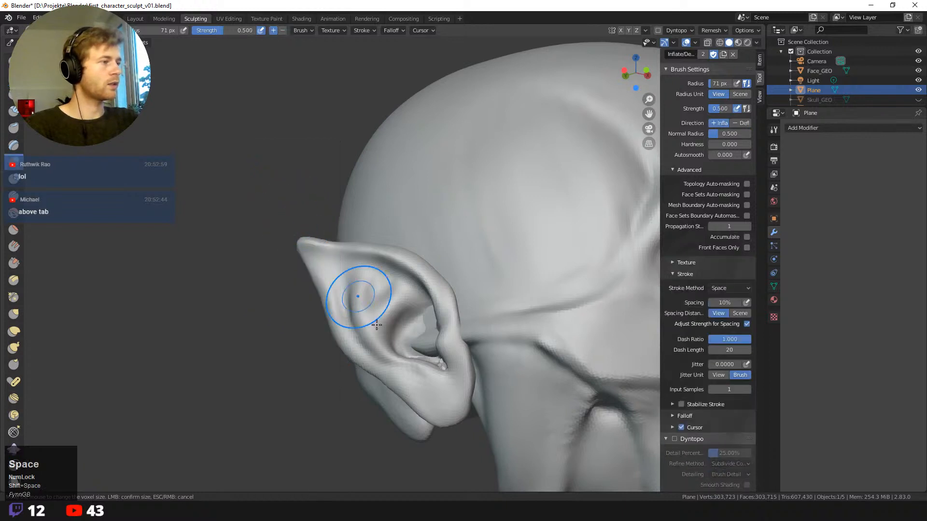
{"action": "left_click", "coordinate": [444, 396]}
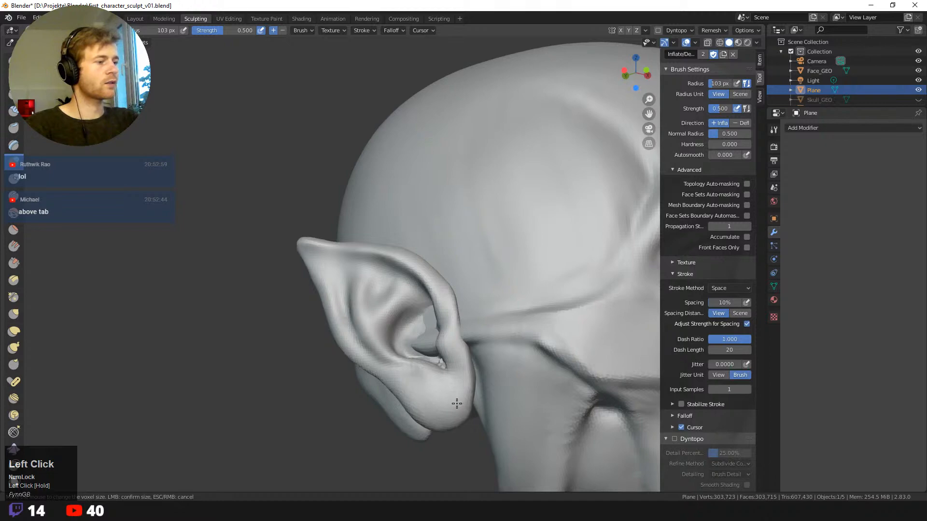
{"action": "middle_click_drag", "start_coordinate": [443, 390], "coordinate": [436, 401]}
{"action": "left_click_drag", "start_coordinate": [437, 401], "coordinate": [444, 383]}
{"action": "middle_click_drag", "start_coordinate": [445, 382], "coordinate": [419, 403]}
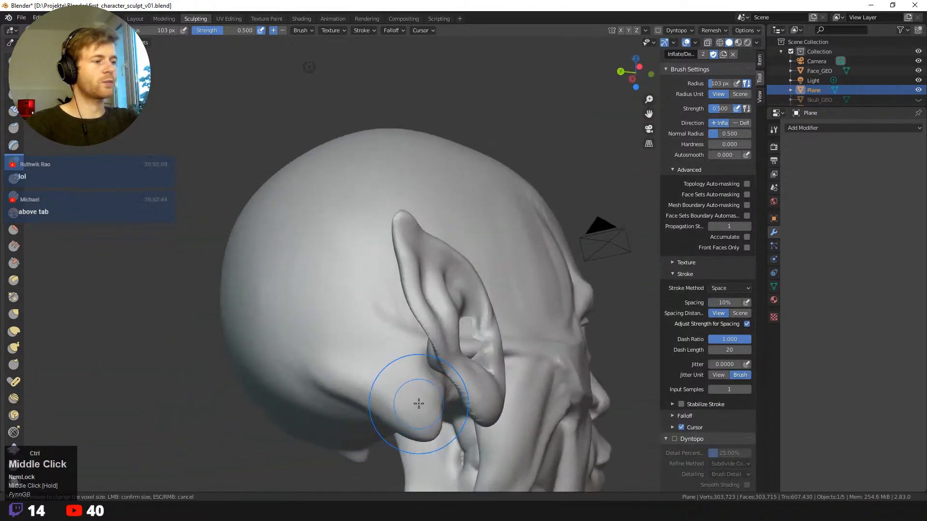
{"action": "mouse_move", "coordinate": [424, 399]}
{"action": "left_mouse_down"}
{"action": "mouse_move", "coordinate": [444, 372]}
{"action": "mouse_move", "coordinate": [404, 246]}
{"action": "left_mouse_up"}
{"action": "key", "text": "ctrl+r"}
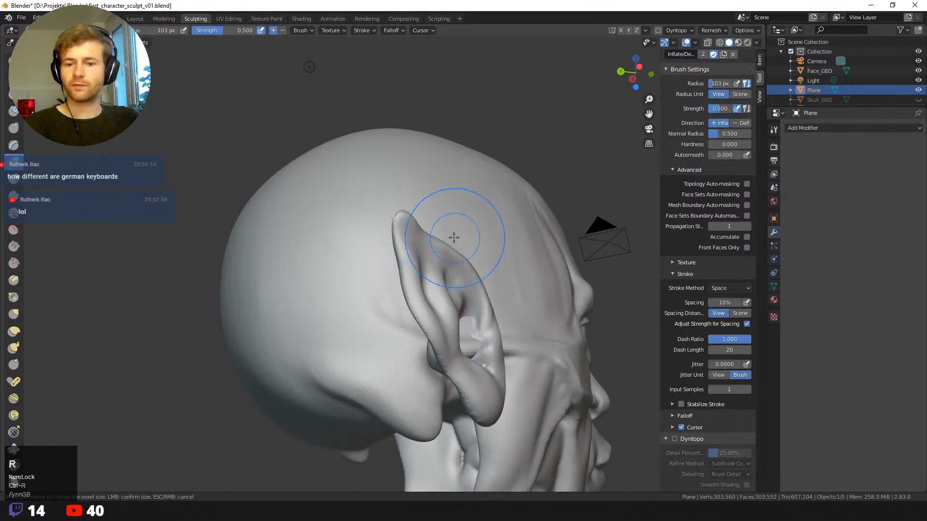
- Examine the ear's shape and proportions against the whole head from the front and side in the Layout workspace
{"action": "middle_click_drag", "start_coordinate": [455, 294], "coordinate": [369, 307]}
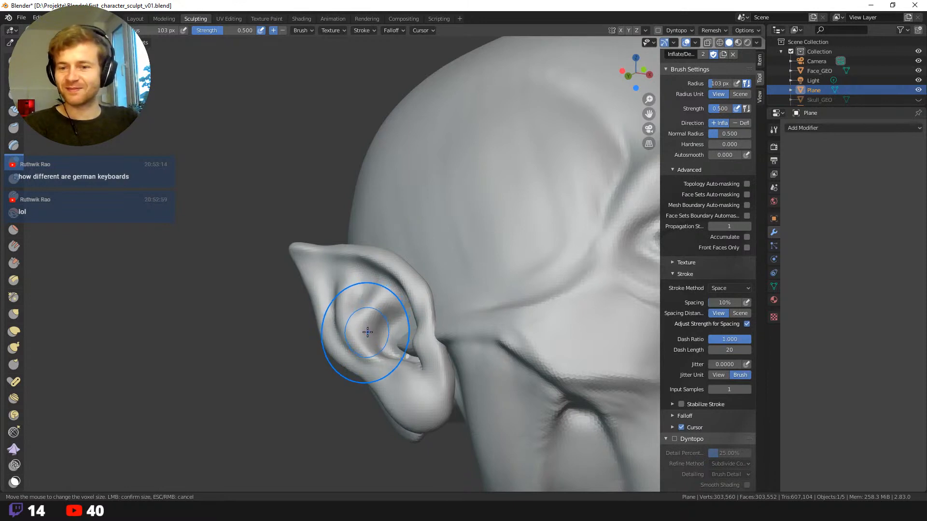
{"action": "middle_click_drag", "start_coordinate": [367, 333], "coordinate": [337, 314]}
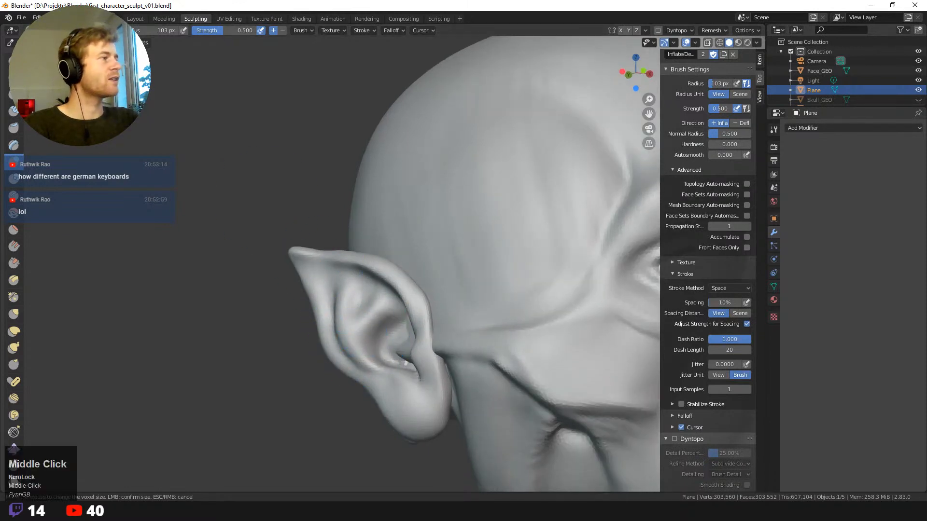
{"action": "left_click", "coordinate": [136, 19]}
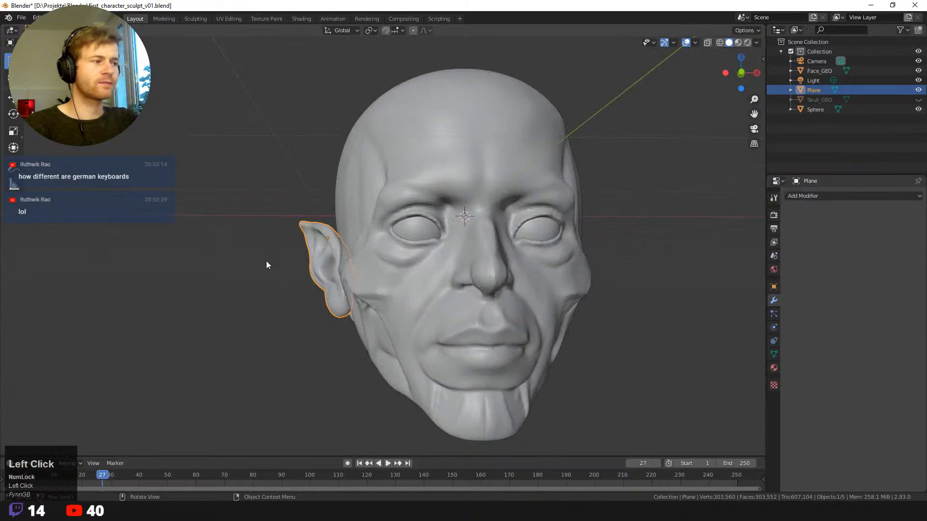
{"action": "middle_click_drag", "start_coordinate": [267, 269], "coordinate": [288, 280]}
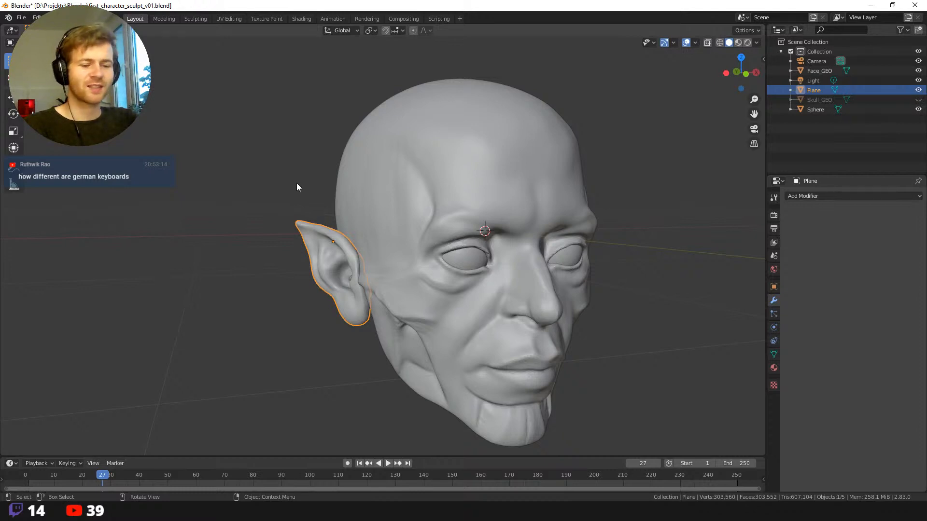
{"action": "middle_click_drag", "start_coordinate": [281, 249], "coordinate": [309, 265]}
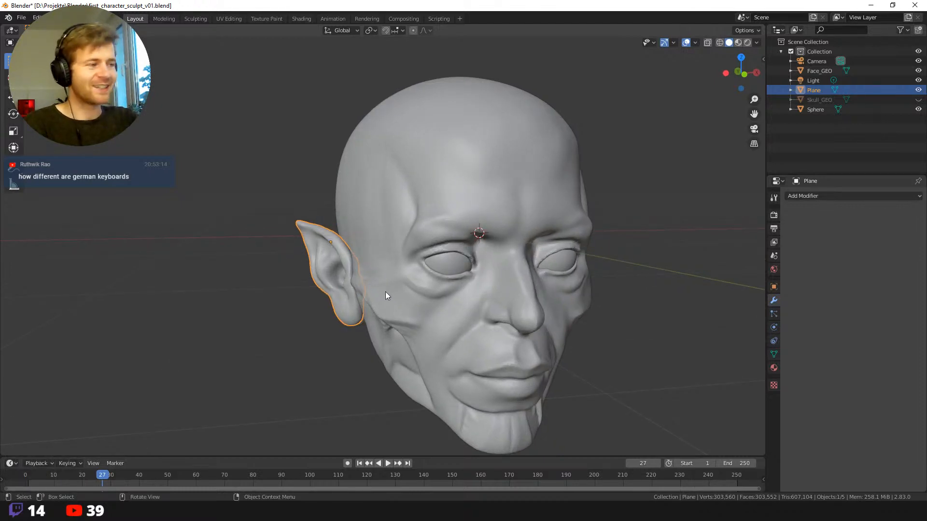
{"action": "middle_click_drag", "start_coordinate": [385, 296], "coordinate": [395, 191]}
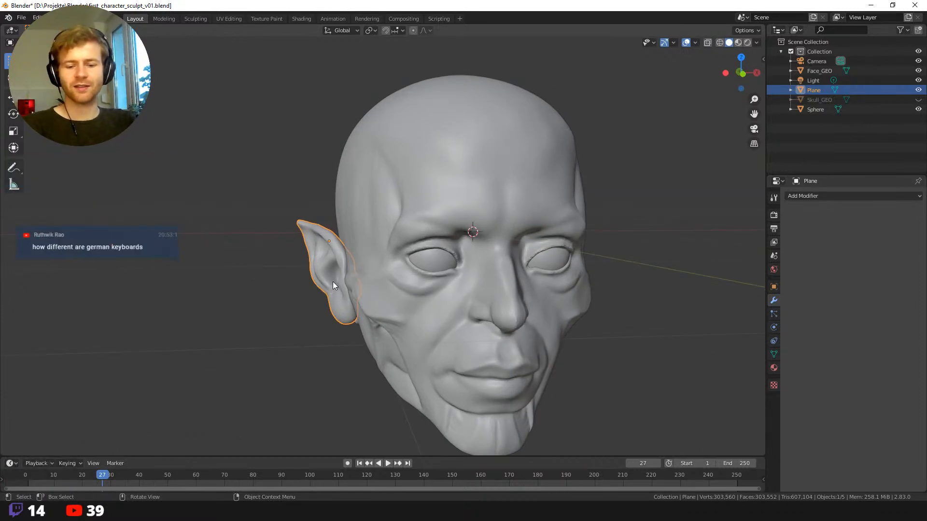
{"action": "middle_click_drag", "start_coordinate": [327, 296], "coordinate": [318, 296]}
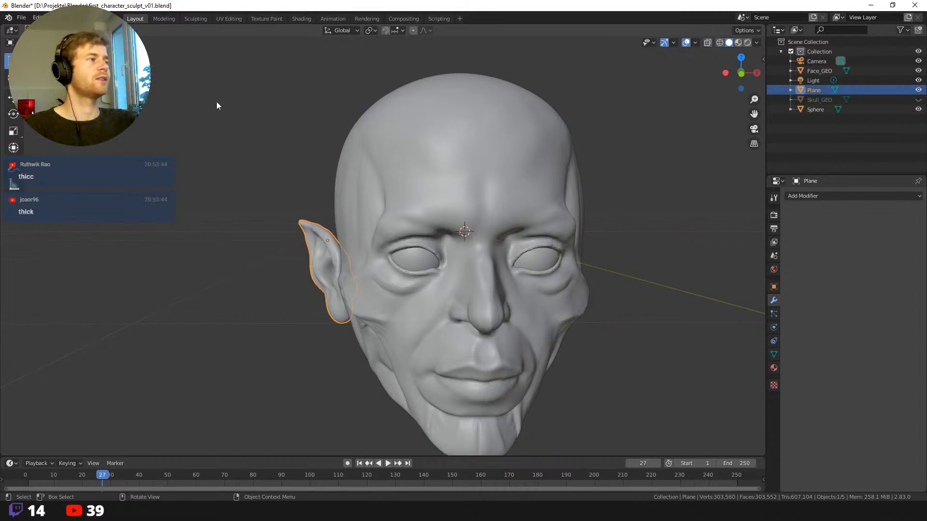
- Return to the Sculpting workspace, reduce the brush radius to 61 px, and smooth the earlobe
{"action": "left_click", "coordinate": [194, 18]}
{"action": "middle_click_drag", "start_coordinate": [305, 197], "coordinate": [263, 201]}
{"action": "scroll", "coordinate": [314, 376], "scroll_direction": "up", "scroll_amount": 5}
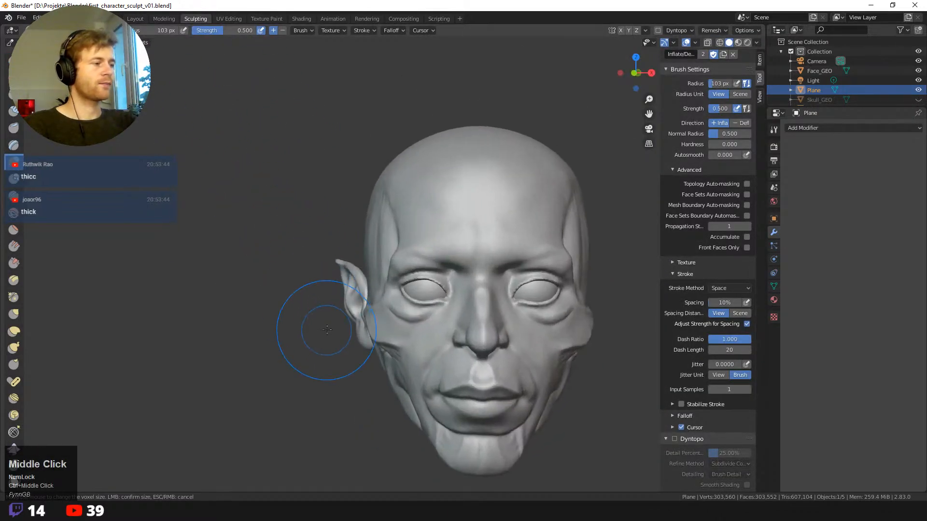
{"action": "middle_click_drag", "start_coordinate": [316, 354], "coordinate": [310, 335]}
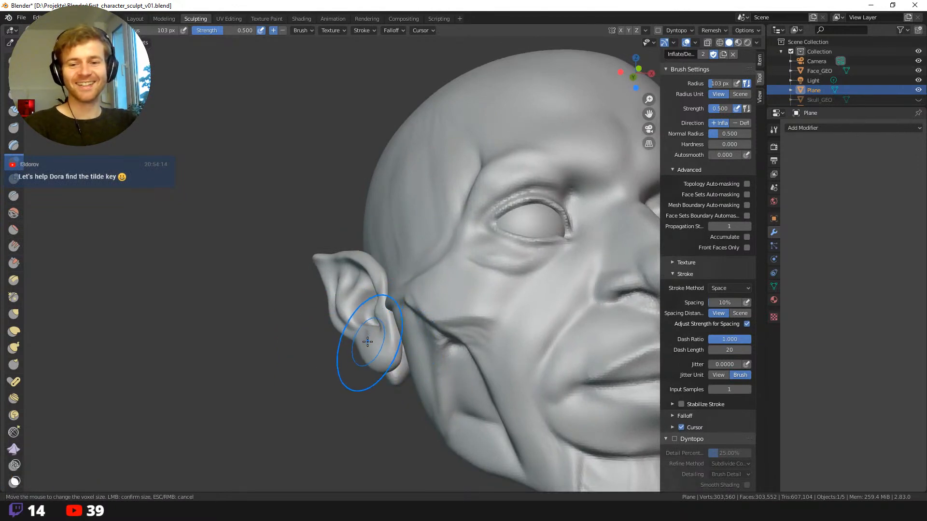
{"action": "mouse_move", "coordinate": [341, 362]}
{"action": "middle_mouse_down"}
{"action": "mouse_move", "coordinate": [340, 373]}
{"action": "mouse_move", "coordinate": [374, 391]}
{"action": "middle_mouse_up"}
{"action": "key", "text": "f"}
{"action": "left_click", "coordinate": [351, 391]}
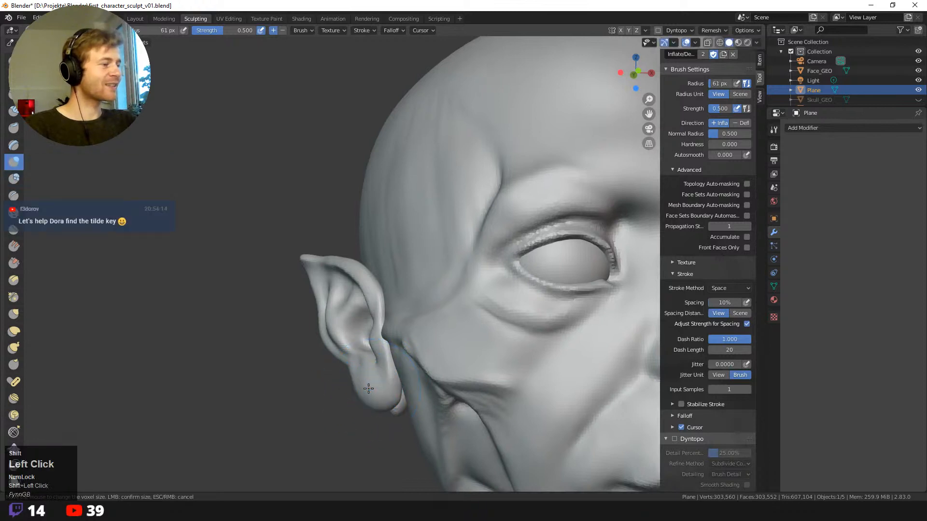
{"action": "middle_click_drag", "start_coordinate": [350, 414], "coordinate": [339, 413]}
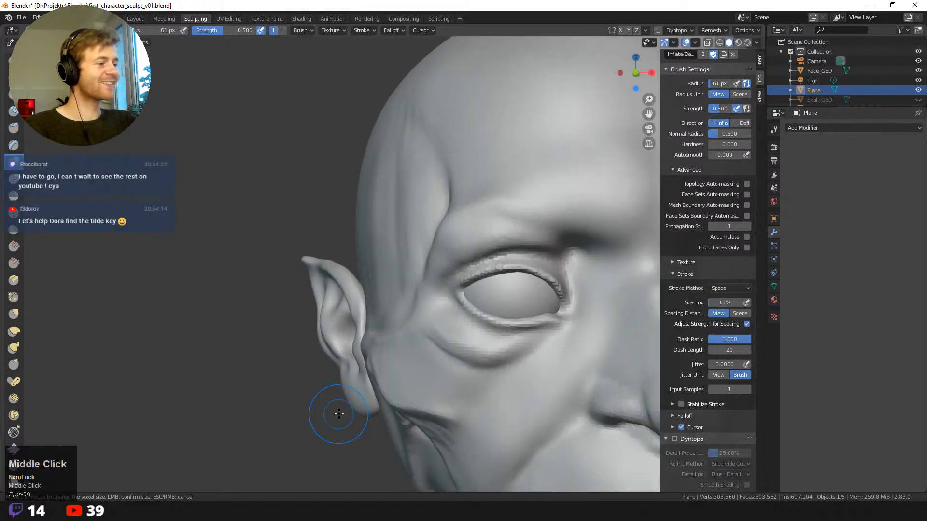
- Reshape the earlobe and the ear's outer edge using the Grab brush at a 106 px radius
{"action": "key", "text": "g"}
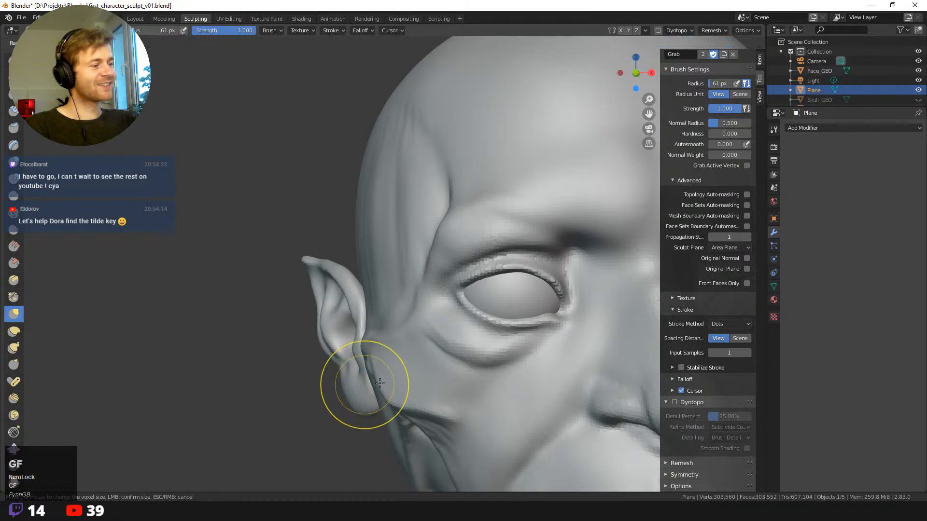
{"action": "mouse_move", "coordinate": [369, 379]}
{"action": "left_mouse_down"}
{"action": "mouse_move", "coordinate": [344, 391]}
{"action": "mouse_move", "coordinate": [360, 397]}
{"action": "left_mouse_up"}
{"action": "middle_click_drag", "start_coordinate": [304, 368], "coordinate": [349, 371]}
{"action": "left_click_drag", "start_coordinate": [350, 368], "coordinate": [346, 370]}
{"action": "left_click_drag", "start_coordinate": [330, 325], "coordinate": [324, 317]}
{"action": "mouse_move", "coordinate": [290, 291]}
{"action": "middle_mouse_down", "text": "ctrl"}
{"action": "mouse_move", "coordinate": [277, 294]}
{"action": "mouse_move", "coordinate": [351, 311]}
{"action": "middle_mouse_up", "text": "ctrl"}
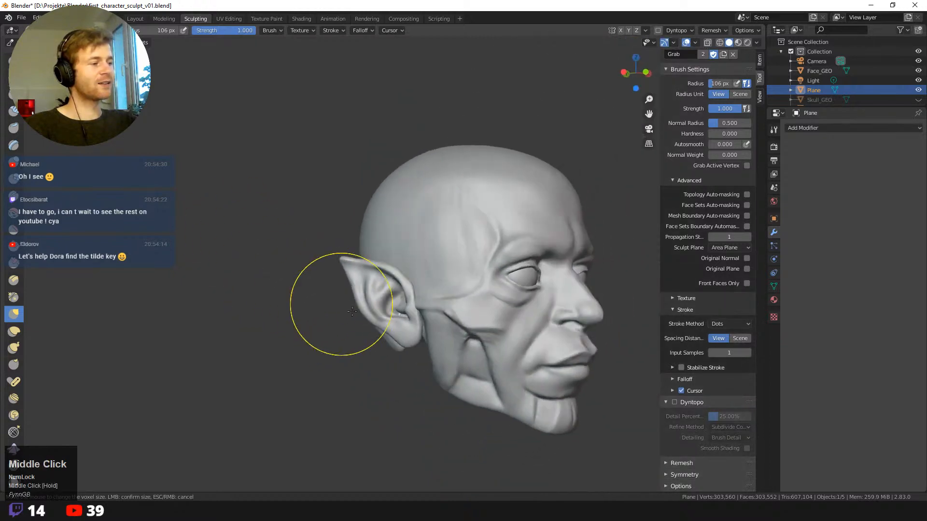
{"action": "left_click_drag", "start_coordinate": [412, 346], "coordinate": [413, 336]}
{"action": "mouse_move", "coordinate": [374, 347]}
{"action": "middle_mouse_down"}
{"action": "mouse_move", "coordinate": [437, 356]}
{"action": "mouse_move", "coordinate": [392, 352]}
{"action": "middle_mouse_up"}
- Enlarge the Grab brush radius to 185 px and adjust the ear's overall placement against the head
{"action": "key", "text": "f"}
{"action": "left_click", "coordinate": [531, 310]}
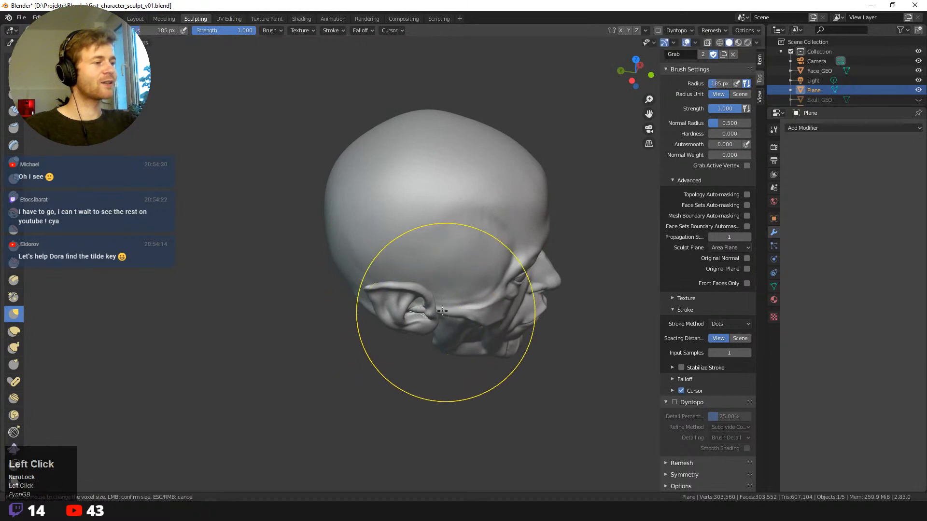
{"action": "left_click_drag", "start_coordinate": [409, 310], "coordinate": [412, 317]}
{"action": "middle_click_drag", "start_coordinate": [417, 358], "coordinate": [409, 302]}
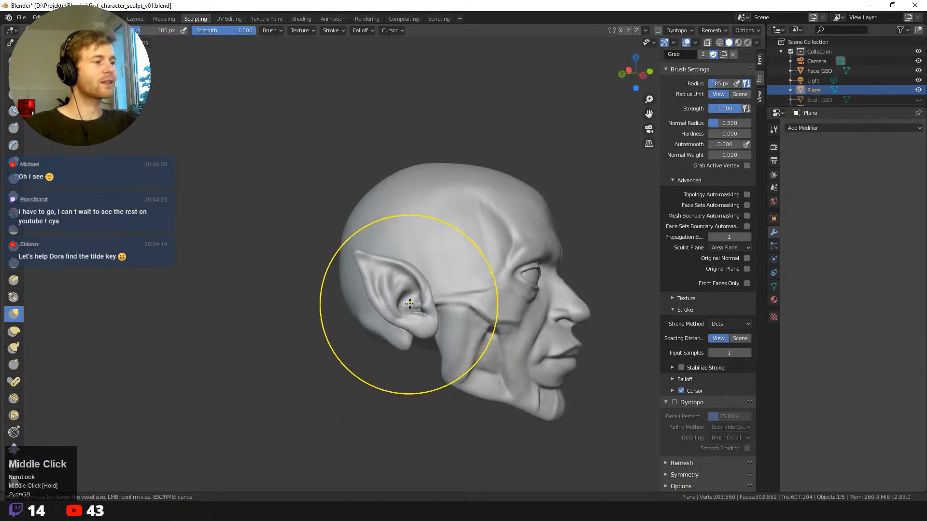
{"action": "left_click_drag", "start_coordinate": [410, 303], "coordinate": [407, 293]}
{"action": "middle_click_drag", "start_coordinate": [408, 294], "coordinate": [402, 389]}
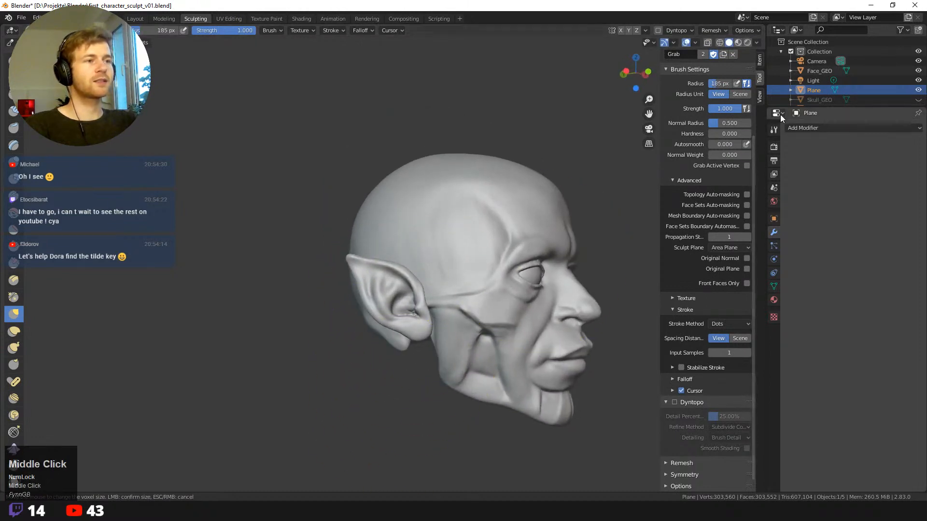
- In the Layout workspace, add a Mirror modifier to the ear on the X axis with Face_GEO as the mirror object
{"action": "left_click", "coordinate": [136, 18]}
{"action": "left_click", "coordinate": [408, 200]}
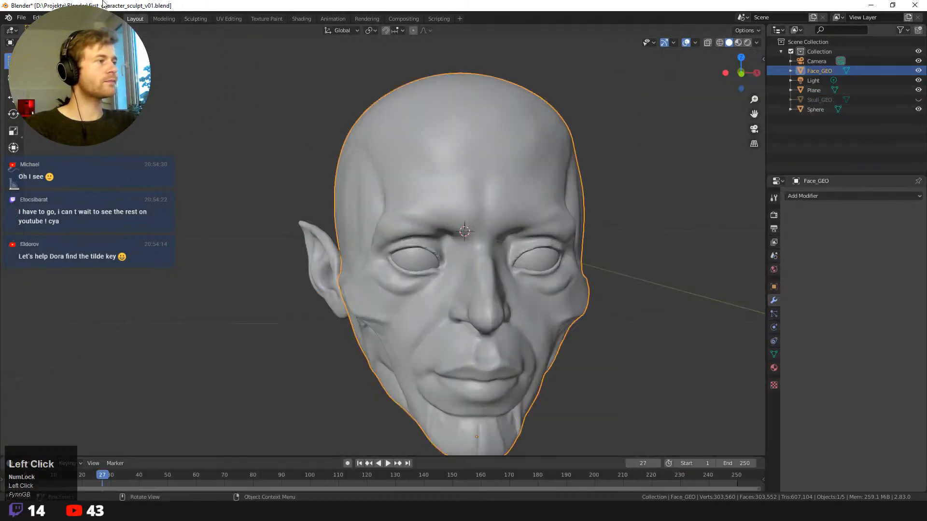
{"action": "left_click", "coordinate": [310, 244]}
{"action": "middle_click_drag", "start_coordinate": [310, 245], "coordinate": [279, 232], "text": "ctrl"}
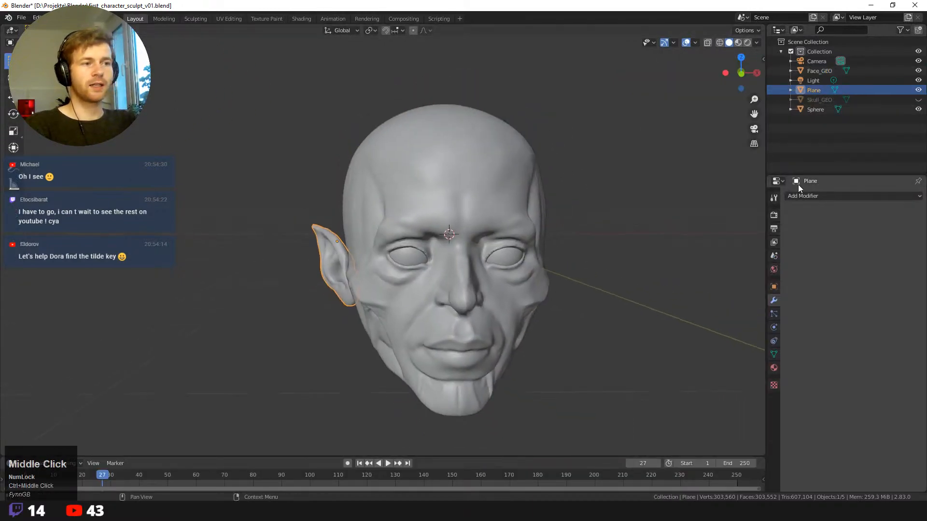
{"action": "left_click", "coordinate": [797, 195]}
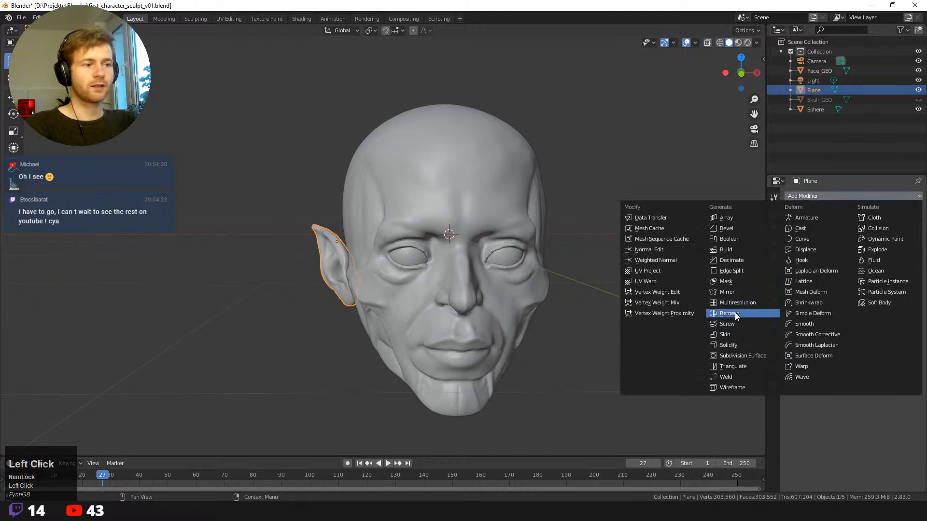
{"action": "left_click", "coordinate": [737, 293]}
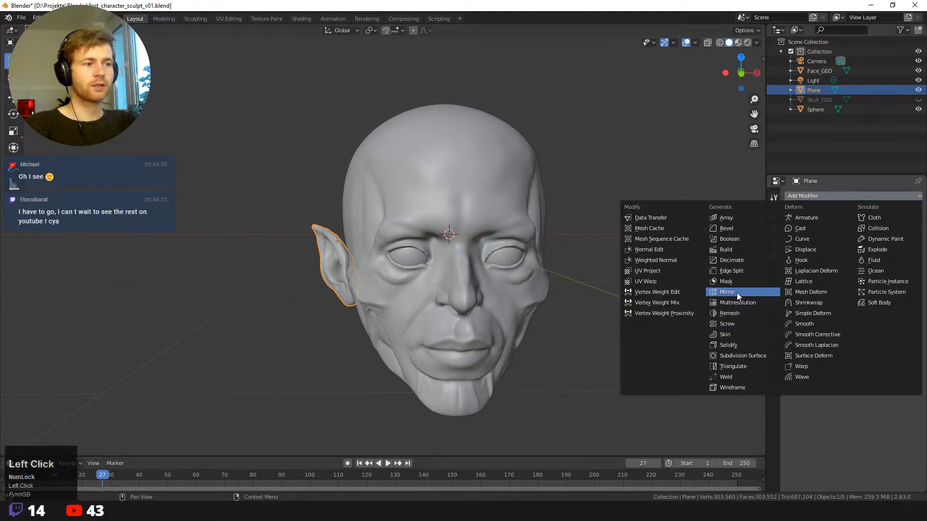
{"action": "left_click", "coordinate": [913, 295]}
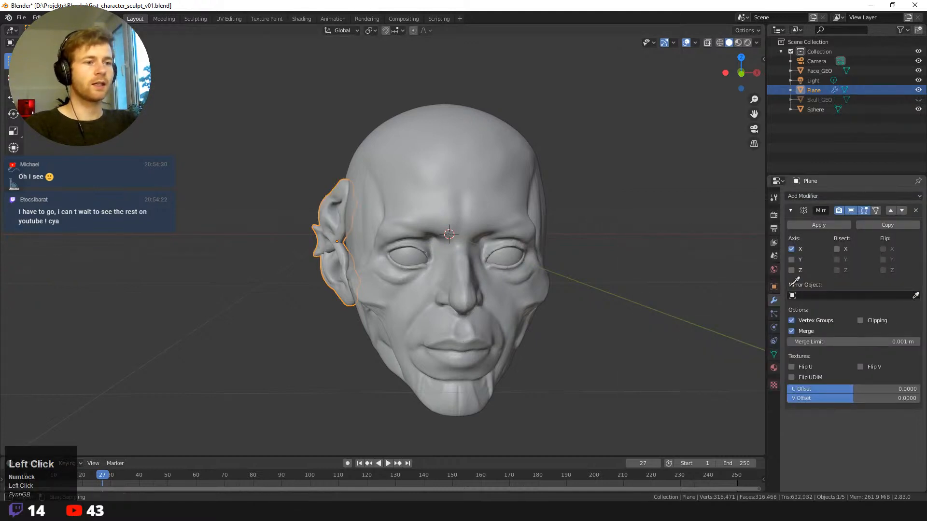
{"action": "left_click", "coordinate": [437, 215]}
{"action": "mouse_move", "coordinate": [540, 287]}
{"action": "middle_mouse_down"}
{"action": "mouse_move", "coordinate": [583, 356]}
{"action": "mouse_move", "coordinate": [527, 310]}
{"action": "mouse_move", "coordinate": [544, 302]}
{"action": "mouse_move", "coordinate": [548, 314]}
{"action": "mouse_move", "coordinate": [531, 310]}
{"action": "mouse_move", "coordinate": [556, 312]}
{"action": "mouse_move", "coordinate": [515, 302]}
{"action": "middle_mouse_up"}
{"action": "left_click", "coordinate": [574, 337]}
- Return to the Sculpting workspace, turn on X-axis sculpt symmetry, and check both ears from the front
{"action": "scroll", "coordinate": [560, 328], "scroll_direction": "down", "scroll_amount": 4}
{"action": "left_click", "coordinate": [195, 19]}
{"action": "middle_click_drag", "start_coordinate": [308, 231], "coordinate": [252, 235]}
{"action": "left_click", "coordinate": [620, 30]}
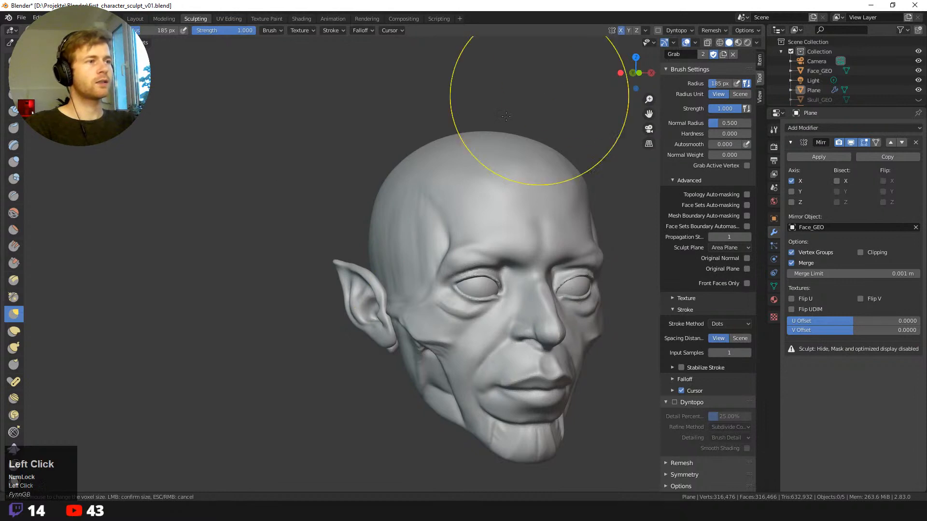
{"action": "middle_click_drag", "start_coordinate": [534, 62], "coordinate": [364, 300]}
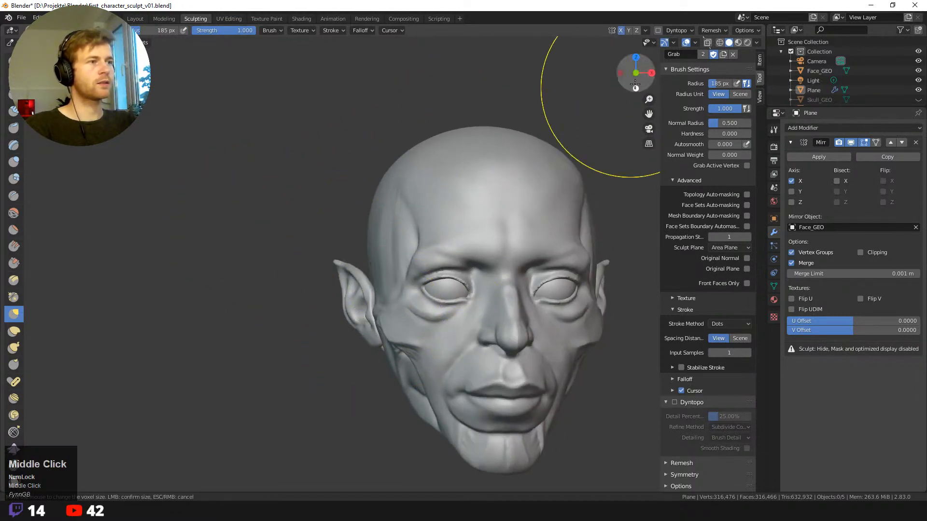
- In the Layout workspace, select the ear and apply its location, rotation and scale, followed by all transforms
{"action": "left_click", "coordinate": [147, 19]}
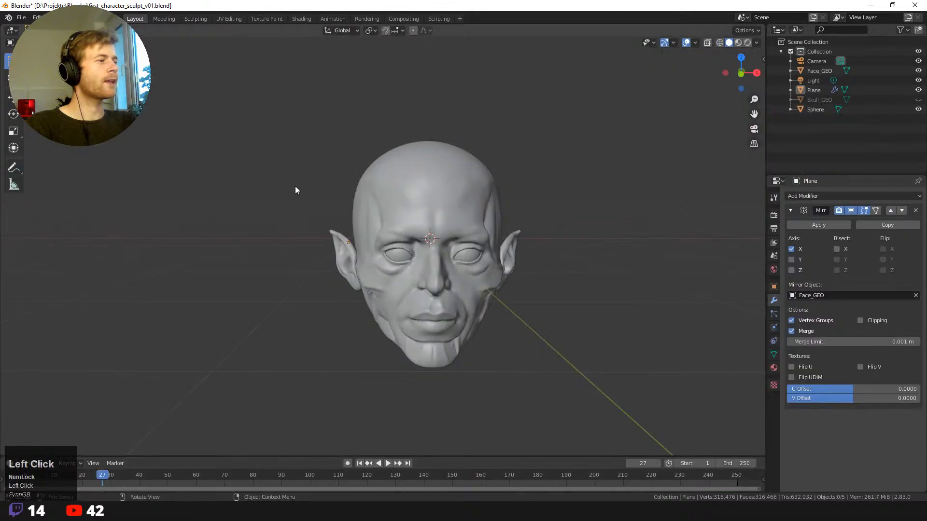
{"action": "middle_click_drag", "start_coordinate": [296, 191], "coordinate": [320, 224]}
{"action": "left_click", "coordinate": [338, 264]}
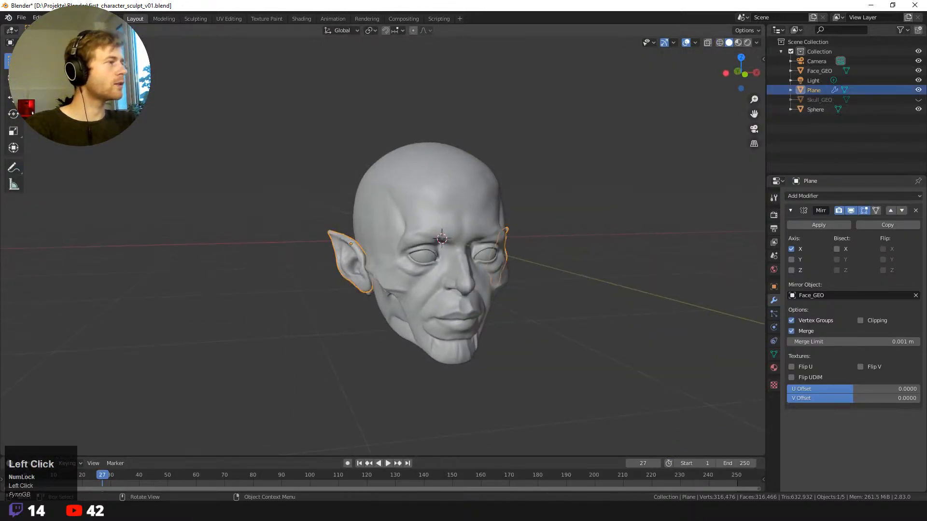
{"action": "left_click", "coordinate": [110, 43]}
{"action": "mouse_move", "coordinate": [163, 54]}
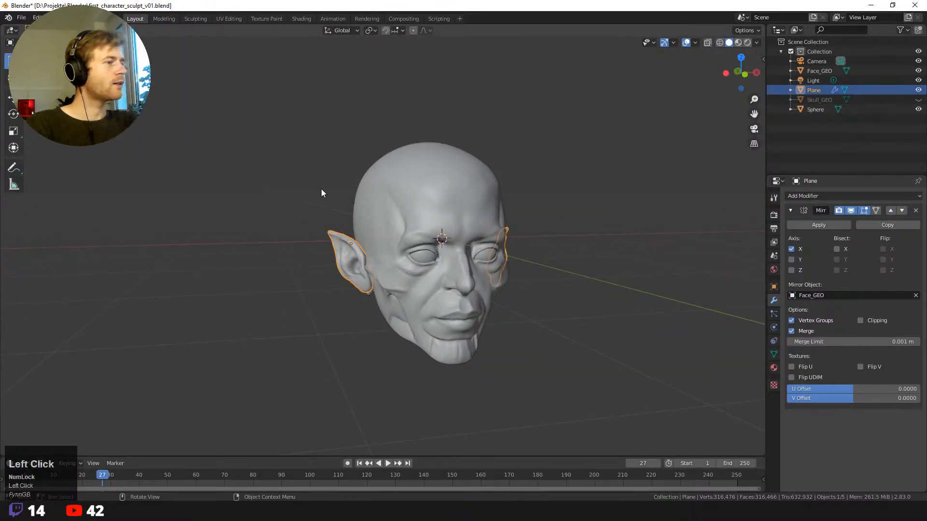
{"action": "key", "text": "ctrl+a"}
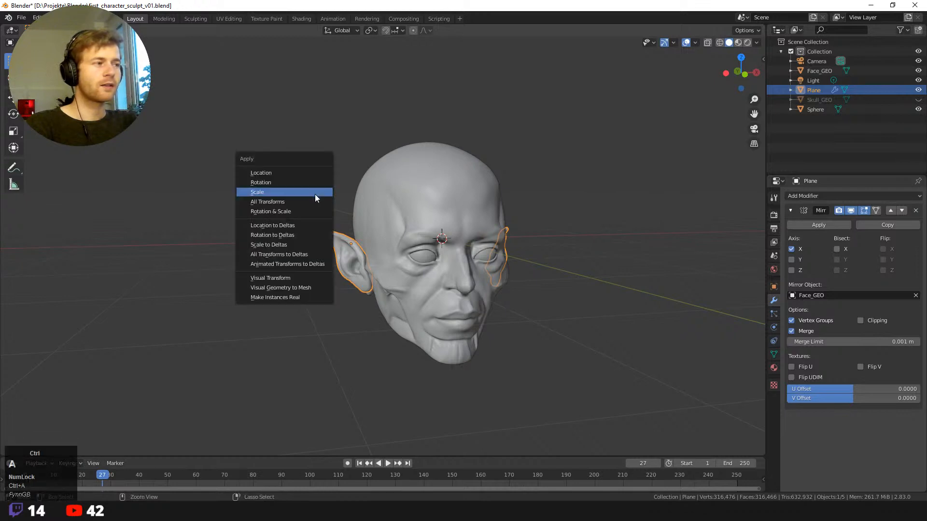
{"action": "left_click", "coordinate": [298, 173]}
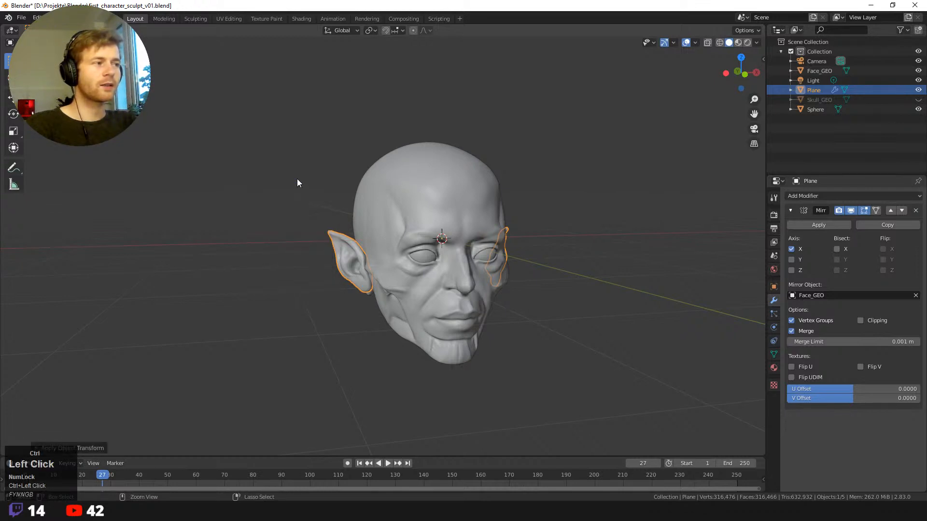
{"action": "key", "text": "ctrl+a"}
{"action": "left_click", "coordinate": [291, 193]}
{"action": "key", "text": "ctrl+a"}
{"action": "left_click", "coordinate": [285, 203]}
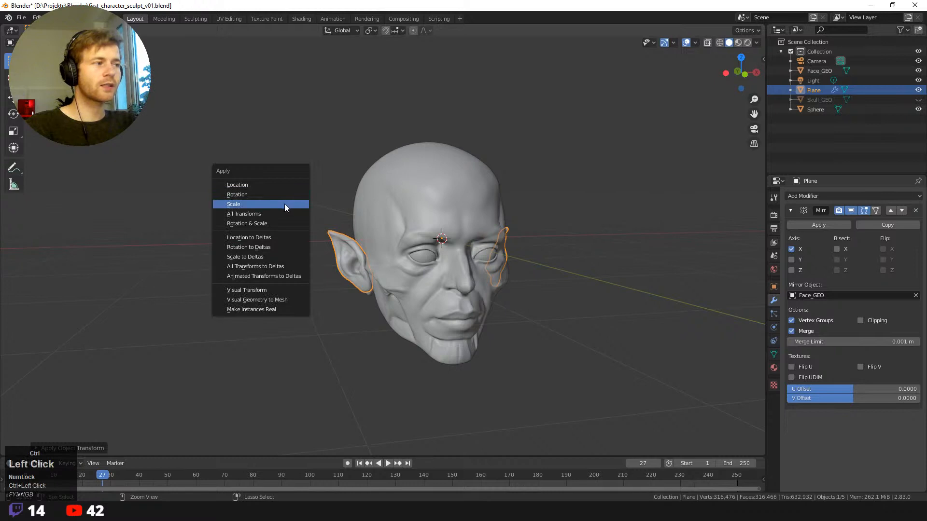
{"action": "key", "text": "ctrl+a"}
{"action": "left_click", "coordinate": [282, 215]}
{"action": "middle_click_drag", "start_coordinate": [316, 226], "coordinate": [275, 213]}
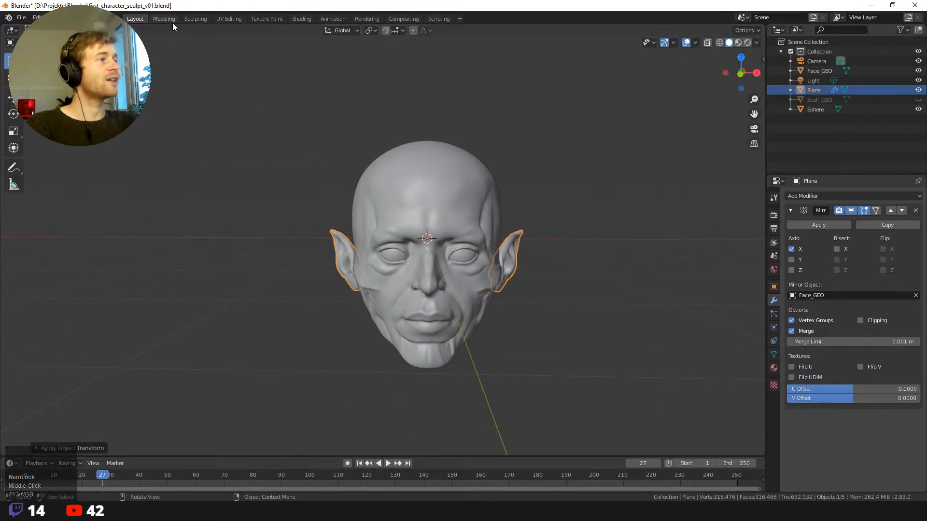
- Return to the Sculpting workspace and examine the head with both ears from the front and at three-quarter angles
{"action": "left_click", "coordinate": [195, 18]}
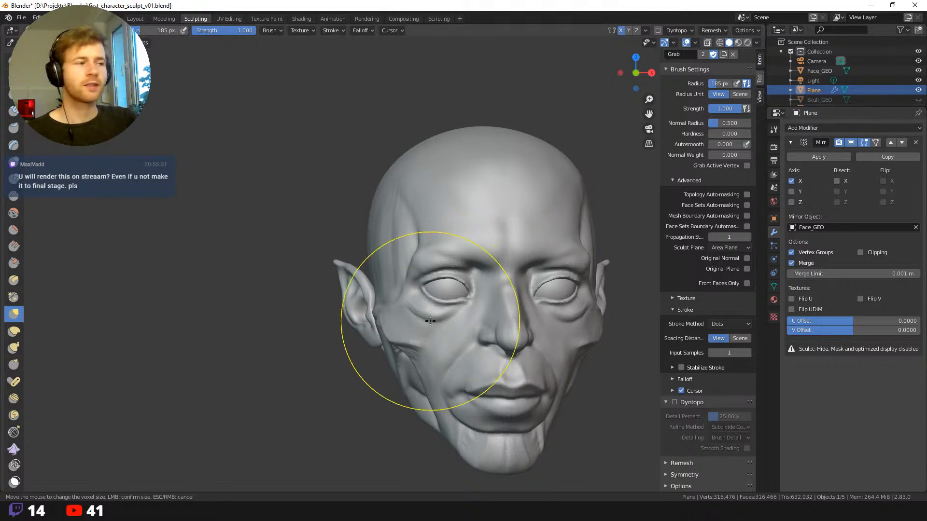
{"action": "middle_click_drag", "start_coordinate": [252, 289], "coordinate": [259, 297]}
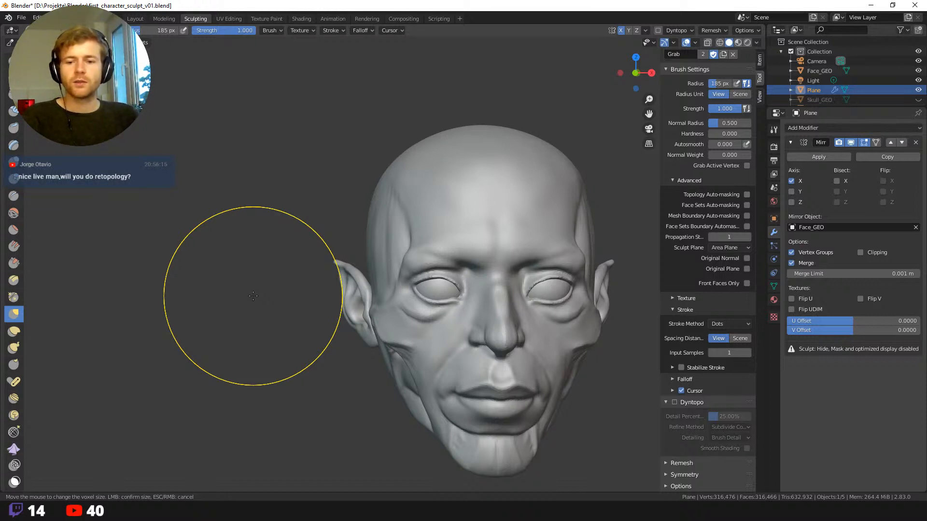
{"action": "mouse_move", "coordinate": [188, 273]}
{"action": "middle_mouse_down"}
{"action": "mouse_move", "coordinate": [233, 271]}
{"action": "mouse_move", "coordinate": [172, 274]}
{"action": "mouse_move", "coordinate": [205, 284]}
{"action": "mouse_move", "coordinate": [196, 261]}
{"action": "mouse_move", "coordinate": [203, 282]}
{"action": "middle_mouse_up"}
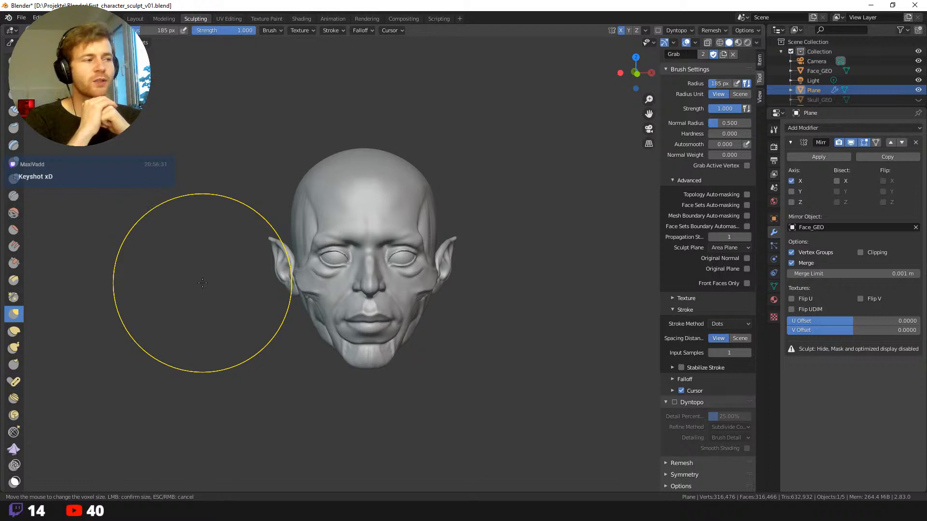
{"action": "mouse_move", "coordinate": [320, 299]}
{"action": "middle_mouse_down"}
{"action": "mouse_move", "coordinate": [301, 343]}
{"action": "mouse_move", "coordinate": [281, 333]}
{"action": "mouse_move", "coordinate": [275, 356]}
{"action": "mouse_move", "coordinate": [259, 356]}
{"action": "mouse_move", "coordinate": [307, 369]}
{"action": "middle_mouse_up"}
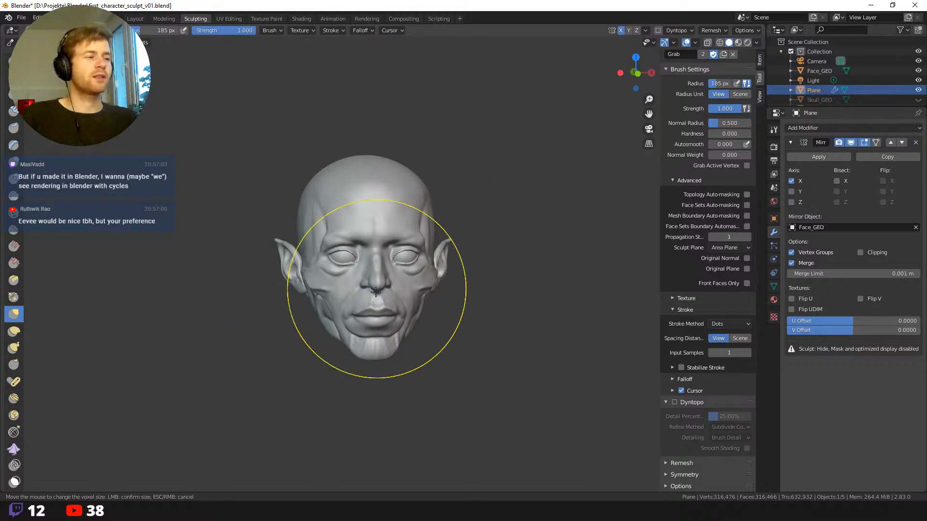
{"action": "middle_click_drag", "start_coordinate": [248, 342], "coordinate": [263, 352]}
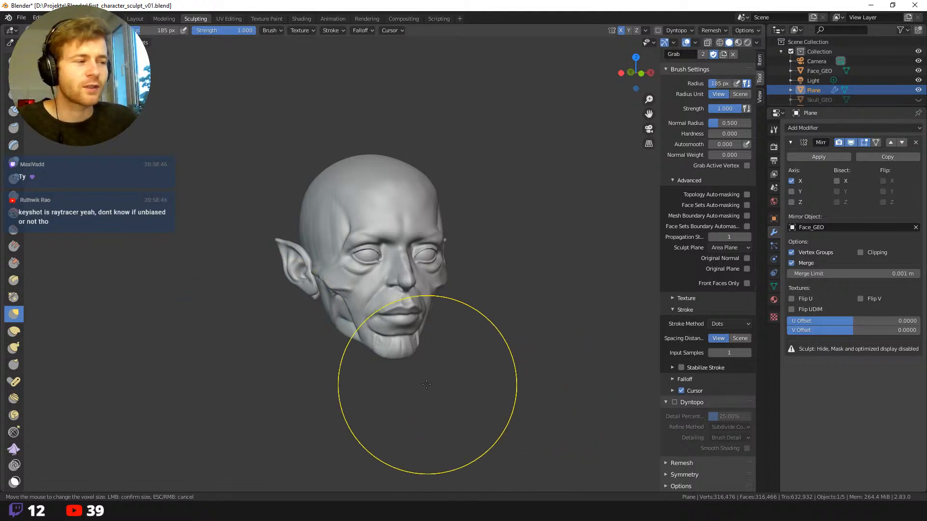
{"action": "middle_click_drag", "start_coordinate": [424, 393], "coordinate": [420, 368]}
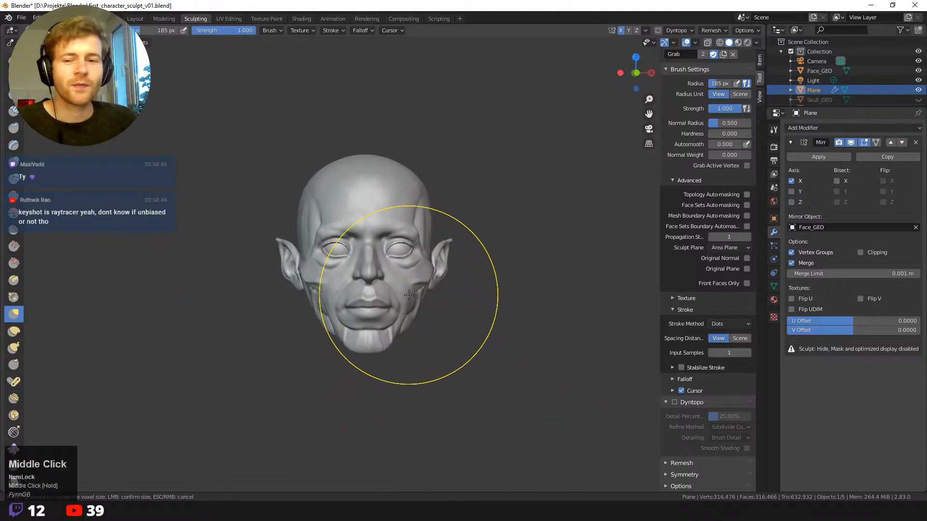
- Switch to the Layout workspace and select the Face_GEO head mesh
{"action": "left_click", "coordinate": [135, 18]}
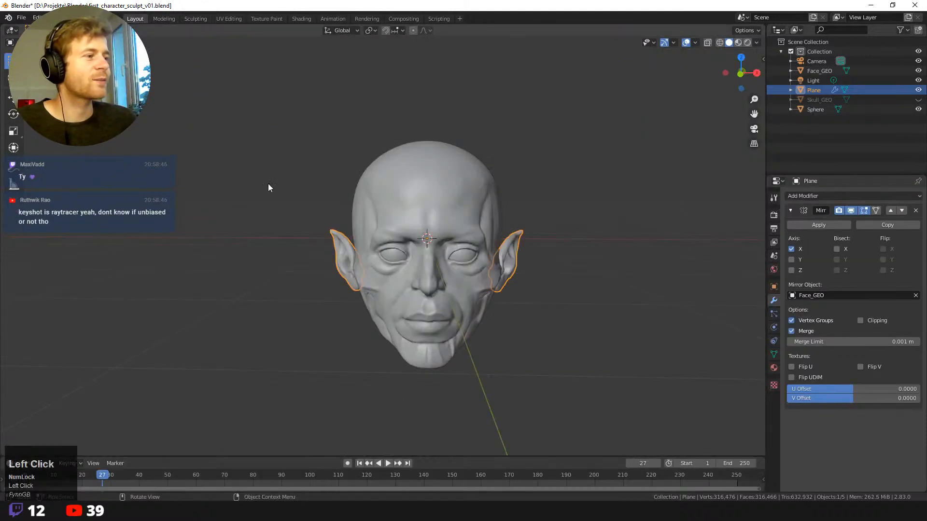
{"action": "left_click", "coordinate": [307, 236]}
{"action": "left_click", "coordinate": [379, 247]}
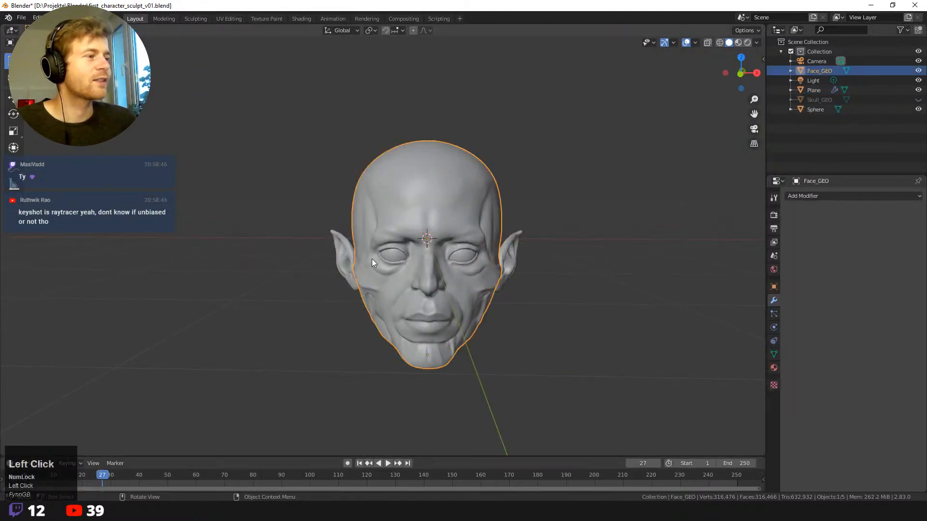
- Try moving the ear object together with its mirrored copy, and undo the move
{"action": "left_click", "coordinate": [344, 258]}
{"action": "left_click", "coordinate": [450, 288]}
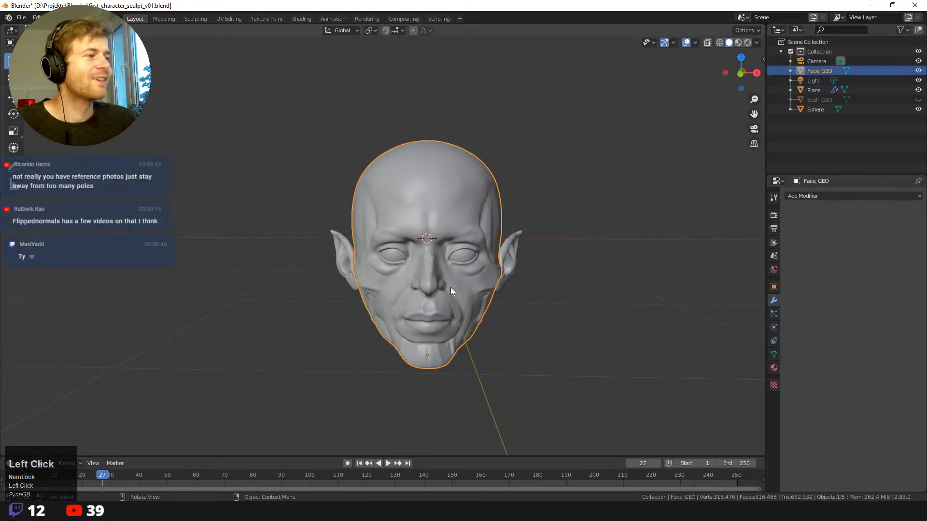
{"action": "left_click", "coordinate": [501, 279]}
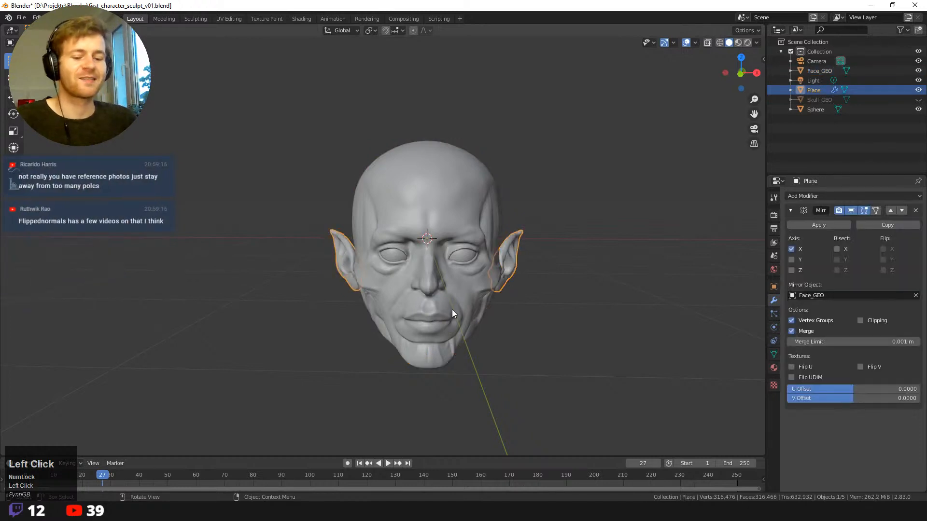
{"action": "key", "text": "g"}
{"action": "left_click", "coordinate": [638, 326]}
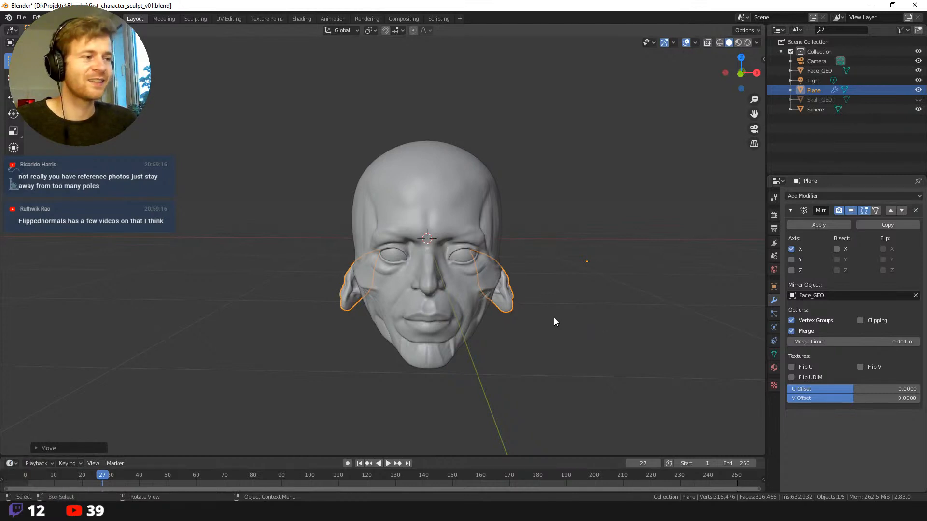
{"action": "key", "text": "ctrl+z"}
{"action": "key", "text": "ctrl+z"}
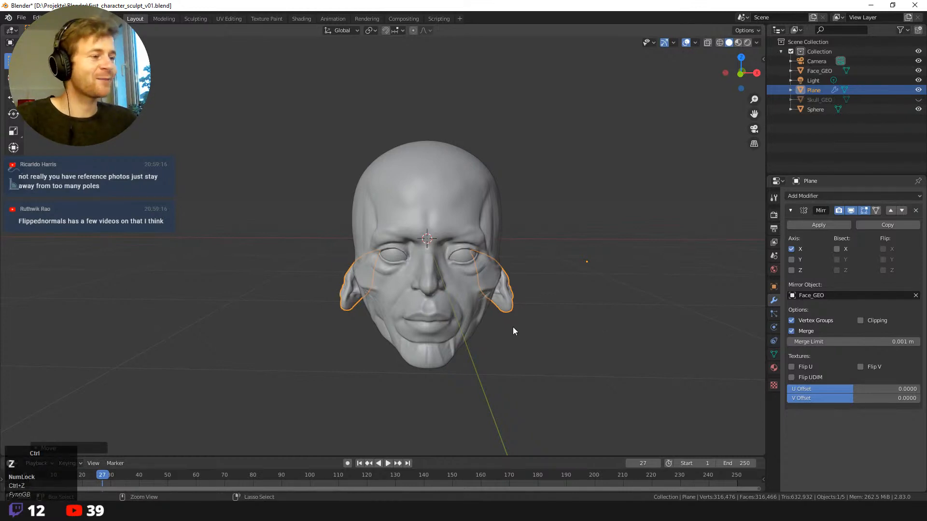
- Make Face_GEO the active object and go back to the Sculpting workspace
{"action": "left_click", "coordinate": [242, 179]}
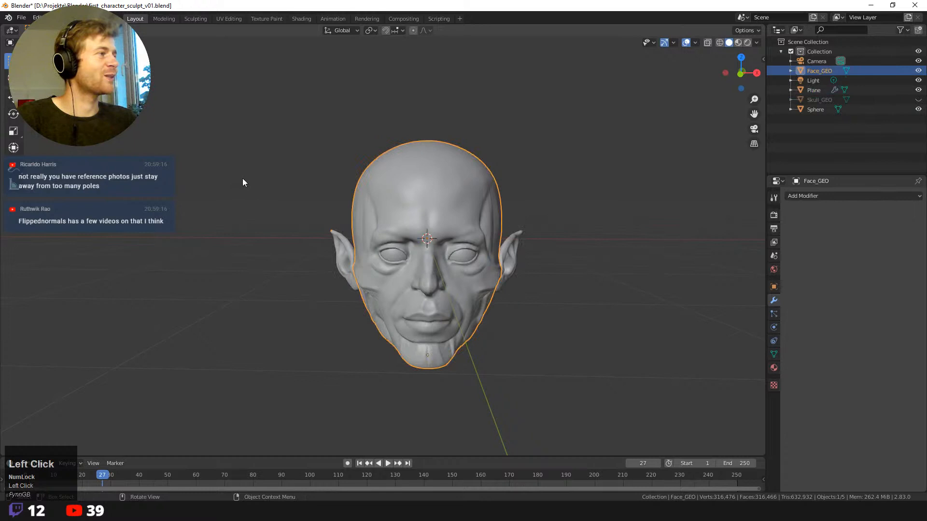
{"action": "left_click", "coordinate": [381, 248]}
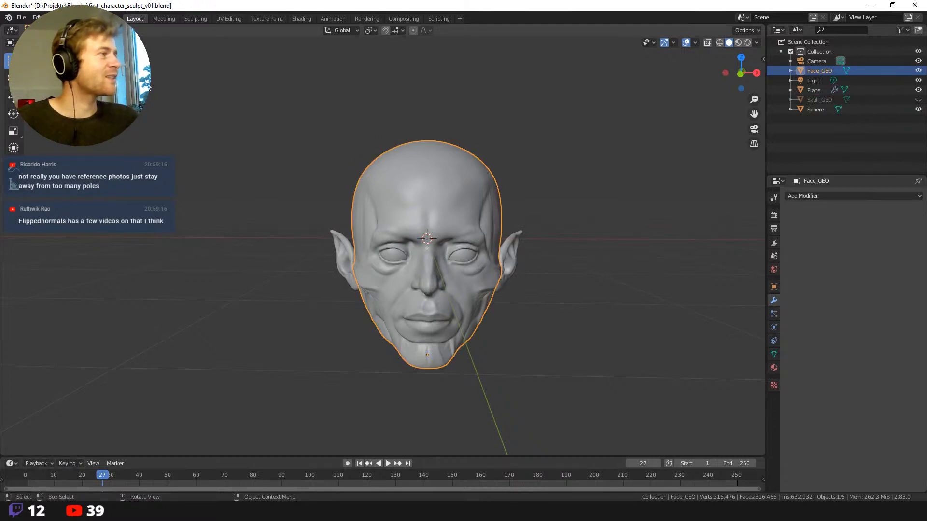
{"action": "left_click", "coordinate": [195, 19]}
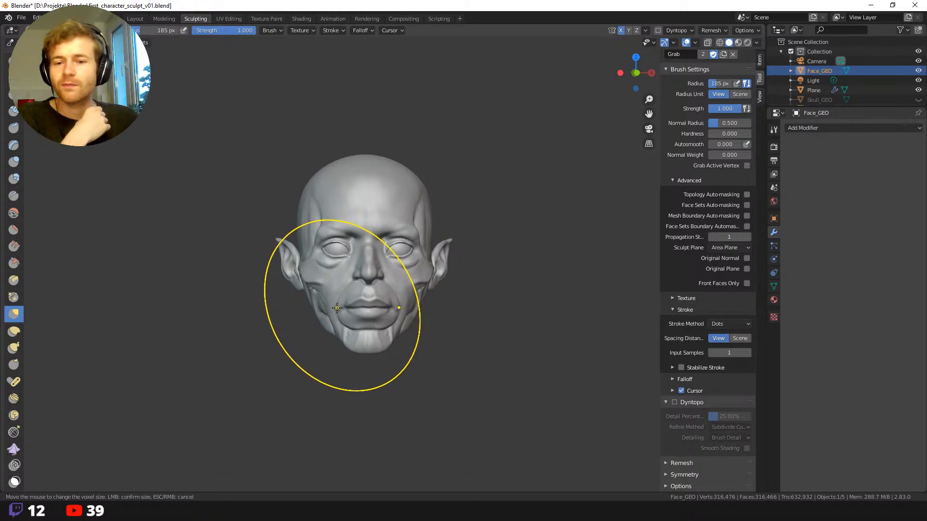
- Reshape the chin with the Grab brush at a 102 px radius and the side of the jaw at 140 px
{"action": "middle_click_drag", "start_coordinate": [320, 290], "coordinate": [254, 386]}
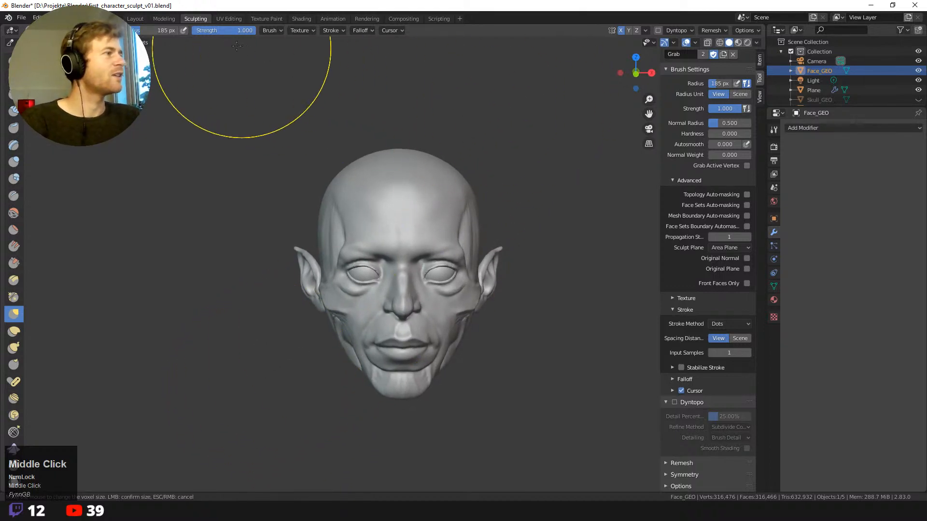
{"action": "key", "text": "f"}
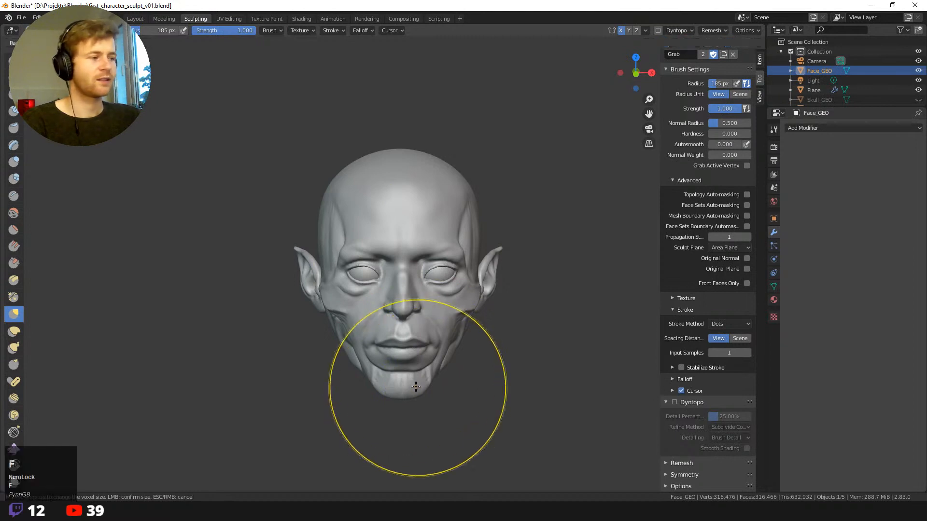
{"action": "left_click", "coordinate": [407, 394]}
{"action": "left_click_drag", "start_coordinate": [408, 396], "coordinate": [416, 394]}
{"action": "key", "text": "f"}
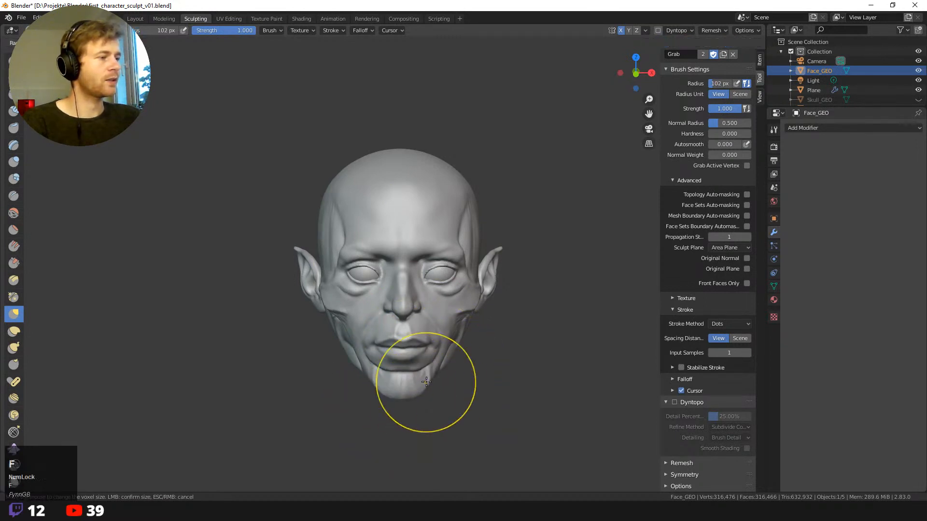
{"action": "left_click", "coordinate": [482, 359]}
{"action": "middle_click_drag", "start_coordinate": [482, 360], "coordinate": [465, 338]}
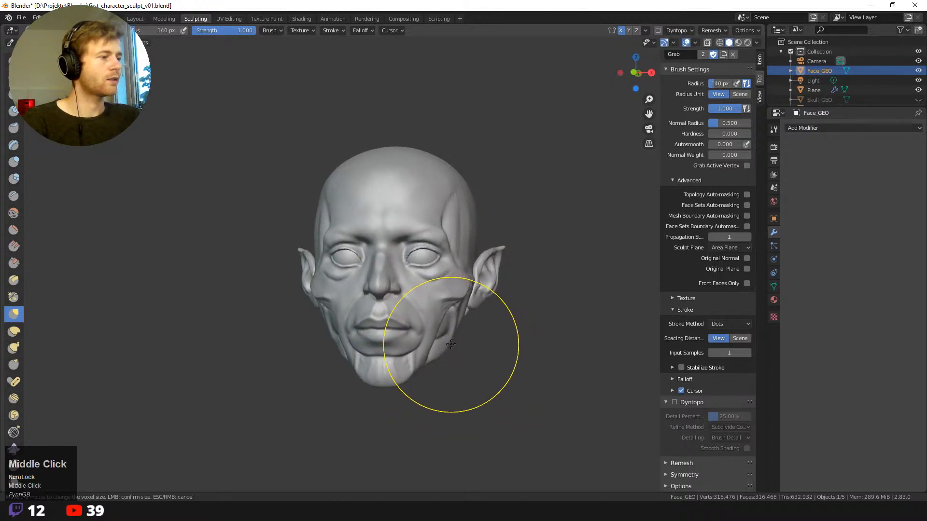
{"action": "left_click_drag", "start_coordinate": [449, 341], "coordinate": [450, 337]}
{"action": "middle_click_drag", "start_coordinate": [450, 337], "coordinate": [459, 290]}
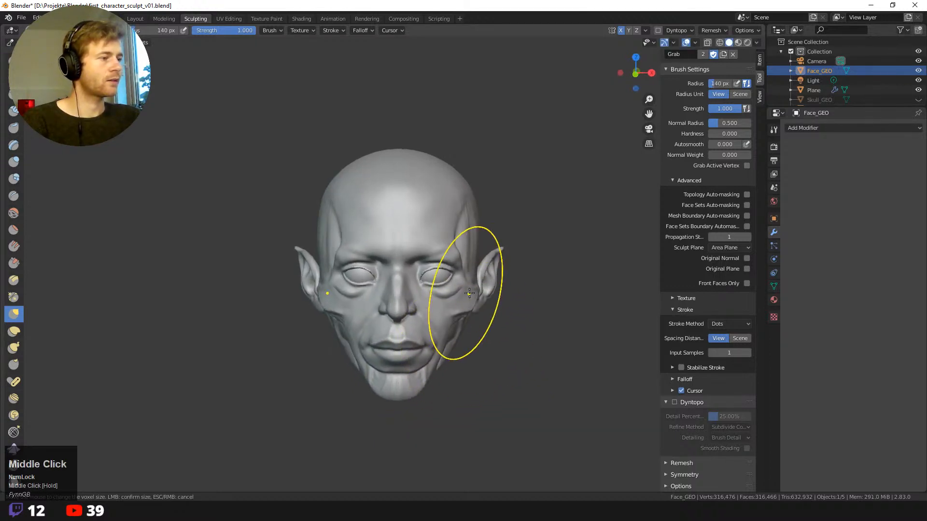
- Refine the cheeks and inner brow with the Grab brush, using radii of 48, 104 and 39 px
{"action": "key", "text": "f"}
{"action": "left_click", "coordinate": [403, 250]}
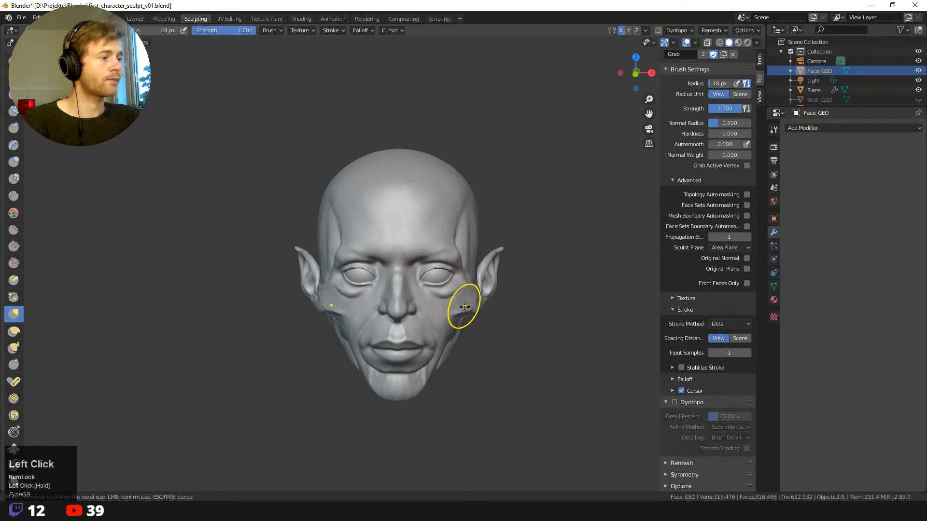
{"action": "key", "text": "f"}
{"action": "left_click", "coordinate": [450, 362]}
{"action": "mouse_move", "coordinate": [451, 362]}
{"action": "middle_mouse_down"}
{"action": "mouse_move", "coordinate": [345, 340]}
{"action": "mouse_move", "coordinate": [474, 335]}
{"action": "middle_mouse_up"}
{"action": "left_click", "coordinate": [360, 330]}
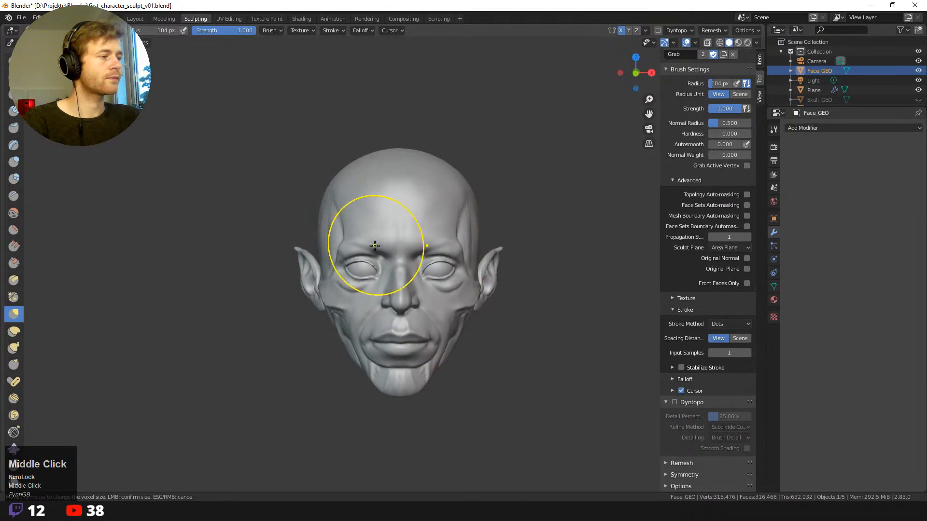
{"action": "key", "text": "f"}
{"action": "left_click", "coordinate": [344, 244]}
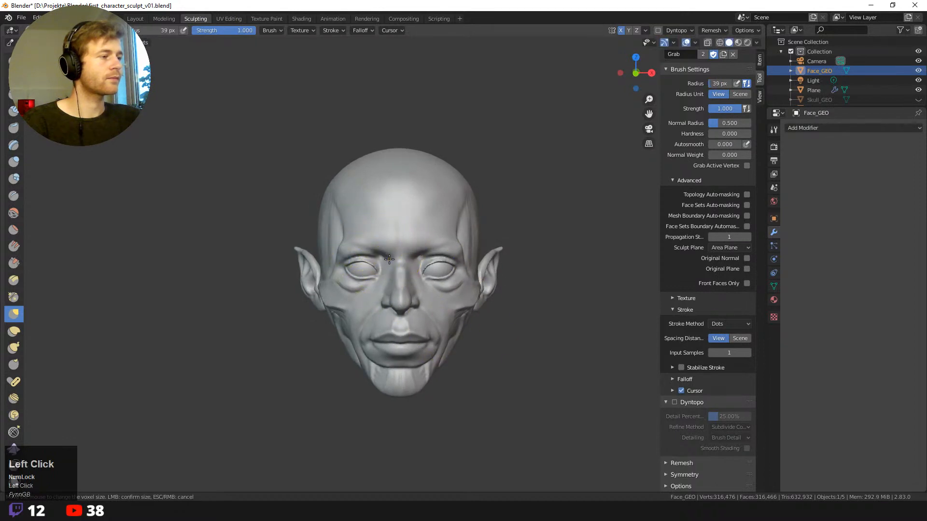
- In side view, adjust the nose and chin profile with the Grab brush at a 102 px radius
{"action": "mouse_move", "coordinate": [393, 269]}
{"action": "middle_mouse_down"}
{"action": "mouse_move", "coordinate": [560, 337]}
{"action": "mouse_move", "coordinate": [568, 328]}
{"action": "mouse_move", "coordinate": [535, 285]}
{"action": "middle_mouse_up"}
{"action": "key", "text": "f"}
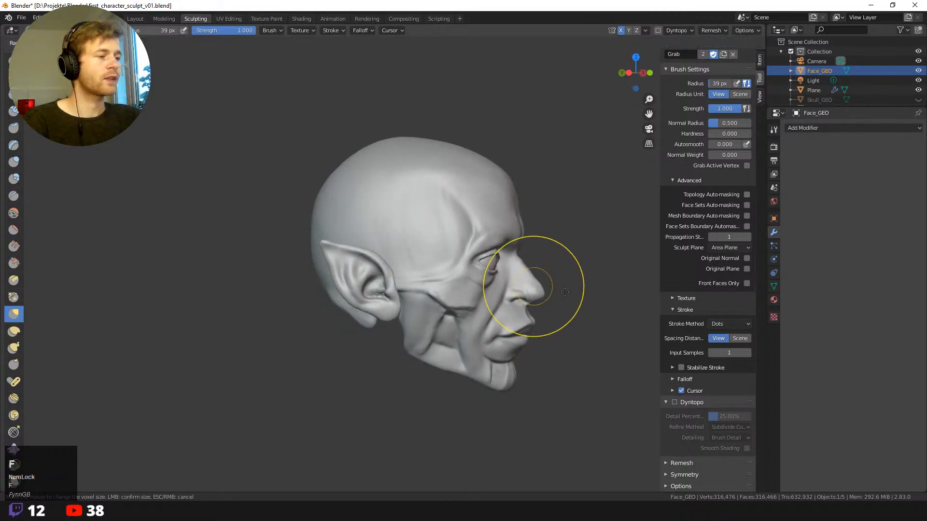
{"action": "left_click", "coordinate": [531, 291]}
{"action": "left_click_drag", "start_coordinate": [532, 294], "coordinate": [532, 299]}
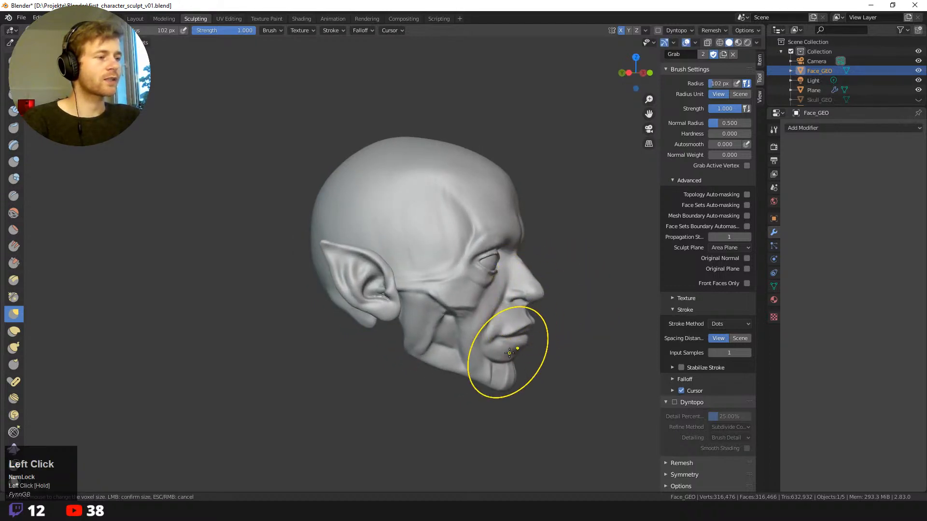
{"action": "left_click_drag", "start_coordinate": [510, 370], "coordinate": [511, 372]}
{"action": "mouse_move", "coordinate": [549, 368]}
{"action": "middle_mouse_down"}
{"action": "mouse_move", "coordinate": [523, 366]}
{"action": "mouse_move", "coordinate": [516, 383]}
{"action": "mouse_move", "coordinate": [502, 352]}
{"action": "middle_mouse_up"}
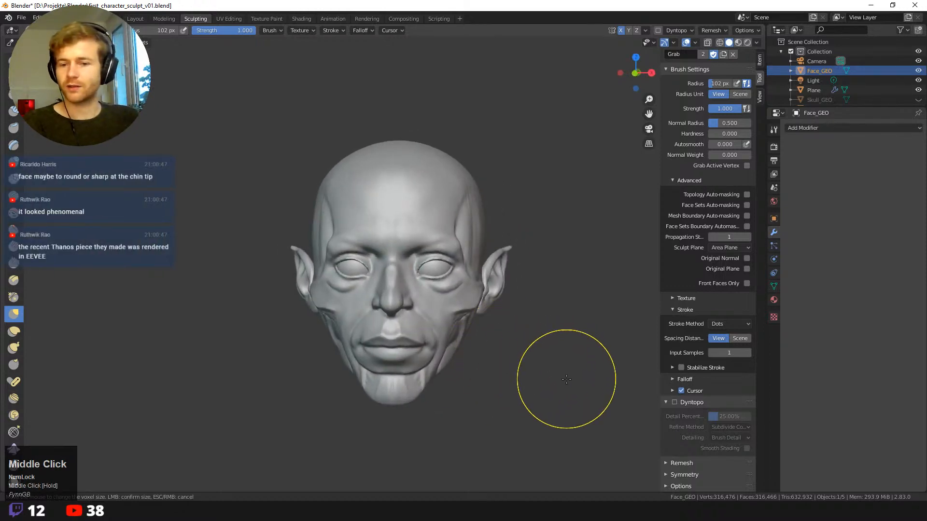
- Reshape the chin tip and lower jaw edge with the Grab brush at 50 px and 69 px radii
{"action": "mouse_move", "coordinate": [574, 379]}
{"action": "middle_mouse_down"}
{"action": "mouse_move", "coordinate": [382, 403]}
{"action": "mouse_move", "coordinate": [310, 386]}
{"action": "middle_mouse_up"}
{"action": "key", "text": "f"}
{"action": "left_click", "coordinate": [375, 407]}
{"action": "left_click", "coordinate": [304, 389]}
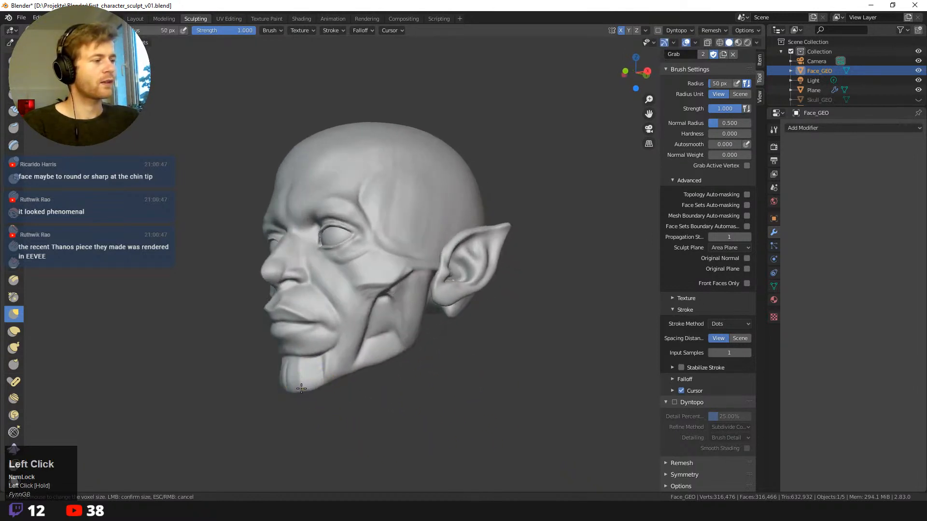
{"action": "key", "text": "f"}
{"action": "left_click", "coordinate": [299, 388]}
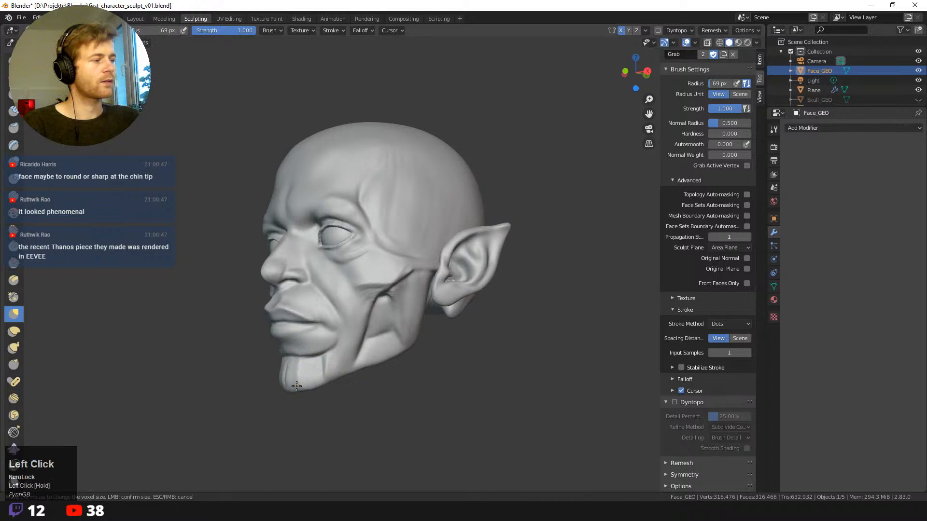
{"action": "middle_click_drag", "start_coordinate": [296, 386], "coordinate": [403, 403]}
{"action": "left_click", "coordinate": [419, 405]}
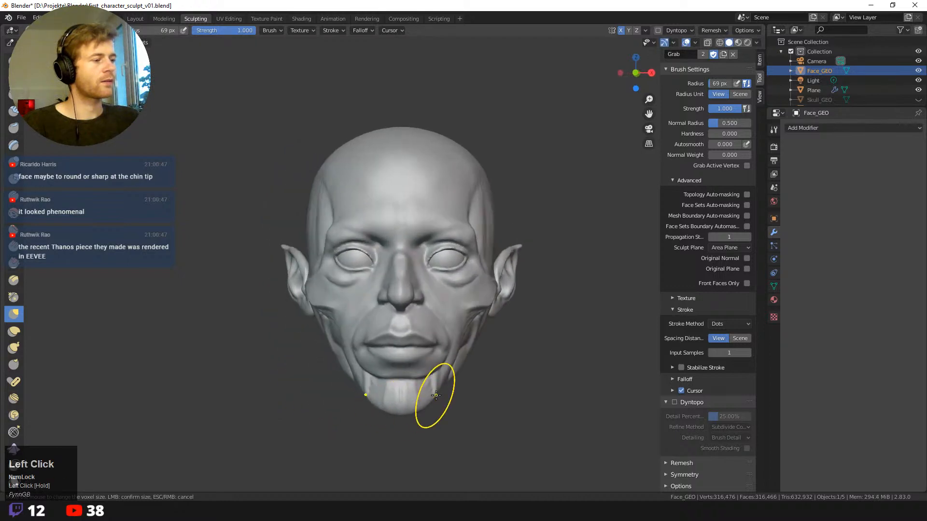
- Adjust the side of the chin and the hollow below the cheekbone with the Grab brush at a 118 px radius
{"action": "key", "text": "f"}
{"action": "left_click", "coordinate": [432, 392]}
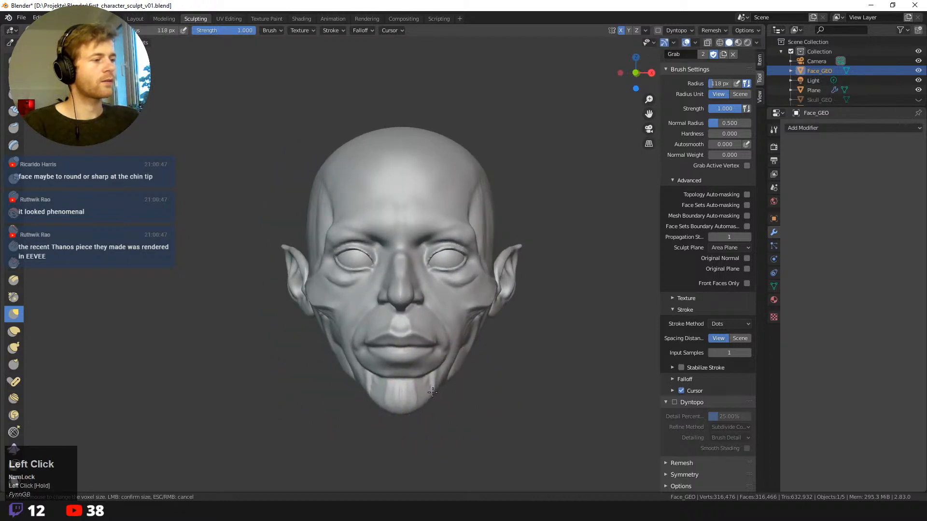
{"action": "left_click_drag", "start_coordinate": [432, 392], "coordinate": [424, 398]}
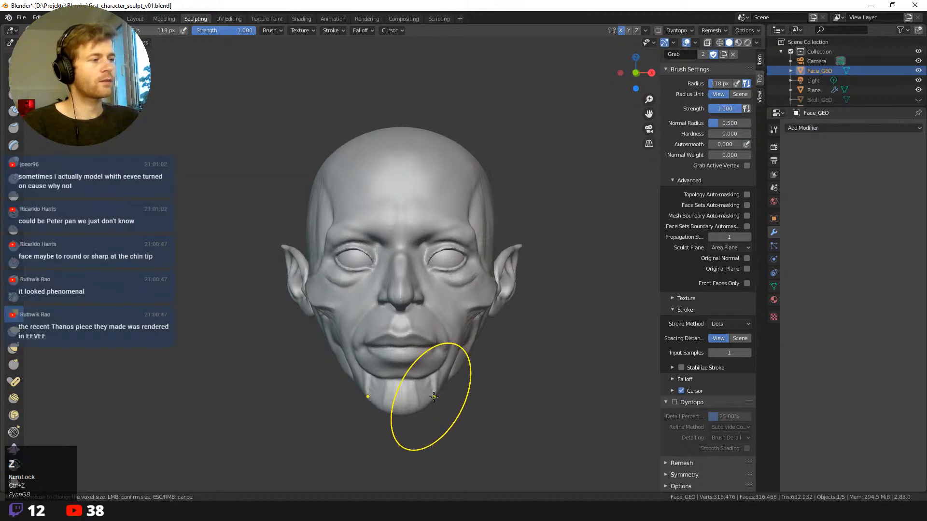
{"action": "middle_click_drag", "start_coordinate": [424, 397], "coordinate": [550, 356]}
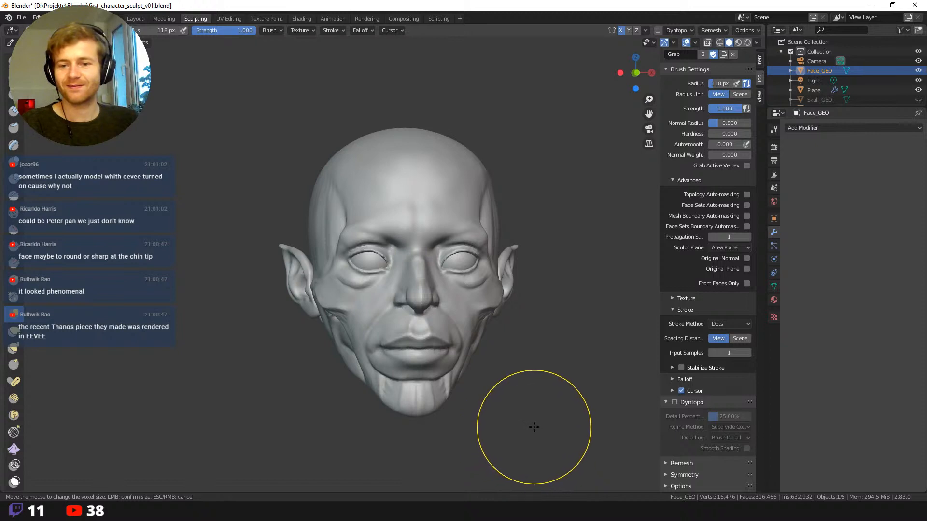
{"action": "mouse_move", "coordinate": [531, 415]}
{"action": "middle_mouse_down", "text": "ctrl"}
{"action": "mouse_move", "coordinate": [529, 426]}
{"action": "mouse_move", "coordinate": [514, 365]}
{"action": "mouse_move", "coordinate": [458, 367]}
{"action": "mouse_move", "coordinate": [497, 364]}
{"action": "mouse_move", "coordinate": [477, 355]}
{"action": "middle_mouse_up", "text": "ctrl"}
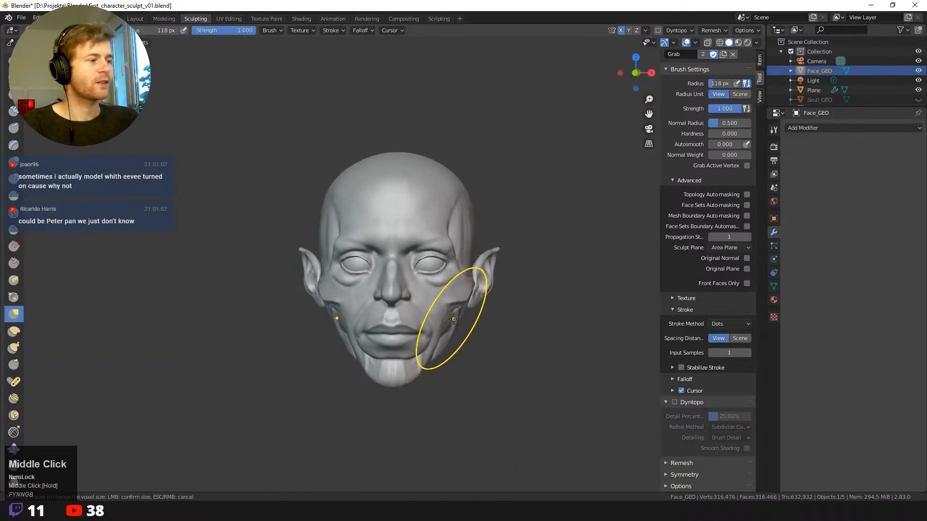
{"action": "left_click_drag", "start_coordinate": [451, 290], "coordinate": [454, 319]}
{"action": "mouse_move", "coordinate": [483, 306]}
{"action": "middle_mouse_down"}
{"action": "mouse_move", "coordinate": [507, 335]}
{"action": "mouse_move", "coordinate": [513, 322]}
{"action": "mouse_move", "coordinate": [502, 298]}
{"action": "mouse_move", "coordinate": [534, 292]}
{"action": "mouse_move", "coordinate": [553, 319]}
{"action": "mouse_move", "coordinate": [554, 352]}
{"action": "mouse_move", "coordinate": [588, 366]}
{"action": "mouse_move", "coordinate": [538, 280]}
{"action": "mouse_move", "coordinate": [401, 292]}
{"action": "middle_mouse_up"}
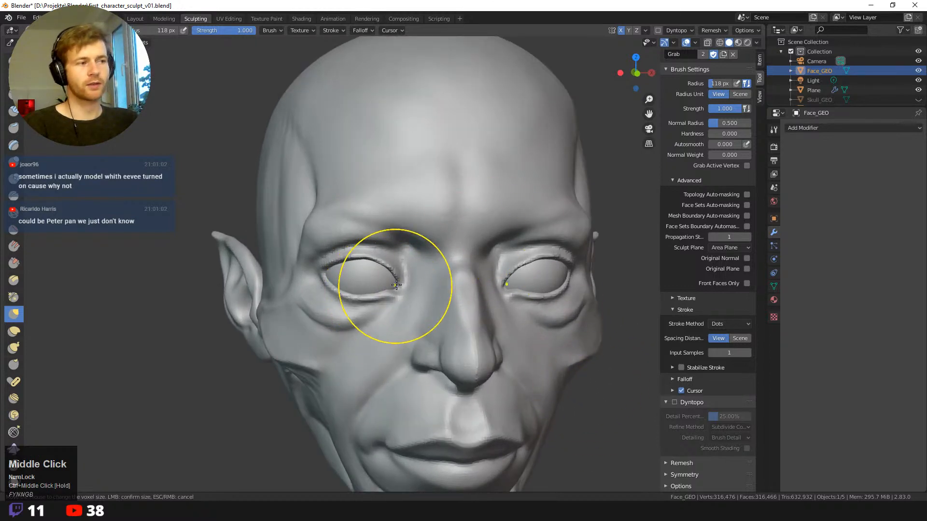
- Sculpt raised eyebrow hair strokes along the brow ridge with the Draw Sharp brush at a 23 px radius
{"action": "key", "text": "shift+space"}
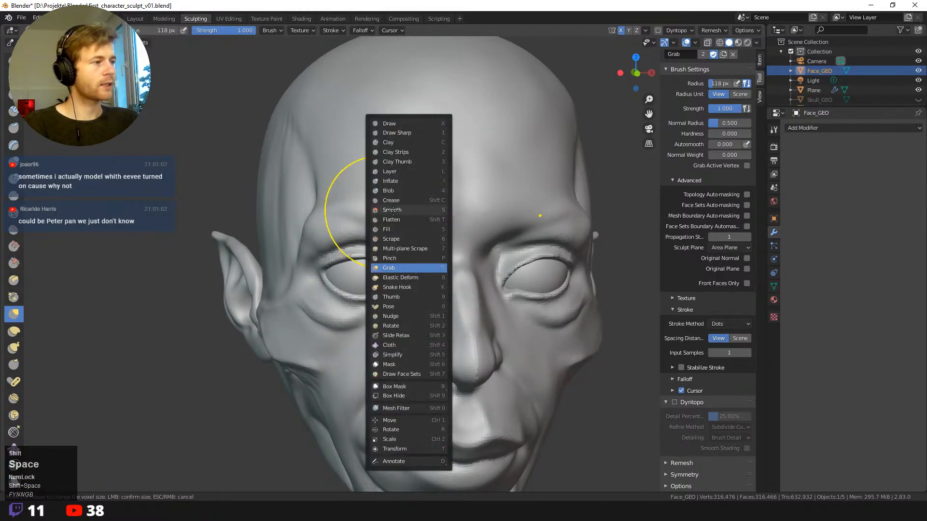
{"action": "left_click", "coordinate": [392, 134]}
{"action": "key", "text": "shift+space"}
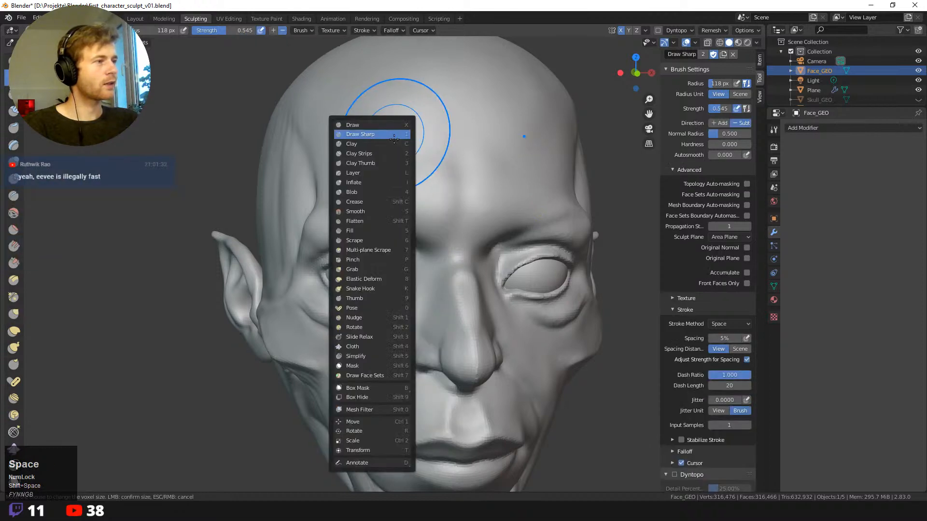
{"action": "left_click", "coordinate": [378, 134]}
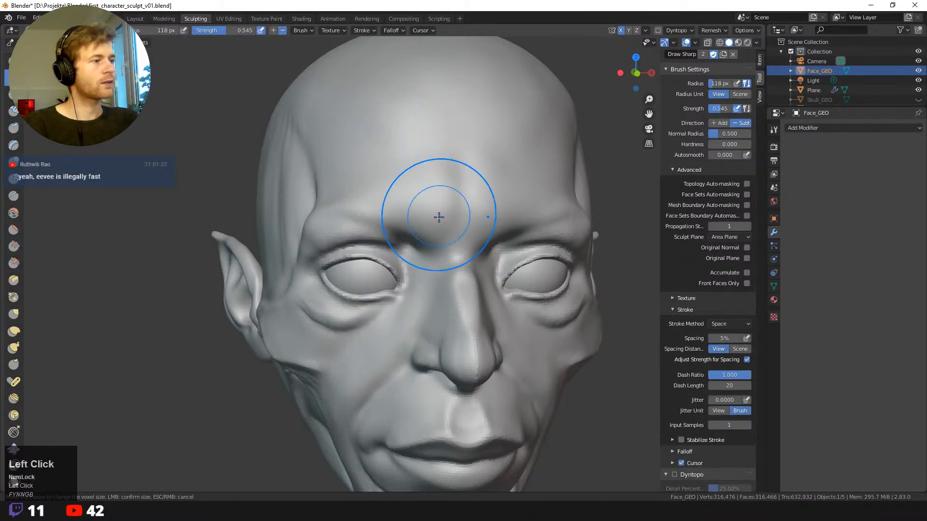
{"action": "key", "text": "f"}
{"action": "left_click", "coordinate": [430, 230]}
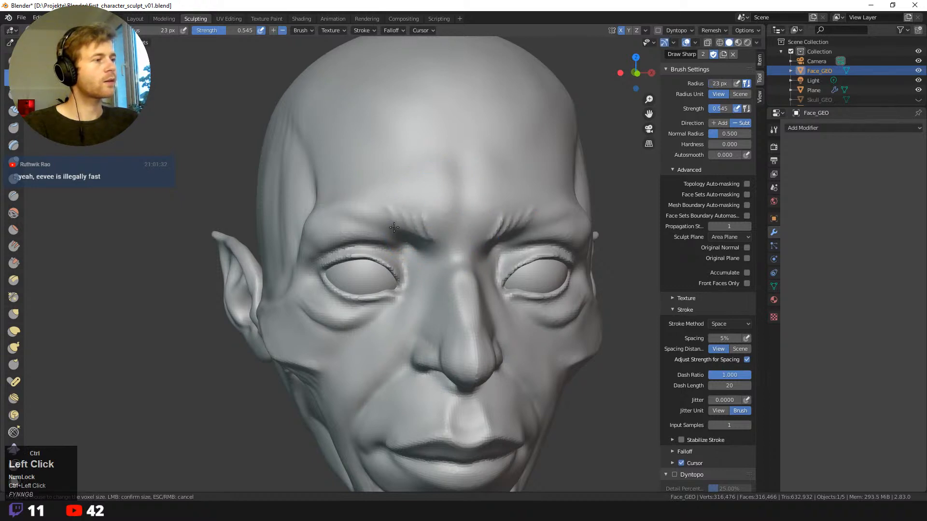
{"action": "mouse_move", "coordinate": [393, 227]}
{"action": "left_mouse_down"}
{"action": "mouse_move", "coordinate": [369, 213]}
{"action": "mouse_move", "coordinate": [359, 224]}
{"action": "left_mouse_up"}
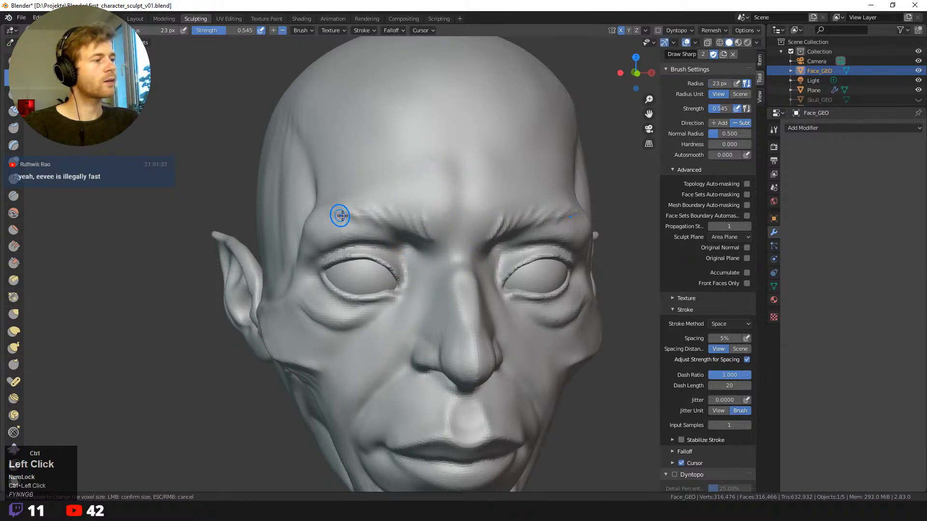
- Add more hair strokes at the inner ends of the eyebrows and smooth the area beside the nose bridge
{"action": "middle_click_drag", "start_coordinate": [314, 222], "coordinate": [424, 196]}
{"action": "left_click", "coordinate": [413, 211]}
{"action": "left_click", "coordinate": [408, 225], "text": "ctrl"}
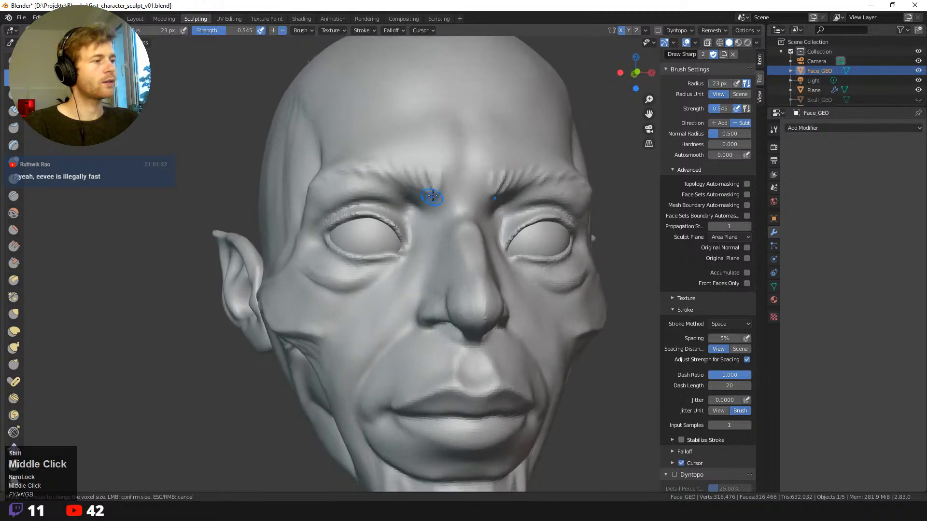
{"action": "left_click", "coordinate": [436, 196], "text": "shift"}
{"action": "middle_click_drag", "start_coordinate": [598, 241], "coordinate": [191, 94], "text": "ctrl"}
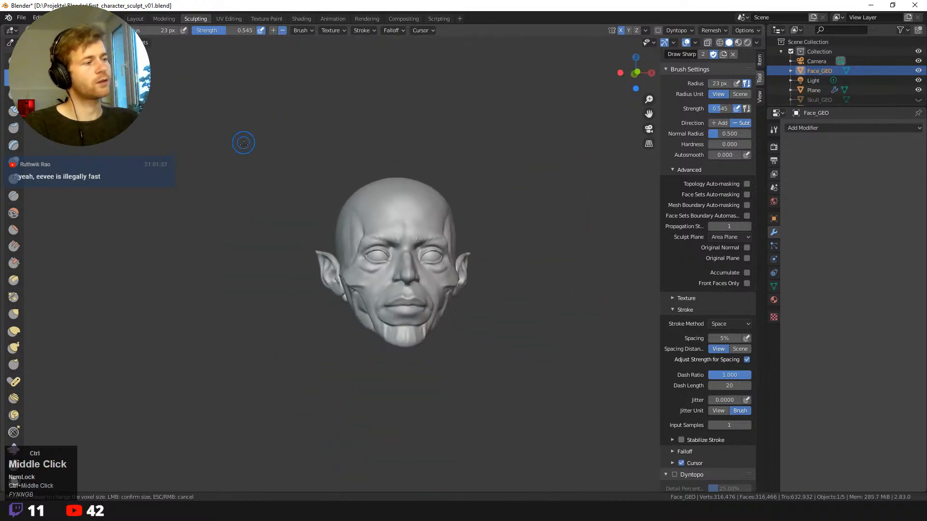
{"action": "mouse_move", "coordinate": [253, 155]}
{"action": "middle_mouse_down"}
{"action": "mouse_move", "coordinate": [254, 173]}
{"action": "mouse_move", "coordinate": [268, 174]}
{"action": "middle_mouse_up"}
{"action": "middle_click_drag", "start_coordinate": [269, 174], "coordinate": [424, 240], "text": "ctrl"}
{"action": "left_click_drag", "start_coordinate": [443, 249], "coordinate": [442, 256], "text": "shift"}
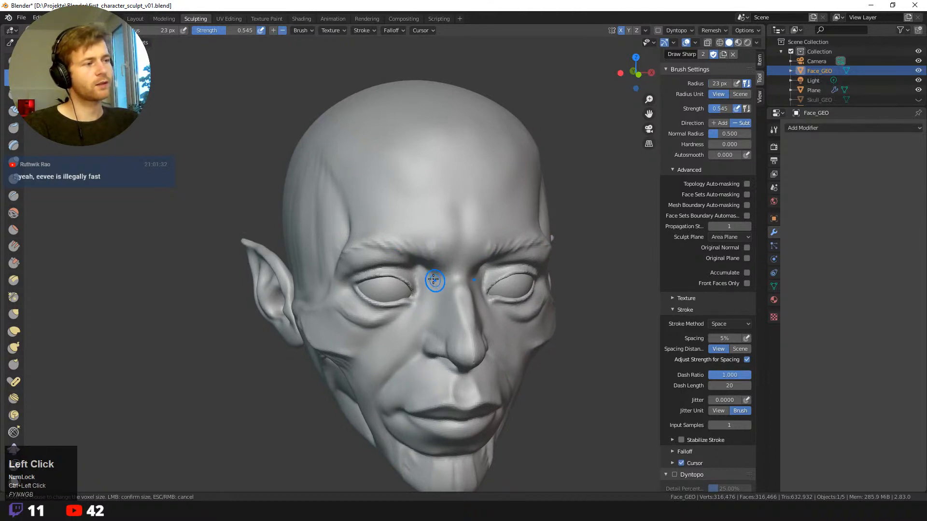
- Stroke the lower nose ridge with Draw Sharp at 23 px and smooth it down to the nose tip
{"action": "middle_click_drag", "start_coordinate": [433, 279], "coordinate": [456, 272]}
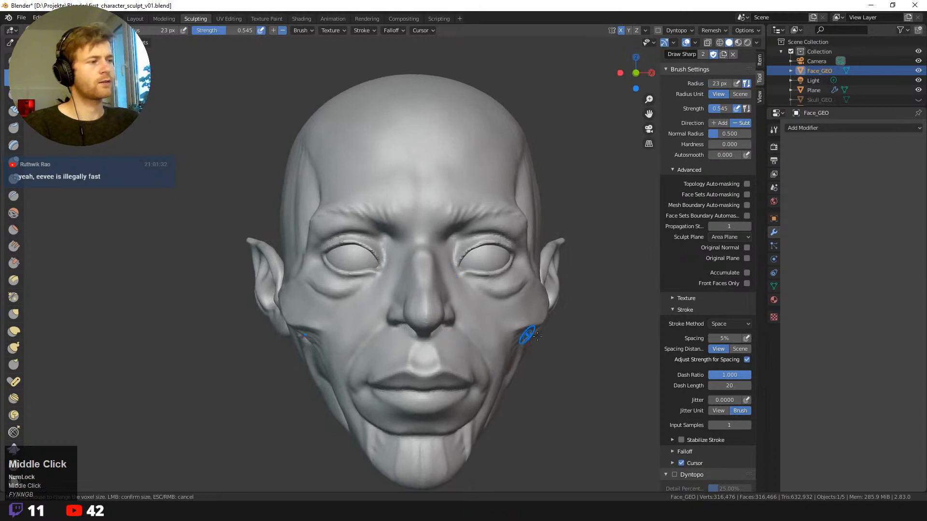
{"action": "mouse_move", "coordinate": [537, 336]}
{"action": "middle_mouse_down"}
{"action": "mouse_move", "coordinate": [542, 382]}
{"action": "mouse_move", "coordinate": [465, 263]}
{"action": "mouse_move", "coordinate": [452, 263]}
{"action": "mouse_move", "coordinate": [462, 264]}
{"action": "middle_mouse_up"}
{"action": "mouse_move", "coordinate": [575, 309]}
{"action": "middle_mouse_down"}
{"action": "mouse_move", "coordinate": [563, 295]}
{"action": "mouse_move", "coordinate": [545, 309]}
{"action": "mouse_move", "coordinate": [571, 362]}
{"action": "middle_mouse_up"}
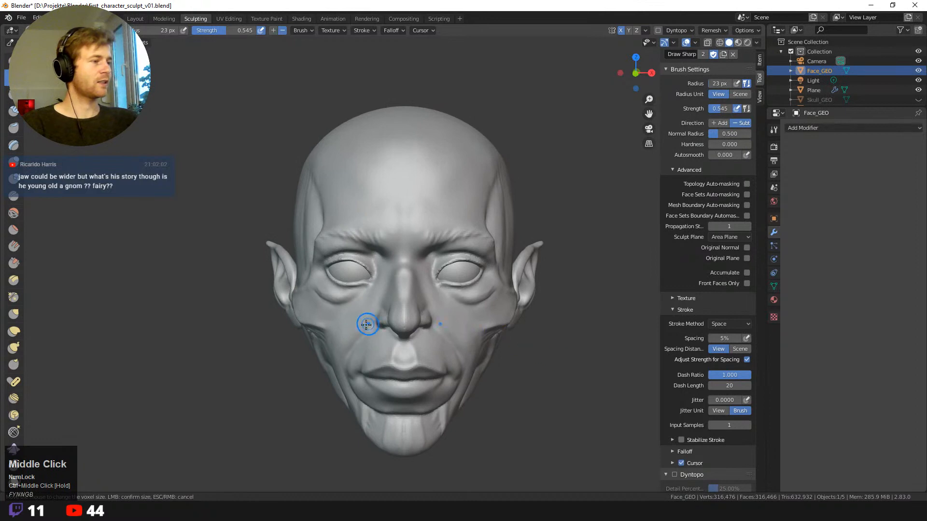
{"action": "left_click_drag", "start_coordinate": [404, 305], "coordinate": [404, 308]}
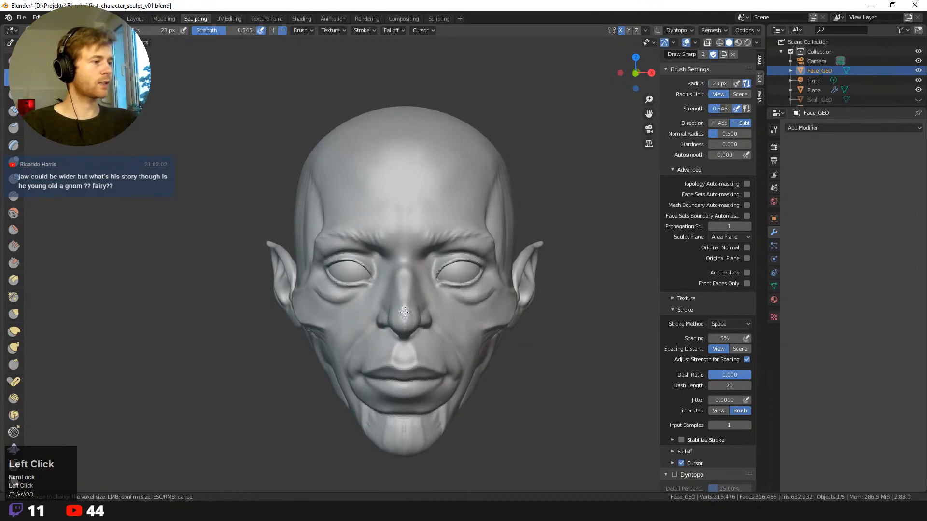
{"action": "middle_click_drag", "start_coordinate": [523, 365], "coordinate": [335, 309]}
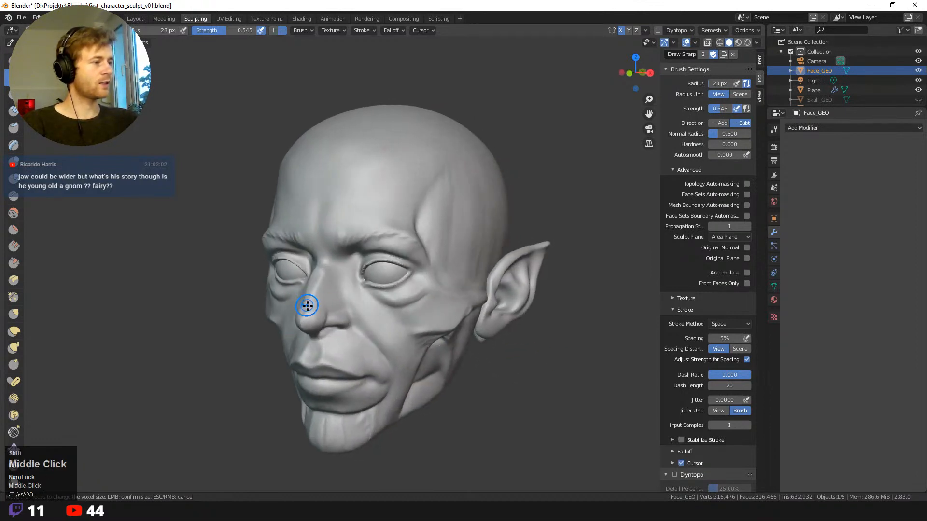
{"action": "left_click_drag", "start_coordinate": [307, 305], "coordinate": [304, 321], "text": "shift"}
- Build up the side of the nose near the tip with the Clay Strips brush at a 29 px radius
{"action": "middle_click_drag", "start_coordinate": [227, 296], "coordinate": [215, 291]}
{"action": "middle_click_drag", "start_coordinate": [177, 264], "coordinate": [289, 317], "text": "shift"}
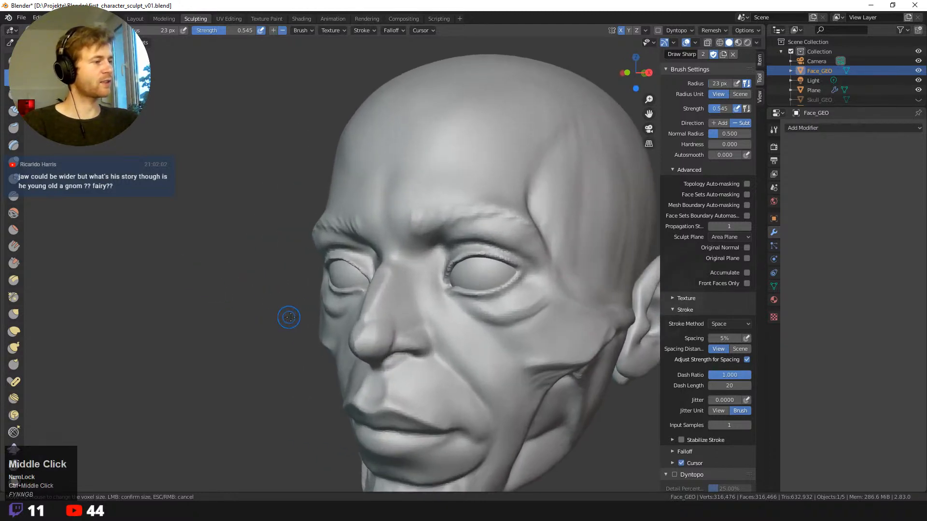
{"action": "key", "text": "space"}
{"action": "left_click", "coordinate": [285, 176]}
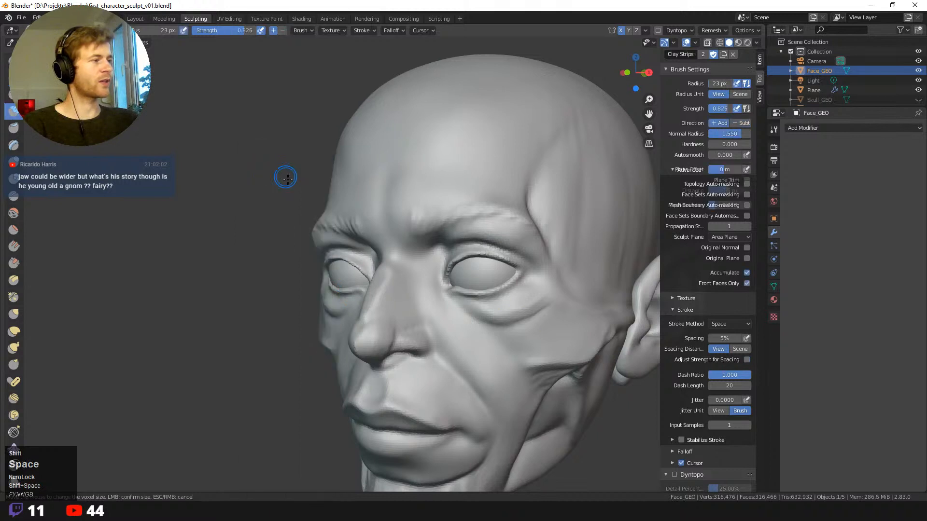
{"action": "key", "text": "f"}
{"action": "left_click", "coordinate": [392, 337]}
{"action": "left_click_drag", "start_coordinate": [387, 336], "coordinate": [389, 326]}
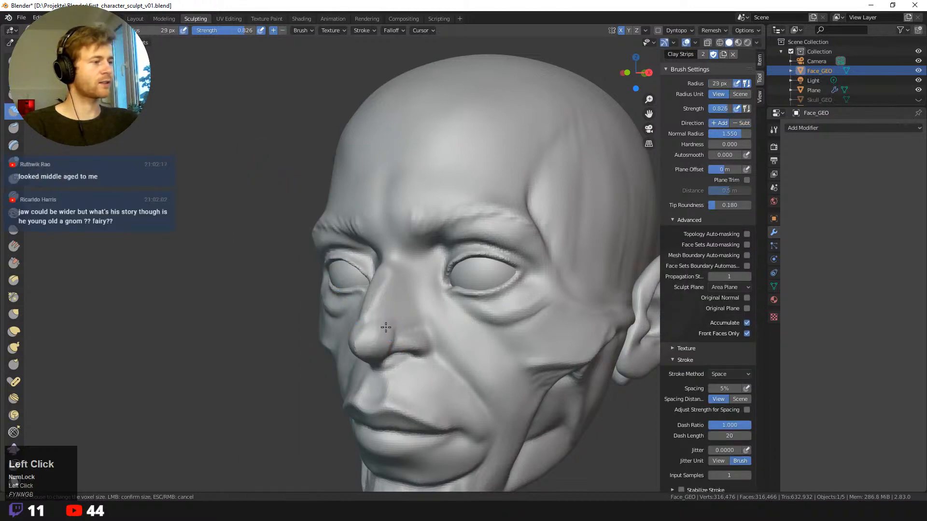
- Refine and smooth the nose's side, tip and bridge with the Clay Strips brush at a 43 px radius
{"action": "key", "text": "f"}
{"action": "left_click", "coordinate": [385, 326]}
{"action": "middle_click_drag", "start_coordinate": [299, 320], "coordinate": [378, 316]}
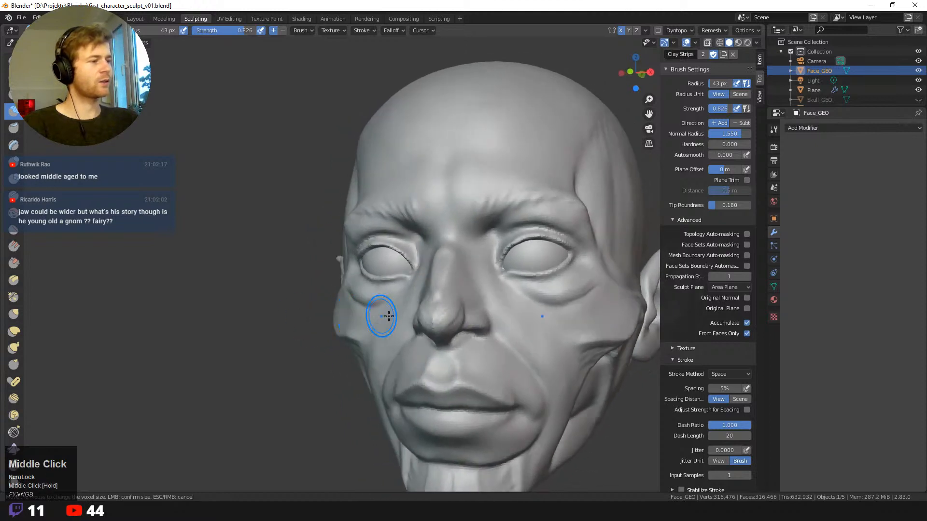
{"action": "left_click_drag", "start_coordinate": [420, 325], "coordinate": [433, 319], "text": "shift"}
{"action": "middle_click_drag", "start_coordinate": [372, 320], "coordinate": [278, 283]}
{"action": "left_click_drag", "start_coordinate": [316, 259], "coordinate": [322, 269]}
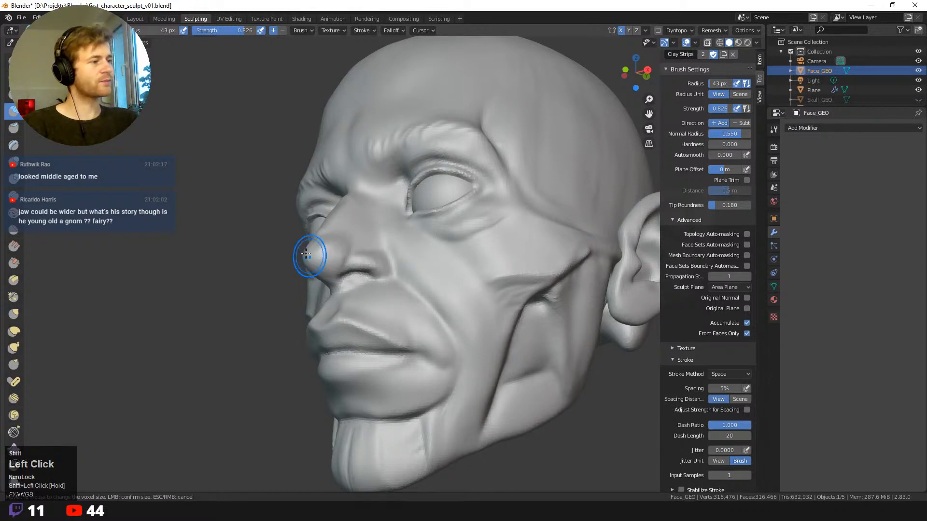
{"action": "middle_click_drag", "start_coordinate": [307, 254], "coordinate": [490, 310]}
{"action": "left_click", "coordinate": [423, 217]}
{"action": "mouse_move", "coordinate": [423, 217]}
{"action": "middle_mouse_down"}
{"action": "mouse_move", "coordinate": [284, 270]}
{"action": "mouse_move", "coordinate": [251, 254]}
{"action": "mouse_move", "coordinate": [275, 239]}
{"action": "mouse_move", "coordinate": [162, 236]}
{"action": "mouse_move", "coordinate": [211, 201]}
{"action": "mouse_move", "coordinate": [193, 207]}
{"action": "mouse_move", "coordinate": [252, 207]}
{"action": "mouse_move", "coordinate": [353, 275]}
{"action": "middle_mouse_up"}
- Check the head from several angles and save the sculpt file
{"action": "middle_click_drag", "start_coordinate": [475, 345], "coordinate": [516, 369]}
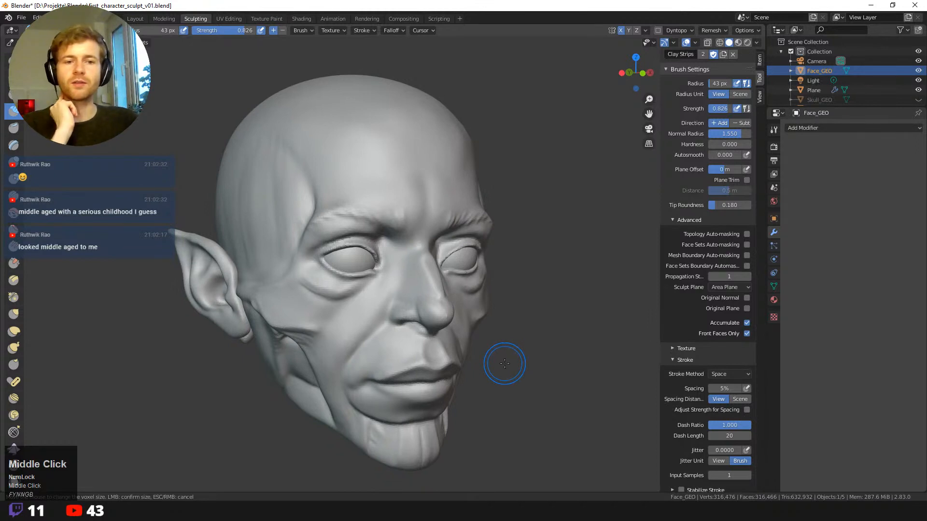
{"action": "middle_click_drag", "start_coordinate": [546, 356], "coordinate": [476, 362]}
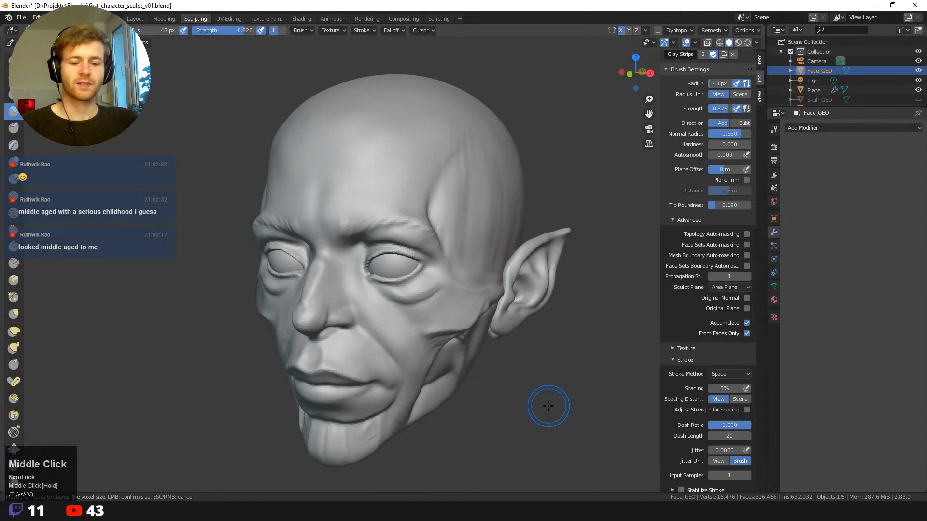
{"action": "middle_click_drag", "start_coordinate": [549, 405], "coordinate": [563, 399]}
{"action": "key", "text": "ctrl+s"}
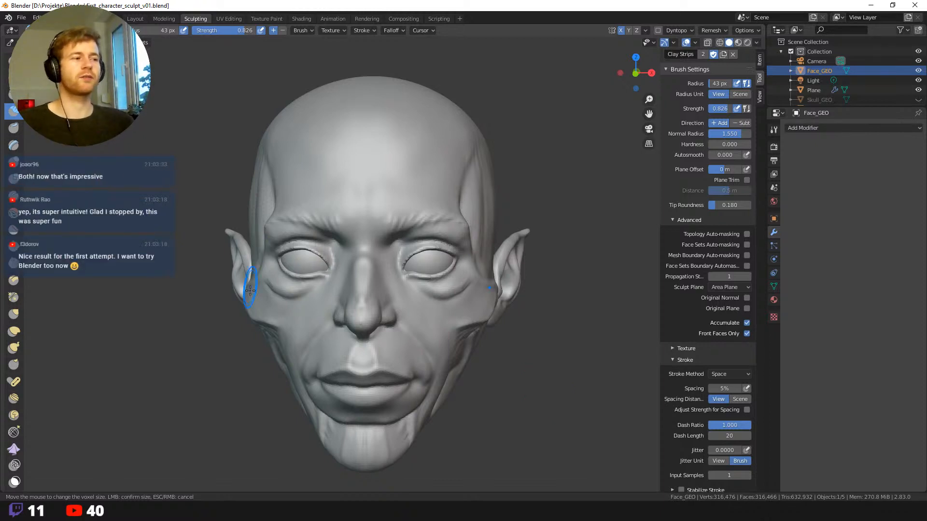
{"action": "mouse_move", "coordinate": [250, 291]}
{"action": "middle_mouse_down"}
{"action": "mouse_move", "coordinate": [523, 360]}
{"action": "mouse_move", "coordinate": [511, 333]}
{"action": "mouse_move", "coordinate": [508, 361]}
{"action": "middle_mouse_up"}
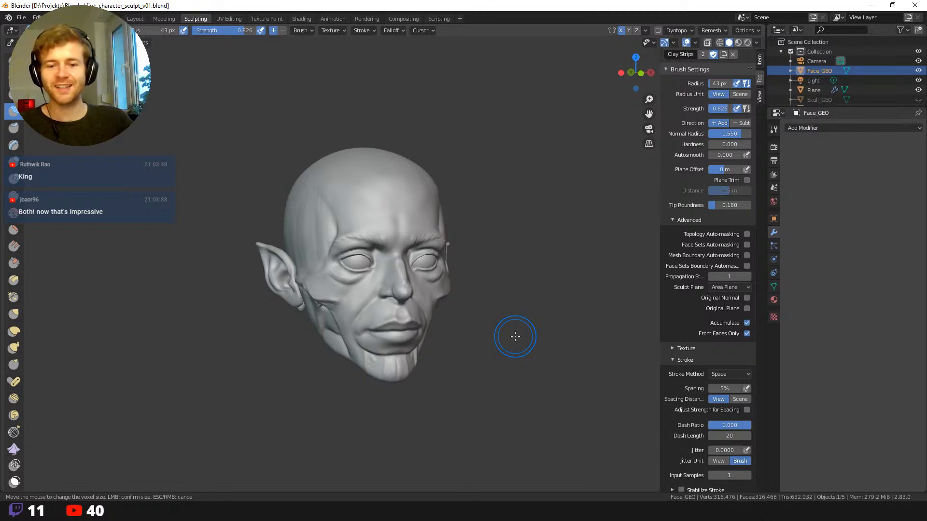
{"action": "mouse_move", "coordinate": [424, 207]}
{"action": "middle_mouse_down"}
{"action": "mouse_move", "coordinate": [449, 396]}
{"action": "mouse_move", "coordinate": [479, 393]}
{"action": "middle_mouse_up"}
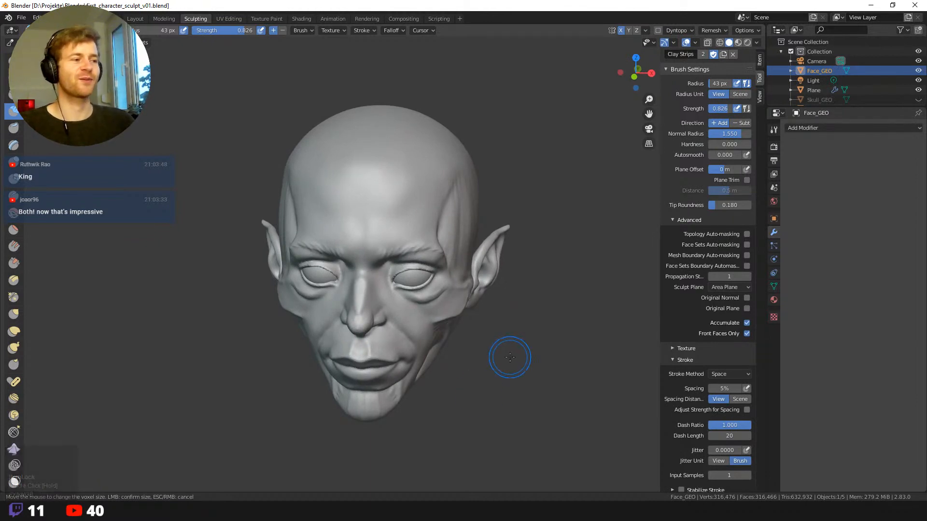
{"action": "middle_click_drag", "start_coordinate": [534, 386], "coordinate": [540, 362]}
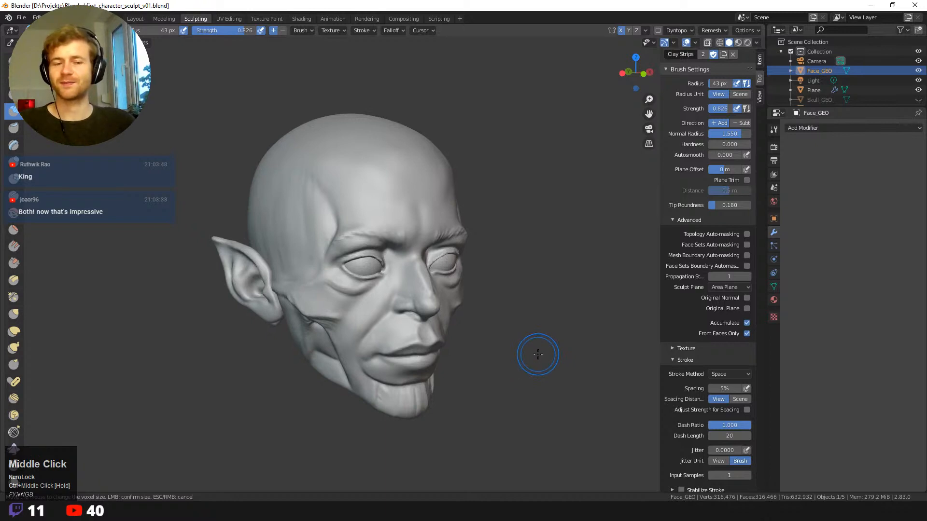